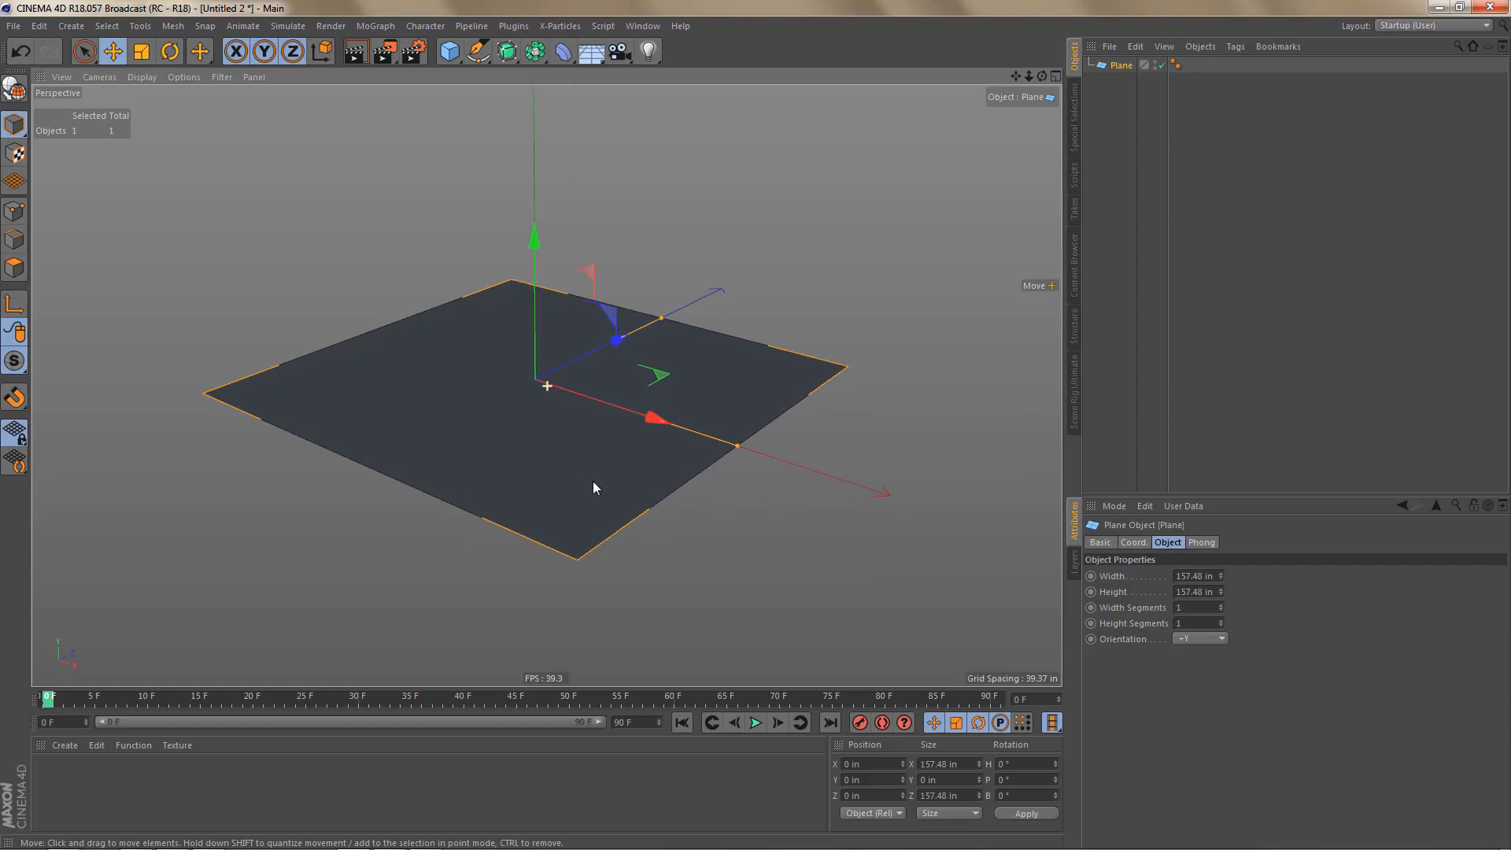
Step: Set the plane's width to 96 in and its height to 48 in
click(1191, 577)
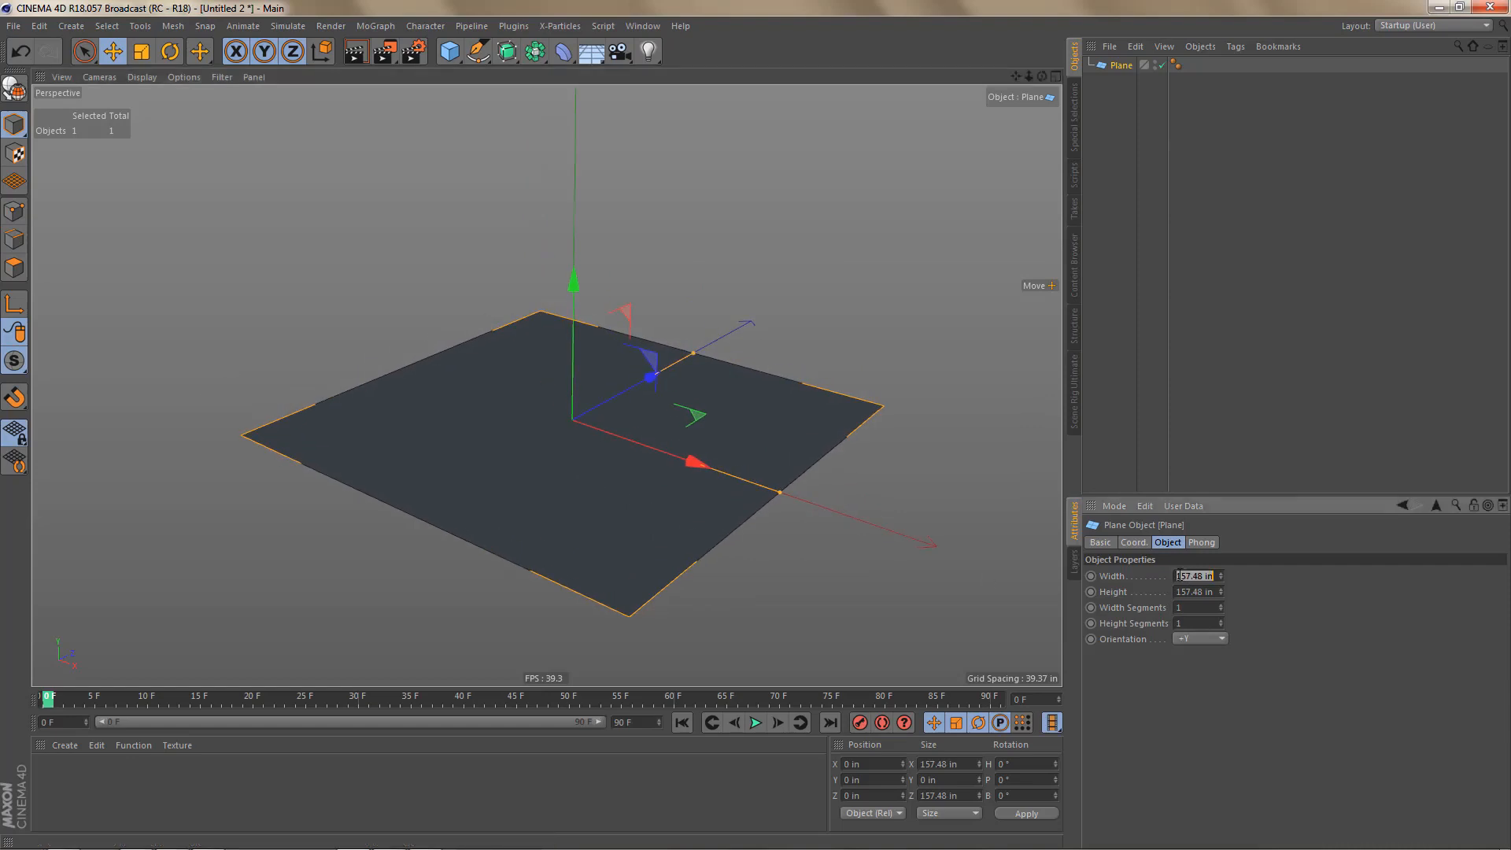
text(96)
key(Tab)
text(4)
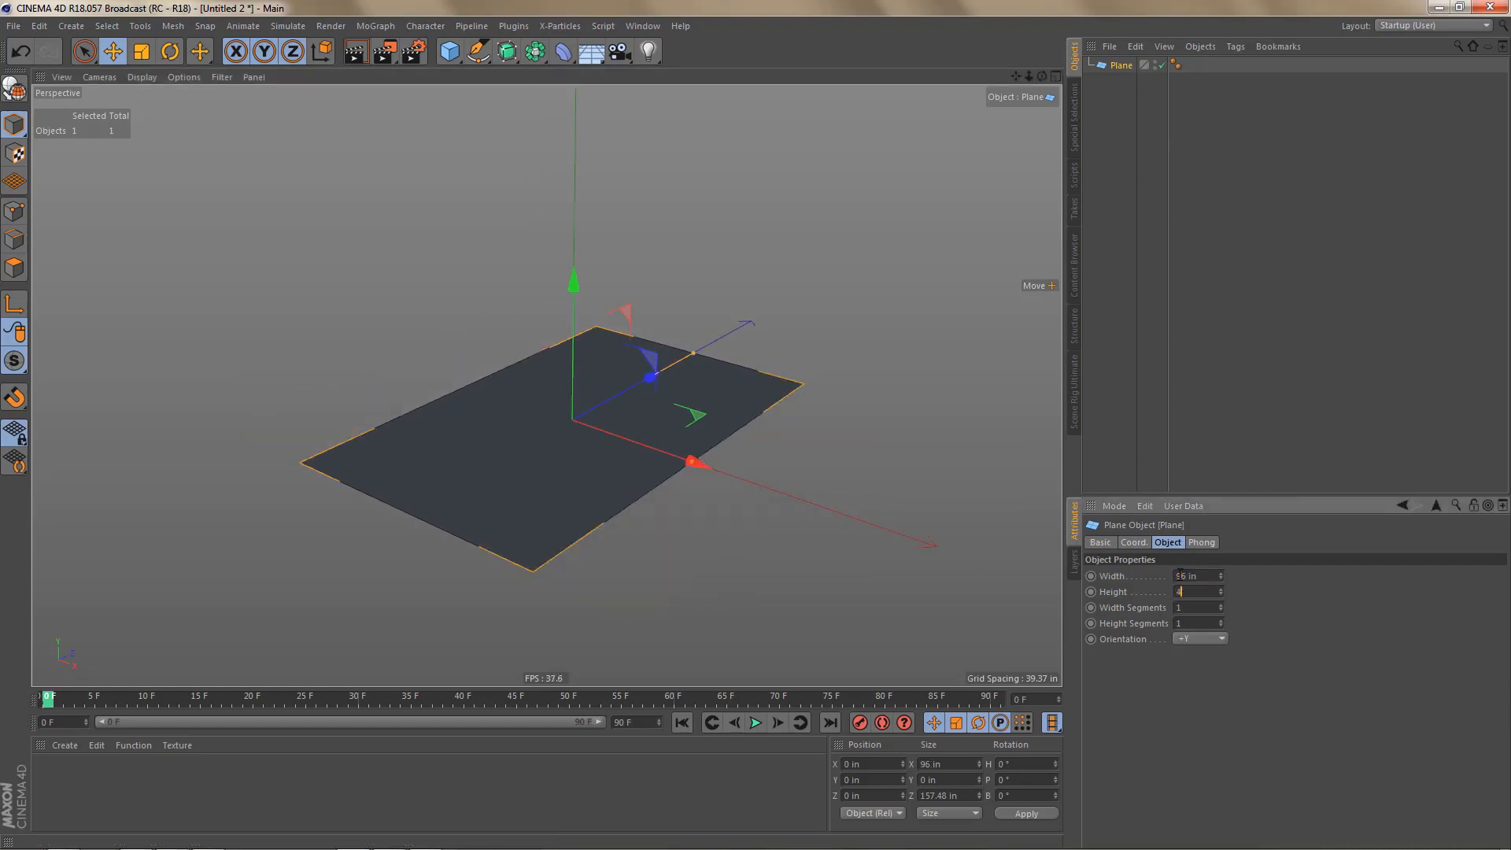
text(8)
key(Return)
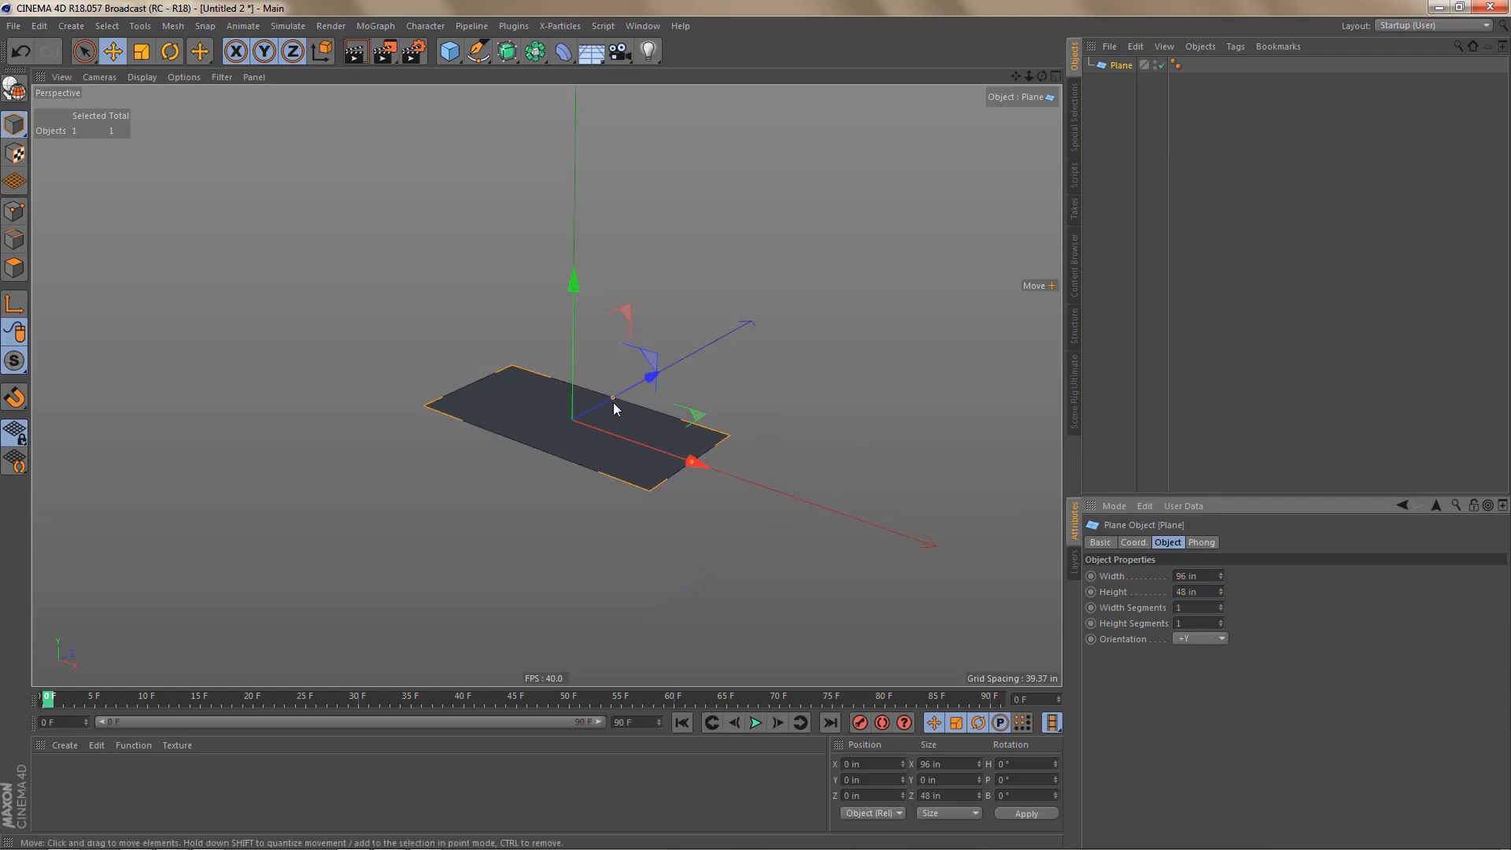
Step: Add a cube primitive to the scene with the plane
scroll(606, 413, up, 3)
alt+drag(606, 436, 607, 427)
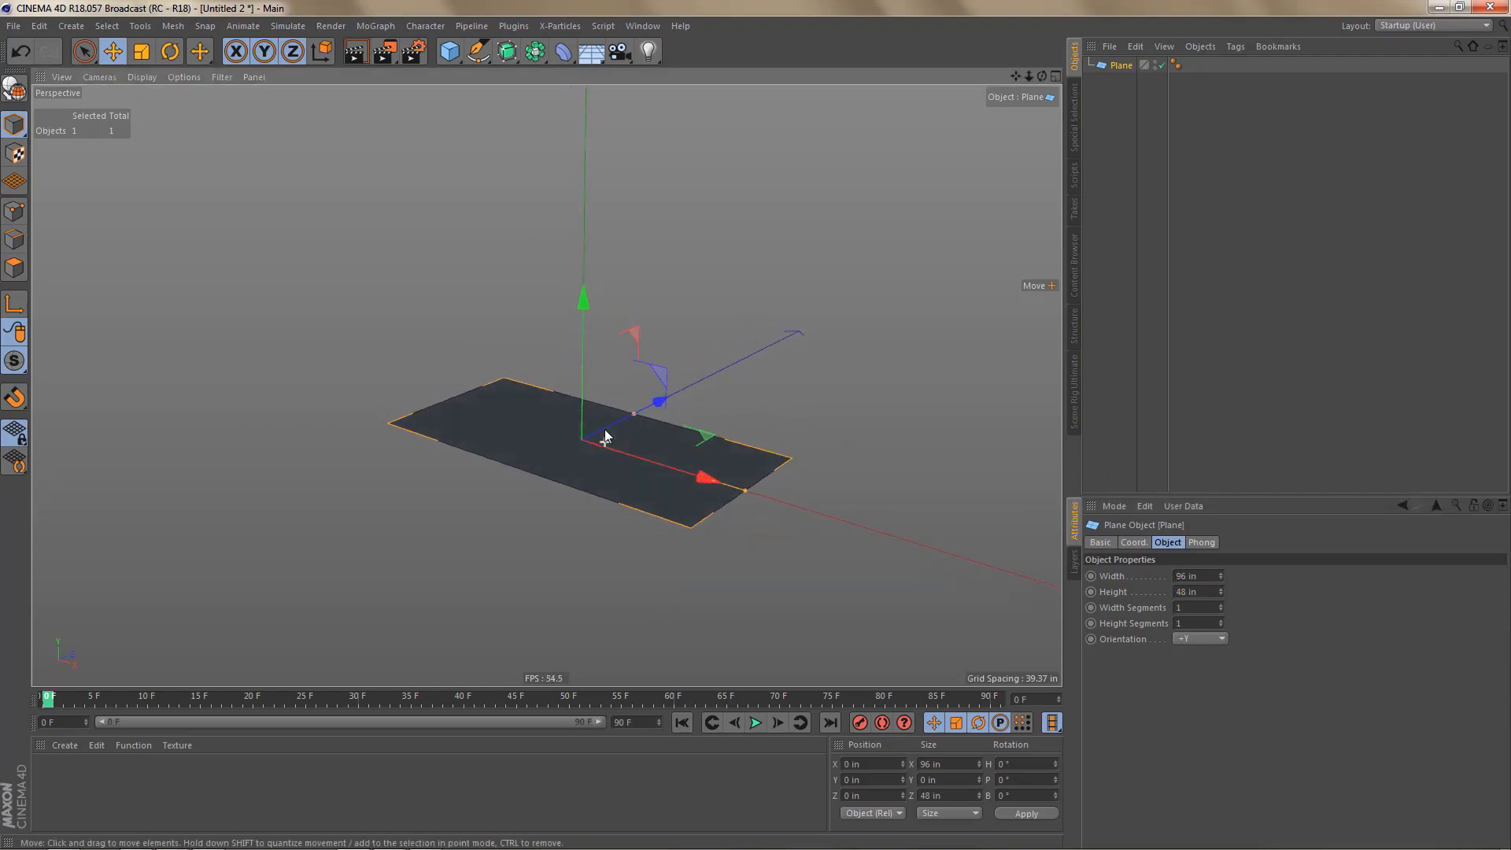
click(450, 53)
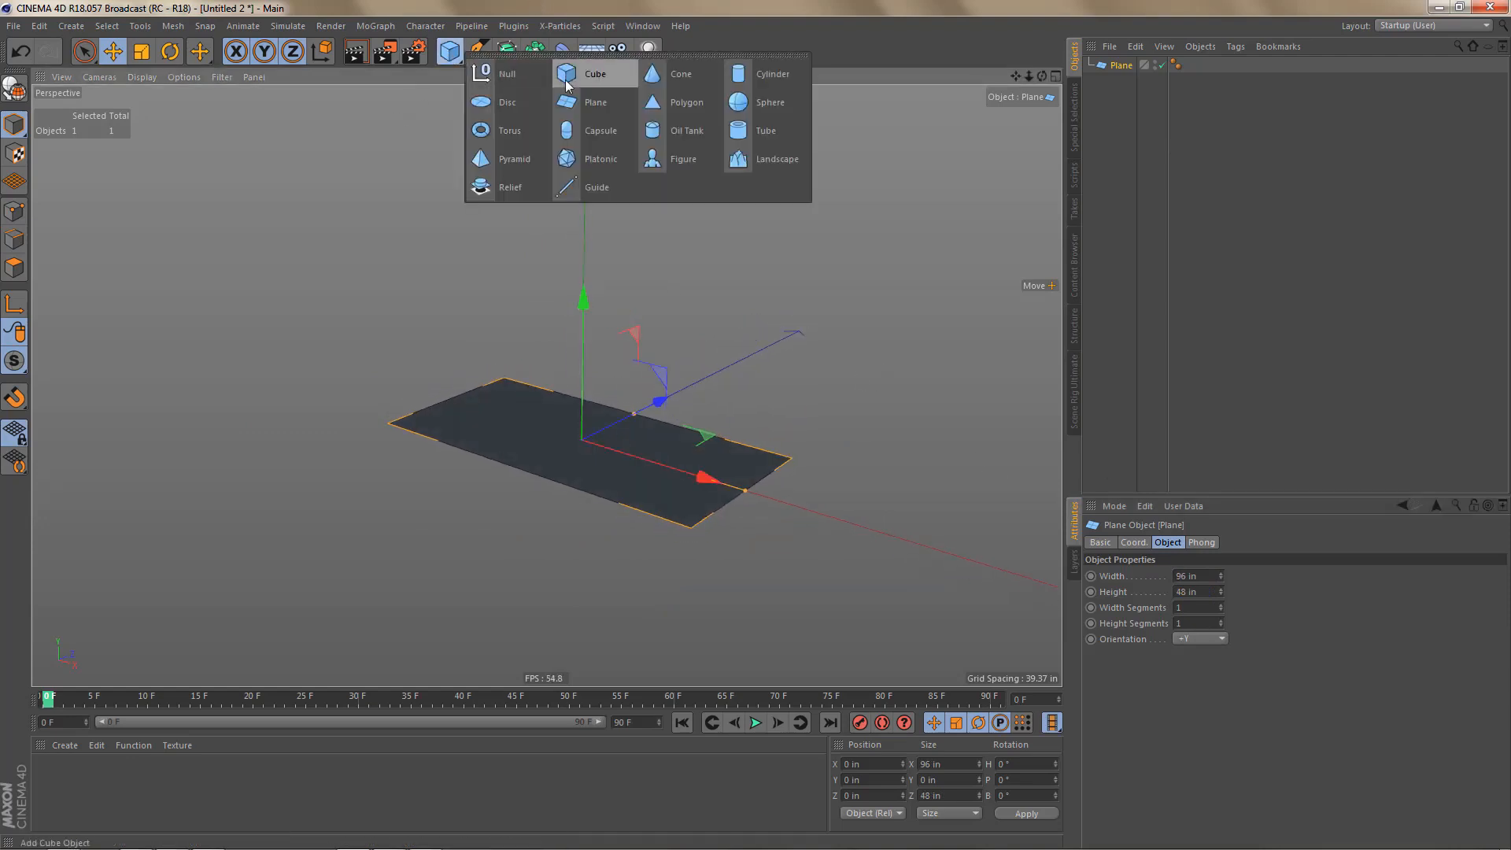
click(566, 79)
alt+drag(557, 402, 553, 476)
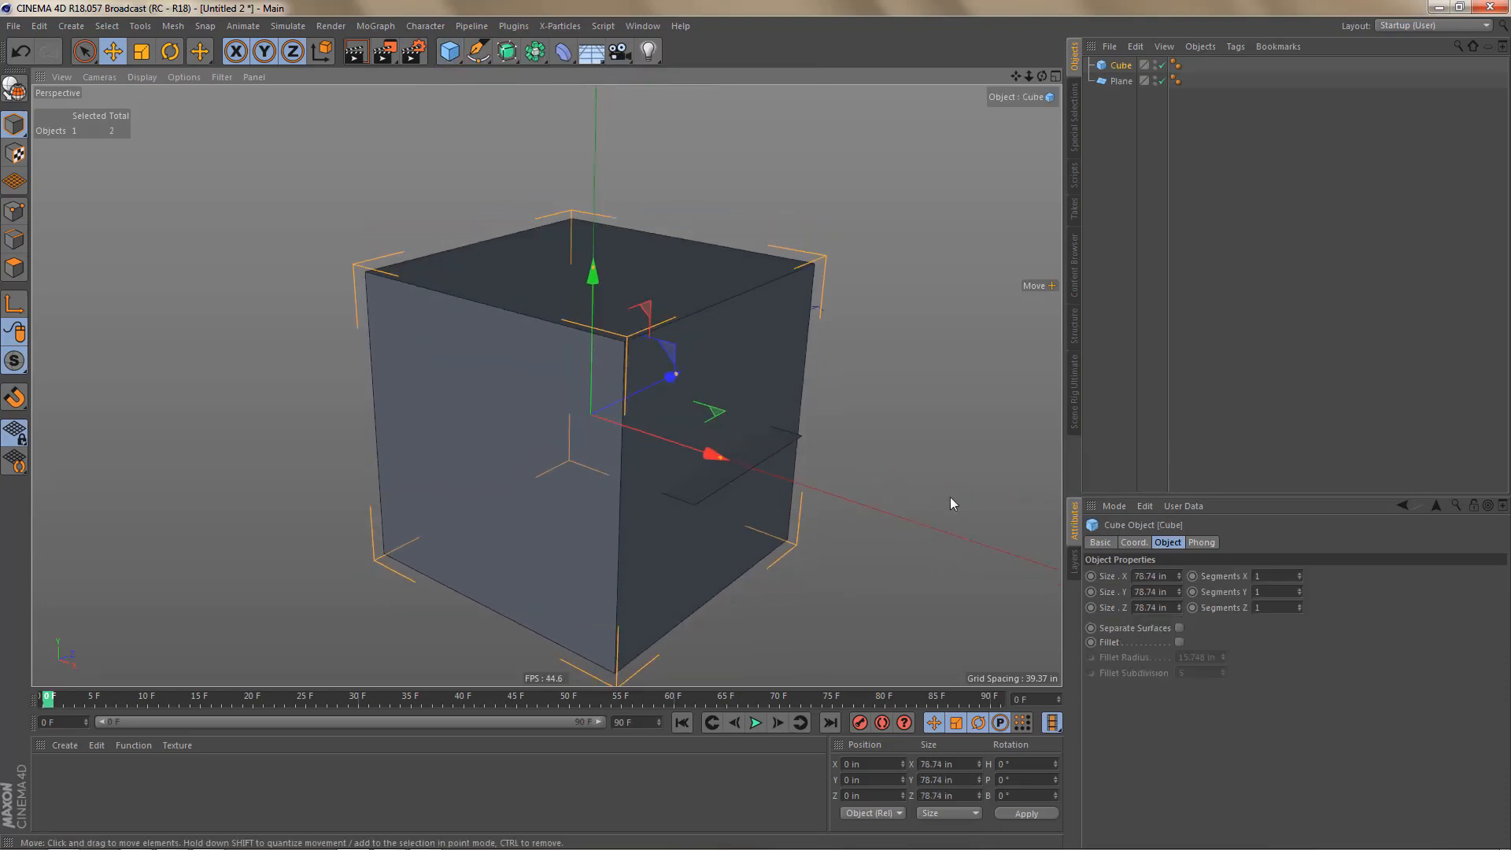
Step: Size the cube to 96 in in X, 4 in in Y and 4 in in Z
click(1155, 576)
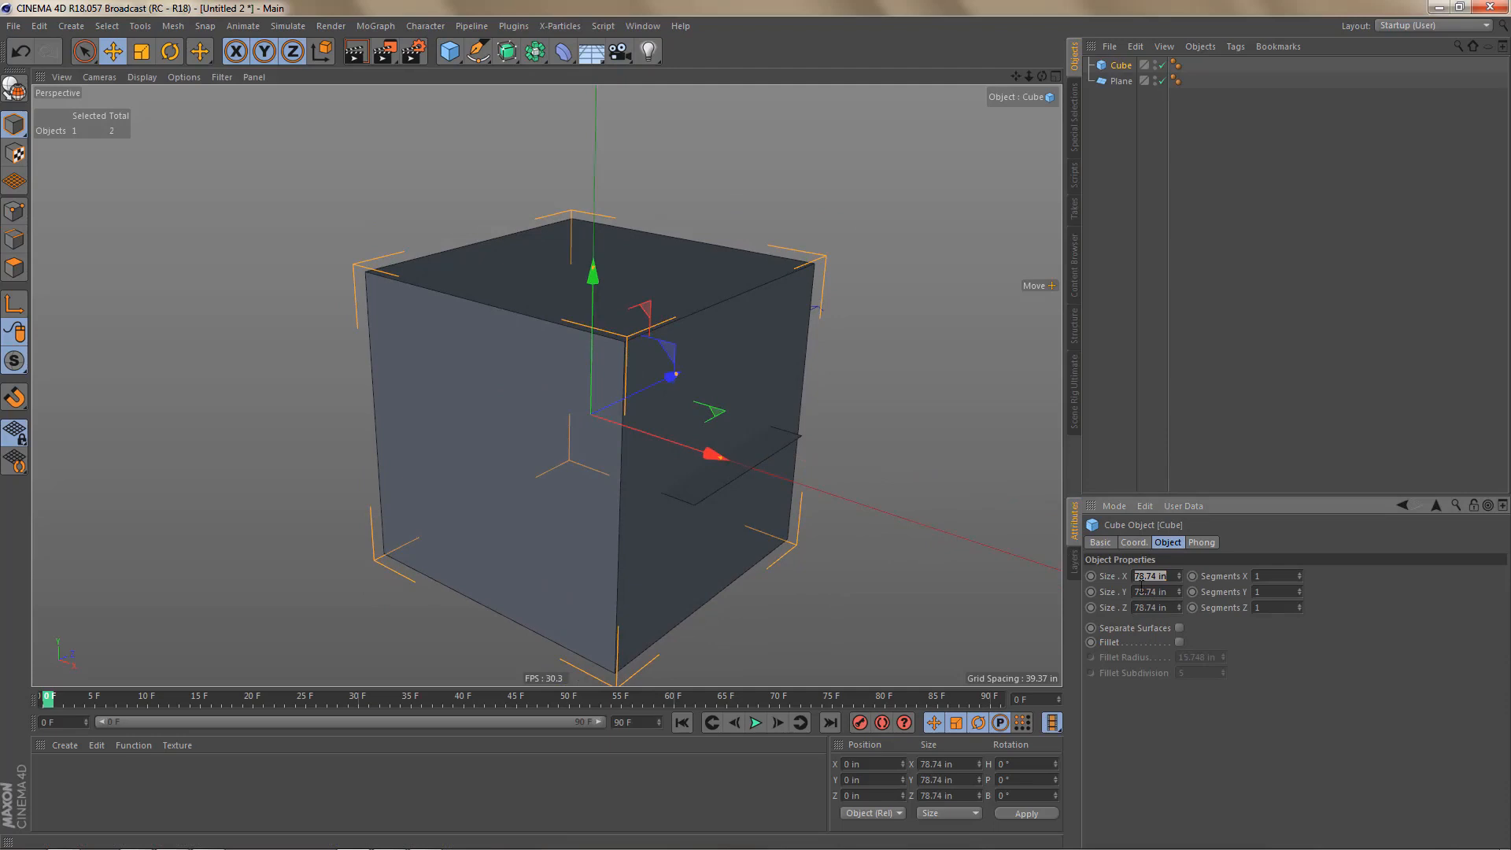
text(96)
key(Tab)
text(5)
key(Tab)
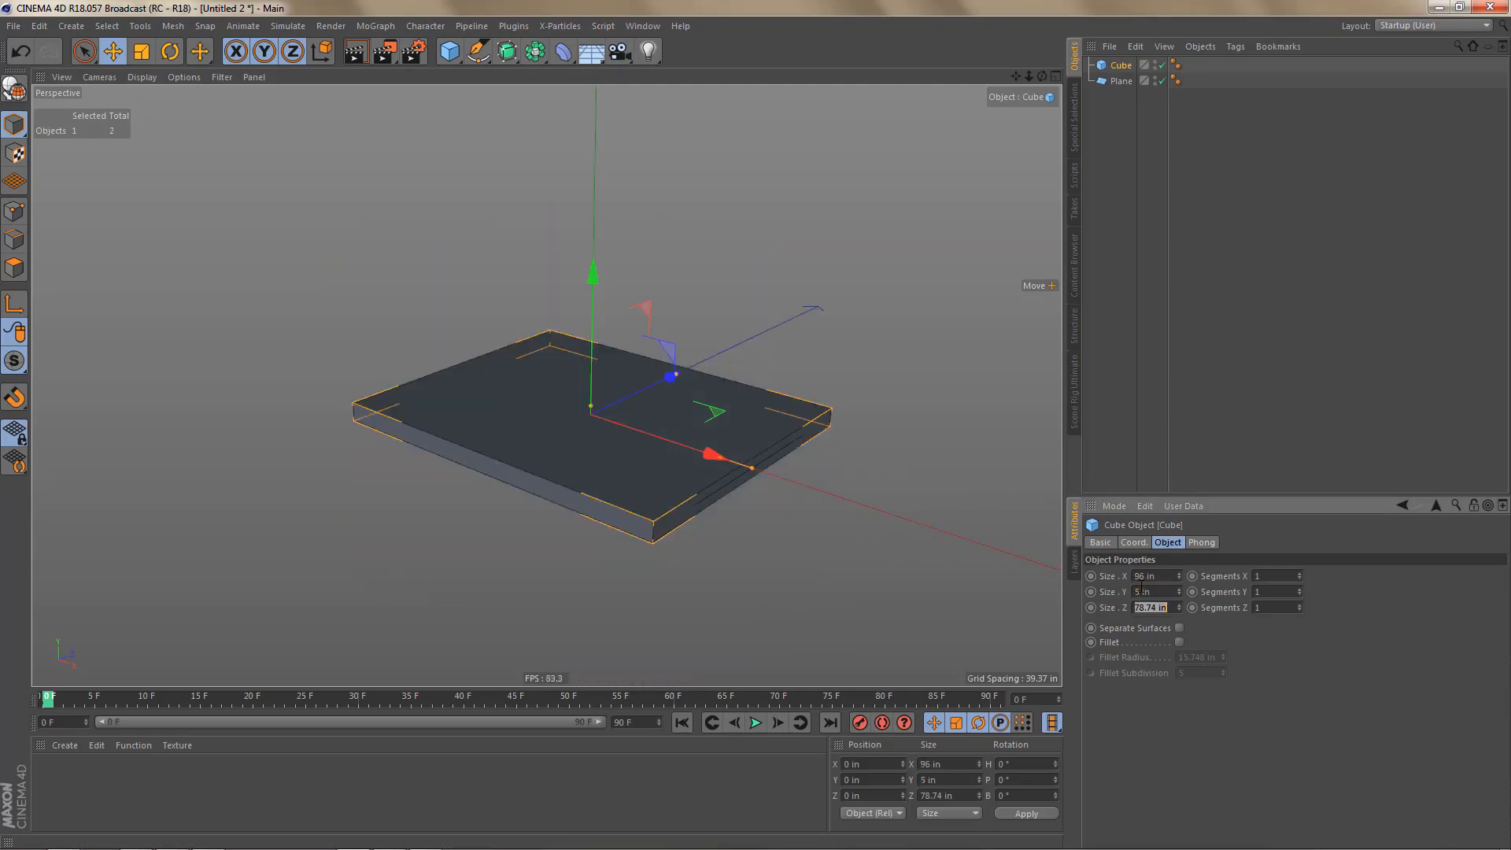
text(4)
click(1140, 590)
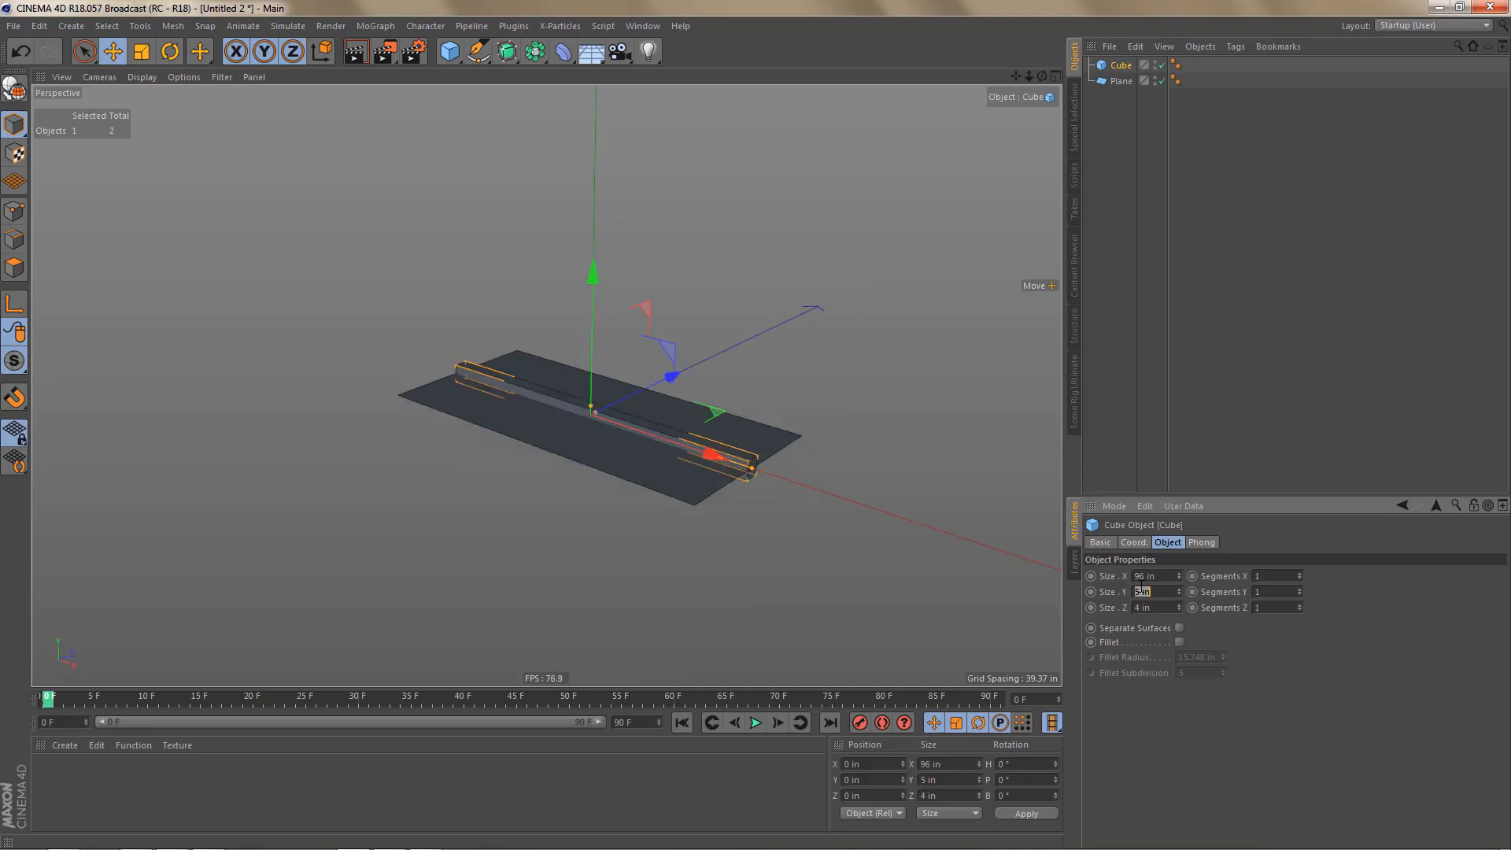
text(4)
key(Return)
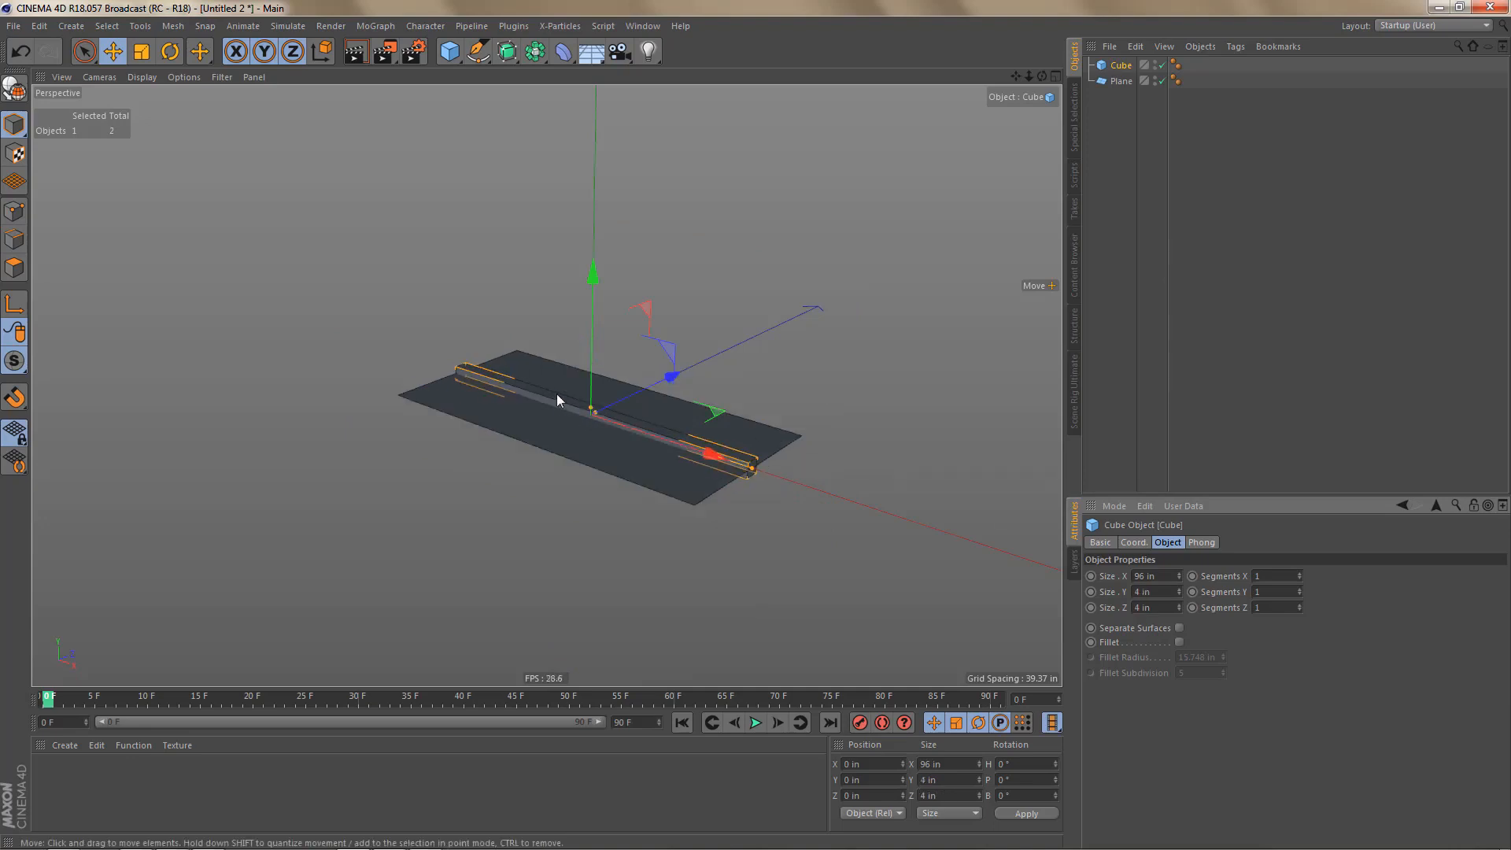
Step: Make the cube editable and move its axis to the lower front edge with Axis Center at X 0%, Y -100%, Z -100%
scroll(507, 386, up, 3)
key(c)
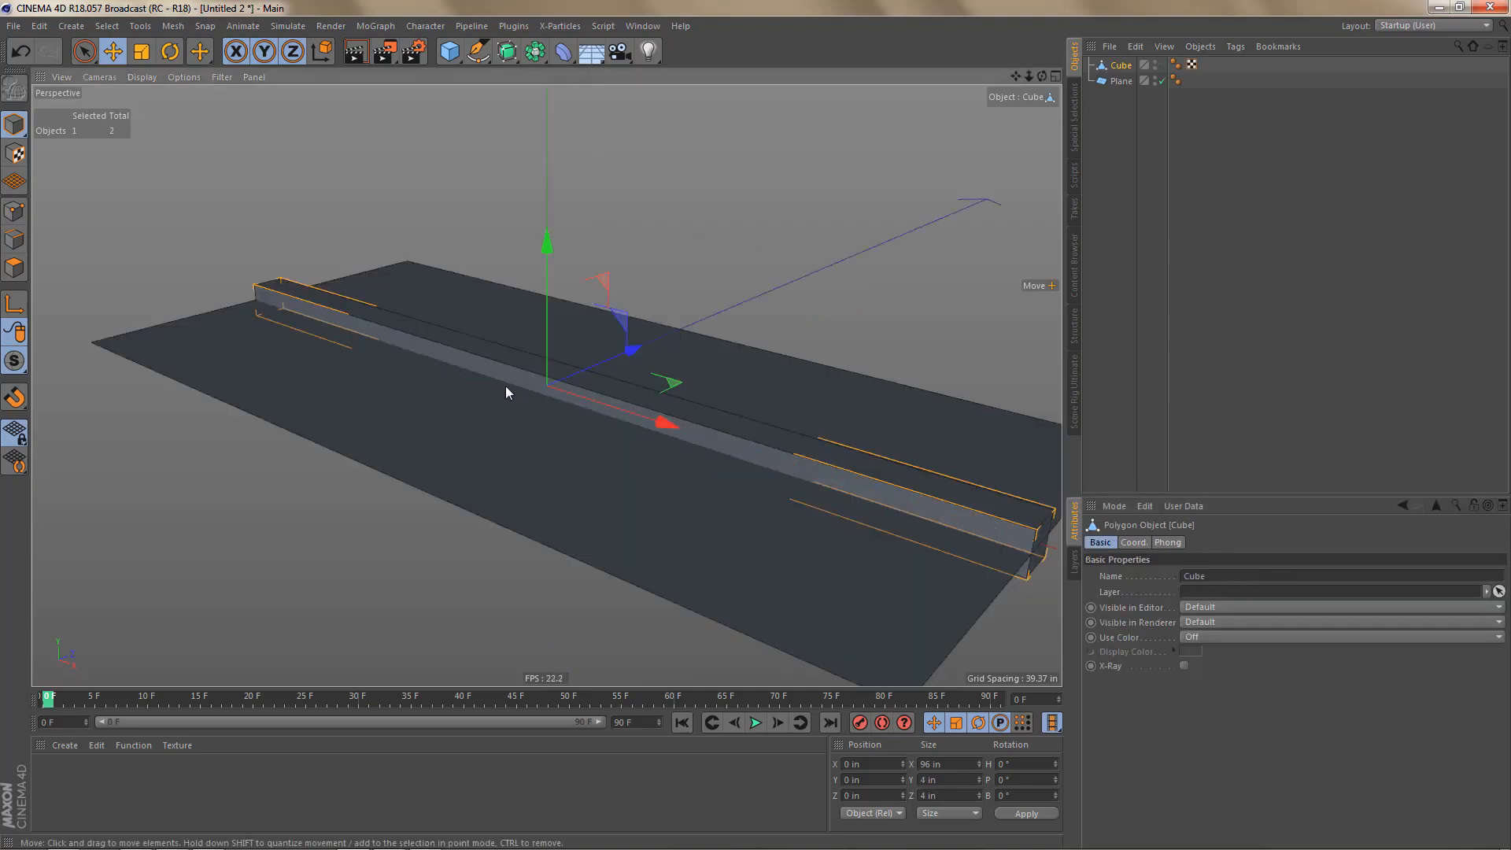
key(a)
key(c)
drag(437, 388, 344, 422)
click(484, 490)
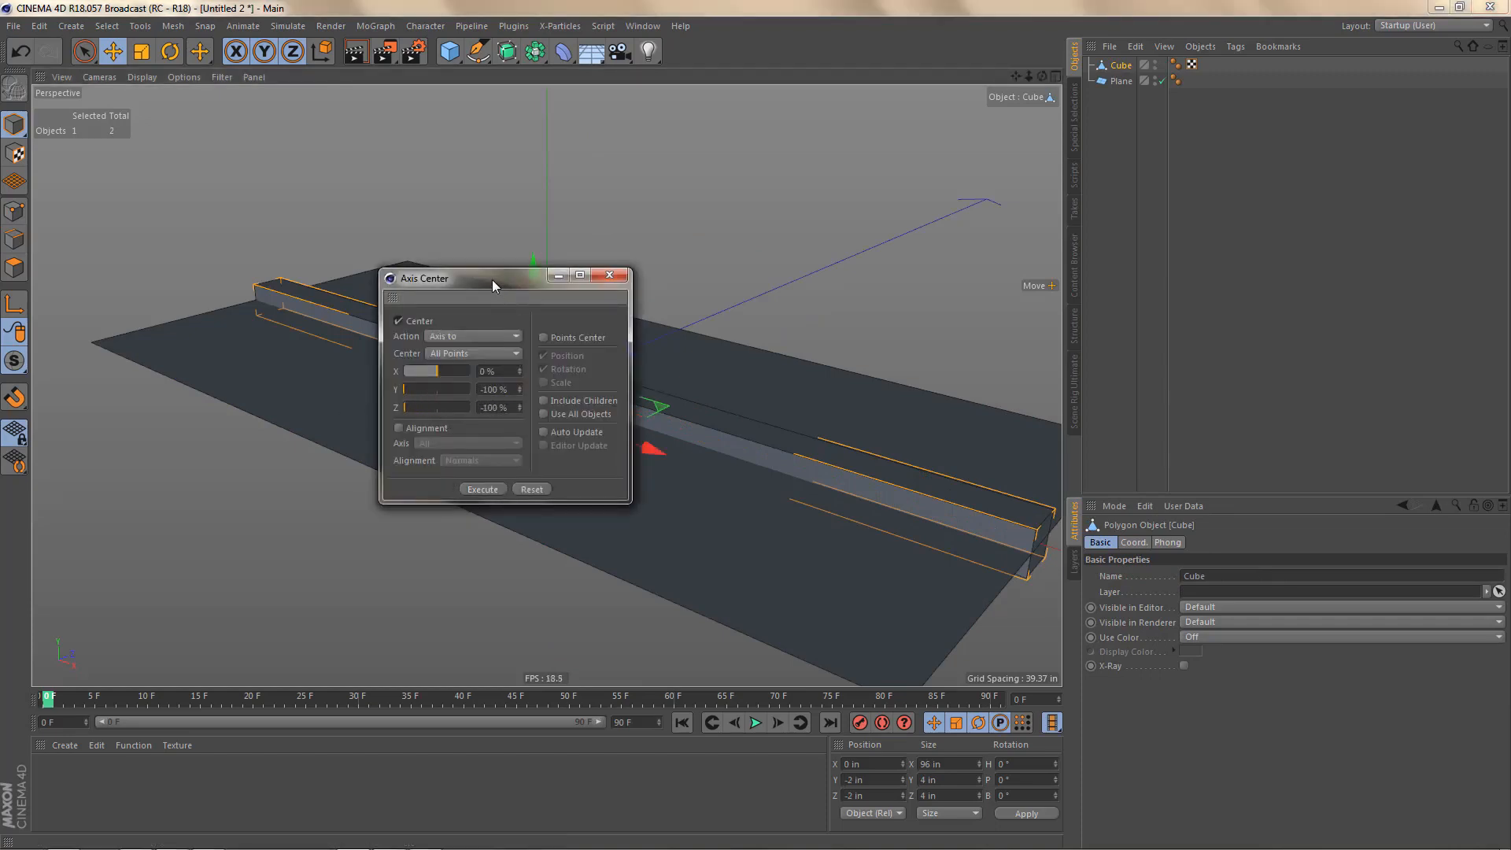
drag(493, 280, 842, 270)
click(959, 267)
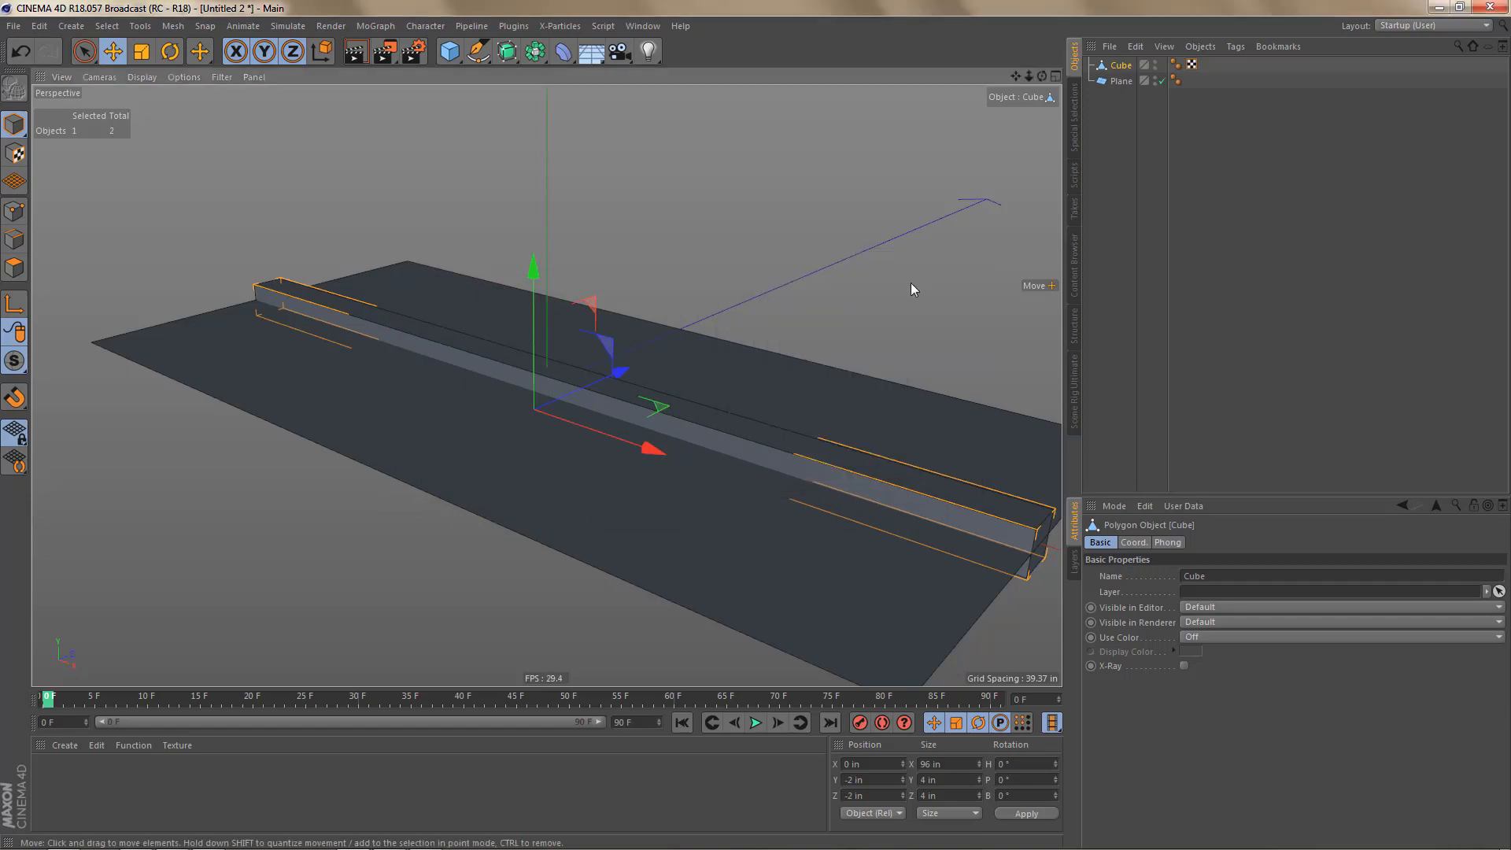
Step: Reset the bar's position to the origin and move it in the top view to the plane's front edge at Z -24 in
key(alt+0)
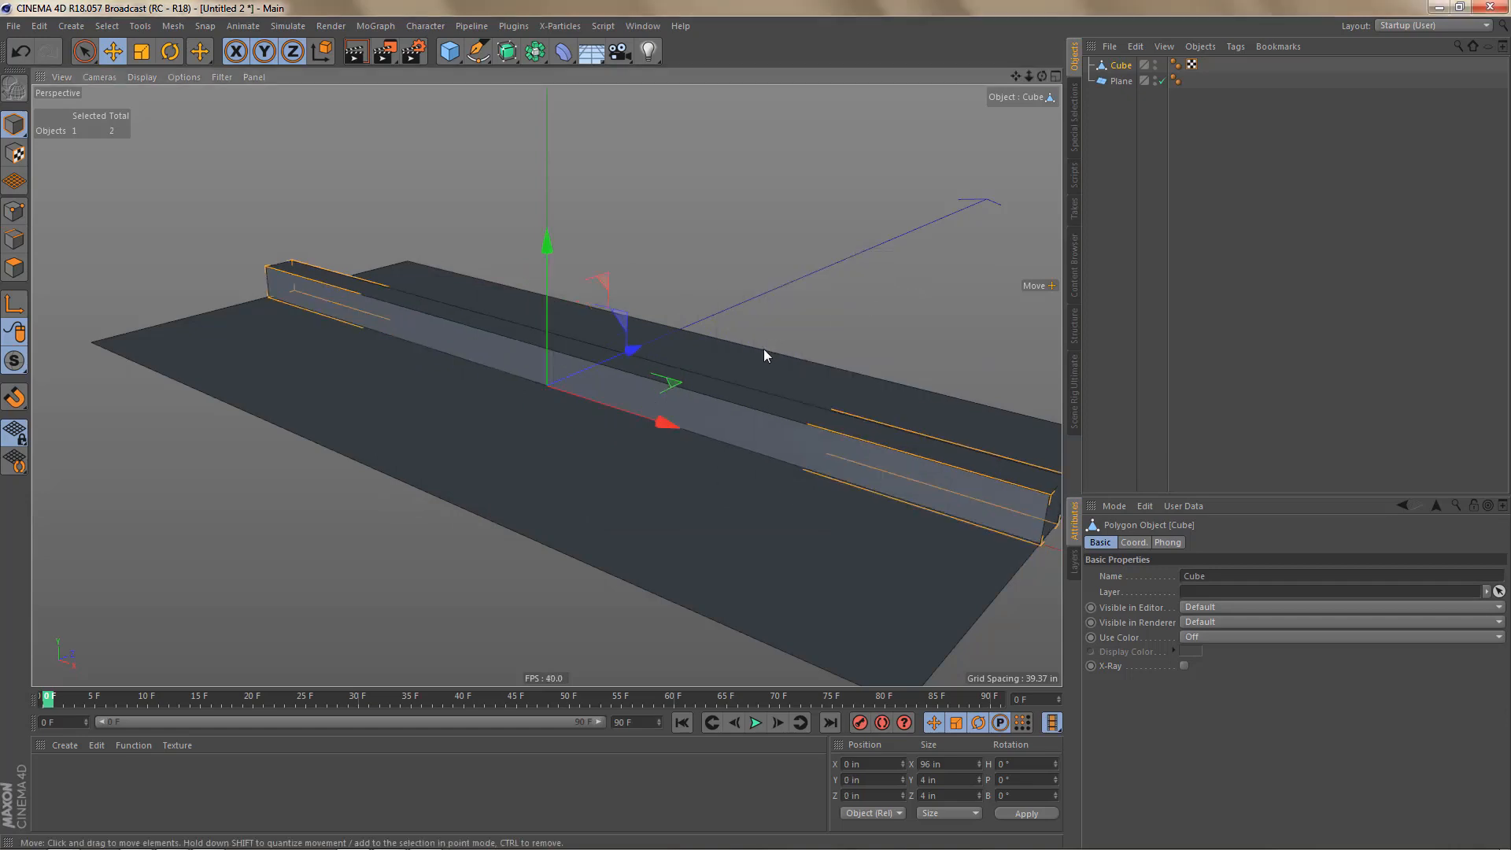
key(F2)
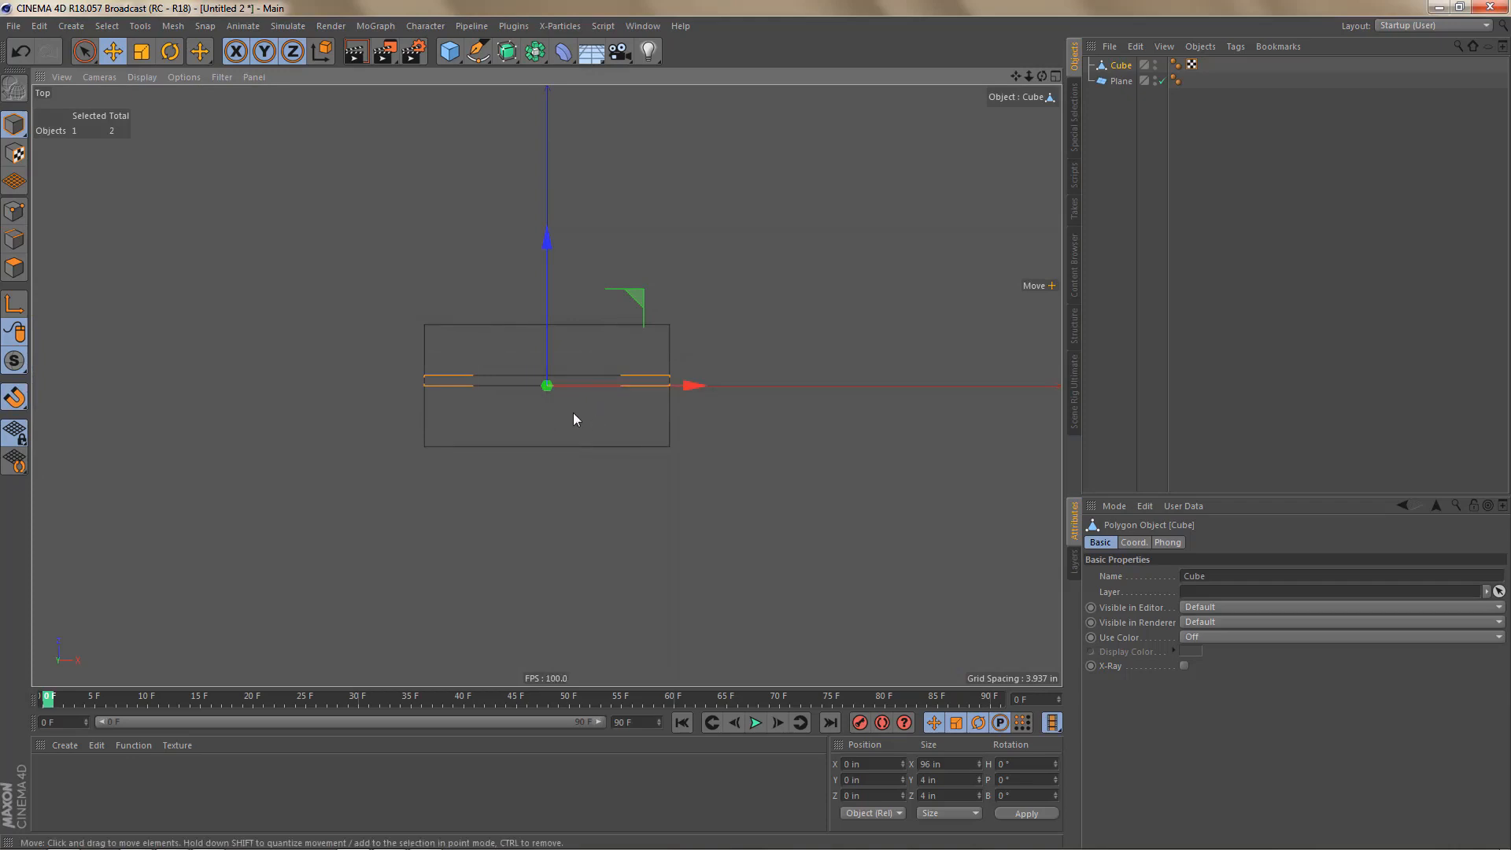
scroll(583, 410, up, 3)
drag(644, 227, 644, 338)
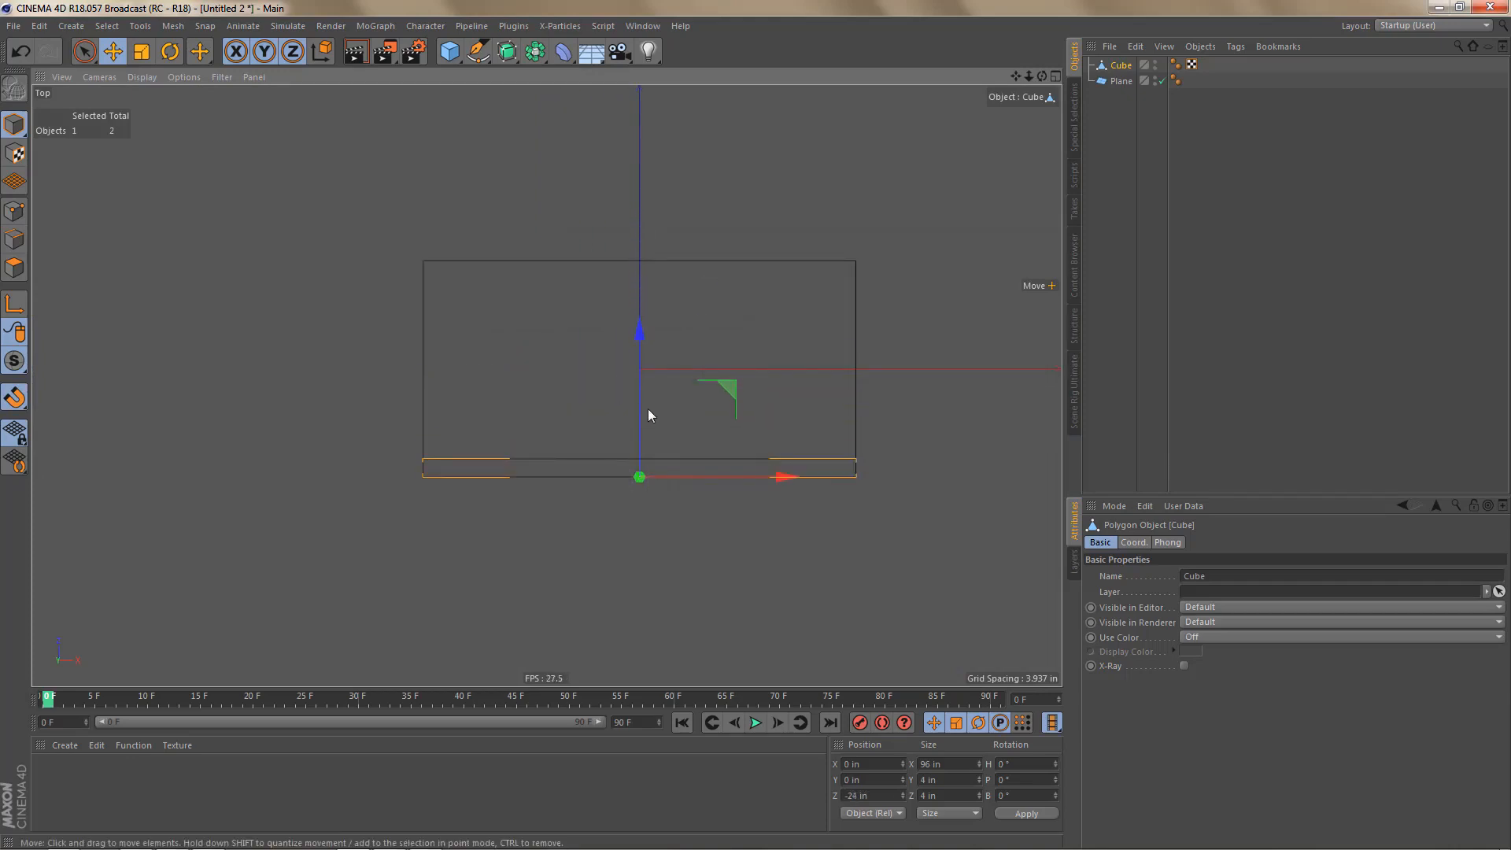
Step: Place the bar in a new Symmetry object and shift only the symmetry's axis to Z 0 in
alt+middle_drag(649, 409, 632, 454)
drag(535, 51, 733, 135)
key(l)
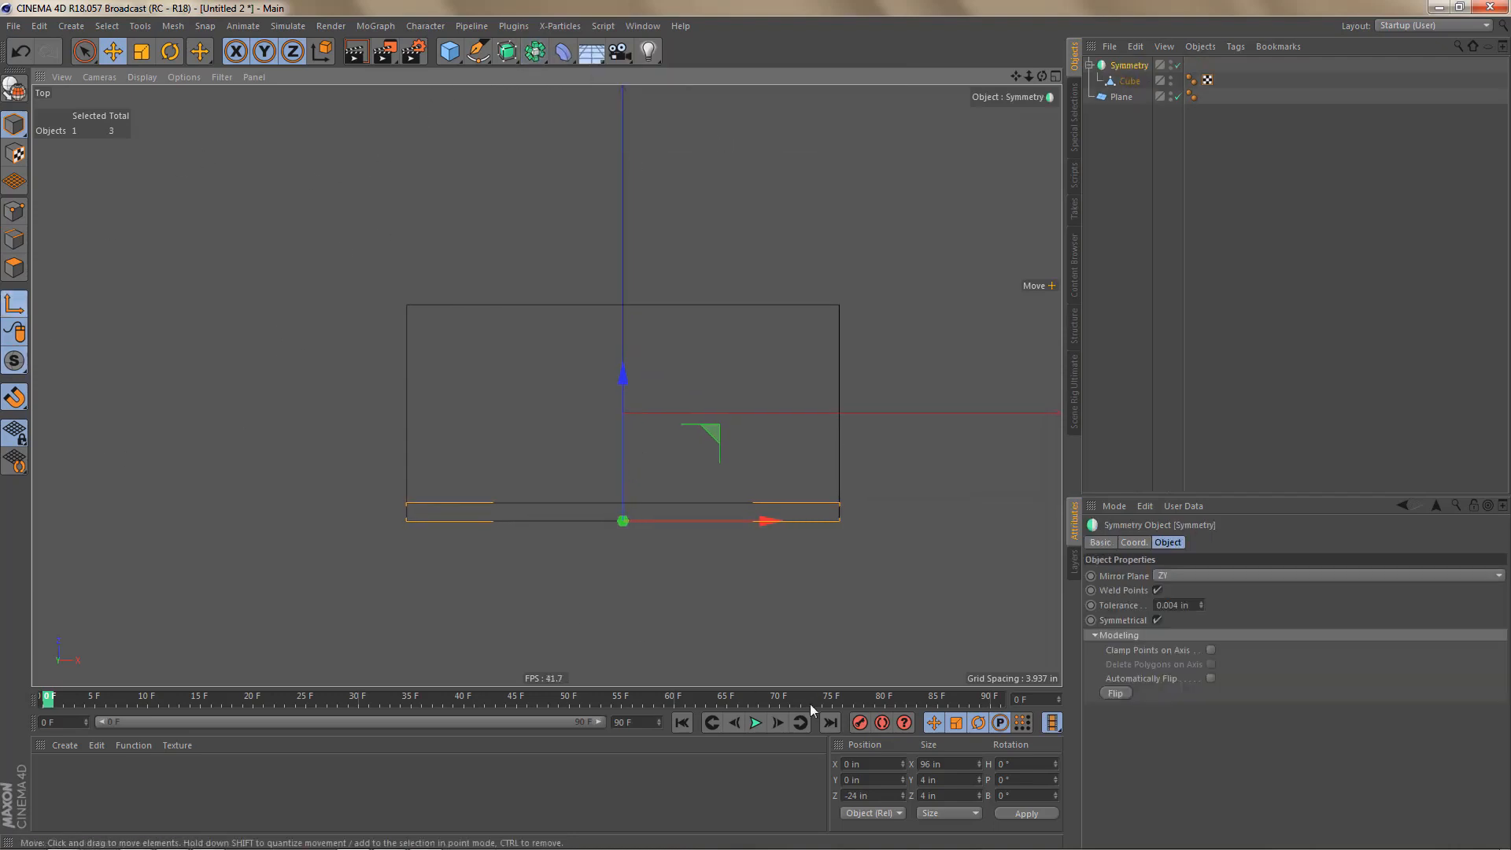
click(858, 796)
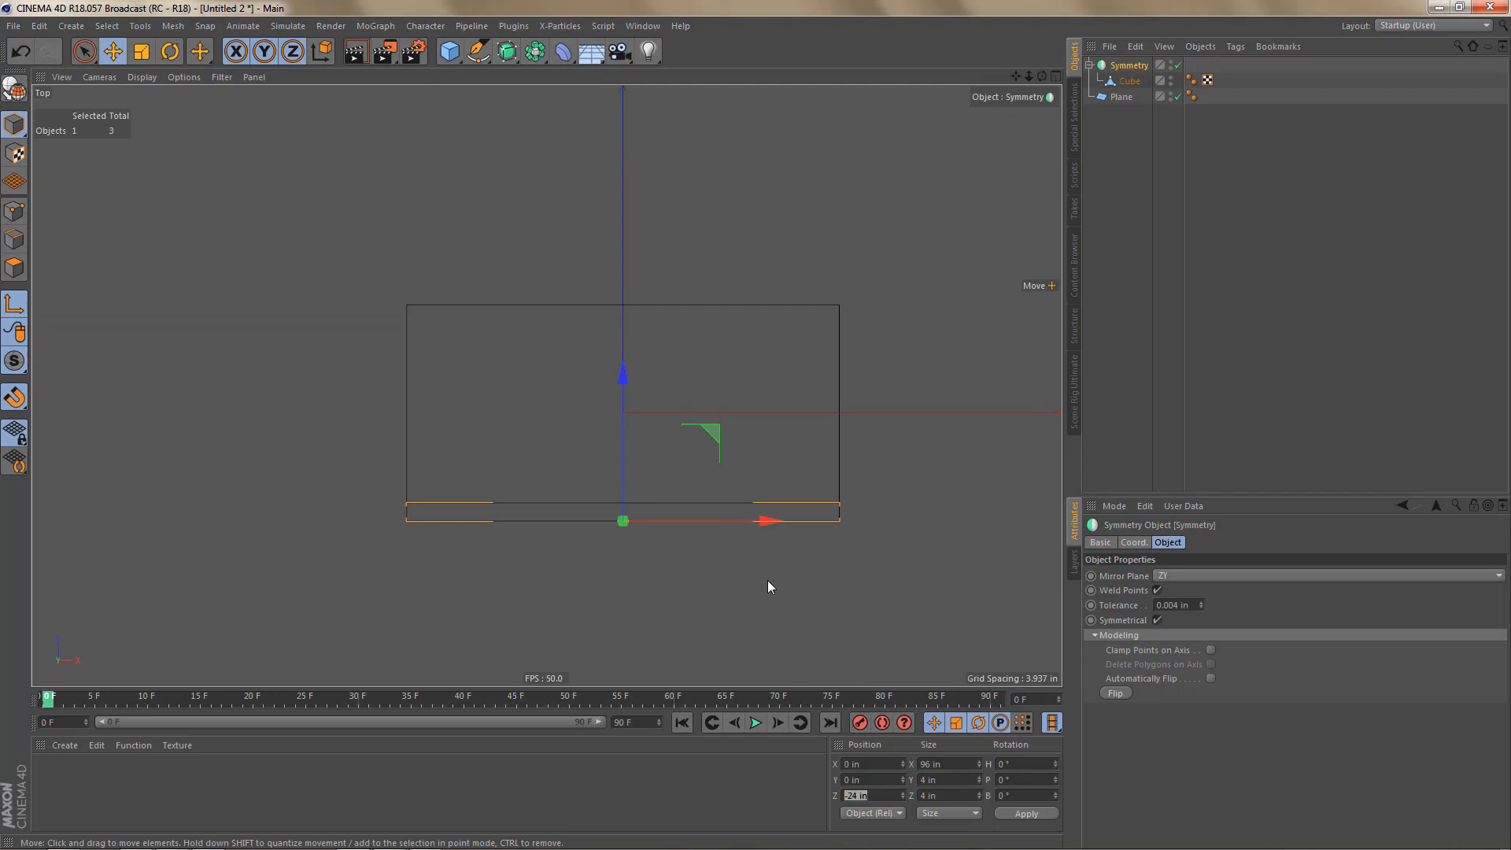
text(0)
key(Return)
key(l)
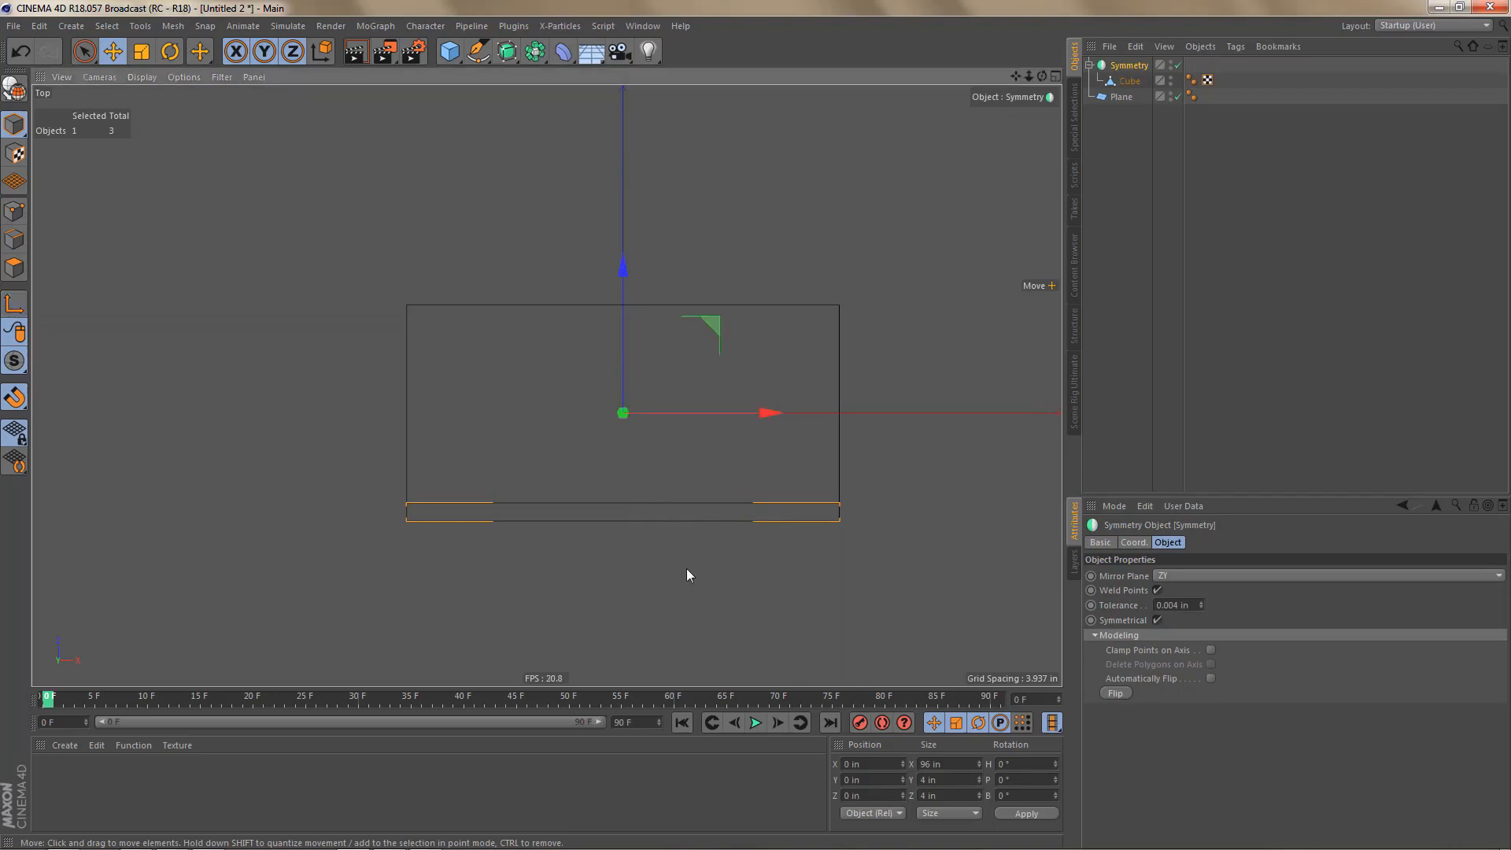
Step: Set the symmetry's mirror plane to XY and return to the perspective view
click(1169, 577)
click(1176, 592)
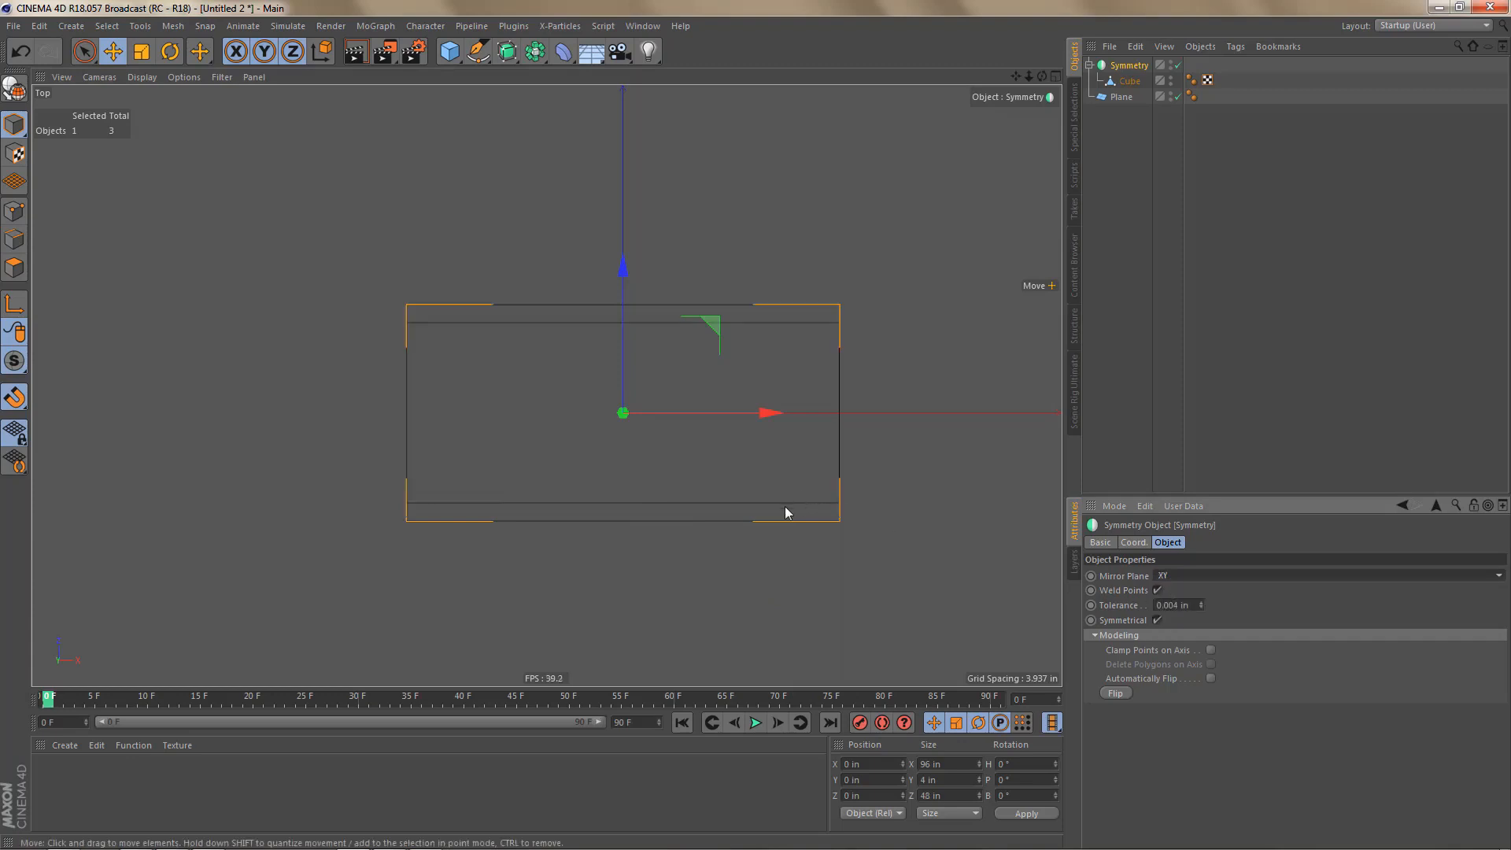
key(F1)
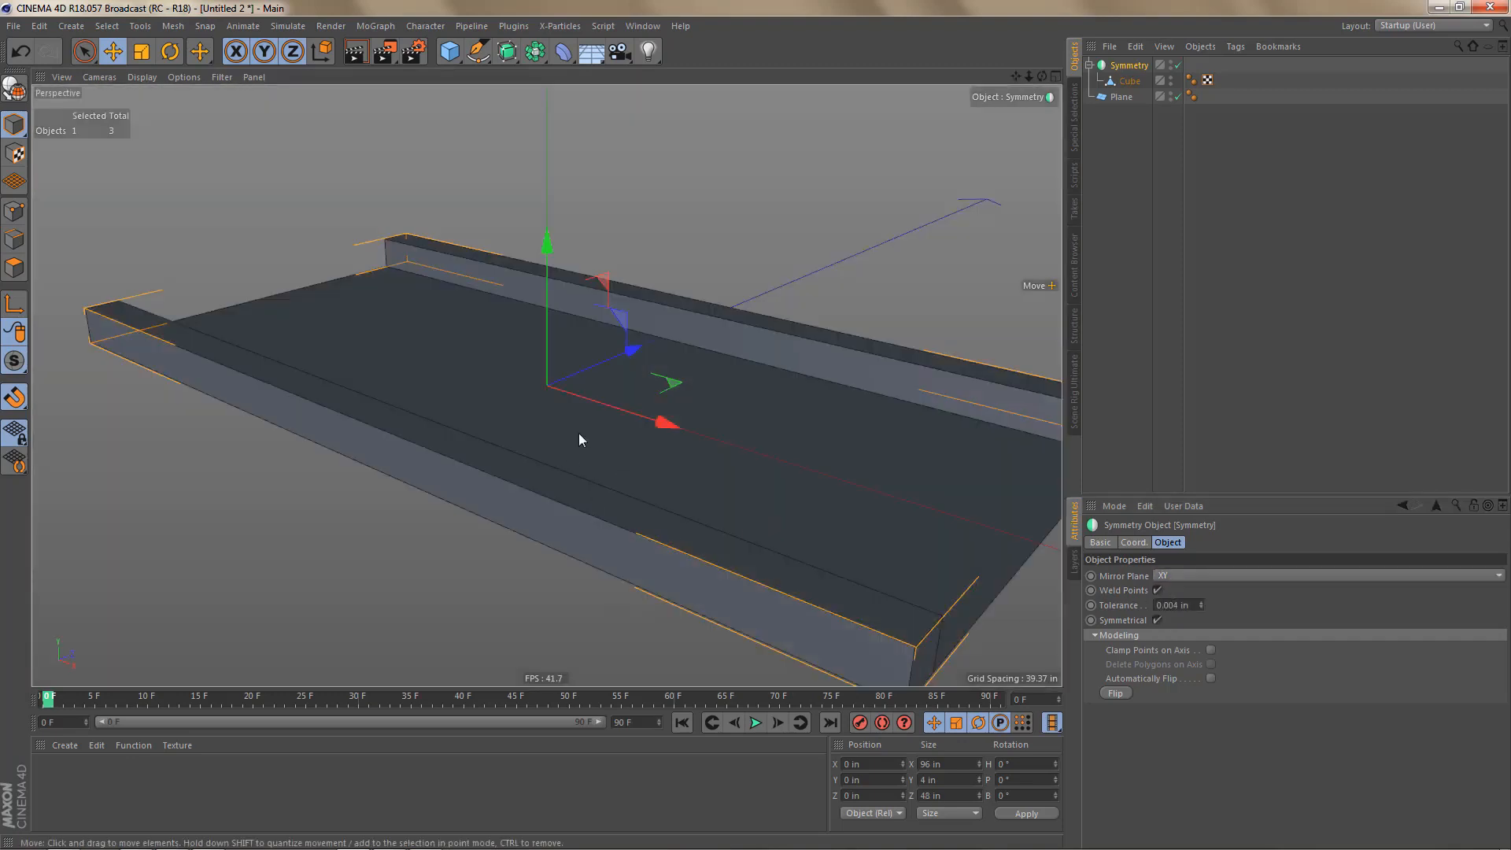
scroll(579, 439, down, 5)
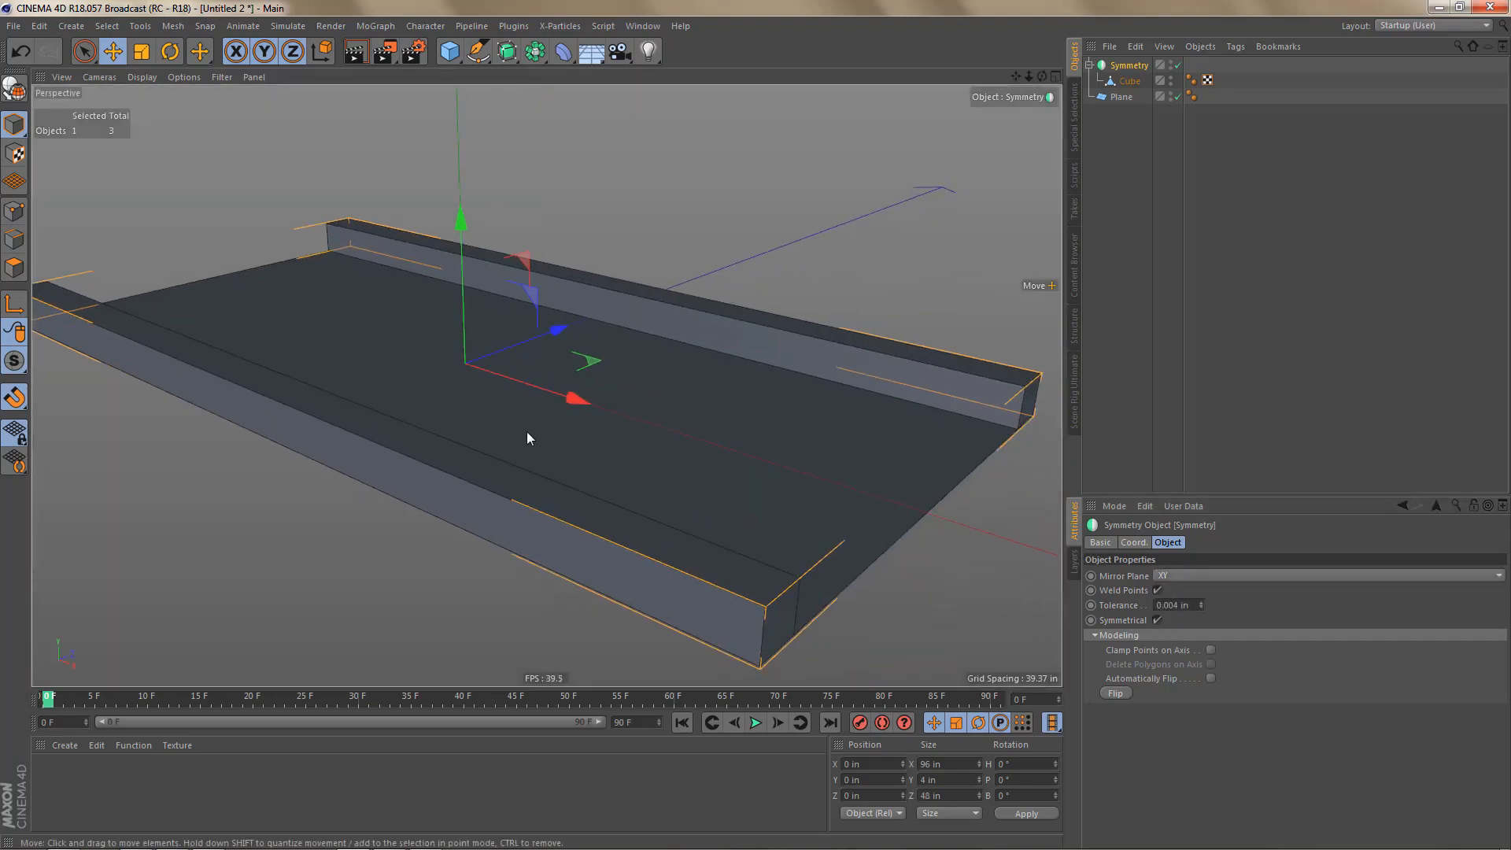
Step: Rename the cube as skid and its parent Symmetry object as skids
double_click(1130, 82)
text(skid)
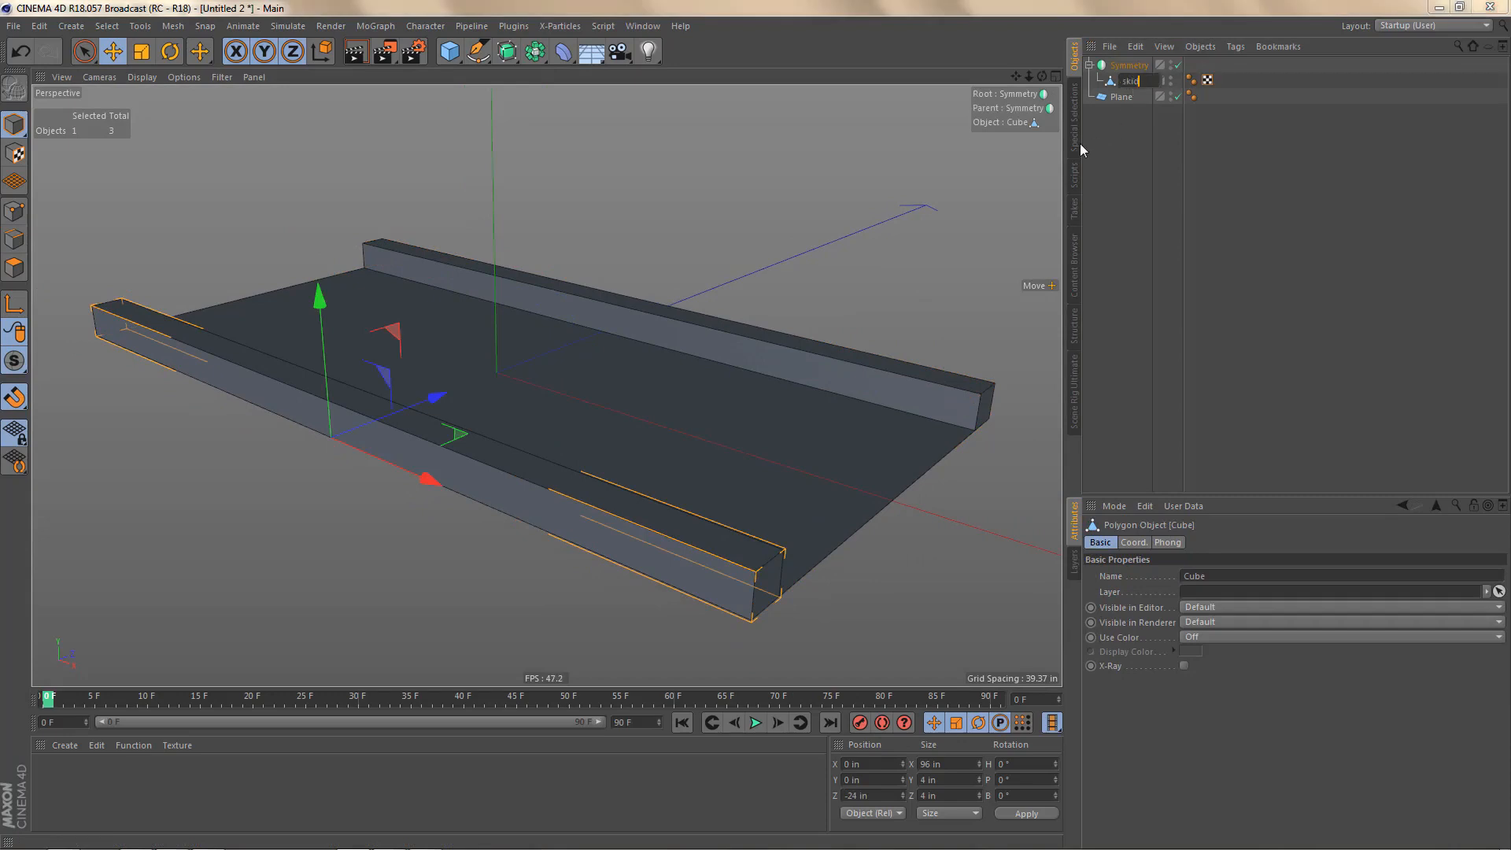
key(Up)
text(skids)
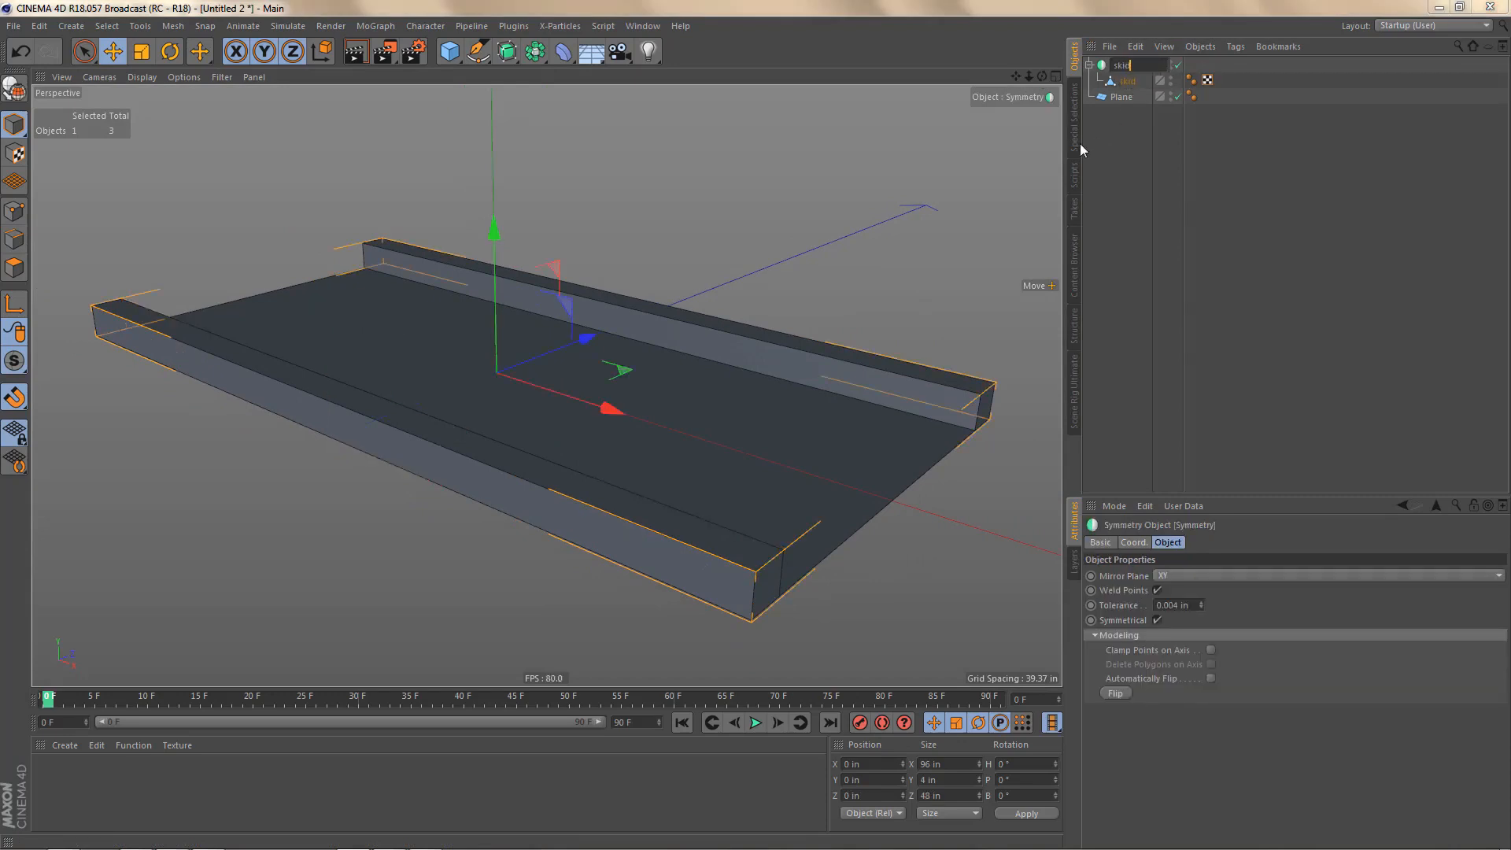
key(Return)
Step: Duplicate the skid outside the skids symmetry and rename the copy as band
ctrl+drag(1127, 81, 1094, 128)
double_click(1121, 114)
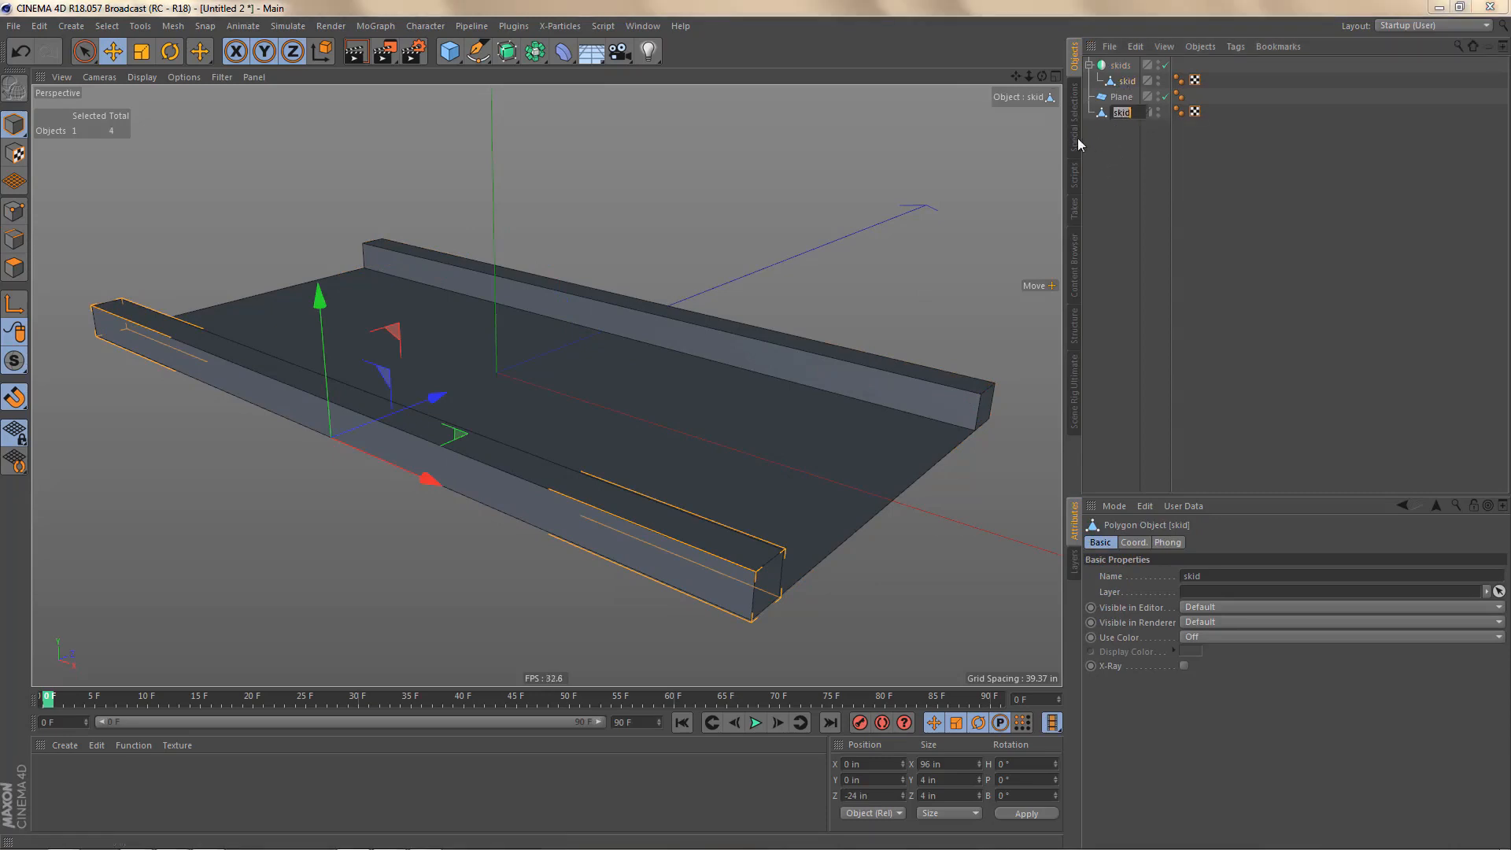
text(band)
key(Return)
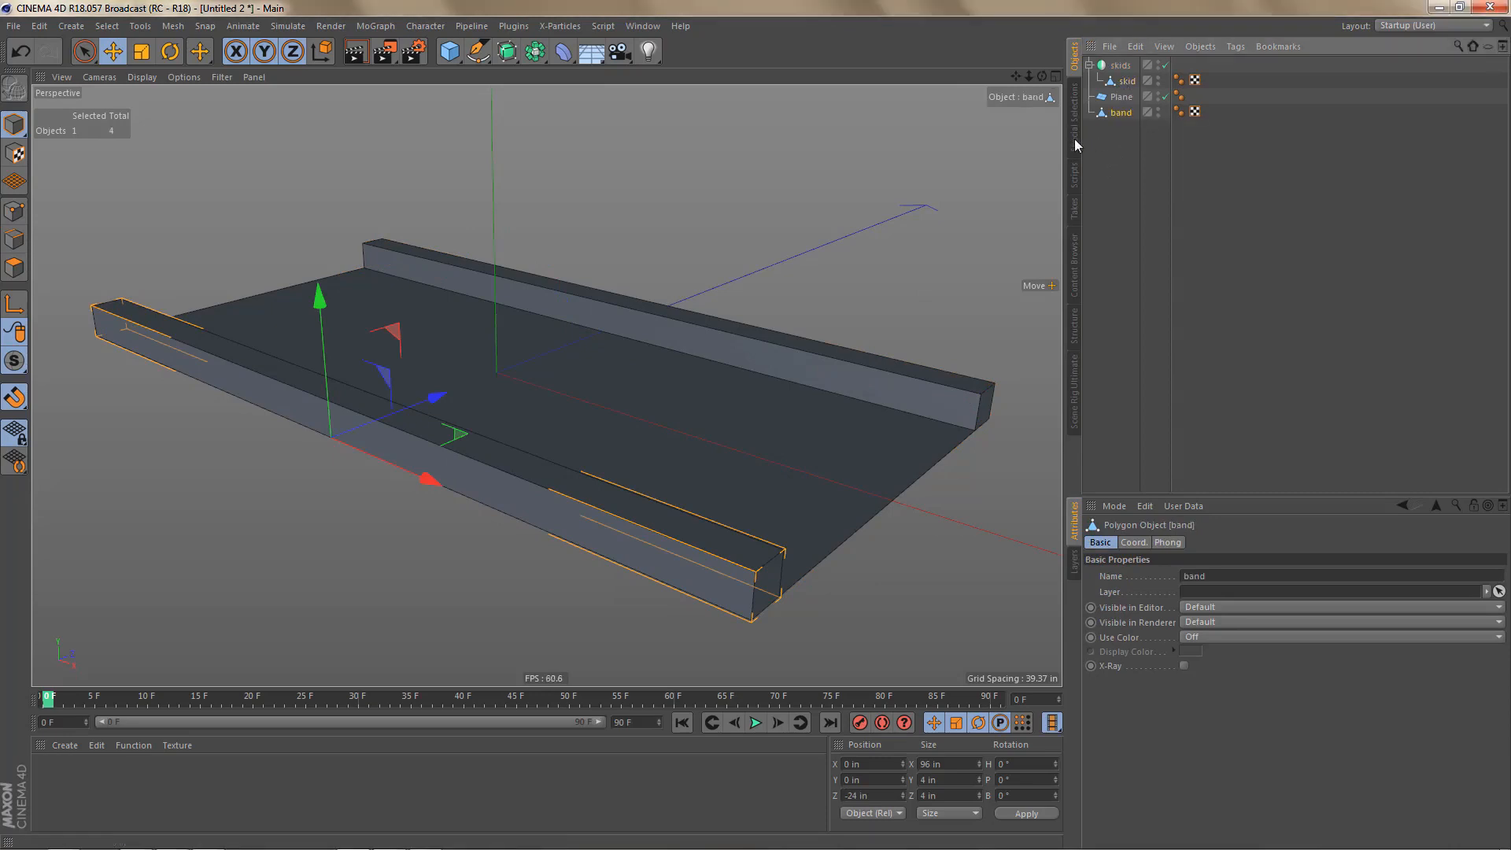
Step: Raise the band to Y 4 in on top of the skid and size it to 6 in in Y and 2 in in Z
drag(320, 296, 328, 258)
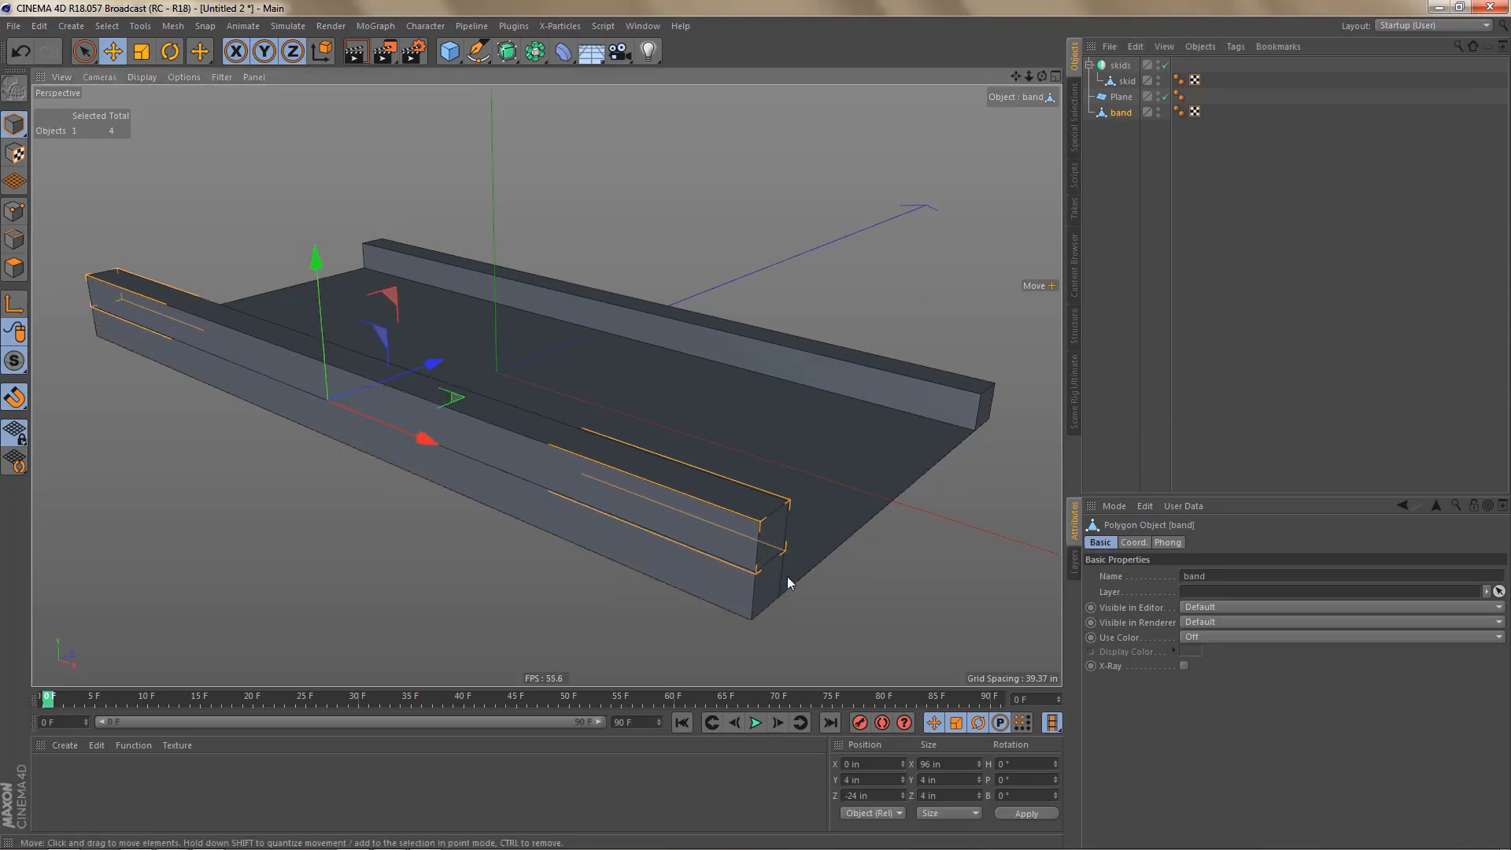
drag(942, 781, 850, 784)
text(6)
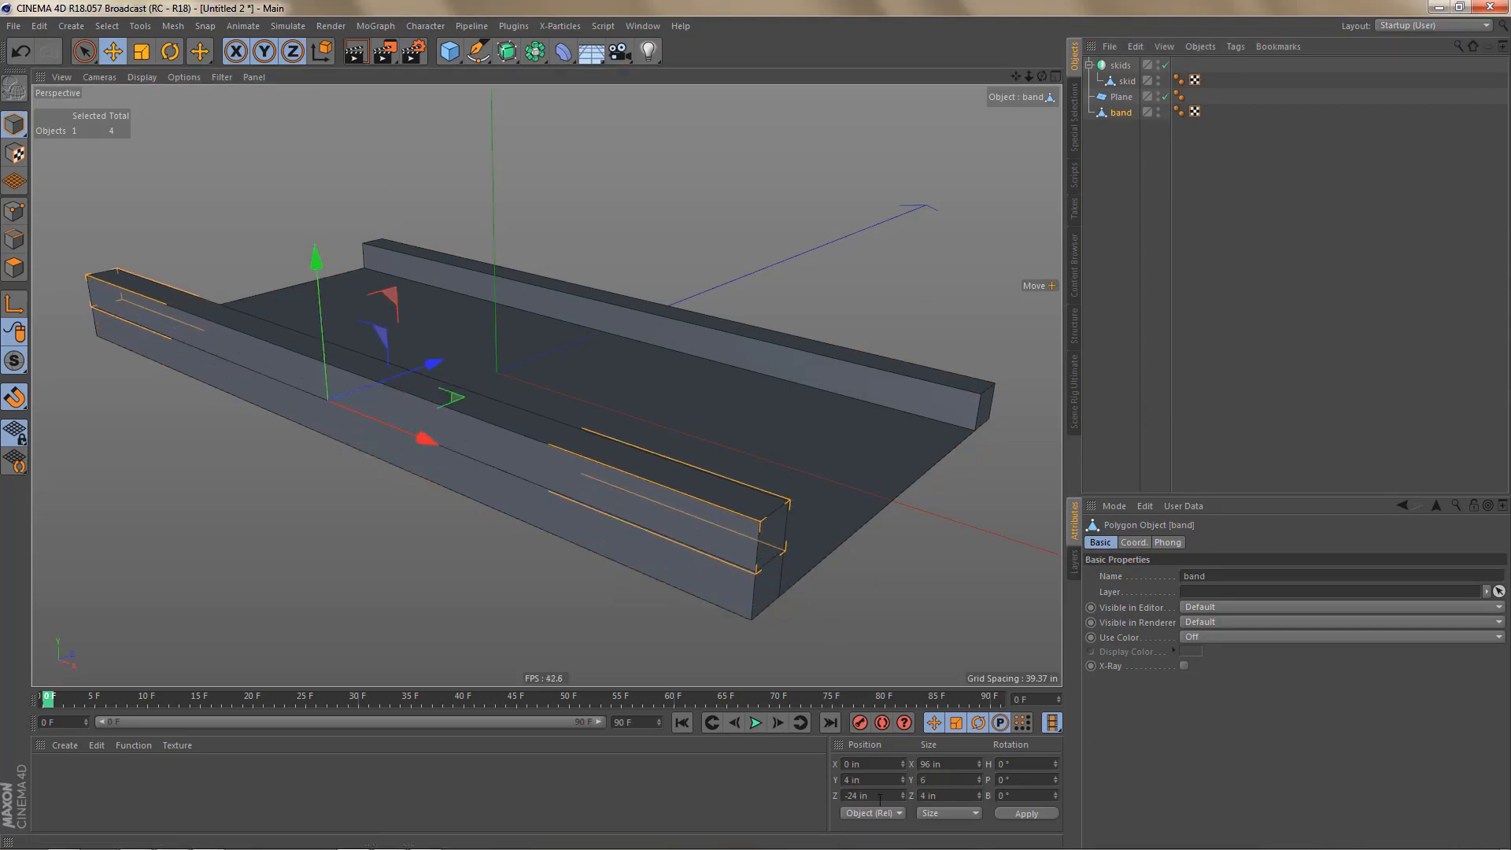
key(Tab)
text(2)
click(1026, 814)
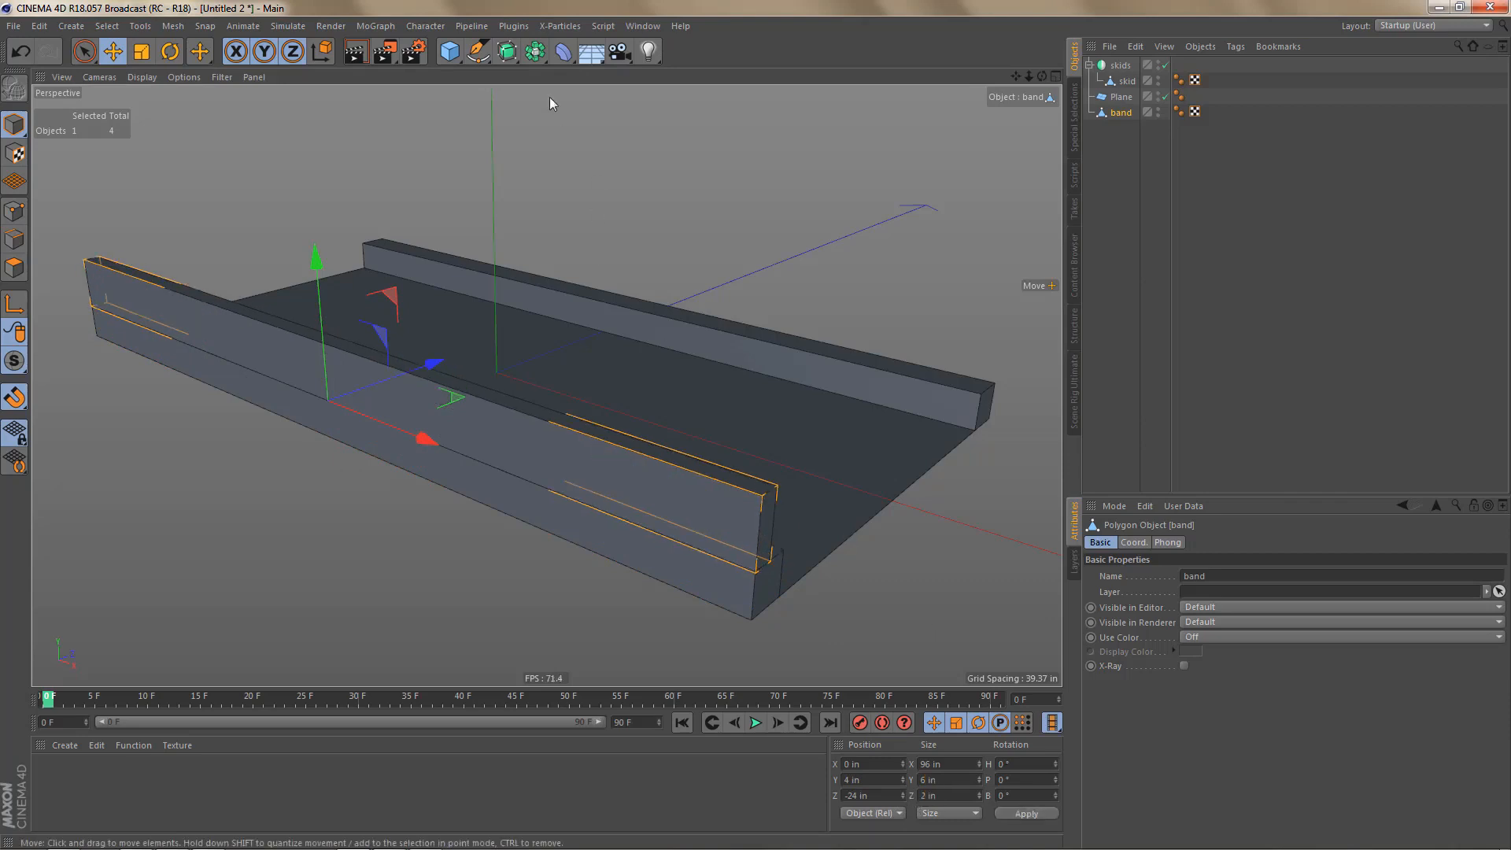
Step: Place the band in a new Symmetry object
drag(536, 51, 706, 136)
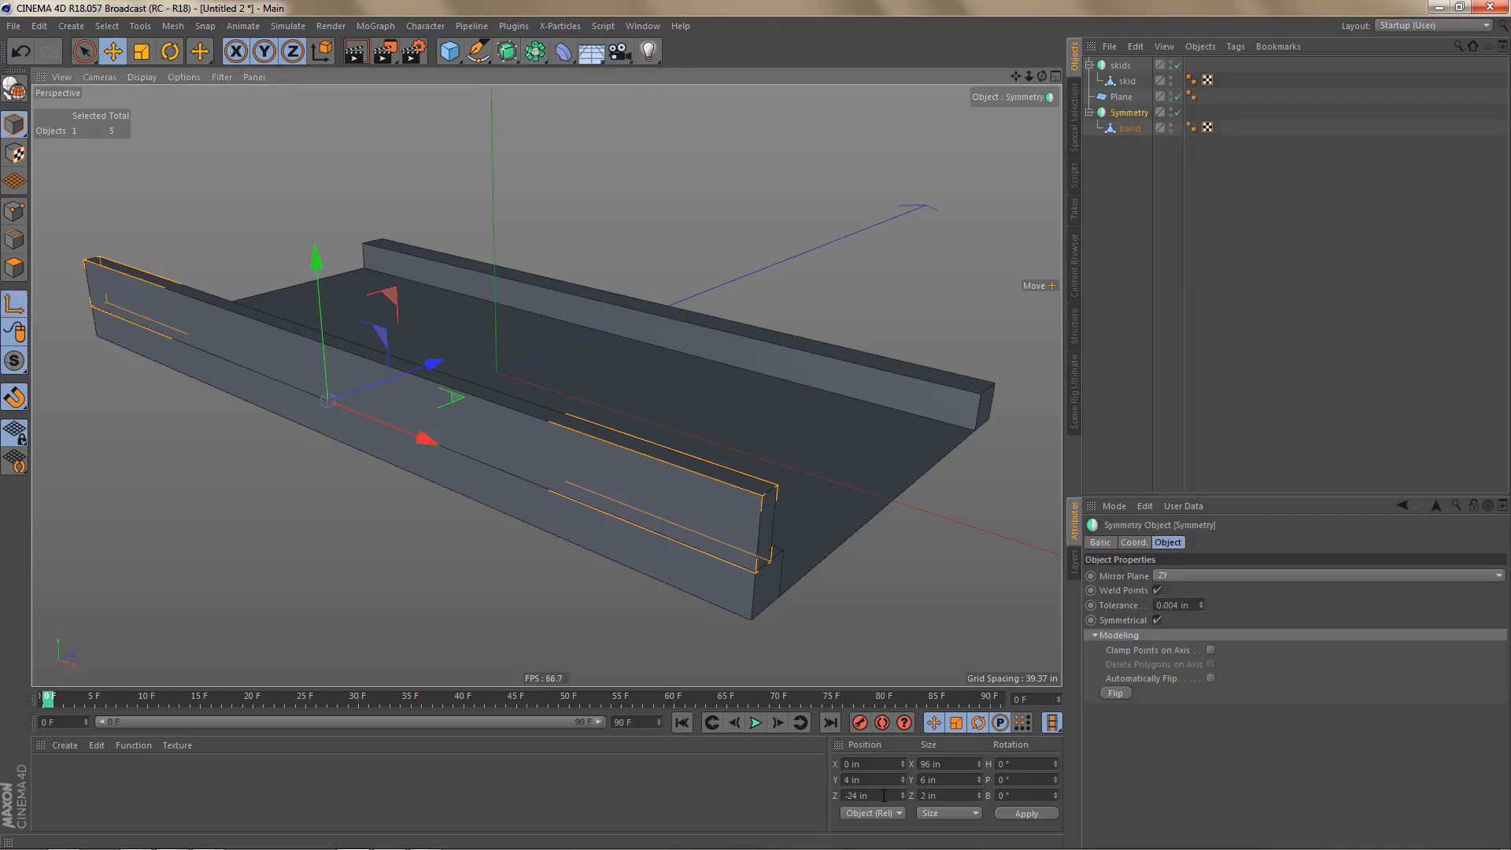
drag(882, 796, 805, 793)
text(9)
key(Return)
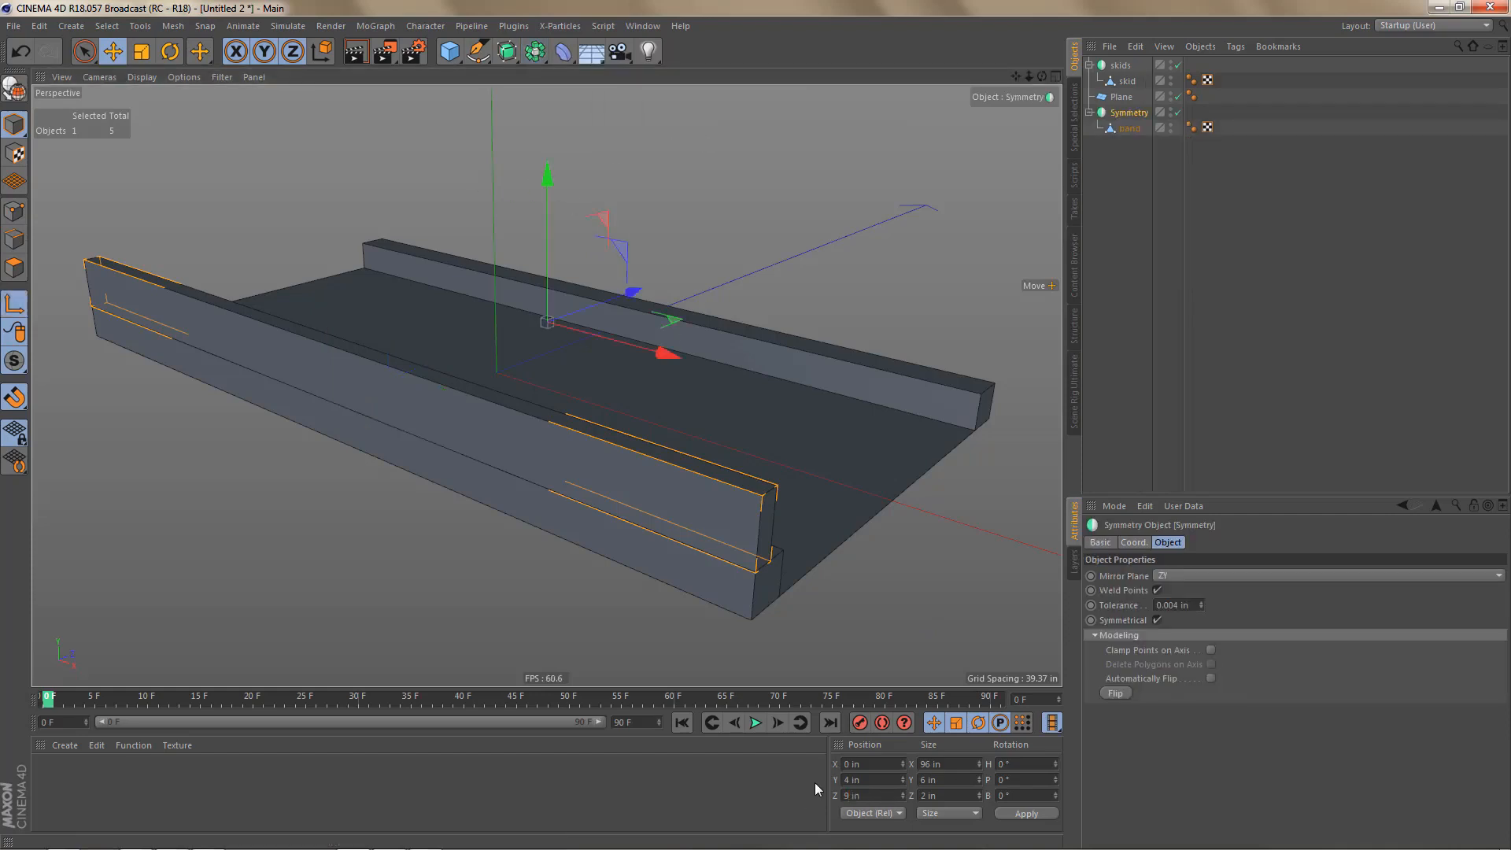
click(1212, 575)
click(1220, 593)
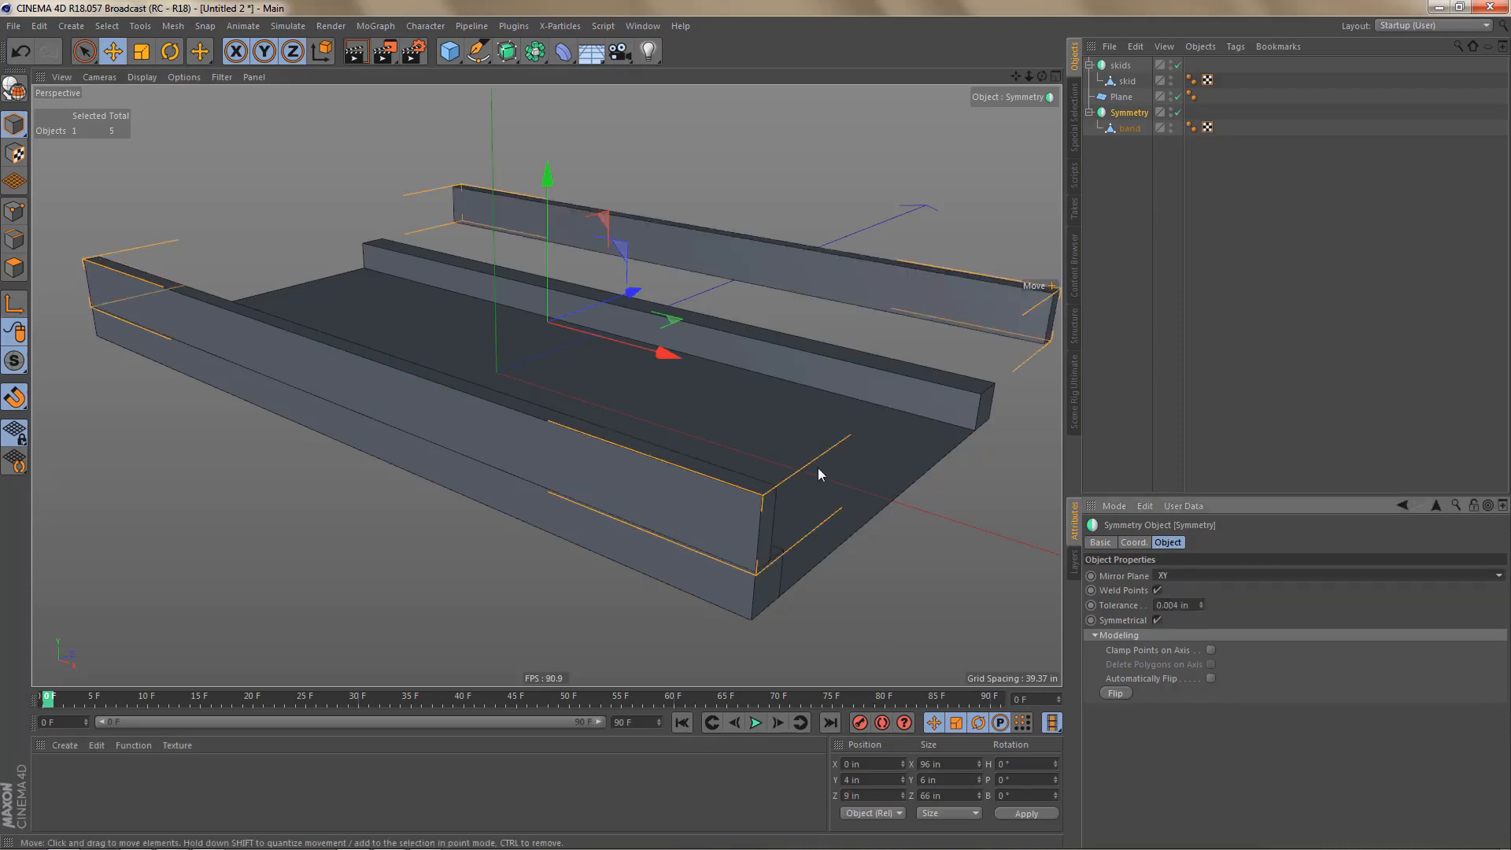
alt+drag(833, 466, 729, 449)
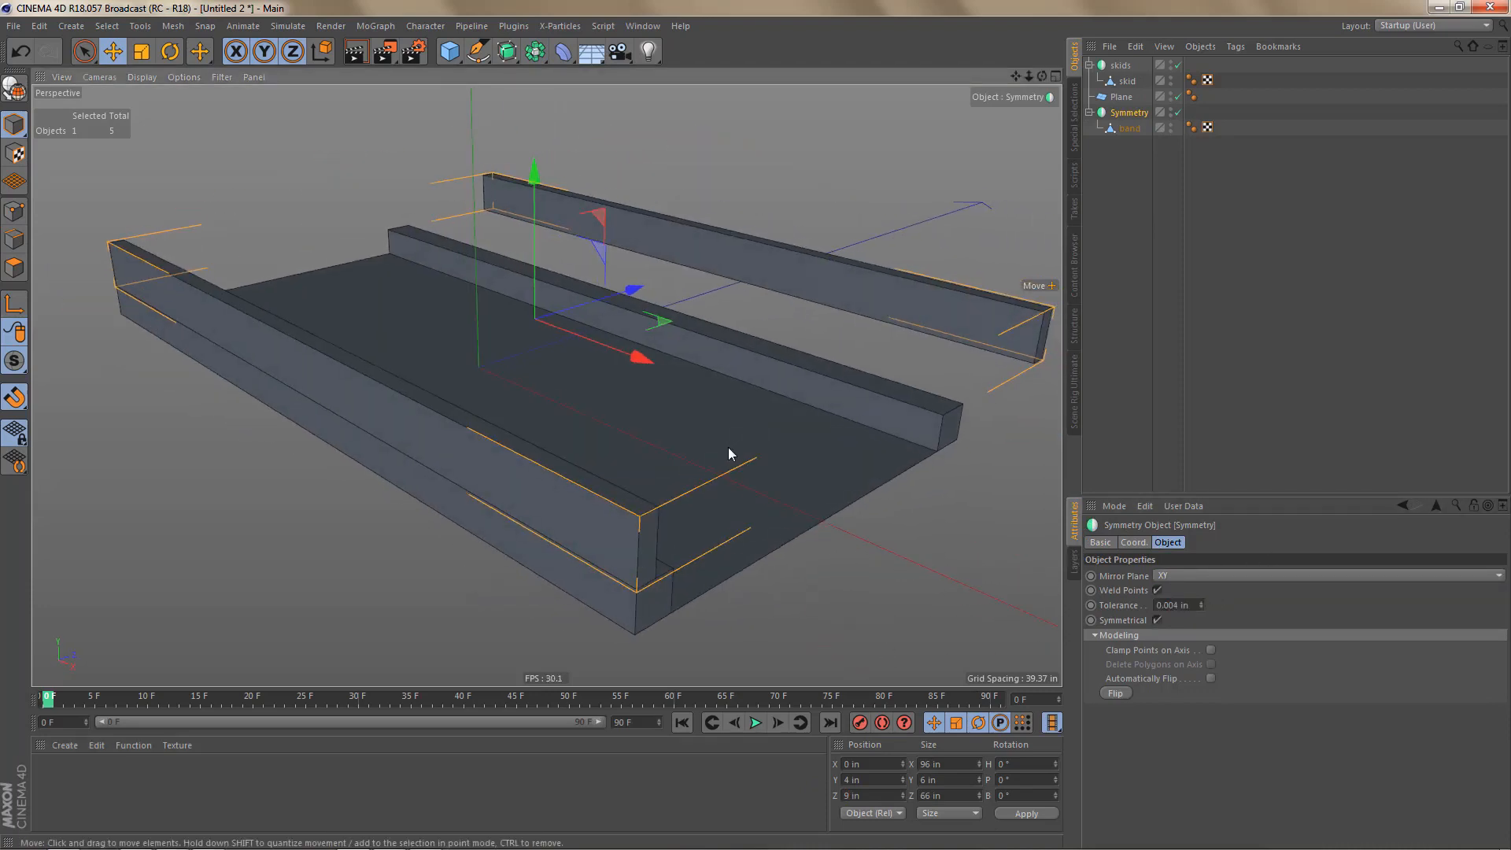
key(ctrl+z)
key(ctrl+z)
Step: Shift only the band symmetry's axis to Z 0 in
click(866, 795)
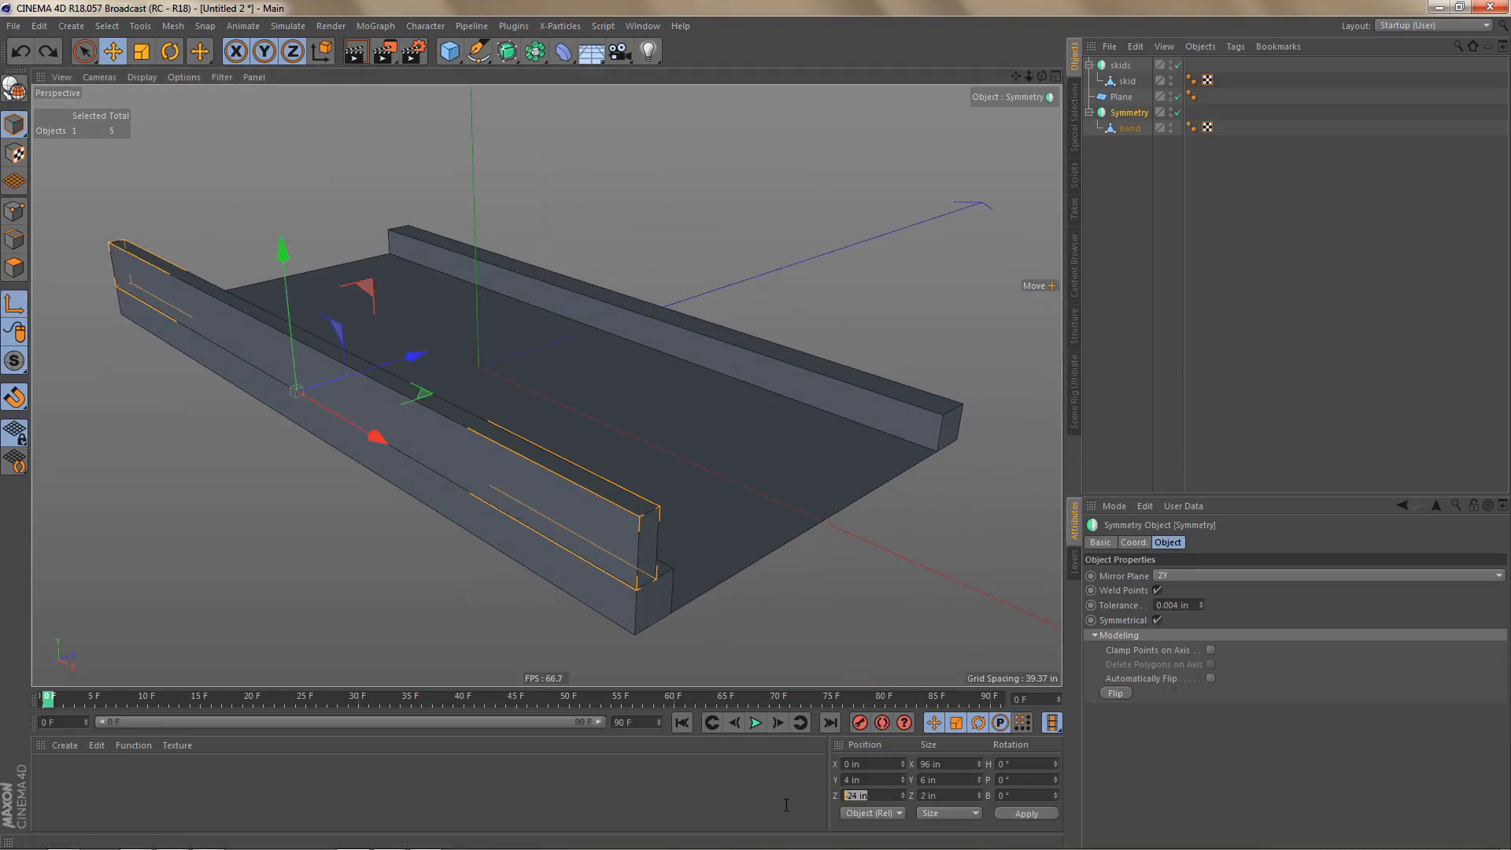
text(0)
key(Return)
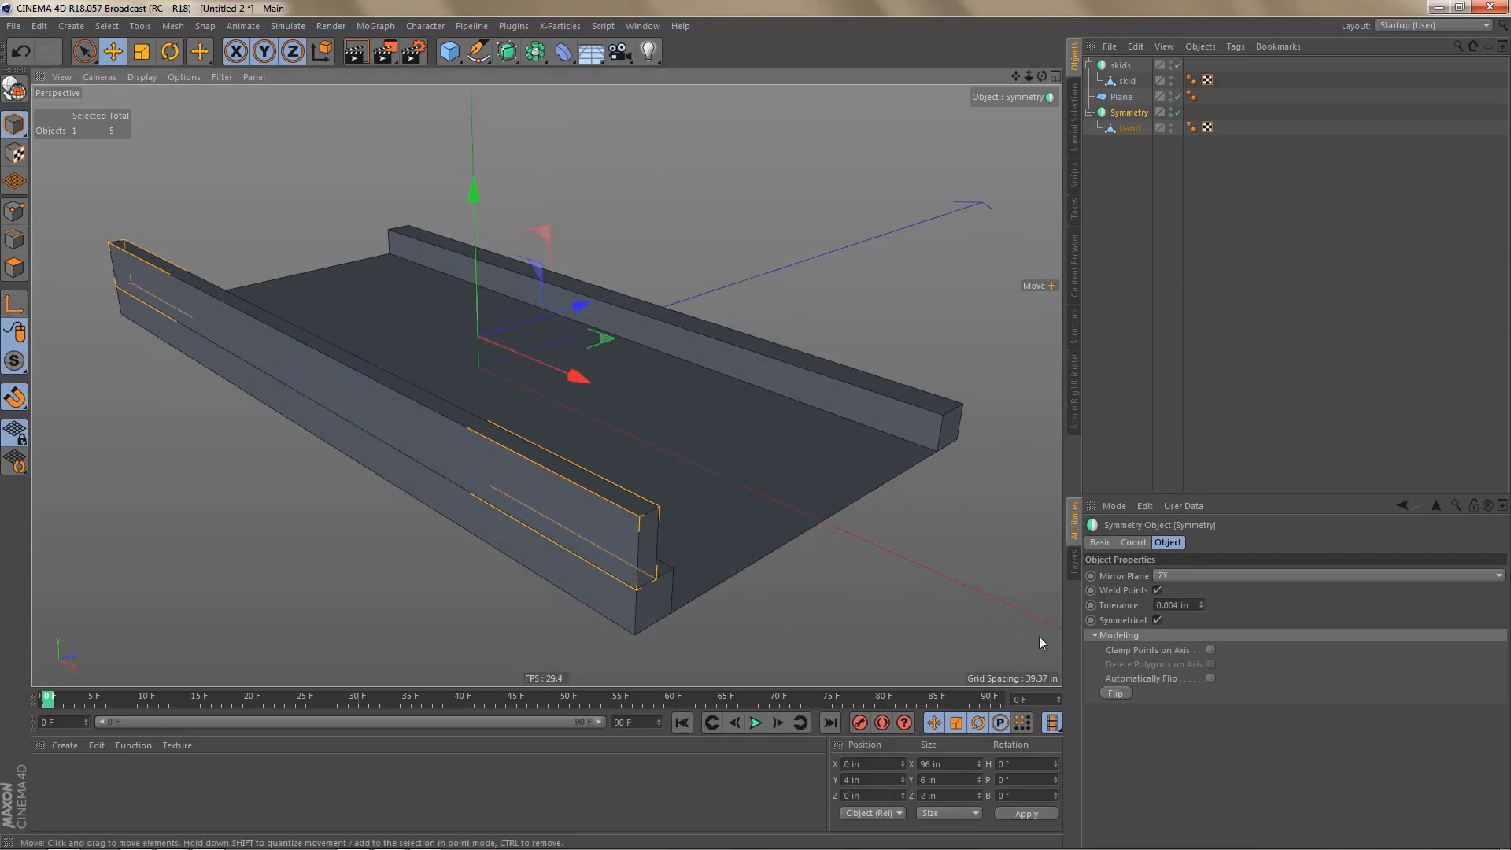
Step: Set the band symmetry's mirror plane to XY
click(1195, 575)
click(1170, 592)
alt+drag(795, 473, 685, 464)
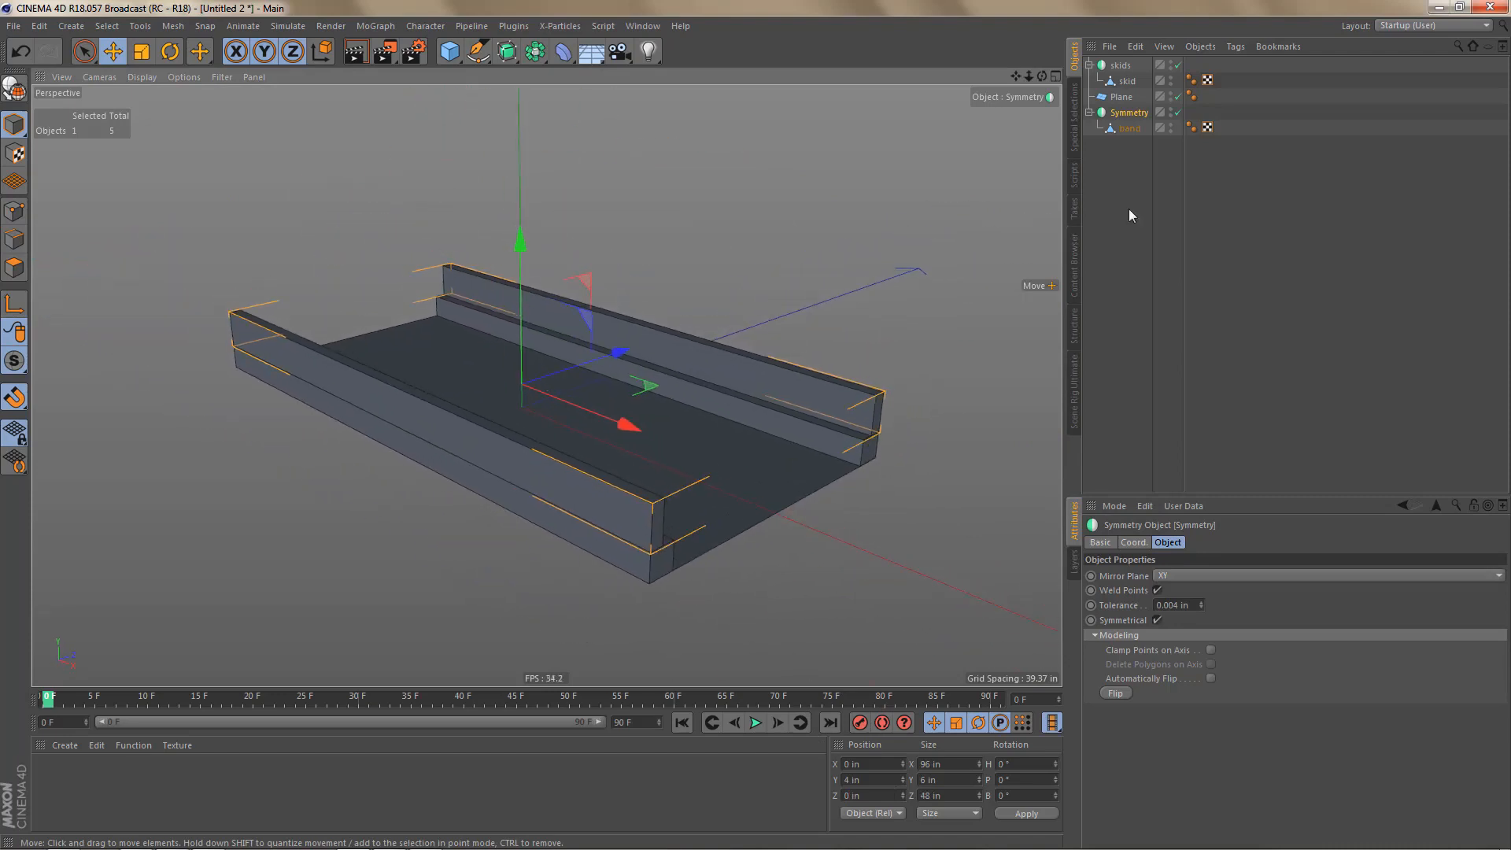
Step: Rename the Symmetry object containing the band as bands
double_click(1132, 128)
key(ctrl+c)
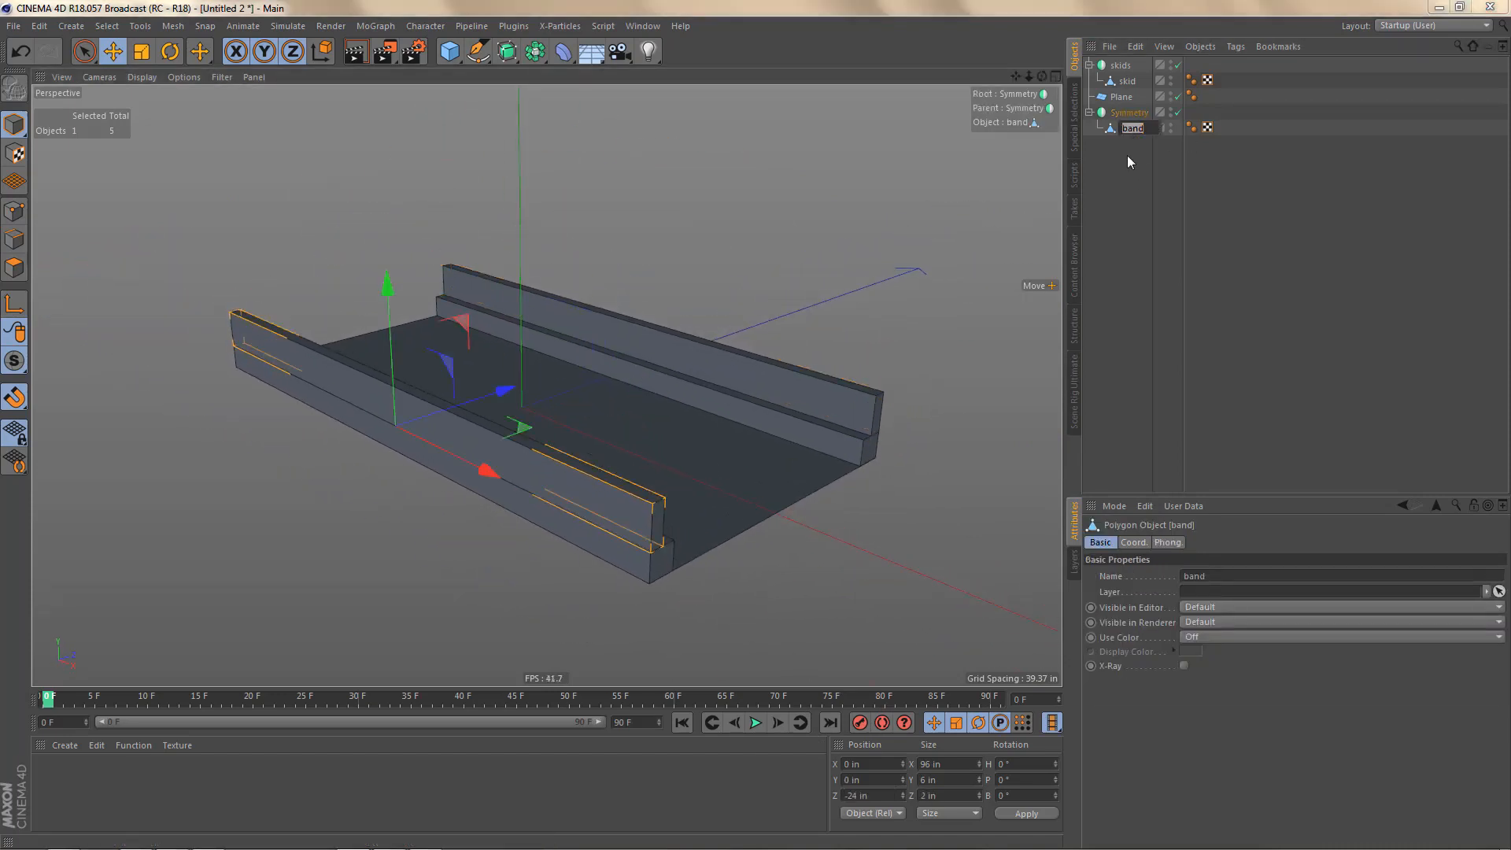
key(Up)
key(ctrl+v)
text(s)
key(Return)
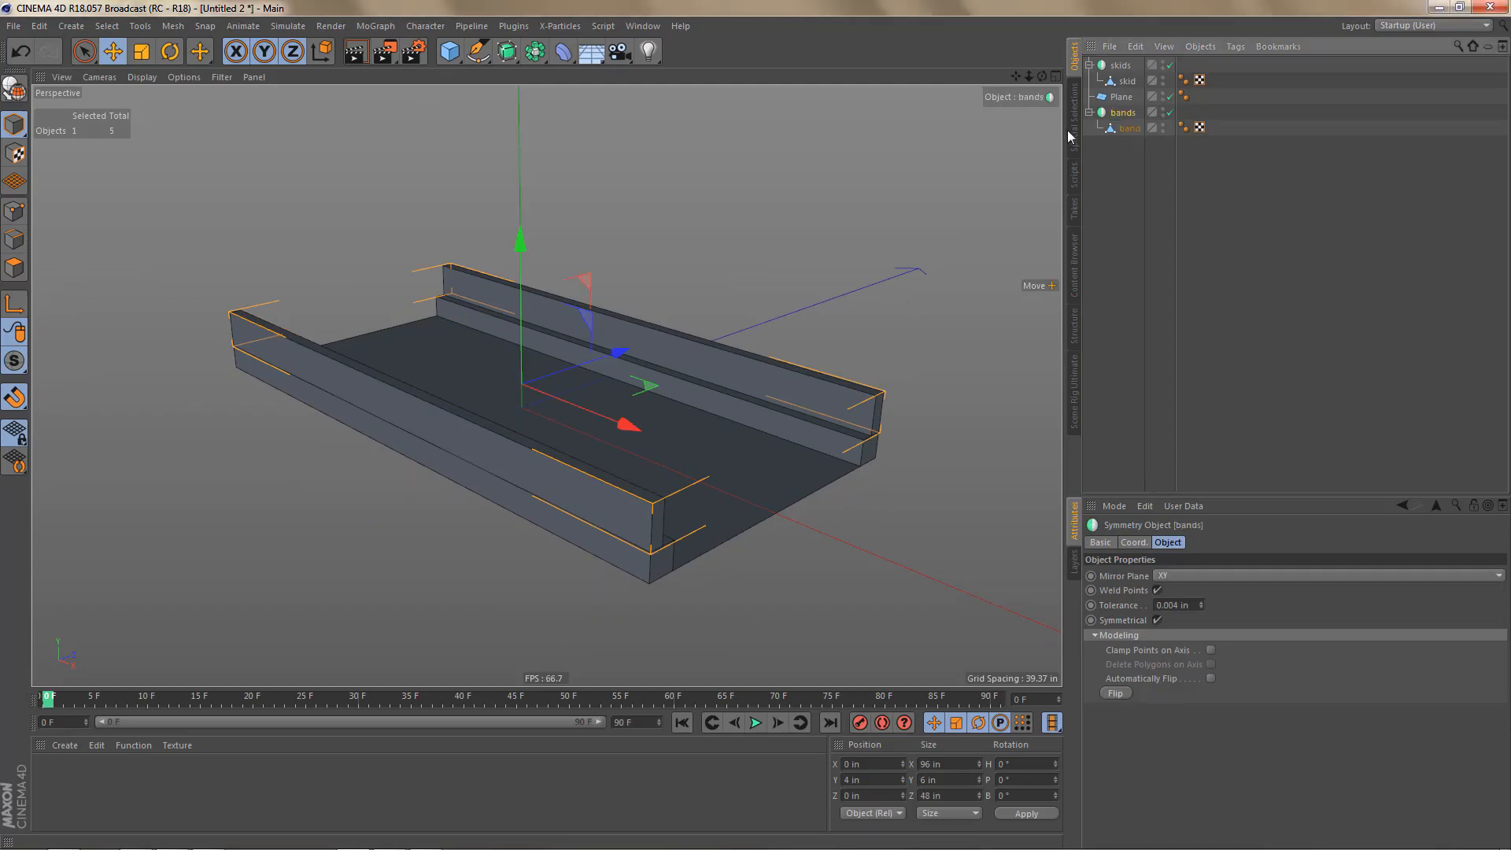
Step: Duplicate the band outside the bands symmetry and rename the copy as floor joist
click(1129, 129)
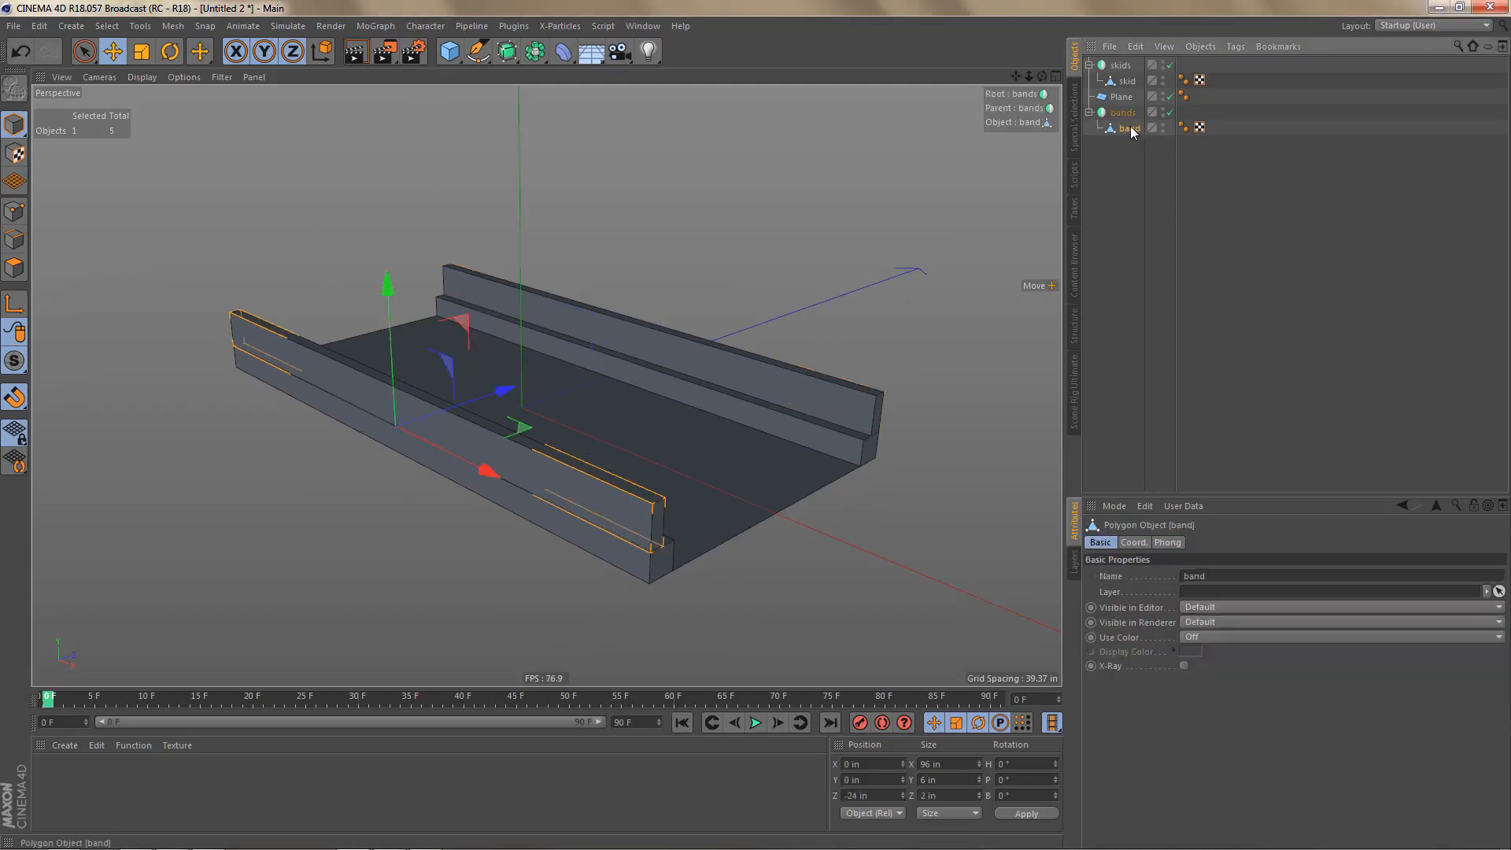
ctrl+drag(1129, 128, 1130, 152)
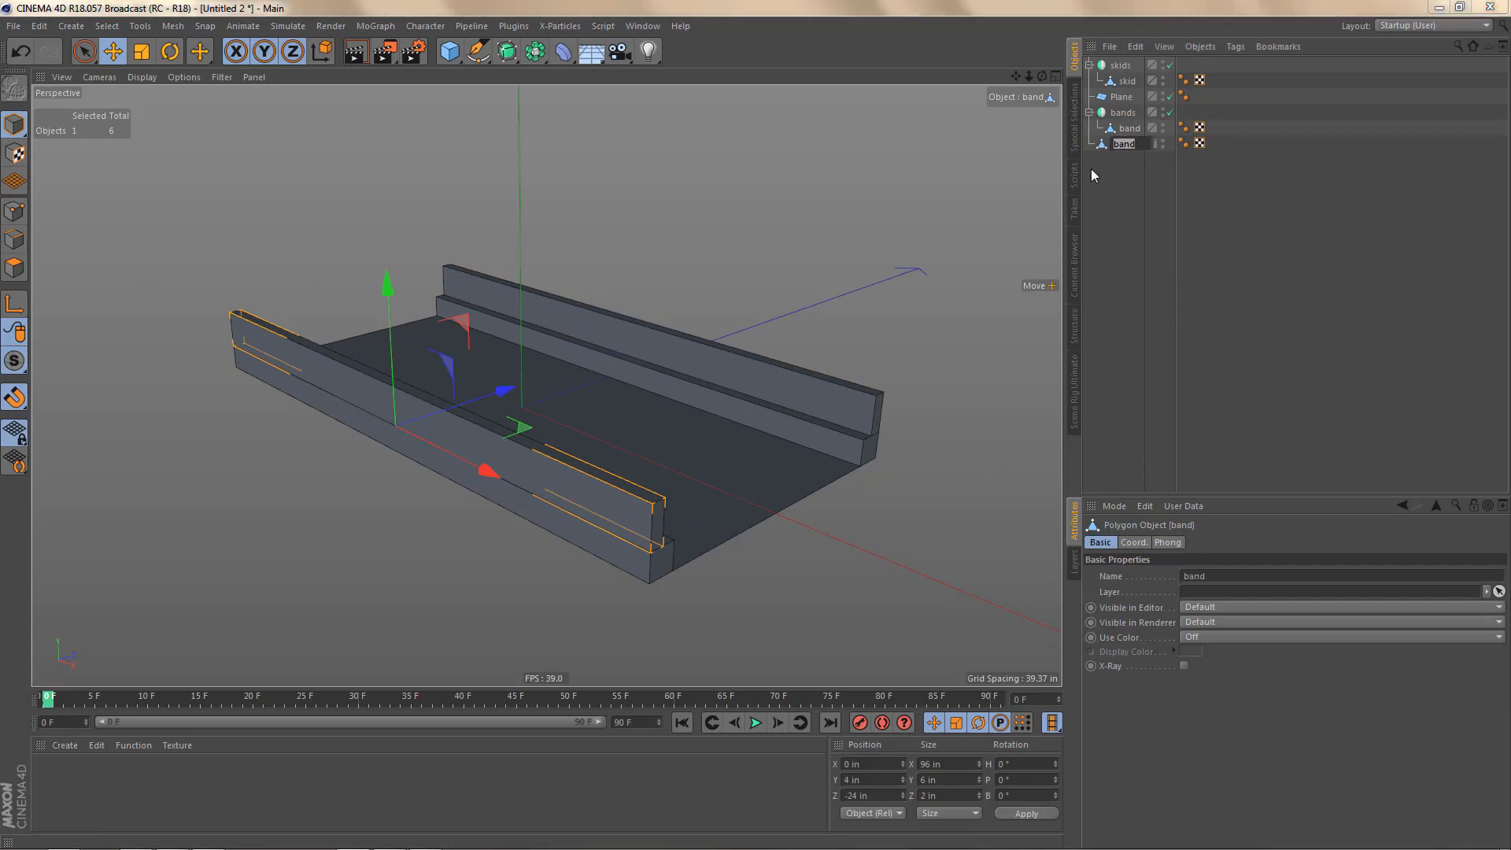
text(joist)
key(Return)
Step: Rotate the floor joist to a heading of -90° and reset only its axis heading to 0°
key(r)
drag(425, 465, 279, 446)
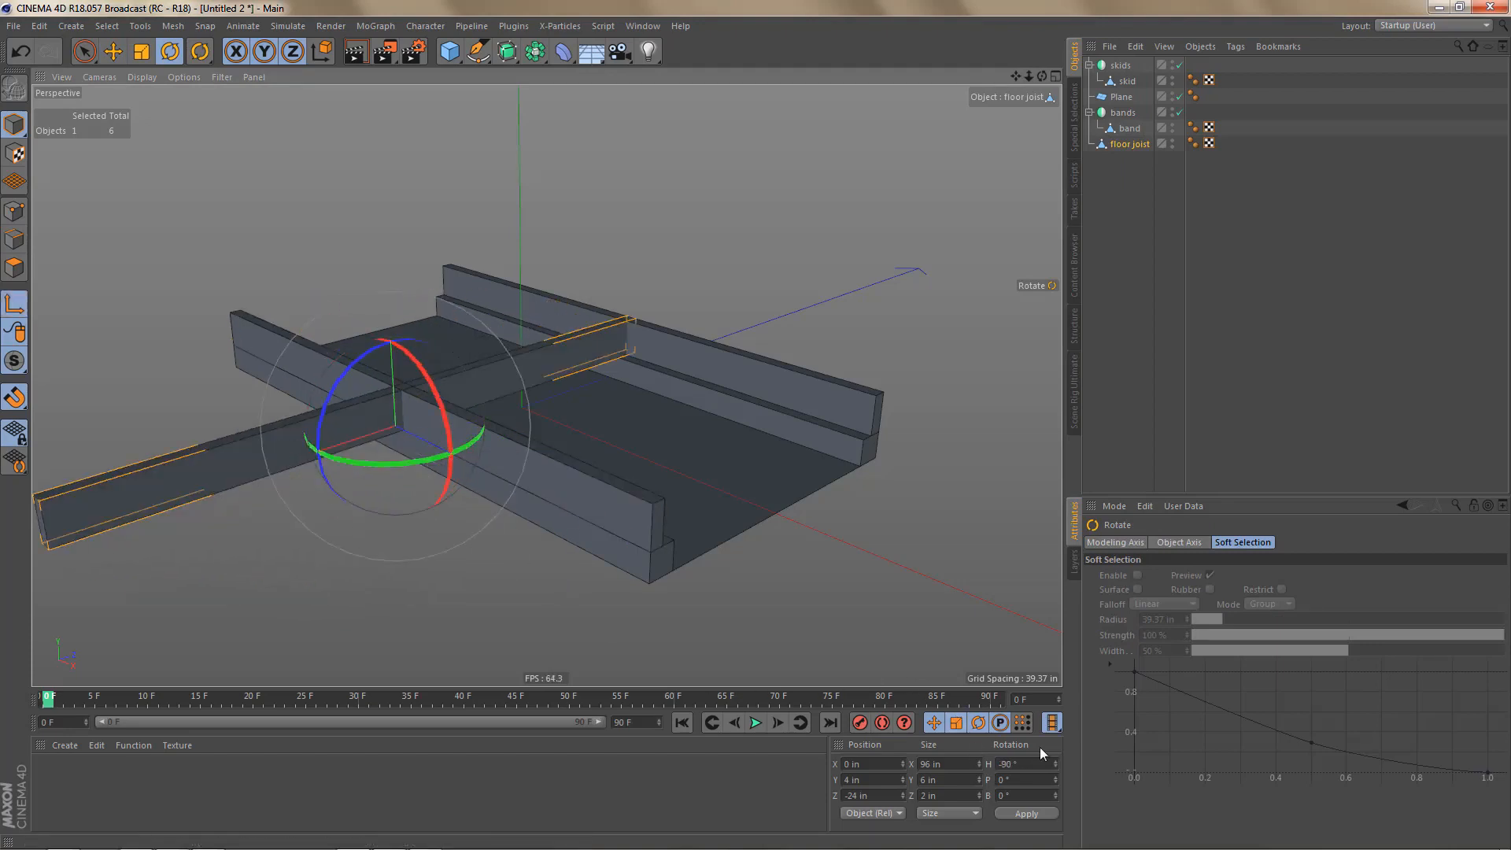
click(1012, 763)
text(0)
key(Return)
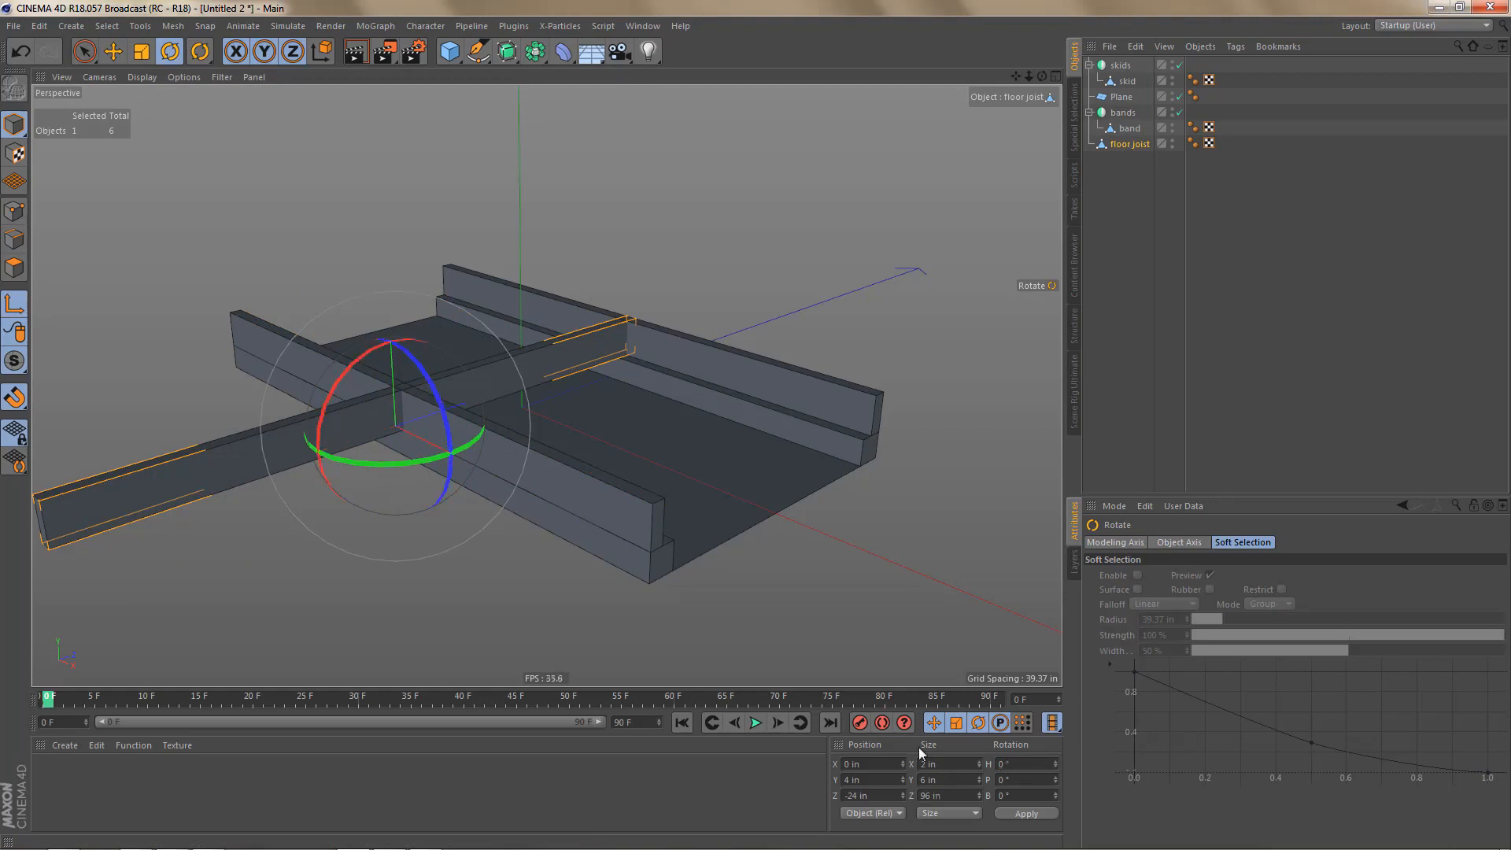
Step: Center the floor joist at Z 0 in and move it along X to the base's end at -48 in
click(856, 795)
text(0)
key(Return)
key(e)
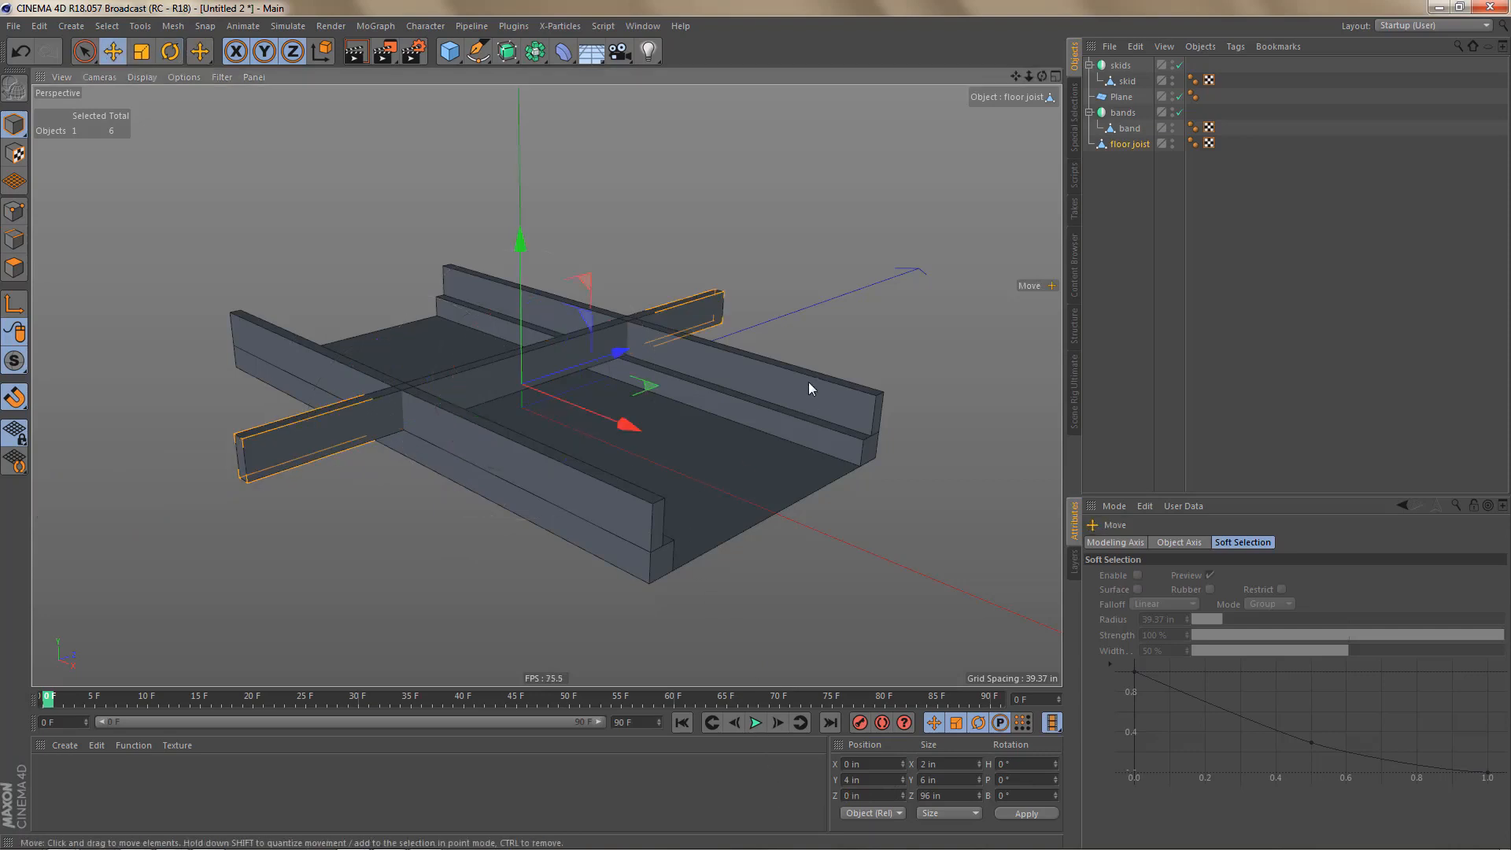
key(F2)
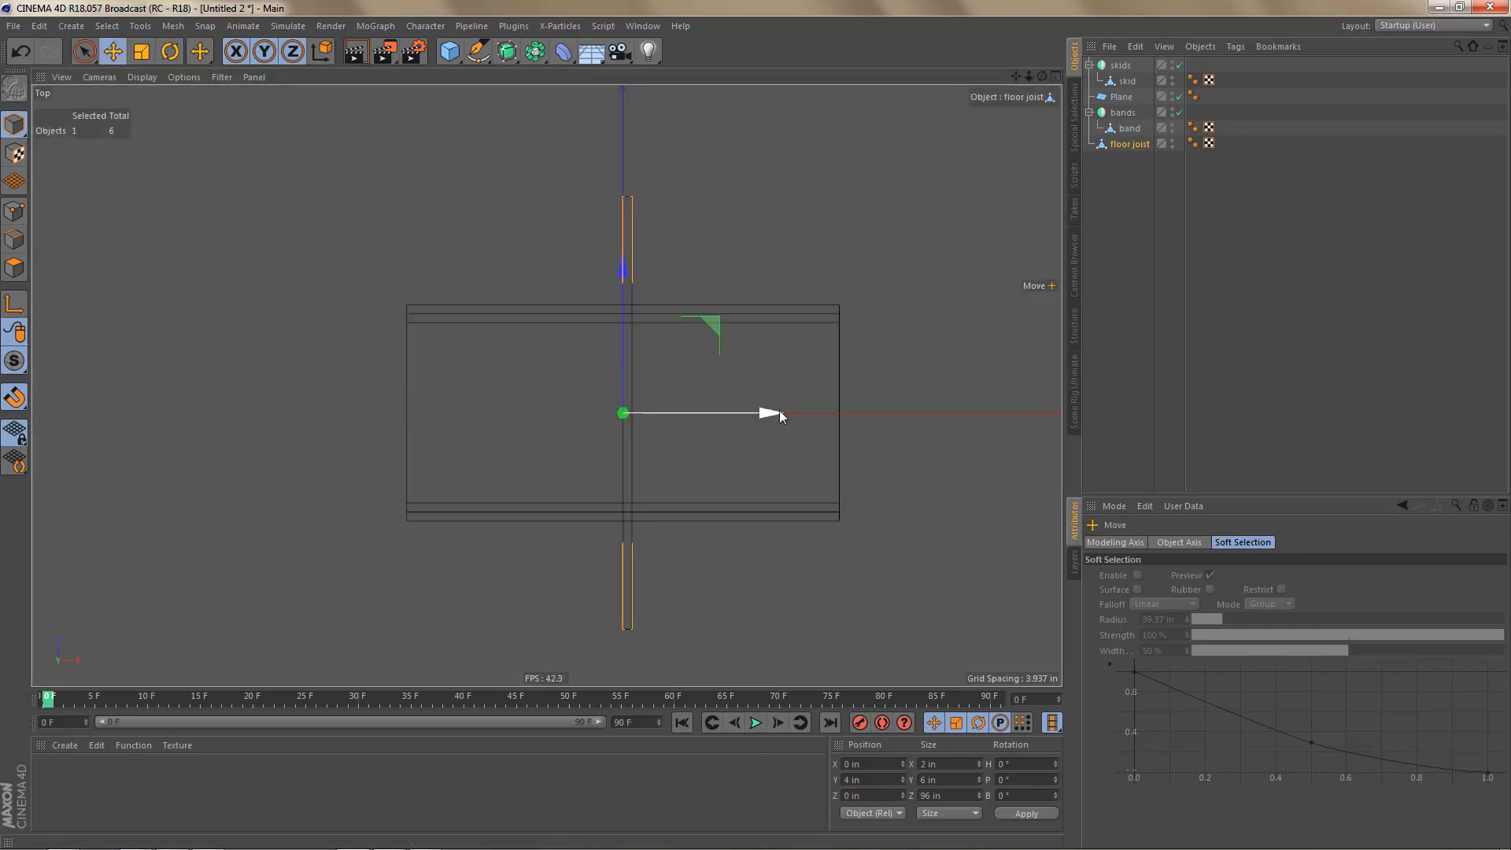
drag(780, 410, 502, 422)
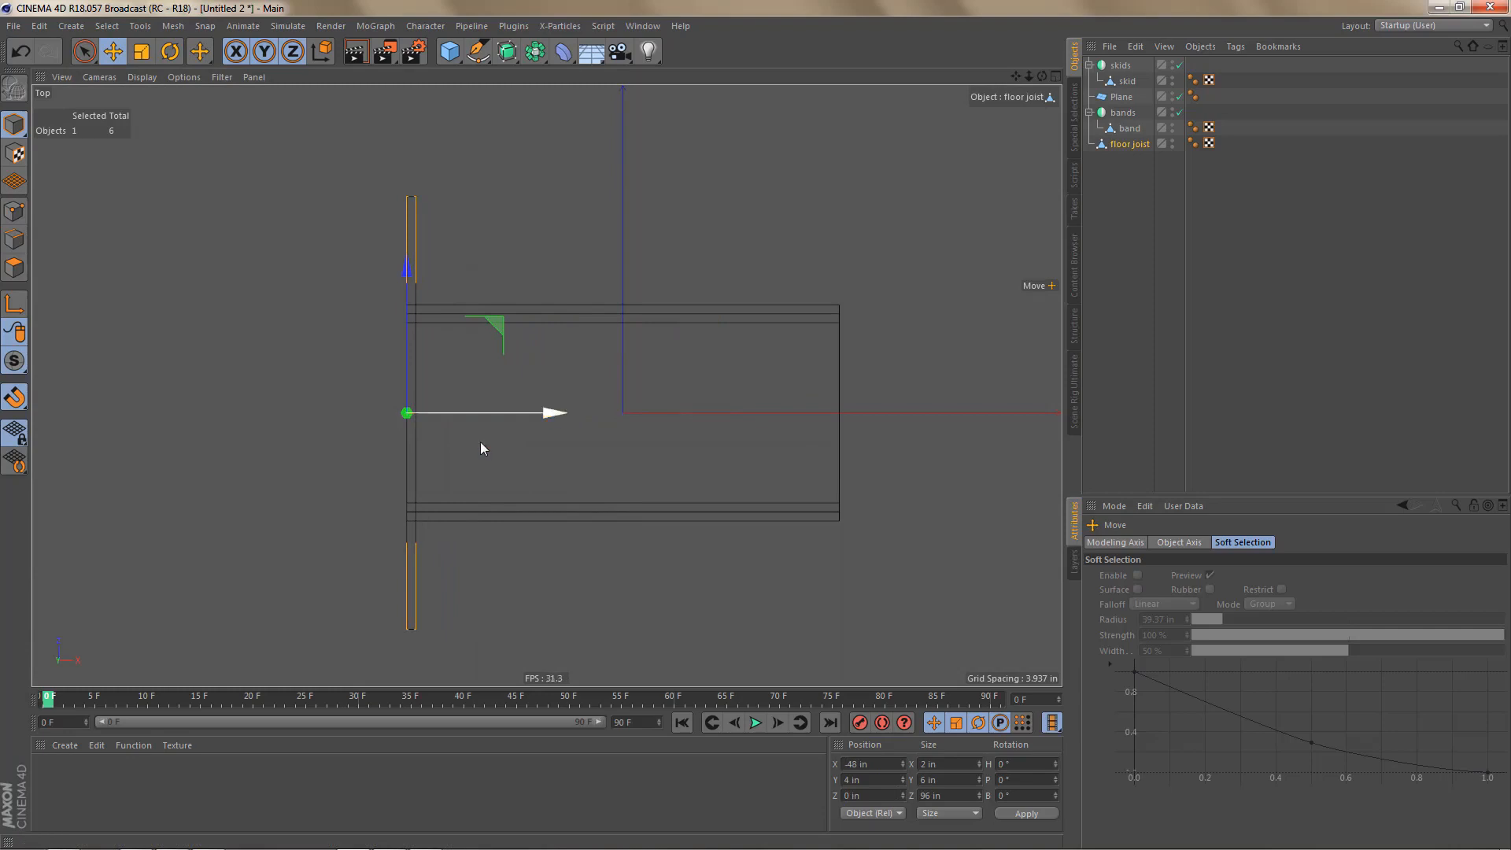
Step: Set the floor joist's Z size to 44 in so it fits between the two bands
alt+middle_drag(483, 442, 669, 450)
alt+right_drag(594, 418, 634, 422)
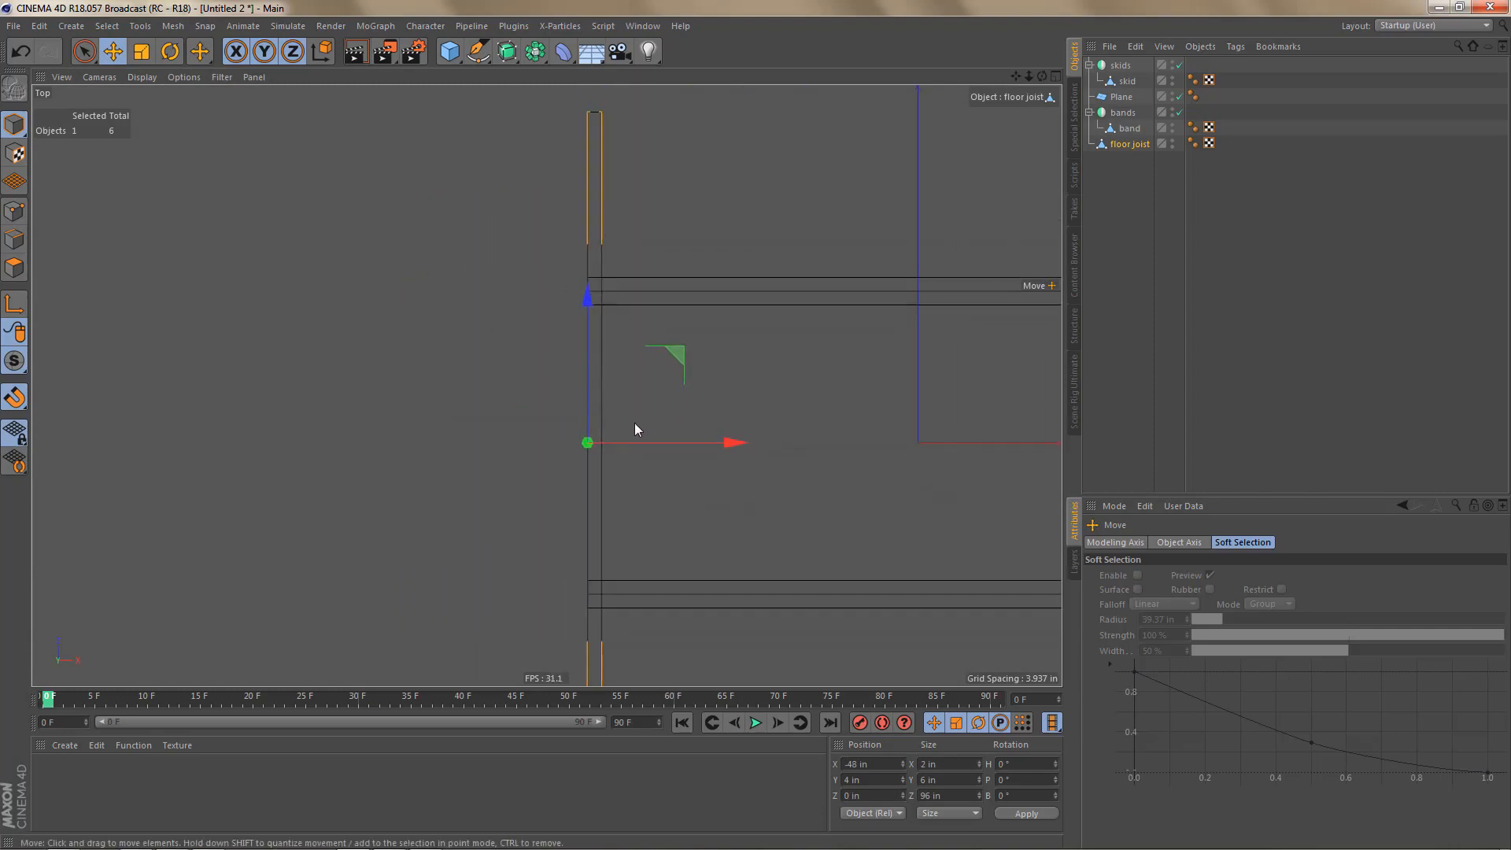
click(933, 796)
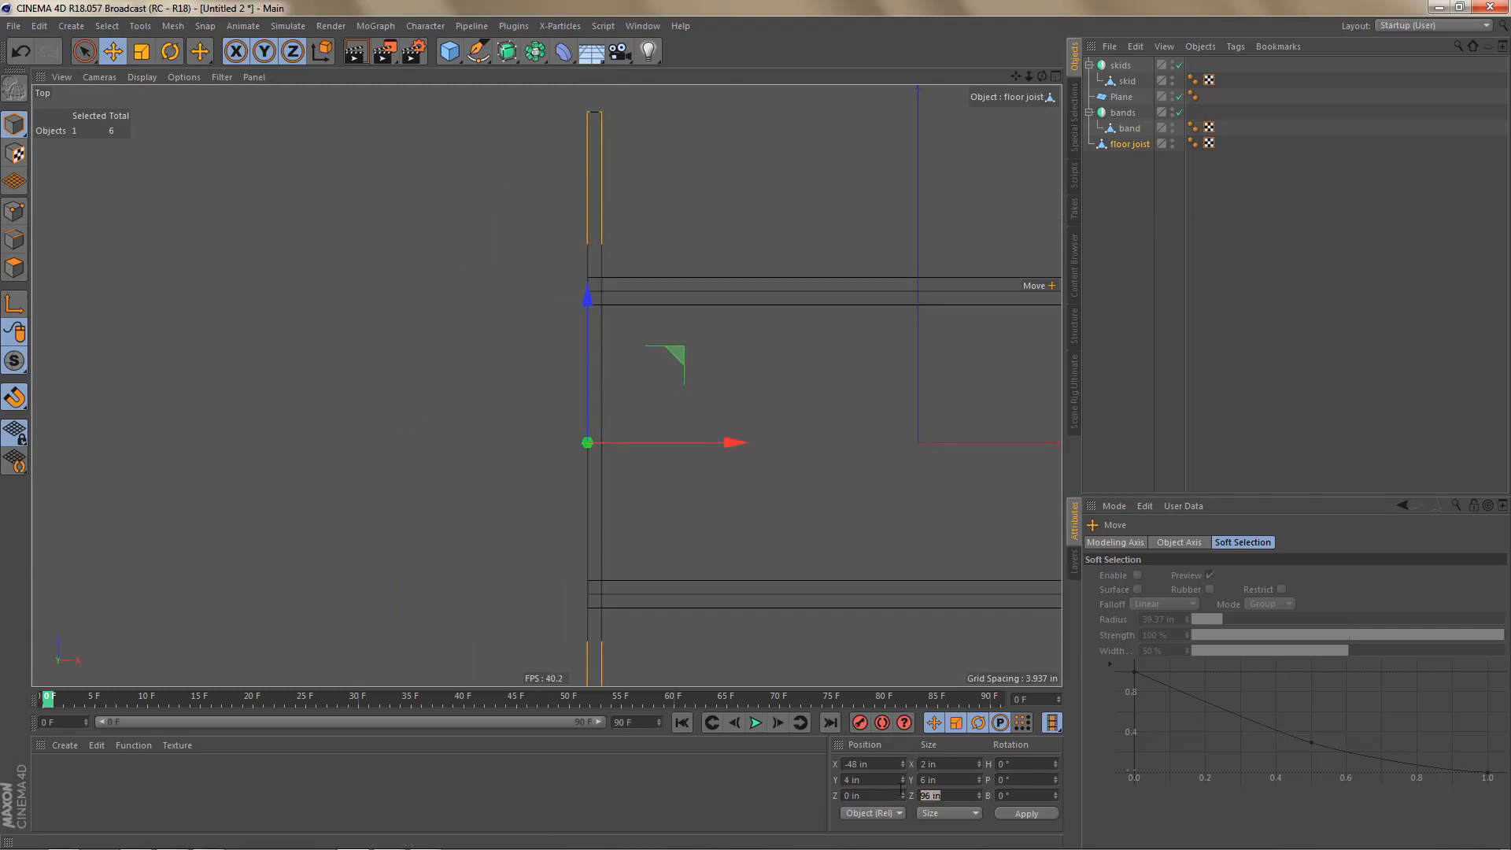
text(44)
key(Return)
alt+right_drag(628, 298, 695, 285)
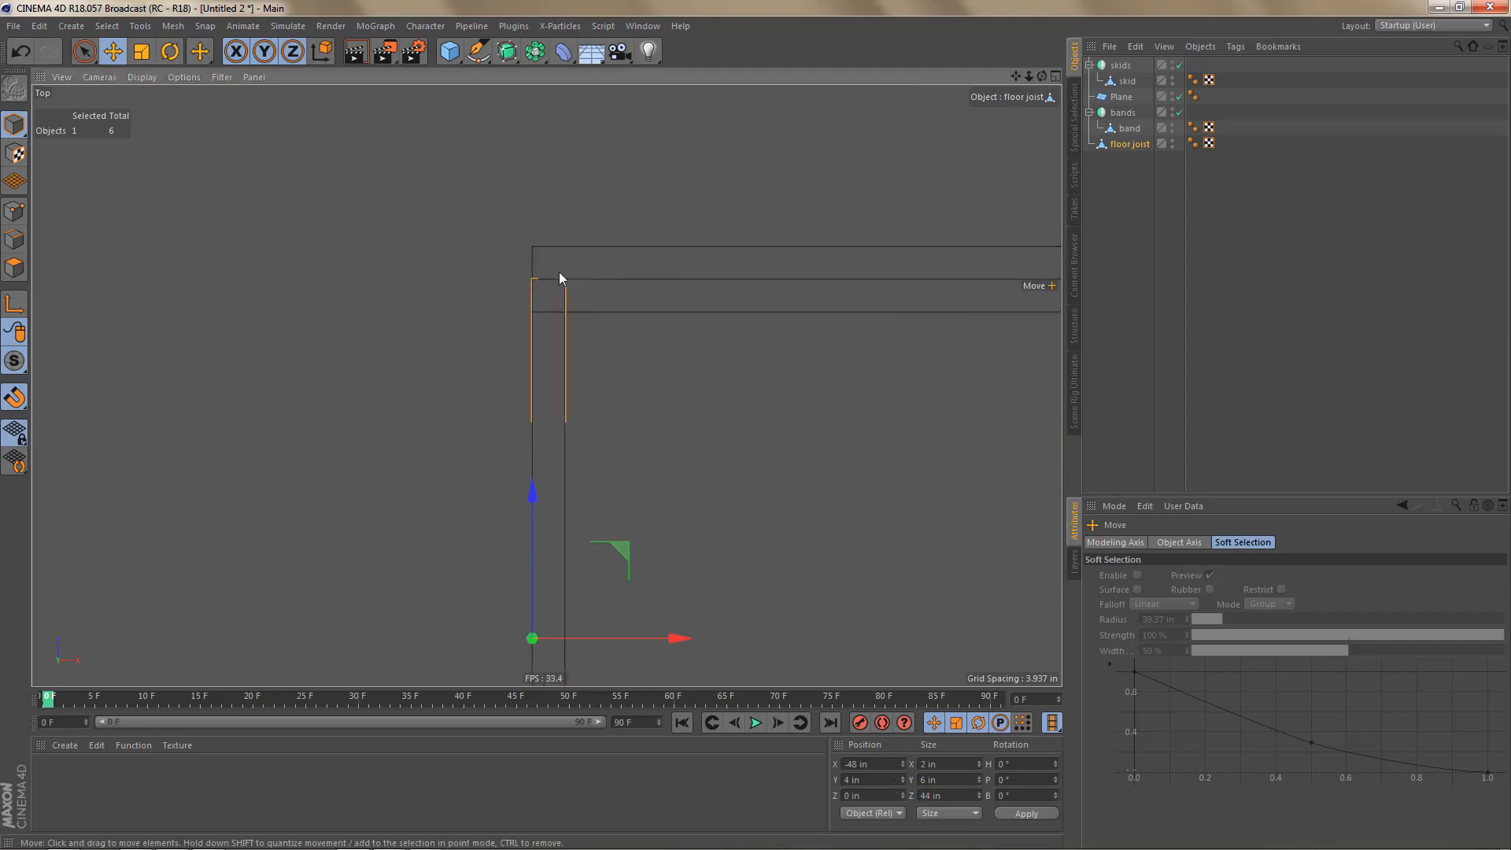
middle_click(673, 354)
middle_click(428, 203)
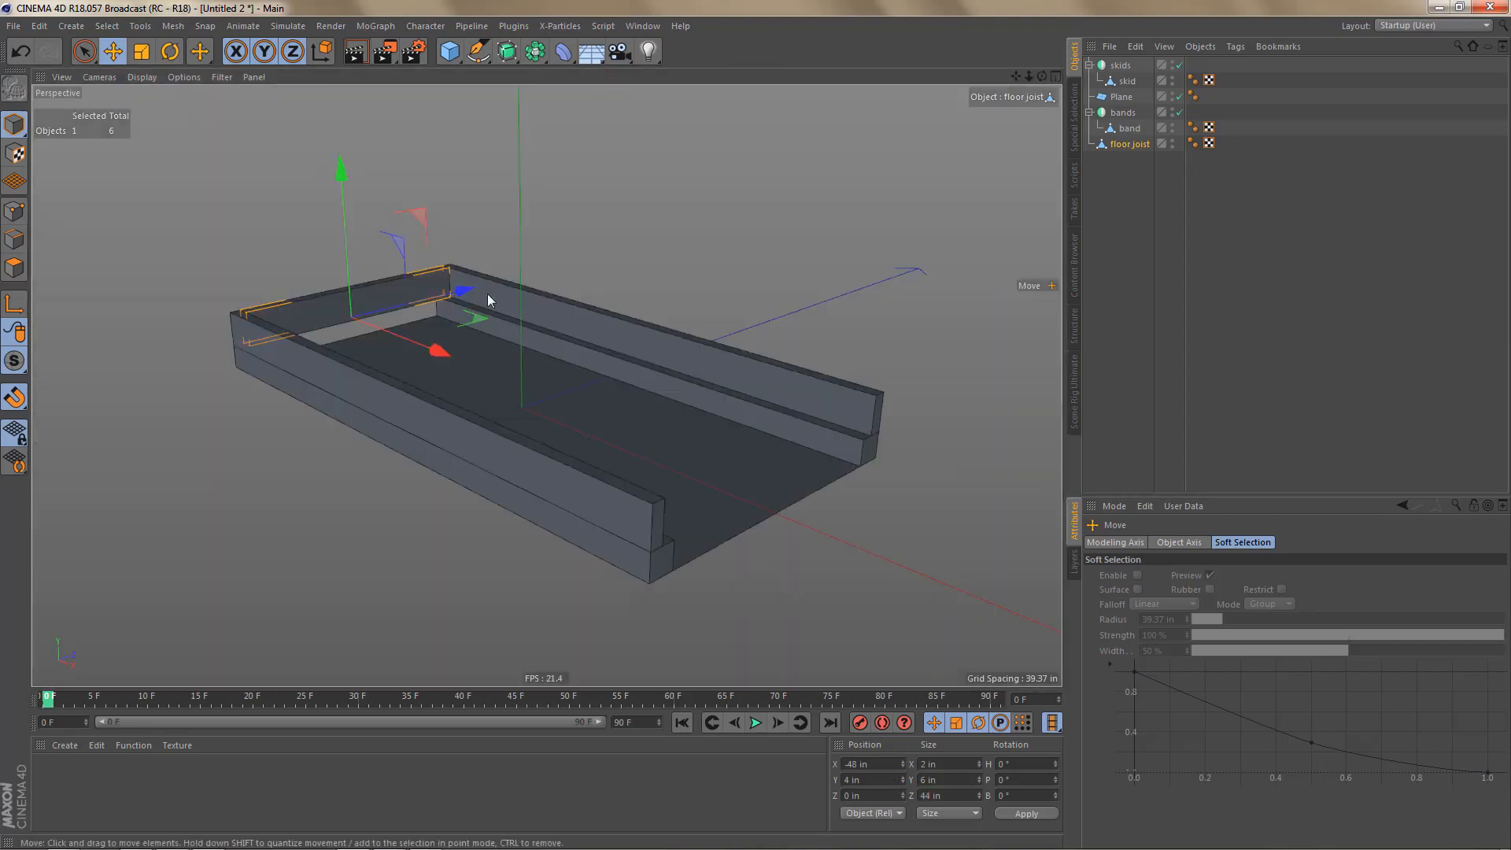
Step: Place the floor joist in a new MoGraph Cloner
alt+drag(488, 294, 391, 415)
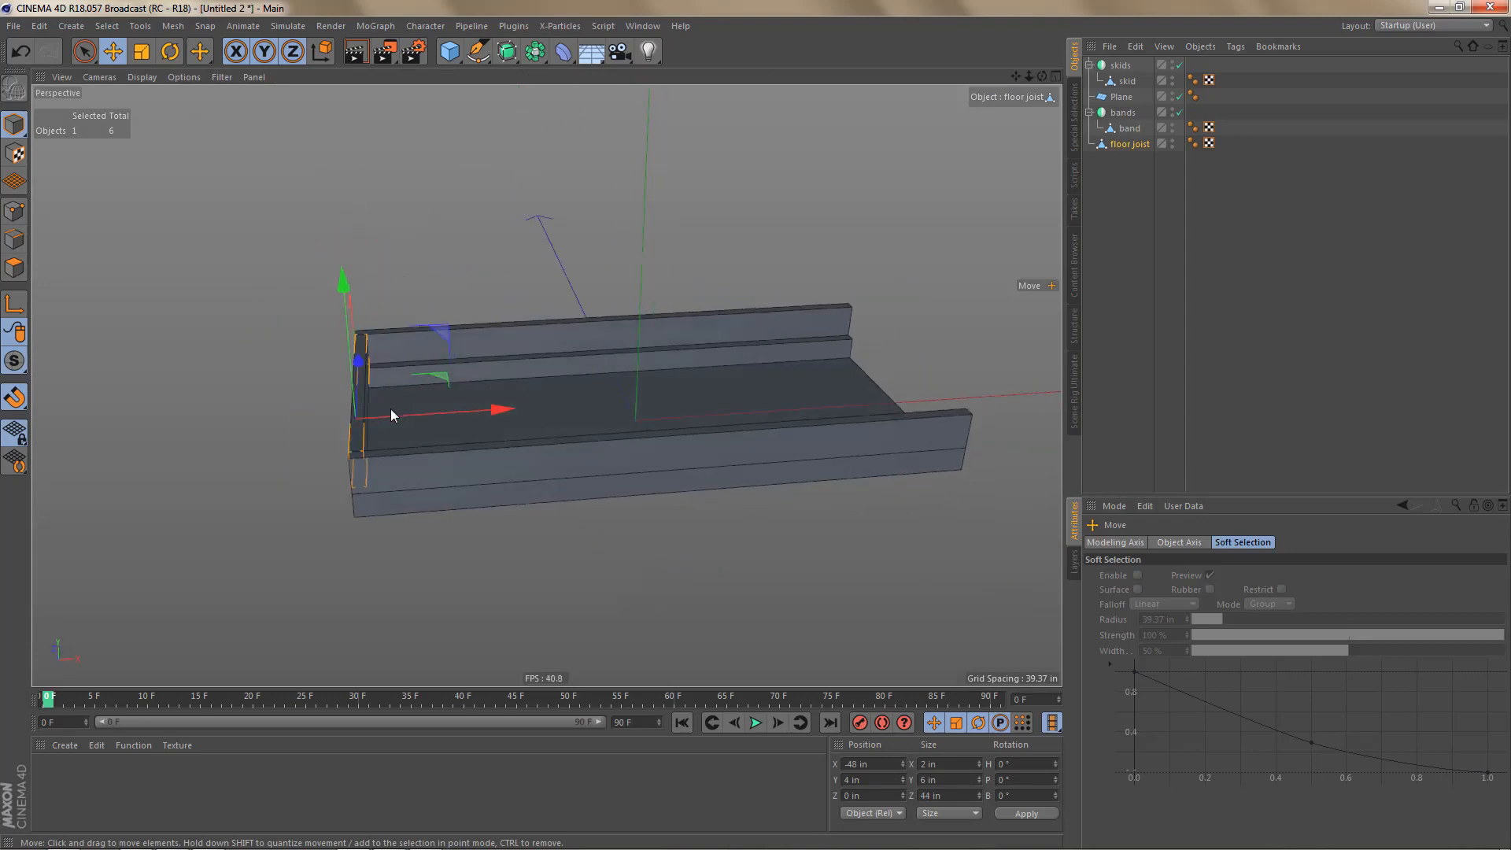
alt+drag(542, 386, 501, 388)
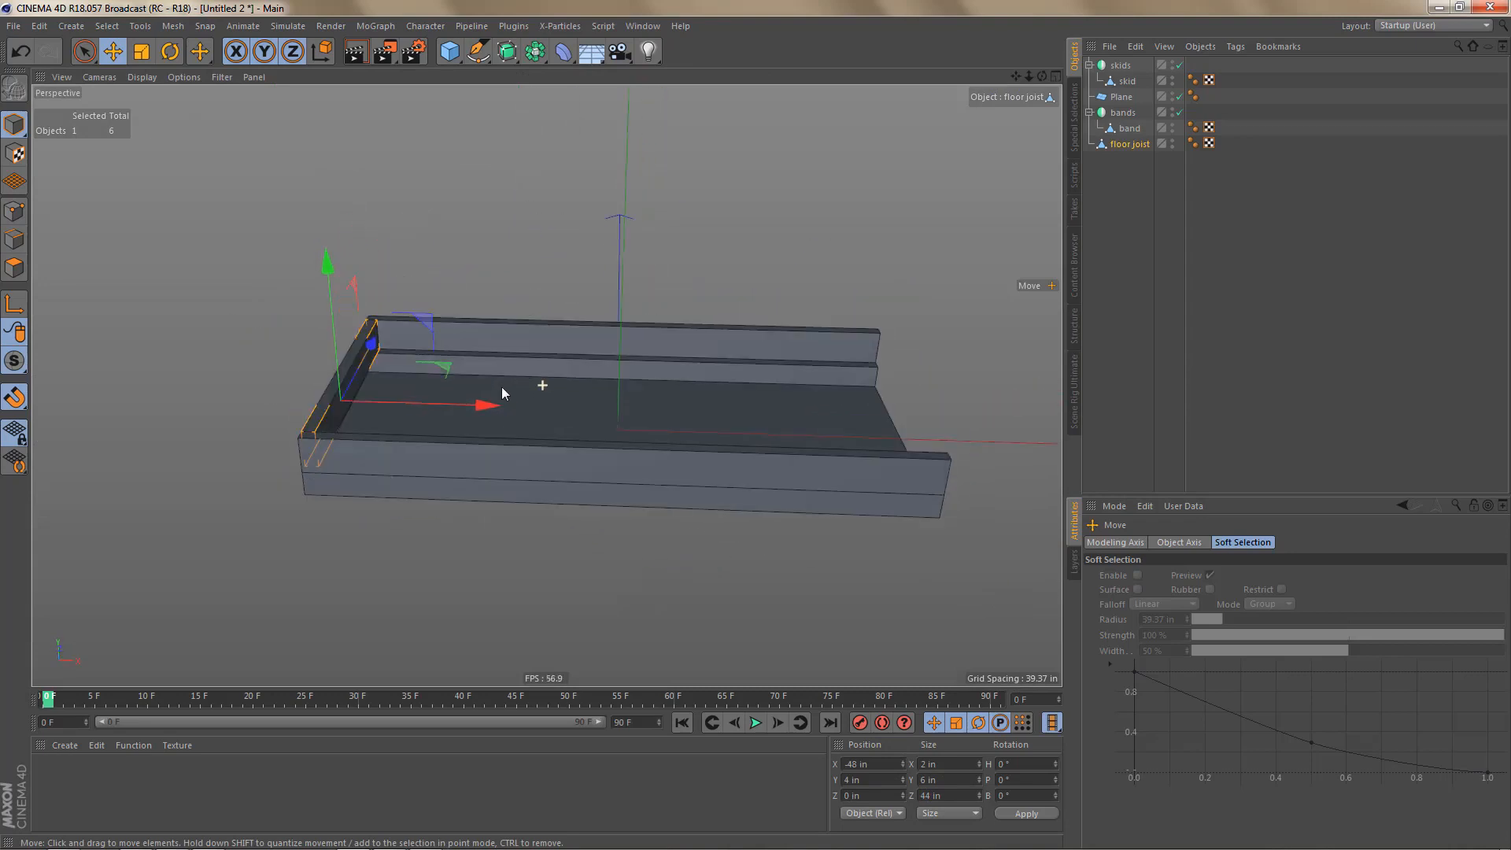
key(ctrl+z)
click(379, 27)
alt+click(403, 197)
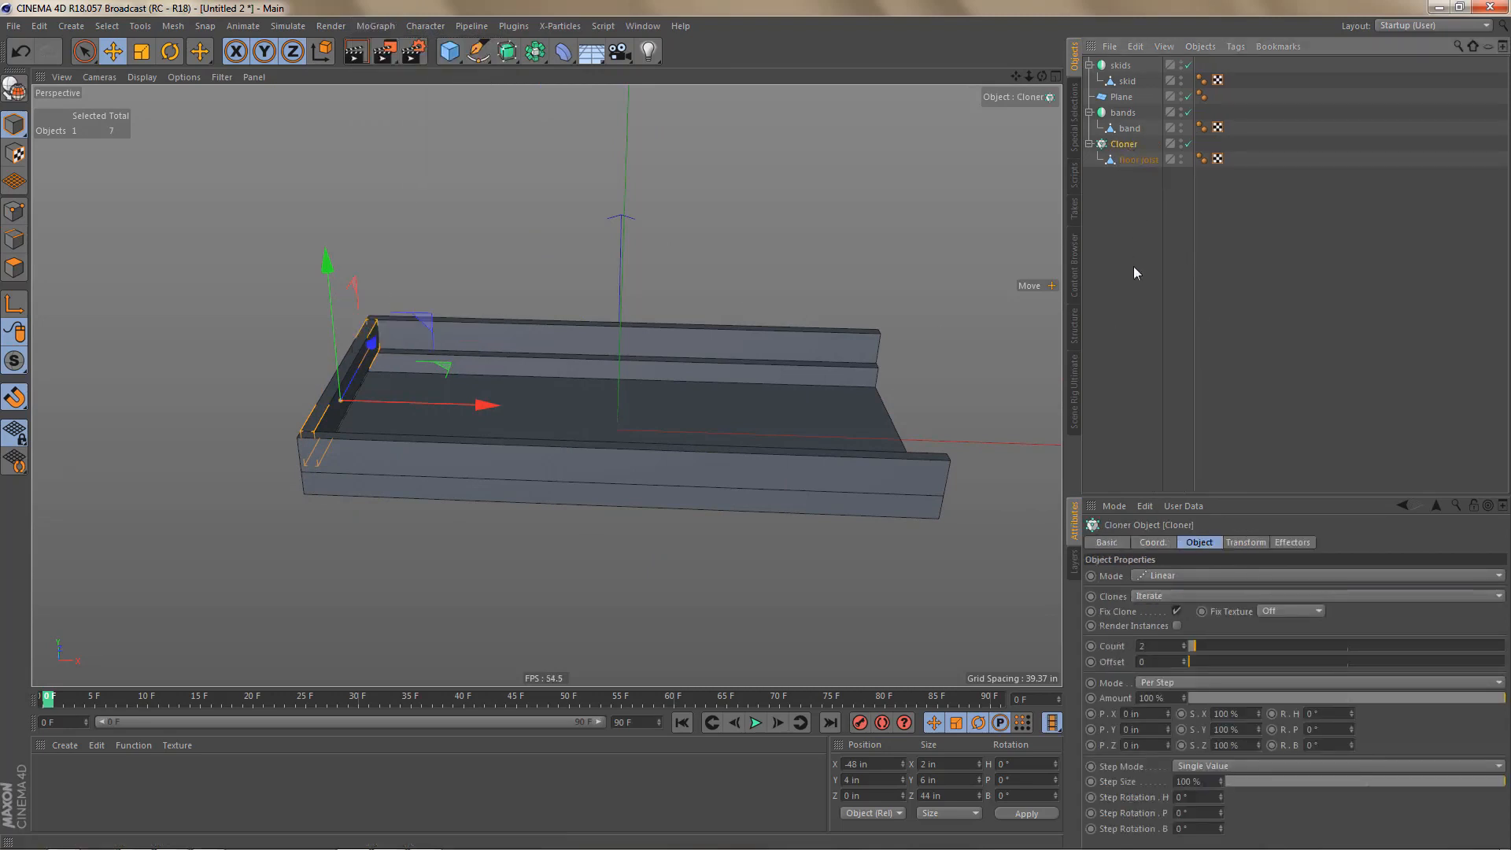
Step: Switch the viewport to Constant Shading (Lines) and sample the model's surface color for the Cloner's transform color
alt+drag(692, 384, 638, 403)
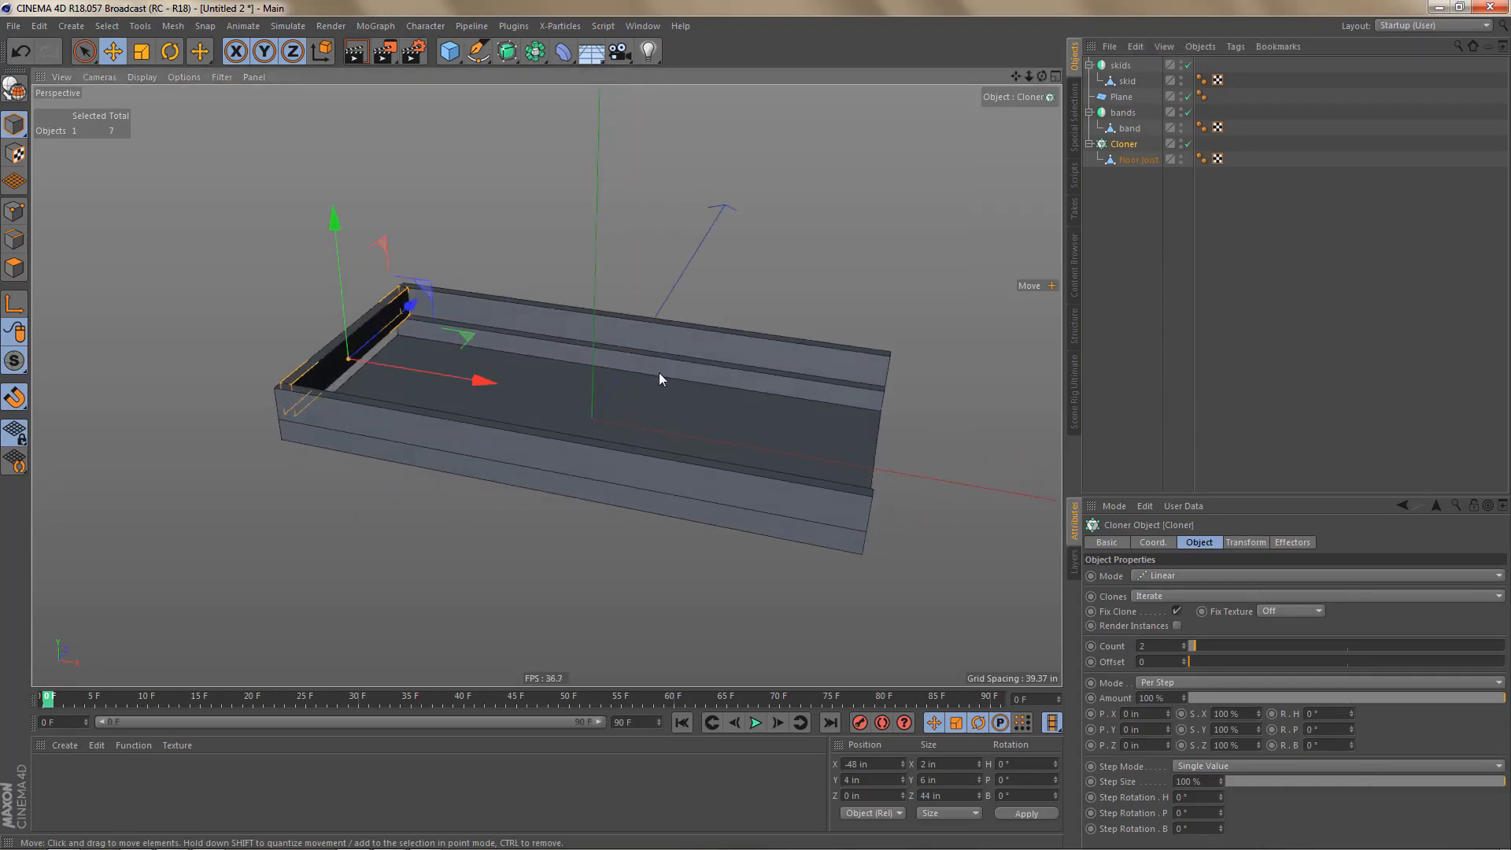
click(145, 78)
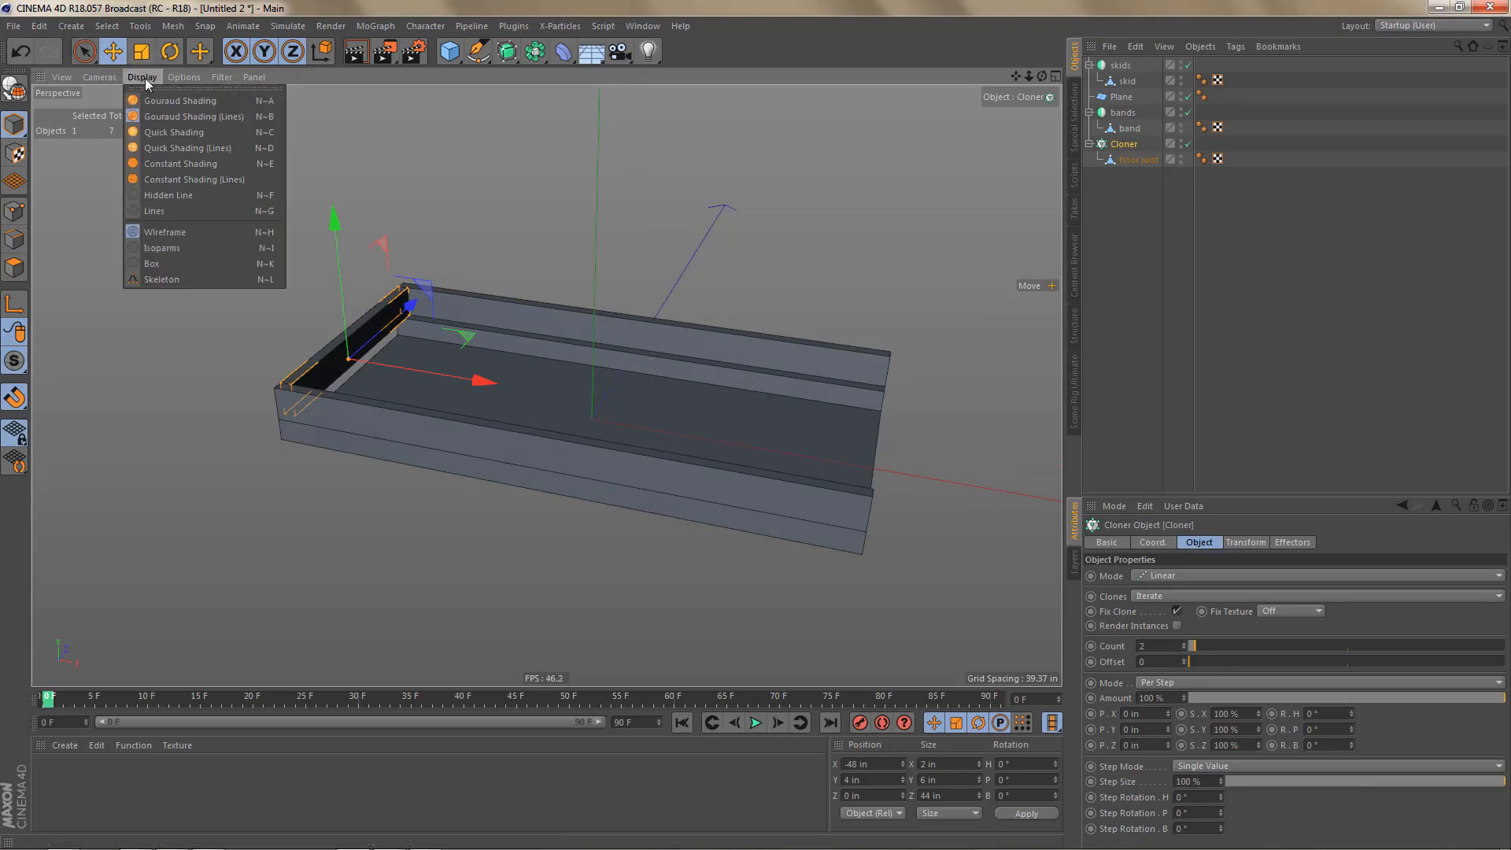
click(191, 180)
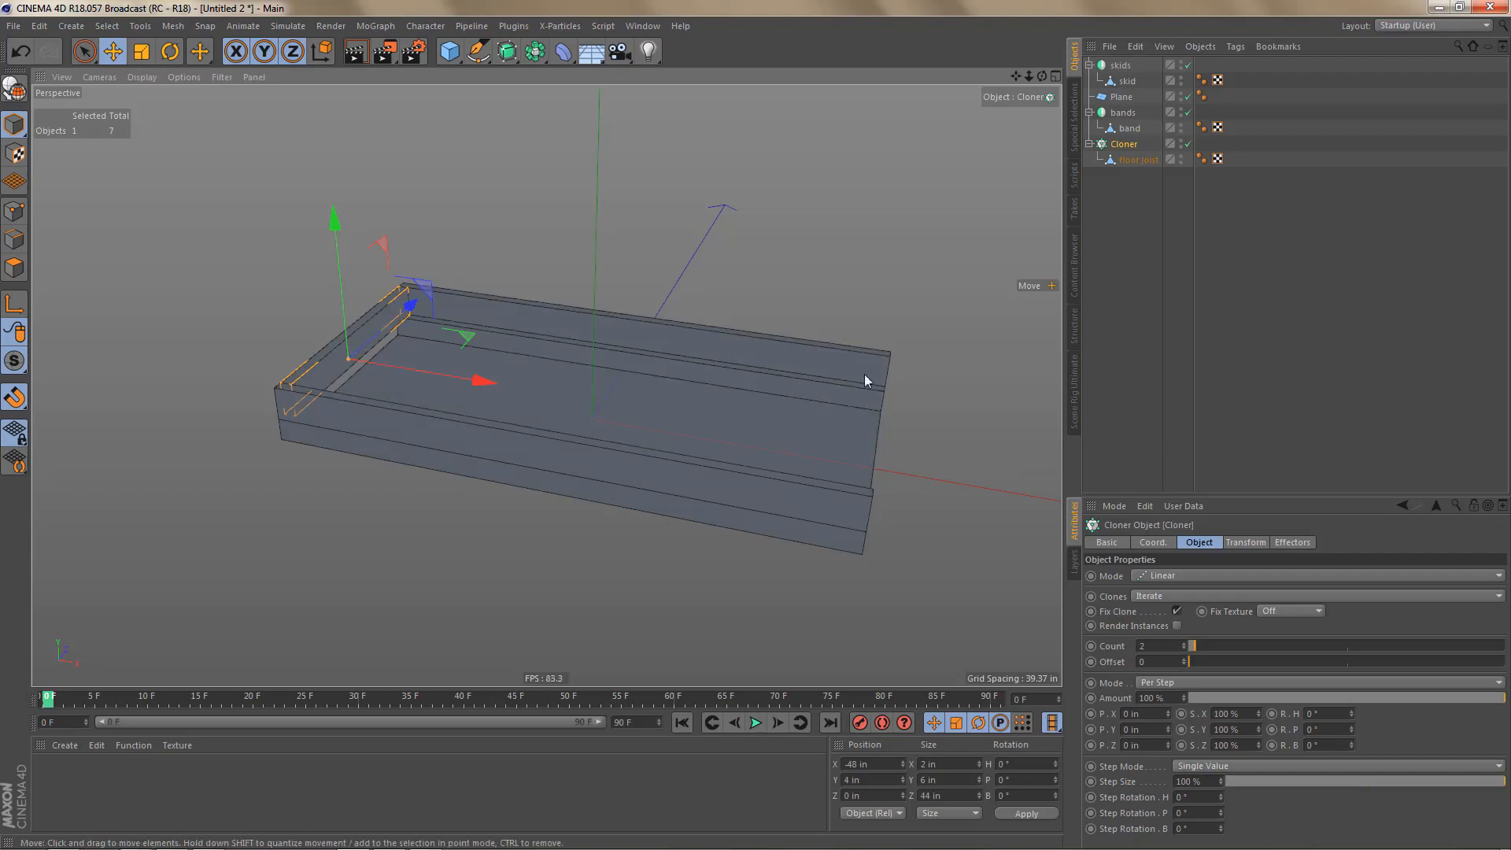
click(1252, 543)
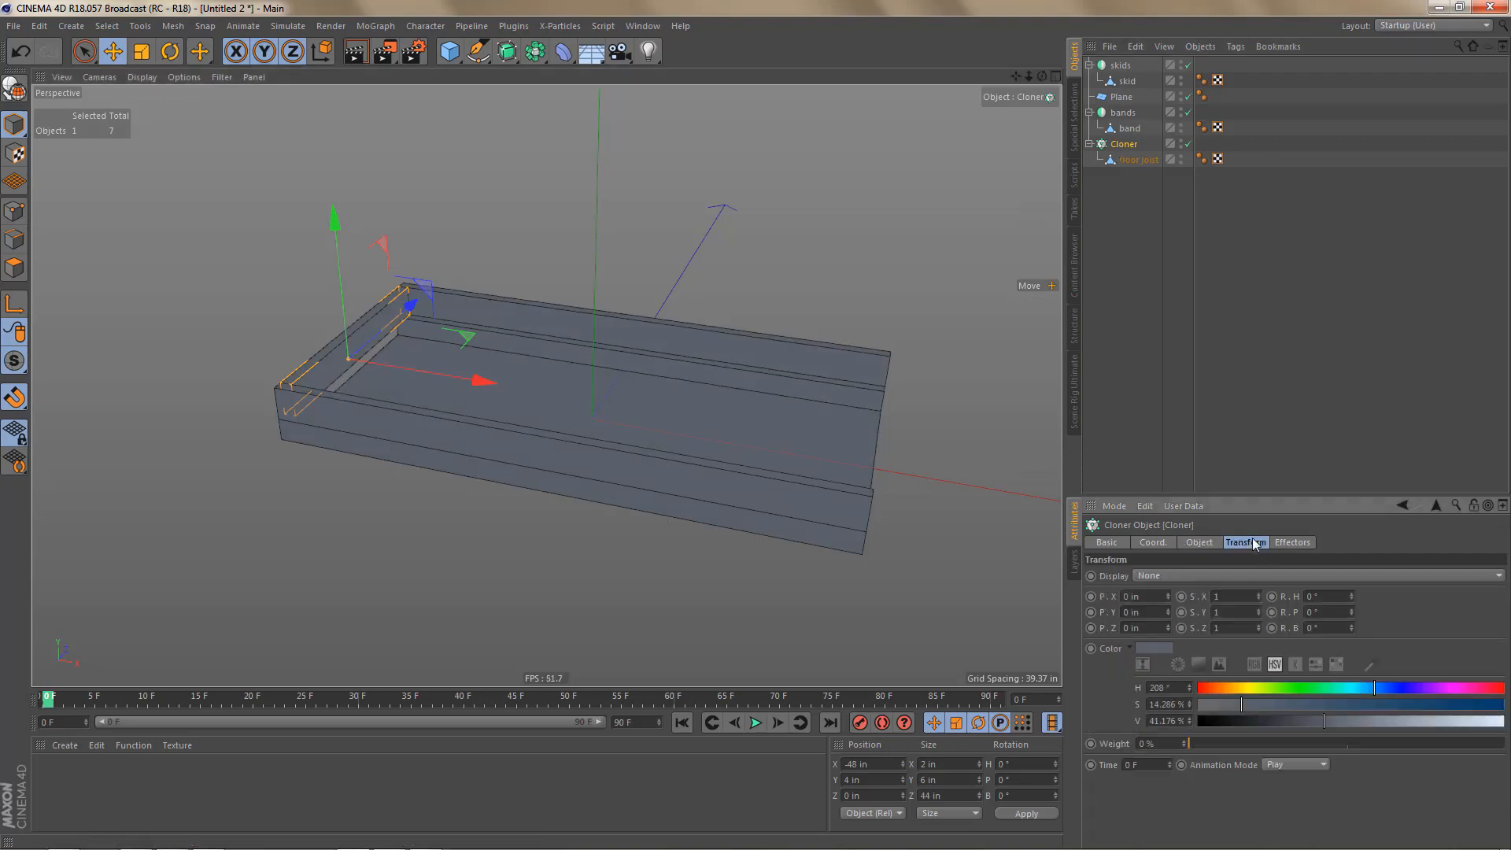
click(1371, 665)
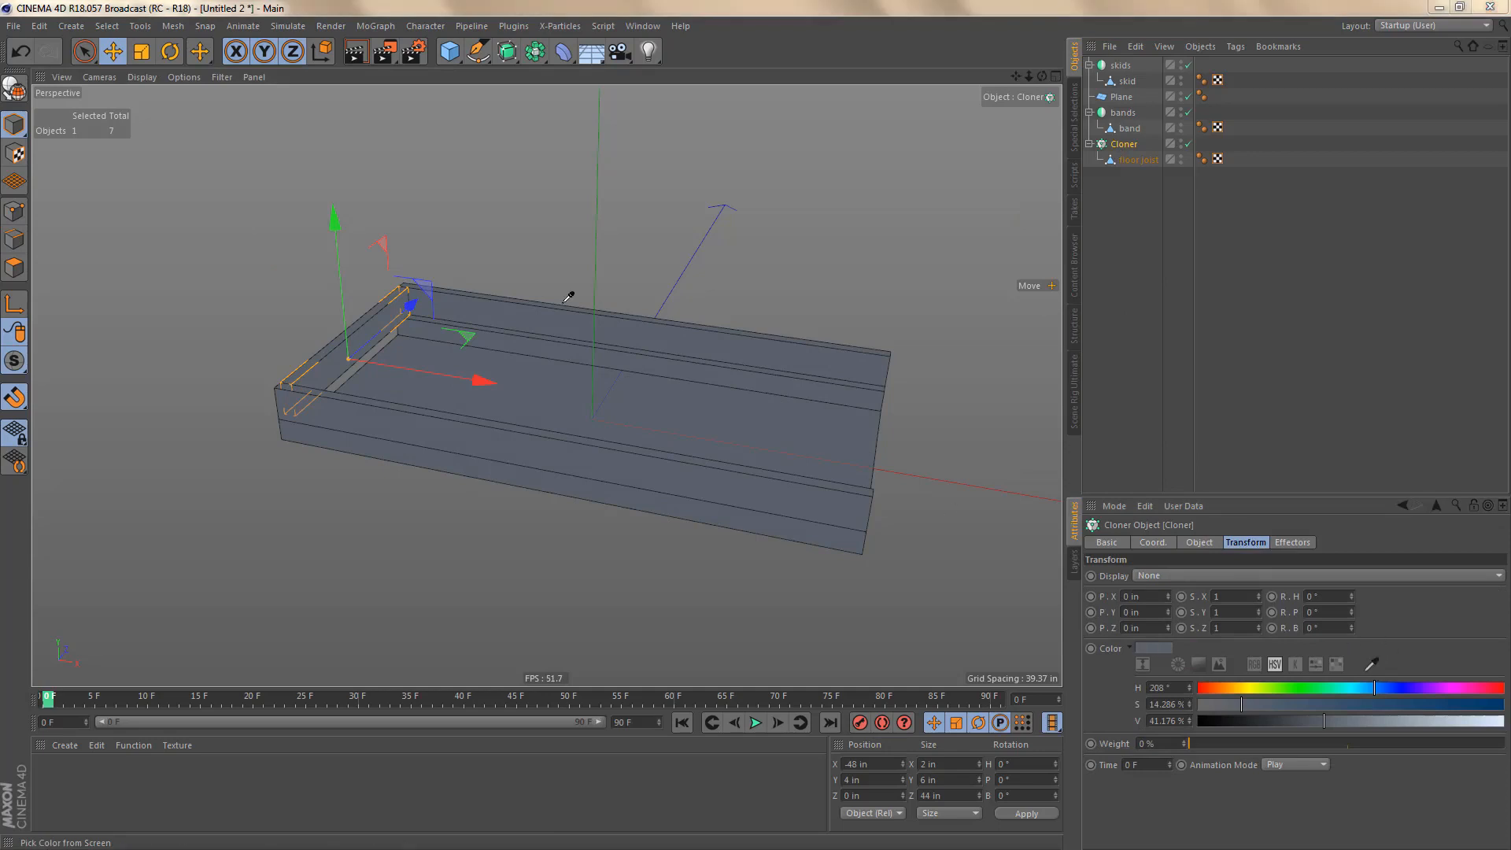
click(656, 386)
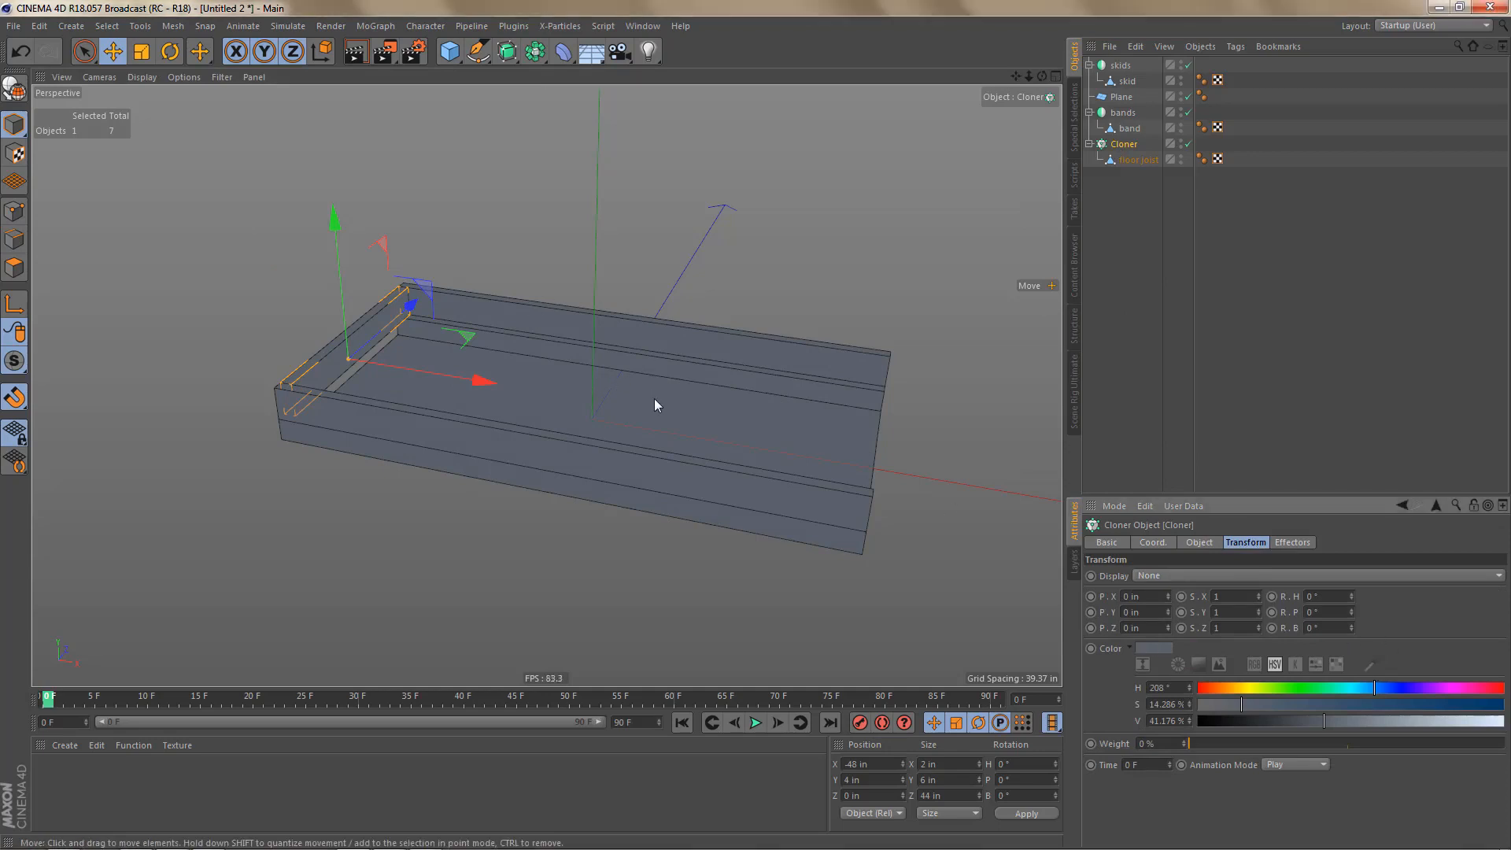
click(1200, 543)
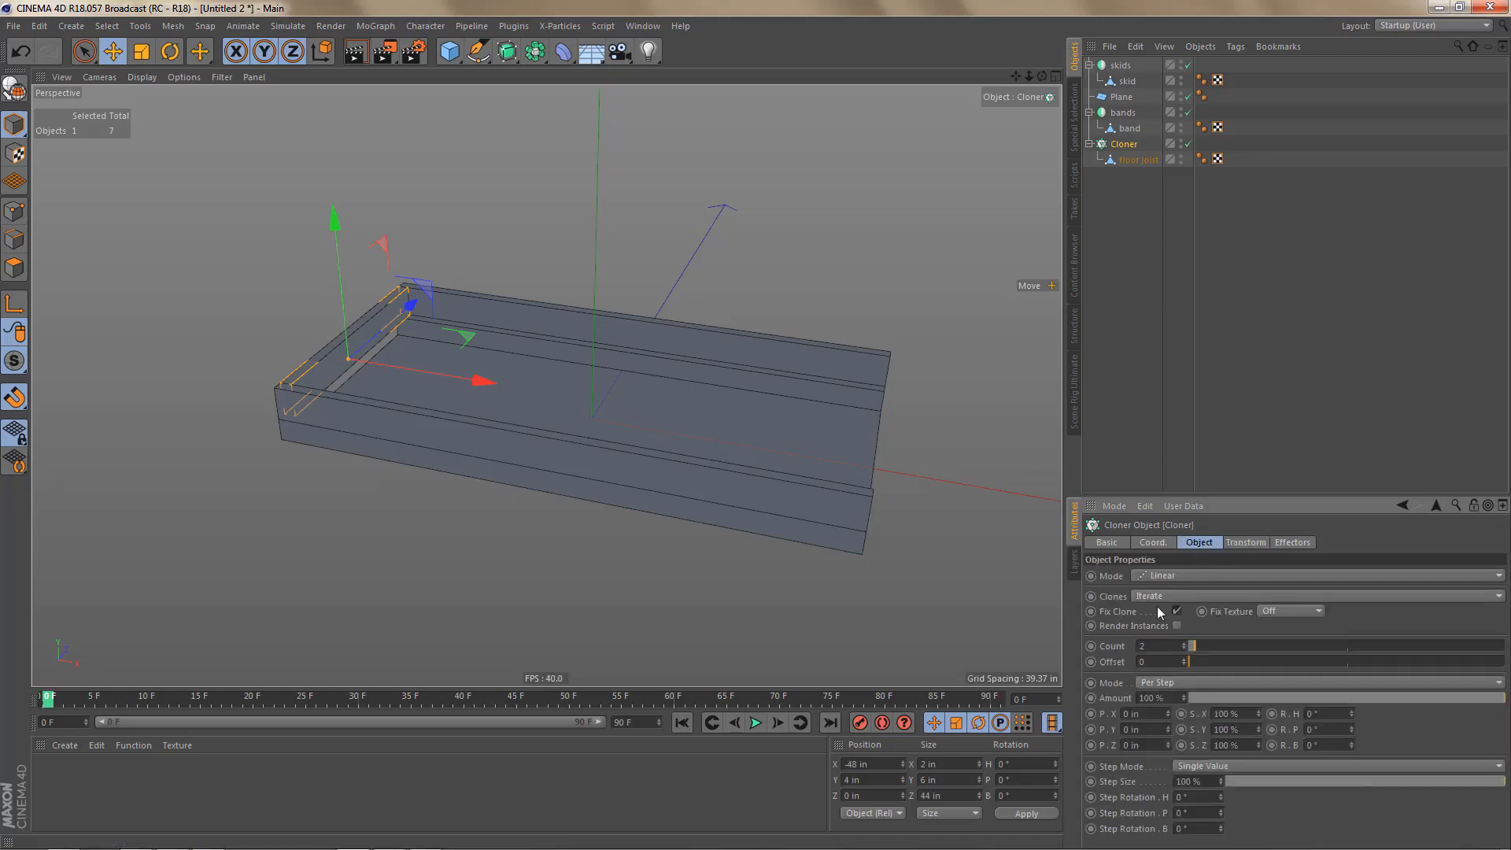
click(1154, 729)
click(1146, 506)
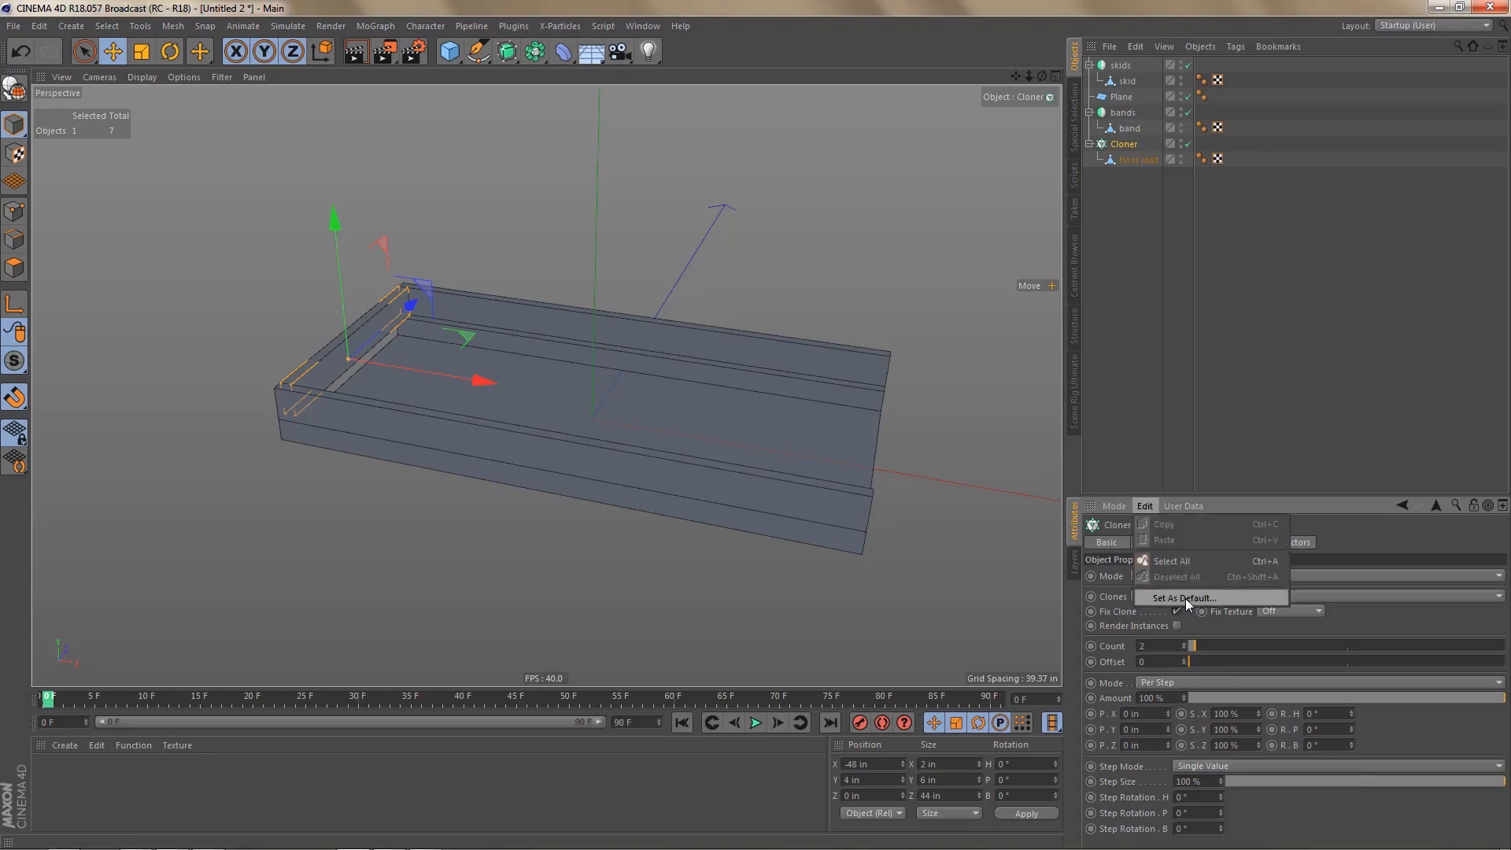
click(1383, 537)
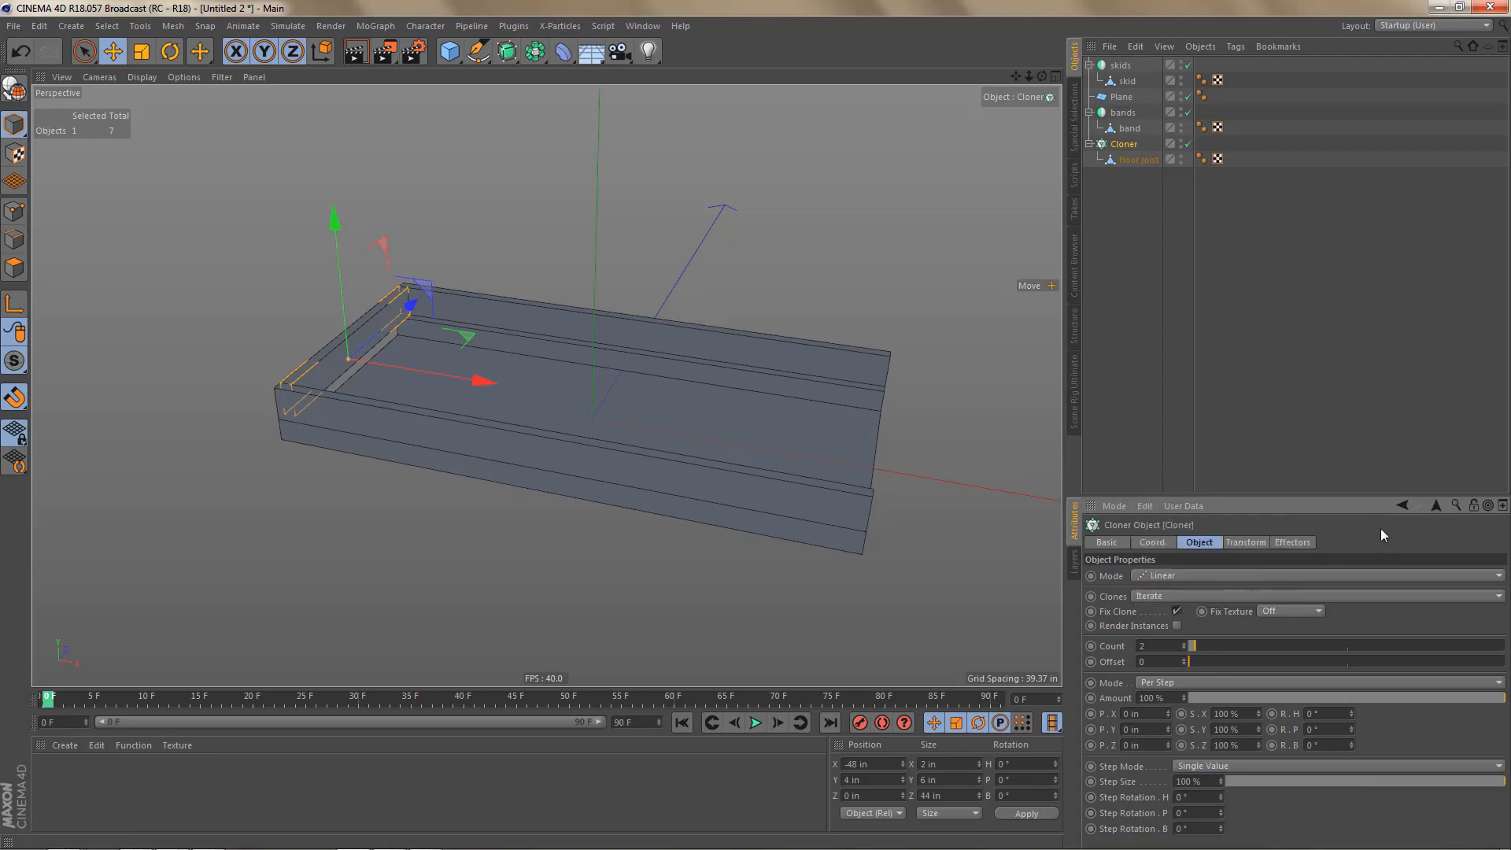
Step: Return the viewport display to Gouraud Shading (Lines)
click(149, 77)
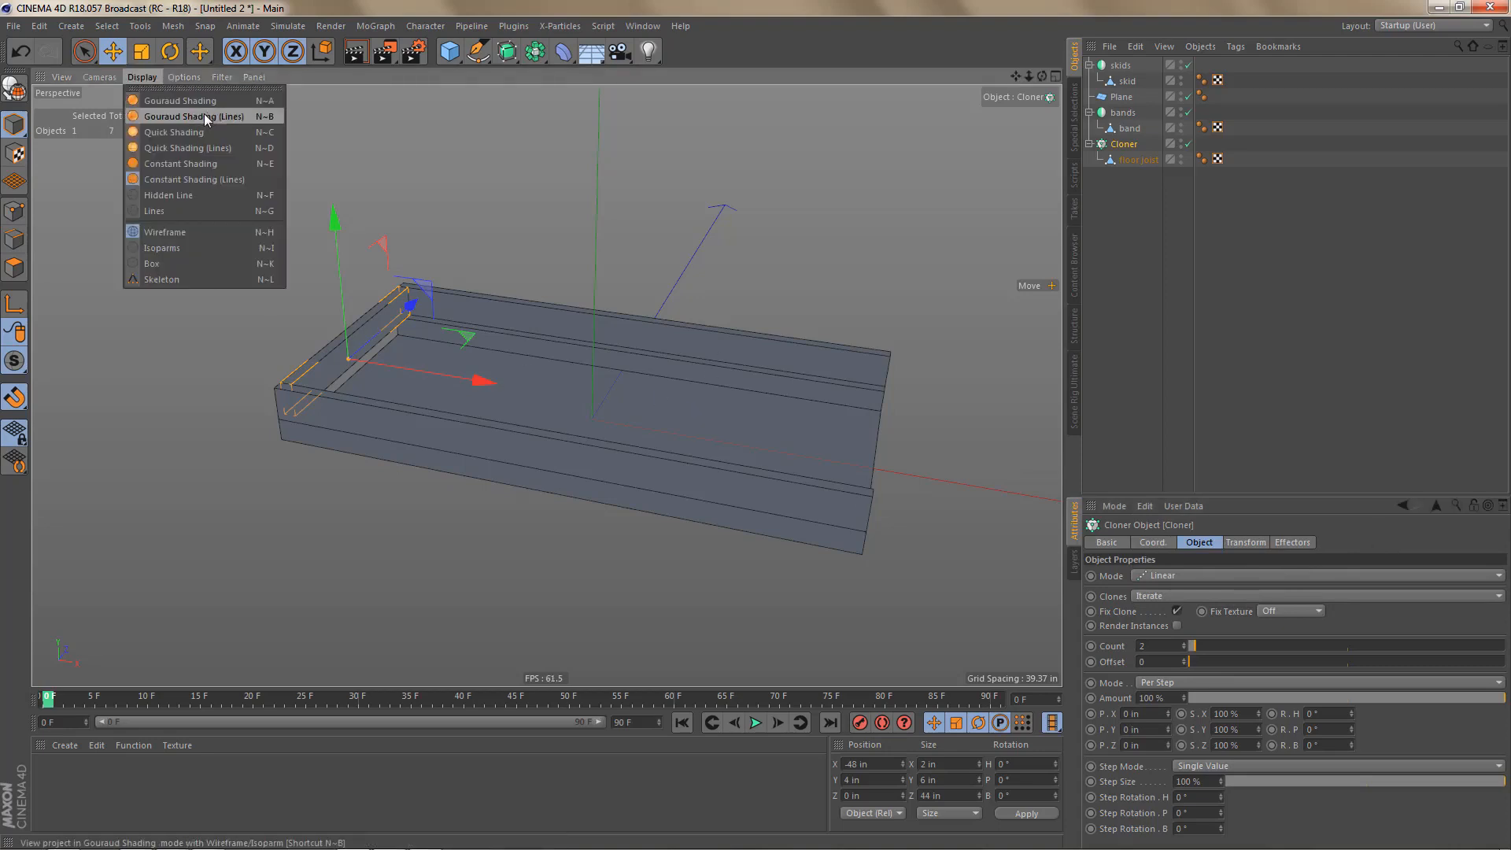
click(205, 116)
Step: Set the Cloner's P.X offset to 94 in to put the second joist at the opposite end of the base
alt+drag(669, 457, 633, 475)
alt+middle_drag(734, 514, 692, 518)
alt+drag(612, 462, 655, 458)
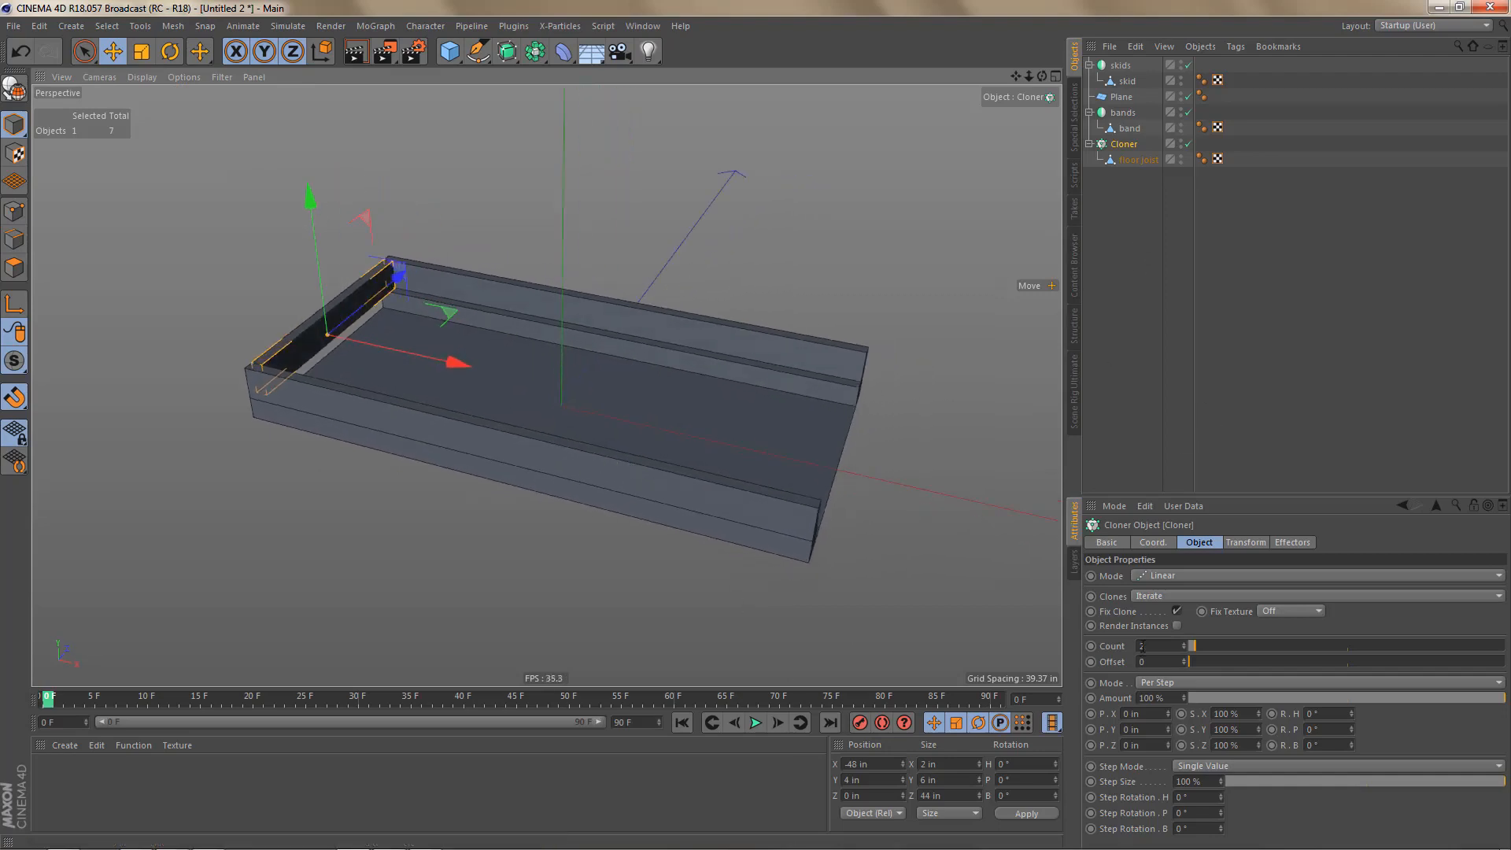
drag(1169, 711, 1249, 712)
click(1169, 712)
alt+drag(756, 477, 710, 466)
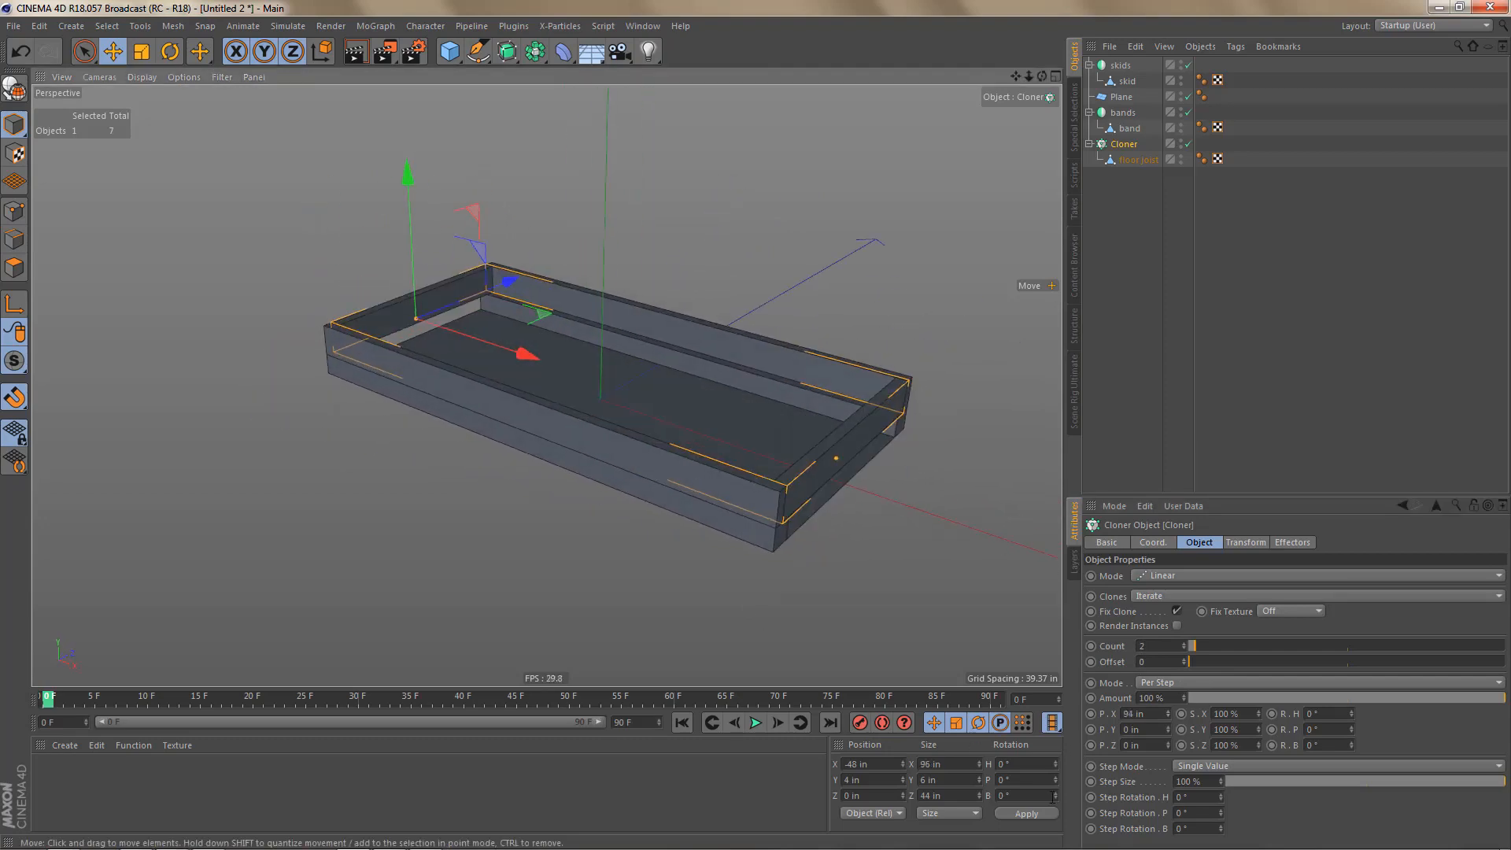
Step: Switch the Cloner's distribution mode to End Point and set its count to 7
click(1176, 682)
click(1183, 699)
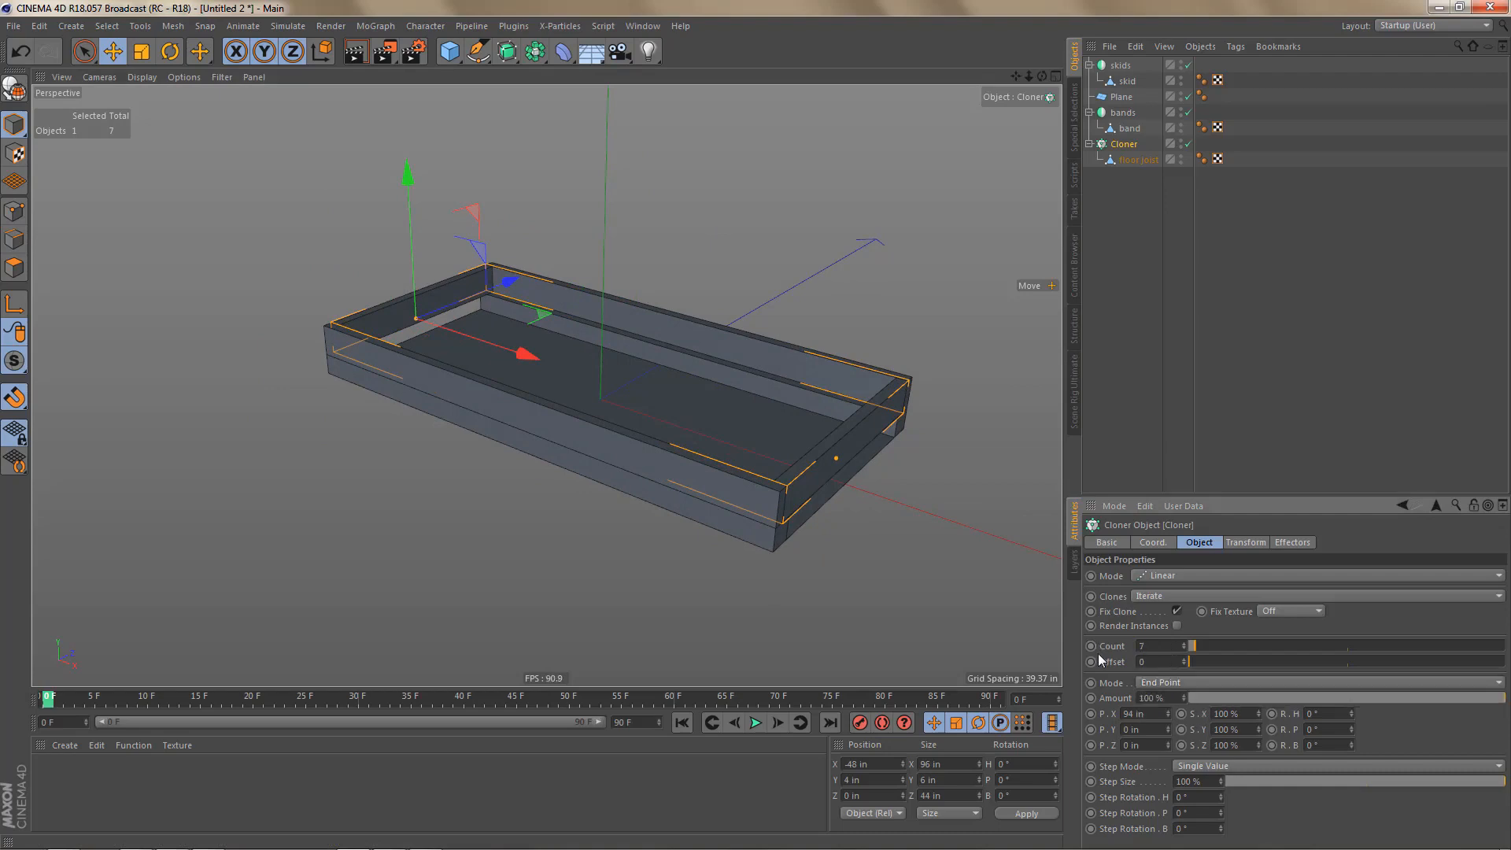
alt+right_drag(766, 423, 825, 426)
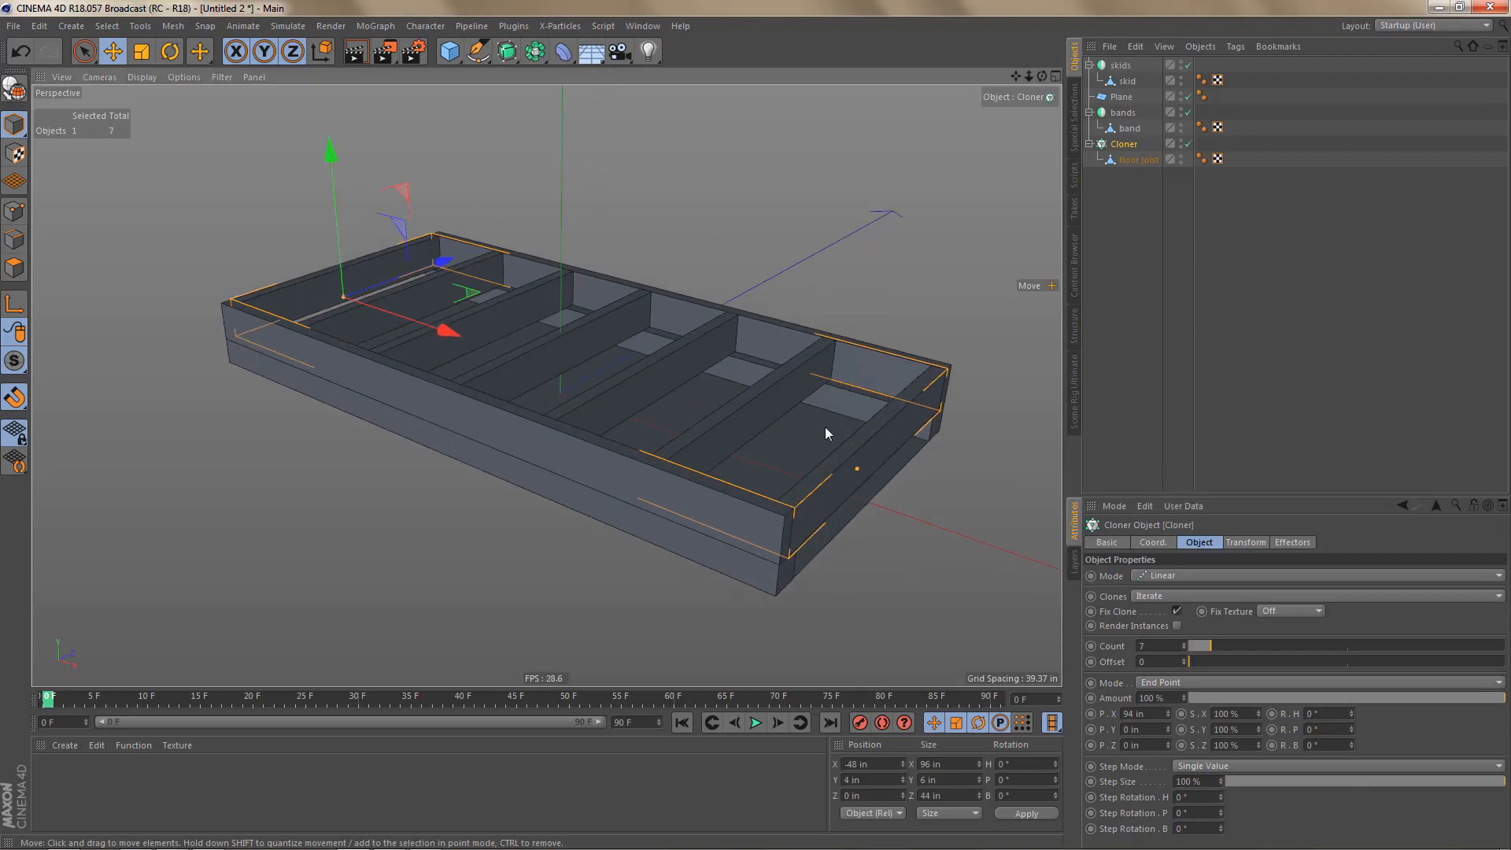
mouse_move(816, 423)
alt+mouse_down()
mouse_move(722, 395)
mouse_move(845, 420)
alt+mouse_up()
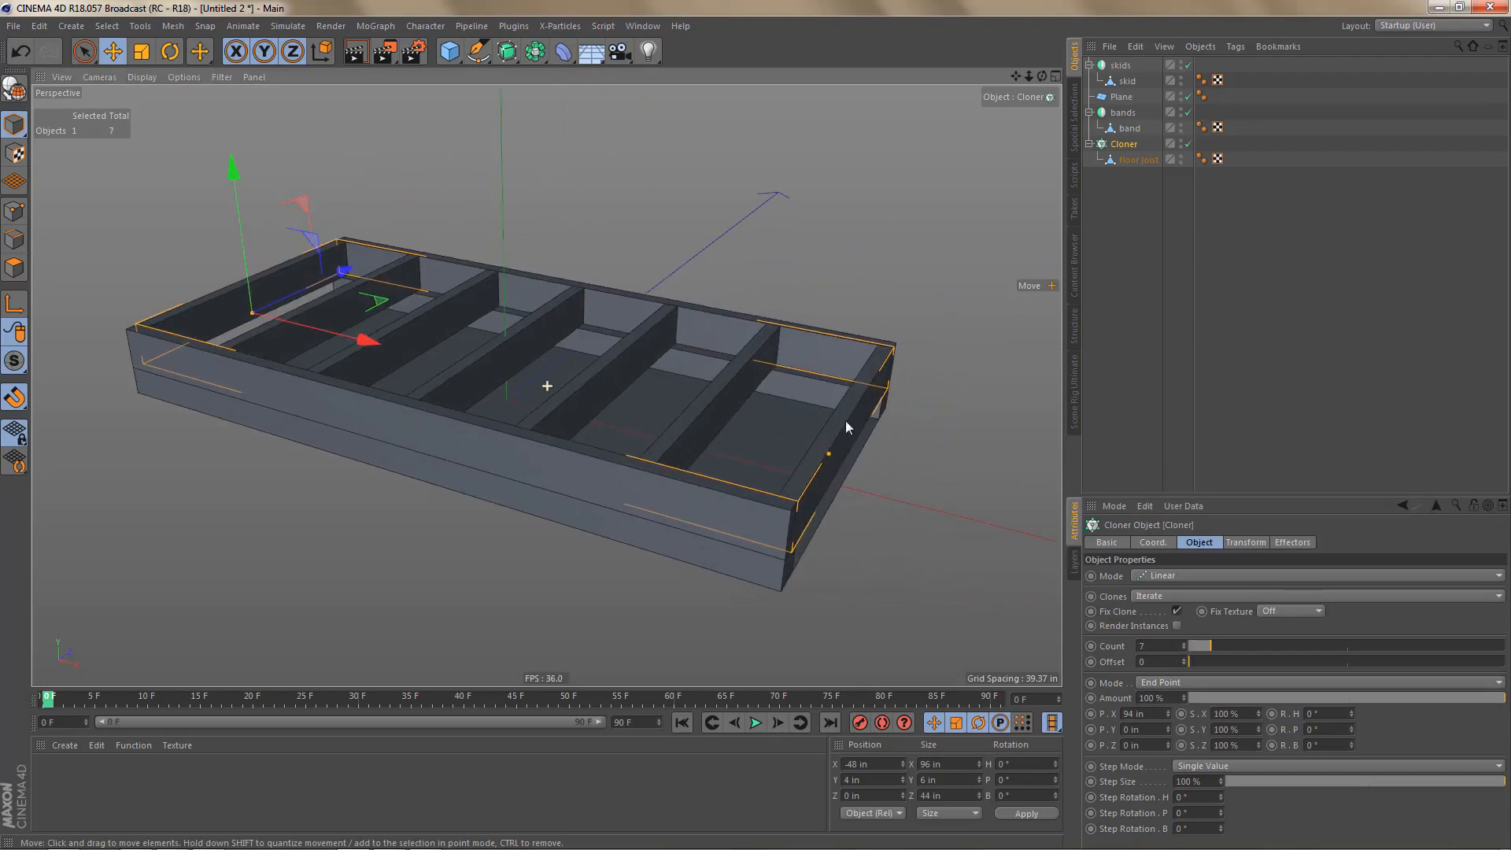
Step: Rename the Cloner as floor joists
double_click(1139, 159)
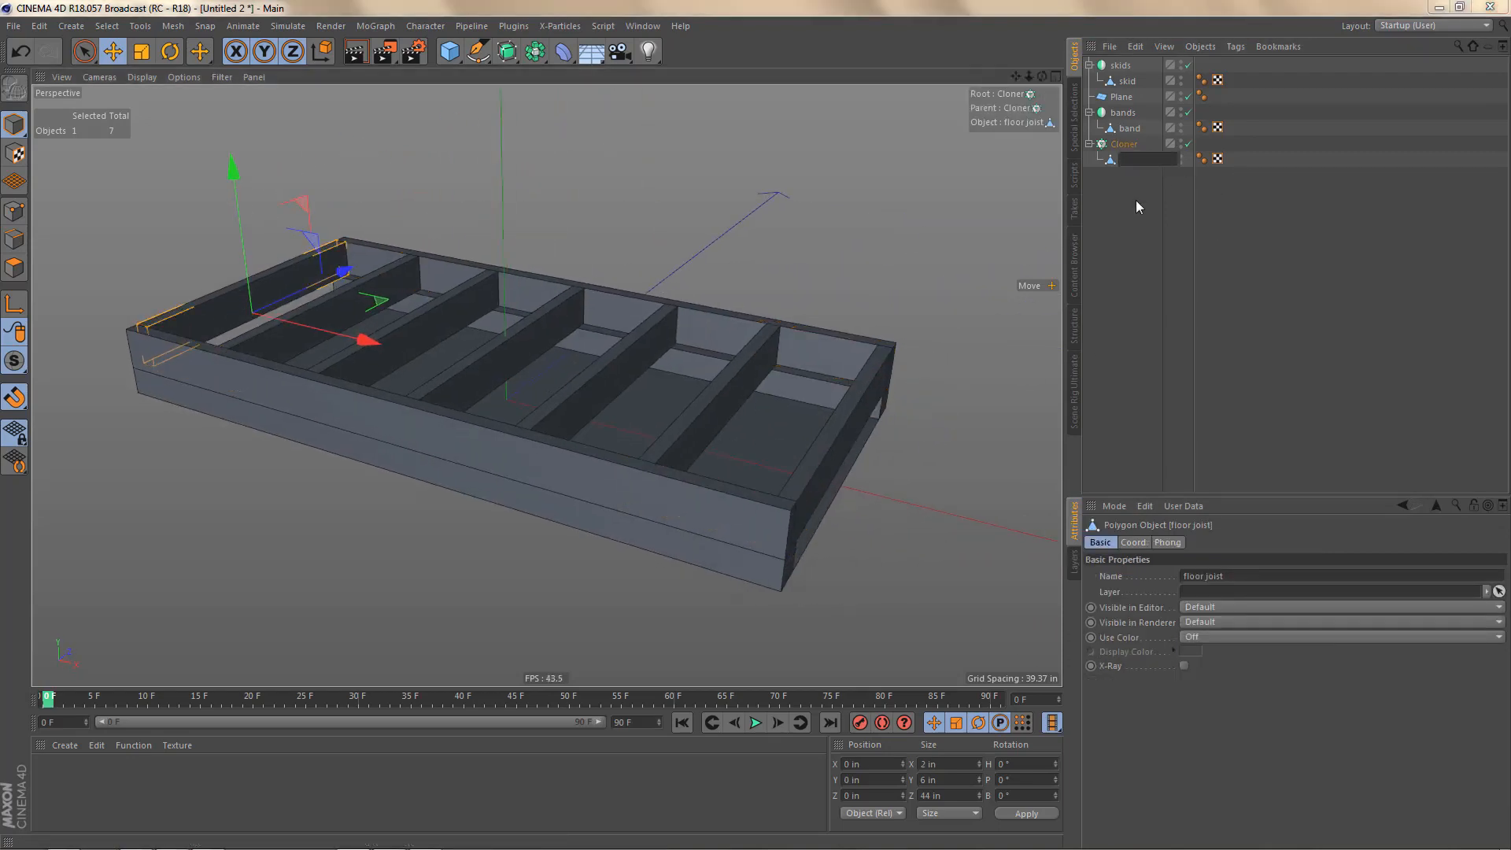
key(Escape)
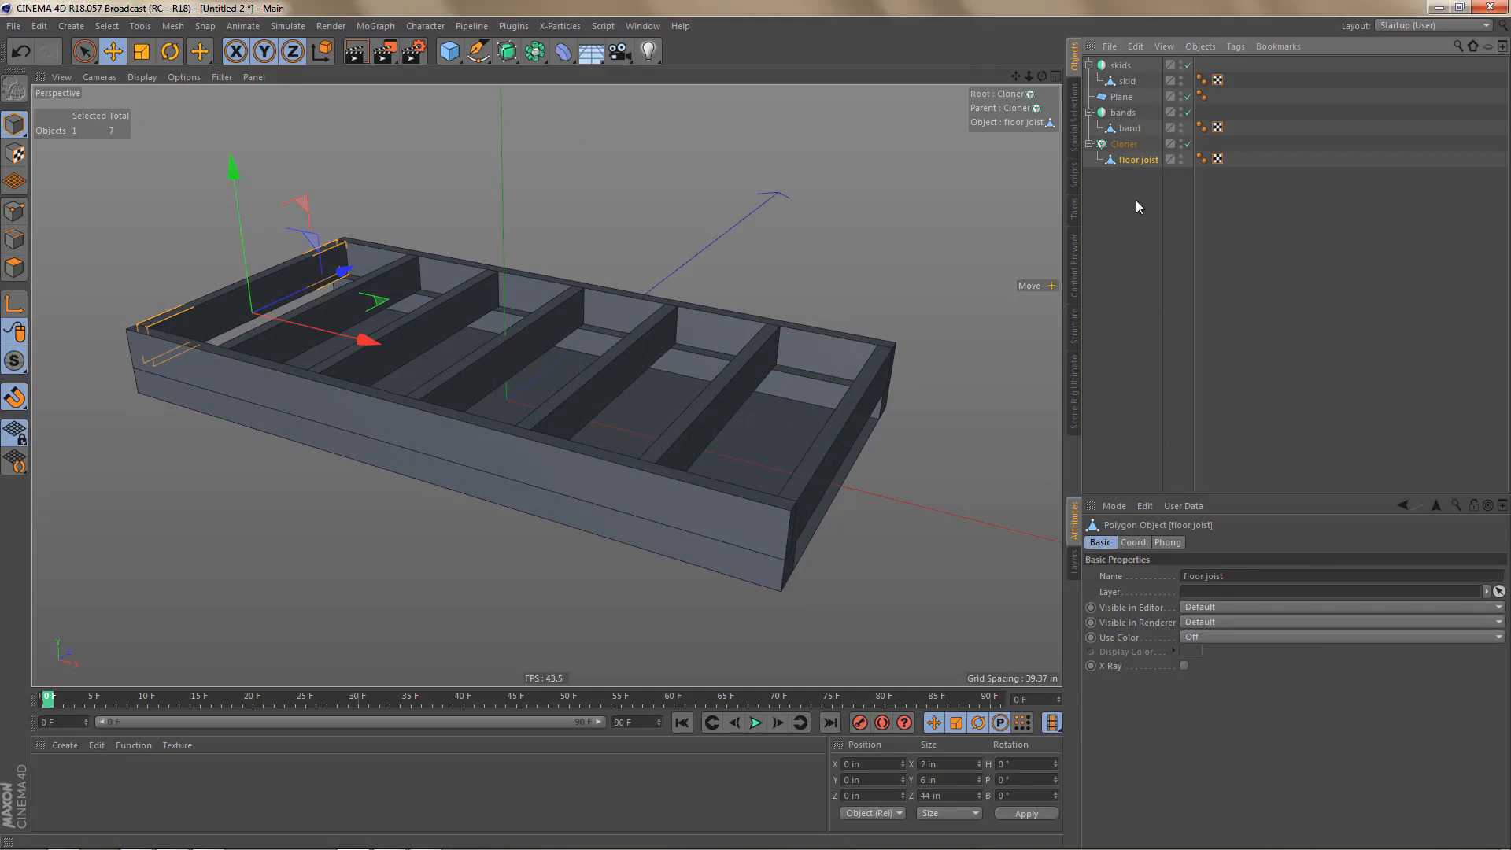
double_click(1126, 144)
text(floor joists)
key(Return)
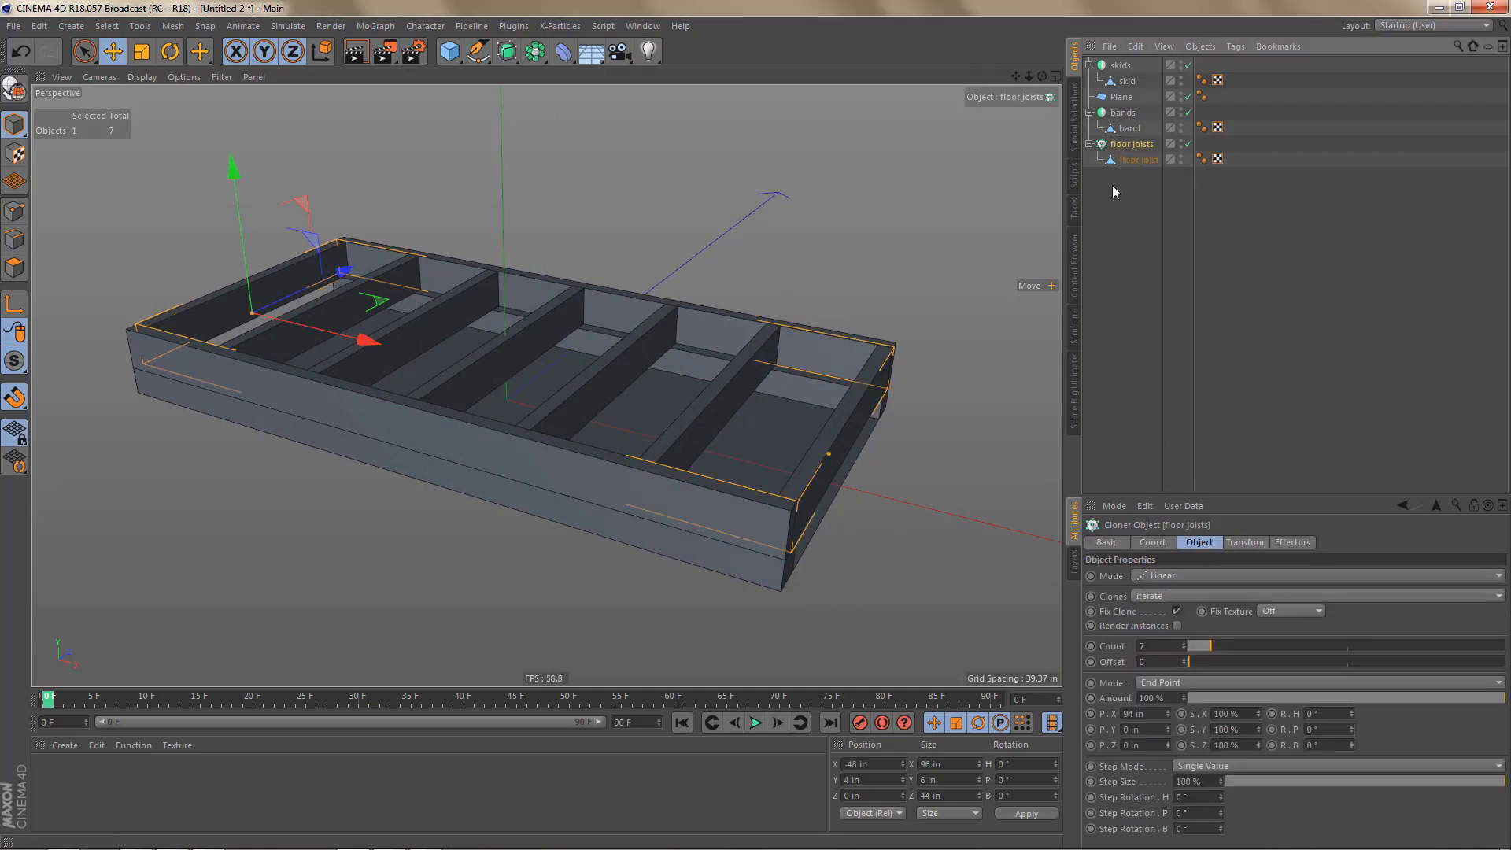
Step: Copy the band out of the bands symmetry object to the root of the hierarchy and delete the Plane
click(1130, 128)
ctrl+drag(1132, 132, 1130, 186)
click(1122, 97)
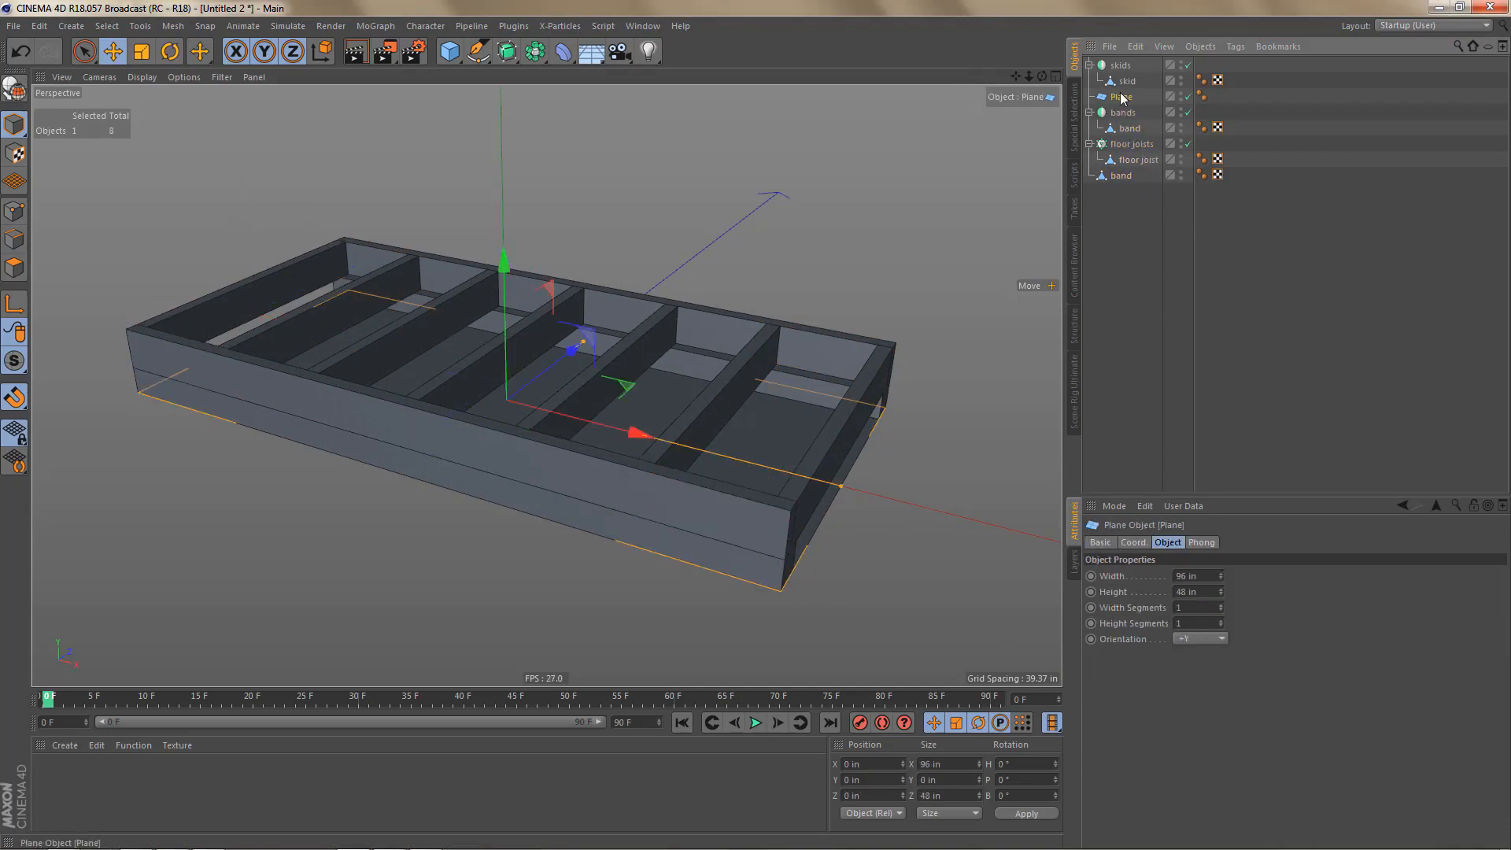
key(Delete)
Step: Collapse the skids, bands and floor joists hierarchies and rename the copied band as floor board
click(1089, 65)
click(1090, 81)
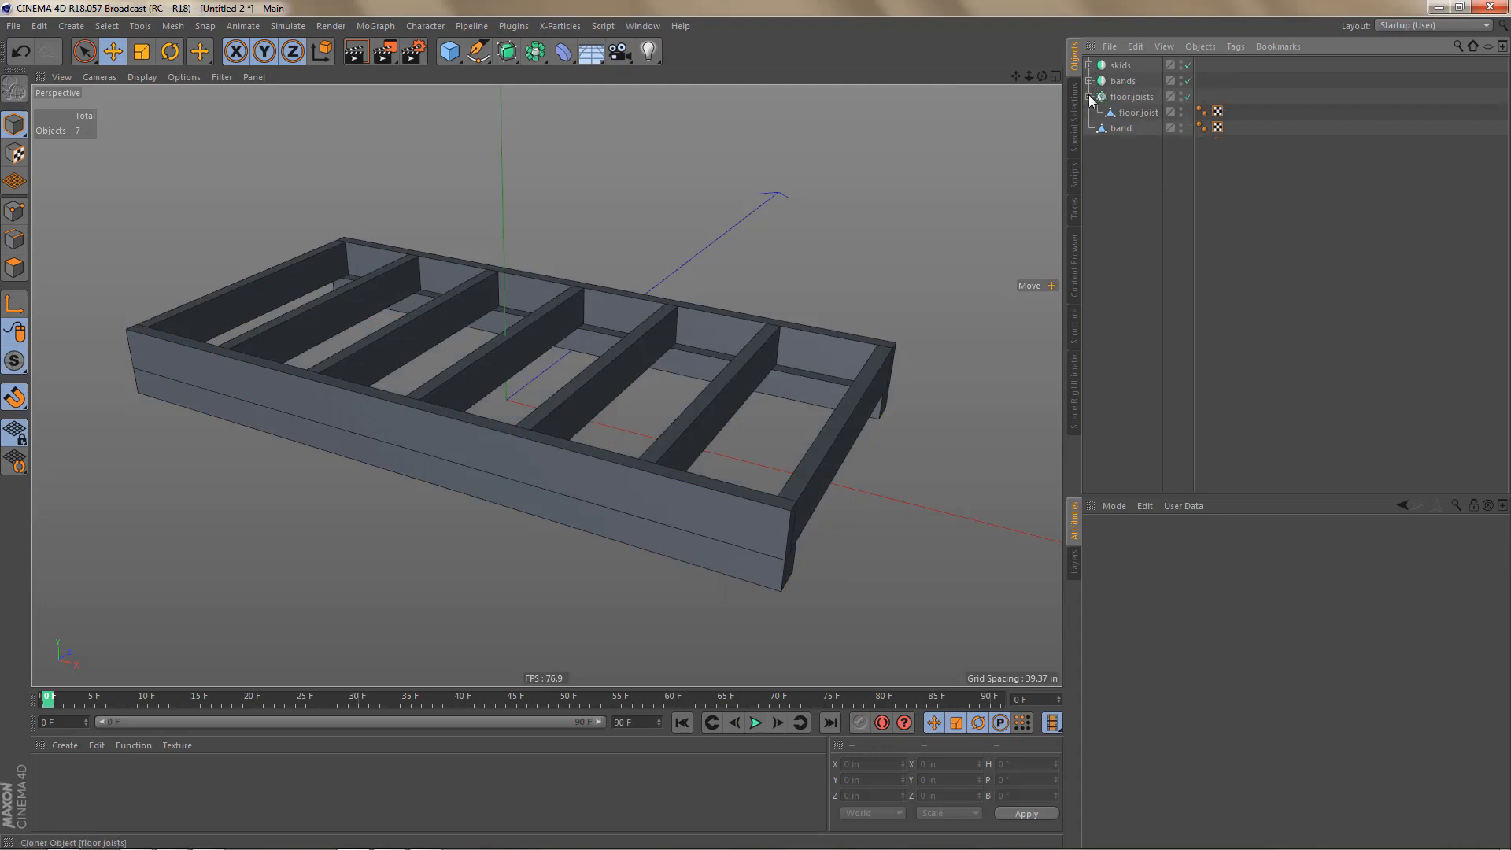
click(1089, 97)
click(1121, 114)
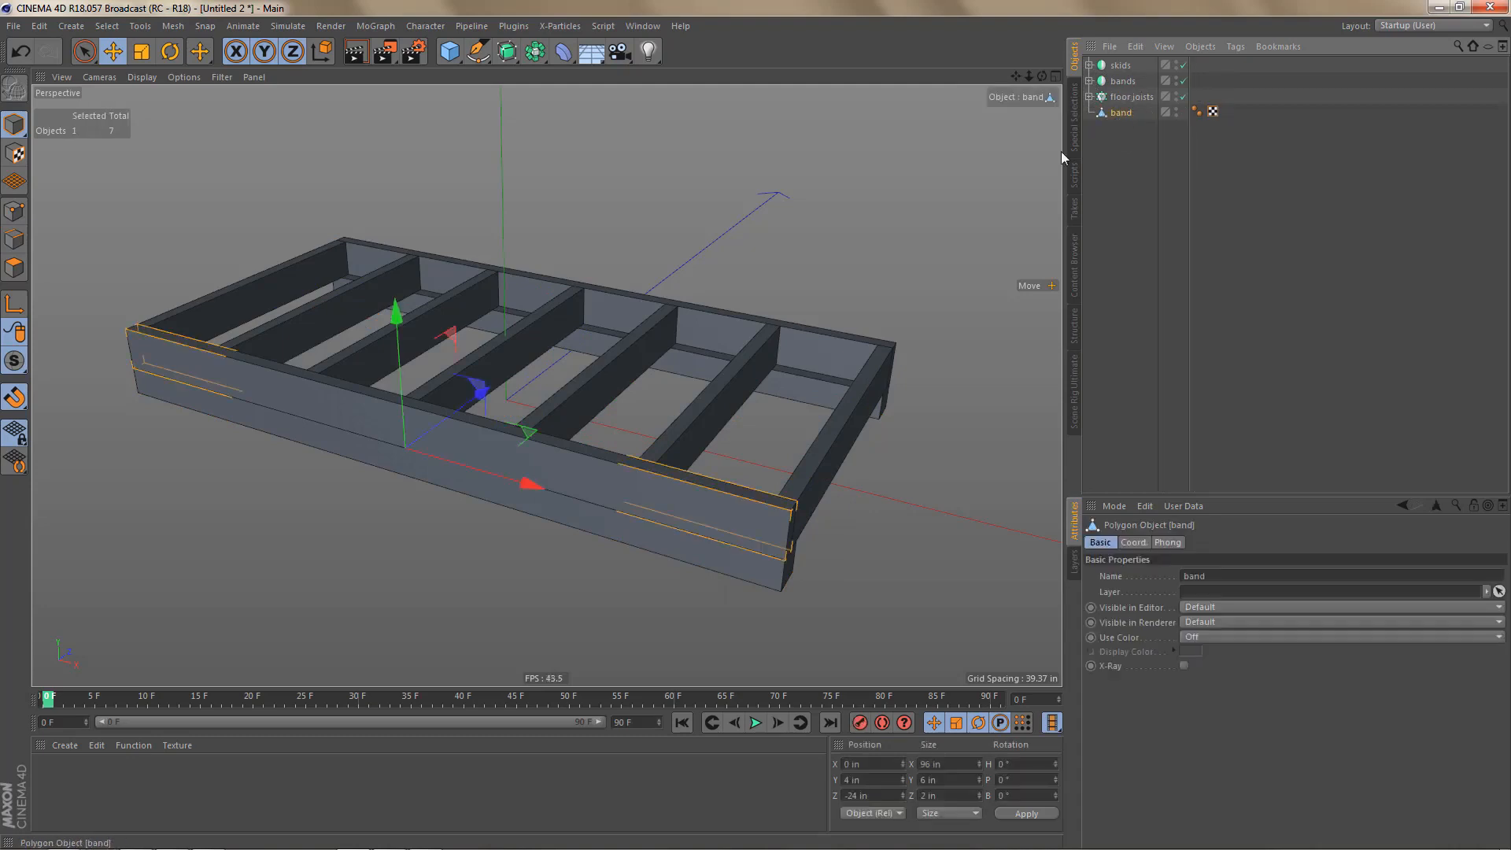
alt+middle_drag(569, 423, 622, 457)
double_click(1124, 113)
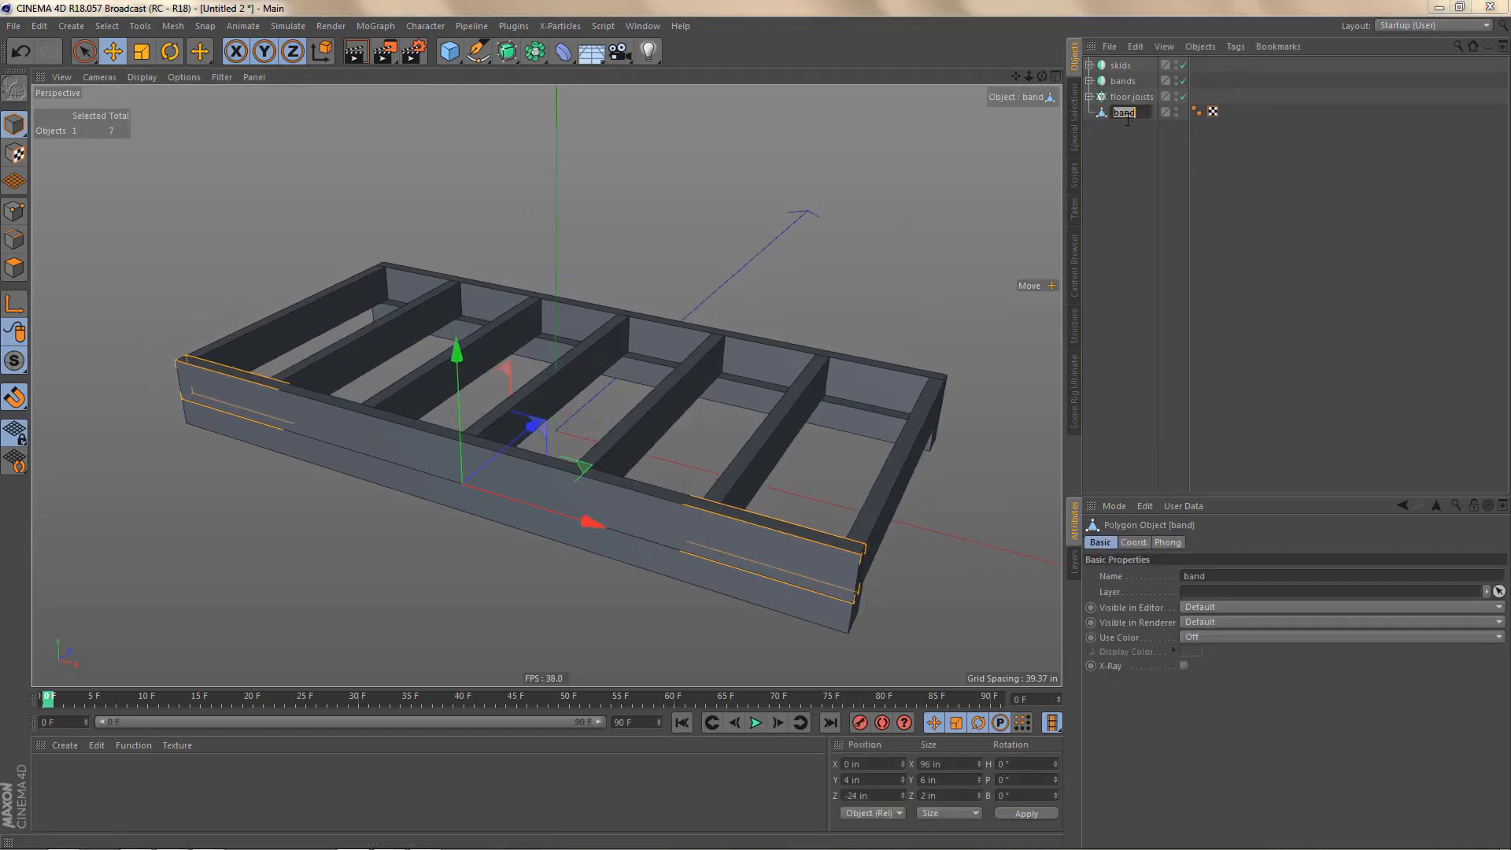
text(floor boa)
text(rd)
key(Return)
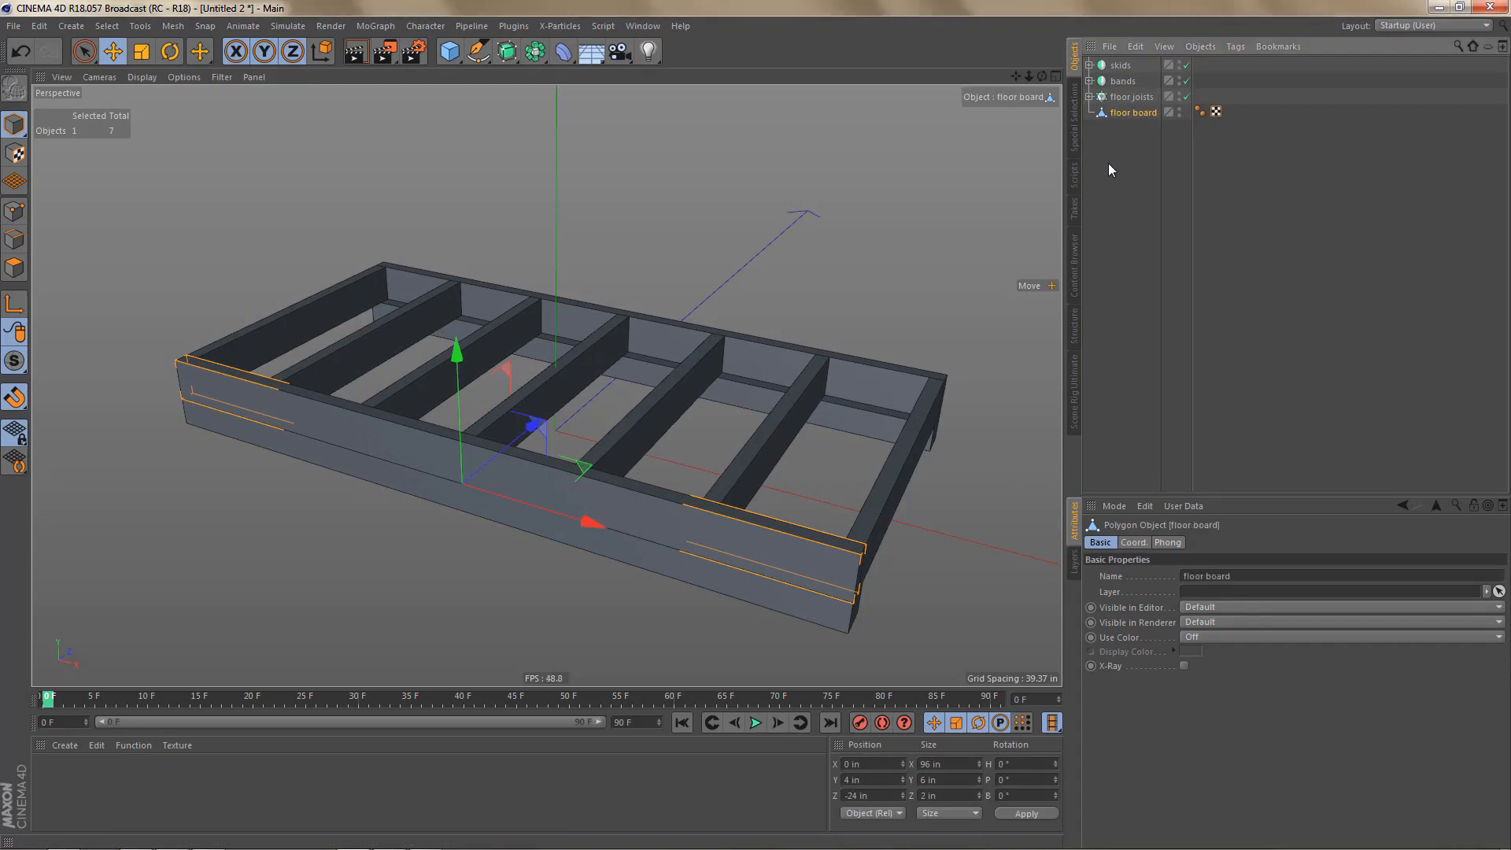
Step: Raise the floor board to Y 10 in and set its size to 2 in along Y and 6 in along Z
drag(454, 359, 473, 319)
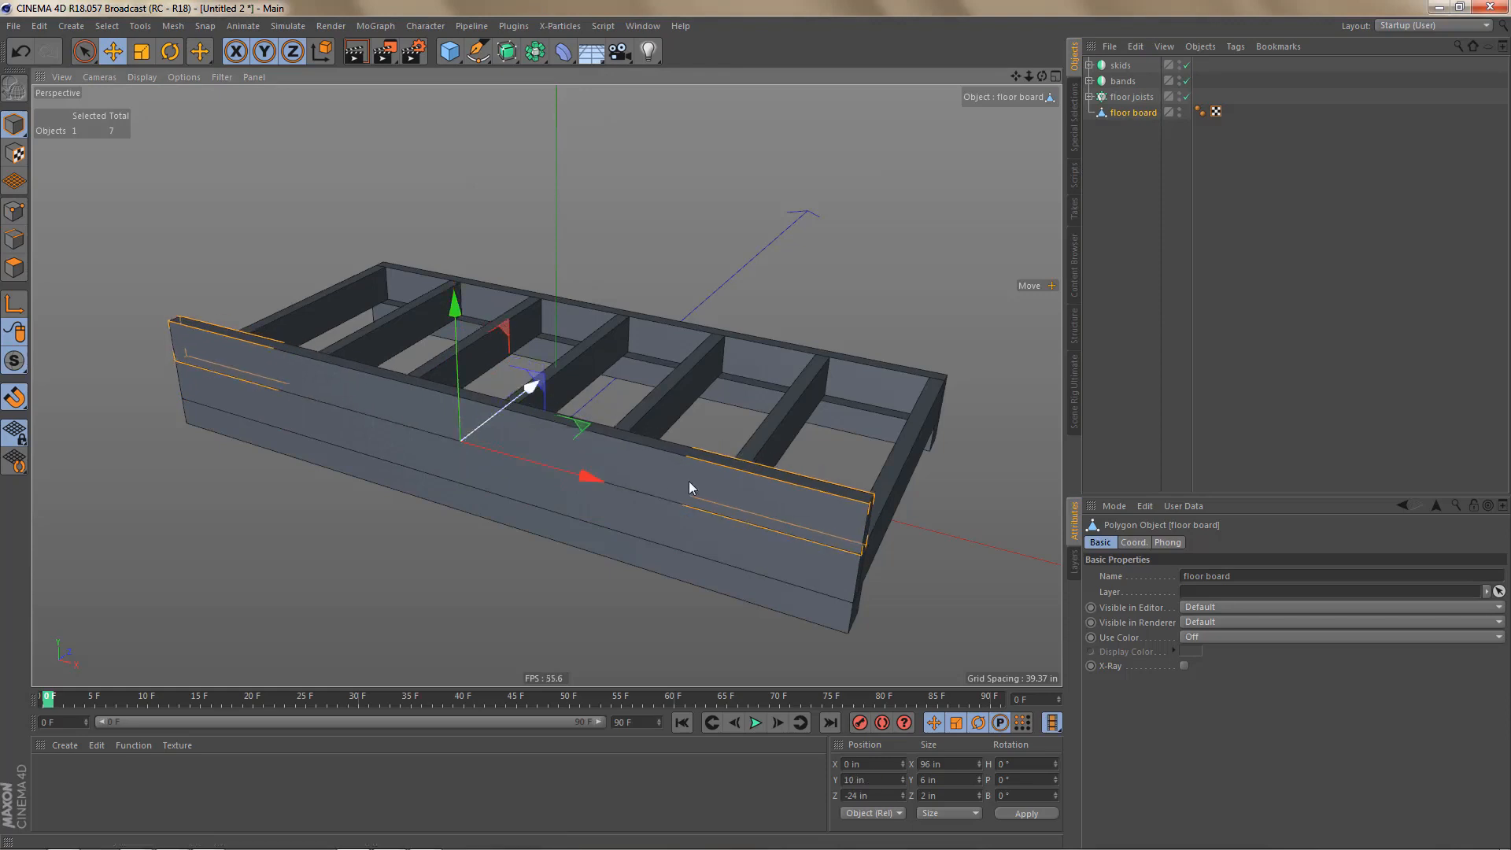
alt+drag(647, 477, 686, 570)
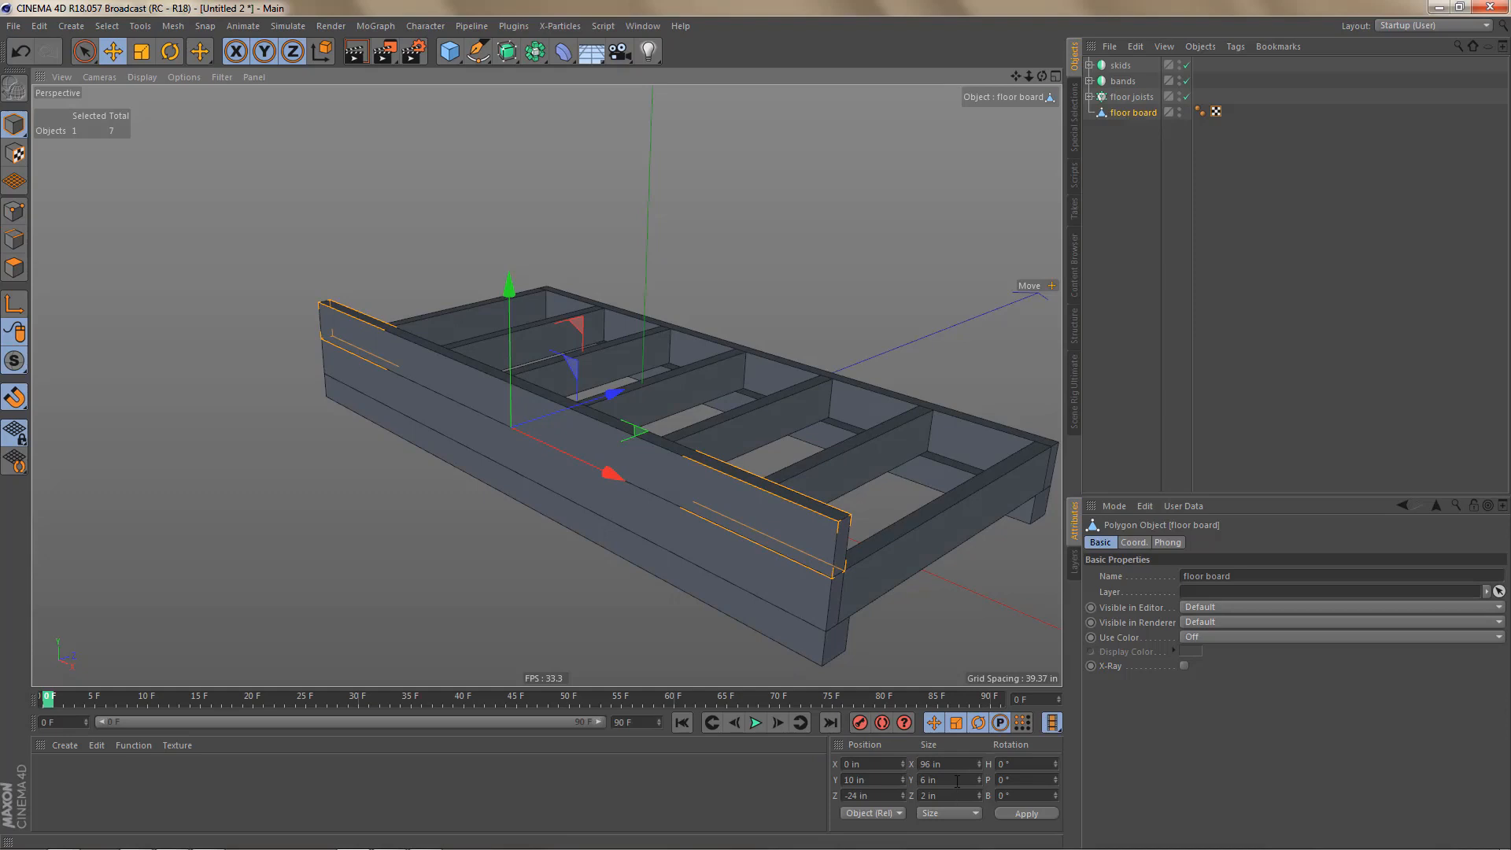
click(937, 795)
text(6)
key(Return)
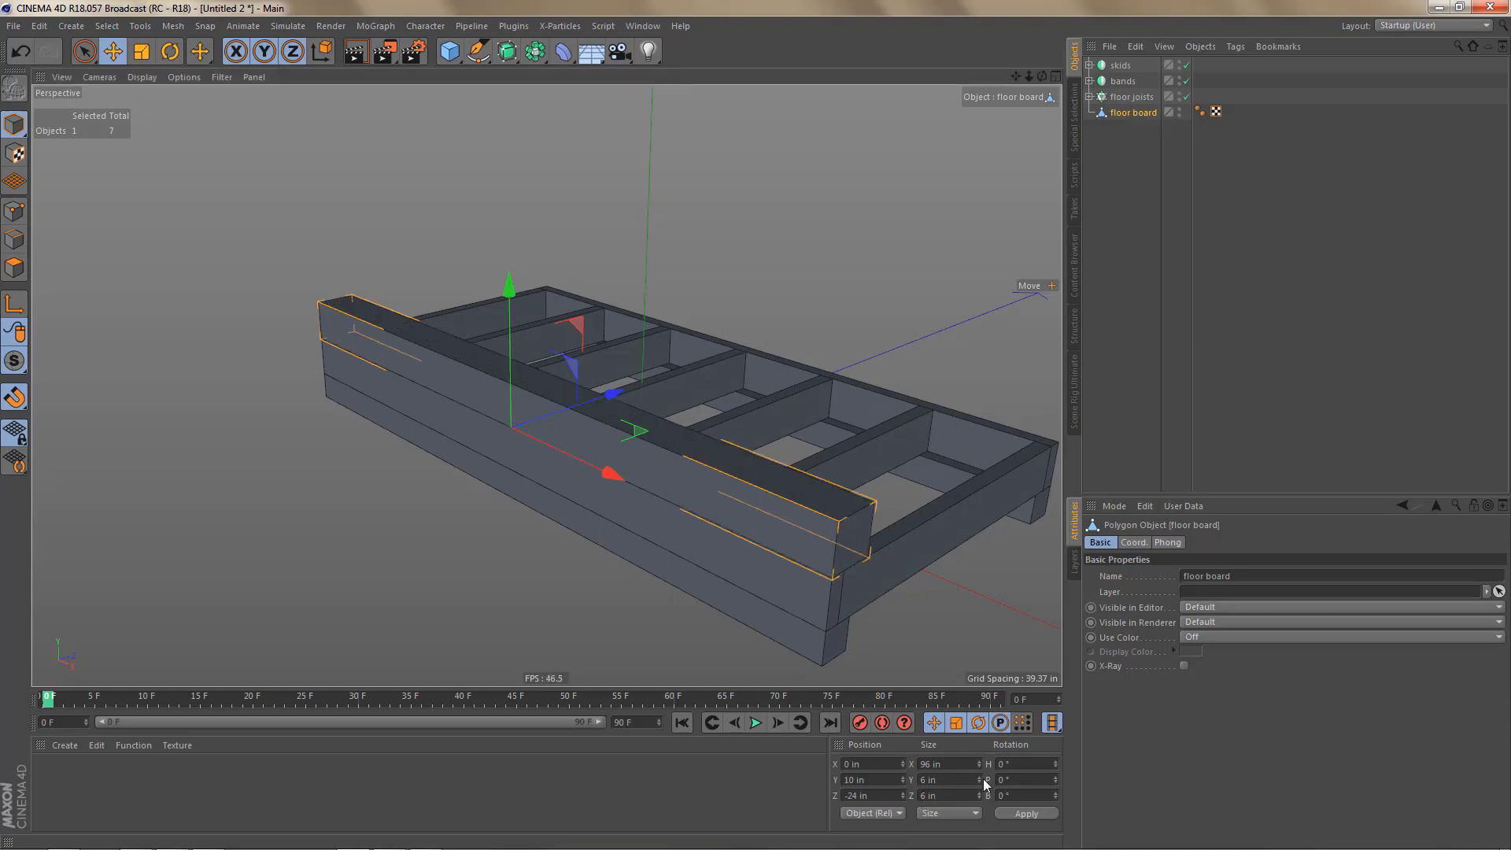
double_click(970, 781)
text(2)
click(1028, 814)
Step: Set the floor board's Z size to 5.8 in to leave room for gaps between boards
alt+drag(822, 601, 682, 476)
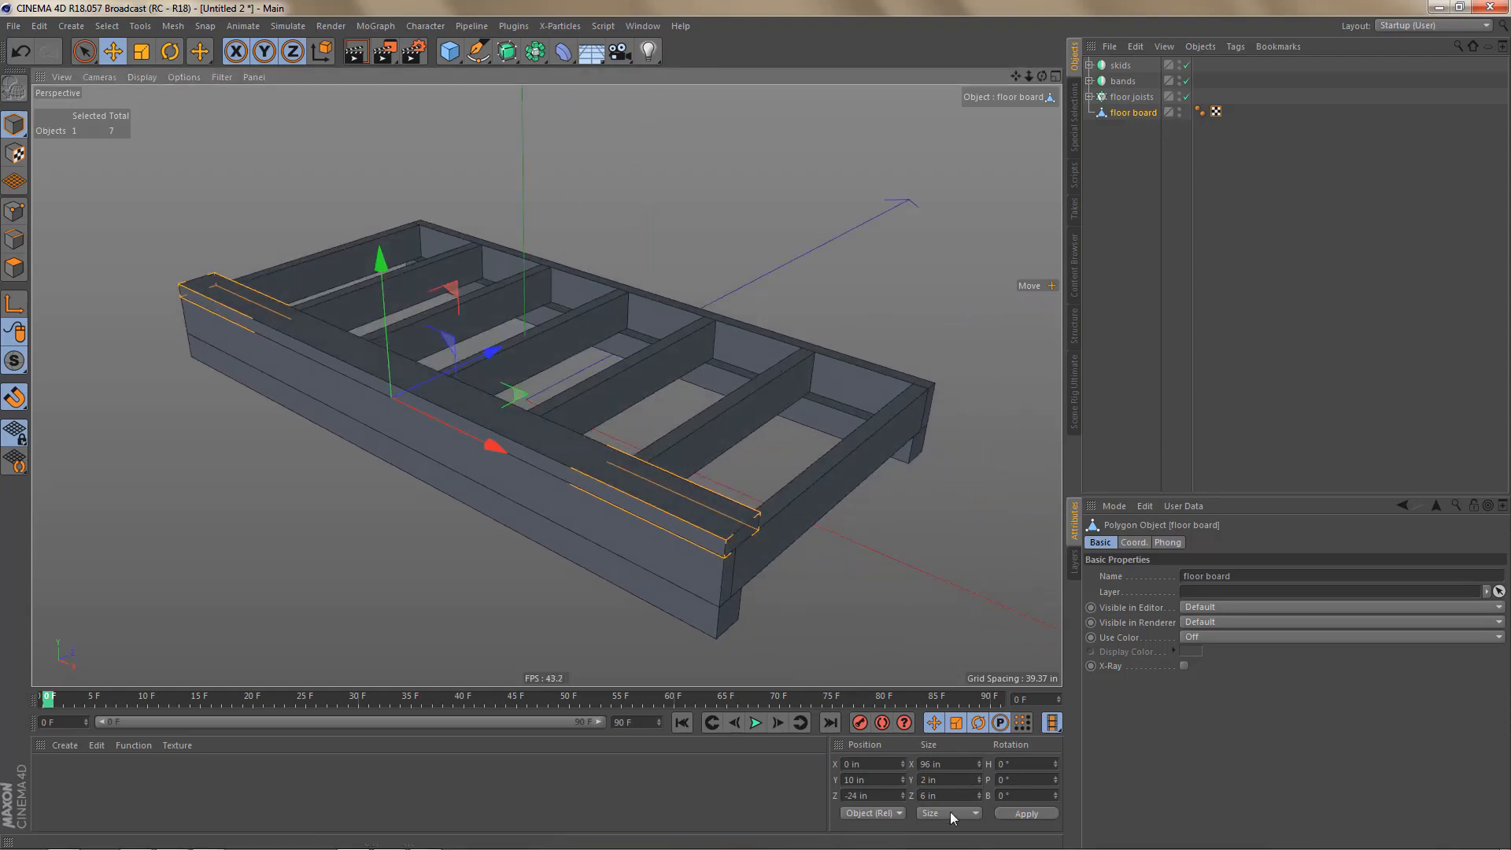
double_click(929, 796)
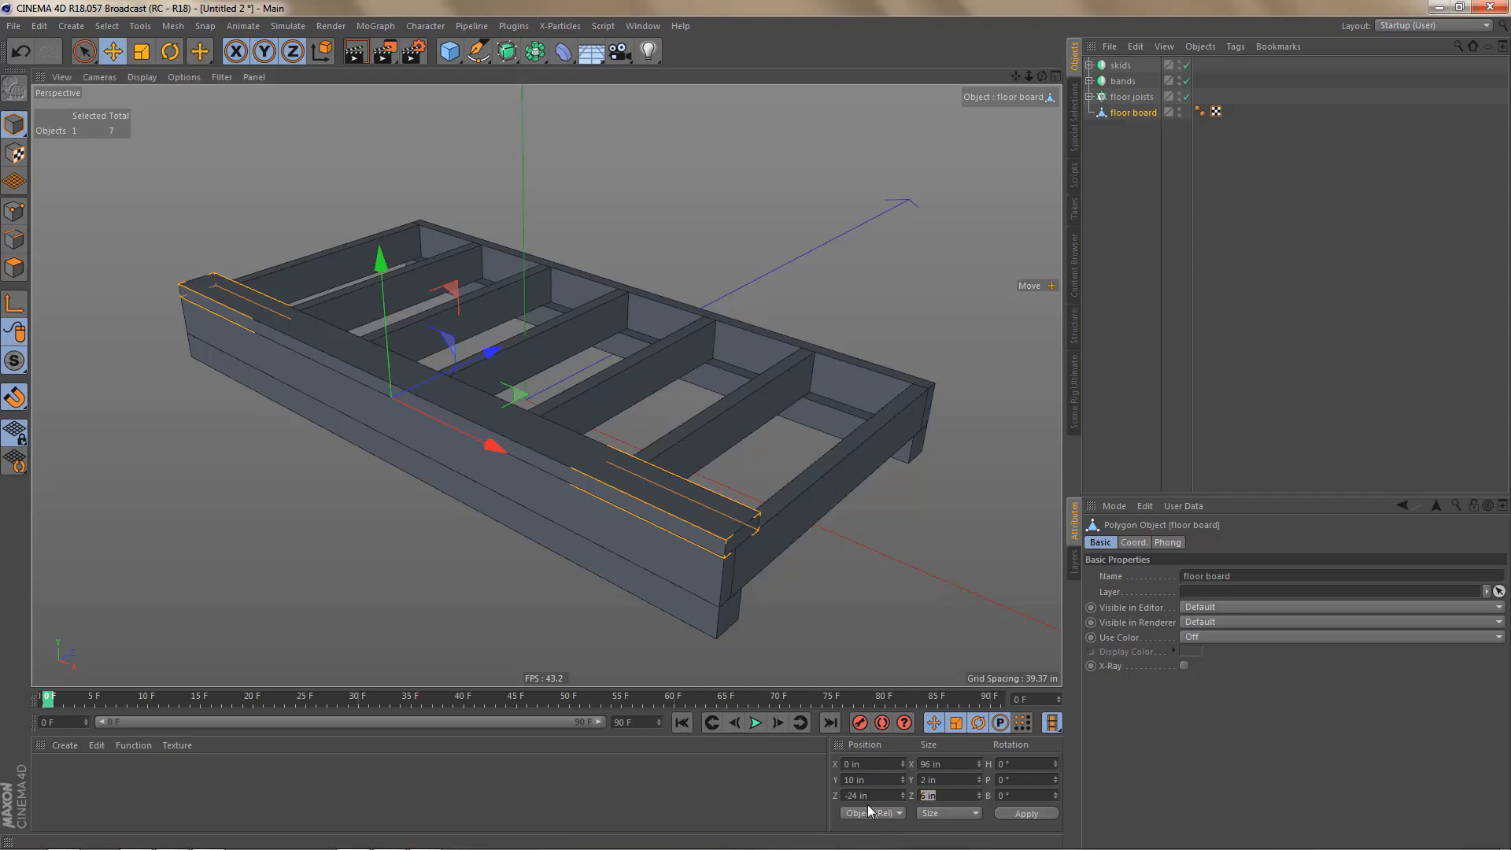
text(5.8)
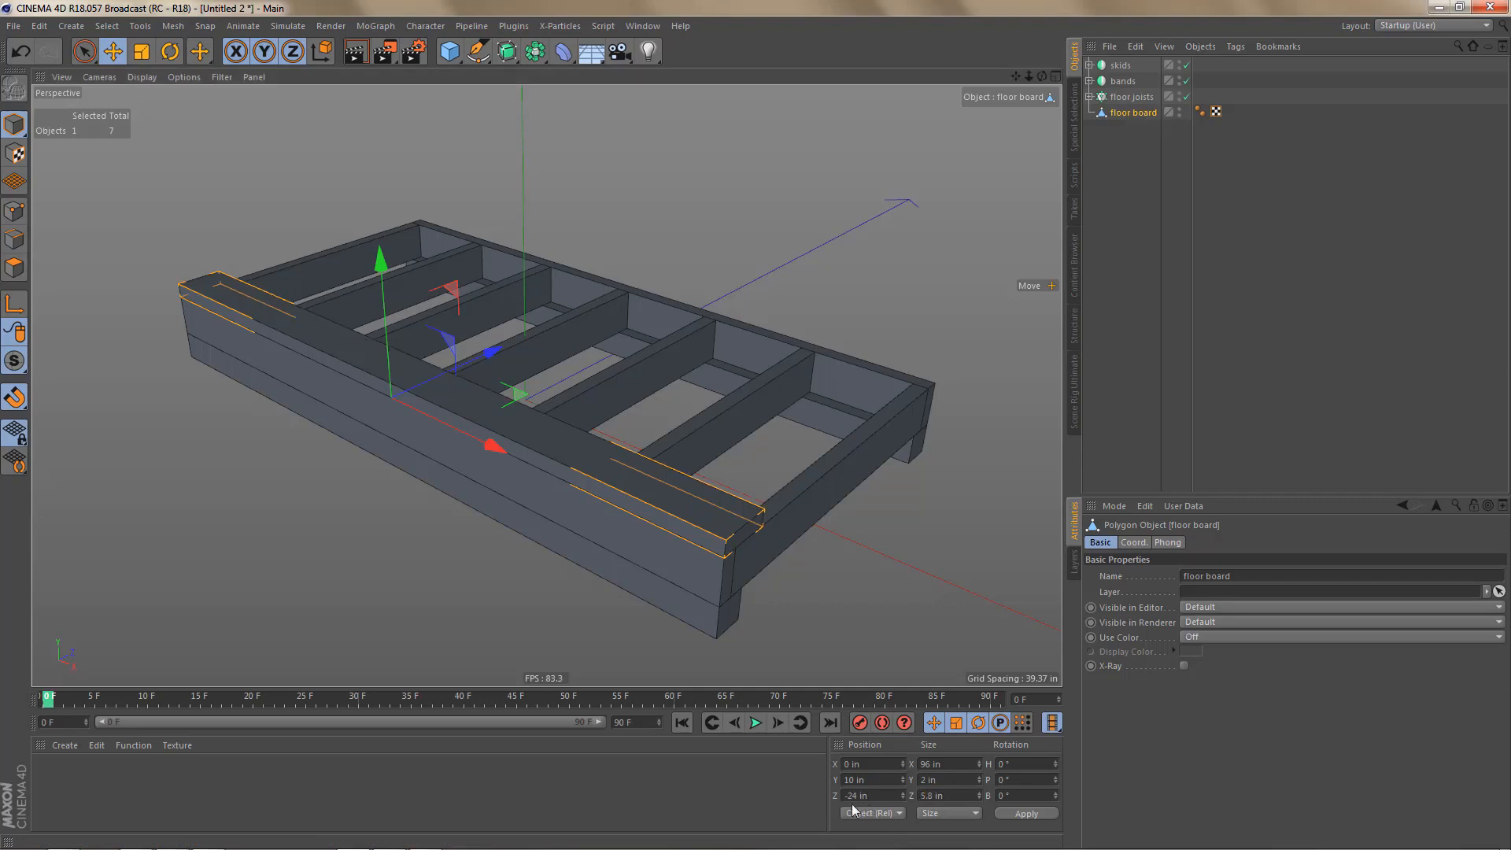
Step: Nest the floor board under a new Cloner and space its two clones 37 in apart along Z
click(375, 25)
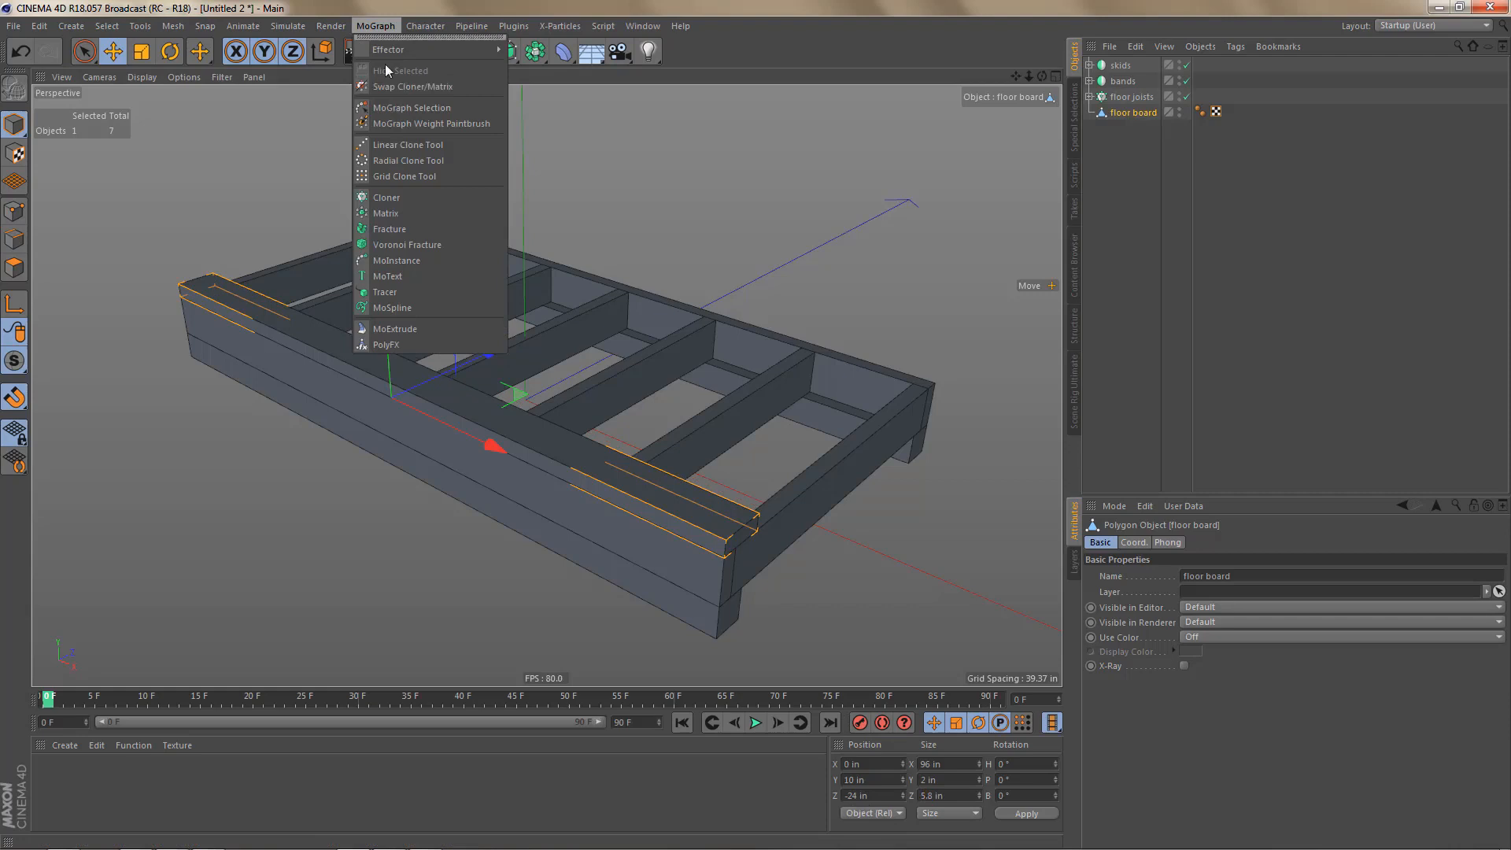
alt+click(398, 196)
drag(1169, 746, 1169, 716)
alt+drag(901, 409, 671, 379)
alt+middle_drag(732, 481, 527, 493)
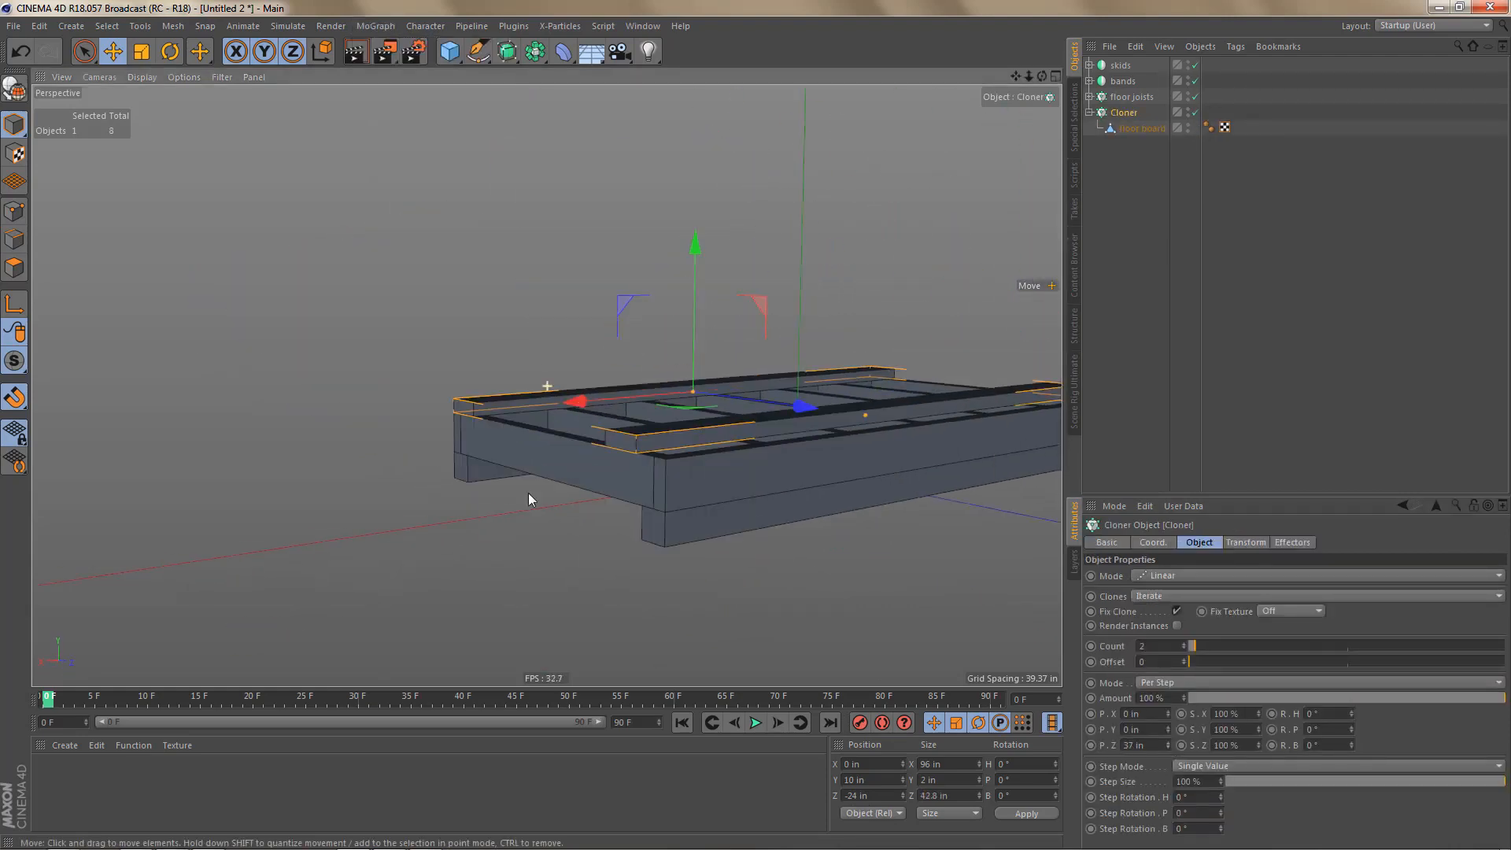
alt+right_drag(623, 456, 708, 441)
Step: Set the Cloner's P.Z offset to 42.2 in so the second board lines up with the base's far edge
drag(1165, 744, 1165, 745)
alt+drag(810, 510, 805, 661)
alt+right_drag(810, 419, 899, 401)
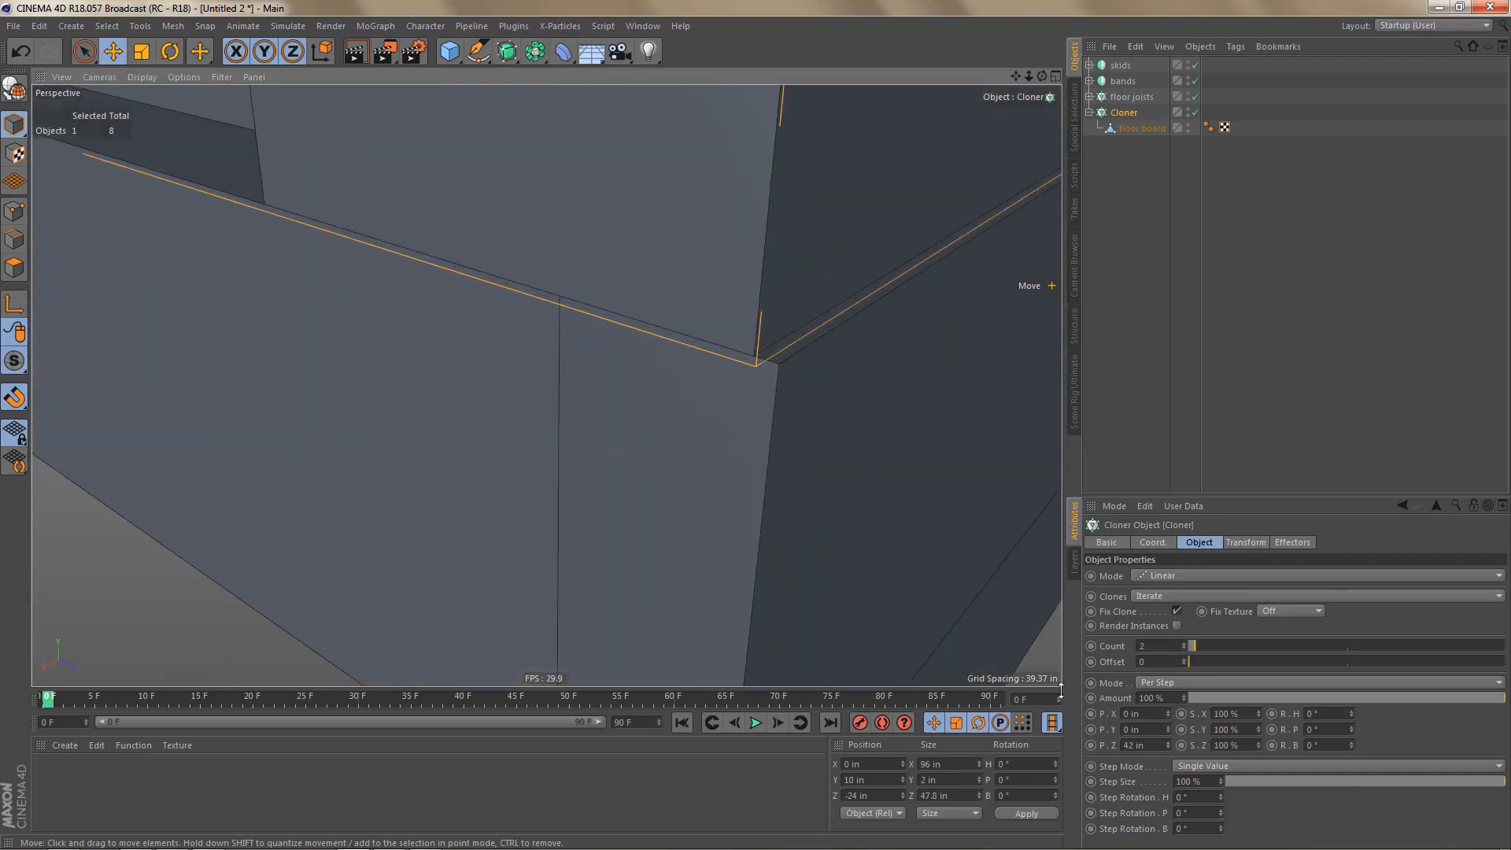
drag(1169, 743, 1169, 743)
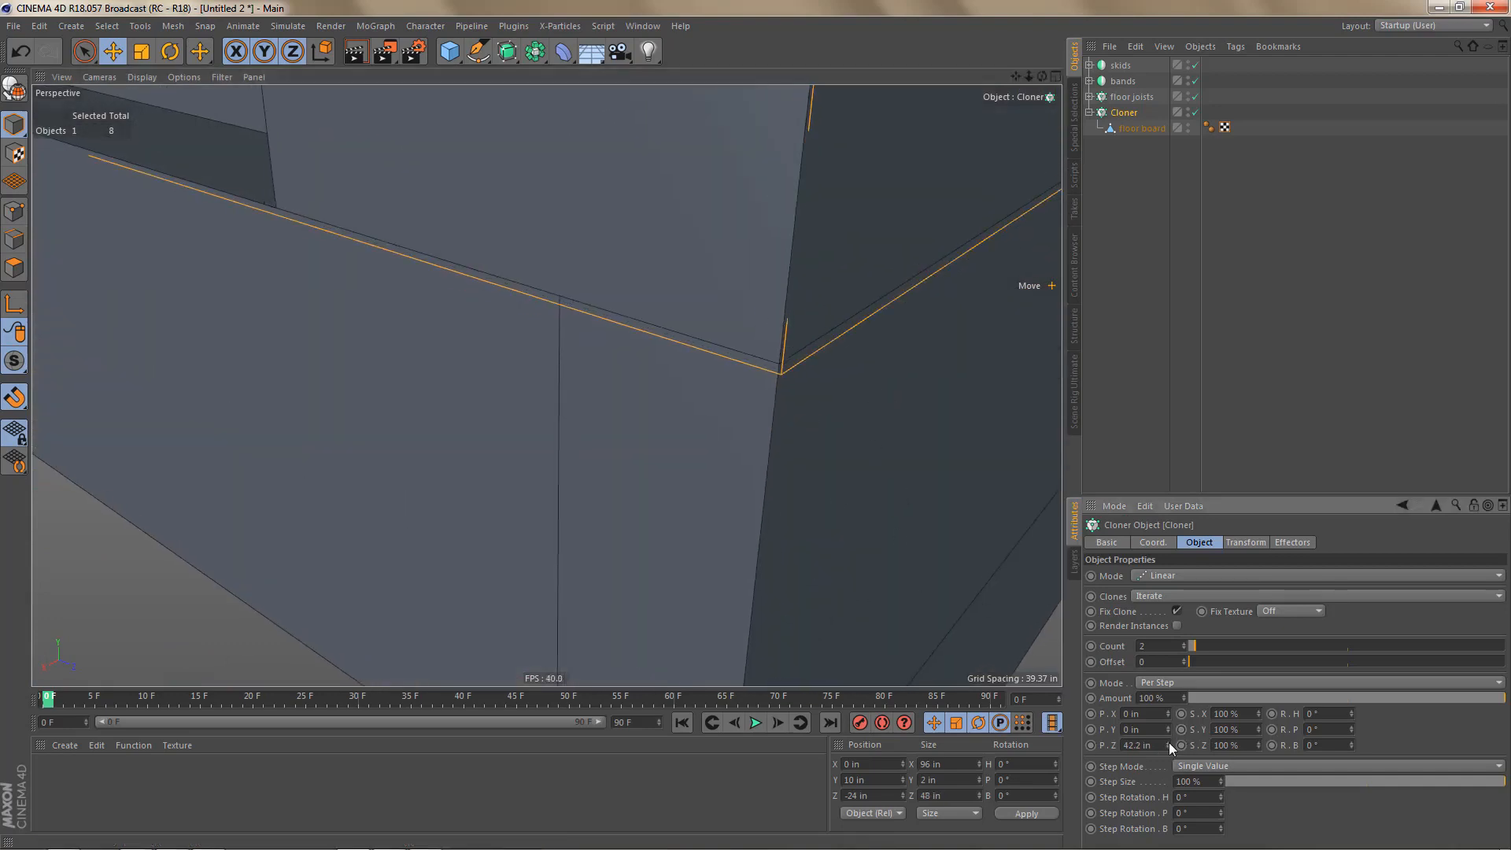
alt+drag(899, 402, 887, 482)
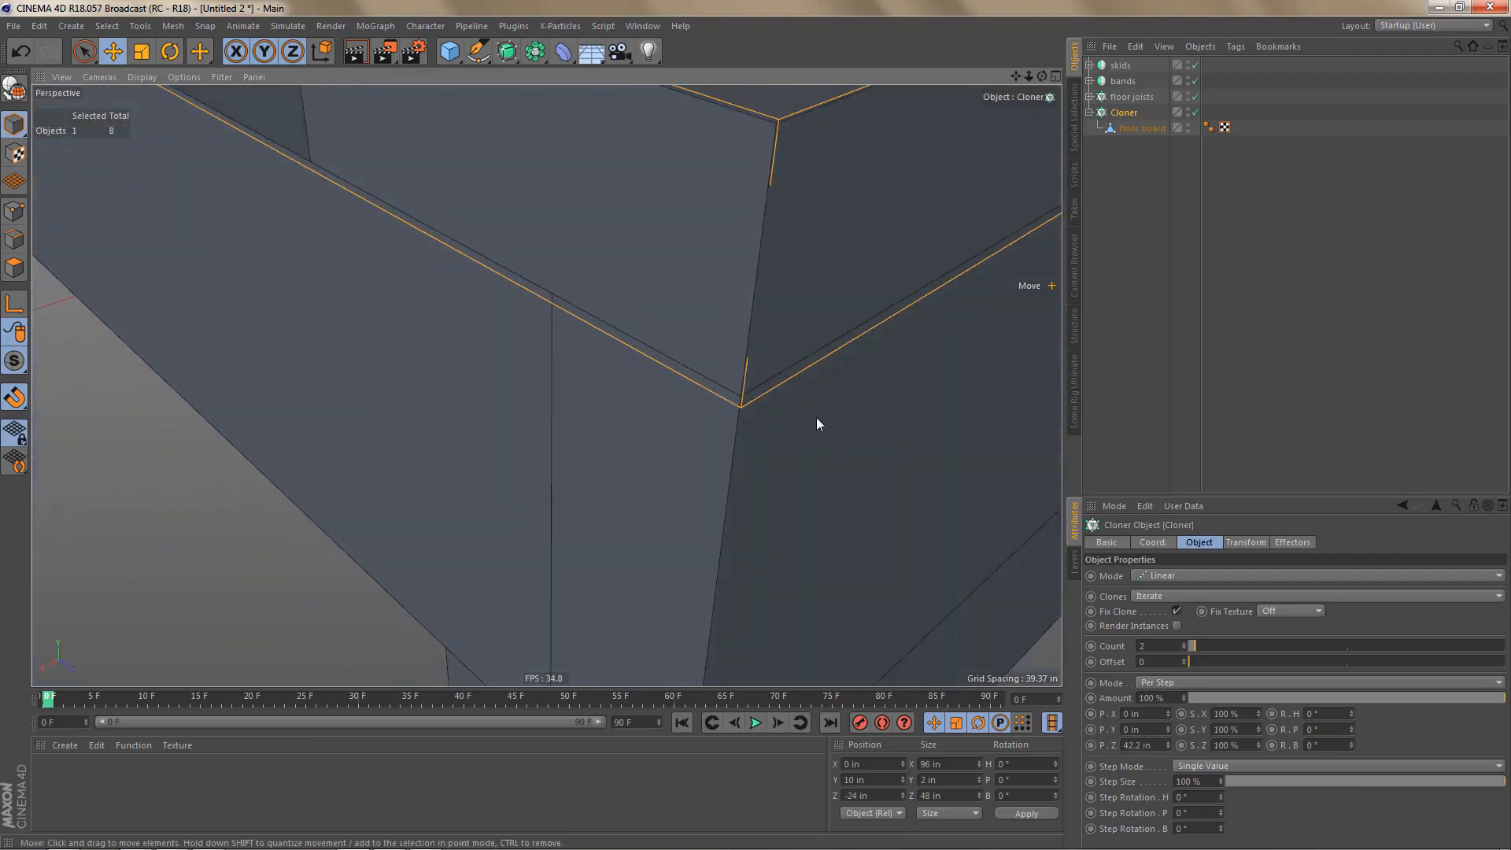
Step: Switch the floor board Cloner's distribution mode to End Point and set its count to 8
alt+right_drag(816, 417, 622, 492)
alt+drag(655, 378, 937, 421)
alt+right_drag(866, 393, 755, 426)
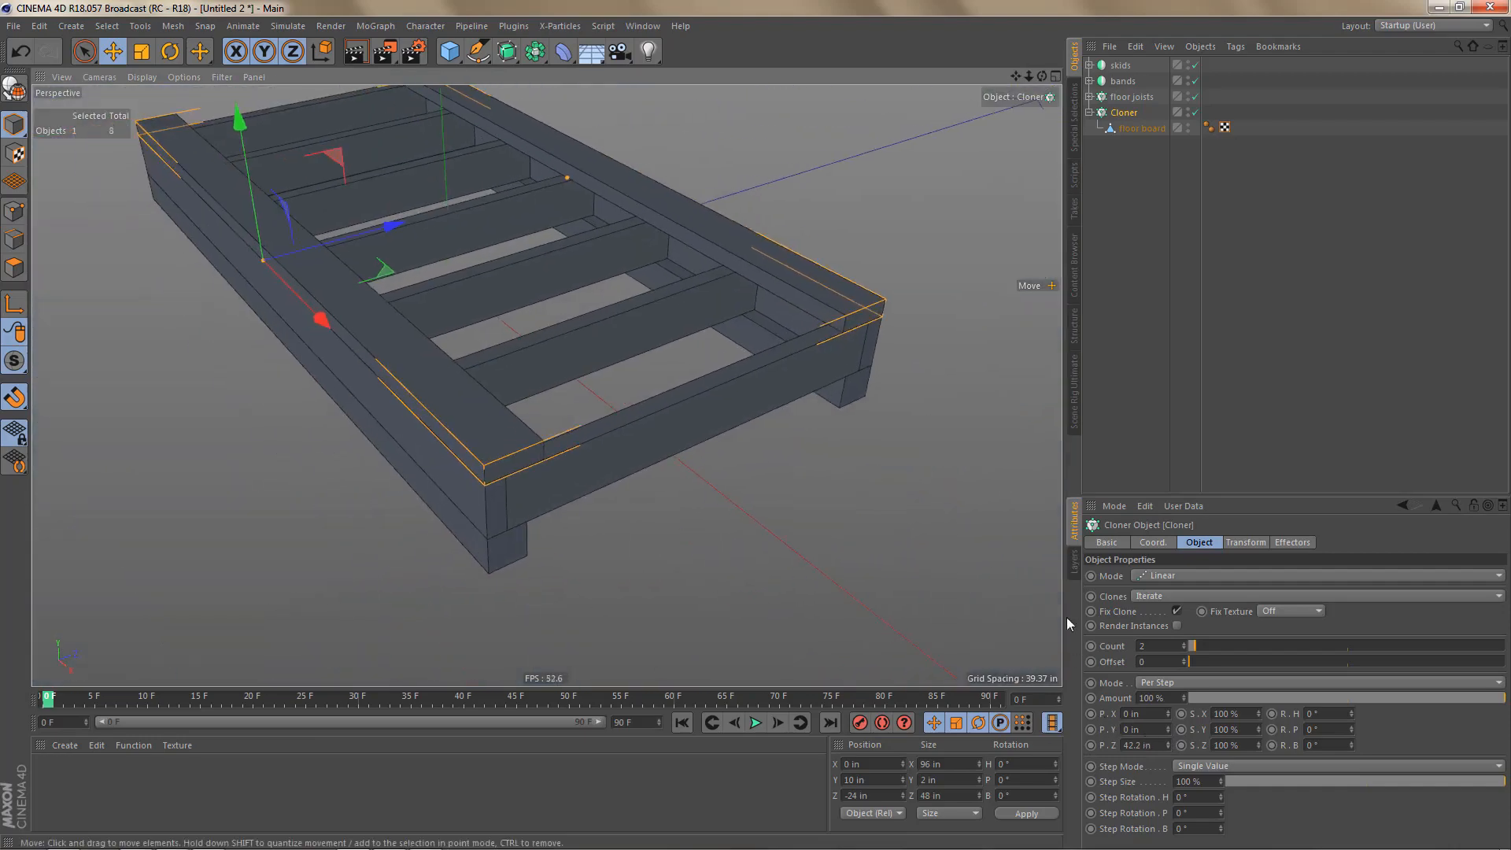
click(1156, 685)
click(1164, 700)
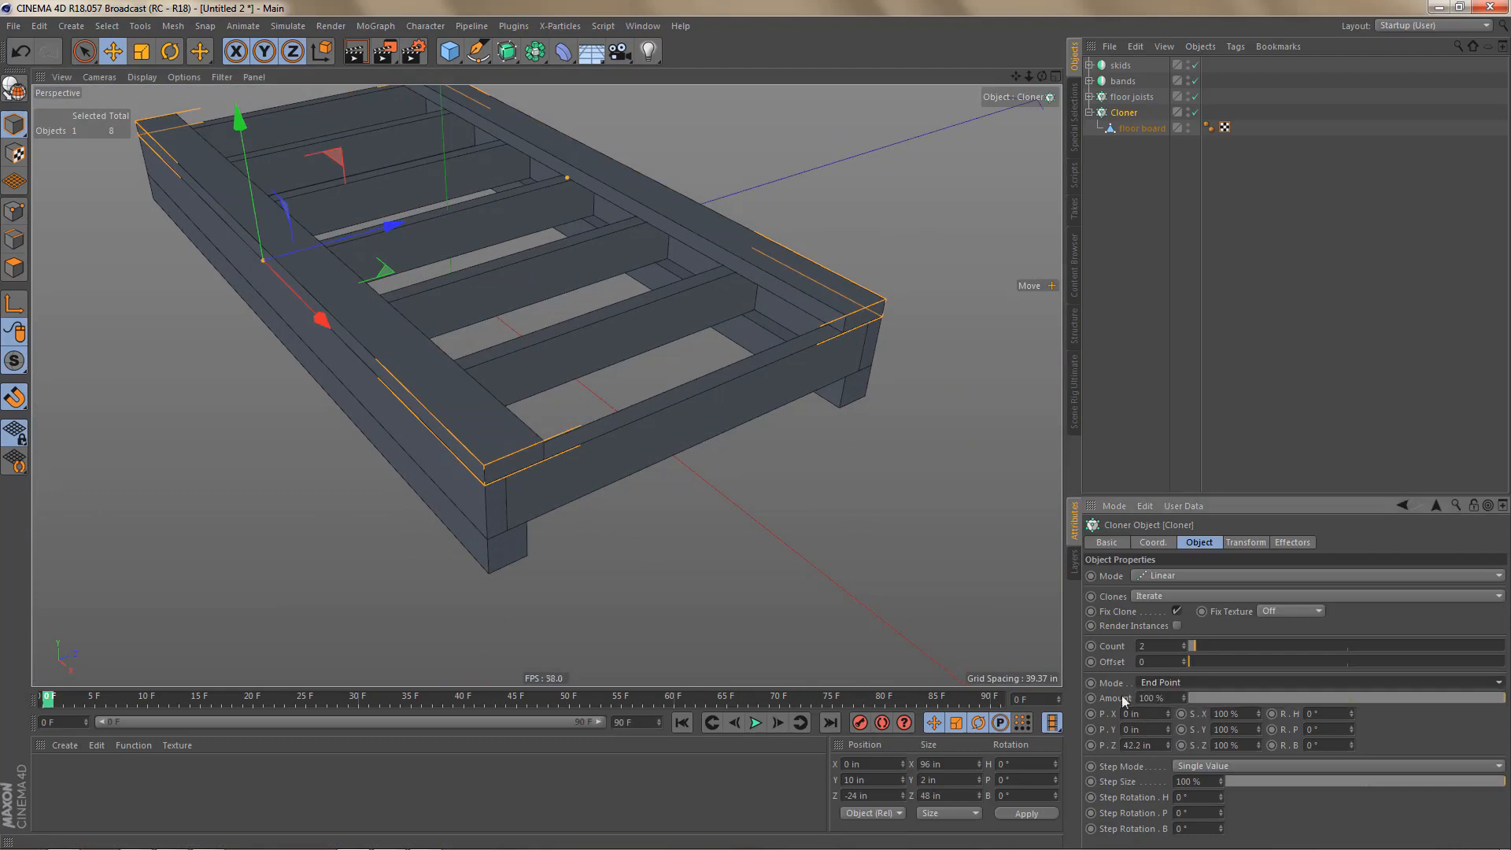
click(1164, 645)
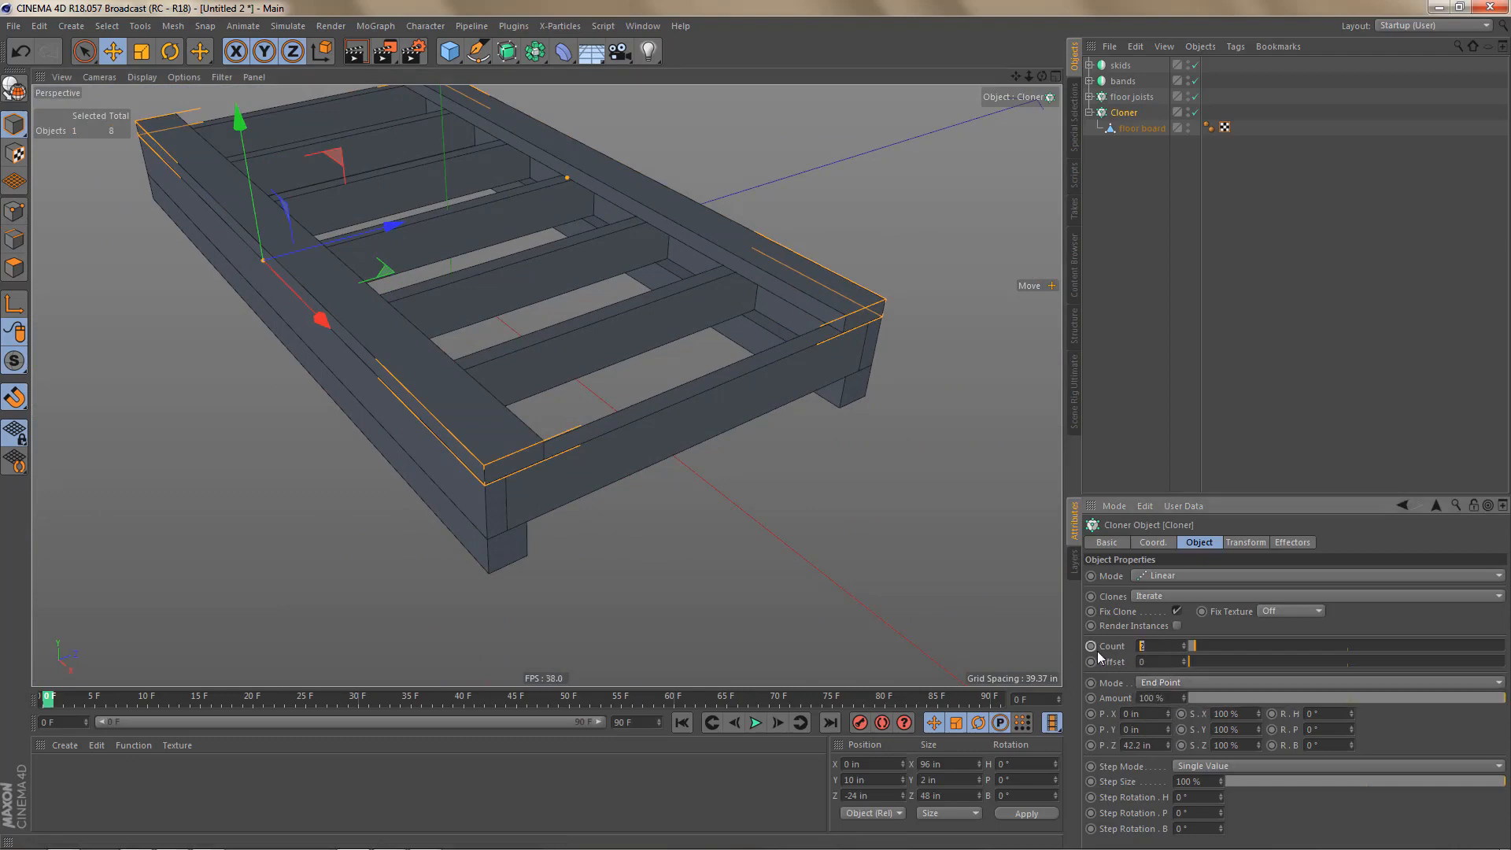
text(8)
key(Return)
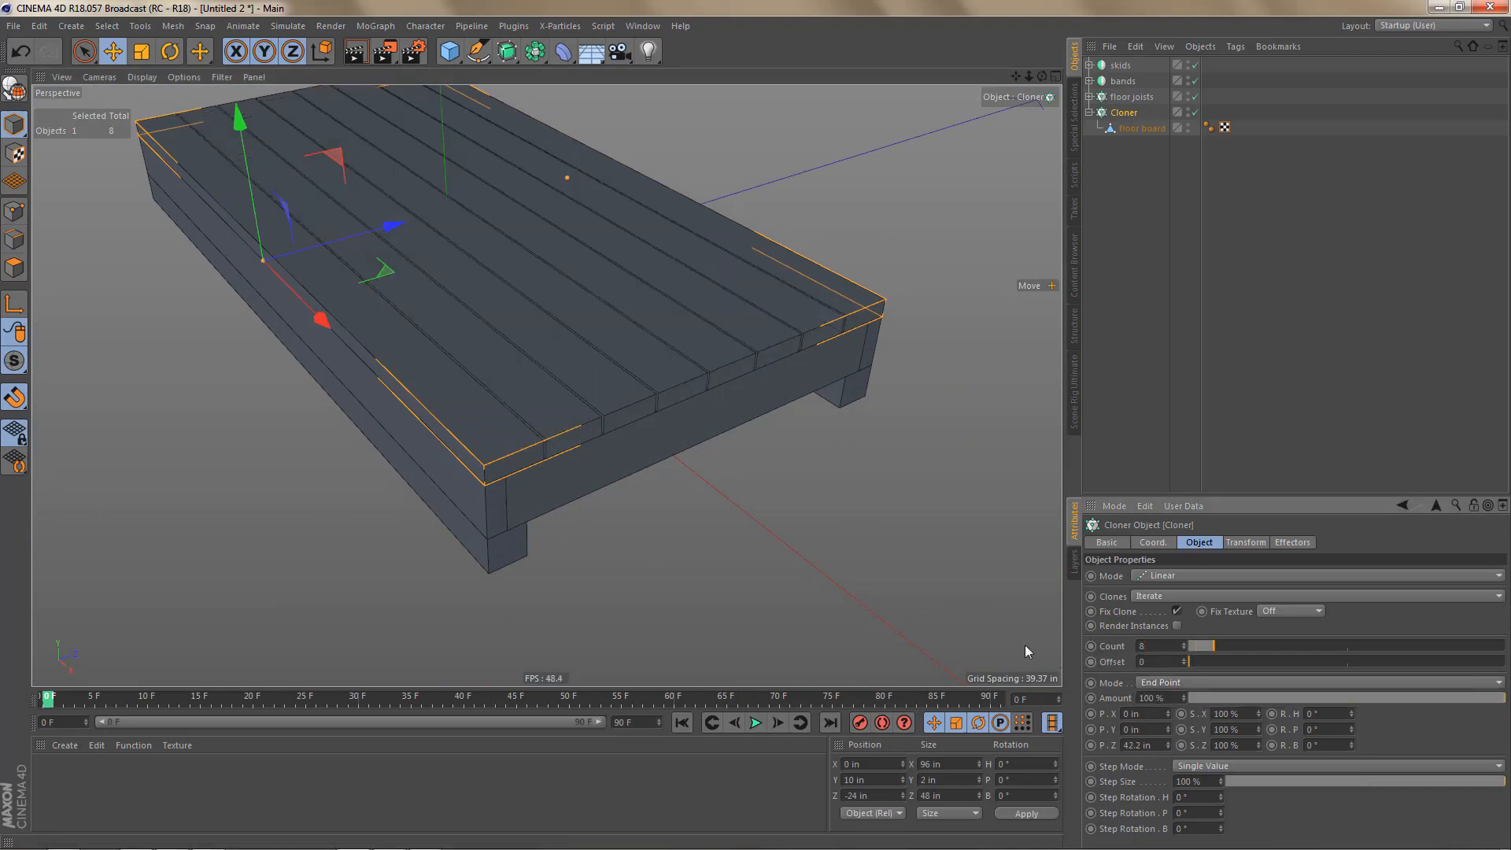
Step: Examine the cloned floor boards and the base beneath them from several angles
alt+middle_drag(455, 352, 543, 381)
alt+right_drag(652, 494, 669, 529)
alt+drag(697, 508, 768, 485)
alt+right_drag(742, 496, 668, 536)
alt+middle_drag(668, 535, 758, 522)
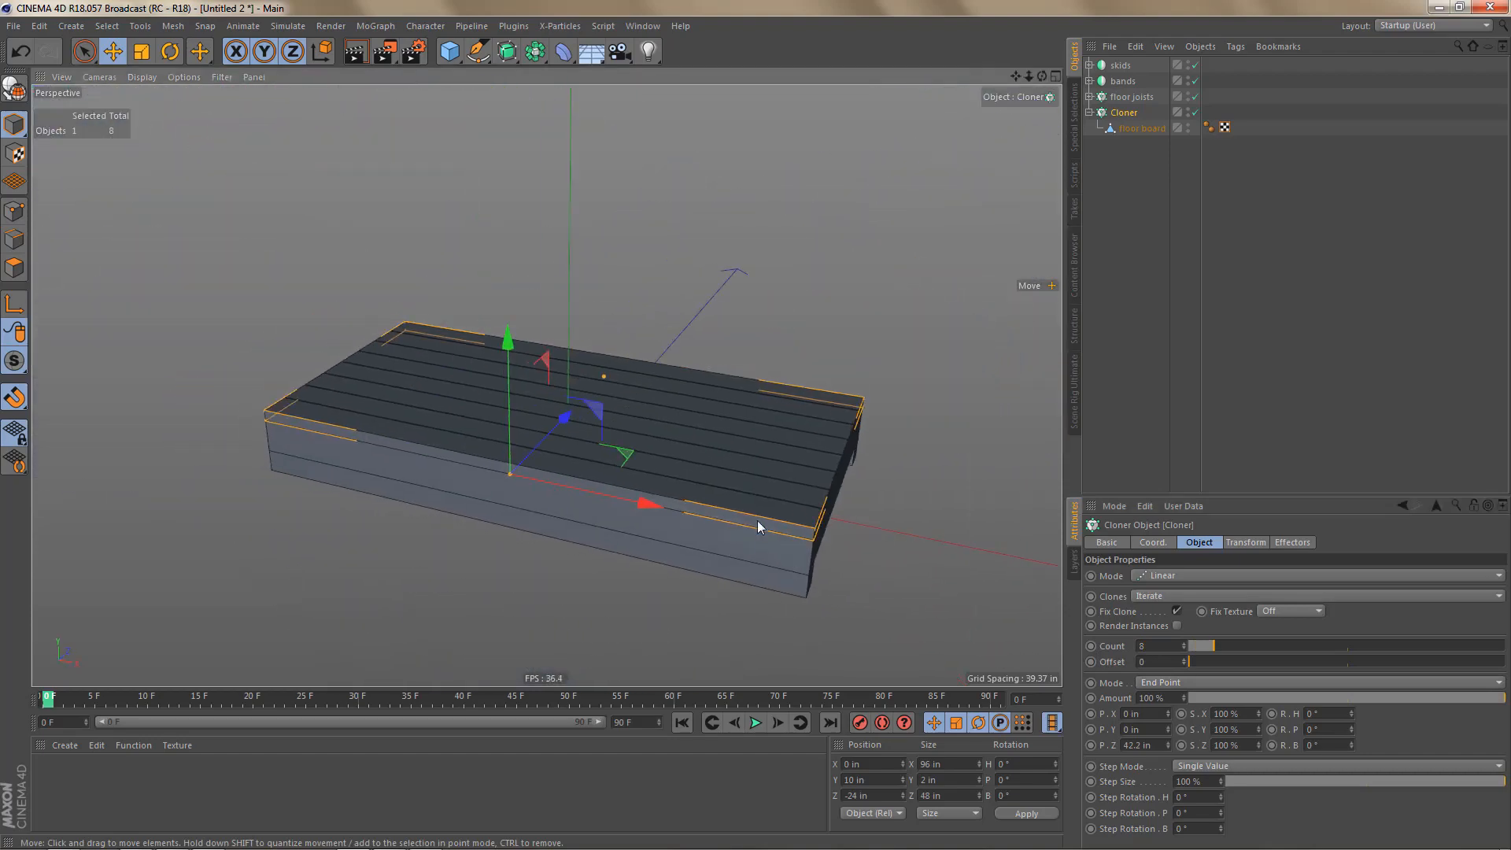
alt+drag(757, 521, 733, 526)
alt+middle_drag(732, 526, 712, 524)
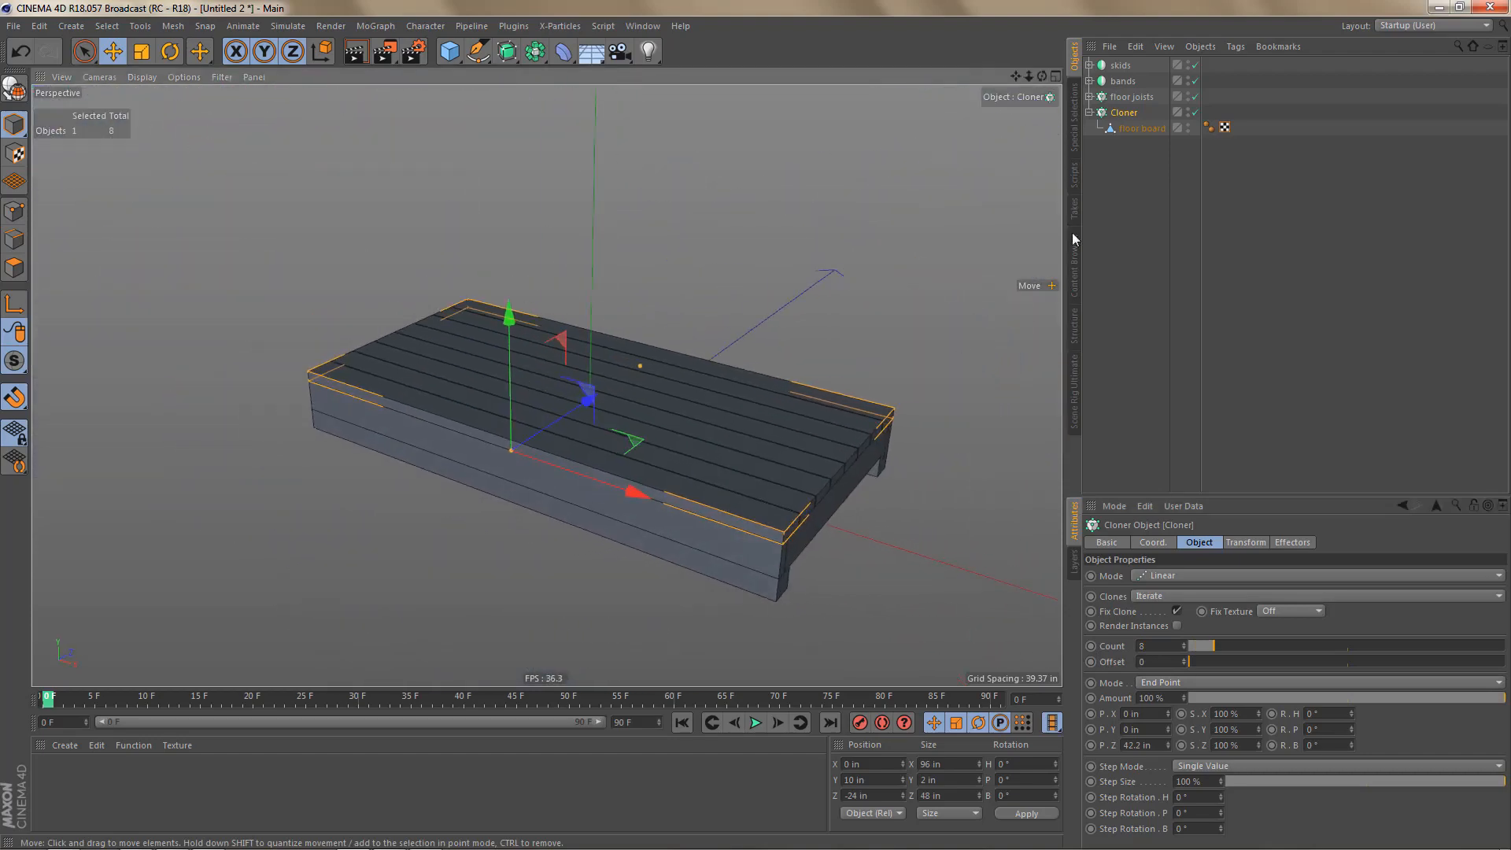
Step: Rename the floor board Cloner as floor deck
double_click(1145, 127)
key(ctrl+c)
key(Up)
key(ctrl+v)
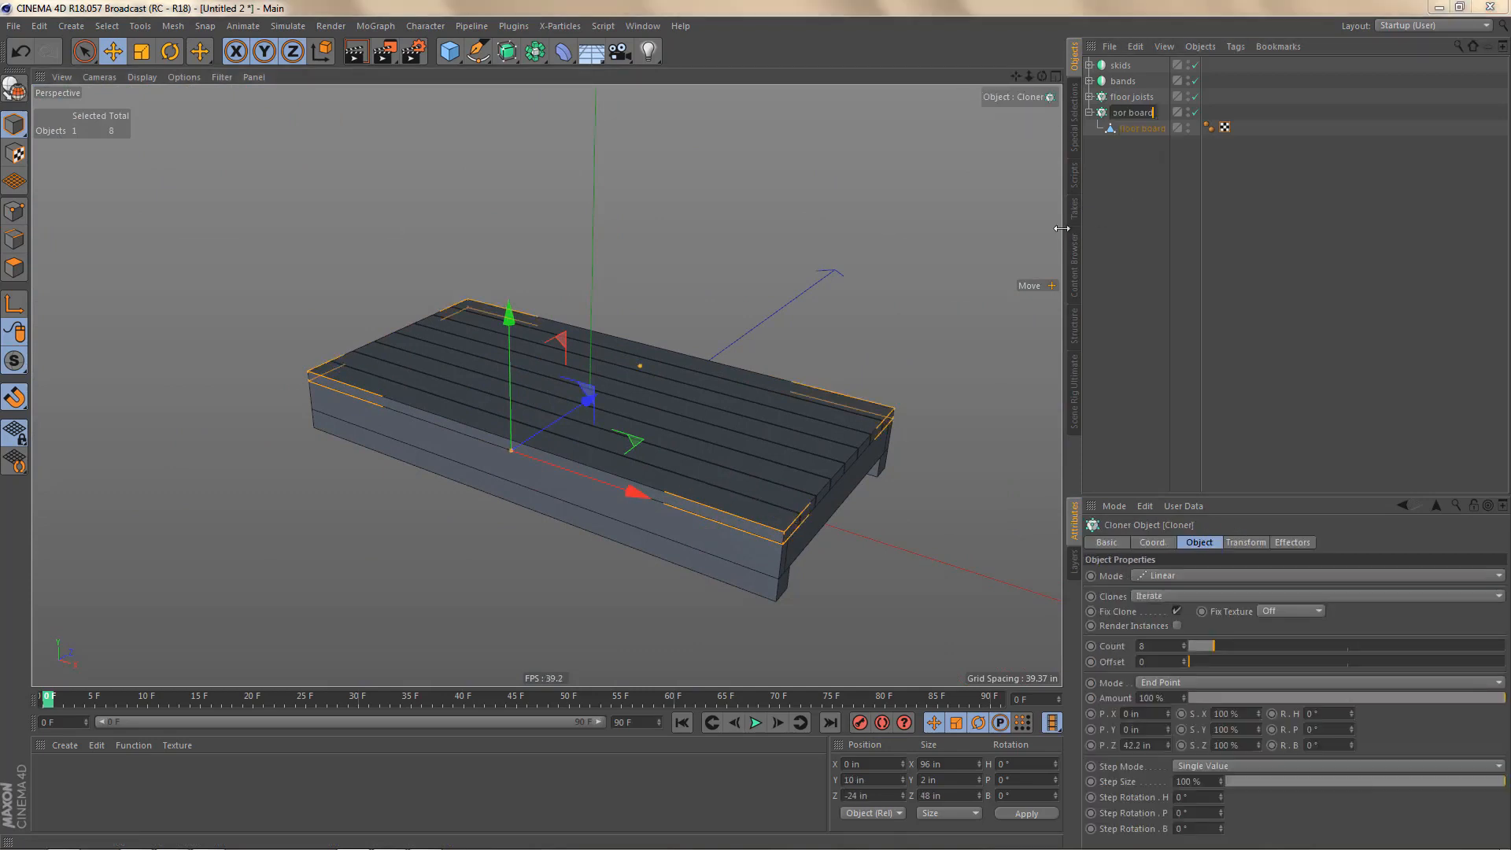
key(BackSpace)
key(BackSpace)
key(BackSpace)
text(deck)
key(Return)
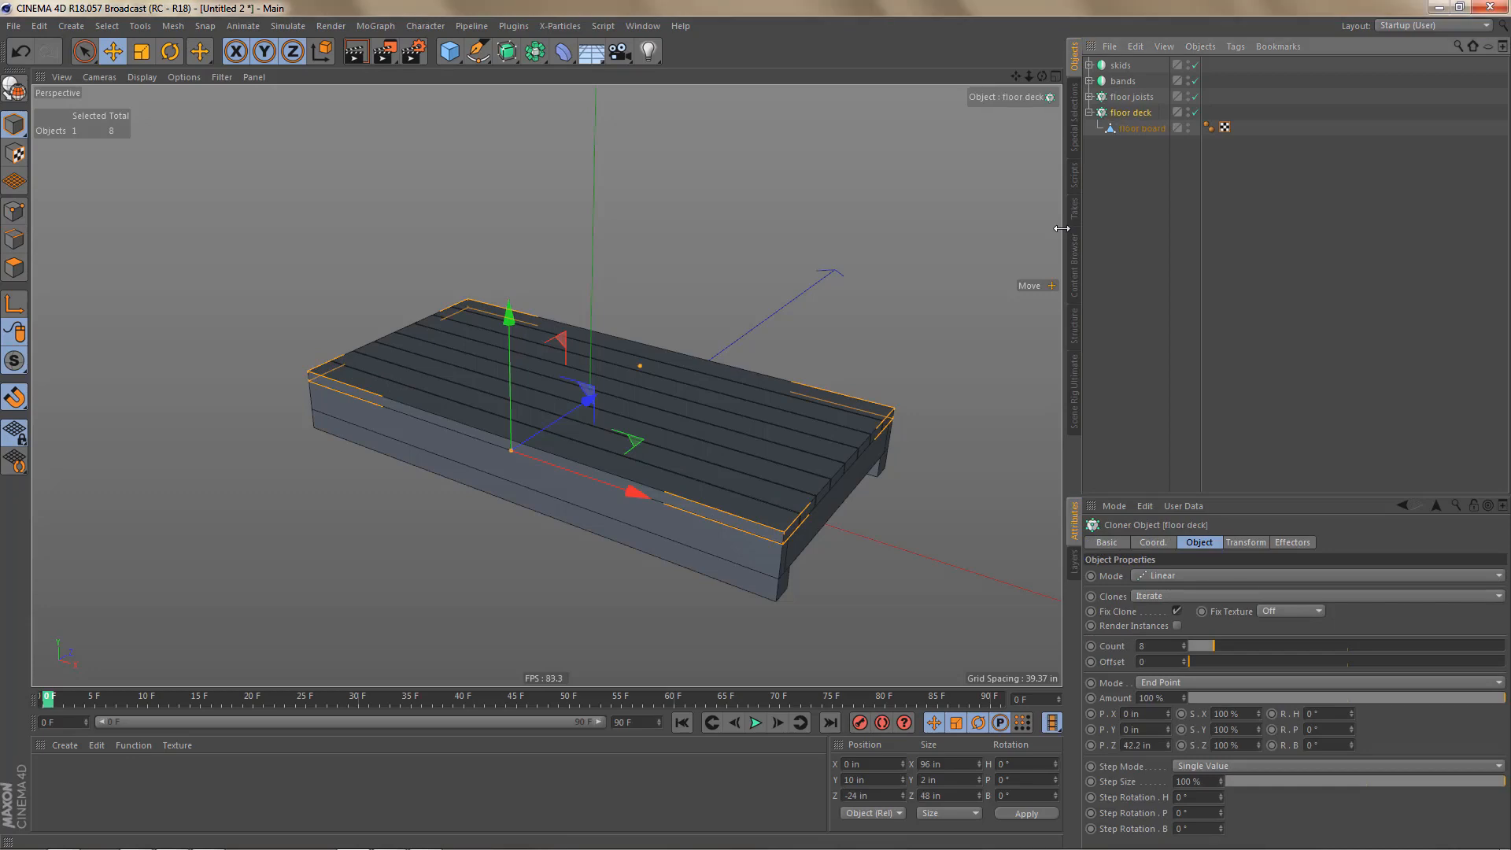
Step: Group the skids object under a Null and display the base in the Front view
click(1119, 65)
key(alt+g)
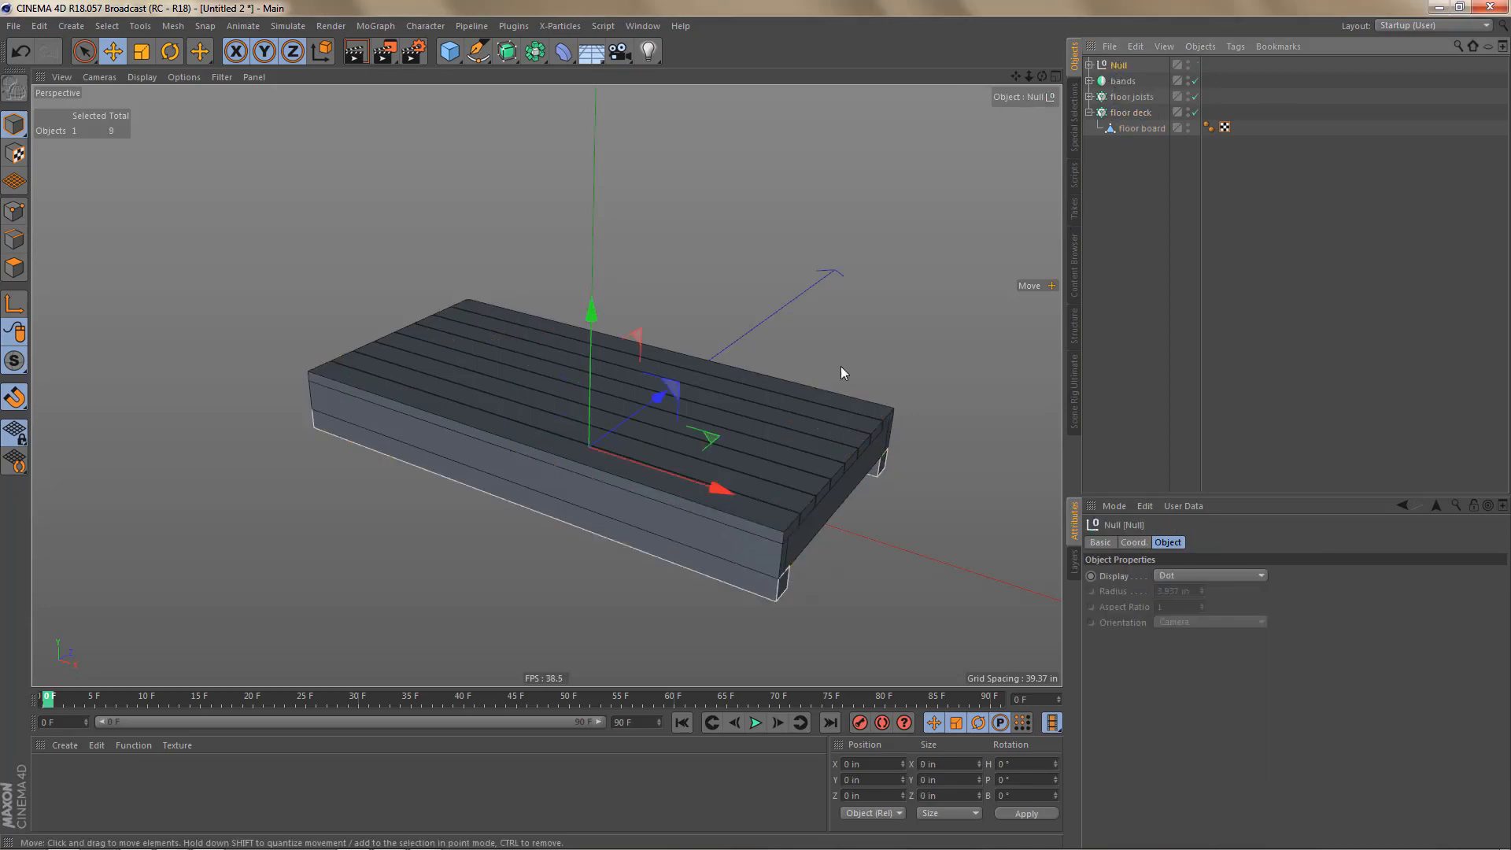
key(F4)
alt+right_drag(560, 374, 613, 368)
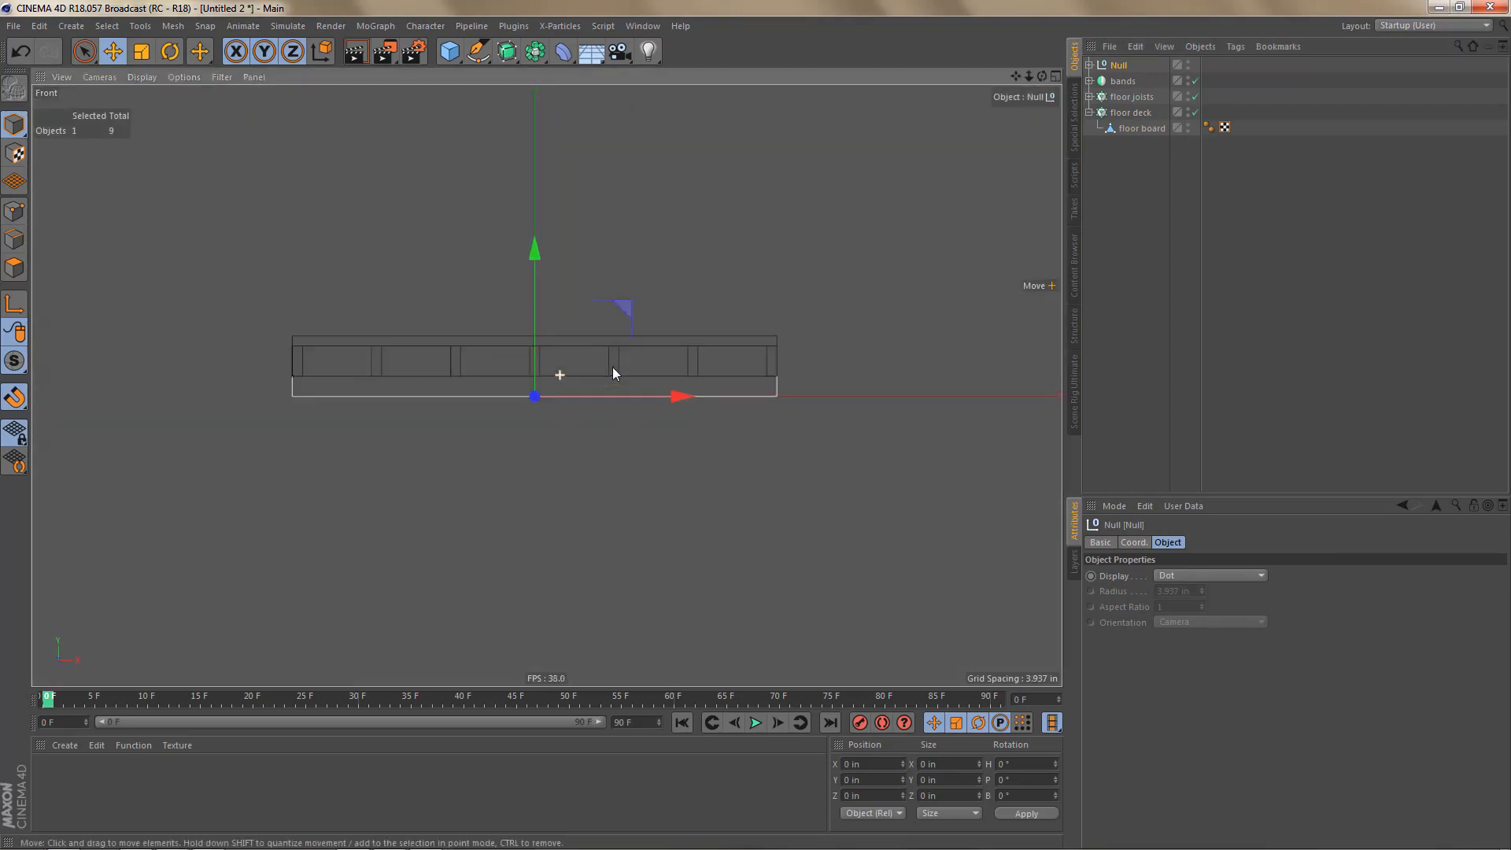
alt+middle_drag(614, 368, 696, 423)
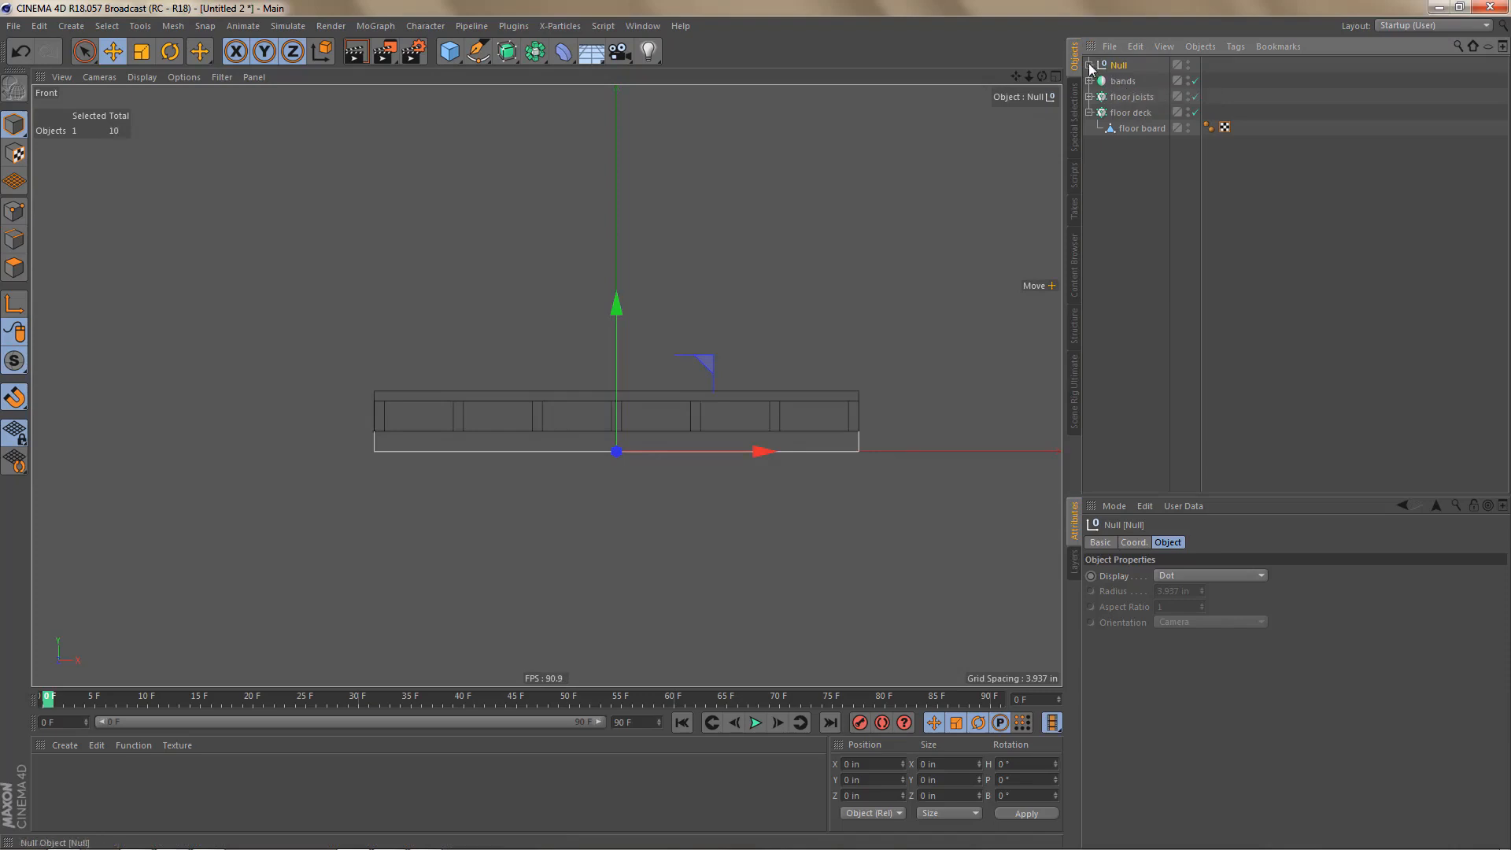
Step: Group the Null under another Null, naming the inner one floor assembly and the outer one firewood shed
key(alt+g)
double_click(1128, 81)
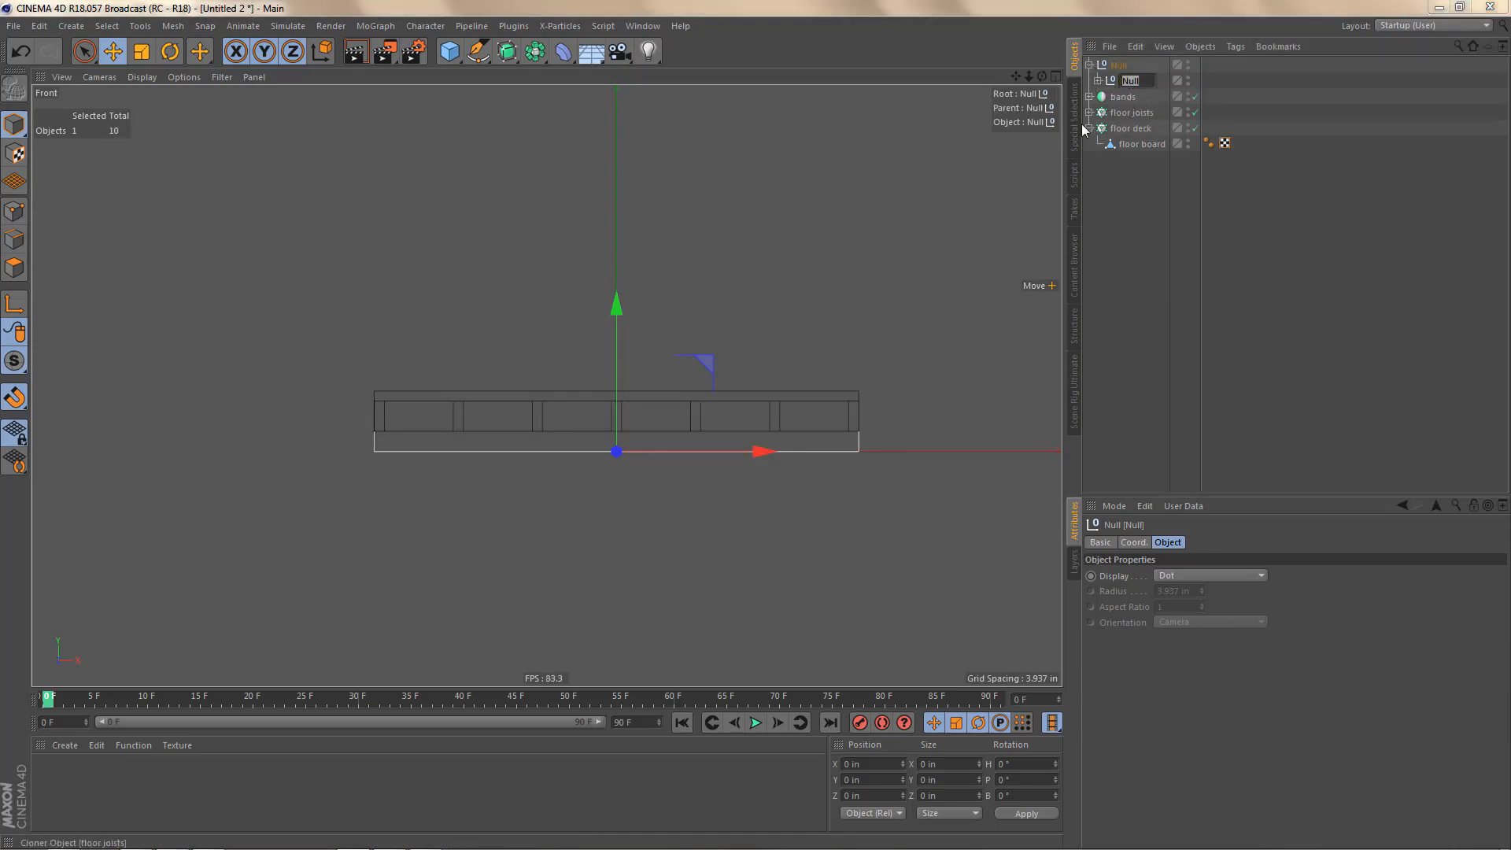
text(floor assembly)
key(Up)
text(f)
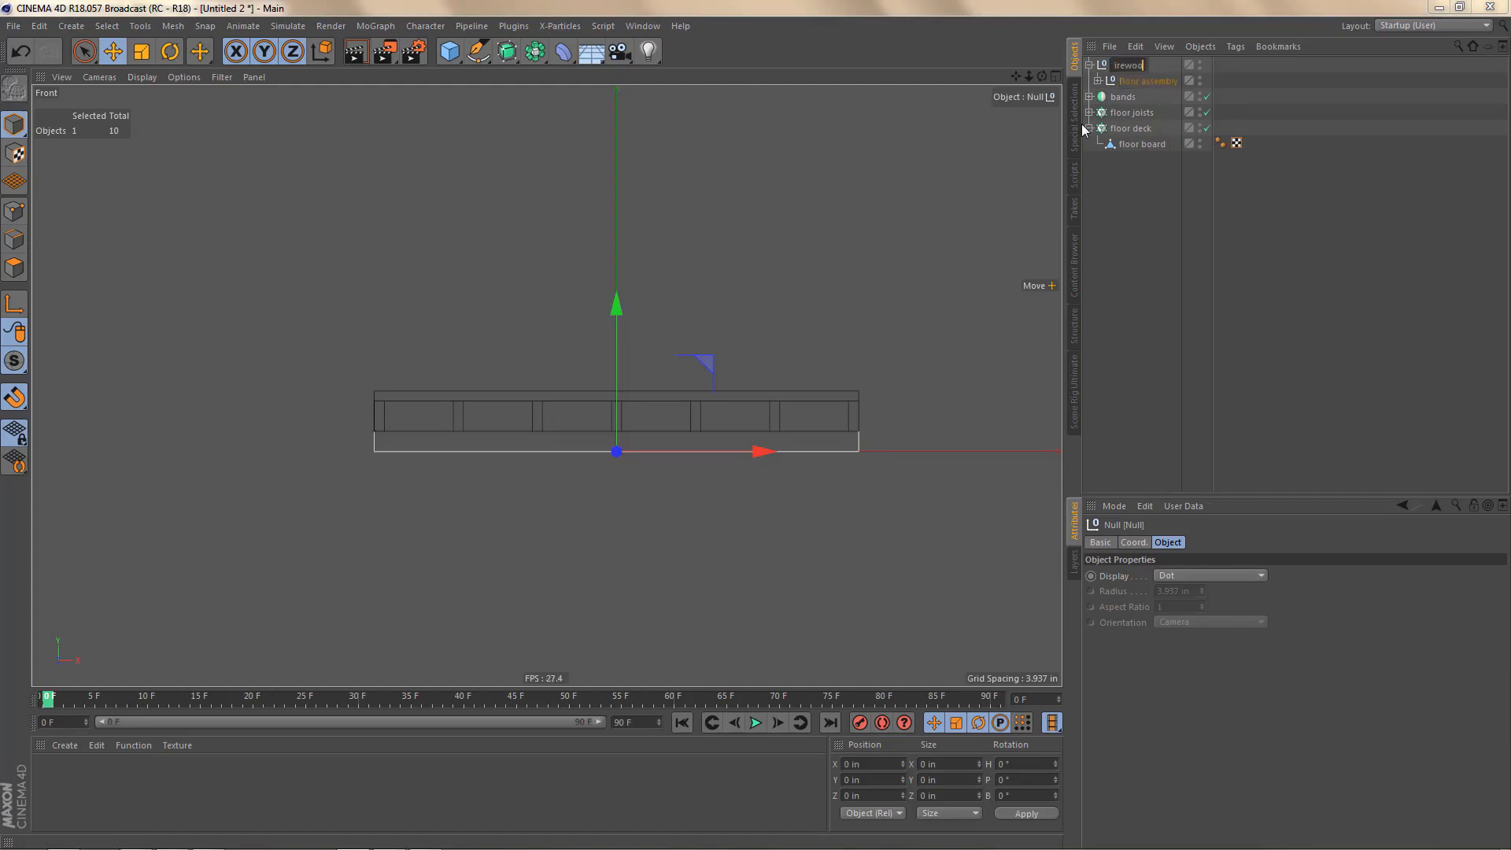
text(irewood shed)
key(Return)
Step: Move the bands, floor joists and floor deck objects into the floor assembly Null beside the skids
click(1098, 81)
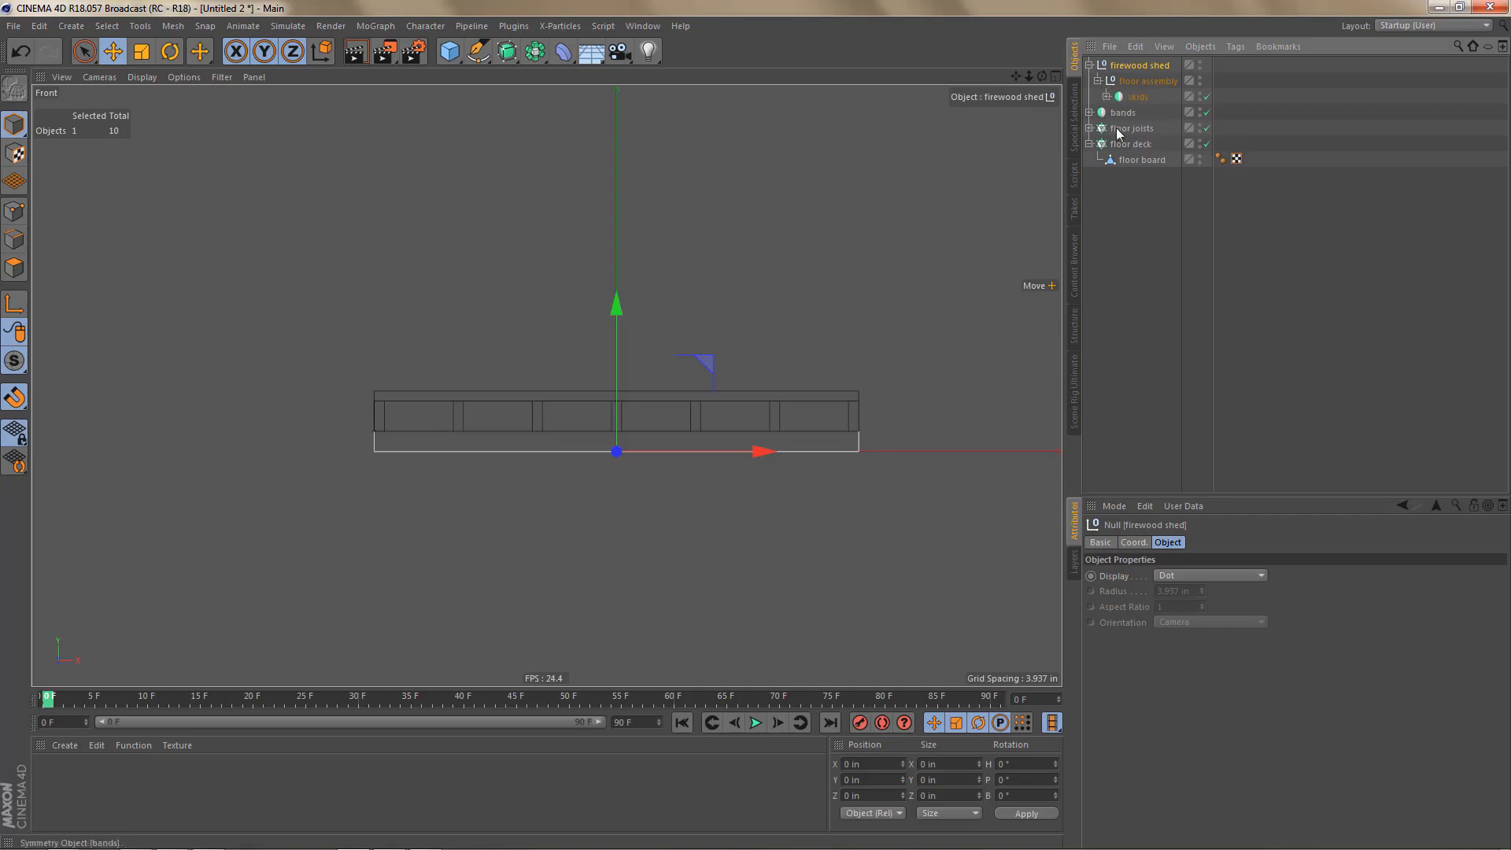
click(1125, 116)
shift+click(1131, 144)
drag(1131, 144, 1118, 100)
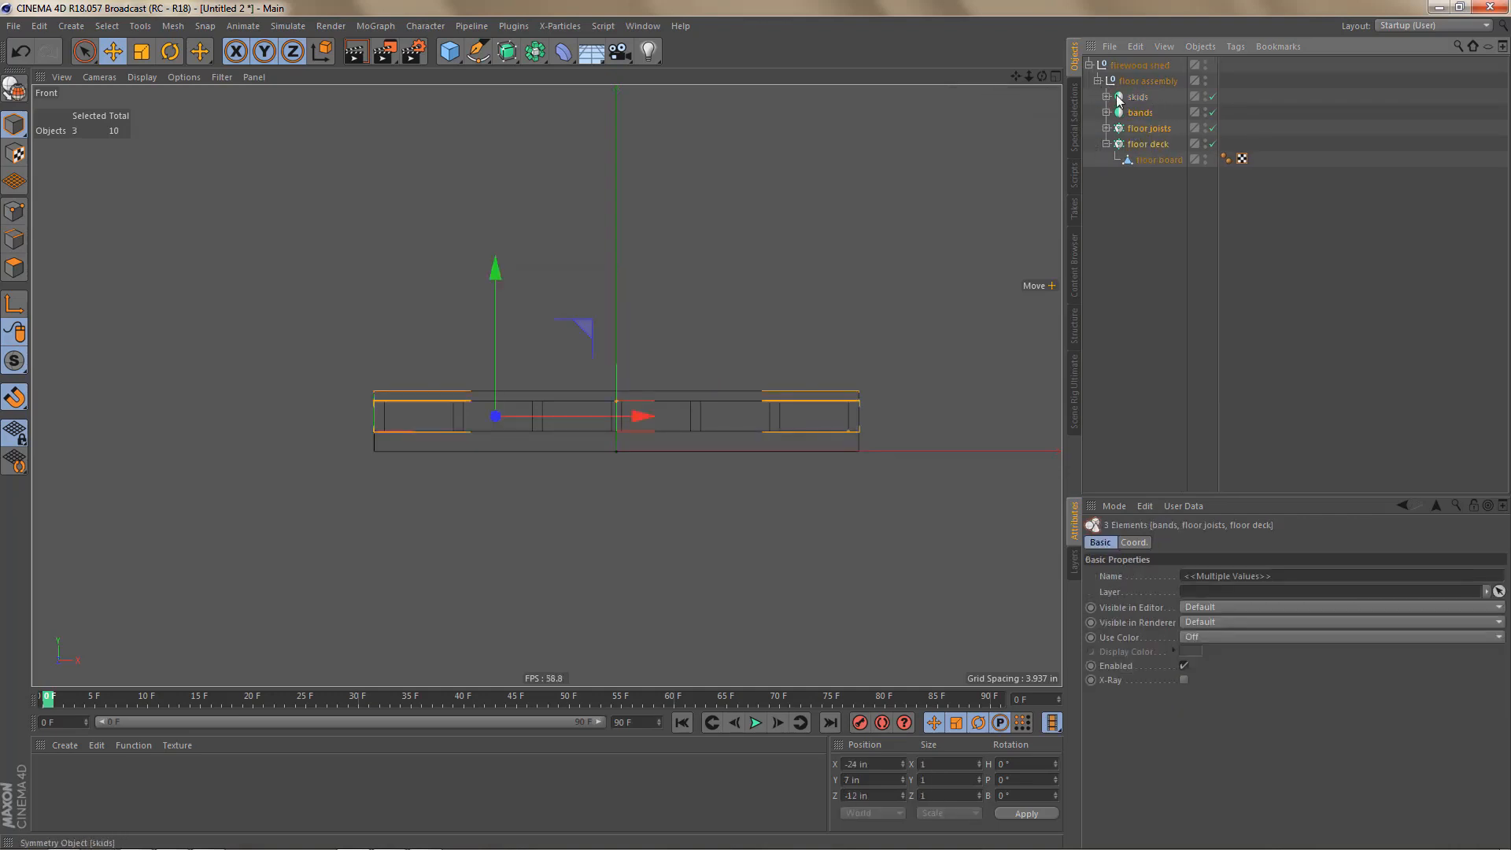
Step: Select all polygon objects by type through the object filter and set their Phong Angle to 22°
click(1488, 47)
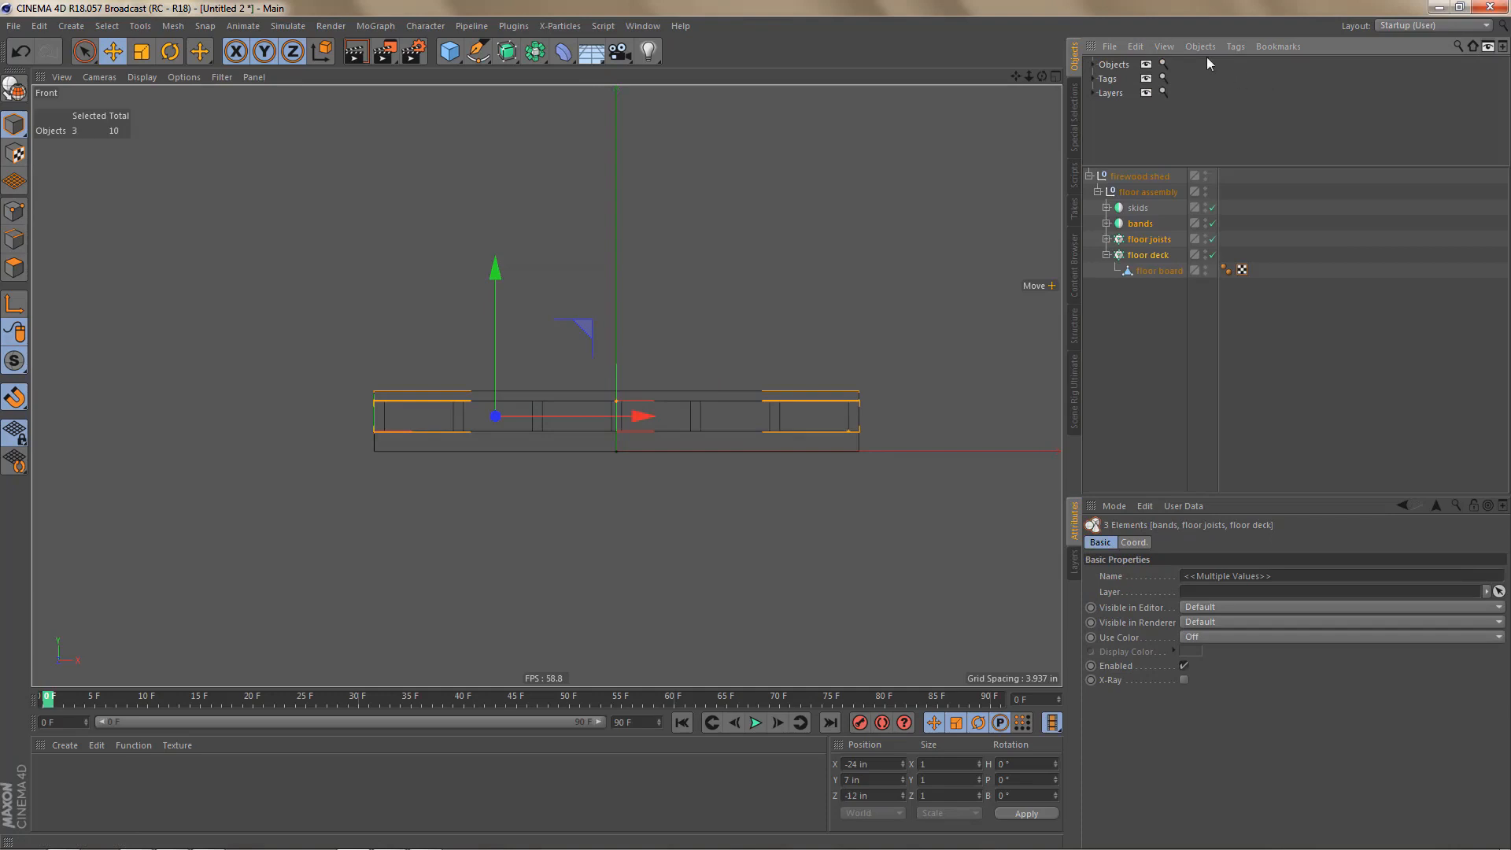
click(1094, 66)
click(1145, 107)
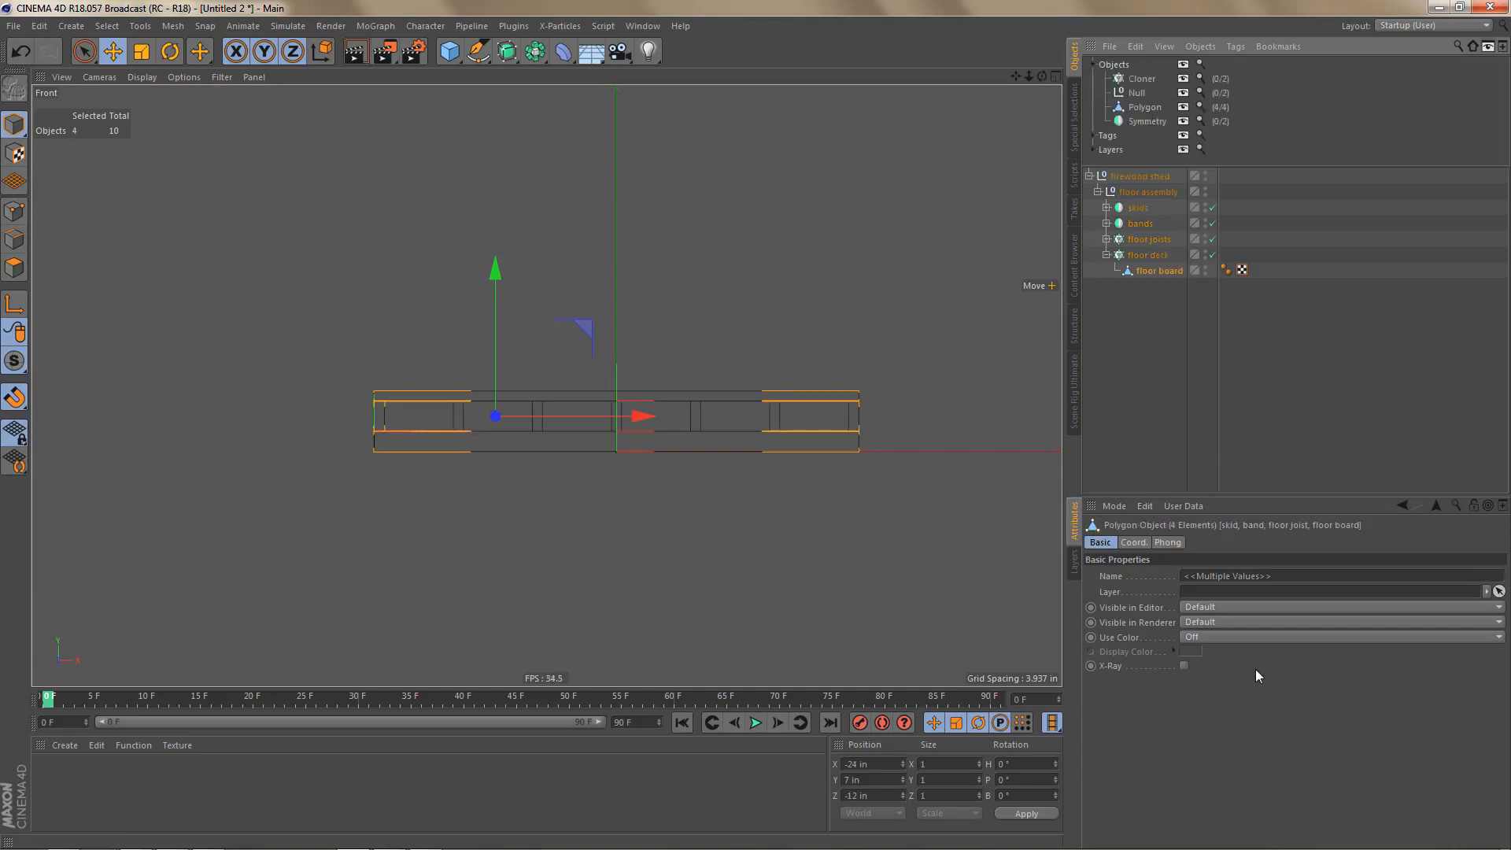
click(1168, 544)
drag(1211, 617, 1151, 623)
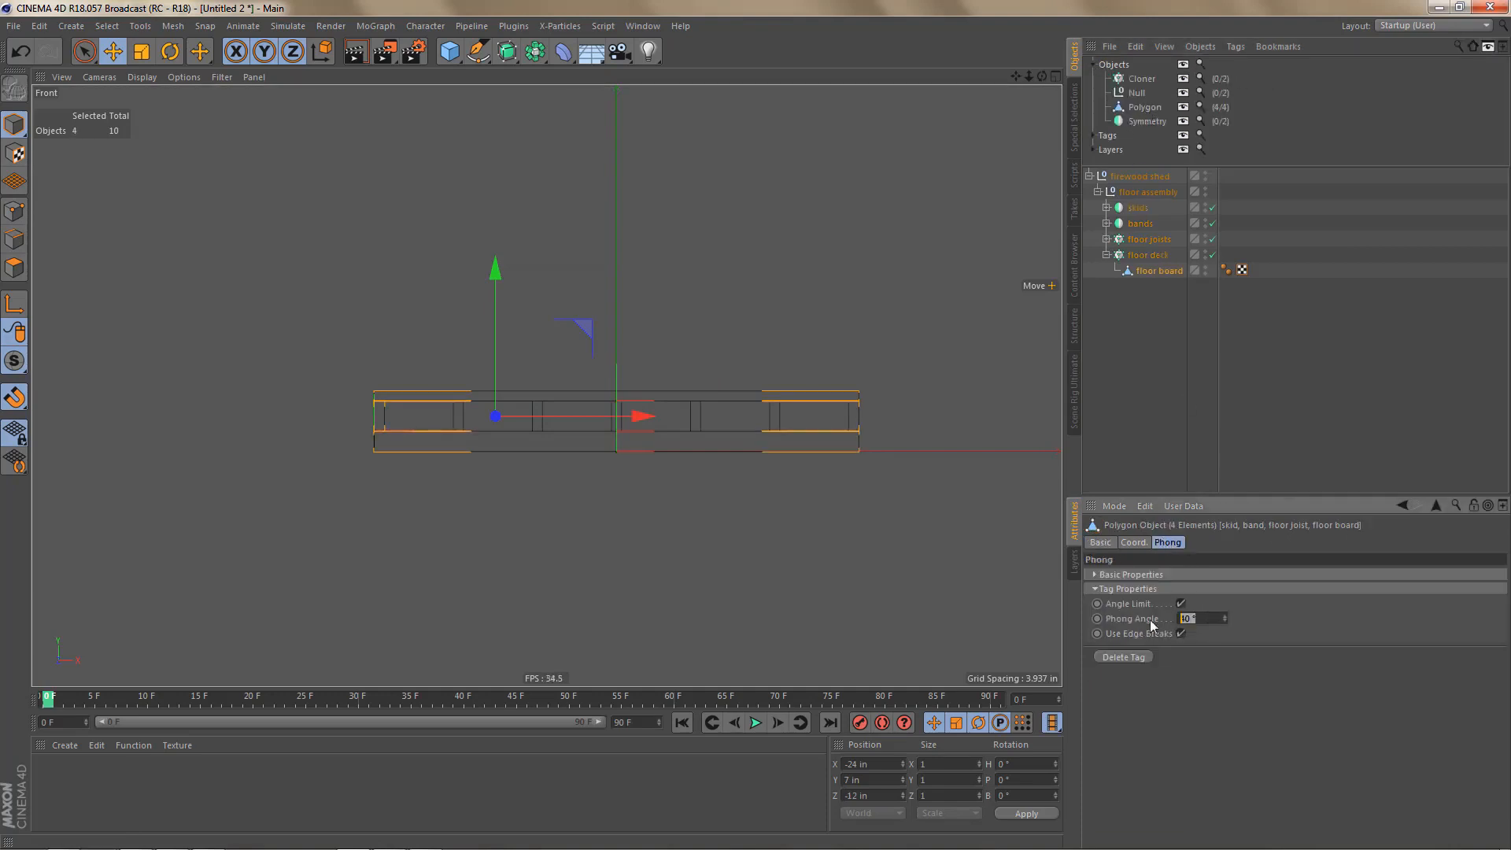
text(22)
key(Return)
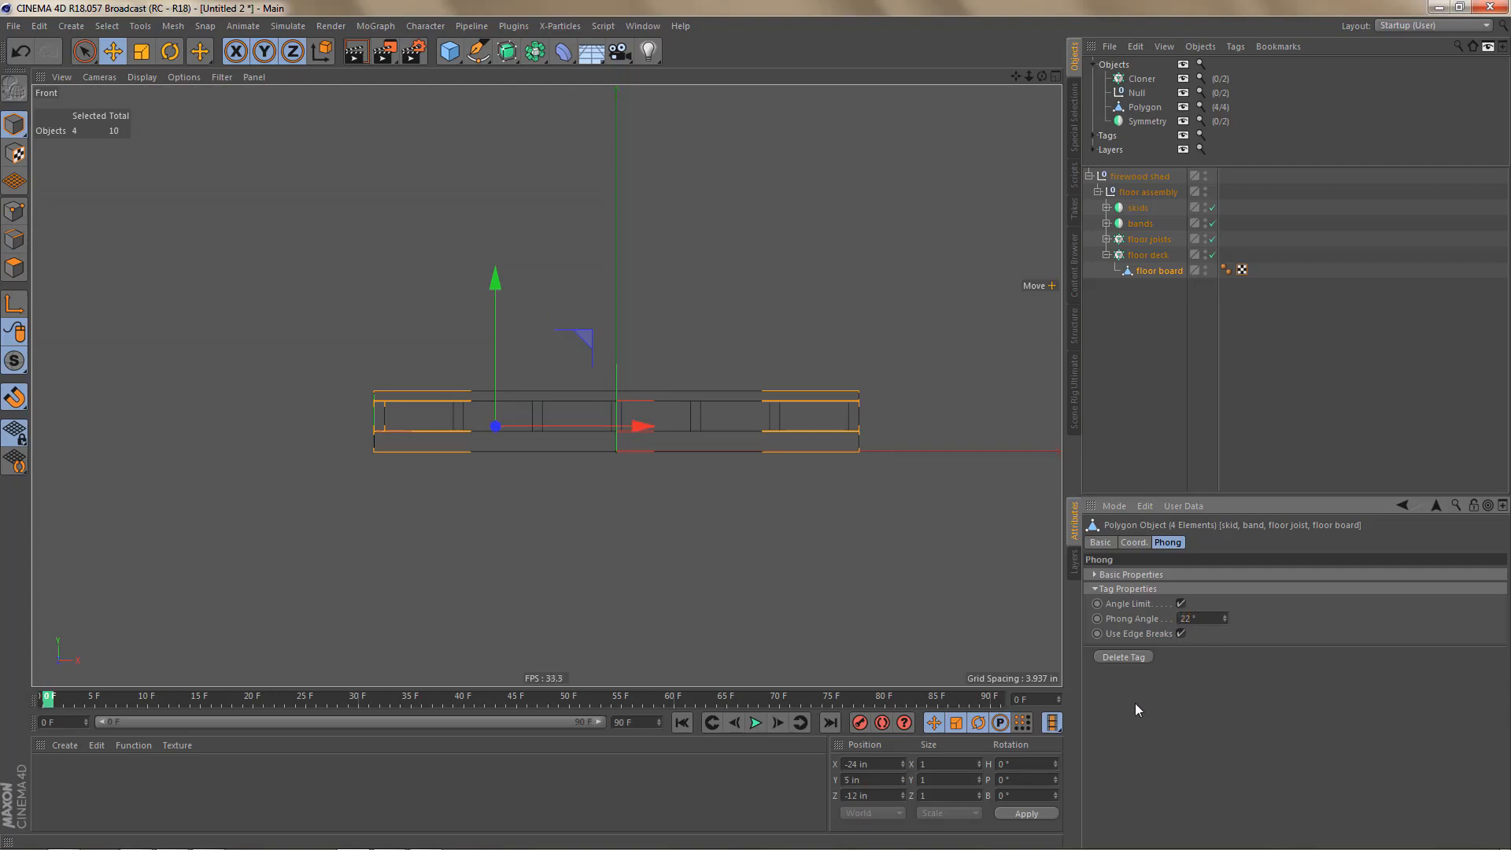
Step: Hide the object filter and collapse the floor deck and floor assembly hierarchies
click(1488, 49)
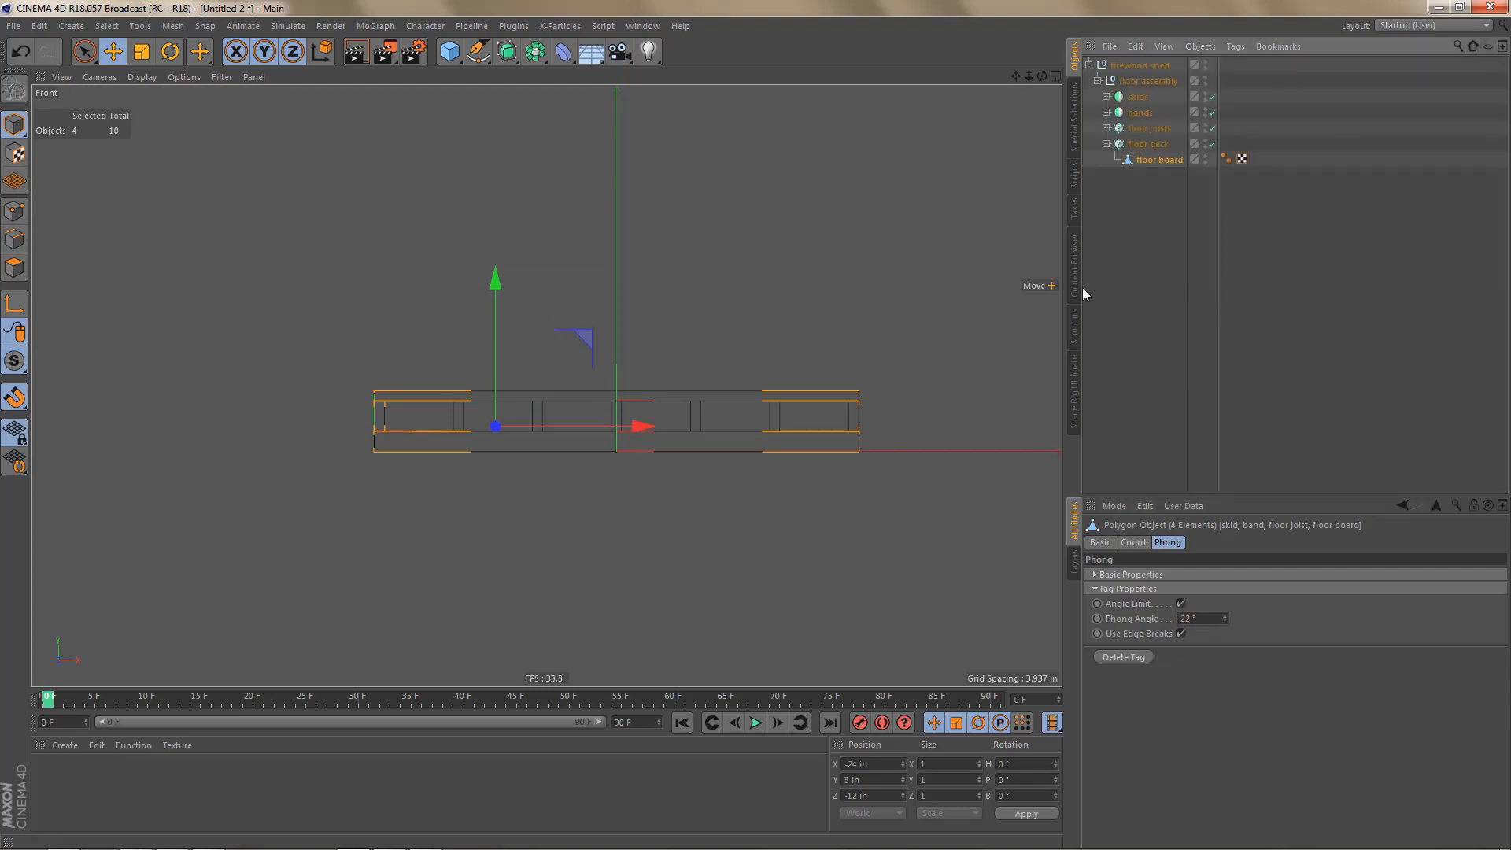
click(1107, 145)
click(1099, 81)
Step: Add a Bevel deformer as a child of the firewood shed Null and show the floor in the Perspective view
click(1134, 65)
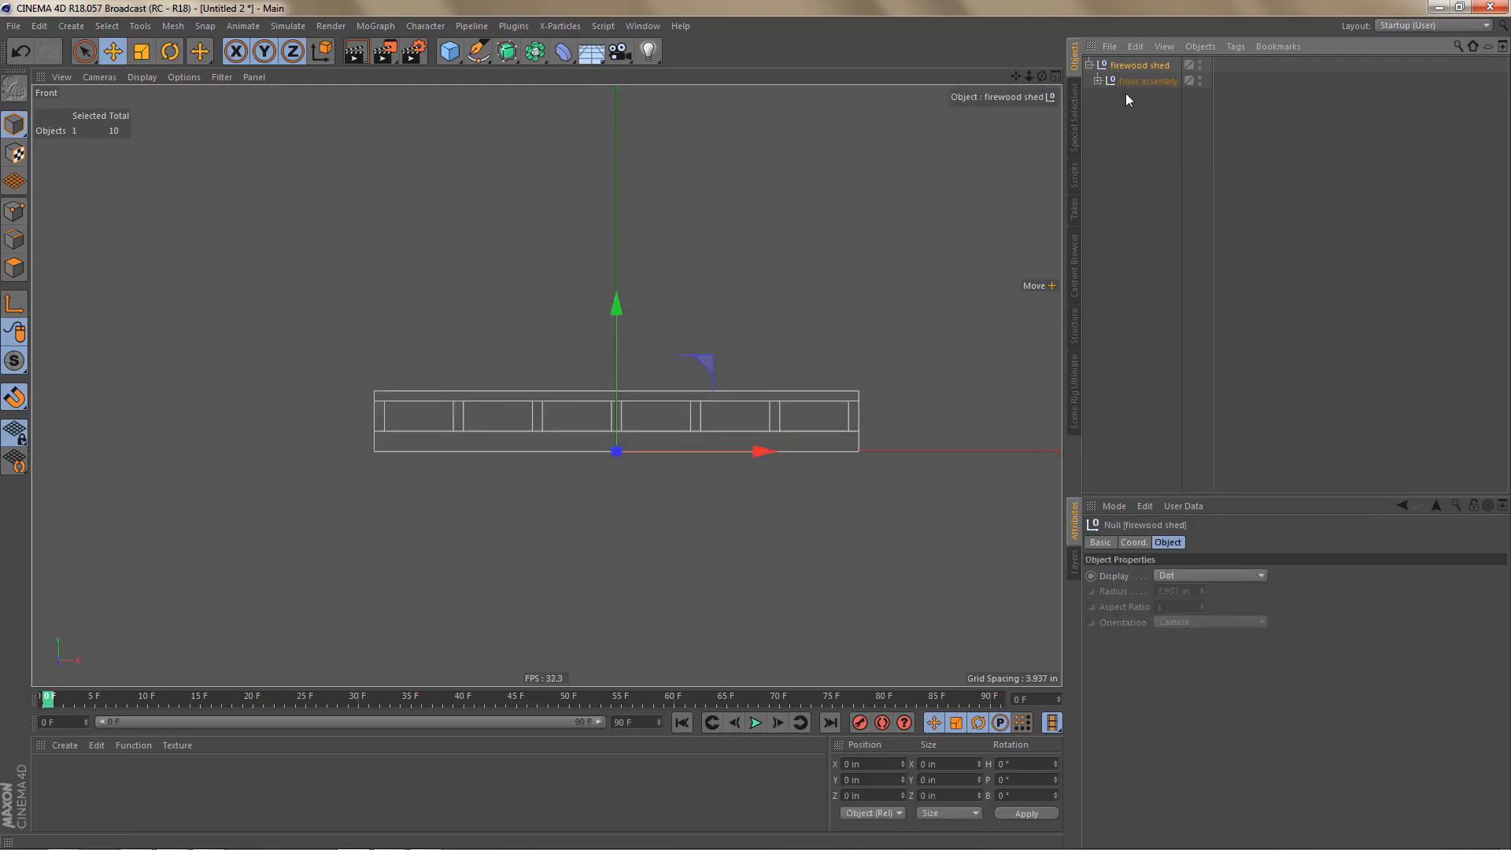
click(563, 52)
click(617, 271)
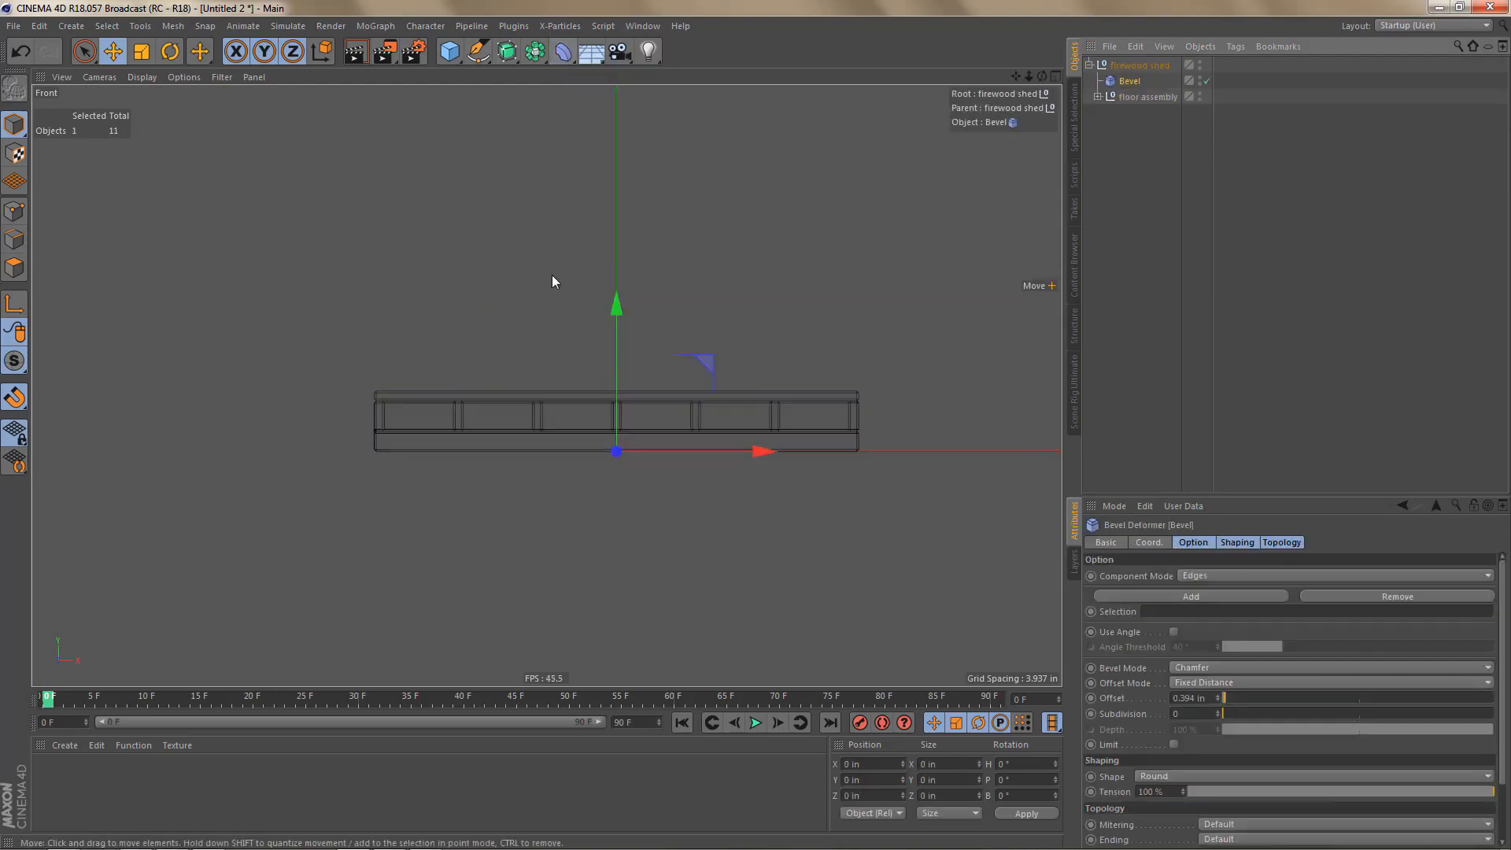
middle_click(371, 244)
middle_click(371, 250)
alt+right_drag(523, 311, 565, 317)
alt+middle_drag(748, 556, 673, 480)
alt+drag(764, 505, 709, 507)
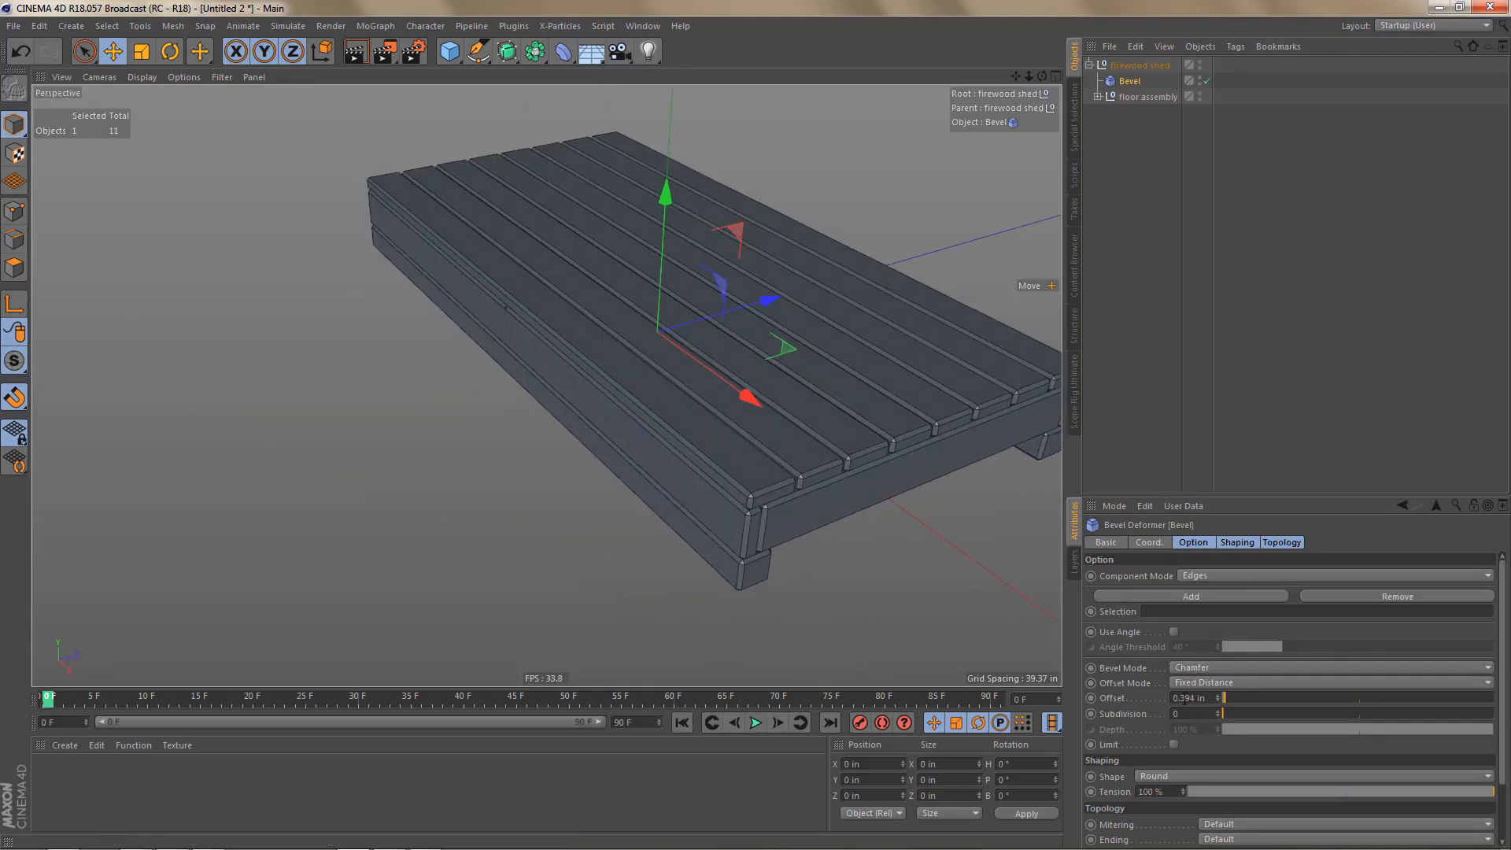
Step: Set the Bevel deformer's Offset to 0.1 in and enable Use Angle
drag(1184, 700, 1218, 699)
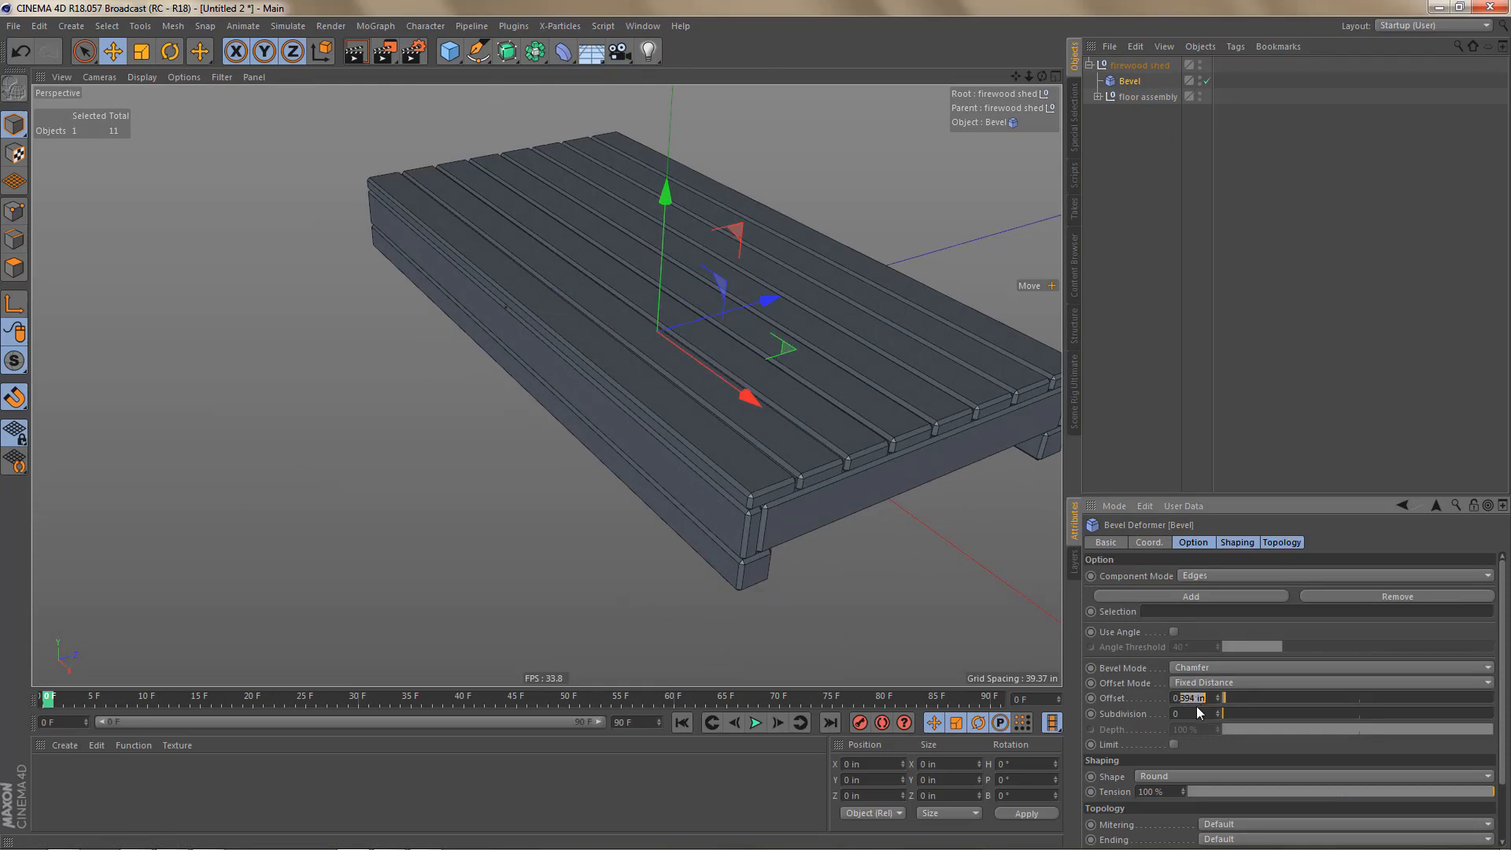
text(.1)
key(Return)
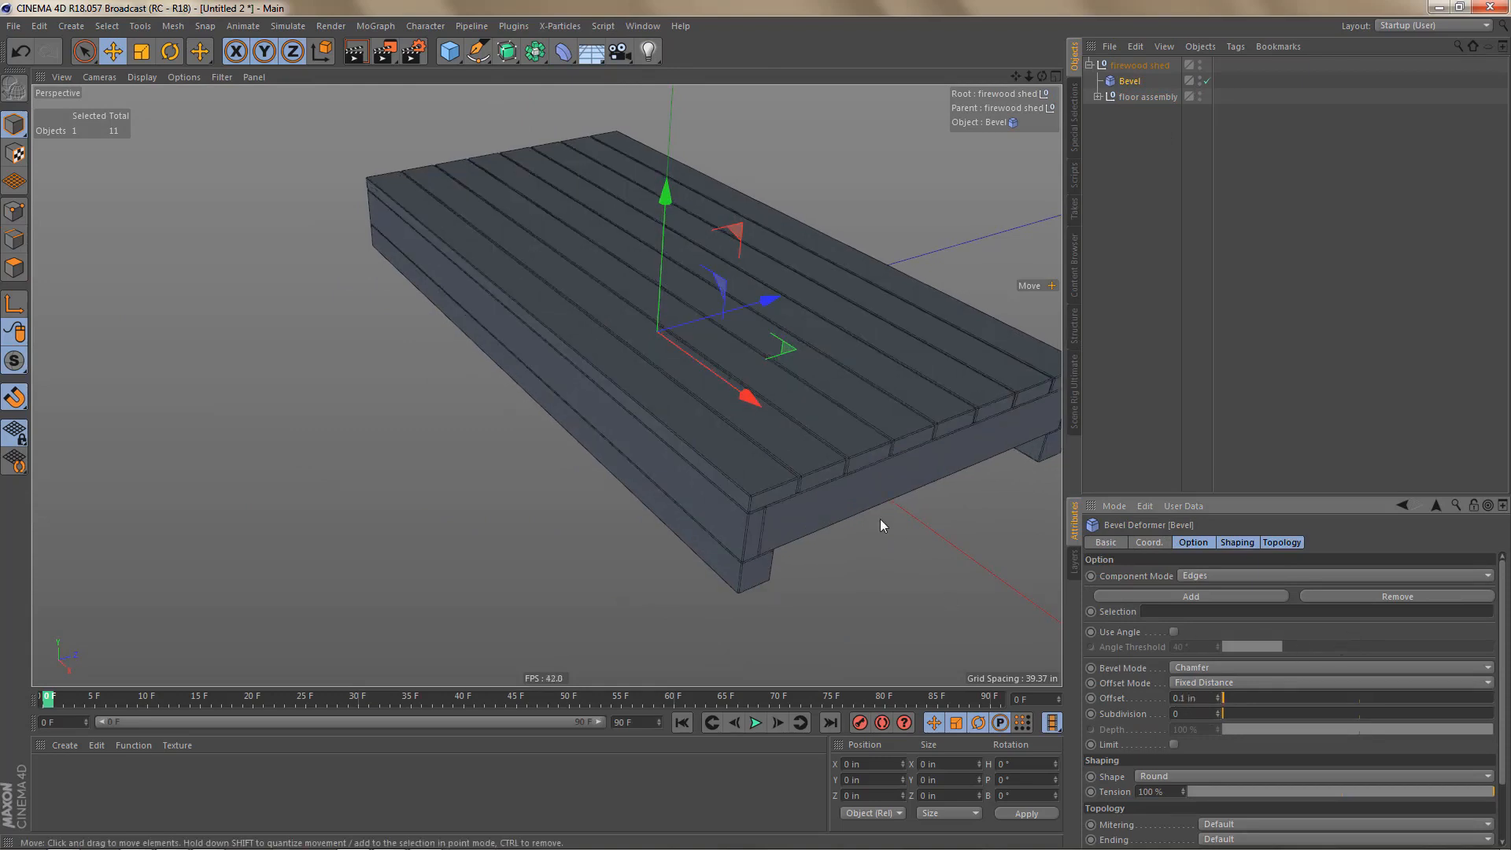
alt+drag(880, 518, 807, 518)
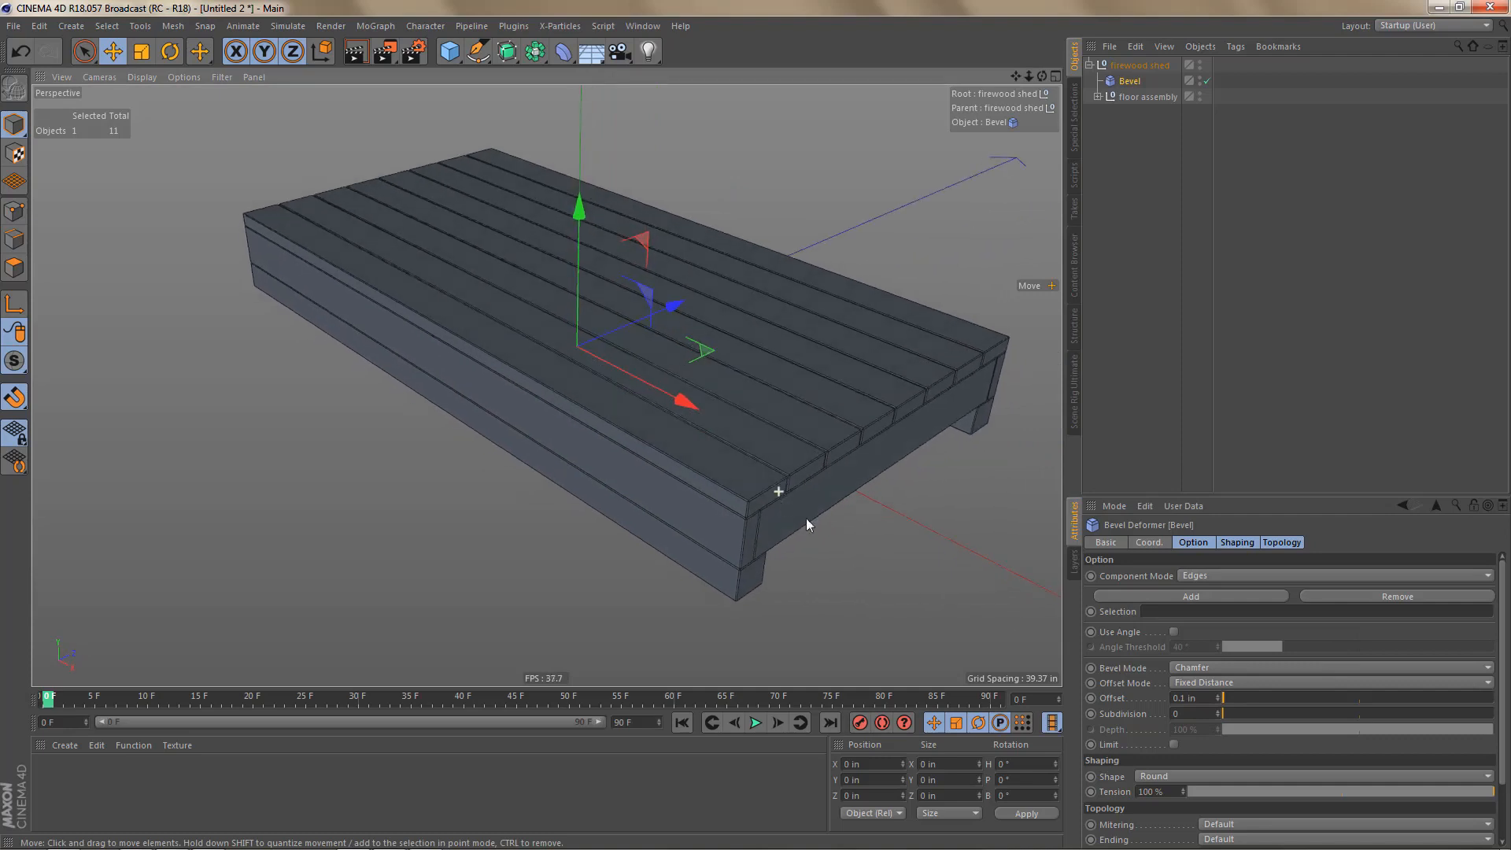
click(1173, 631)
mouse_move(775, 417)
alt+mouse_down()
mouse_move(811, 452)
mouse_move(803, 430)
alt+mouse_up()
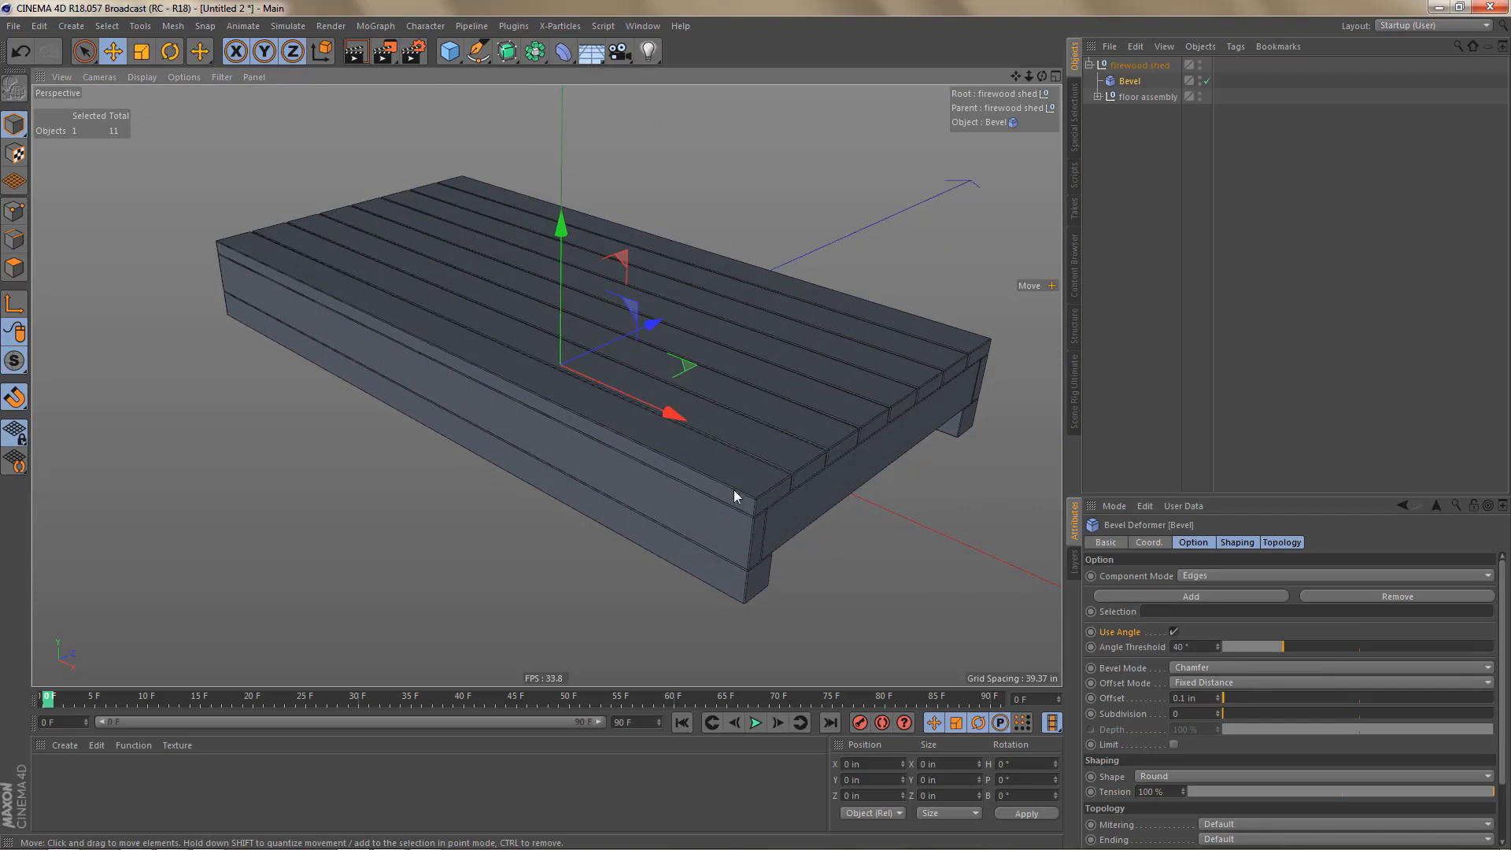
alt+middle_drag(759, 457, 765, 466)
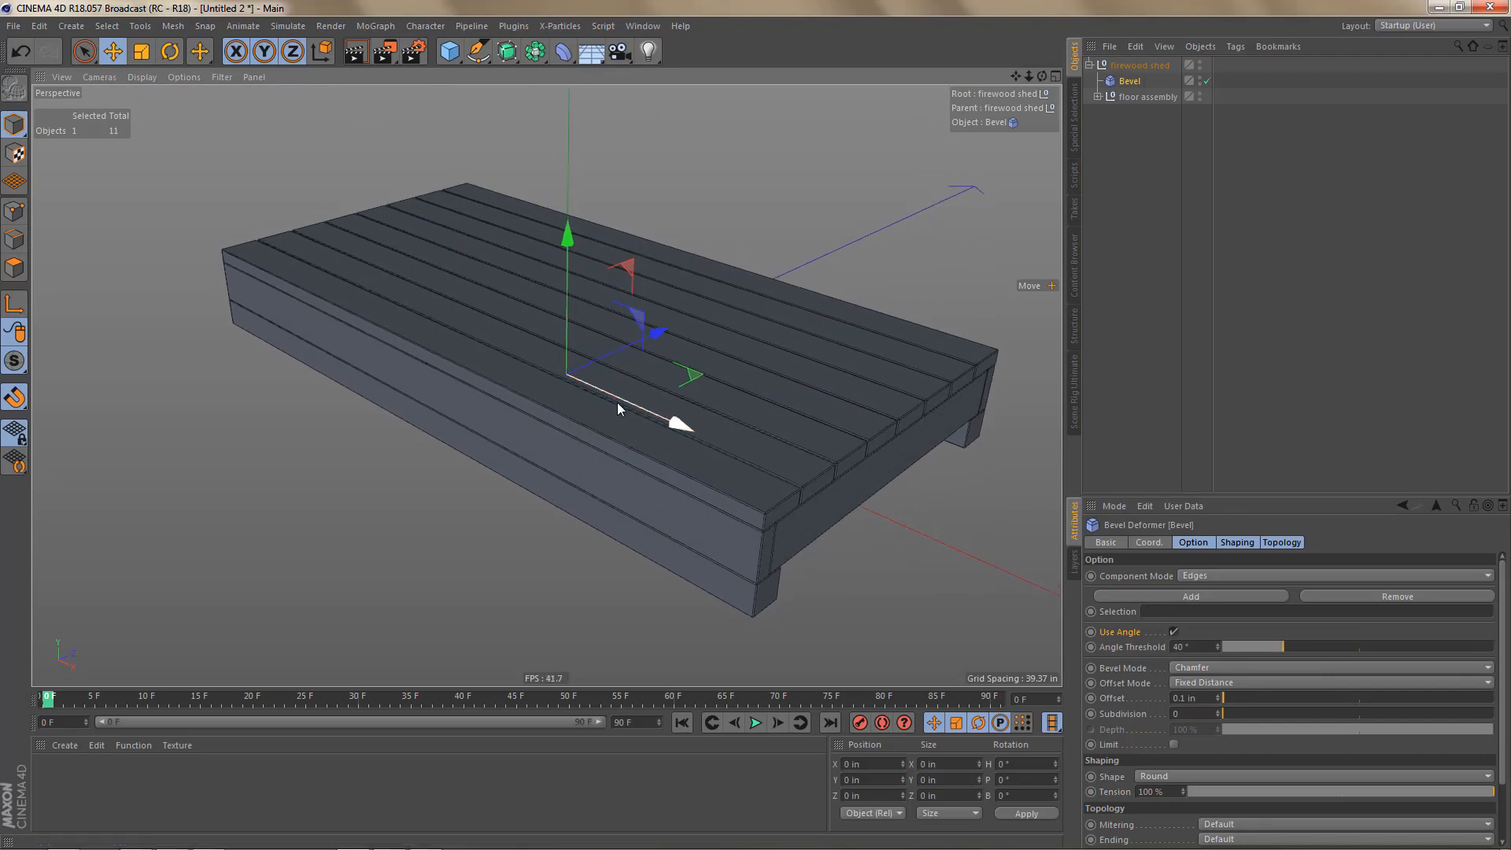
Step: Add the Ambient Occlusion effect to the render settings
key(ctrl+b)
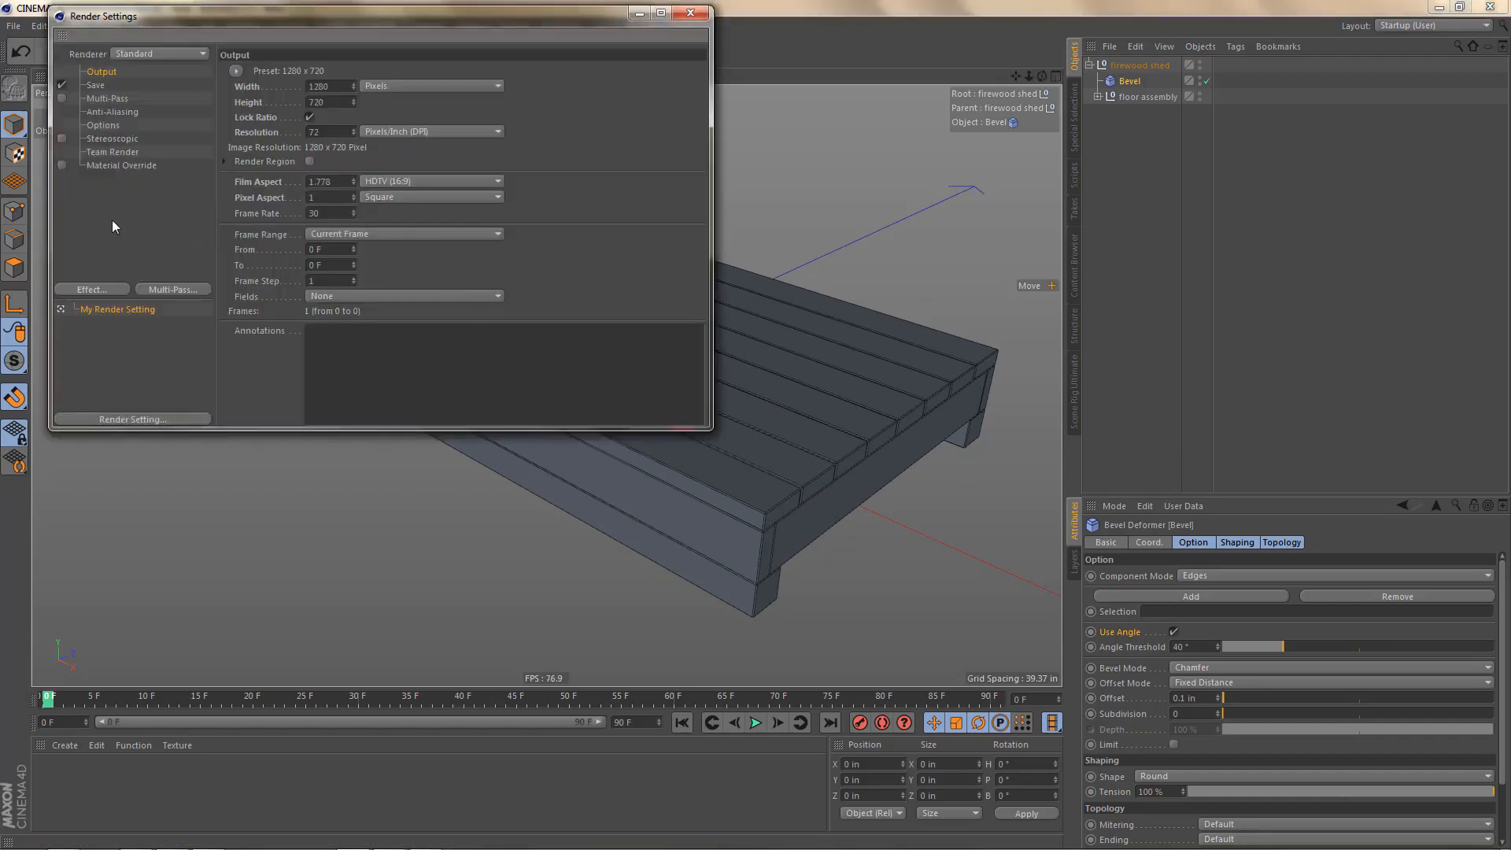
right_click(123, 228)
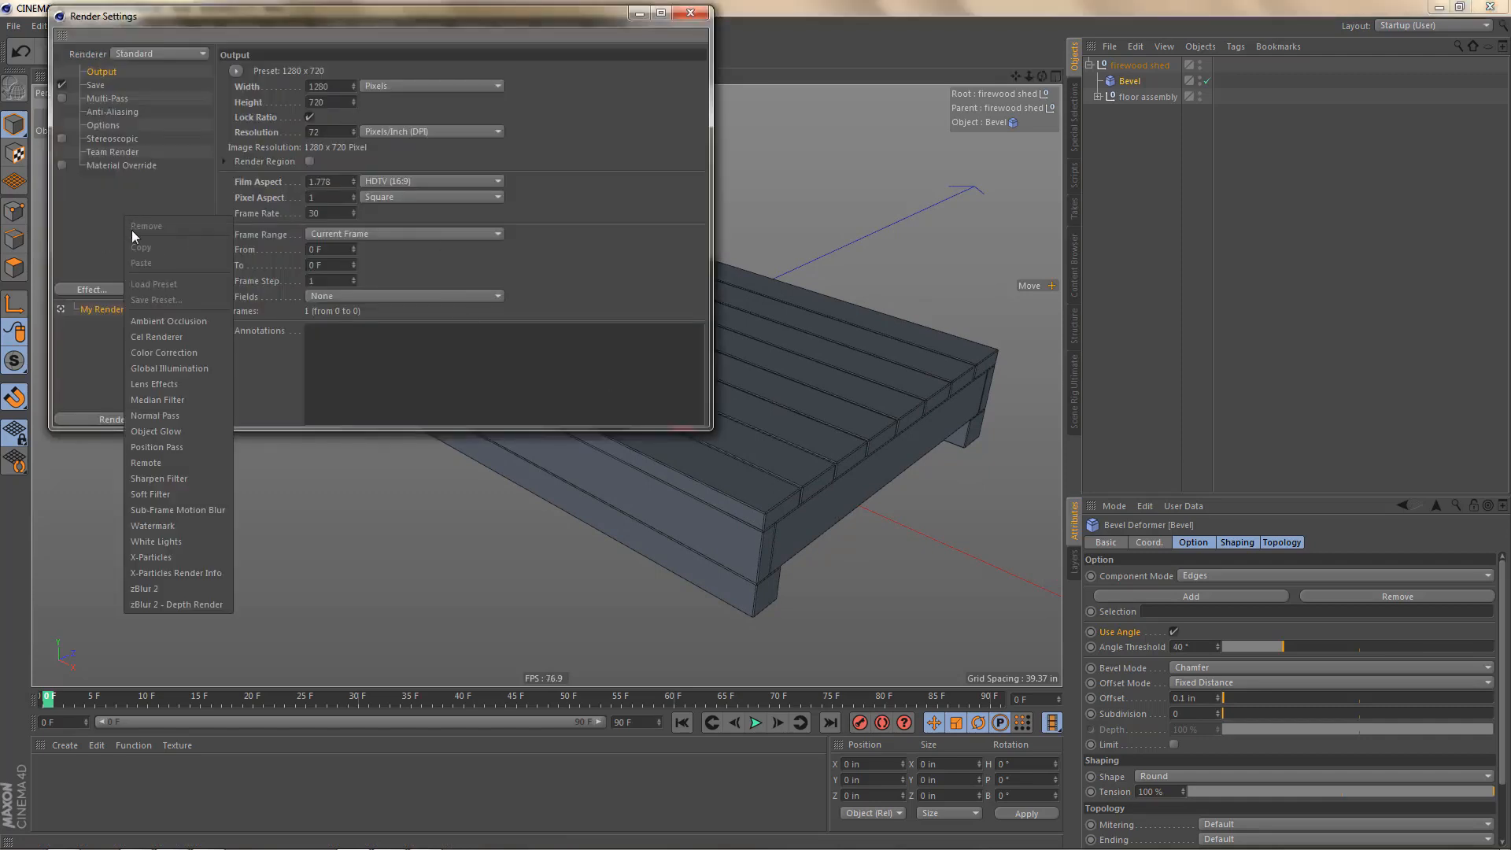
click(172, 322)
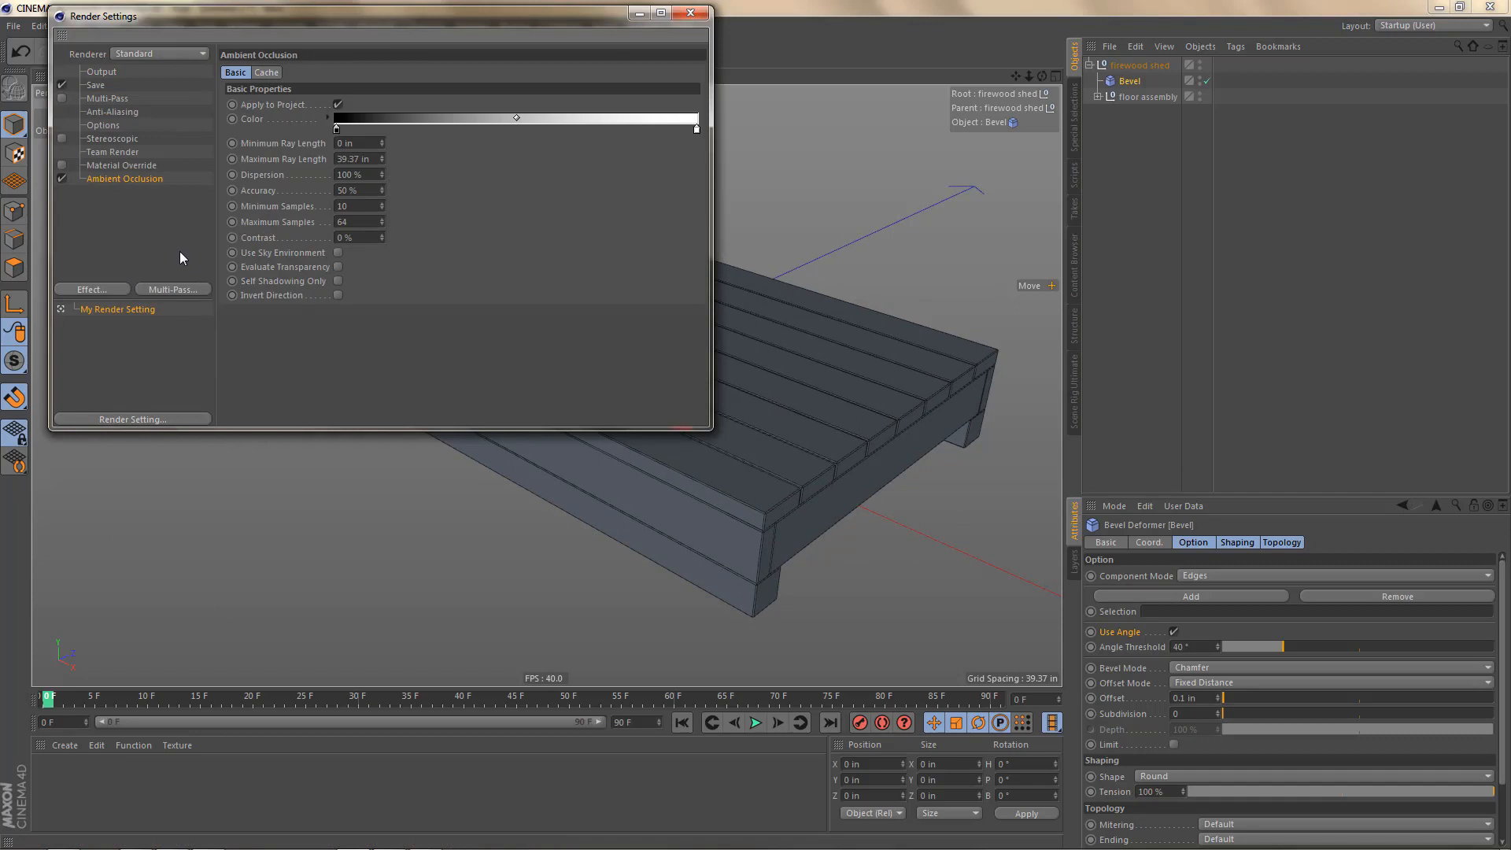
key(Escape)
Step: Render the beveled floor in the Perspective view and disable the Bevel deformer
alt+drag(564, 404, 512, 412)
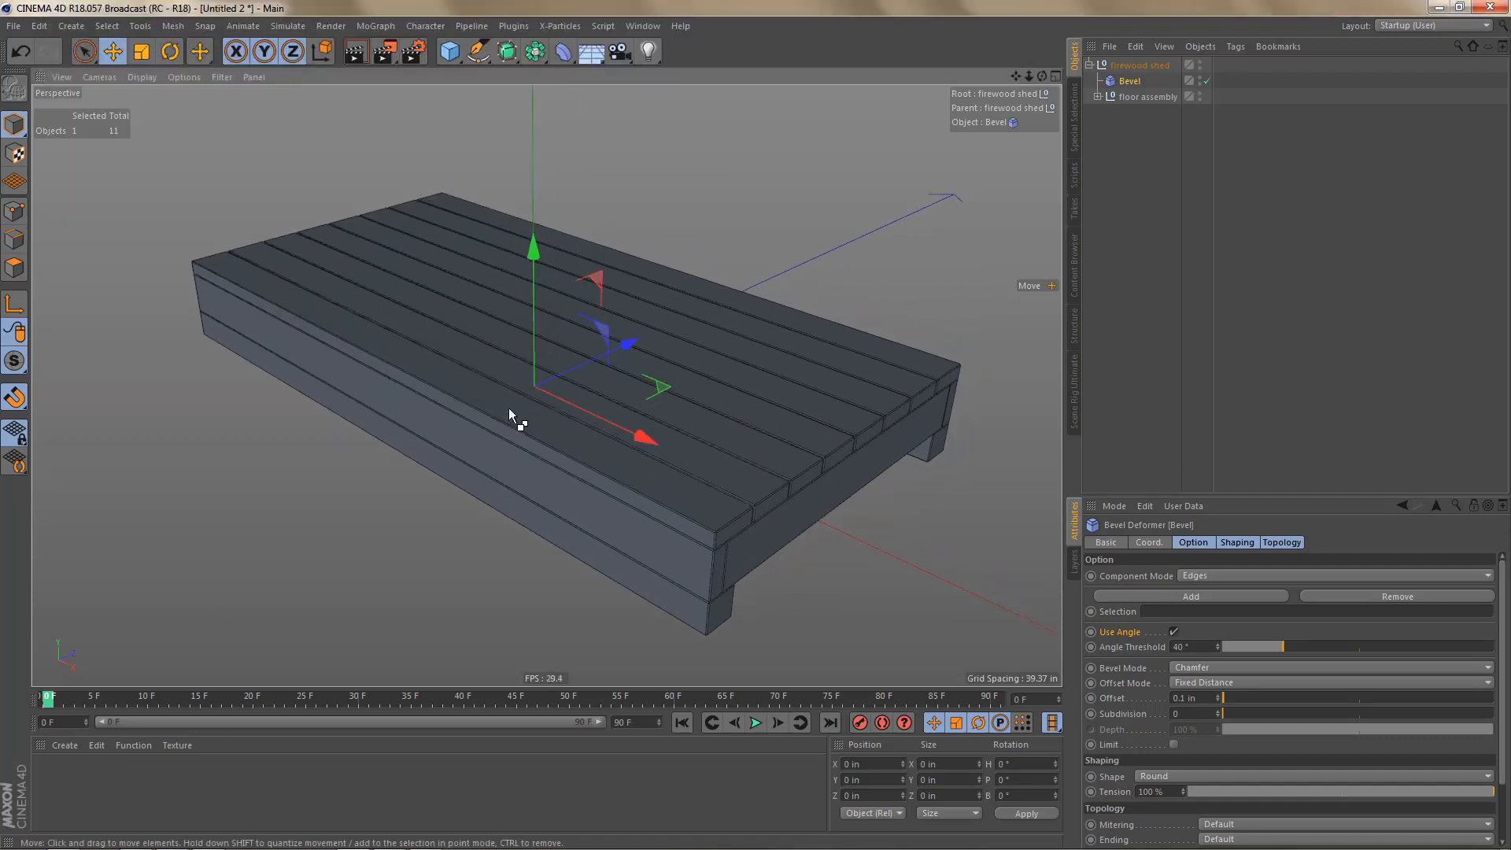
key(ctrl+r)
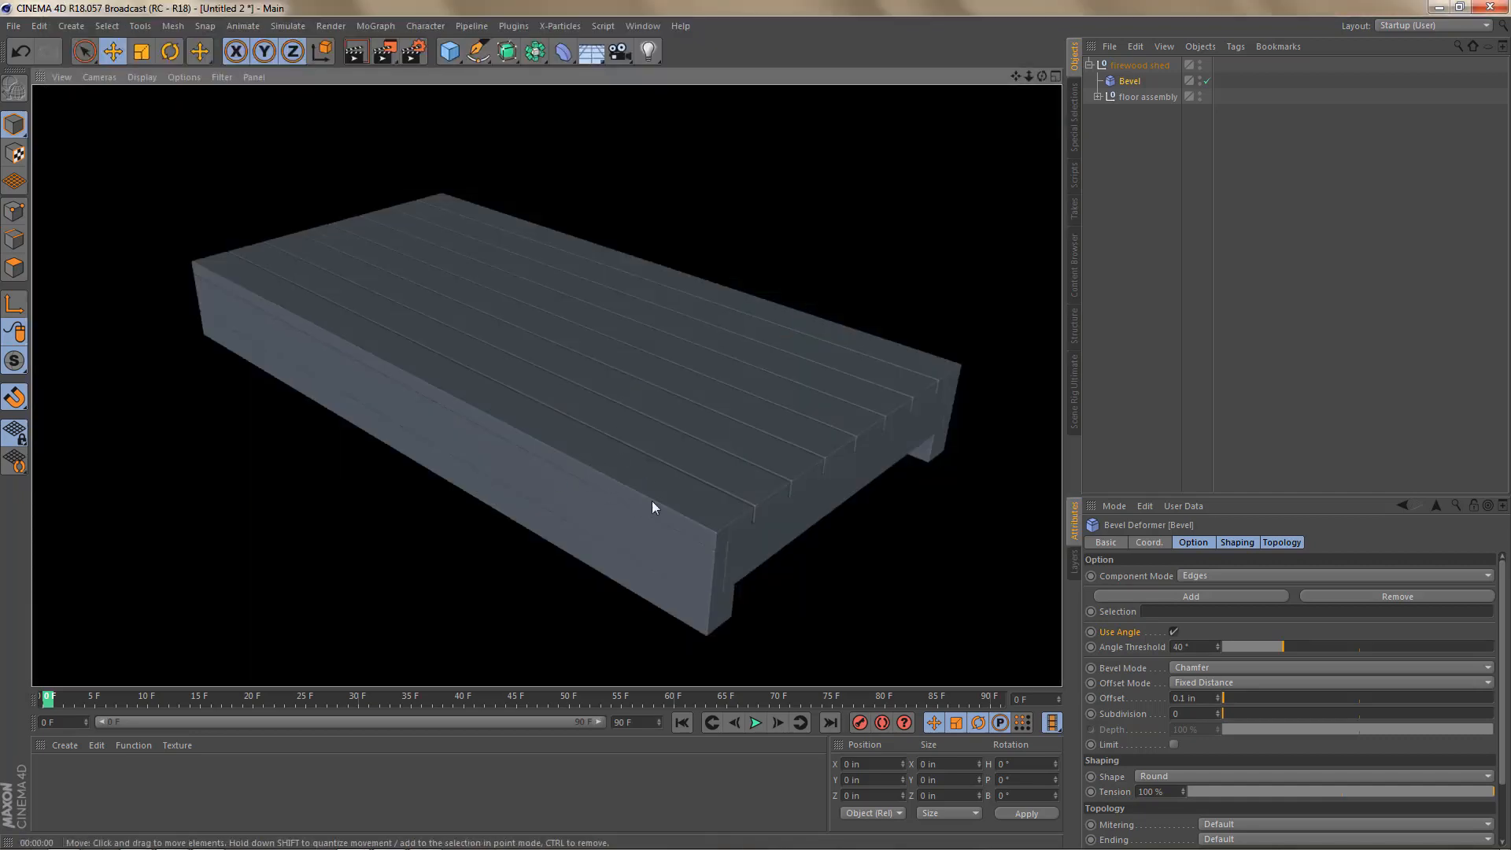
click(1208, 80)
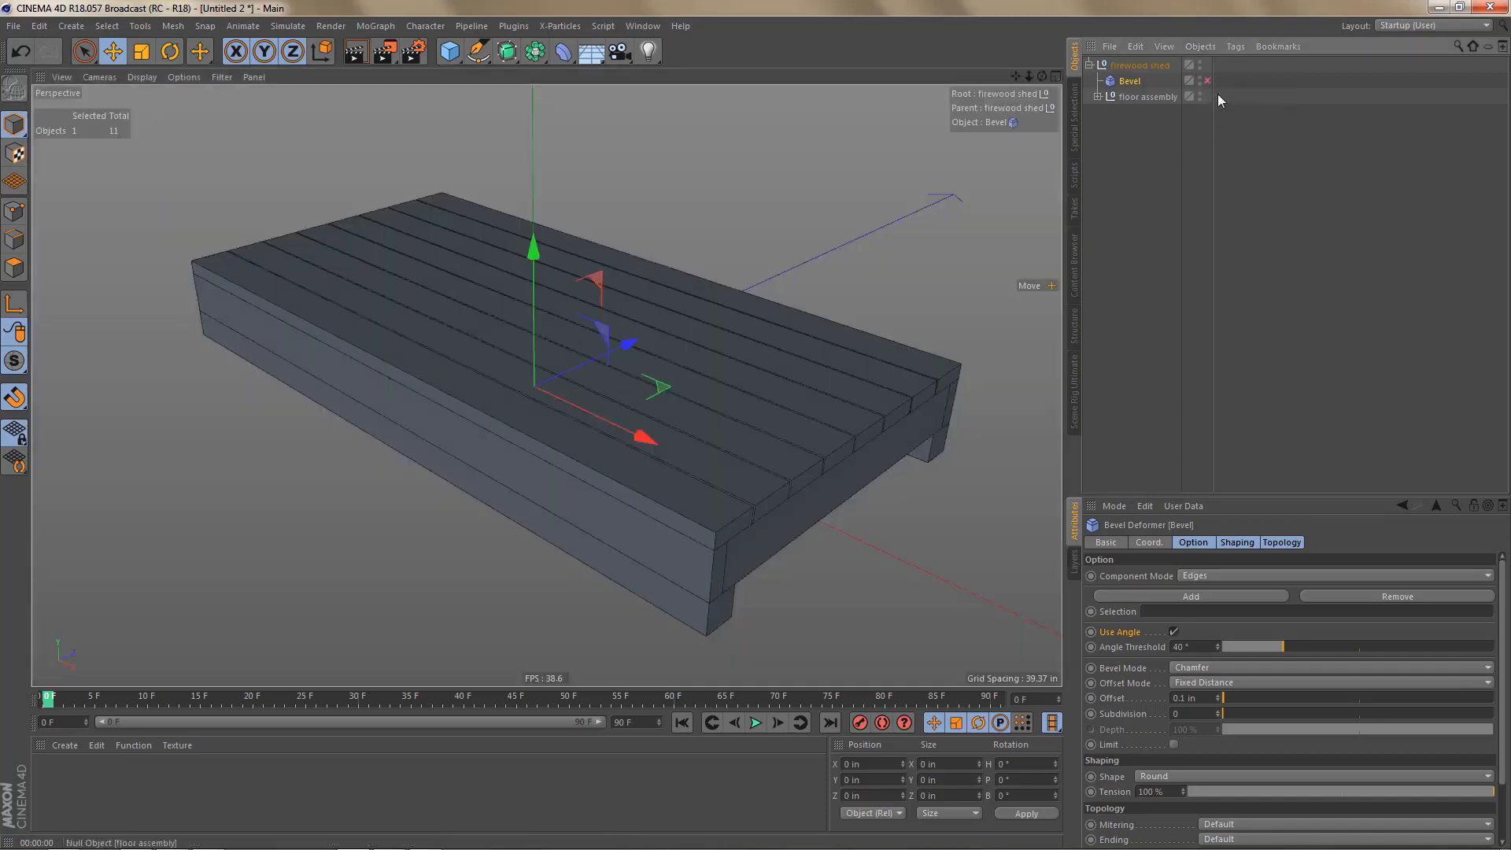
alt+drag(842, 383, 691, 423)
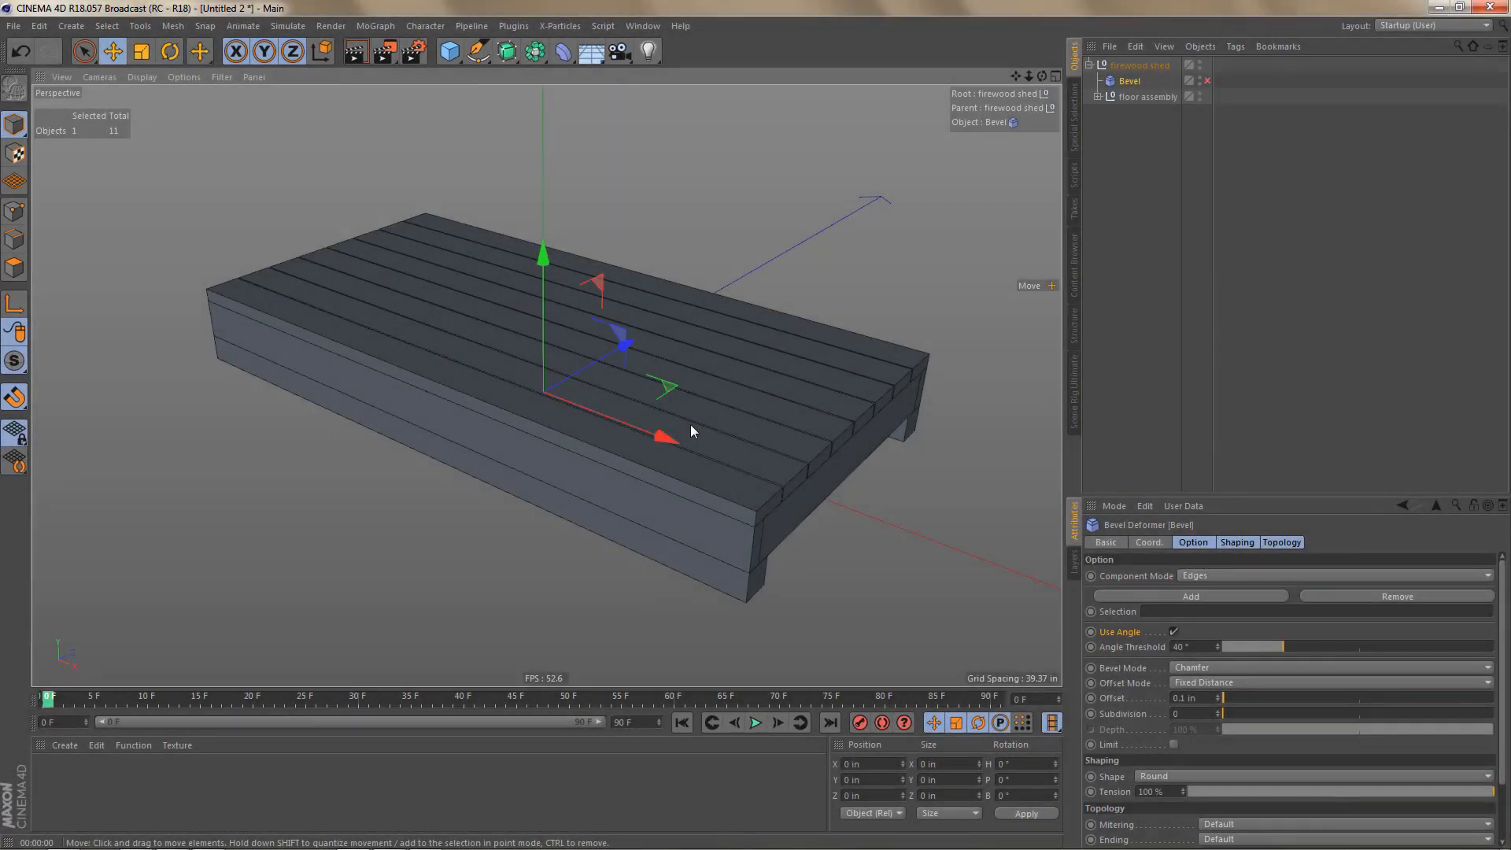
Step: Switch to PDF-XChange Viewer and examine the Front Wall Frame page of the firewood shed plans
key(alt+Tab)
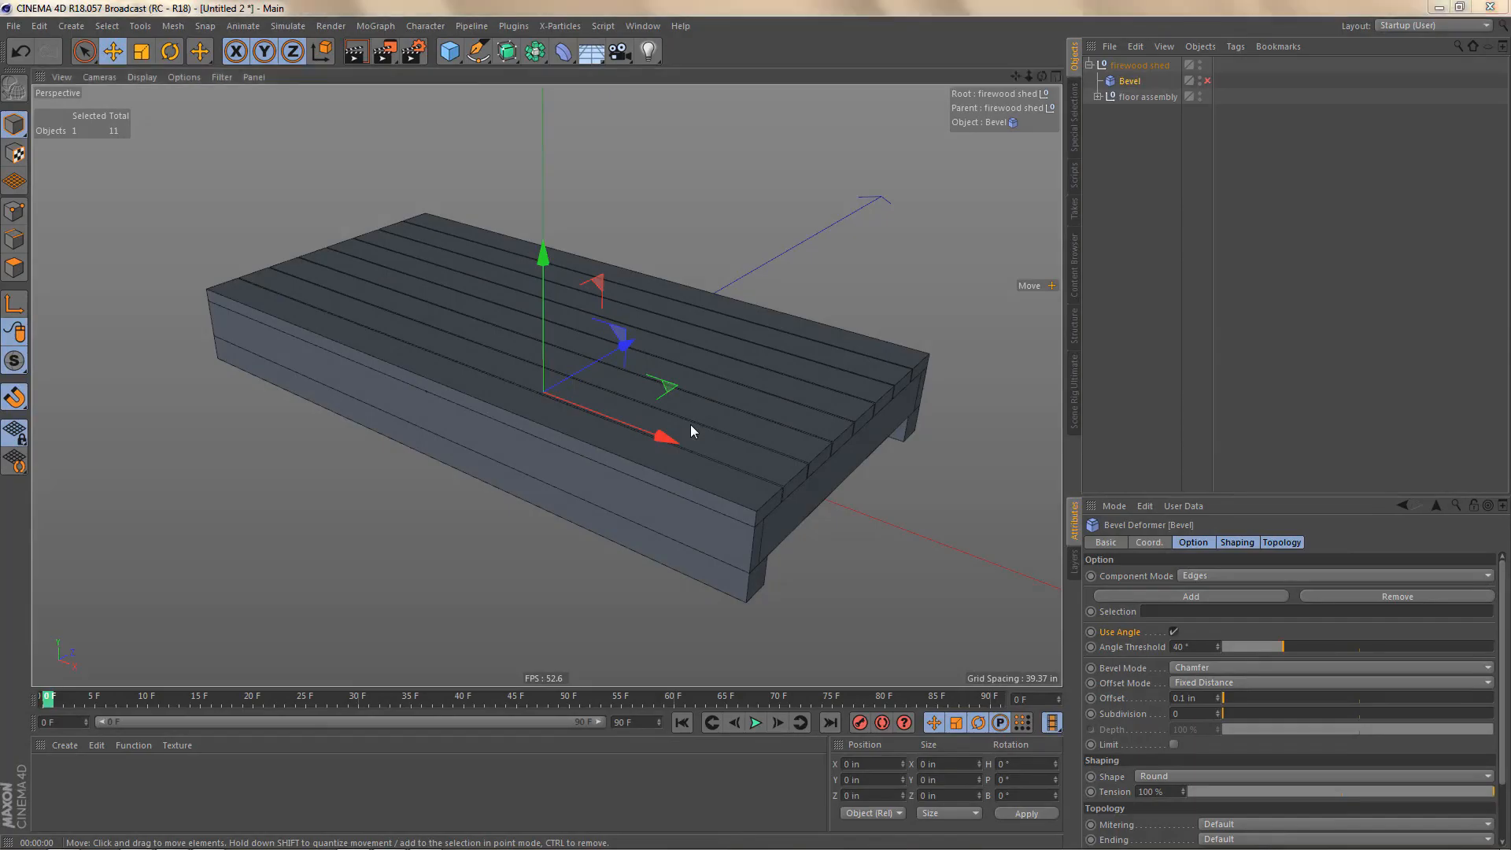
scroll(701, 415, down, 9)
scroll(714, 443, down, 5)
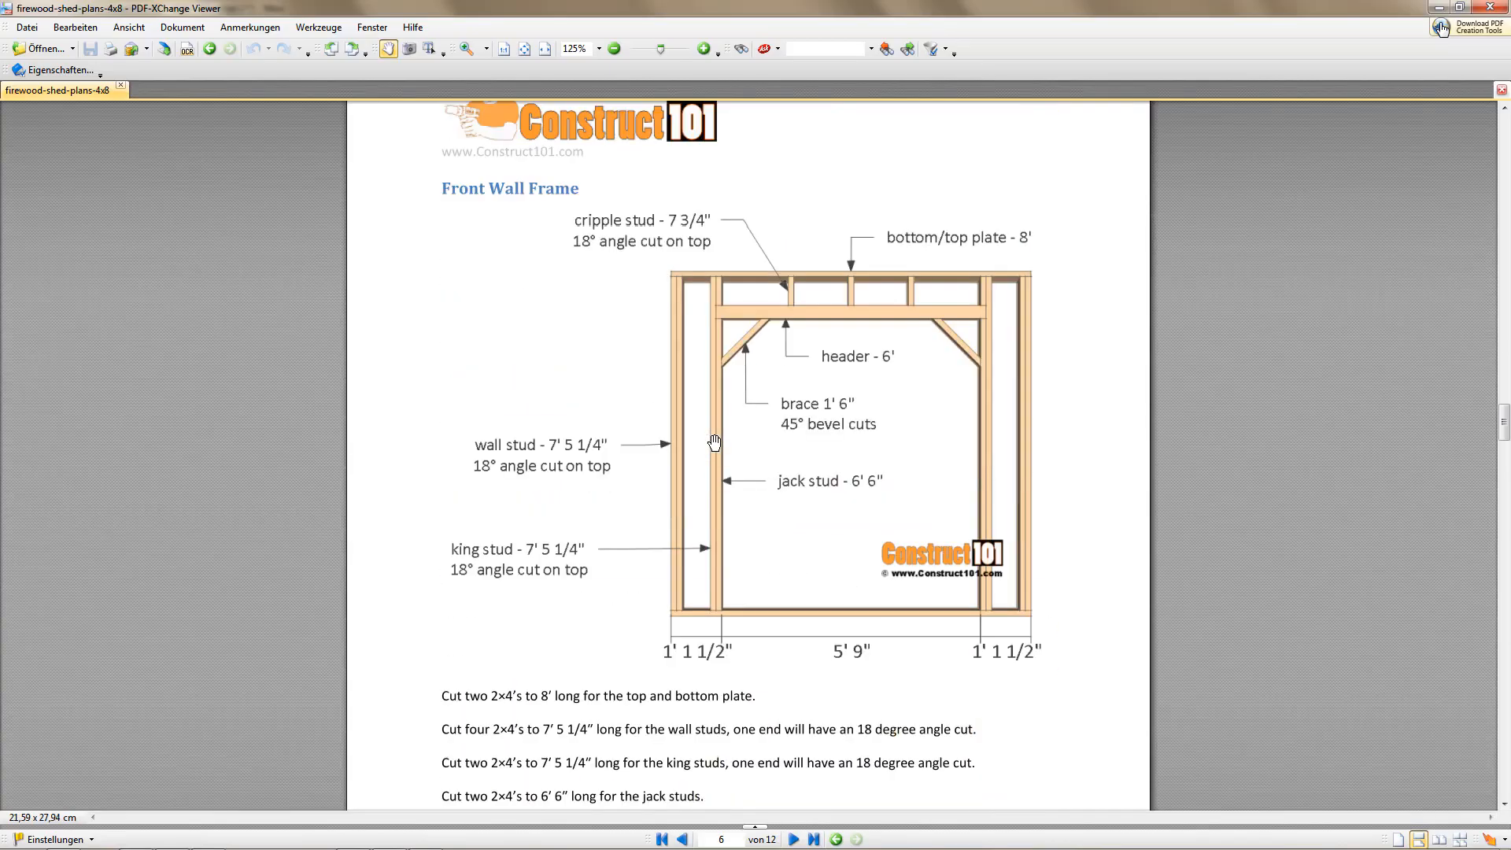
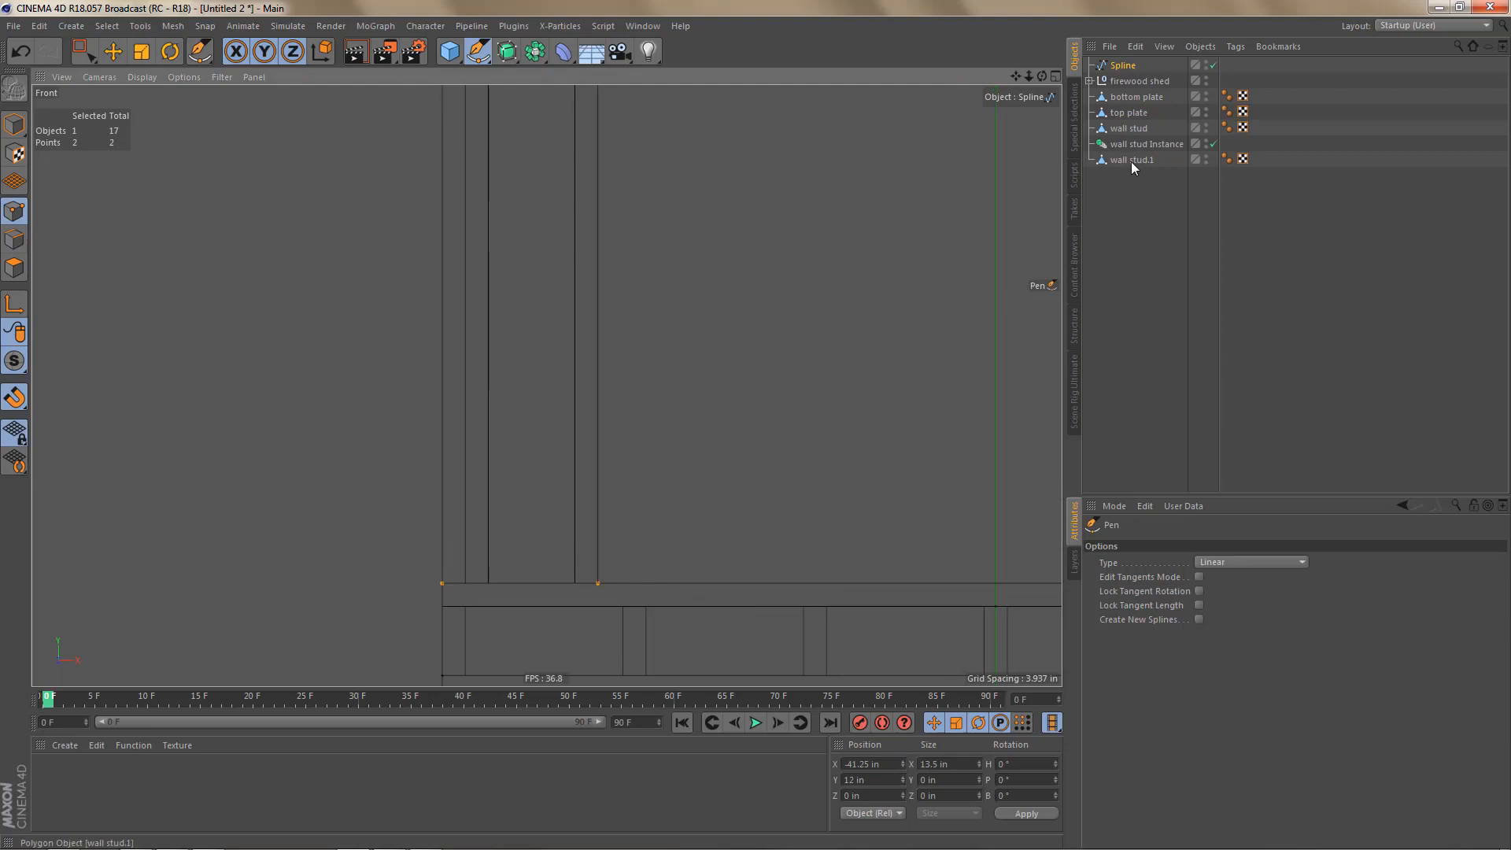
Step: Duplicate the wall stud Instance object and rename the copy king stud
click(1131, 160)
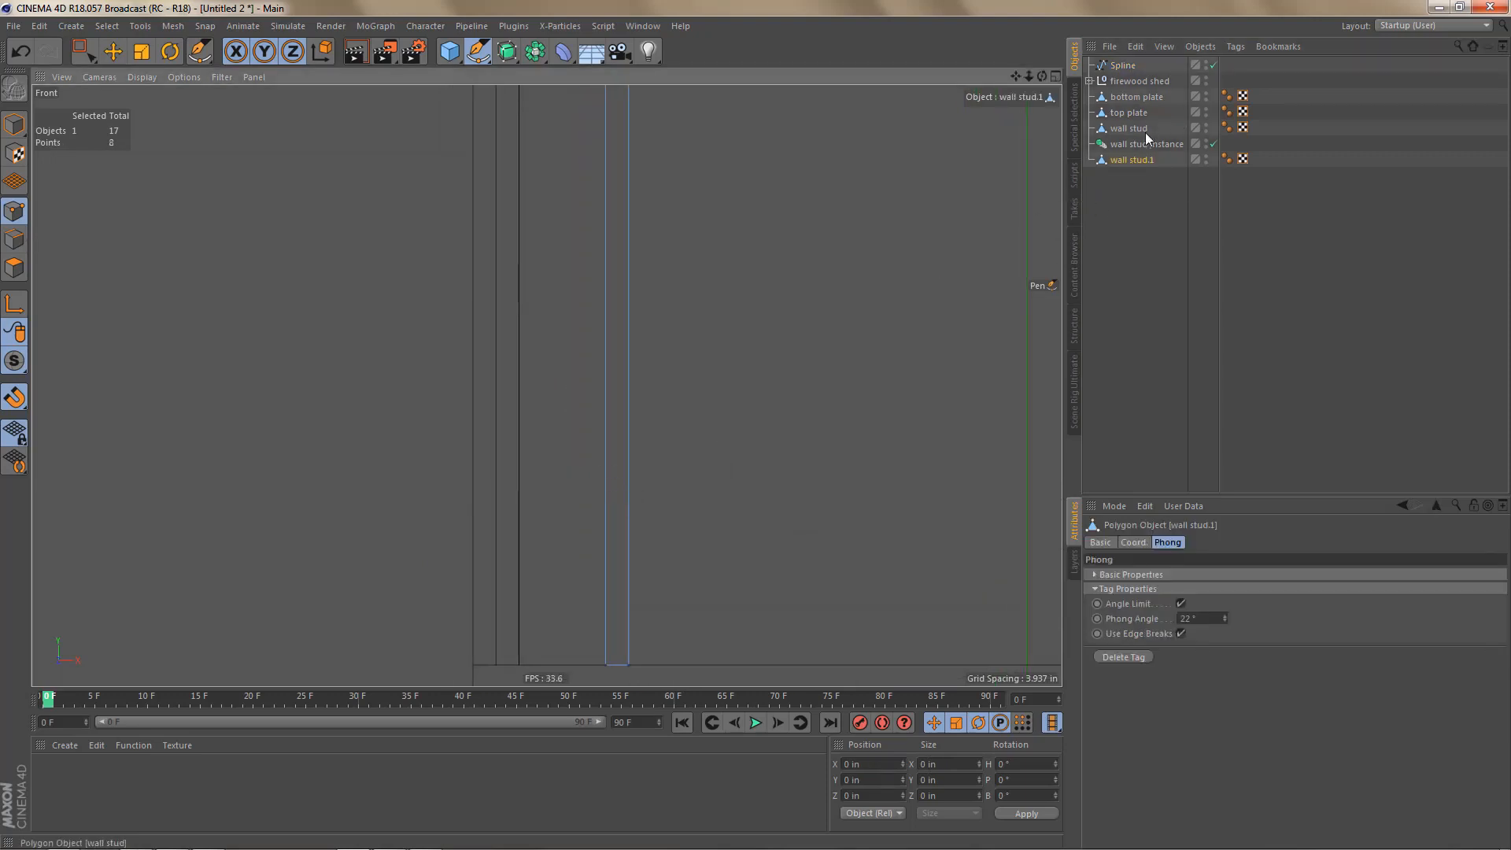
click(1126, 146)
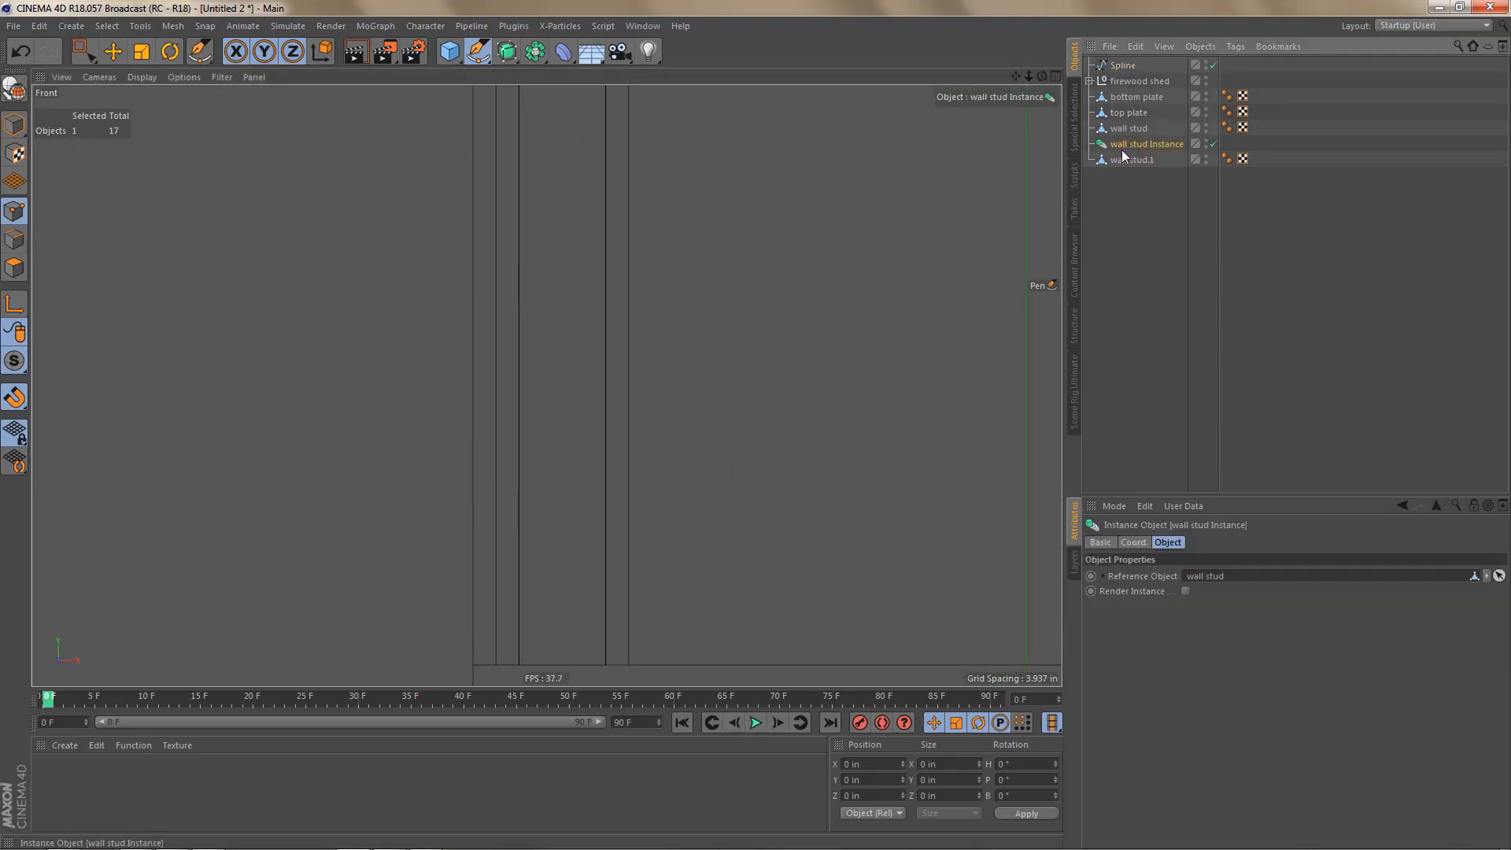
ctrl+drag(1122, 149, 1122, 151)
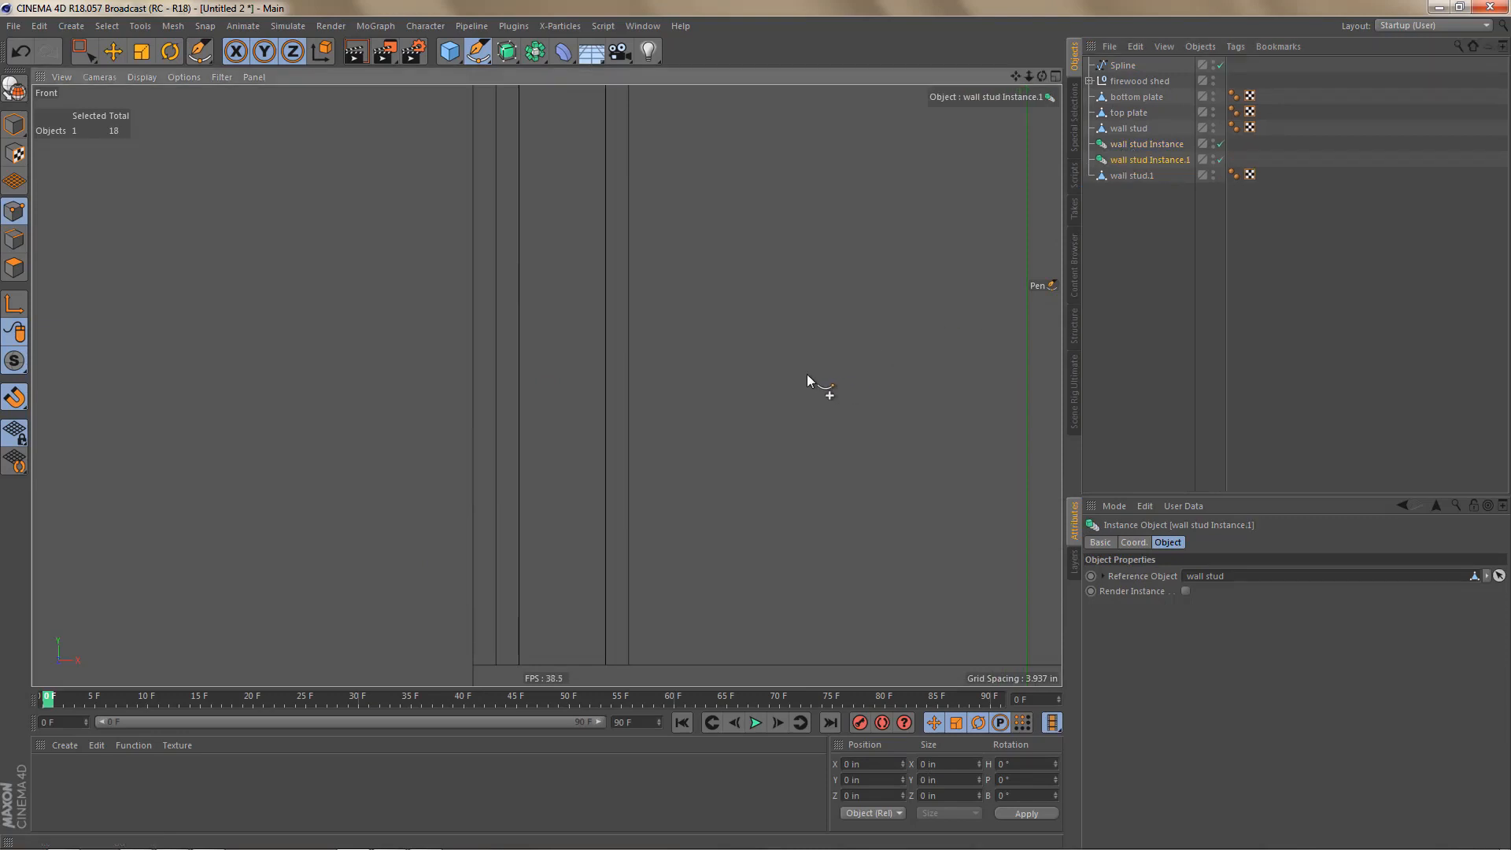
double_click(1155, 160)
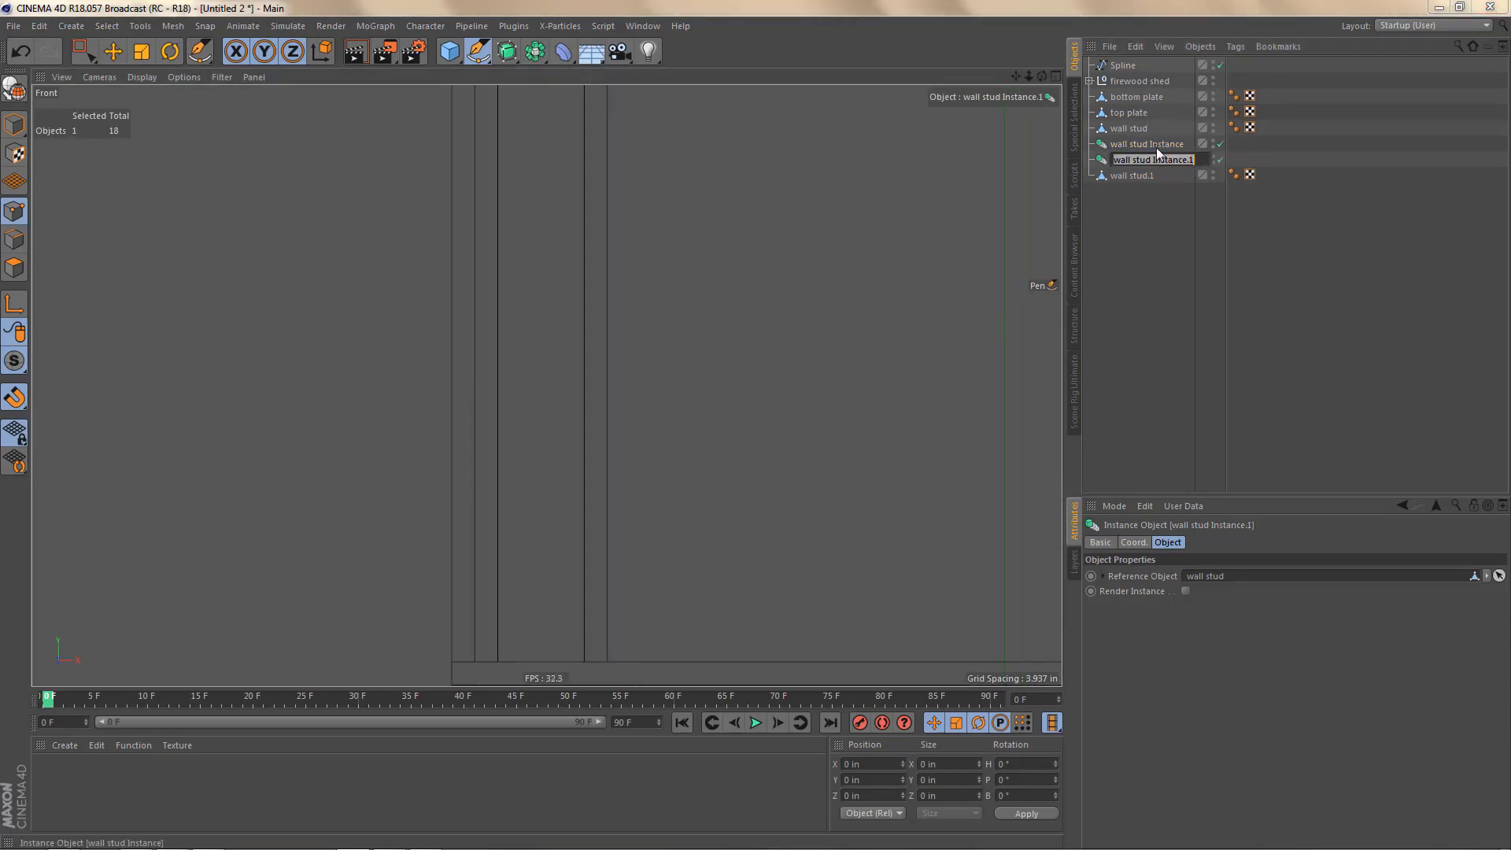
text(king stud)
key(Return)
Step: Move the king stud along X to the inner wall stud and offset it by -2 in to X -38.5 in
scroll(592, 442, down, 2)
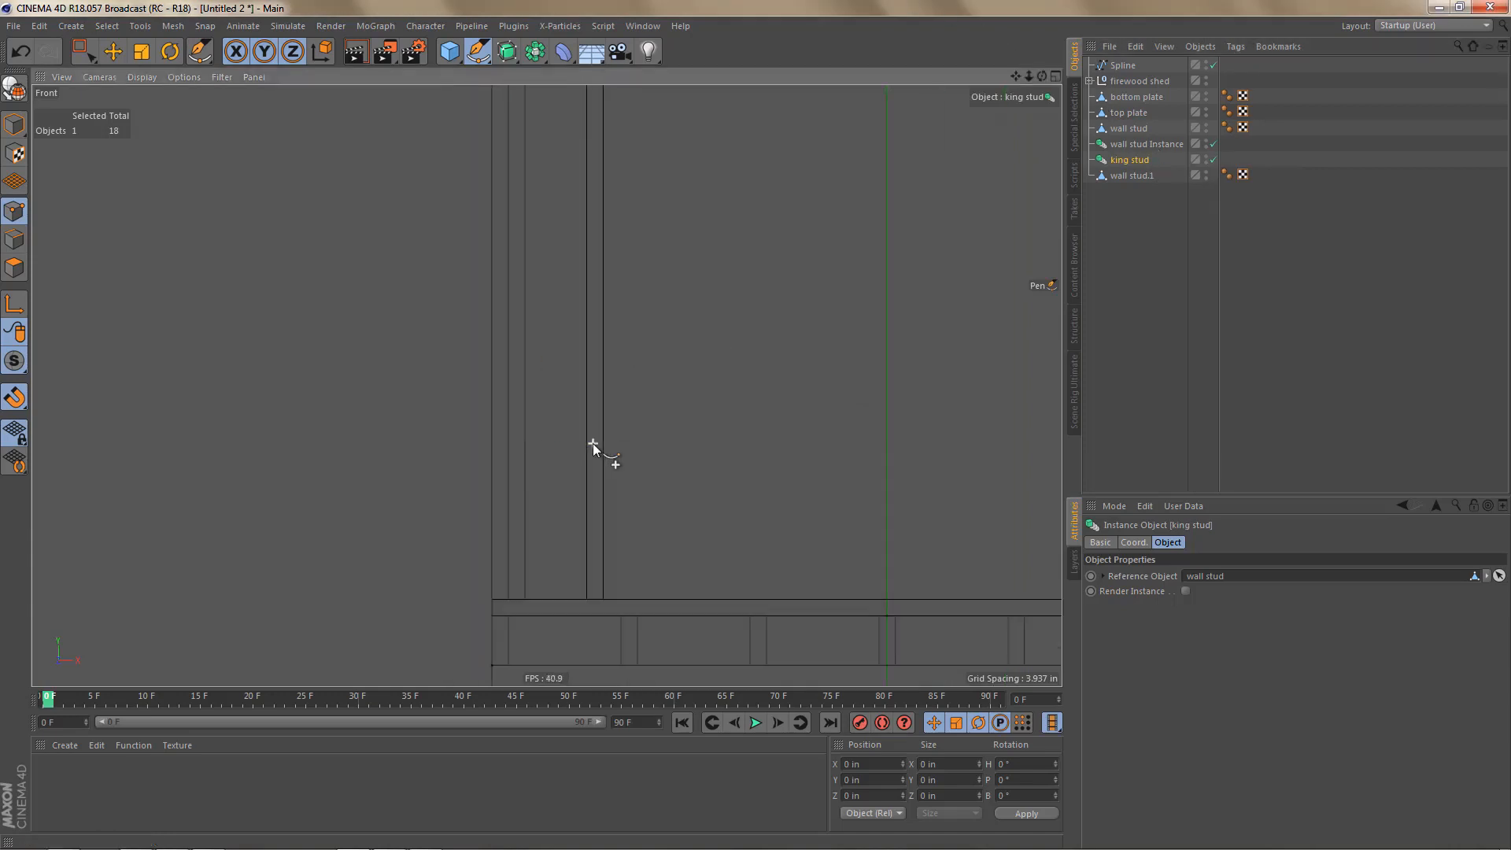
key(e)
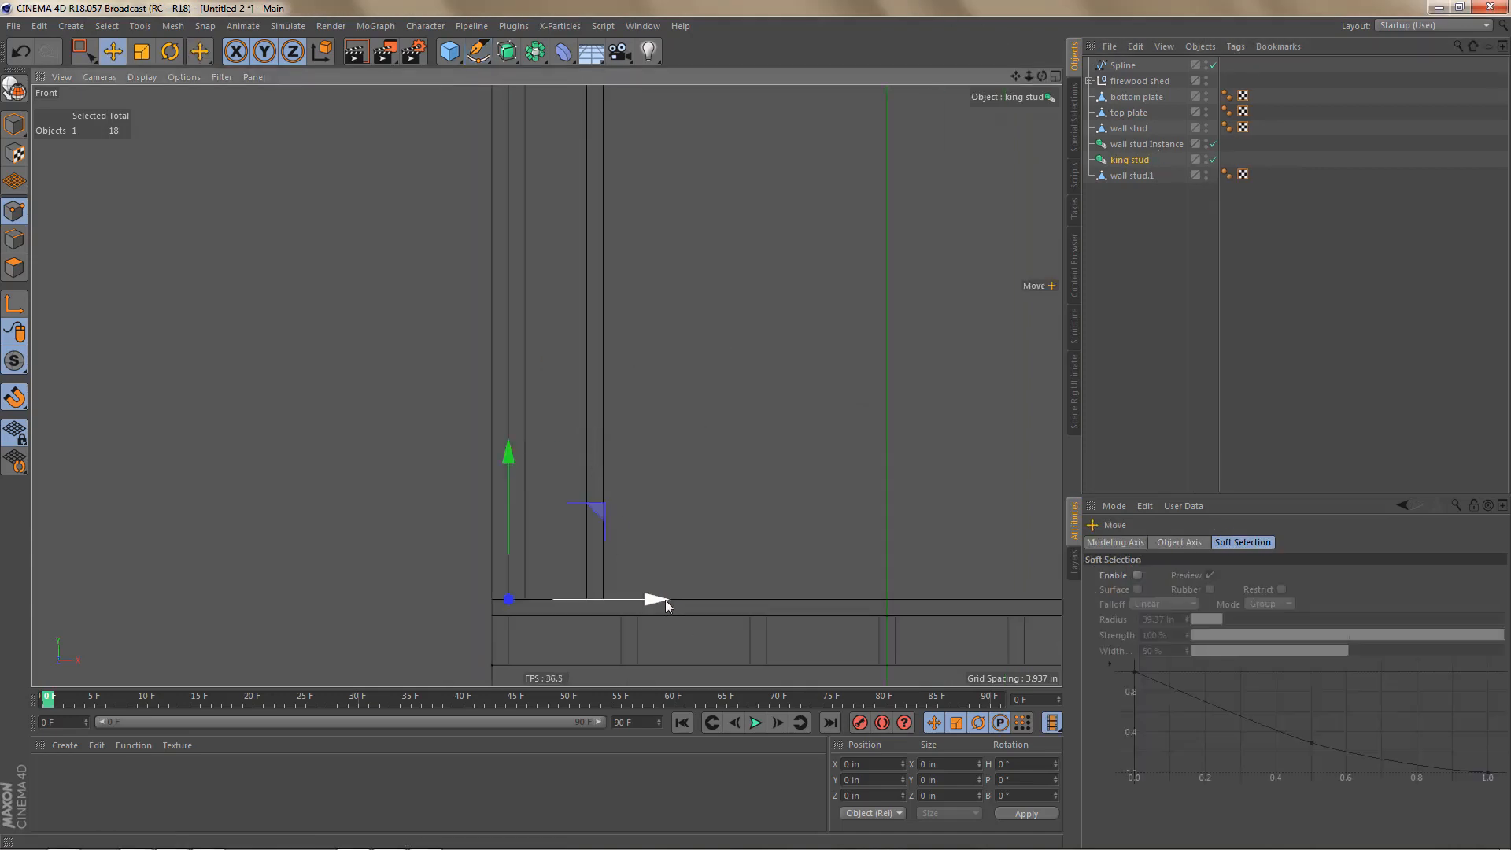
drag(665, 600, 743, 589)
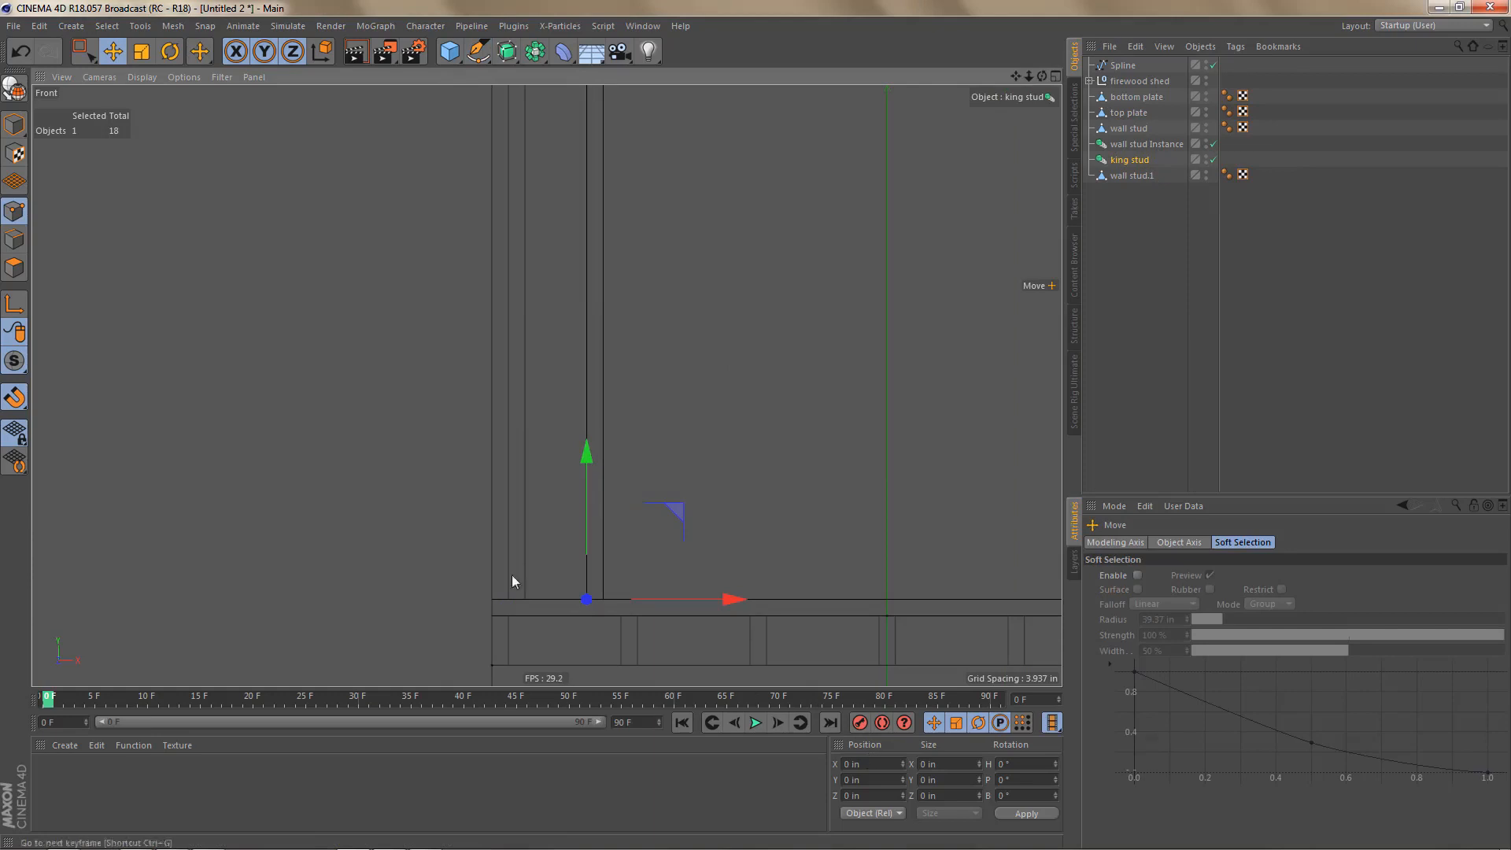
click(14, 124)
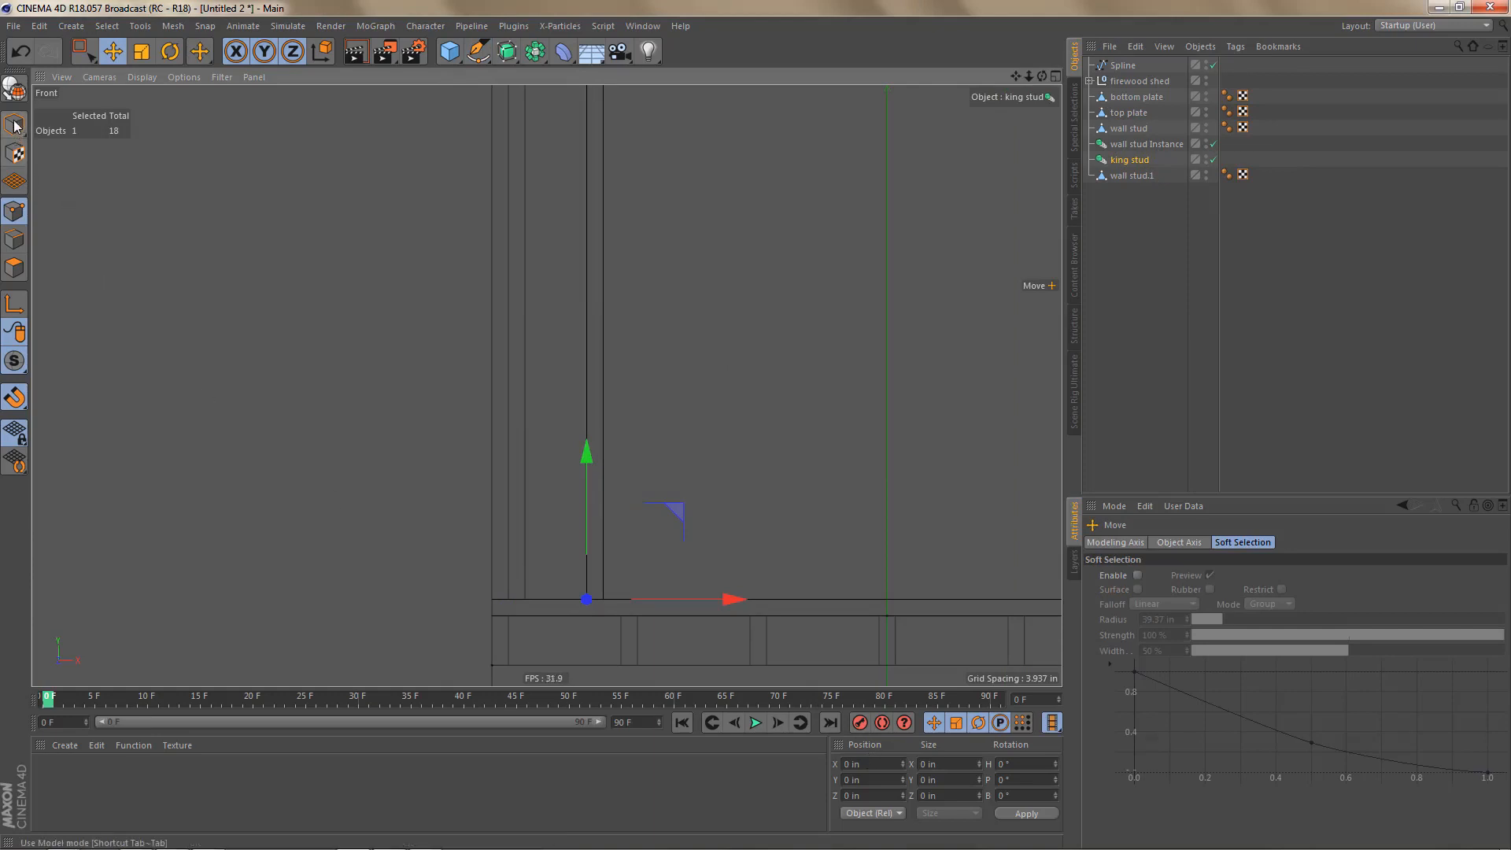
click(862, 764)
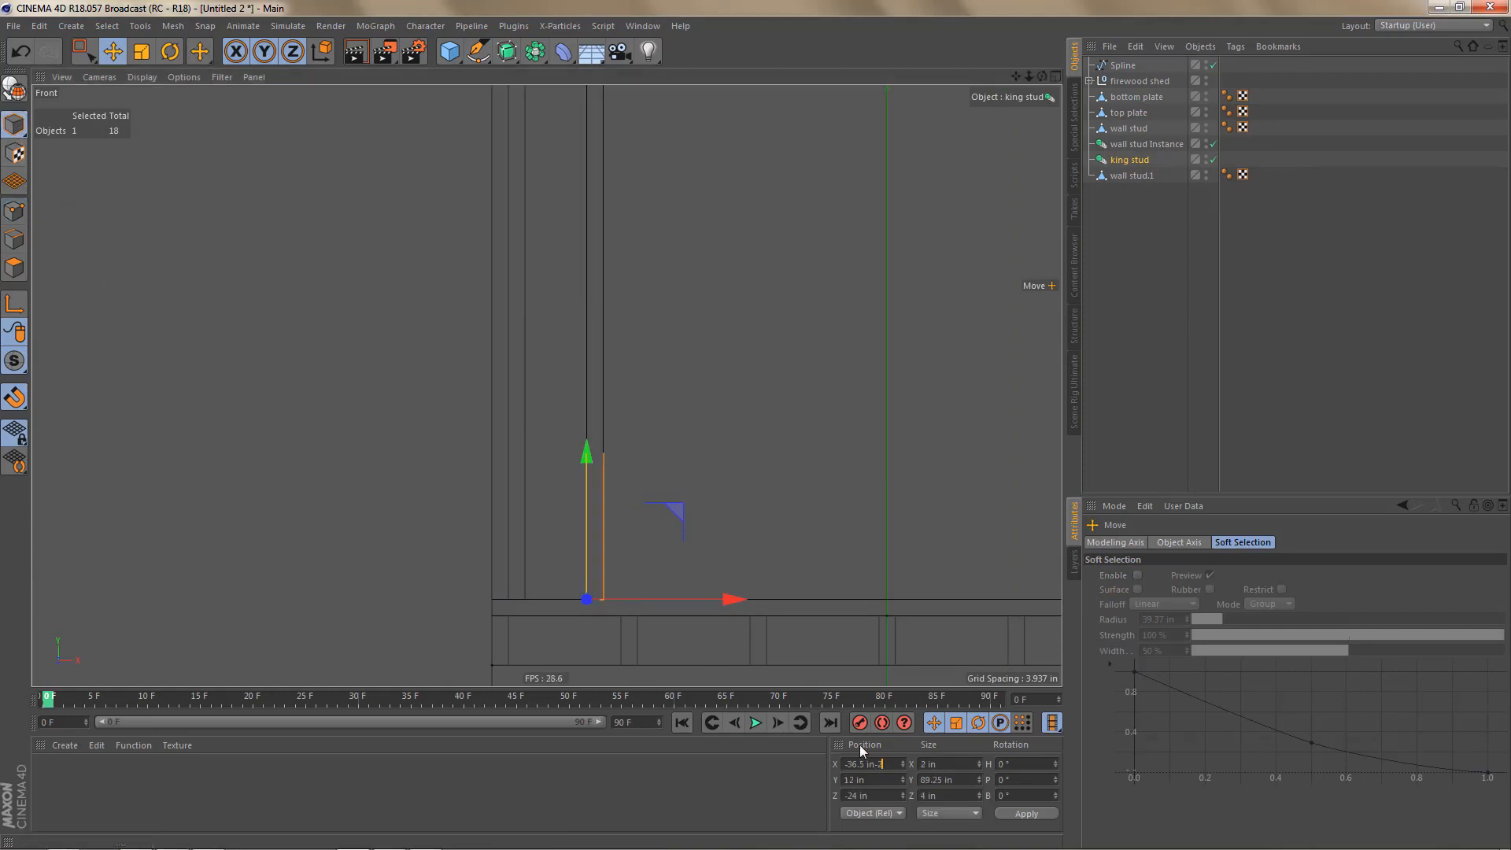
text(-2)
key(Return)
Step: Rename the wall stud.1 object as jack stud and make its points editable
scroll(850, 466, down, 5)
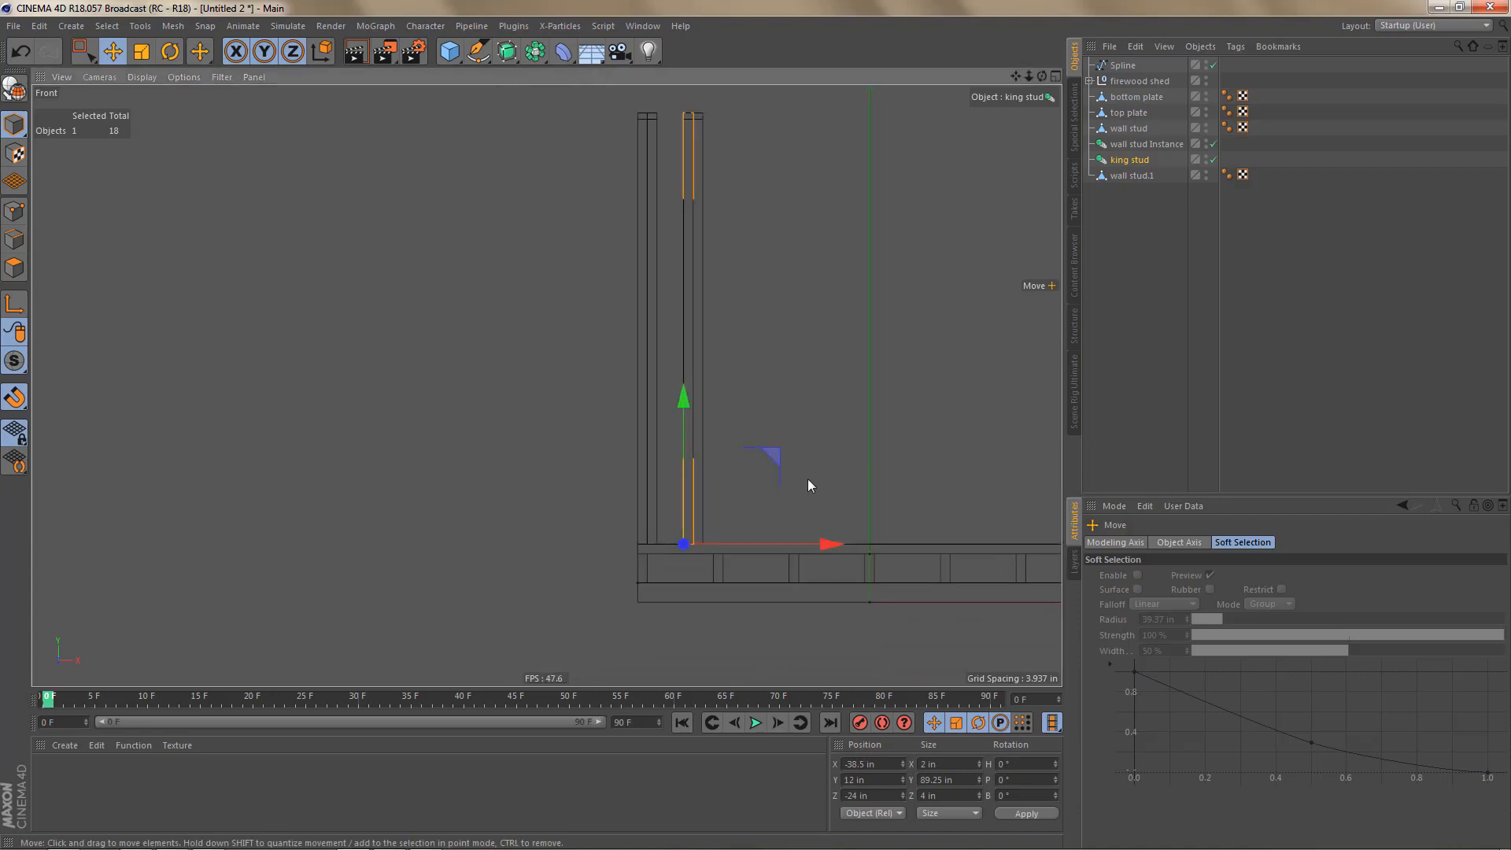
alt+middle_drag(767, 322, 755, 380)
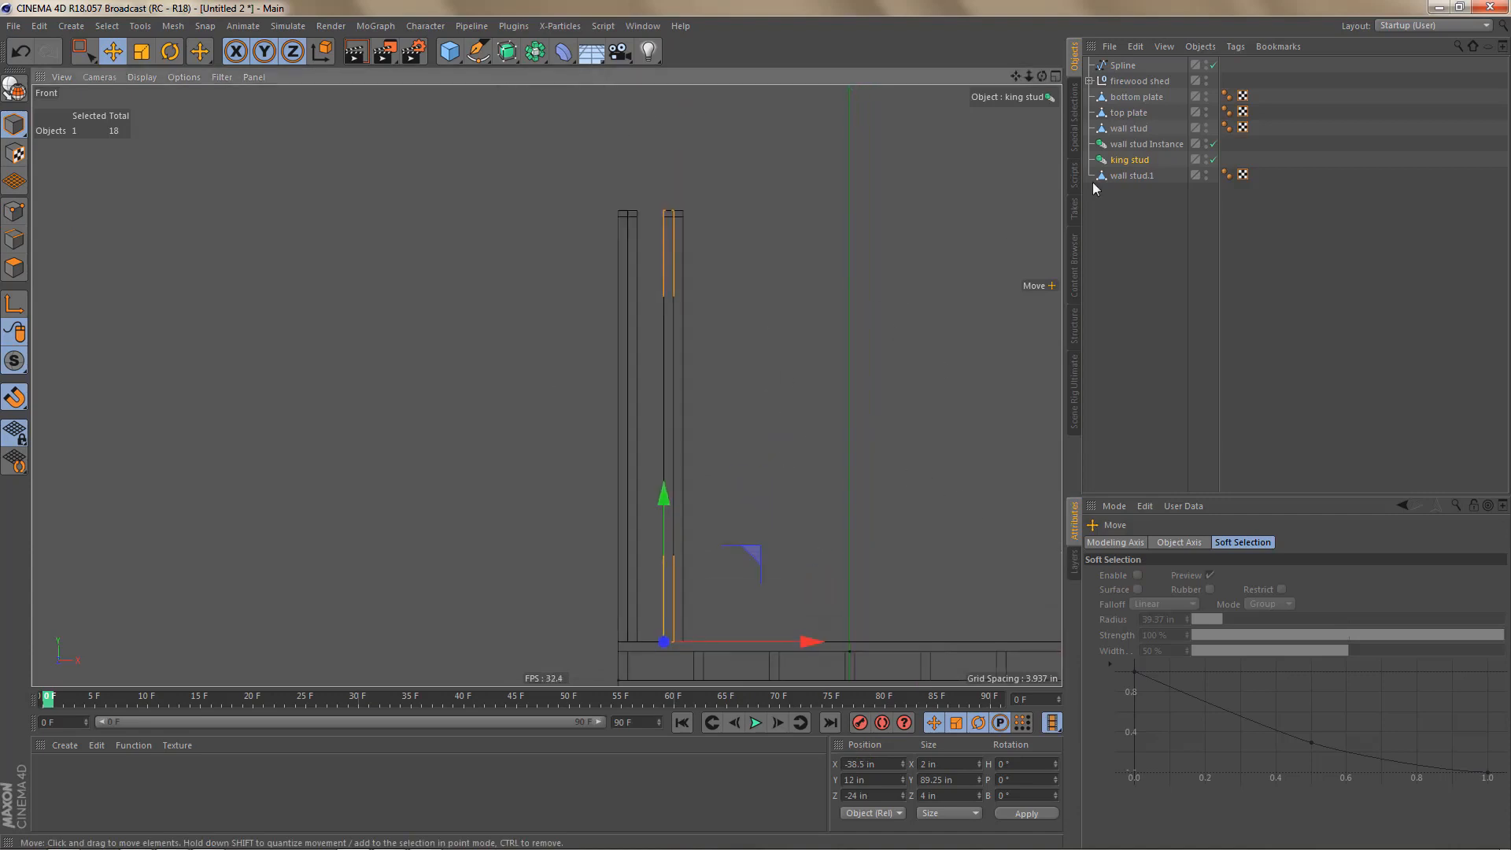
click(1130, 175)
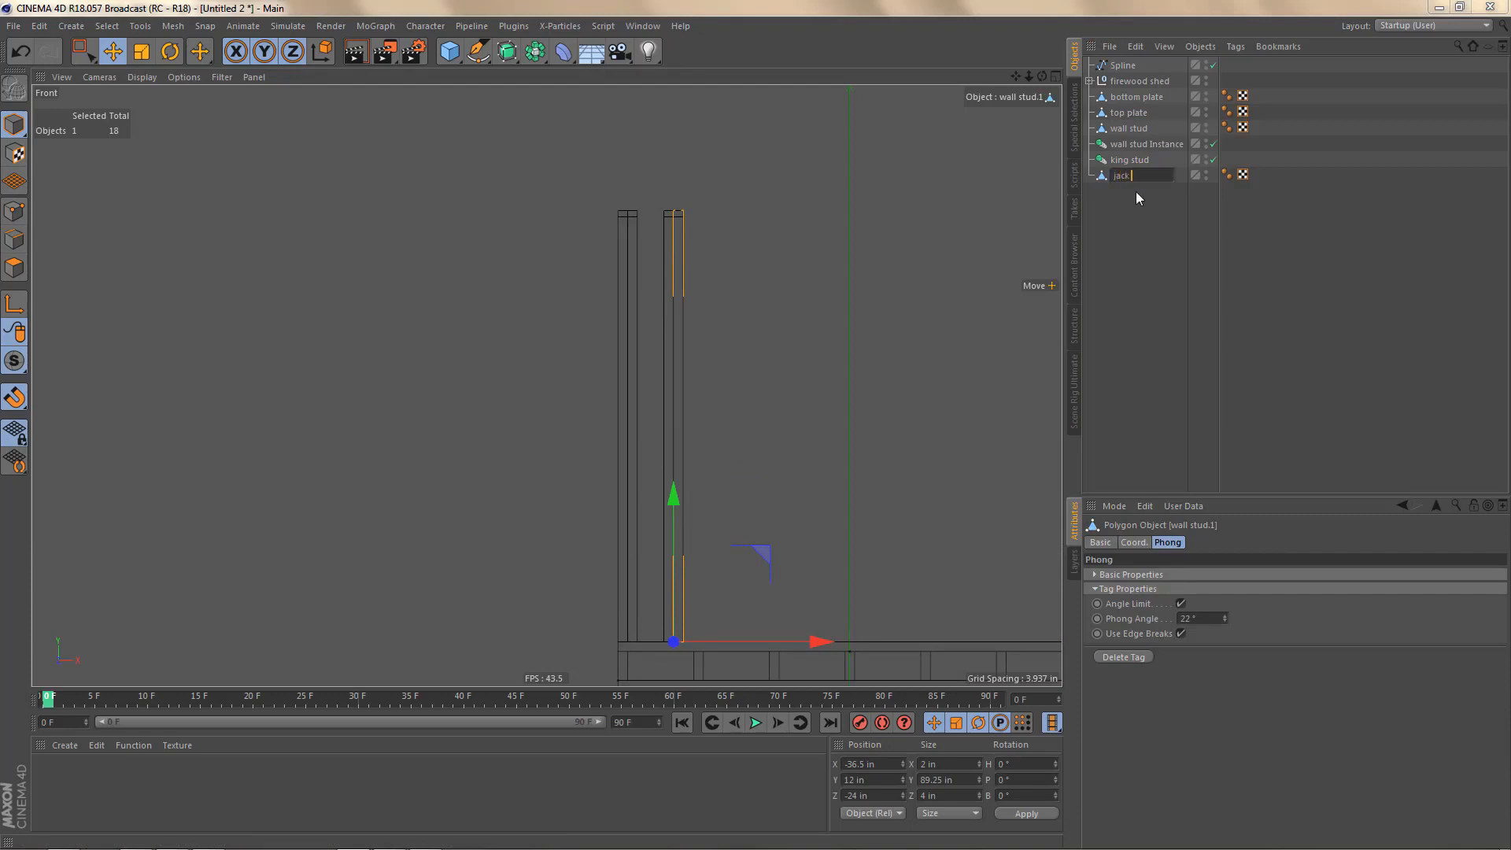
text(d)
key(Return)
key(Return)
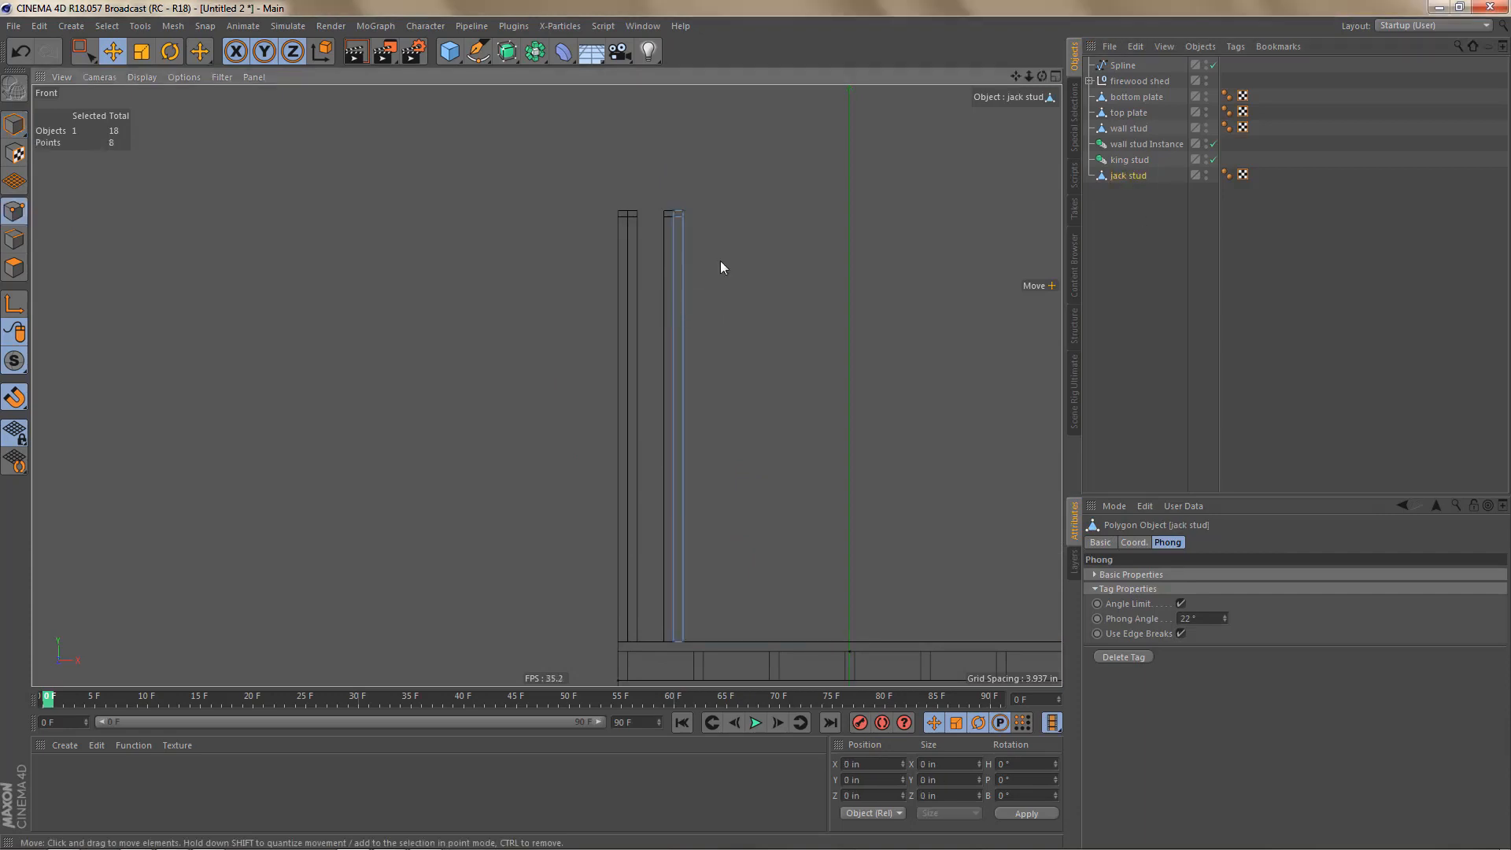
Step: Cut the jack stud horizontally near its upper end with Line Cut and activate Rectangle Selection
scroll(696, 265, up, 5)
key(k)
key(k)
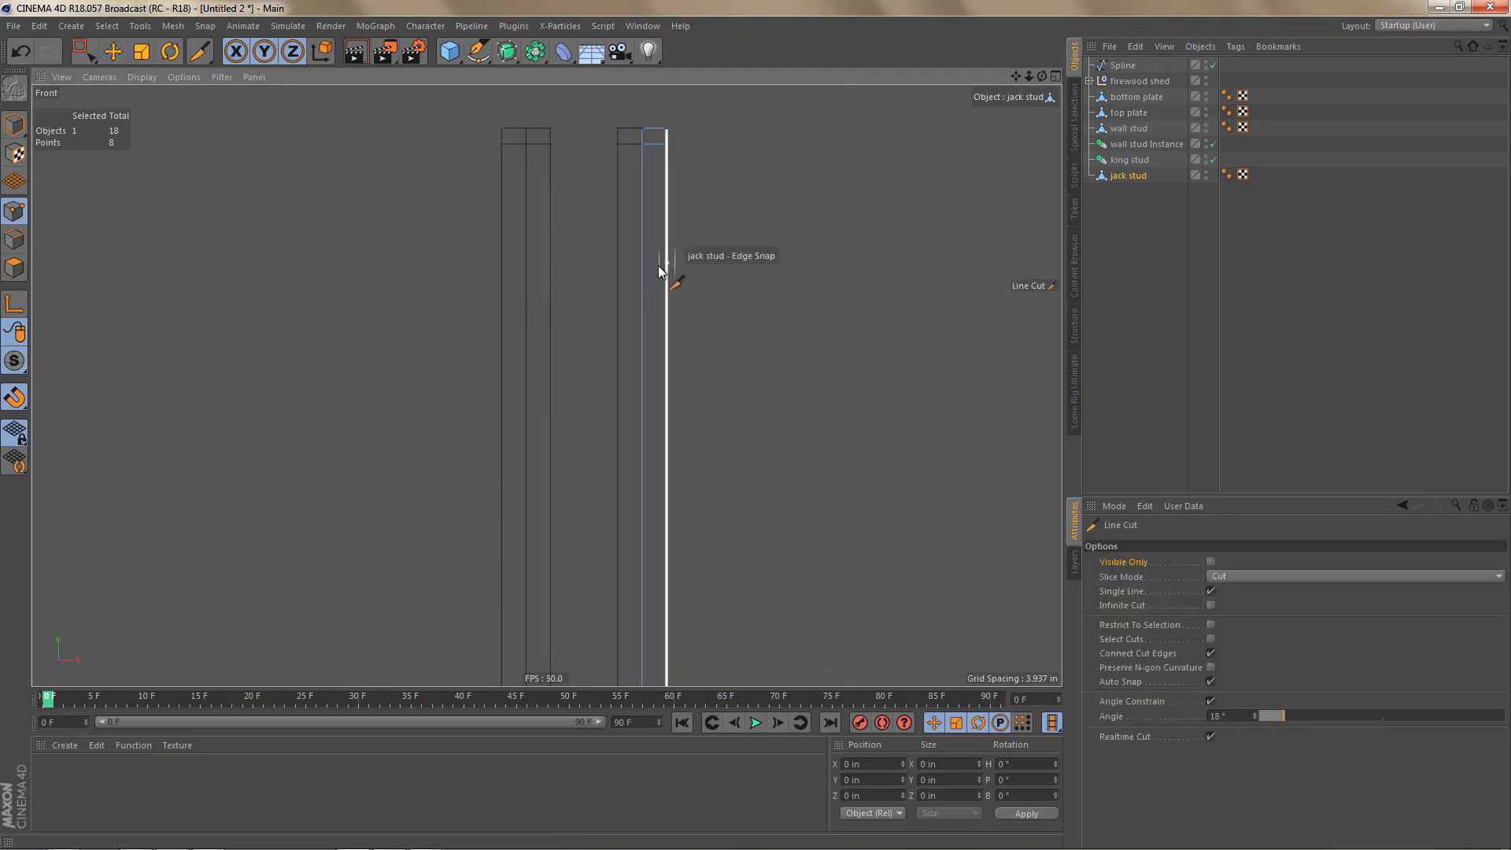
drag(609, 255, 736, 255)
scroll(740, 308, down, 3)
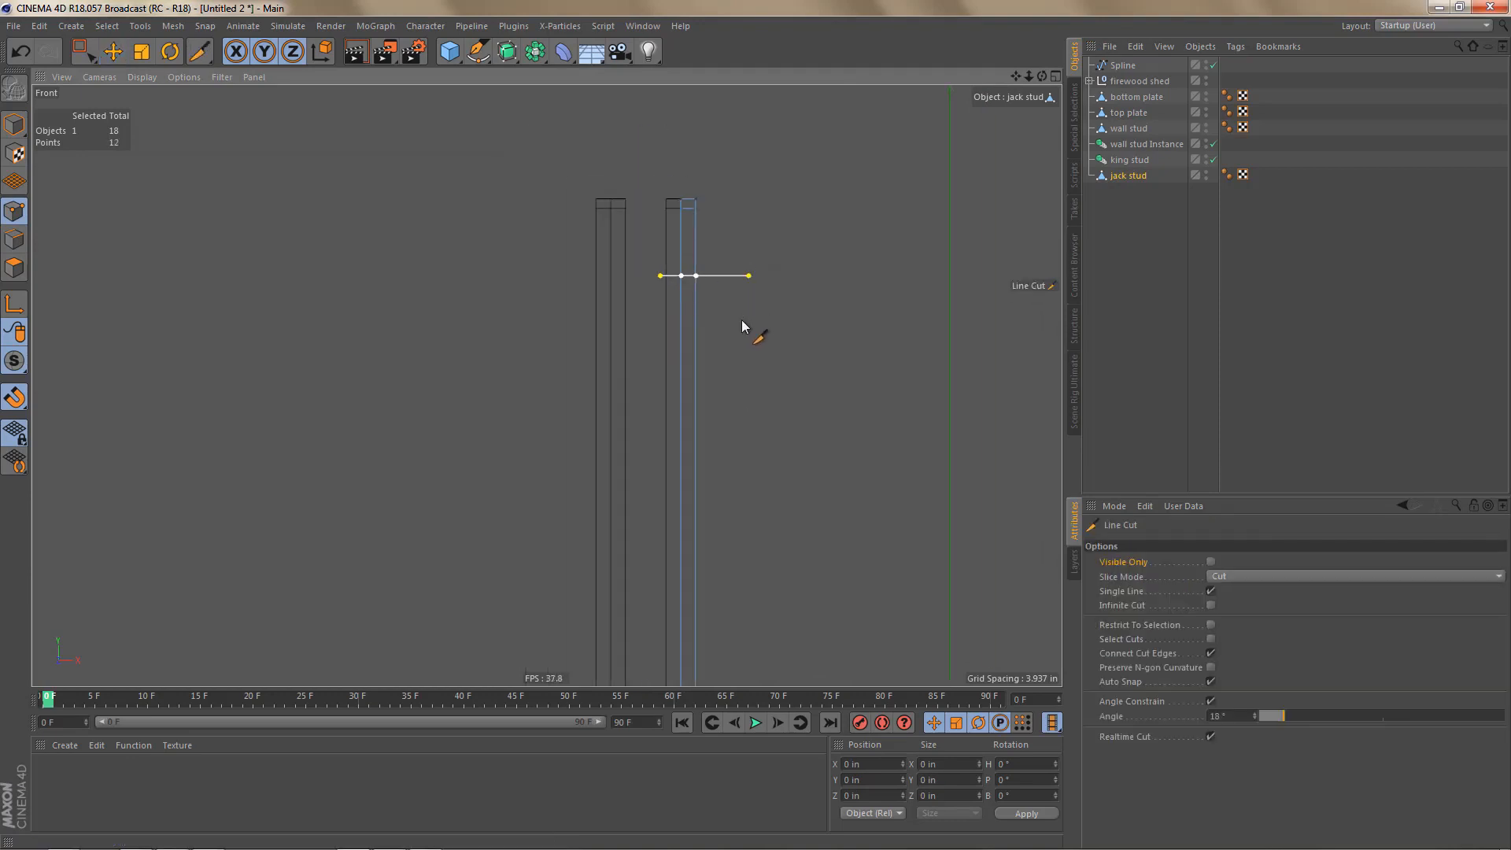
key(0)
scroll(746, 302, down, 3)
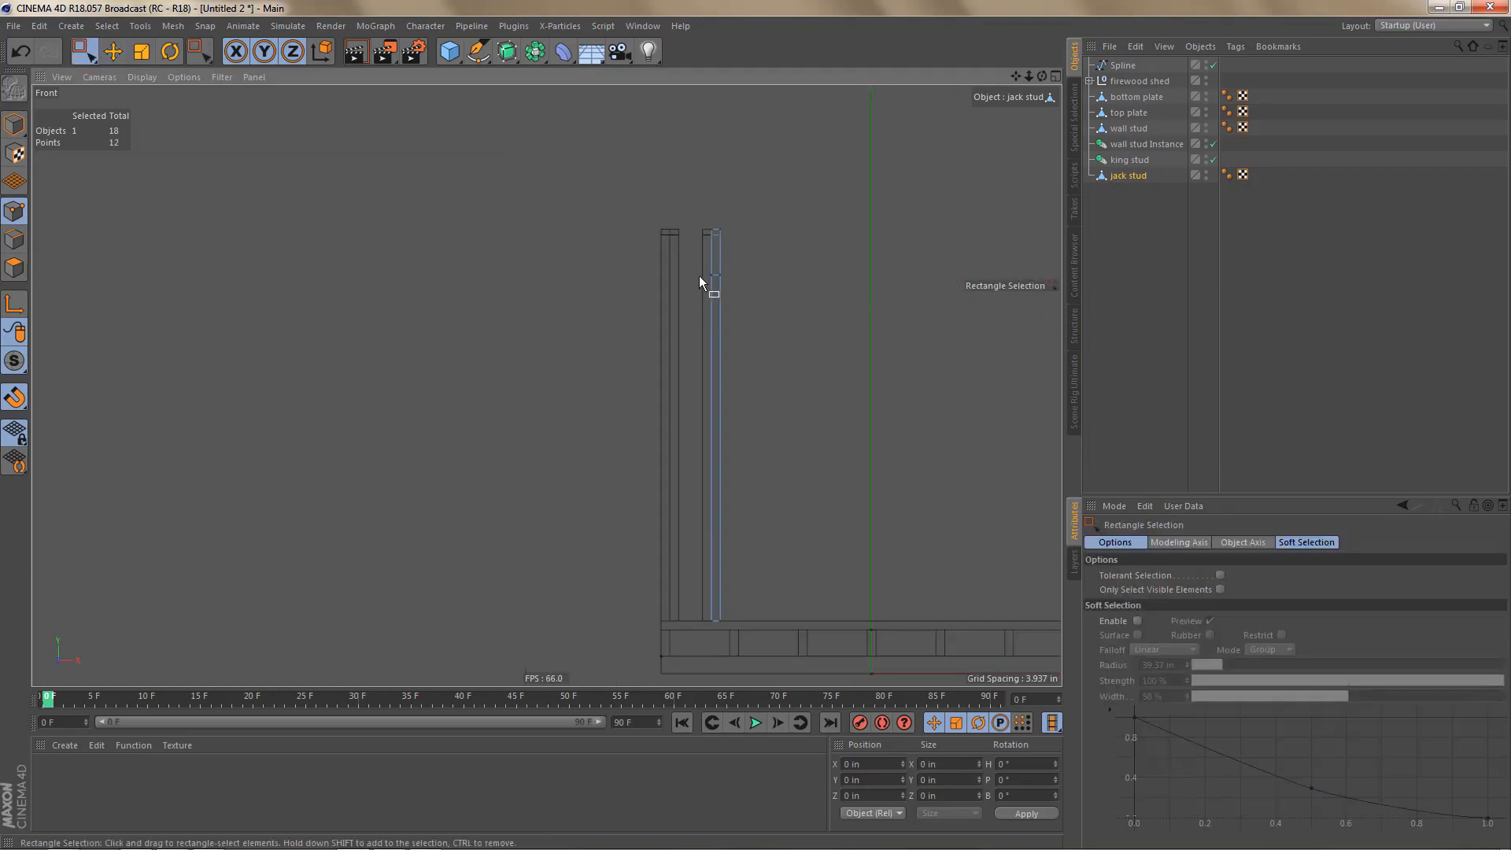
Step: Select the jack stud's points from the base up to the cut and set the Move modeling axis Y to -100%
drag(695, 262, 772, 631)
key(alt+Tab)
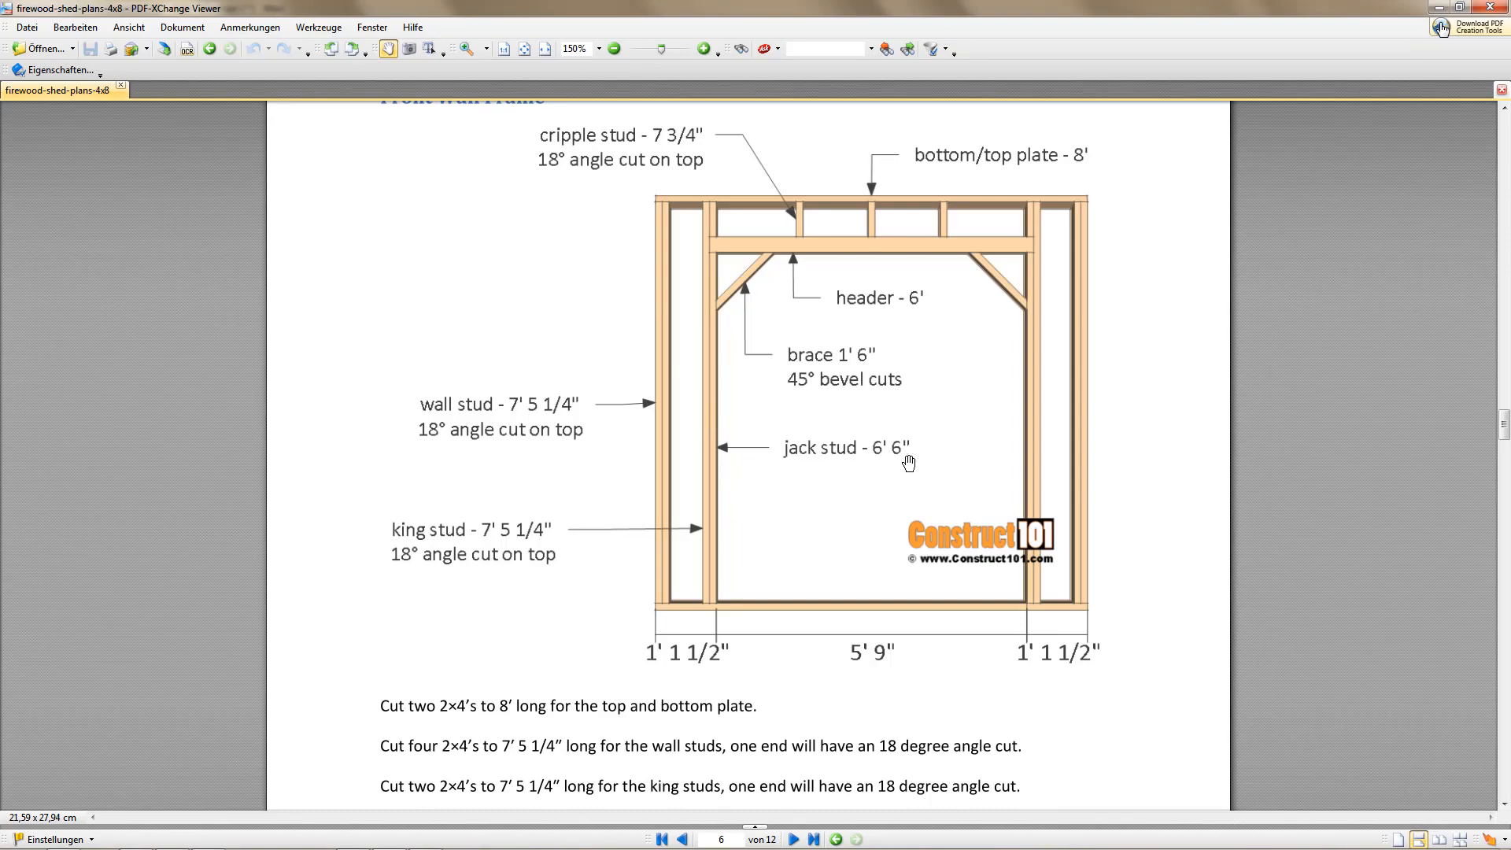
key(alt+Tab)
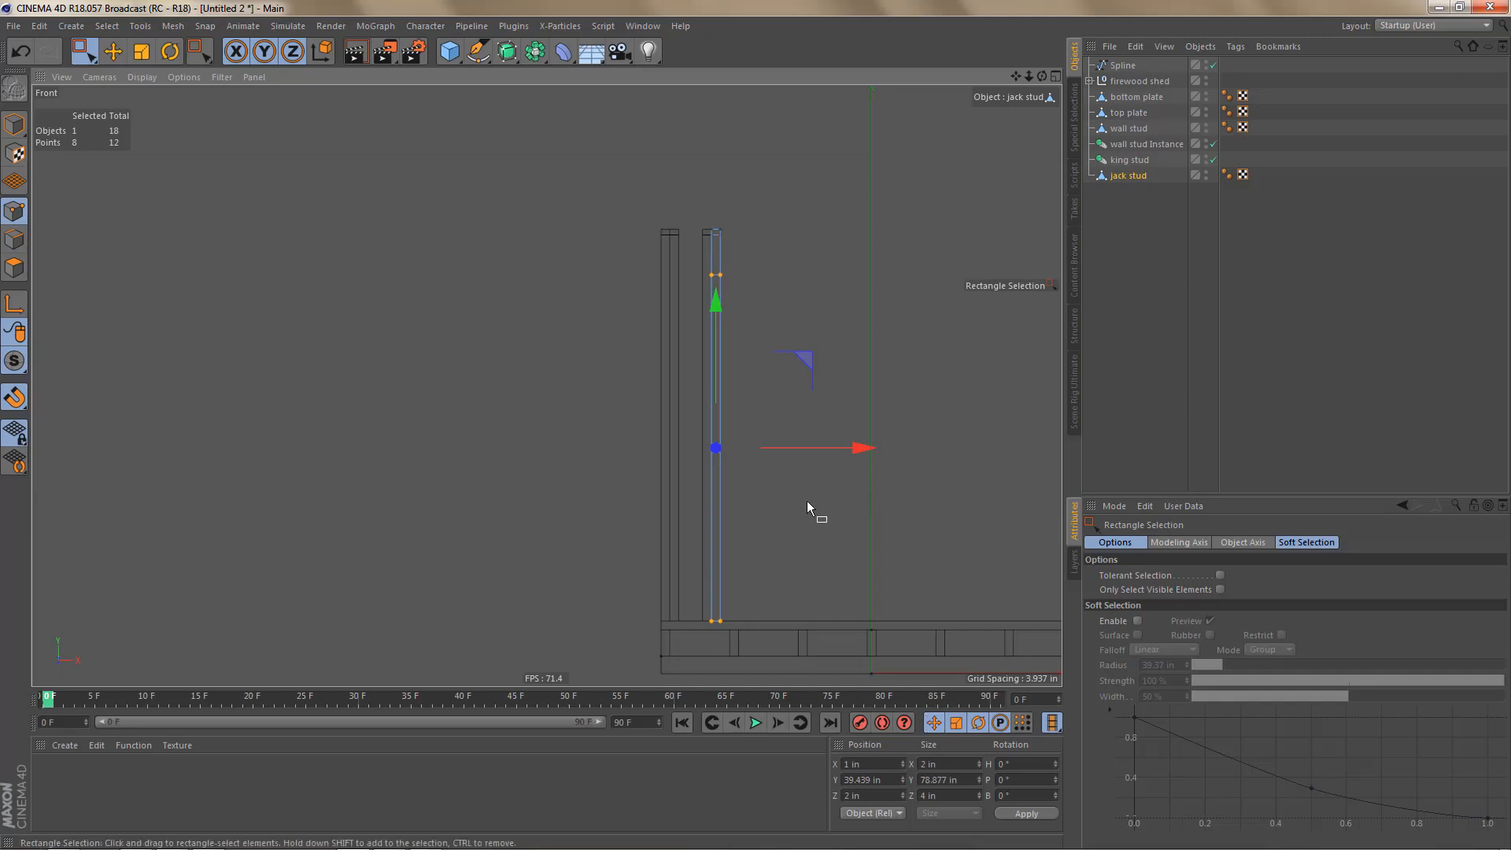
key(e)
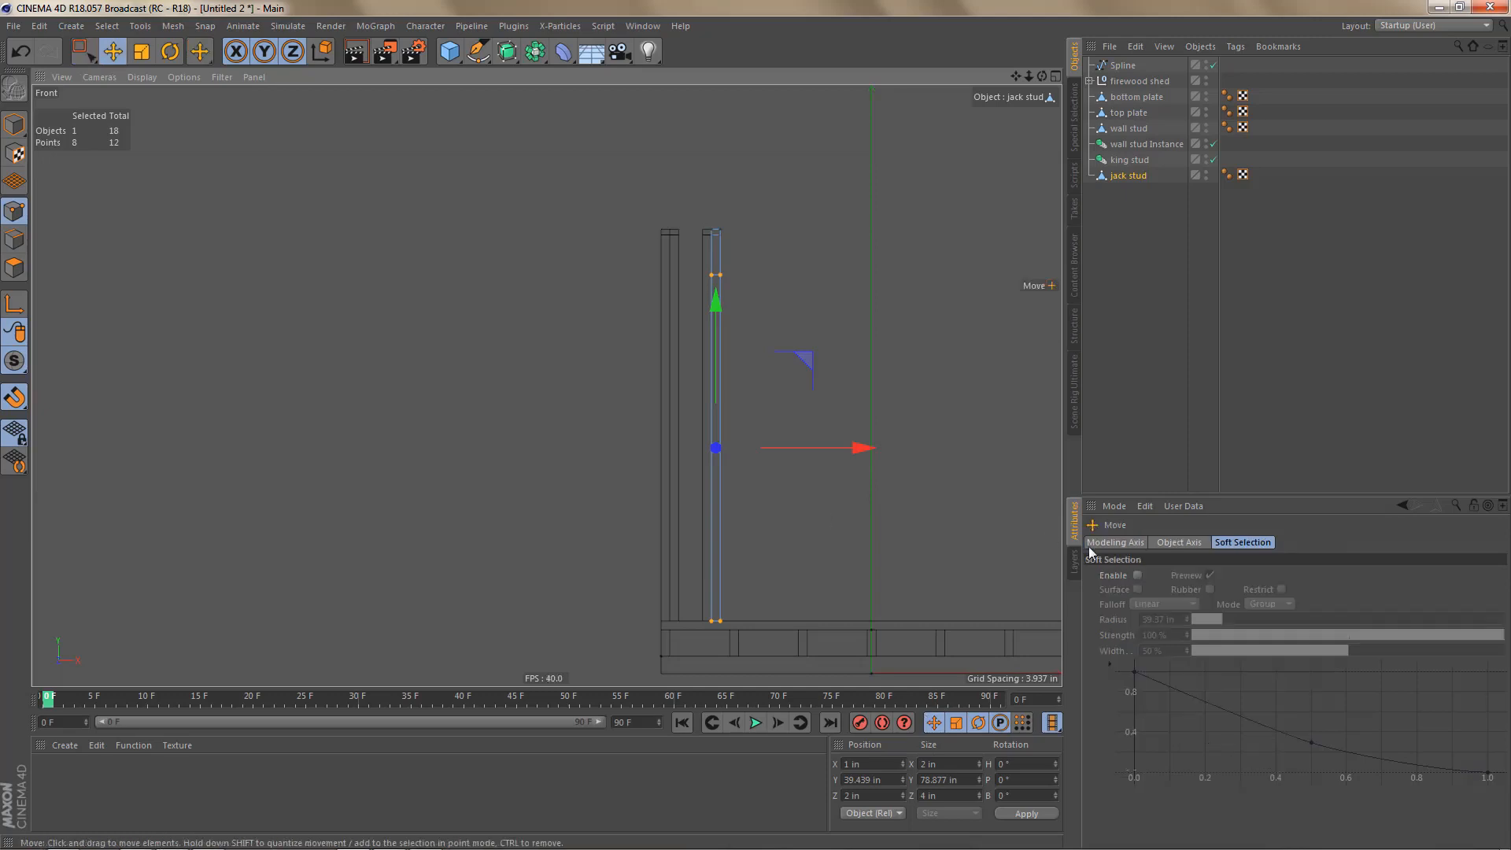
click(1130, 543)
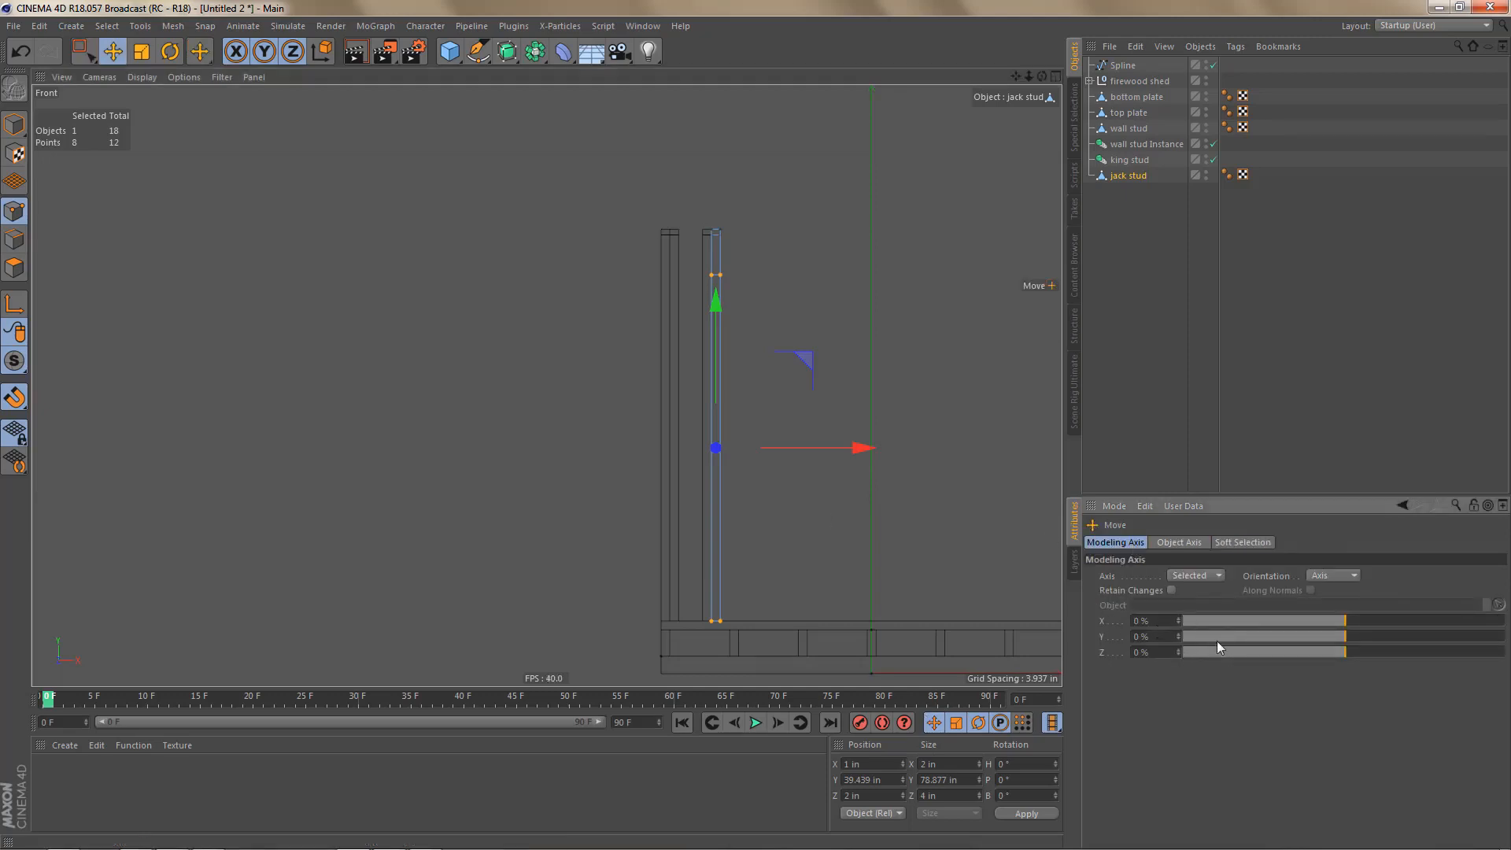
drag(1235, 635, 1134, 641)
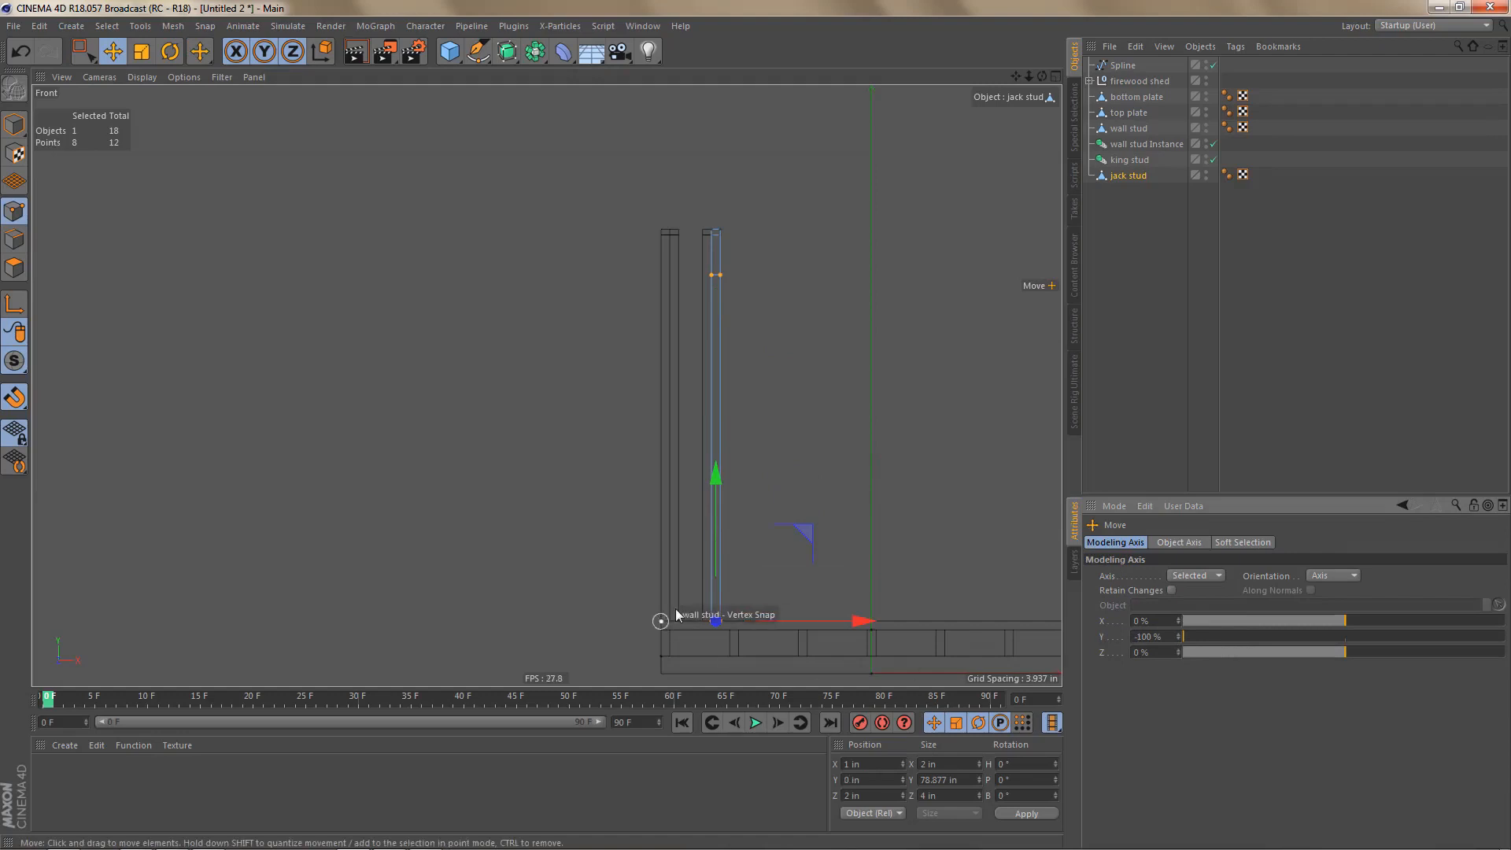
alt+middle_drag(709, 567, 698, 535)
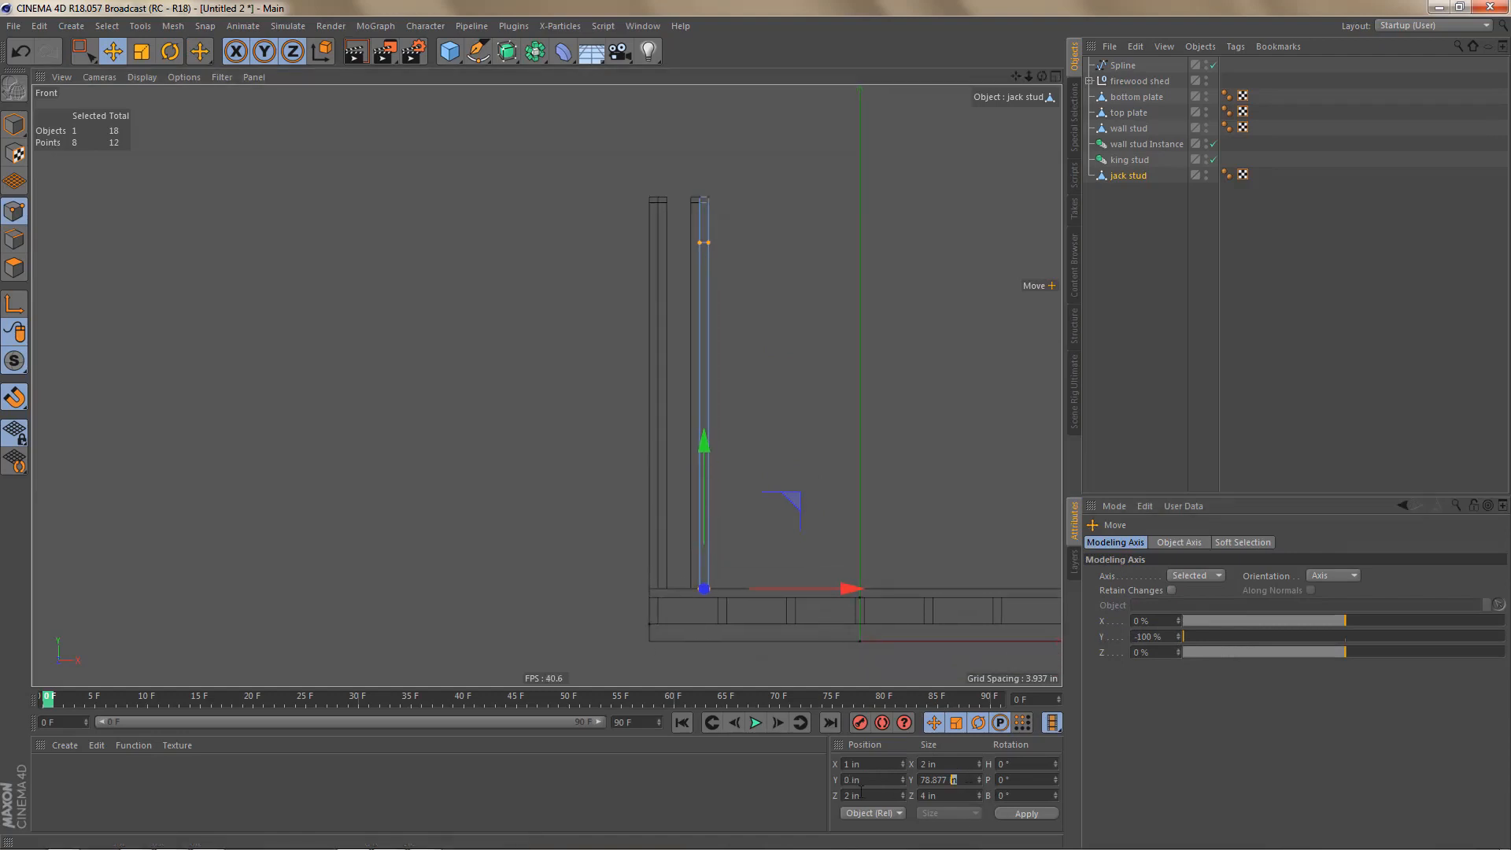
Step: Set the Y size of the selected jack stud points to 6 ft 6 in (78 in)
double_click(952, 779)
text(6ft)
key(Return)
text(-6)
scroll(720, 297, up, 2)
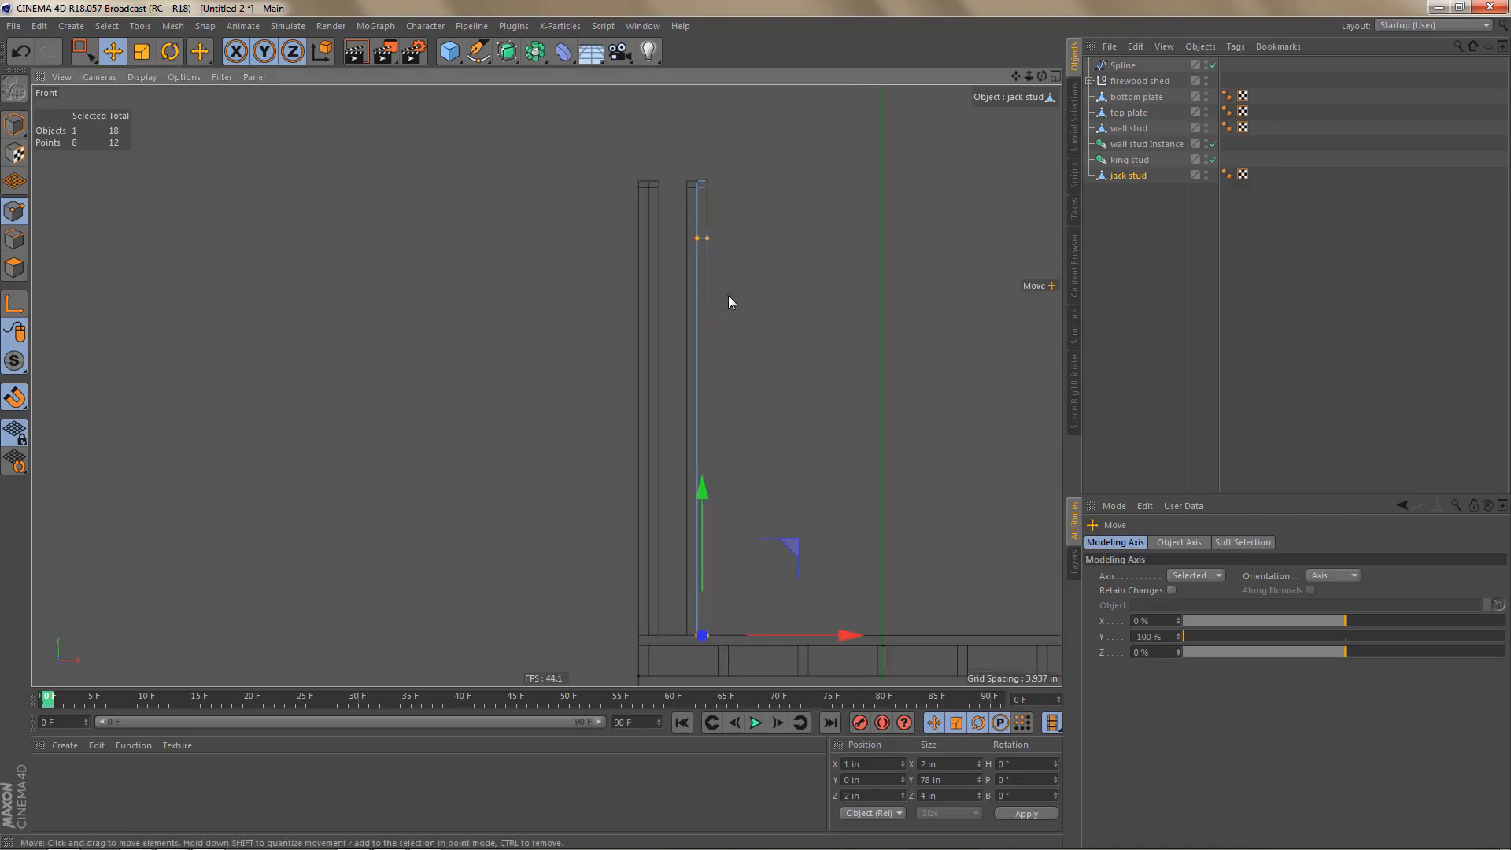
key(Return)
key(Return)
Step: Split the jack stud polygons above the cut into a separate object and rename it cripple stud
key(0)
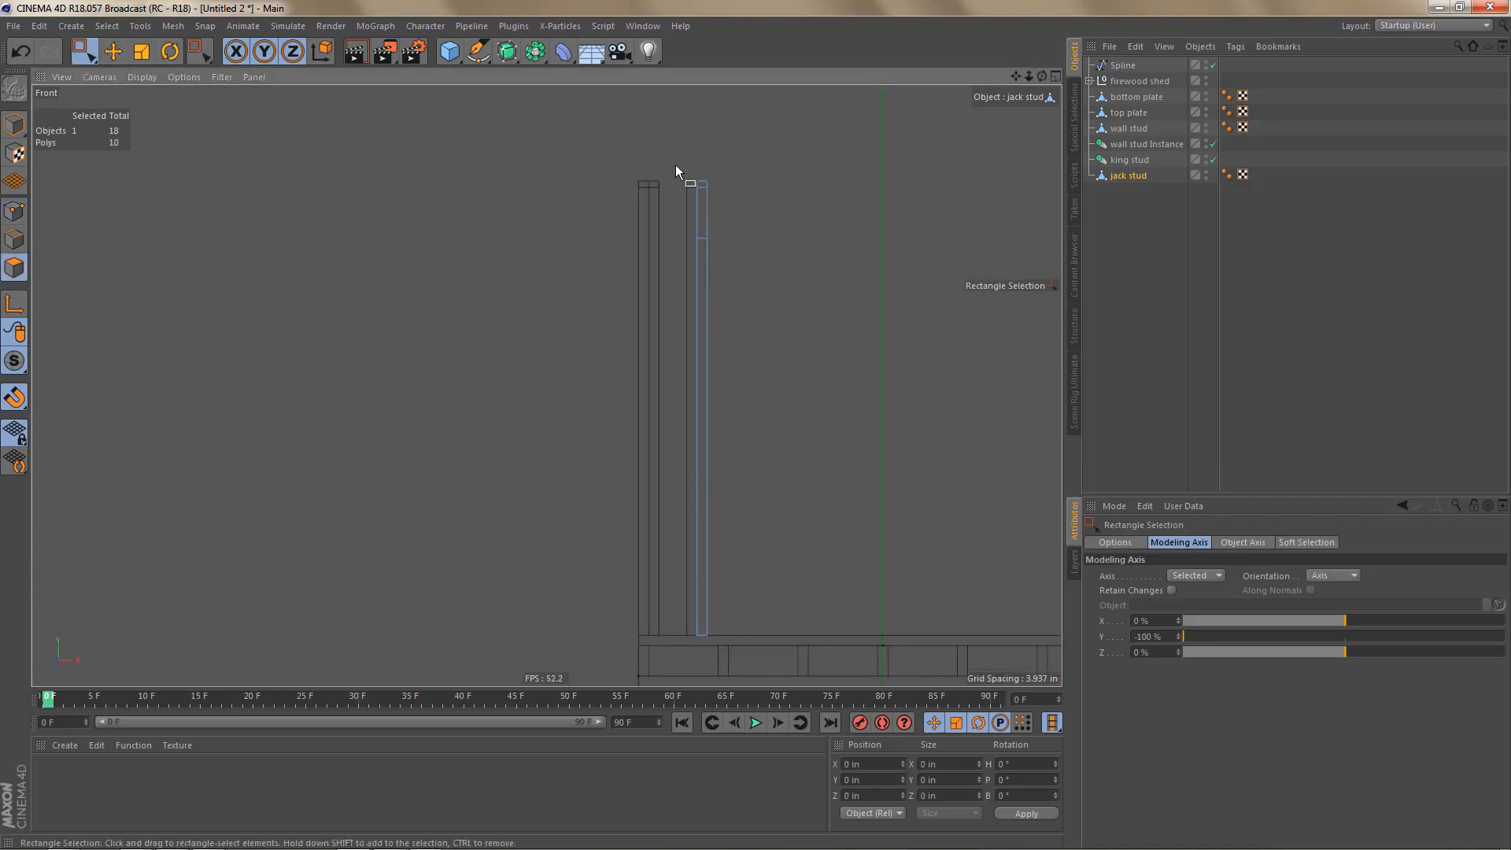
drag(676, 165, 738, 253)
right_click(735, 253)
click(780, 630)
double_click(1127, 191)
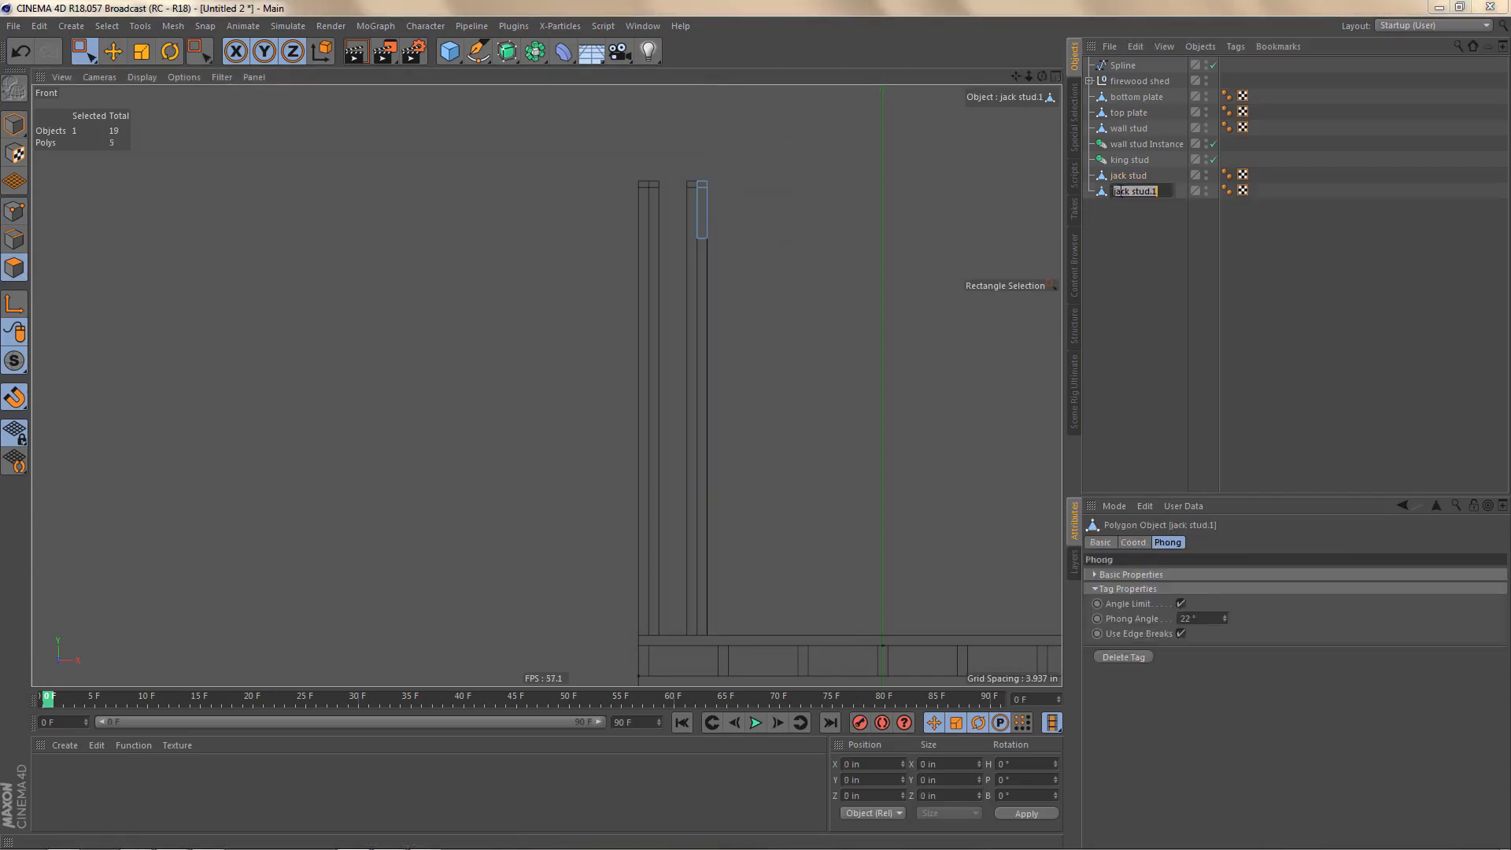
key(BackSpace)
text(cripple stud)
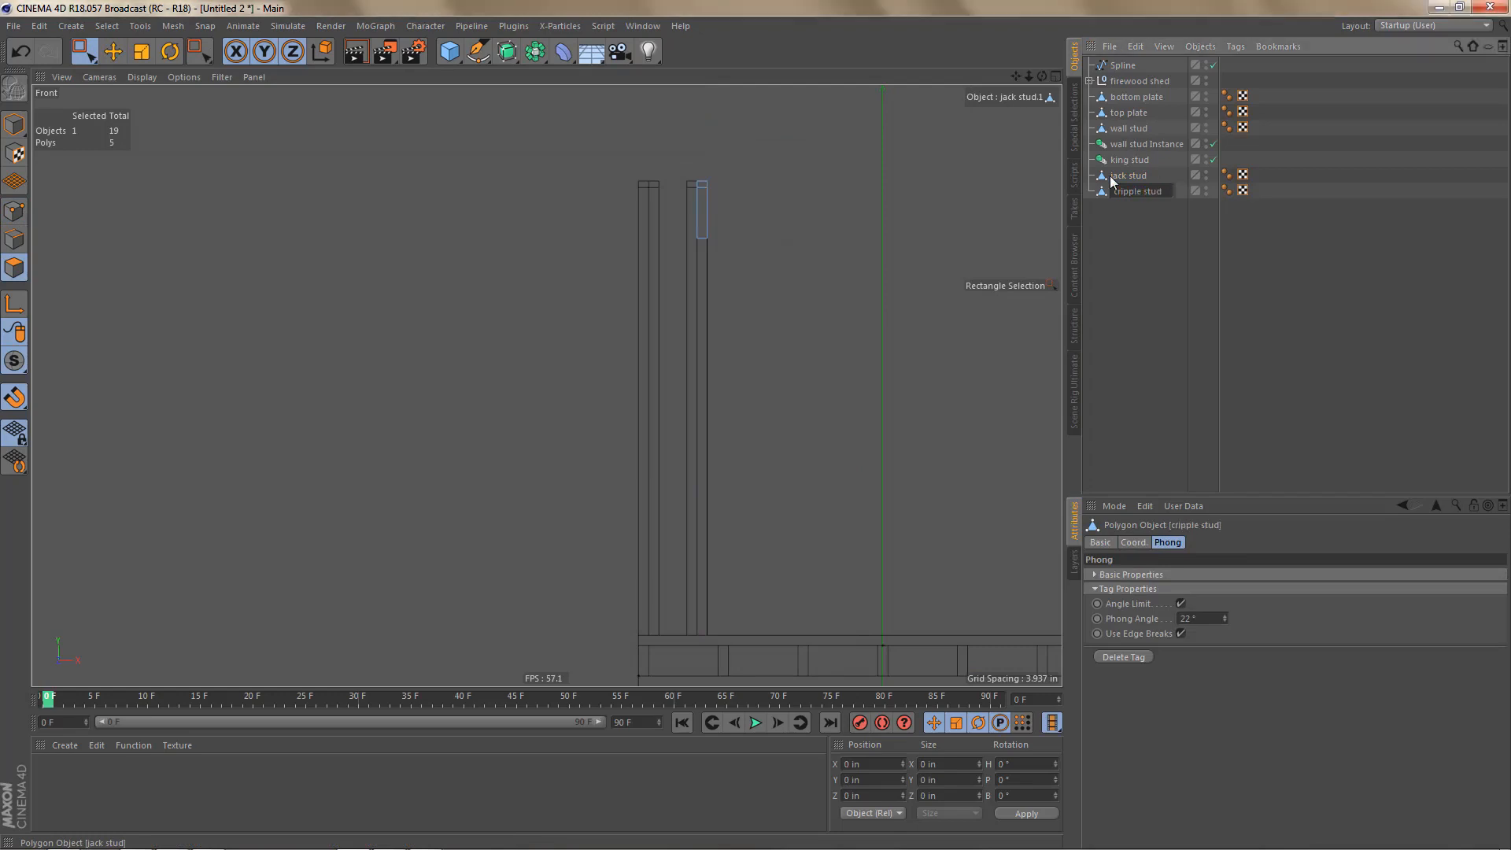
key(Return)
Step: Delete the selected polygons above the cut from the jack stud and return to the Perspective view
scroll(784, 227, up, 2)
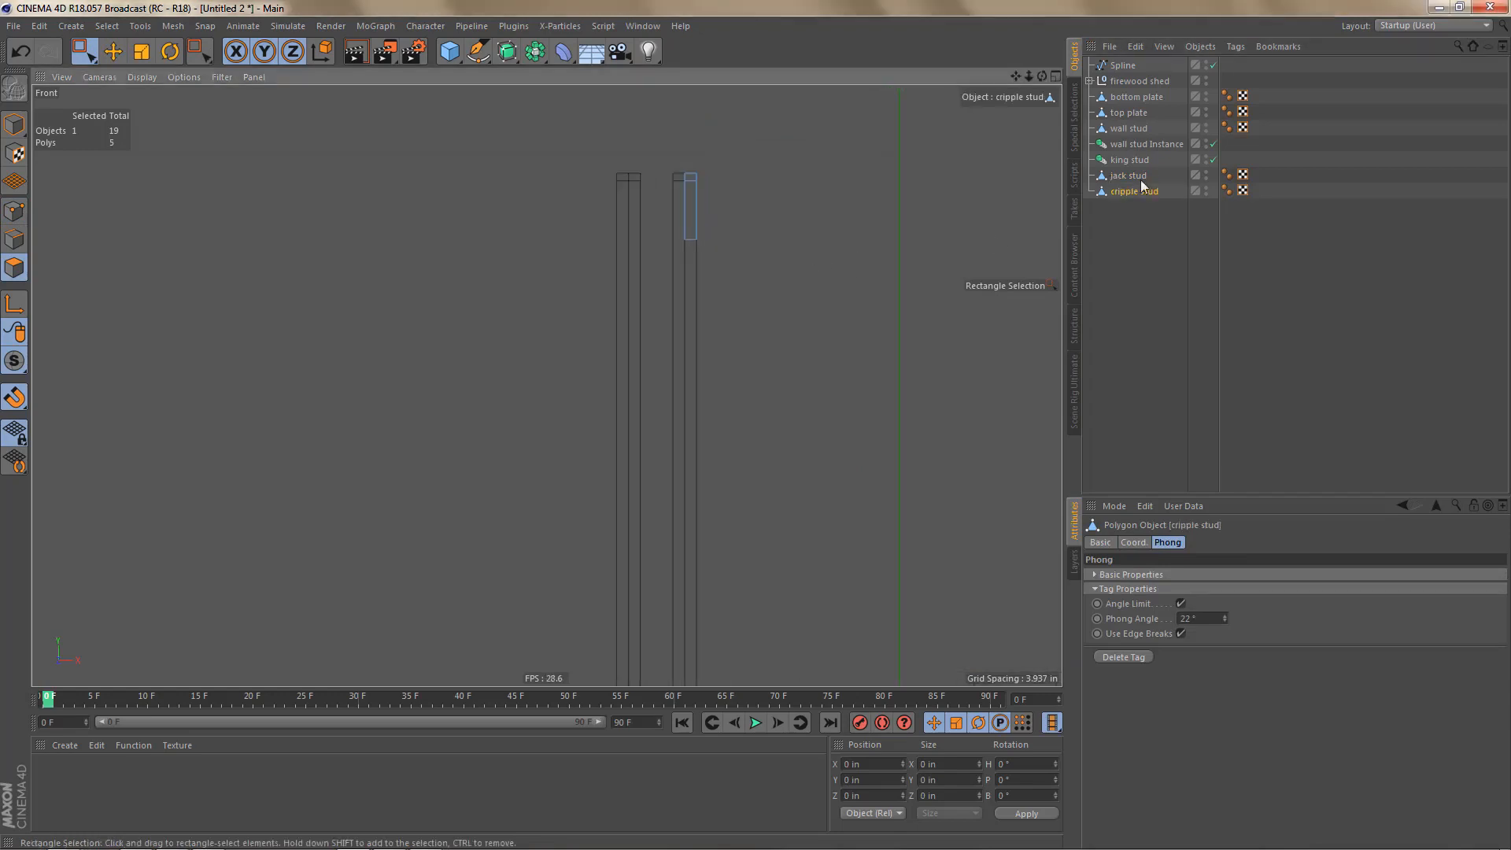
click(1144, 174)
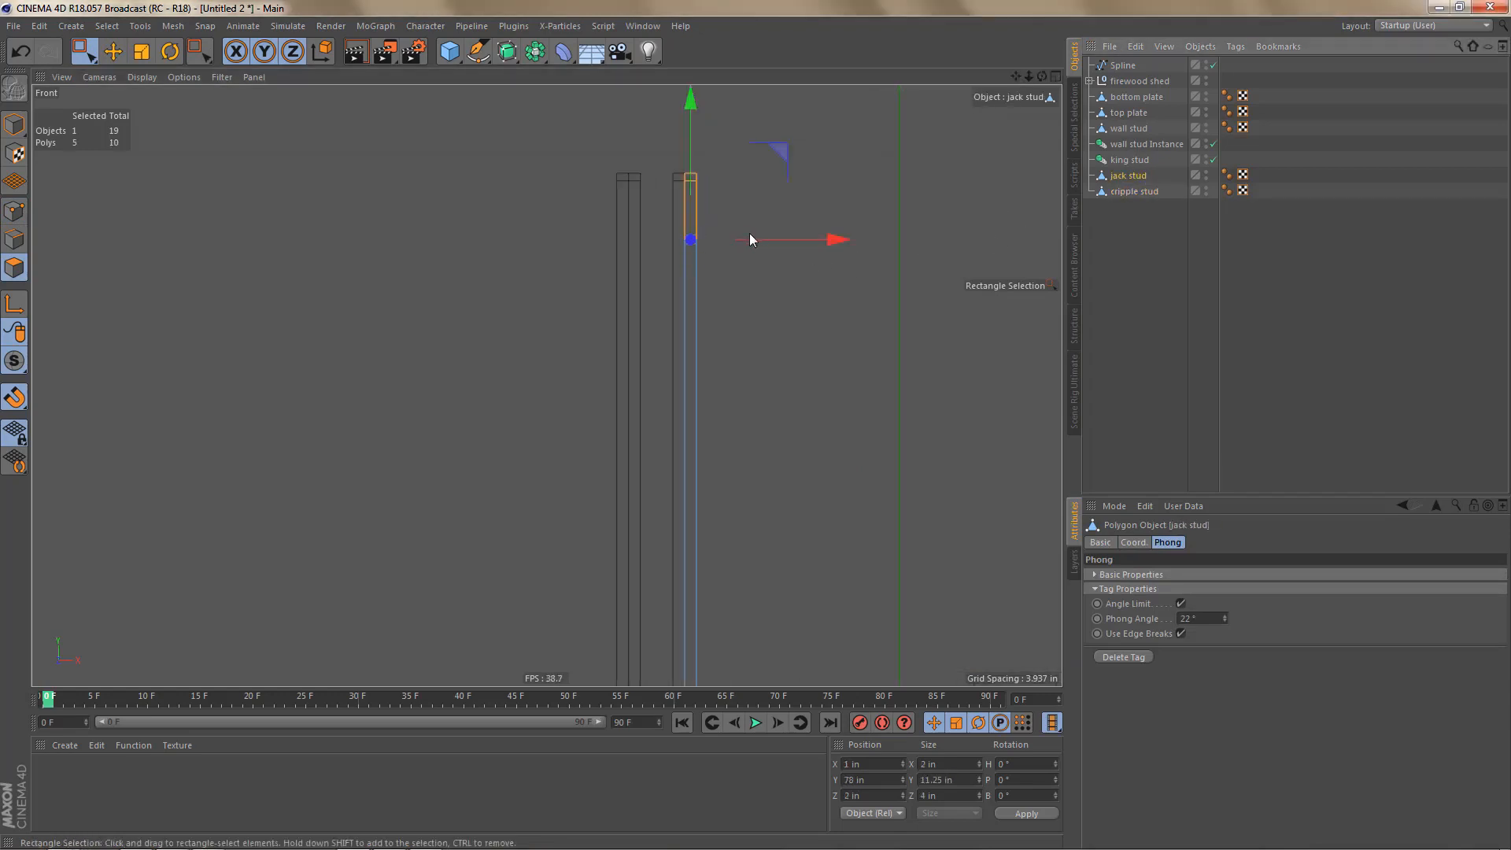
key(Delete)
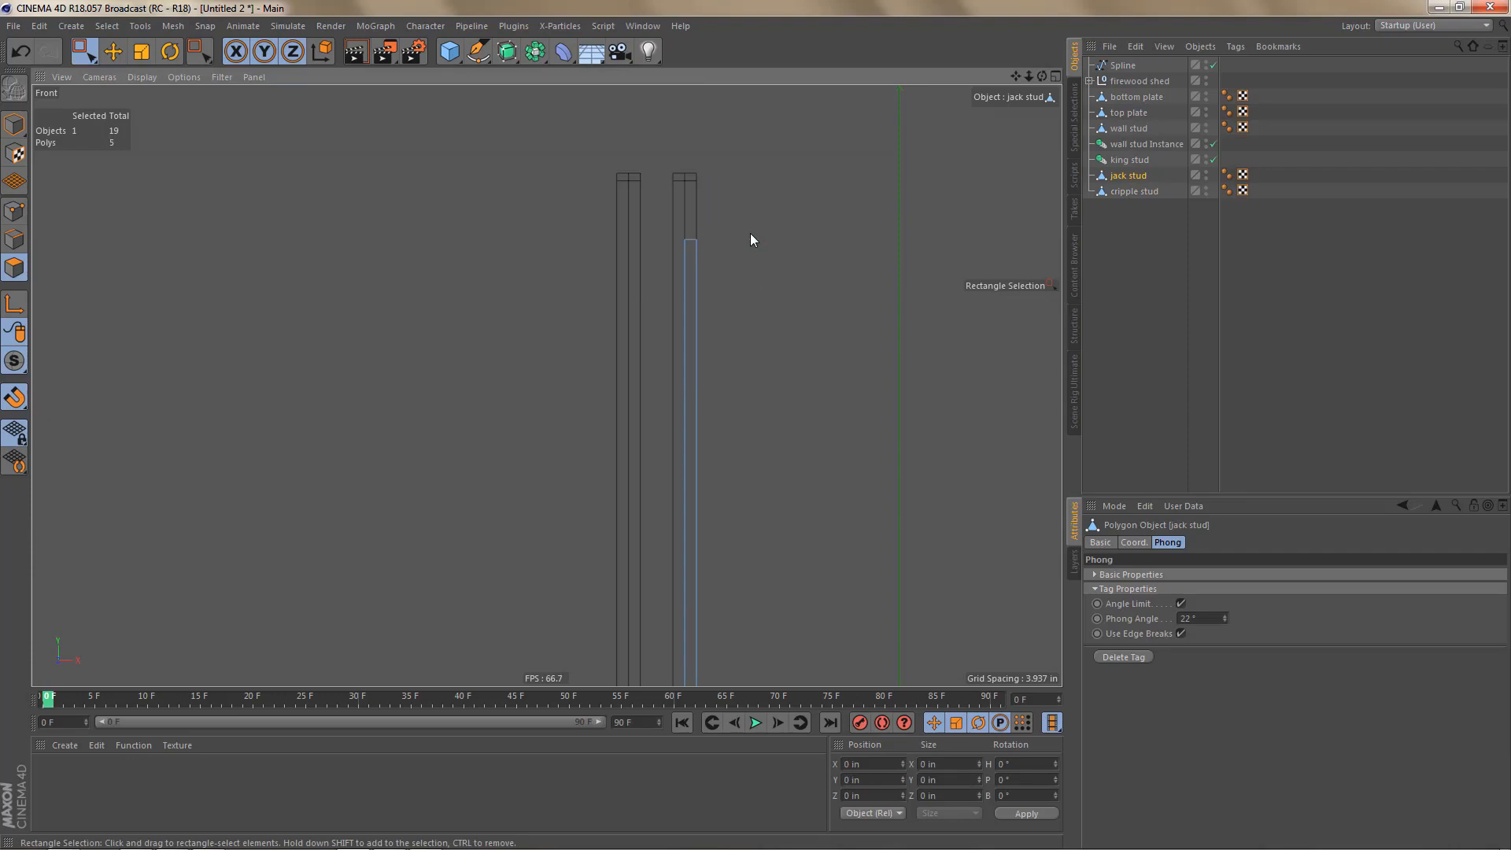
key(F1)
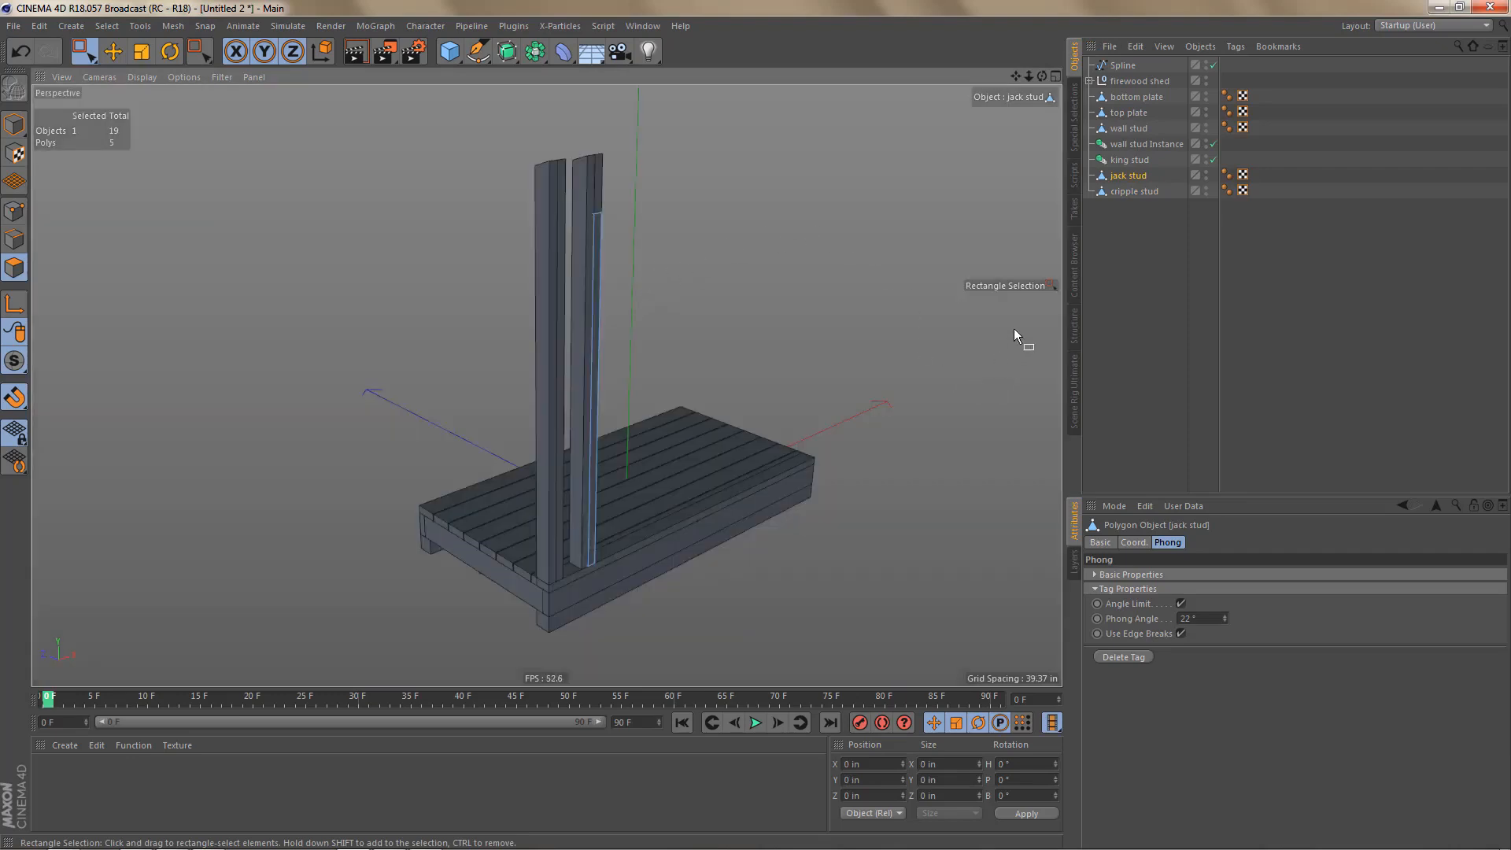
Step: Cap the open upper end of the jack stud with Close Polygon Hole
click(1078, 173)
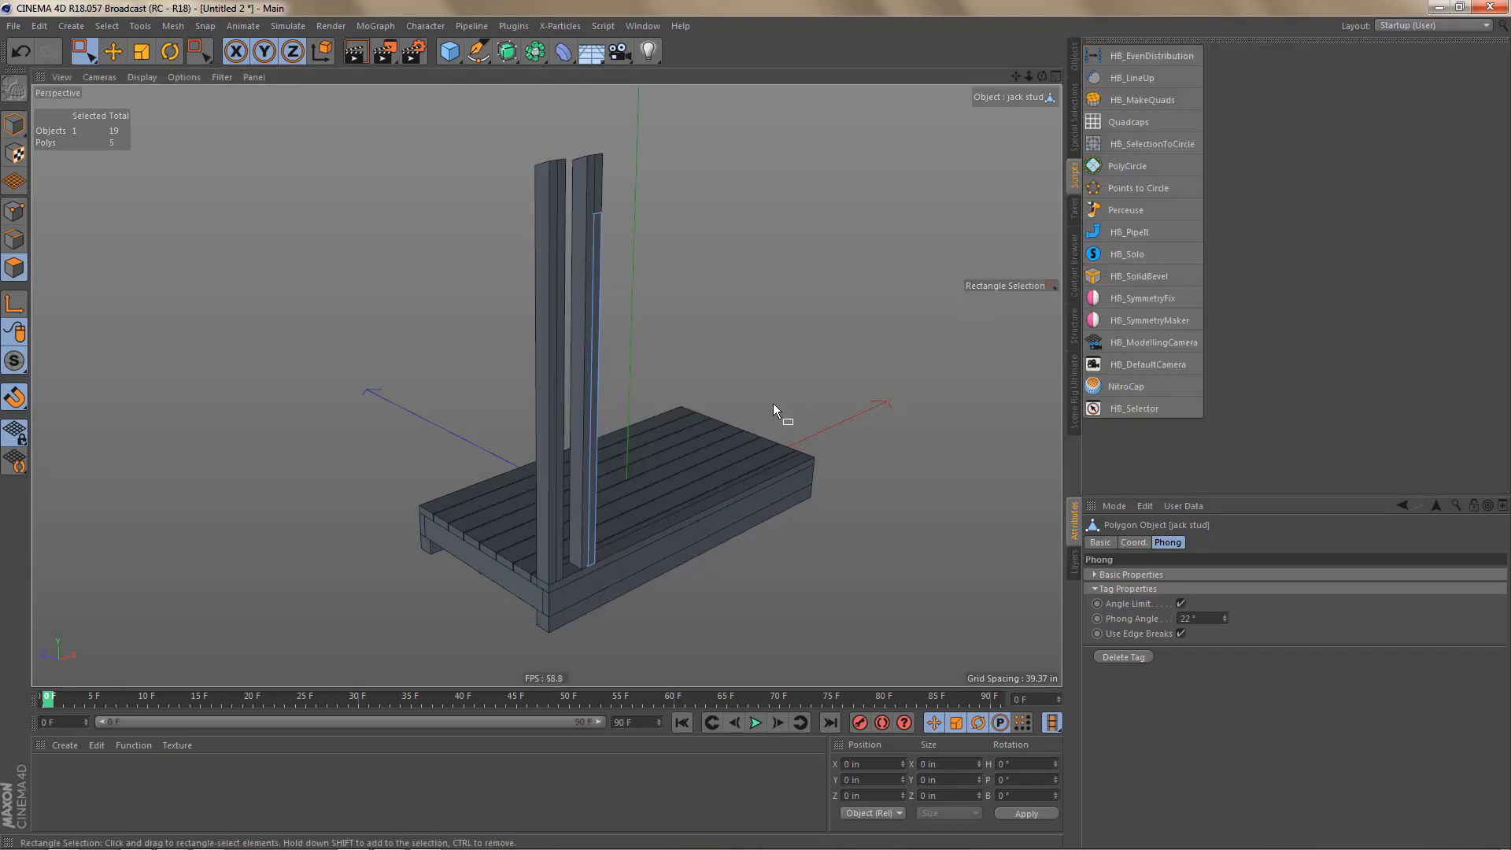
key(s)
key(s)
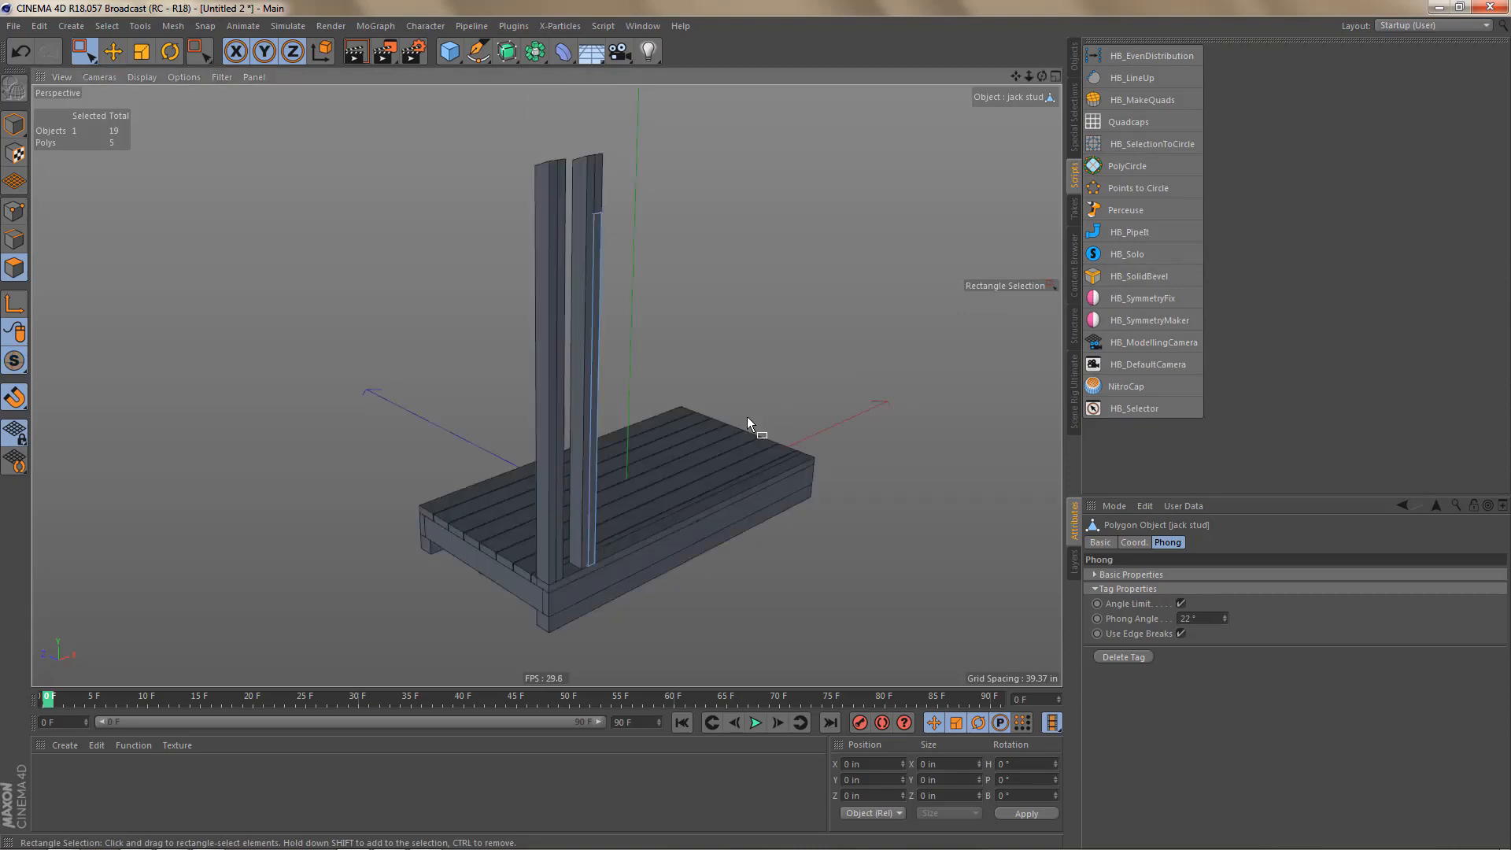
key(s)
alt+middle_drag(551, 236, 556, 407)
alt+right_drag(551, 297, 622, 285)
alt+drag(579, 303, 614, 302)
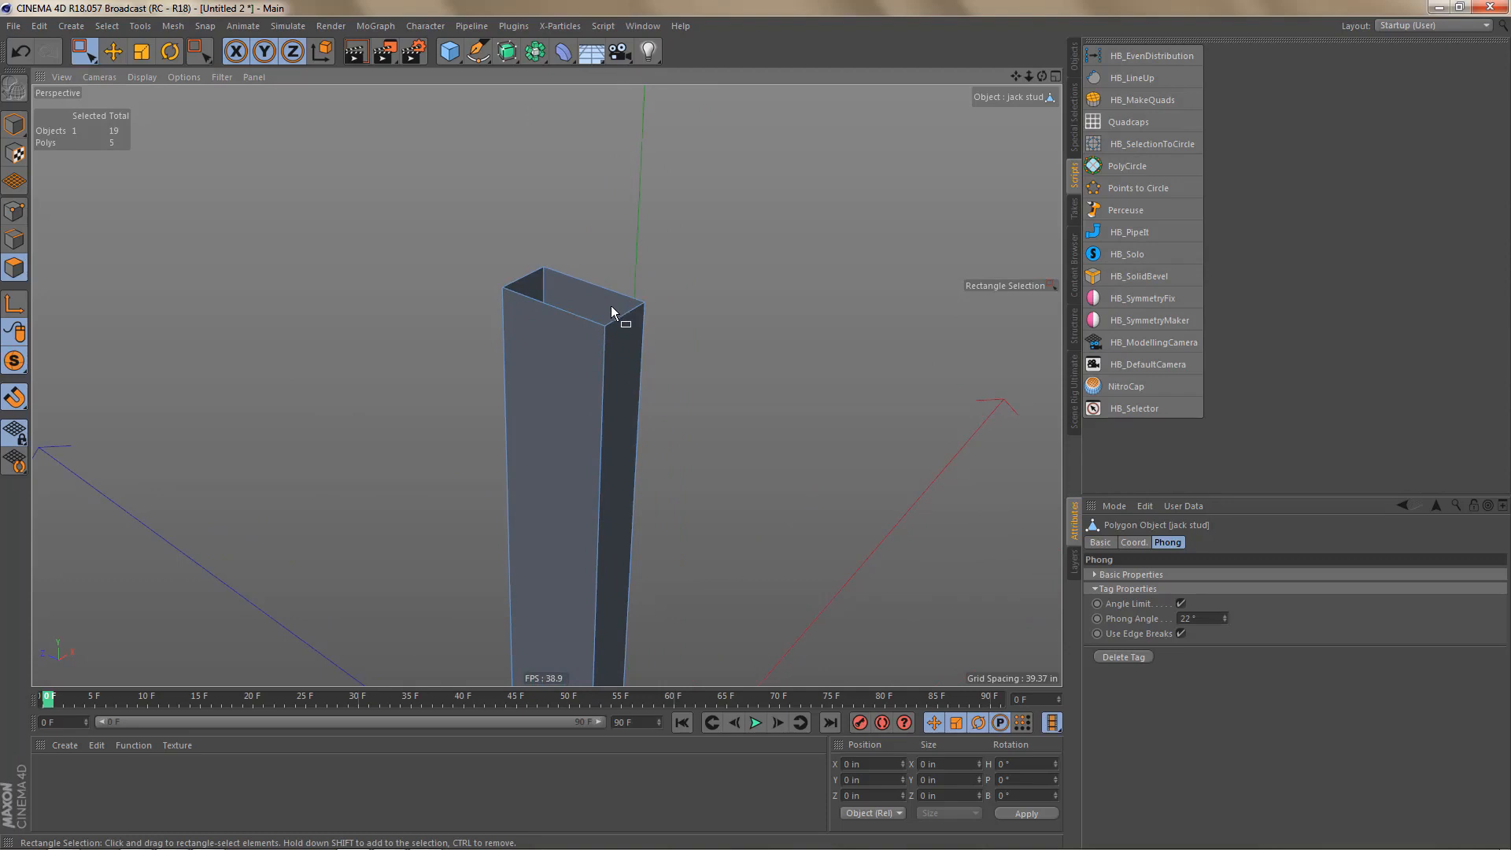
key(m)
key(d)
click(588, 285)
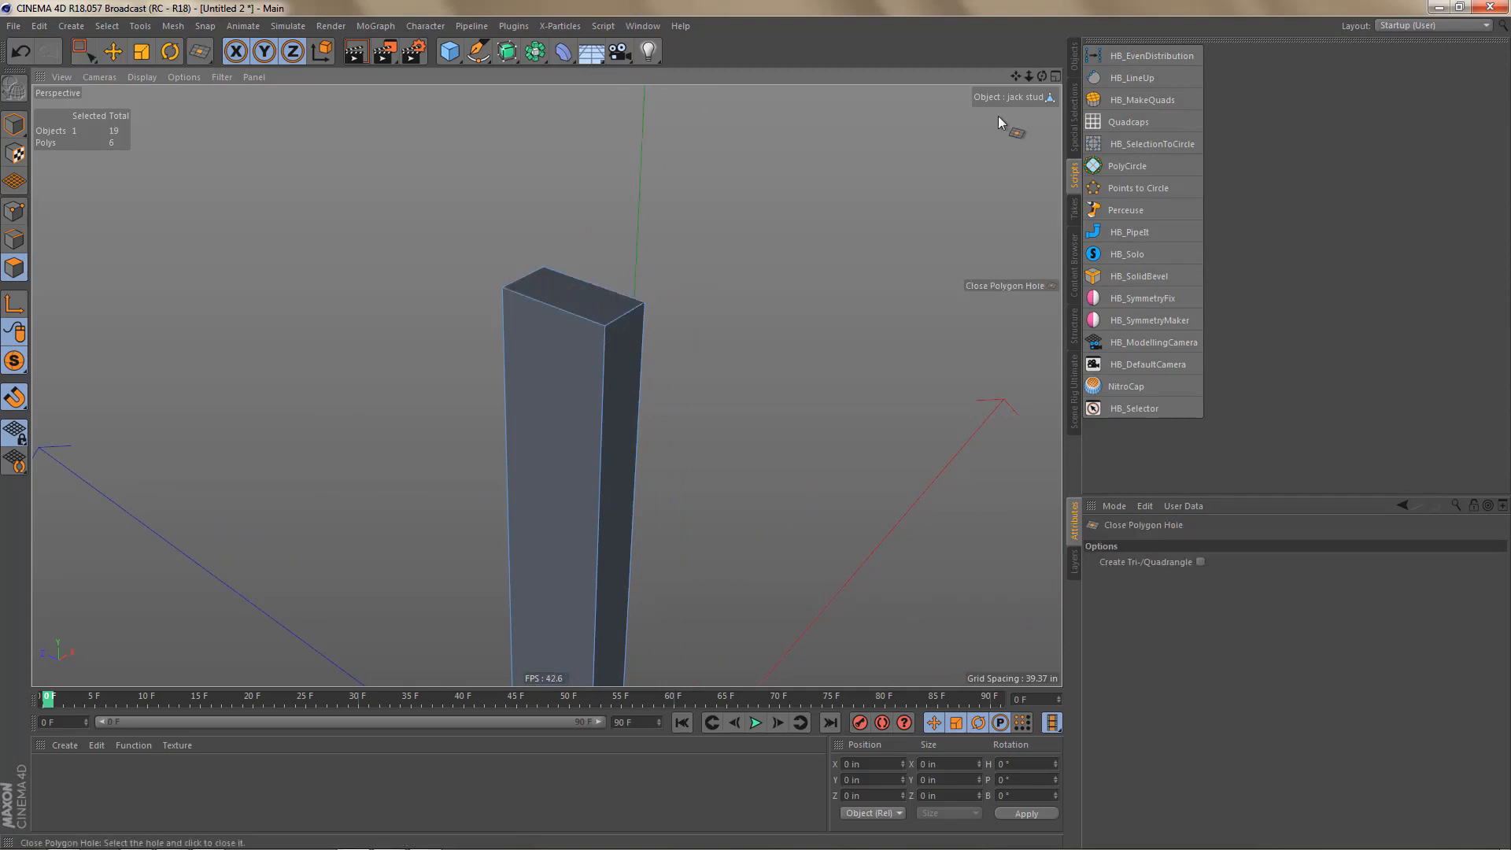
Step: Cap the open underside of the cripple stud with Close Polygon Hole and restore the overall view
click(1075, 53)
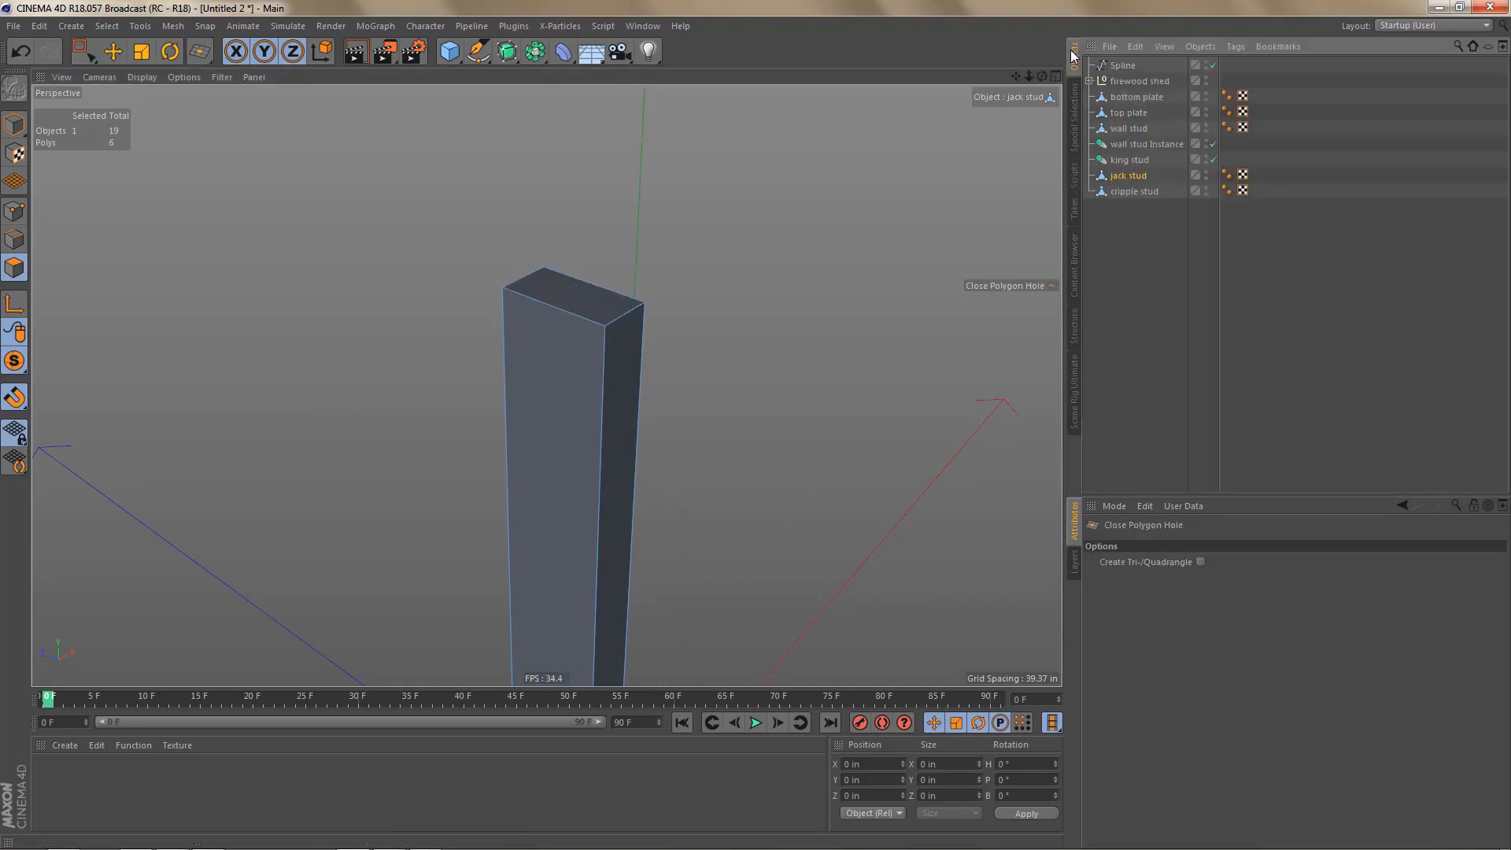
click(1133, 190)
key(o)
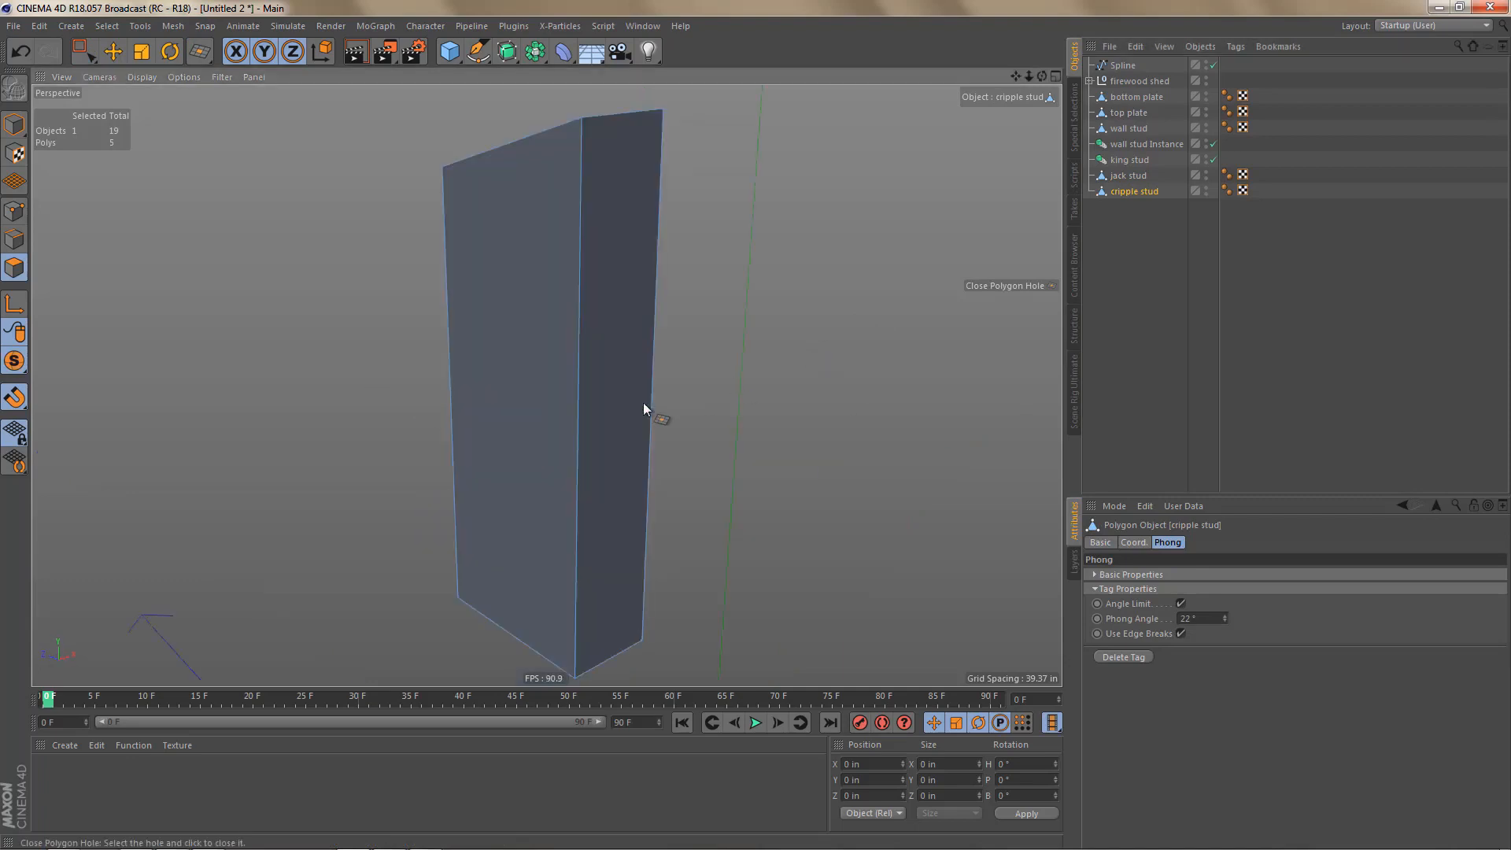
alt+drag(611, 436, 671, 131)
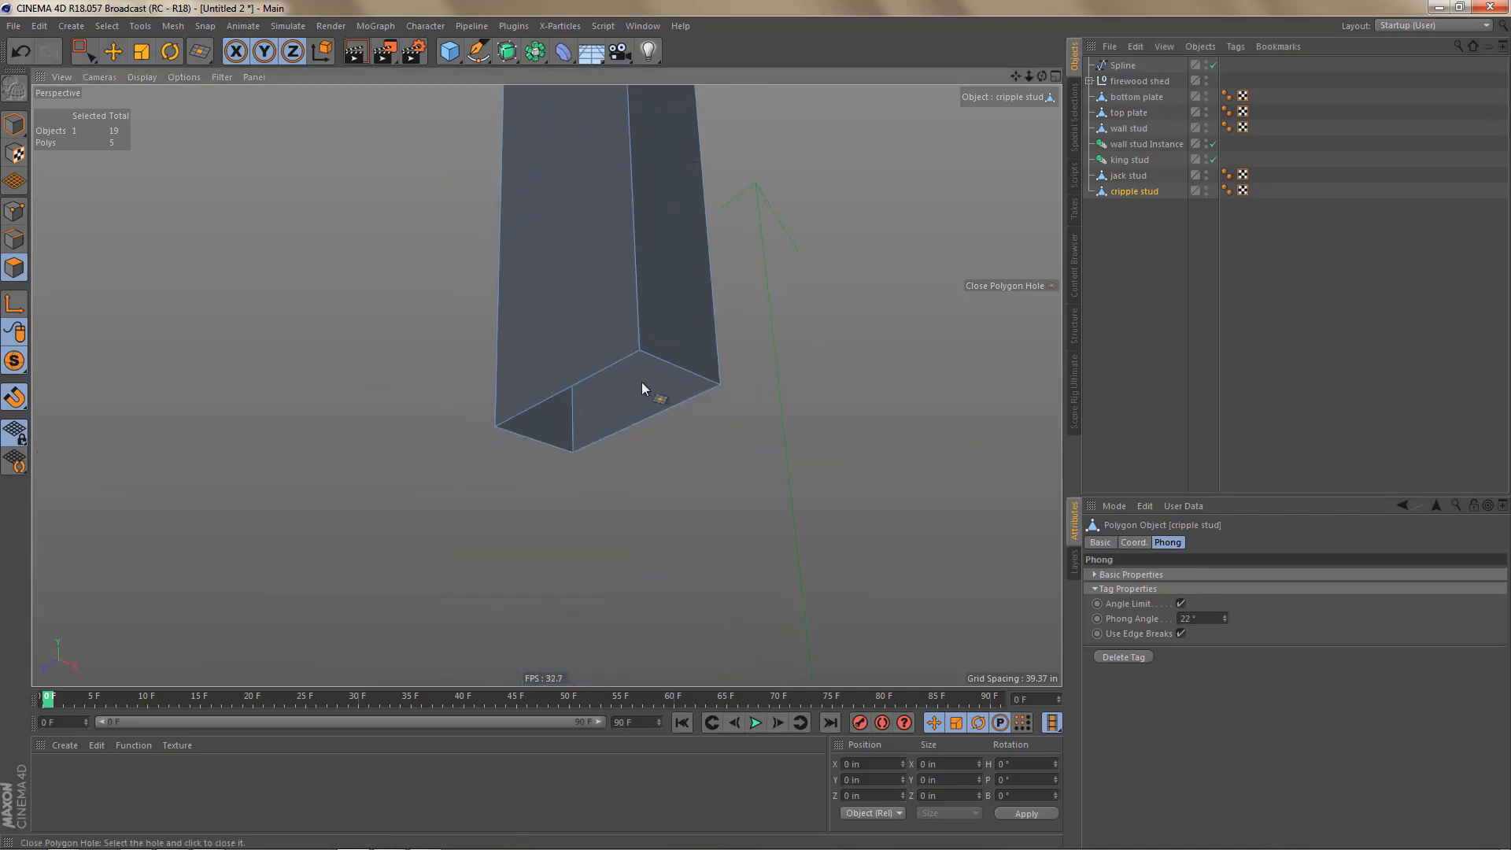
click(621, 367)
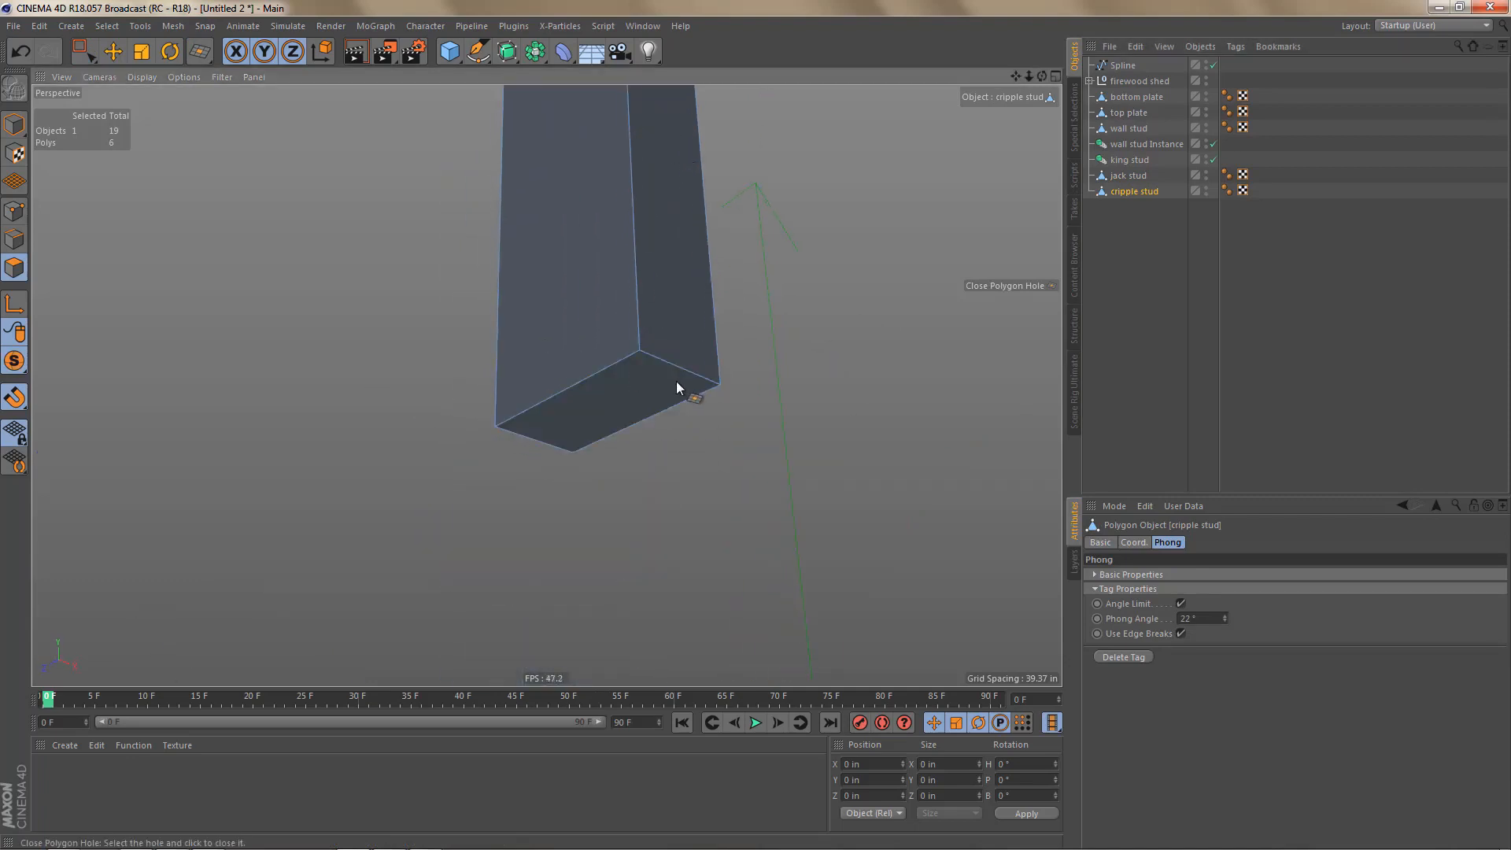
key(ctrl+shift+z)
key(ctrl+shift+z)
alt+drag(645, 409, 923, 329)
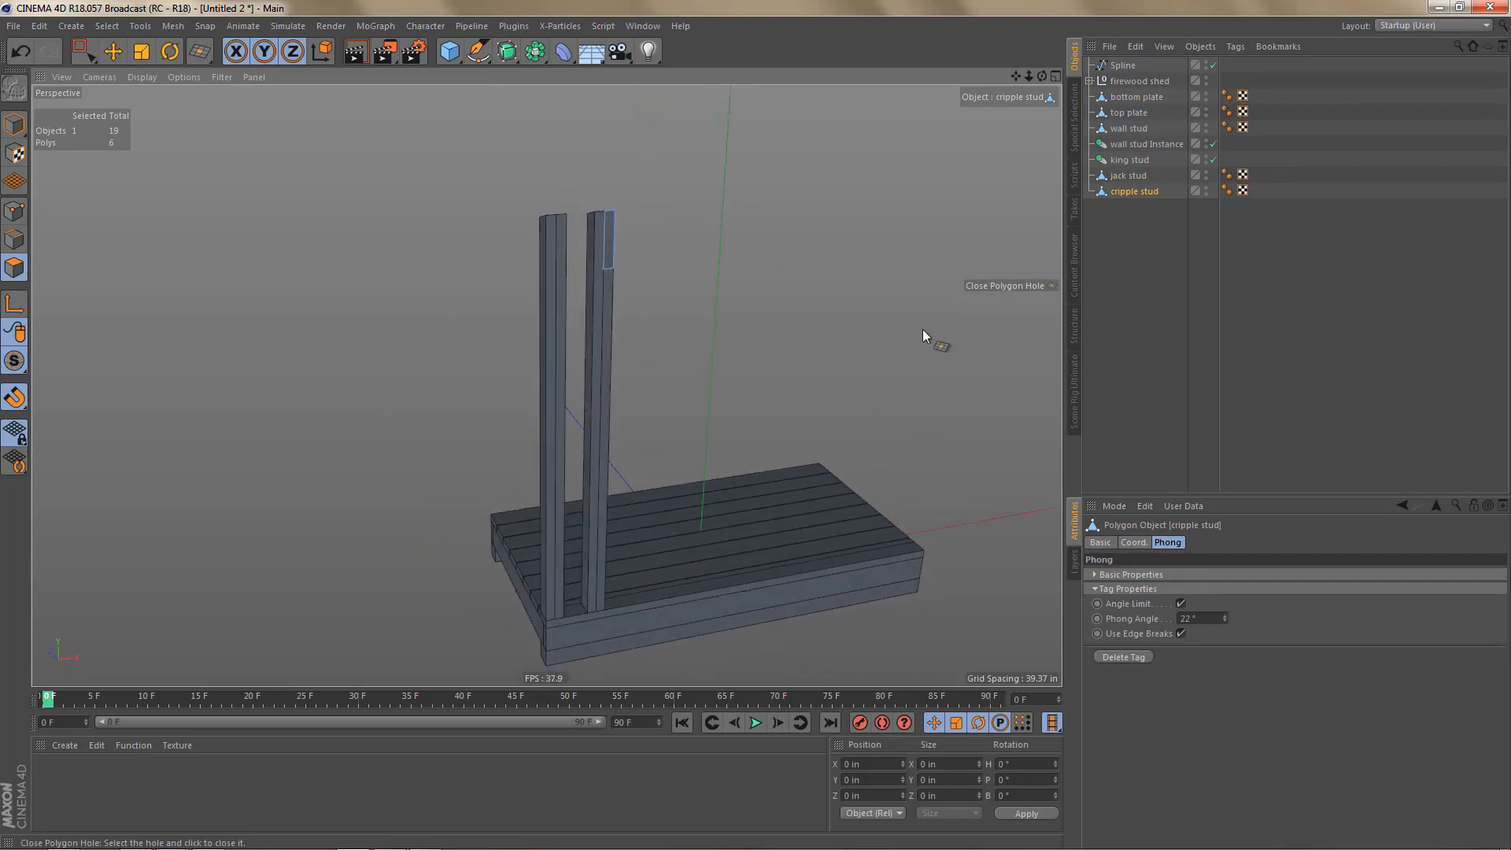
Step: Hide the cripple stud in the viewport and renders
click(1207, 188)
alt+drag(602, 404, 569, 251)
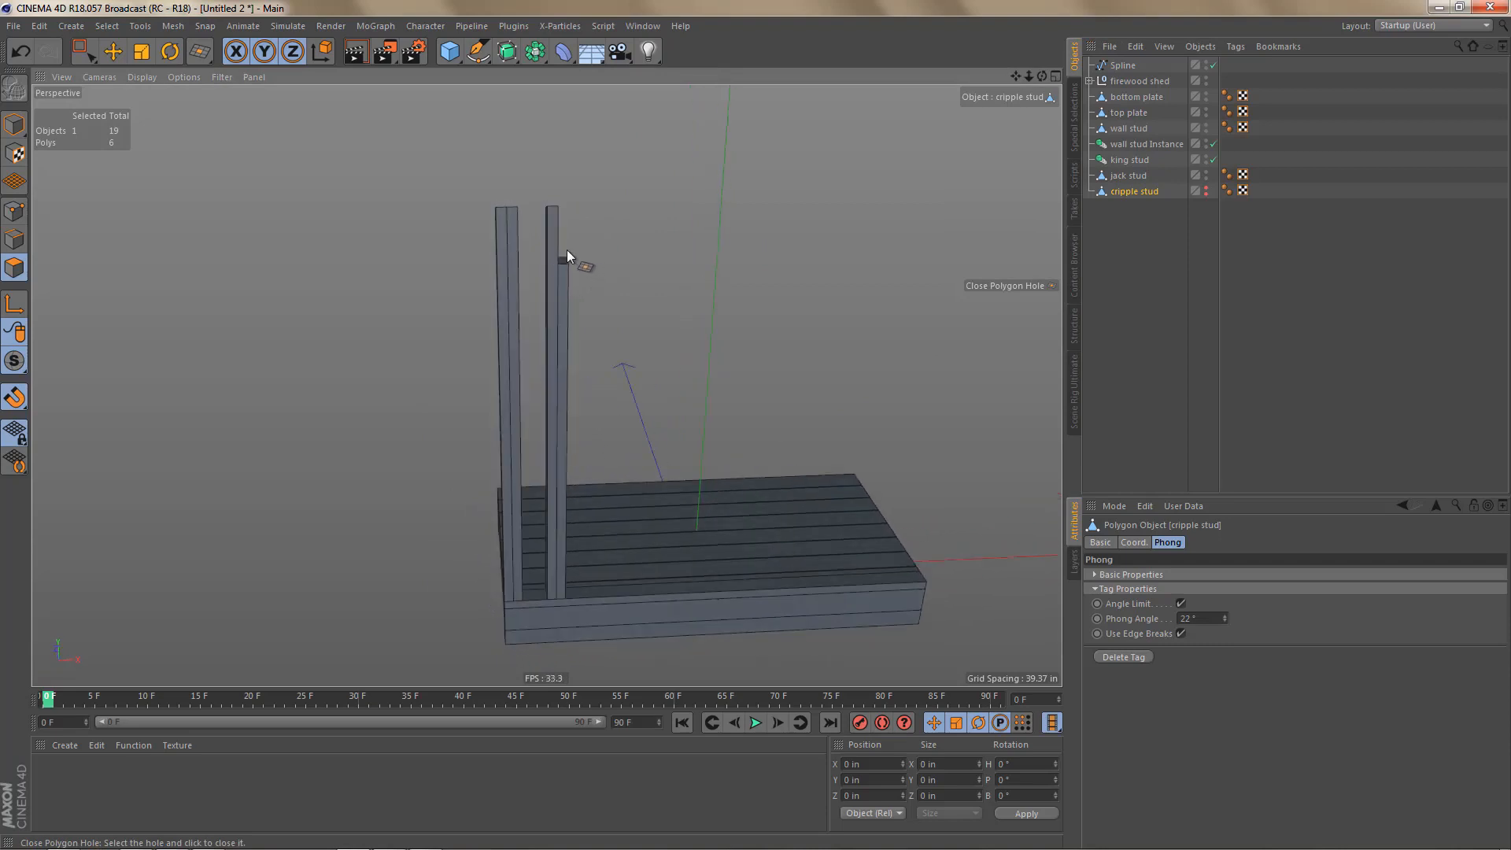
alt+drag(557, 310, 565, 343)
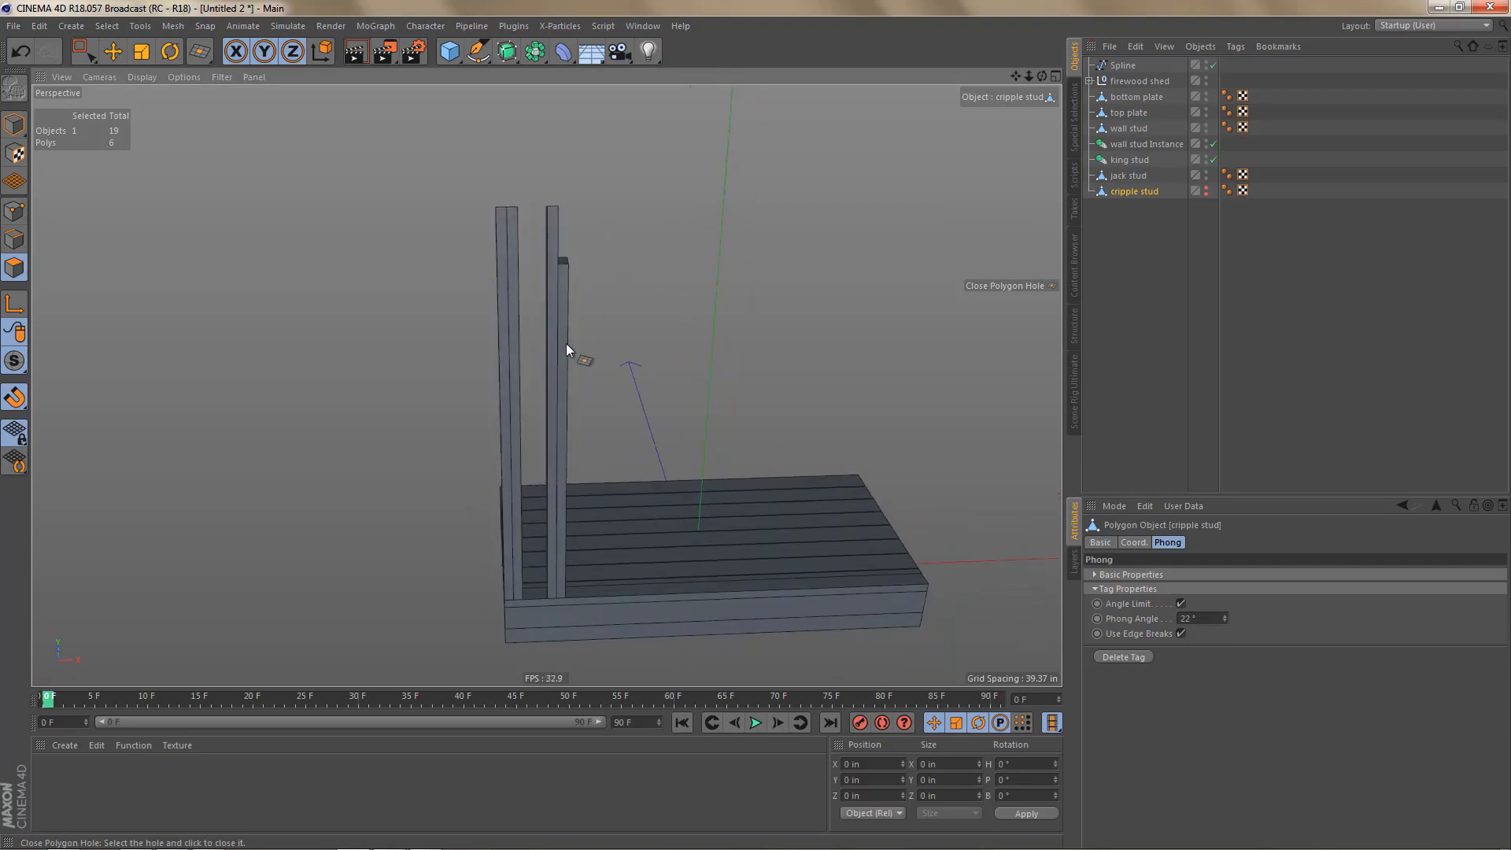
alt+middle_drag(598, 395, 615, 361)
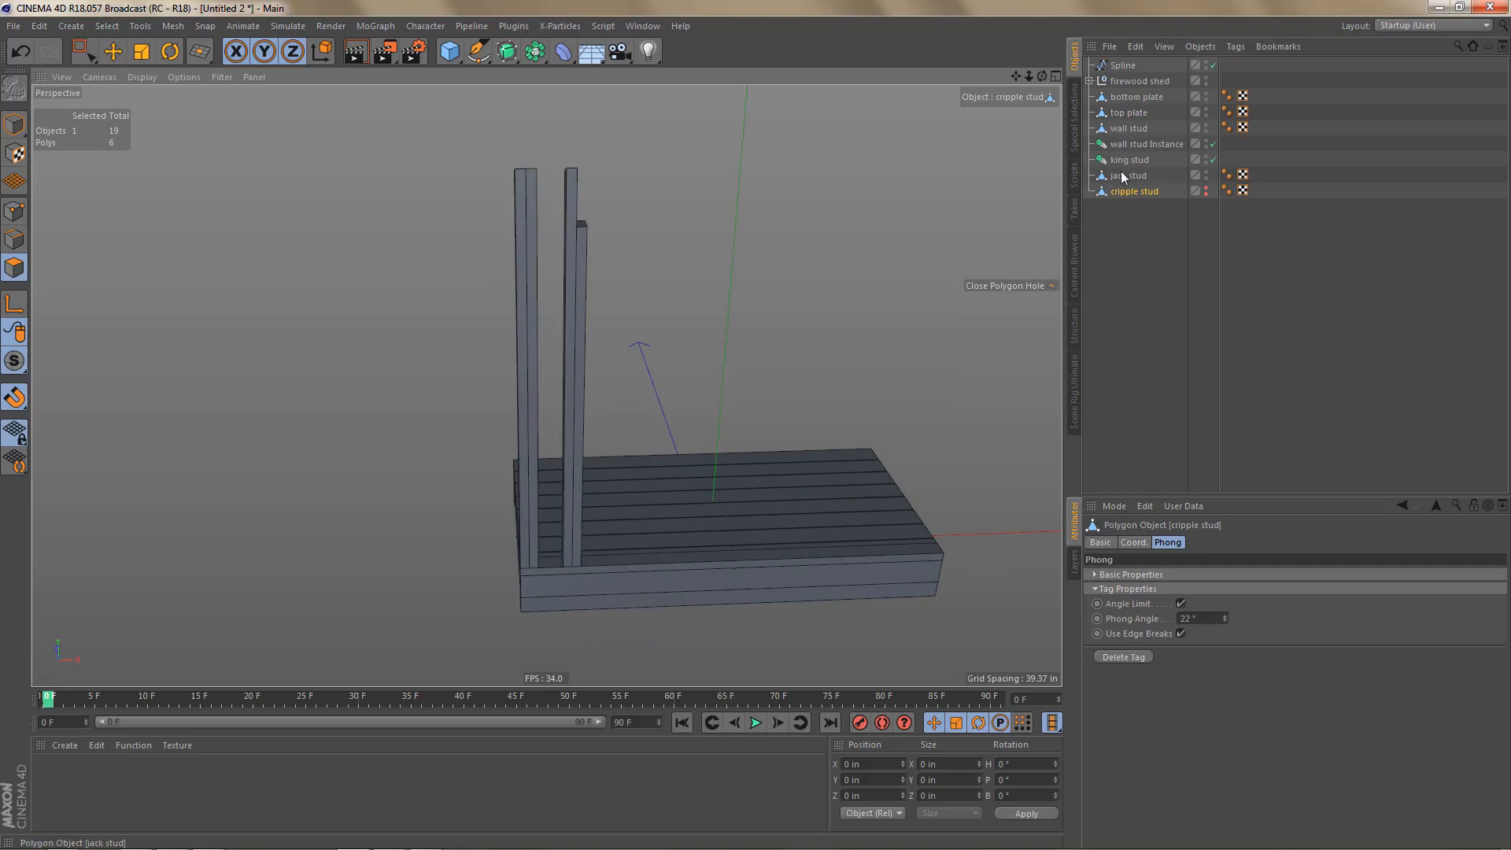
Step: Duplicate the bottom plate, rename the copy header piece 01, and switch to model mode
click(1133, 97)
ctrl+drag(1135, 239, 1135, 239)
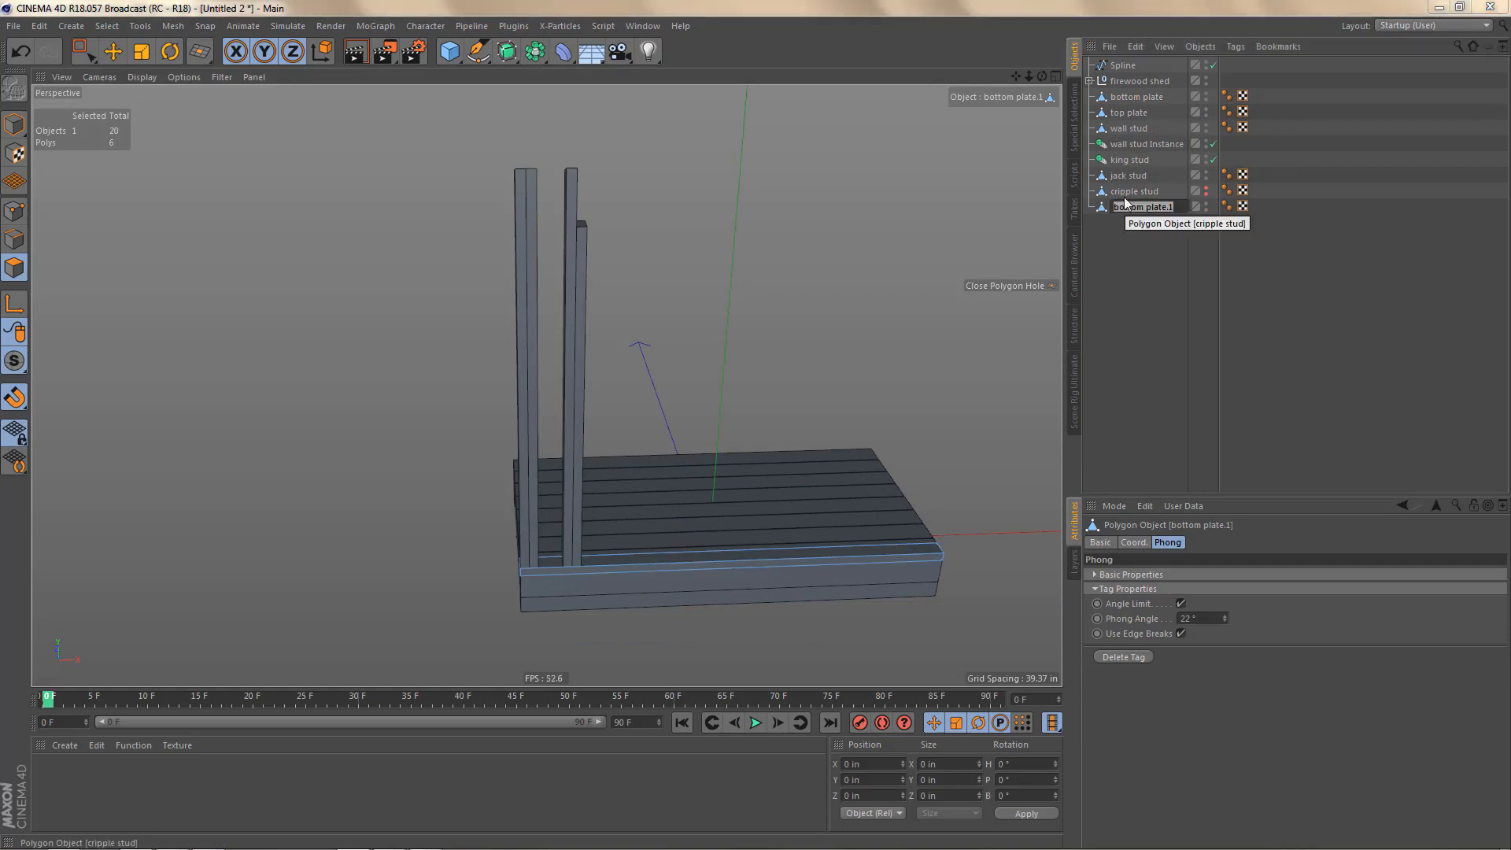
double_click(1127, 207)
text(header piece)
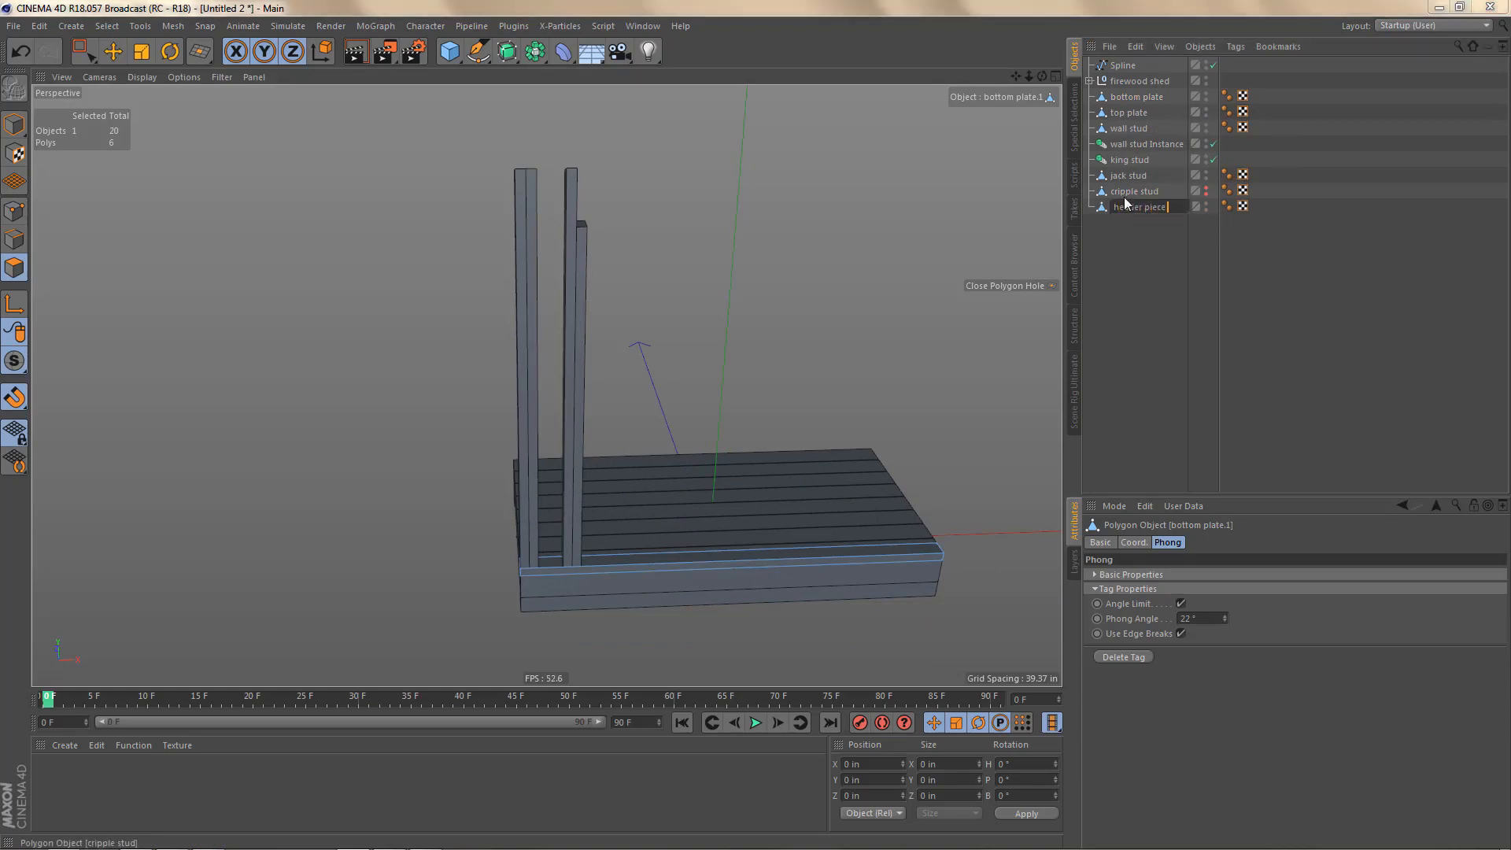
key(Return)
text(ce 01)
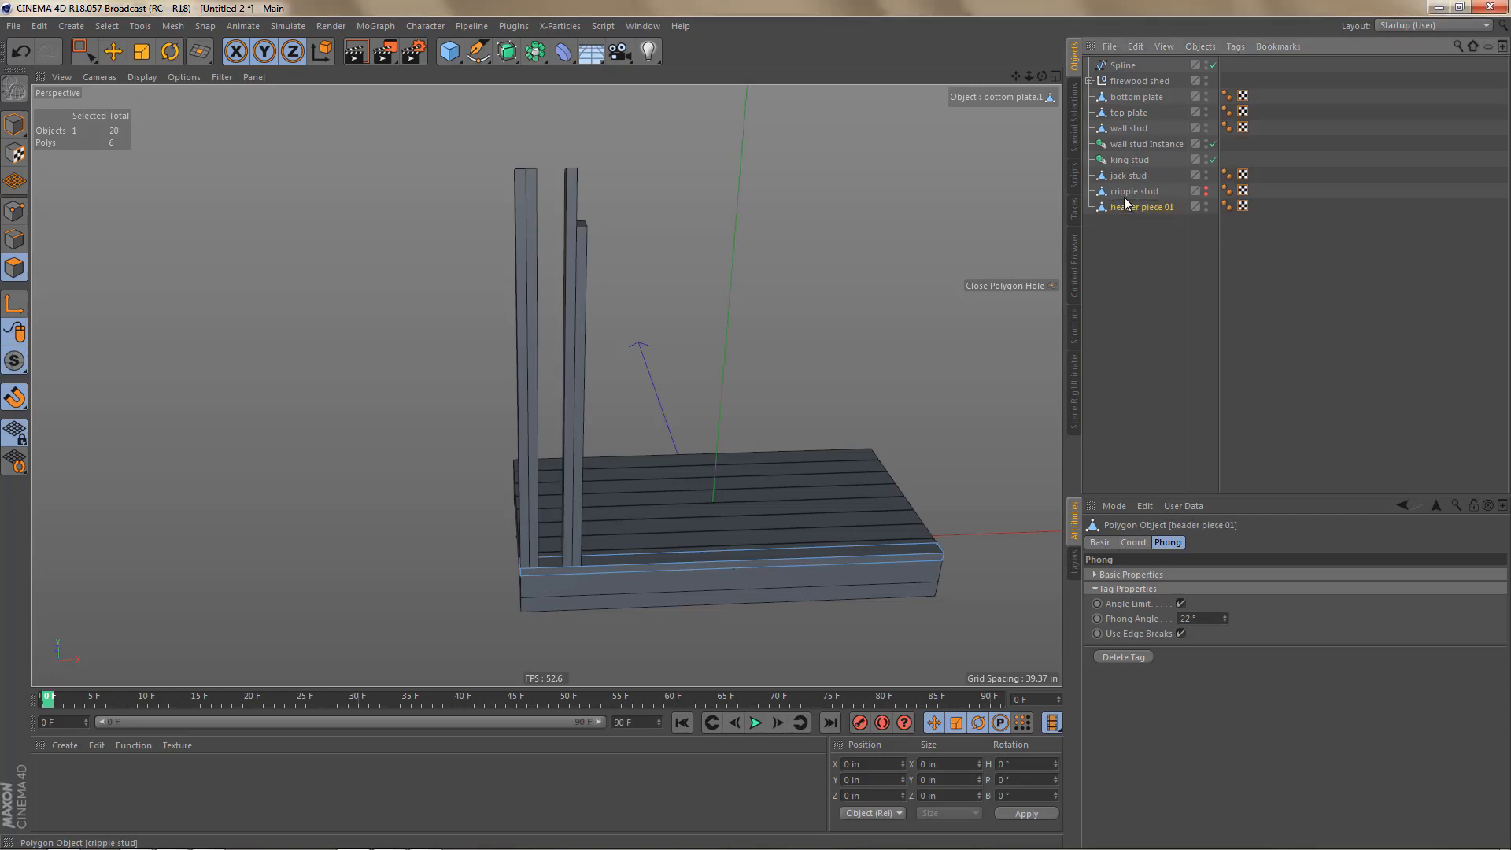
key(Return)
key(Return)
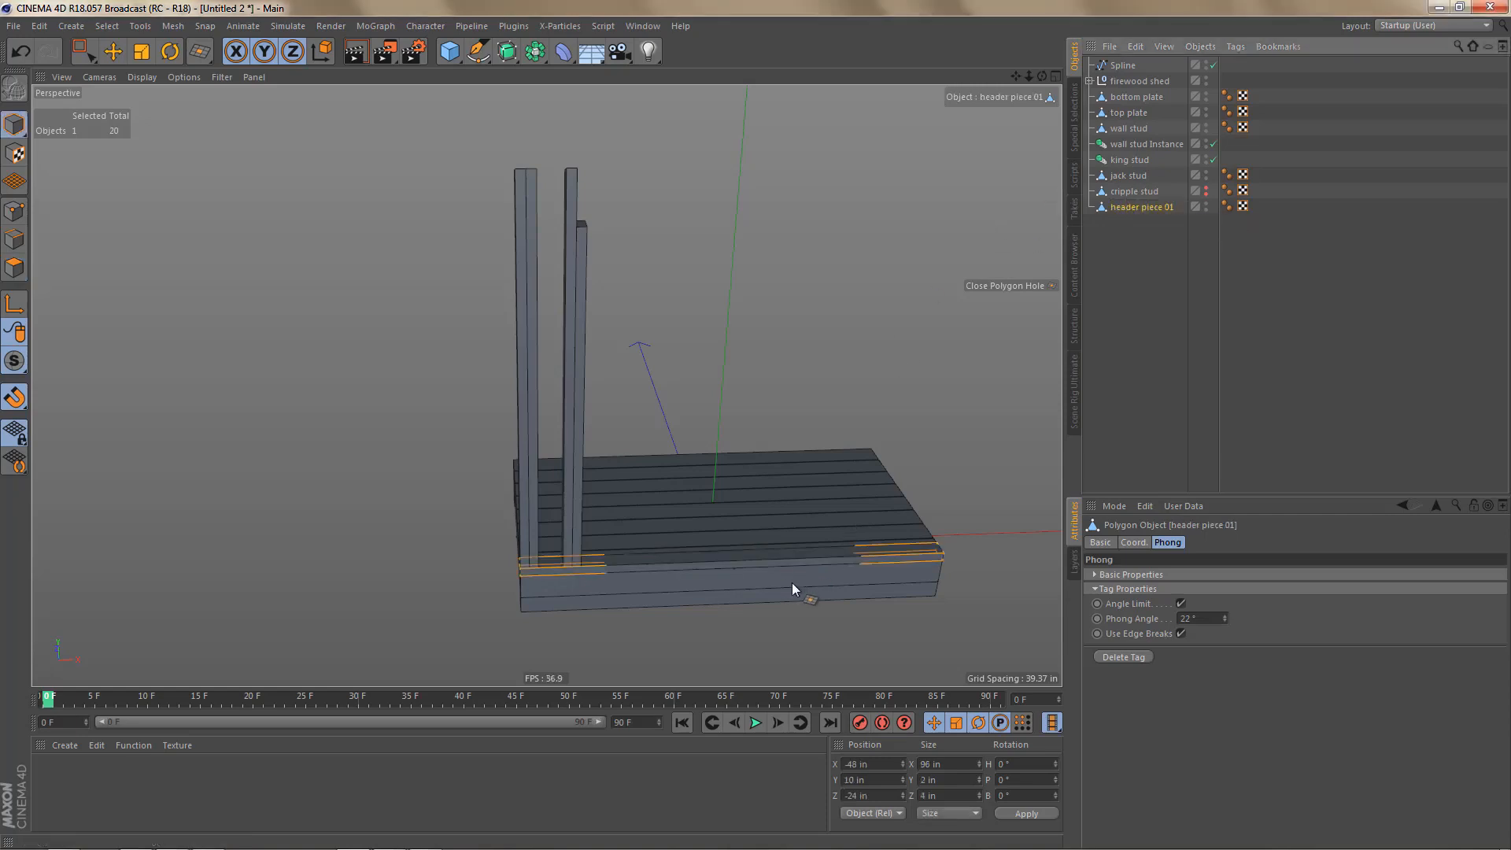
Step: Reposition header piece 01's axis with Axis Center at X 0%, Y -100% and Z -100%
alt+right_drag(739, 557, 858, 555)
alt+drag(754, 559, 771, 573)
key(e)
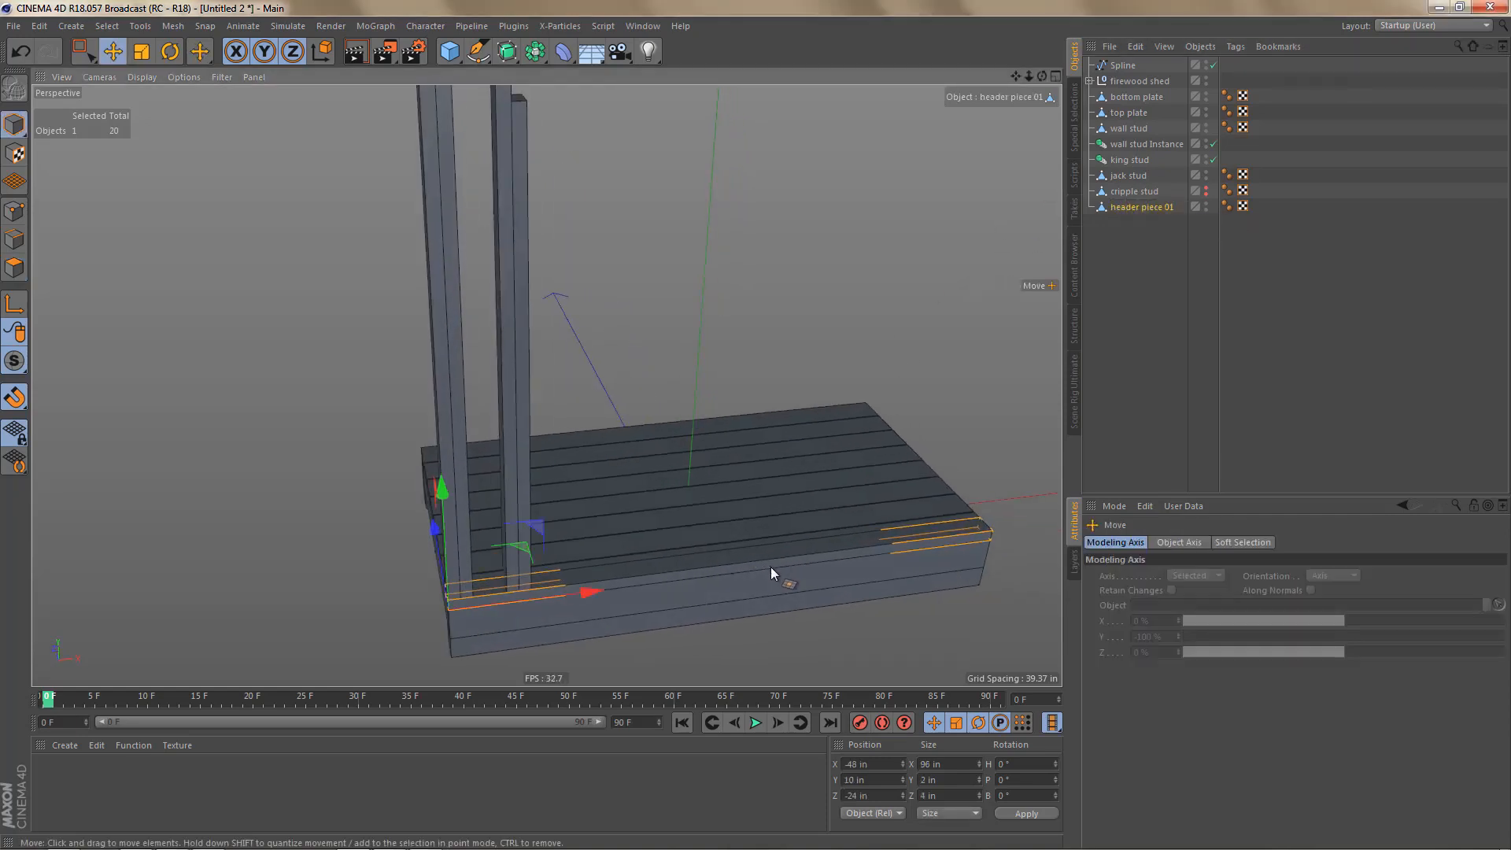
key(shift+a)
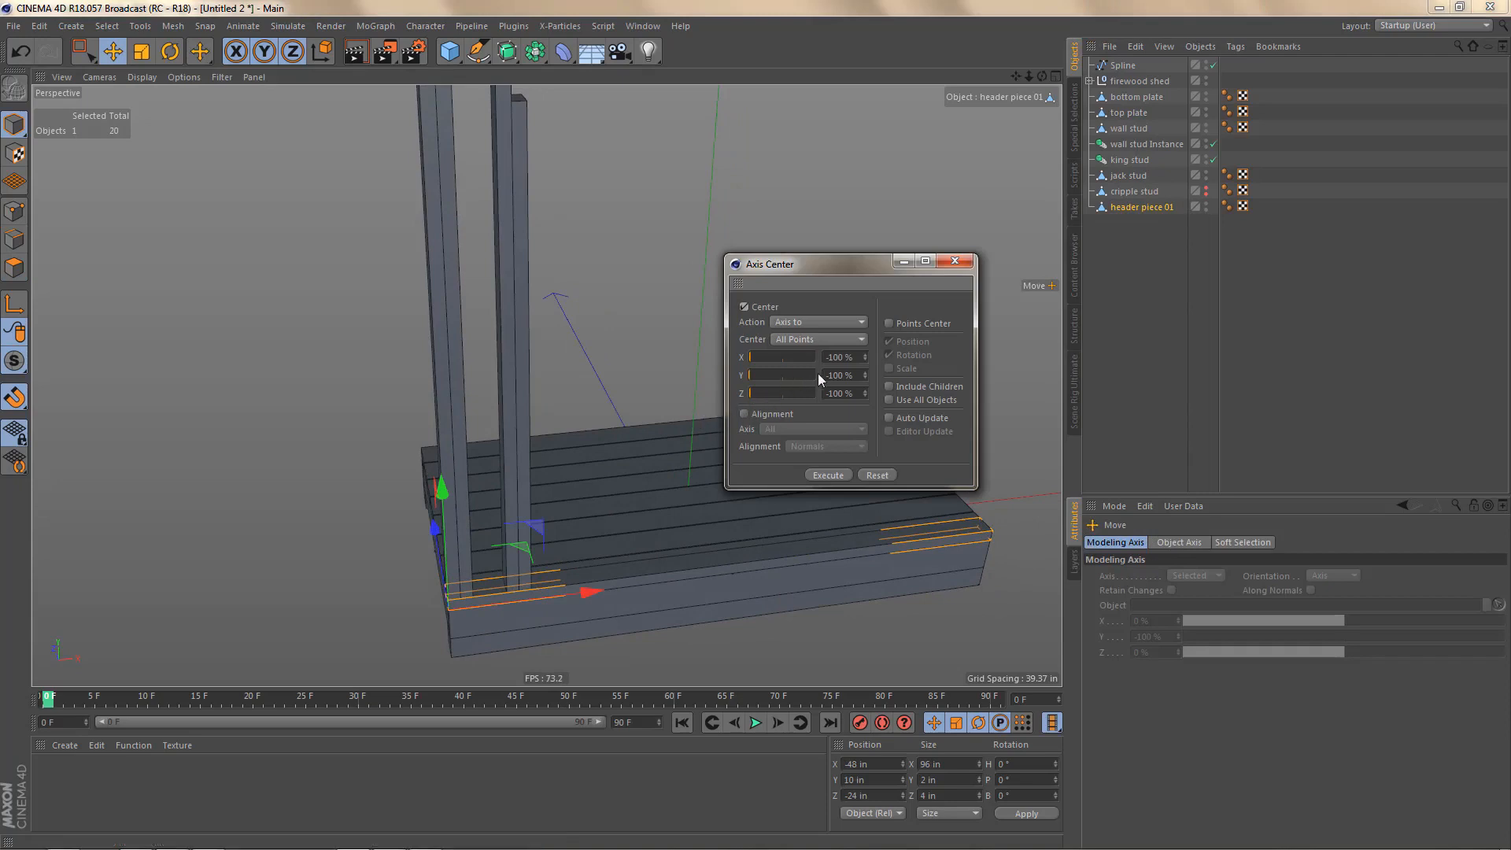
click(881, 477)
drag(767, 373, 705, 386)
click(832, 478)
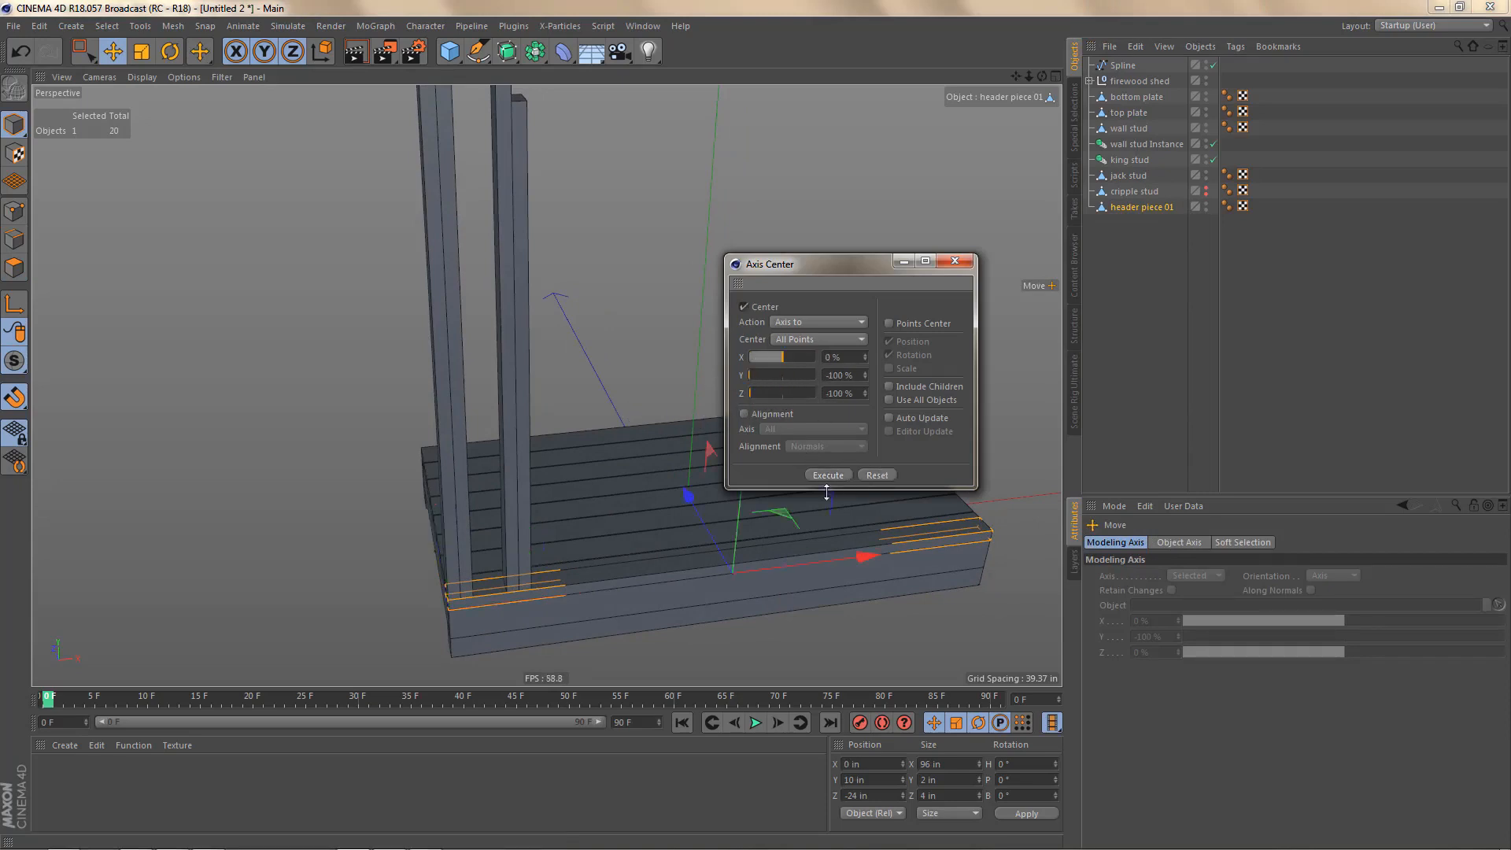
key(Escape)
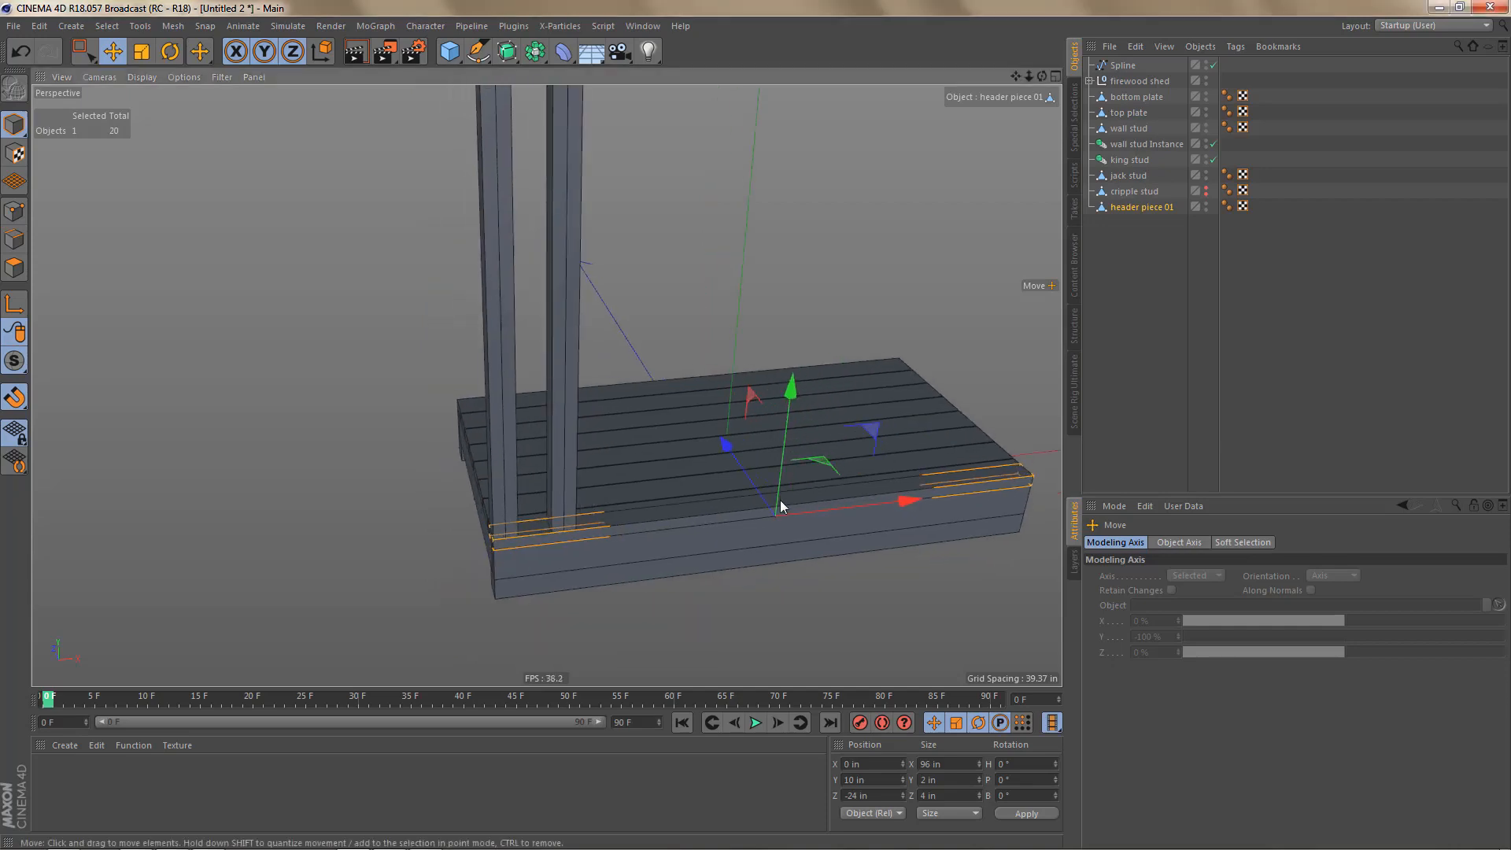
Step: Raise header piece 01 in the front view to Y 90 in so it rests on top of the jack stud
middle_click(781, 501)
middle_click(790, 570)
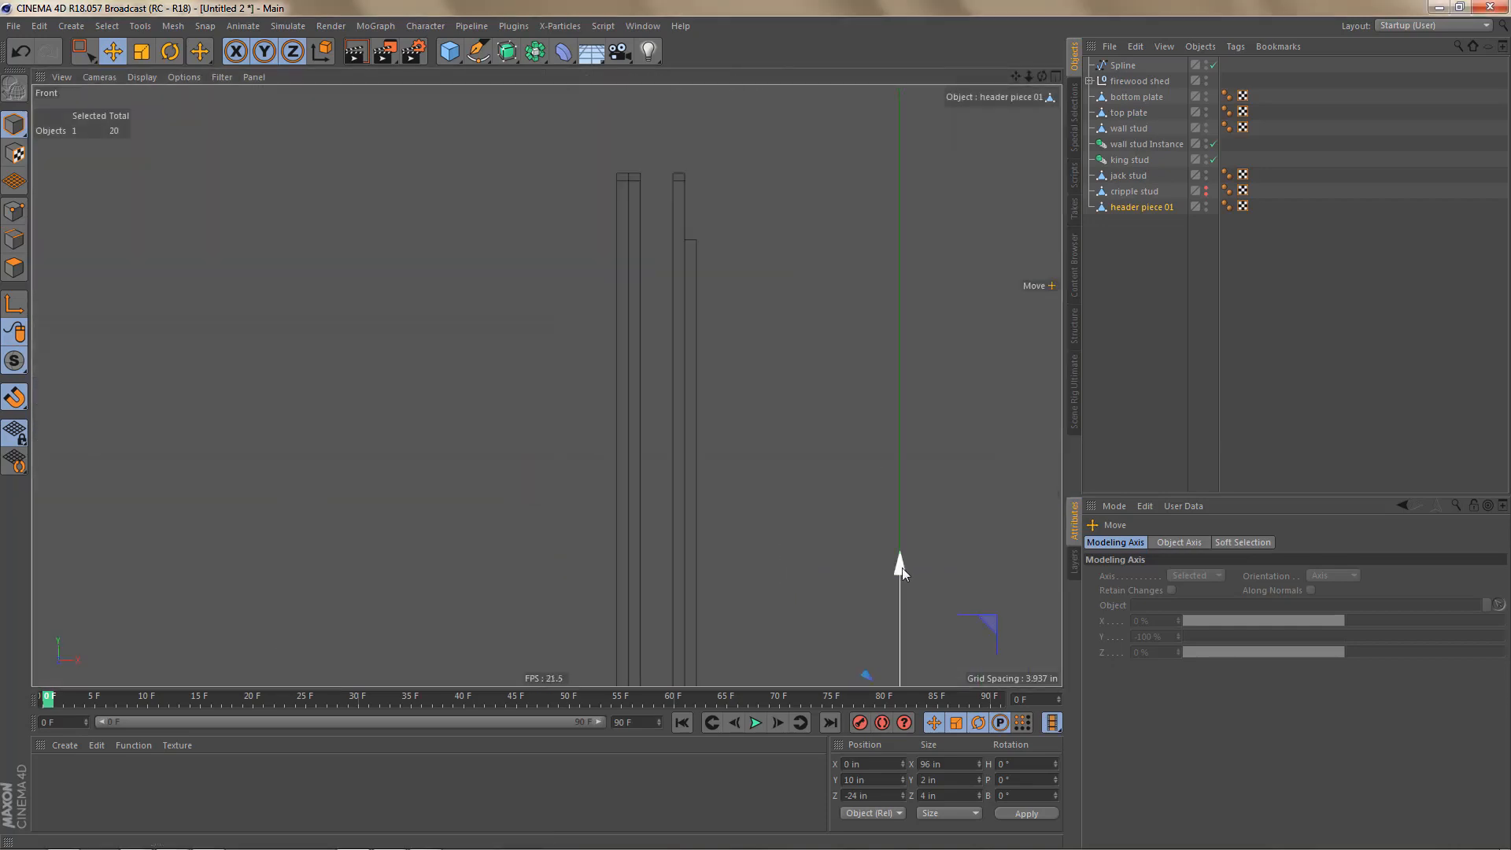
drag(902, 568, 910, 185)
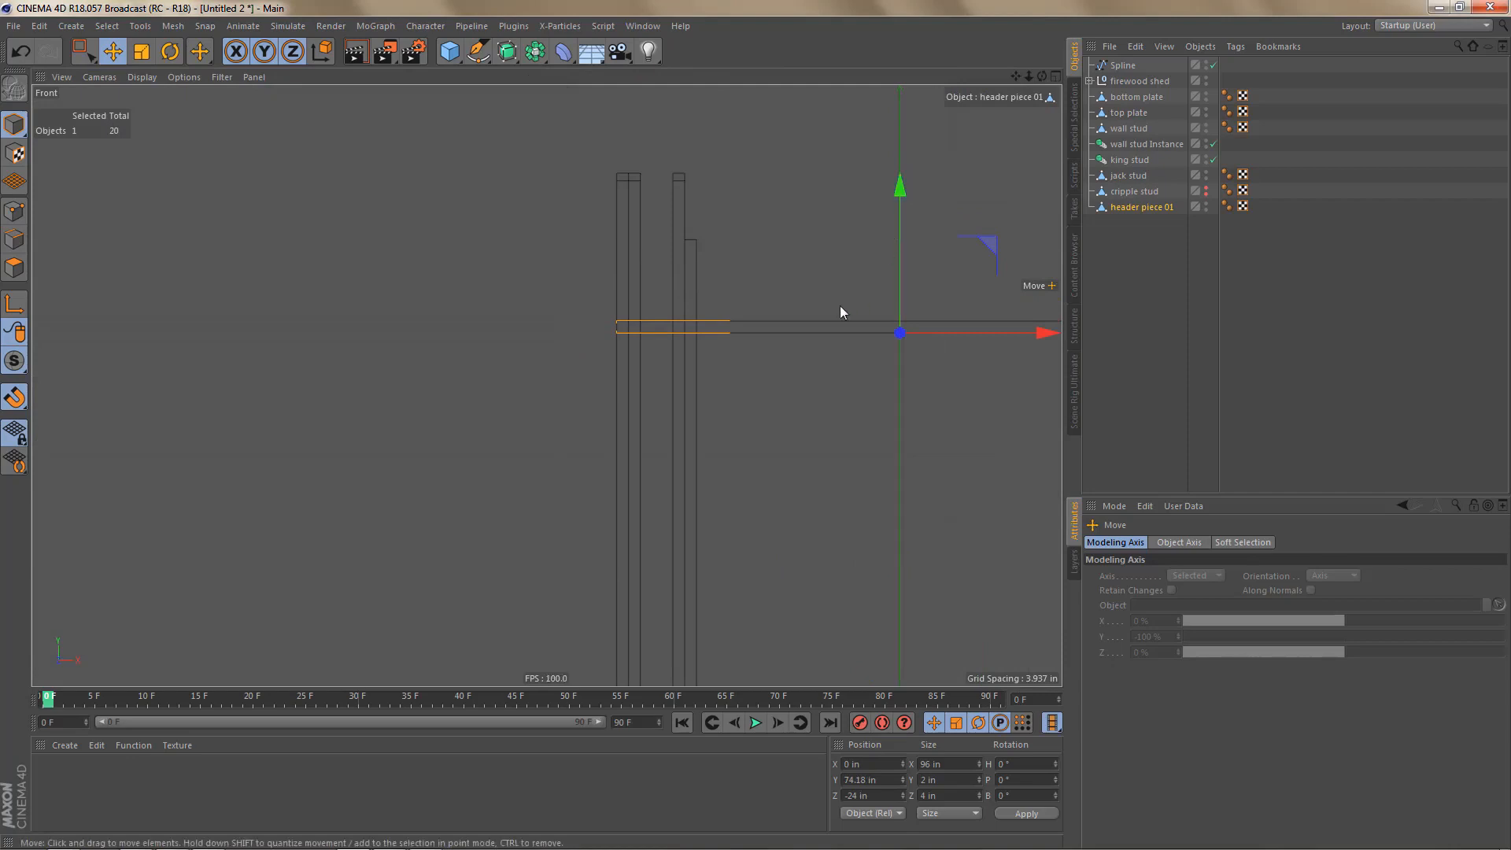
alt+middle_drag(803, 353, 781, 451)
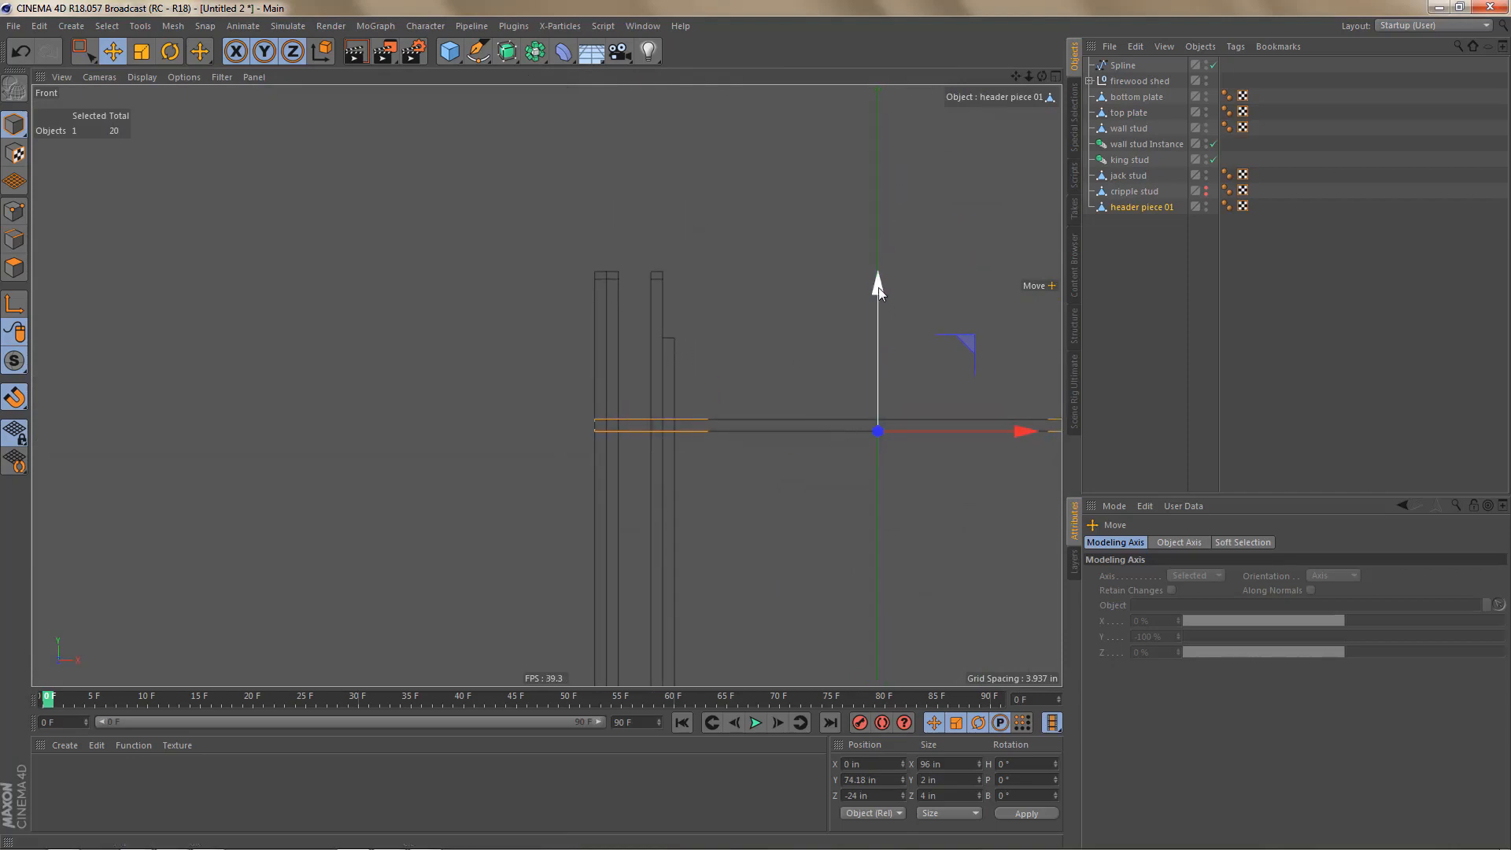
drag(883, 293, 677, 338)
alt+middle_drag(721, 381, 523, 351)
alt+right_drag(799, 423, 762, 446)
alt+middle_drag(762, 446, 801, 443)
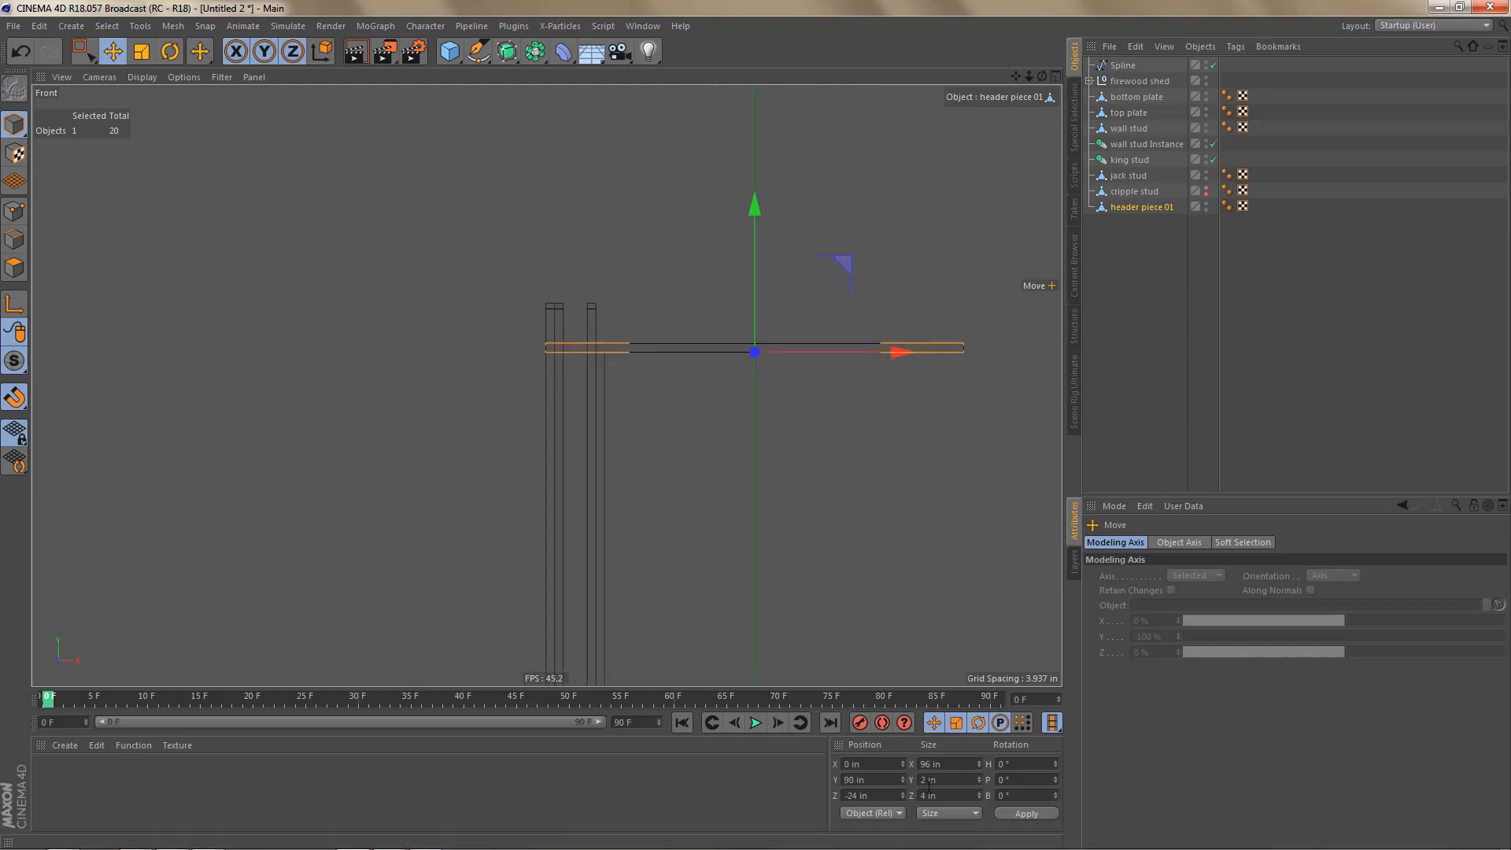
Step: Set header piece 01's Y size to 4 in and its X size to 6 ft
drag(944, 781, 872, 788)
text(4)
key(Return)
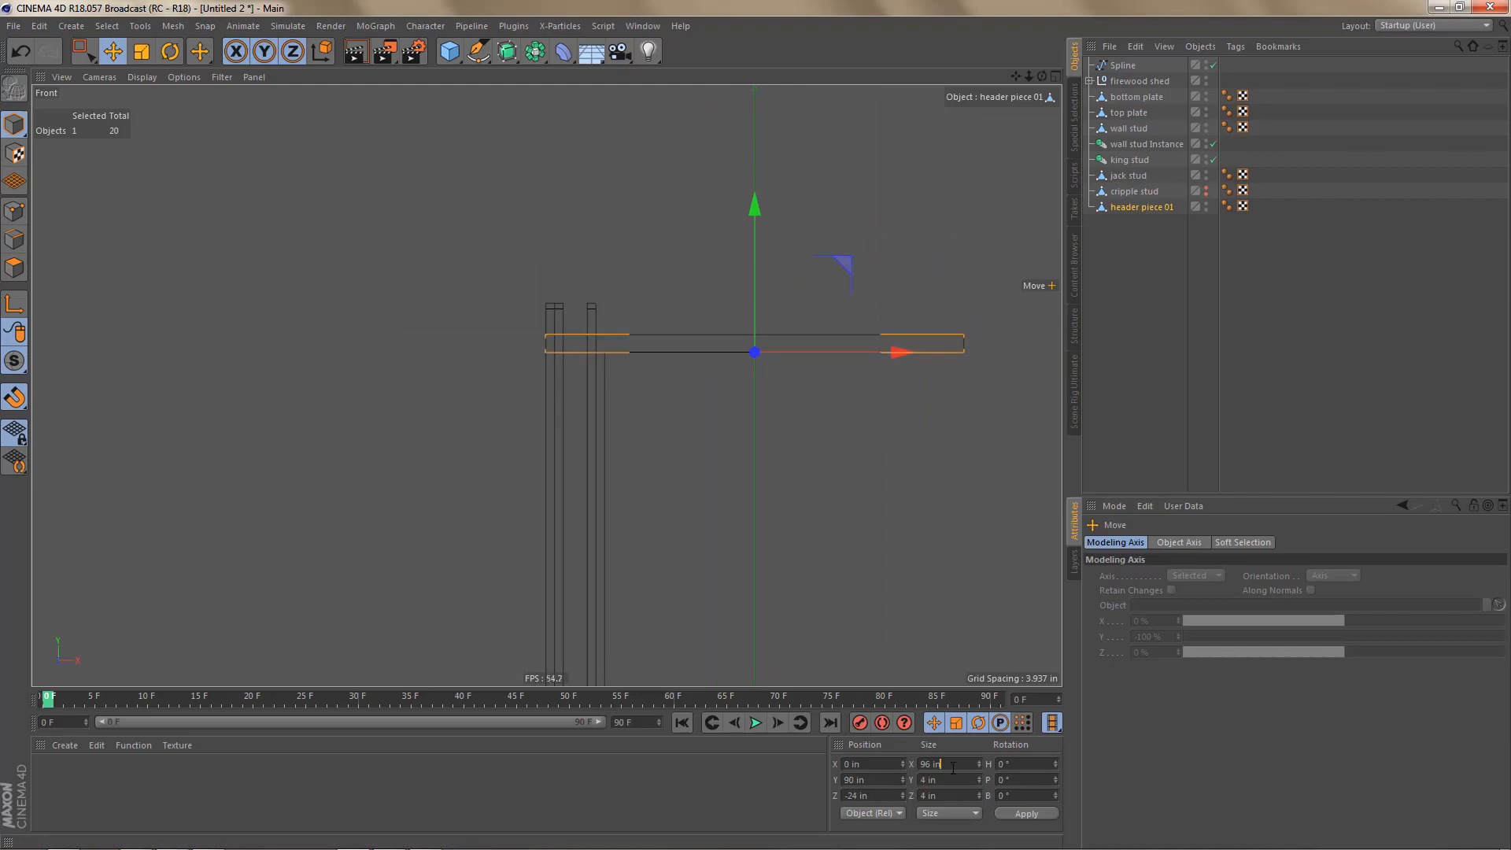
drag(953, 769, 884, 779)
text(6ftft)
key(BackSpace)
key(BackSpace)
key(Return)
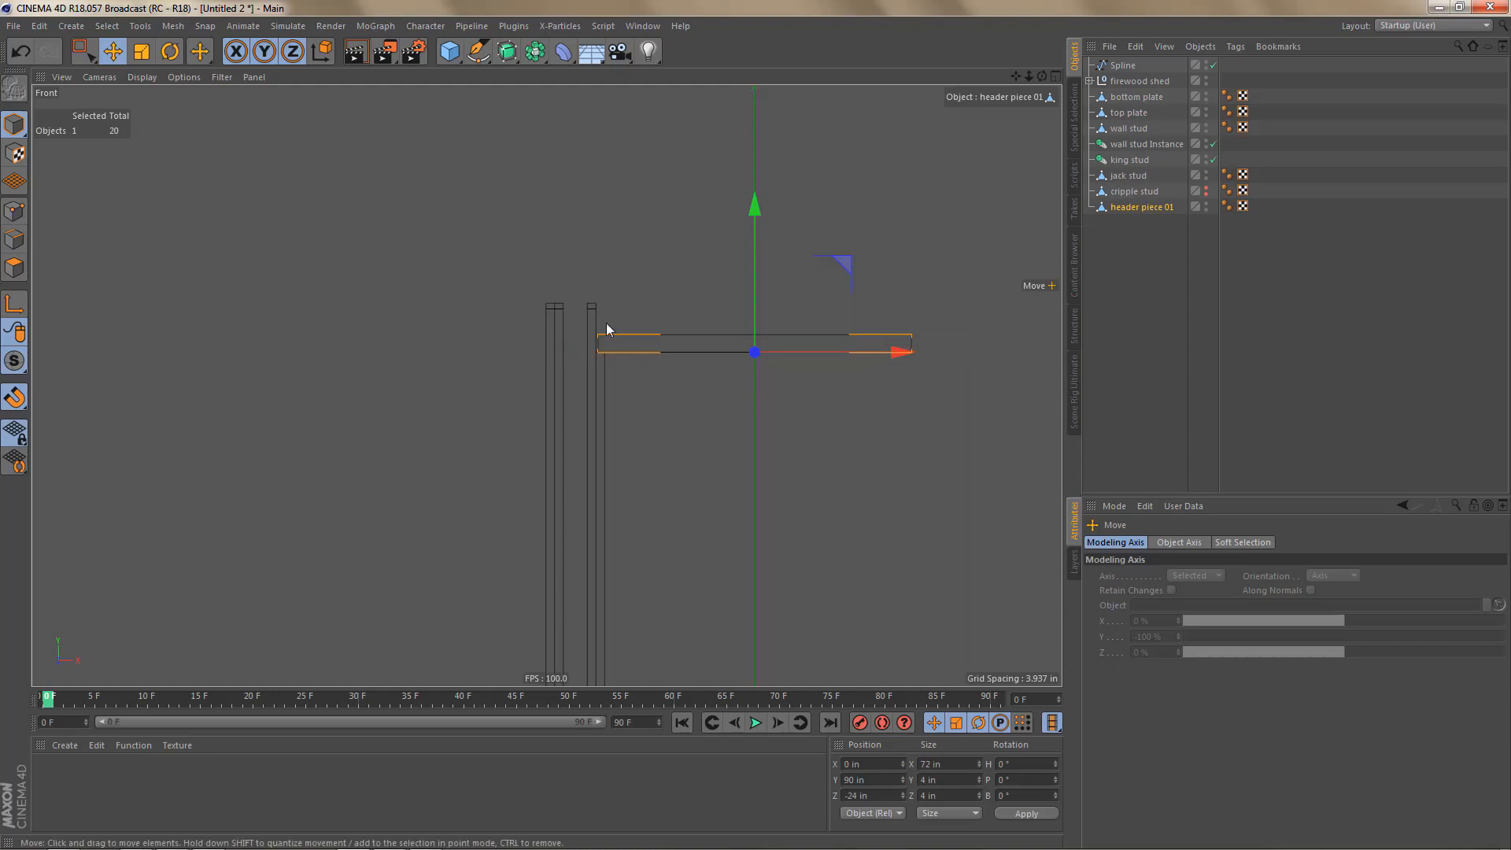
Step: Set header piece 01's X size to 73 in to meet the king stud, and check the front wall frame drawing in PDF-XChange Viewer
scroll(610, 329, up, 2)
scroll(587, 367, up, 3)
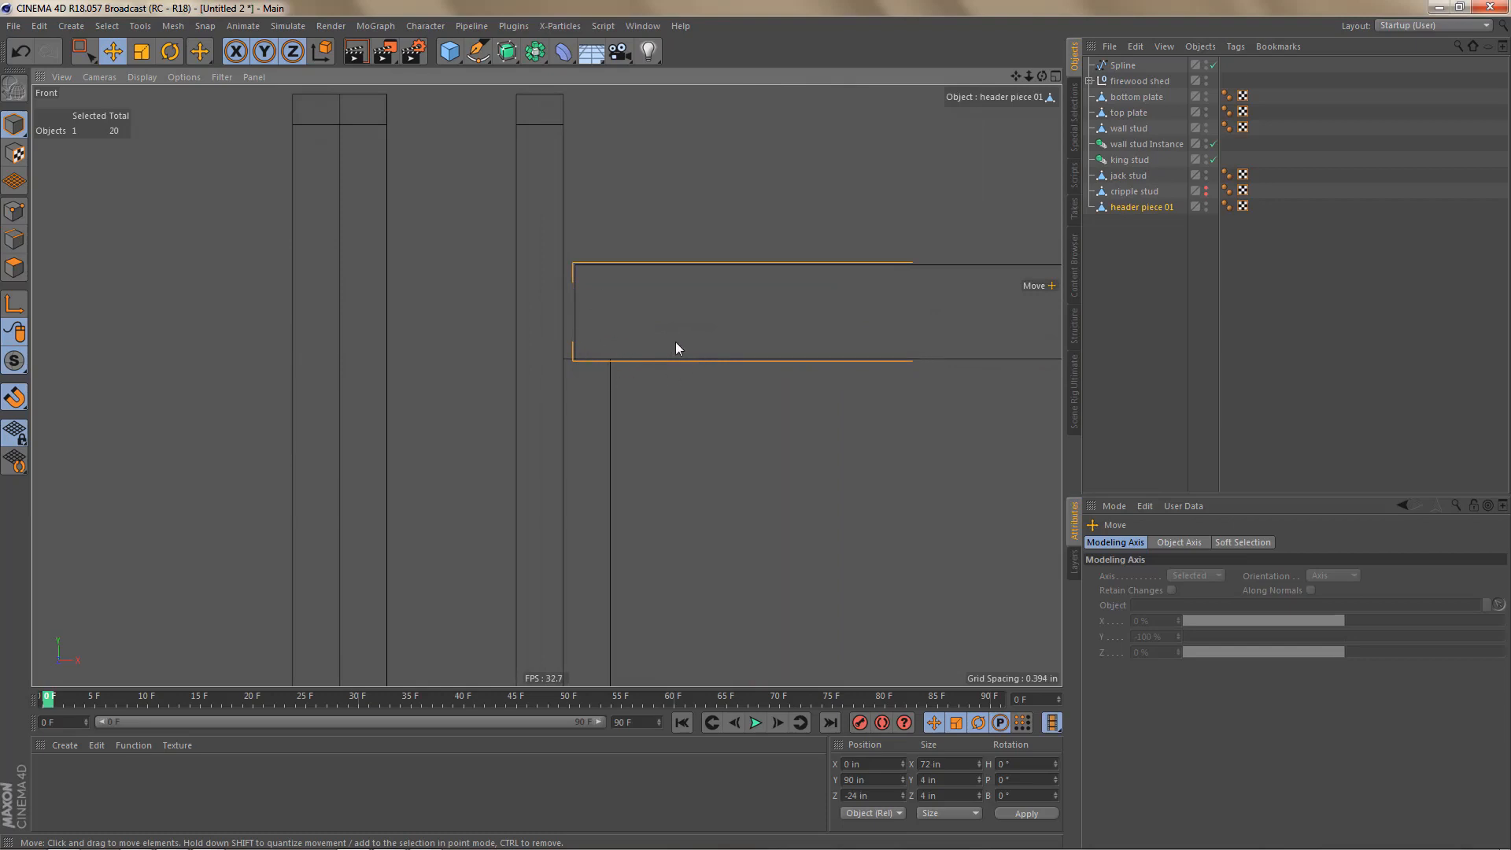
scroll(676, 347, down, 3)
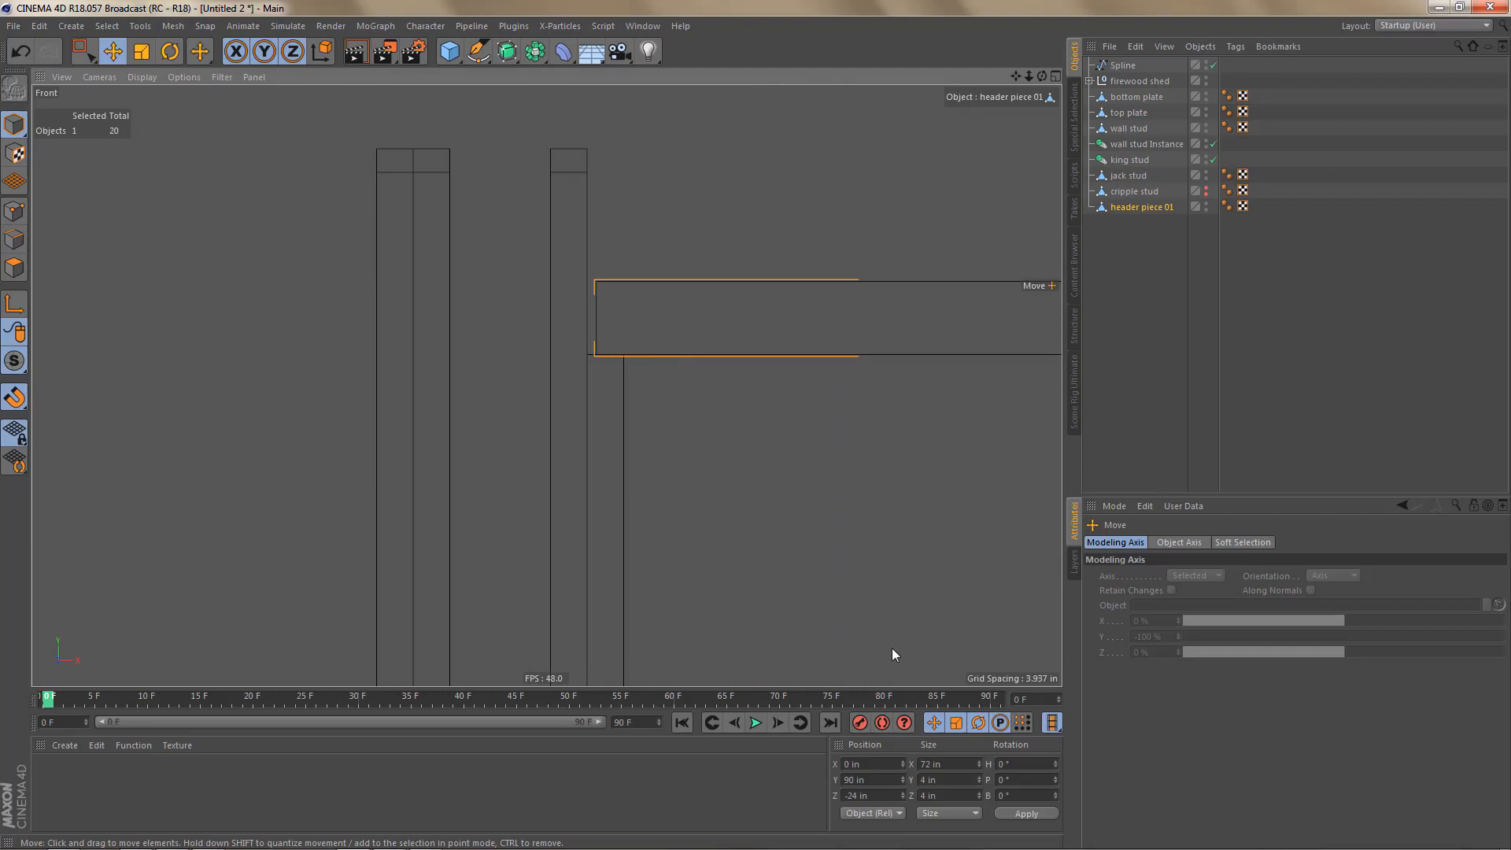
alt+middle_drag(621, 304, 608, 298)
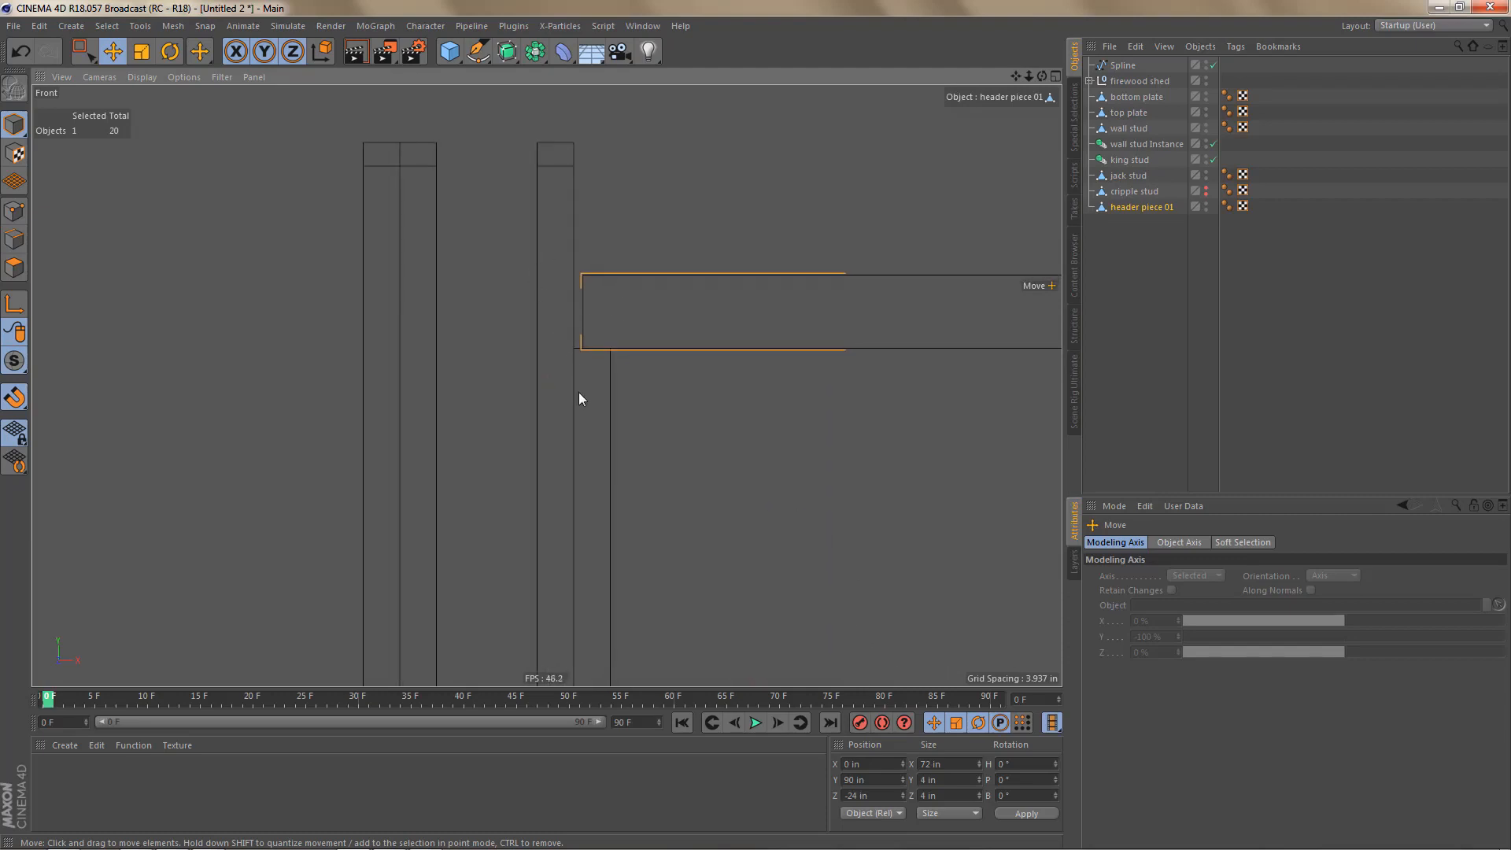
scroll(578, 359, down, 2)
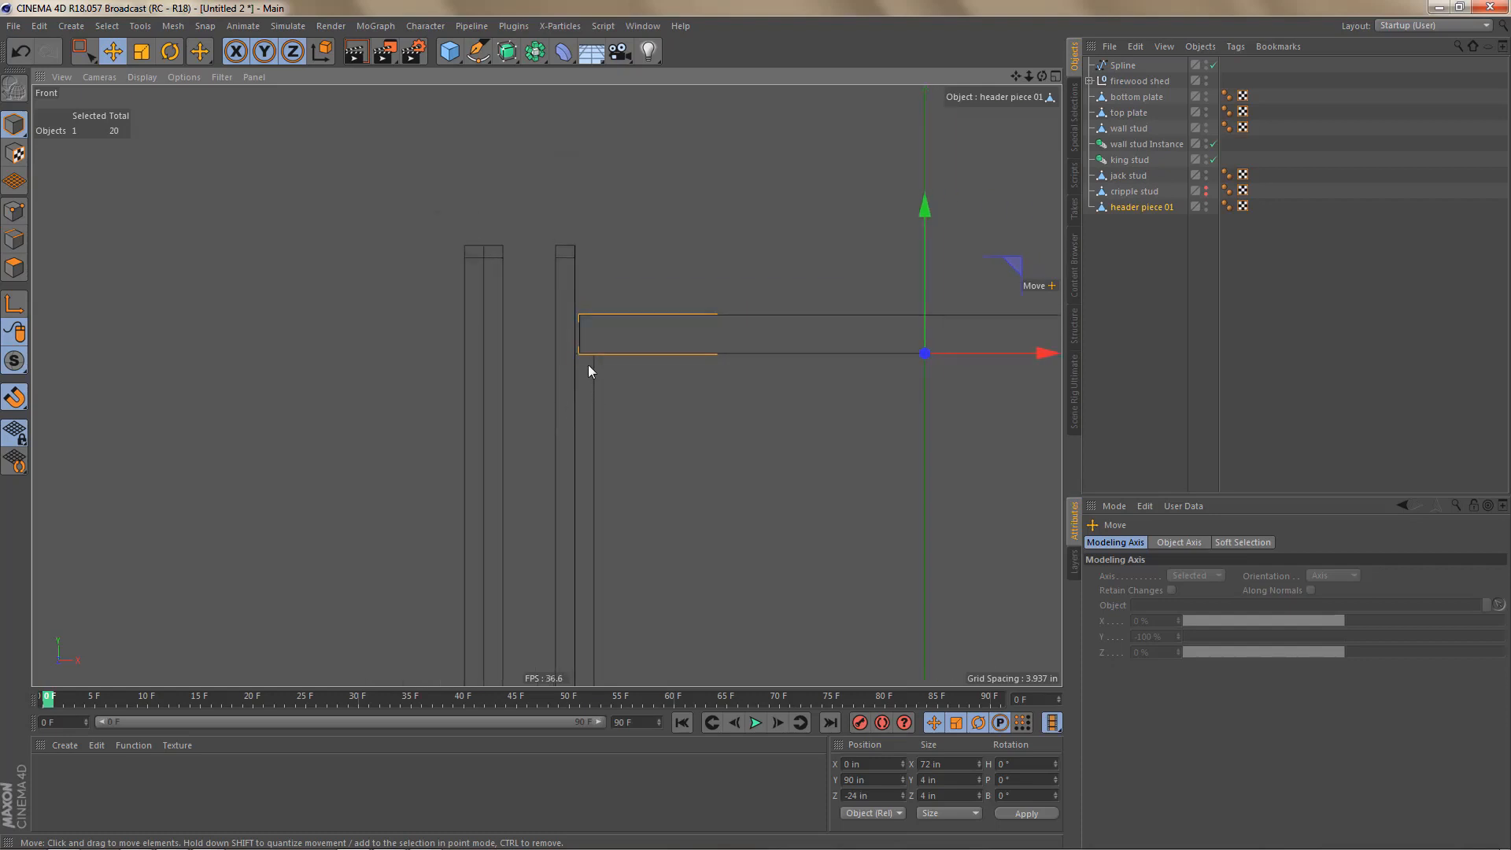
alt+middle_drag(617, 337, 601, 338)
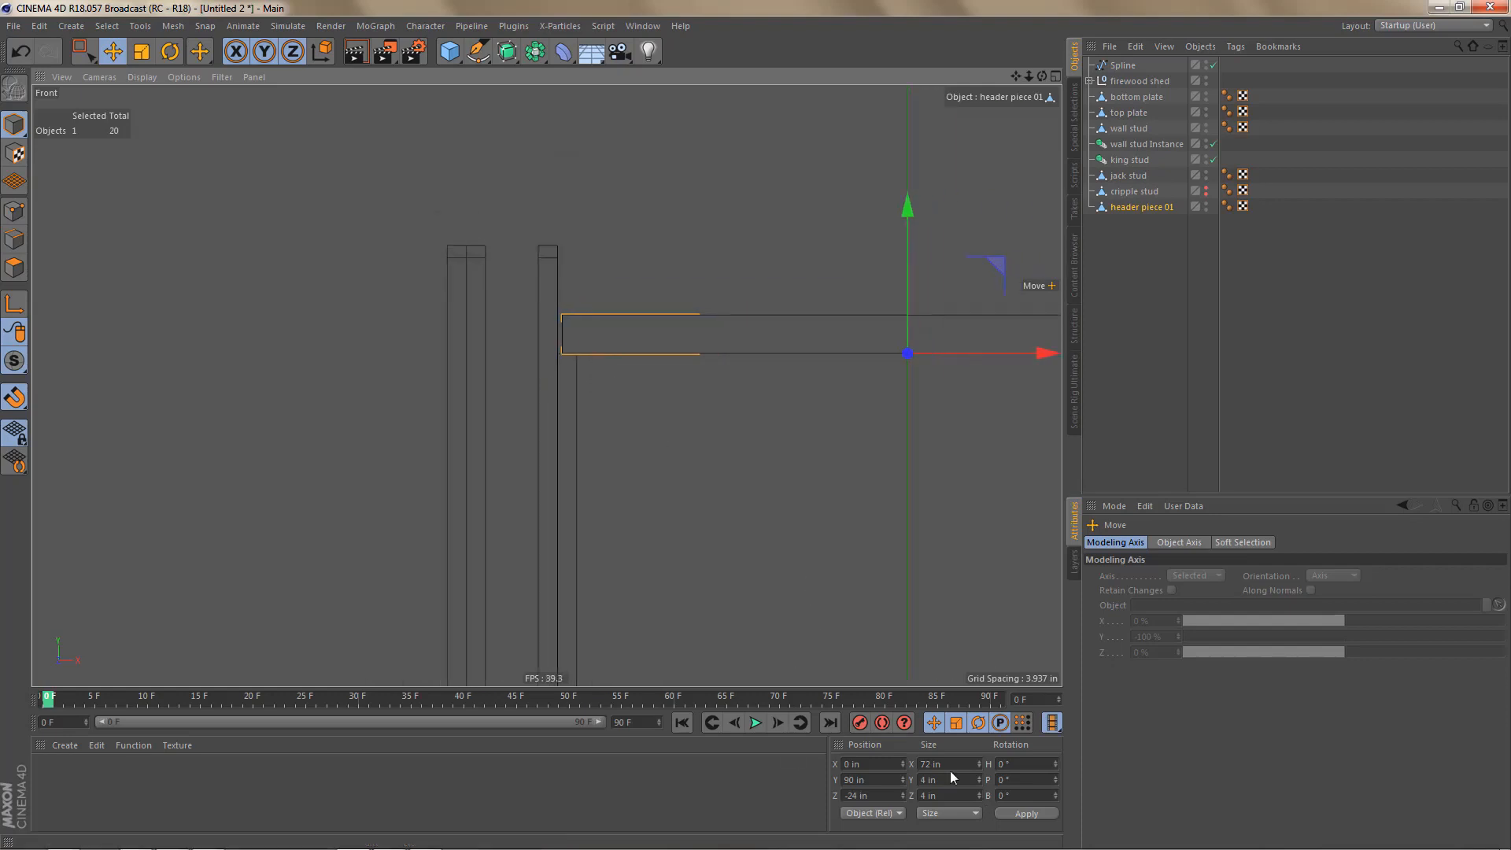
click(926, 764)
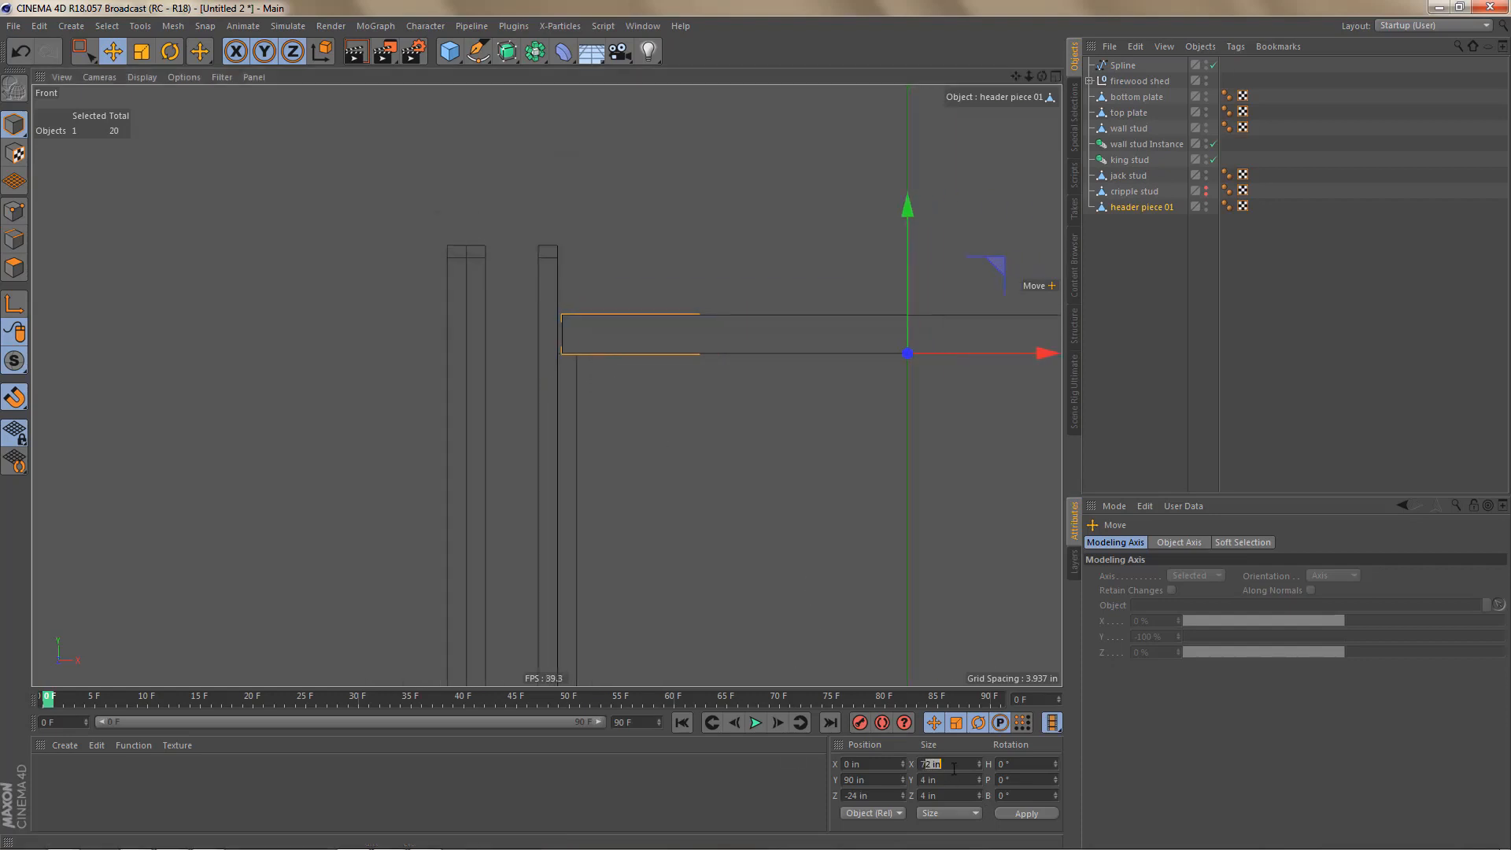
text(3)
key(Return)
scroll(592, 335, up, 2)
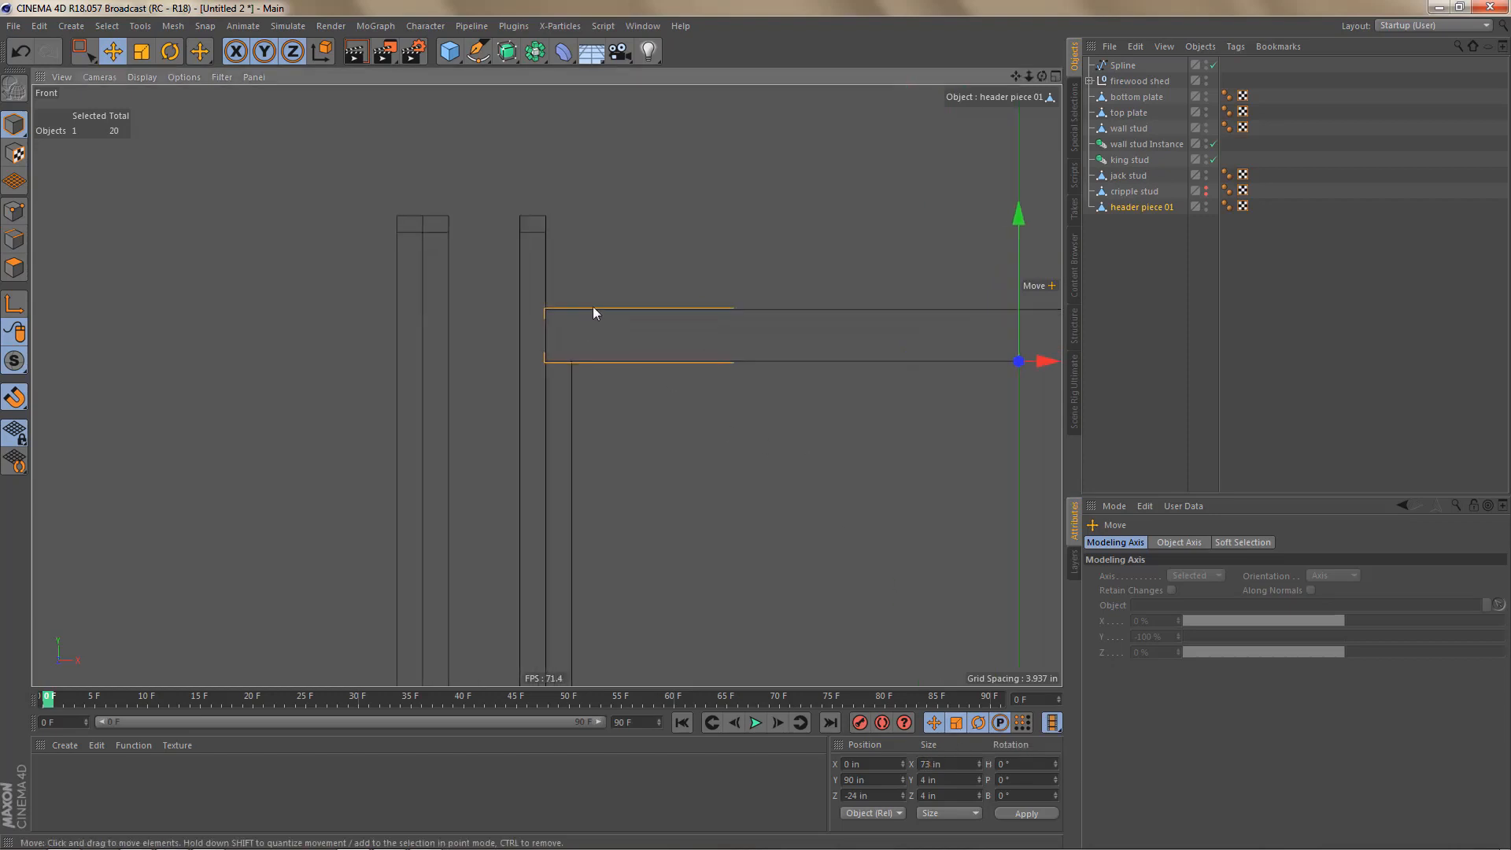
key(alt+Tab)
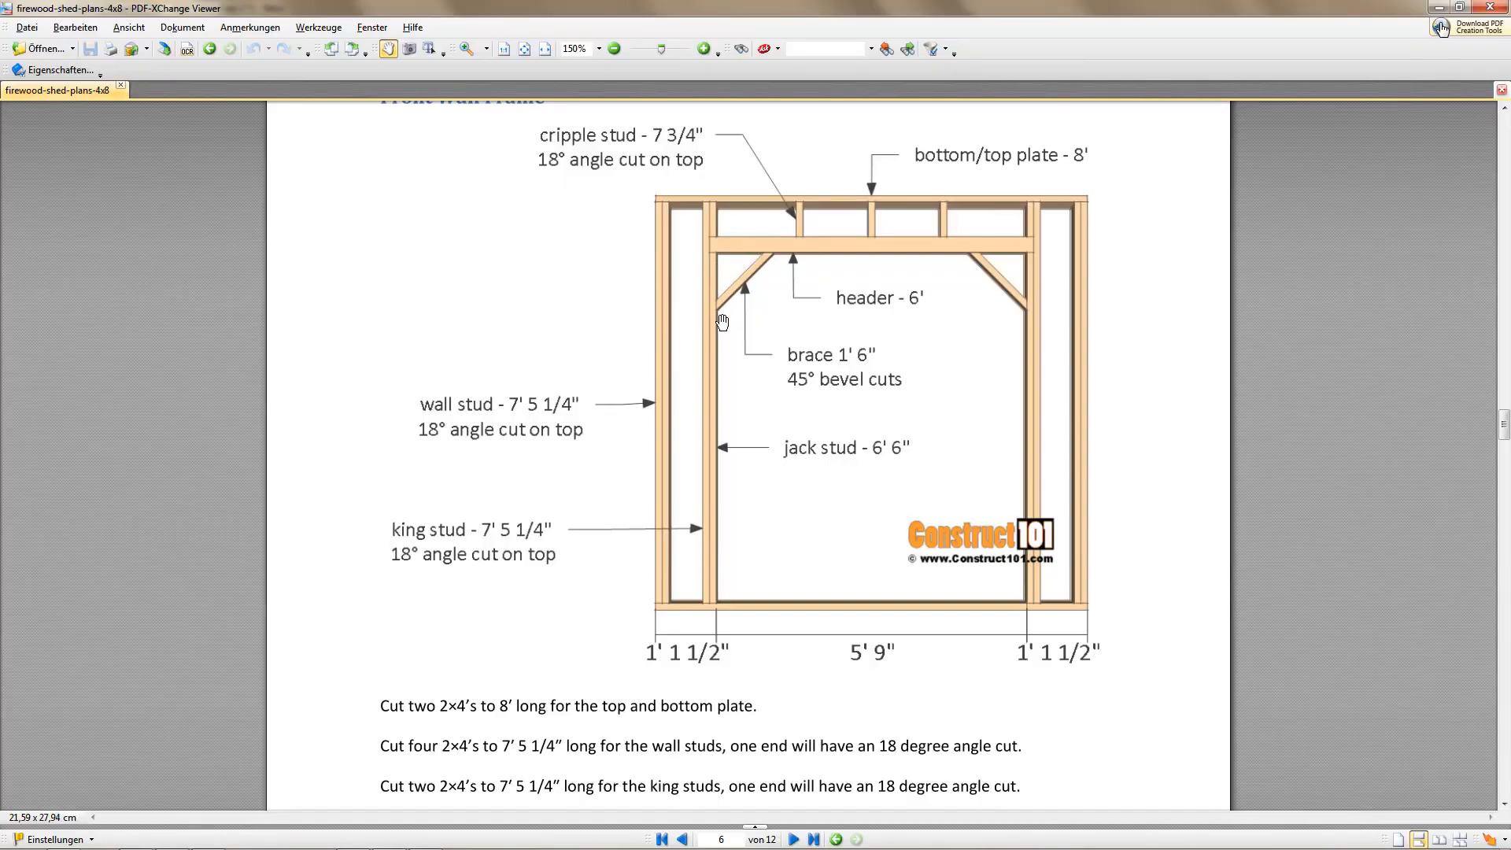
key(alt+Tab)
Step: Set header piece 01's Z size to 2 in
key(F1)
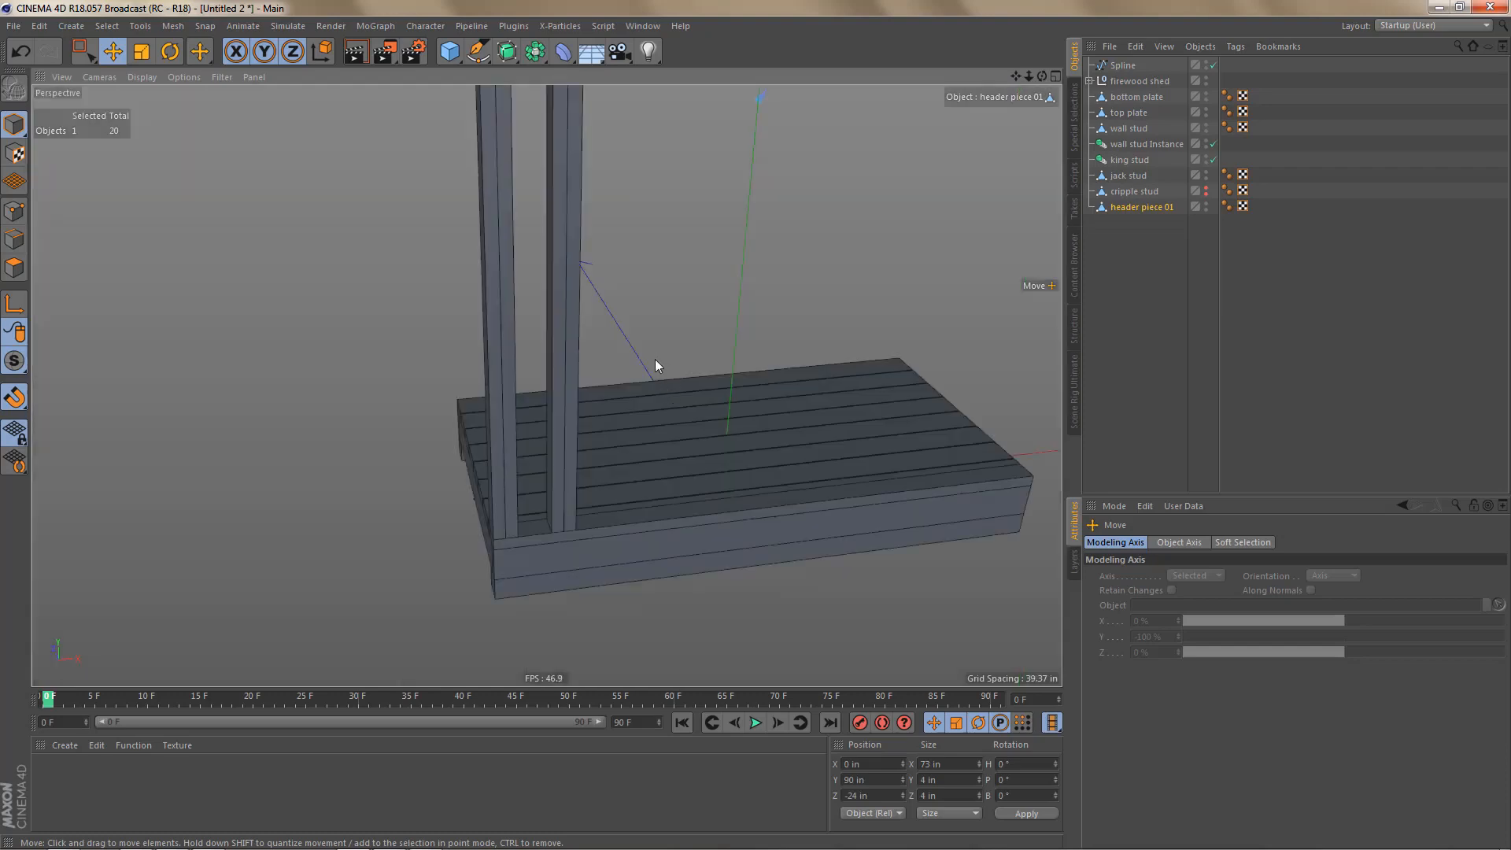
alt+middle_drag(581, 206, 647, 448)
alt+drag(654, 462, 658, 465)
alt+drag(750, 417, 756, 465)
alt+drag(739, 418, 760, 430)
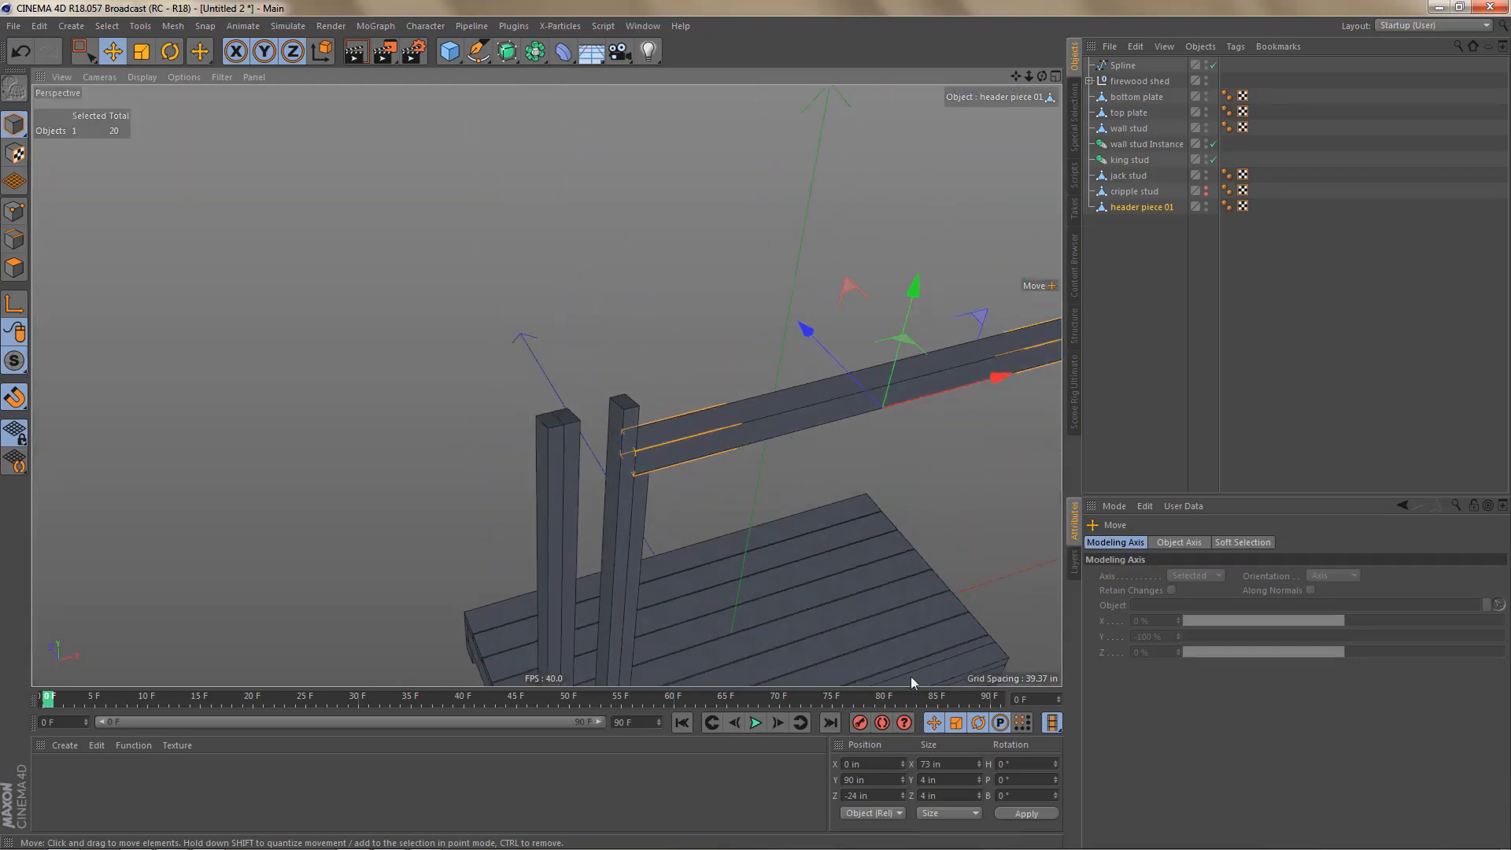
double_click(946, 797)
text(1)
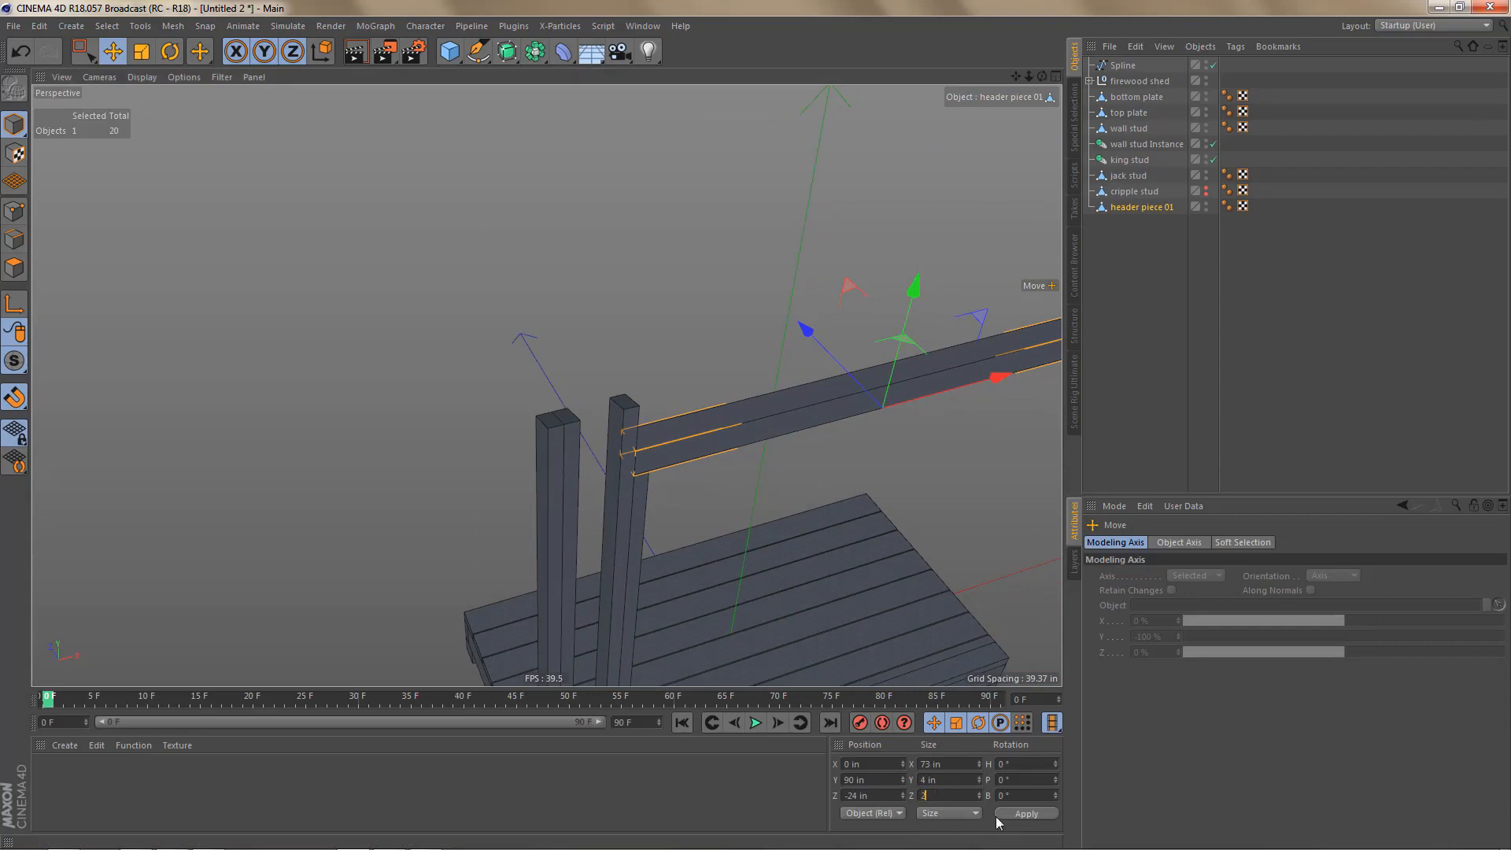
click(1025, 814)
Step: Duplicate header piece 01 and move the copy 2 in back to Z -22 in, directly behind the original
alt+drag(669, 512, 780, 385)
drag(1124, 207, 1131, 228)
middle_click(847, 372)
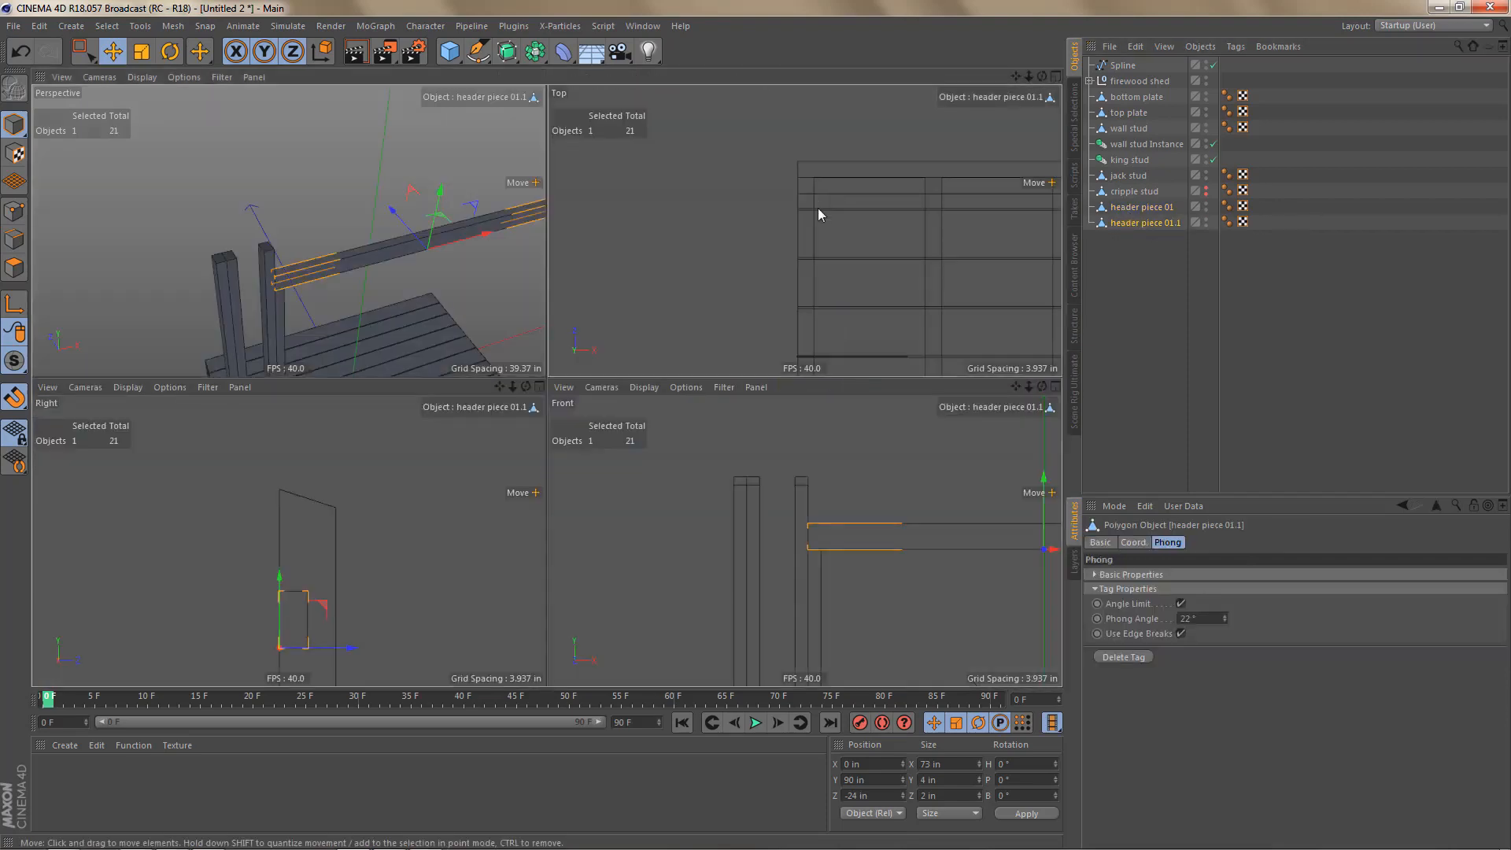
middle_click(811, 252)
alt+middle_drag(770, 332, 652, 267)
alt+right_drag(654, 251, 535, 267)
alt+right_drag(789, 408, 941, 404)
drag(870, 411, 871, 366)
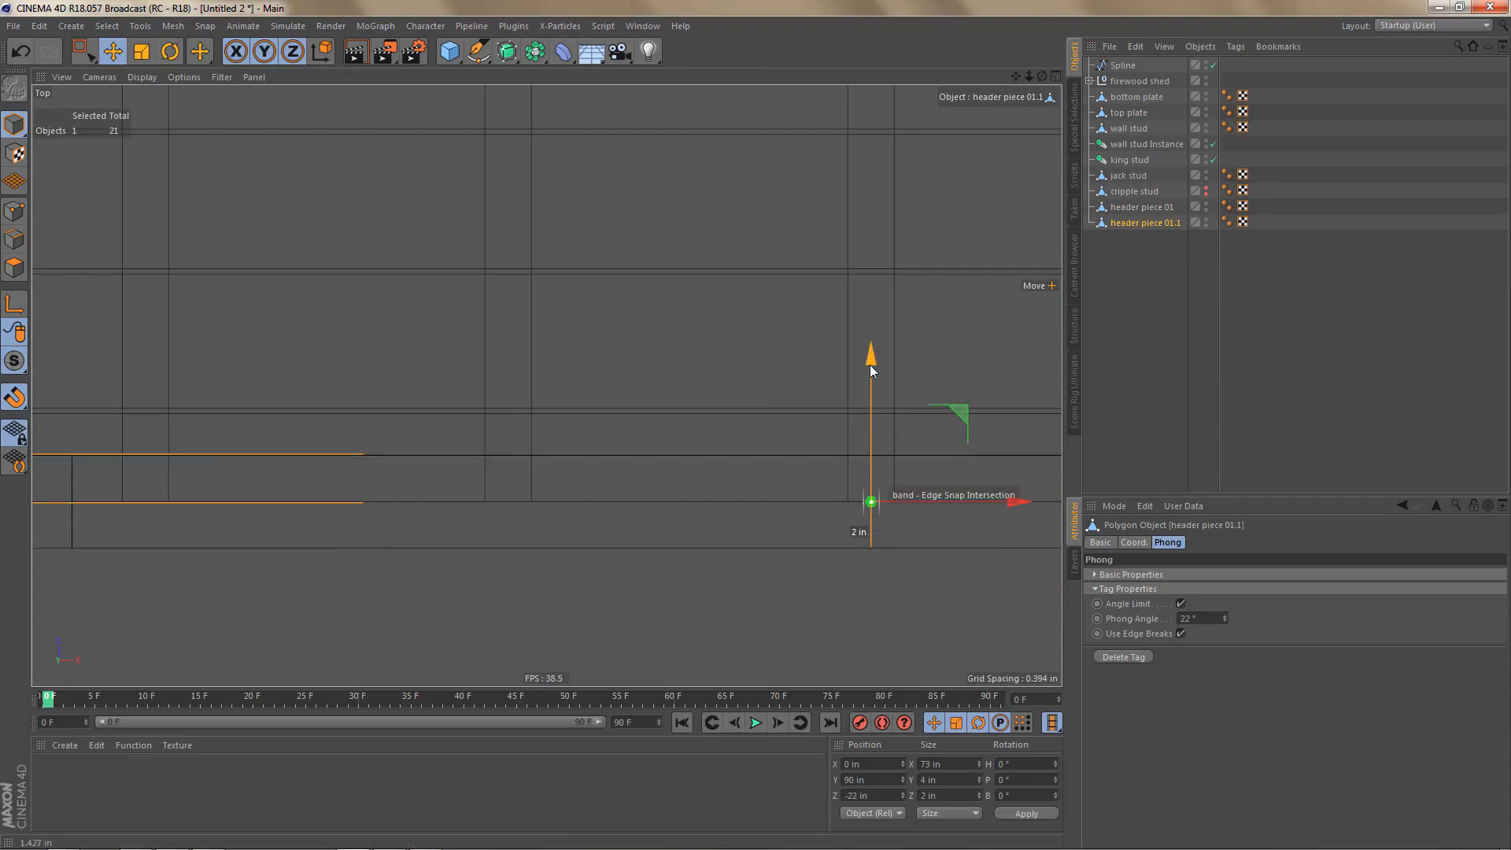
Step: Rename the copied header piece header plywood piece and set its Z size to 0.5 in
middle_click(598, 311)
middle_click(479, 275)
mouse_move(626, 358)
alt+mouse_down()
mouse_move(654, 353)
mouse_move(627, 359)
alt+mouse_up()
double_click(1136, 224)
text(h)
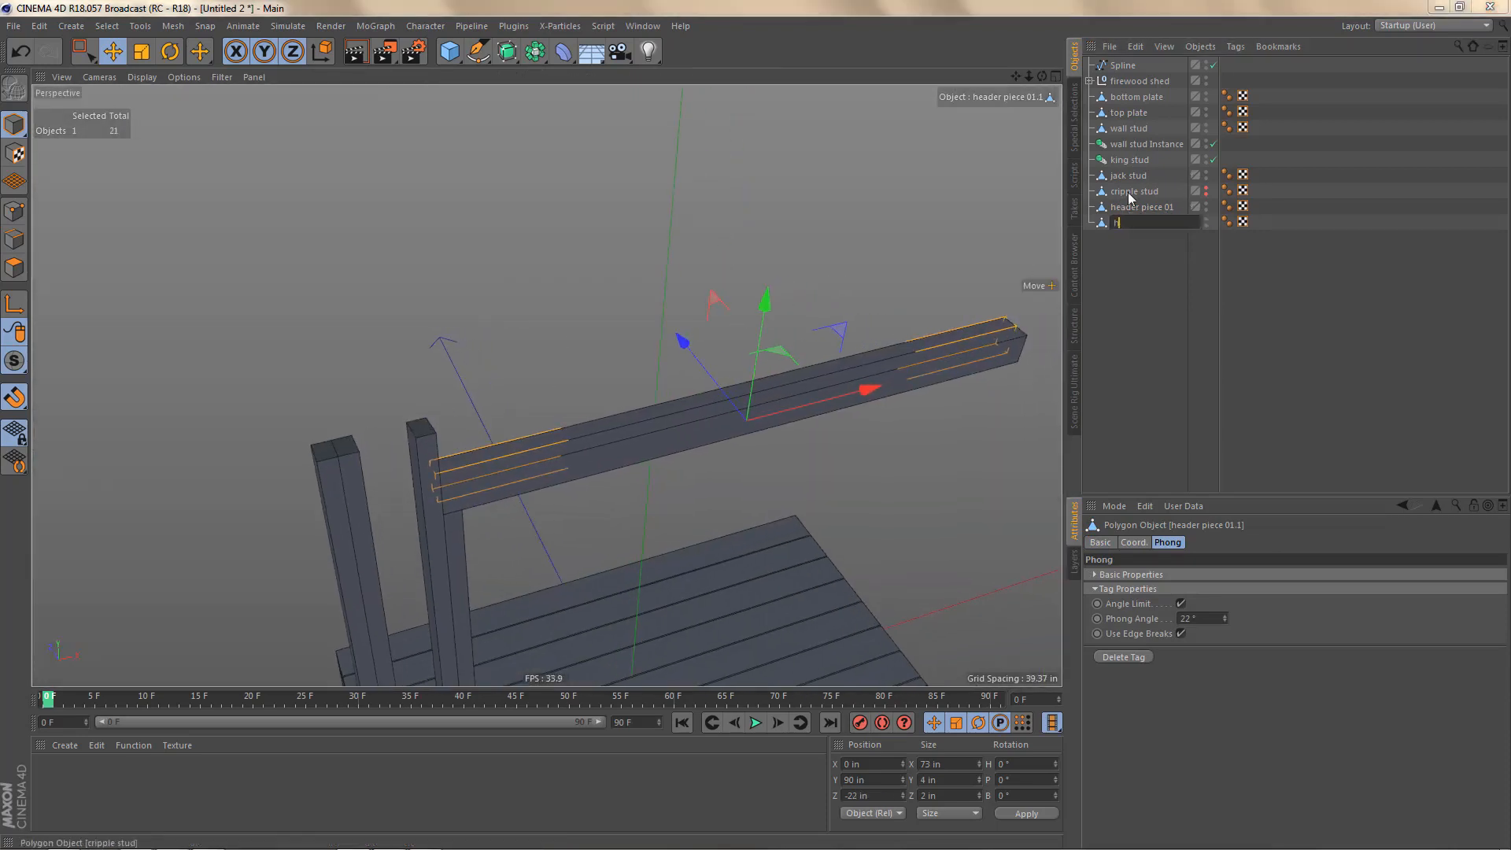
text(ea)
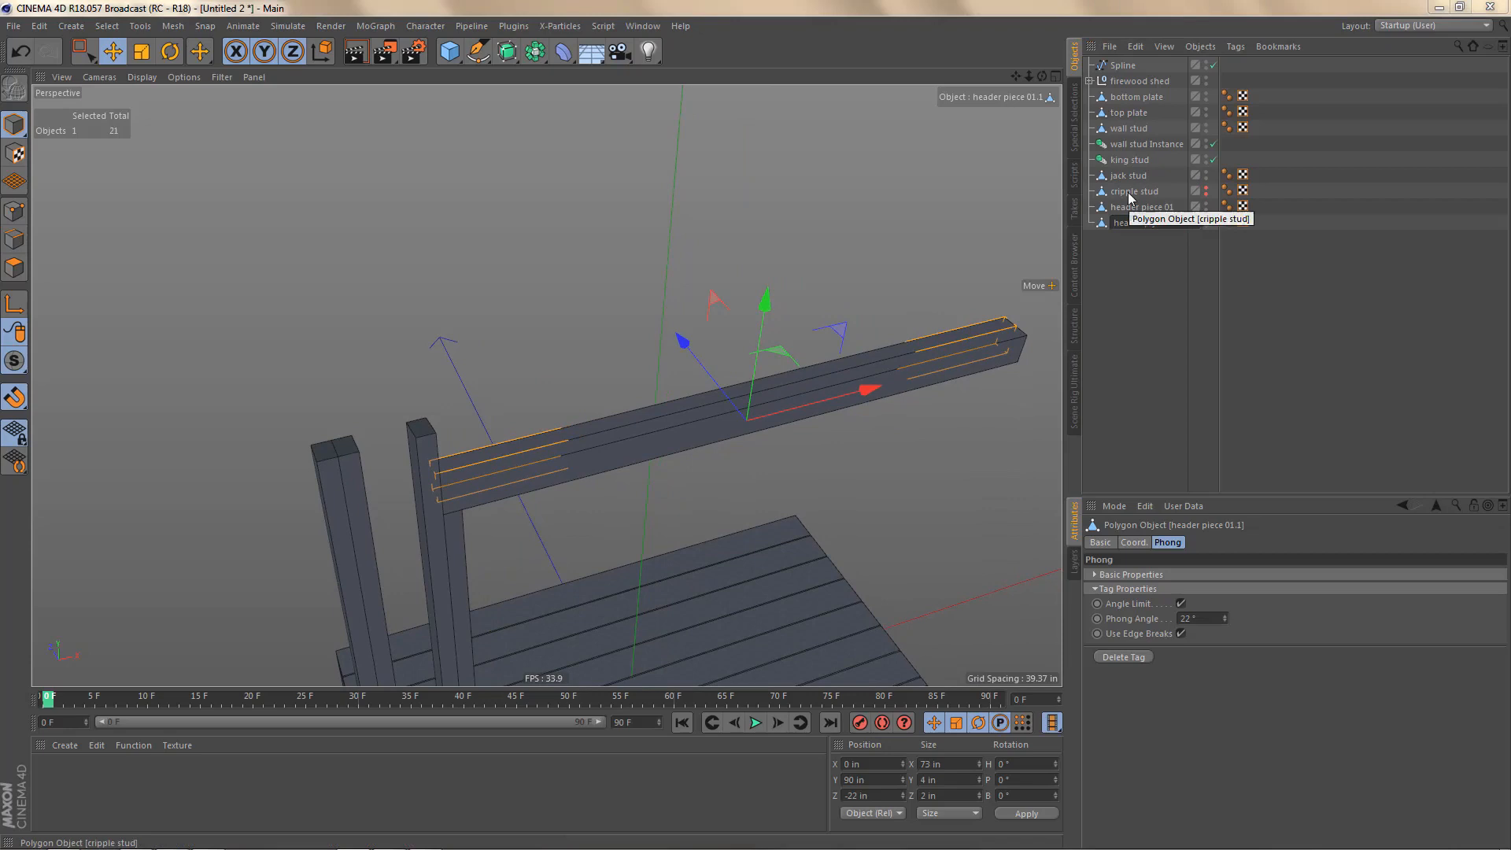
text(der plywood p)
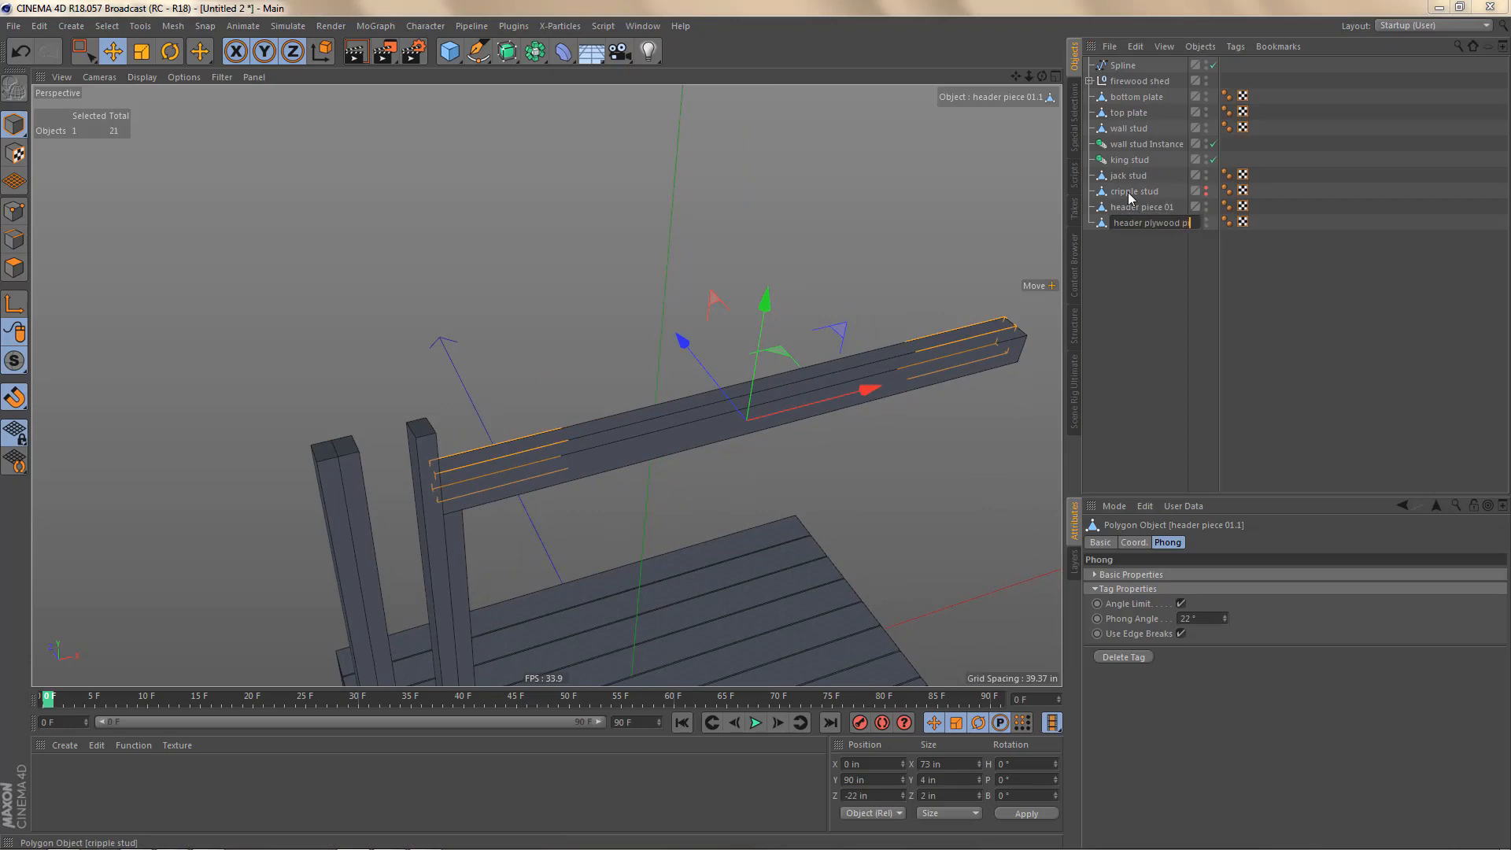
text(iece)
key(Return)
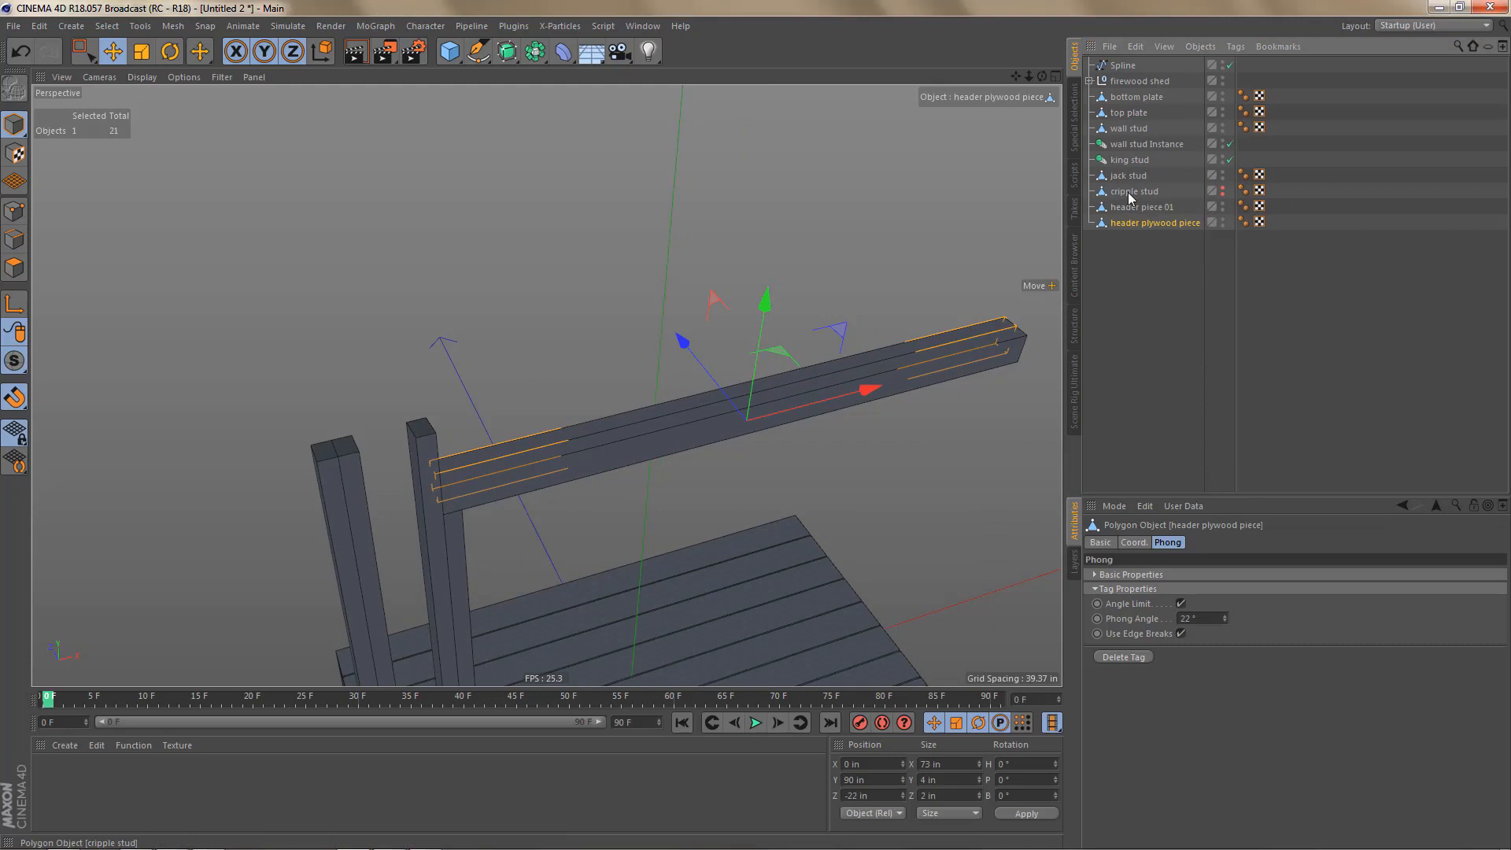
double_click(947, 797)
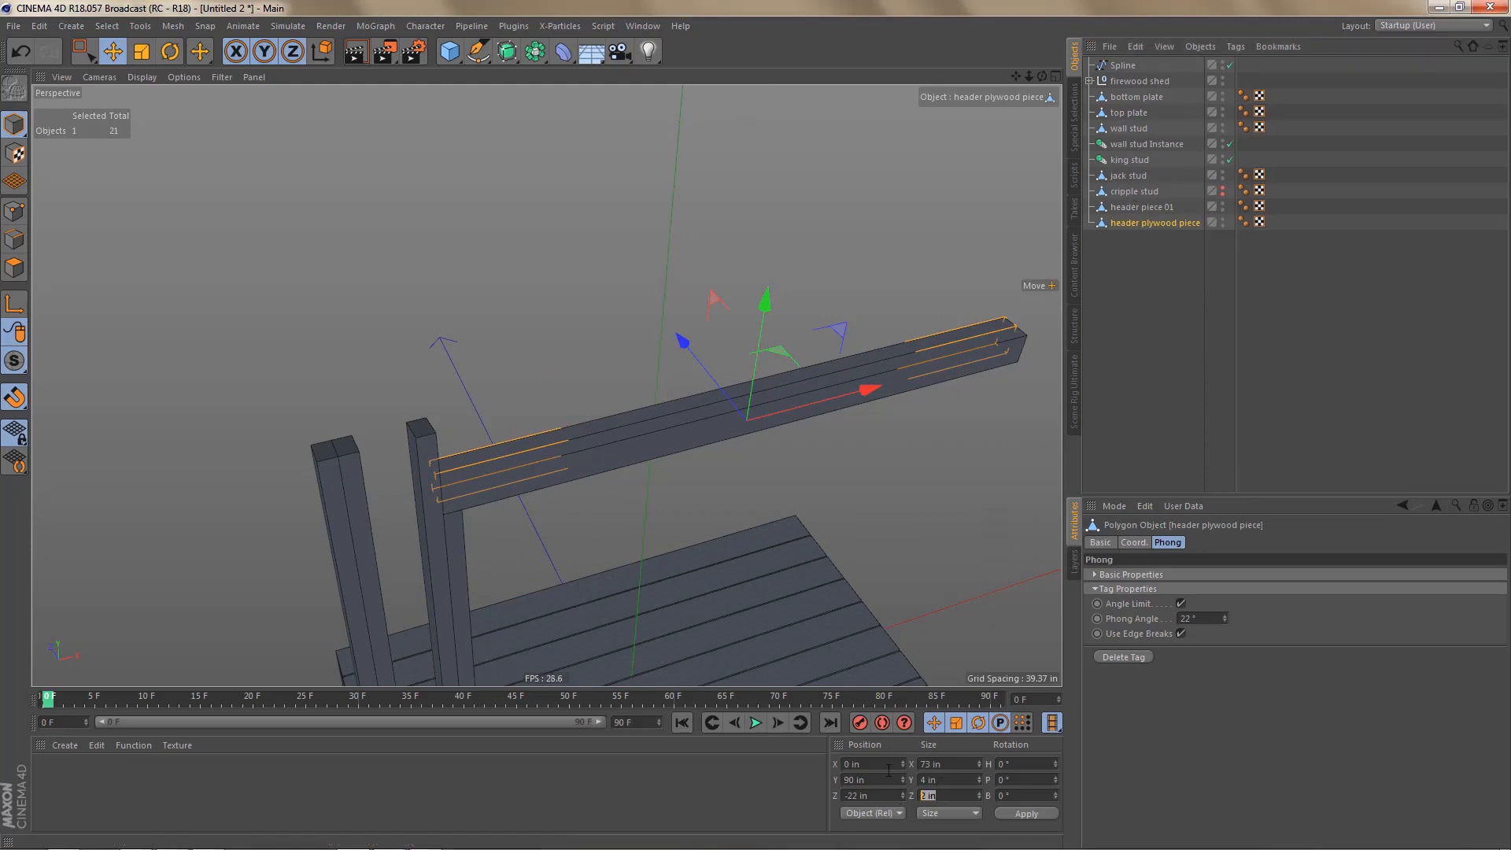
key(Return)
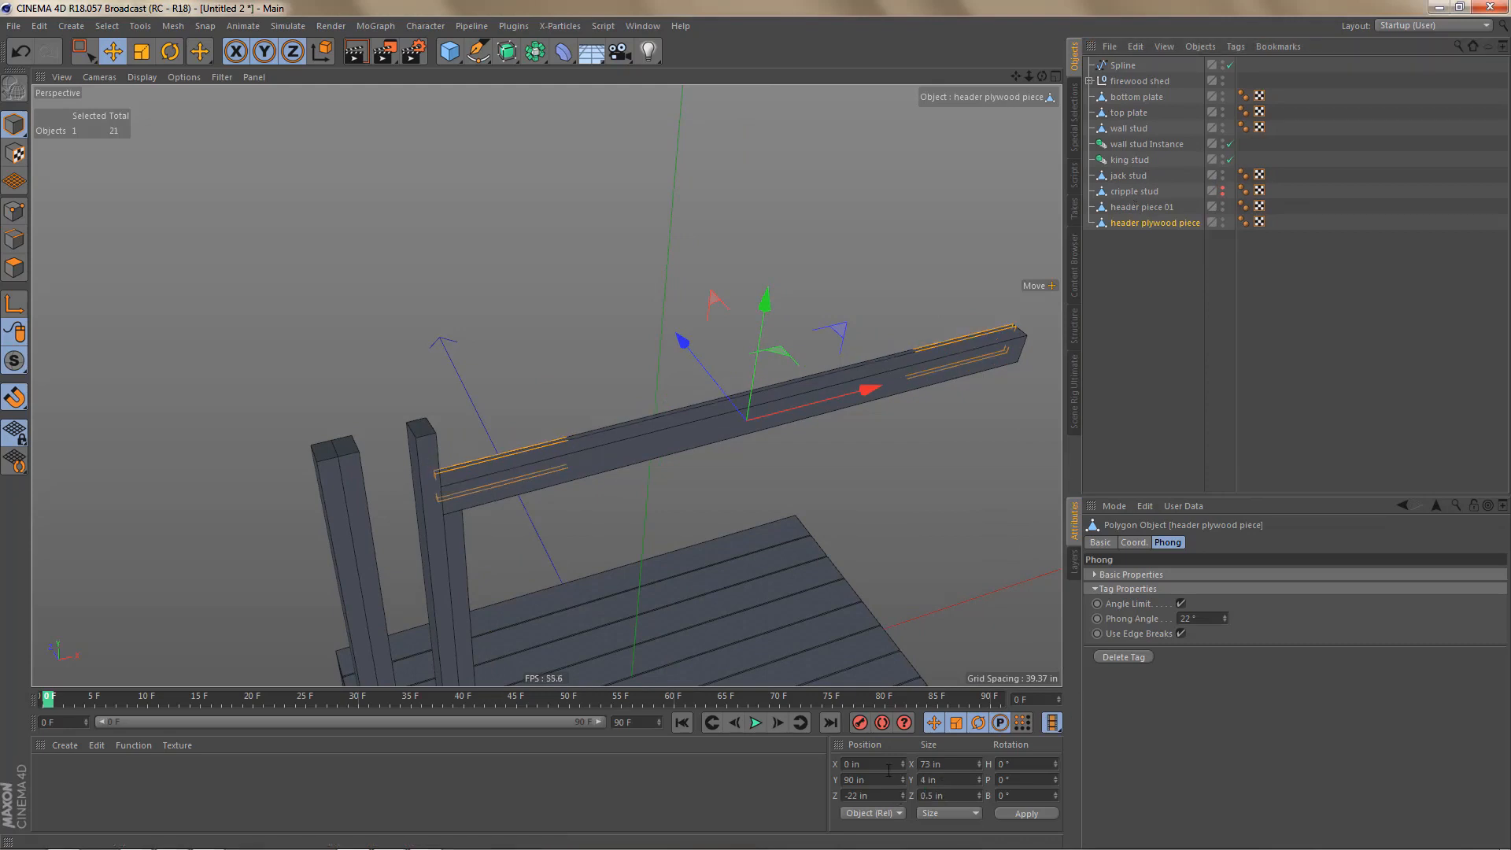
Step: Reduce header piece 01's Z size to 1.75 in
scroll(772, 431, up, 6)
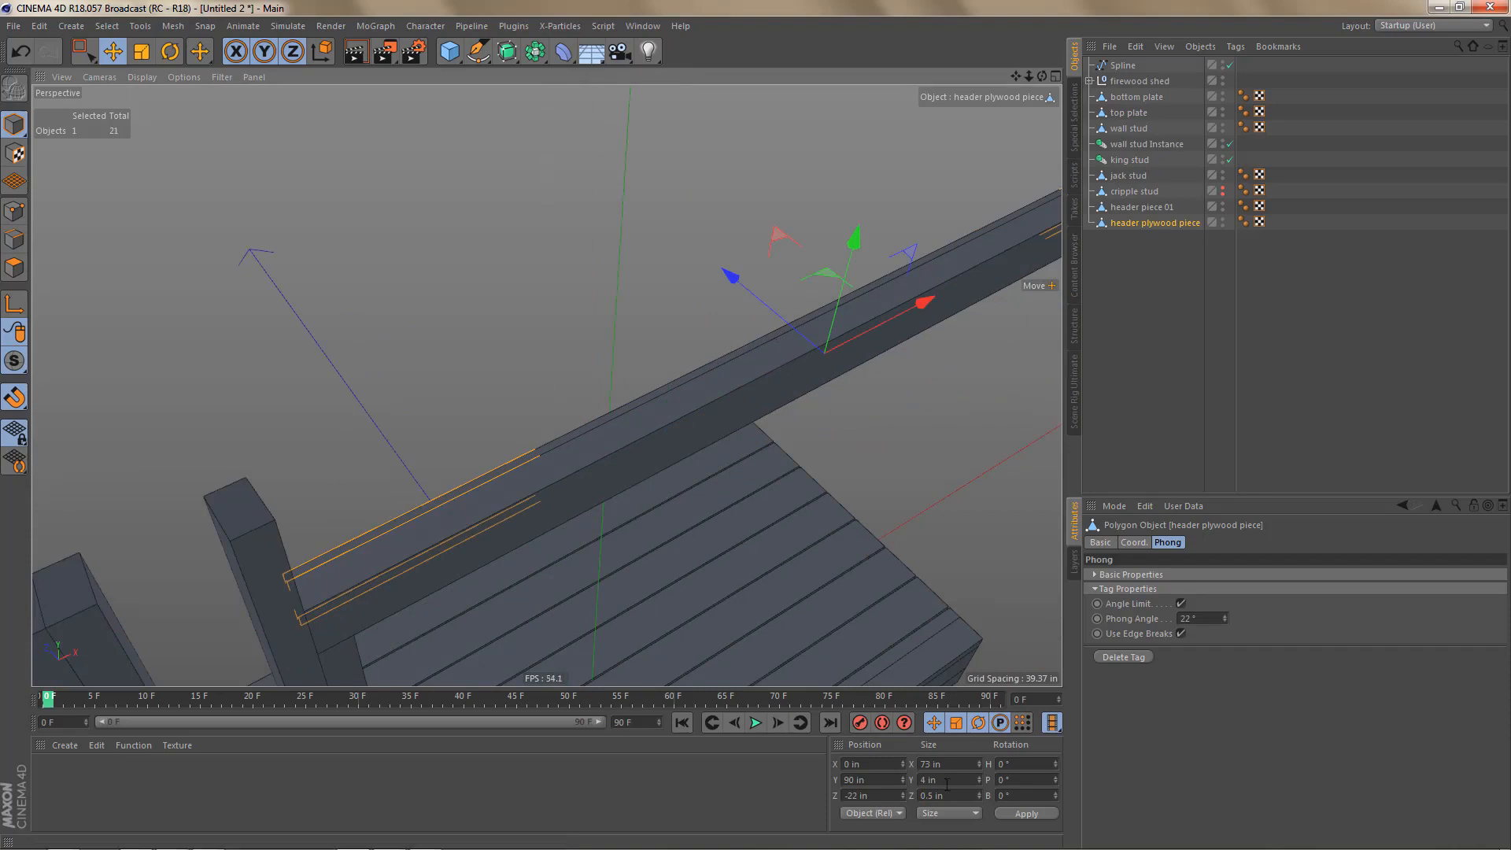
key(Up)
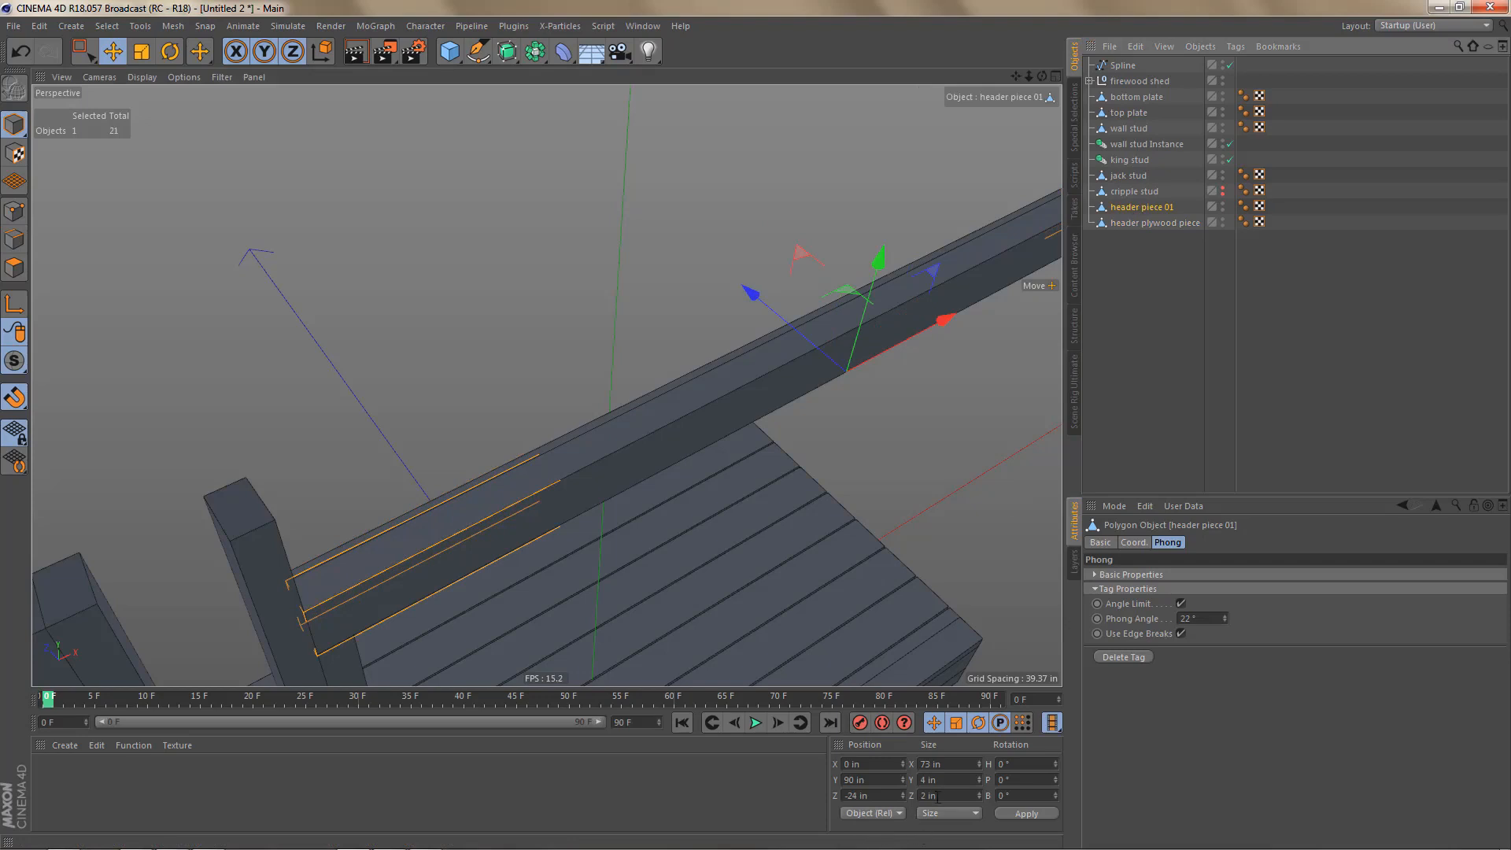
double_click(937, 797)
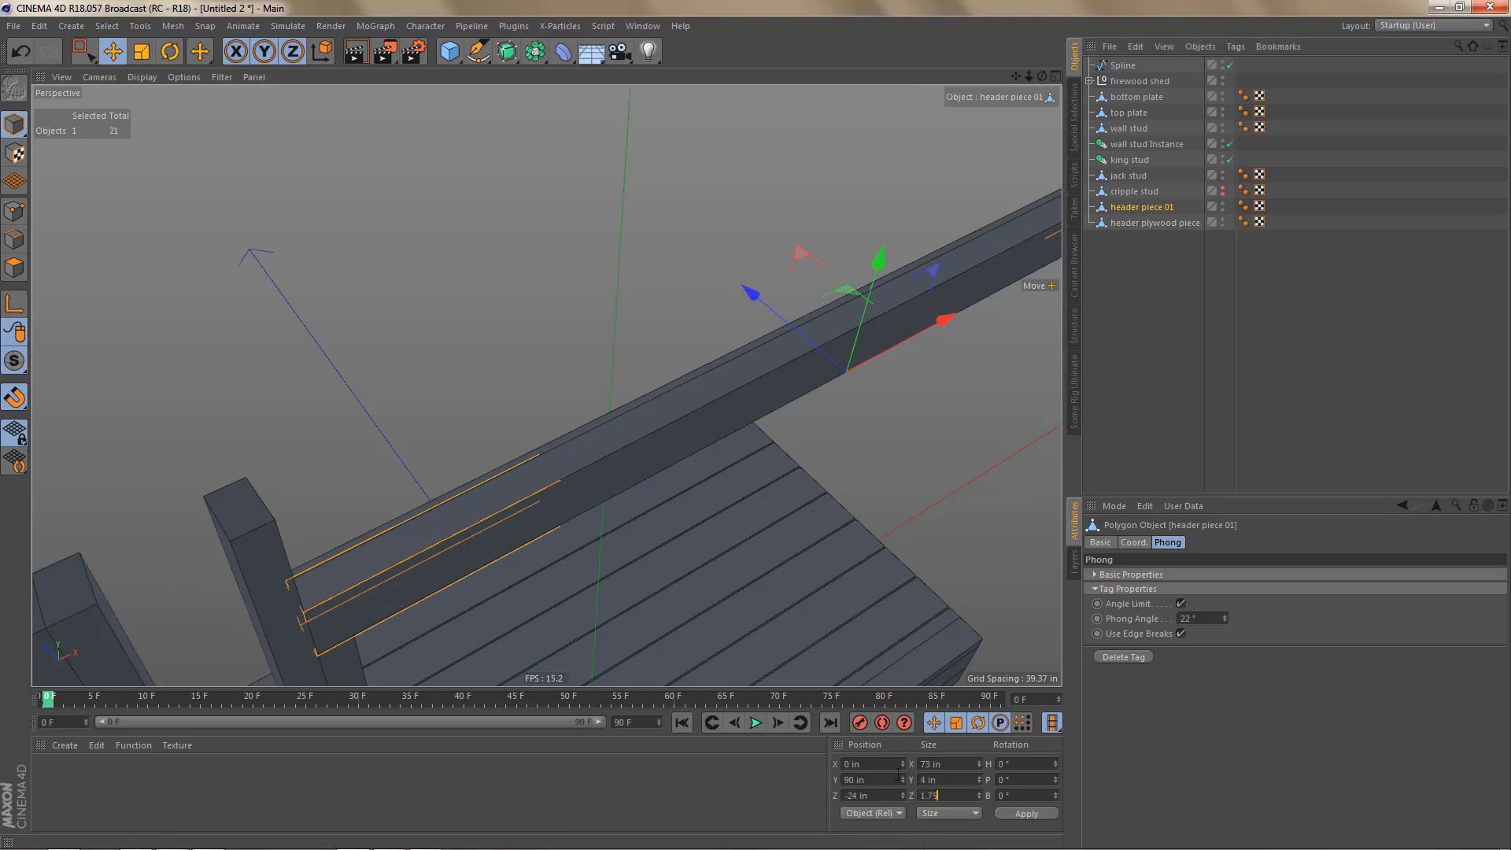
text(1.75)
key(Return)
Step: Snap the header plywood piece against the back of header piece 01 at Z -22.25 in
click(1156, 223)
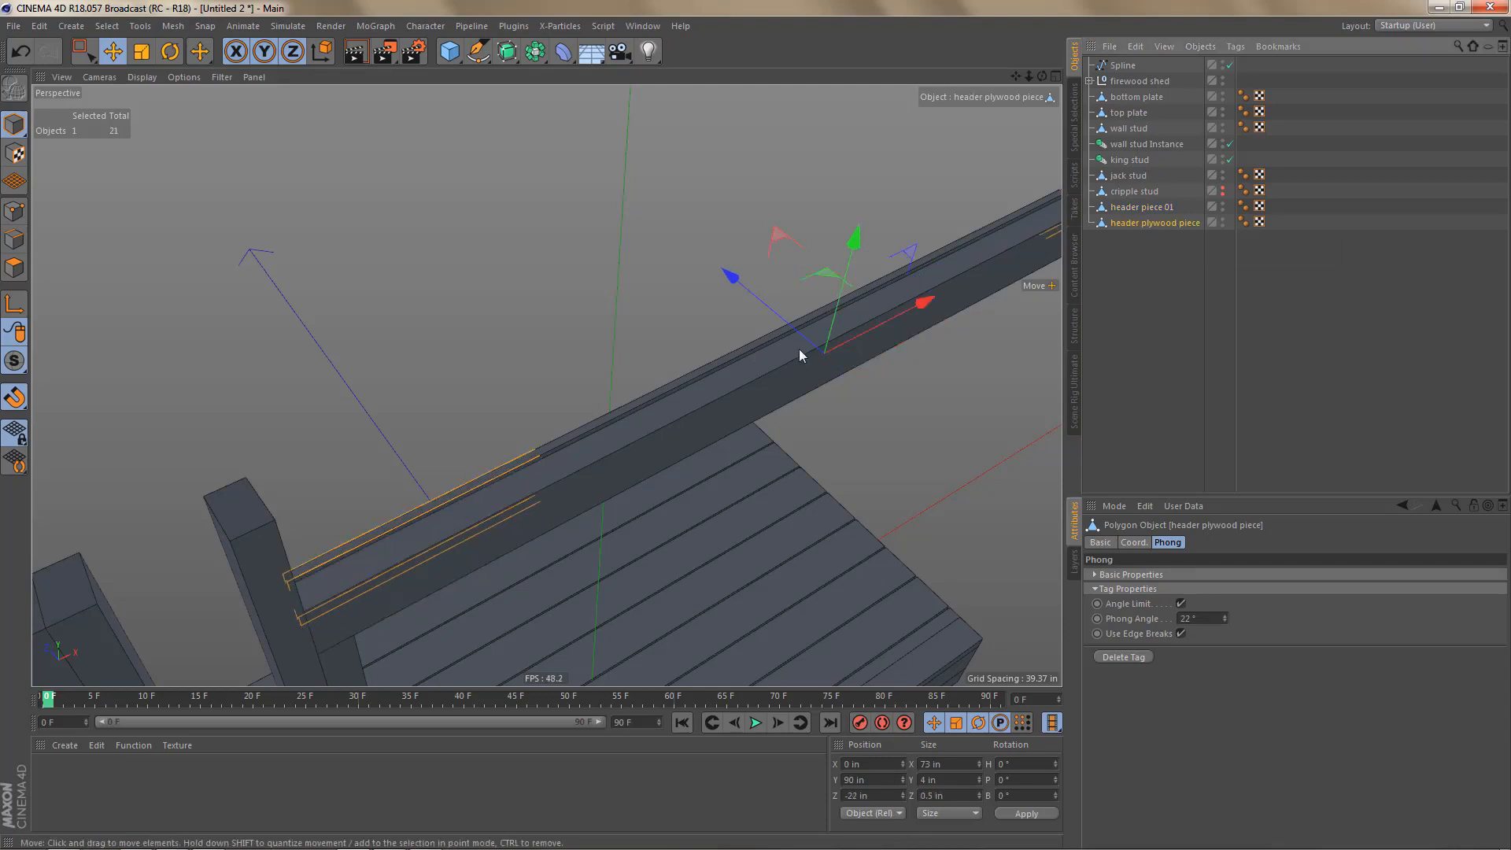
key(F2)
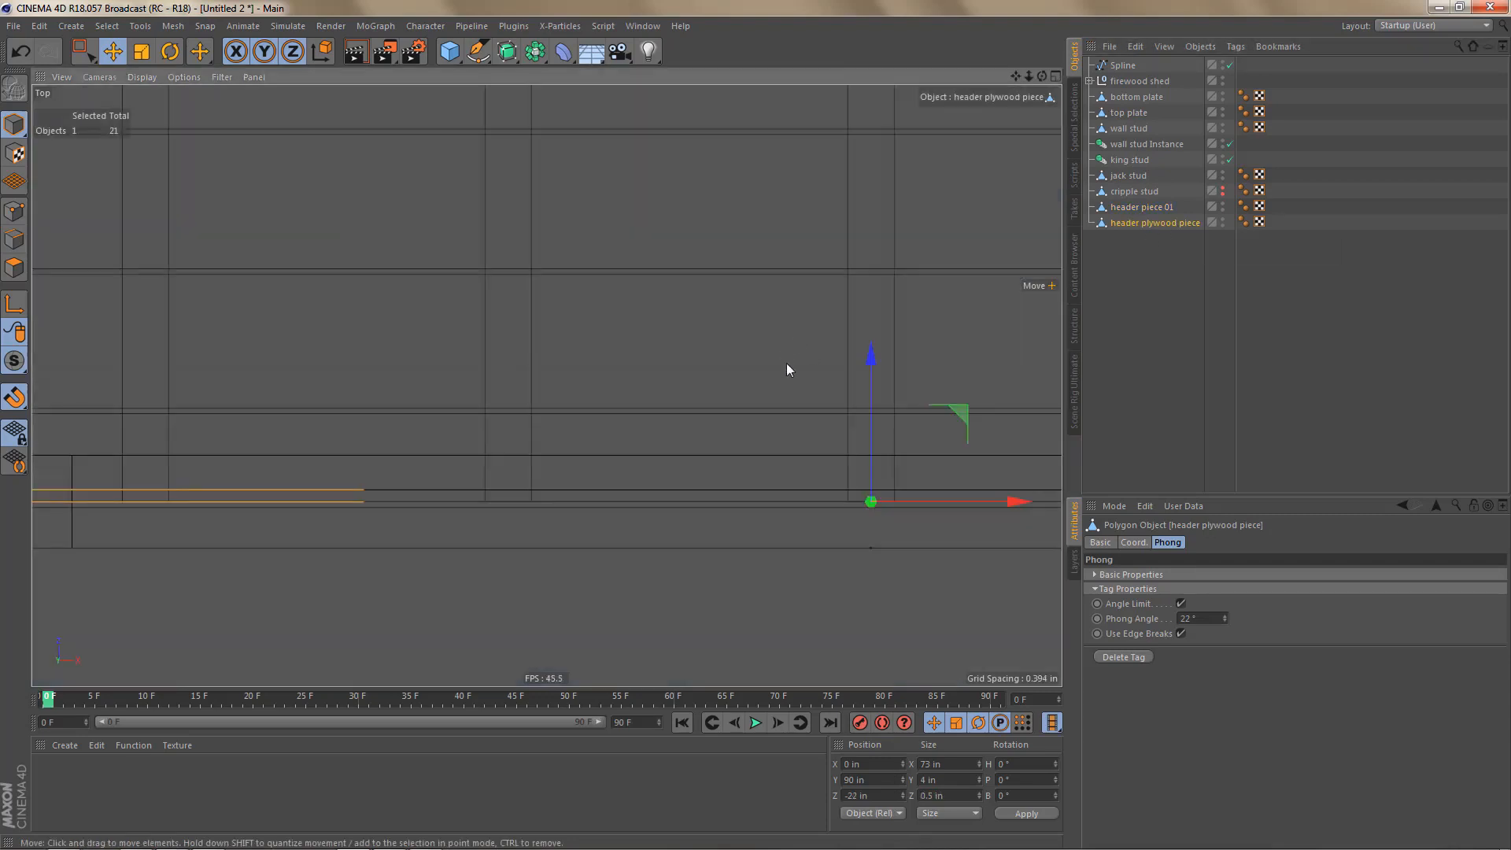
drag(871, 364, 876, 376)
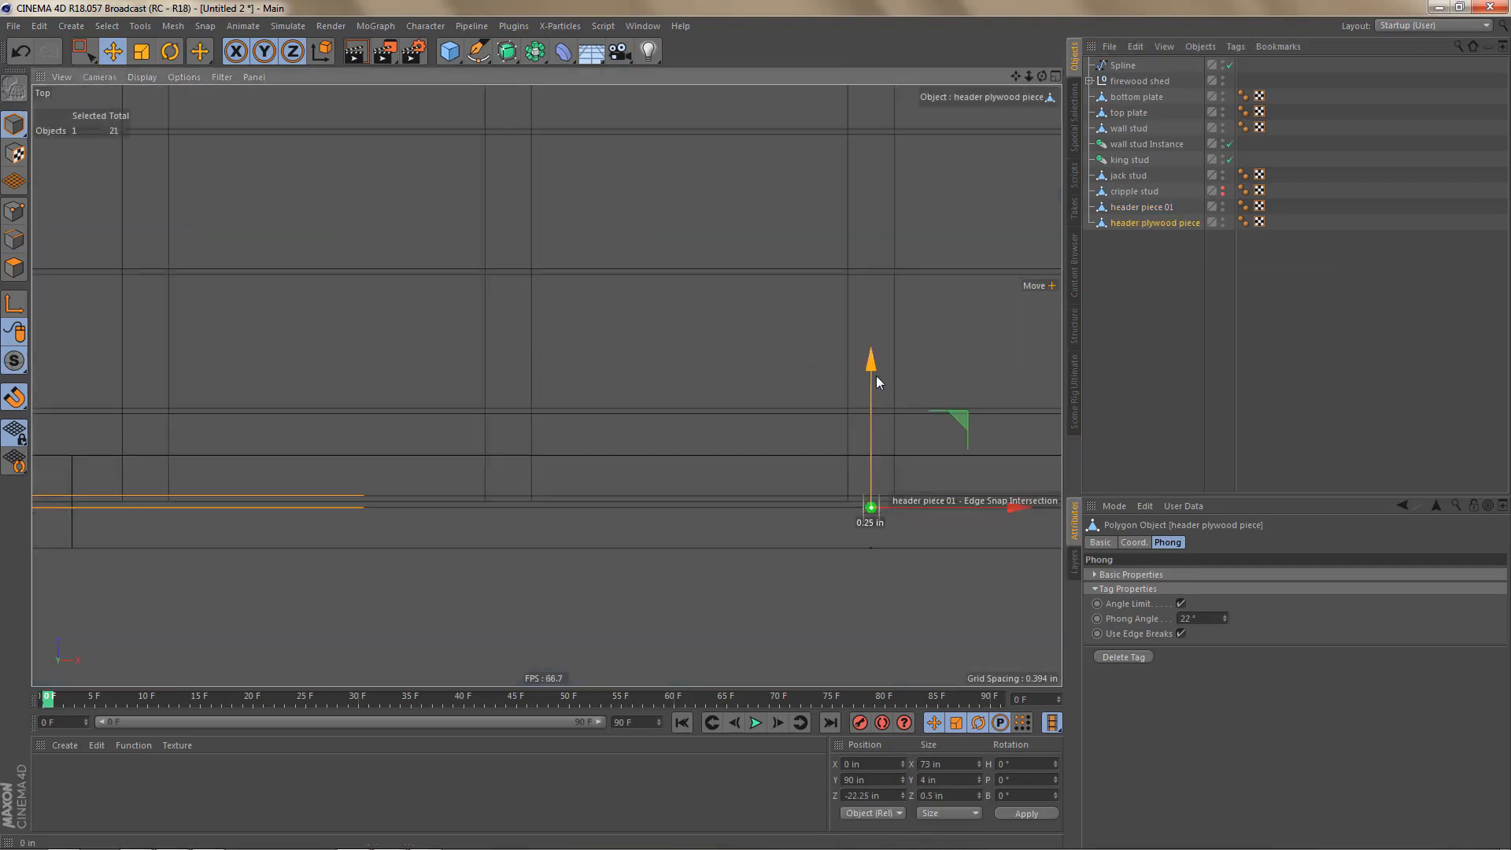
middle_click(840, 409)
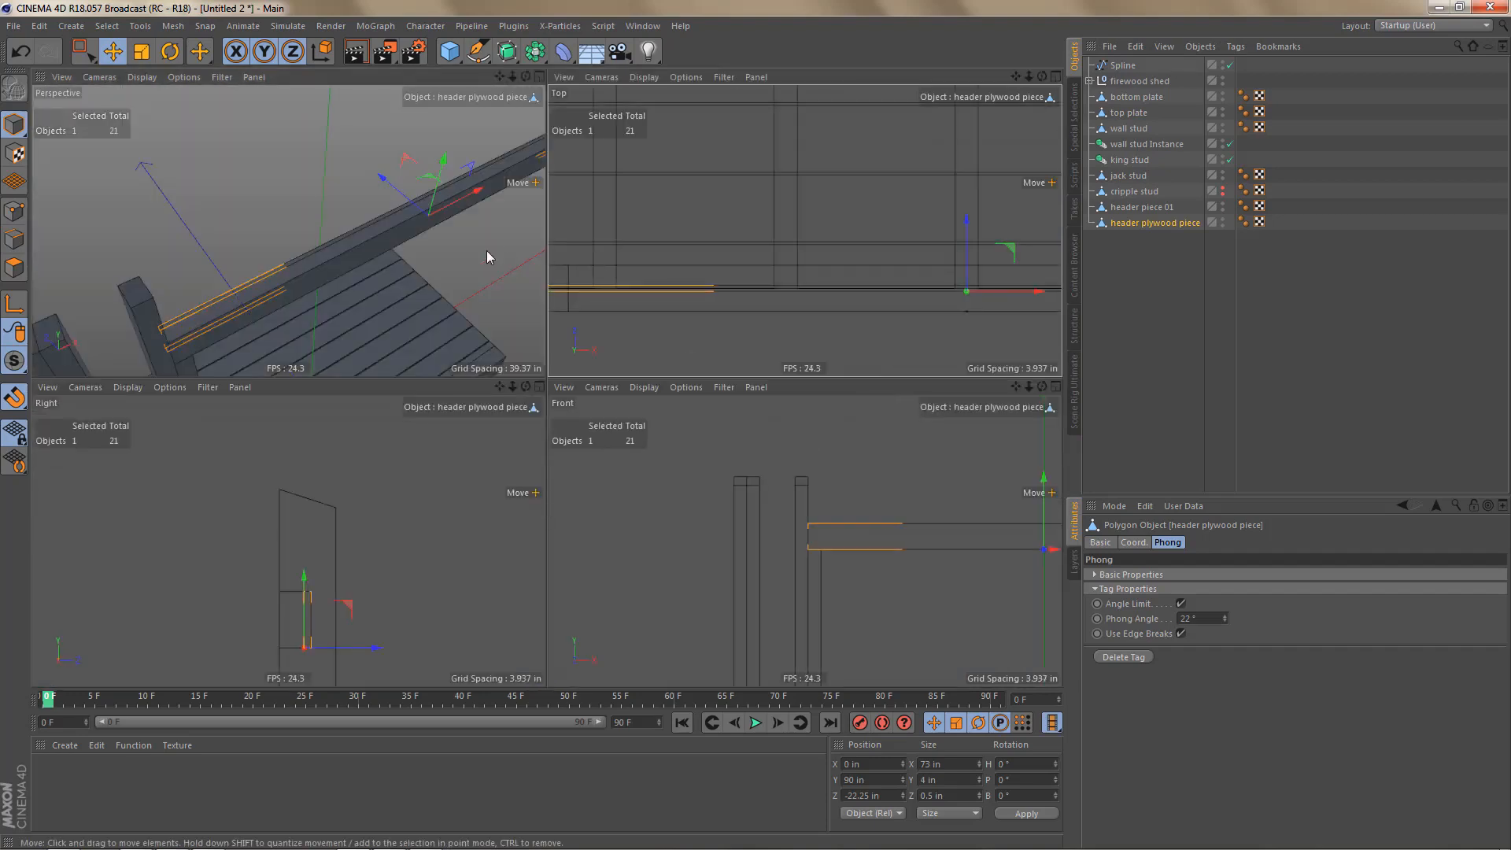
middle_click(486, 250)
scroll(745, 278, up, 1)
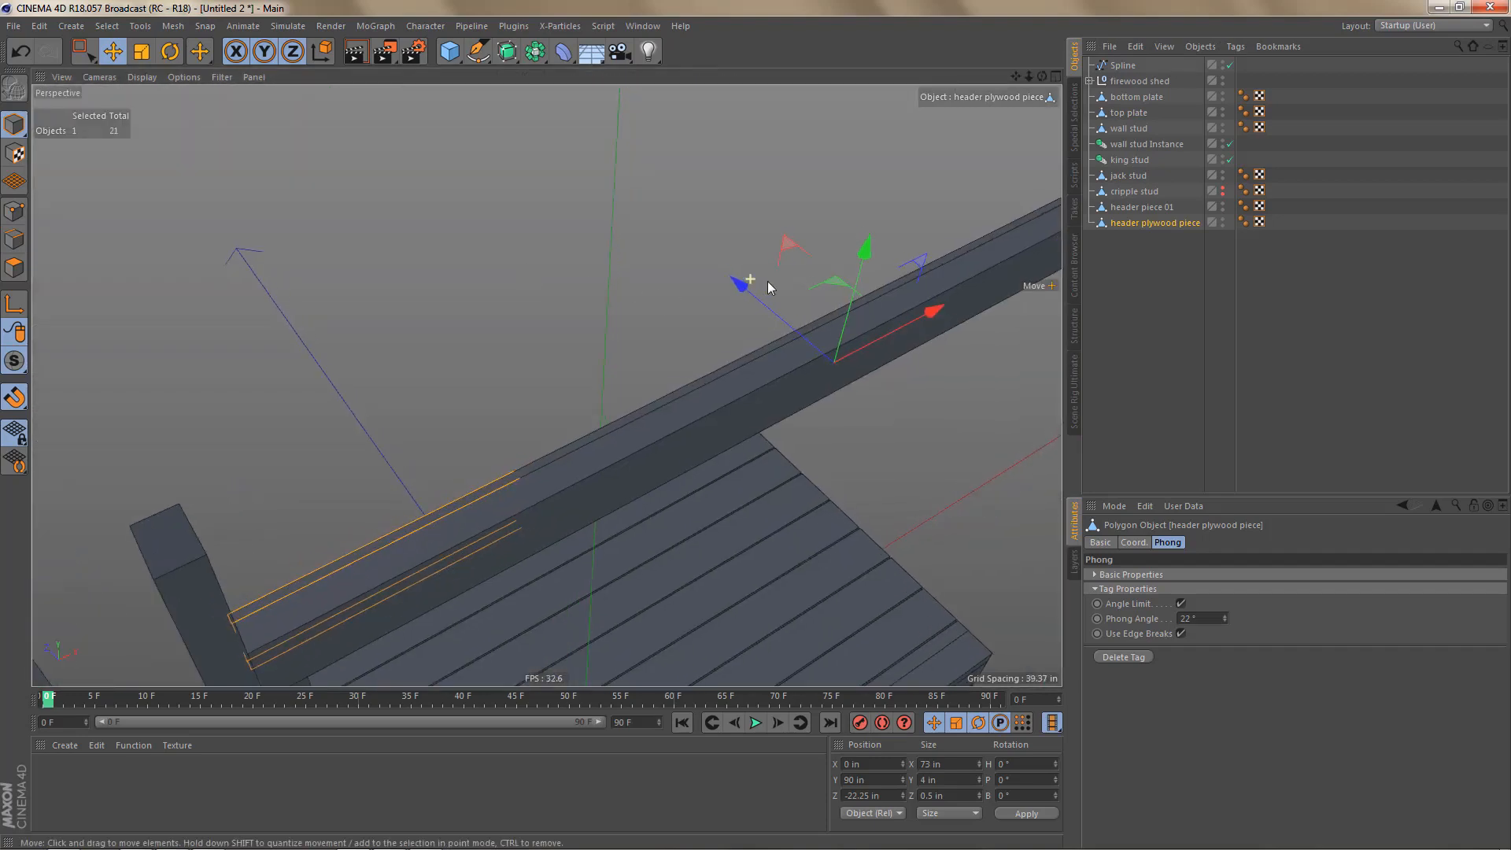
Step: Create an instance of header piece 01, put it at the end of the object list and name it header piece 02
click(1143, 207)
drag(535, 51, 832, 102)
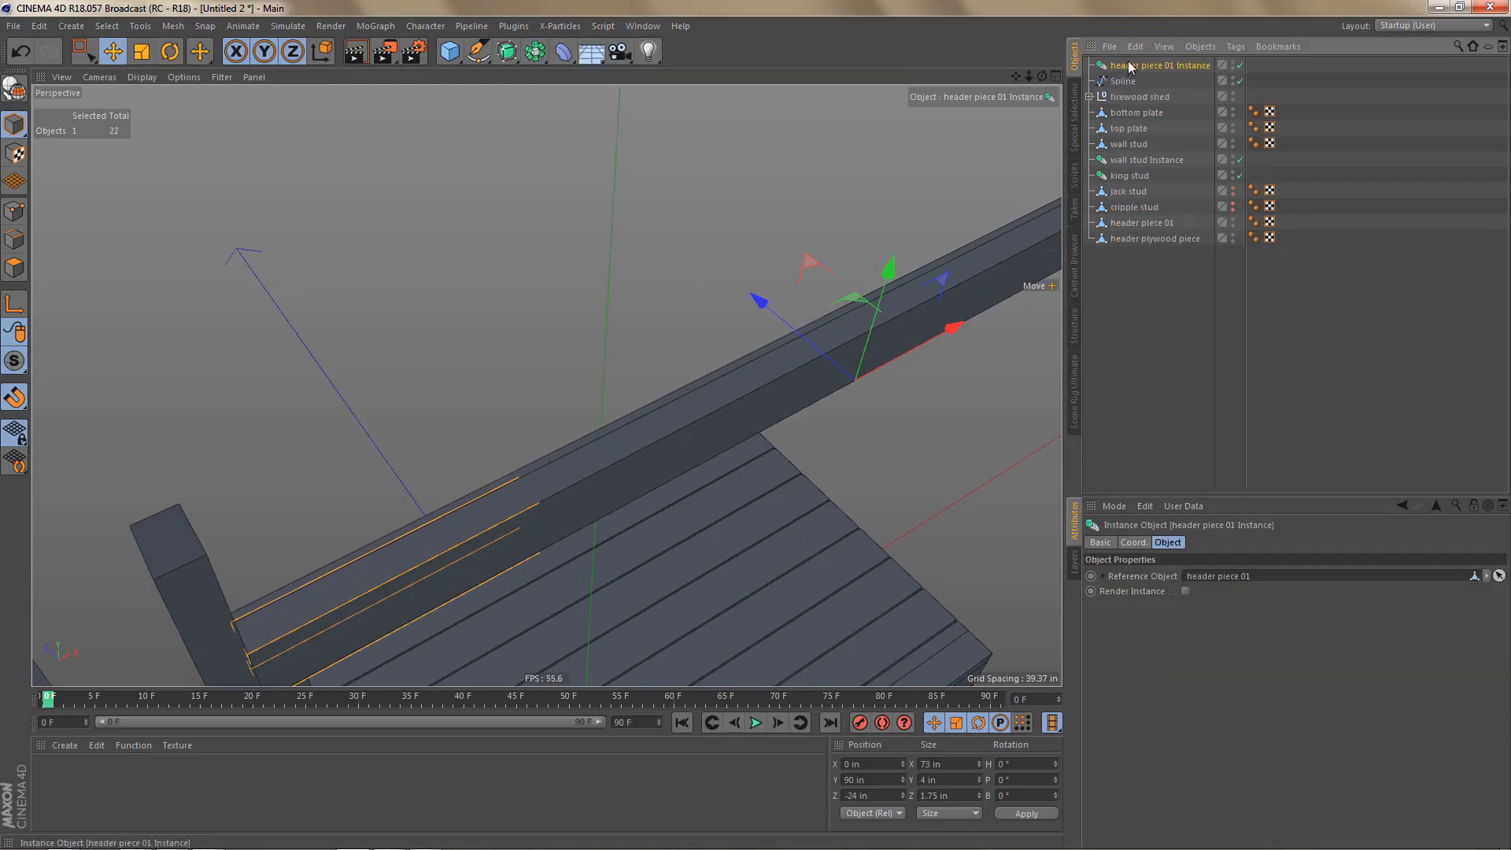
drag(1130, 67, 1240, 238)
double_click(1141, 238)
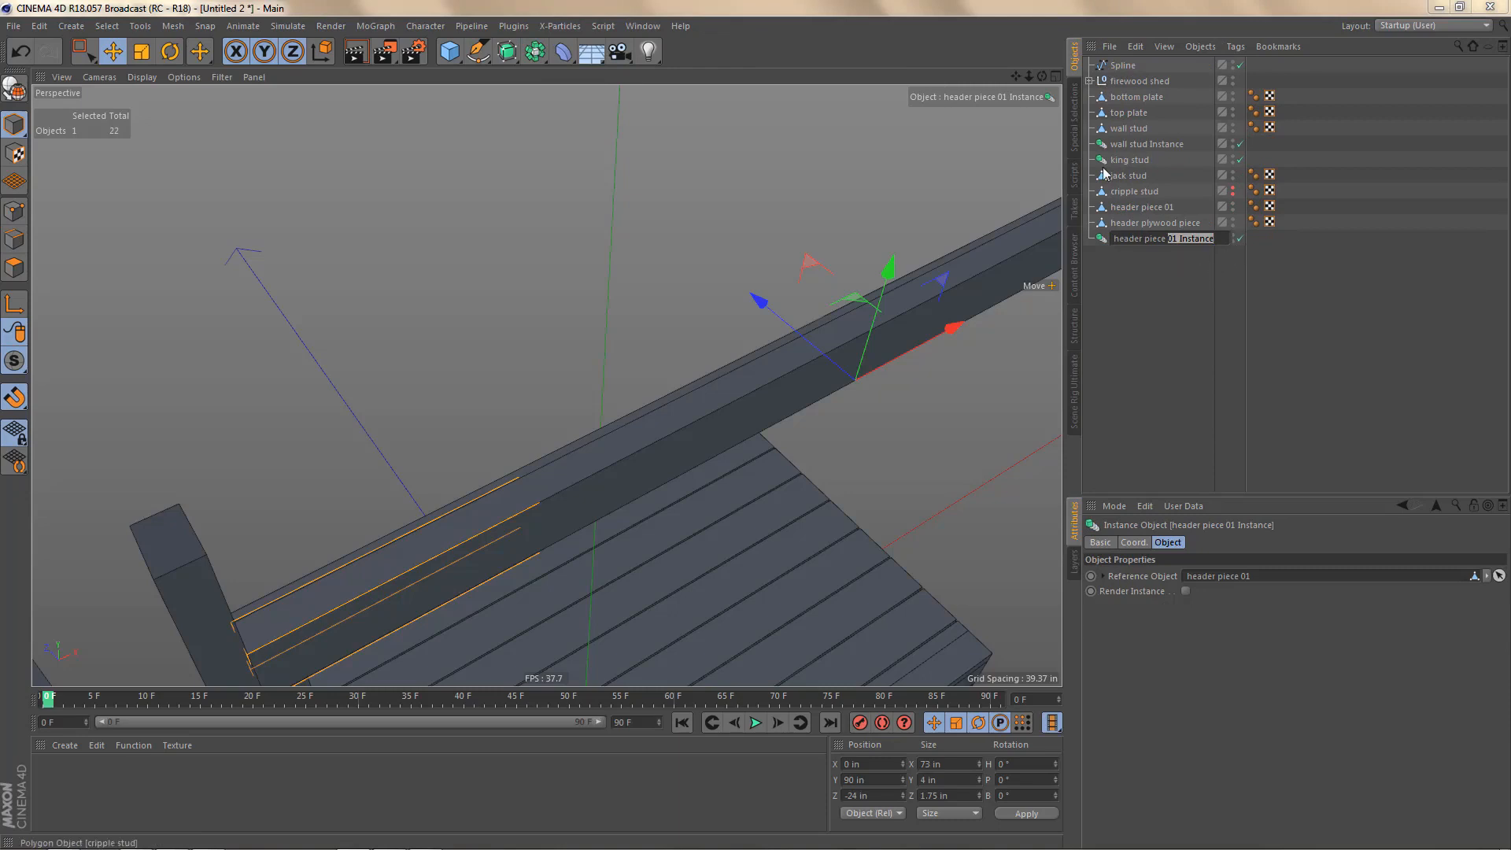
text(02)
key(Return)
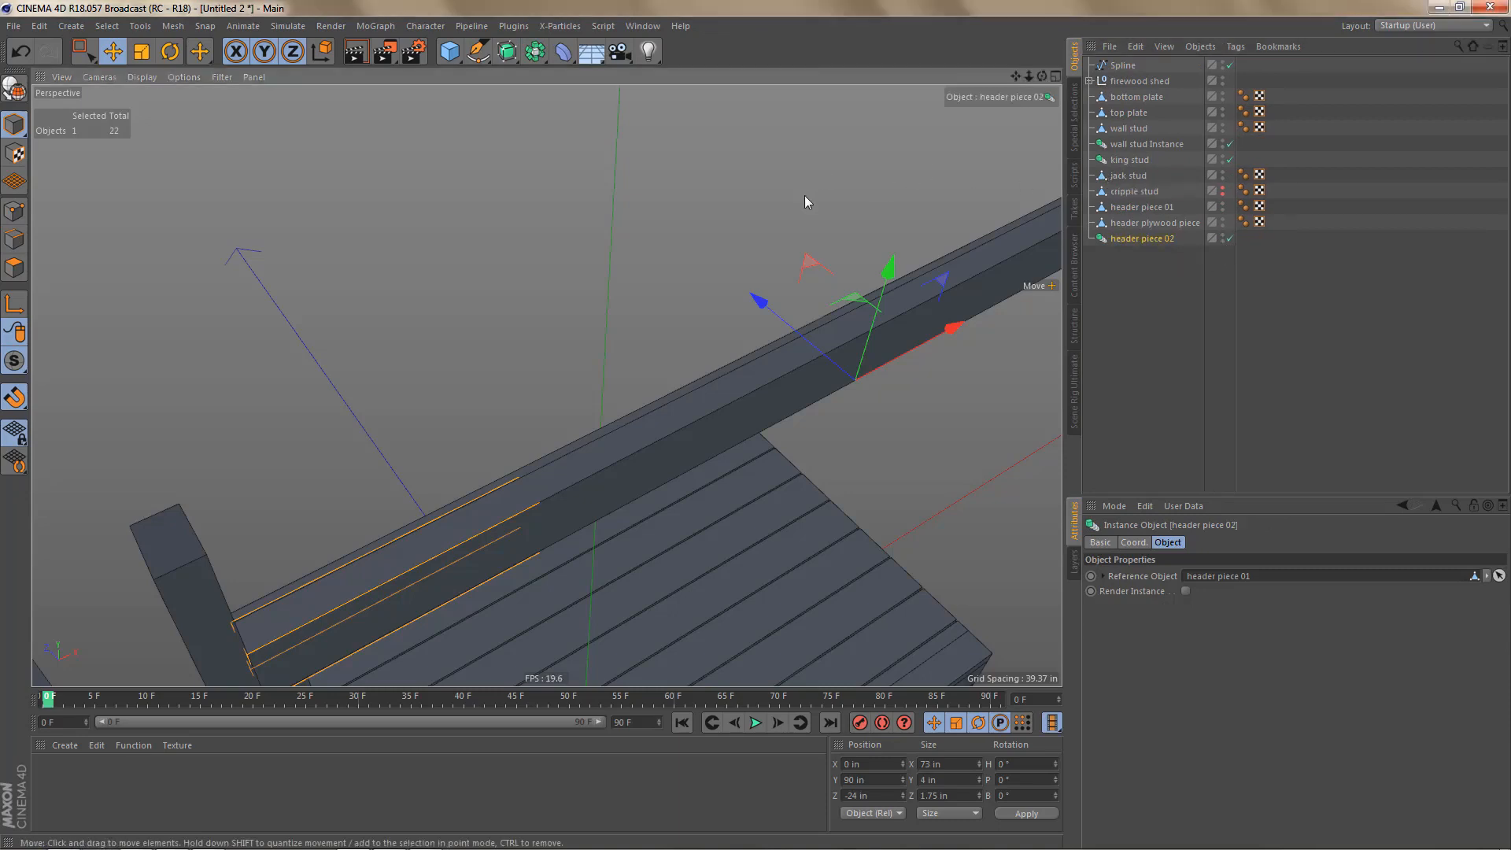
Step: Try to position header piece 02 behind the plywood at Z -22 in, and undo the further shift along Z
key(F2)
drag(871, 398, 881, 357)
alt+right_drag(859, 513, 934, 510)
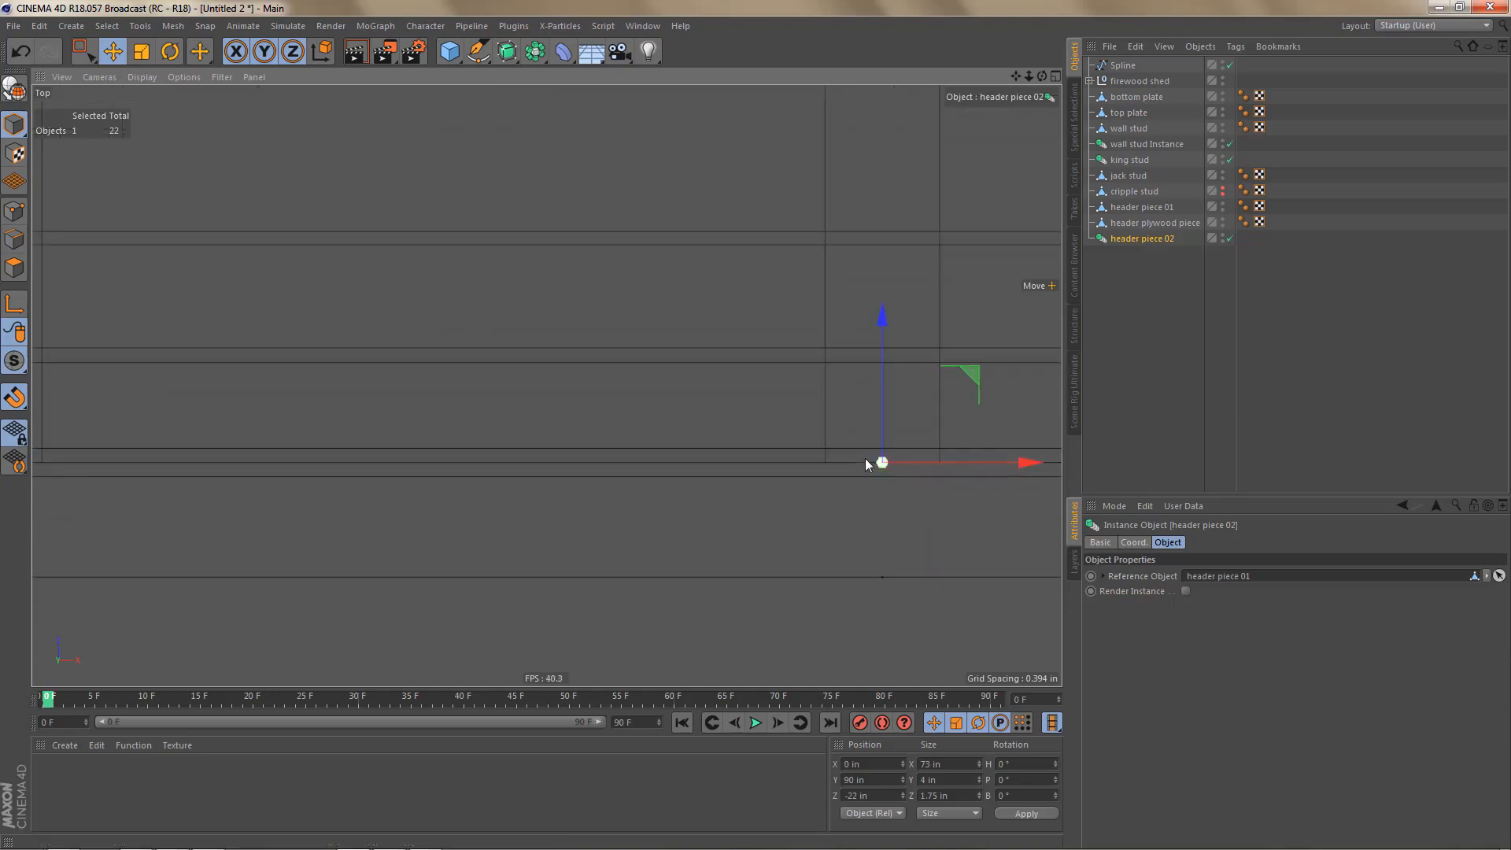
middle_click(867, 460)
middle_click(357, 210)
alt+drag(754, 369, 678, 288)
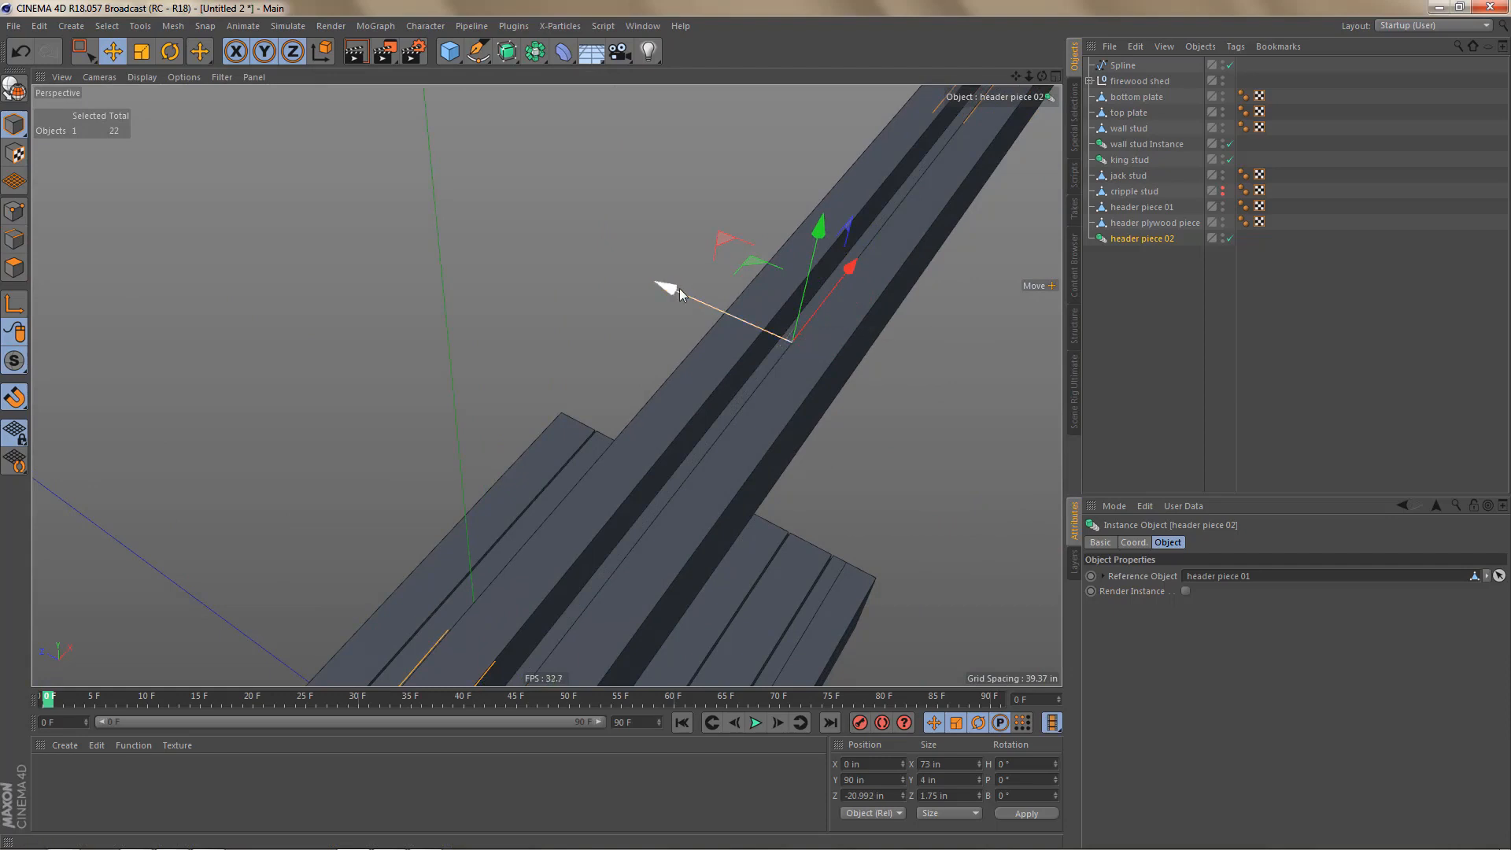
key(ctrl+z)
Step: Snap header piece 02 against the back of the header plywood piece at Z -21.75 in
middle_click(812, 374)
middle_click(875, 451)
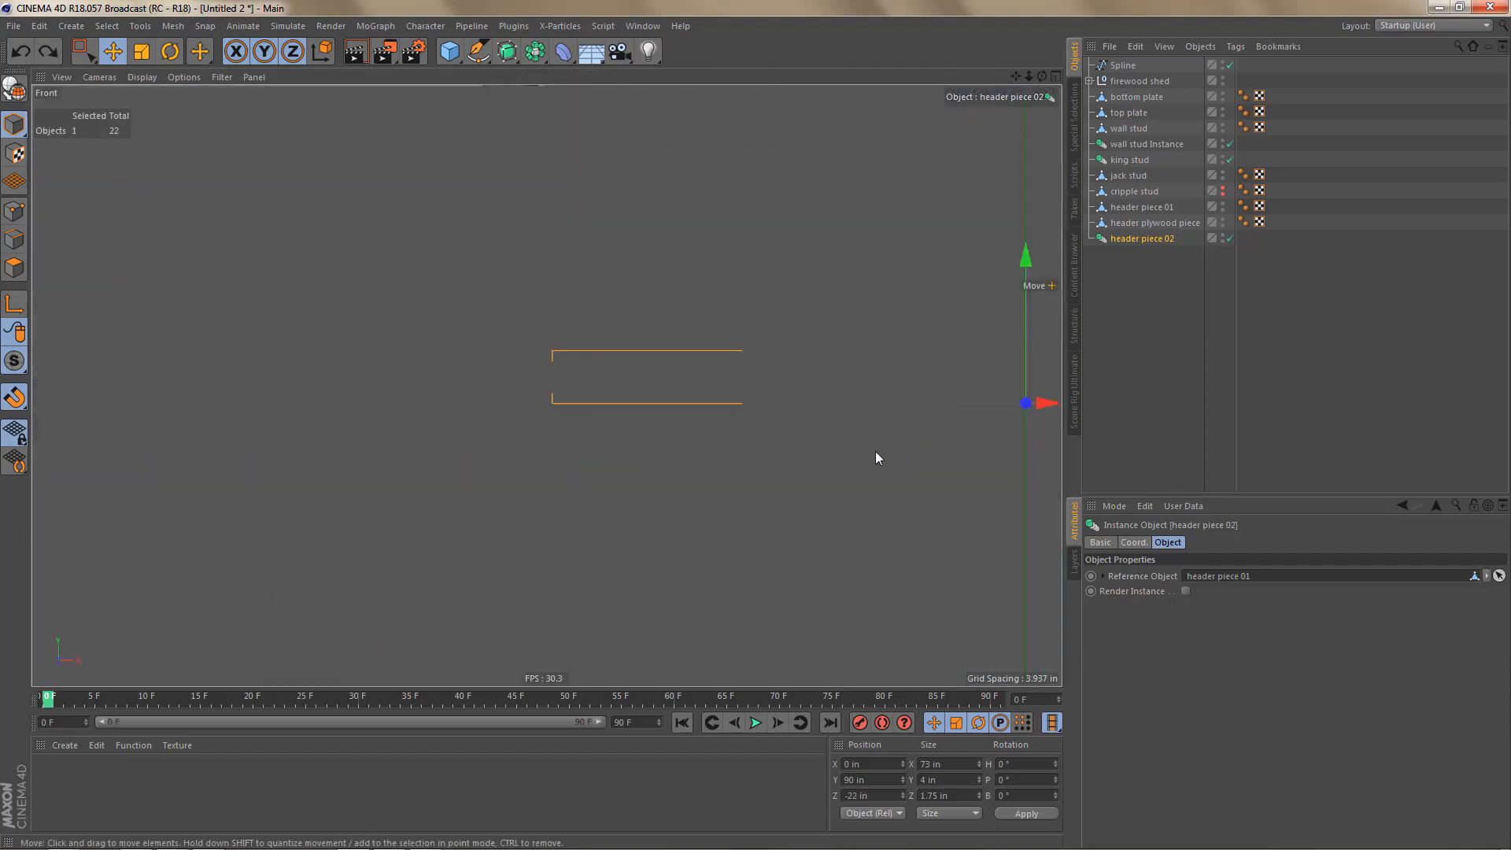
middle_click(823, 305)
middle_click(827, 299)
alt+middle_drag(797, 373, 681, 383)
alt+right_drag(767, 468, 848, 459)
middle_click(767, 311)
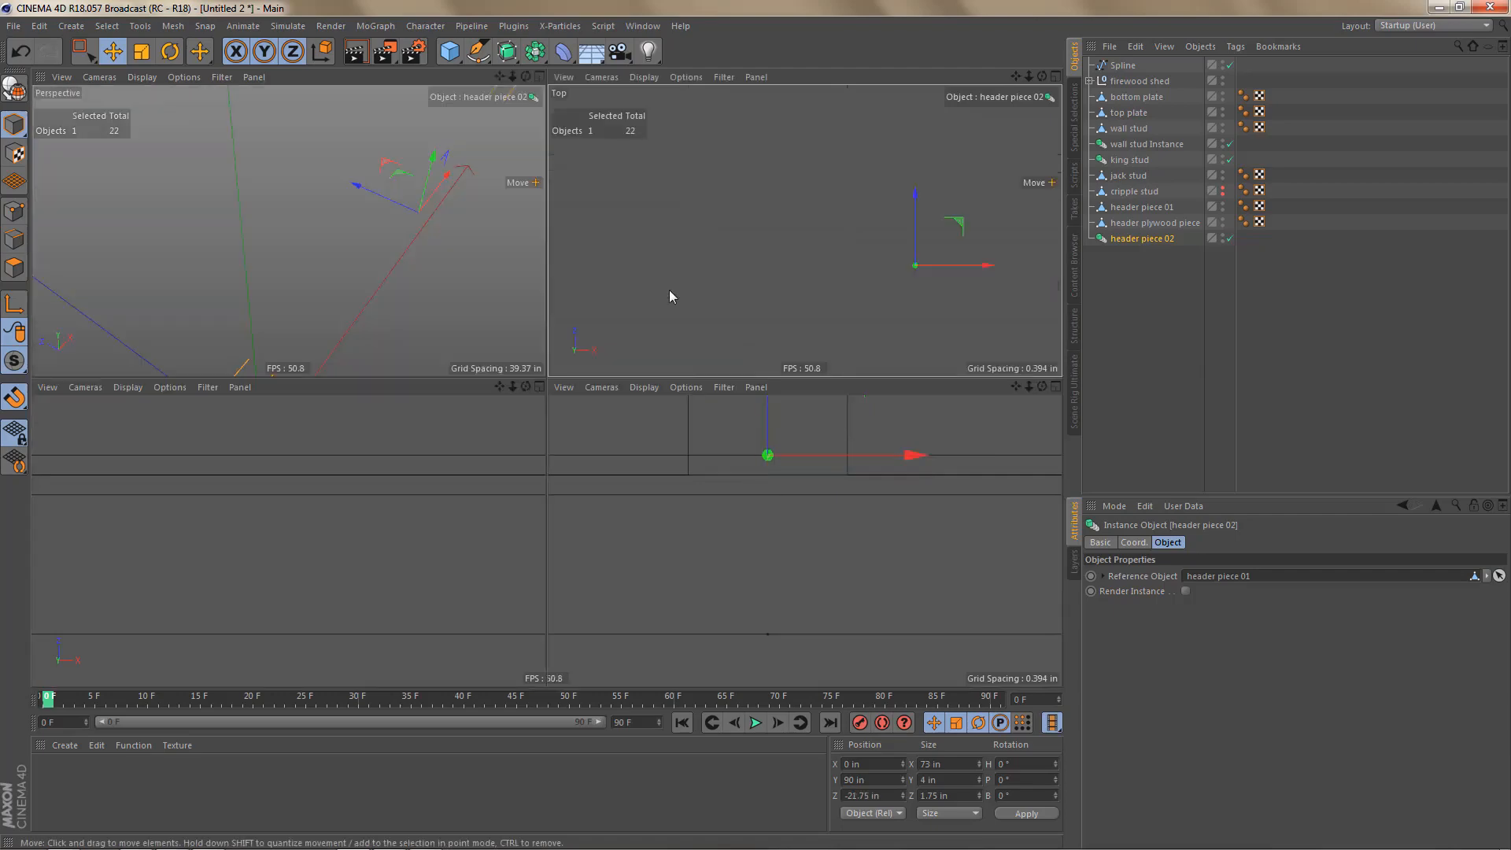
Step: Examine the assembled header and how it sits against the king and jack studs from several angles
middle_click(318, 174)
alt+drag(643, 315, 512, 305)
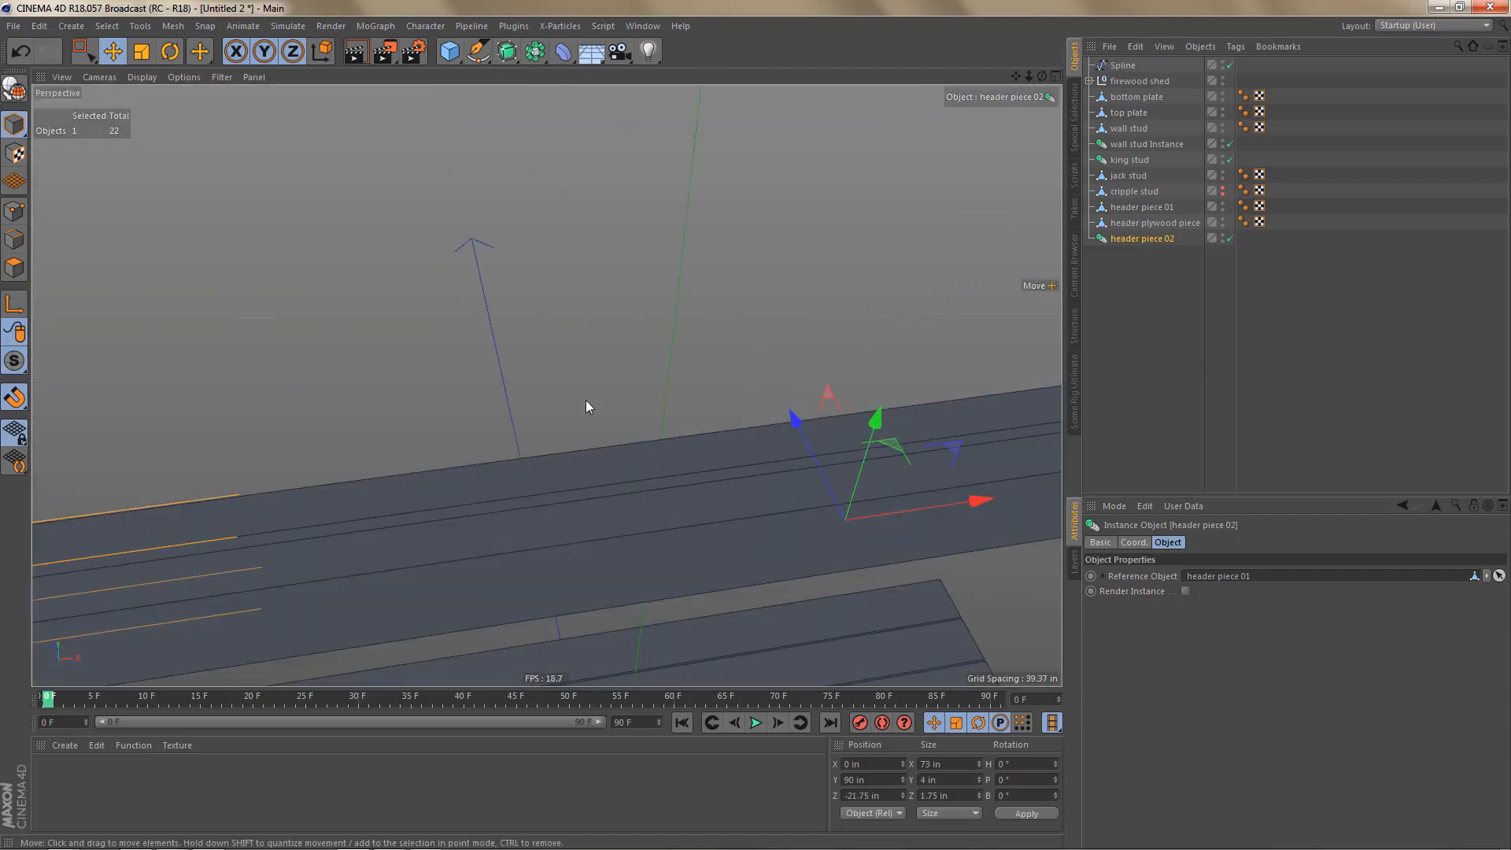
alt+drag(586, 407, 247, 292)
alt+right_drag(750, 297, 886, 261)
alt+drag(766, 263, 936, 307)
alt+right_drag(863, 321, 725, 372)
alt+middle_drag(787, 350, 594, 337)
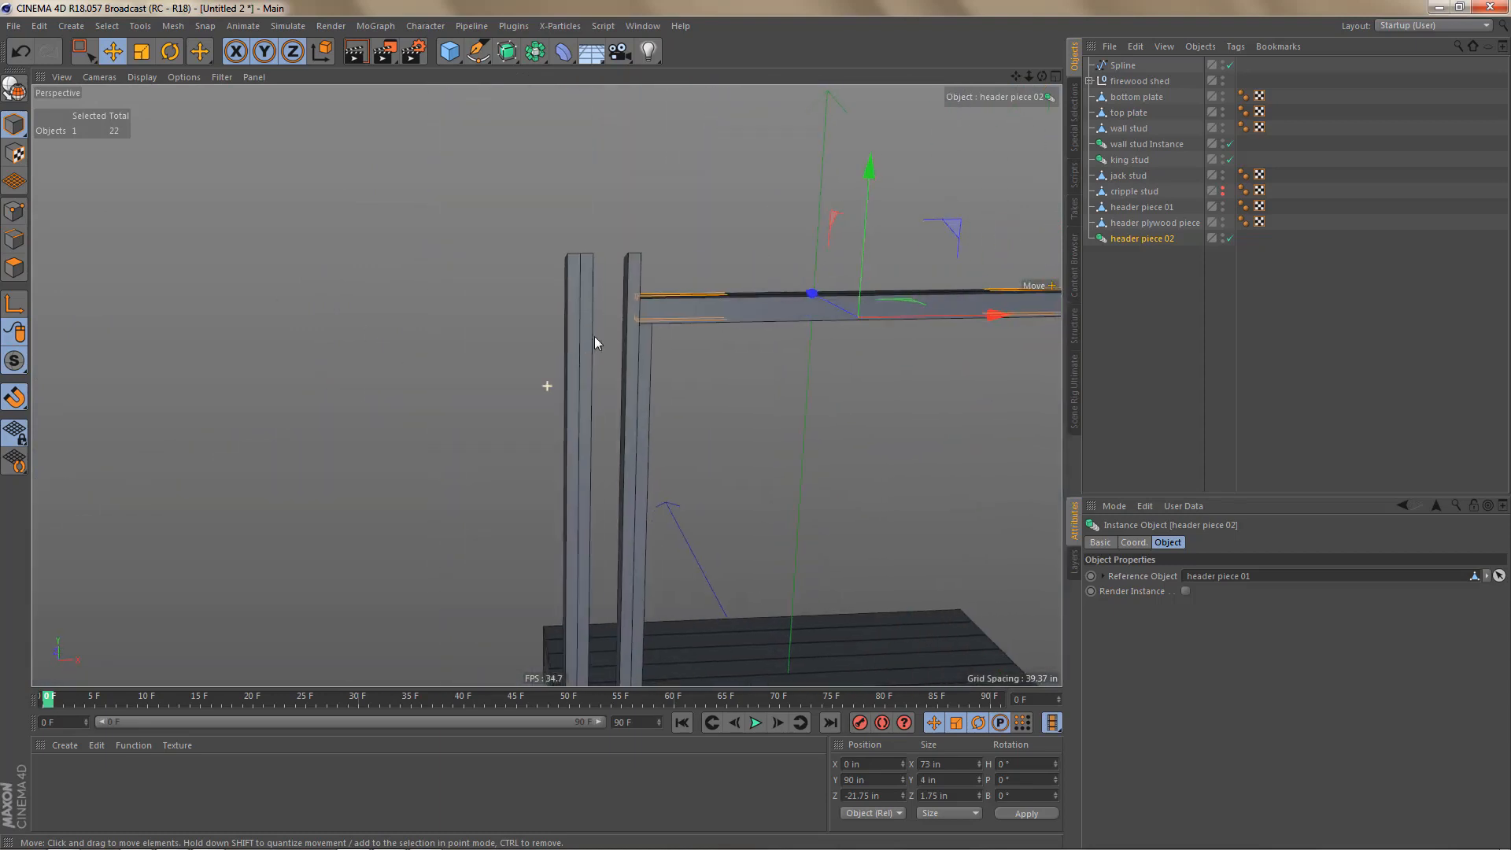
alt+drag(671, 328, 726, 326)
alt+middle_drag(689, 317, 607, 326)
alt+drag(606, 324, 661, 304)
alt+middle_drag(662, 304, 693, 269)
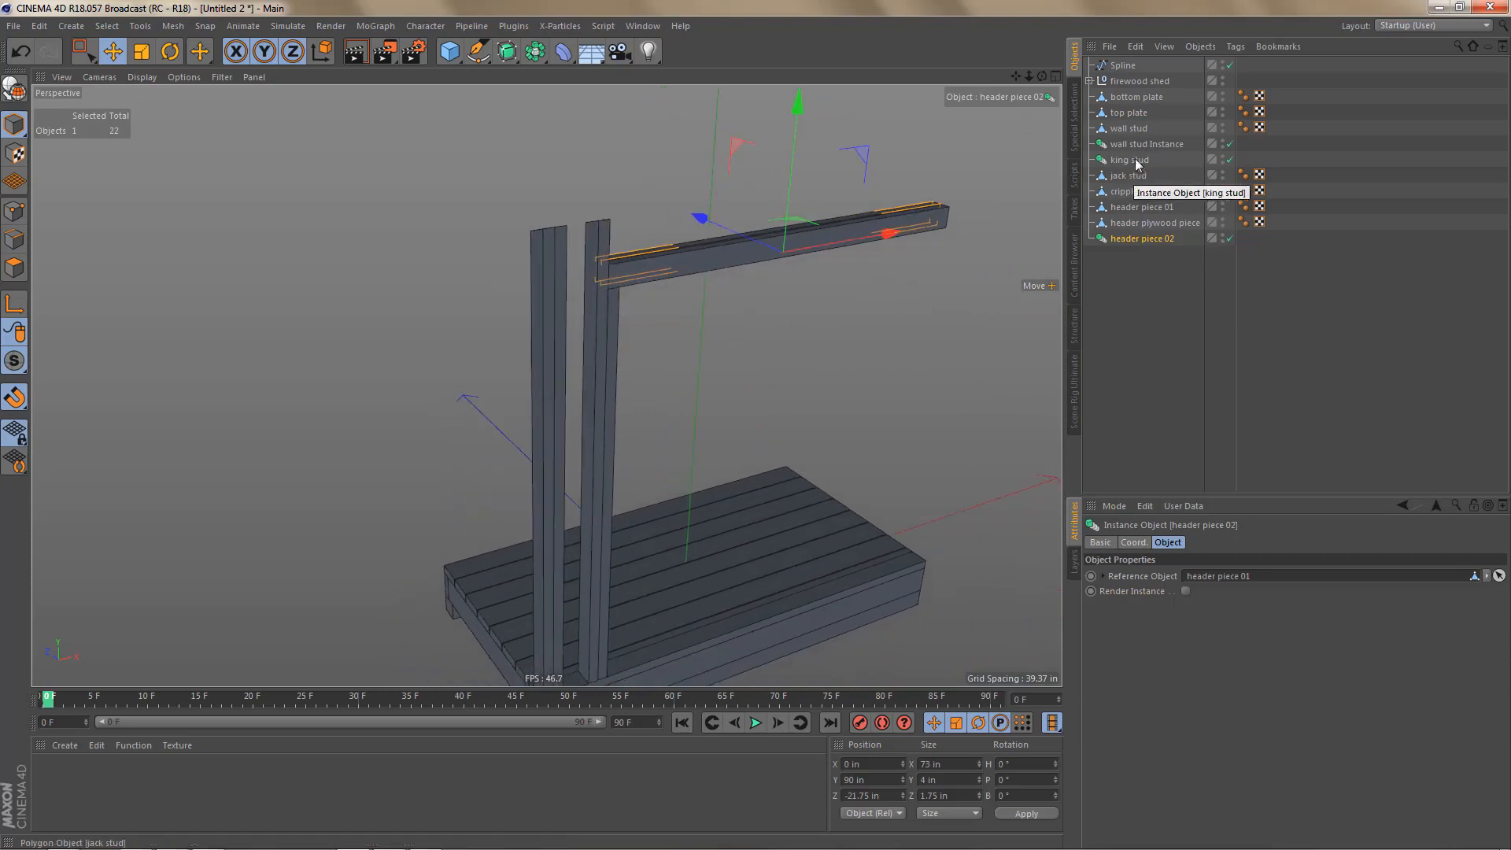
Step: Raise the top plate onto the highest corner of the angled wall studs, at Y 101.25 in
click(1132, 115)
middle_click(730, 422)
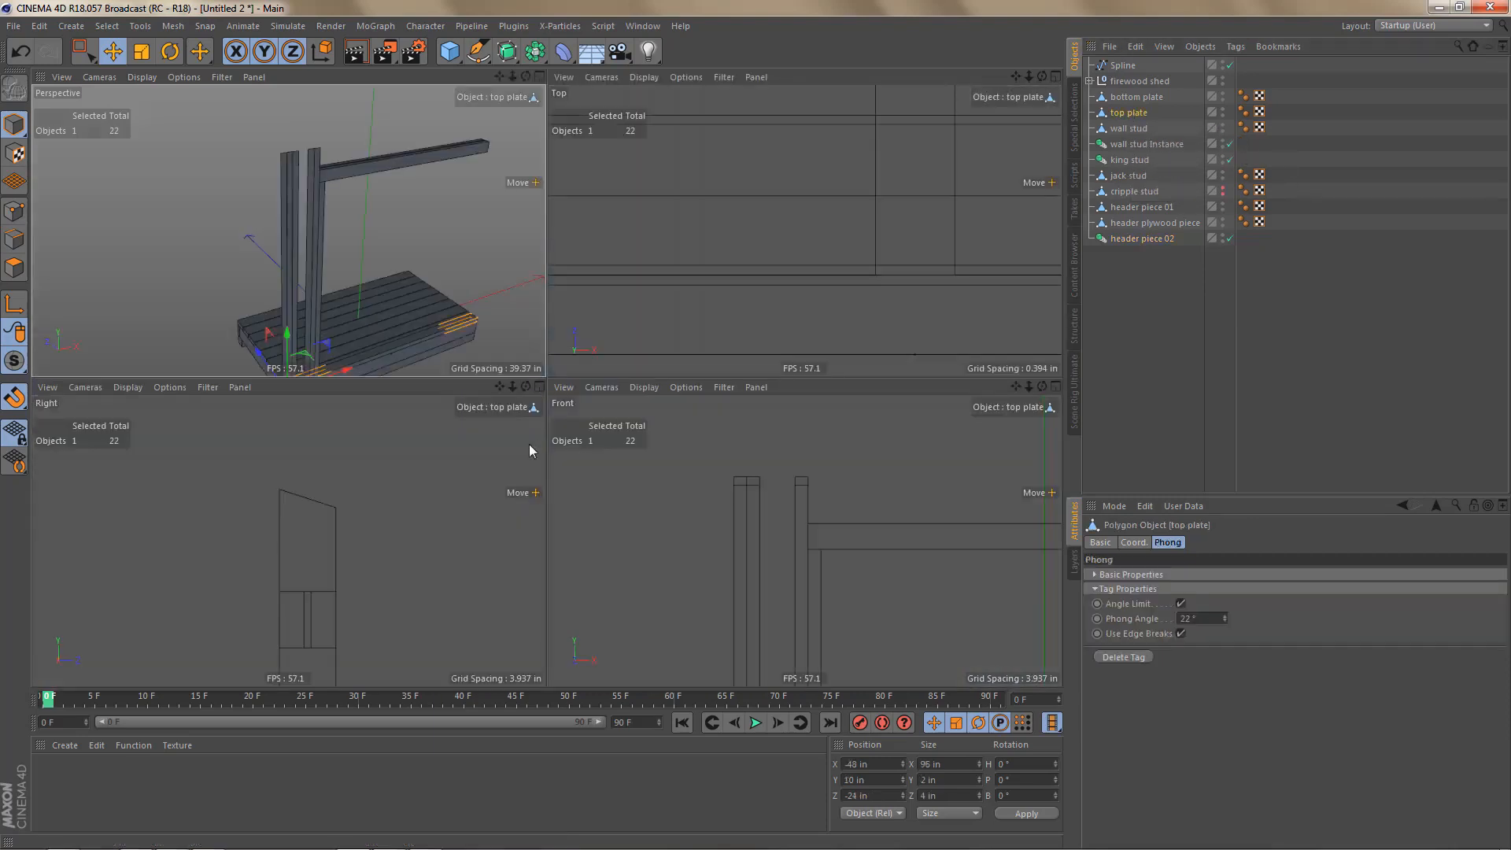
middle_click(477, 538)
alt+right_drag(642, 449, 547, 504)
alt+middle_drag(622, 403, 679, 197)
alt+right_drag(646, 295, 617, 350)
drag(653, 419, 698, 128)
alt+right_drag(666, 224, 831, 208)
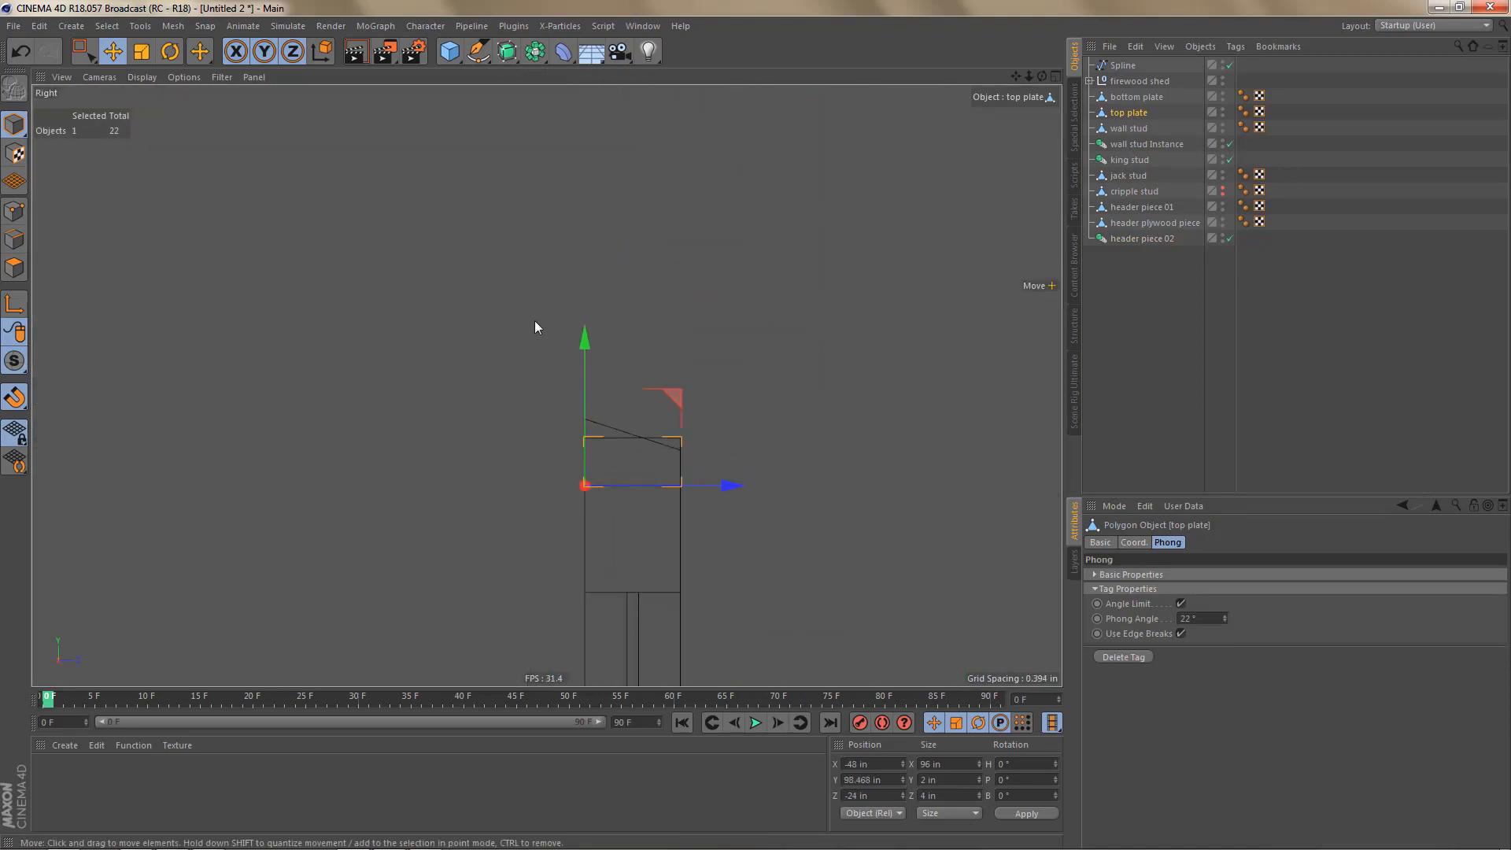
drag(588, 337, 592, 272)
alt+right_drag(592, 386, 630, 384)
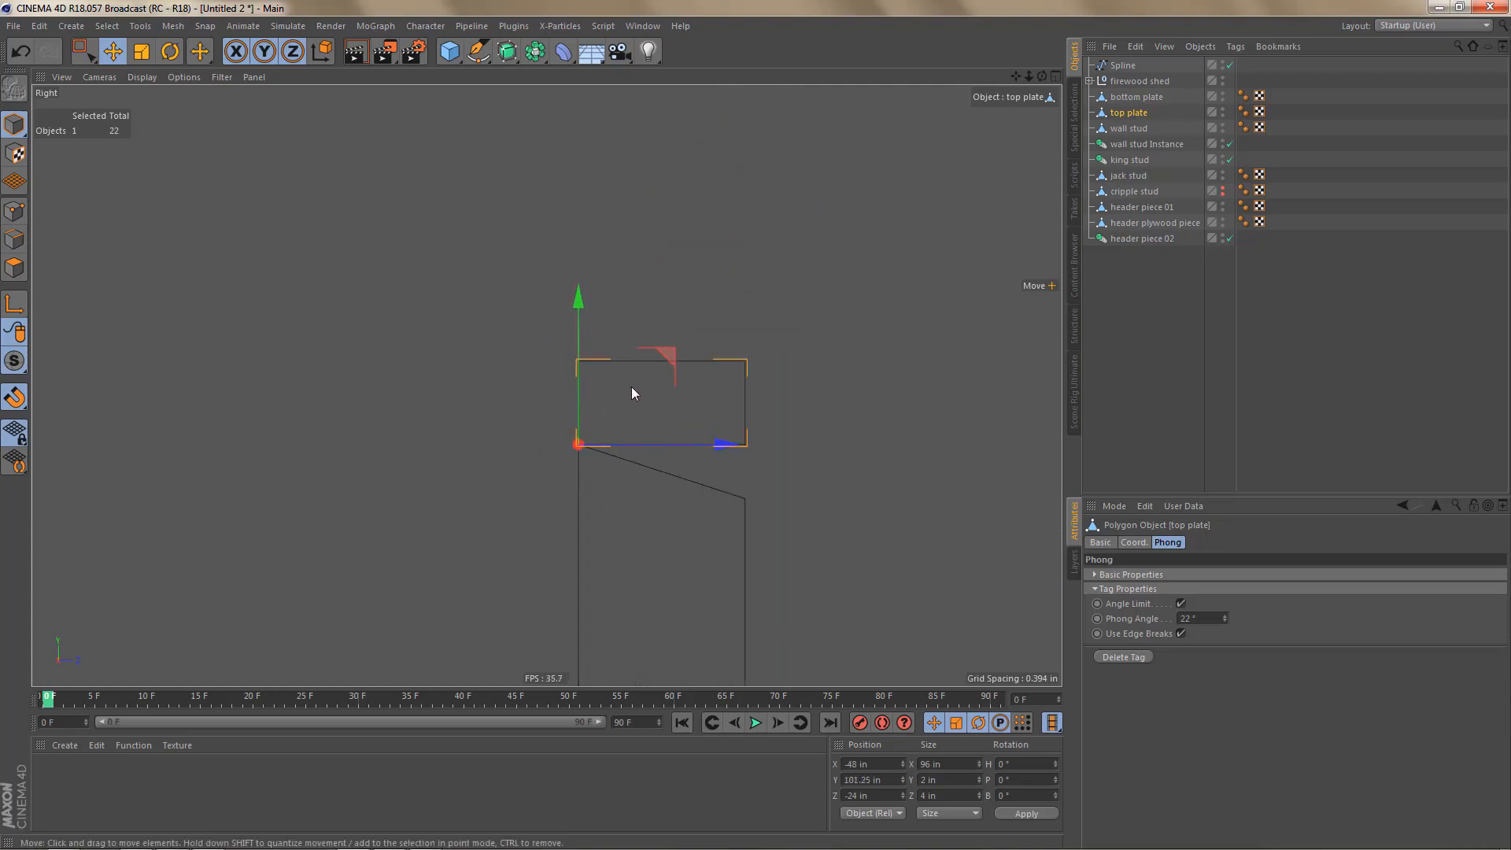
Step: Tilt the top plate to a pitch of -18° to match the angled stud tops
key(r)
drag(624, 371, 653, 378)
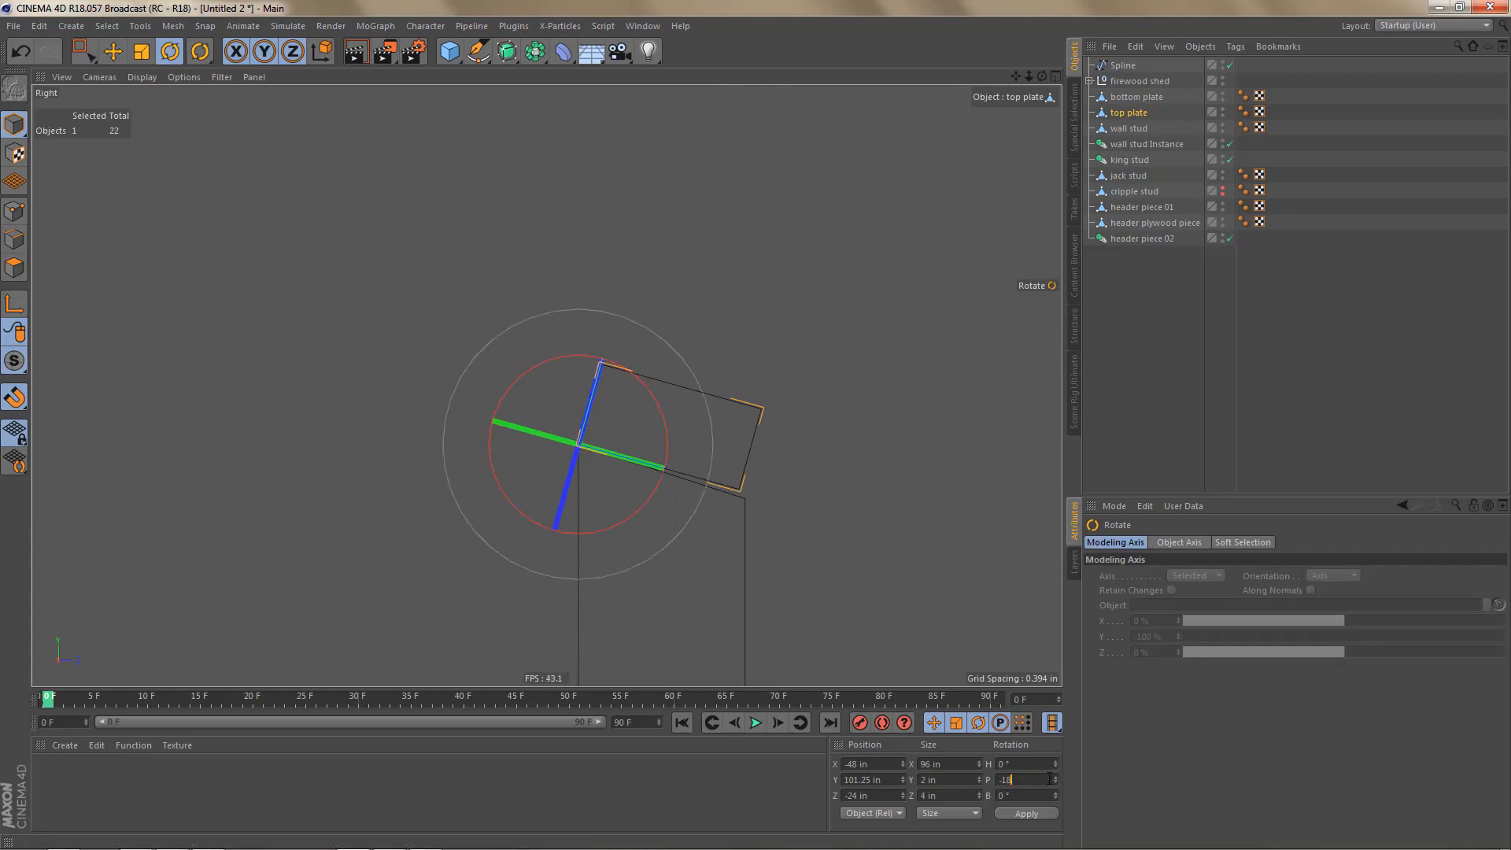
key(Return)
key(F1)
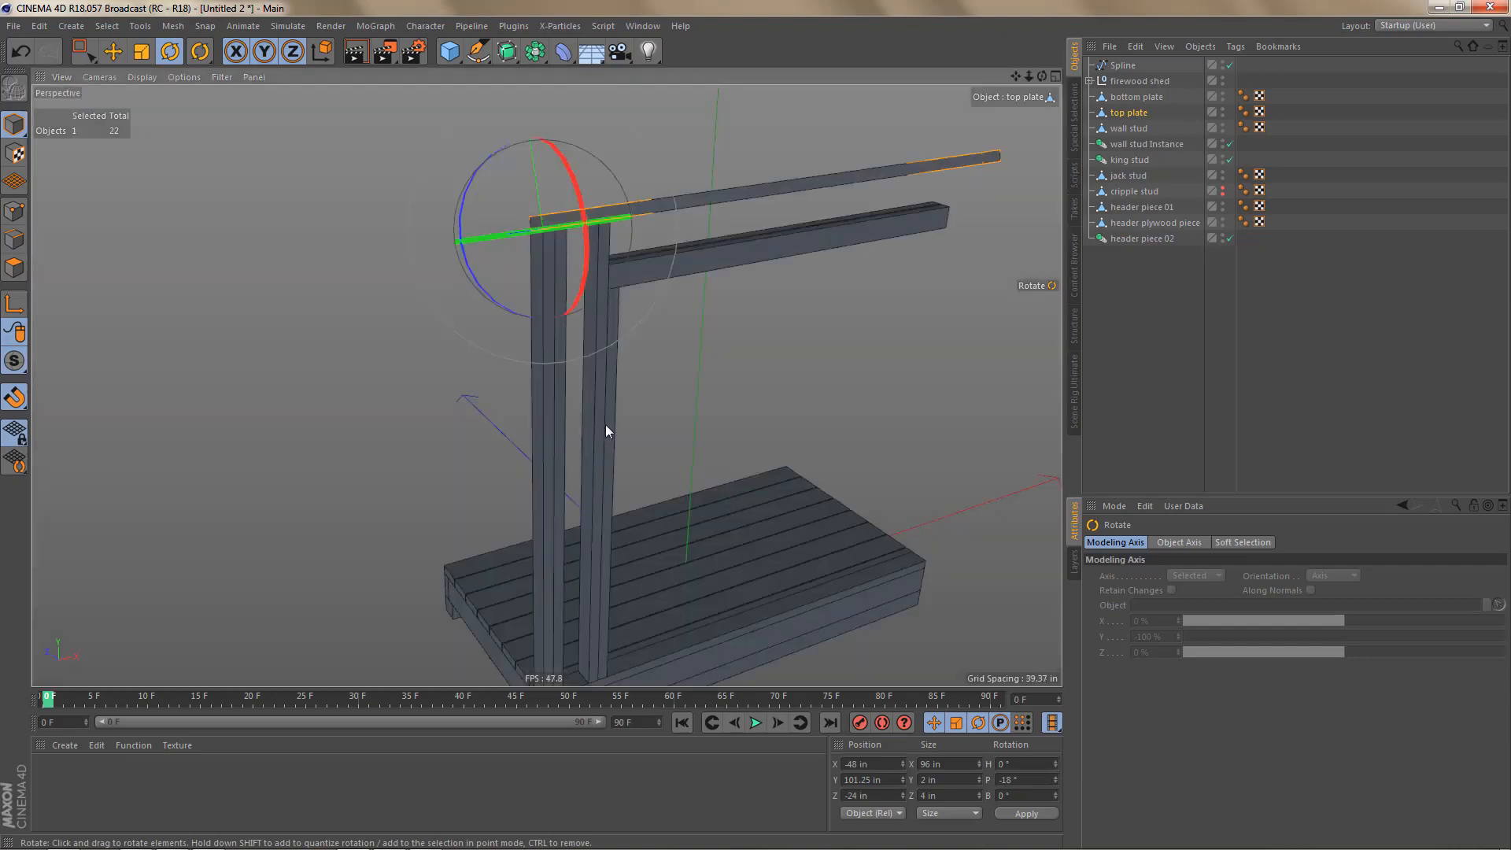
alt+drag(594, 294, 552, 291)
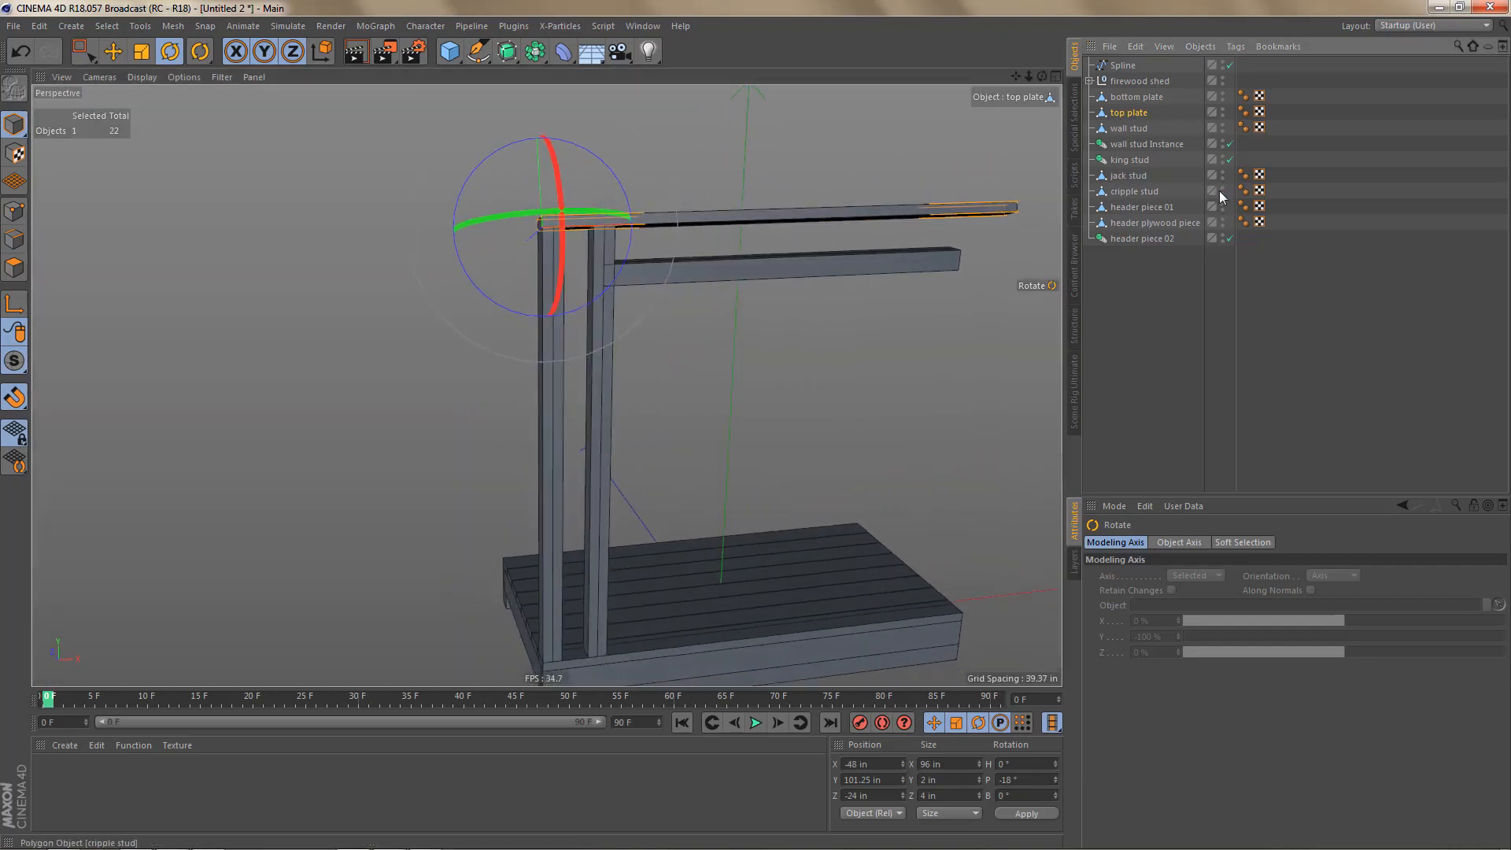
Step: Unhide the cripple stud and move its axis to its lower corner with Axis Center at -100% on X, Y and Z
click(1138, 192)
alt+drag(680, 336, 679, 342)
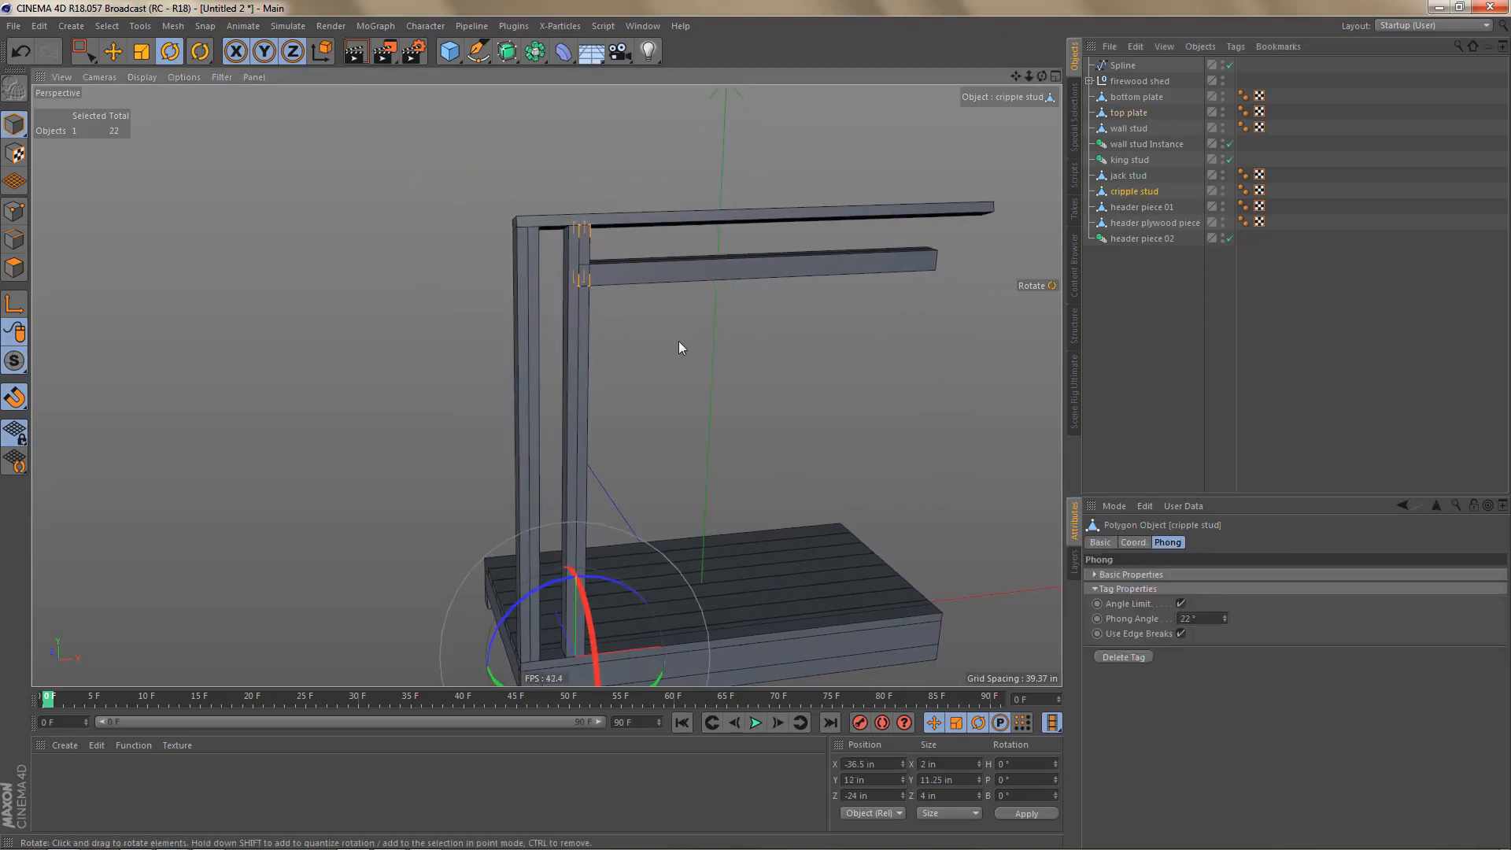
key(shift+a)
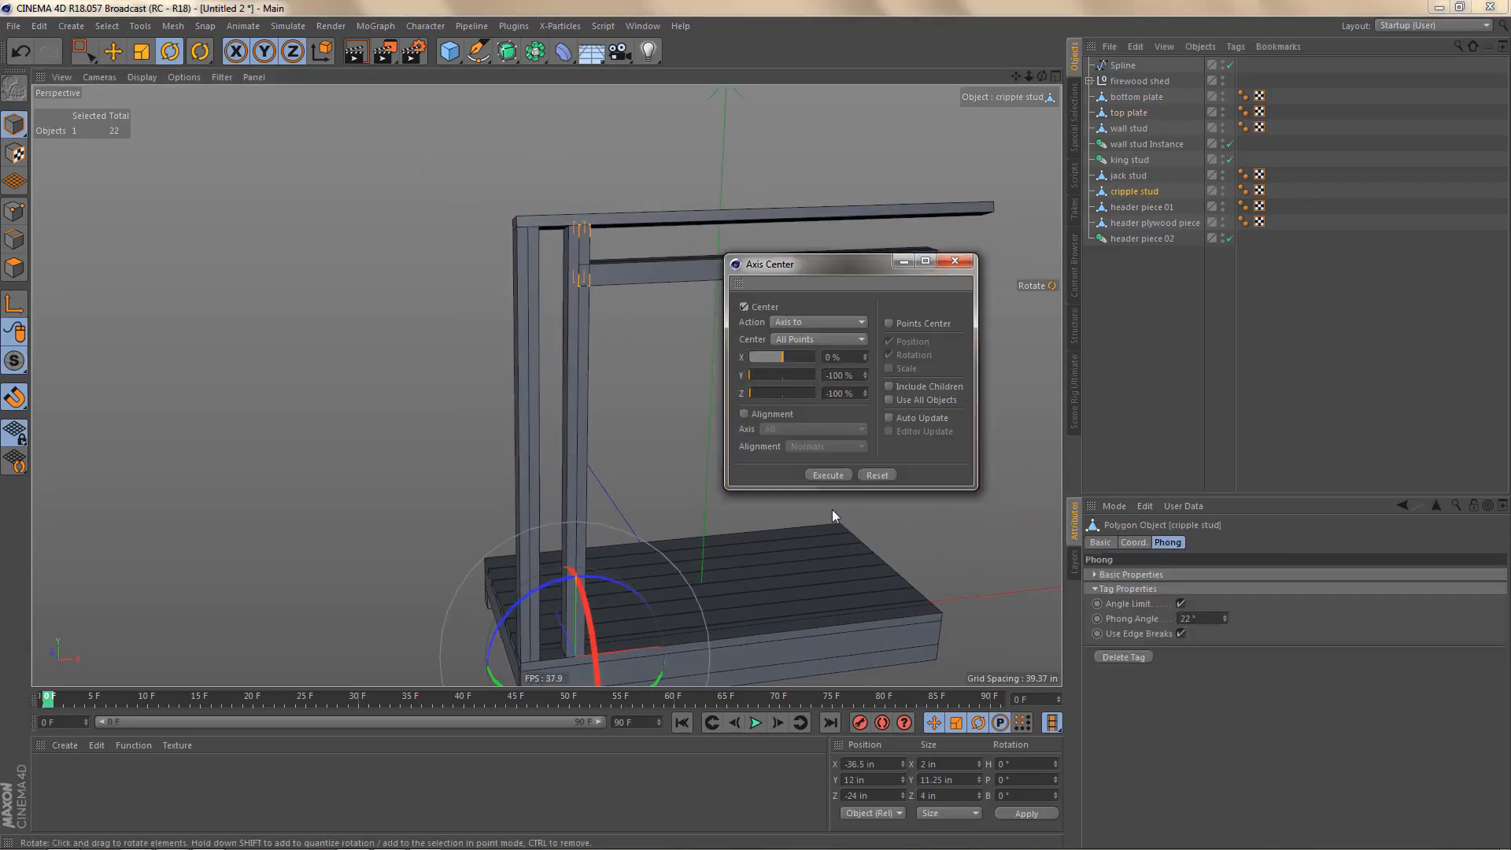
drag(777, 361, 773, 357)
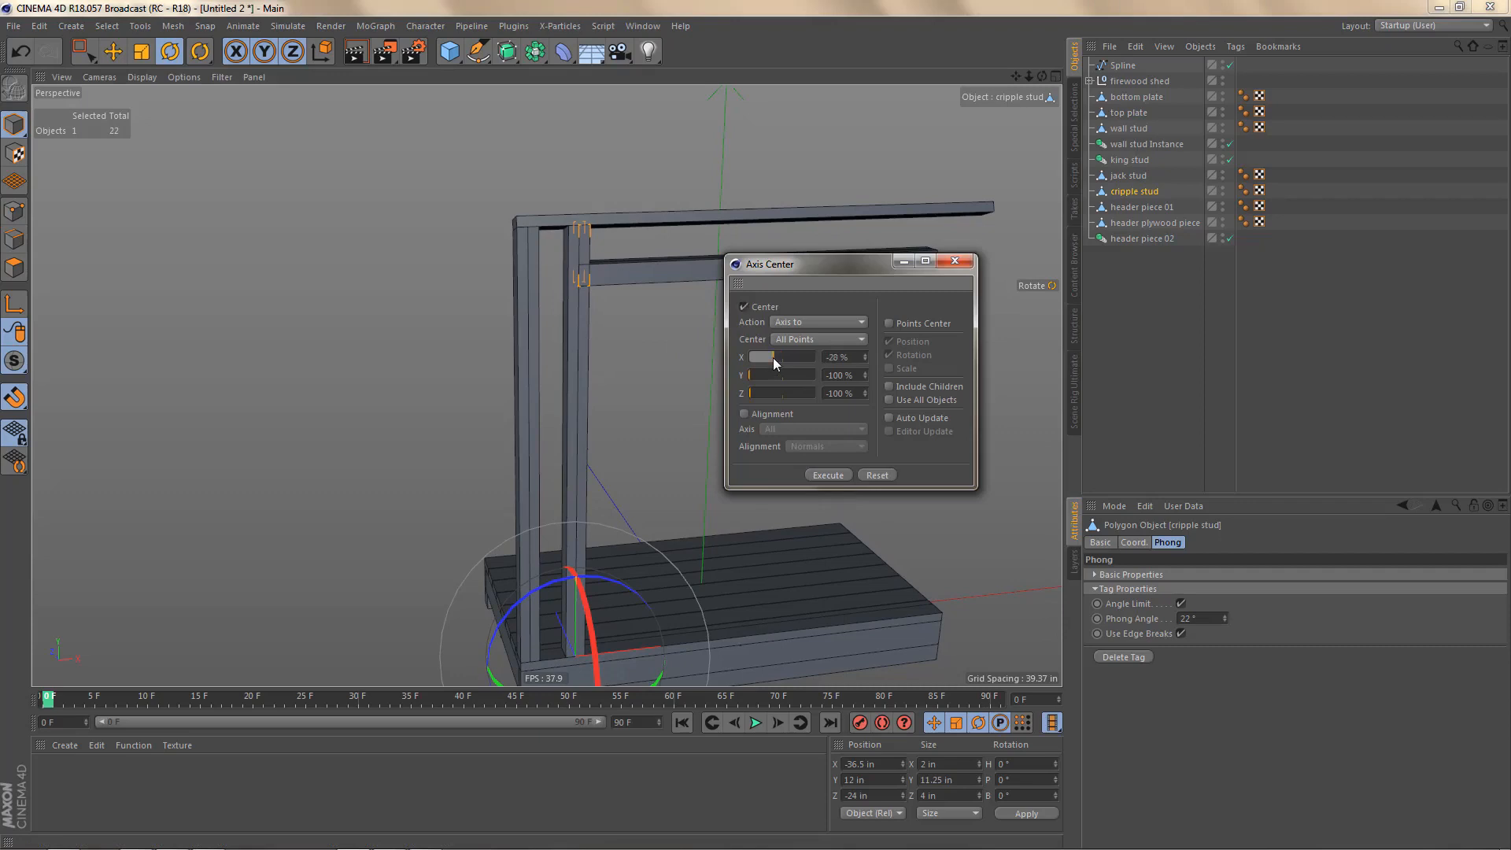
click(828, 475)
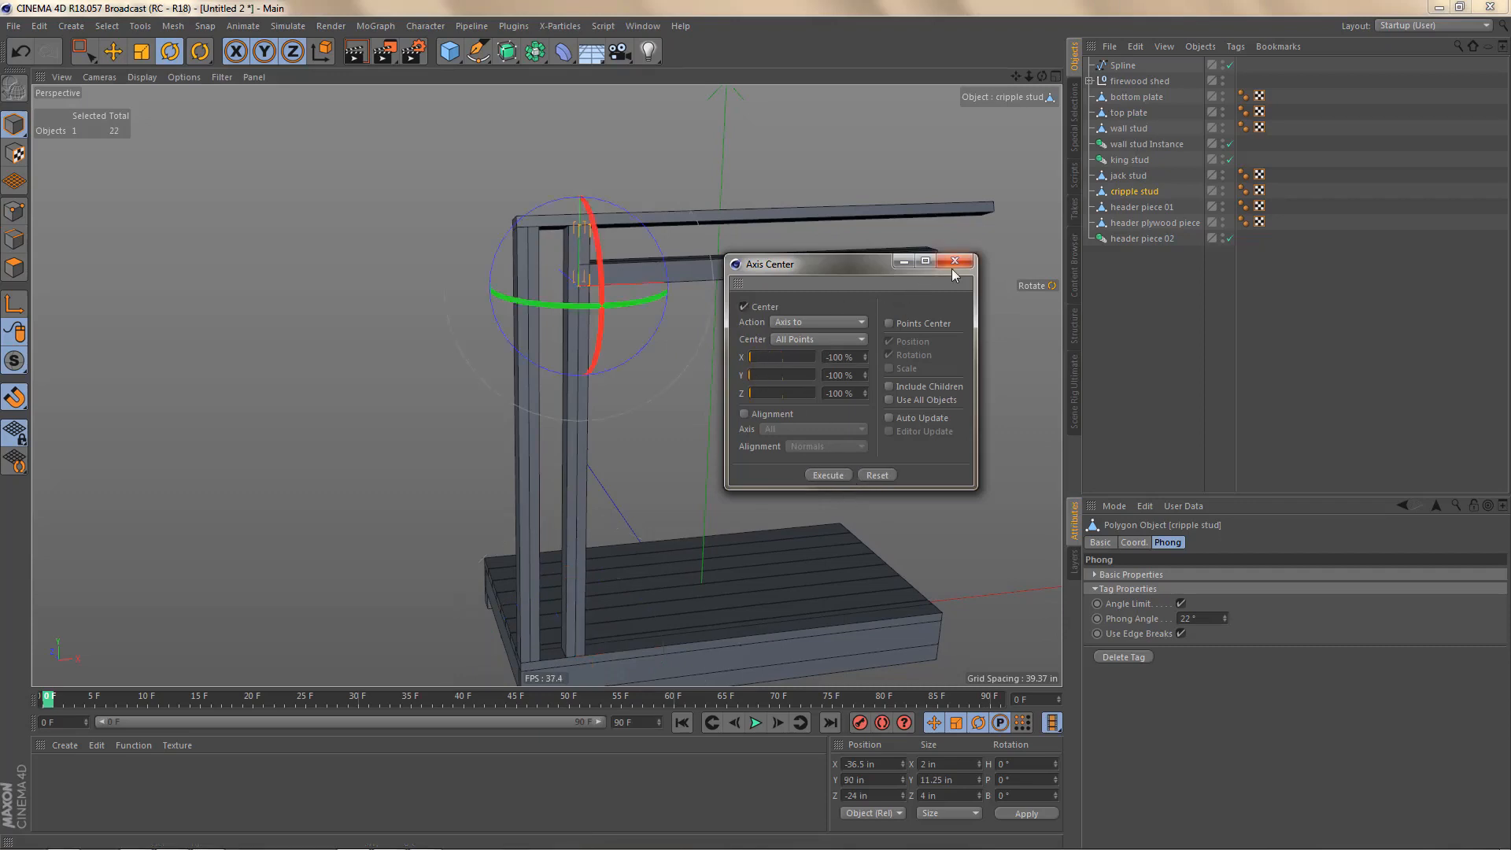
key(e)
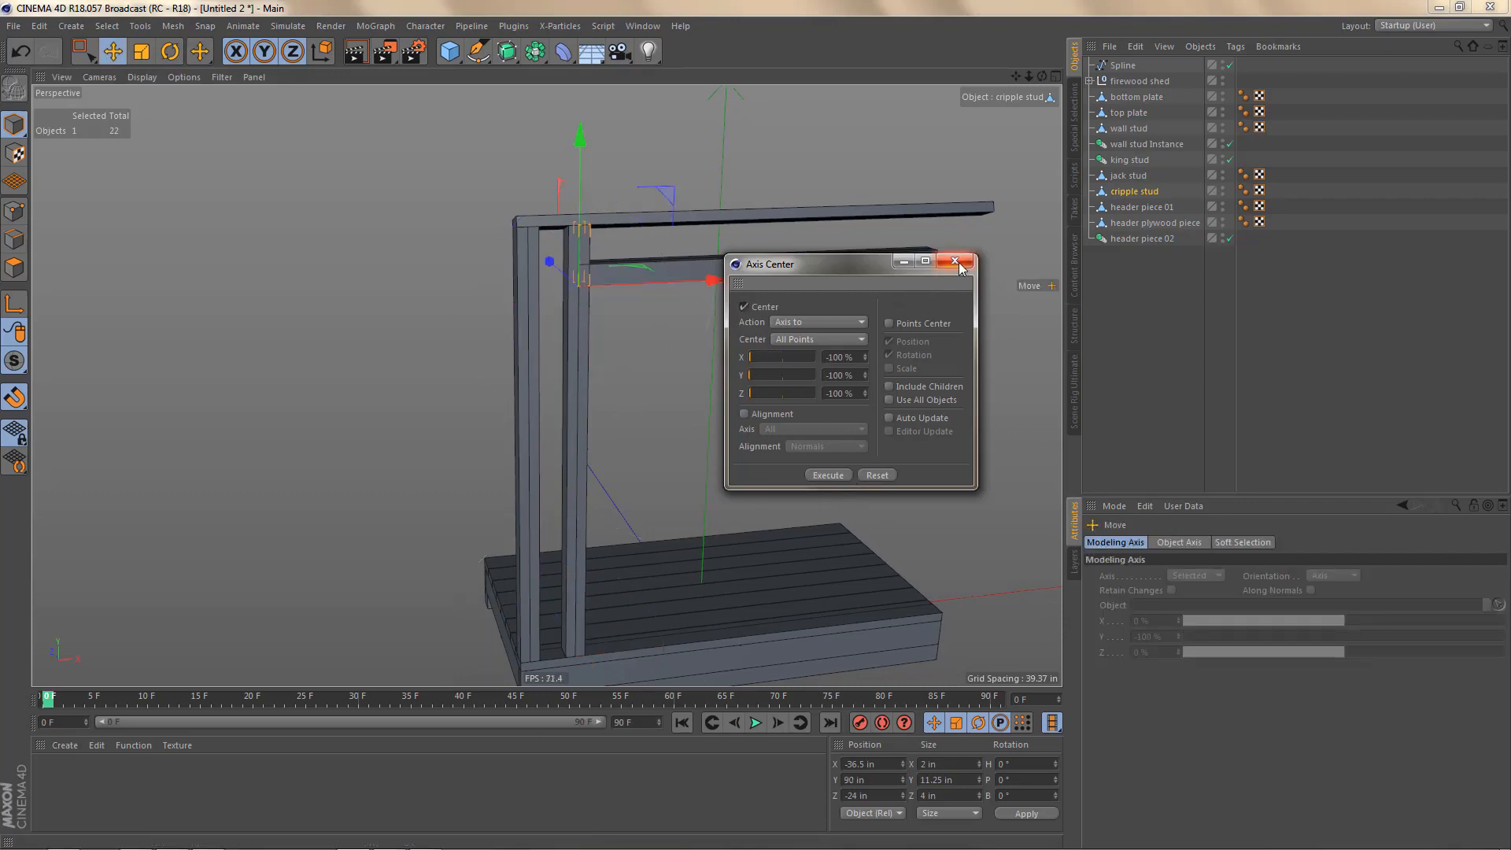
click(955, 260)
Step: Raise the cripple stud's bottom points 4 in so that they rest on the header's upper edge
scroll(546, 281, up, 5)
alt+drag(722, 263, 671, 275)
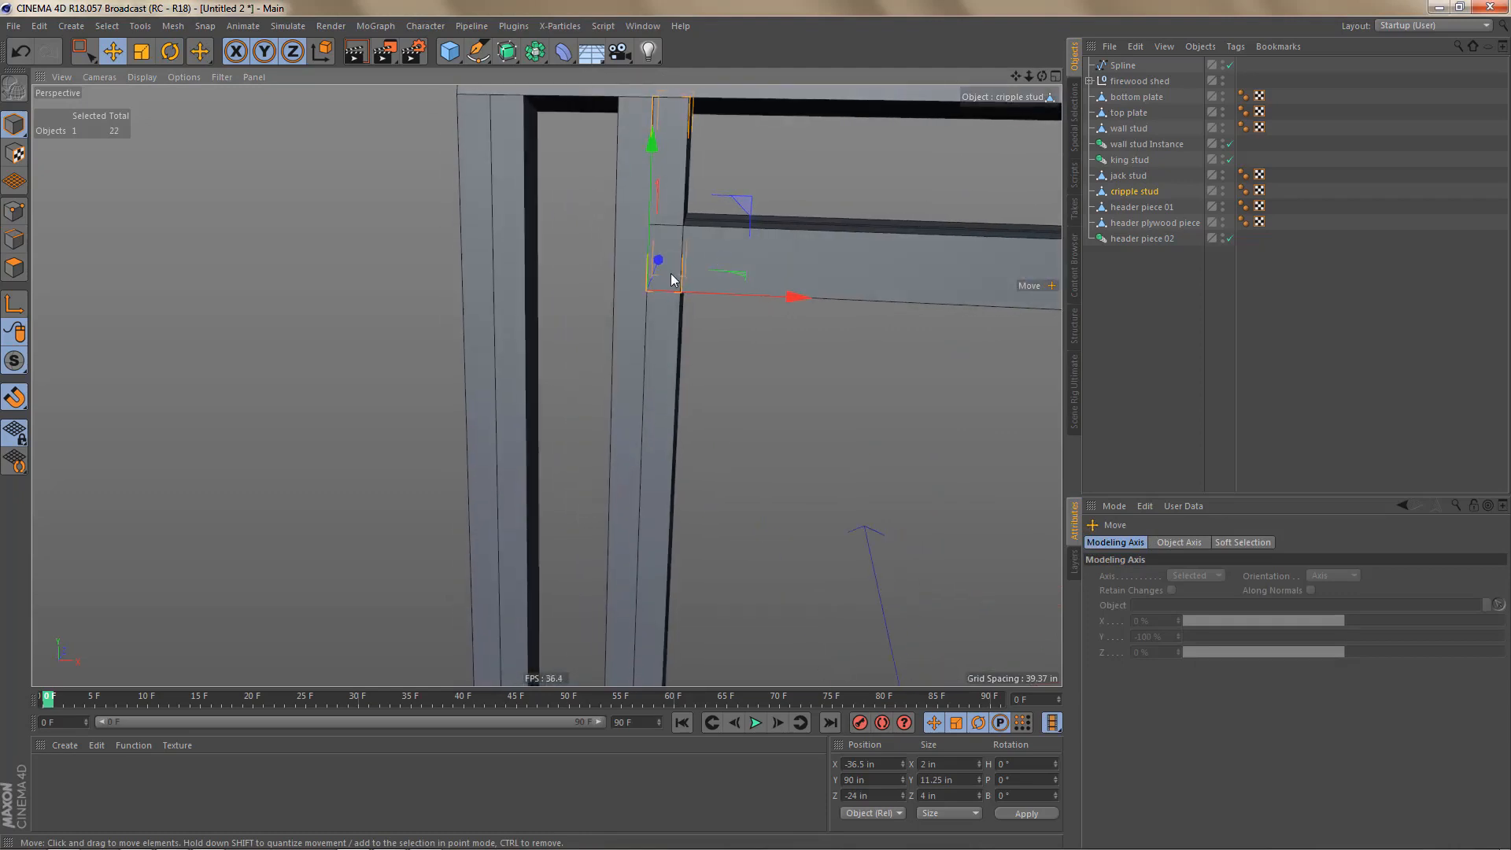
key(Return)
key(F4)
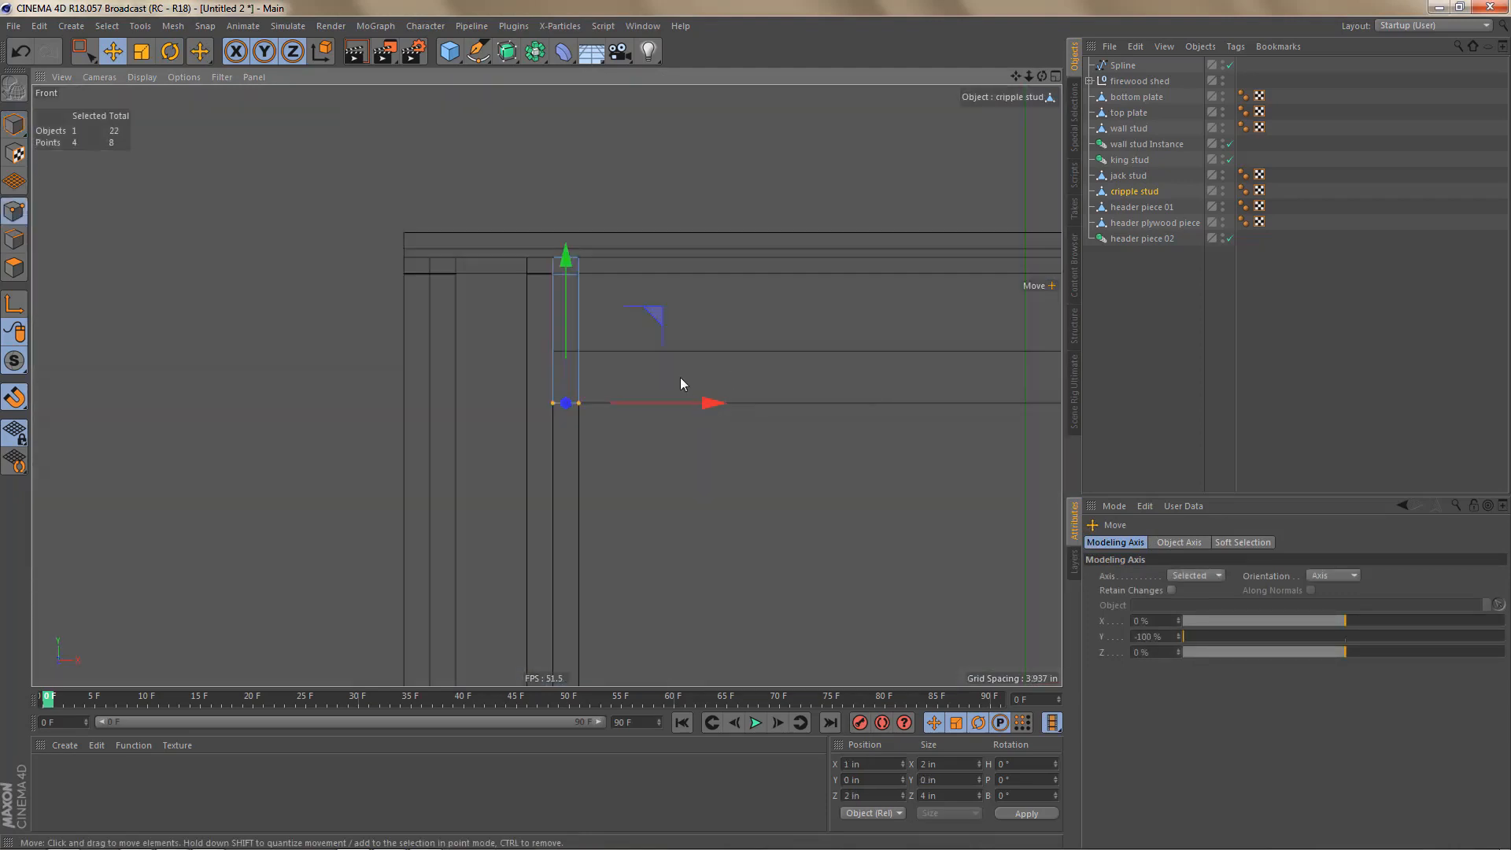
alt+right_drag(534, 367, 605, 362)
drag(593, 291, 603, 195)
alt+middle_drag(626, 352, 634, 449)
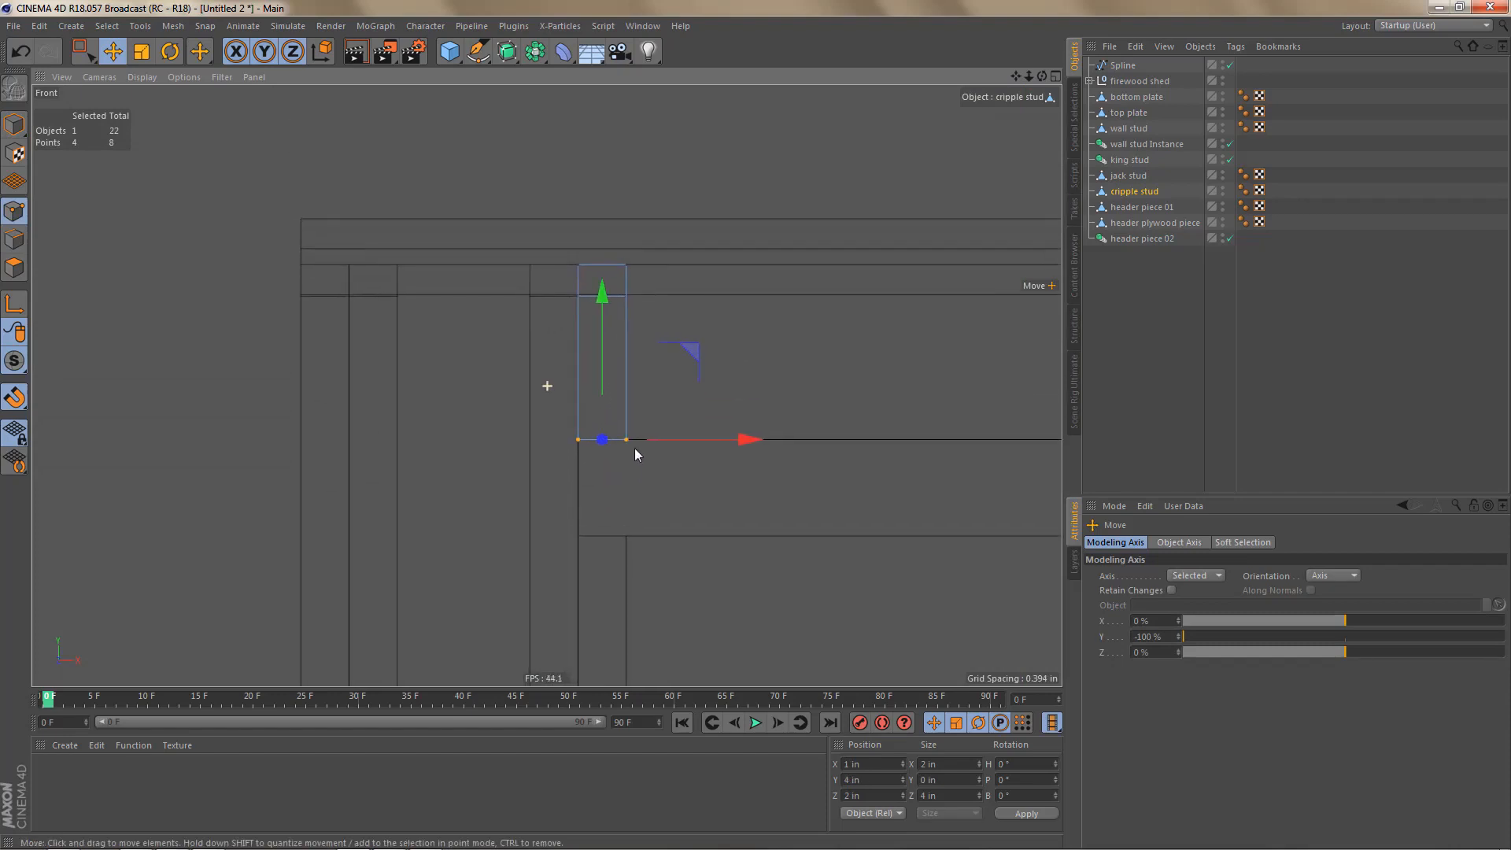
alt+right_drag(642, 426, 654, 424)
key(Return)
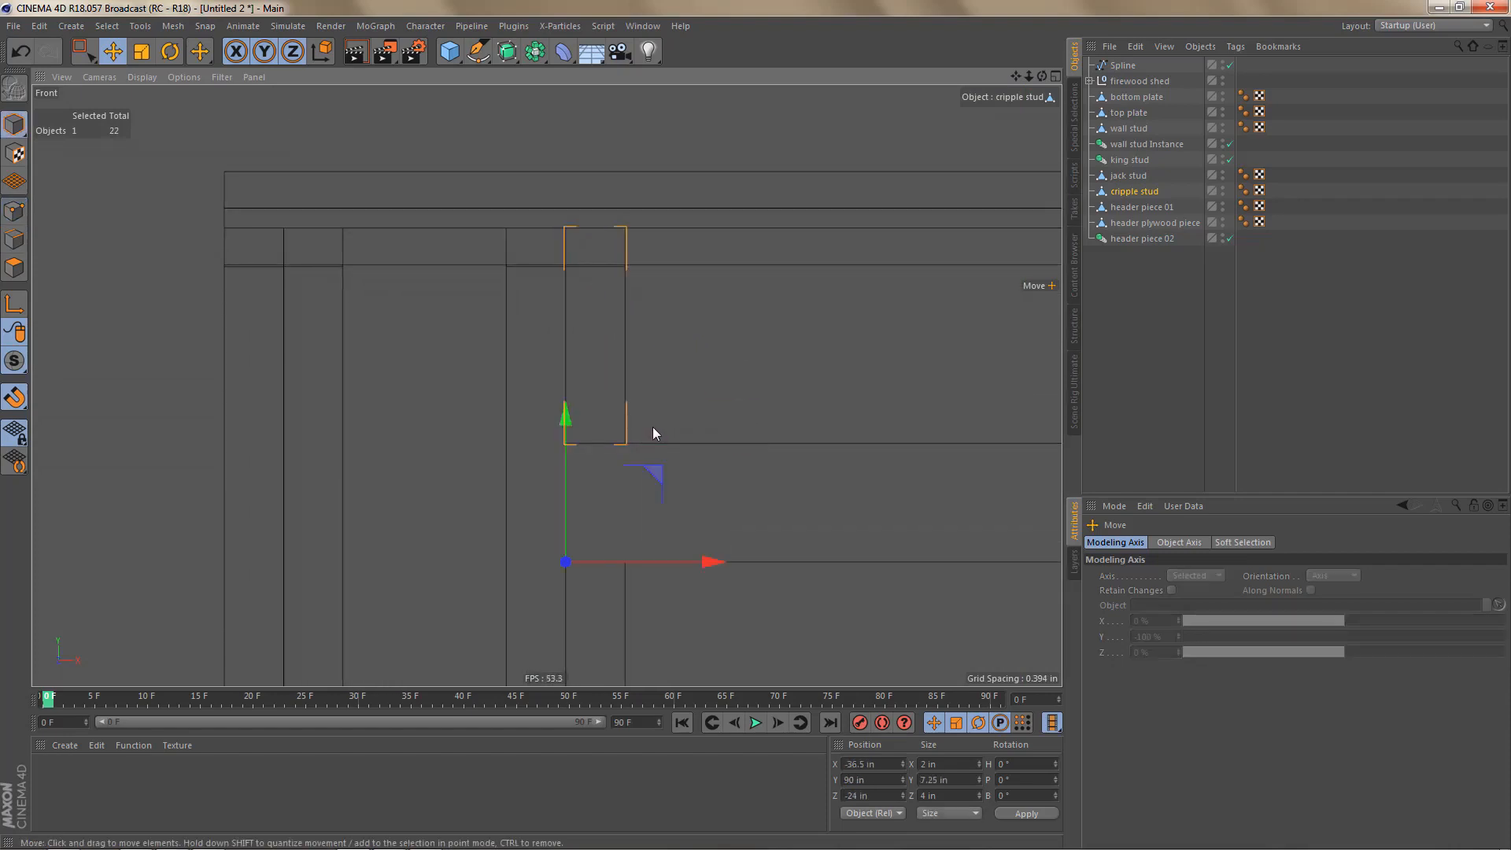
Step: Realign the shortened cripple stud's axis to its lower corner using Axis Center at -100% on all axes
key(shift+a)
click(837, 475)
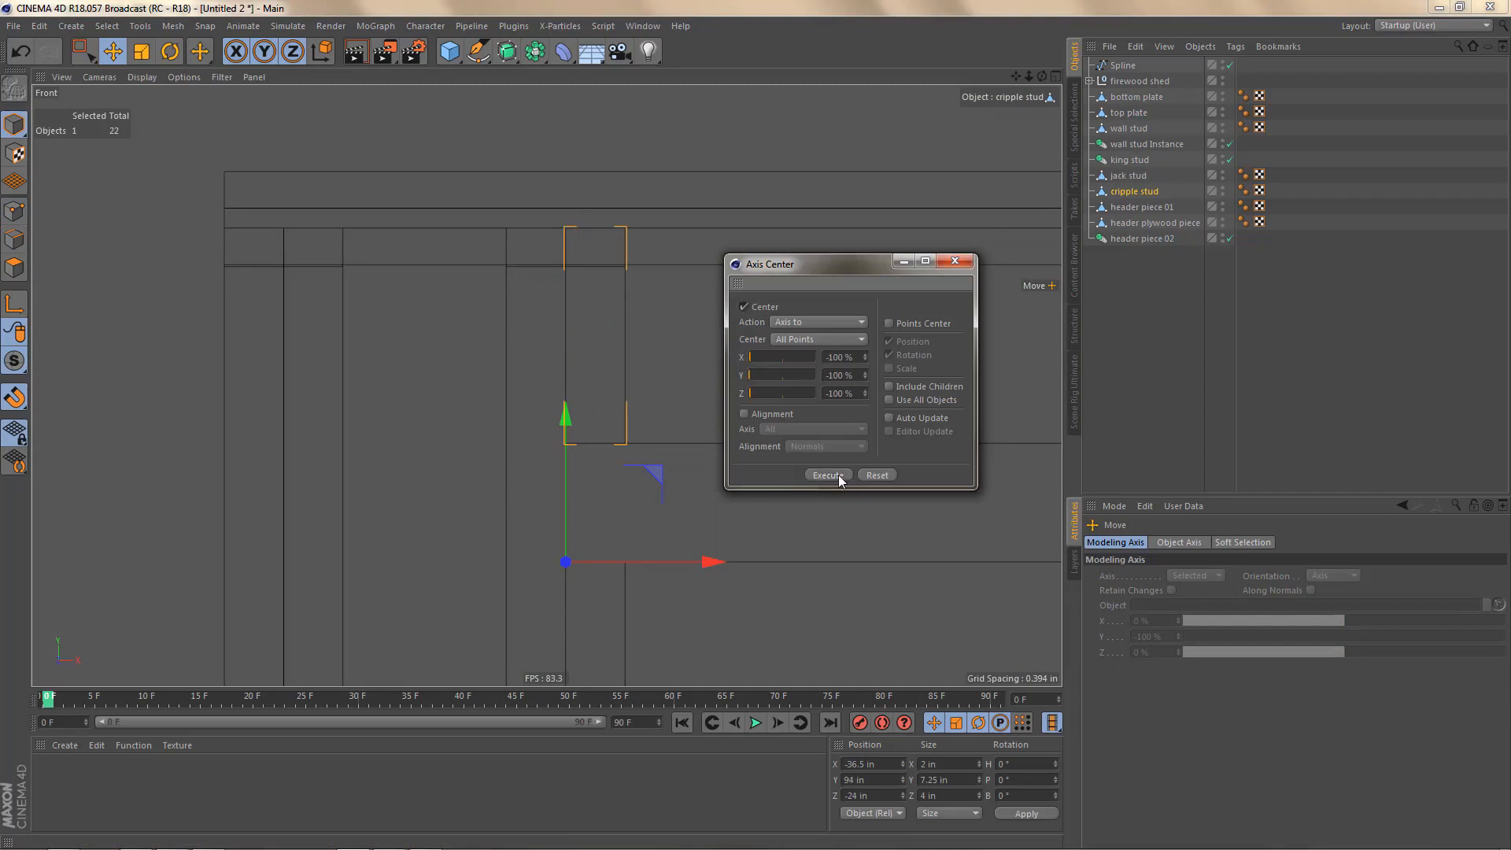
click(953, 261)
alt+right_drag(597, 406, 569, 418)
Step: Consult the front wall plan in PDF-XChange Viewer and add a cripple stud instance below the original at the end of the object list
key(alt+Tab)
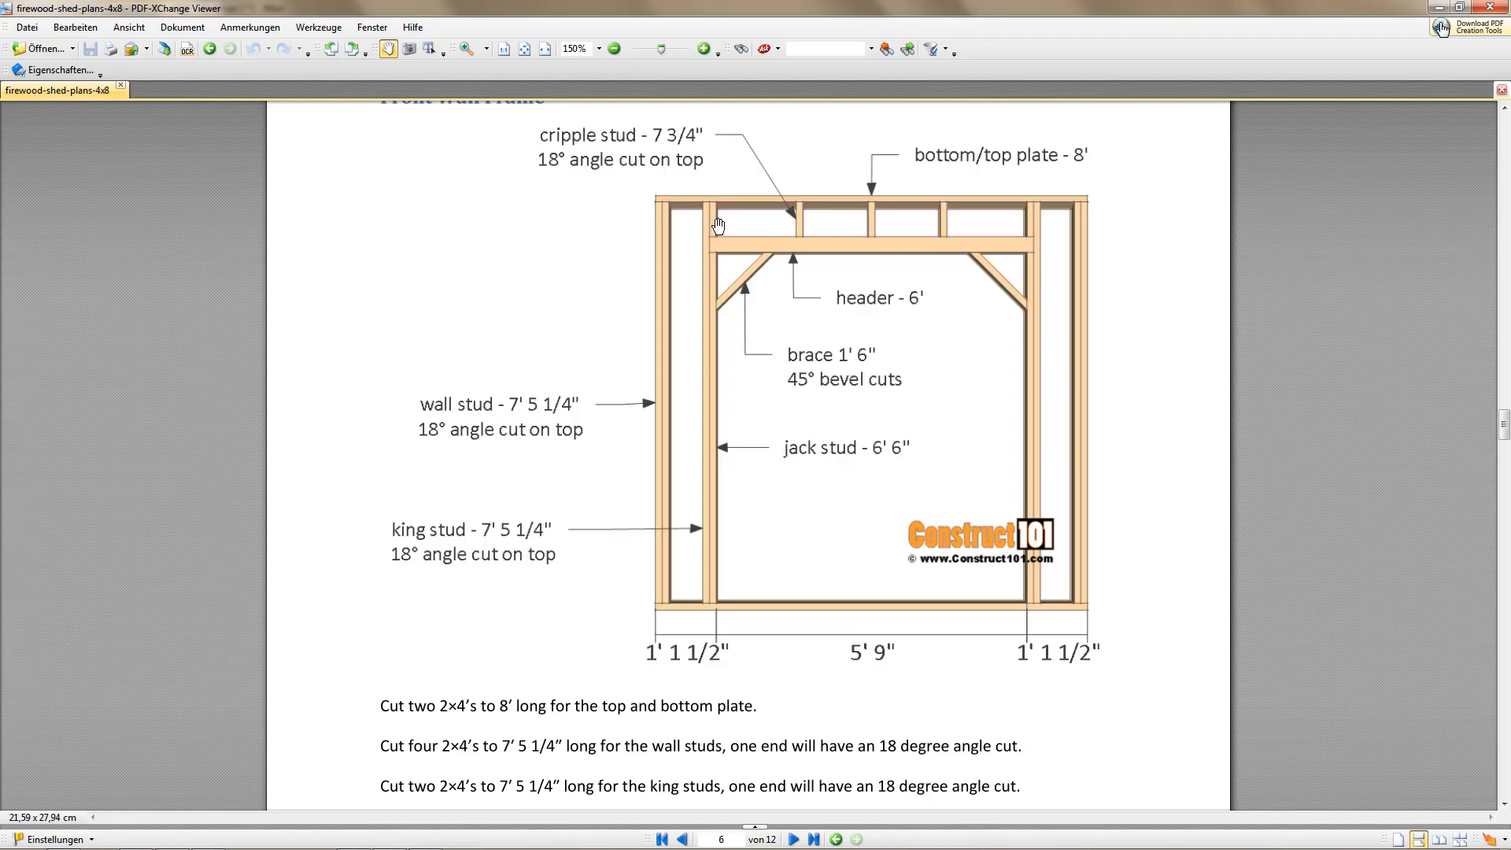
key(alt+Tab)
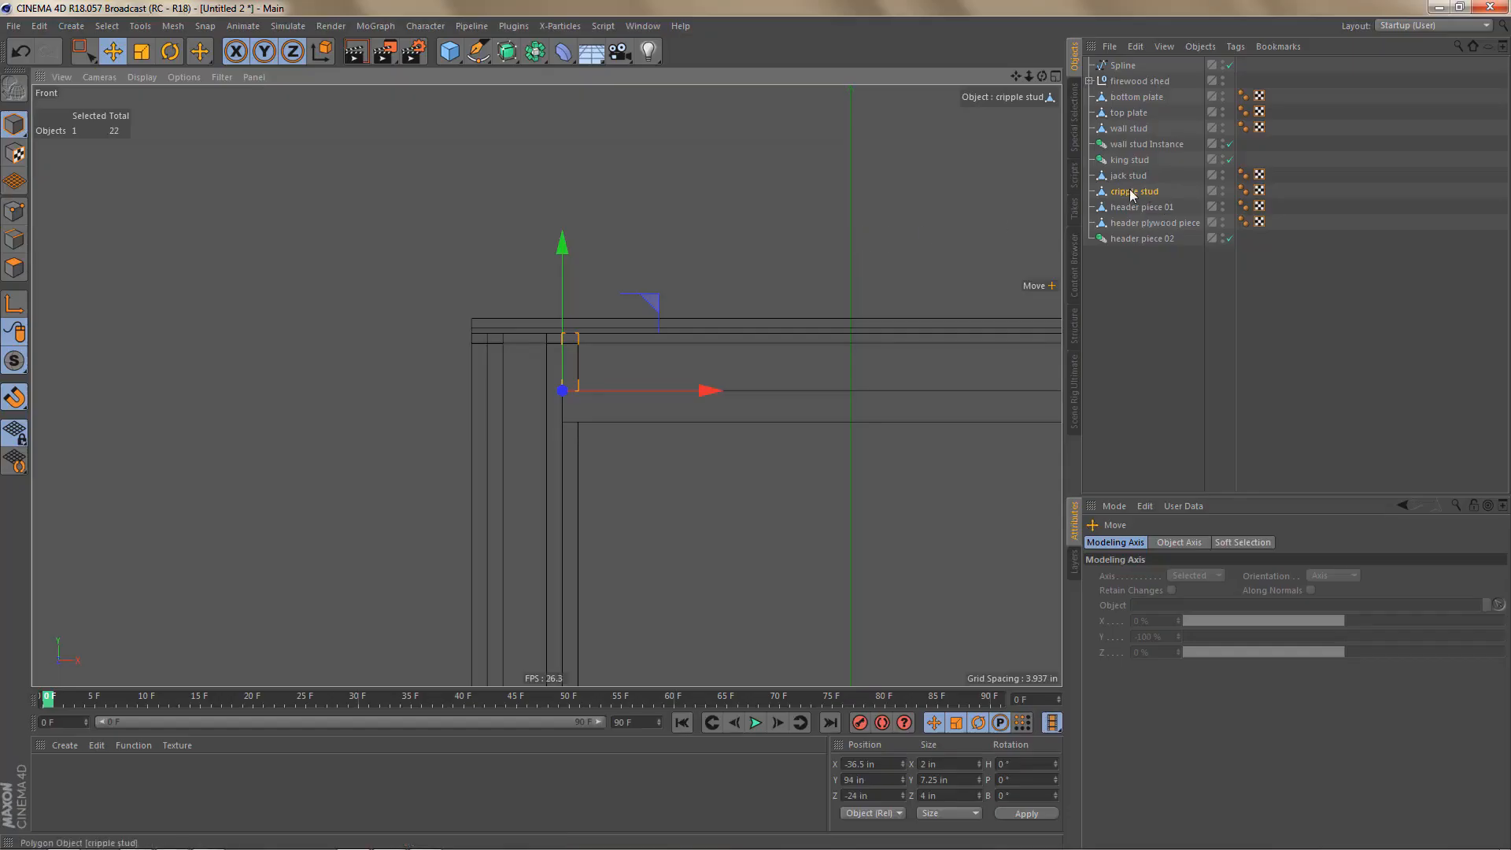
drag(1141, 284, 1141, 286)
drag(537, 53, 816, 107)
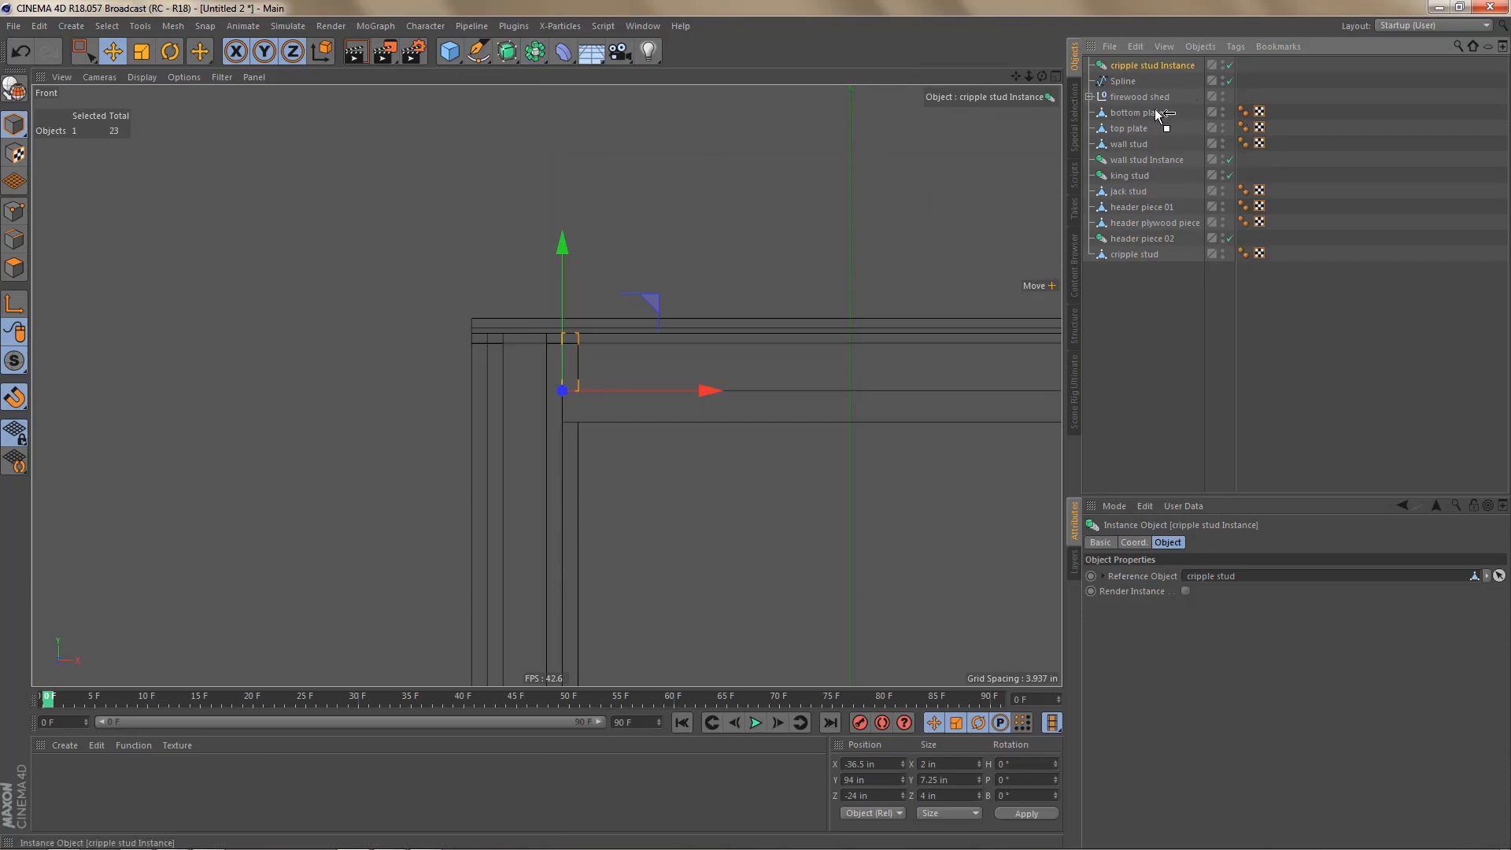
drag(1157, 112, 1134, 271)
Step: Set the cripple stud instance's X position to 0 in and correct it to -1 in to centre it over the header
alt+middle_drag(956, 334, 846, 385)
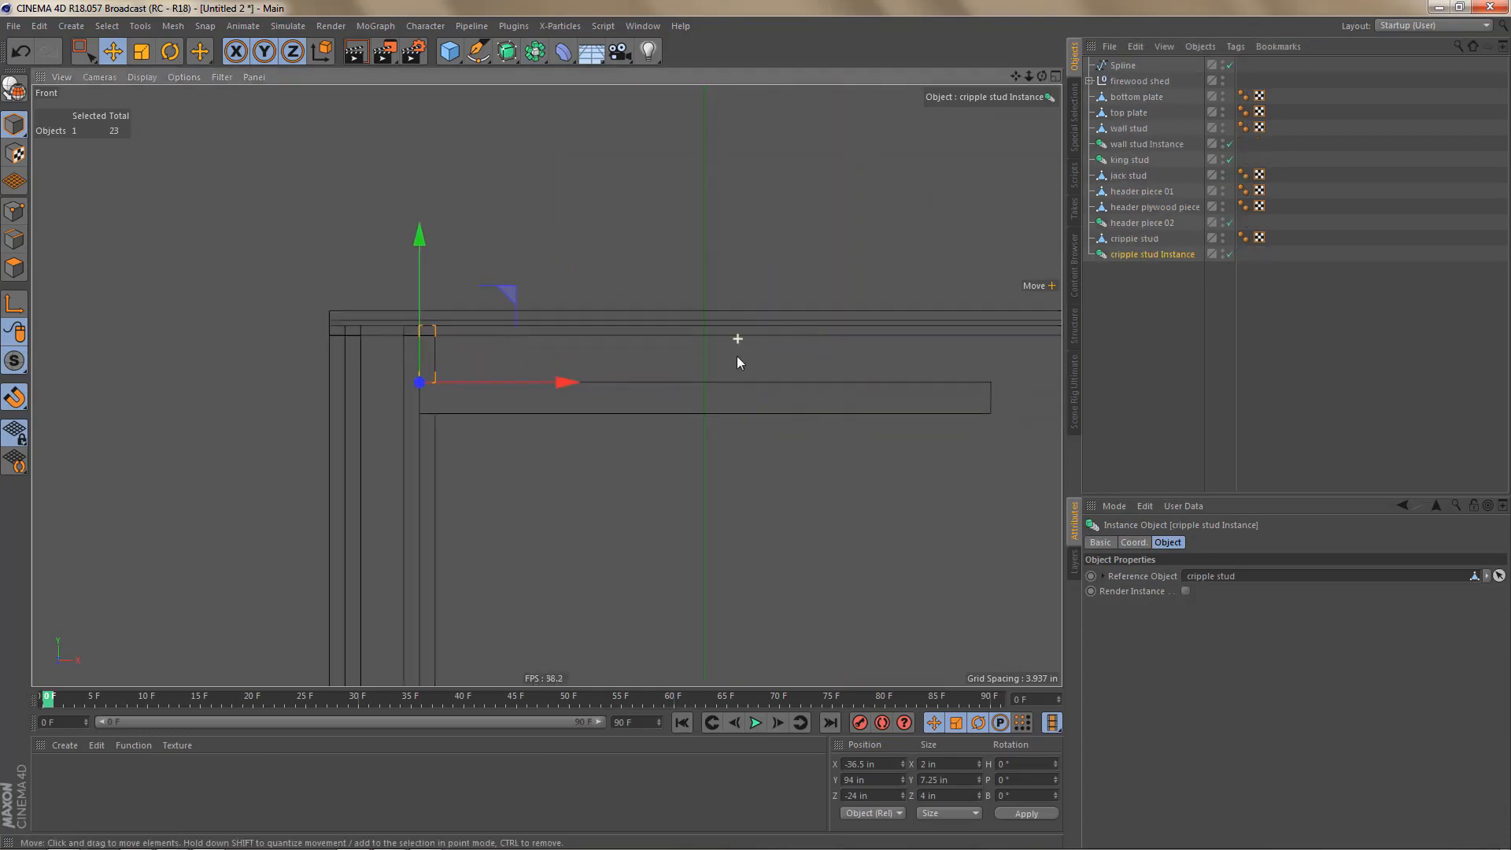
scroll(739, 365, down, 2)
click(873, 766)
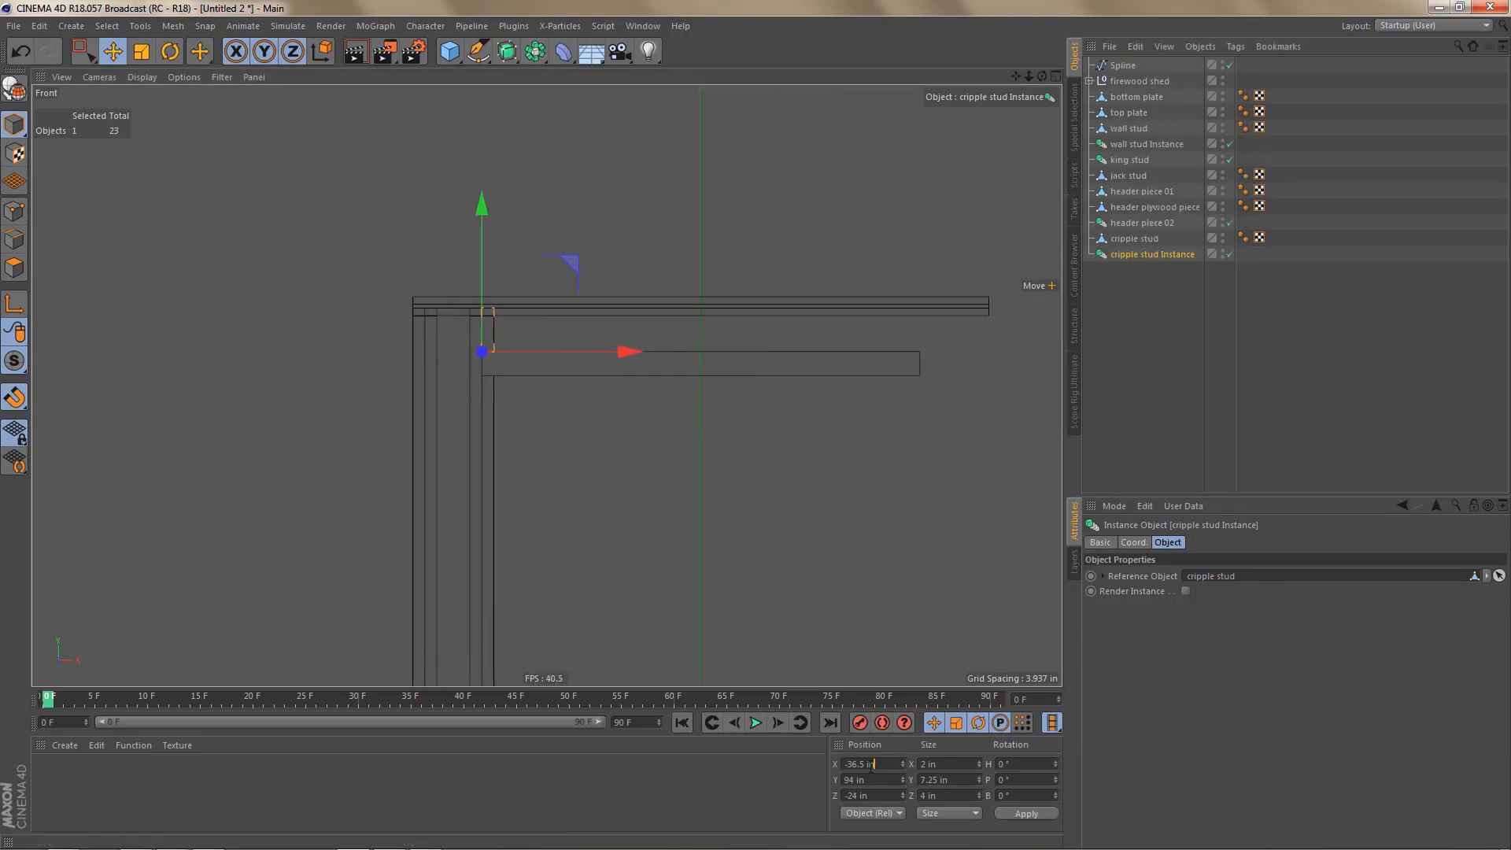
text(0)
key(Return)
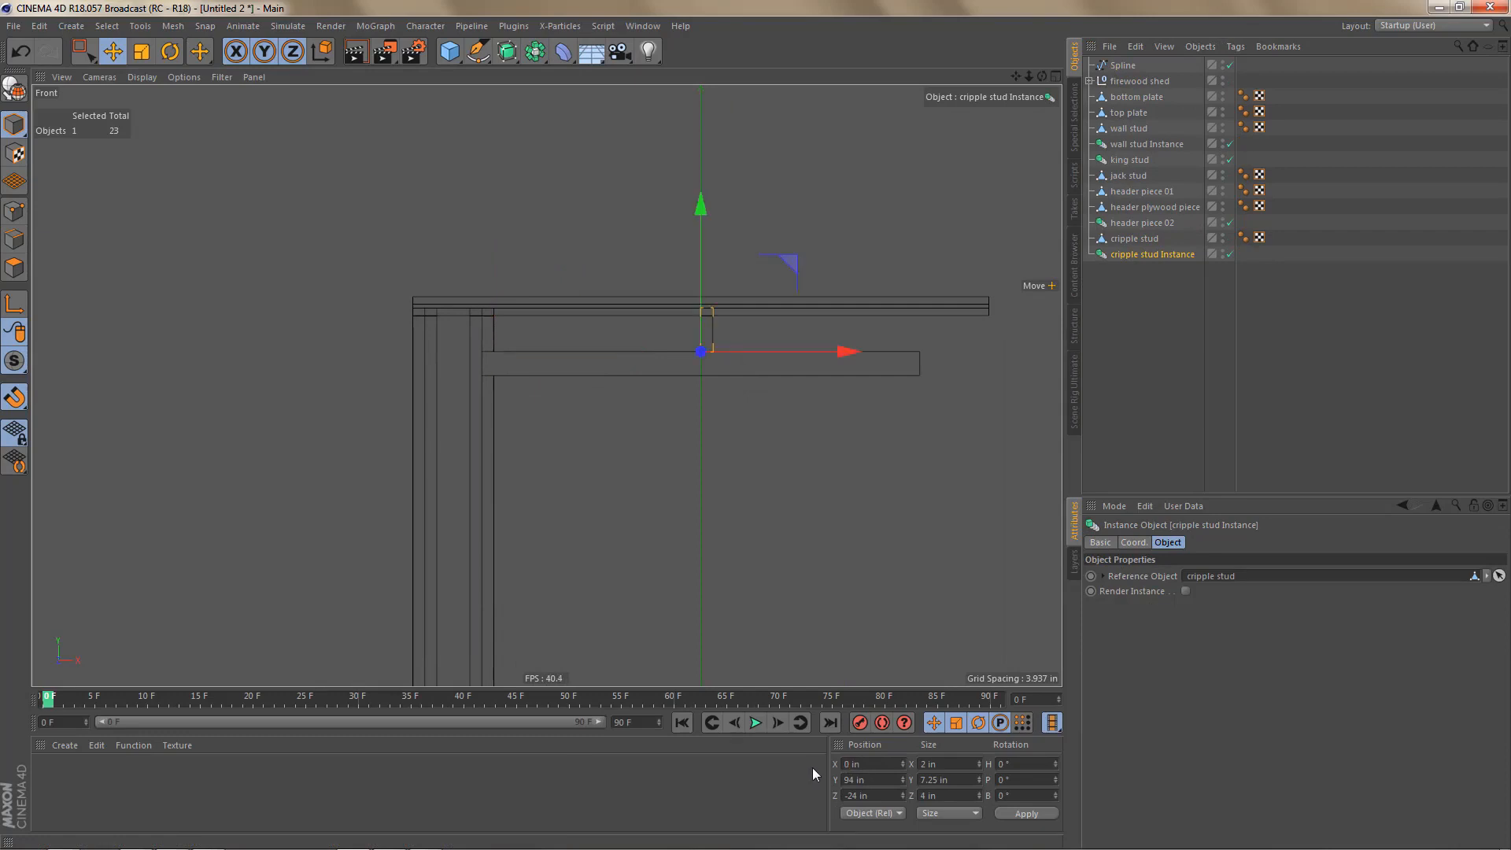
scroll(721, 357, up, 3)
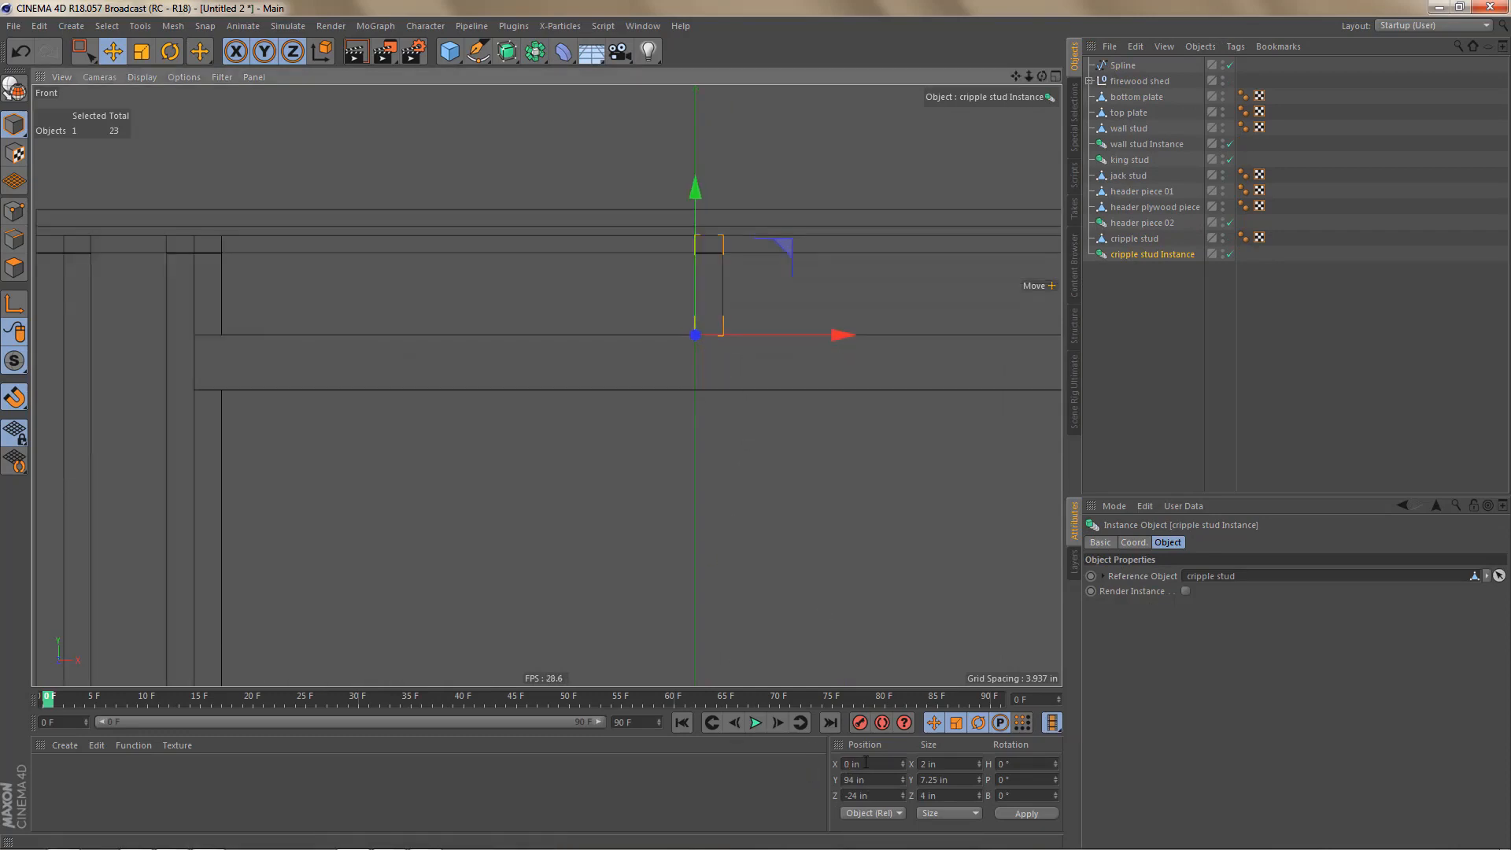
double_click(865, 763)
text(-1)
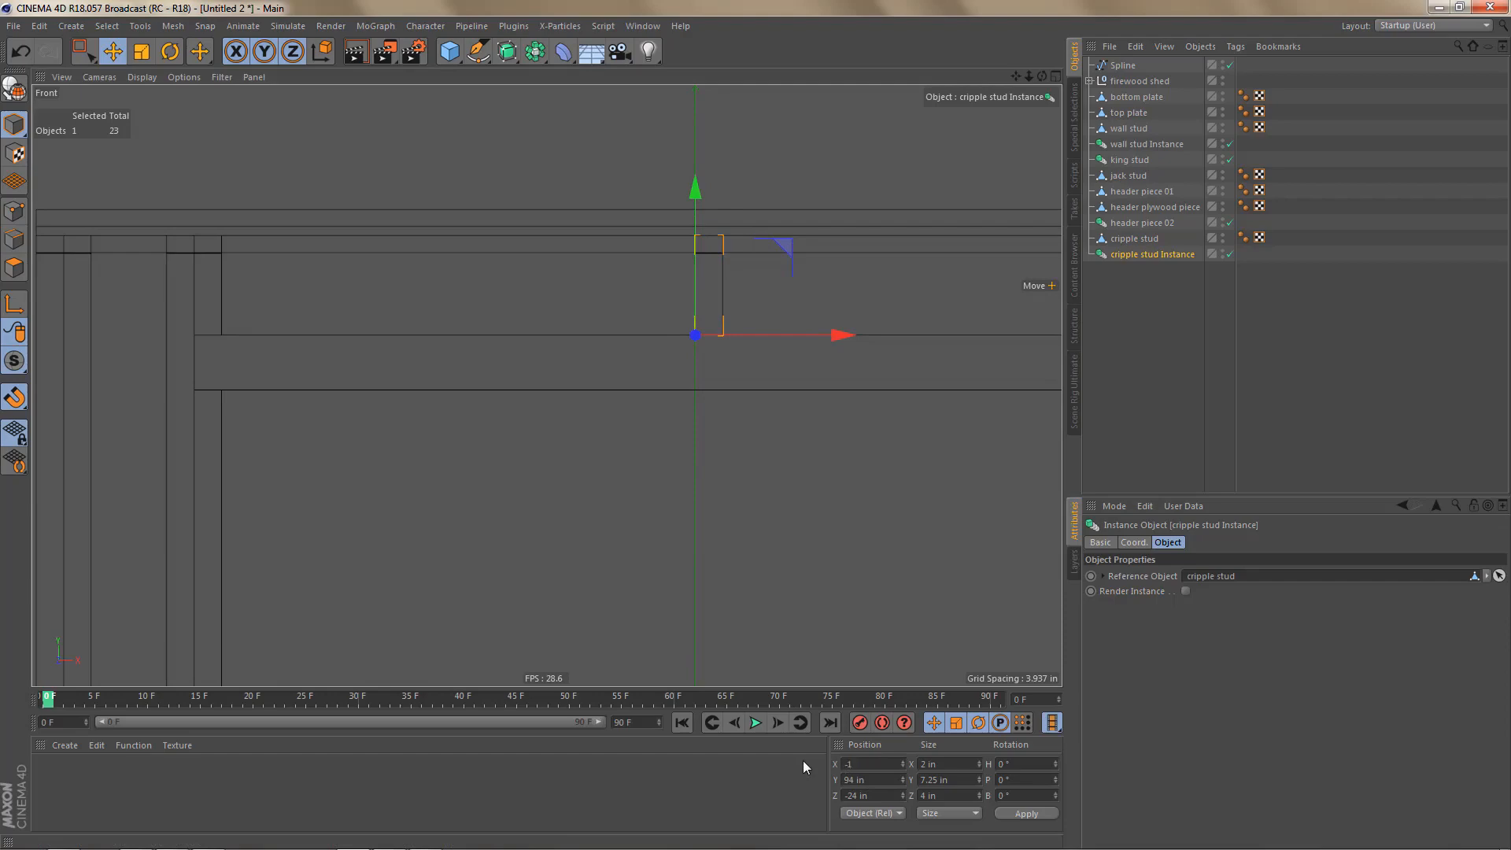
key(Return)
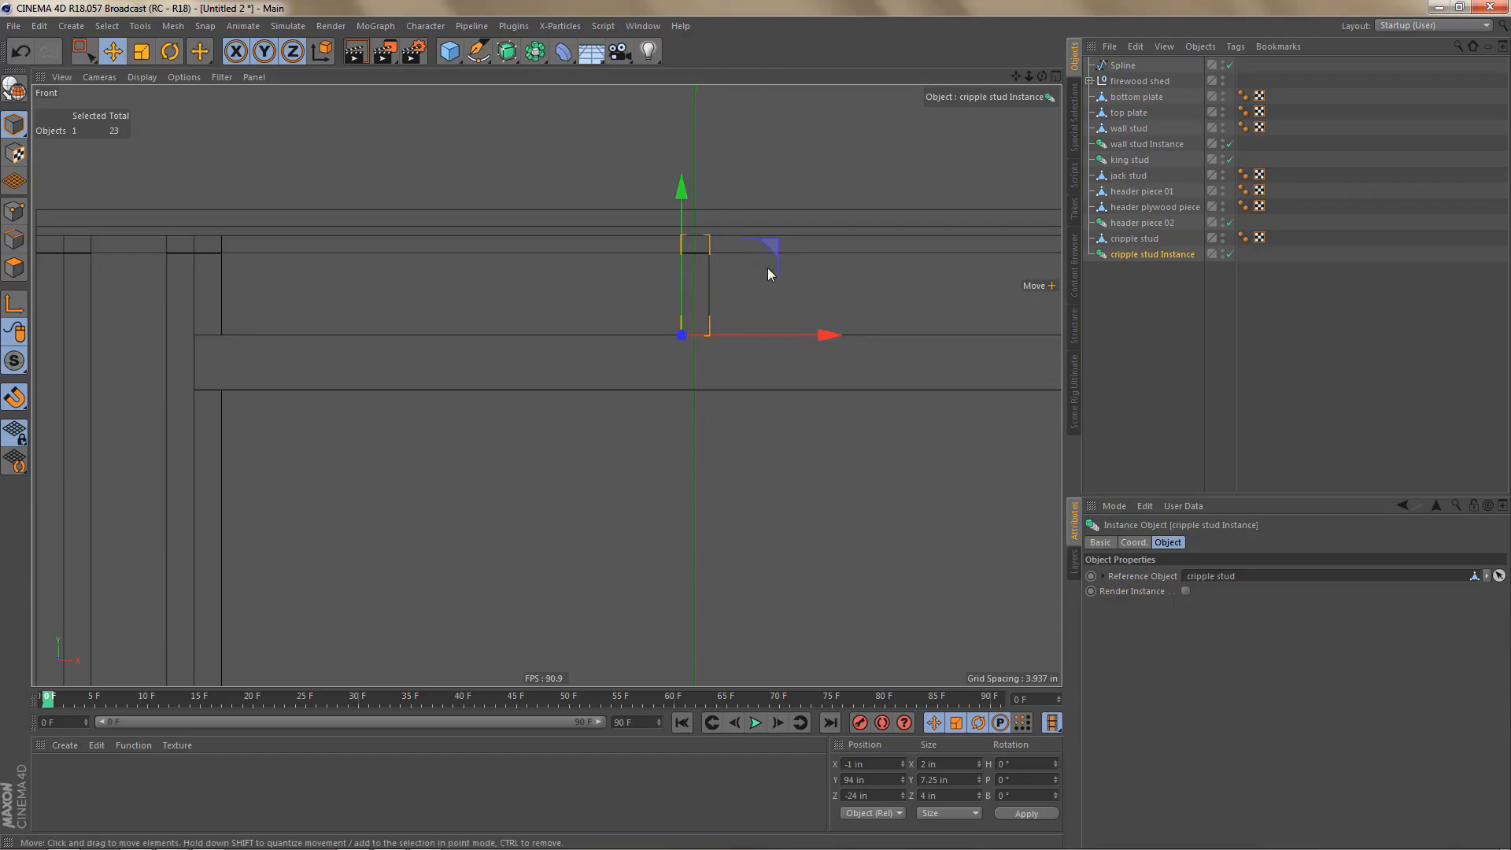
Step: Check the front wall plan in PDF-XChange Viewer, duplicate the cripple stud instance and place the copy at X -17 in
key(alt+Tab)
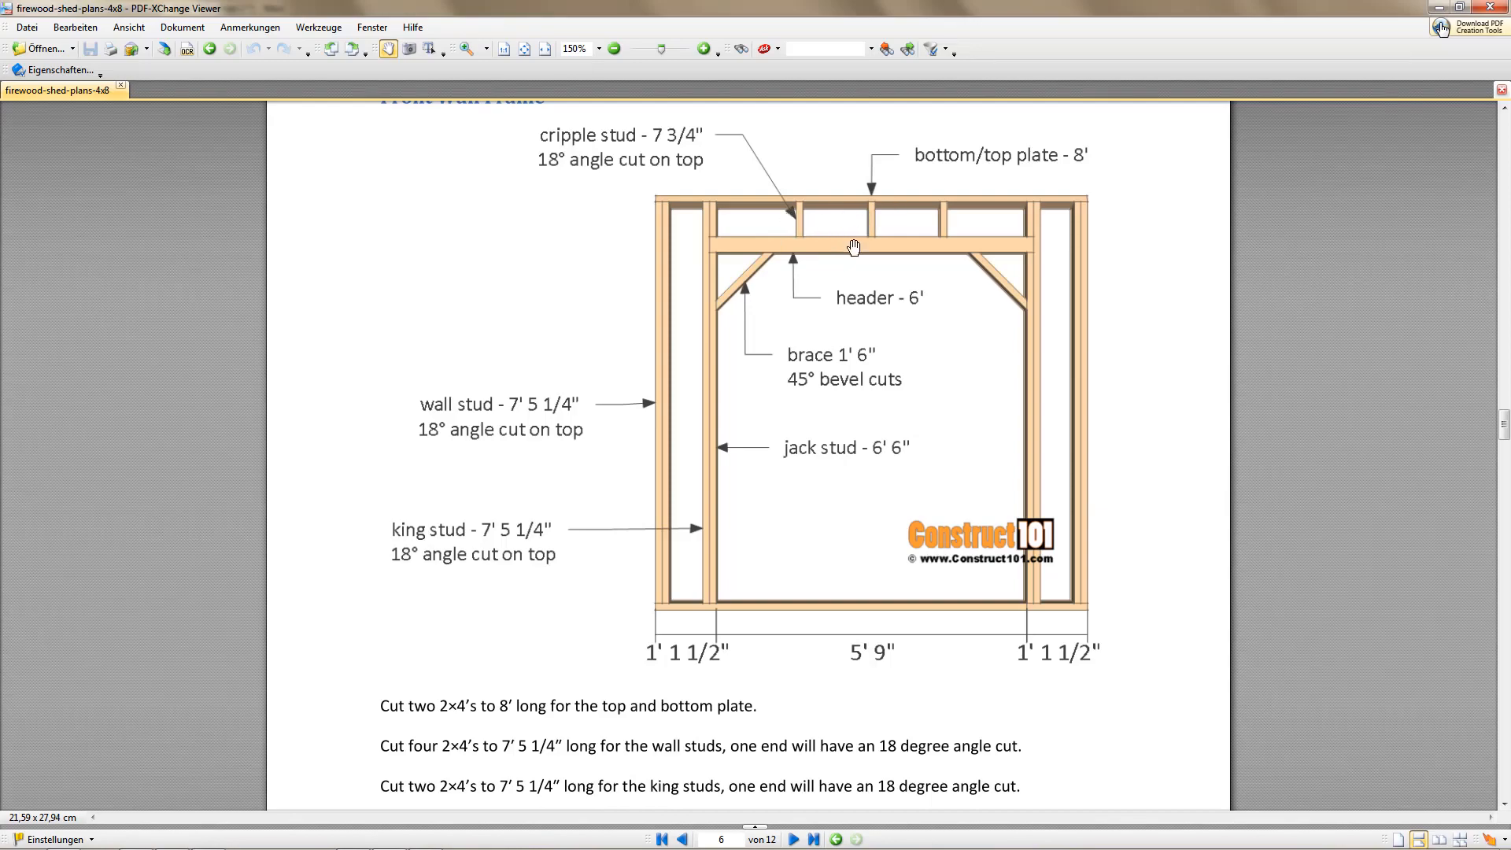
key(alt+Tab)
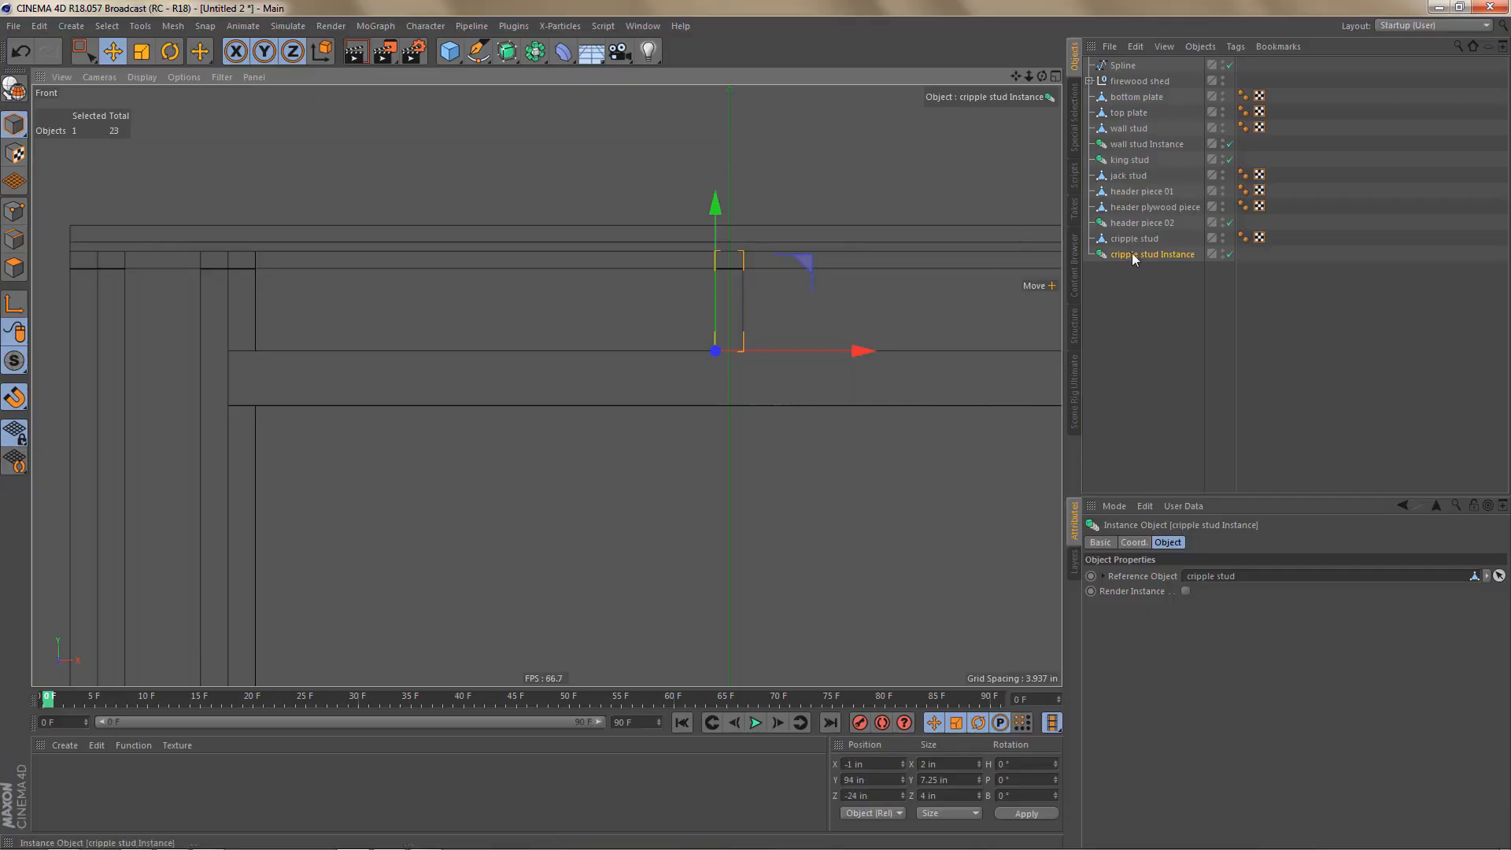
ctrl+drag(1126, 257, 1128, 266)
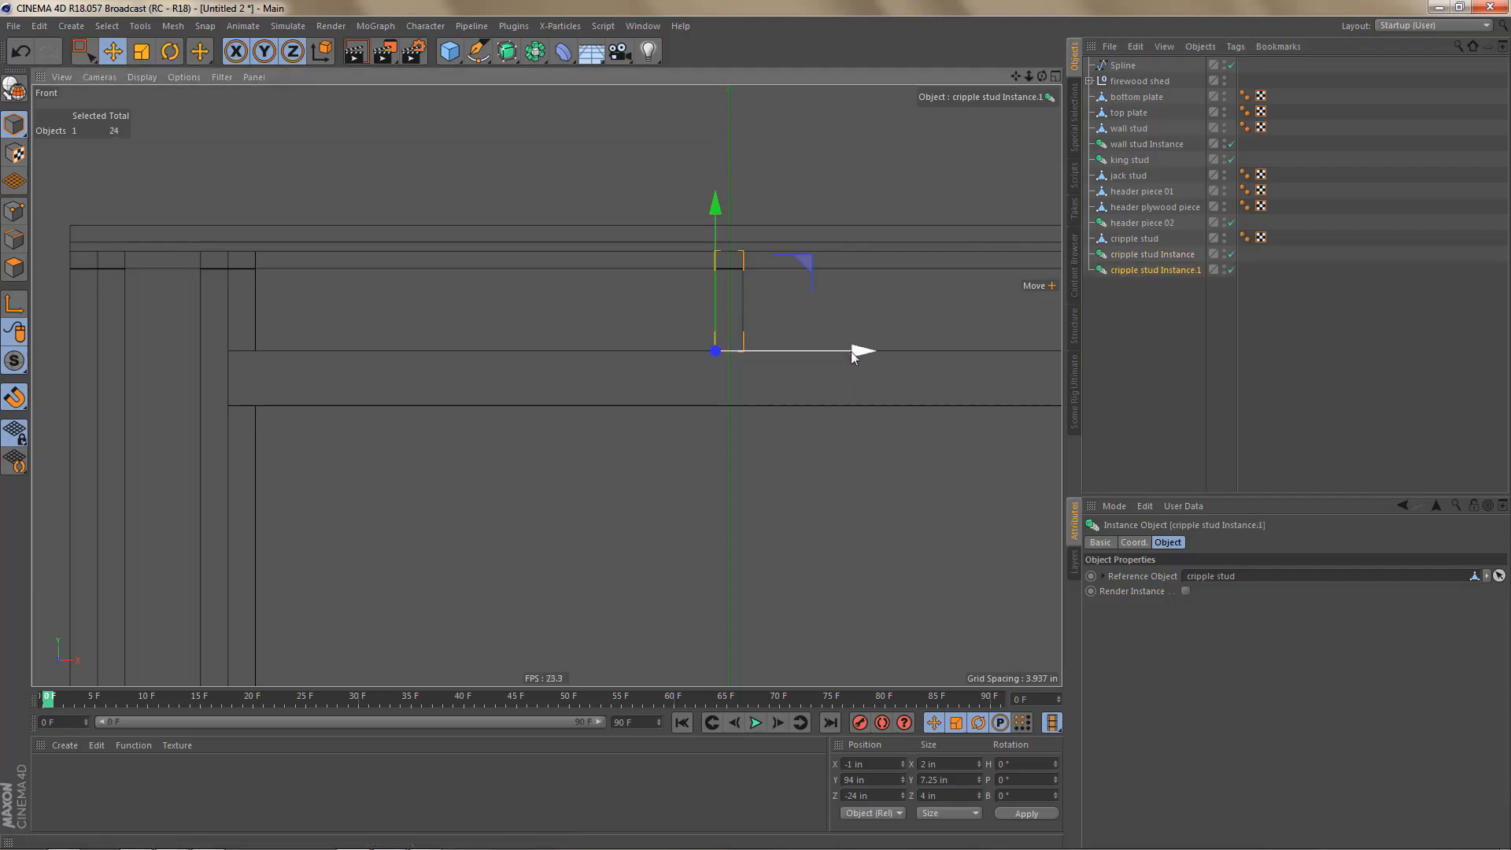
drag(852, 351, 621, 356)
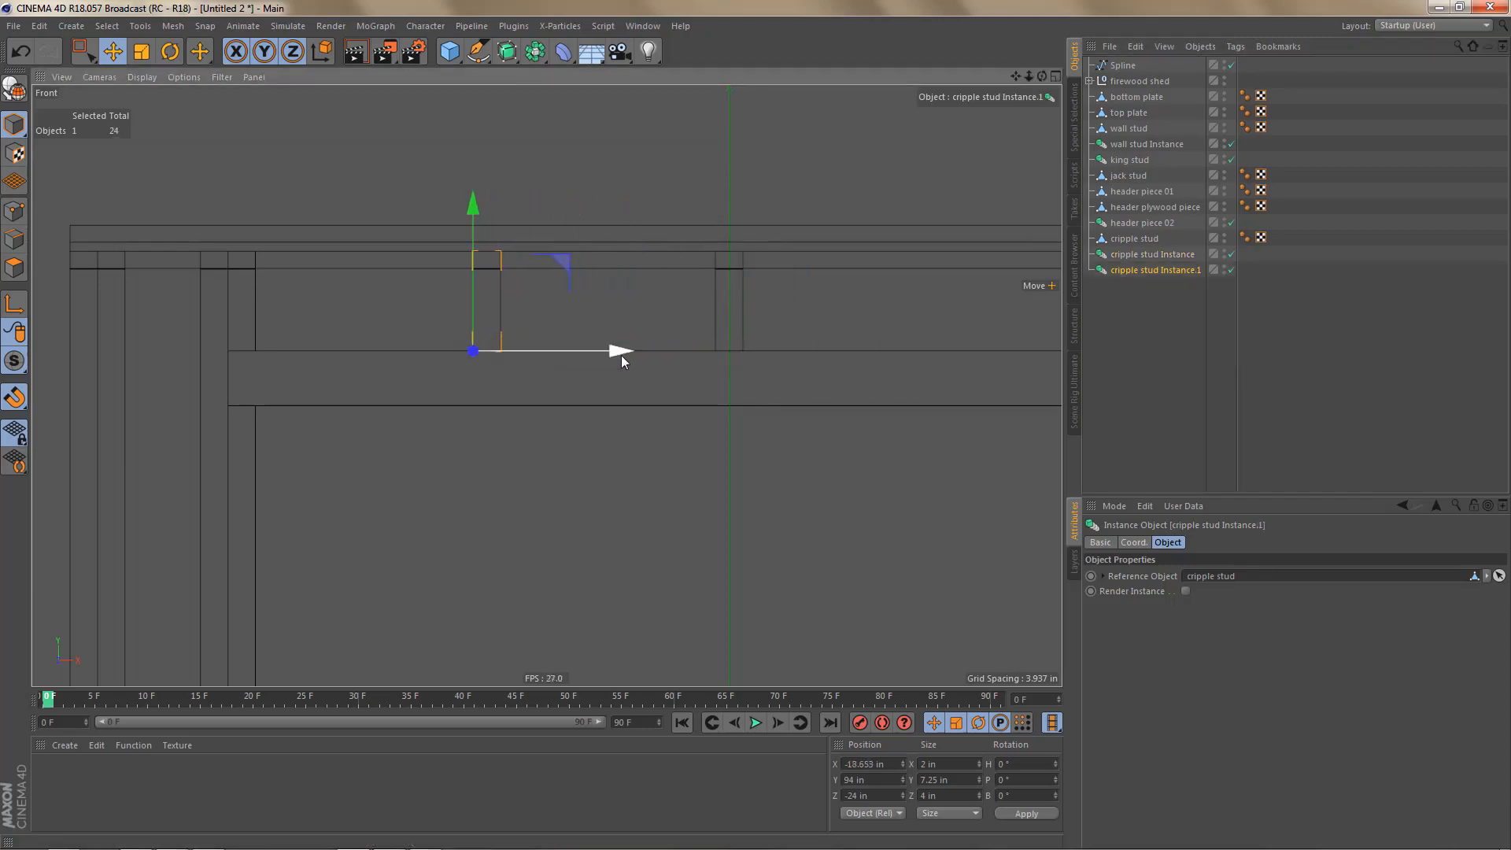
scroll(590, 384, down, 2)
scroll(623, 376, down, 3)
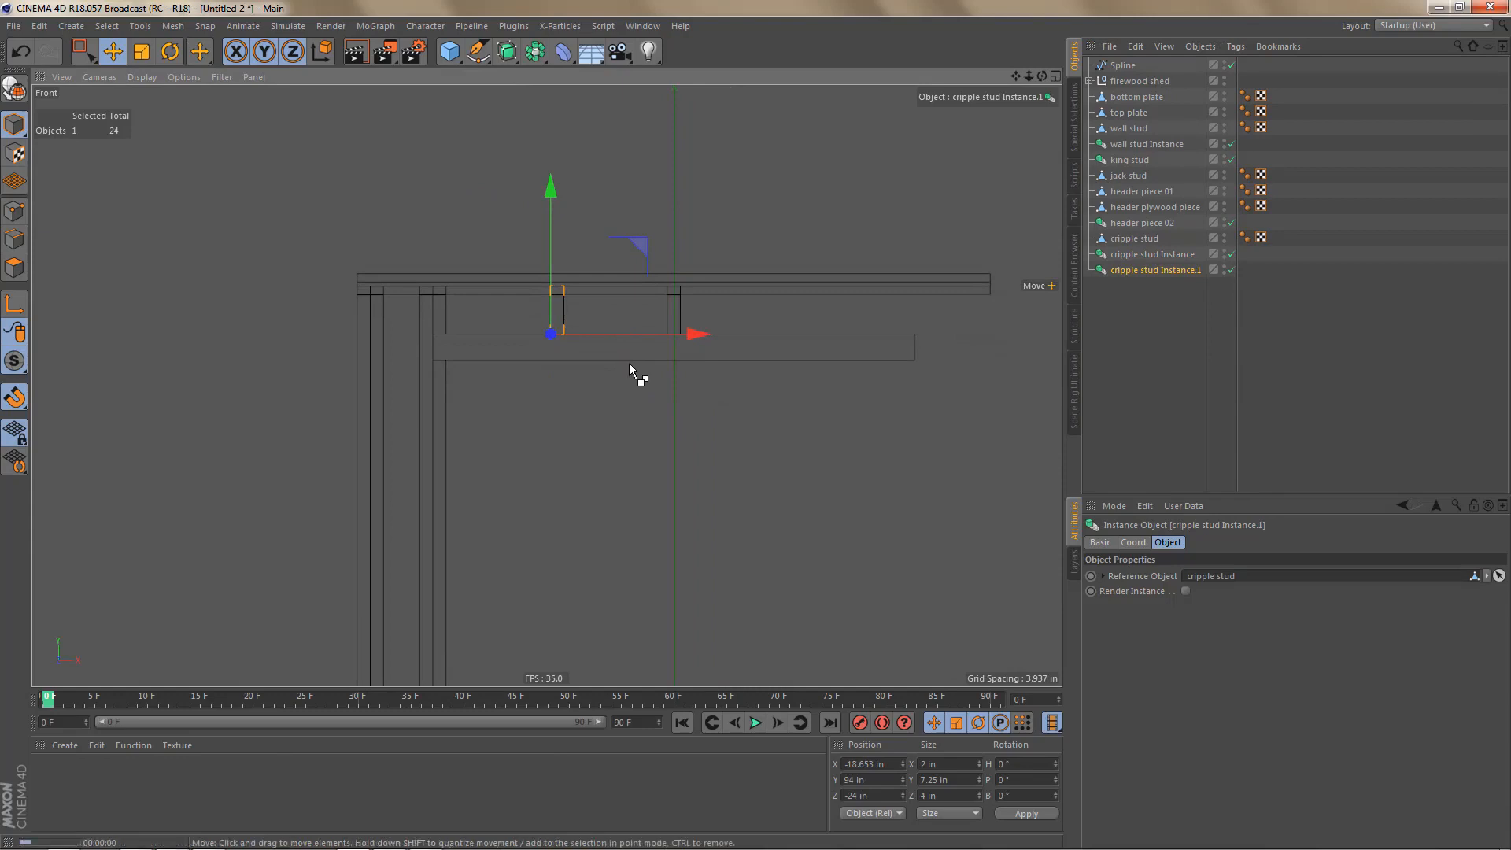
key(ctrl+r)
scroll(635, 338, up, 1)
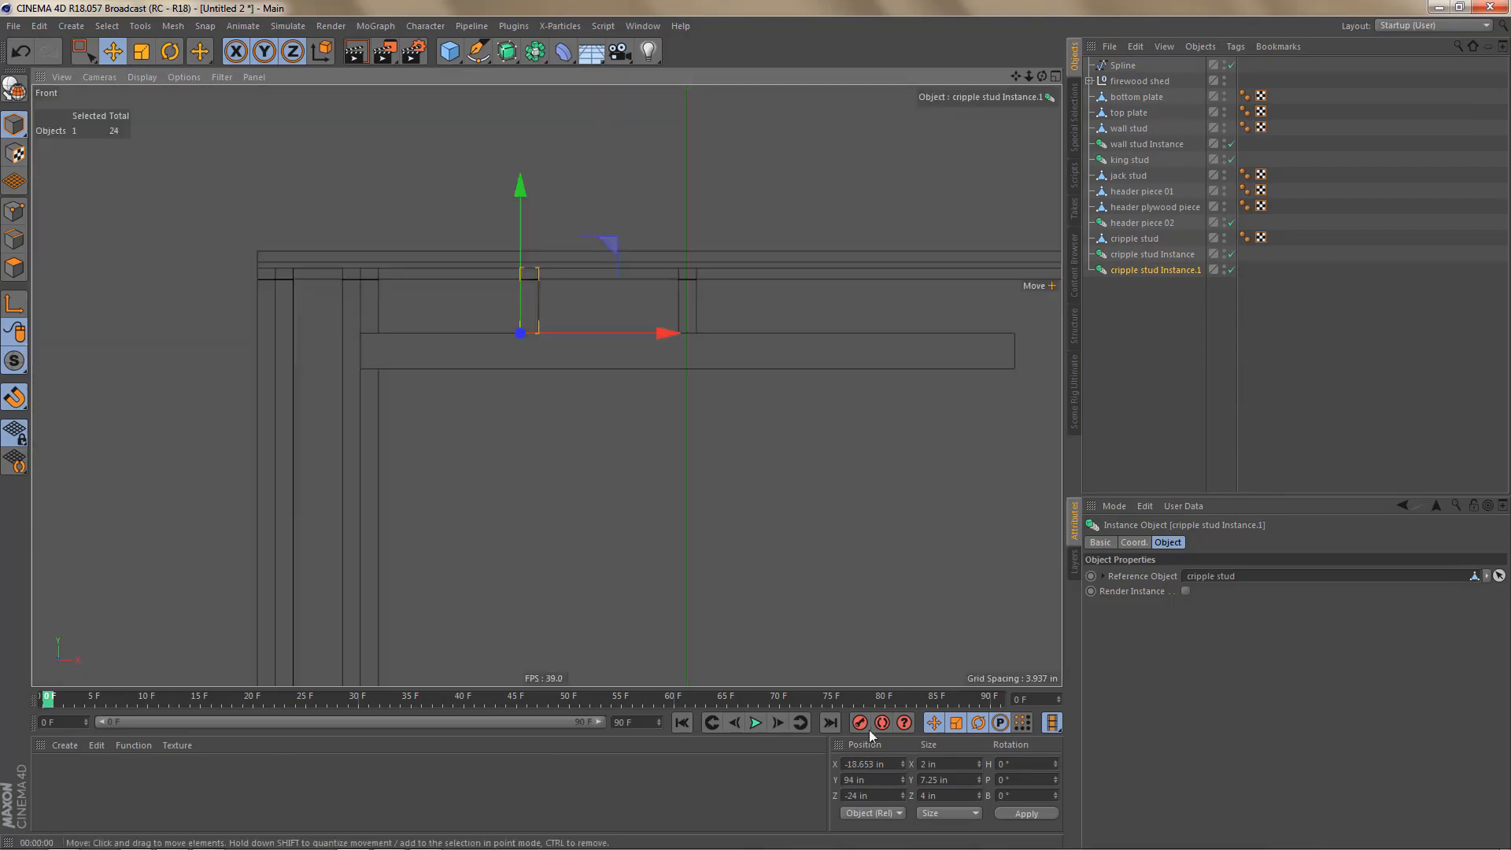
drag(669, 337, 683, 334)
drag(864, 764, 875, 764)
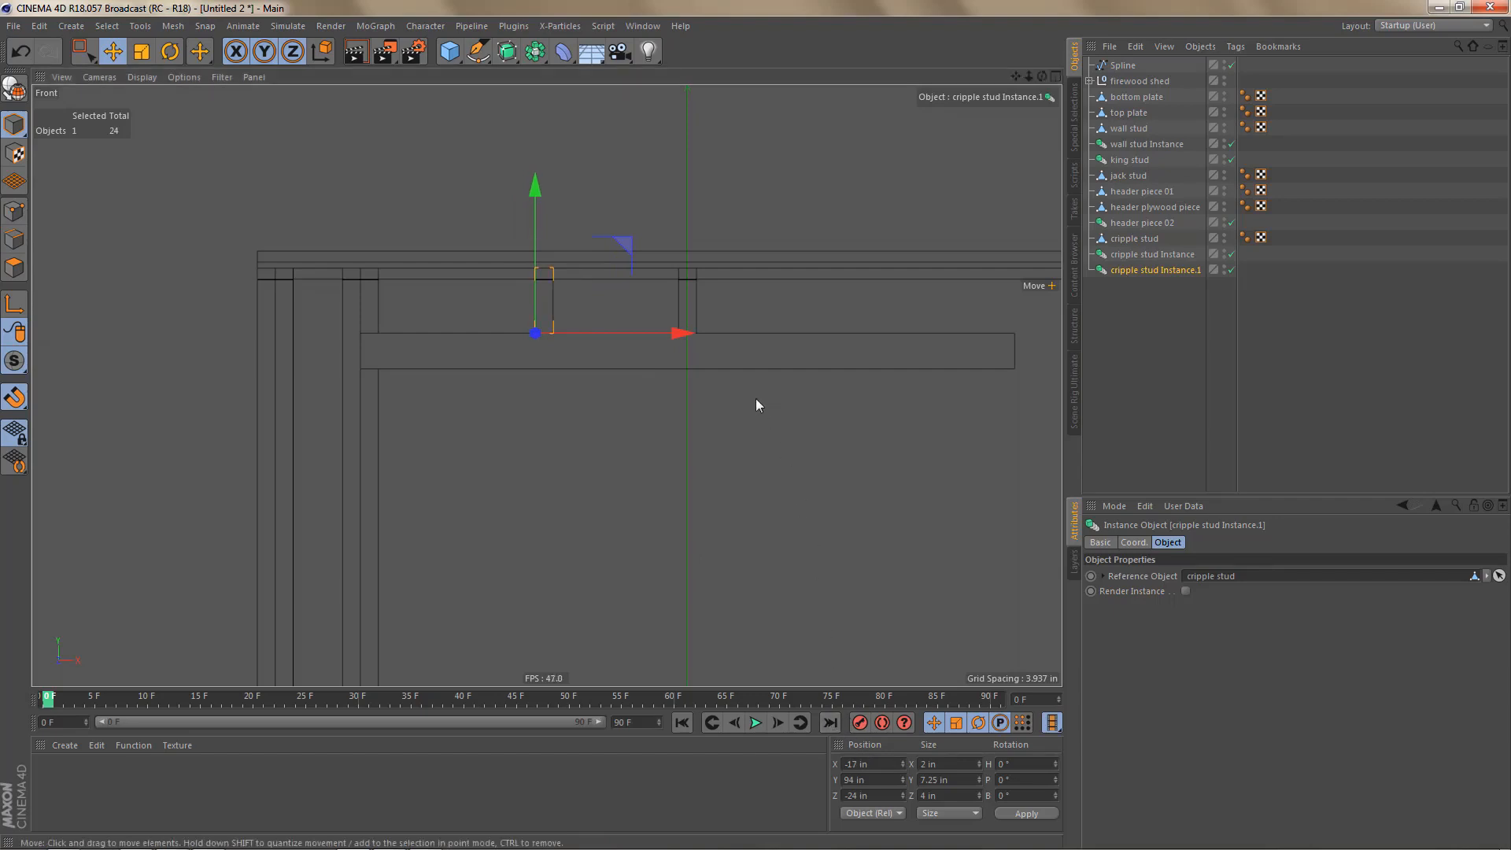
Step: Recheck the cripple stud spacing in the plan, duplicate the offset instance and set the copy's X position to 17 in
scroll(757, 403, down, 1)
key(ctrl+r)
key(alt+Tab)
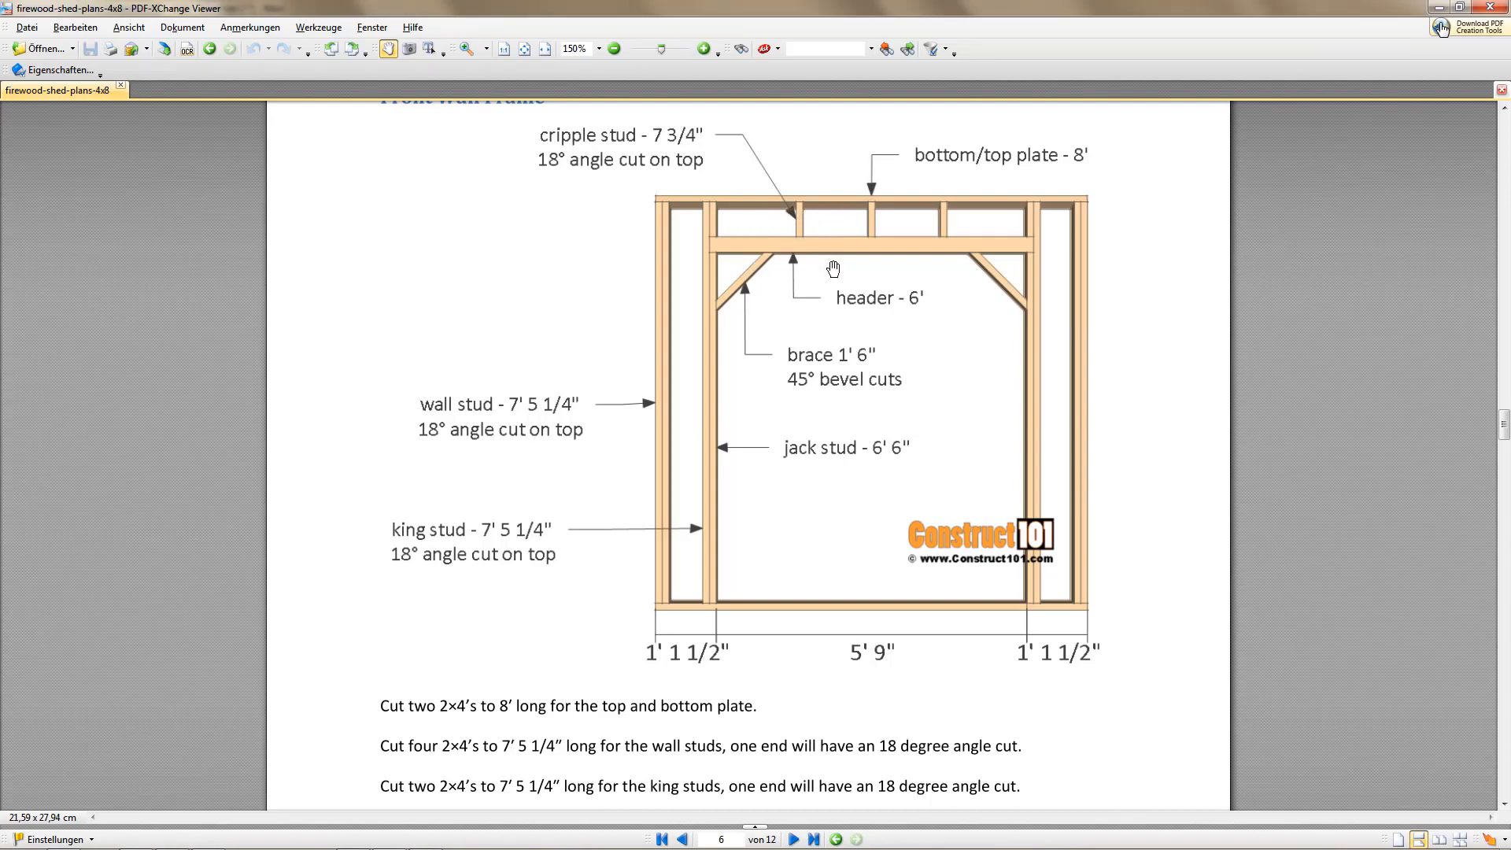
key(alt+Tab)
alt+middle_drag(736, 346, 699, 345)
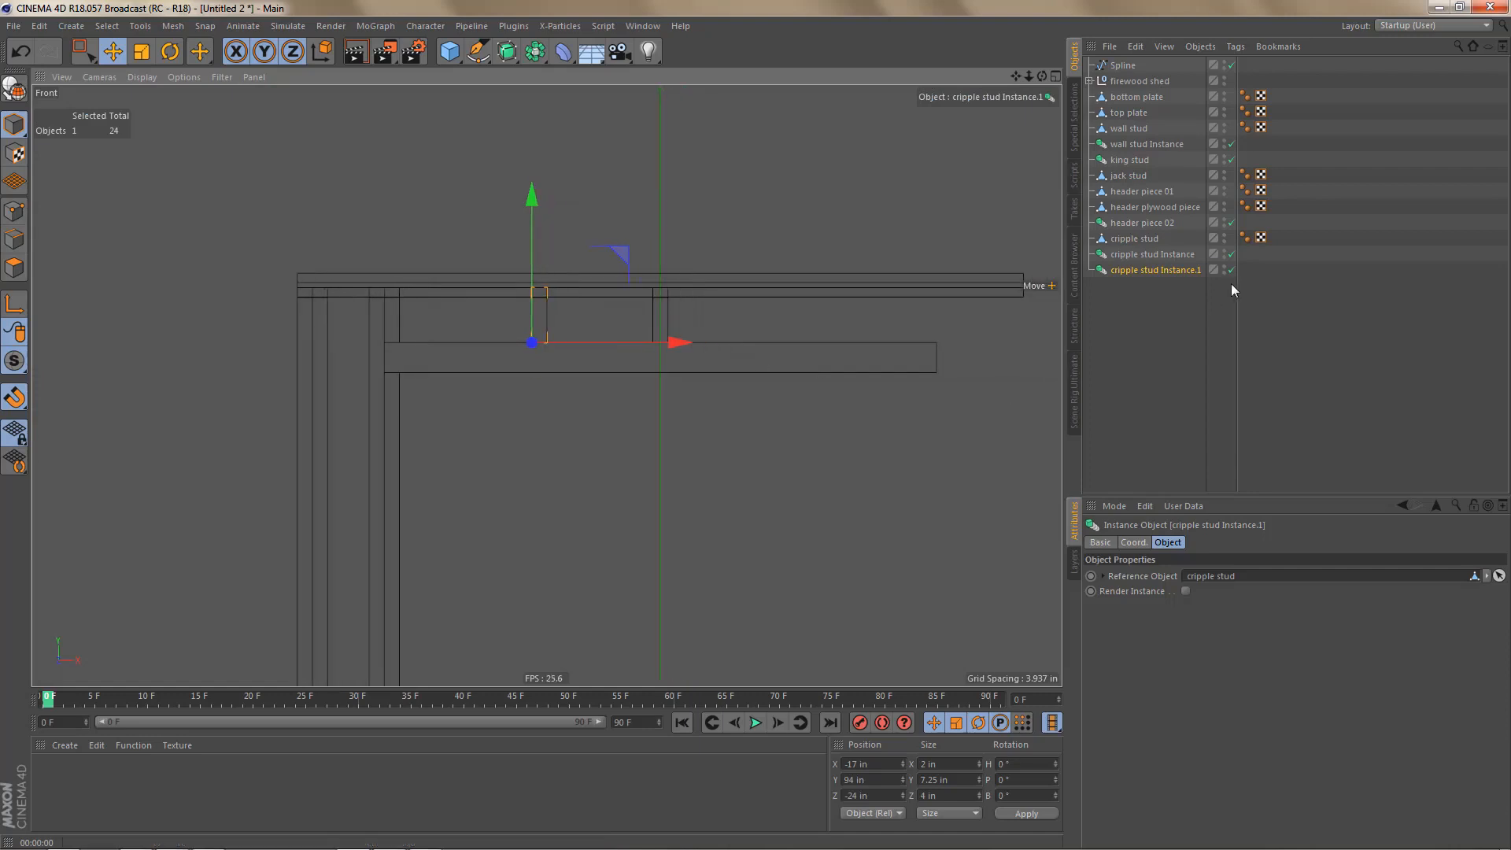
ctrl+drag(1144, 271, 1147, 291)
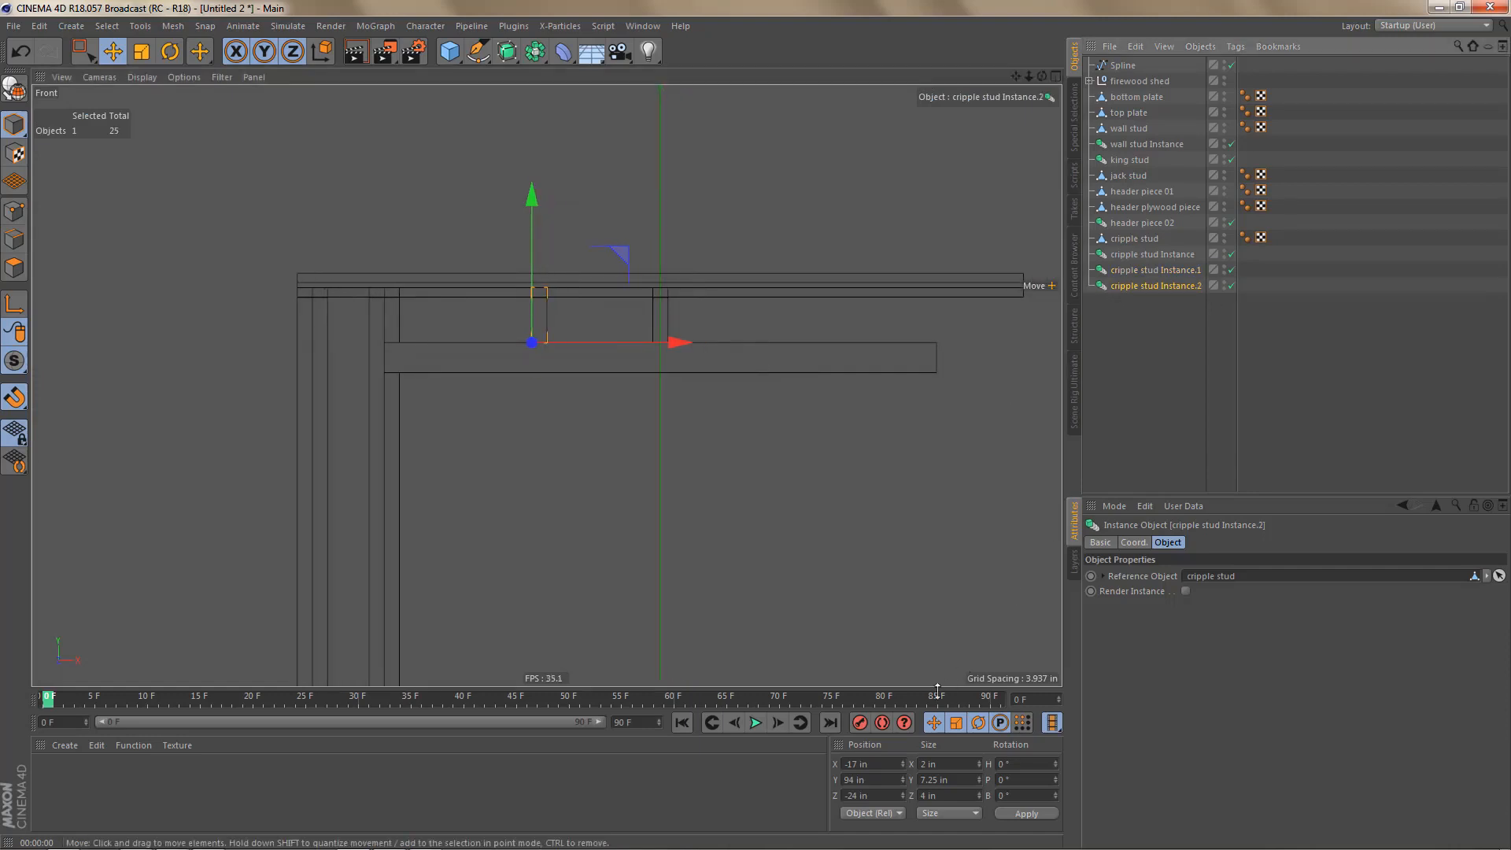
key(Return)
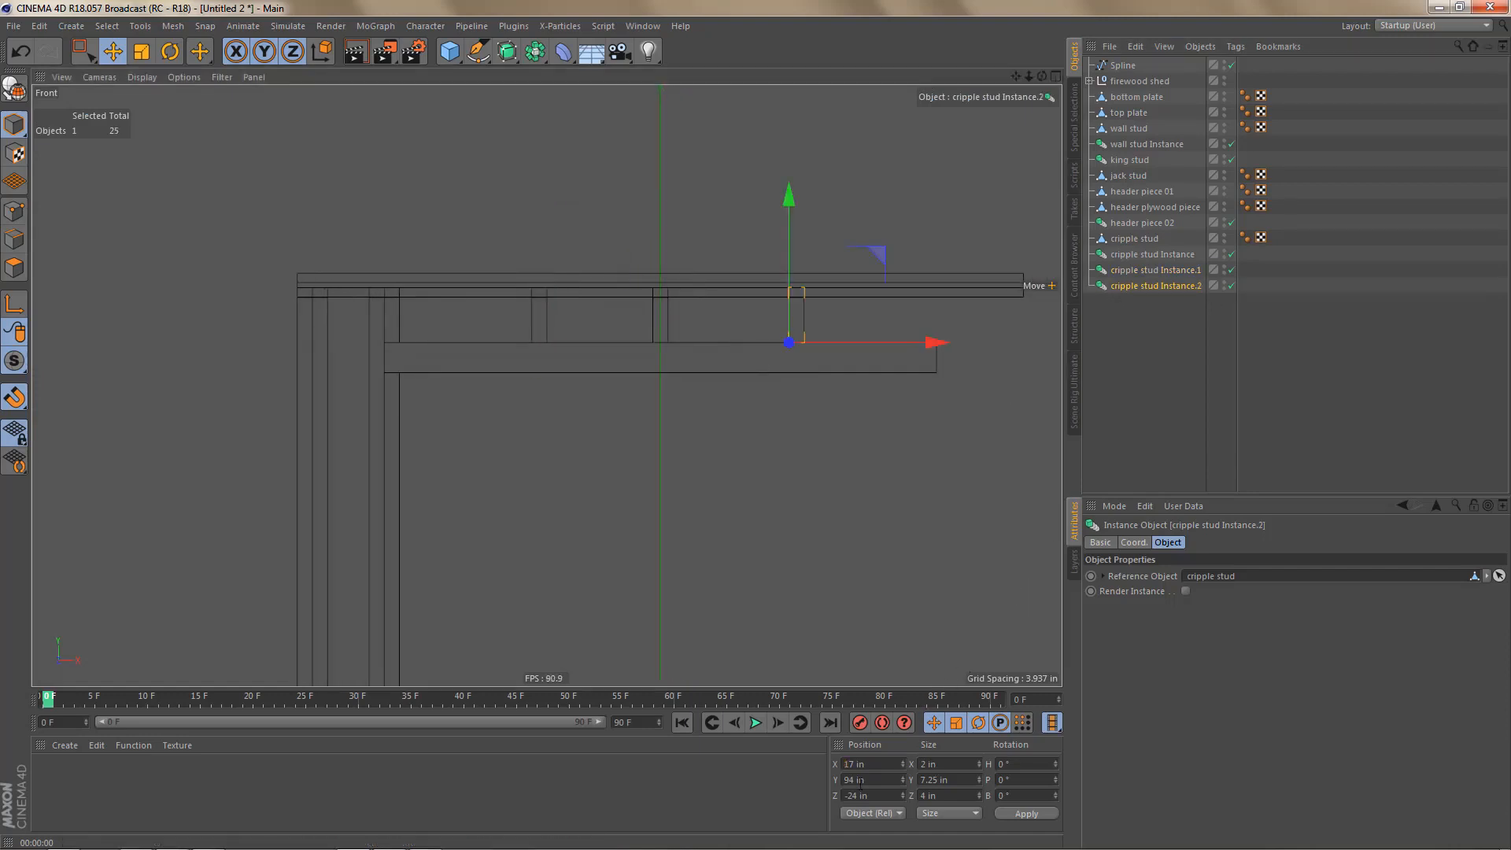
scroll(687, 358, down, 2)
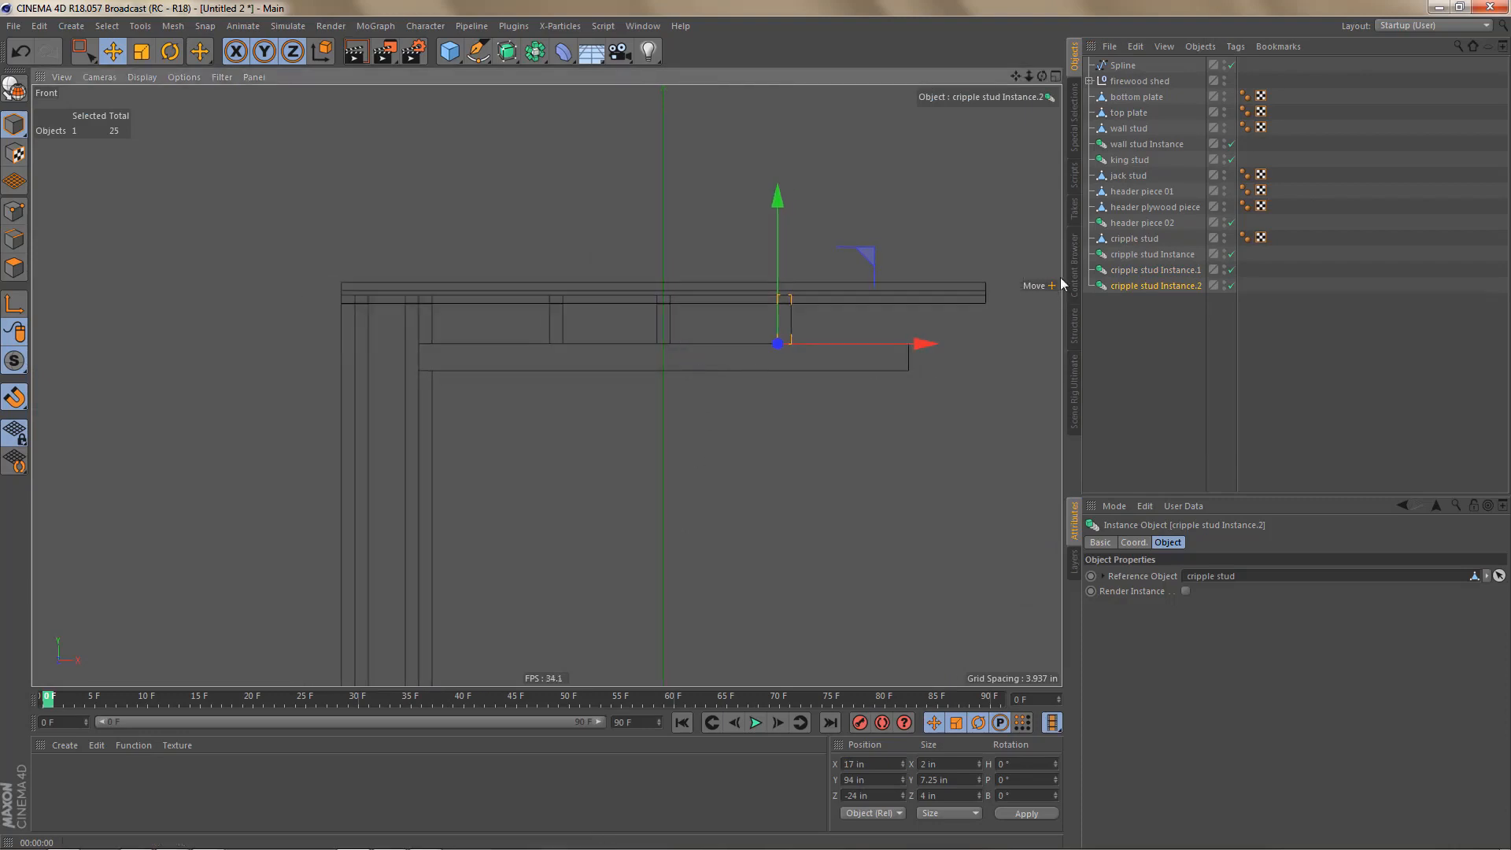
Step: Put the original cripple stud under a Symmetry object mirrored across the ZY plane and set the symmetry's X position to 0 in
click(1131, 238)
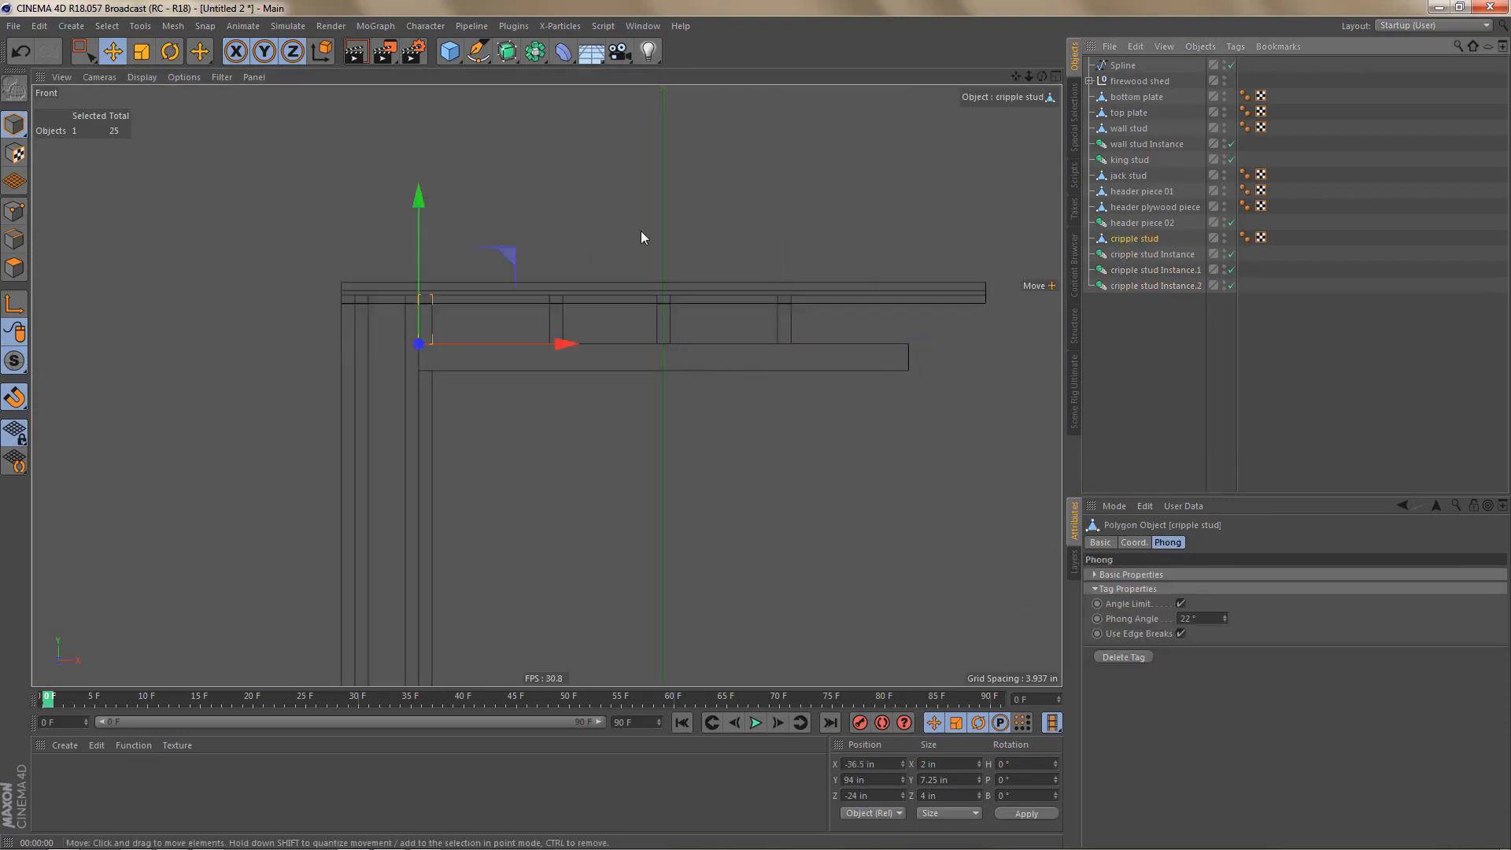
drag(536, 51, 721, 131)
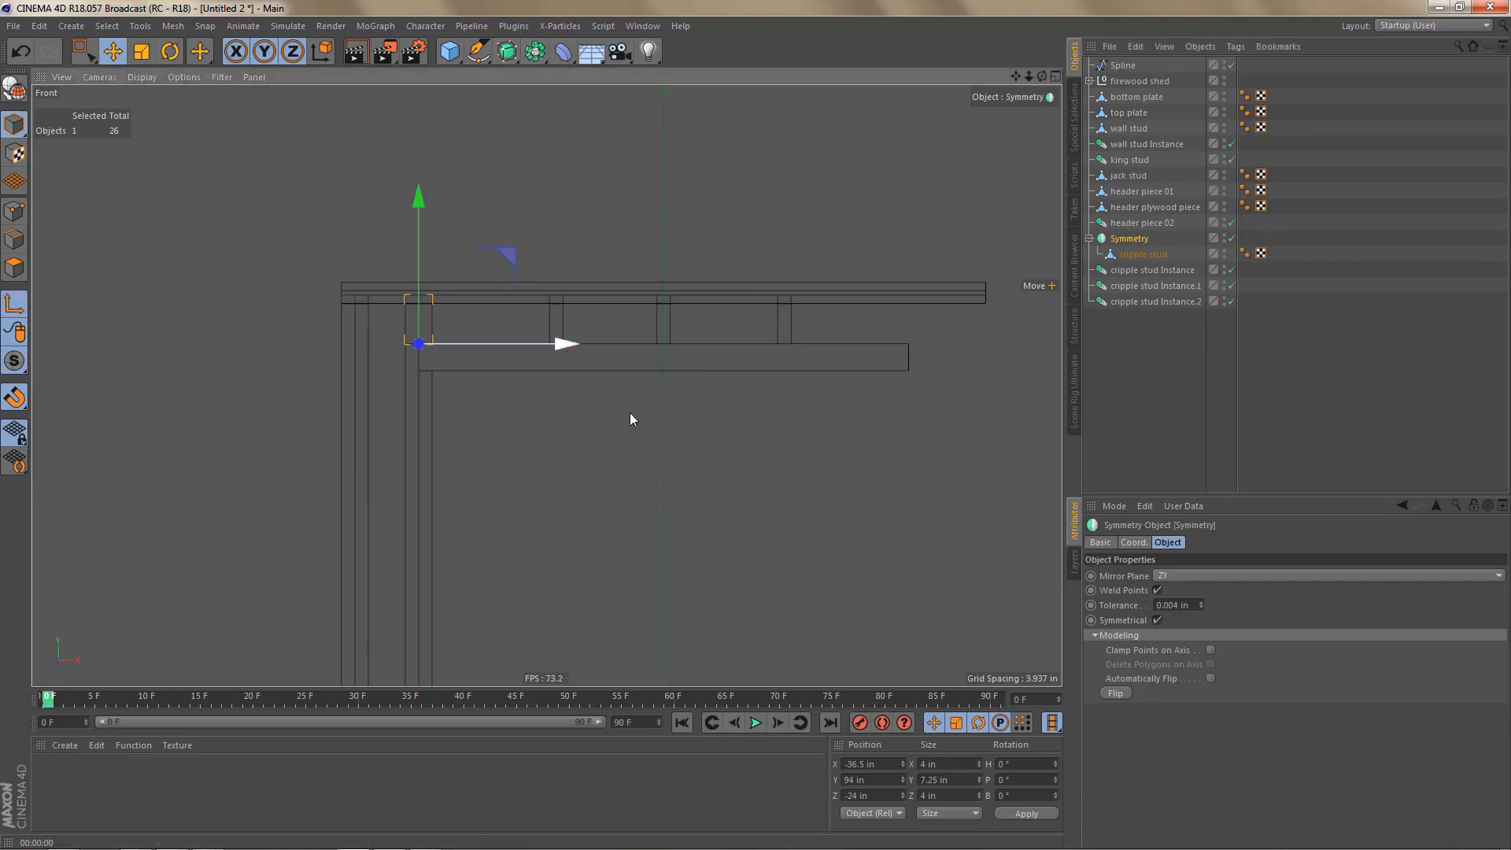
click(880, 765)
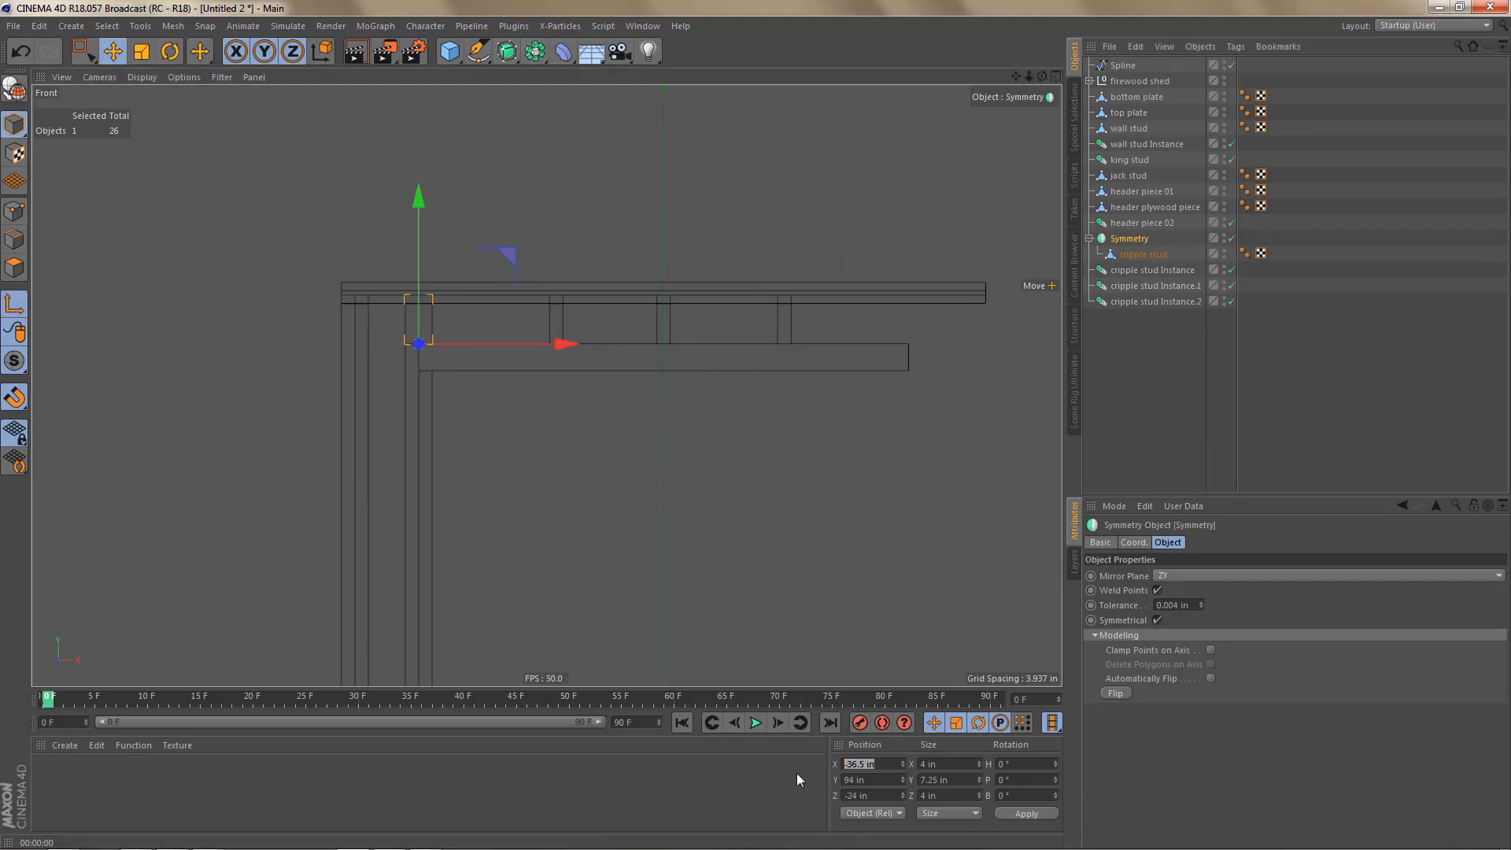
text(0)
key(Return)
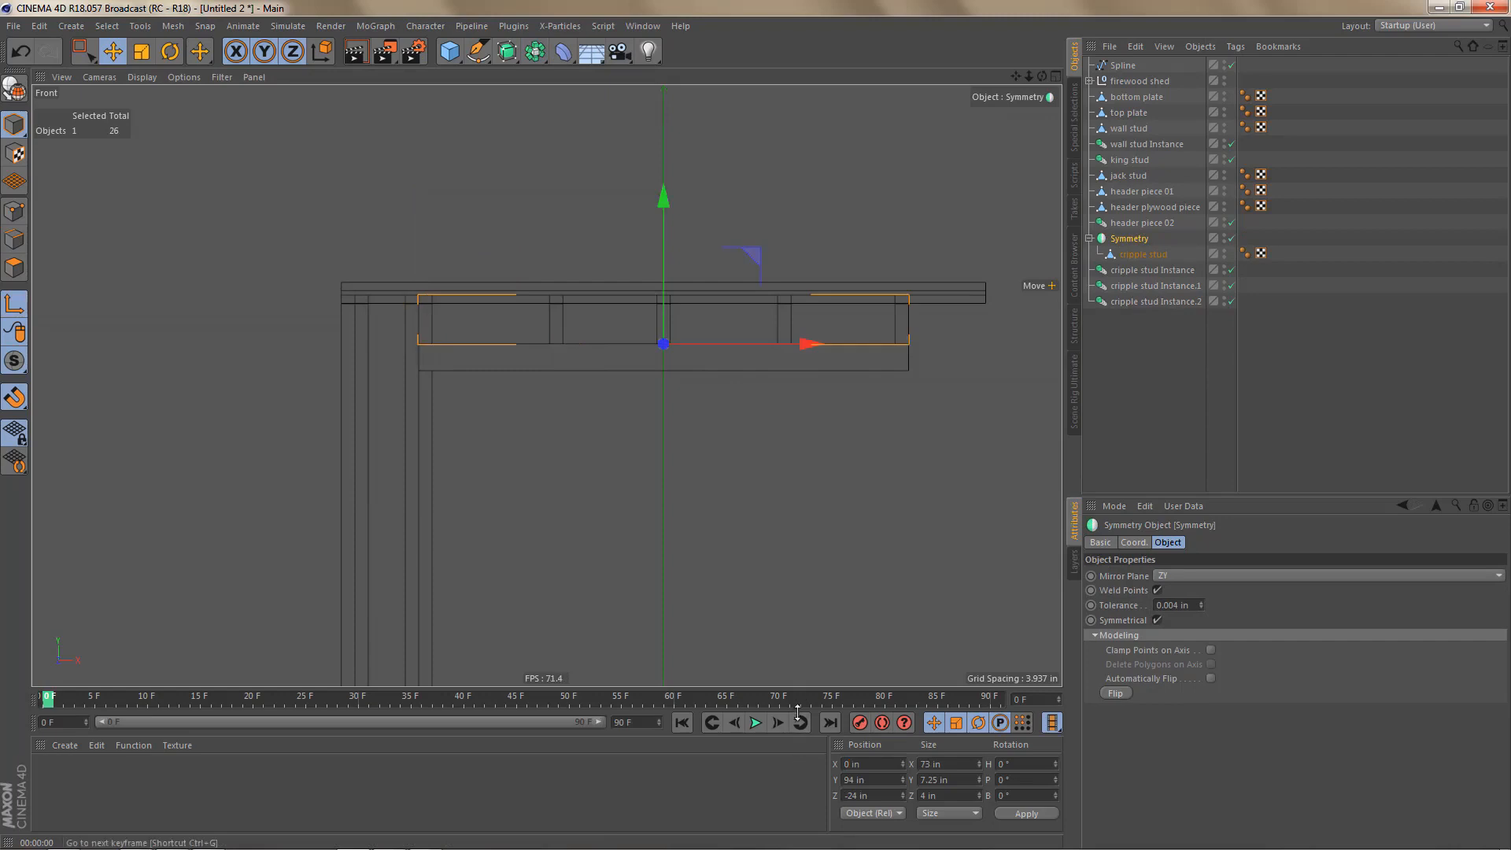
Step: Examine the cripple studs between header and top plate in the perspective view and consult the construction plan
middle_click(735, 499)
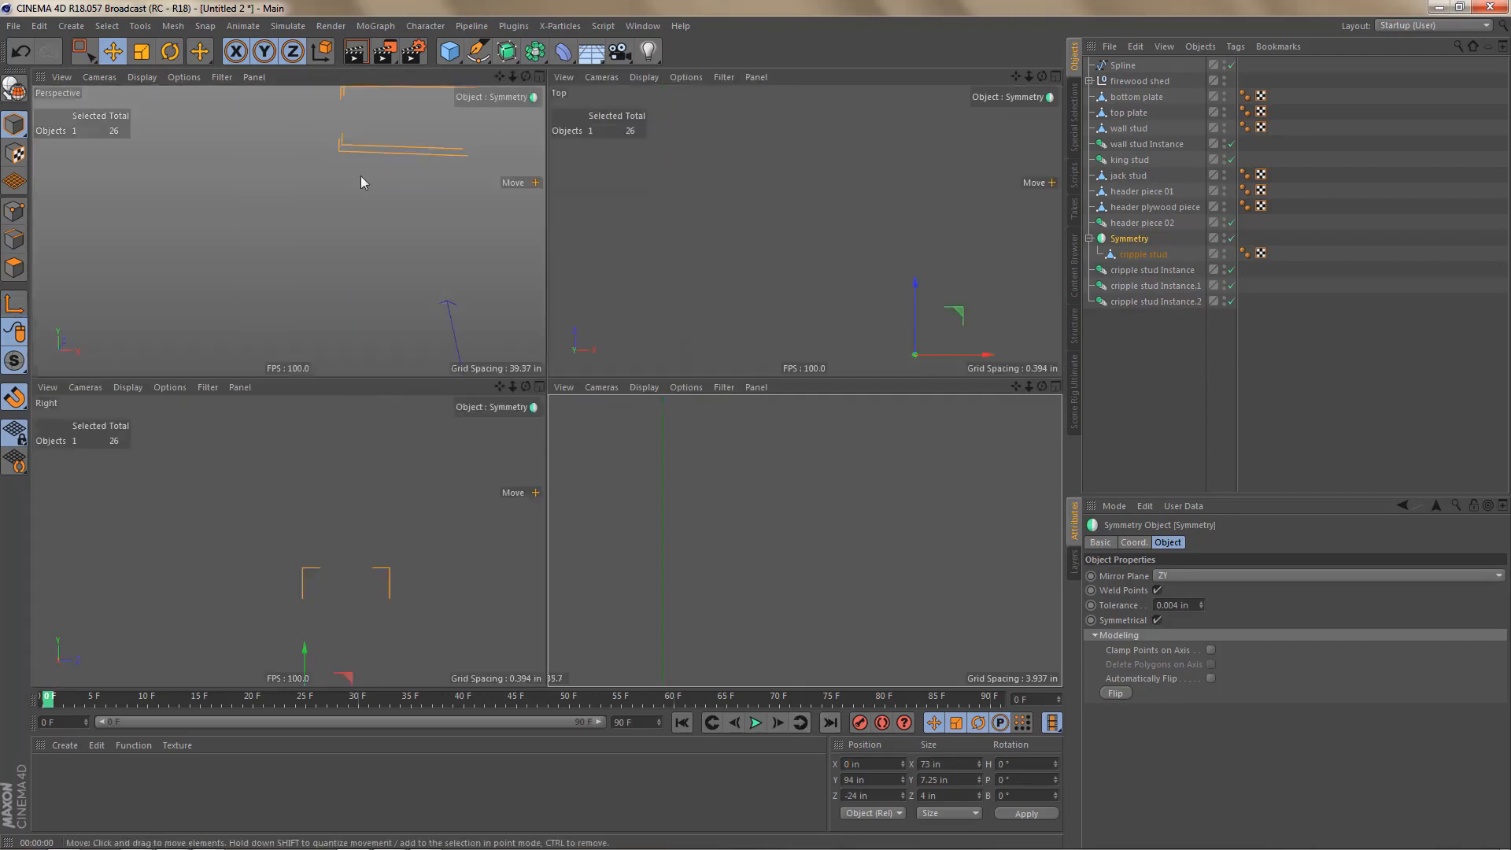
middle_click(361, 176)
alt+right_drag(531, 275, 370, 389)
alt+drag(670, 247, 682, 257)
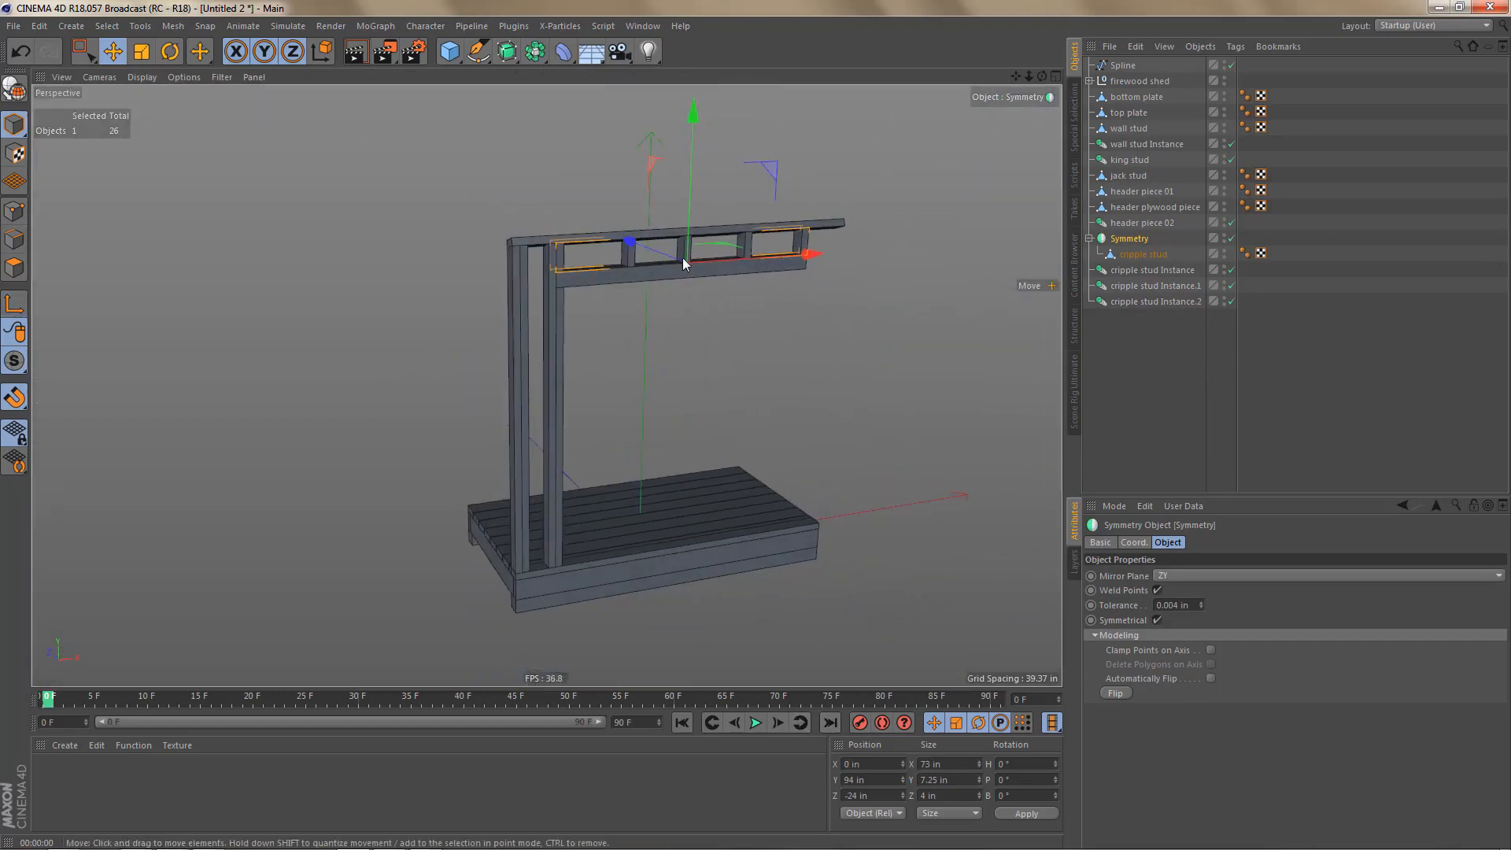
alt+right_drag(682, 257, 710, 253)
alt+drag(710, 253, 693, 251)
alt+middle_drag(693, 252, 711, 234)
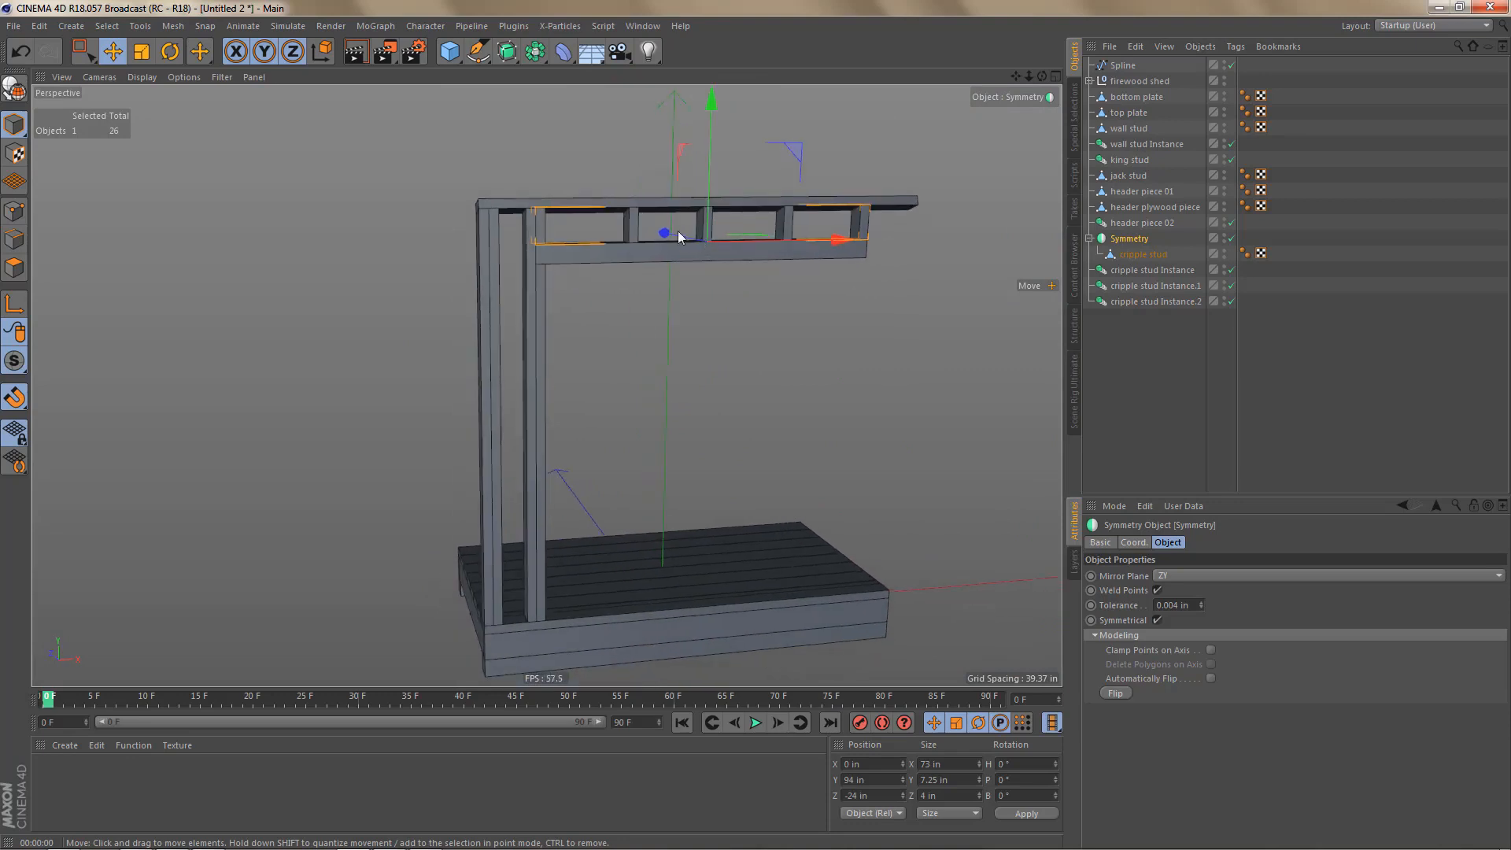
alt+right_drag(657, 221, 685, 224)
alt+drag(685, 229, 677, 244)
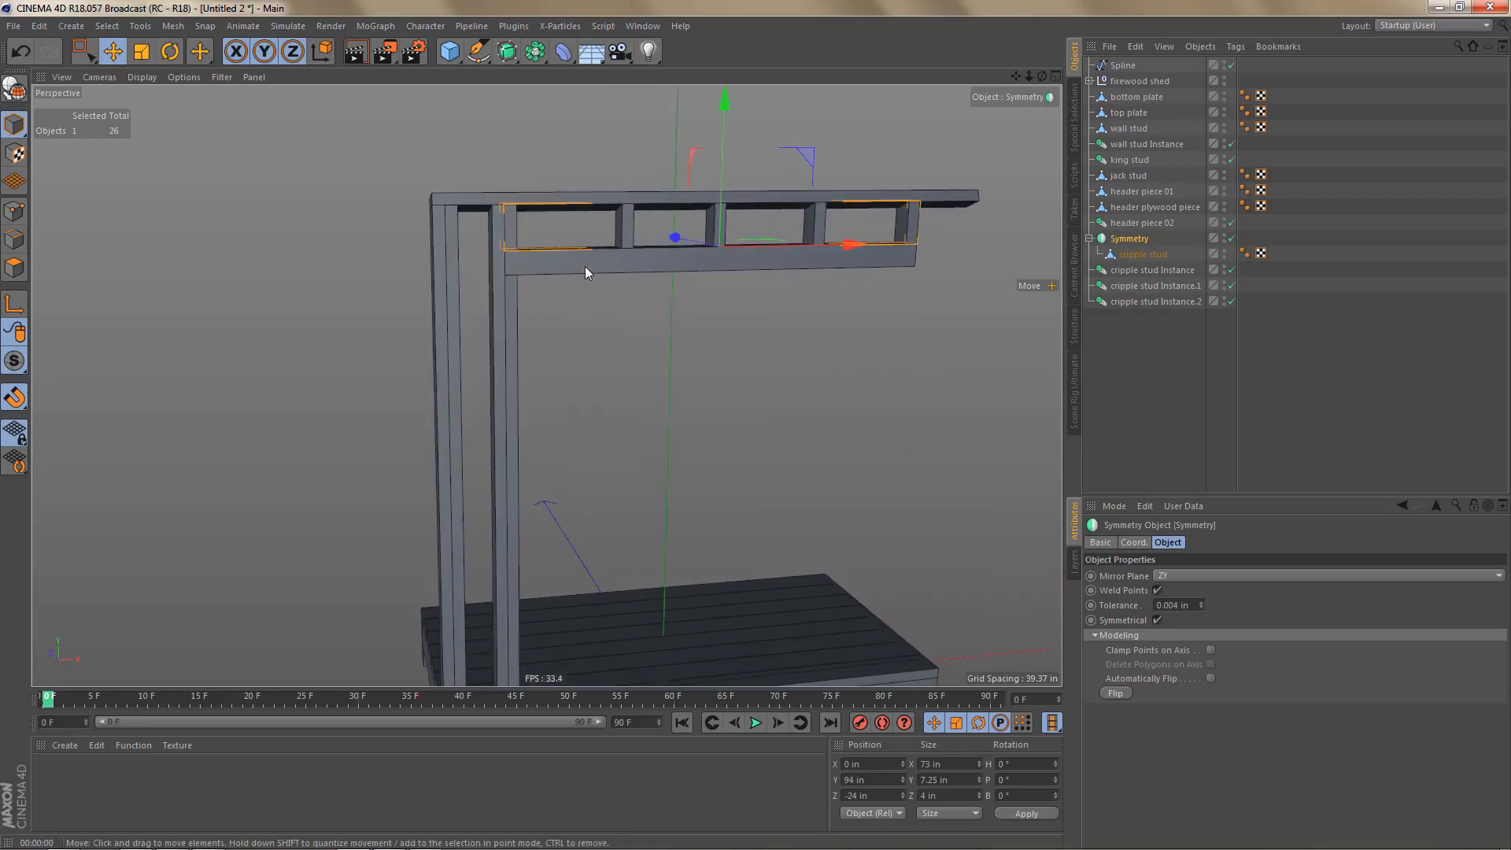
key(alt+Tab)
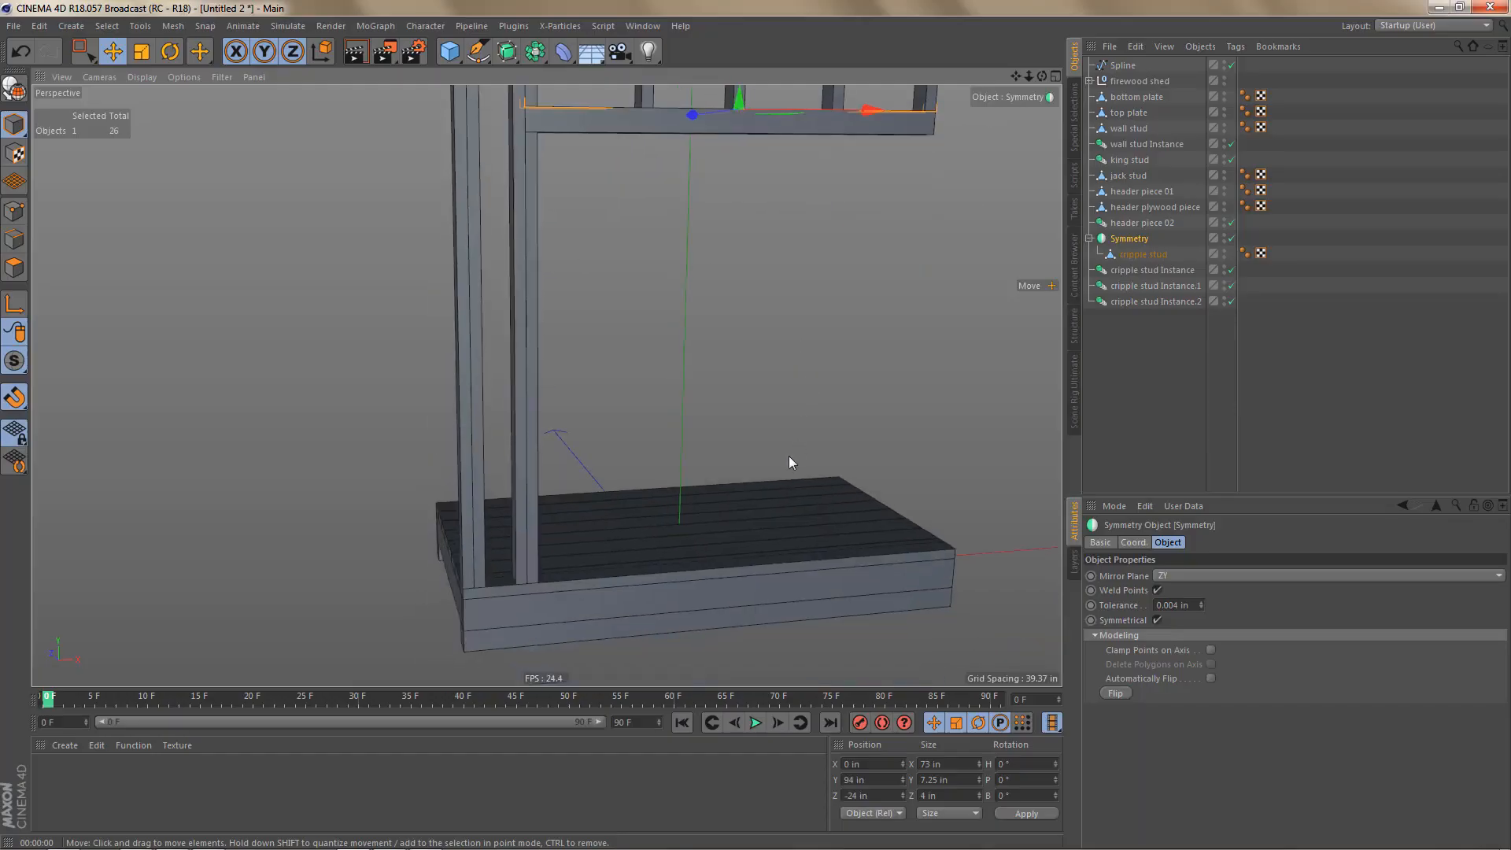
Step: Duplicate the bottom plate to the end of the object list and rename the copy "brace"
alt+drag(789, 455, 672, 580)
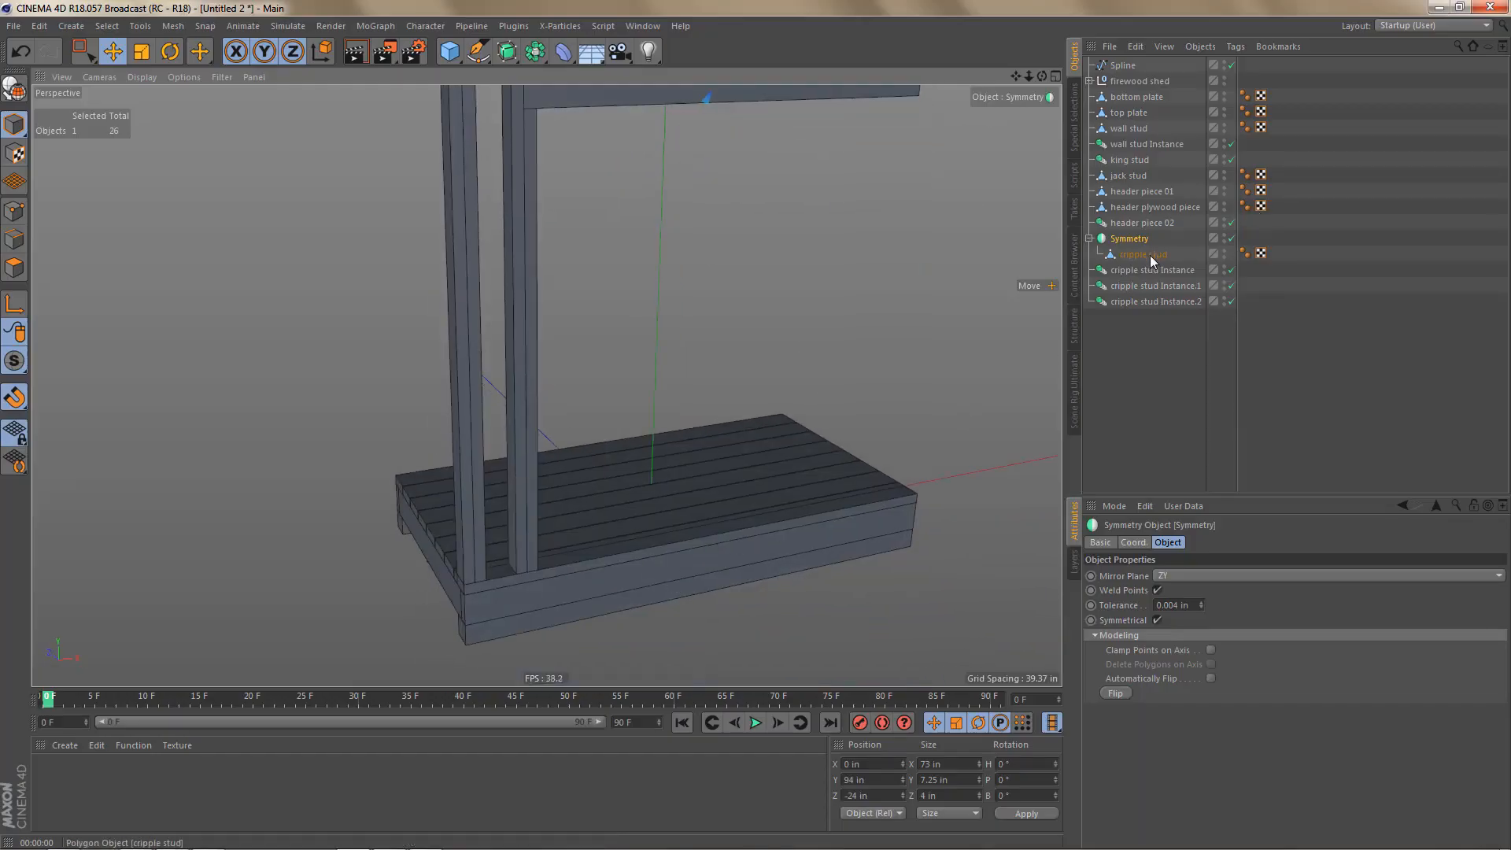
click(1139, 96)
ctrl+drag(1146, 99, 1133, 370)
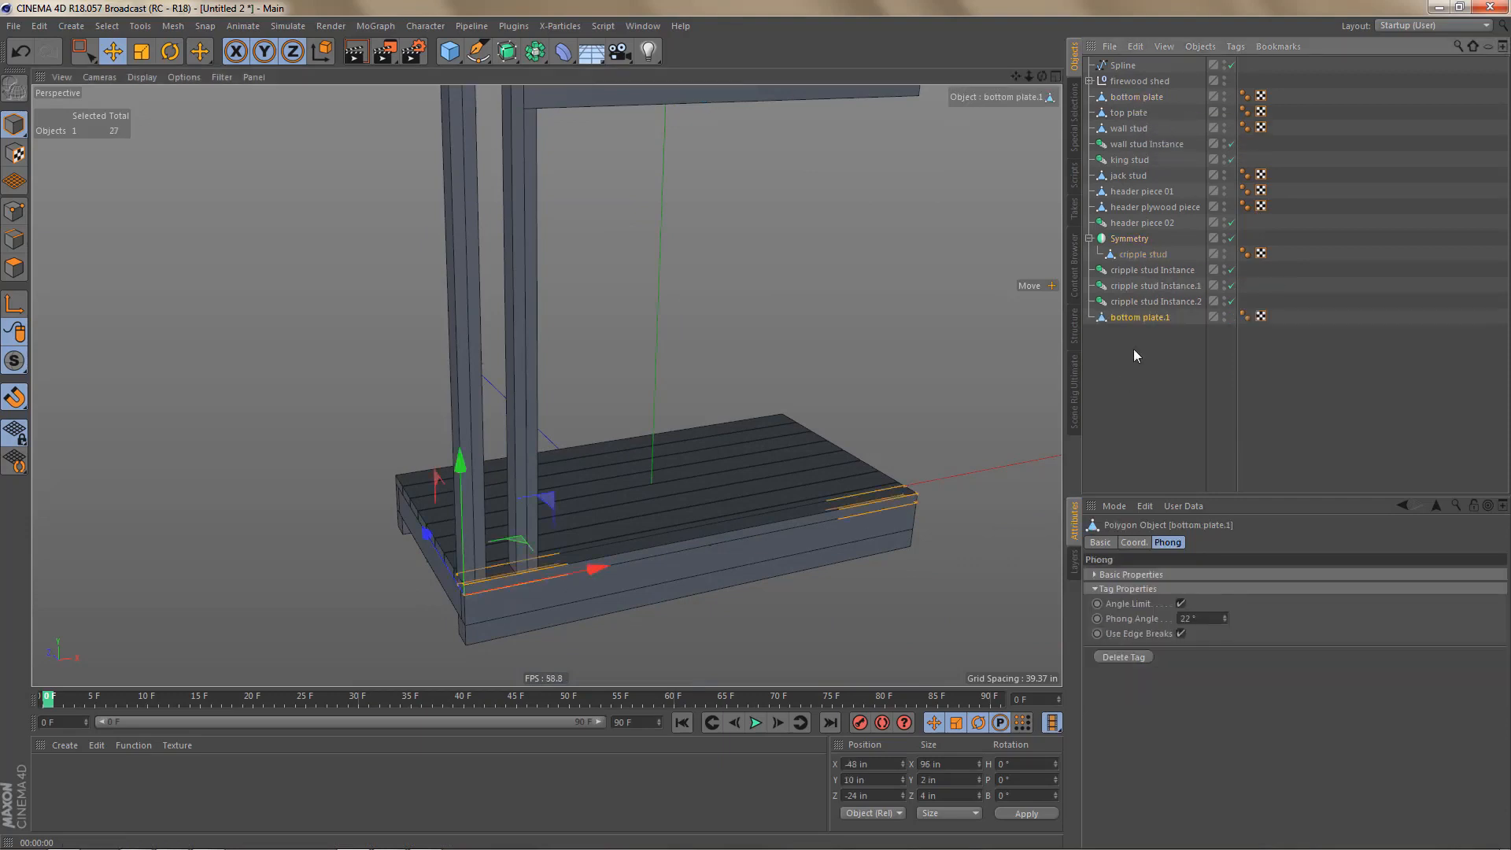
double_click(1140, 317)
text(brace)
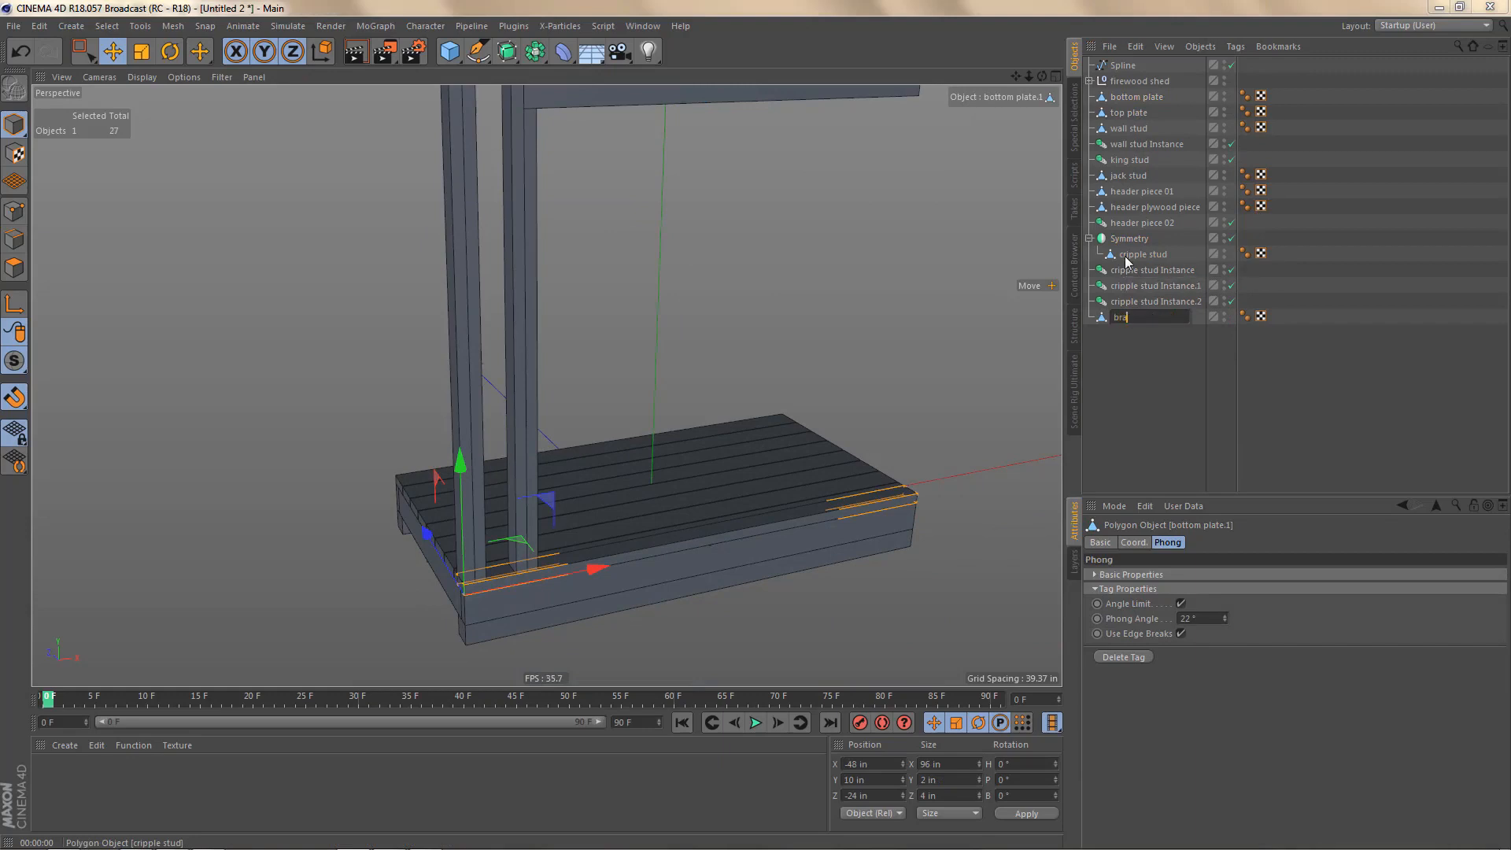
key(Return)
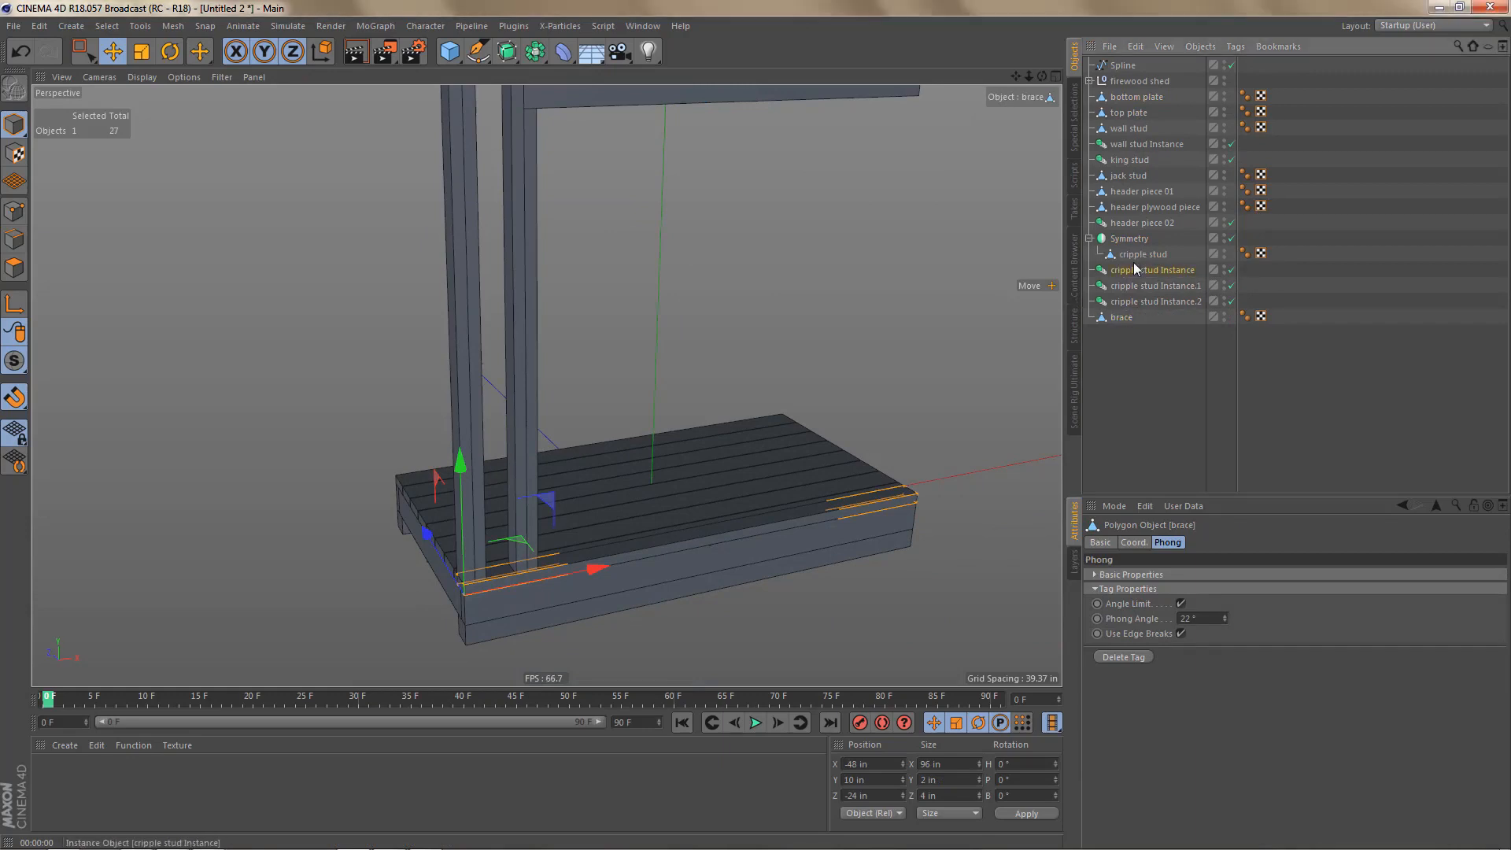
Step: Rename the Symmetry object holding the original cripple stud to "cripple studs"
click(1138, 270)
double_click(1130, 239)
text(cripple stud)
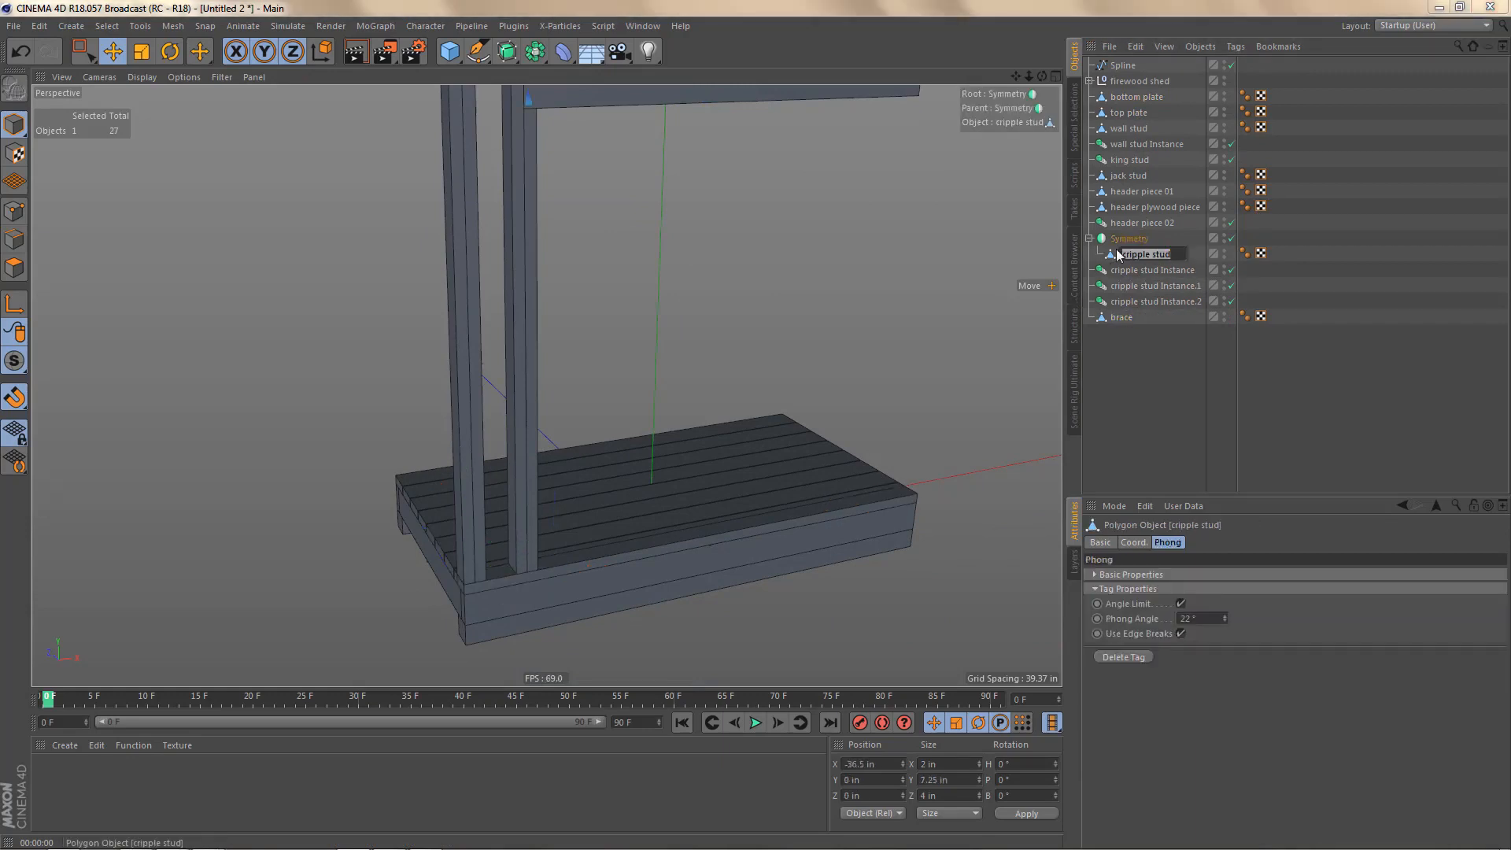
text(s)
key(Return)
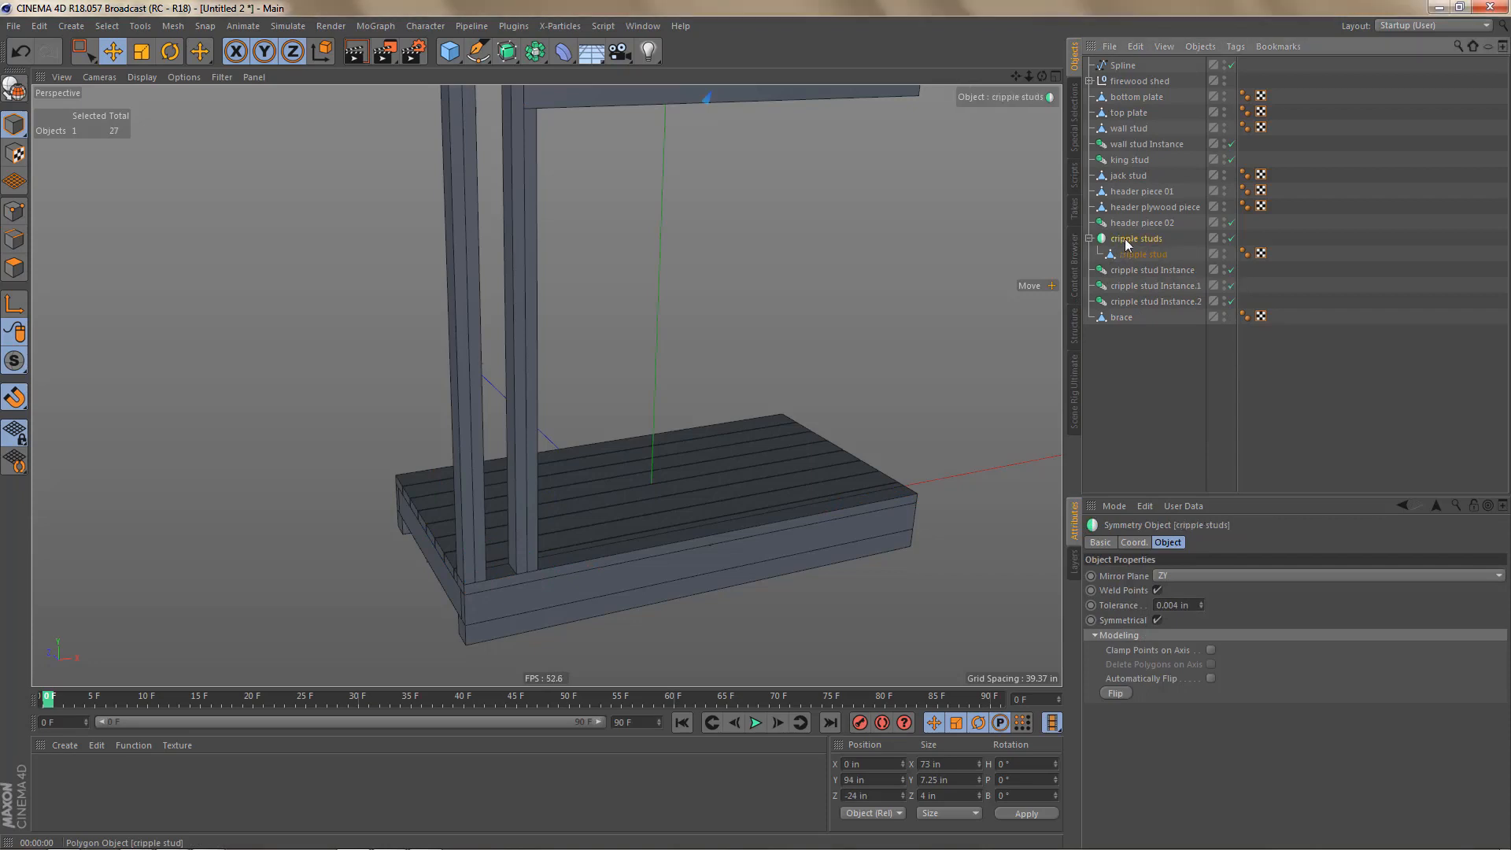
Step: Group the cripple studs symmetry and the three cripple stud instances under a null named "cripple studs"
click(1091, 239)
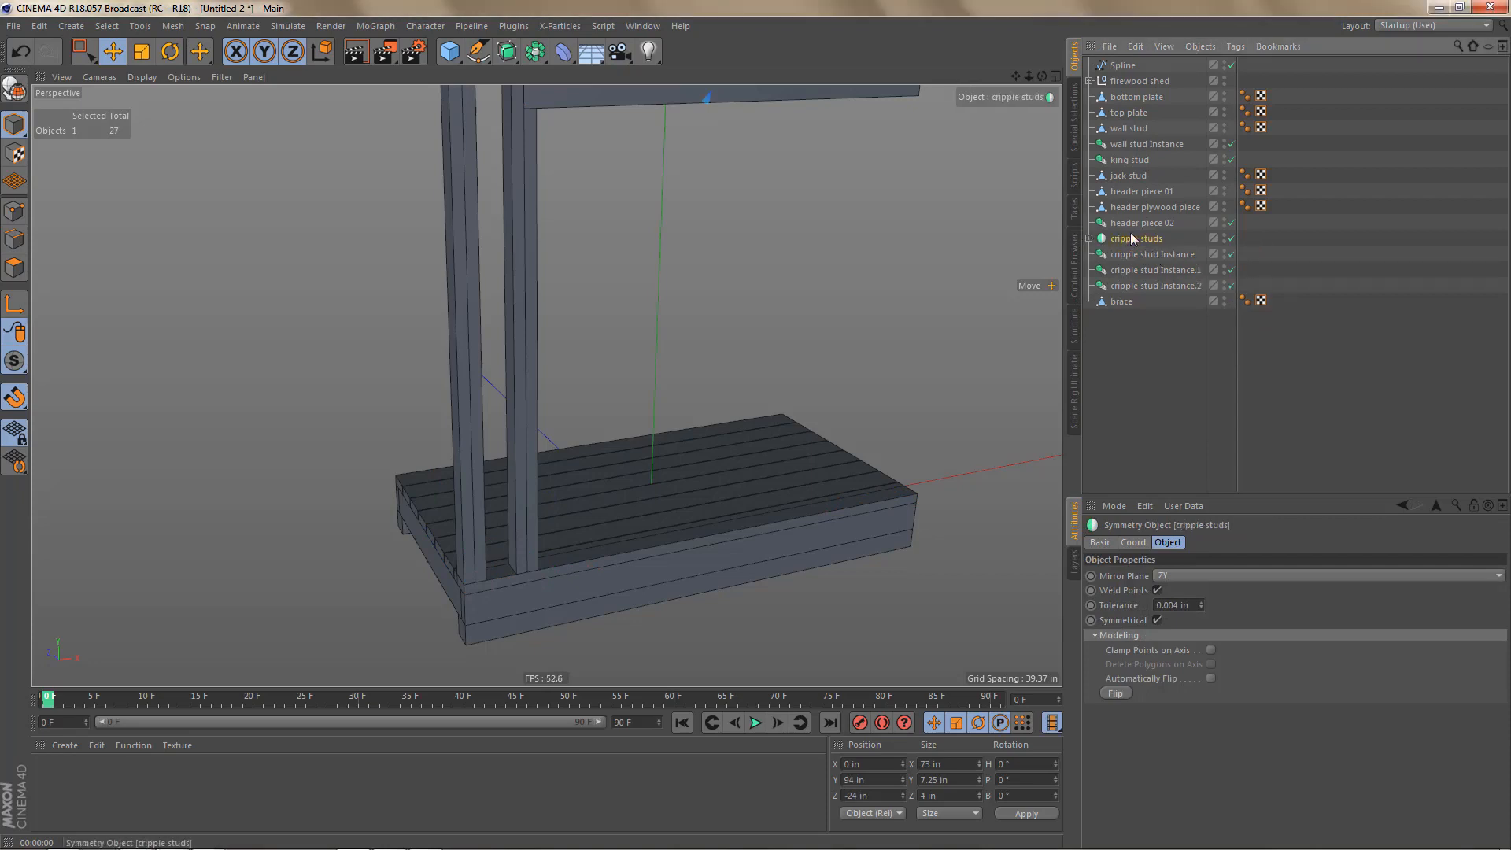
ctrl+click(1136, 252)
shift+click(1138, 286)
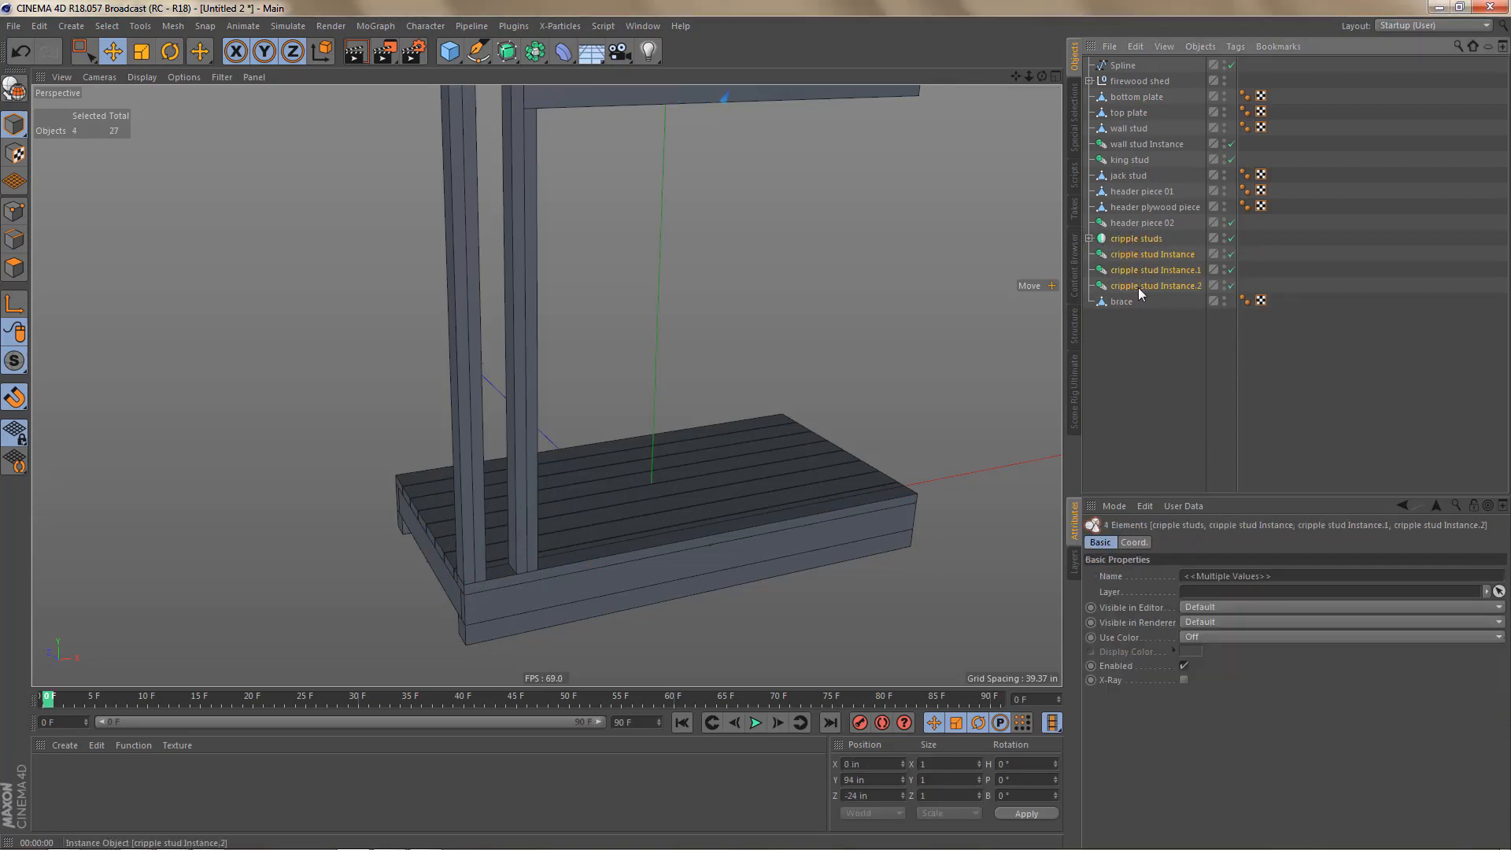
key(alt+g)
double_click(1121, 238)
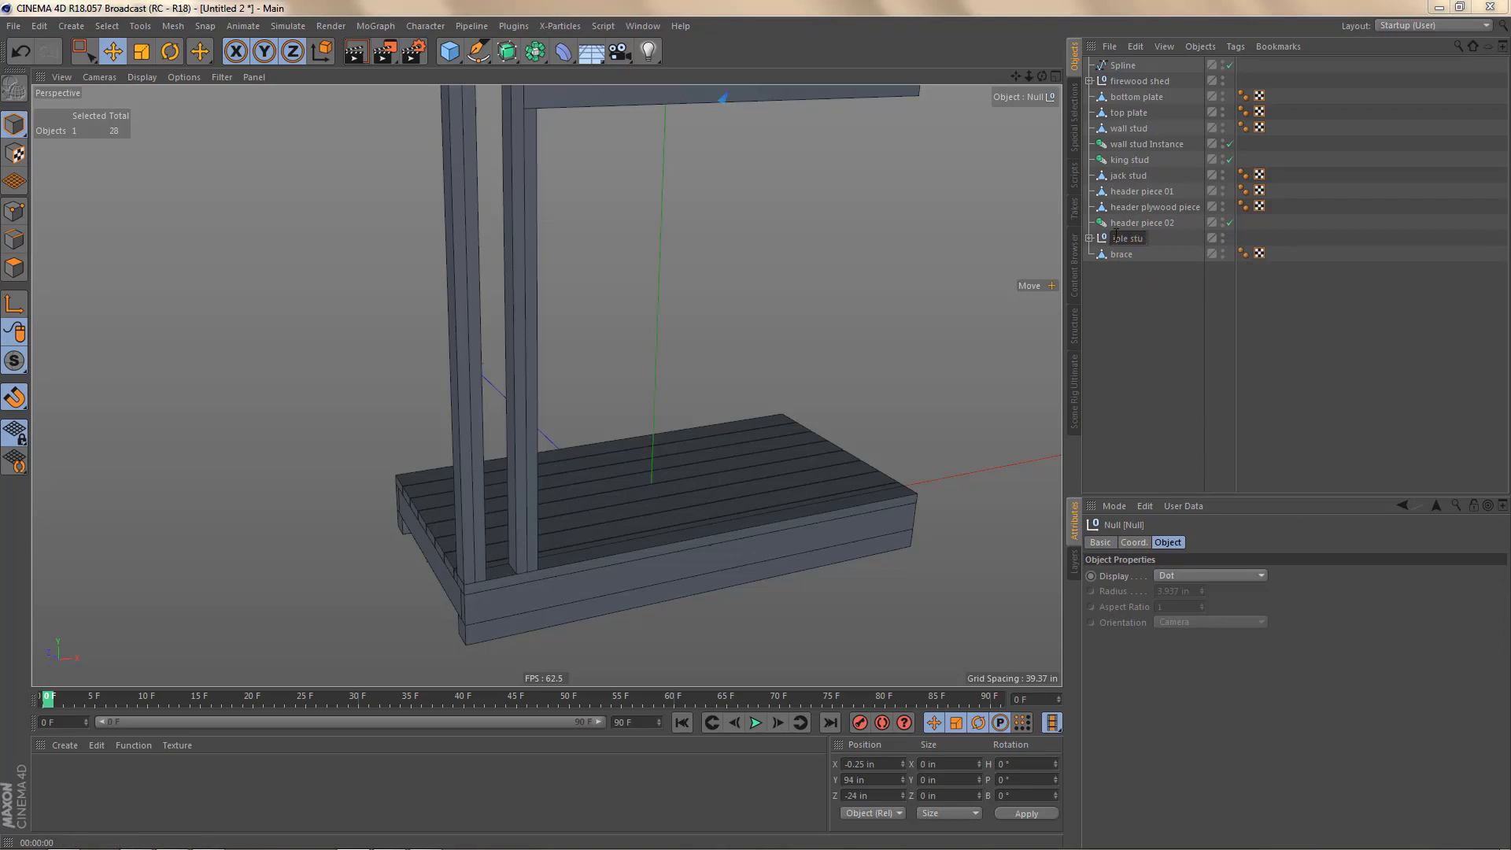
text(cripple studs)
key(Return)
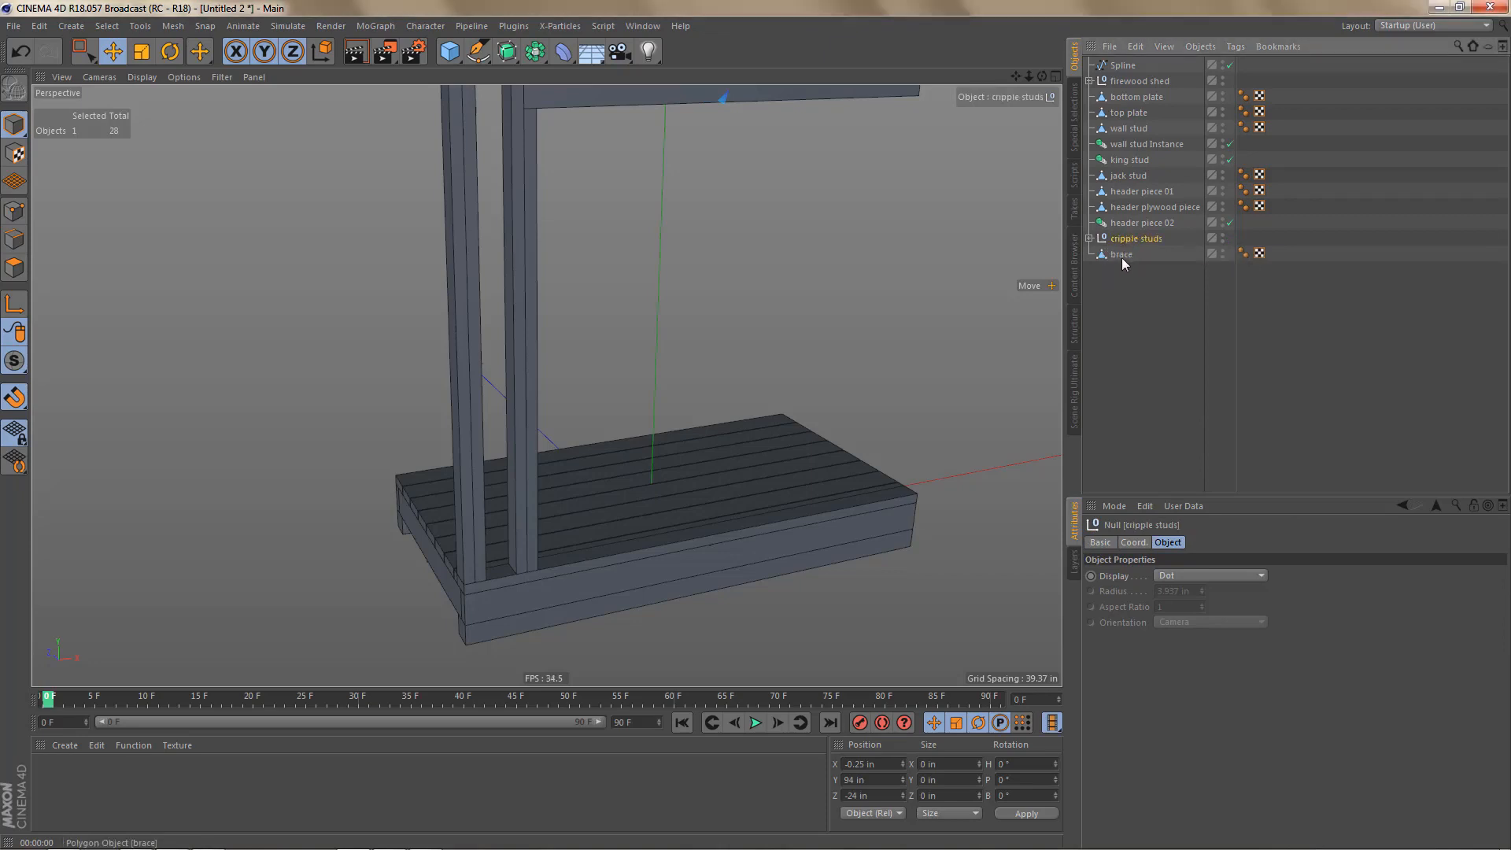
Step: Move the brace's axis to the middle of its length on the lower front edge using Axis Center
click(1119, 254)
alt+middle_drag(653, 483, 672, 444)
alt+right_drag(681, 488, 692, 491)
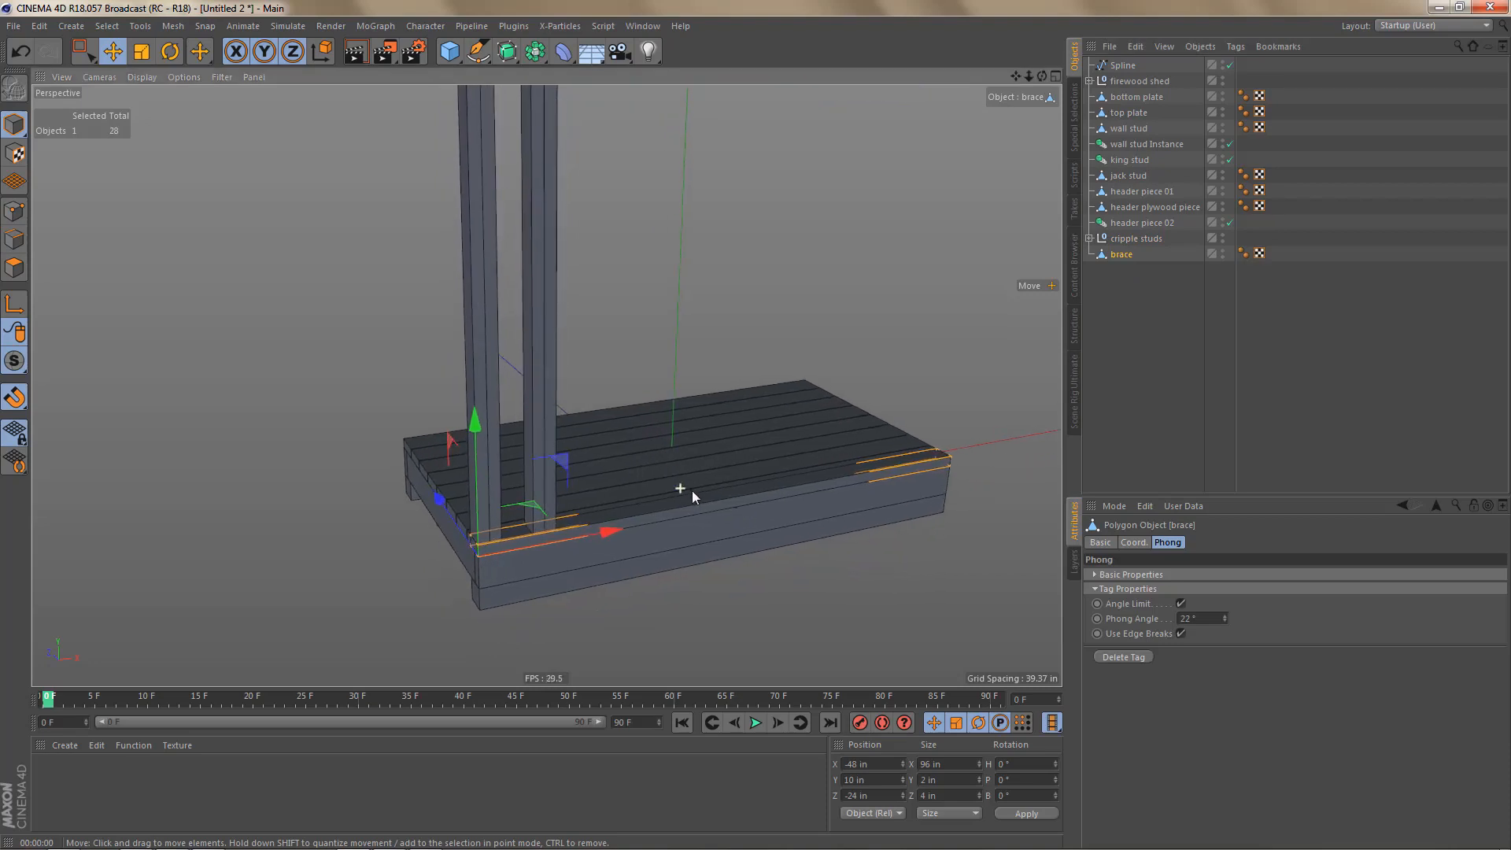
key(a)
key(c)
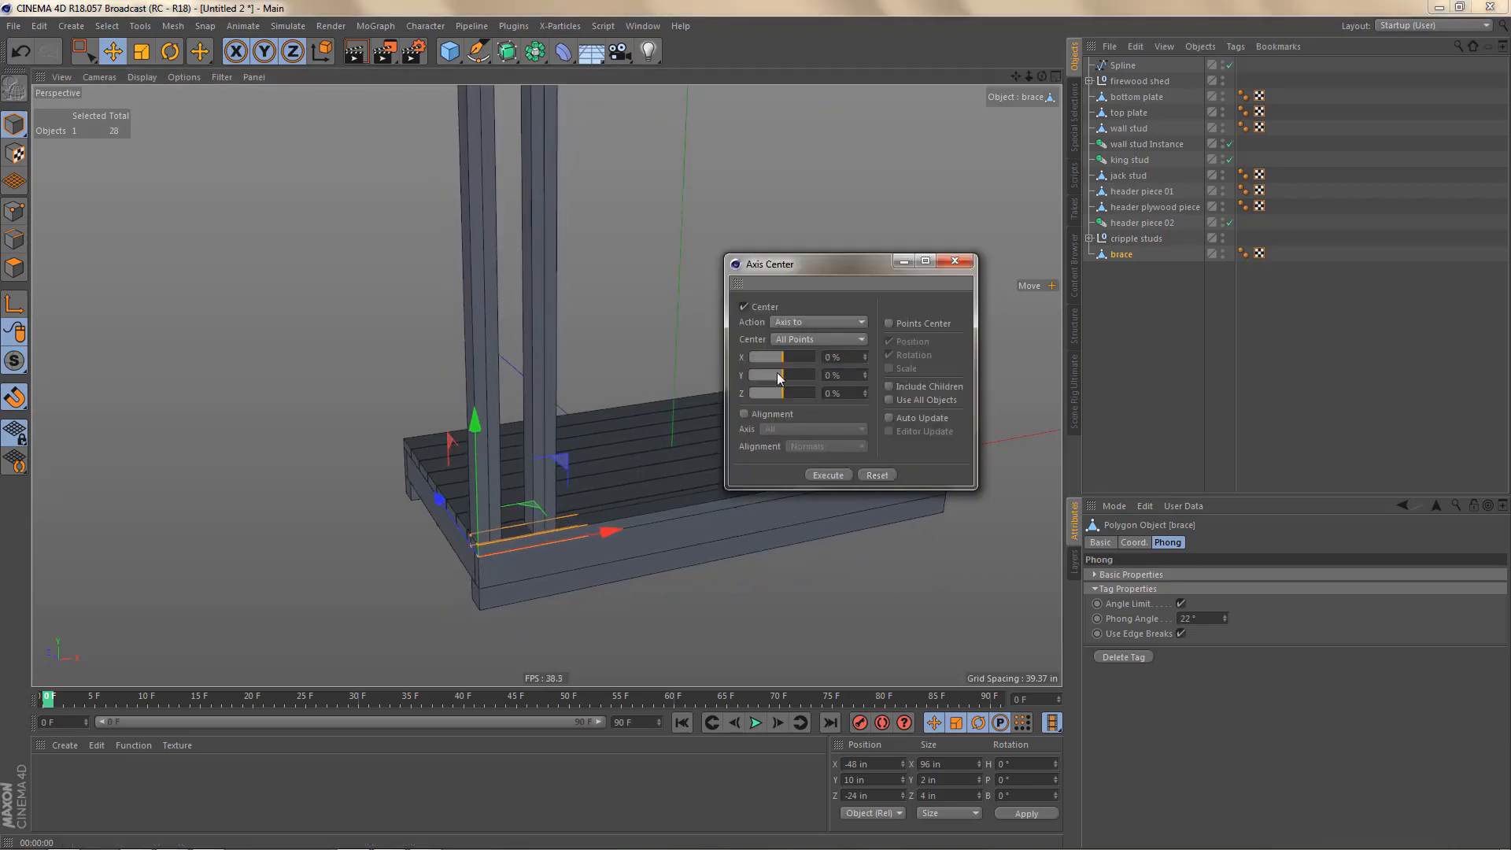
drag(778, 376, 762, 389)
click(828, 474)
click(955, 261)
Step: Set the brace's X size to 18 in
click(931, 765)
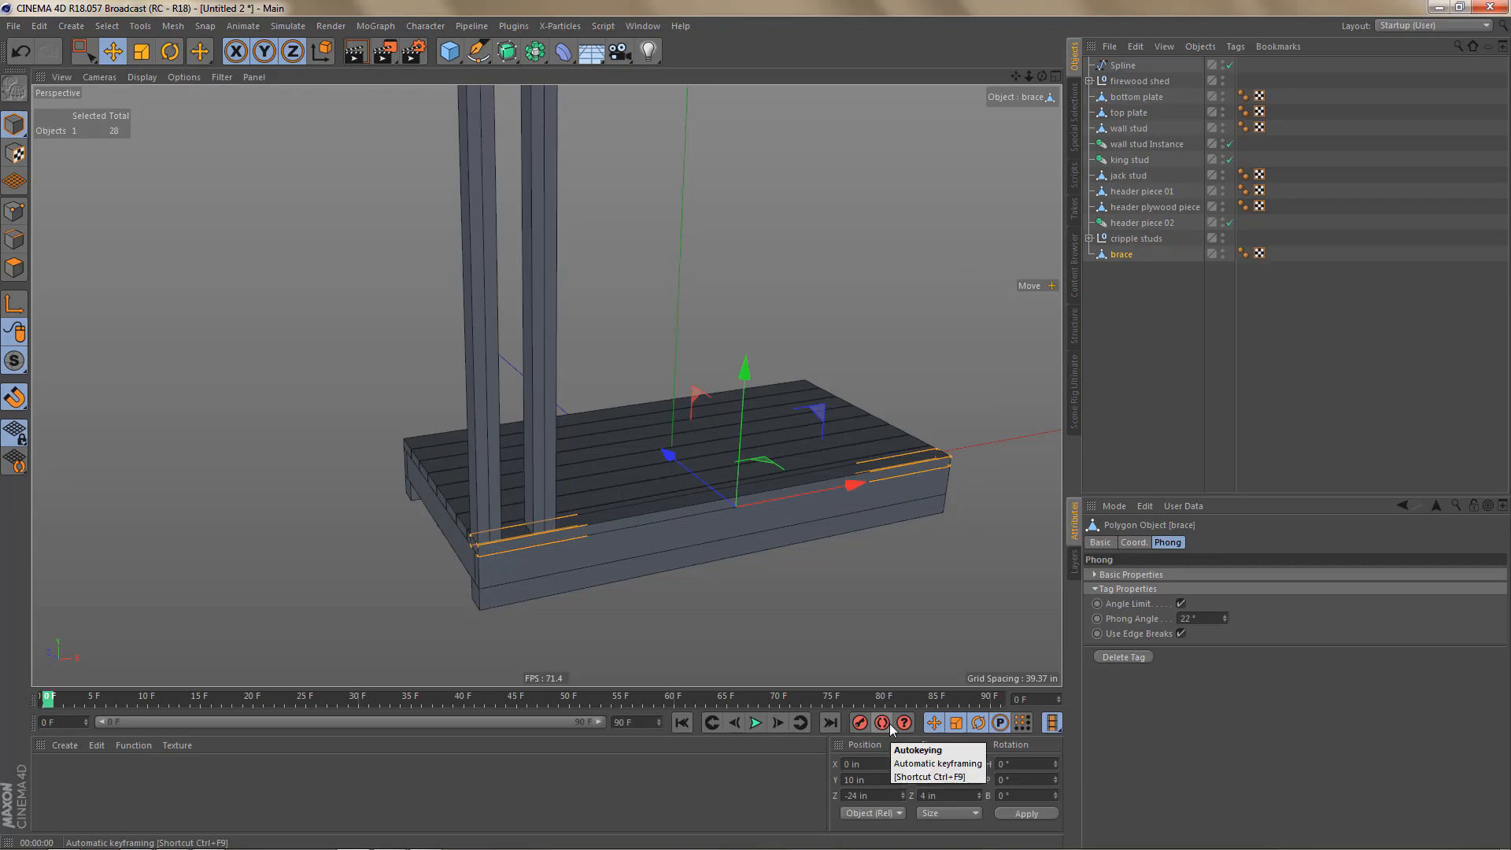
text(18)
key(Return)
scroll(777, 526, up, 2)
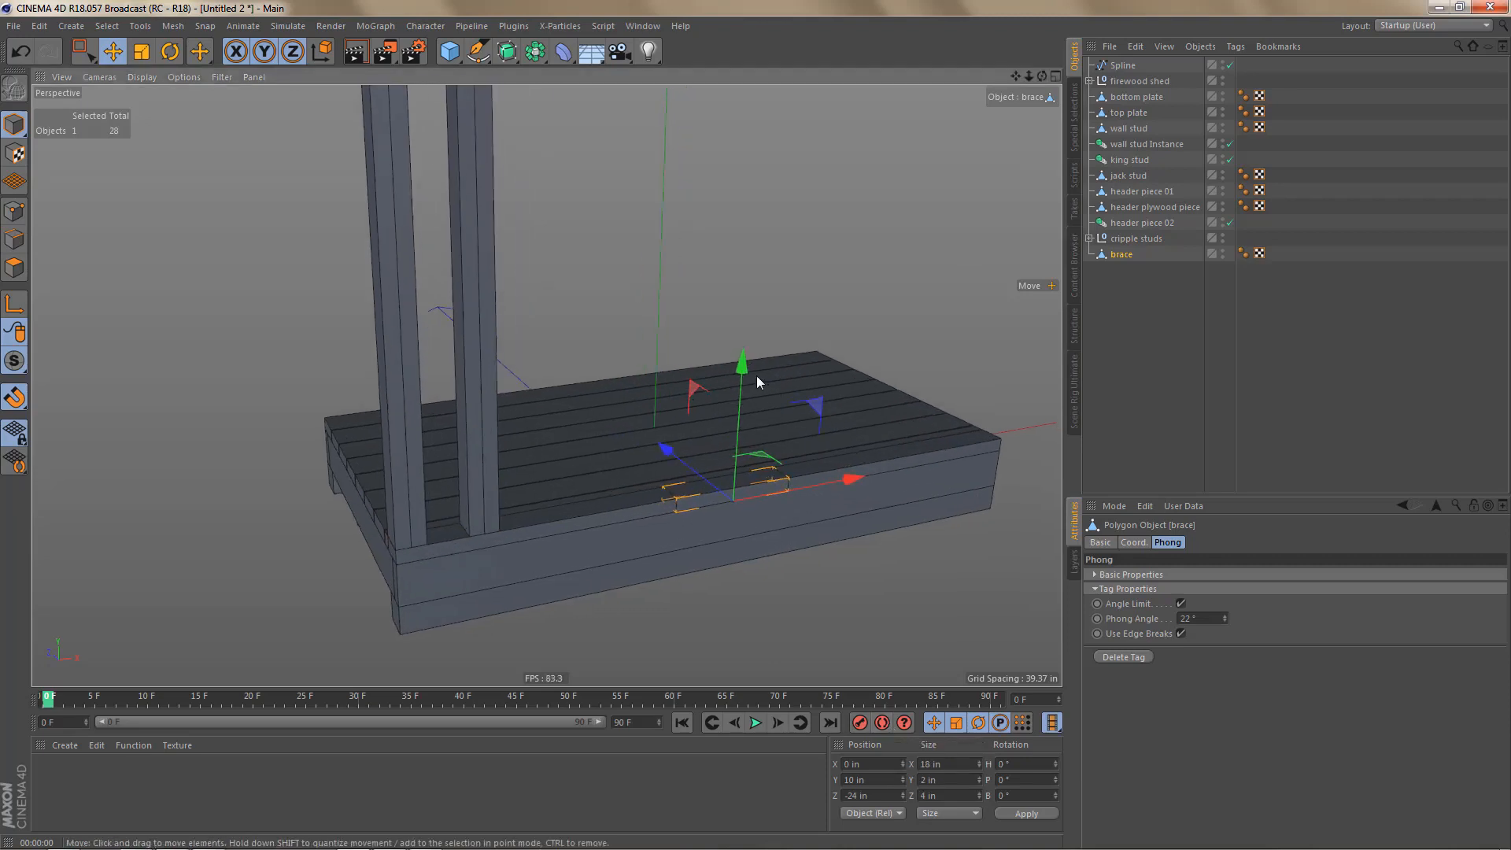
Step: Raise the brace above the deck to a Y position of about 31.97 in
drag(736, 367, 730, 300)
key(ctrl+z)
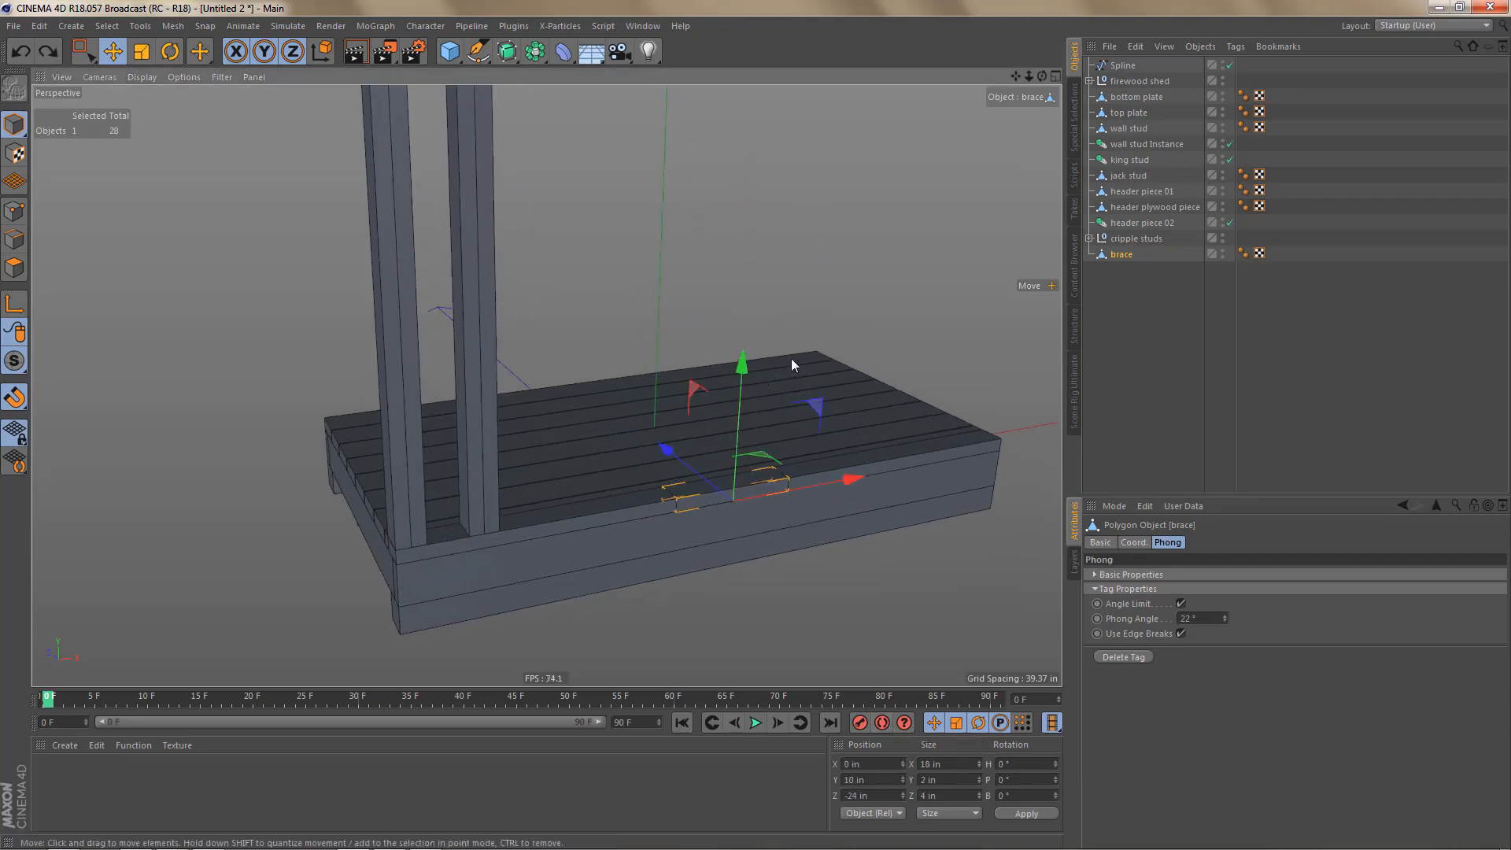
drag(741, 366, 757, 264)
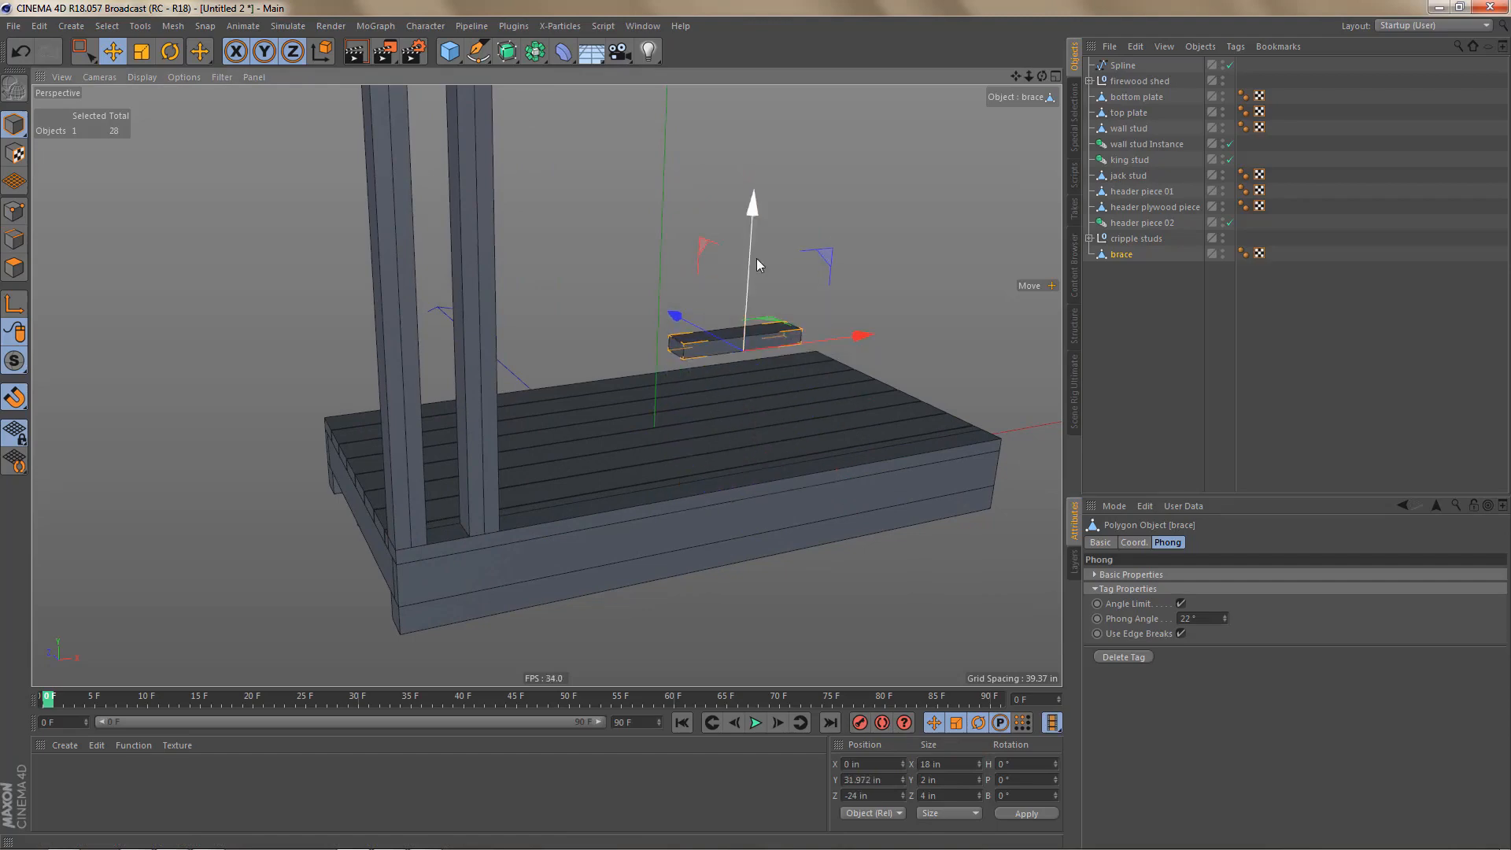
Step: Check the door brace's end cuts in the PDF plans and set the brace's bank rotation to -45° in the front view
key(alt+Tab)
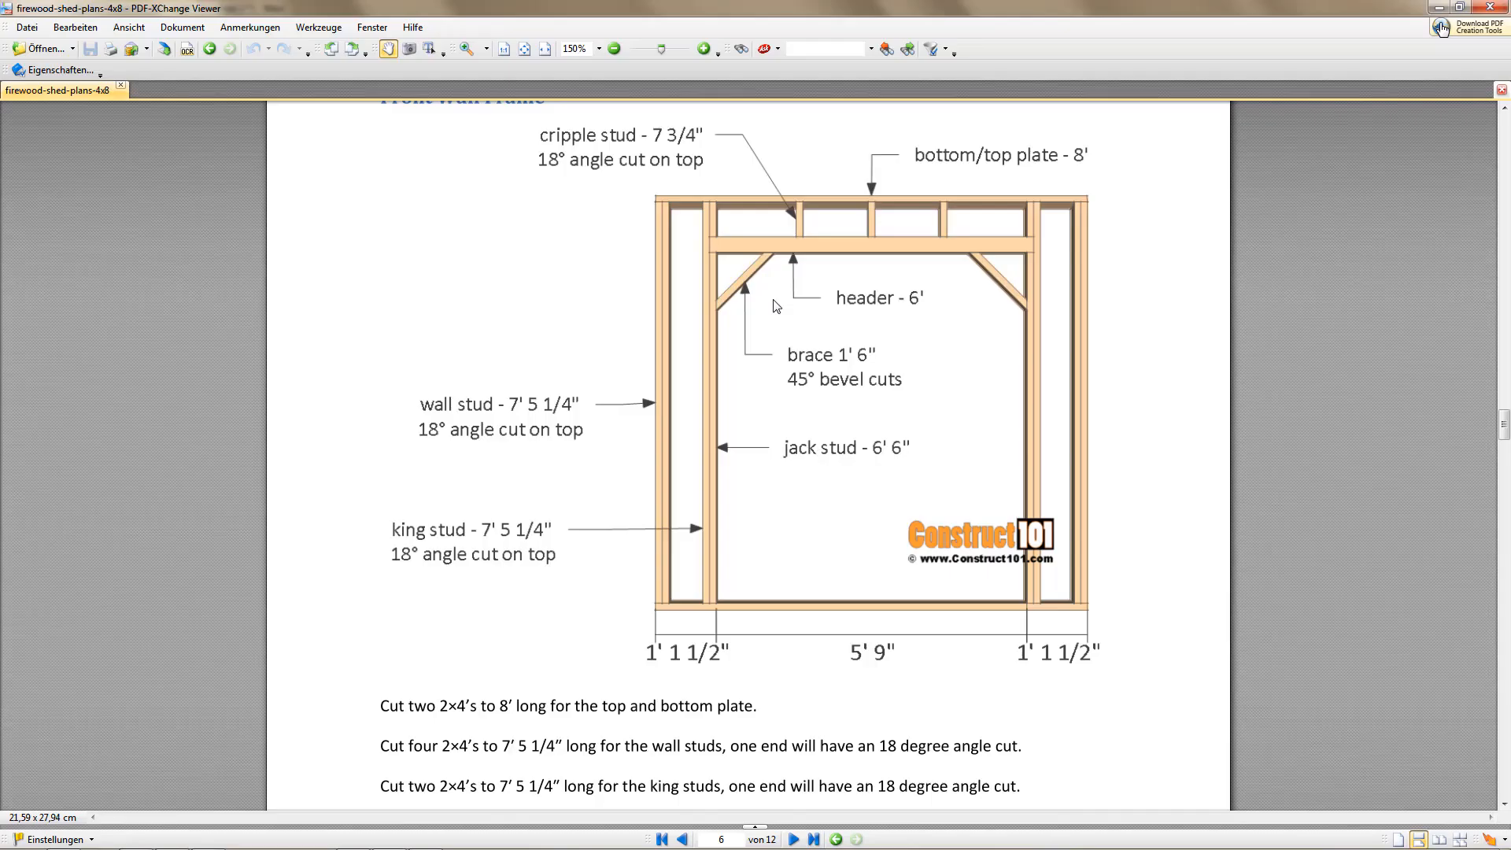
scroll(789, 343, down, 3)
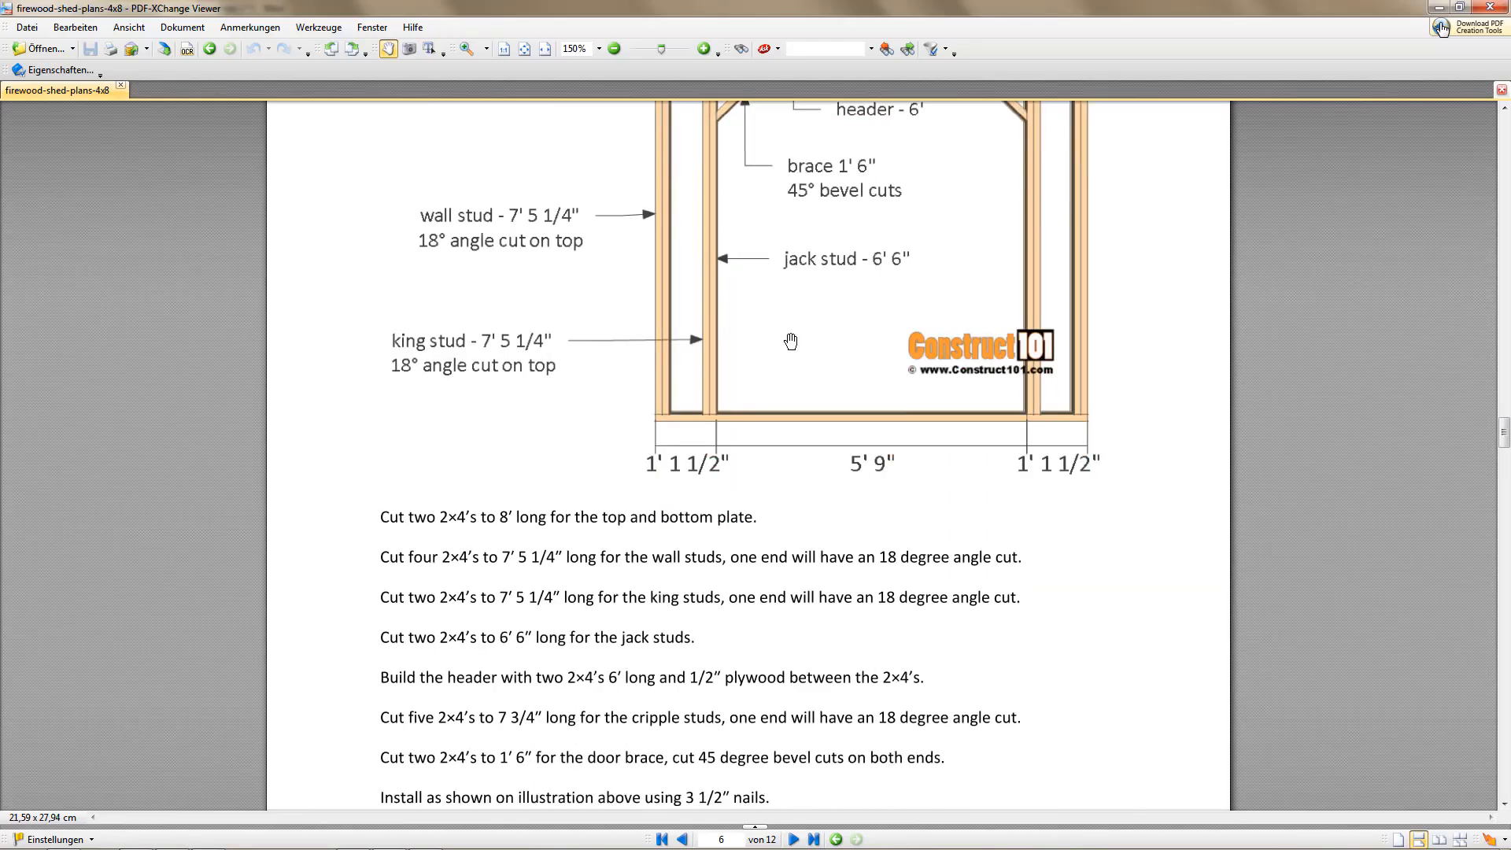
scroll(791, 342, down, 1)
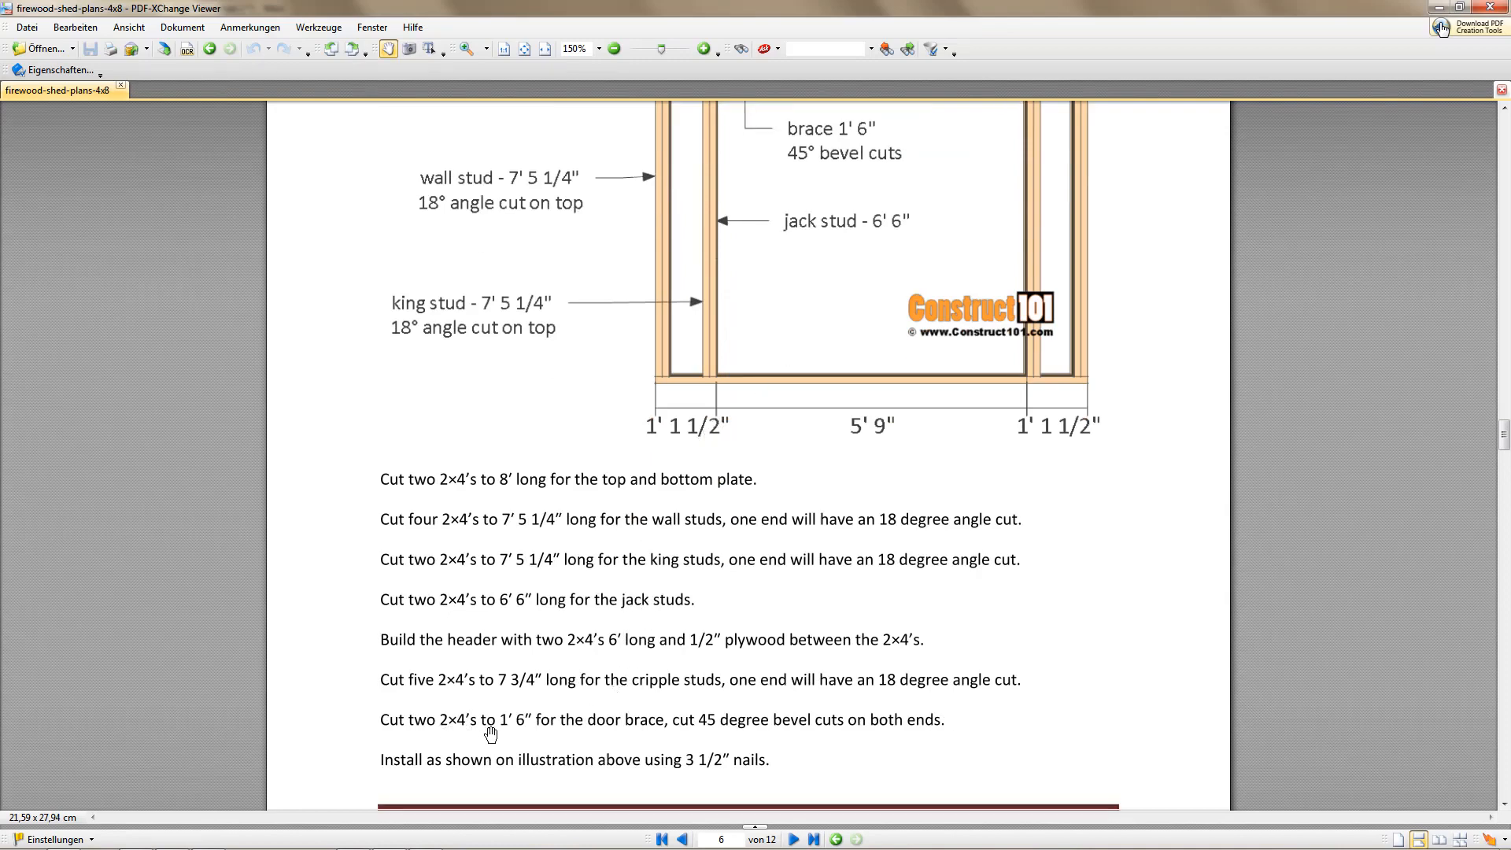
key(alt+Tab)
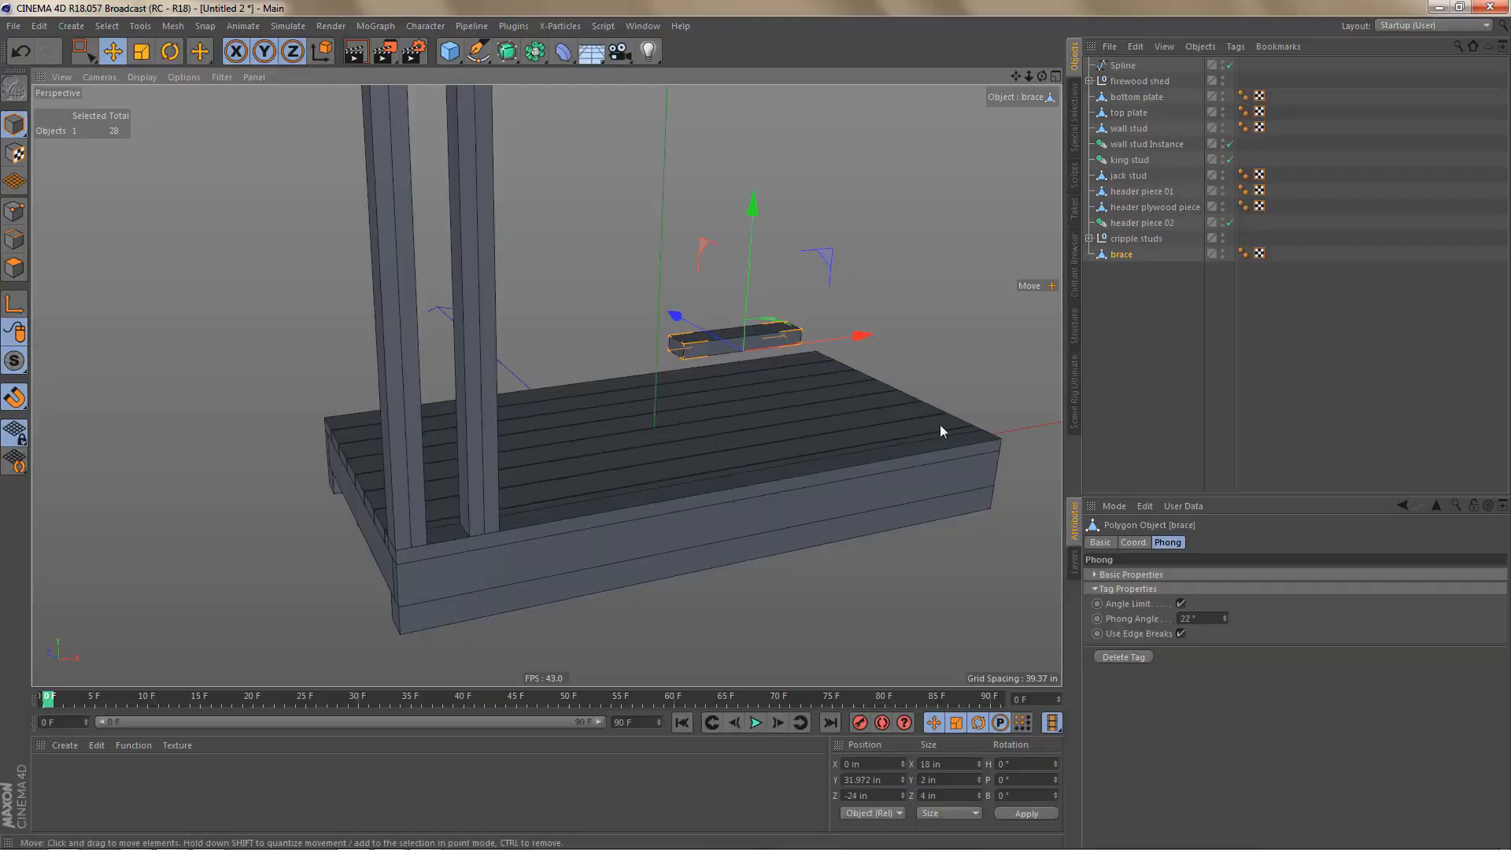
scroll(777, 414, up, 5)
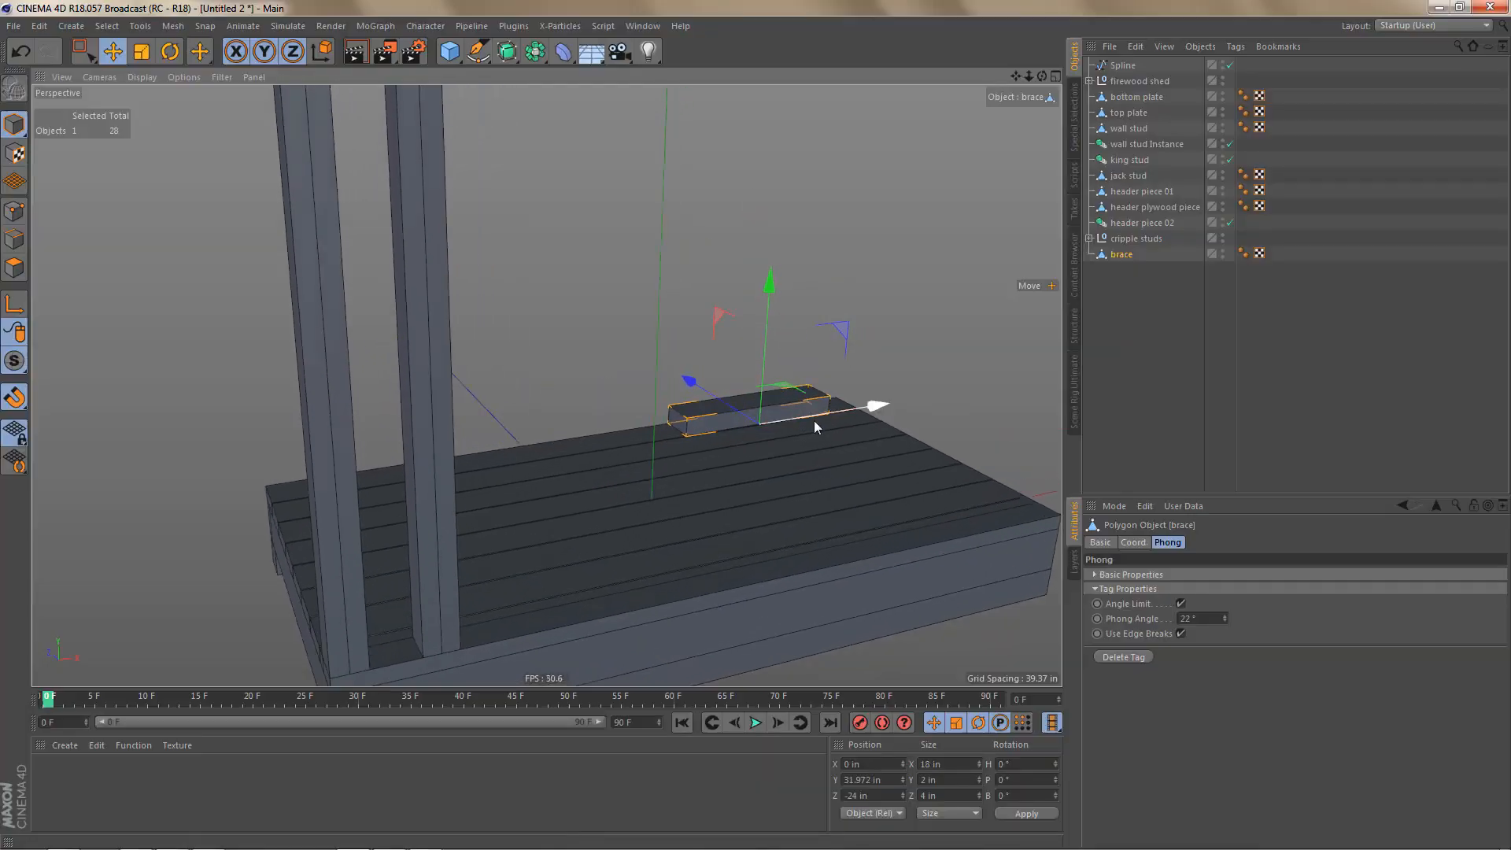
key(F4)
alt+middle_drag(764, 421, 795, 177)
key(r)
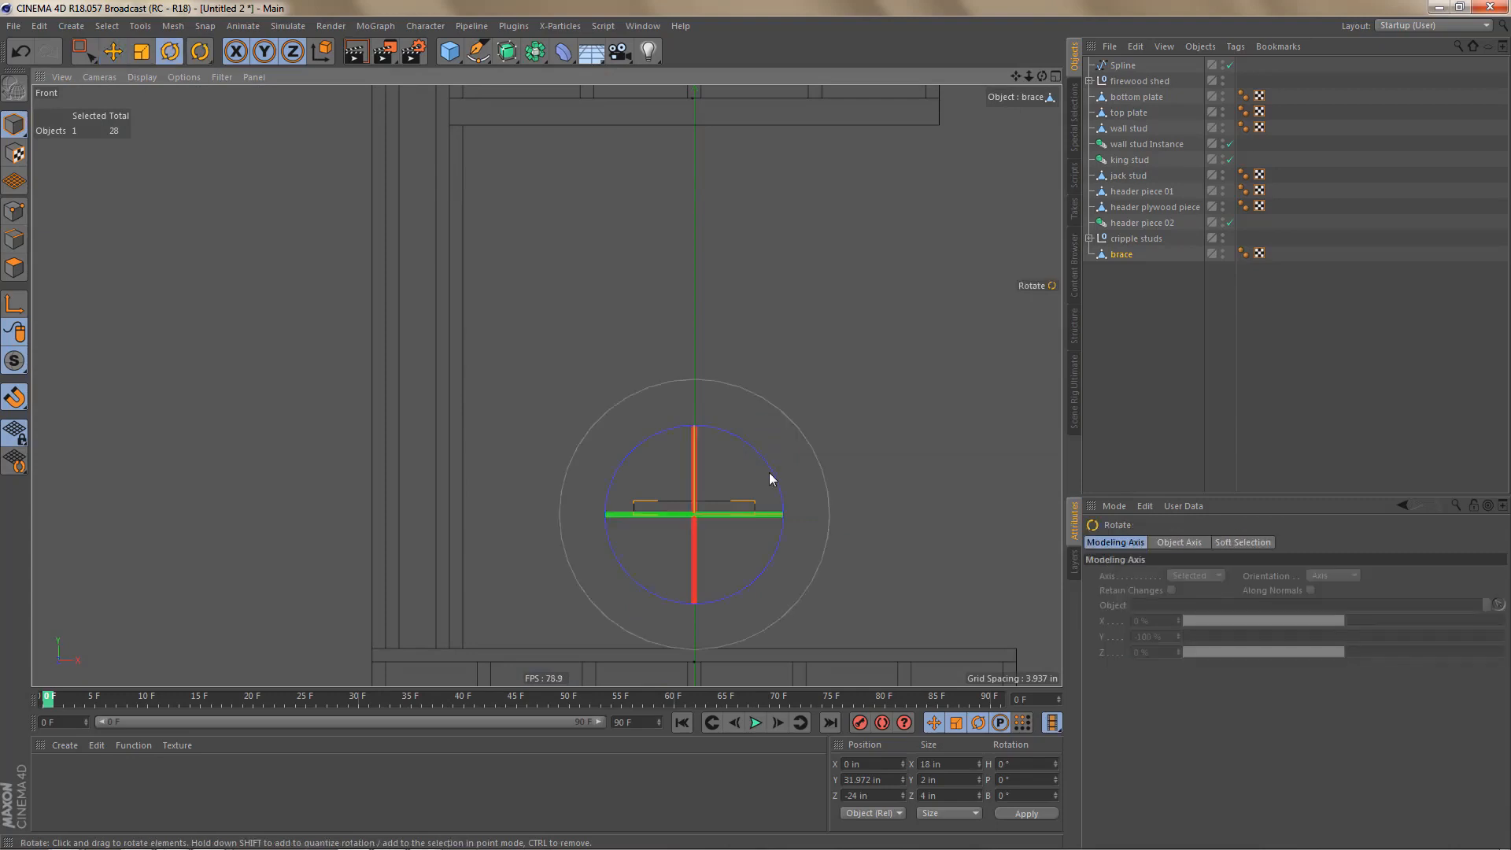
drag(770, 476, 725, 426)
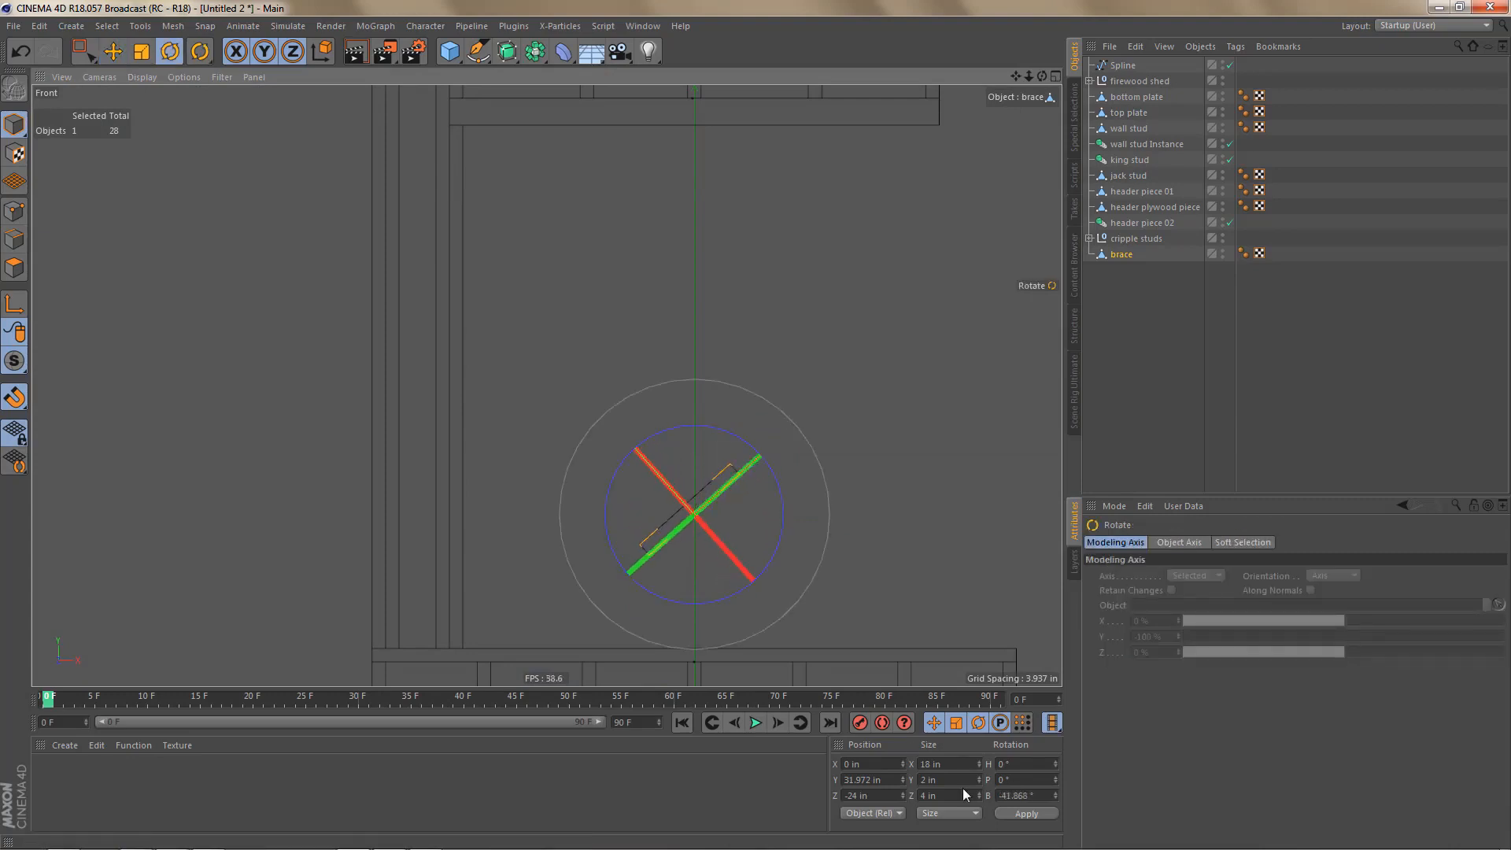
drag(1007, 796, 1068, 797)
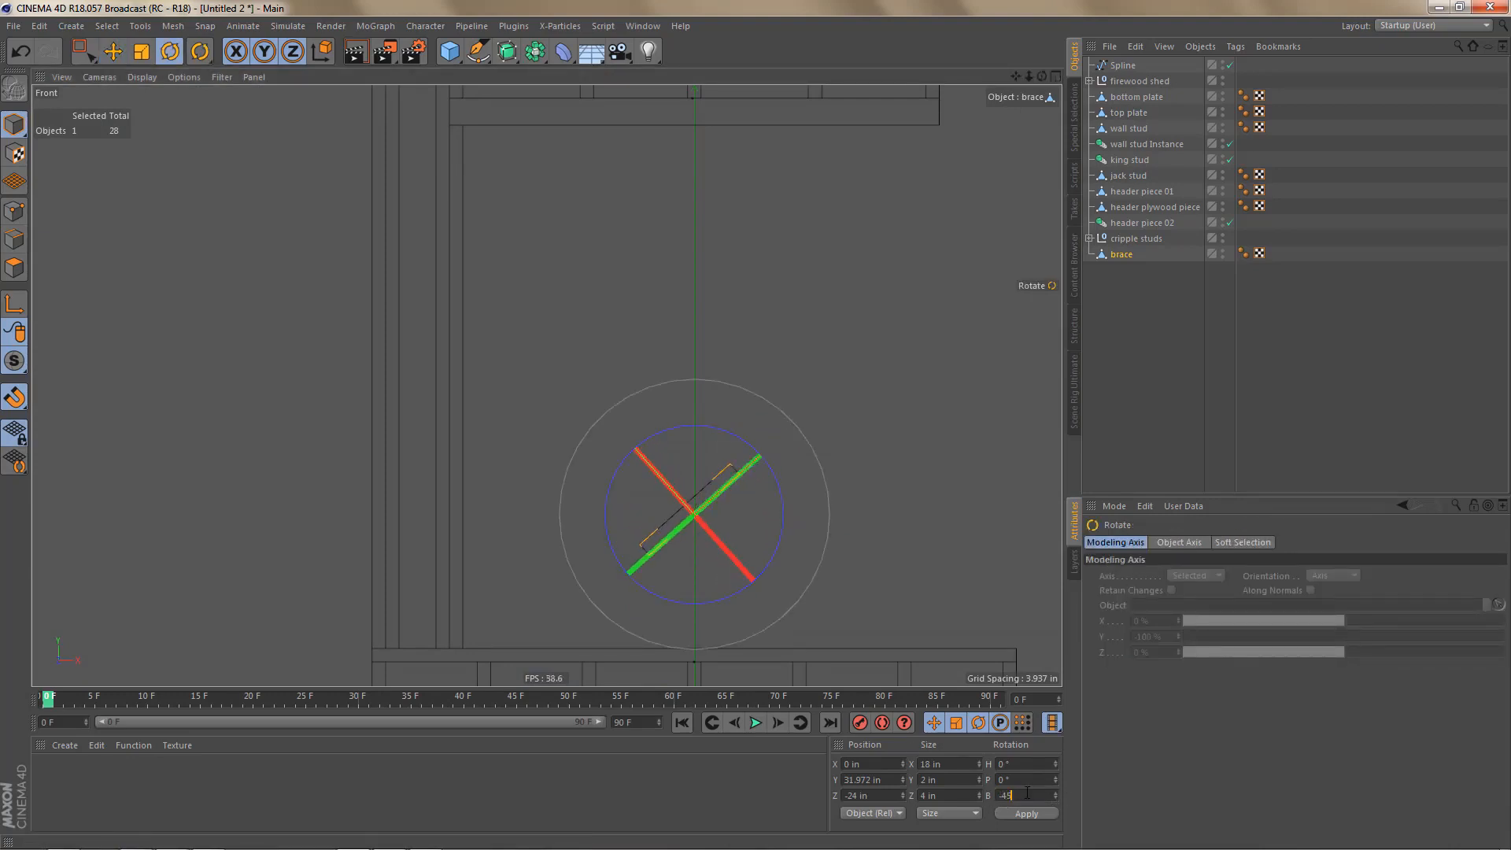
text(-45)
key(Return)
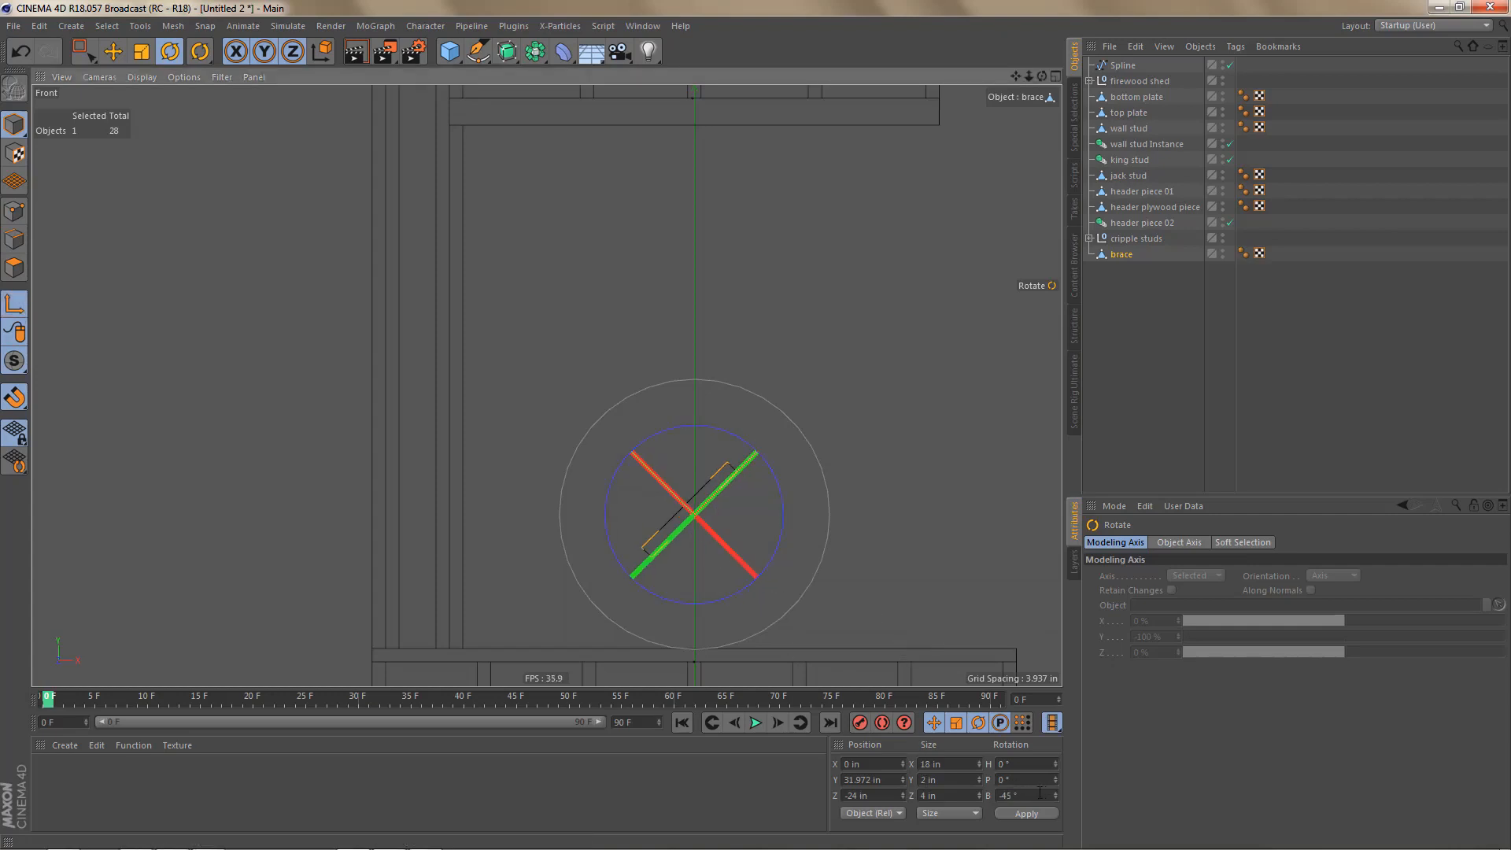
Step: Reset the brace axis's bank rotation to 0° without turning the tilted geometry
drag(1039, 795, 943, 811)
text(0)
key(Return)
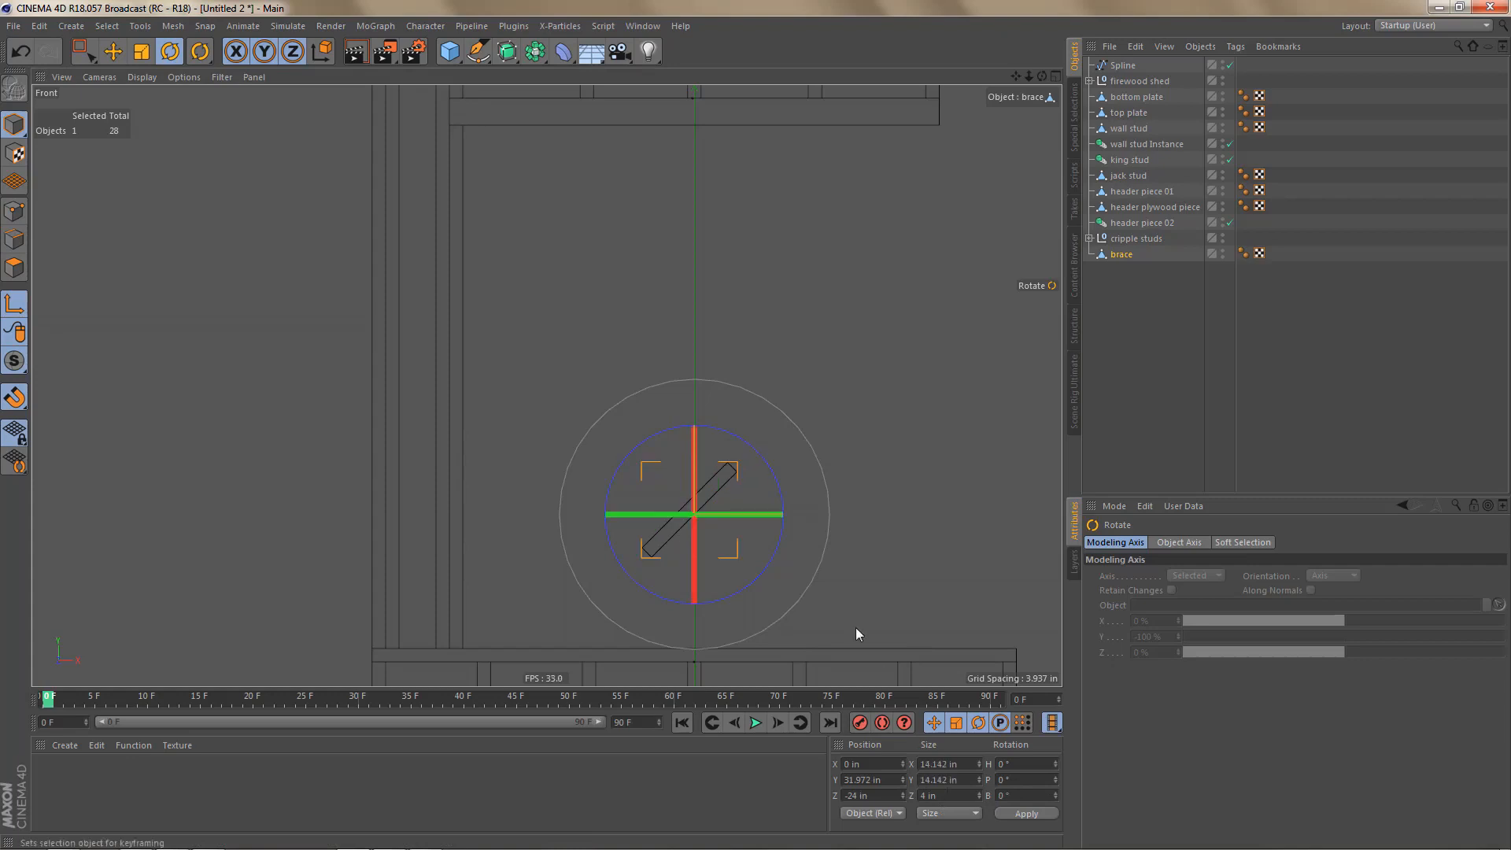
Step: Line-cut the brace vertically from its lower end's bottom corner and horizontally from its upper end's outer corner
alt+middle_drag(694, 529, 698, 473)
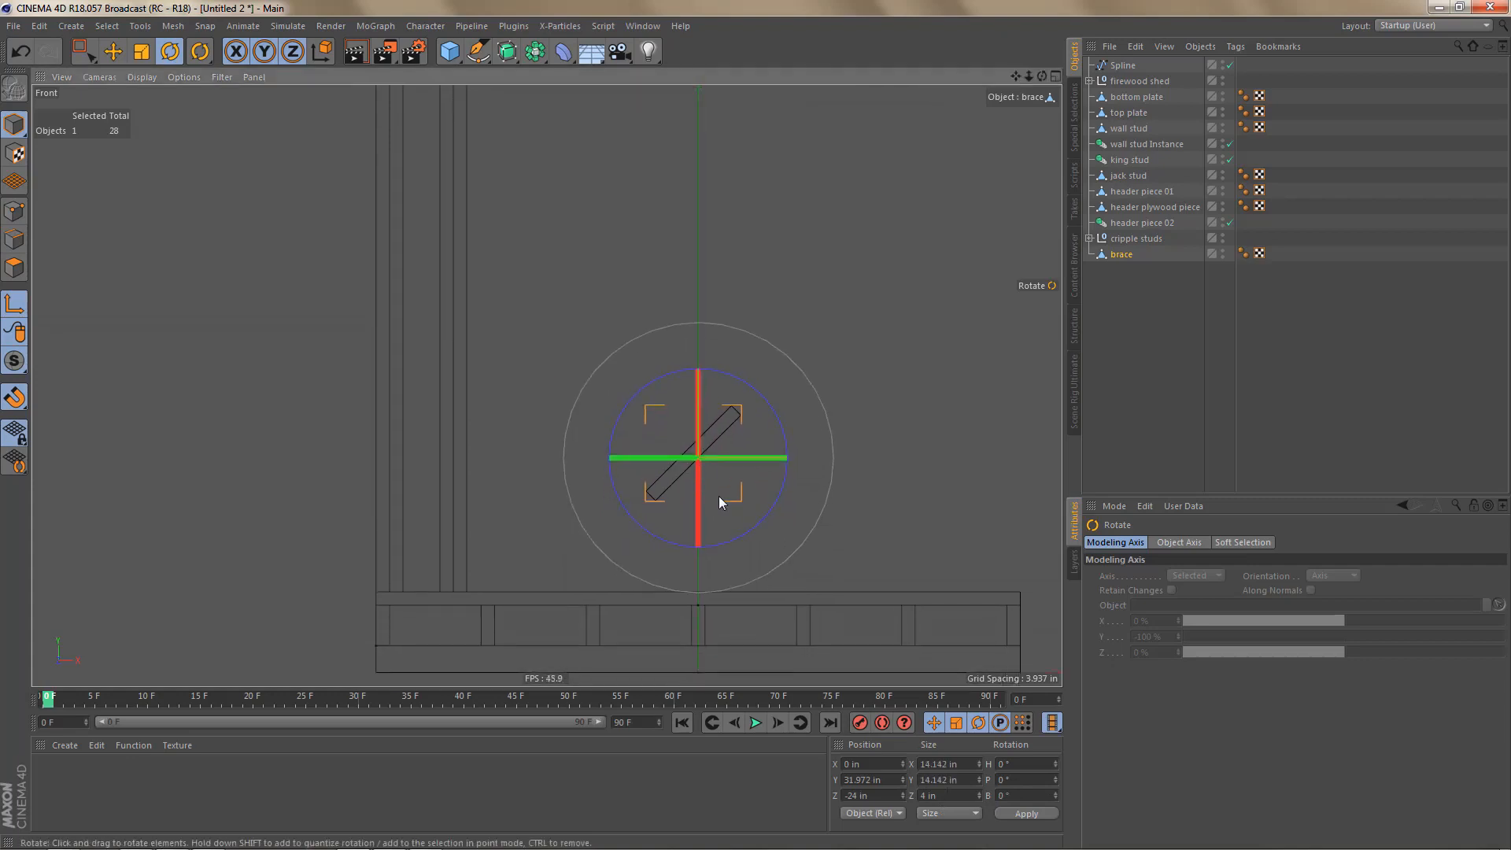
alt+right_drag(751, 518, 781, 517)
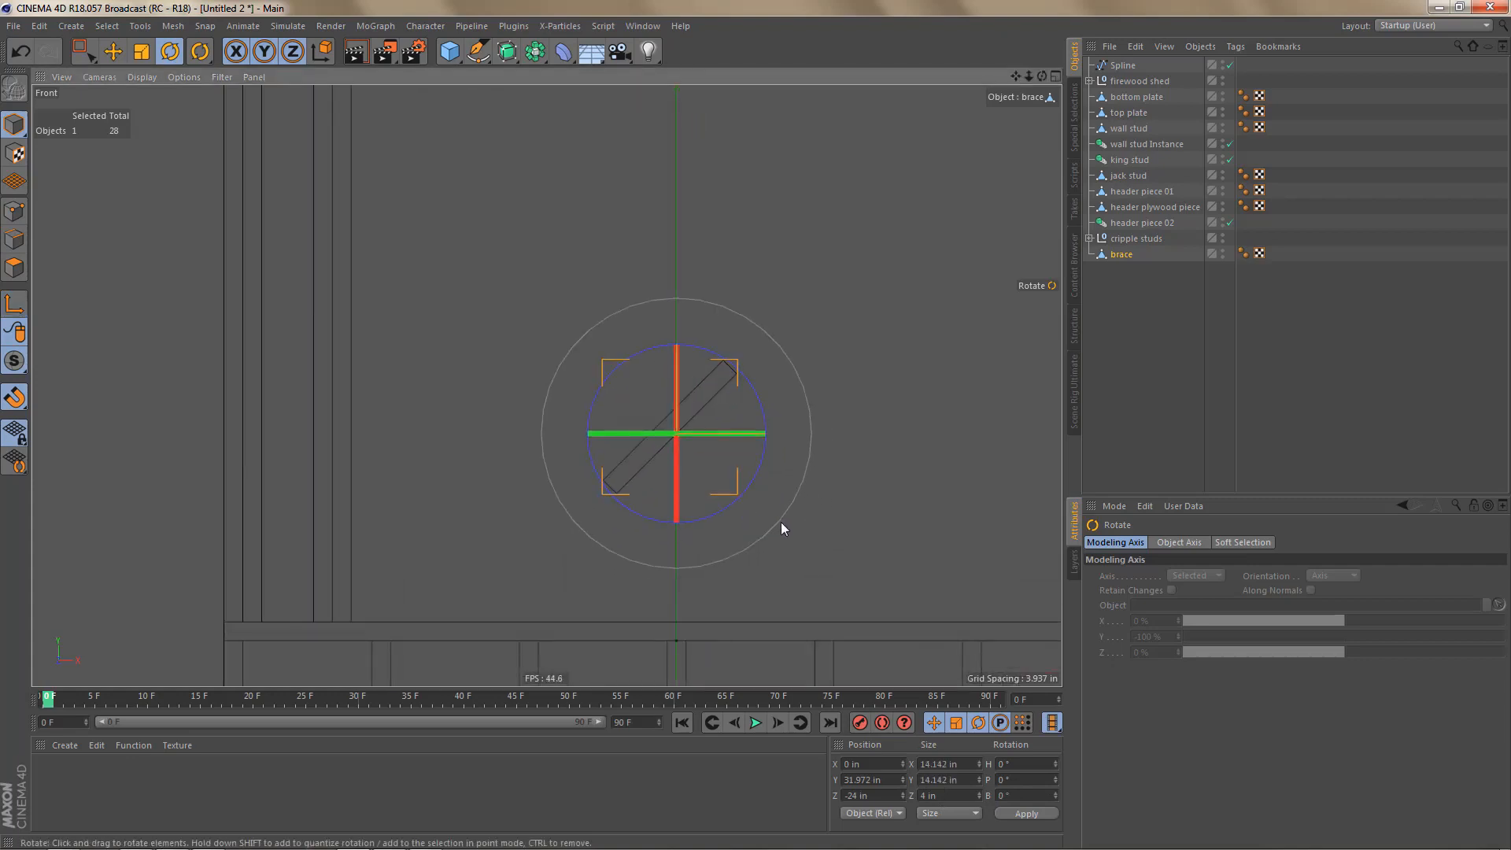
key(Return)
key(k)
key(k)
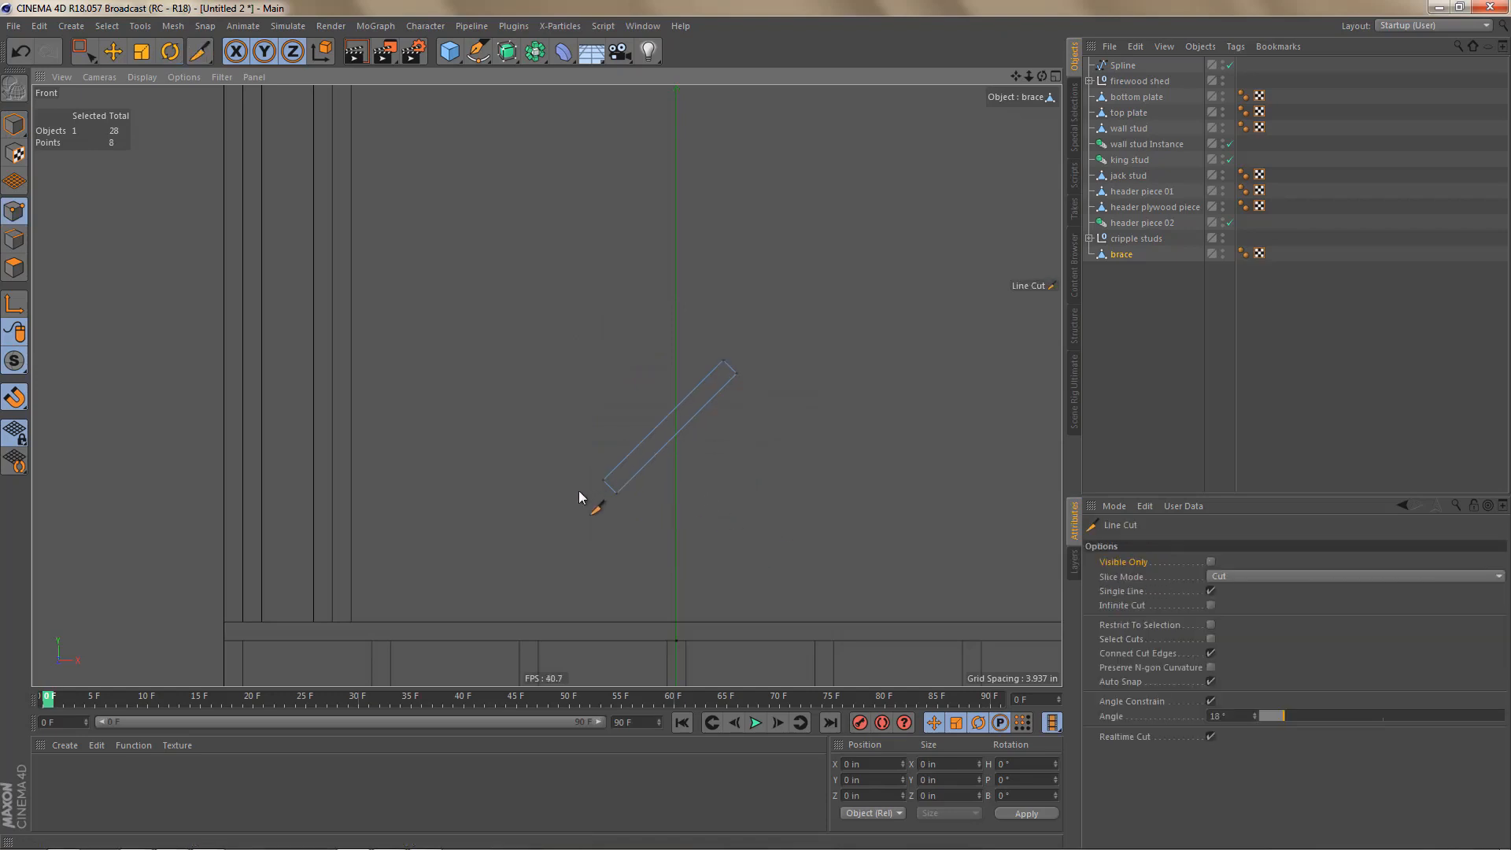
drag(615, 494, 617, 350)
drag(737, 374, 612, 376)
alt+right_drag(696, 408, 746, 396)
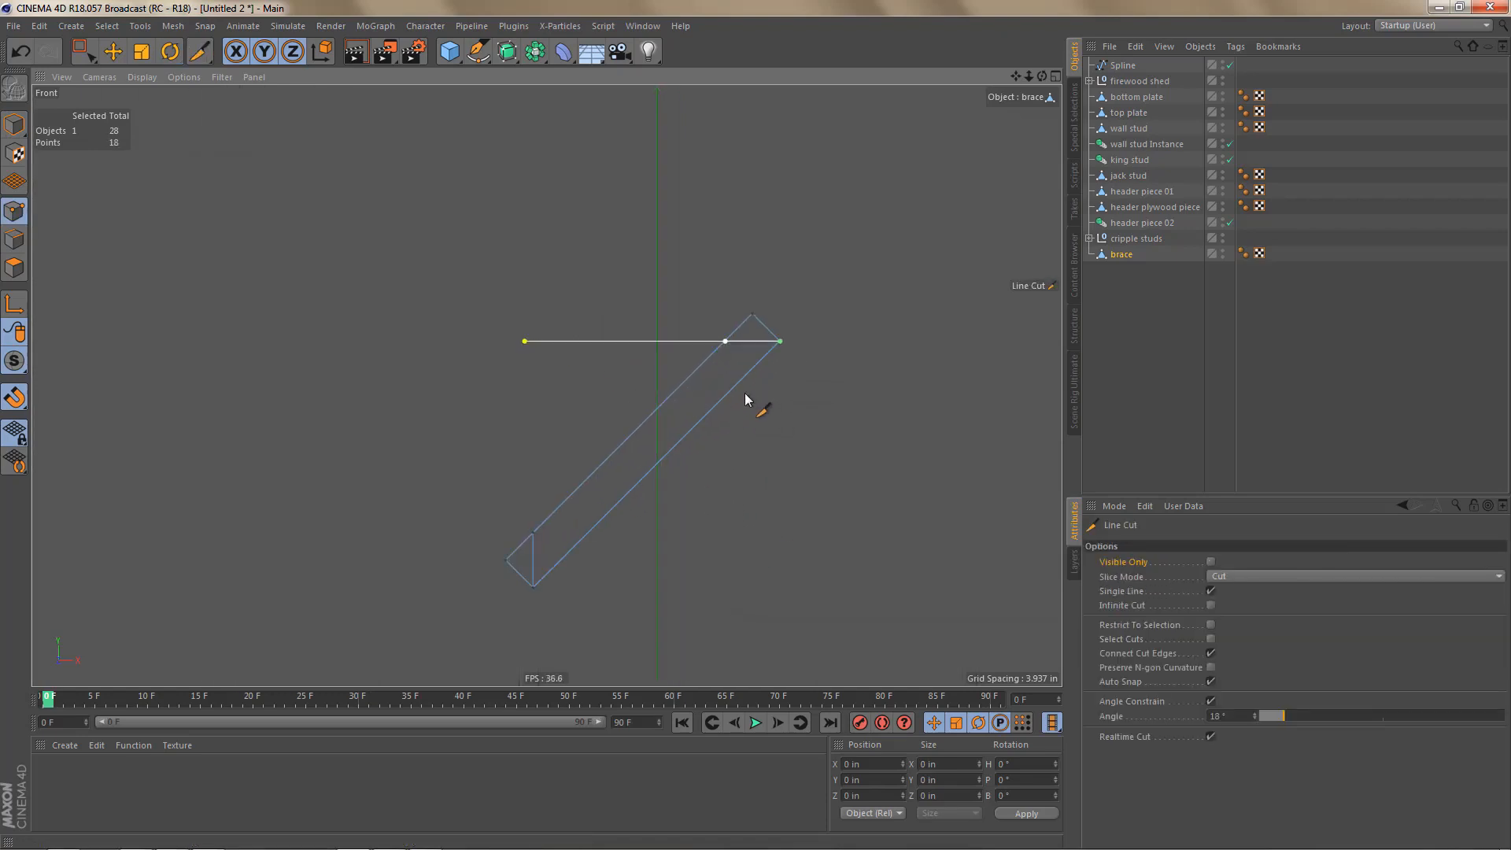
Step: Snap the protruding corner points of the brace's upper end onto the inner end of the horizontal cut
key(space)
drag(736, 301, 756, 357)
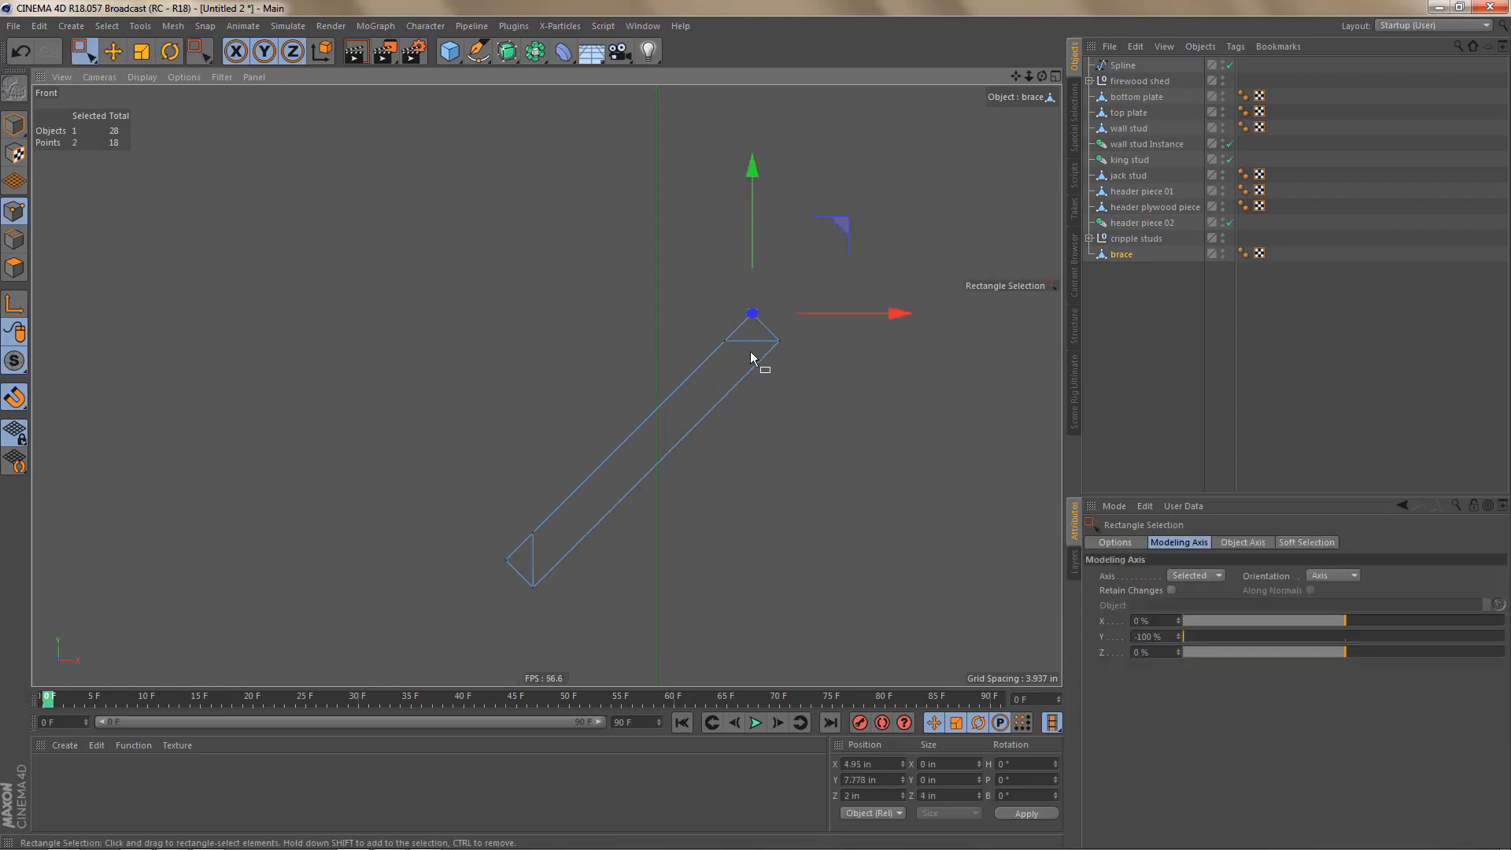
key(e)
alt+right_drag(738, 381, 728, 327)
drag(729, 326, 718, 346)
alt+middle_drag(438, 567, 604, 428)
Step: Snap the protruding corner points of the brace's lower end onto the vertical cut and merge the brace's duplicate points
key(space)
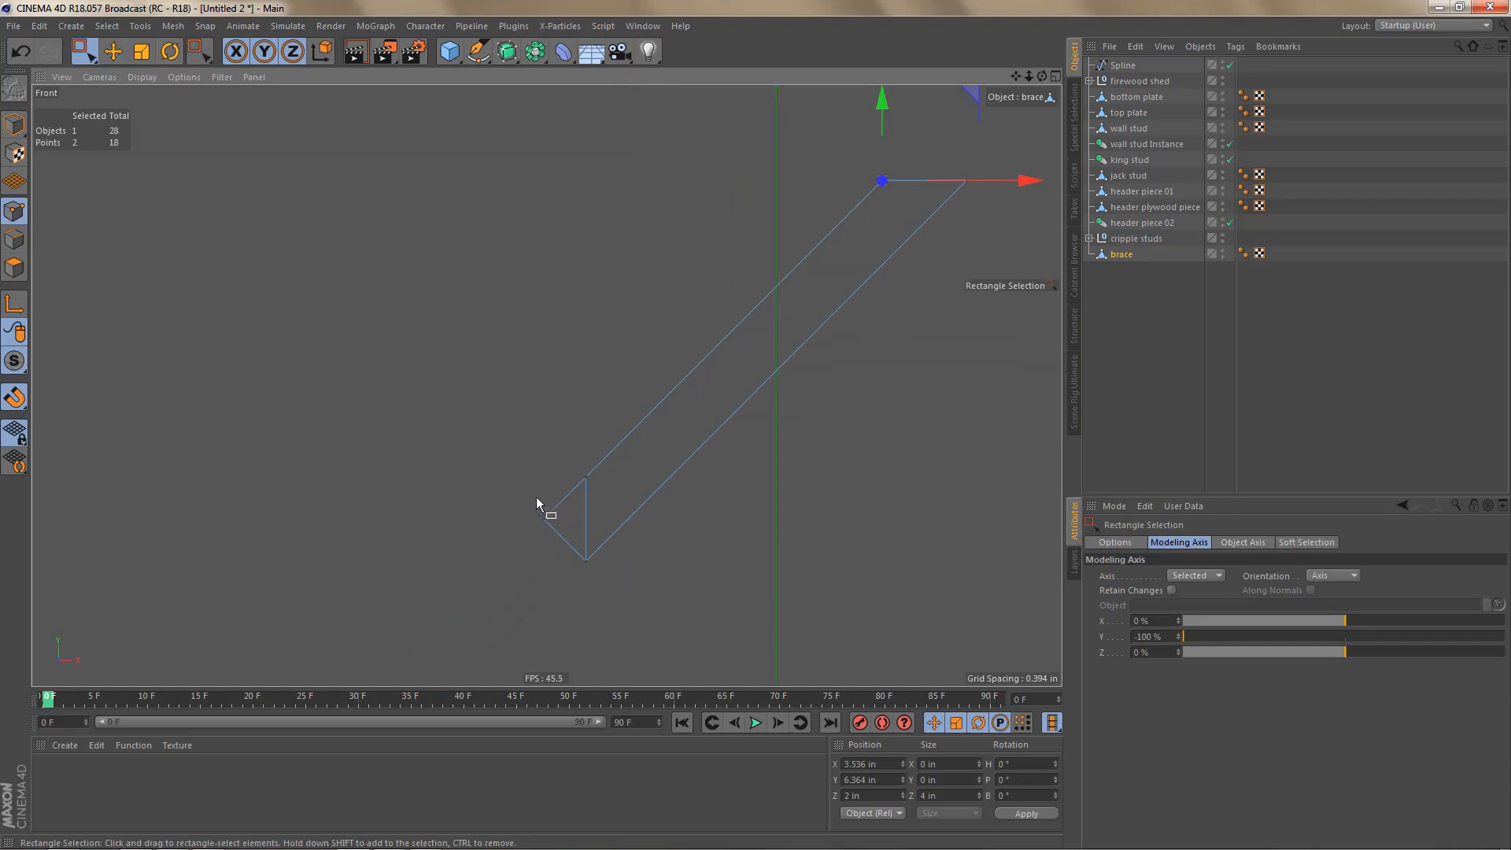
key(space)
drag(532, 502, 609, 472)
click(630, 485)
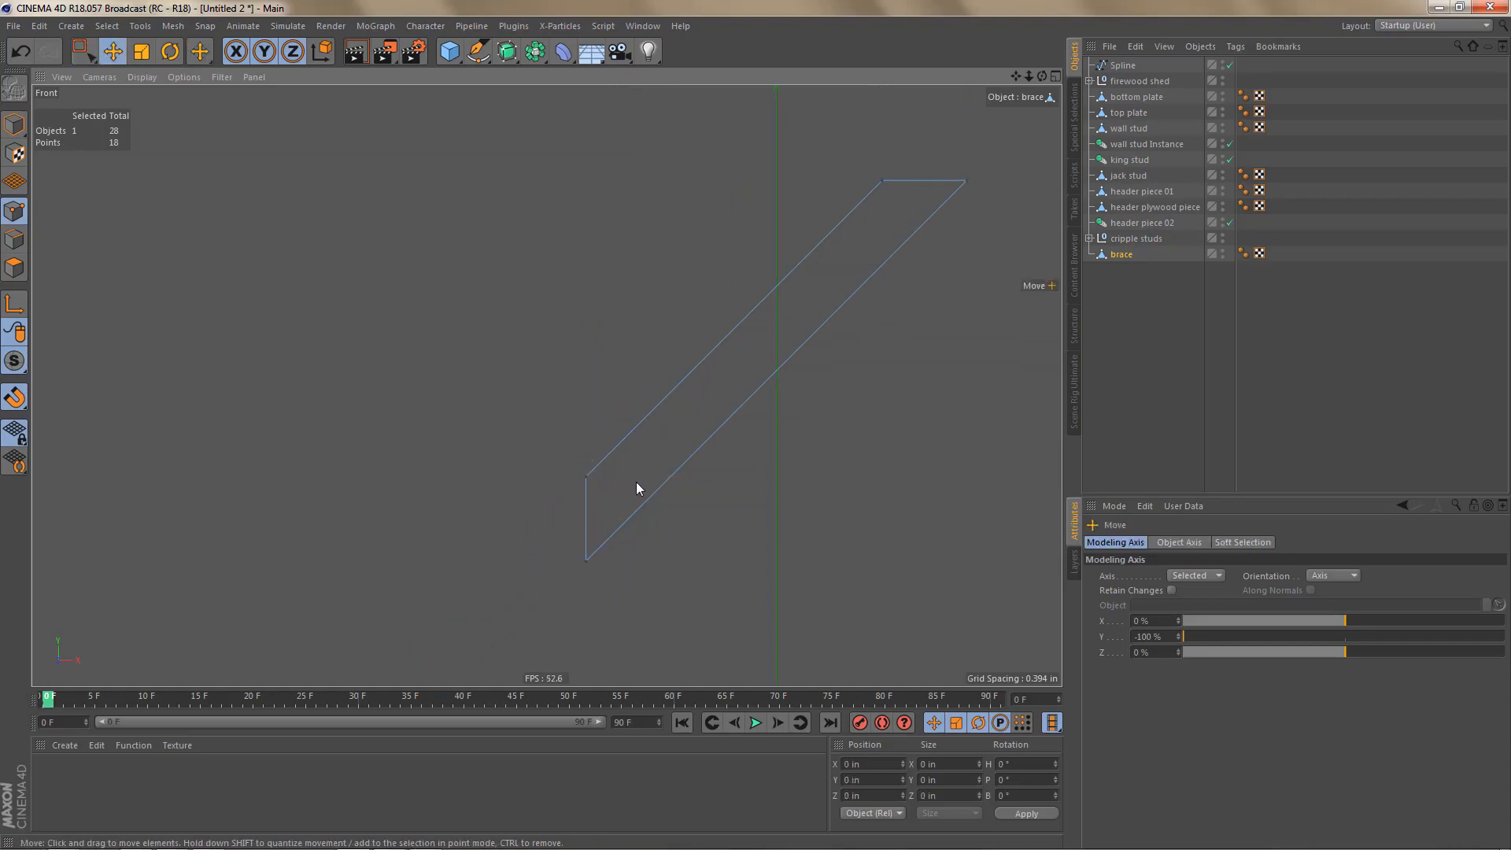
scroll(662, 458, down, 4)
scroll(662, 462, down, 1)
key(v)
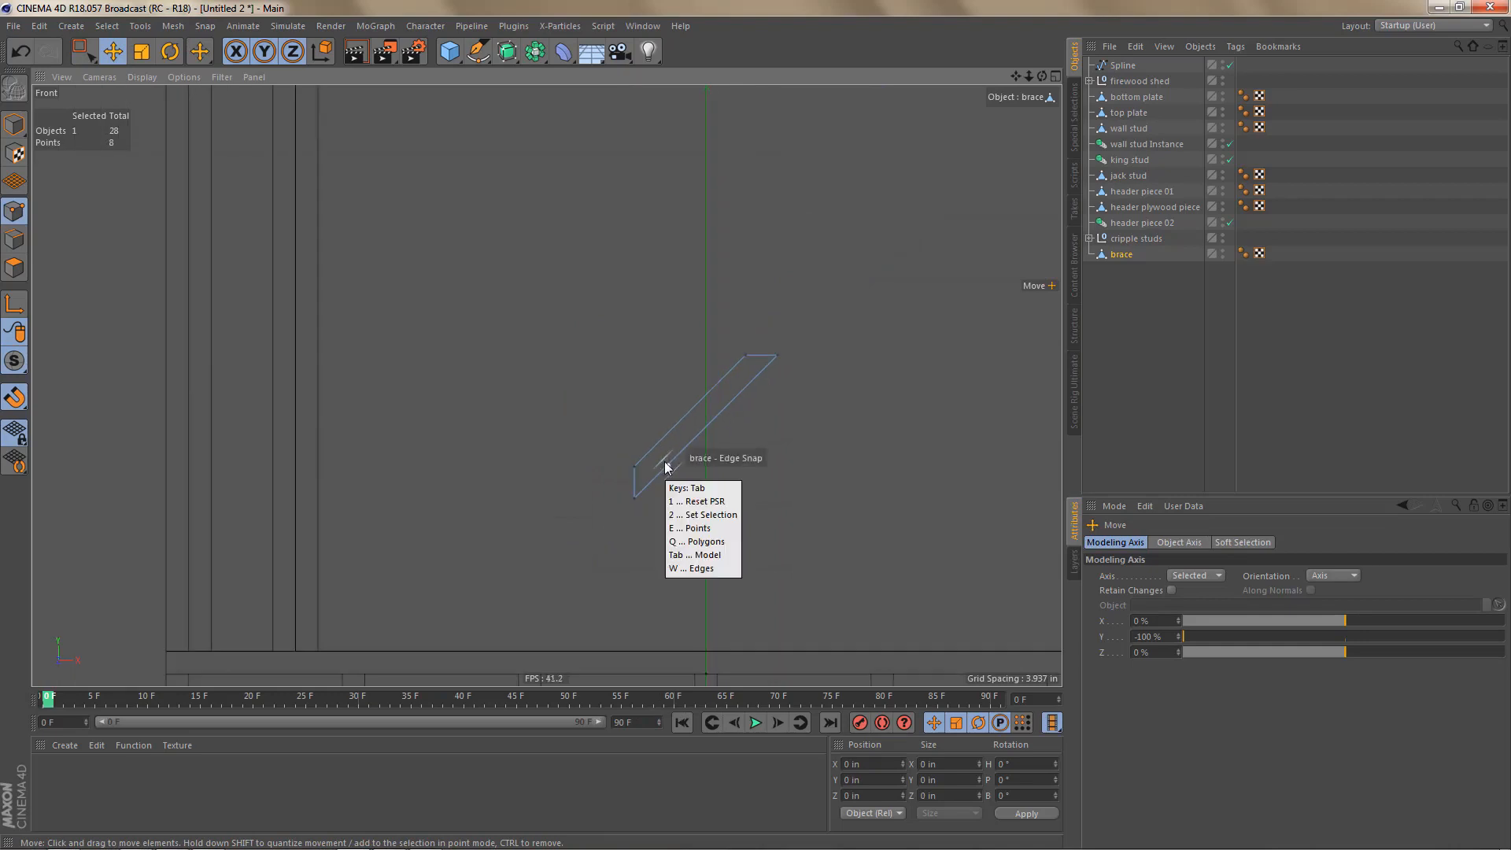
Step: Move the brace's axis to its lower end's vertex and raise it 12.728 in, level with the upper end
key(m)
scroll(666, 425, up, 3)
scroll(718, 426, up, 1)
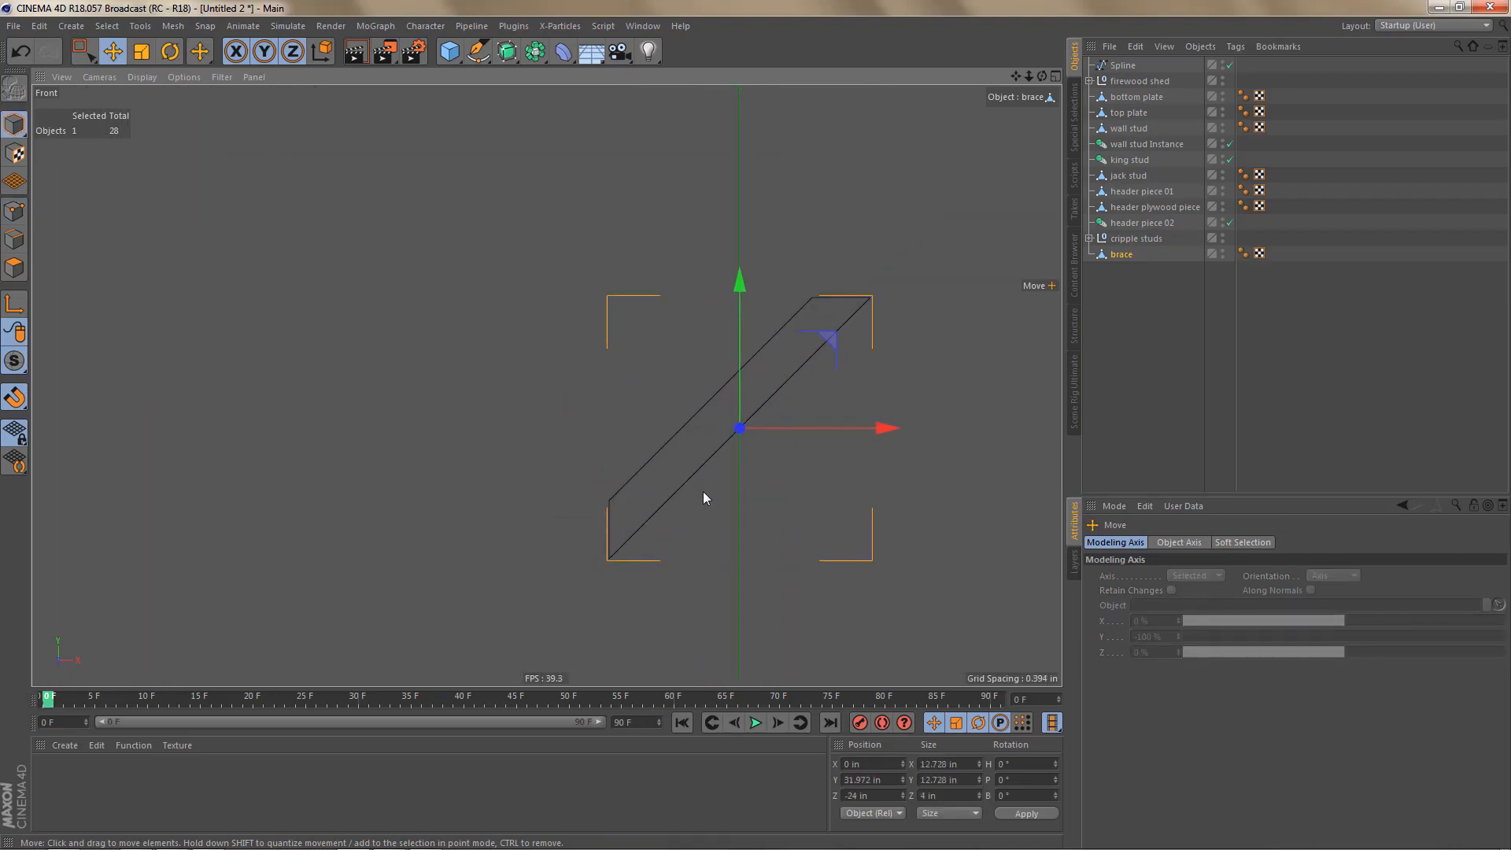
key(l)
drag(701, 530, 610, 560)
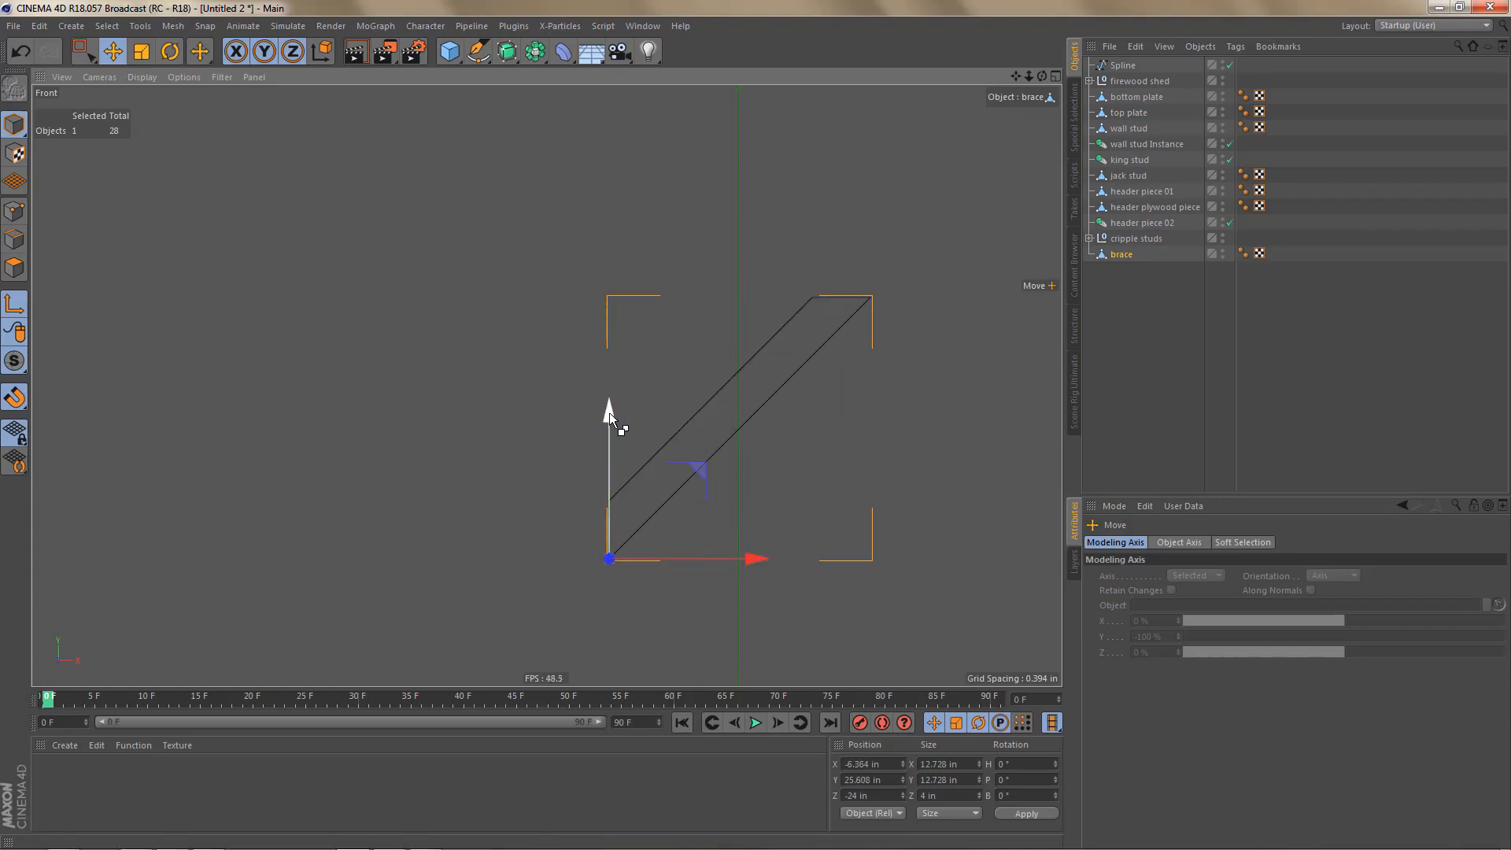
drag(609, 412, 871, 305)
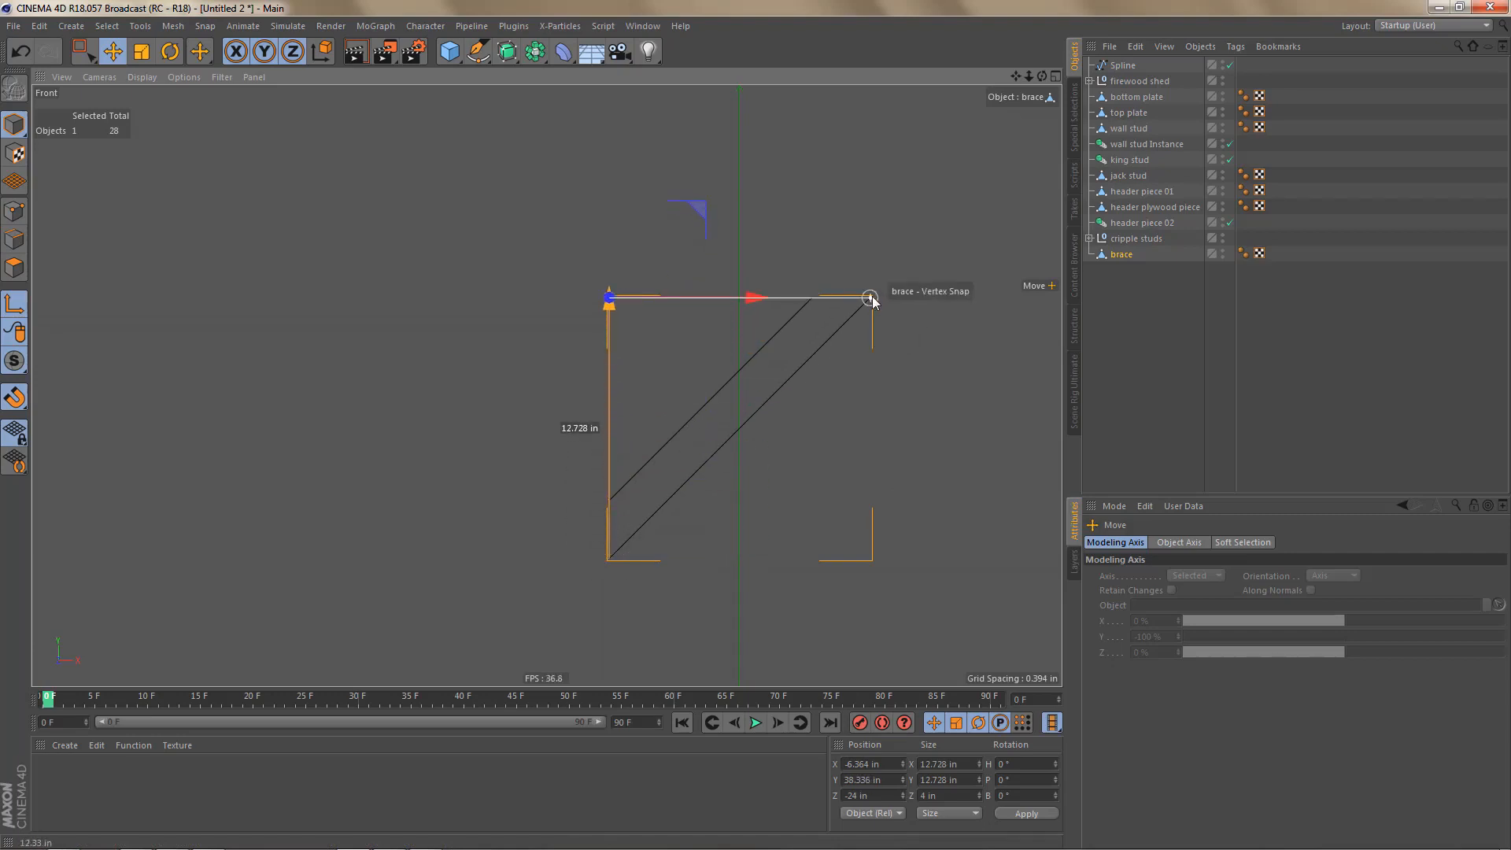
scroll(900, 291, up, 4)
scroll(891, 295, down, 3)
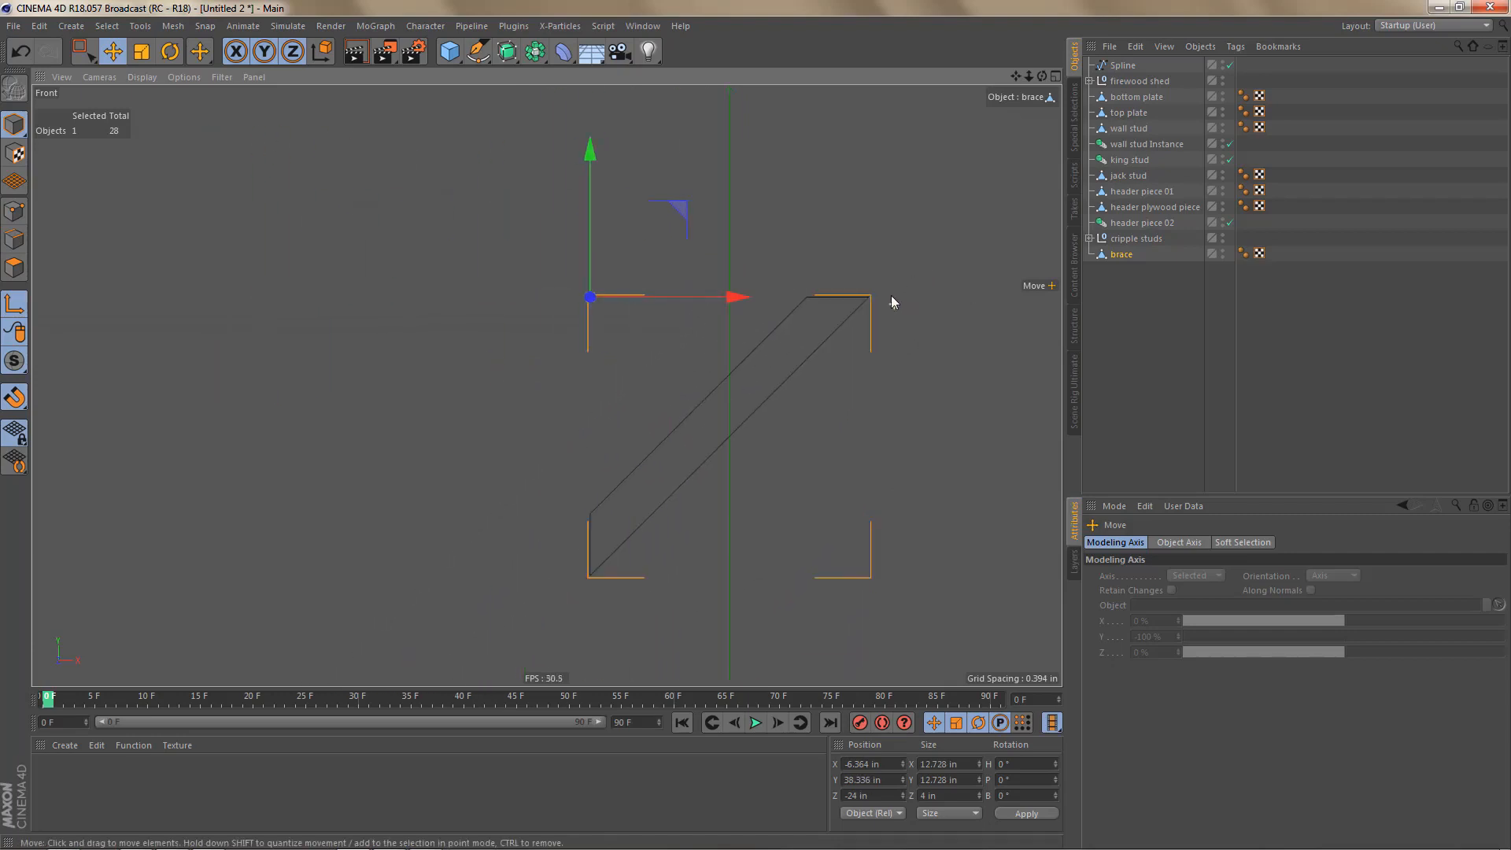
Step: Snap the brace into the corner between the jack stud and the header's underside, at X -34.5 in and Y 90 in
scroll(778, 374, down, 5)
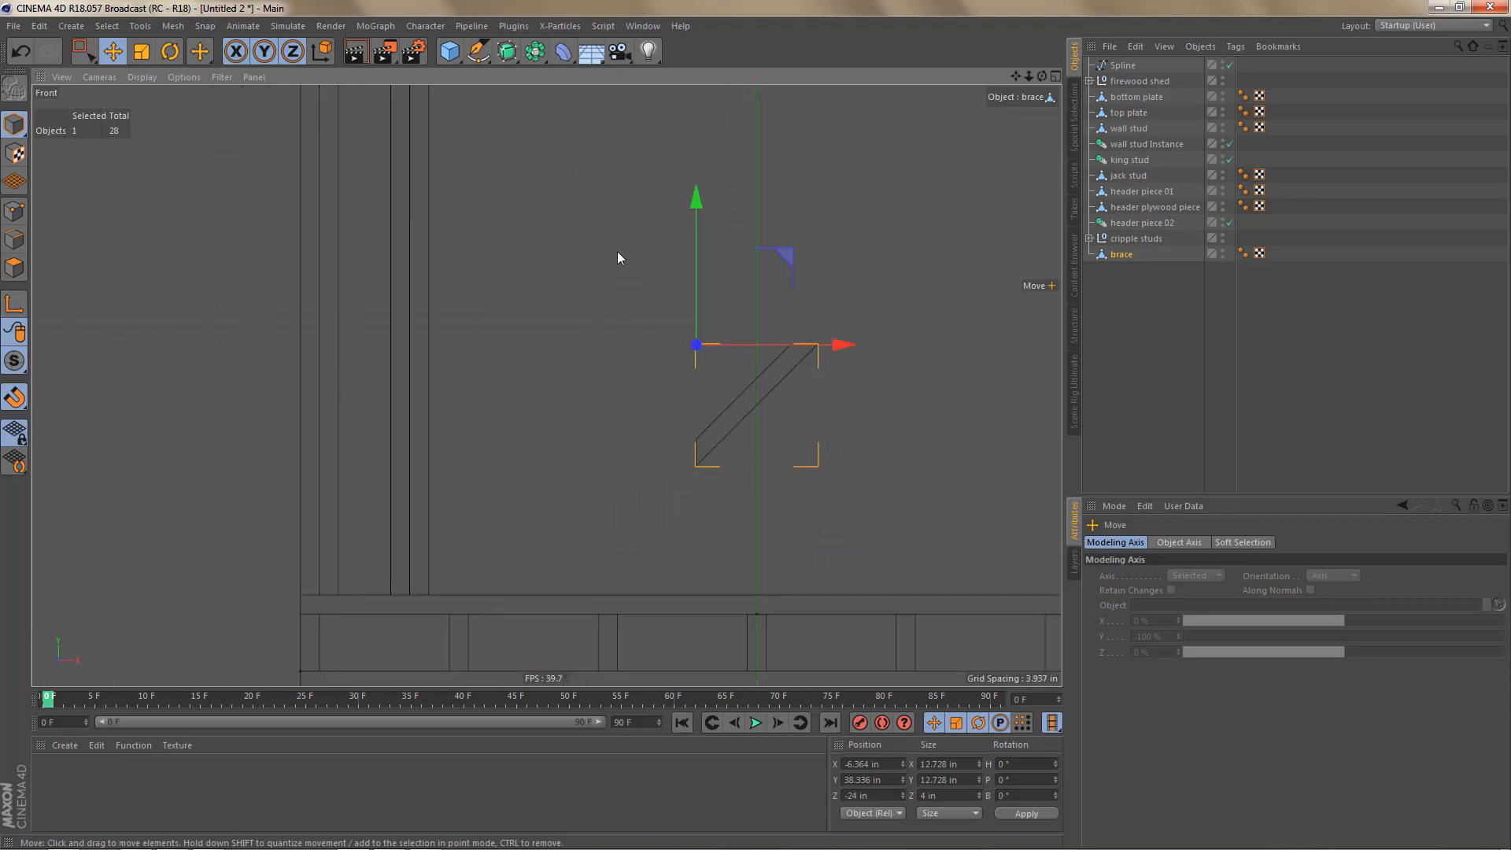
alt+middle_drag(615, 253, 826, 555)
alt+middle_drag(756, 477, 758, 644)
drag(722, 440, 648, 327)
Step: Examine the installed brace in the perspective view and compare the front wall with the PDF plan's frame illustration
middle_click(745, 379)
middle_click(343, 210)
scroll(514, 344, down, 4)
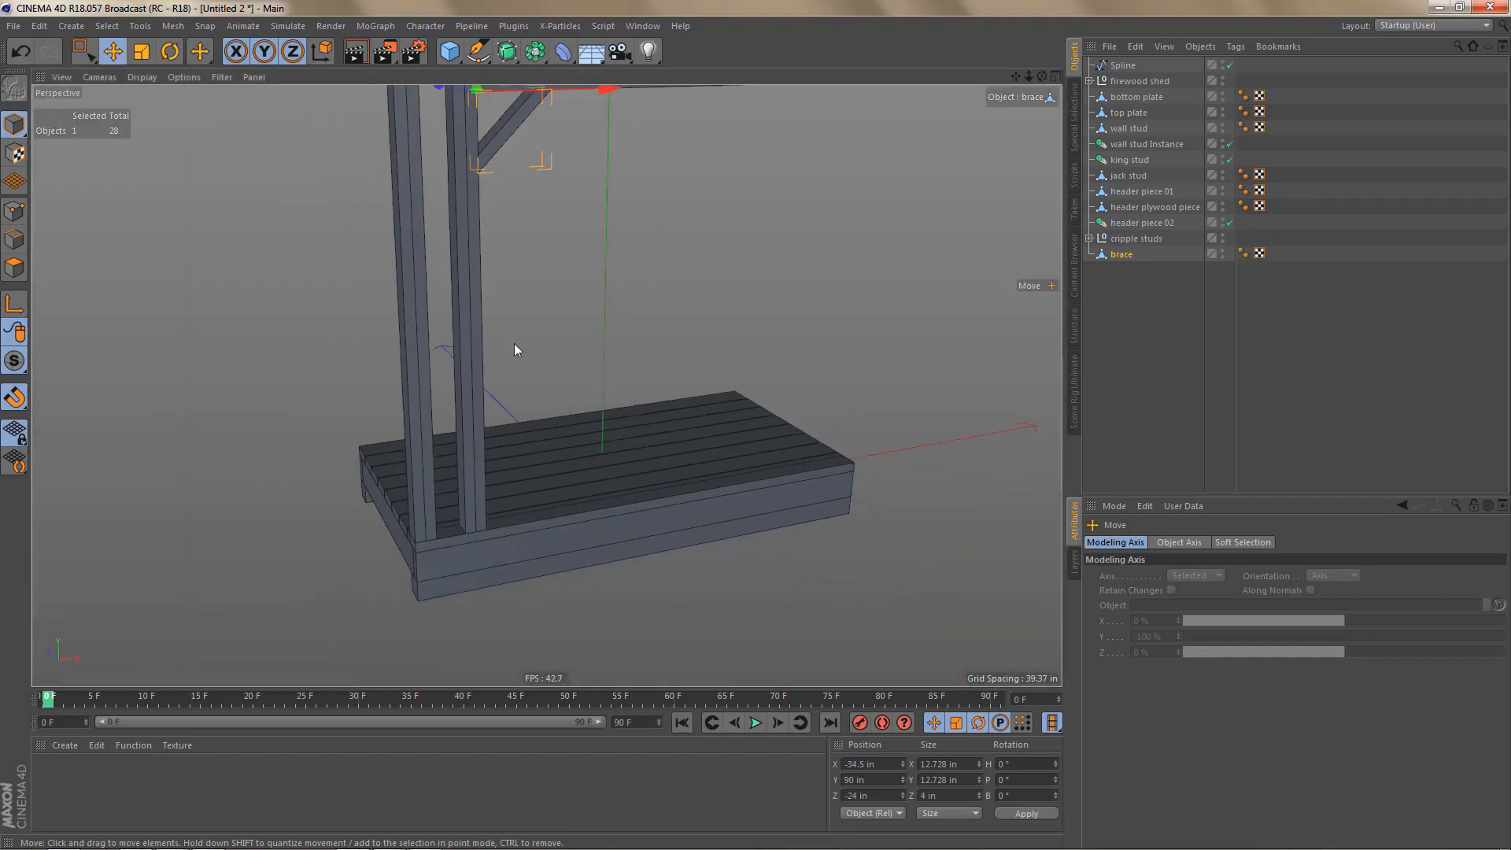
alt+drag(422, 341, 356, 328)
alt+middle_drag(430, 229, 440, 443)
alt+drag(439, 442, 424, 343)
alt+right_drag(482, 349, 561, 318)
alt+drag(498, 317, 489, 298)
alt+drag(672, 233, 626, 359)
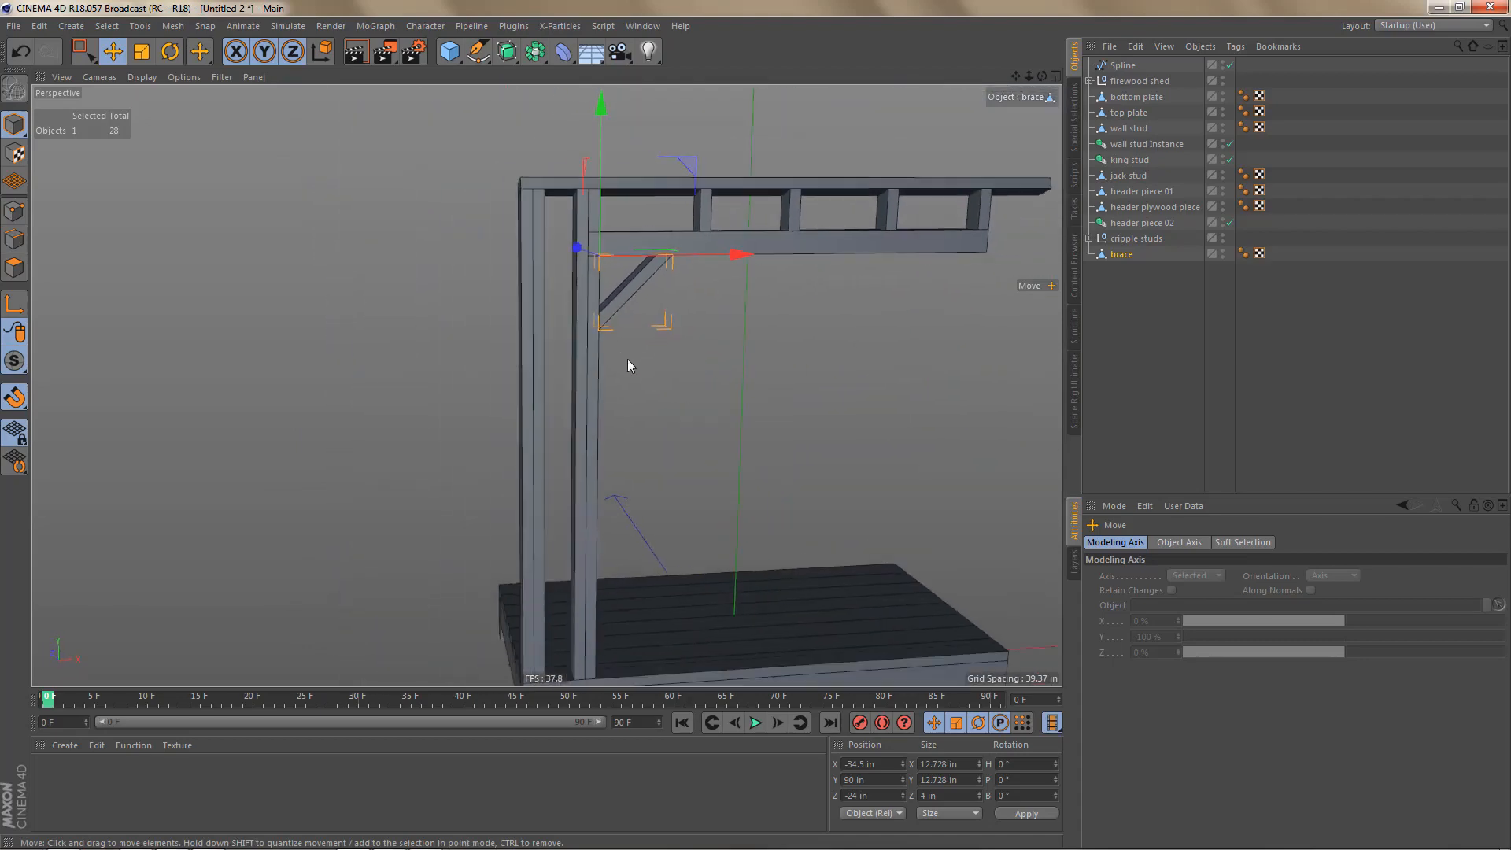
alt+middle_drag(627, 359, 575, 320)
alt+right_drag(575, 320, 573, 360)
key(alt+Tab)
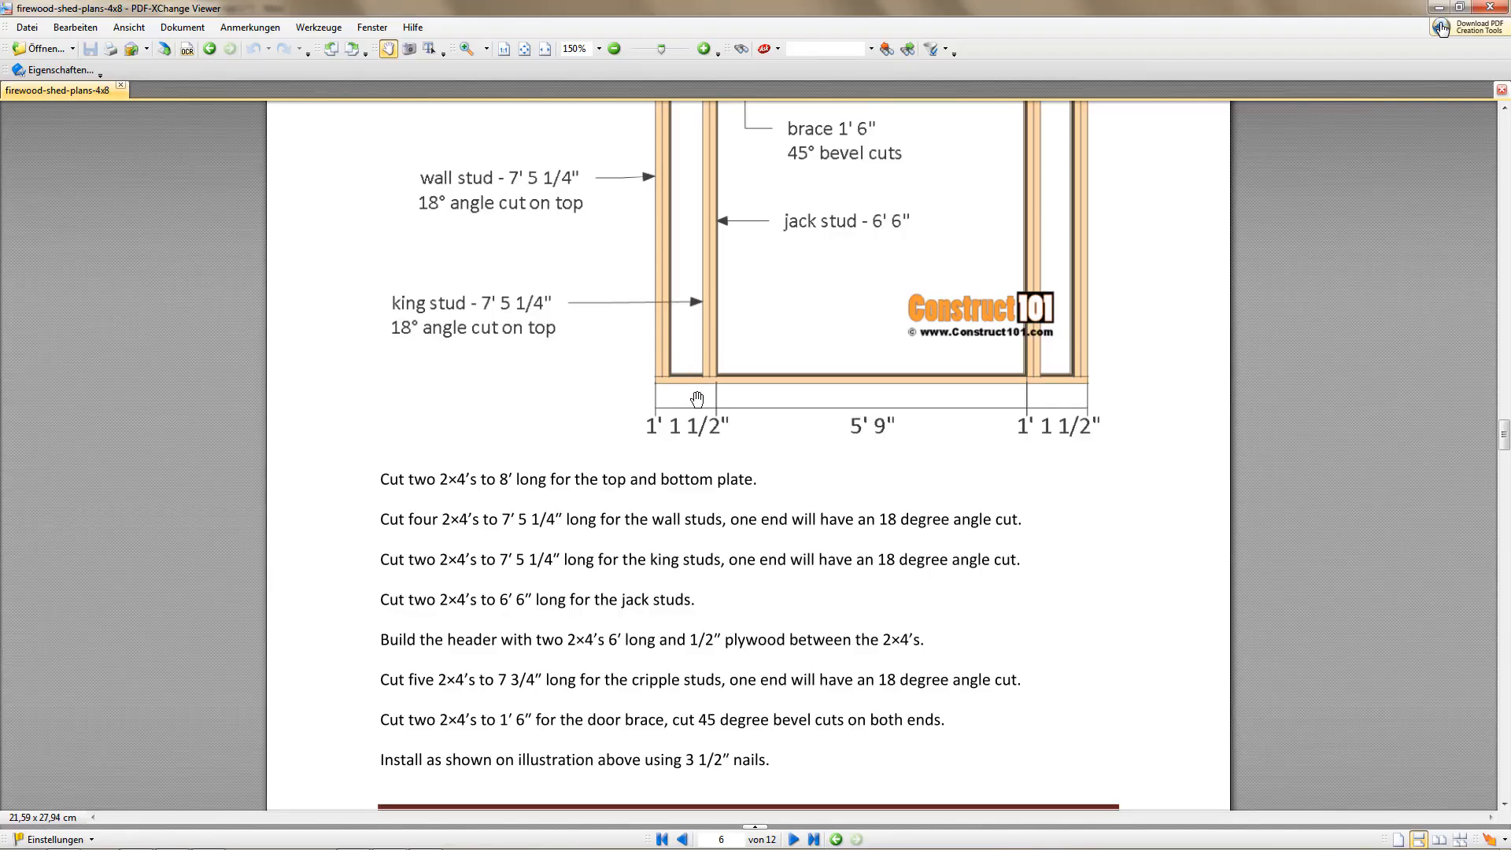
scroll(697, 399, up, 4)
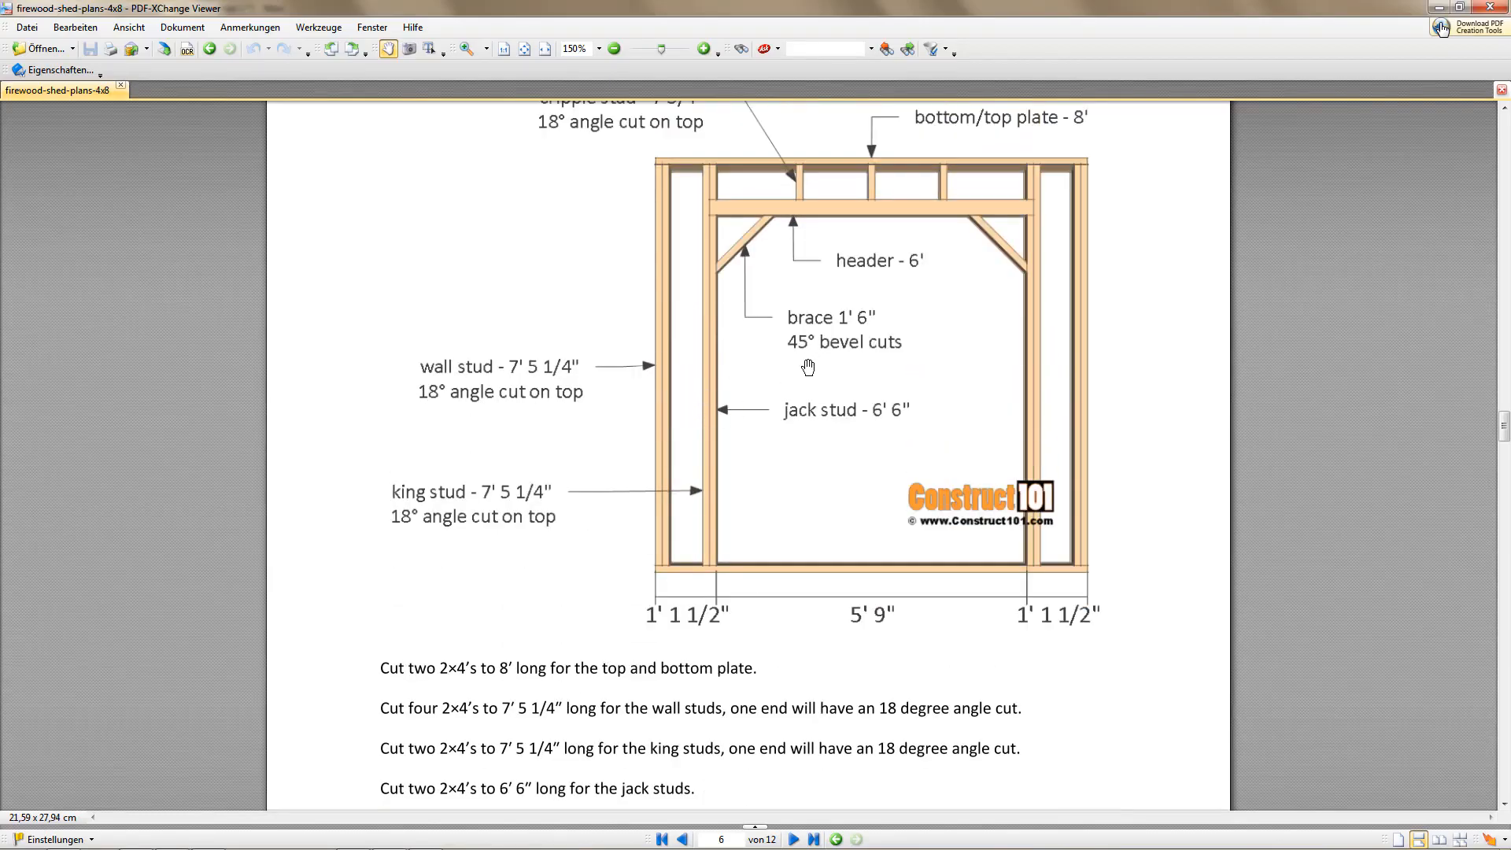
key(alt+Tab)
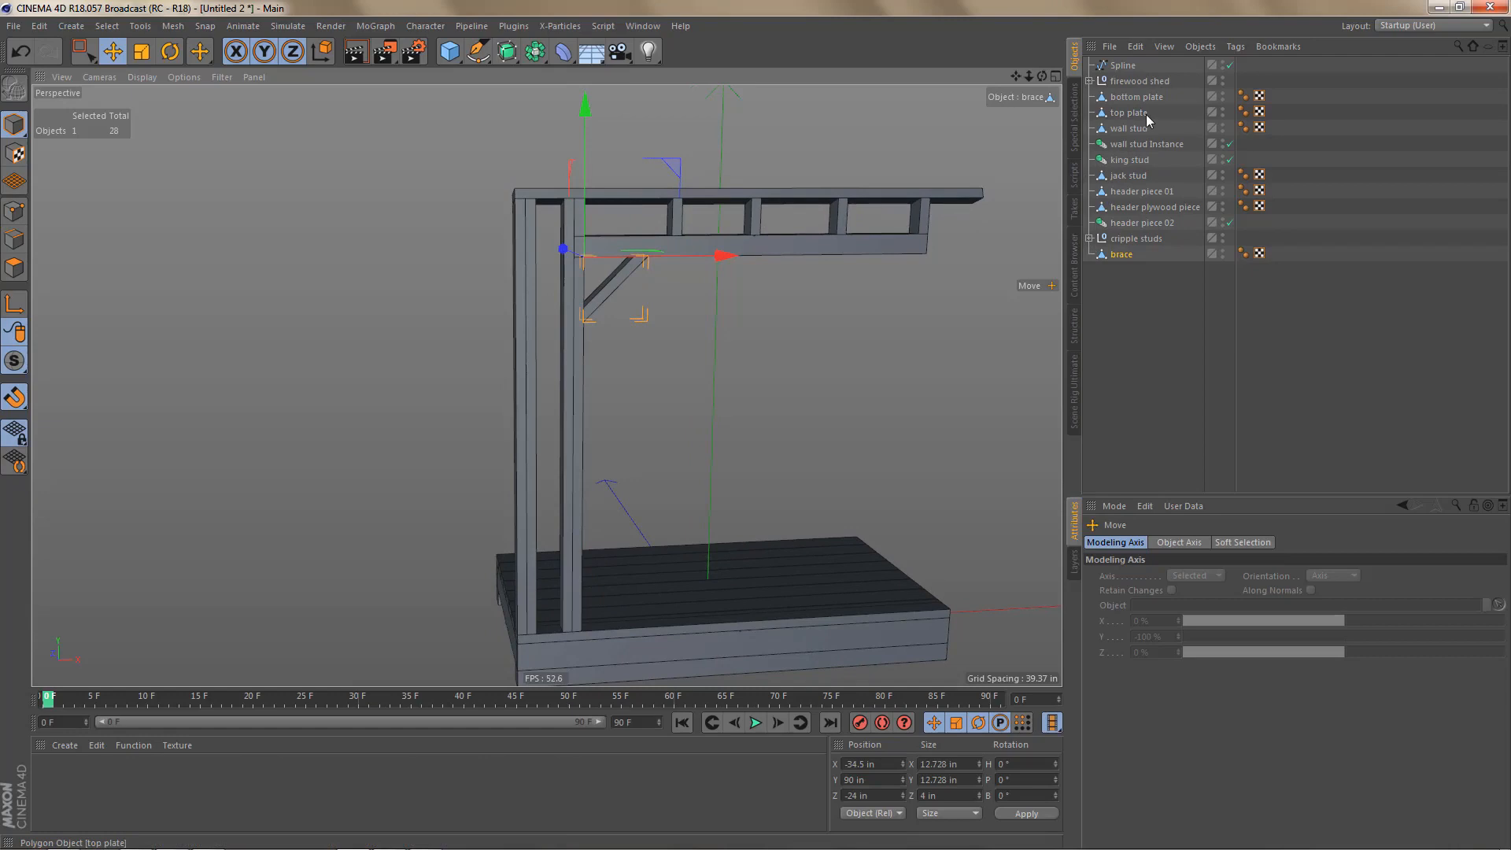
Step: Pull the four points at the bottom plate's far end back toward the jack stud, to about X 15.667 in
click(735, 621)
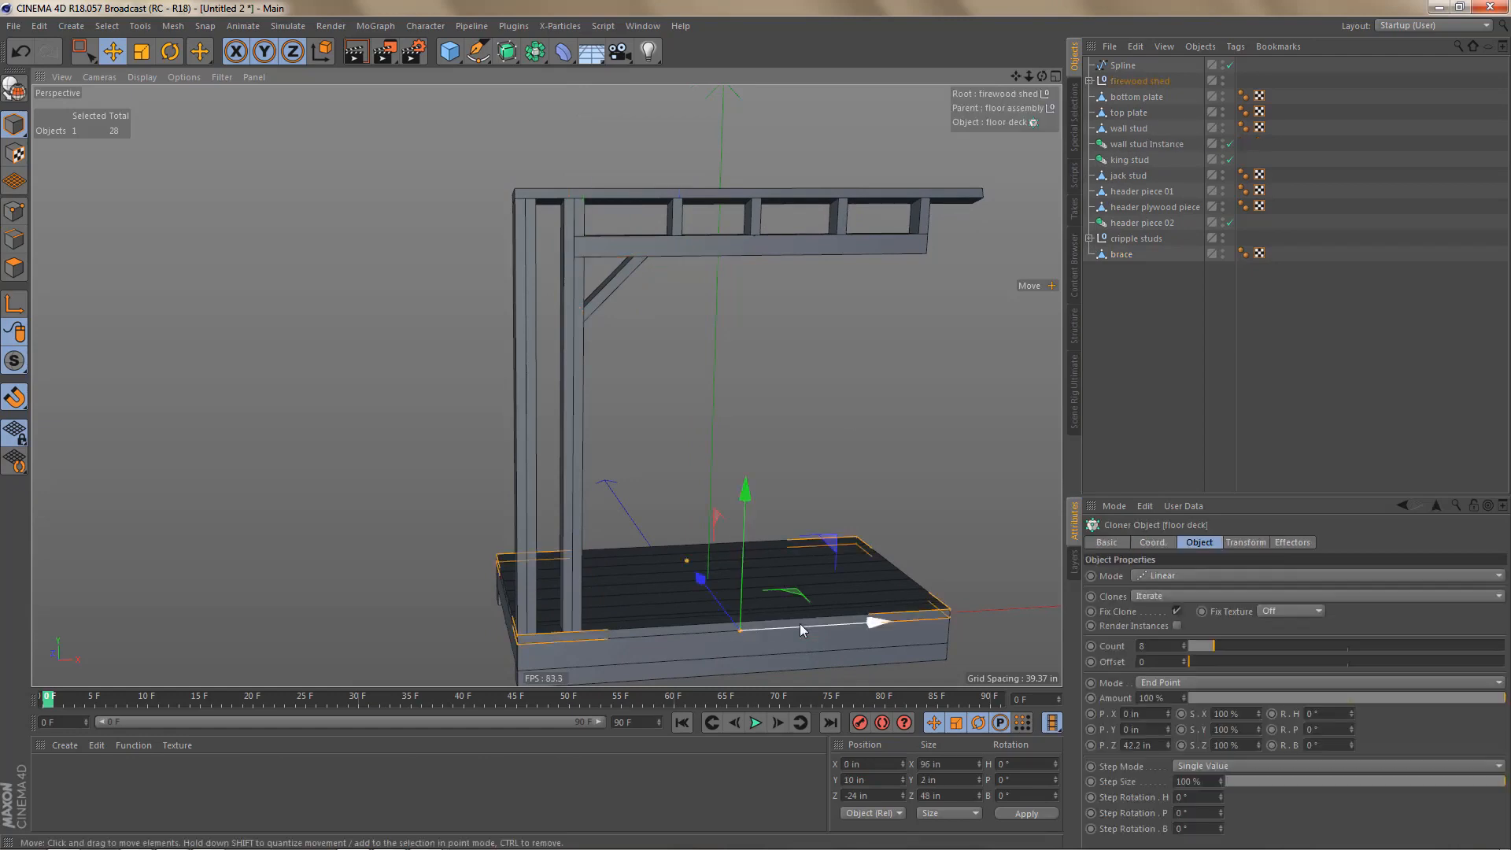
click(1140, 97)
alt+middle_drag(818, 489, 828, 461)
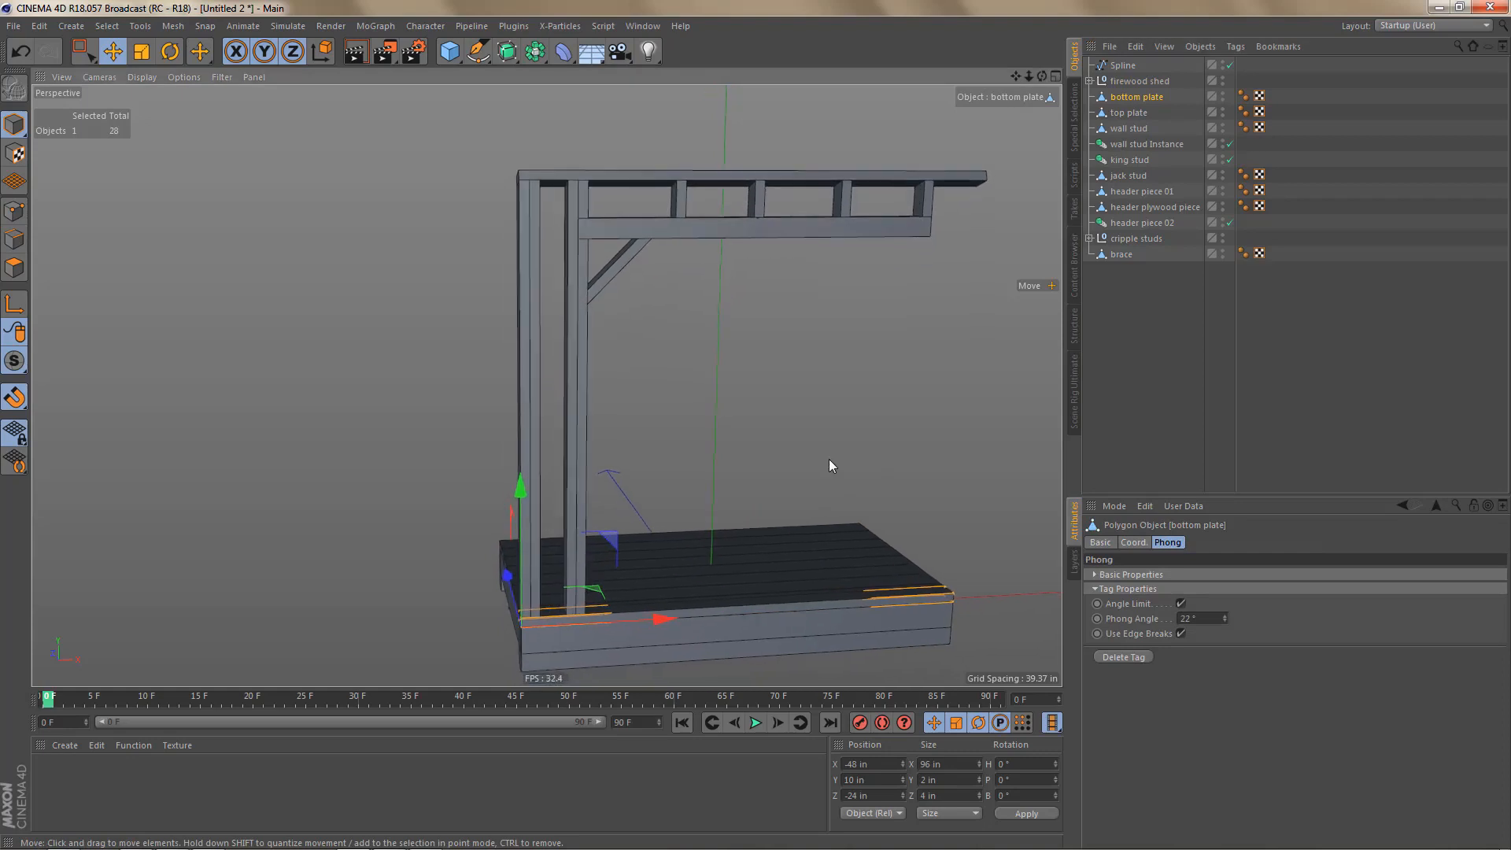
key(Return)
key(0)
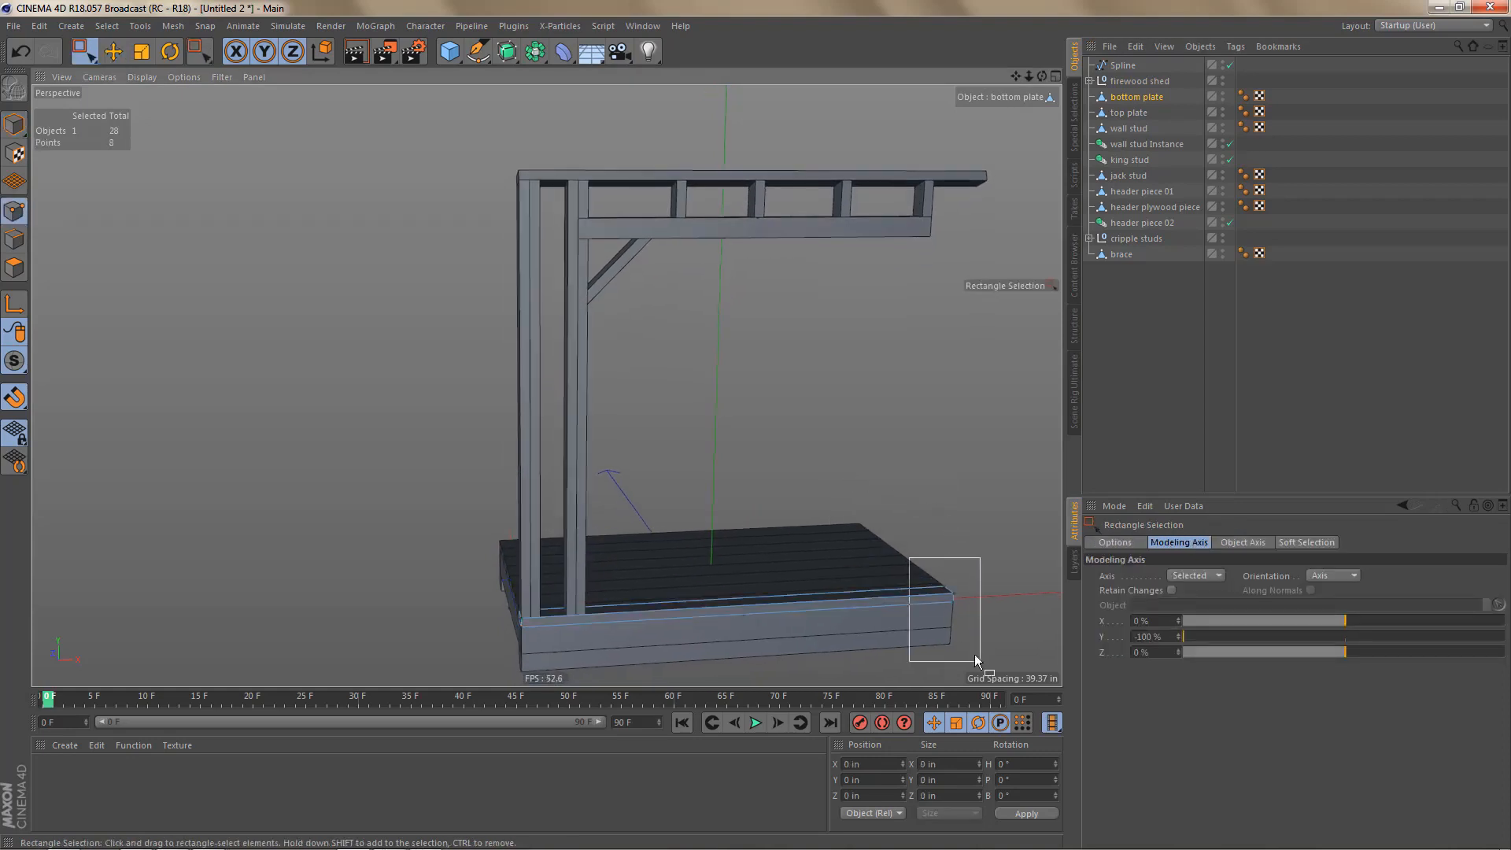
drag(974, 656, 975, 657)
key(F4)
scroll(749, 480, up, 2)
scroll(670, 289, up, 2)
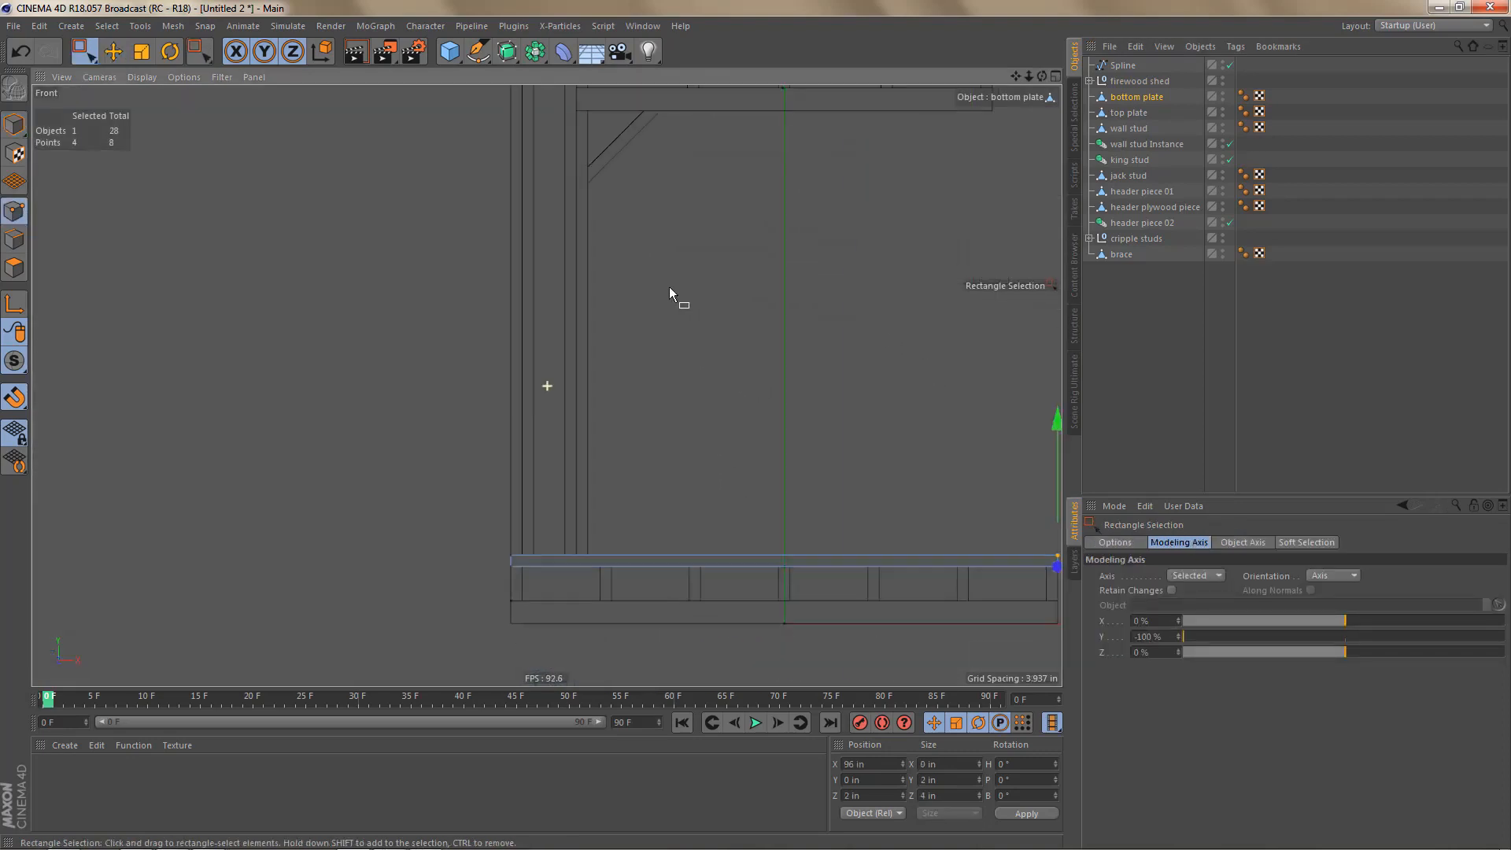
scroll(670, 292, down, 1)
drag(1048, 540, 641, 555)
Step: Snap the bottom plate's end points flush with the jack stud's outer edge, at X 13.5 in
scroll(568, 554, up, 4)
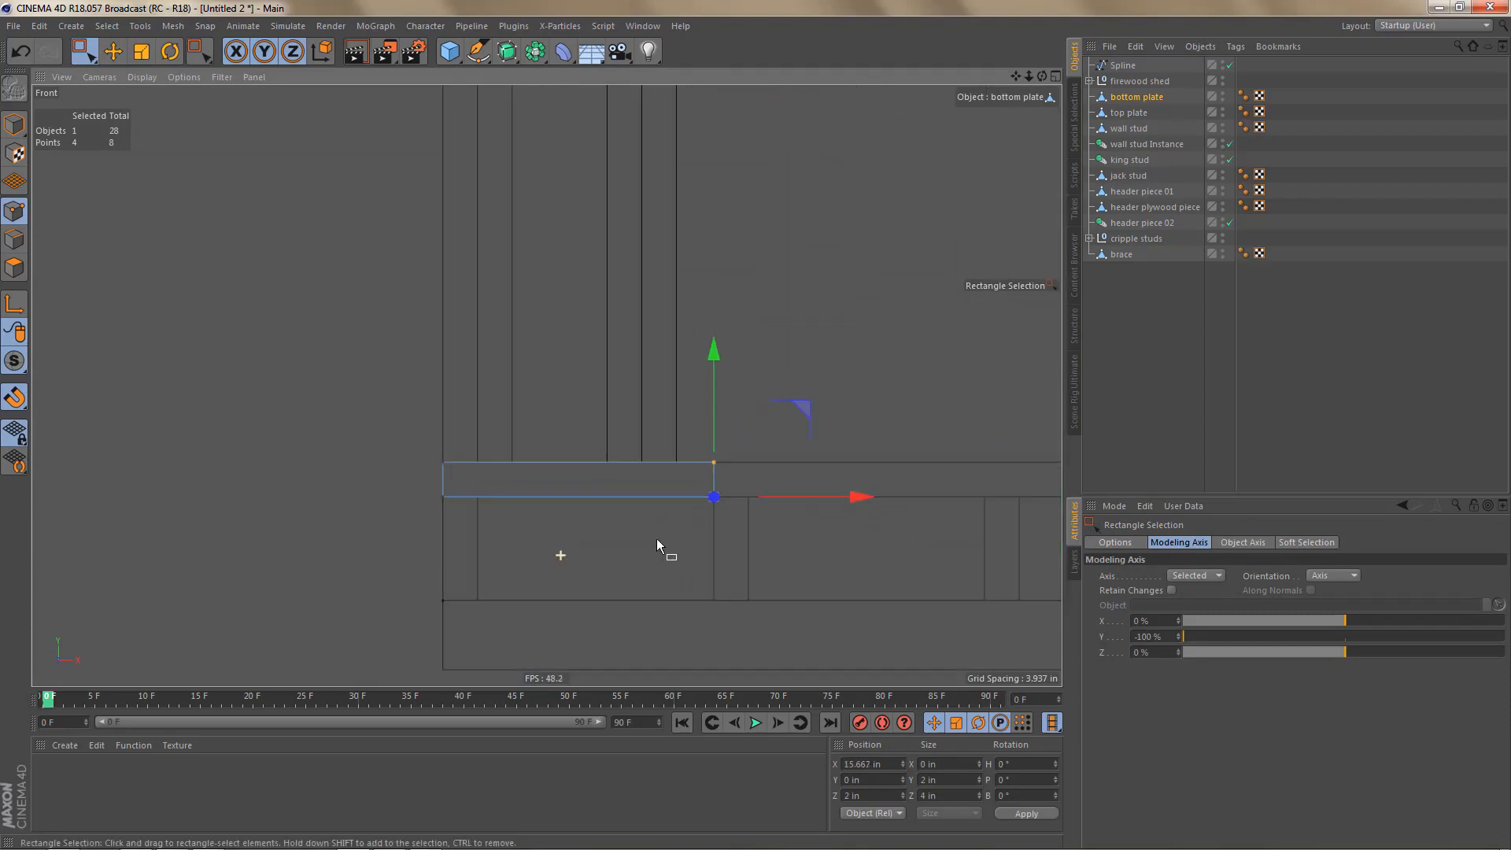
right_click(861, 499)
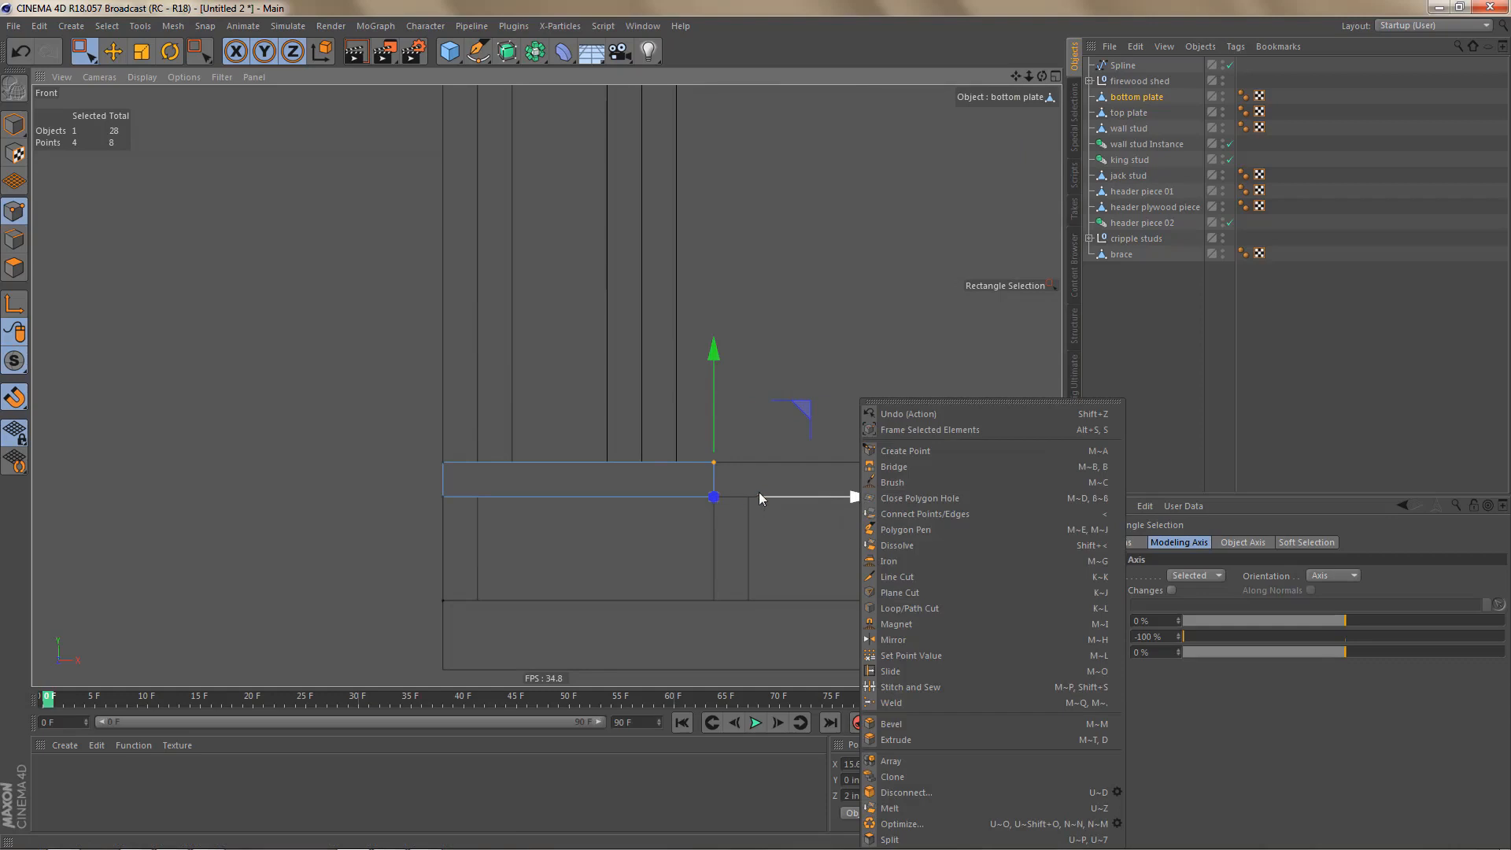
drag(760, 494, 679, 307)
scroll(693, 464, down, 2)
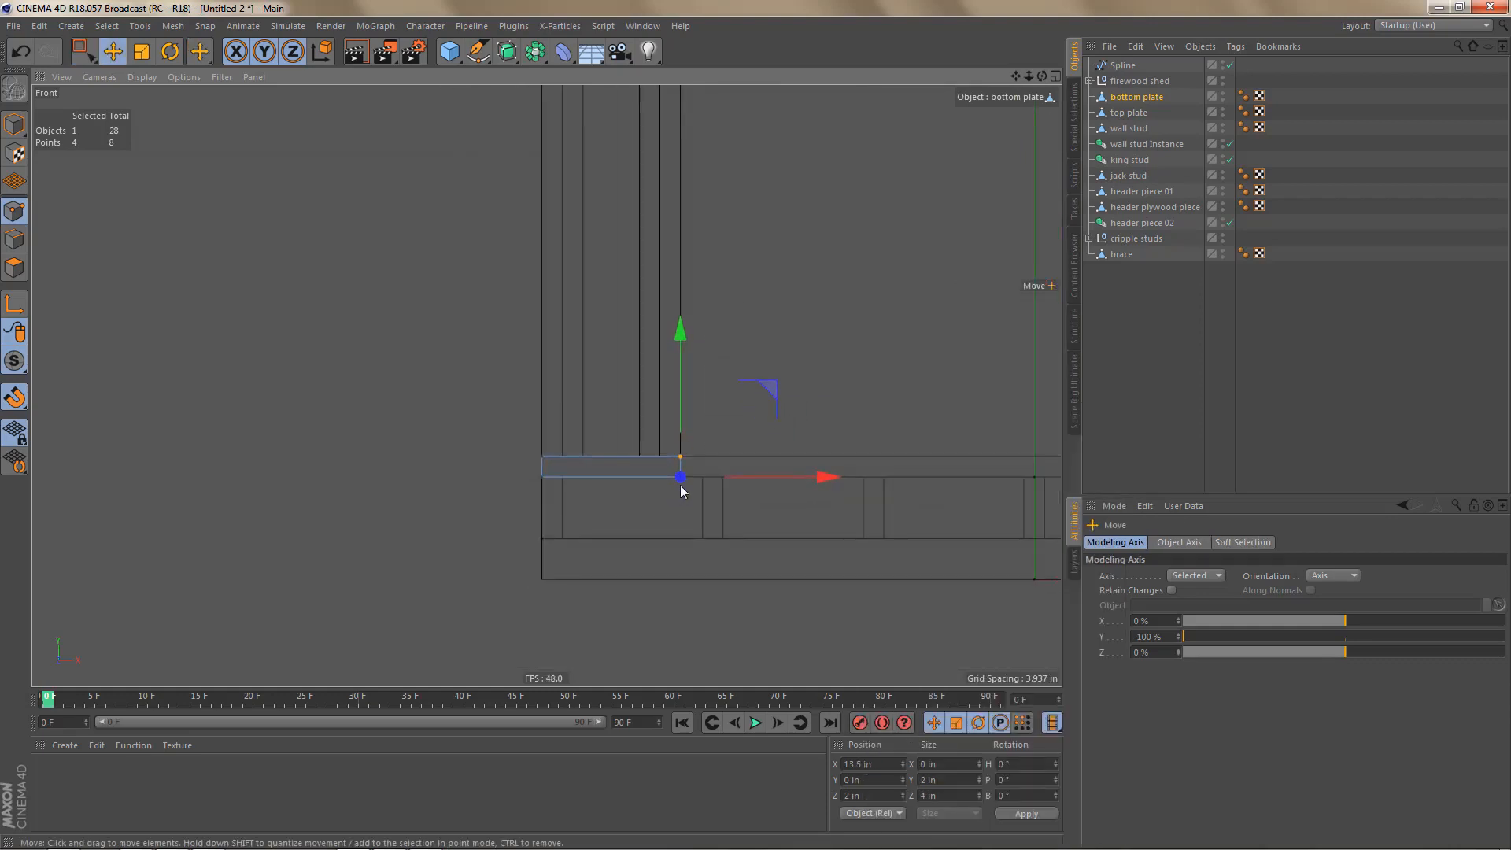
middle_click(708, 485)
middle_click(489, 307)
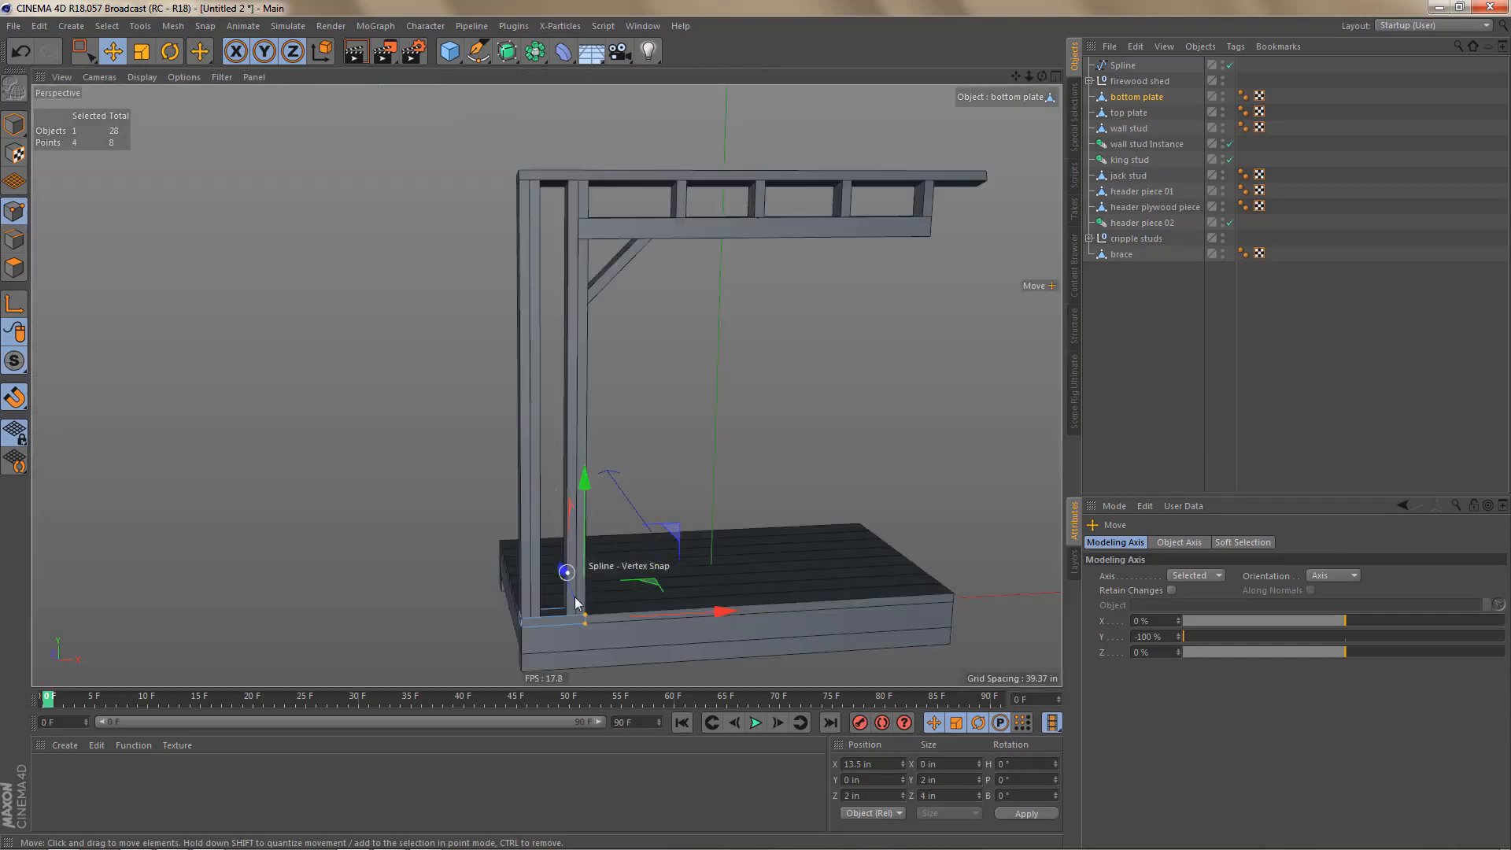
Step: Select all front wall objects from the bottom plate to the brace and raise them 2 in, to Y 57.625 in
scroll(575, 603, up, 4)
mouse_move(758, 536)
alt+mouse_down()
mouse_move(730, 518)
mouse_move(700, 441)
mouse_move(745, 488)
mouse_move(732, 521)
alt+mouse_up()
alt+right_drag(702, 530, 673, 579)
alt+middle_drag(674, 579, 611, 626)
scroll(745, 522, down, 3)
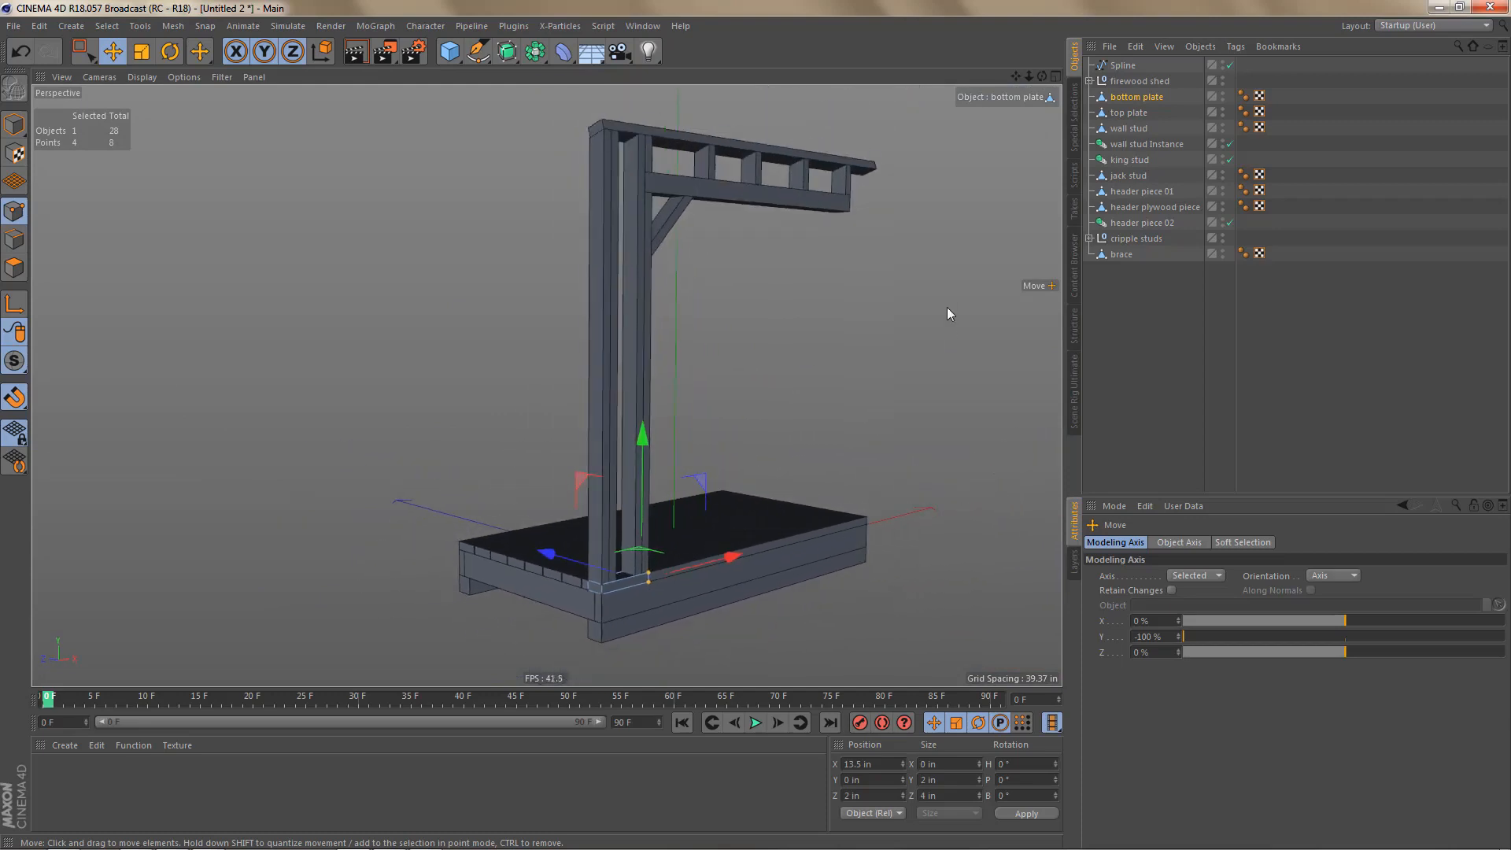
shift+click(1122, 254)
alt+drag(805, 464, 719, 494)
key(Return)
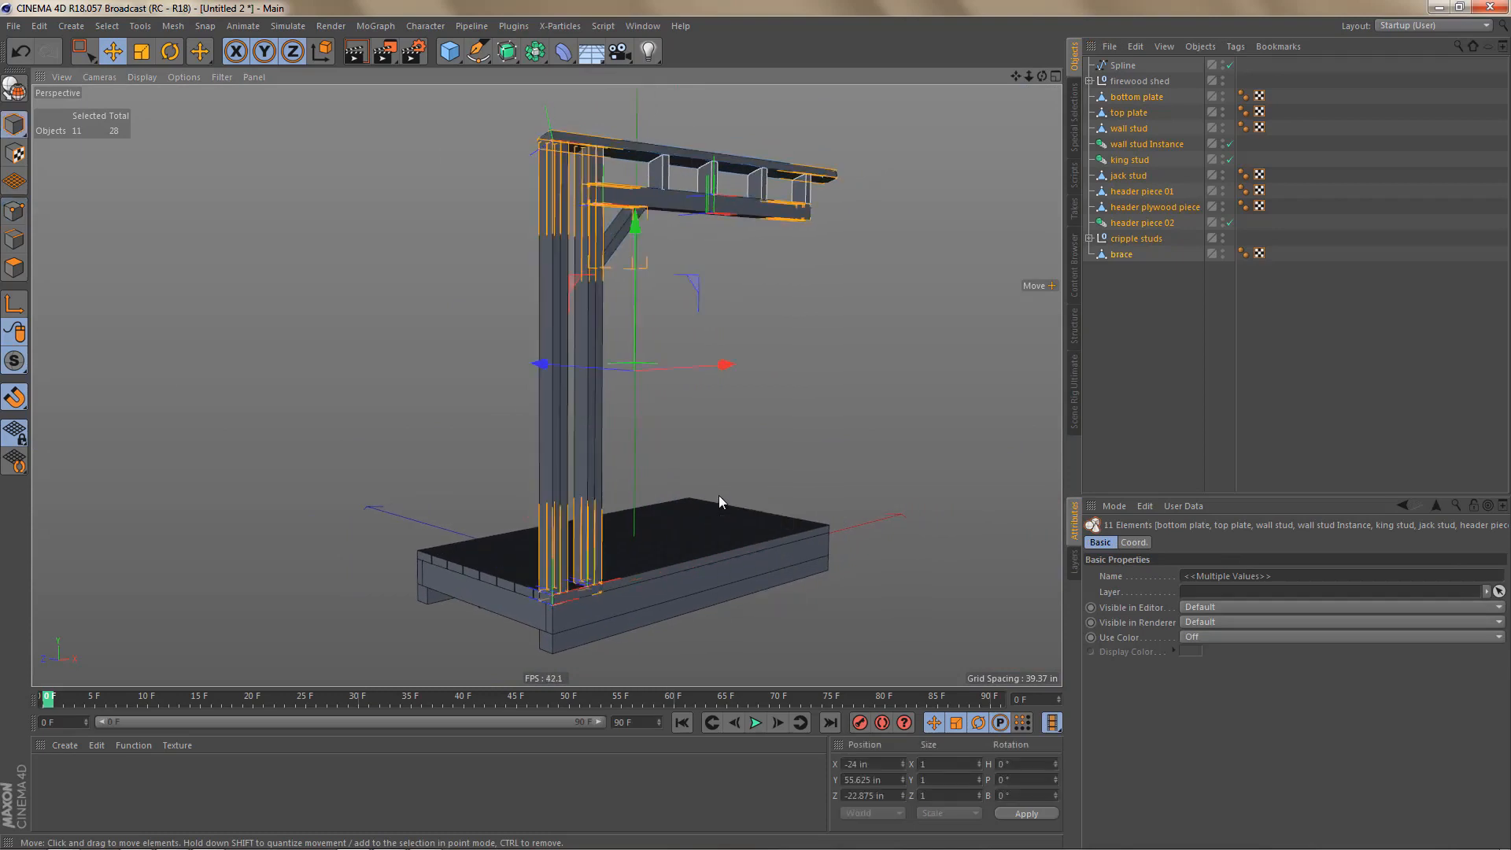
click(890, 780)
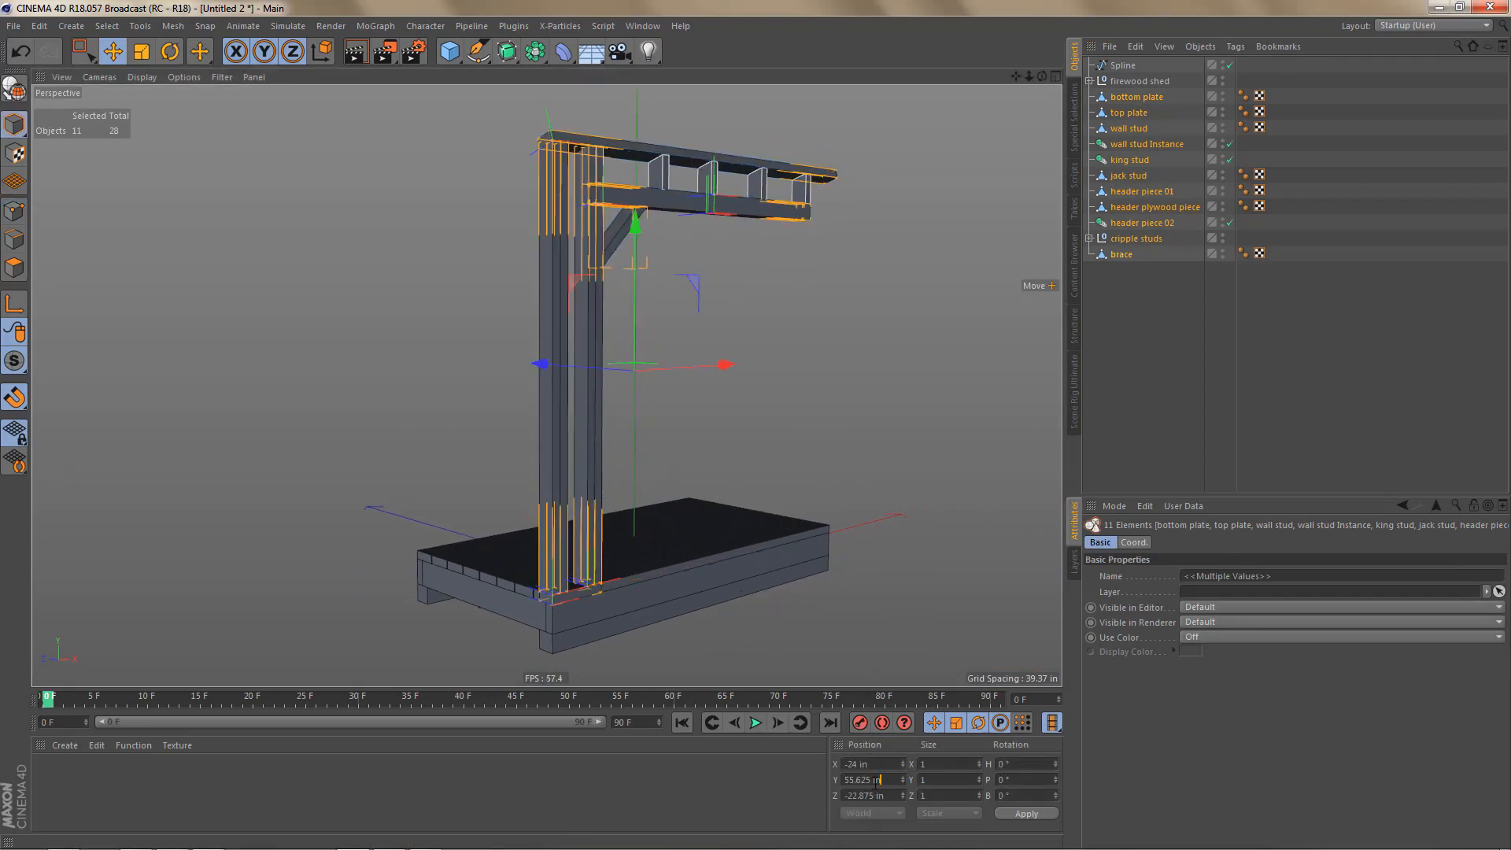
key(Return)
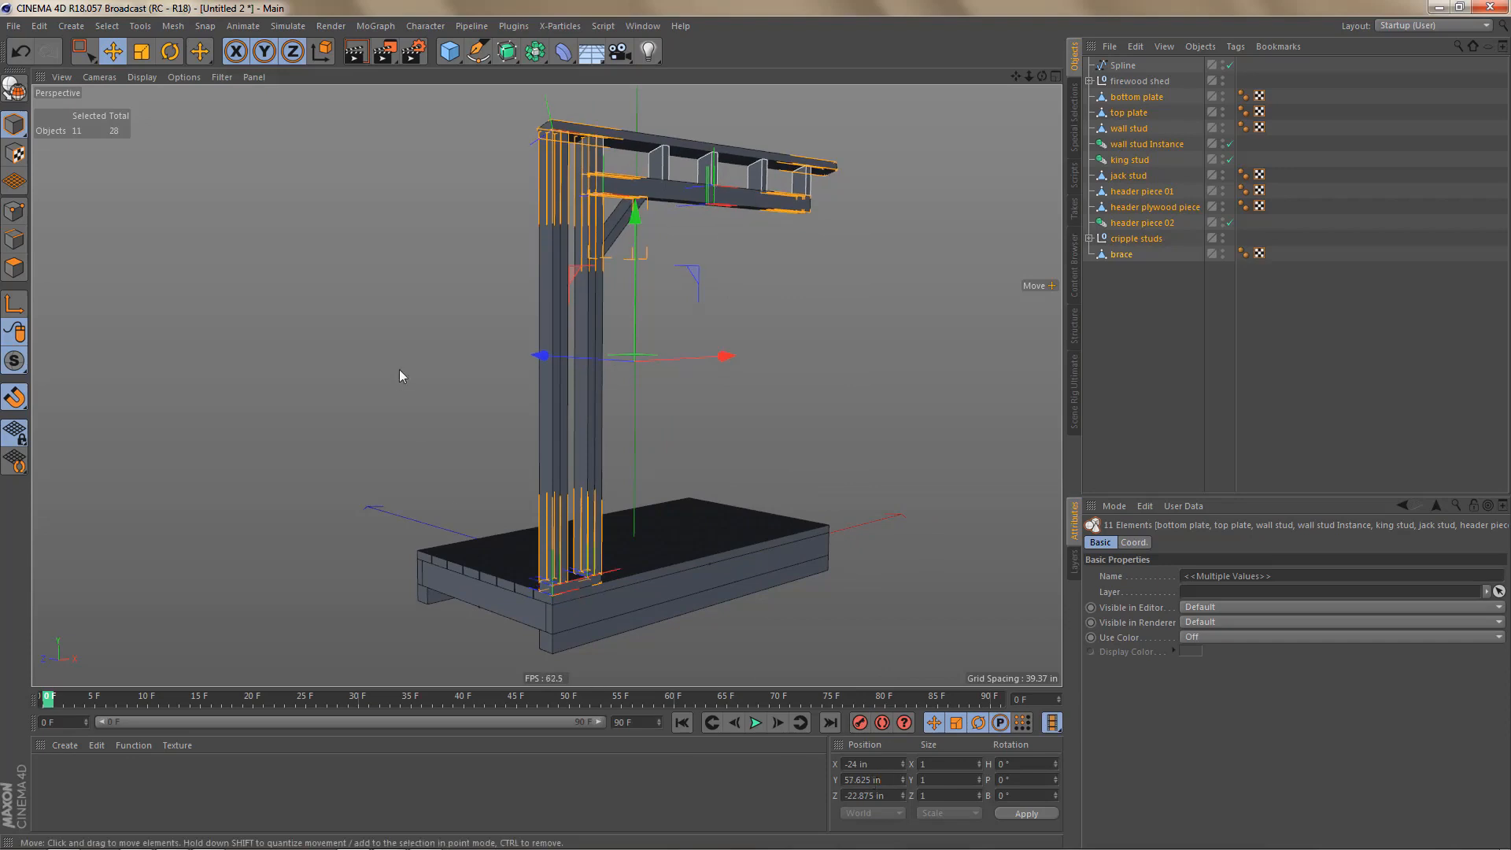
Step: Group the bottom plate, wall stud, wall stud instance, king stud, jack stud and brace
scroll(556, 588, up, 5)
alt+right_drag(736, 556, 743, 554)
mouse_move(654, 540)
alt+mouse_down()
mouse_move(607, 499)
mouse_move(682, 550)
alt+mouse_up()
alt+right_drag(650, 554, 504, 673)
alt+middle_drag(546, 385, 547, 425)
alt+drag(617, 527, 783, 459)
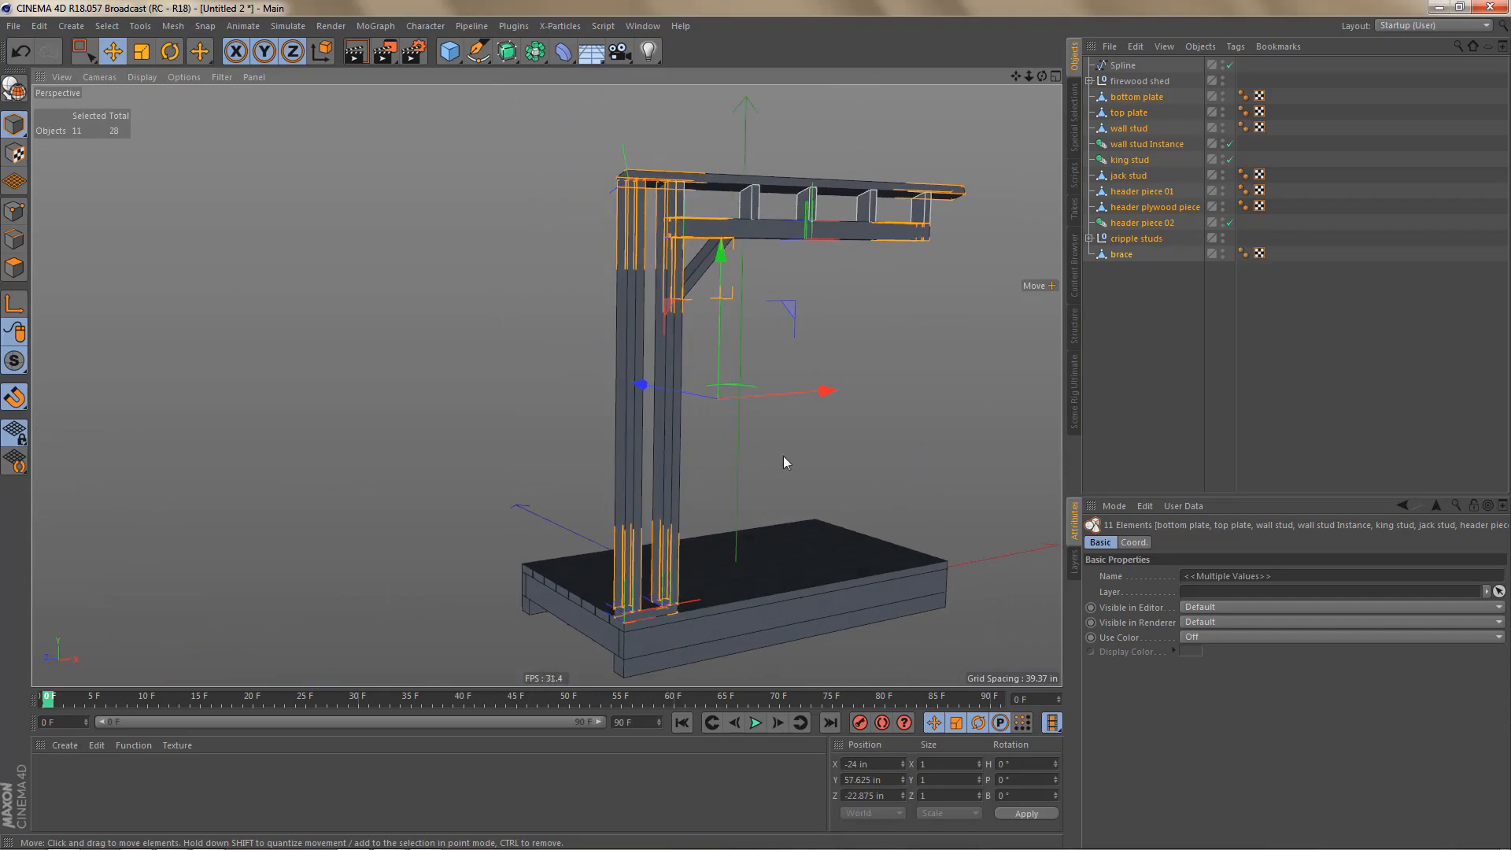
click(1140, 96)
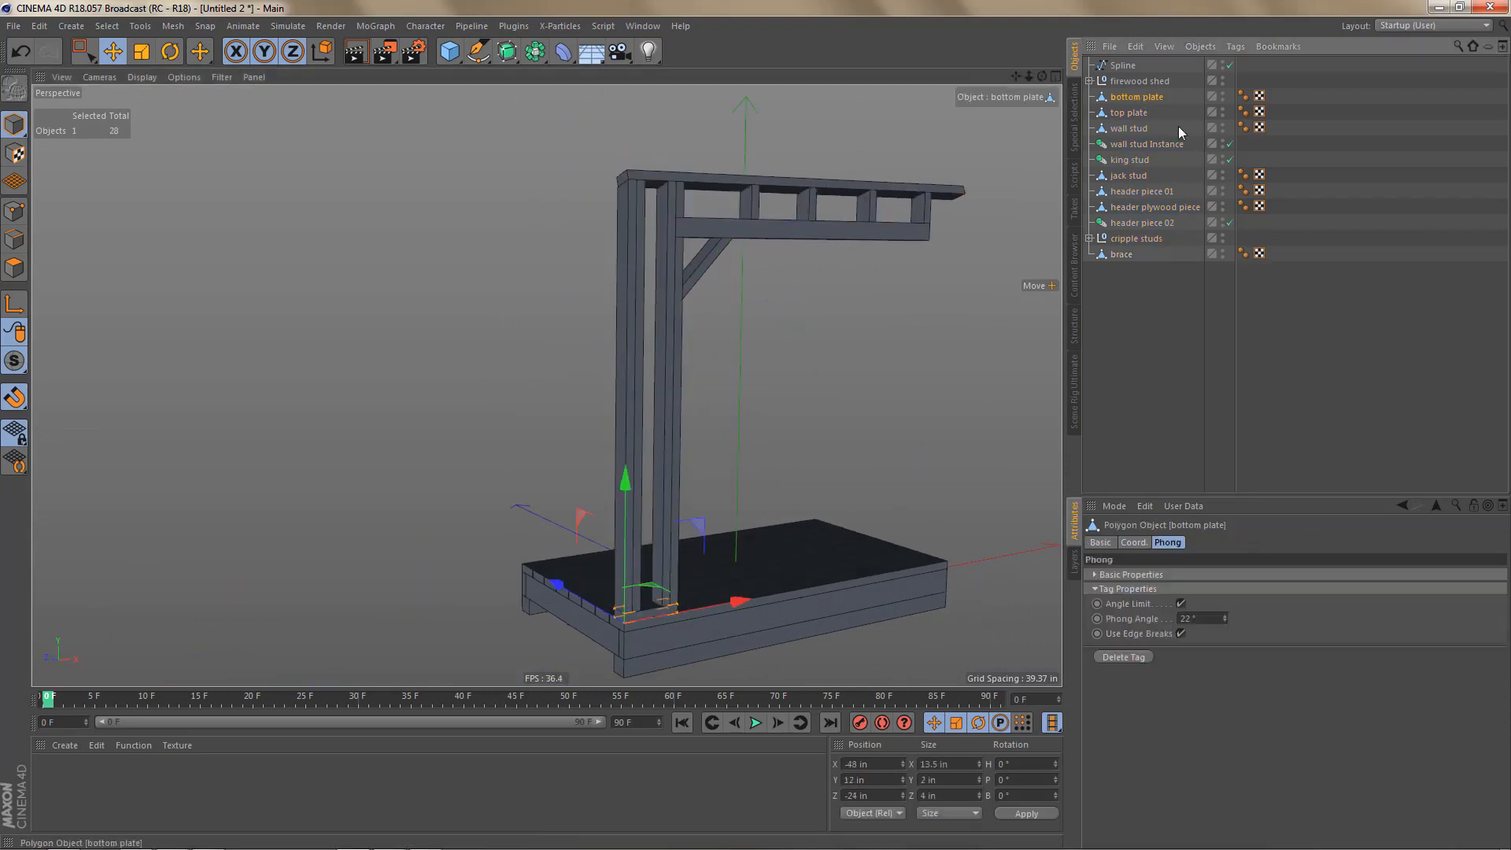
ctrl+click(1128, 127)
ctrl+click(1141, 144)
ctrl+click(1132, 160)
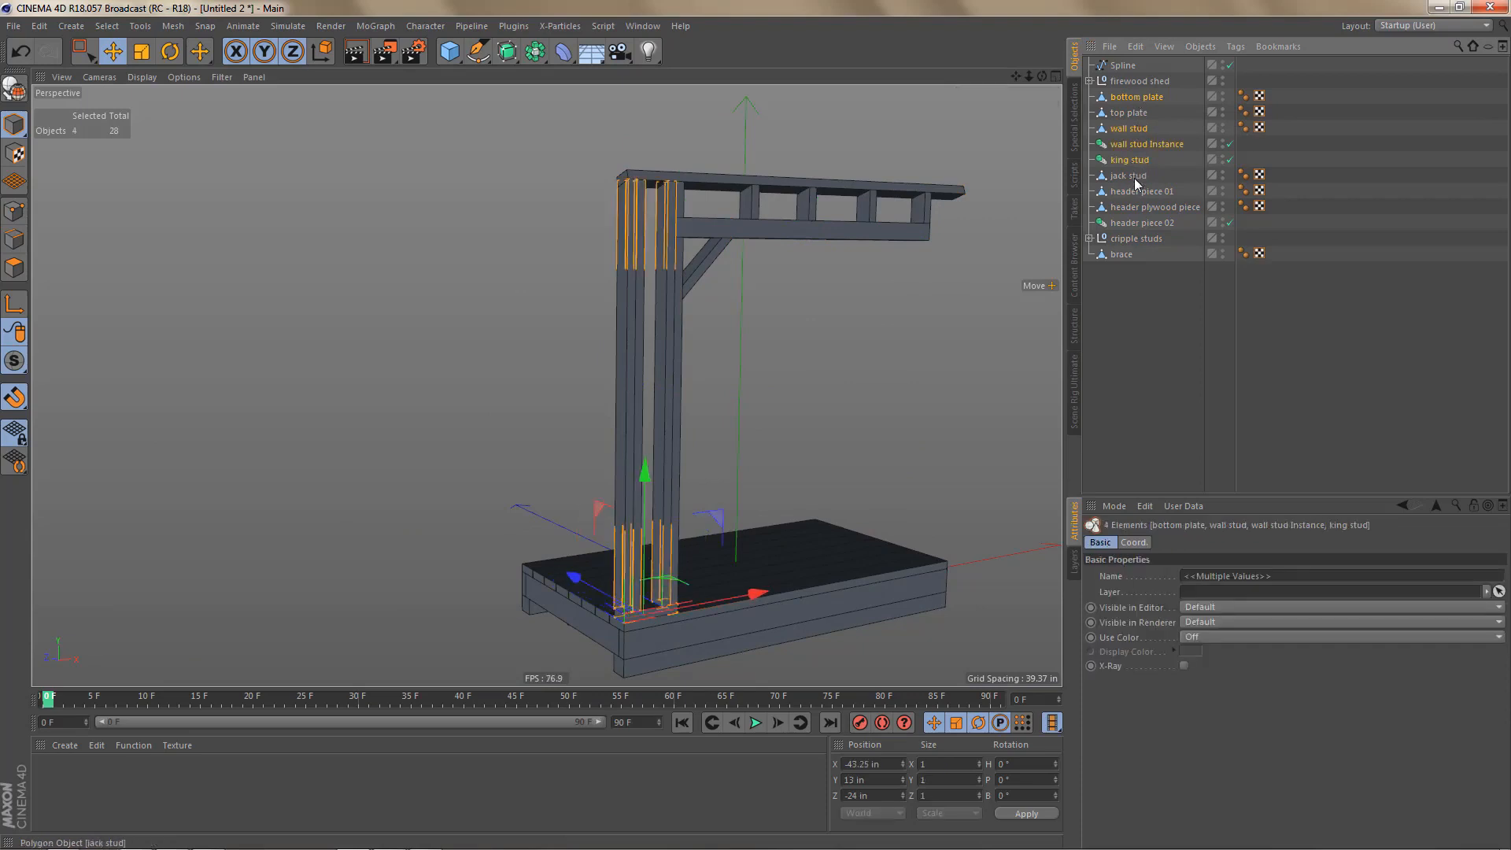
alt+drag(724, 224, 707, 224)
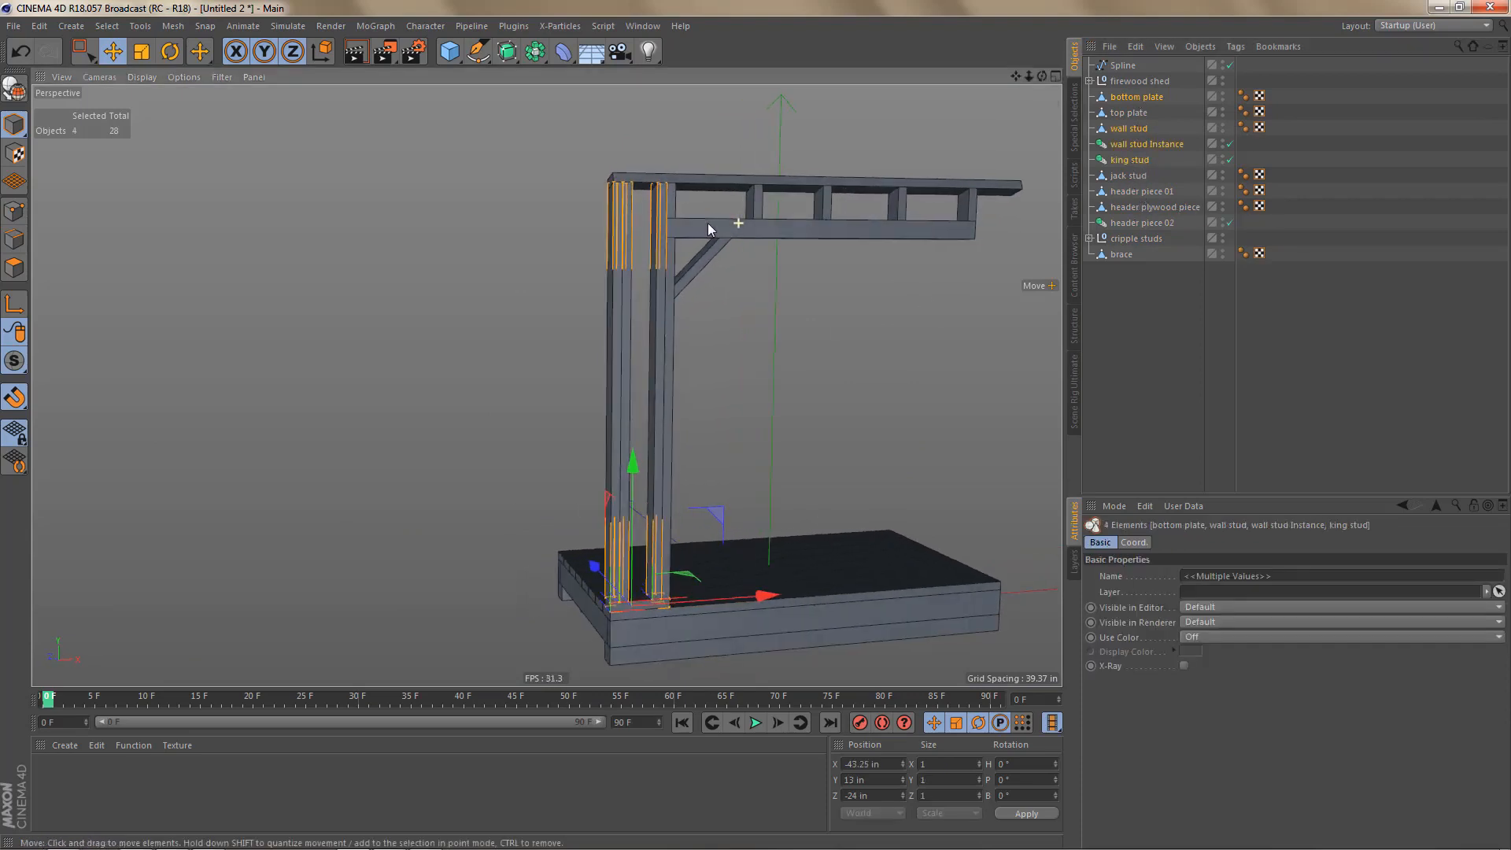
ctrl+click(1132, 176)
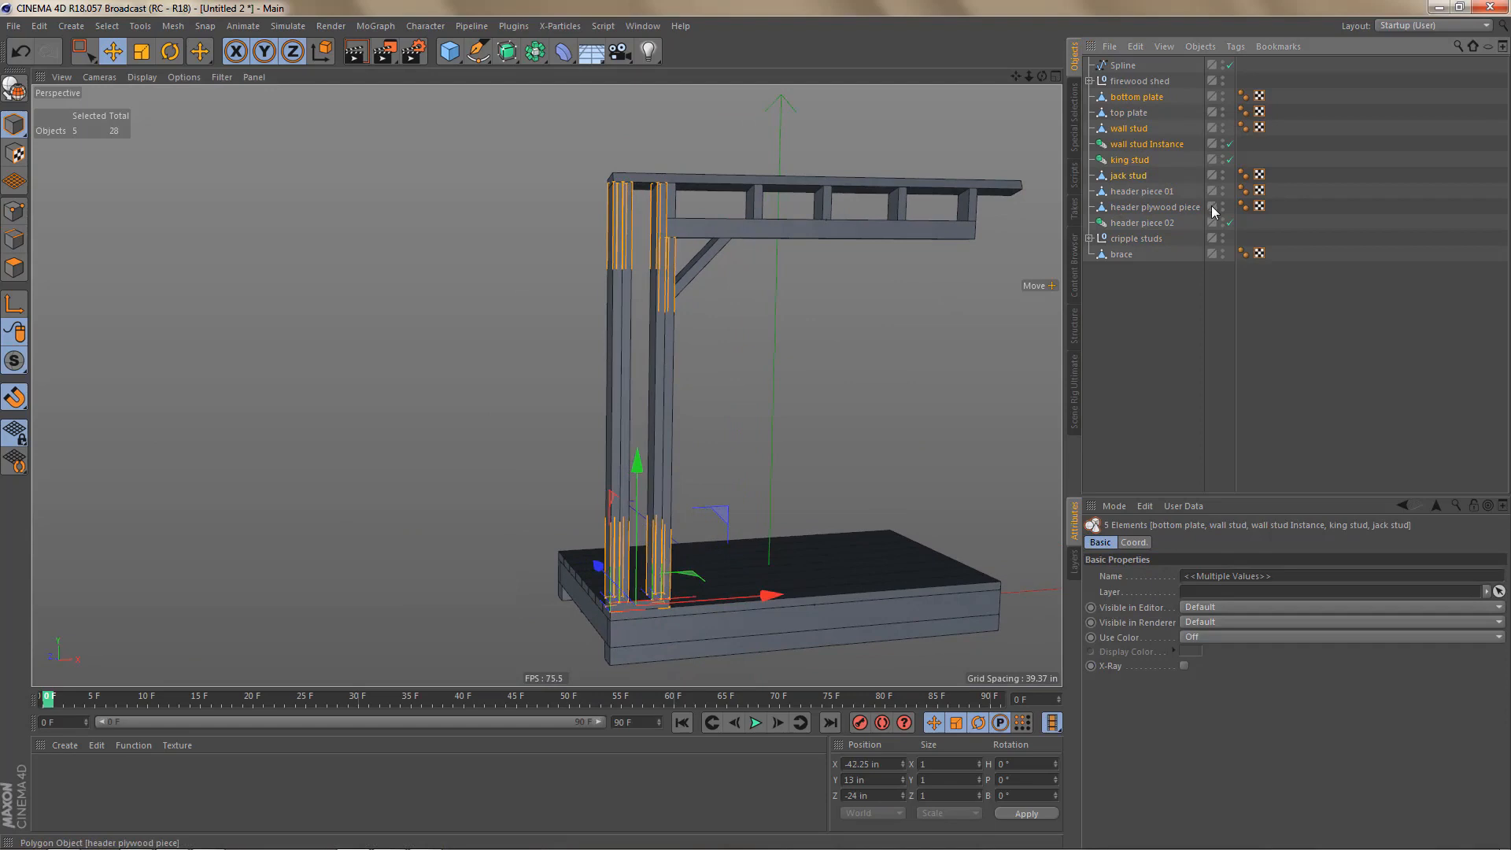
ctrl+click(1121, 254)
key(alt+g)
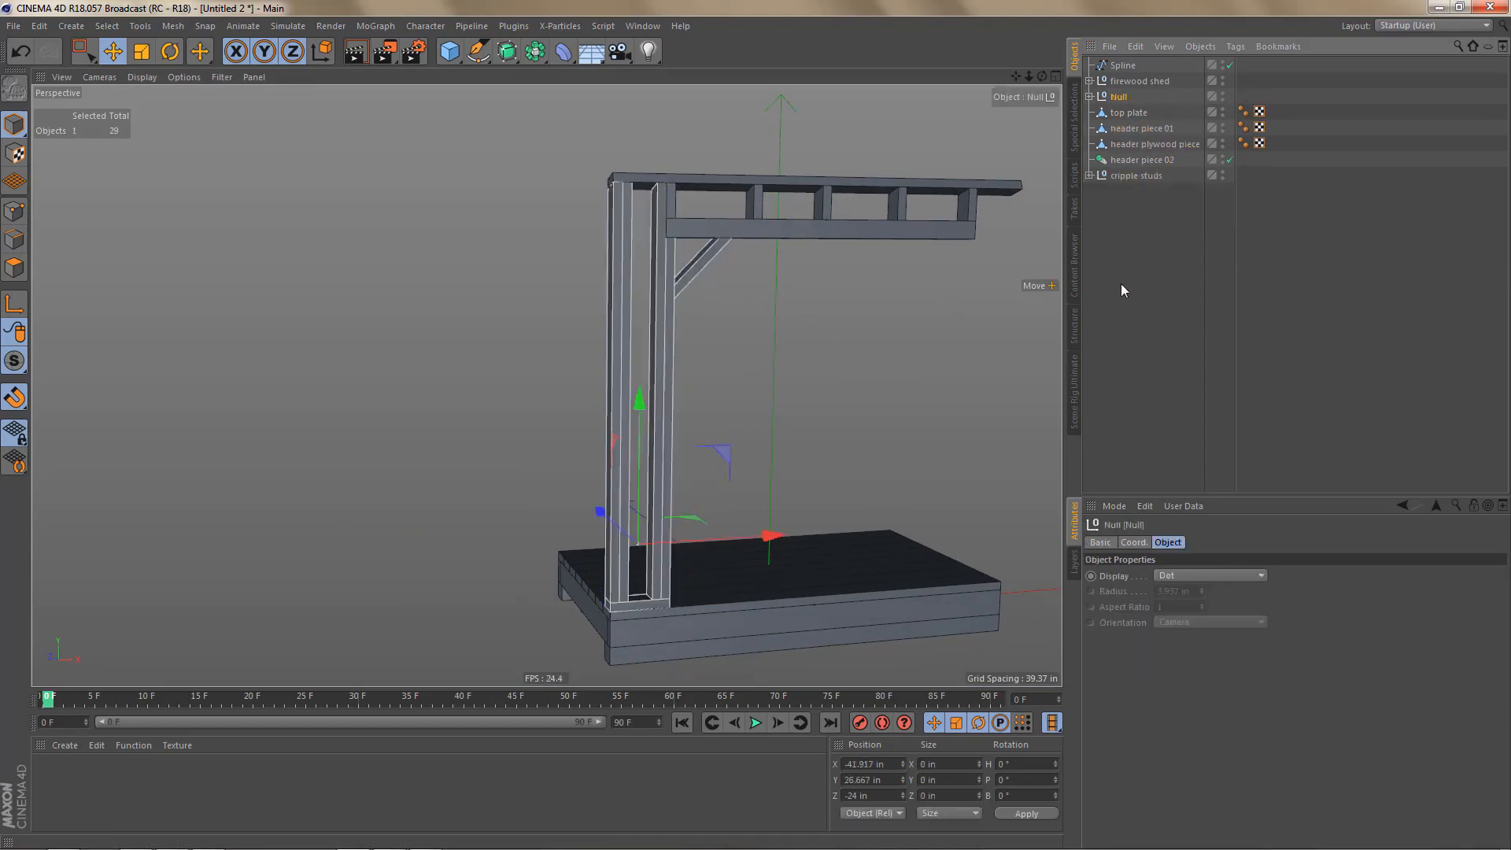
Step: Check the new group's contents and rename it "front wall components"
double_click(1122, 96)
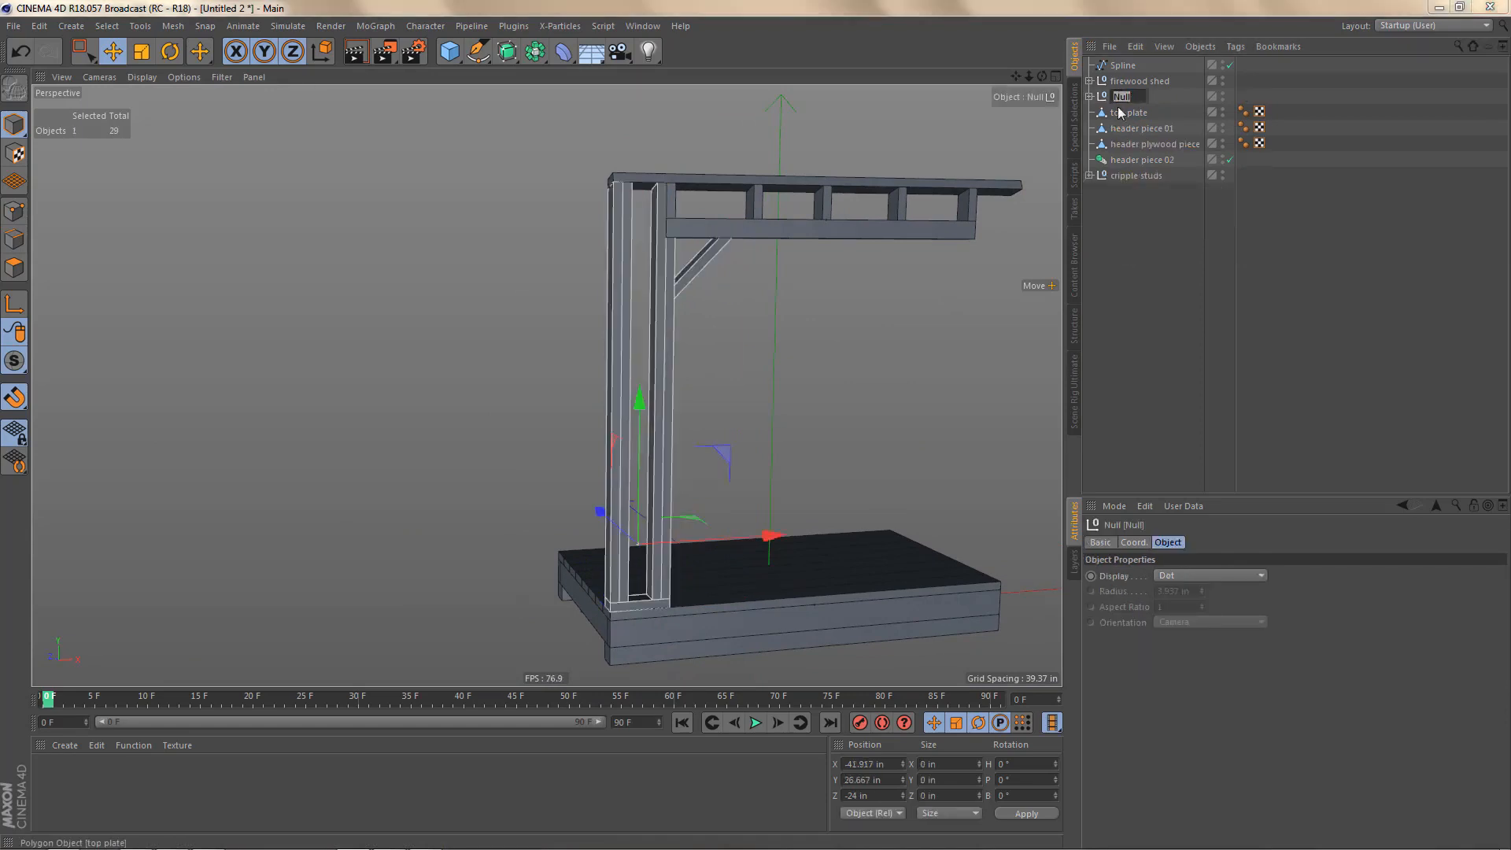
key(Return)
click(1090, 96)
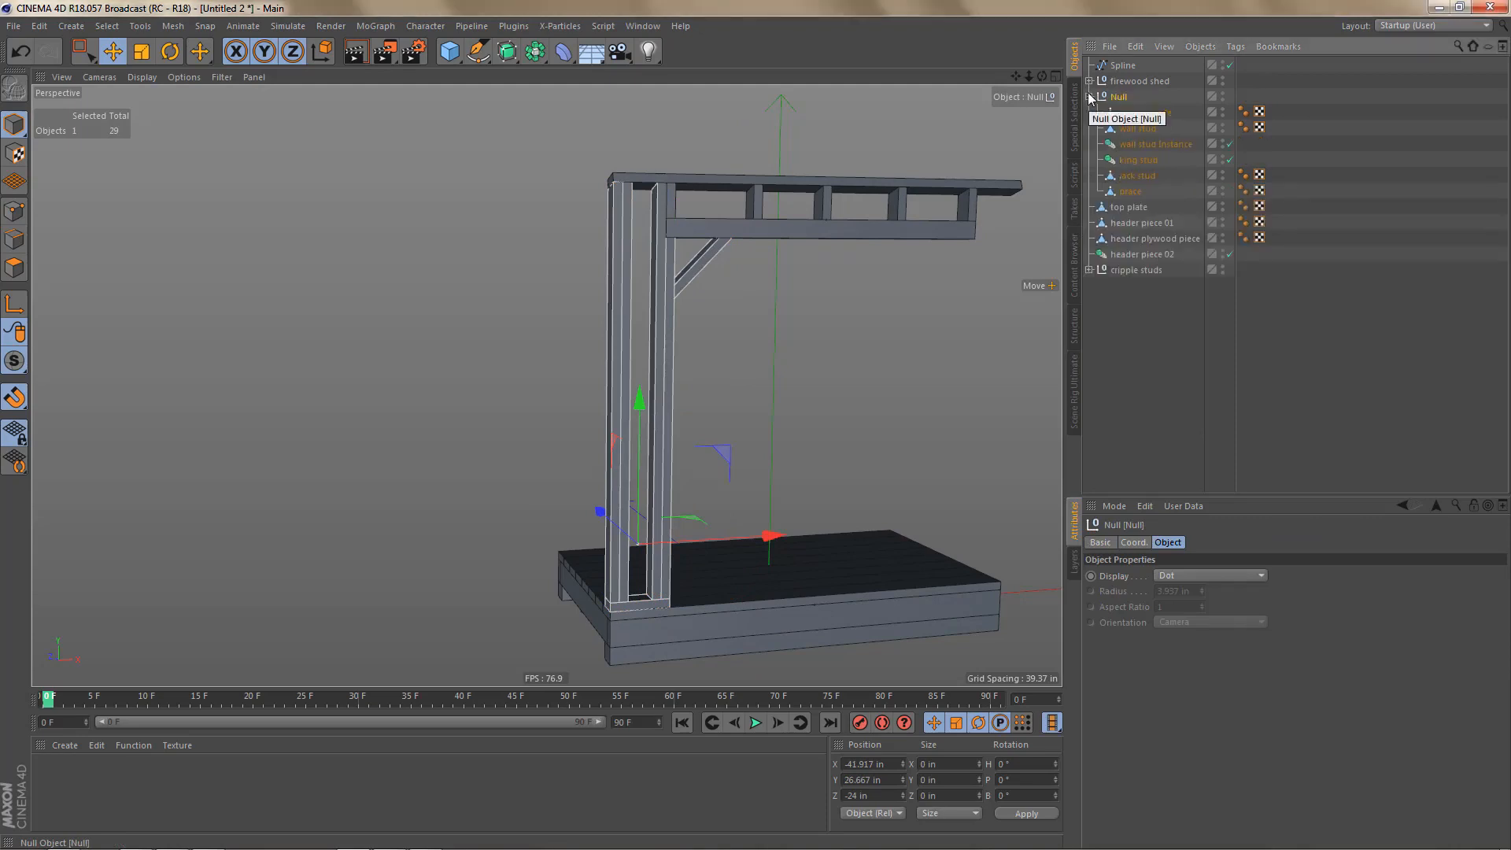
click(1090, 96)
double_click(1122, 96)
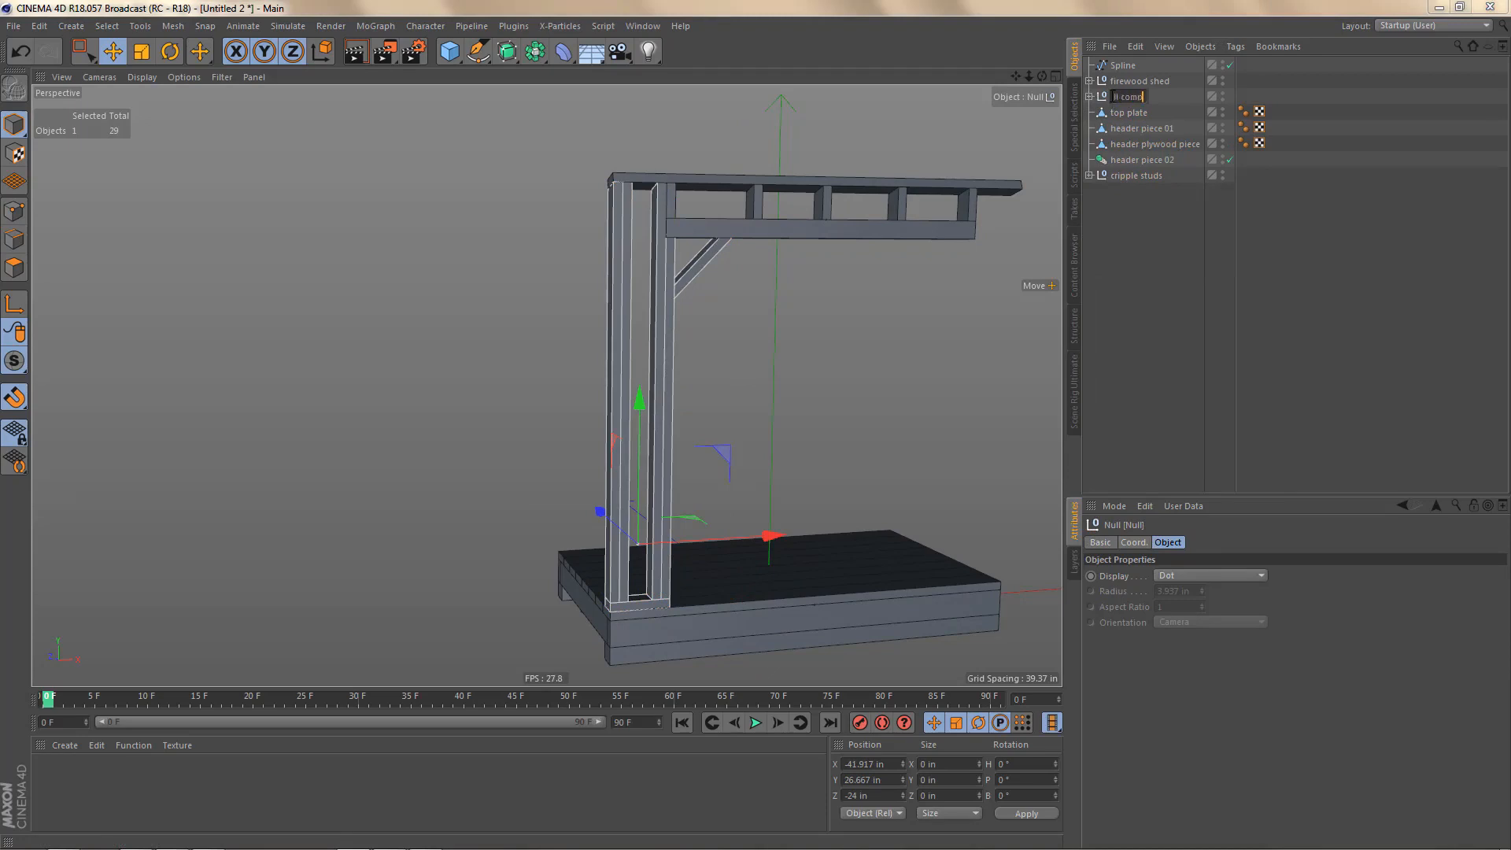
text(front wall components)
key(Return)
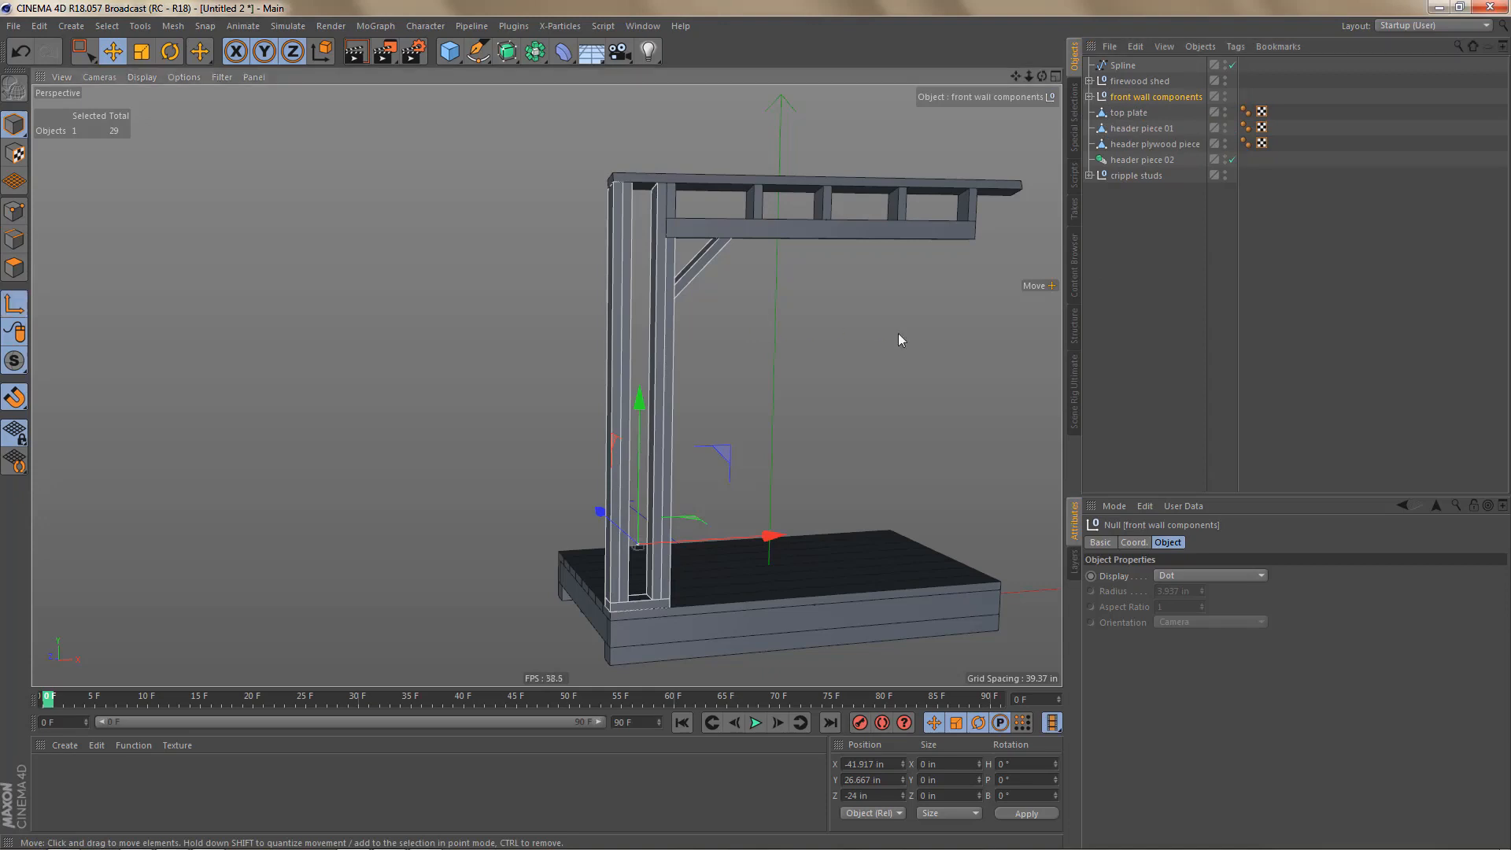
Step: Move only the group's axis to X 0 in and down to the deck surface at Y 12 in
click(881, 764)
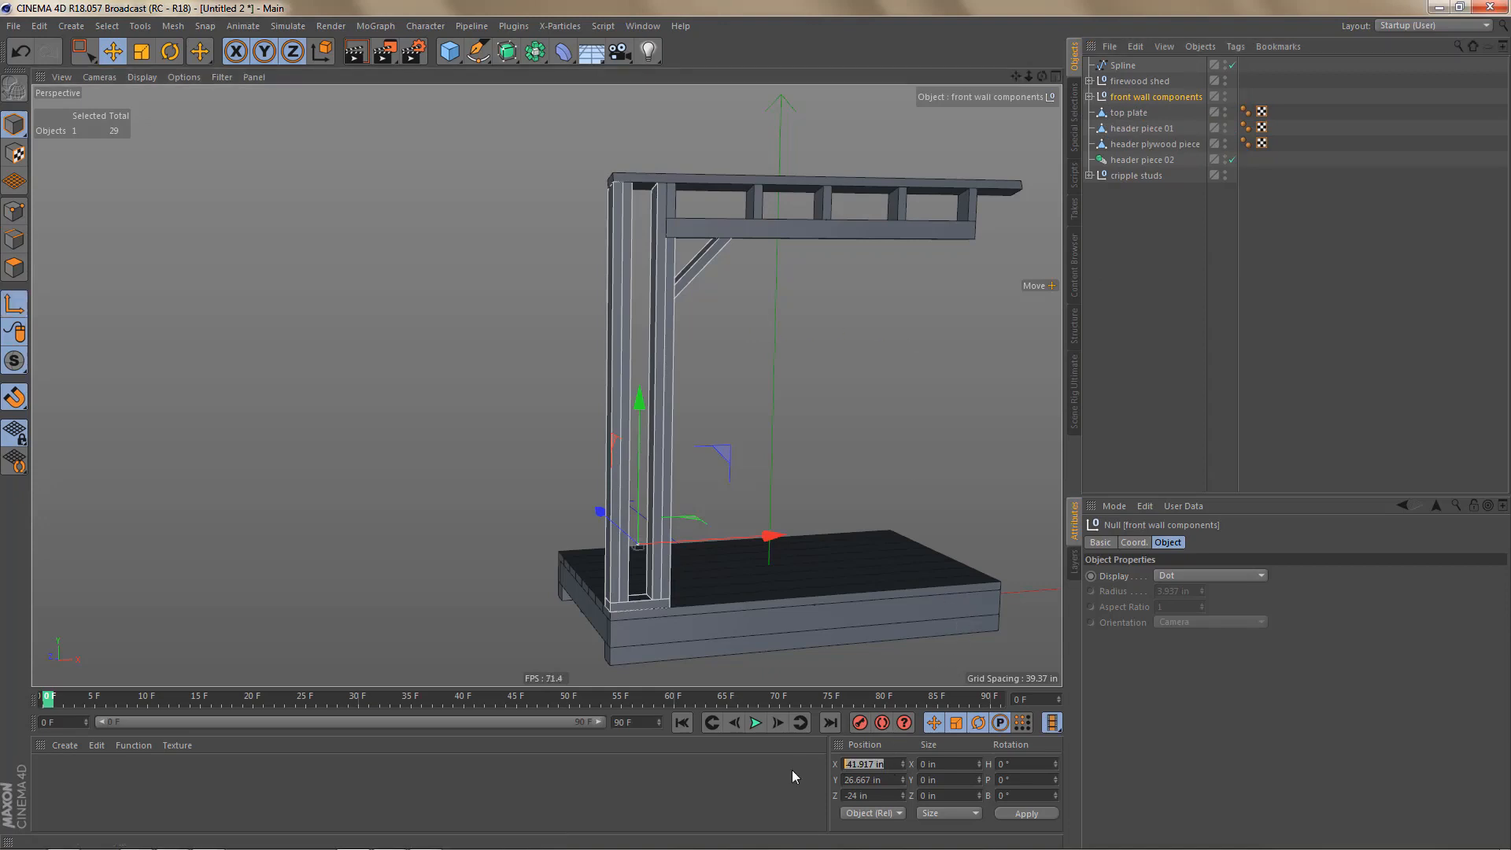
text(0)
key(Return)
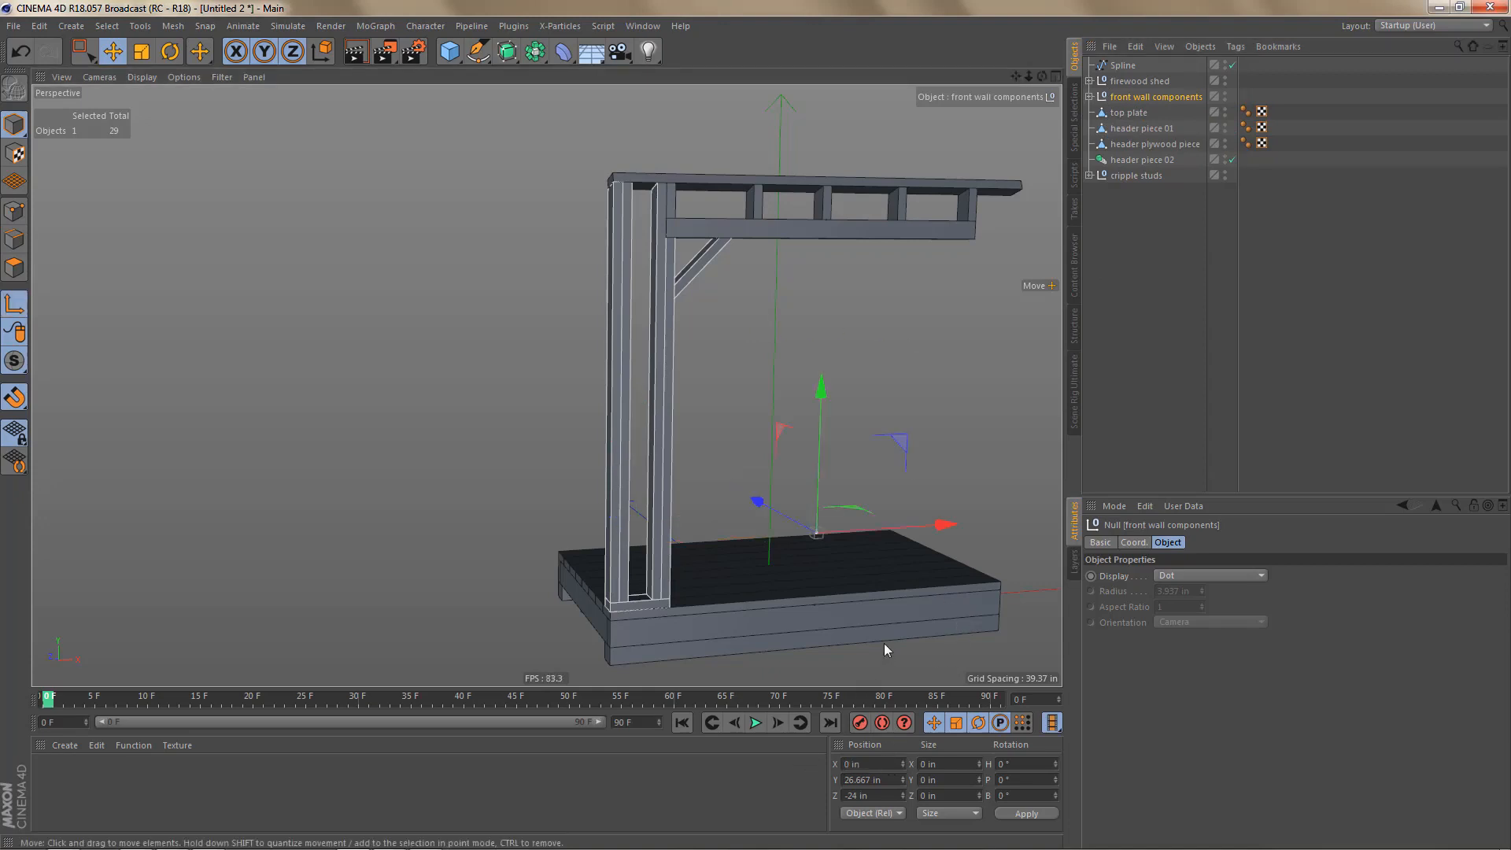
key(F4)
scroll(794, 396, down, 2)
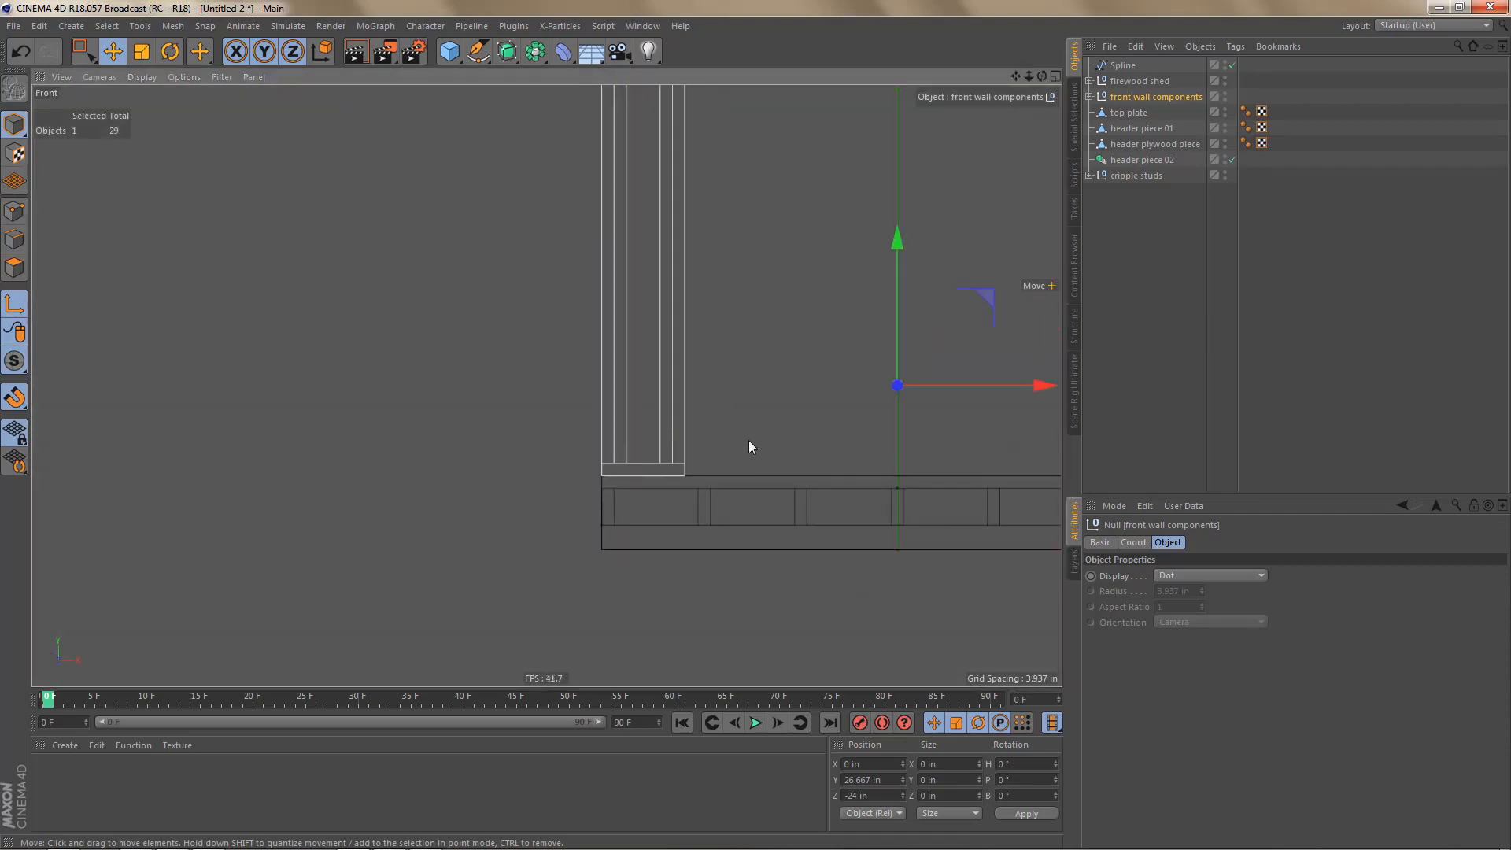
drag(802, 283, 810, 362)
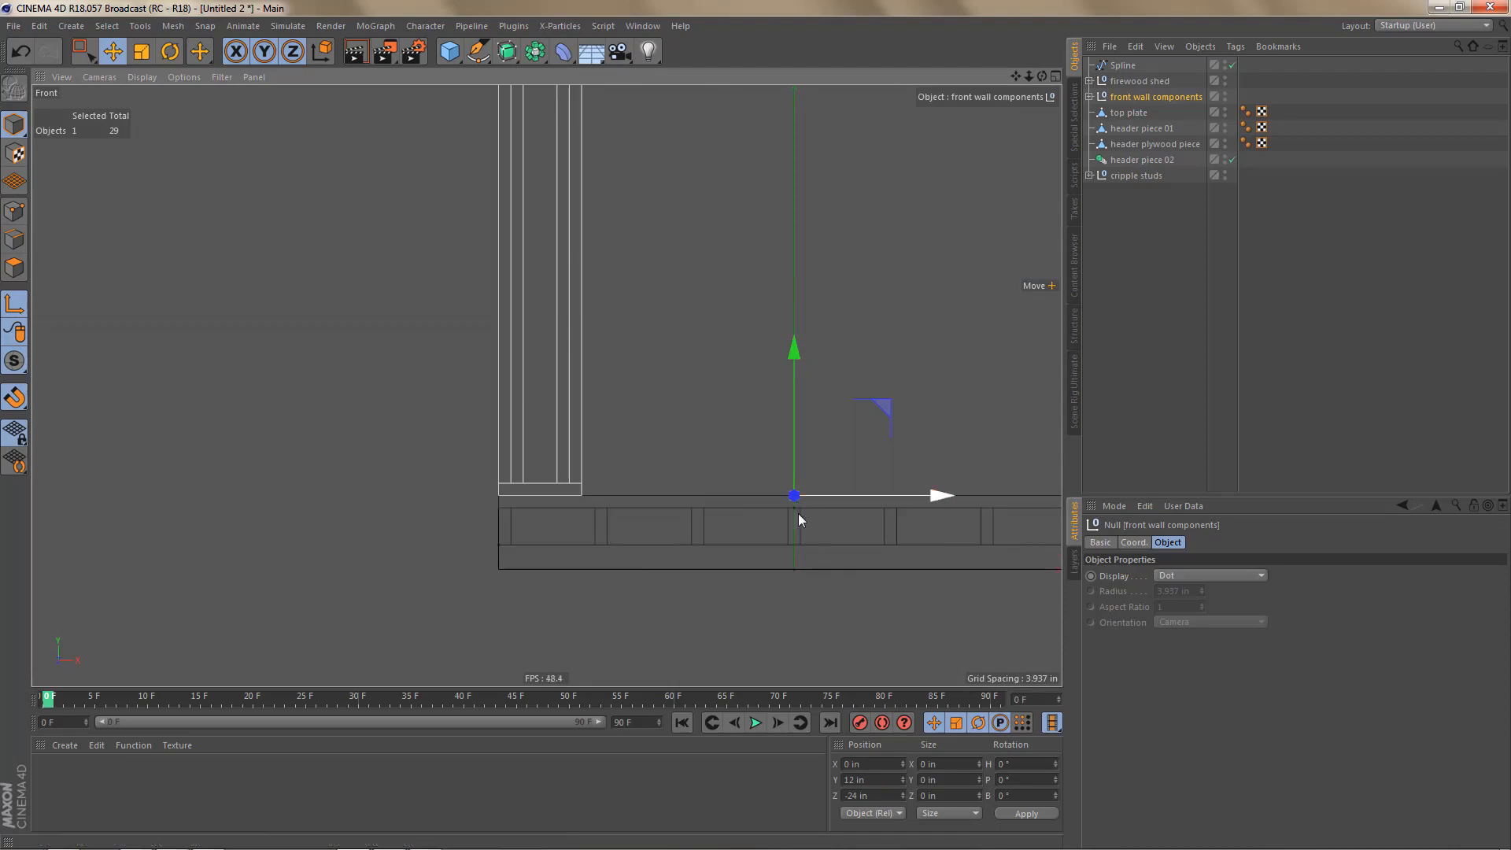
Step: Mirror the front wall components group to the other side with a Symmetry object across the ZY plane
key(F5)
key(F1)
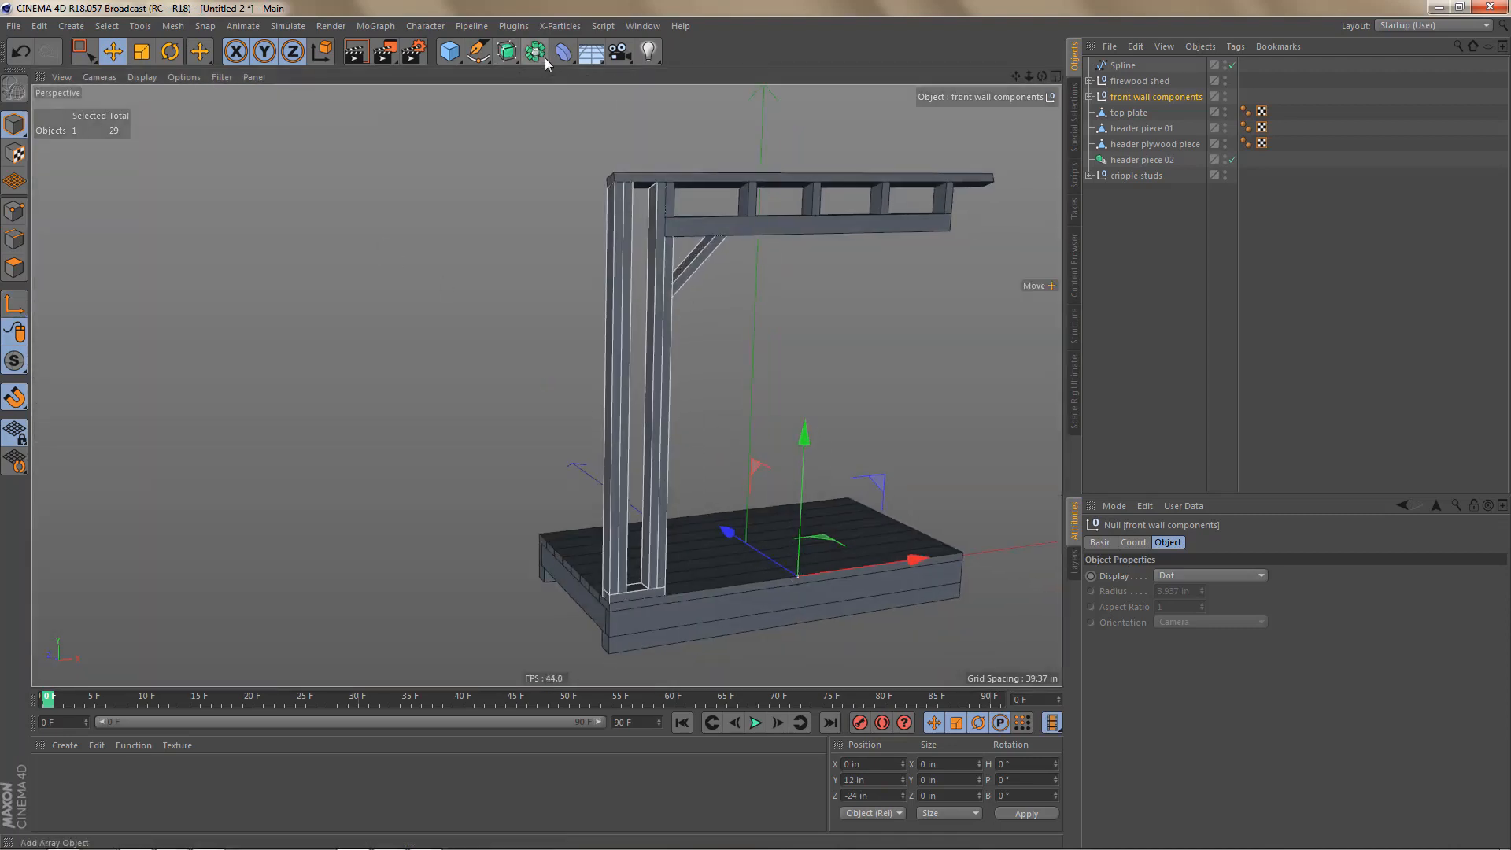
alt+drag(543, 57, 721, 131)
alt+middle_drag(781, 304, 707, 324)
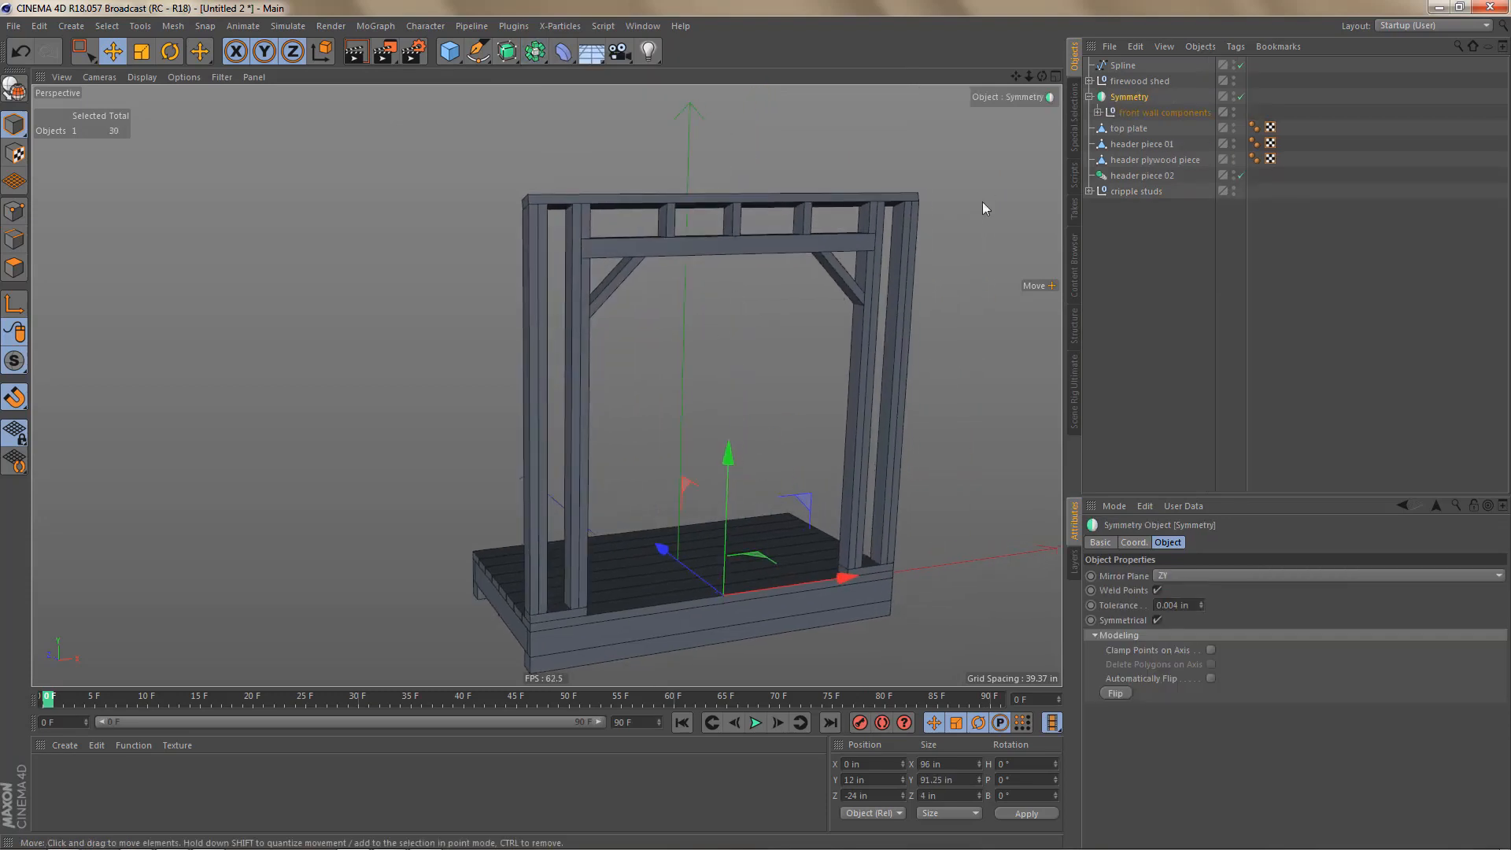
Step: Rename the Symmetry object "front wall components", copying its child group's name, and collapse its hierarchy
double_click(1142, 112)
key(ctrl+c)
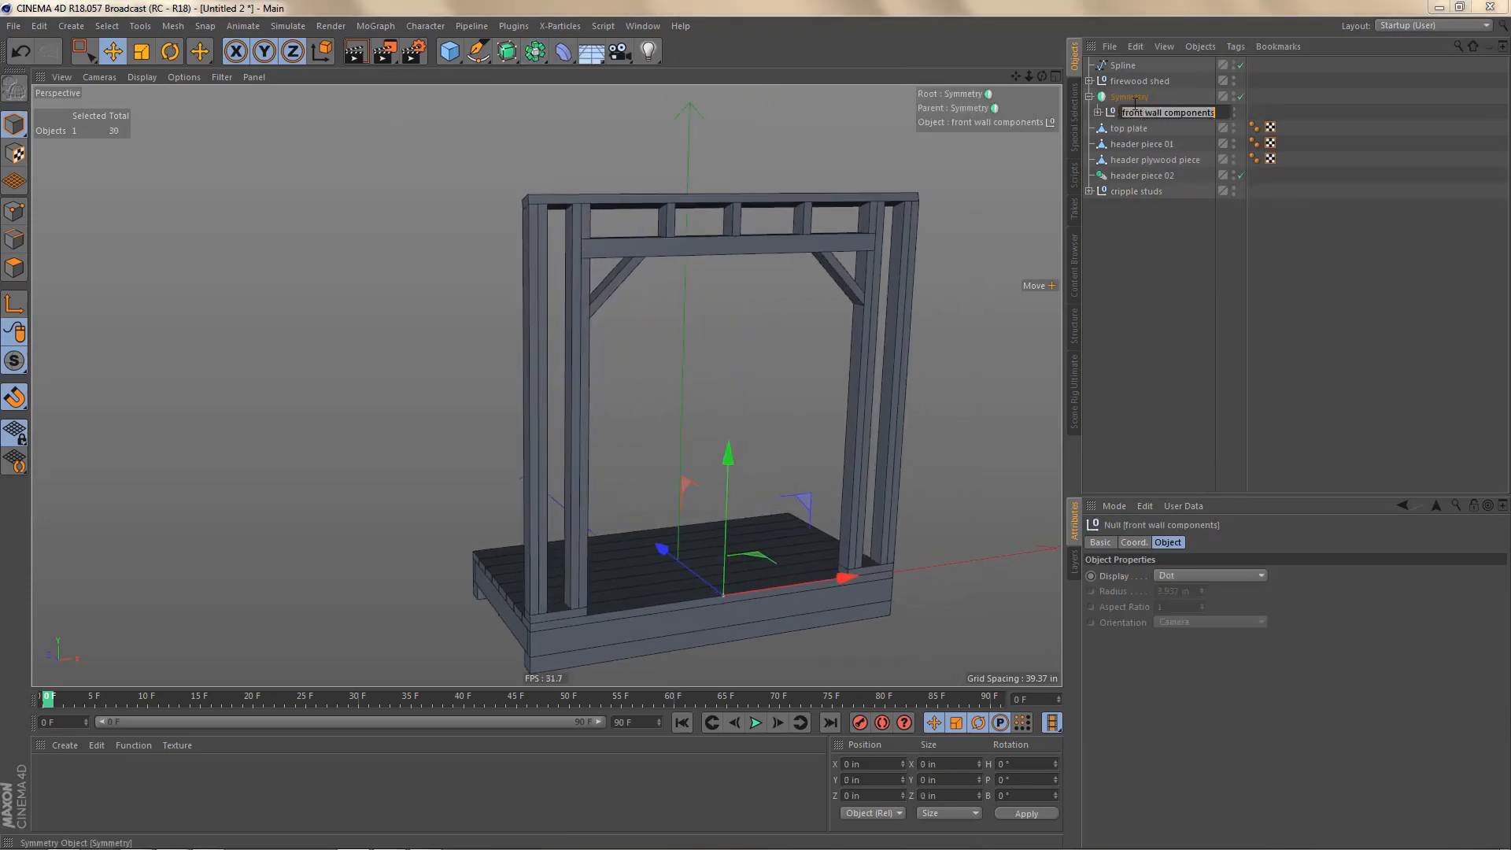
double_click(1135, 99)
key(ctrl+v)
key(Return)
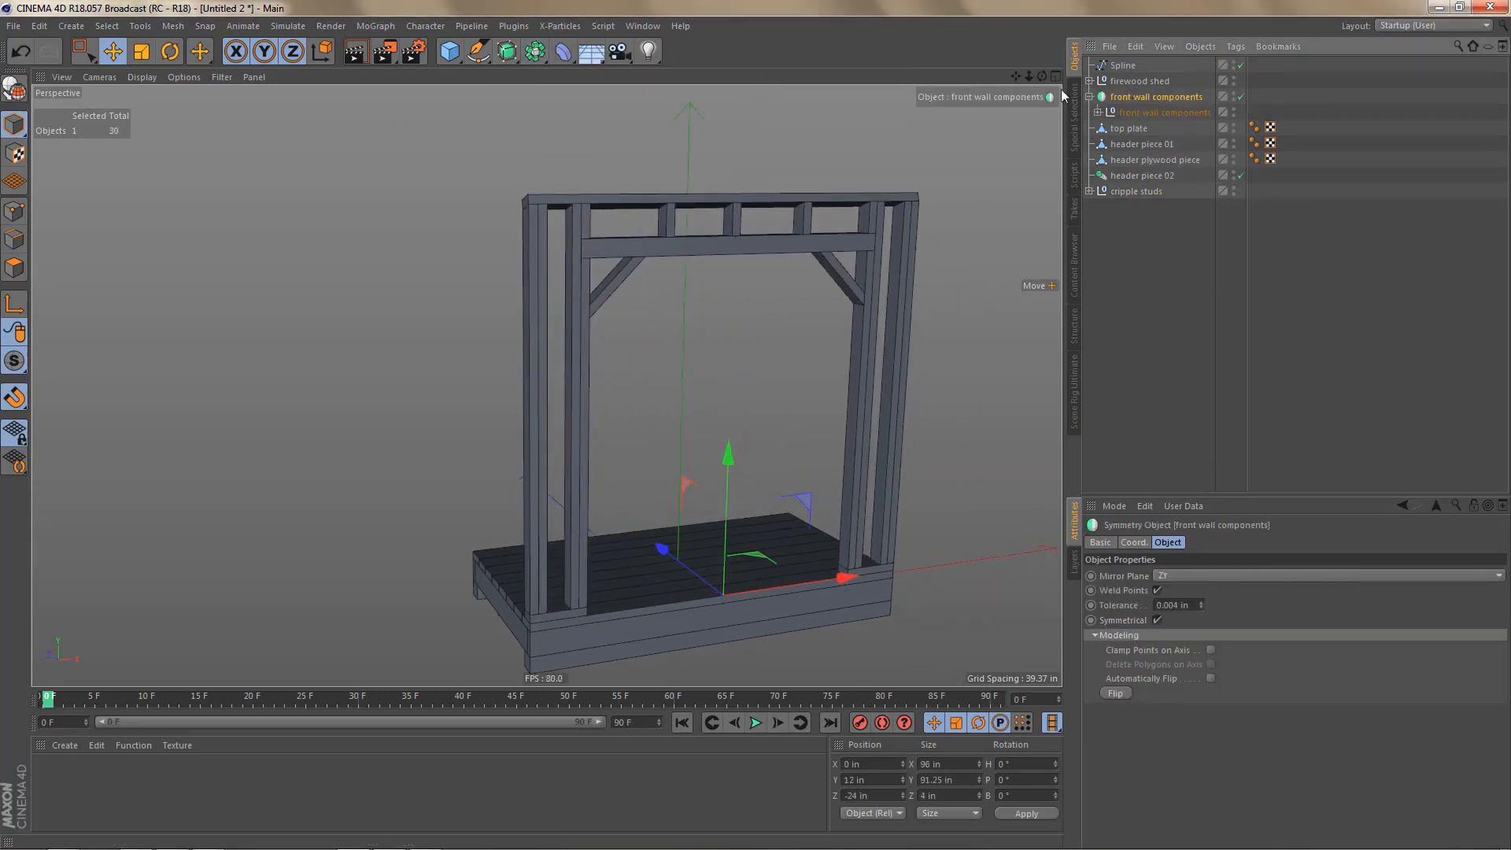
click(1091, 97)
Step: Group header piece 01, the header plywood piece and header piece 02, and name the group "header pieces"
alt+middle_drag(862, 283, 824, 284)
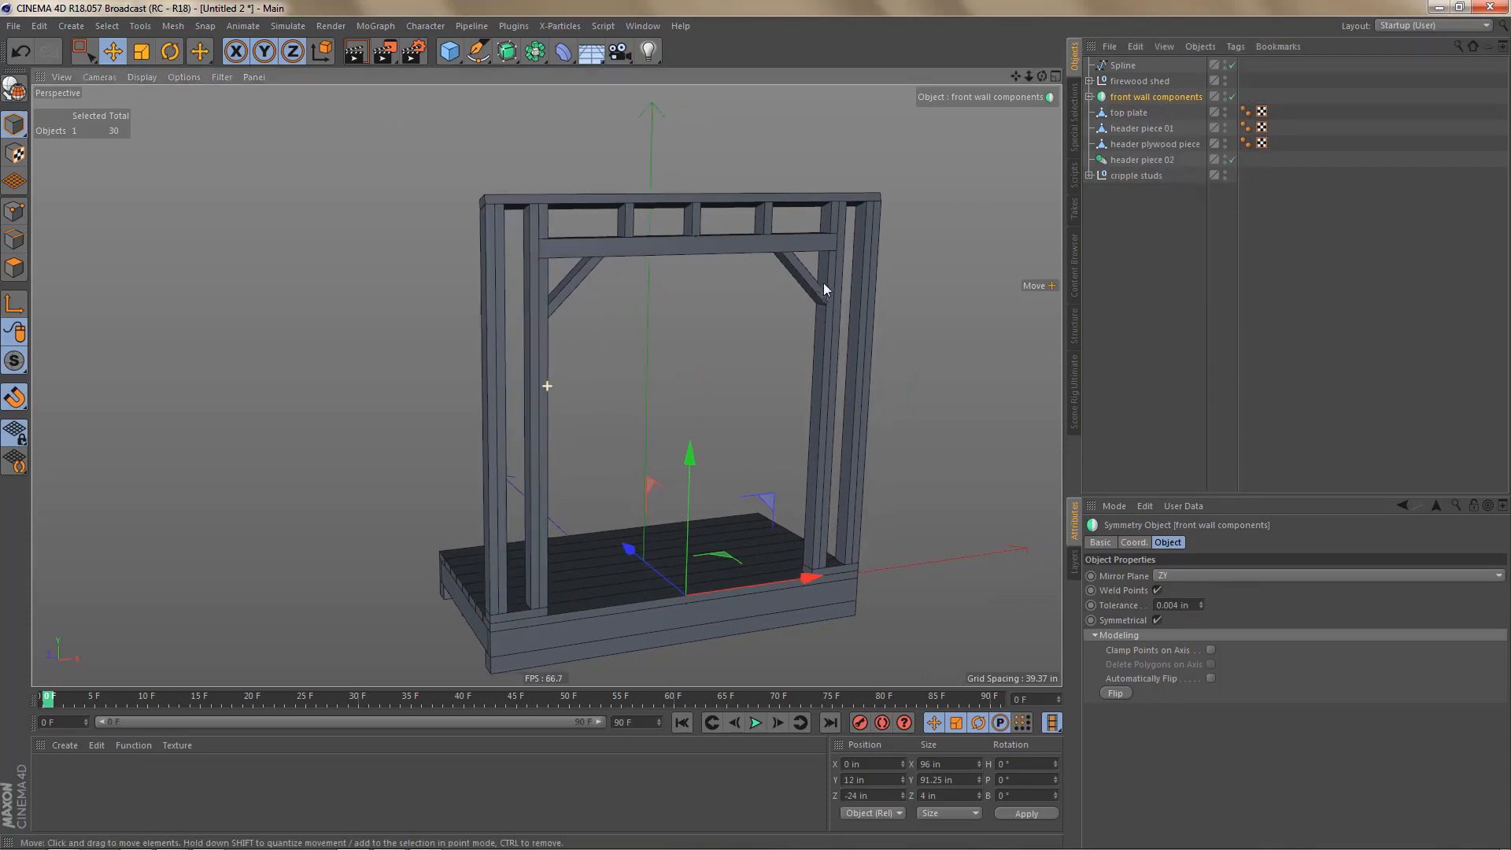
alt+drag(860, 304, 859, 281)
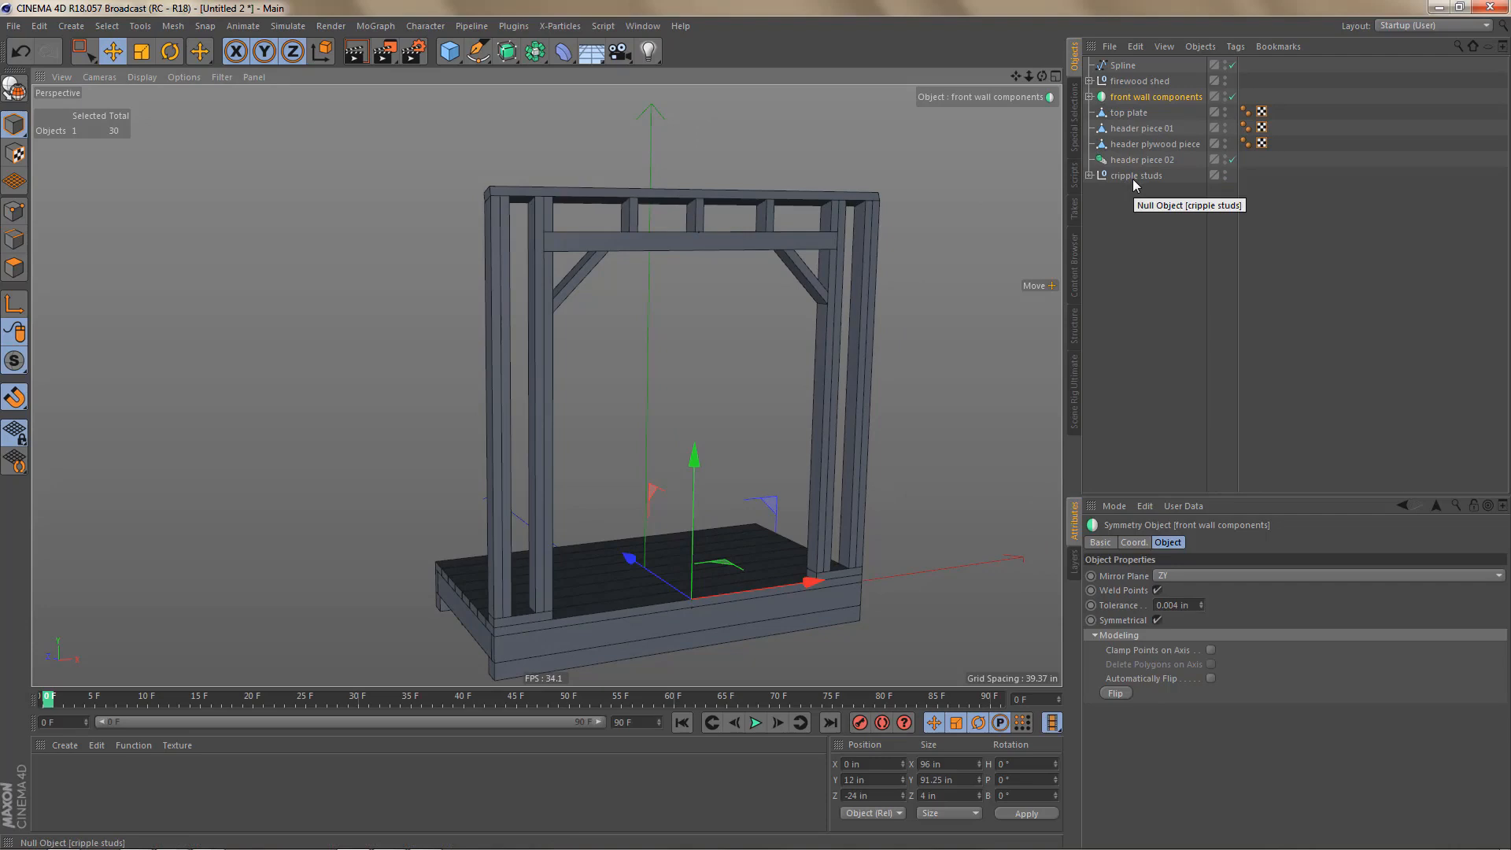
click(1137, 129)
shift+click(1131, 162)
key(alt+g)
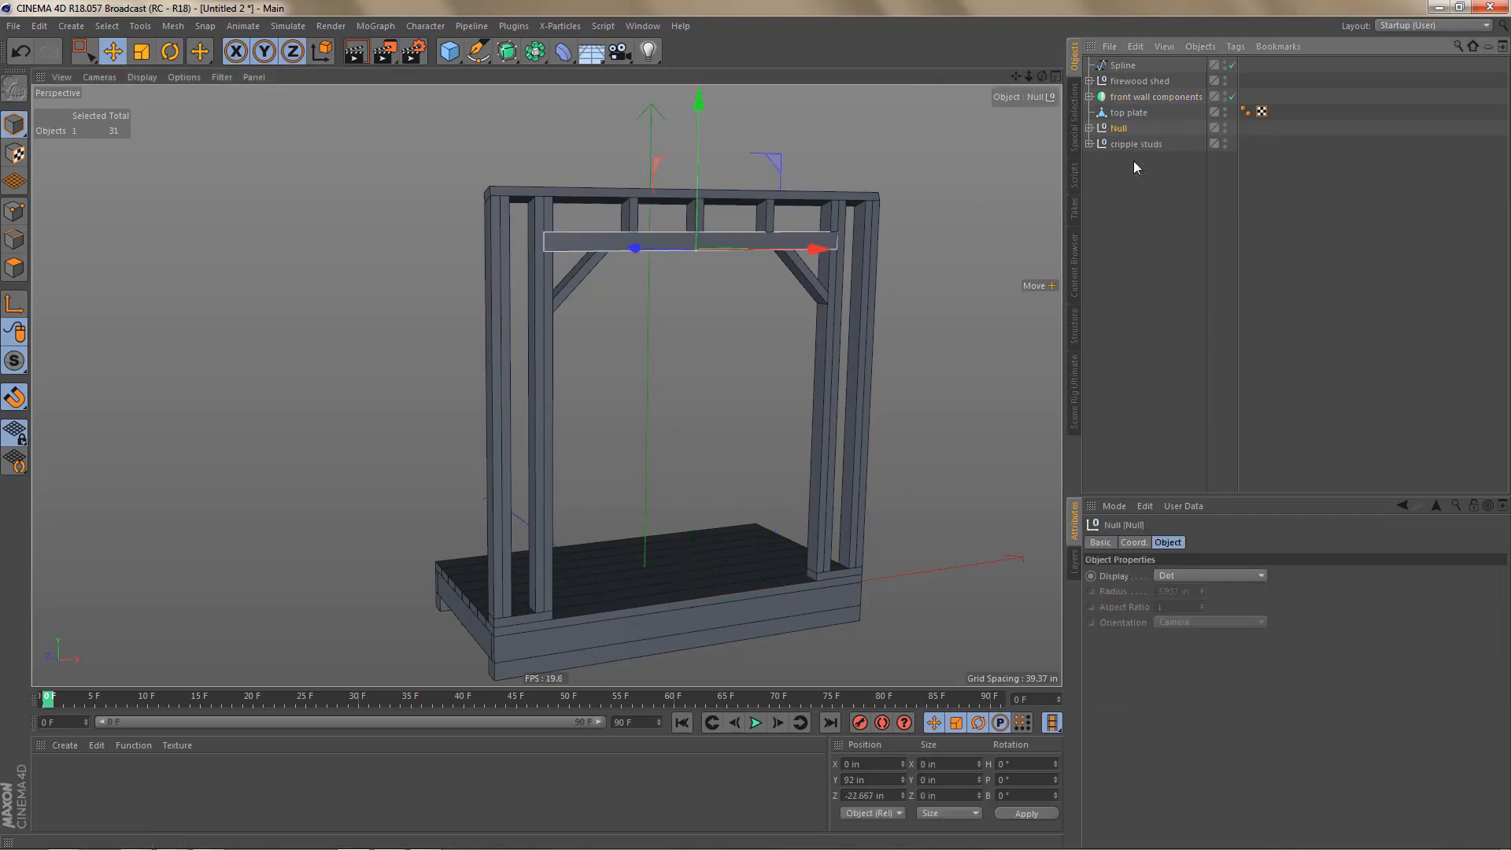
double_click(1121, 128)
text(he)
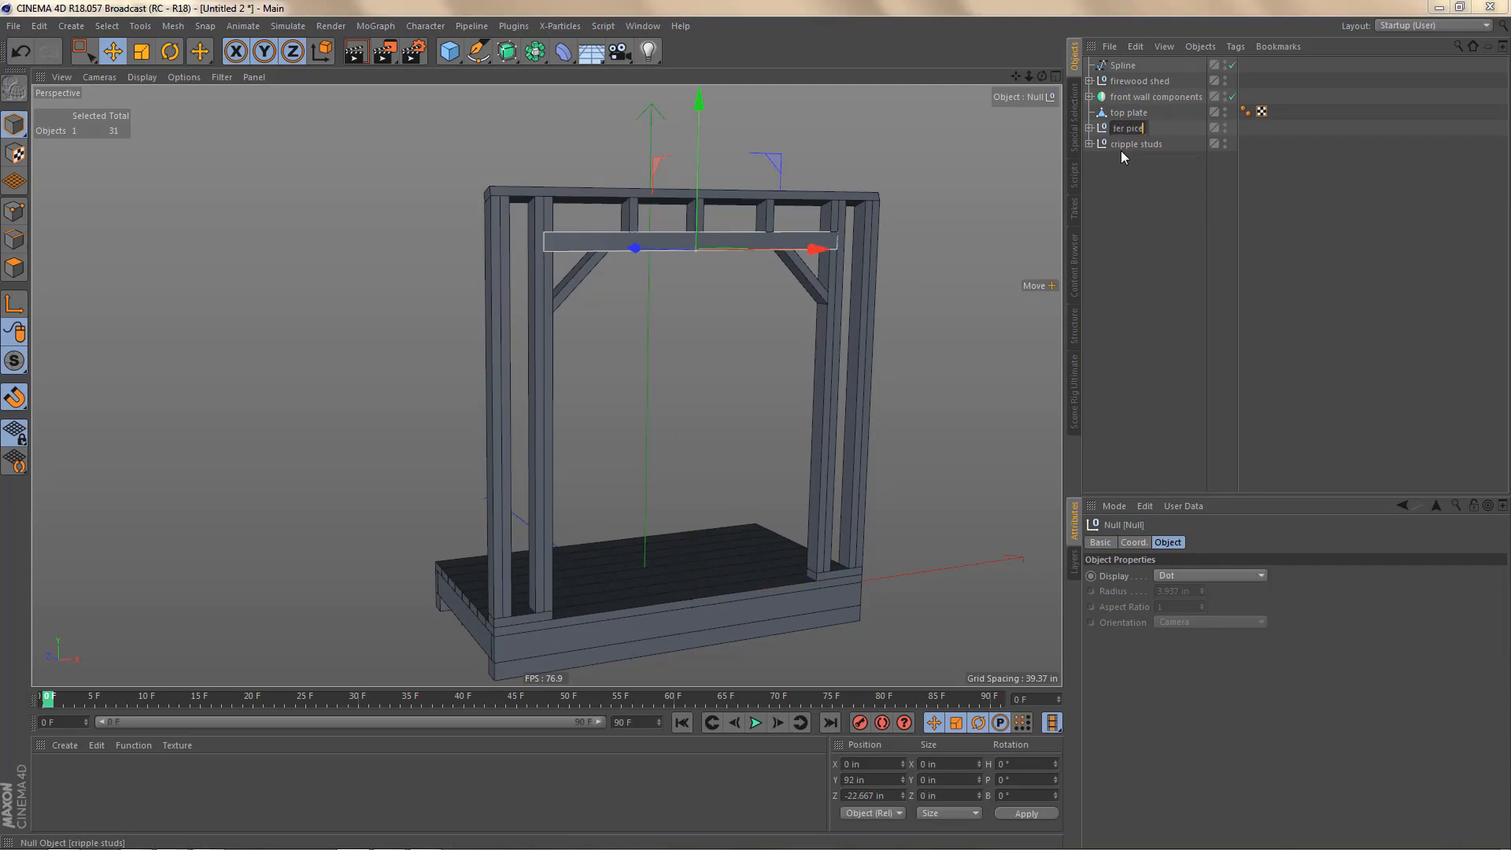
text(ader piec)
text(es)
key(Return)
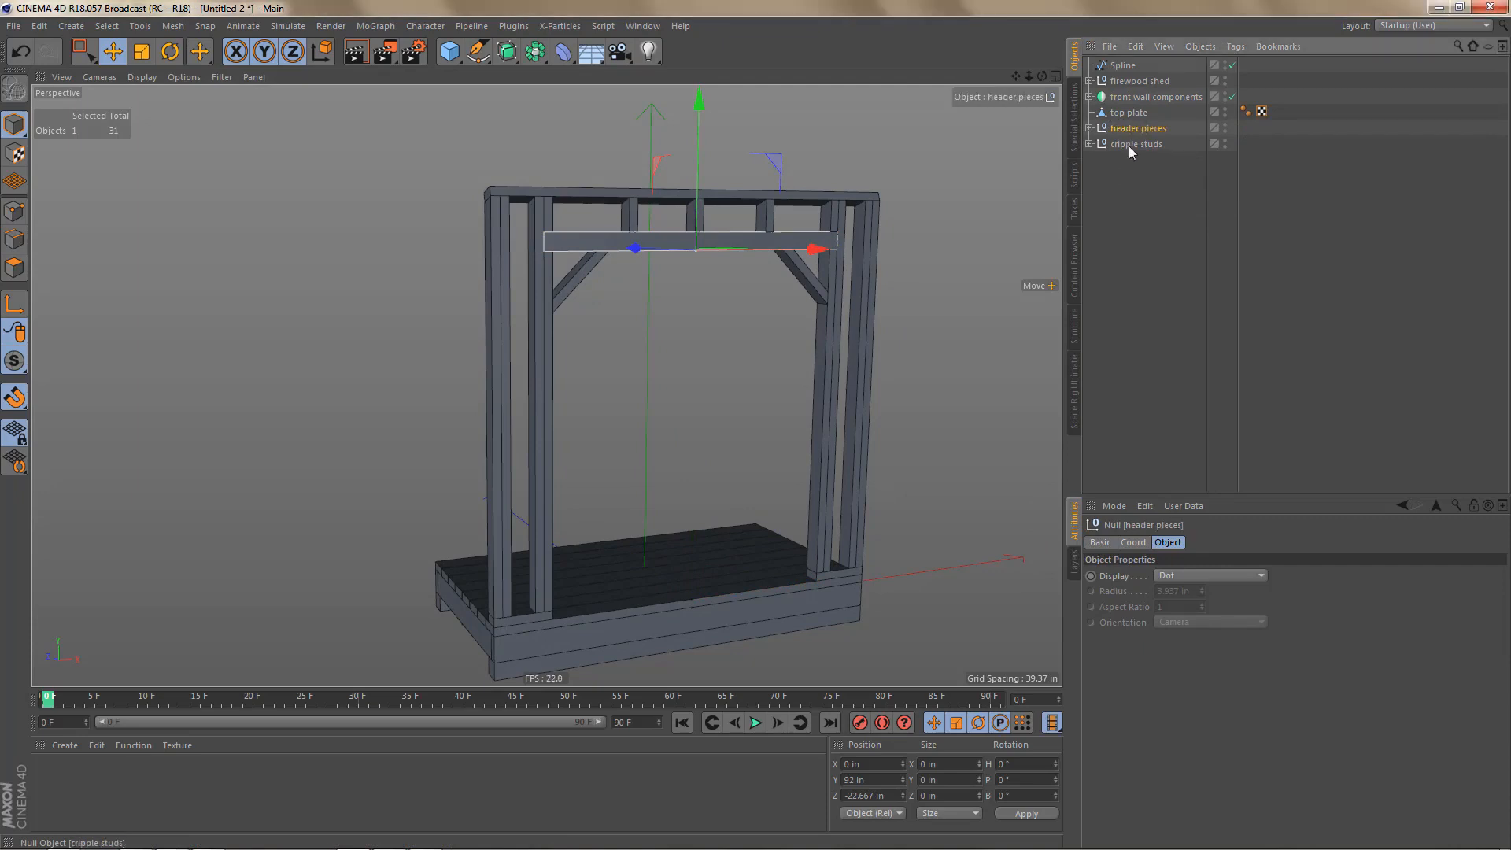
Step: Group the front wall components, top plate, header pieces and cripple studs under one null
click(1128, 95)
shift+click(1131, 148)
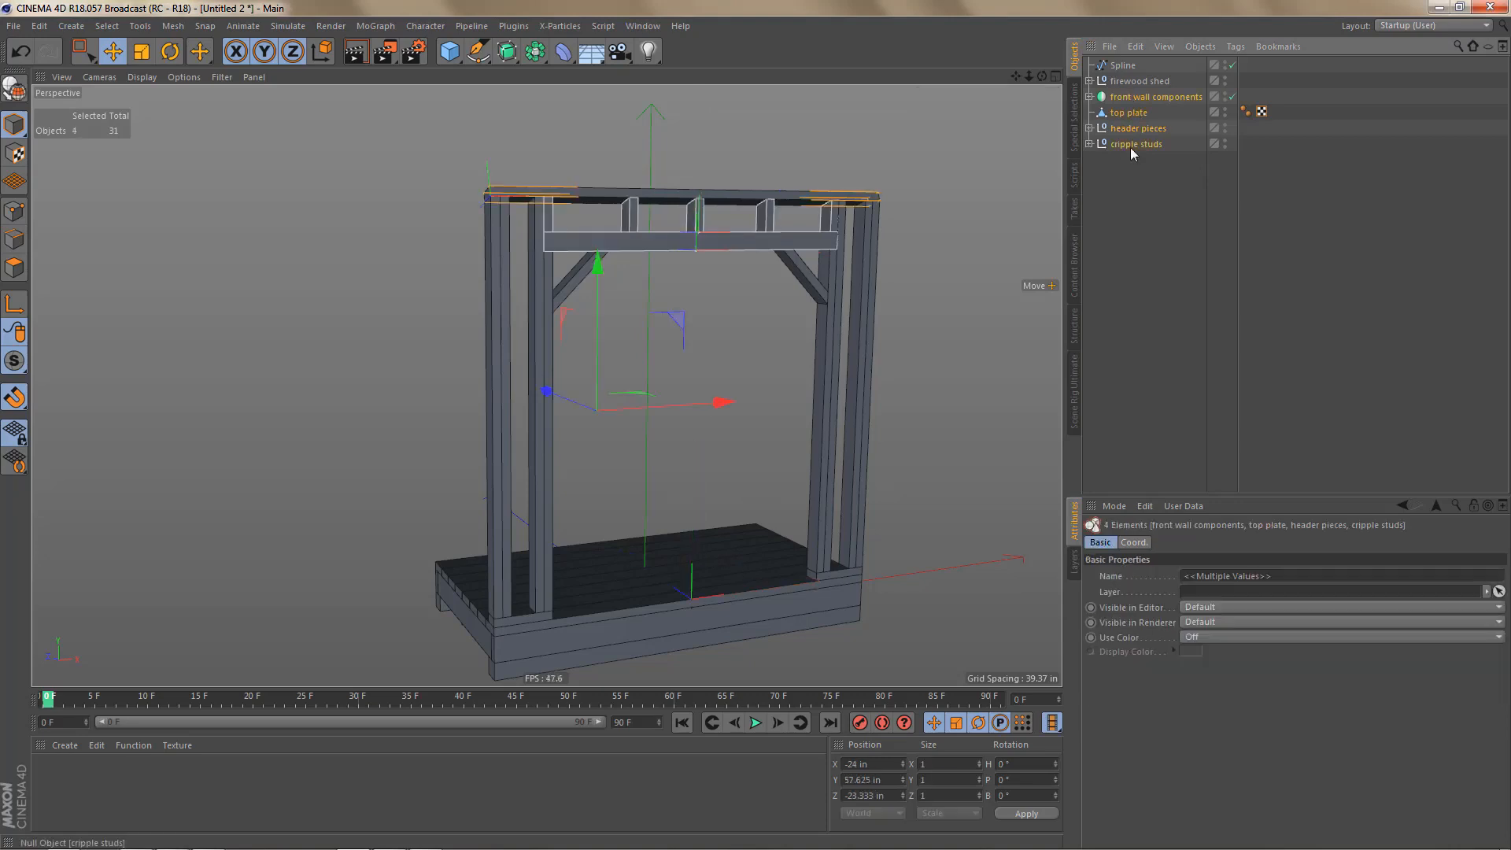
key(alt+g)
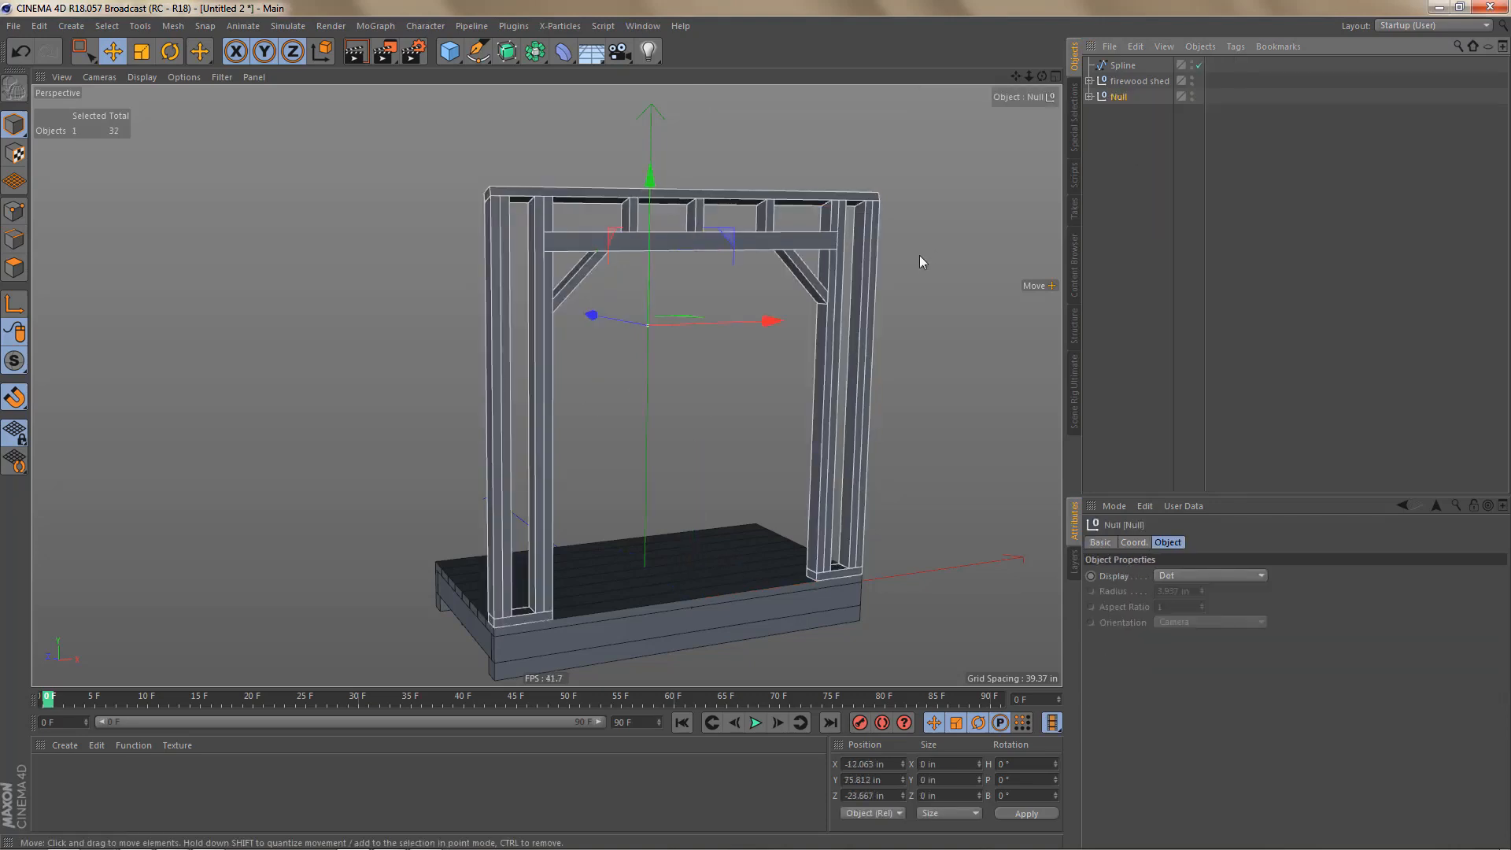
alt+middle_drag(847, 285, 792, 296)
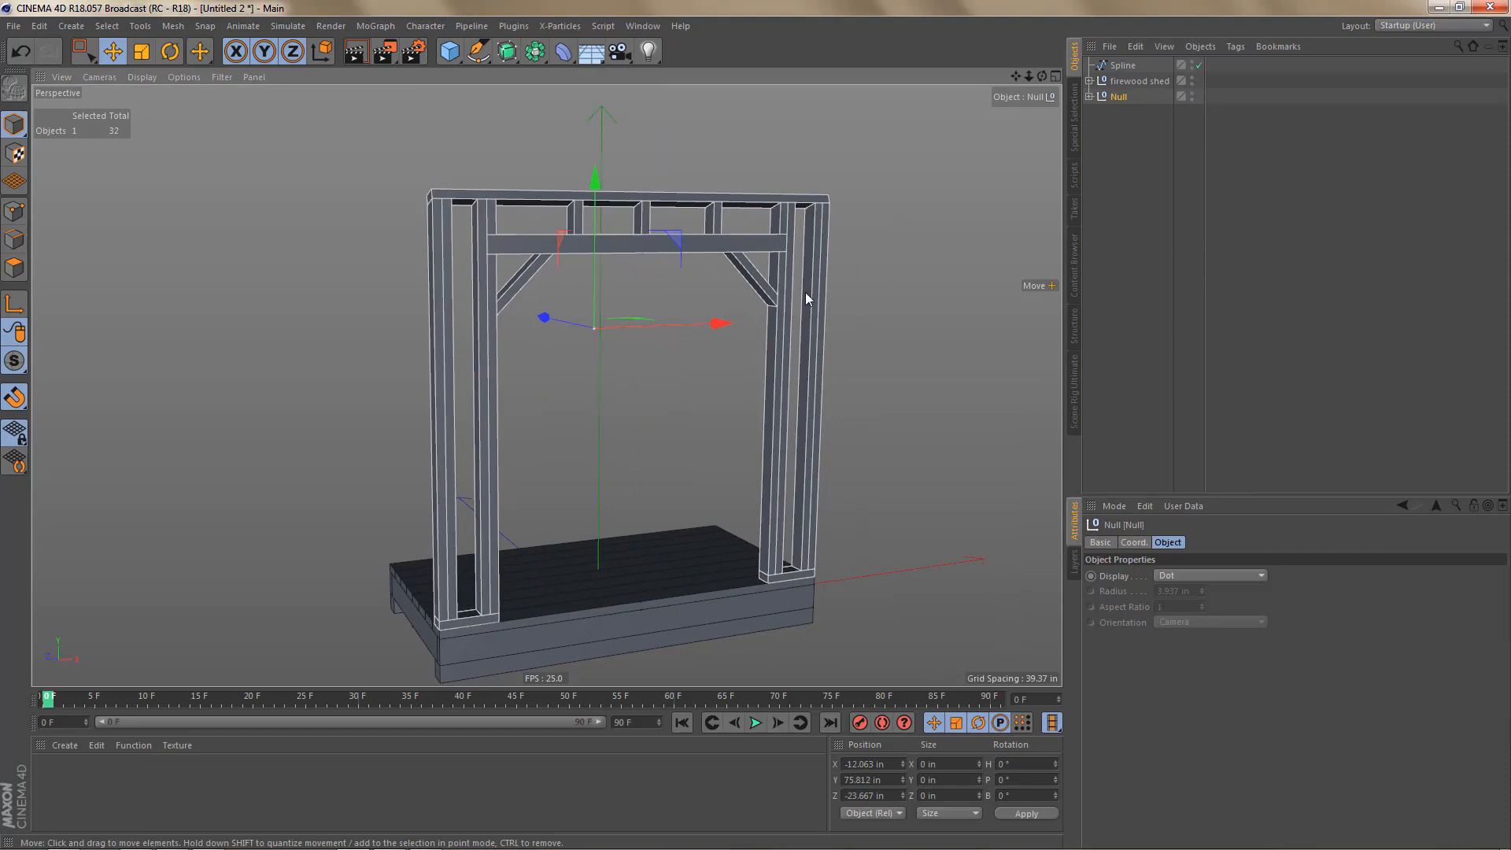
Step: Move only the new group's axis to X 9 in and down to the deck surface at Y 12 in
click(866, 763)
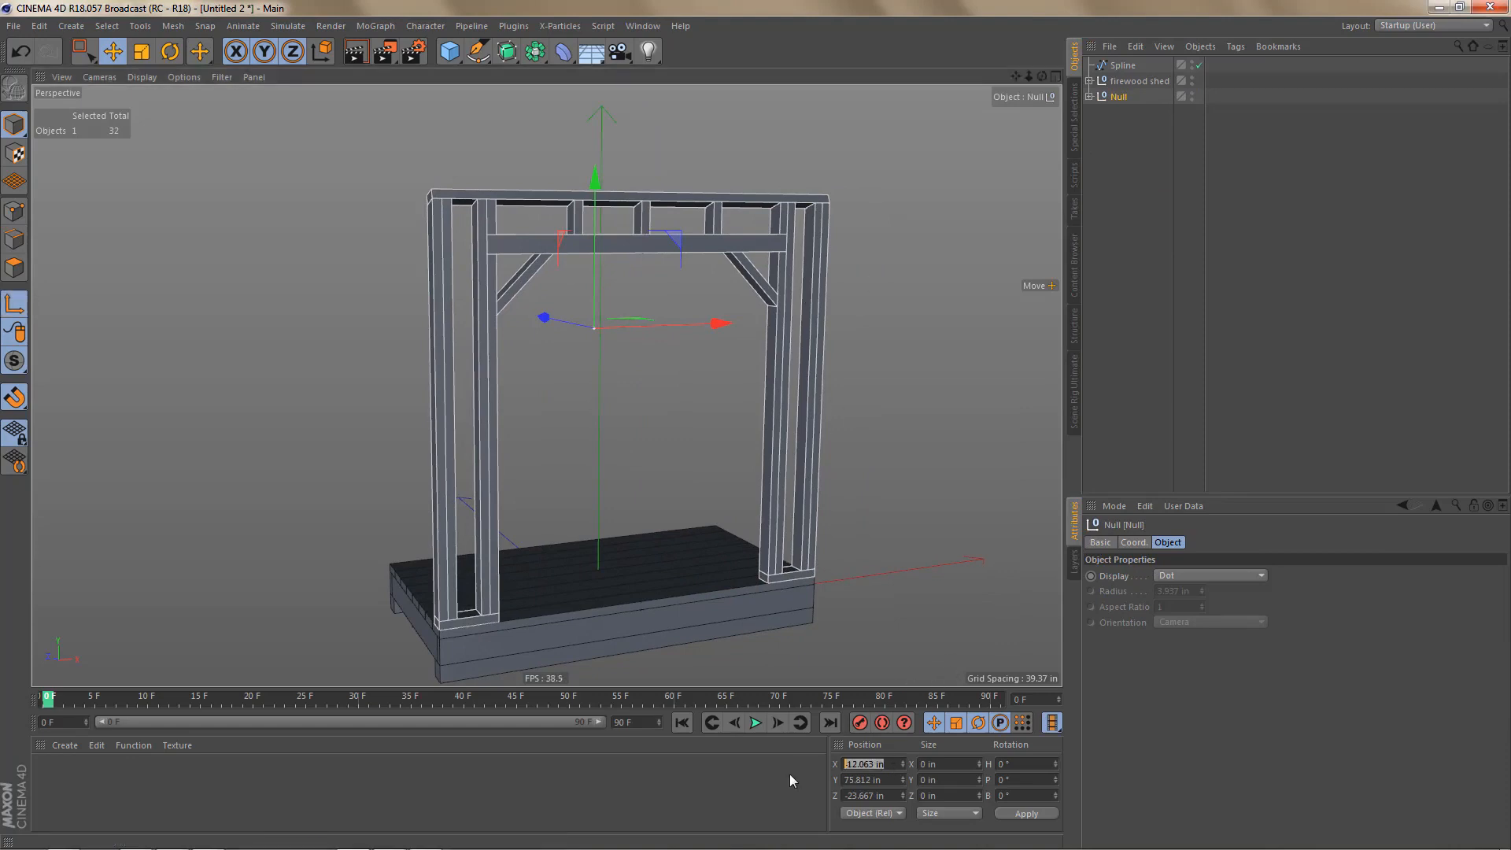
text(9)
key(Return)
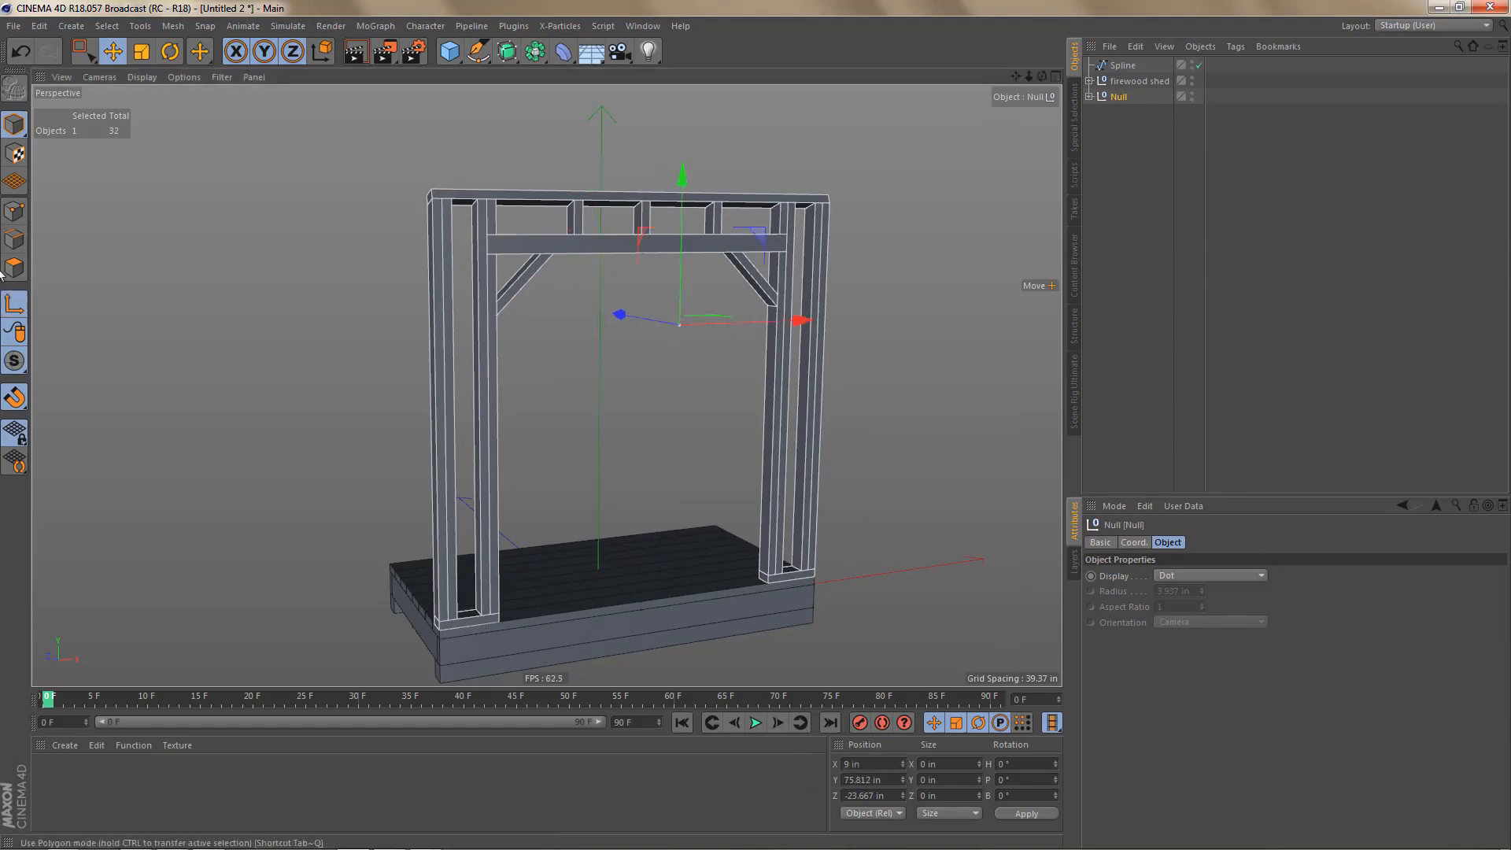
drag(681, 170, 696, 447)
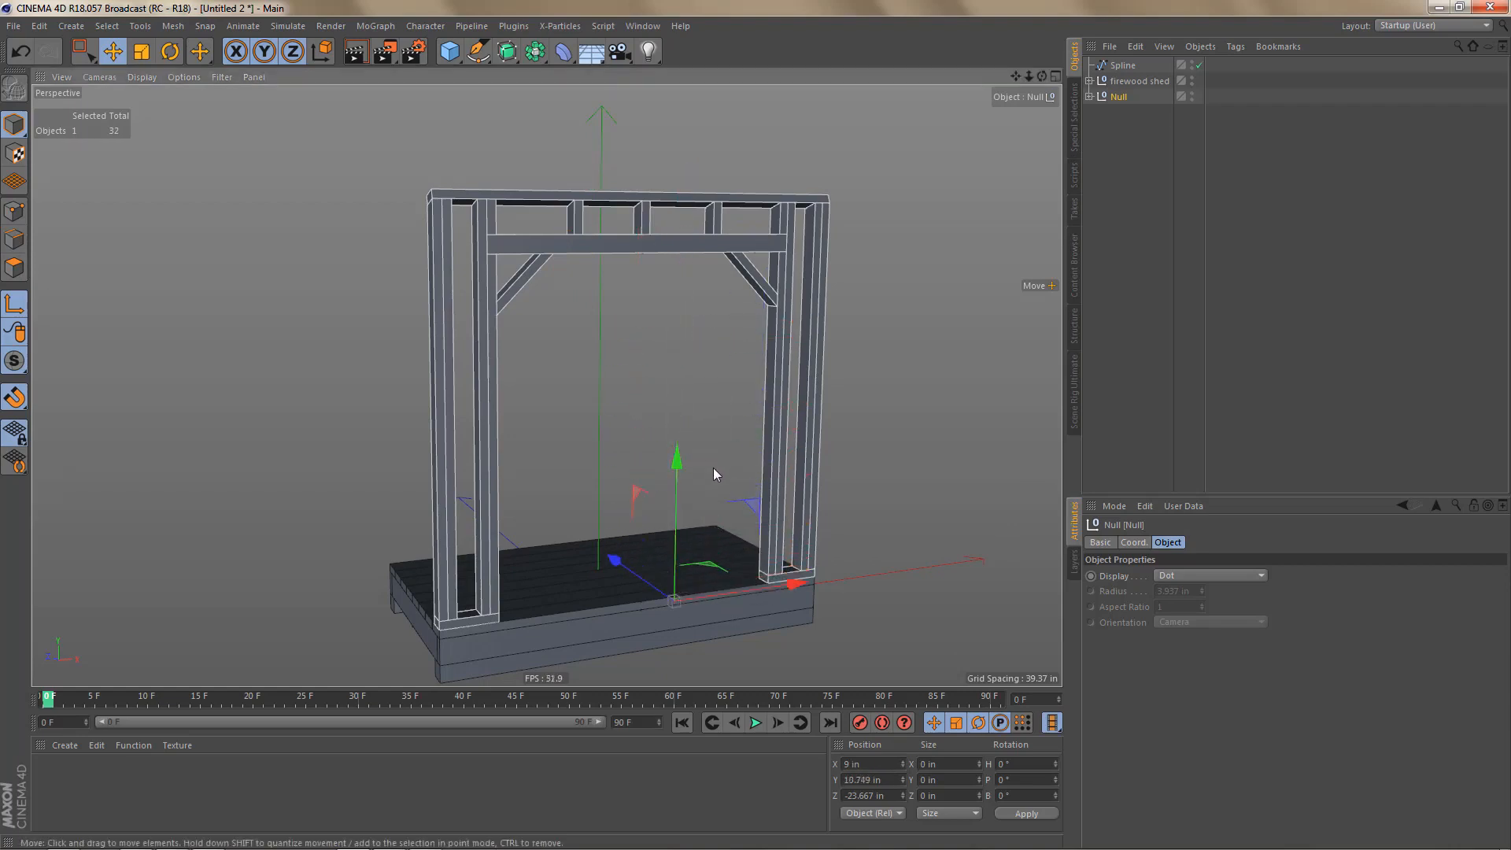
key(F4)
drag(855, 369, 852, 350)
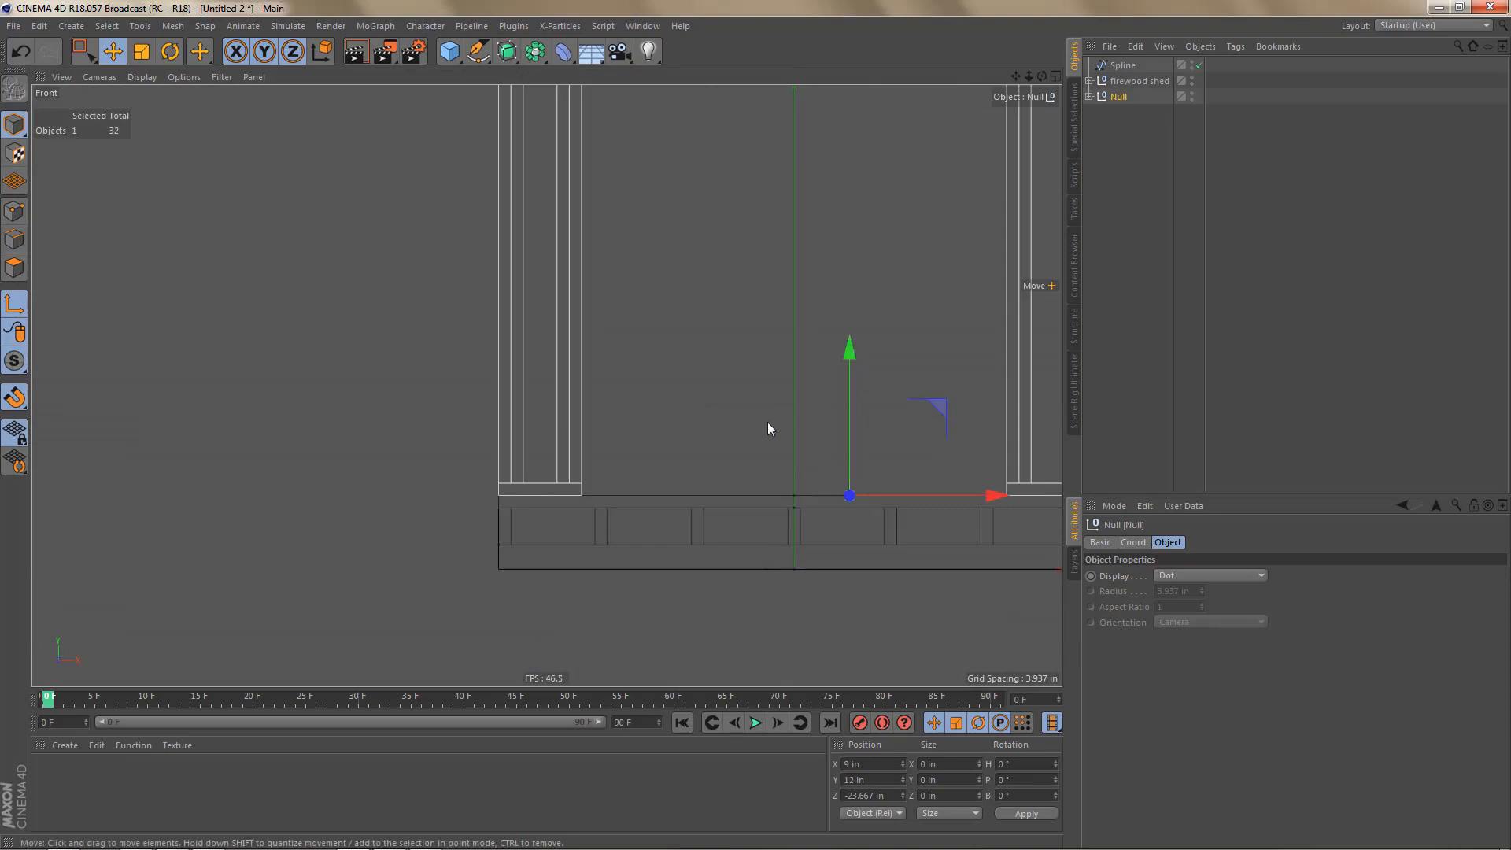
key(F5)
key(F1)
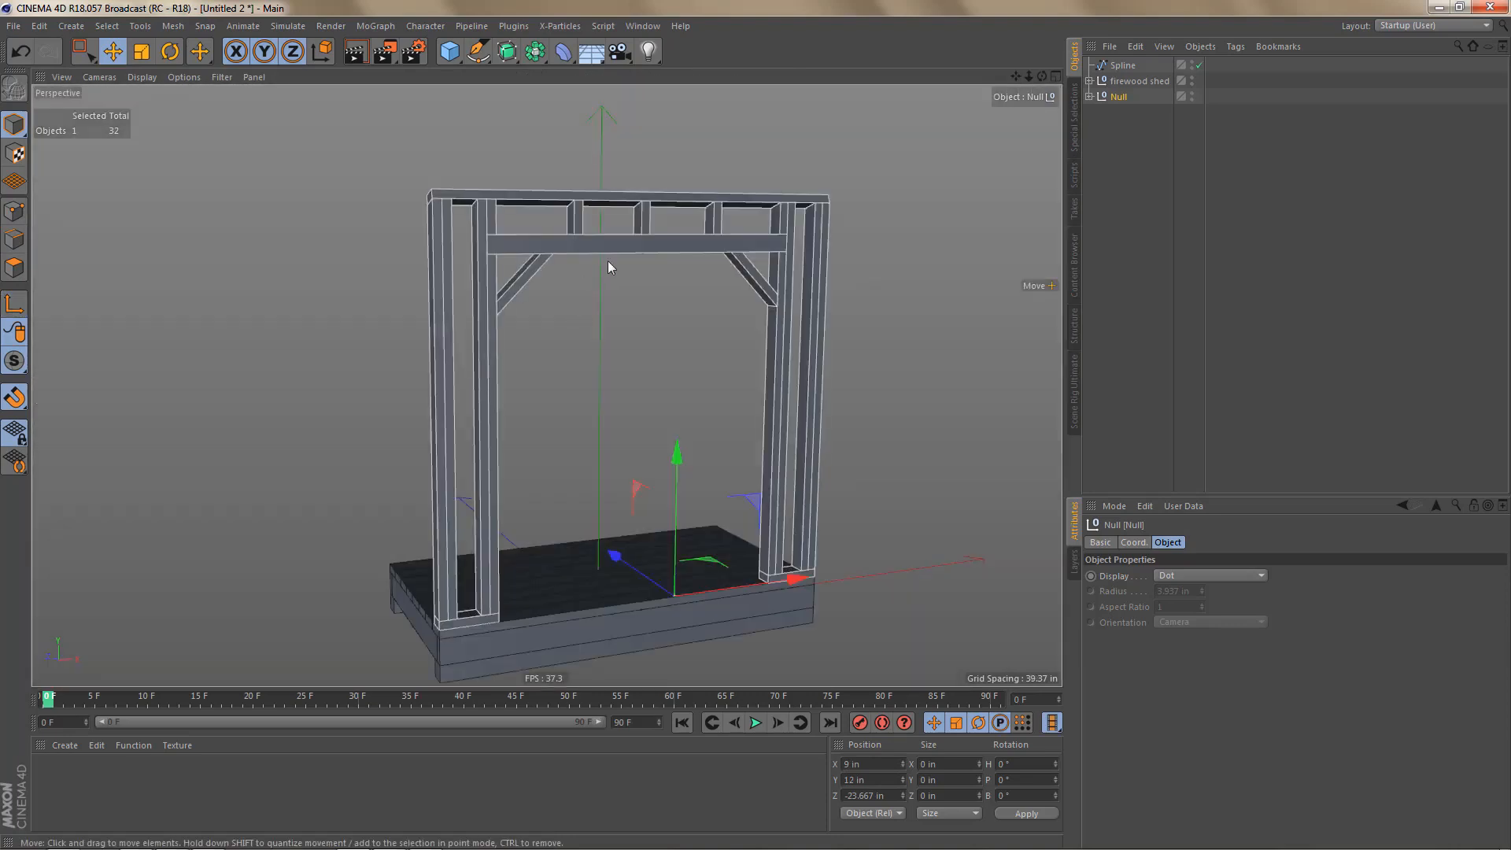
Step: Rename the group "front wall framing" and delete the leftover Spline object
double_click(1122, 95)
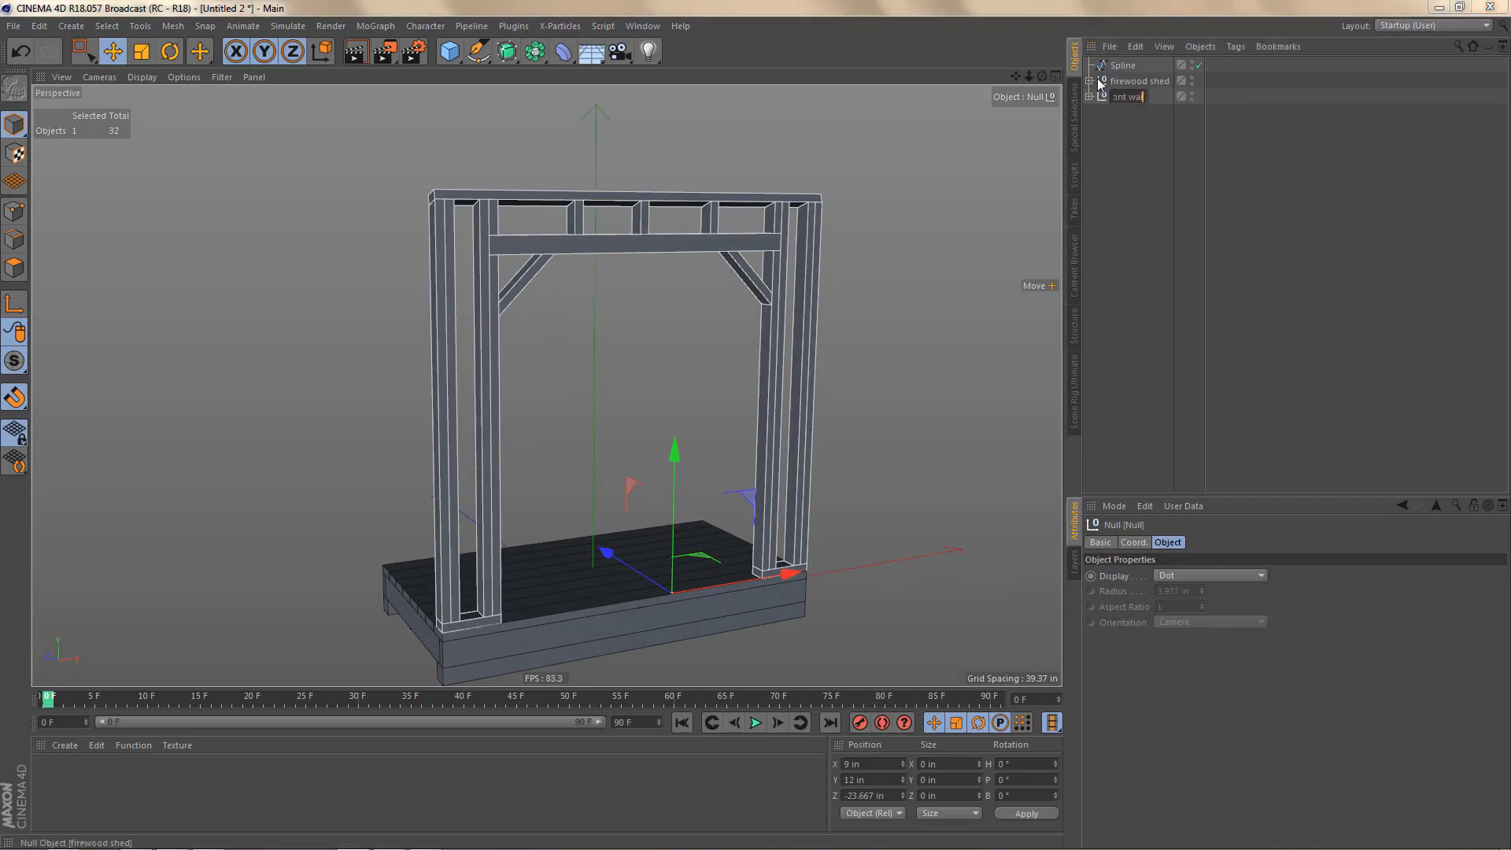
key(Return)
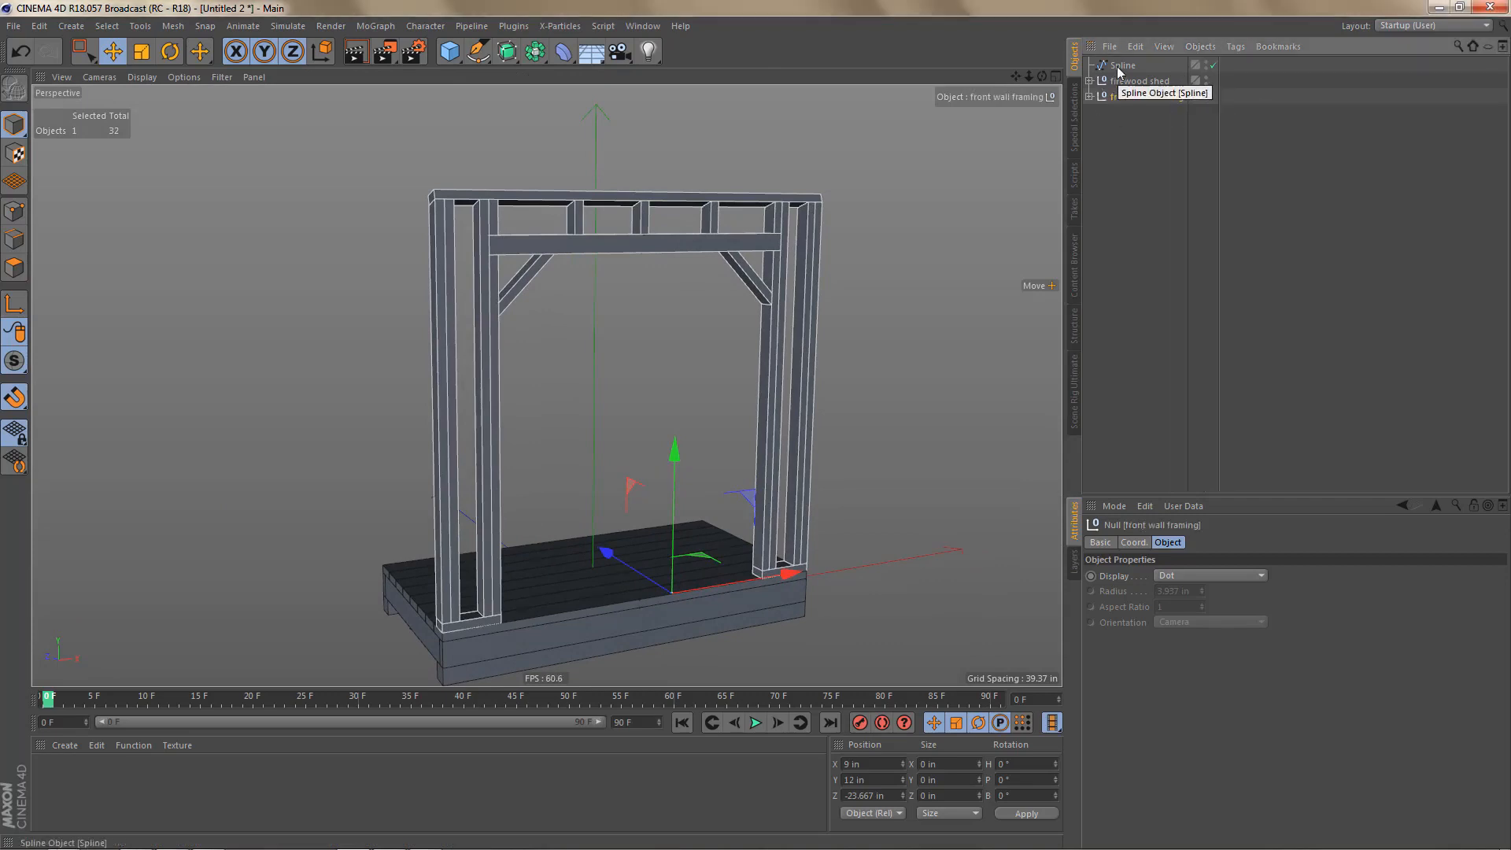
click(1120, 69)
key(Delete)
Step: Nest the front wall framing group inside firewood shed, between Bevel and floor assembly, and collapse both subgroups
click(1089, 81)
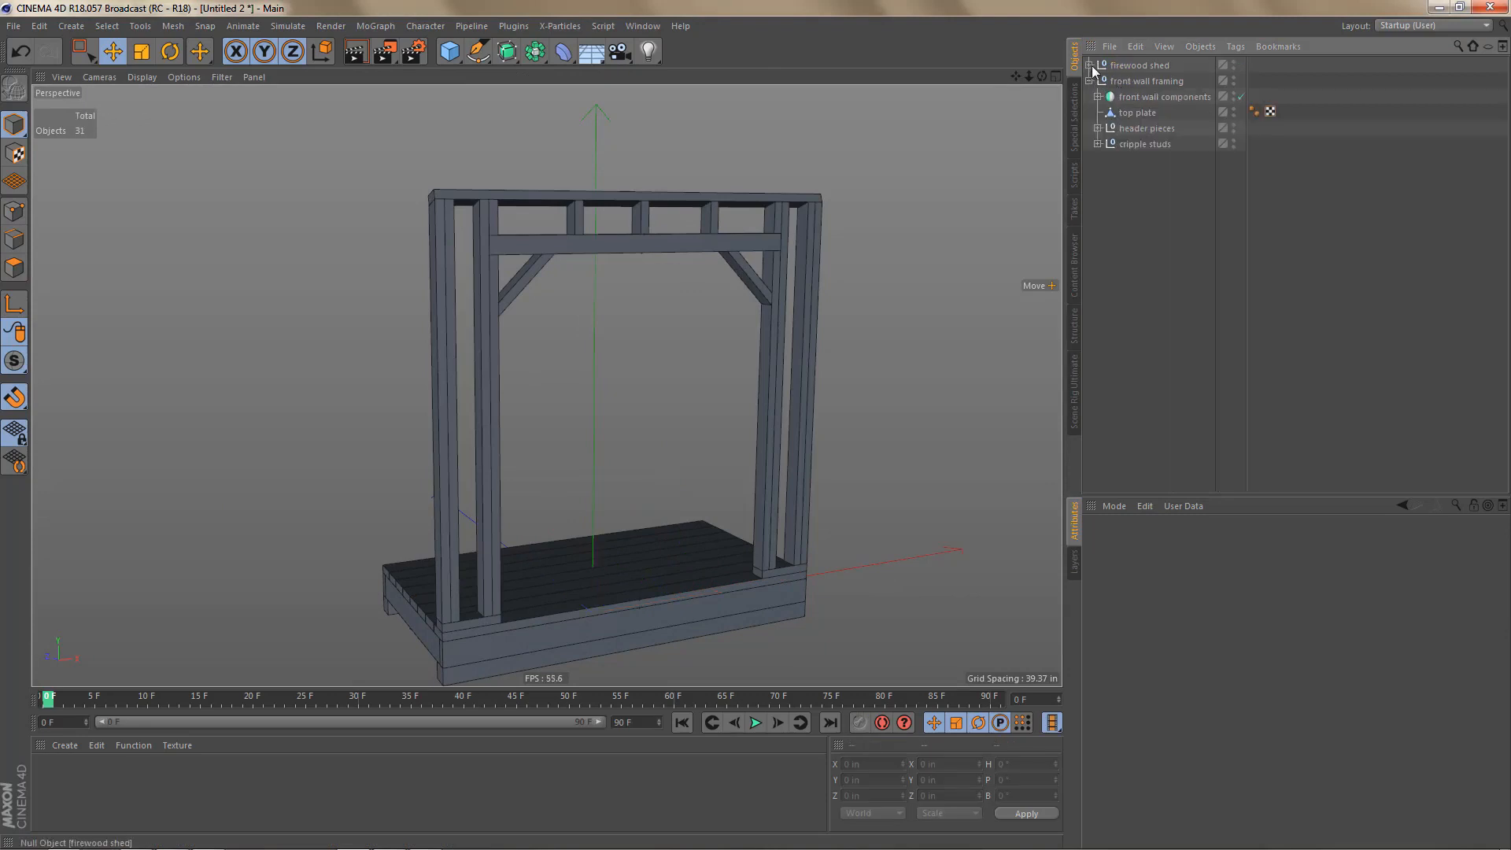
click(1091, 65)
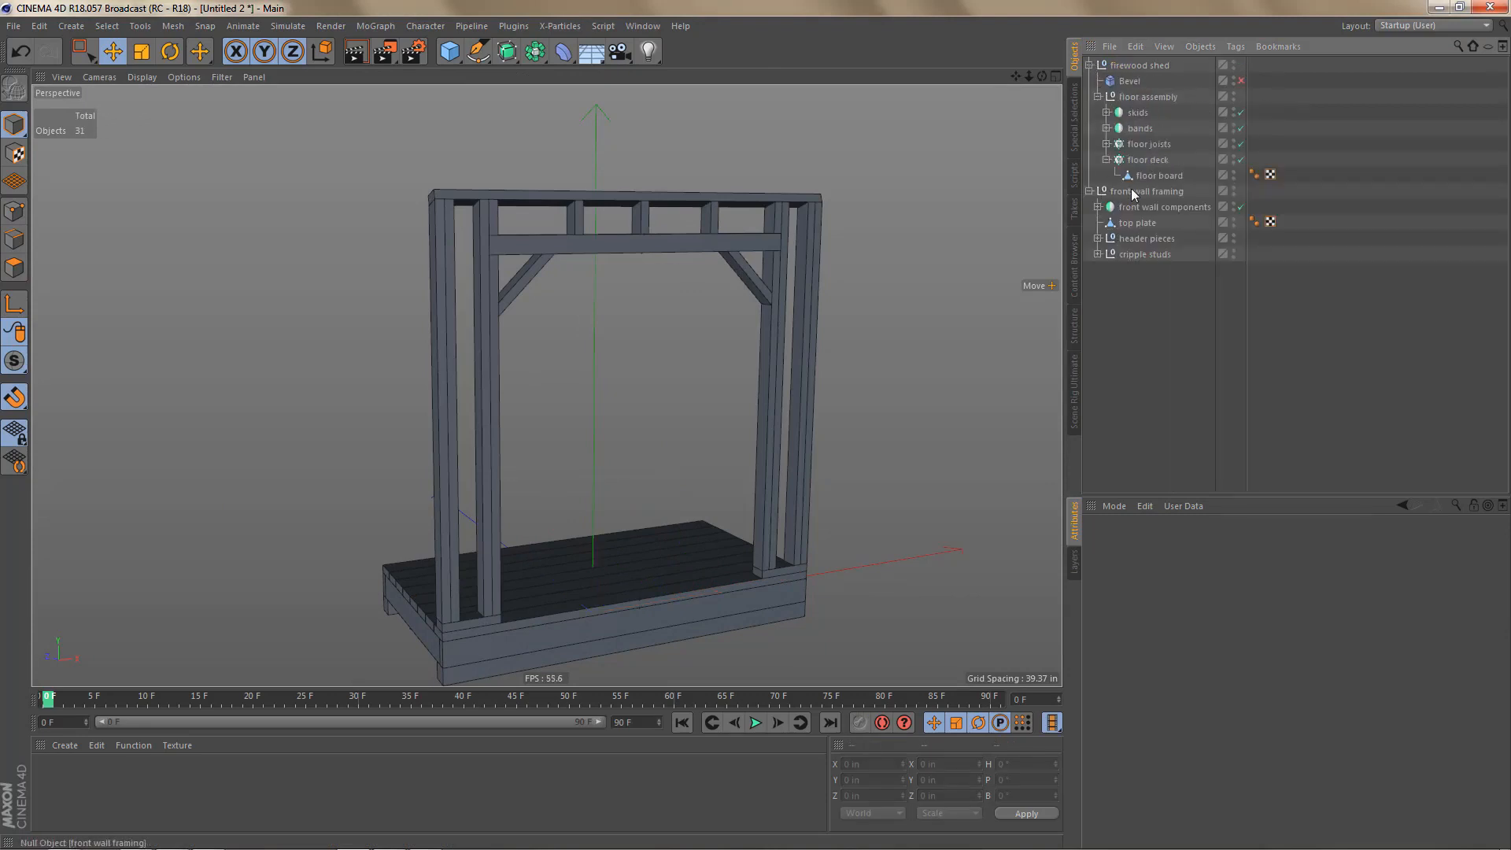
click(1090, 191)
drag(1126, 192, 1100, 98)
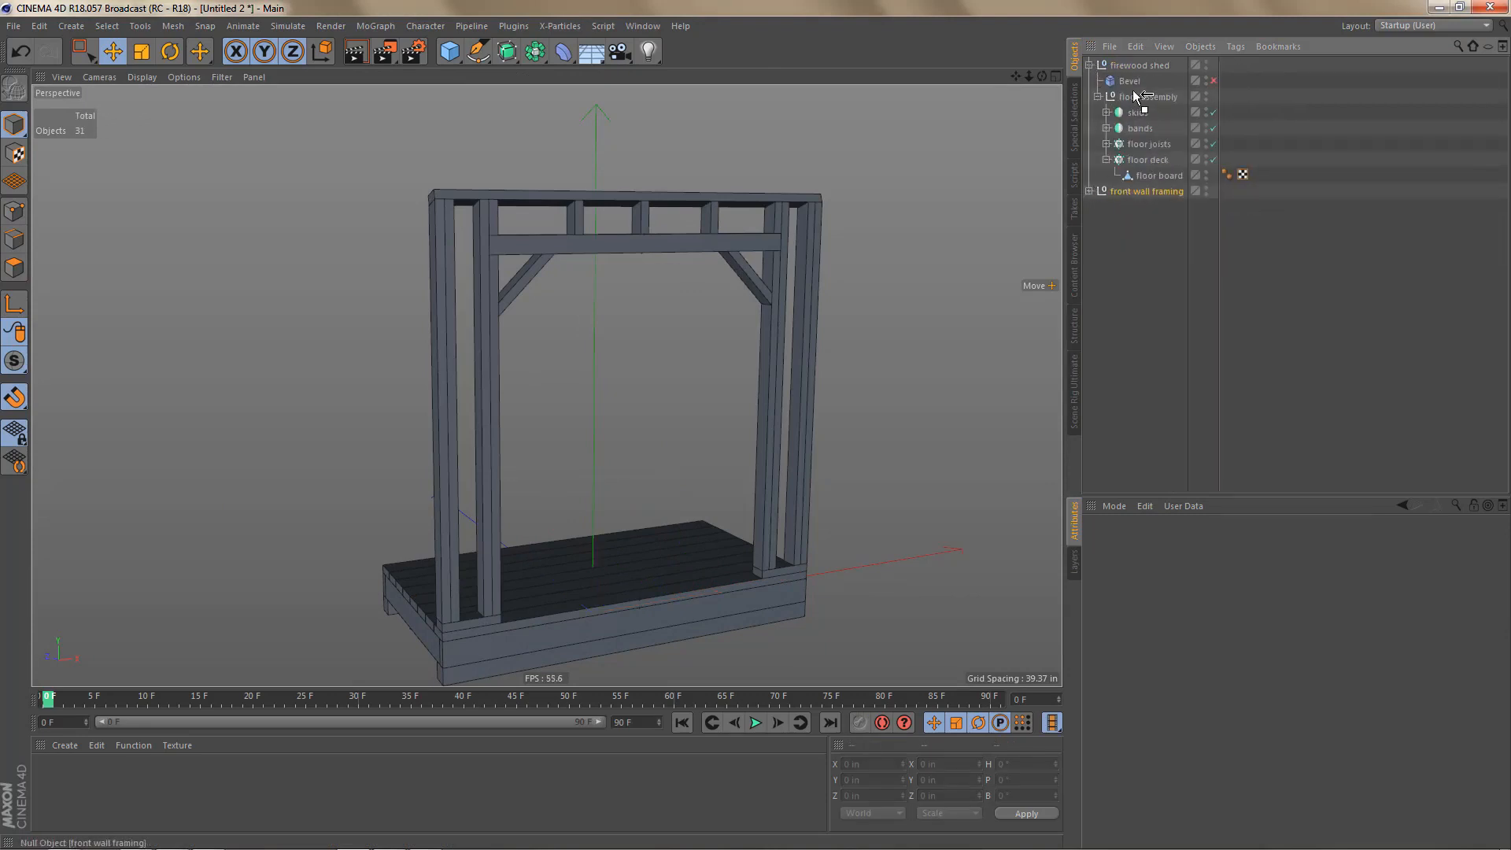
click(1098, 113)
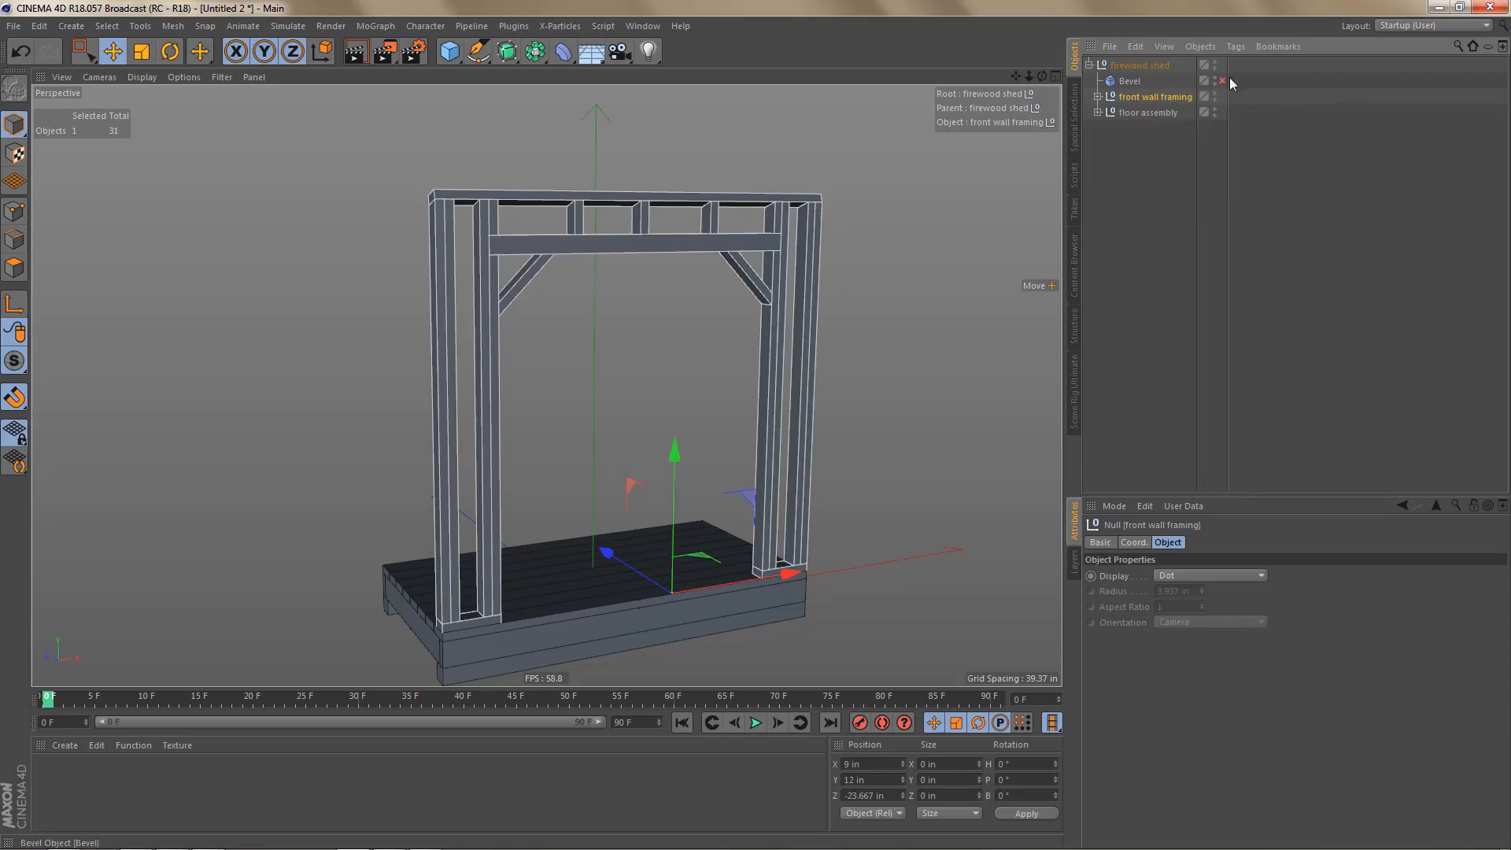
Step: Preview the framing with the shed's Bevel deformer enabled, and disable the deformer again
click(1221, 80)
alt+drag(651, 263, 696, 518)
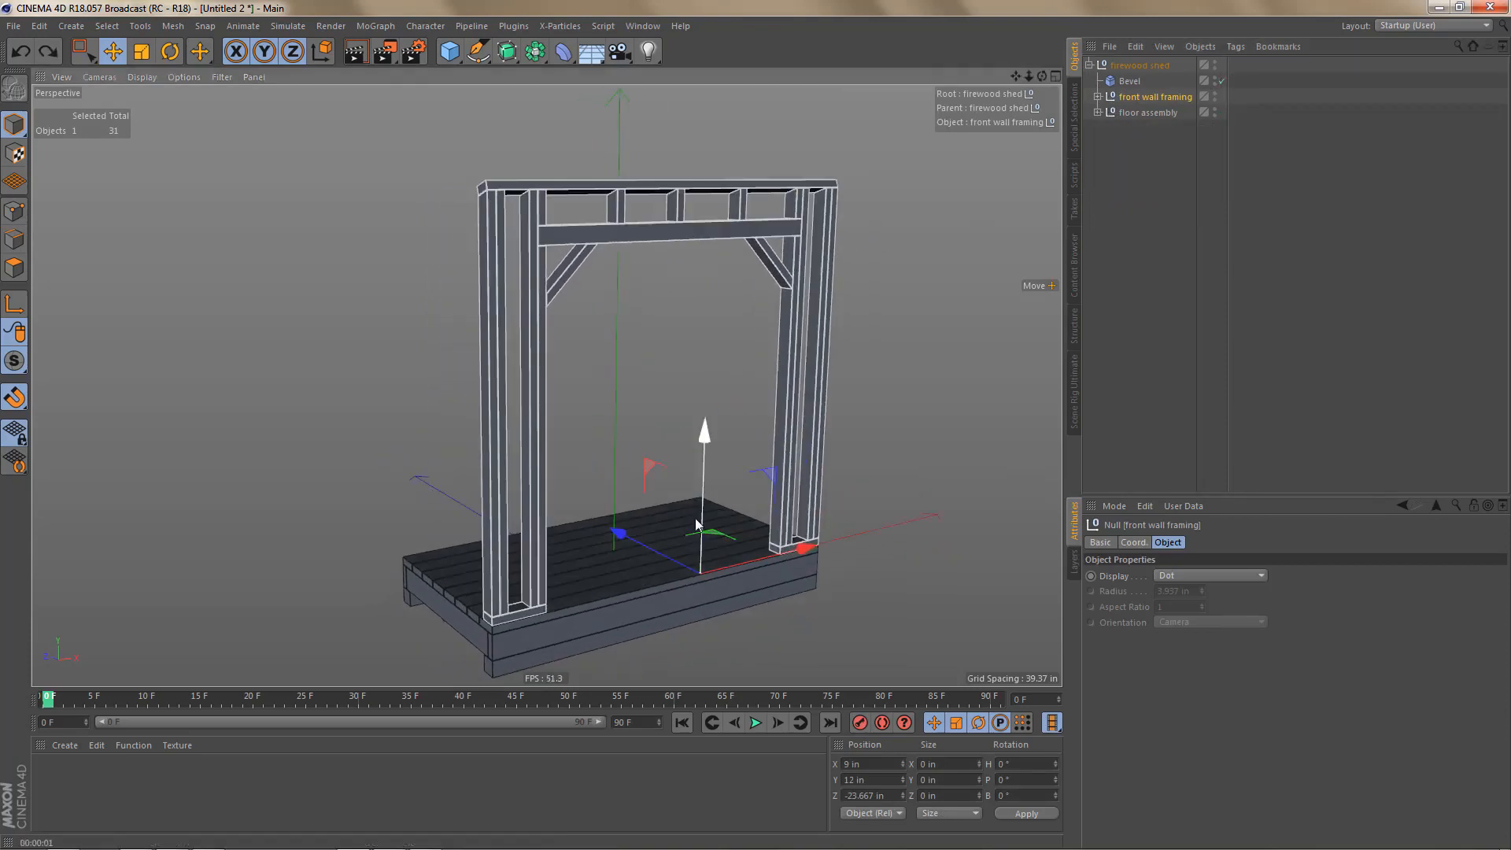
click(1222, 80)
Step: Switch to the firewood shed plans in PDF-XChange Viewer and examine the Back wall Frame drawing on page 7
key(alt+Tab)
scroll(748, 378, down, 10)
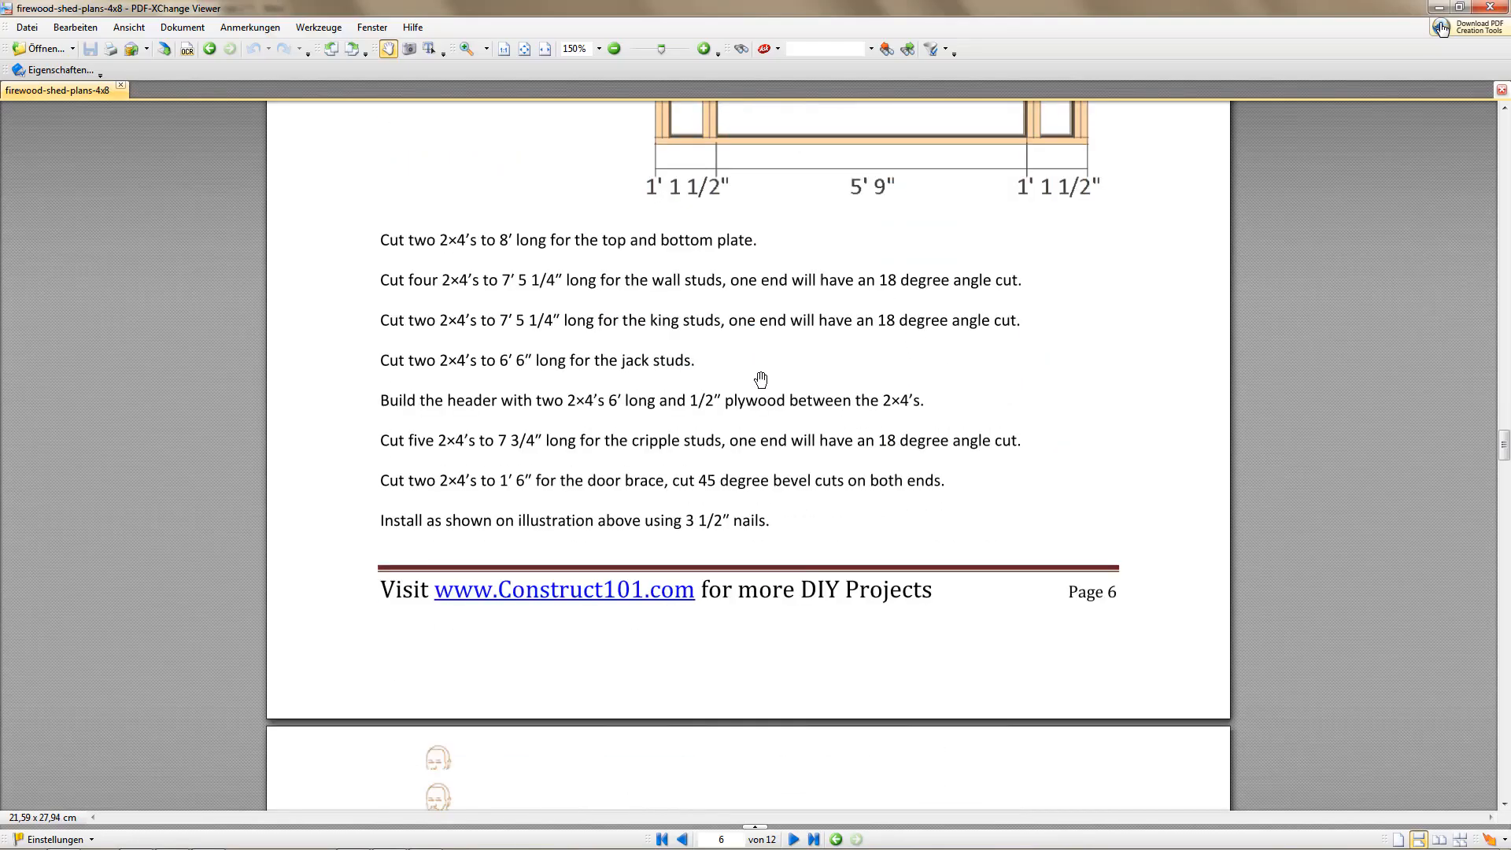
scroll(761, 384, down, 10)
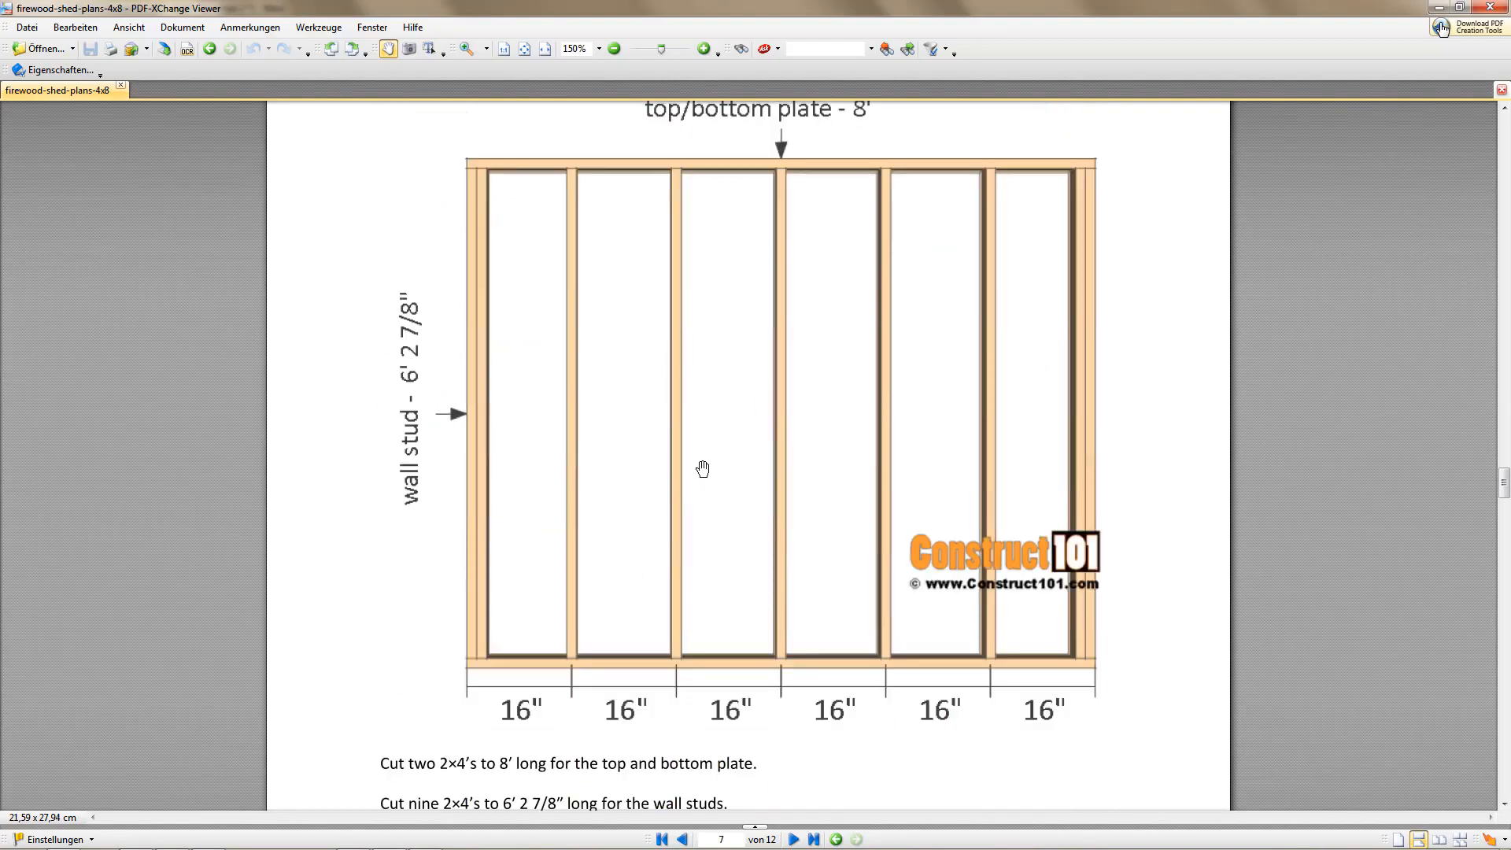
scroll(695, 448, up, 1)
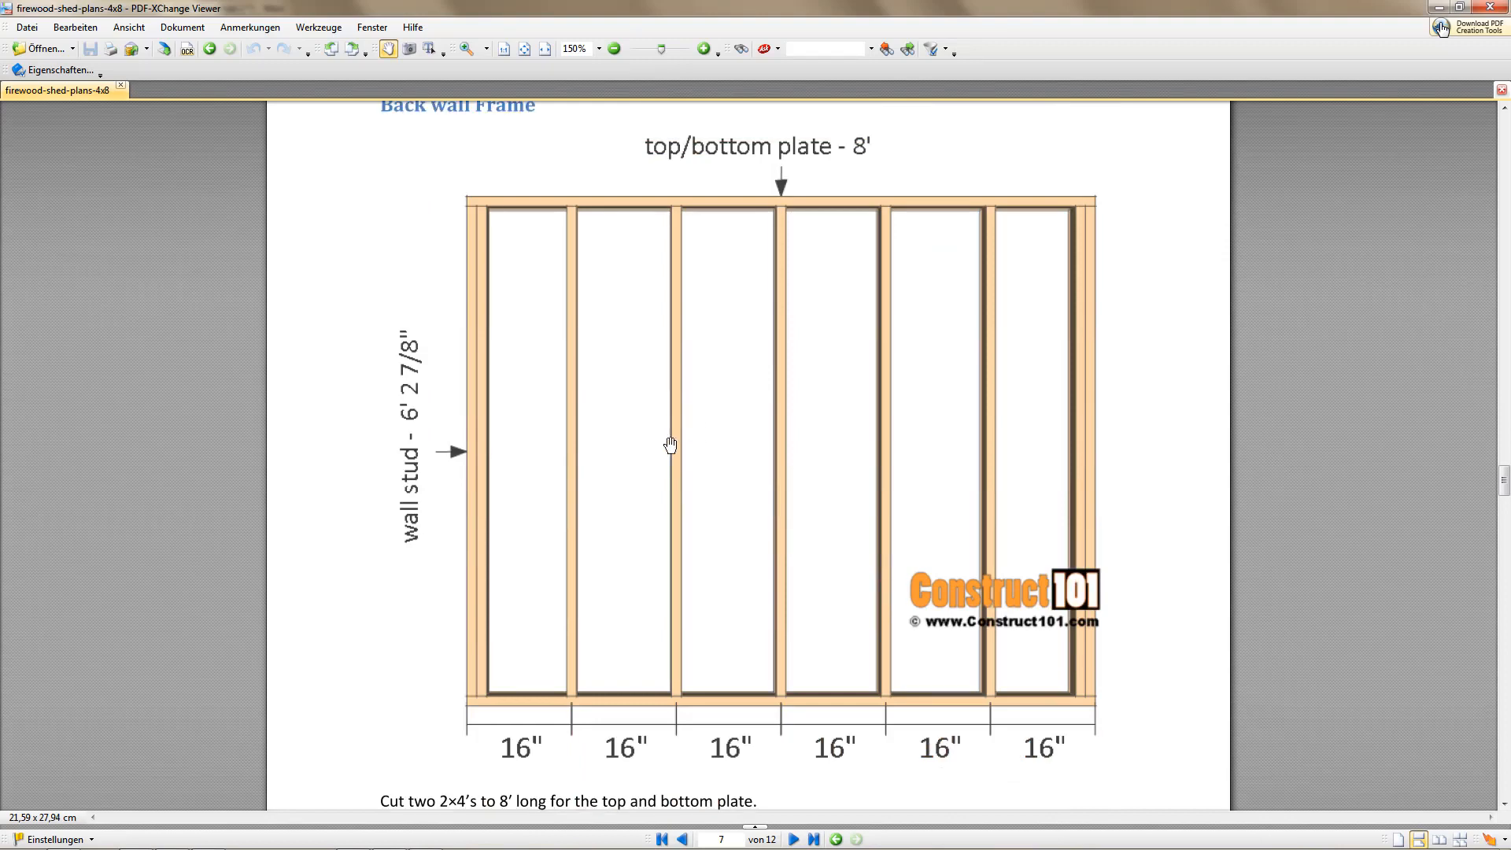
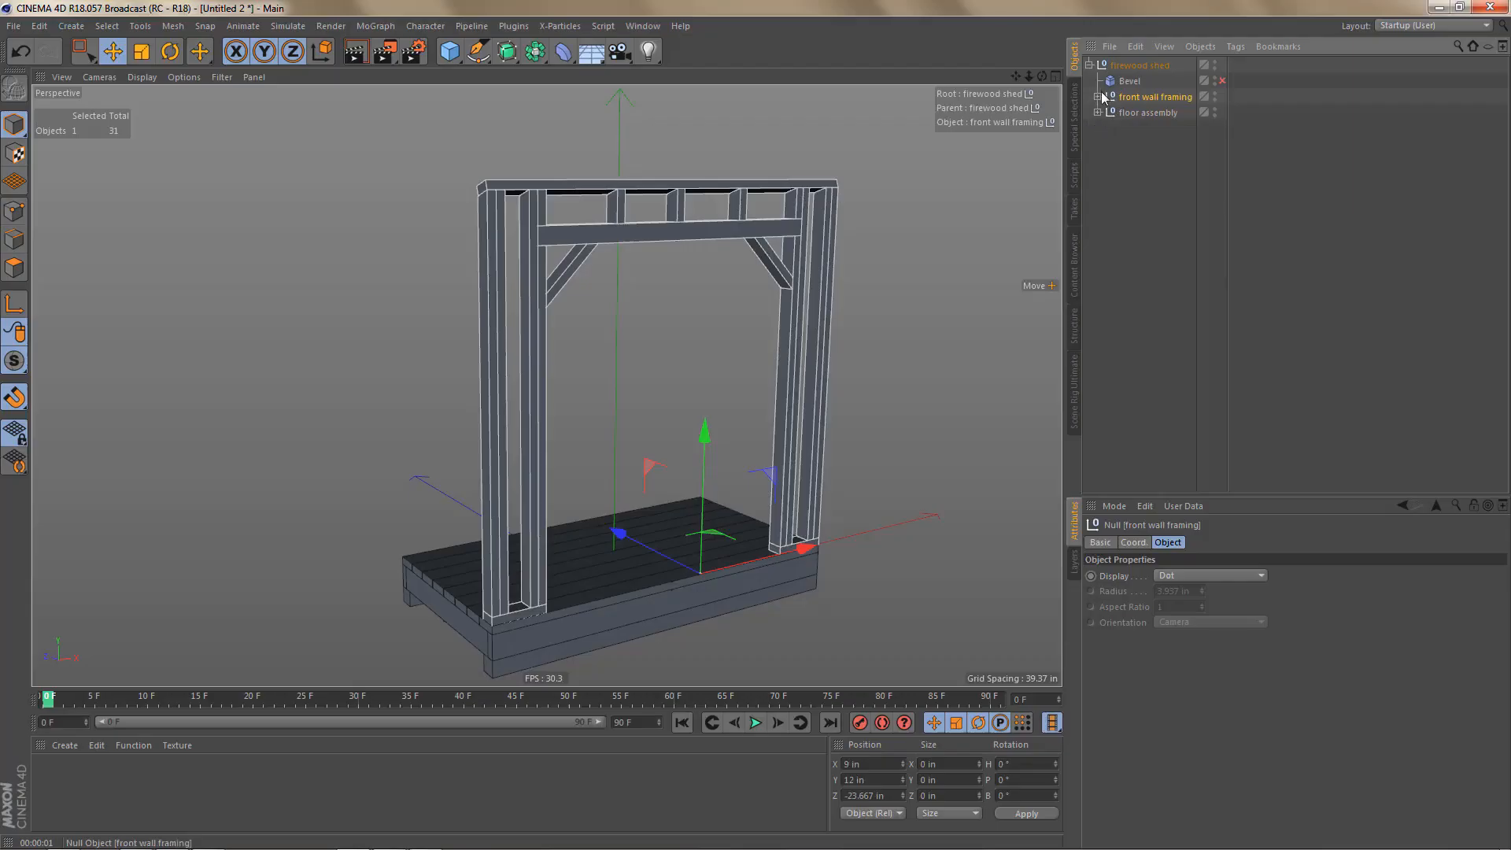
Step: Back in CINEMA 4D, copy the wall stud and top plate out of the front wall framing group to the top hierarchy level
click(1098, 96)
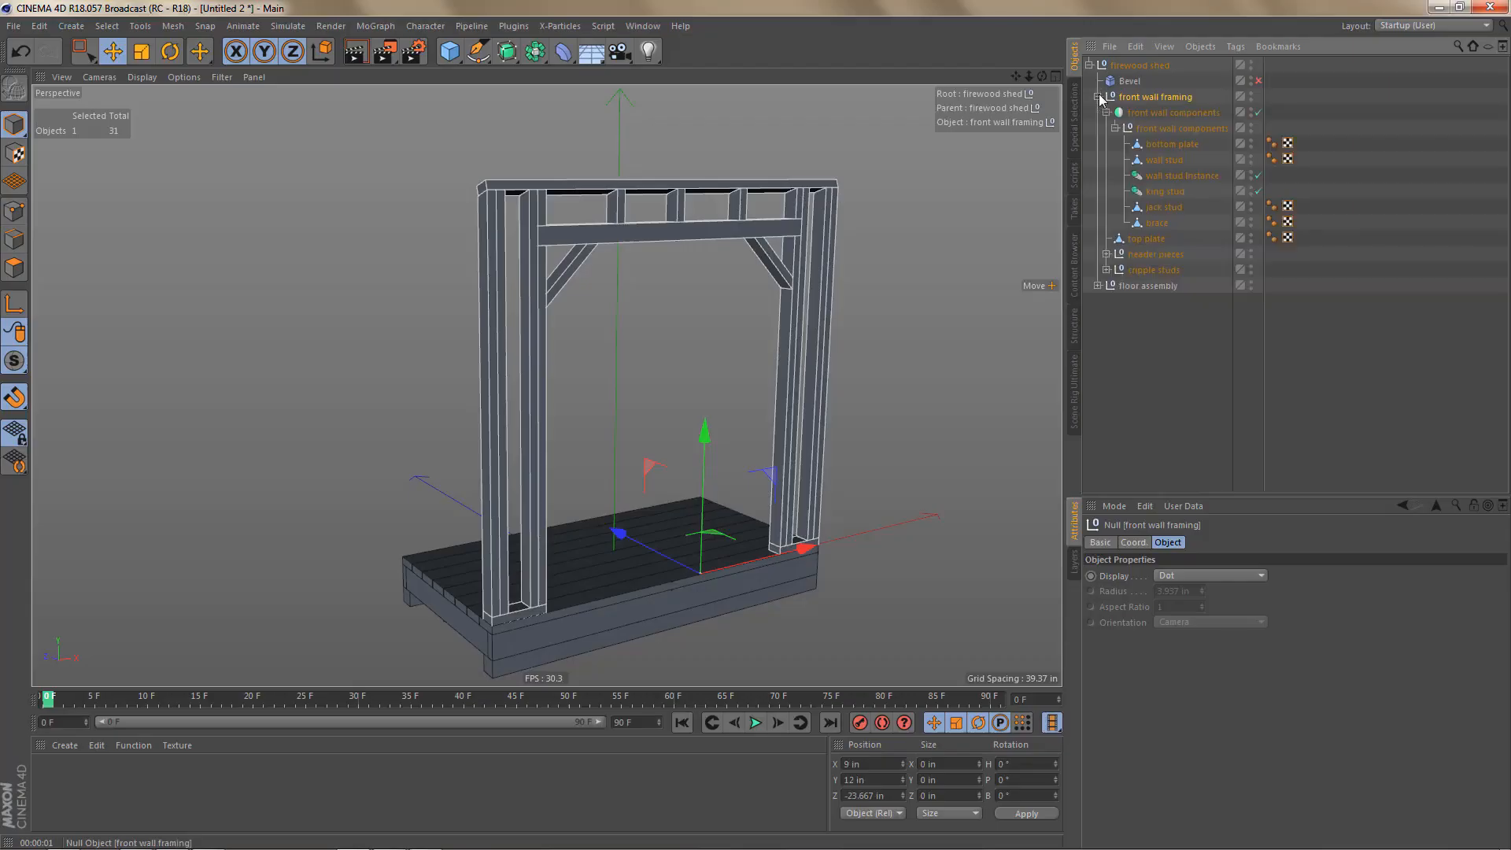
click(1177, 159)
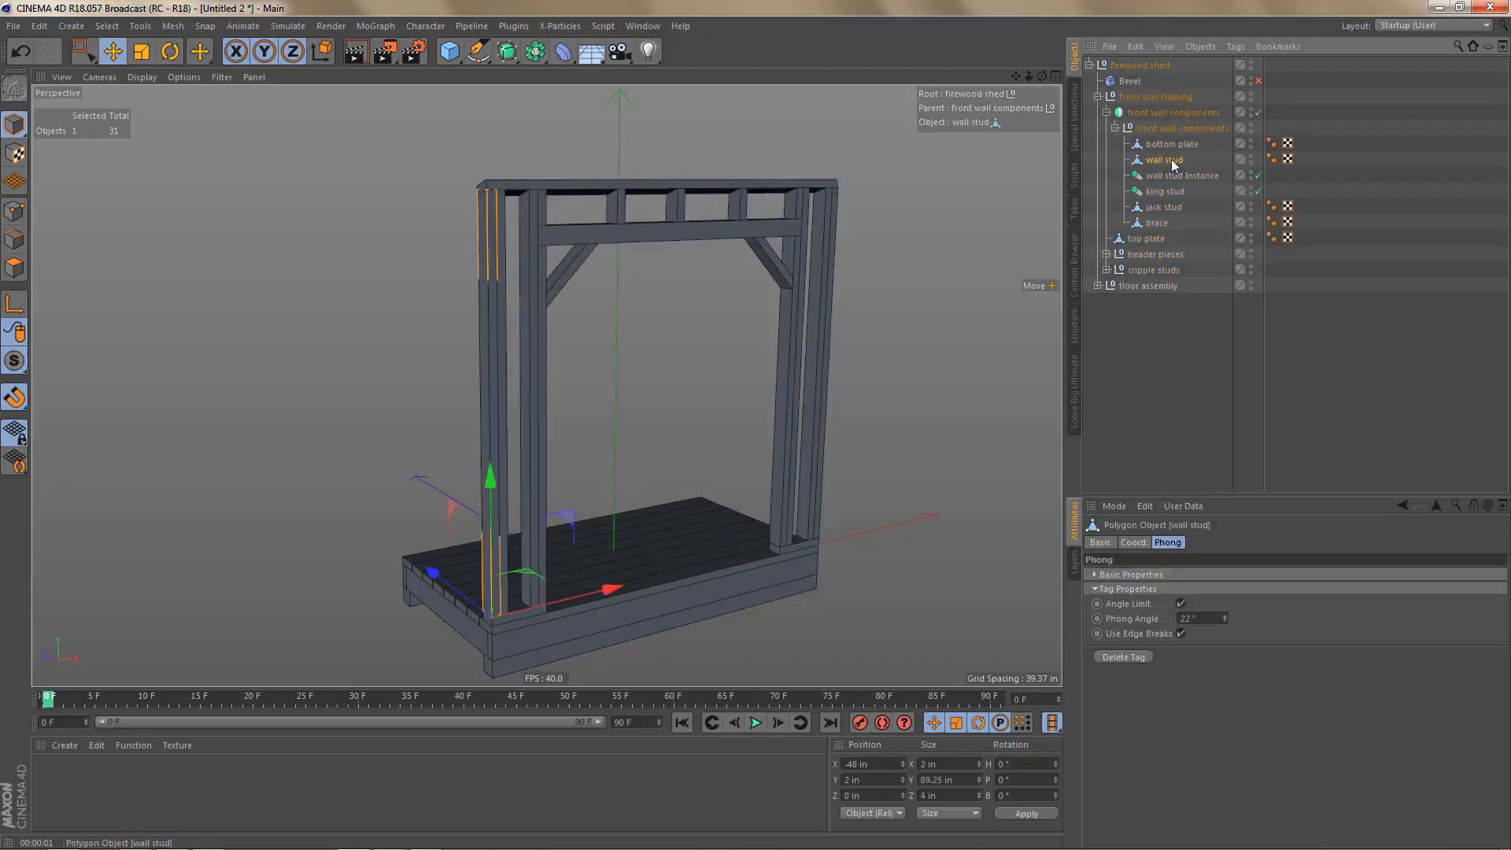
key(ctrl+v)
click(1148, 239)
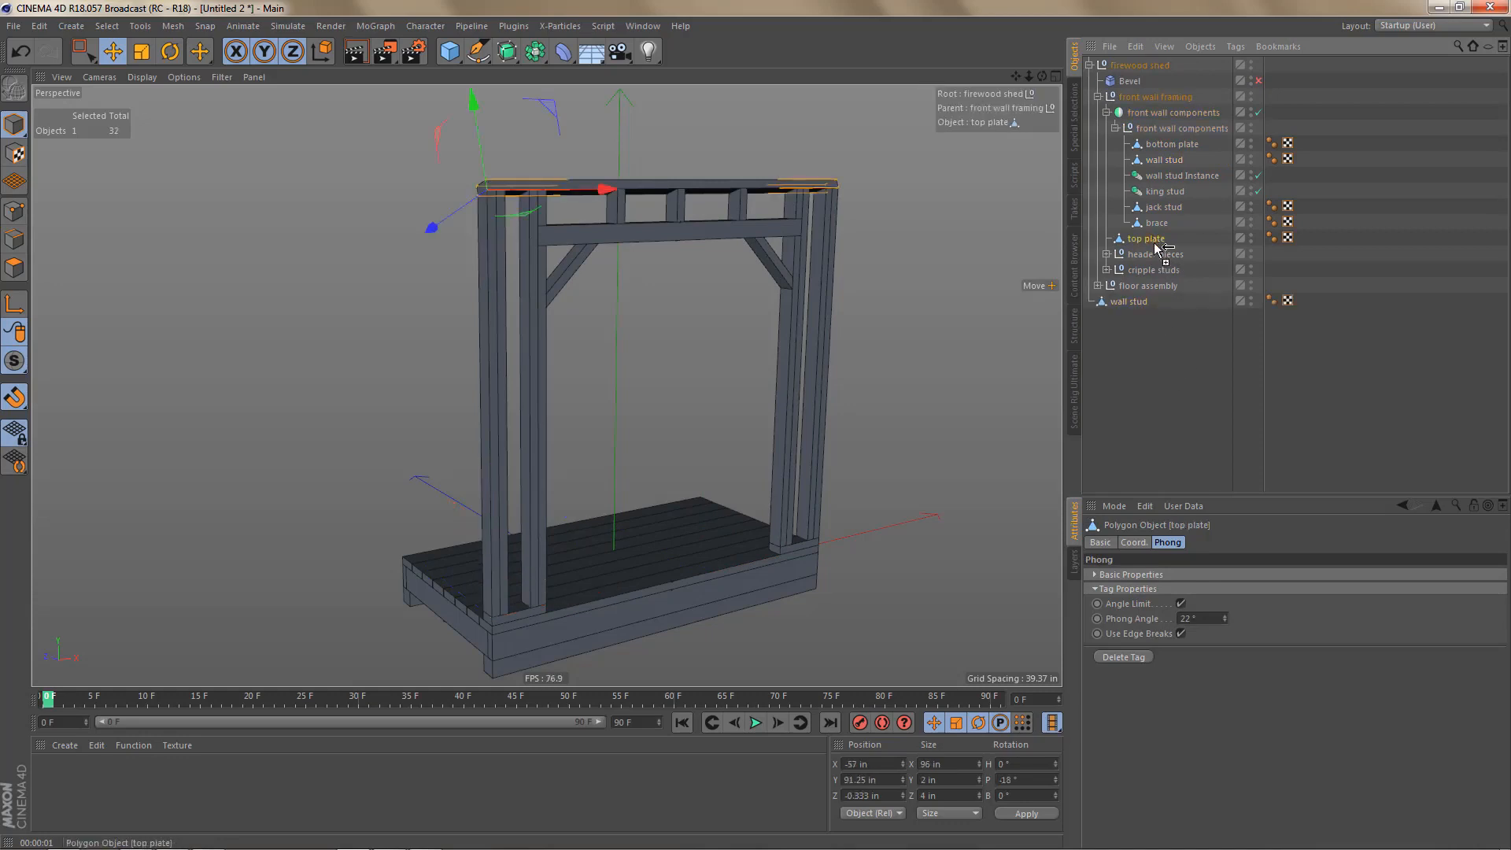
ctrl+drag(1156, 248, 1138, 314)
click(1099, 96)
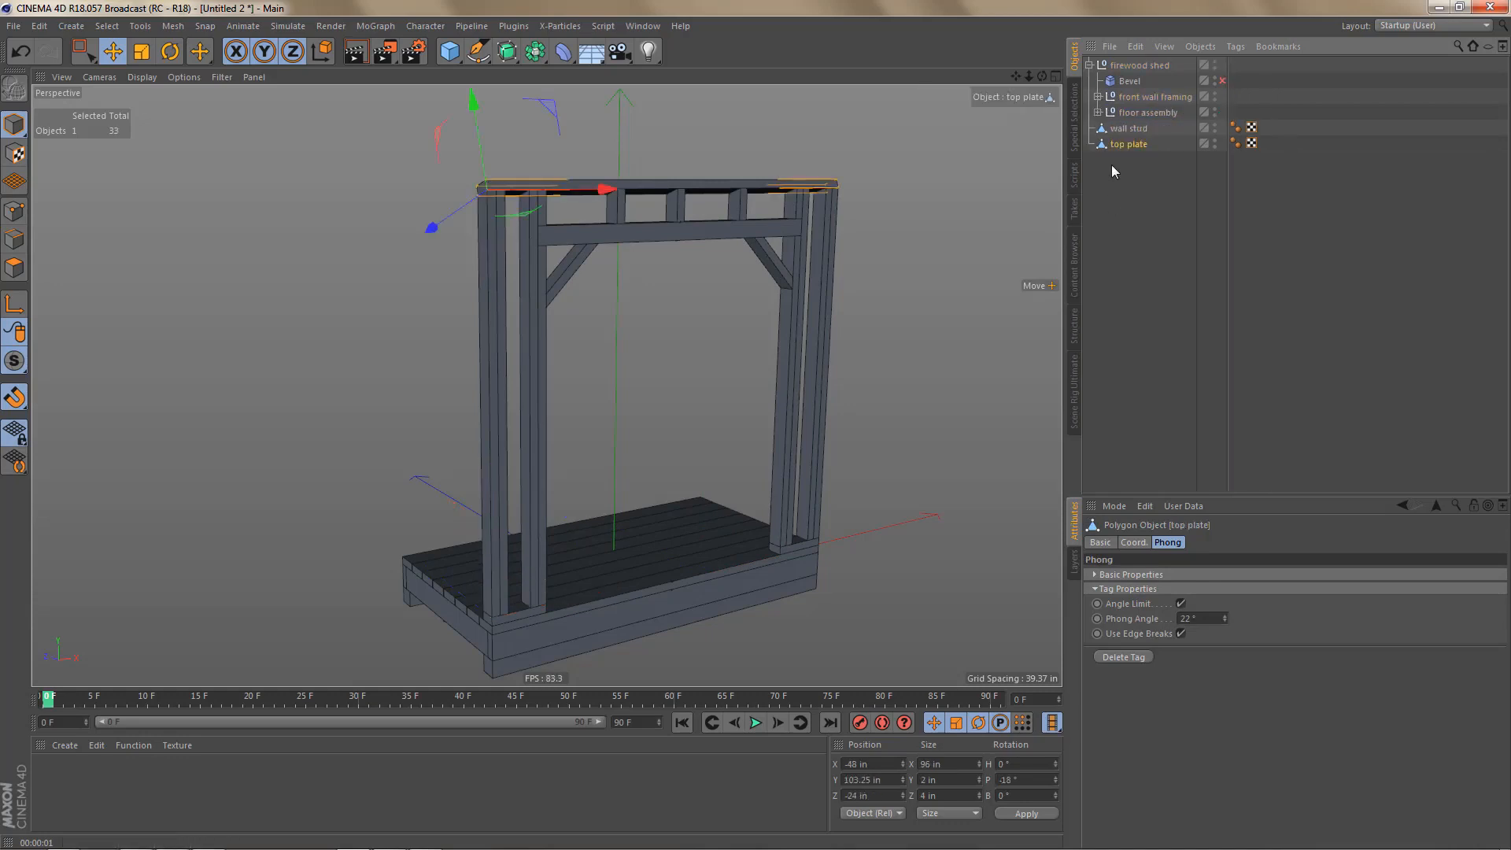
Step: Move the copied wall stud and top plate together behind the shed floor, to about Z 45.1 in
click(1128, 129)
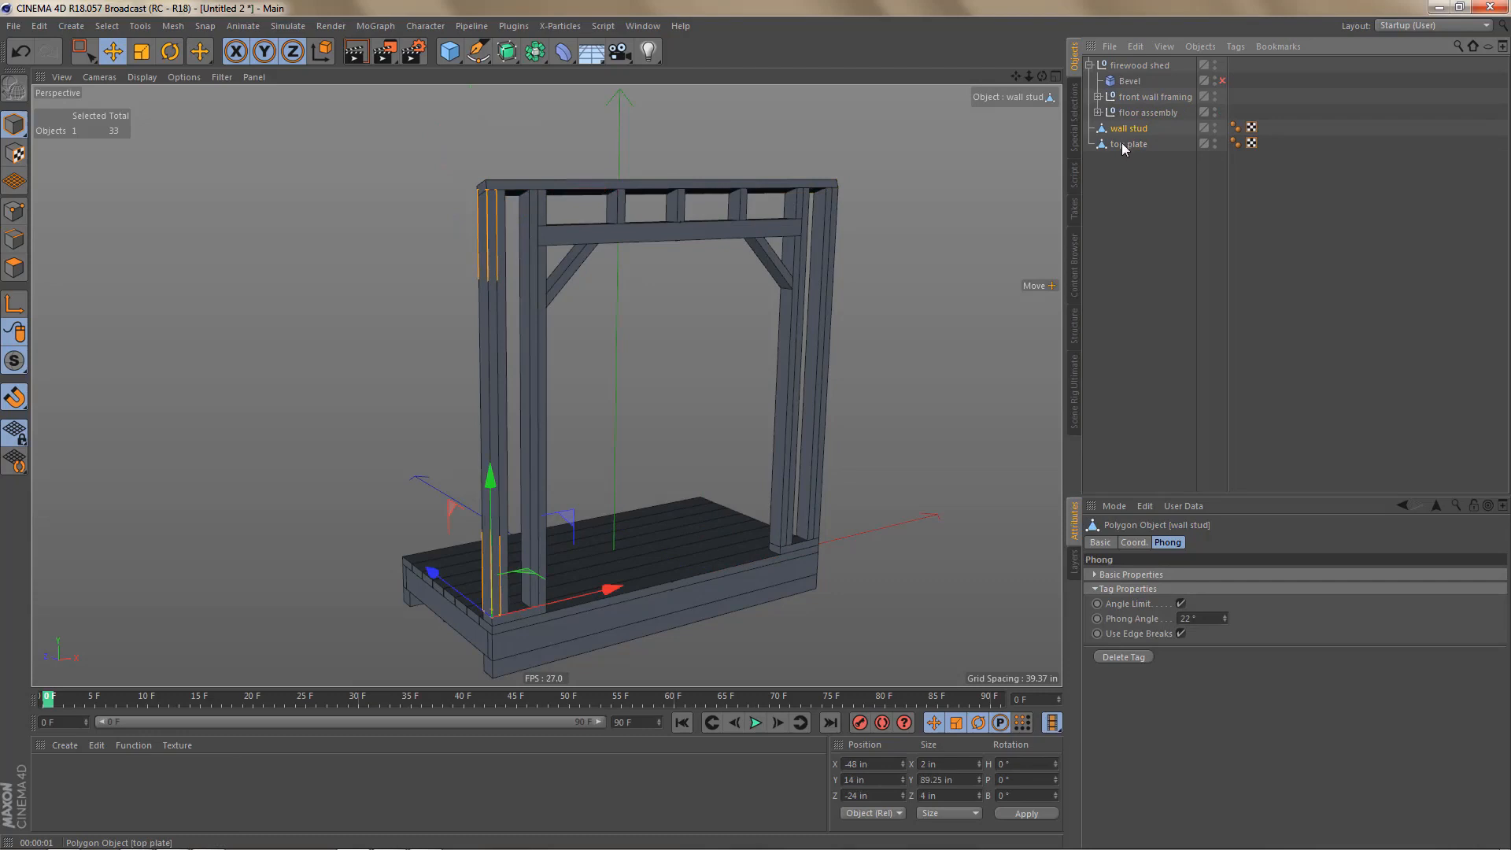
ctrl+click(1127, 144)
drag(430, 390, 308, 321)
alt+middle_drag(403, 319, 562, 343)
scroll(543, 439, up, 2)
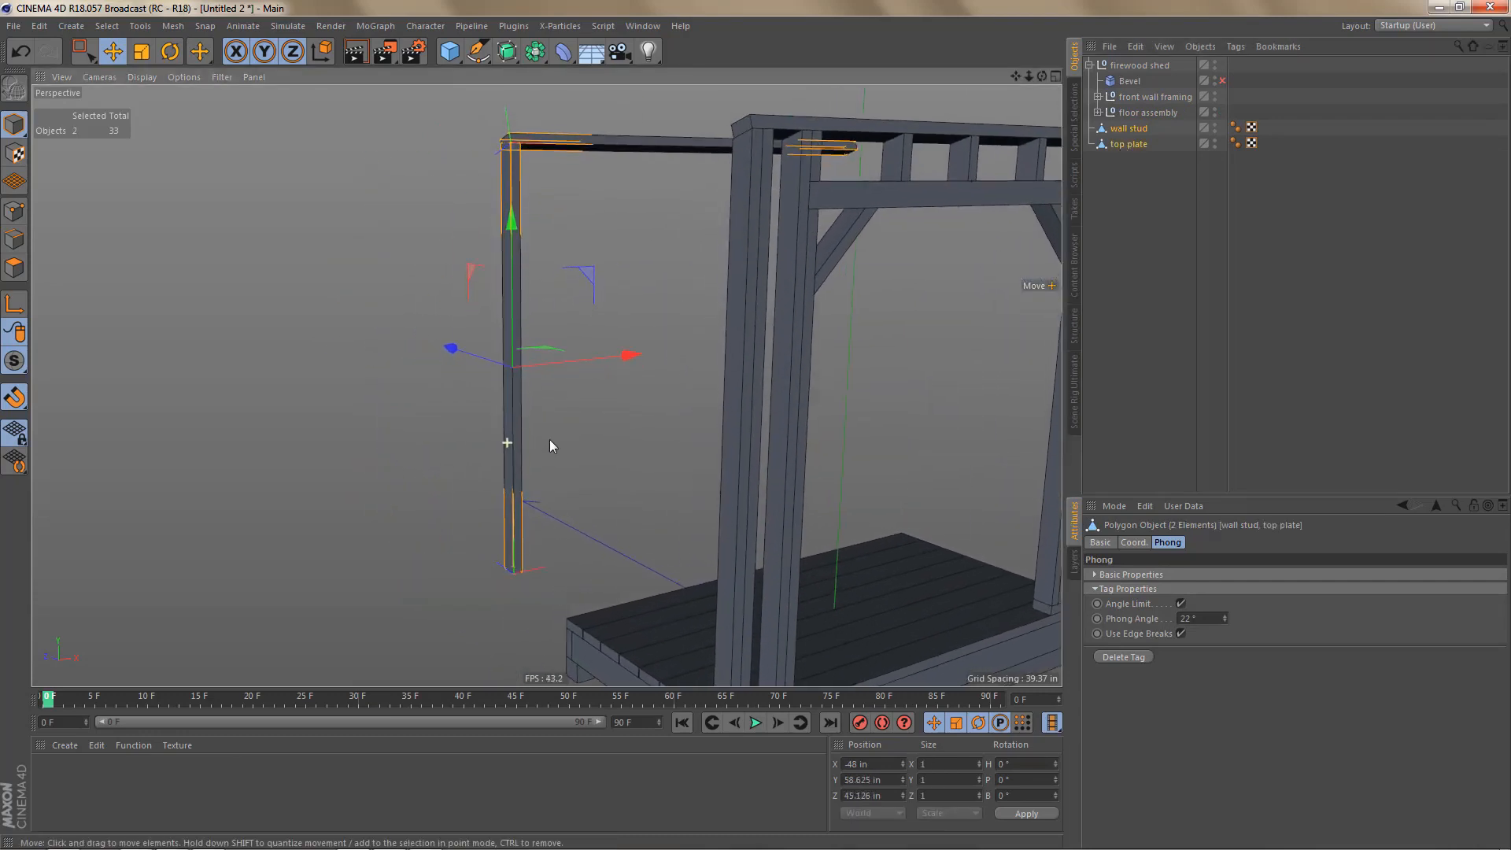
scroll(645, 433, up, 2)
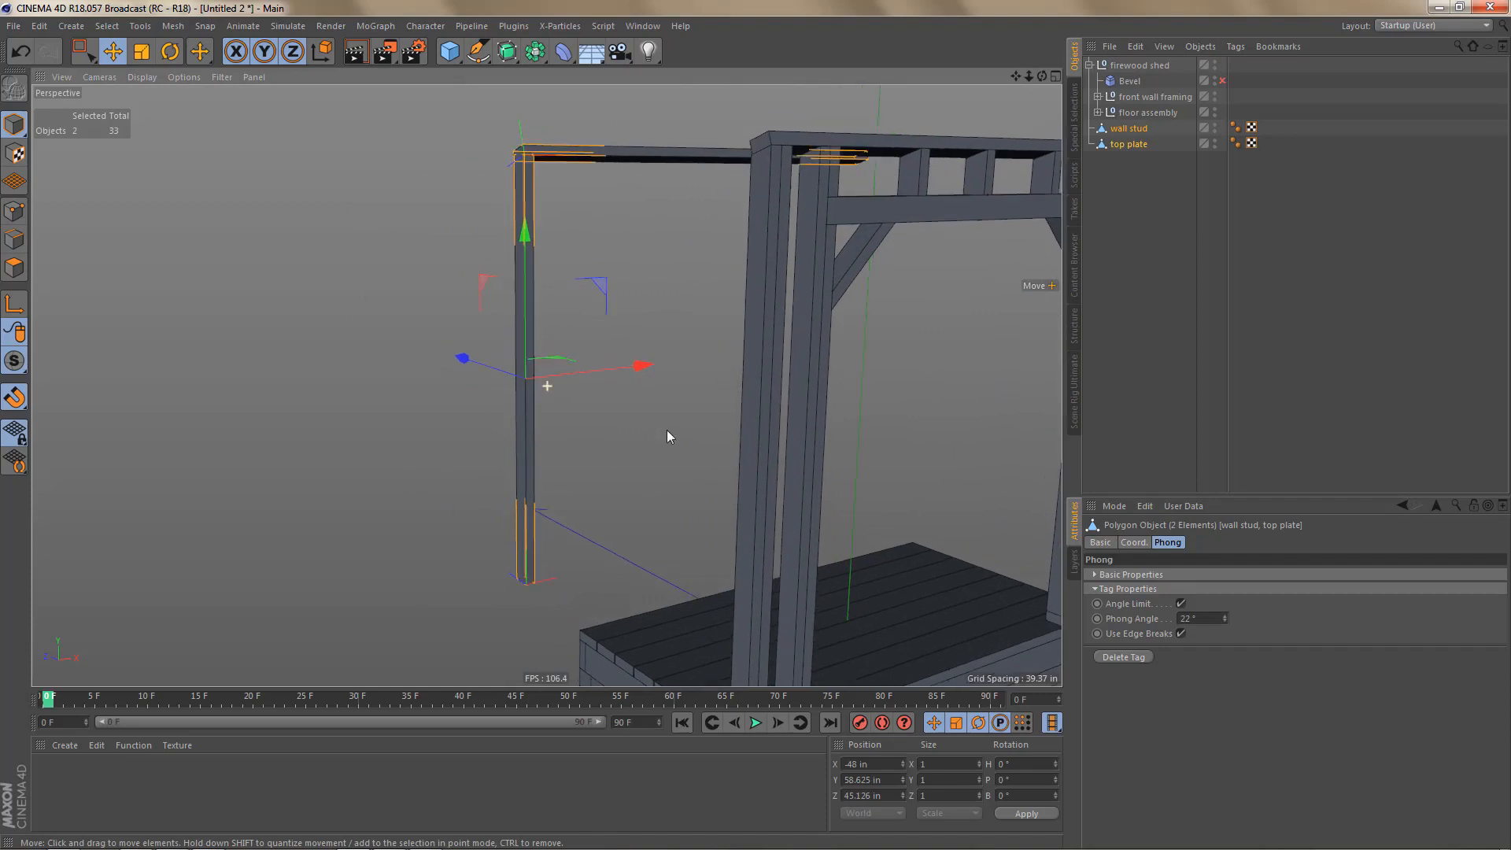
Step: Level the copied top plate by setting its pitch rotation to 0°
click(1140, 144)
double_click(1028, 781)
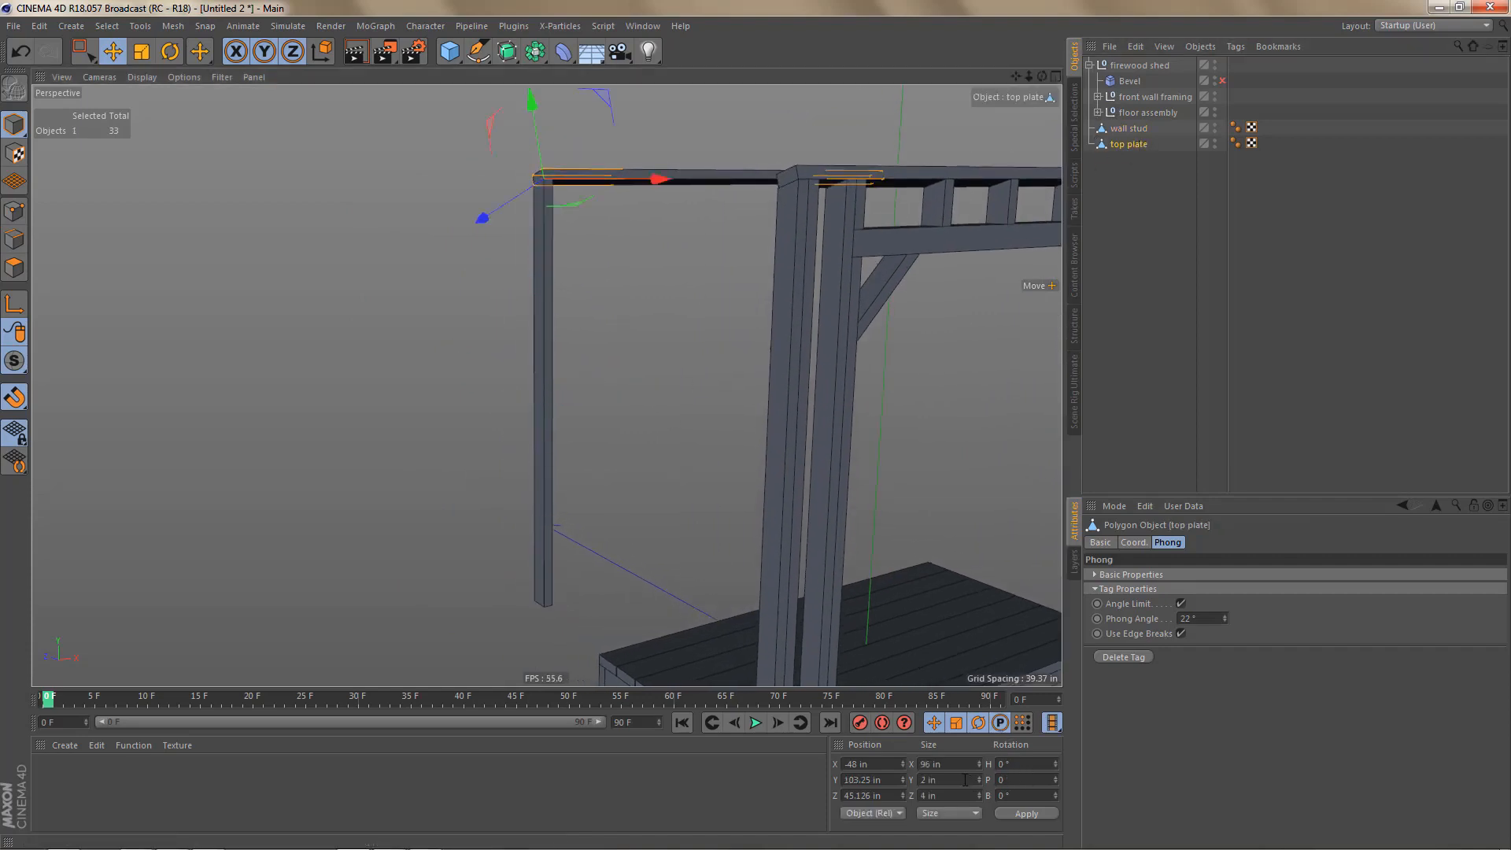
key(Return)
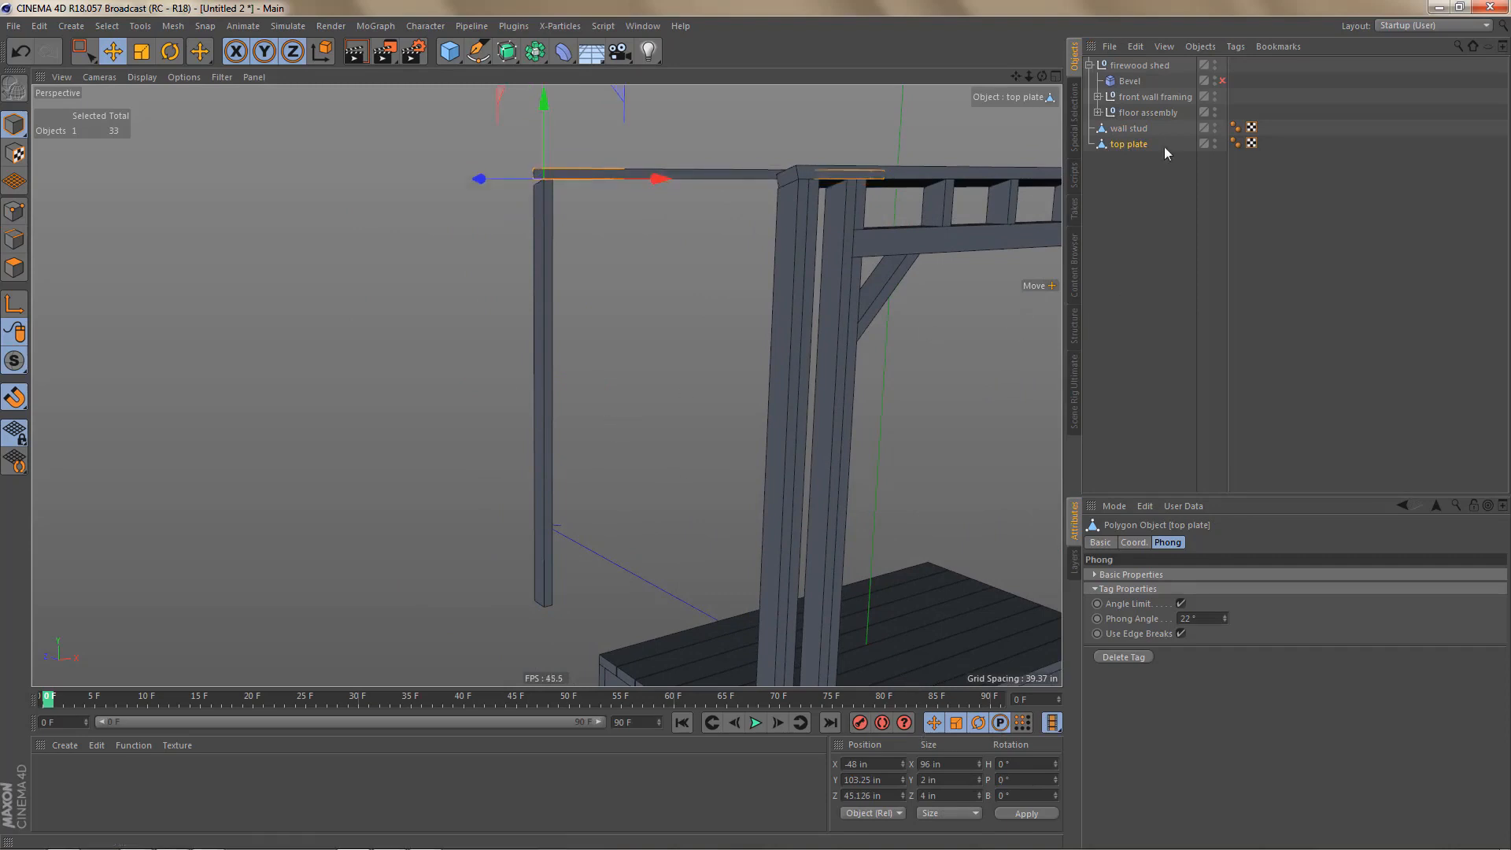
Step: Duplicate the leveled top plate and name the copy "bottom plate"
ctrl+drag(1147, 144, 1133, 164)
double_click(1131, 159)
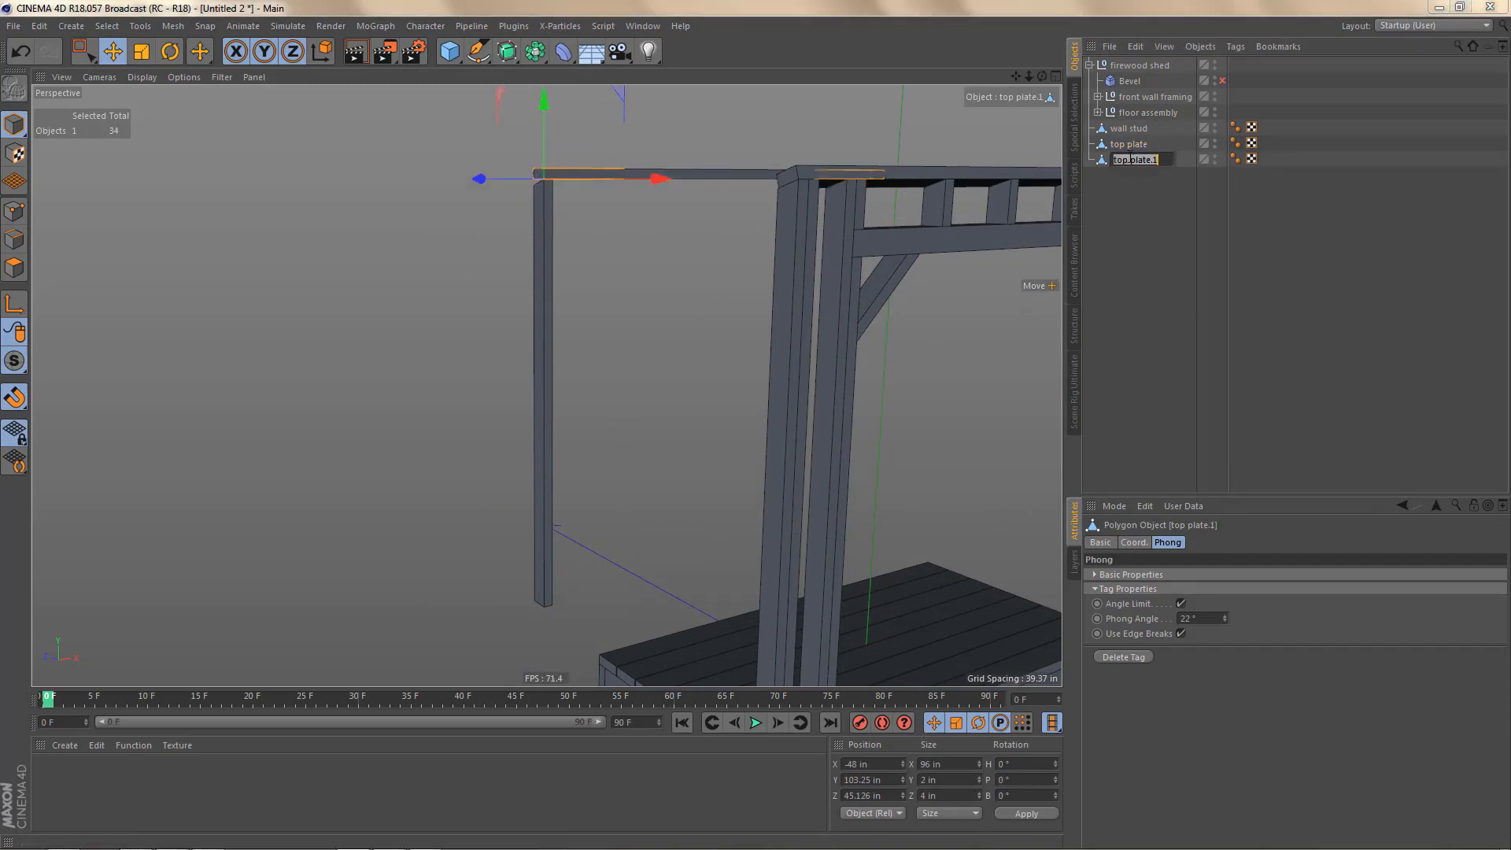
text(bottom plate)
key(Return)
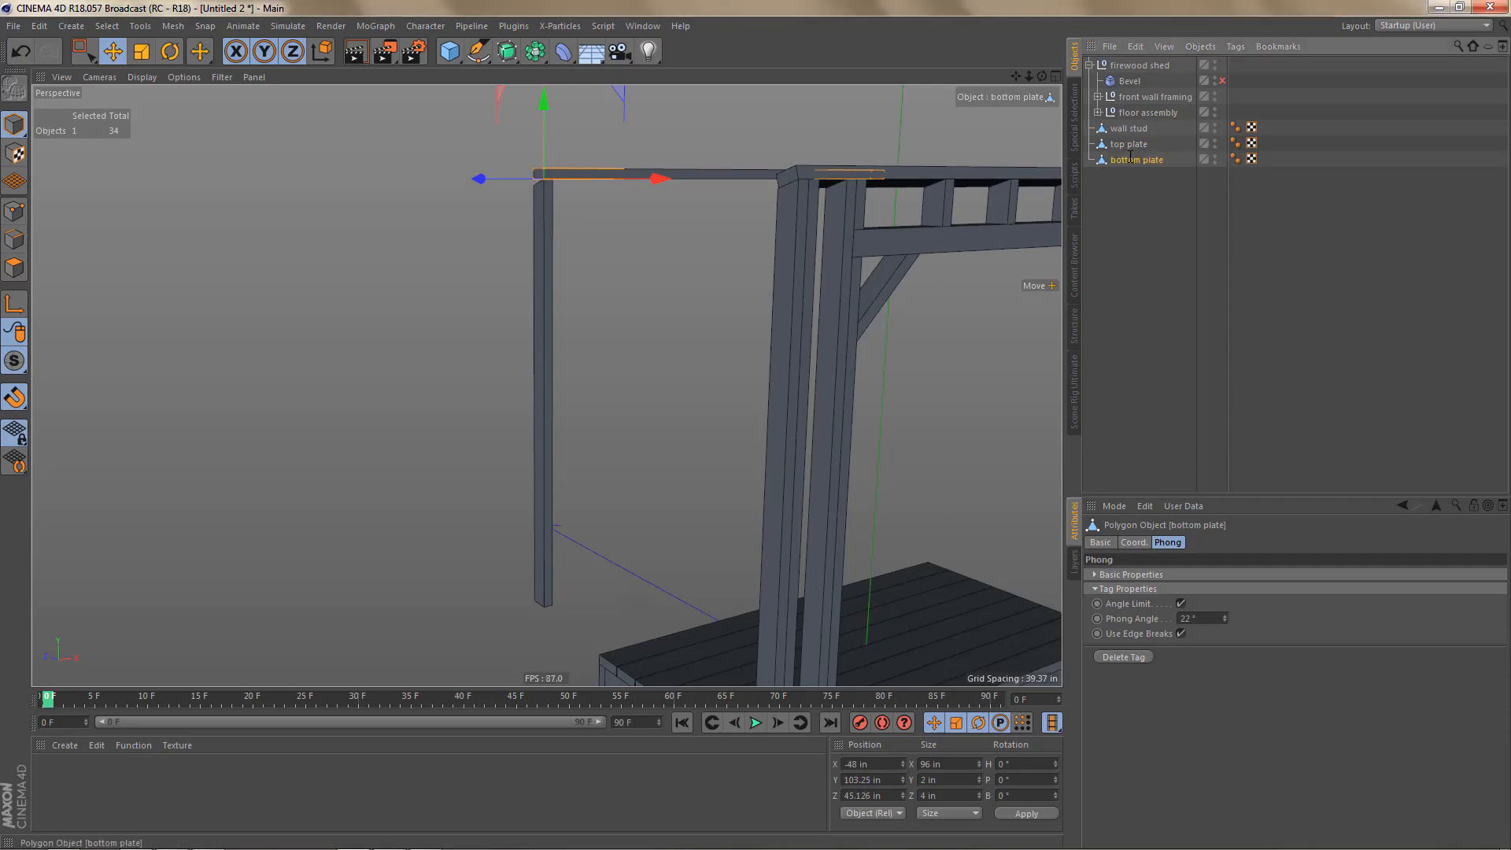
Step: Examine the joint between the copied wall stud's upper end and the plates, up close in perspective and from above
alt+middle_drag(781, 297, 723, 248)
alt+right_drag(759, 273, 720, 304)
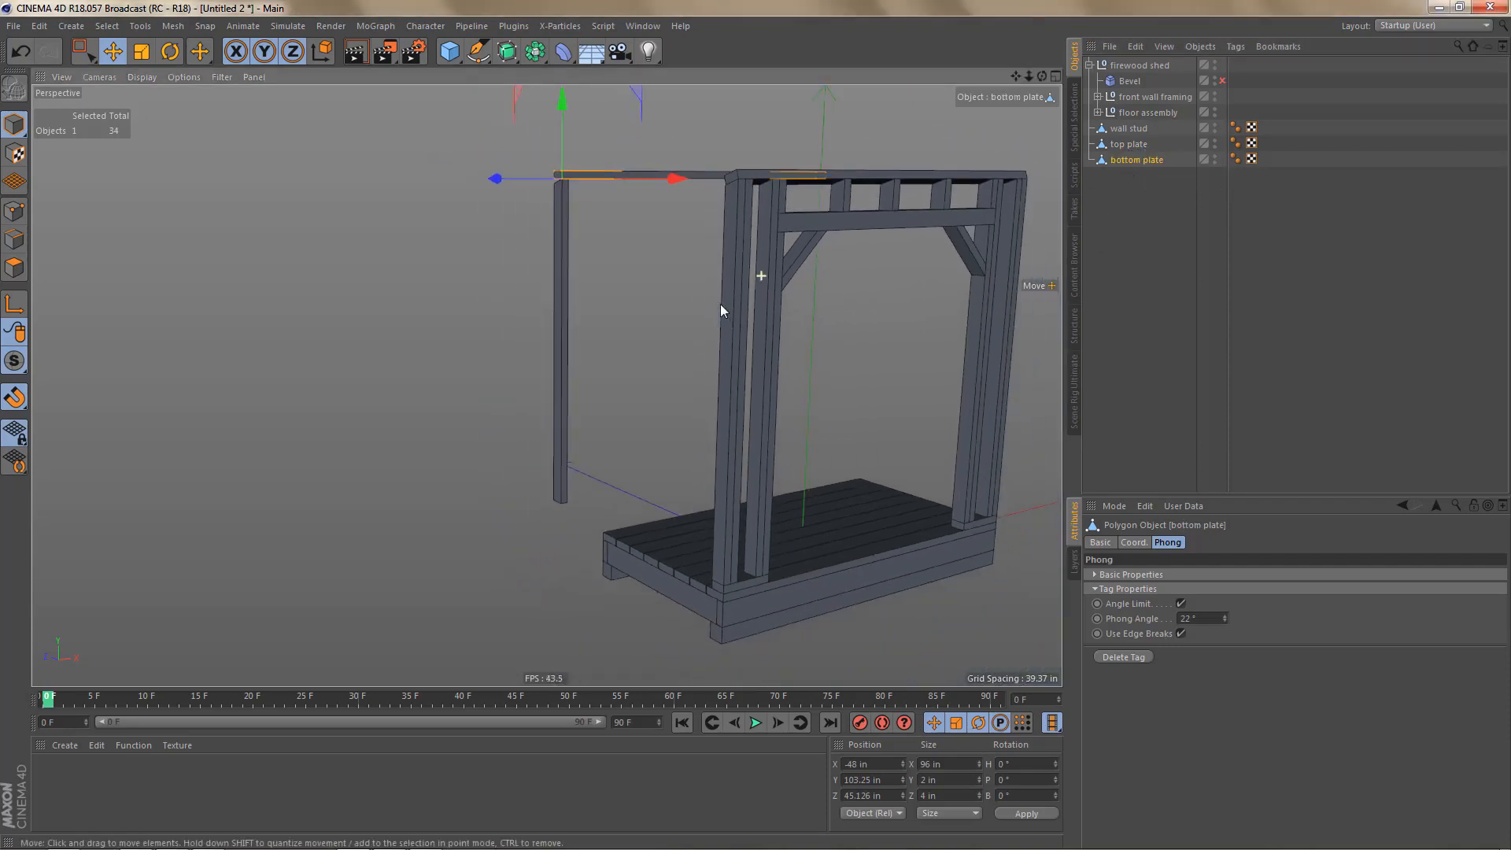
alt+drag(732, 310, 753, 315)
alt+middle_drag(754, 315, 792, 322)
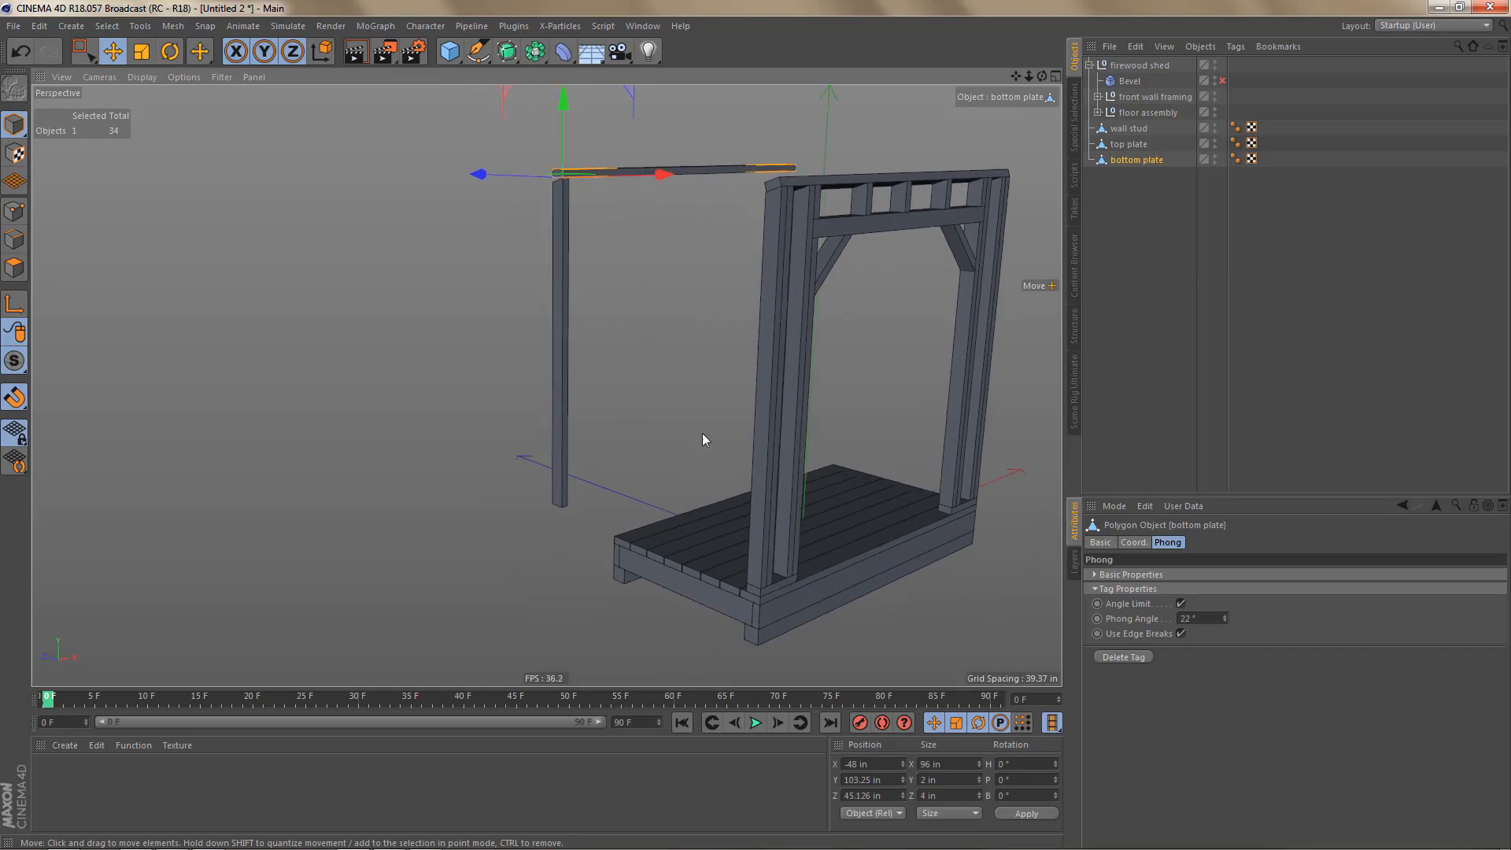
alt+right_drag(601, 550, 647, 554)
alt+middle_drag(624, 374, 650, 460)
alt+right_drag(627, 396, 770, 282)
alt+drag(828, 273, 893, 278)
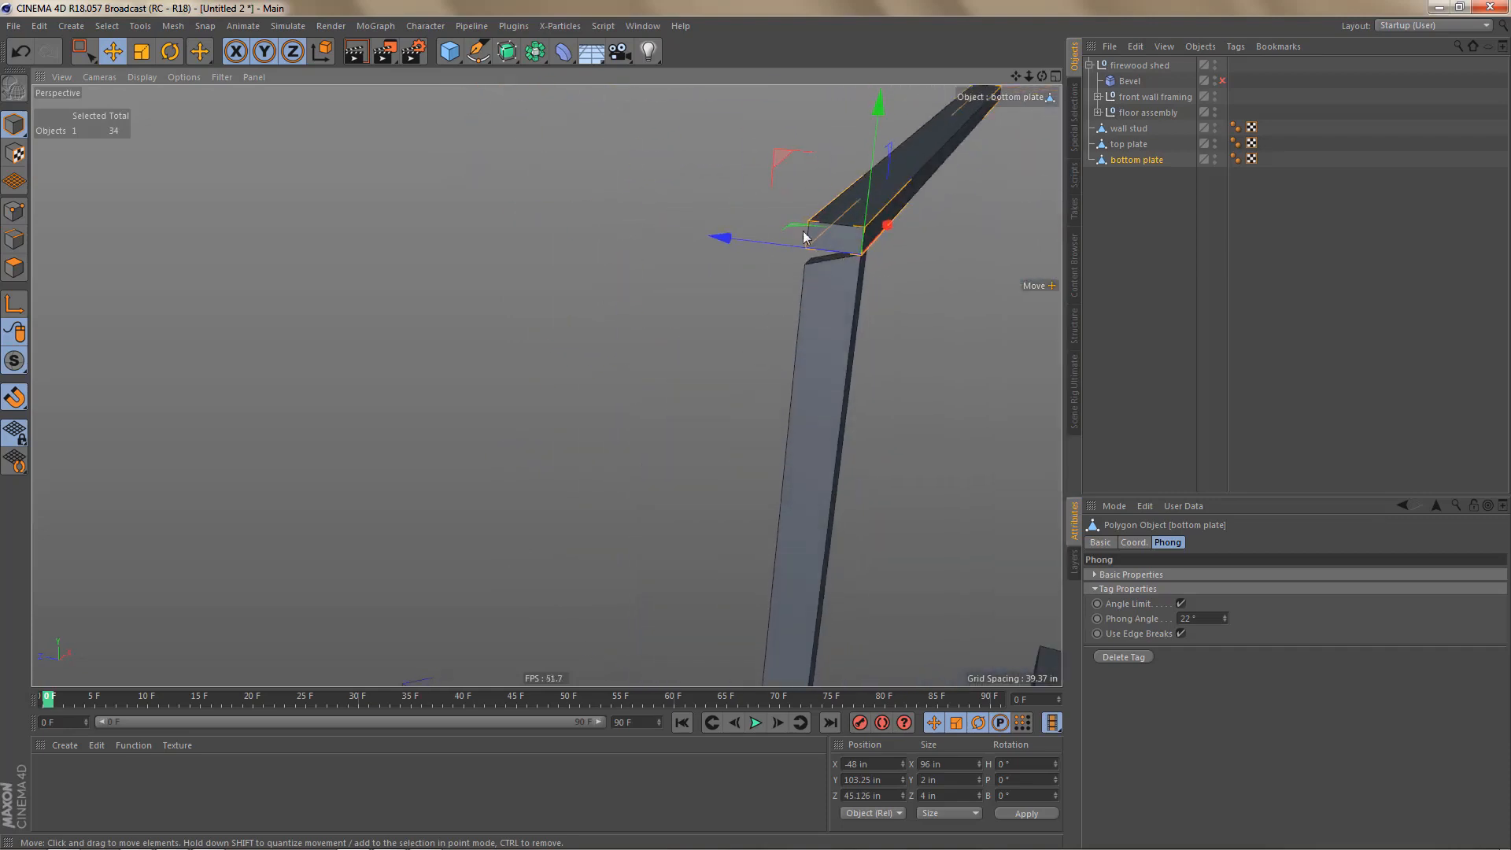
alt+right_drag(832, 230, 889, 218)
key(F2)
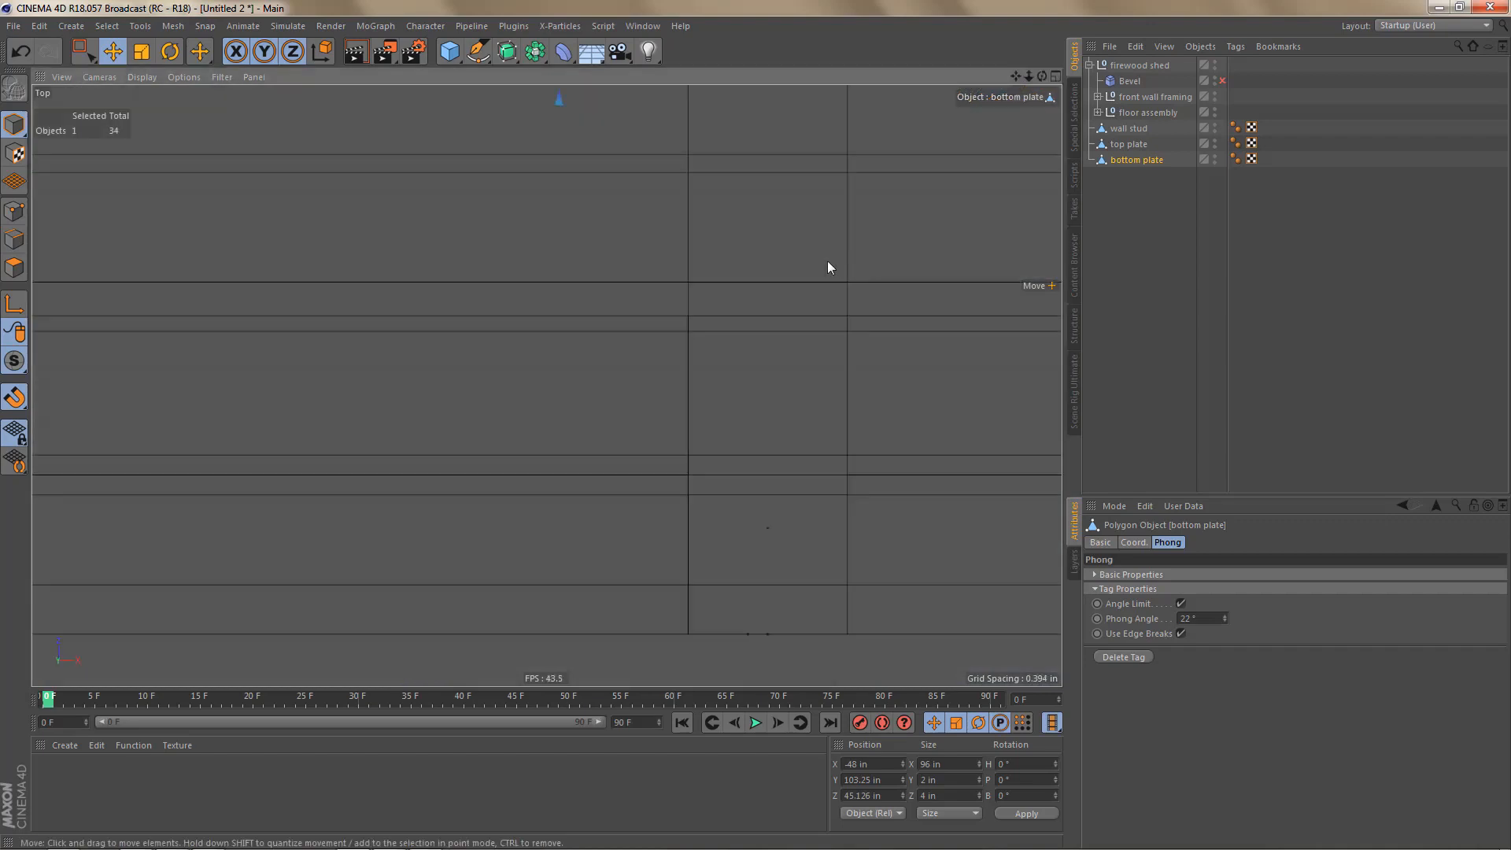
alt+right_drag(725, 307, 627, 267)
alt+middle_drag(627, 268, 945, 280)
alt+right_drag(435, 379, 513, 382)
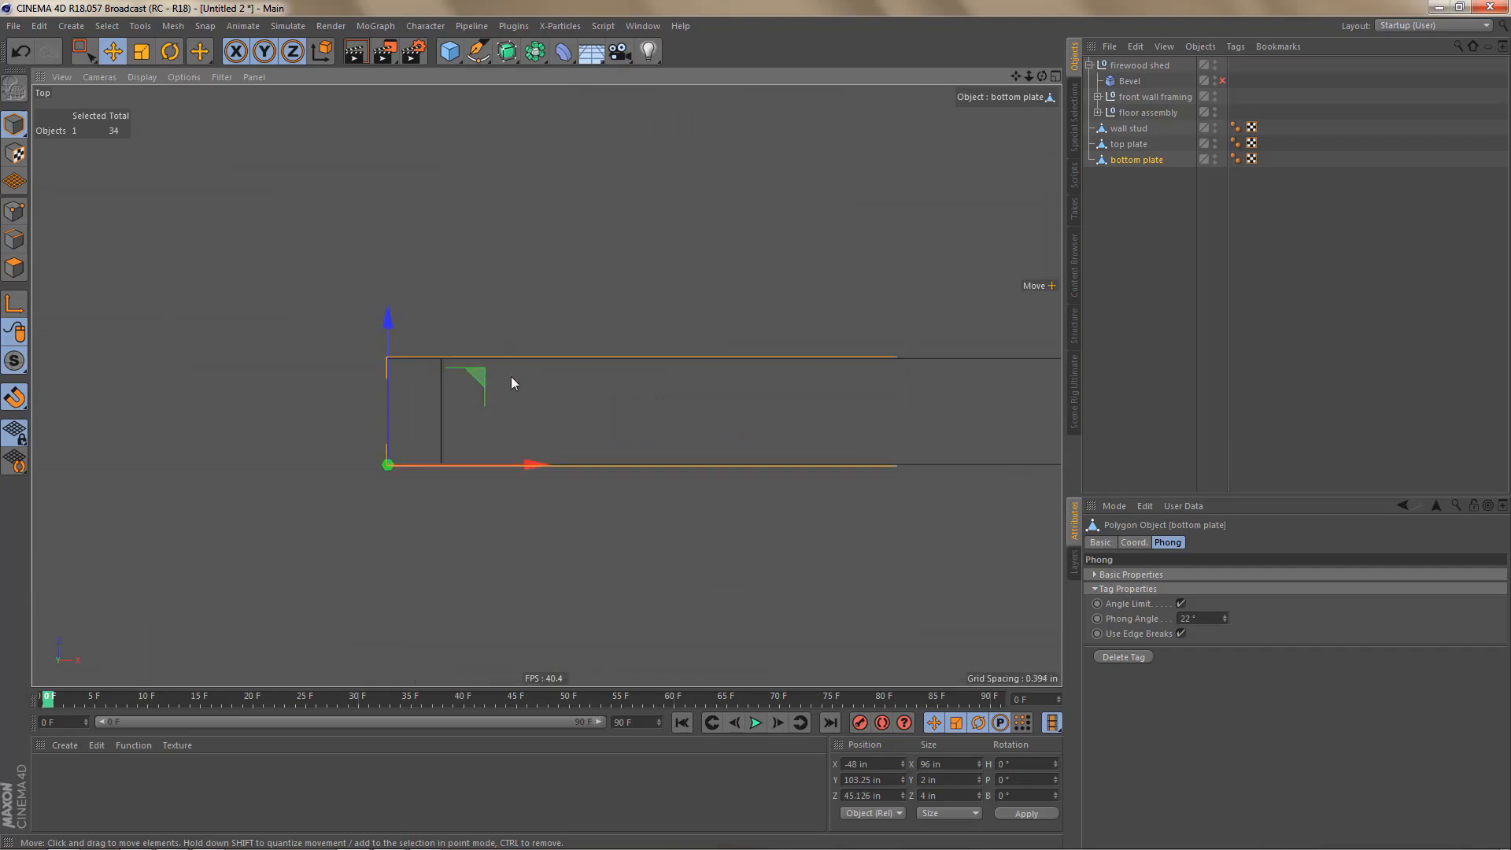
Step: Move the bottom plate's axis 4 in back to its rear edge, at Z 49.126 in
drag(394, 329, 395, 214)
middle_click(438, 259)
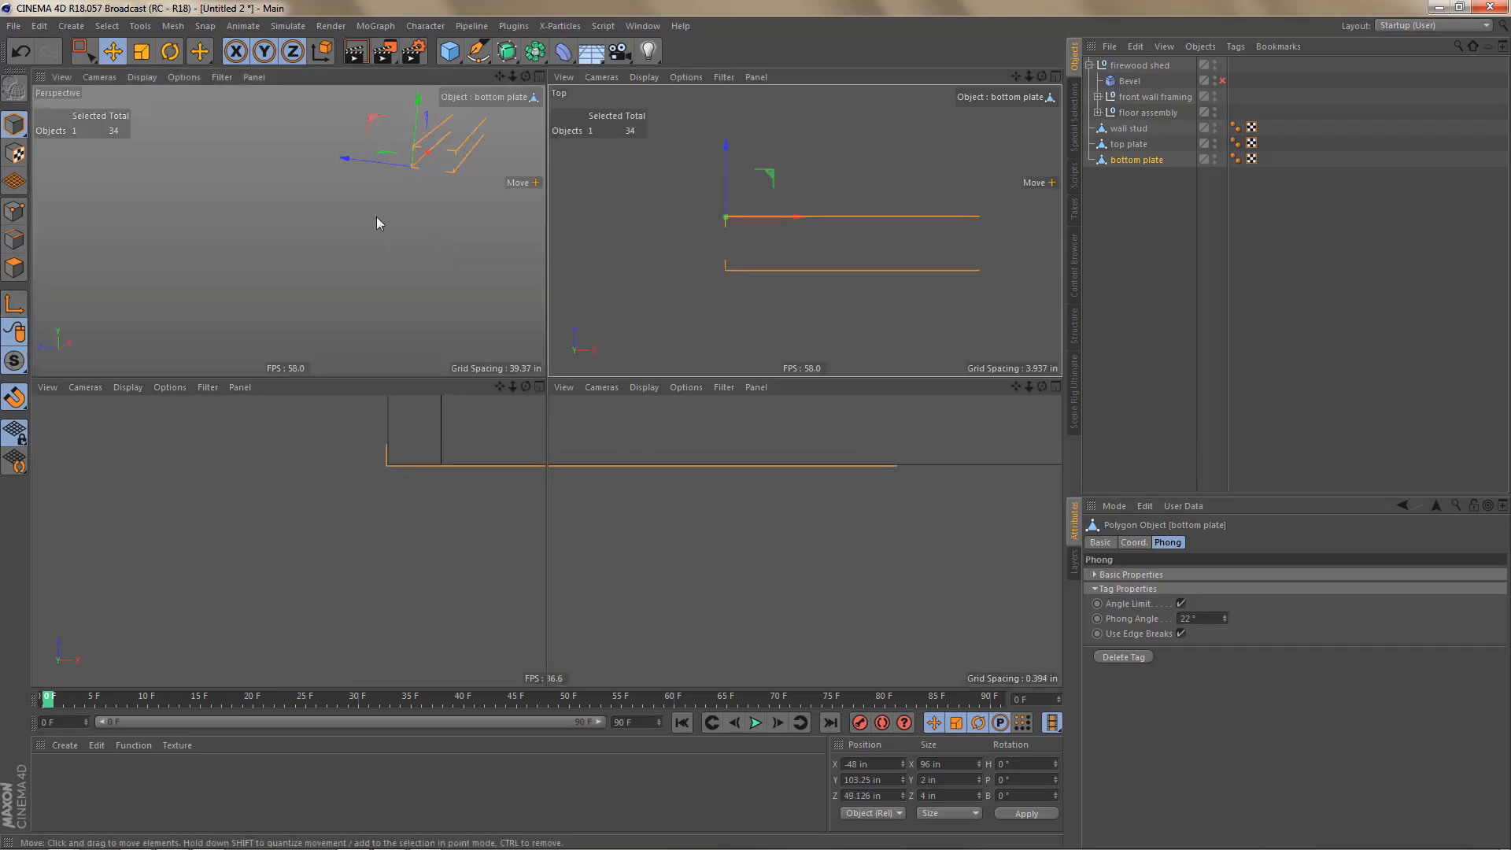
middle_click(377, 216)
alt+drag(476, 318, 472, 318)
alt+middle_drag(634, 339, 604, 230)
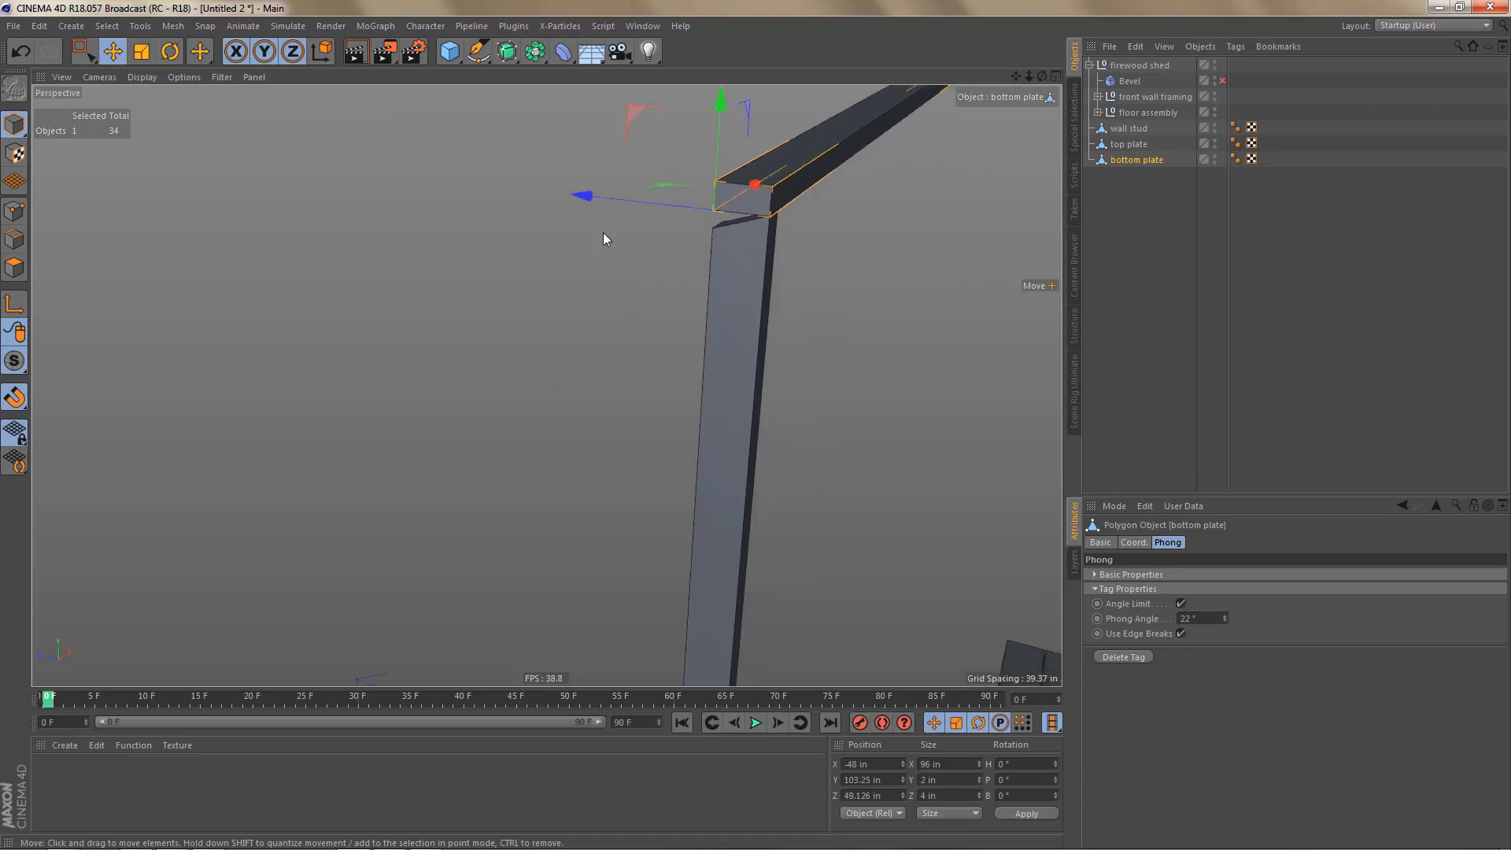
Step: Move the bottom plate down onto the back edge of the shed floor, to X -48 in, Y 12 in, Z 24 in
alt+right_drag(606, 224, 706, 563)
alt+middle_drag(705, 563, 646, 280)
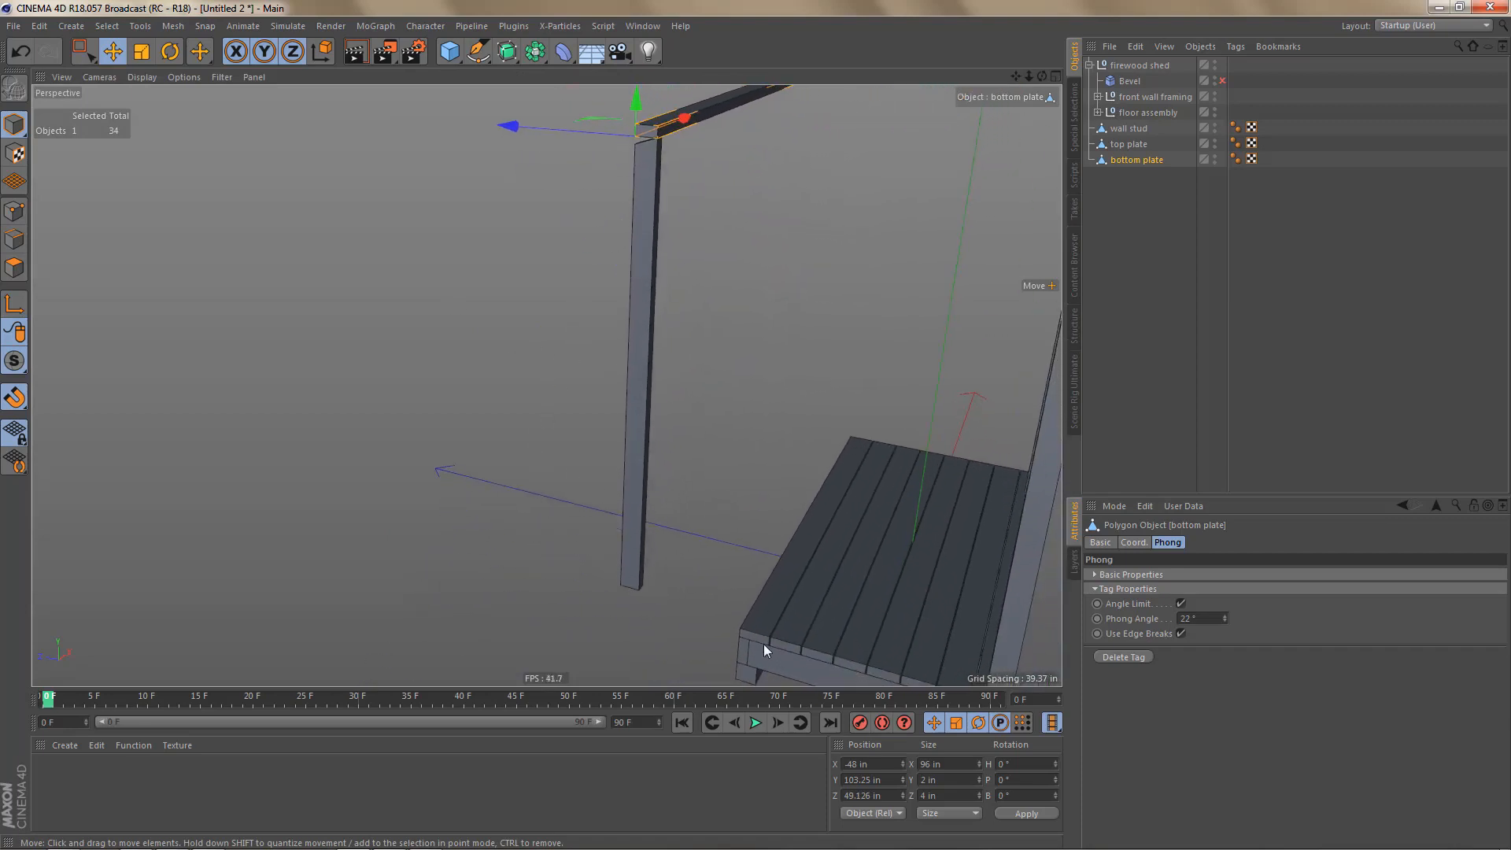
scroll(764, 650, up, 3)
drag(817, 597, 769, 608)
alt+drag(817, 525, 807, 386)
alt+drag(774, 471, 622, 581)
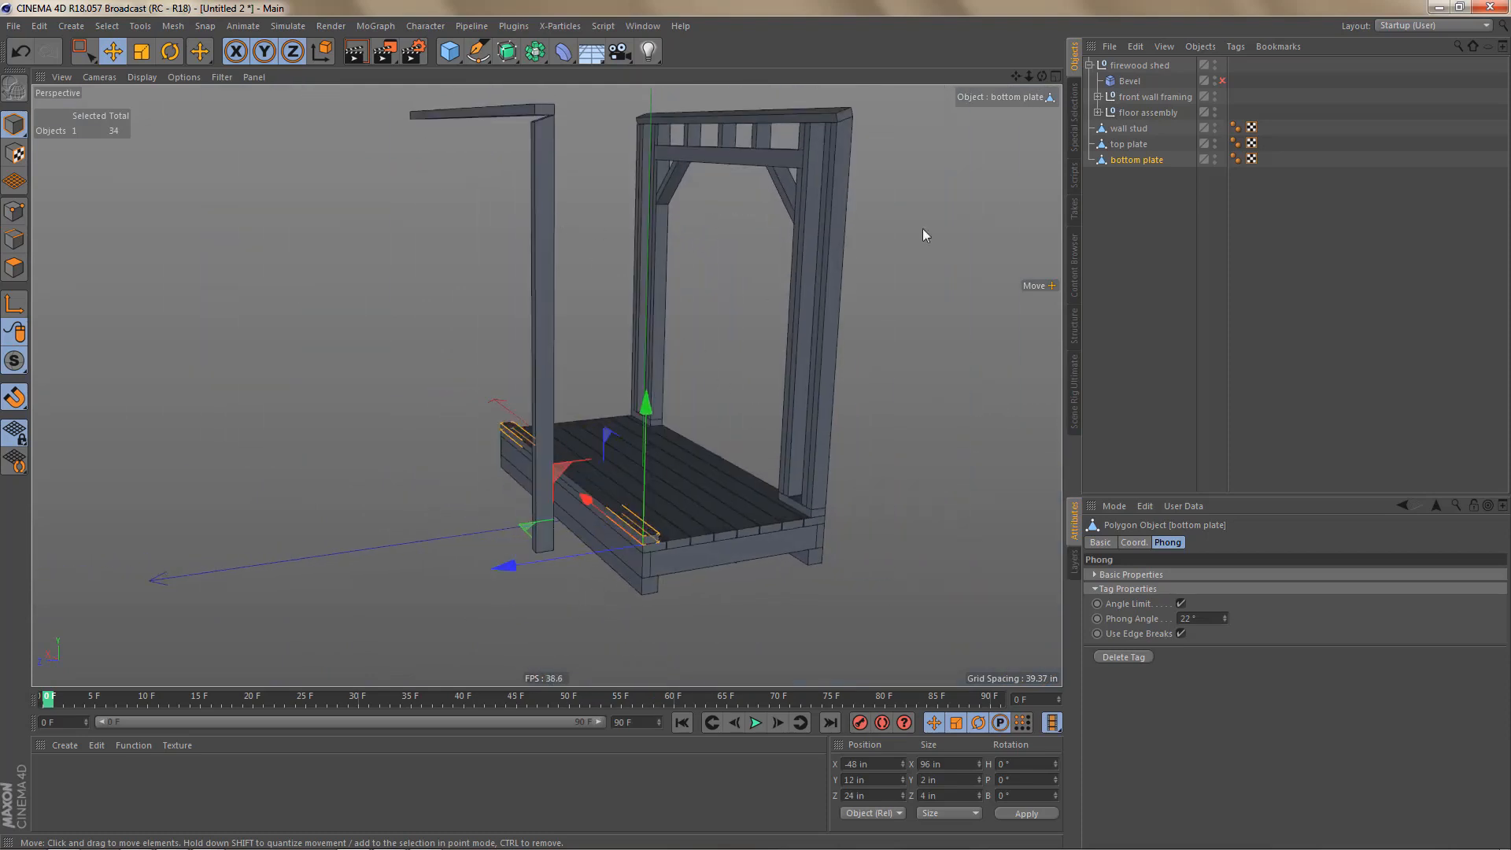
Step: Move the wall stud's axis 4 in along Z, snapping it to the stud's lower rear corner at Z 49.126 in
click(1129, 128)
alt+drag(614, 503, 627, 493)
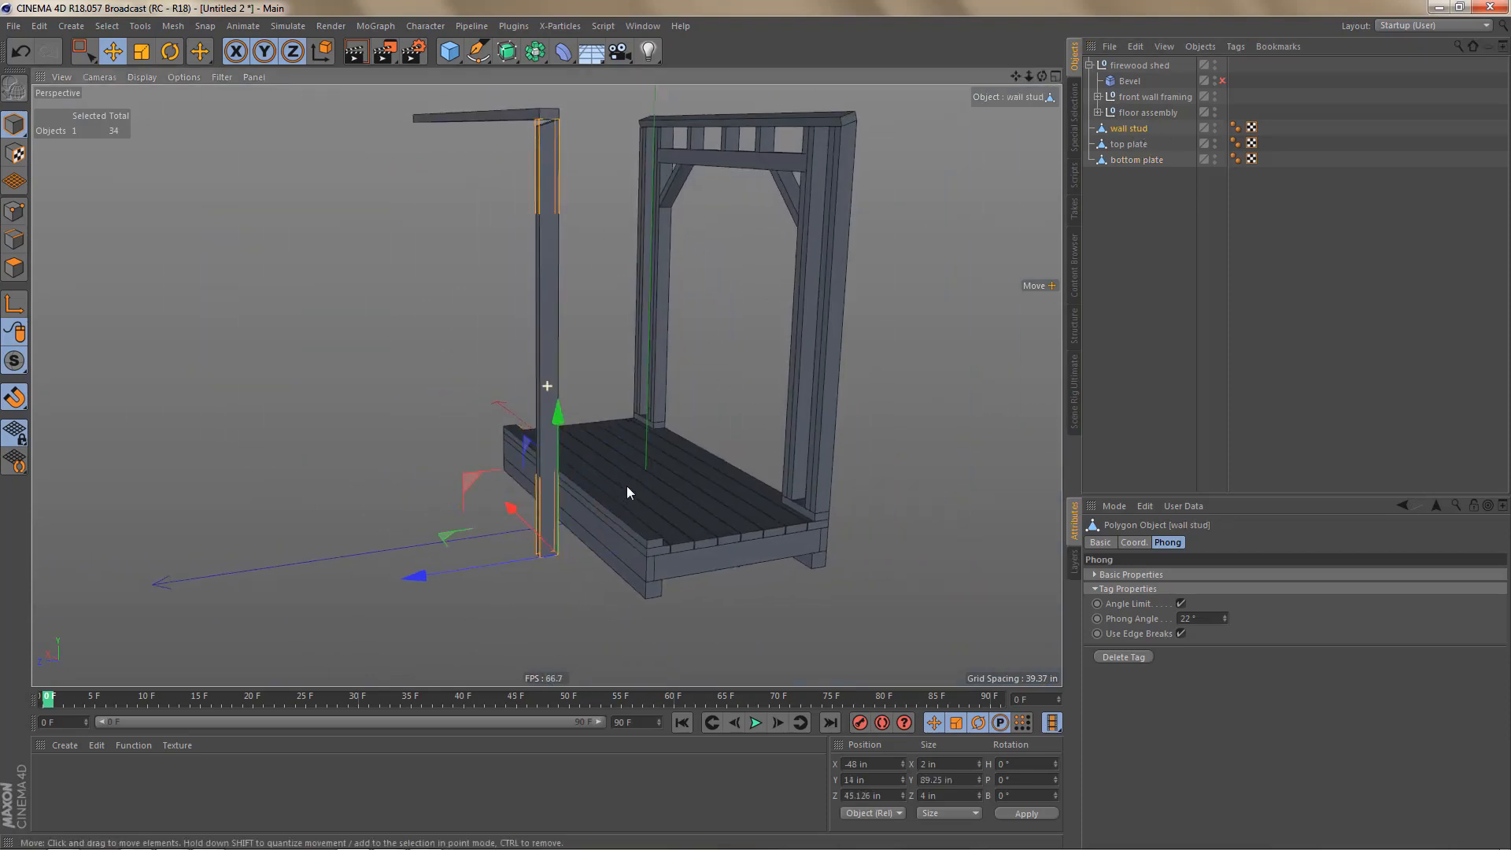
alt+middle_drag(627, 487, 635, 503)
alt+right_drag(601, 577, 716, 545)
alt+drag(691, 552, 781, 414)
key(l)
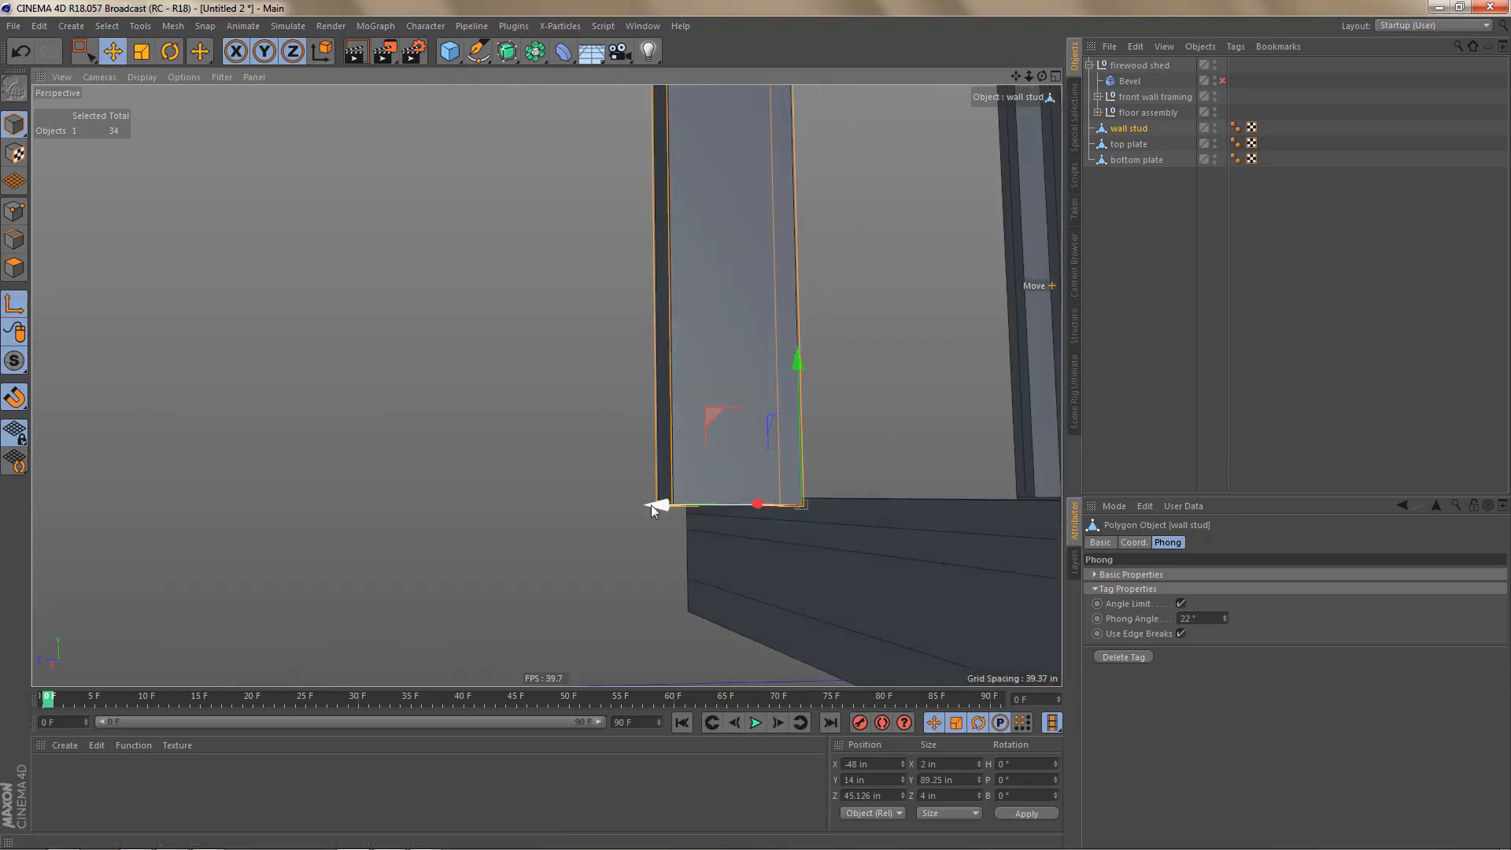
drag(650, 508, 530, 510)
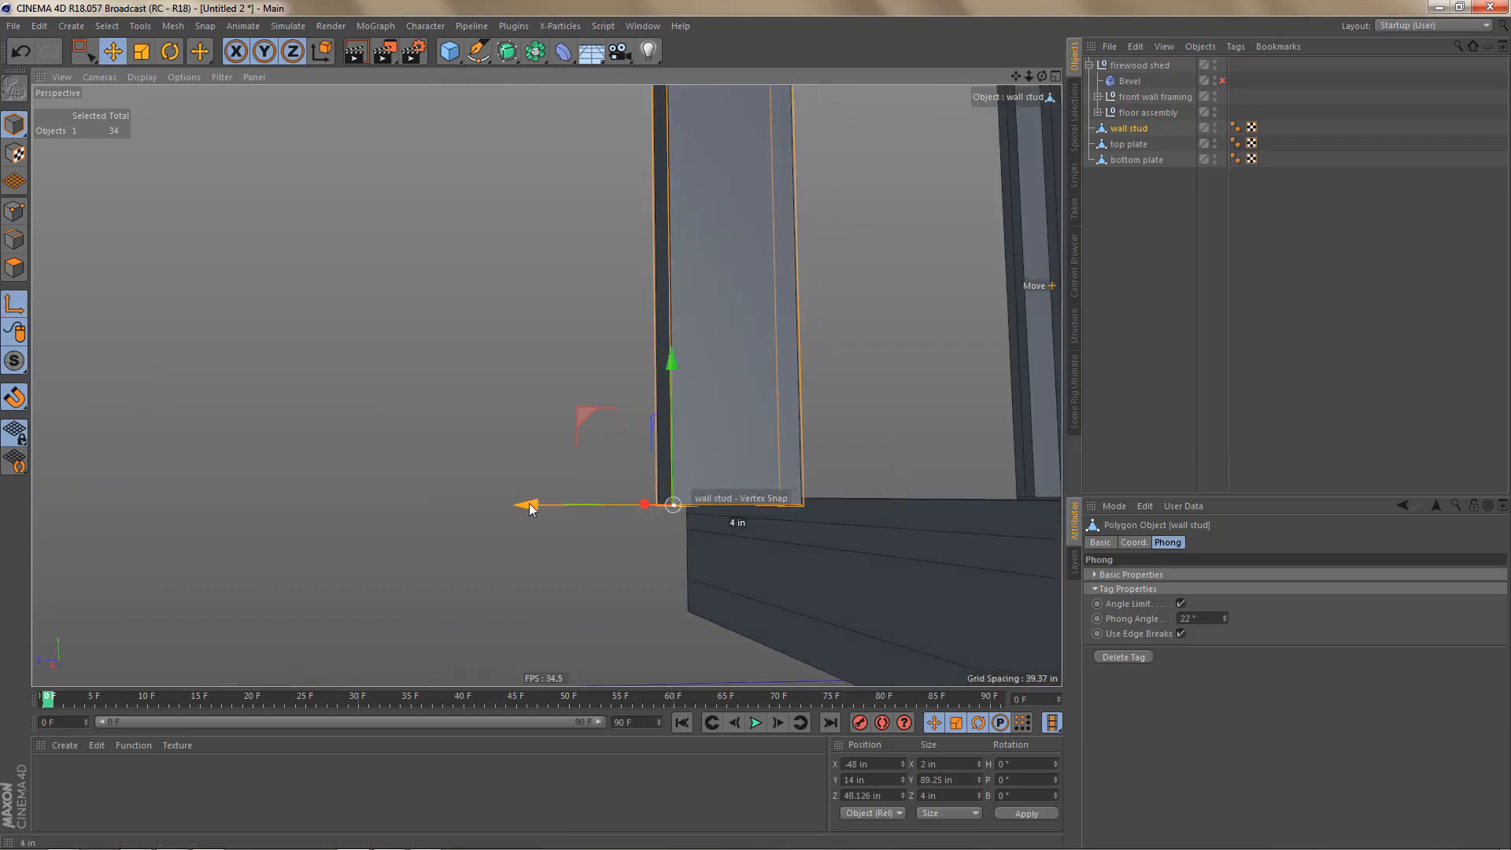
Step: Examine the wall stud's lower corner up close in the side view and snap its axis onto the corner's edge intersection
middle_click(529, 510)
middle_click(408, 555)
alt+middle_drag(640, 308, 732, 71)
alt+right_drag(651, 243, 599, 390)
alt+middle_drag(606, 194, 580, 39)
alt+right_drag(591, 206, 581, 275)
alt+middle_drag(661, 373, 570, 396)
alt+right_drag(753, 396, 984, 415)
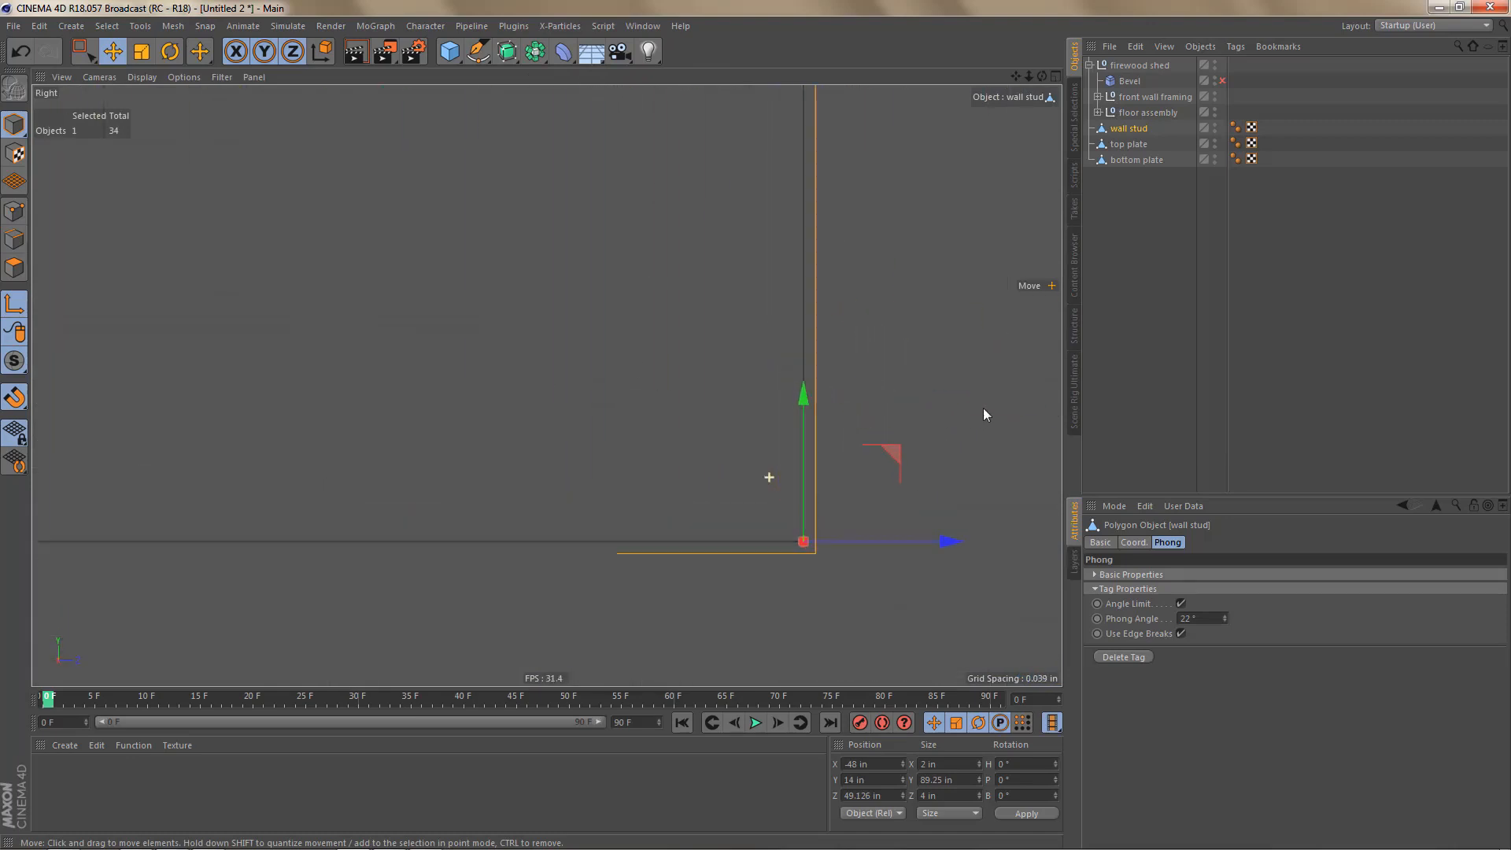
mouse_move(956, 543)
mouse_down()
mouse_move(1031, 541)
mouse_move(961, 537)
mouse_up()
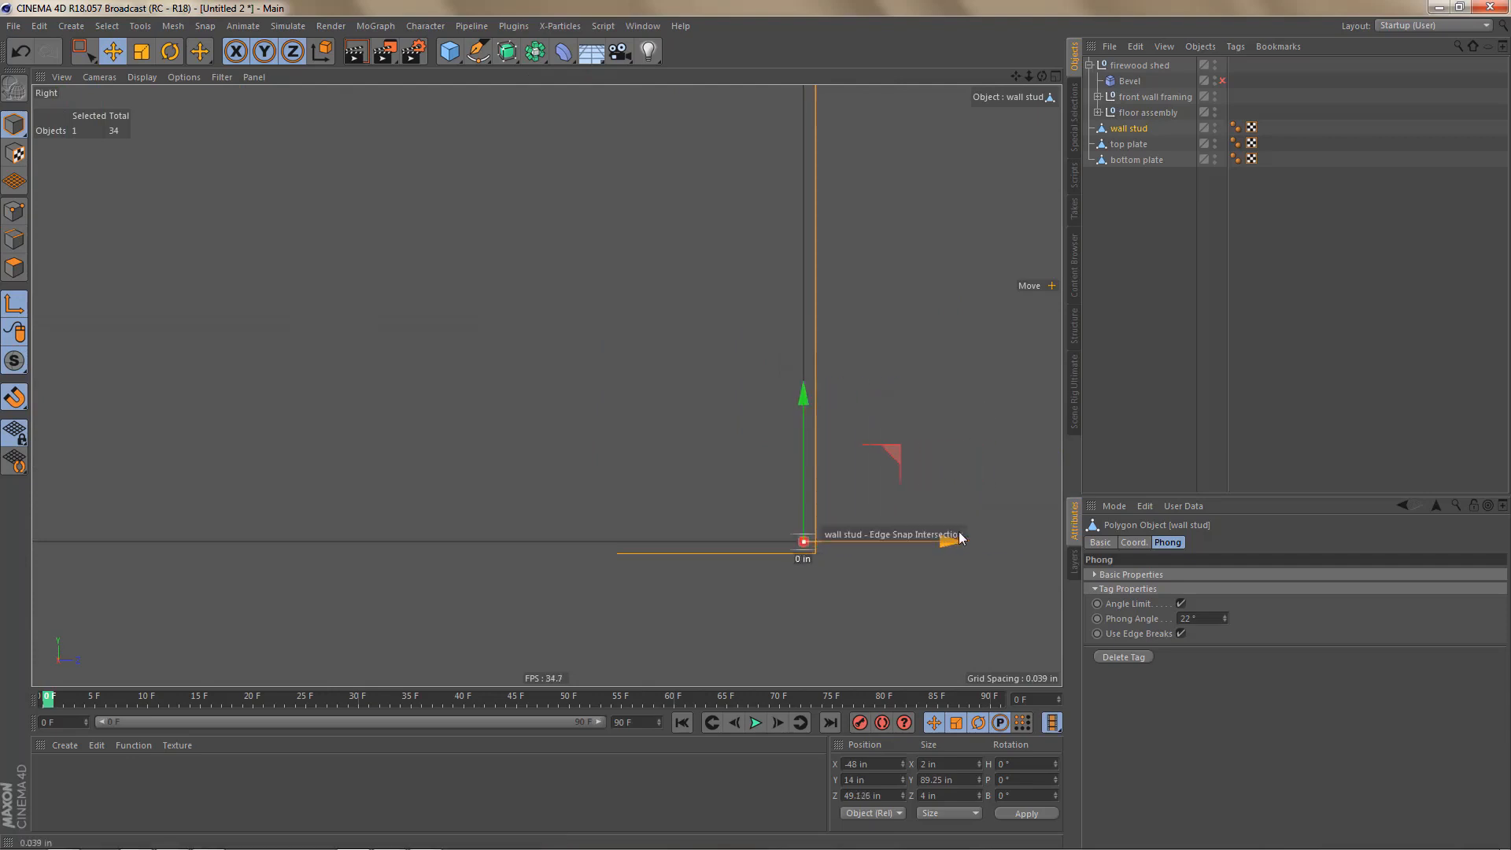
middle_click(959, 539)
middle_click(386, 268)
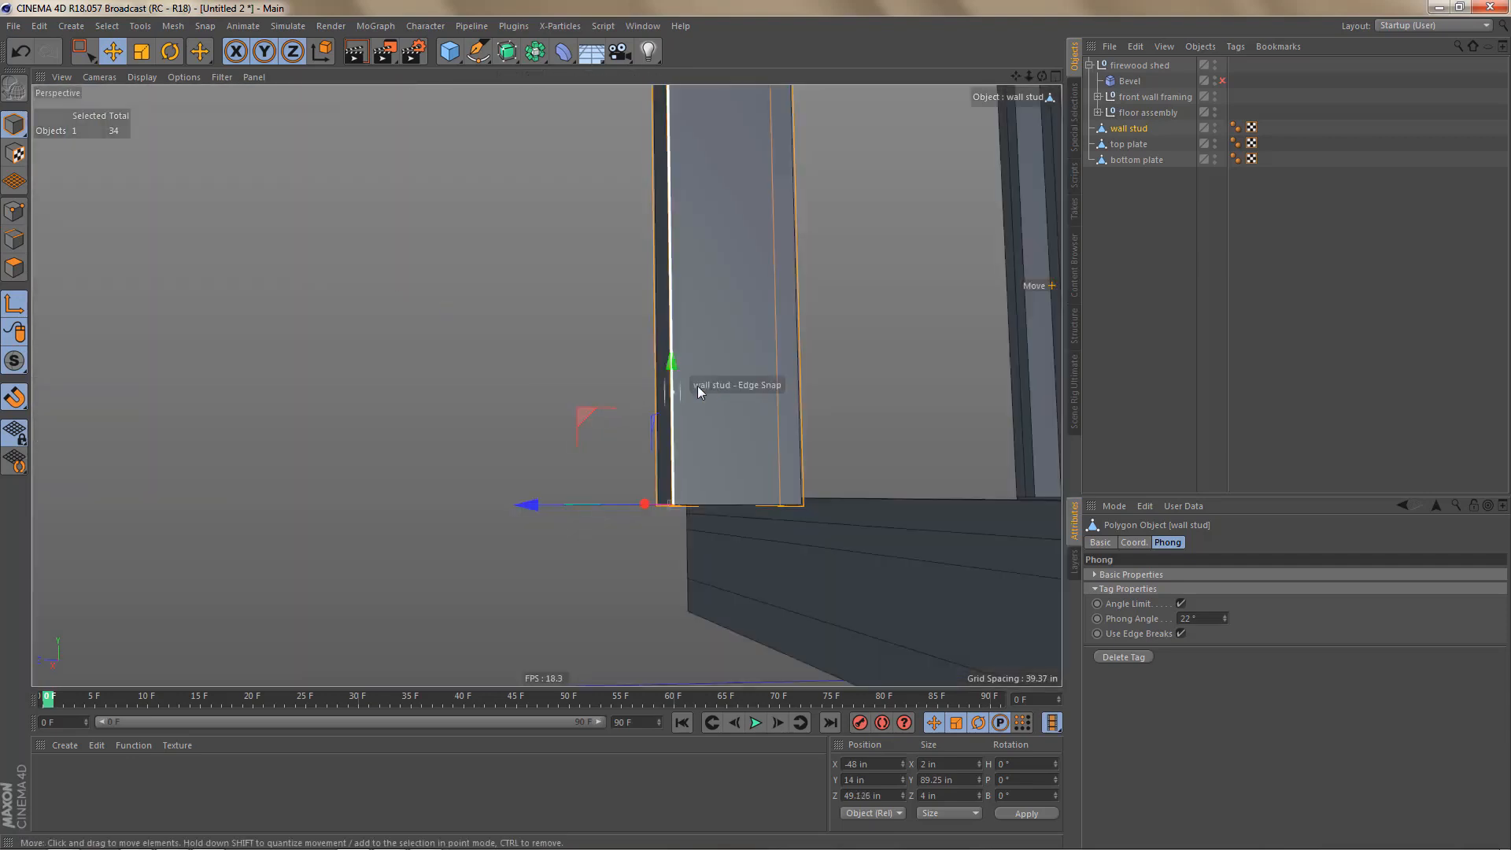
Step: Move the wall stud so it stands on the end of the bottom plate at the floor's back corner
alt+drag(751, 398, 685, 468)
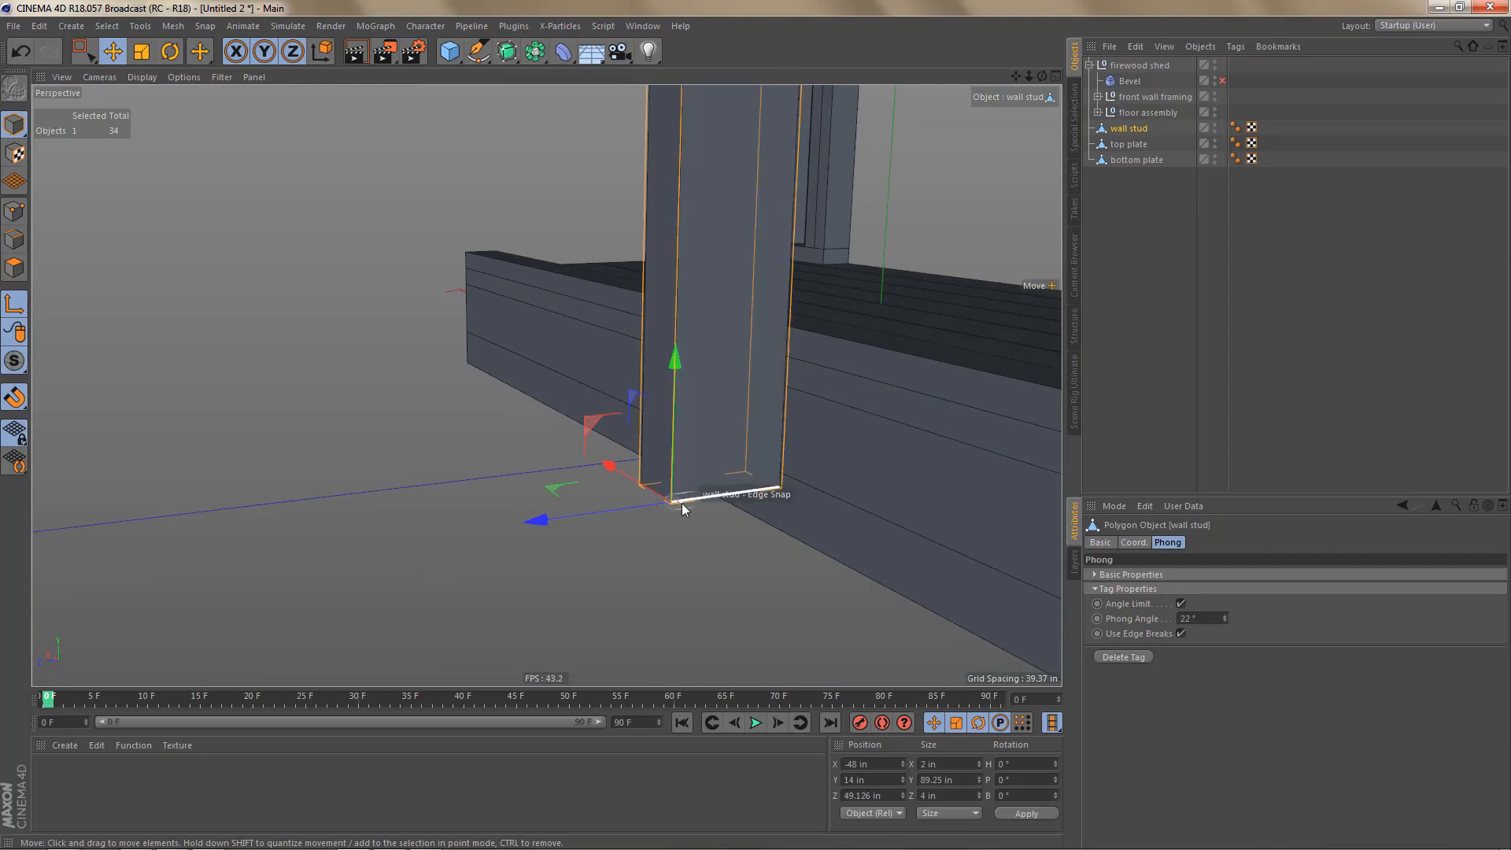
alt+right_drag(651, 480, 543, 560)
alt+middle_drag(753, 444, 678, 488)
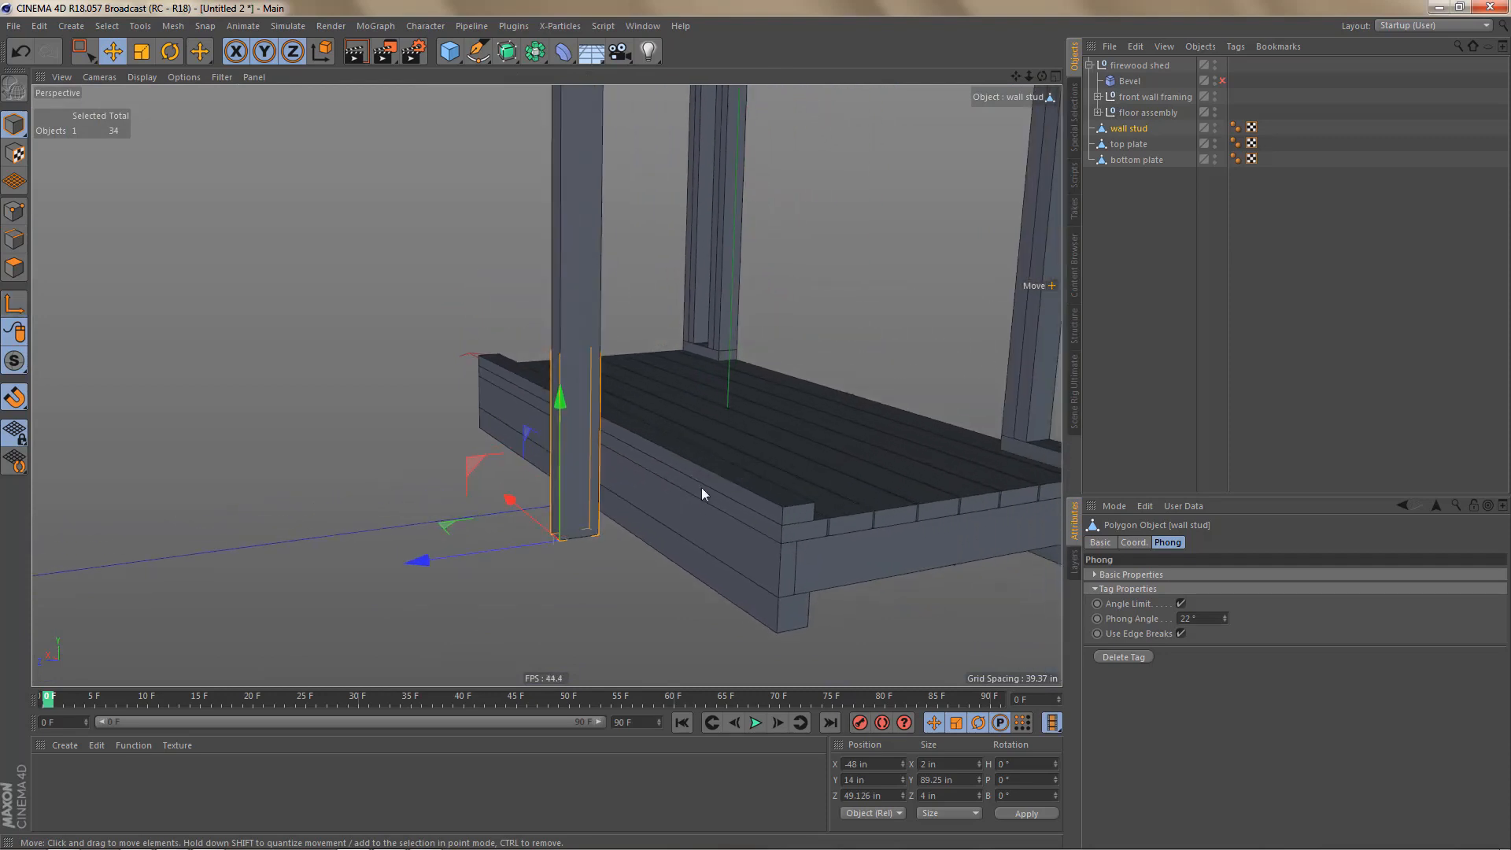
alt+right_drag(810, 511, 812, 511)
alt+drag(811, 511, 786, 613)
drag(791, 535, 610, 517)
Step: Select the wall stud's four upper points and flatten its slanted top by scaling them to 0 in along Y
key(Return)
alt+right_drag(633, 311, 697, 310)
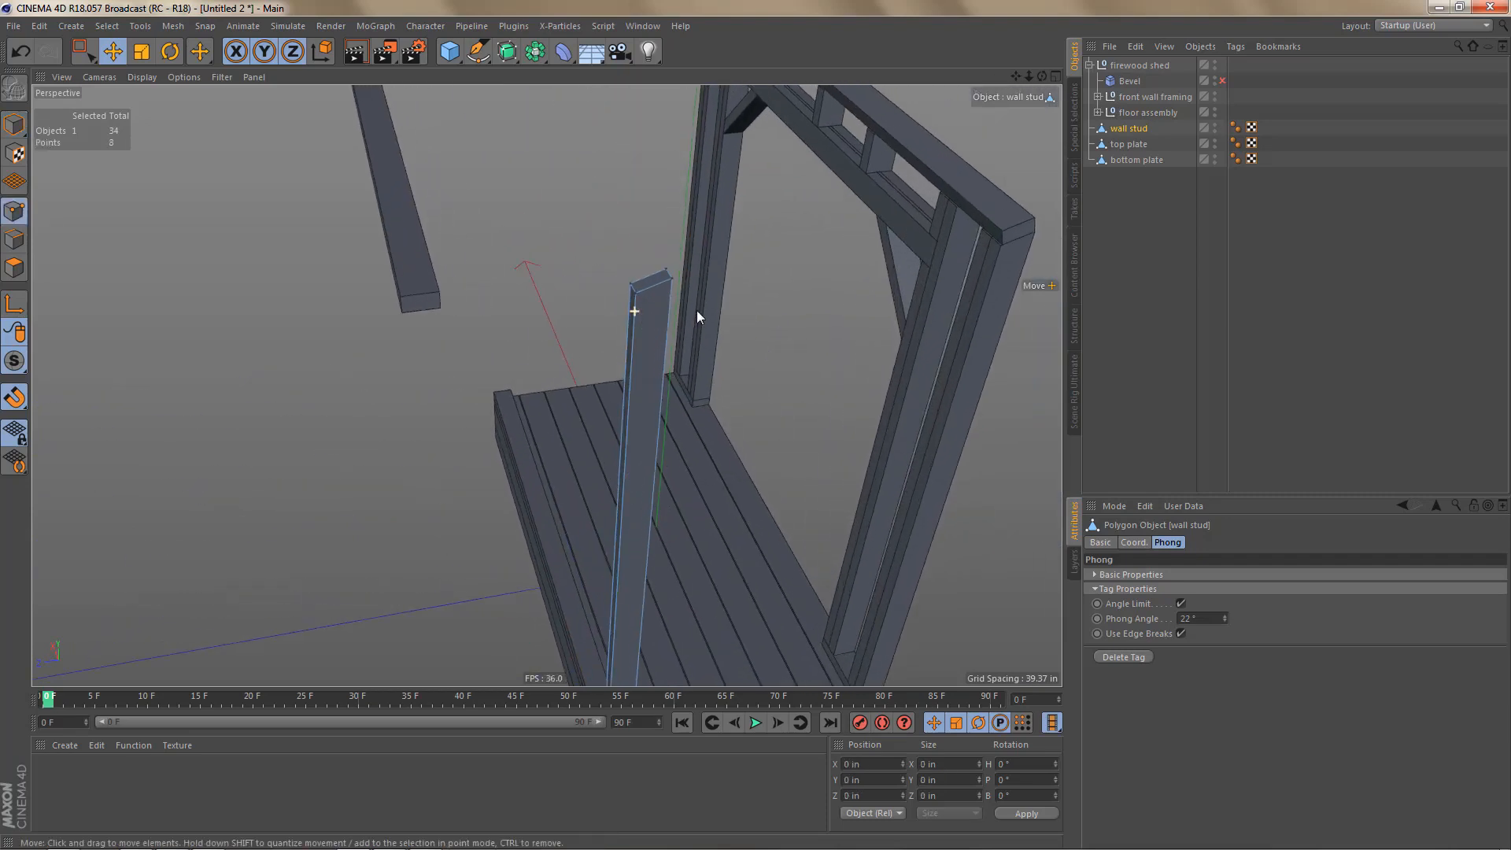
key(0)
drag(592, 231, 622, 202)
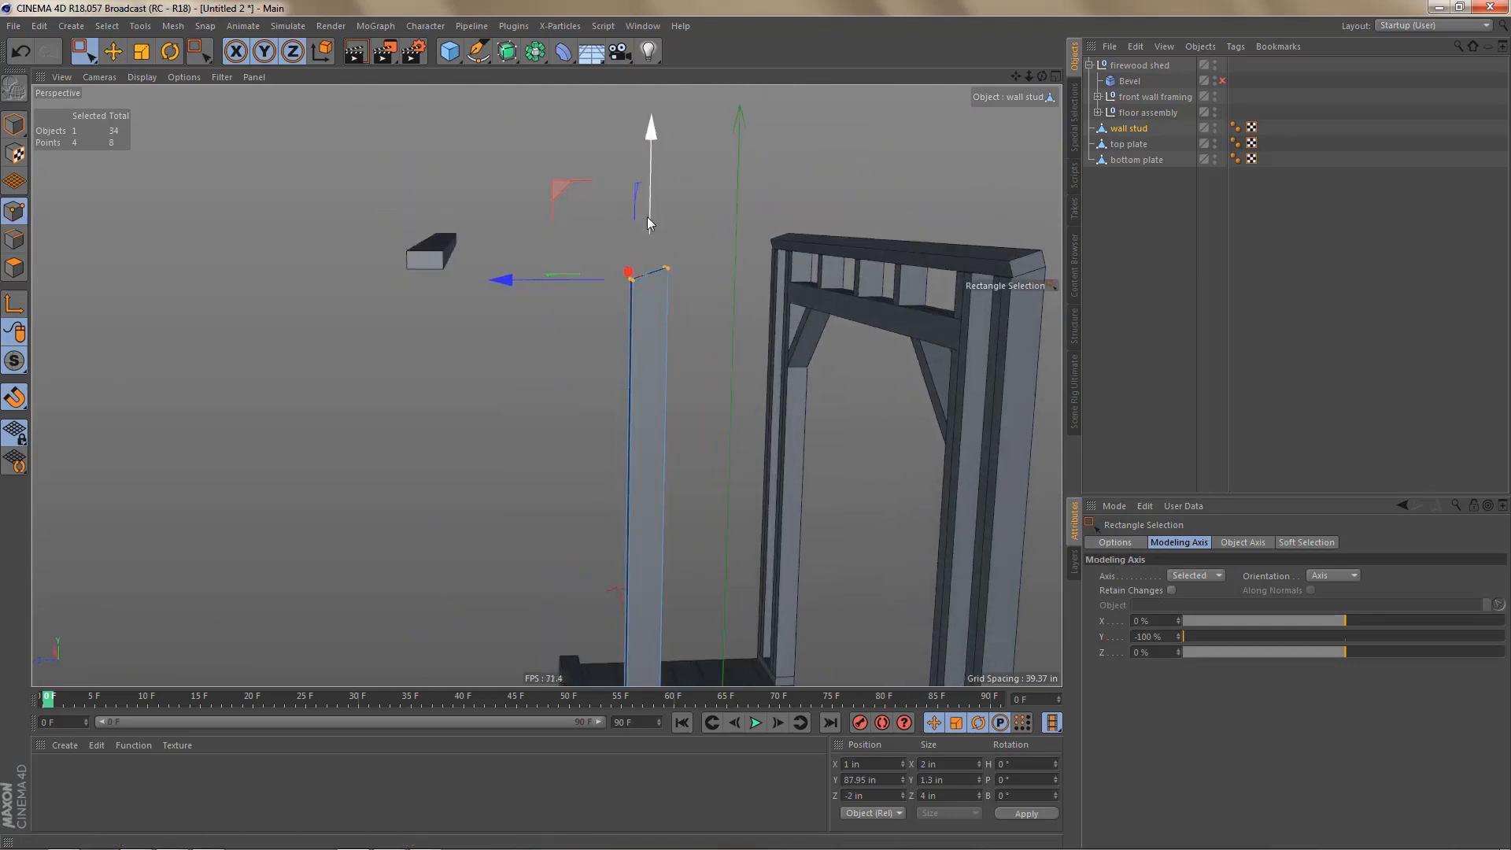
key(t)
drag(650, 123, 654, 218)
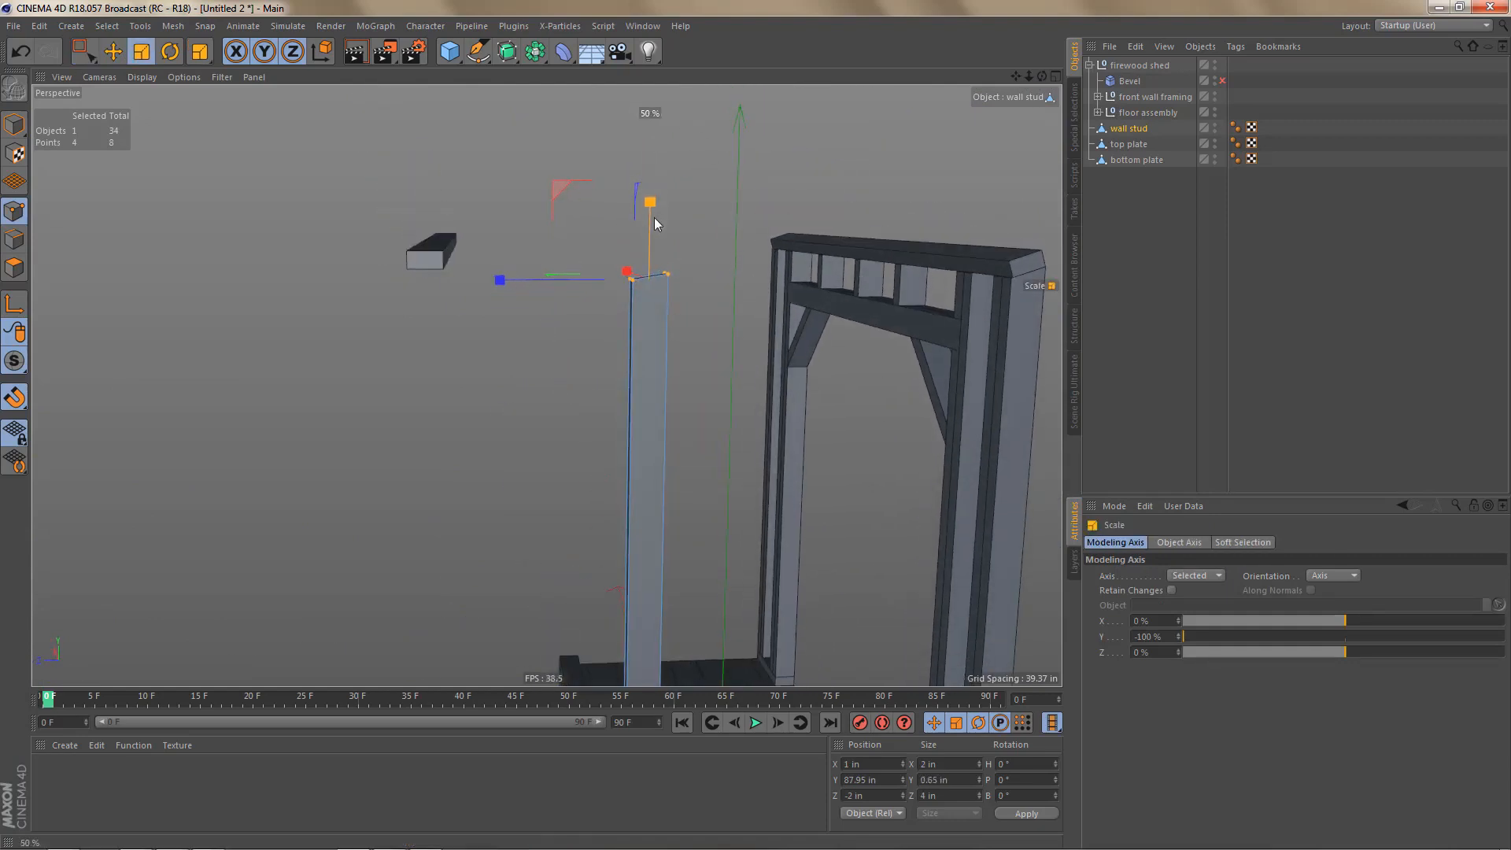
drag(651, 275, 653, 281)
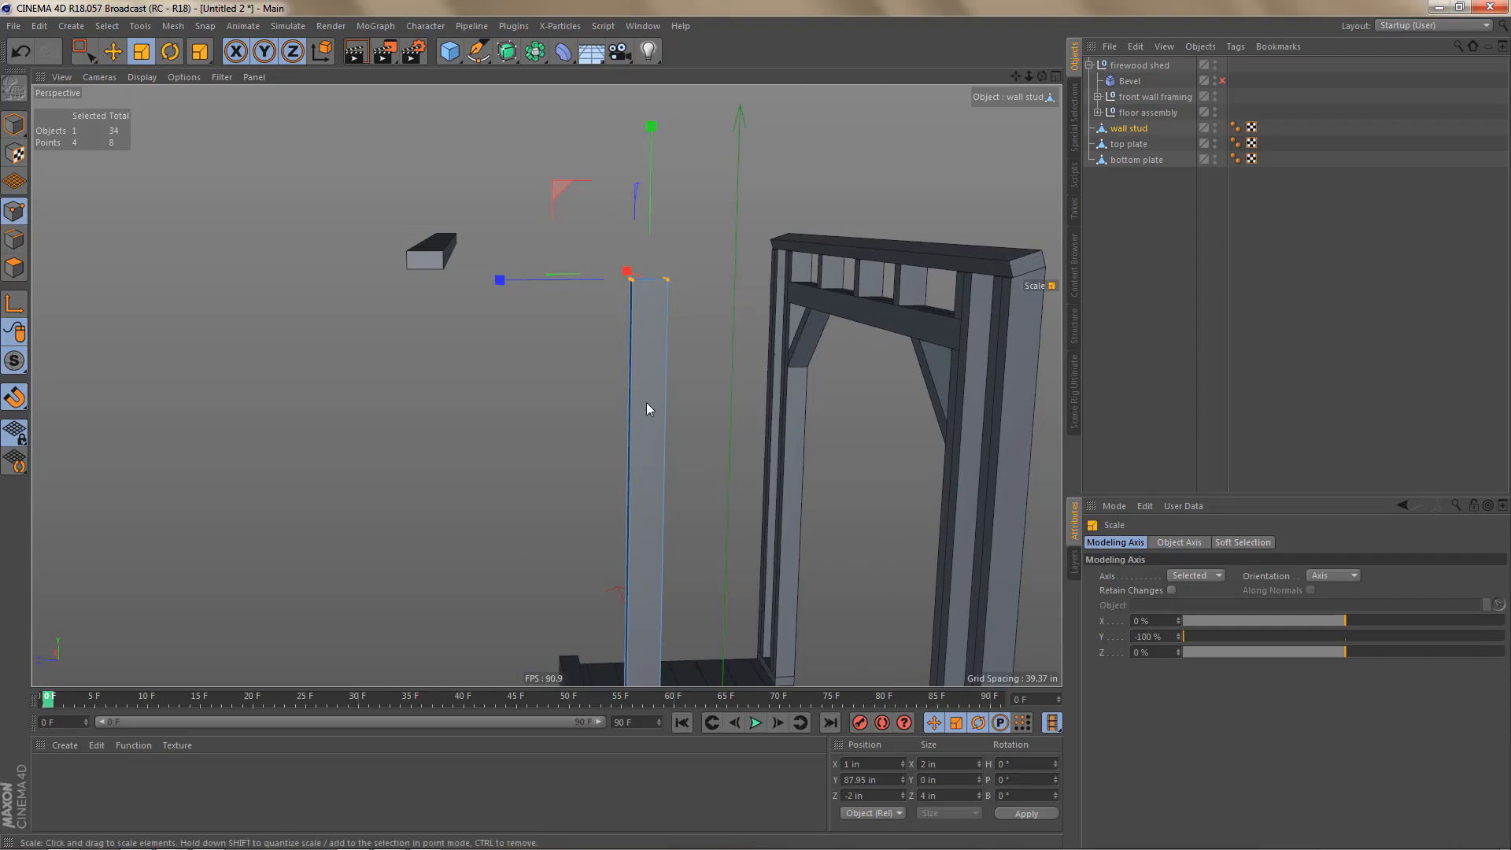
alt+drag(651, 407, 644, 438)
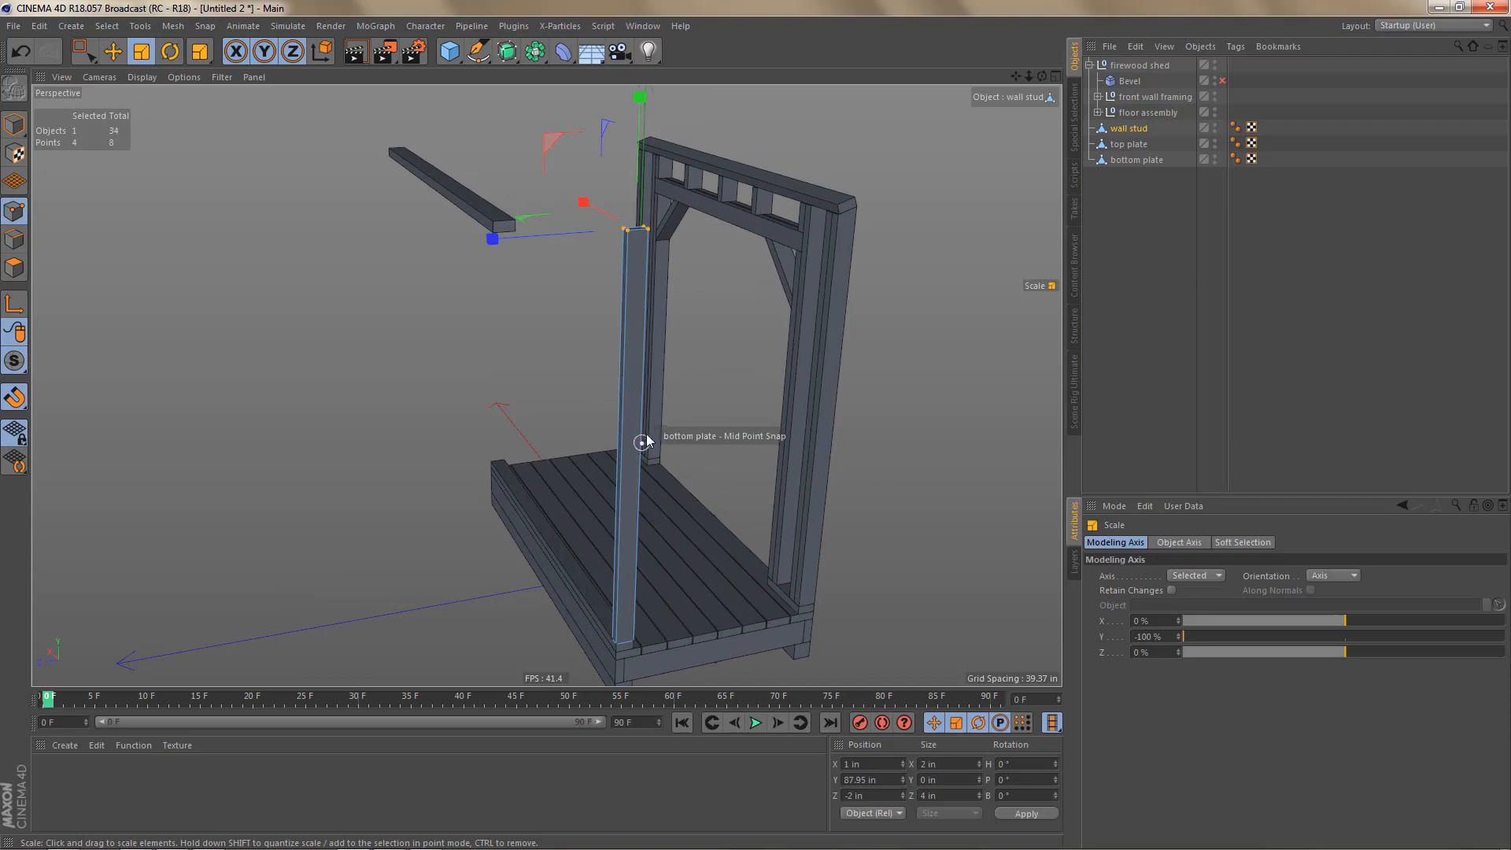
Step: Select the top plate as a whole object and bring its near end and the wall stud's top into view
click(1129, 144)
alt+middle_drag(760, 266, 805, 304)
key(Return)
alt+right_drag(615, 289, 673, 290)
alt+drag(672, 292, 656, 295)
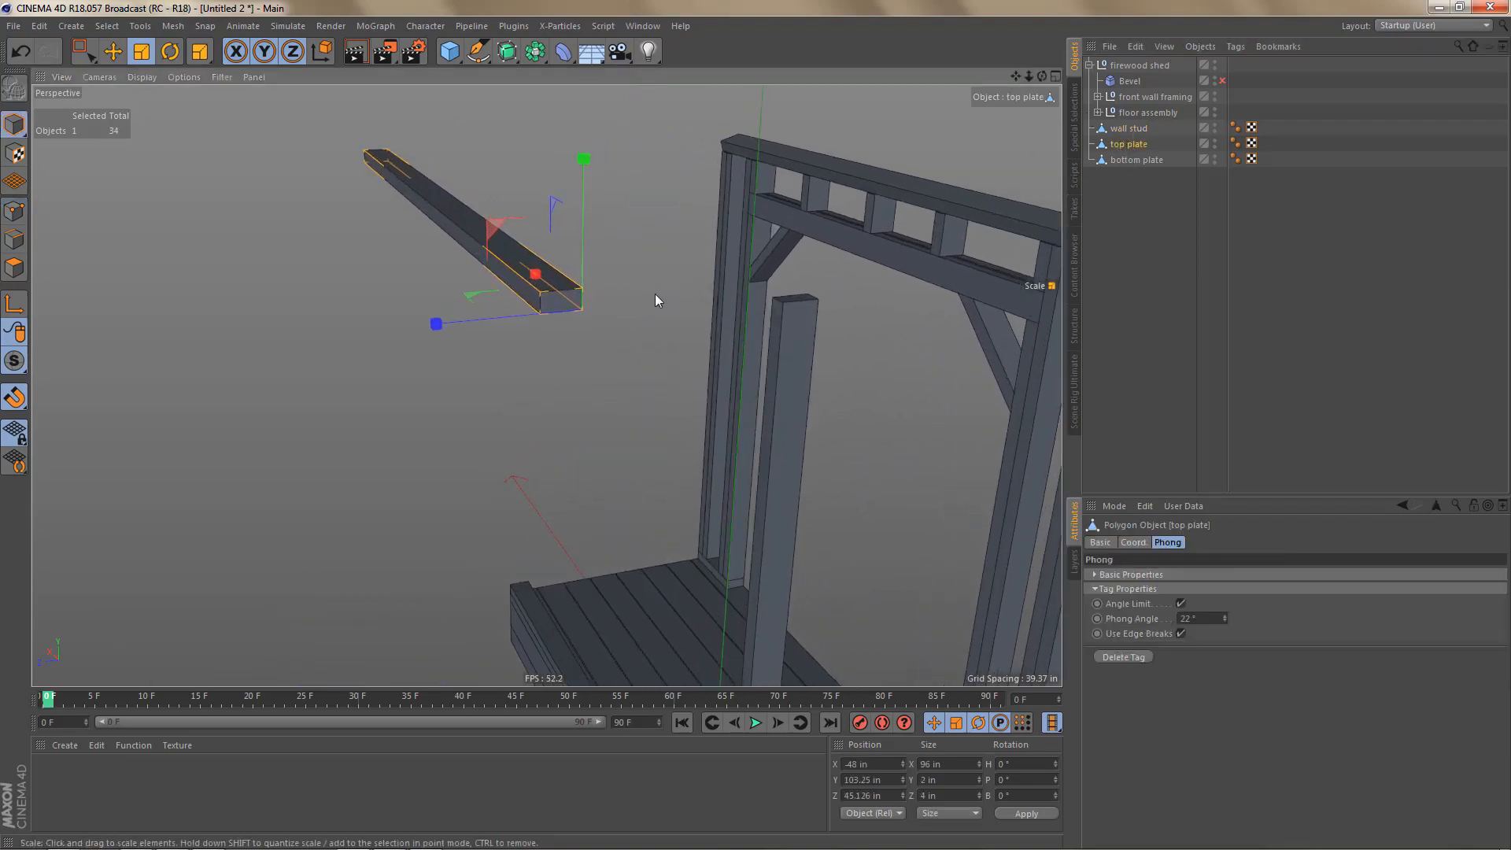
Step: Move the top plate's axis along Z to snap it to the lower outer back corner of the plate's end
key(l)
key(e)
alt+right_drag(537, 308, 691, 292)
drag(527, 324, 405, 328)
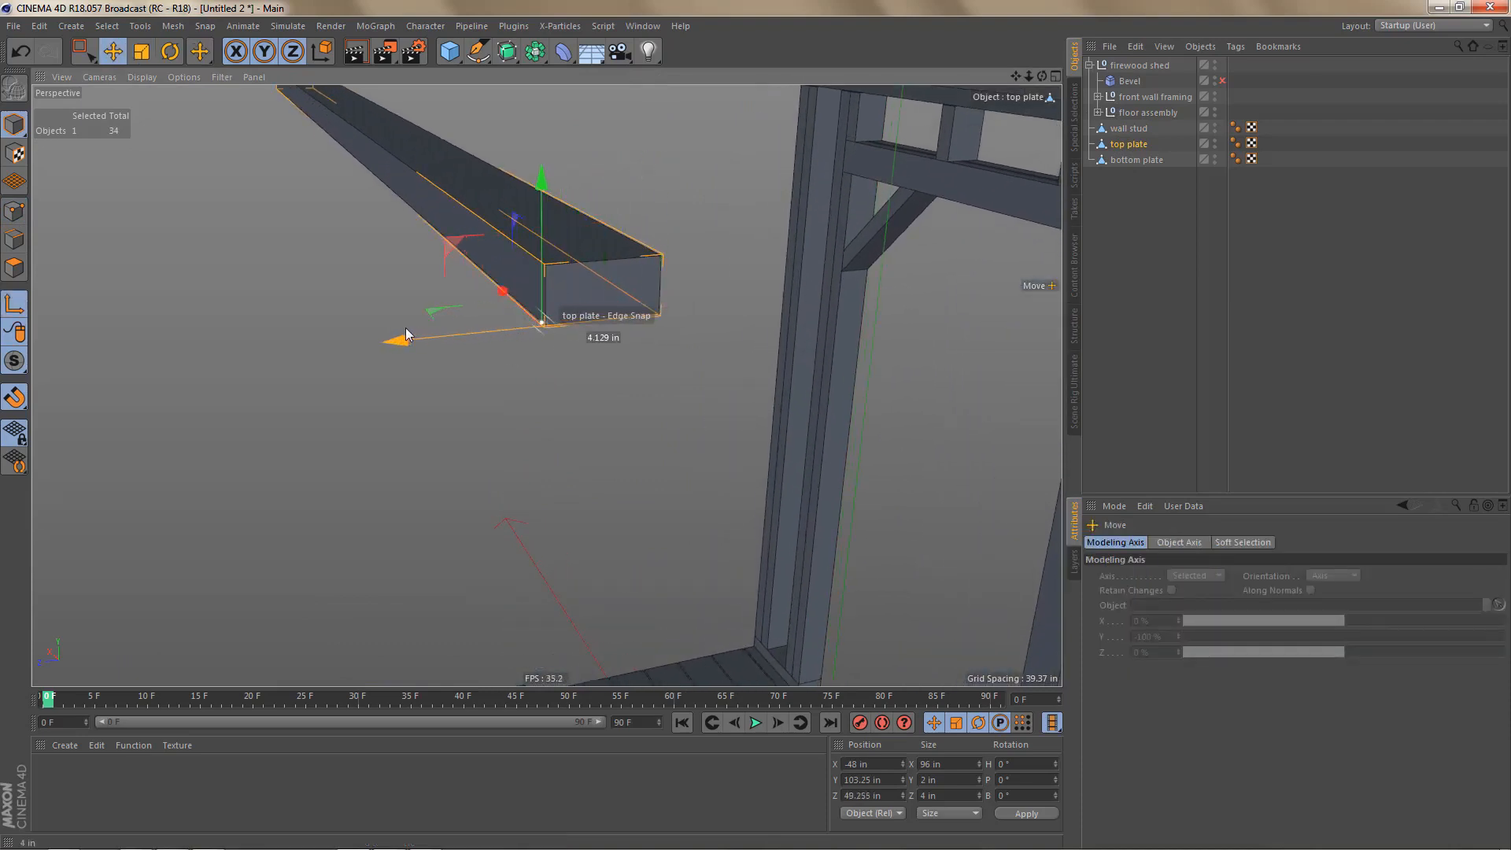
middle_click(555, 310)
middle_click(806, 238)
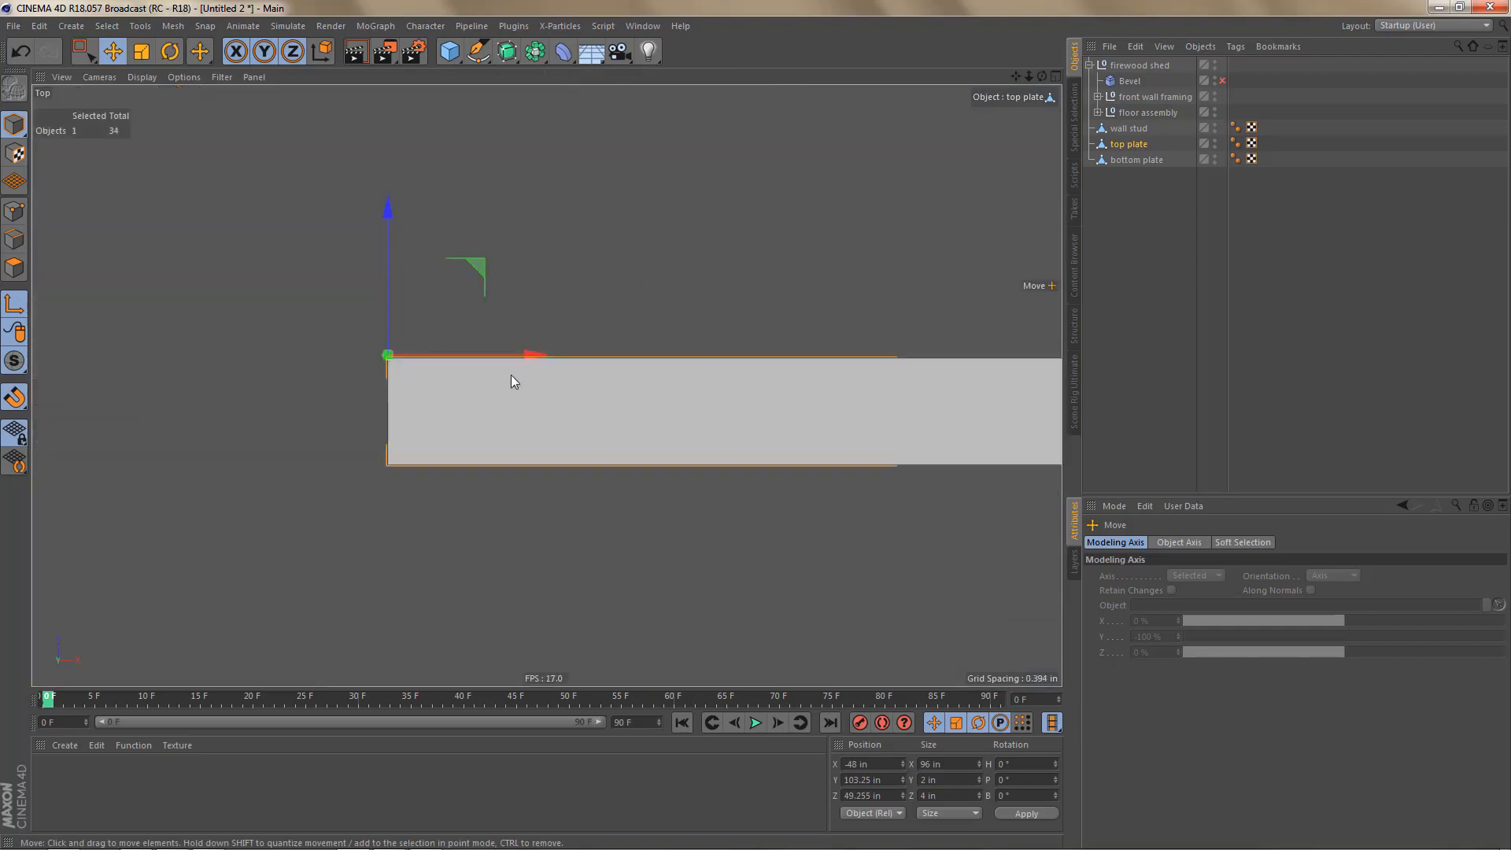
alt+right_drag(512, 375, 524, 396)
drag(317, 266, 312, 277)
middle_click(395, 307)
middle_click(329, 203)
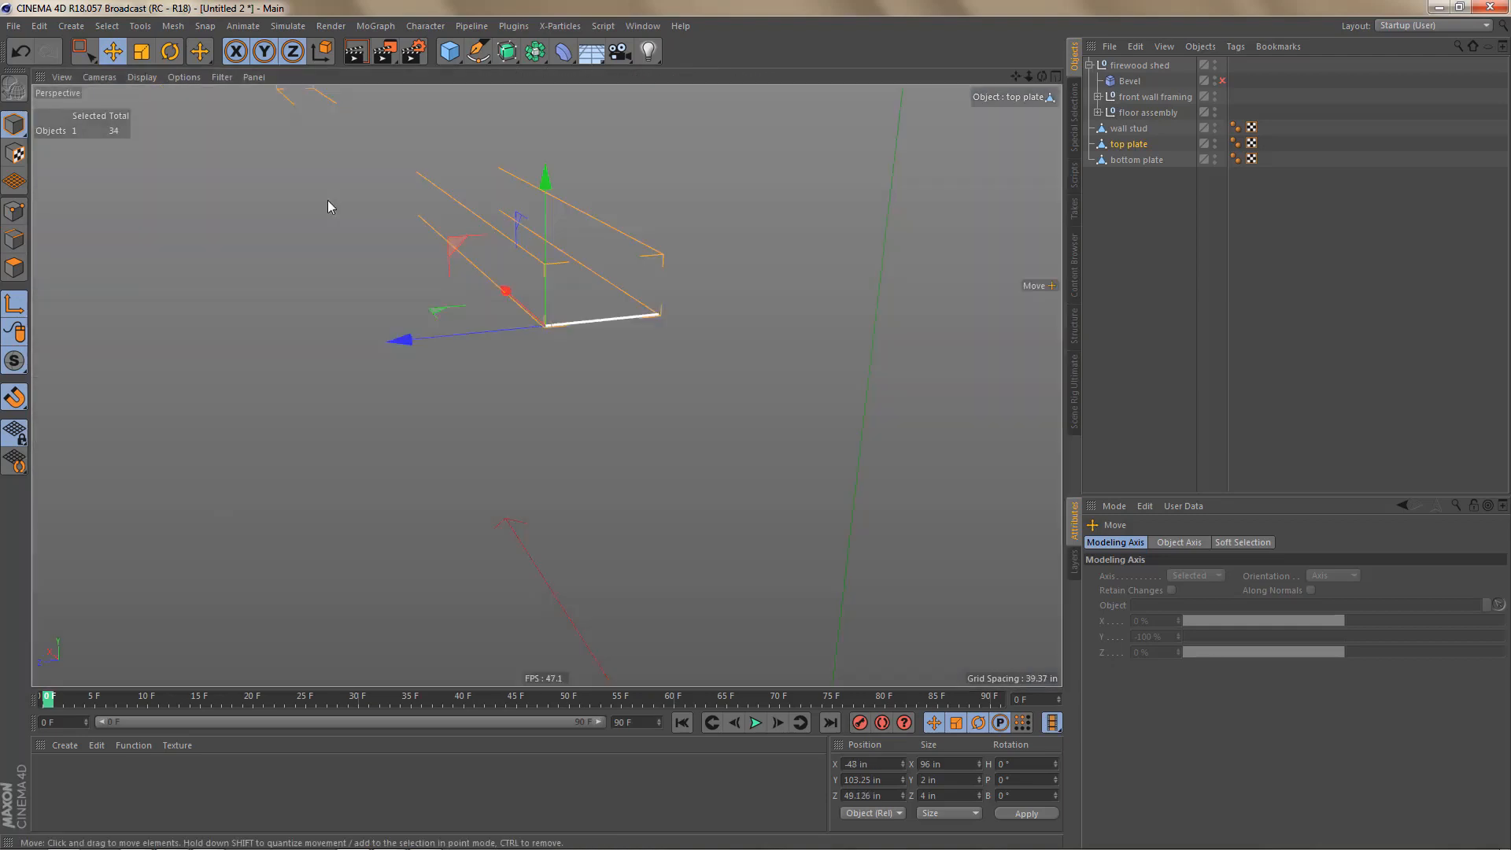
Step: Snap the top plate onto the top of the wall stud at X -48 in, Y 101.95 in, Z 24 in
alt+right_drag(474, 358, 363, 496)
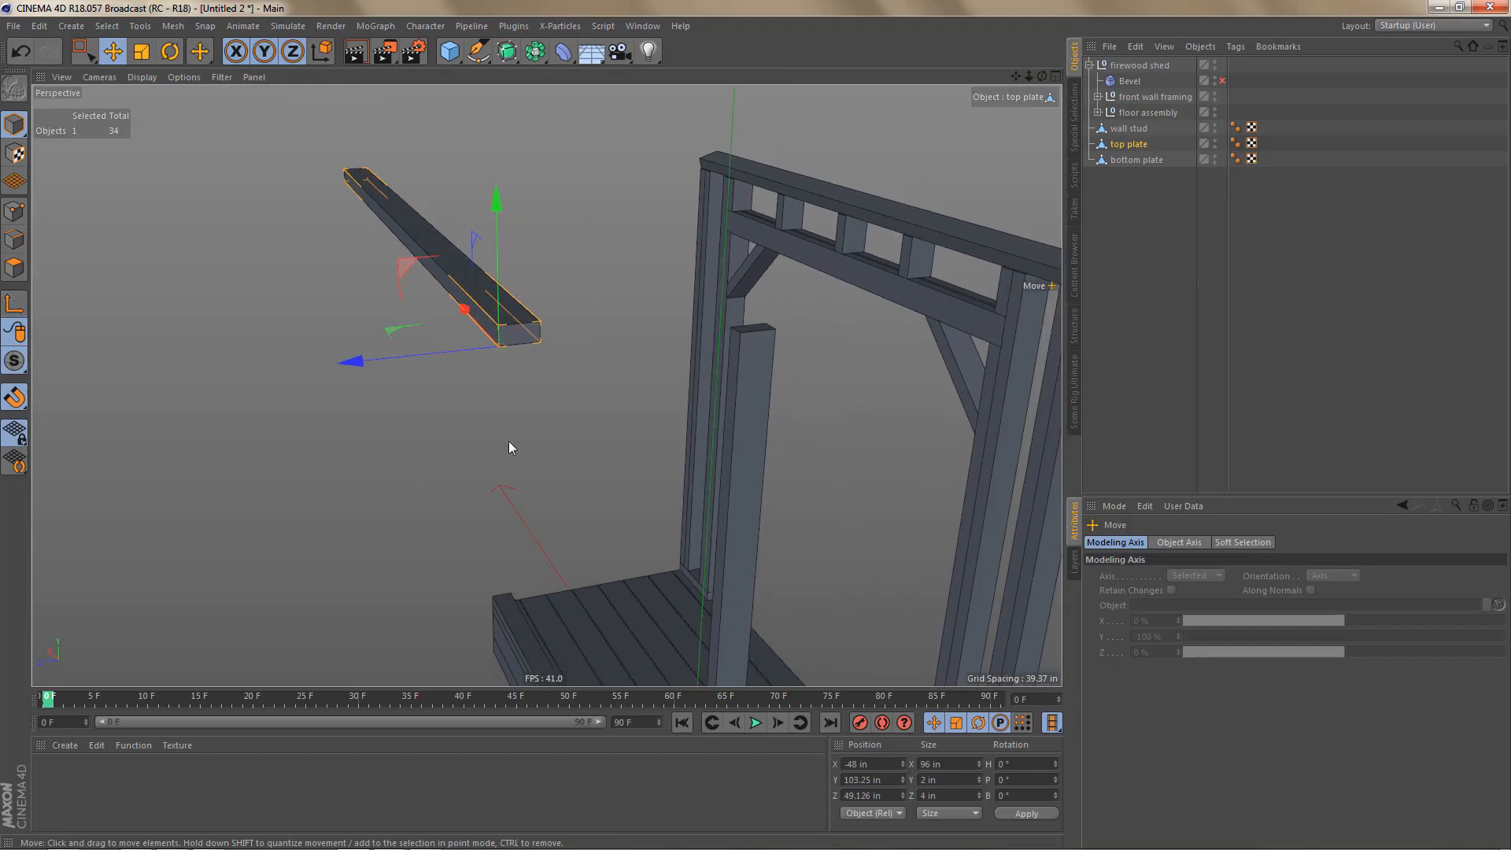
alt+right_drag(691, 404, 740, 382)
drag(252, 216, 865, 229)
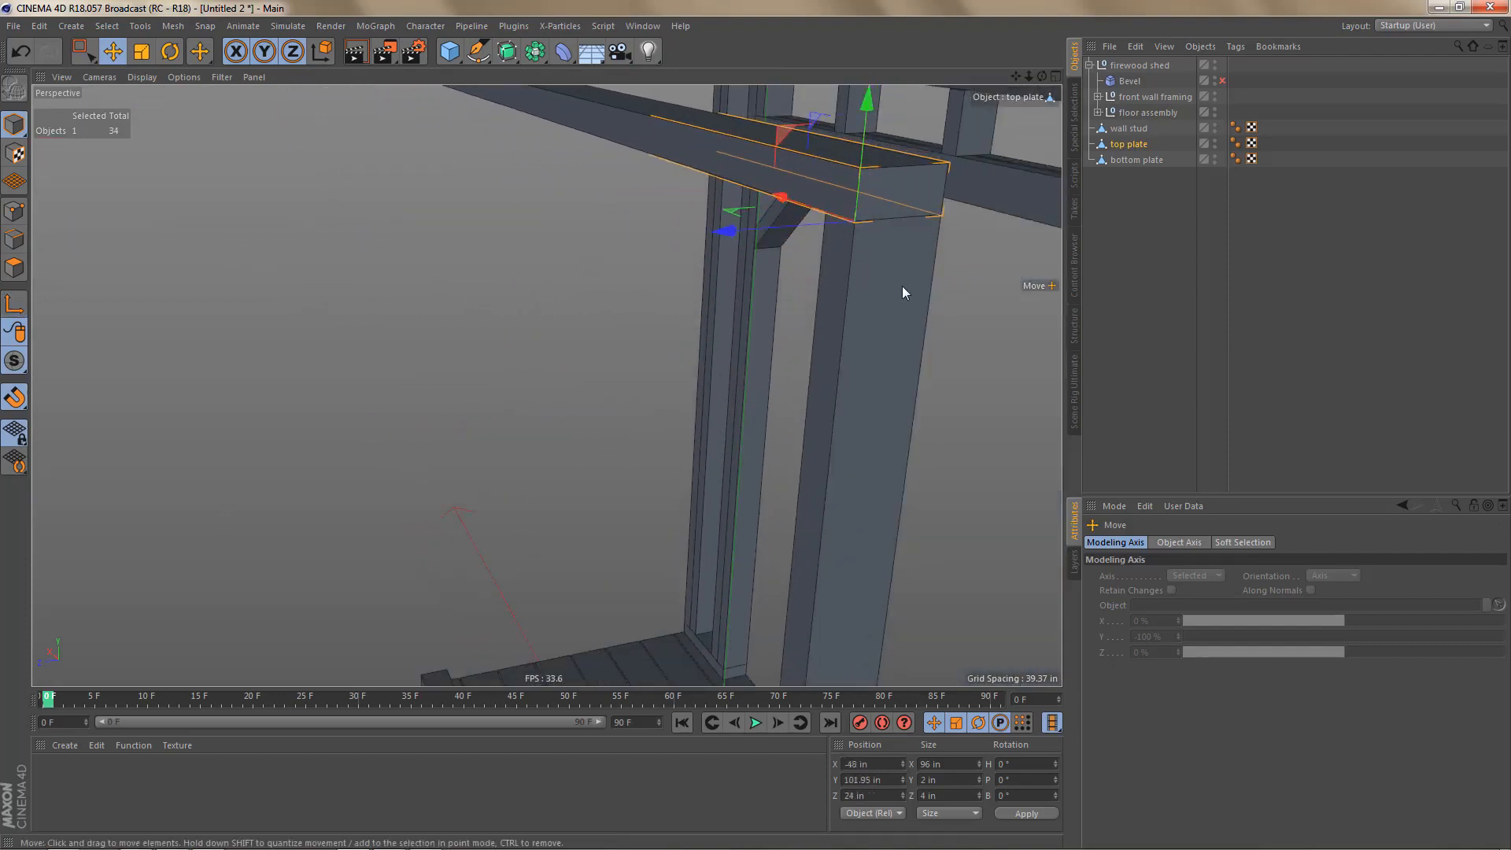
Step: Examine how the top plate sits on the wall stud and check the stud length in the PDF's Back wall Frame plan
scroll(813, 282, up, 3)
alt+drag(814, 283, 732, 303)
alt+right_drag(739, 307, 626, 402)
alt+middle_drag(736, 379, 616, 336)
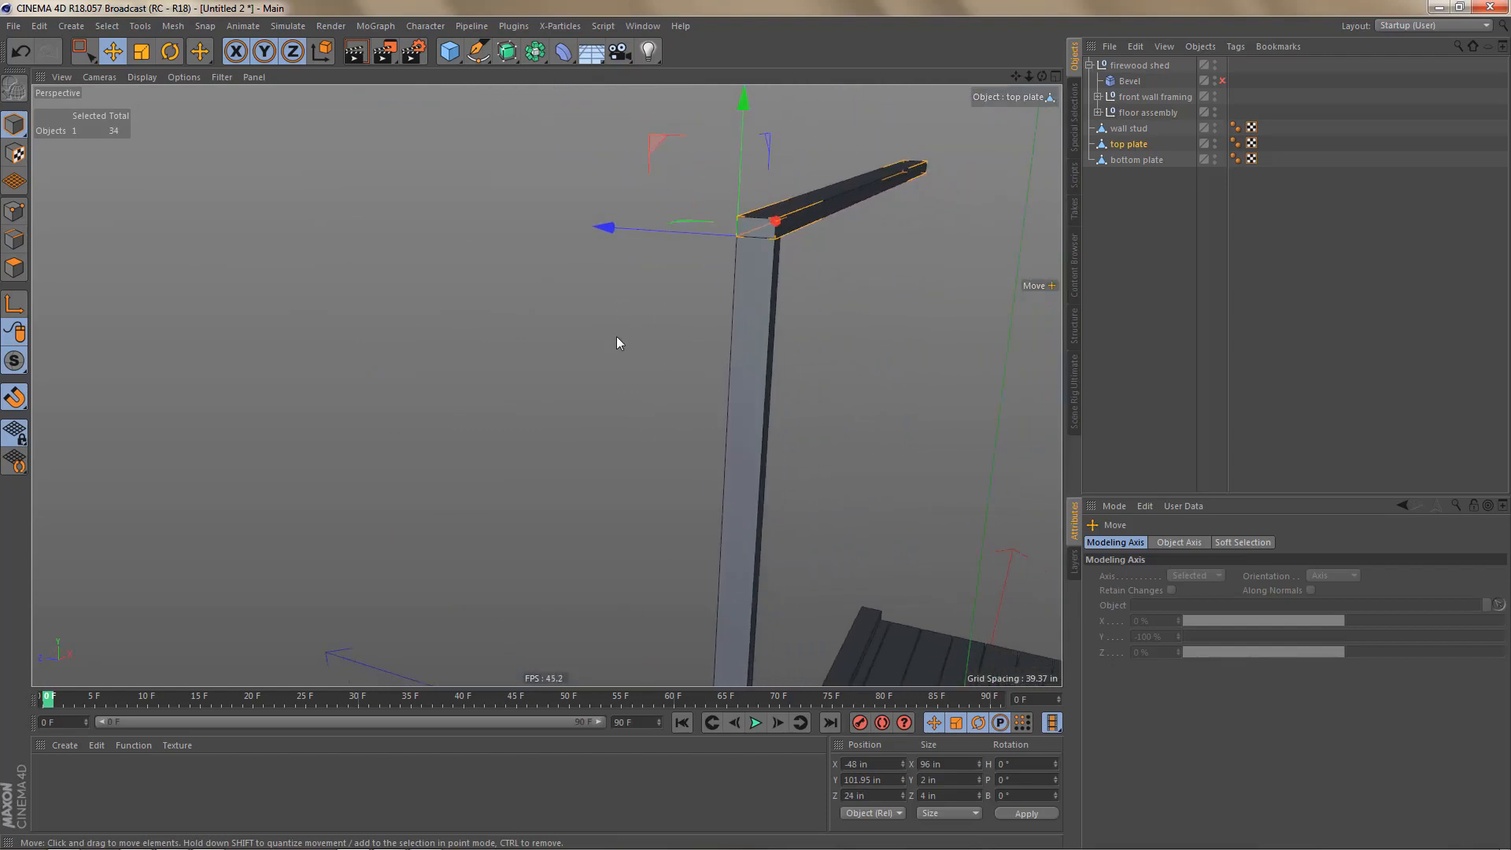
alt+right_drag(616, 337, 659, 441)
alt+middle_drag(658, 441, 650, 370)
alt+drag(634, 331, 607, 399)
alt+middle_drag(639, 409, 611, 358)
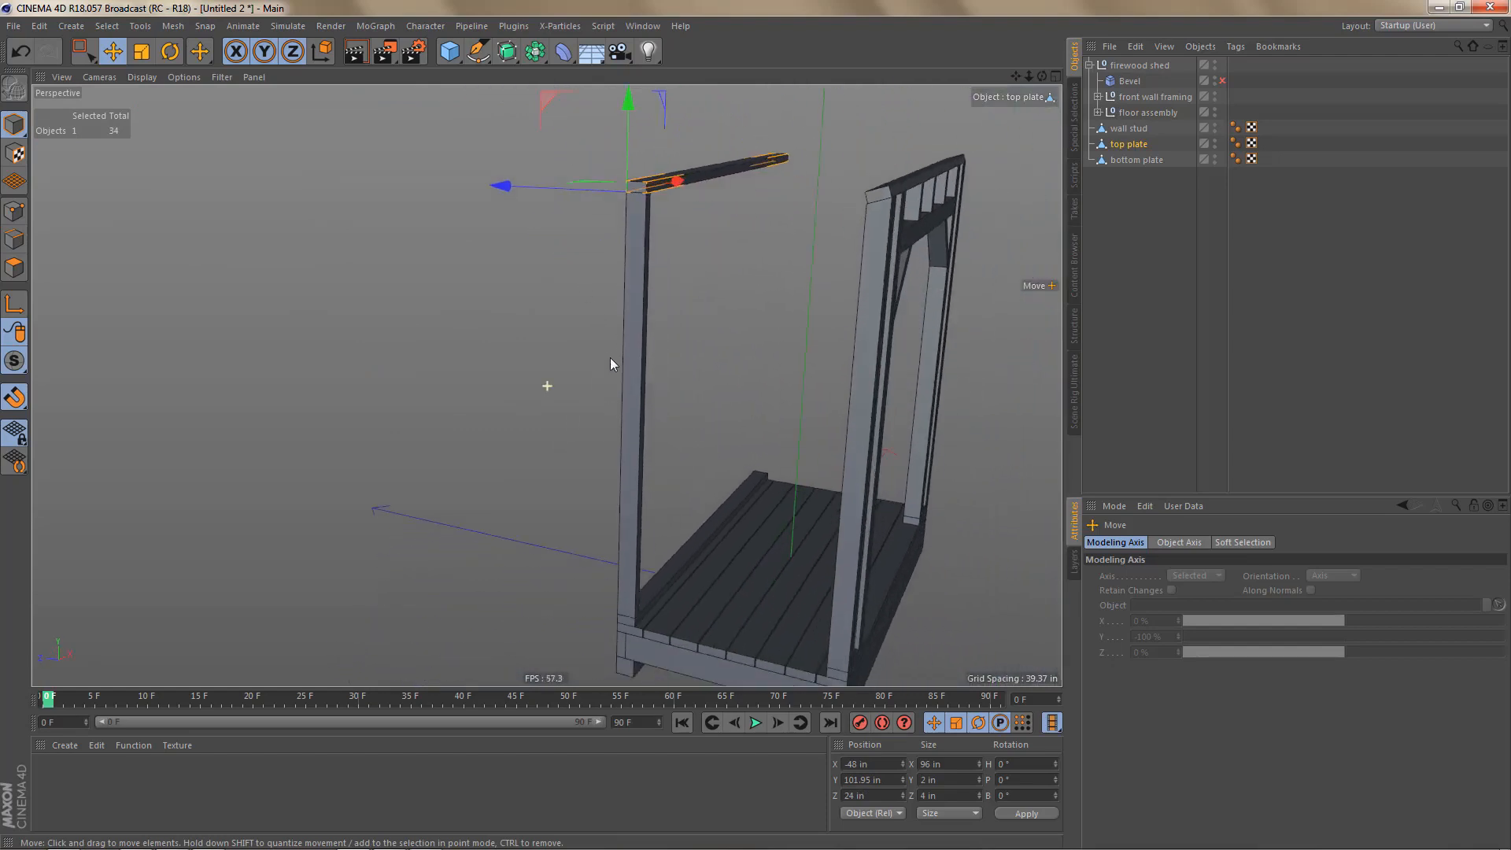
alt+drag(611, 357, 642, 346)
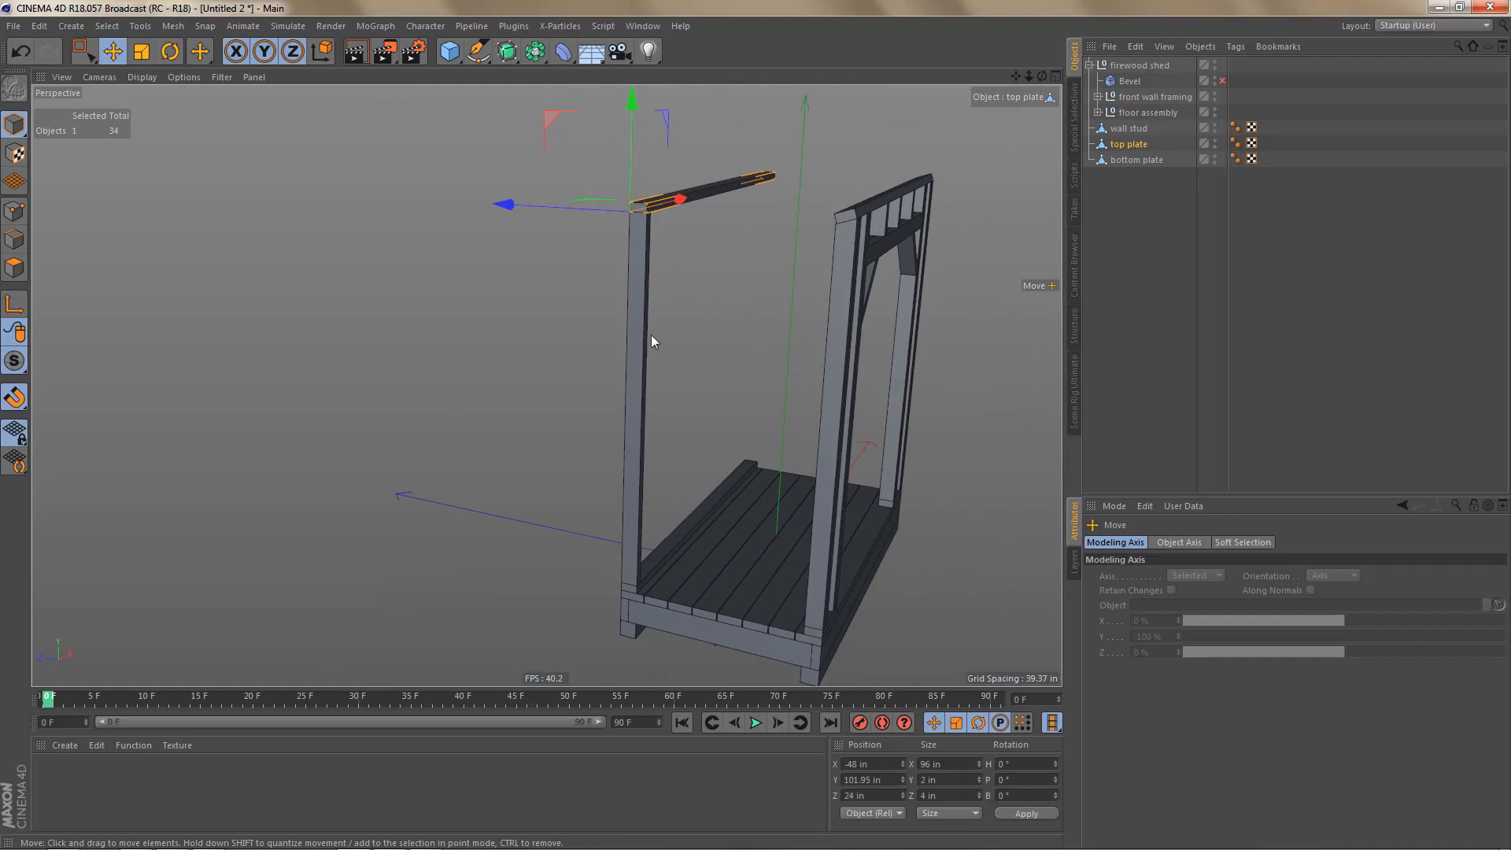
click(649, 340)
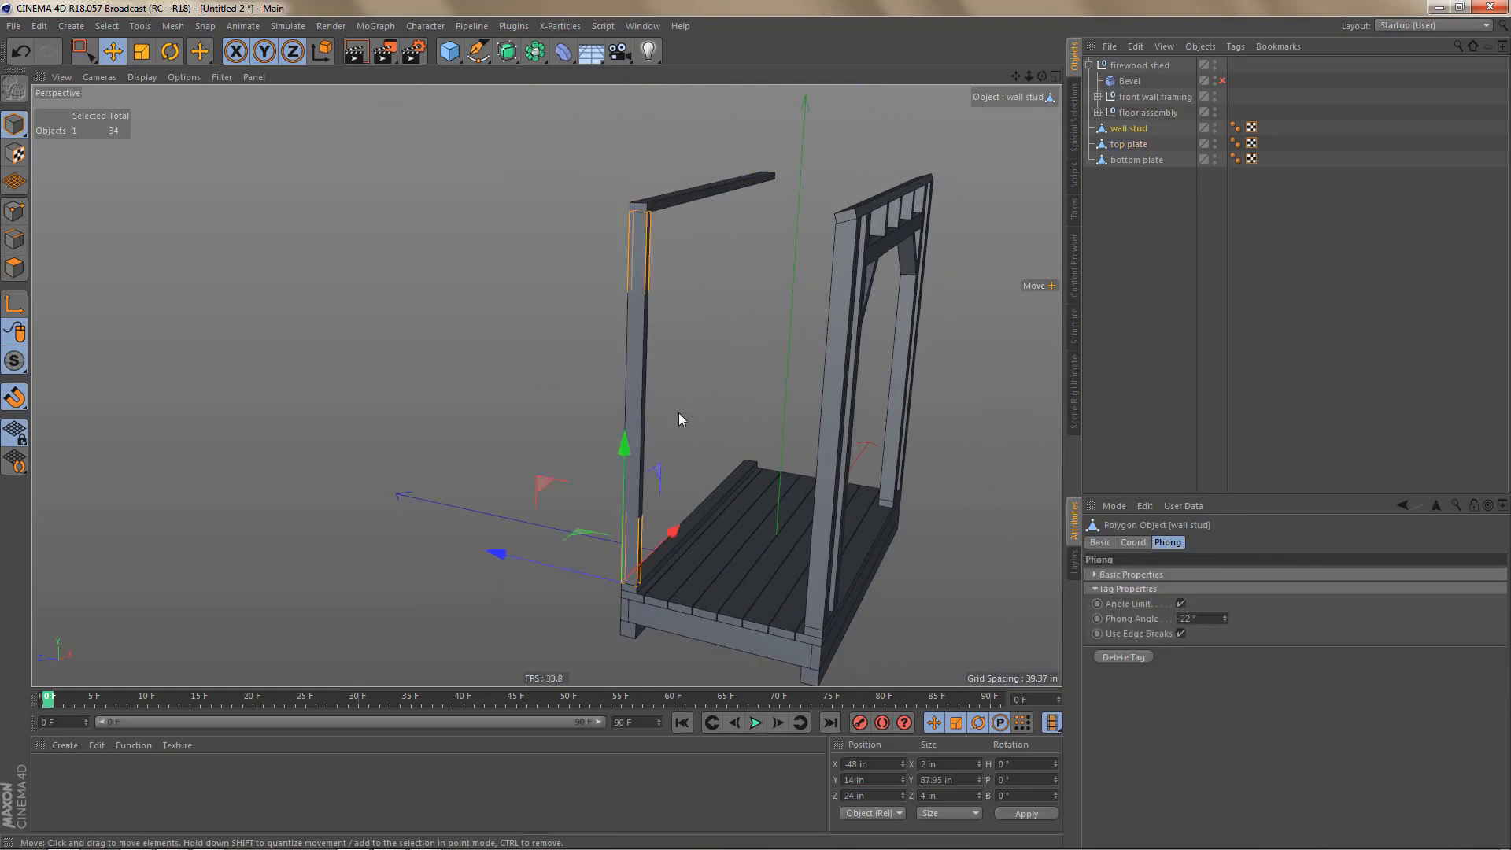
key(alt+Tab)
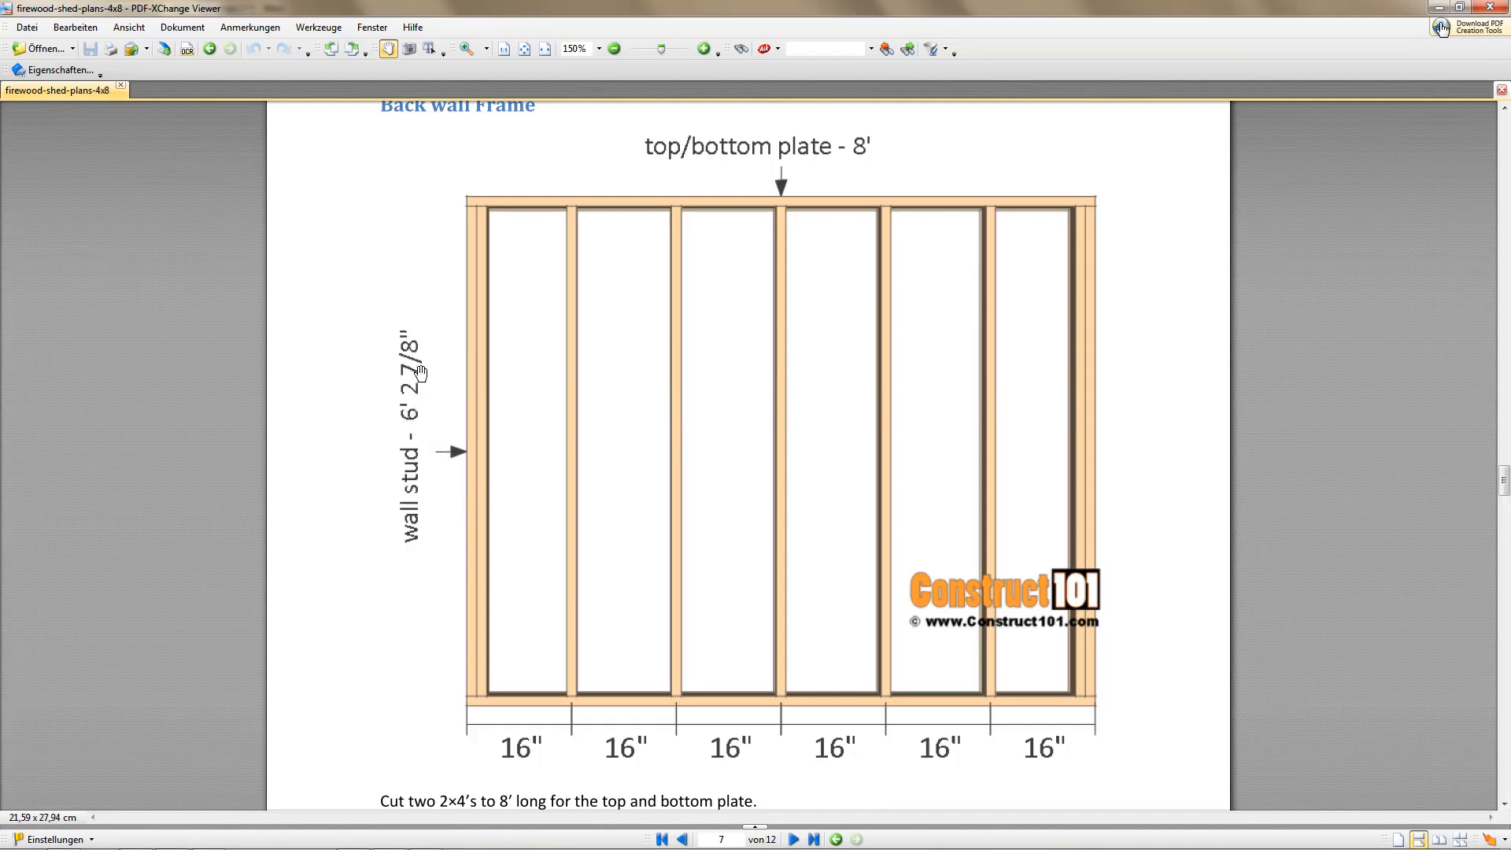
key(alt+Tab)
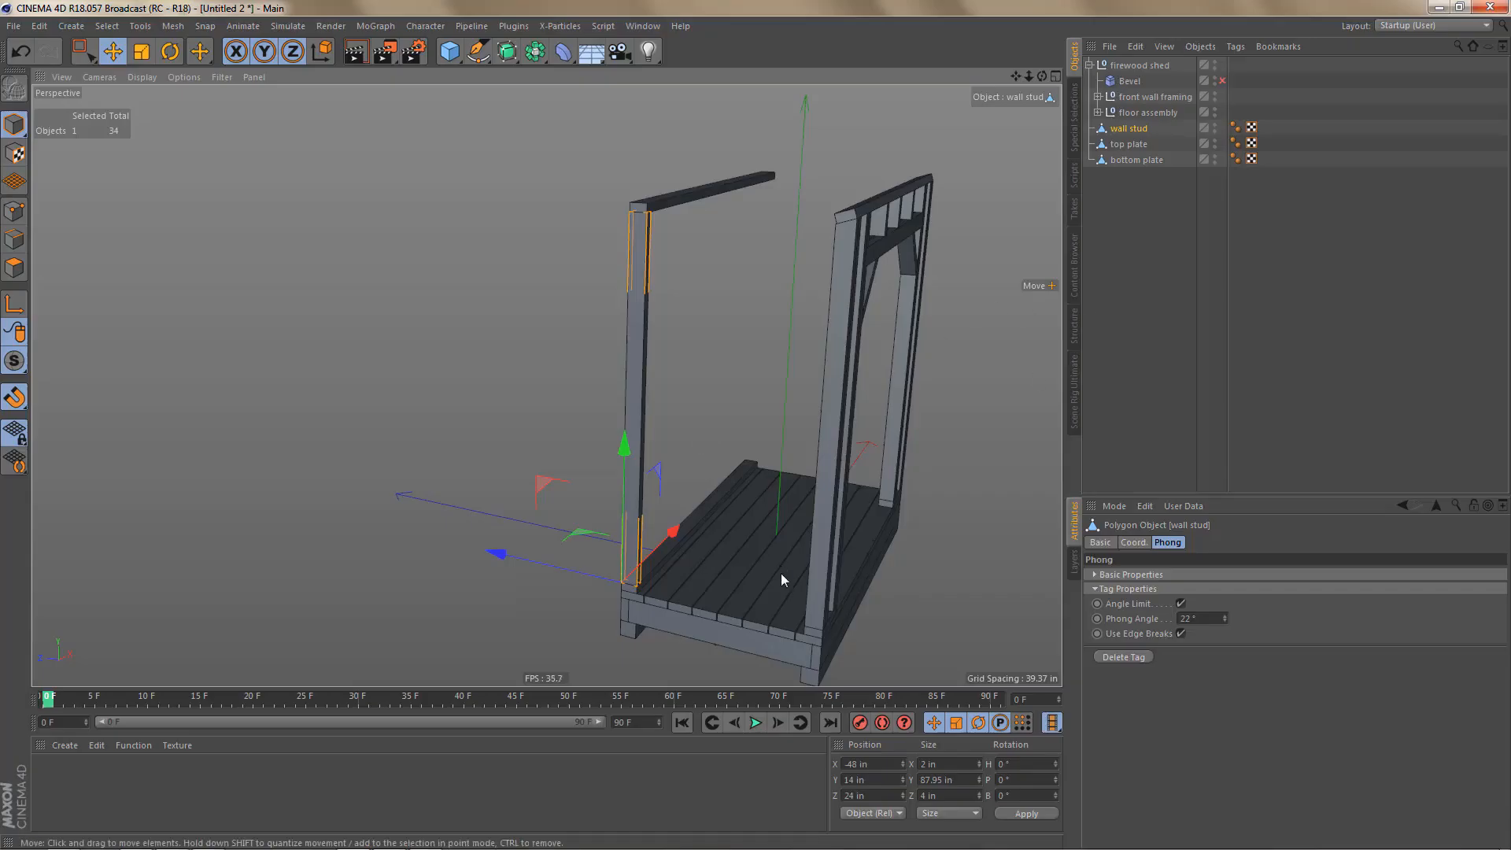
Step: Set the wall stud's Y size to 6 ft and check its full length again in the PDF plan
click(965, 782)
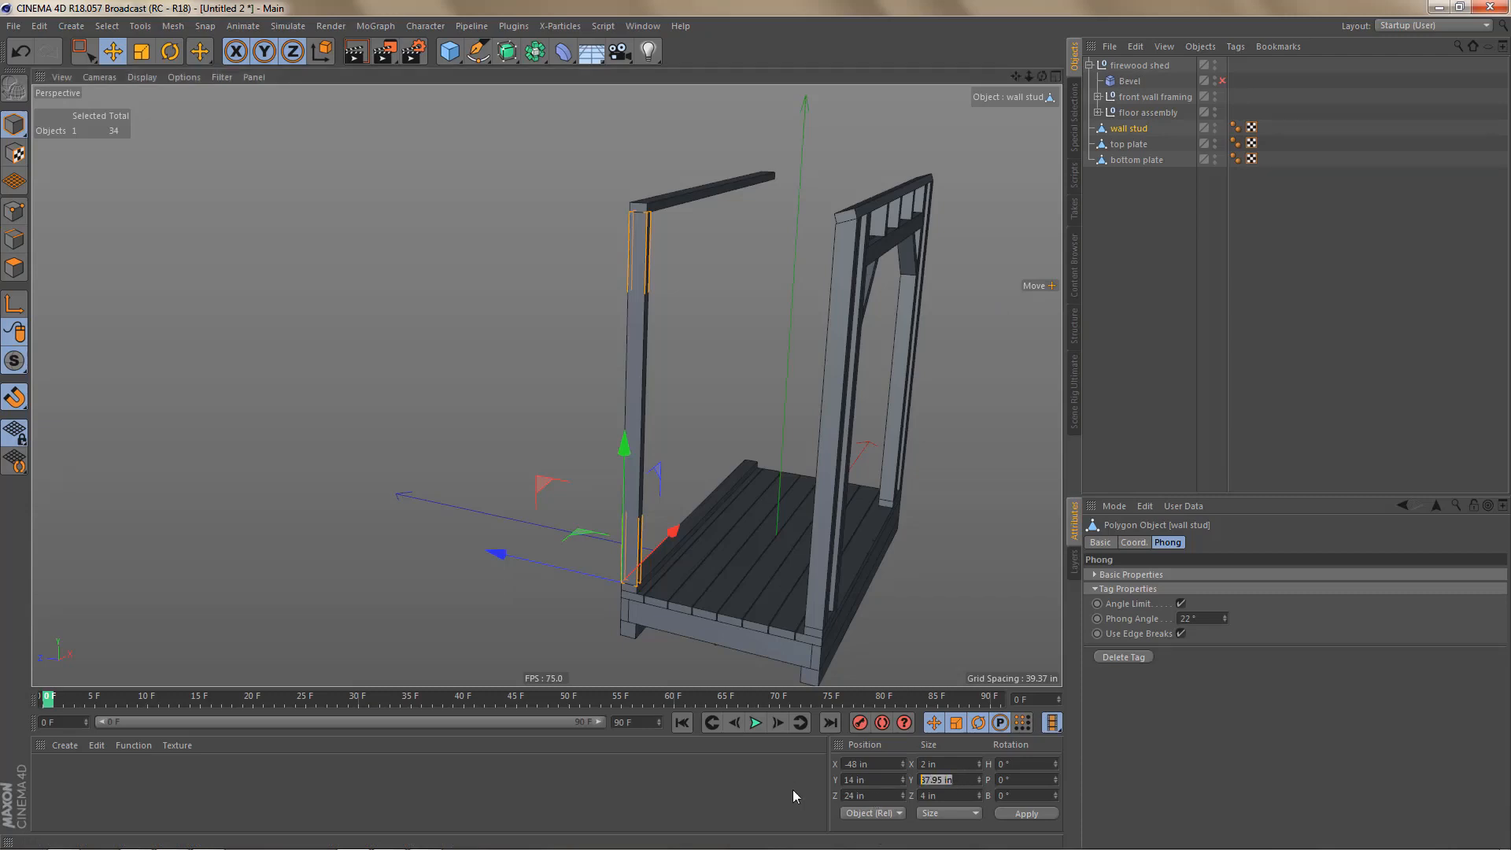
text(6ft)
key(Return)
key(alt+Tab)
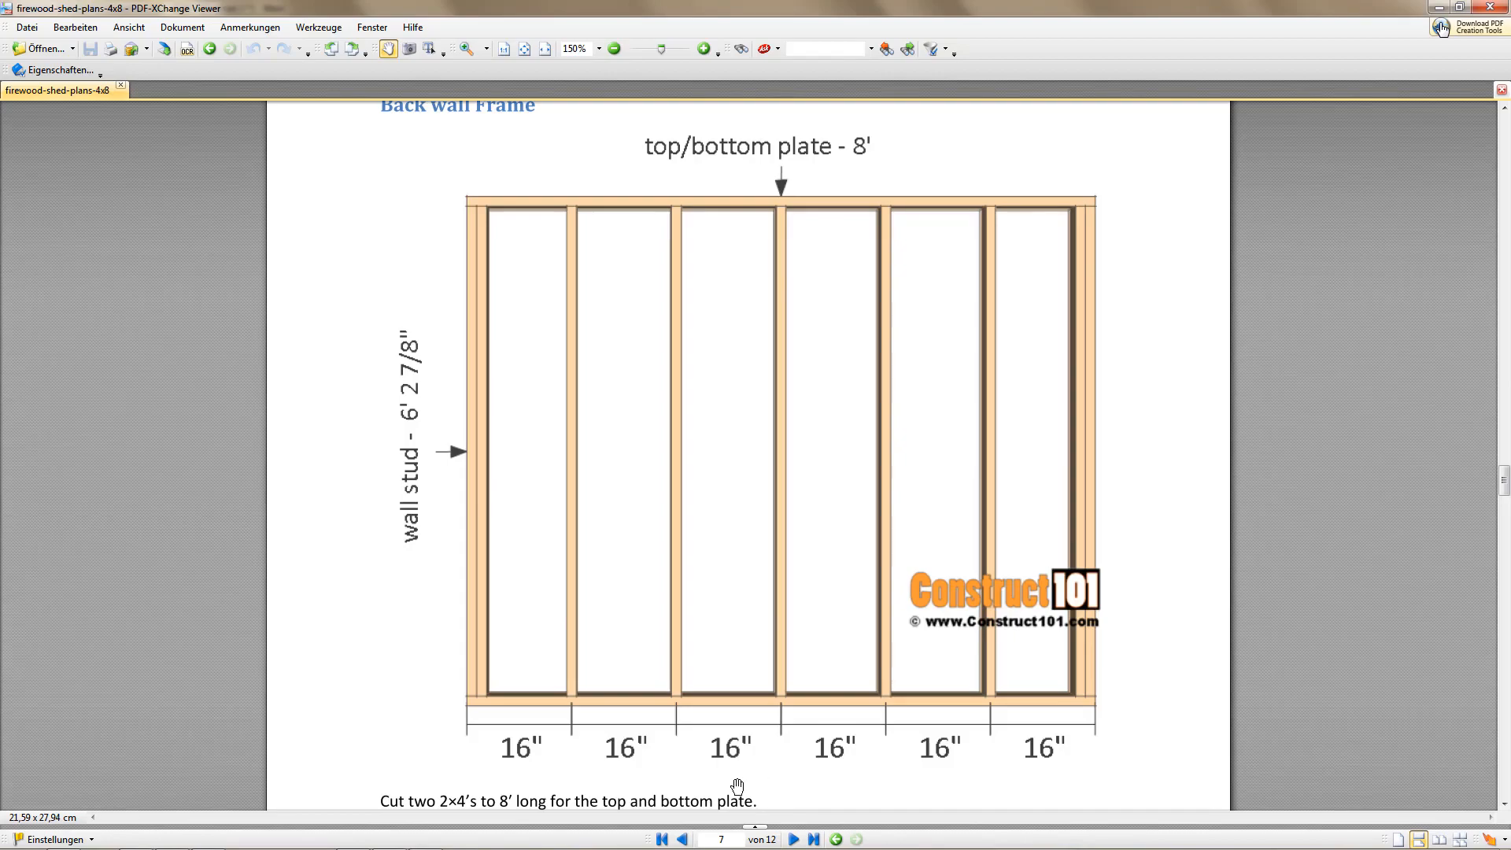
key(alt+Tab)
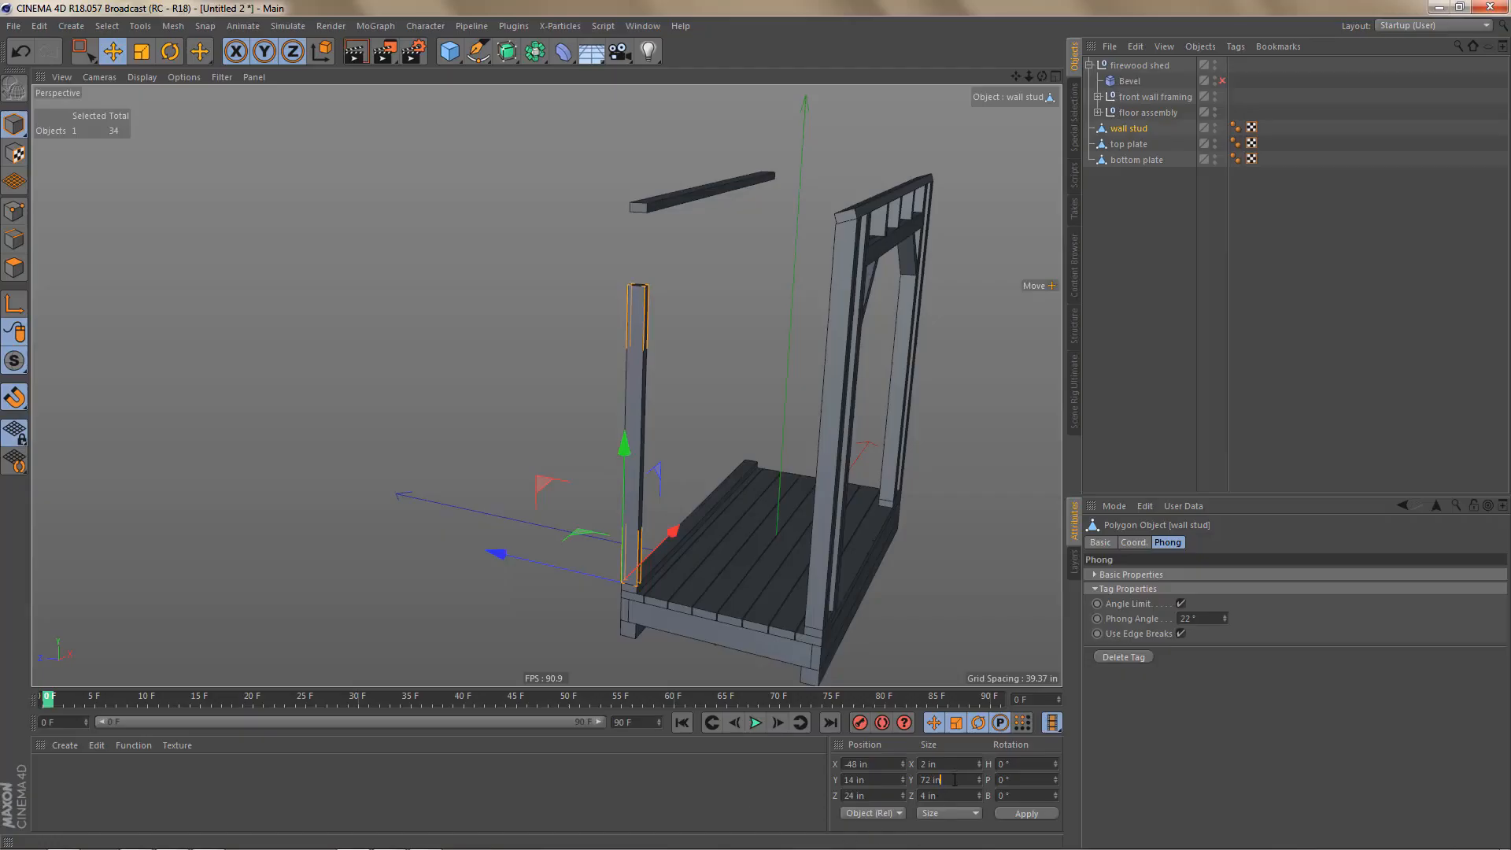
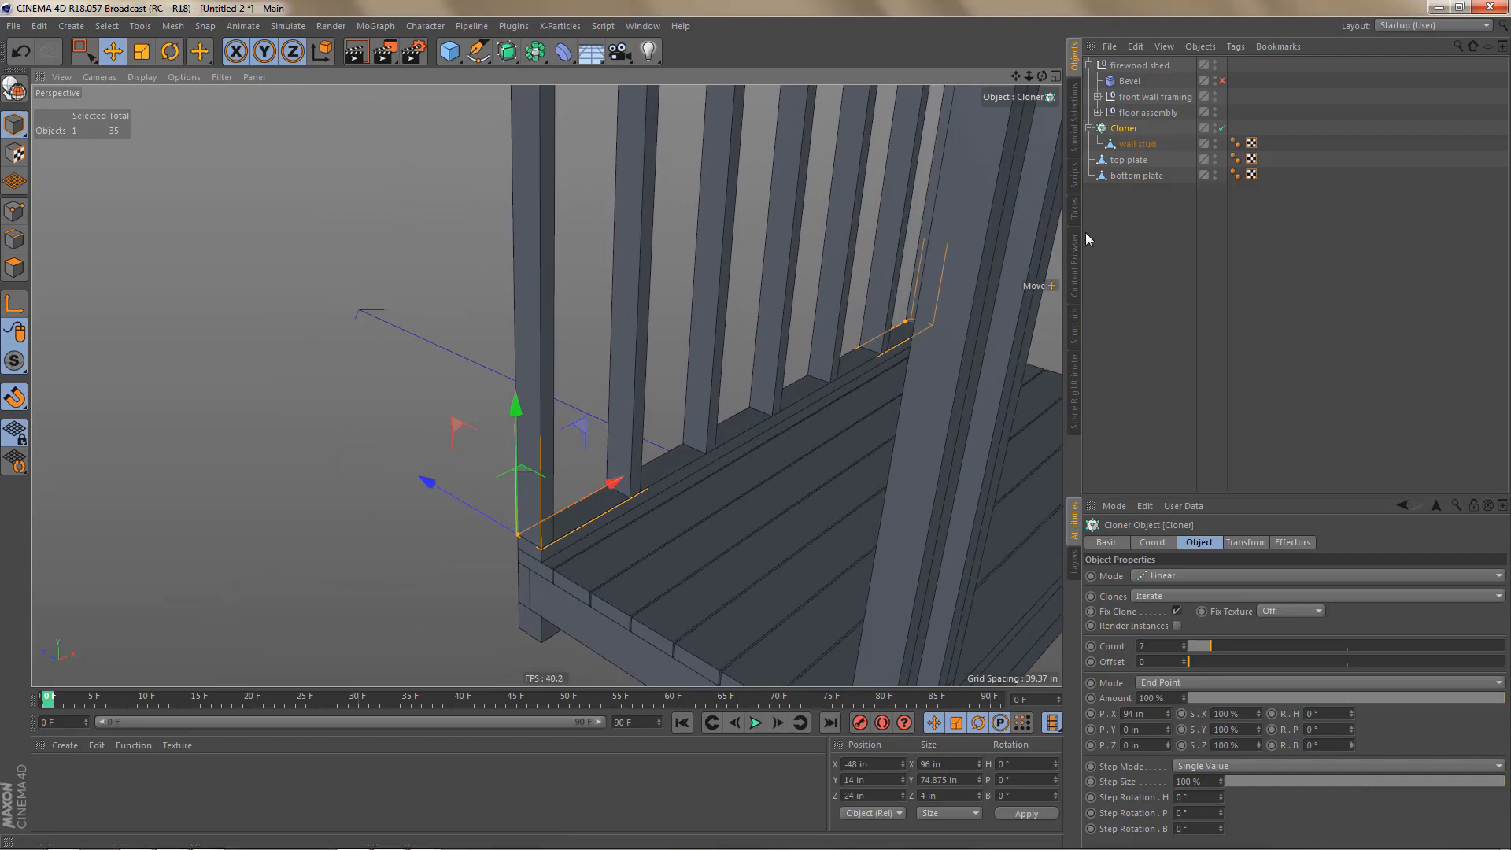
Step: Create an instance of the wall stud inside the Cloner
click(1135, 146)
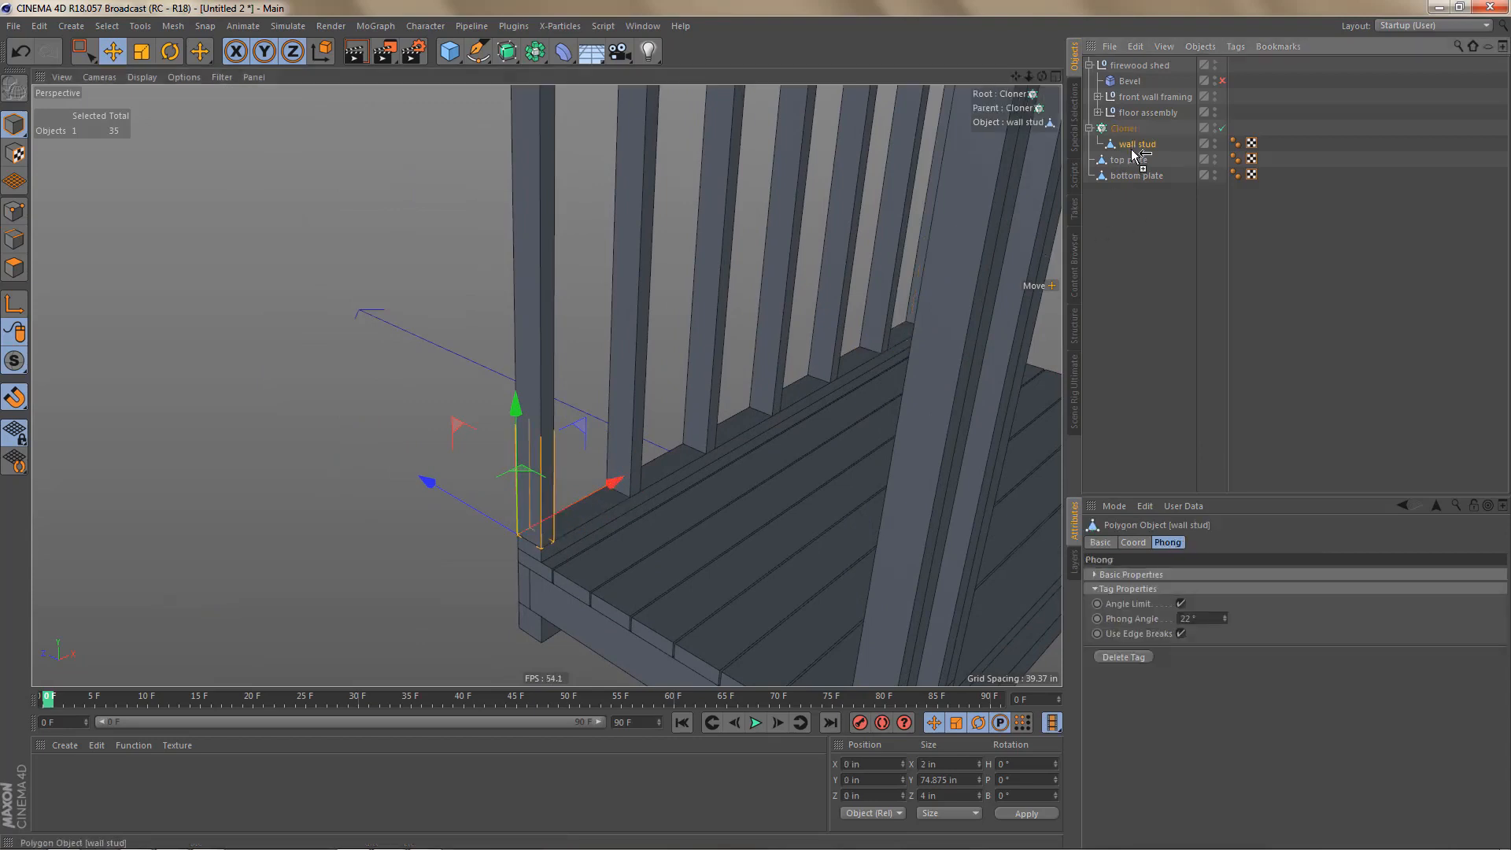
ctrl+drag(1131, 152, 1132, 155)
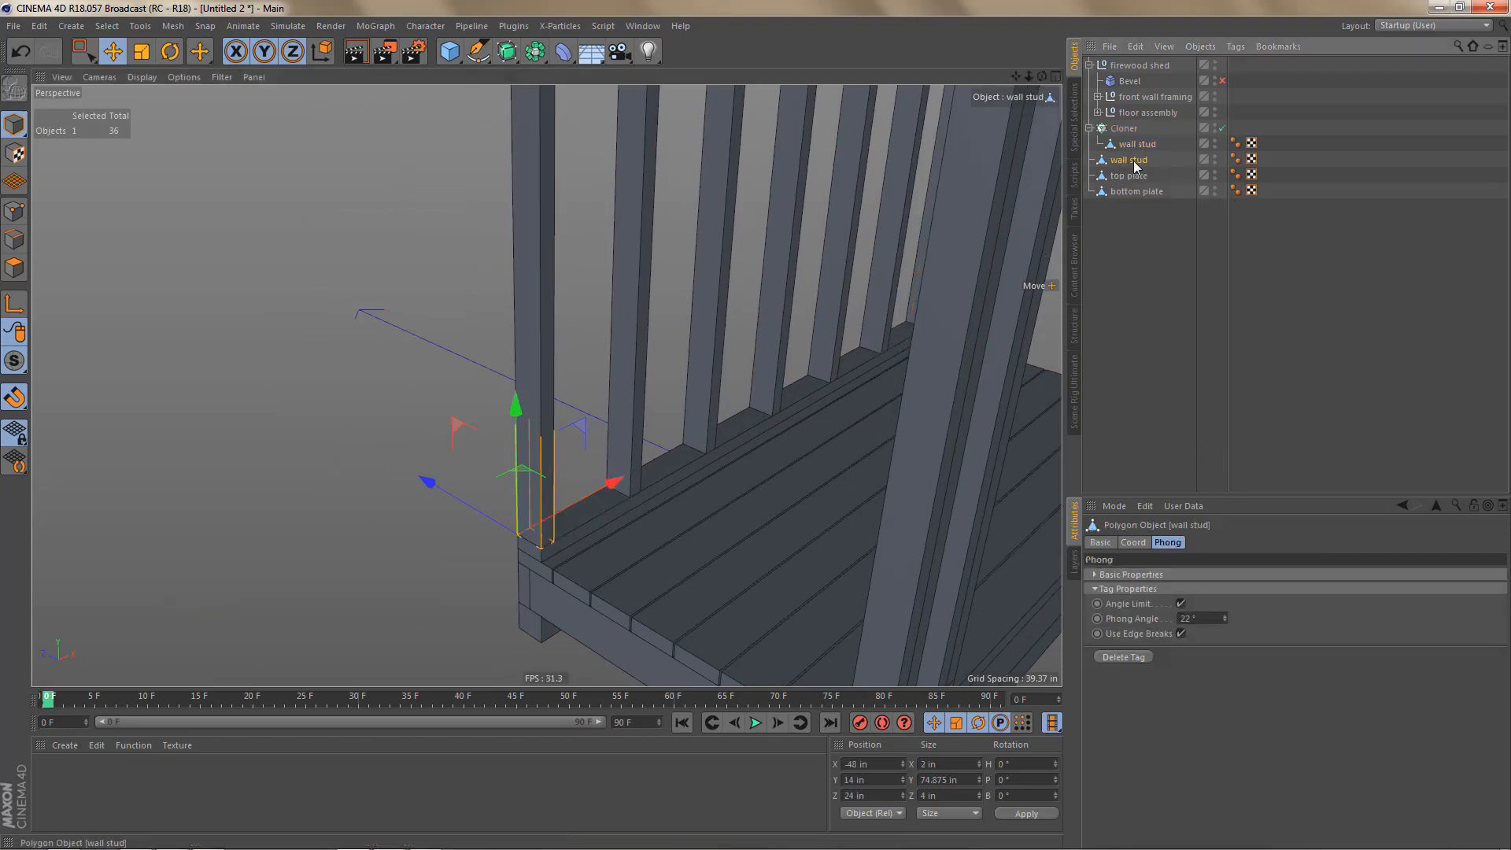
key(ctrl+z)
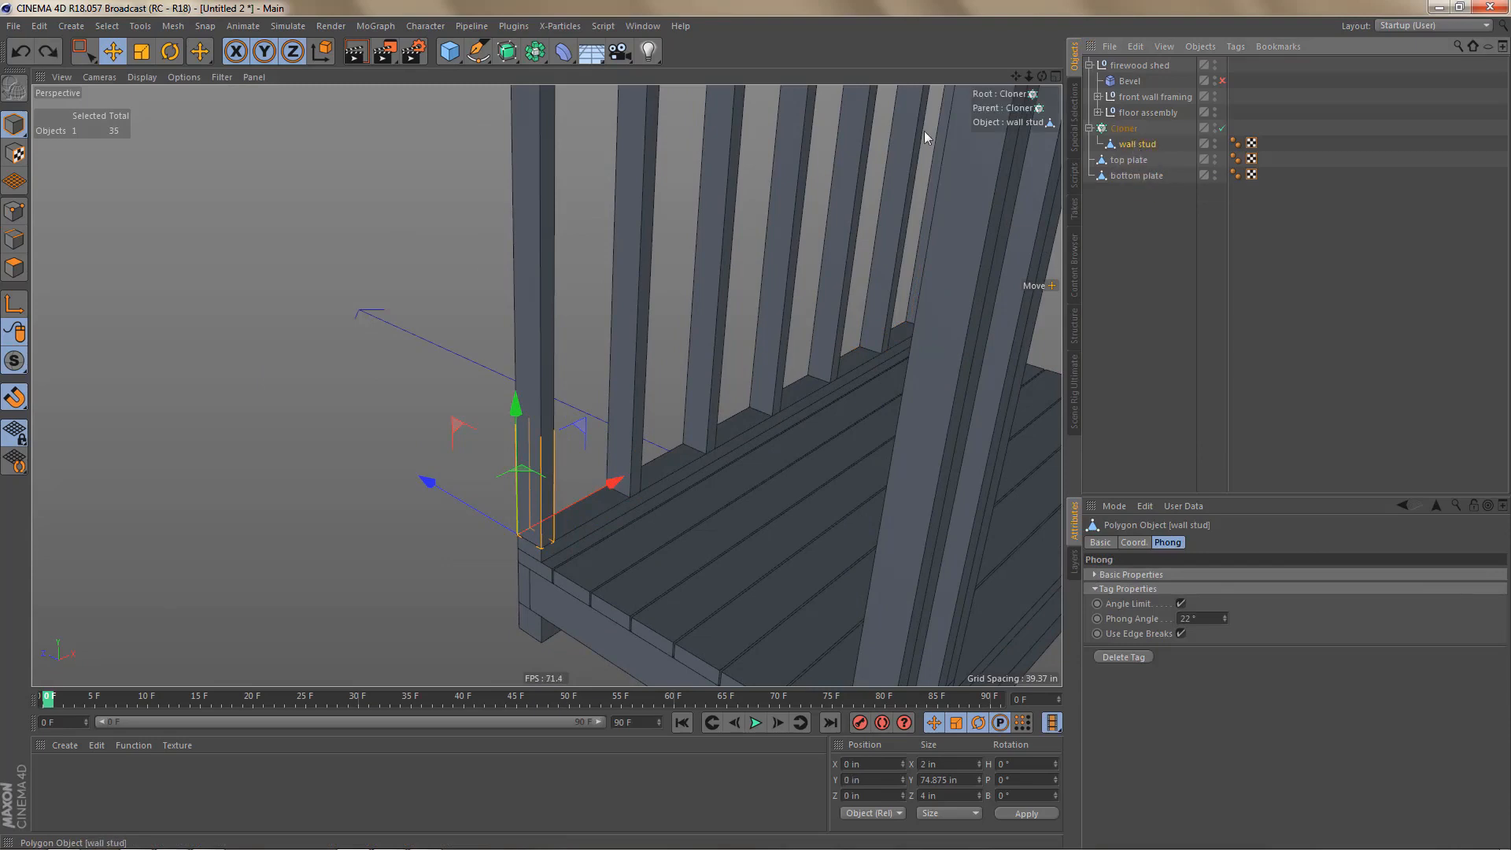
click(536, 51)
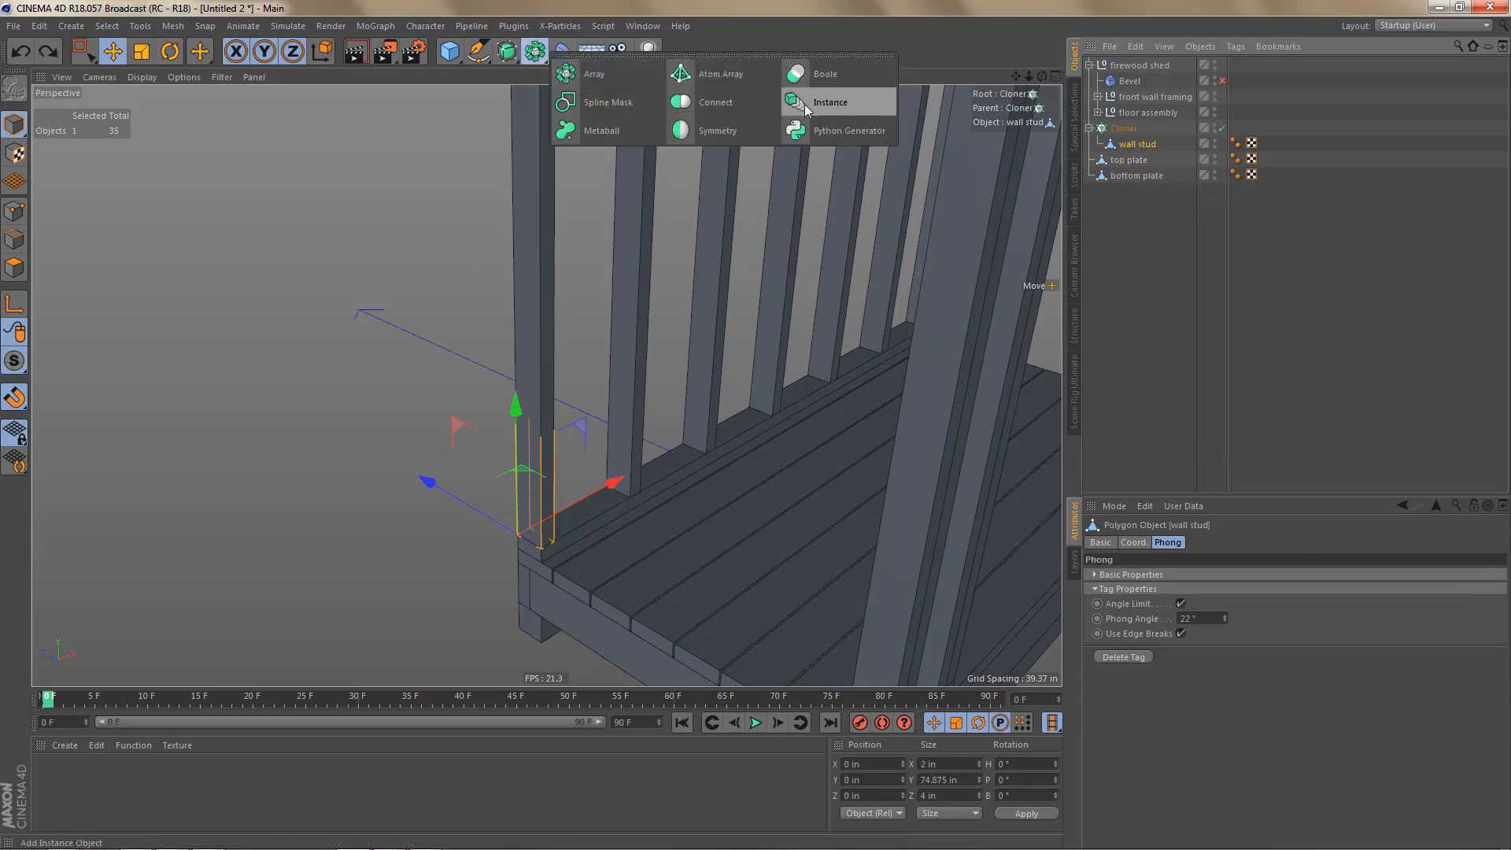
click(807, 108)
Step: Place the wall stud instance below the Cloner in the hierarchy and snap it beside the first stud at X -46 in
middle_click(753, 459)
middle_click(796, 573)
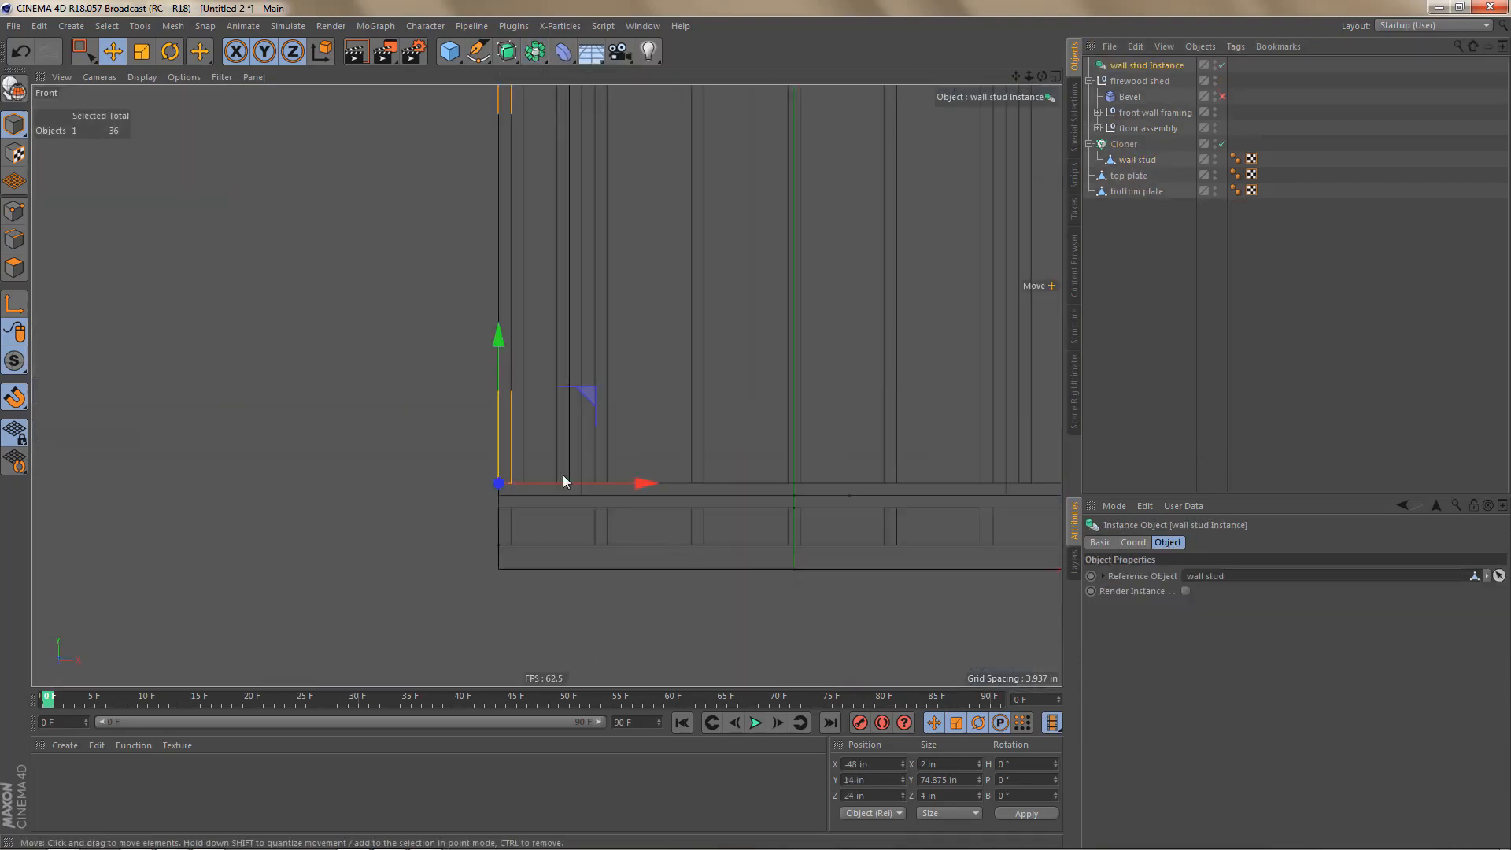
scroll(564, 480, up, 3)
drag(1134, 67, 1134, 168)
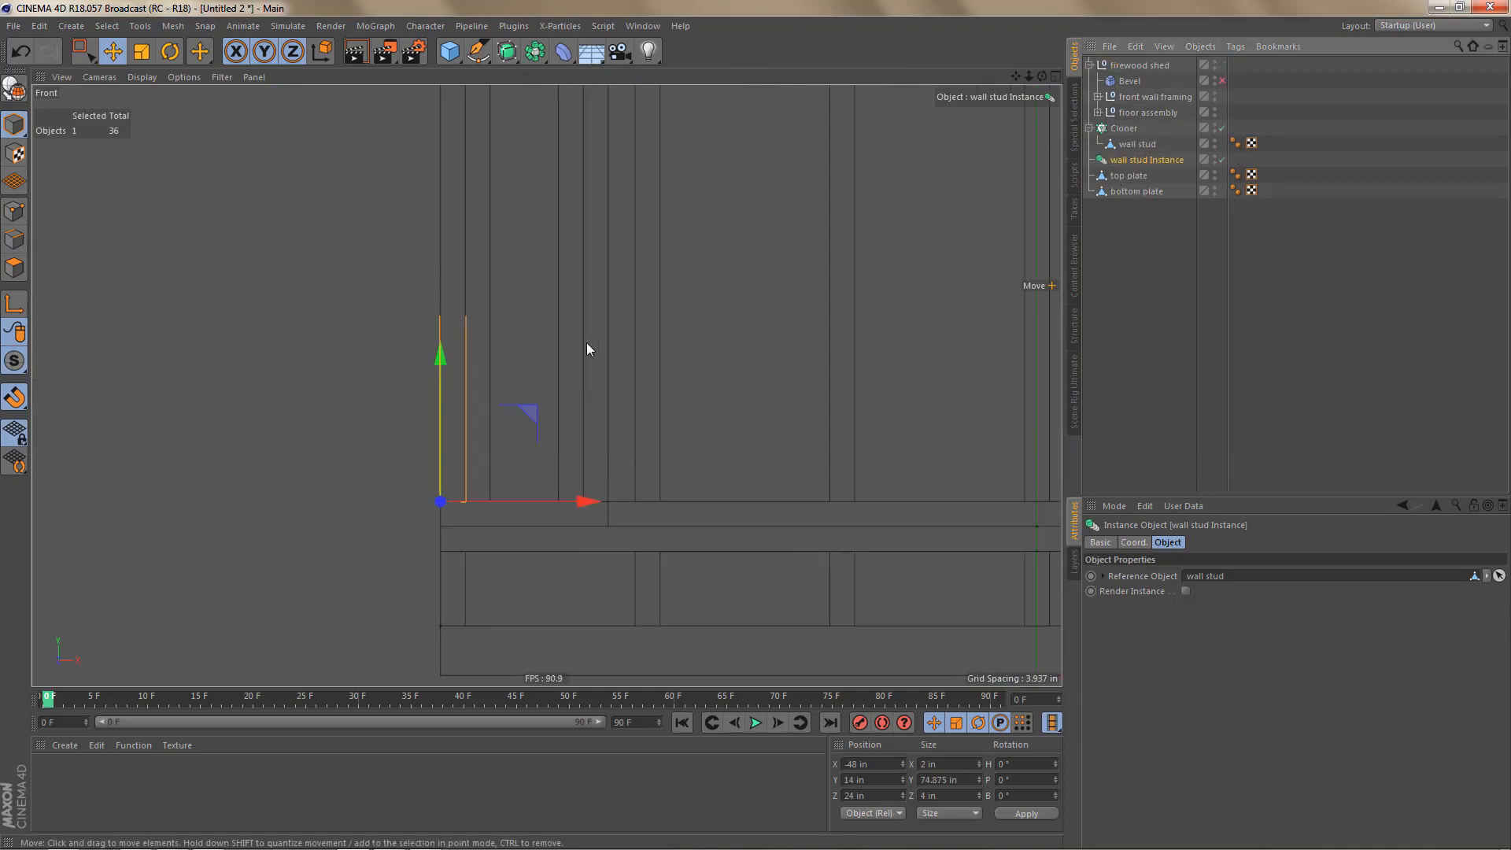
drag(586, 498, 607, 504)
scroll(469, 534, down, 5)
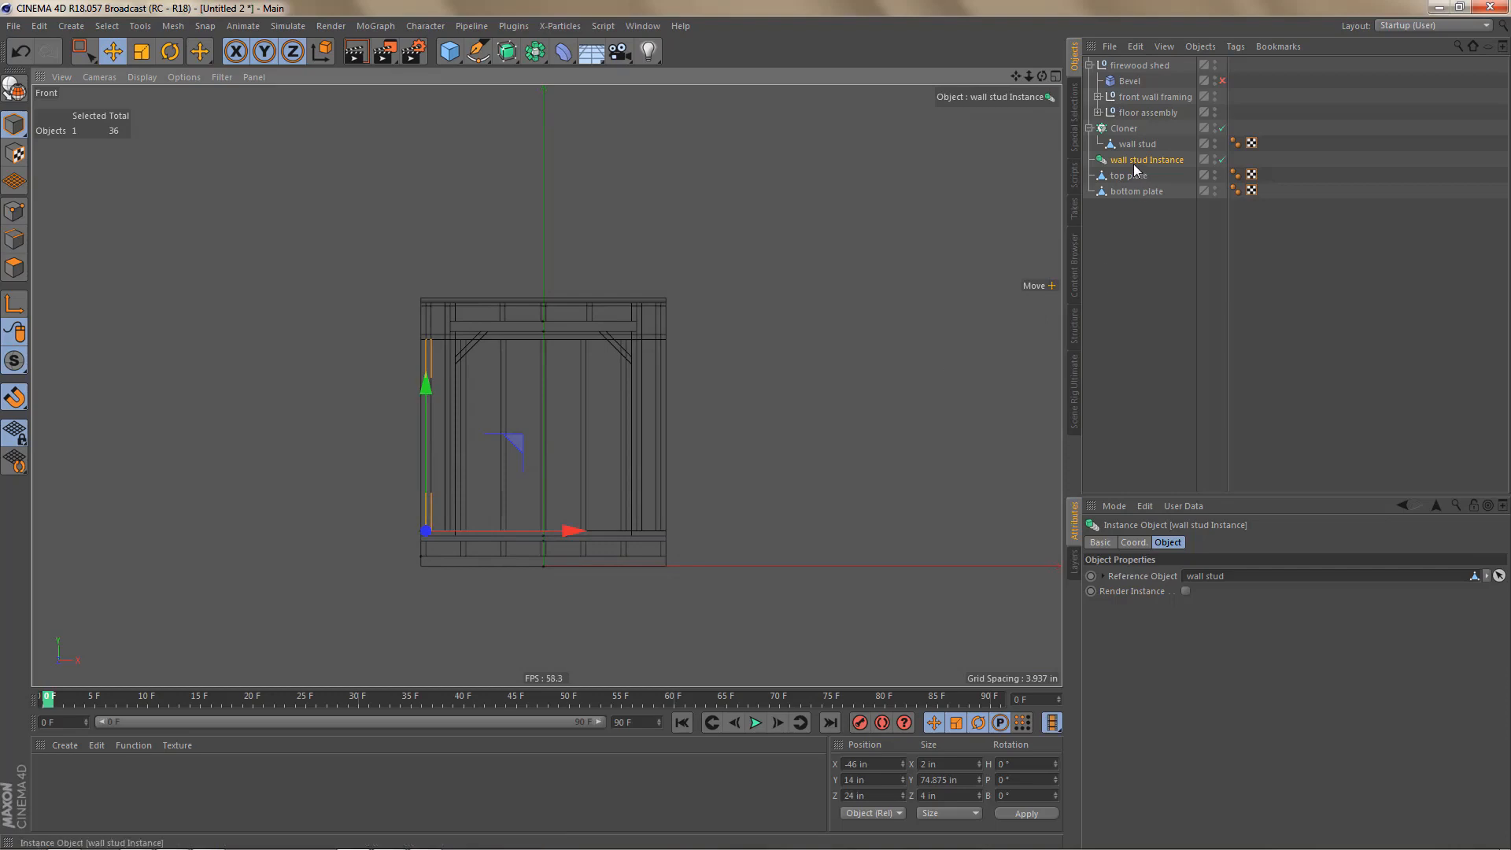
Step: Duplicate the wall stud instance and place the copy against the last stud at the opposite end, at X 44 in
ctrl+drag(1133, 168, 1147, 182)
scroll(717, 532, up, 4)
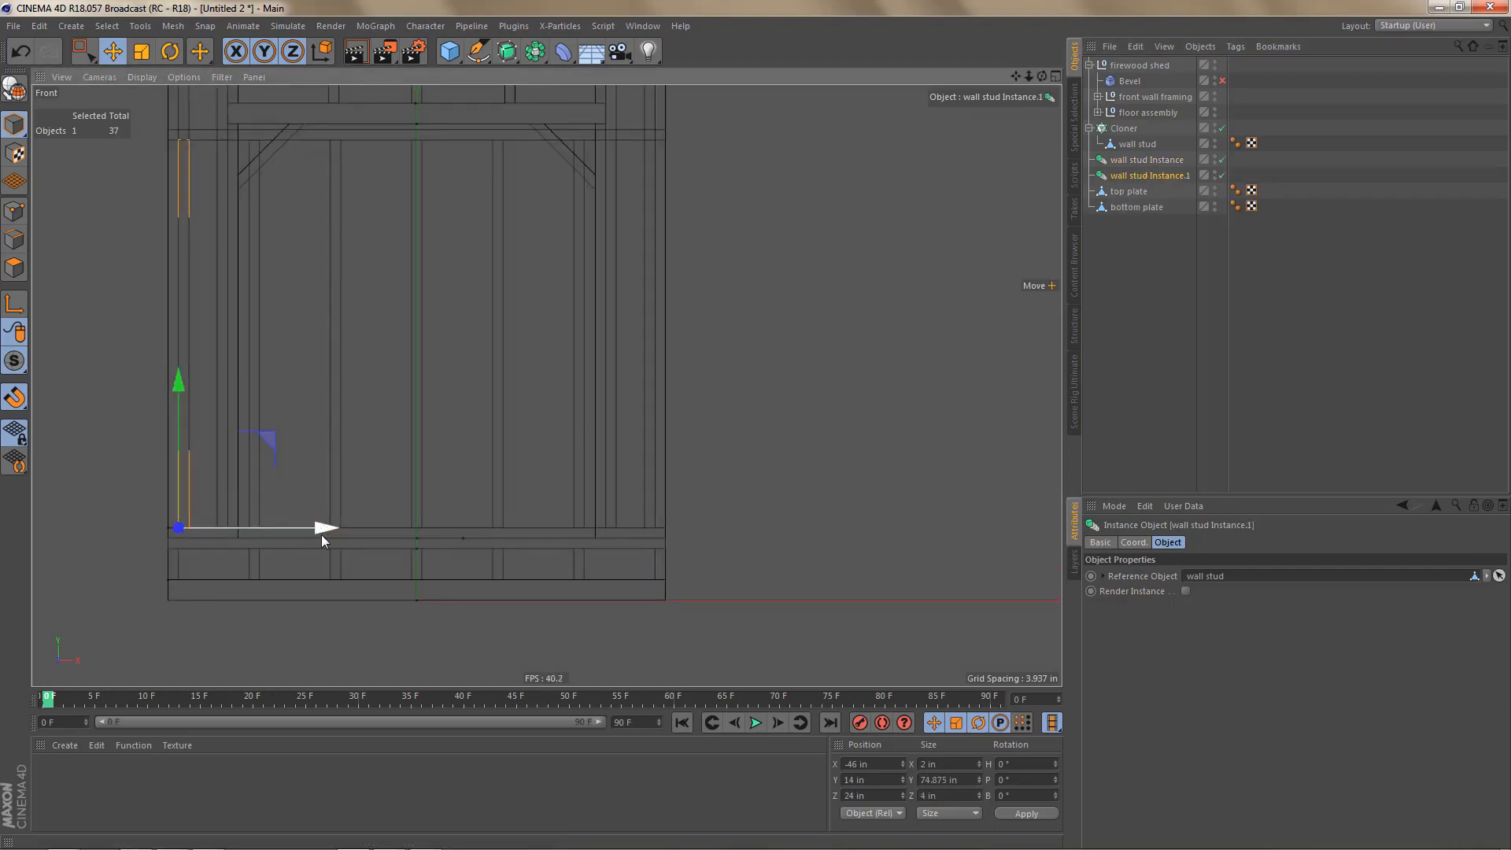
drag(324, 527, 788, 493)
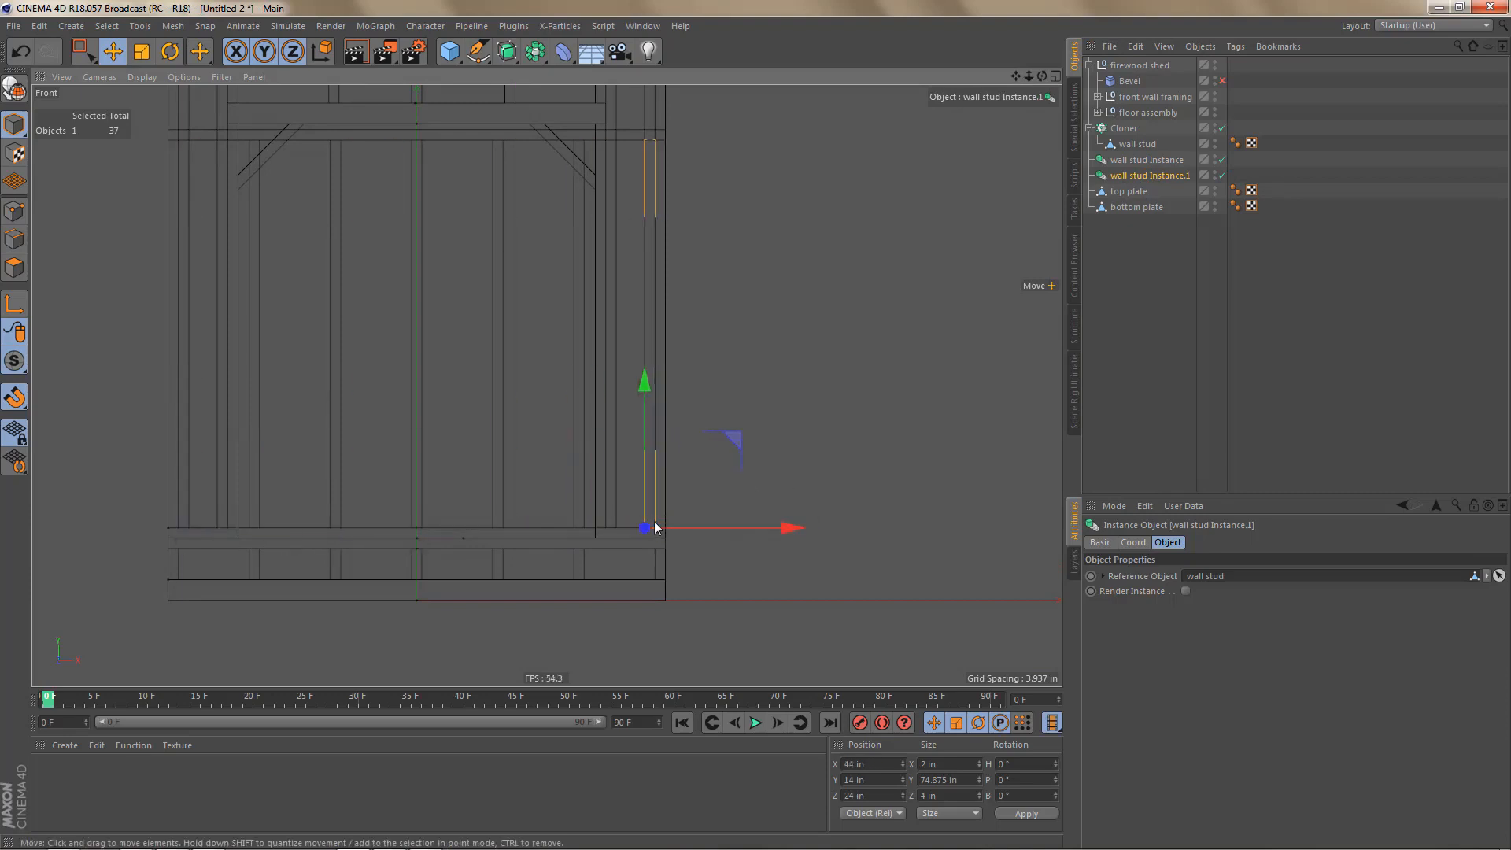
scroll(814, 494, up, 5)
scroll(814, 494, up, 2)
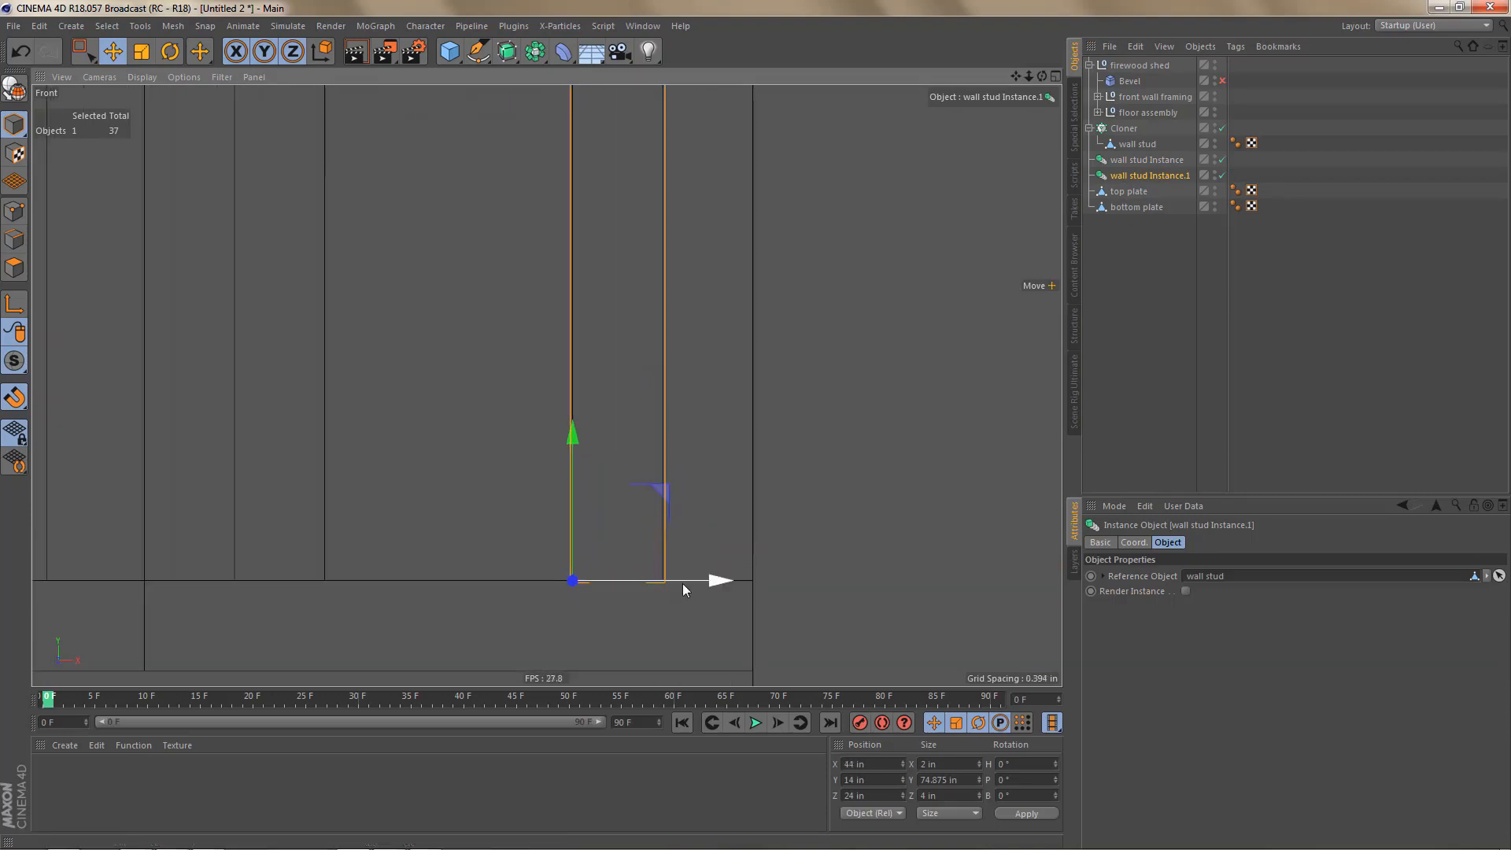
mouse_move(729, 583)
mouse_down()
mouse_move(809, 580)
mouse_move(720, 583)
mouse_up()
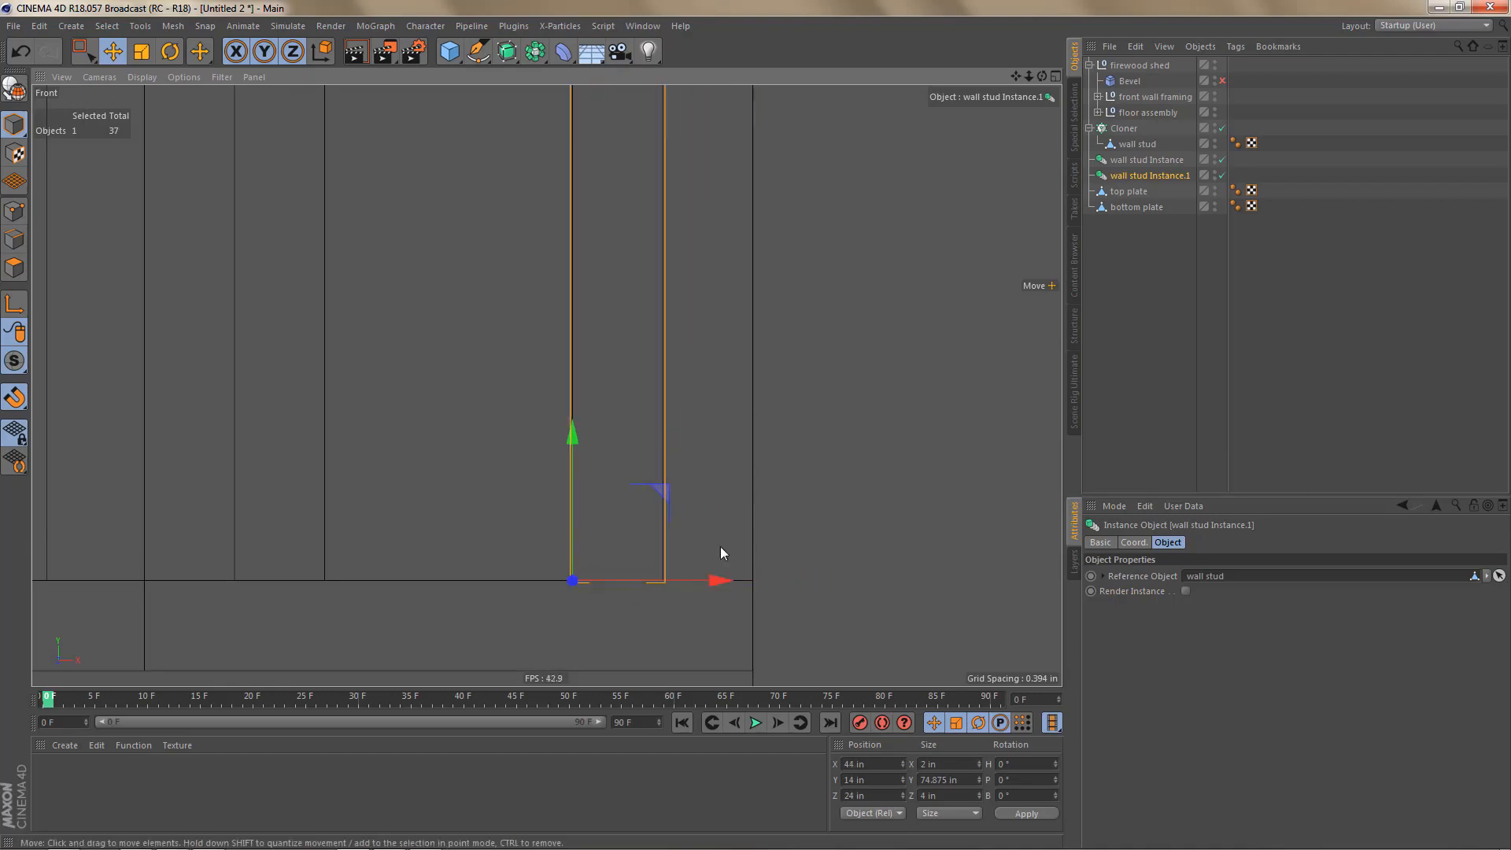
Step: Rename the Cloner as "wall studs", reusing the name of its child object
middle_click(720, 546)
middle_click(315, 197)
scroll(481, 331, down, 4)
alt+drag(427, 391, 638, 334)
alt+middle_drag(637, 334, 595, 438)
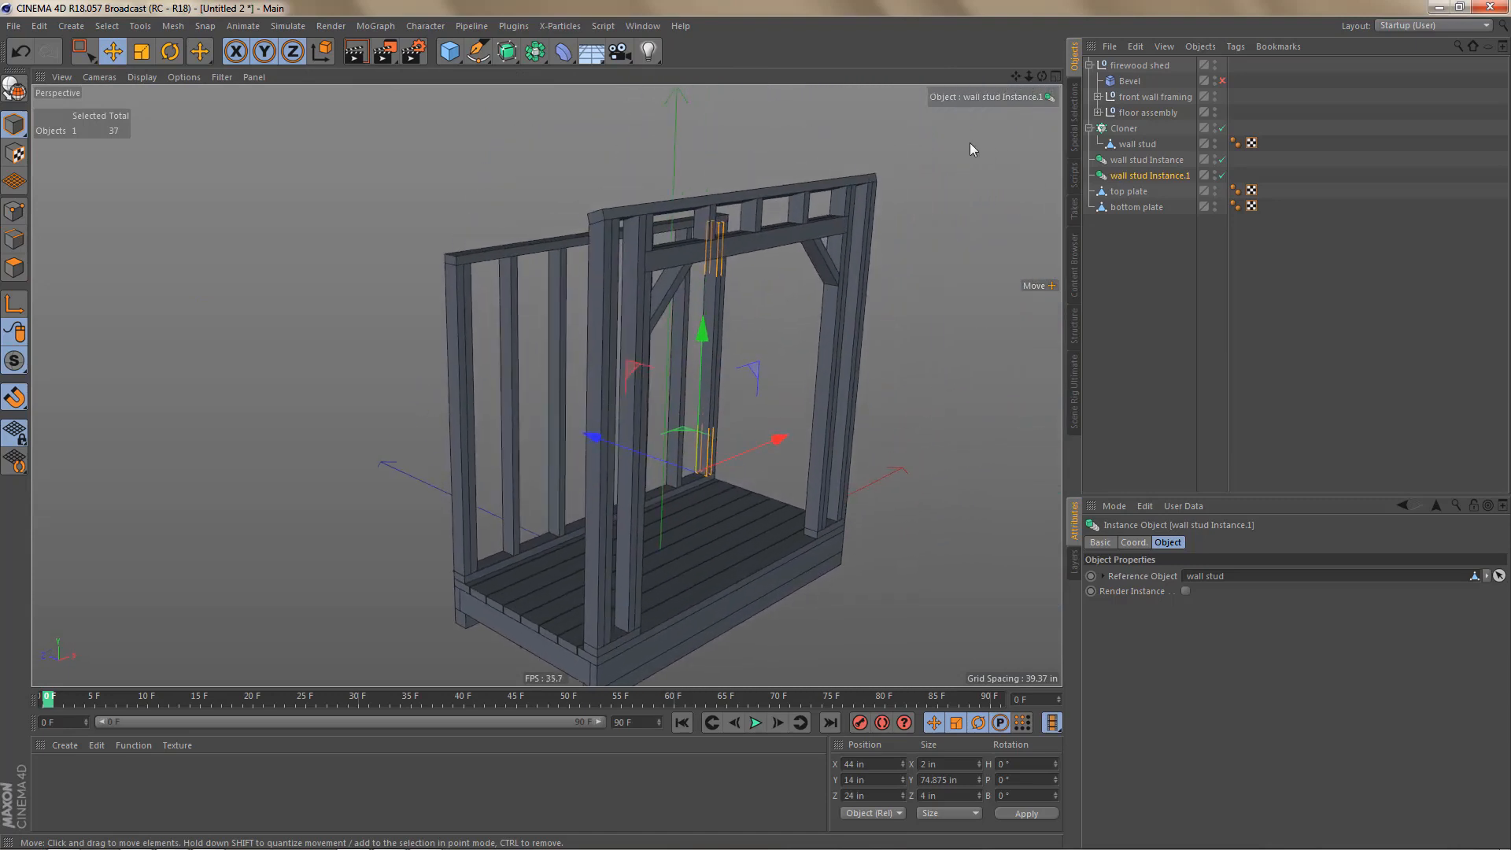
click(1134, 145)
double_click(1134, 144)
key(ctrl+c)
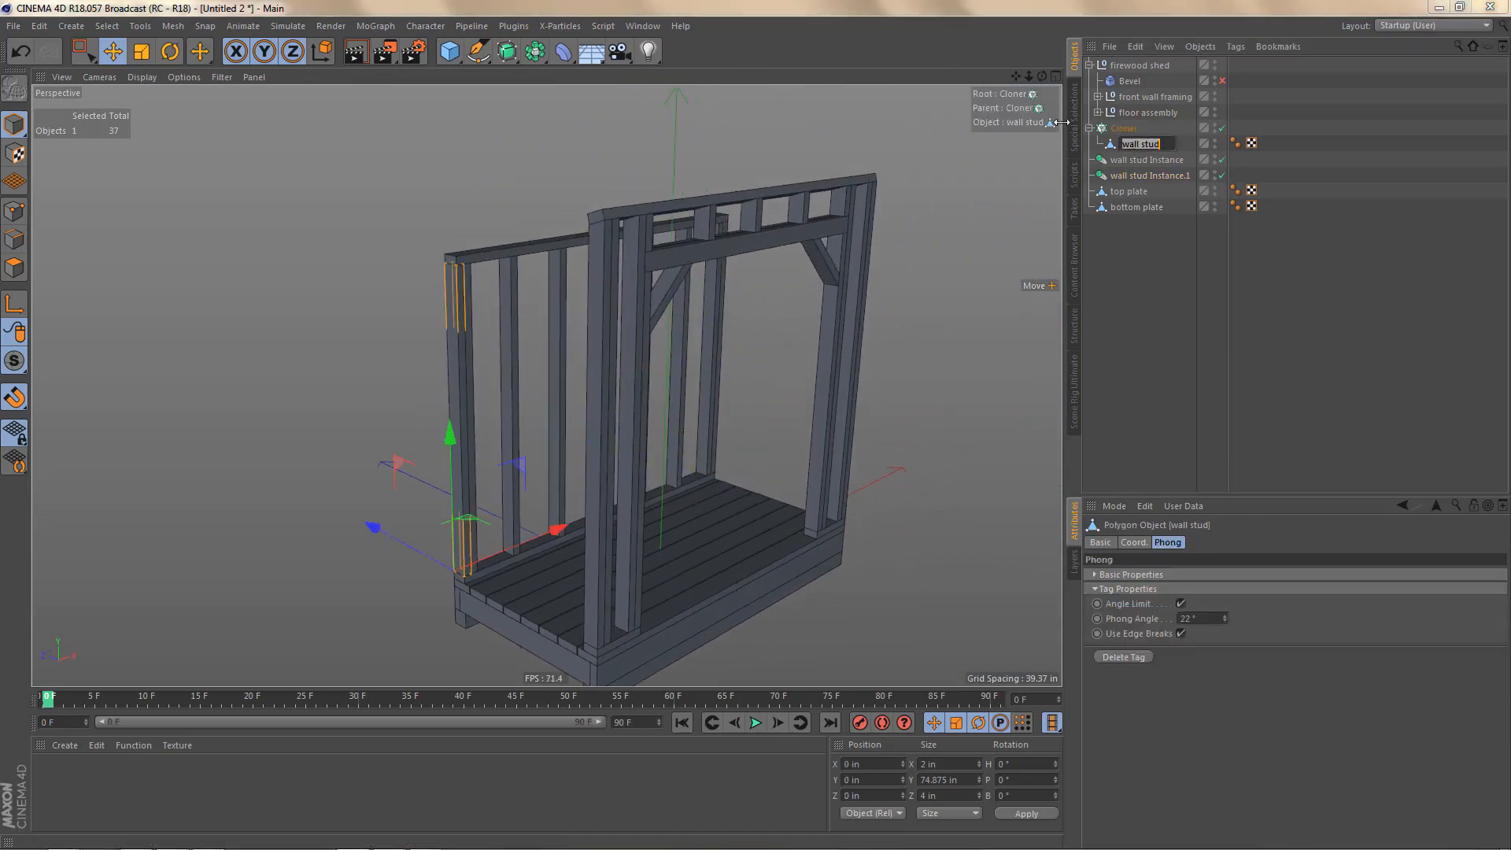
key(Up)
key(ctrl+v)
key(Return)
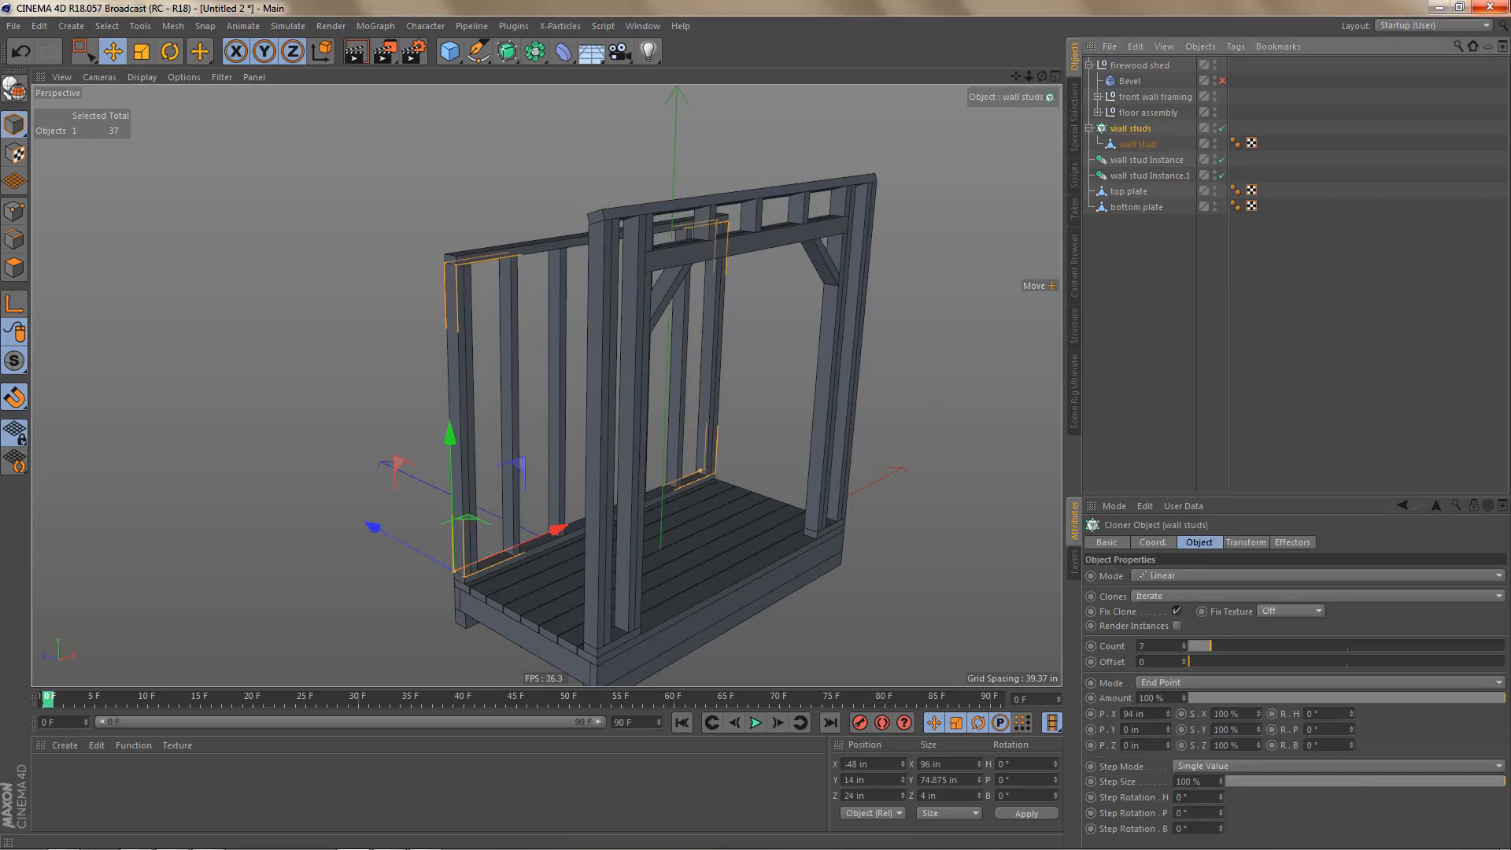
Step: Group the wall studs cloner and both wall stud instances under a null named "wall studs"
click(1091, 128)
shift+click(1141, 160)
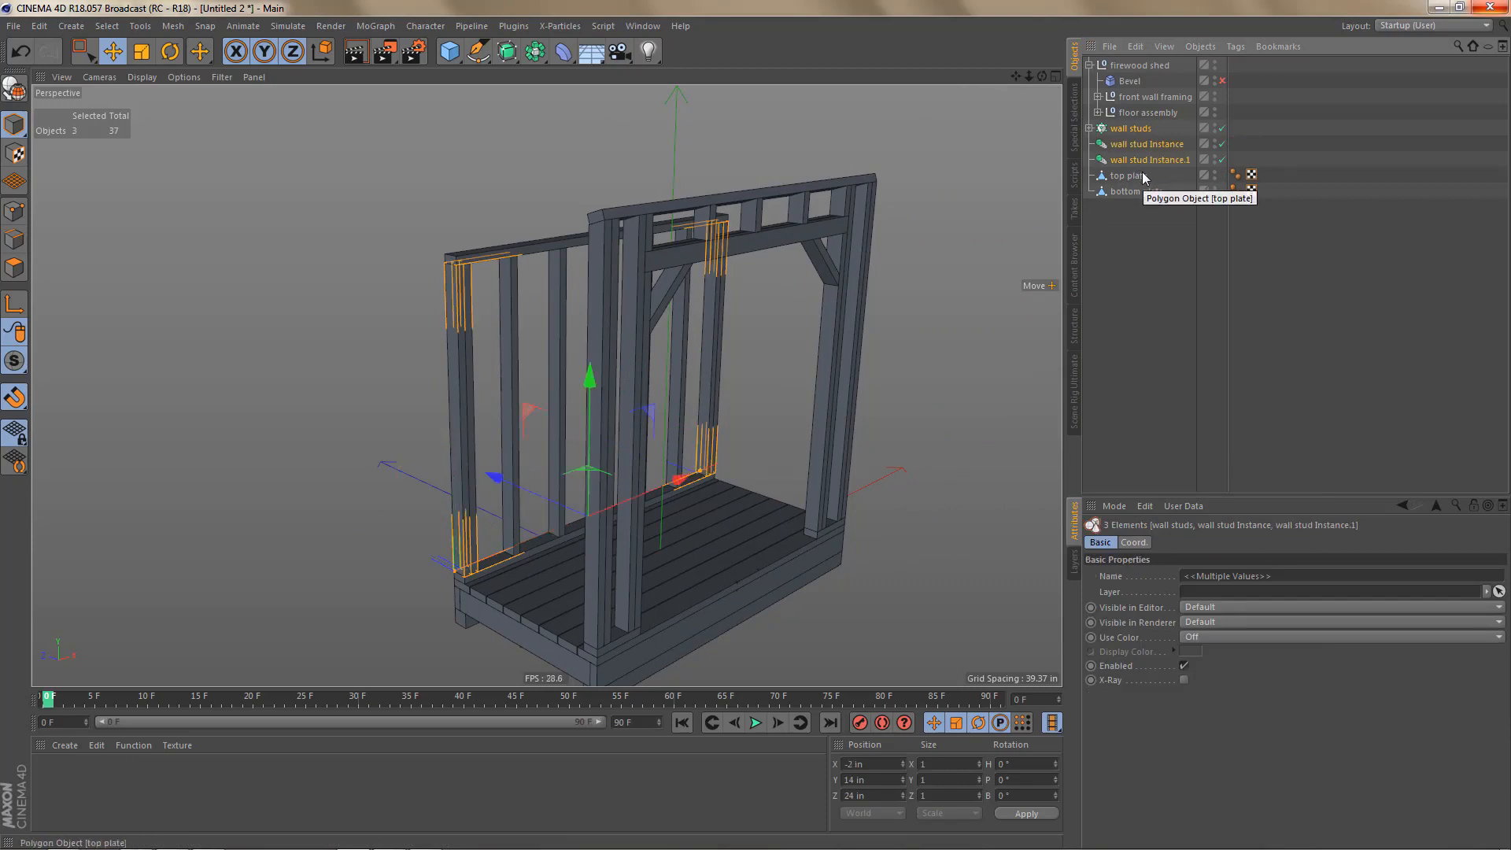
key(alt+g)
double_click(1122, 127)
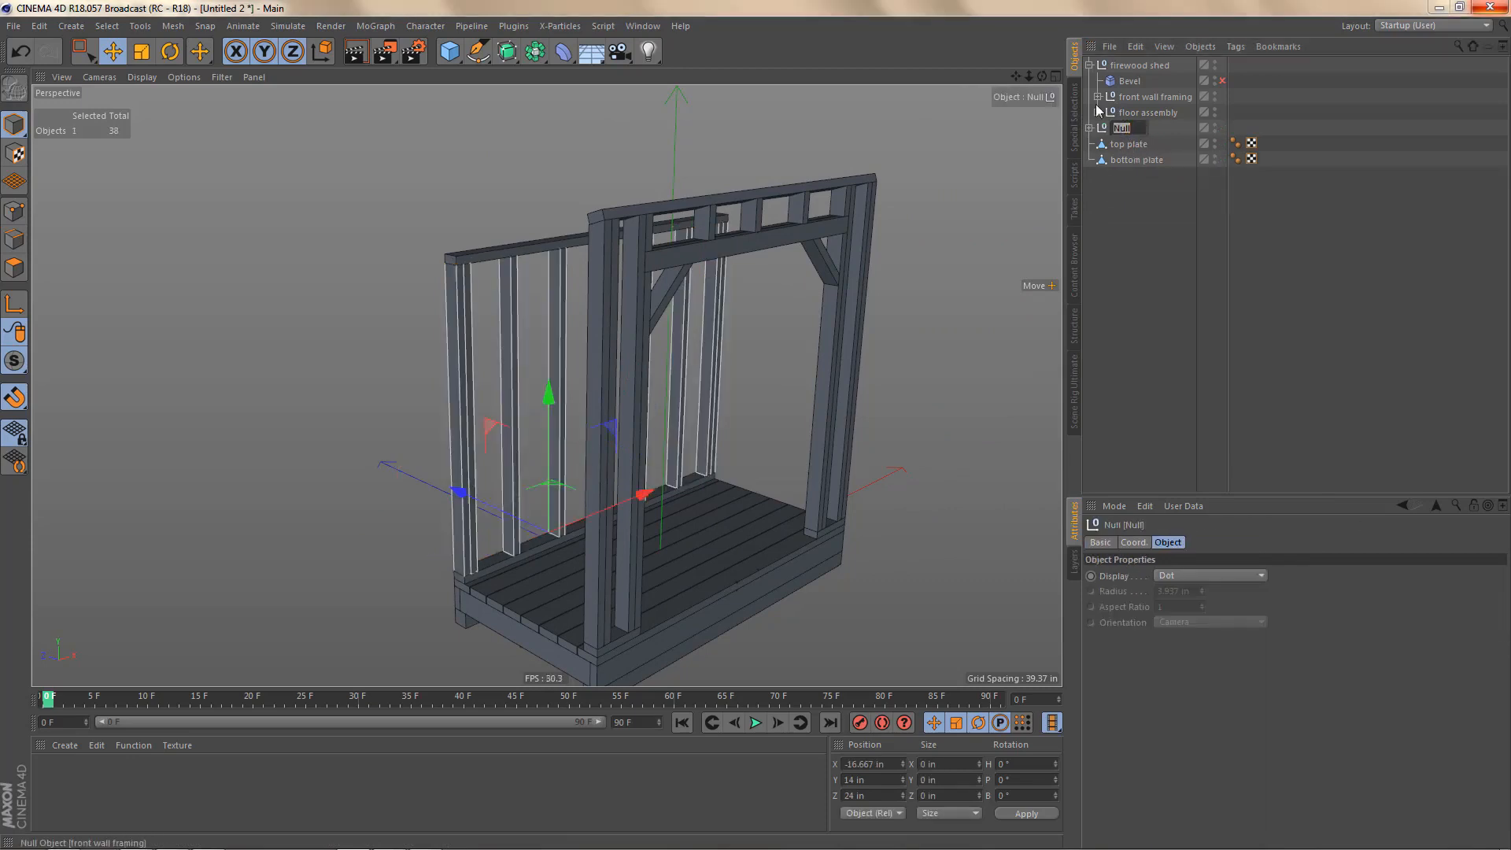
text(wall studs)
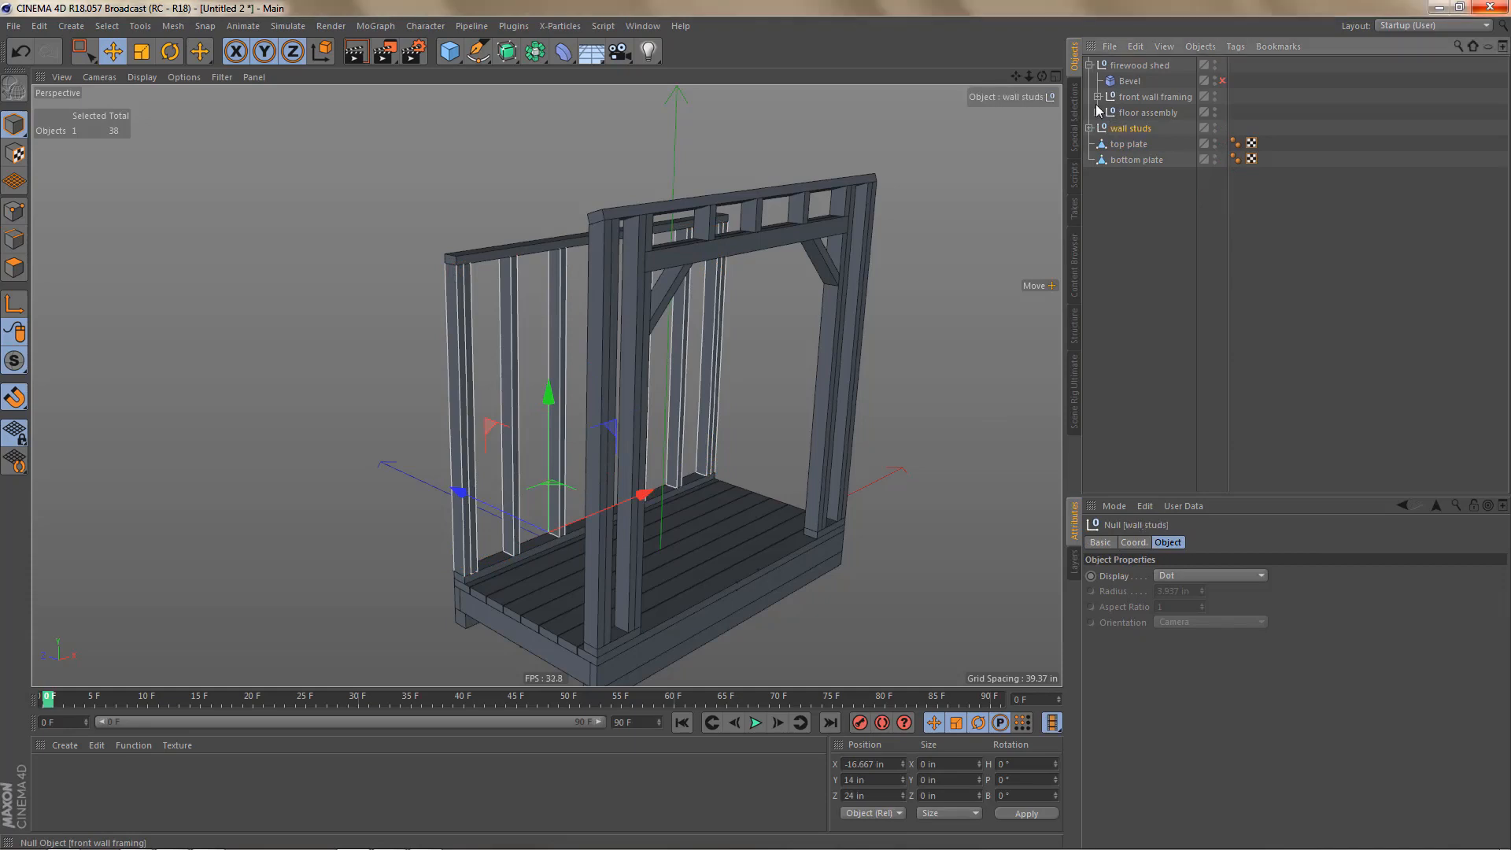
key(Return)
Step: Move only the axis of the wall studs null to X 0 in, leaving the studs in place
shift+click(1143, 160)
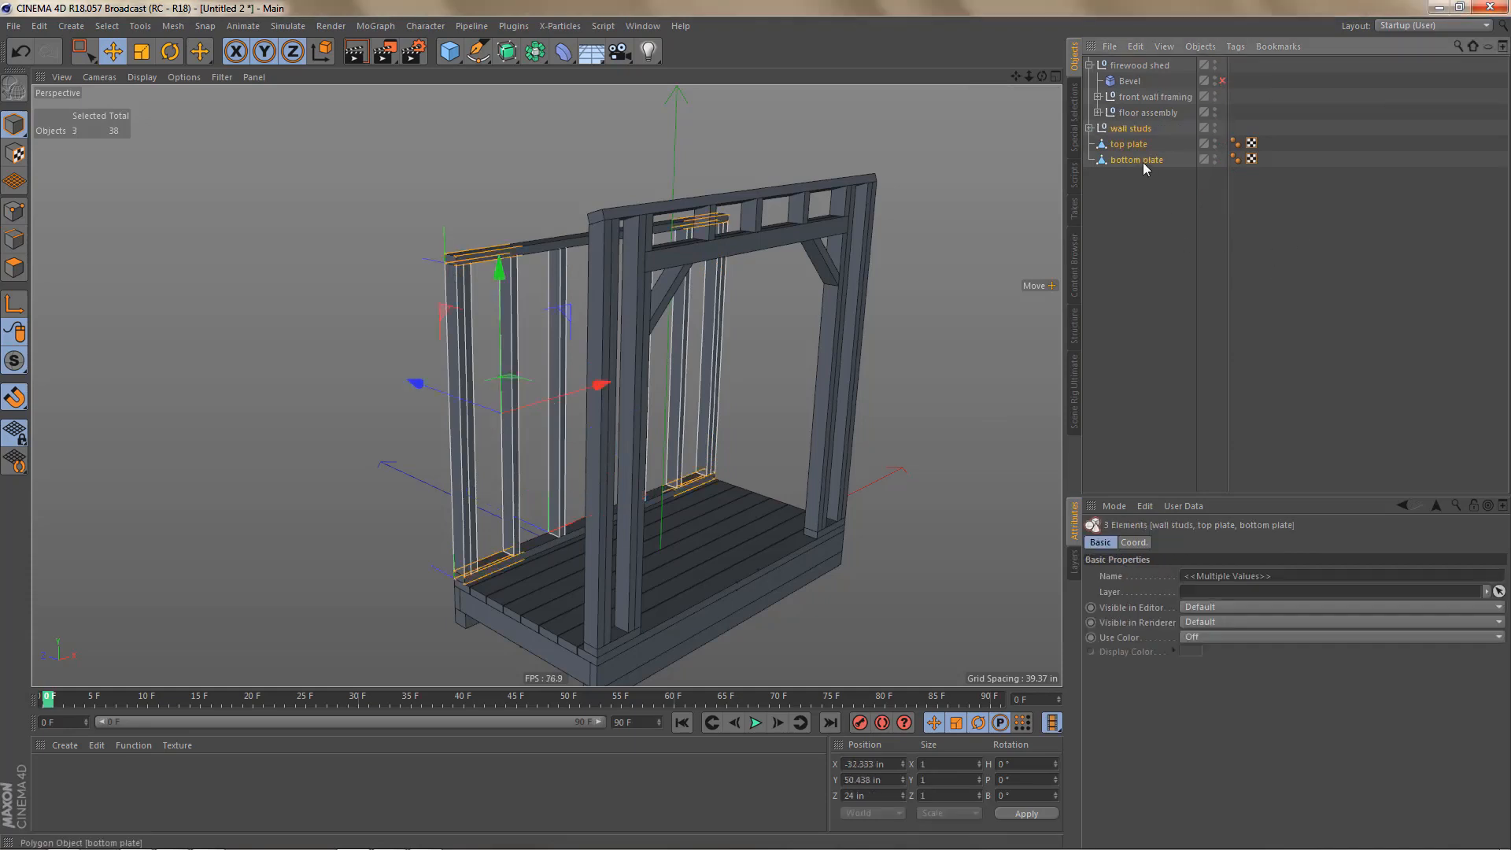
click(1120, 133)
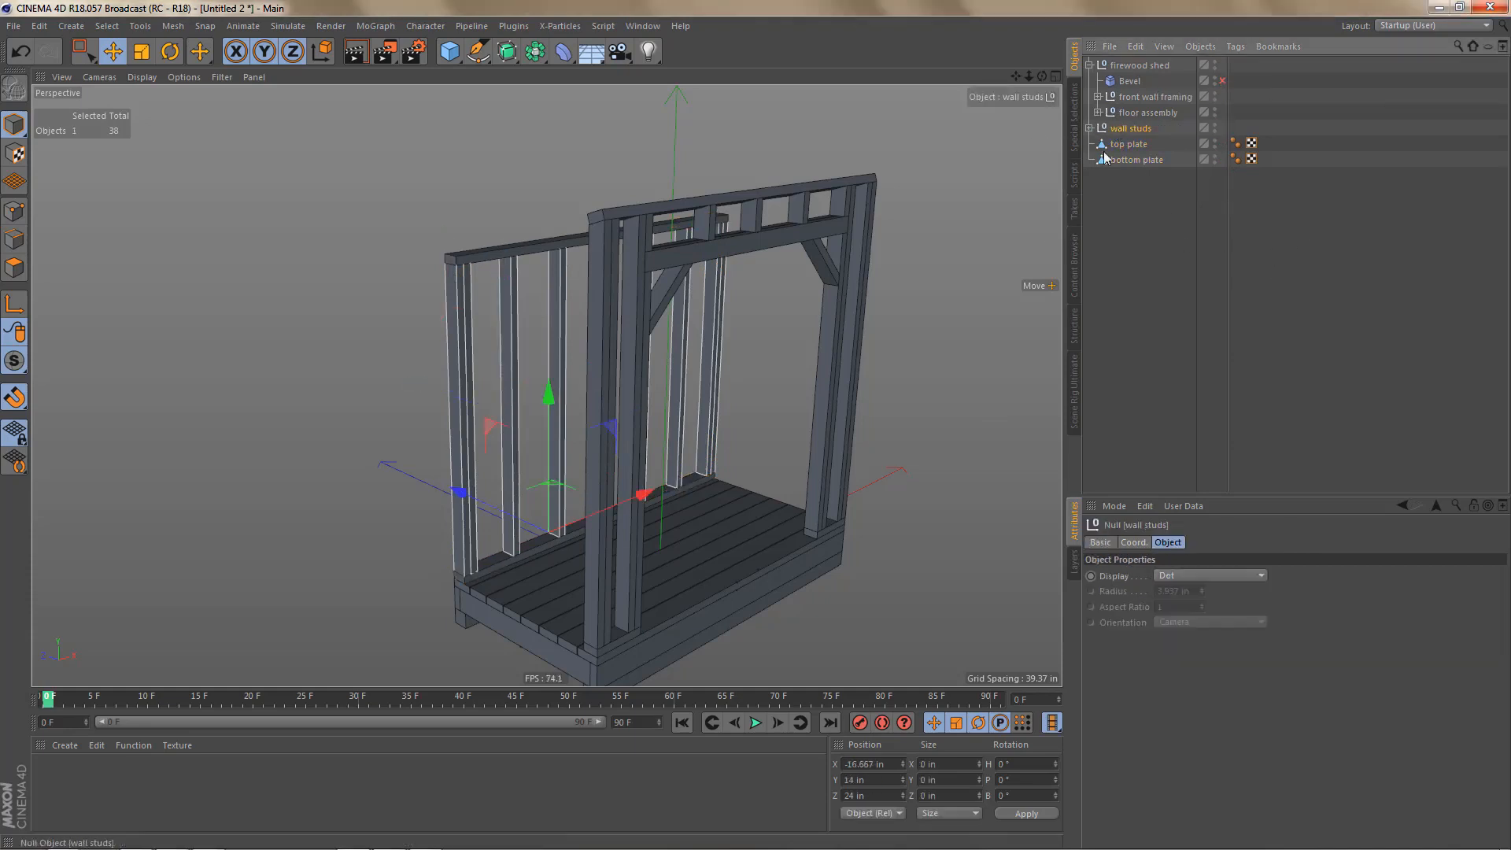
middle_click(754, 455)
middle_click(831, 516)
alt+right_drag(831, 516, 718, 558)
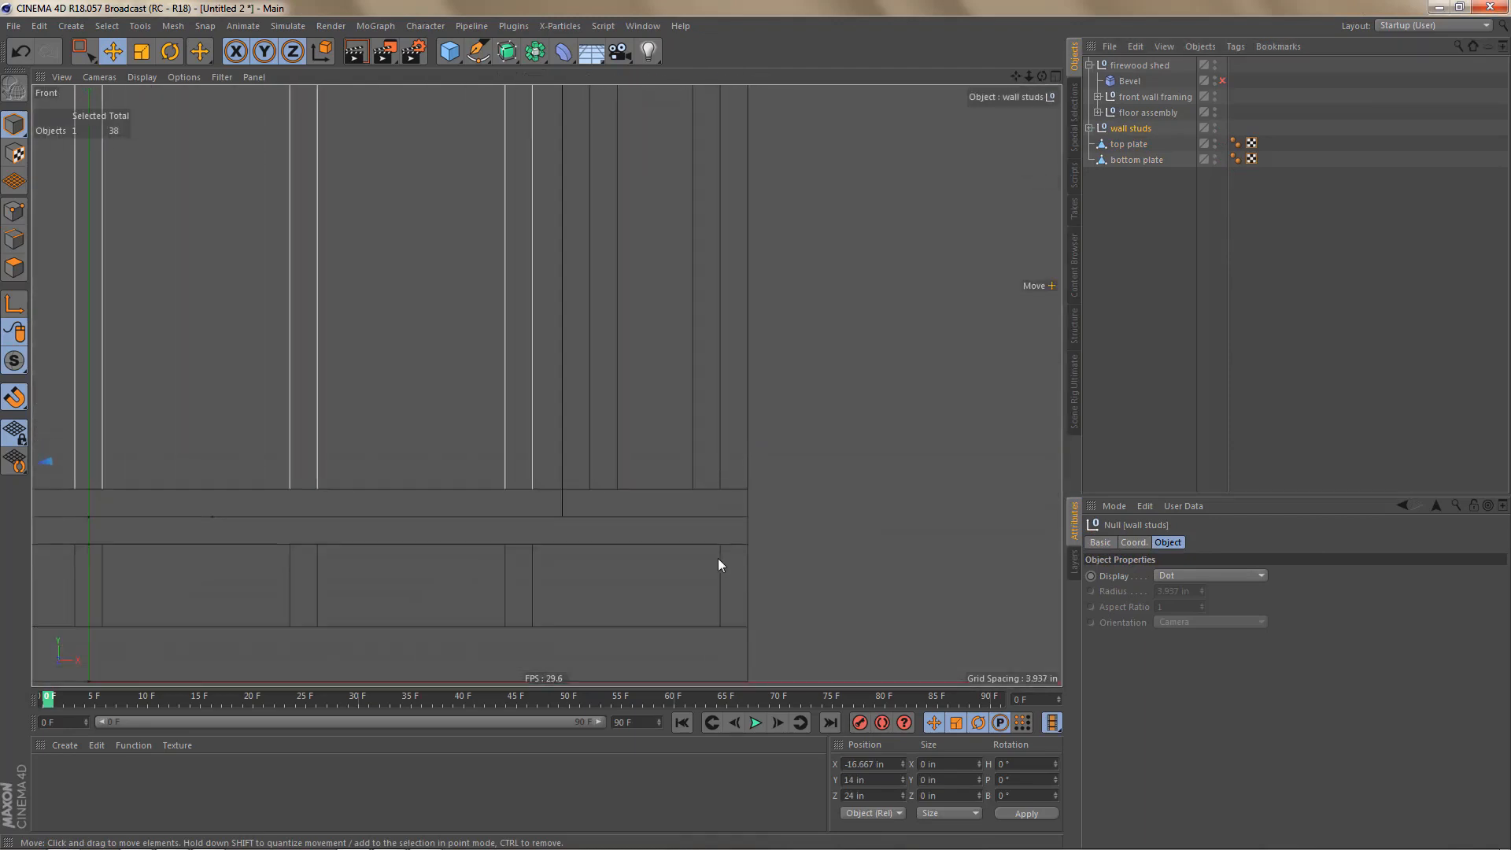
alt+right_drag(739, 494, 687, 553)
alt+middle_drag(675, 521, 761, 531)
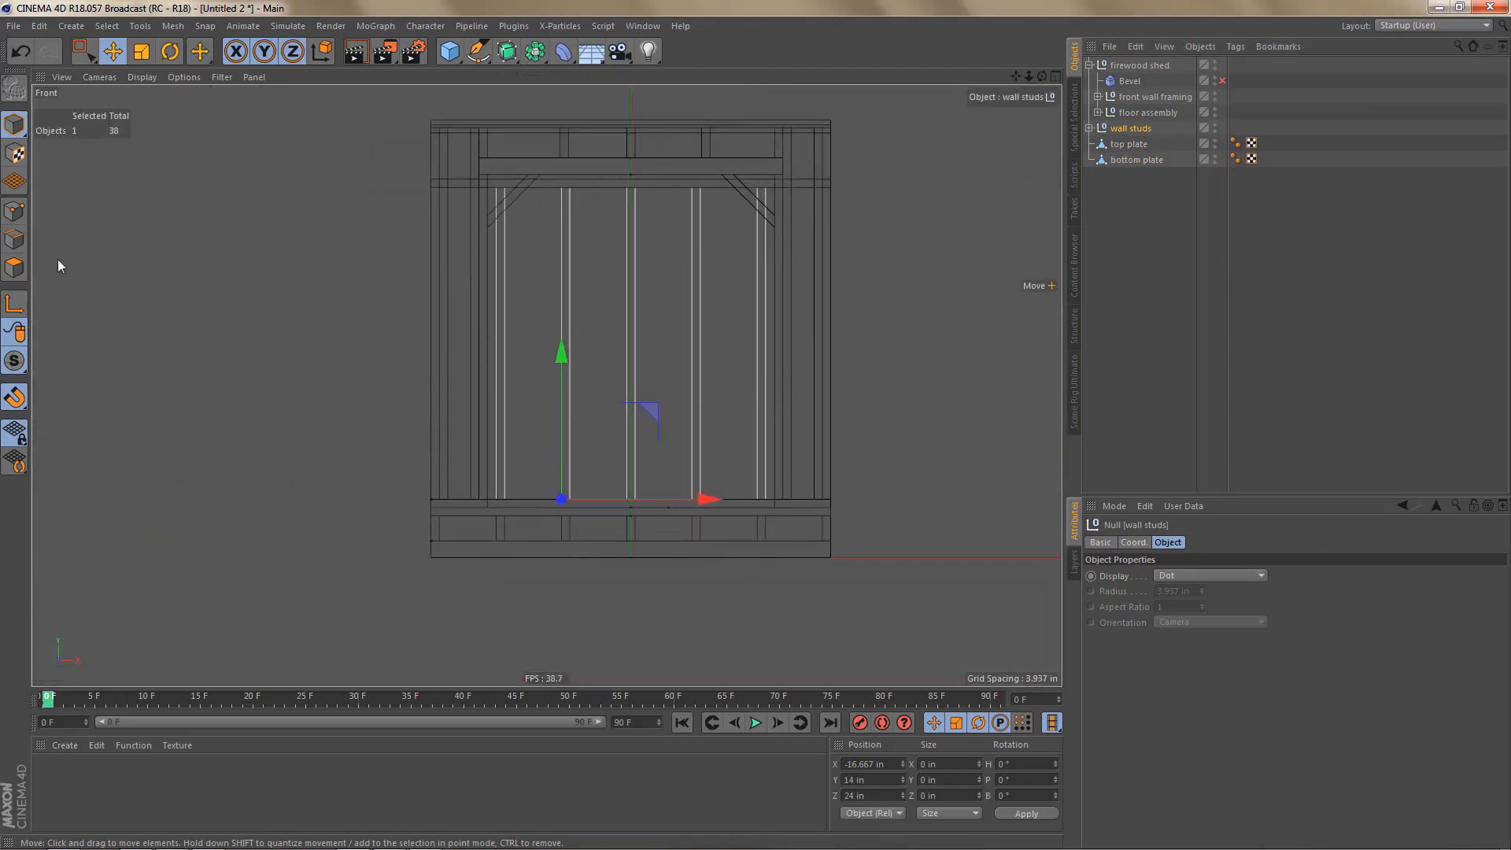
click(893, 764)
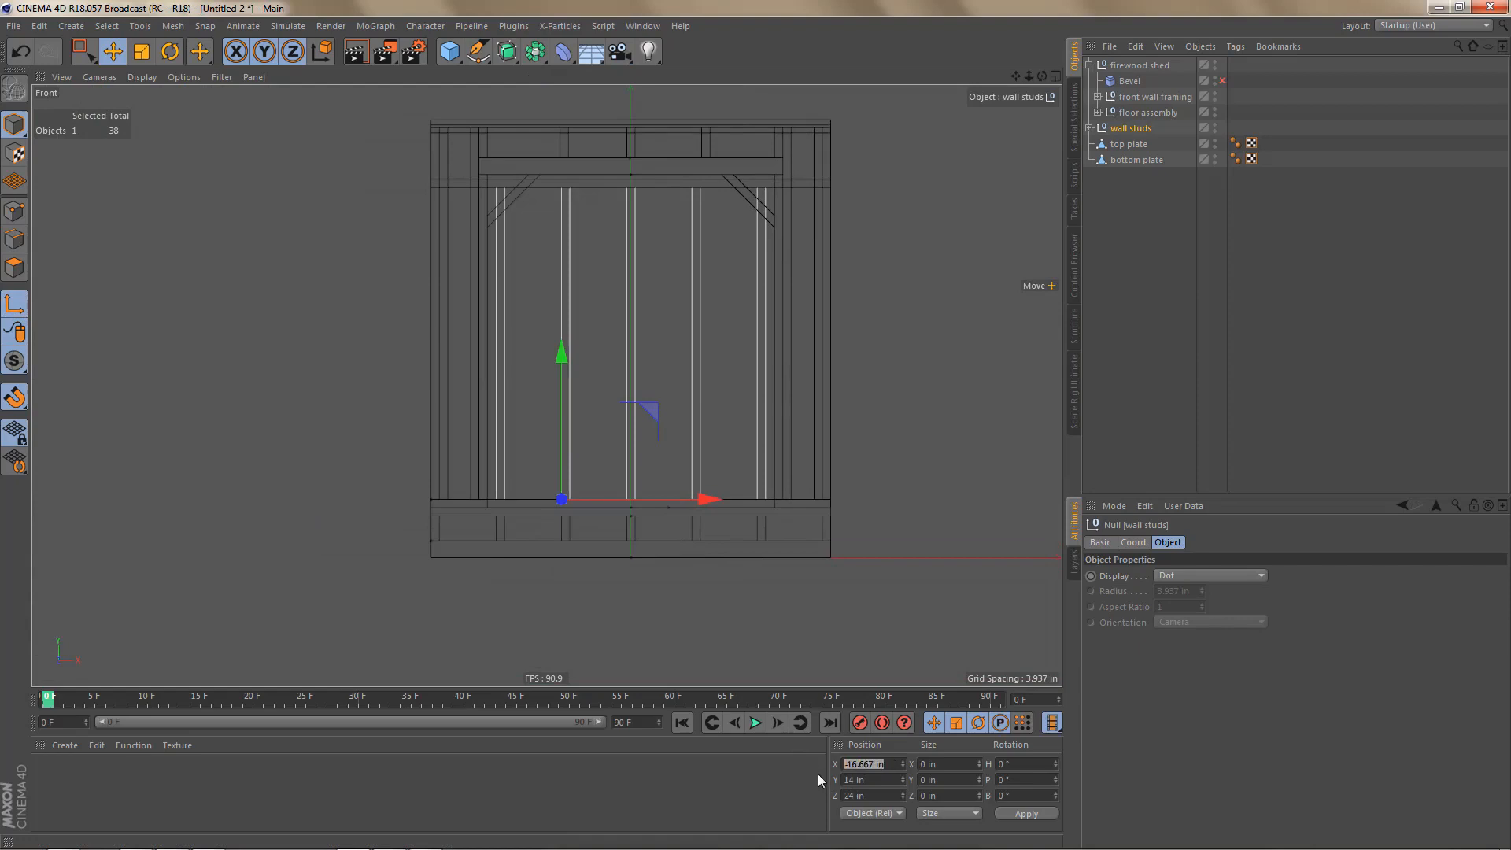
text(0)
key(Return)
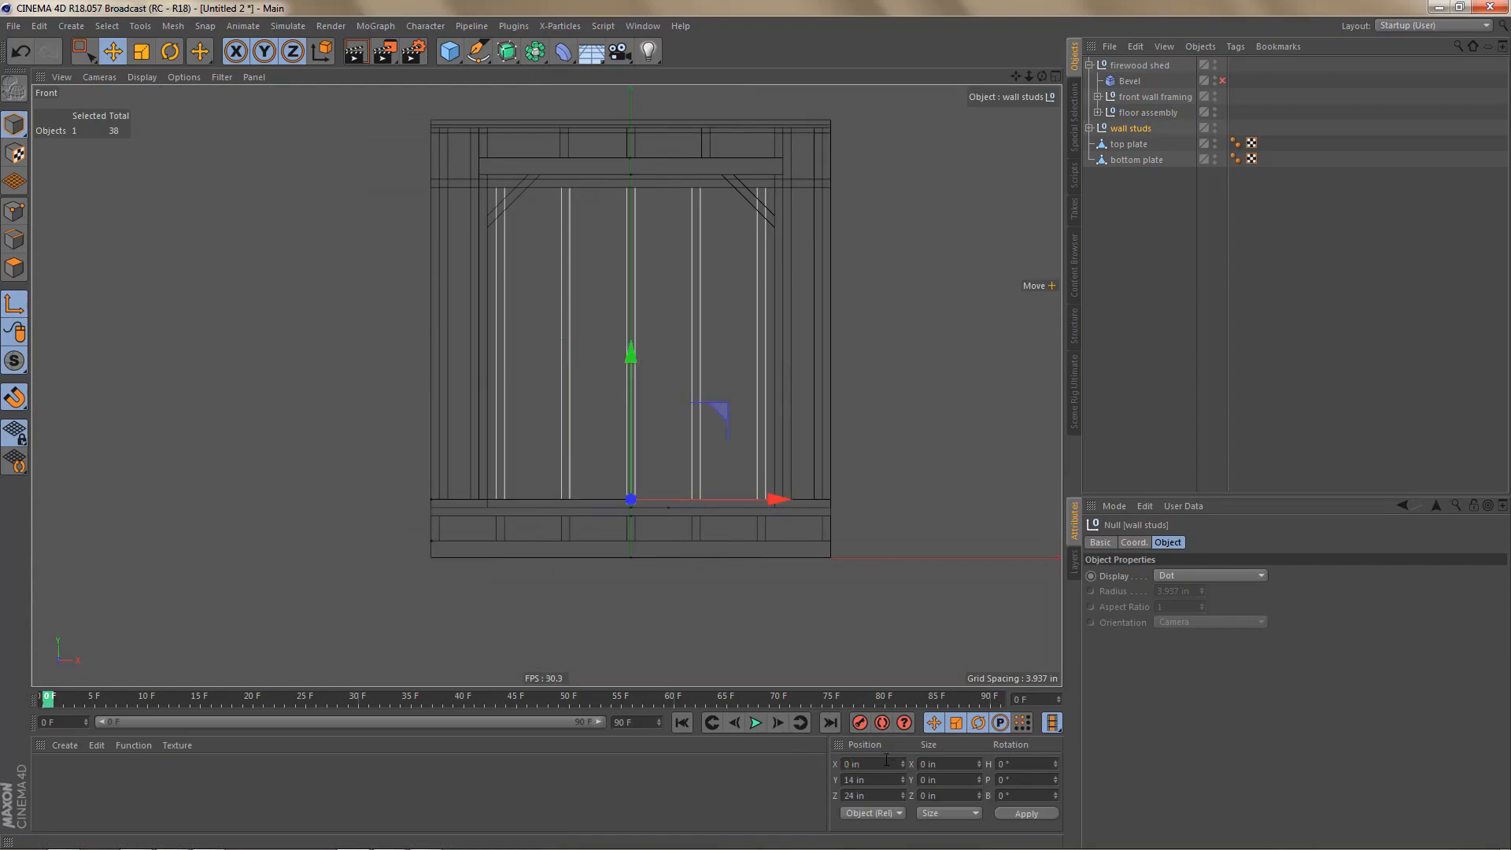
alt+middle_drag(630, 427, 640, 477)
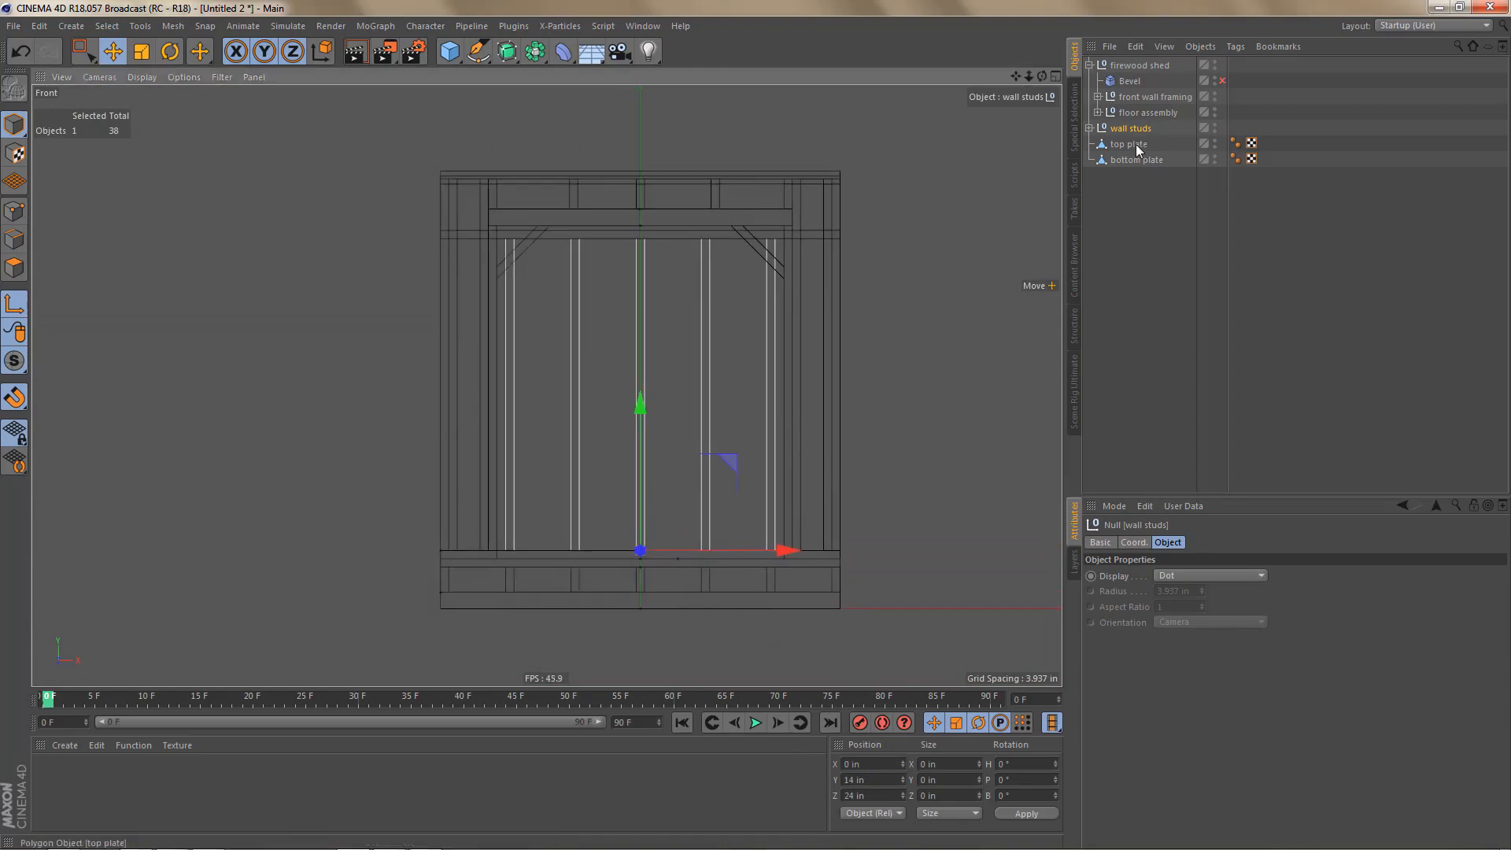
Step: Group the wall studs null under a new null and add the top plate and bottom plate to that group
key(alt+g)
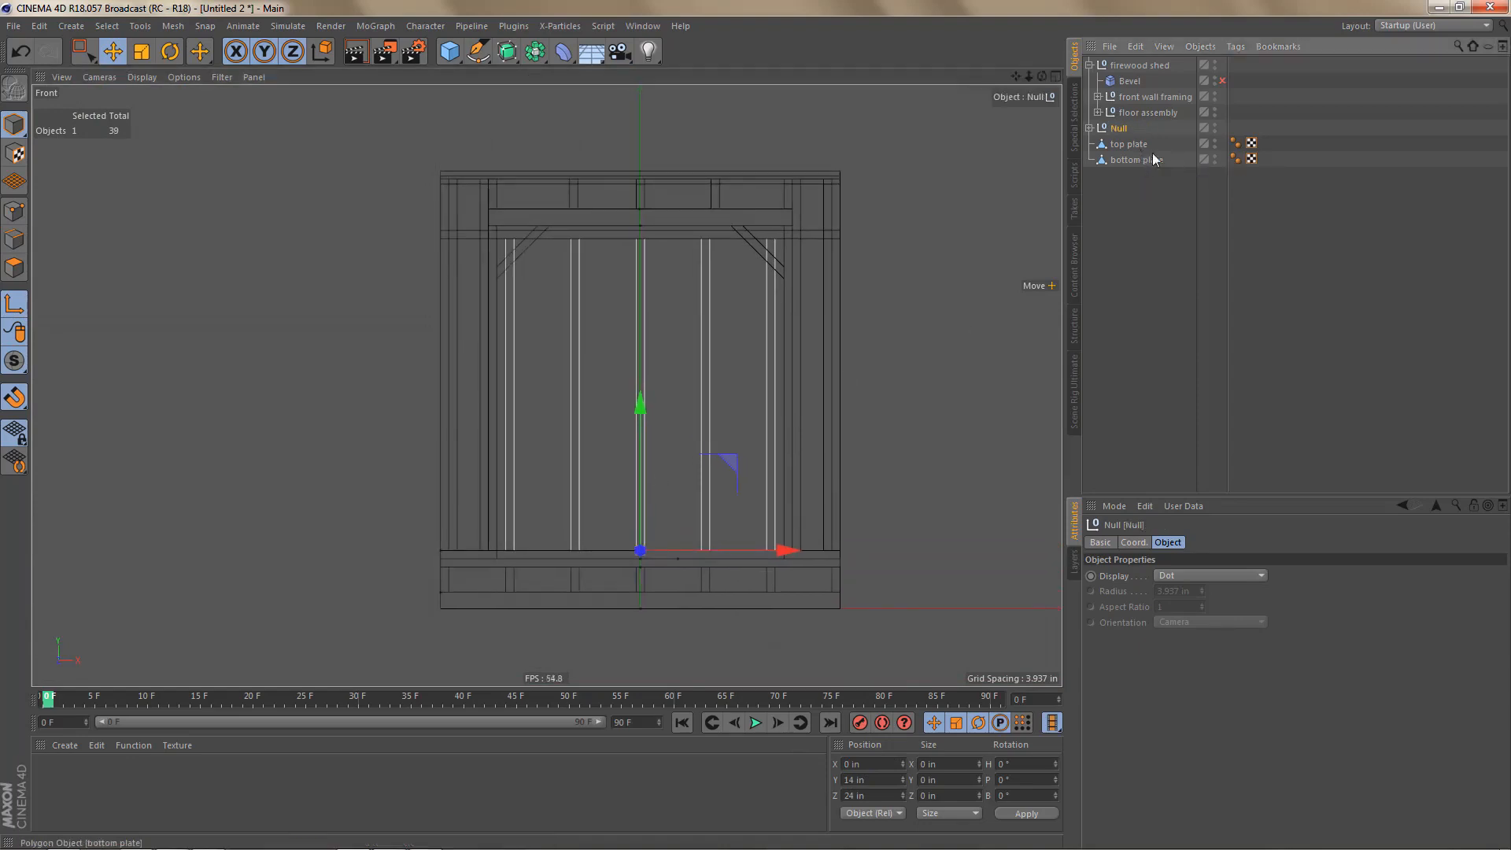
click(1133, 145)
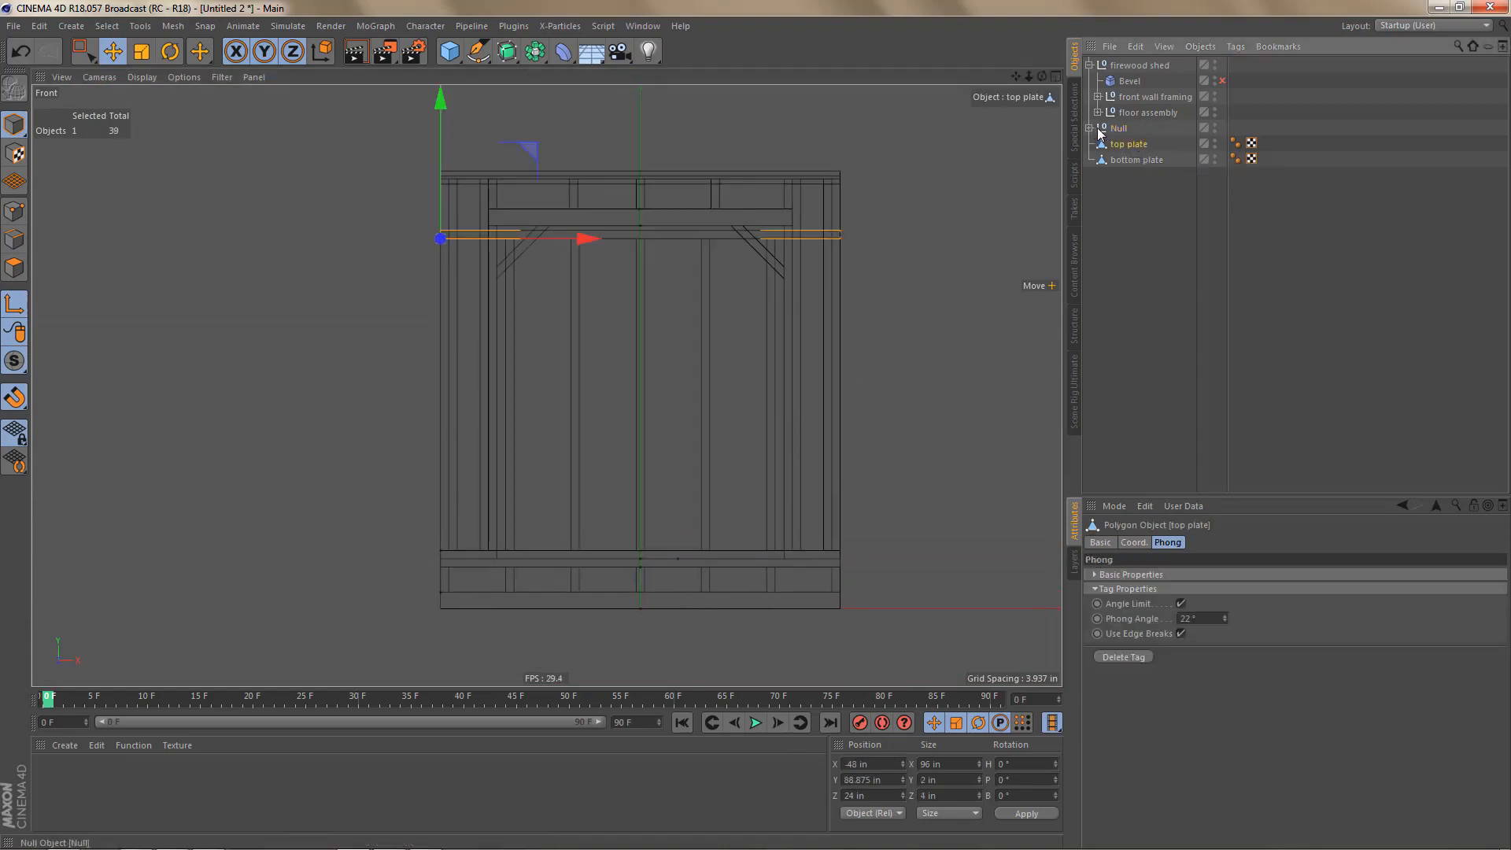
click(1091, 127)
shift+click(1134, 175)
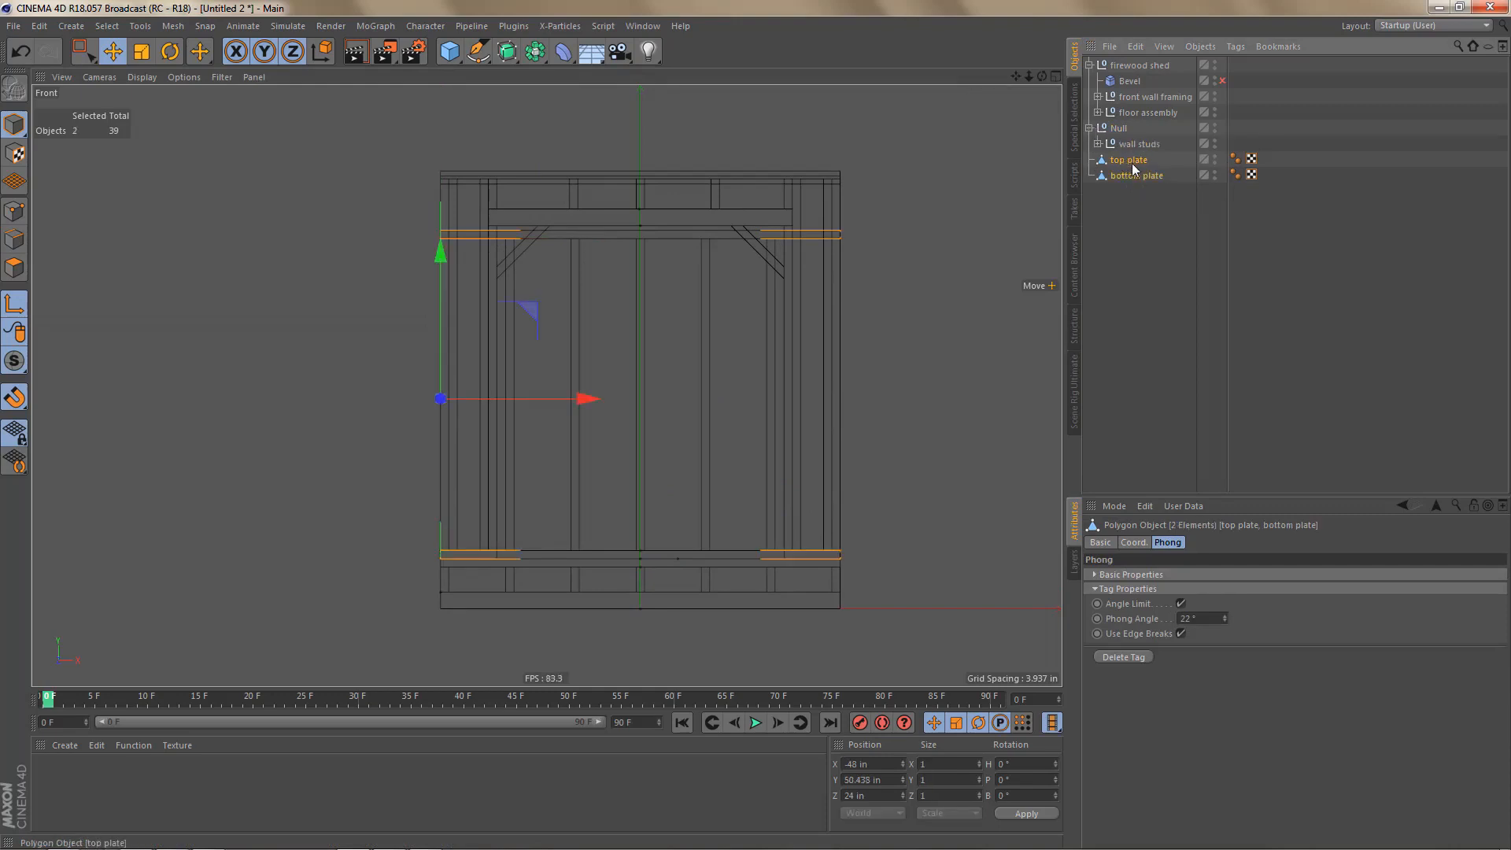
drag(1134, 168, 1134, 154)
Step: Rename the new null as "back wall framing" and place it inside the firewood shed group above the front wall framing
click(1136, 126)
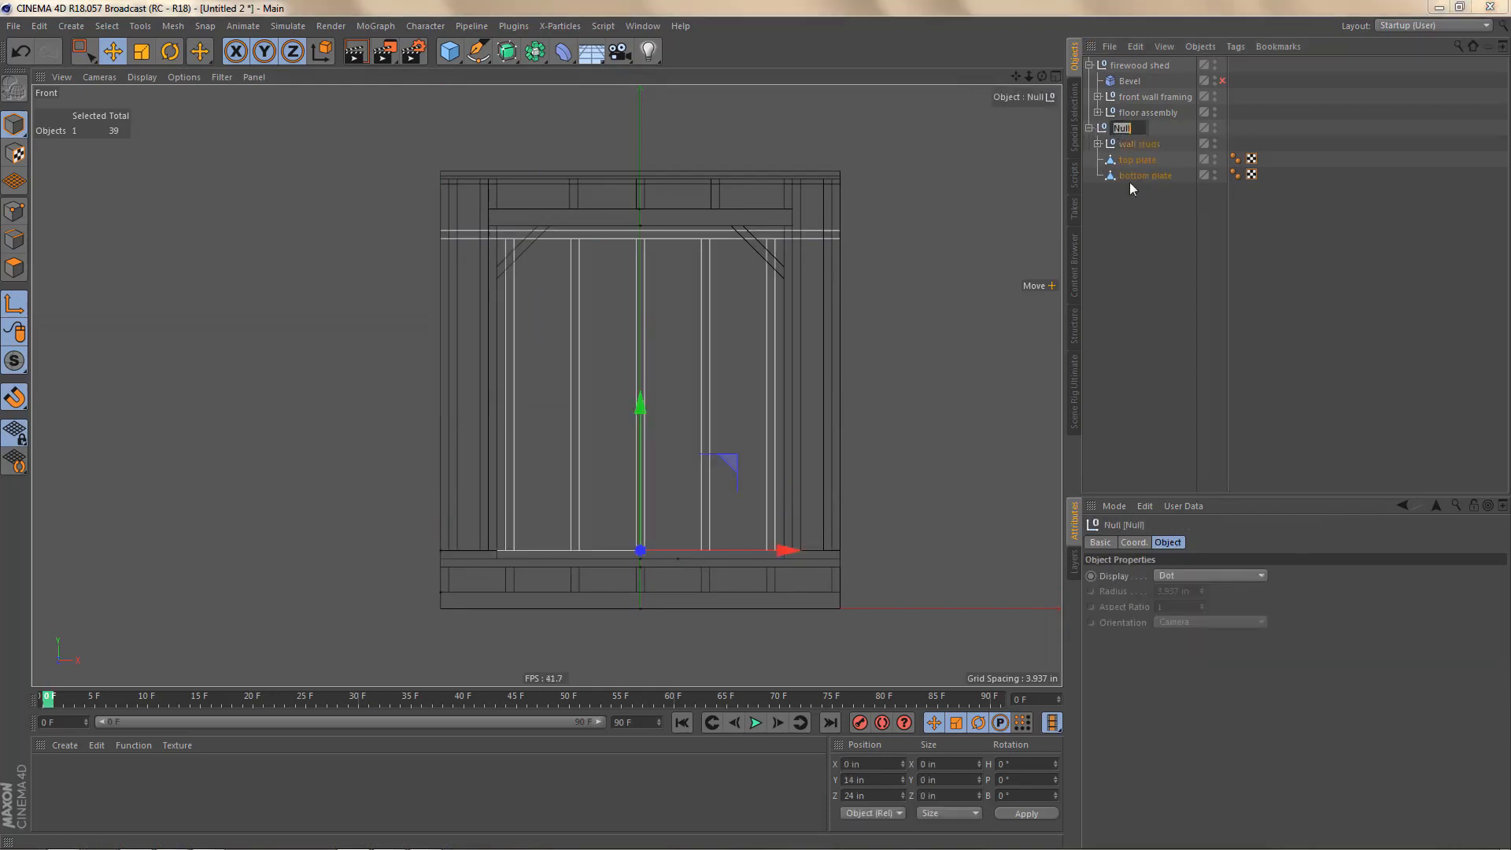
text(back wall framing)
key(Return)
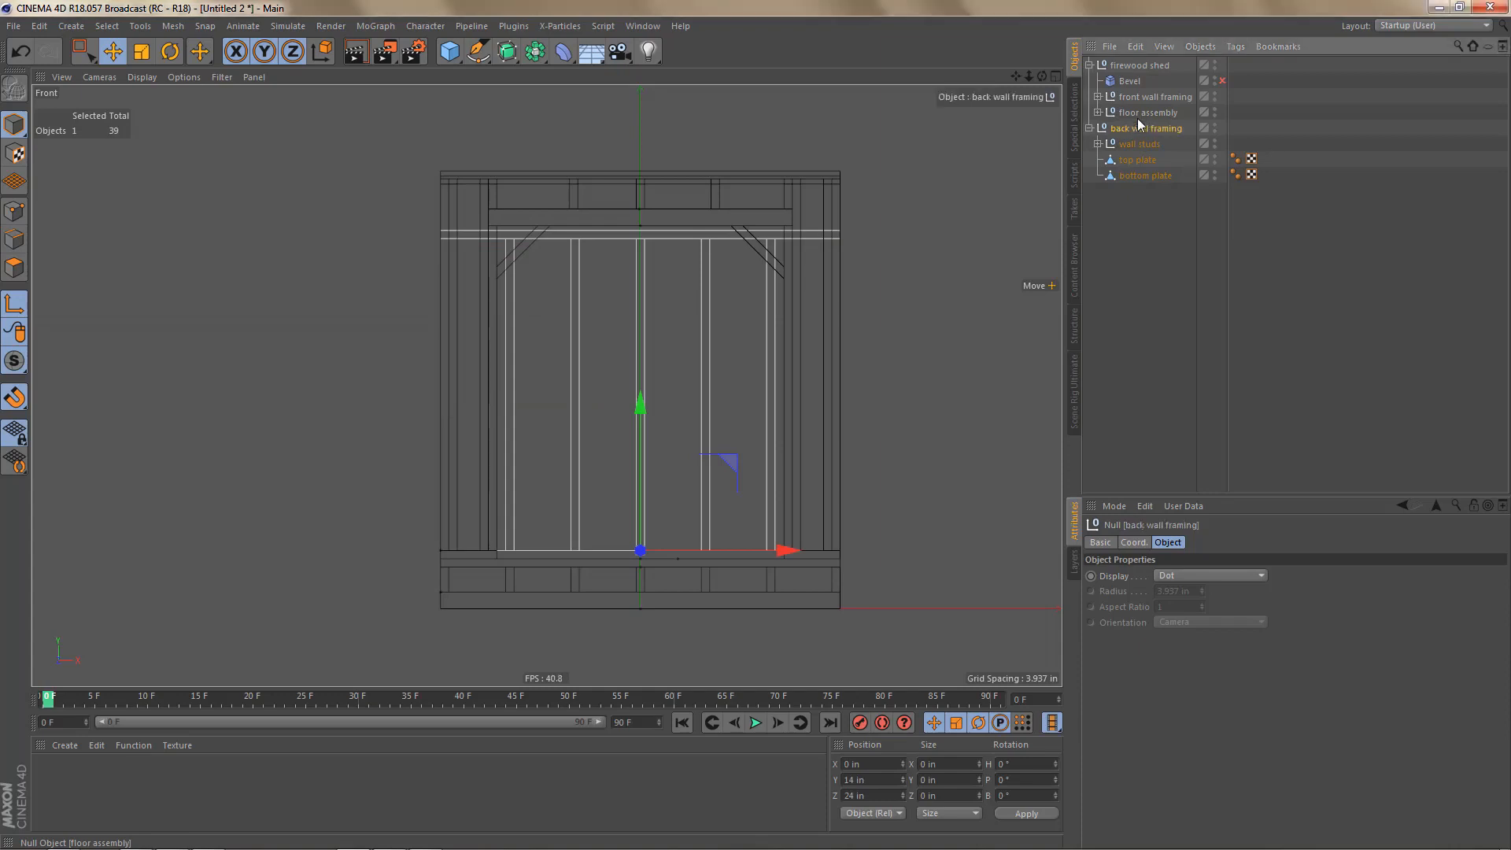
click(1090, 128)
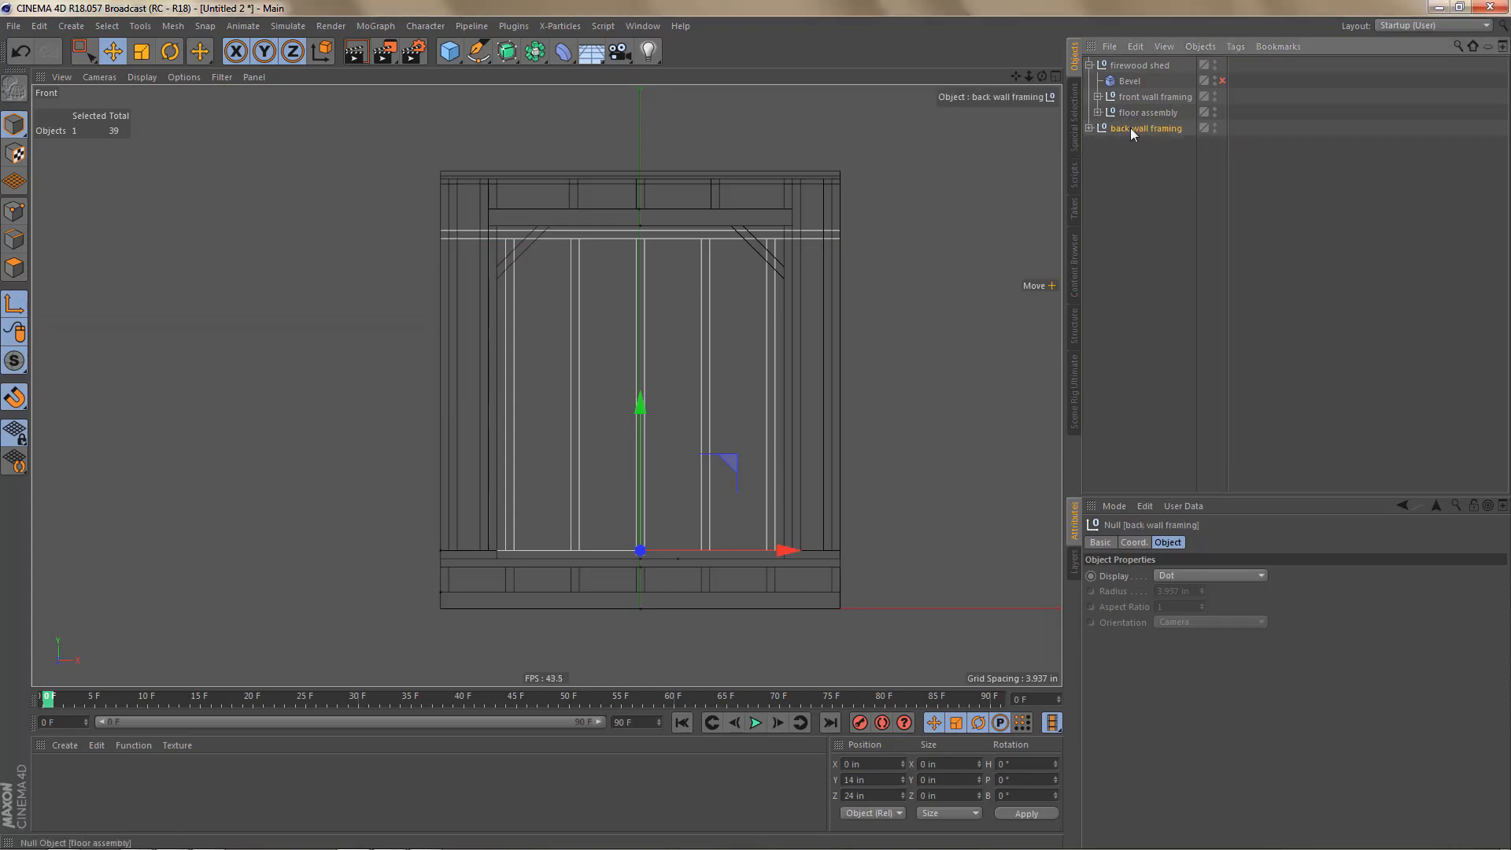
drag(1130, 93, 1131, 90)
Step: Switch to the PDF plans and examine the Side Wall Frame page for plate length, stud length and stud spacing
key(alt+Tab)
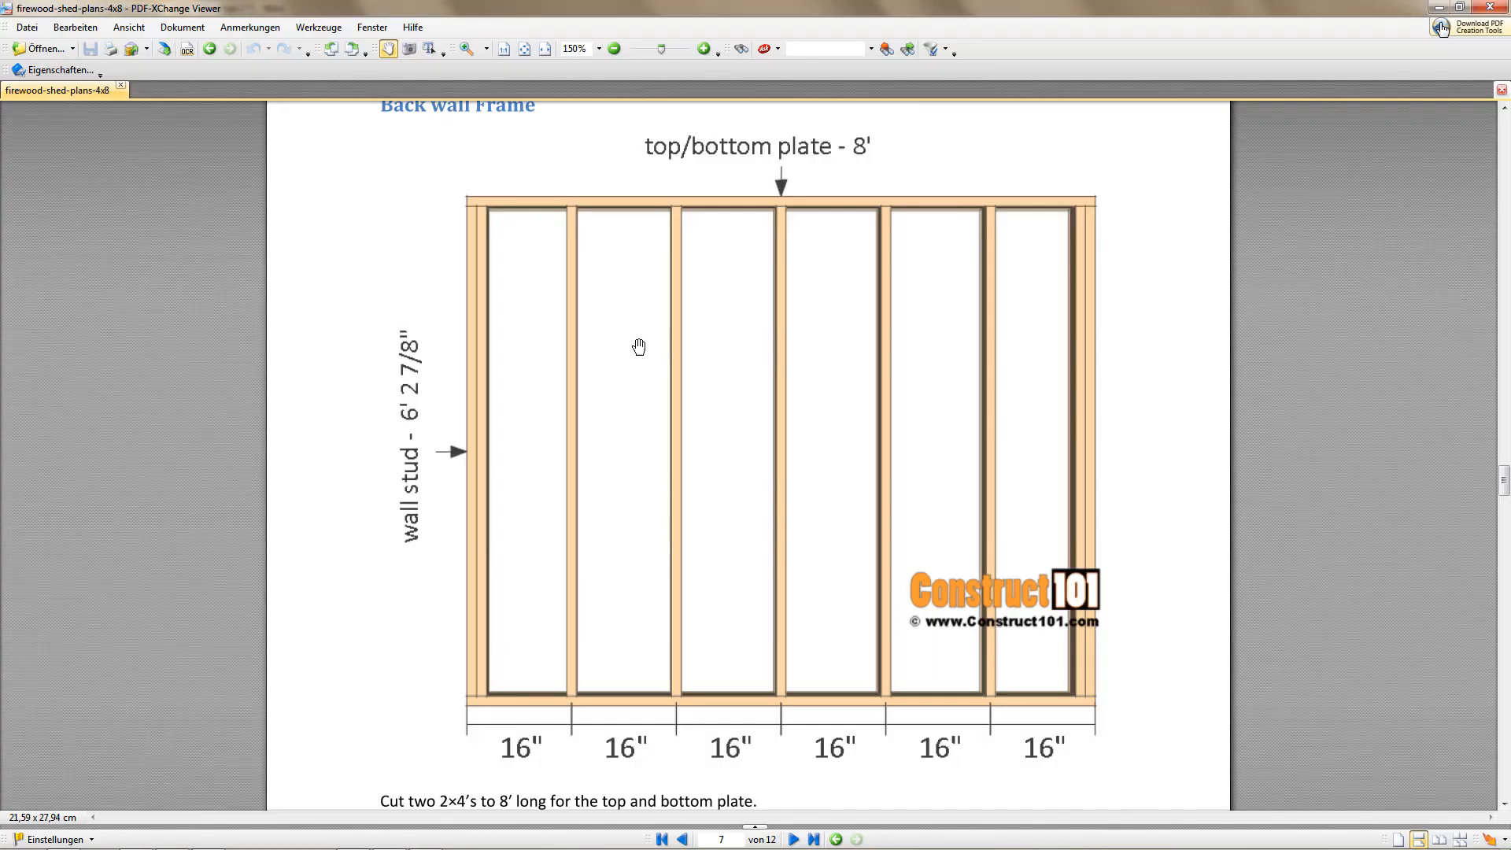
scroll(683, 381, down, 15)
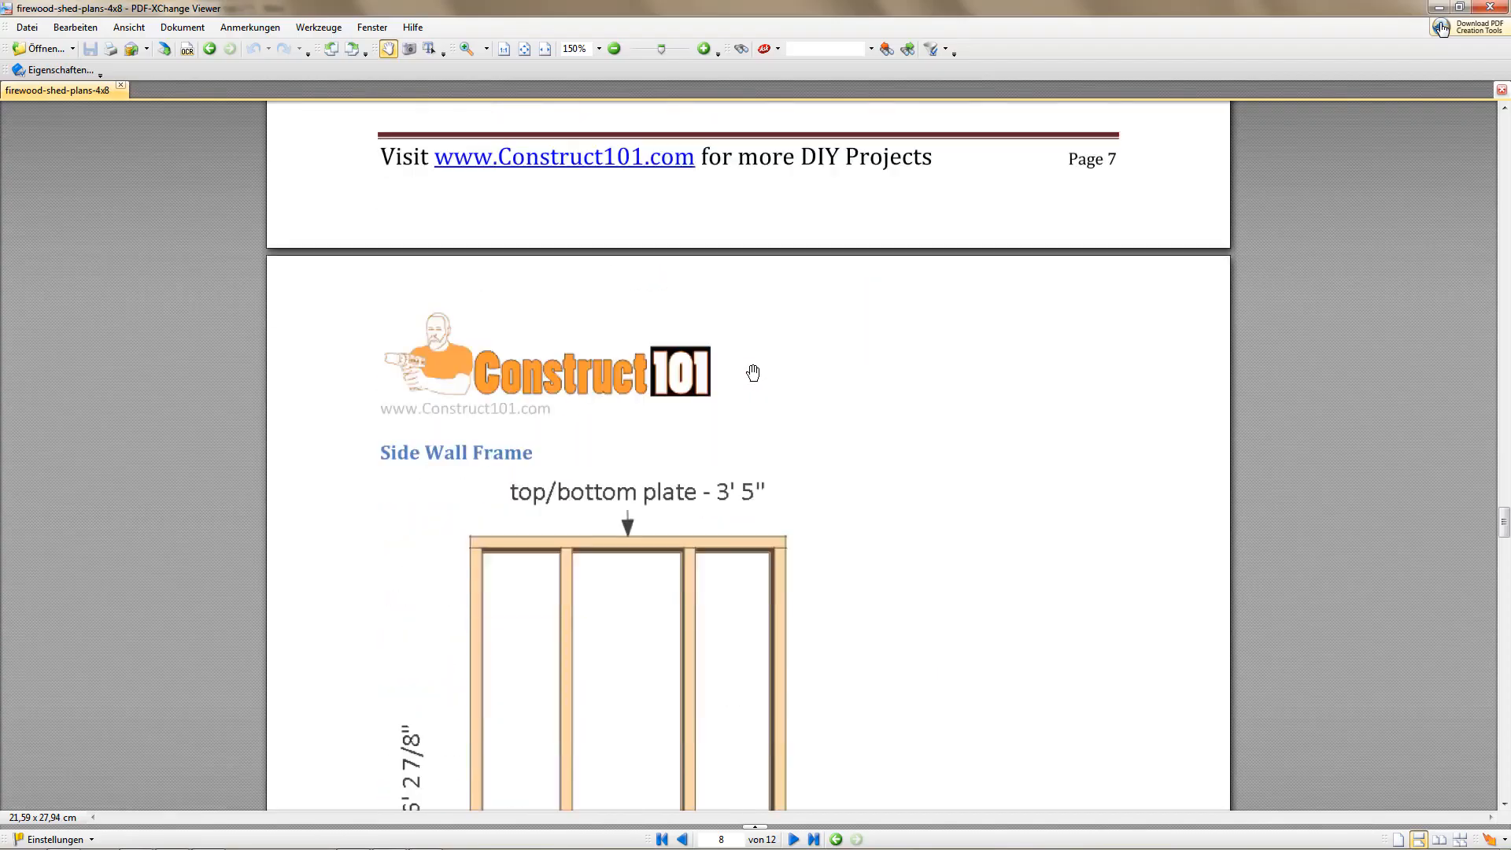
scroll(755, 369, down, 2)
scroll(755, 370, up, 2)
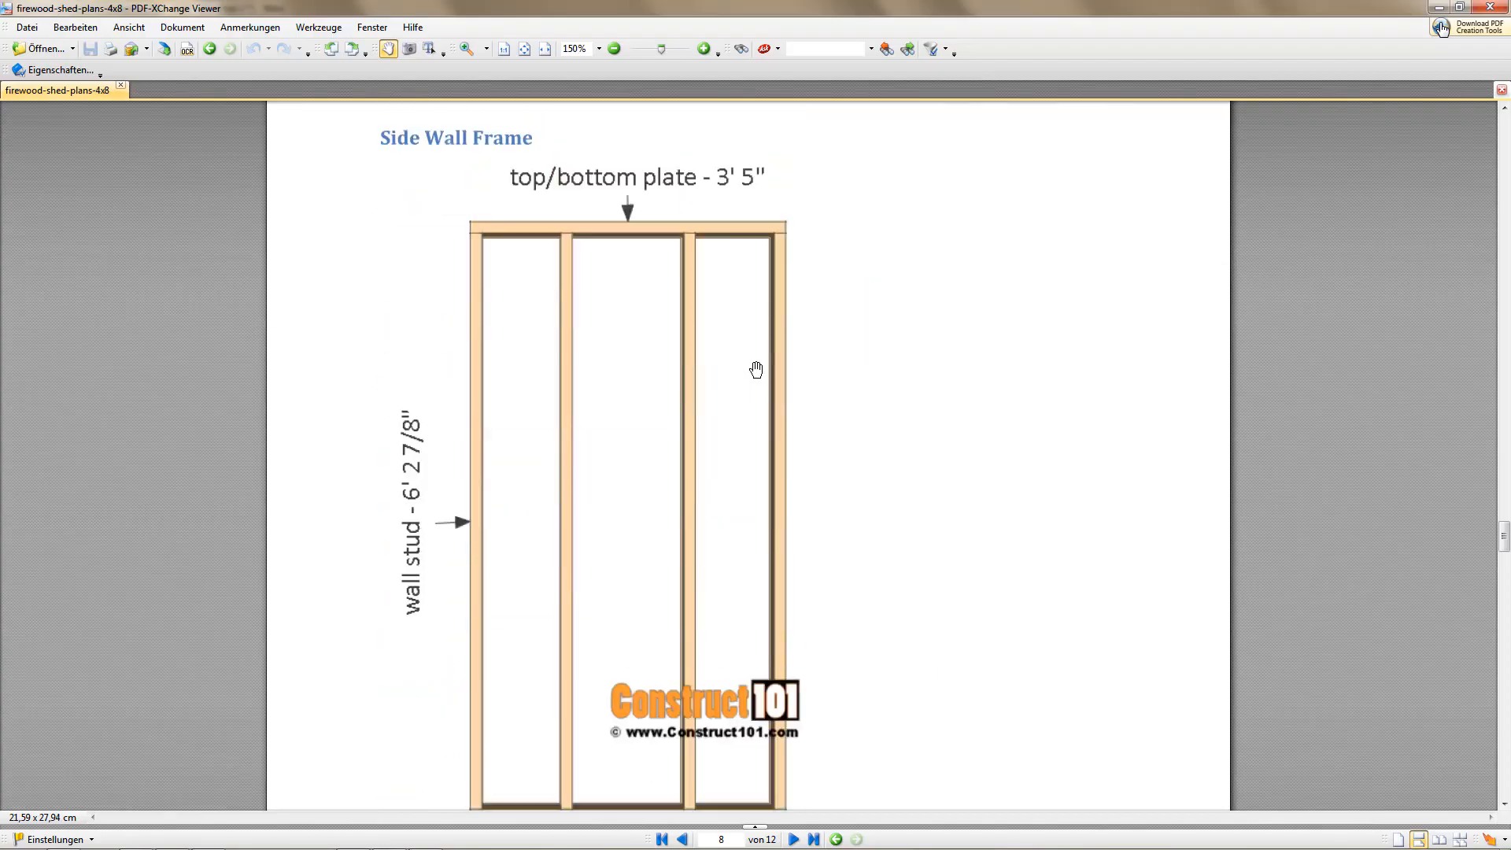
scroll(756, 369, down, 2)
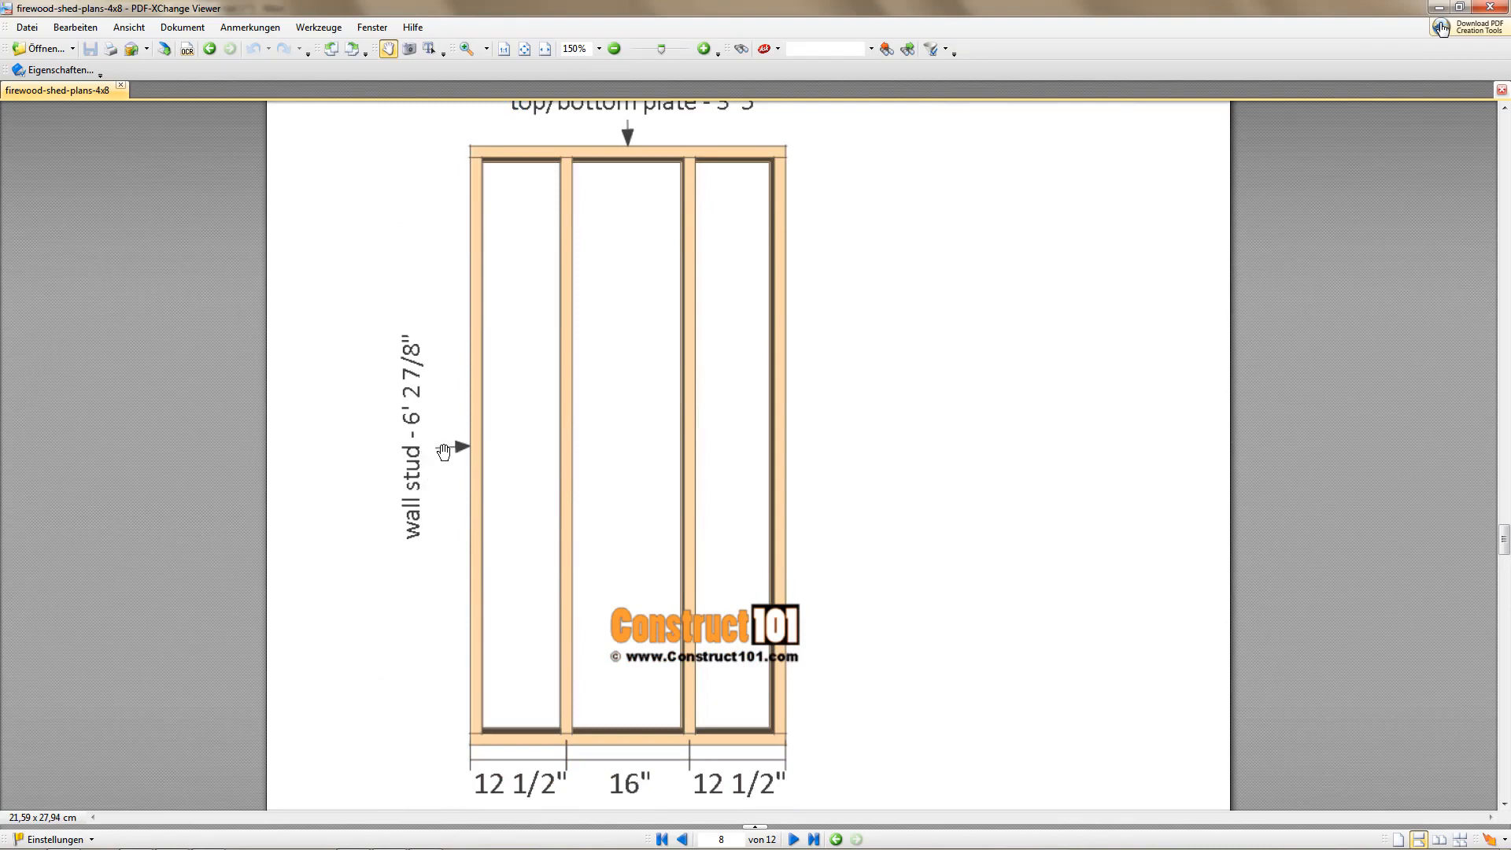
scroll(472, 472, up, 2)
scroll(493, 480, down, 3)
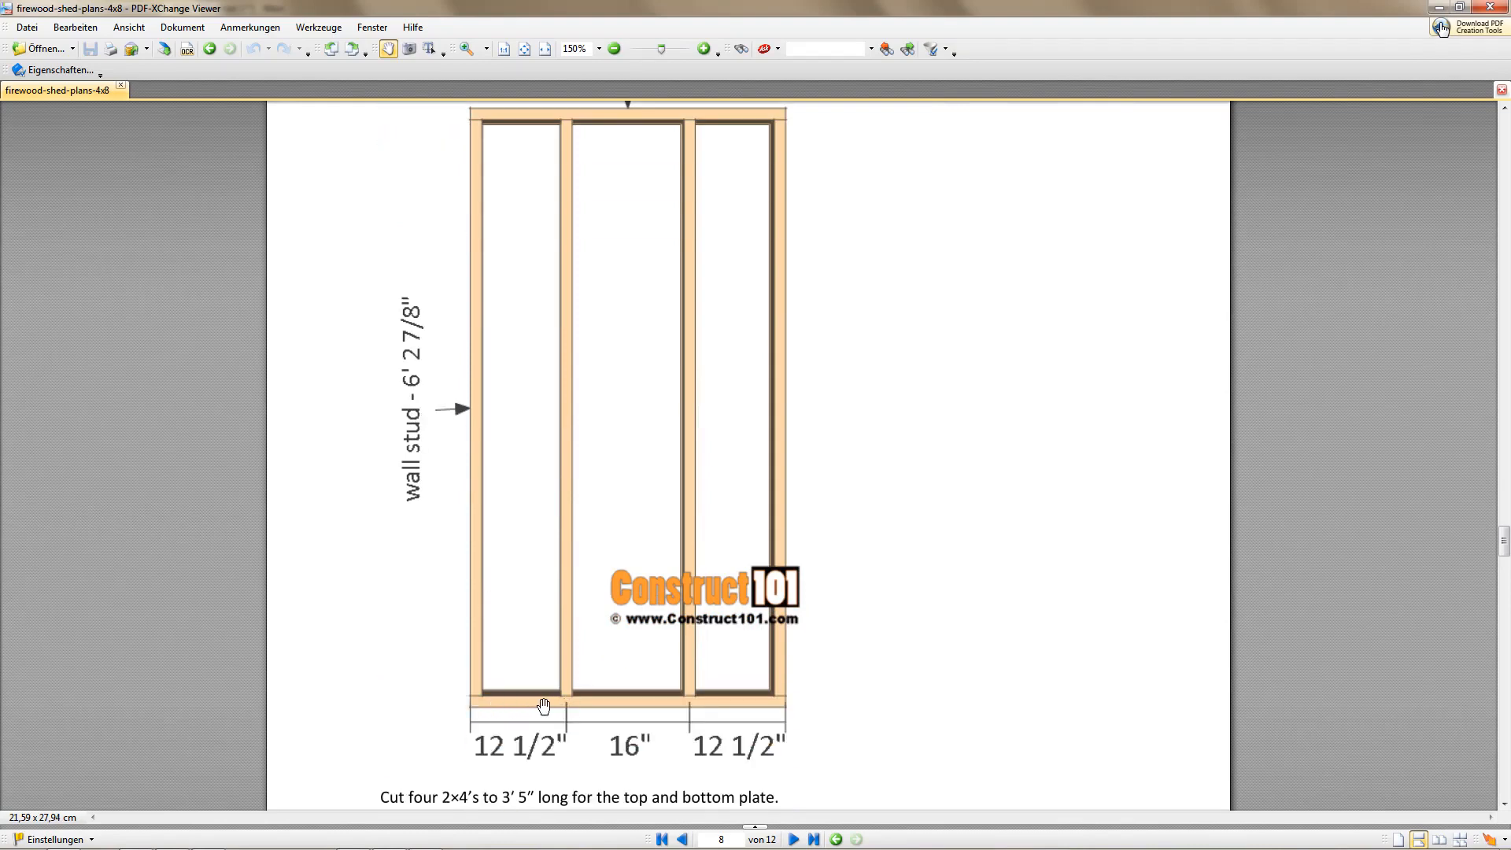
scroll(670, 707, down, 3)
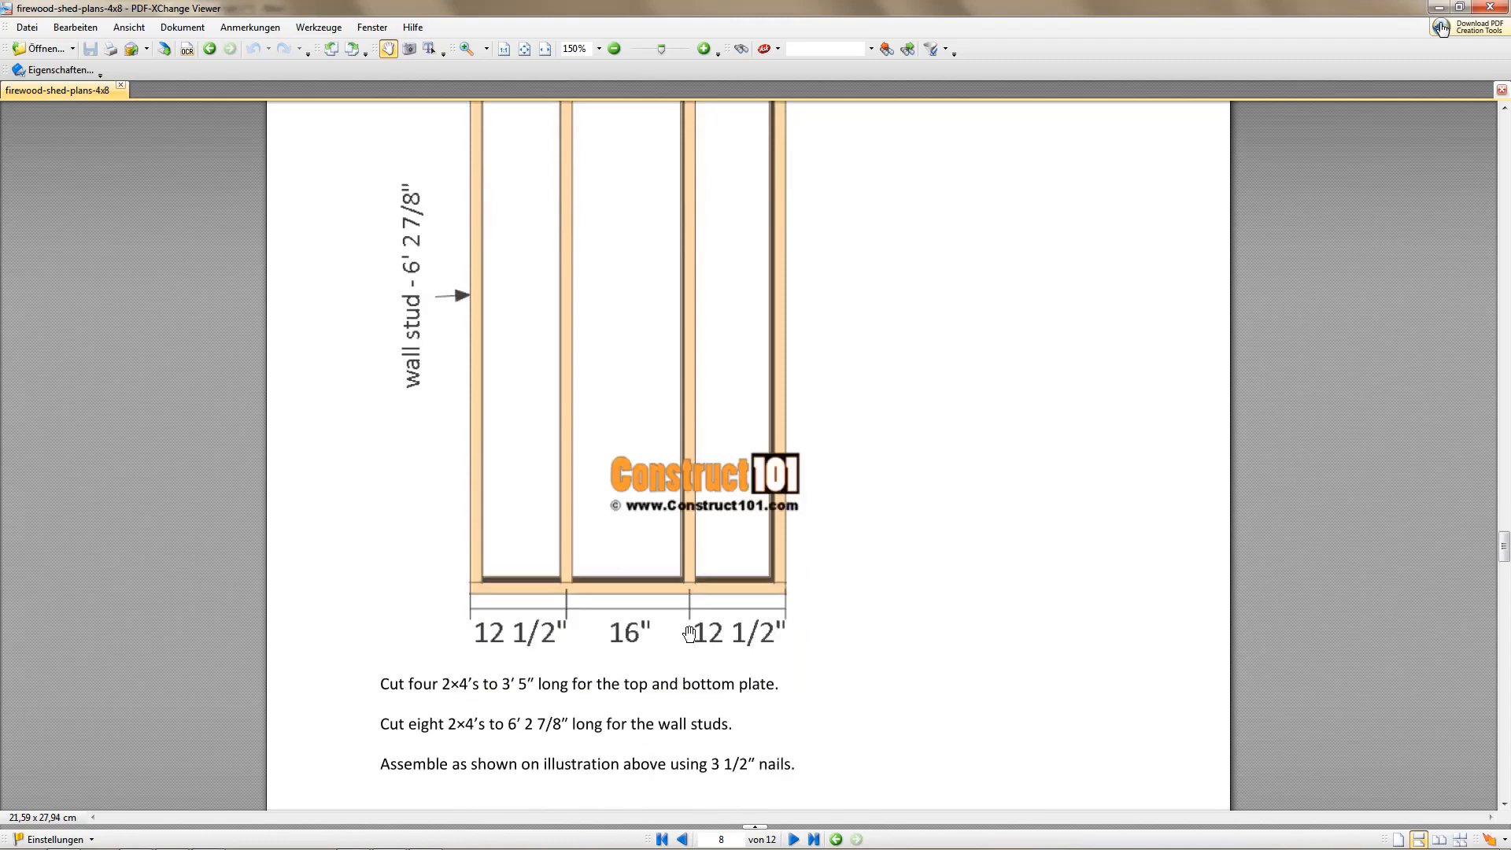
scroll(689, 635, up, 2)
scroll(668, 324, down, 5)
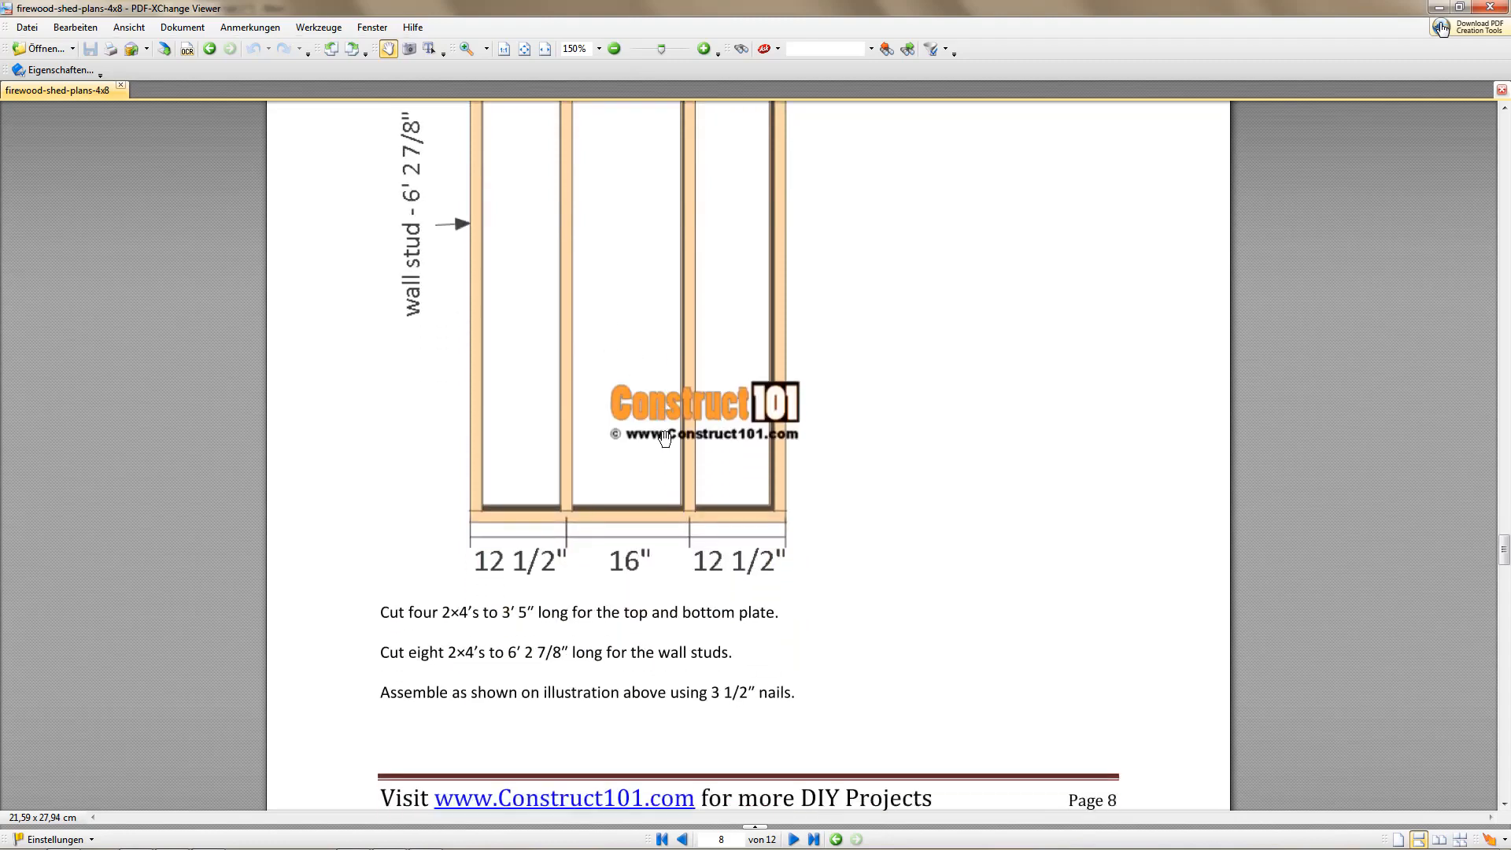
scroll(674, 428, up, 7)
scroll(685, 339, up, 2)
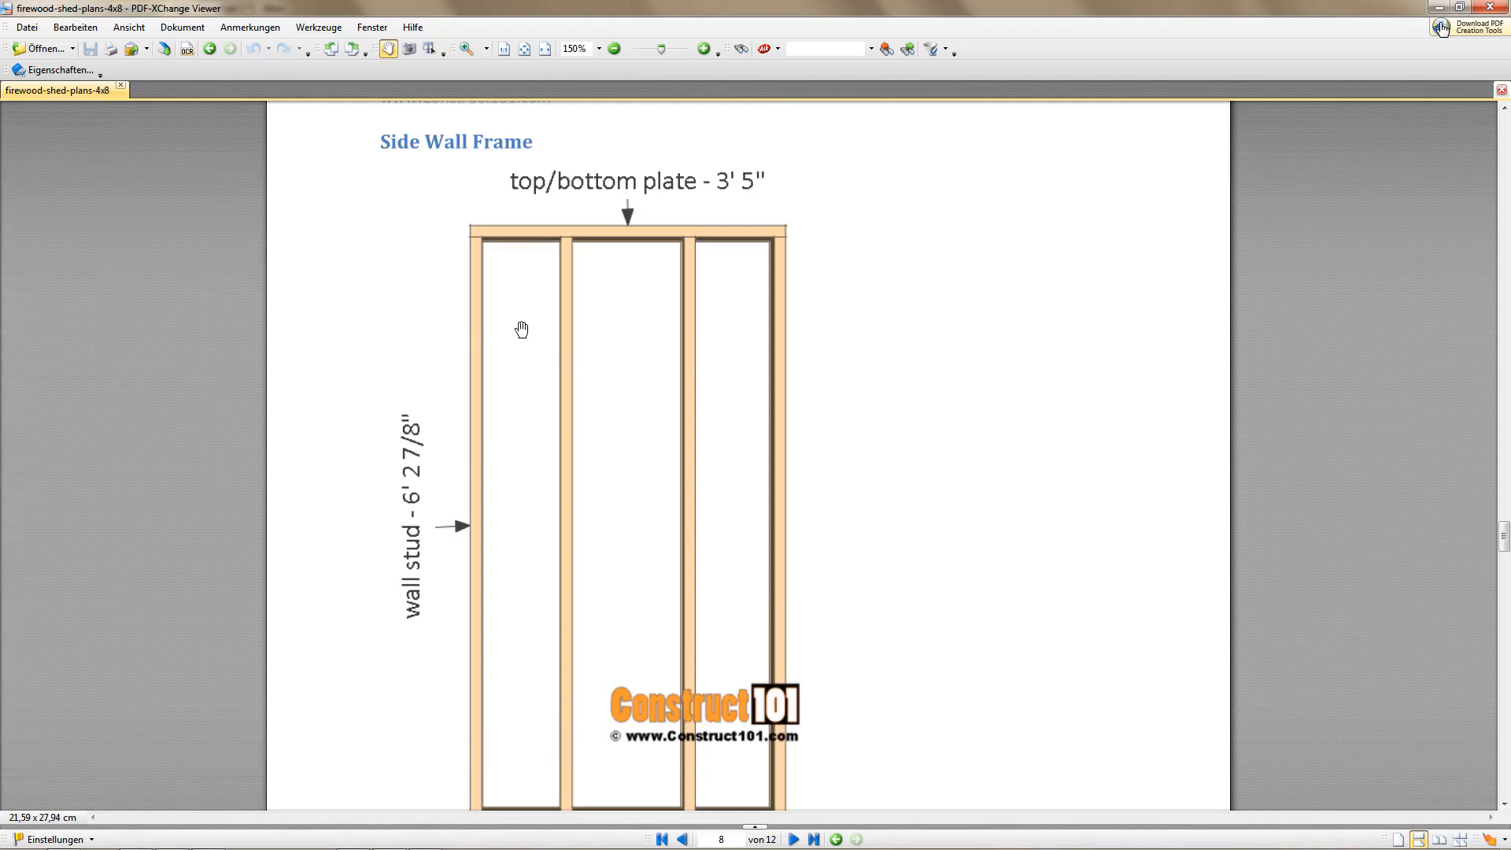
scroll(692, 405, down, 3)
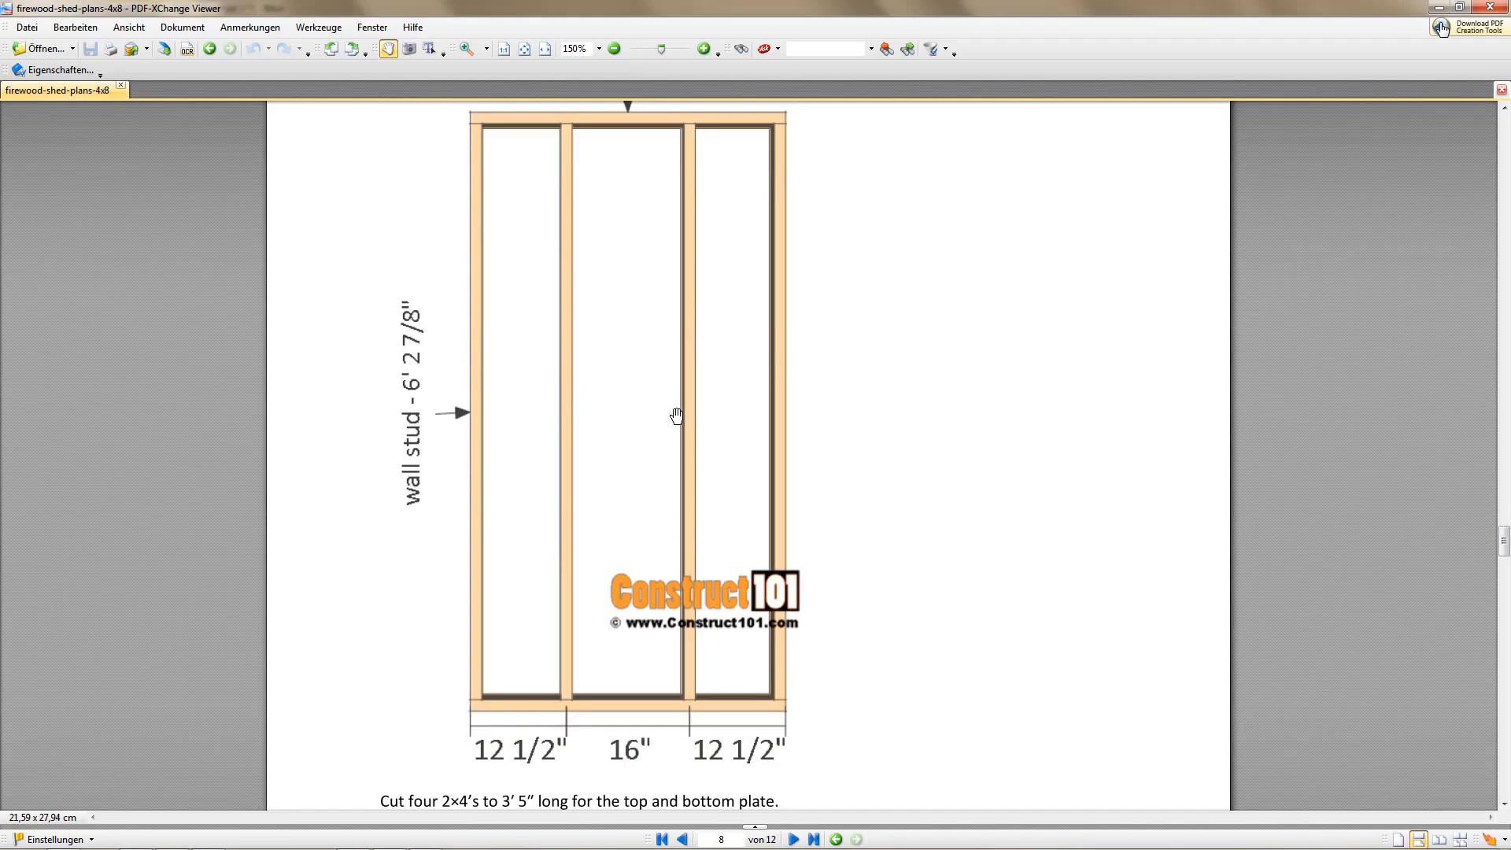
Step: Return to Cinema 4D and copy the original wall stud out of the back wall framing to the top level of the hierarchy
key(alt+Tab)
middle_click(738, 409)
middle_click(384, 252)
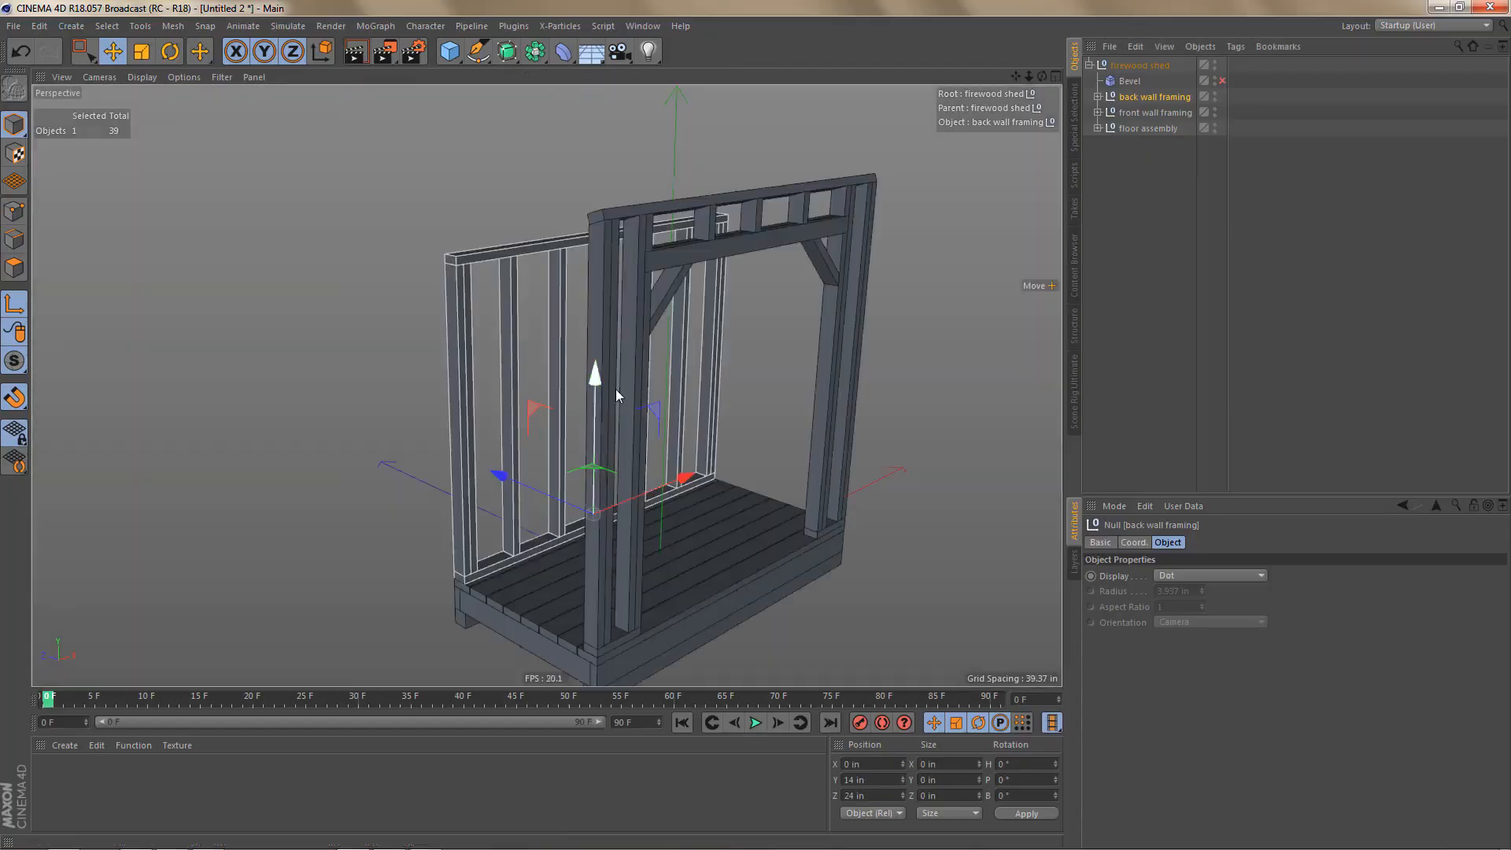
alt+right_drag(628, 390, 640, 389)
click(1098, 96)
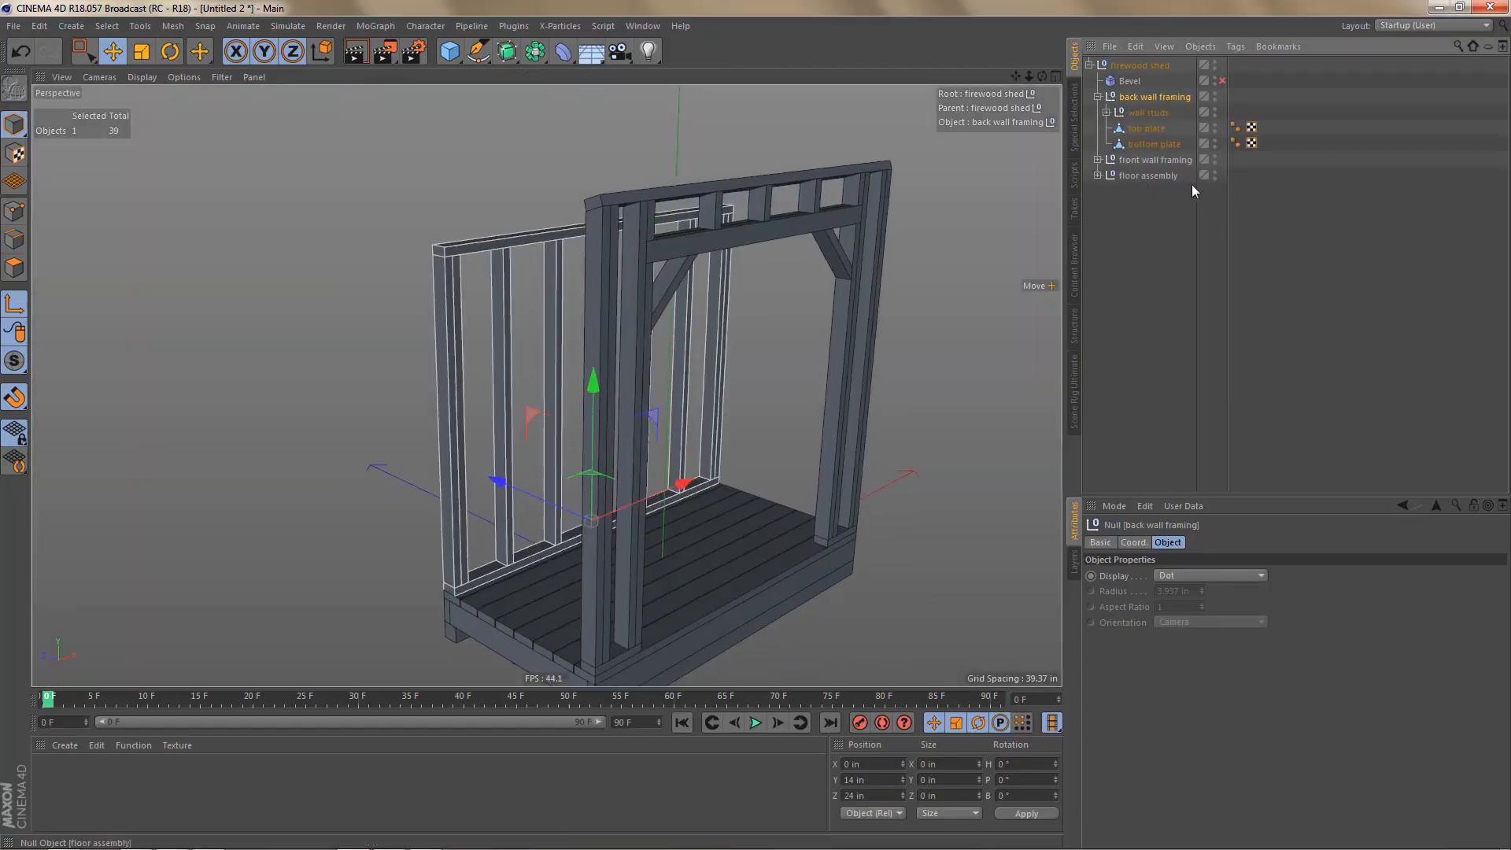
click(1106, 113)
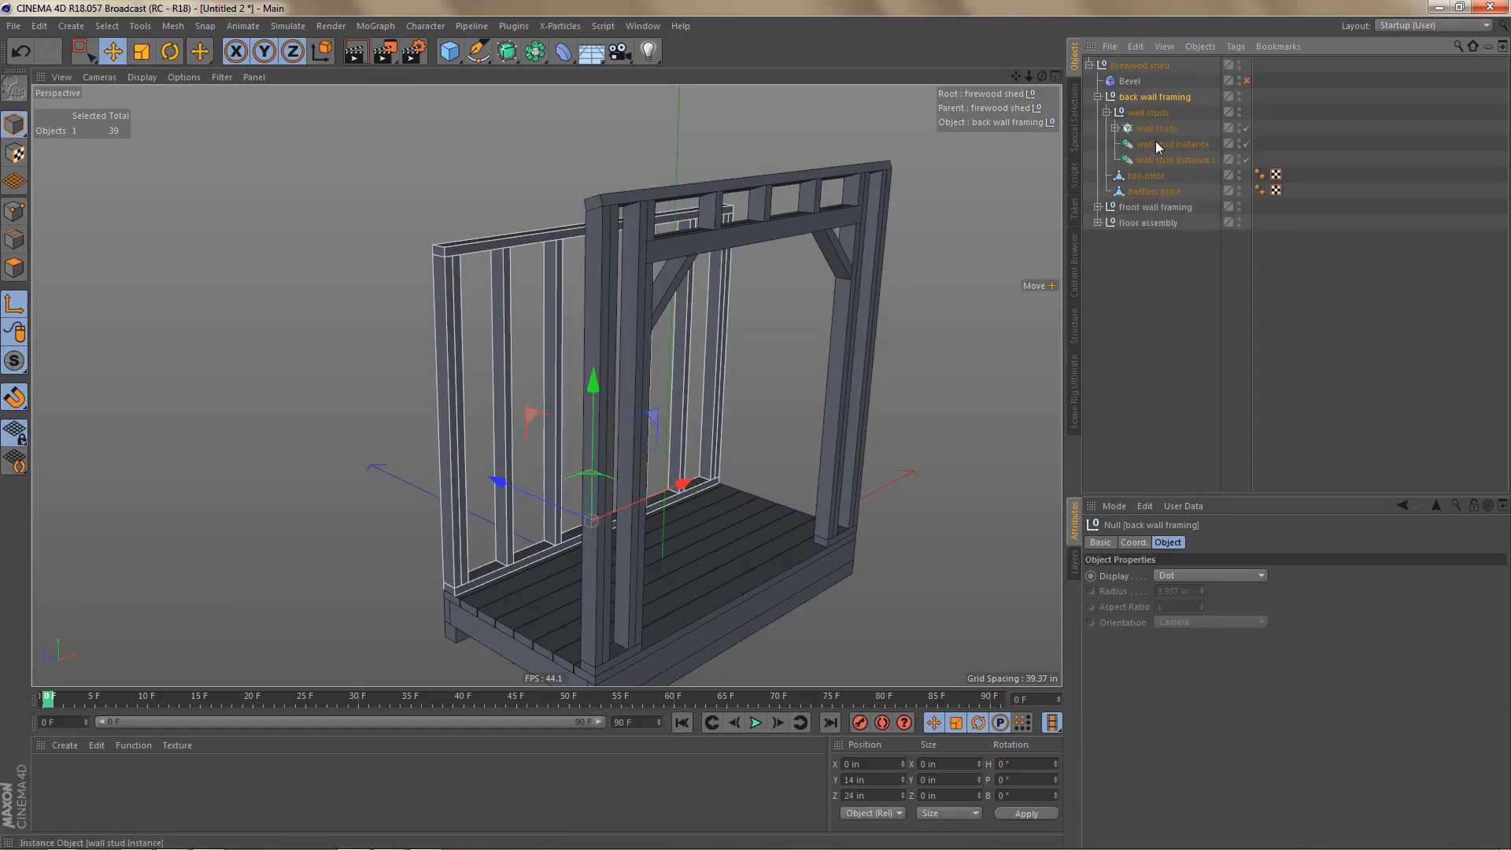
click(1115, 128)
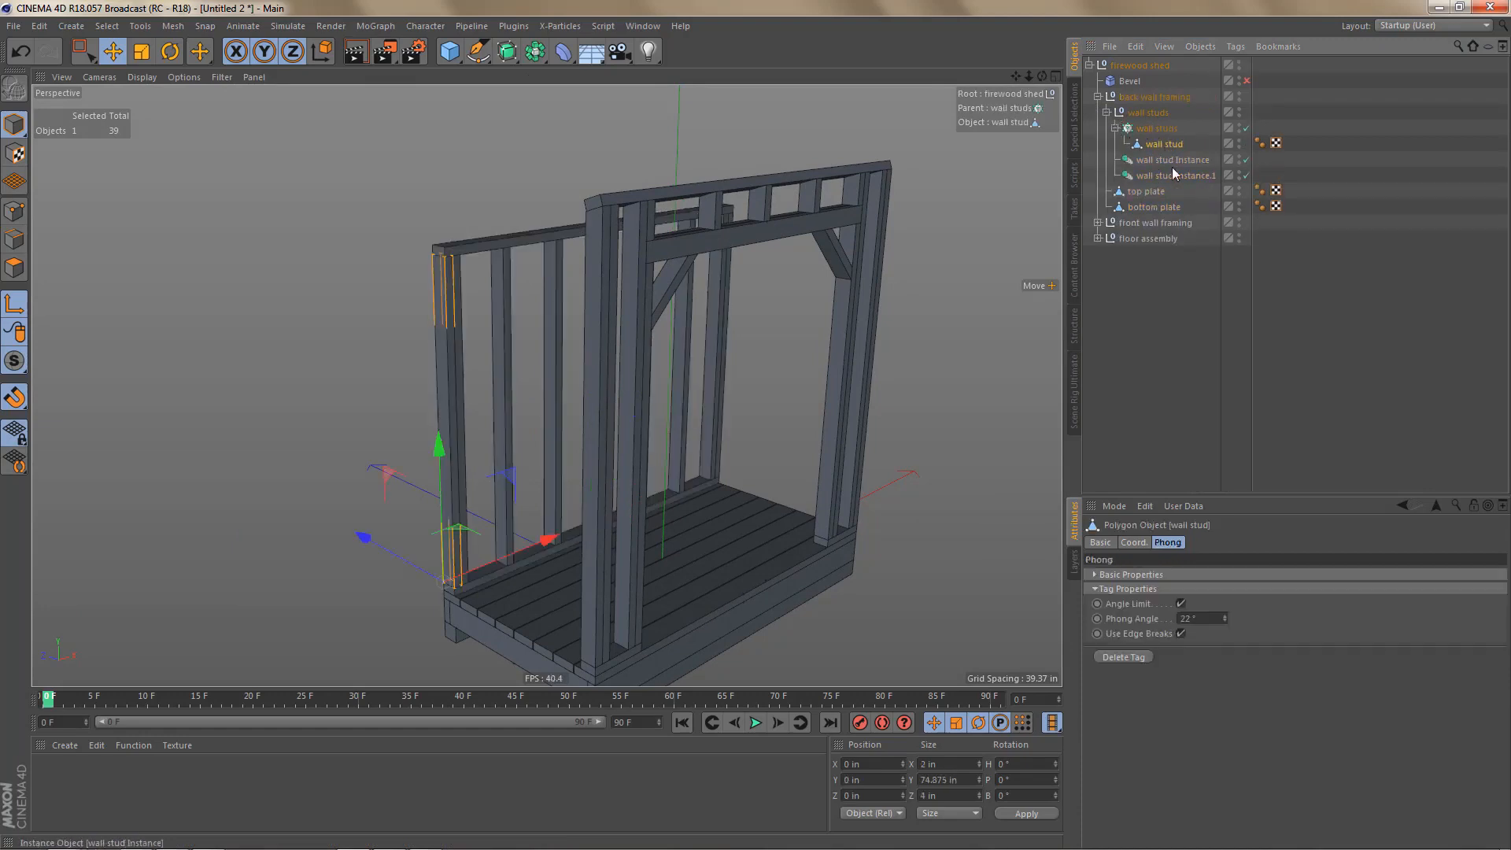
click(1164, 145)
ctrl+drag(1147, 302, 1147, 301)
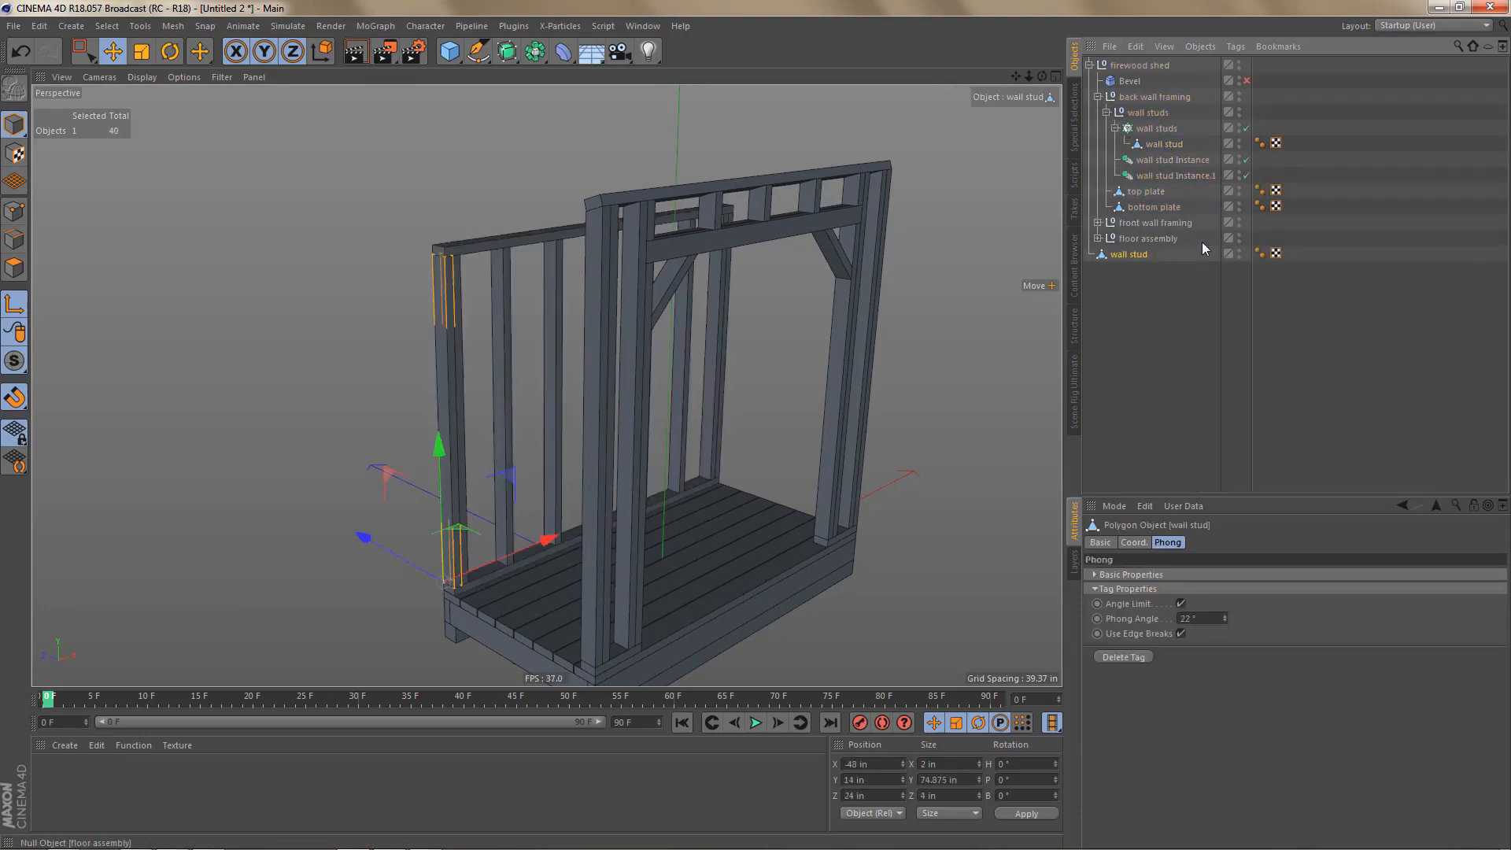
Step: Copy the back wall's bottom plate to the top level below the copied wall stud and collapse the back wall framing group
ctrl+click(1150, 209)
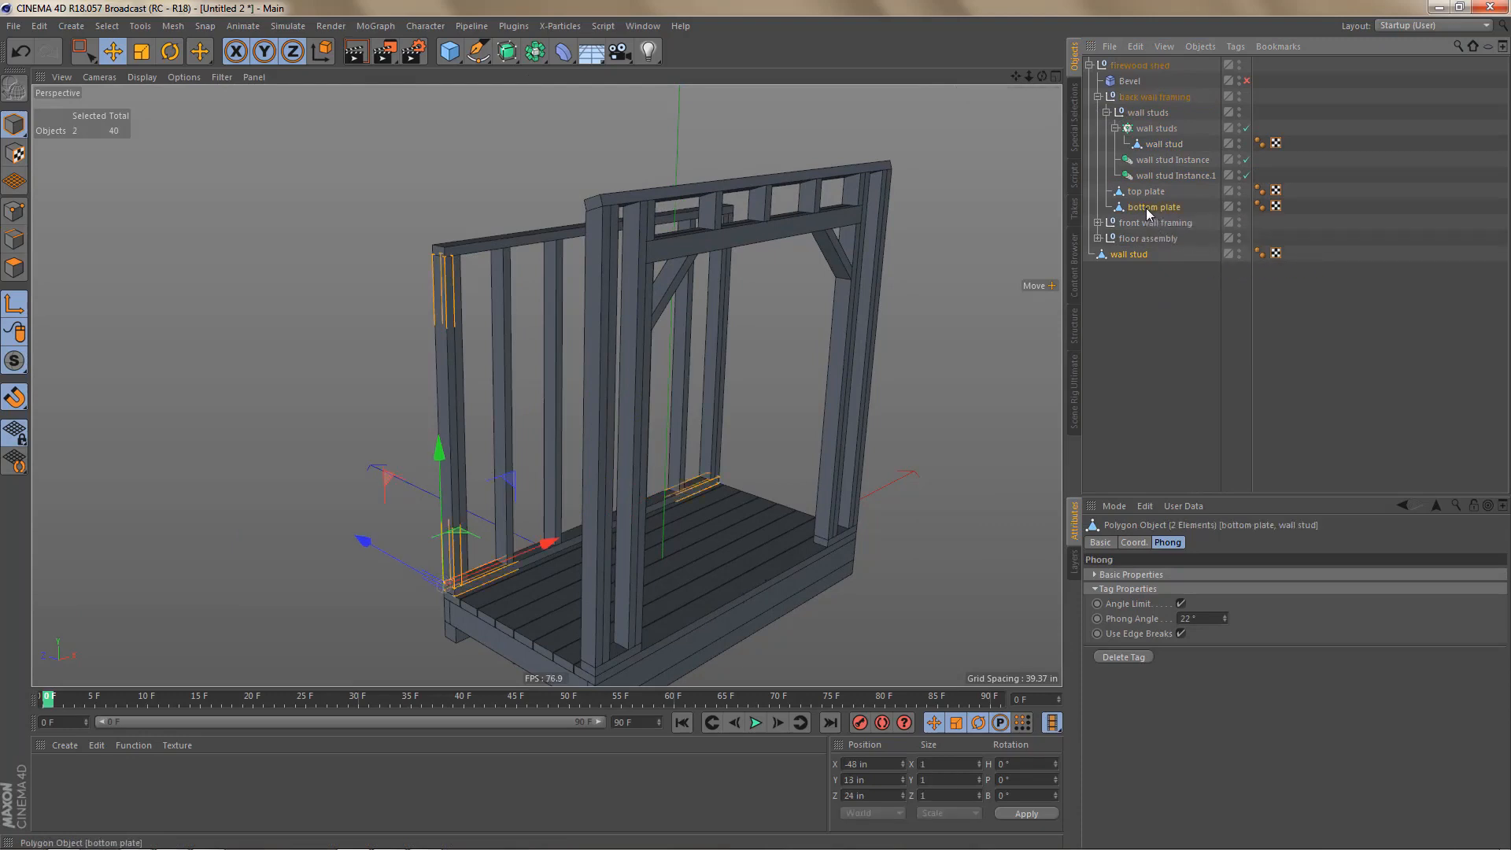
click(1146, 207)
ctrl+drag(1147, 206, 1132, 296)
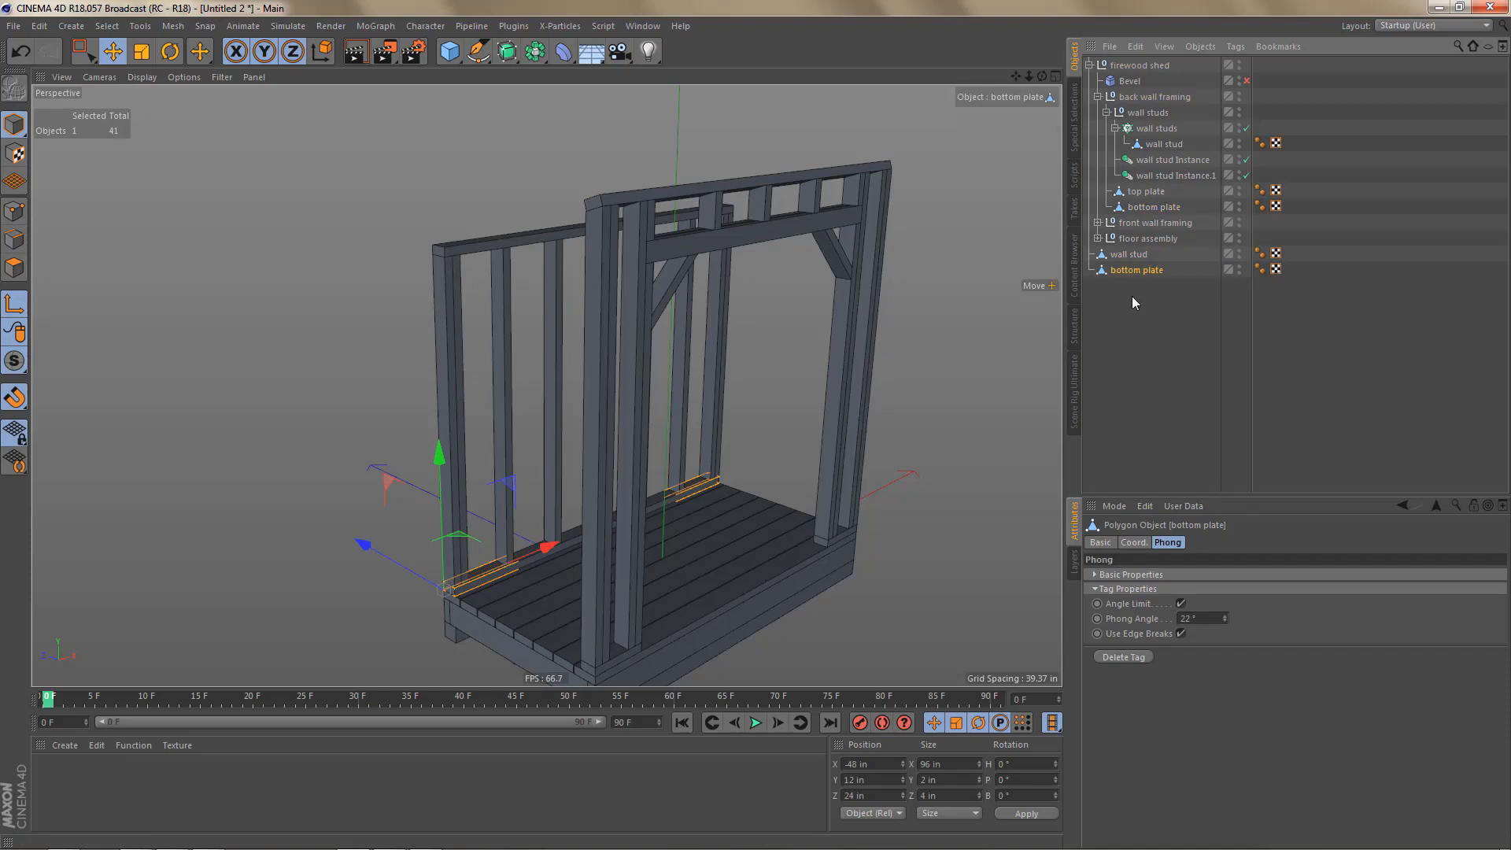
click(1098, 96)
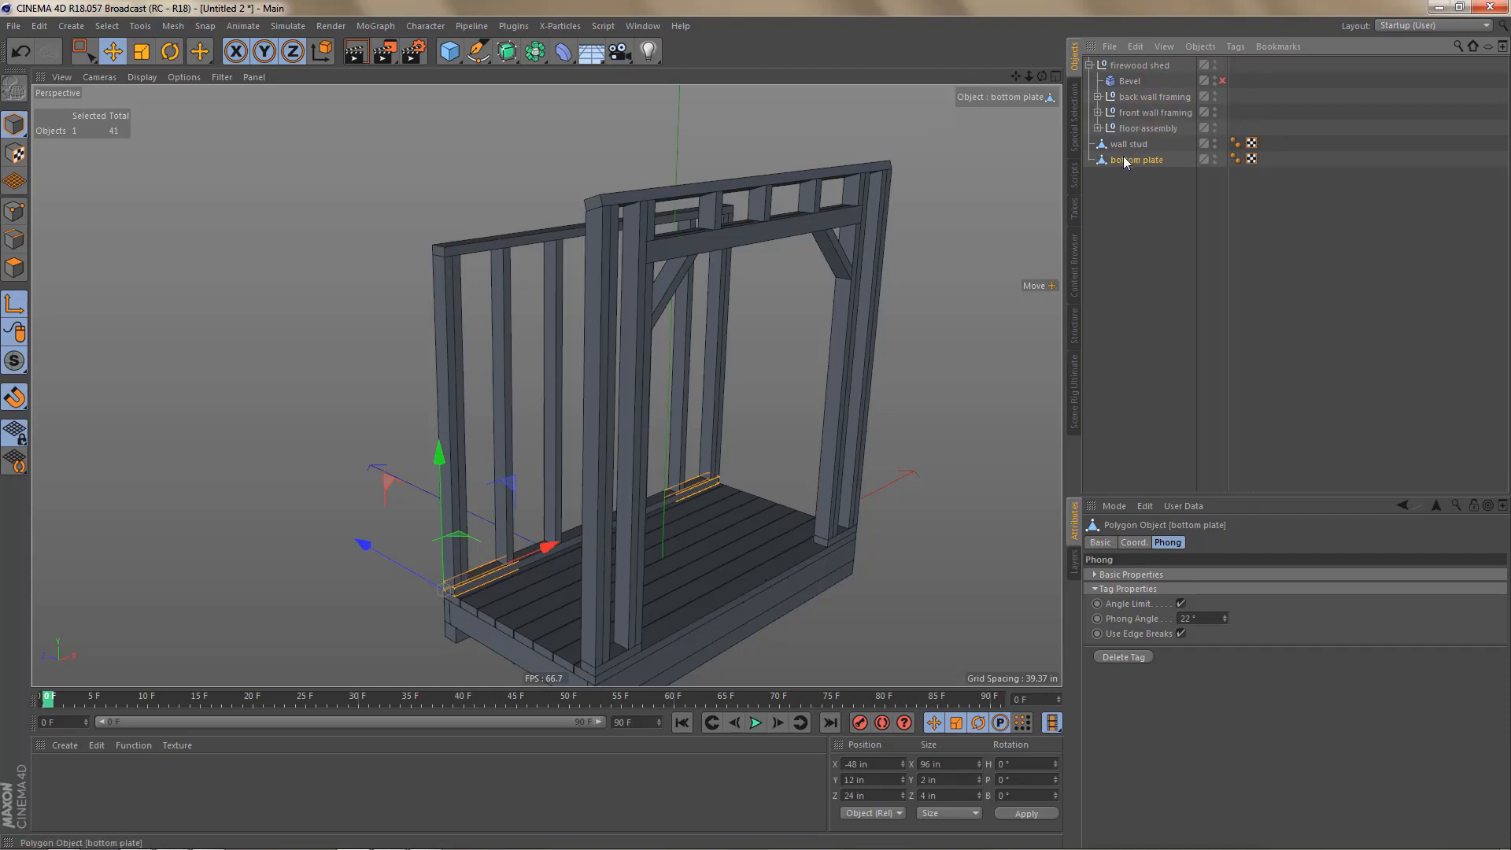
Step: Rotate the copied bottom plate about its vertical axis to a heading of 90°
alt+drag(703, 470, 465, 409)
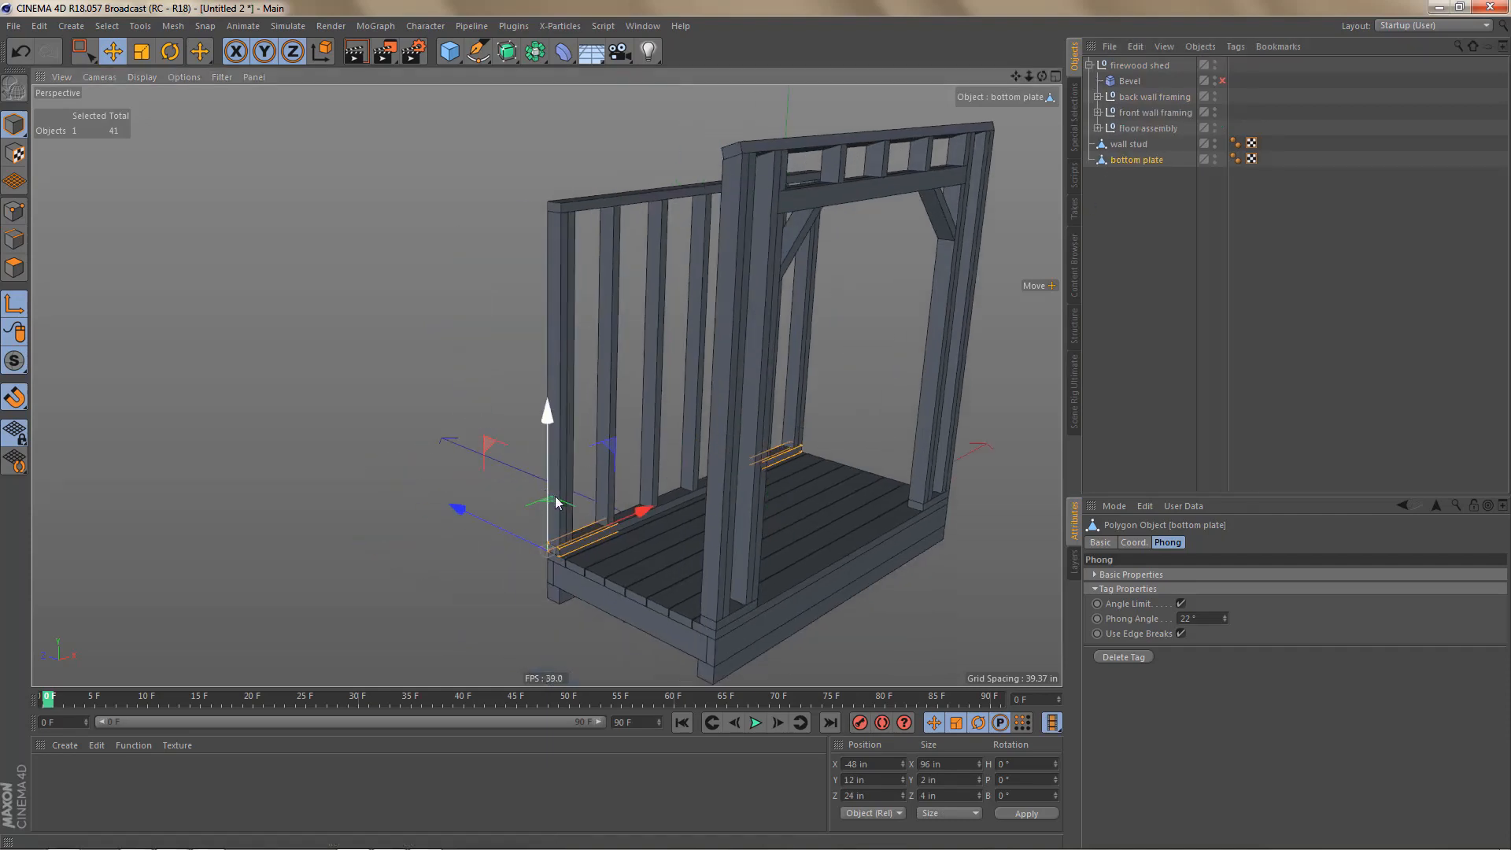
key(r)
drag(542, 597, 666, 573)
key(ctrl+z)
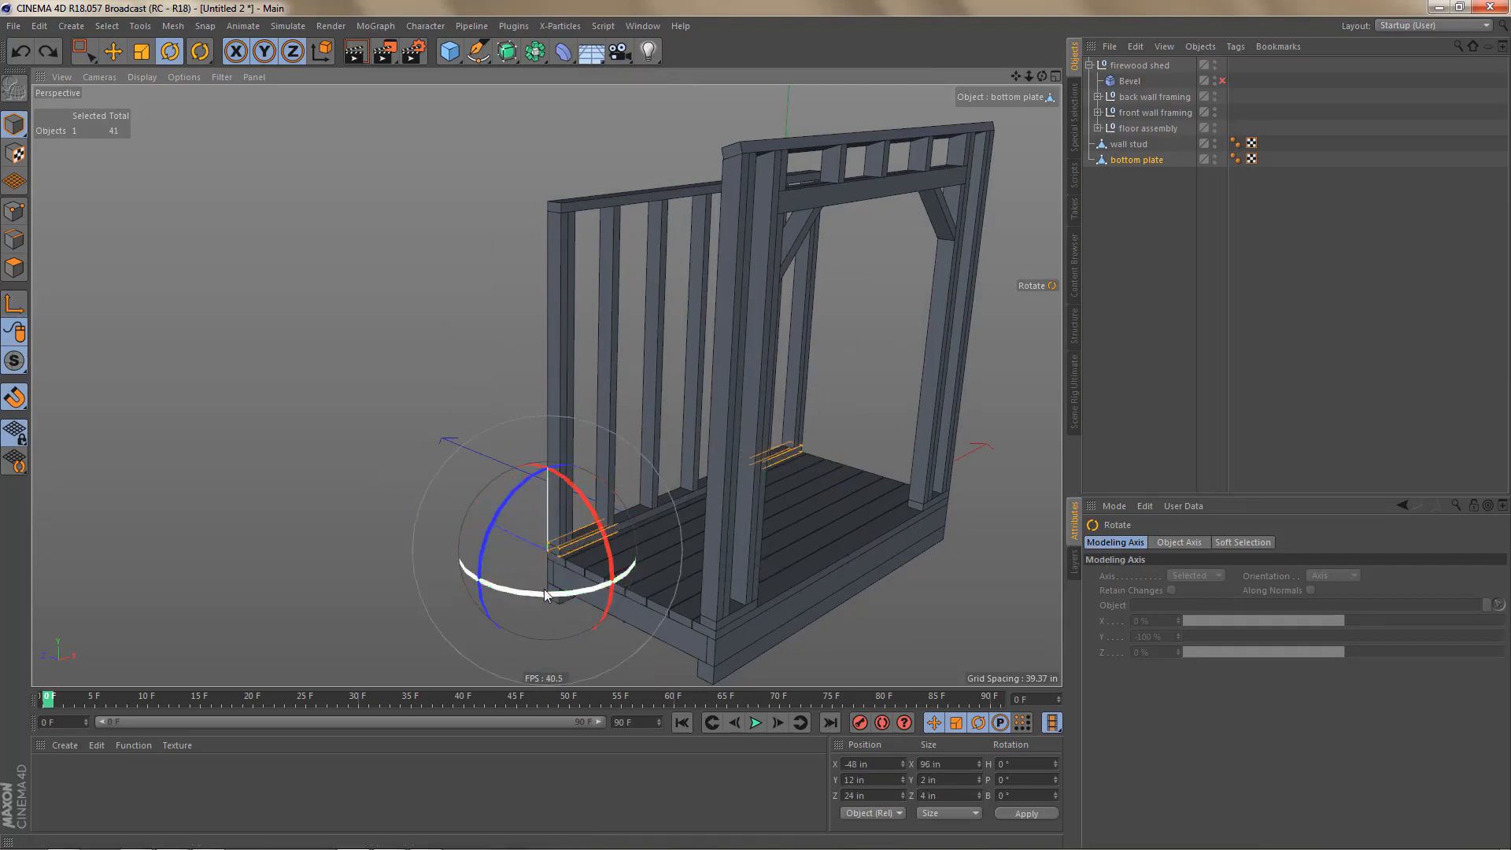
drag(547, 596, 661, 565)
scroll(661, 602, up, 3)
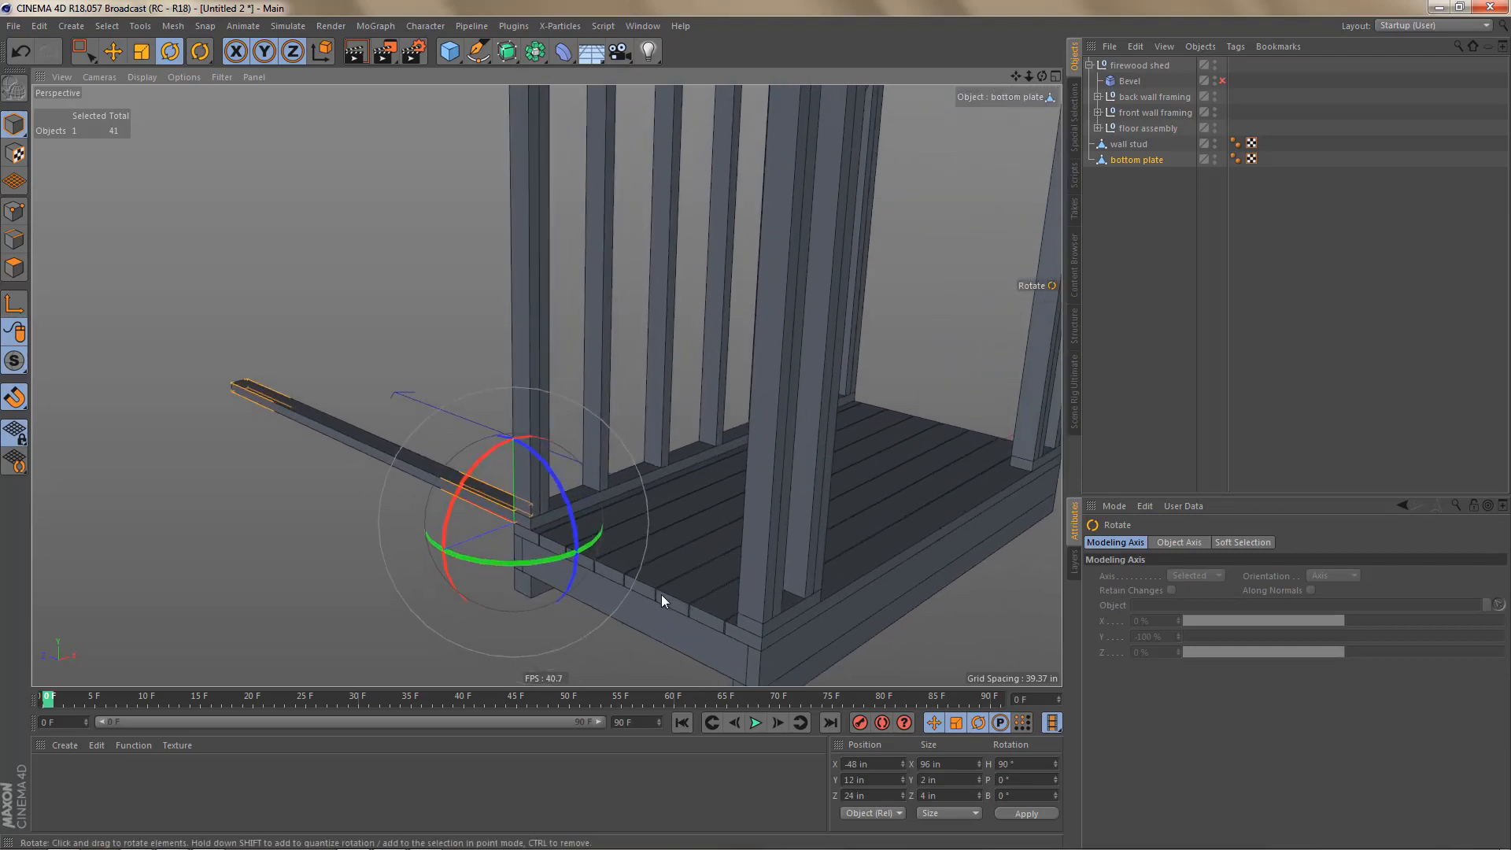
Step: Move the rotated bottom plate along the floor's side edge and snap it against the front wall's corner post at Z -20 in
key(e)
scroll(641, 626, up, 2)
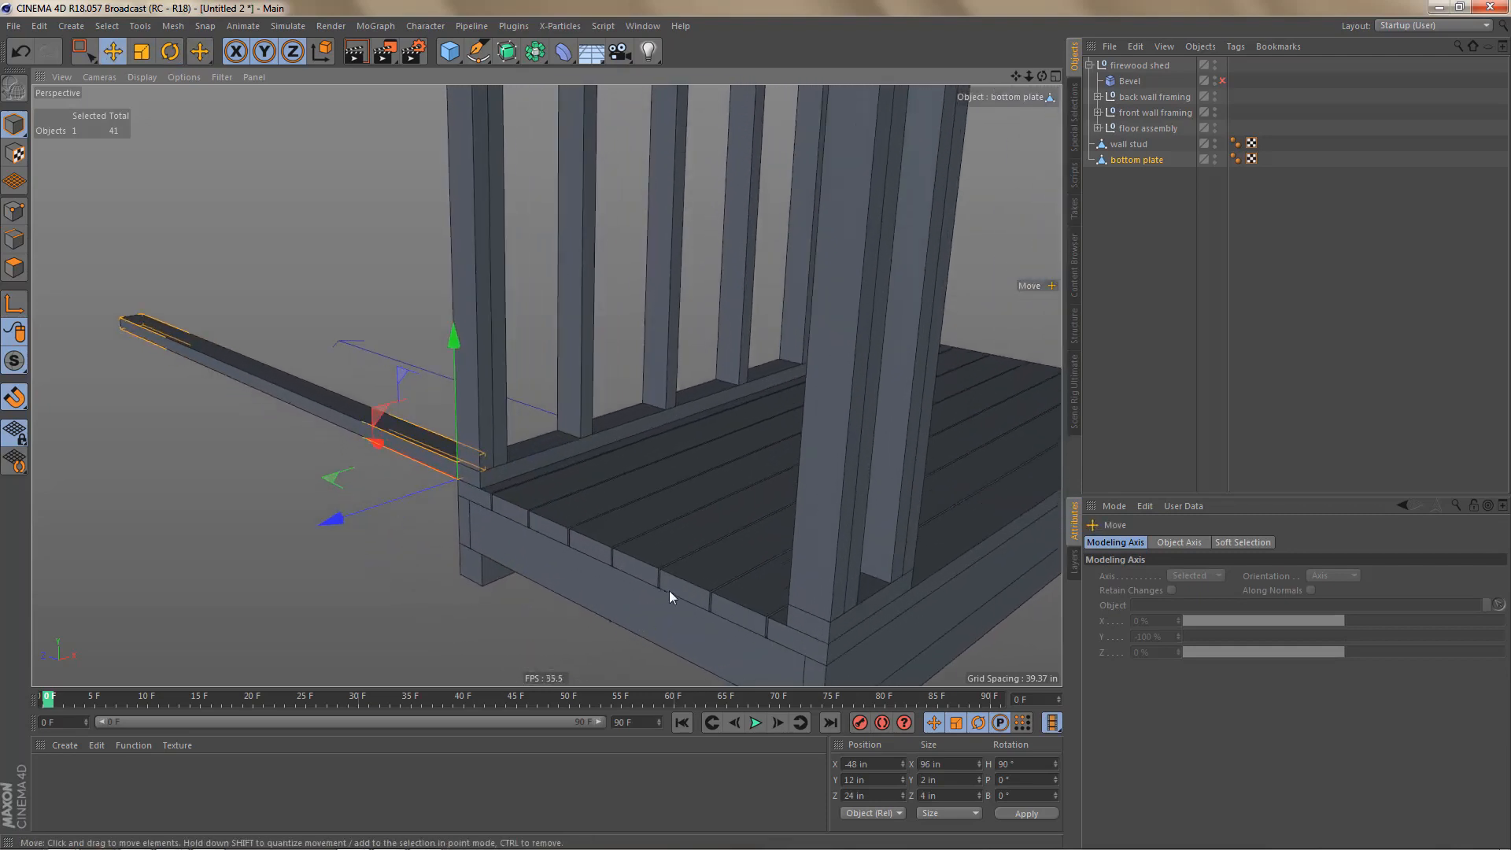
drag(669, 596, 803, 621)
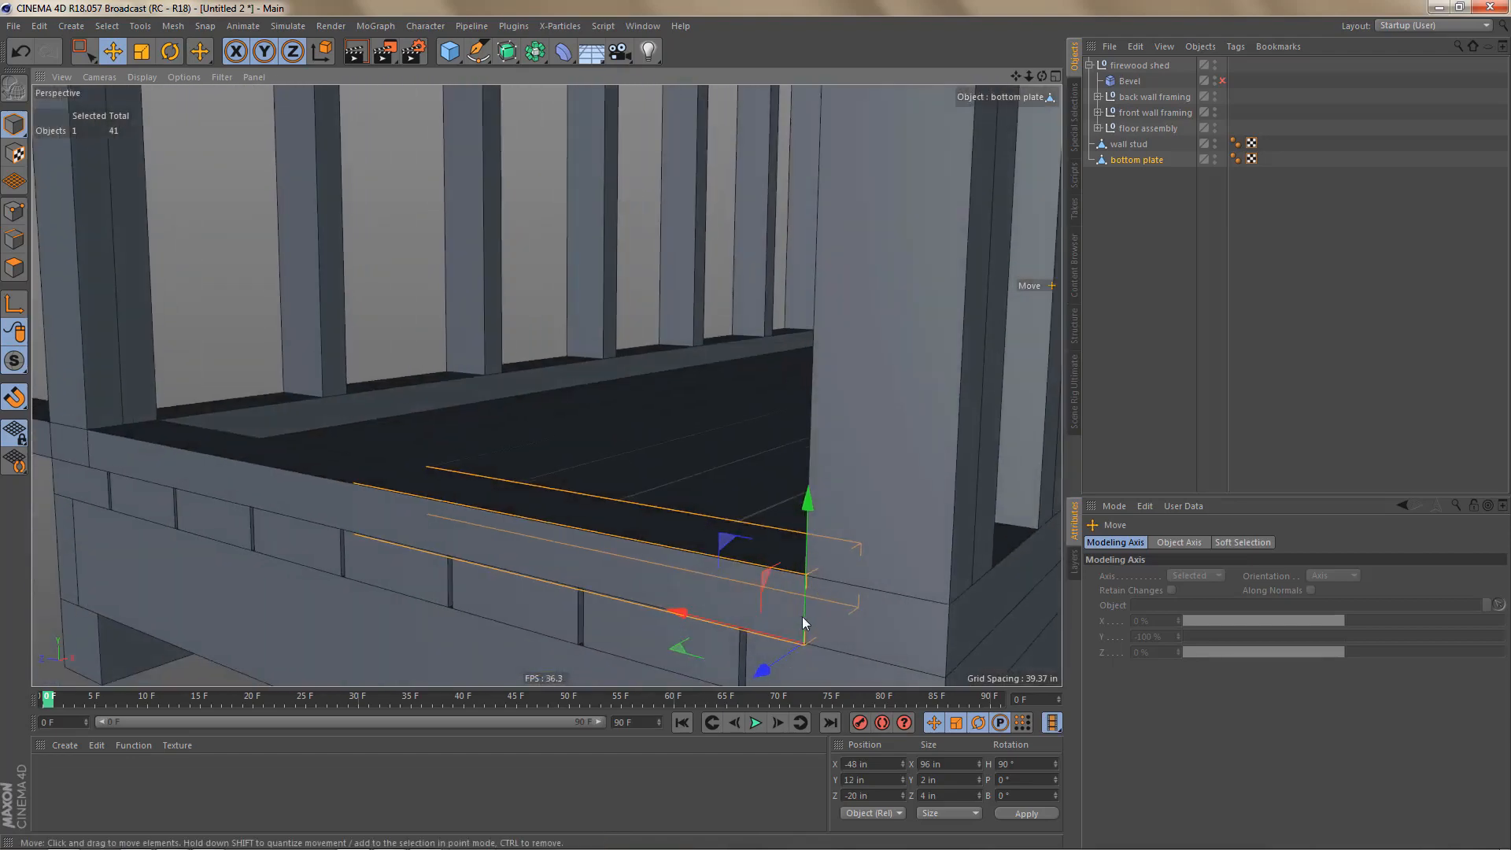
Step: Shorten the side bottom plate to 40 in by moving its four far end points onto the back wall's bottom plate
alt+middle_drag(801, 617, 800, 522)
middle_click(795, 369)
middle_click(792, 346)
alt+right_drag(718, 455, 617, 634)
alt+right_drag(711, 524, 936, 452)
alt+middle_drag(861, 330, 819, 442)
alt+right_drag(748, 472, 697, 605)
alt+middle_drag(770, 447, 716, 630)
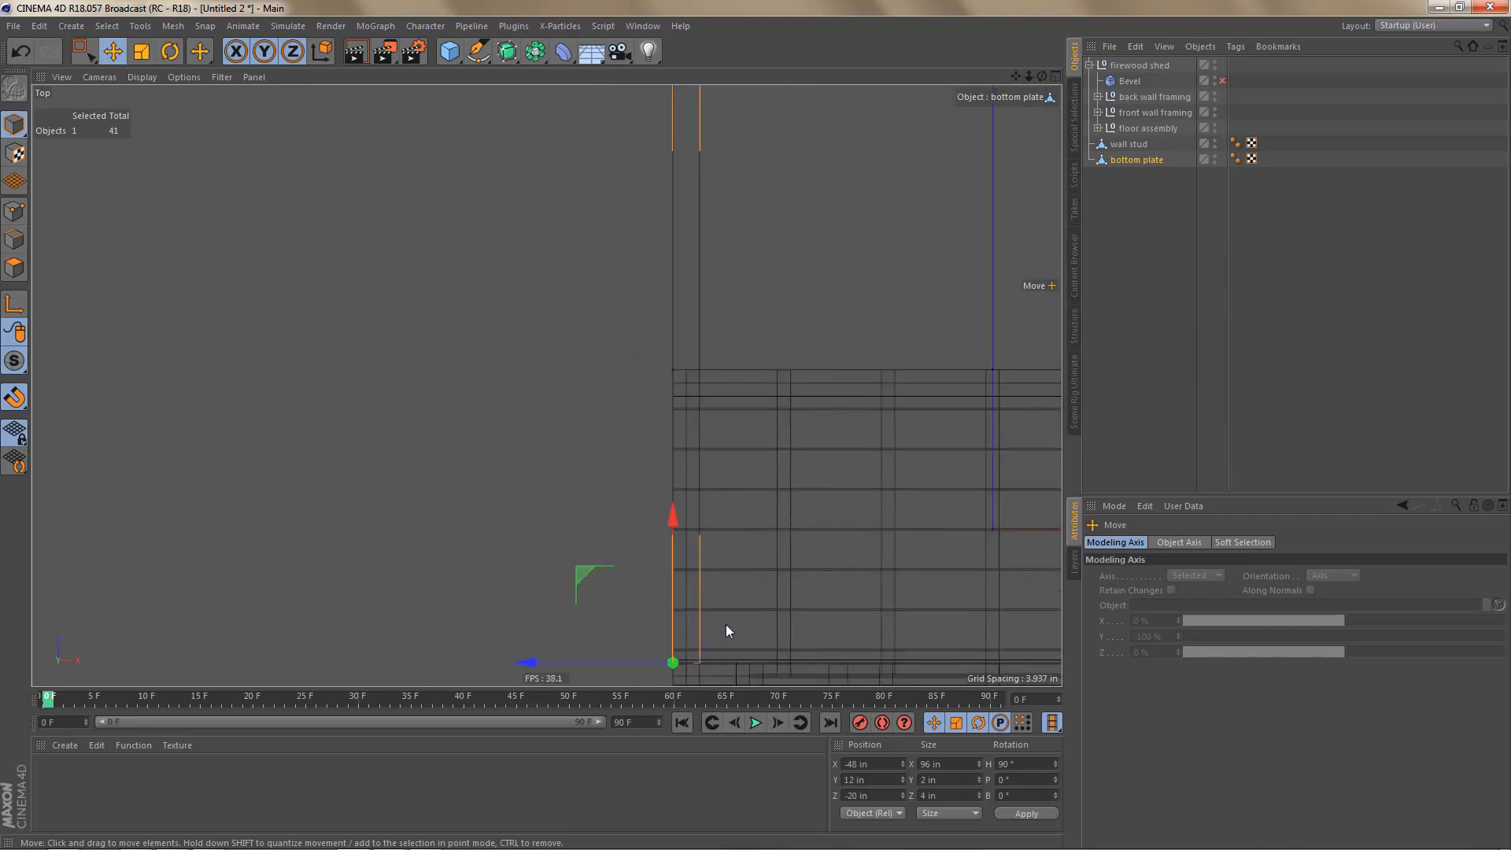
key(Return)
key(l)
key(k)
scroll(710, 621, down, 2)
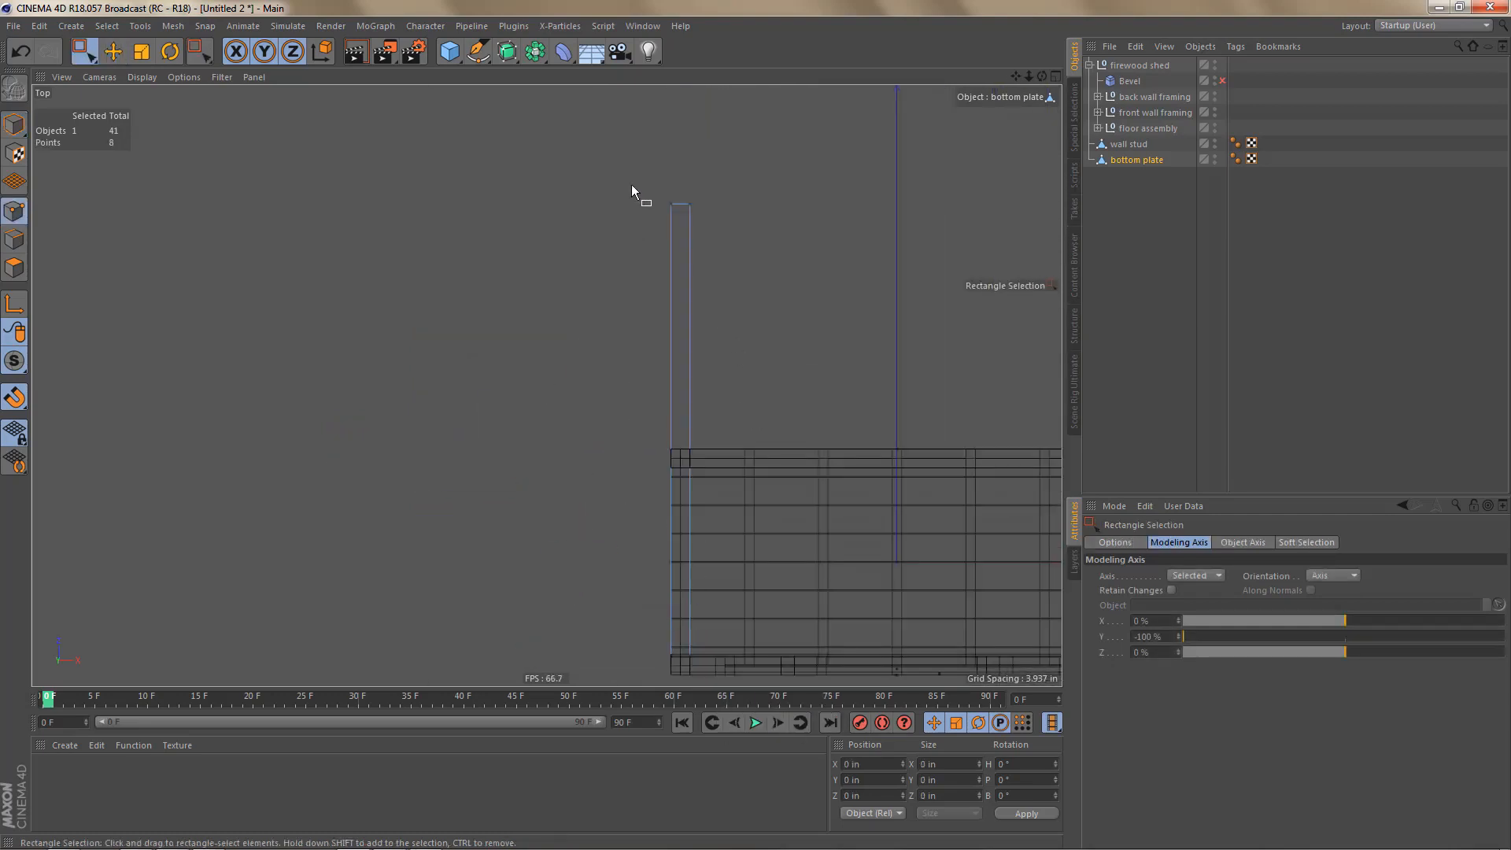
drag(636, 197, 757, 247)
drag(680, 97, 707, 368)
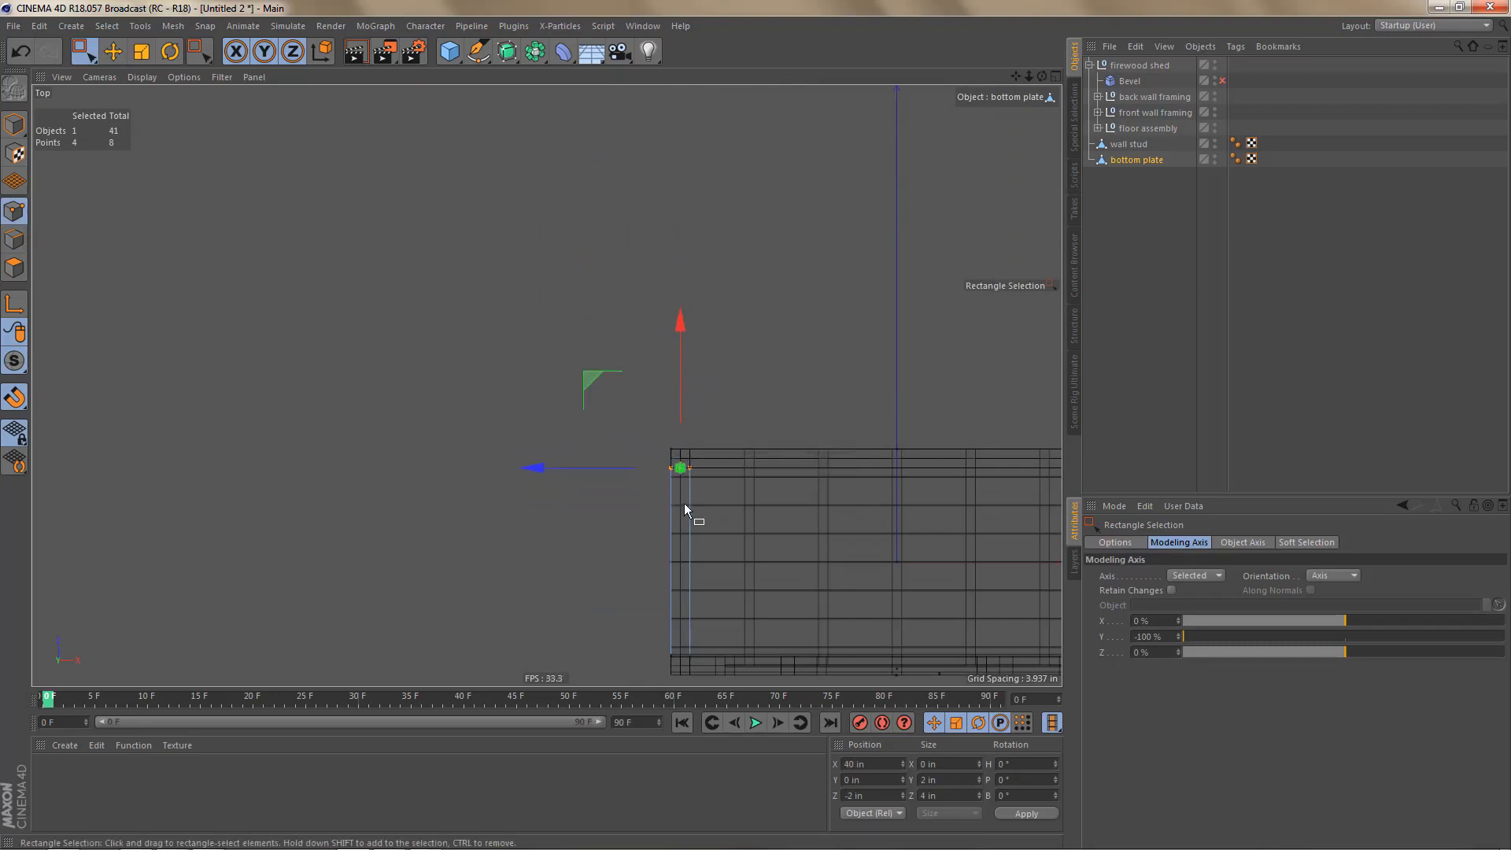
Step: Inspect the shortened bottom plate's end against the back wall up close from above and in the perspective view
scroll(685, 496, up, 5)
scroll(767, 447, up, 4)
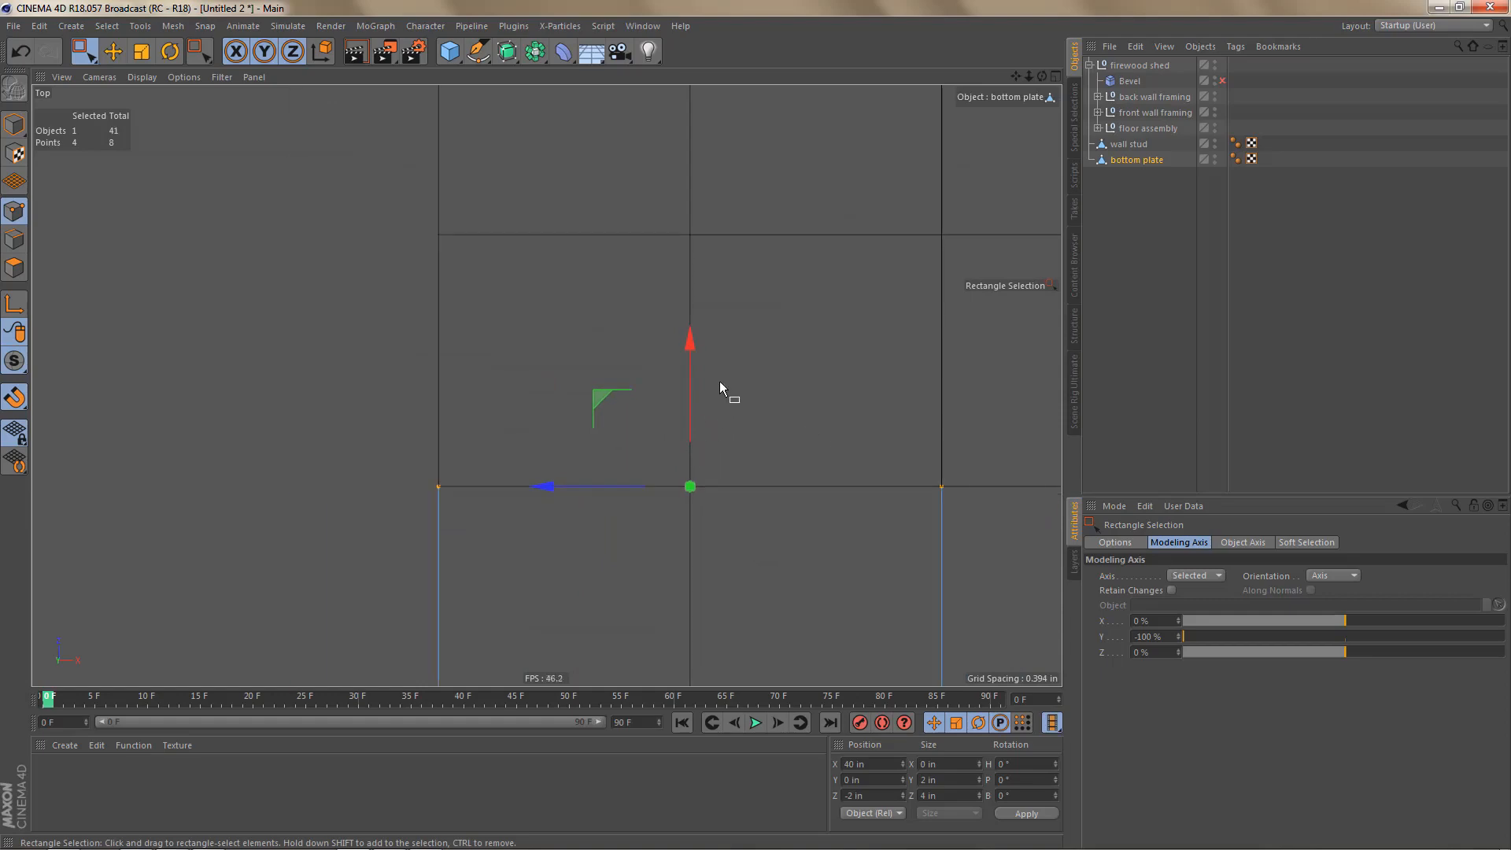
drag(693, 348, 701, 344)
middle_click(696, 343)
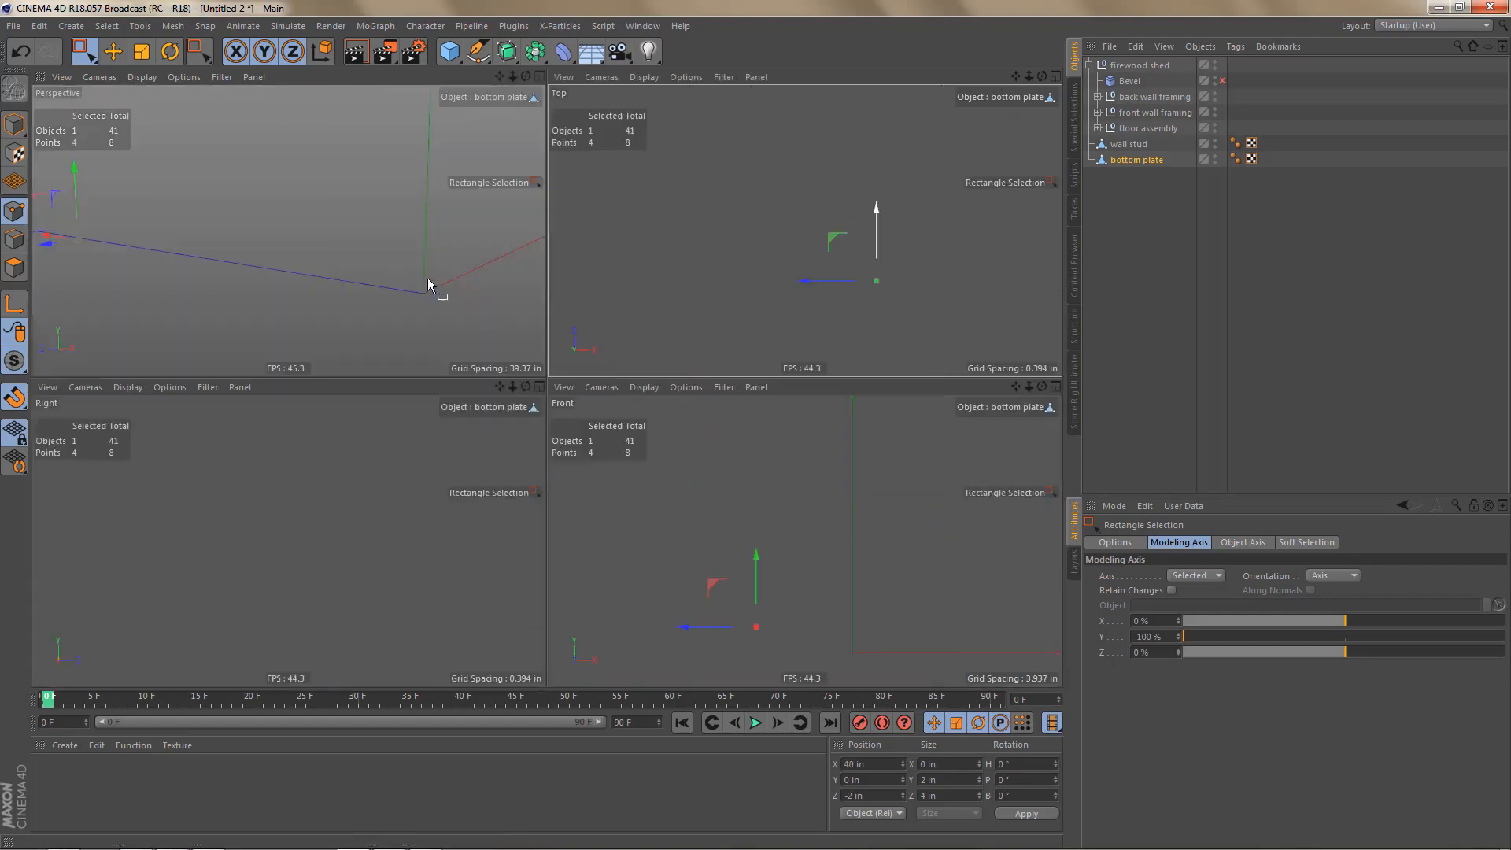
middle_click(428, 279)
alt+right_drag(634, 373, 536, 404)
alt+middle_drag(532, 404, 597, 447)
alt+drag(600, 449, 612, 554)
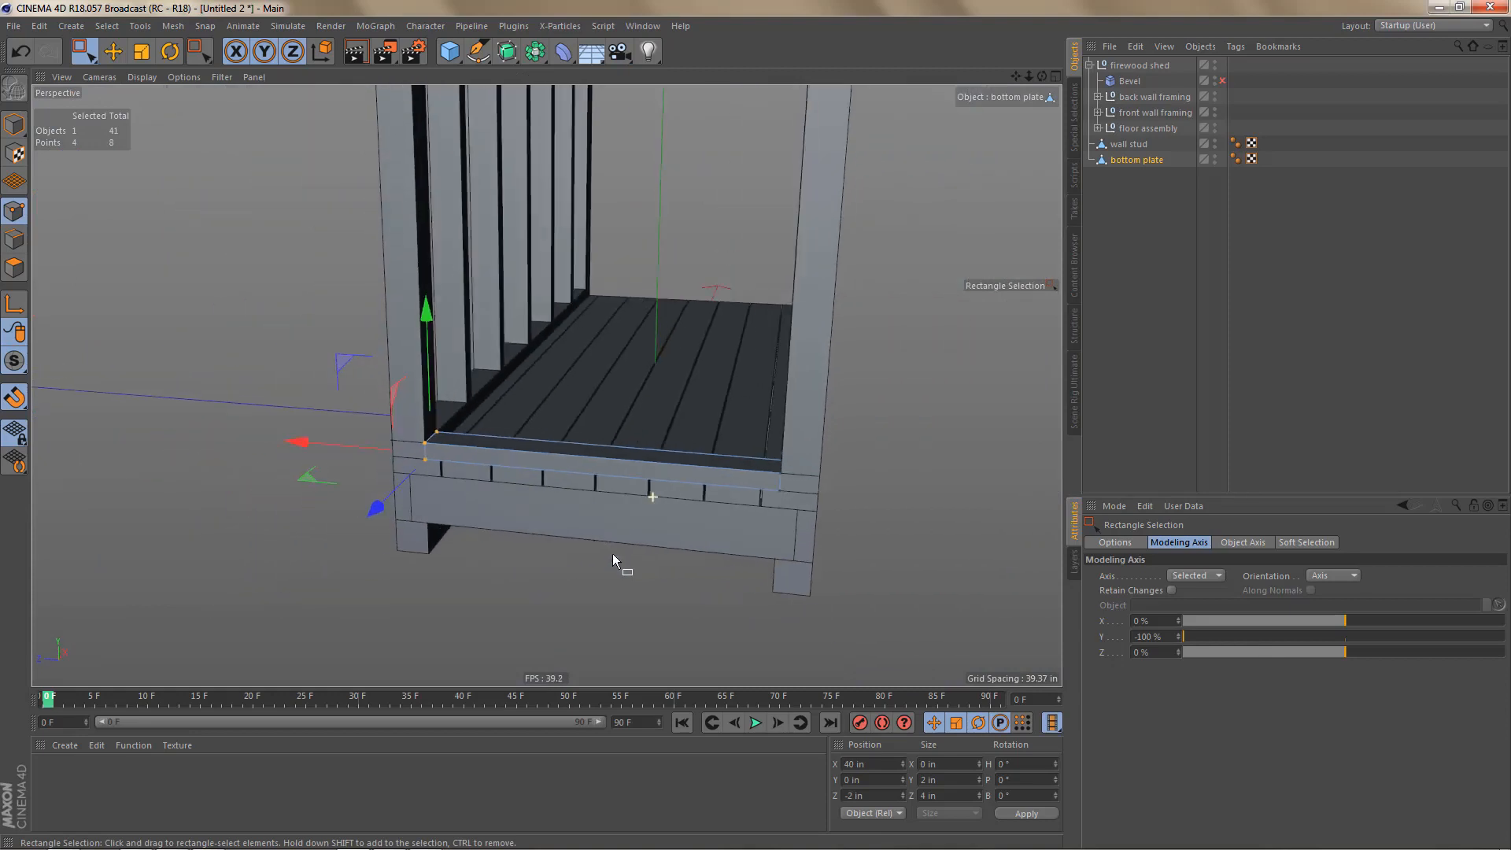
Step: Pull the copied wall stud out beyond the back wall and rotate it to a heading of 90°
click(1129, 145)
alt+drag(821, 445, 772, 518)
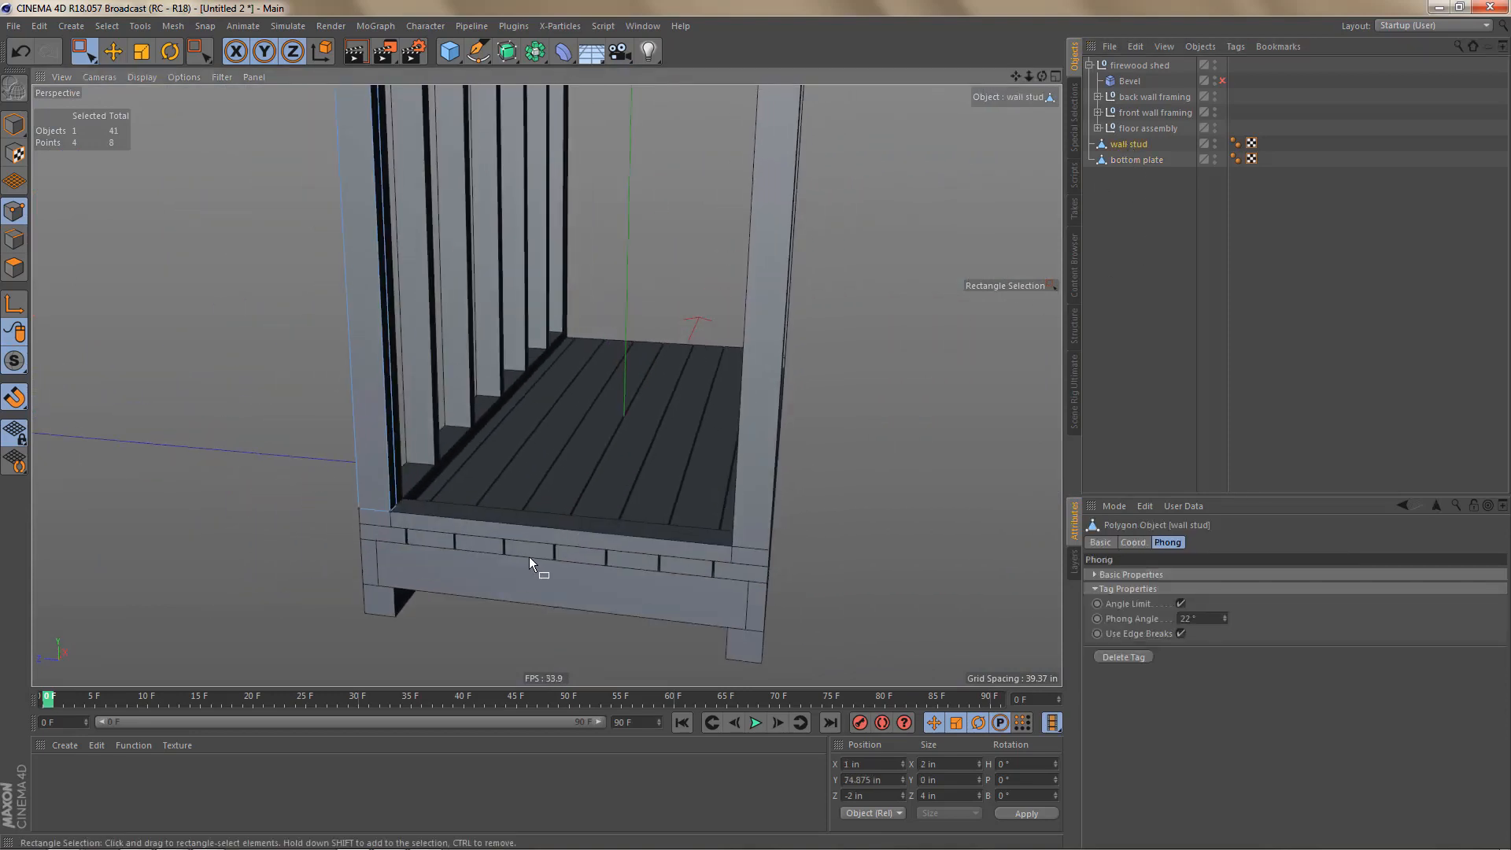
key(Return)
drag(234, 497, 161, 488)
key(r)
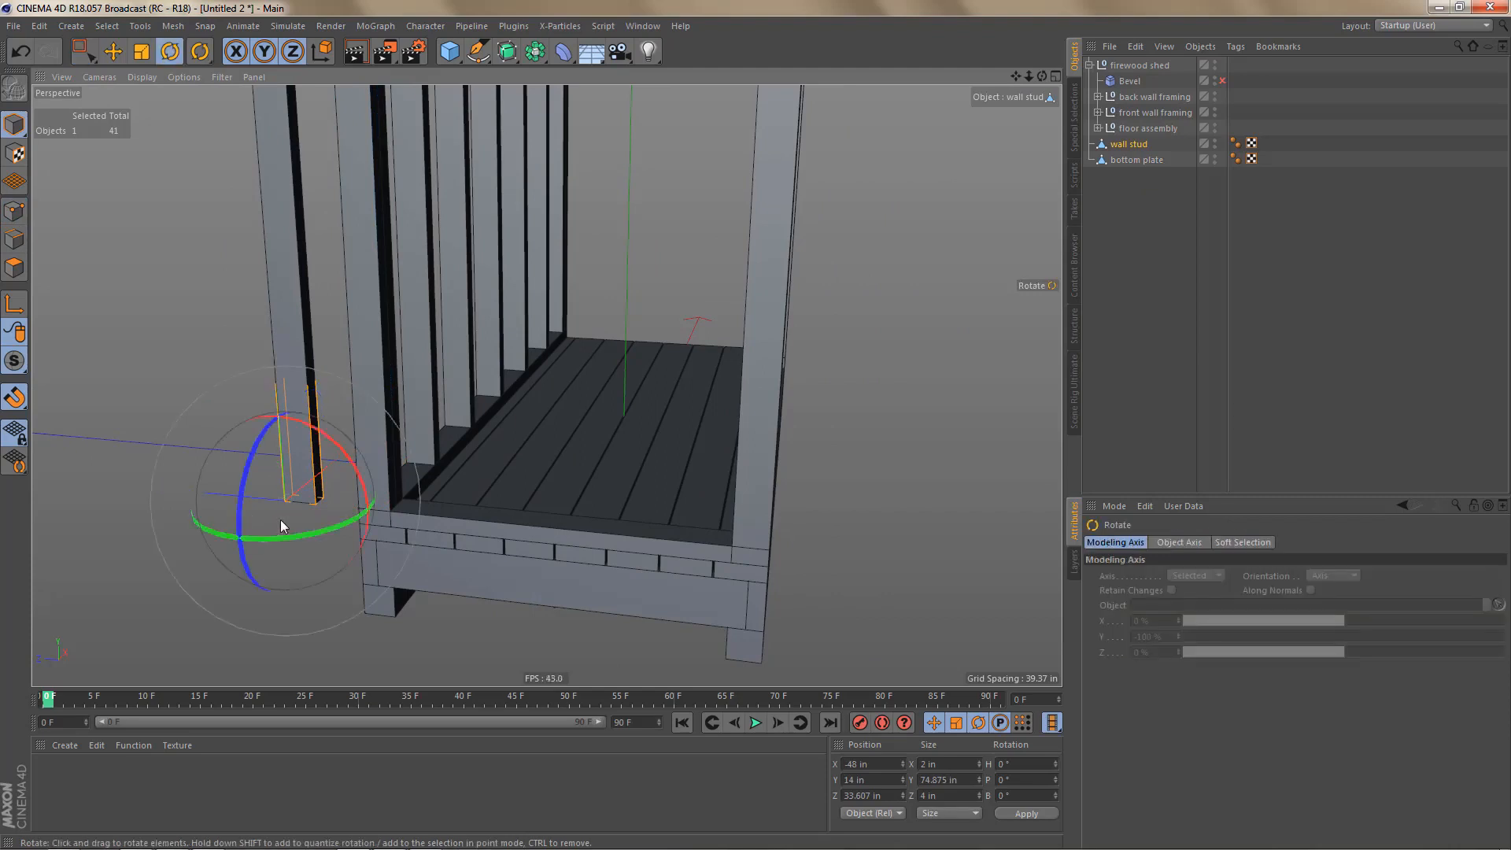
drag(284, 537, 408, 497)
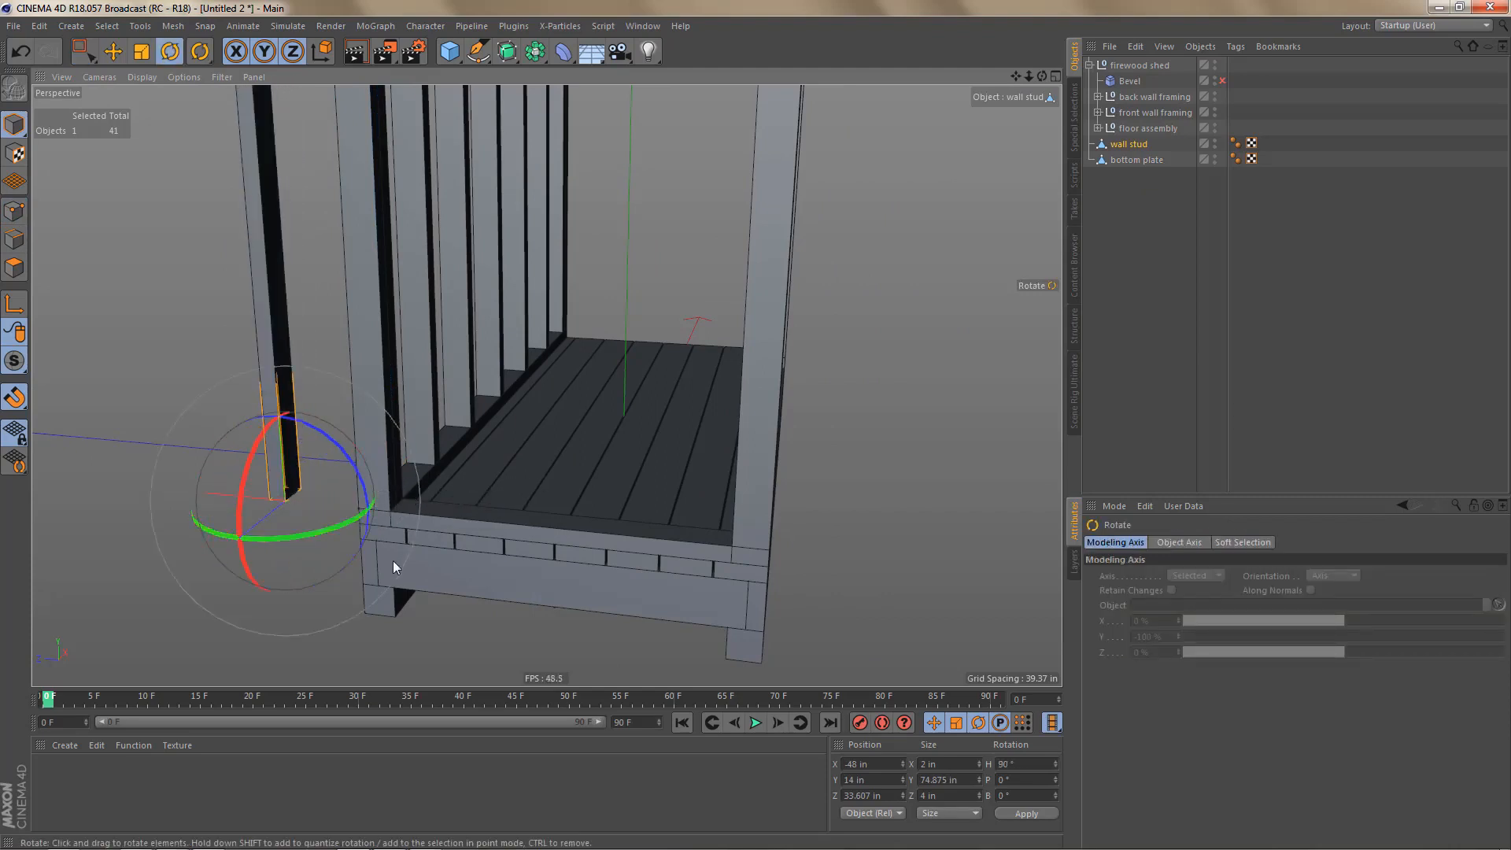
Step: Snap the rotated wall stud onto the side bottom plate against the front wall's corner post at Z -20 in
key(e)
scroll(378, 522, up, 2)
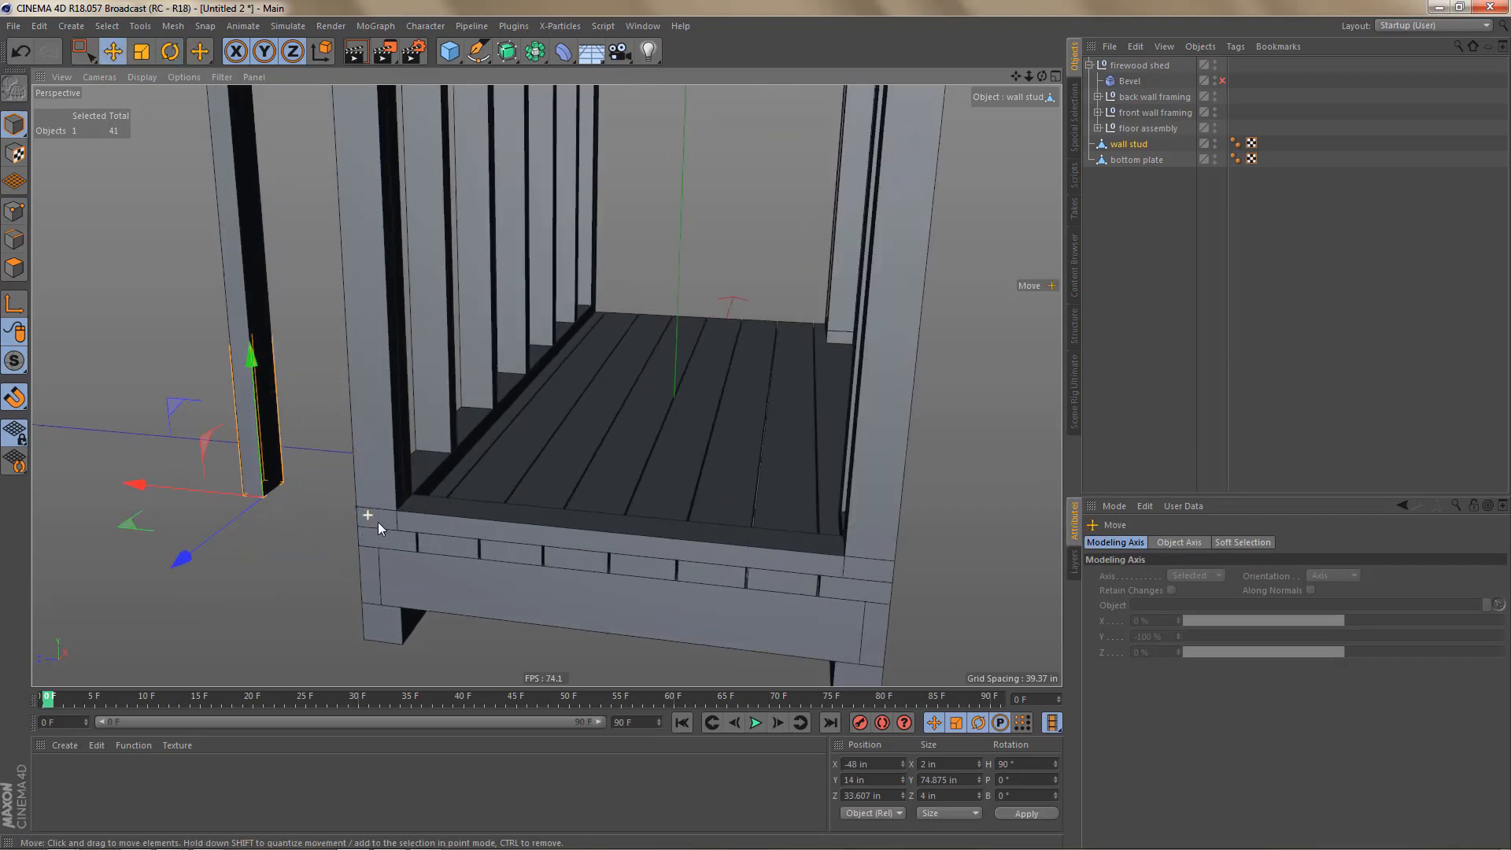
drag(828, 577, 839, 556)
alt+right_drag(875, 592, 896, 545)
alt+drag(826, 523, 773, 545)
alt+right_drag(773, 544, 748, 573)
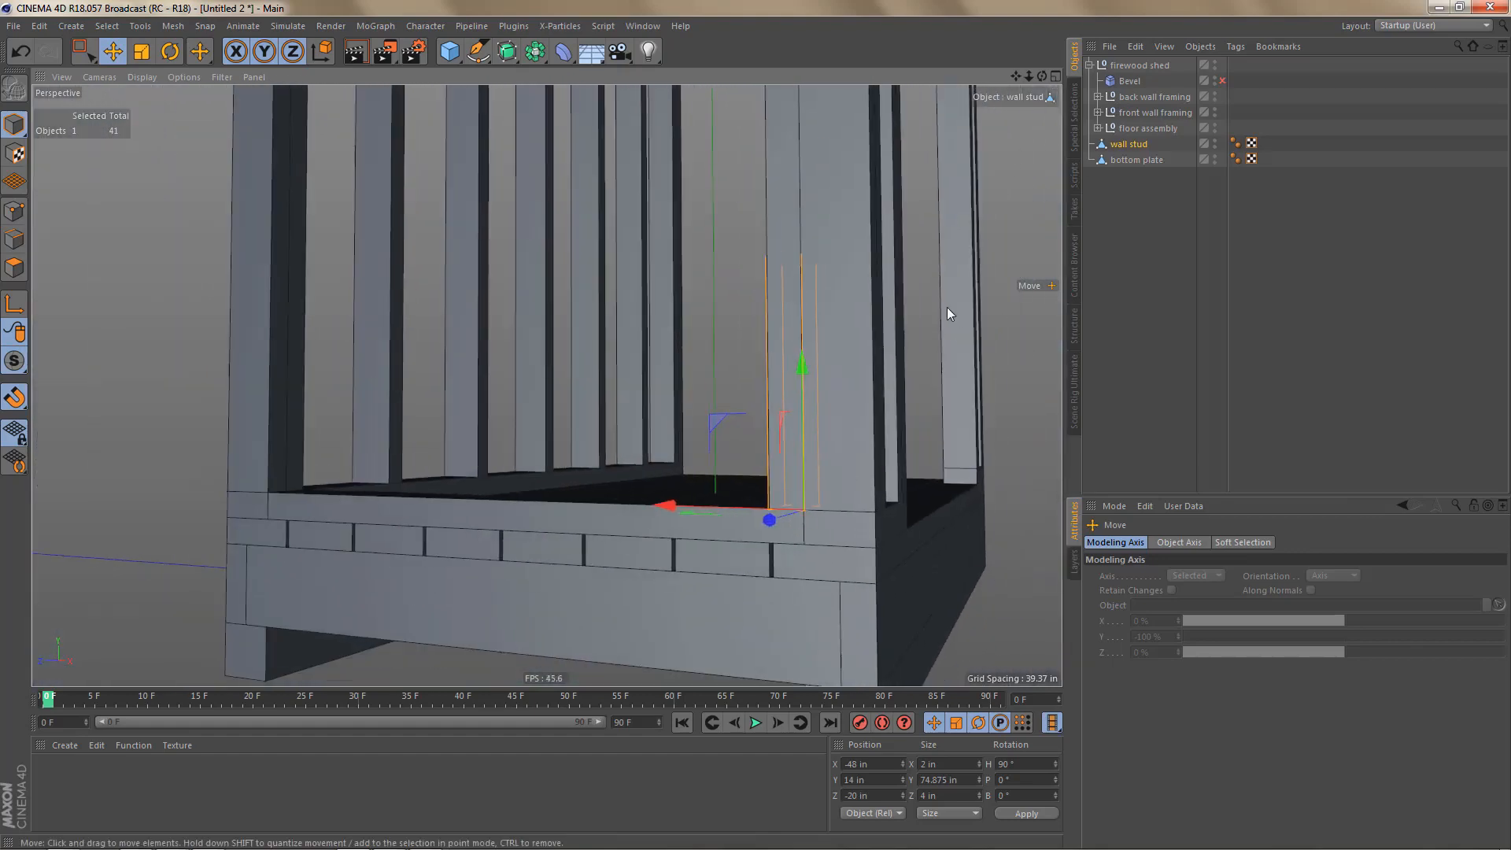
Step: Reset the axis heading of the wall stud and the bottom plate to 0° without turning their geometry
key(l)
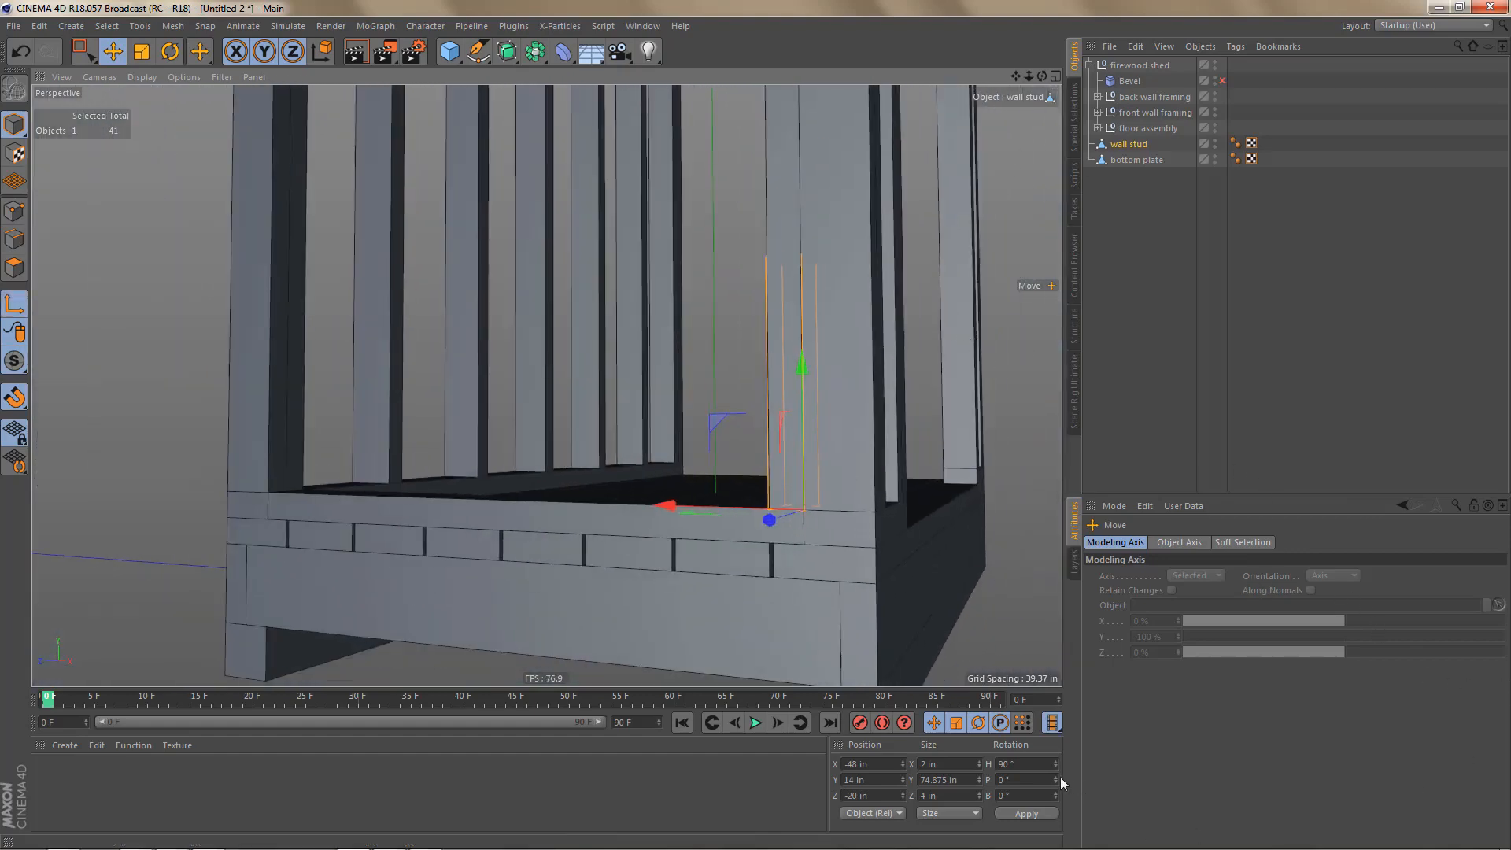
click(1024, 762)
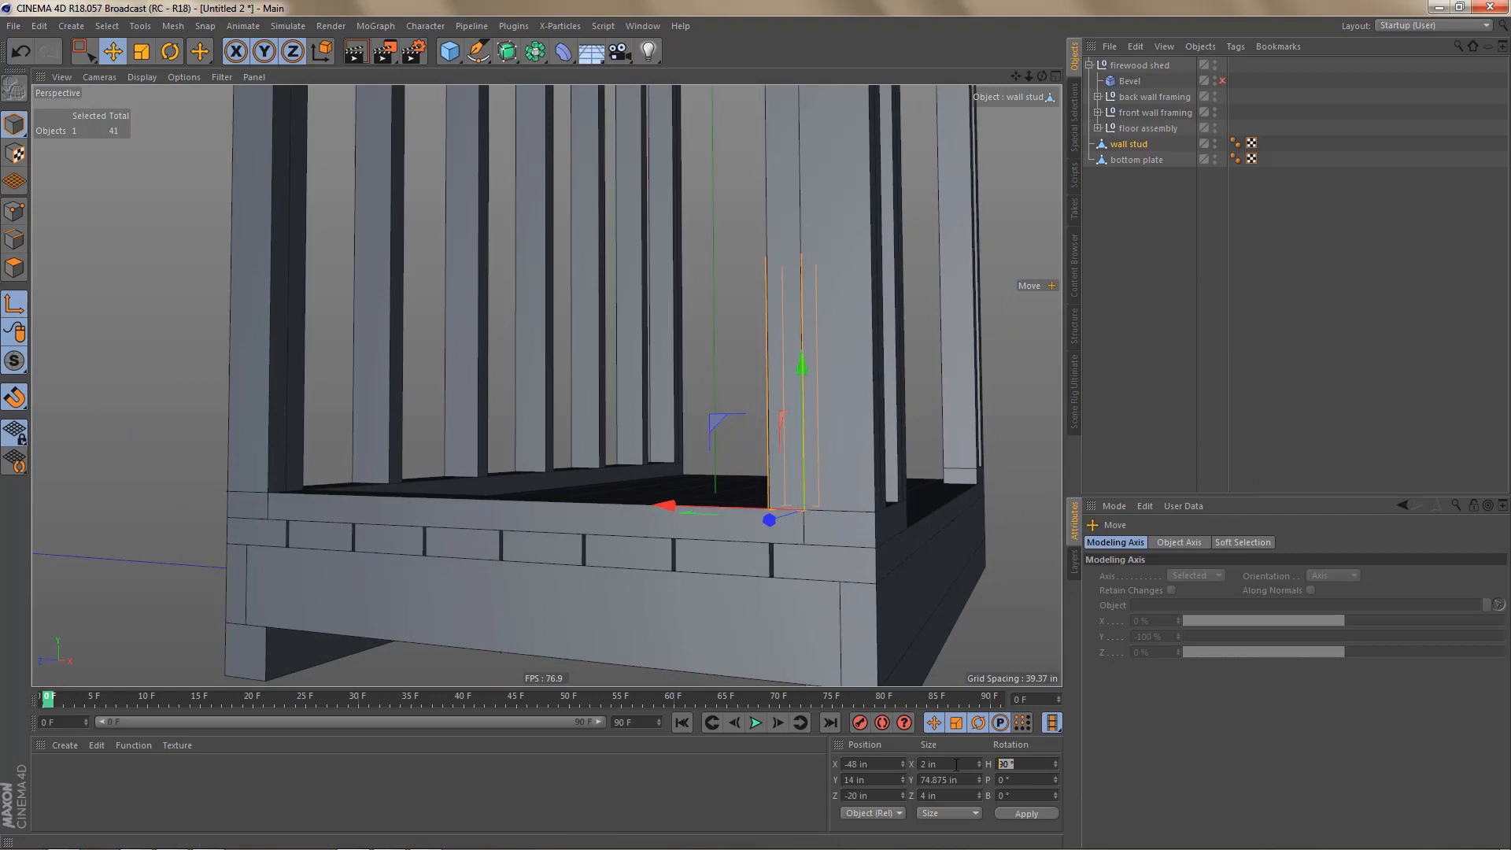
text(0)
key(Return)
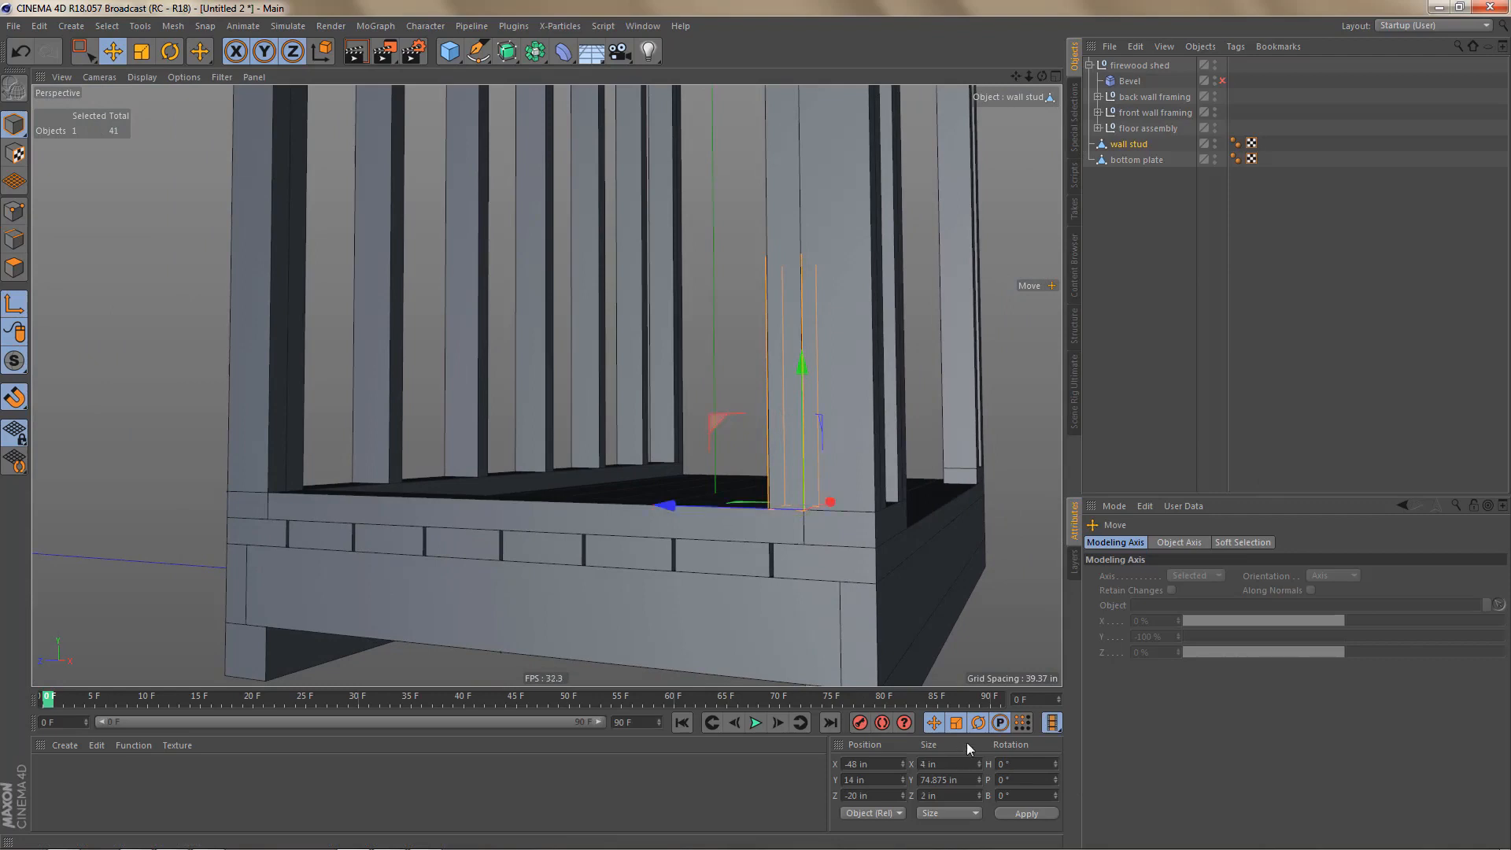
click(1147, 160)
drag(1024, 765, 967, 765)
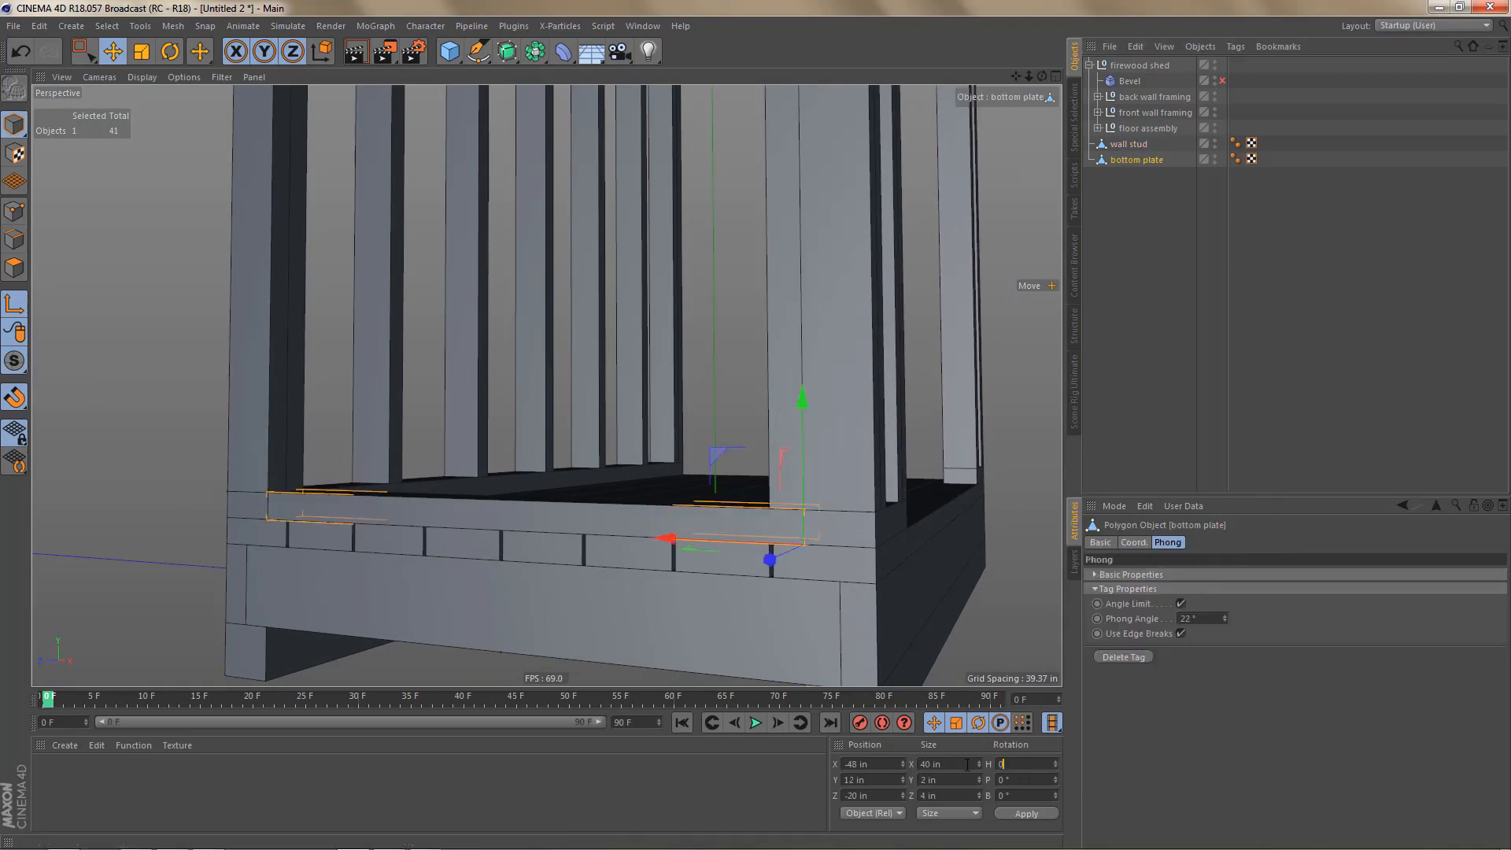
key(Return)
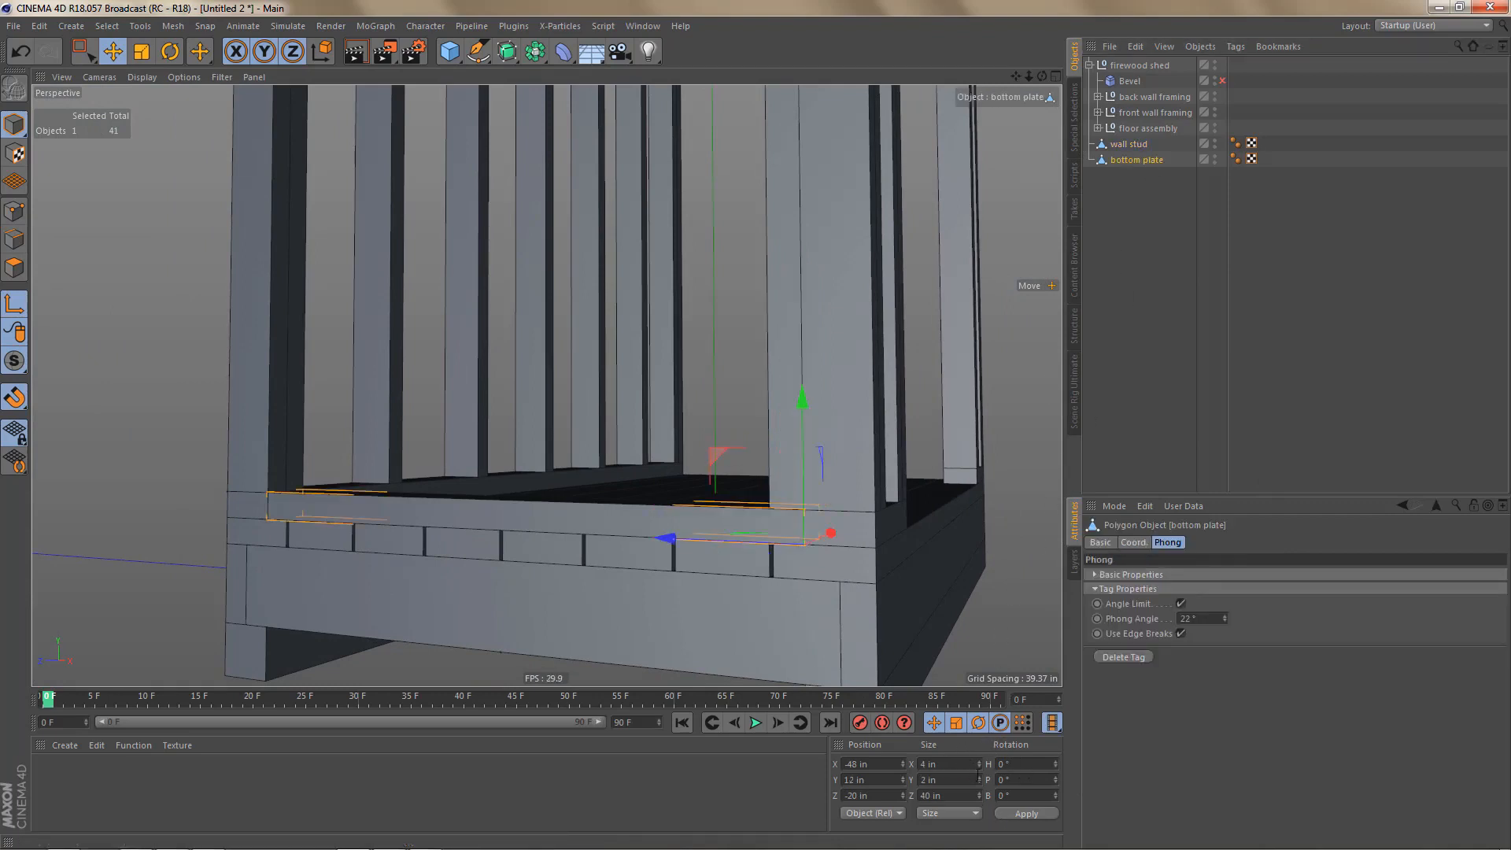
Step: Put the side wall stud into a new MoGraph Cloner
click(1134, 144)
scroll(853, 458, down, 2)
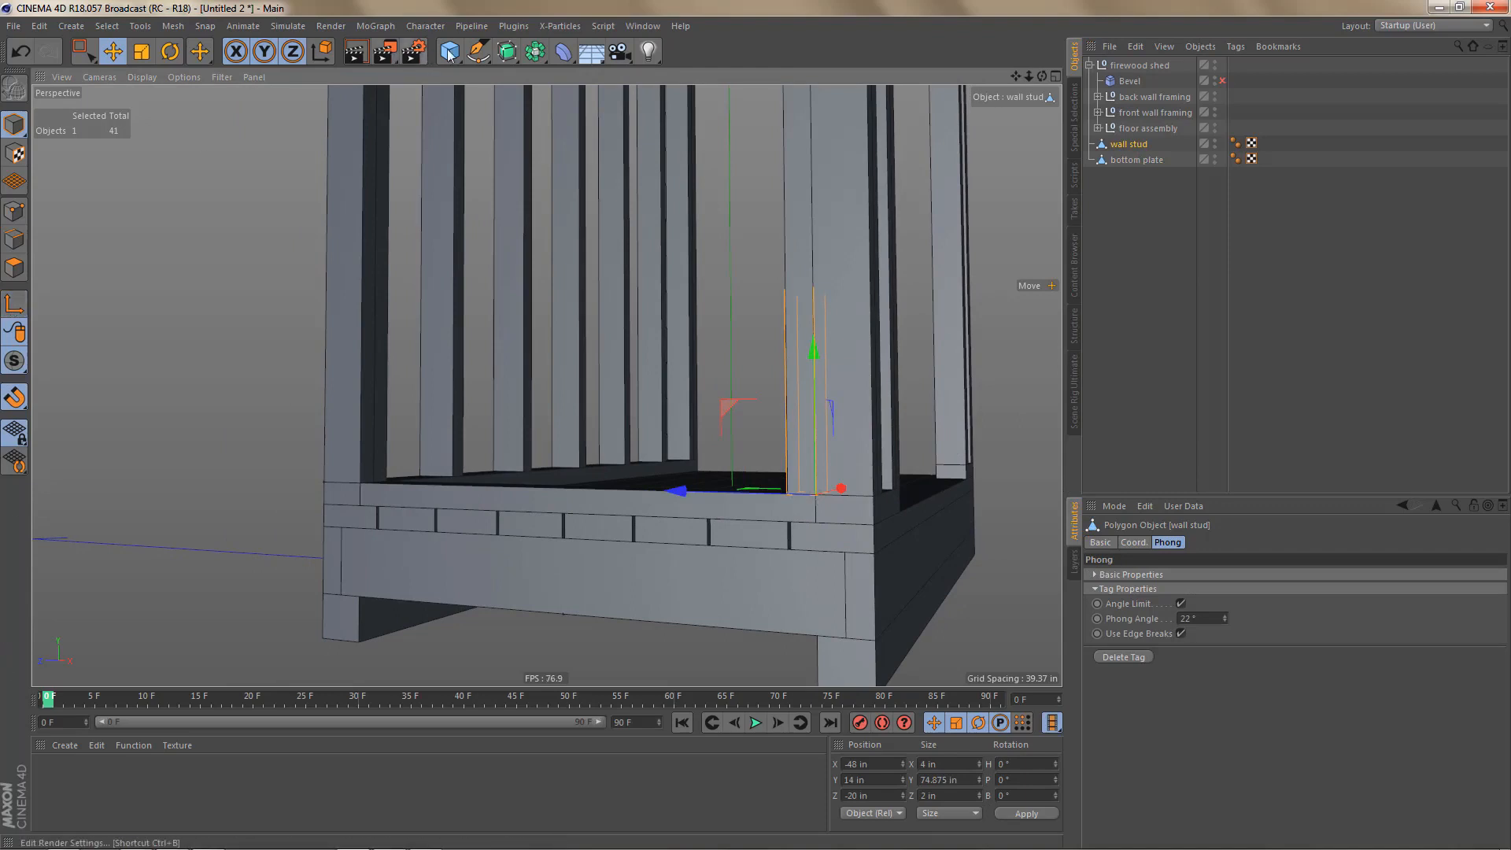
click(376, 26)
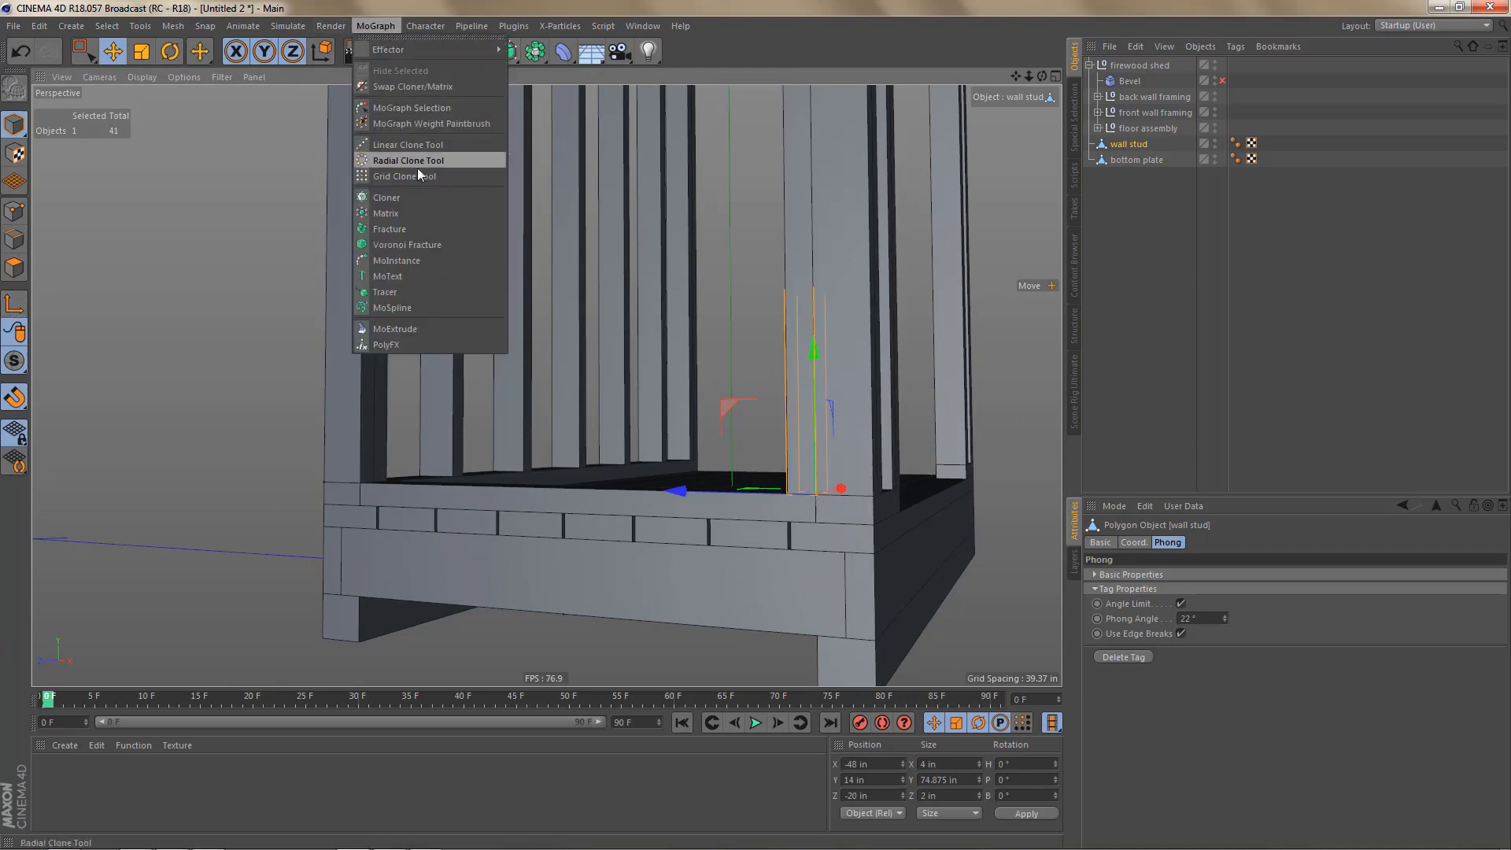
click(417, 200)
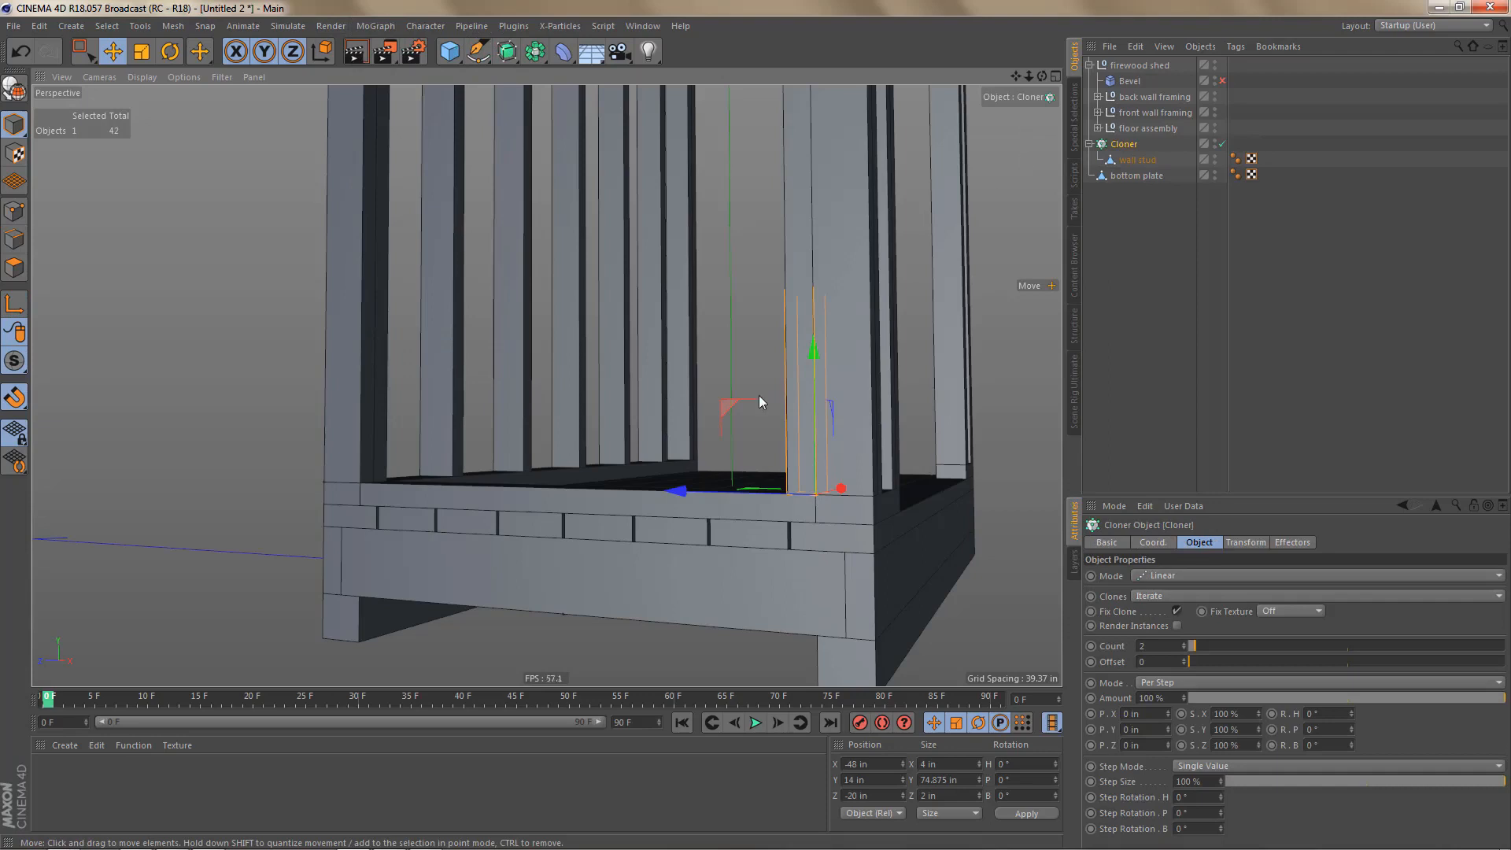
alt+drag(759, 402, 867, 518)
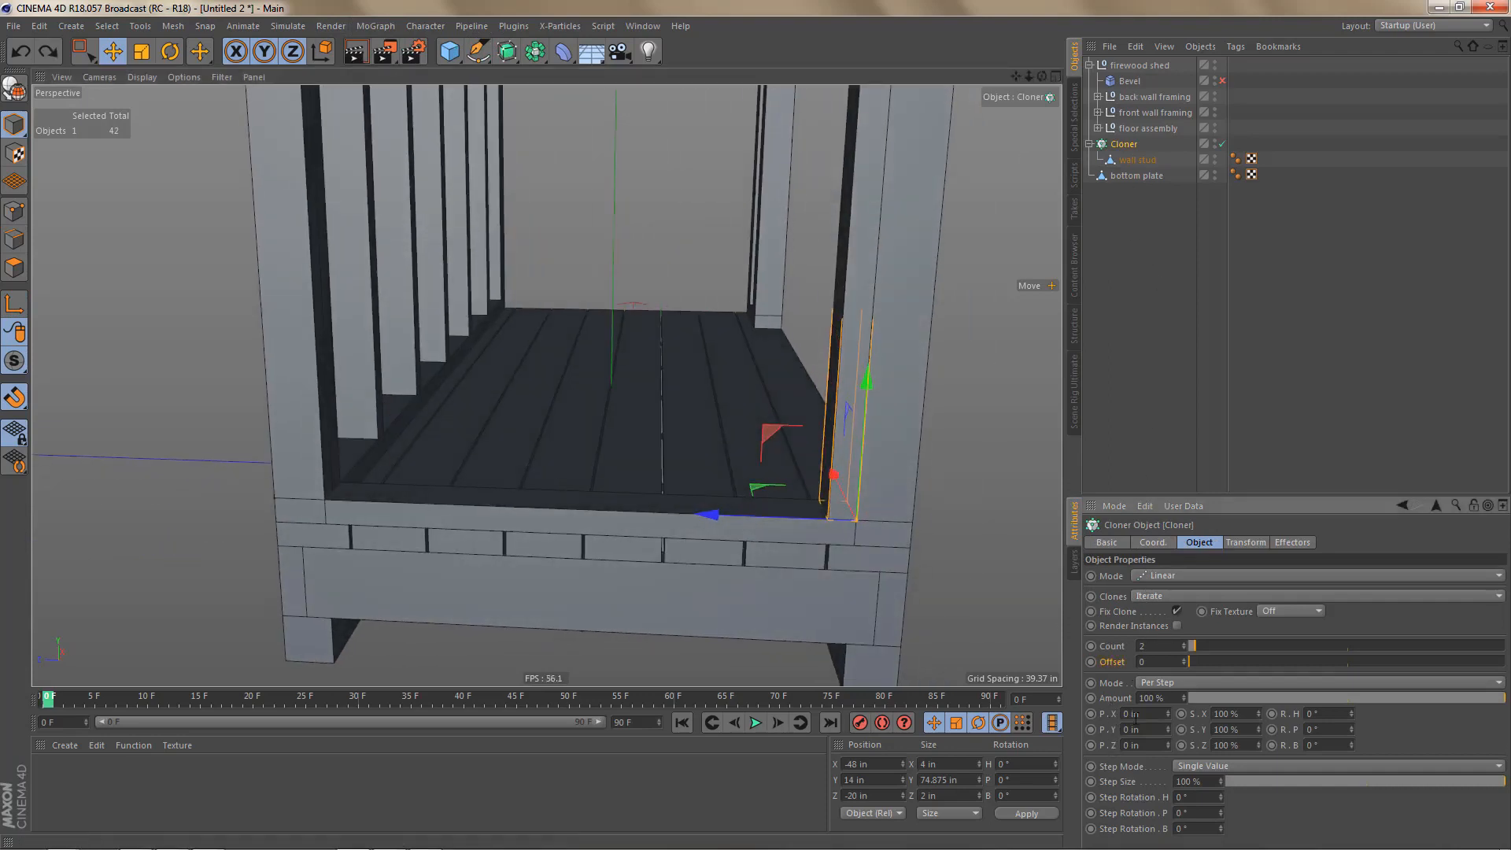
Step: Set the cloner's Z offset to 38 in so the second stud lines up with the bottom plate's back end
drag(1168, 745, 1169, 716)
alt+drag(391, 549, 511, 541)
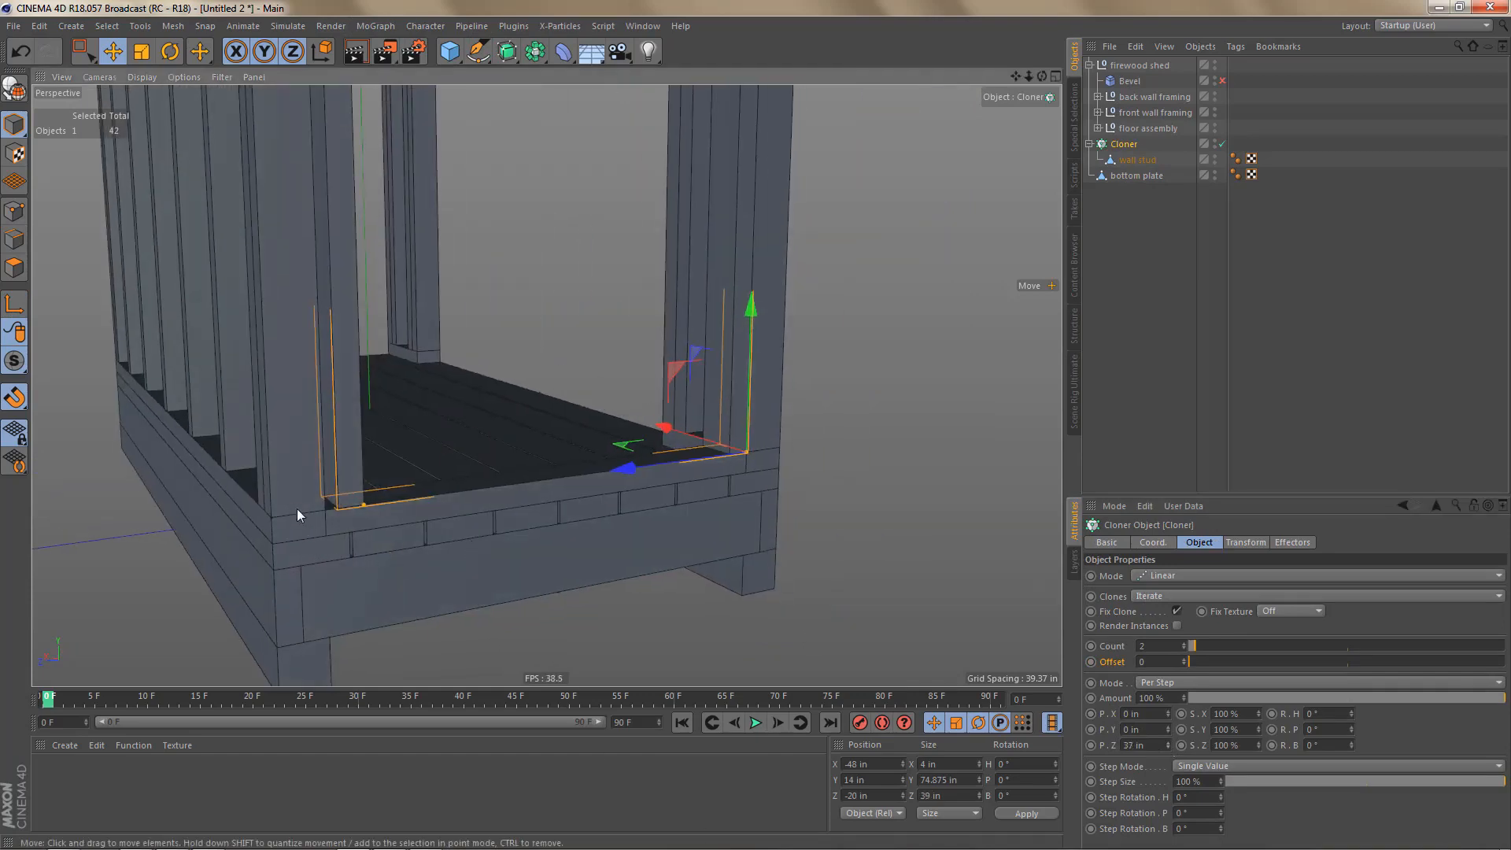
alt+right_drag(297, 510, 488, 524)
click(1168, 742)
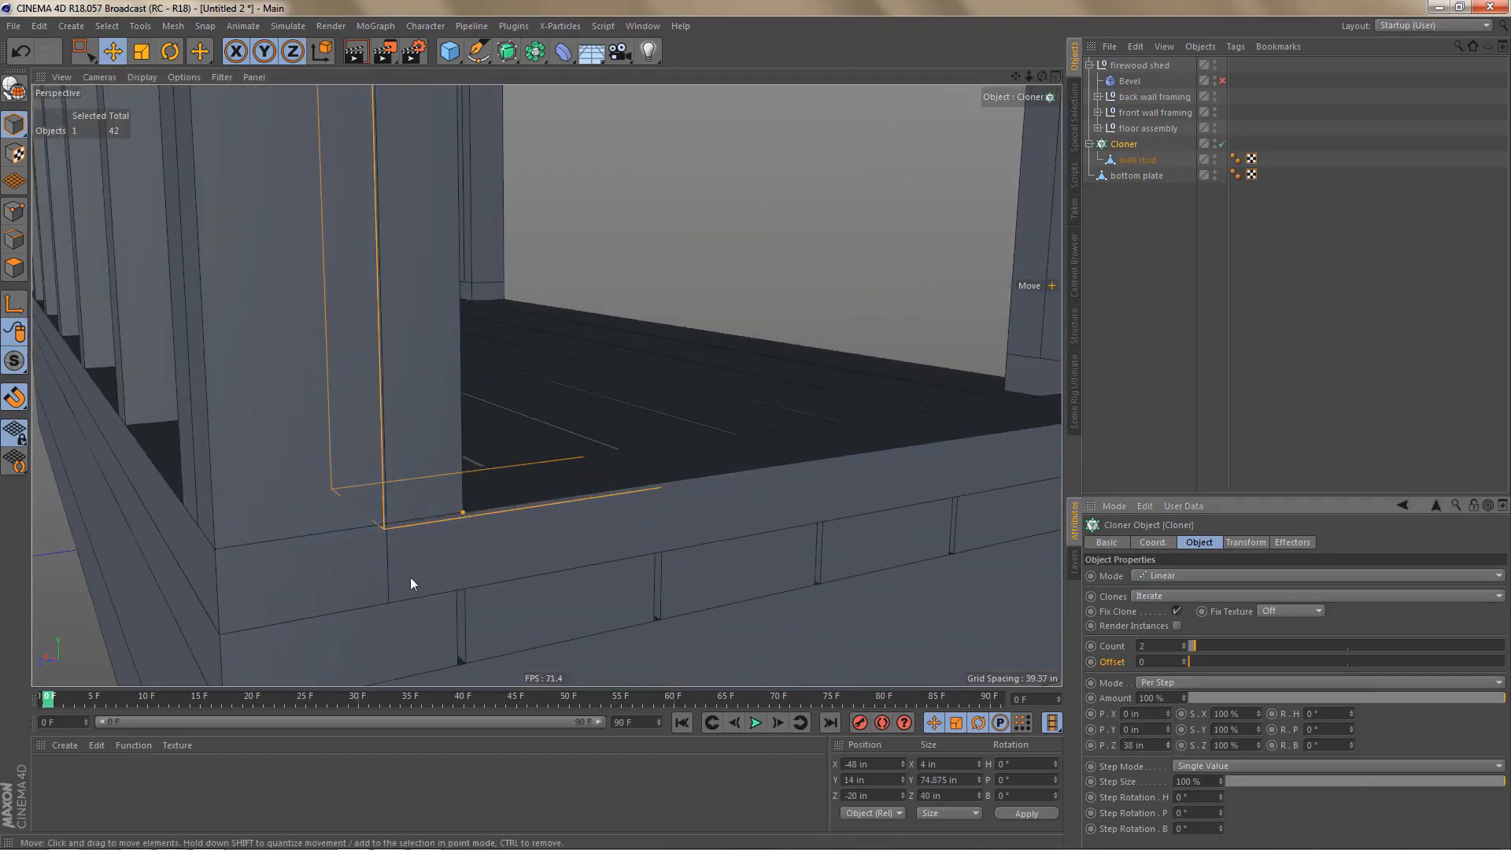
scroll(431, 513, up, 4)
alt+drag(447, 455, 476, 579)
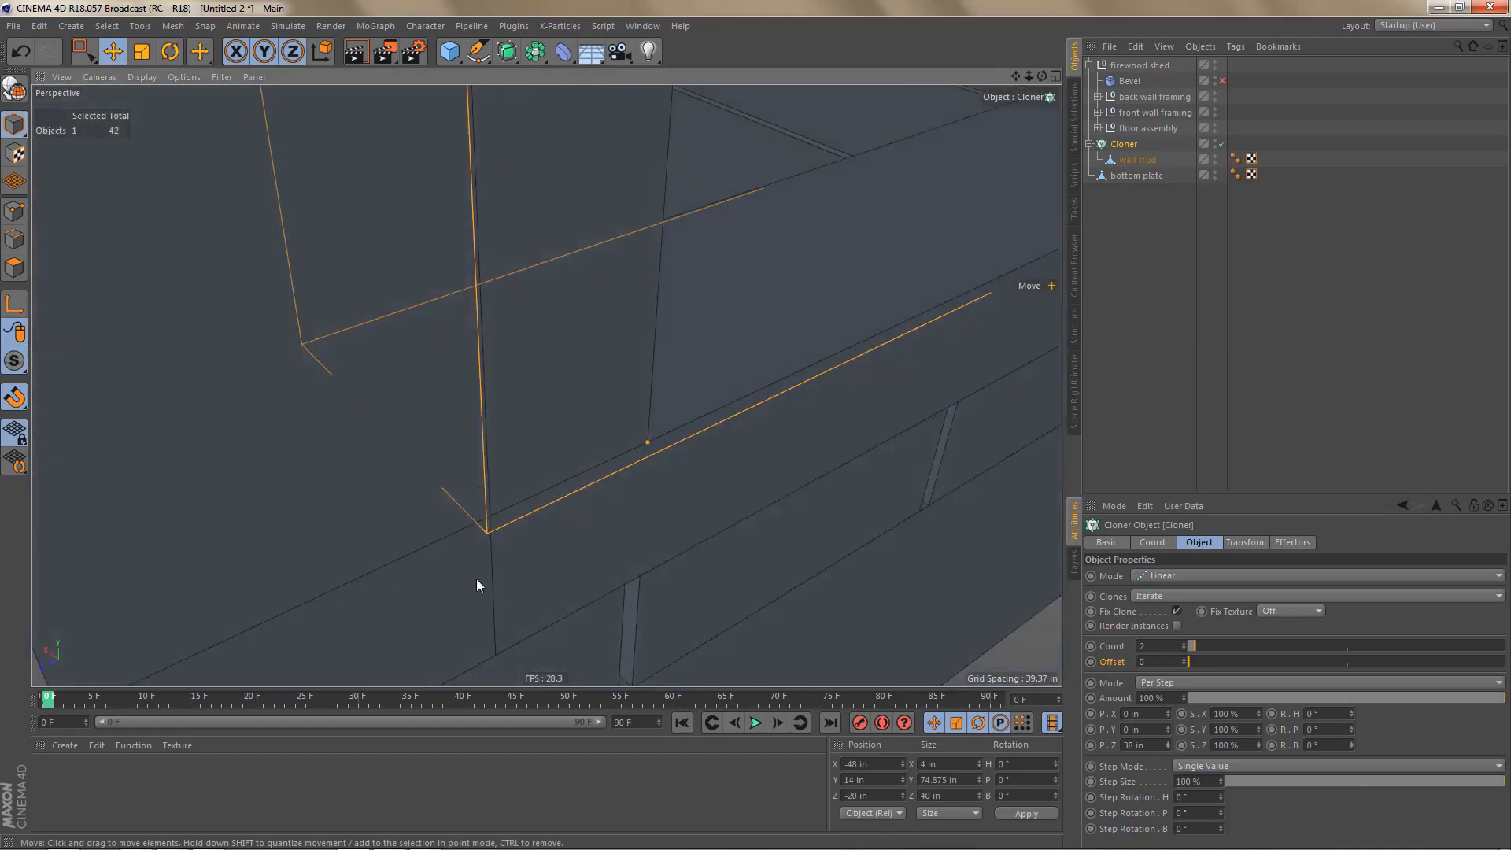
alt+right_drag(503, 550, 453, 633)
scroll(583, 513, down, 5)
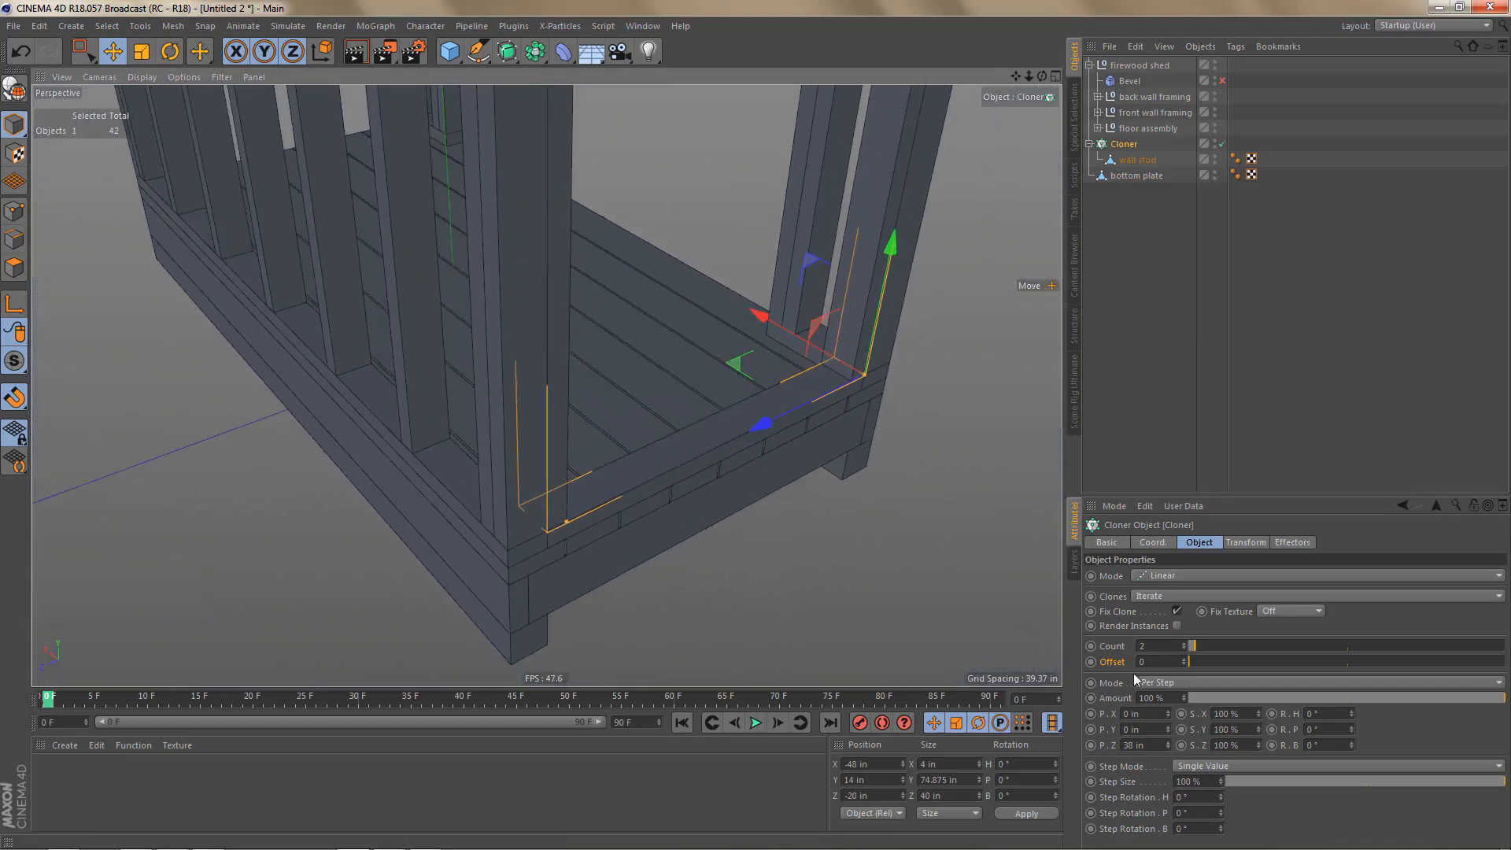
Step: Switch the cloner's spacing mode to End Point and set the count to 4
click(1156, 683)
click(1164, 699)
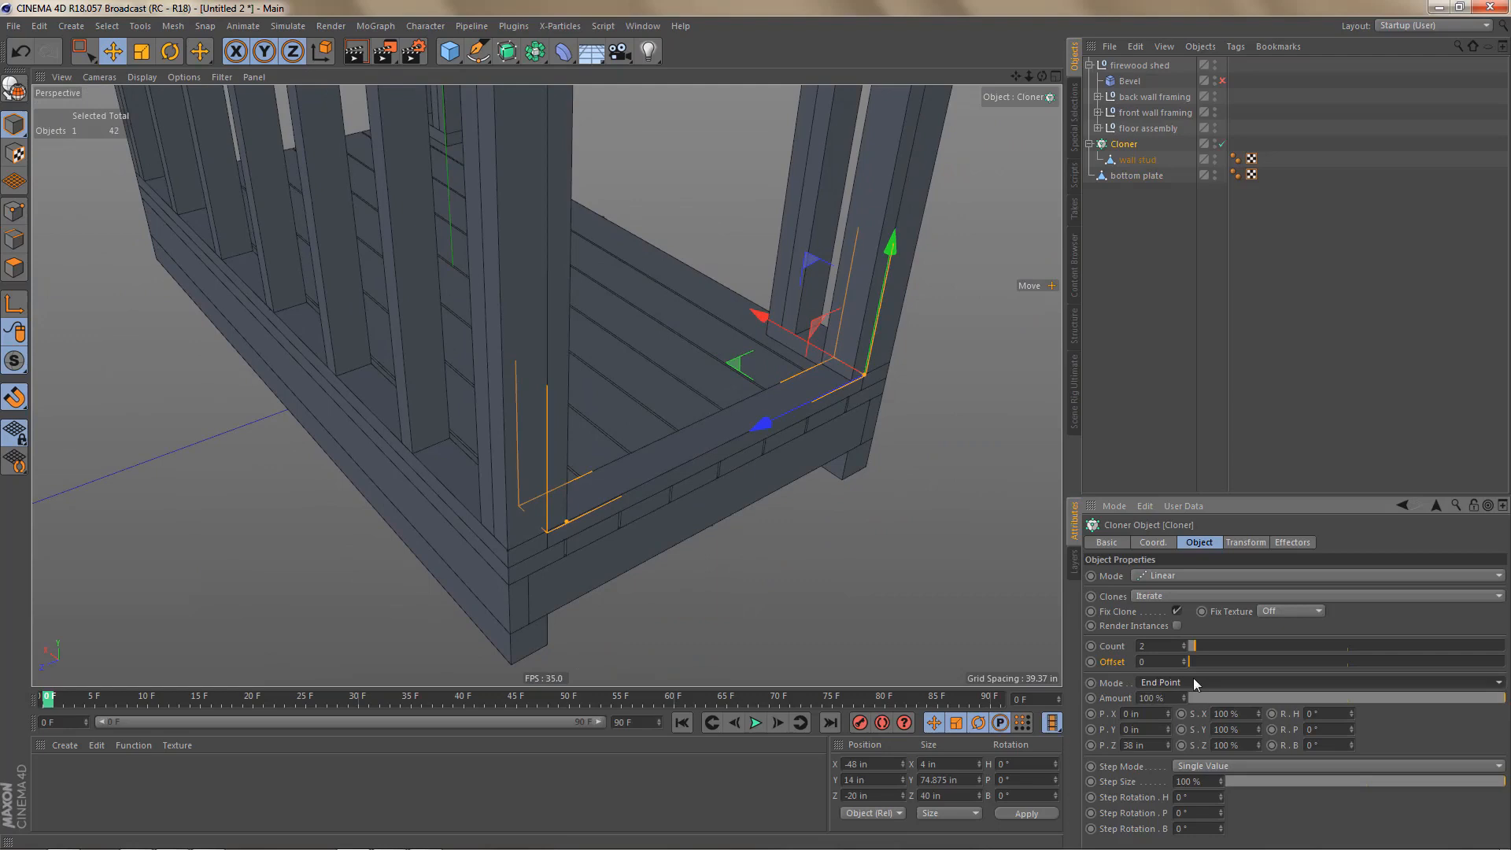
double_click(1161, 647)
text(5)
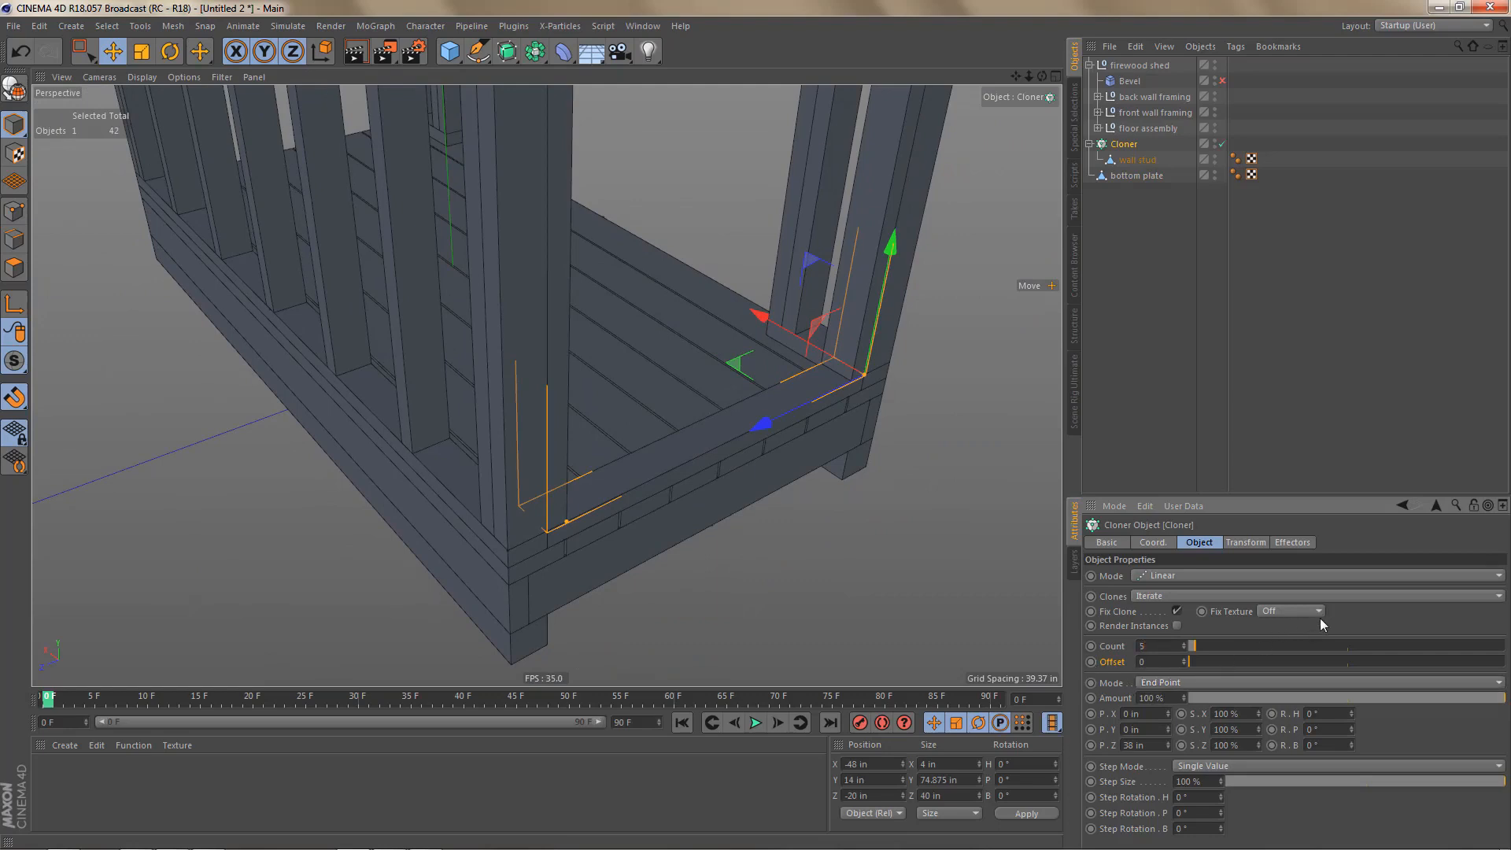
text(5)
key(BackSpace)
text(4)
key(Return)
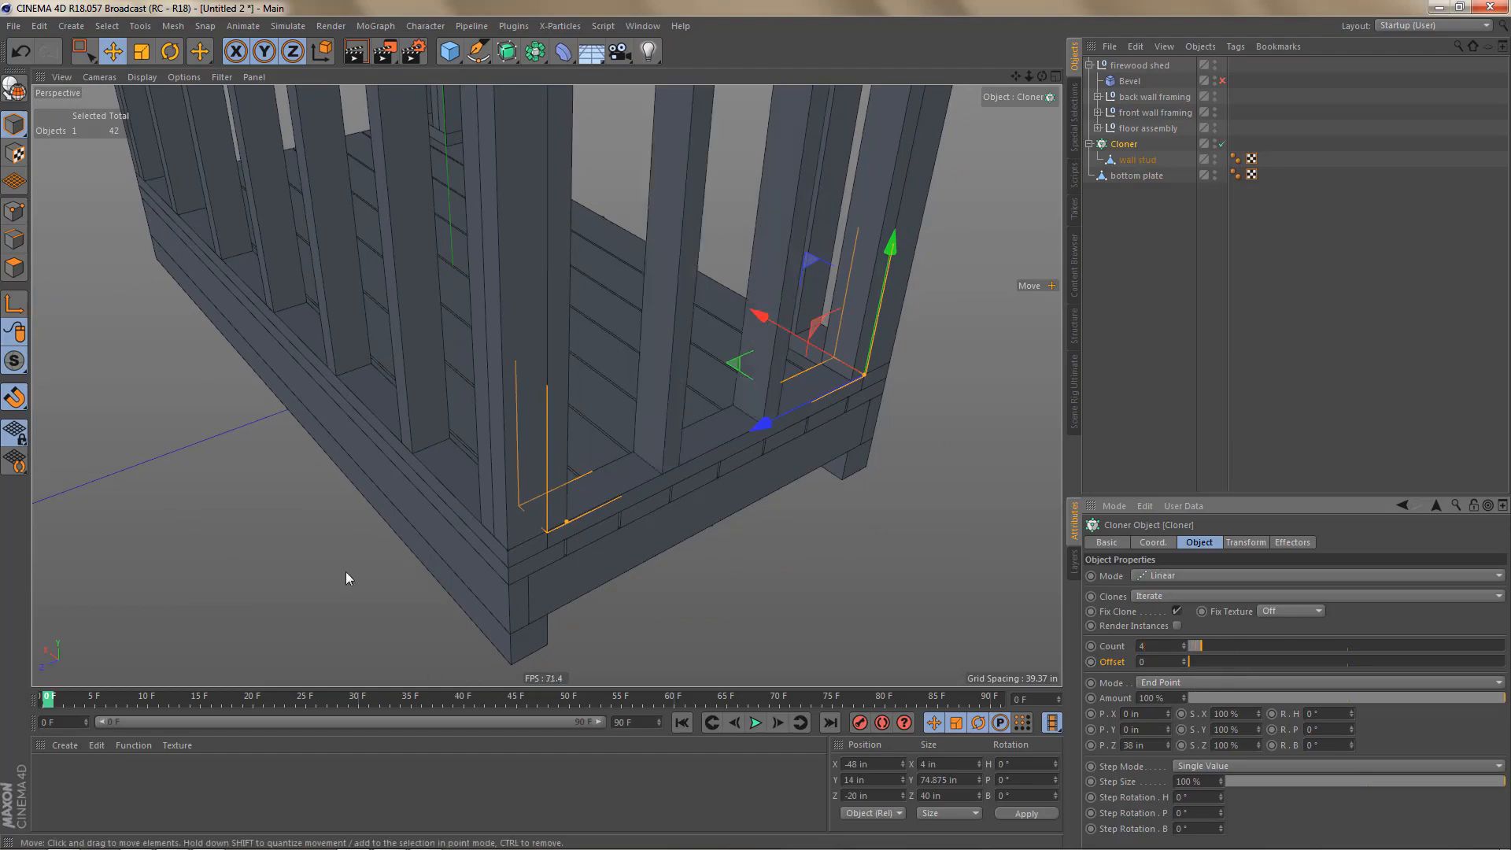
Step: Compare the cloned side wall studs with the side wall drawing in PDF-XChange Viewer and return to Cinema 4D
alt+right_drag(579, 423, 551, 590)
alt+drag(642, 349, 573, 404)
key(alt+Tab)
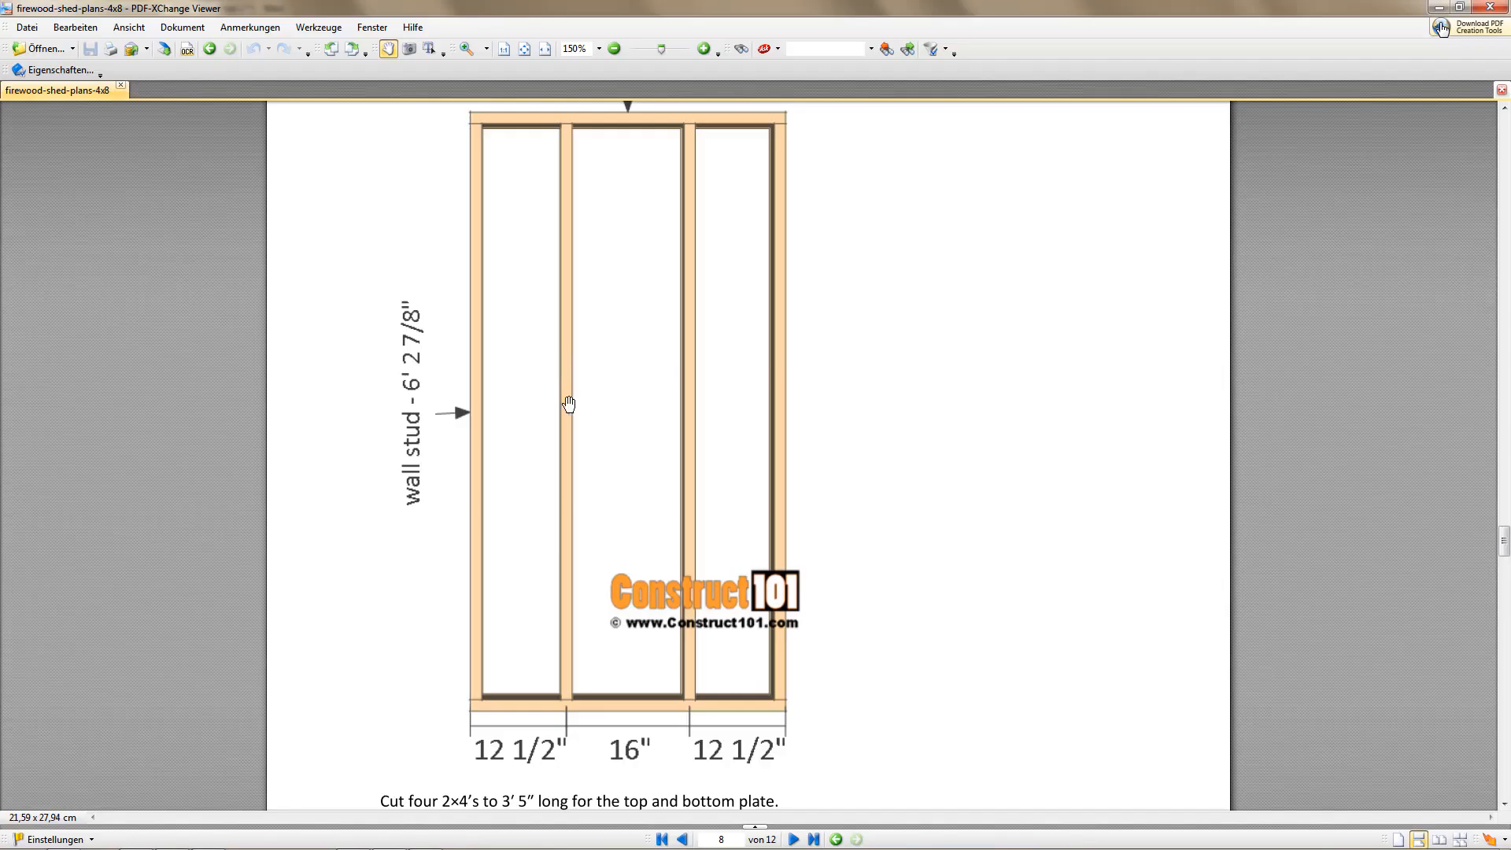
key(alt+Tab)
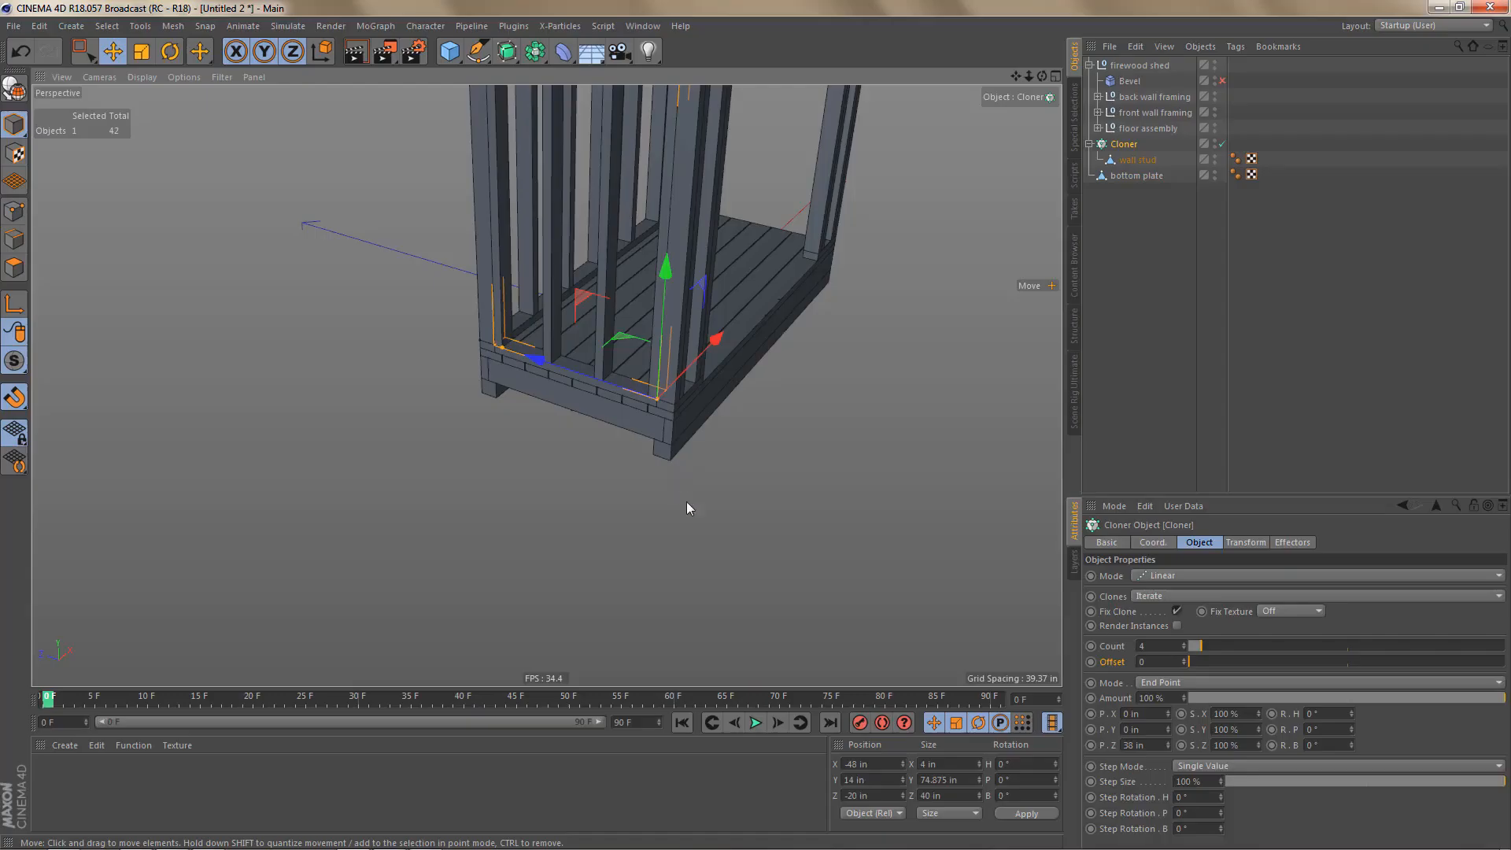
alt+drag(739, 418, 673, 607)
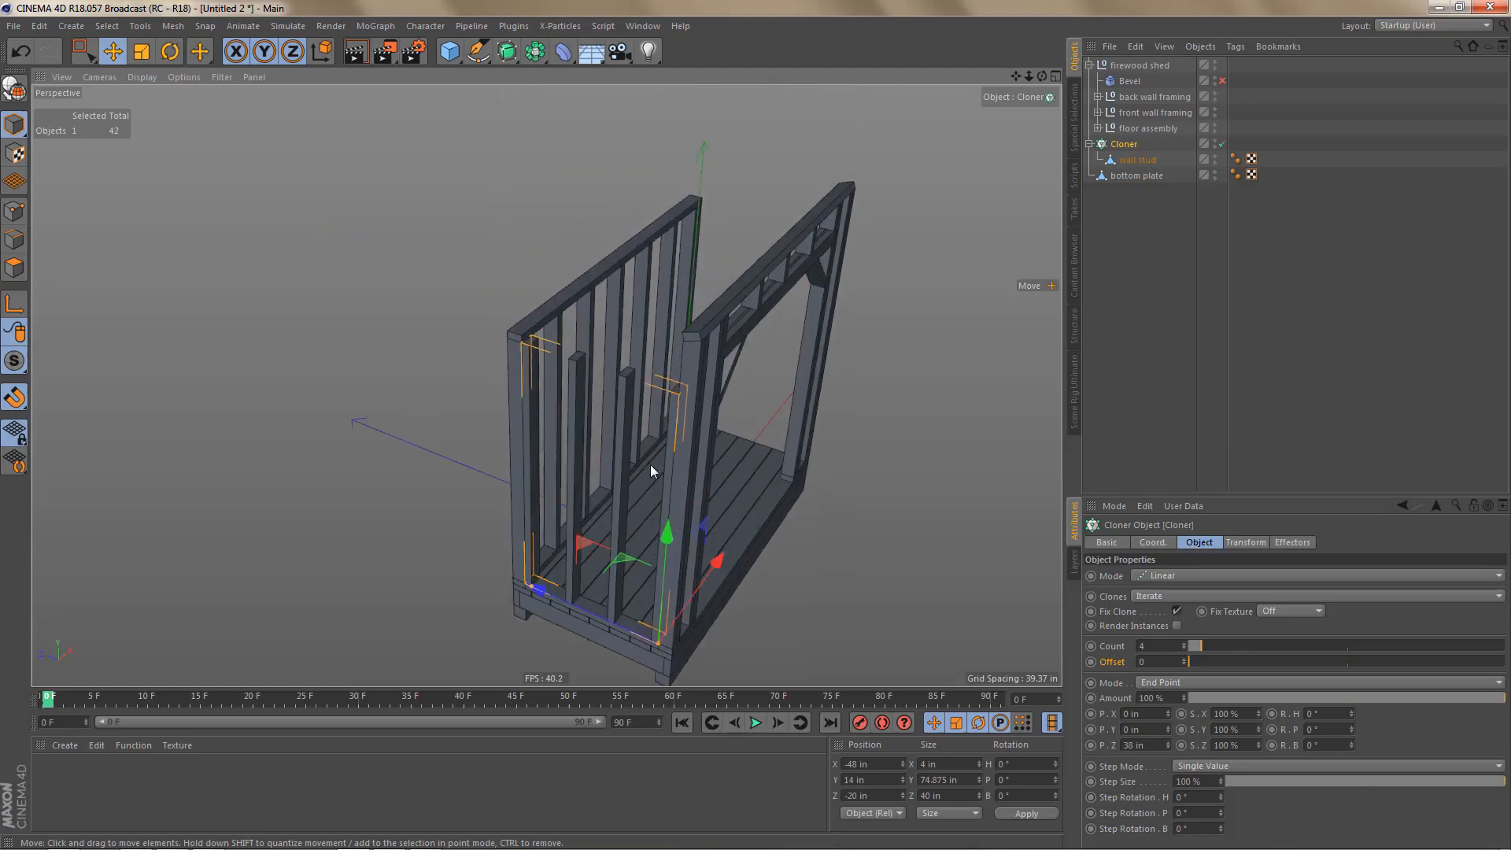
alt+drag(650, 470, 674, 457)
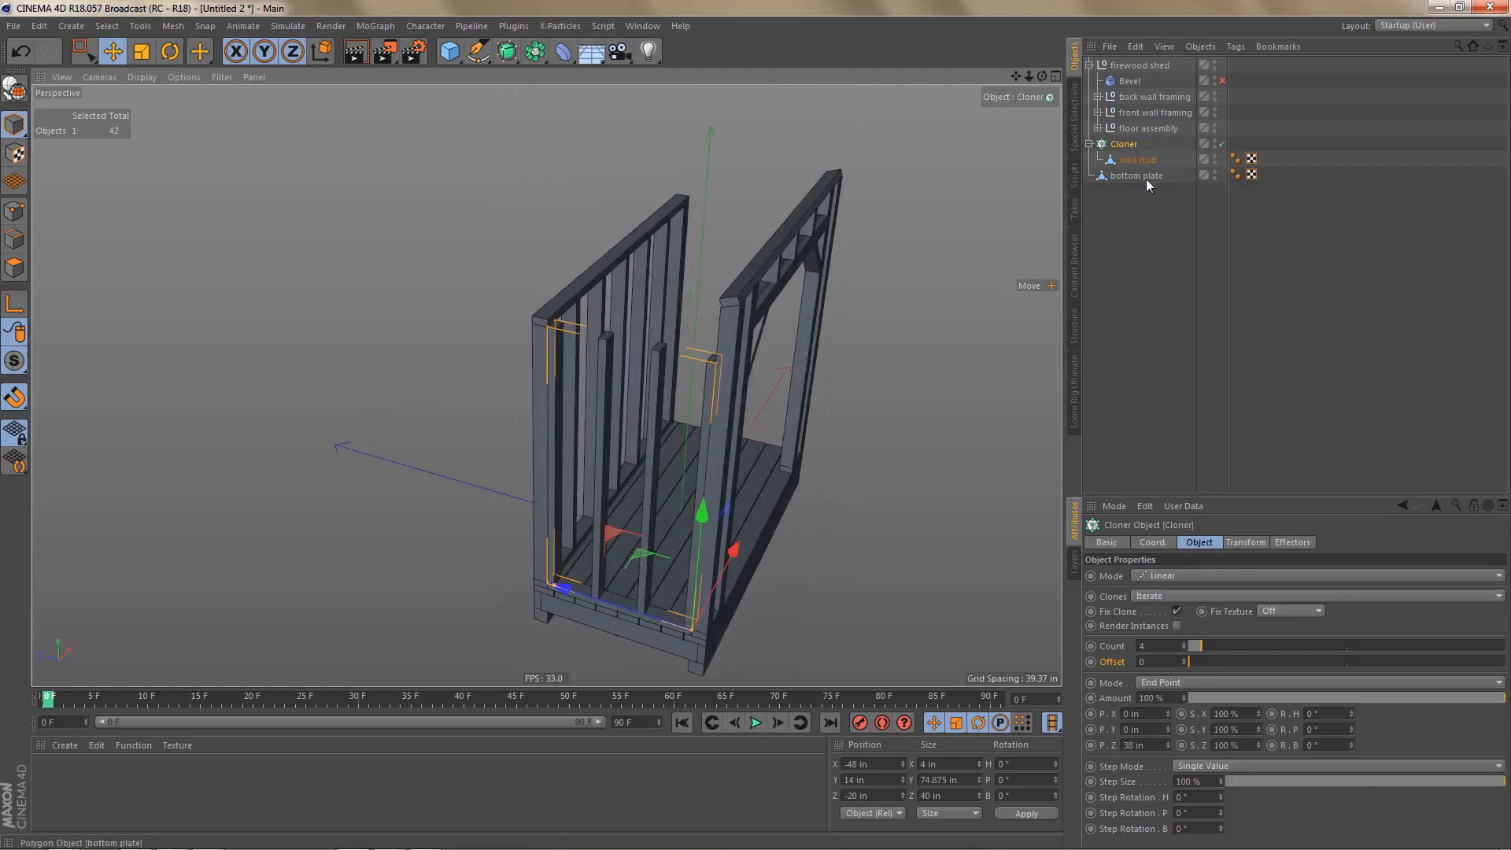
Step: Rename the cloner to "side wall wall studs" and collapse it in the hierarchy
double_click(1135, 159)
key(ctrl+c)
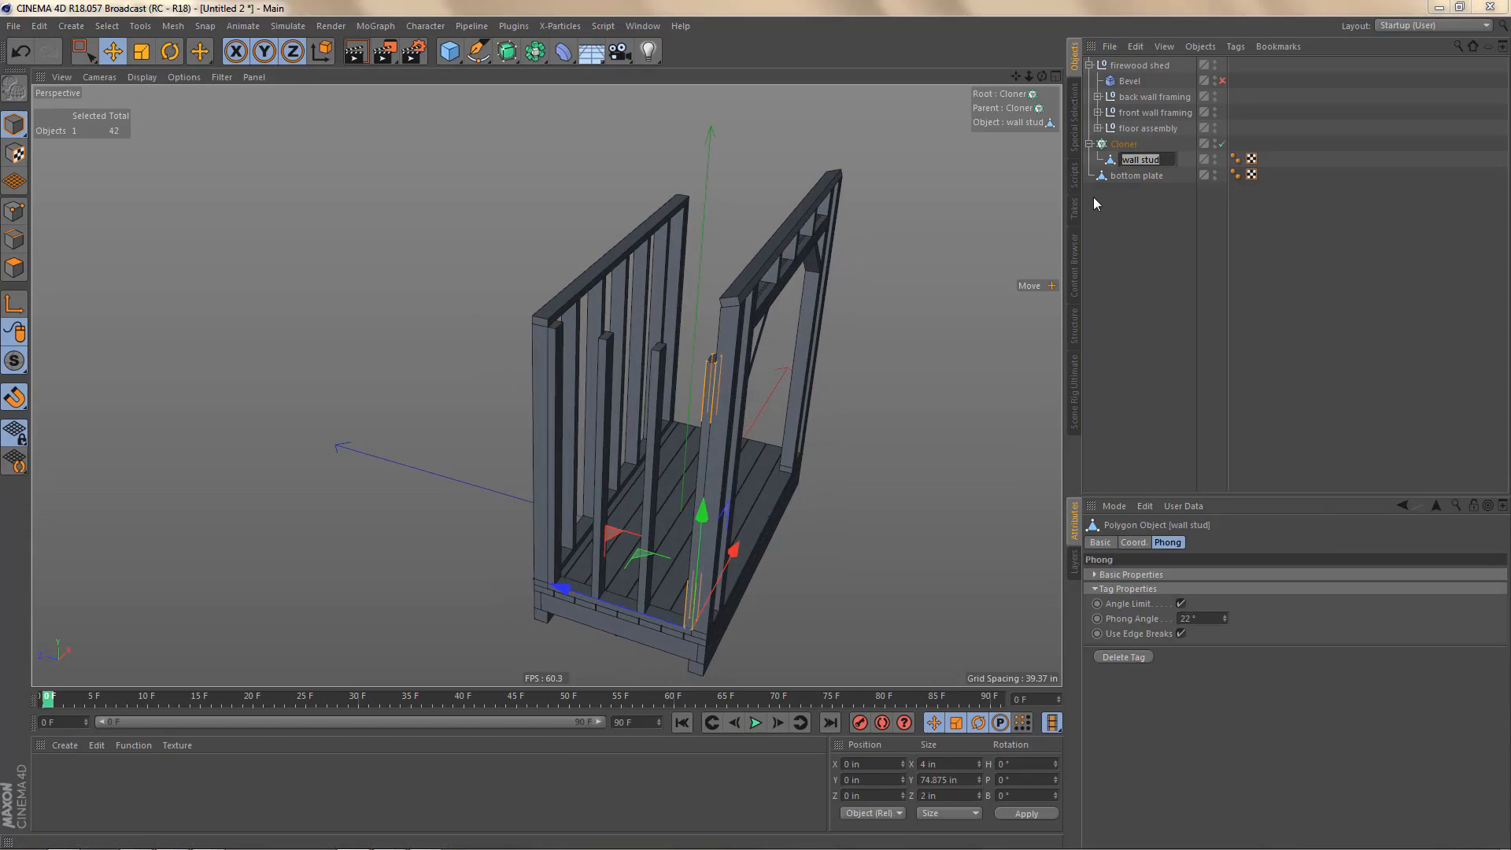
key(Up)
key(ctrl+v)
text(s)
key(Return)
double_click(1131, 145)
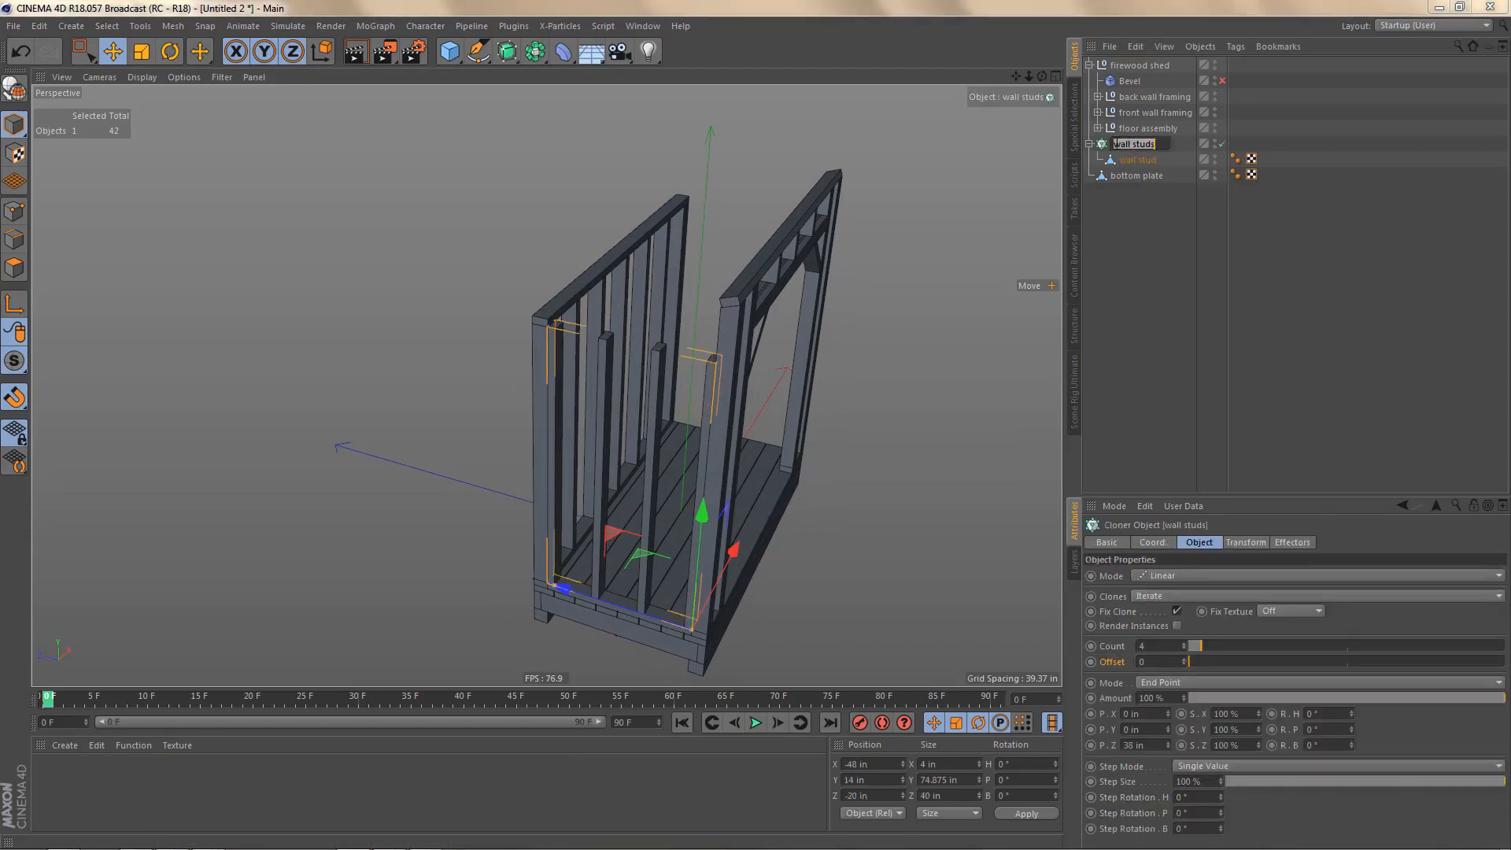
key(Home)
text(side wall)
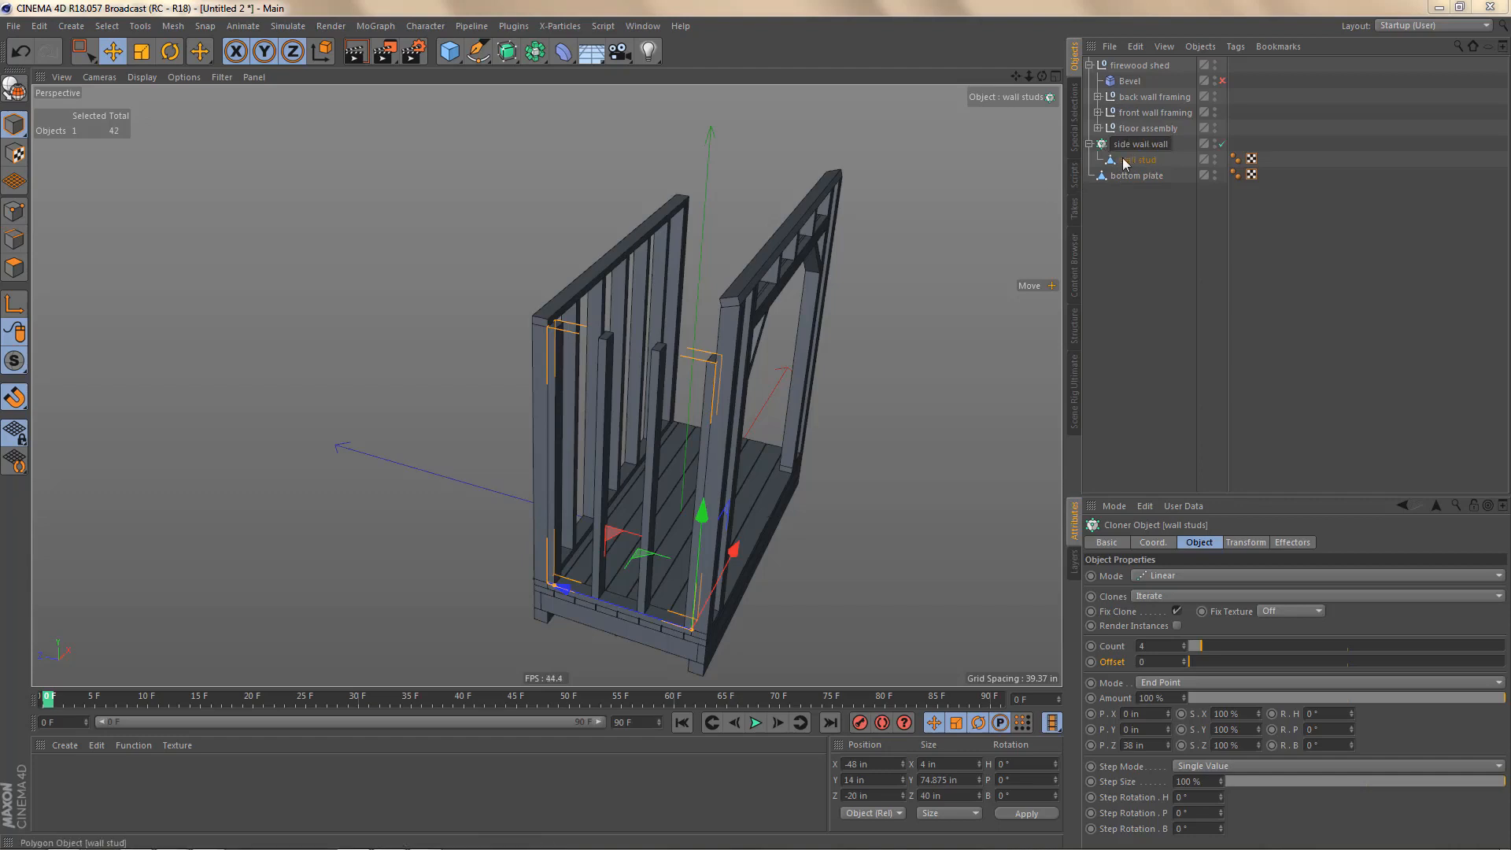
key(Return)
click(1090, 145)
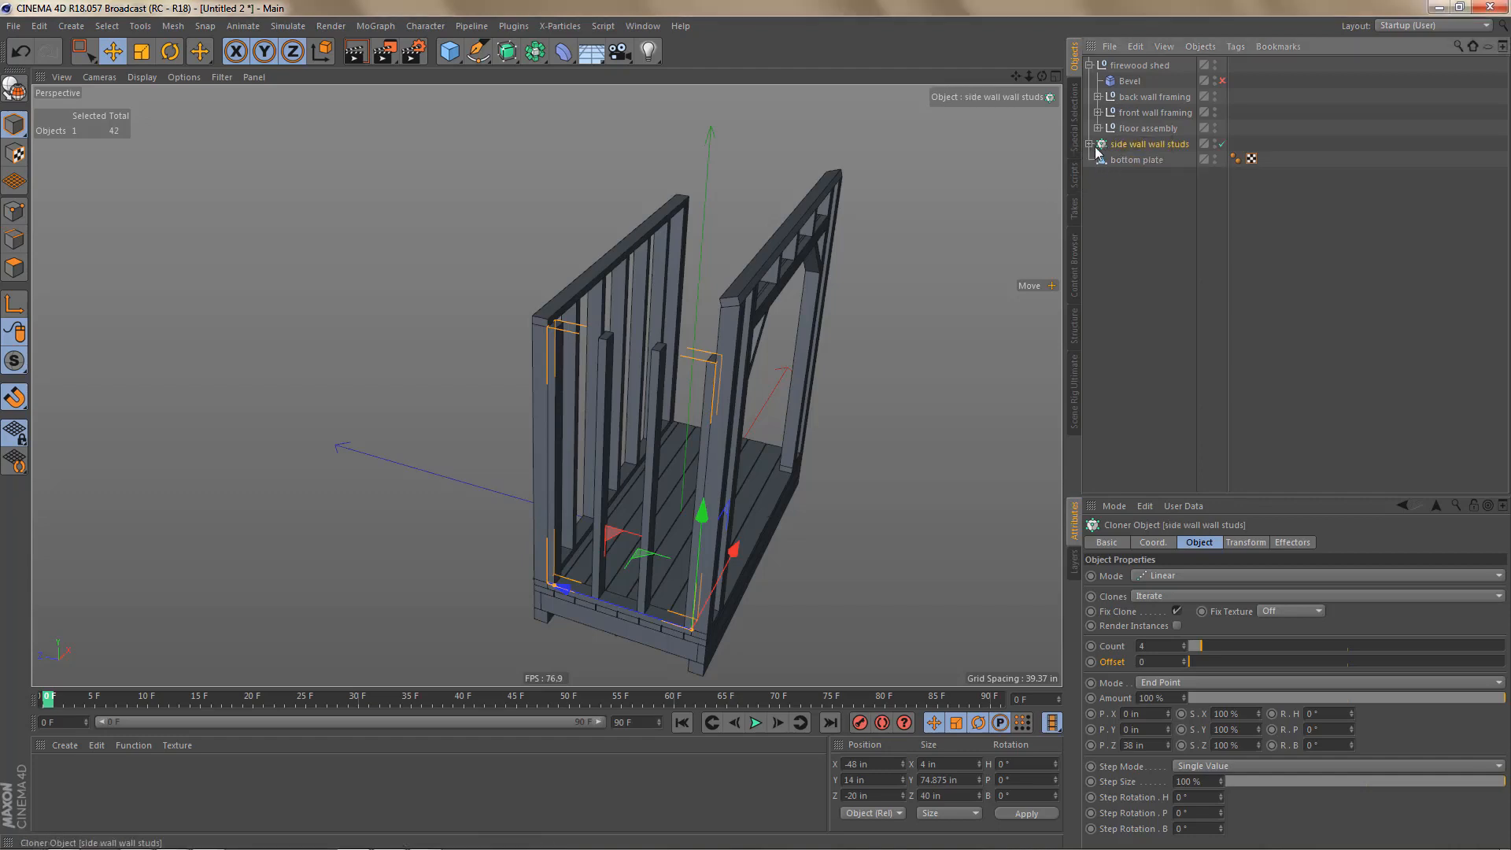
Step: Rename the stud inside the side wall cloner to "side wall wall stud"
click(1090, 144)
double_click(1133, 159)
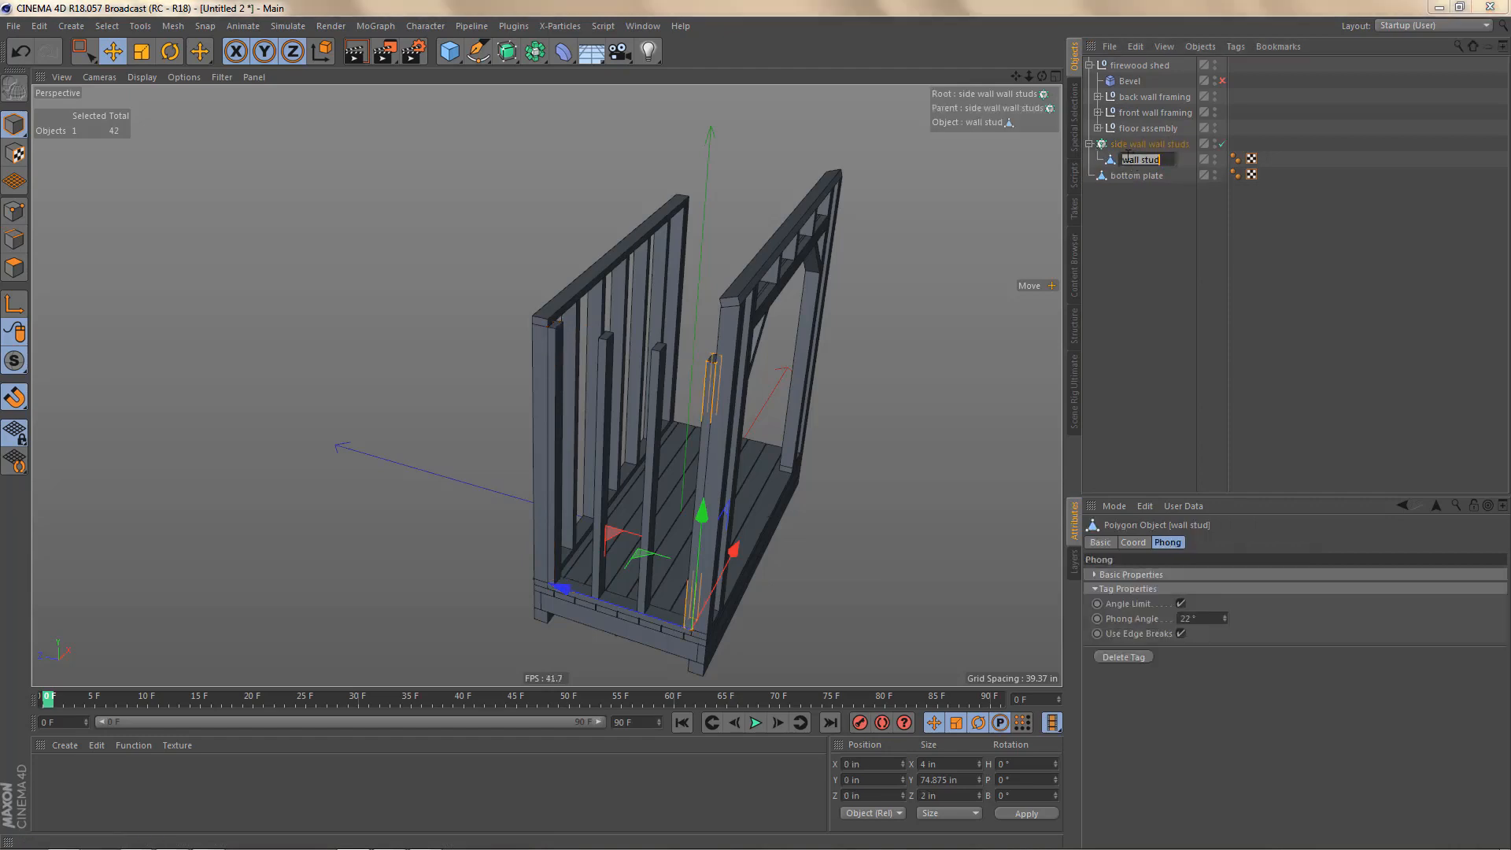
click(1128, 156)
text(side)
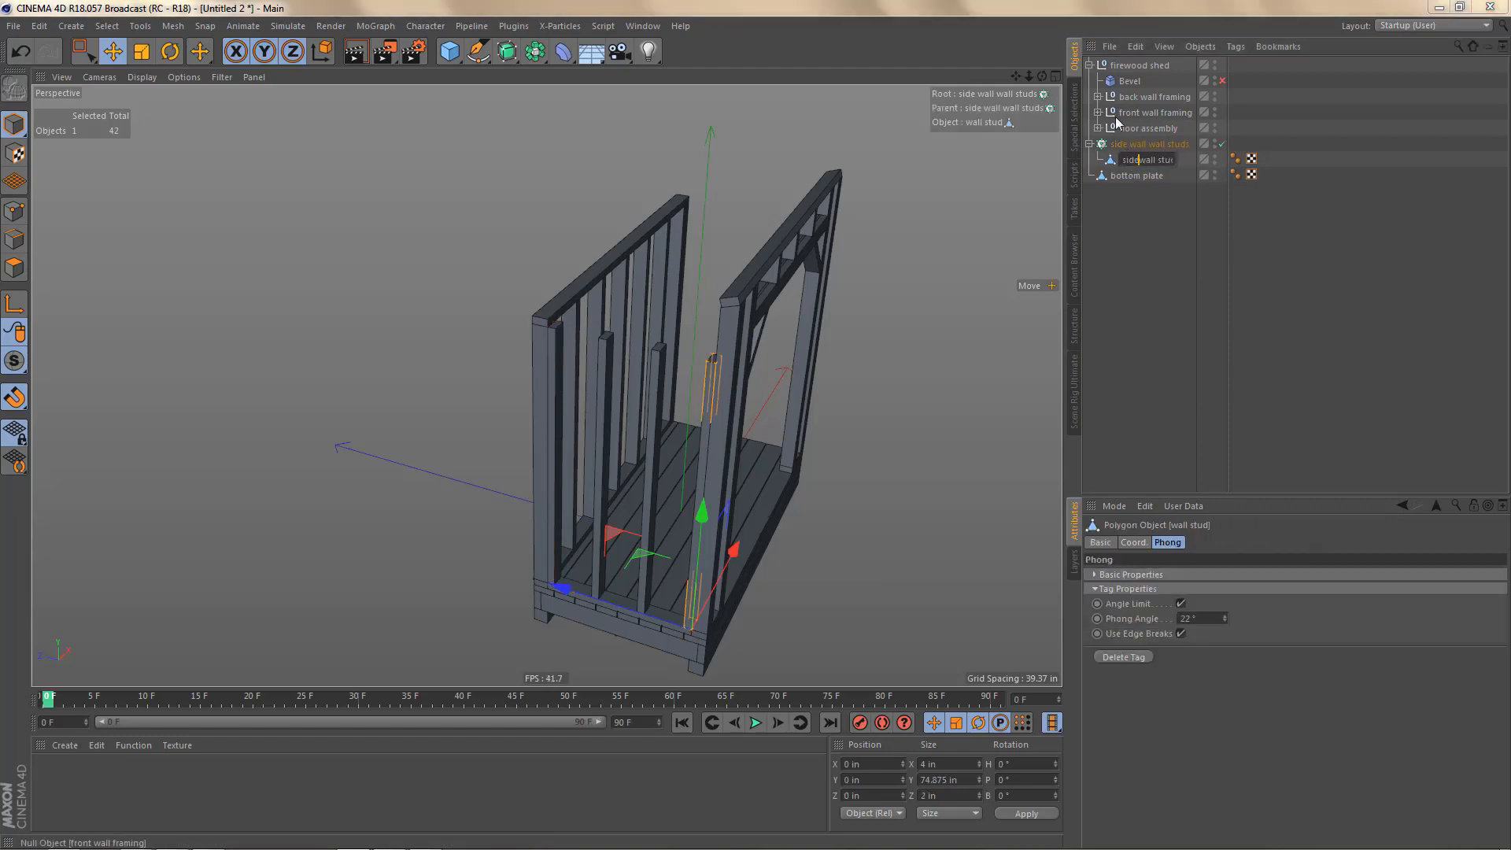
text( wall)
key(Return)
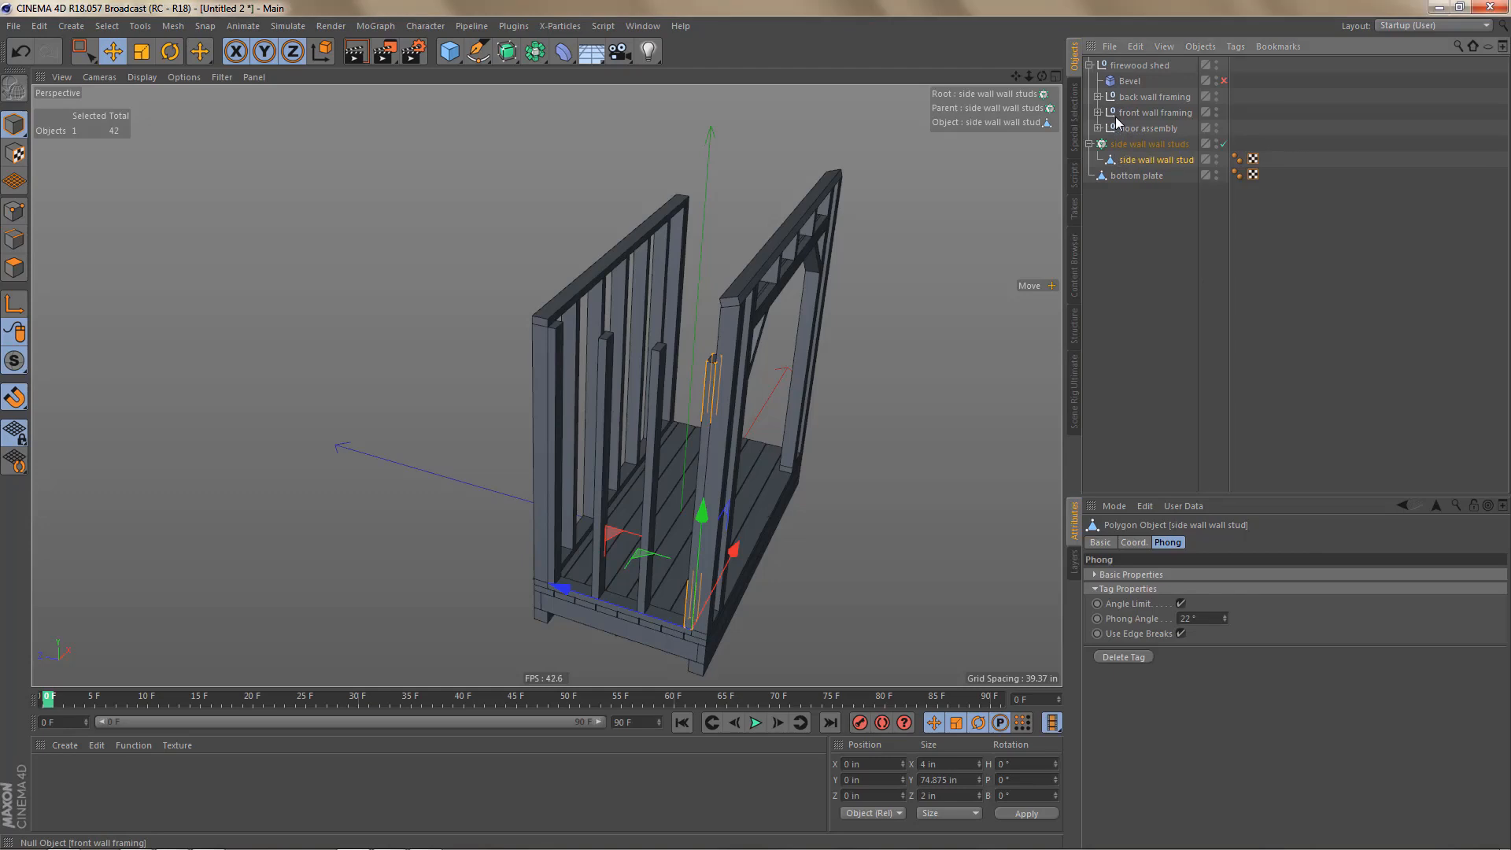
Step: Rename the bottom plate to "side wall bottom plate"
double_click(1134, 176)
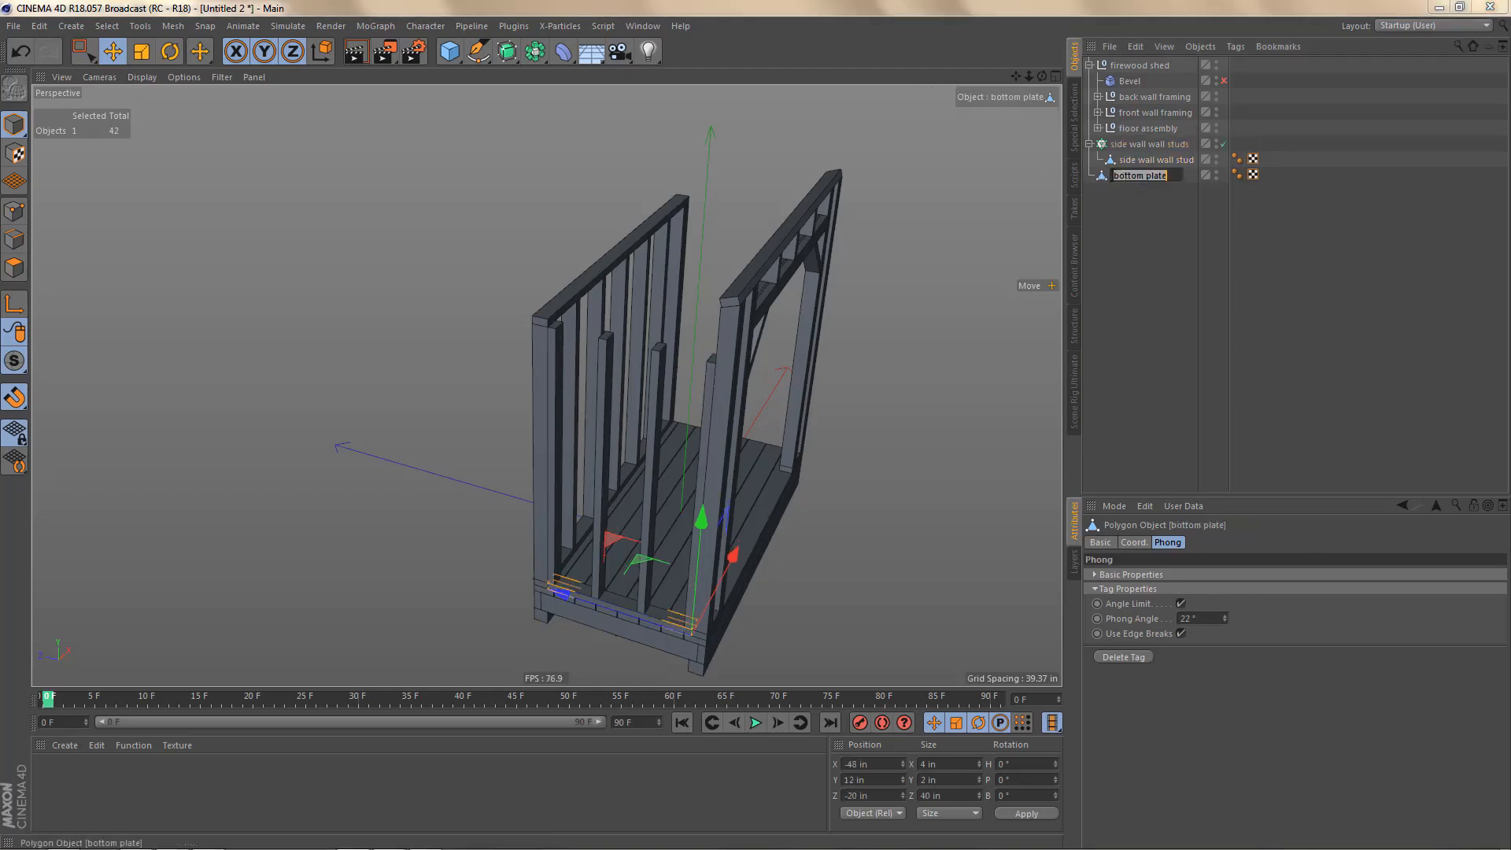
text(side wa)
text(ll)
key(Return)
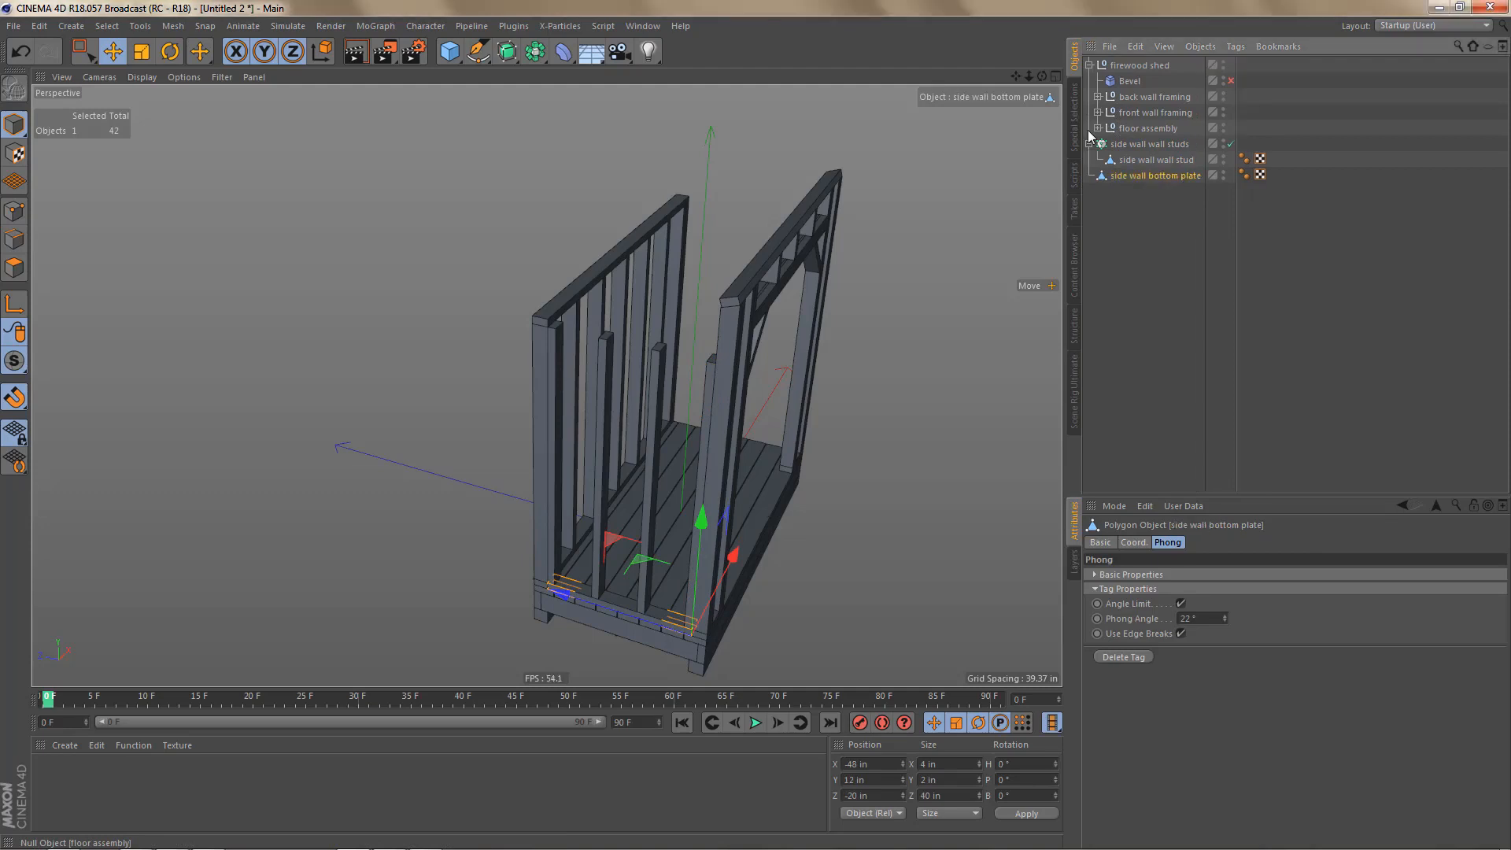
ctrl+drag(1156, 177, 1262, 192)
double_click(1164, 191)
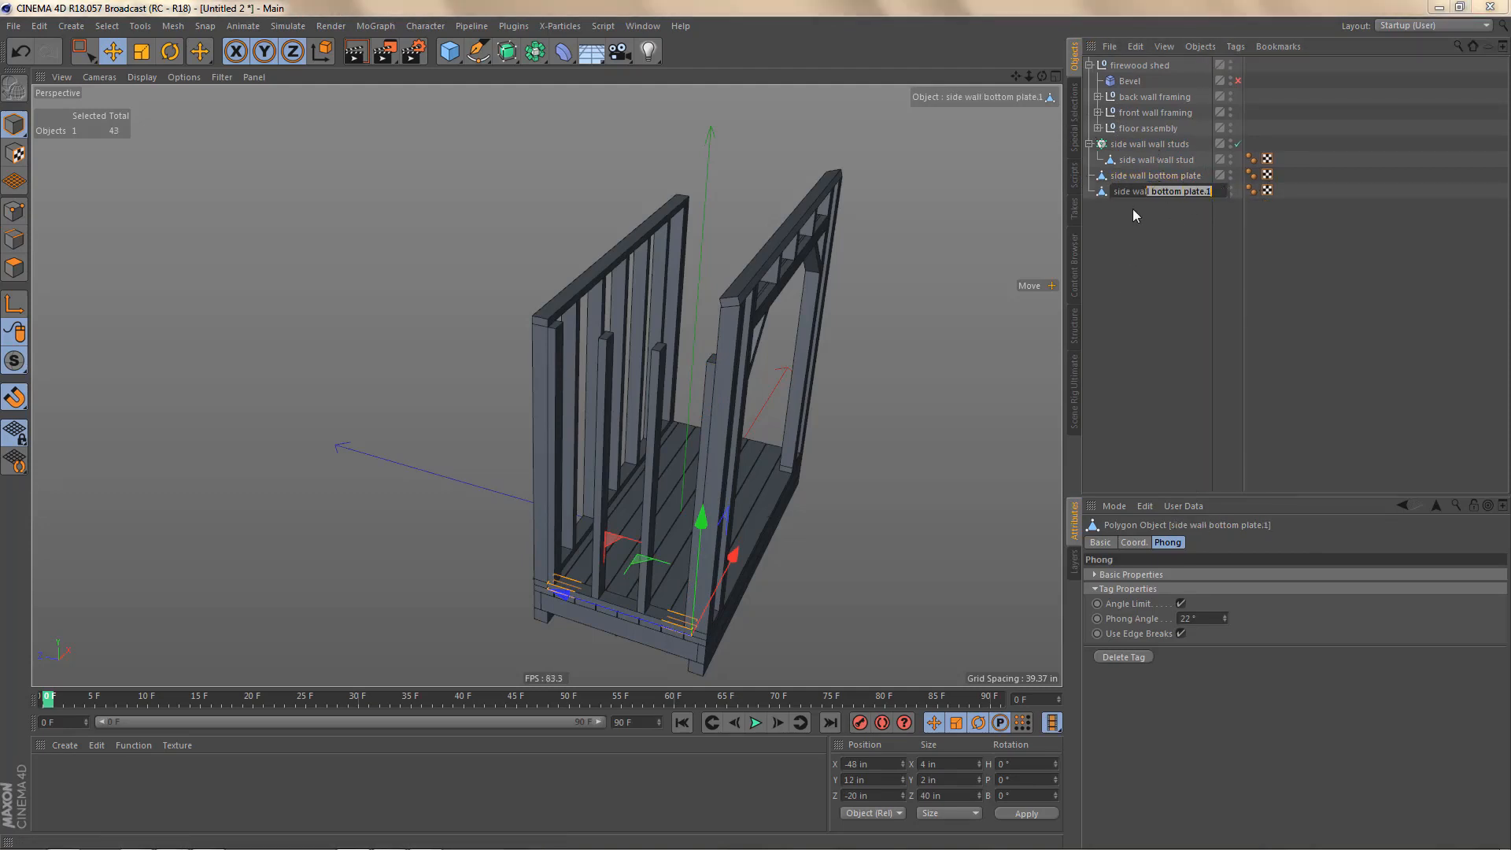
key(Escape)
key(Delete)
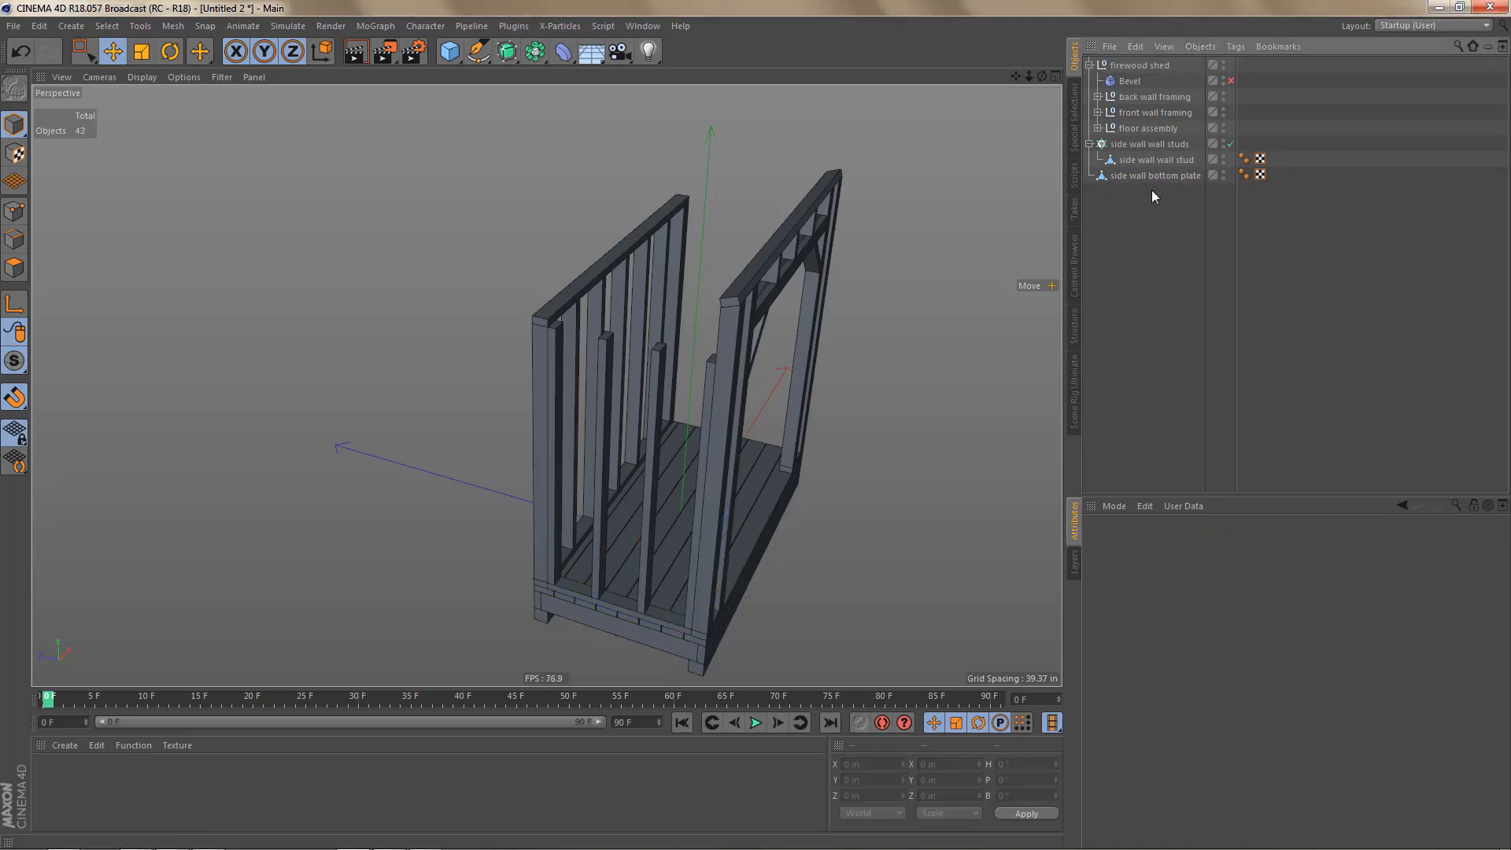
Step: Create an instance of the side wall bottom plate and place it directly below the original in the hierarchy
click(1139, 173)
drag(535, 51, 584, 84)
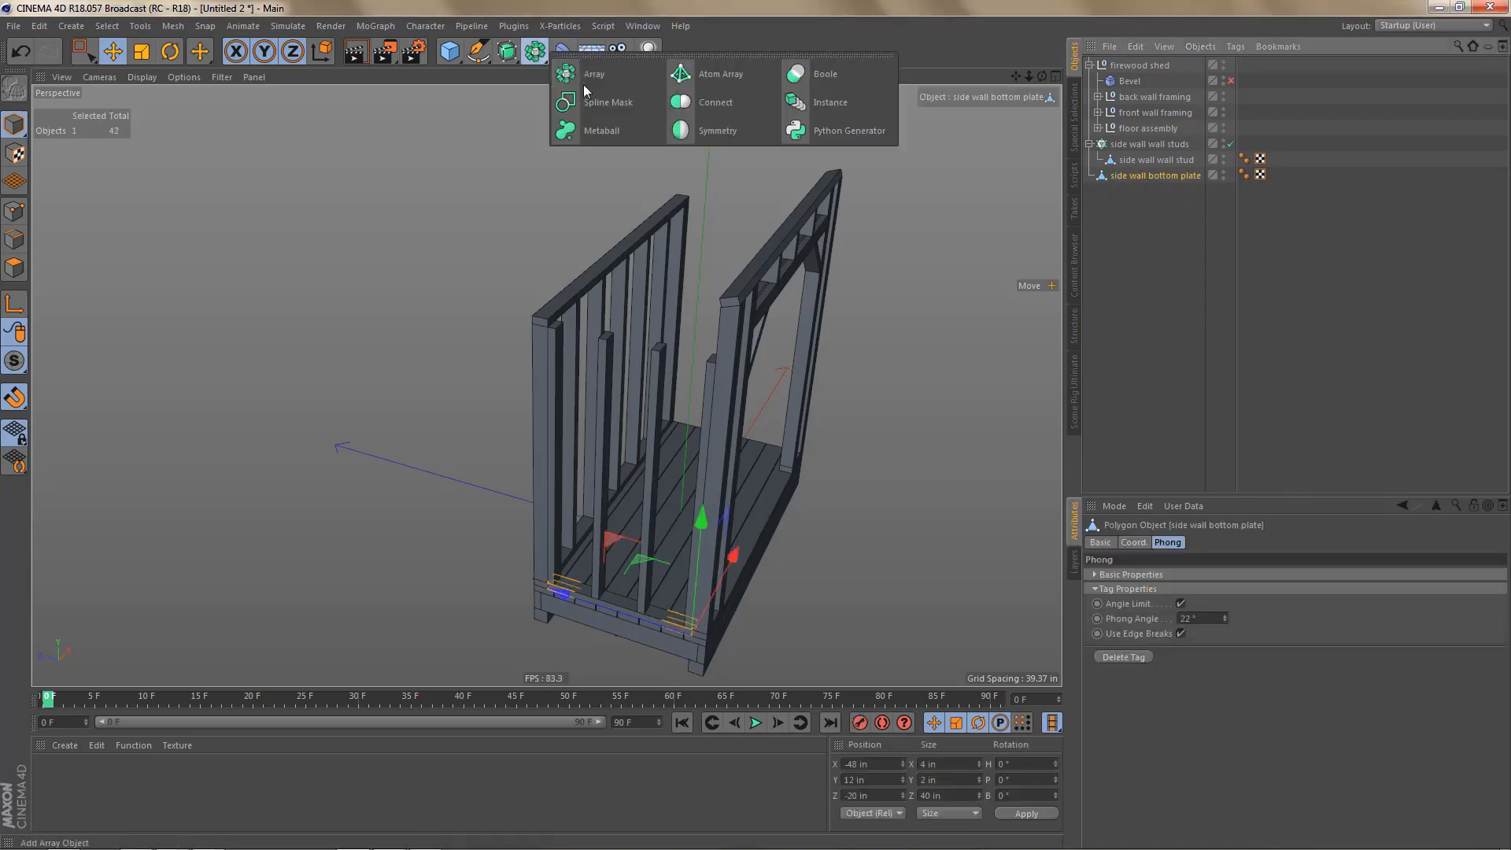
click(827, 102)
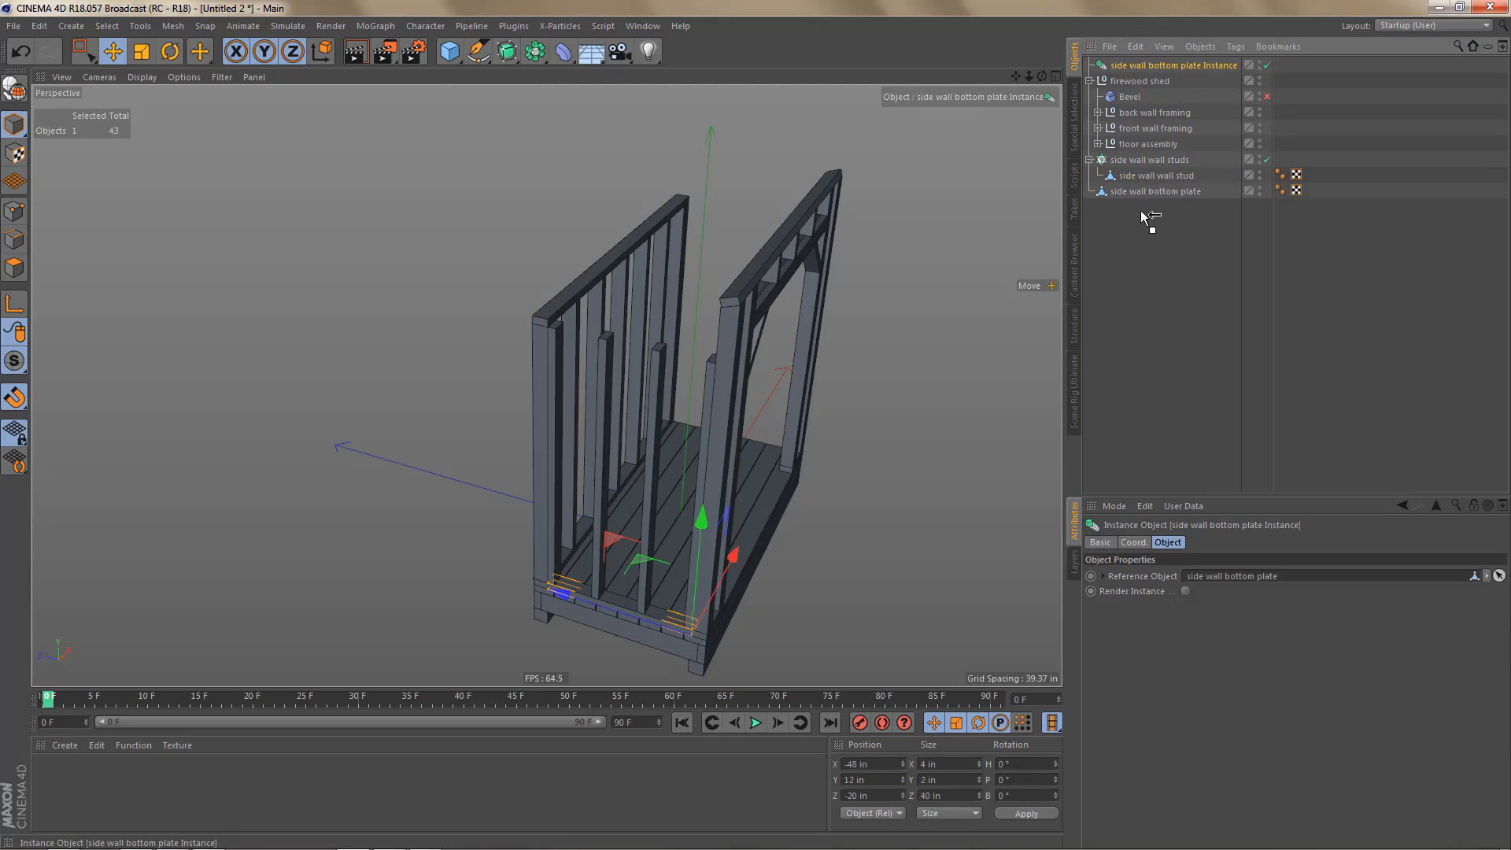
drag(1150, 219, 1265, 189)
Step: Rename the bottom plate instance to "side wall top plate"
double_click(1155, 191)
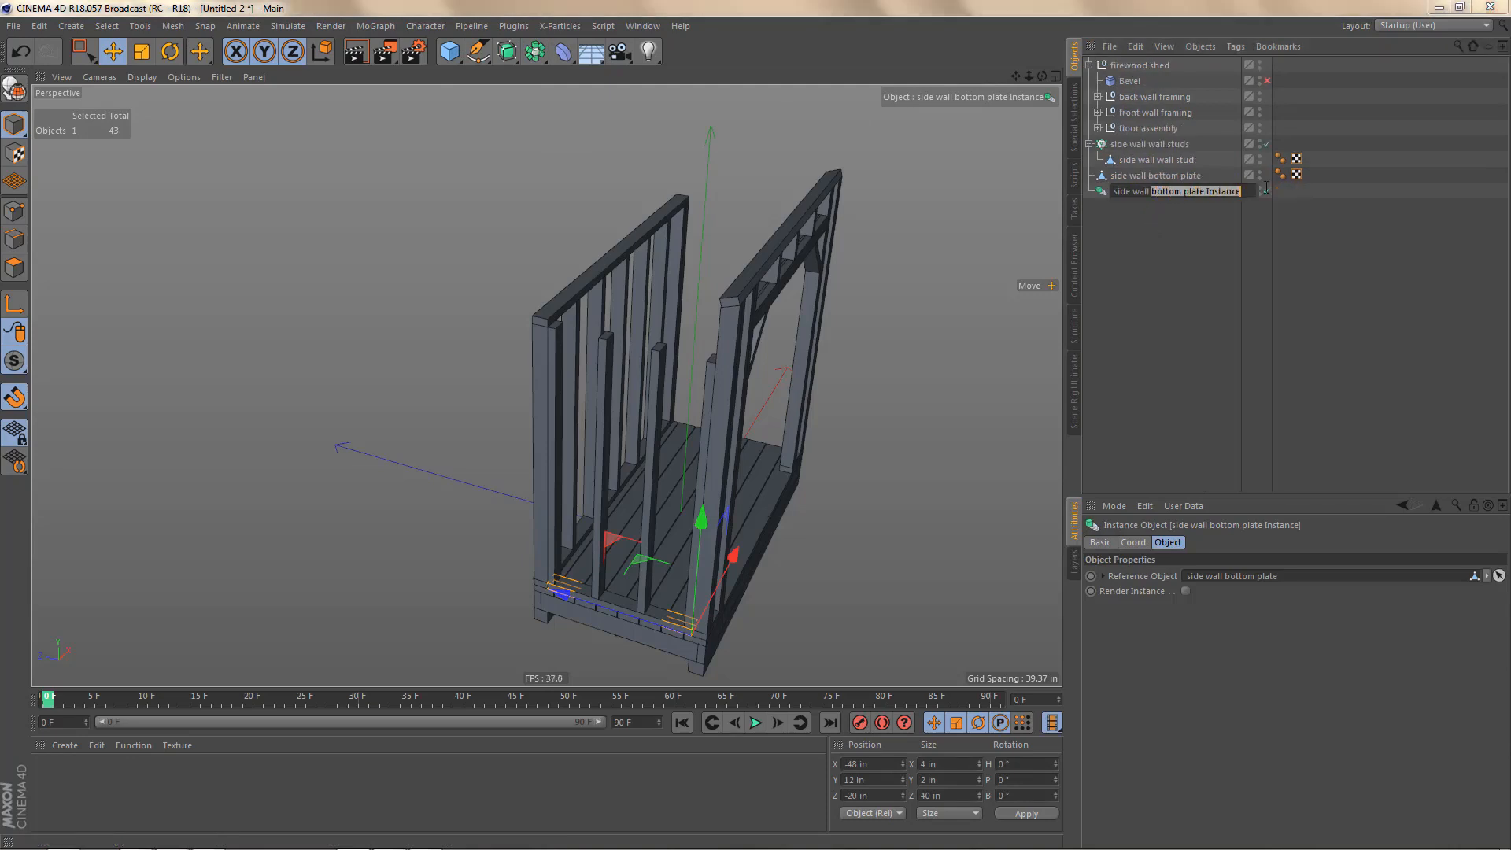
text(to)
key(Return)
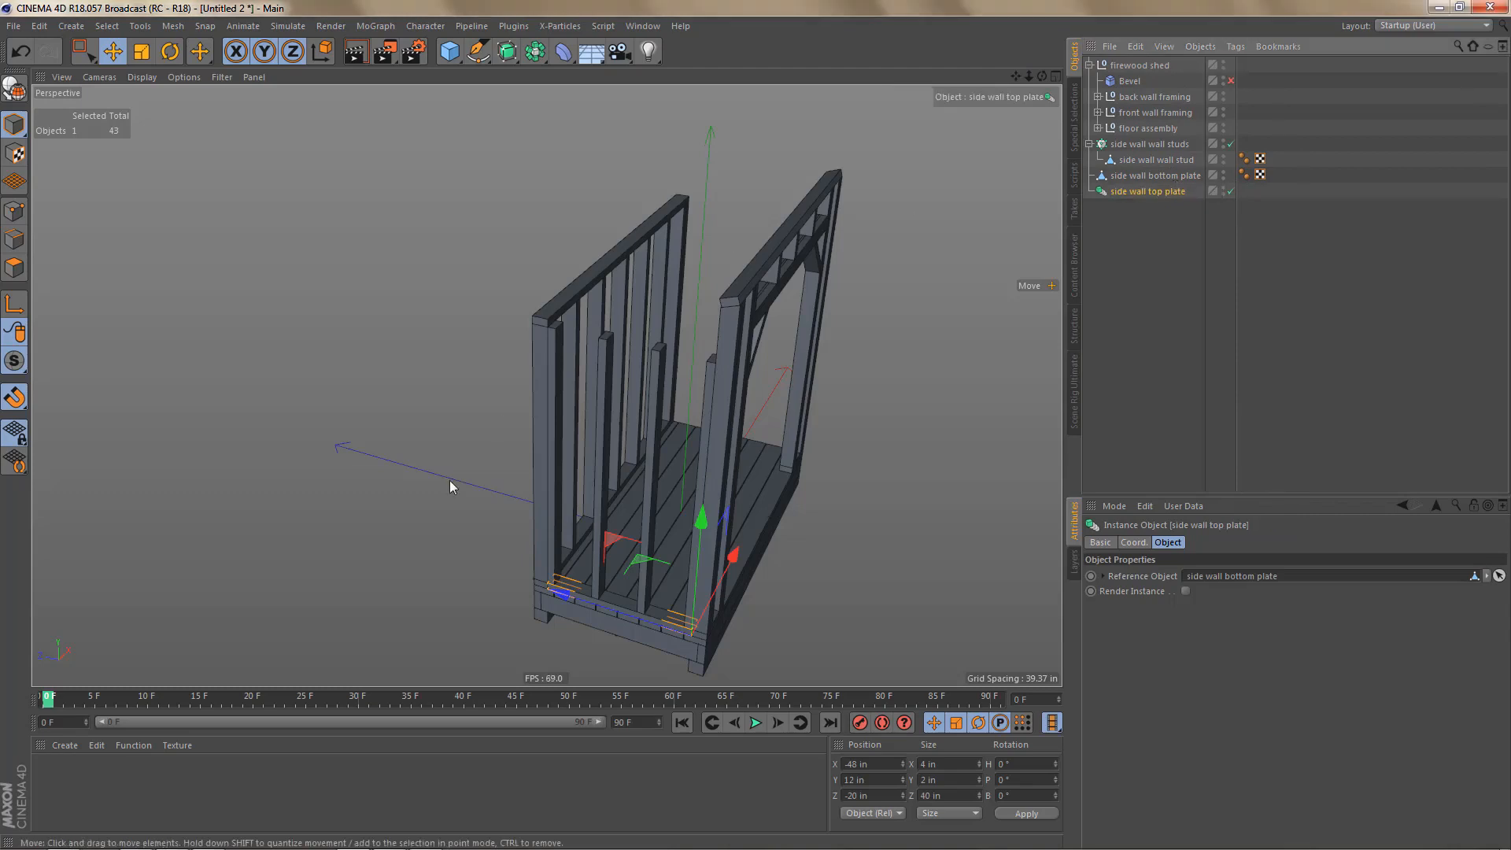
Step: Move the side wall top plate up onto the stud tops at Y 88.875 in and check its fit at the corners
scroll(752, 533, up, 5)
drag(695, 551, 705, 141)
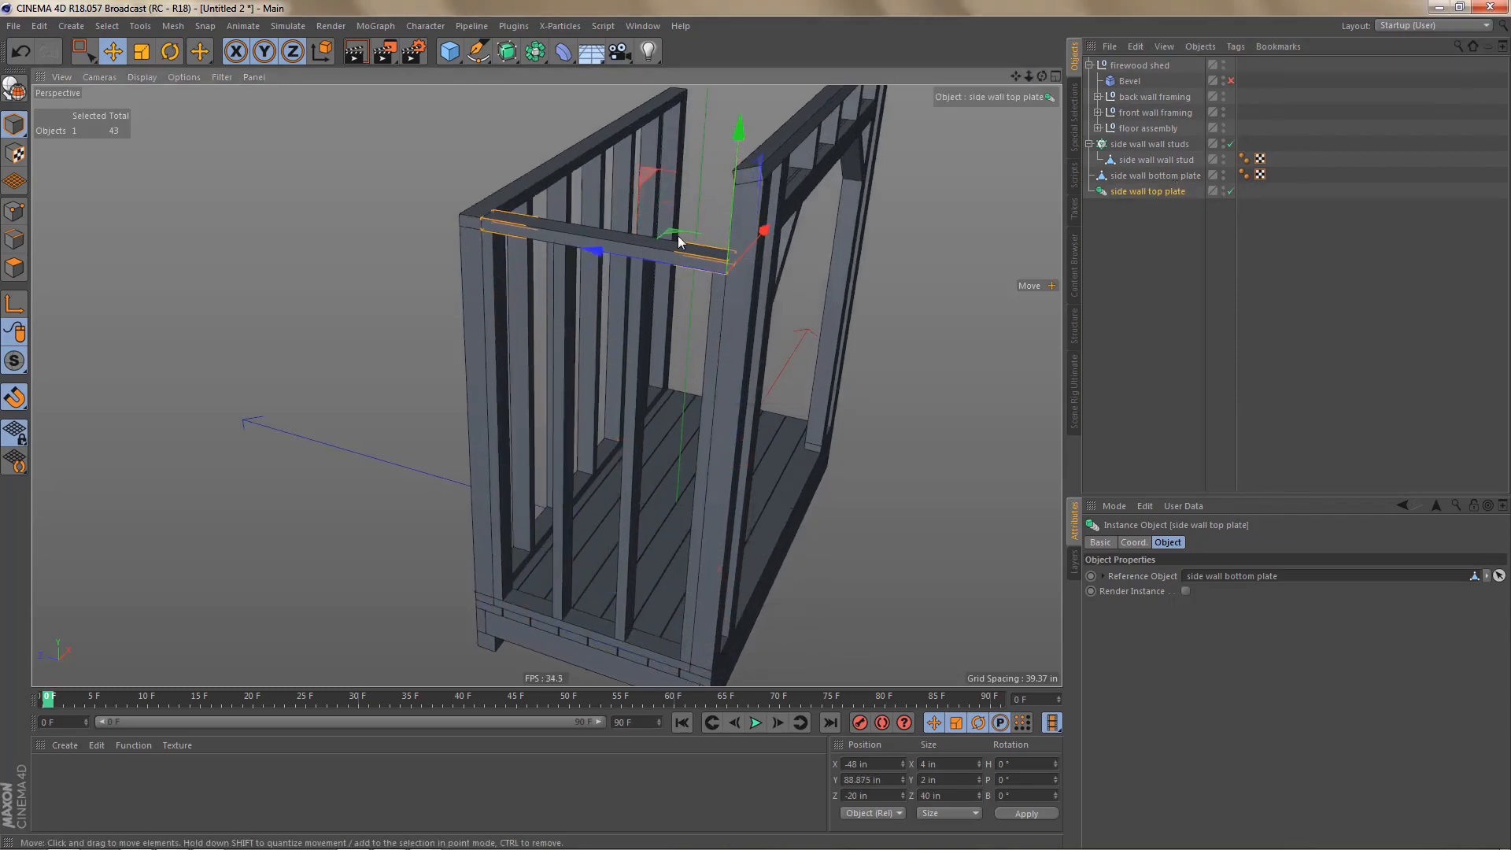
scroll(871, 319, up, 5)
alt+drag(896, 344, 925, 305)
alt+right_drag(924, 305, 677, 390)
alt+middle_drag(237, 400, 639, 387)
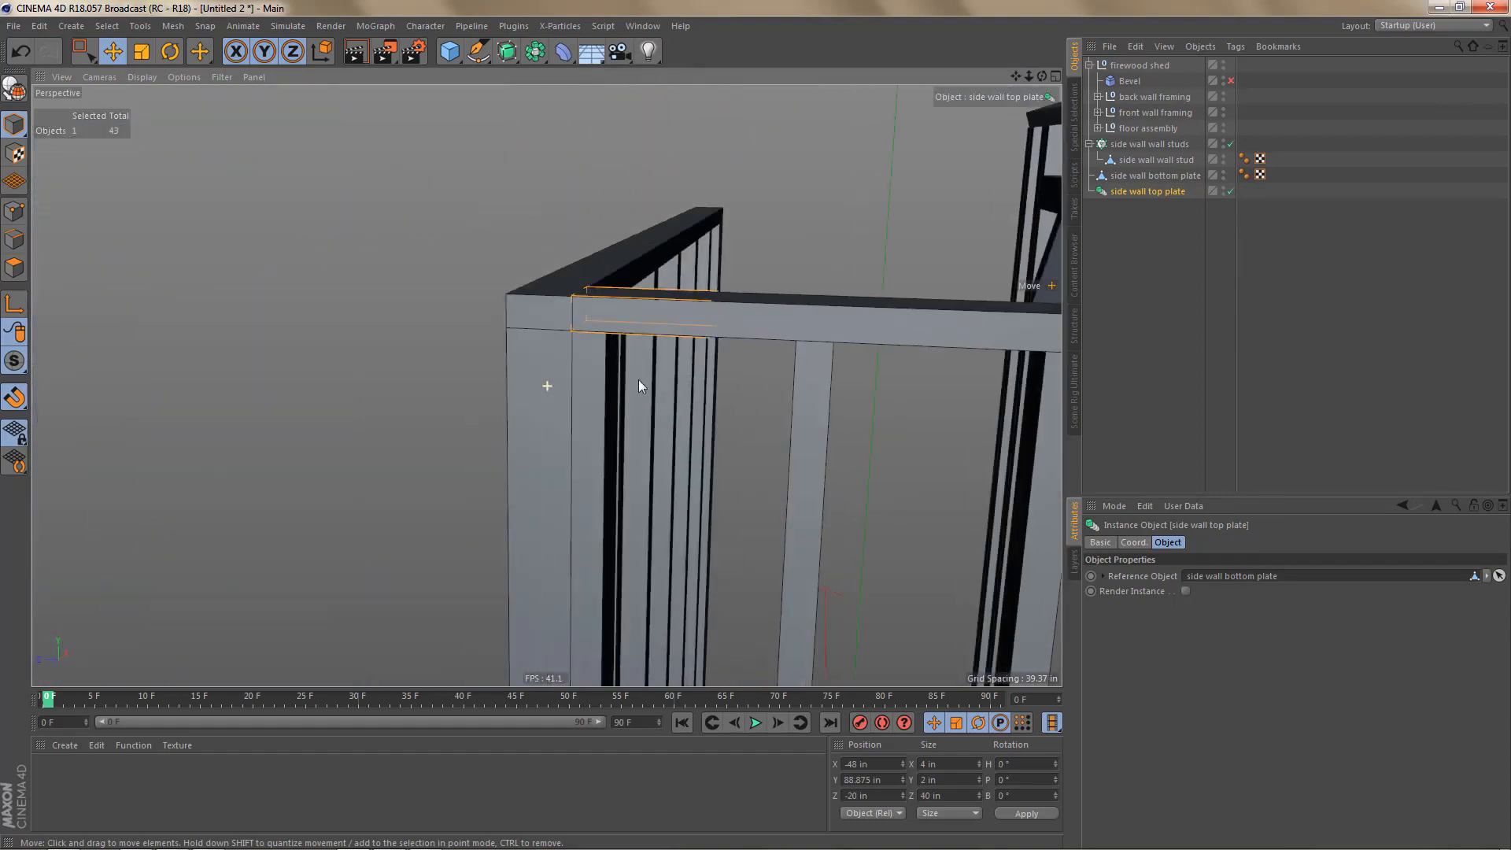
alt+drag(627, 326, 485, 362)
alt+right_drag(485, 361, 655, 395)
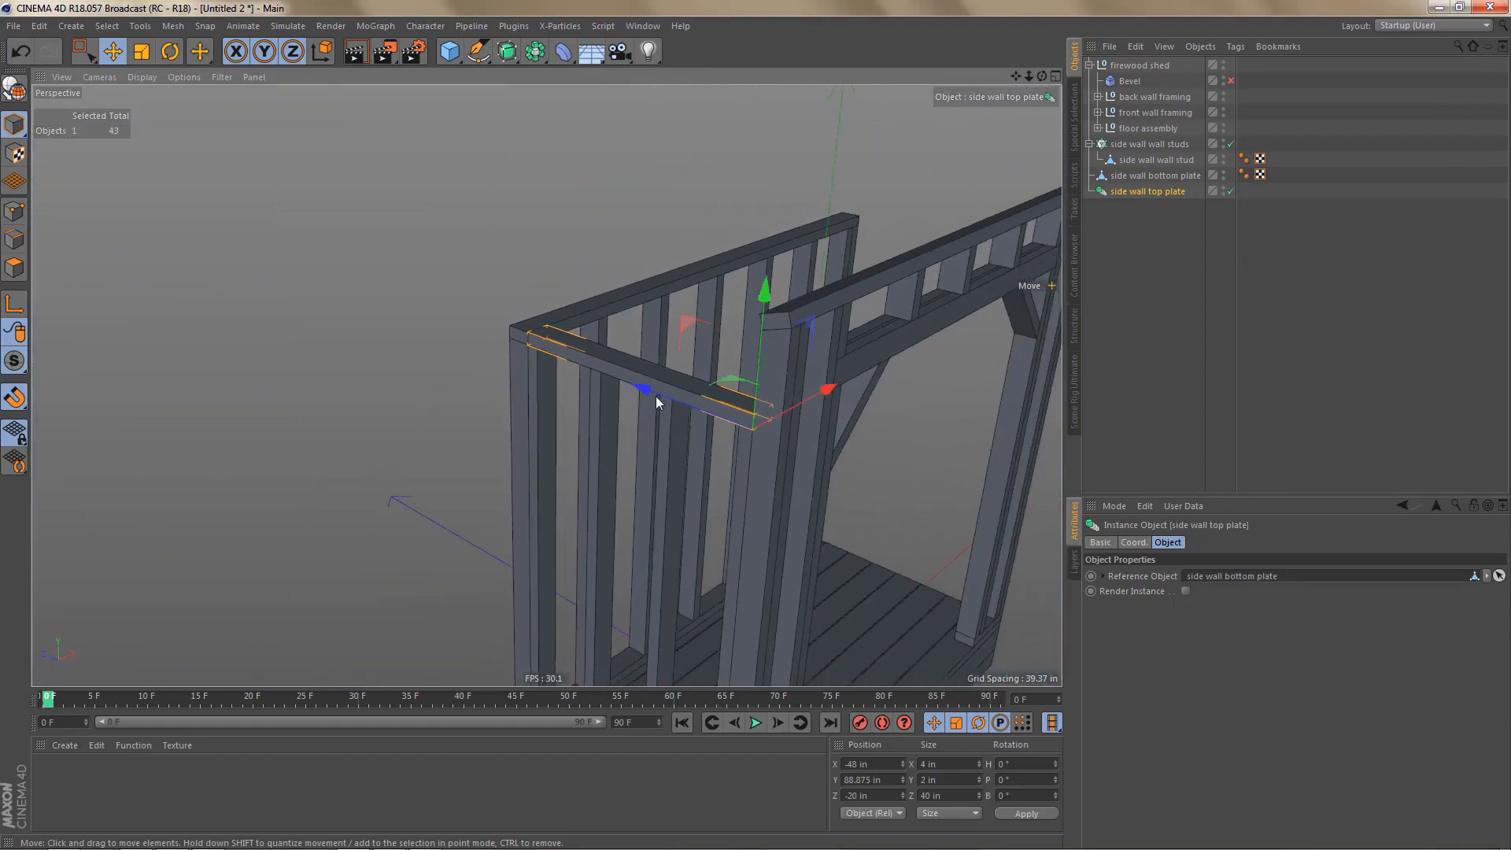
alt+middle_drag(655, 395, 541, 344)
Step: Collapse the stud cloner and group it with the side wall bottom and top plates under a null
click(1090, 144)
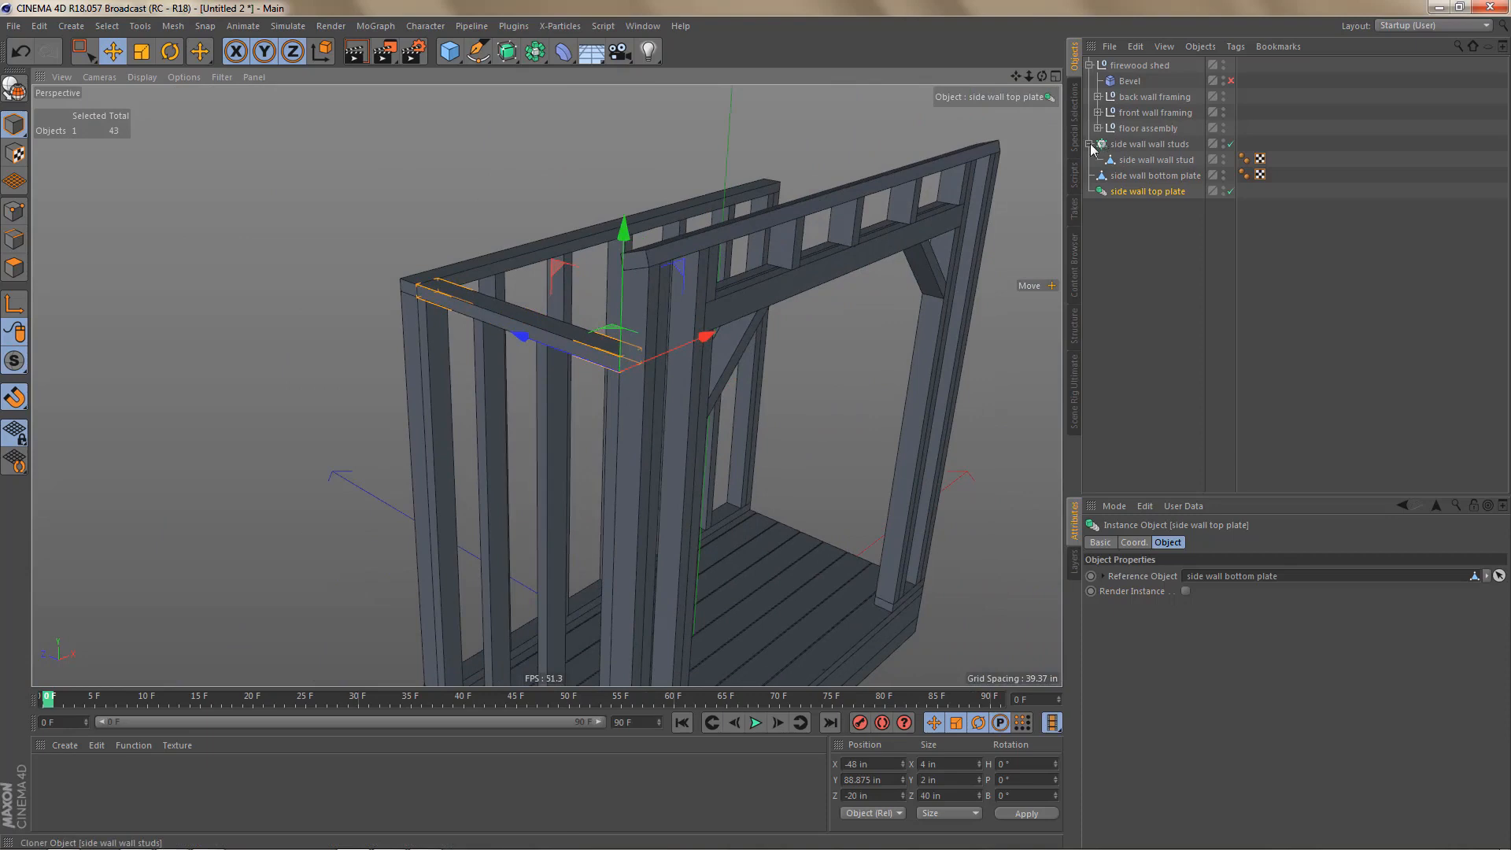
shift+click(1142, 172)
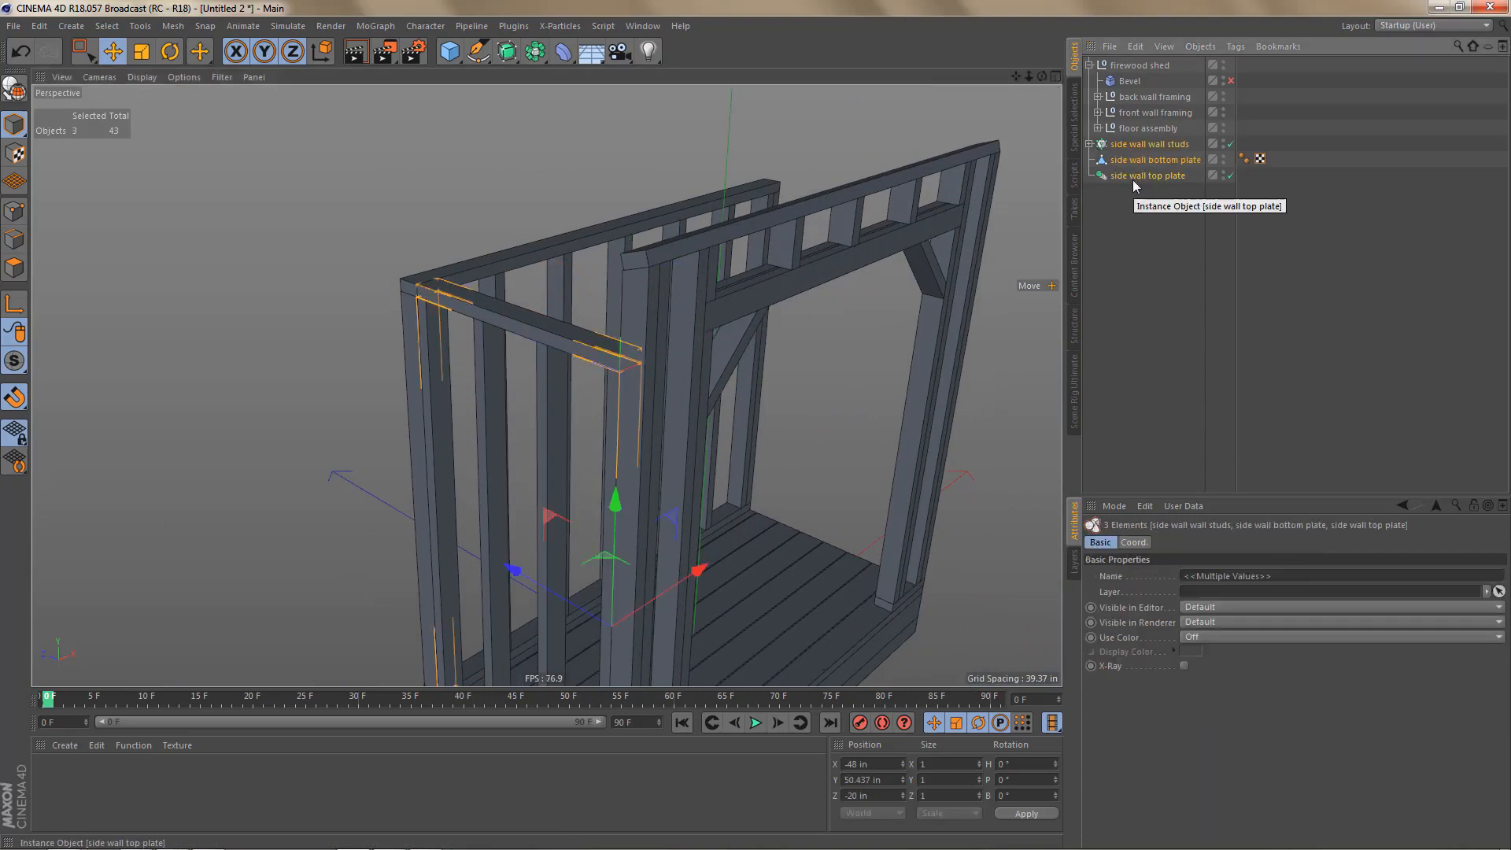
key(alt+g)
Step: Set the Z position of the side wall group's axis to 0 in without moving the framing
scroll(877, 305, down, 4)
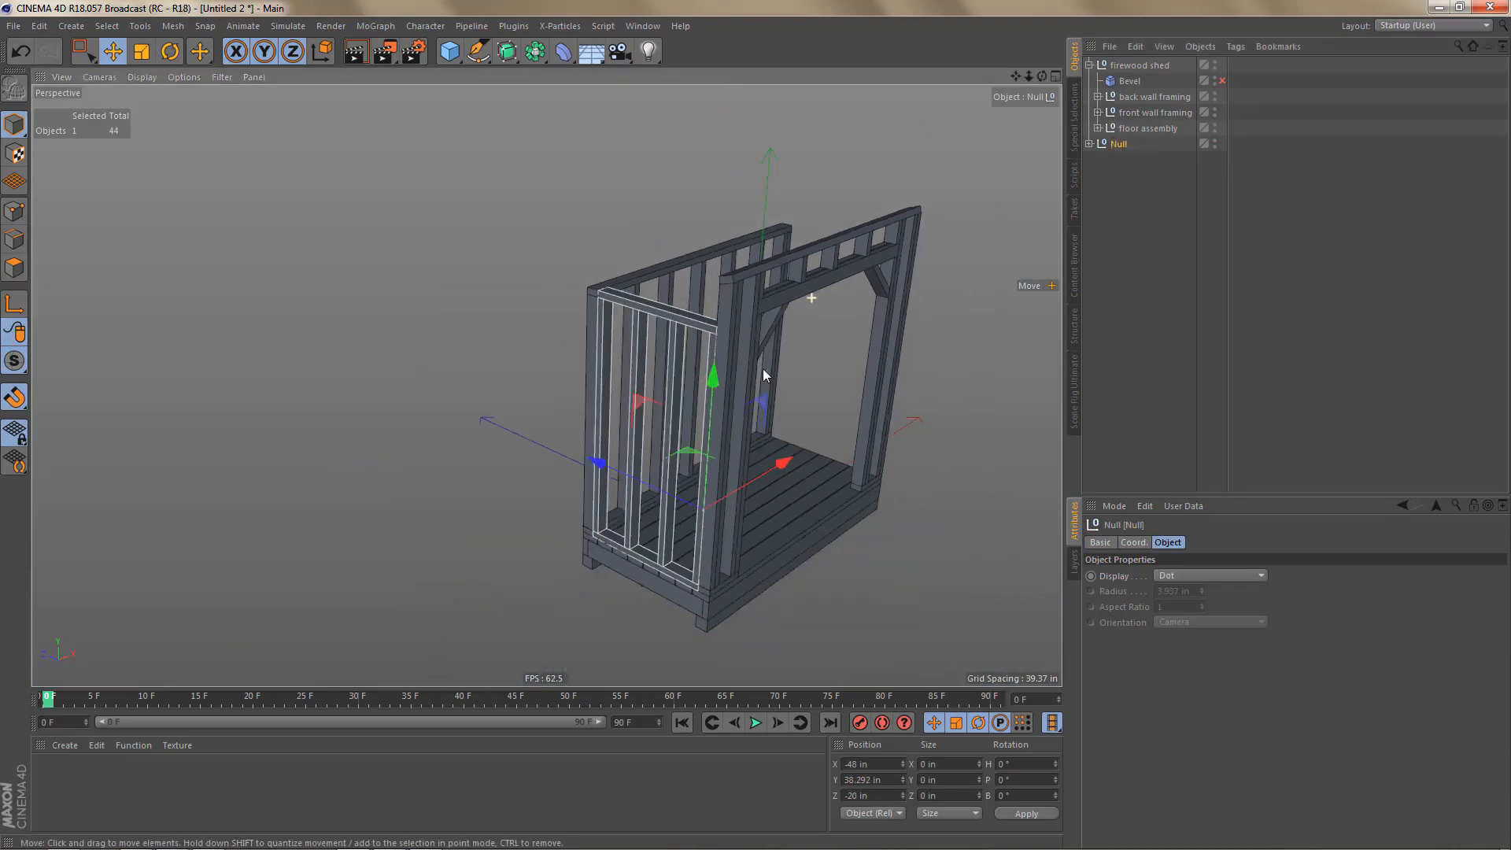
alt+drag(763, 368, 790, 468)
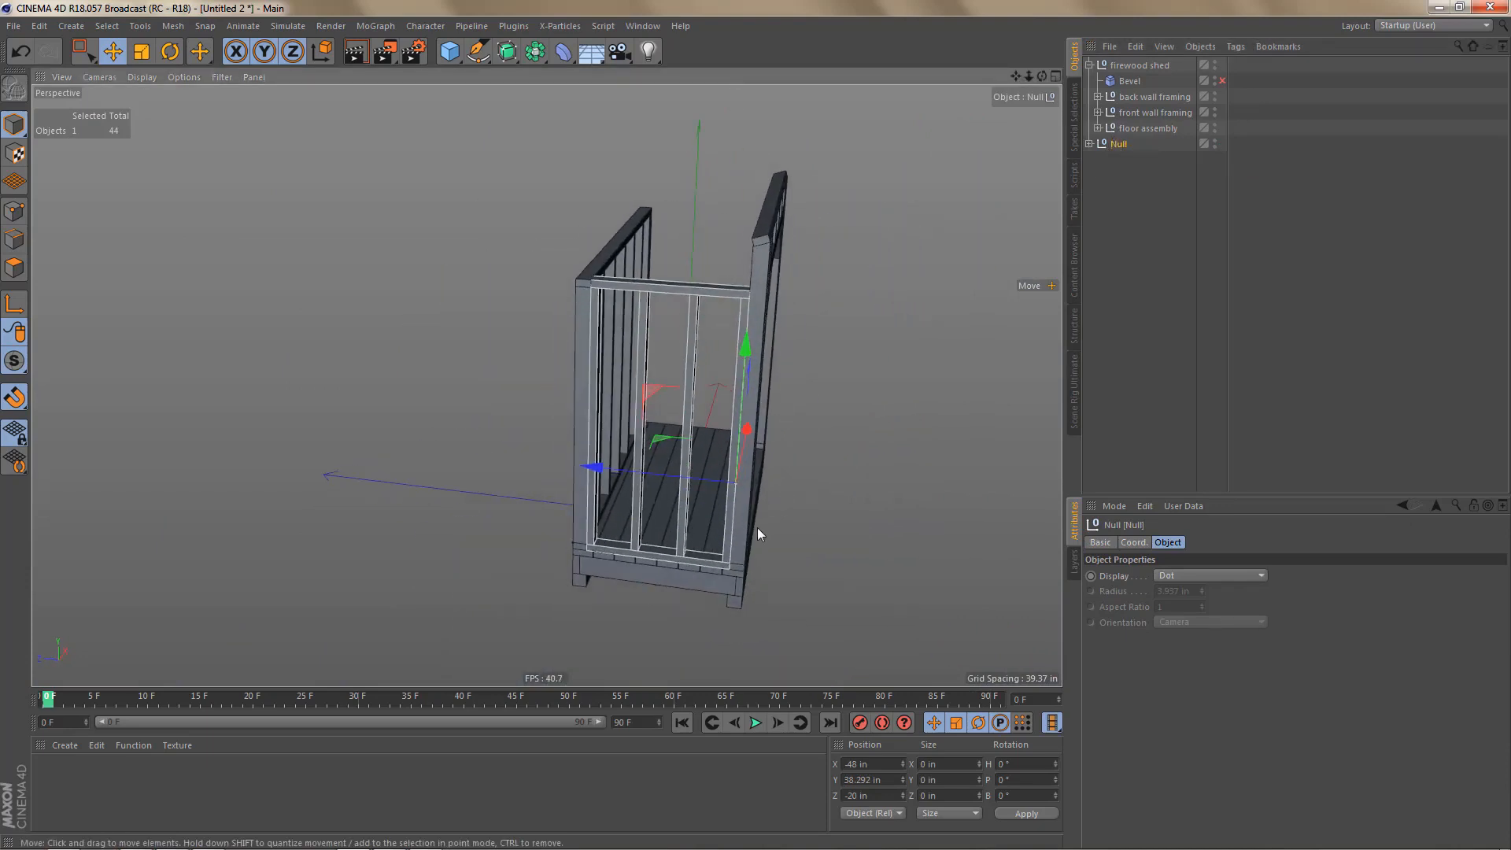
click(882, 796)
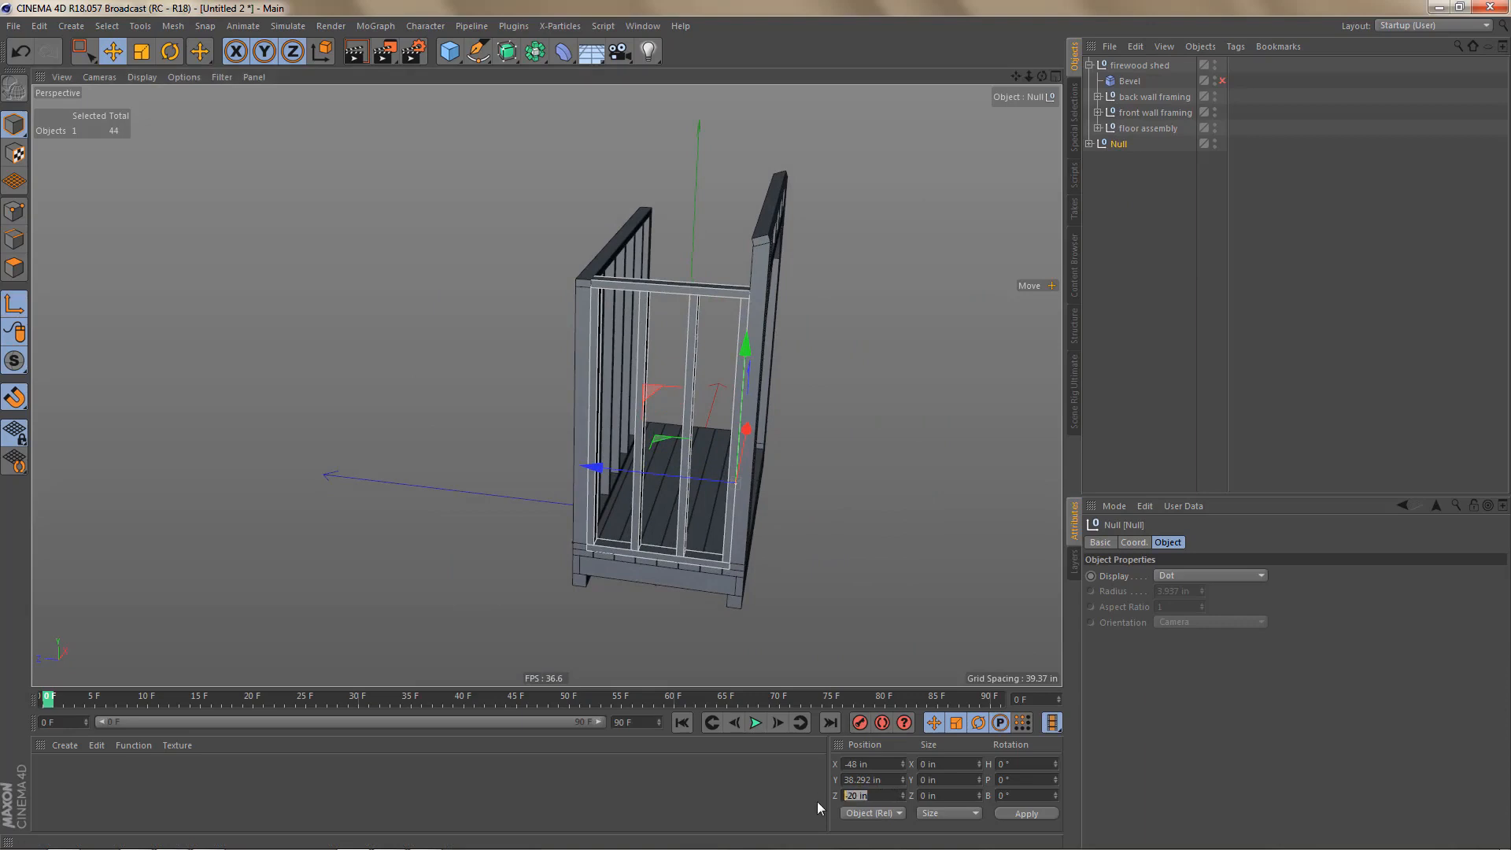
key(Return)
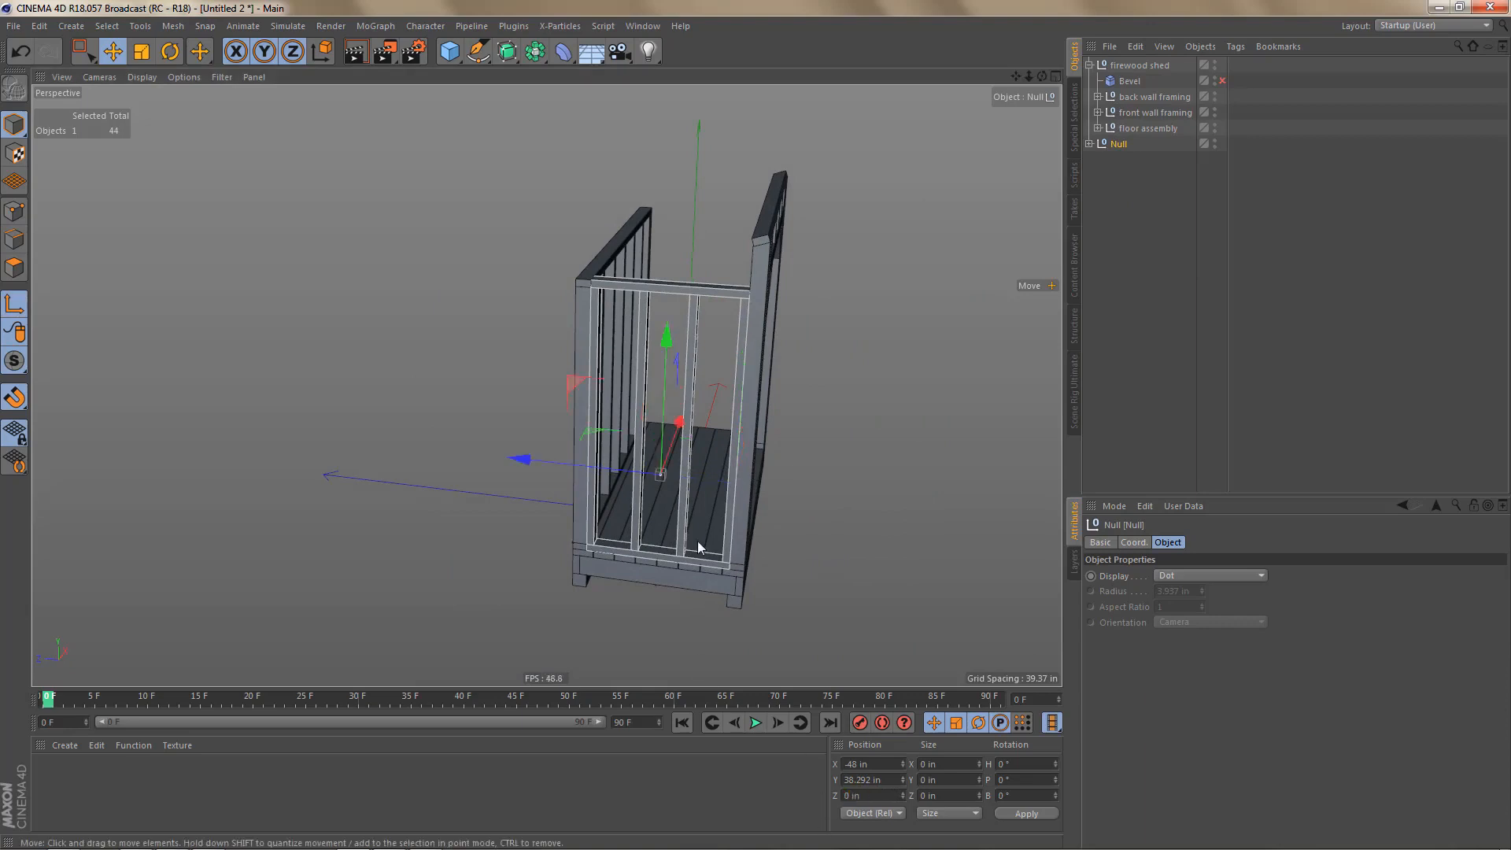
Step: Lower the group's axis in the front view to the top of the bottom plate at Y 14 in
middle_click(729, 541)
middle_click(745, 592)
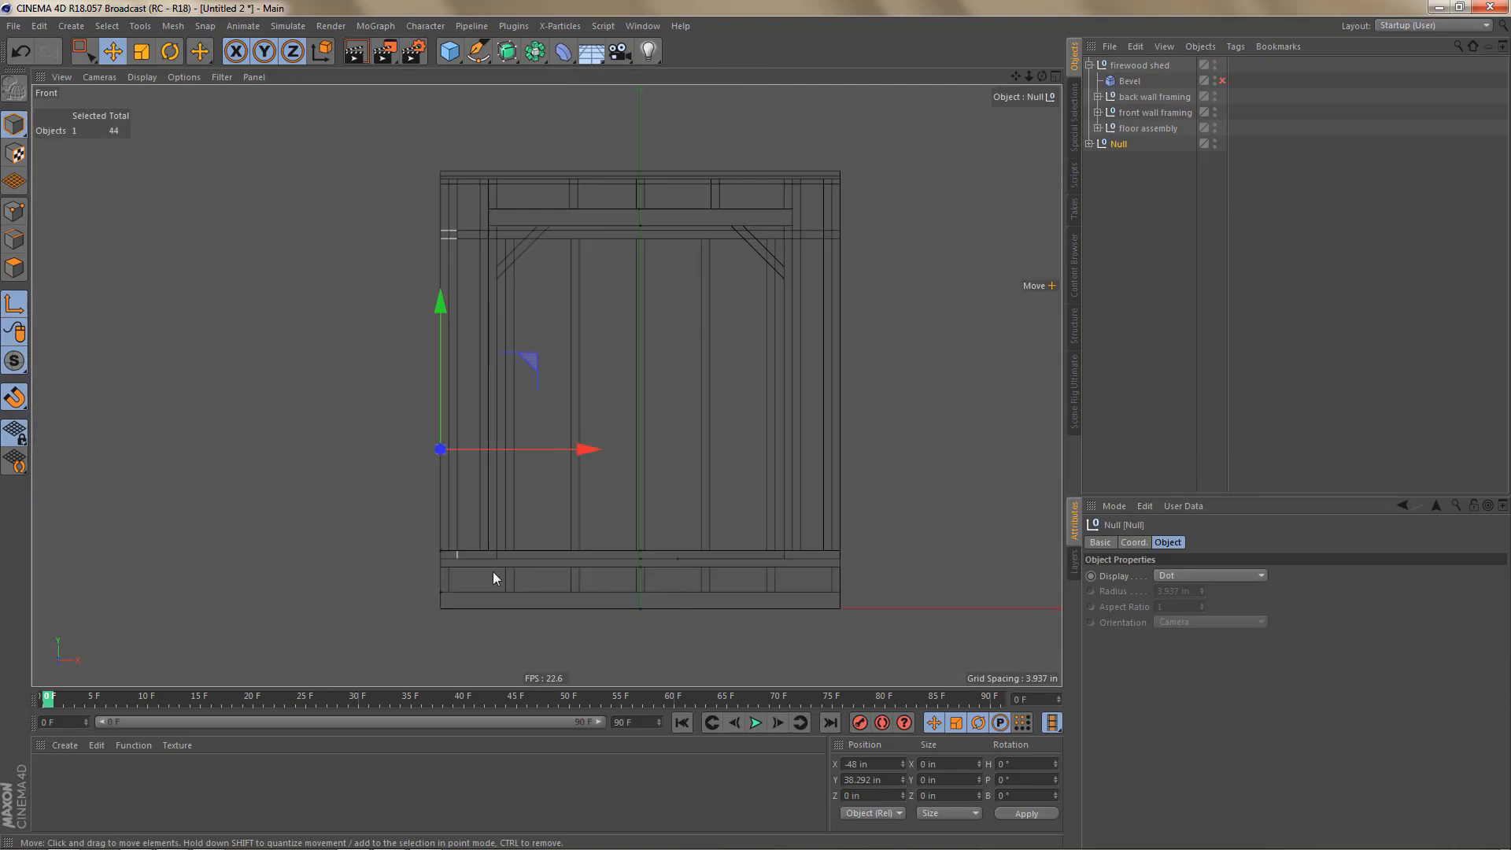
scroll(512, 563, up, 3)
drag(403, 207, 406, 417)
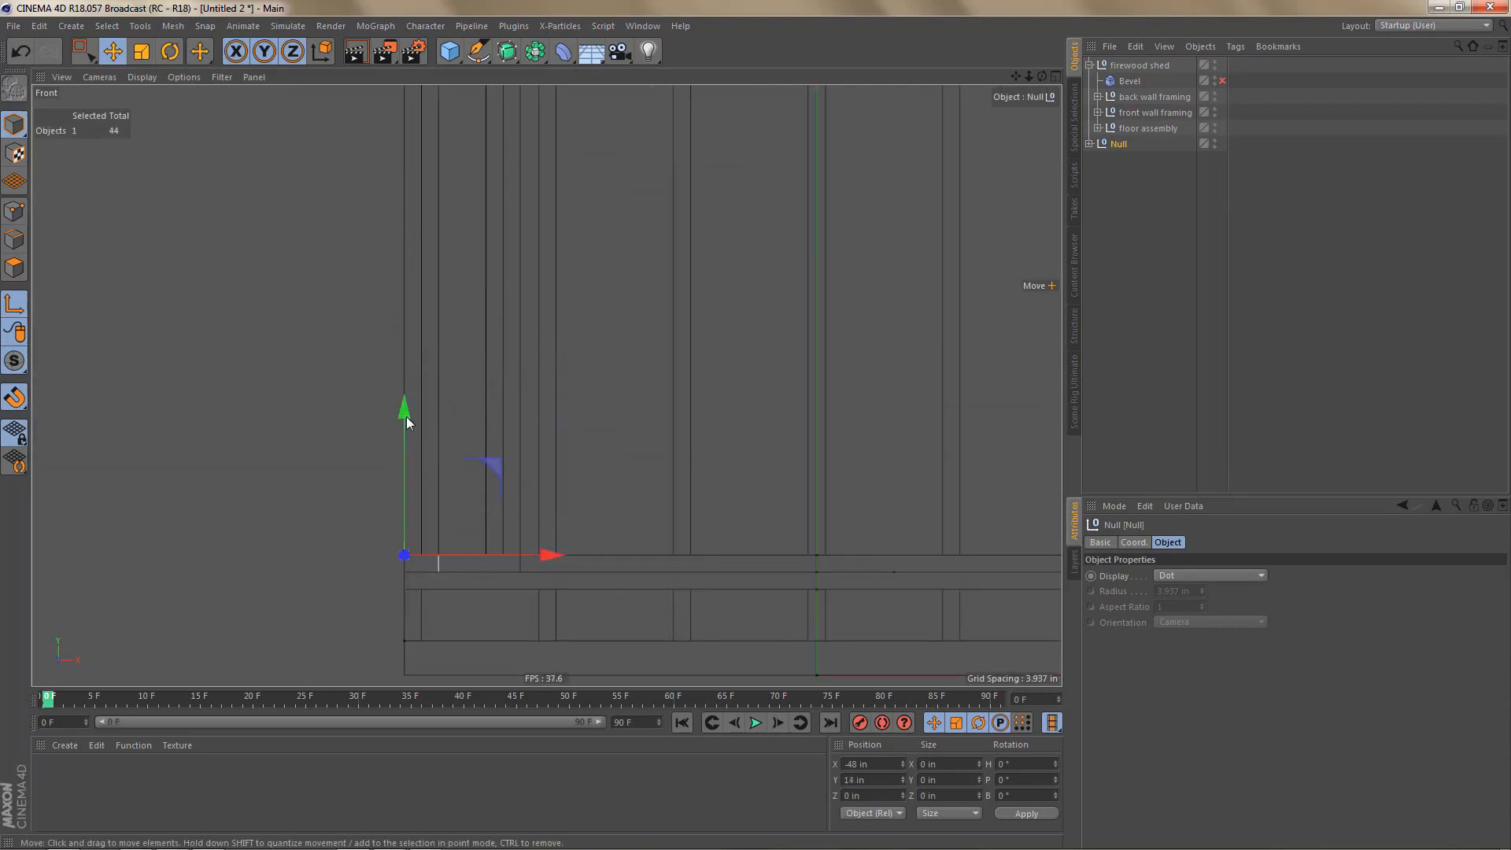
scroll(366, 483, down, 3)
scroll(551, 441, up, 3)
scroll(583, 422, down, 2)
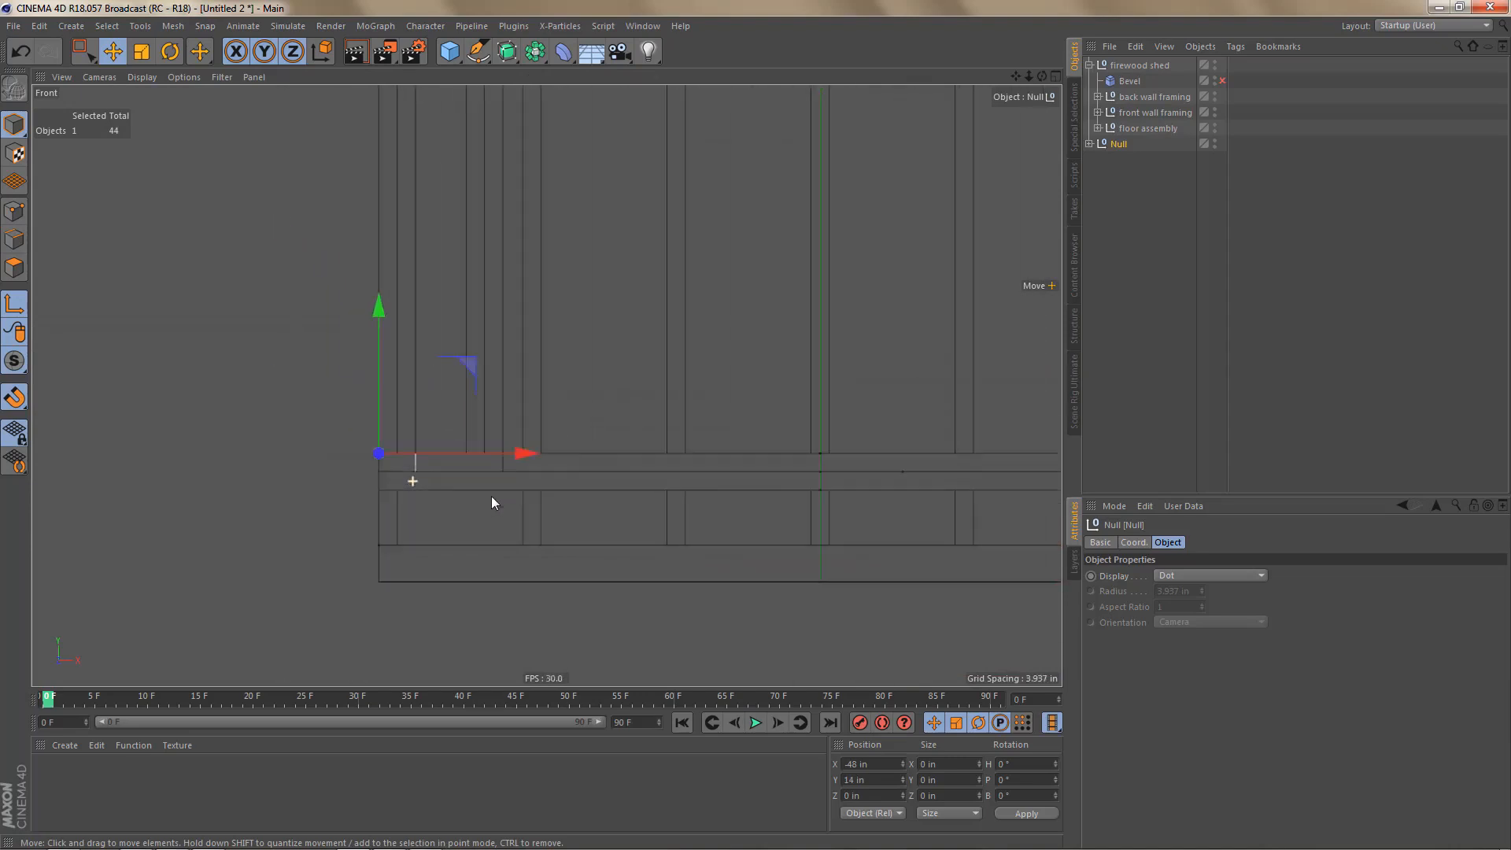
Step: Try the group's axis at X 9 in and check its placement in the perspective view
drag(878, 763, 828, 764)
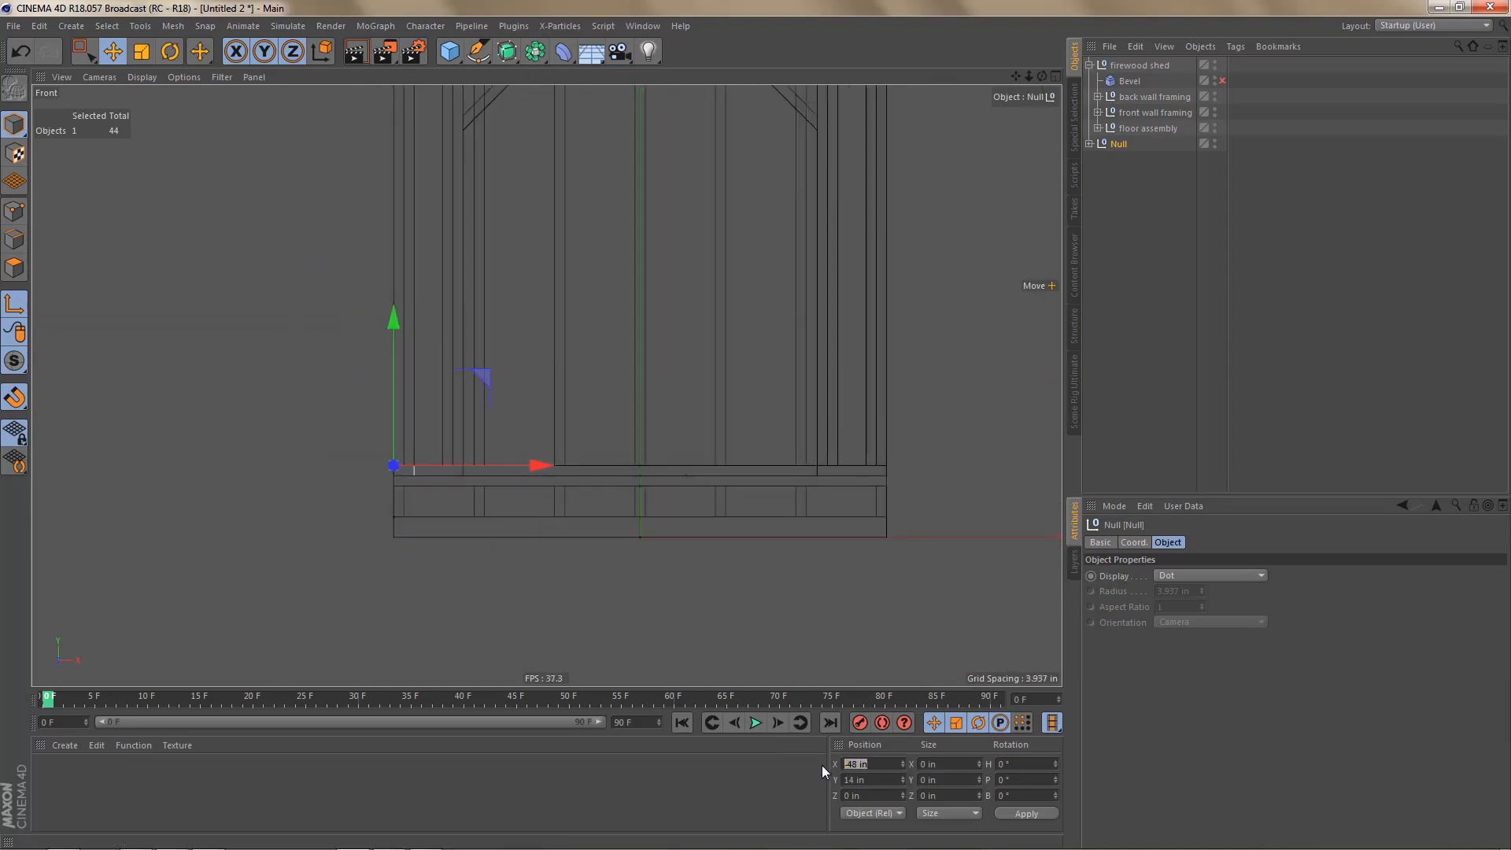
text(9)
key(Return)
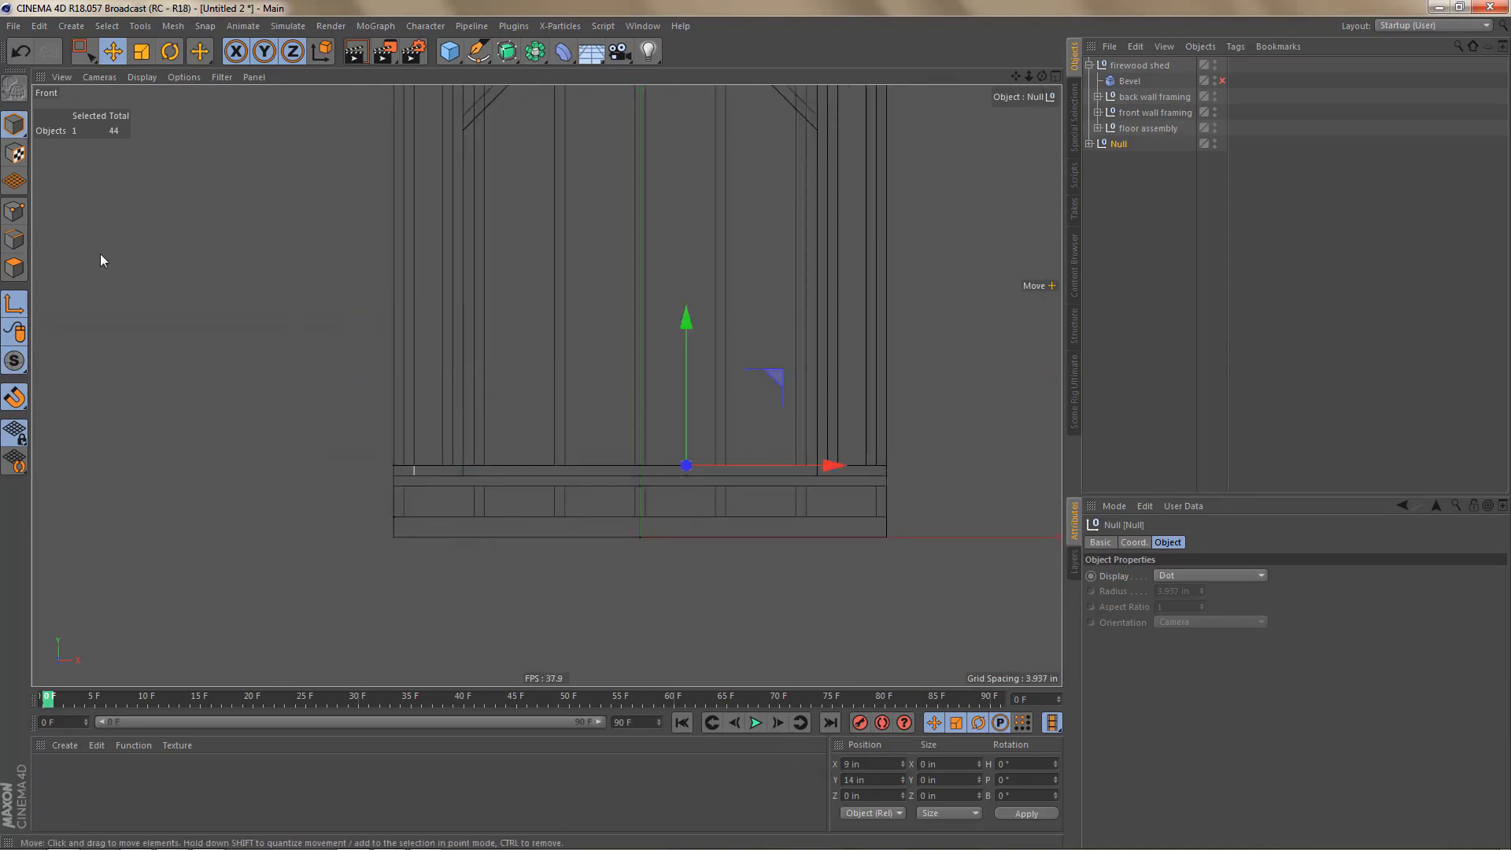
middle_click(301, 299)
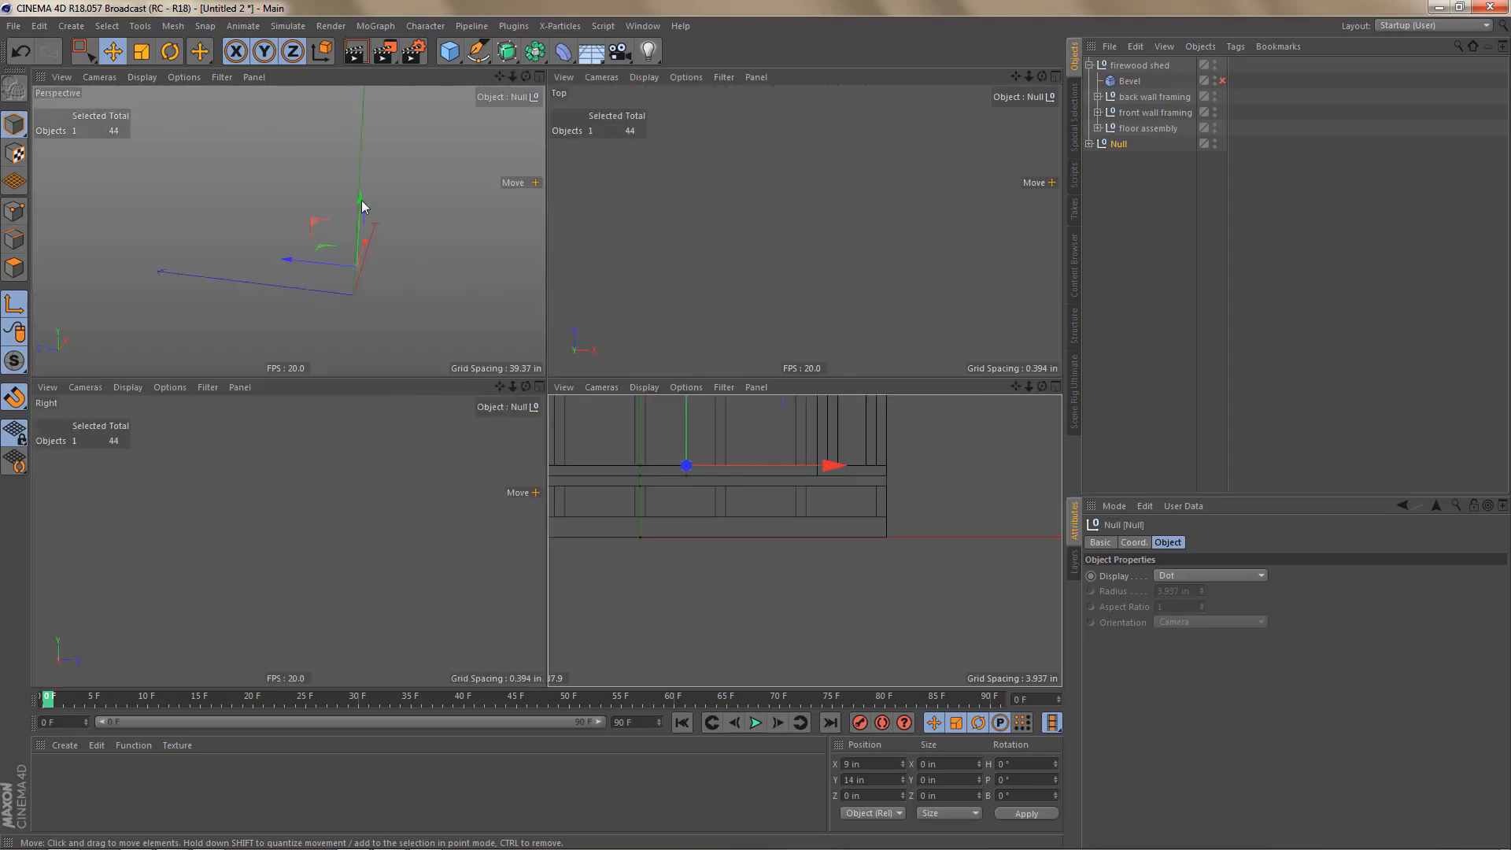
middle_click(362, 200)
alt+drag(559, 340, 438, 365)
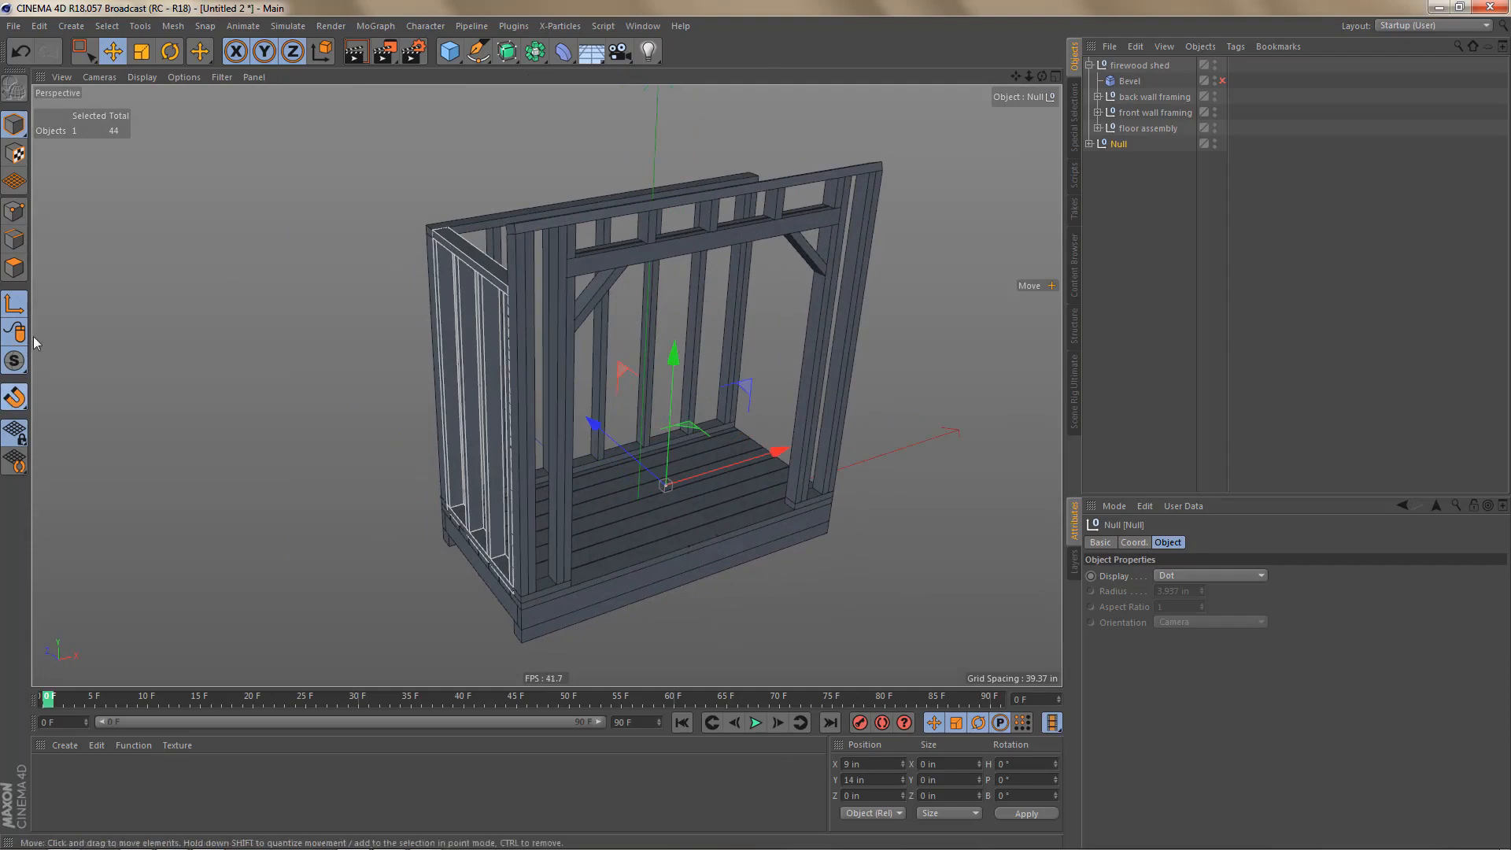
alt+drag(626, 281, 606, 305)
Step: Set the group axis's X position to 0 in, centering it on the shed's width in the front view
middle_click(607, 306)
middle_click(883, 523)
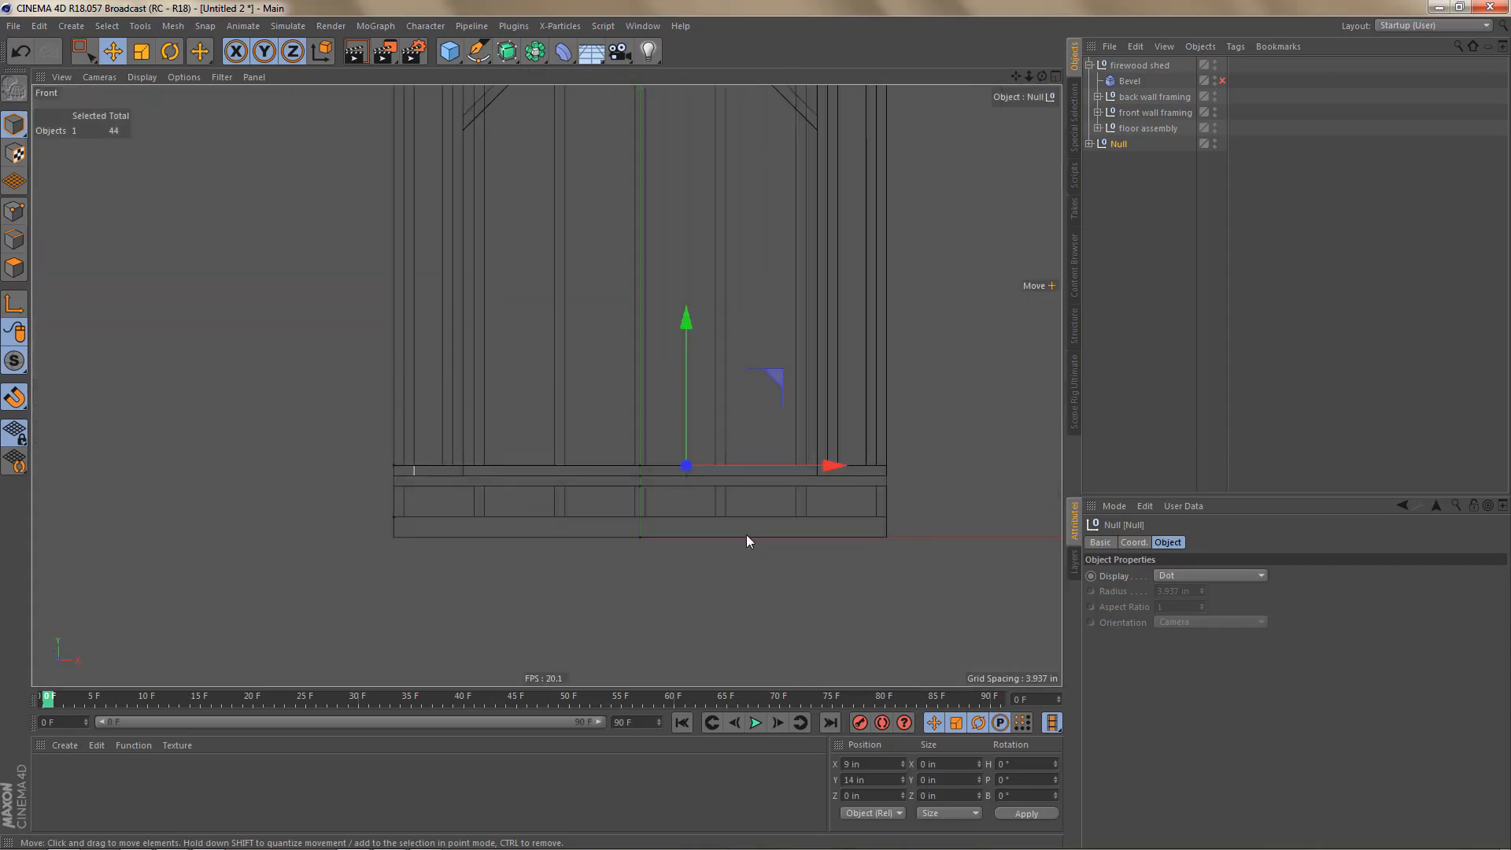
scroll(746, 541, up, 1)
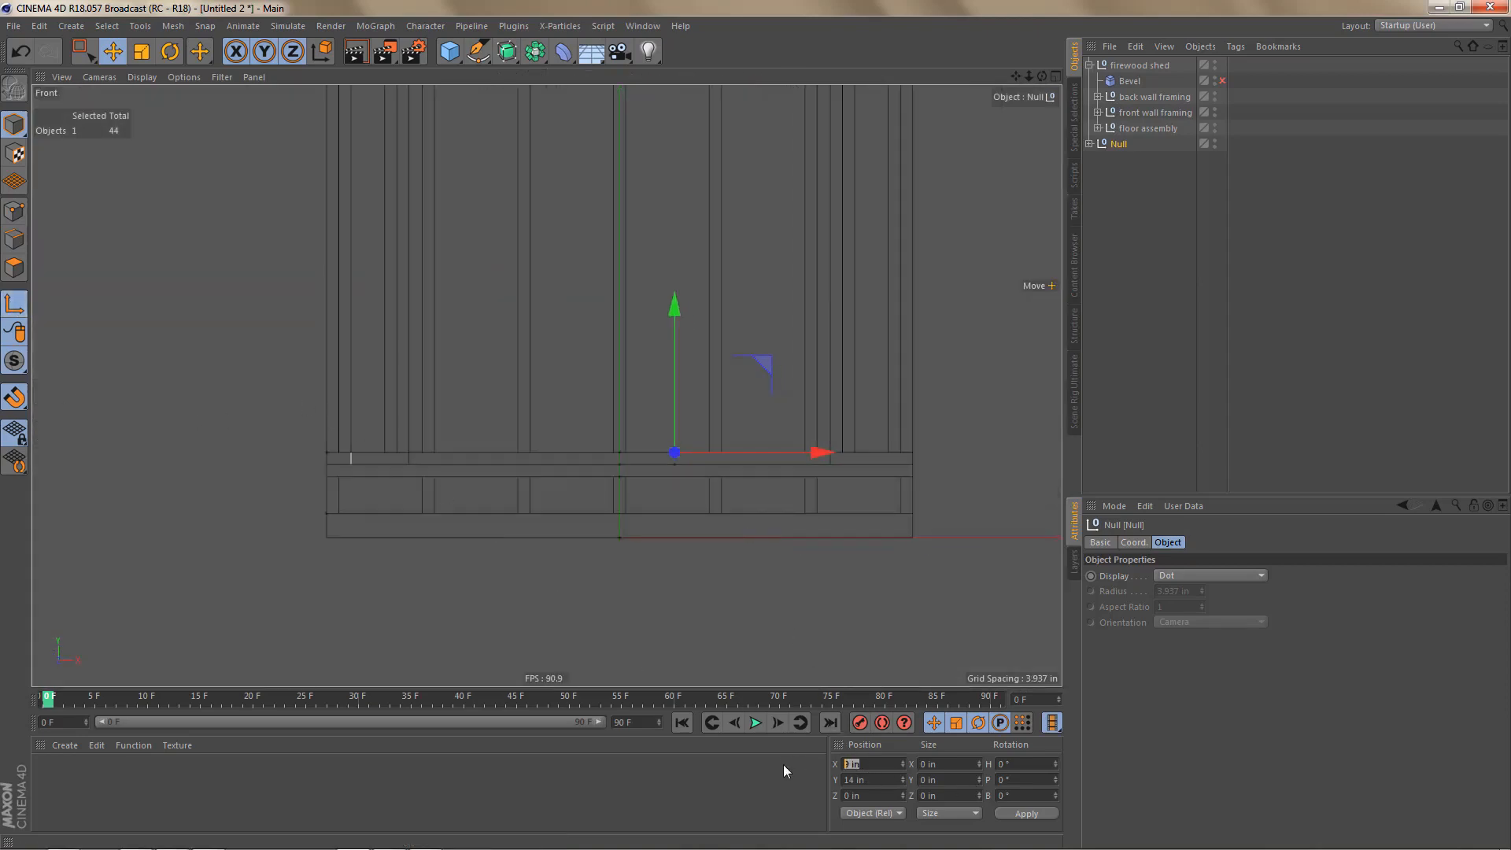
text(0)
key(Return)
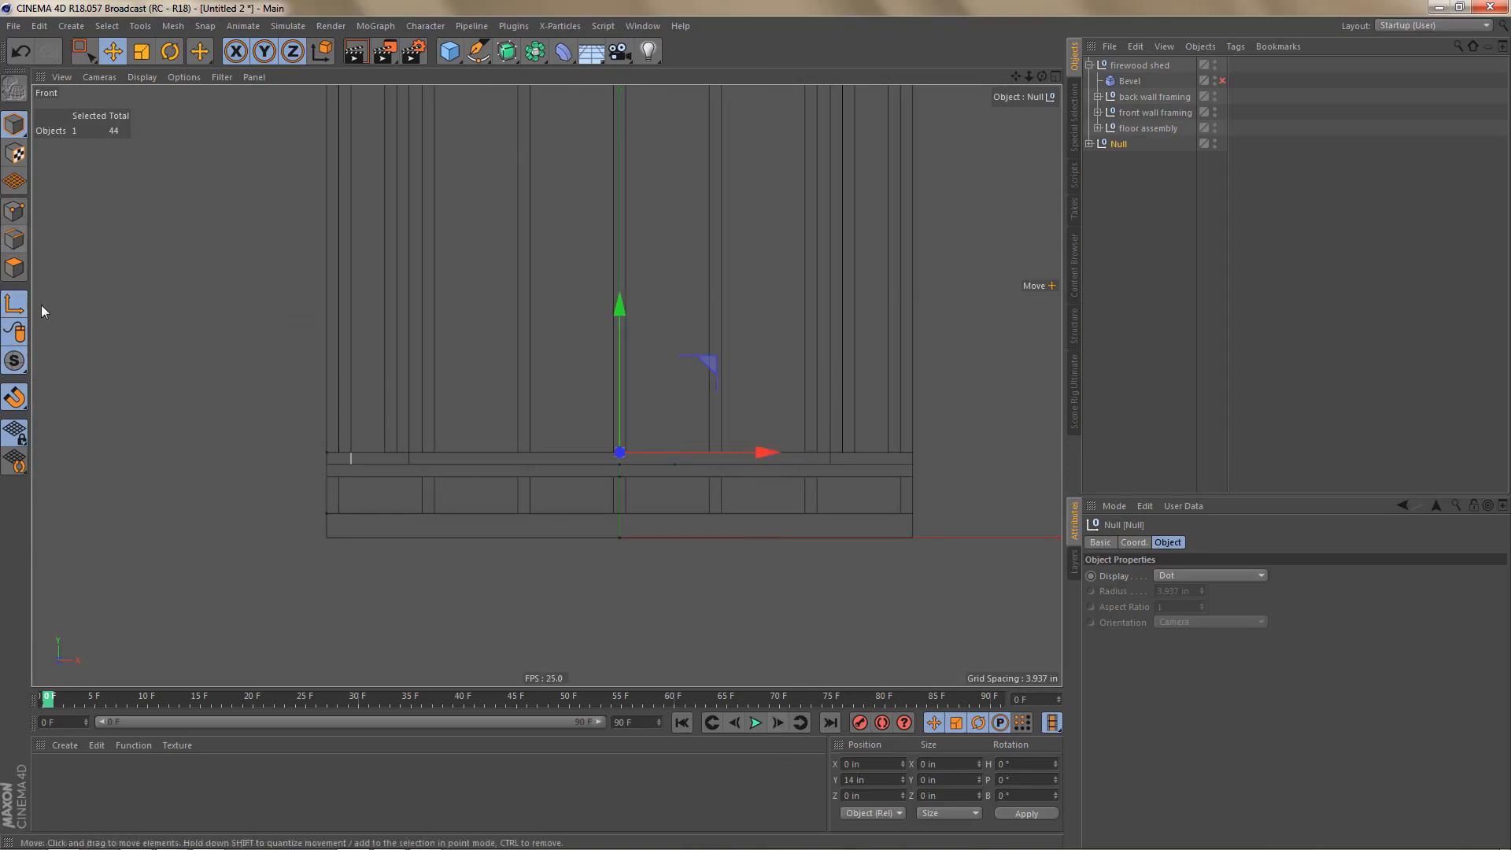
Step: Put the side wall group under a Symmetry object to mirror it across the shed, and inspect both side walls in perspective
click(535, 51)
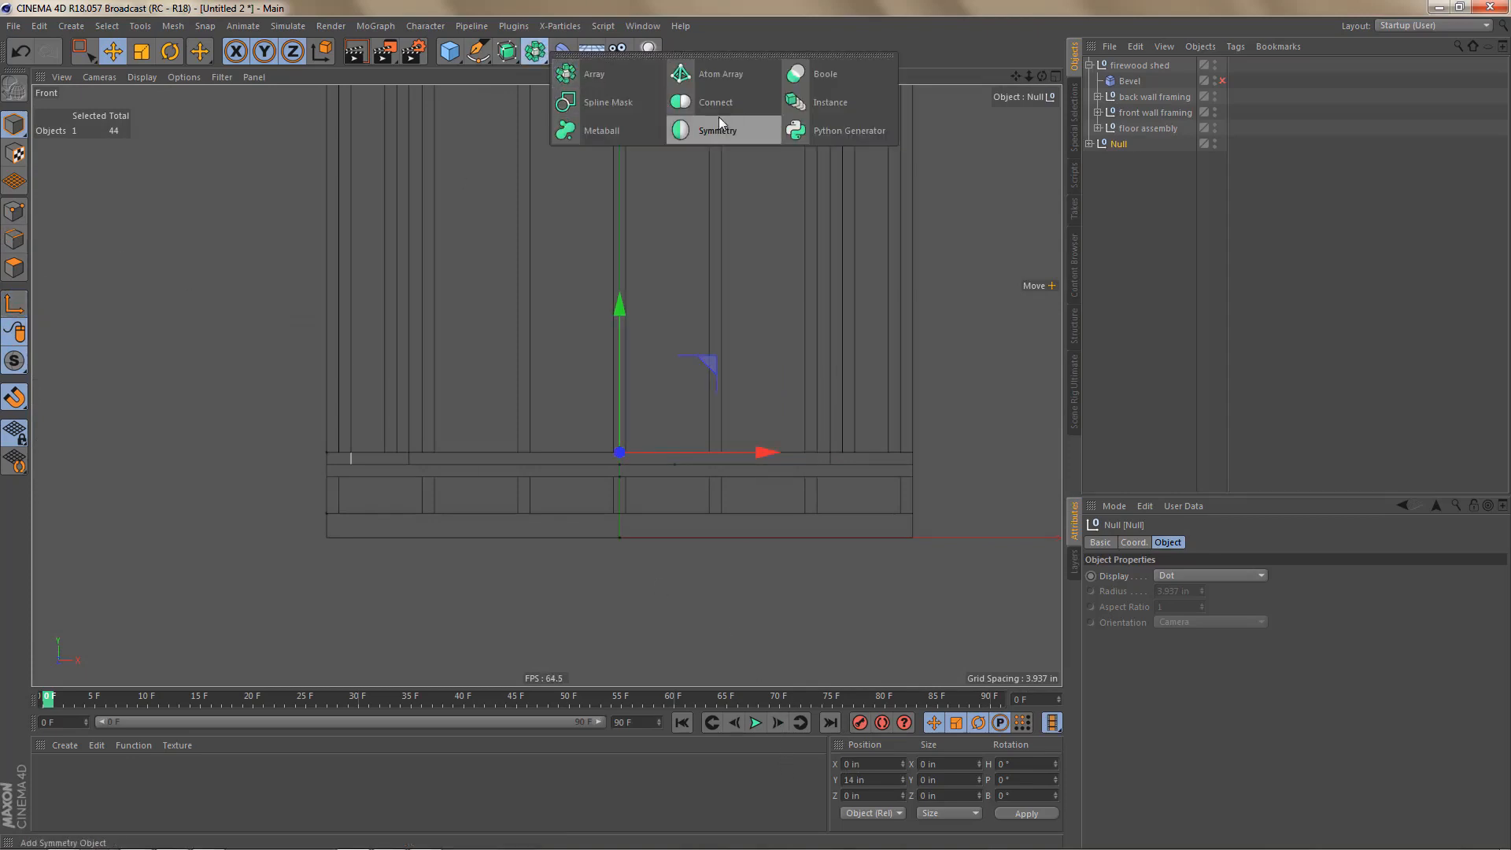
click(720, 122)
middle_click(595, 283)
middle_click(520, 293)
scroll(567, 301, down, 5)
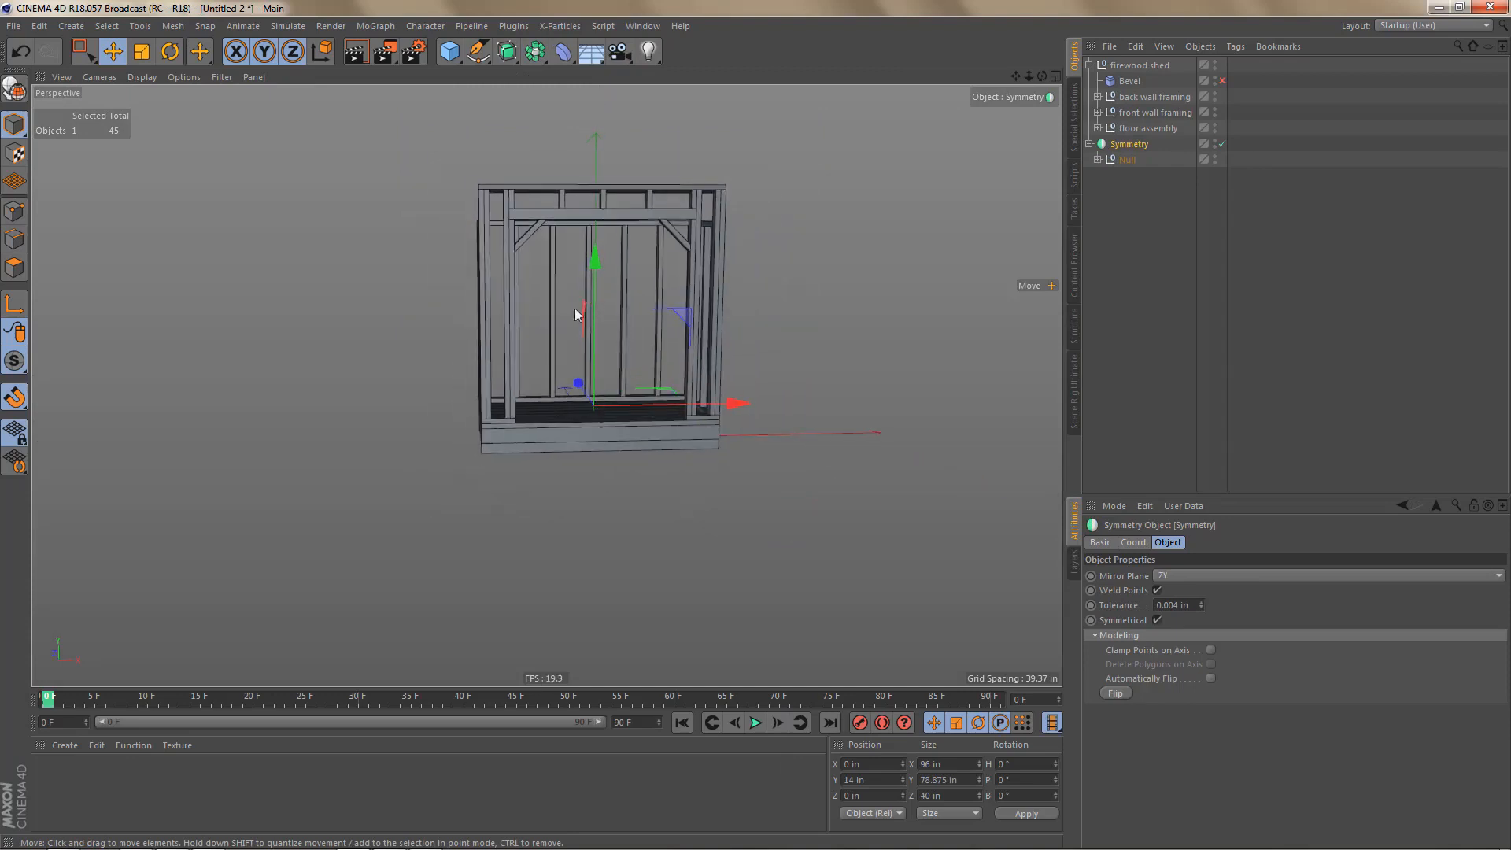
alt+drag(575, 308, 683, 289)
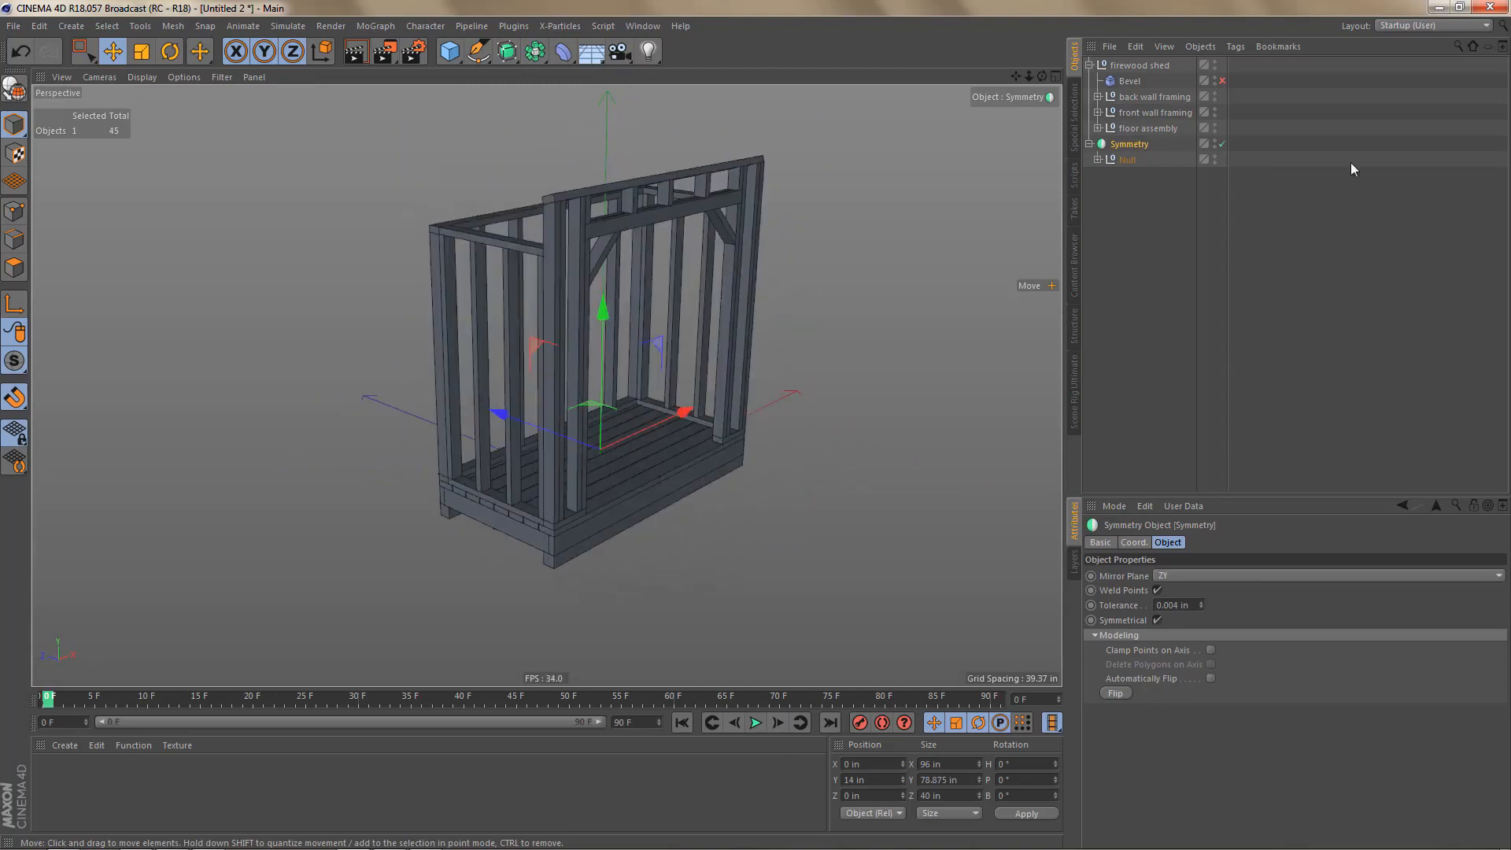
Step: Rename the null and its parent Symmetry object "side wall framing", and move the Symmetry object into the firewood shed group
click(1099, 160)
double_click(1127, 160)
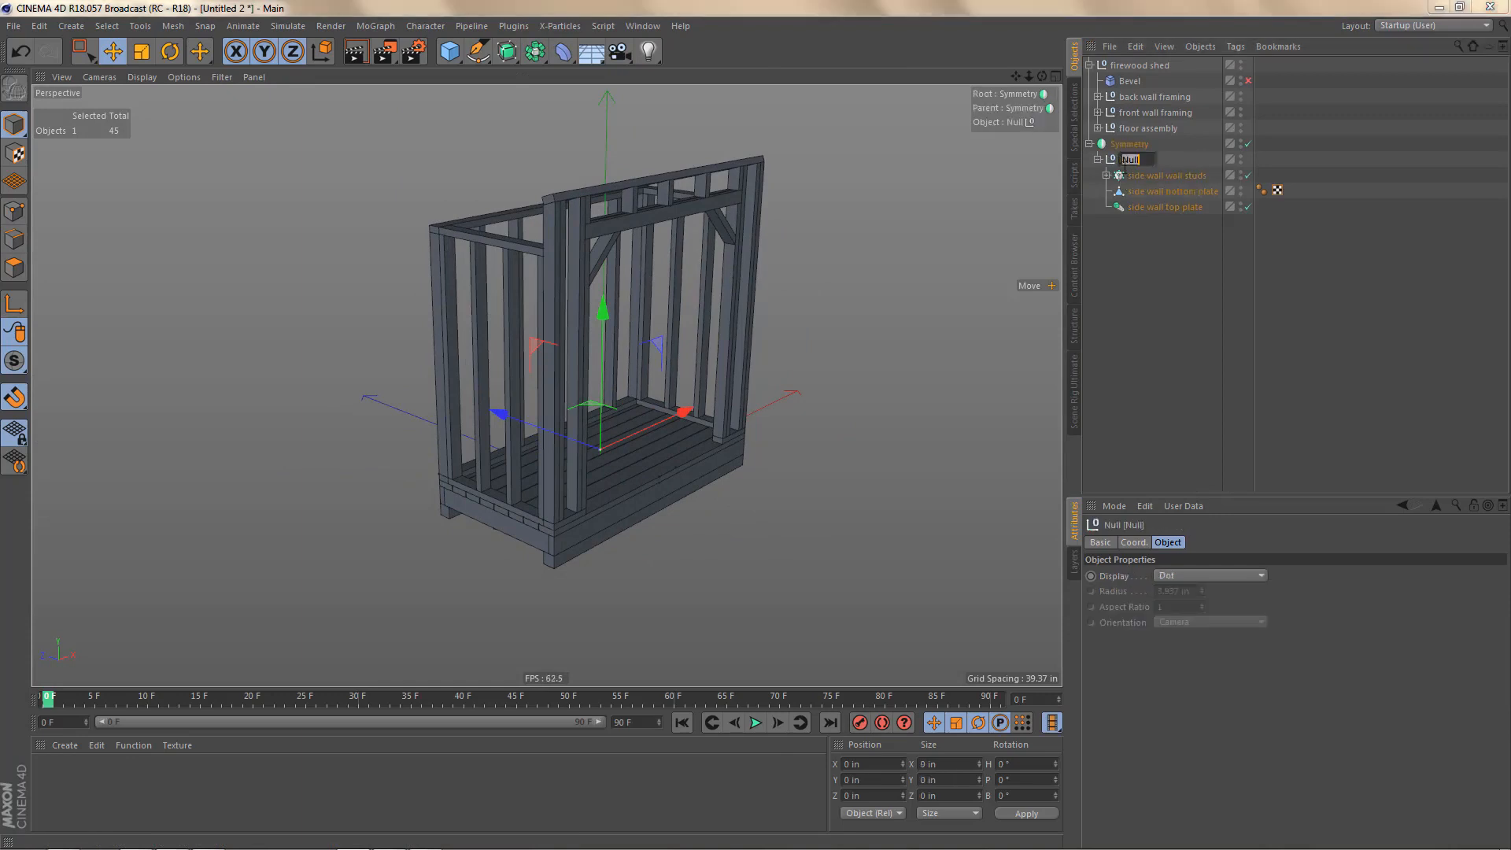
text(sid)
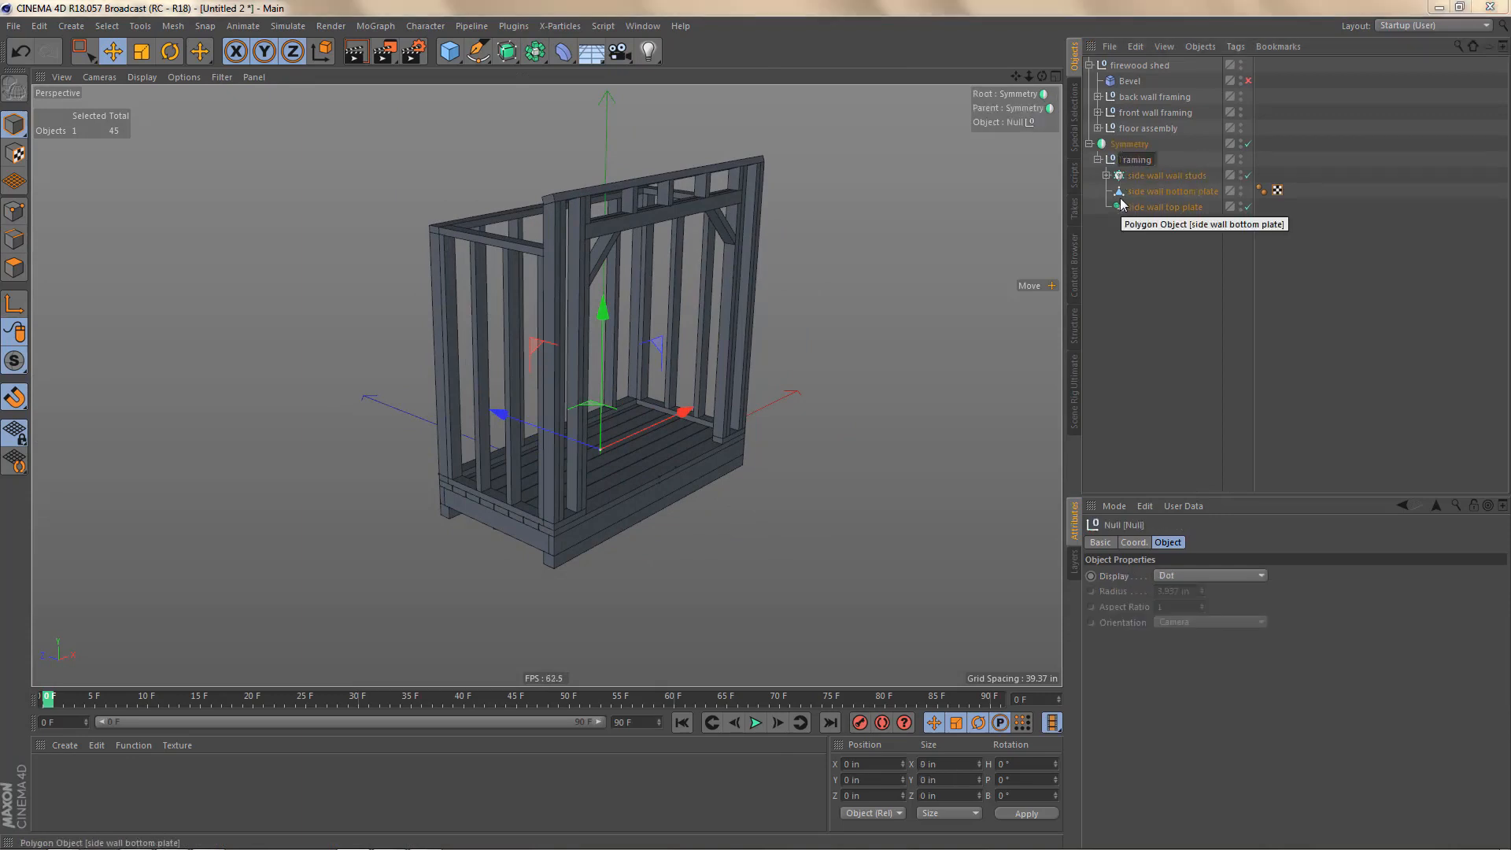
key(ctrl+a)
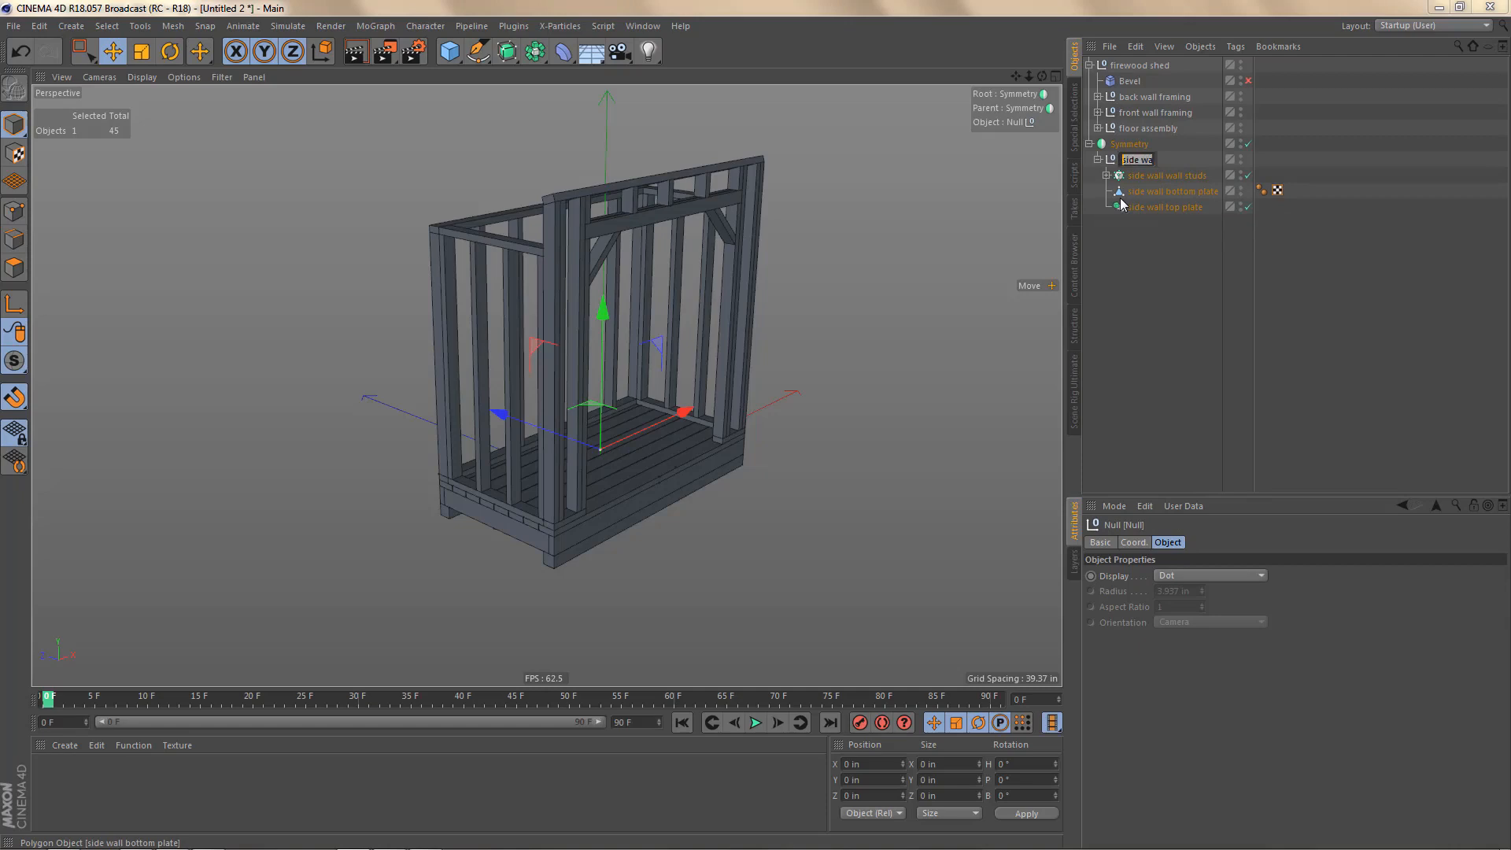
key(Return)
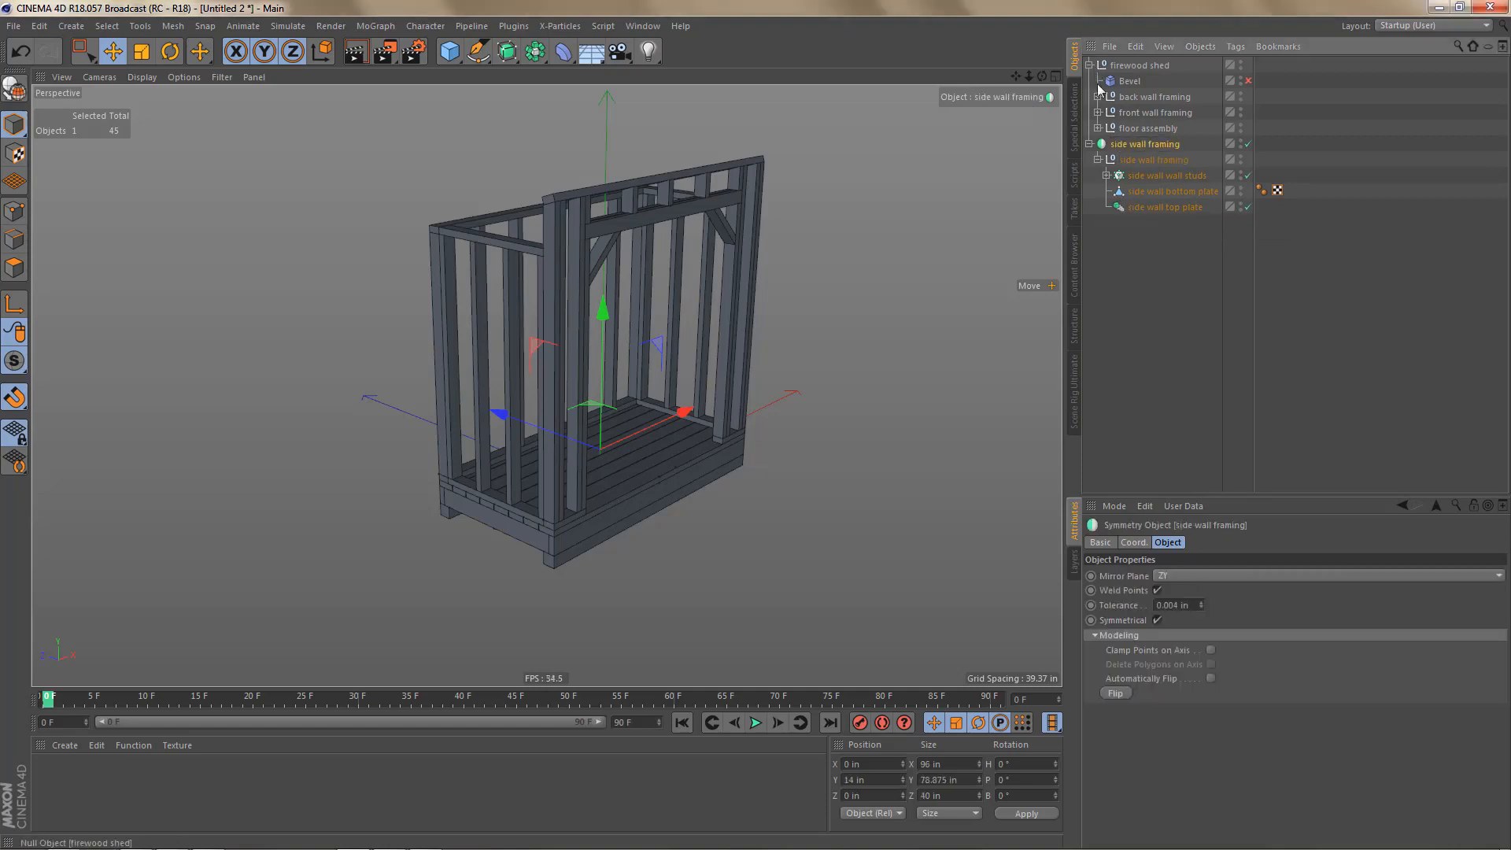
click(1089, 144)
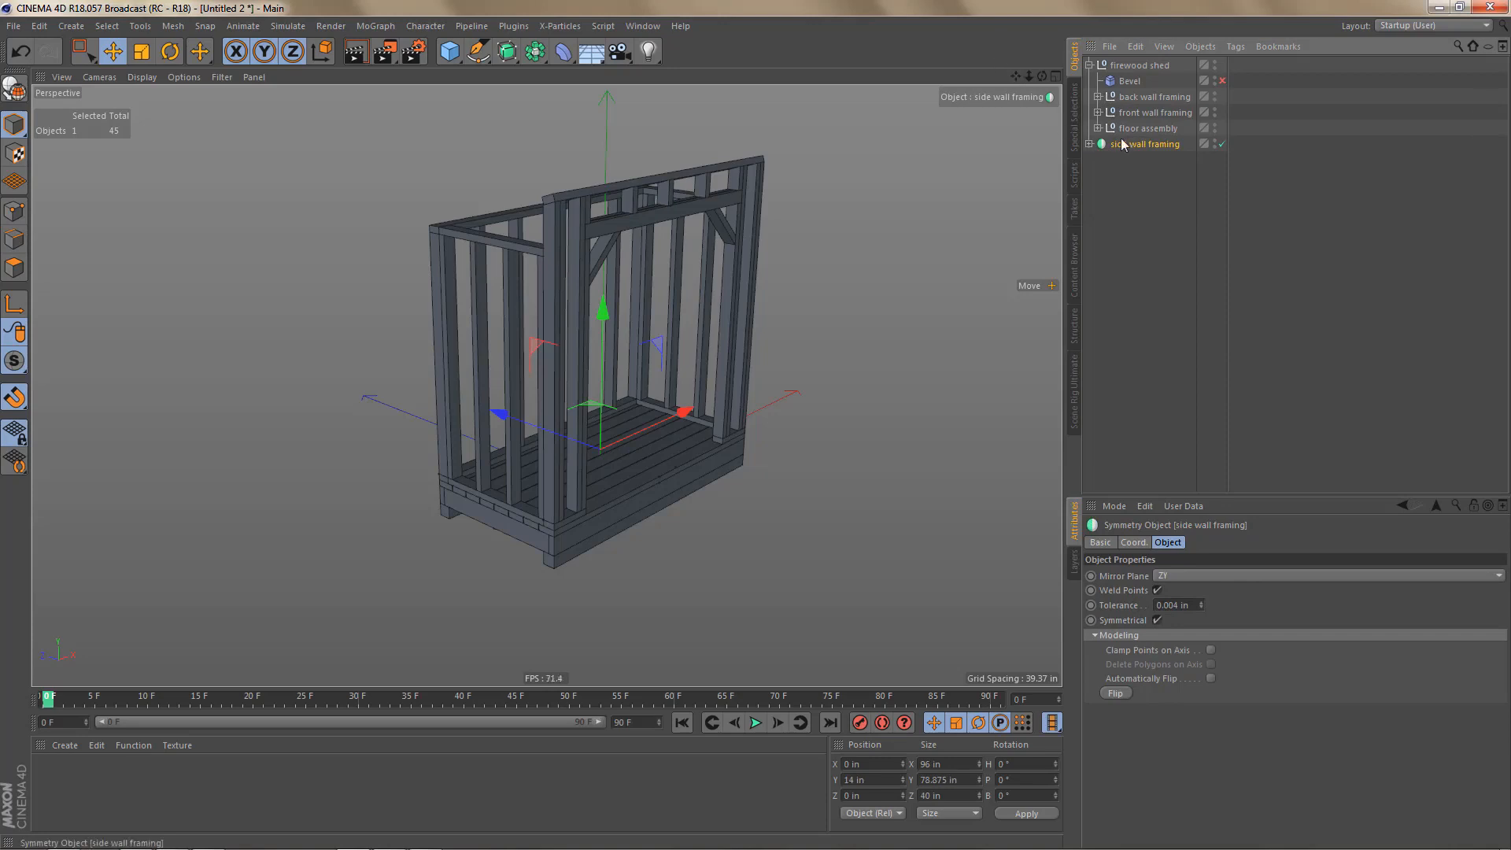
drag(1141, 151, 1130, 97)
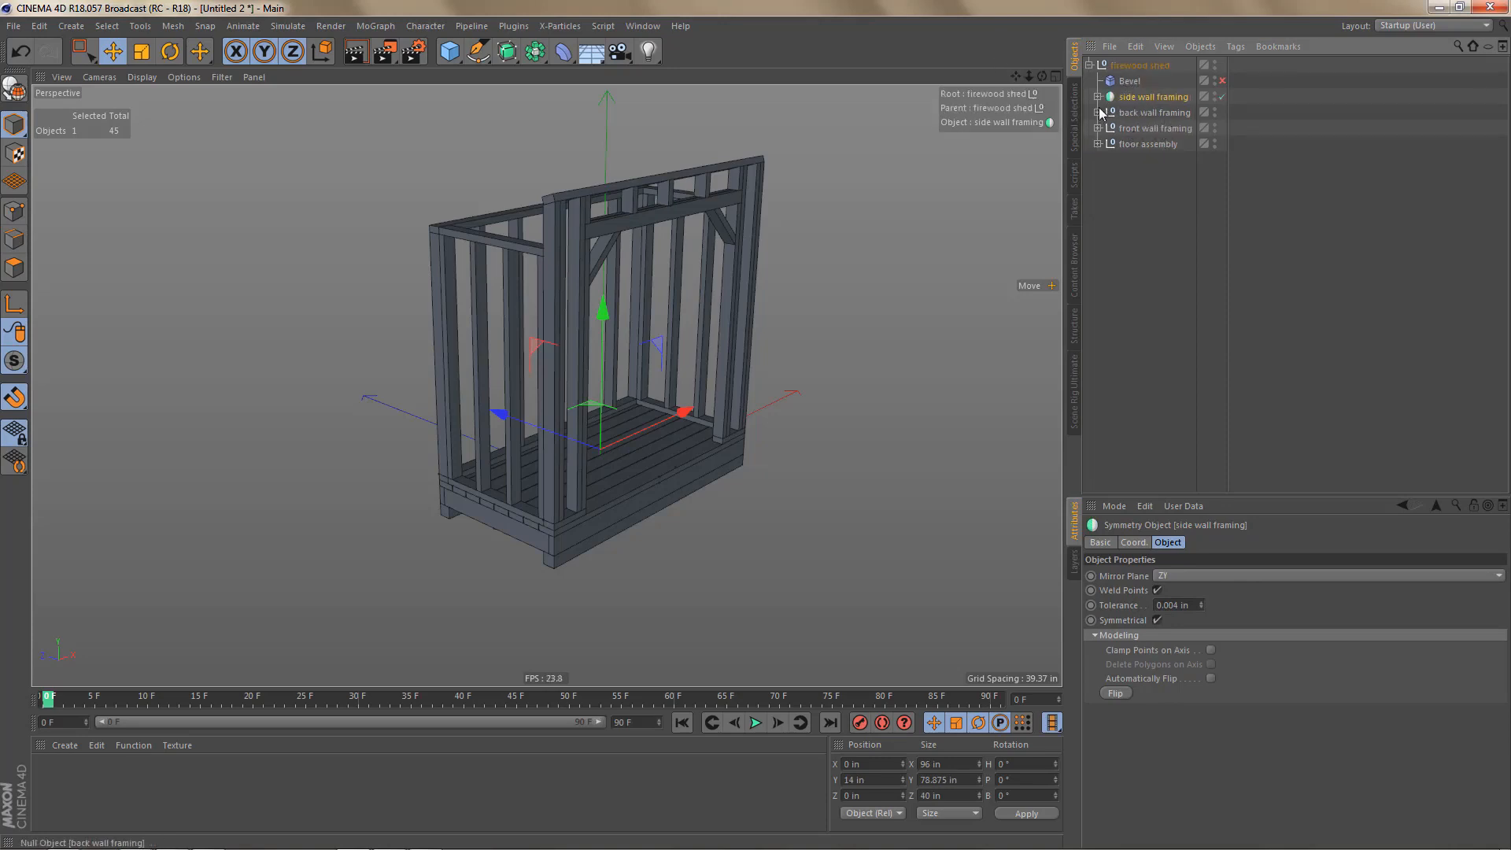
Step: Add the prefix "back wall - " to the names of the back wall's wall studs group and the wall studs object inside it
click(1098, 113)
double_click(1132, 128)
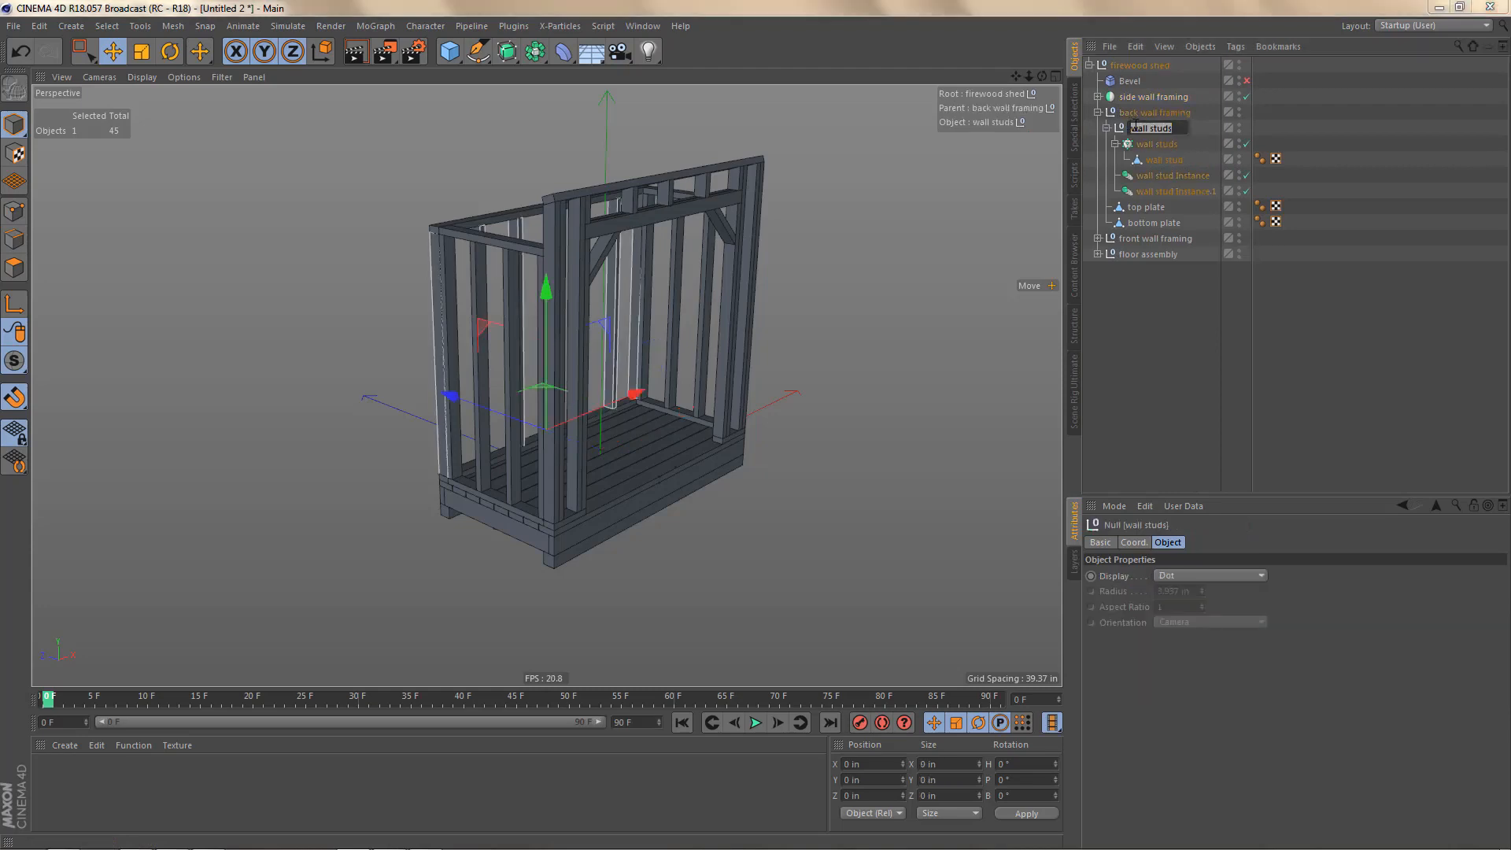
click(1133, 127)
text(back wall -)
key(ctrl+shift+Left)
key(ctrl+shift+Left)
key(ctrl+c)
double_click(1141, 144)
key(Home)
key(ctrl+v)
Step: Rename the back wall's single stud "back wall - wall stud" and add the same prefix to its two instances
key(Down)
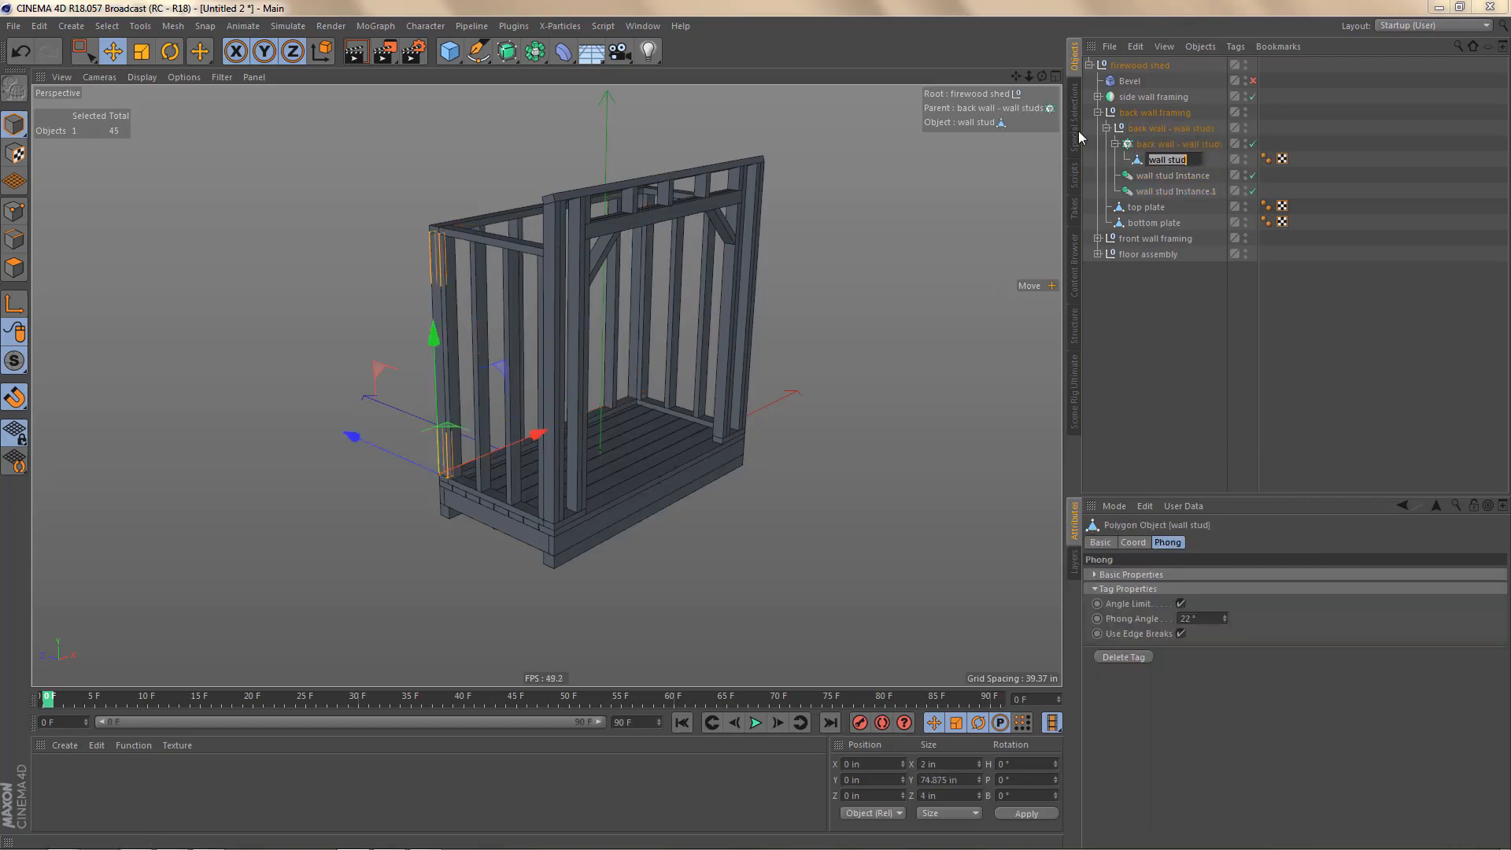
key(Home)
key(ctrl+v)
text(wall stud)
key(Down)
key(Home)
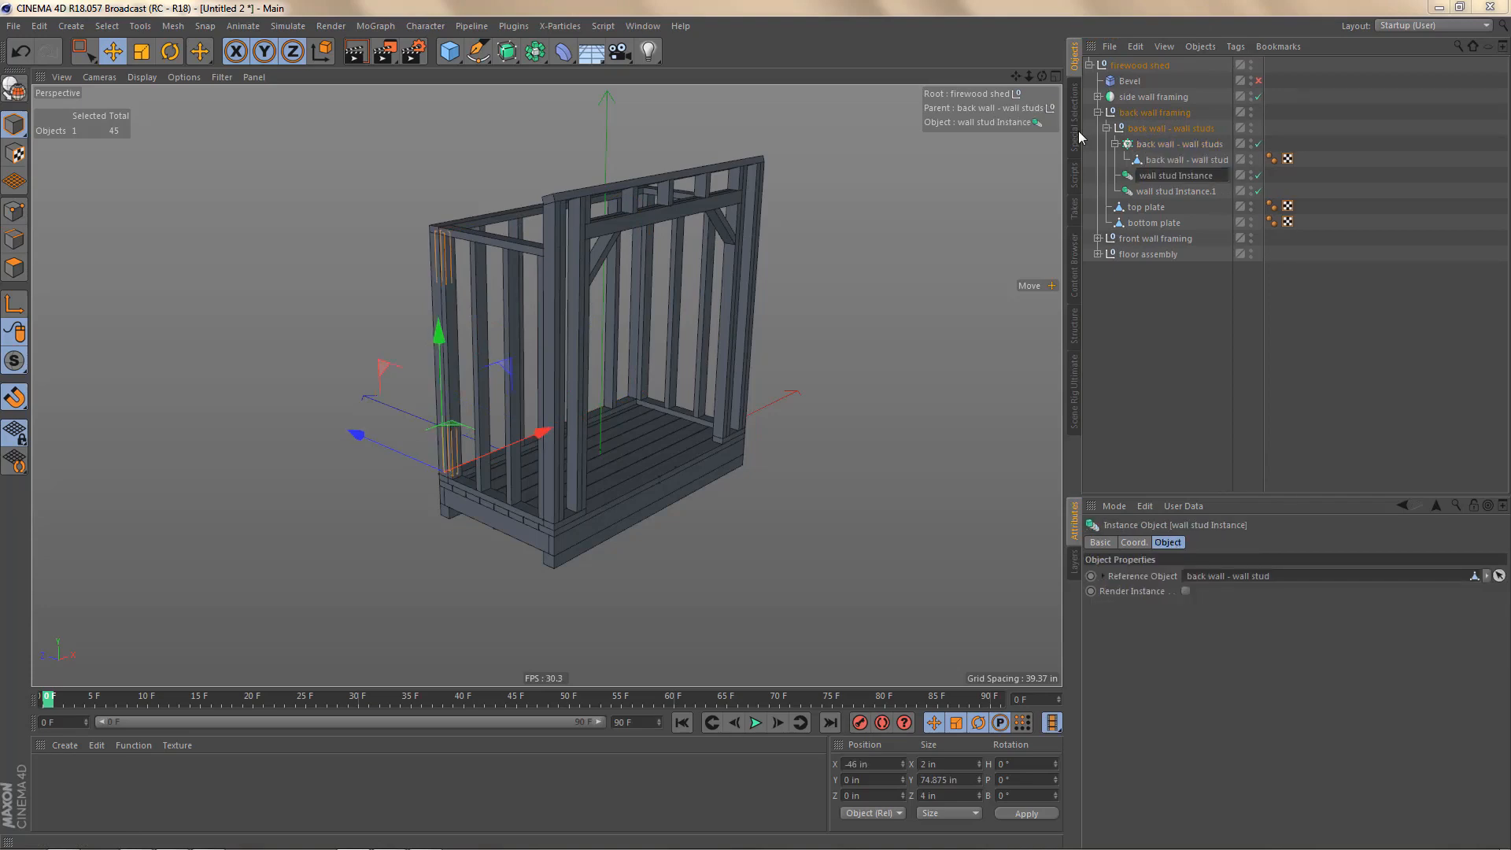
key(ctrl+v)
key(Down)
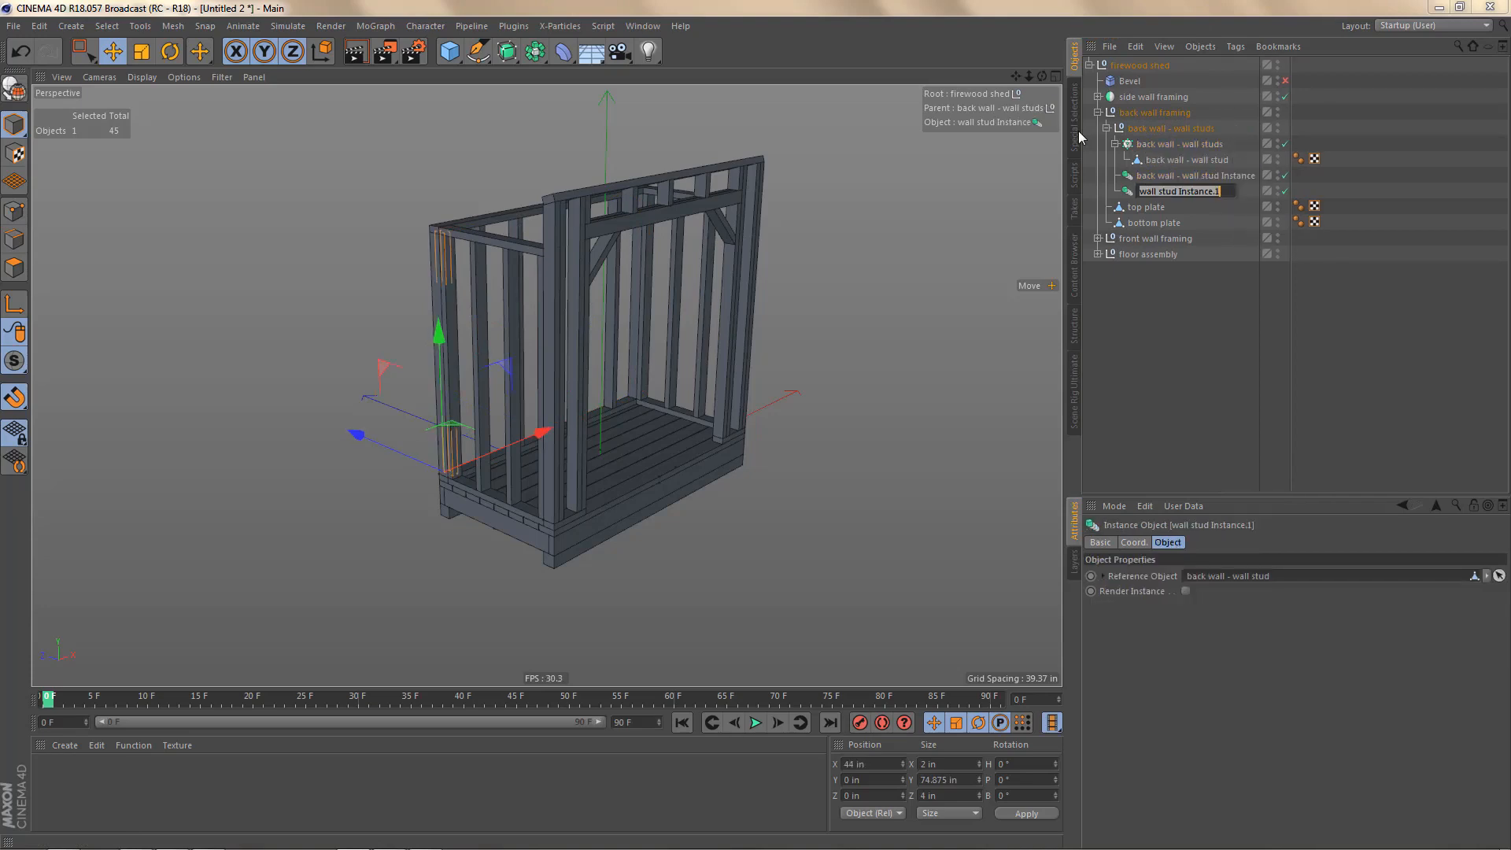
key(Home)
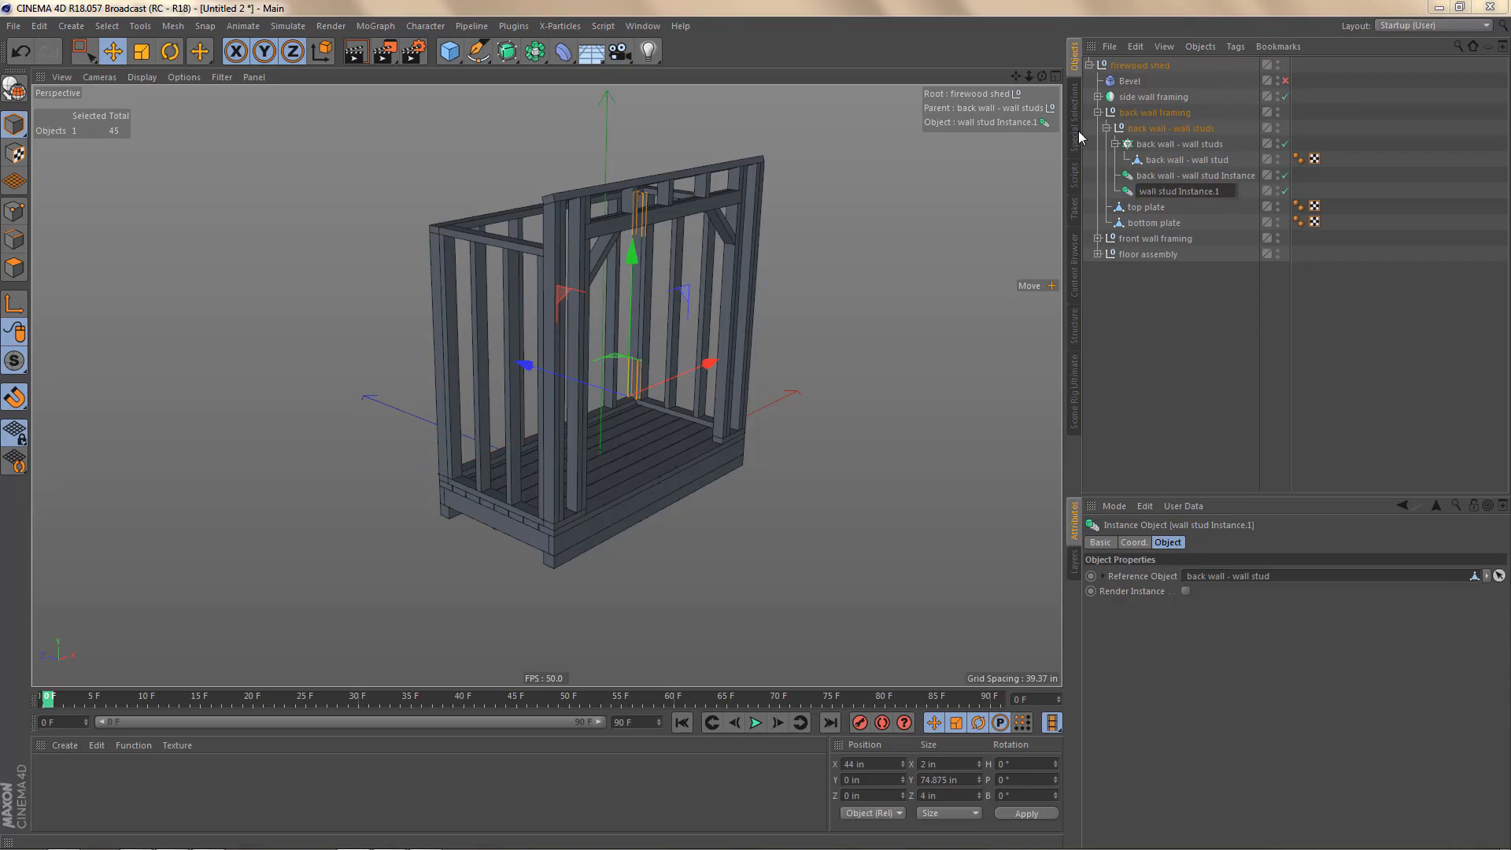
key(ctrl+v)
key(Return)
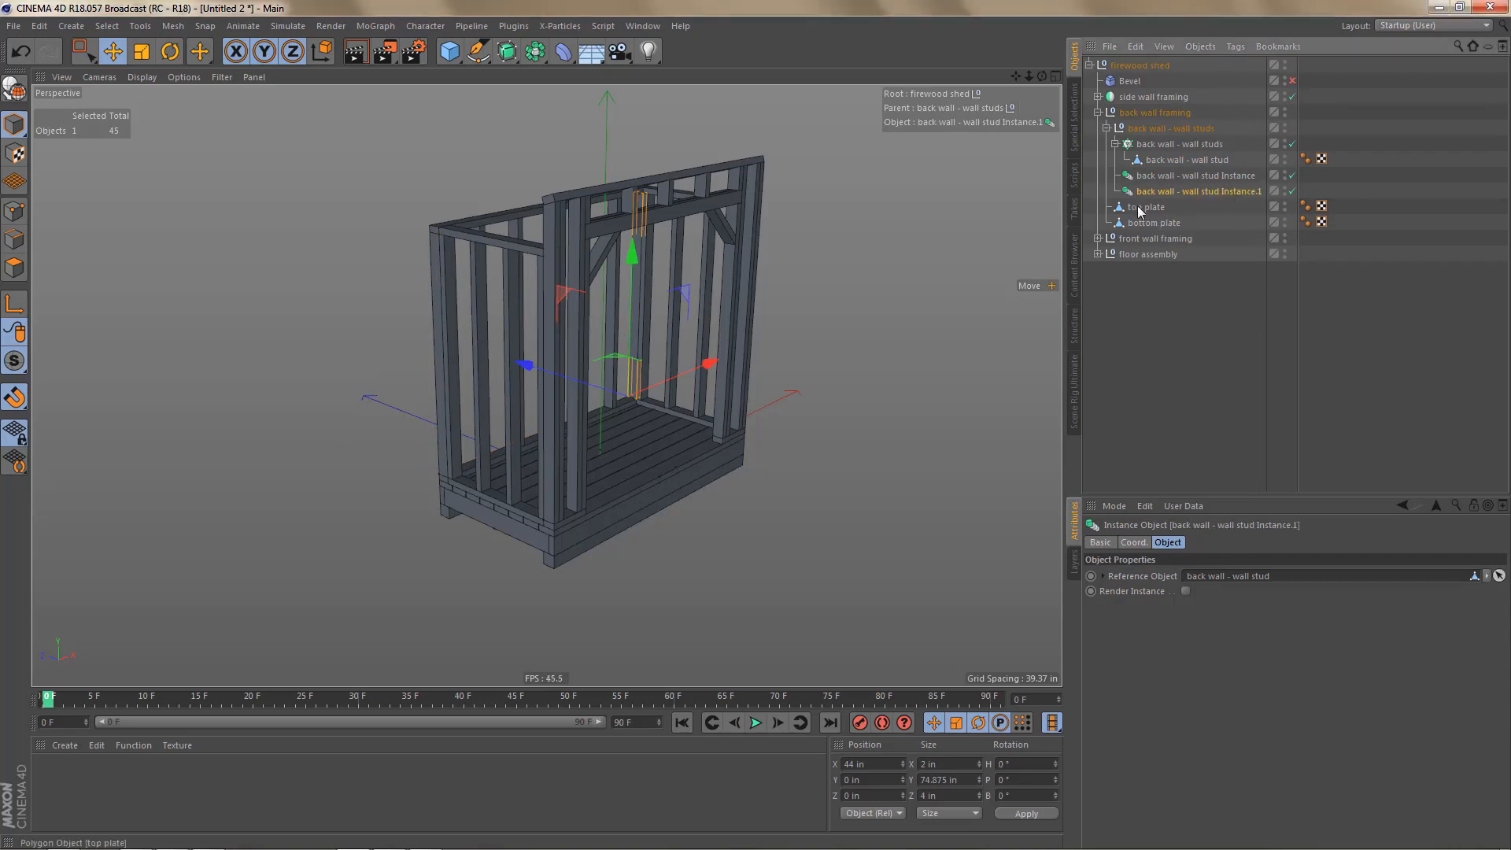
Step: Rename the back wall's plates "back wall - top plate" and "back wall - bottom plate", and collapse the back wall framing group
click(1148, 208)
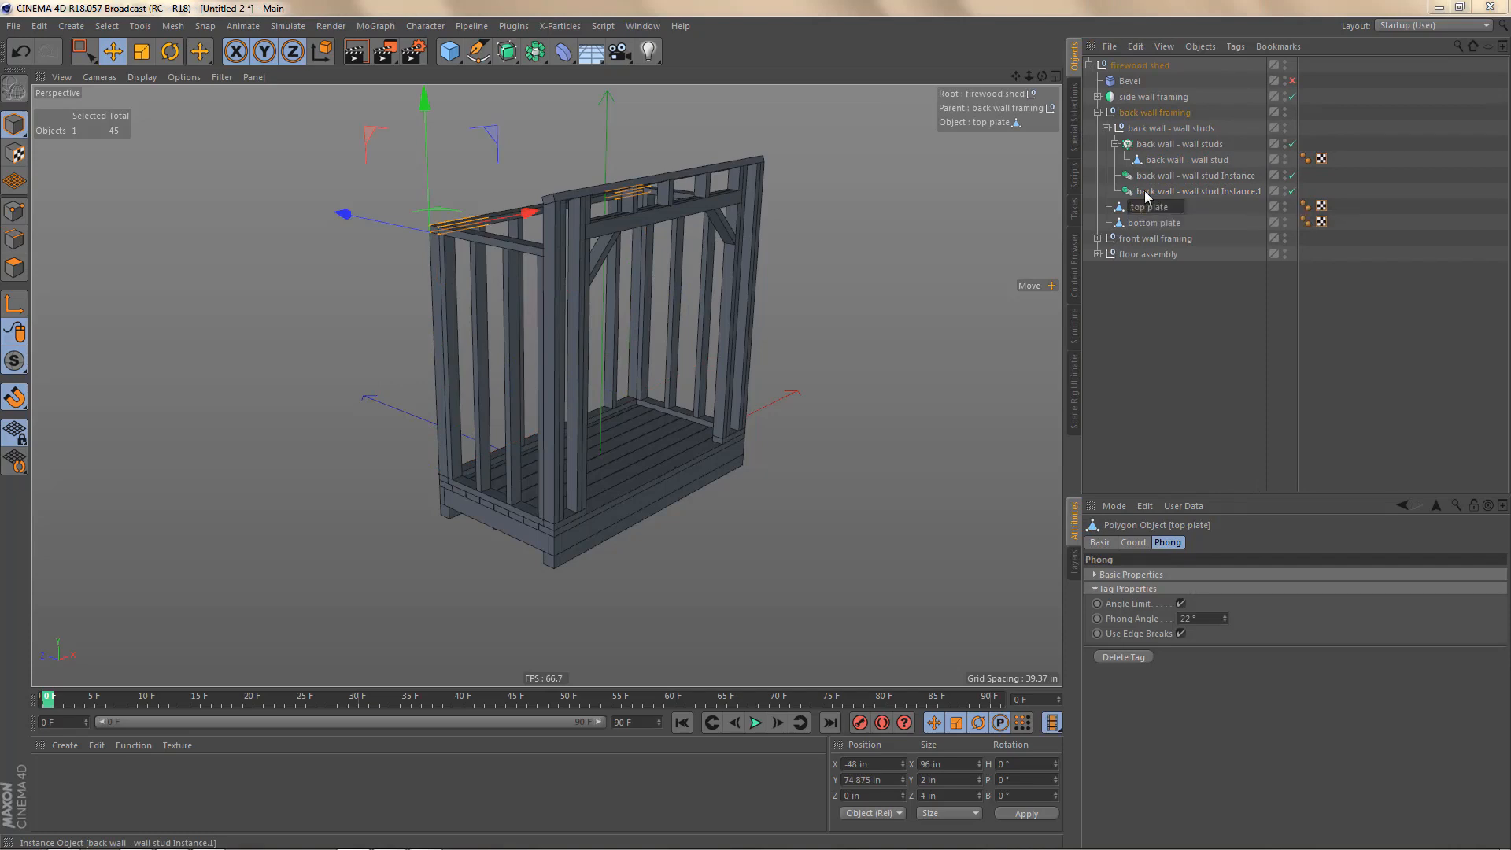
key(Down)
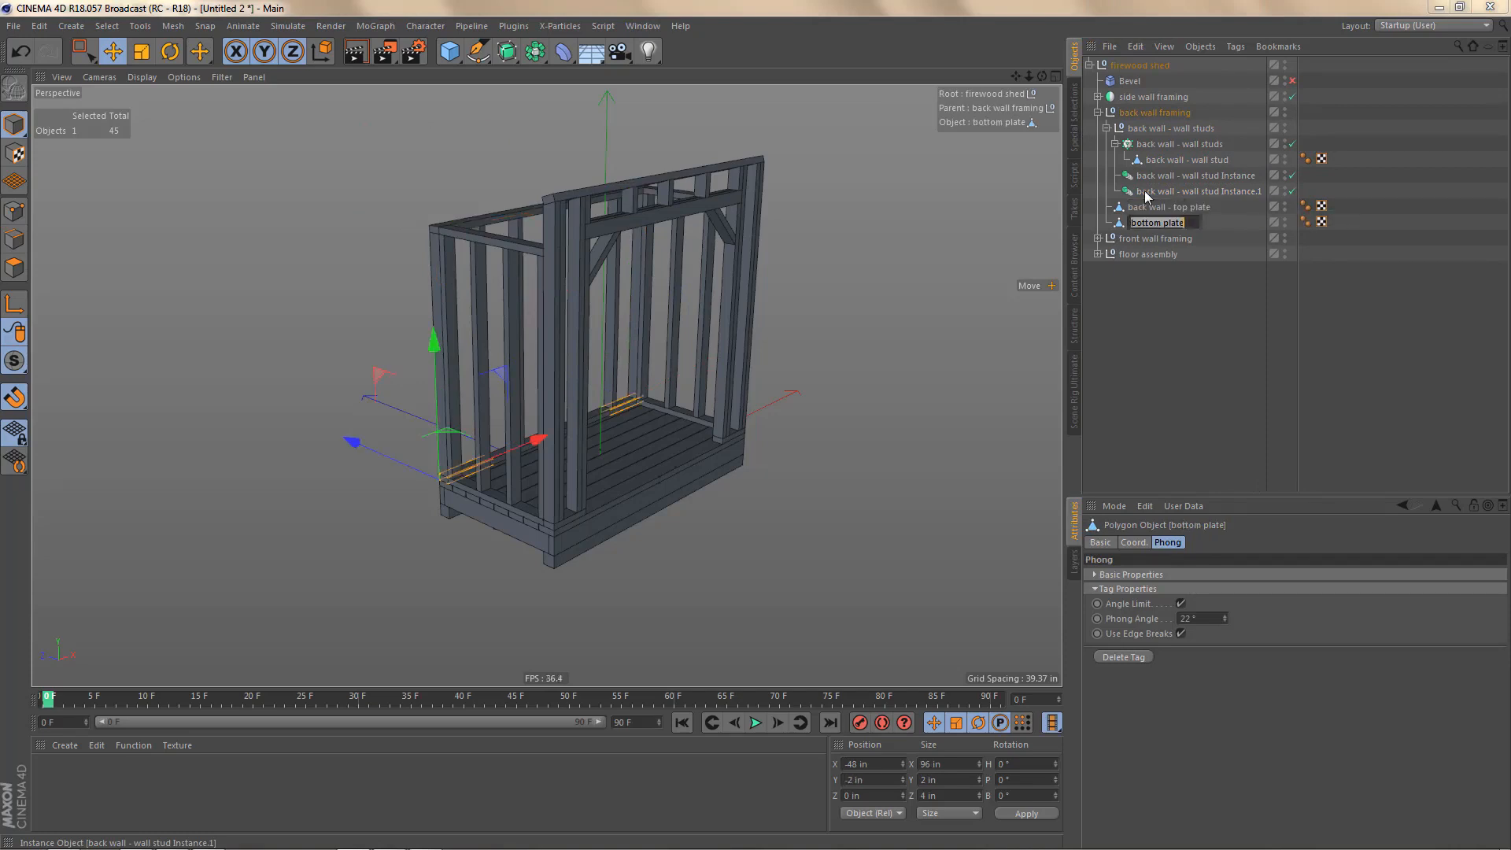
key(Home)
key(ctrl+v)
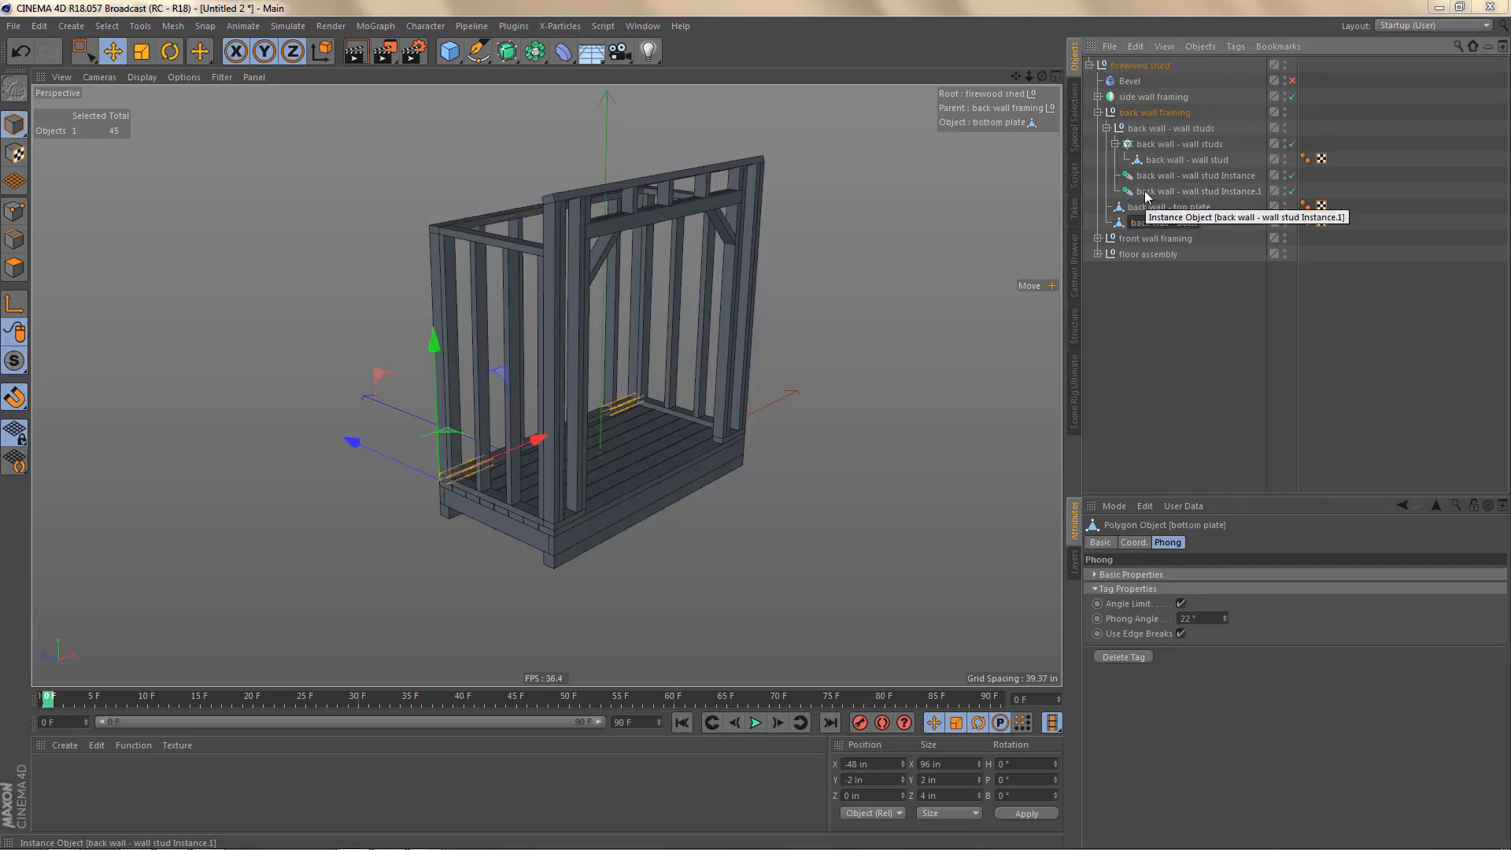
key(Return)
click(1107, 128)
click(1100, 112)
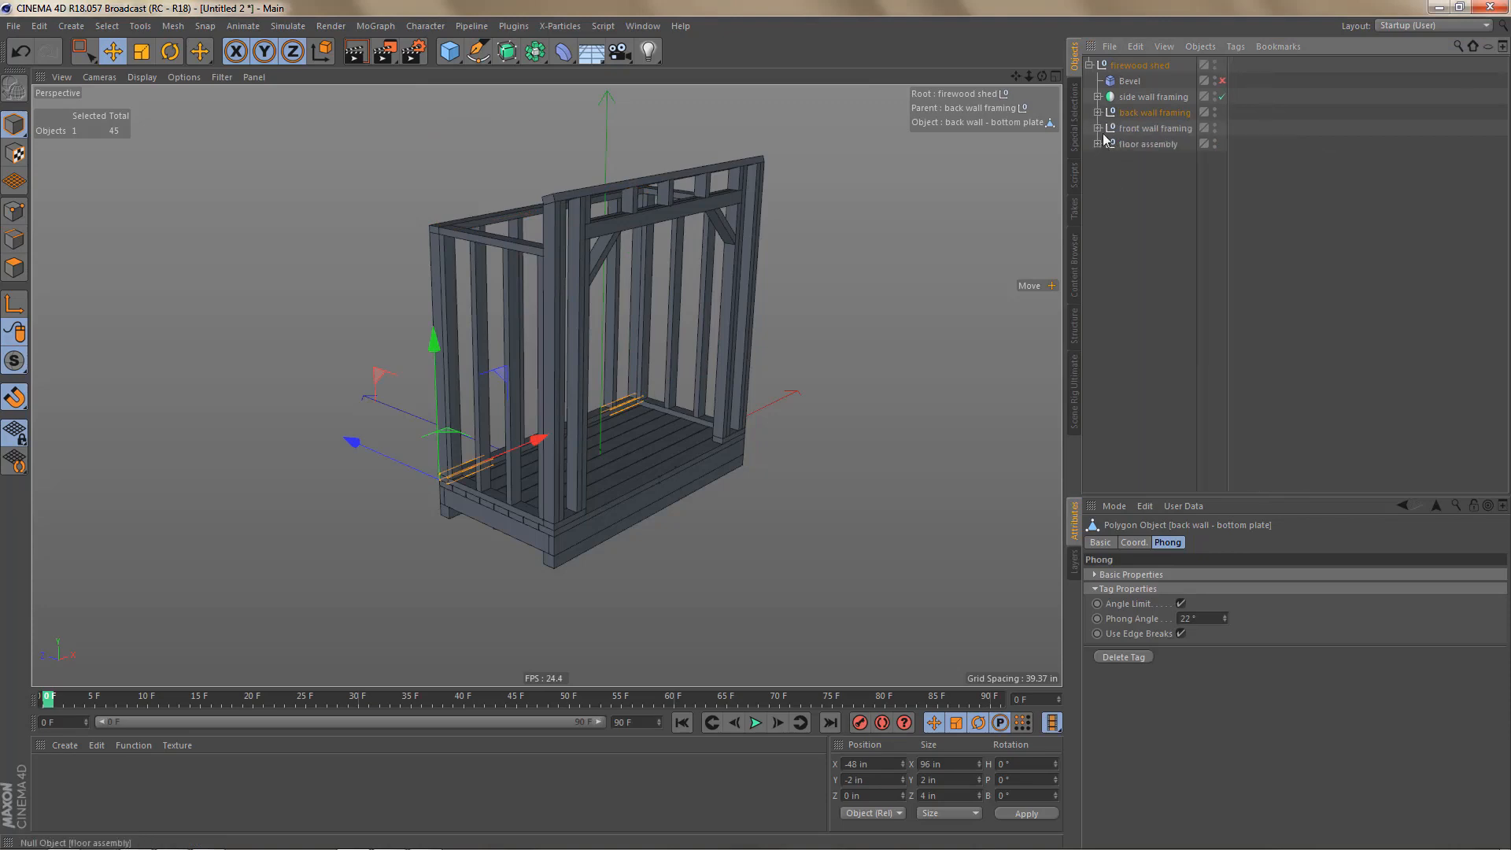
Step: Expand the front wall framing group, rename its bottom plate "front wall - bottom plate", and copy the prefix for reuse
click(1099, 128)
double_click(1155, 129)
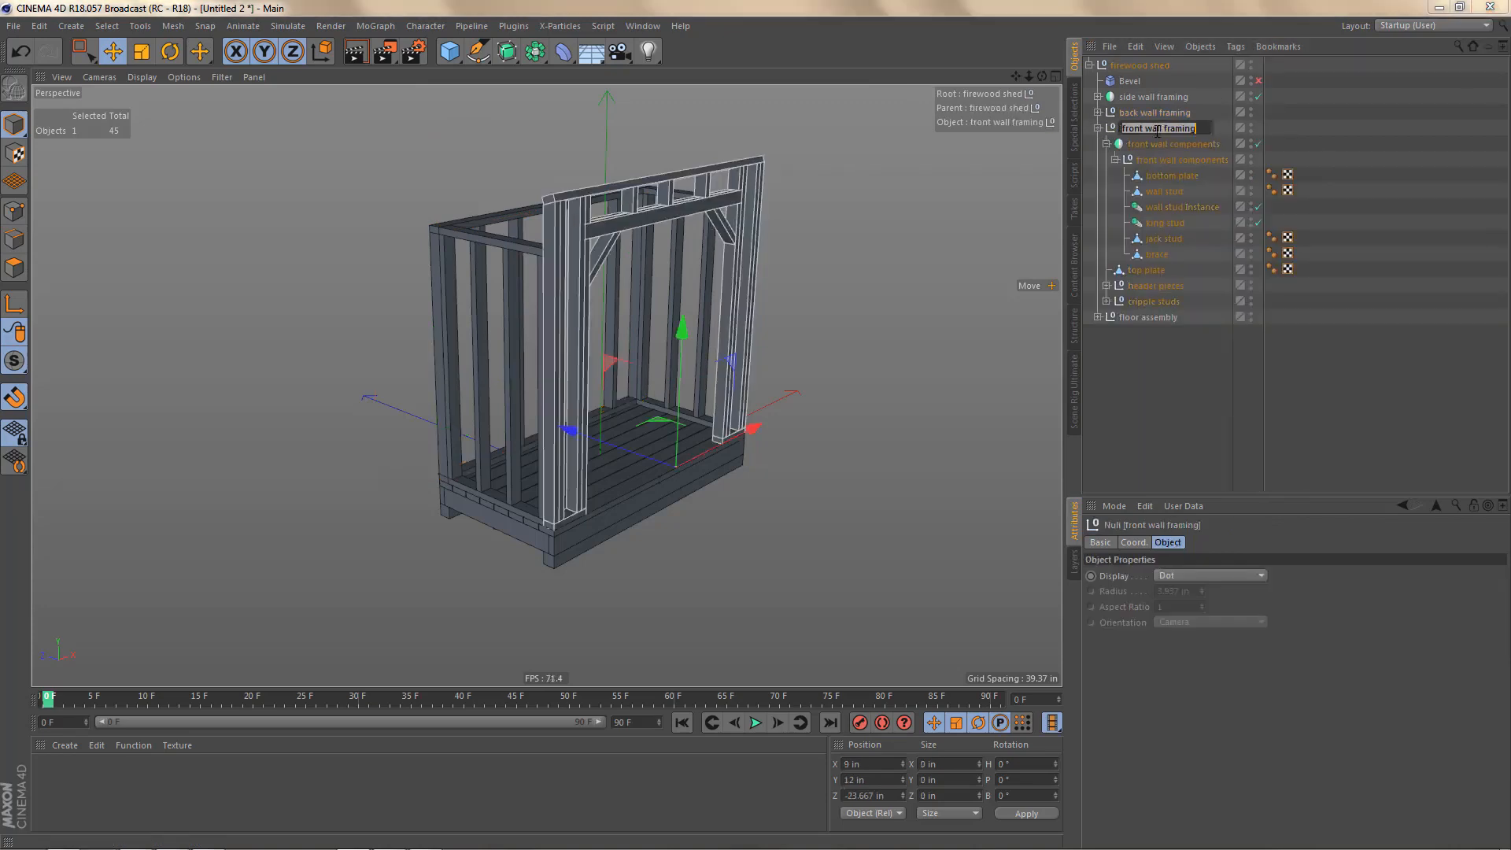
drag(1166, 128, 1119, 130)
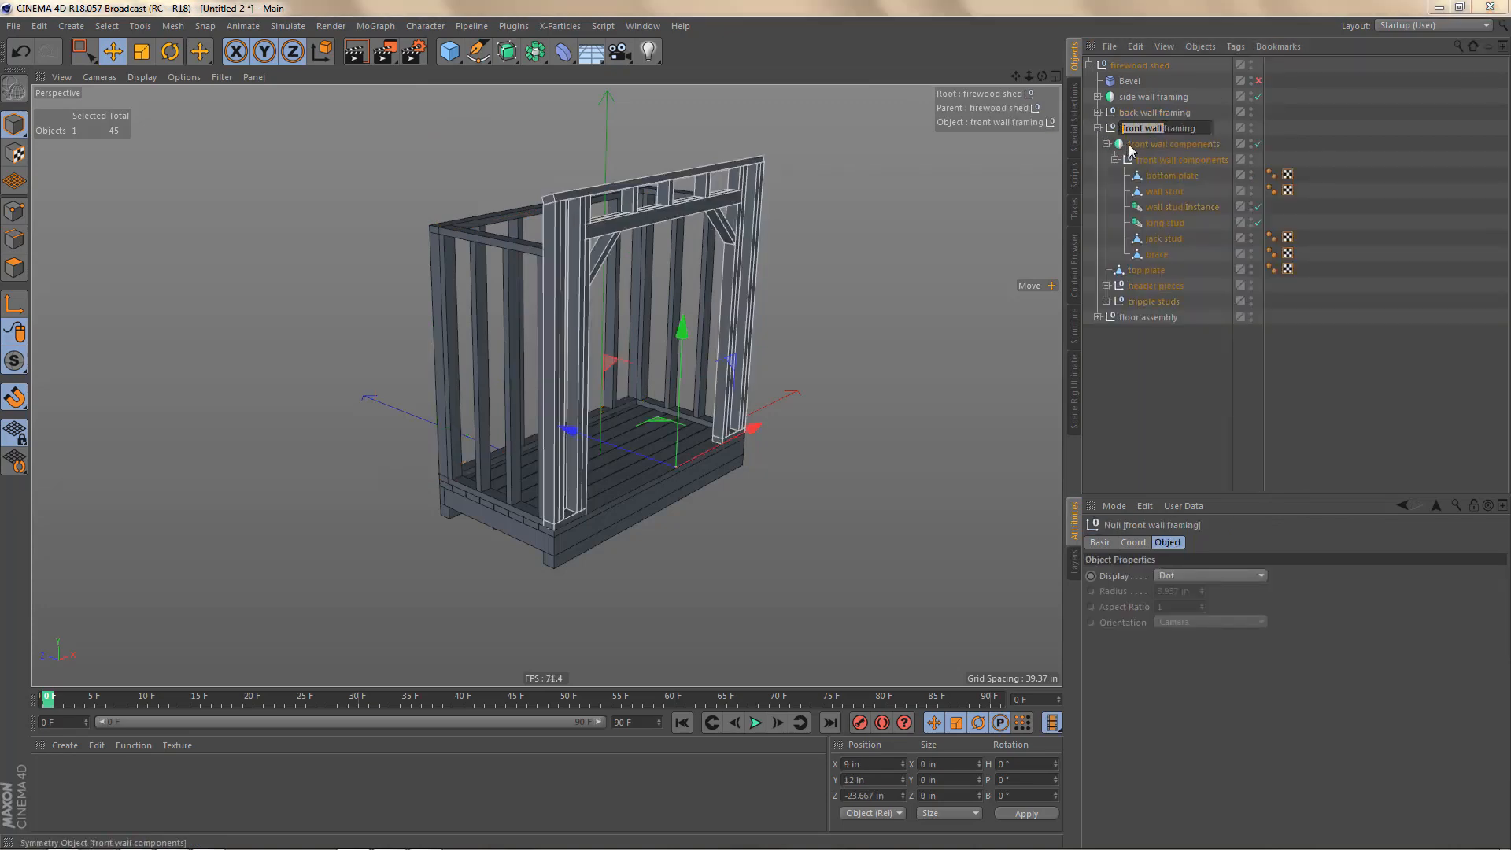
click(1159, 178)
double_click(1155, 181)
key(Home)
key(ctrl+v)
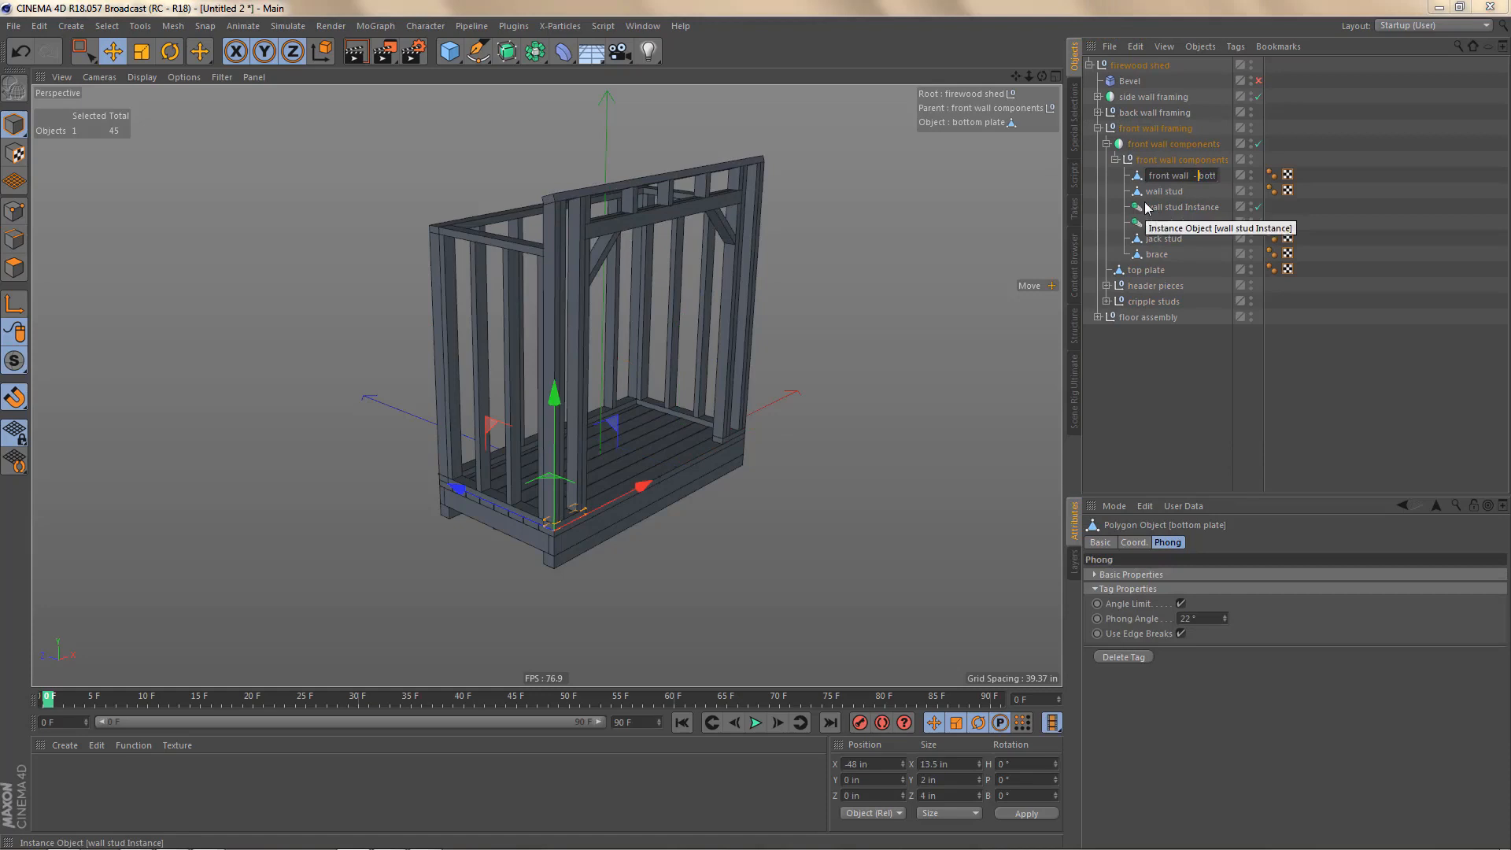
key(ctrl+shift+Left)
key(ctrl+shift+Left)
key(ctrl+shift+Left)
key(ctrl+c)
Step: Add the "front wall - " prefix to the front wall's wall stud, wall stud instance and king stud
key(Down)
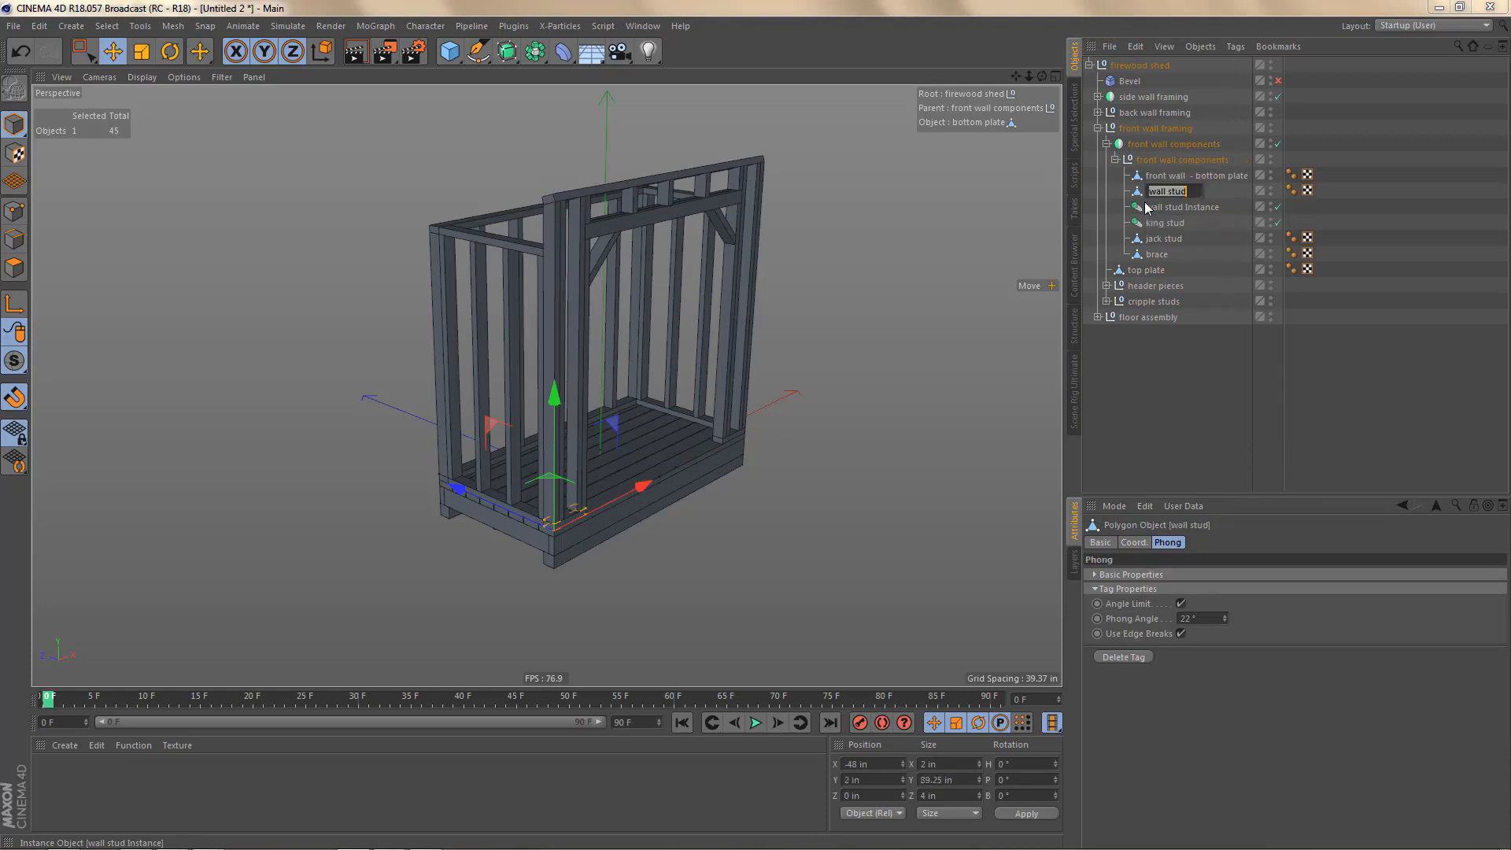
key(Home)
key(ctrl+v)
double_click(1180, 207)
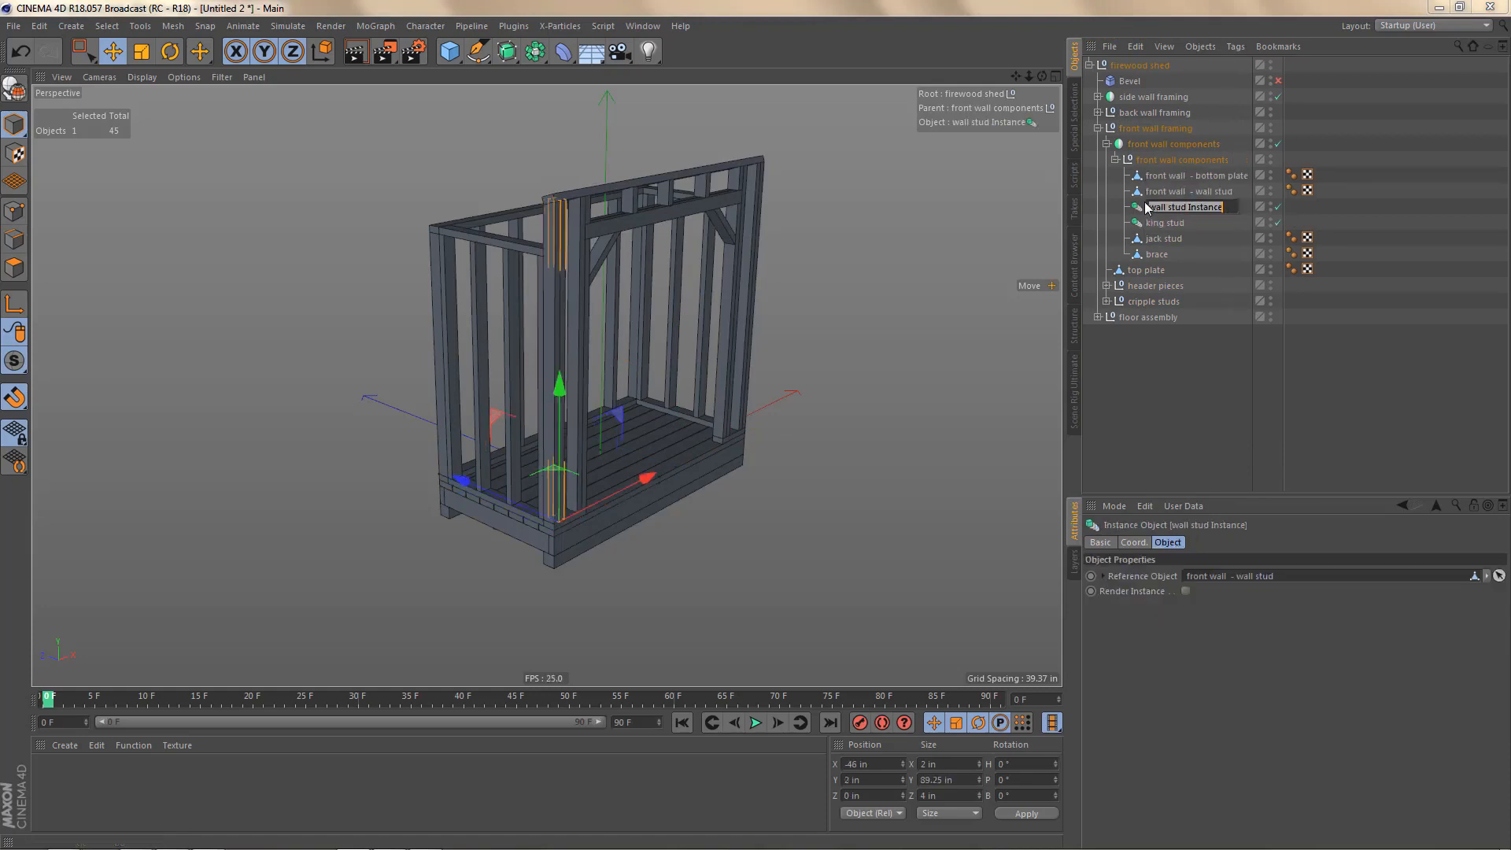
key(Down)
key(Home)
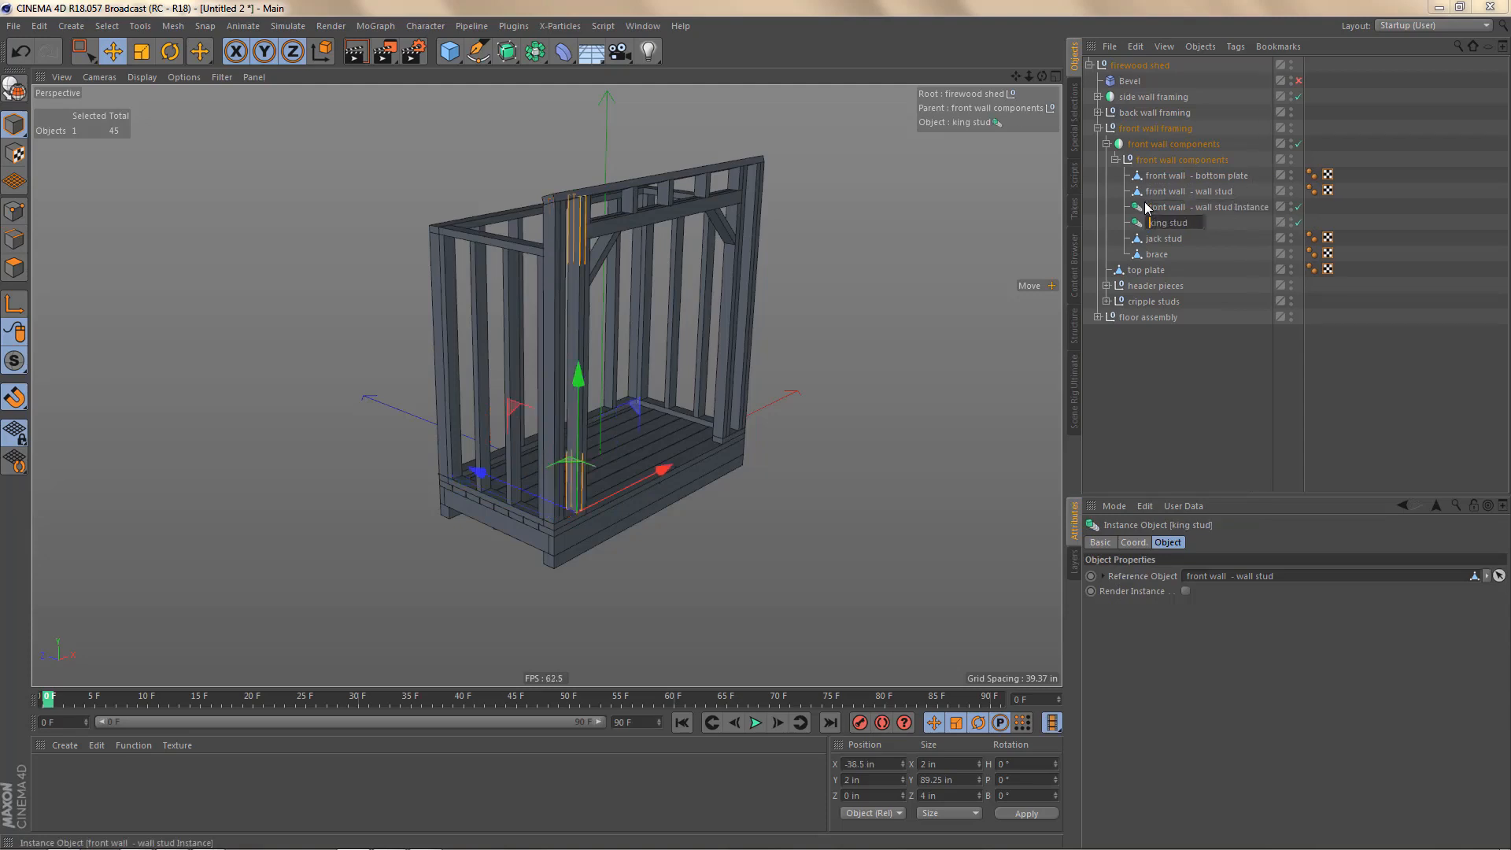
key(ctrl+v)
Step: Add the "front wall - " prefix to the names of the jack stud and the brace
key(Down)
key(Home)
key(ctrl+v)
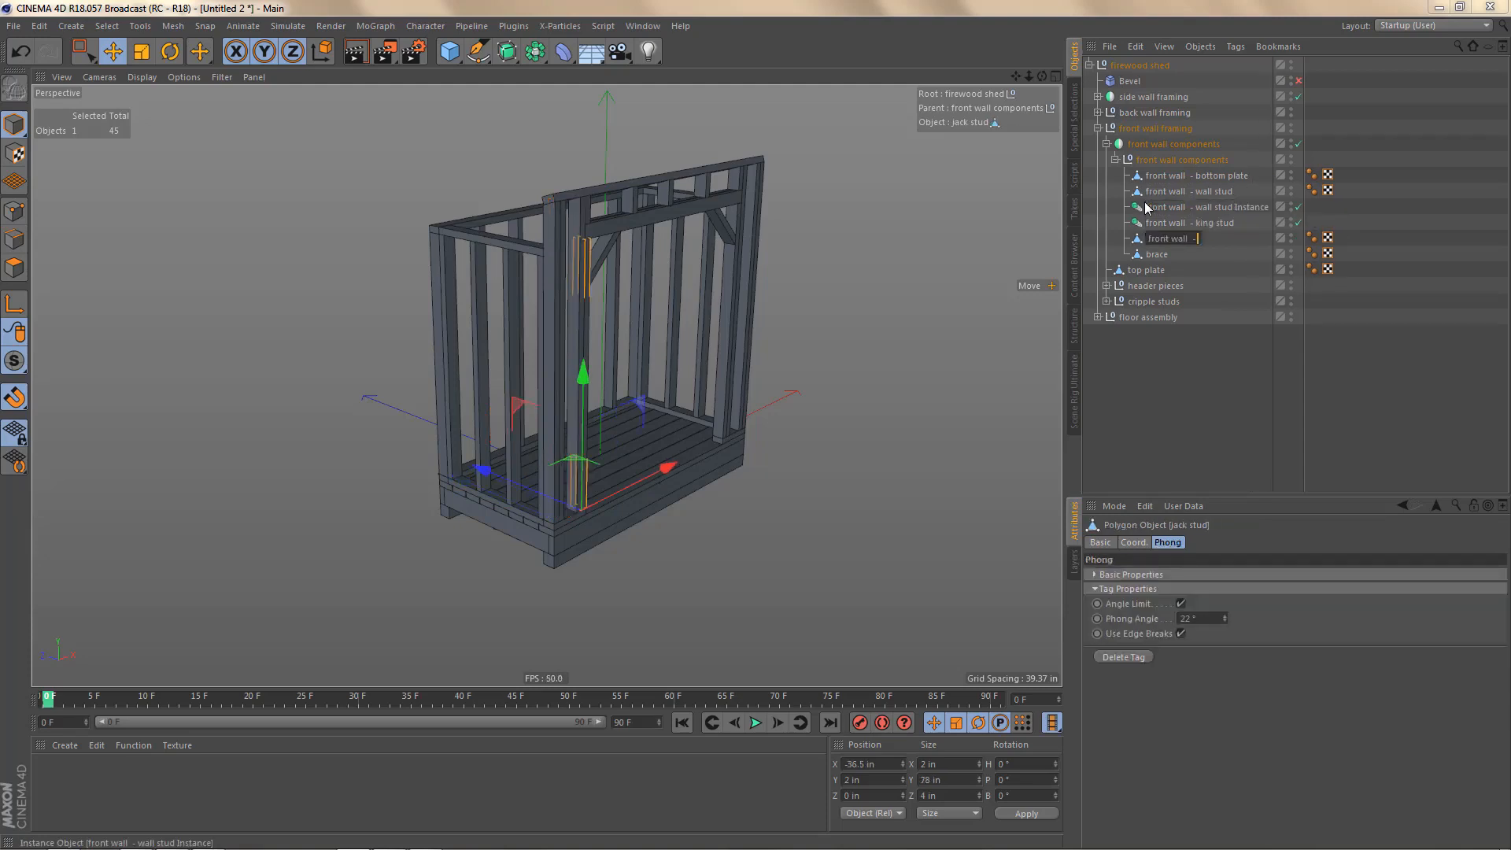
key(Down)
key(Home)
key(ctrl+v)
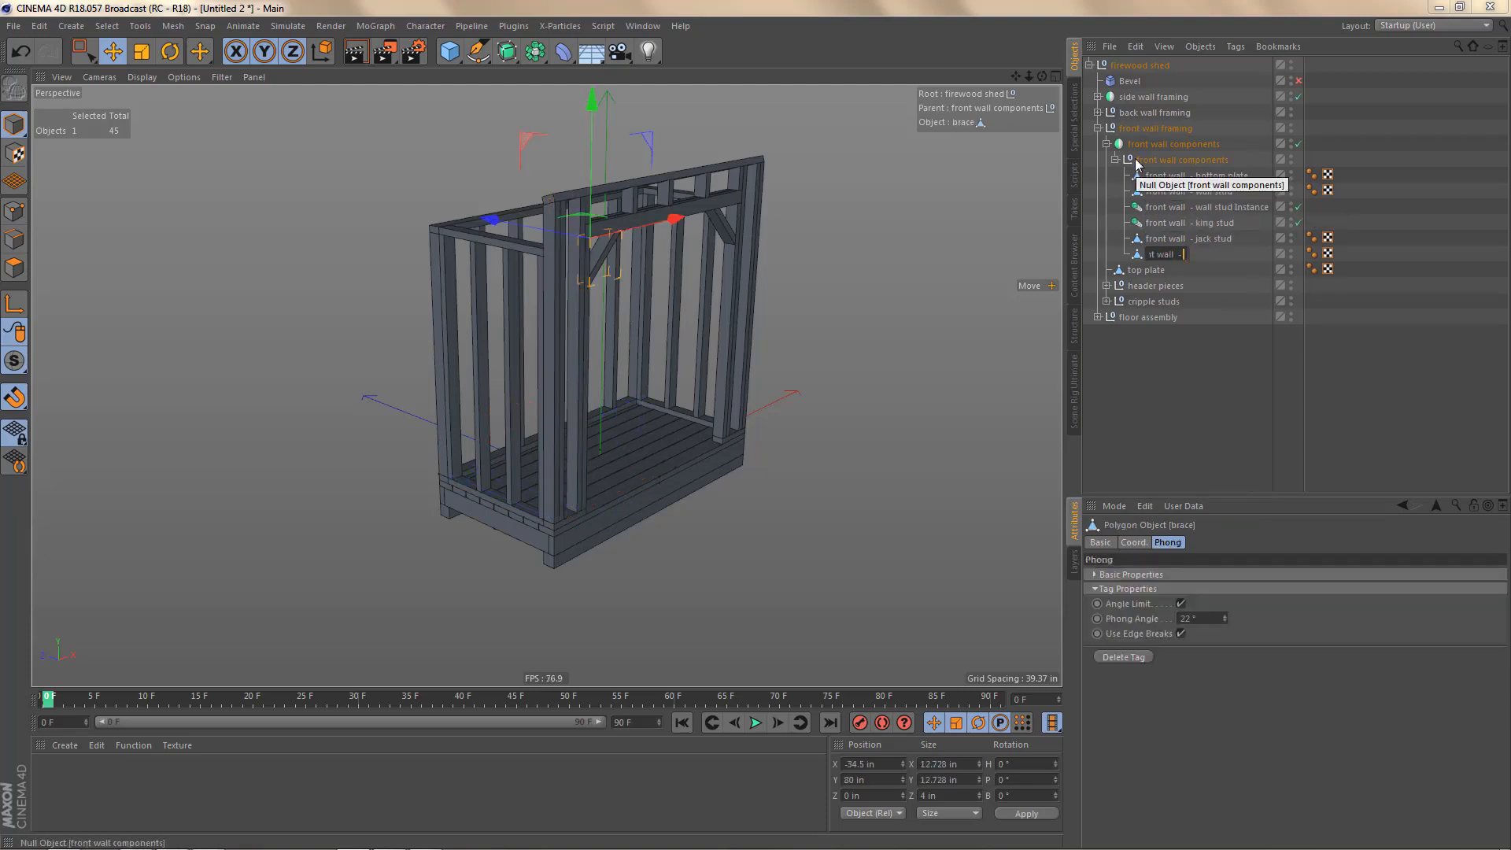
Step: Add the "front wall - " prefix to the names of the front top plate and the header pieces group
key(Down)
key(Home)
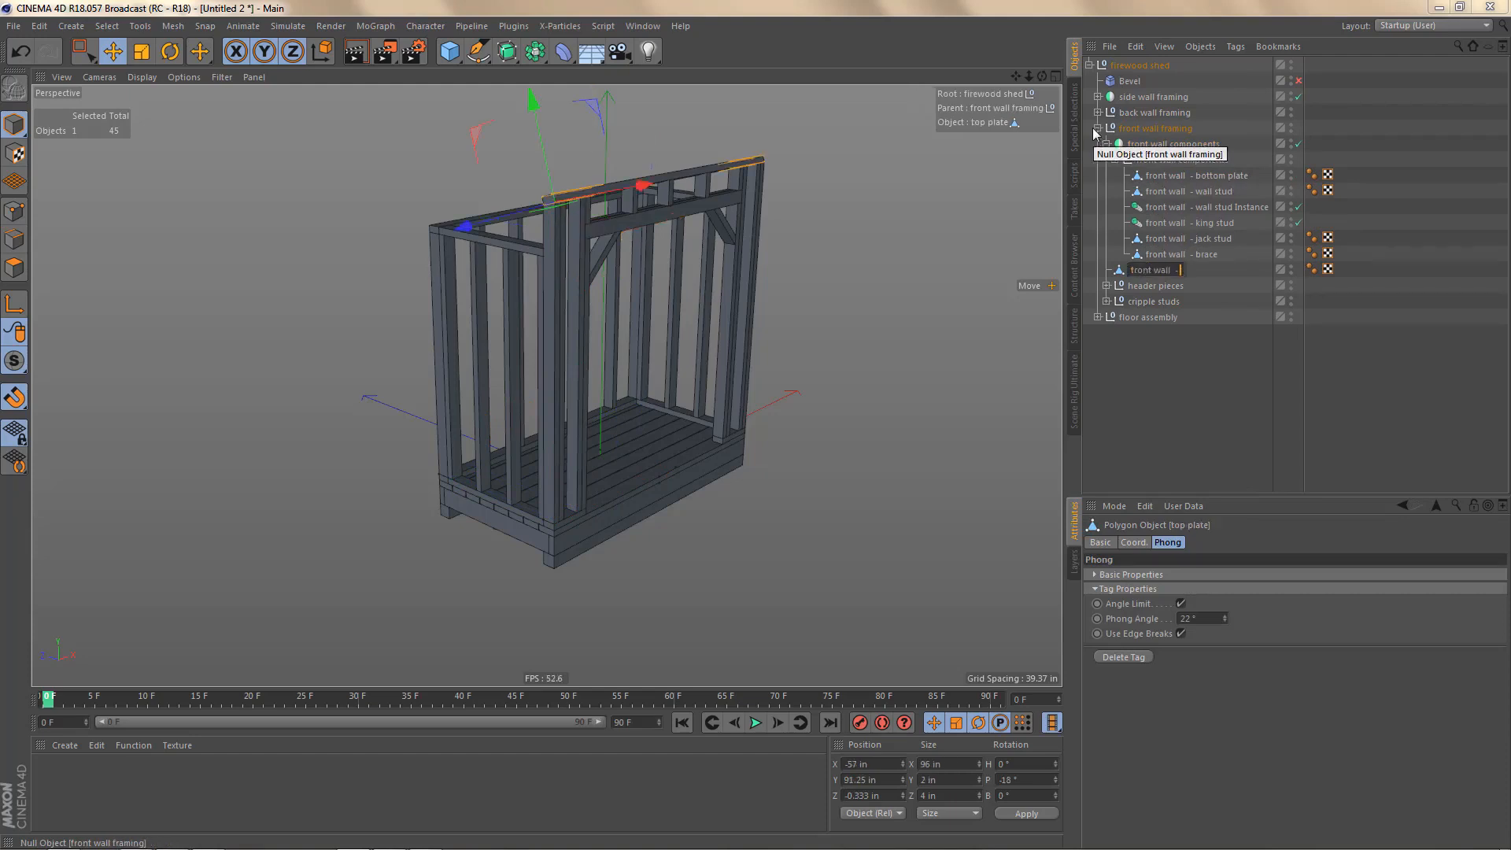
key(Down)
key(Home)
key(ctrl+v)
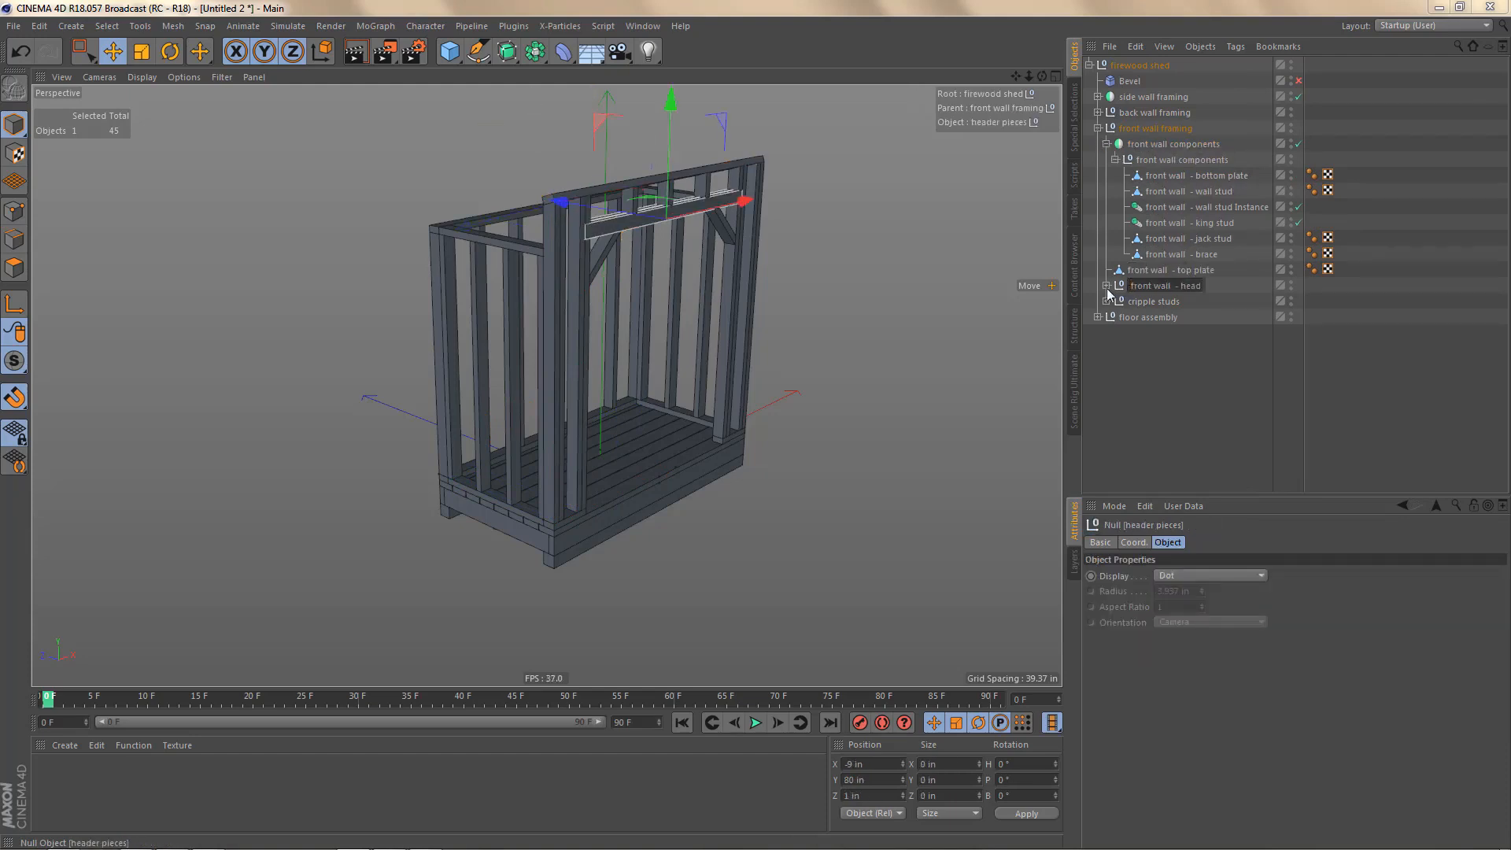
Step: Expand the header pieces group and prefix header piece 01, the header plywood piece and header piece 02 with "front wall - "
click(1108, 288)
click(1107, 287)
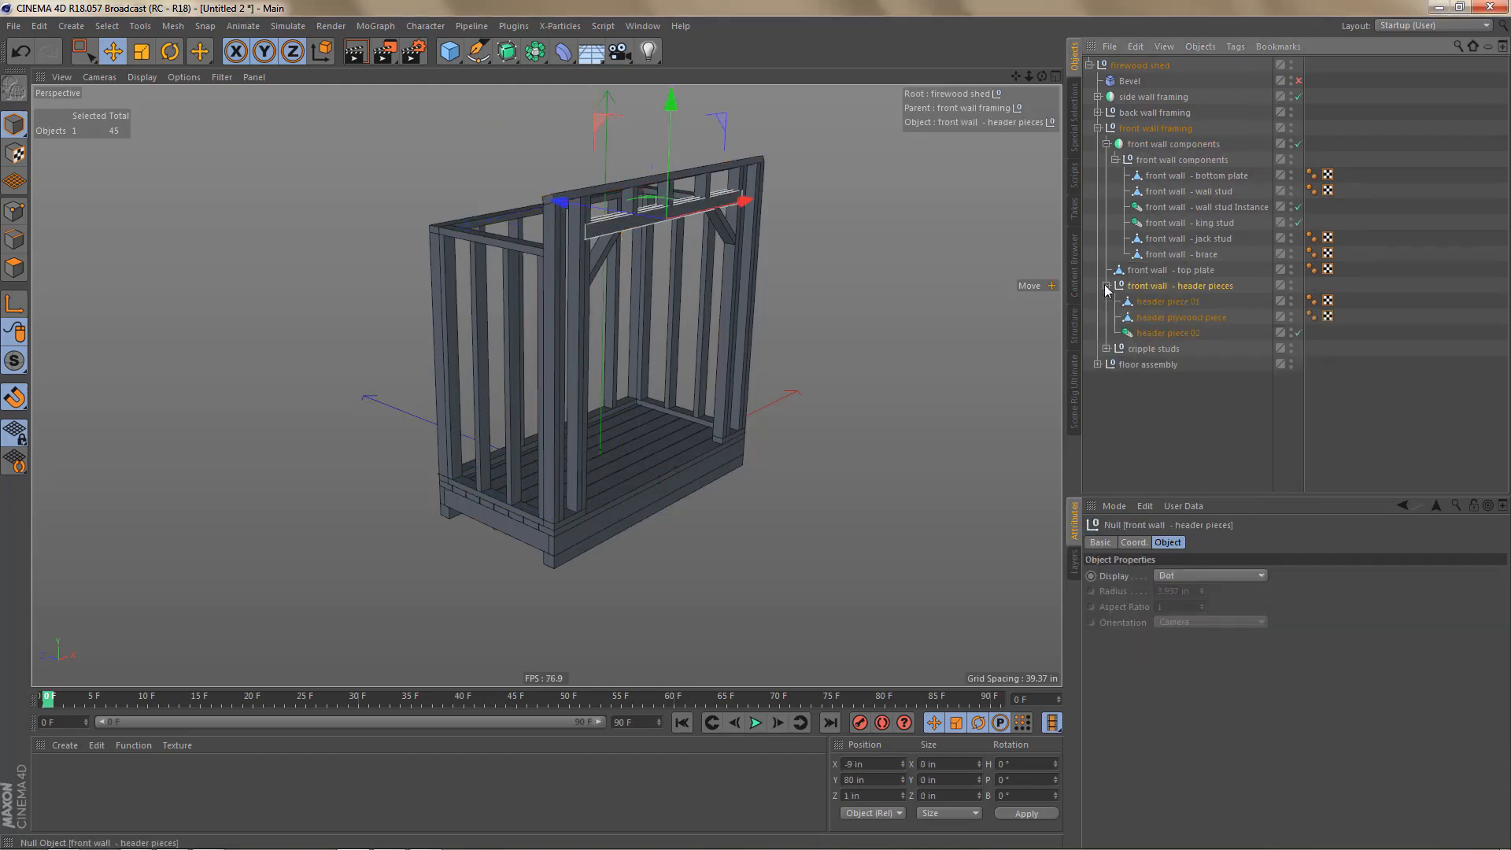
double_click(1168, 301)
key(Home)
key(ctrl+v)
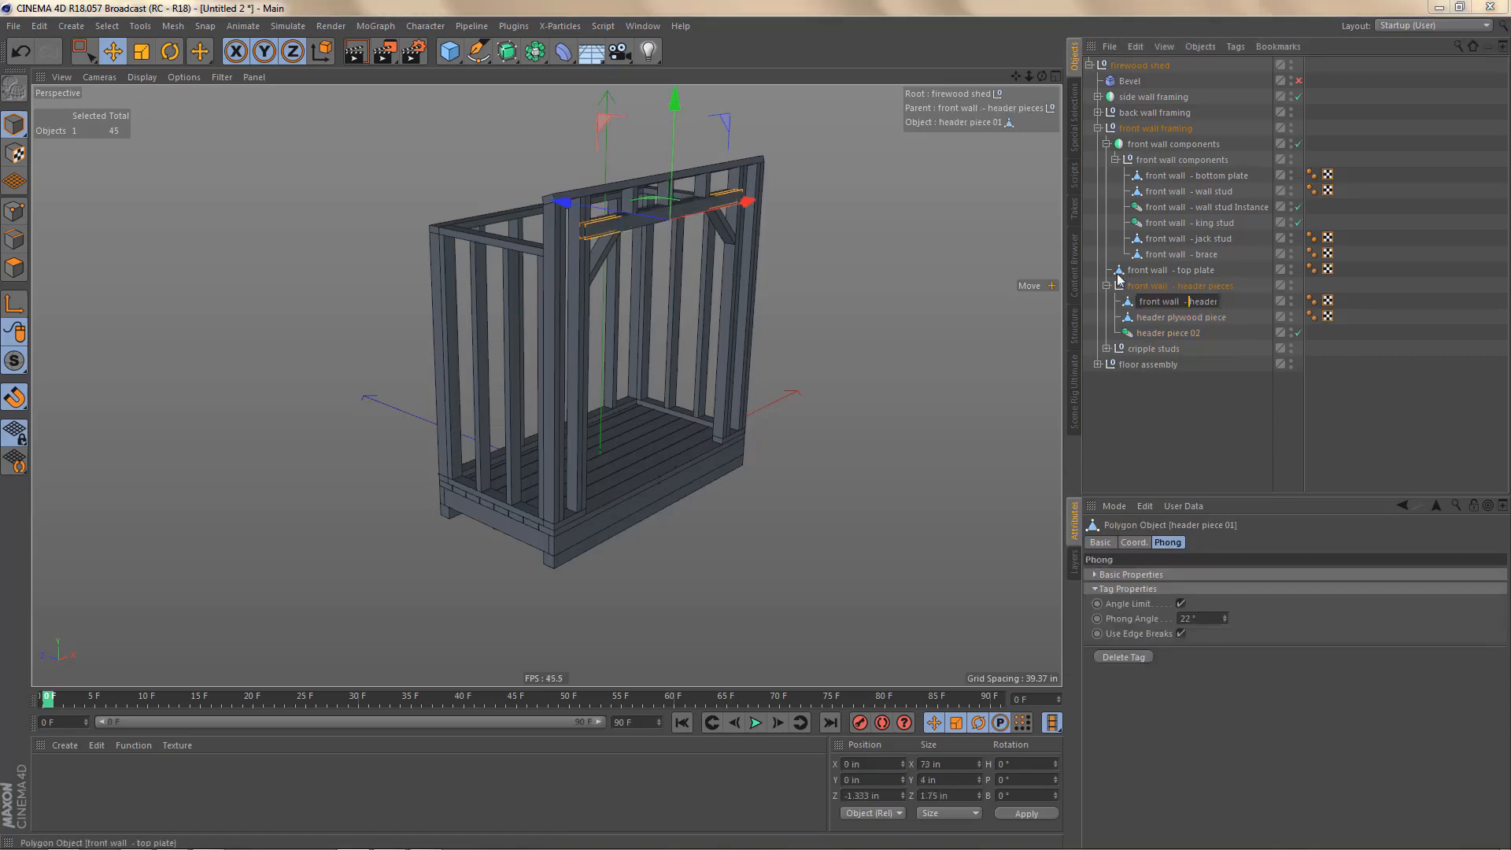
key(Down)
key(Home)
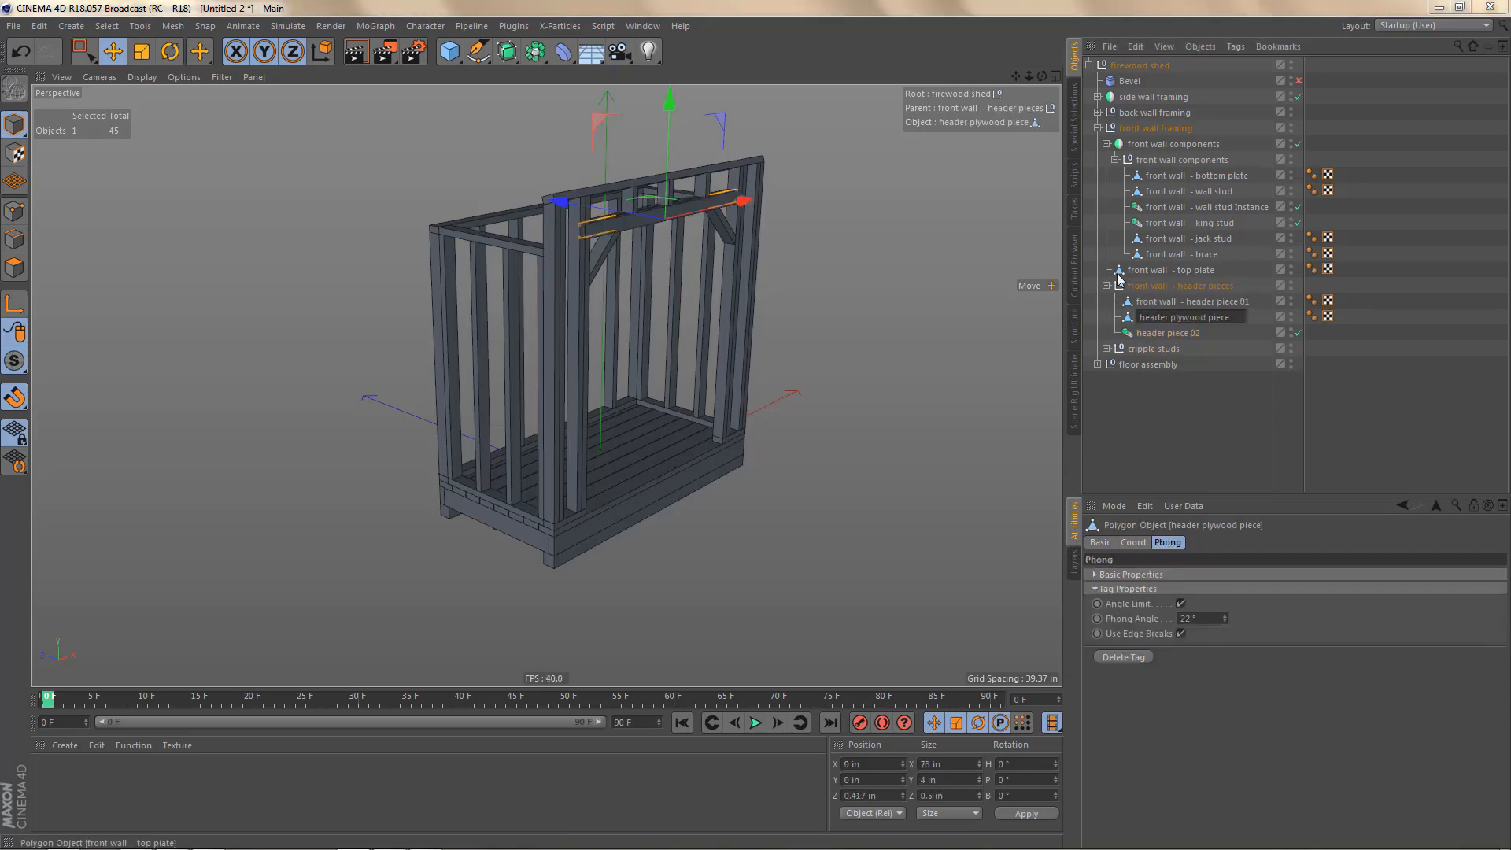
key(Down)
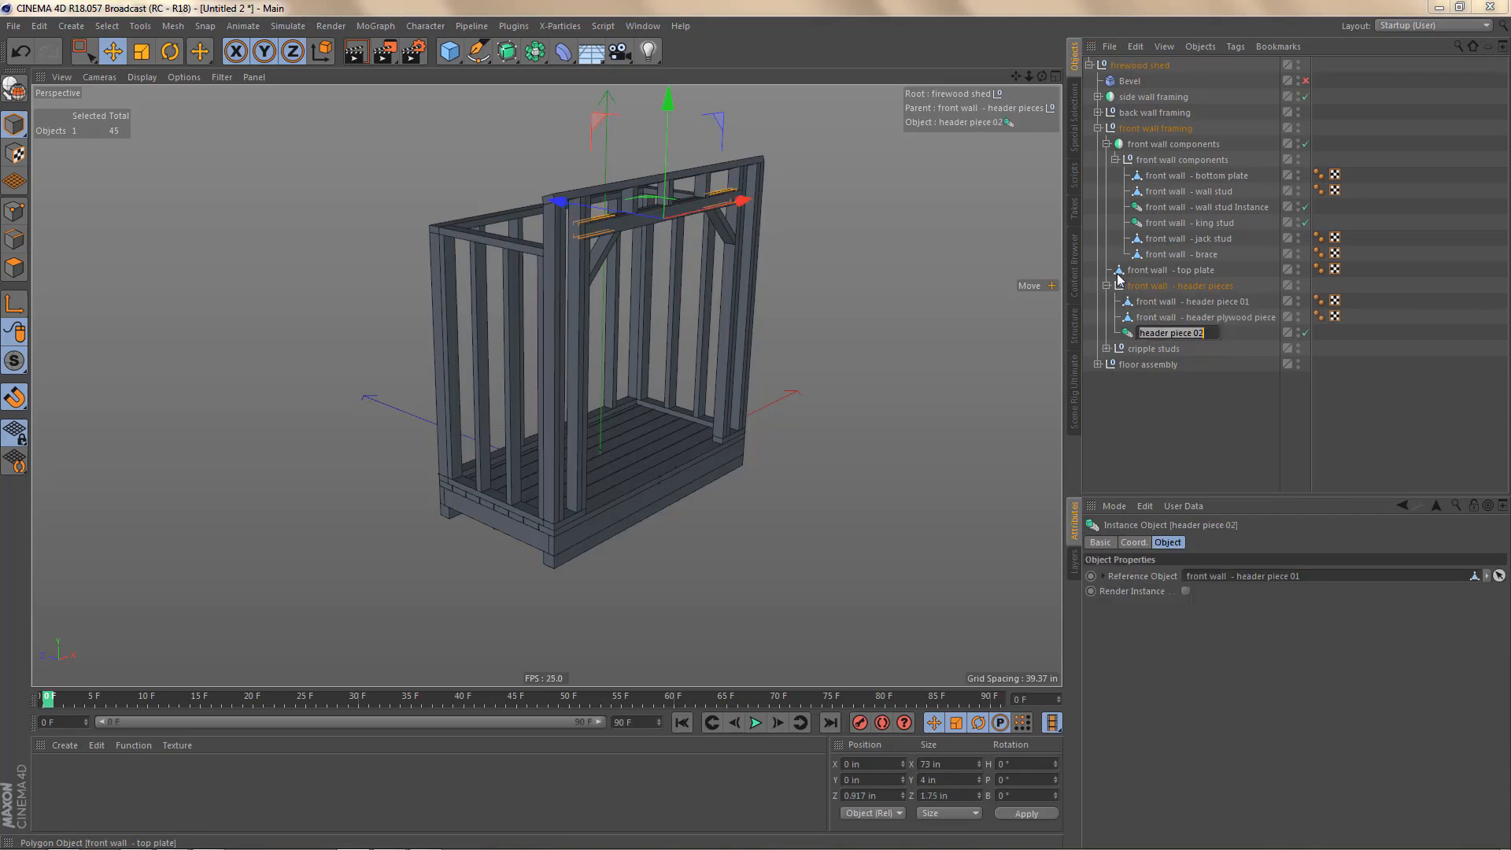
key(Home)
key(ctrl+v)
Step: Add the "front wall - " prefix to the cripple studs group and the cripple studs Symmetry object inside it
key(Down)
key(Home)
key(ctrl+v)
key(Return)
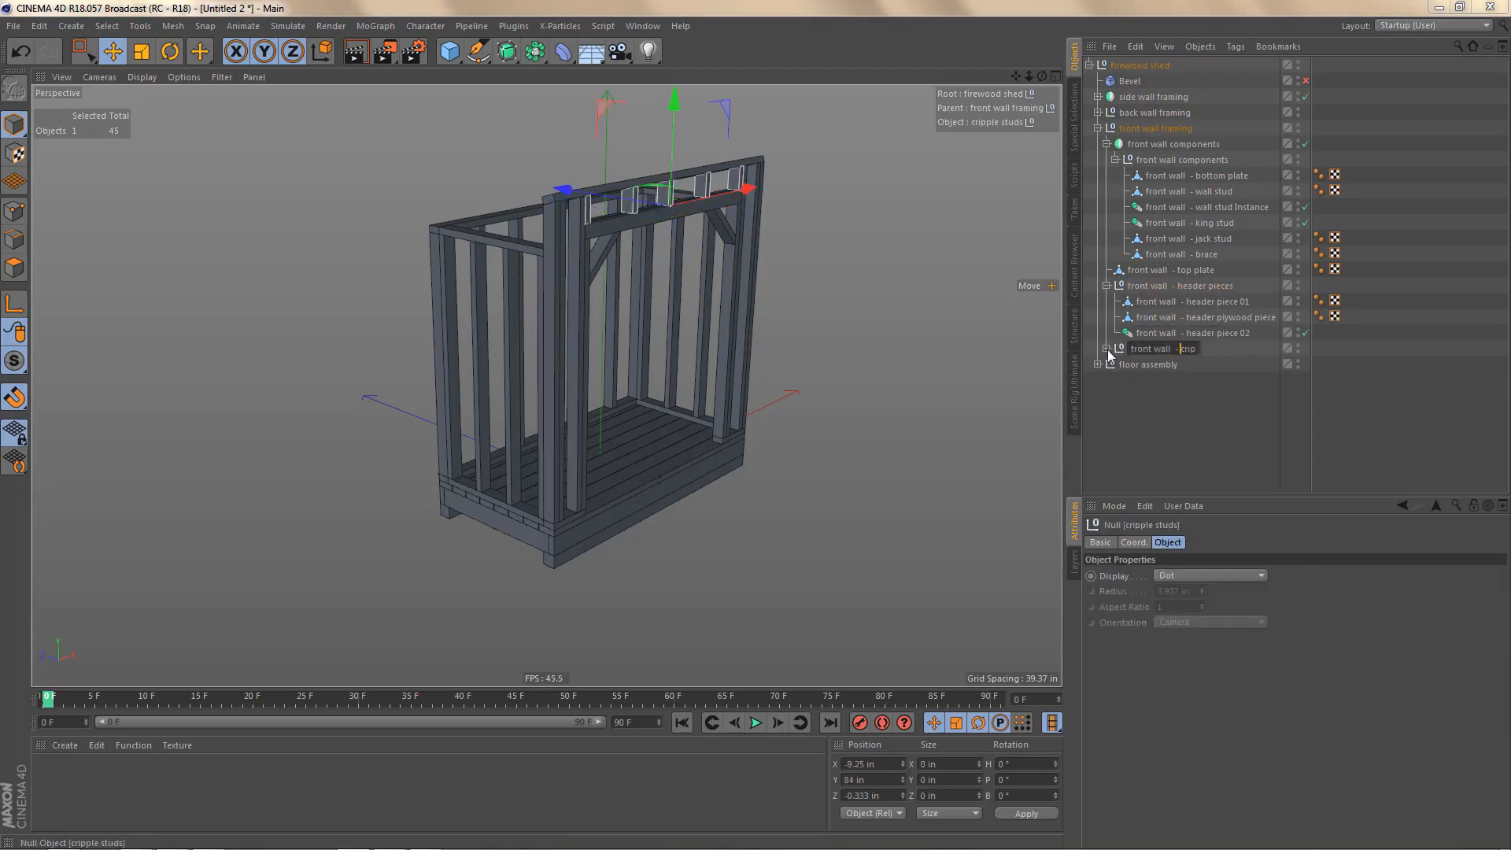
click(1107, 349)
click(1149, 365)
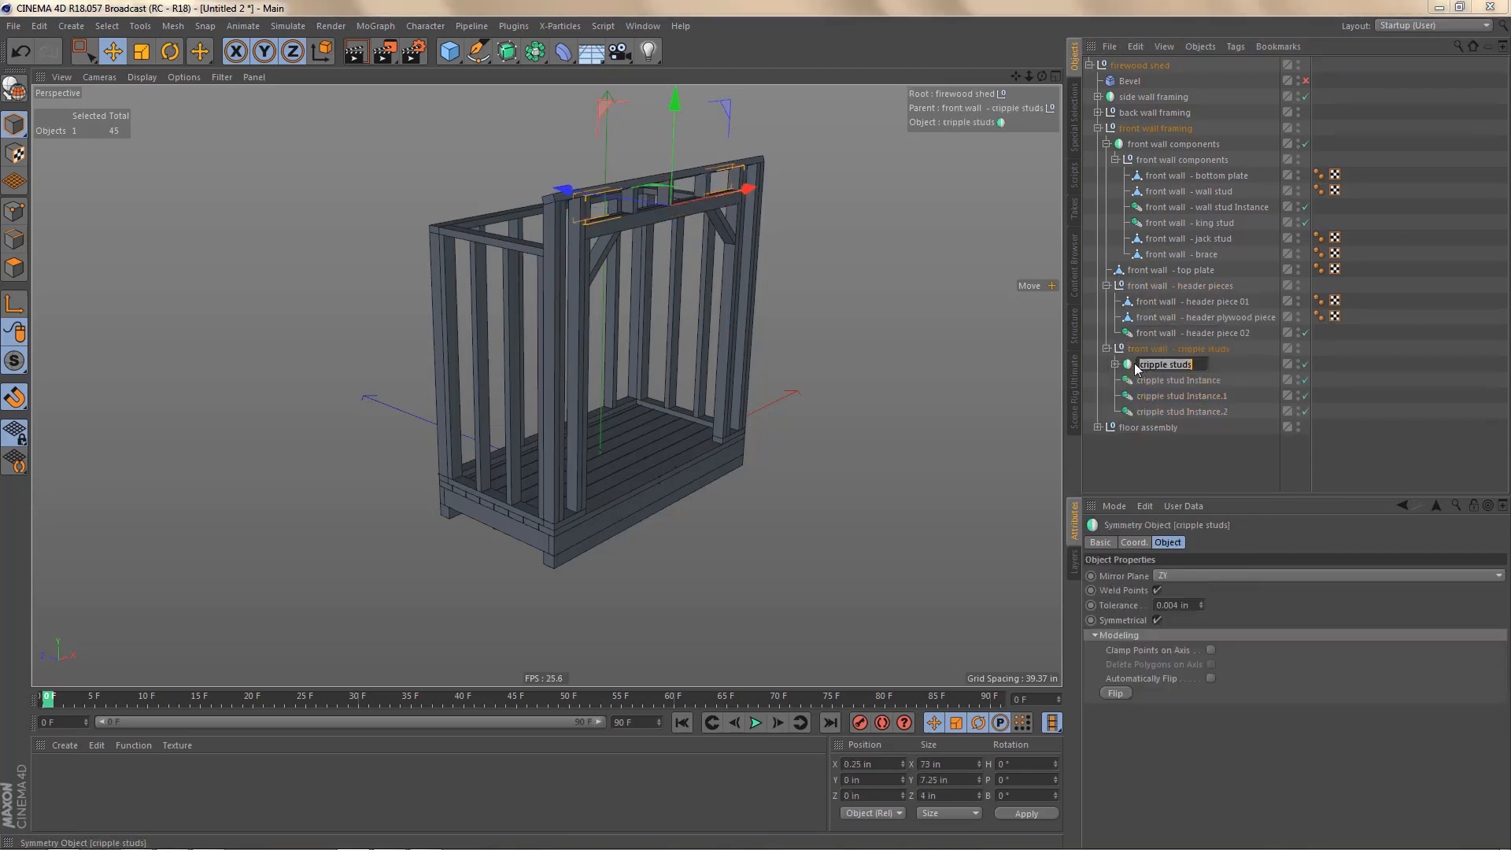
double_click(1145, 365)
key(Home)
key(ctrl+v)
Step: Rename the first cripple stud instance "front wall - cripple stud Instance"
key(Down)
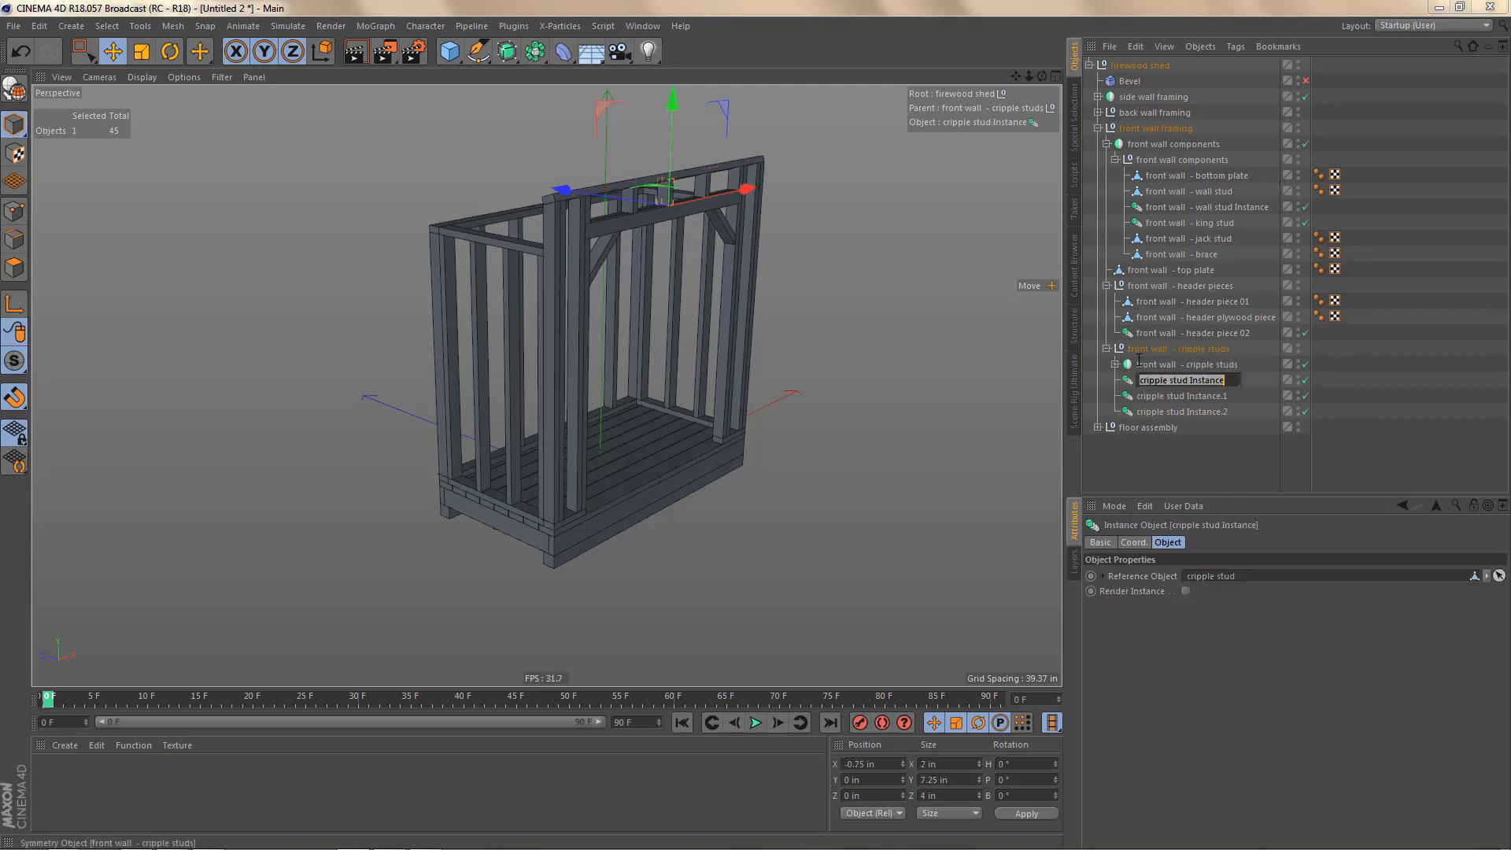
key(Home)
key(ctrl+v)
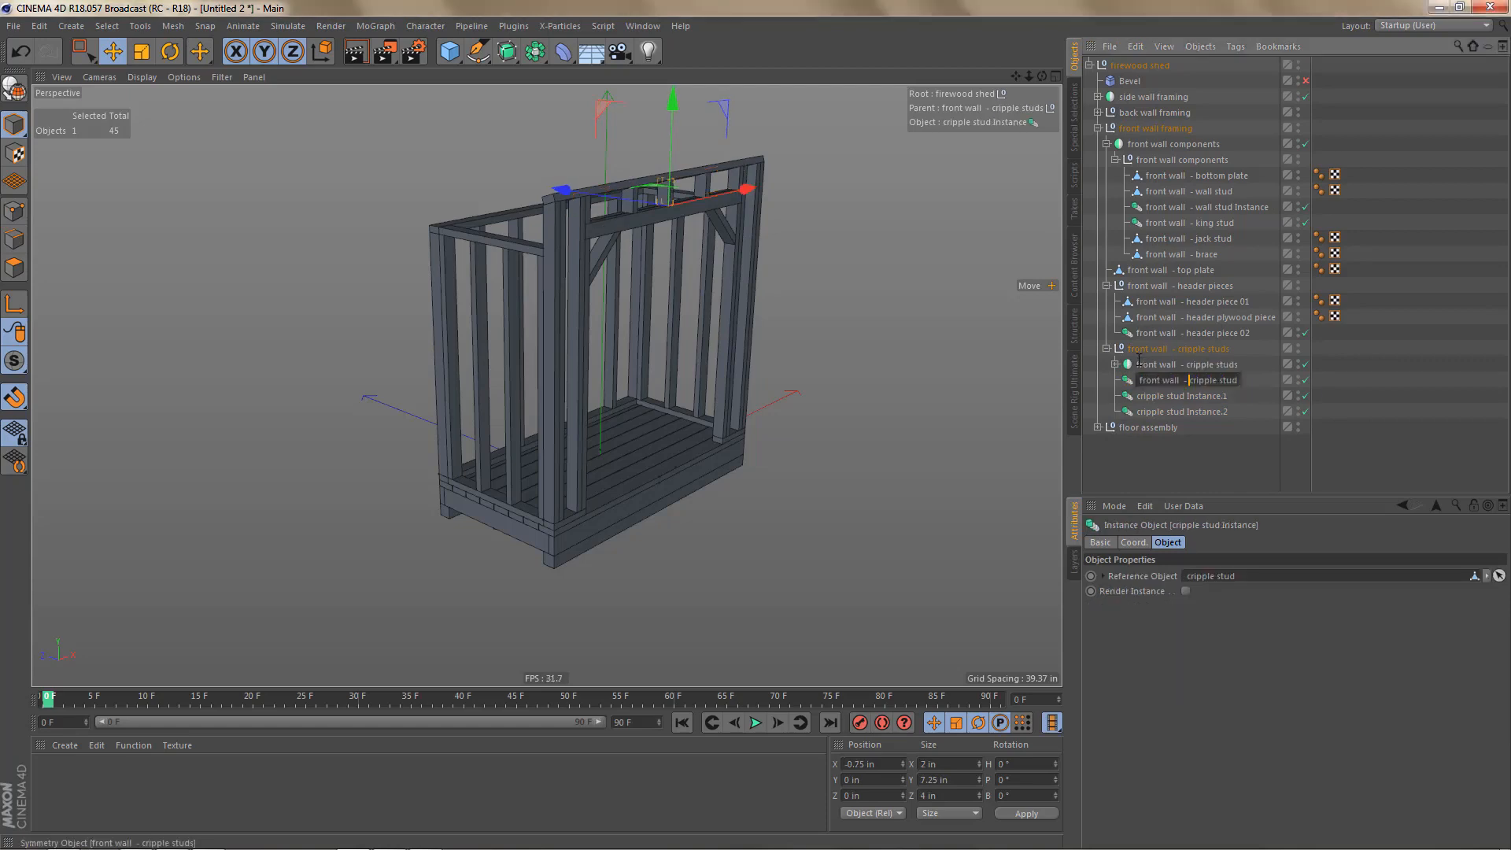
key(Down)
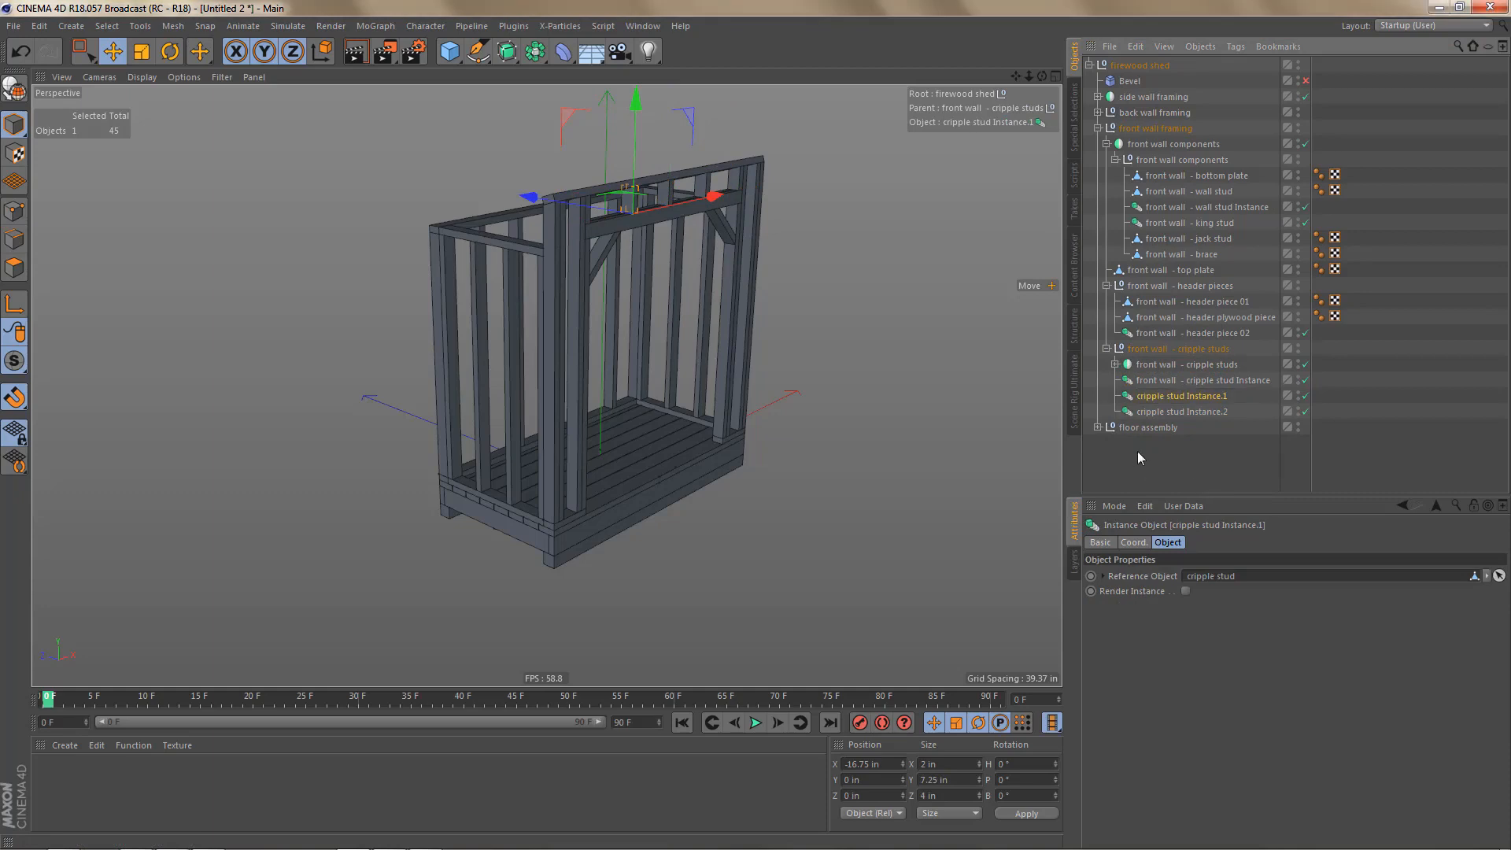
Step: Add the "front wall - " prefix to the names of cripple stud Instance.1 and cripple stud Instance.2
key(Home)
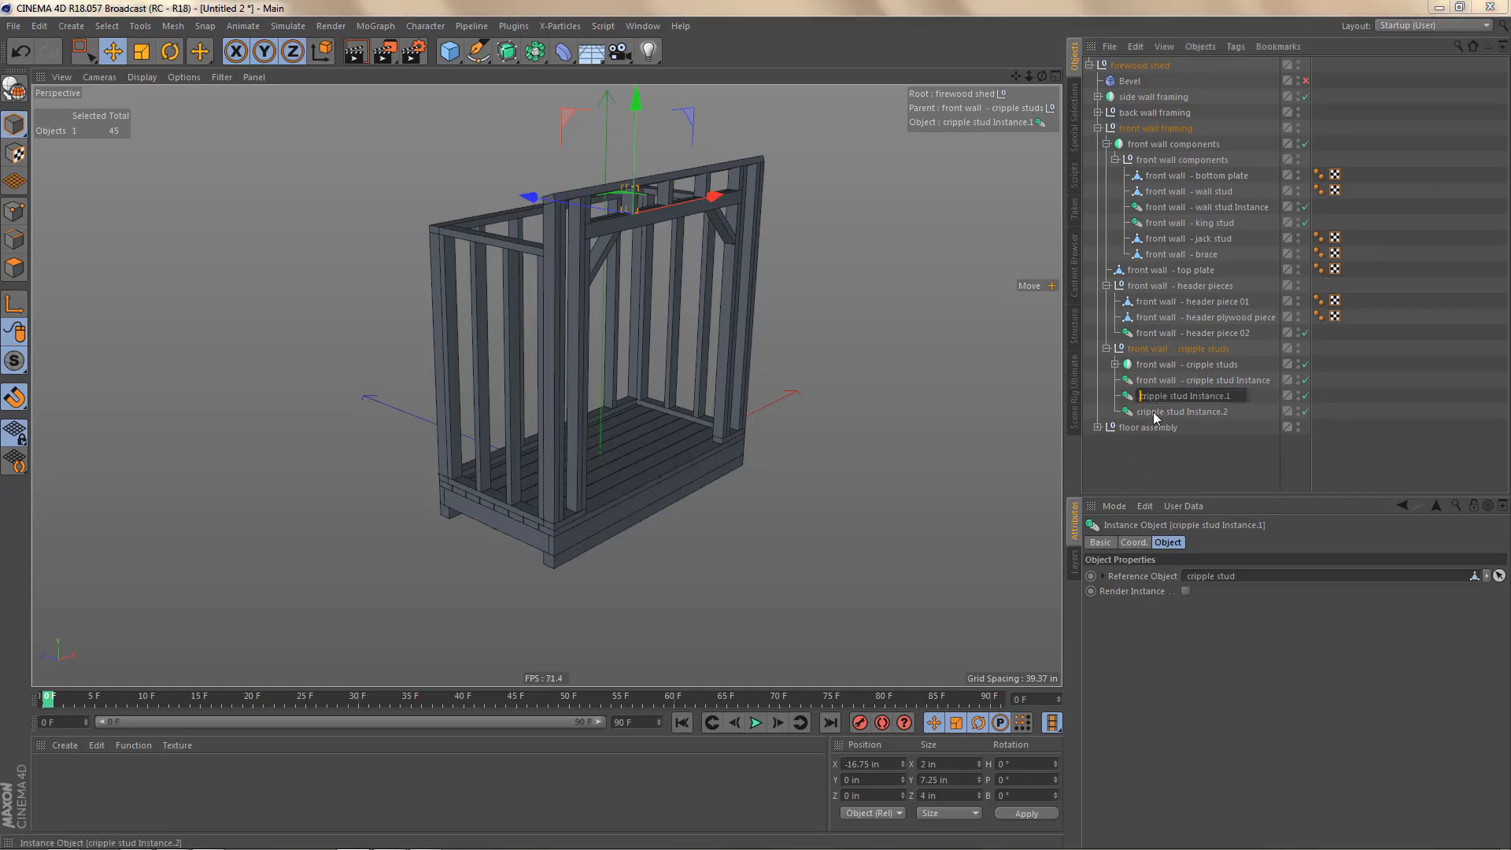
key(ctrl+v)
key(Down)
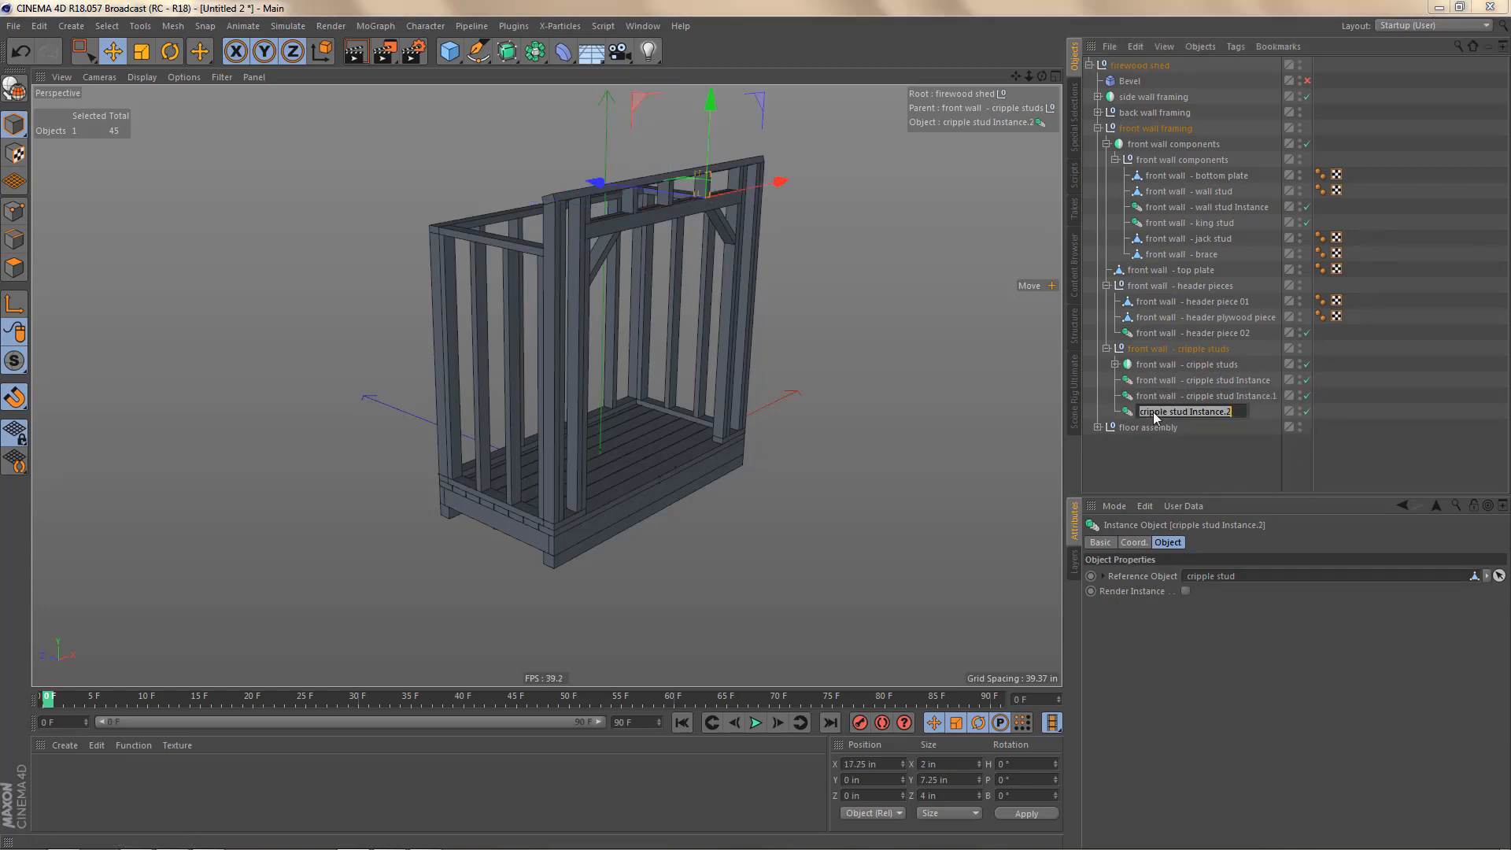
key(Home)
key(ctrl+v)
key(Return)
Step: Collapse the header pieces, cripple studs and front wall groups, then the whole firewood shed hierarchy
click(1107, 286)
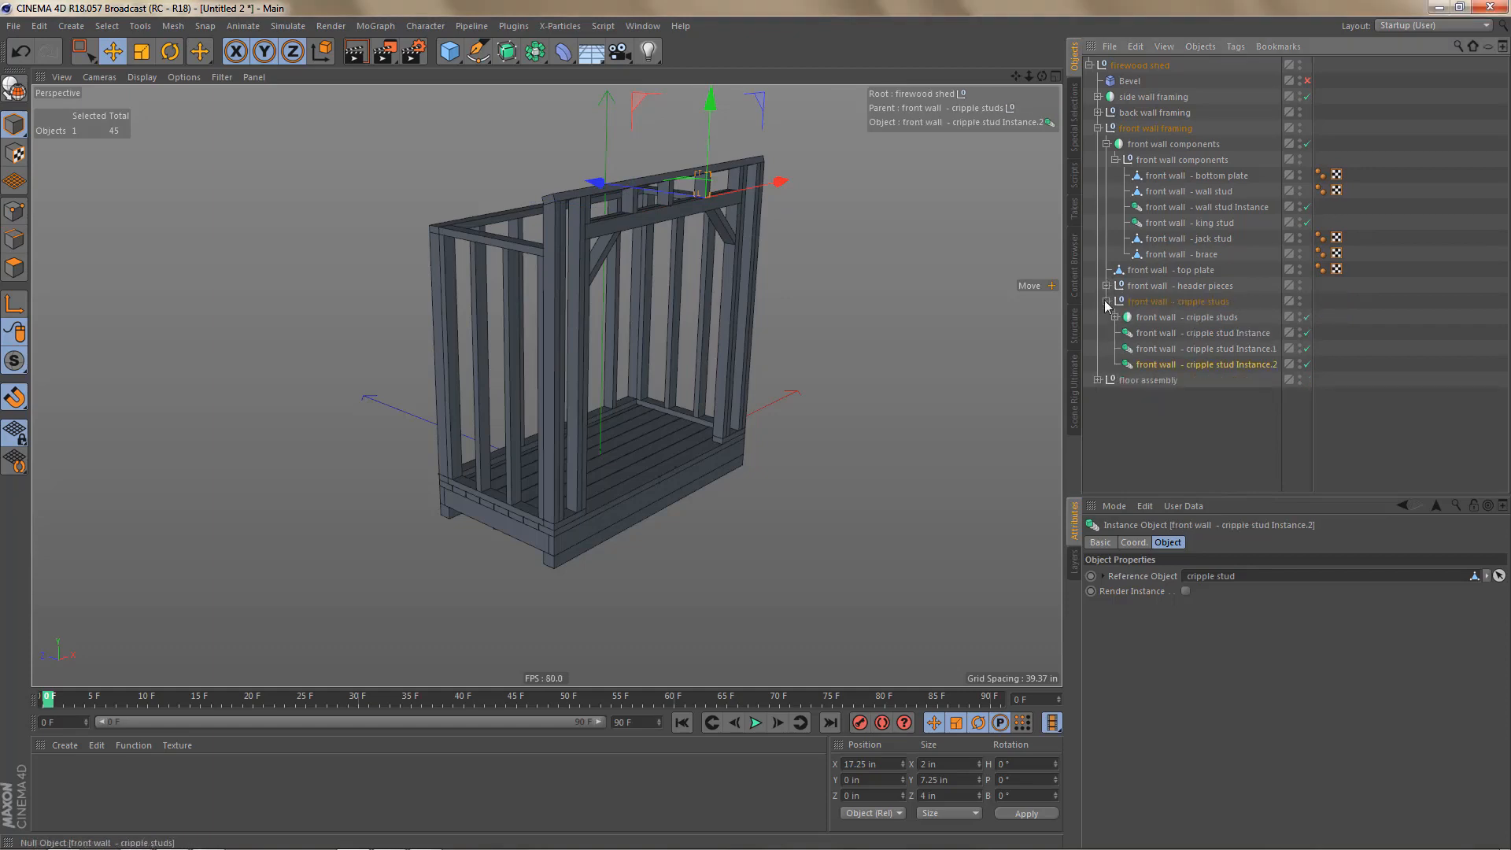
click(1107, 302)
click(1107, 144)
click(1098, 128)
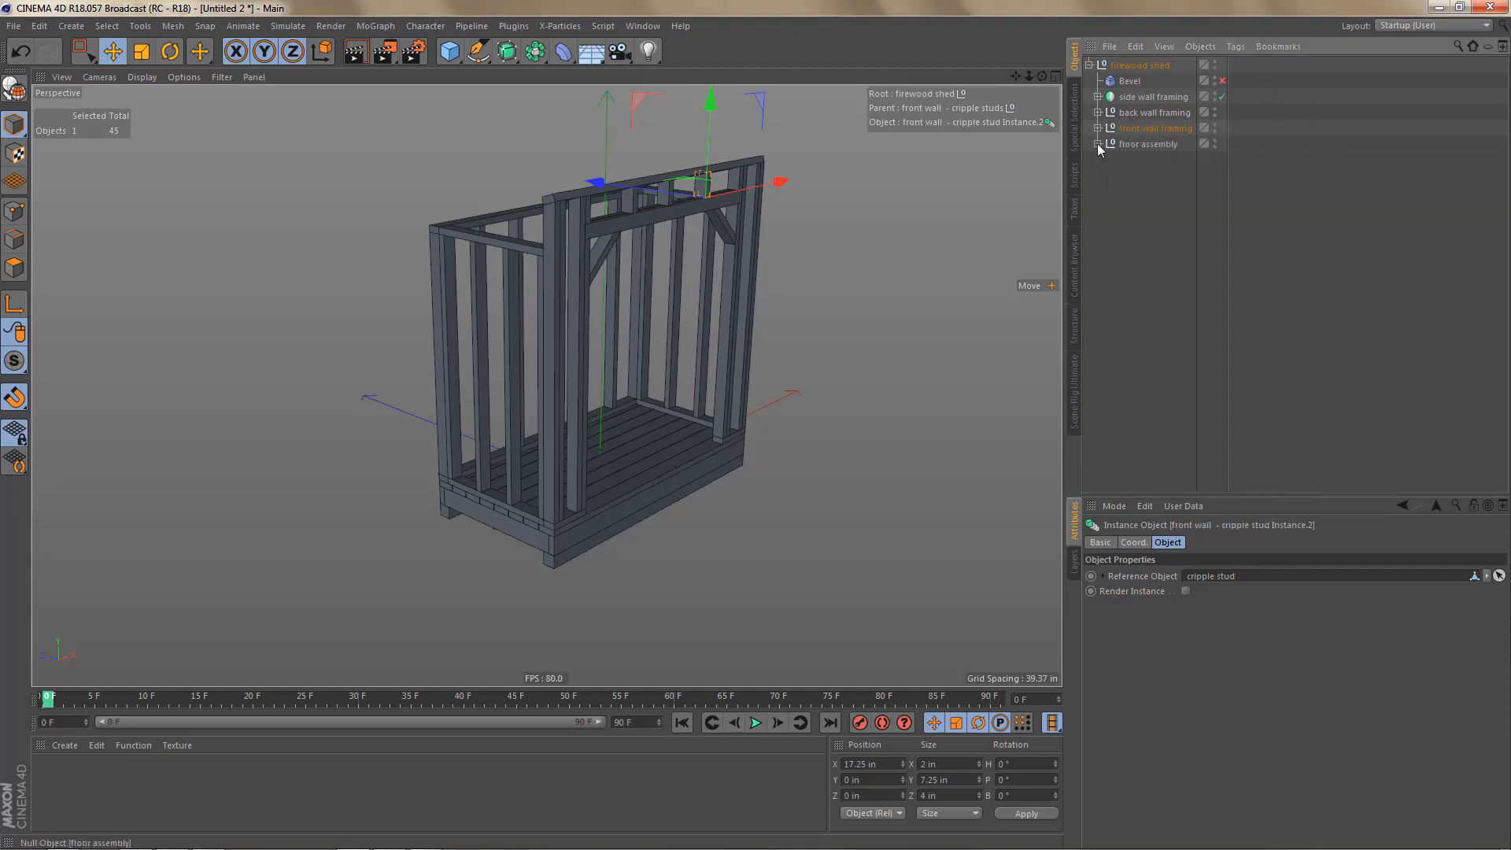
click(1098, 144)
click(1098, 144)
click(1089, 65)
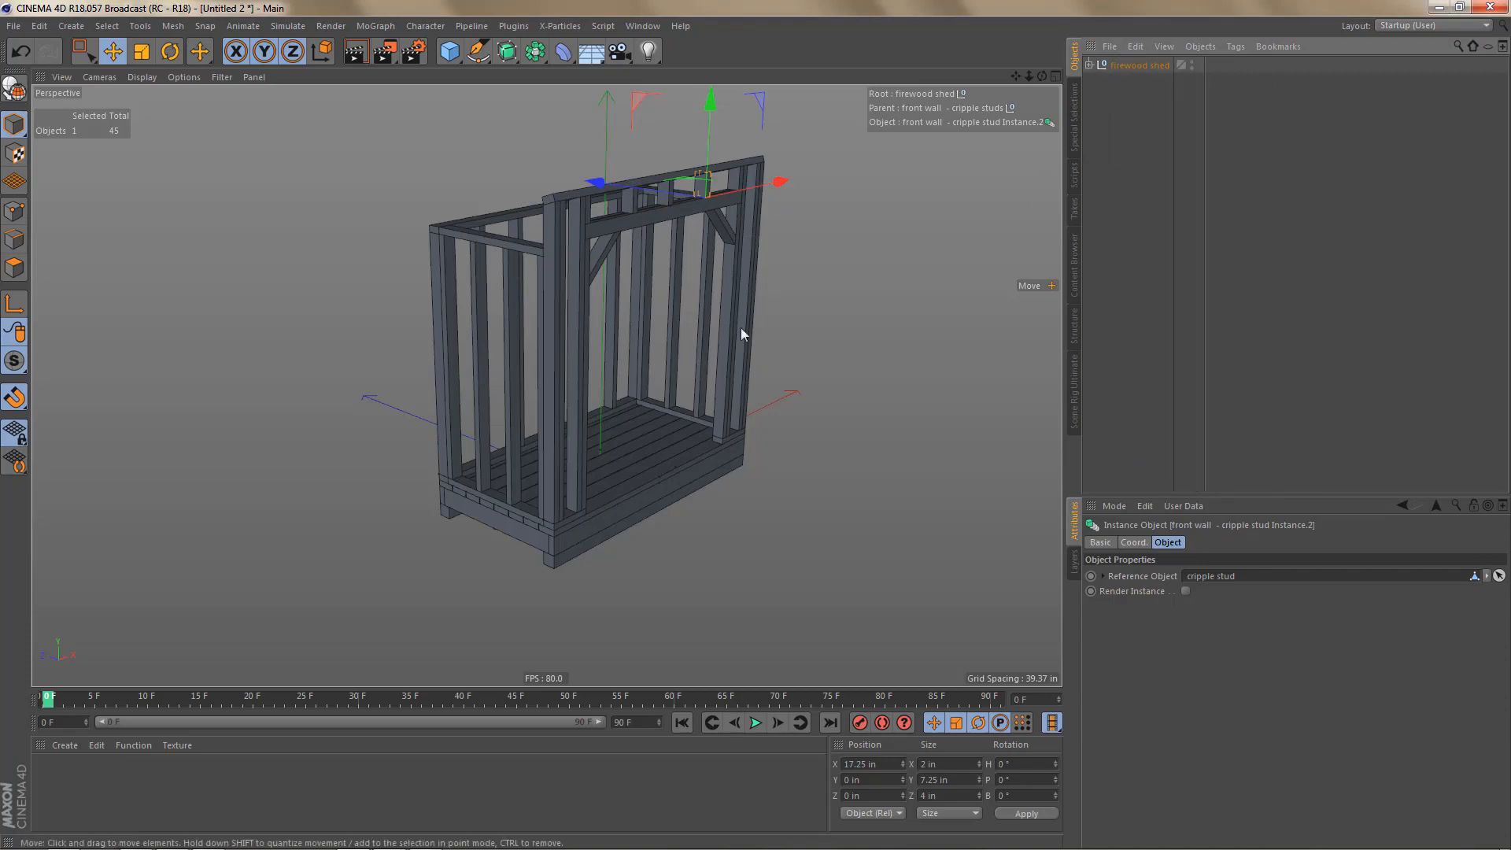
Step: Examine the rafter cut dimensions and rafter spacing in the firewood shed plans PDF, then return to Cinema 4D
scroll(679, 253, up, 4)
mouse_move(713, 309)
alt+mouse_down()
mouse_move(742, 304)
mouse_move(710, 313)
alt+mouse_up()
alt+middle_drag(710, 309, 744, 318)
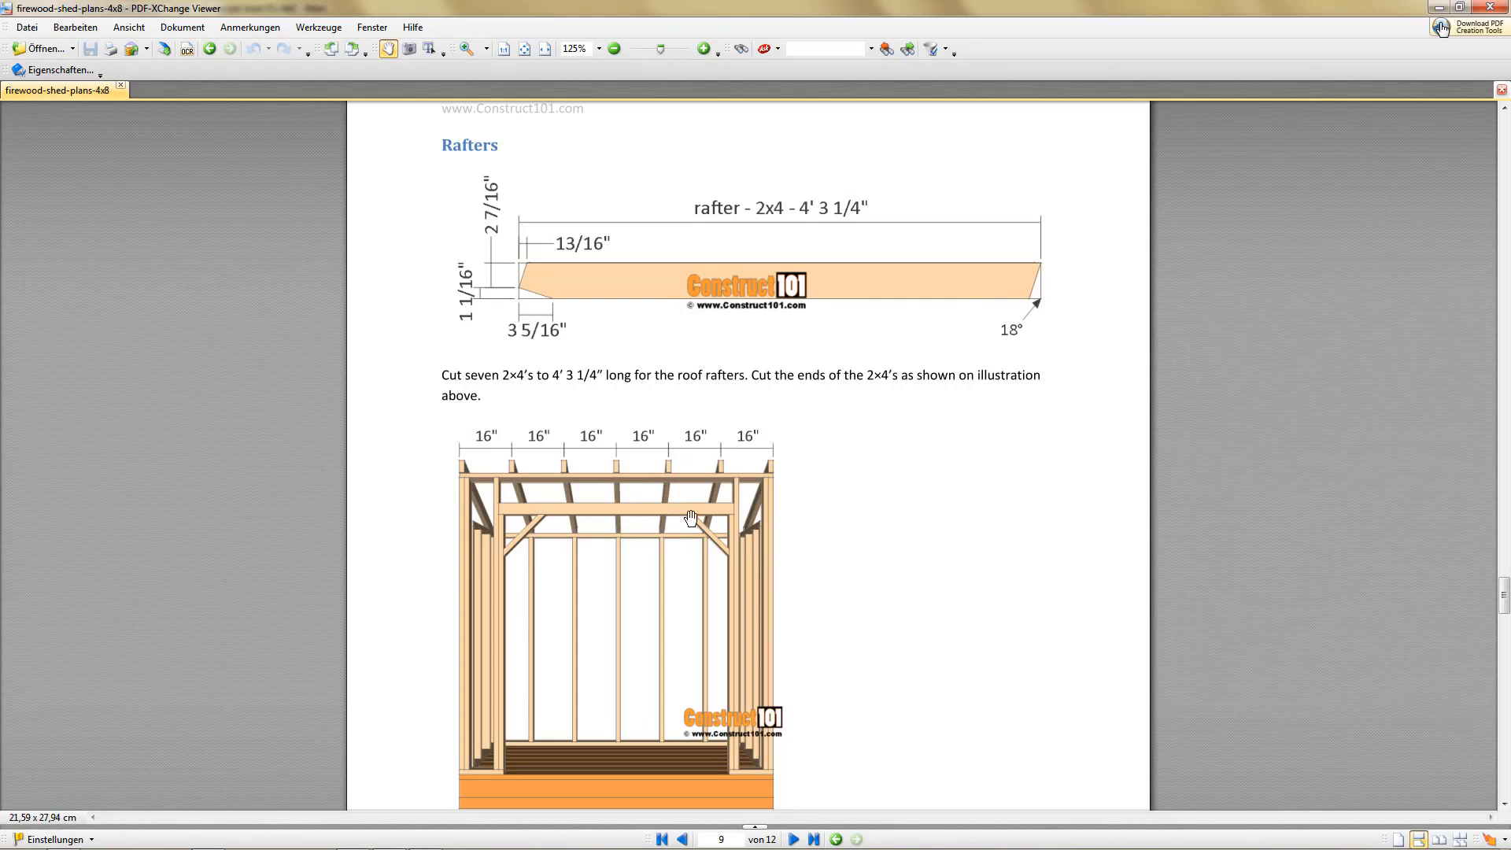
scroll(701, 520, down, 1)
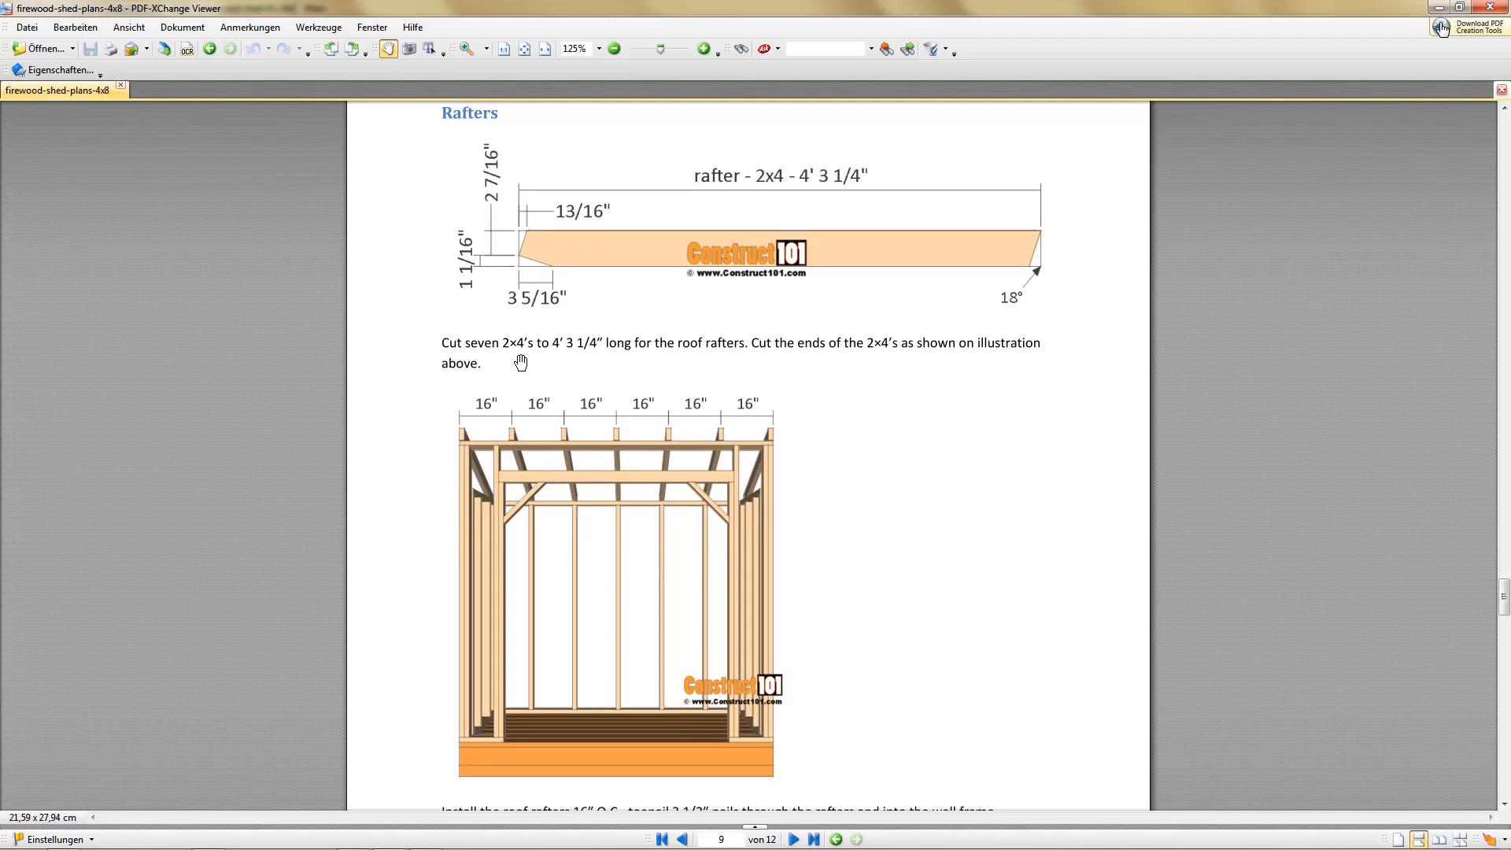
key(alt+Tab)
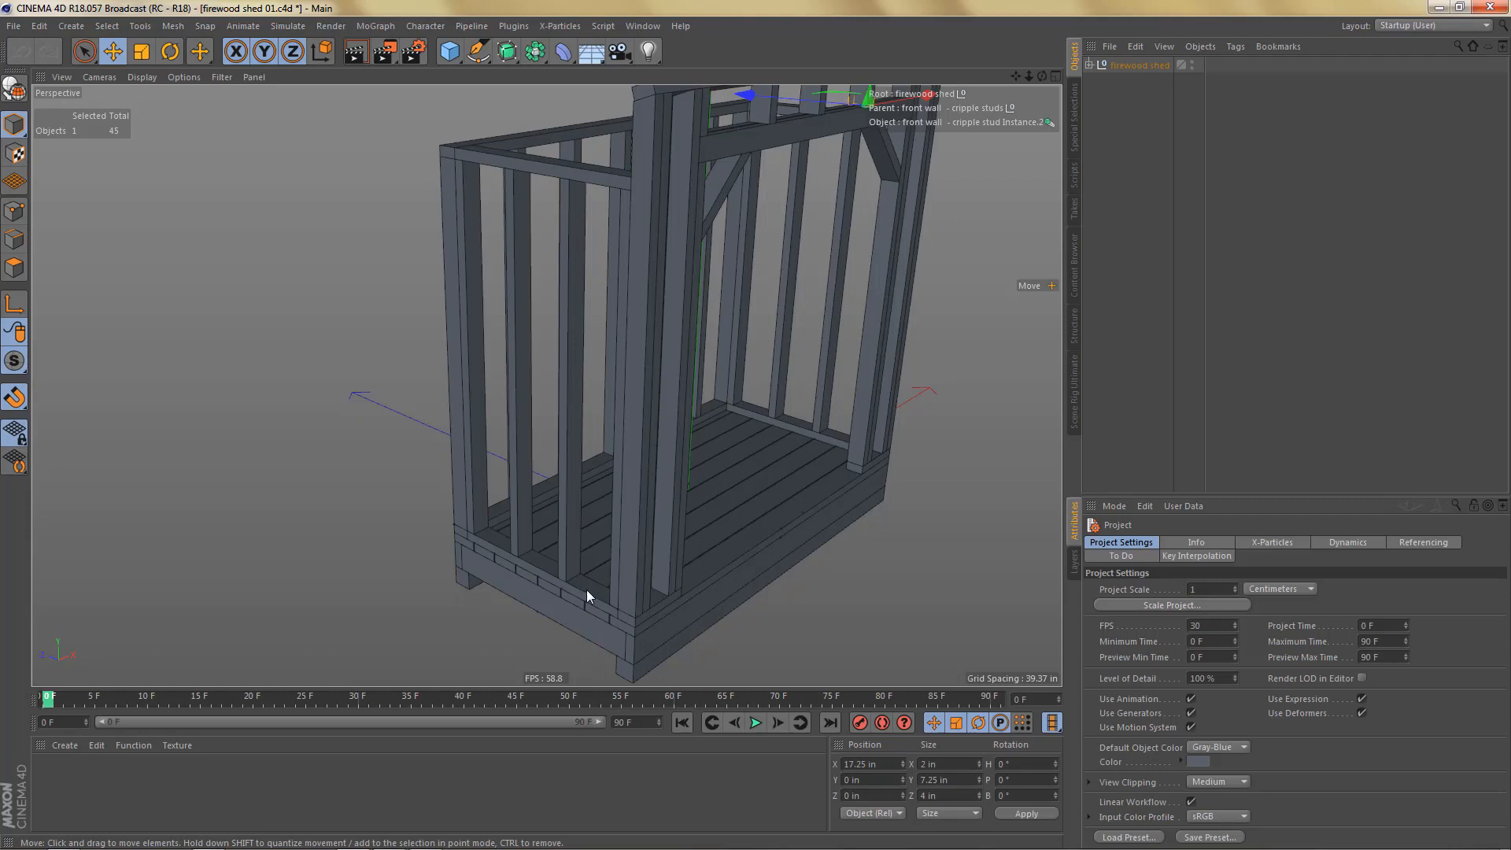
Step: Copy the side wall bottom plate to the top level of the scene and delete the stray cripple stud instance copy
shift+right_click(587, 591)
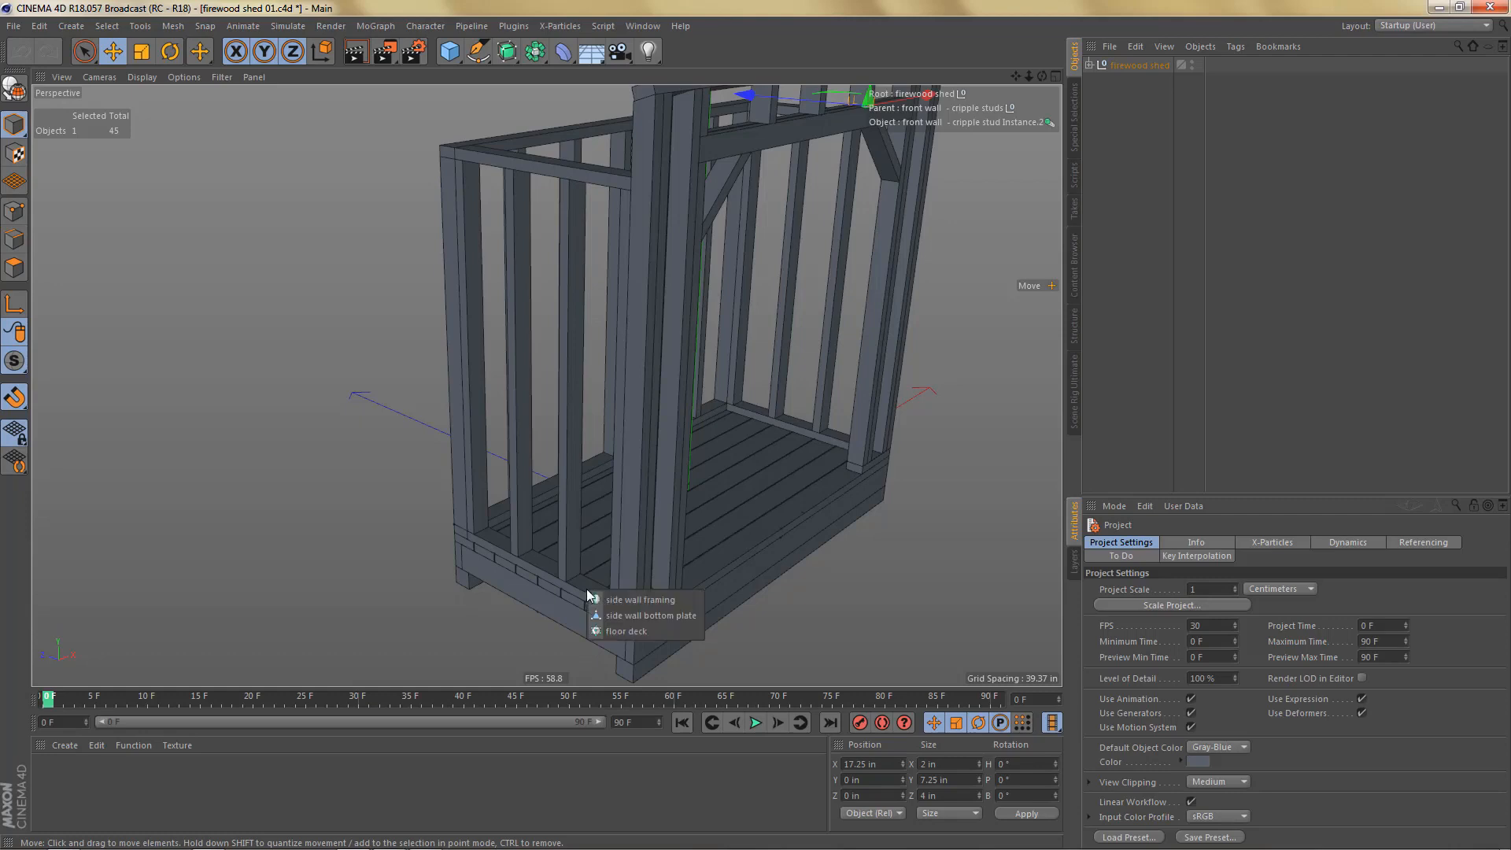
shift+click(639, 614)
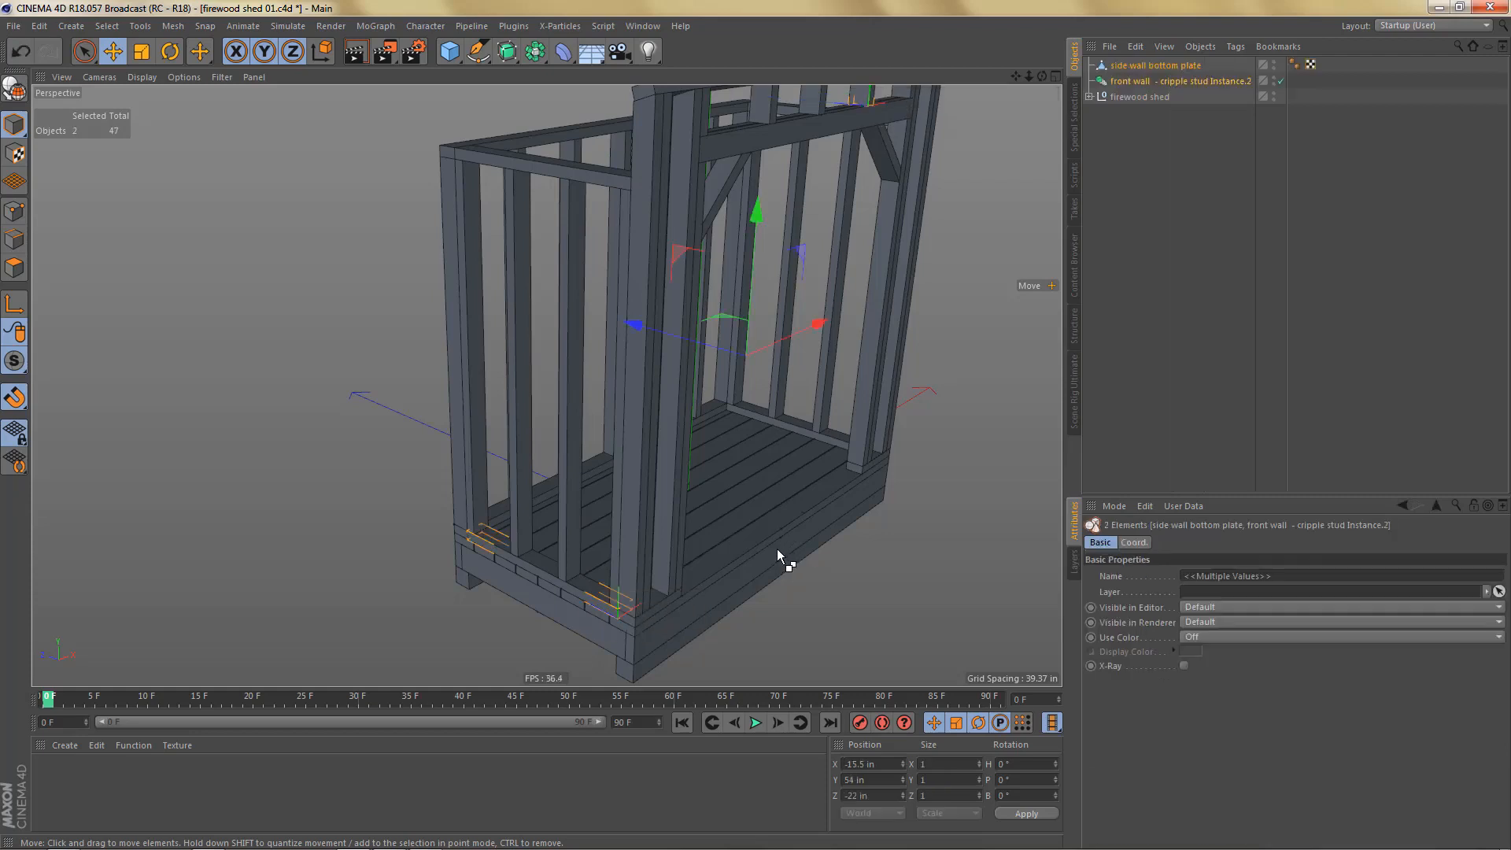
click(1134, 82)
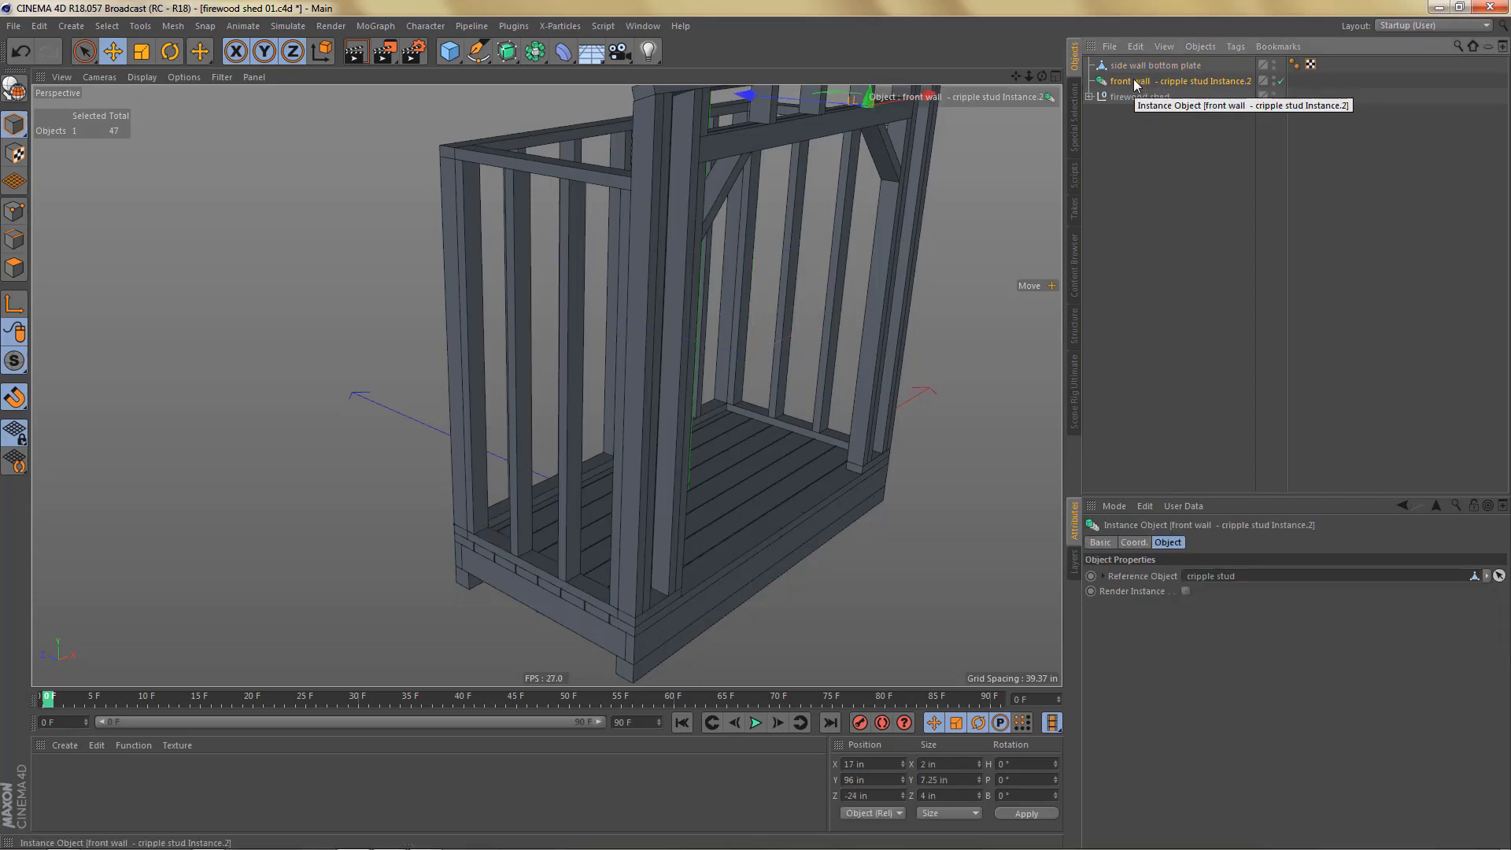
key(Delete)
Step: Place the bottom plate copy below the firewood shed group and rename it "rafter"
drag(1147, 64, 1144, 102)
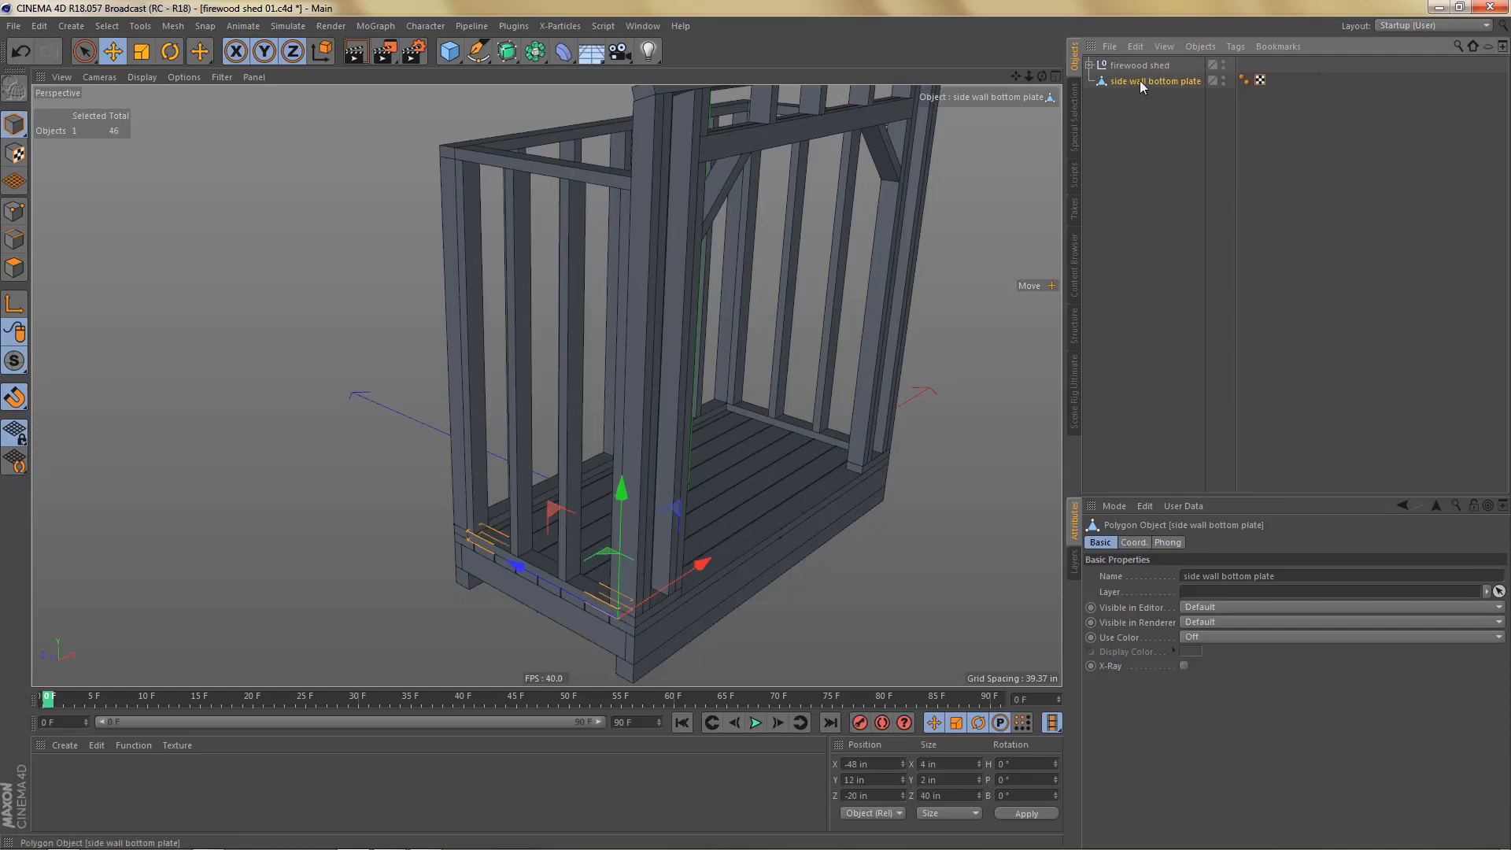
double_click(1141, 82)
text(rafter)
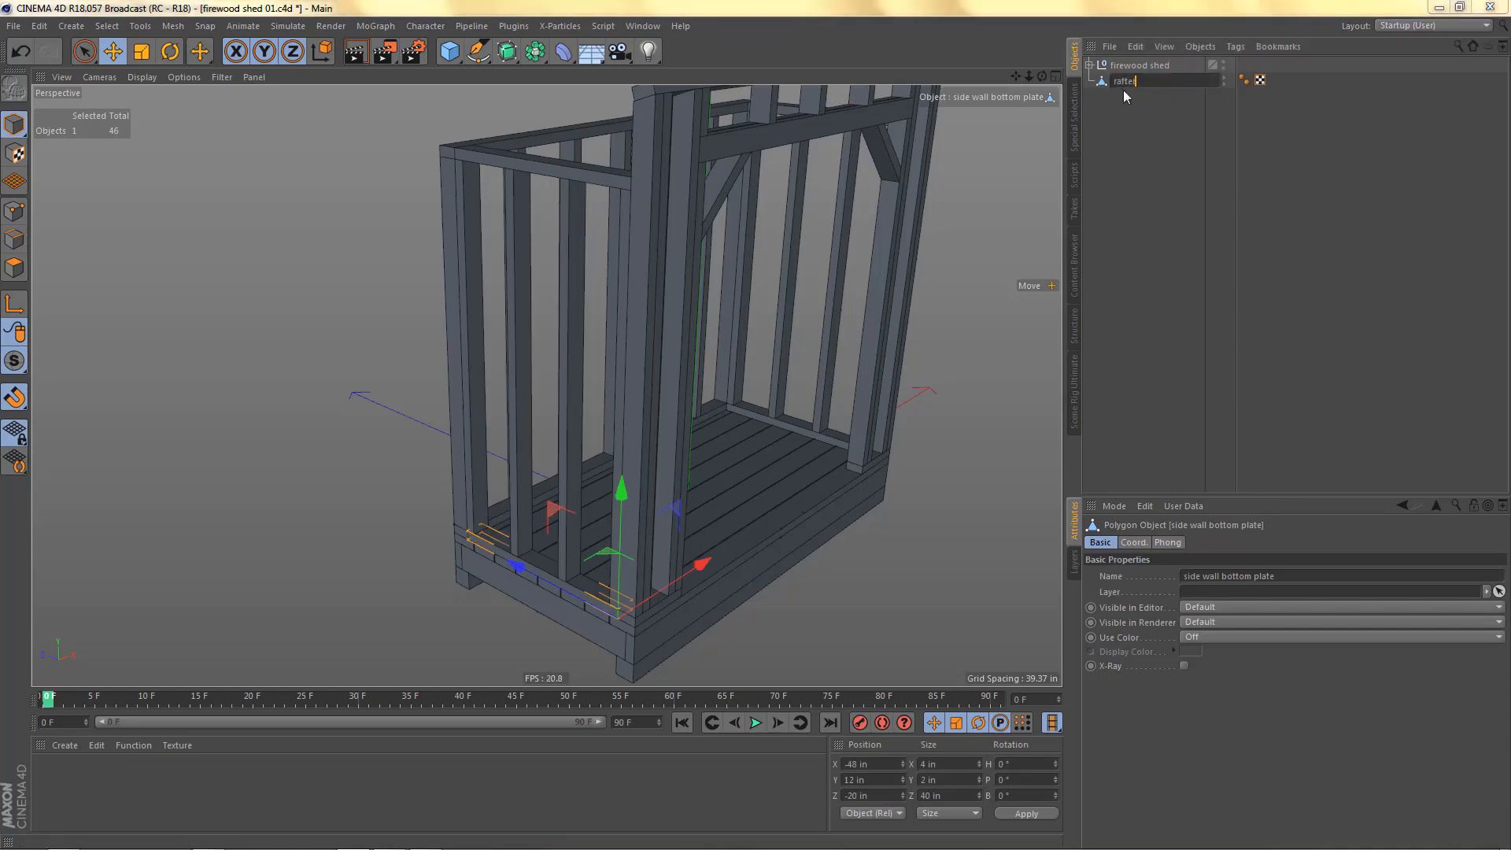
key(Return)
Step: Raise the rafter above the shed to about Y 128.4 in and set its size to 2 in X and 4 in Y
alt+drag(640, 607, 598, 472)
alt+middle_drag(611, 653, 646, 635)
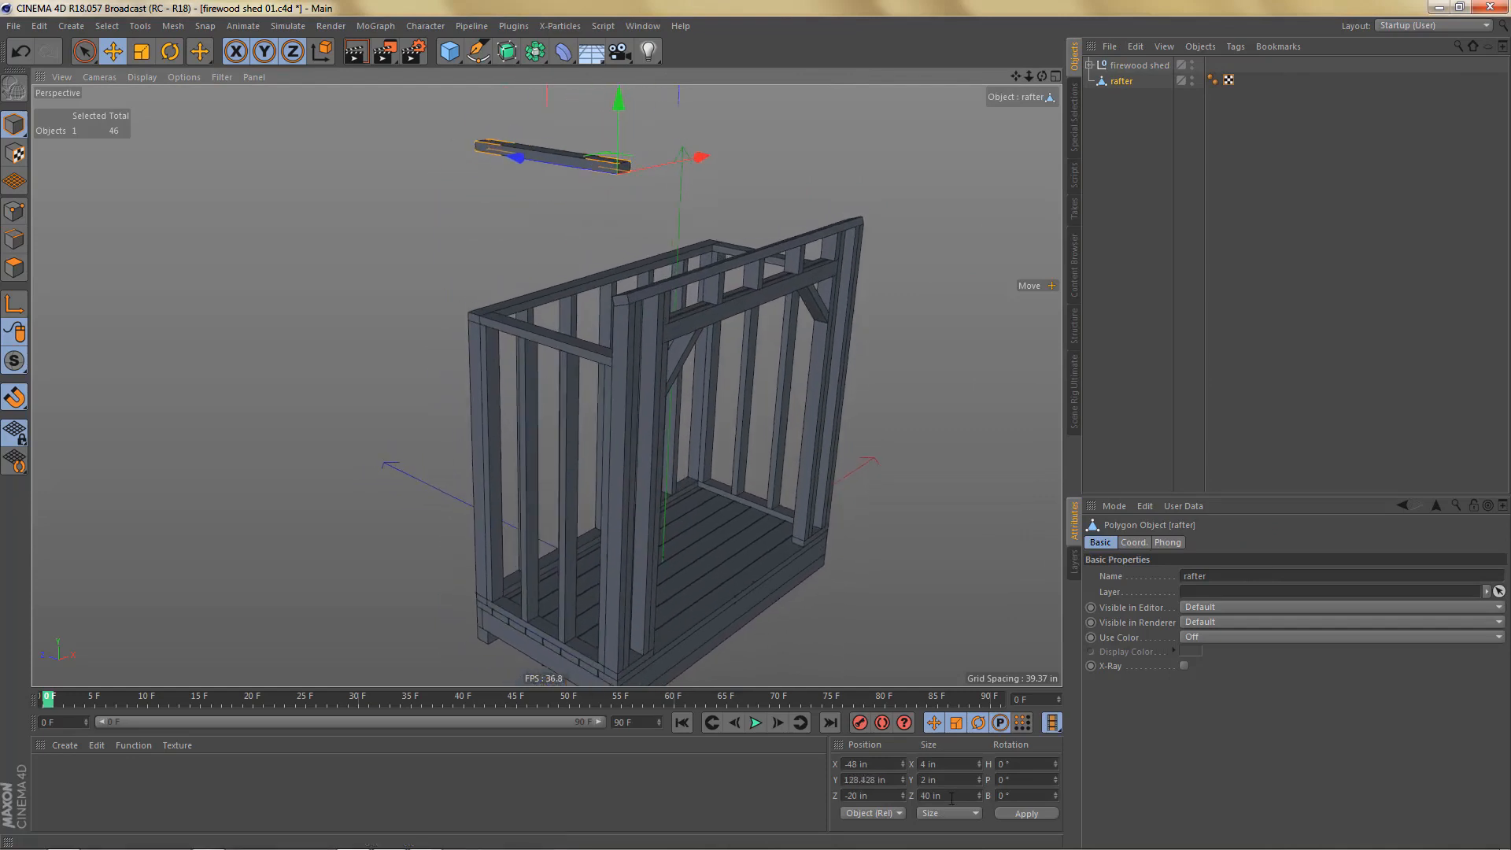
drag(950, 765, 921, 769)
text(2)
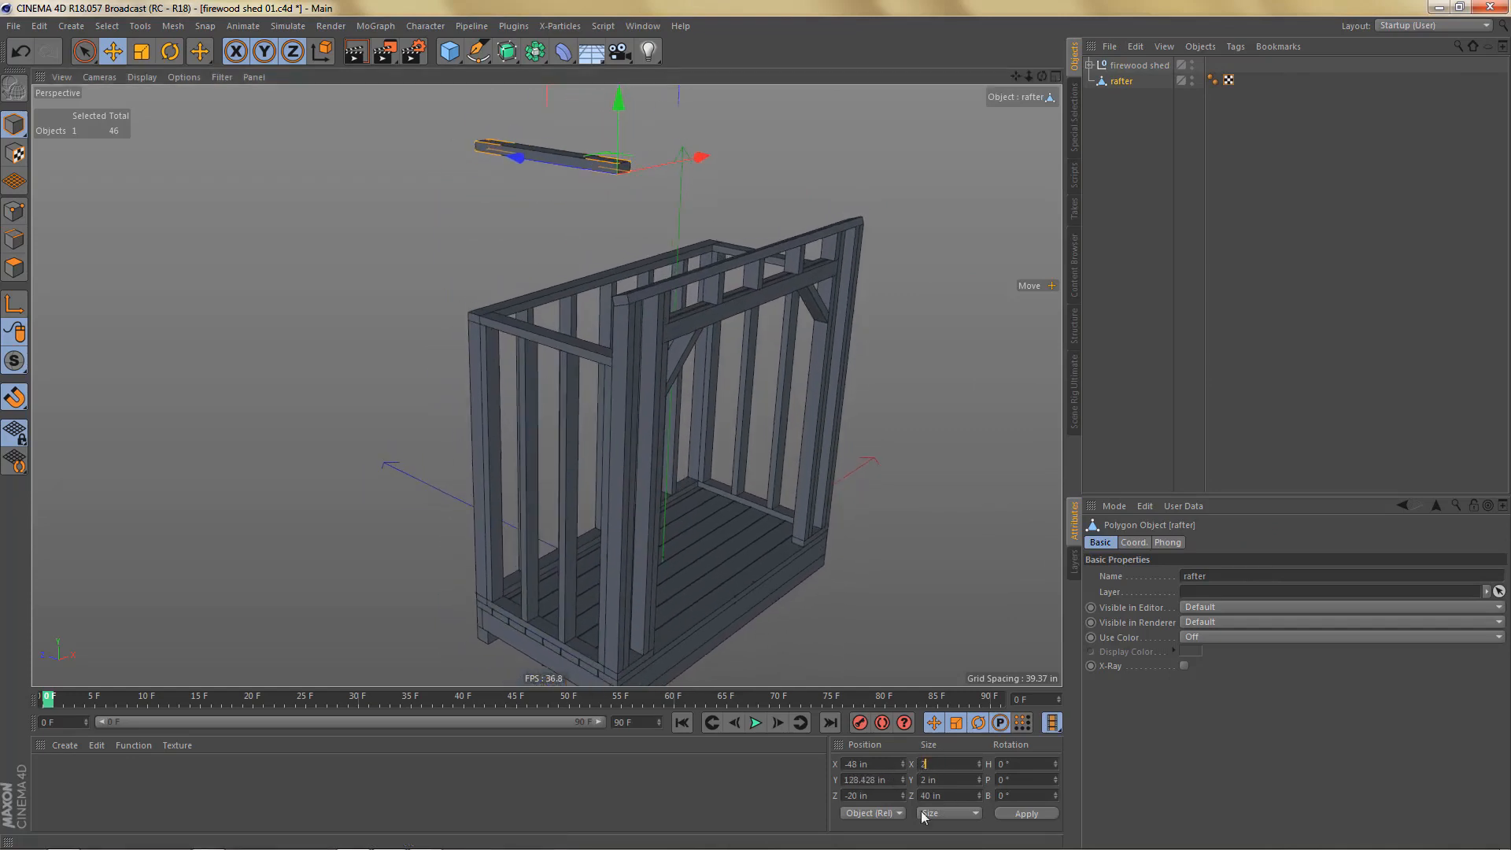
click(1027, 816)
text(4)
click(1020, 813)
alt+middle_drag(720, 447, 733, 503)
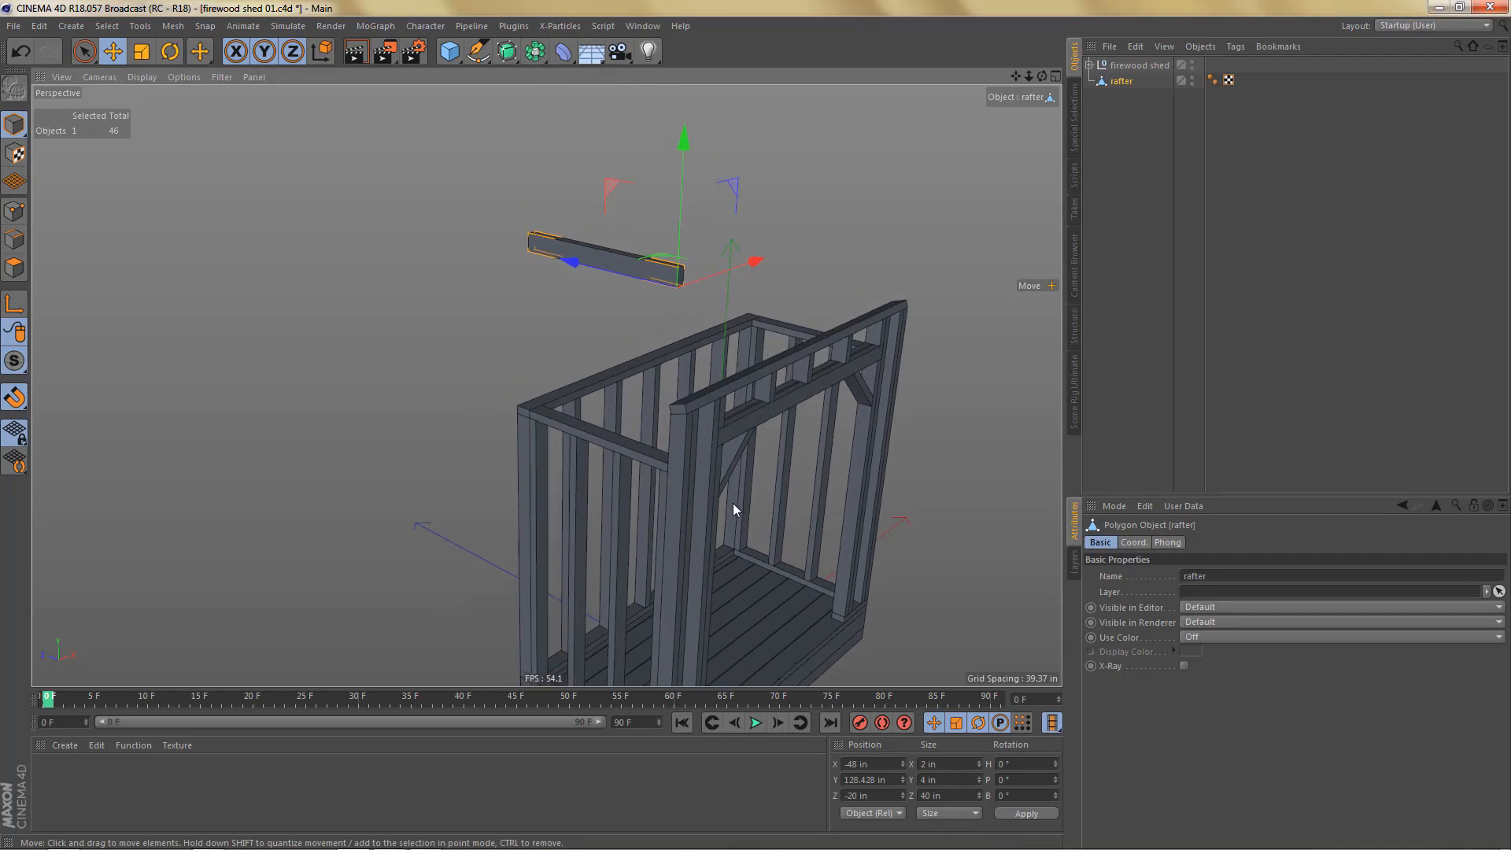
Step: In the Right view, snap the rafter's lower front corner onto the highest corner of the front wall's top plate
middle_click(682, 557)
middle_click(258, 468)
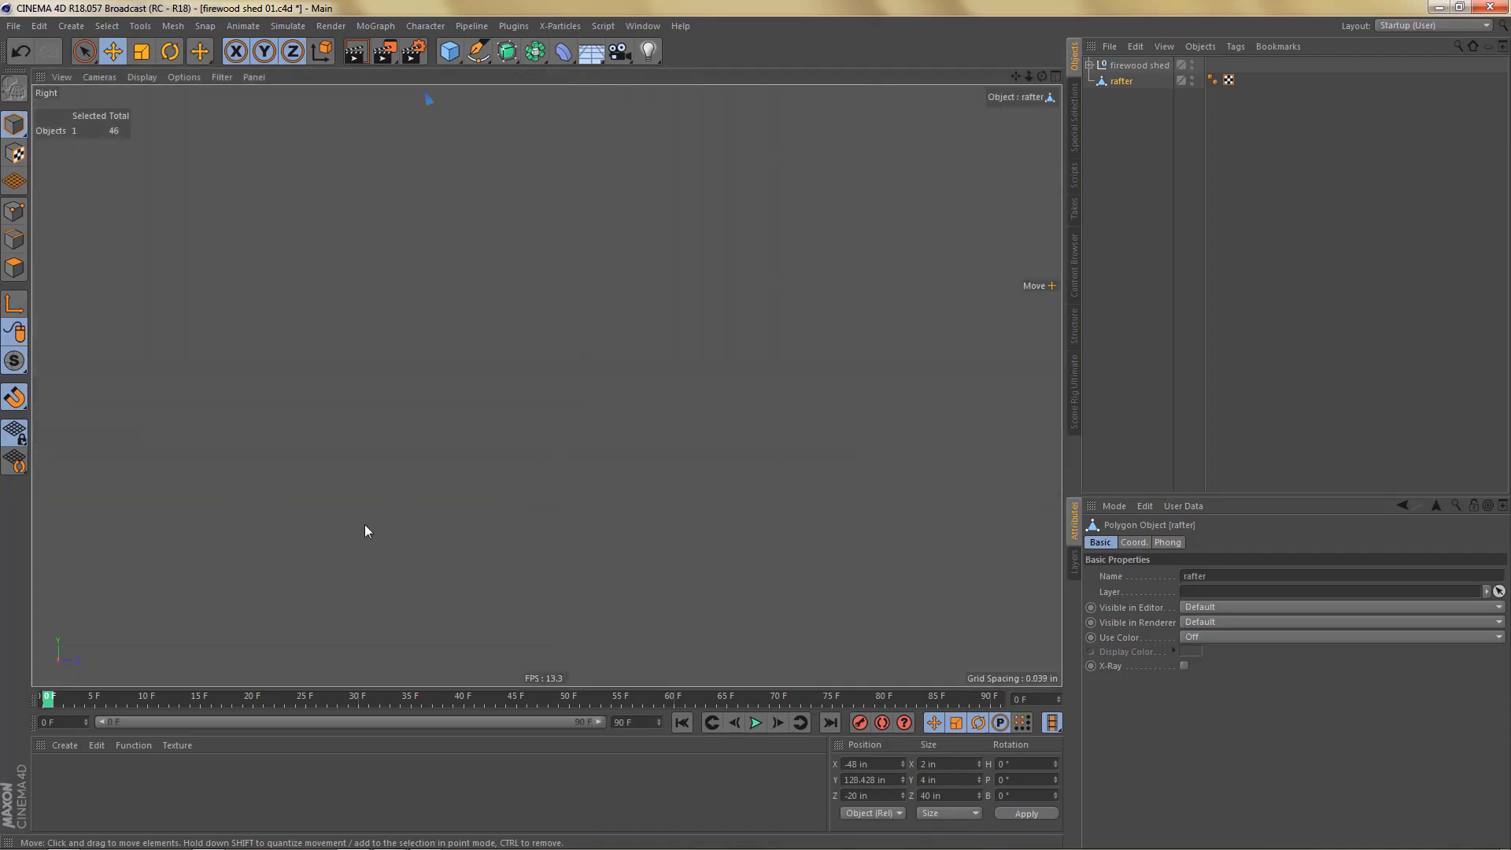
scroll(433, 465, down, 10)
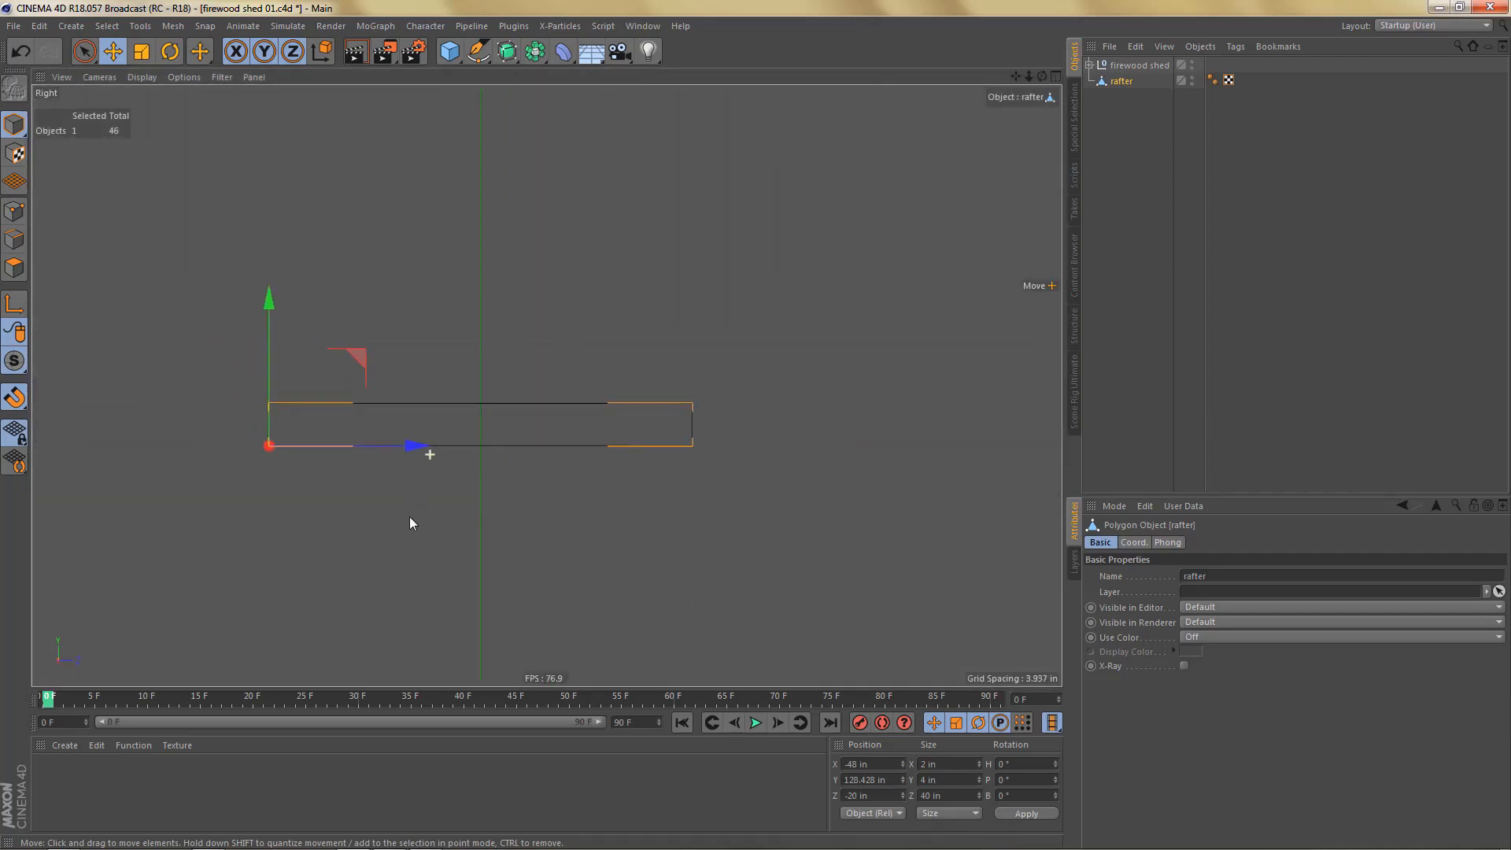
alt+middle_drag(276, 614, 351, 504)
alt+right_drag(339, 498, 421, 482)
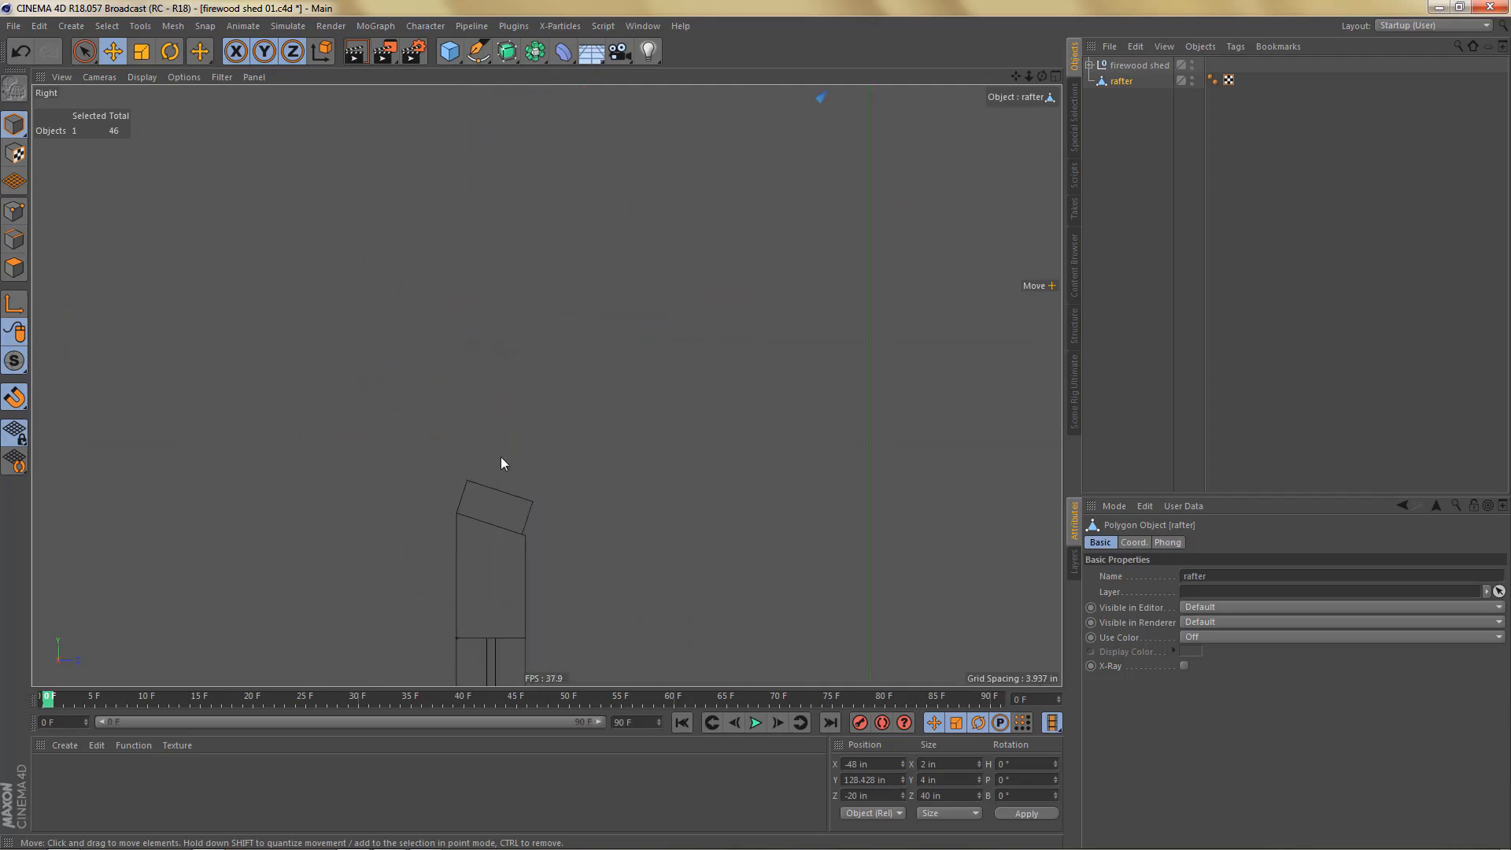
alt+middle_drag(499, 441, 493, 503)
scroll(494, 508, down, 1)
drag(523, 418, 465, 534)
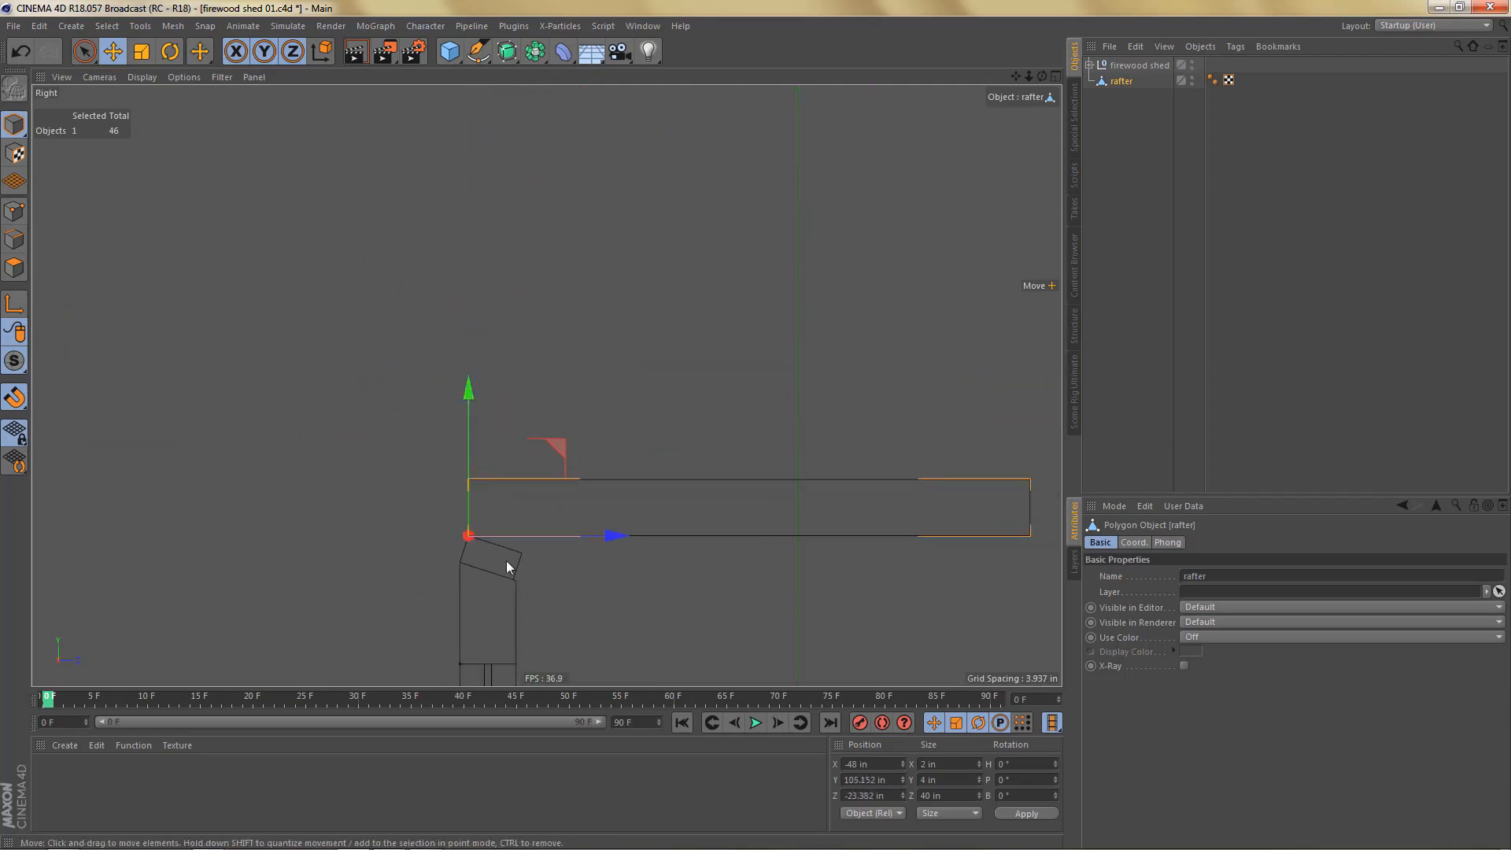
alt+middle_drag(507, 561, 489, 453)
Step: Rotate the rafter down toward the back wall and set its pitch to -18°
key(r)
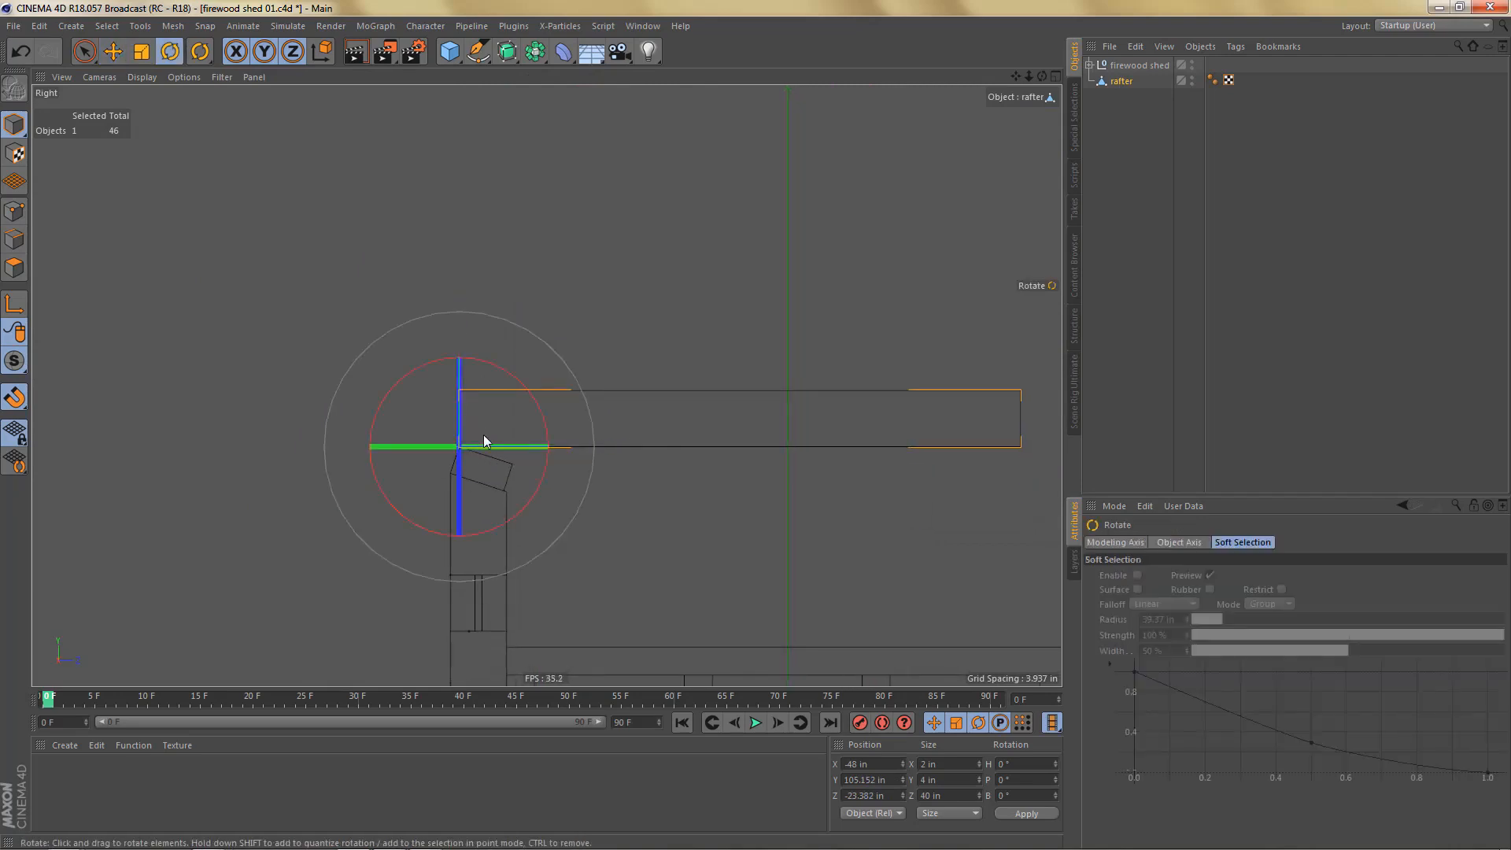
drag(512, 364, 516, 359)
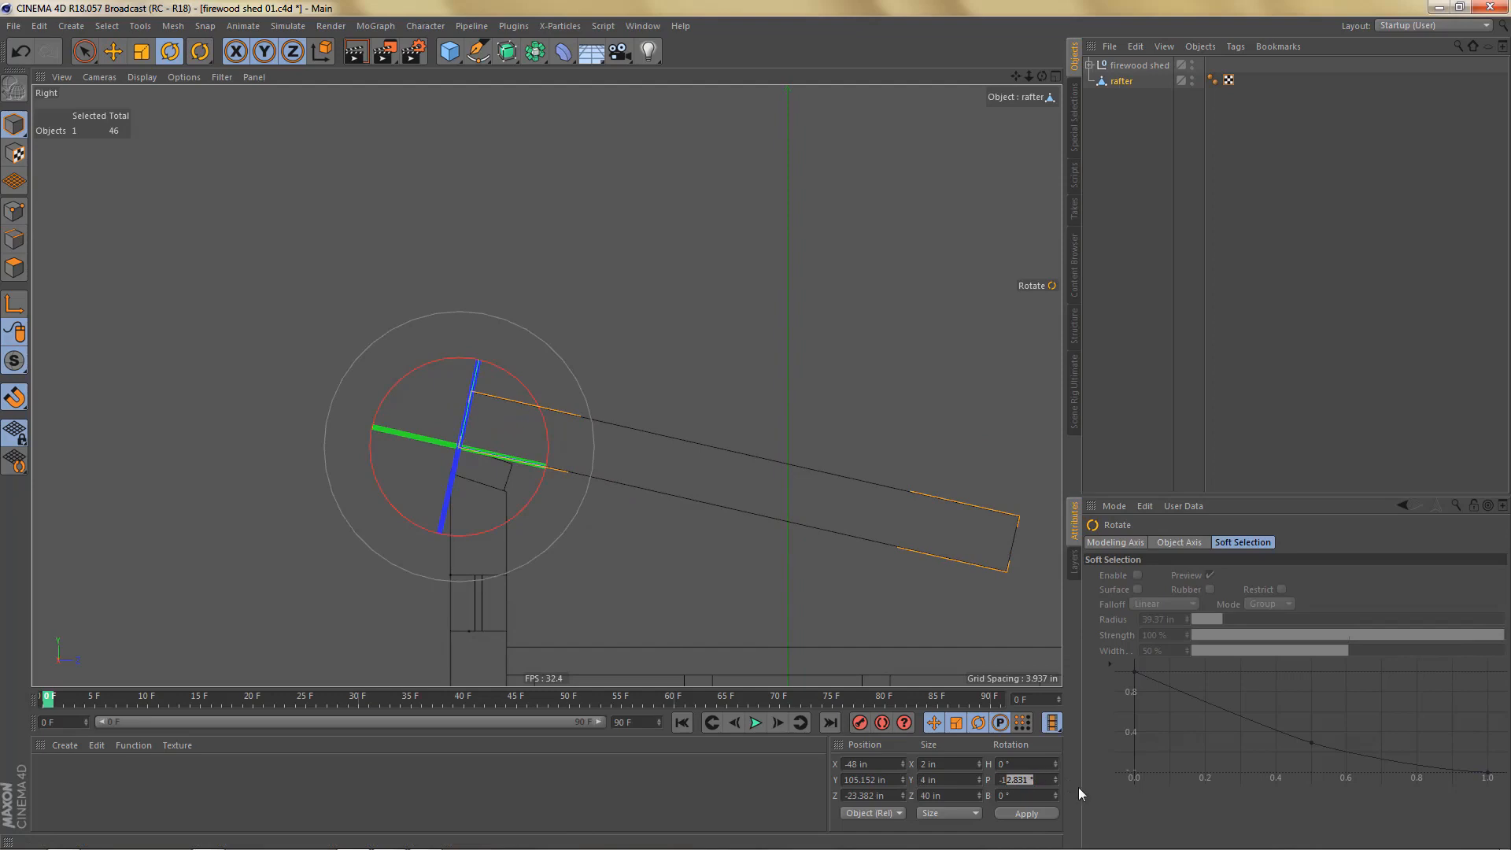
key(Return)
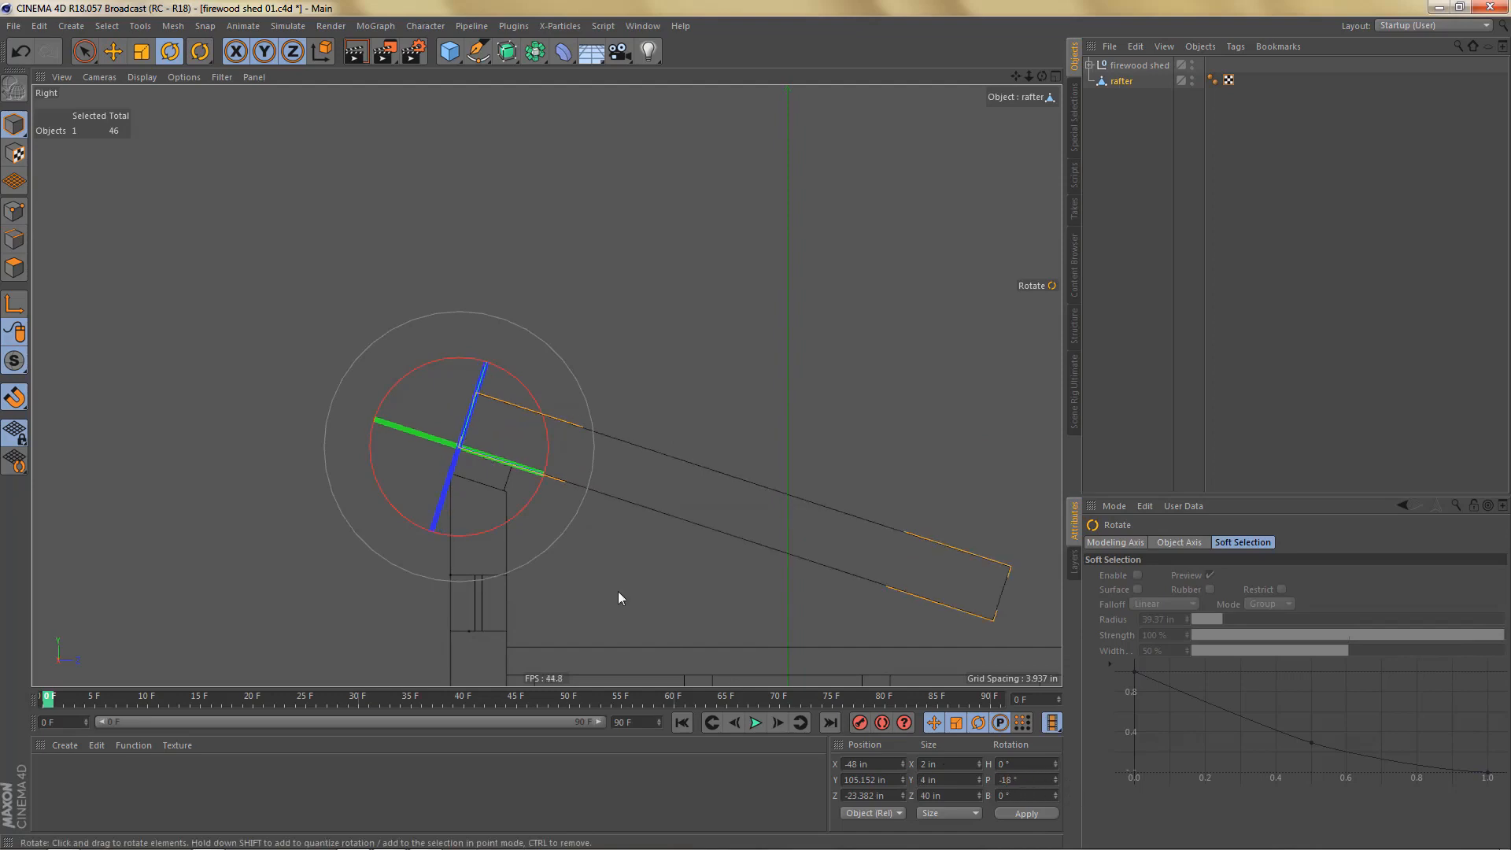
key(Return)
Step: Select the rafter's front end face and extend it about 11 in beyond the front wall along the slope
key(0)
drag(418, 343, 526, 508)
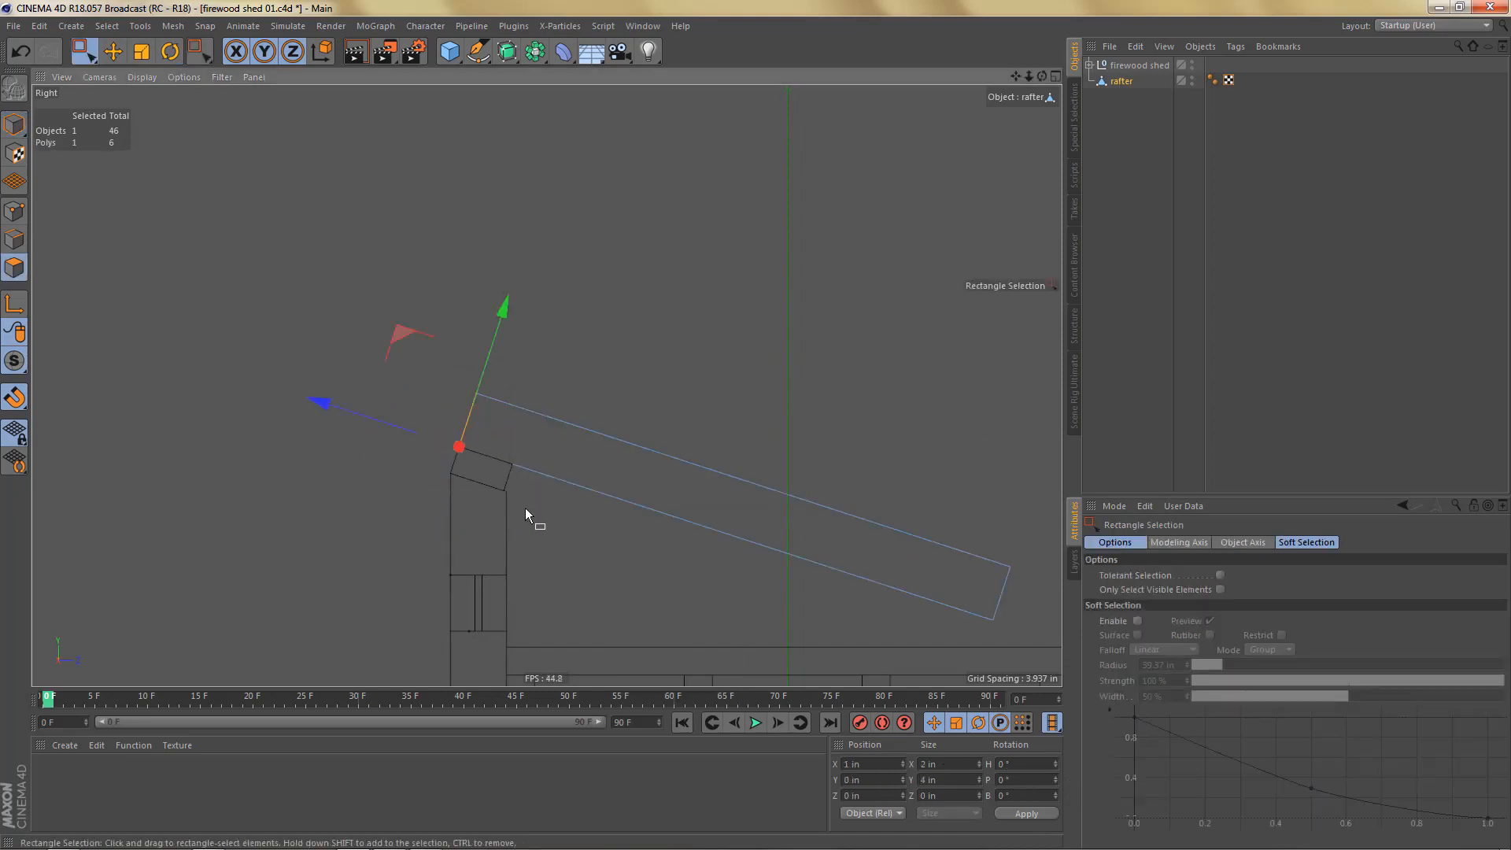
drag(329, 404, 186, 348)
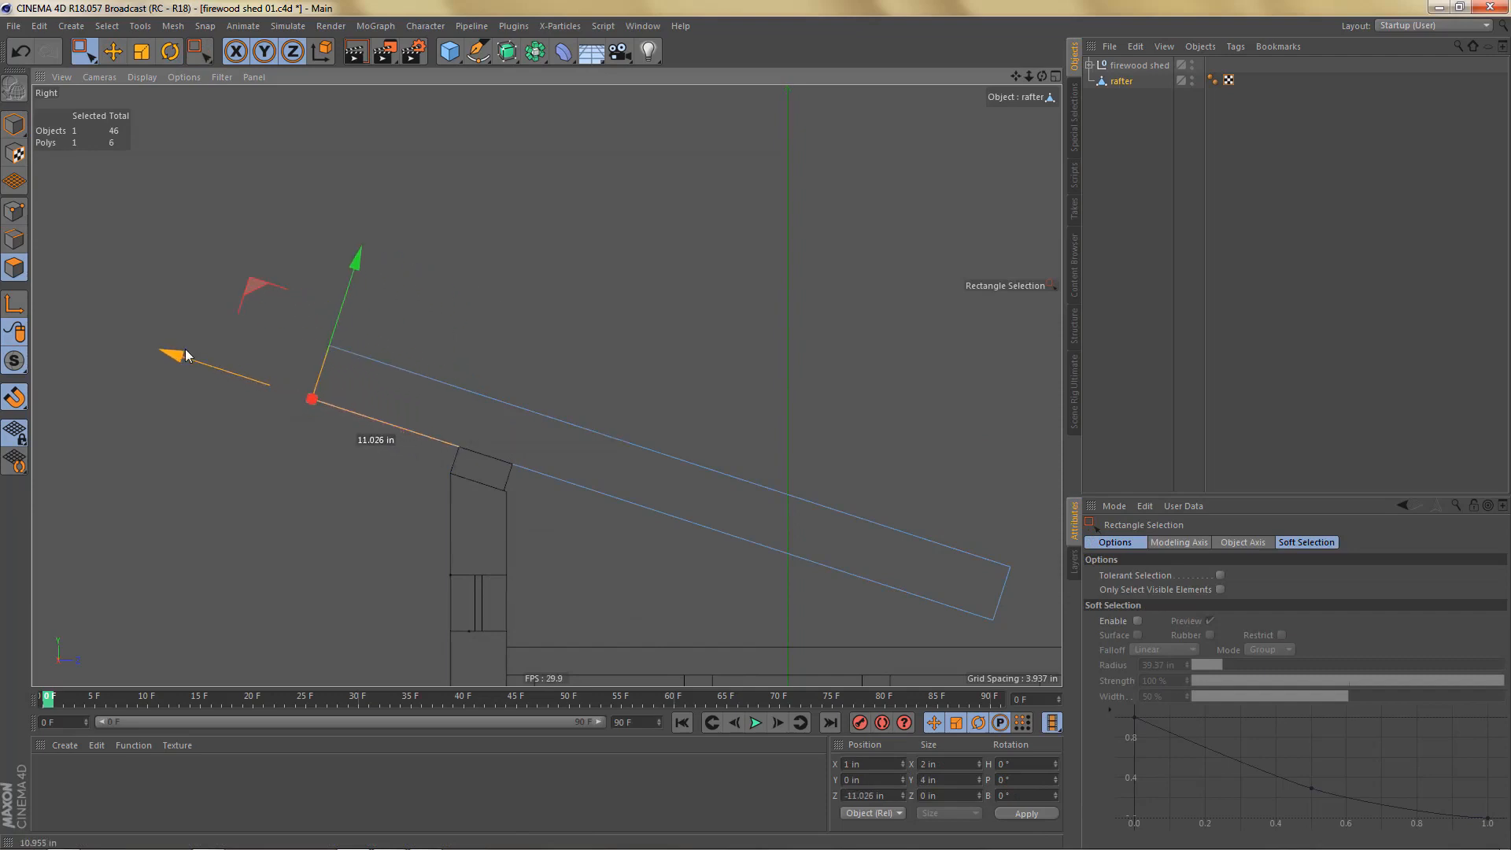
Step: Make a vertical Line Cut through the rafter in line with the outer face of the front wall stud
mouse_move(559, 522)
alt+middle_down()
mouse_move(585, 495)
mouse_move(573, 508)
alt+middle_up()
key(k)
key(k)
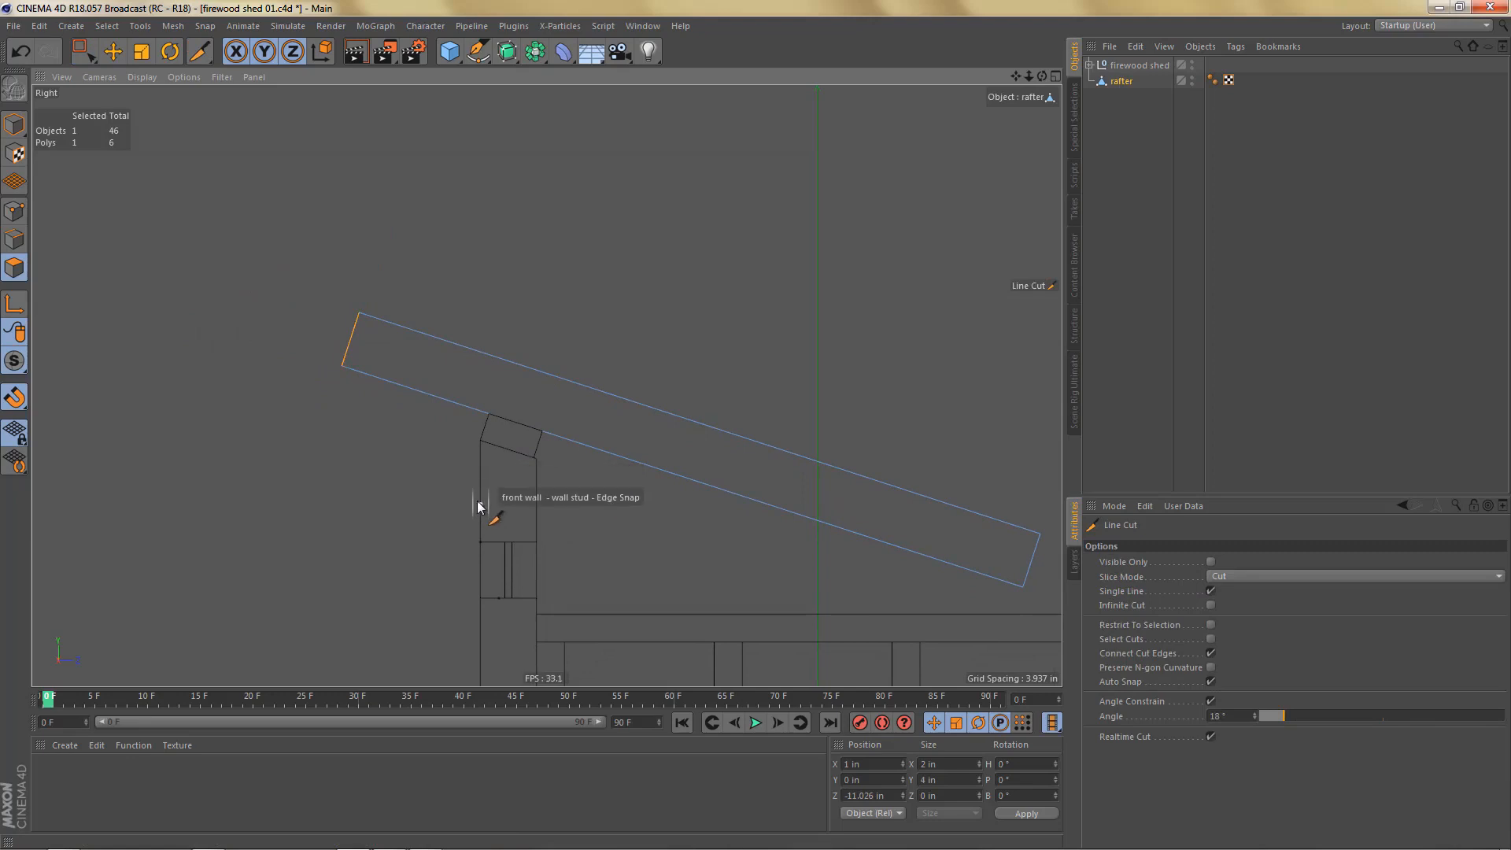
drag(479, 505, 474, 236)
key(space)
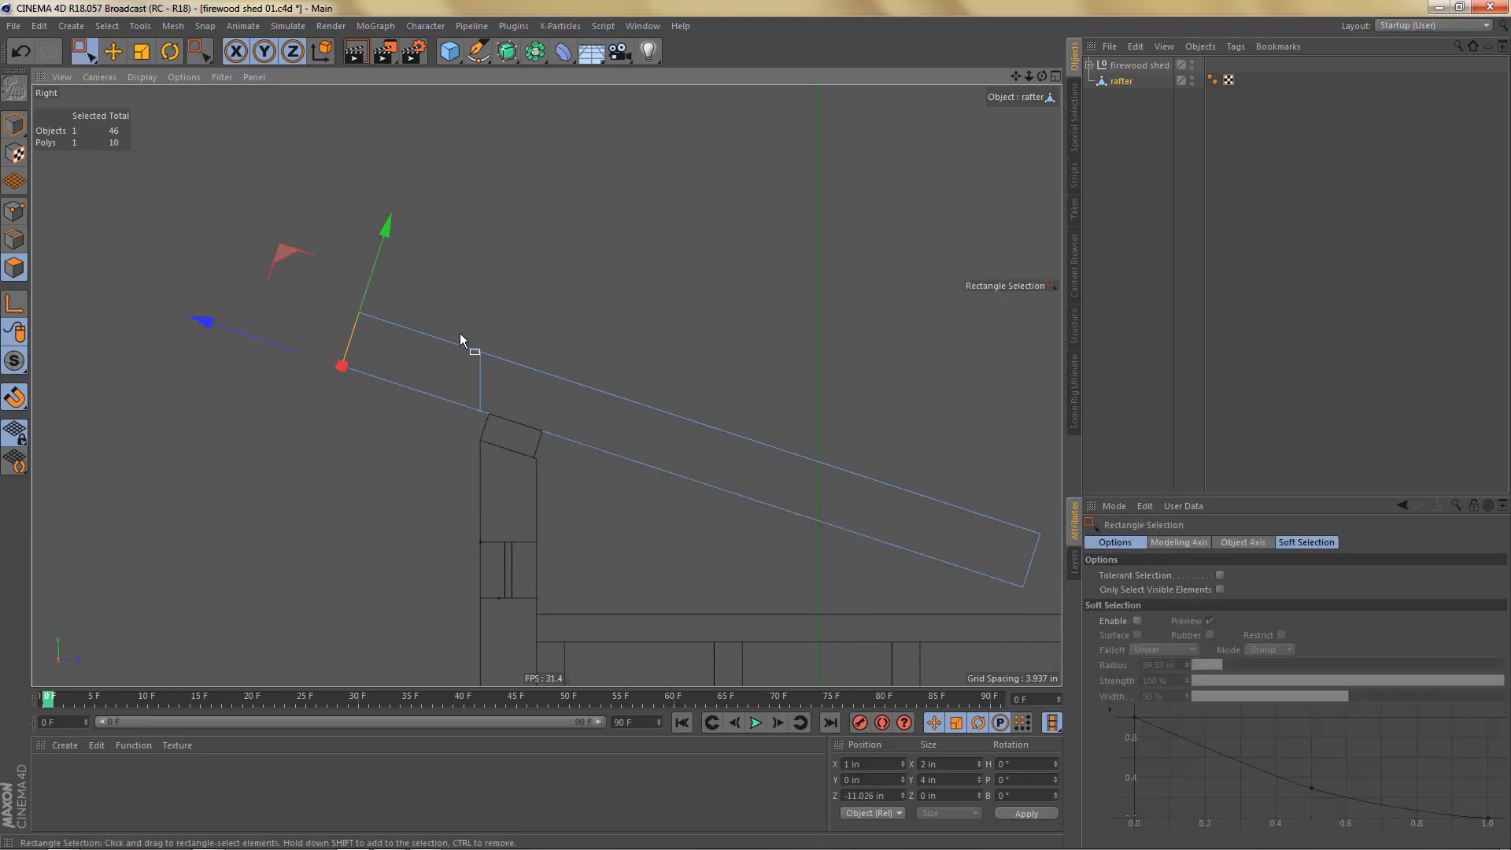
Step: Snap the rafter's upper and lower front end points onto the vertical cut to remove the front overhang
key(Return)
drag(347, 297, 482, 354)
key(e)
key(space)
key(e)
drag(331, 359, 472, 431)
click(470, 429)
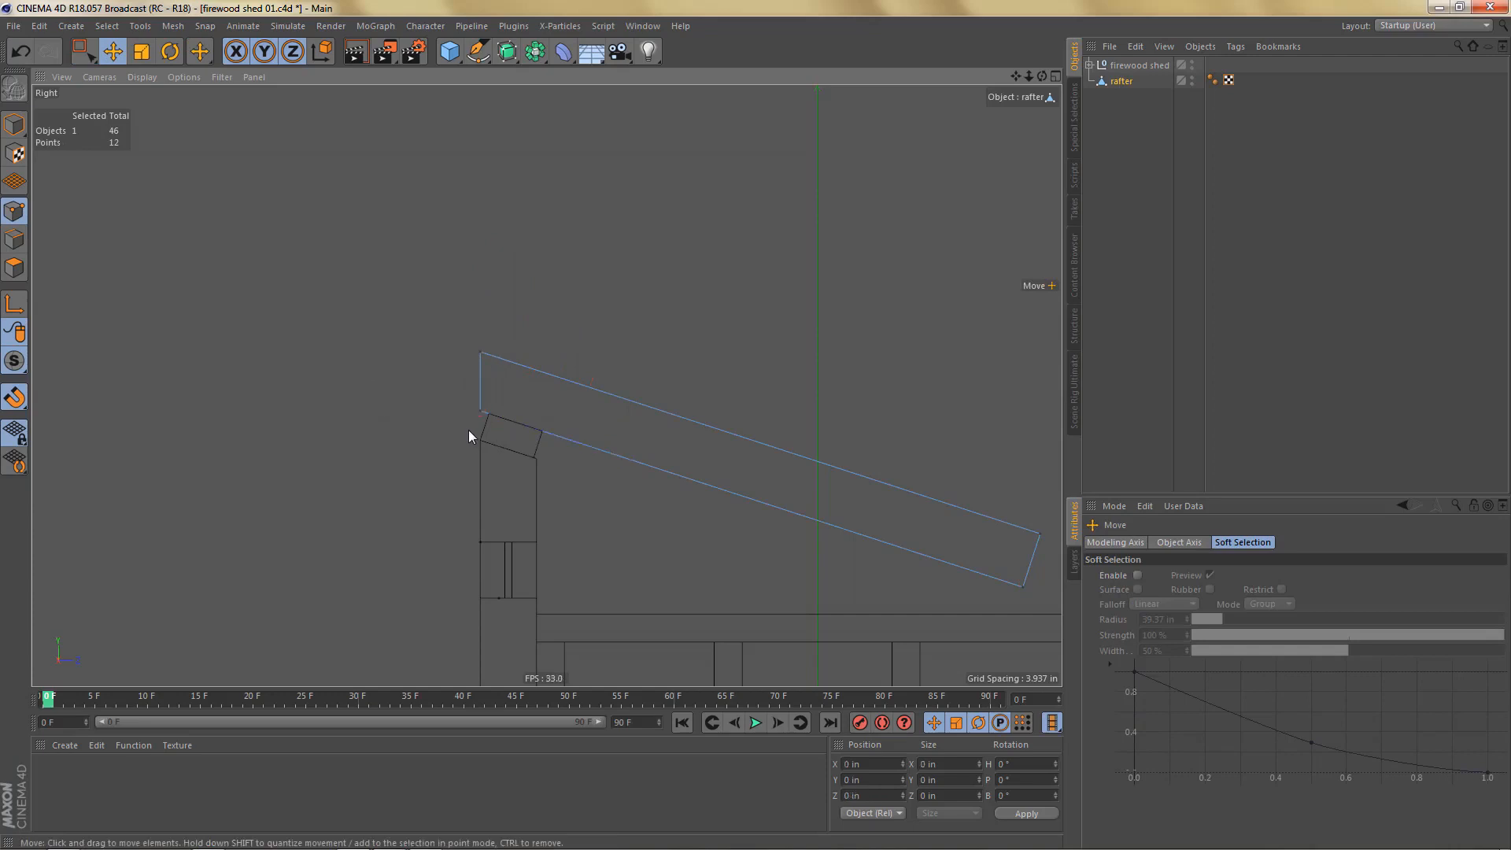
Step: Select the rafter's back end points and extend them along the slope past the back wall to about Z 55.7 in
scroll(325, 505, down, 3)
alt+middle_drag(798, 606, 692, 513)
key(space)
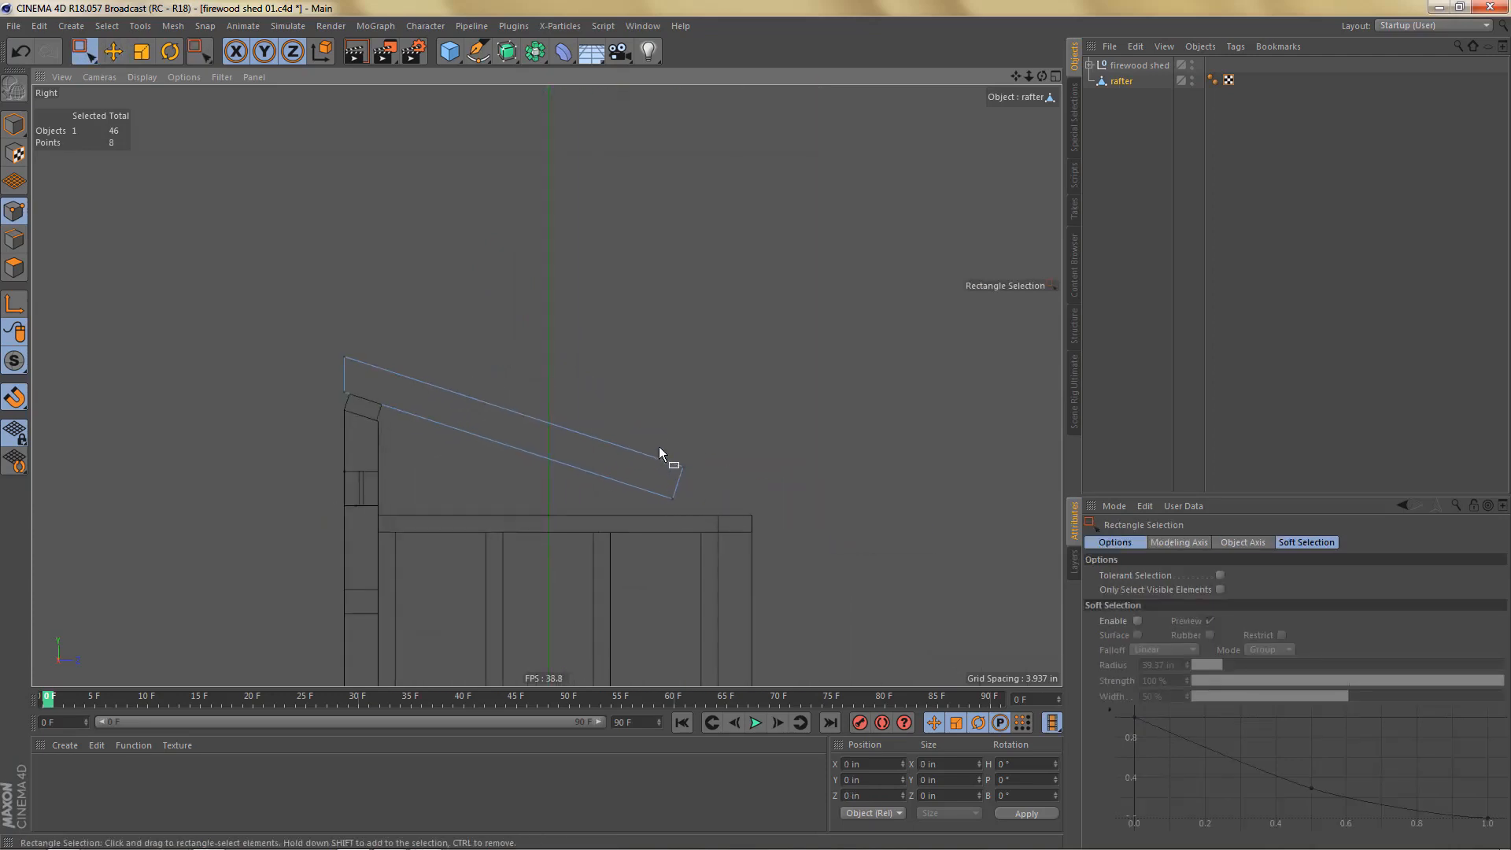
drag(739, 544, 657, 452)
drag(802, 541, 927, 593)
scroll(756, 548, up, 3)
Step: Make a vertical Line Cut through the rafter in line with the outer face of the back wall stud
key(k)
key(k)
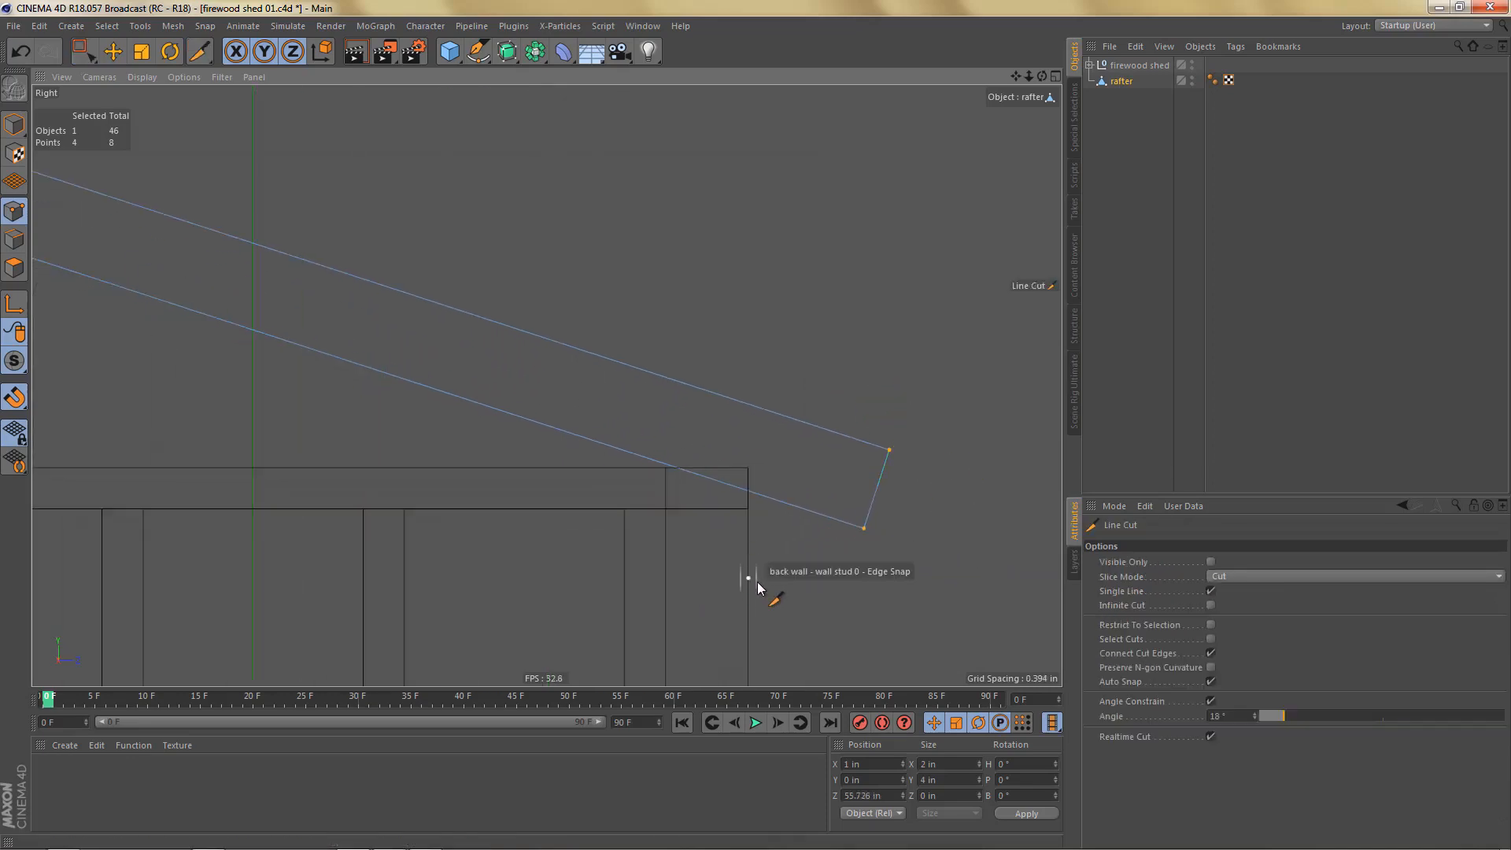
click(748, 587)
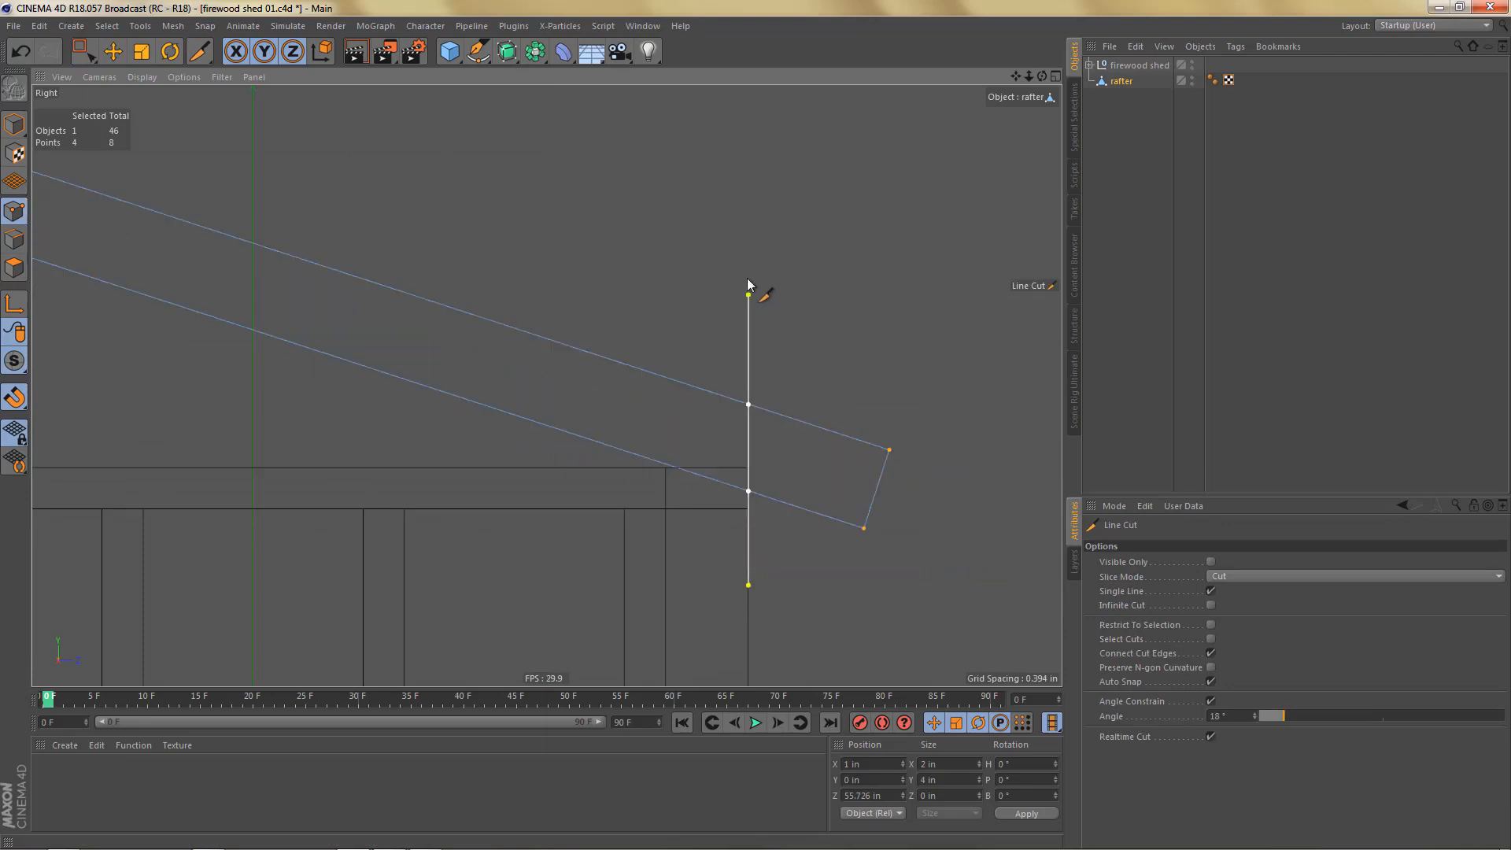
click(749, 257)
key(space)
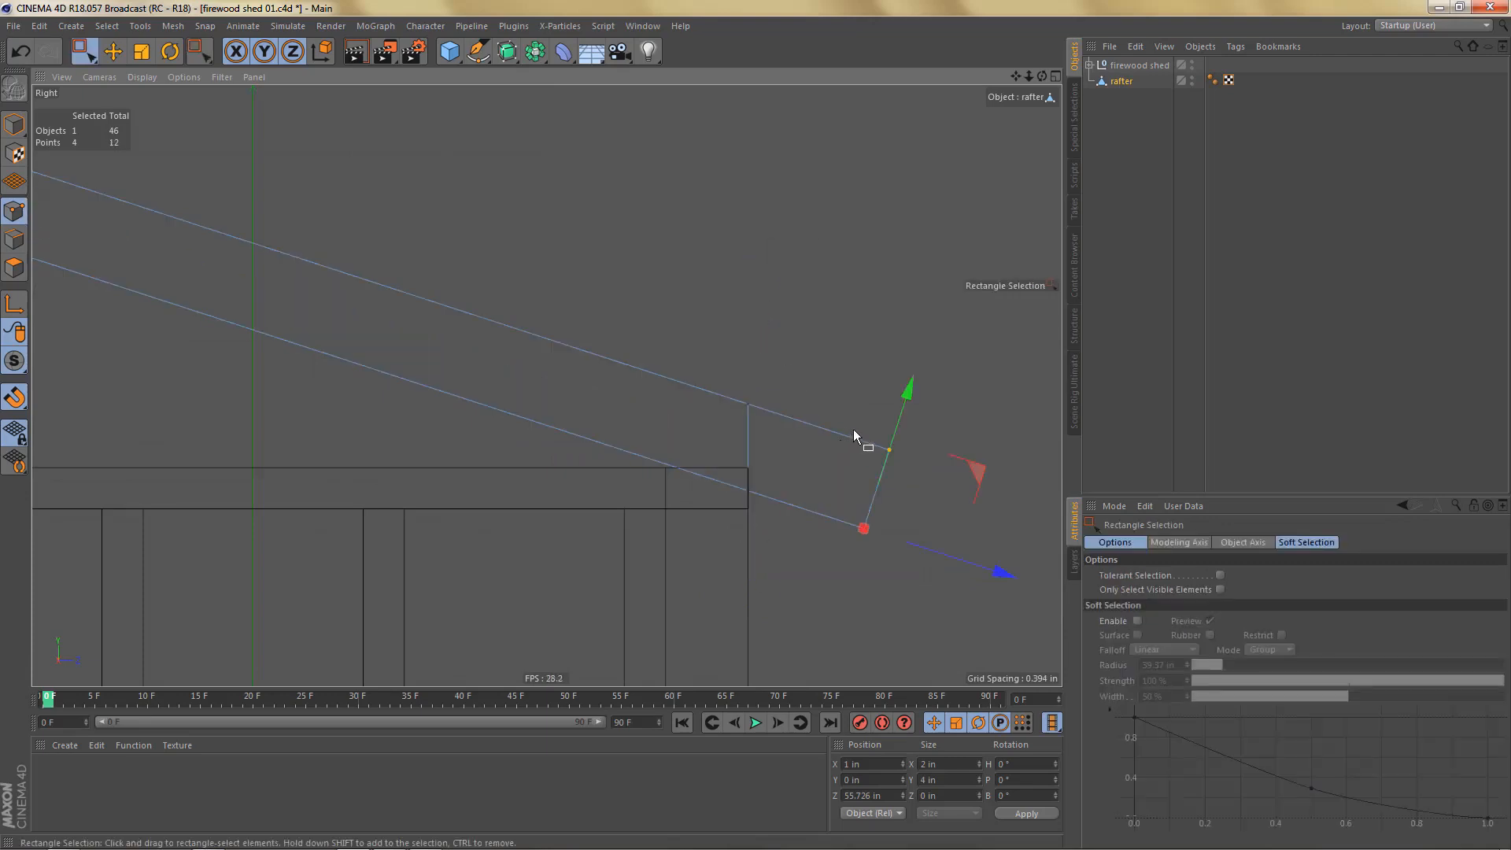
Step: Snap the rafter's upper and lower back end points onto the vertical cut at the back wall
drag(916, 420, 749, 404)
key(e)
key(space)
drag(834, 516, 752, 493)
key(e)
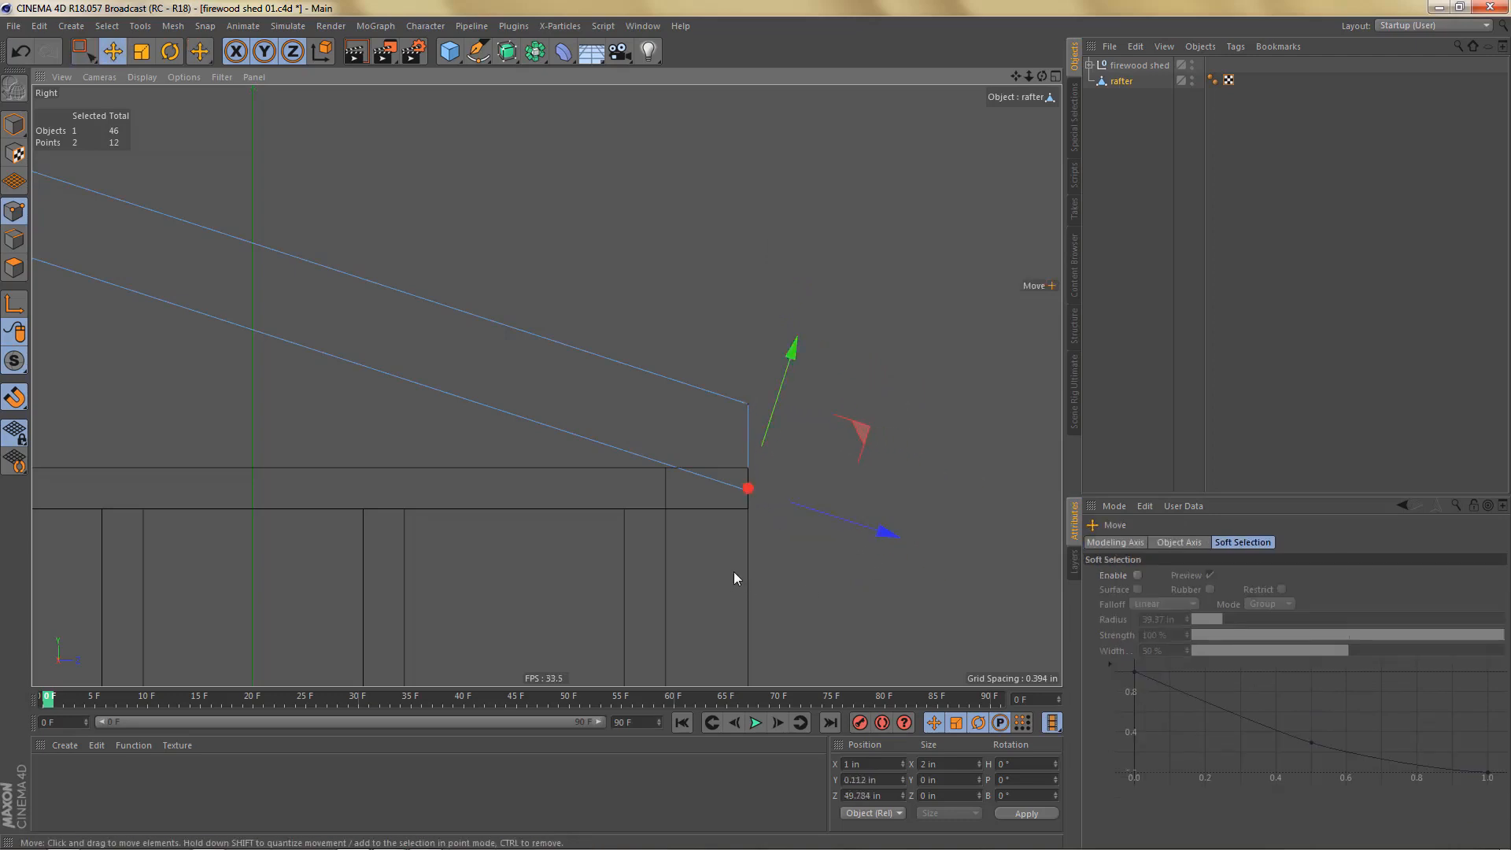
Step: Make a horizontal Line Cut through the rafter's lower back corner along the top edge of the back wall
key(k)
key(k)
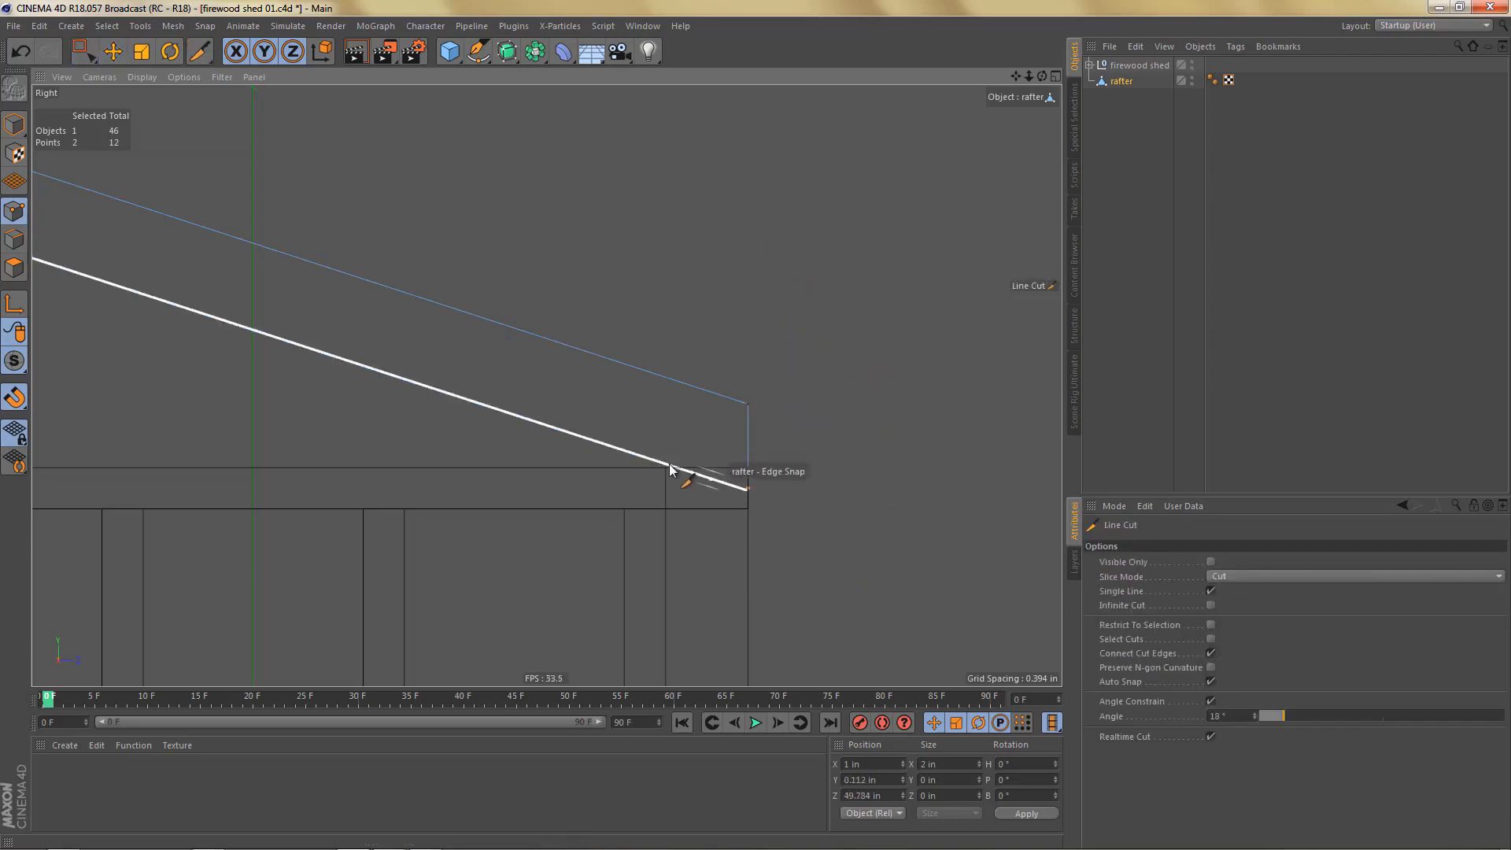
click(585, 467)
click(882, 467)
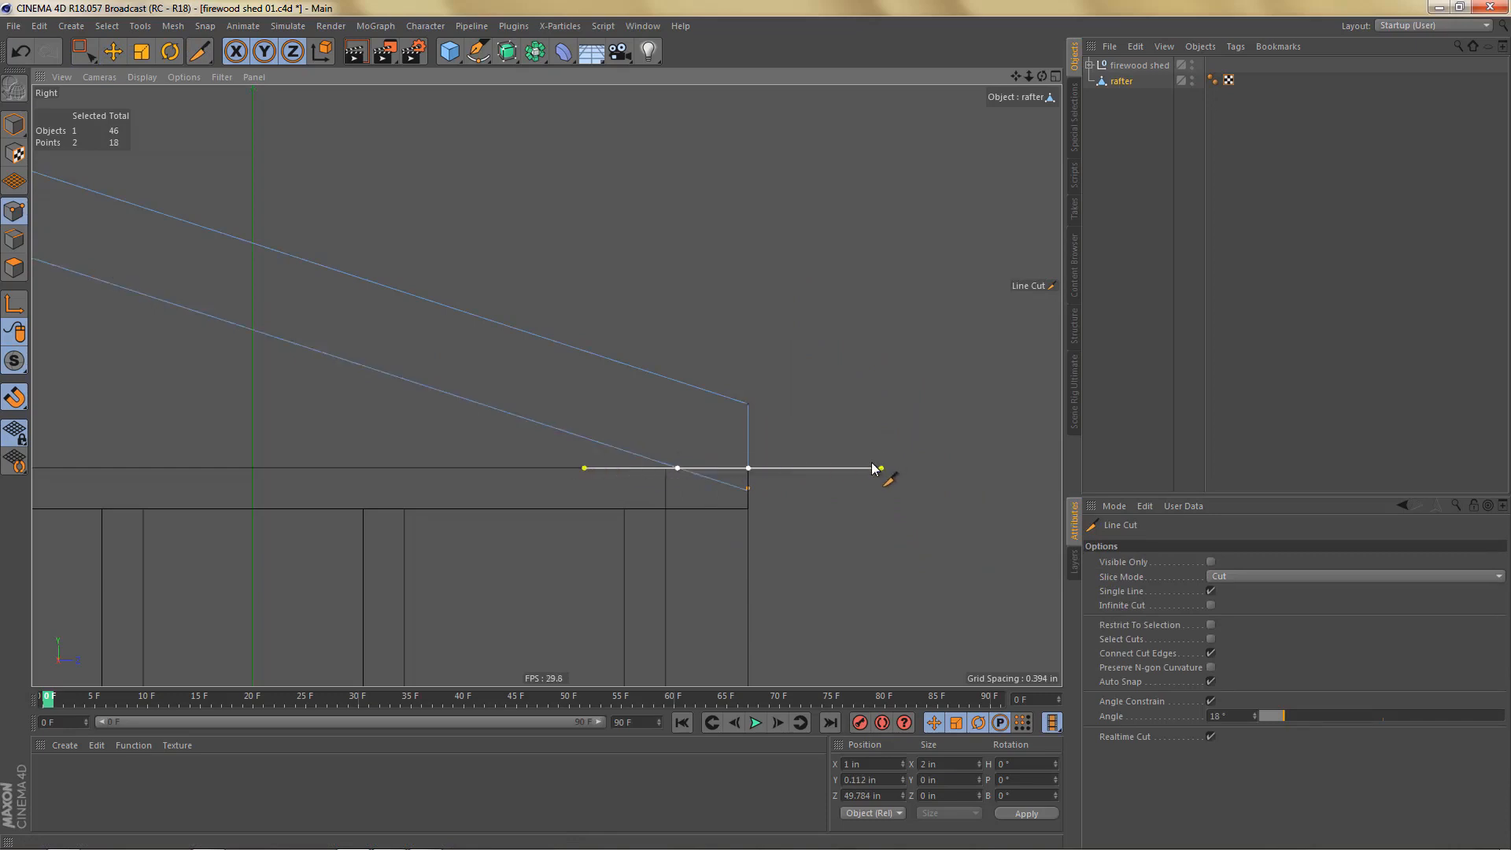
Step: Snap the rafter's lowest back corner points up to the horizontal cut and merge the duplicate points with Optimize
key(0)
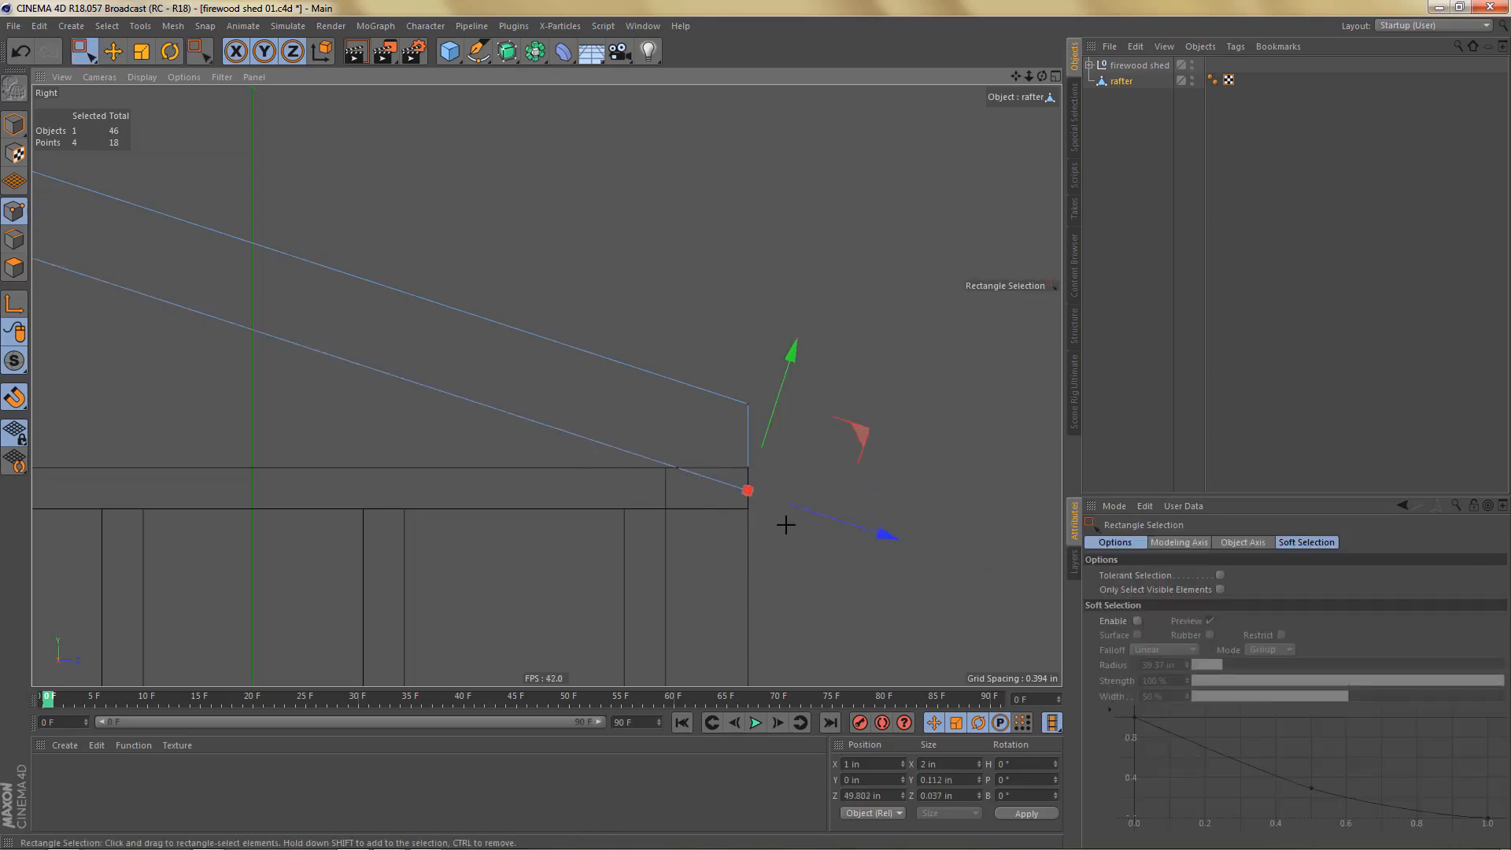
key(e)
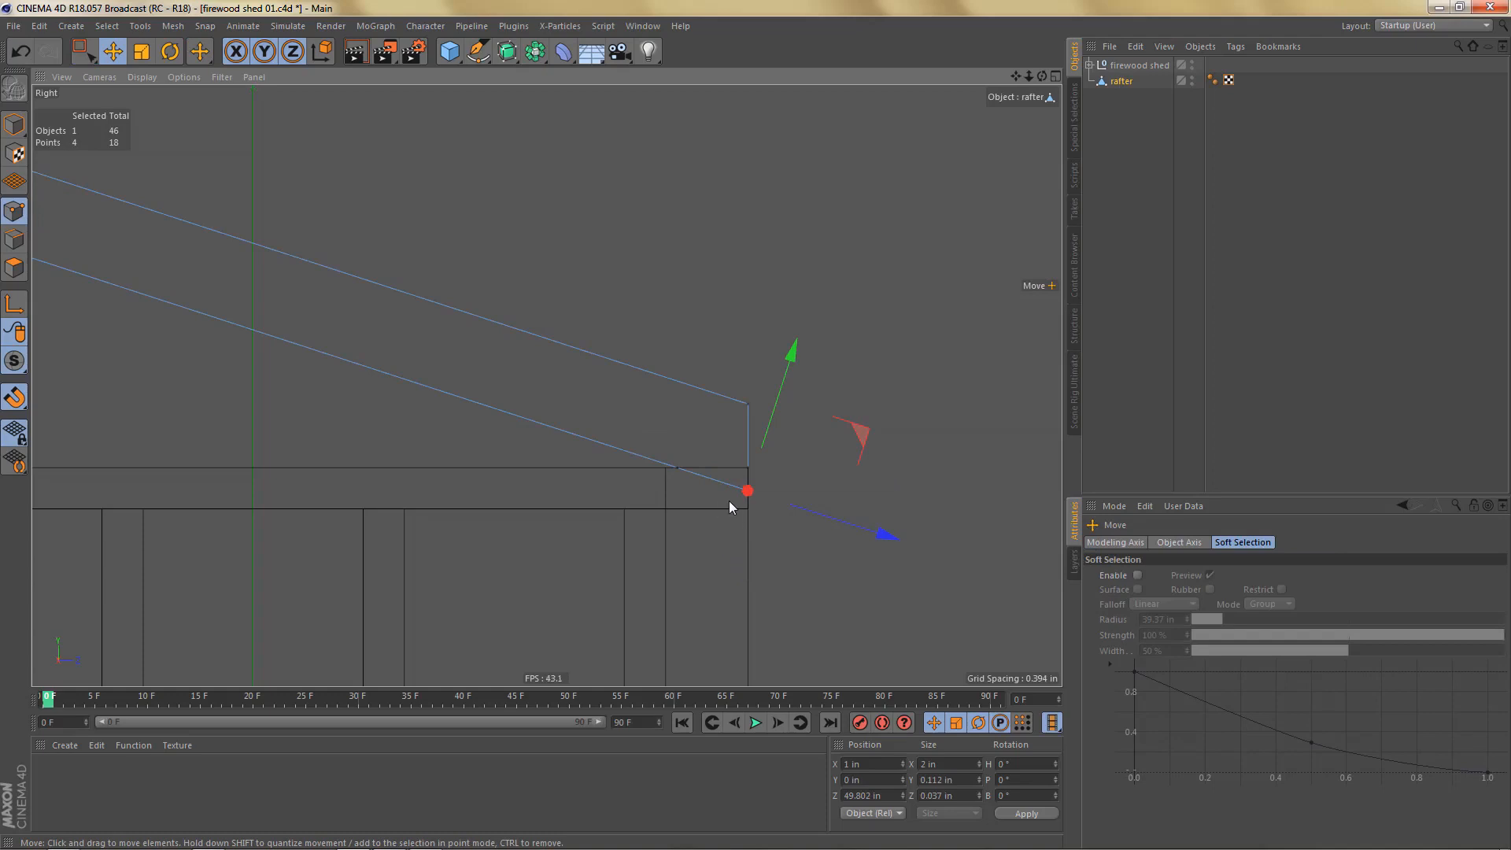
drag(729, 500, 748, 490)
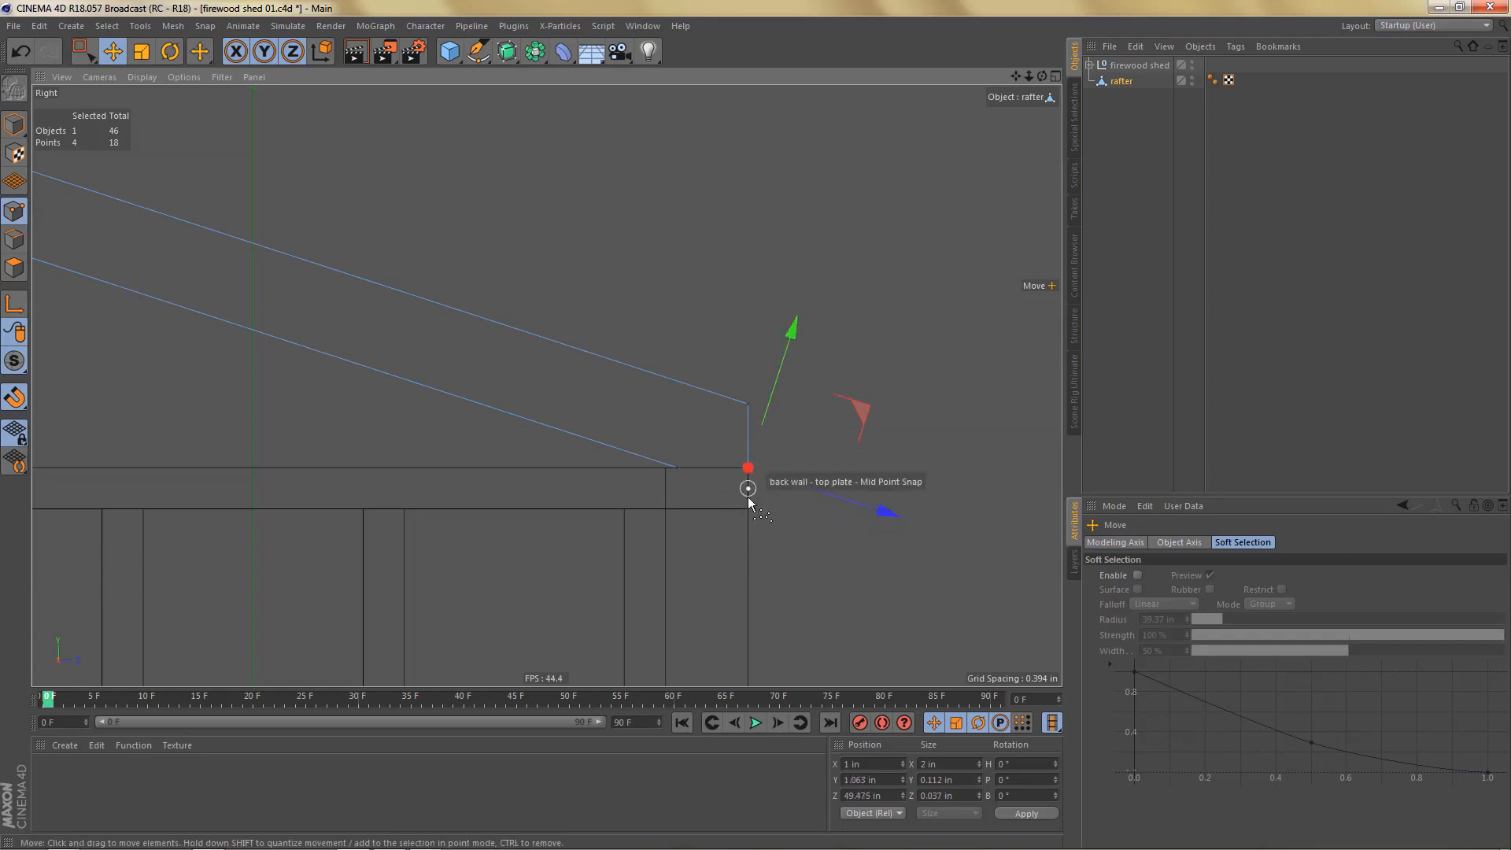
click(748, 510)
key(n)
key(u)
key(o)
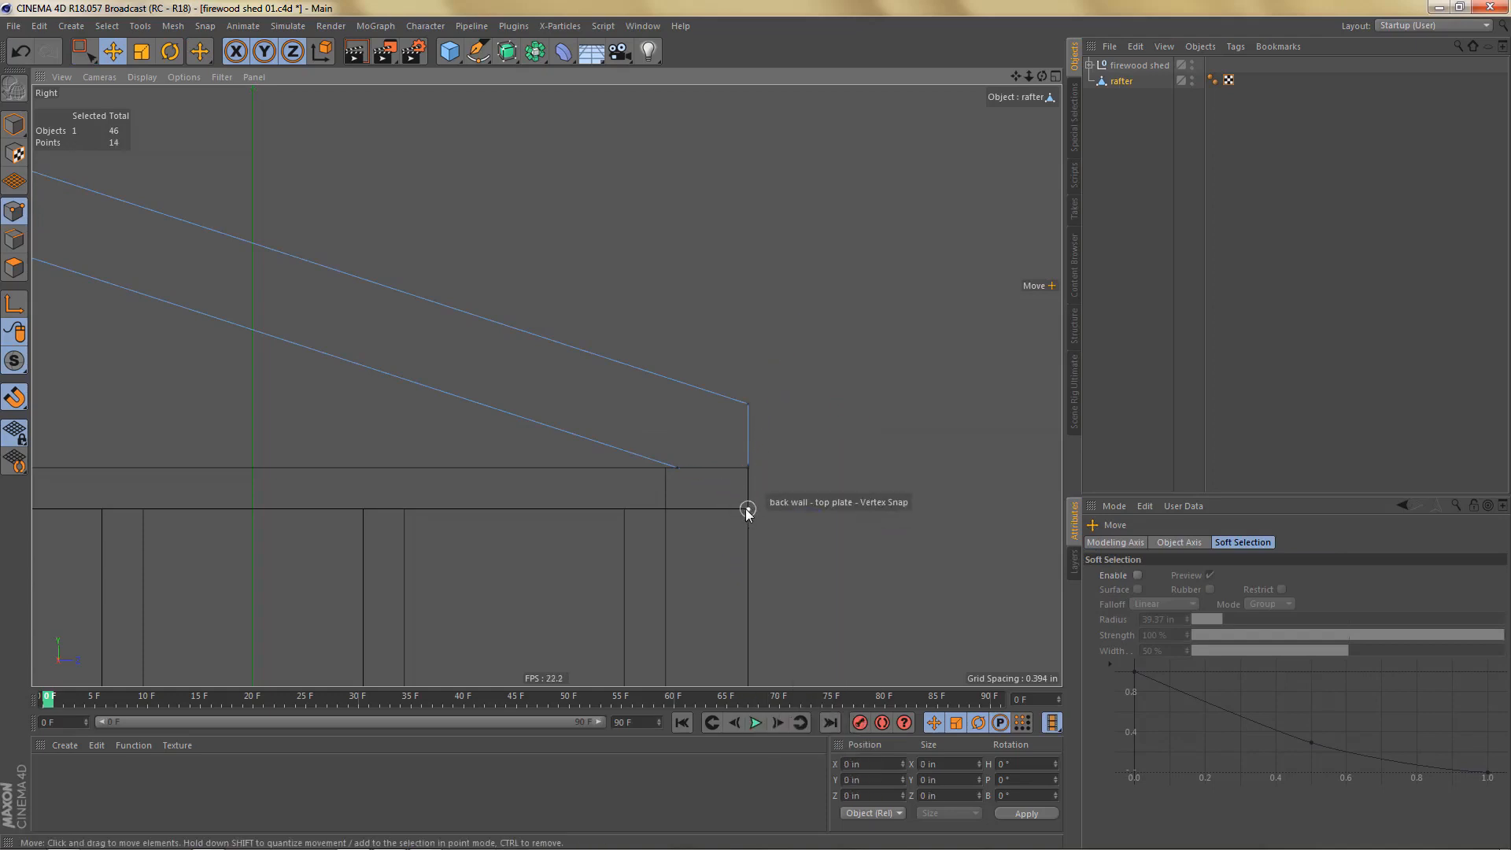
Step: Check the trimmed rafter in the Perspective view and place it inside a MoGraph Cloner
key(F1)
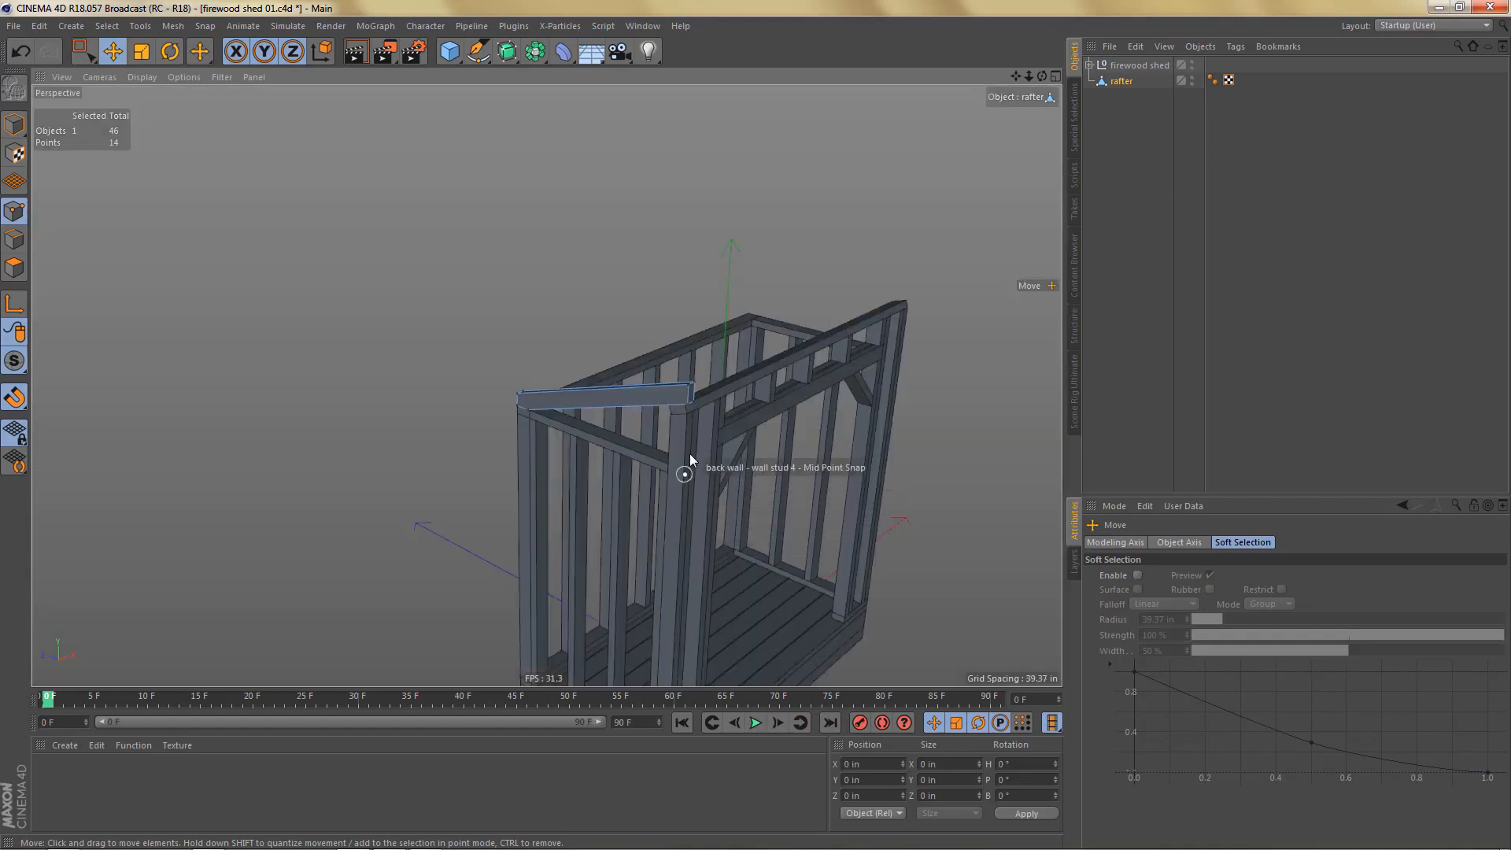
alt+drag(736, 466, 764, 422)
alt+right_drag(763, 417, 833, 405)
alt+drag(731, 402, 767, 347)
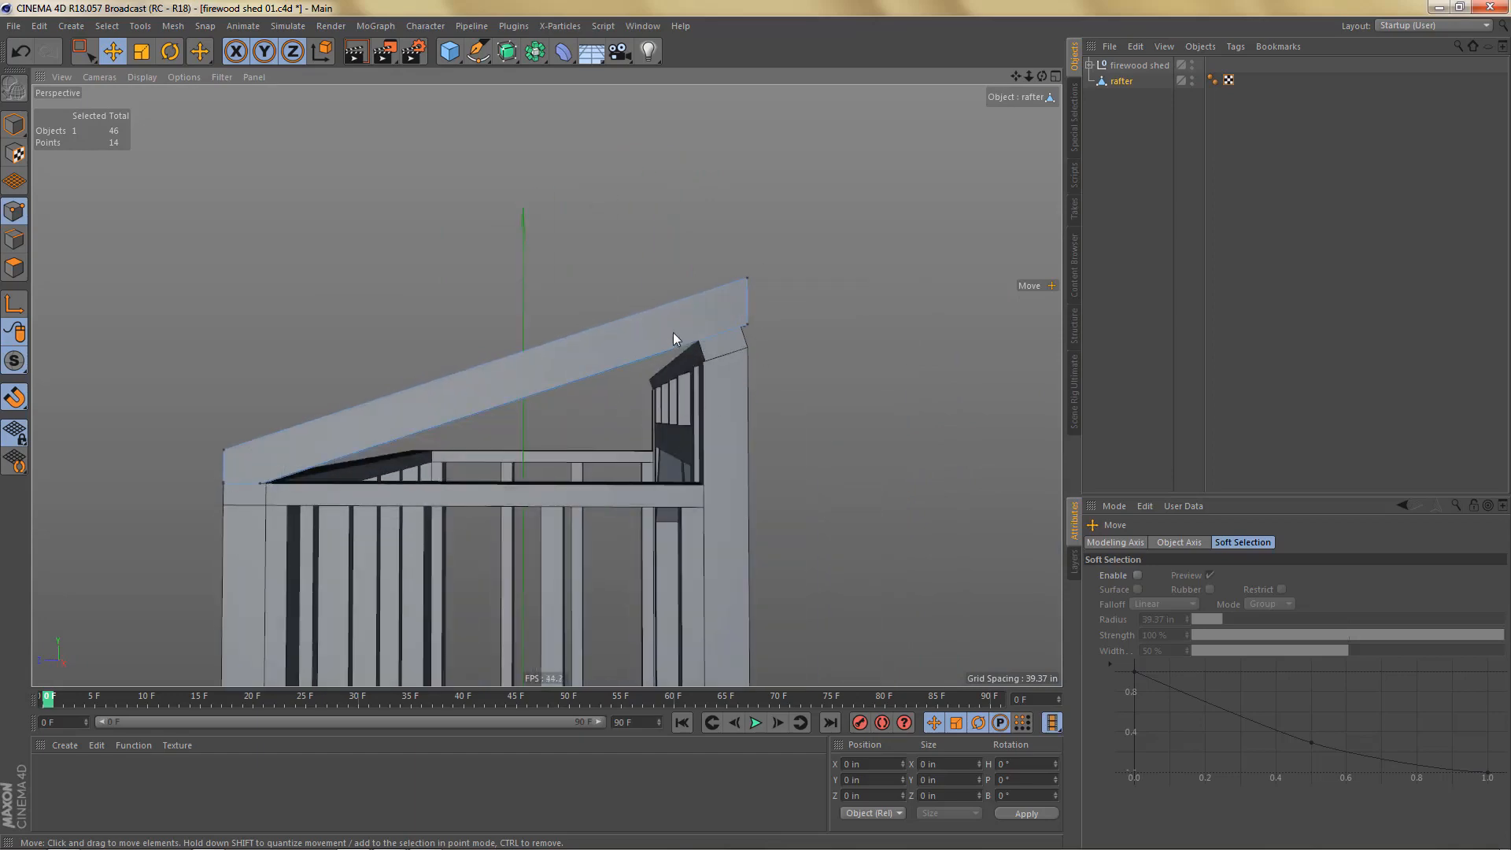
alt+drag(673, 332, 523, 441)
alt+drag(701, 443, 563, 477)
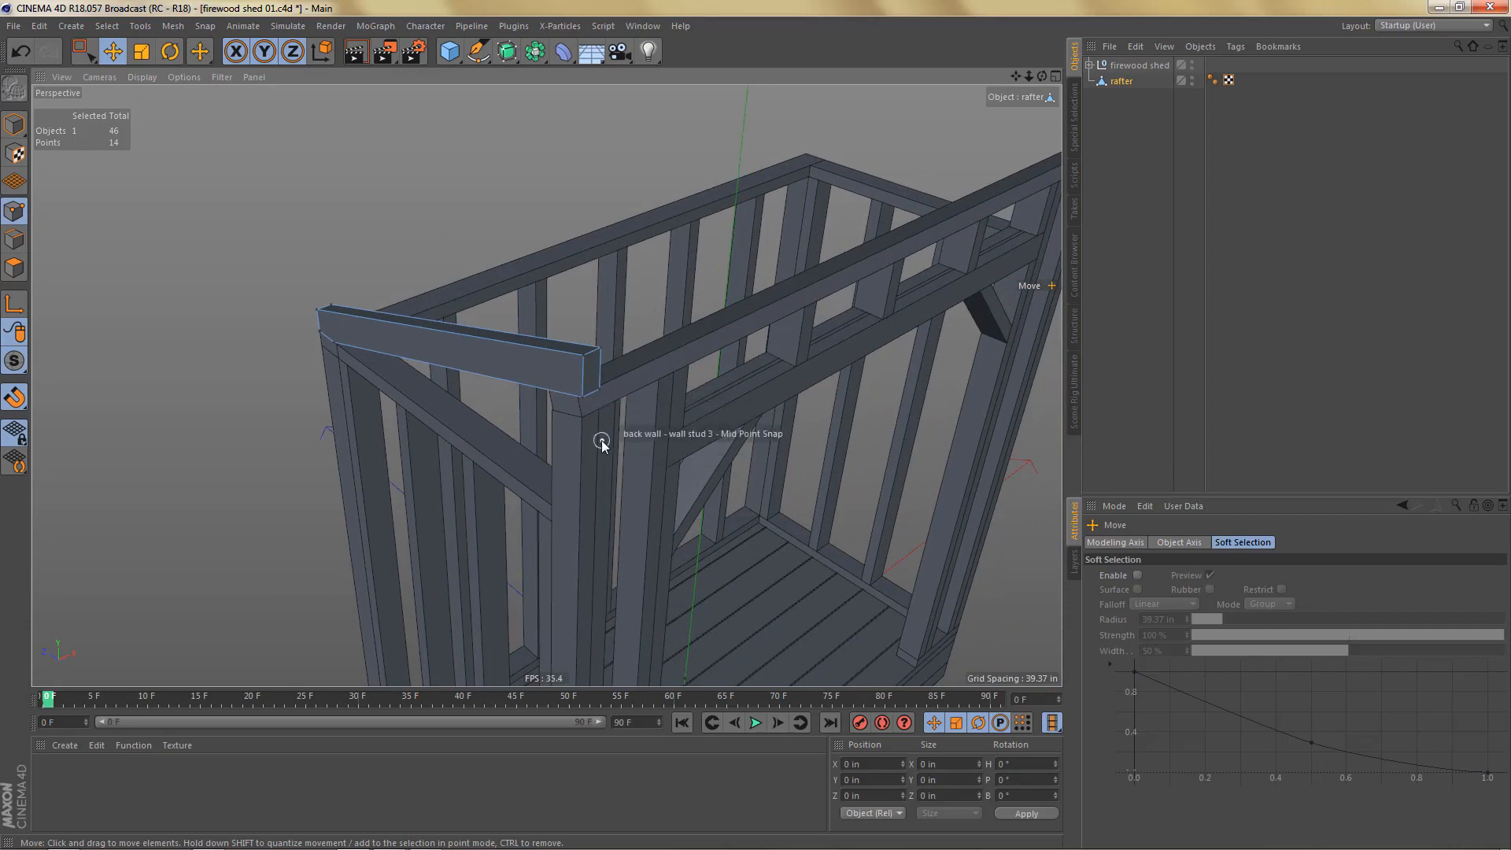
click(376, 26)
click(387, 196)
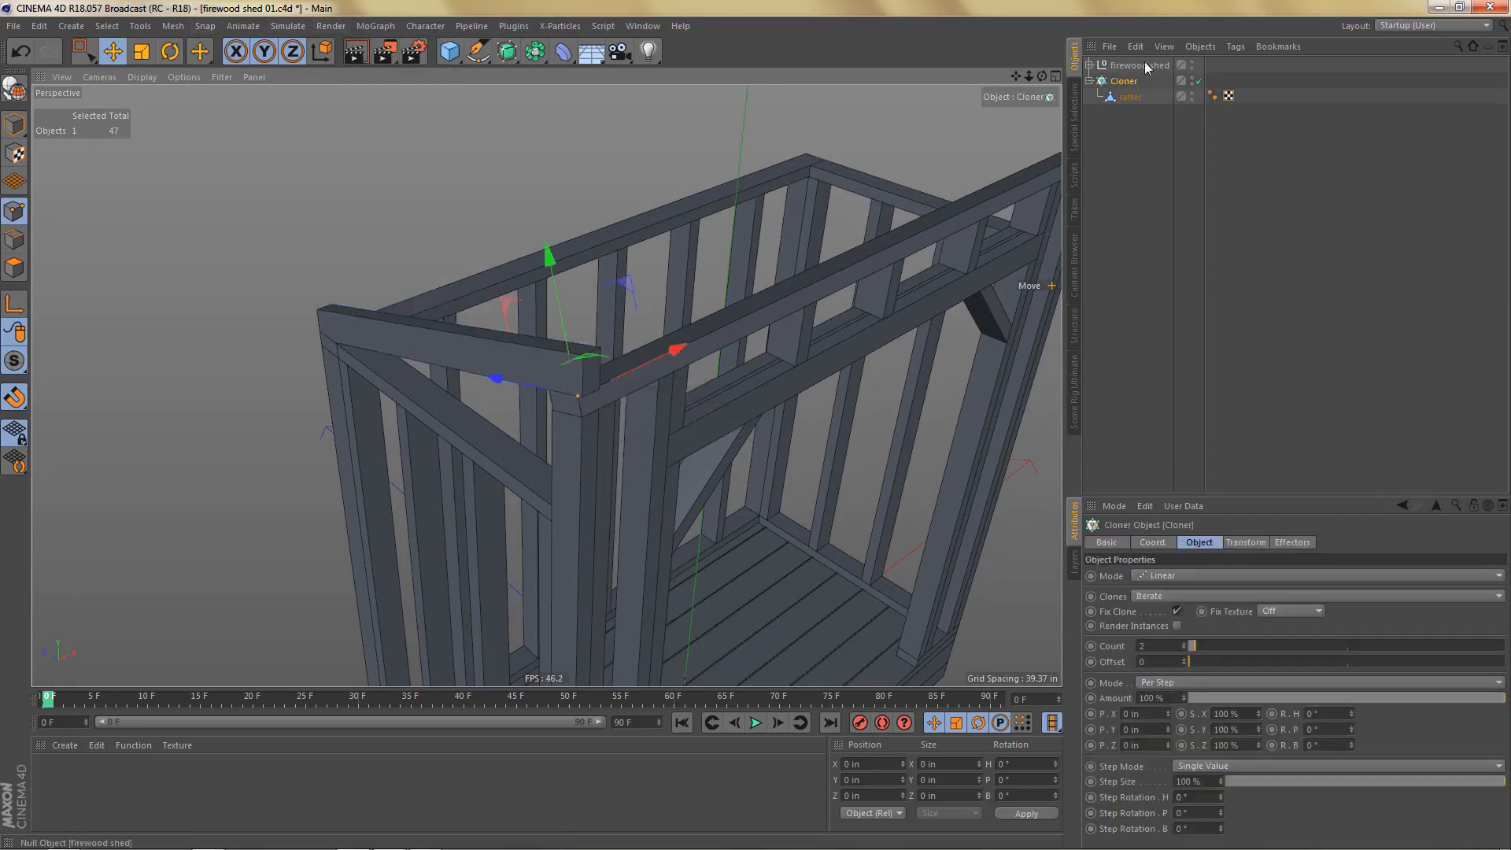
Step: Set the Cloner's X position offset to 94 in so the second rafter sits at the opposite end of the shed
alt+drag(830, 400, 653, 383)
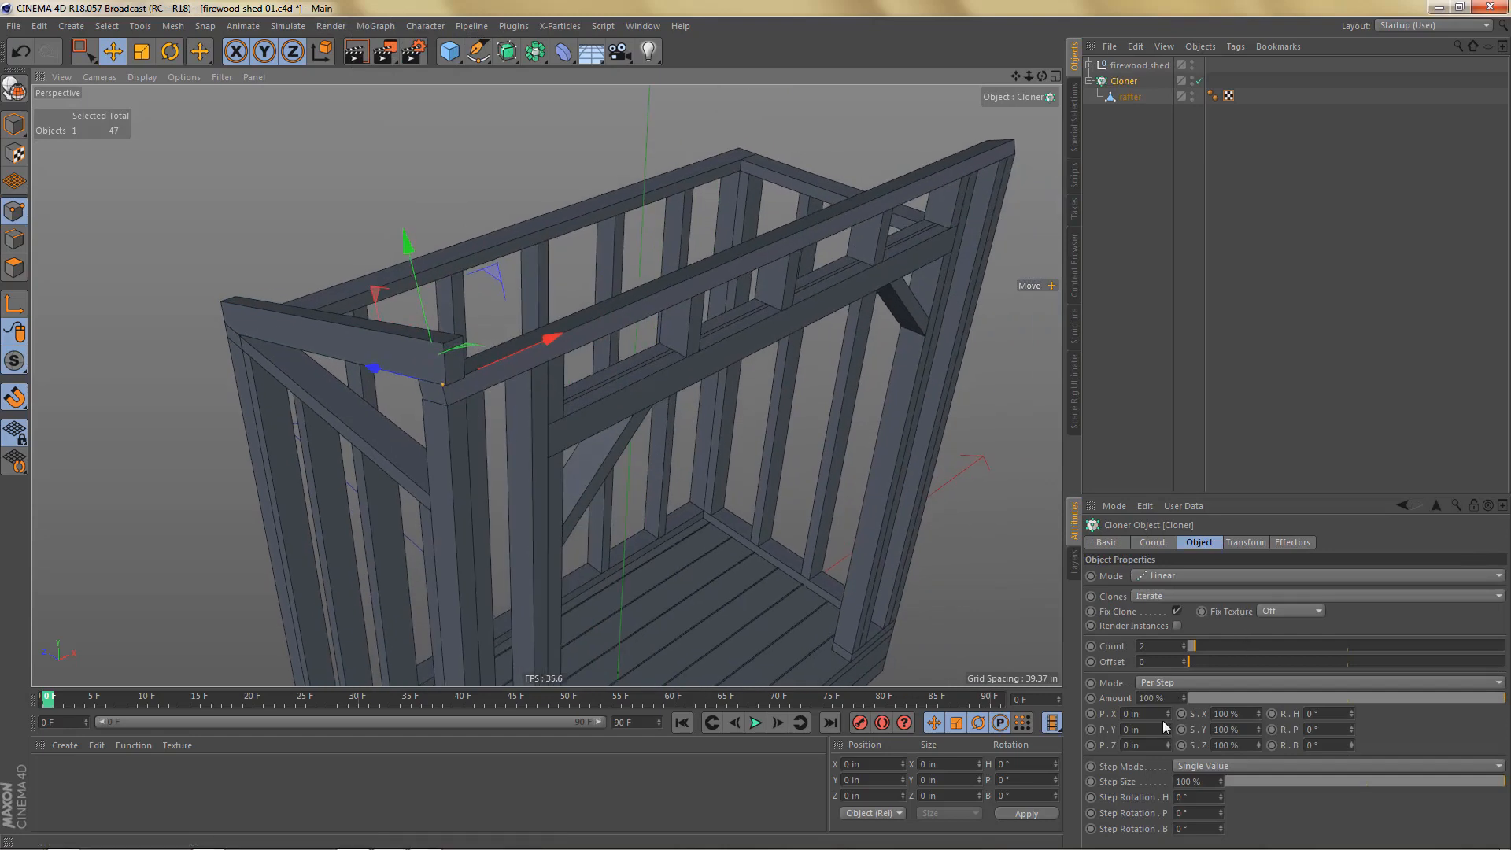
drag(1169, 712, 1169, 693)
drag(1169, 714, 1168, 676)
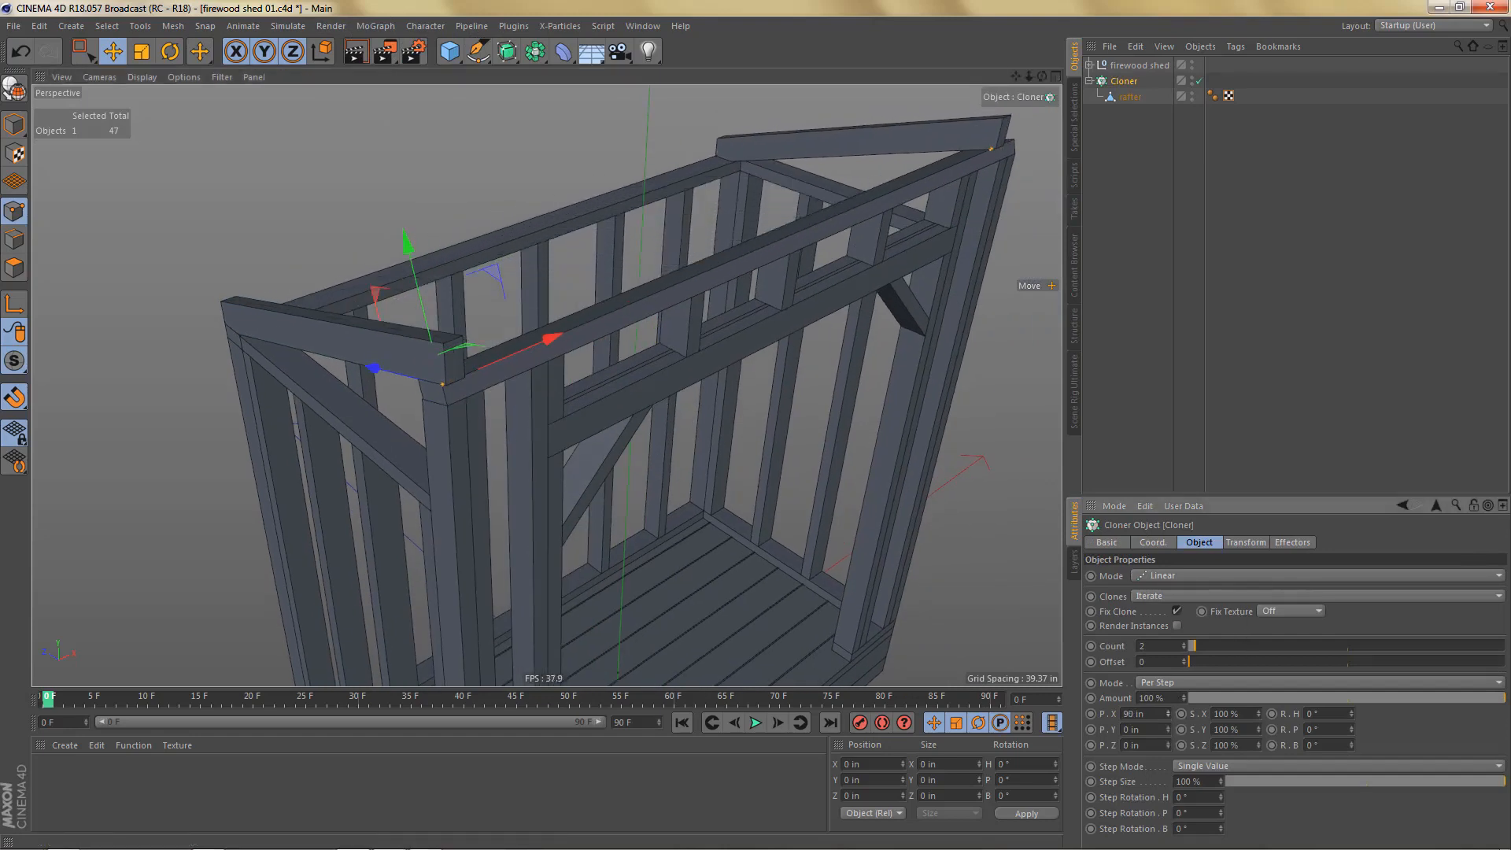
click(1168, 711)
click(1168, 710)
click(1168, 710)
click(1168, 710)
alt+drag(857, 242, 838, 334)
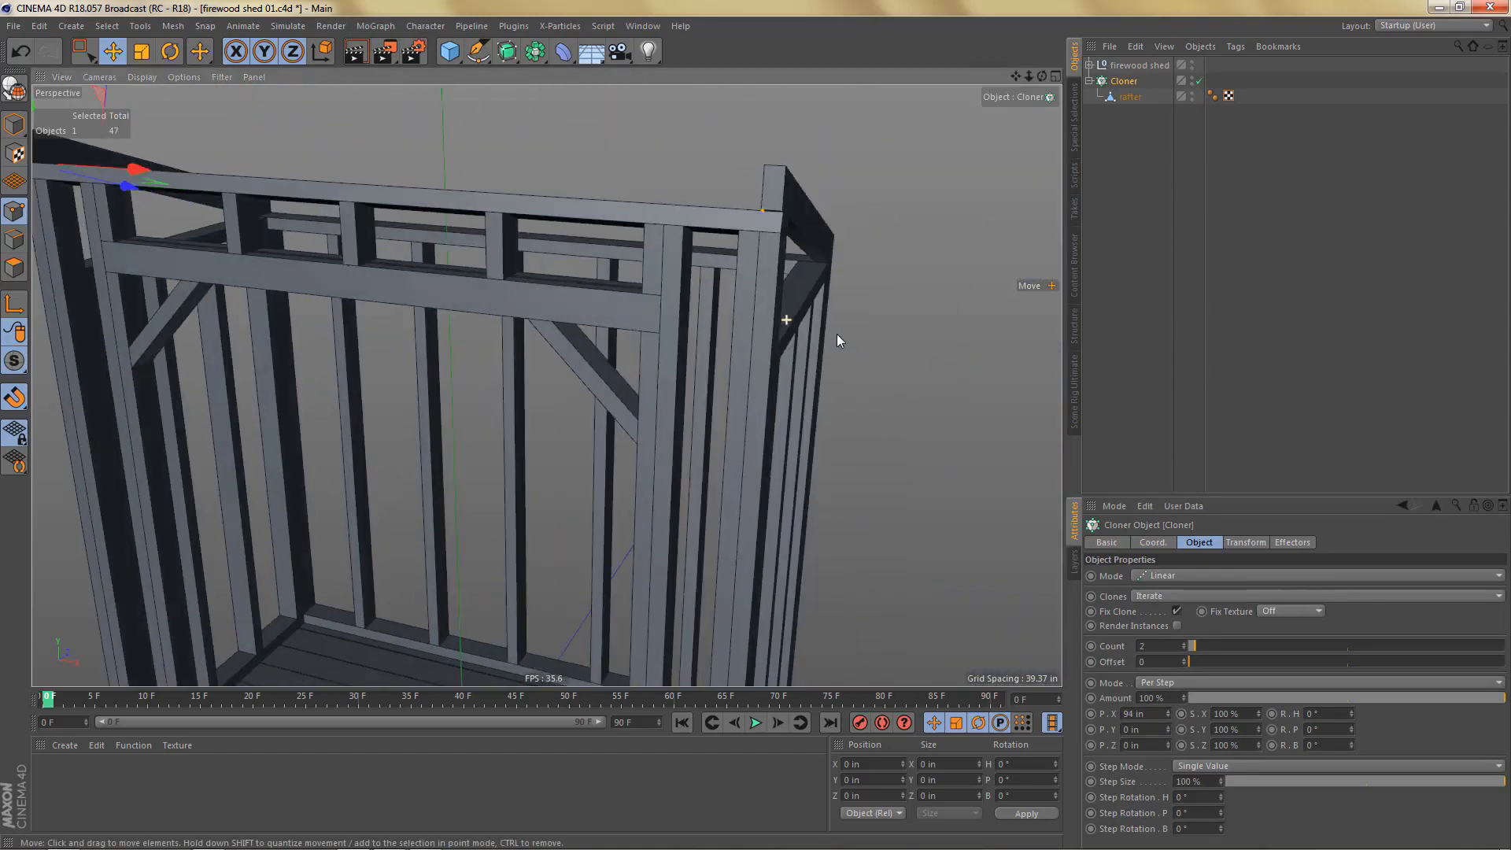
Step: Switch the Cloner's spacing mode to End Point and set its count to 7
click(1175, 684)
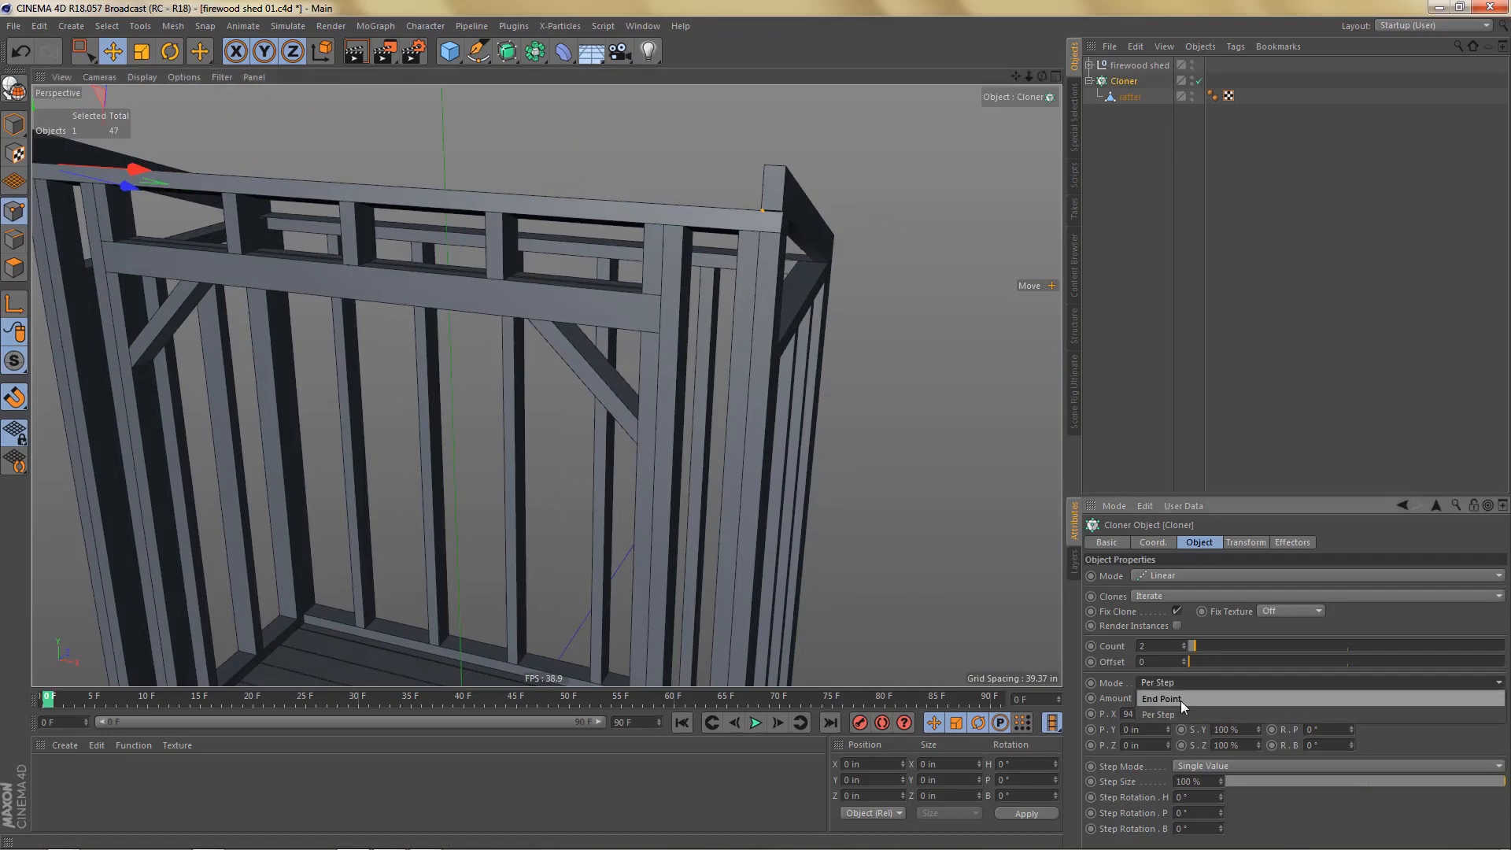
click(1181, 701)
click(1145, 646)
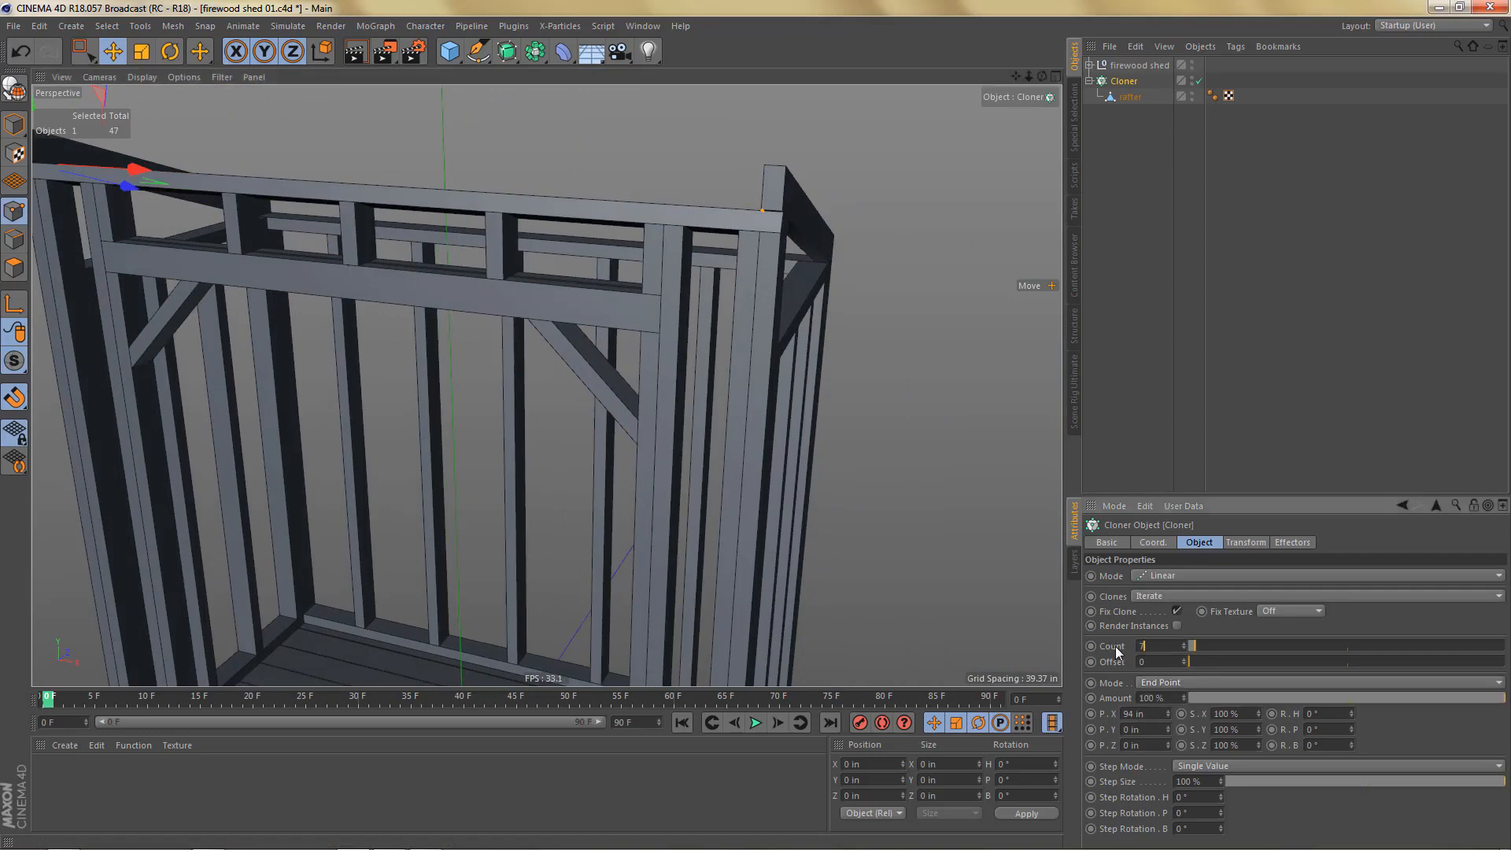
key(Return)
alt+drag(777, 340, 850, 315)
Step: Rename the Cloner as "rafters", reusing the name of its child object
click(1121, 96)
double_click(1124, 95)
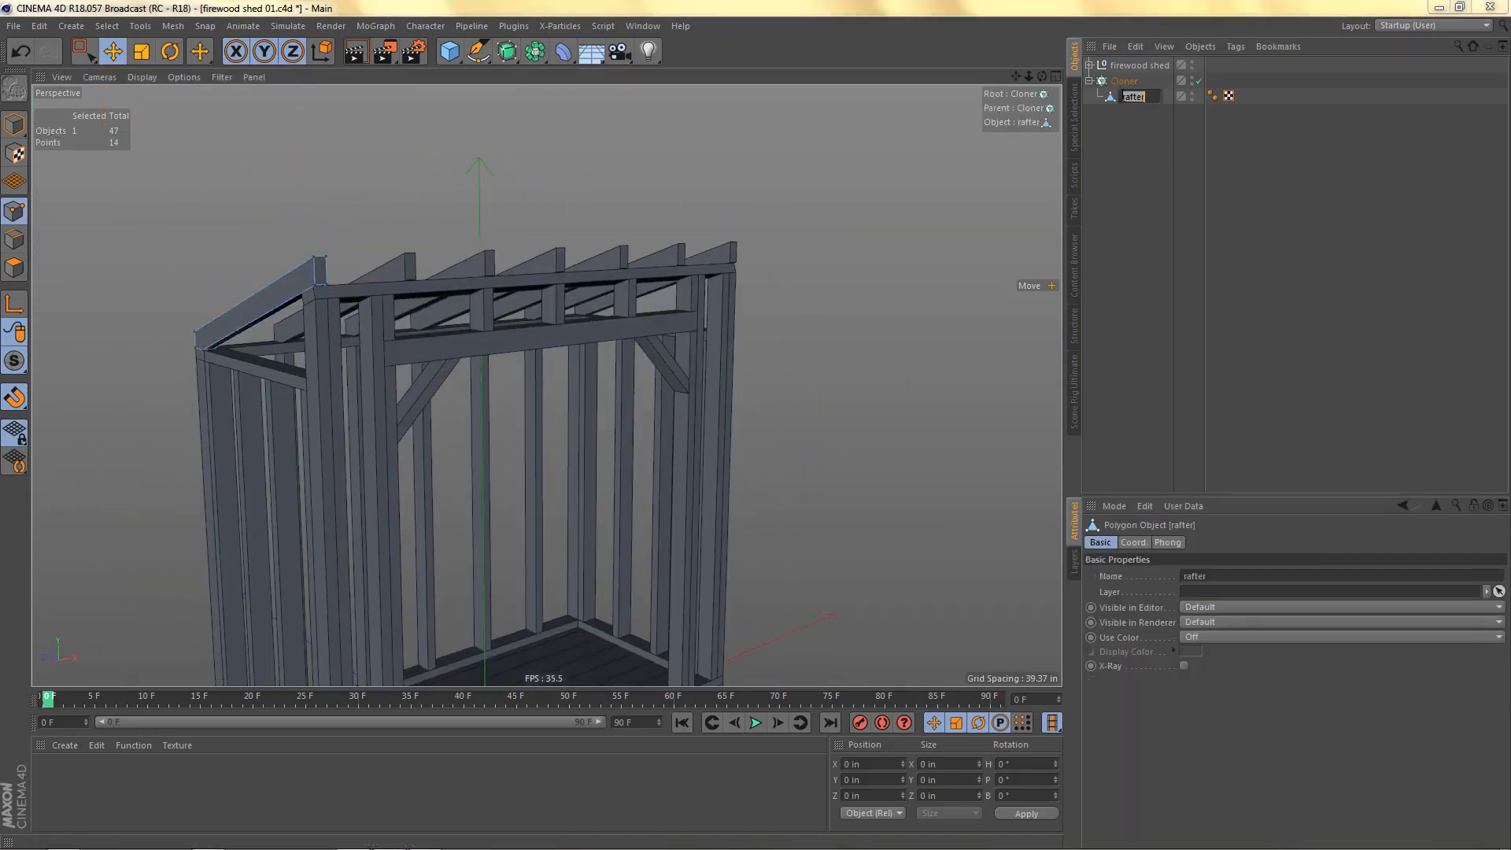
key(ctrl+c)
key(Up)
key(ctrl+v)
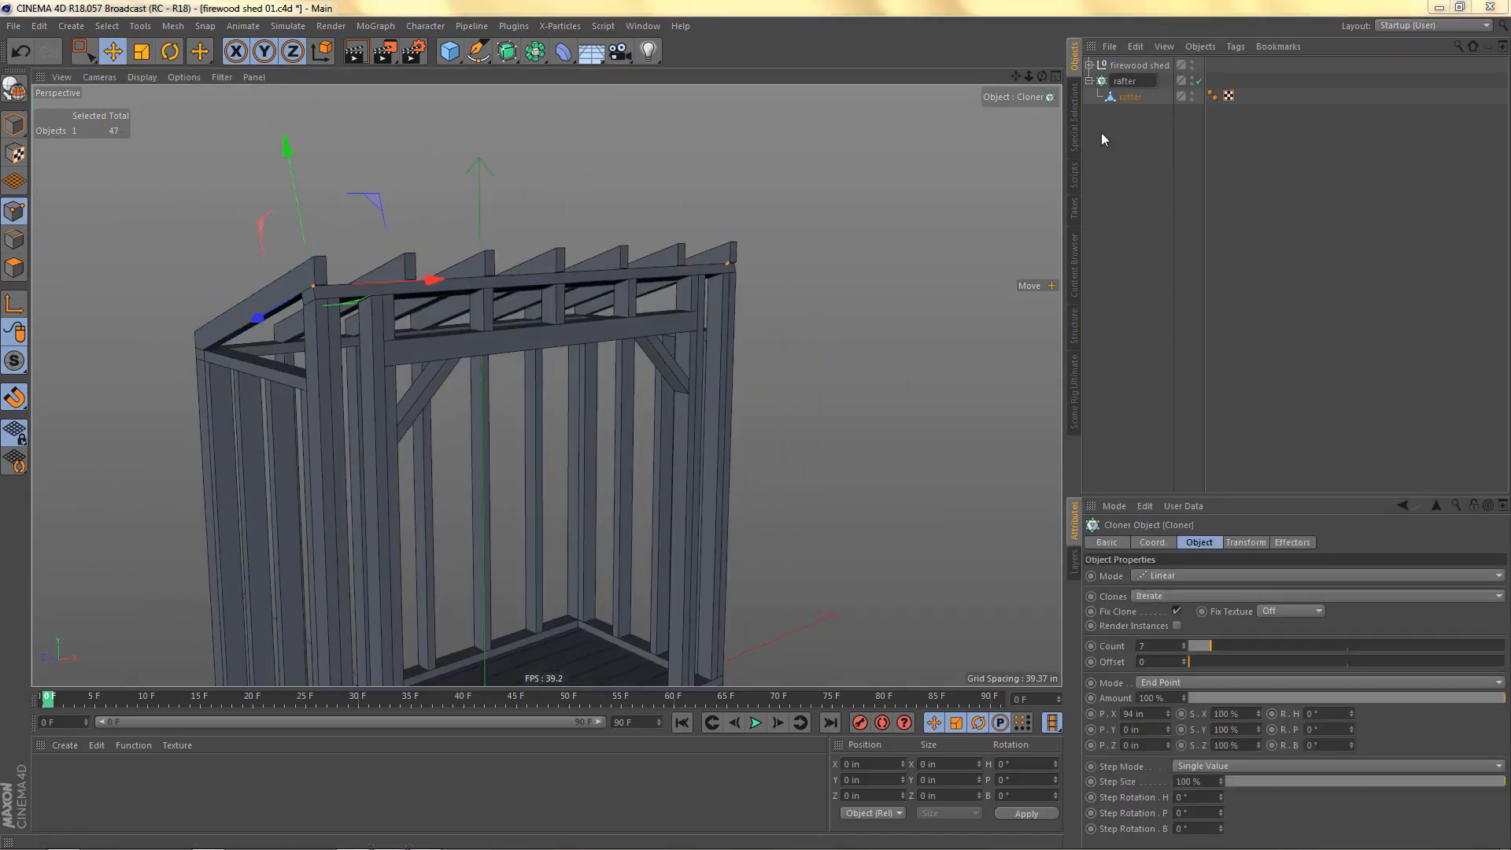
text(s)
key(Return)
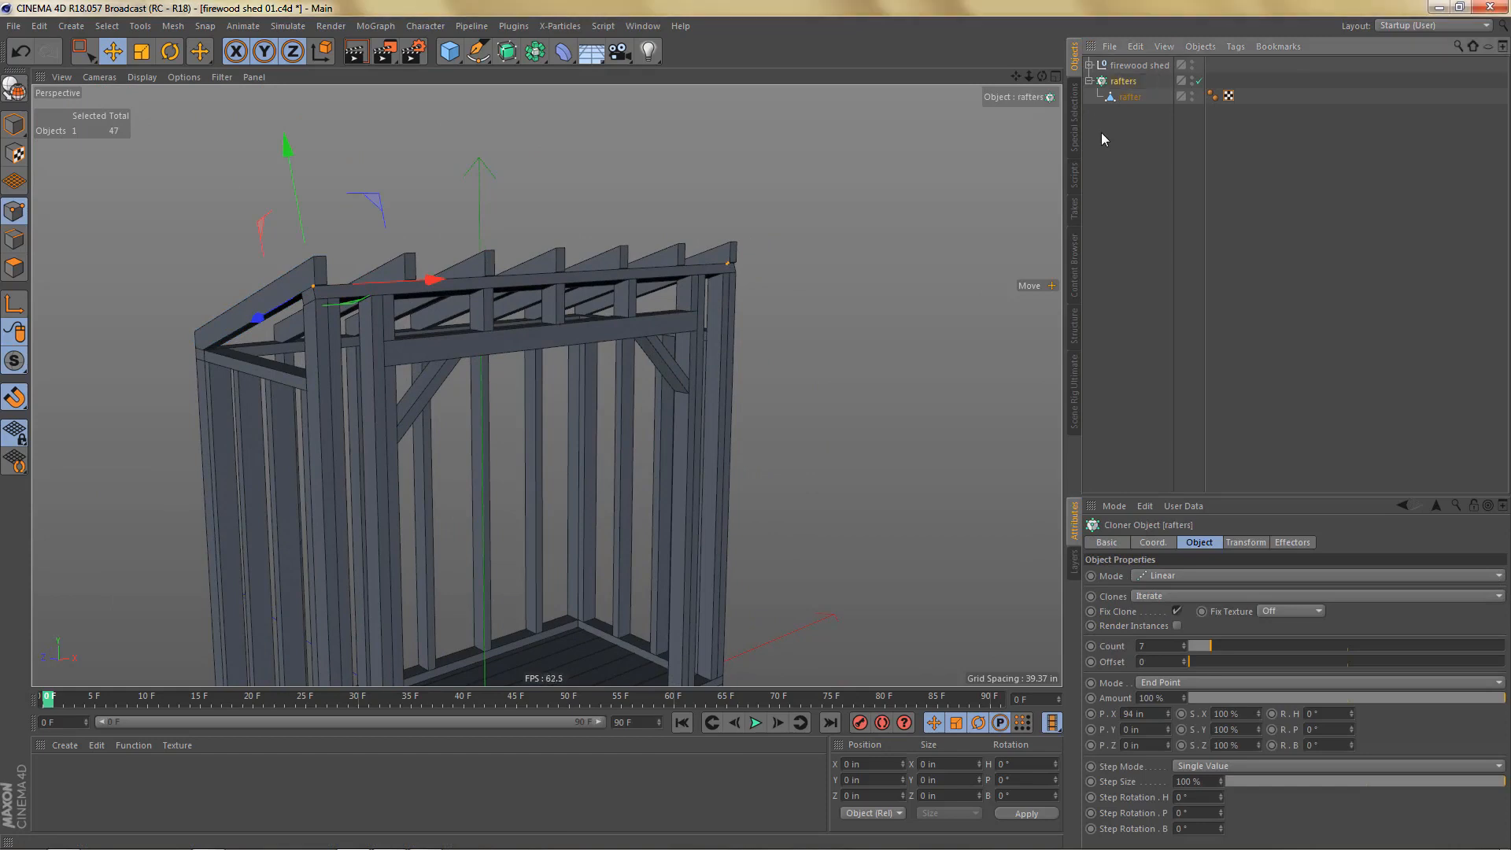
Step: Move the rafters Cloner into the firewood shed group, between Bevel and side wall framing
click(1089, 81)
click(1089, 65)
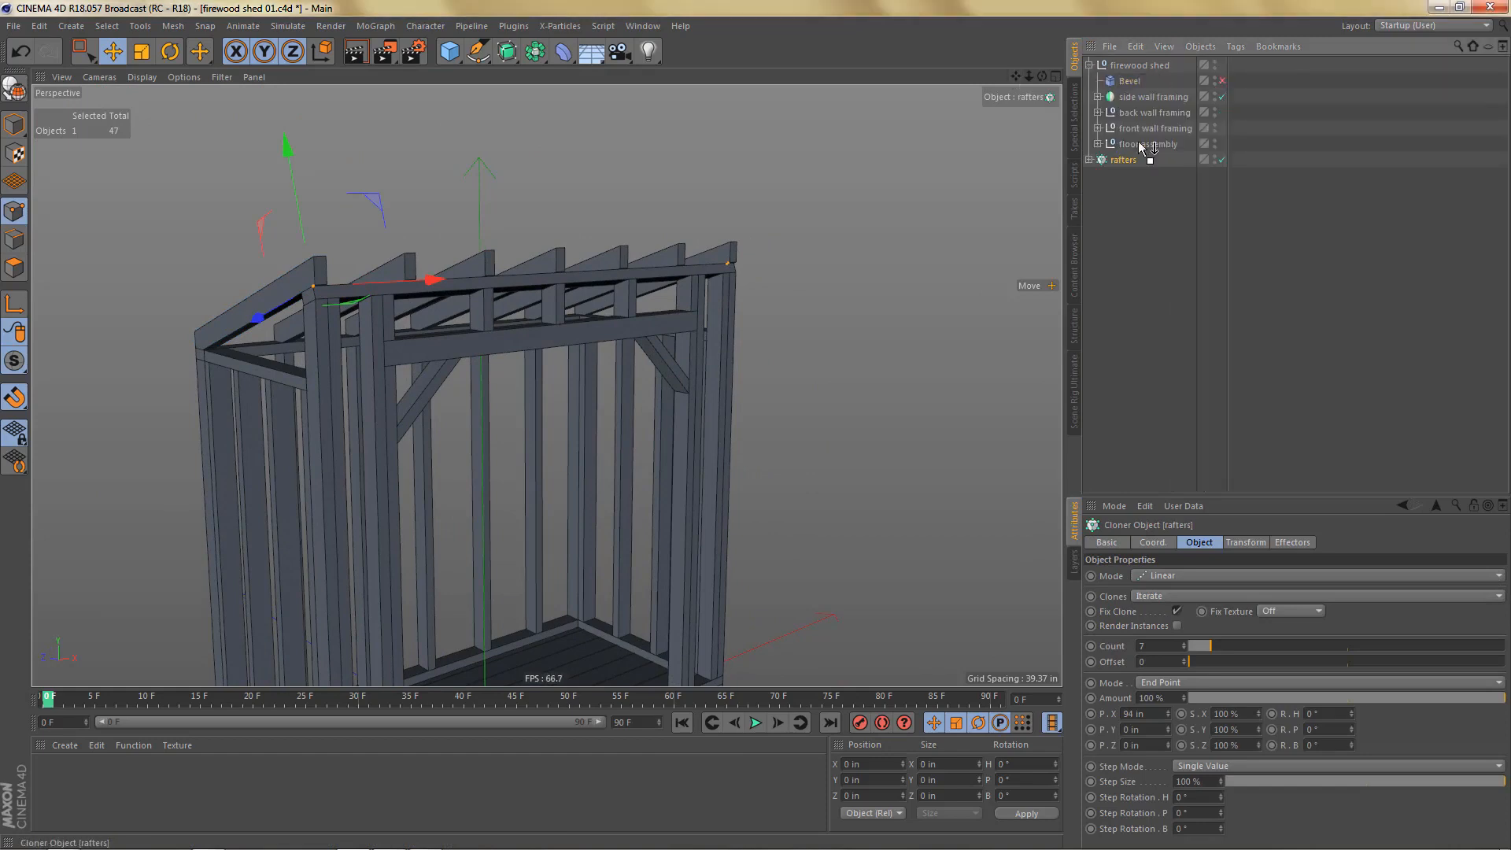
drag(1139, 143, 1128, 93)
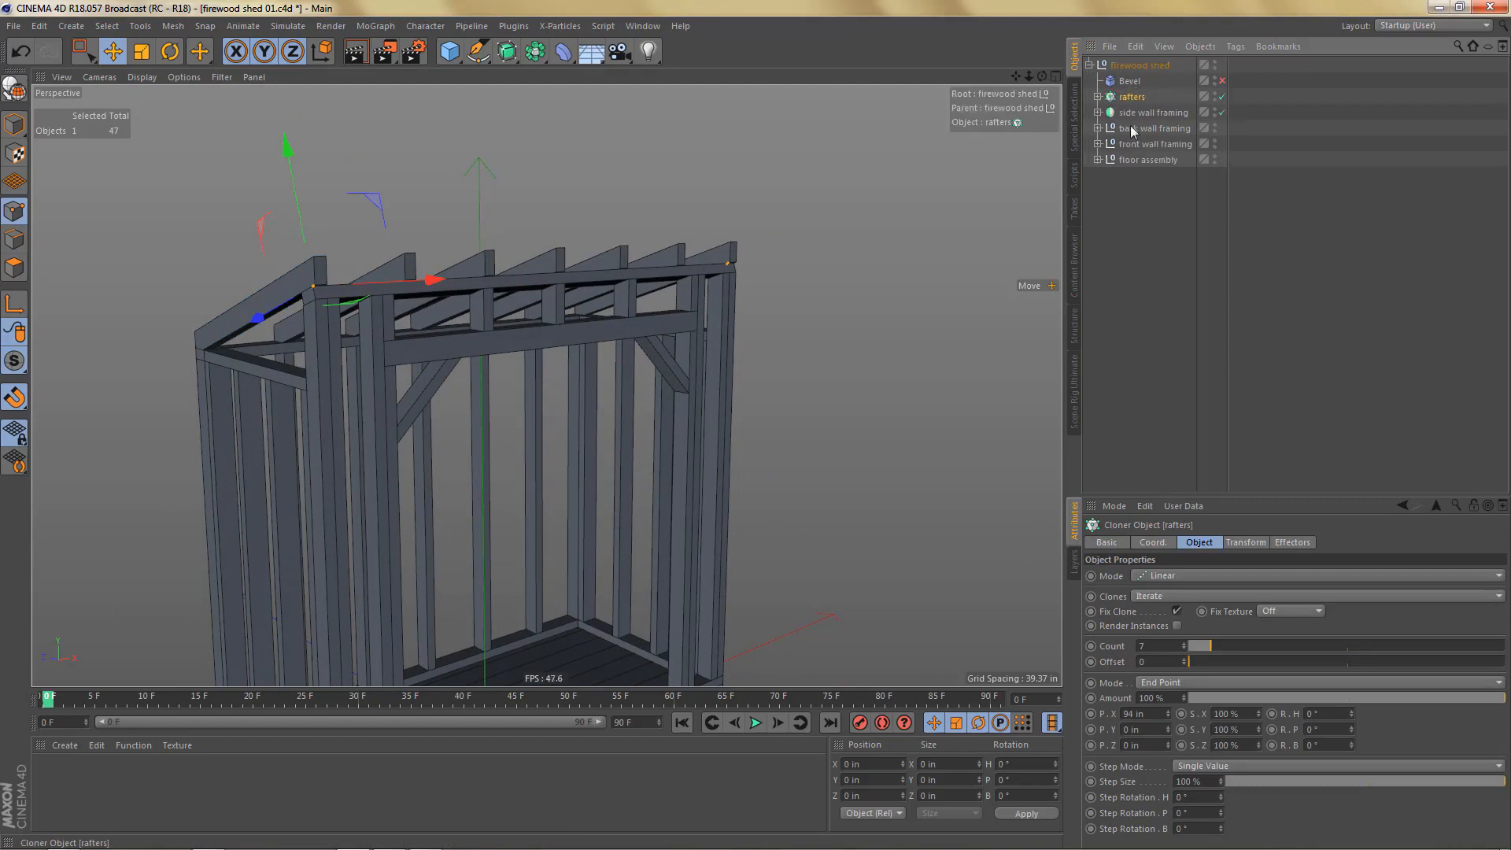
alt+drag(653, 373, 723, 361)
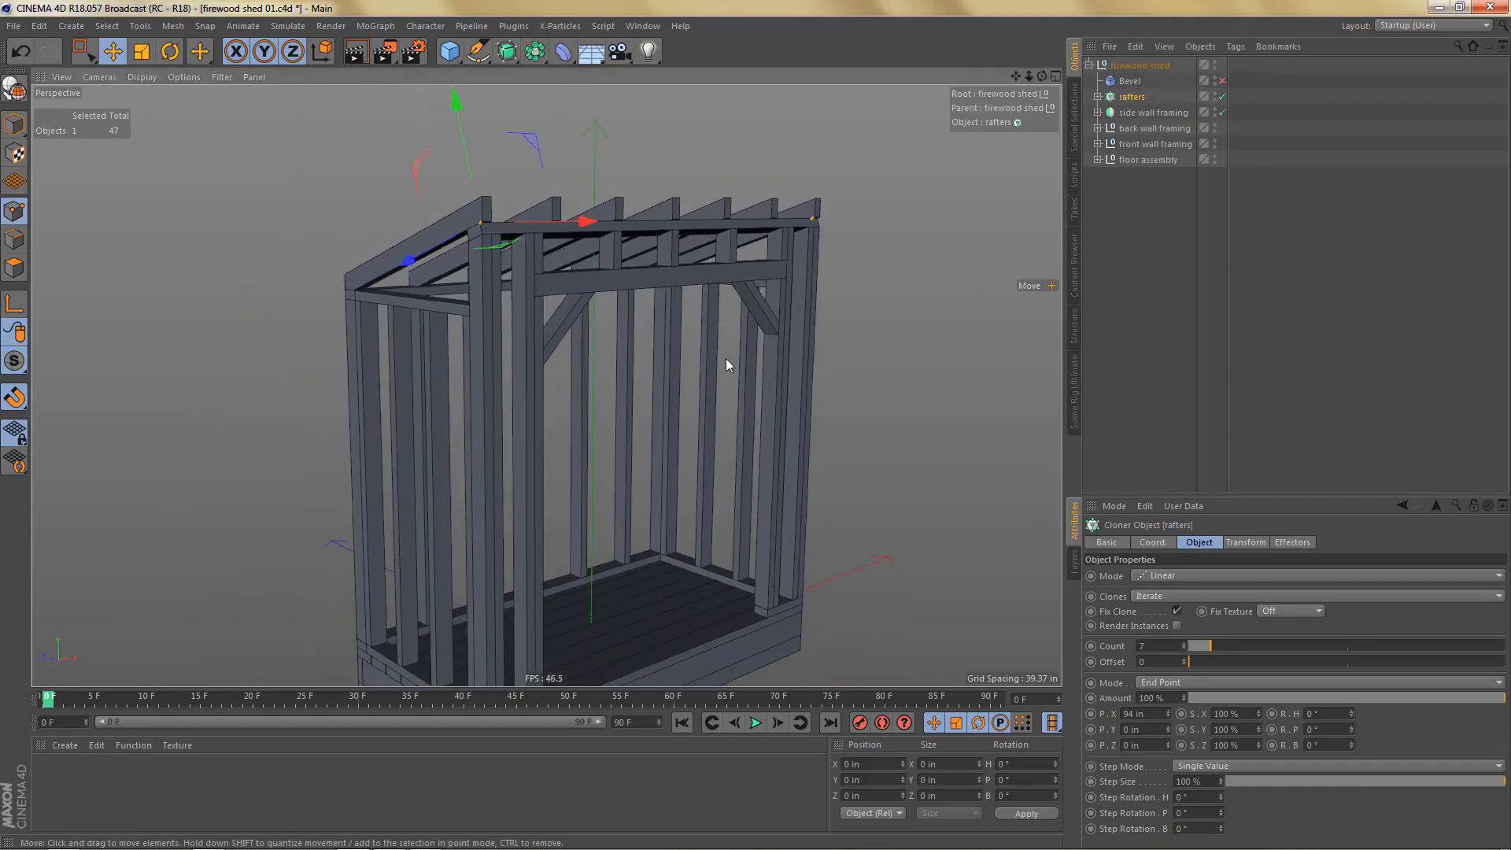
Step: Switch to the PDF plans, examine the Siding drawing and instructions on page 10, and return to Cinema 4D
key(alt+Tab)
scroll(745, 469, down, 8)
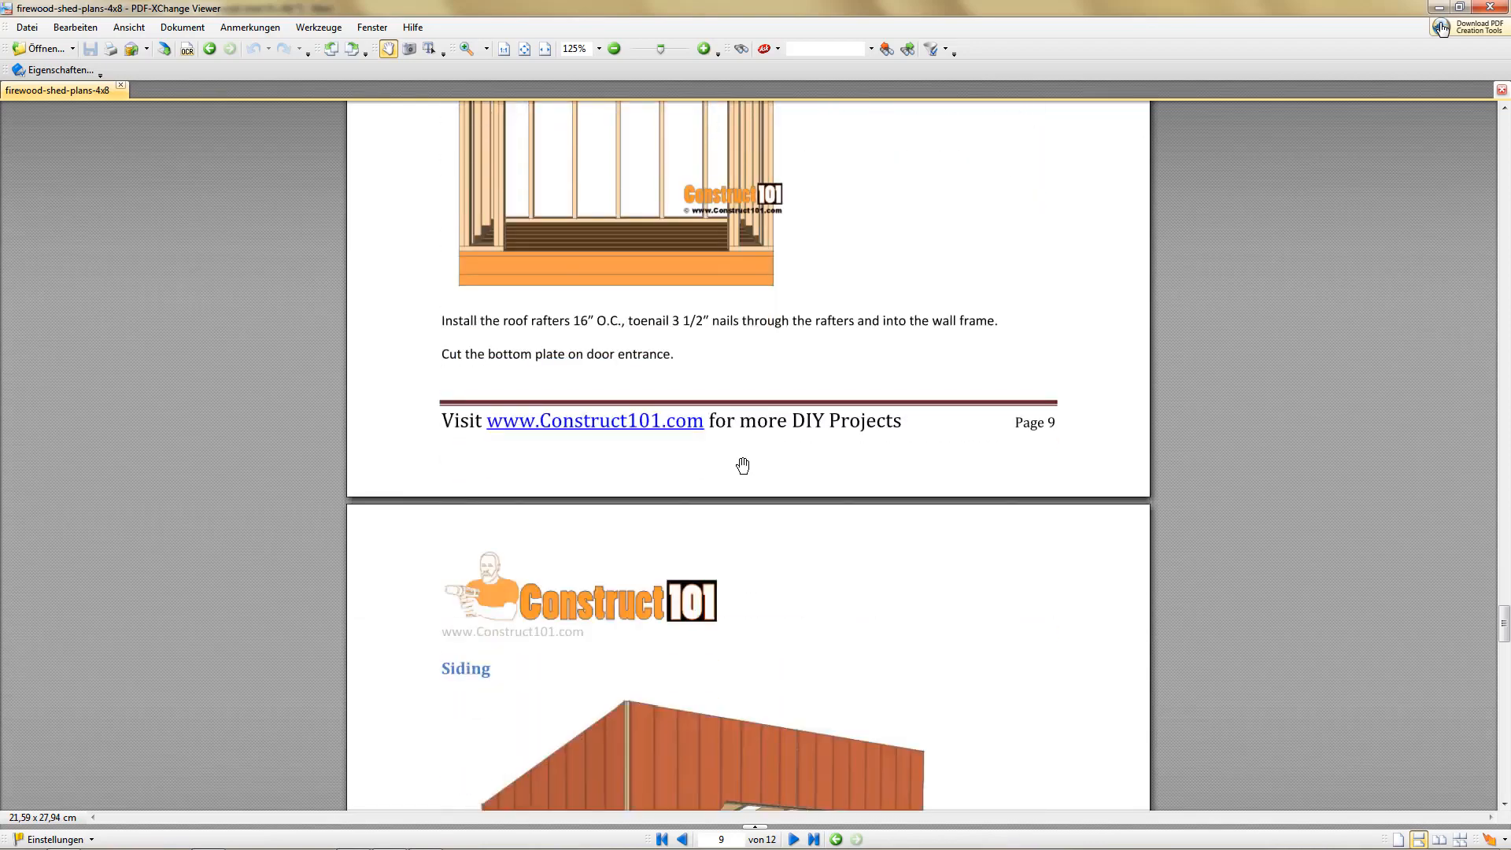
scroll(744, 465, down, 6)
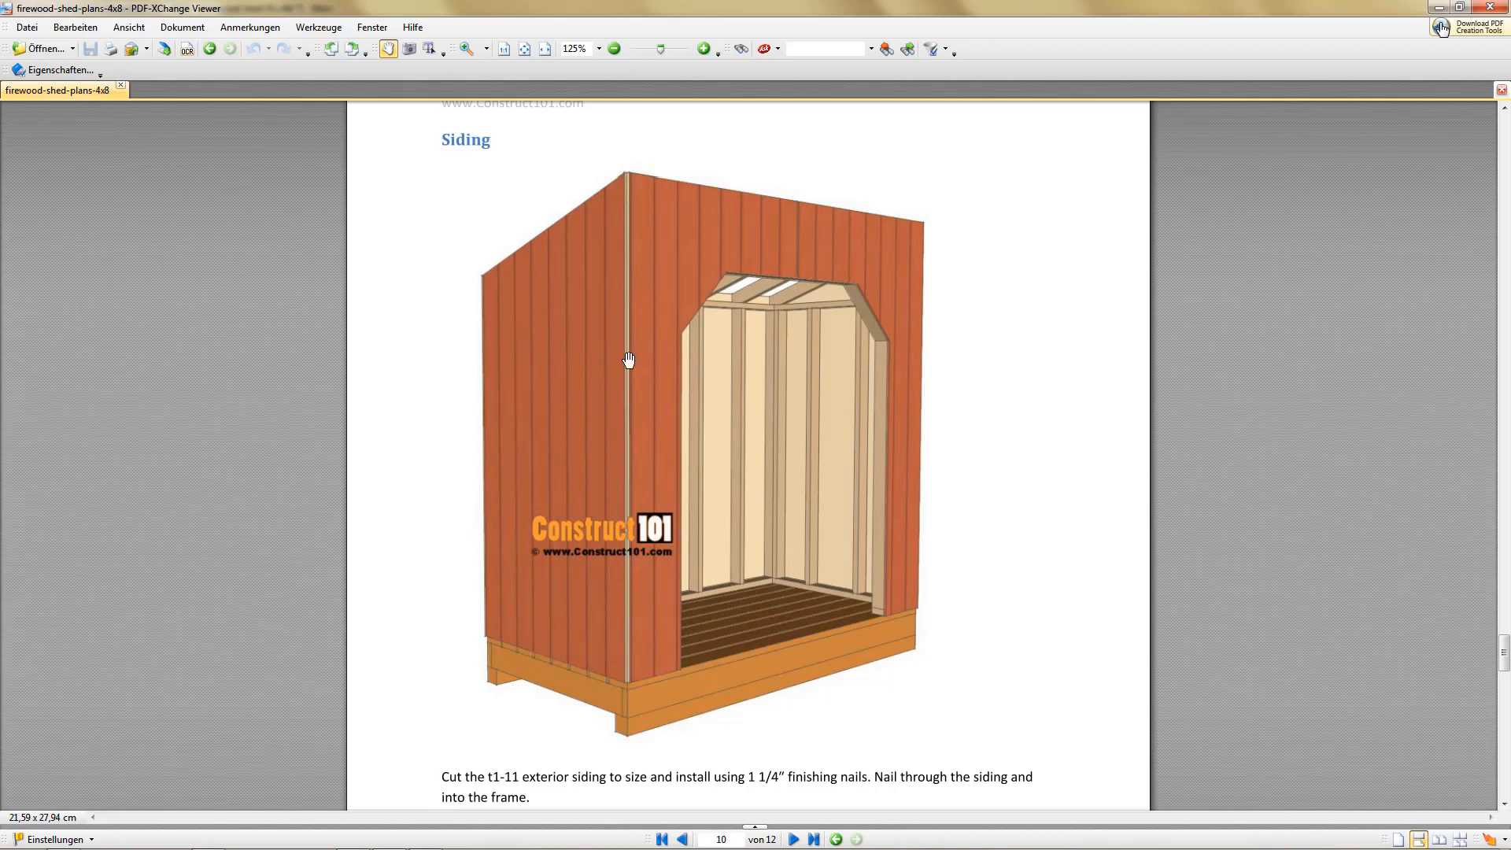
scroll(629, 360, down, 1)
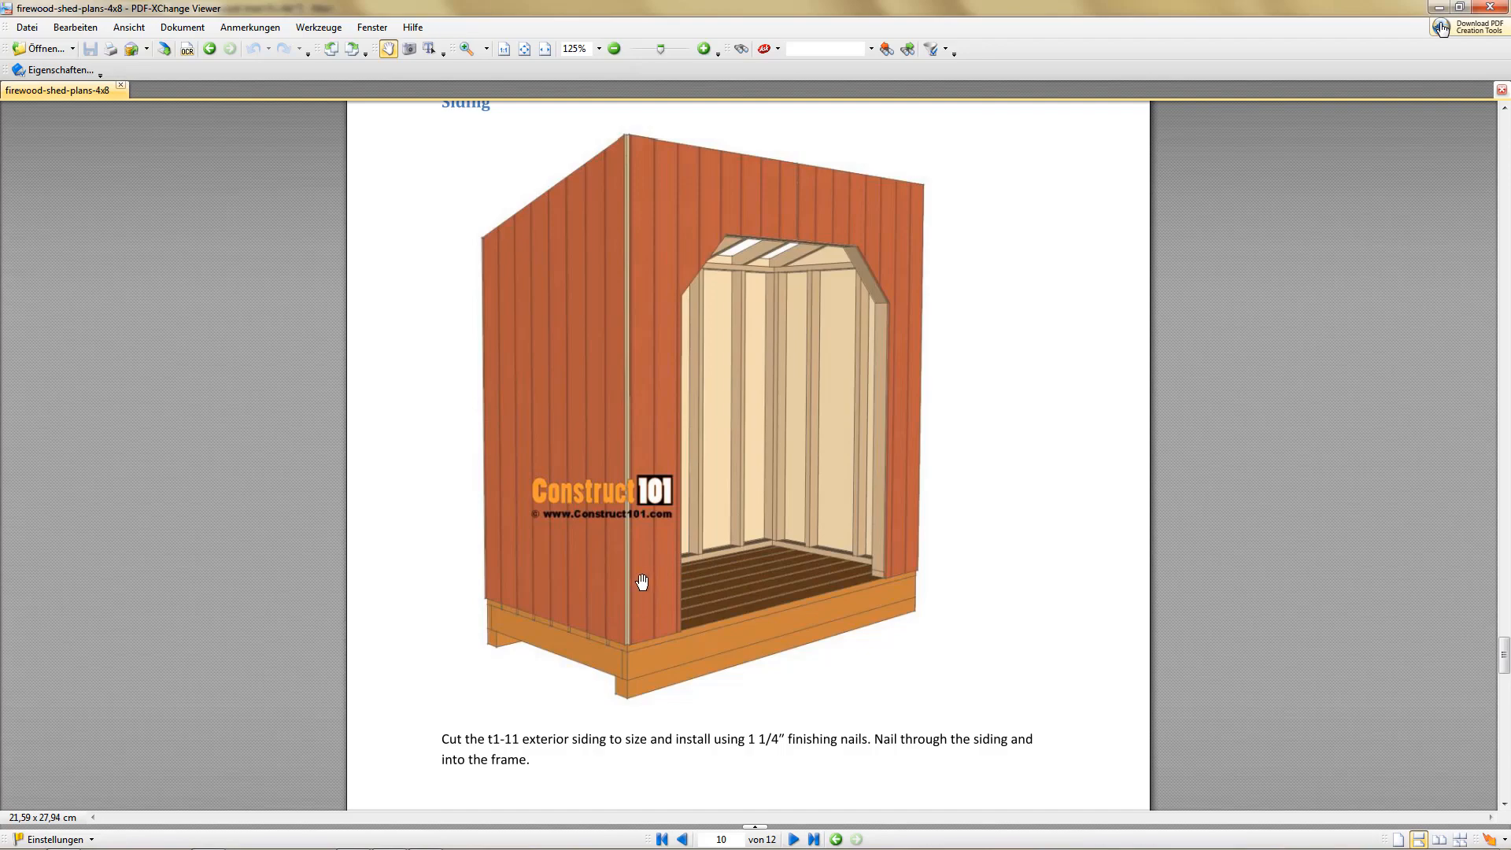
key(alt+Tab)
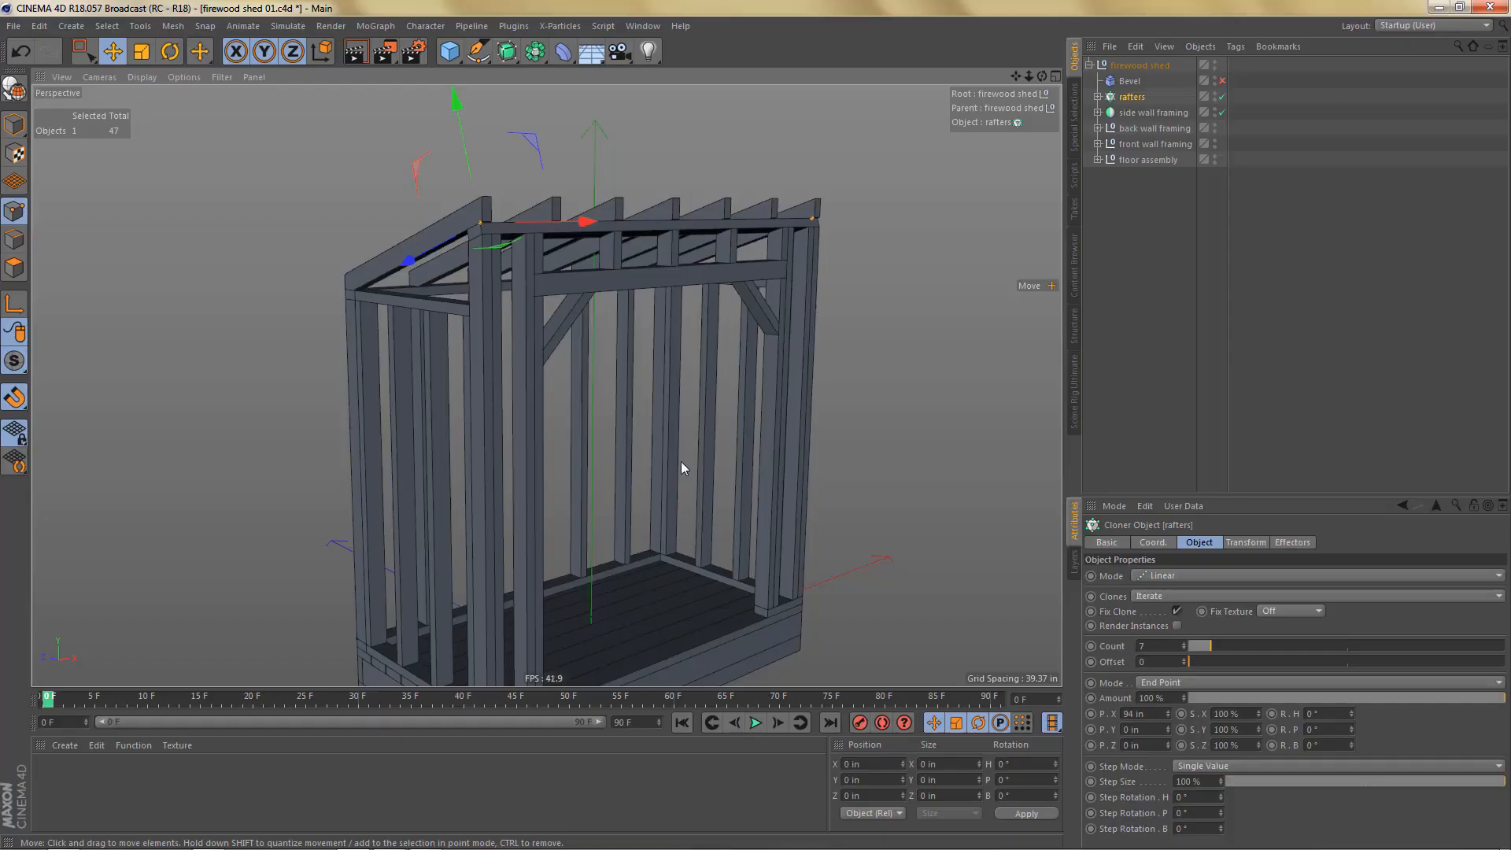
Step: Add a cube, raise it to wall height within the shed frame, and make it editable
alt+drag(682, 461, 669, 494)
drag(449, 52, 594, 87)
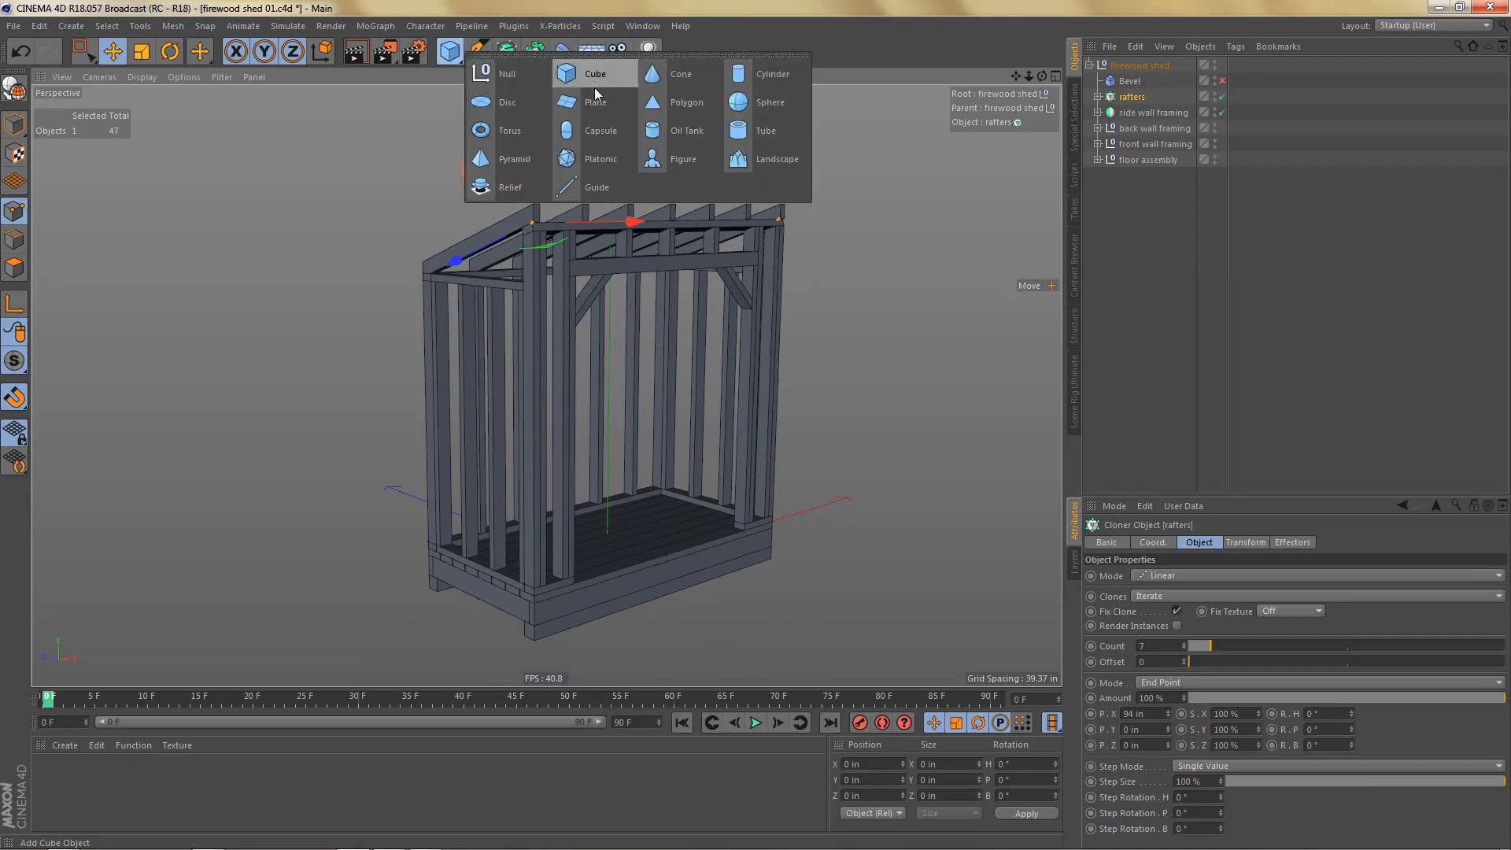
click(593, 73)
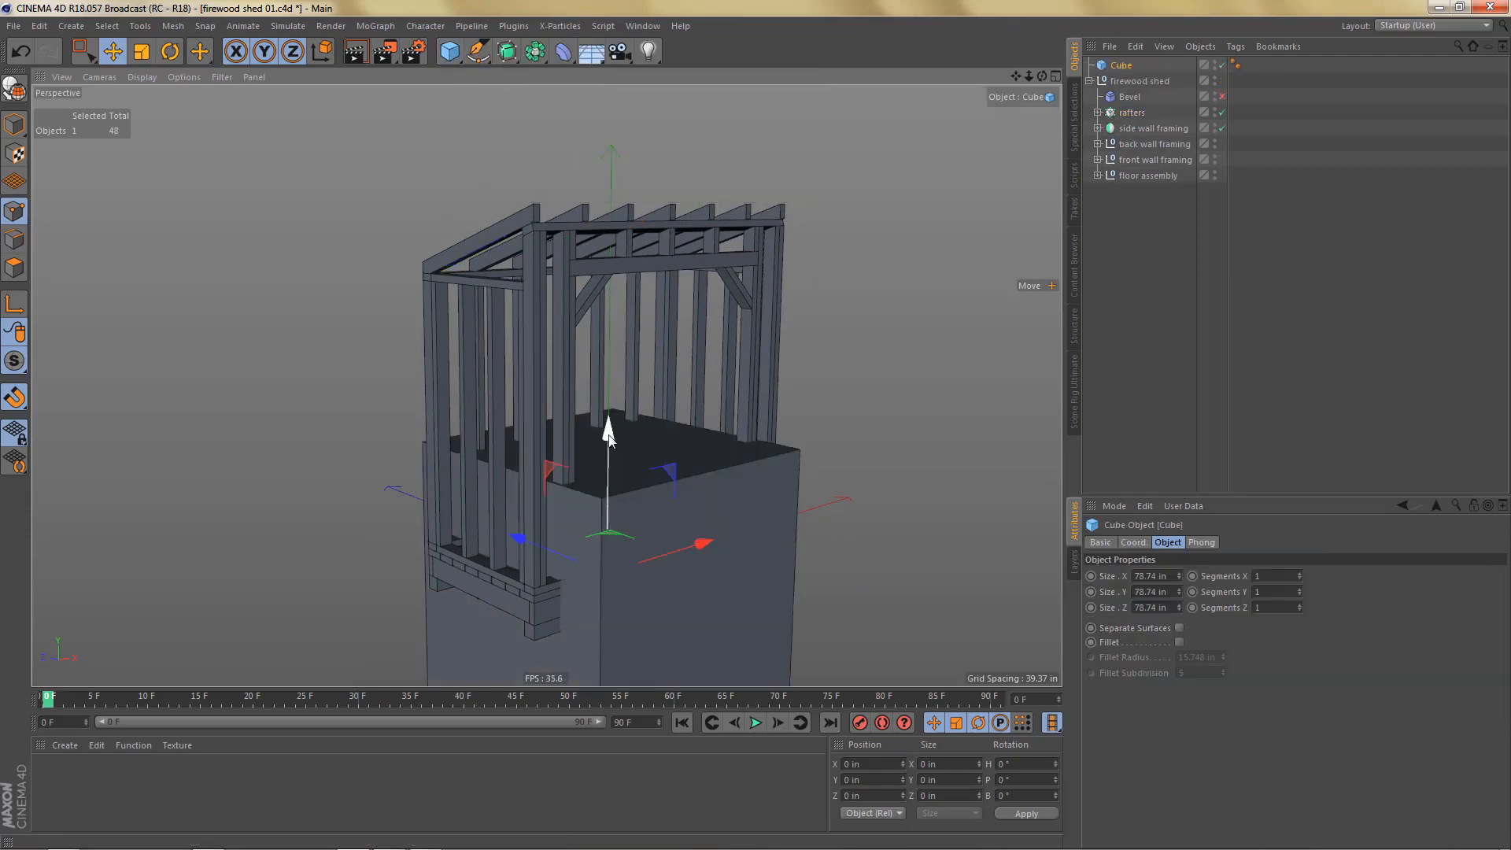
drag(609, 432, 585, 241)
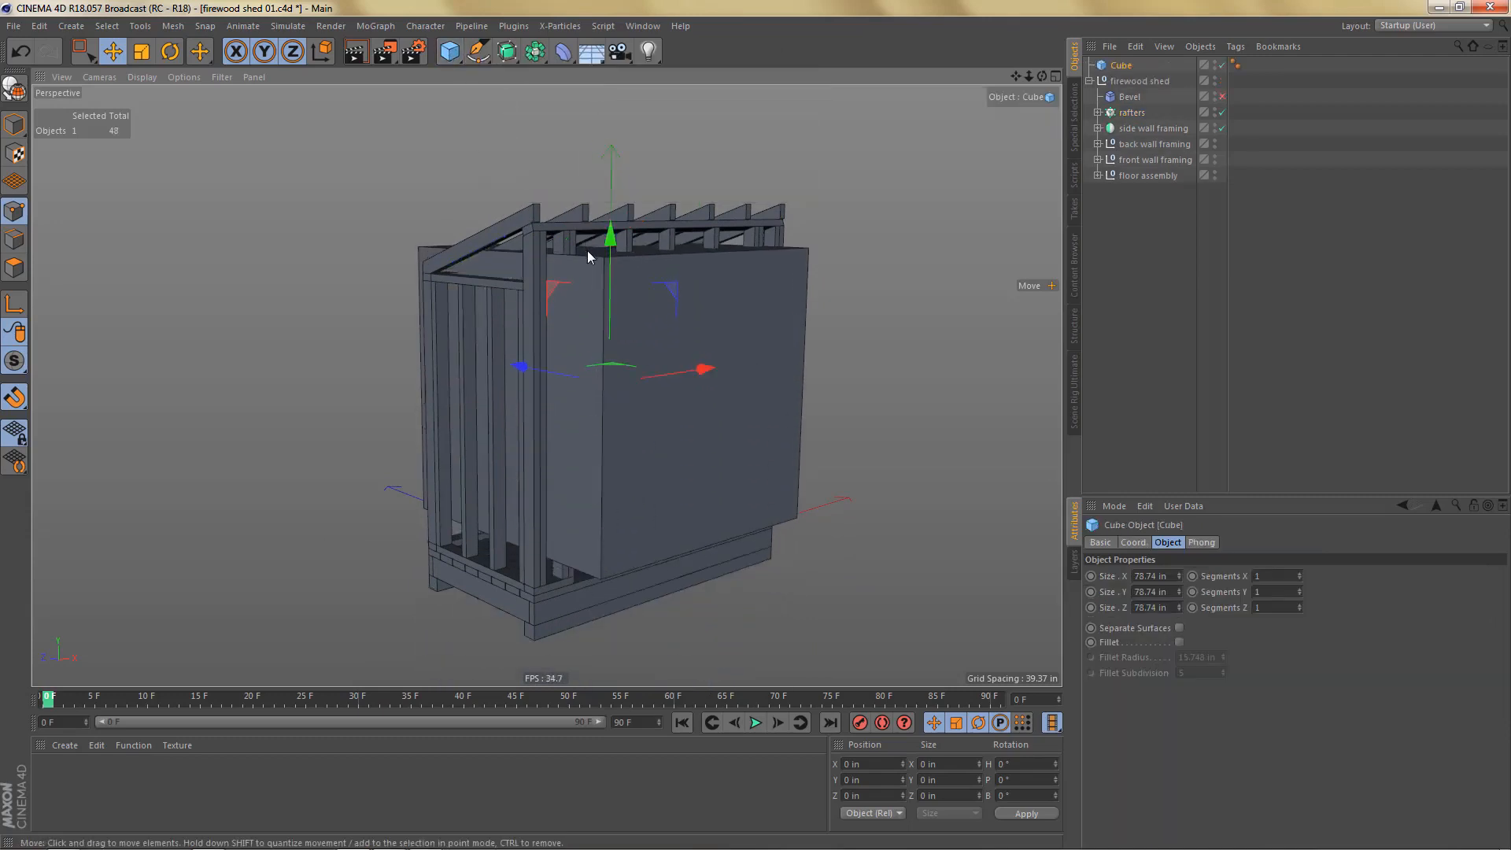
key(c)
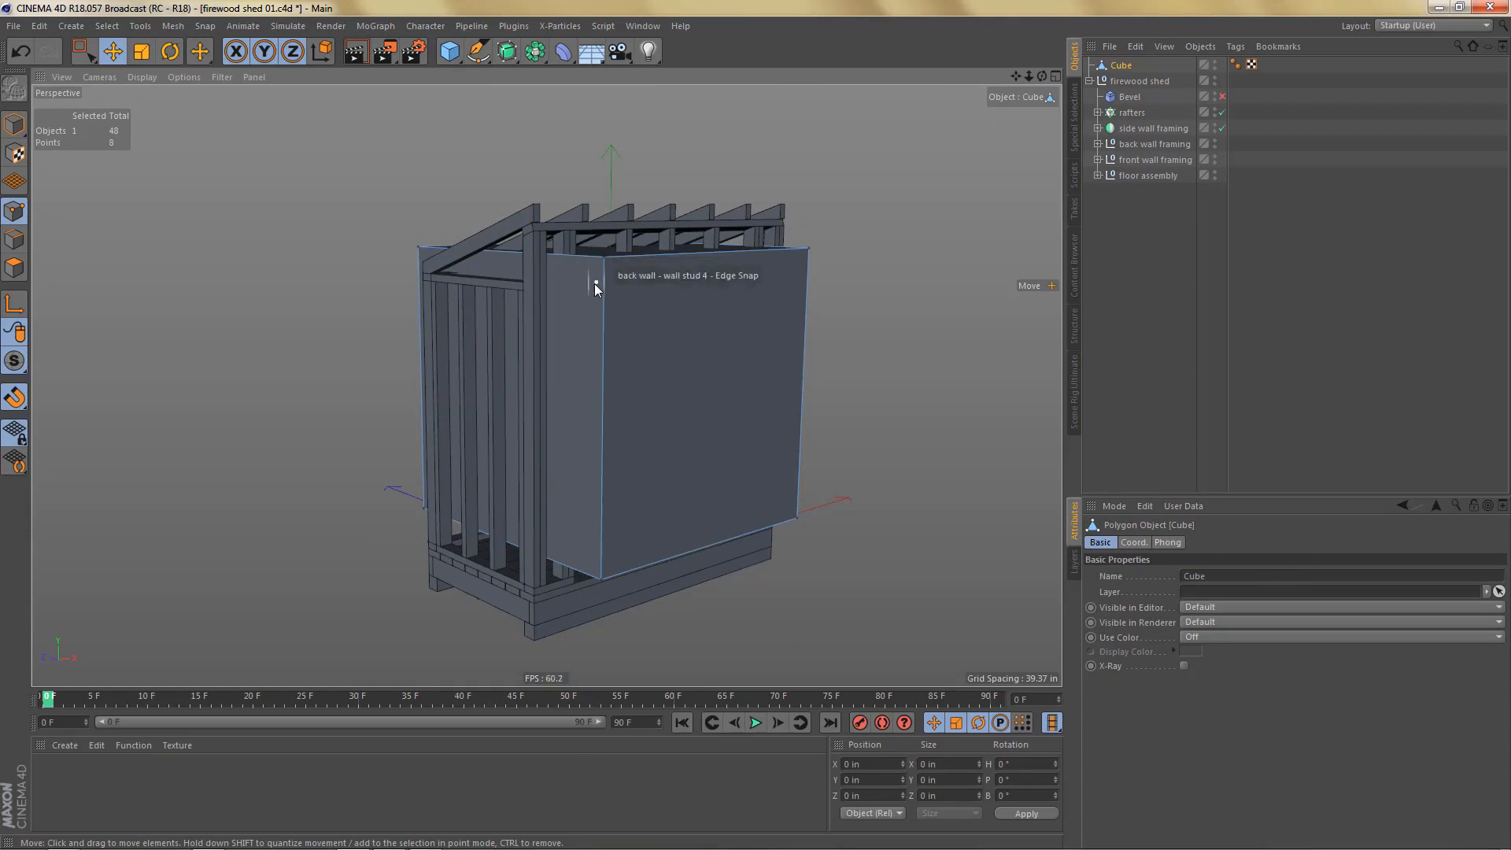
Step: In the Front view, select the cube's +X side points, set the modeling axis Y to 0%, and snap them to the frame's outer edge
key(0)
key(F4)
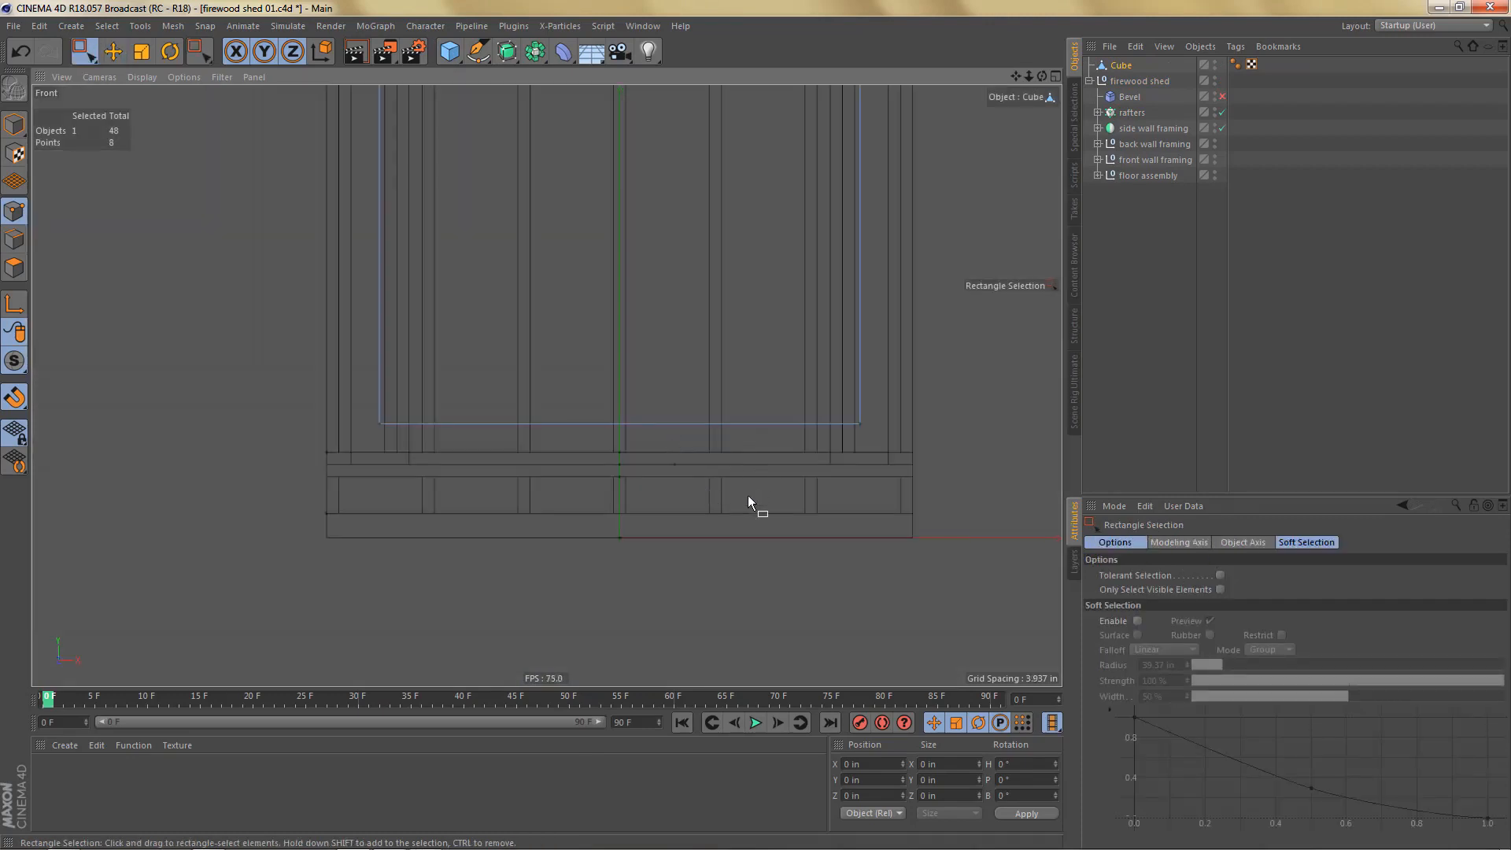
scroll(748, 494, down, 5)
drag(752, 206, 860, 639)
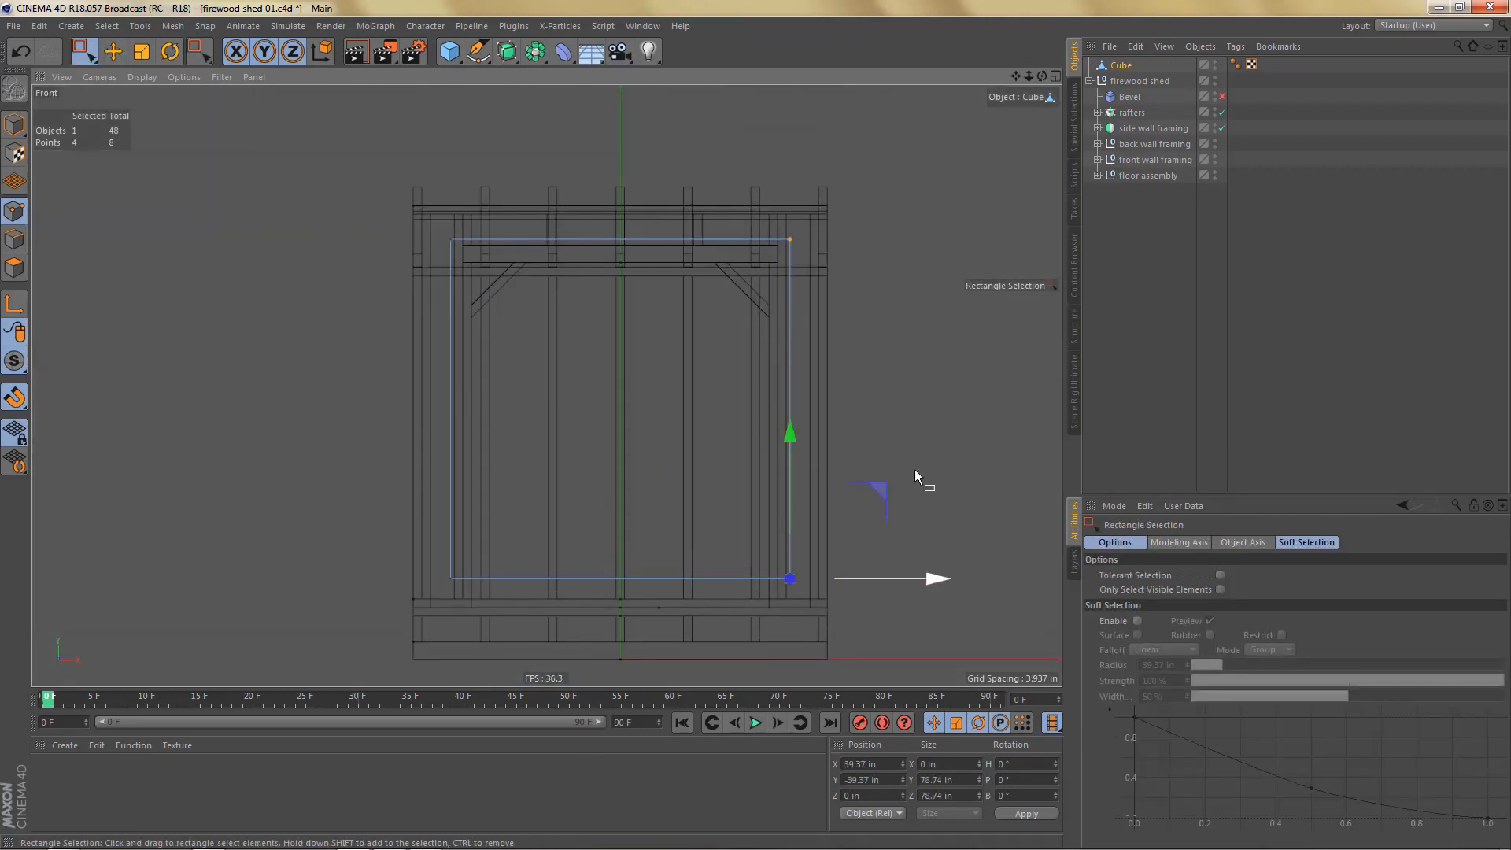
key(e)
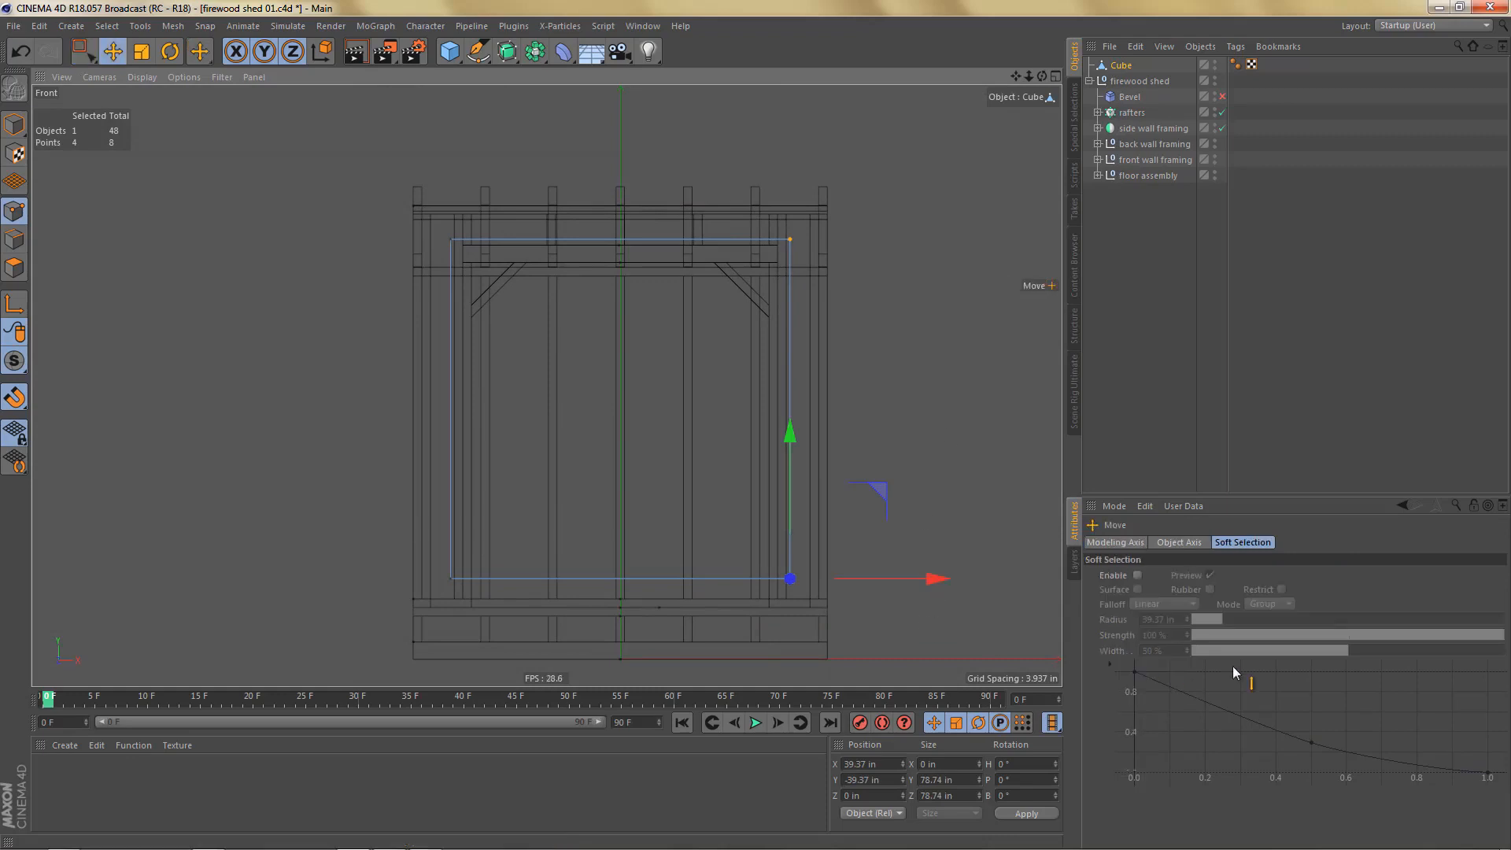
click(1122, 542)
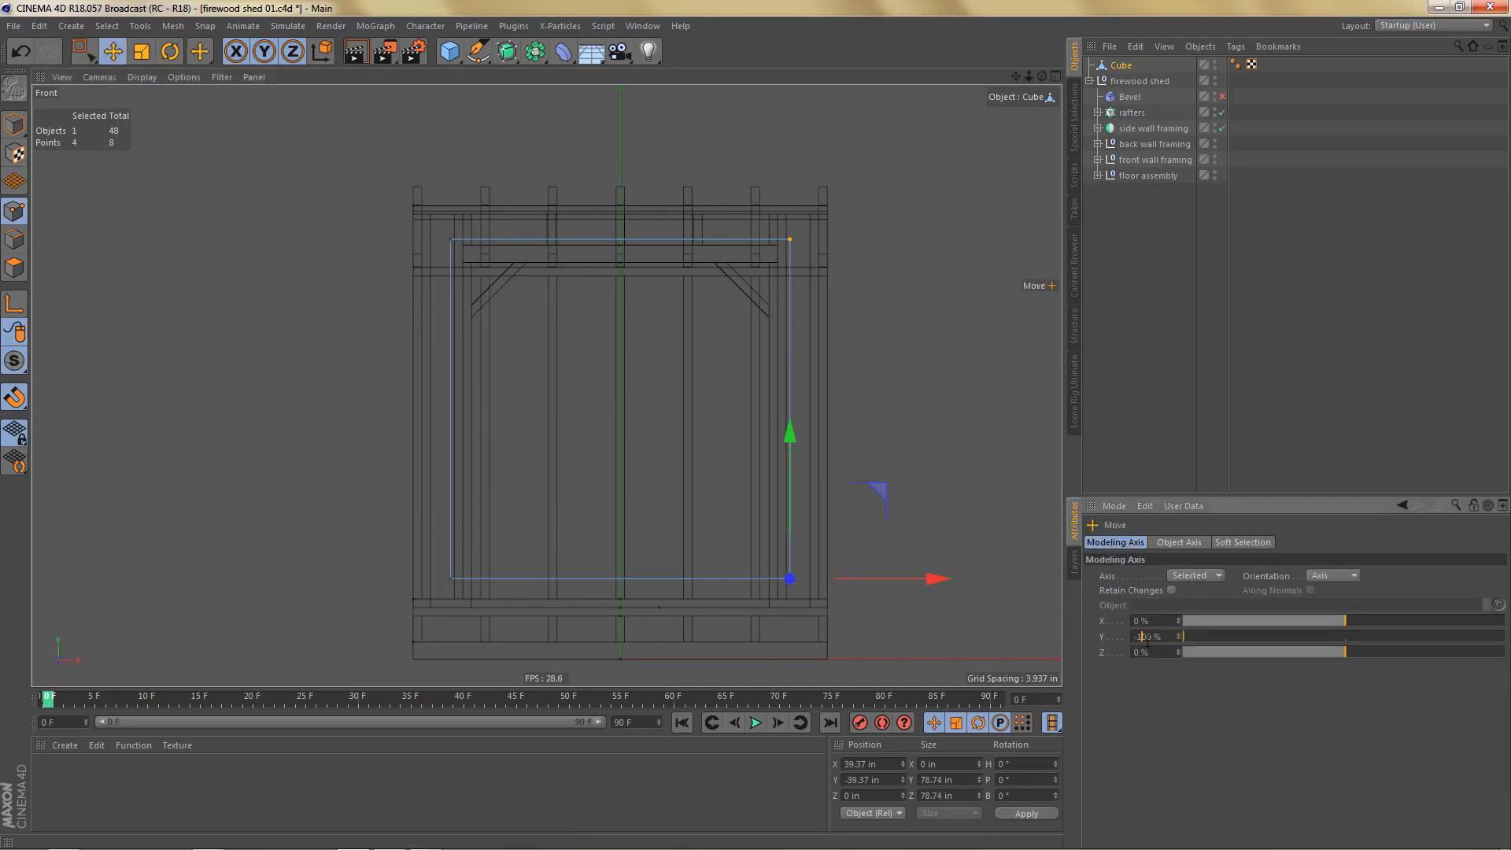
click(1151, 639)
text(0)
key(Return)
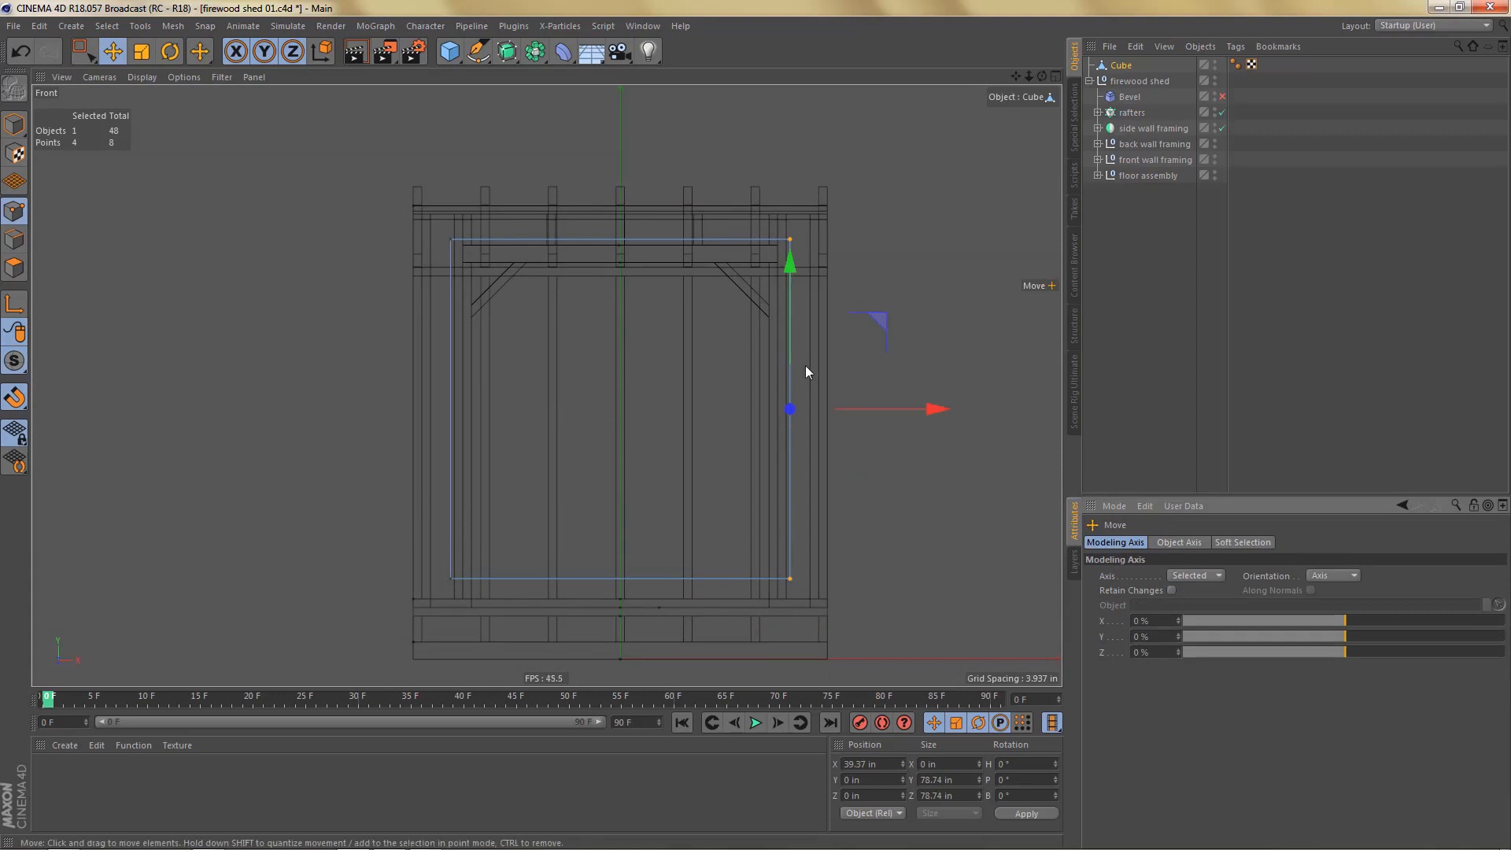
drag(933, 410, 969, 410)
Step: Select the cube's -X side points and snap them to the frame's opposite outer edge, making the cube 96 in wide
key(0)
drag(441, 217, 551, 653)
mouse_move(592, 415)
mouse_down()
mouse_move(549, 416)
mouse_move(564, 415)
mouse_up()
Step: Select the cube's bottom points and snap them down to the top of the floor deck, at about Y -46.04 in
drag(370, 542, 905, 626)
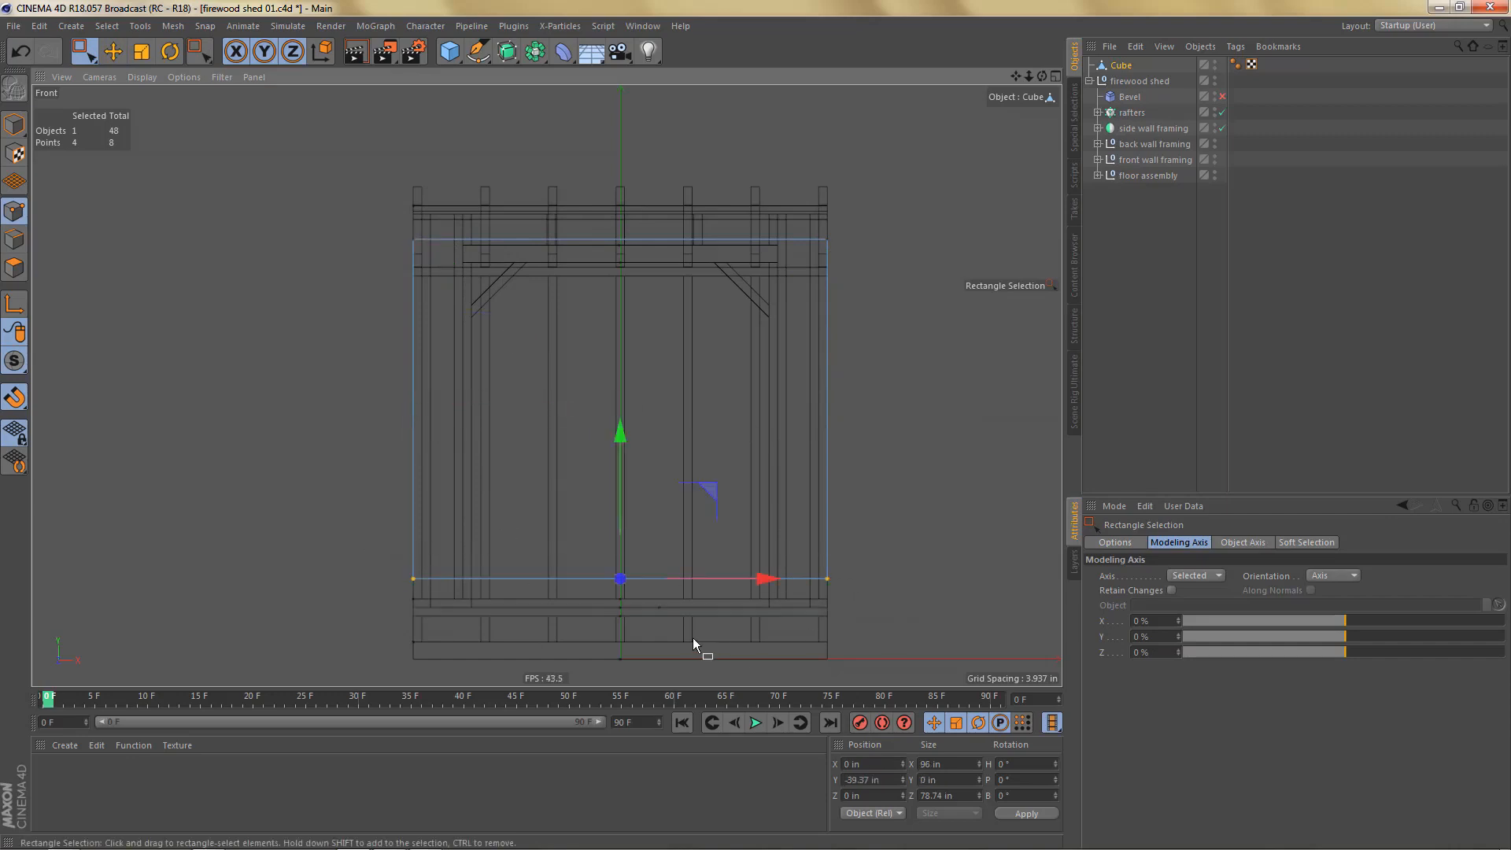
alt+middle_drag(693, 637, 714, 526)
scroll(652, 504, up, 5)
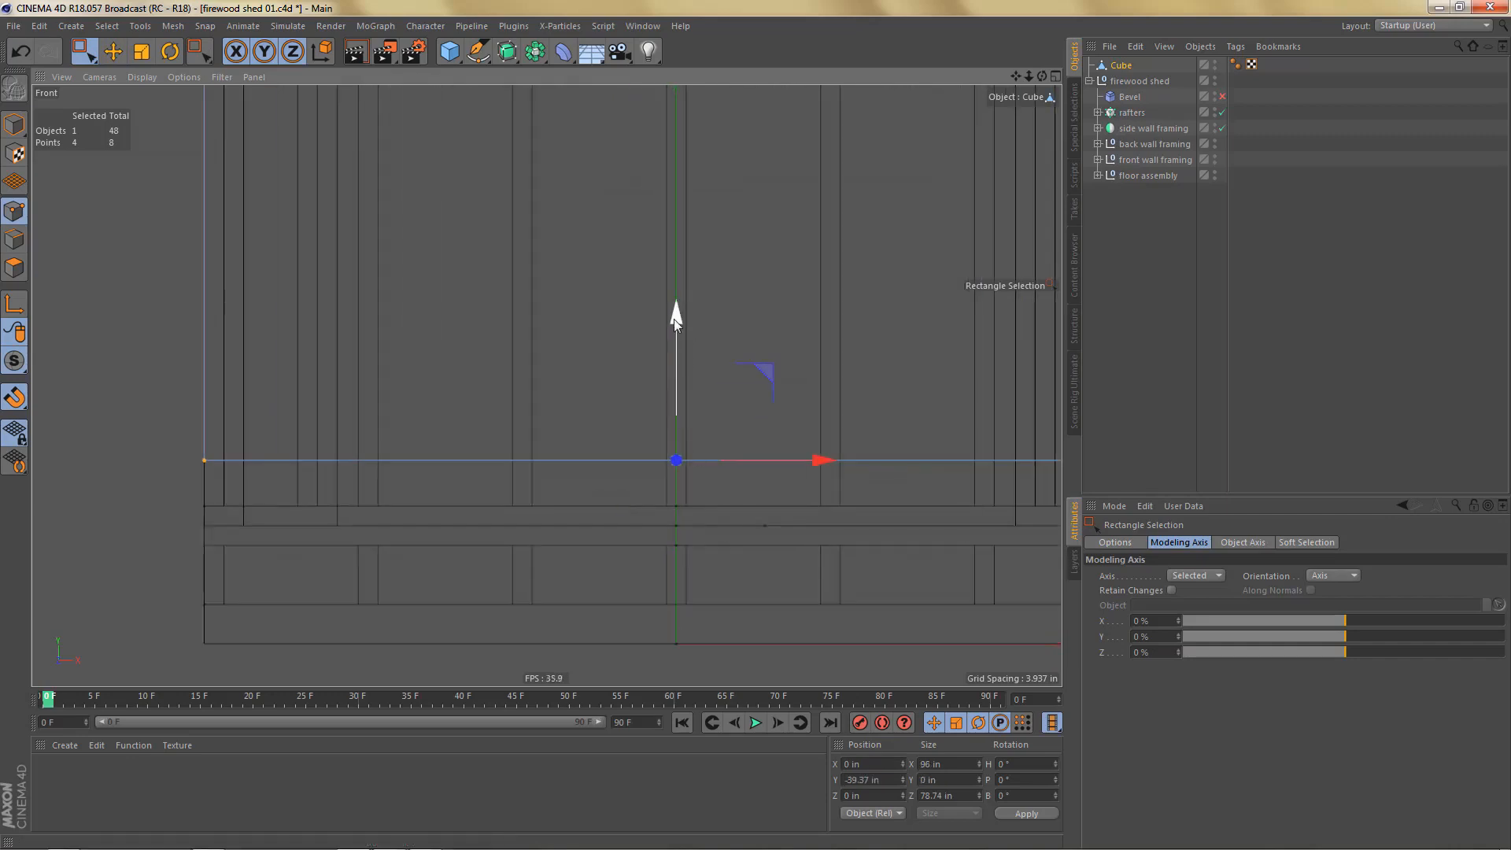
drag(674, 319, 679, 386)
middle_click(508, 536)
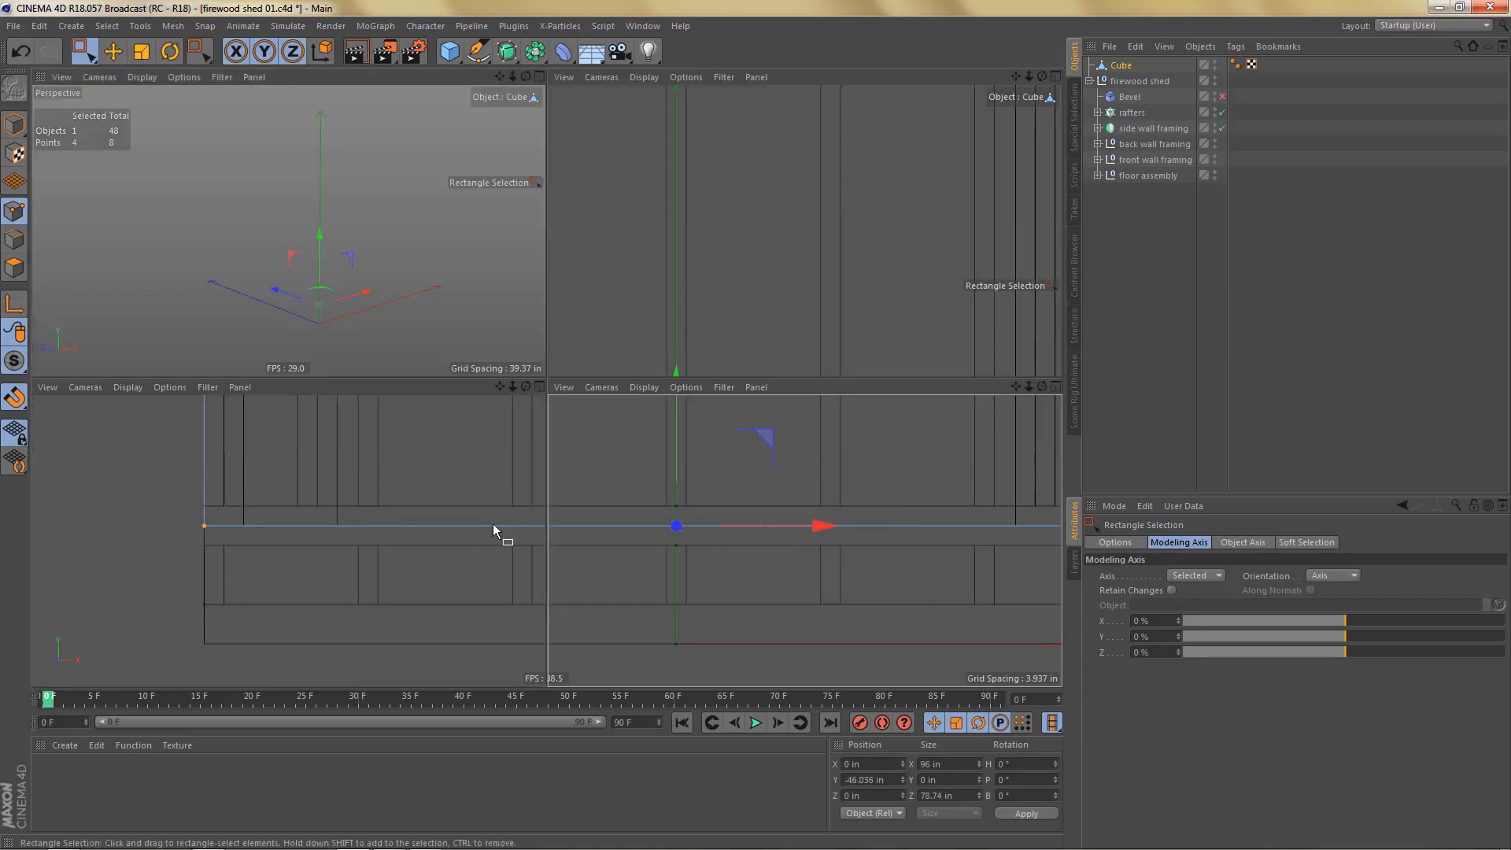
Step: In the Top view, select the cube's +Z points and snap them to the frame's back edge, at about Z 24.02 in
middle_click(409, 334)
alt+drag(501, 439, 499, 499)
middle_click(665, 556)
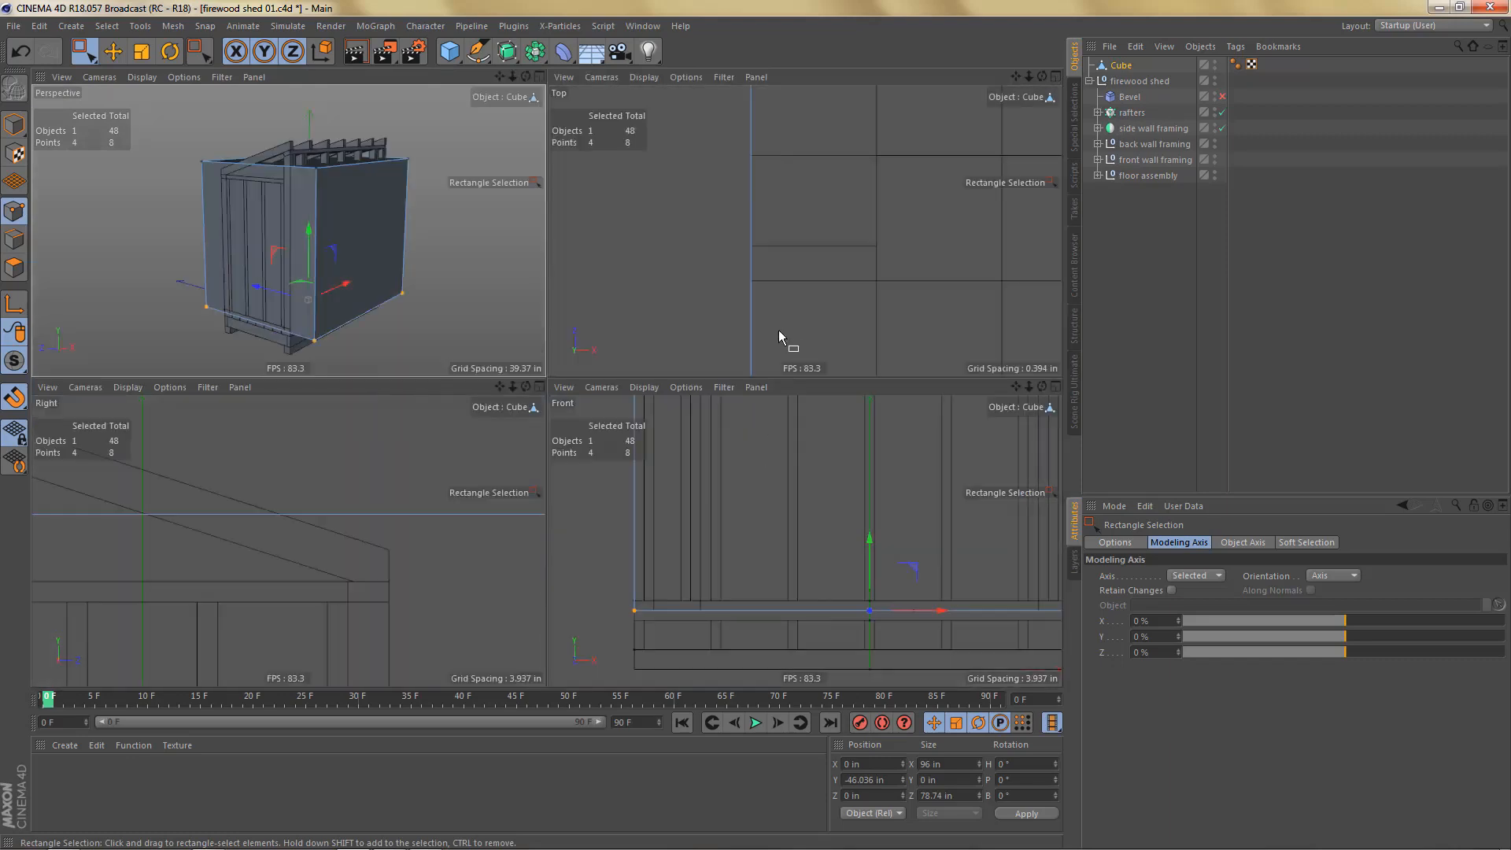
middle_click(776, 329)
alt+right_drag(665, 337, 597, 516)
alt+middle_drag(579, 504, 436, 546)
alt+right_drag(436, 546, 437, 568)
alt+right_drag(486, 470, 488, 430)
drag(427, 291, 1025, 375)
alt+middle_drag(880, 407, 821, 433)
drag(681, 218, 693, 306)
alt+right_drag(668, 395, 673, 459)
alt+middle_drag(672, 459, 673, 426)
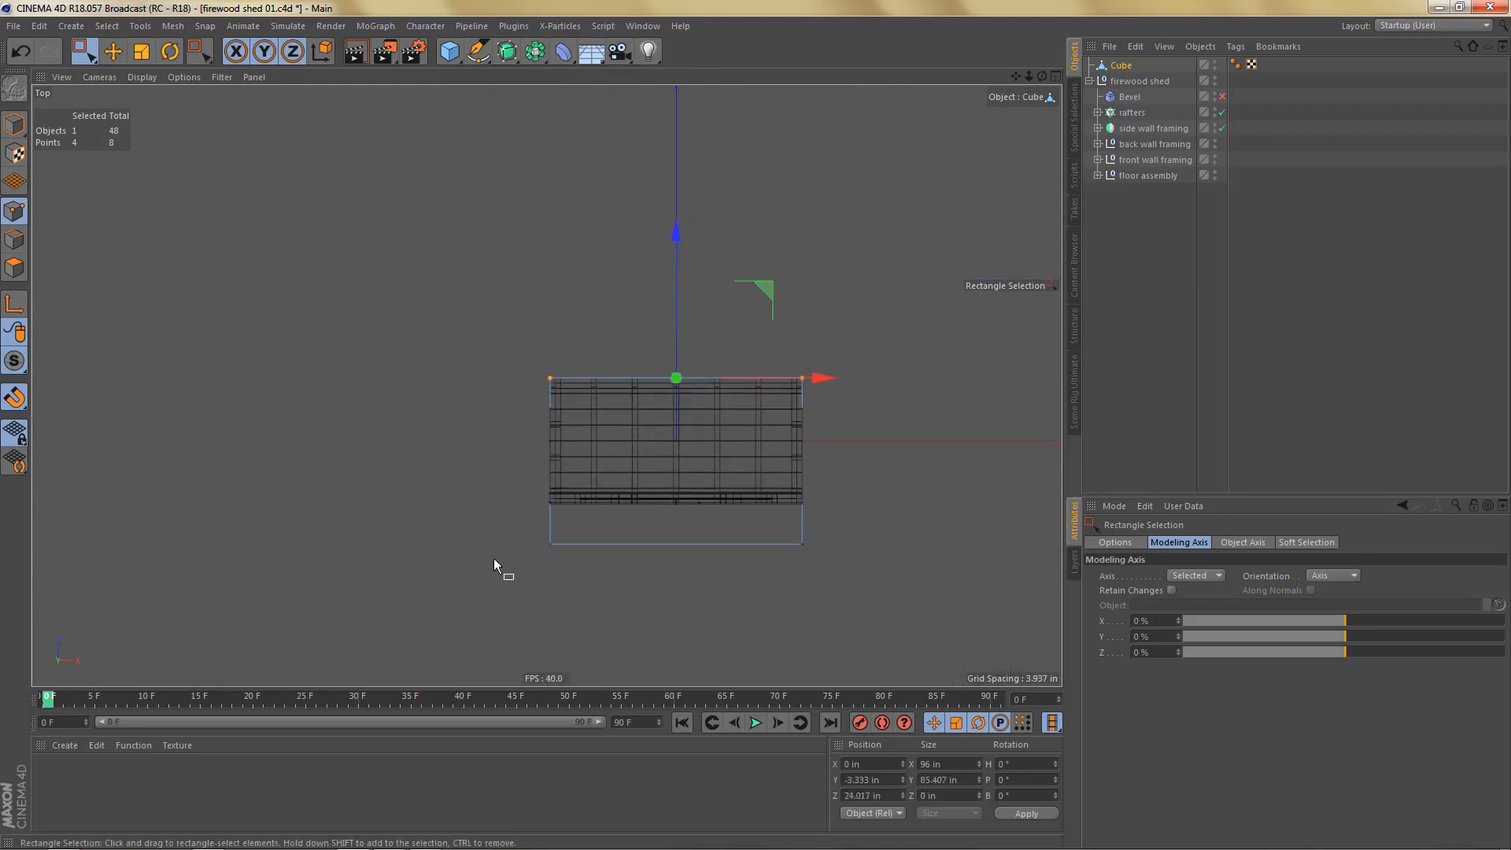
Step: Select the cube's -Z points and snap them to the frame's front edge, at Z -24 in
drag(496, 534, 900, 602)
alt+right_drag(703, 581, 814, 561)
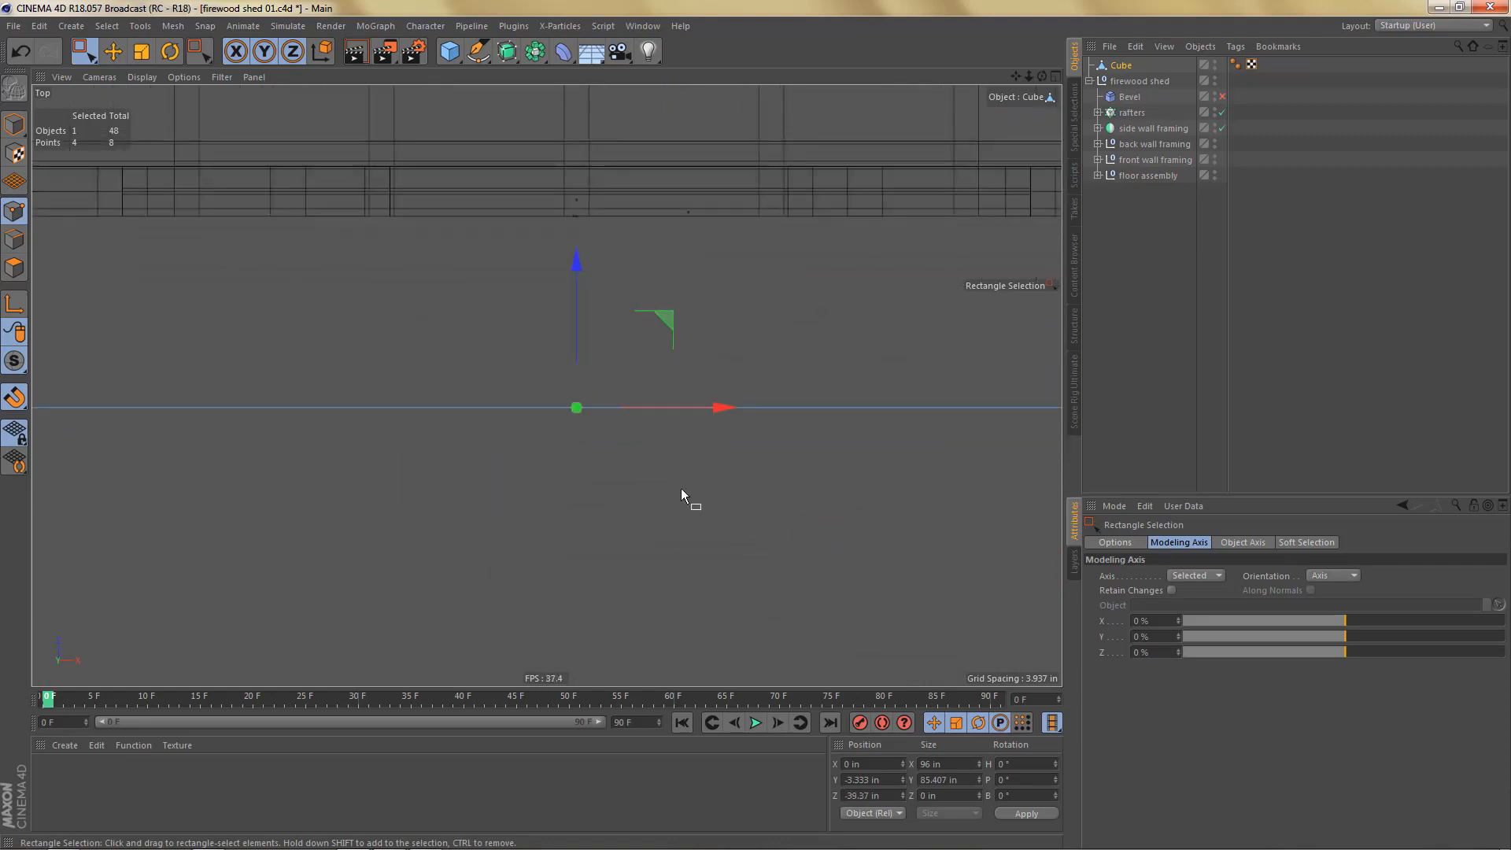
drag(578, 266, 576, 66)
middle_click(650, 382)
middle_click(409, 241)
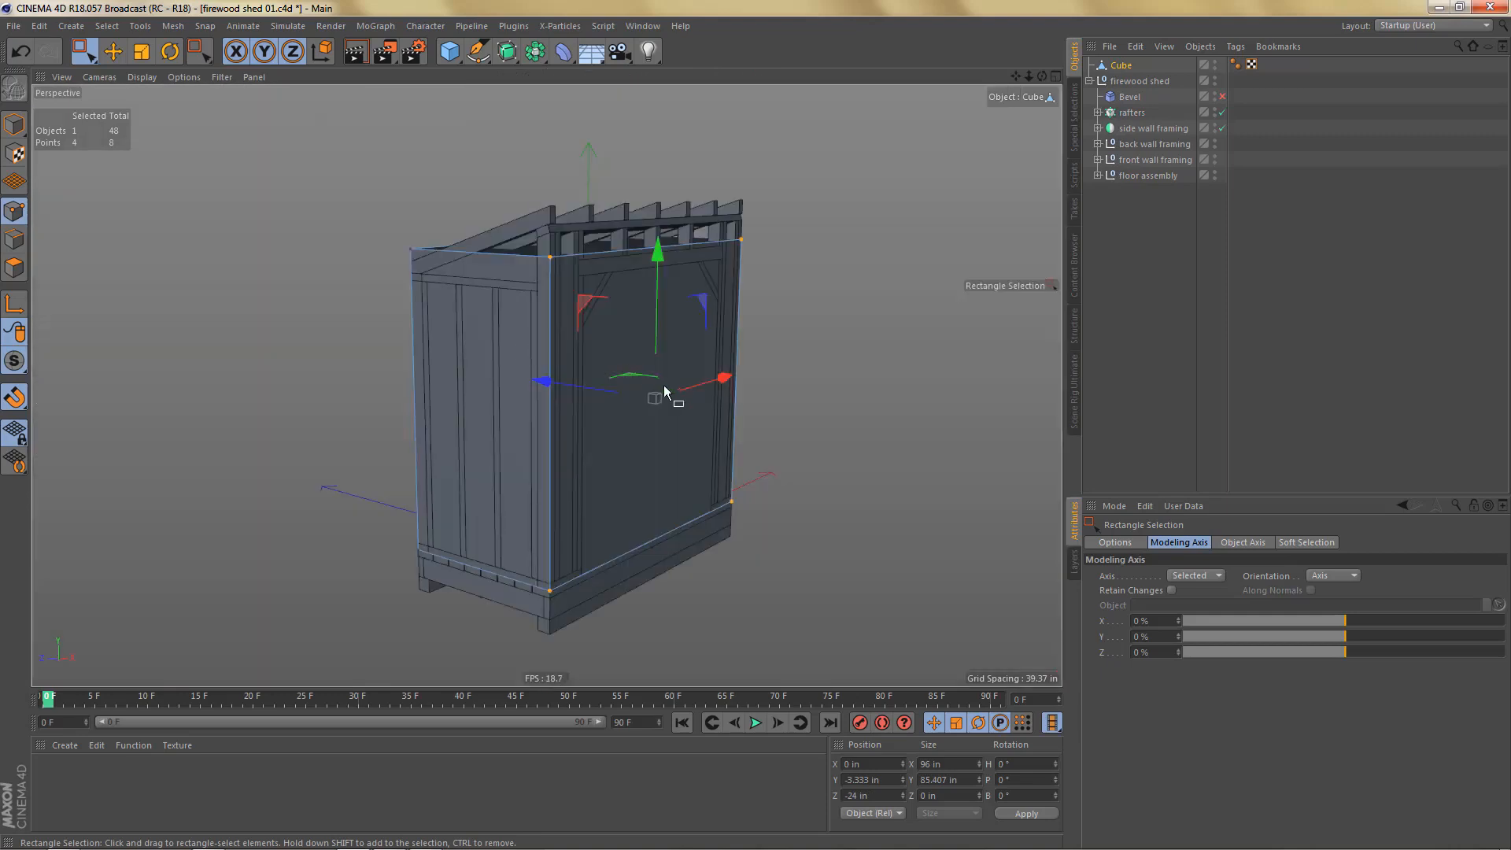
Step: In polygon mode, delete the cube's top and bottom polygons and its +X side polygon
alt+drag(661, 391, 489, 295)
key(Return)
key(Return)
drag(368, 159, 716, 346)
mouse_move(716, 347)
alt+mouse_down()
mouse_move(639, 532)
mouse_move(404, 556)
mouse_move(691, 684)
alt+mouse_up()
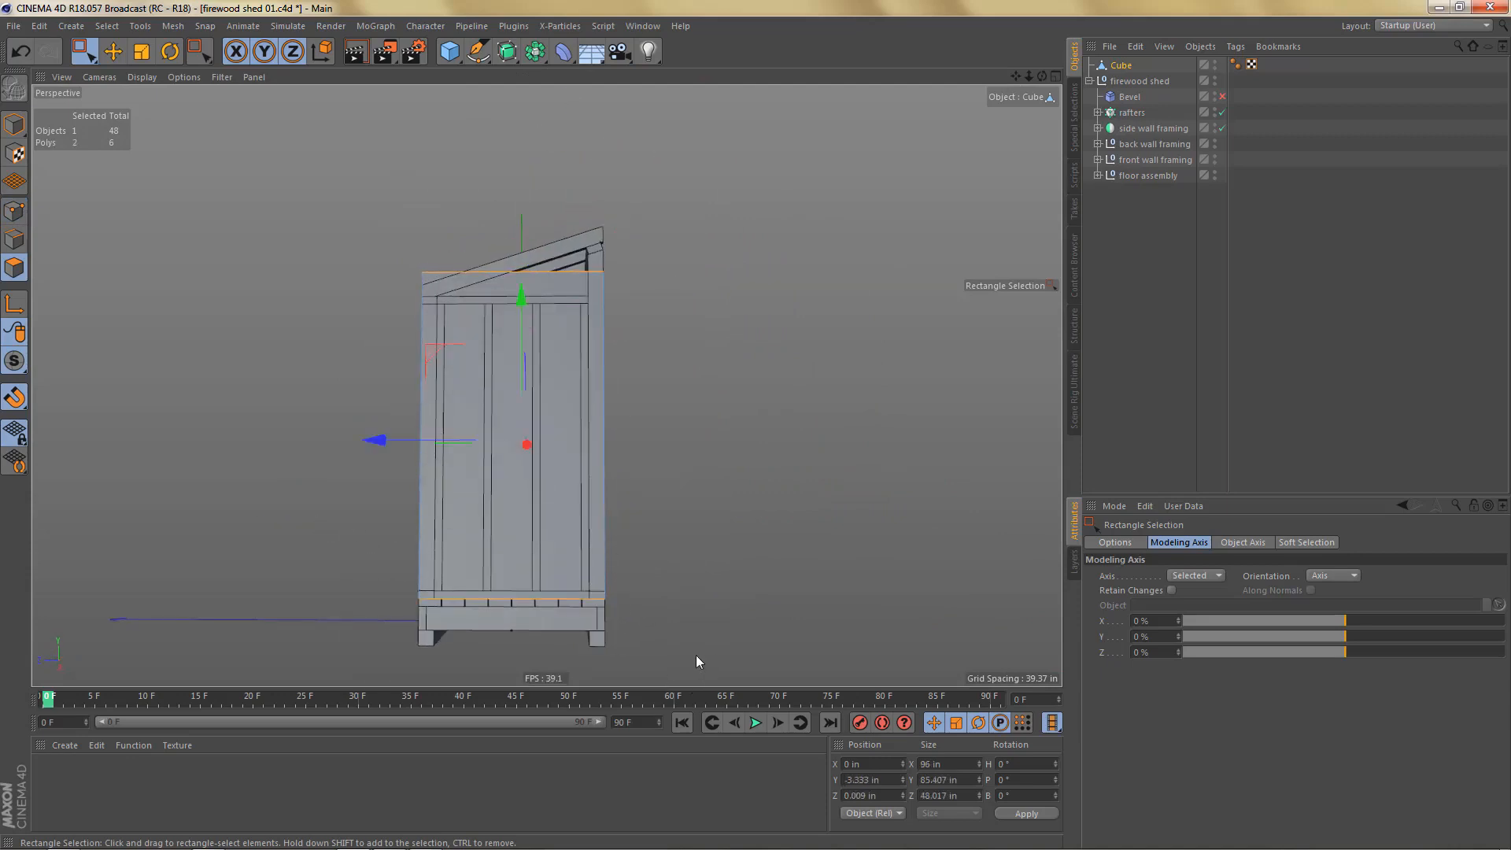
key(Delete)
scroll(548, 510, down, 2)
mouse_move(625, 496)
alt+mouse_down()
mouse_move(590, 540)
mouse_move(625, 516)
alt+mouse_up()
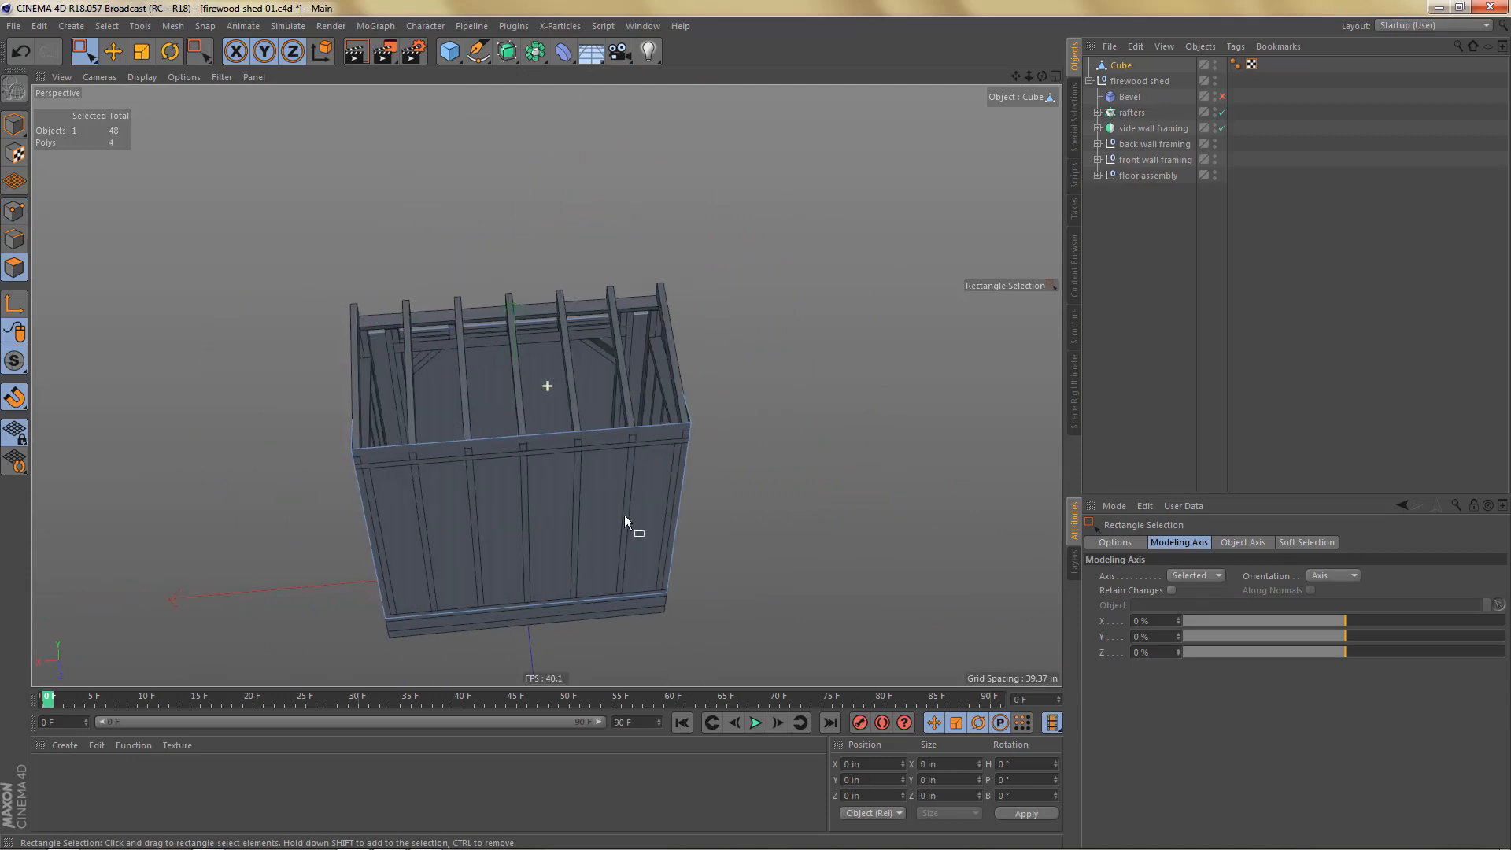
drag(307, 271, 659, 494)
key(Delete)
Step: Split the cube's back polygon into a separate object and name it "back wall siding"
drag(510, 322, 671, 671)
alt+drag(712, 619, 700, 582)
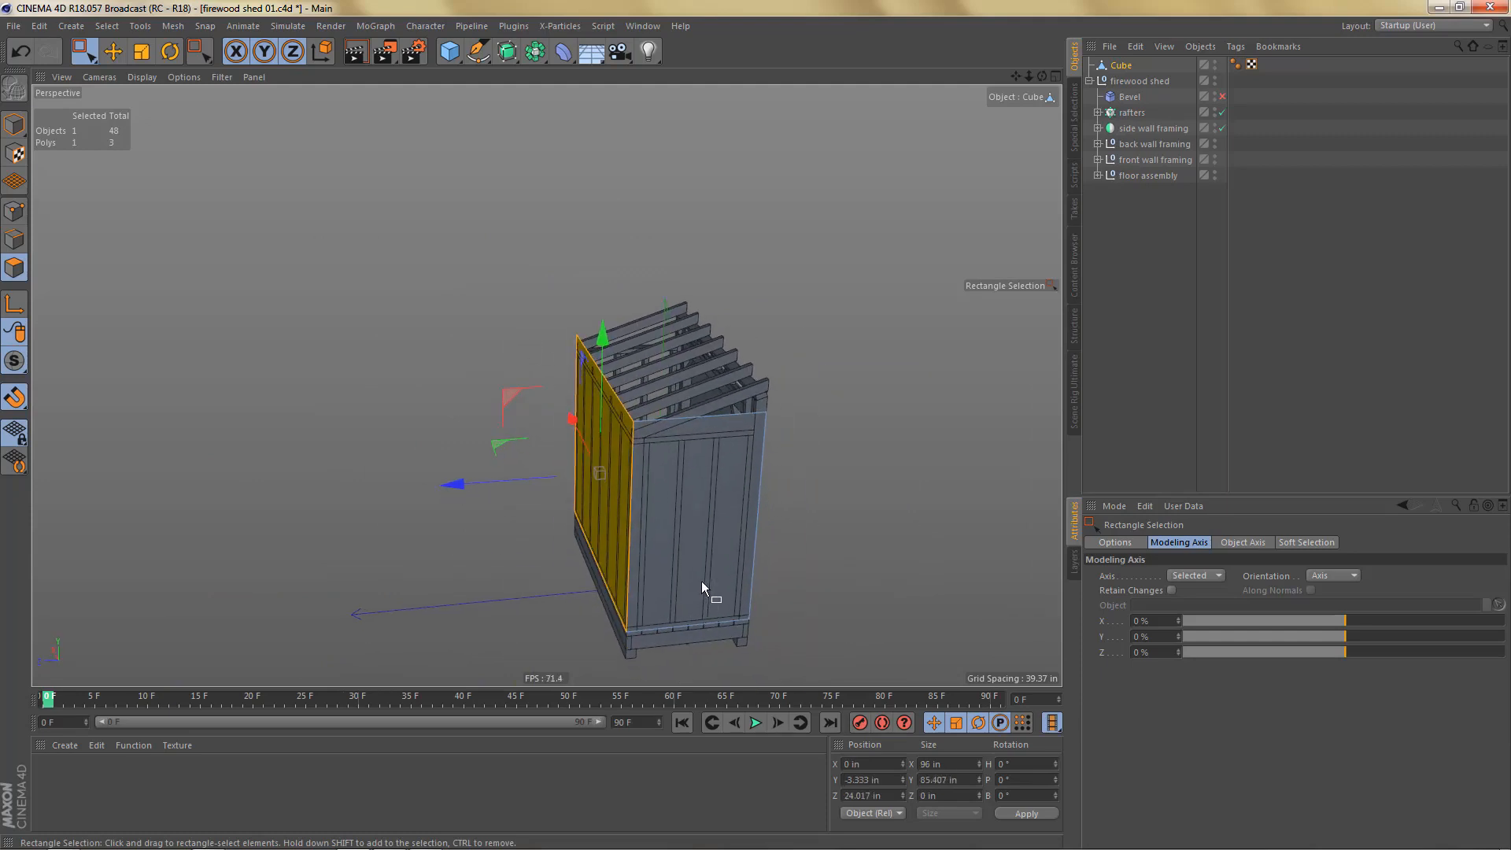
key(u)
key(p)
click(1127, 79)
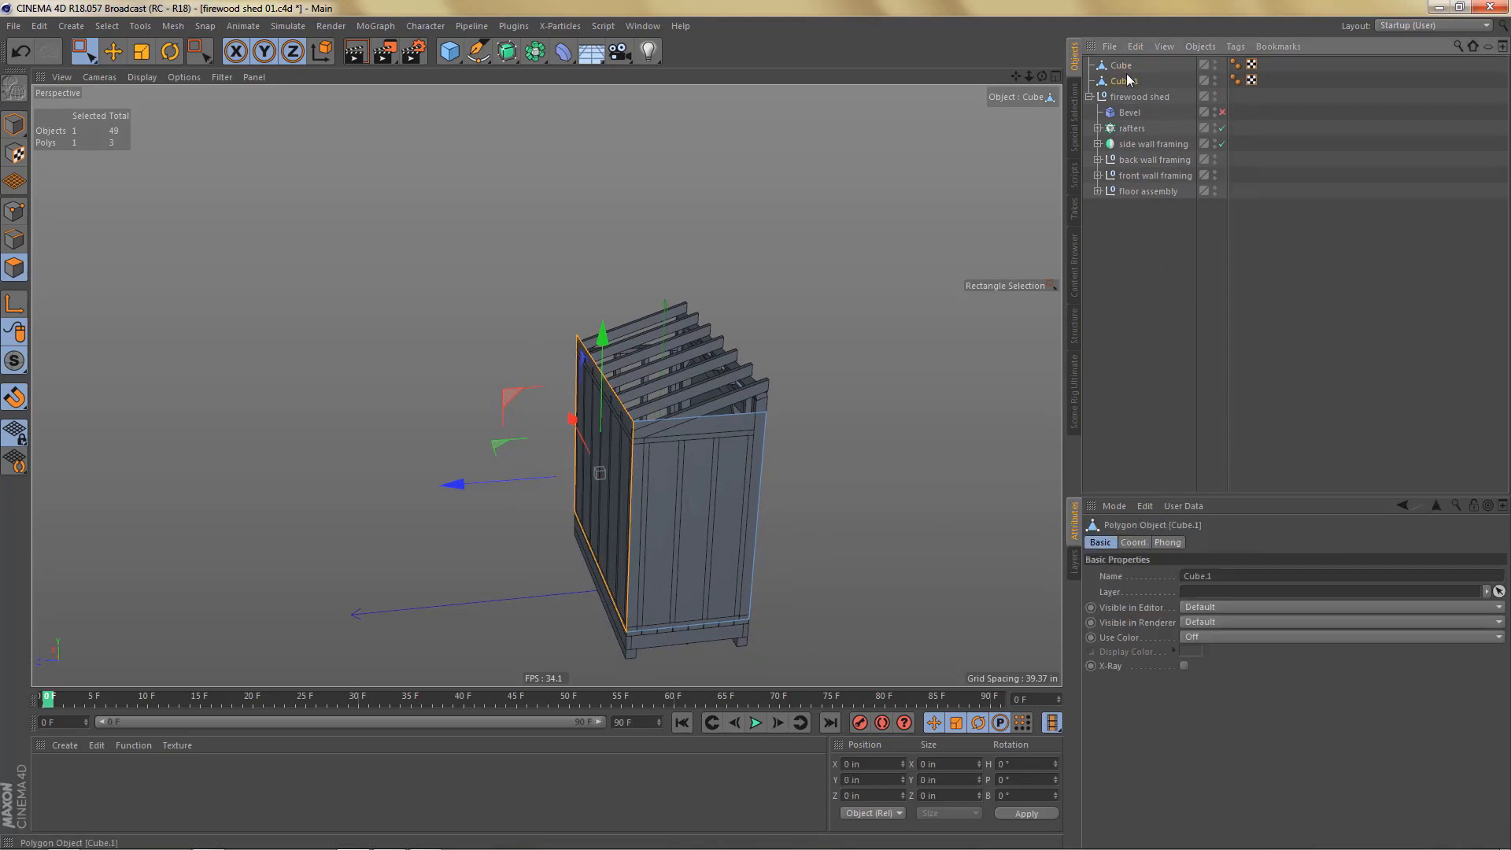
double_click(1128, 81)
text(back wa)
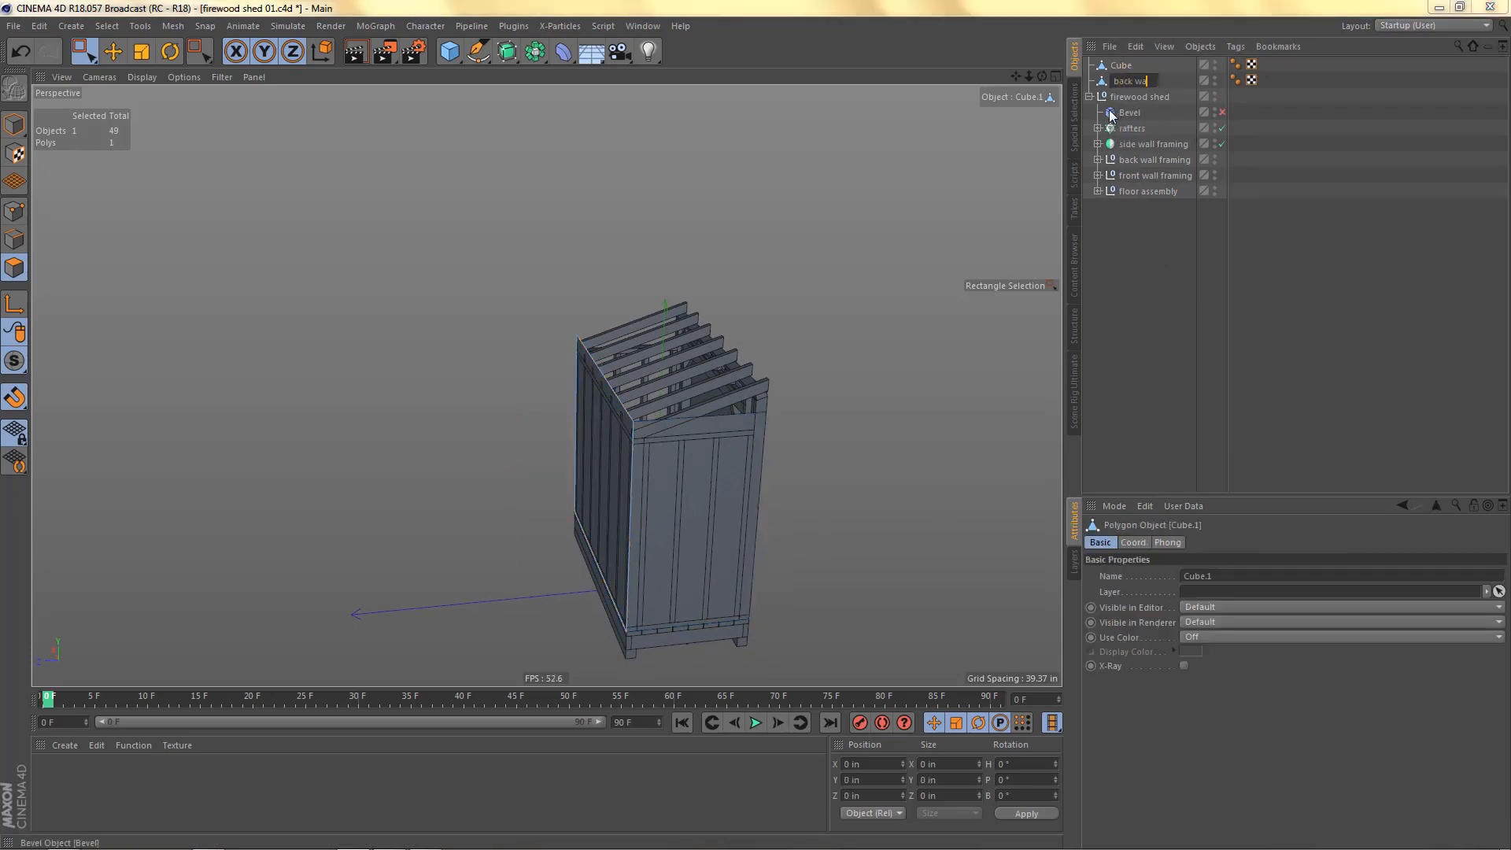
text(ll siding)
key(Return)
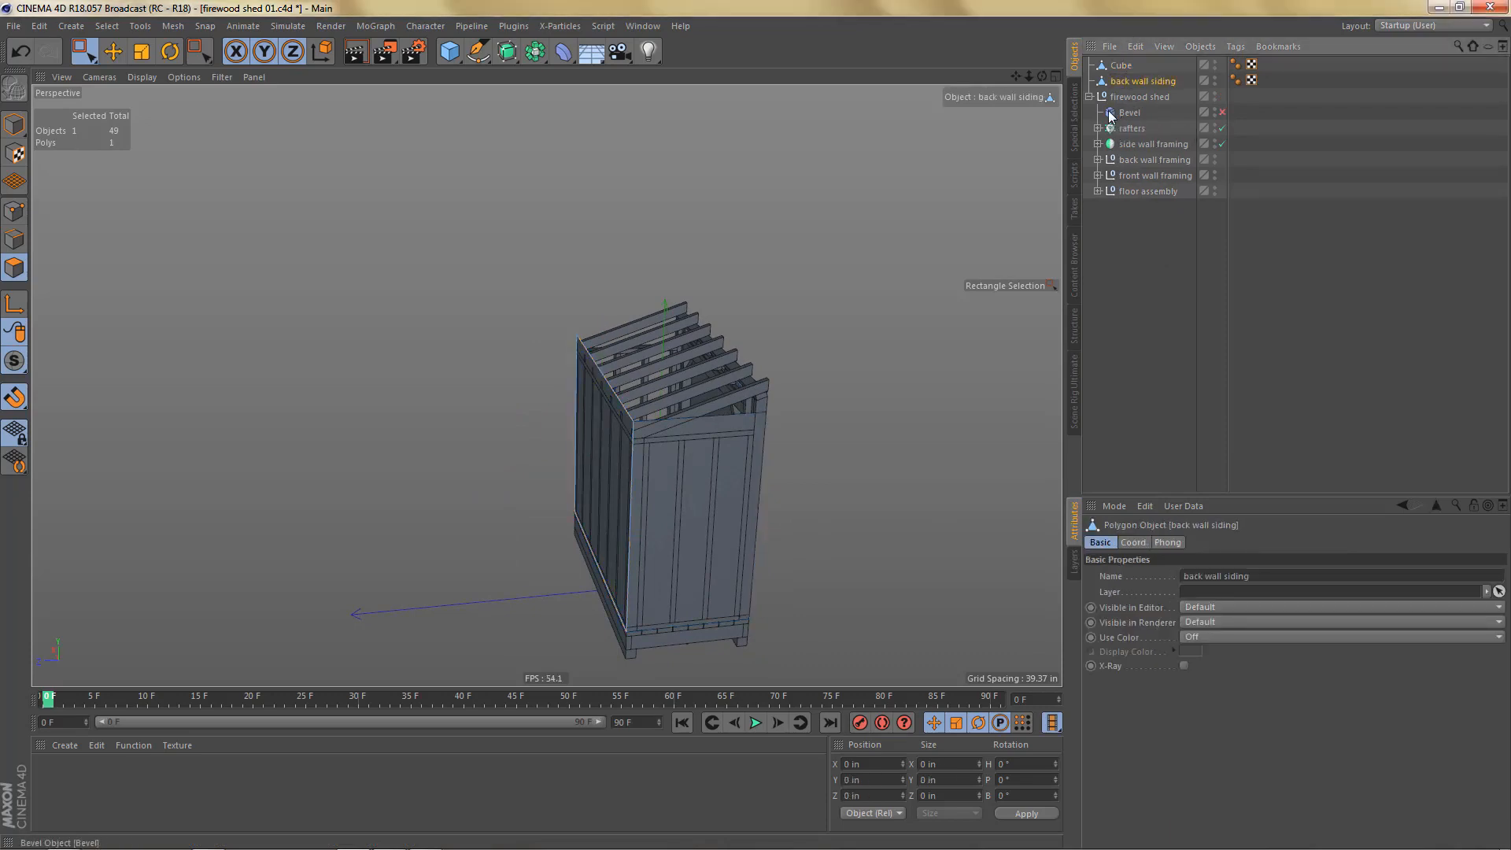
Step: Delete the duplicate back polygon from the original cube
click(1122, 67)
alt+middle_drag(825, 484, 749, 459)
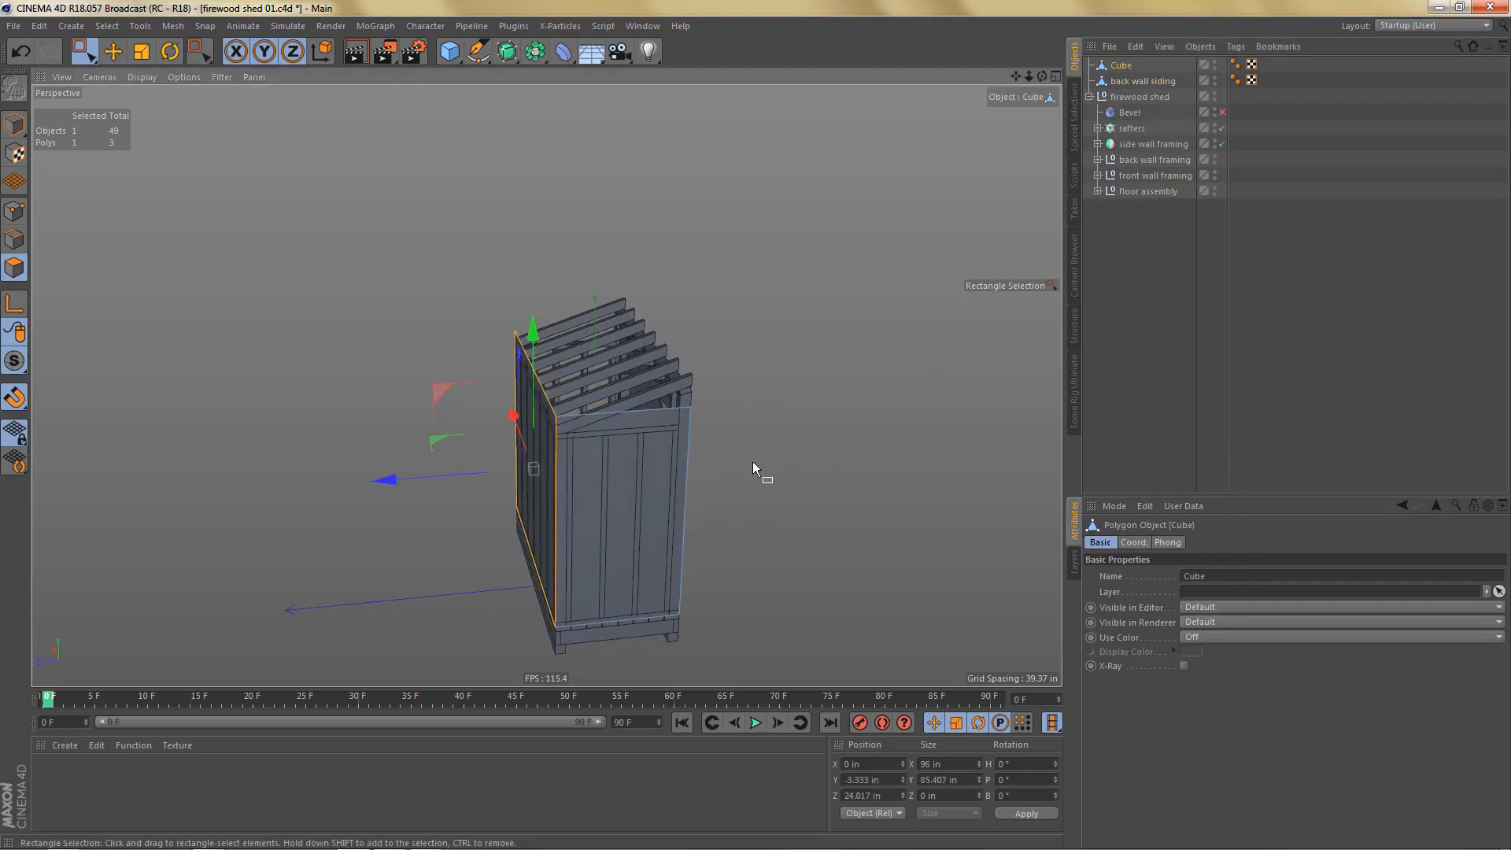
key(Delete)
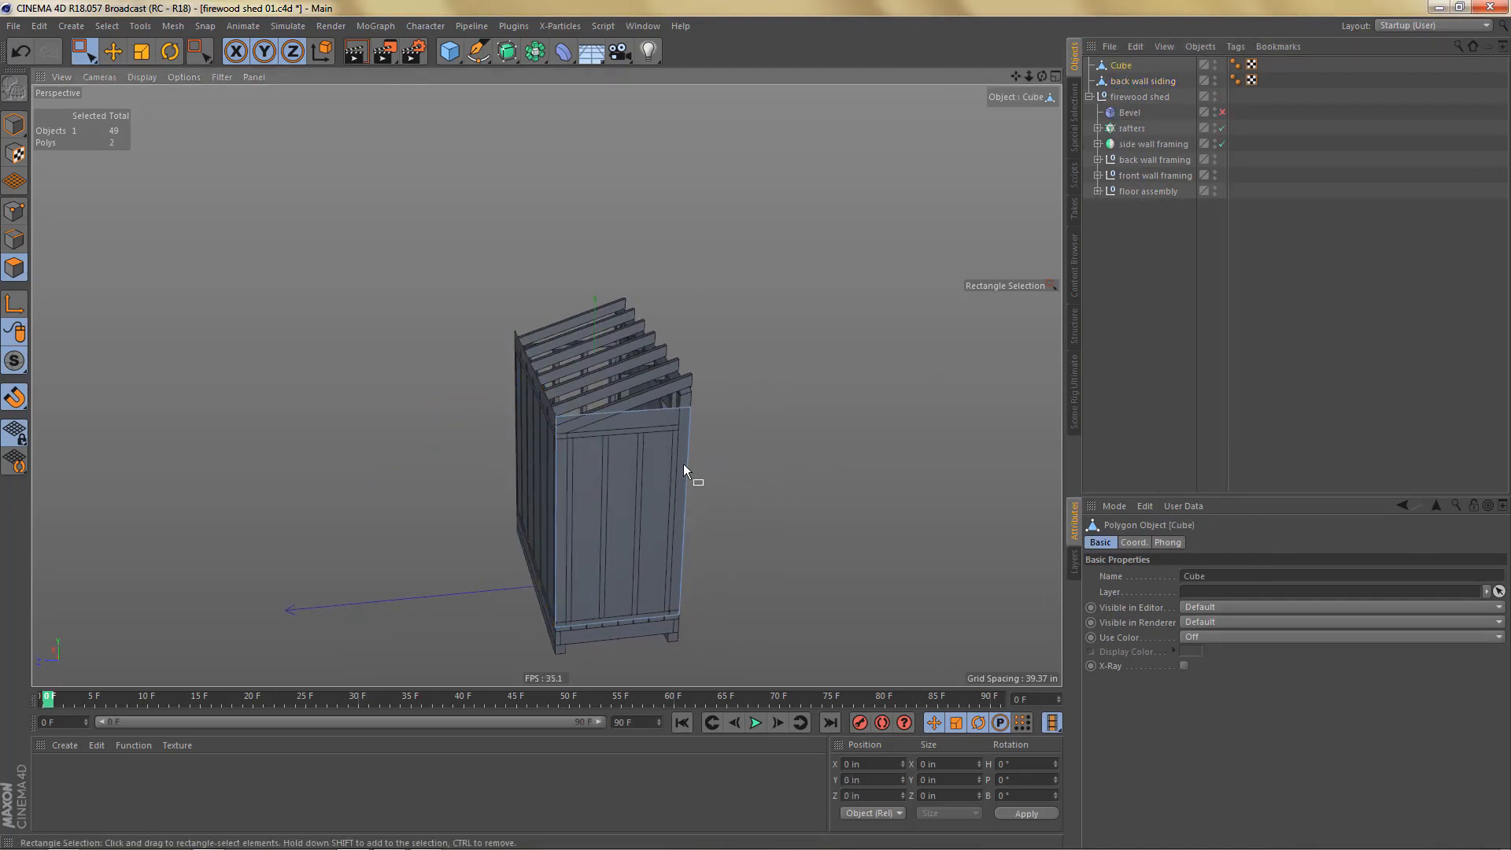
Step: Split the cube's -X side polygon into a separate object and name it "side wall siding"
alt+drag(578, 424, 723, 634)
right_click(722, 632)
click(769, 619)
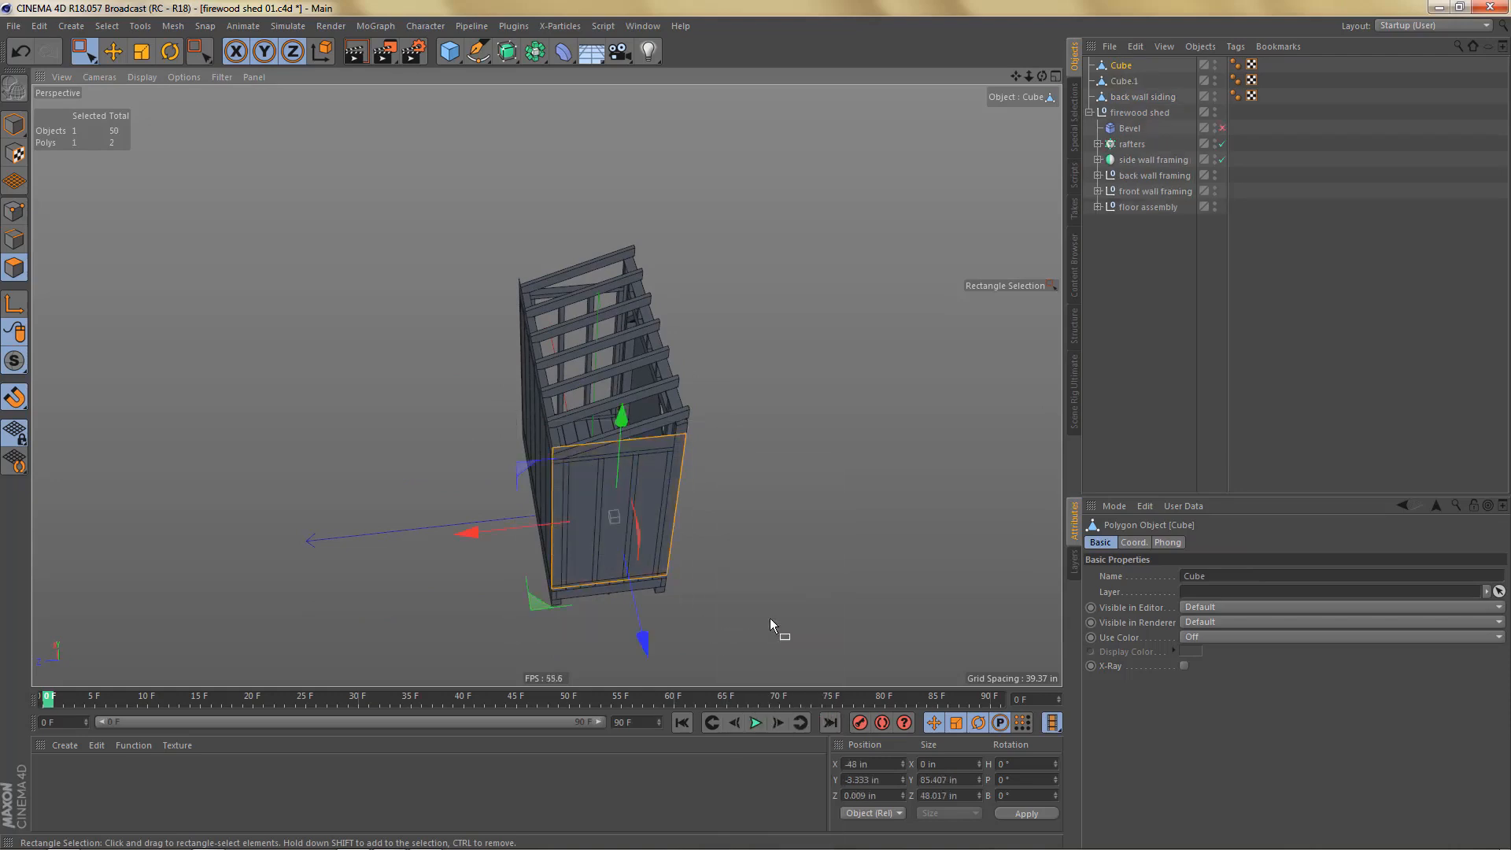
double_click(1126, 81)
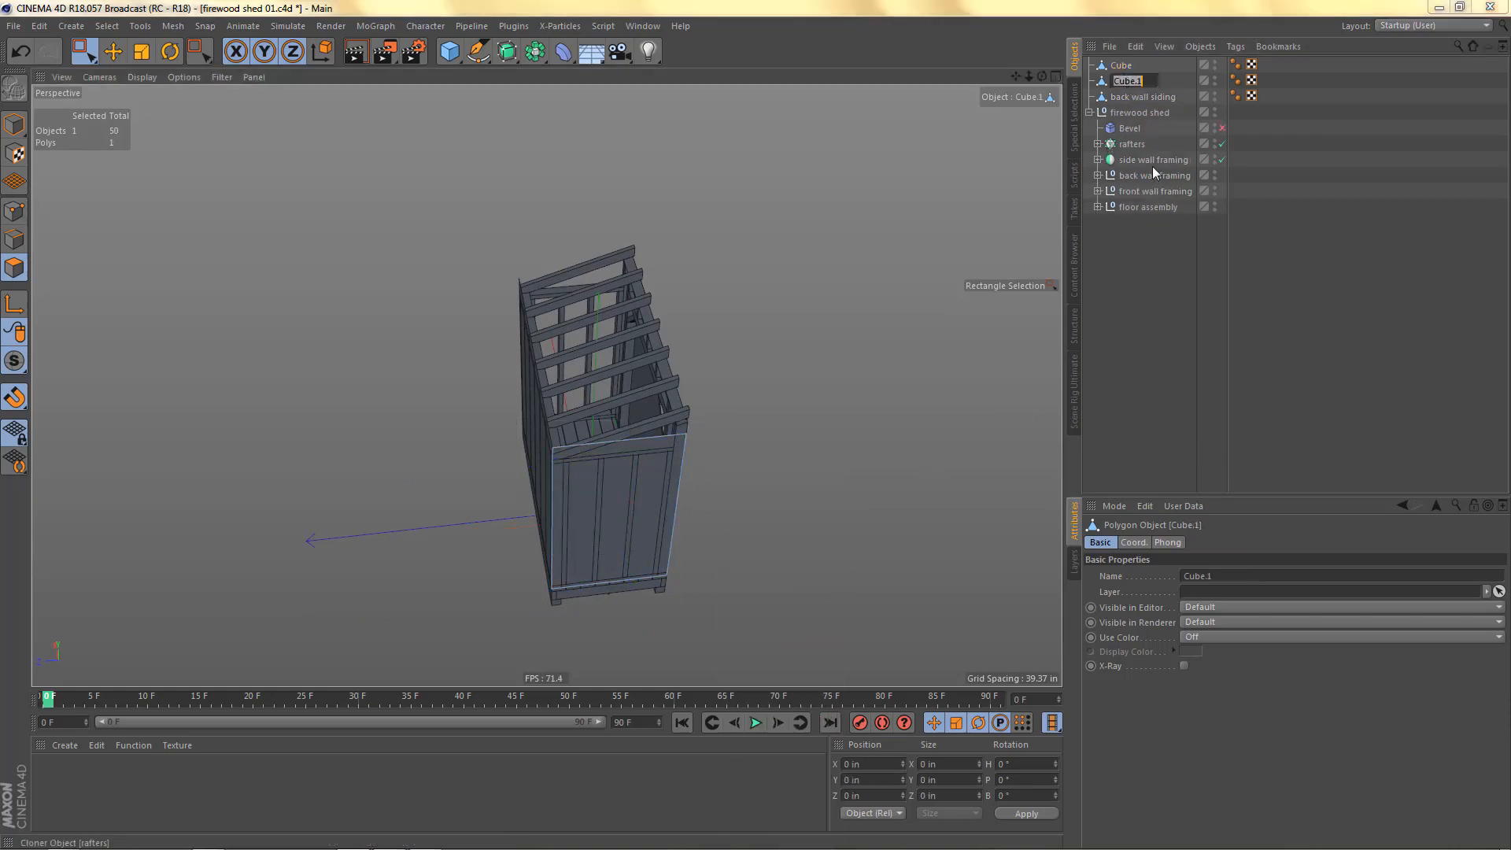
text(side wall siding)
key(Return)
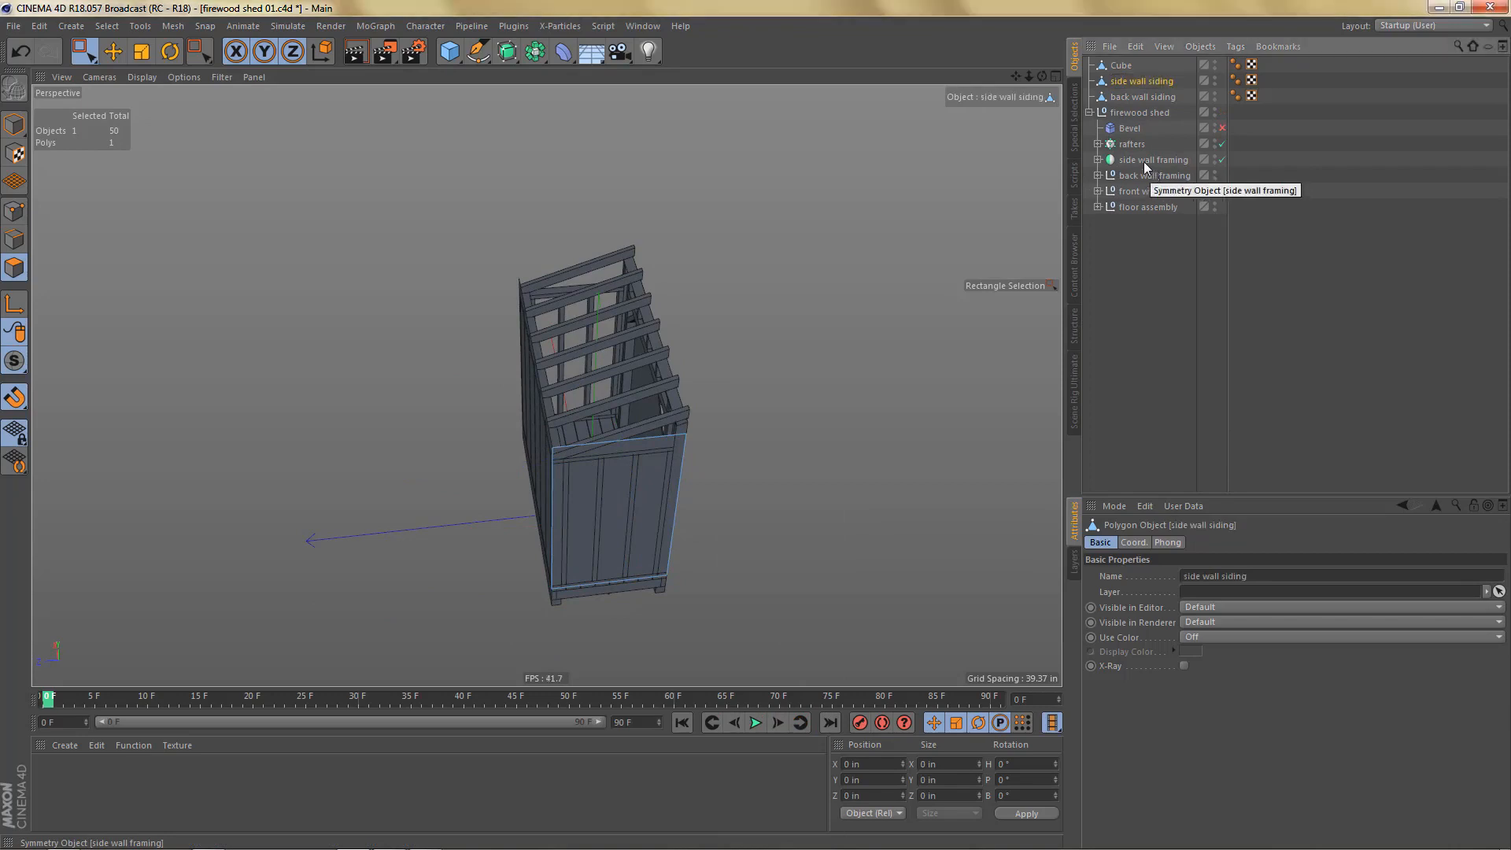
Step: Delete the duplicate side polygon from the original cube and rename the cube "front wall siding"
click(1121, 66)
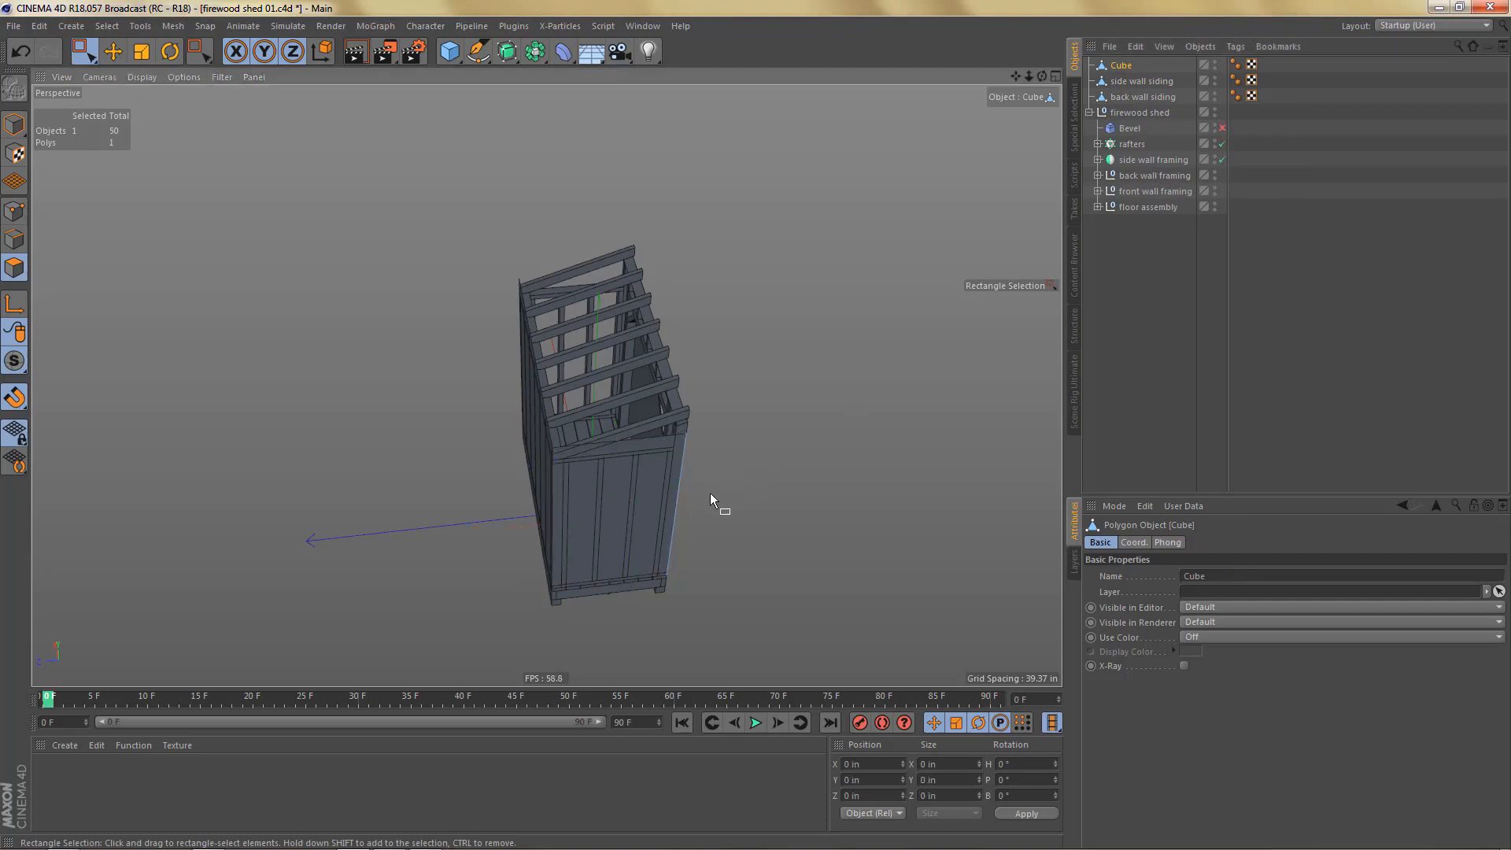
key(n)
key(b)
alt+drag(675, 463, 504, 393)
double_click(1124, 66)
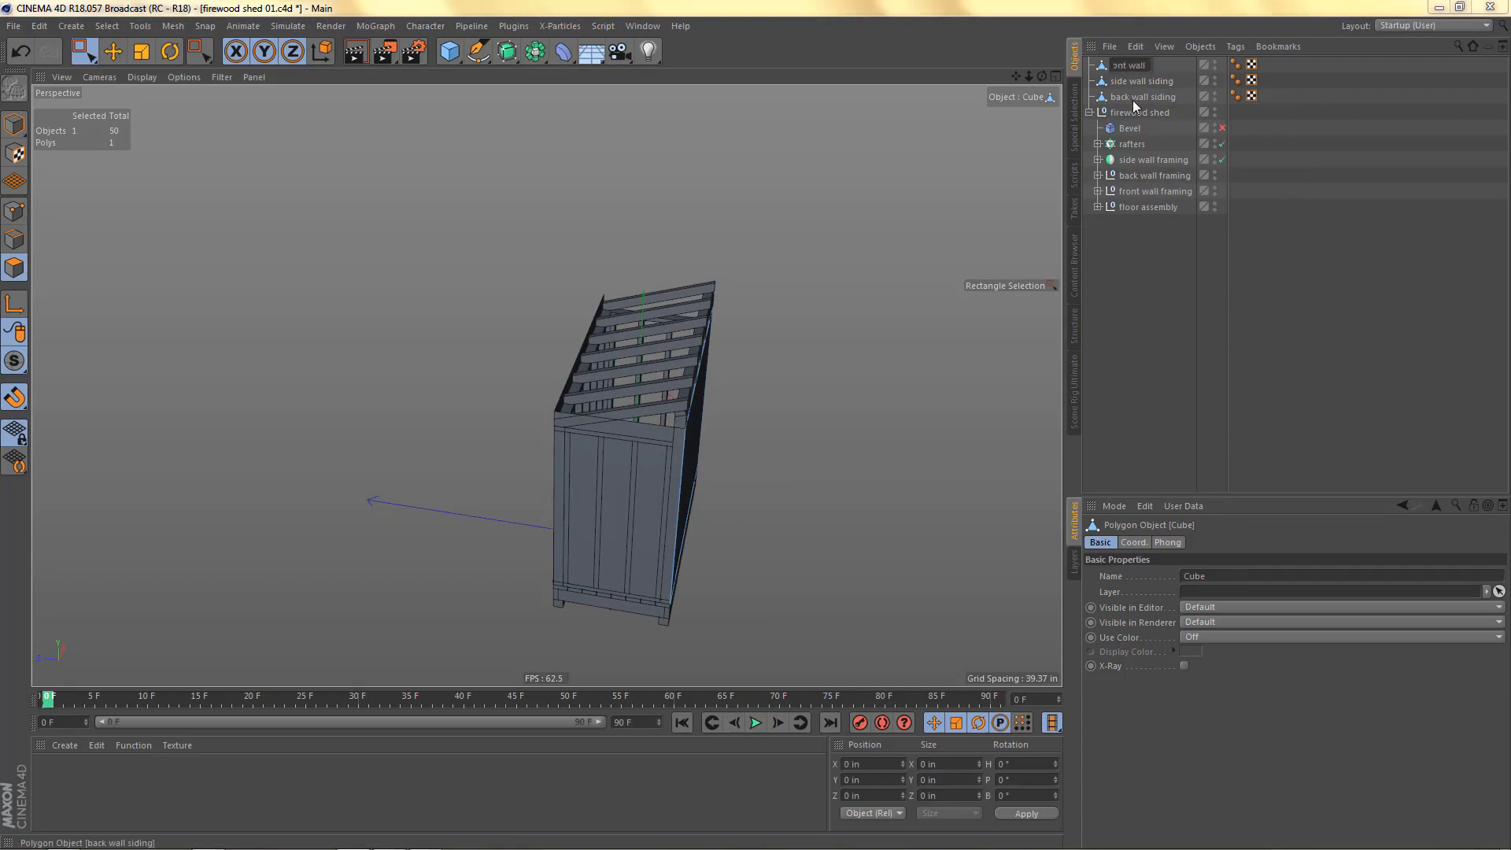
text(front wall siding)
key(Return)
Step: Collapse the firewood shed hierarchy, hide the front, side and back wall siding objects in editor and render, and deselect everything
click(1090, 113)
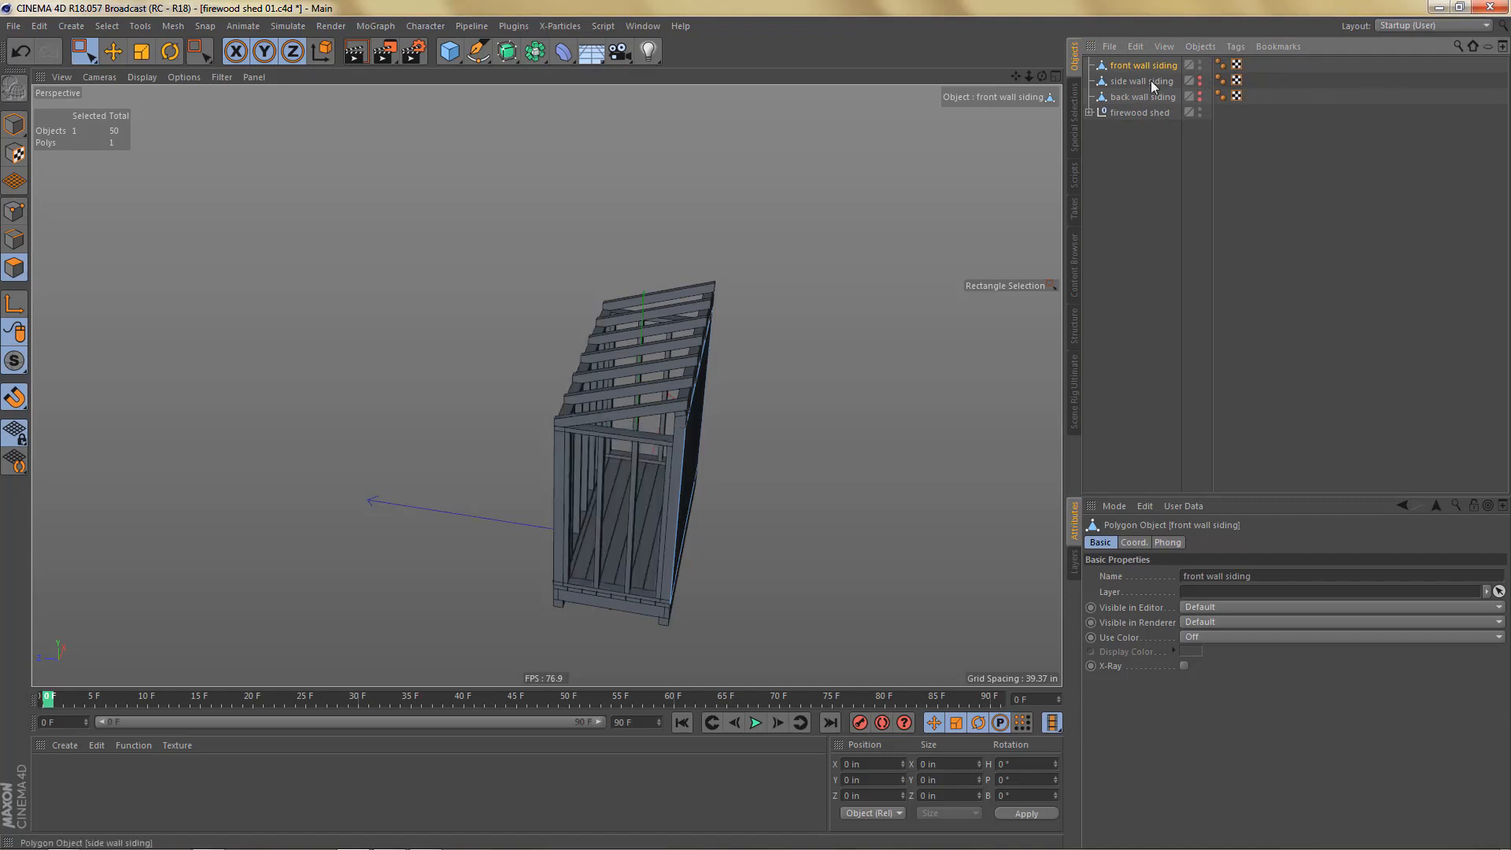
mouse_move(688, 428)
alt+mouse_down()
mouse_move(557, 397)
mouse_move(669, 432)
alt+mouse_up()
alt+middle_drag(668, 432, 656, 404)
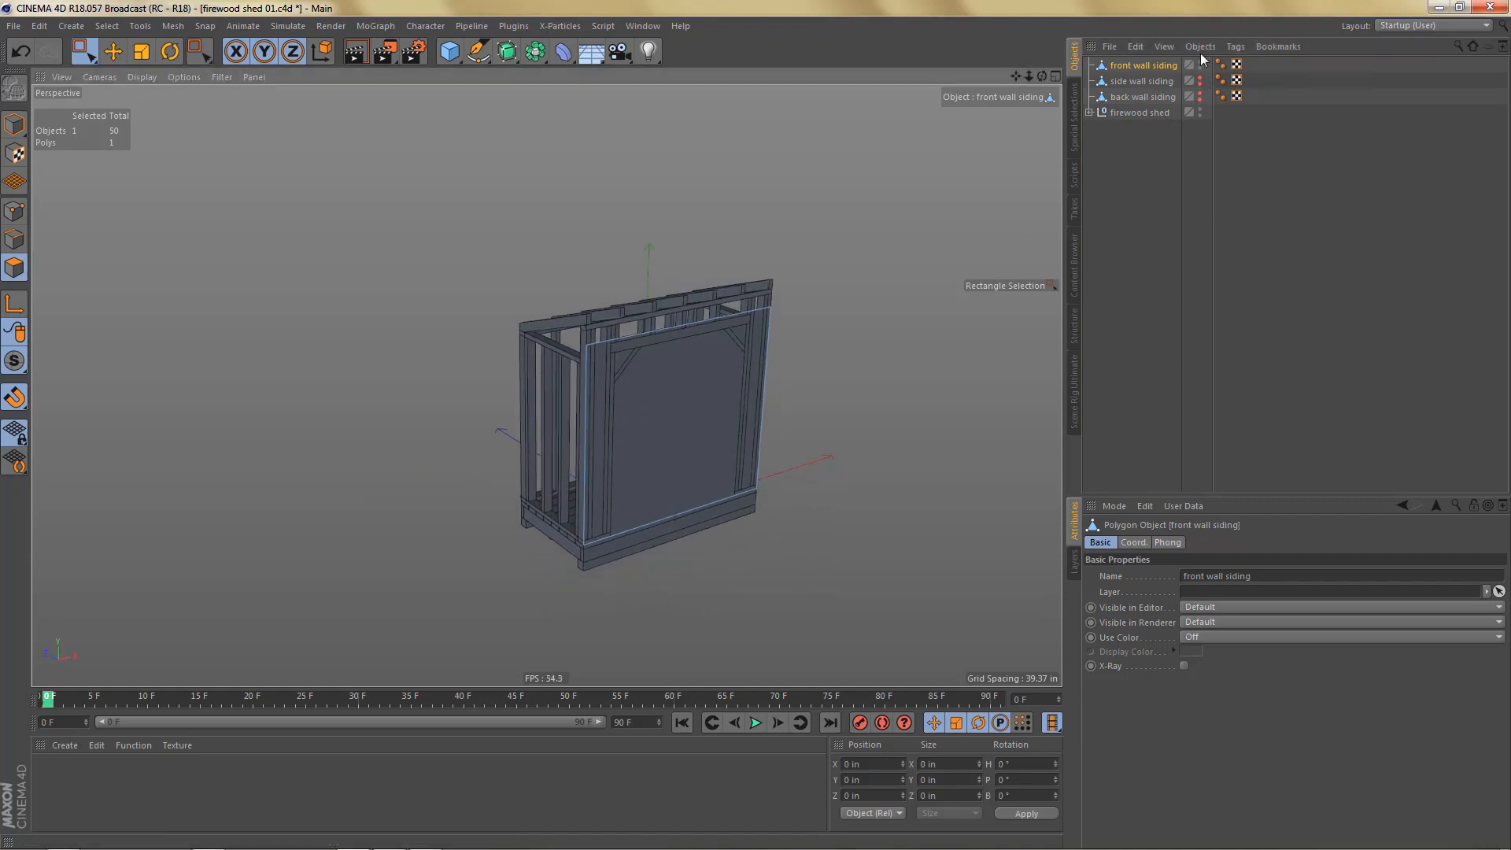
alt+double_click(1198, 68)
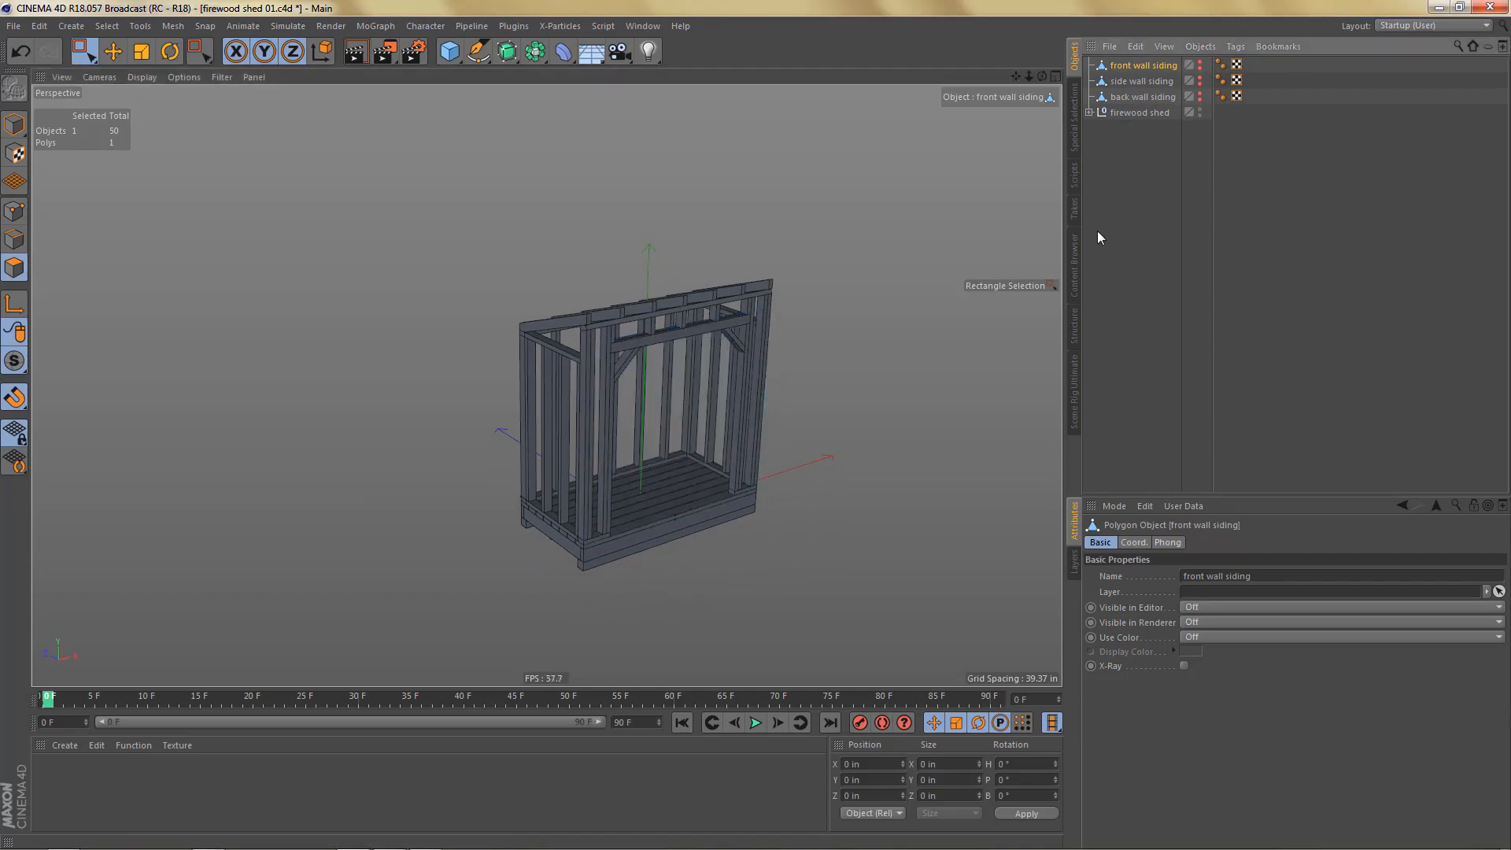
alt+middle_drag(702, 323, 727, 284)
alt+right_drag(707, 337, 813, 325)
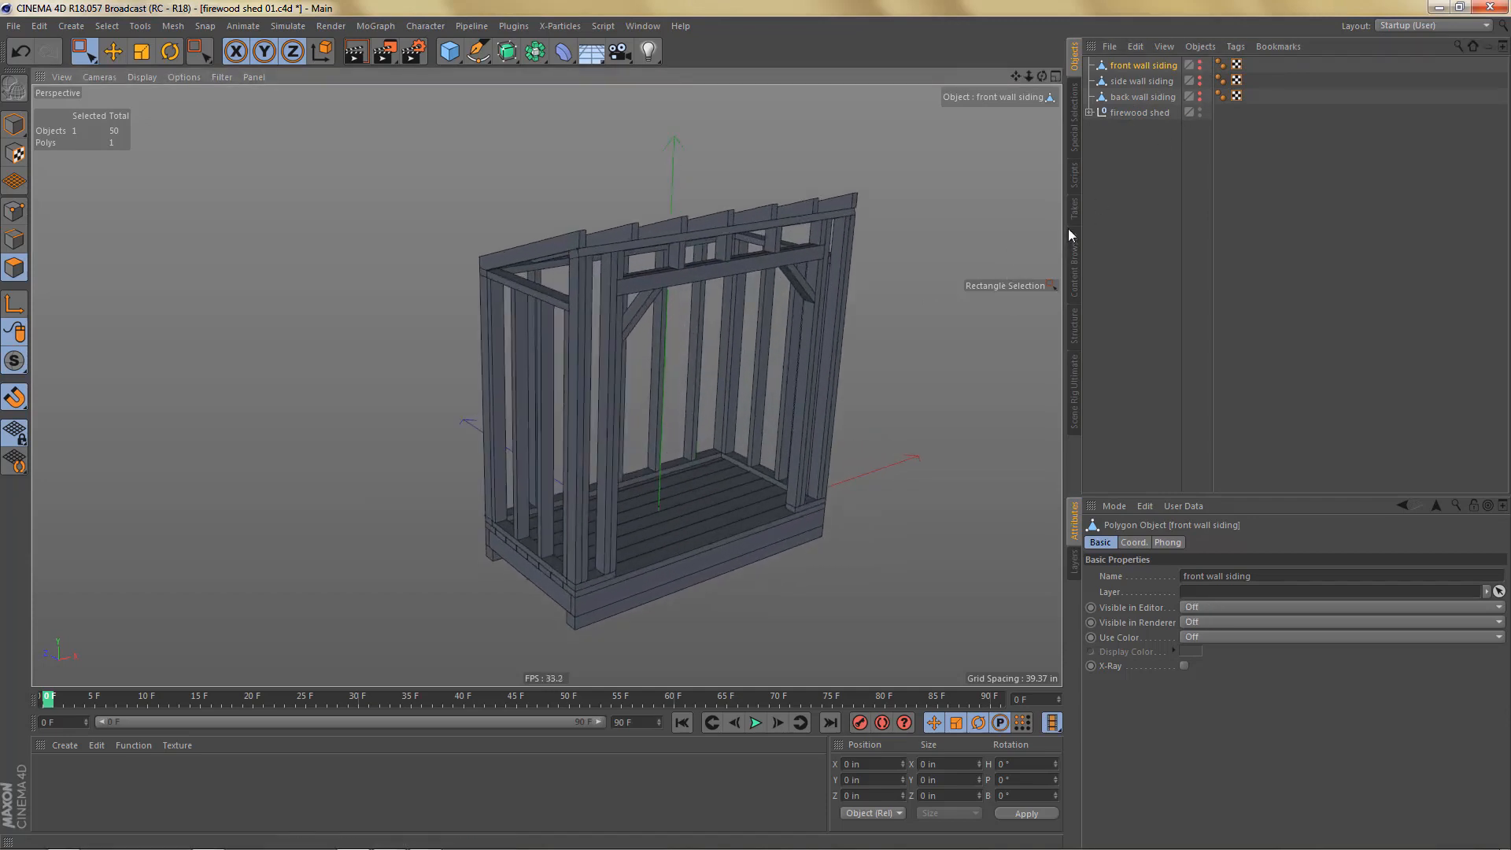
click(1119, 211)
alt+middle_drag(739, 328, 803, 337)
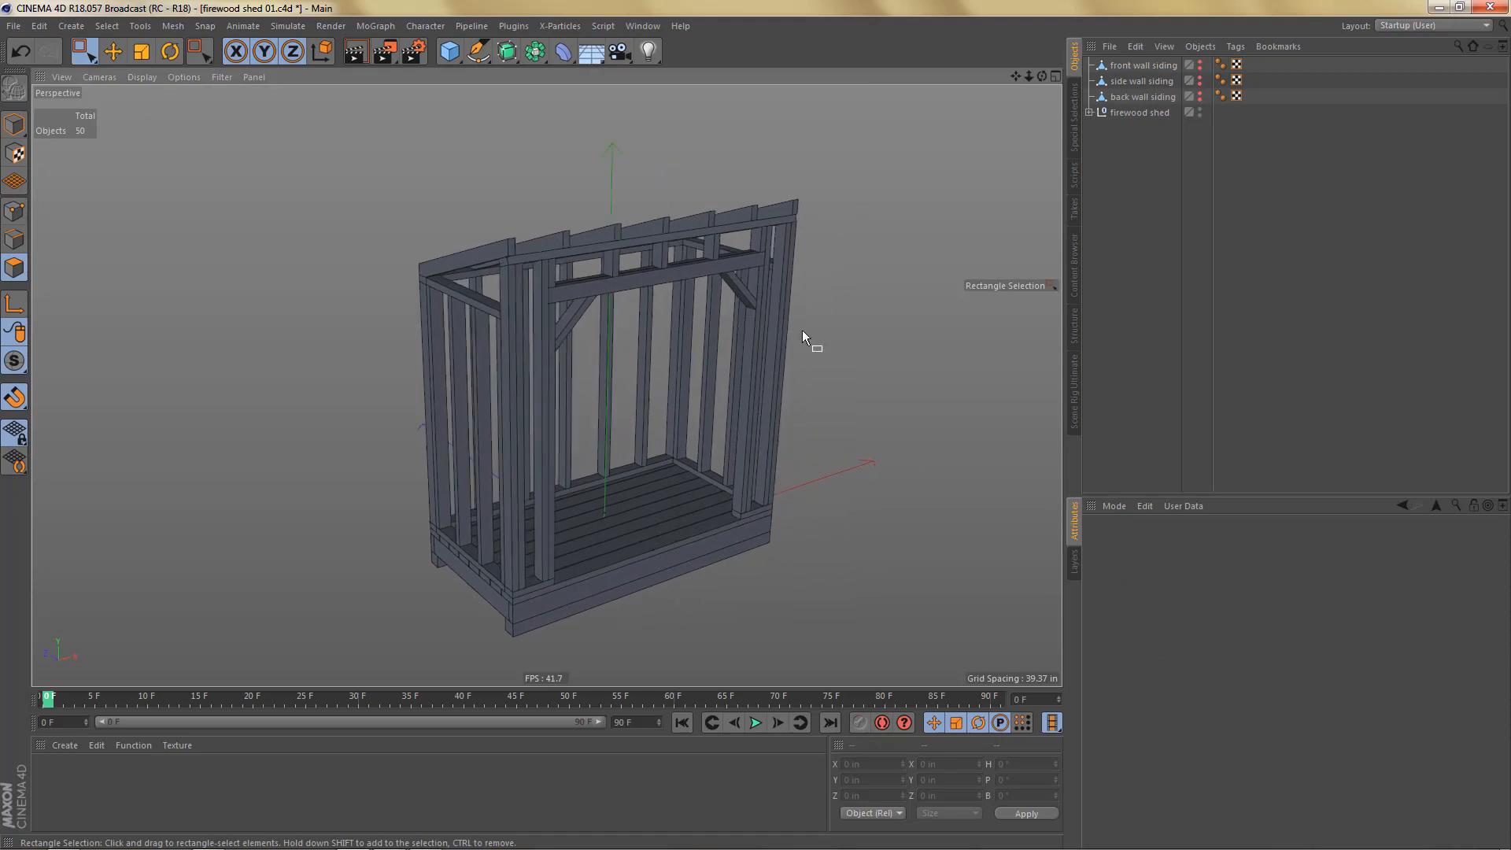
Step: With the Linear Pen, start the front opening spline at the -X post's base, tracing up the post and brace with snaps to the framing
click(478, 57)
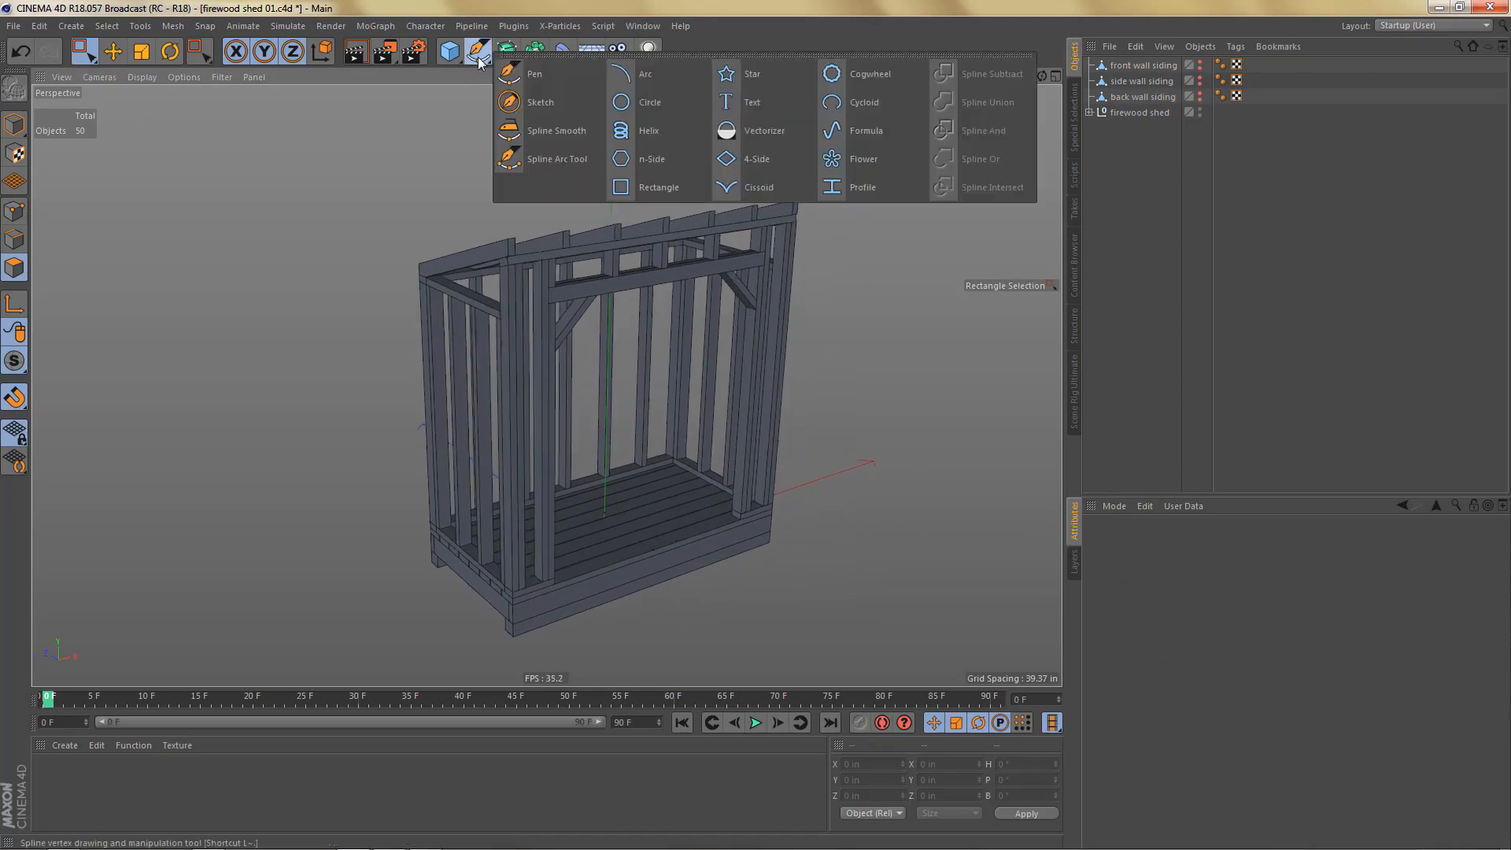
click(548, 79)
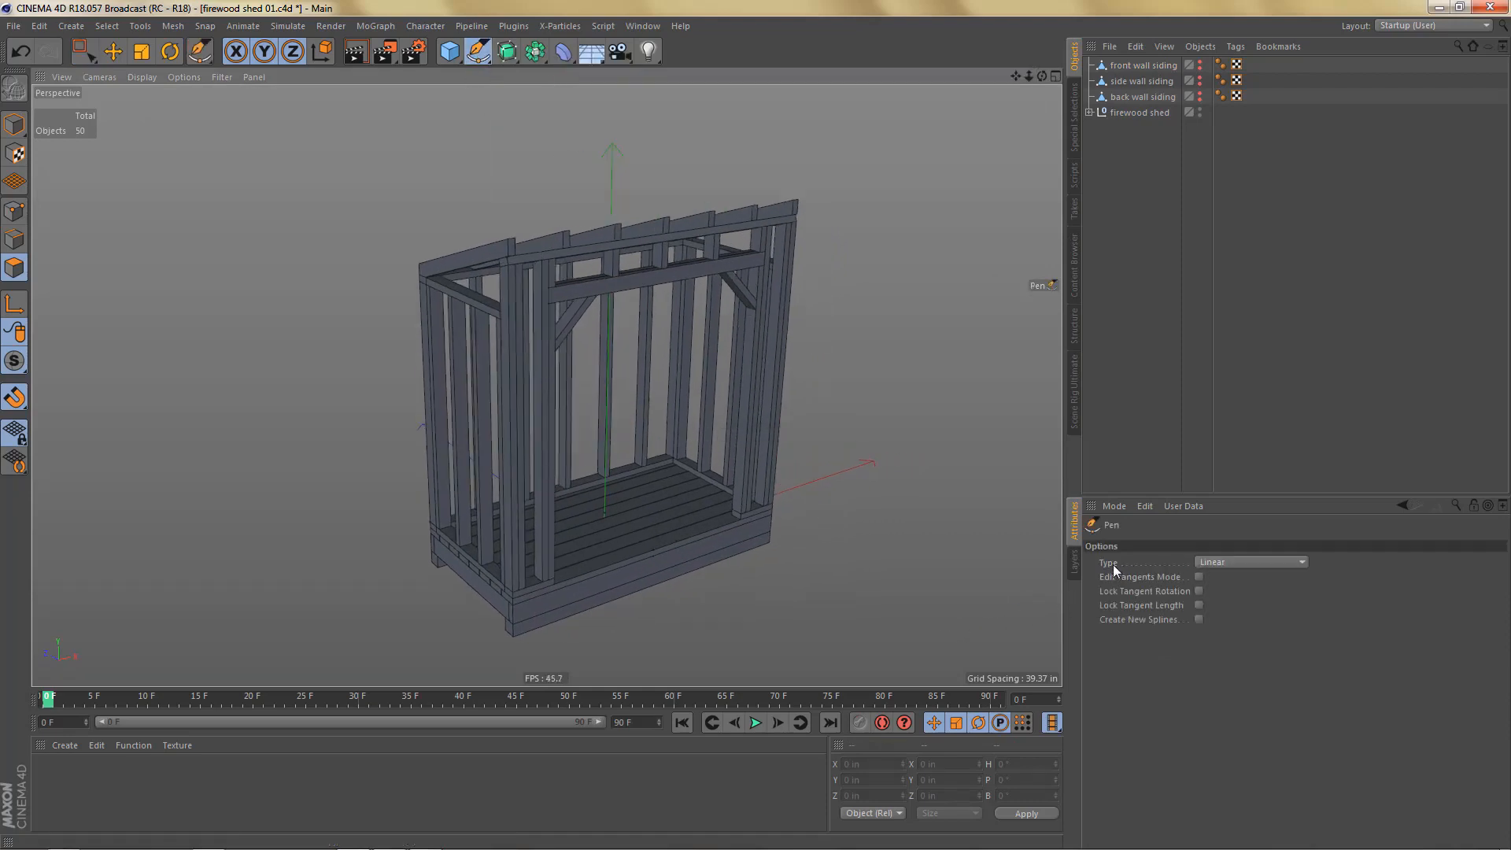
scroll(579, 584, up, 5)
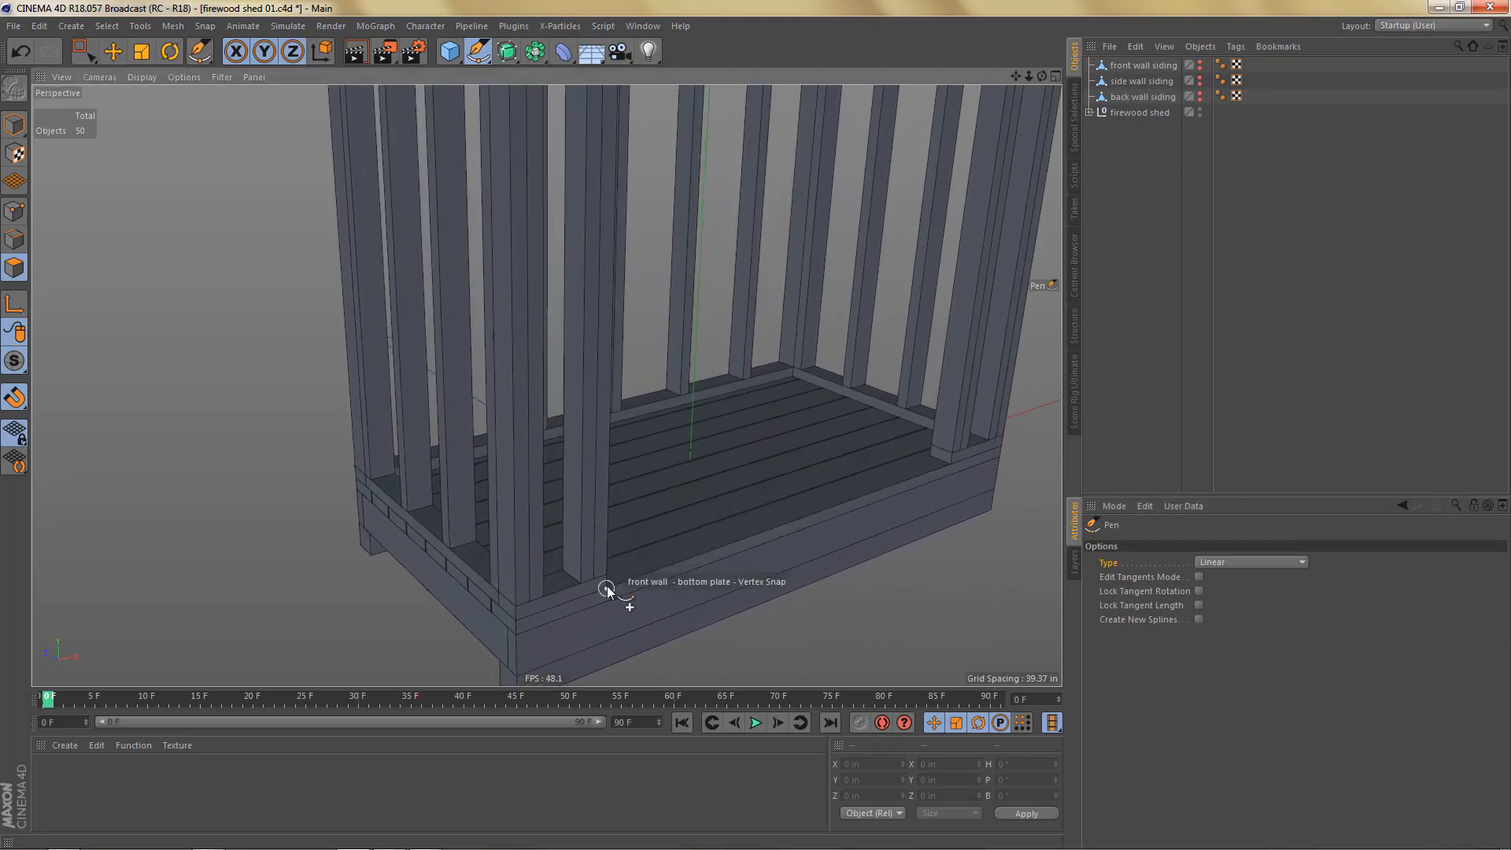
click(607, 589)
alt+drag(718, 496, 671, 432)
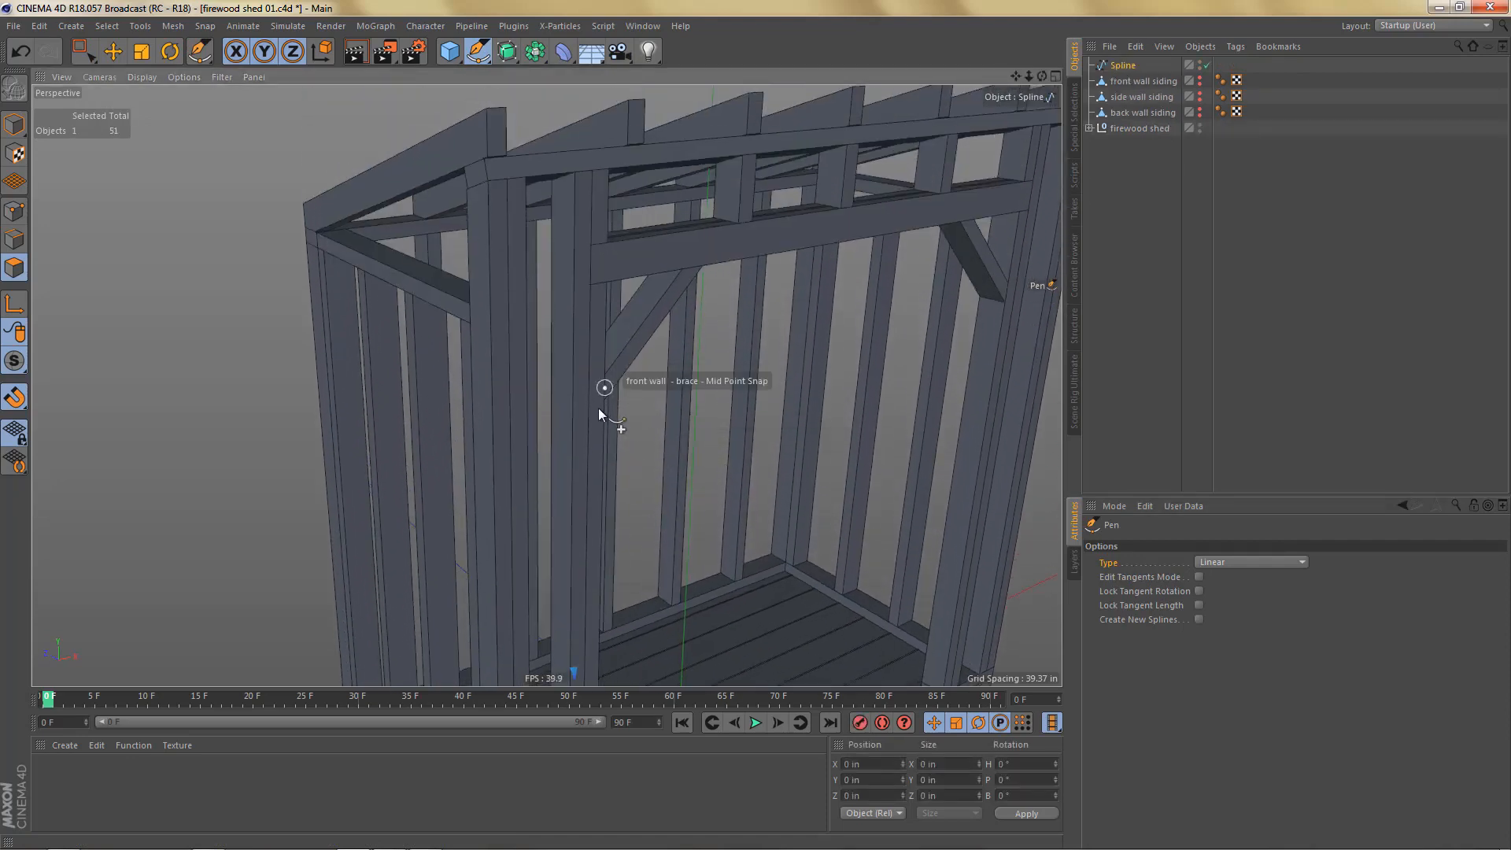
scroll(594, 412, up, 4)
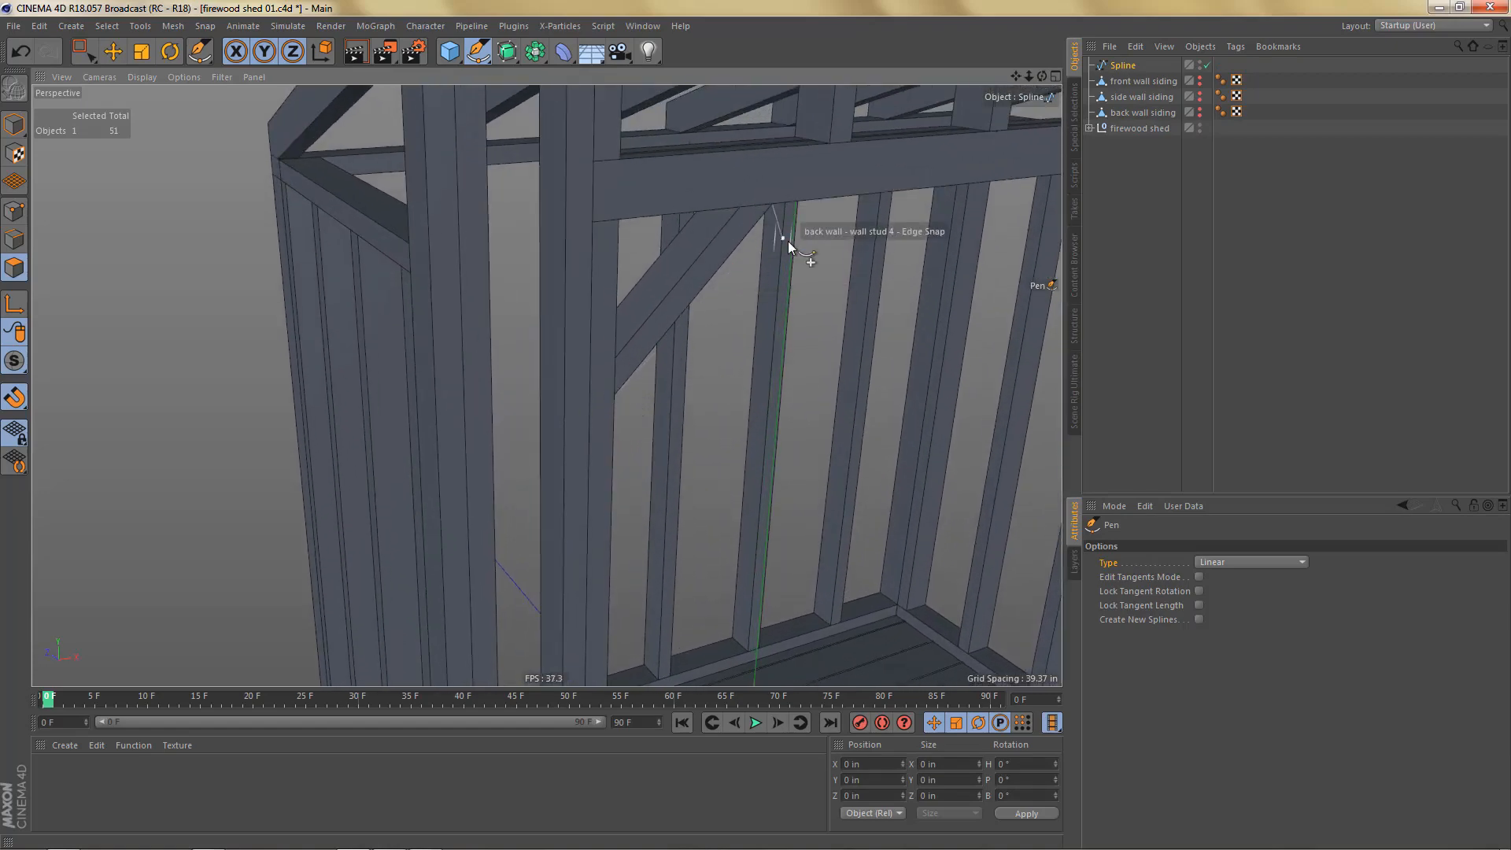
alt+drag(791, 239, 366, 389)
alt+middle_drag(366, 386, 315, 403)
Step: Continue the spline along the header, down the +X brace and post to the bottom plate, and close it at the starting point
click(573, 371)
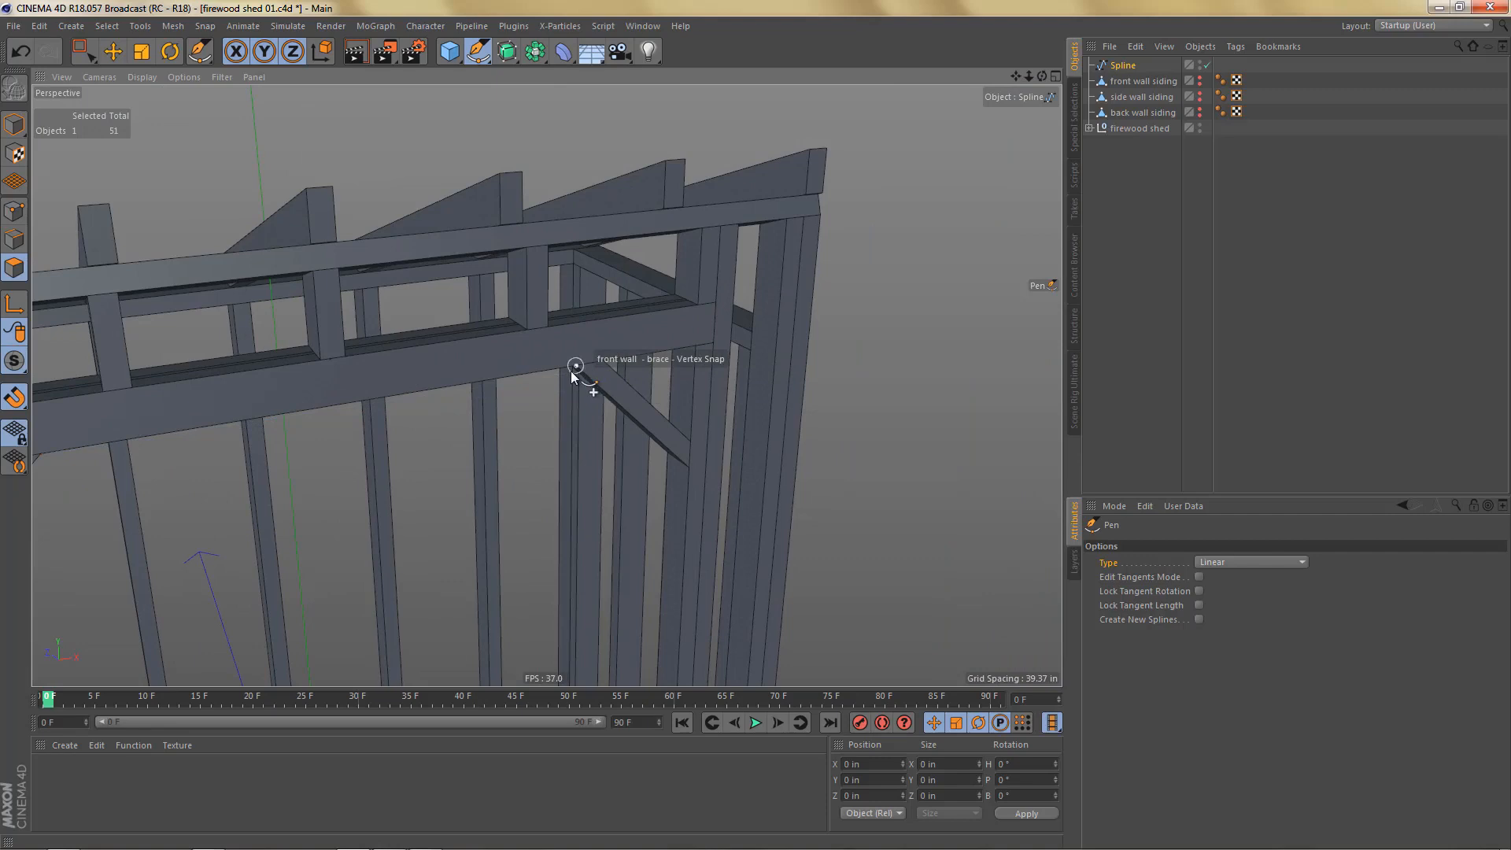
click(687, 466)
alt+middle_drag(758, 496, 720, 6)
alt+middle_drag(738, 470, 739, 465)
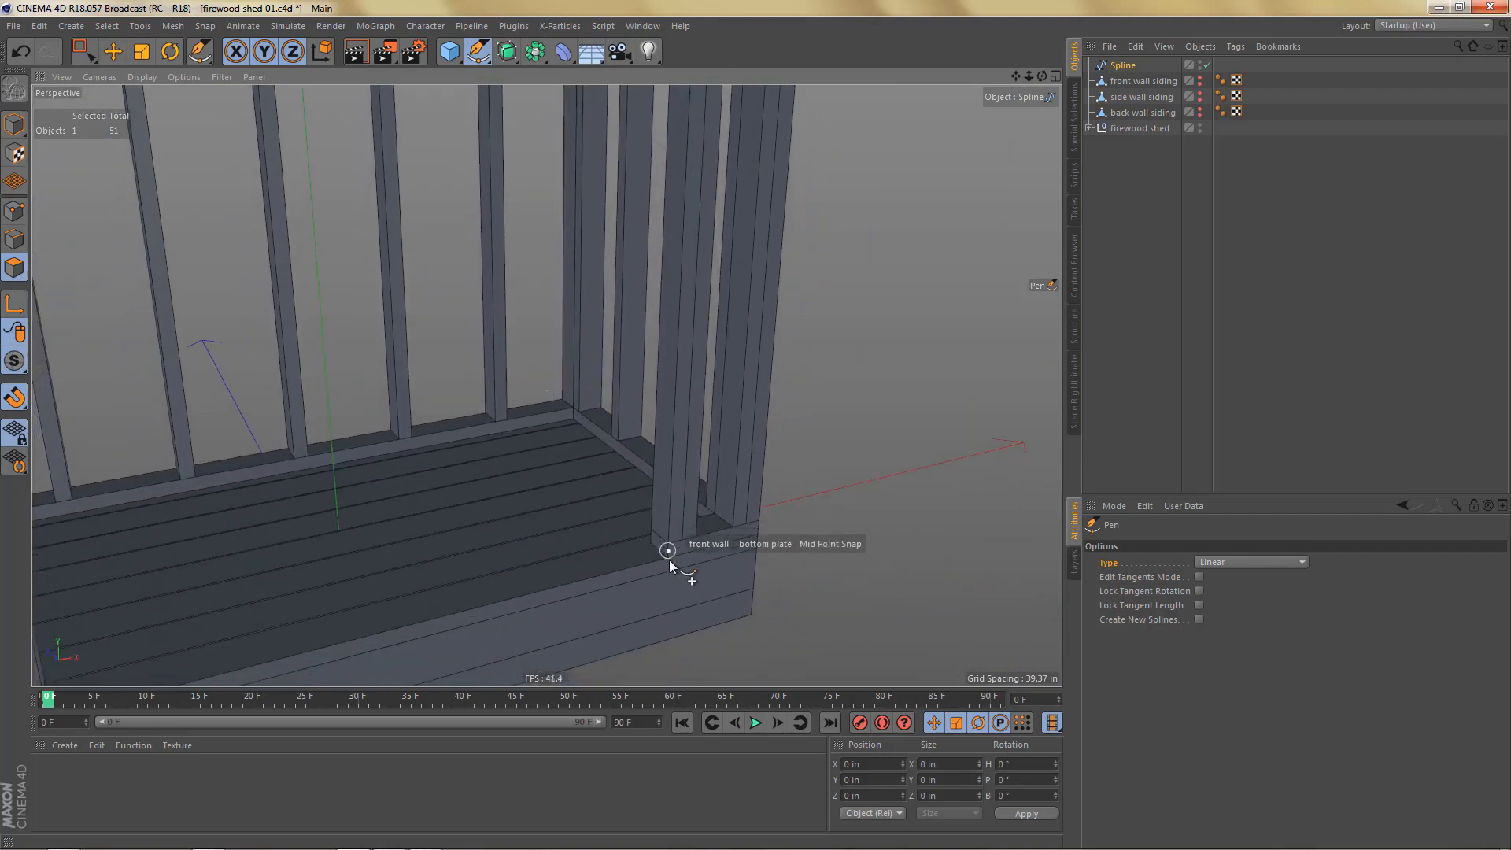
scroll(709, 566, down, 3)
alt+middle_drag(699, 558, 823, 556)
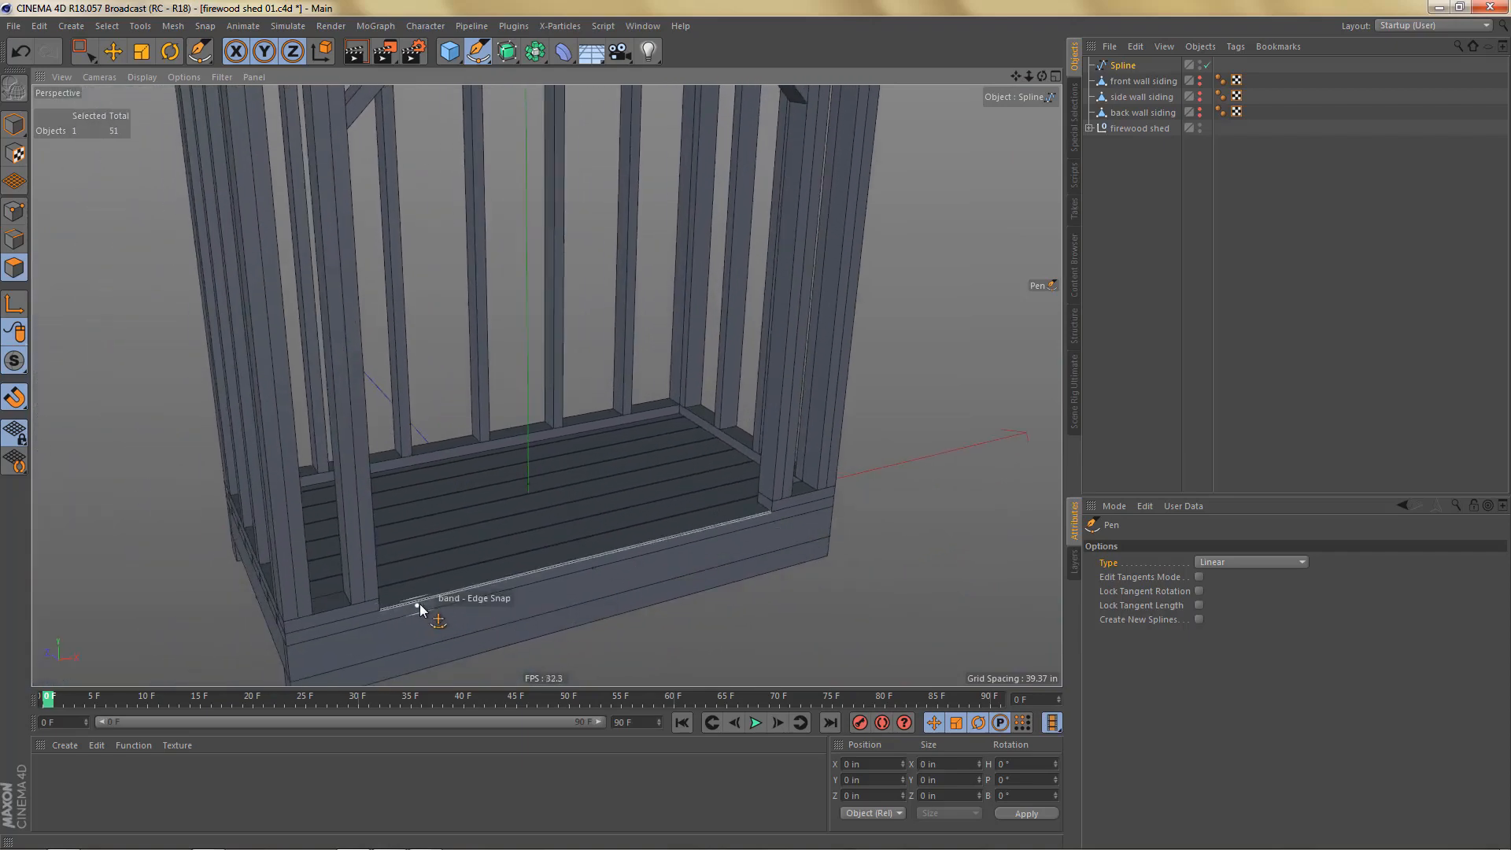
key(e)
scroll(745, 542, down, 3)
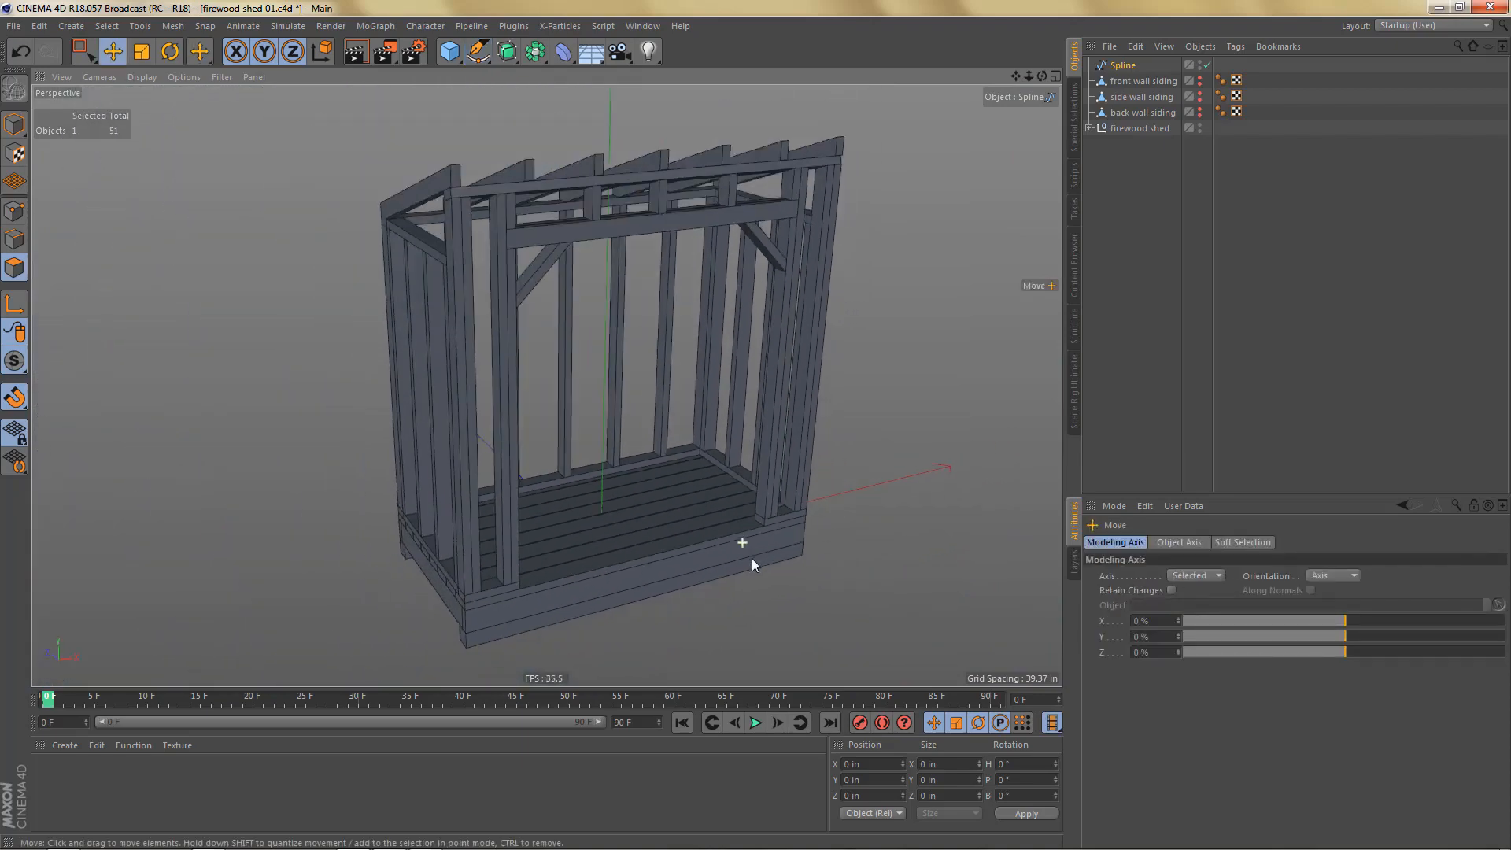
alt+middle_drag(788, 503, 811, 520)
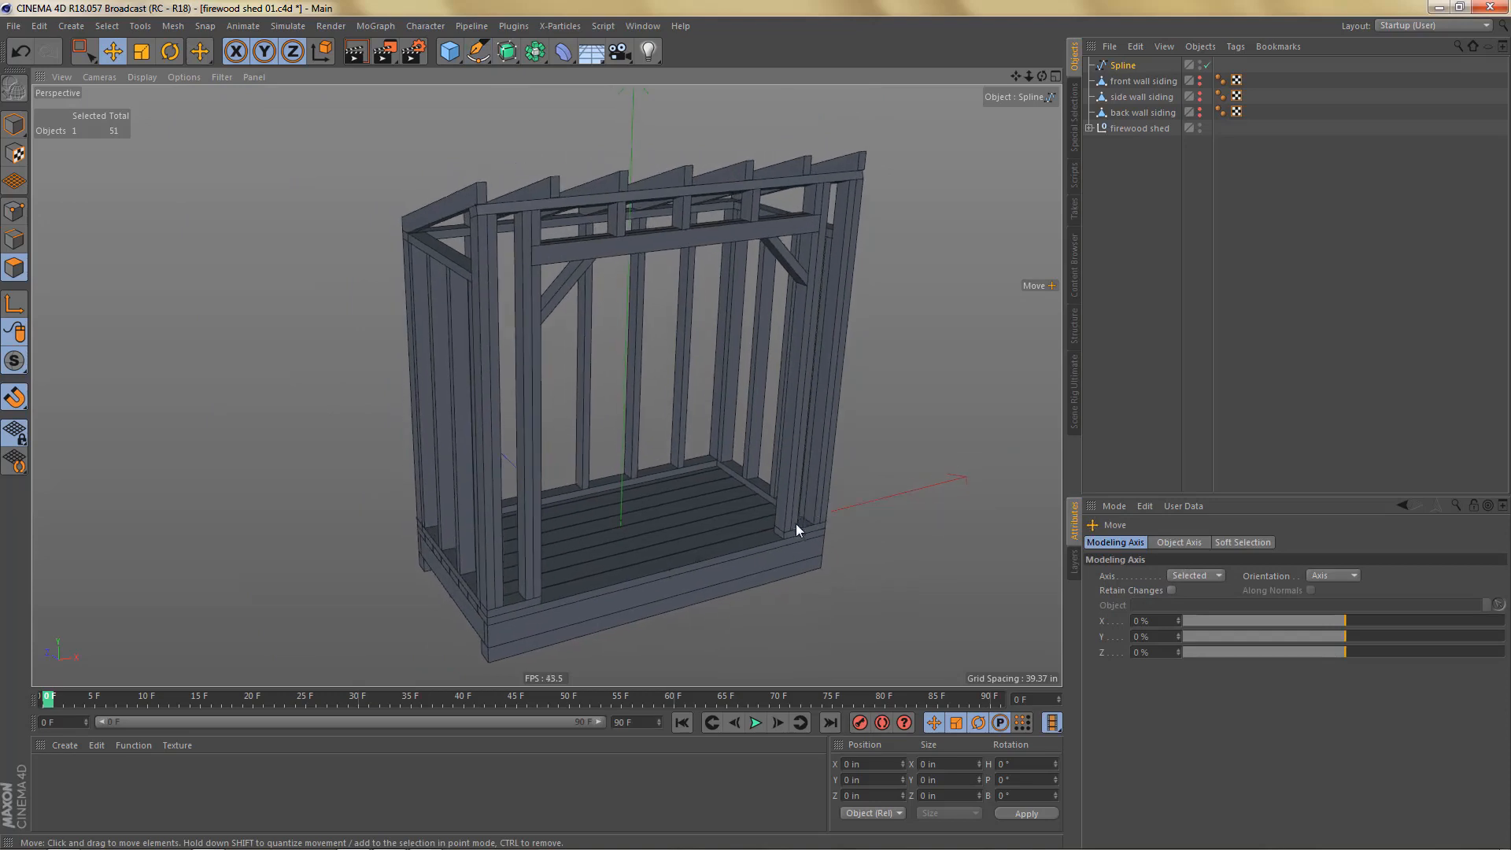
Step: Unhide the front wall siding, isolate it in the viewport together with the opening spline, and select the spline
click(1200, 79)
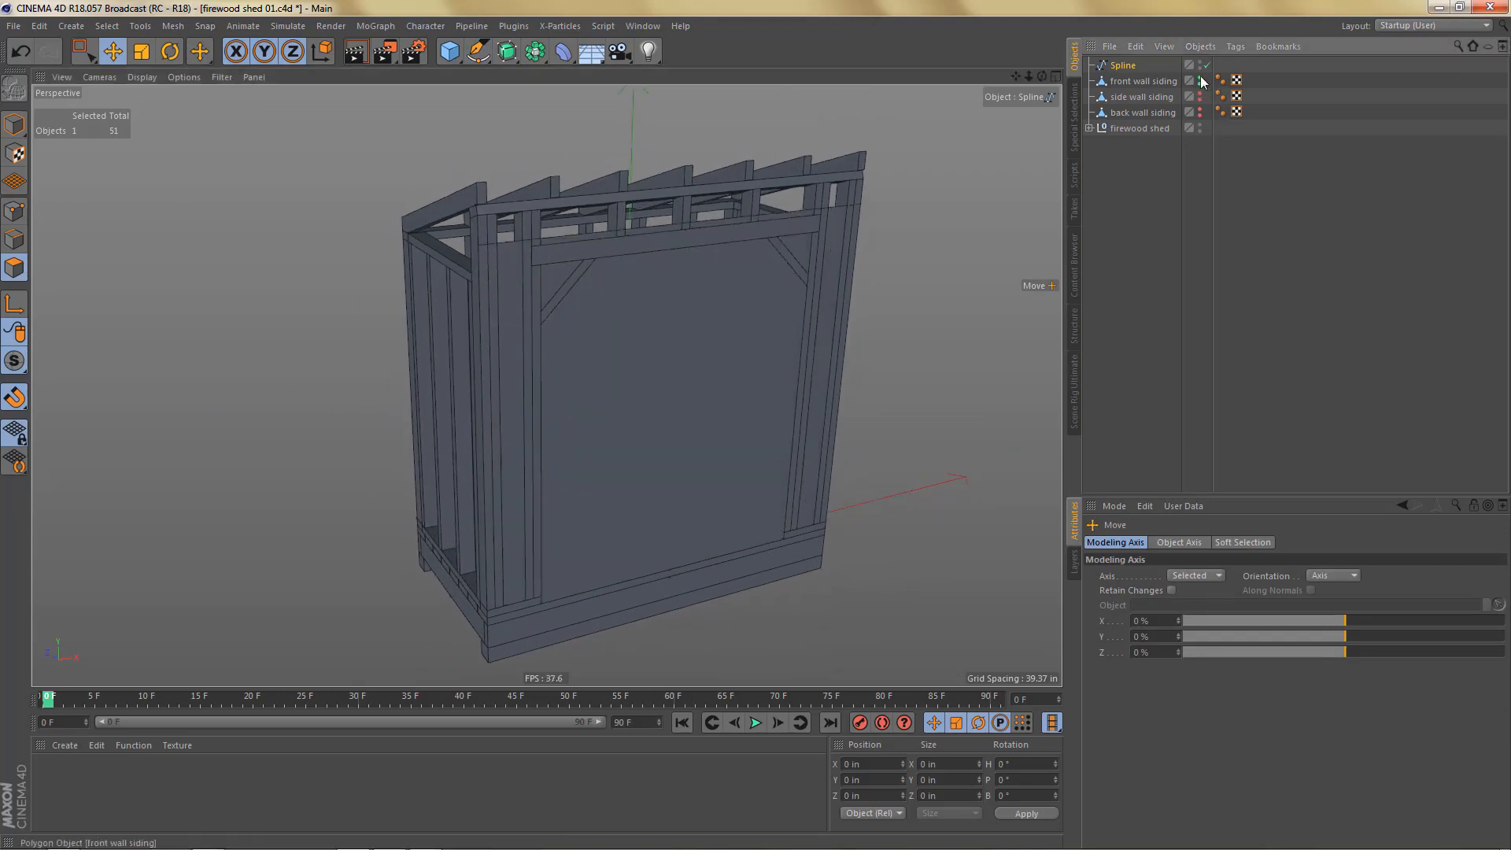
ctrl+click(1130, 82)
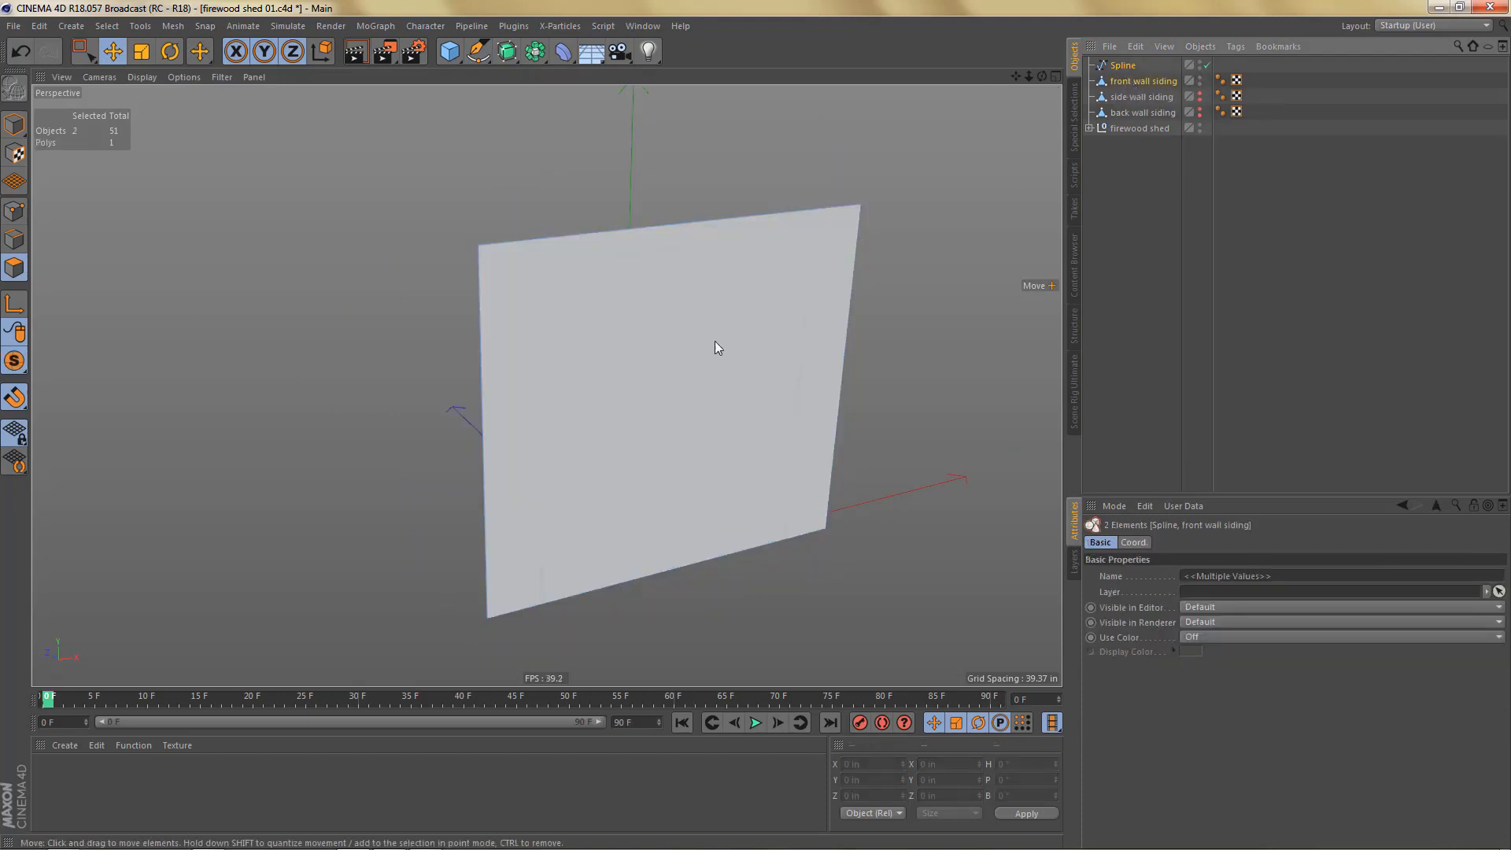
alt+middle_drag(753, 328, 728, 312)
click(1127, 66)
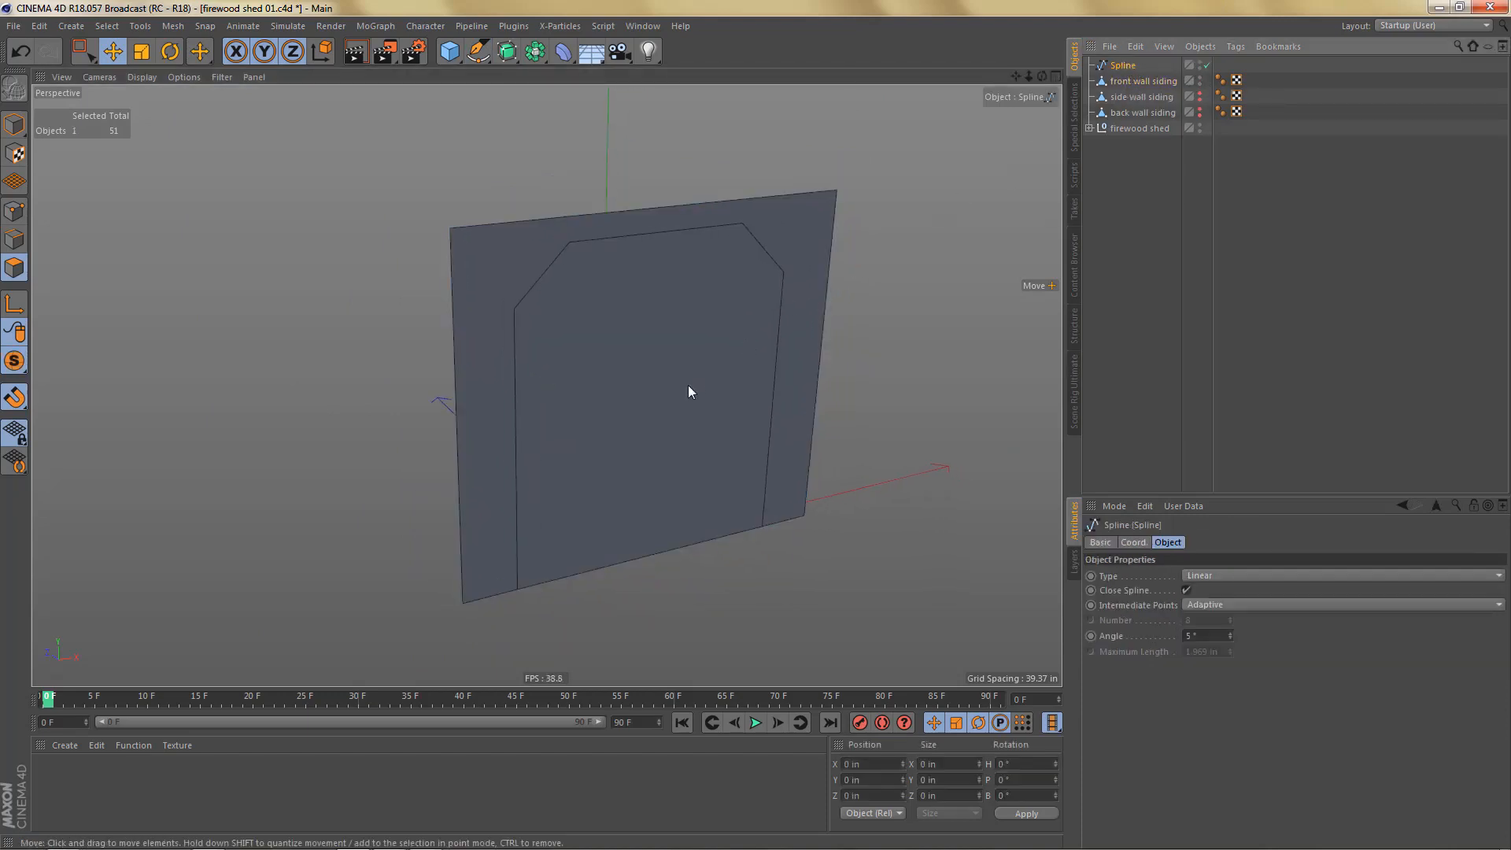
Step: Lower the opening spline's two bottom points below the siding's lower edge, to about Y -3.6 in
key(Return)
key(0)
drag(474, 517, 565, 619)
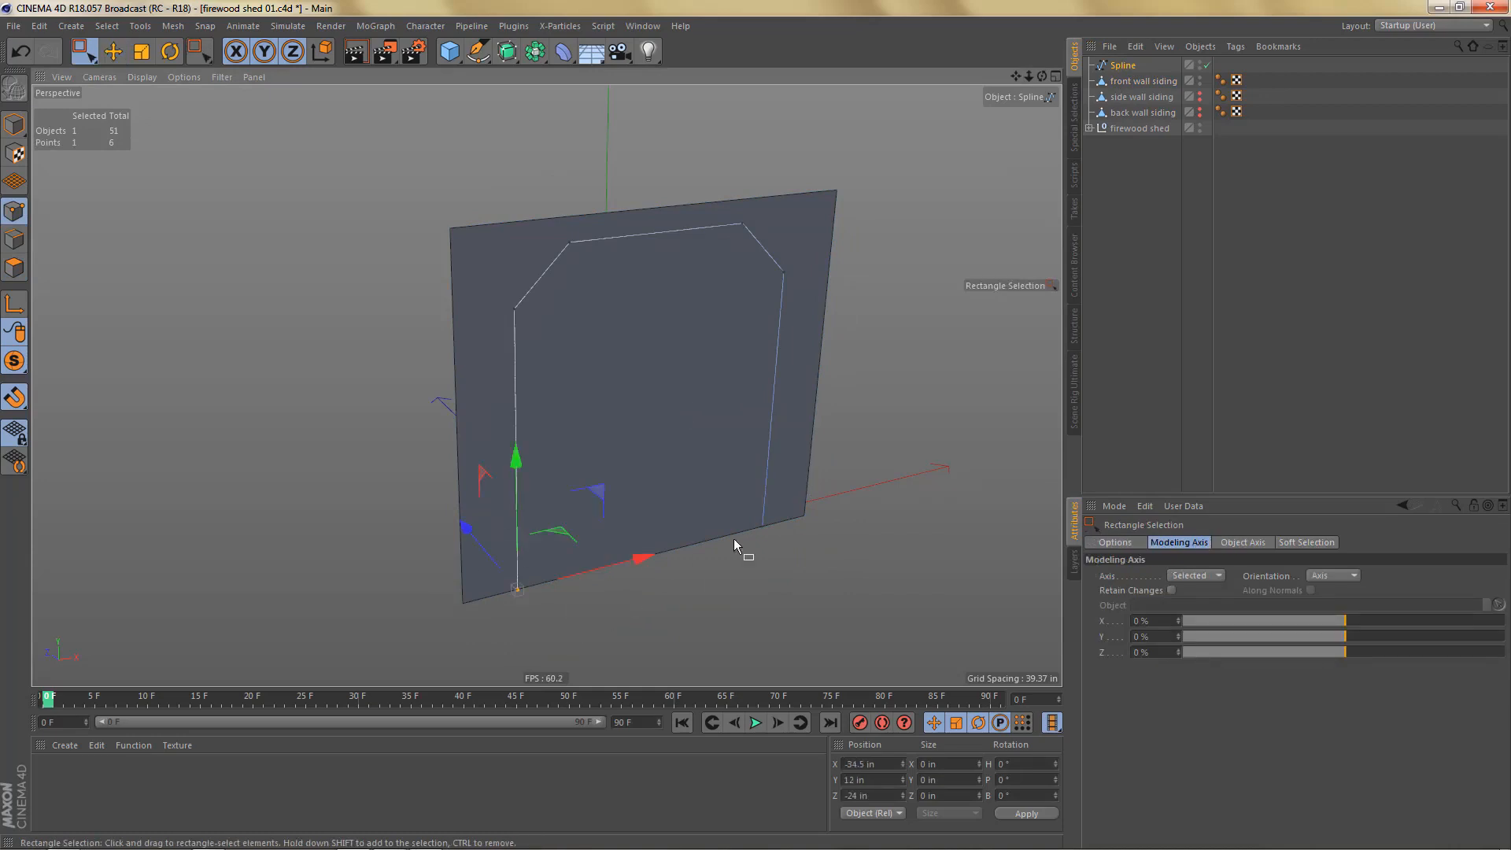
shift+drag(752, 505, 779, 539)
drag(655, 441, 653, 483)
alt+middle_drag(754, 437, 749, 456)
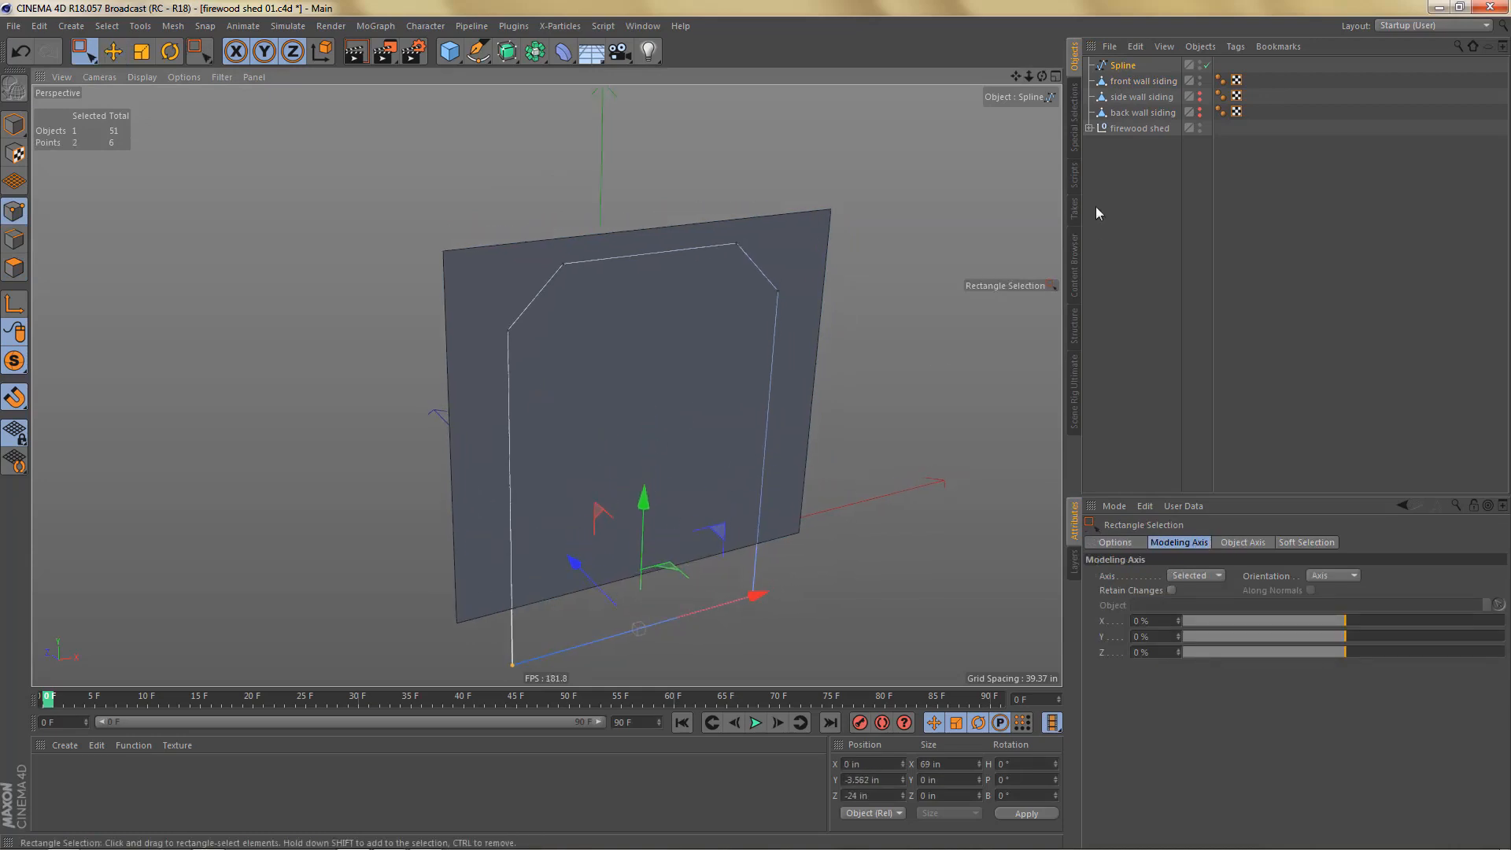
Step: Edge Cut the front wall siding's top and bottom edges with 15 subdivisions to divide it into vertical planks
click(1130, 83)
alt+middle_drag(682, 530, 677, 507)
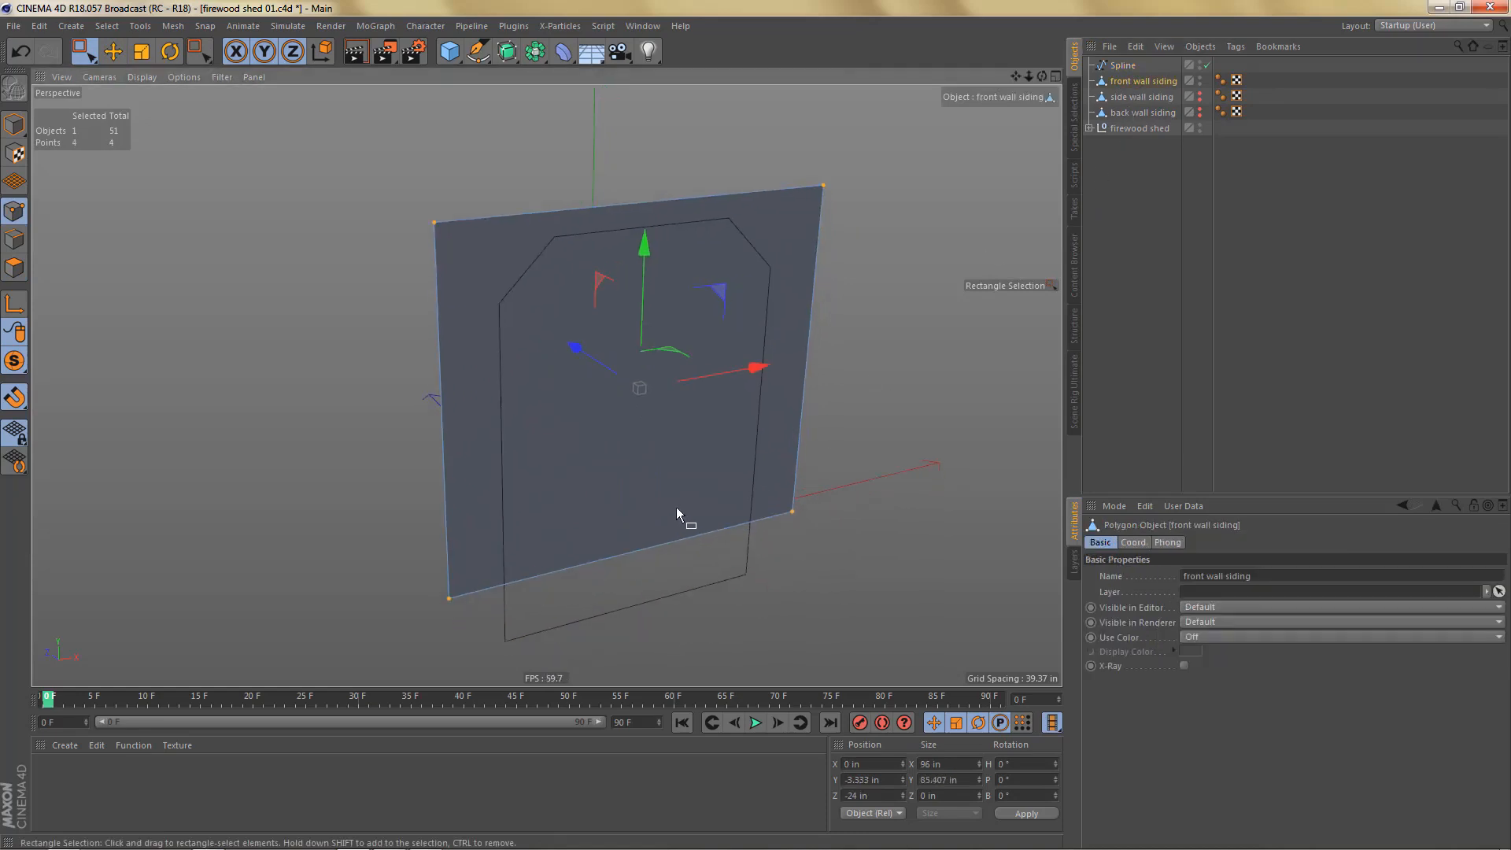
key(Return)
key(u)
key(b)
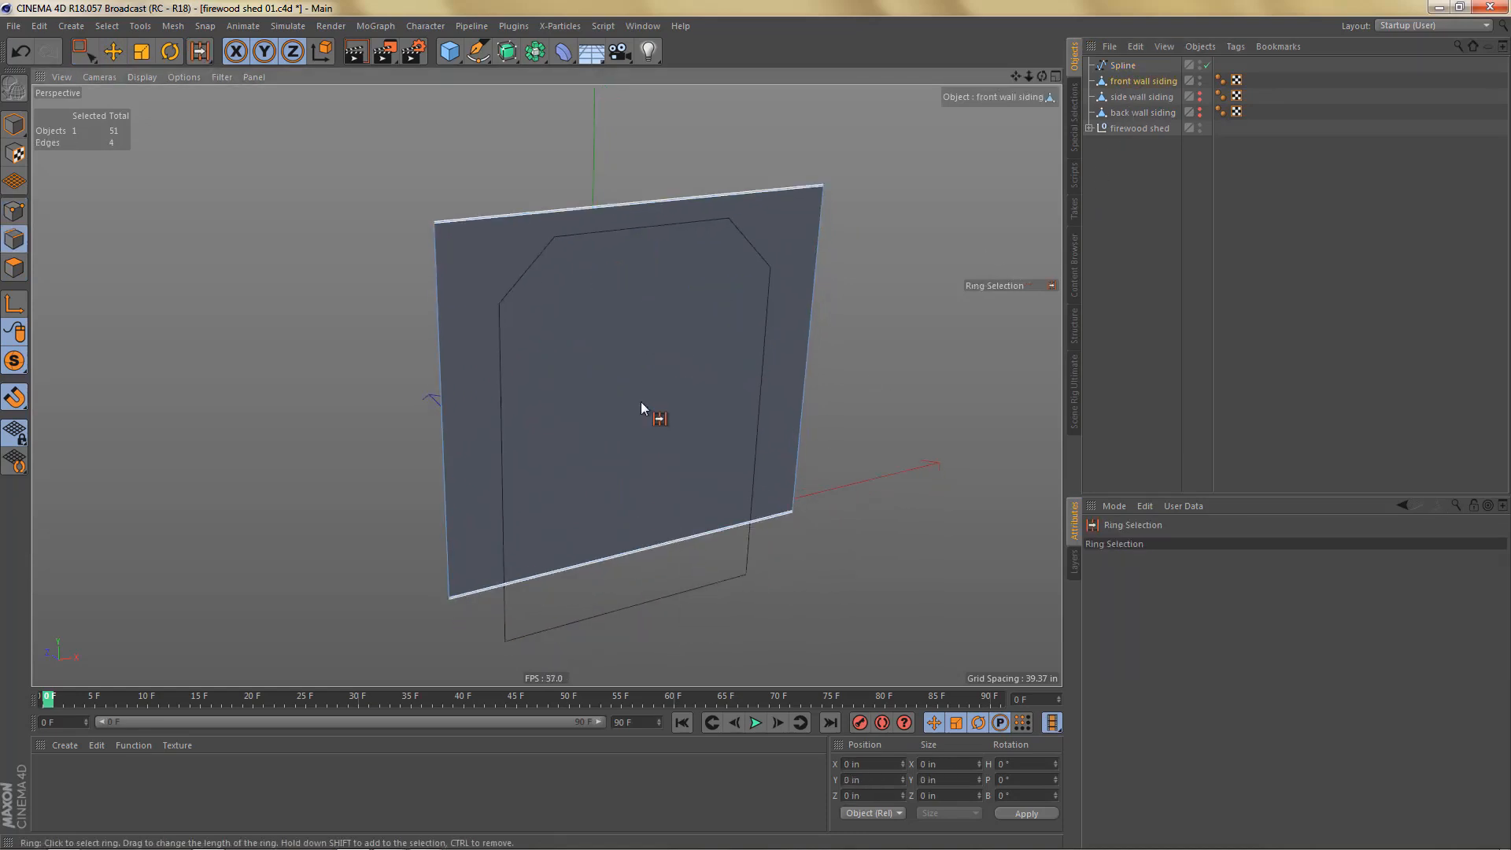
click(631, 327)
alt+middle_drag(867, 466, 803, 465)
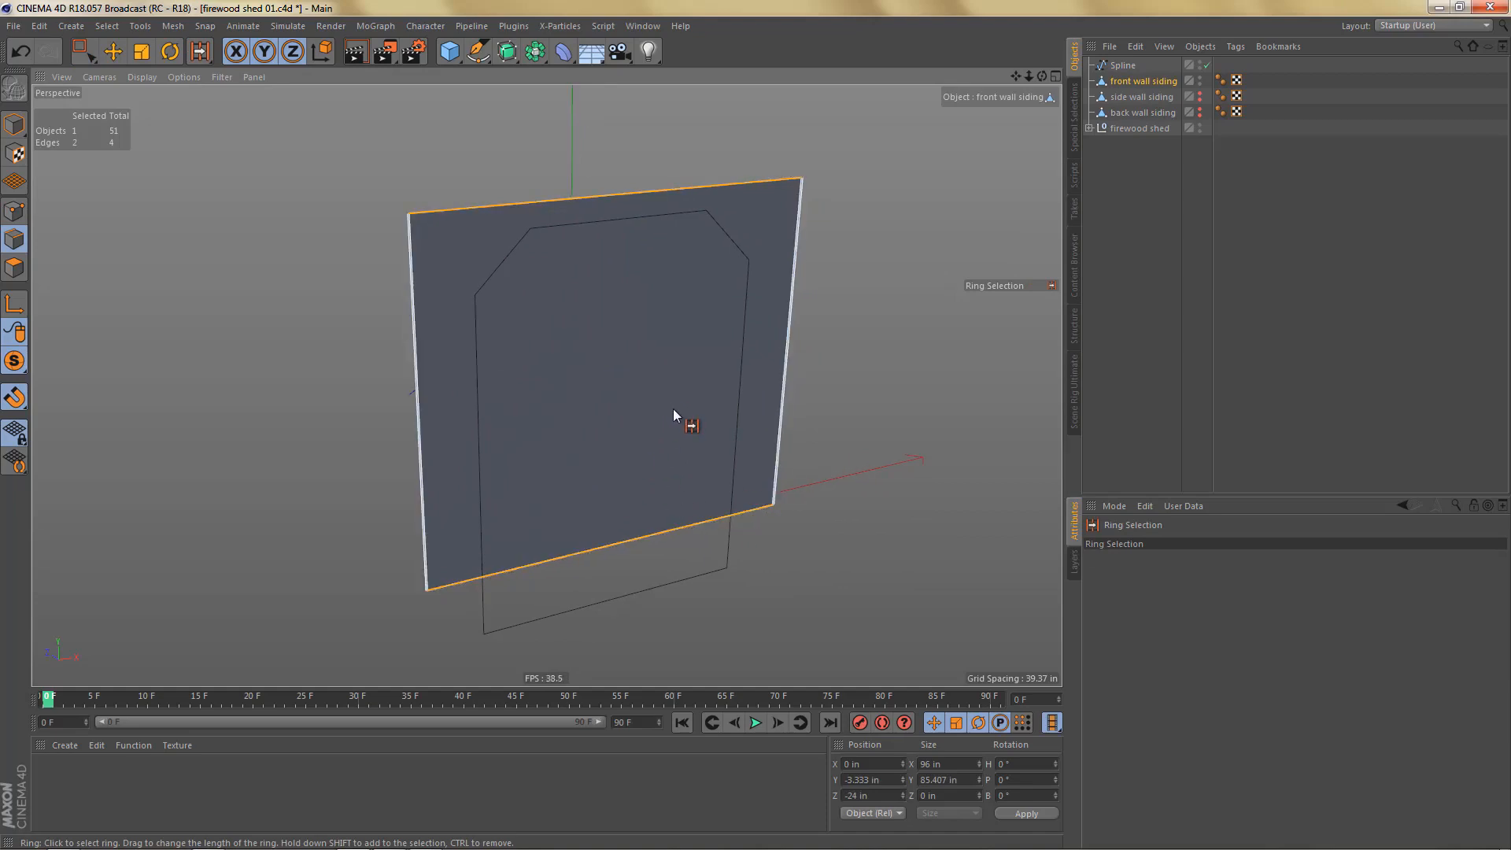
key(m)
key(f)
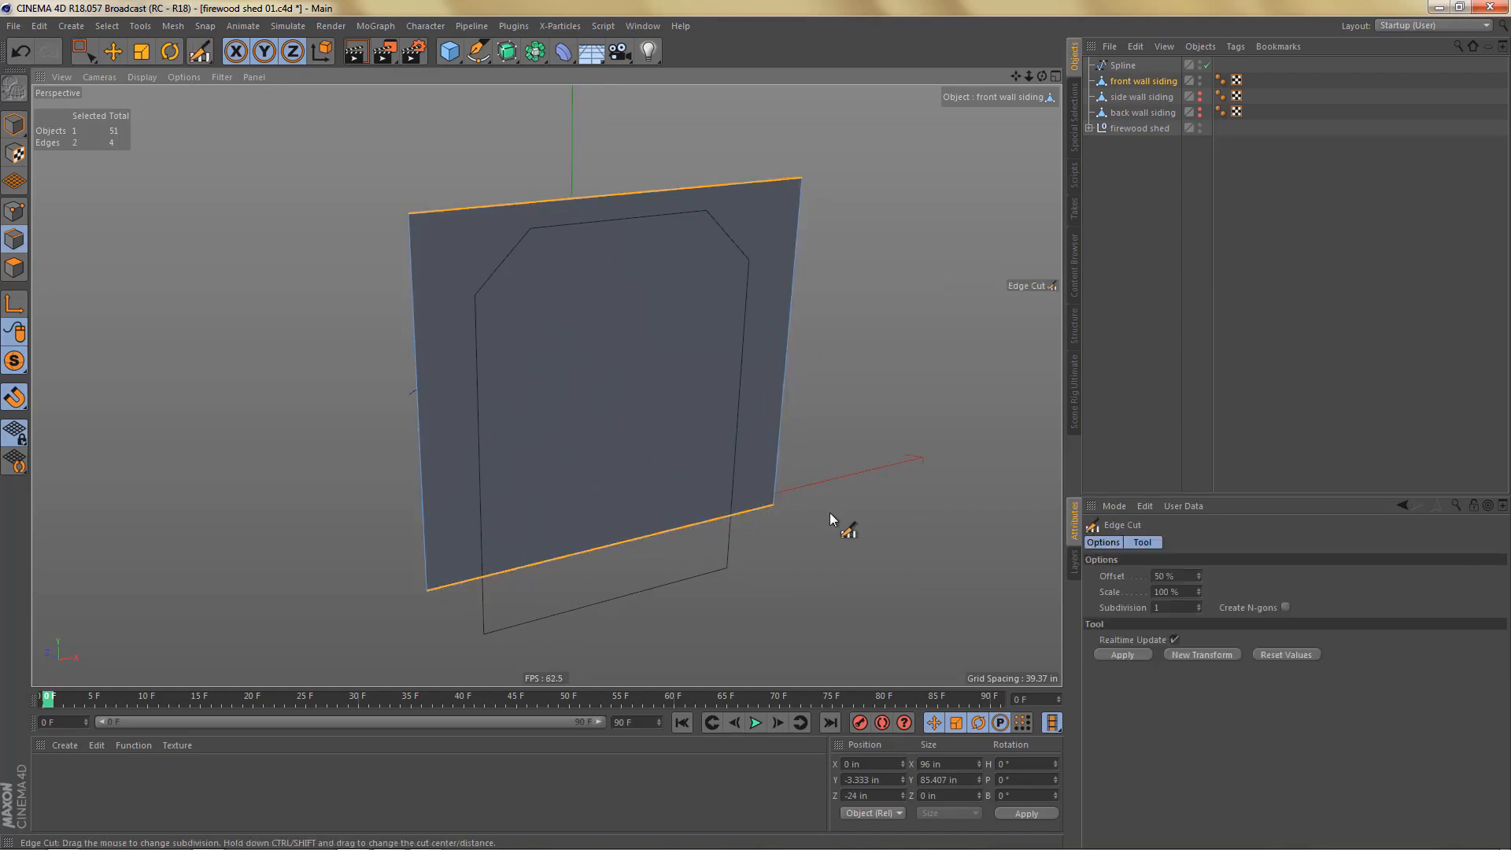
drag(830, 520, 965, 519)
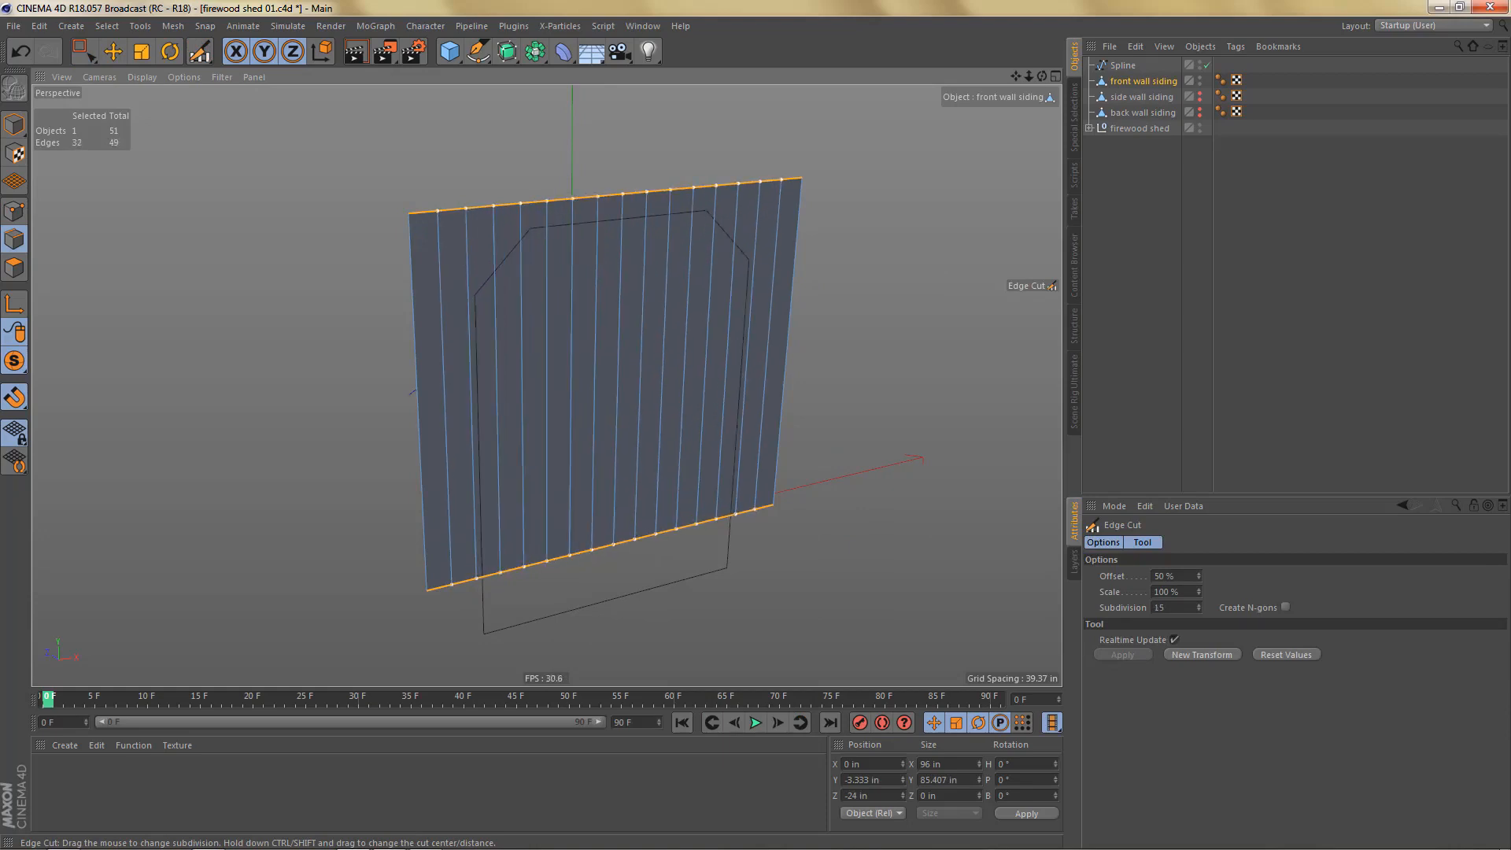
alt+middle_drag(725, 530, 762, 560)
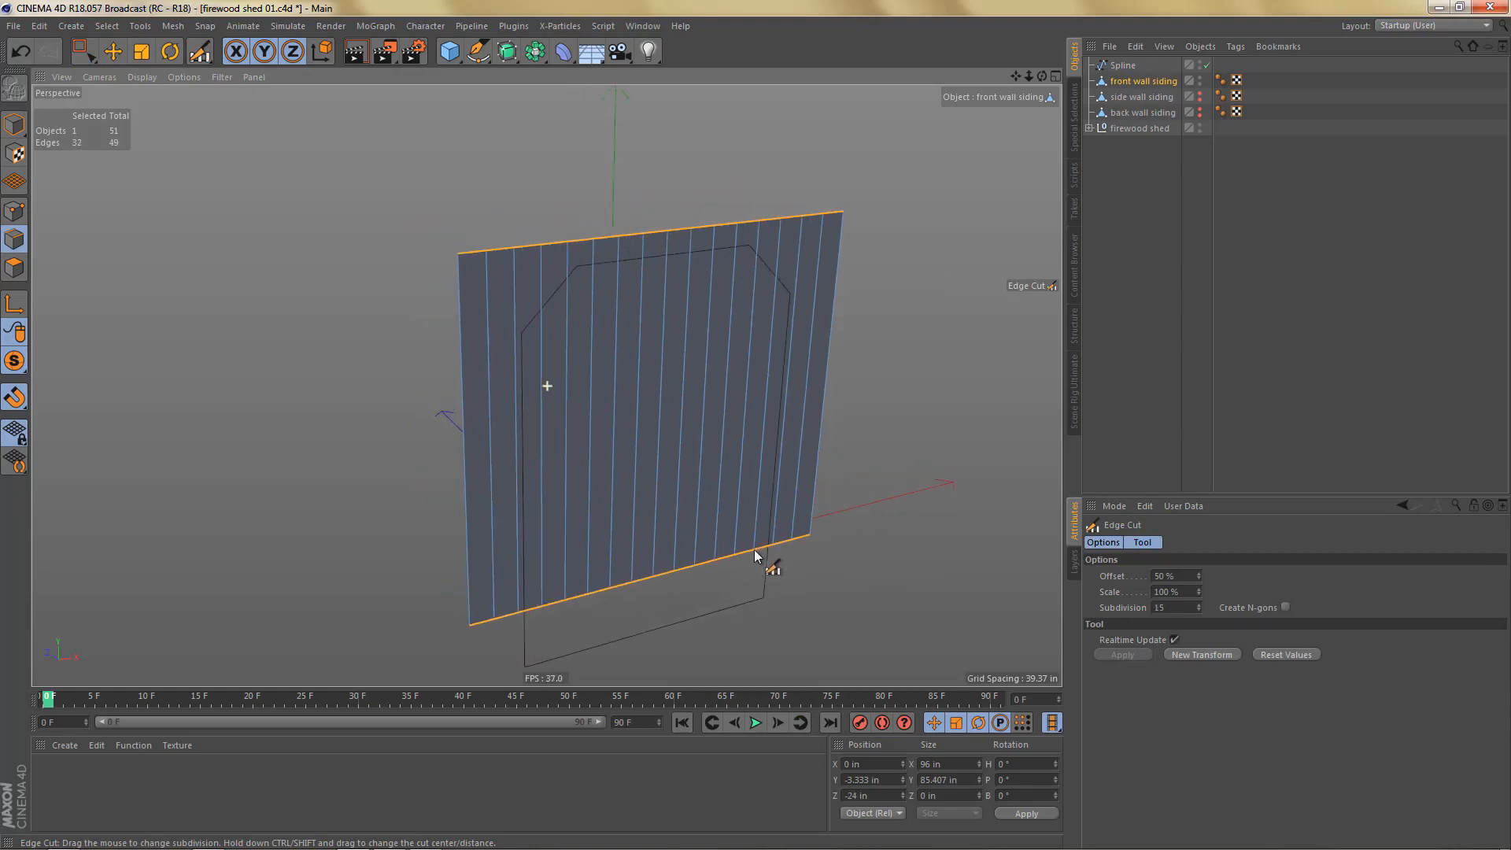
Step: Reset the Axis Center settings and move the front wall siding's axis to its bottom edge
key(Return)
key(alt+a)
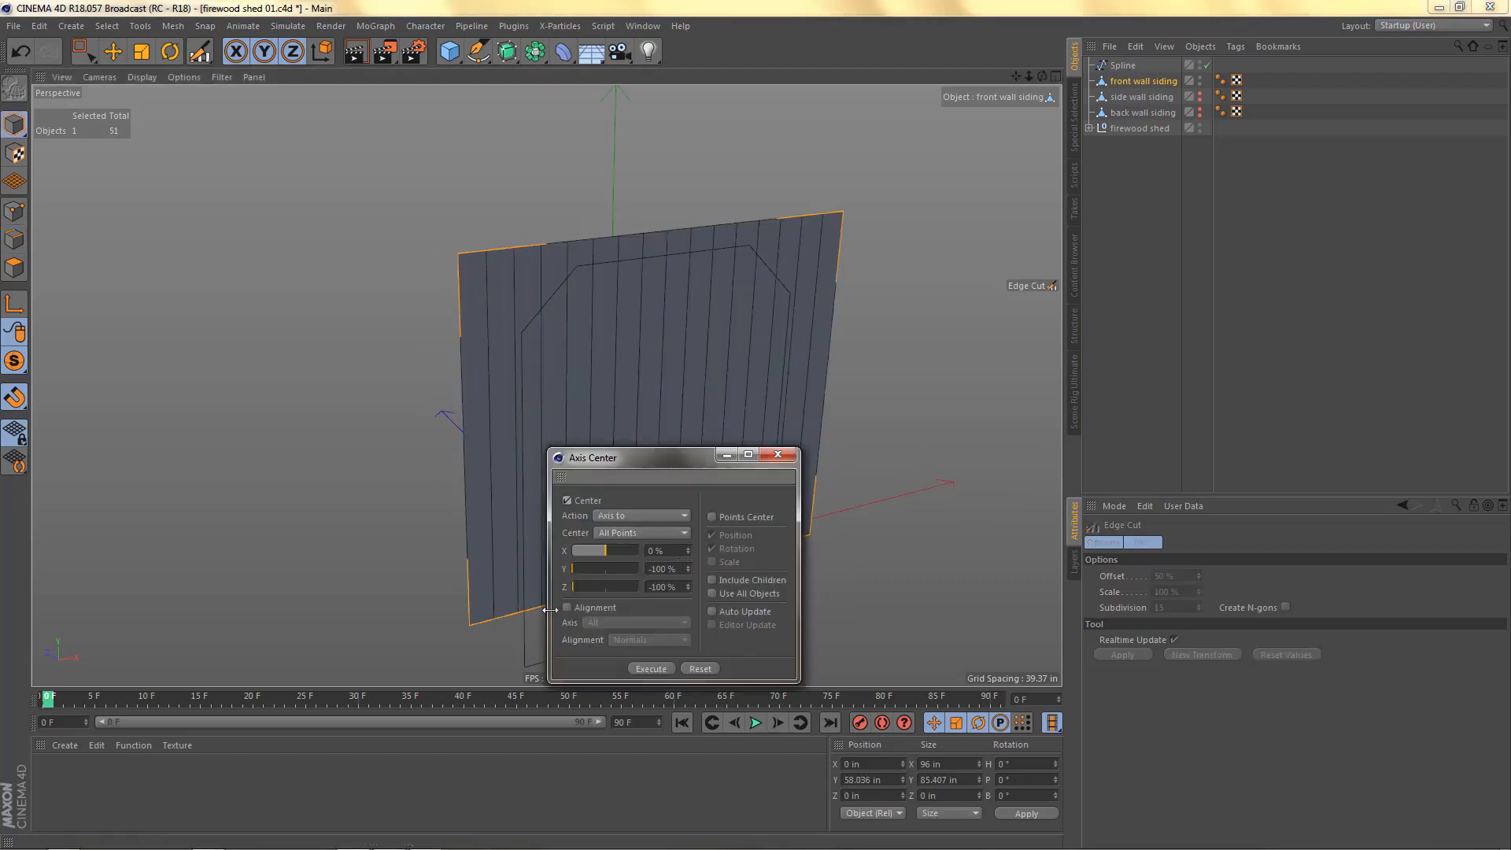
click(707, 671)
drag(592, 570, 518, 582)
click(651, 669)
click(778, 455)
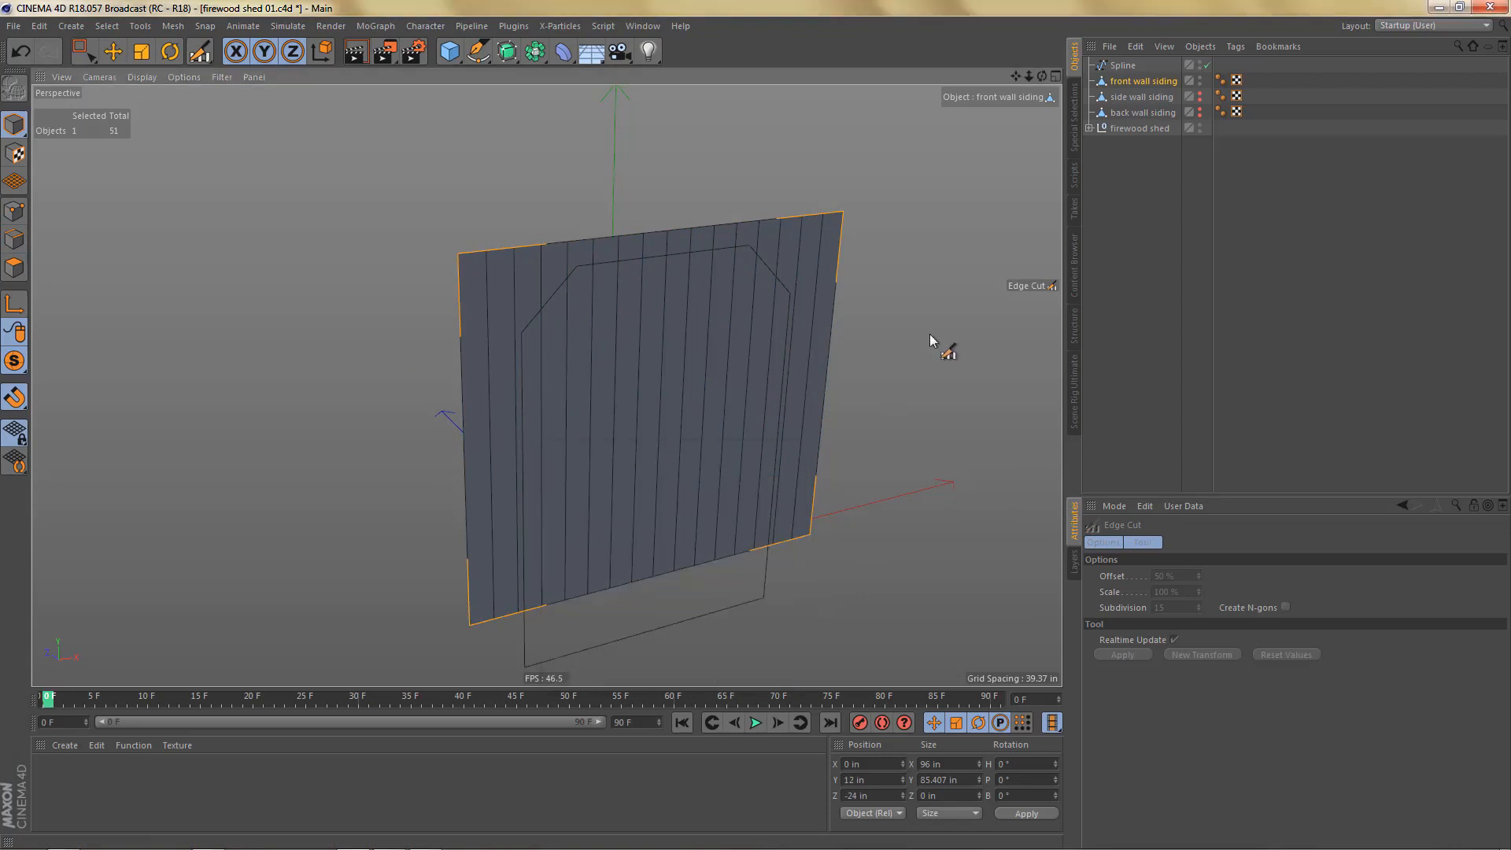
Step: Group the siding mesh under a null and name the null front wall siding
key(alt+g)
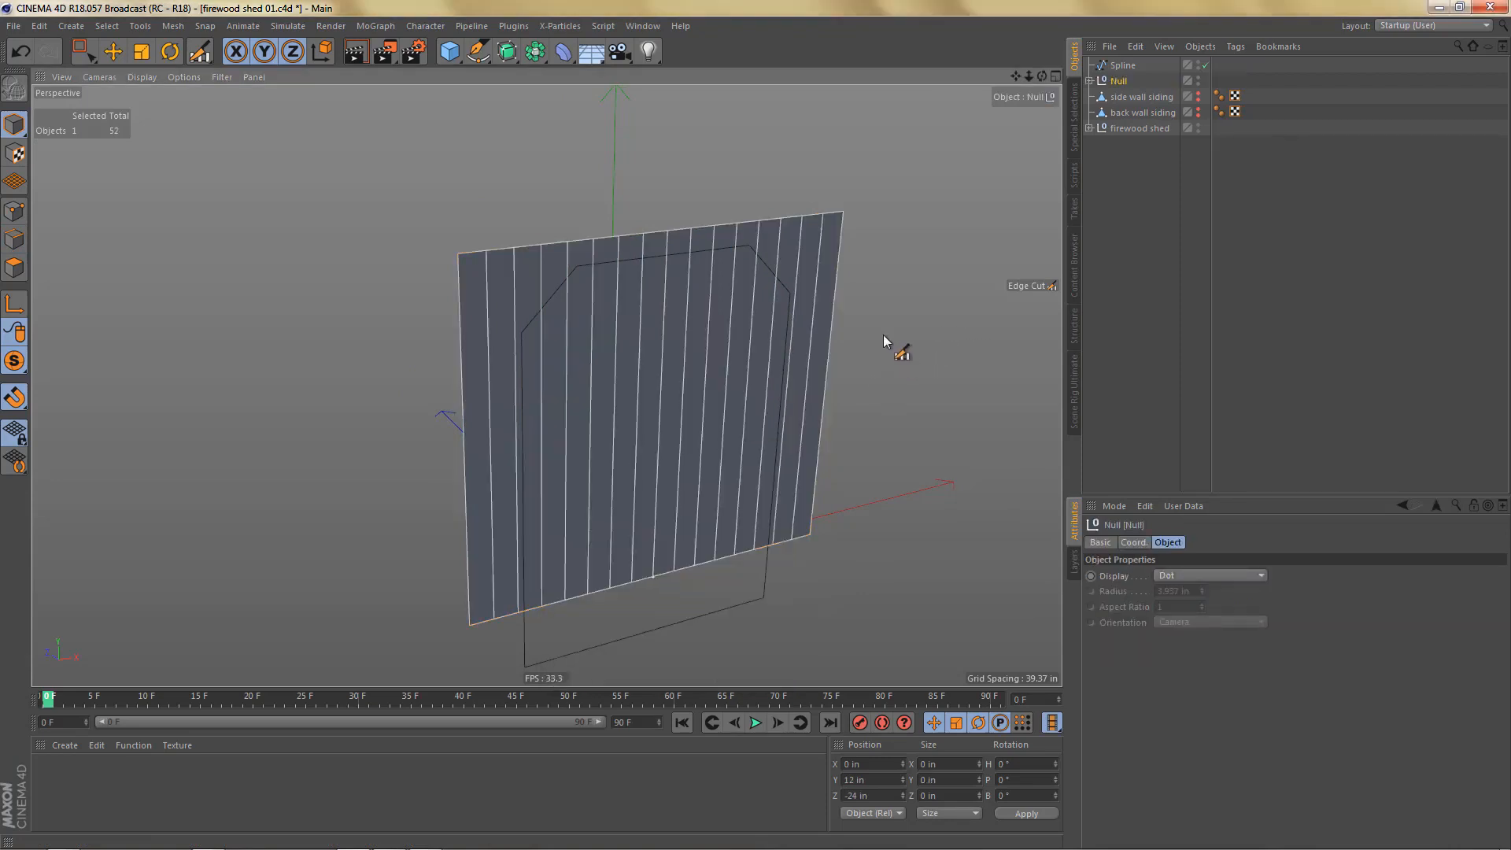
click(1089, 80)
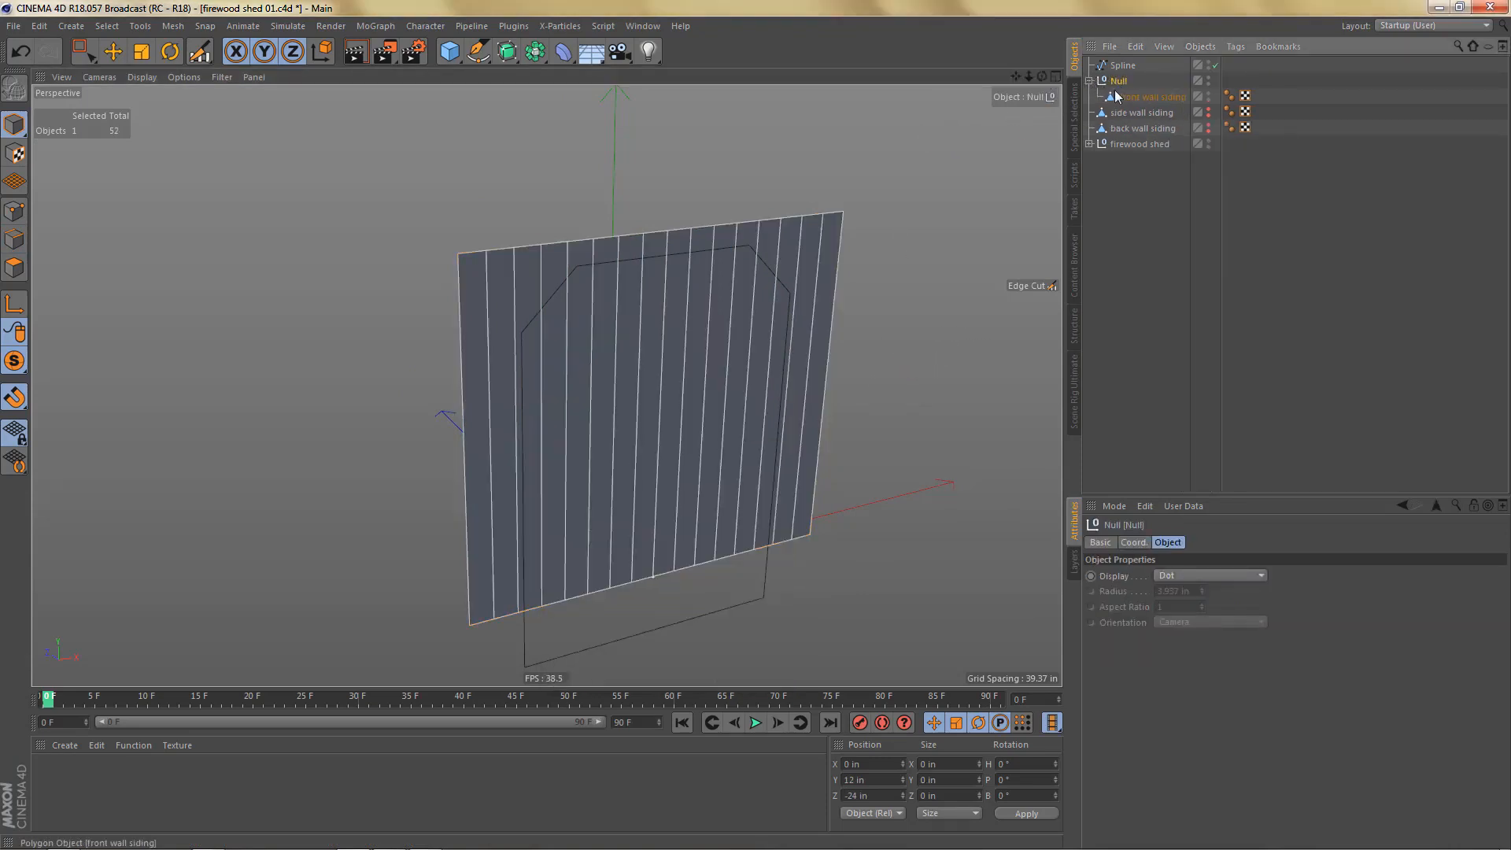
double_click(1121, 98)
key(ctrl+c)
key(Up)
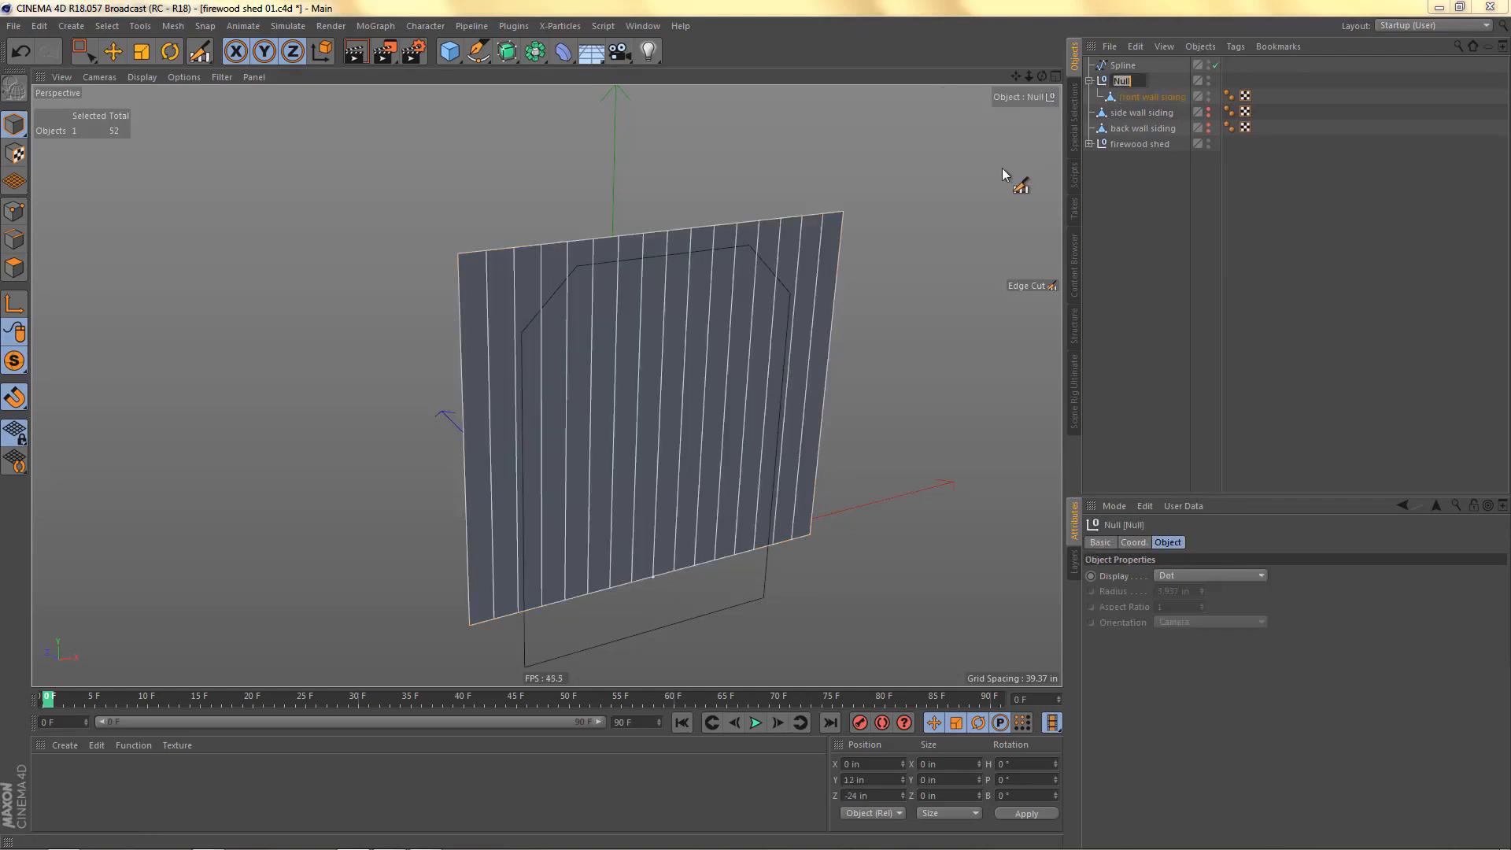
key(ctrl+v)
key(Return)
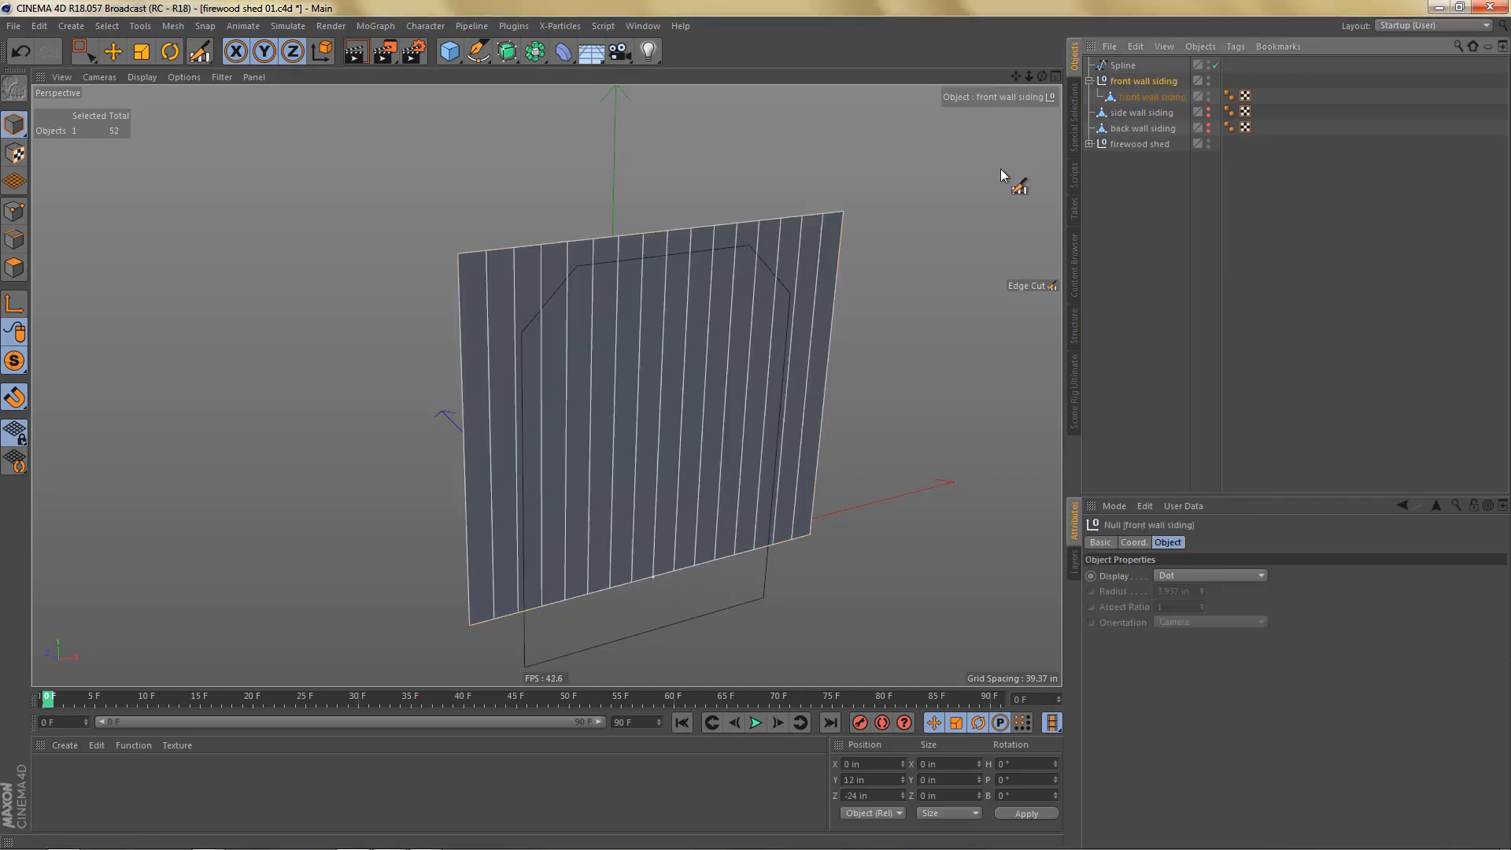
Step: Select the siding mesh inside the front wall siding null and prepare its polygons for Live Selection
click(1136, 93)
middle_drag(540, 427, 566, 468)
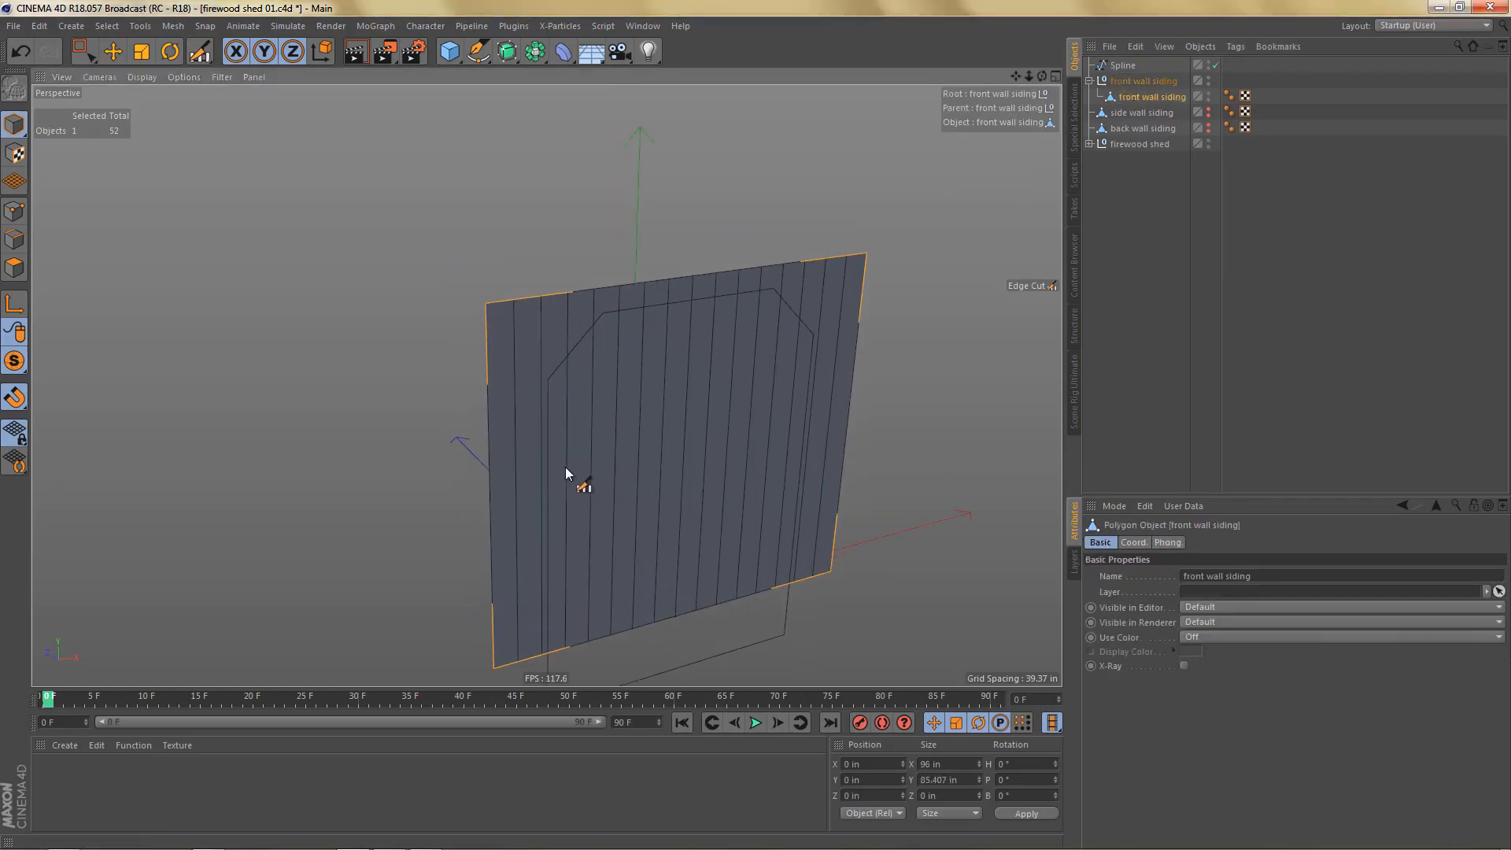
key(v)
key(q)
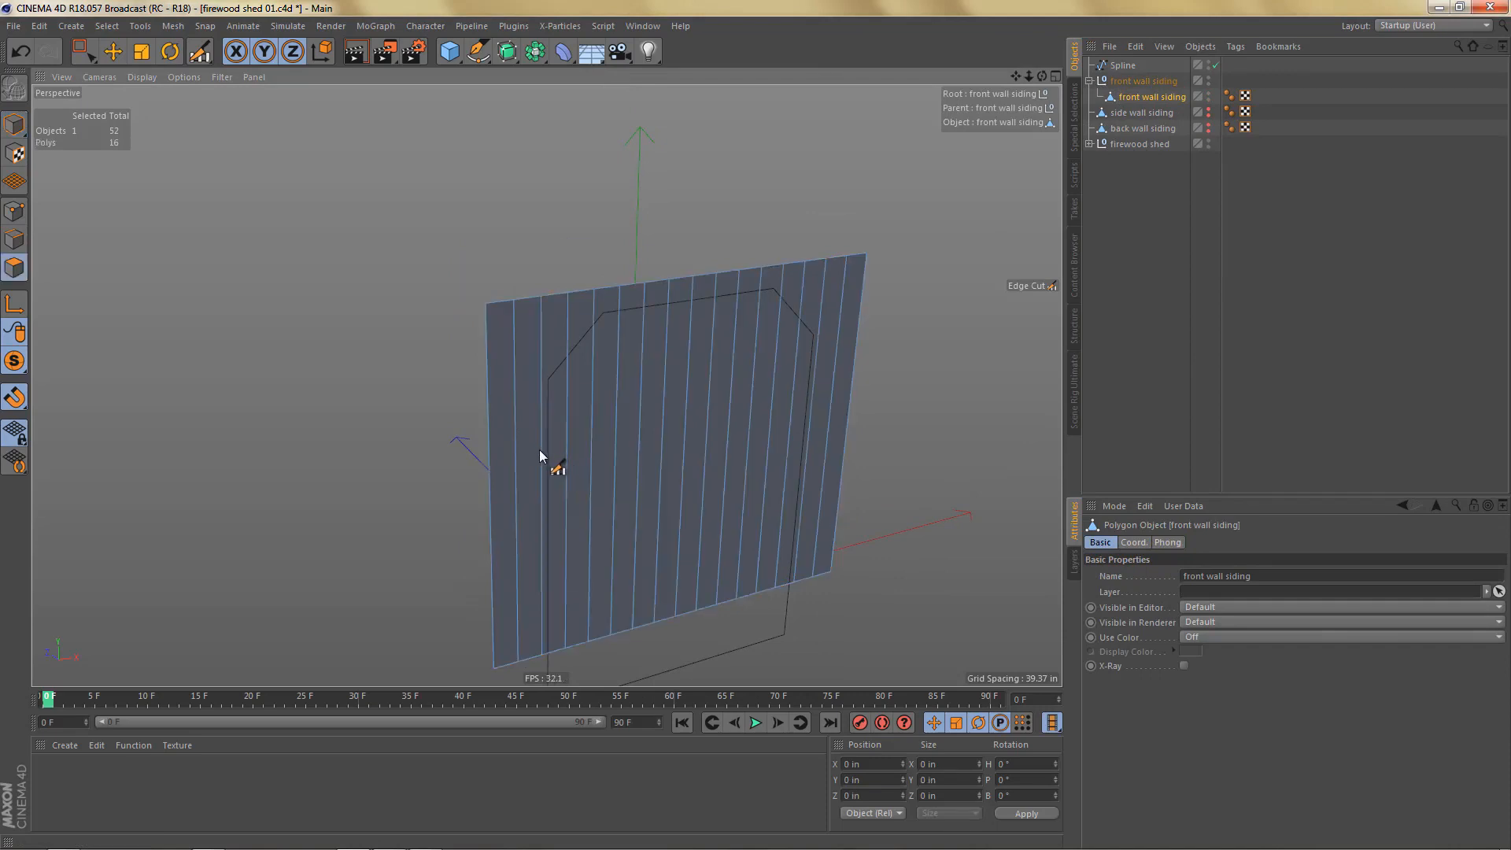
key(9)
alt+middle_drag(766, 465, 723, 457)
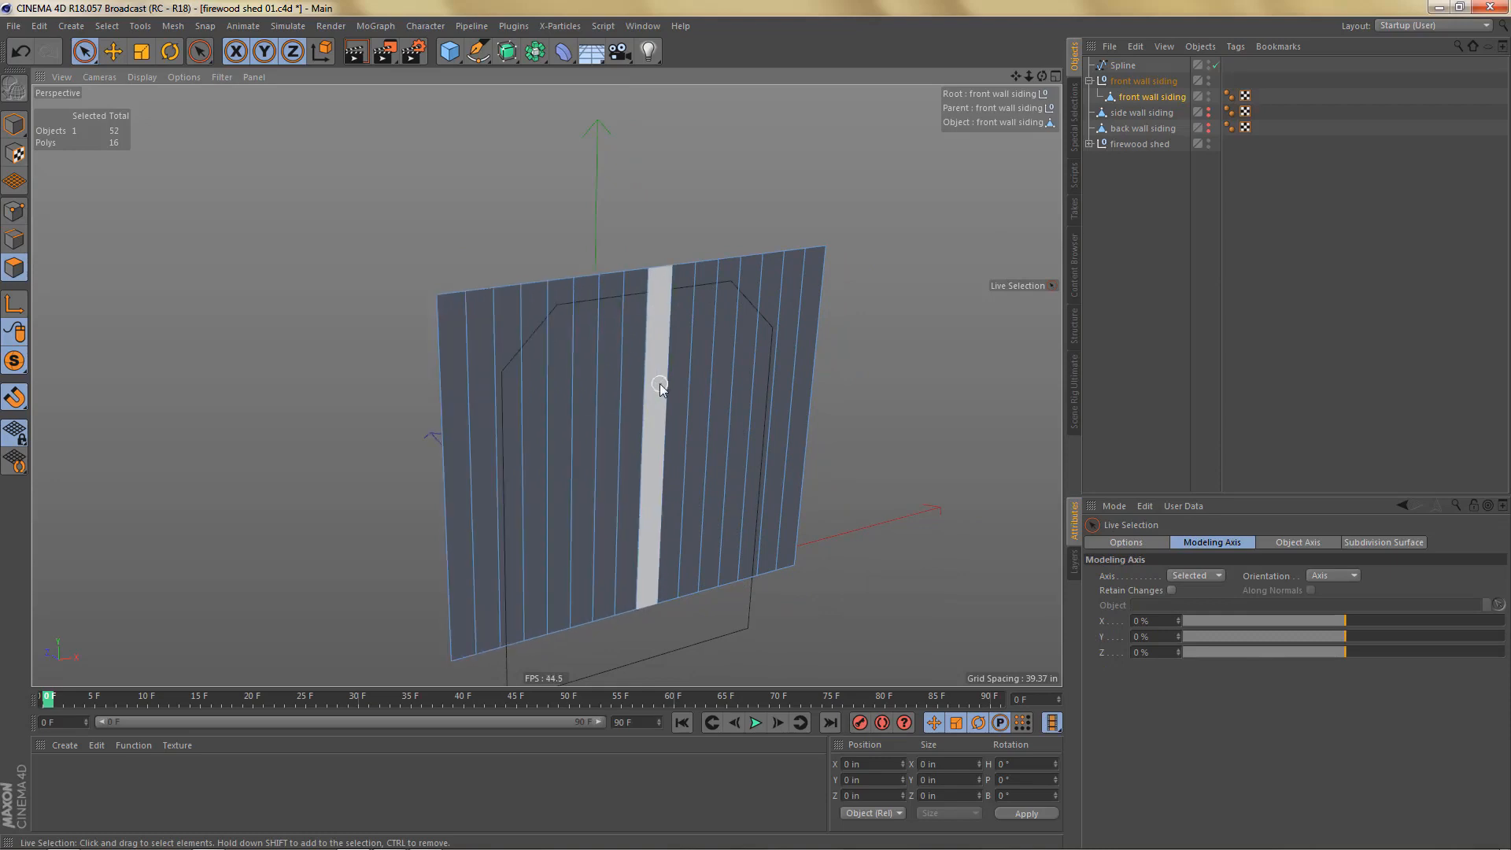
alt+middle_drag(545, 425, 570, 426)
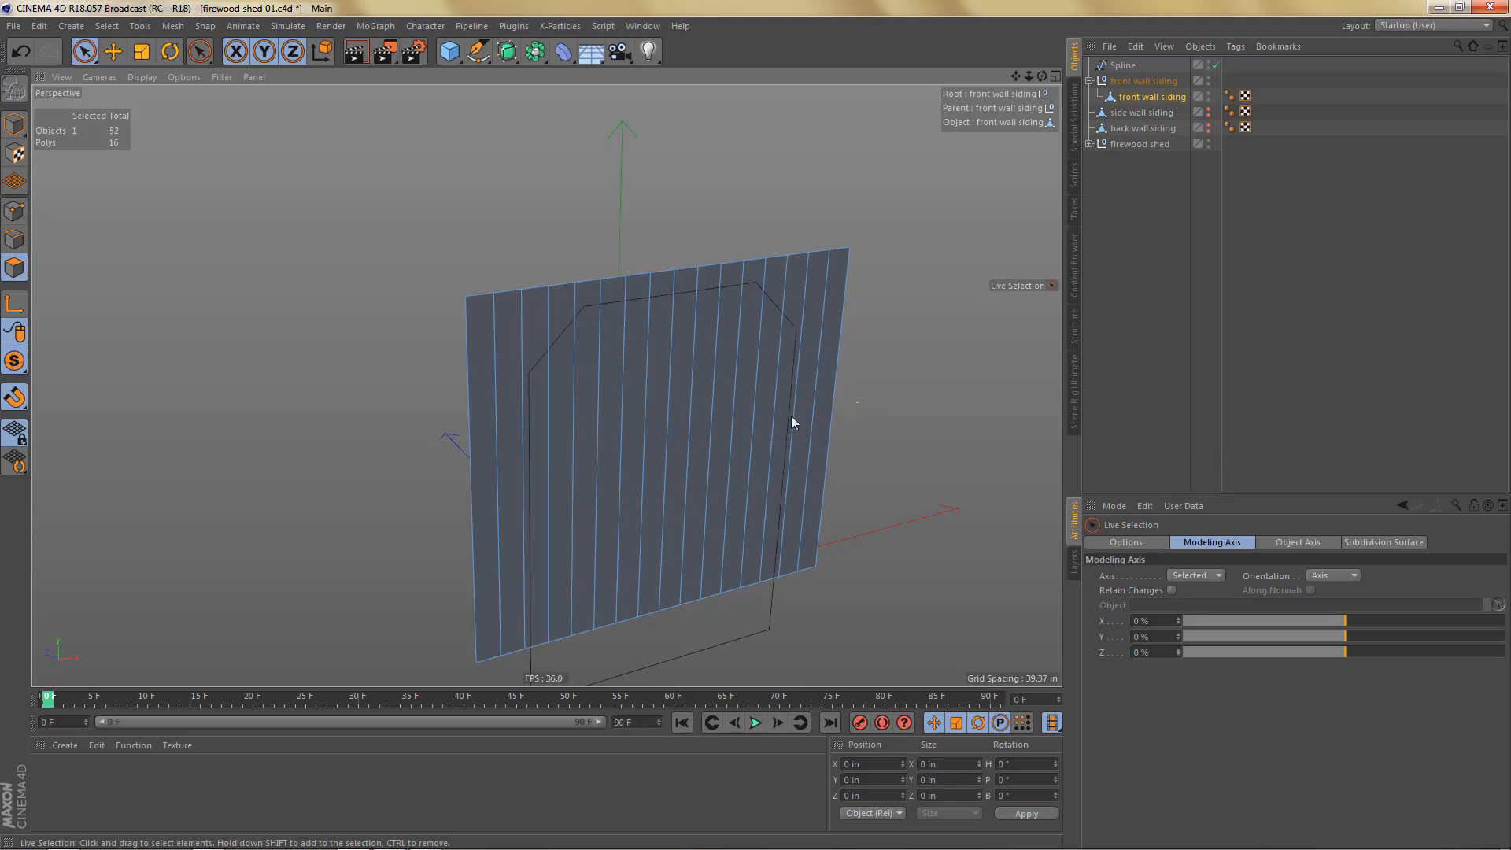
click(480, 343)
mouse_move(578, 400)
alt+mouse_down()
mouse_move(579, 412)
mouse_move(567, 388)
mouse_move(597, 388)
mouse_move(556, 397)
alt+mouse_up()
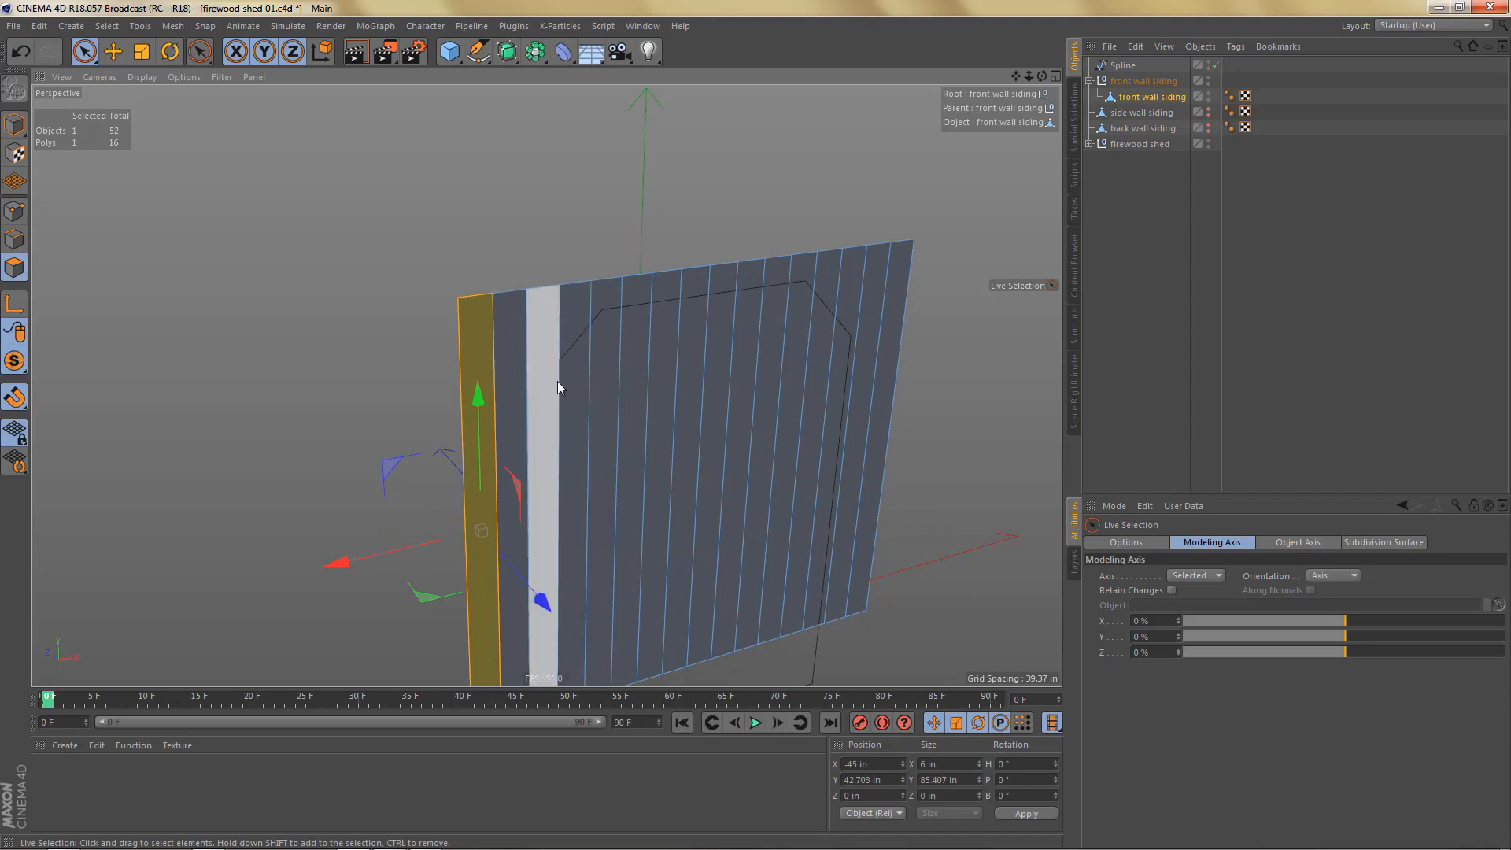
key(ctrl+a)
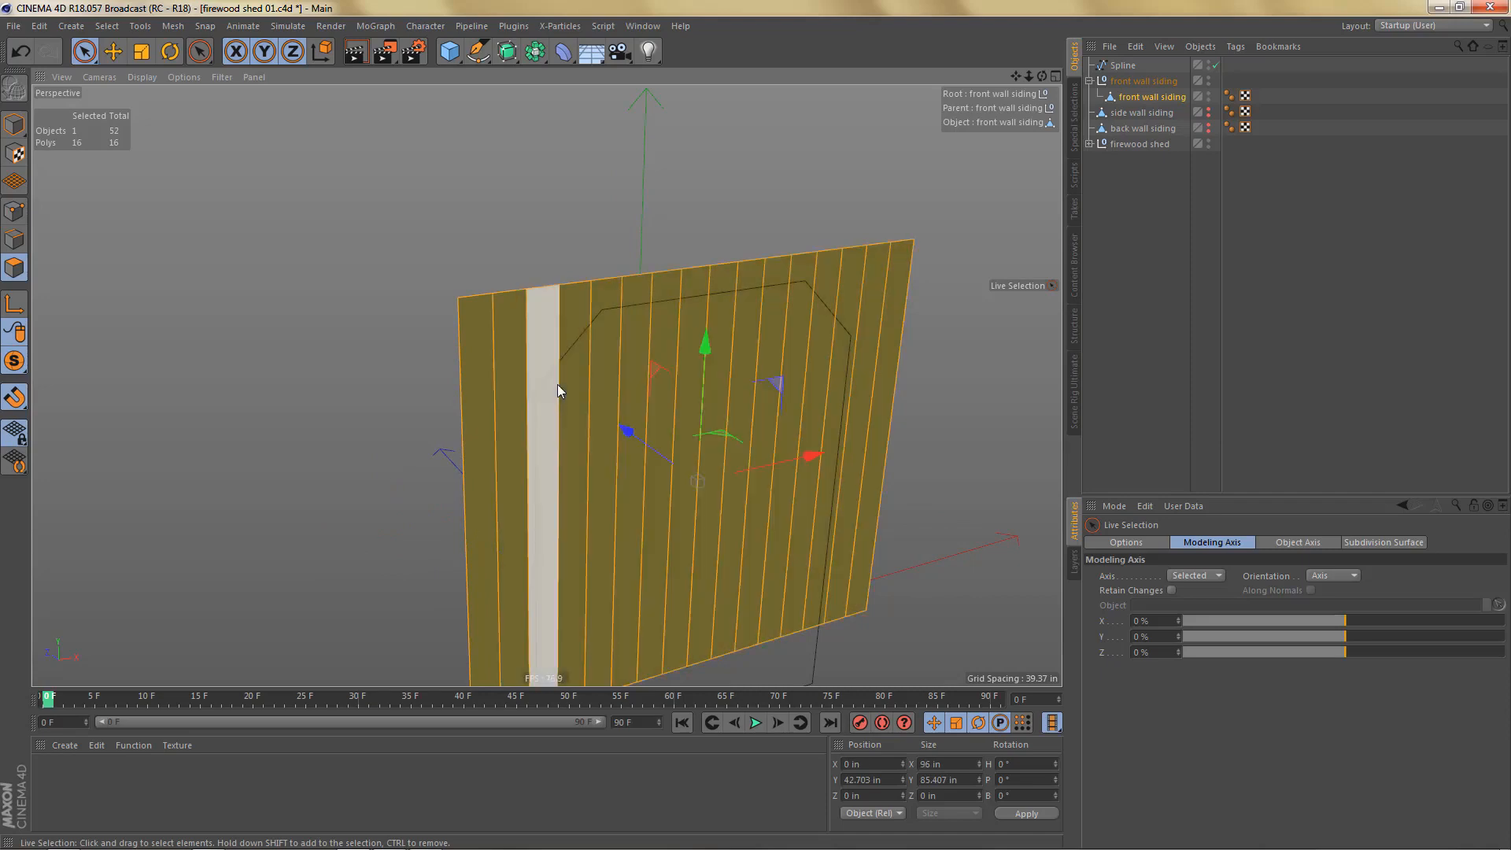
click(171, 28)
mouse_move(220, 64)
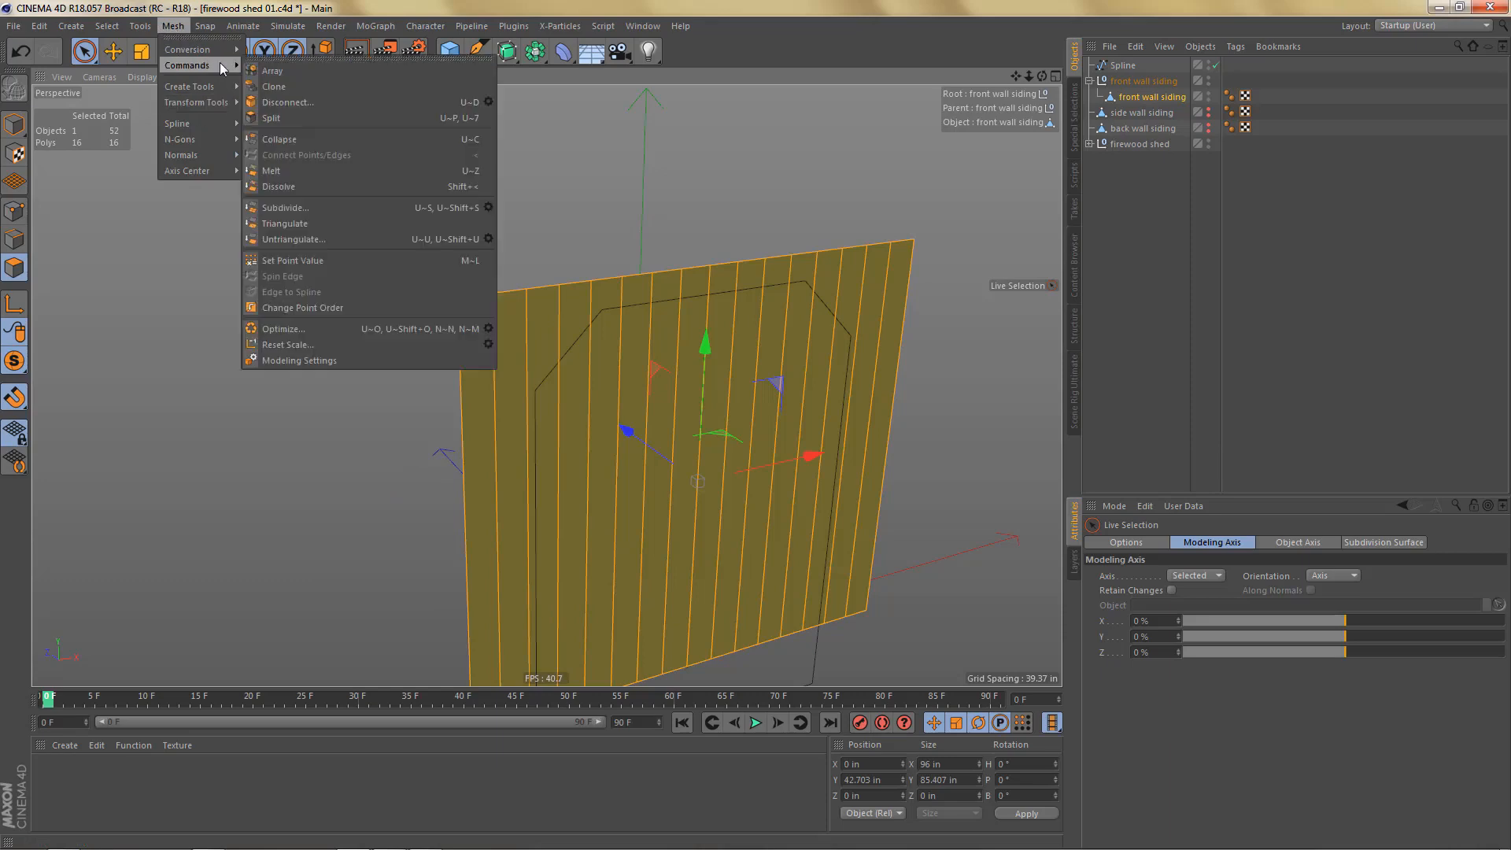
click(489, 101)
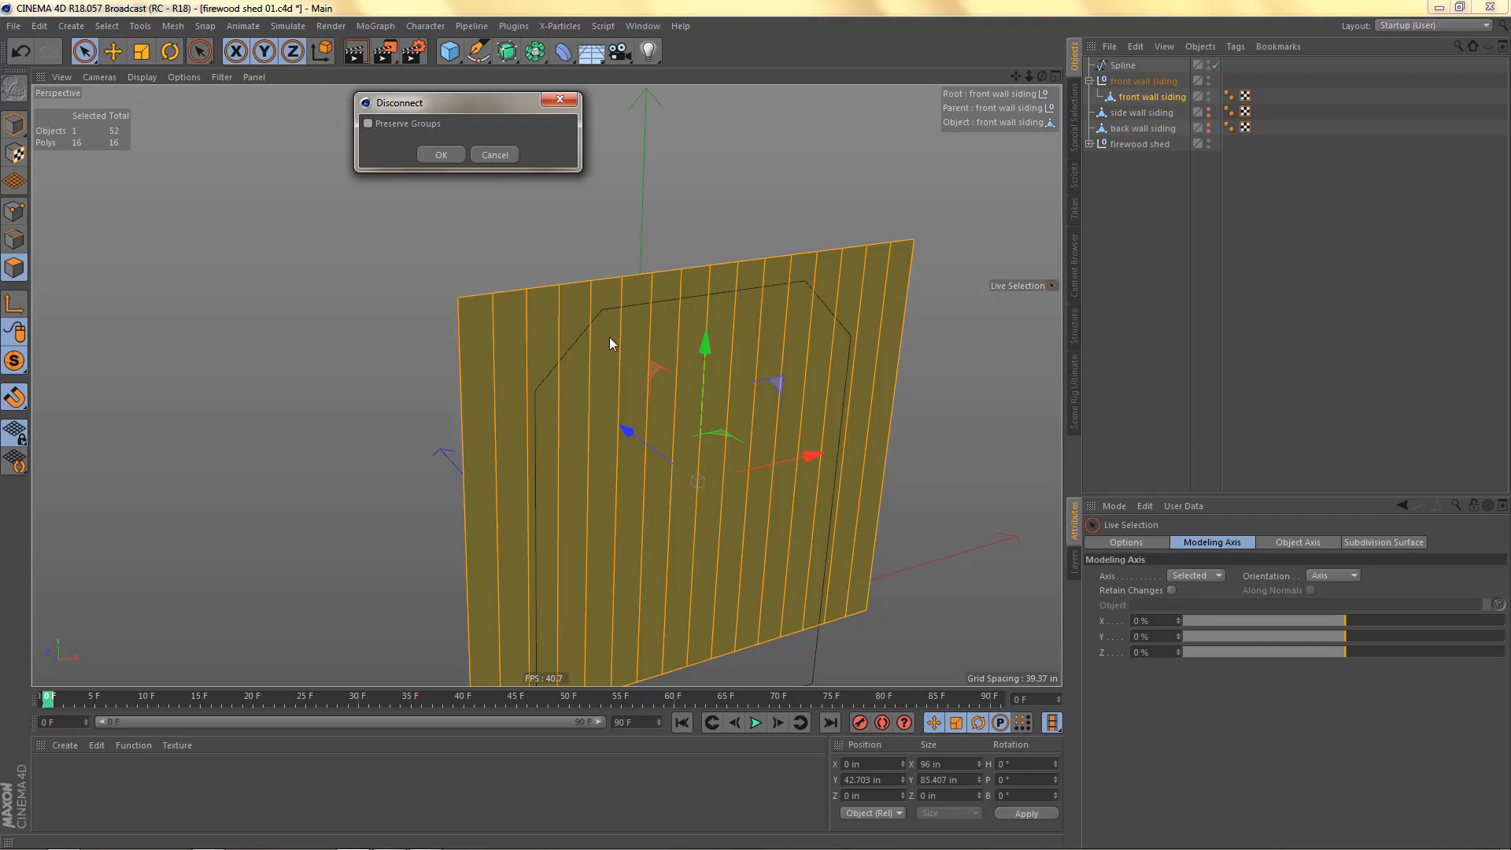
click(496, 155)
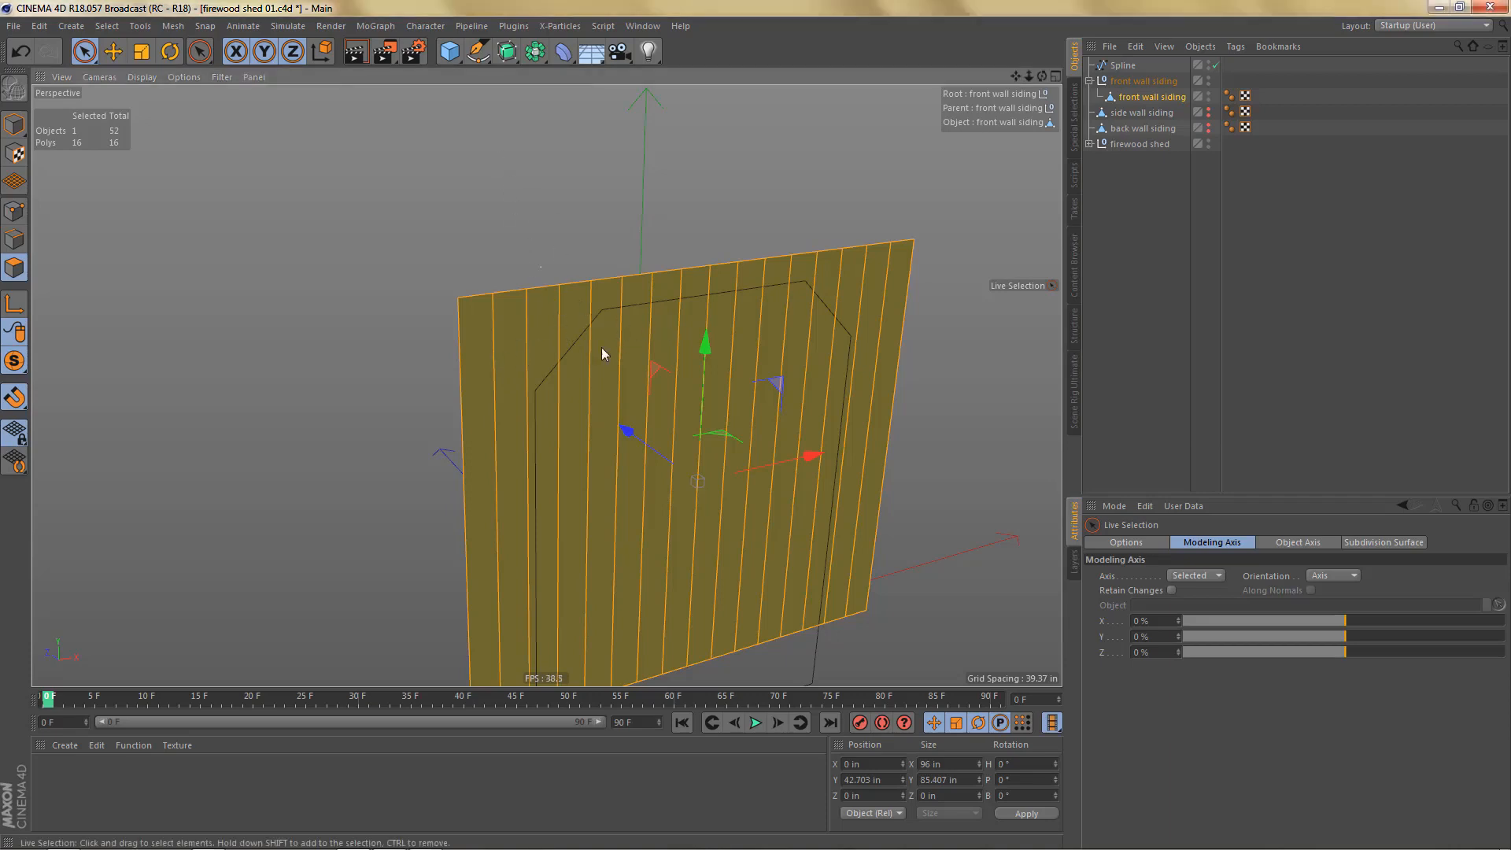
Step: Split each of the 16 front siding strips into its own object, working from one side to the other, and delete the original mesh
click(474, 324)
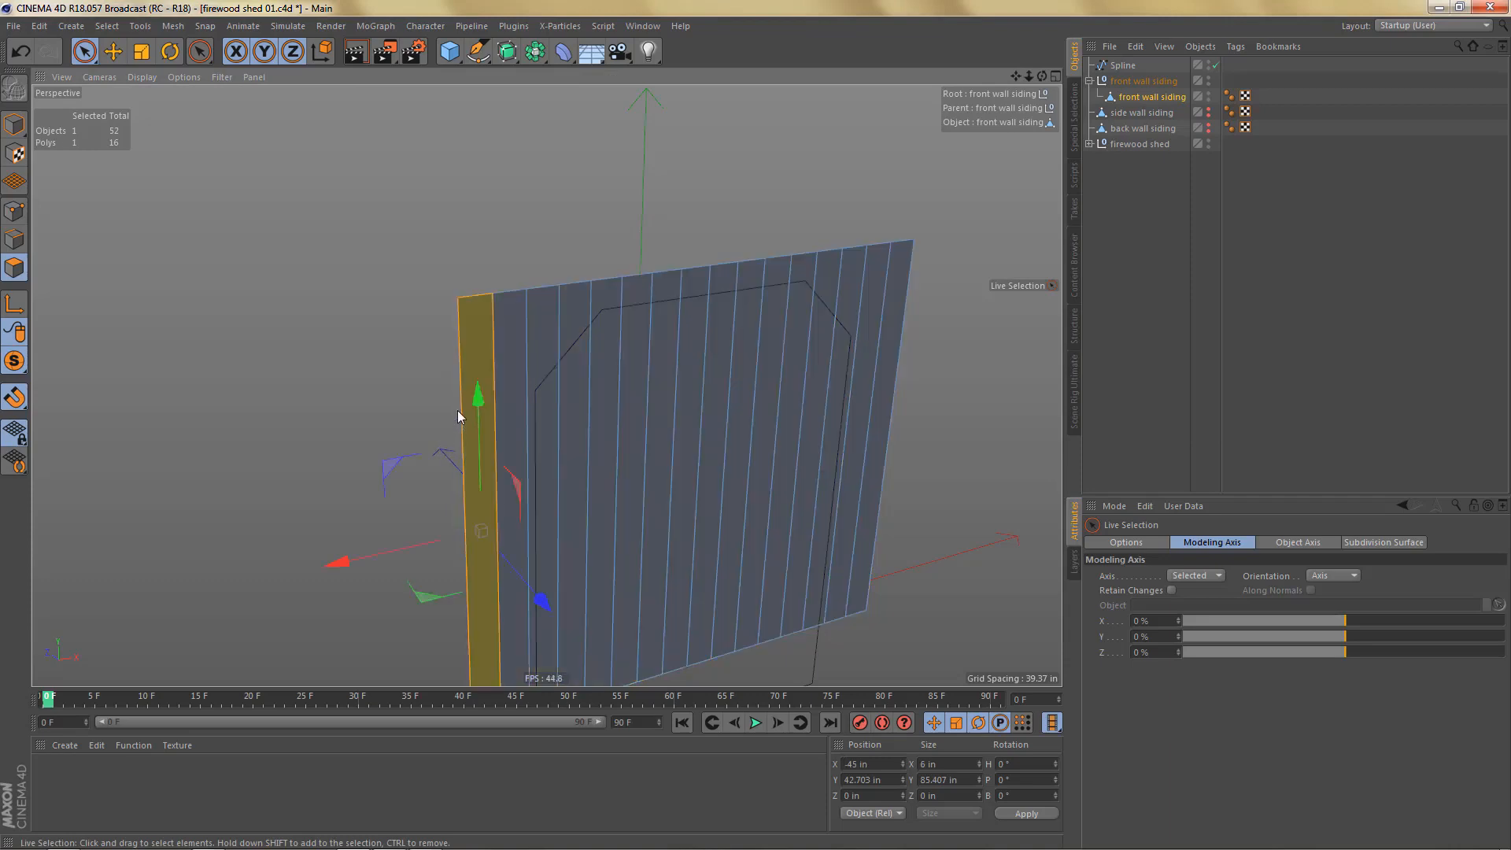
key(u)
key(p)
click(504, 319)
key(u)
key(p)
click(541, 312)
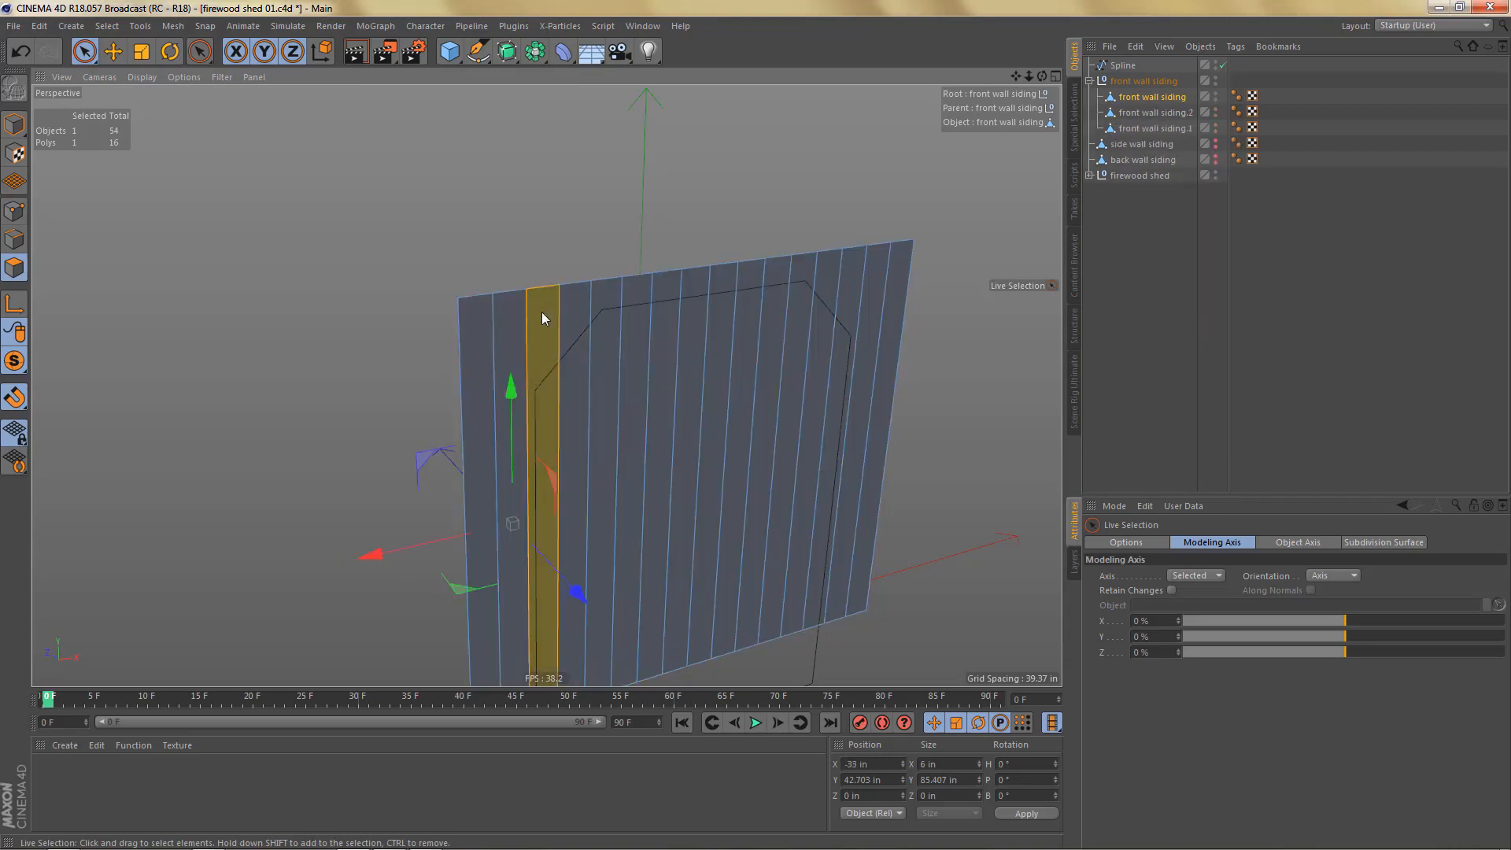
key(u)
key(p)
click(579, 310)
key(u)
key(p)
click(607, 300)
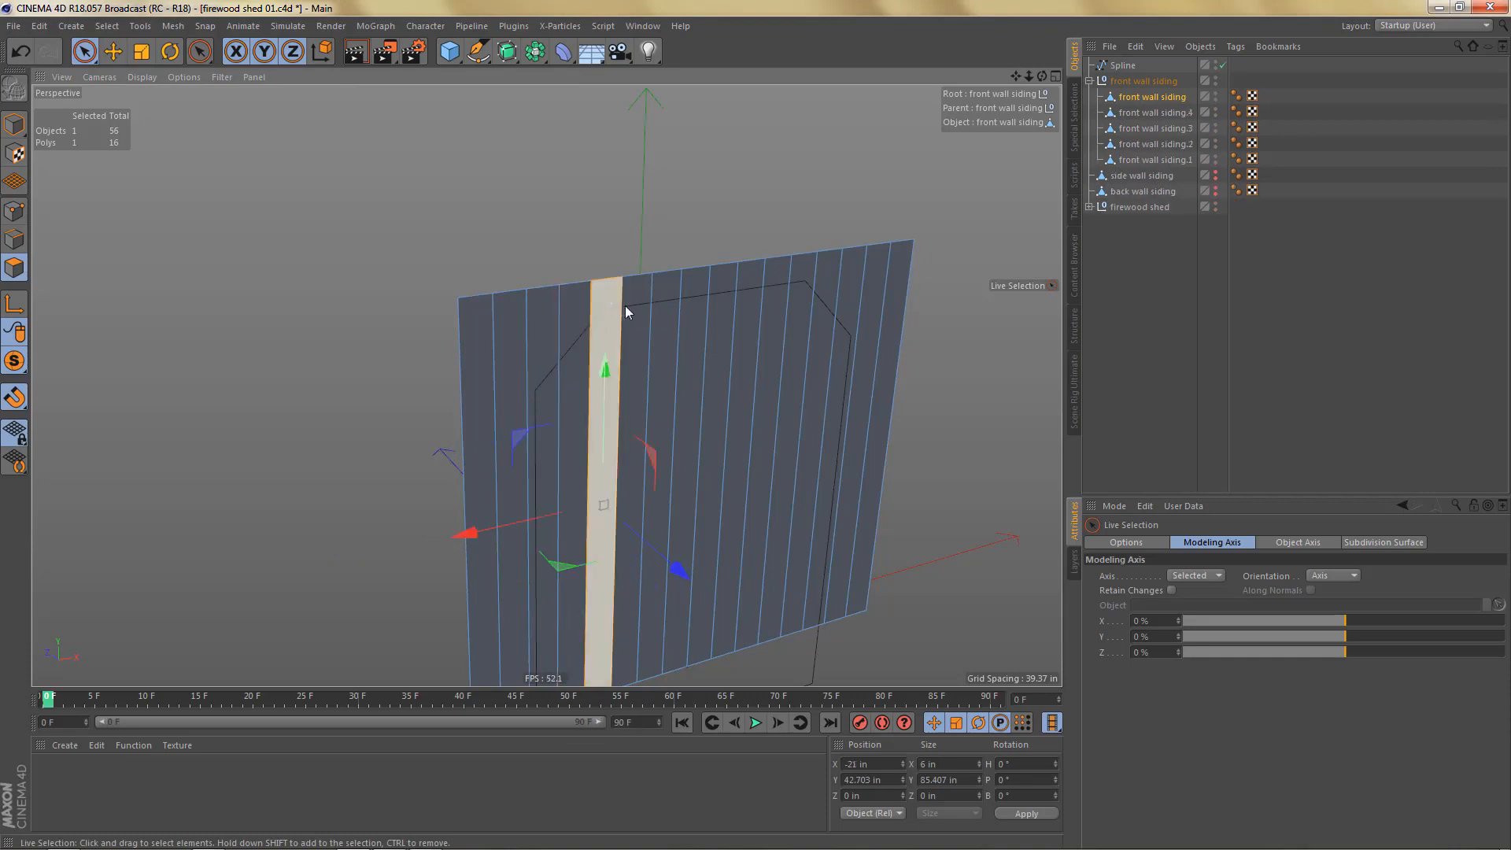
key(u)
key(p)
click(636, 302)
key(u)
key(p)
click(665, 298)
key(u)
key(p)
click(699, 288)
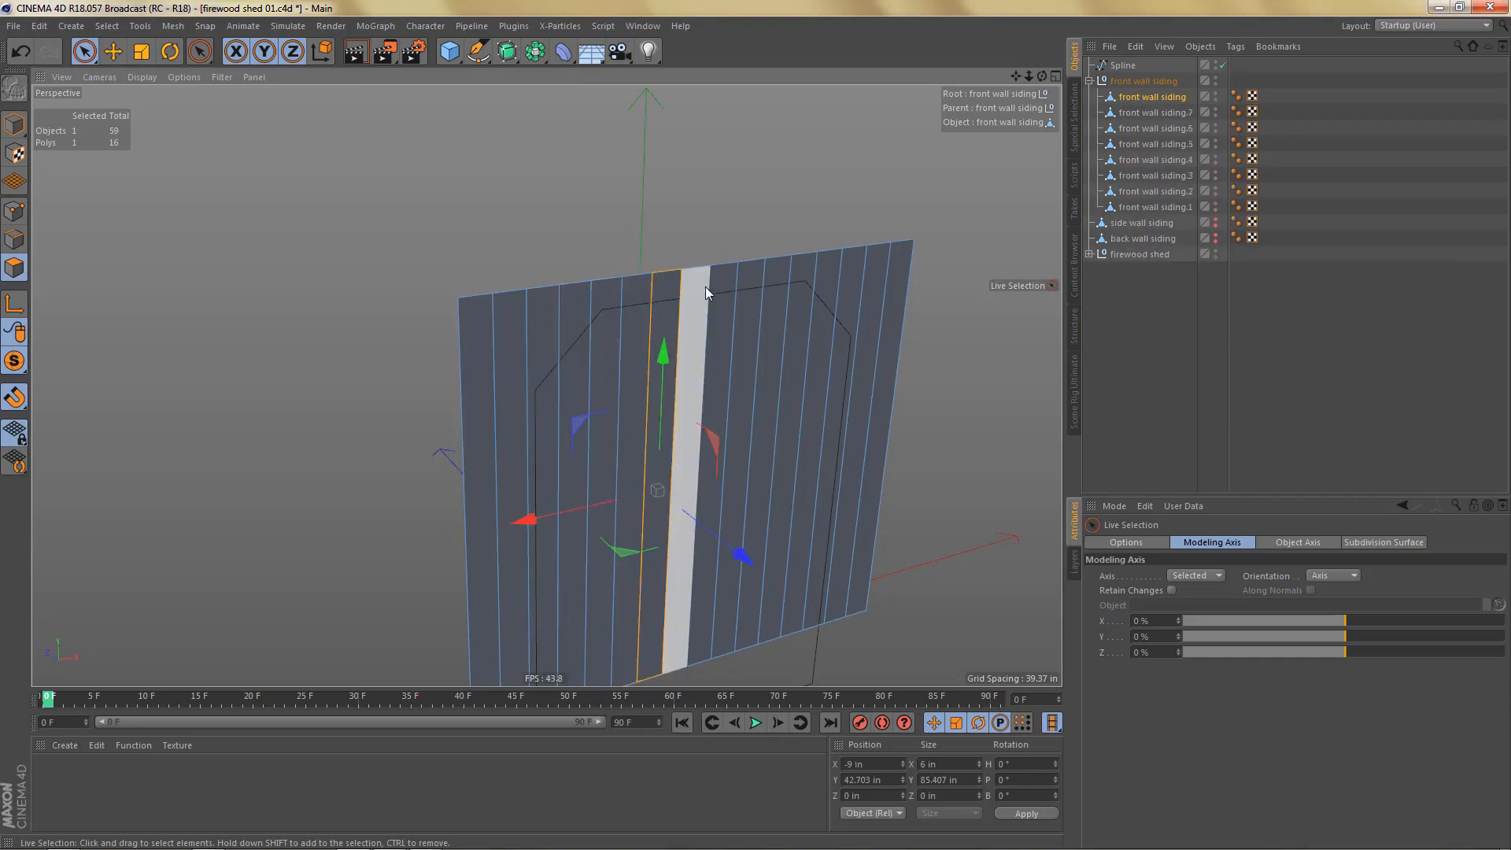
click(706, 287)
key(u)
key(p)
click(731, 286)
key(u)
key(p)
click(750, 285)
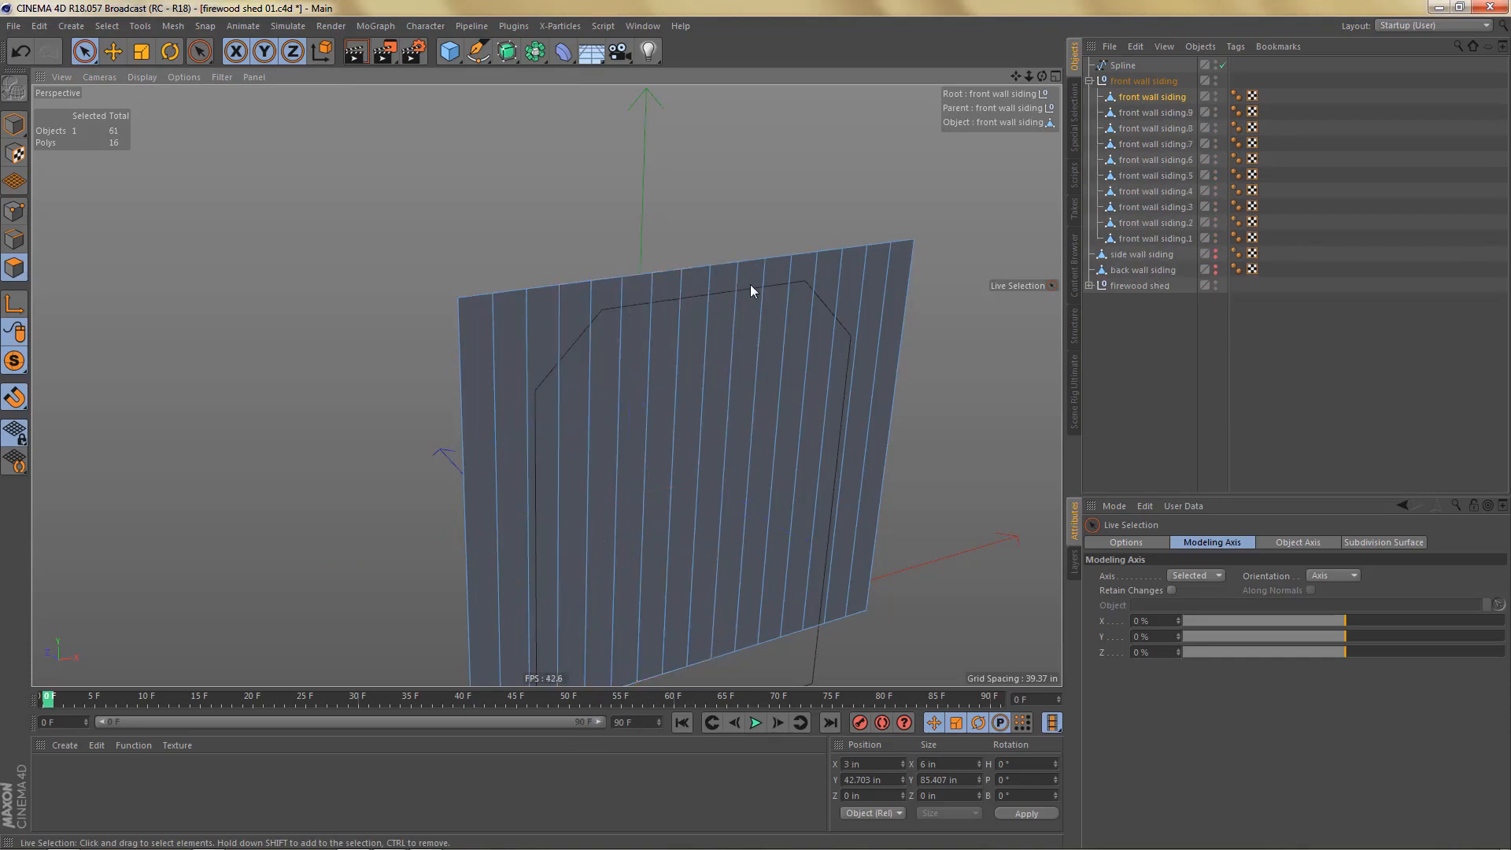
key(u)
key(p)
click(783, 272)
key(u)
key(p)
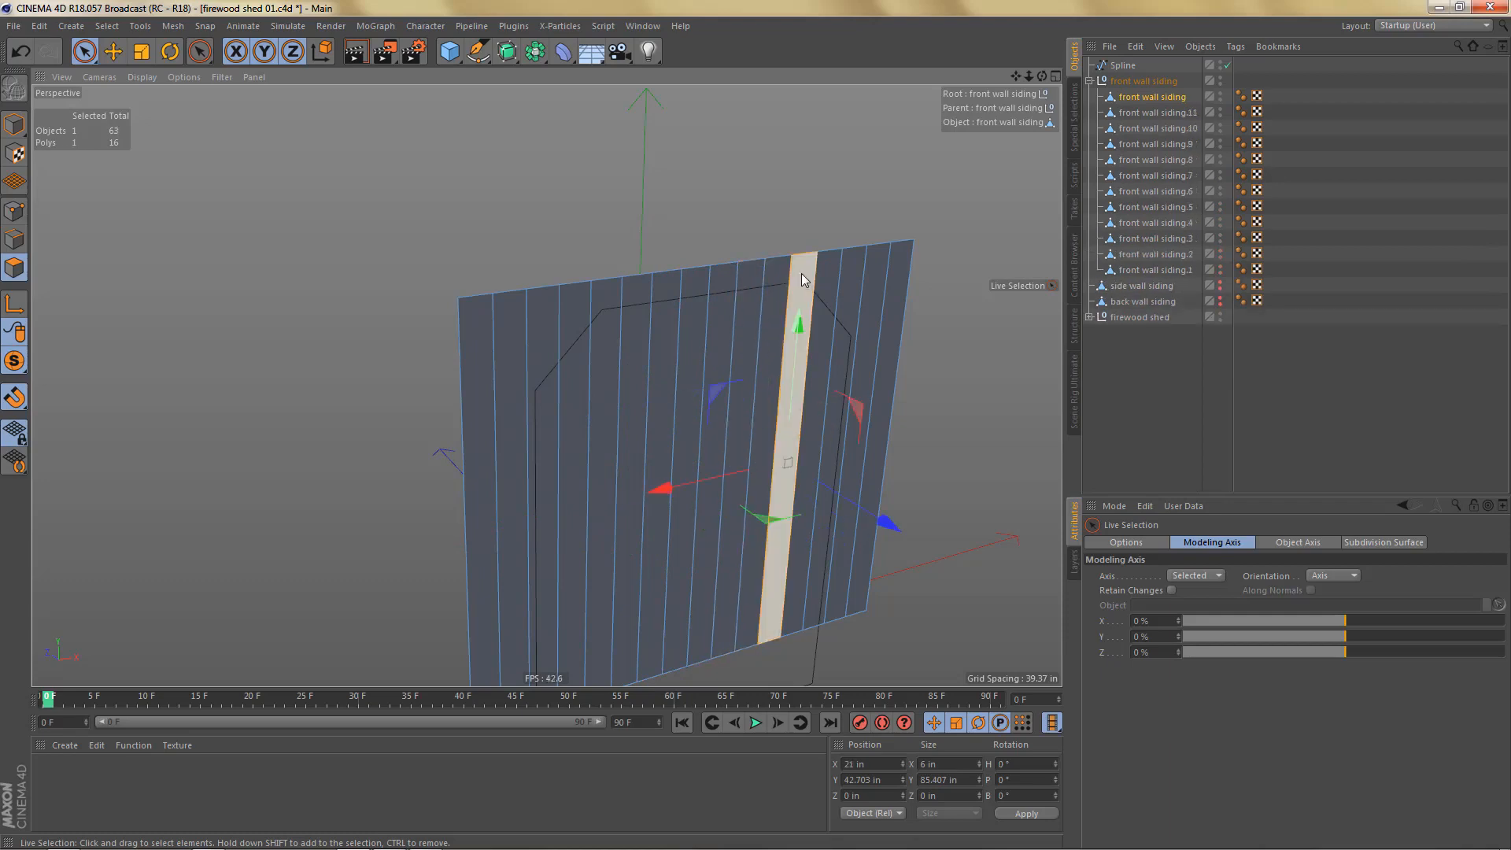
click(833, 271)
key(u)
key(p)
click(850, 272)
key(u)
key(p)
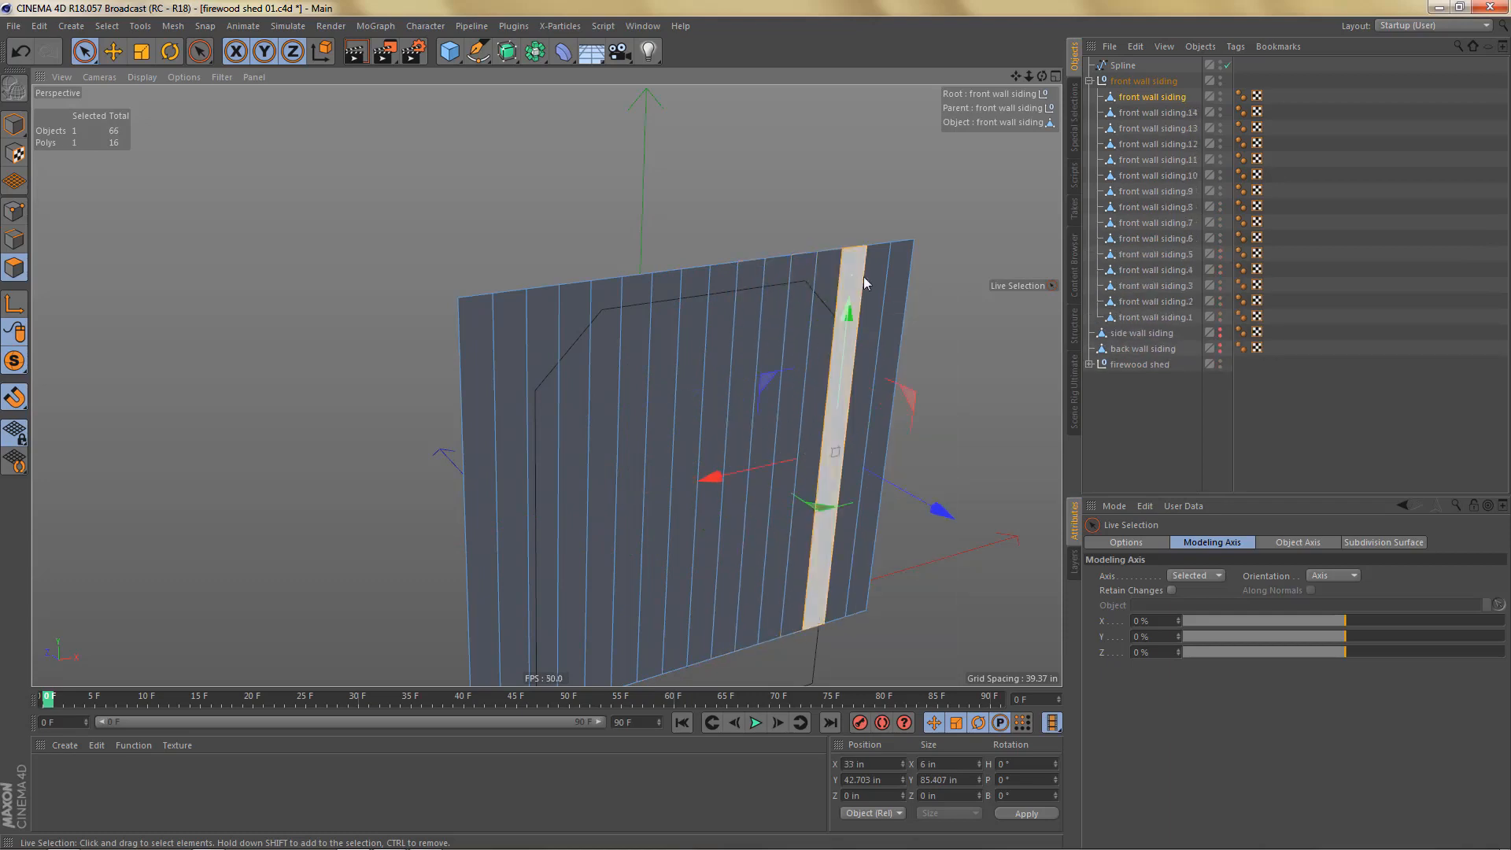
click(876, 272)
key(u)
key(p)
click(889, 263)
key(u)
key(p)
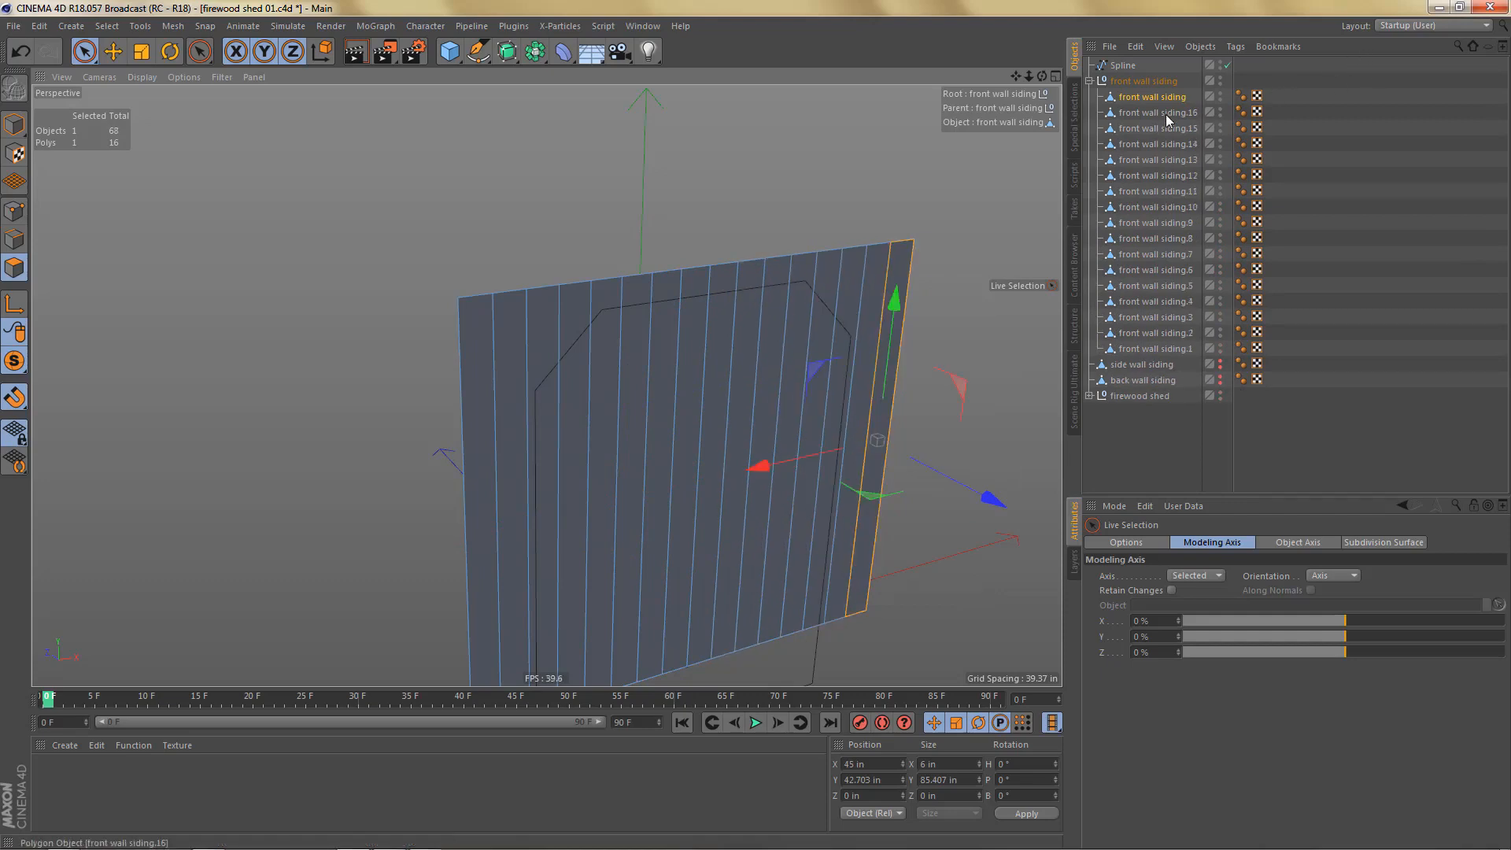
alt+middle_drag(863, 330, 837, 303)
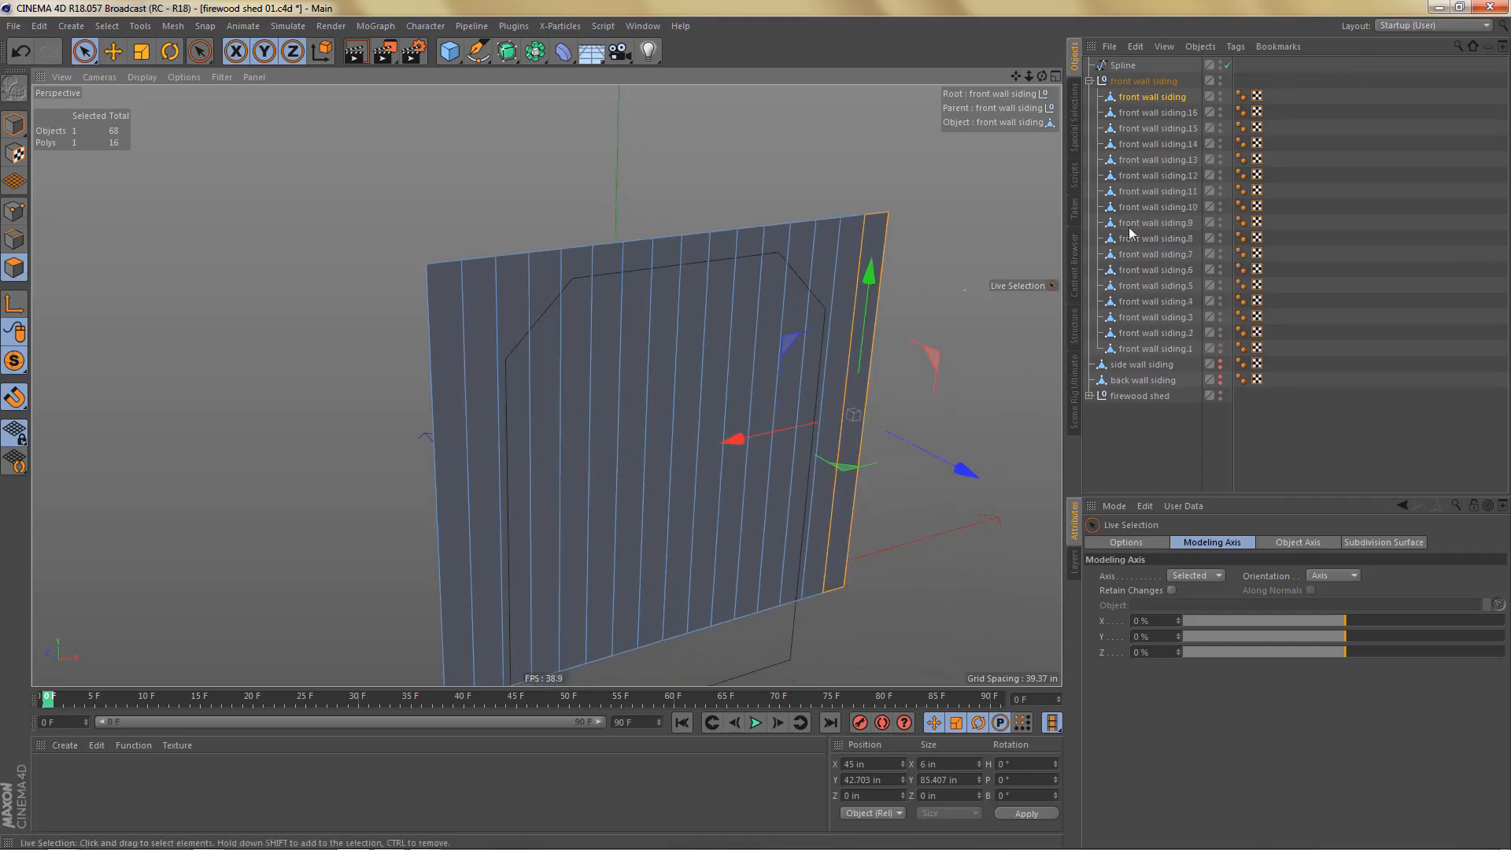
key(Delete)
Step: Batch rename the 16 front siding strips to front wall siding, numbered from 1 in the 0X format
click(1140, 96)
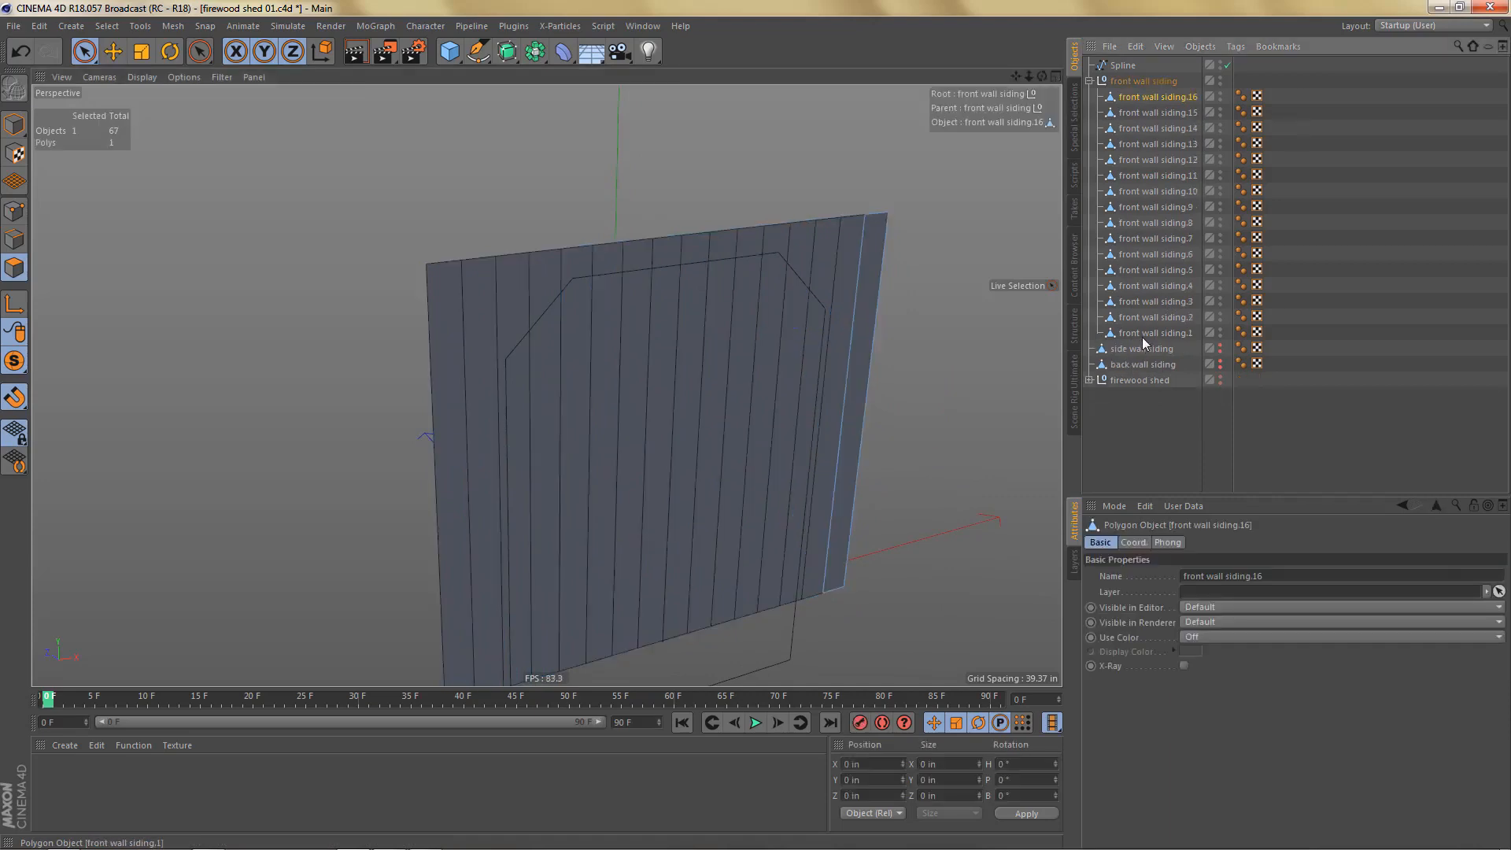
shift+click(1141, 334)
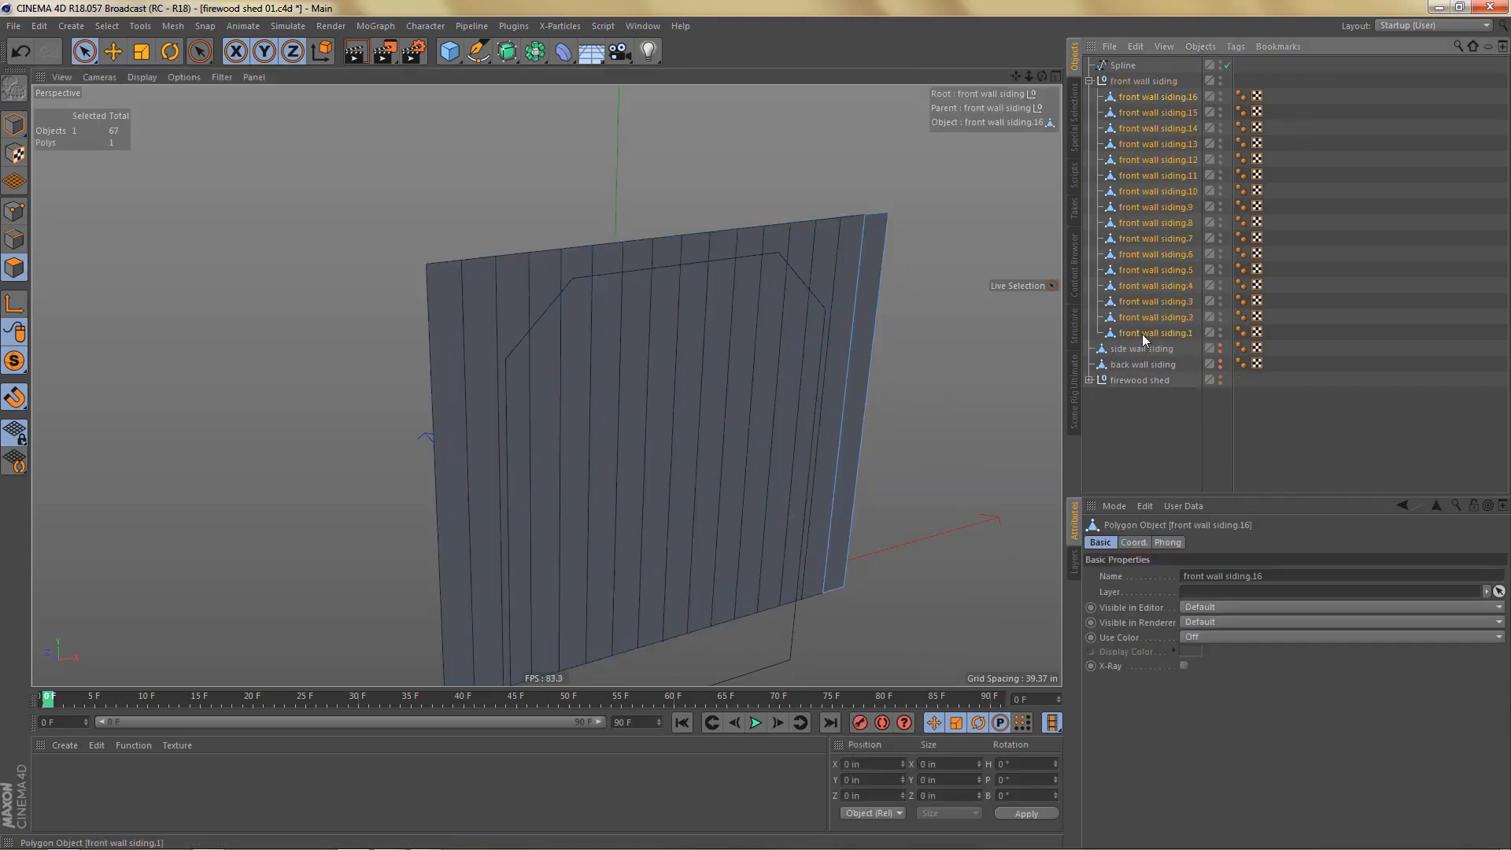
click(513, 25)
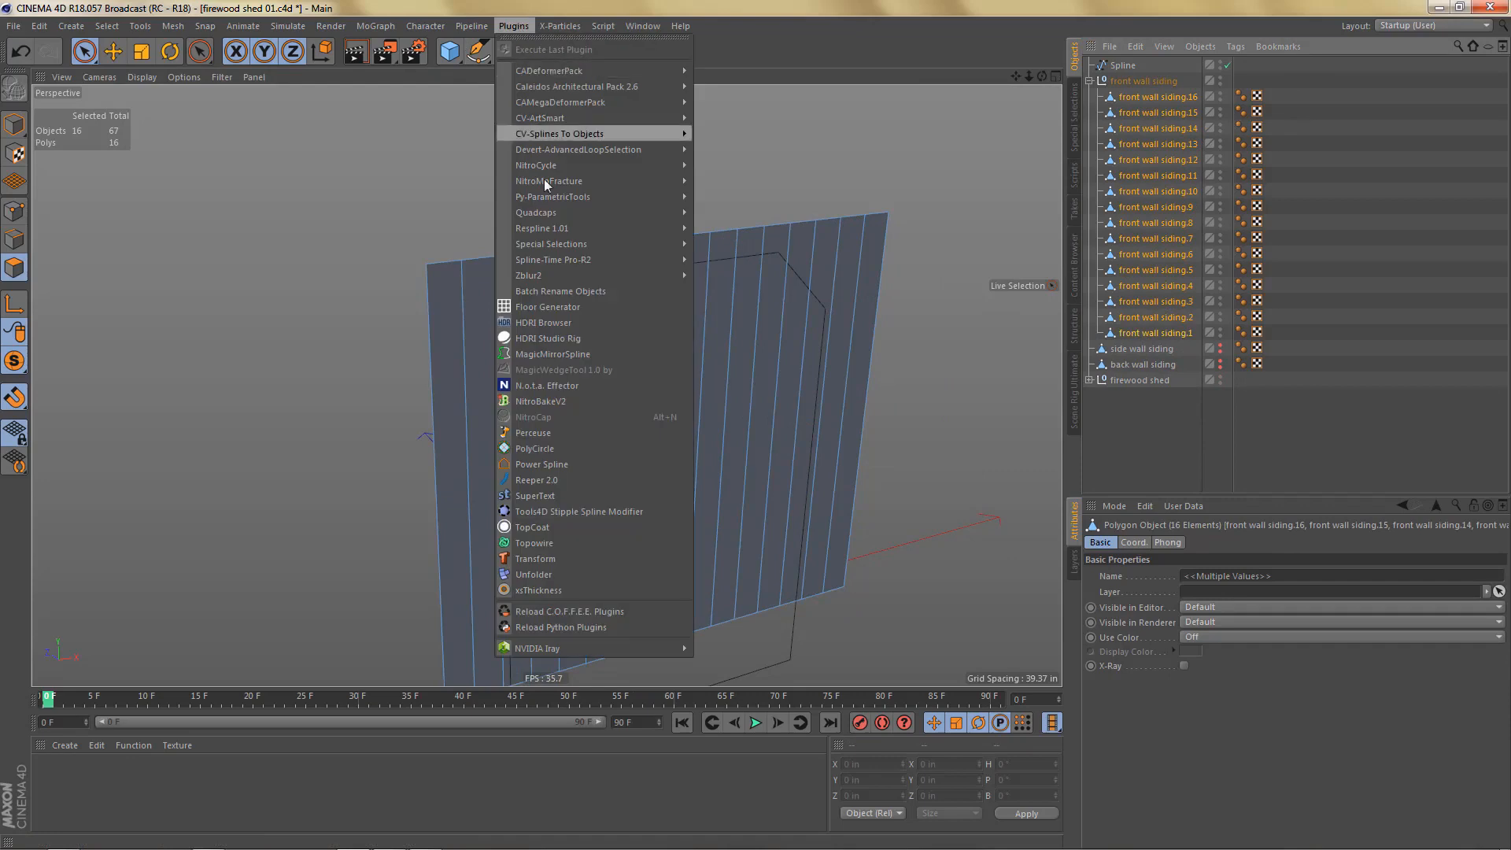
click(589, 293)
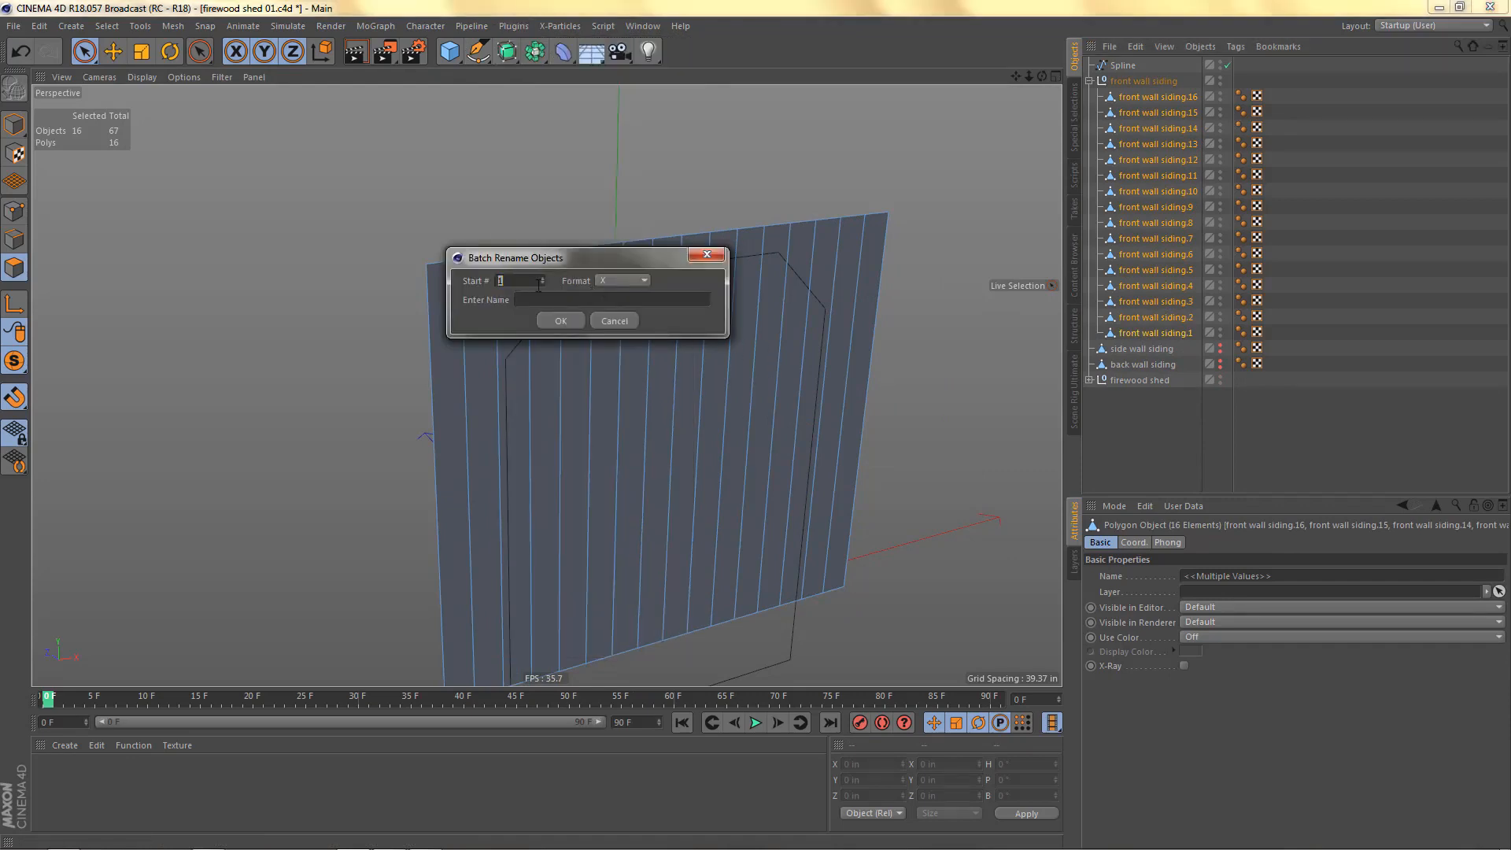
click(620, 280)
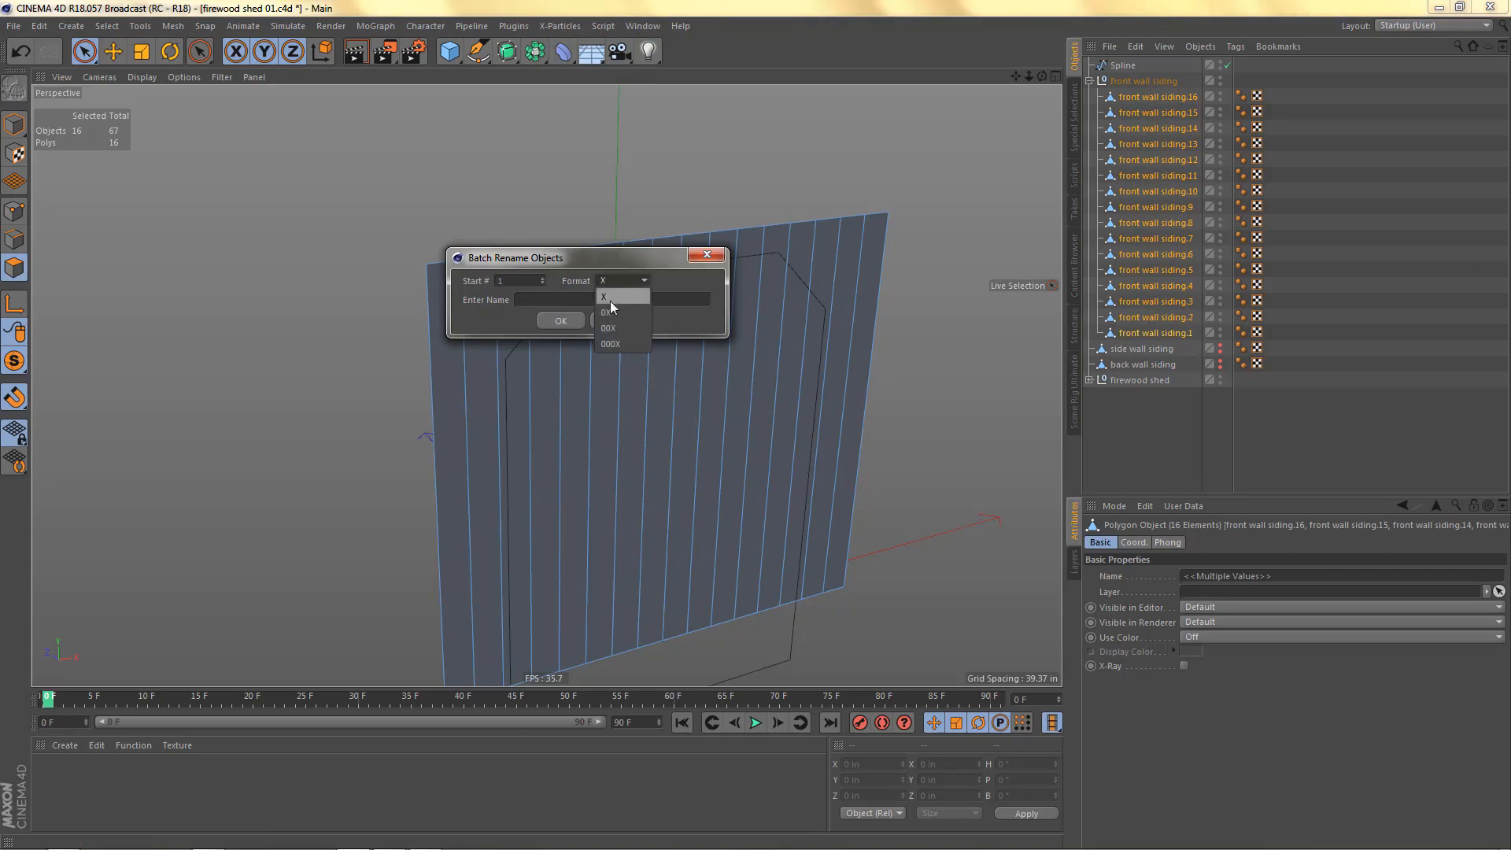
click(541, 300)
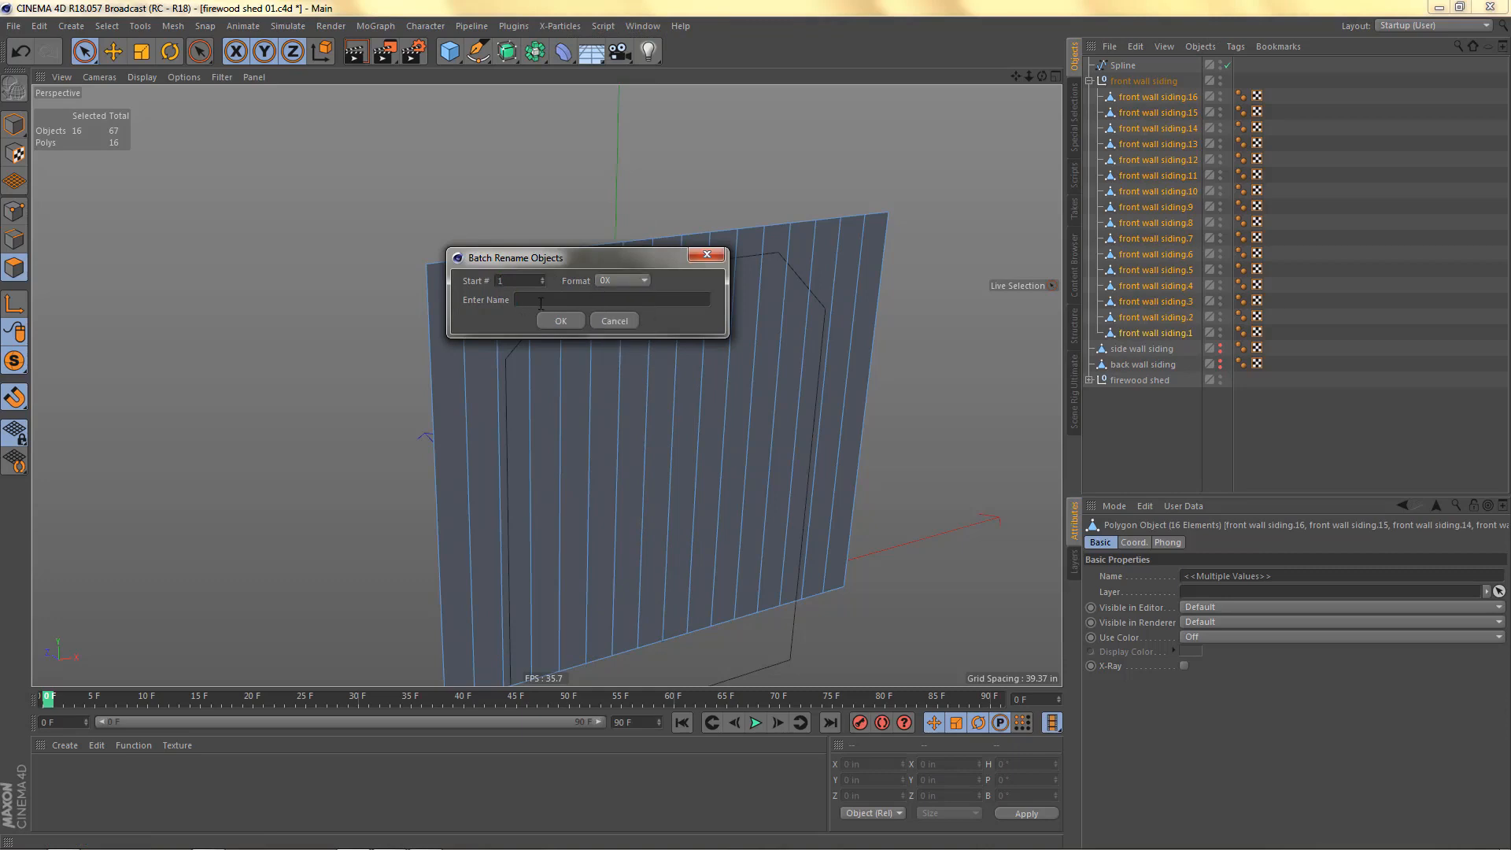
text(front wall siding)
click(562, 320)
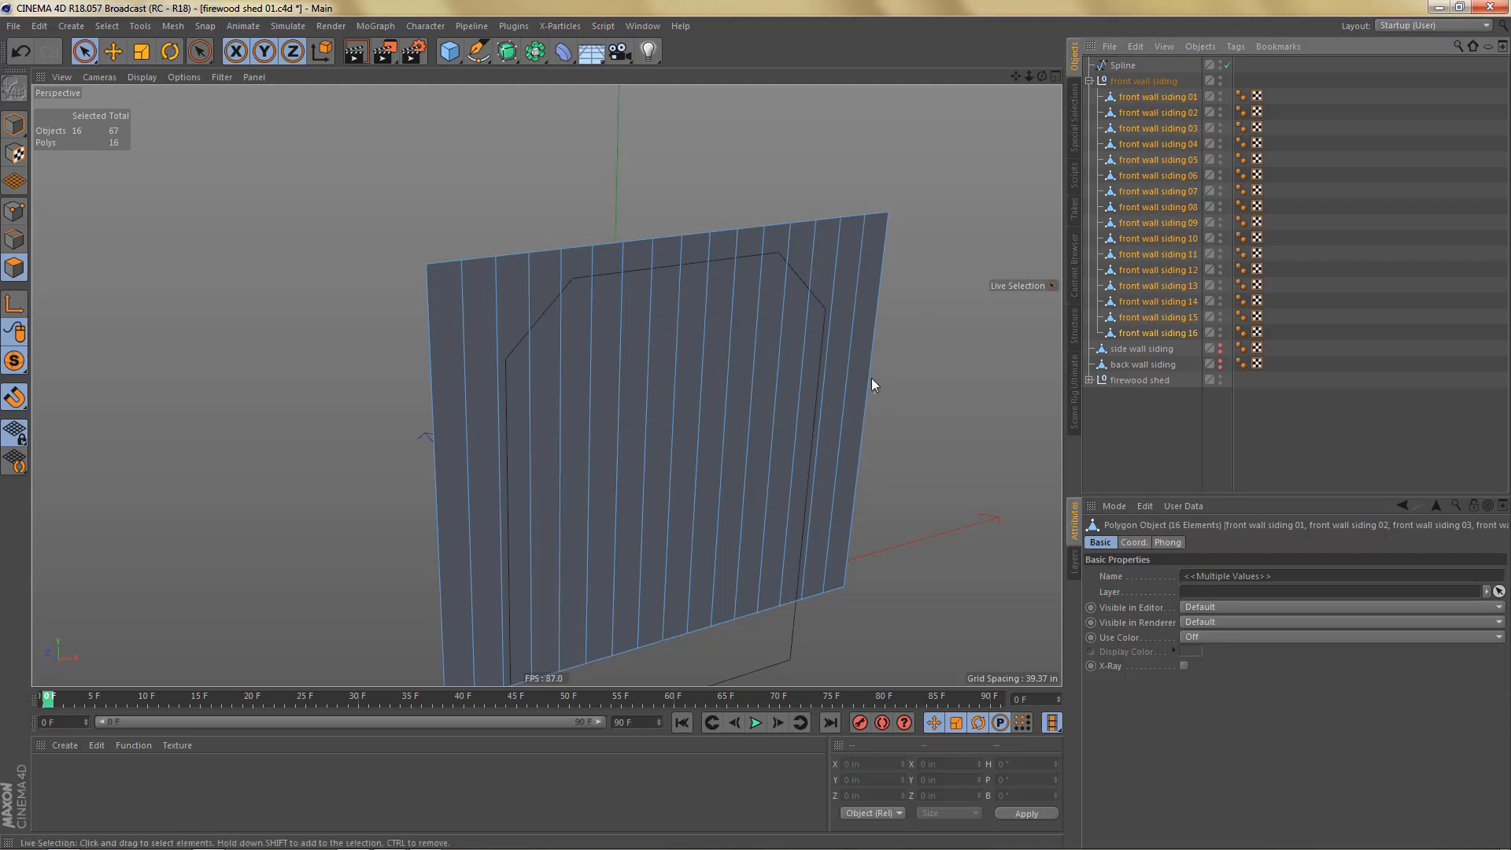
Step: Line-cut all 16 siding planks along the door opening spline in the front view and hide the spline
alt+middle_drag(871, 411, 858, 352)
alt+middle_drag(793, 427, 768, 432)
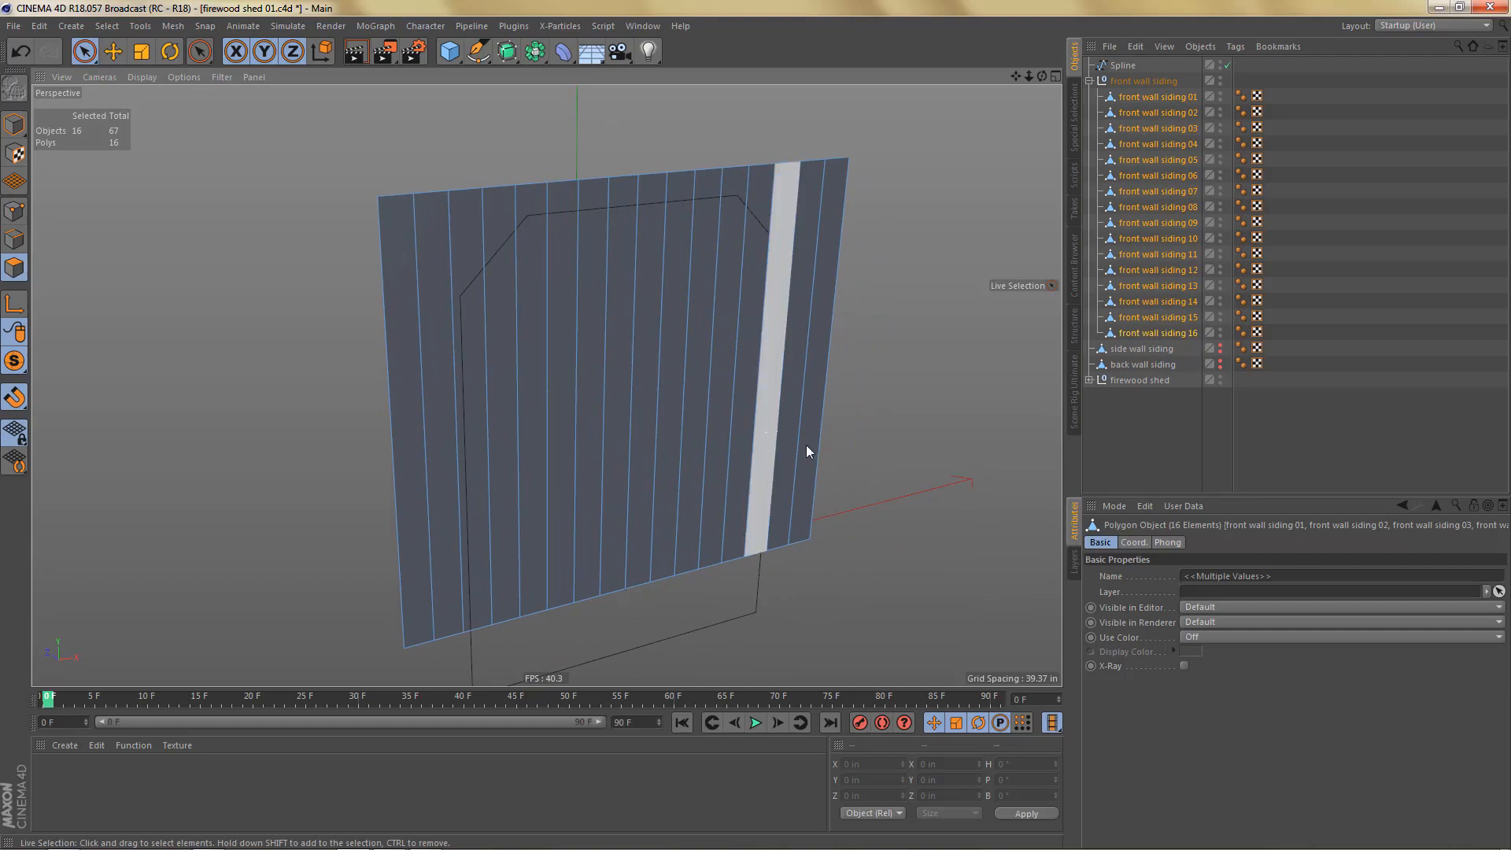
alt+drag(807, 445, 806, 358)
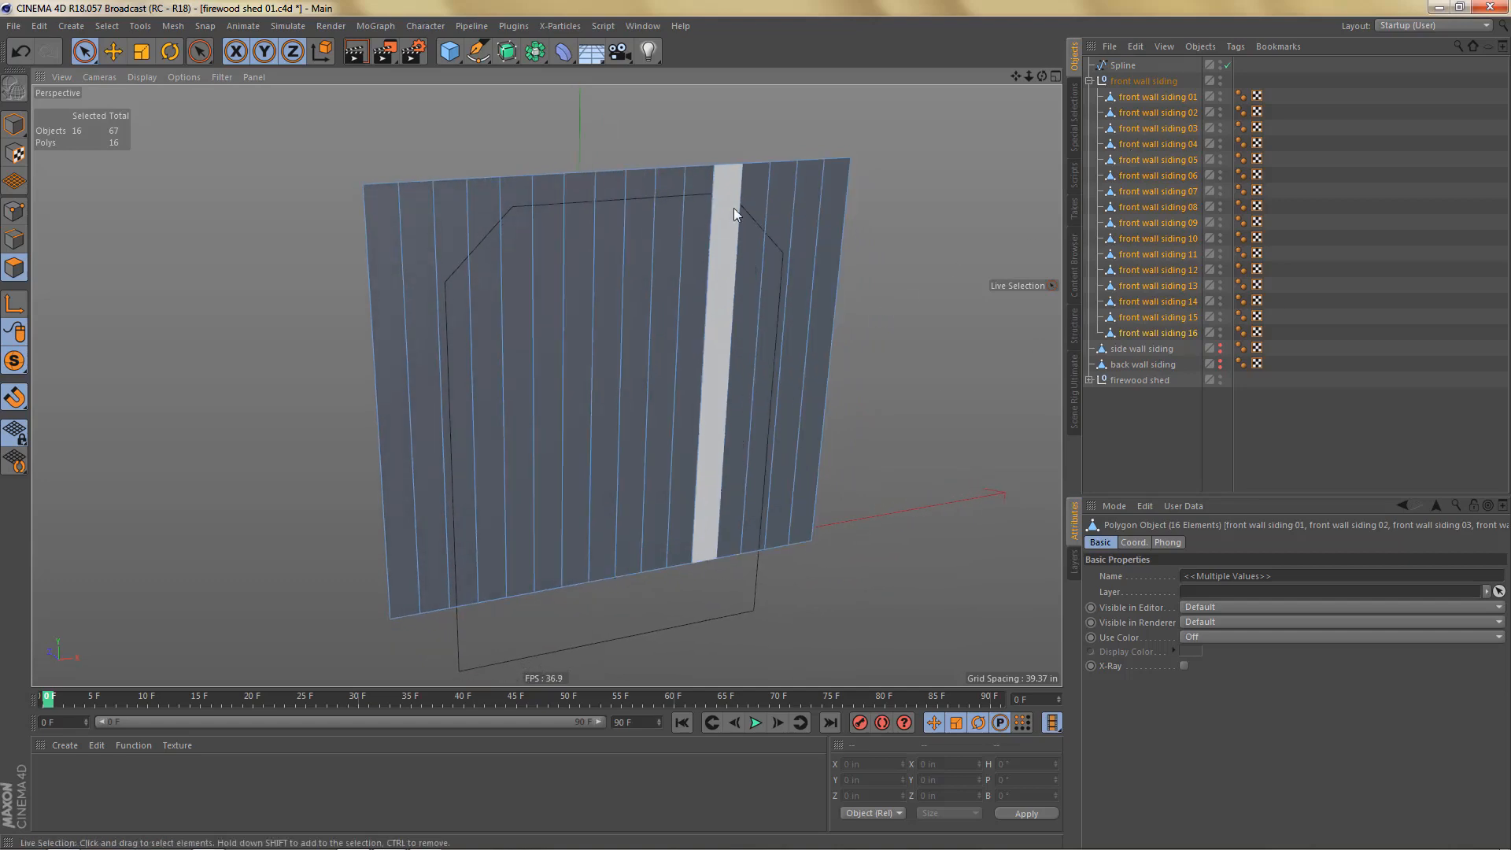
key(F4)
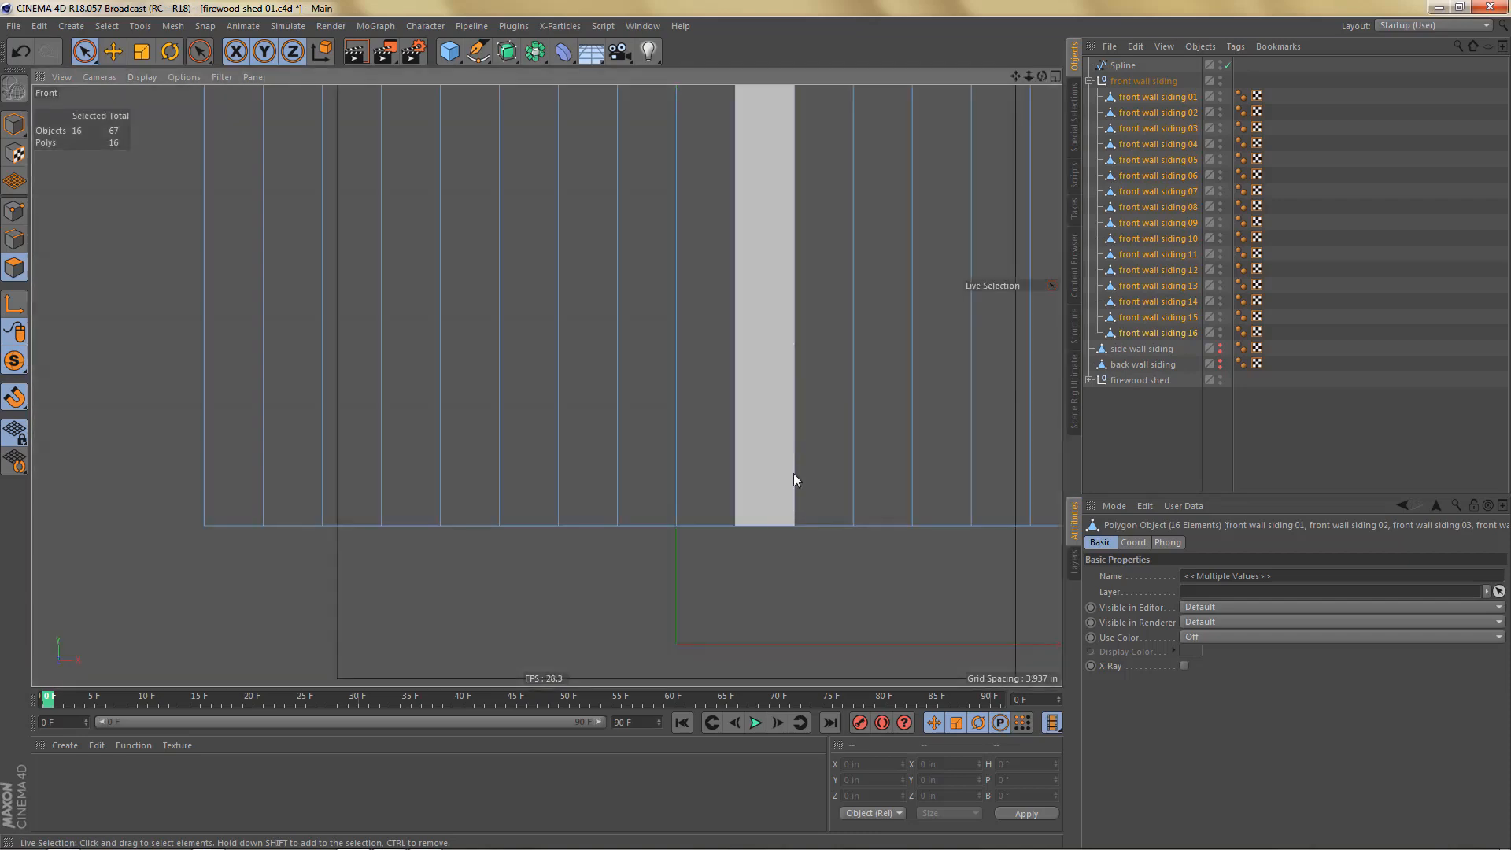
scroll(630, 564, down, 3)
key(k)
key(k)
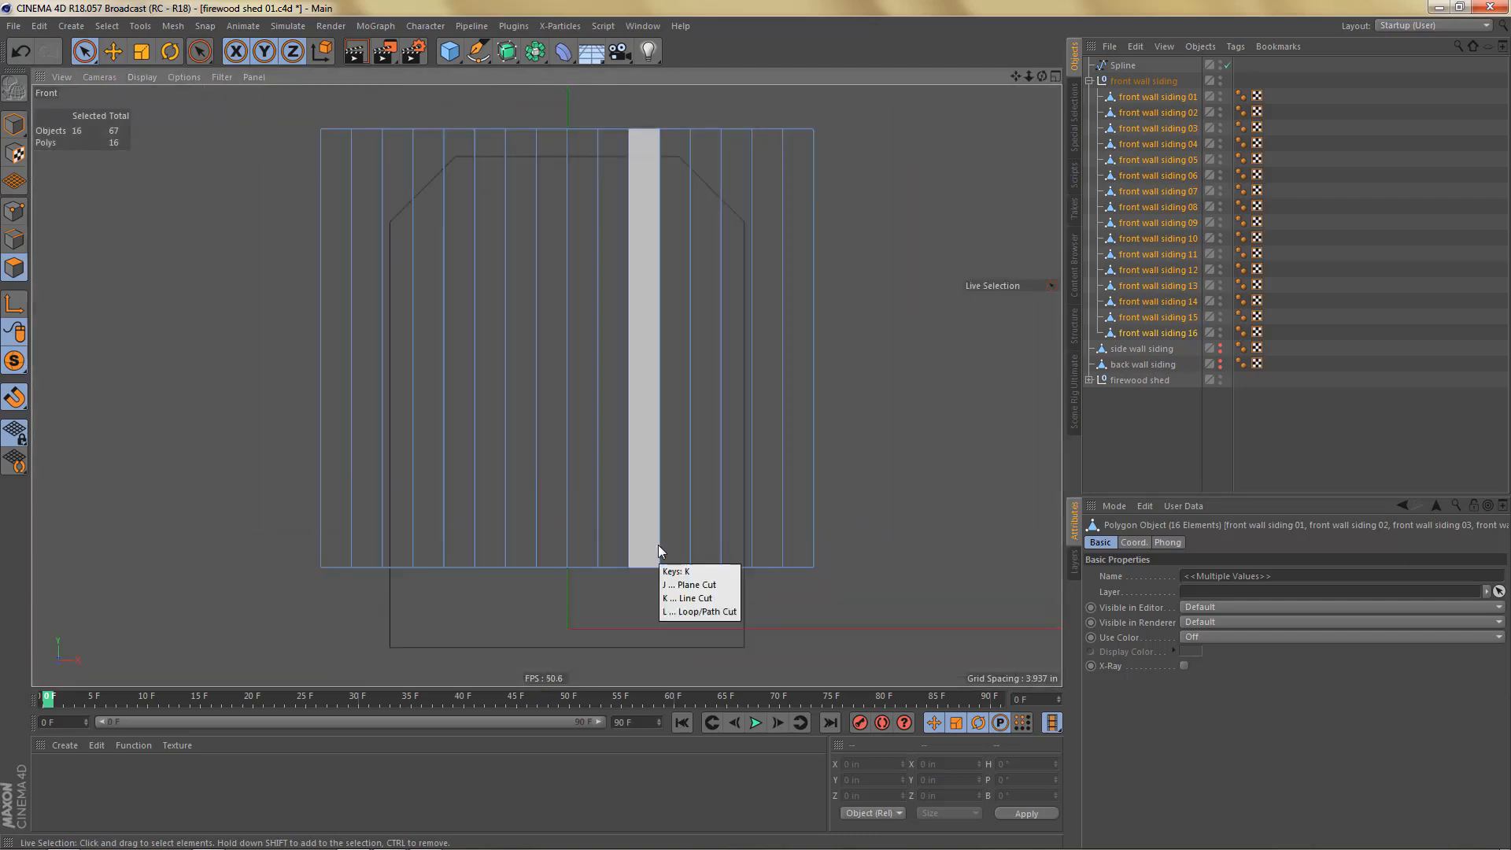
click(746, 605)
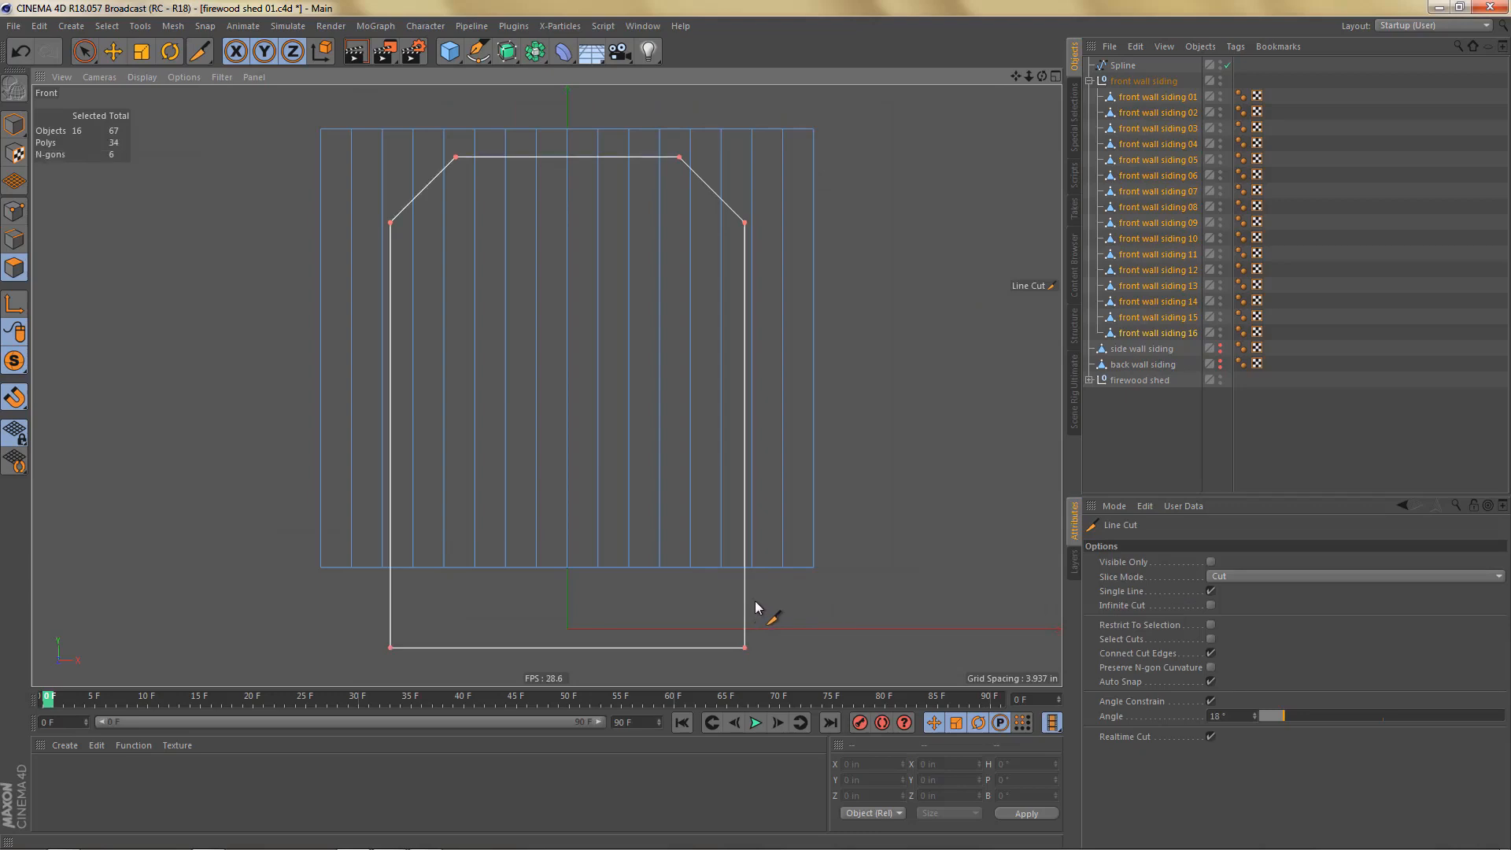
click(1221, 66)
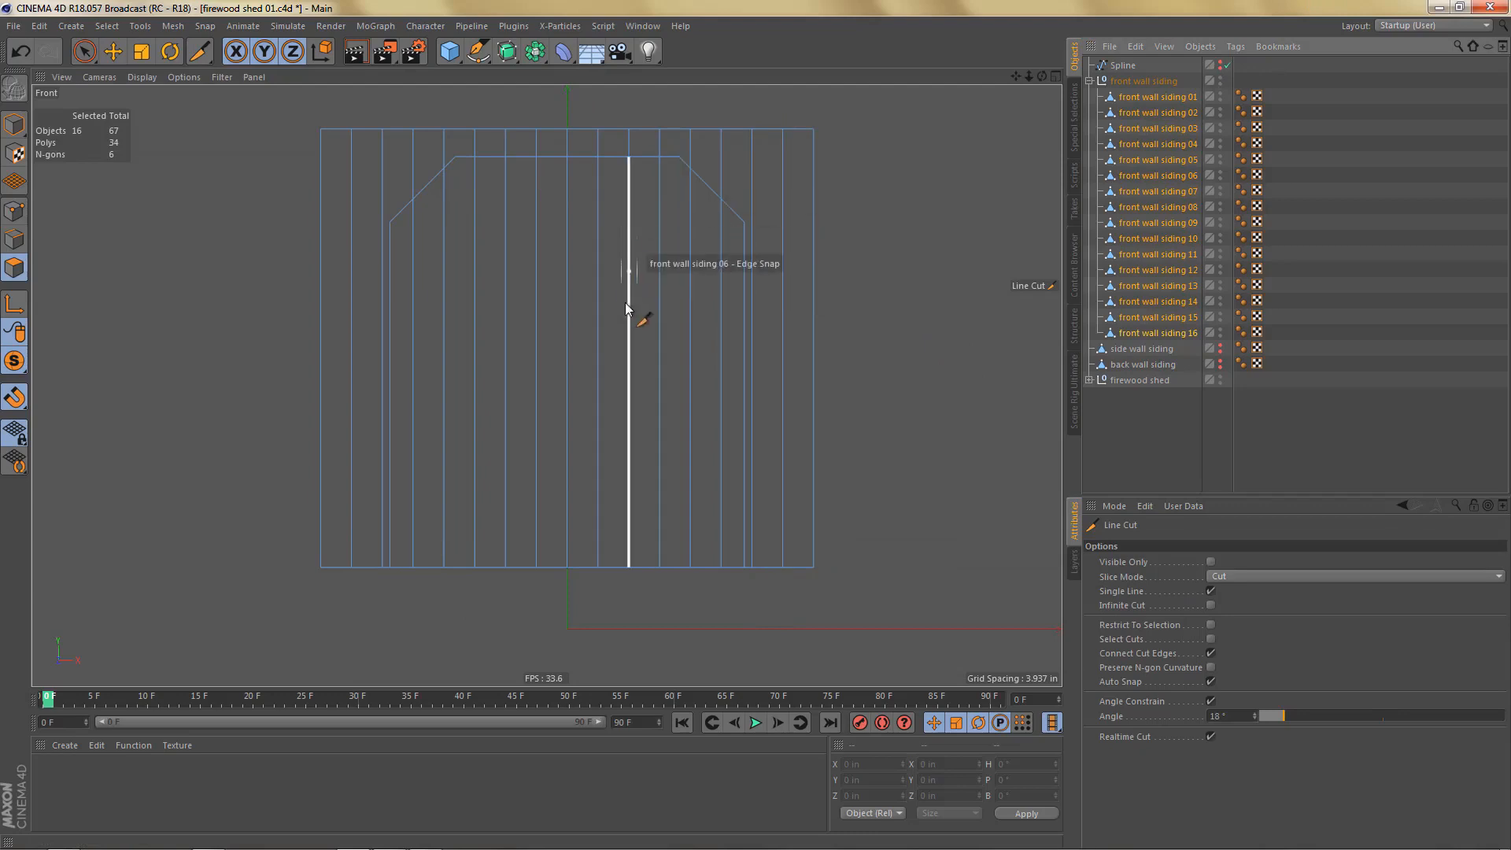
Step: Delete the siding polygons inside the cut outline to open up the doorway, and deselect the planks
alt+middle_drag(627, 341, 699, 348)
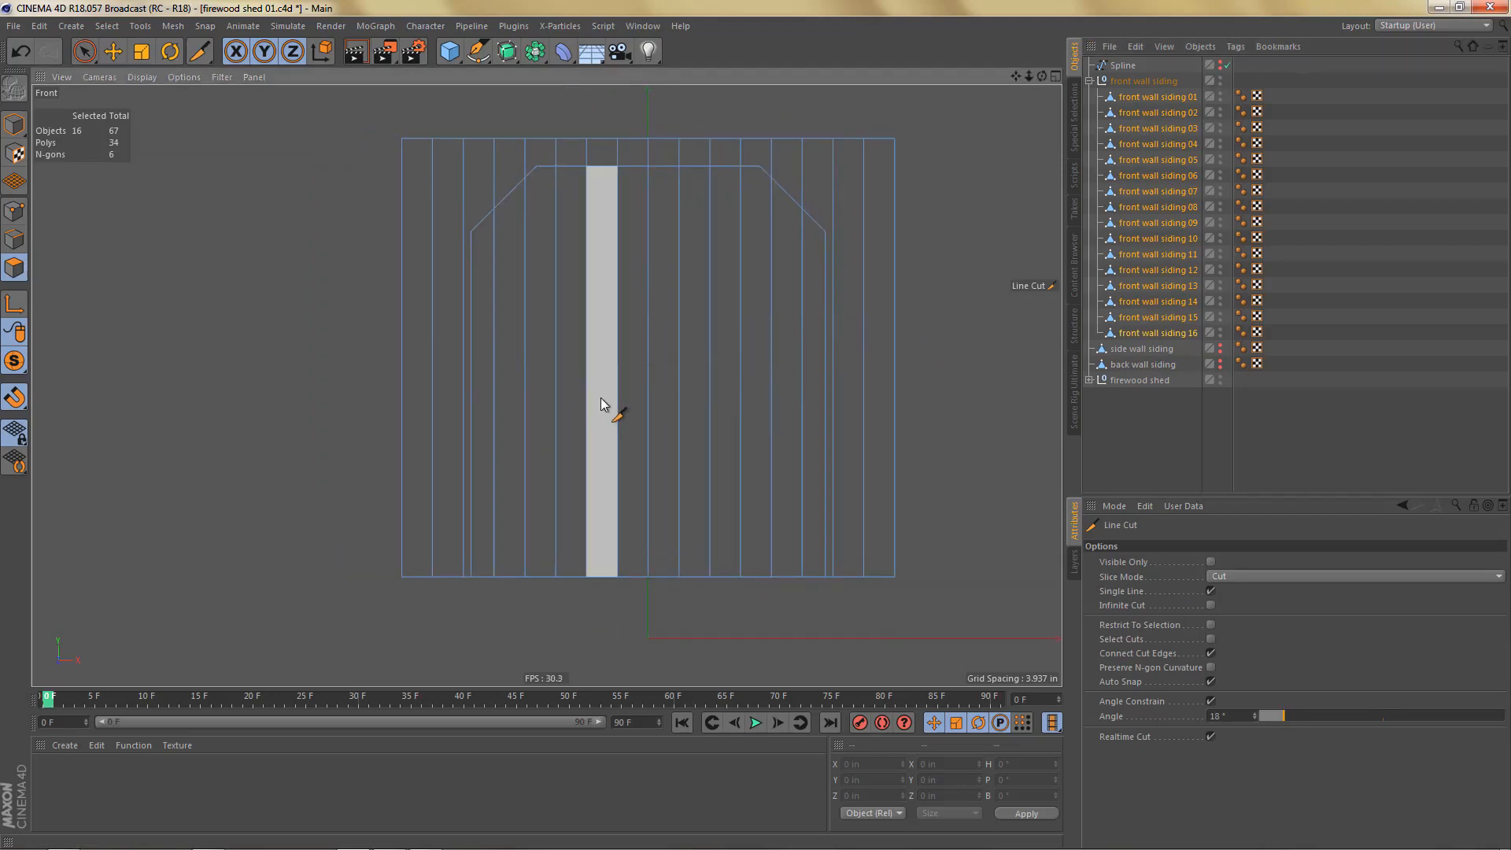
key(space)
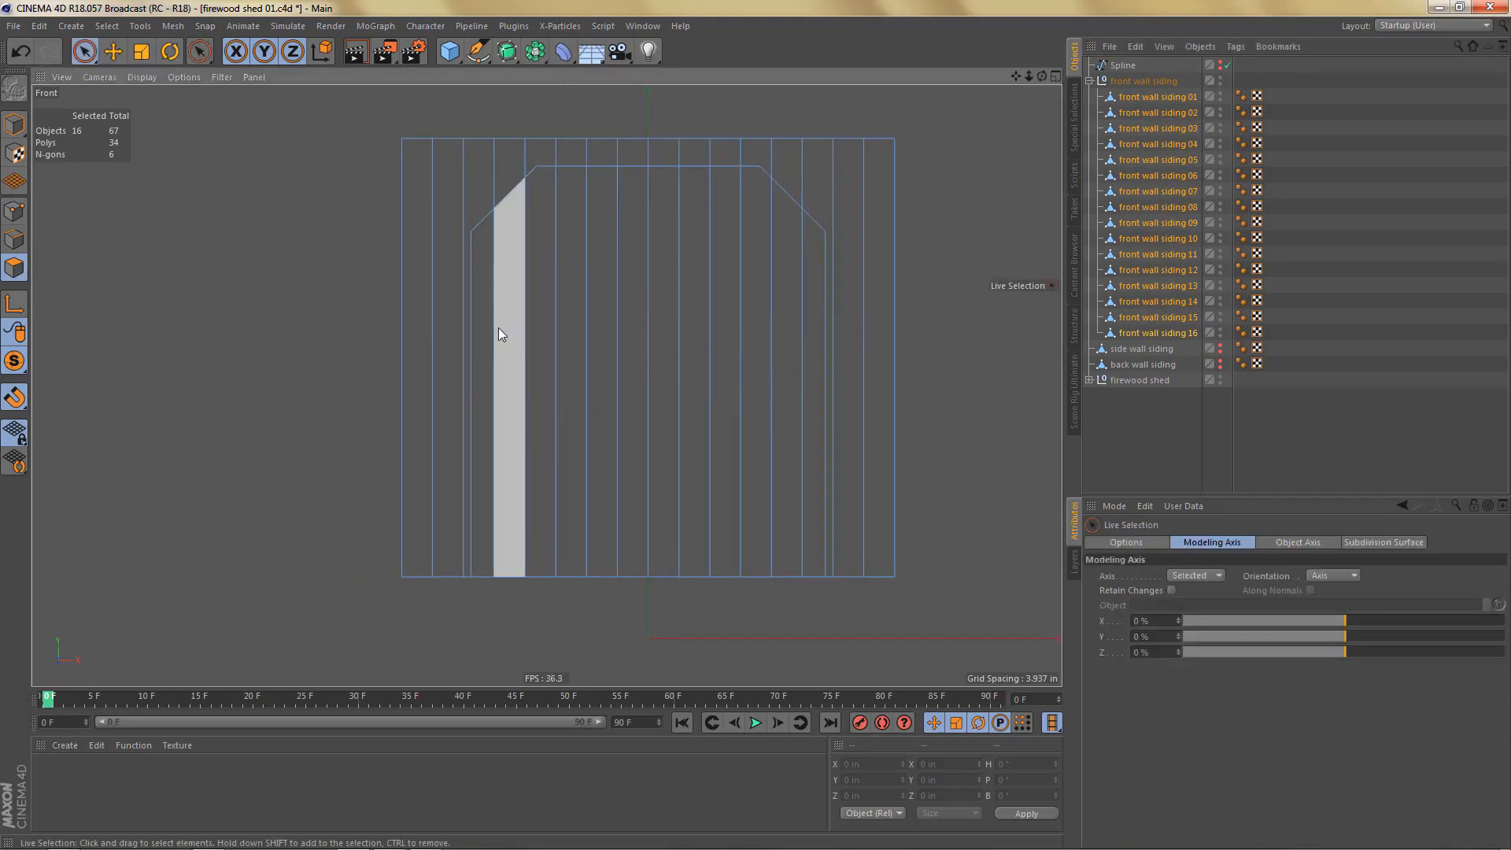
drag(484, 330, 815, 346)
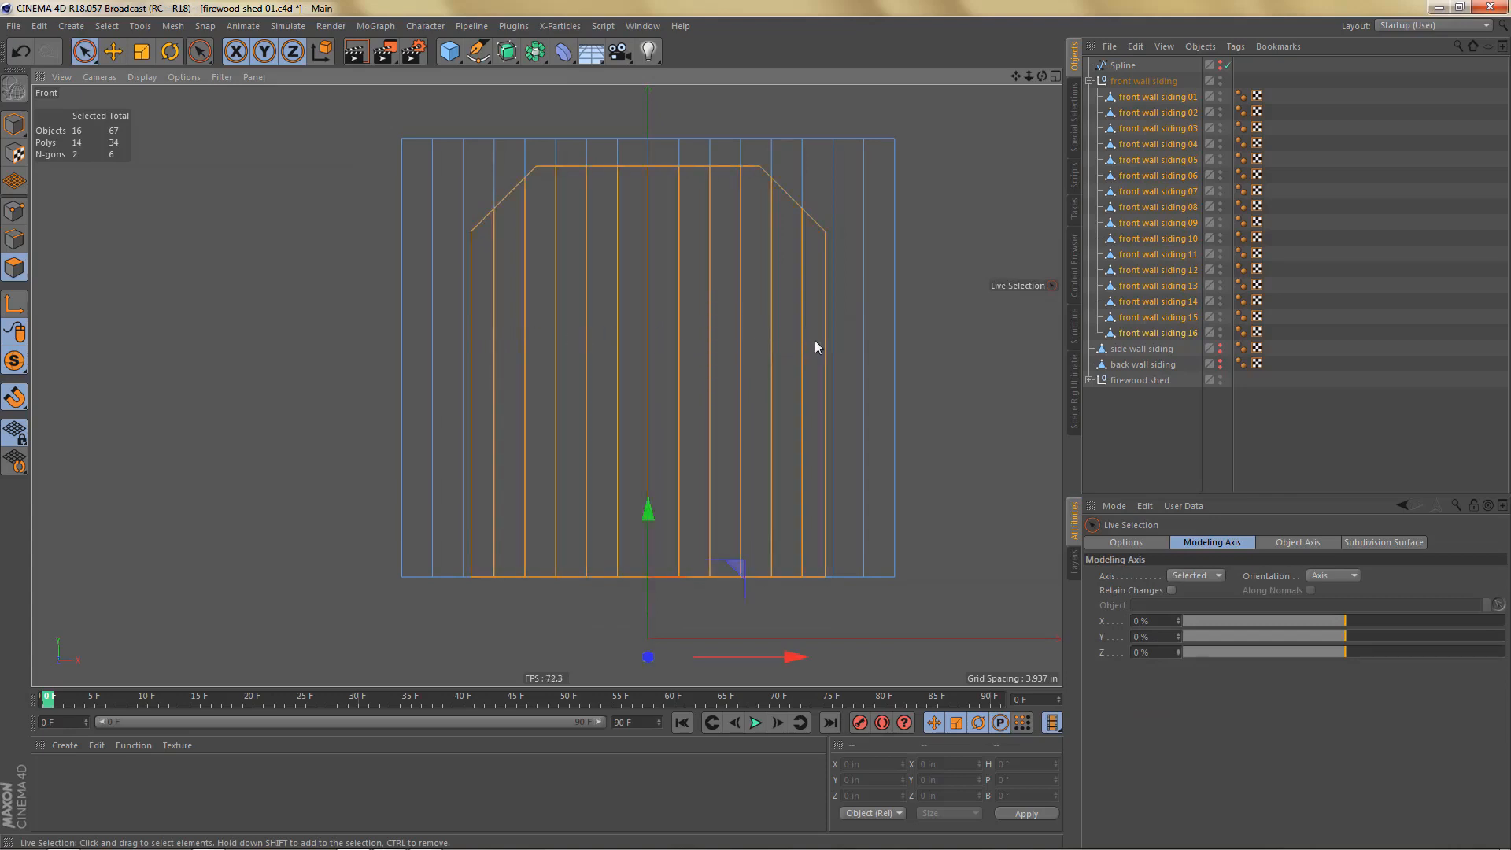
key(Delete)
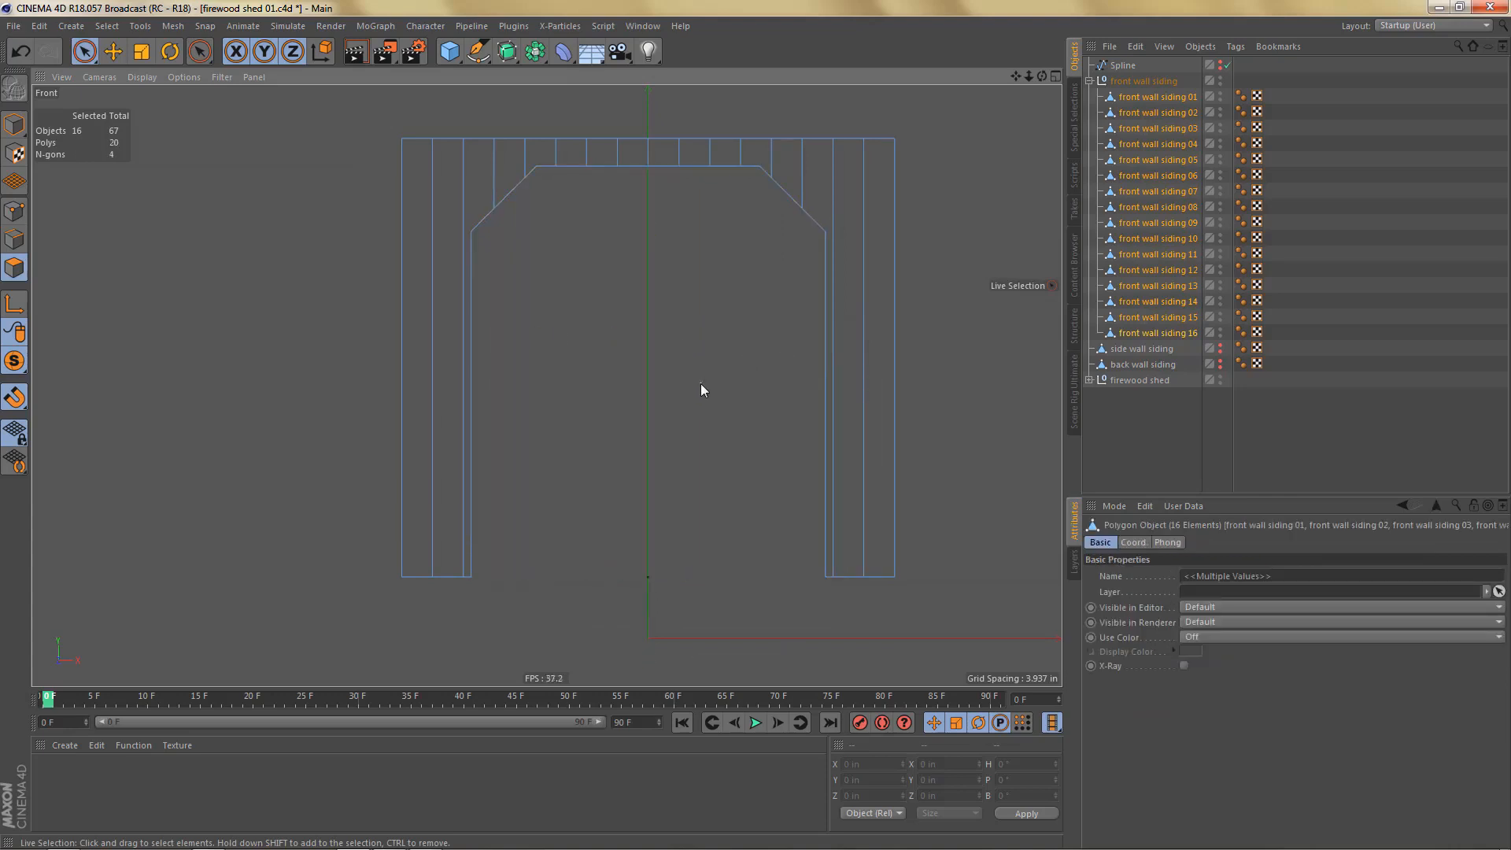
alt+middle_drag(607, 376, 611, 409)
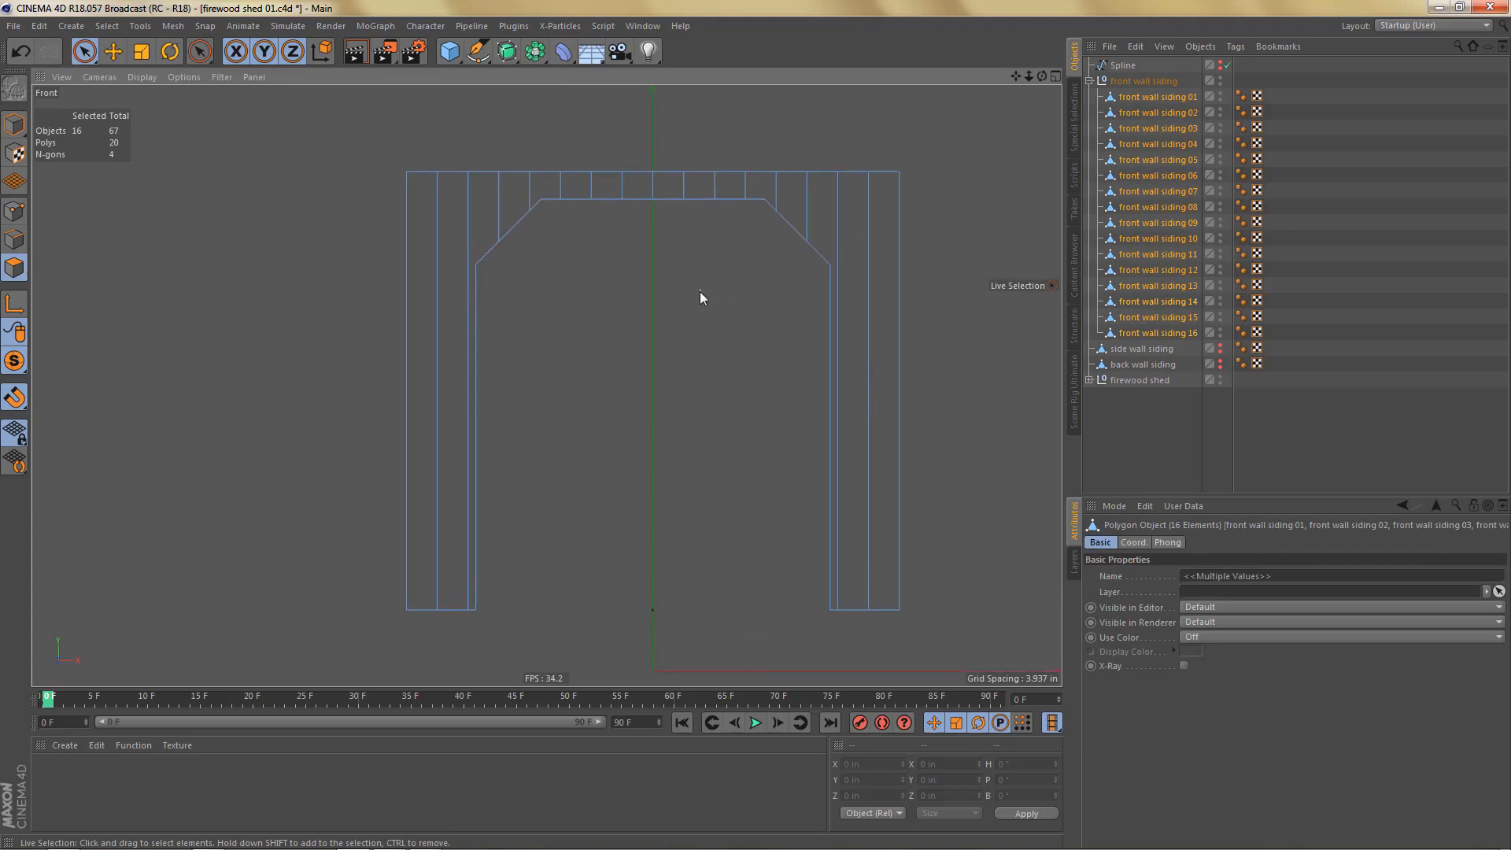
key(Return)
scroll(492, 242, up, 1)
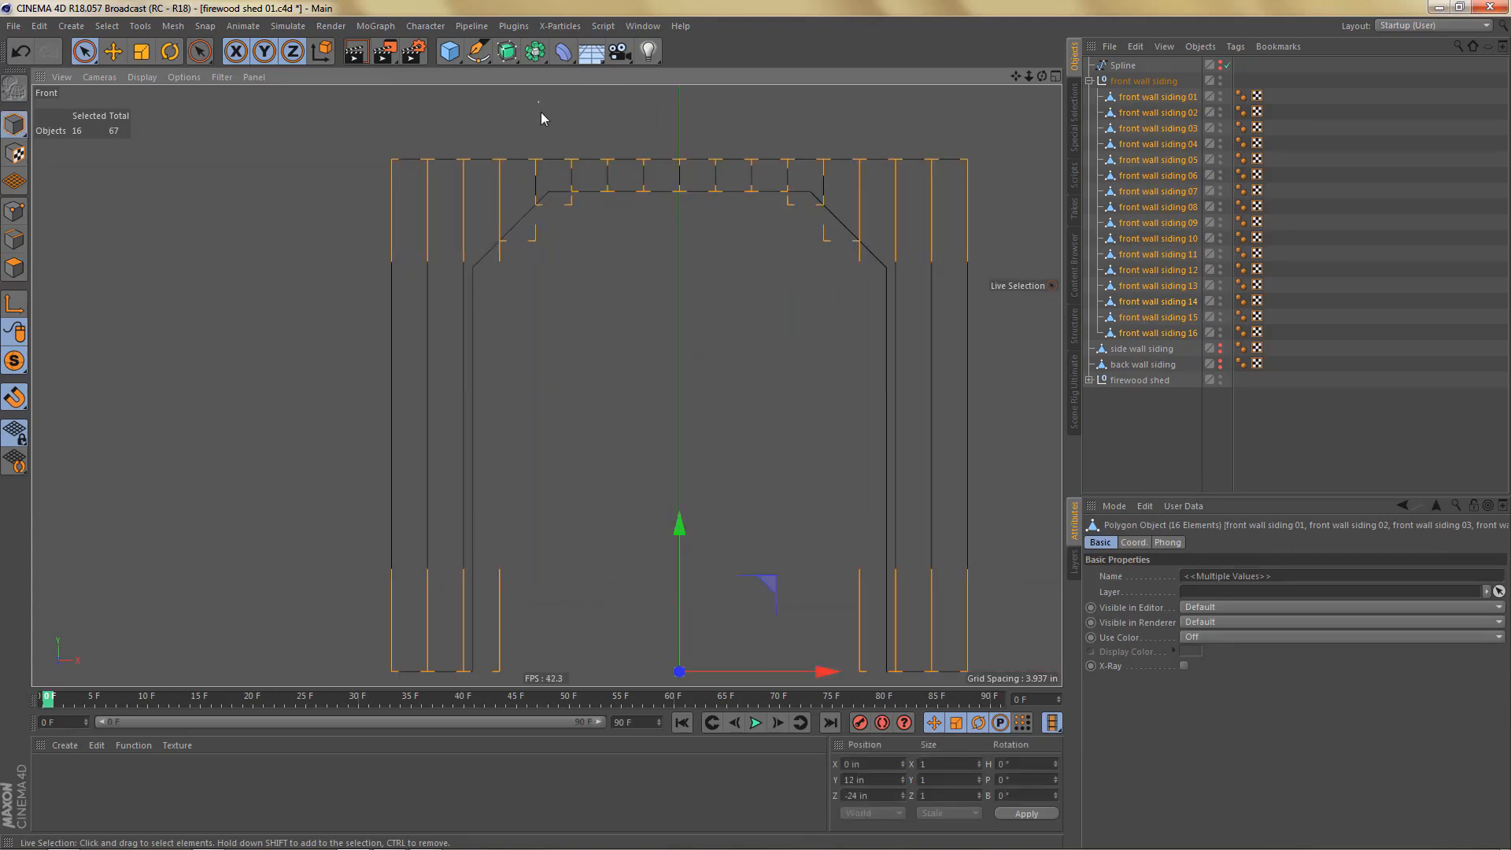
click(563, 277)
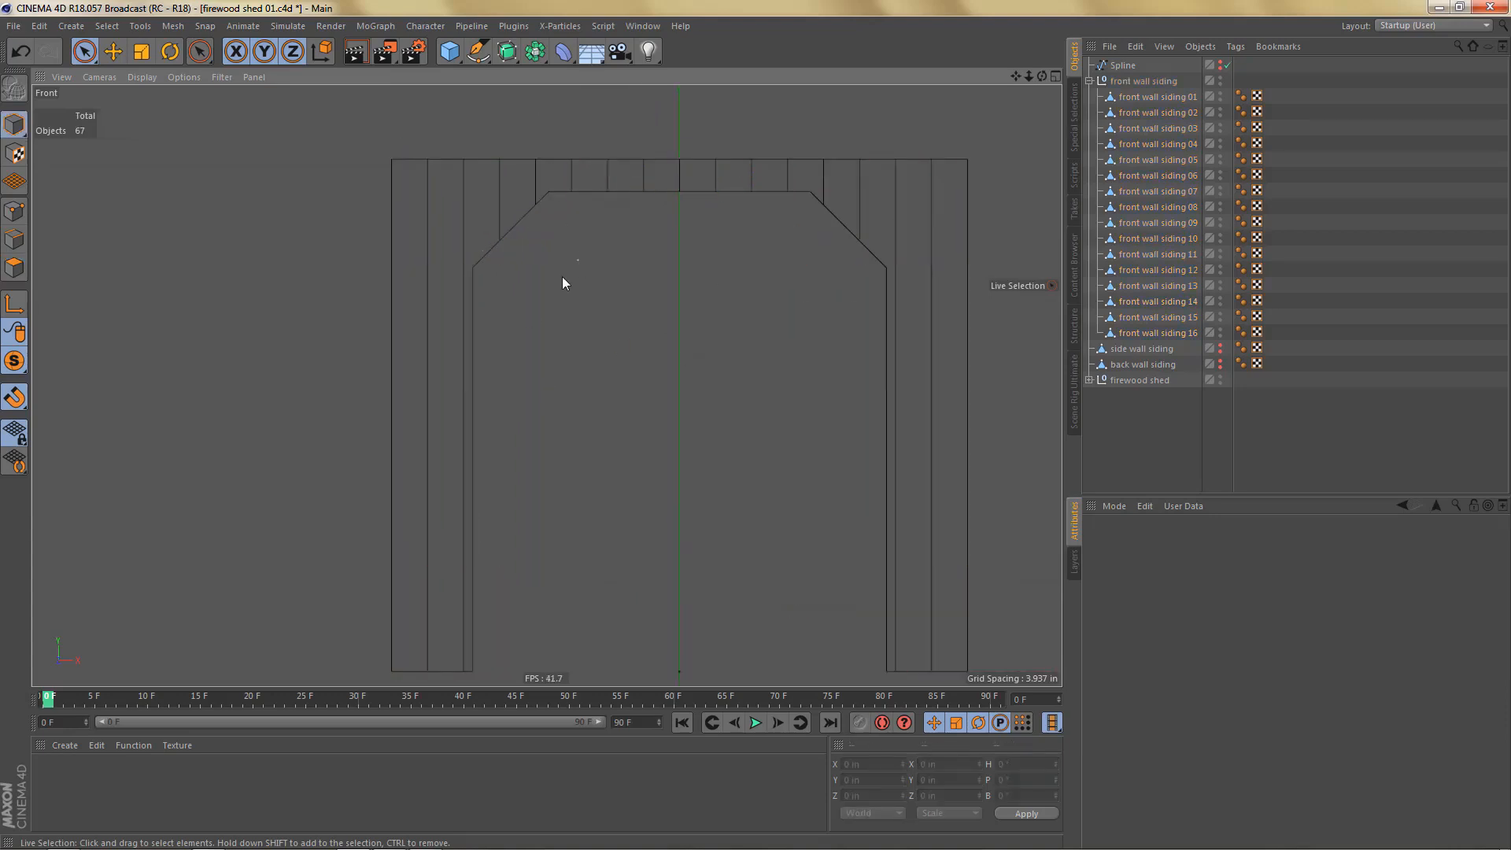
Step: Select front wall siding planks 03, 05, 12 and 14 at the opening's angled corners and isolate them in the viewport
middle_click(542, 217)
middle_click(331, 240)
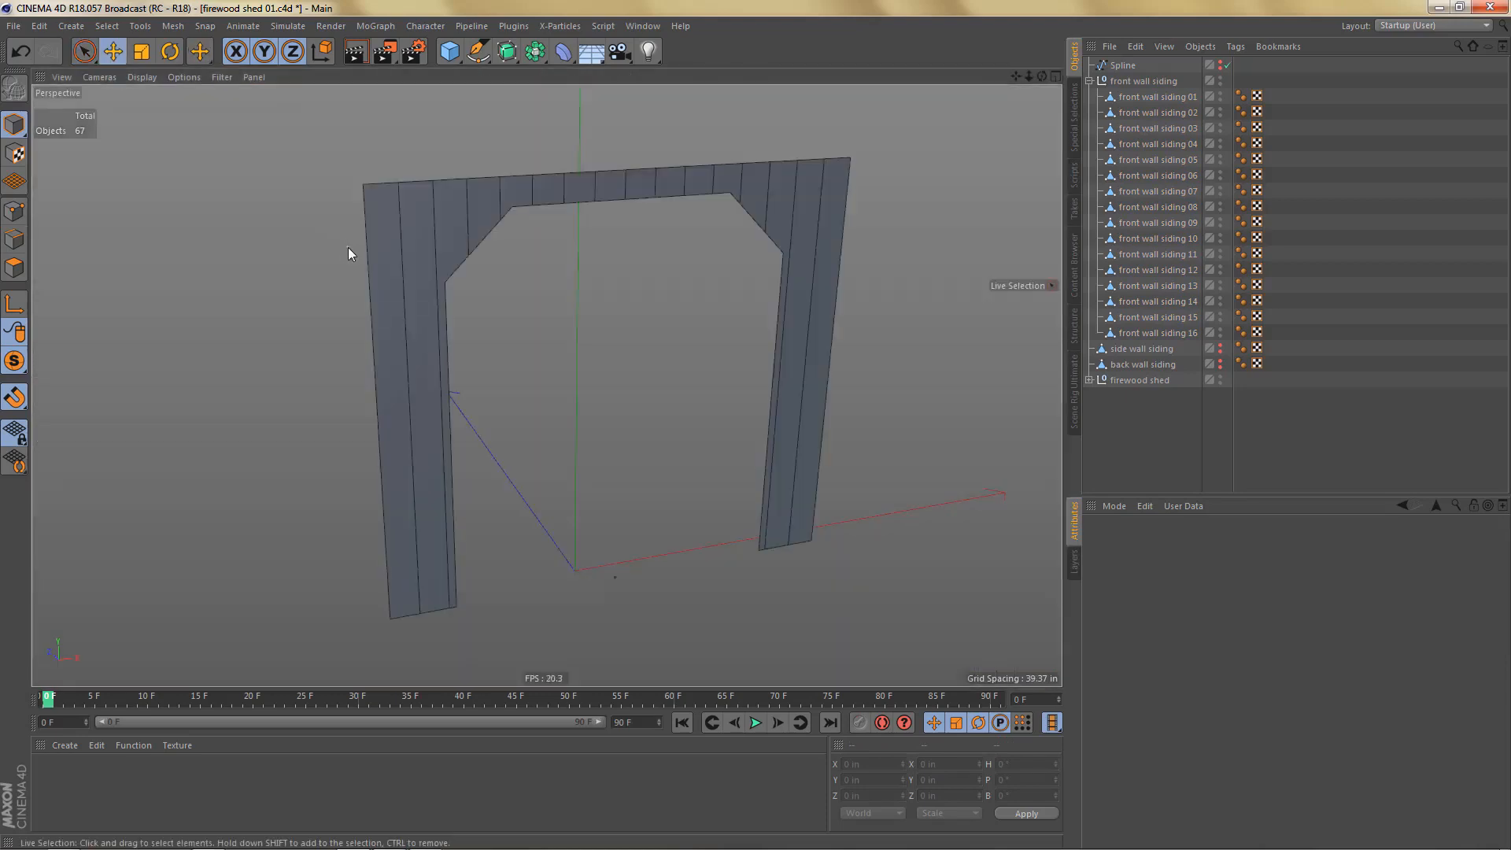
key(e)
click(455, 228)
shift+click(522, 194)
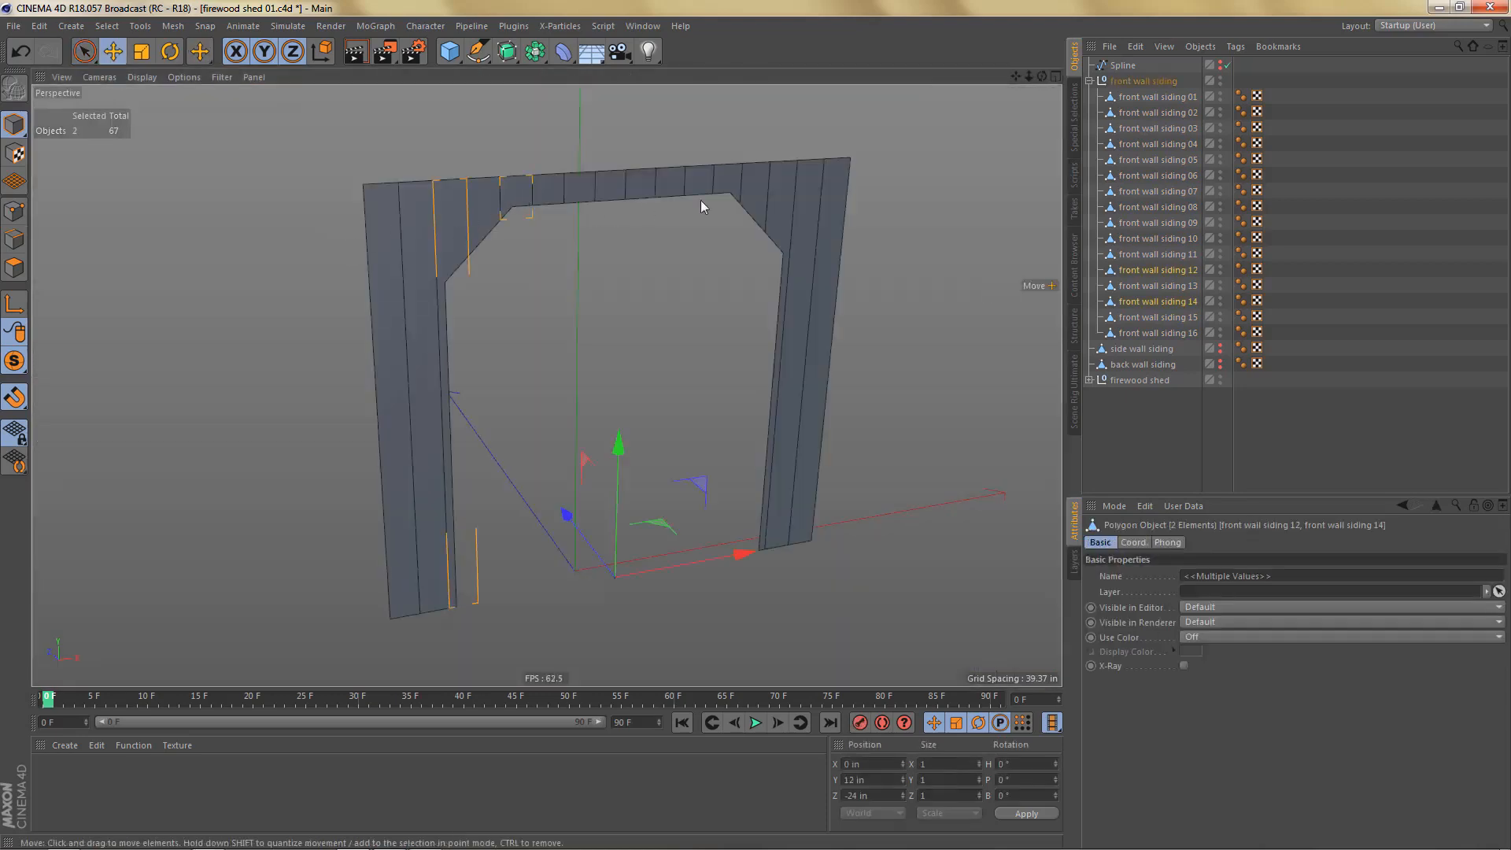
shift+click(725, 181)
shift+click(778, 202)
key(alt+s)
key(alt+s)
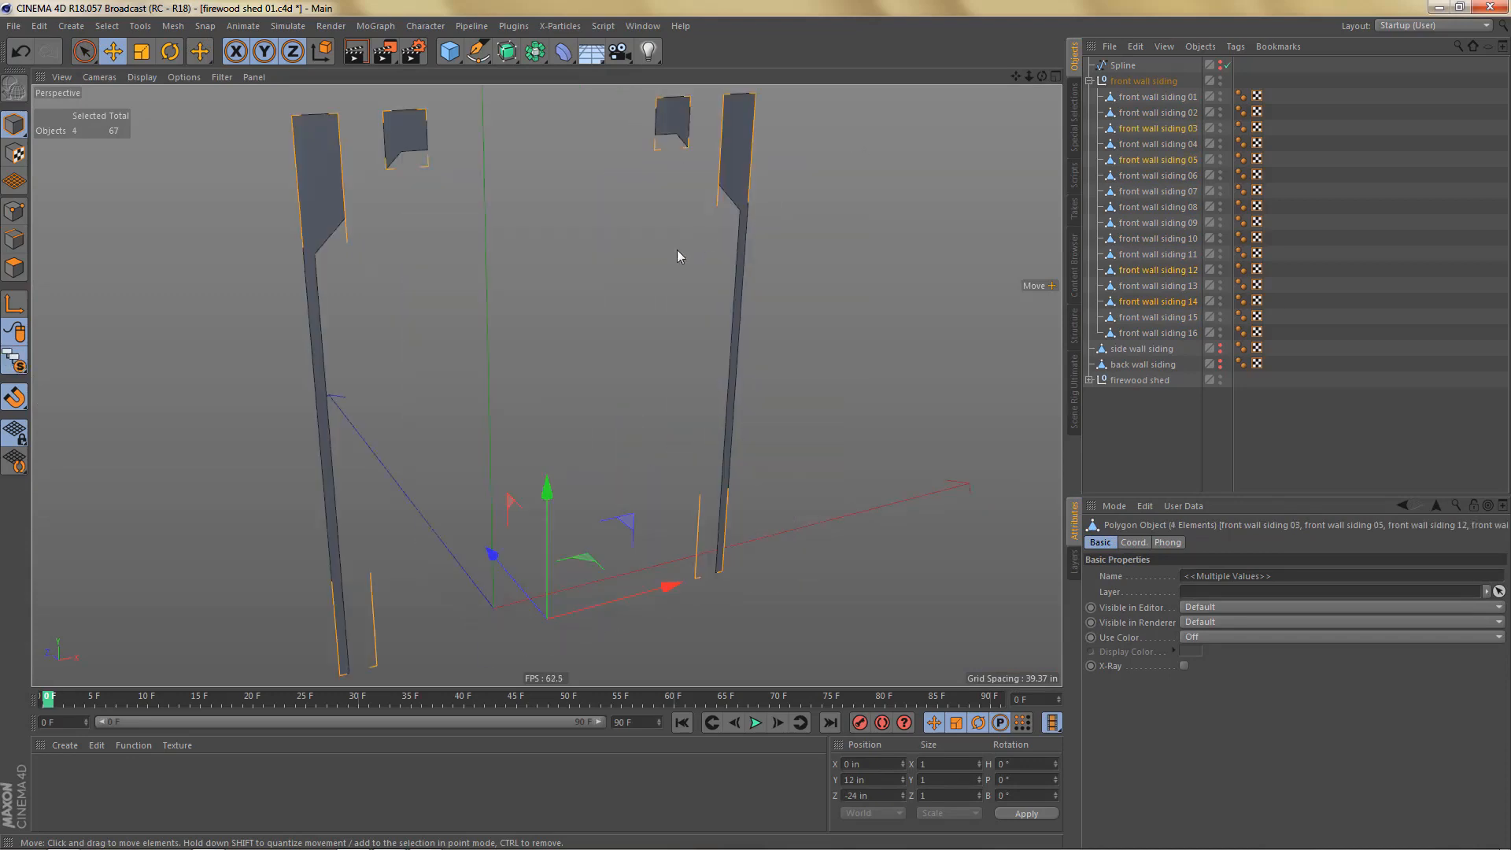
Step: Line-cut plank 14 horizontally from both ends of its angled edge, and plank 12 vertically from its lower inner vertex
key(F4)
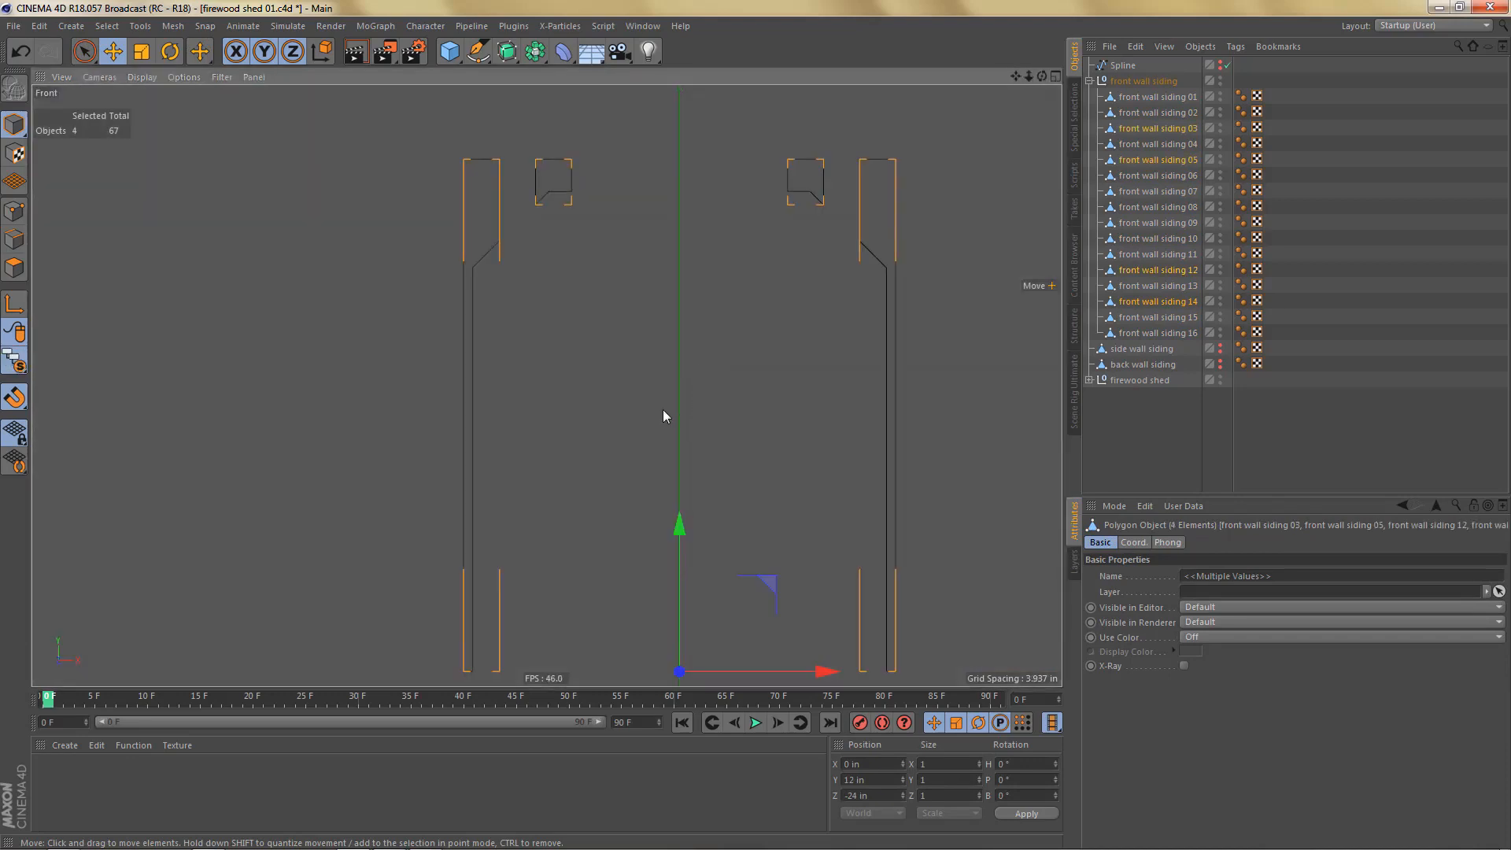
key(Return)
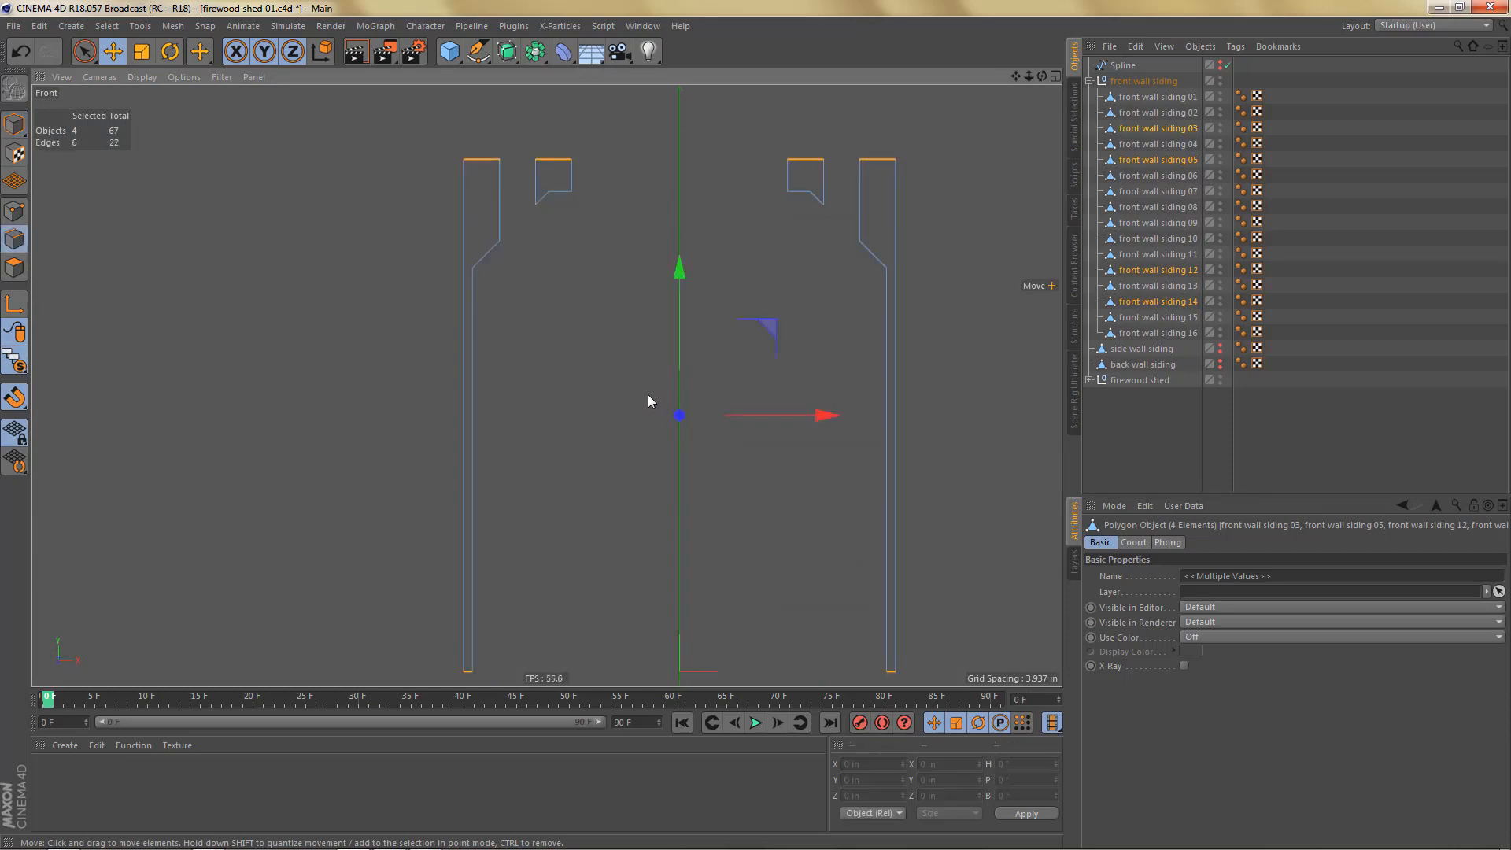
key(k)
key(k)
scroll(473, 252, up, 5)
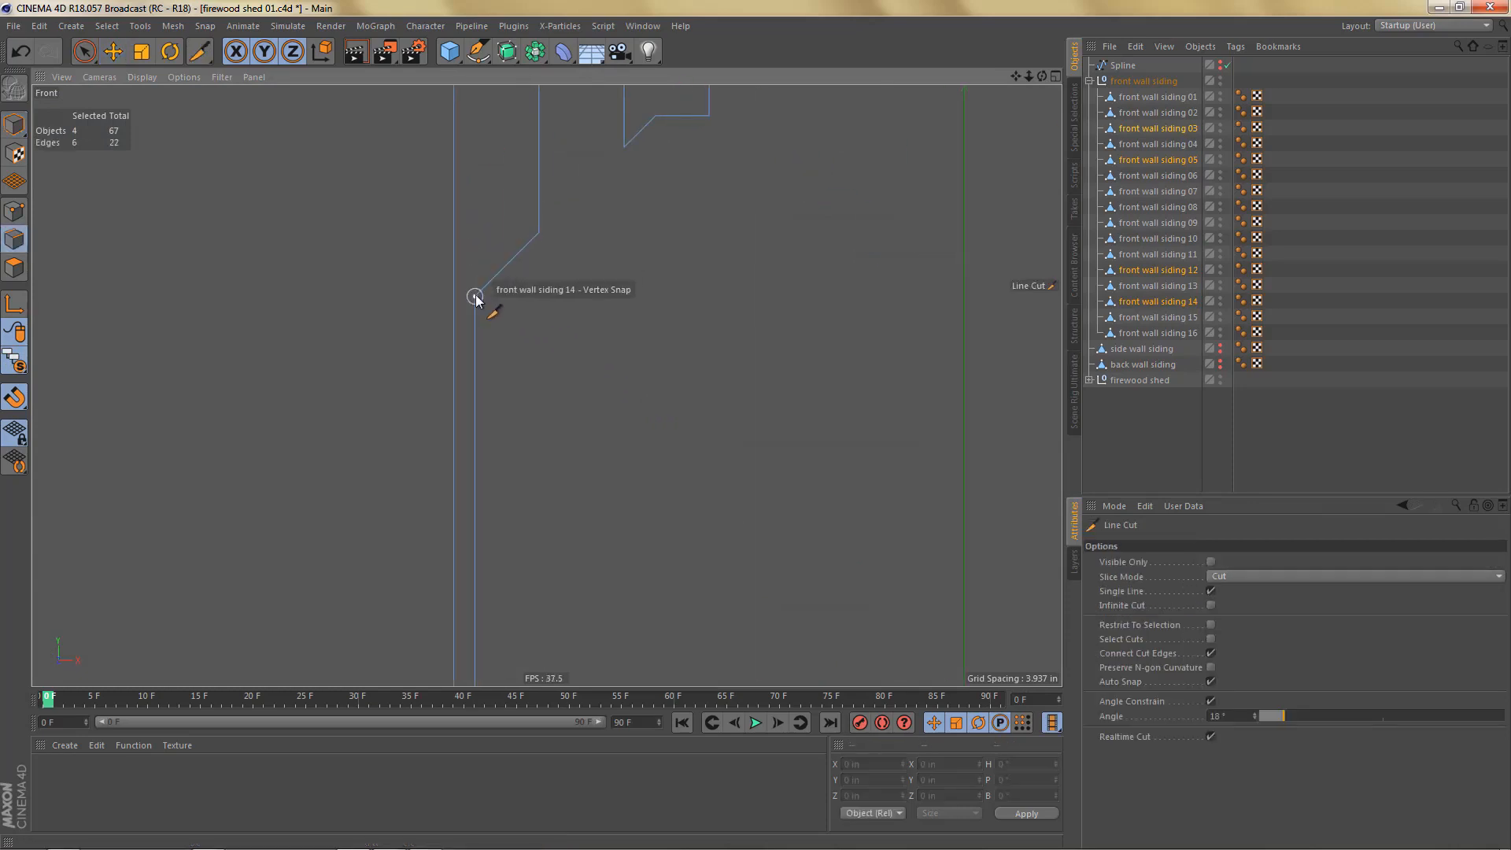
drag(476, 296, 341, 296)
alt+middle_drag(572, 303, 550, 440)
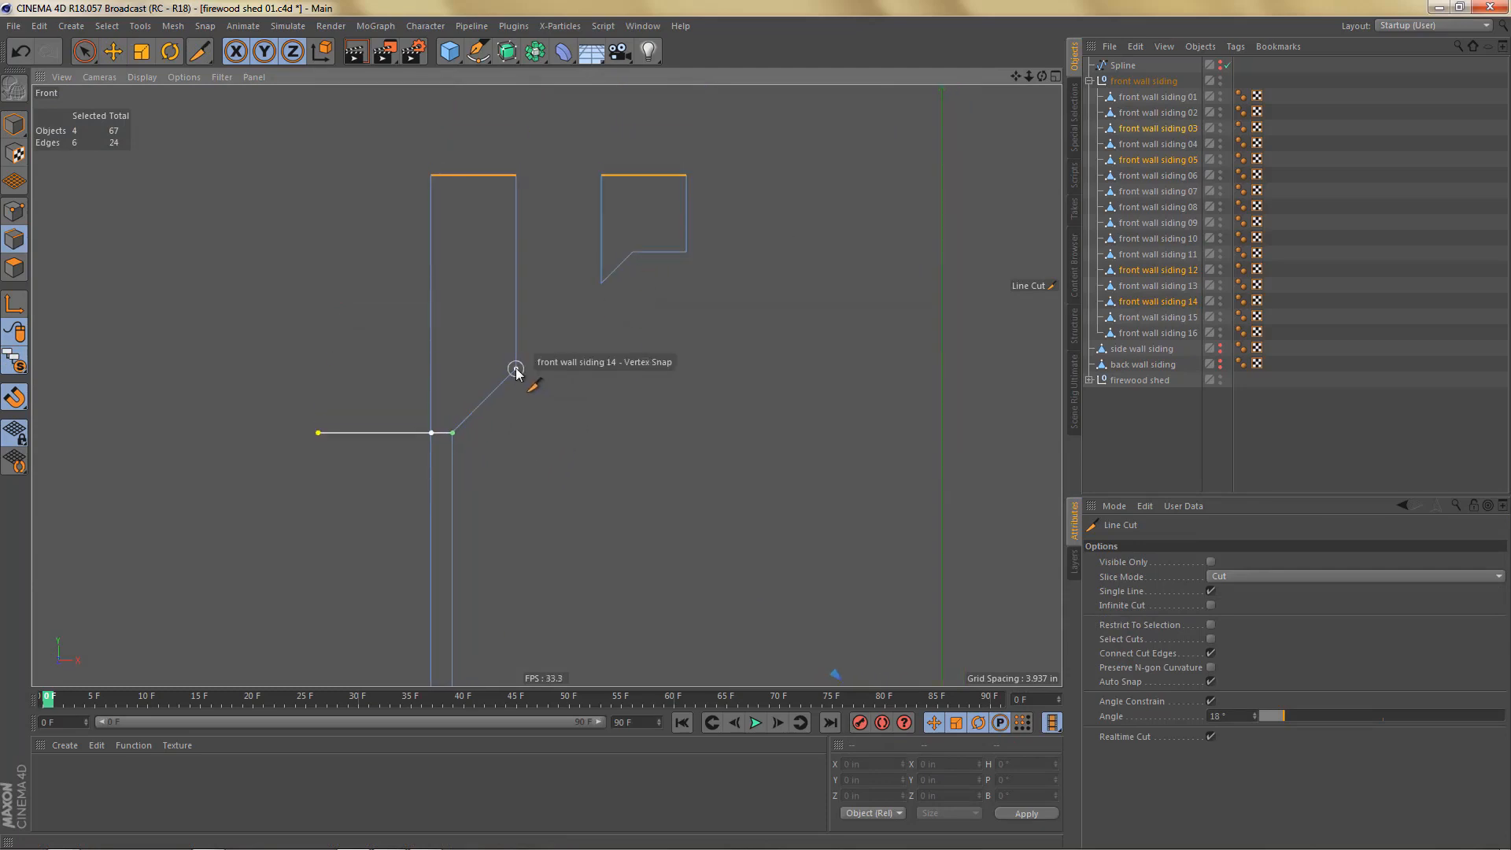
drag(516, 369, 315, 370)
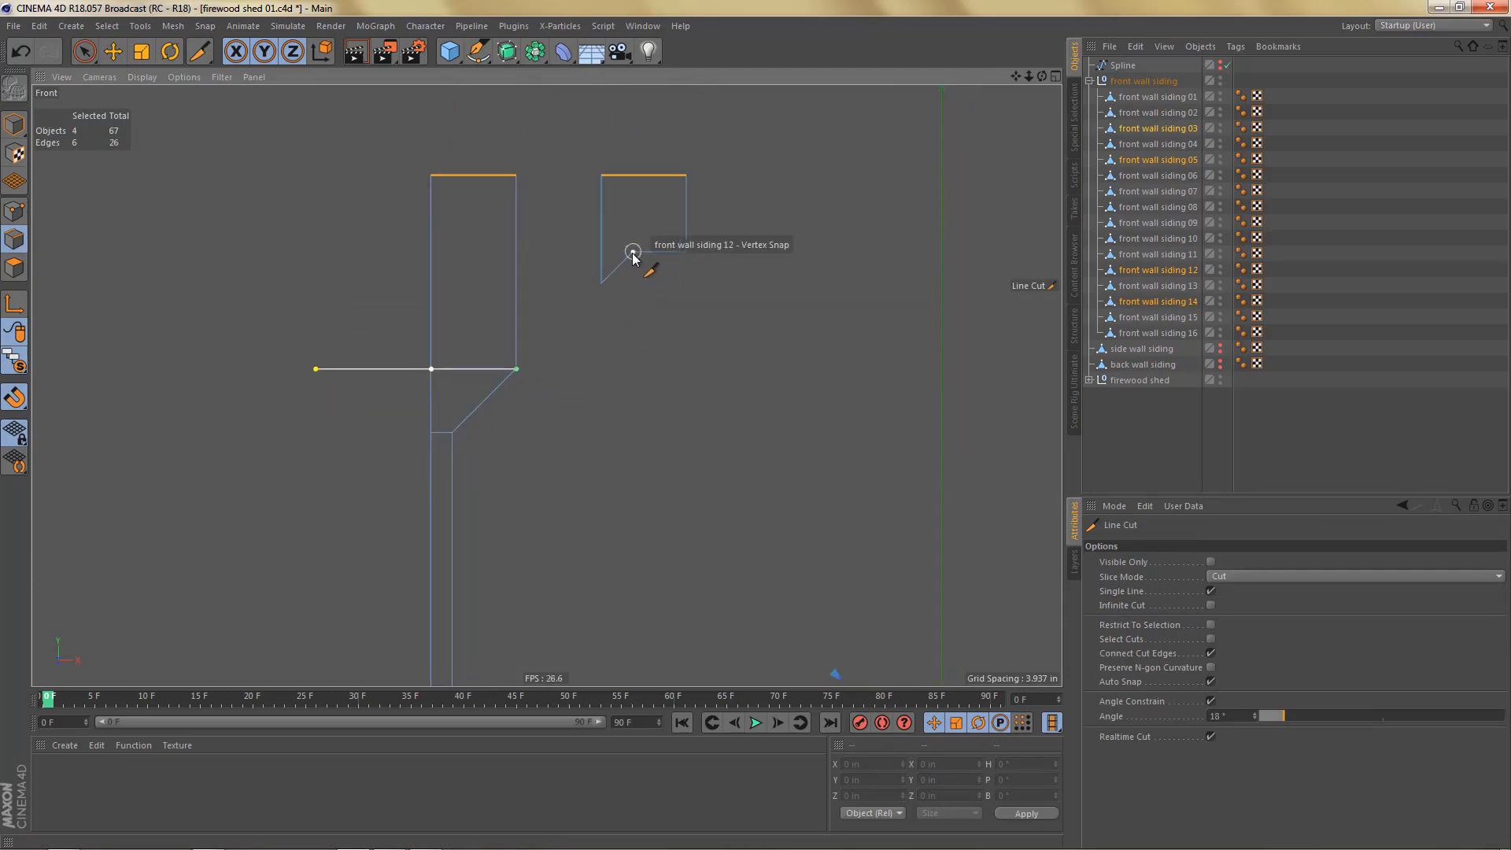
drag(633, 252, 633, 109)
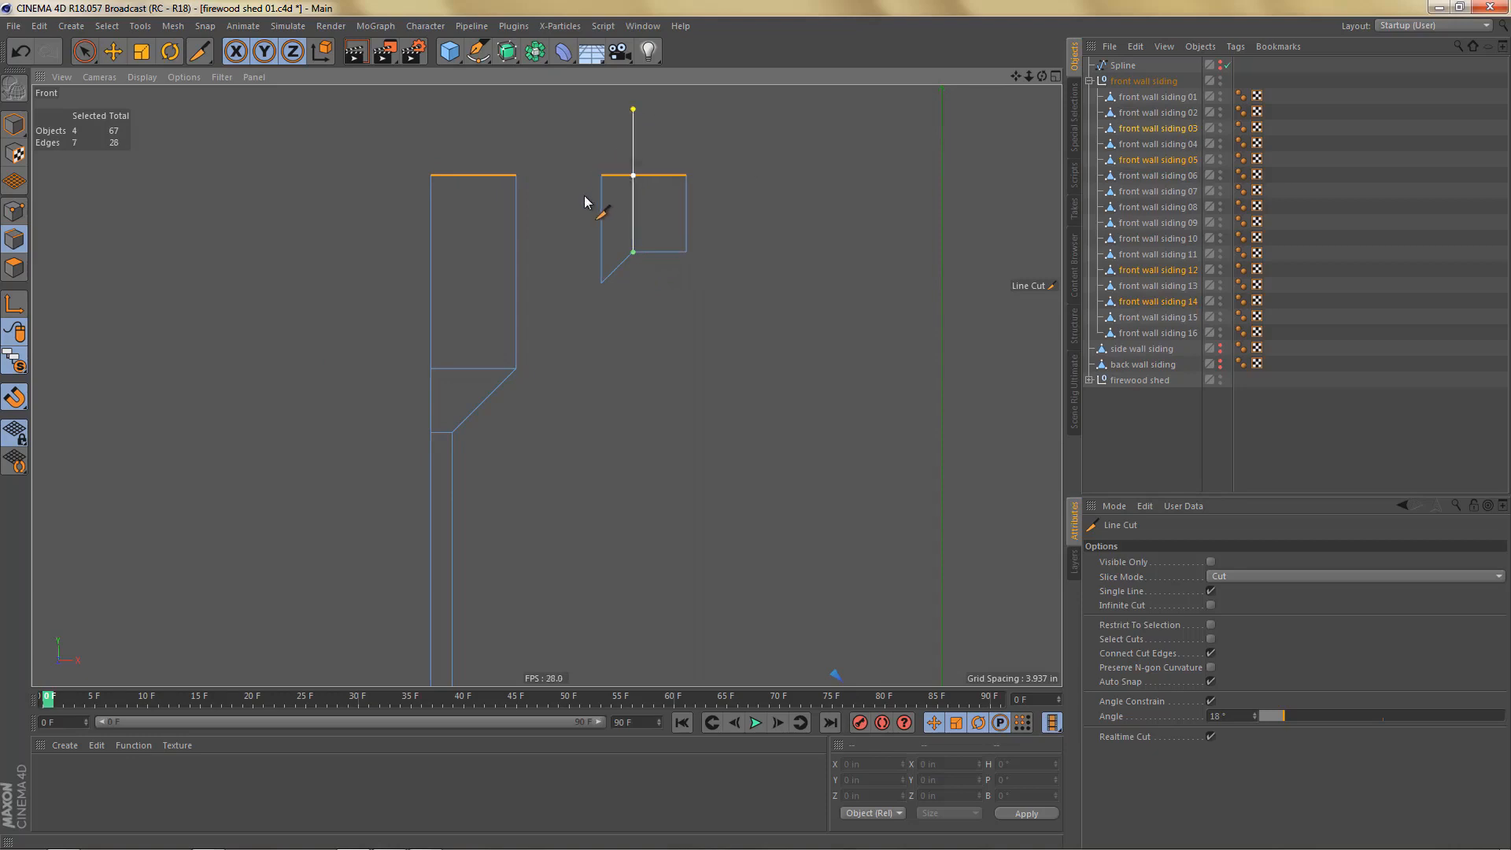
Step: Line-cut plank 05 vertically from its lower inner vertex, and plank 03 horizontally from both ends of its angled edge
scroll(577, 203, down, 2)
alt+middle_drag(581, 299, 499, 326)
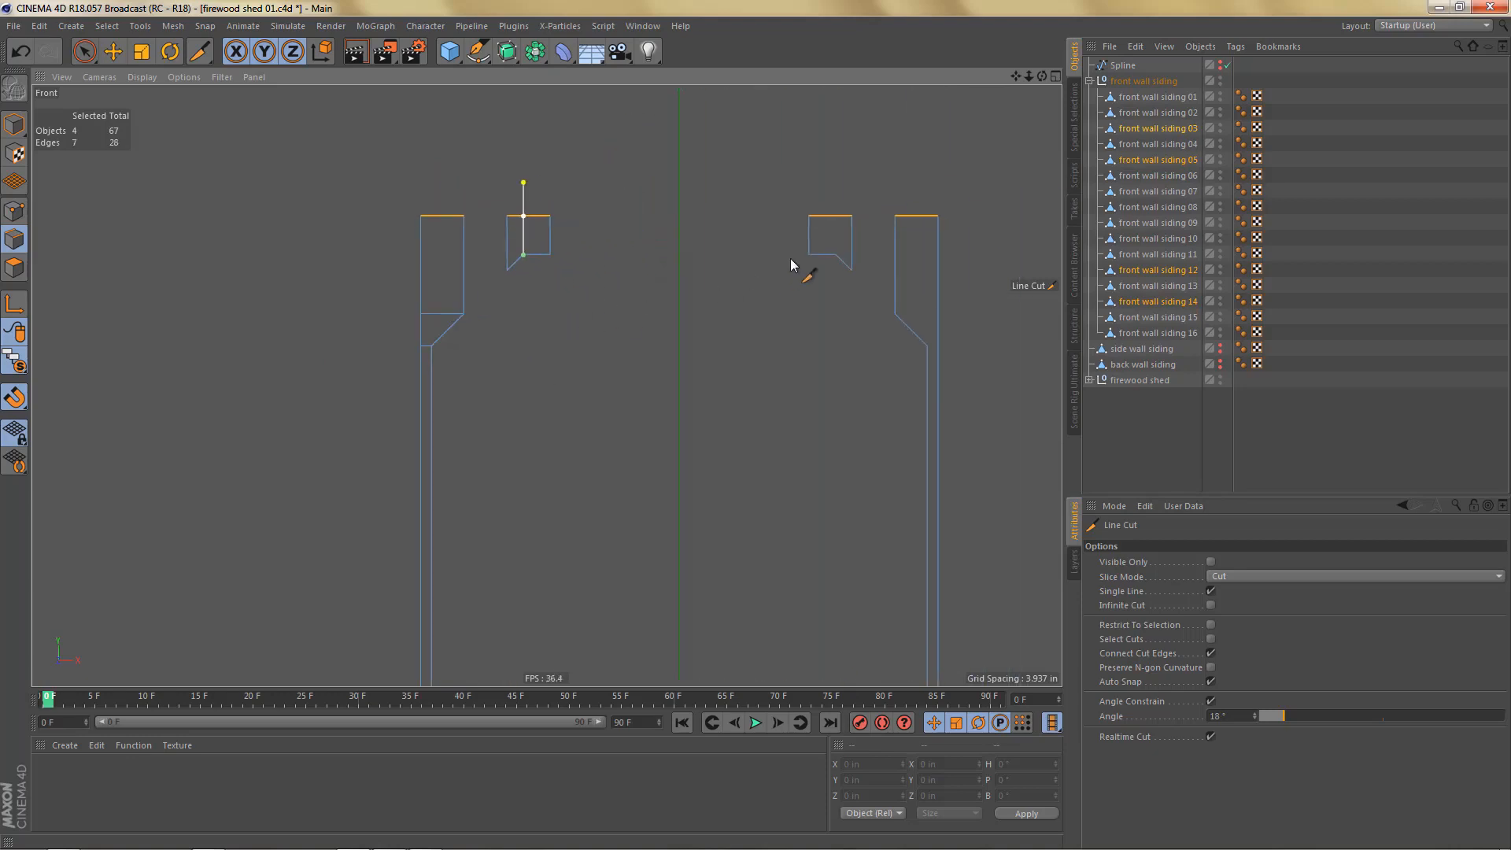
drag(836, 255, 836, 168)
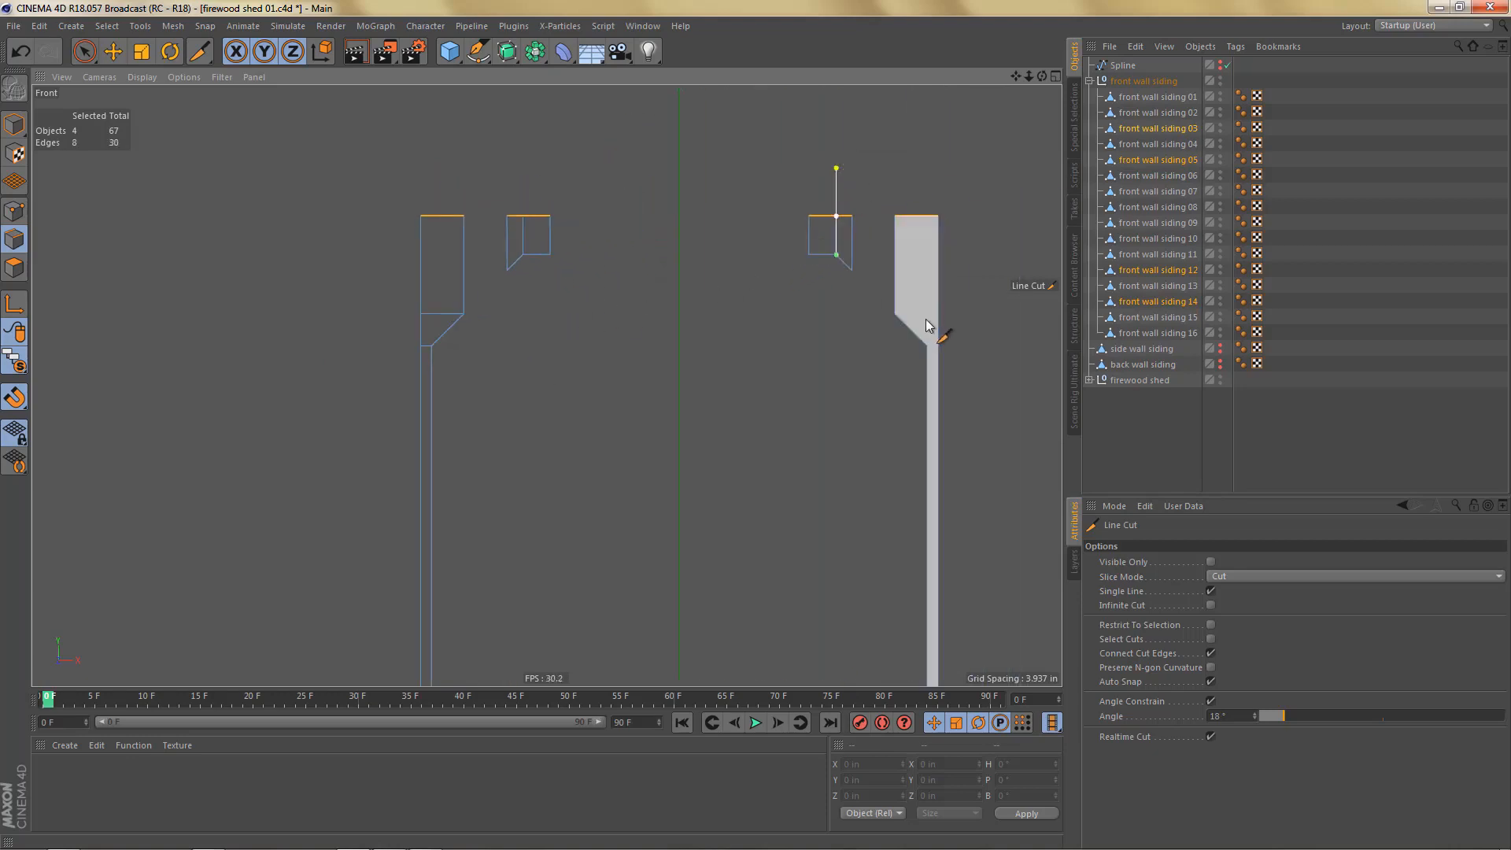
drag(927, 346, 994, 346)
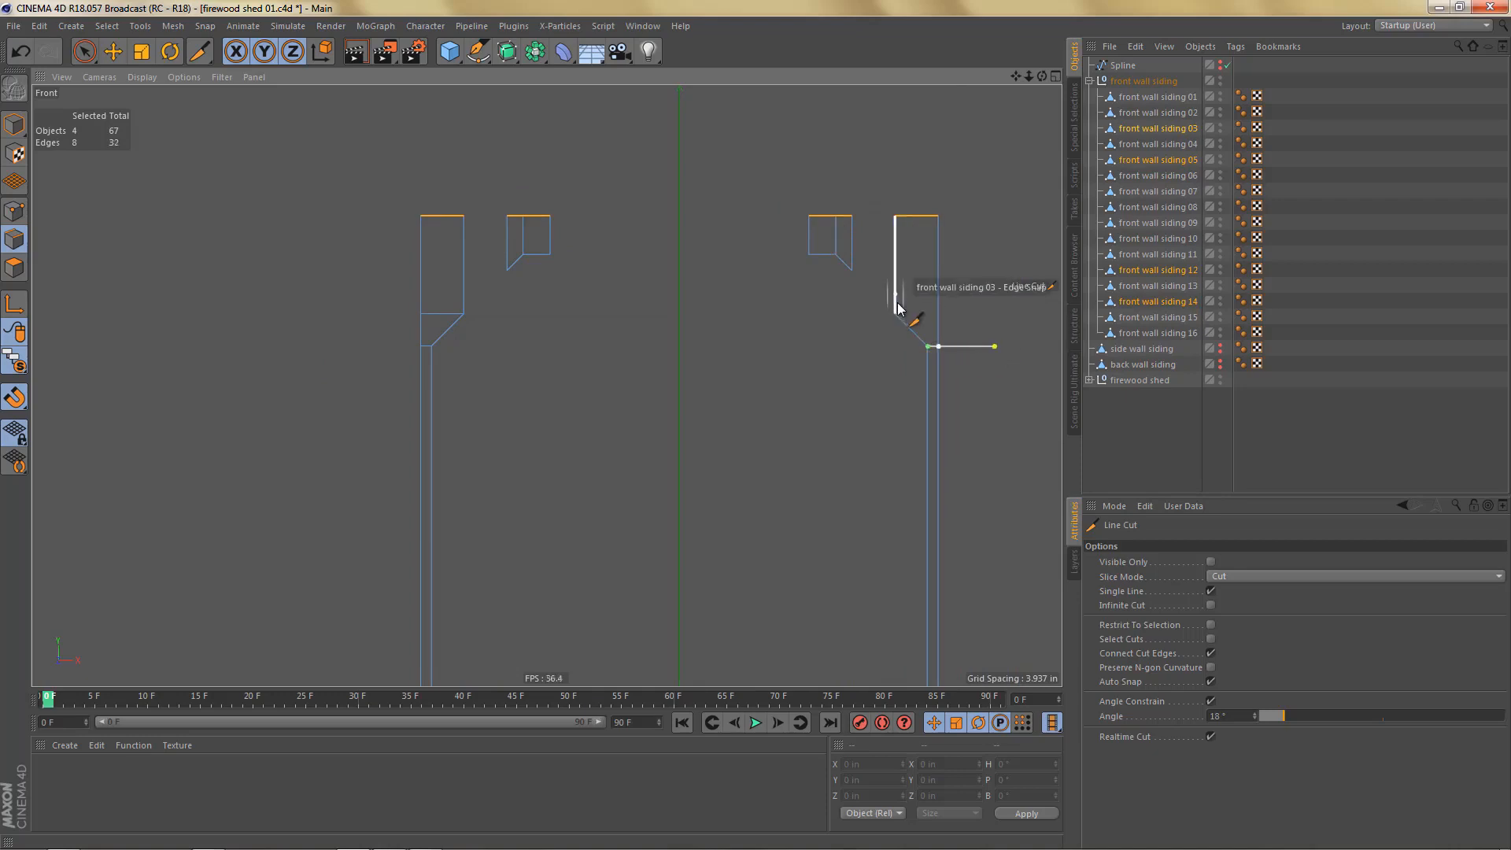
drag(895, 314, 984, 312)
key(e)
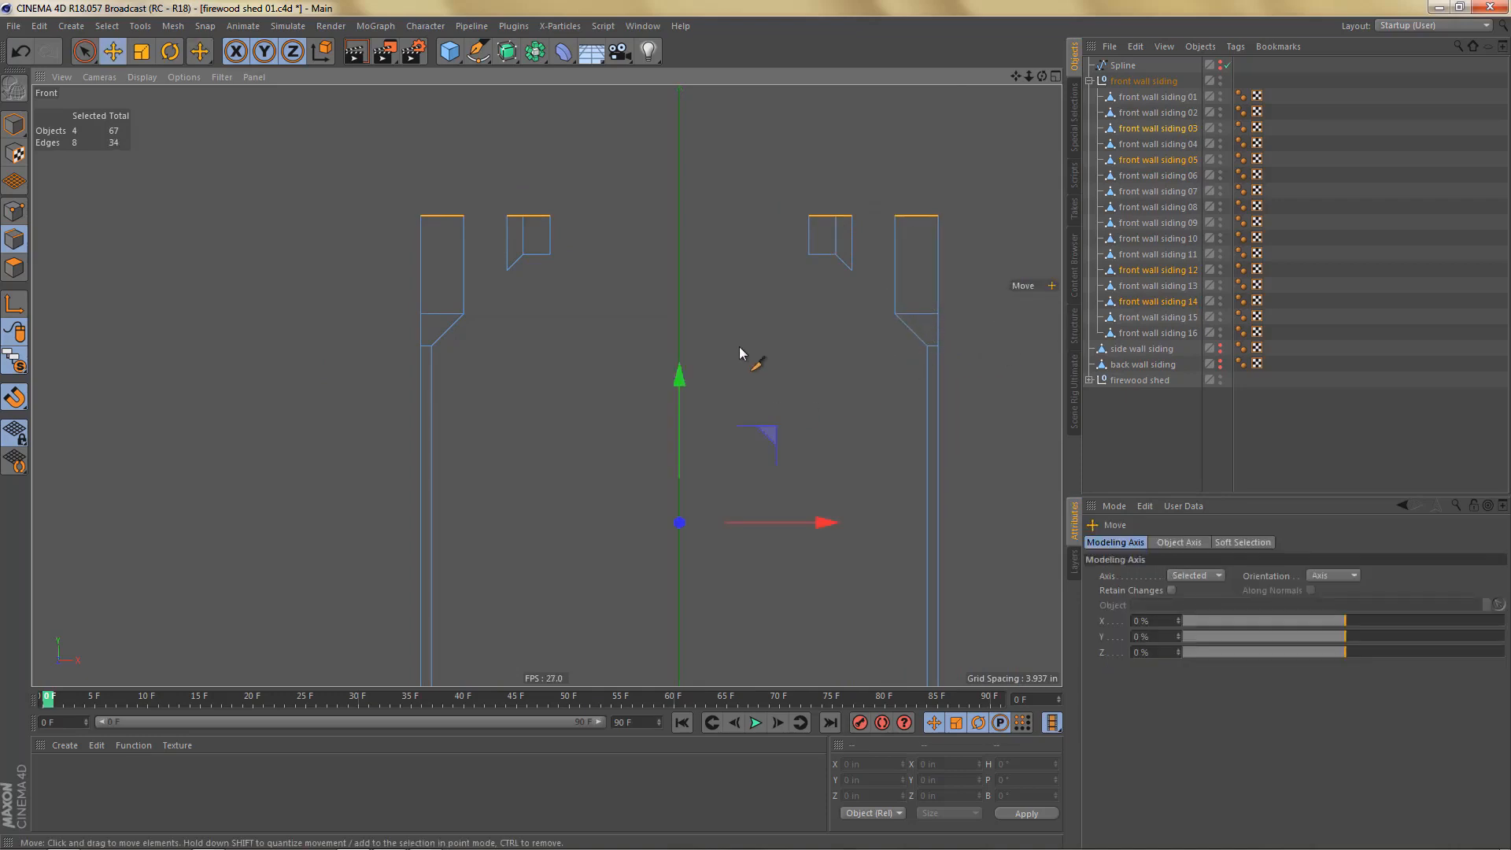
Step: Return to the perspective view and end the isolation so the whole shed is displayed
key(F1)
scroll(677, 378, down, 2)
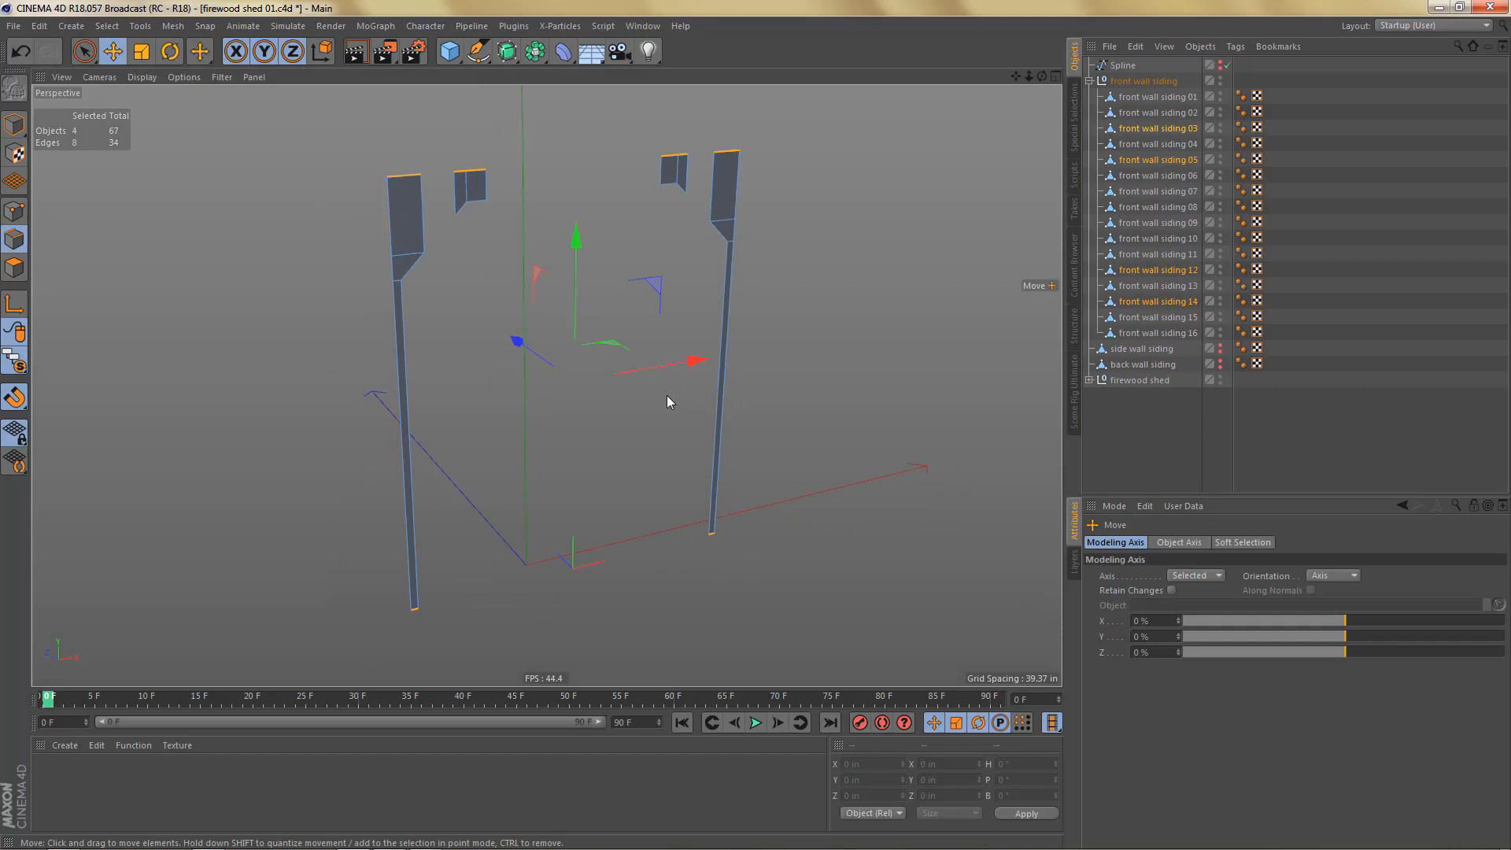
key(alt+s)
scroll(810, 224, up, 5)
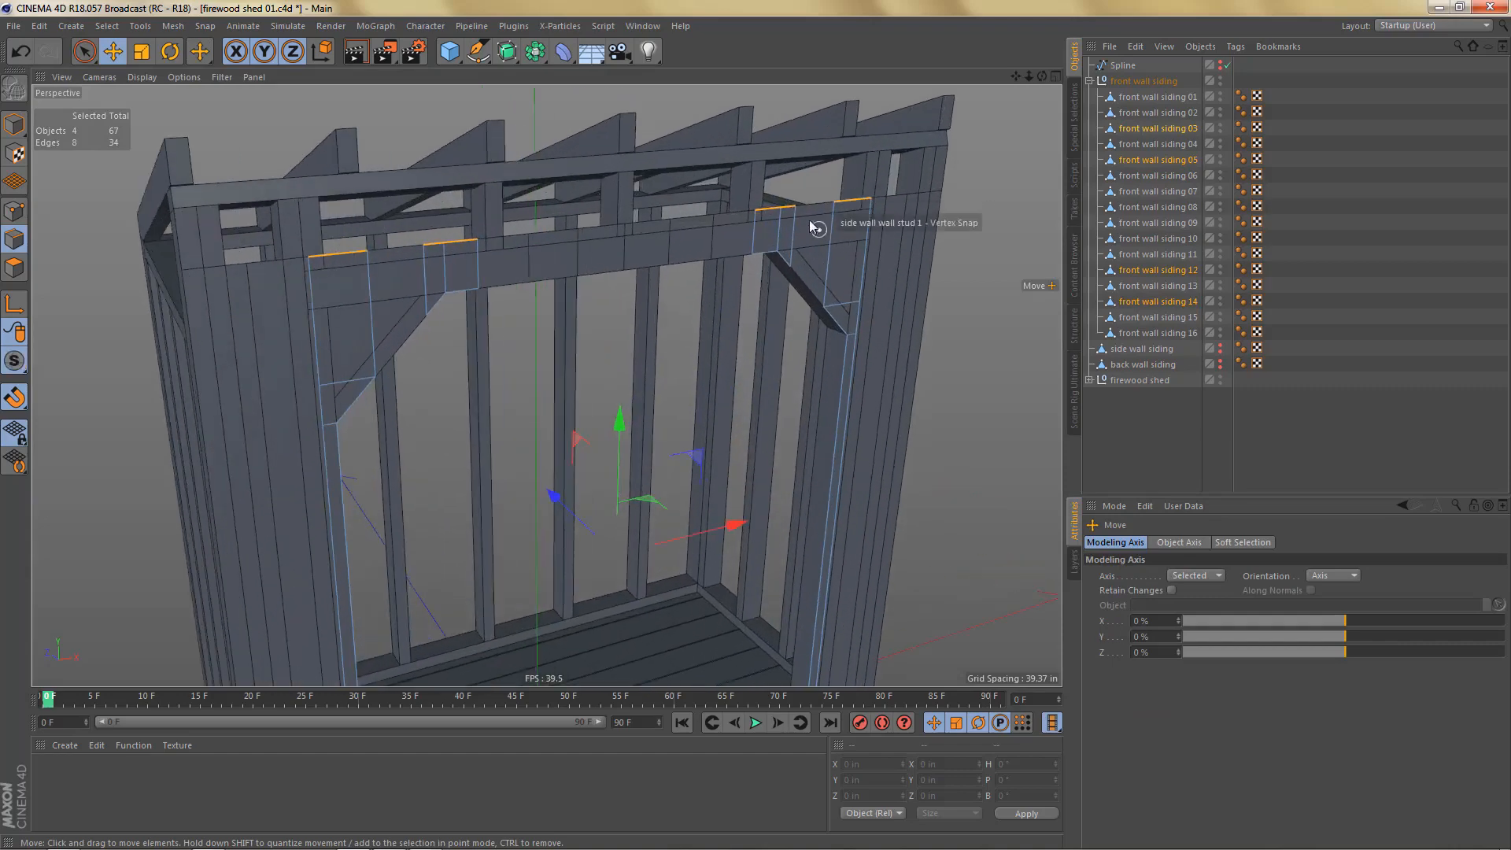
Step: Select front wall siding planks 01 to 16 together and show them in the front view for rectangle selection
alt+drag(811, 224, 792, 195)
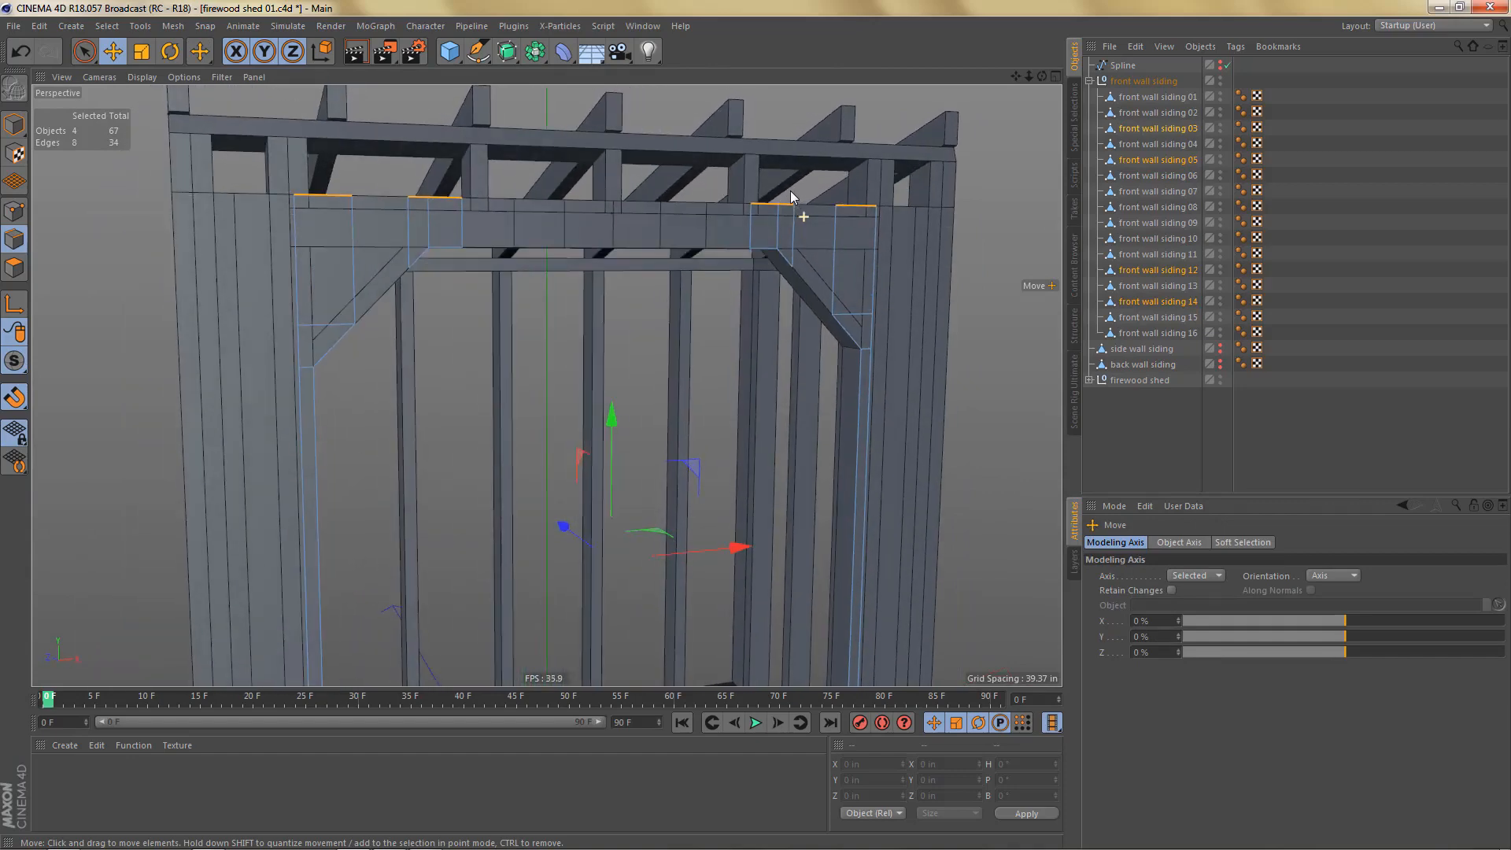
click(1151, 96)
shift+click(1150, 332)
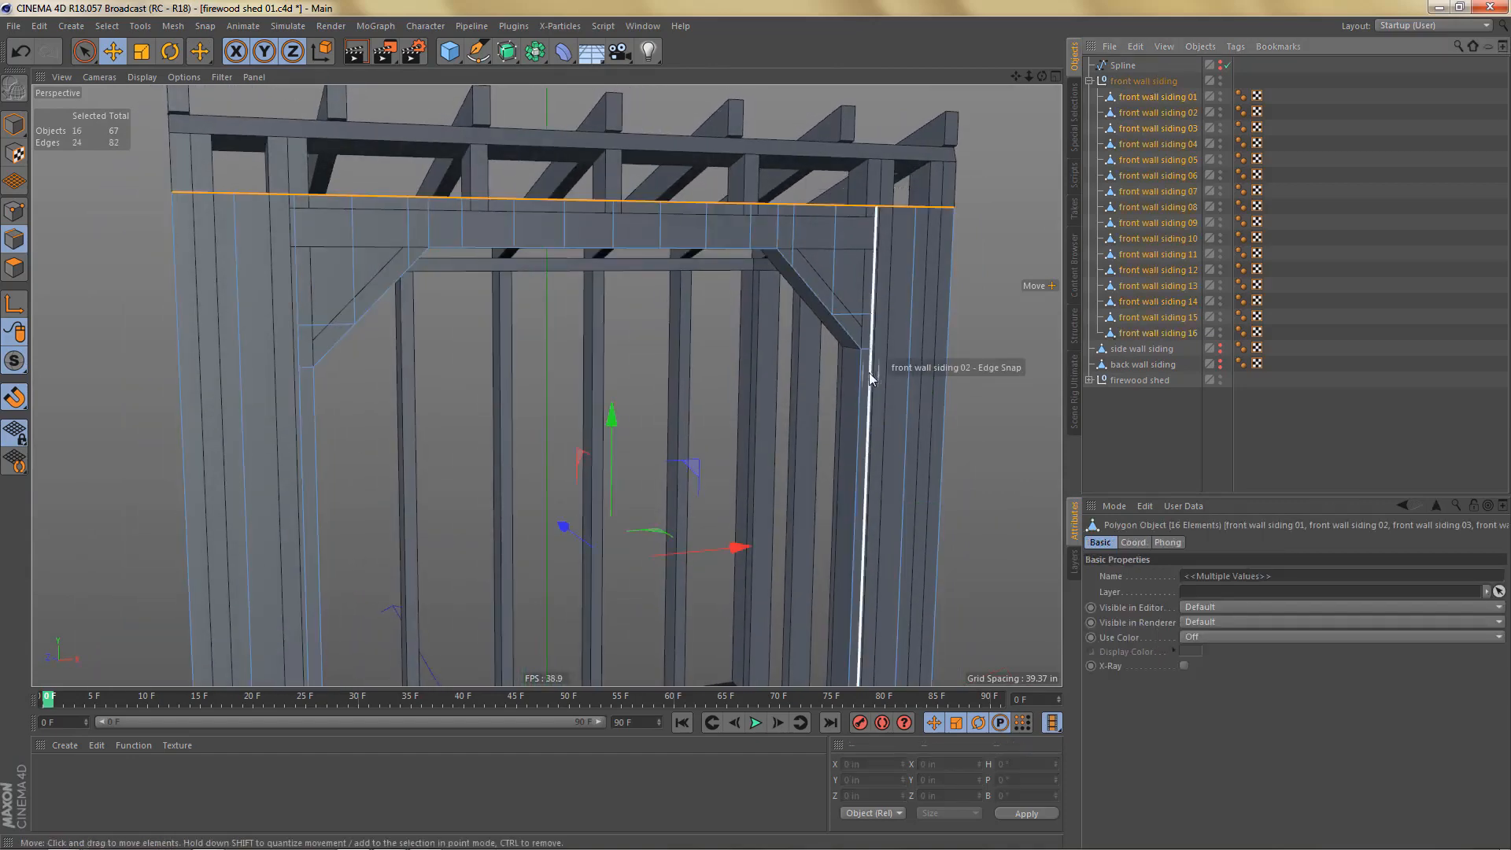
key(0)
alt+right_drag(731, 298, 653, 337)
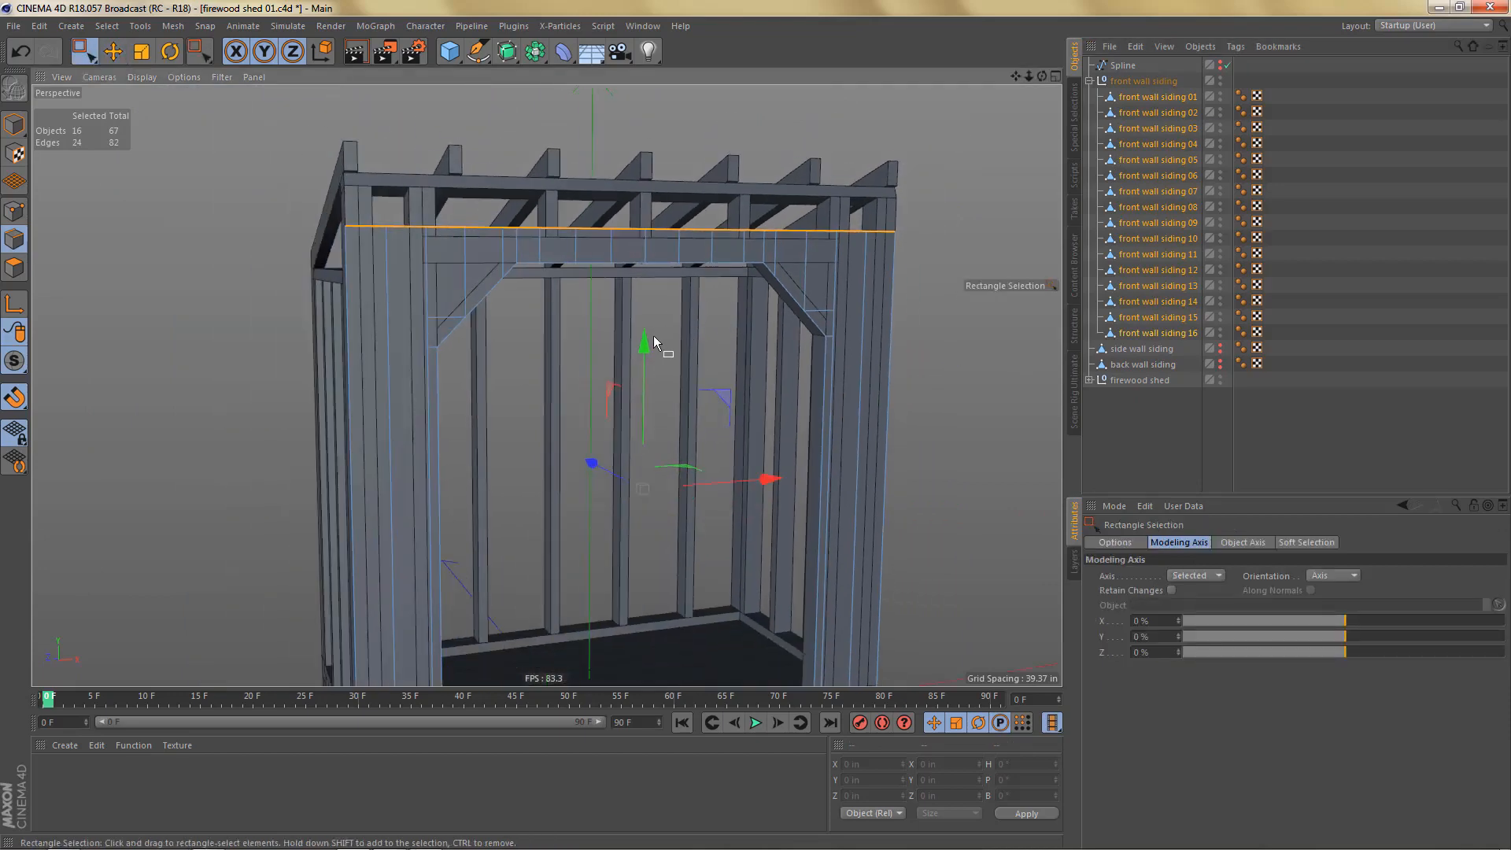
alt+drag(653, 337, 696, 408)
middle_click(697, 411)
middle_click(748, 575)
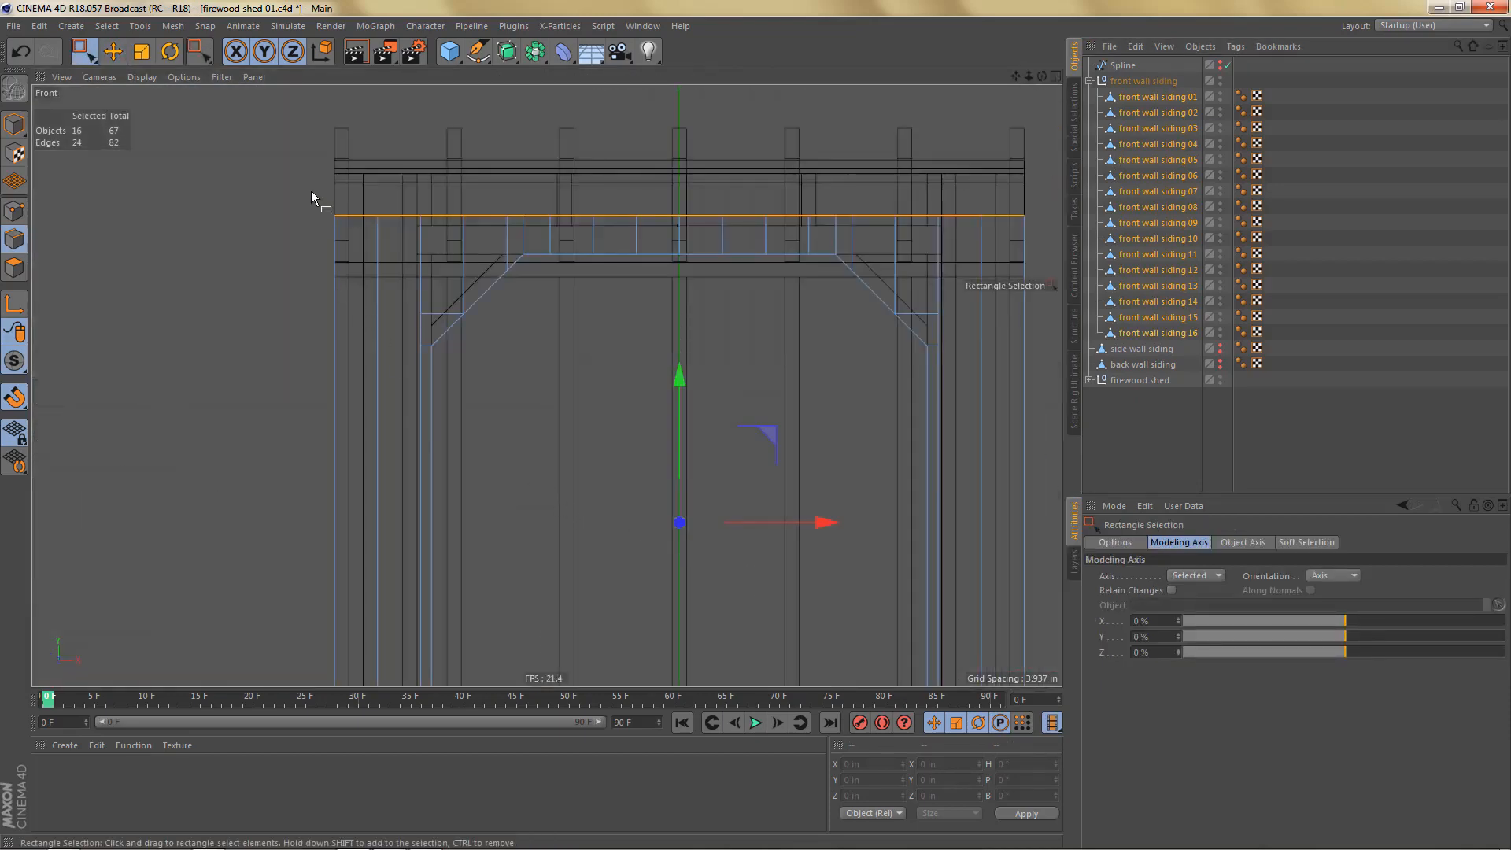
Step: Select the top edges of all front wall siding planks and raise them to the tops of the rafters
drag(312, 184, 1091, 223)
alt+middle_drag(587, 191, 587, 300)
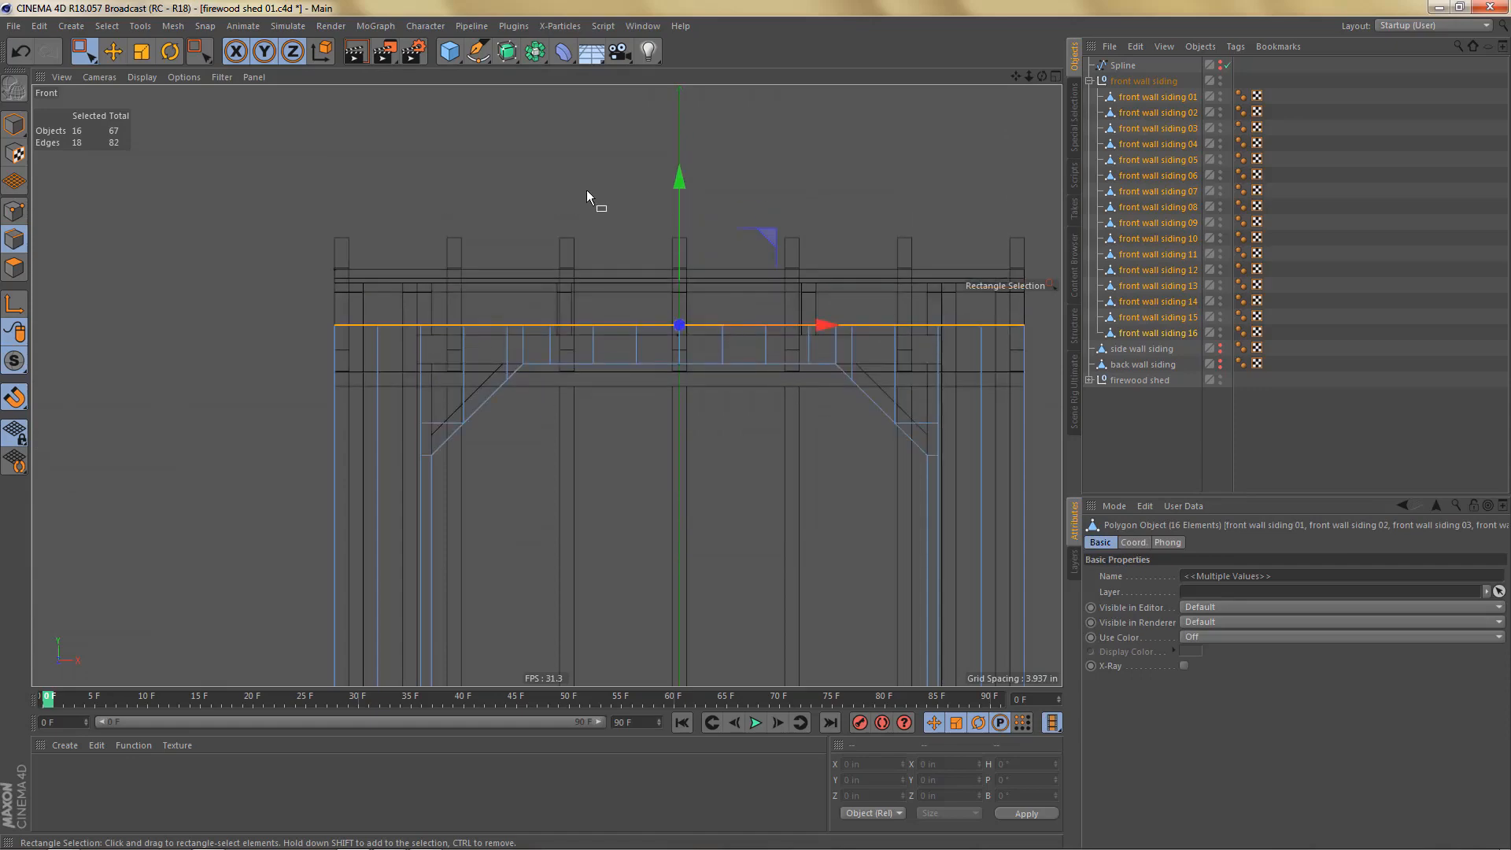
drag(676, 181, 677, 103)
middle_click(618, 266)
middle_click(452, 234)
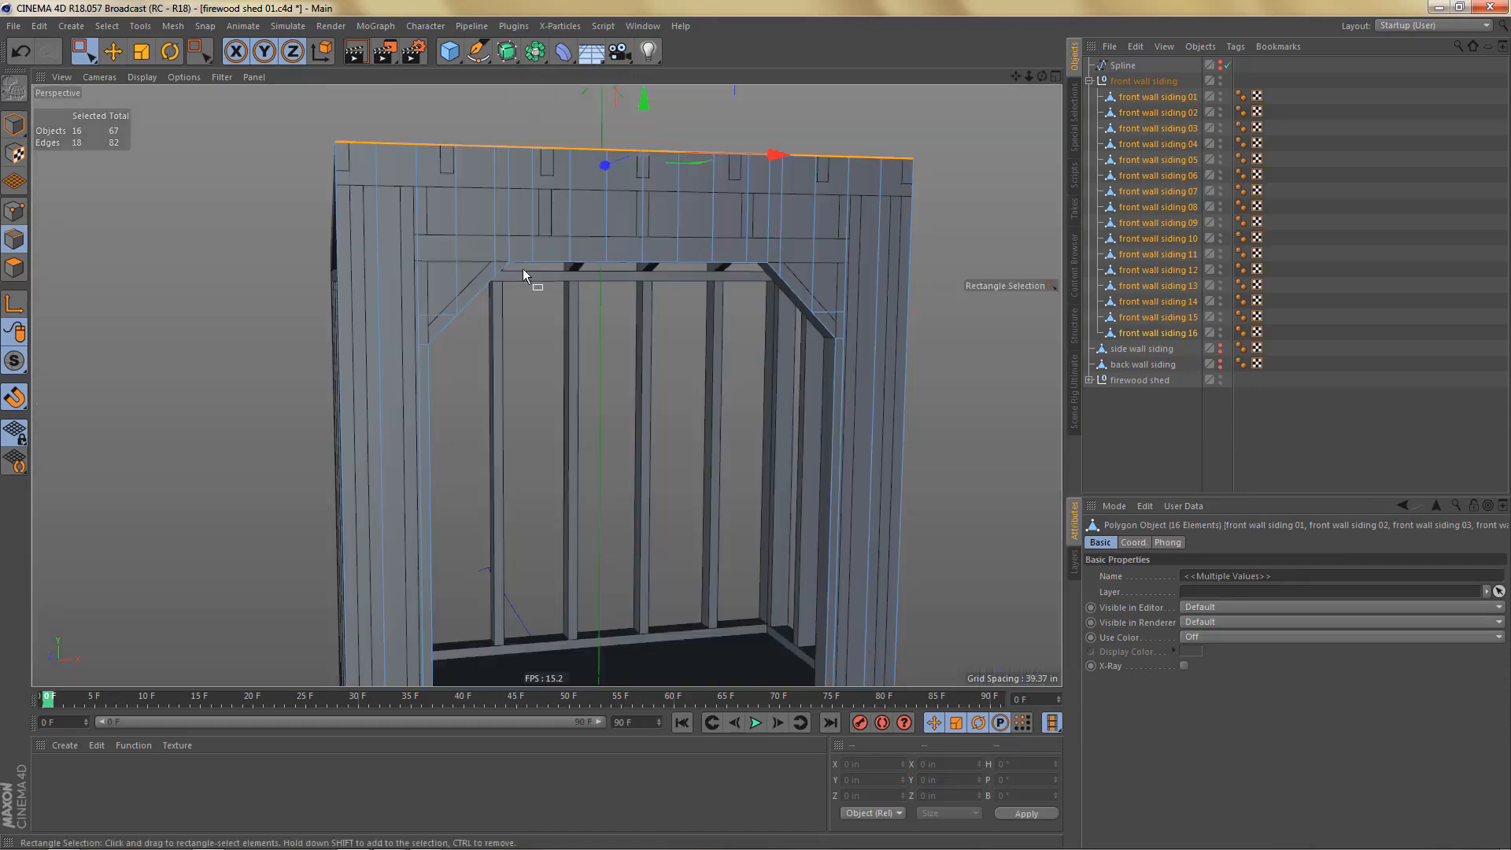
alt+drag(523, 268, 733, 330)
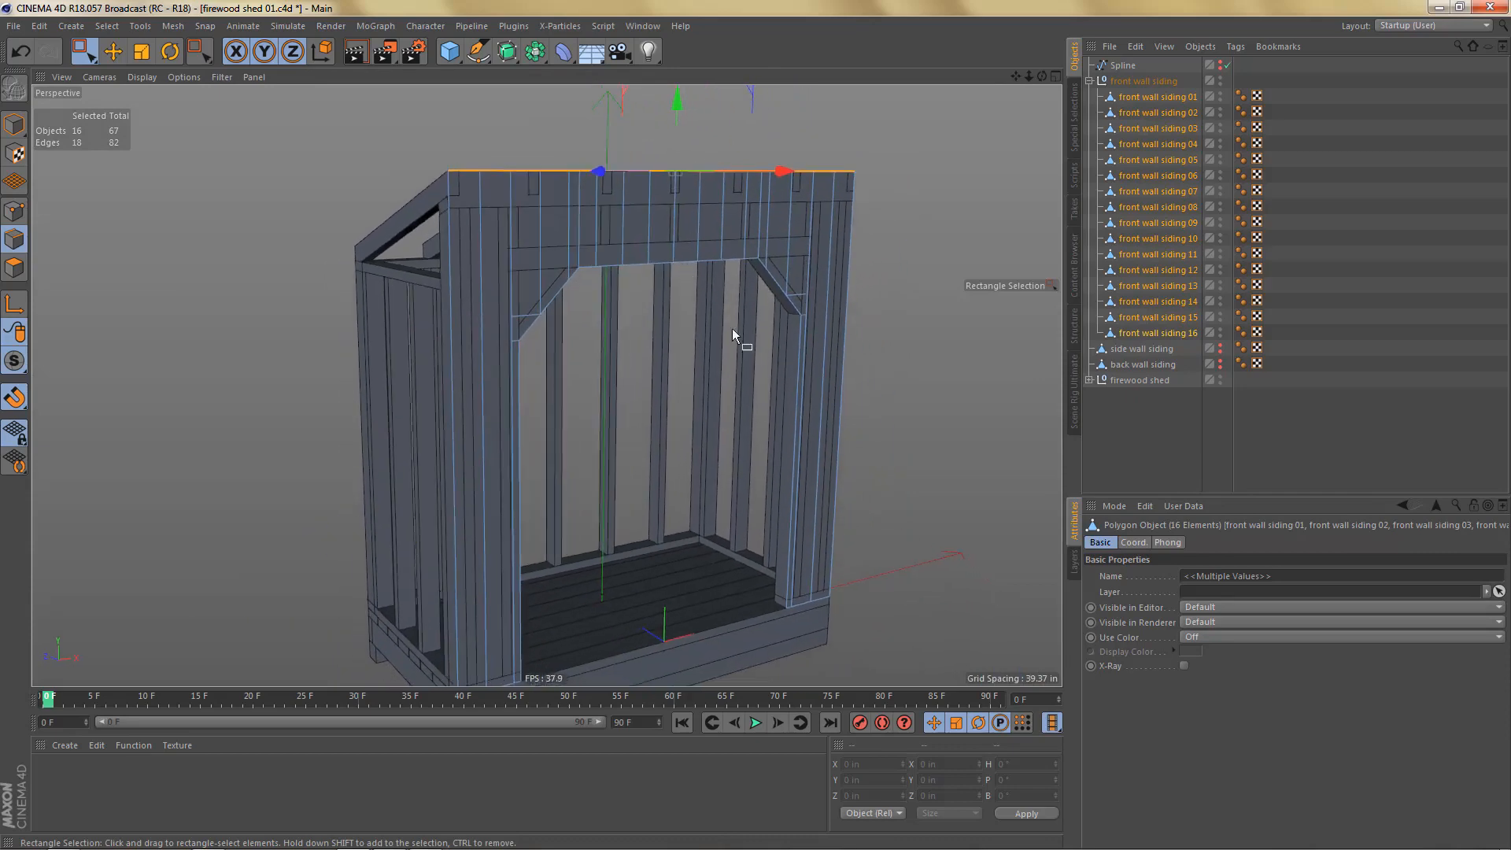
Step: Extrude the polygons of all front wall siding planks by 0.75 in with caps created
key(Return)
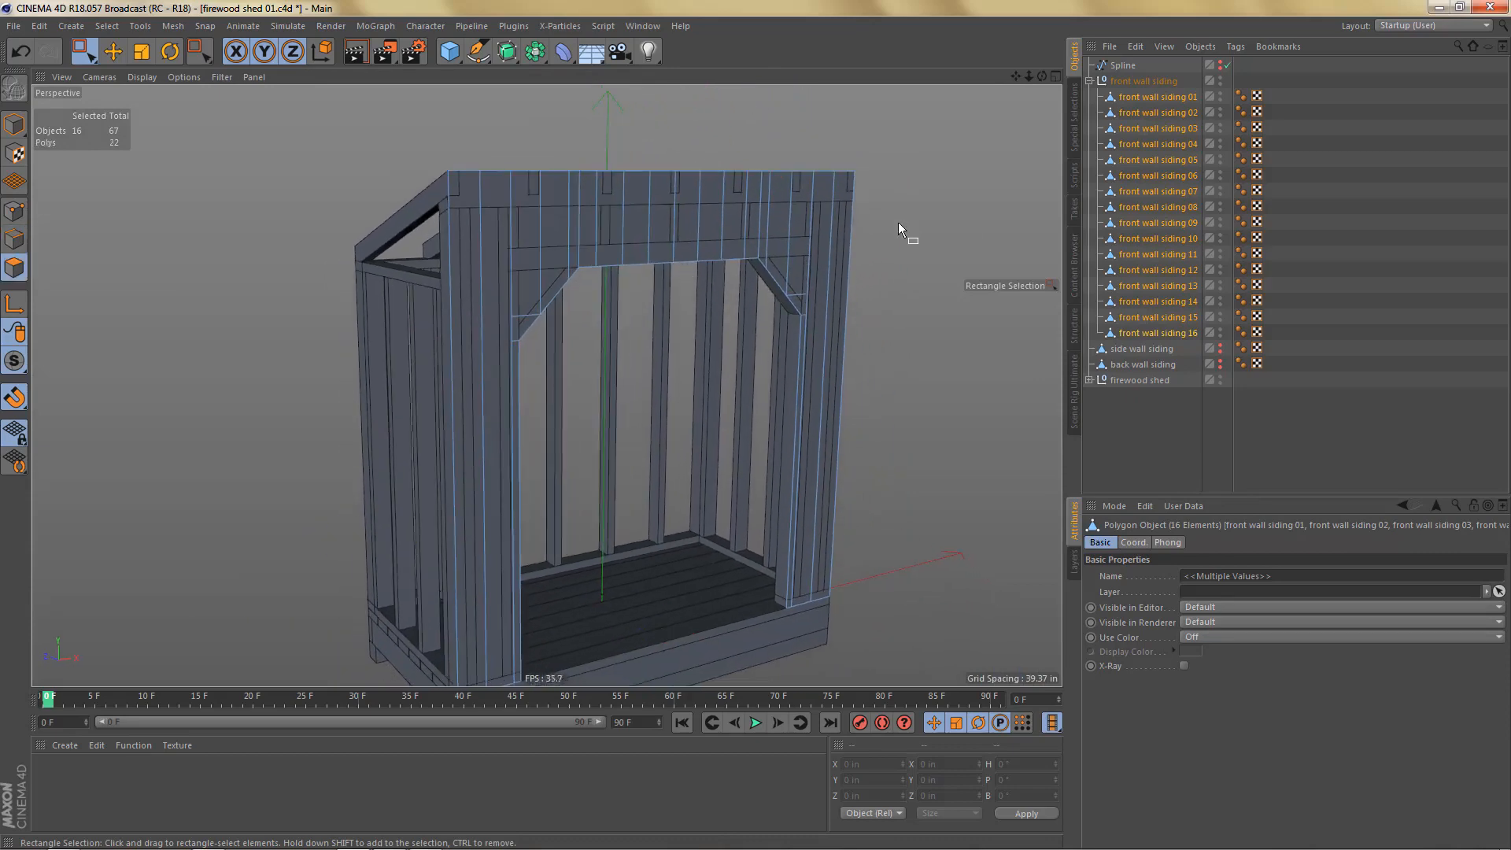
key(d)
click(1294, 639)
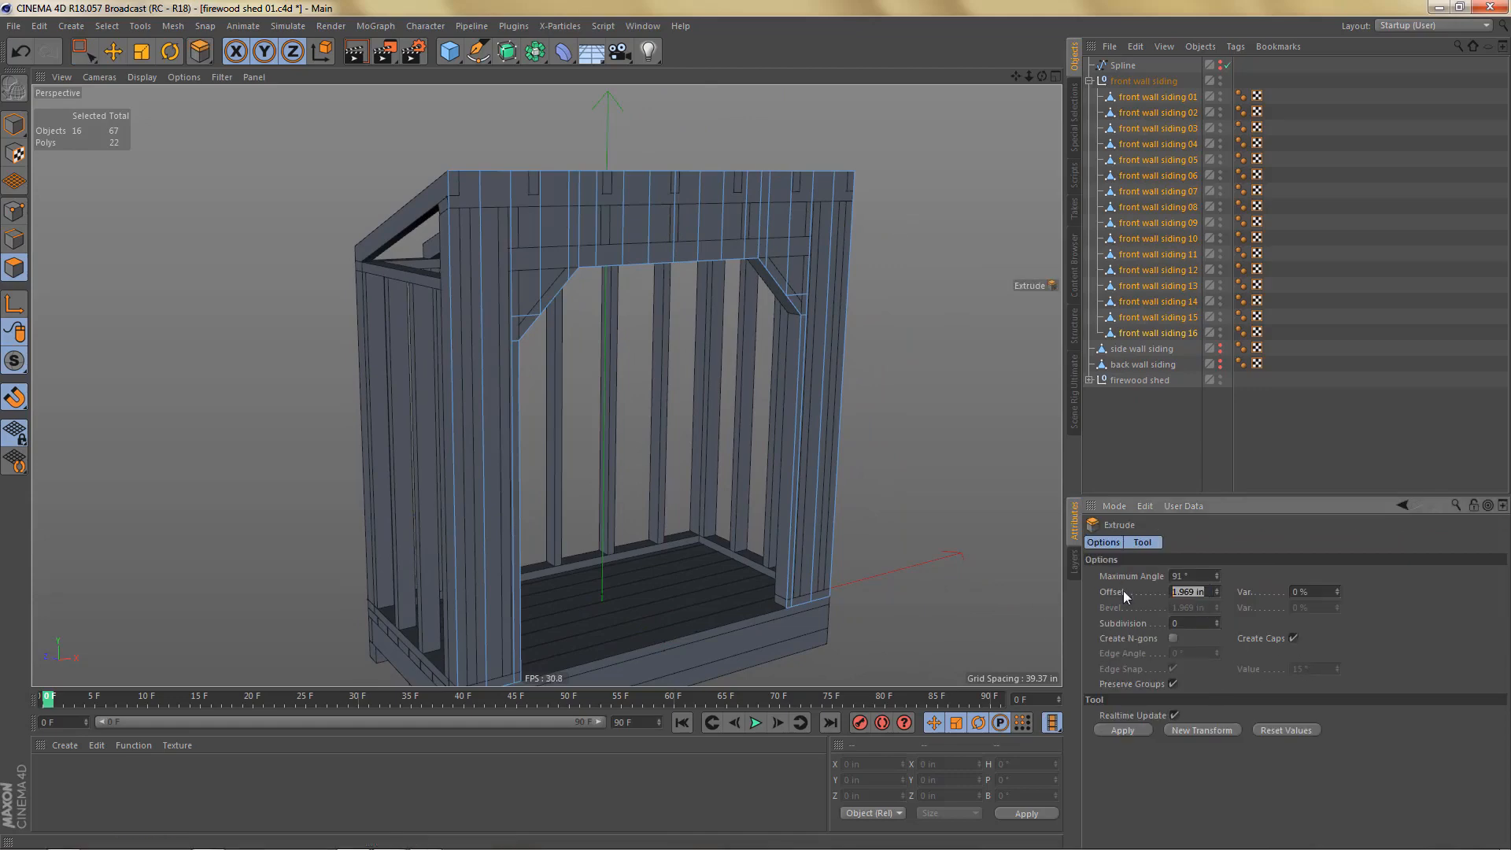
key(BackSpace)
text(.75)
key(Return)
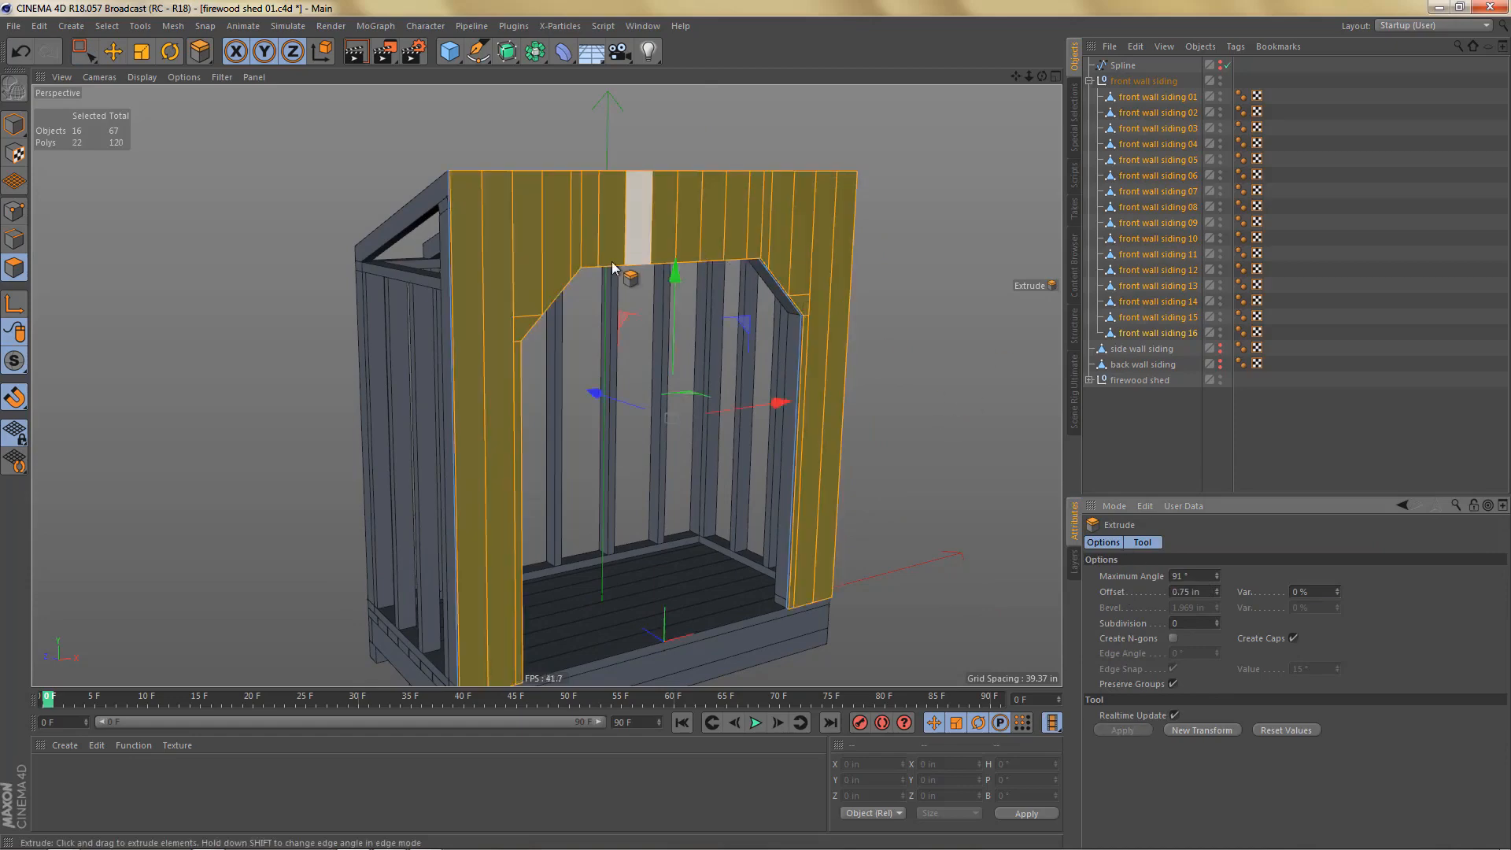
alt+drag(609, 253, 804, 379)
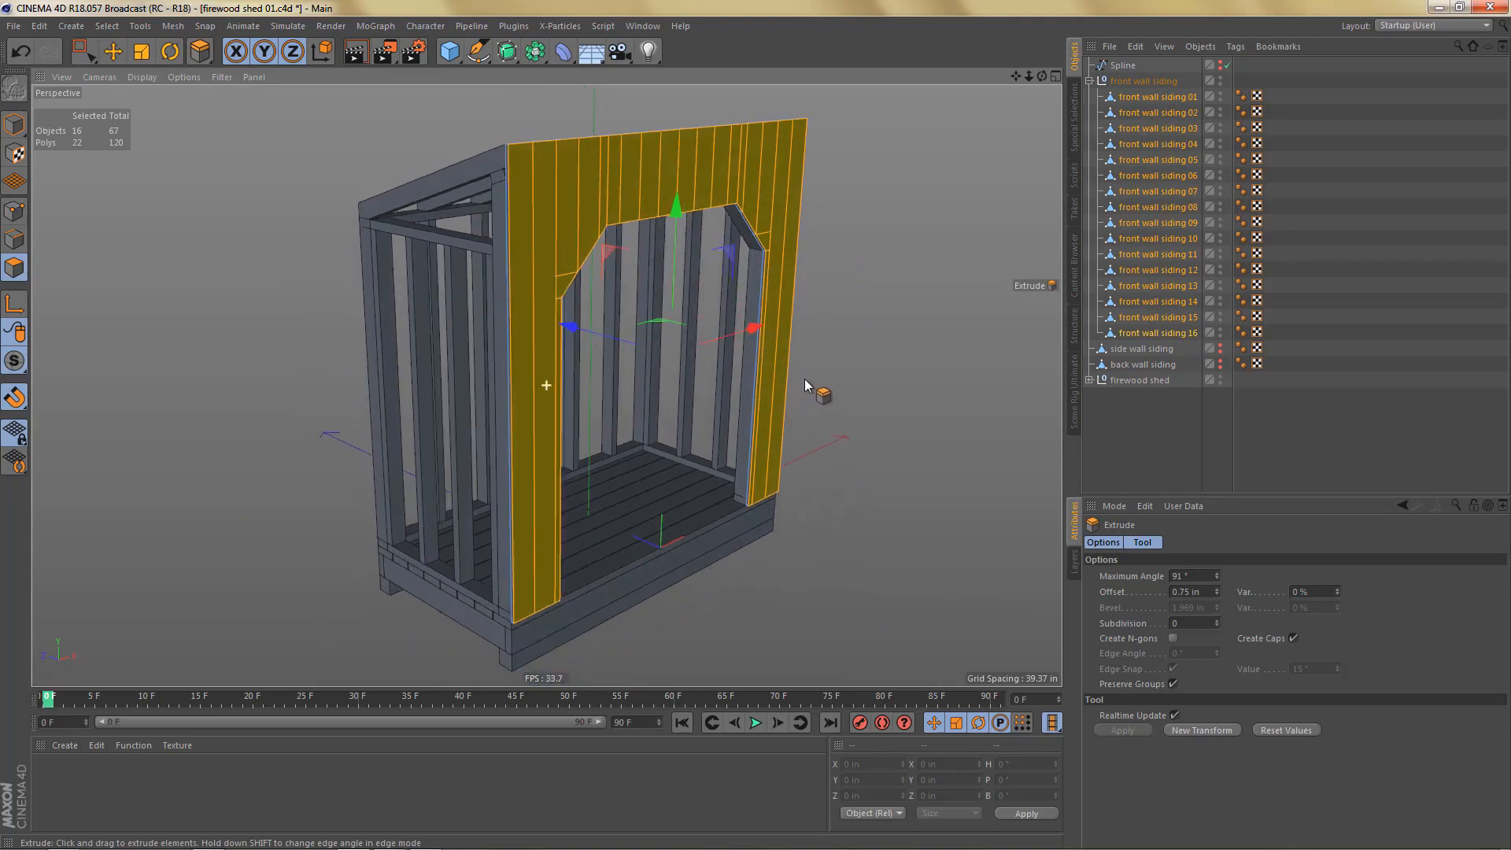
Step: Move the front wall siding group into the firewood shed group, directly above the rafters, and collapse the hierarchy
click(1089, 81)
click(1091, 129)
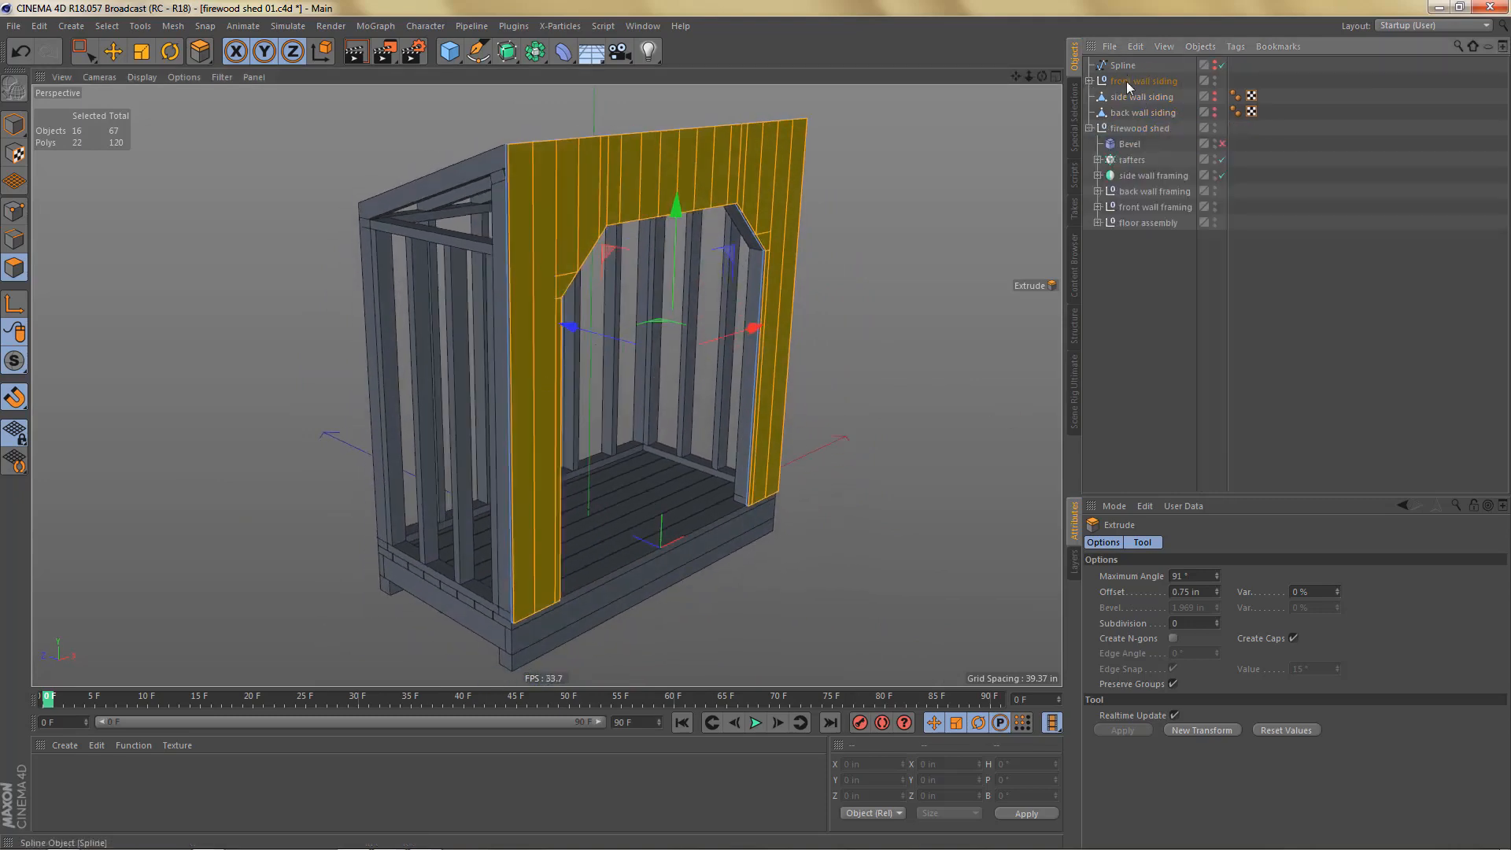
drag(1121, 82, 1127, 153)
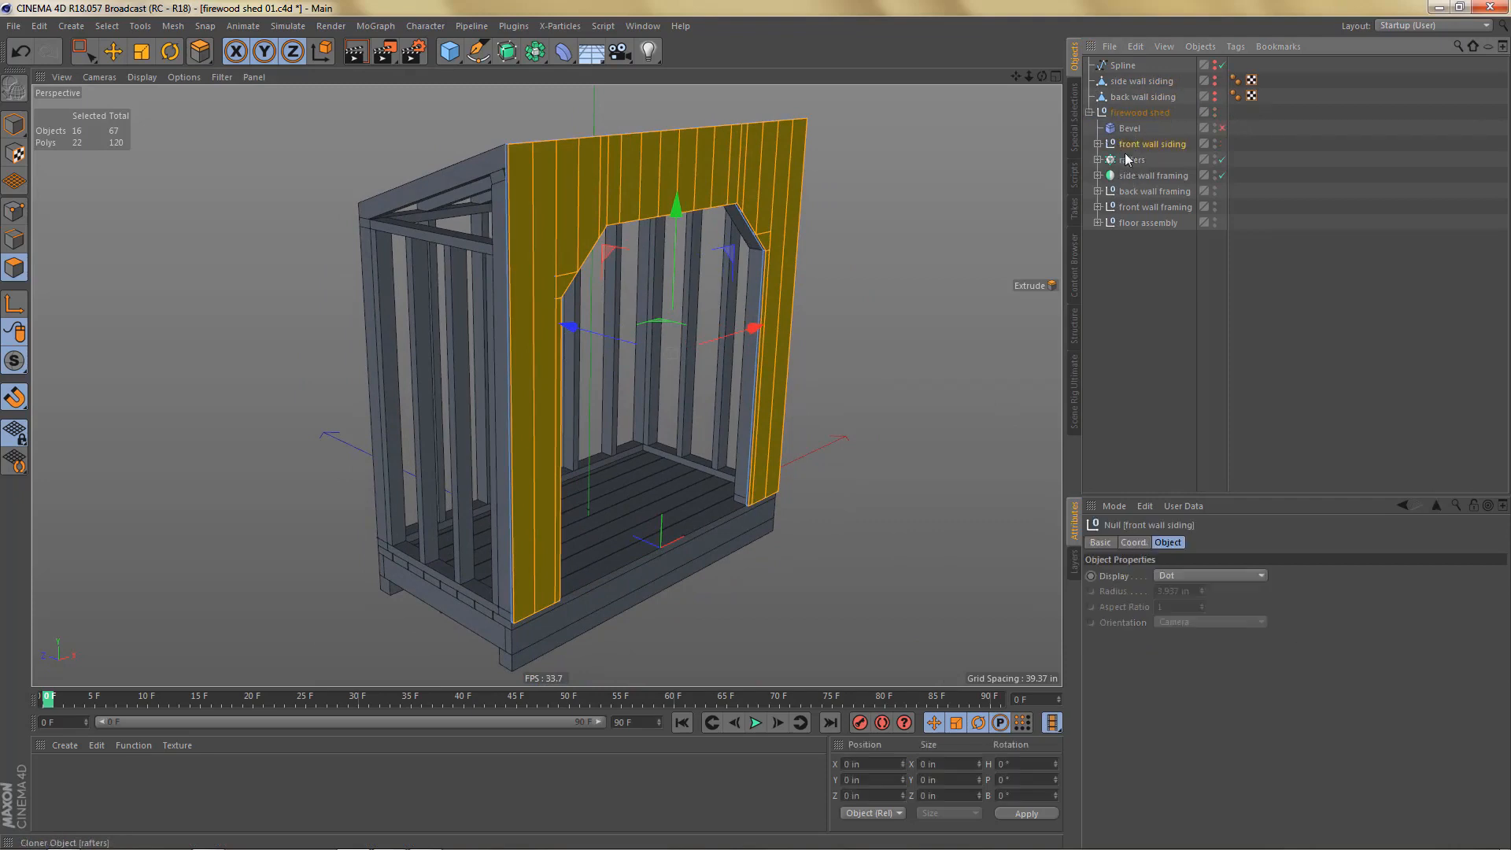
click(1089, 112)
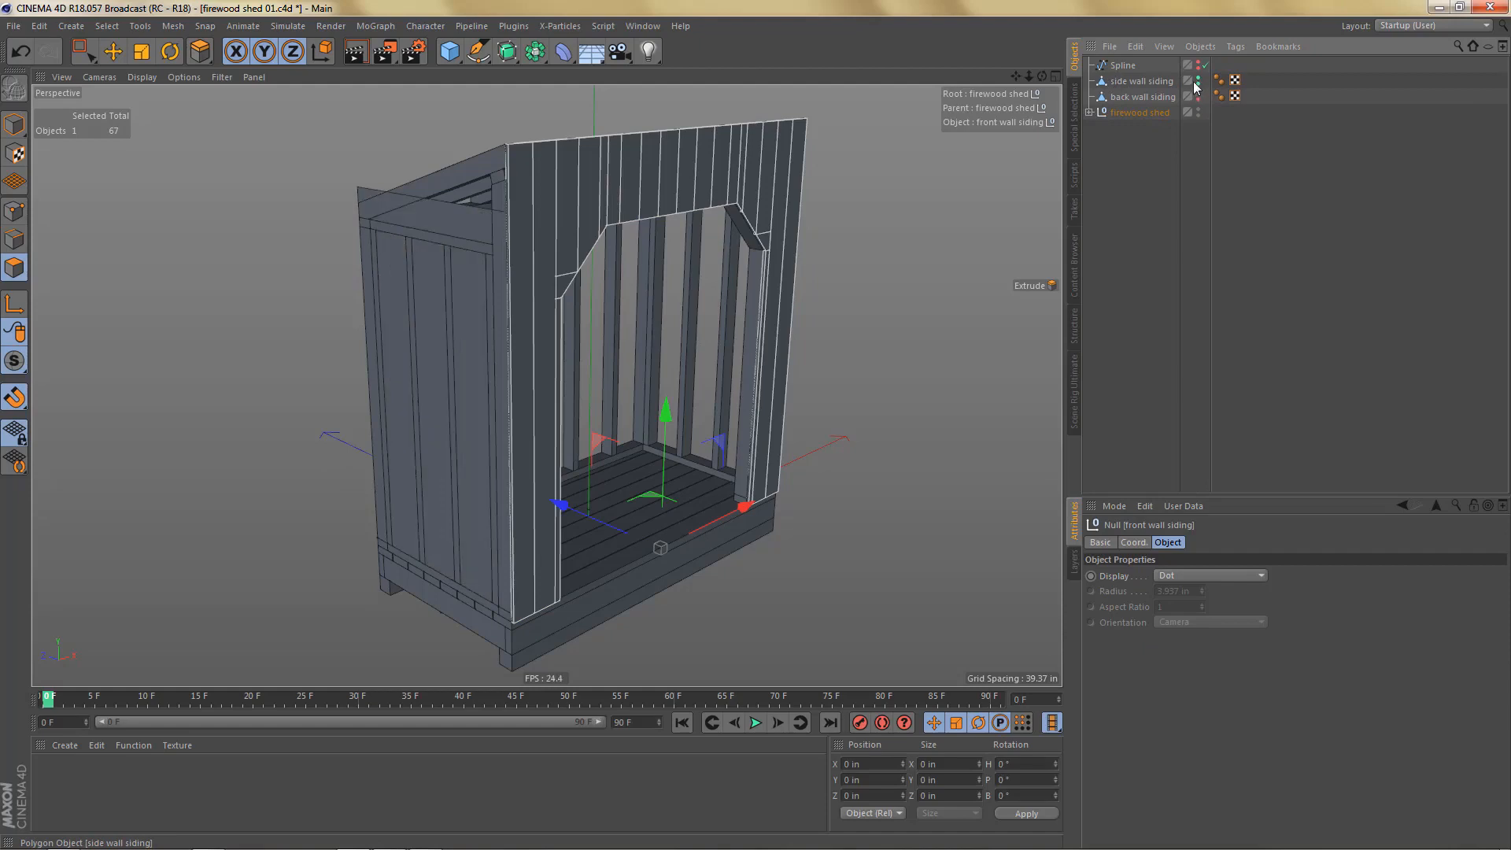
Step: Make the side wall siding visible, select it and turn the view to face that wall
click(1192, 82)
click(1141, 82)
alt+middle_drag(610, 342, 710, 369)
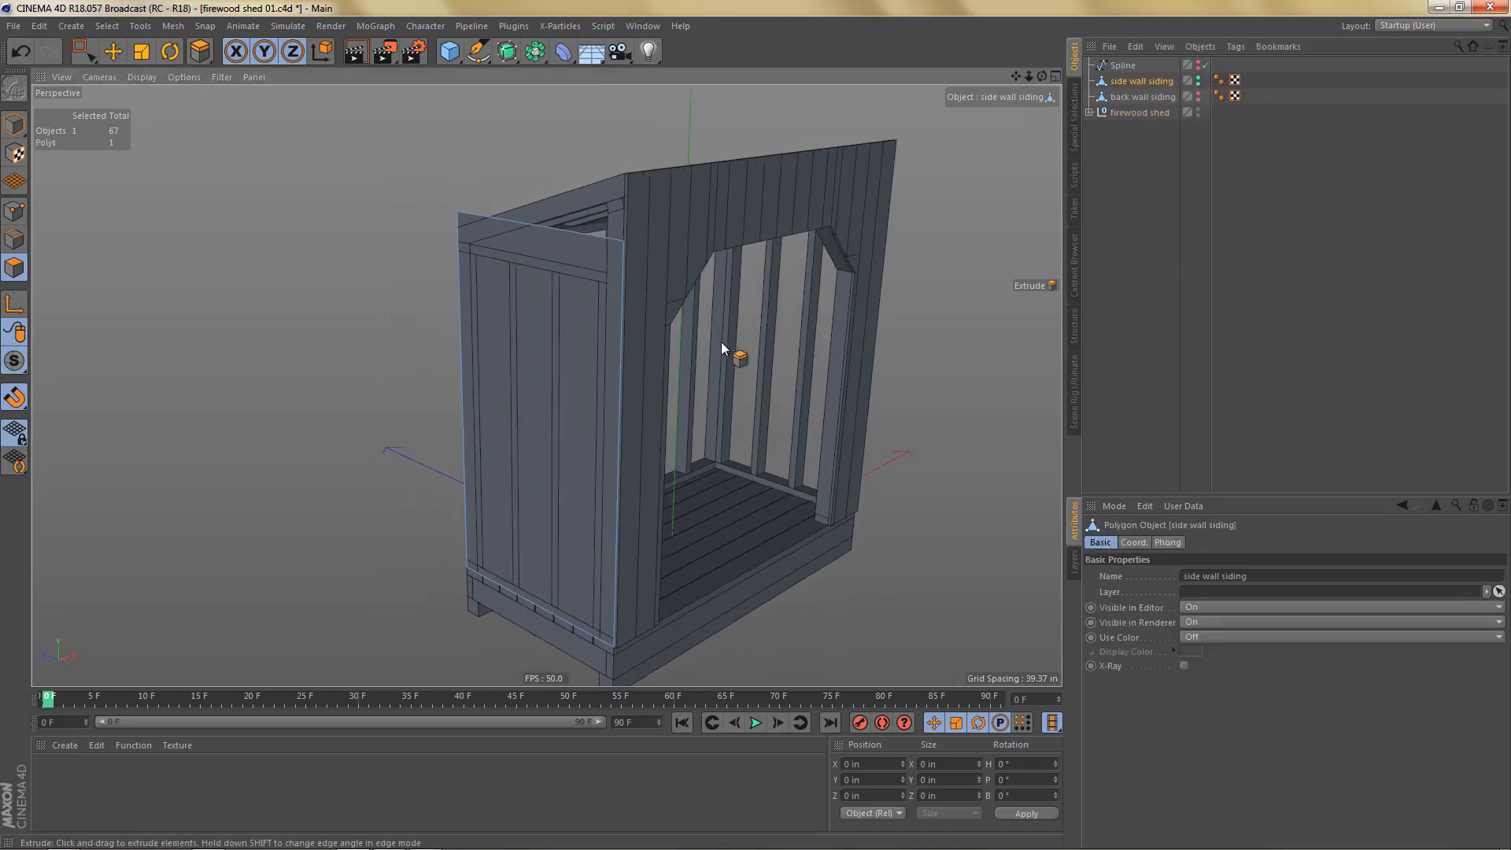
alt+drag(723, 348, 759, 329)
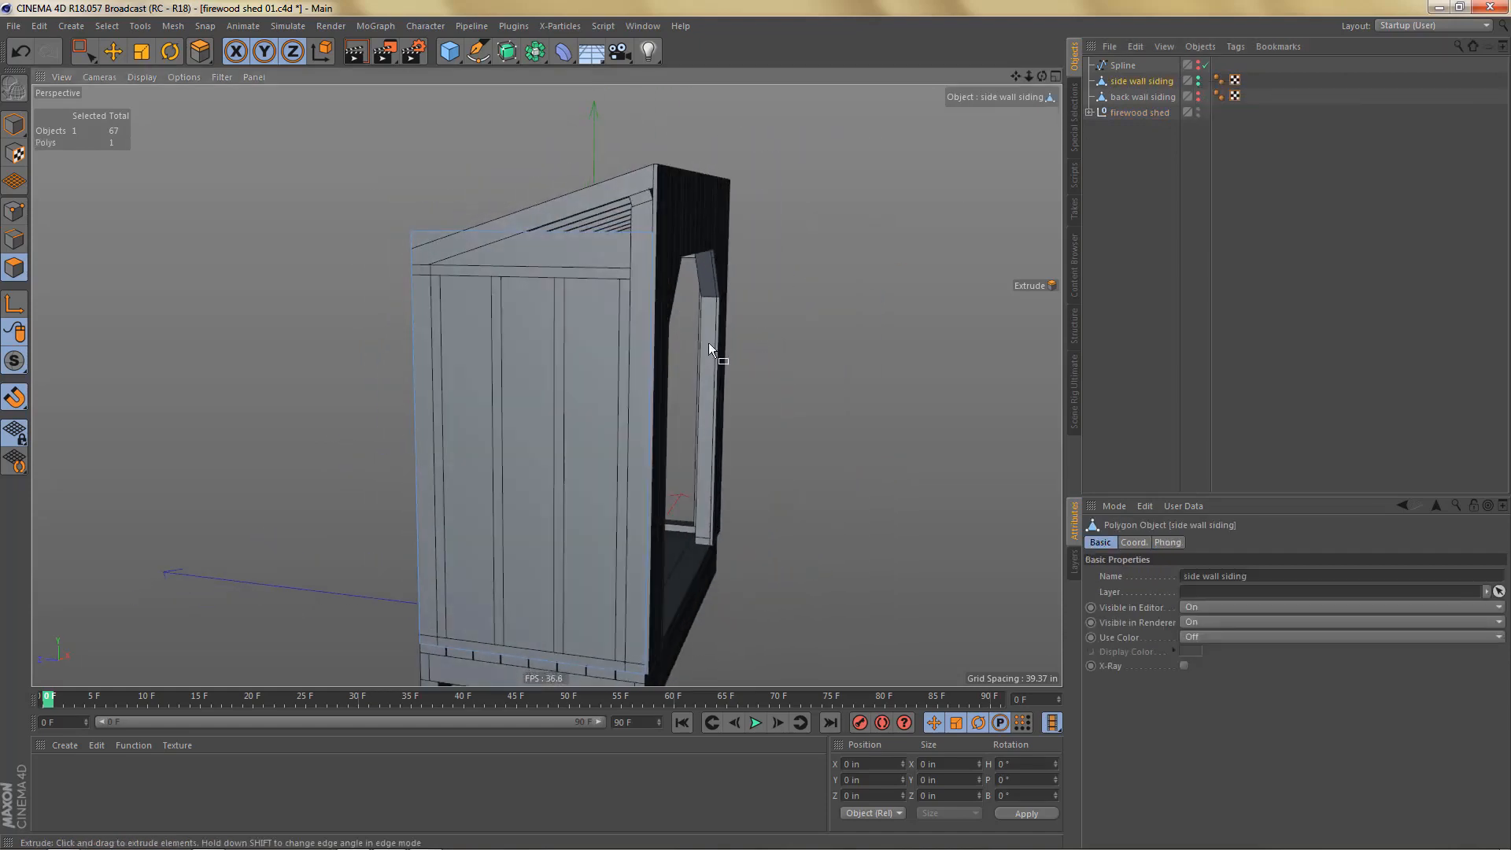
Step: Select the side wall siding's two top points and raise them about 23.8 in, above the roof slope
key(space)
drag(368, 187, 779, 292)
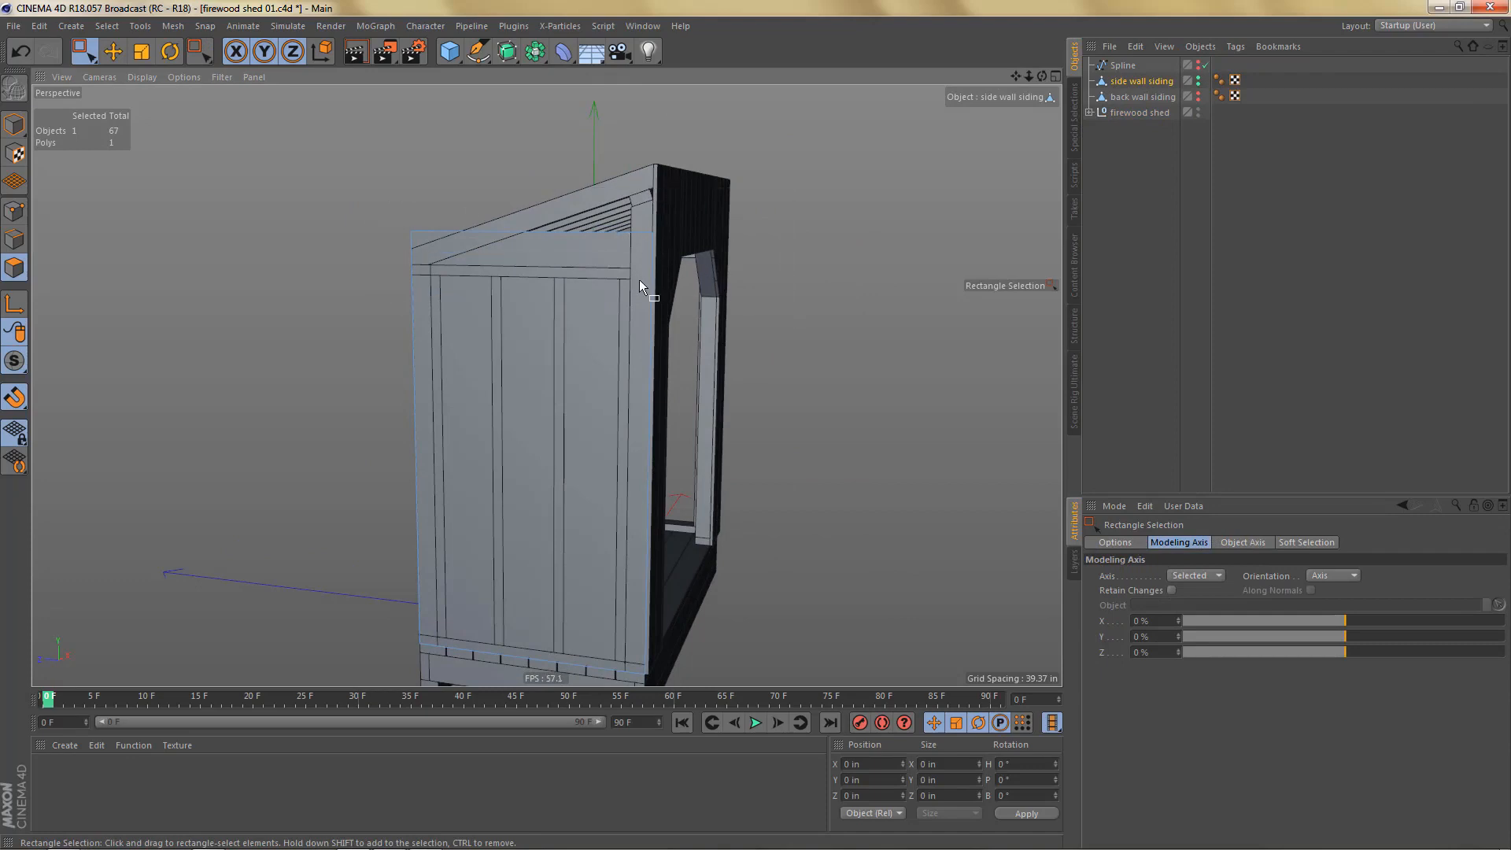
key(Return)
drag(398, 190, 722, 265)
alt+middle_drag(710, 291, 715, 379)
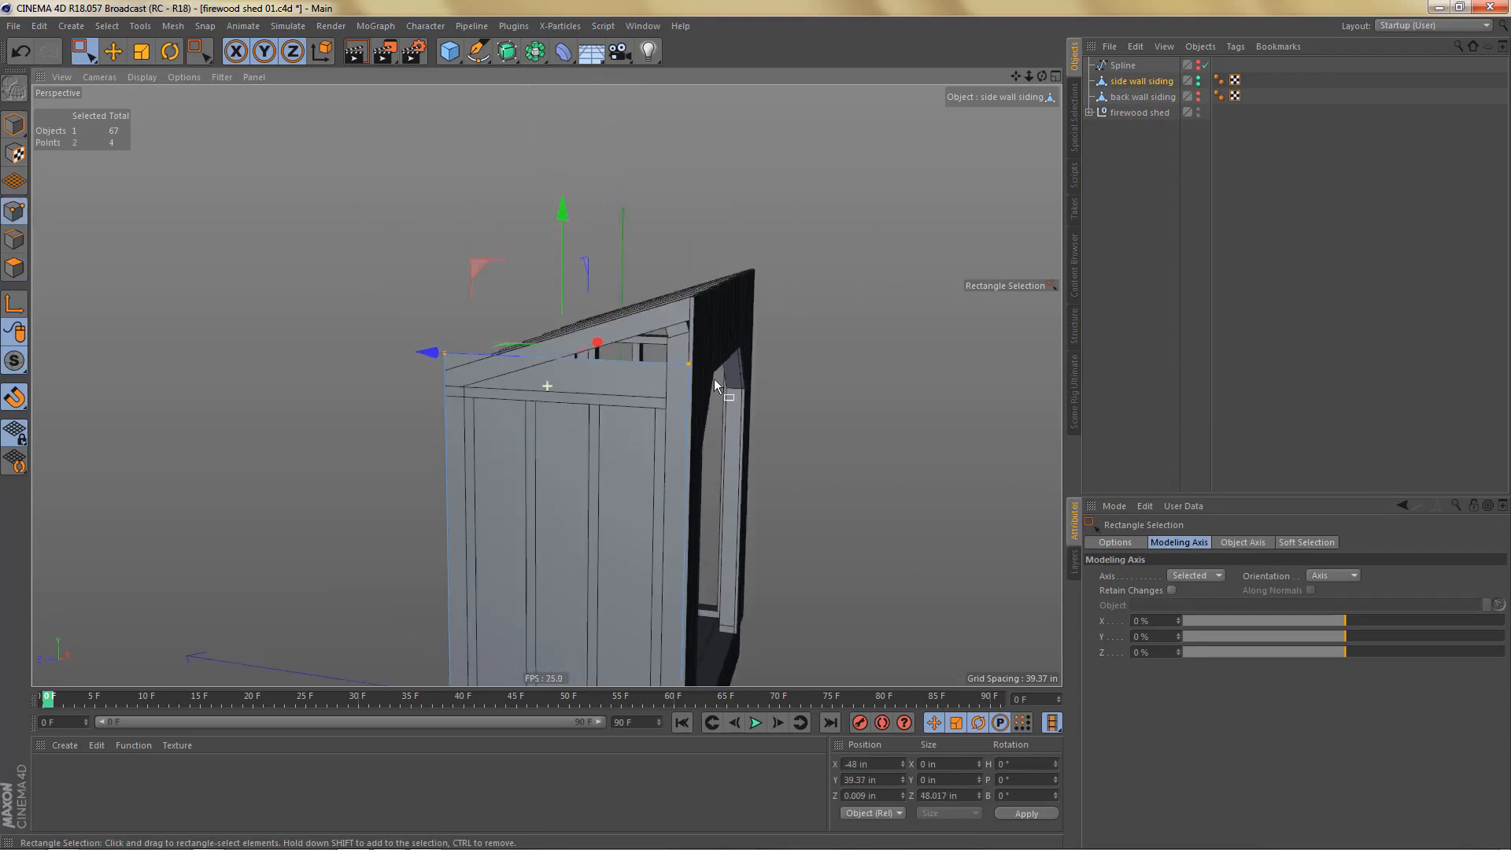
drag(568, 201, 570, 89)
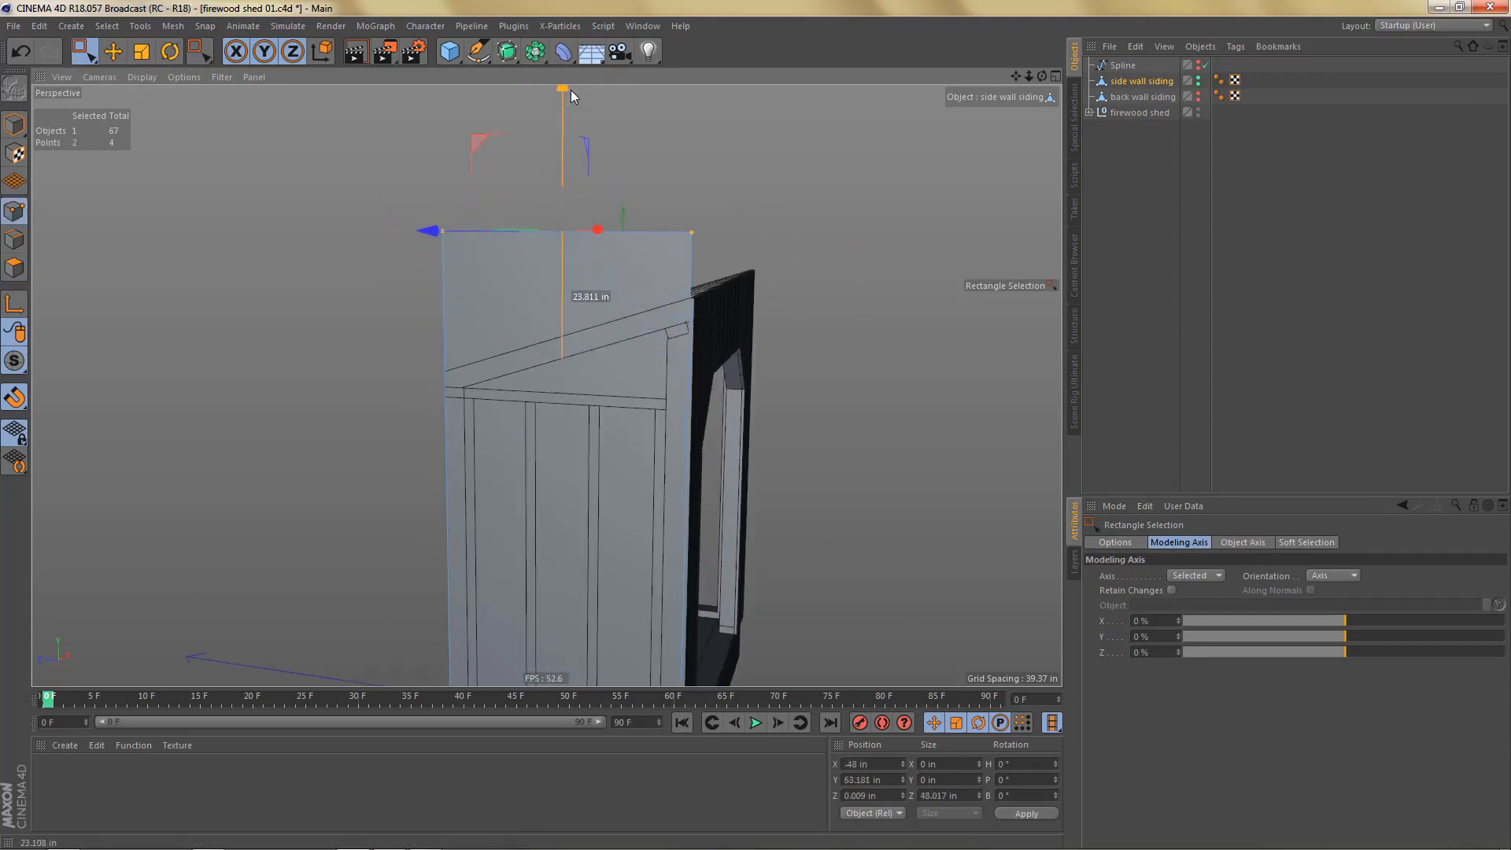
alt+drag(706, 261, 686, 329)
alt+middle_drag(673, 356, 655, 333)
alt+drag(655, 333, 635, 331)
Step: Ring-select the side wall siding's top and bottom edges and edge-cut them with a subdivision of 7
key(Tab)
key(w)
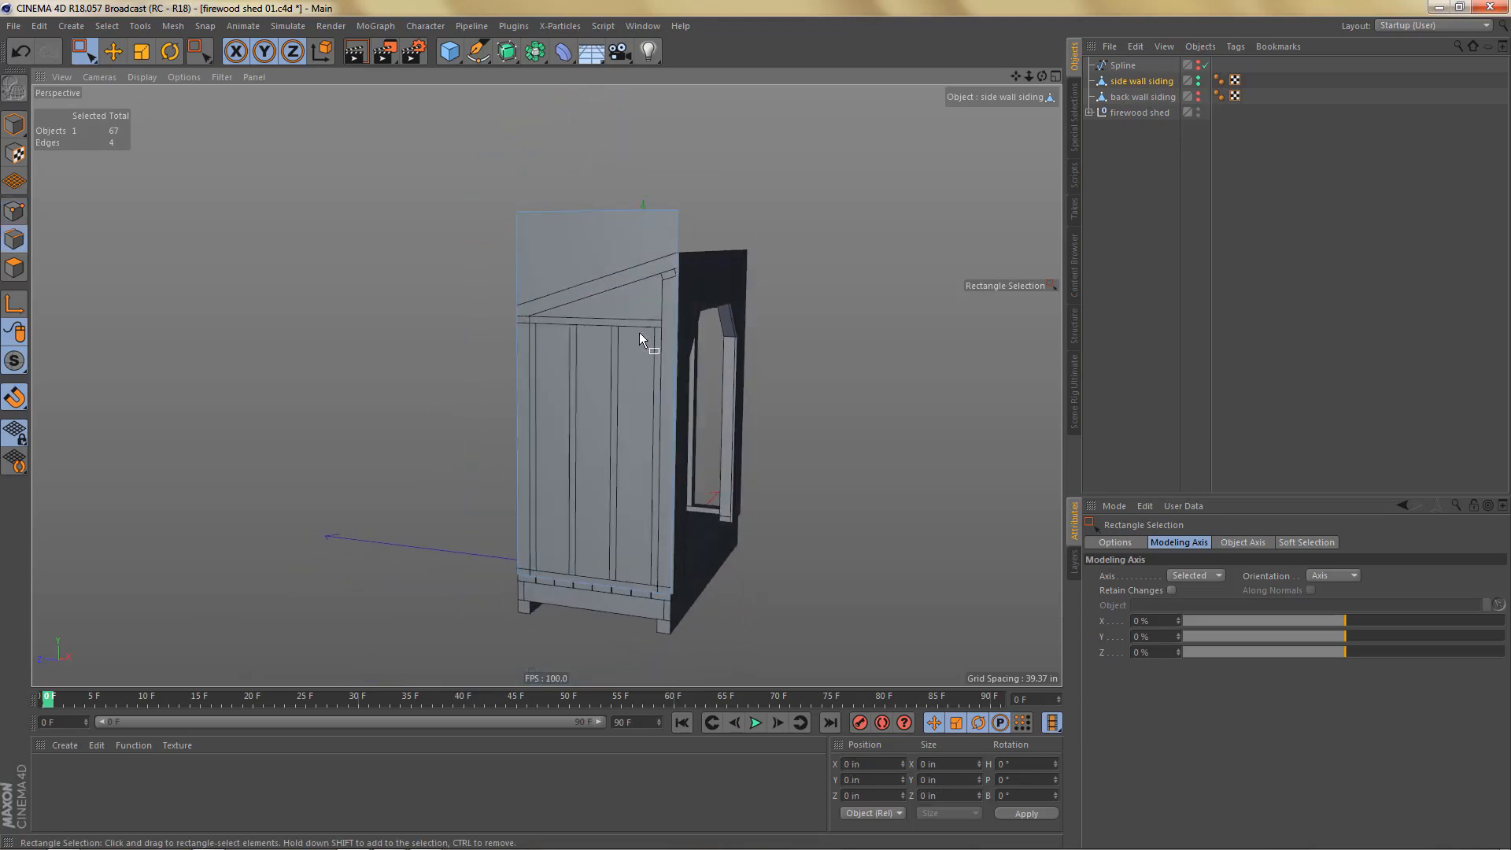
key(u)
key(b)
click(613, 226)
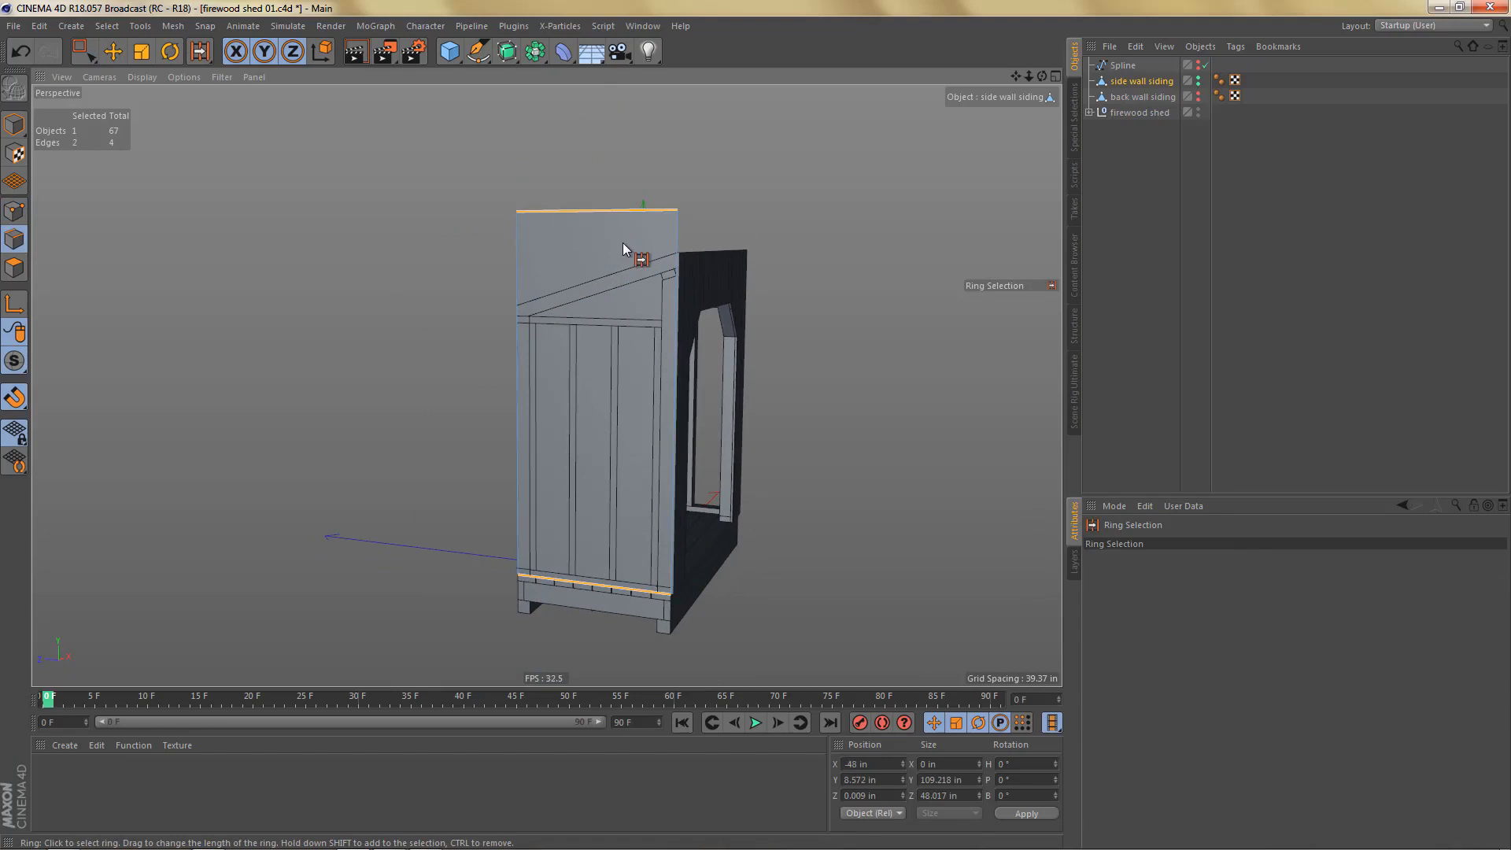
key(m)
key(f)
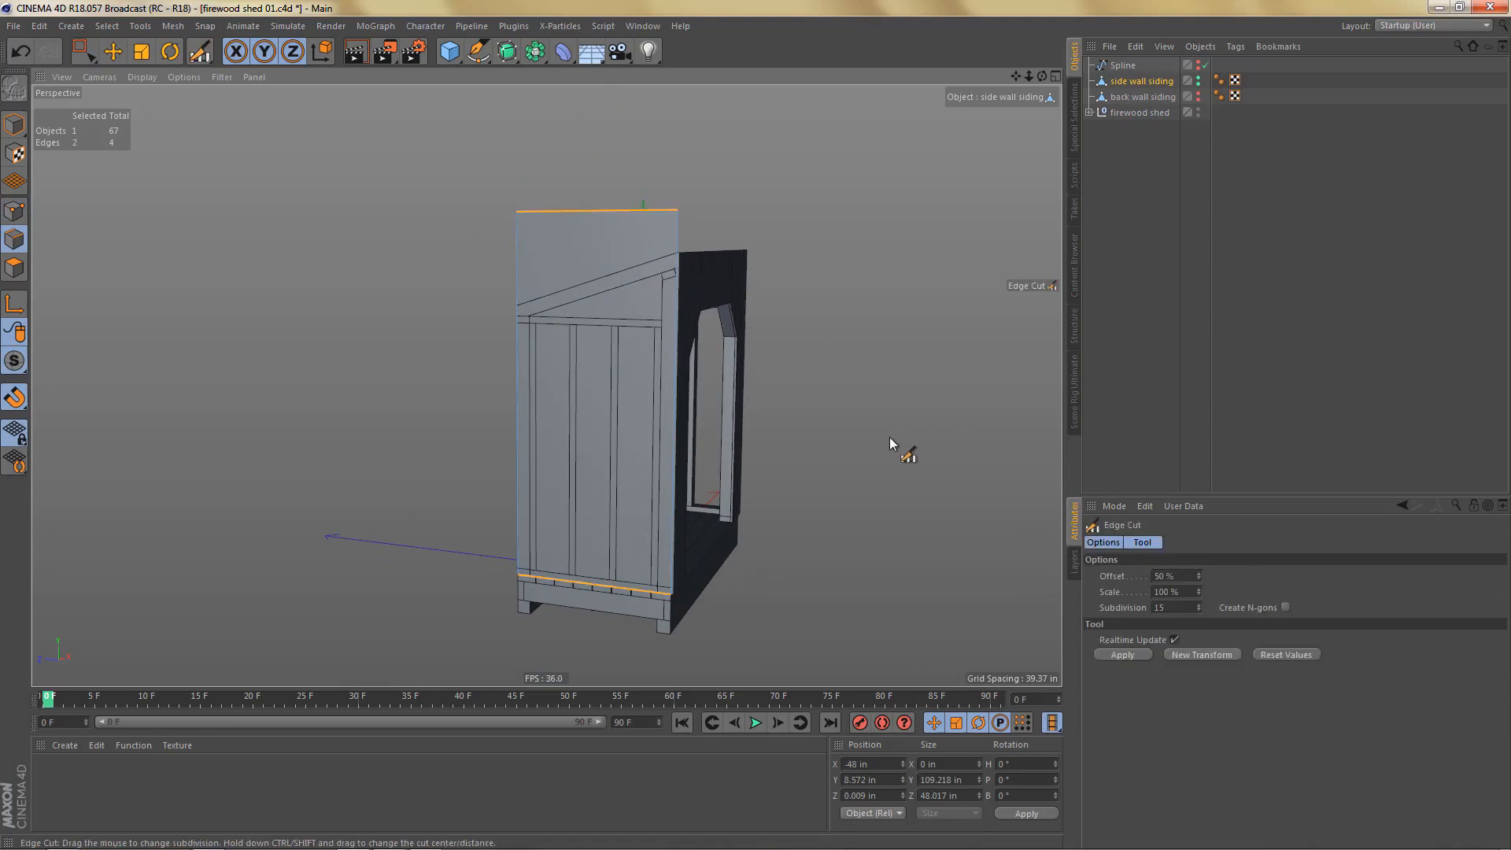
mouse_move(847, 475)
mouse_down()
mouse_move(820, 475)
mouse_move(839, 480)
mouse_up()
Step: In the right view, try a line cut across the side wall siding along the rafter's sloped top edge
key(F3)
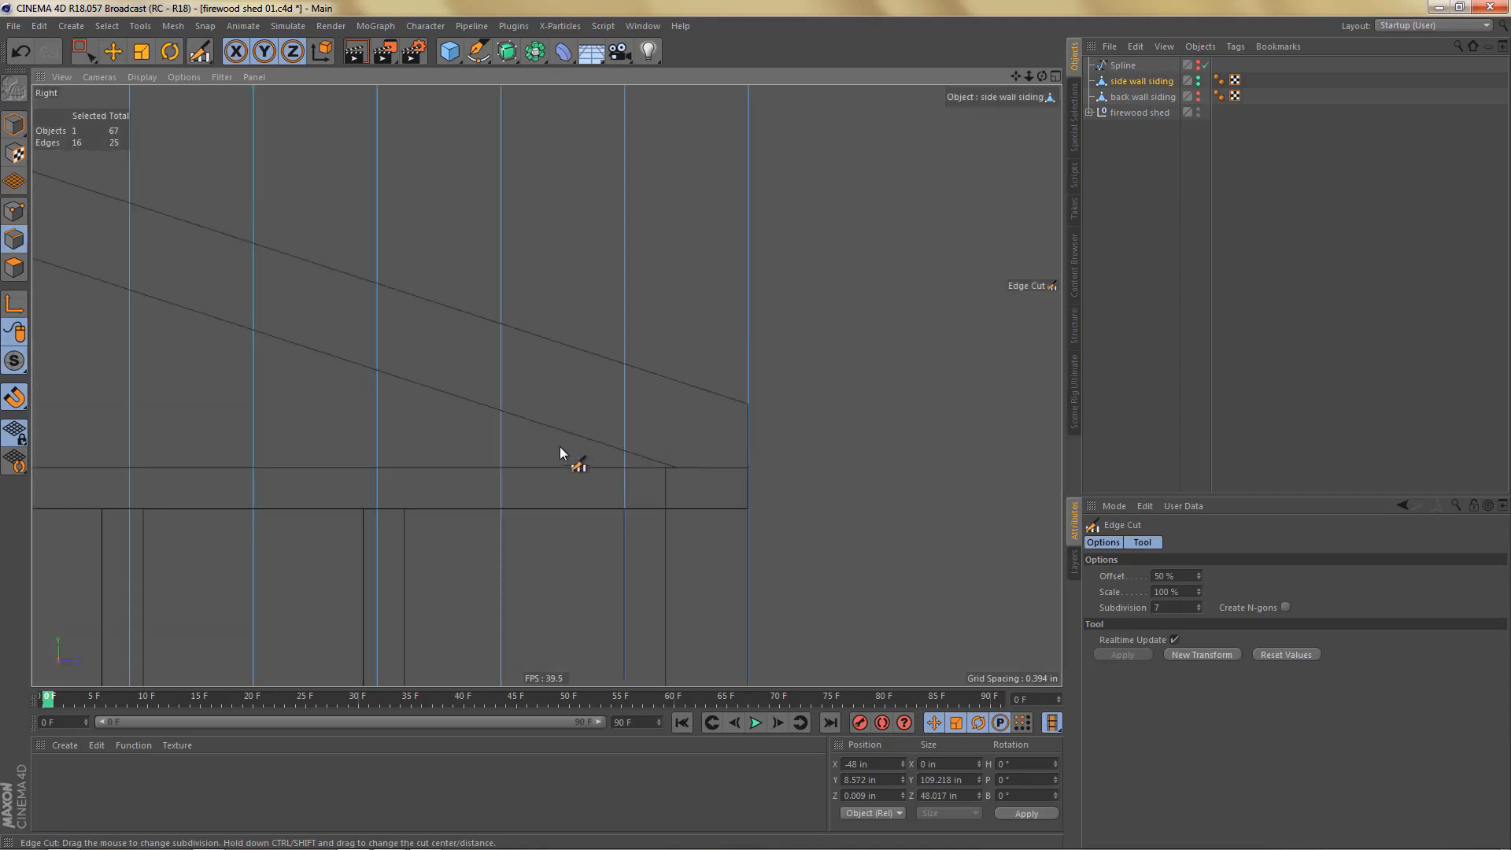
scroll(564, 452, down, 5)
key(k)
key(k)
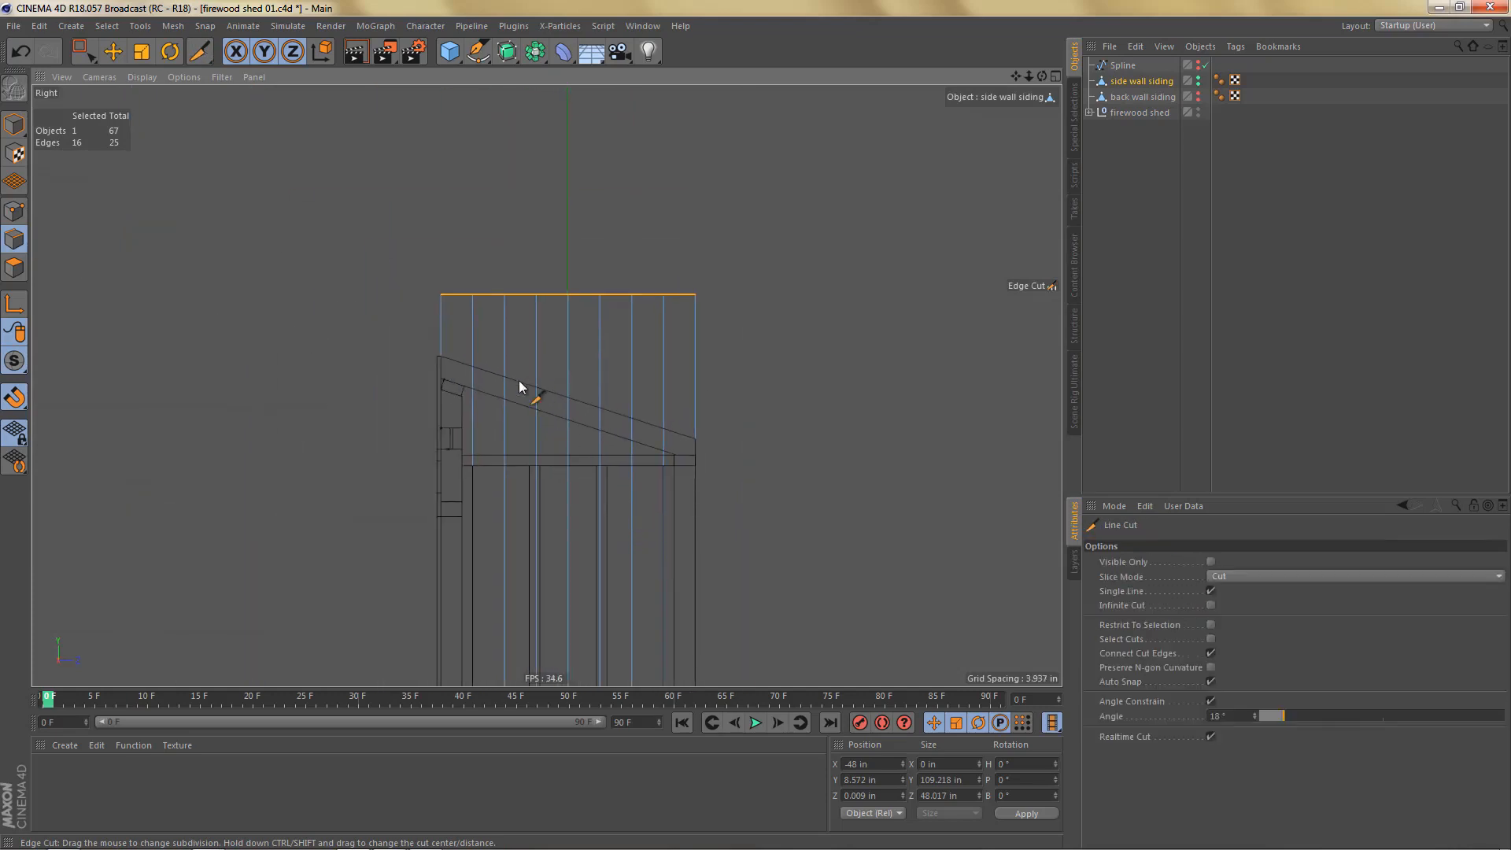
scroll(471, 346, up, 2)
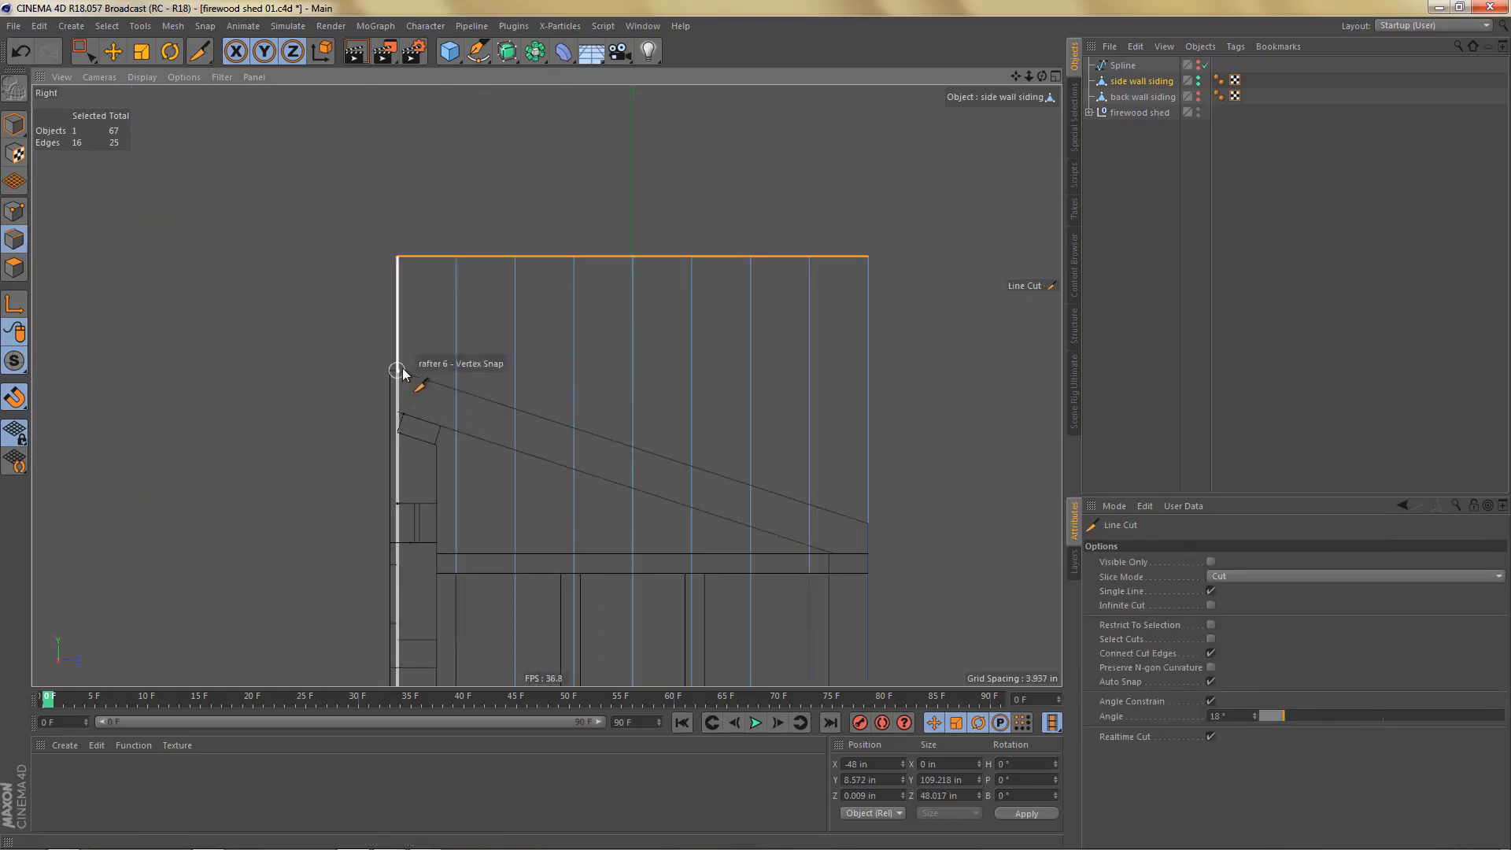
click(397, 371)
click(871, 524)
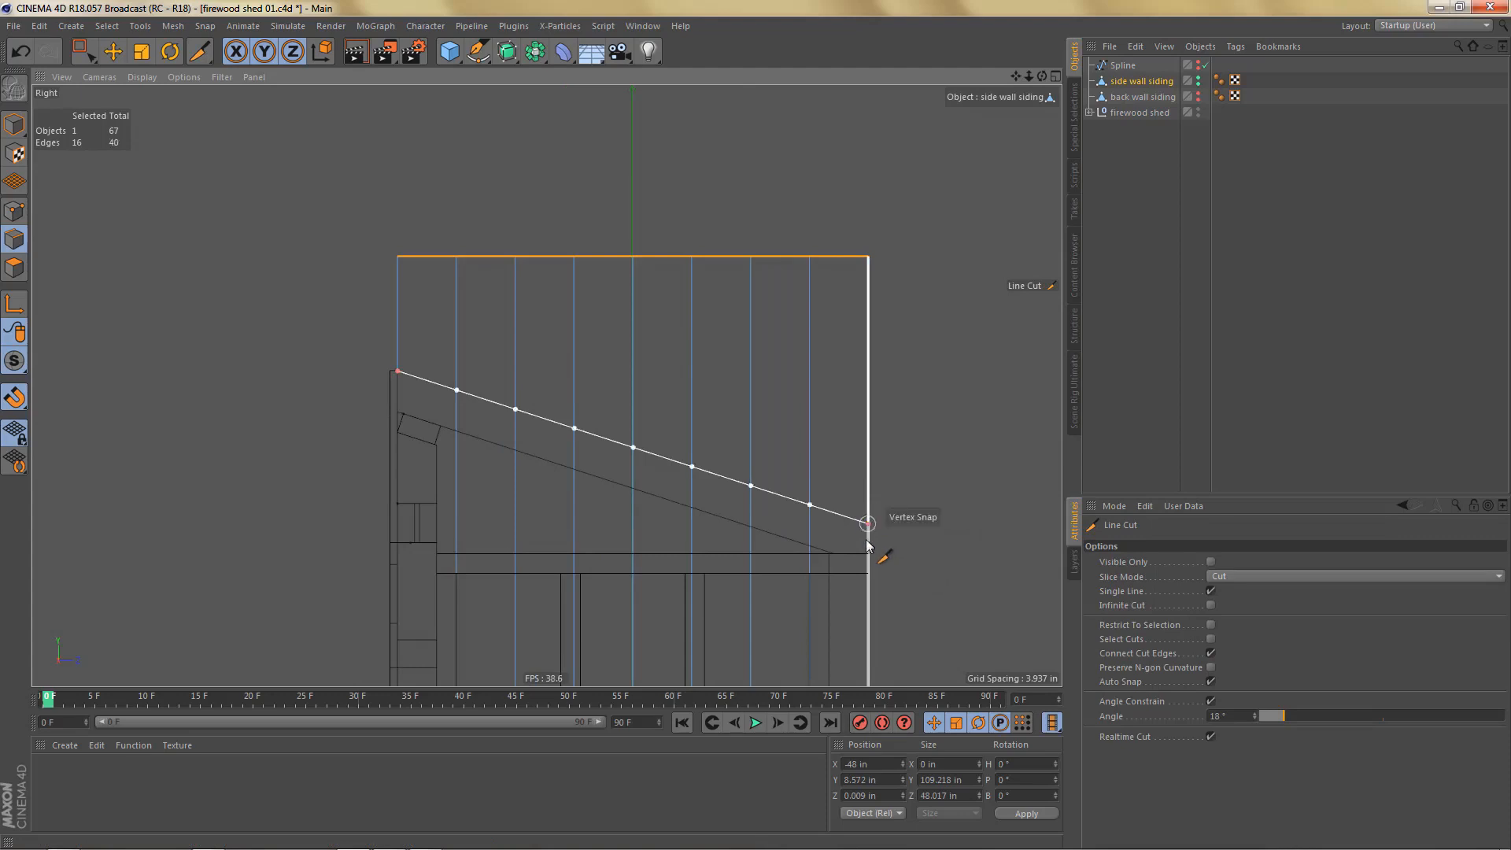
key(Return)
key(Return)
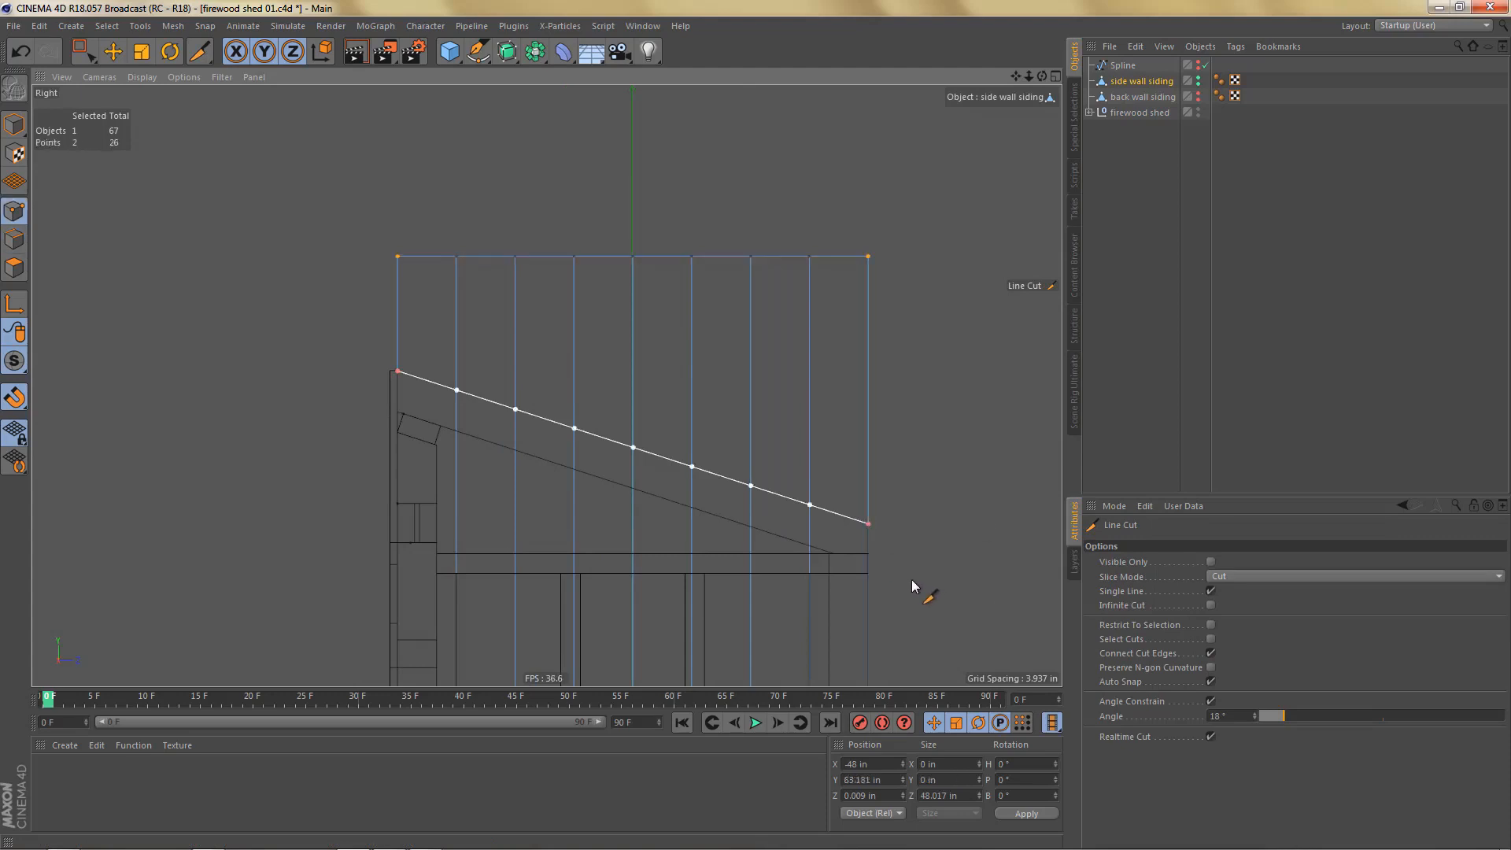
Step: Try deleting the side wall siding's top row of points, then undo both the deletion and the sloped cut
key(space)
drag(358, 233, 927, 277)
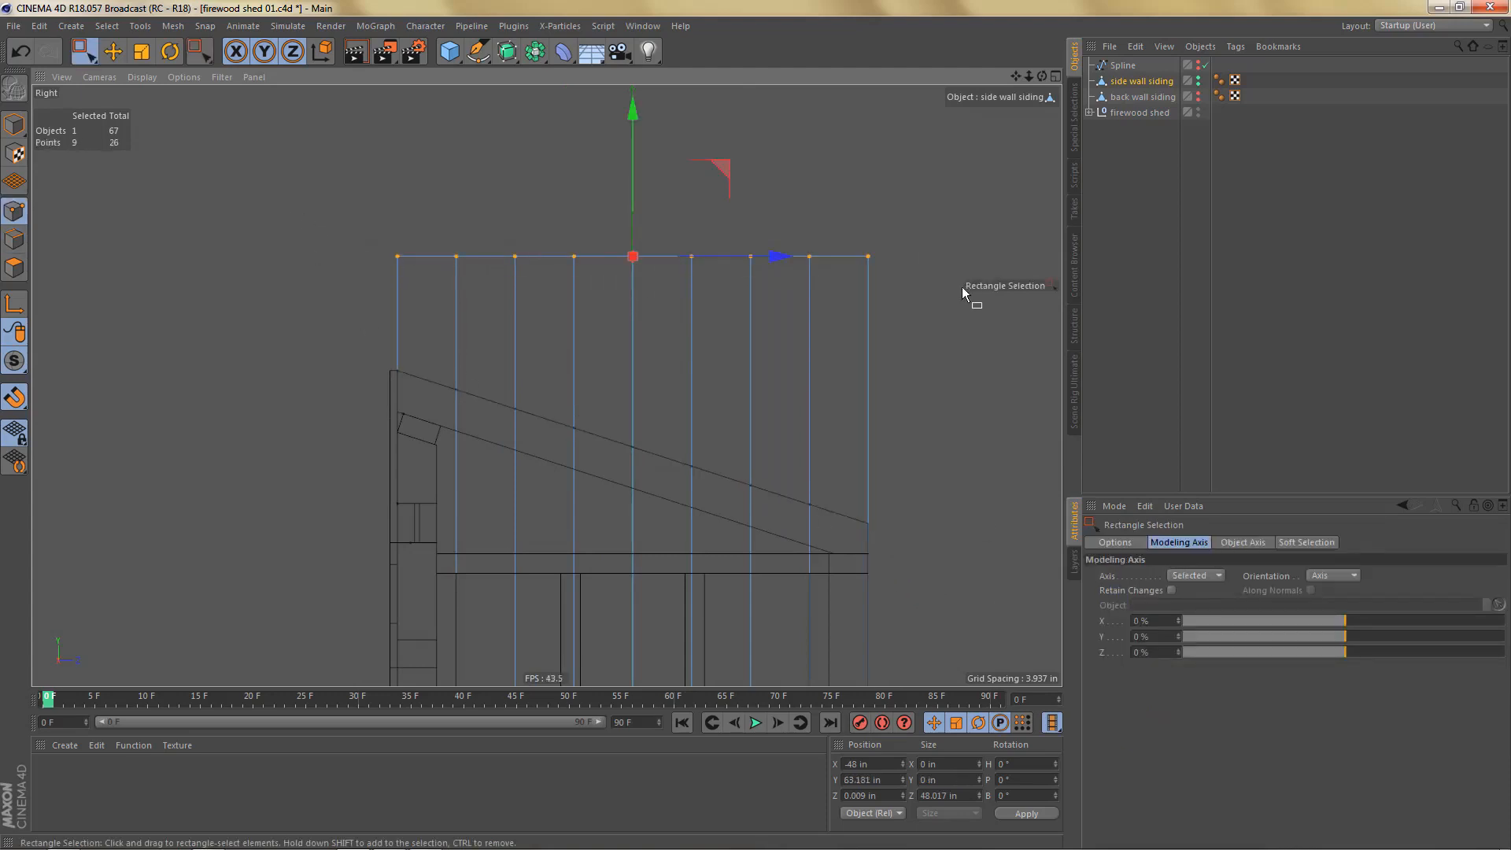
key(Delete)
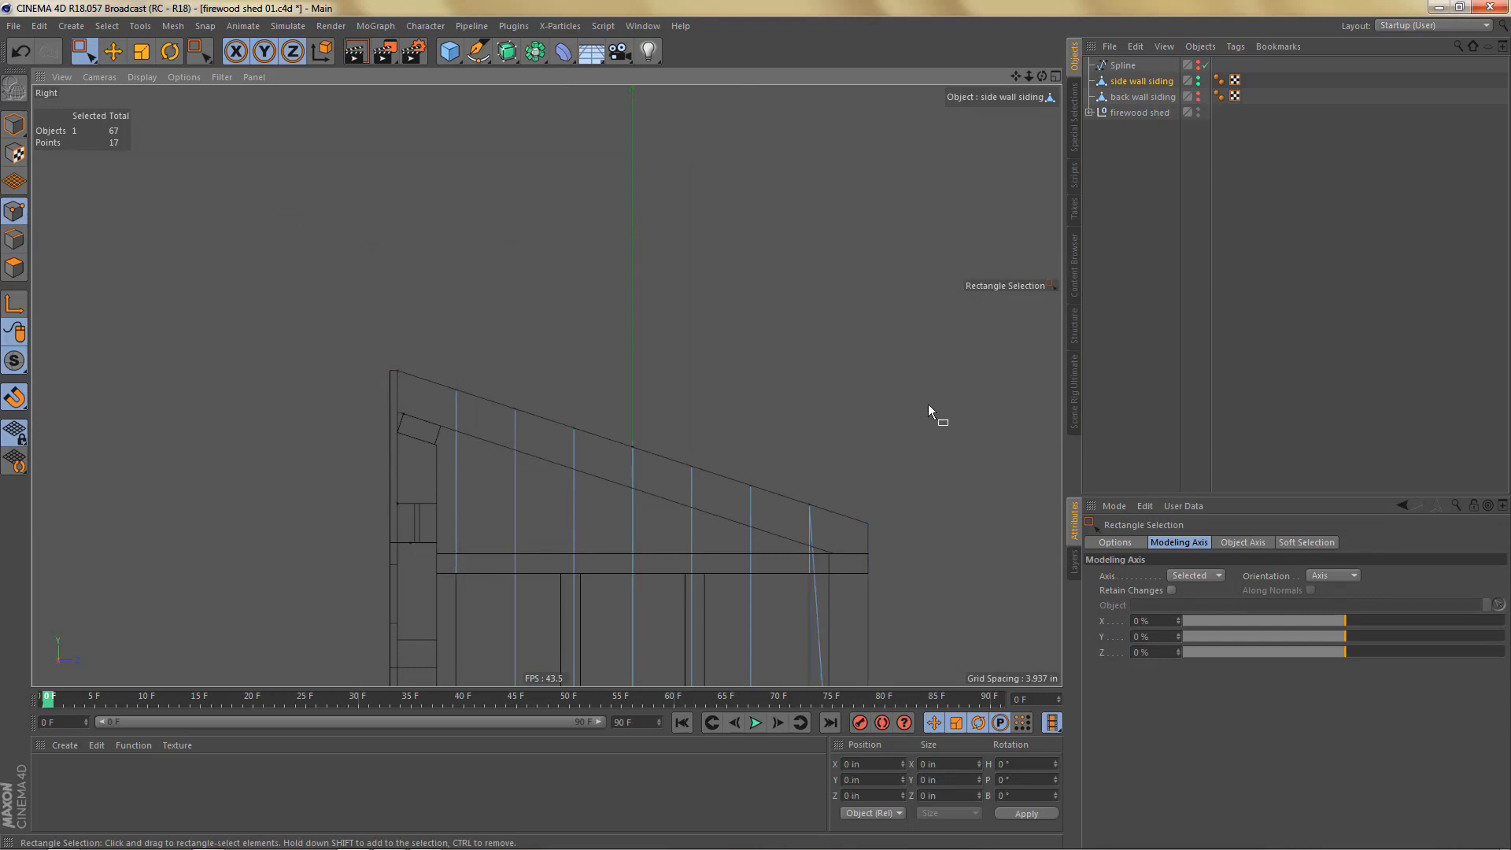
key(ctrl+z)
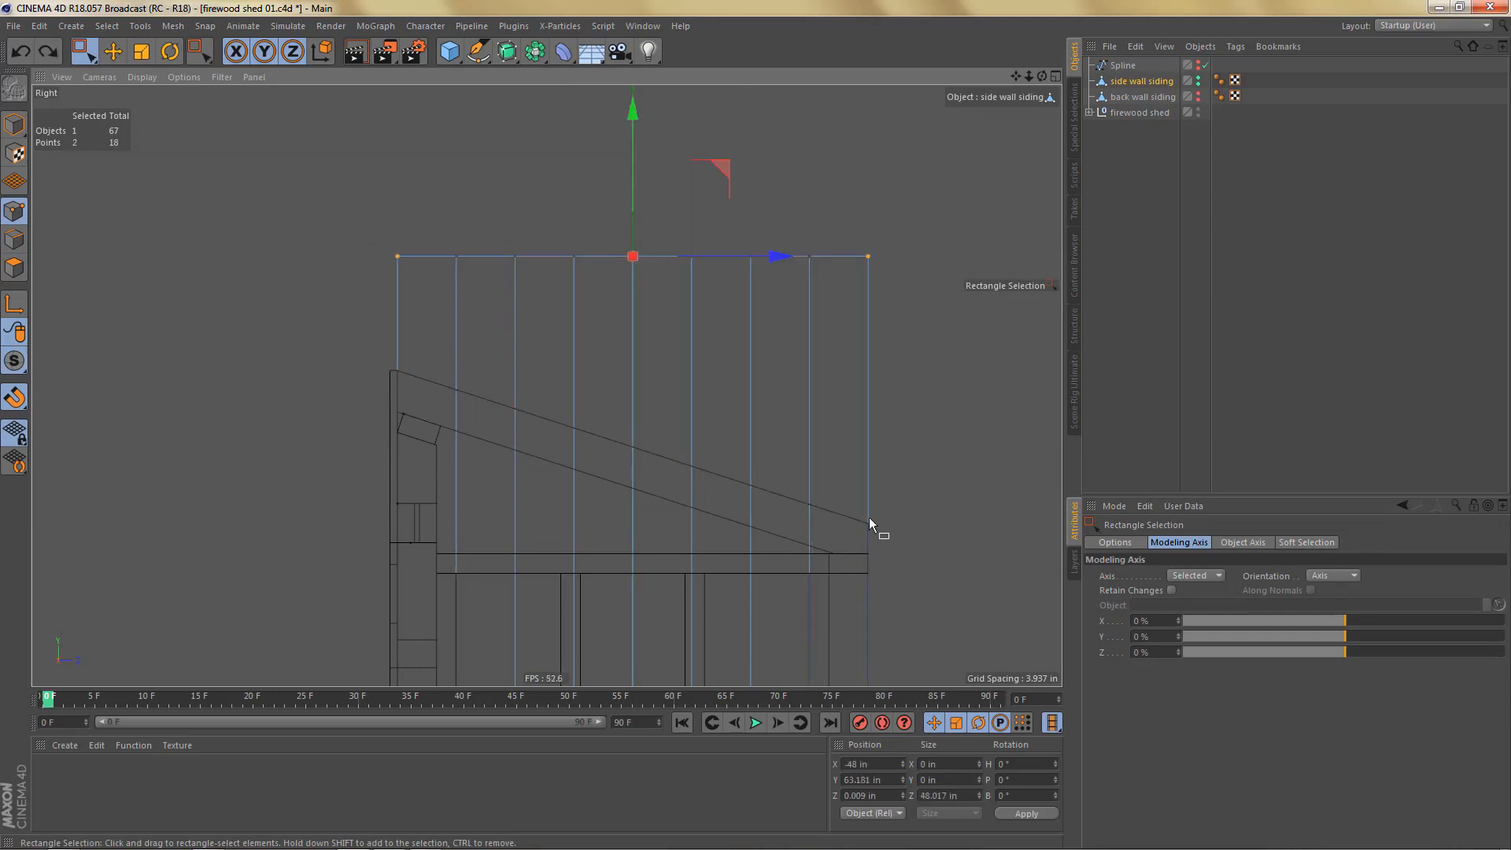
Step: Line-cut the side wall siding along the rafter's top edge, from its front upper corner to its rear upper corner
key(k)
key(k)
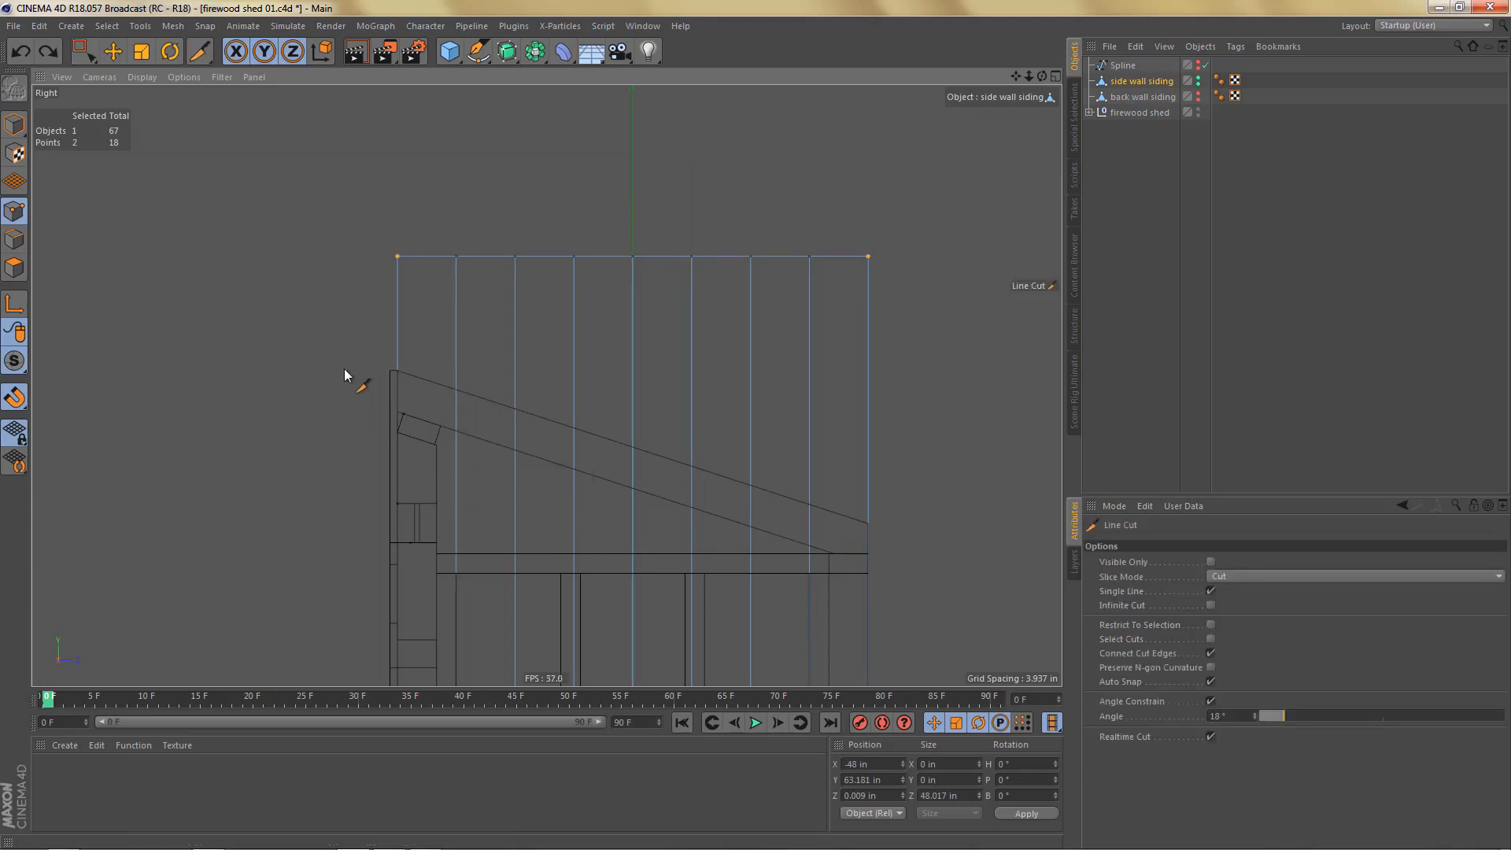
click(406, 377)
click(868, 531)
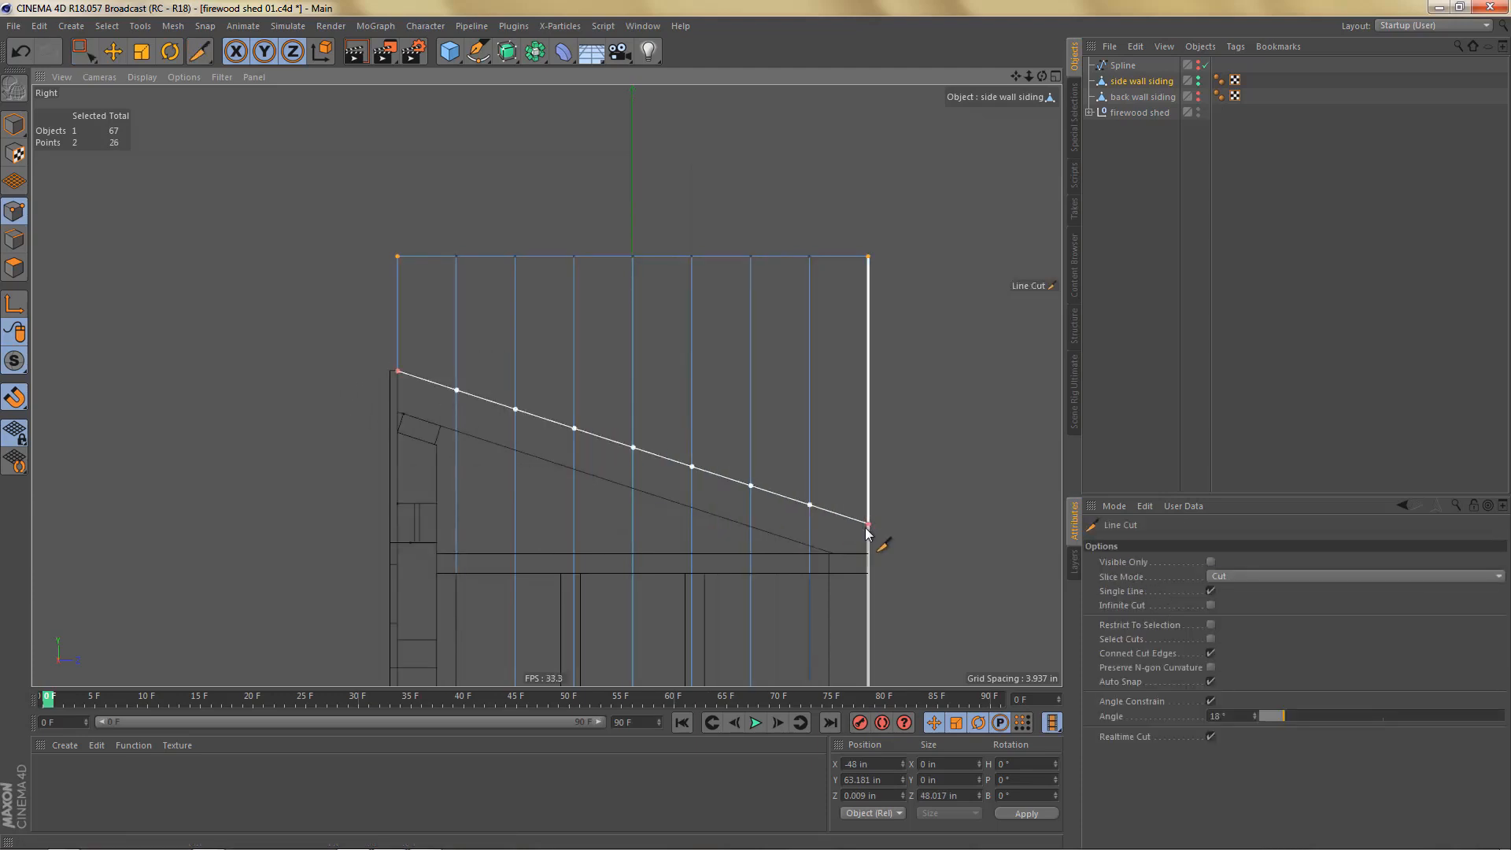
Step: Try deleting the row of points above the sloped cut, inspect the wall in perspective and undo the deletion
key(s)
key(r)
drag(378, 219, 947, 305)
key(Delete)
scroll(781, 358, down, 2)
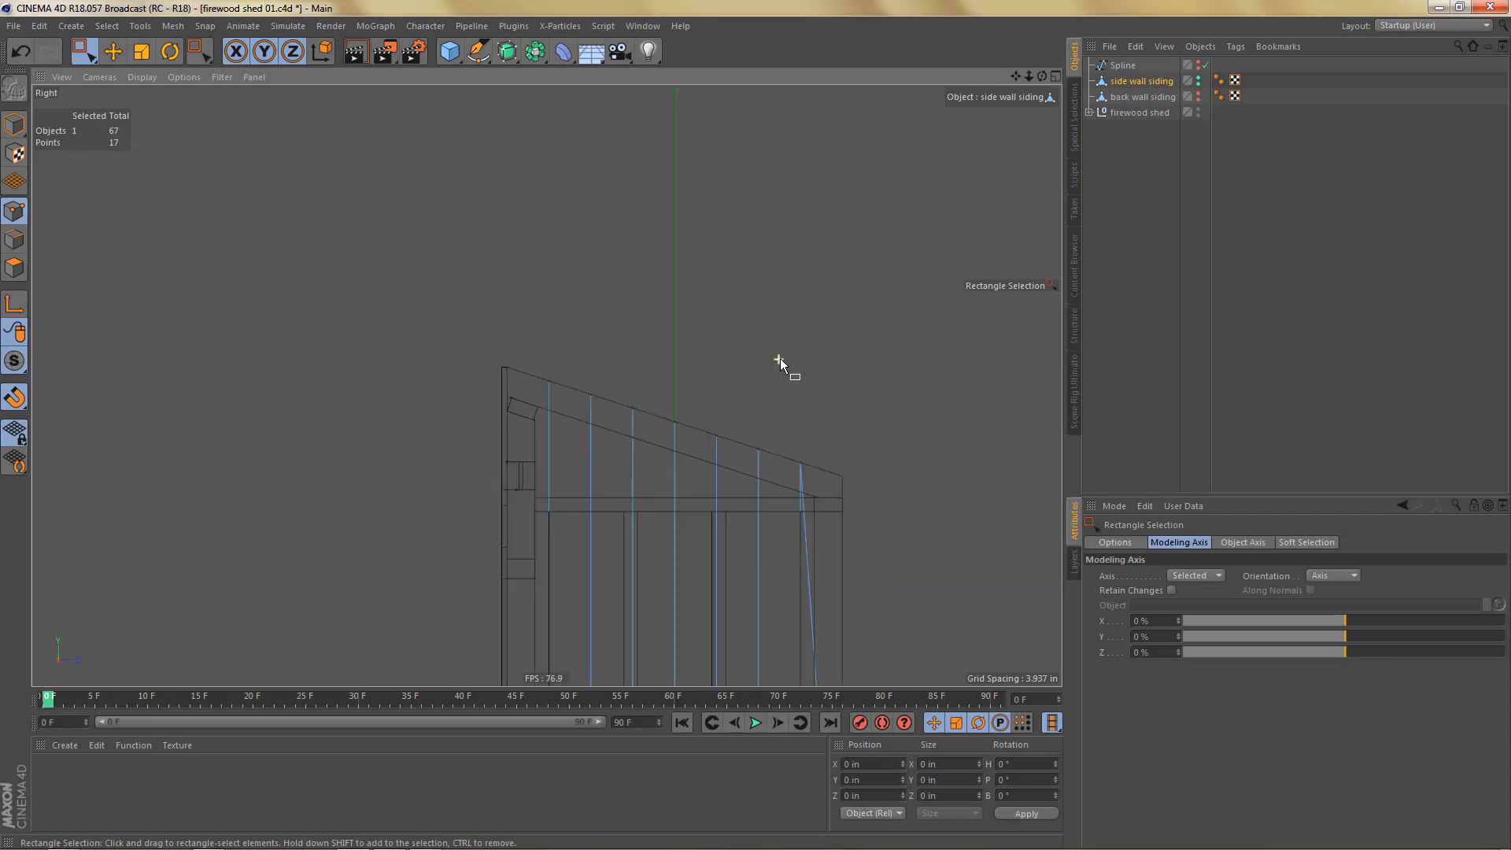
scroll(781, 357, down, 1)
key(F1)
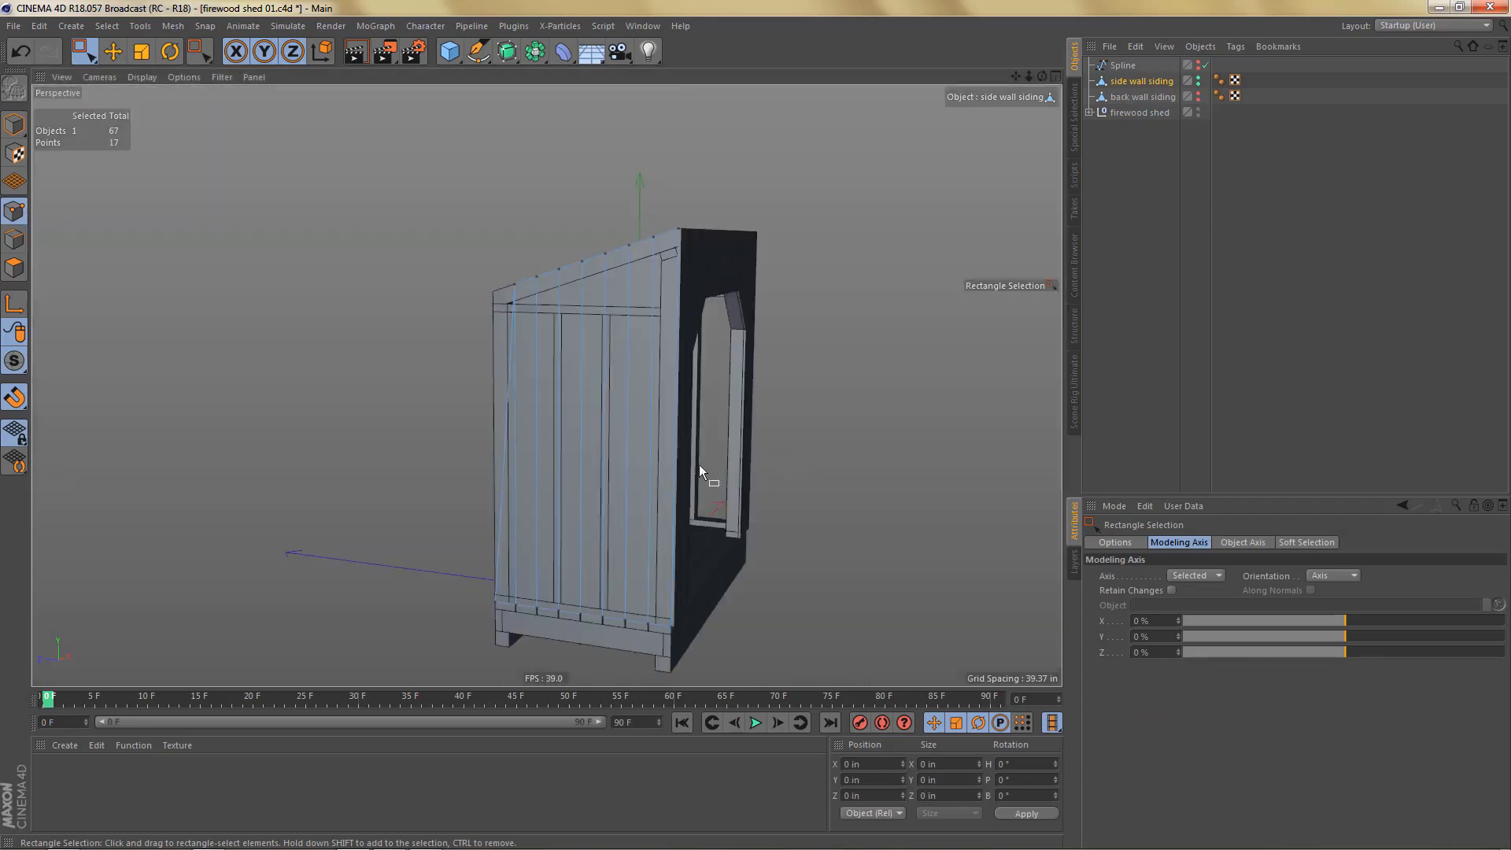
alt+drag(700, 464, 773, 384)
key(ctrl+z)
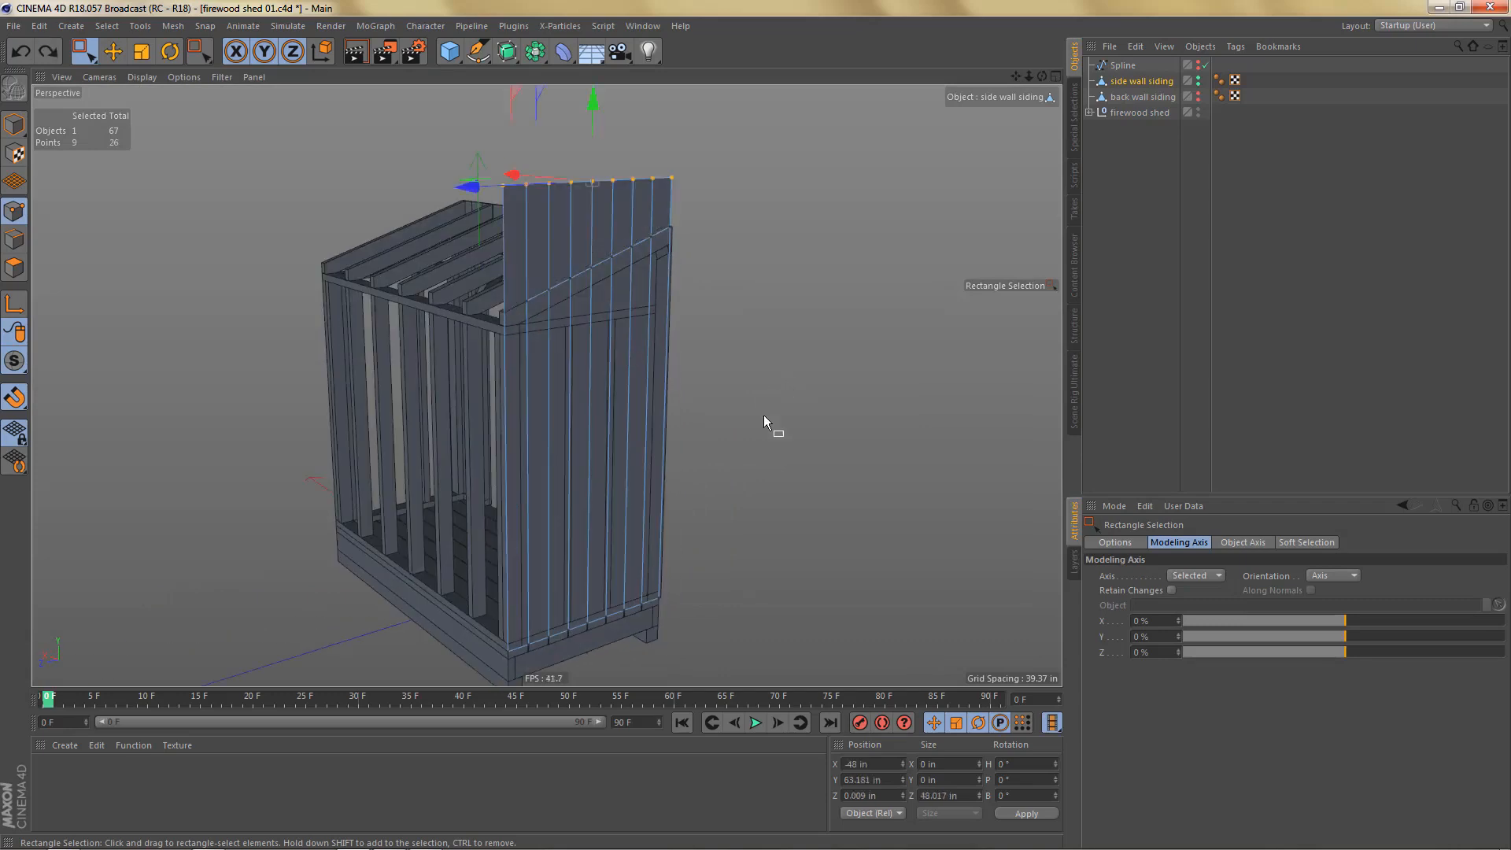
Step: Undo the sloped line cut across the side wall siding
scroll(556, 359, up, 3)
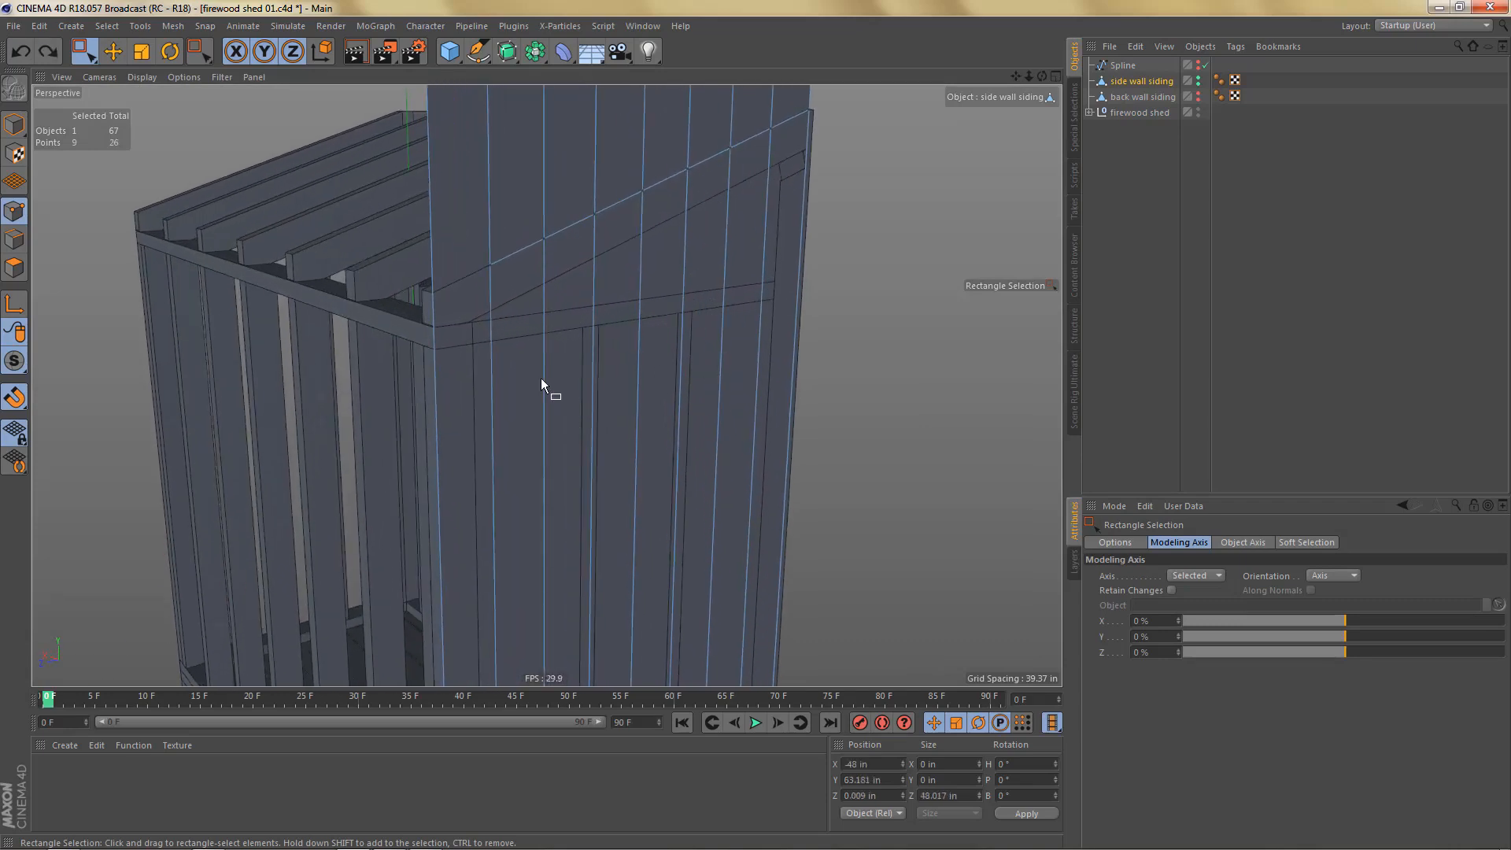
alt+drag(494, 337, 493, 337)
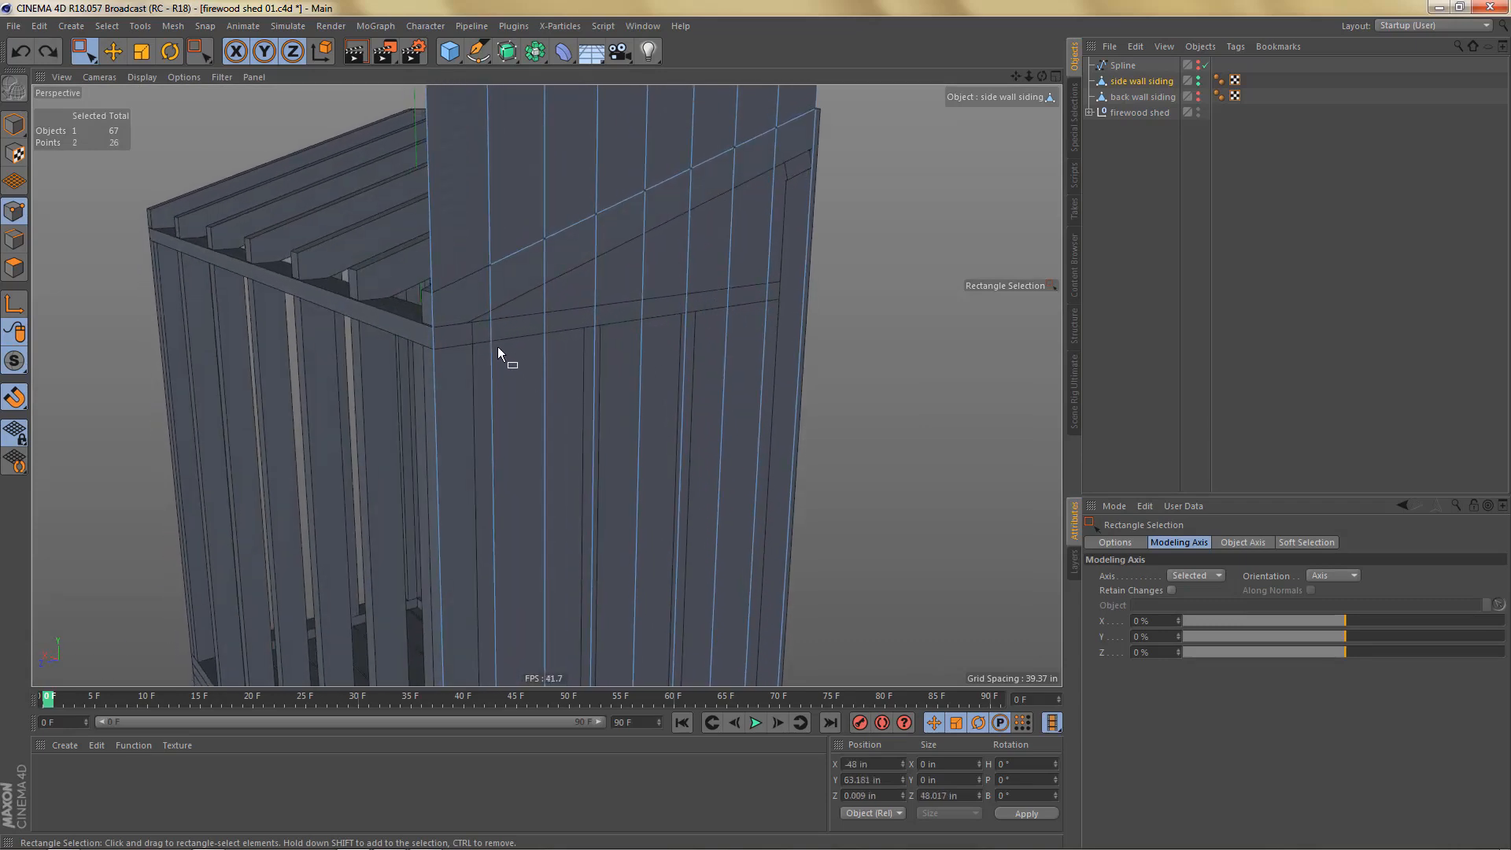
key(Delete)
middle_click(600, 394)
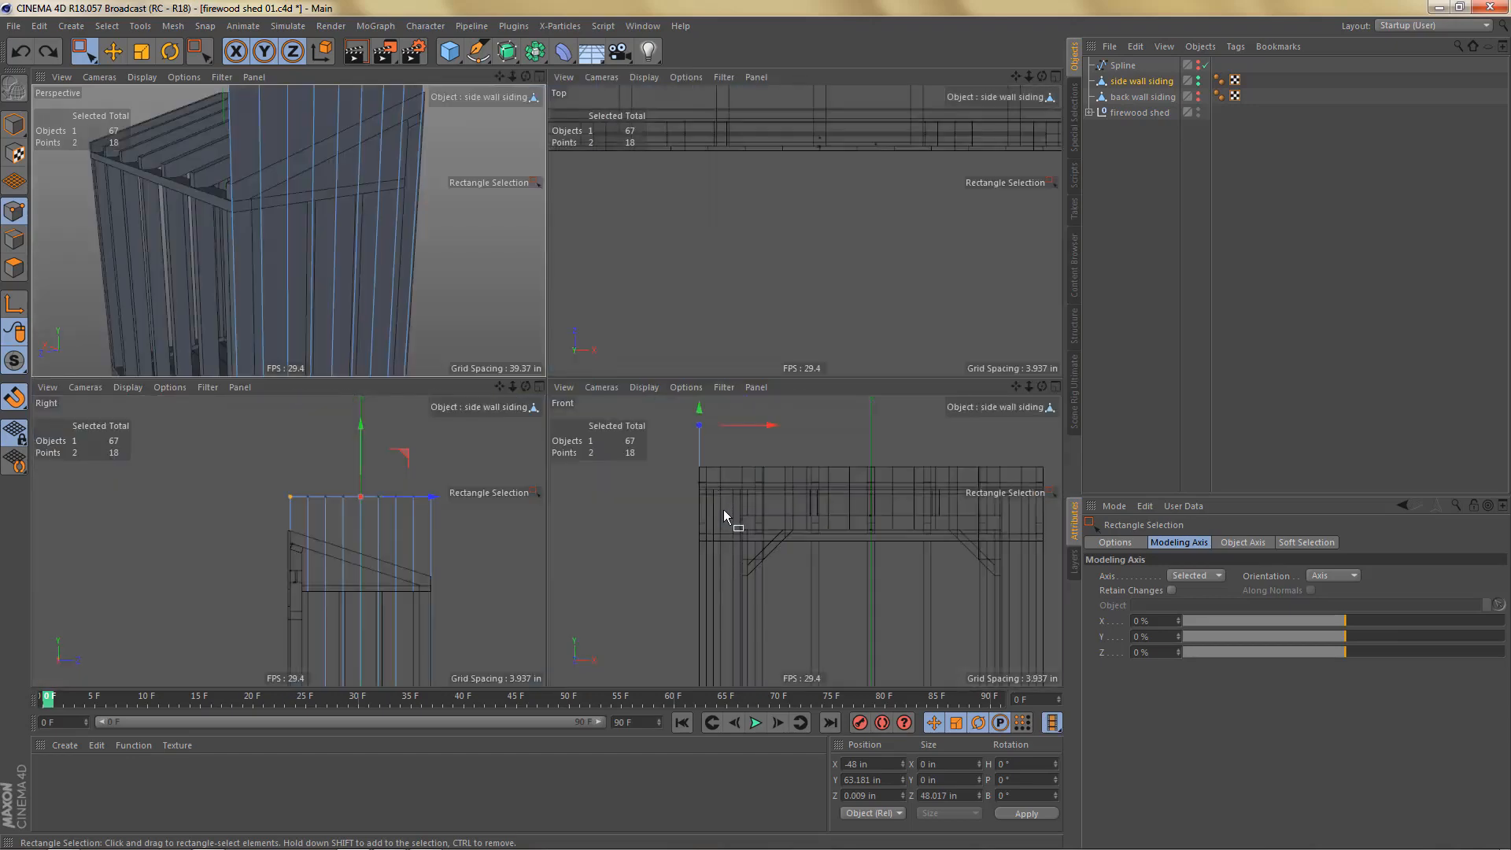
Step: In the right view, recut the side wall siding along the rafter's top edge and inspect the cut in perspective
middle_click(390, 579)
scroll(669, 474, up, 2)
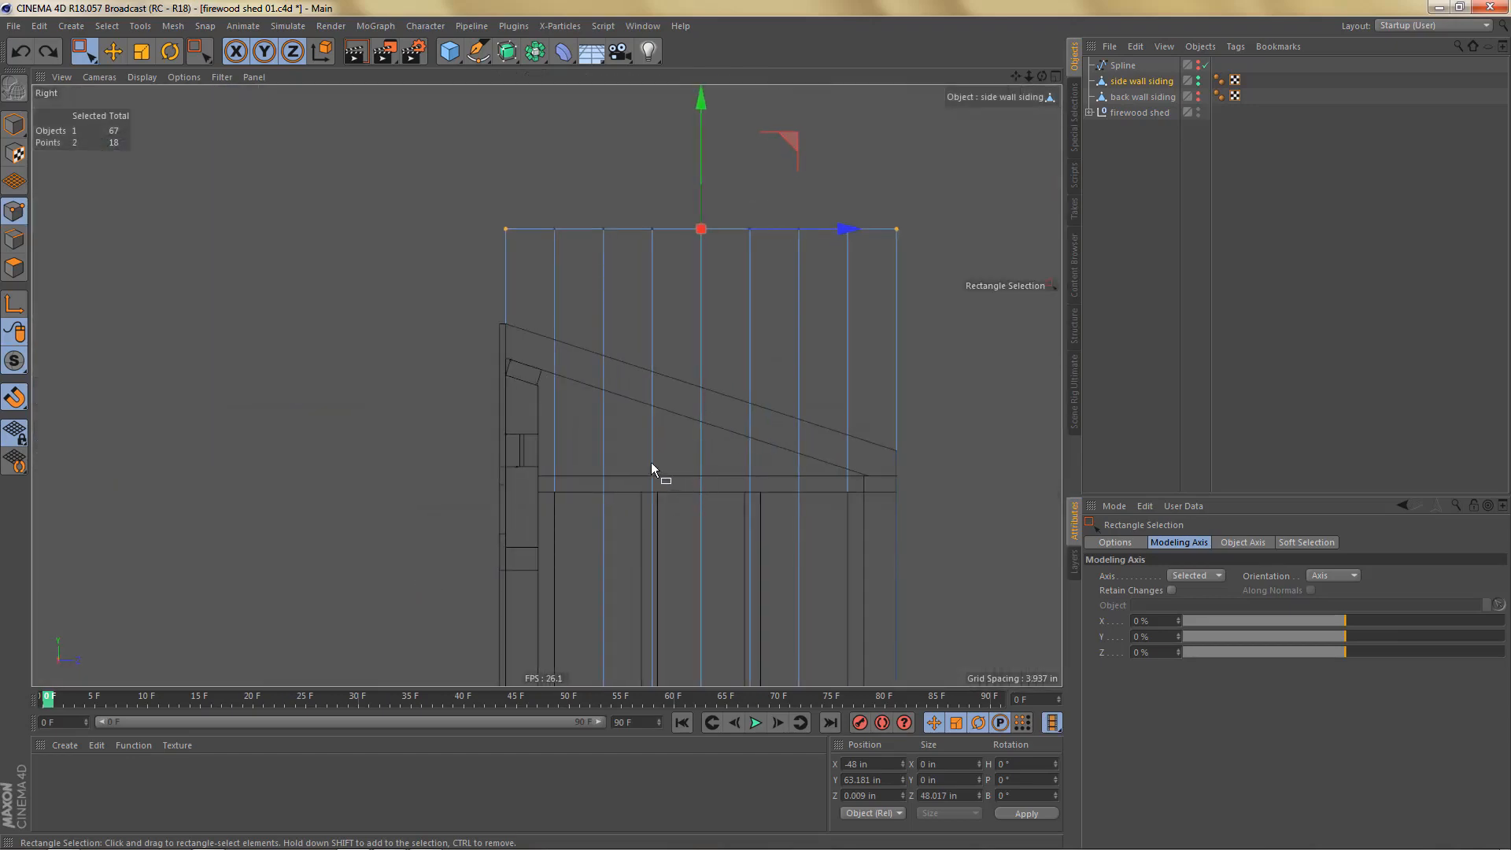
key(k)
key(k)
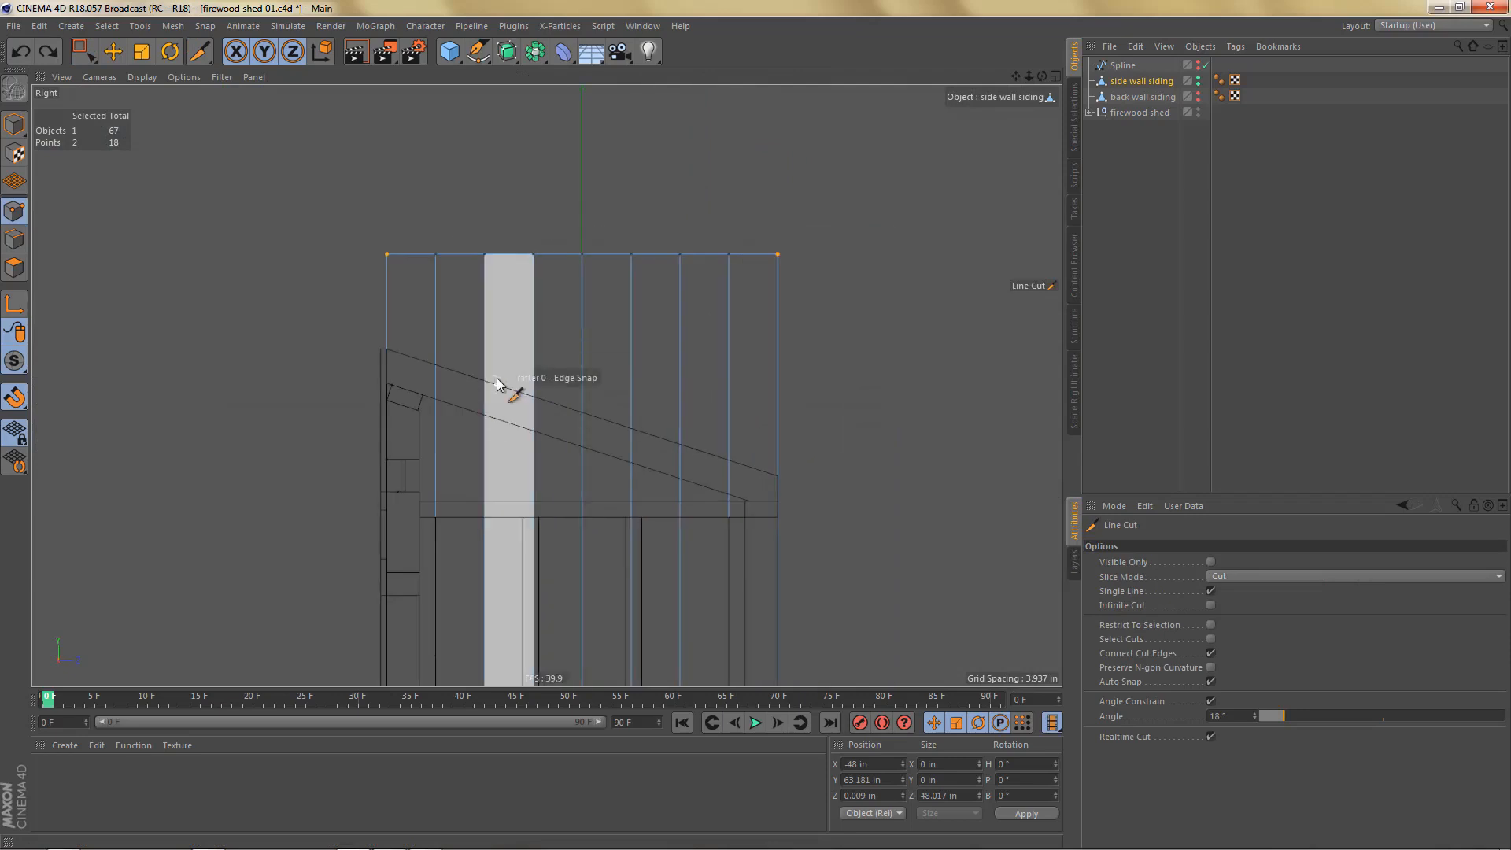
scroll(492, 362, up, 4)
scroll(222, 369, down, 1)
alt+middle_drag(430, 425, 332, 377)
click(122, 272)
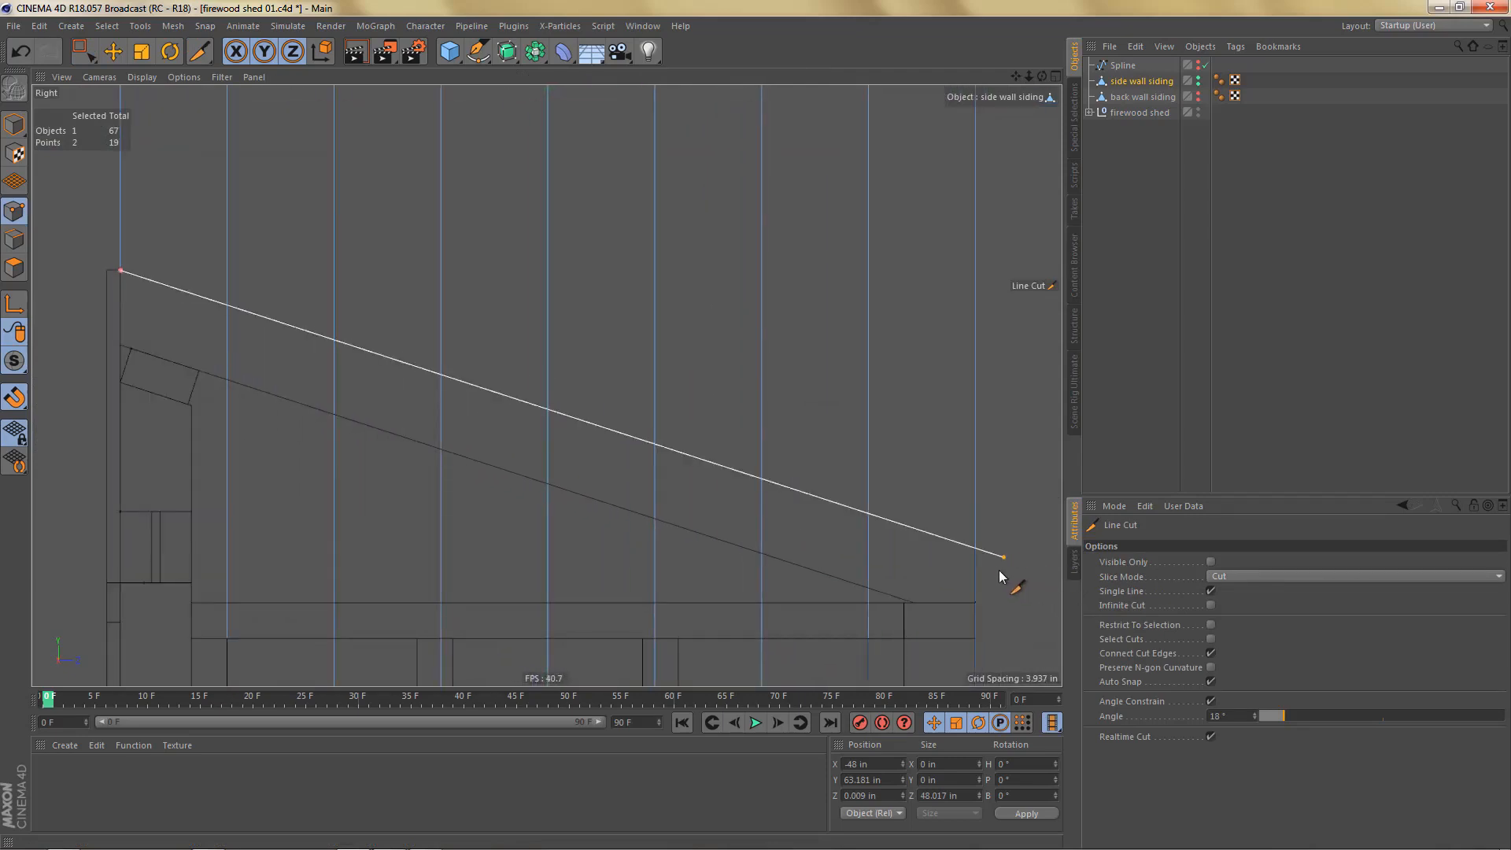
click(976, 547)
key(e)
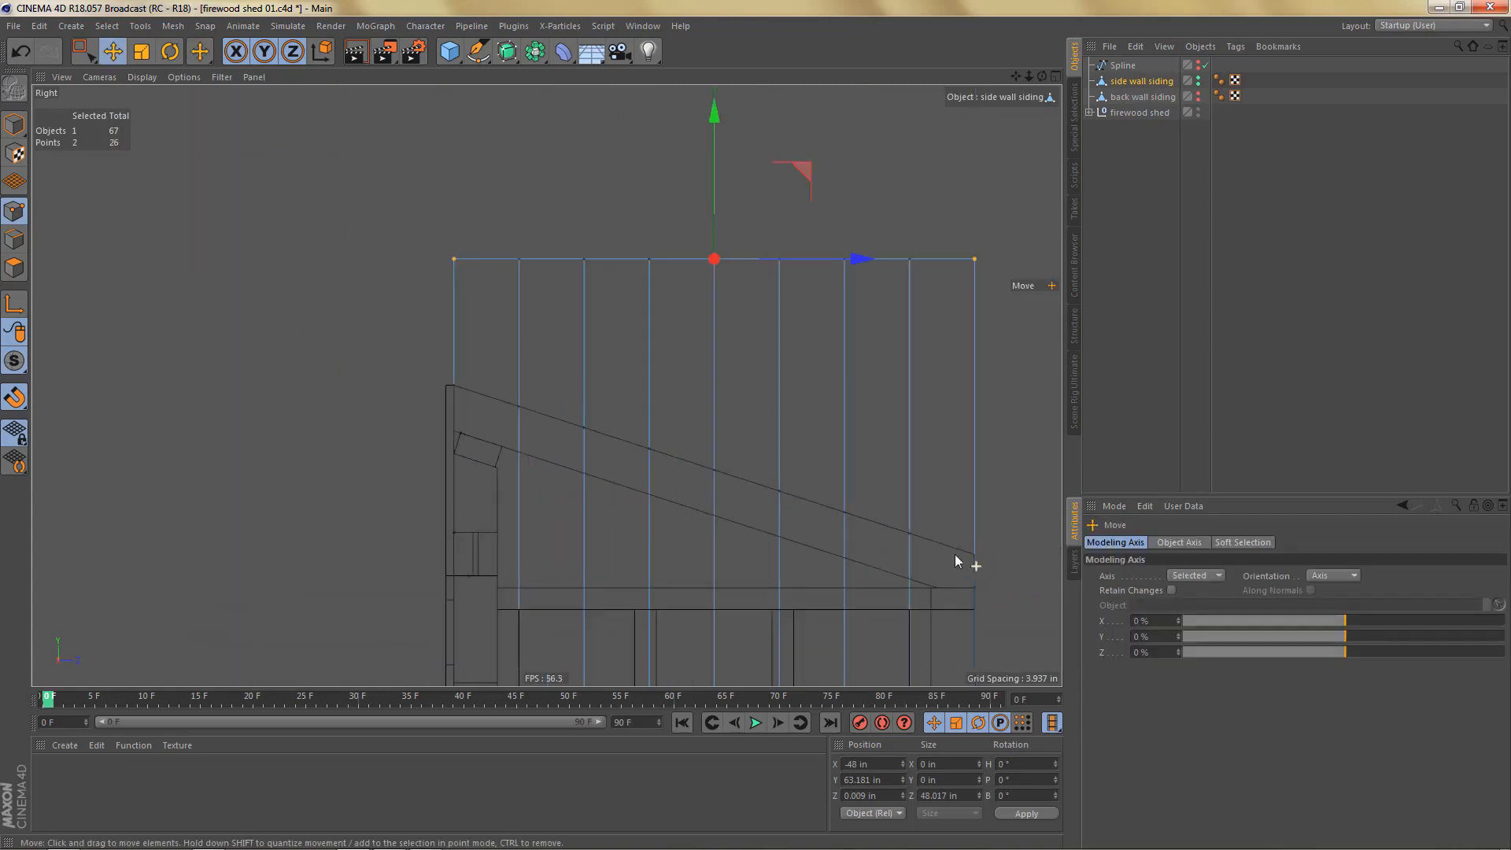
key(F5)
middle_click(436, 252)
alt+drag(608, 328, 599, 327)
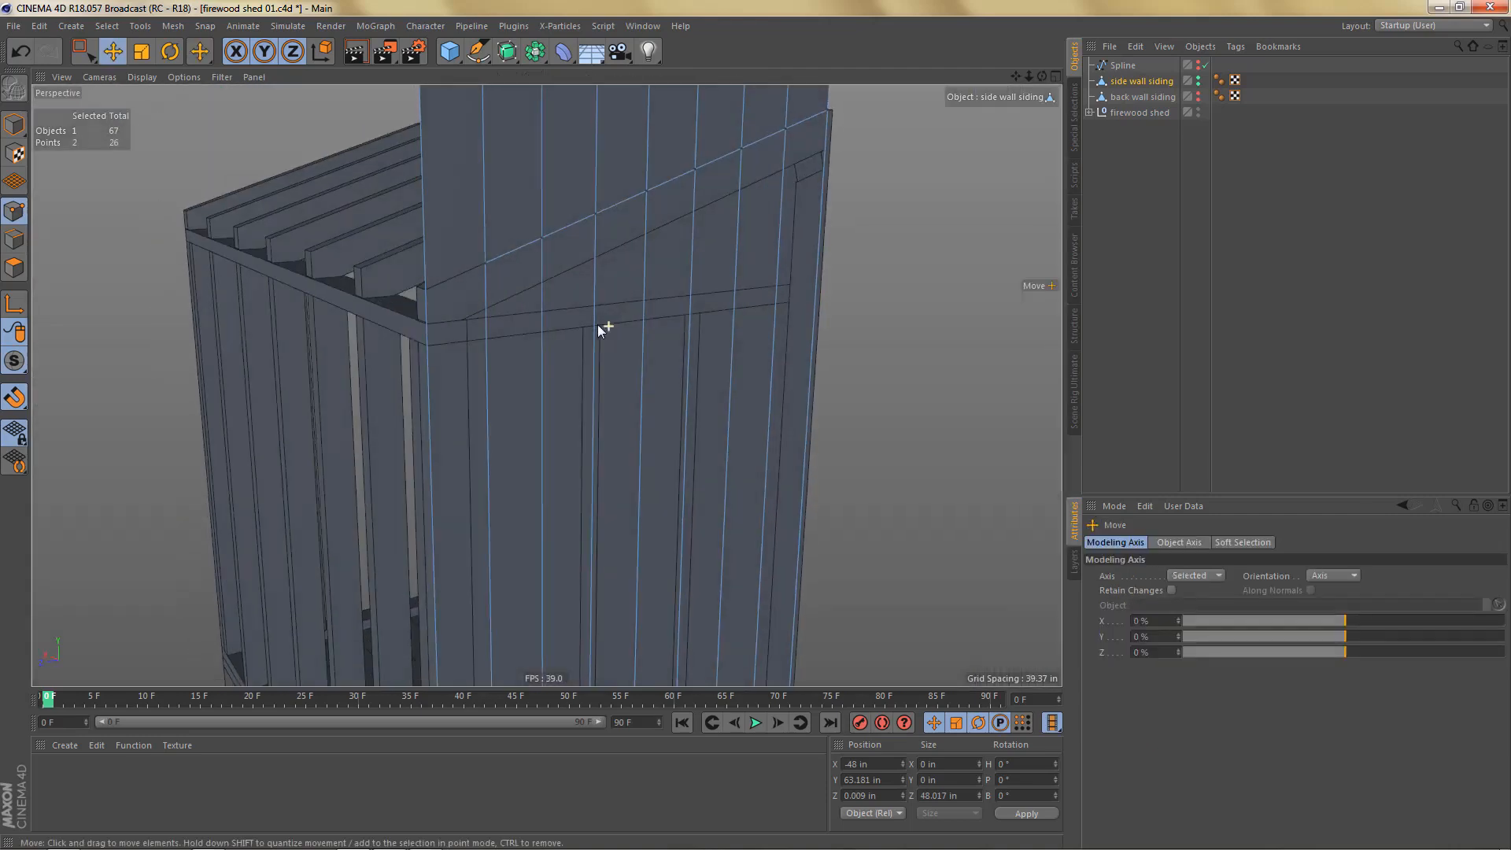
Step: In the right view, draw an infinite guide line along the rafter's sloped top edge from the front wall siding's upper corner and enable Guide Snap
middle_click(755, 506)
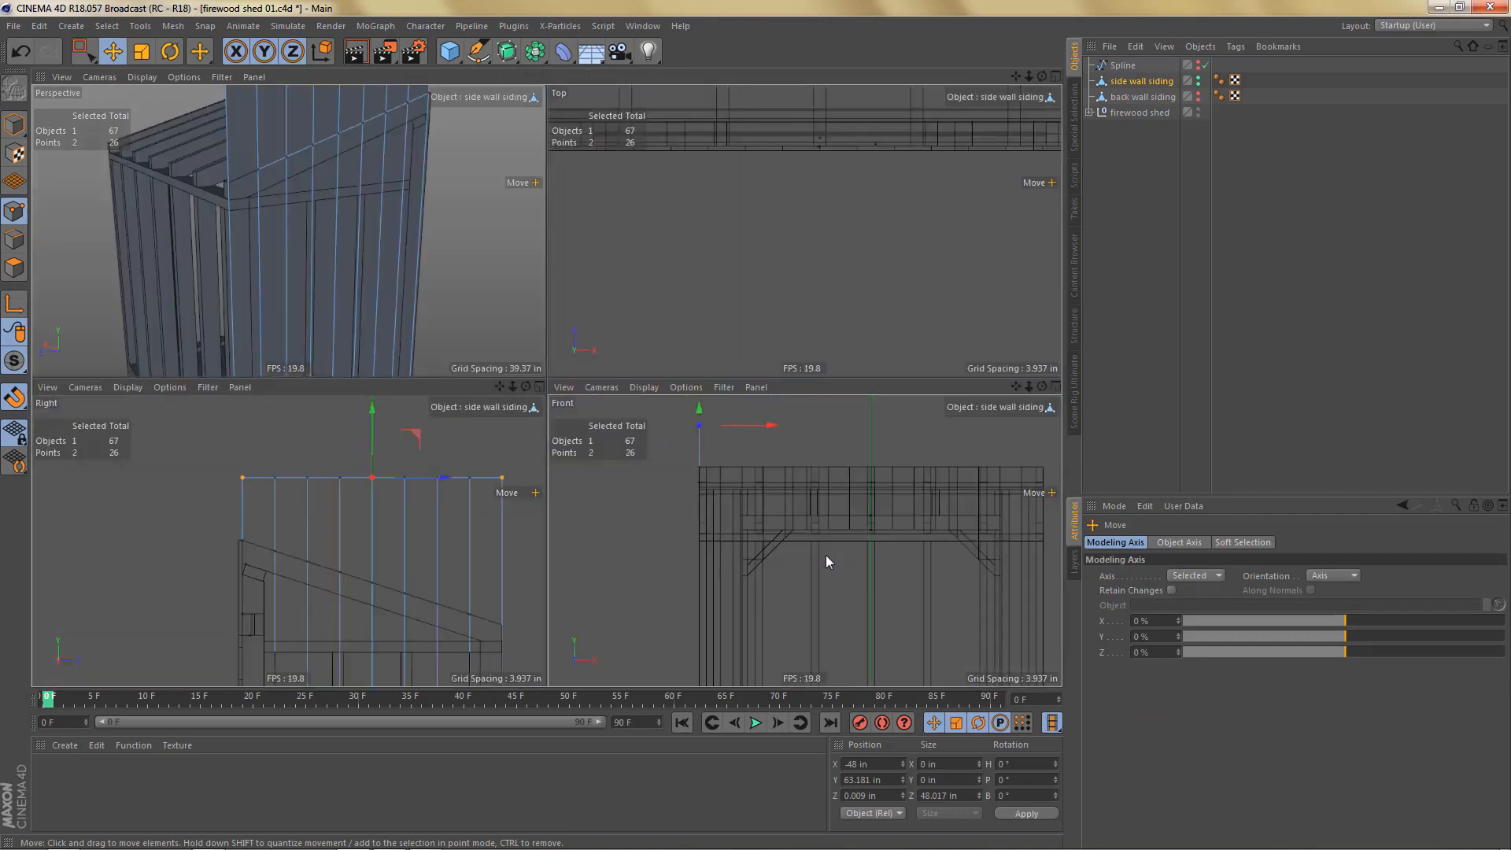
middle_click(824, 555)
middle_click(706, 517)
middle_click(530, 482)
click(140, 26)
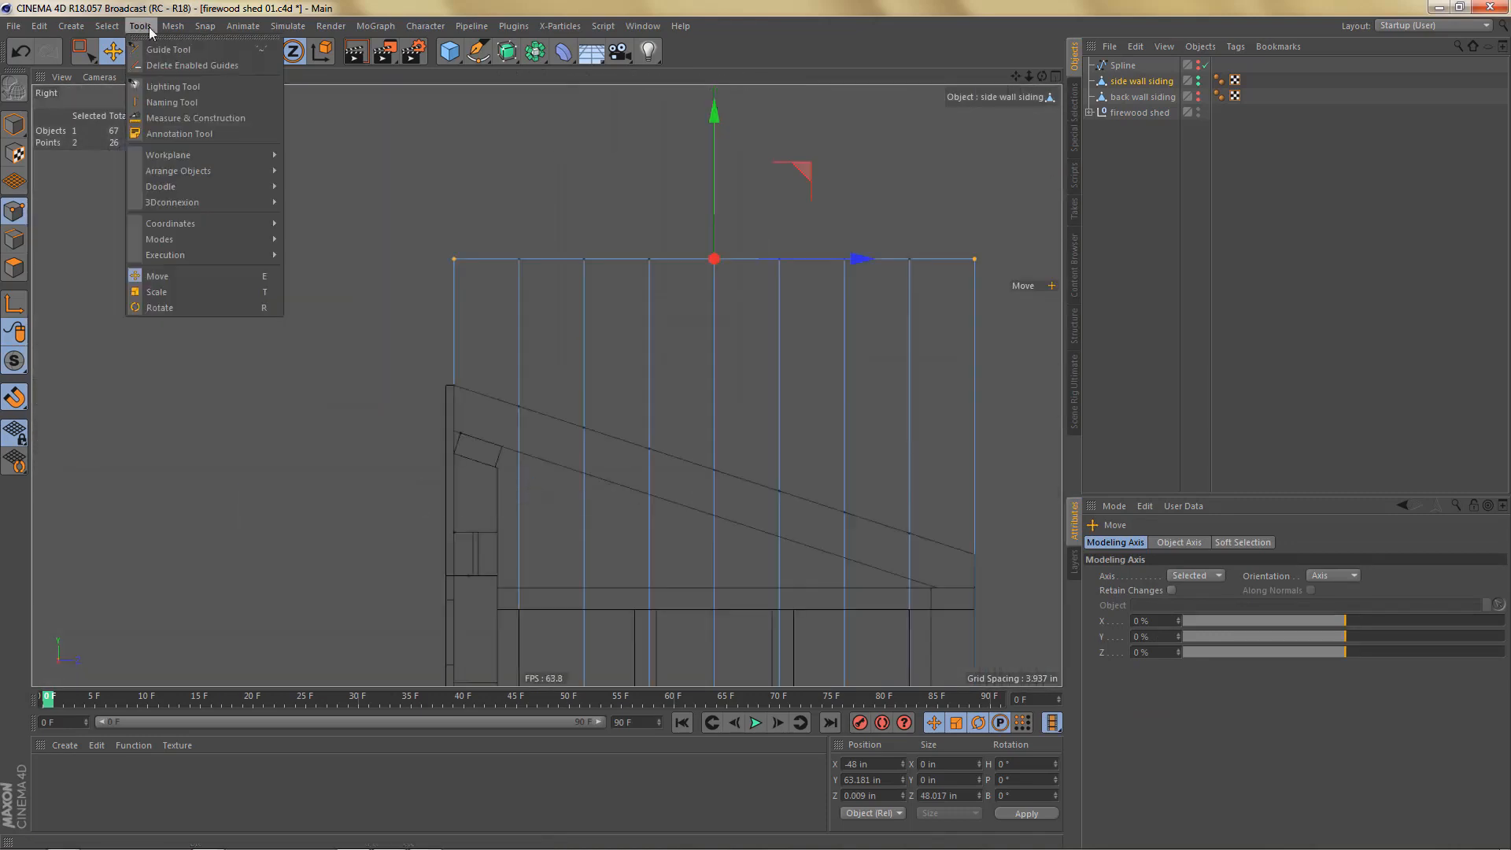
click(162, 49)
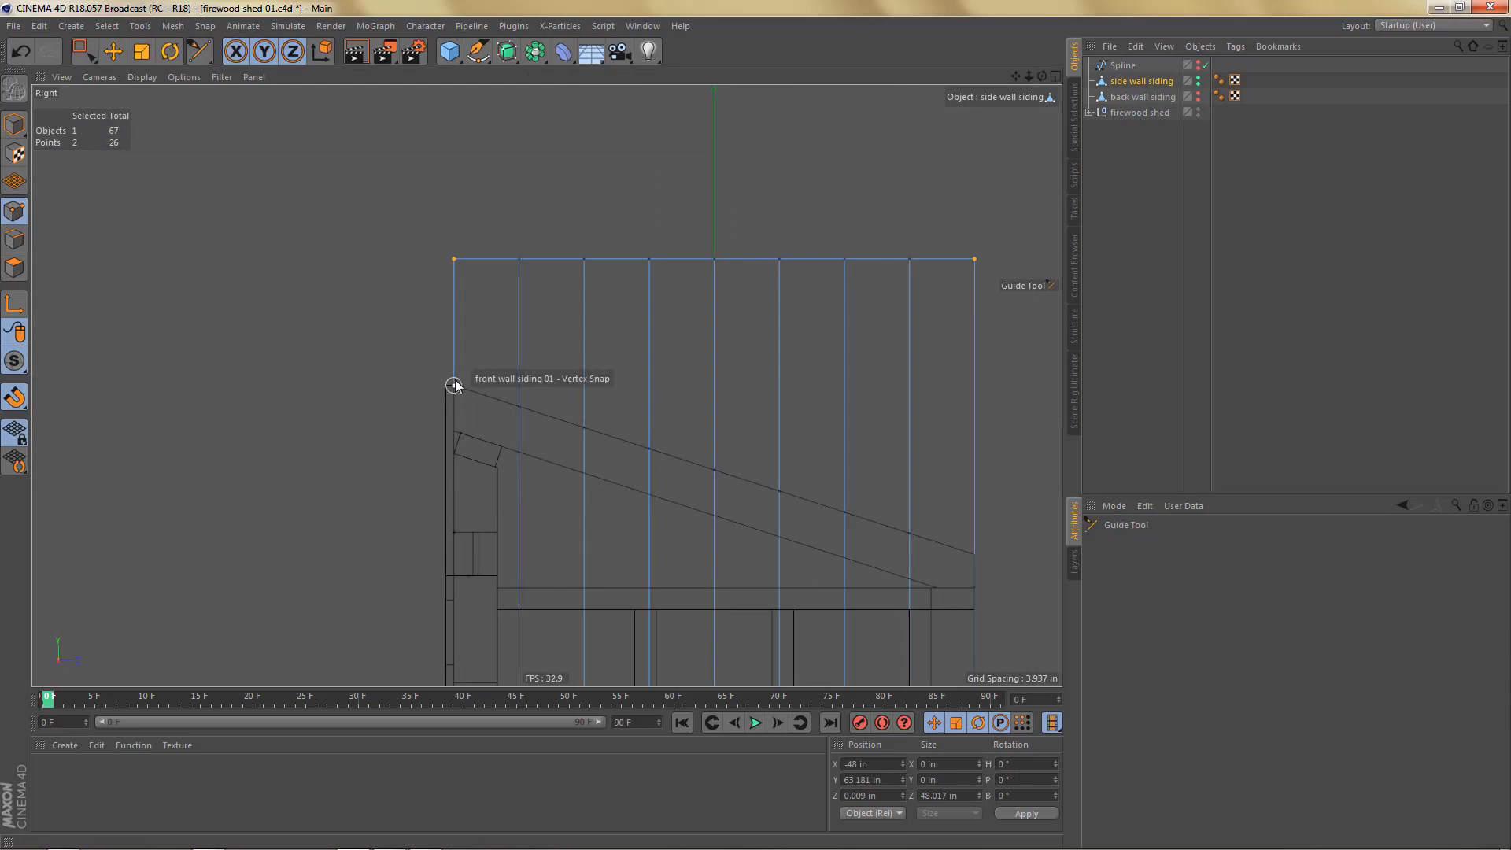
drag(454, 385, 576, 433)
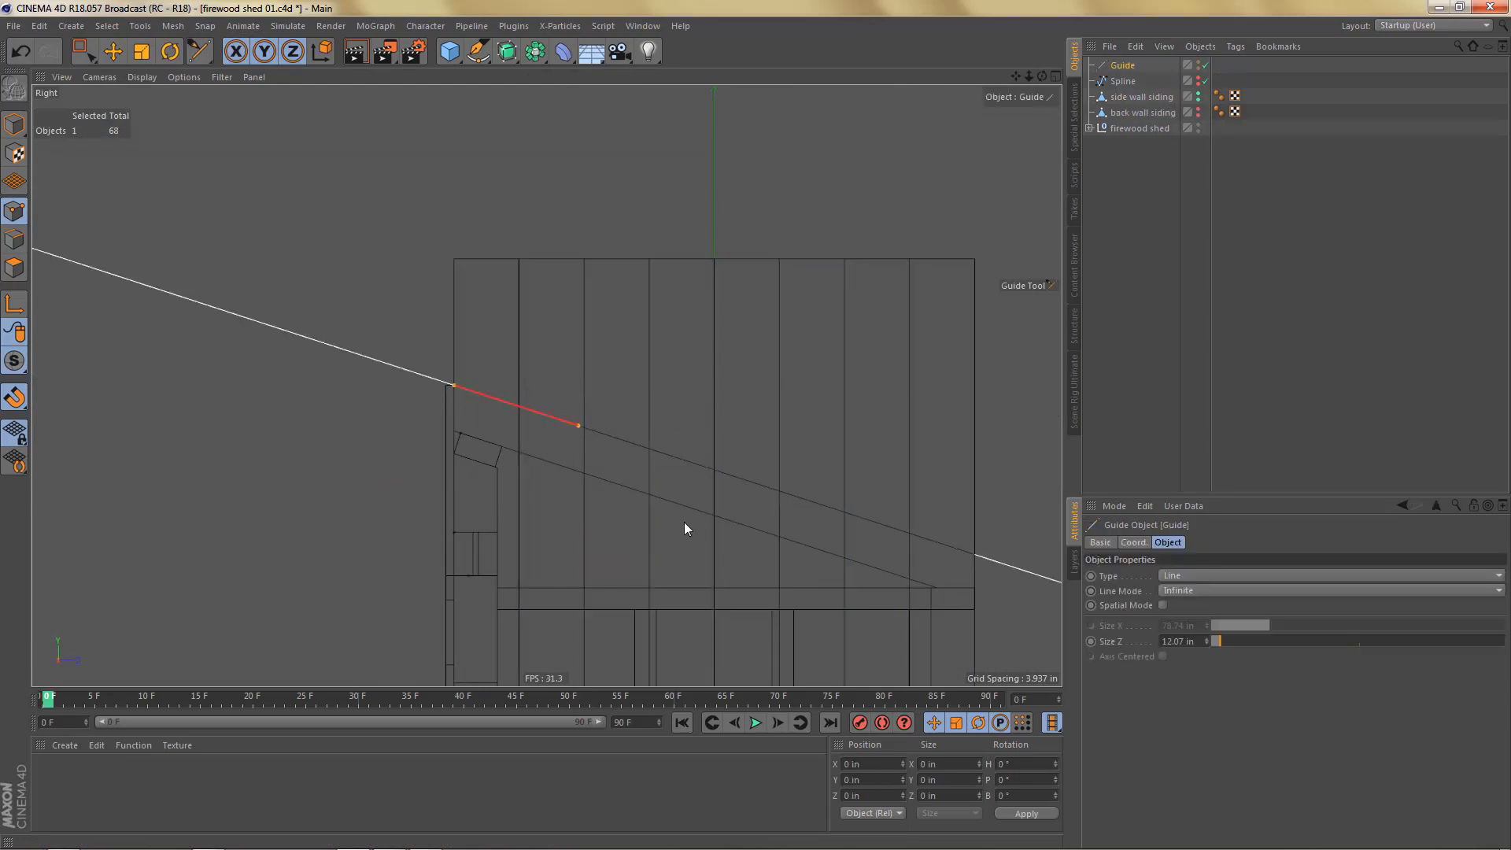
alt+middle_drag(684, 522, 602, 478)
click(14, 397)
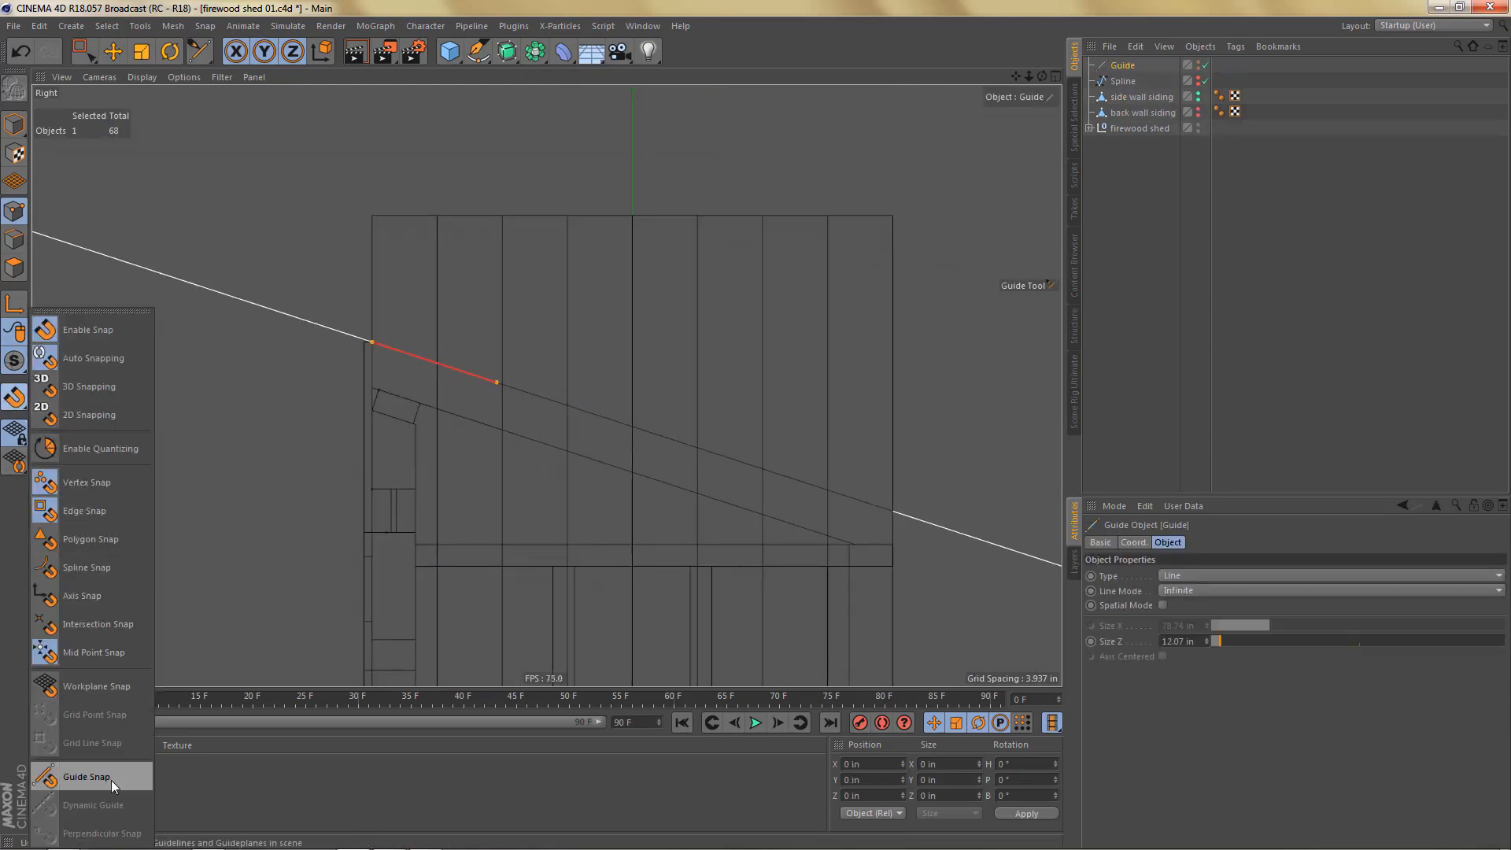
click(111, 778)
Step: Line-cut the side wall siding along the sloped guide, extending past both wall edges, and hide the guide
click(1142, 96)
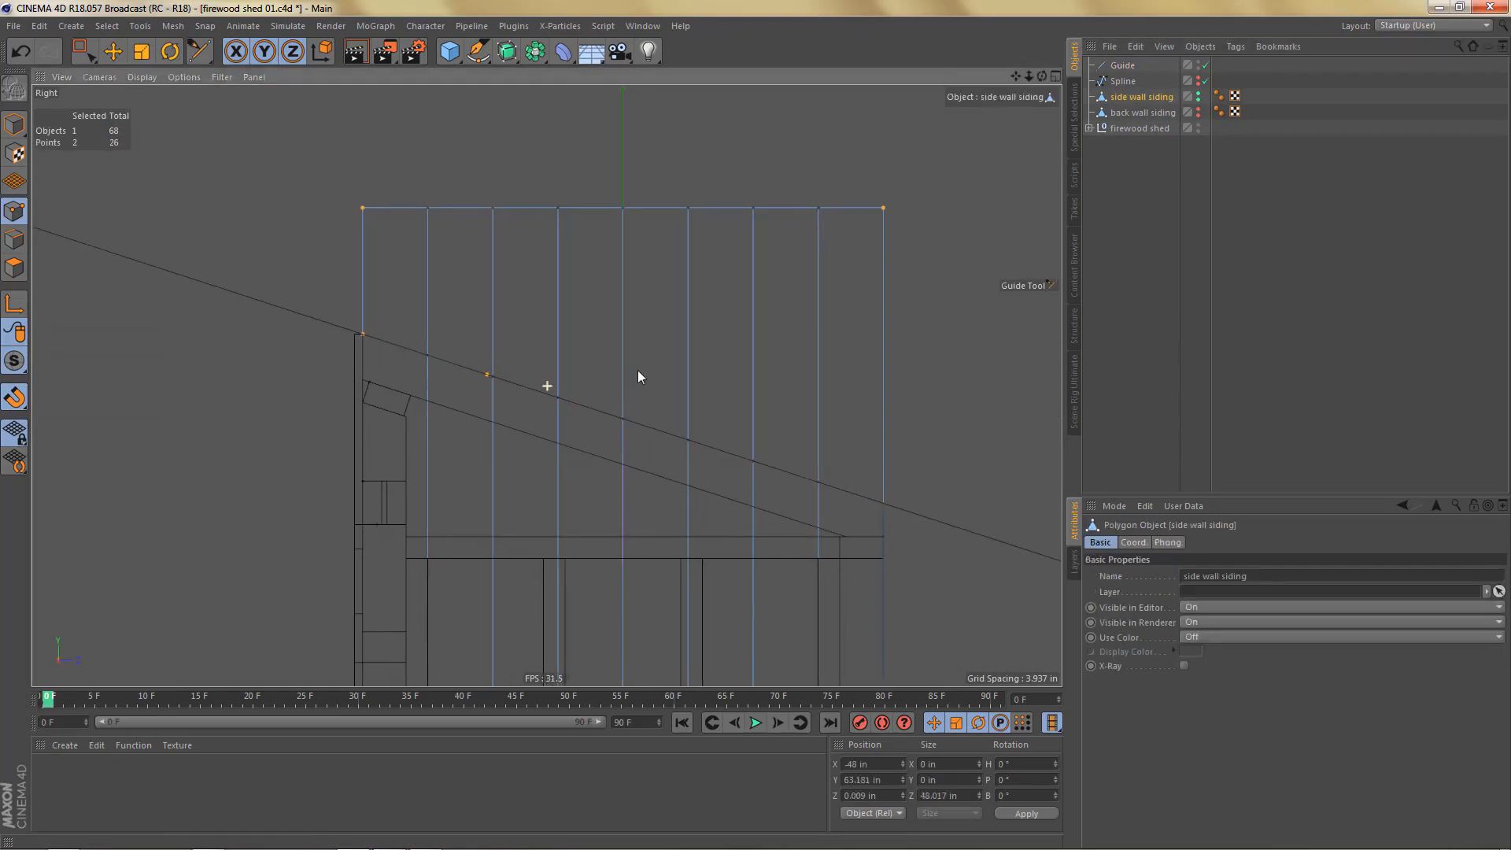
key(k)
key(k)
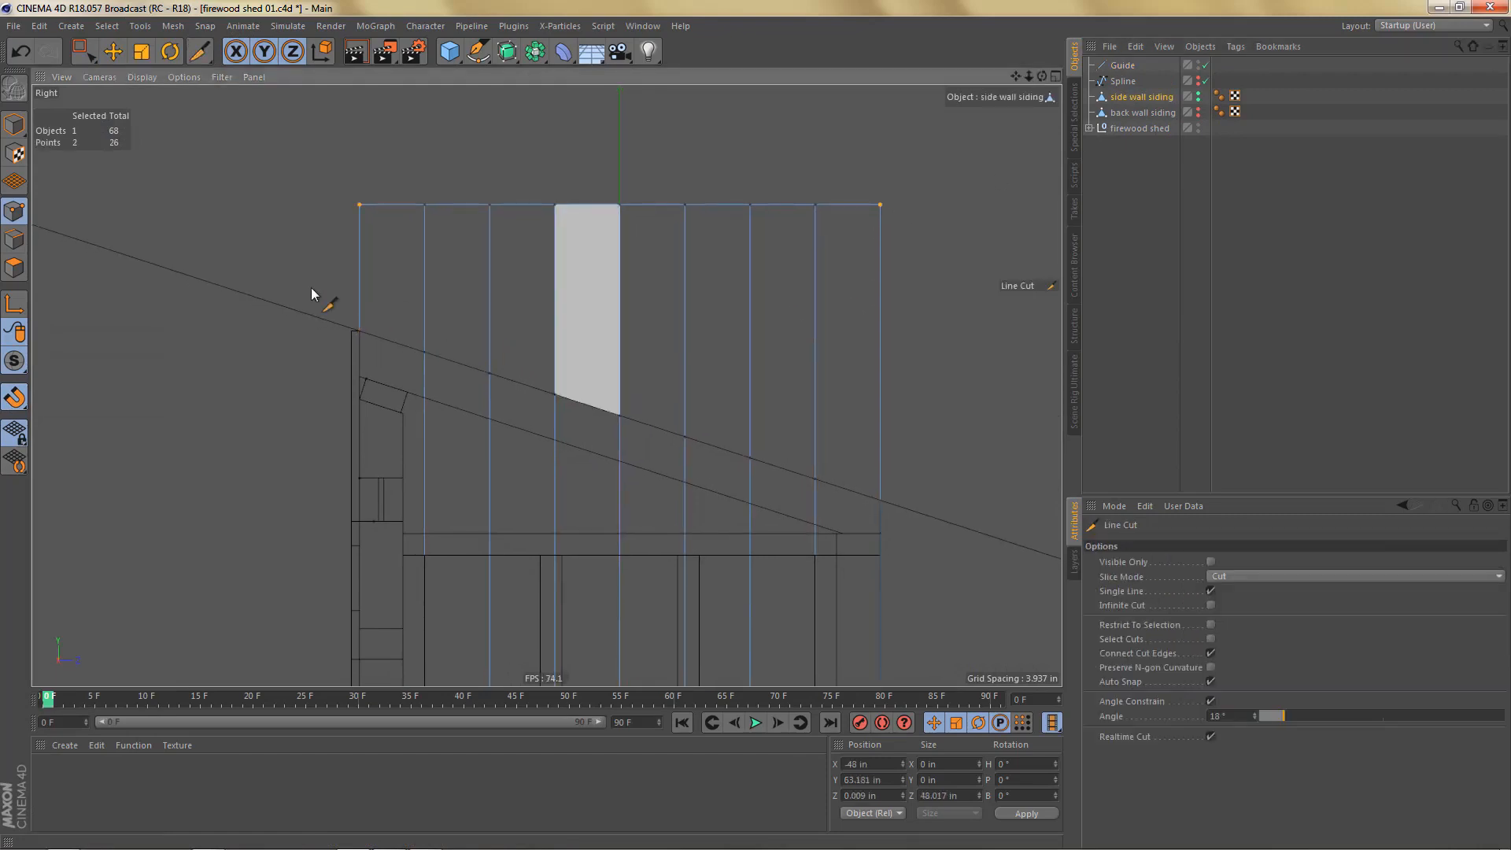
click(268, 301)
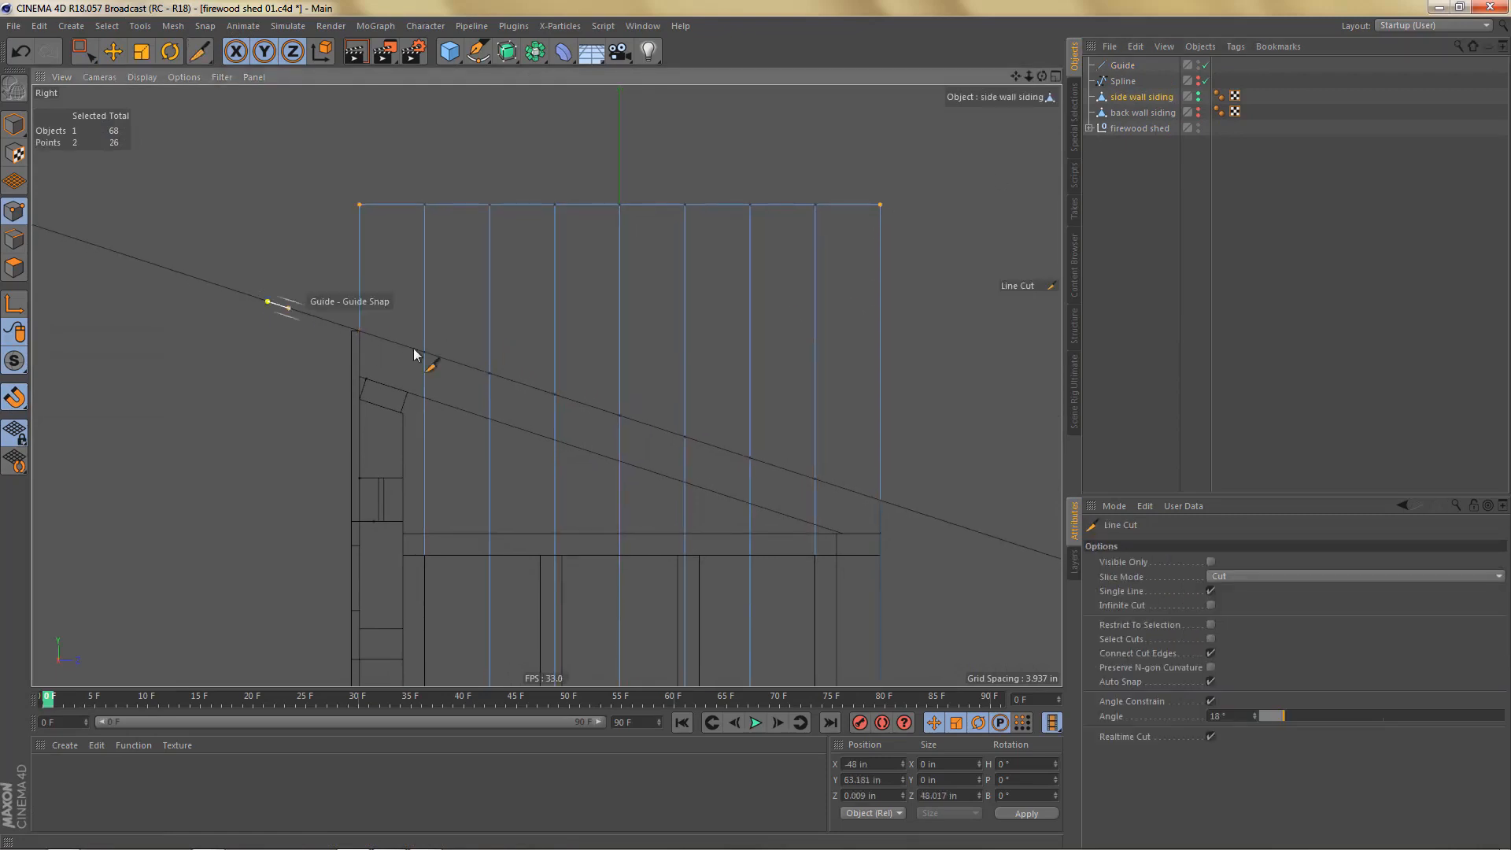
click(966, 529)
key(F1)
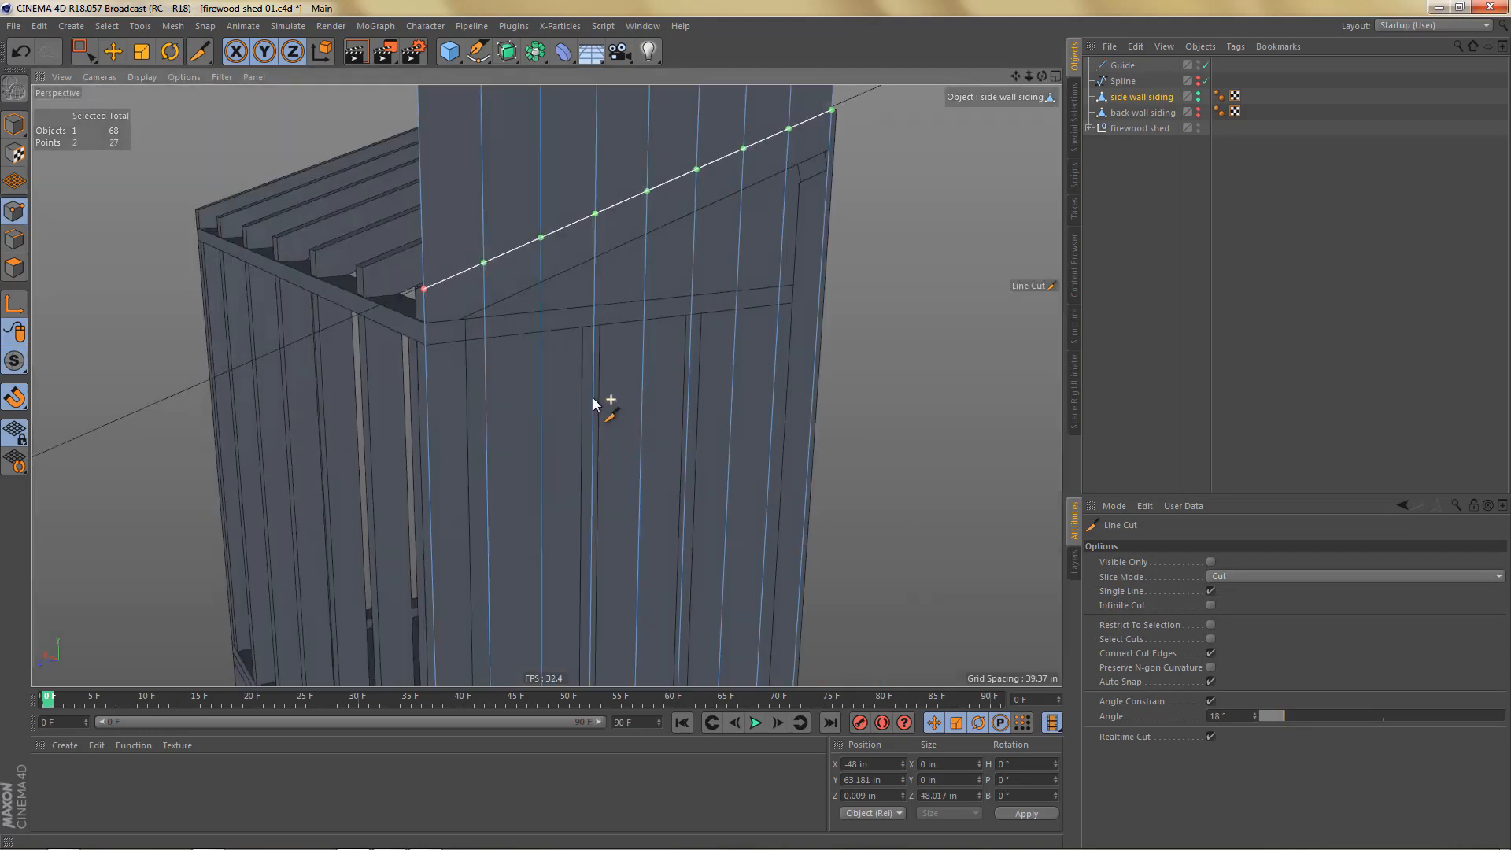
alt+double_click(1198, 61)
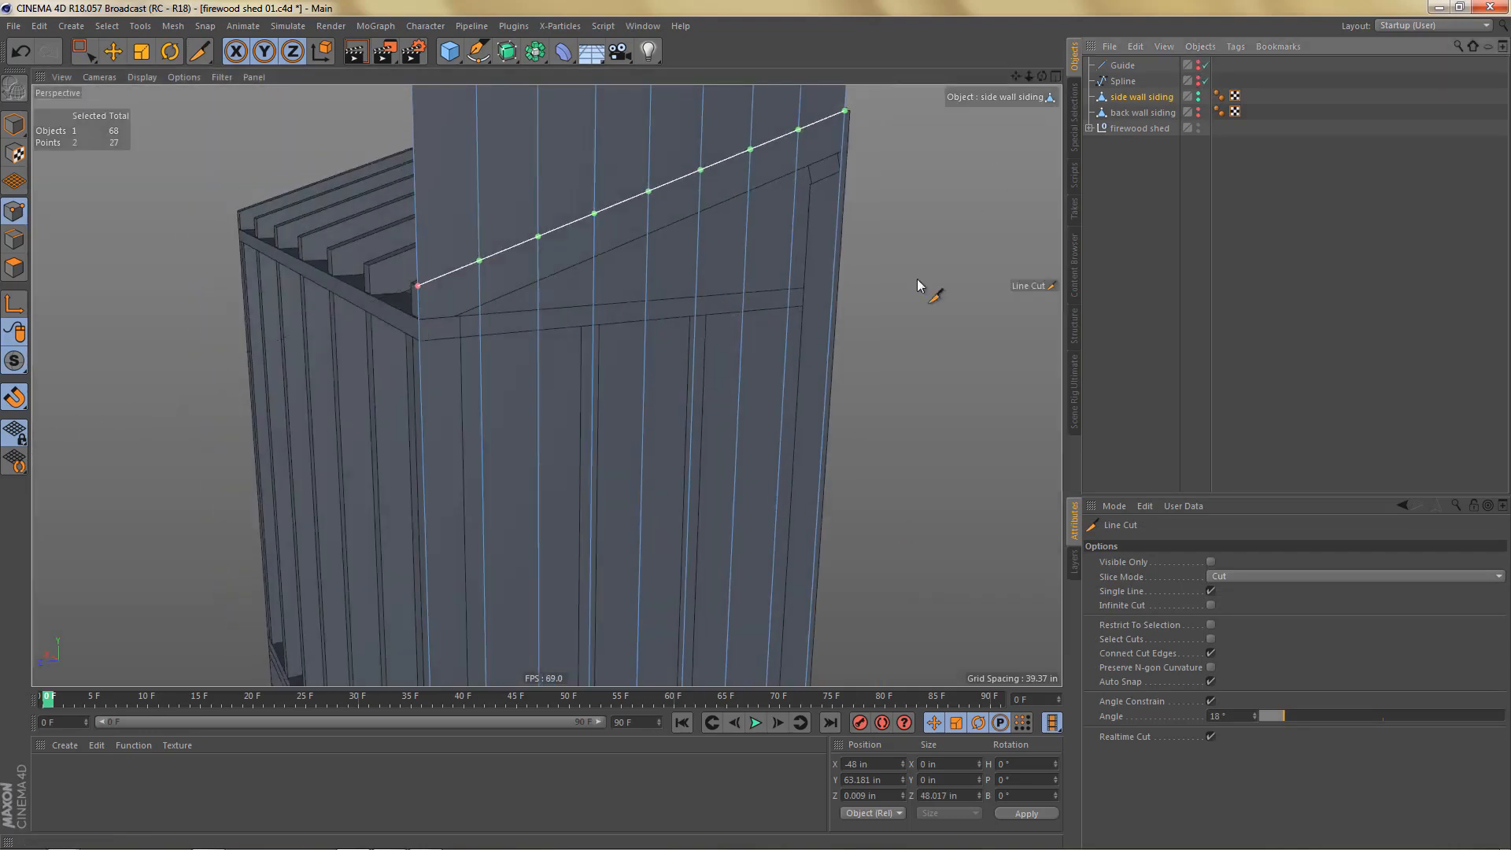
Step: Delete the row of points above the sloped cut so the side wall siding ends along the roof line
key(e)
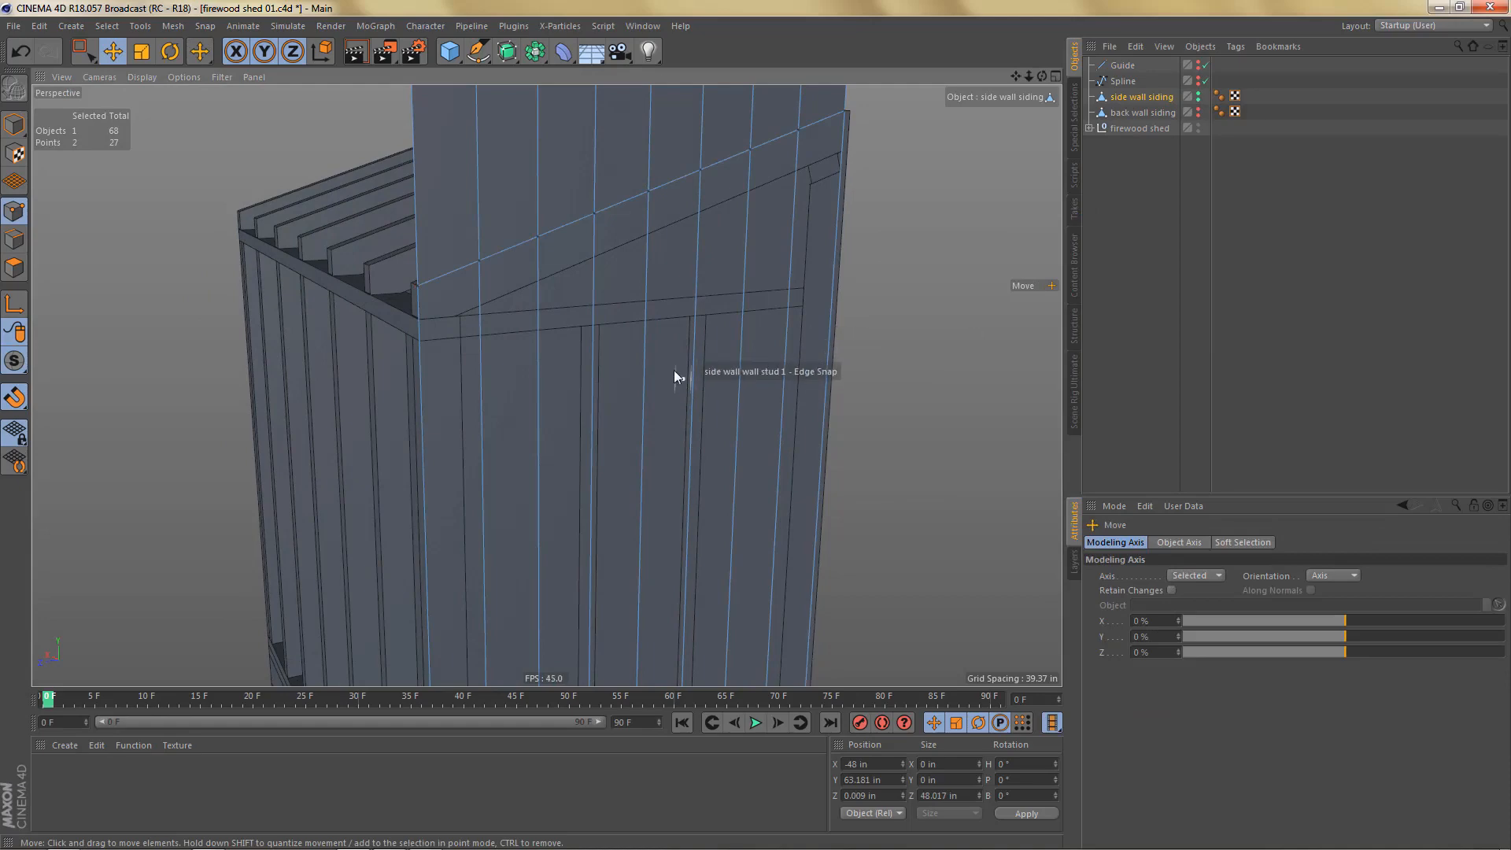
mouse_move(674, 370)
alt+mouse_down()
mouse_move(691, 380)
mouse_move(668, 364)
mouse_move(658, 394)
alt+mouse_up()
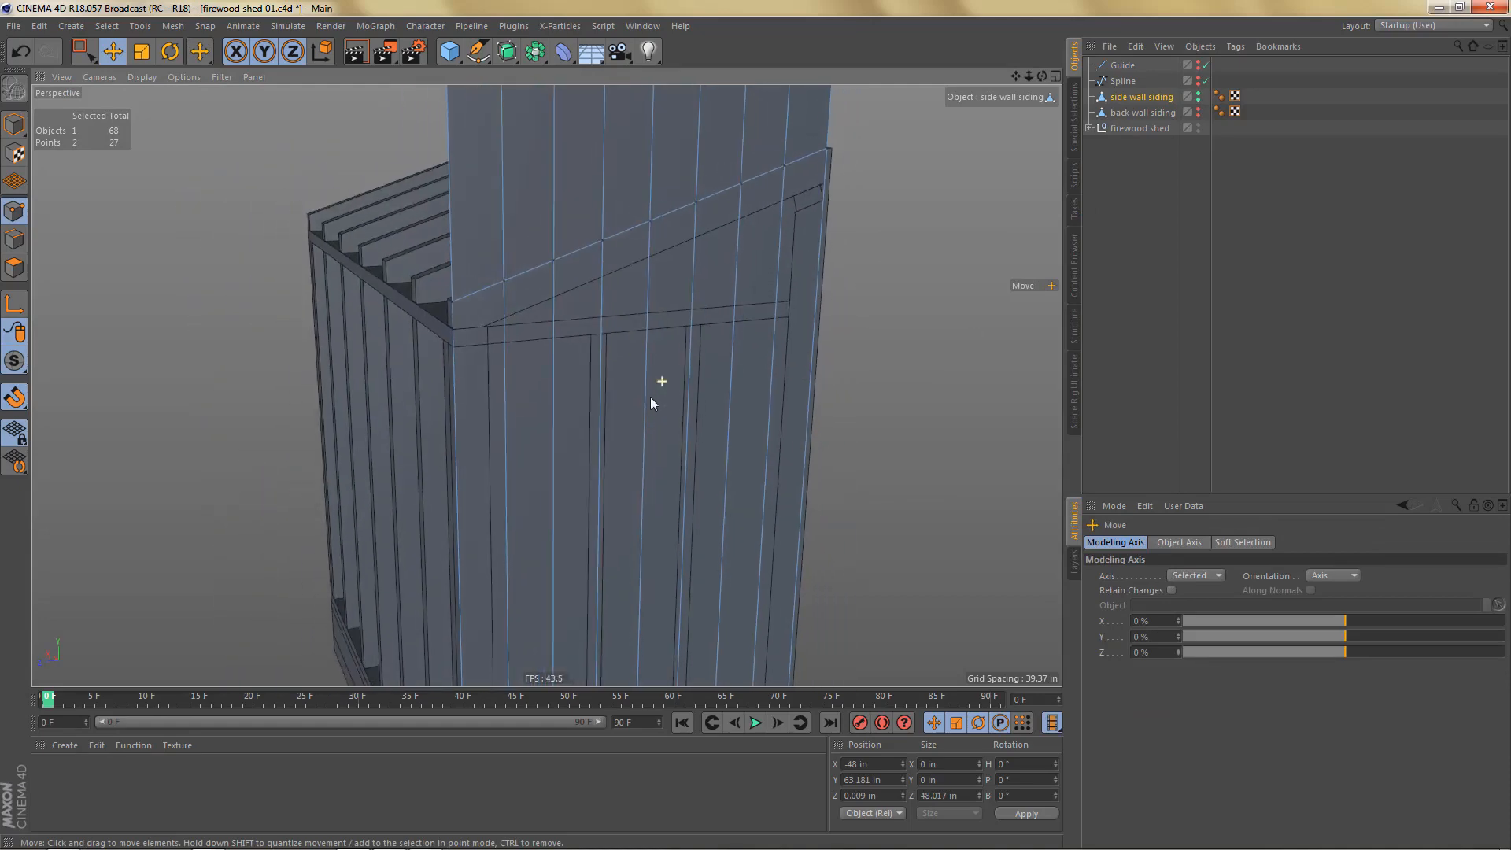
key(F3)
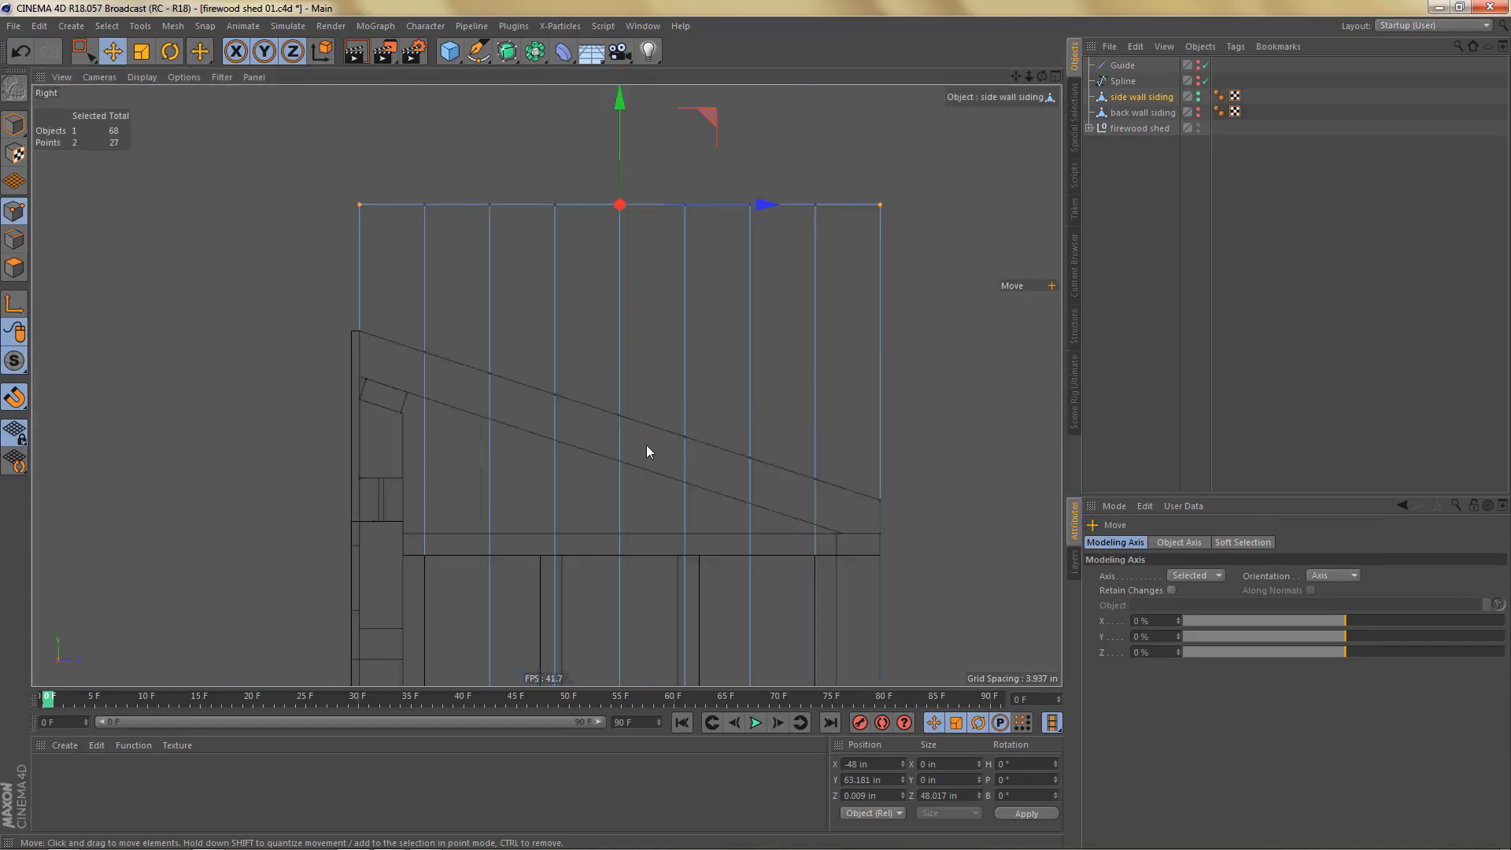
key(0)
drag(300, 181, 974, 233)
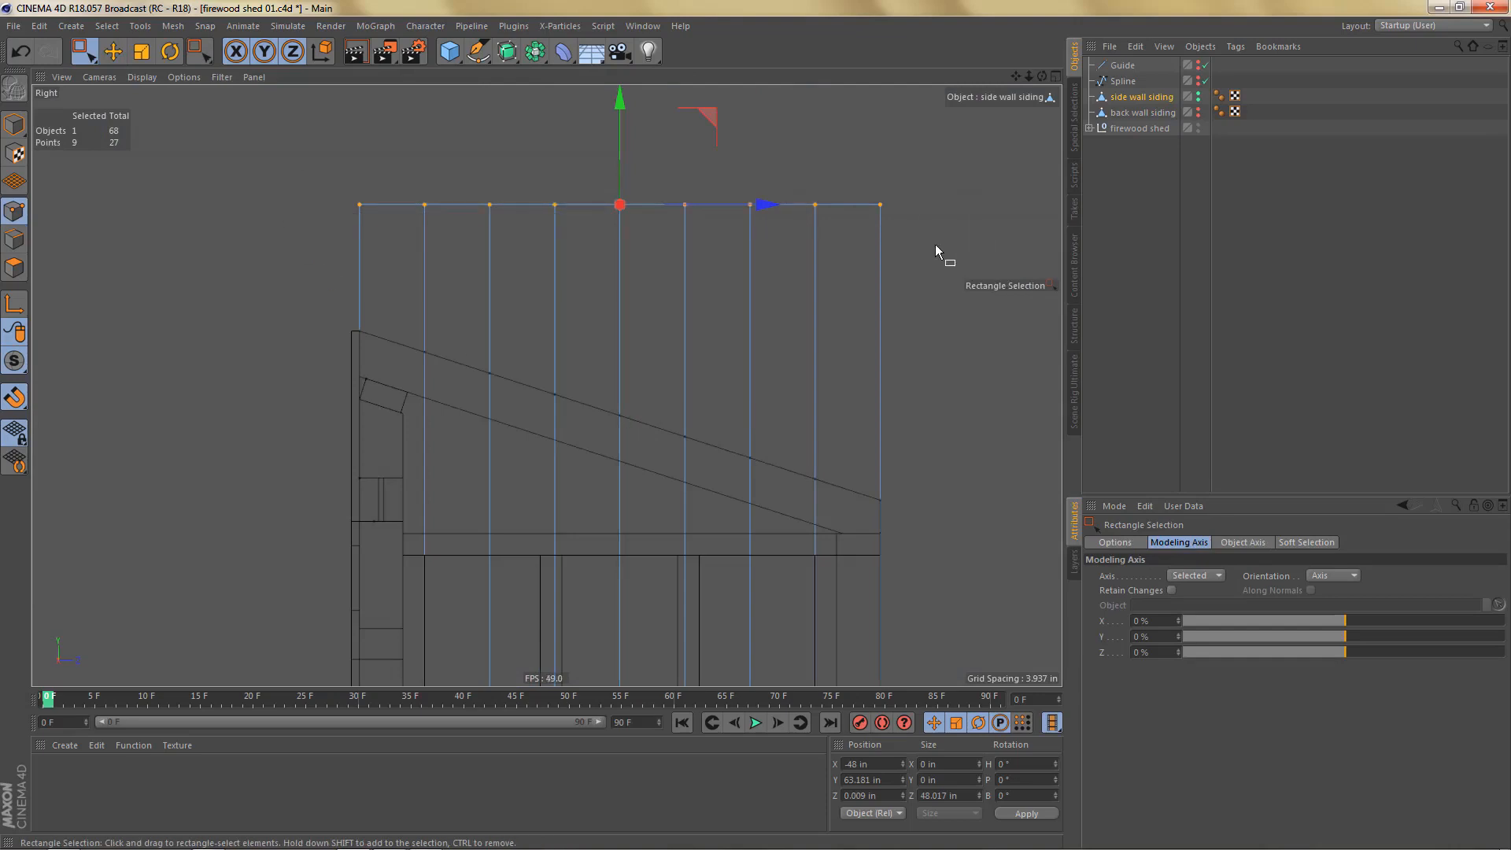
key(Delete)
middle_click(729, 404)
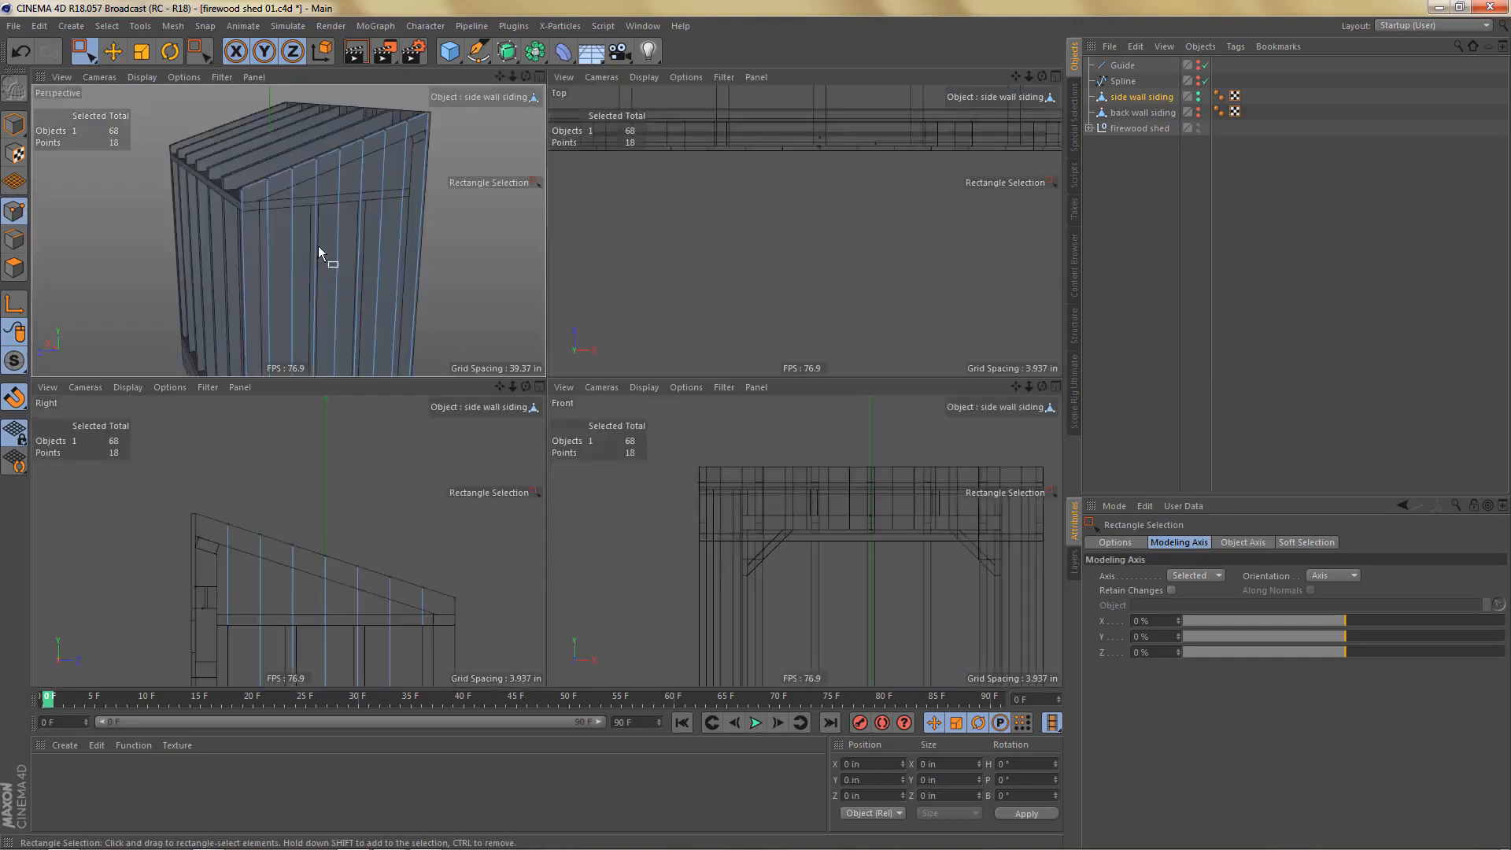
middle_click(318, 245)
scroll(607, 324, down, 2)
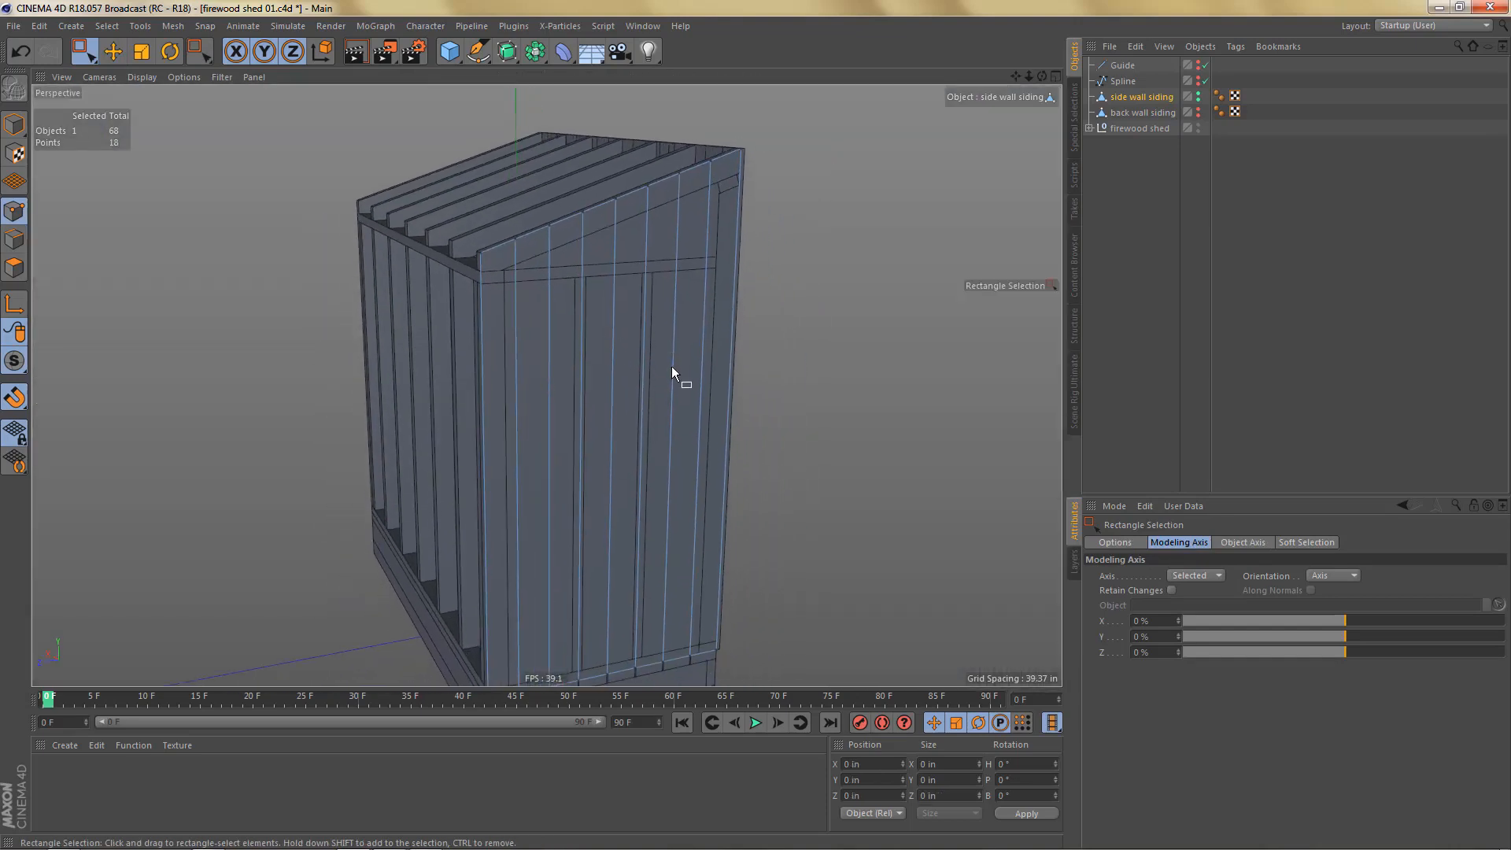
Step: Move the side wall siding's axis to the bottom center of its points using Axis Center with Y at -100%
key(m)
key(a)
key(c)
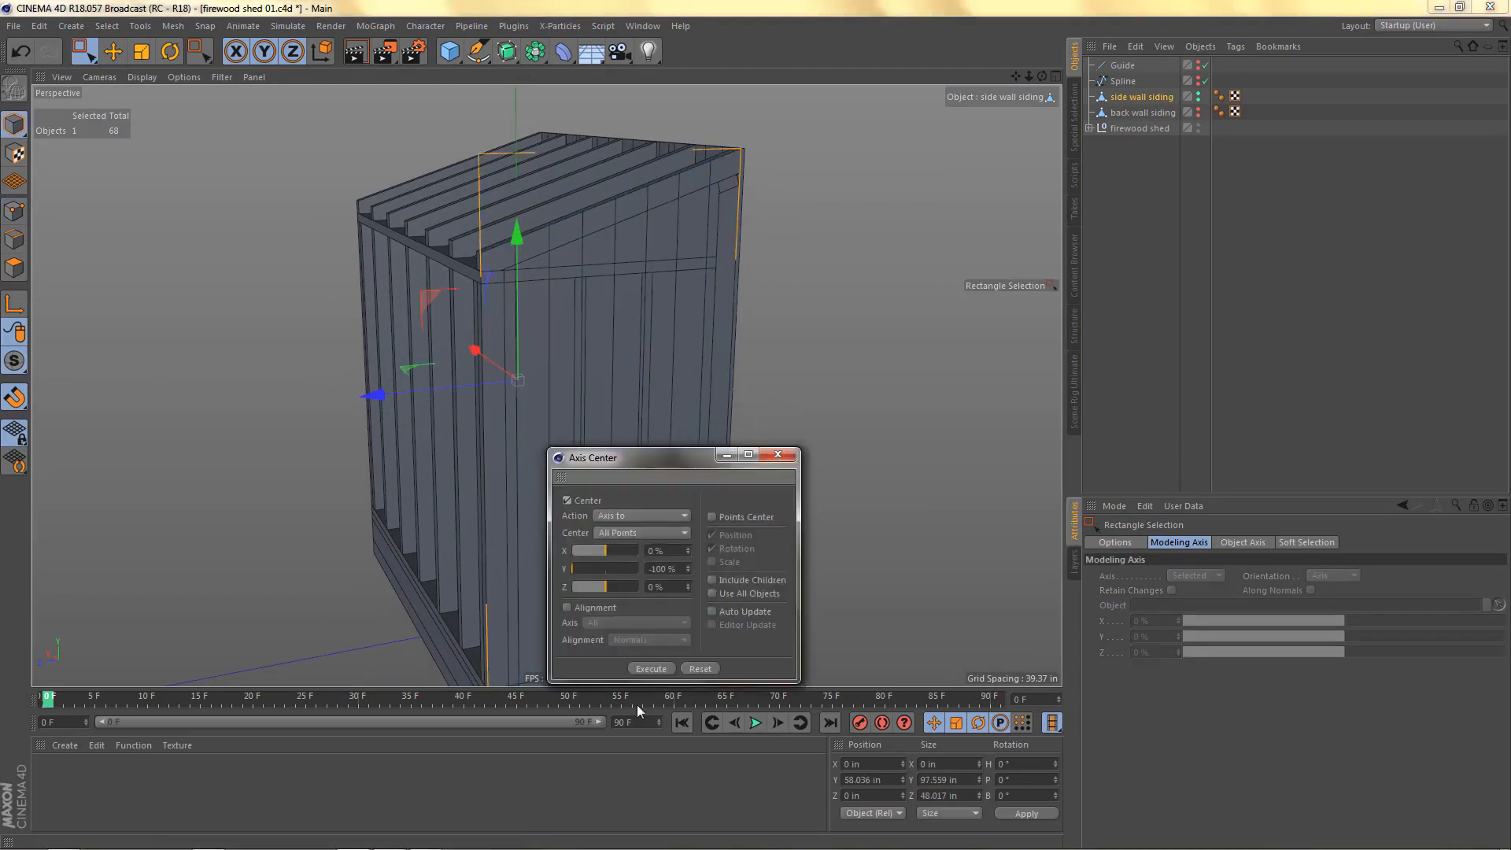
click(662, 667)
click(778, 455)
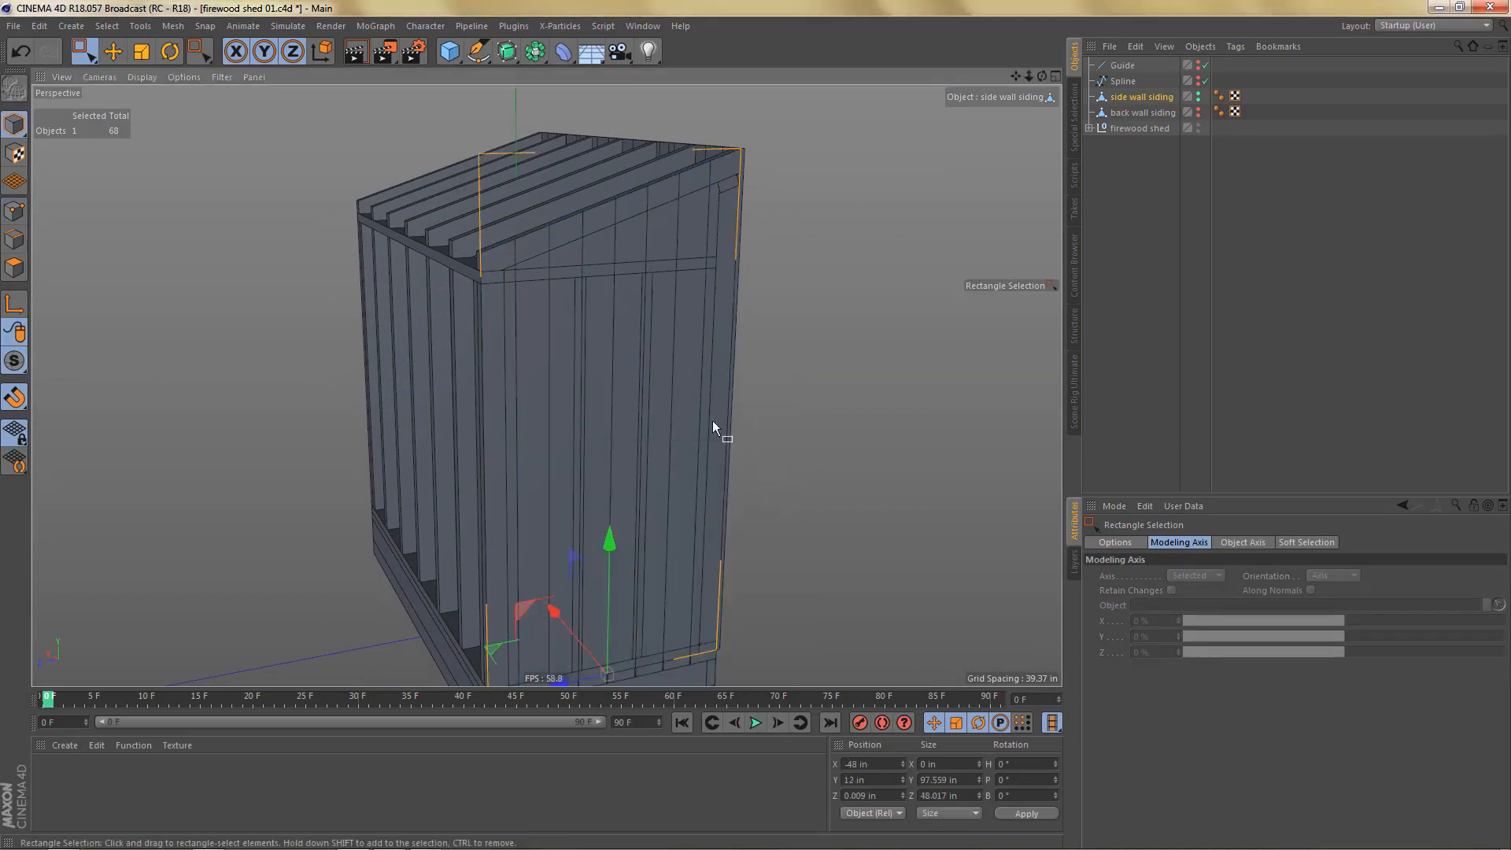
scroll(696, 407, down, 2)
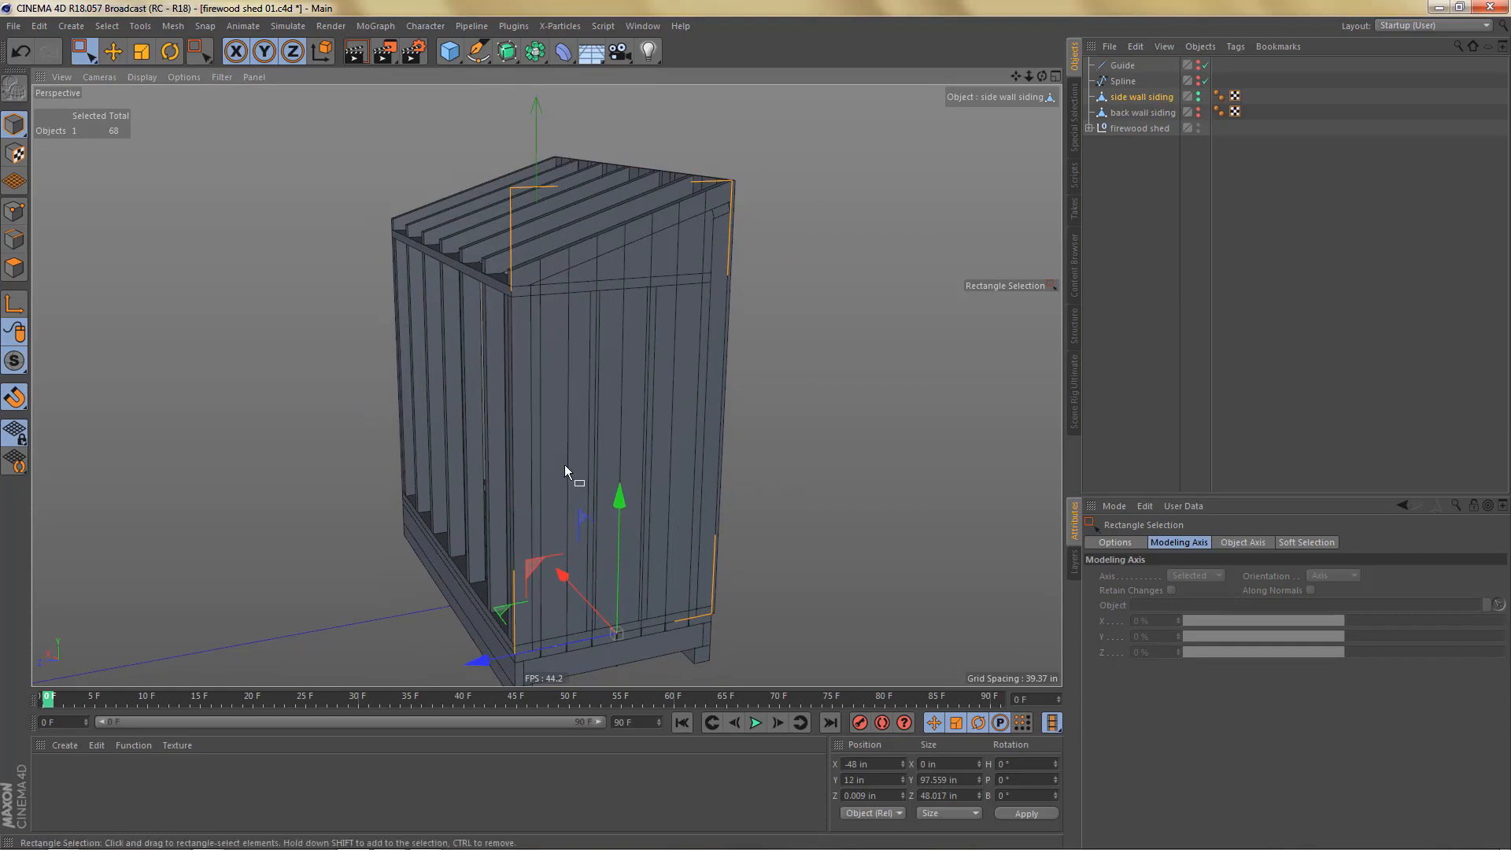
Step: Isolate the side wall siding panel in the perspective view
key(alt+s)
key(s)
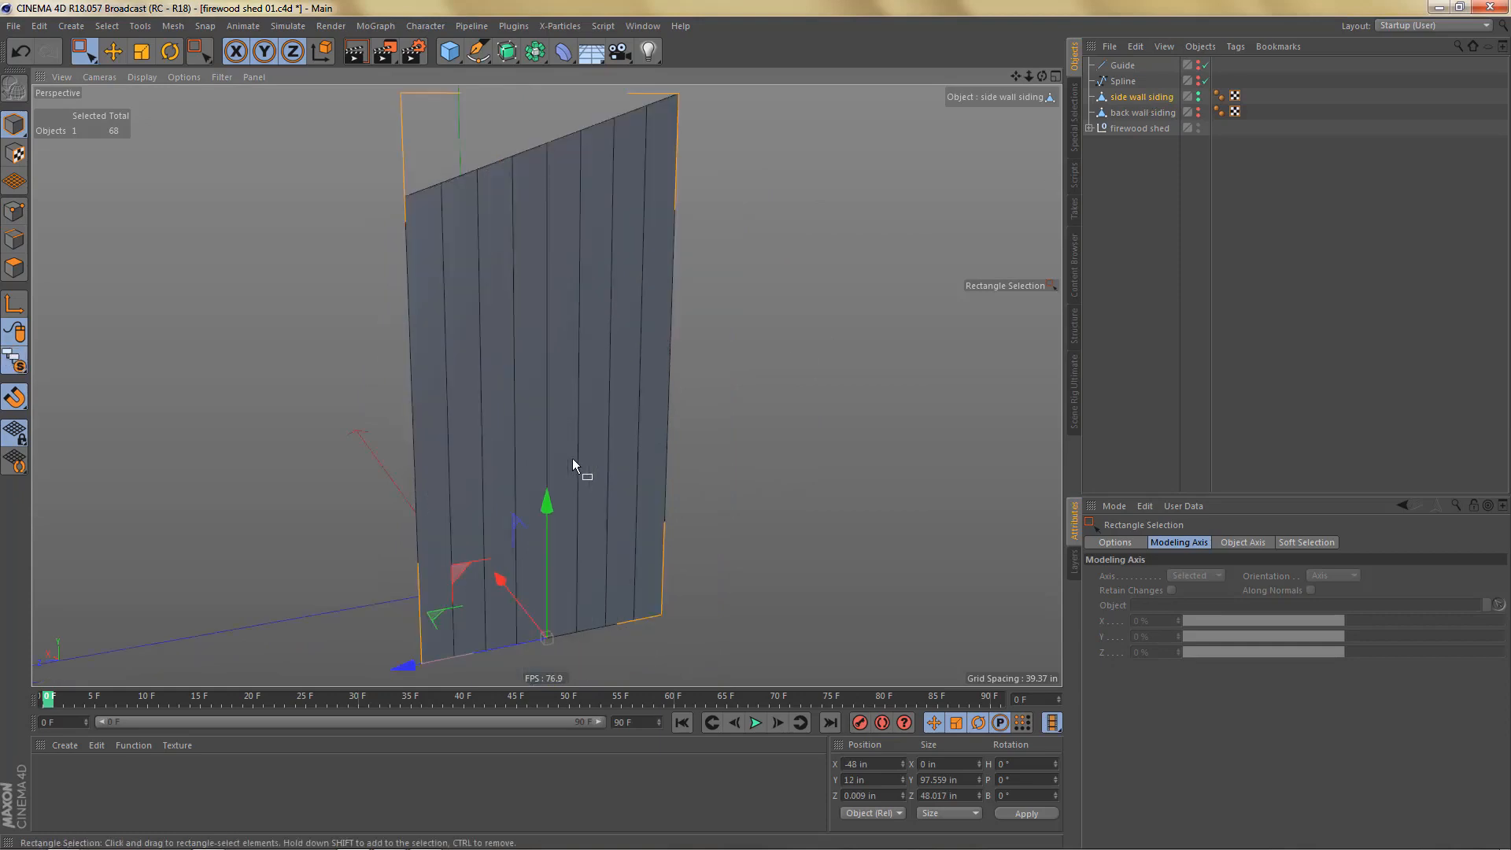
alt+drag(579, 444, 630, 448)
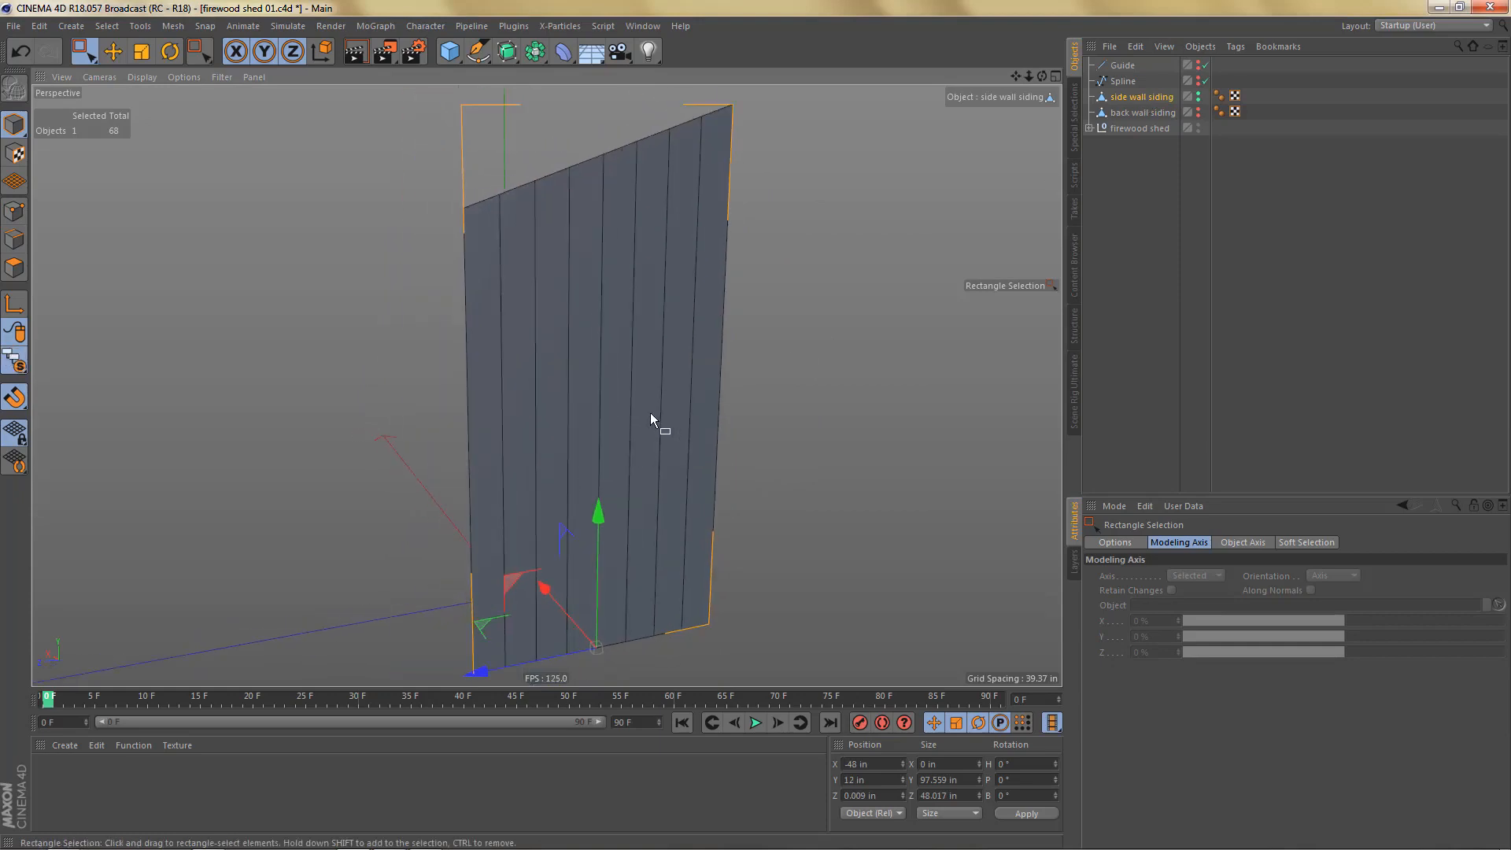
Step: Group the siding panel under a null and name the null side wall siding
key(alt+g)
click(1090, 97)
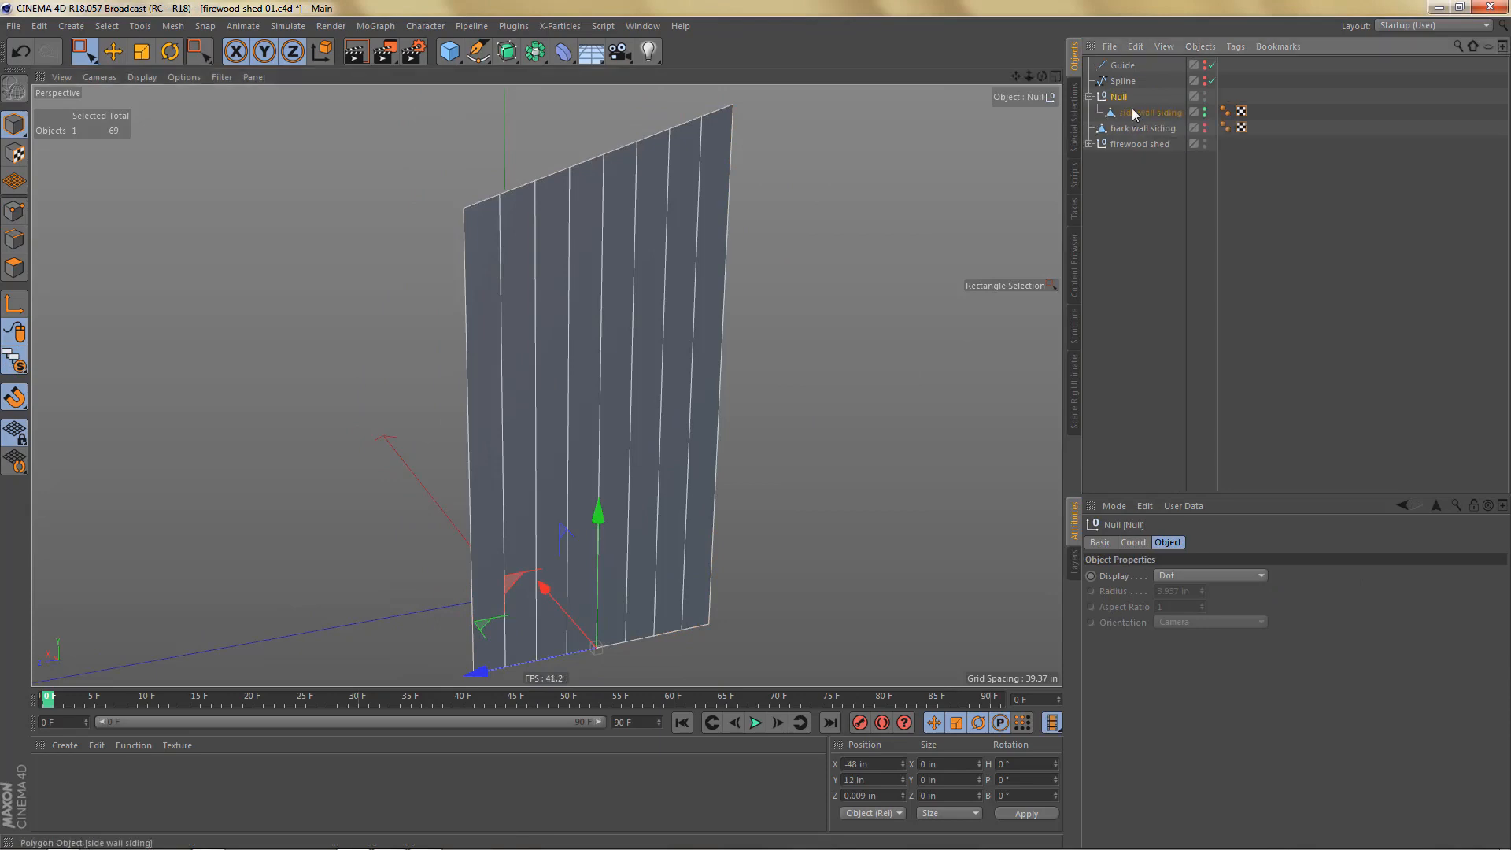
double_click(1133, 112)
key(ctrl+c)
key(Up)
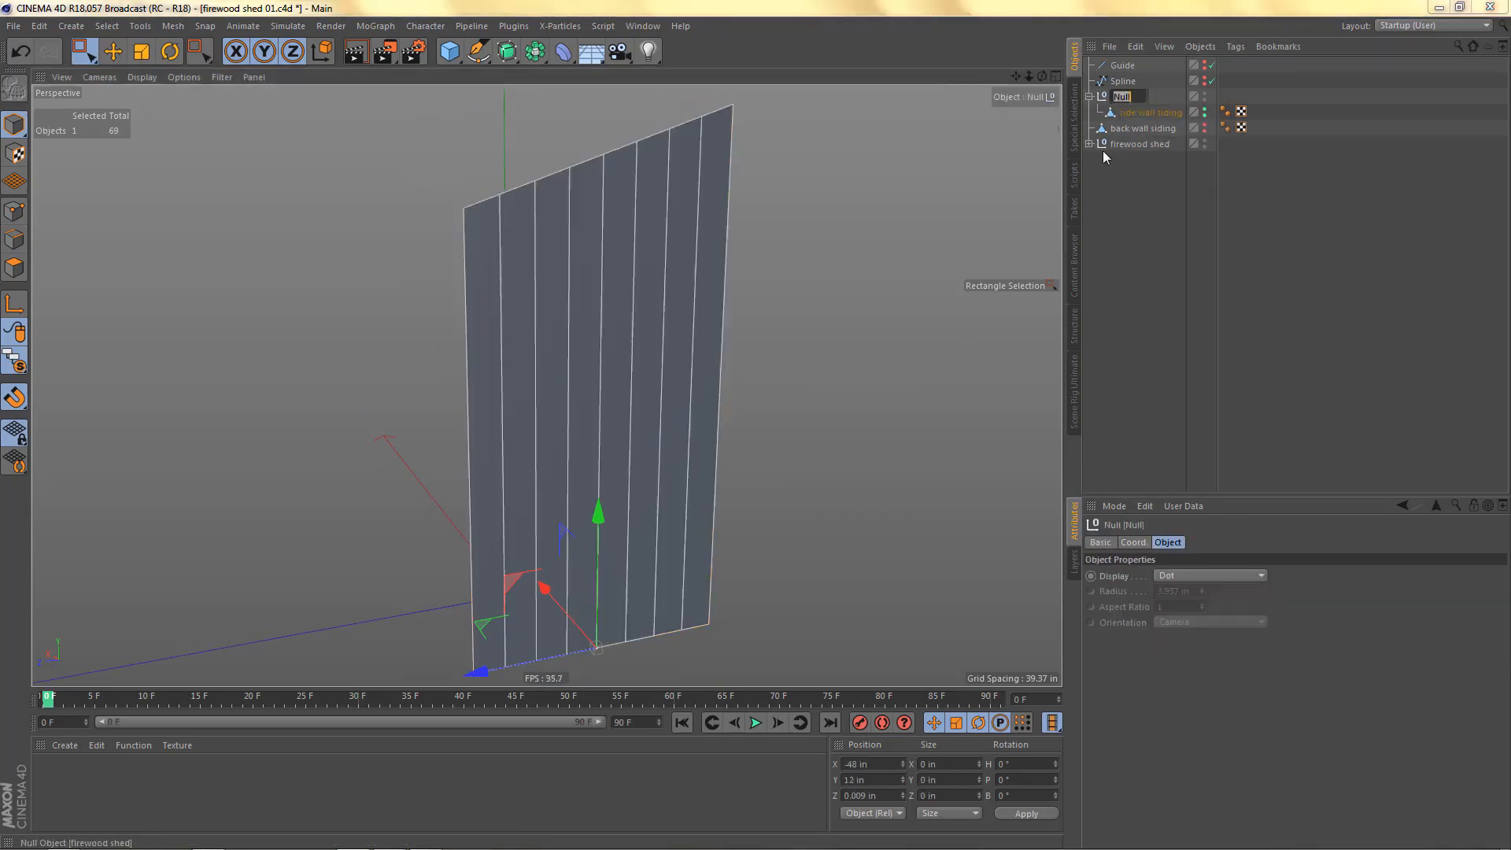
key(ctrl+v)
key(Return)
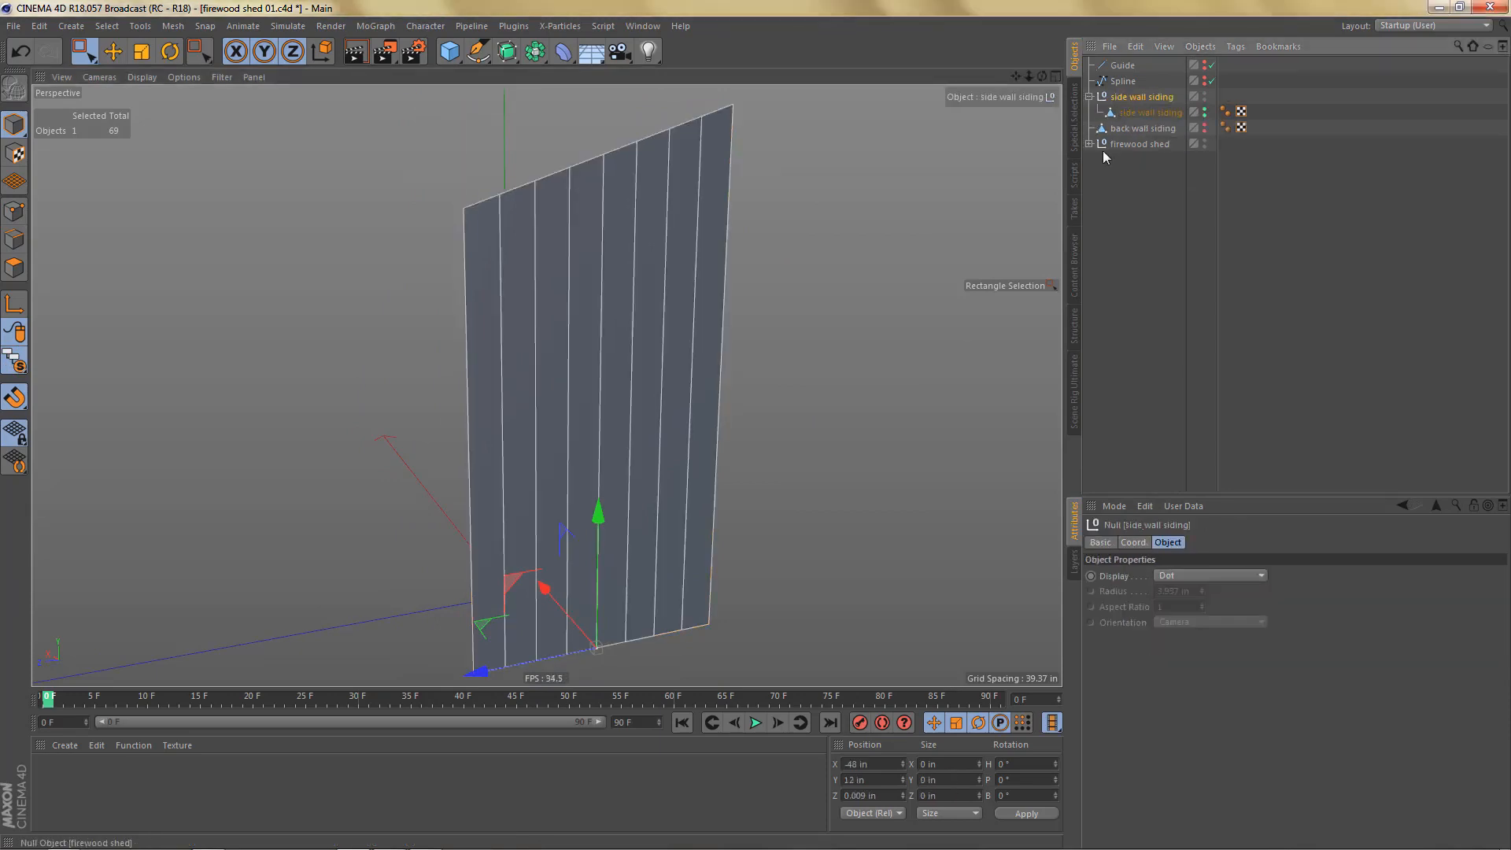
Step: Reset the child siding panel's editor and renderer visibility to Default and switch to polygon mode
click(1202, 119)
click(1205, 116)
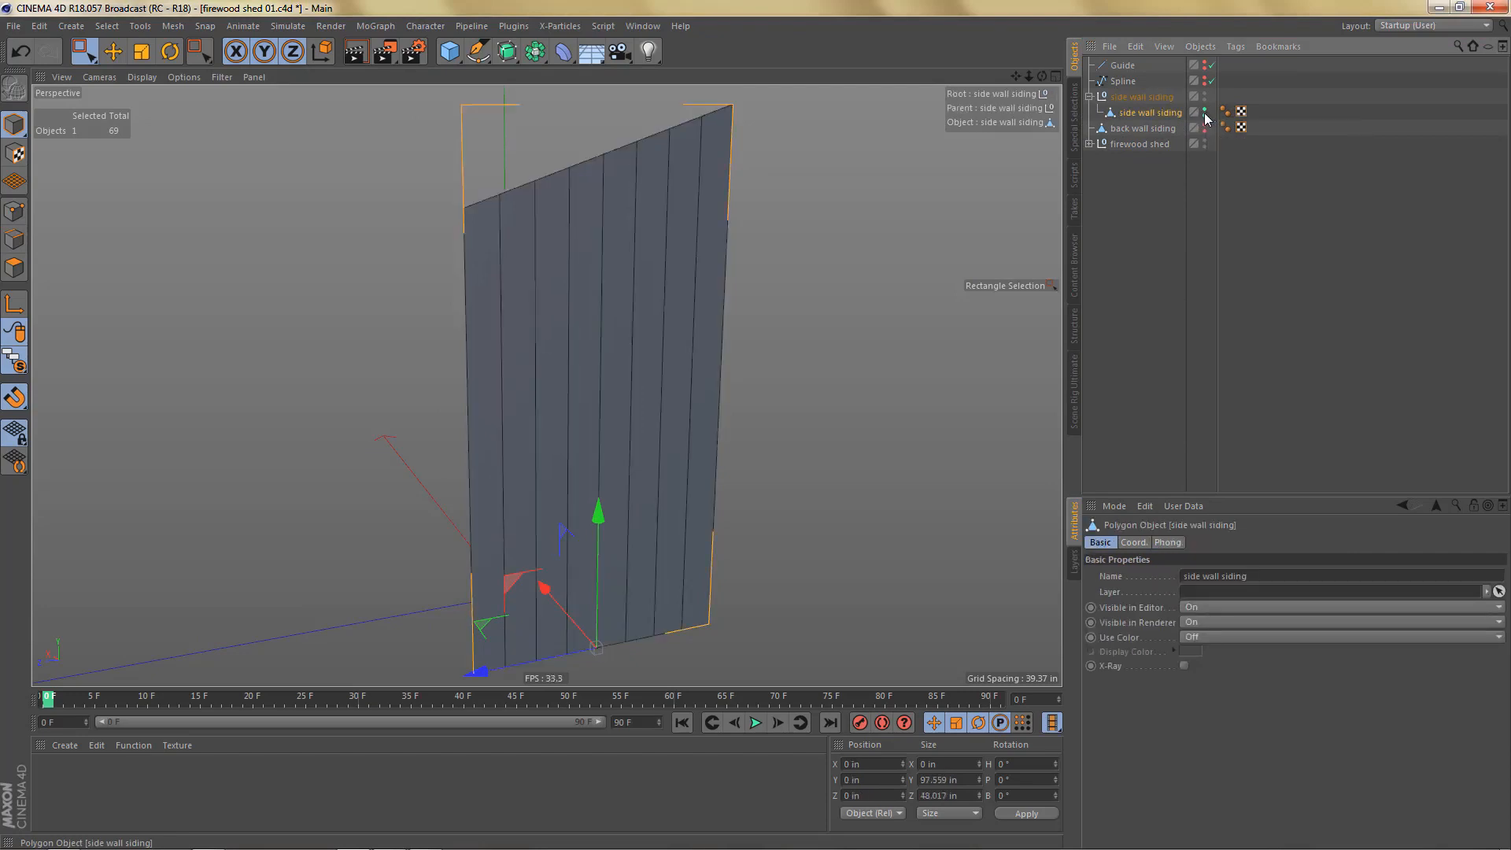
key(Return)
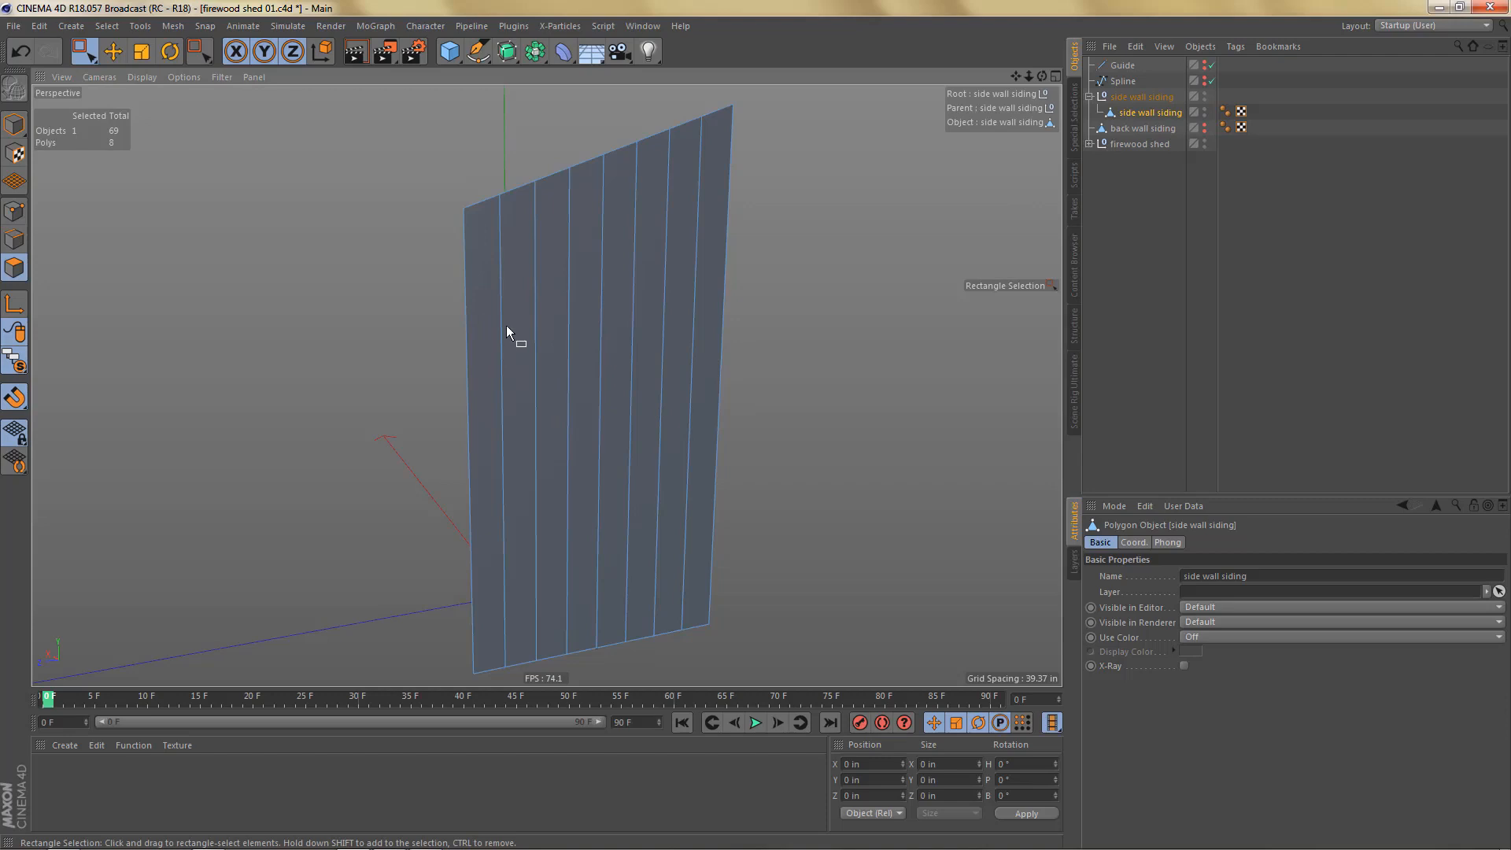
Step: Split each of the first four plank polygons, starting at the panel's short edge, into its own object
key(9)
click(488, 300)
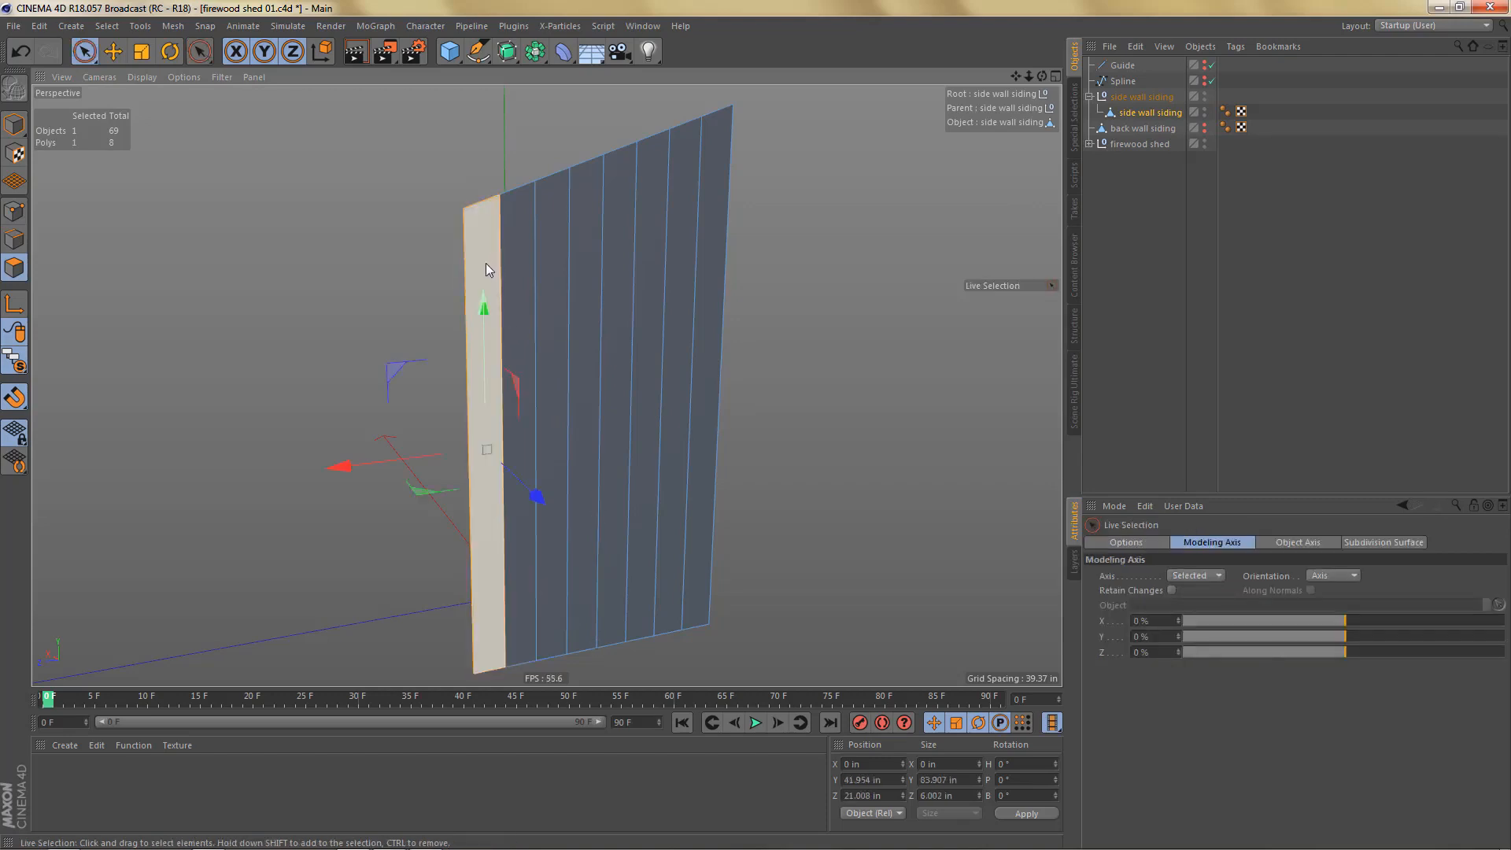
key(u)
key(p)
click(514, 248)
key(u)
key(p)
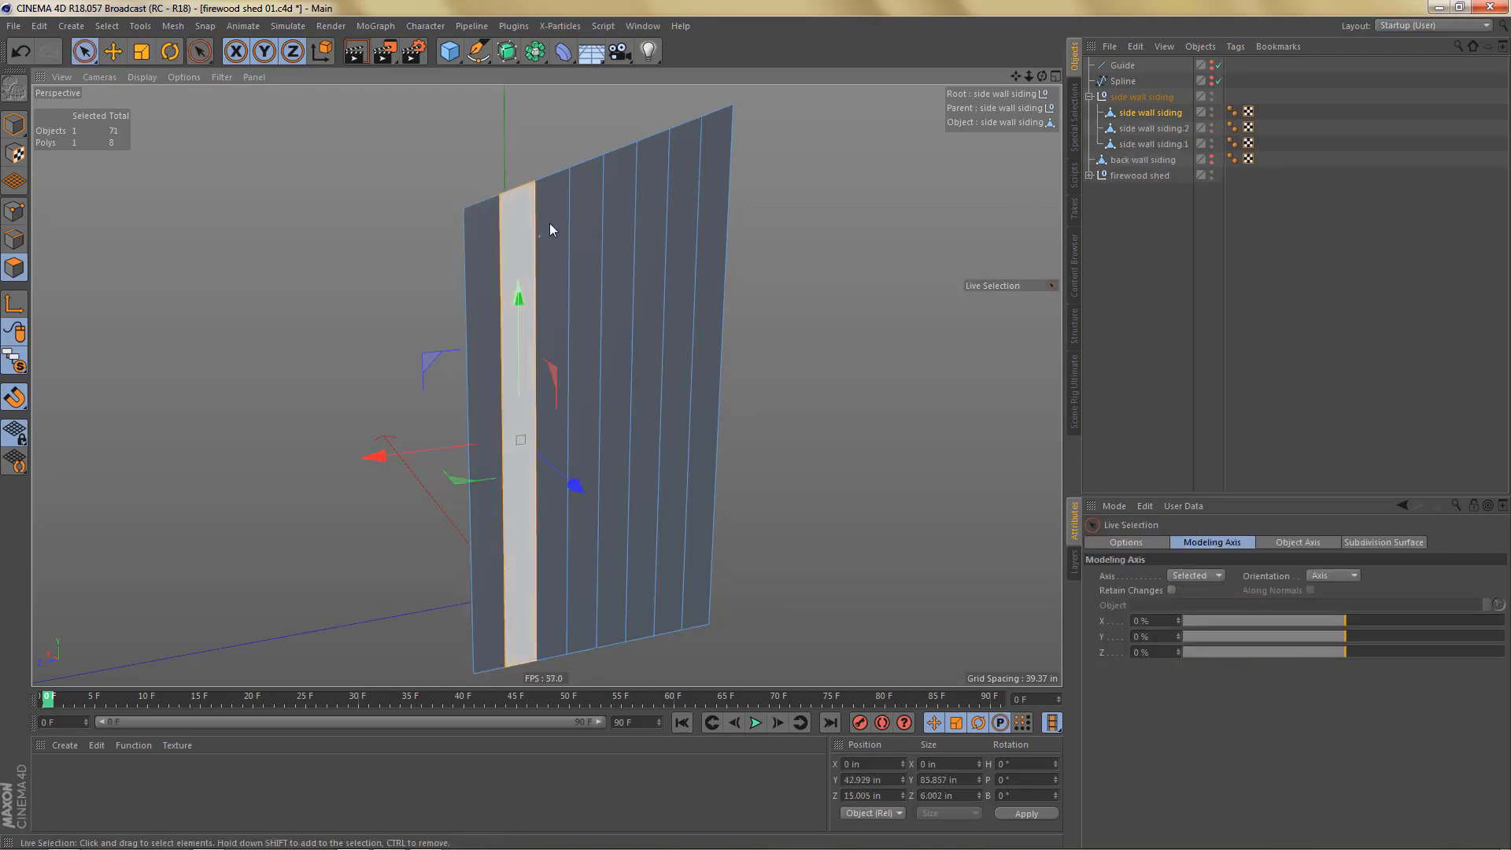
click(552, 221)
key(u)
key(p)
click(589, 201)
key(u)
key(p)
Step: Split each of the remaining four plank polygons, through the panel's tall edge, into its own object
click(618, 198)
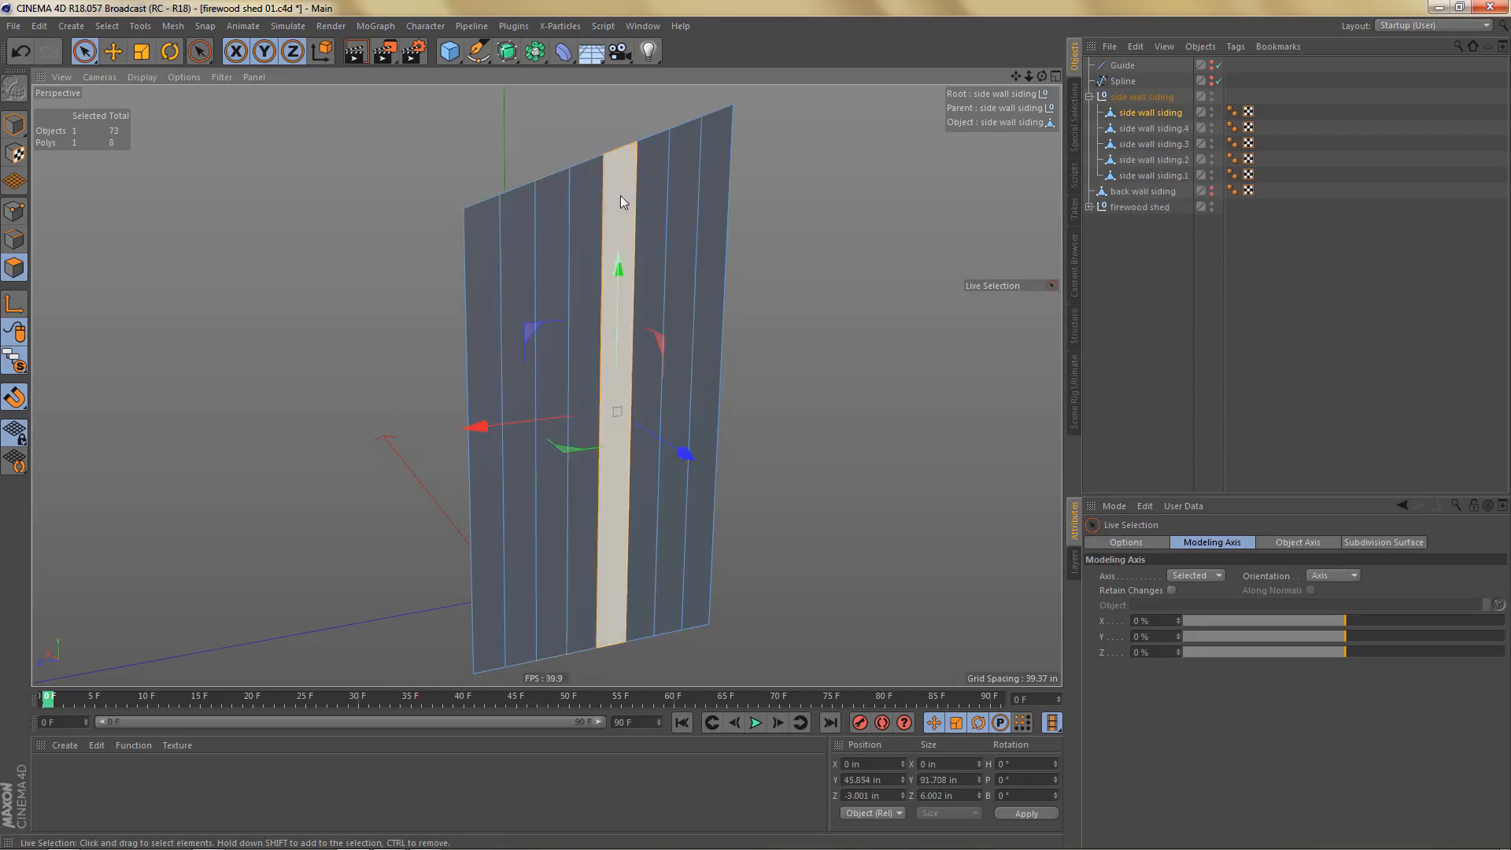
key(u)
key(p)
click(651, 189)
key(u)
key(p)
click(691, 176)
key(u)
key(p)
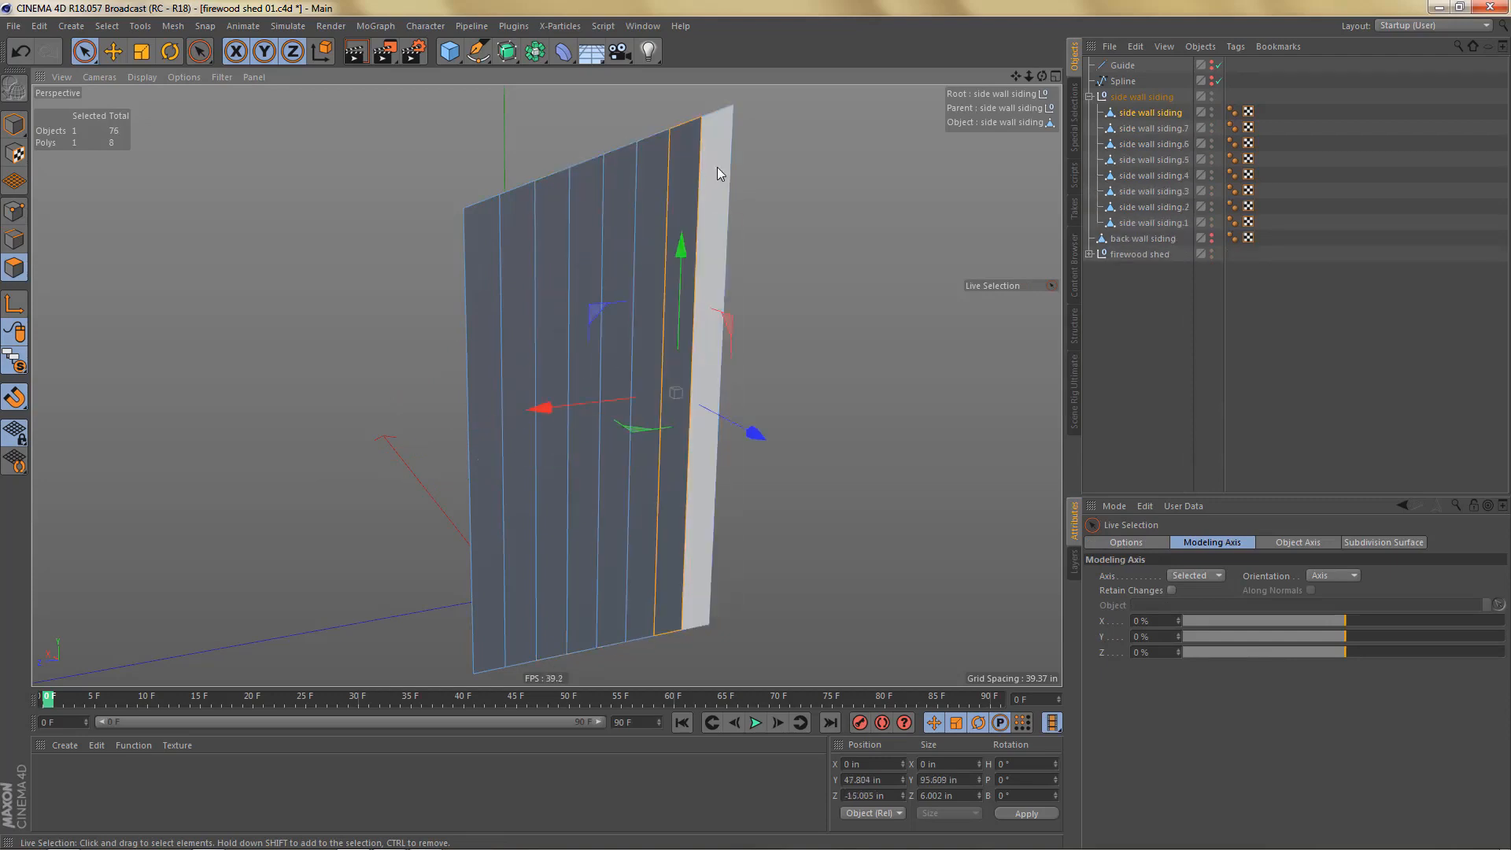
click(716, 166)
key(u)
key(p)
Step: Delete the original unsplit side wall siding panel from the group
click(1154, 129)
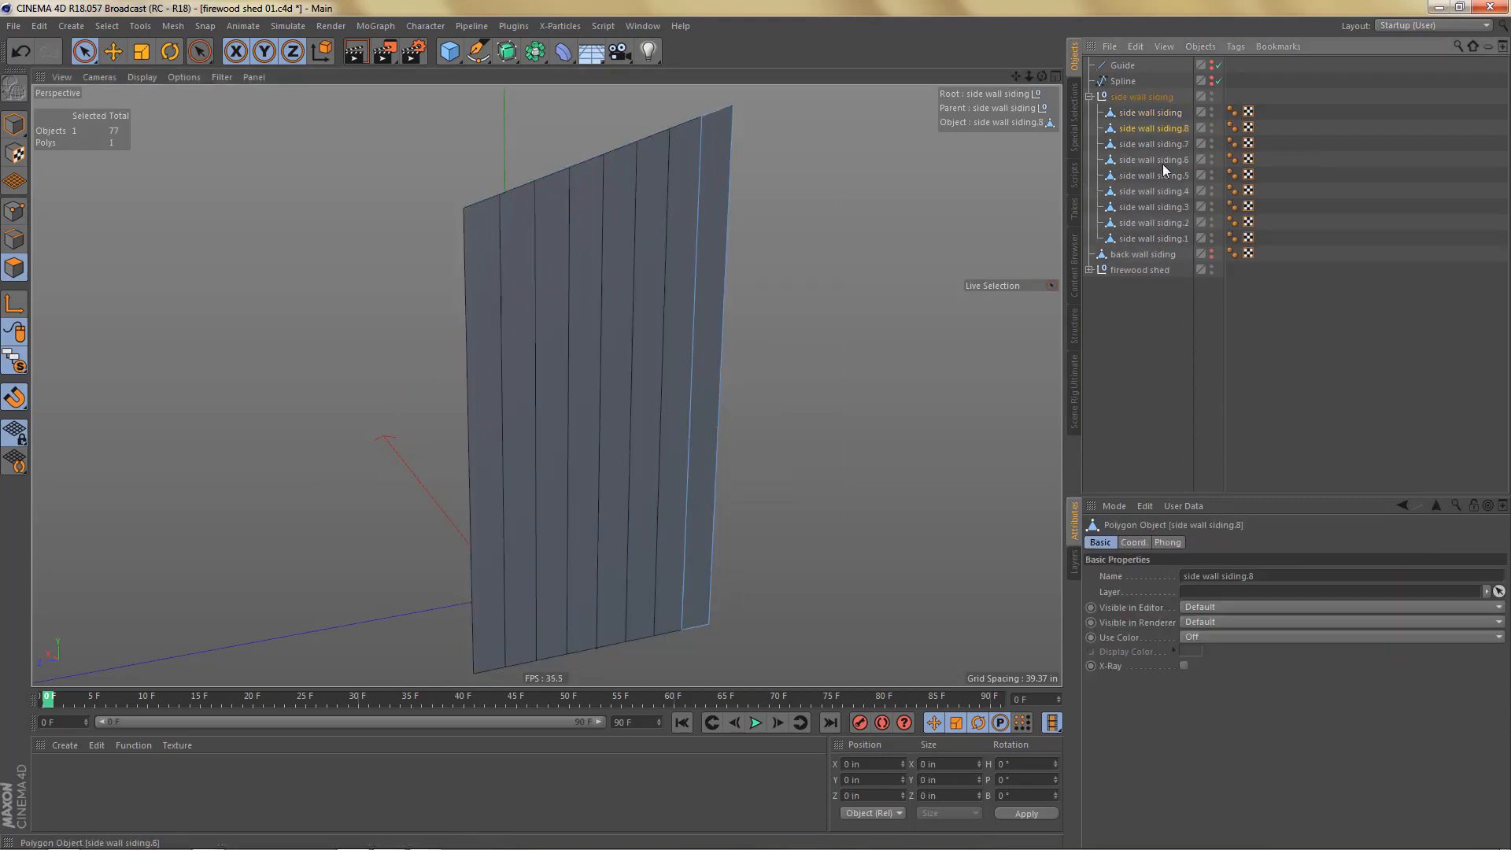
click(1135, 115)
key(Delete)
Step: Batch rename the eight split planks to side wall siding 01 through side wall siding 08
click(1150, 115)
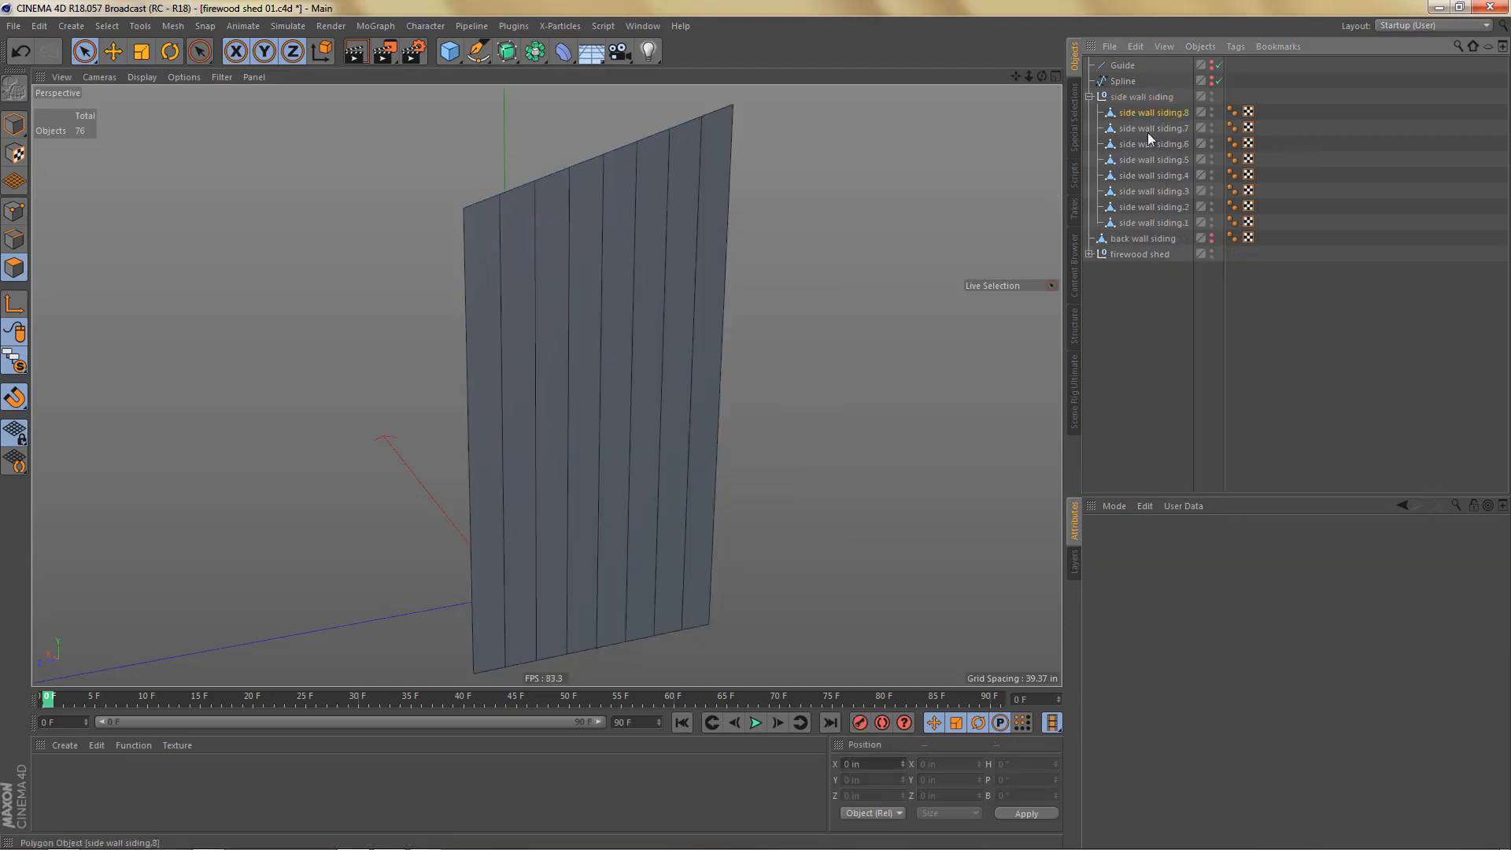
shift+click(1142, 223)
click(513, 26)
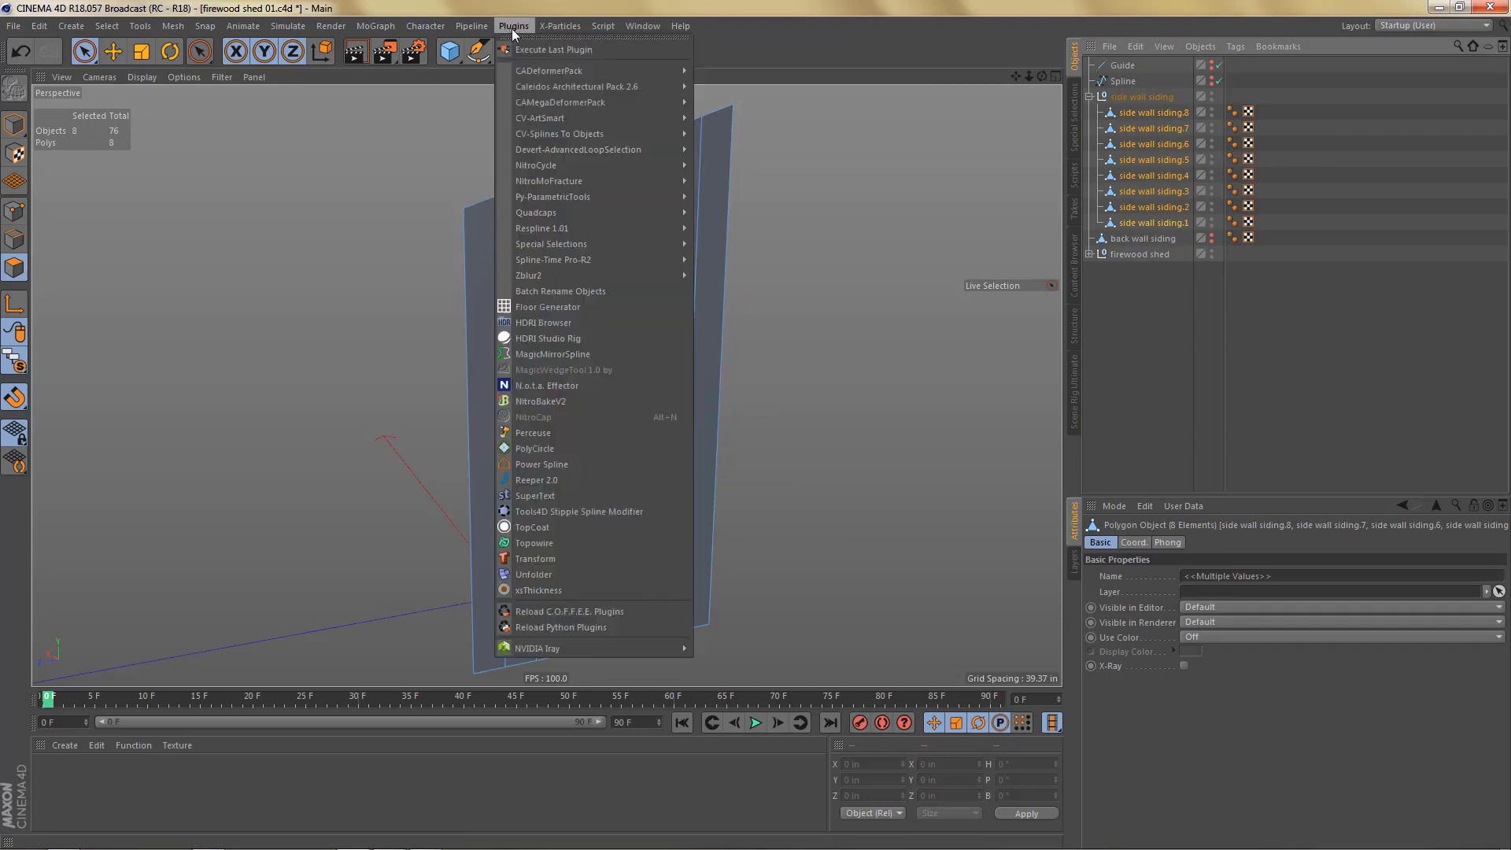
click(561, 288)
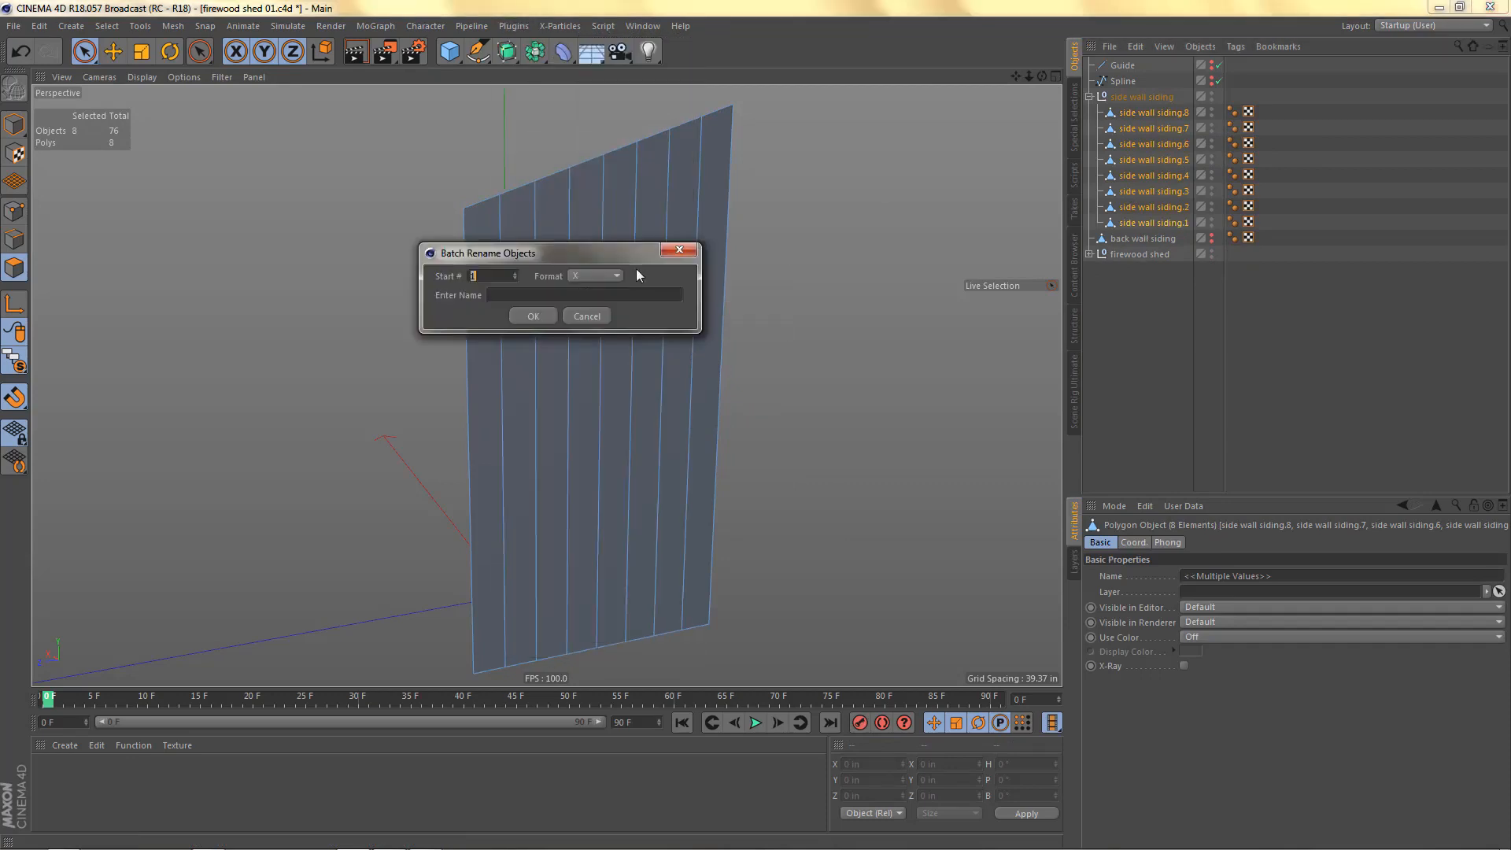
click(596, 277)
click(589, 304)
click(519, 298)
click(533, 316)
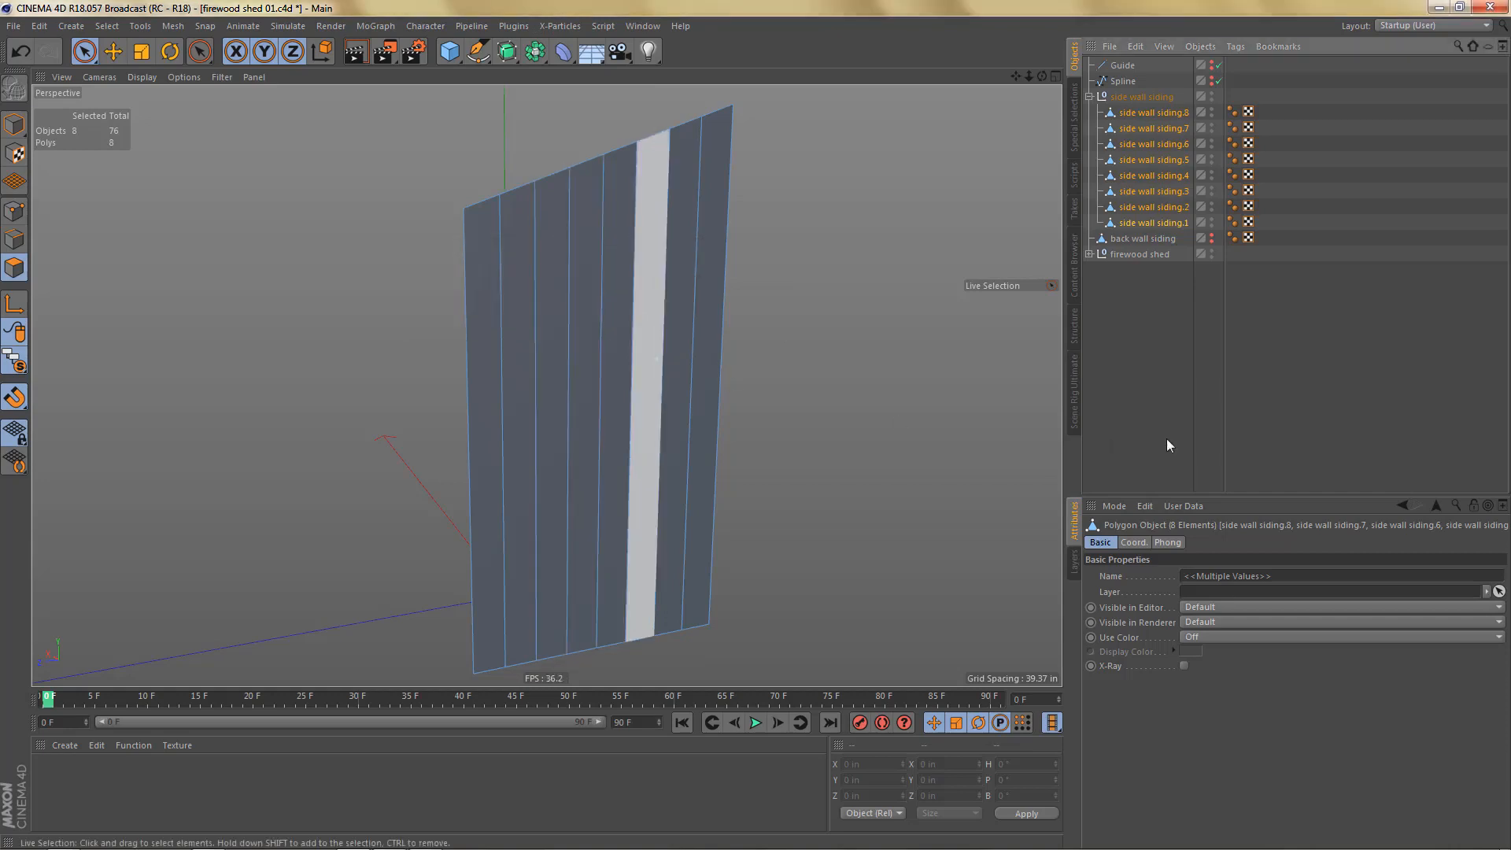
Step: Extrude the eight siding planks by 0.75 in with caps
alt+drag(696, 348, 702, 352)
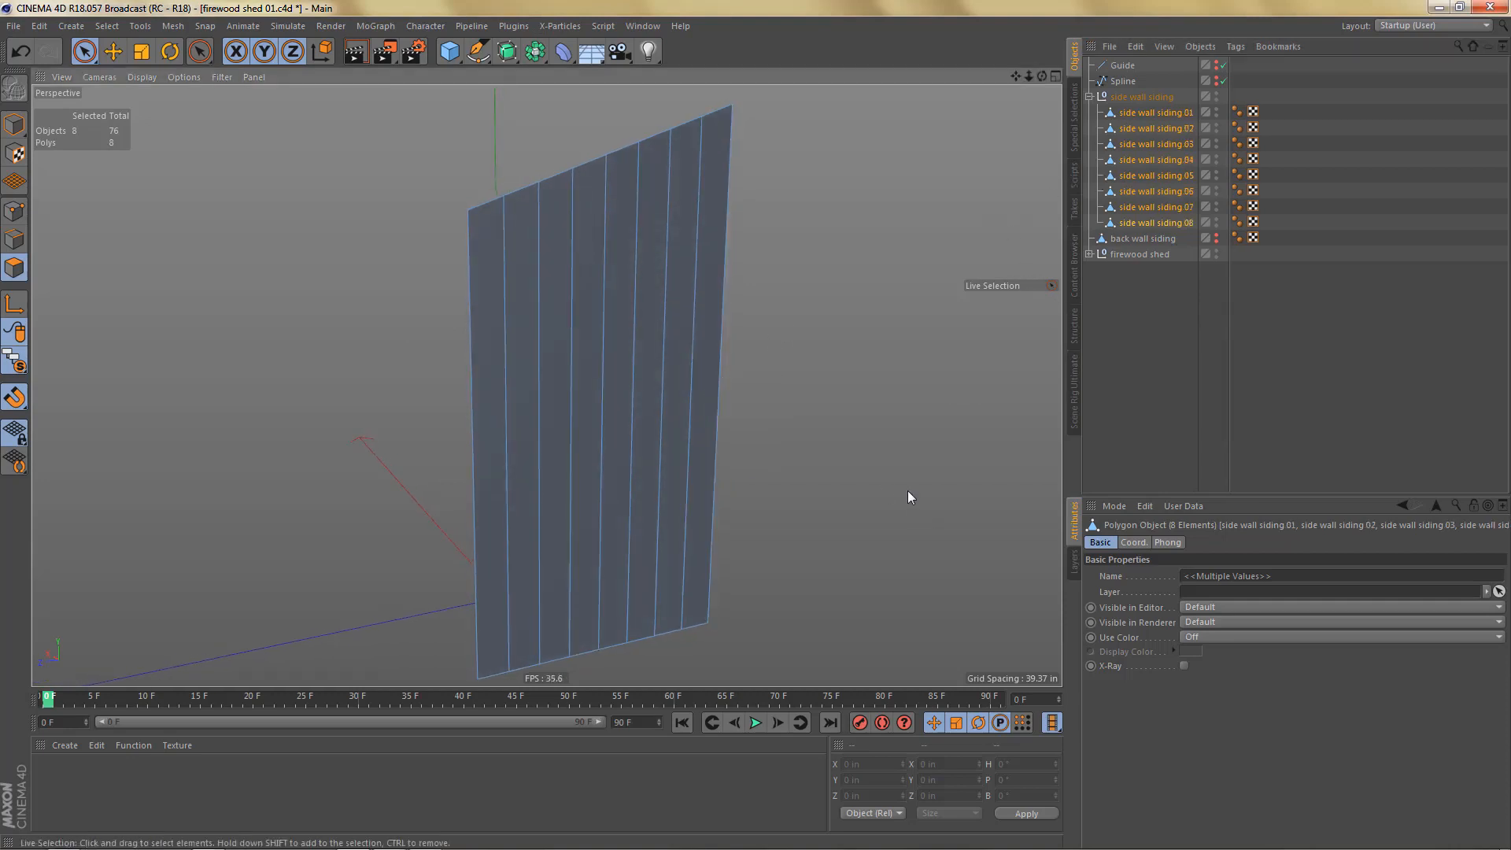
key(d)
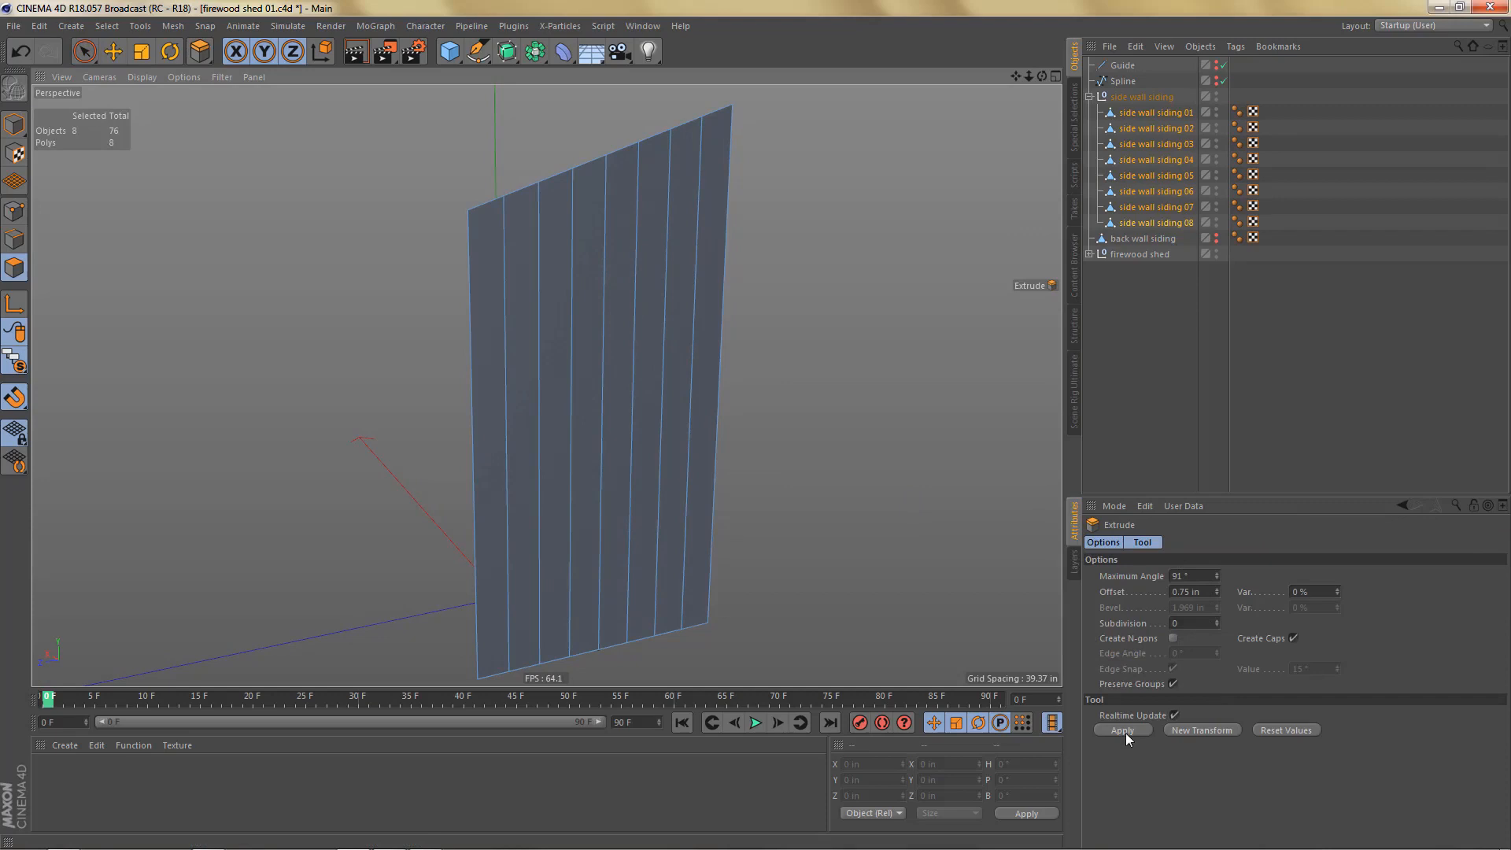
click(1126, 734)
alt+drag(625, 393, 547, 458)
Step: Move only the axis of the side wall siding null to X 0 in, leaving its planks in place
click(1143, 96)
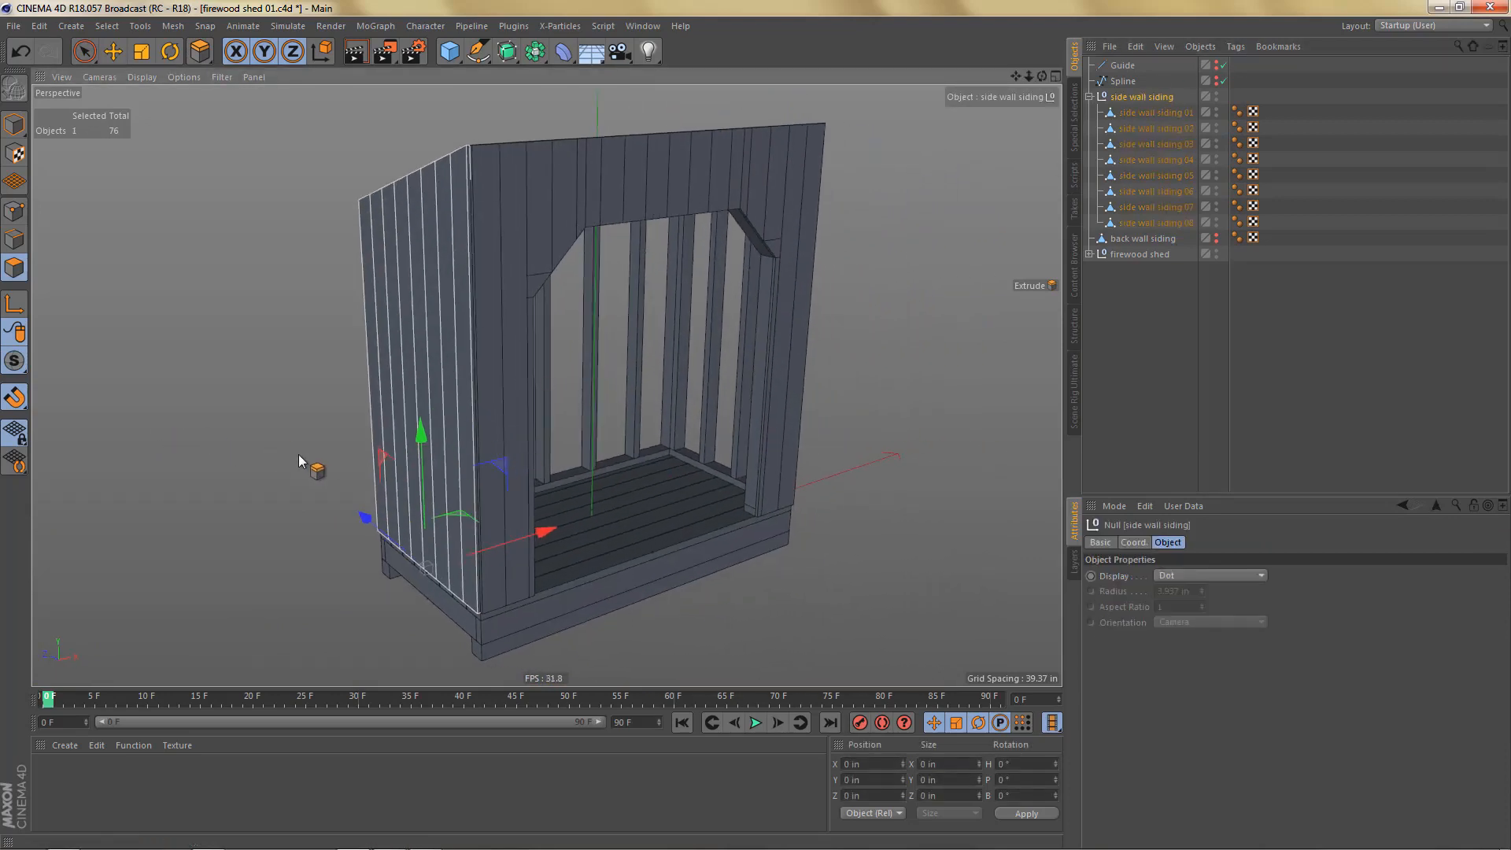
key(l)
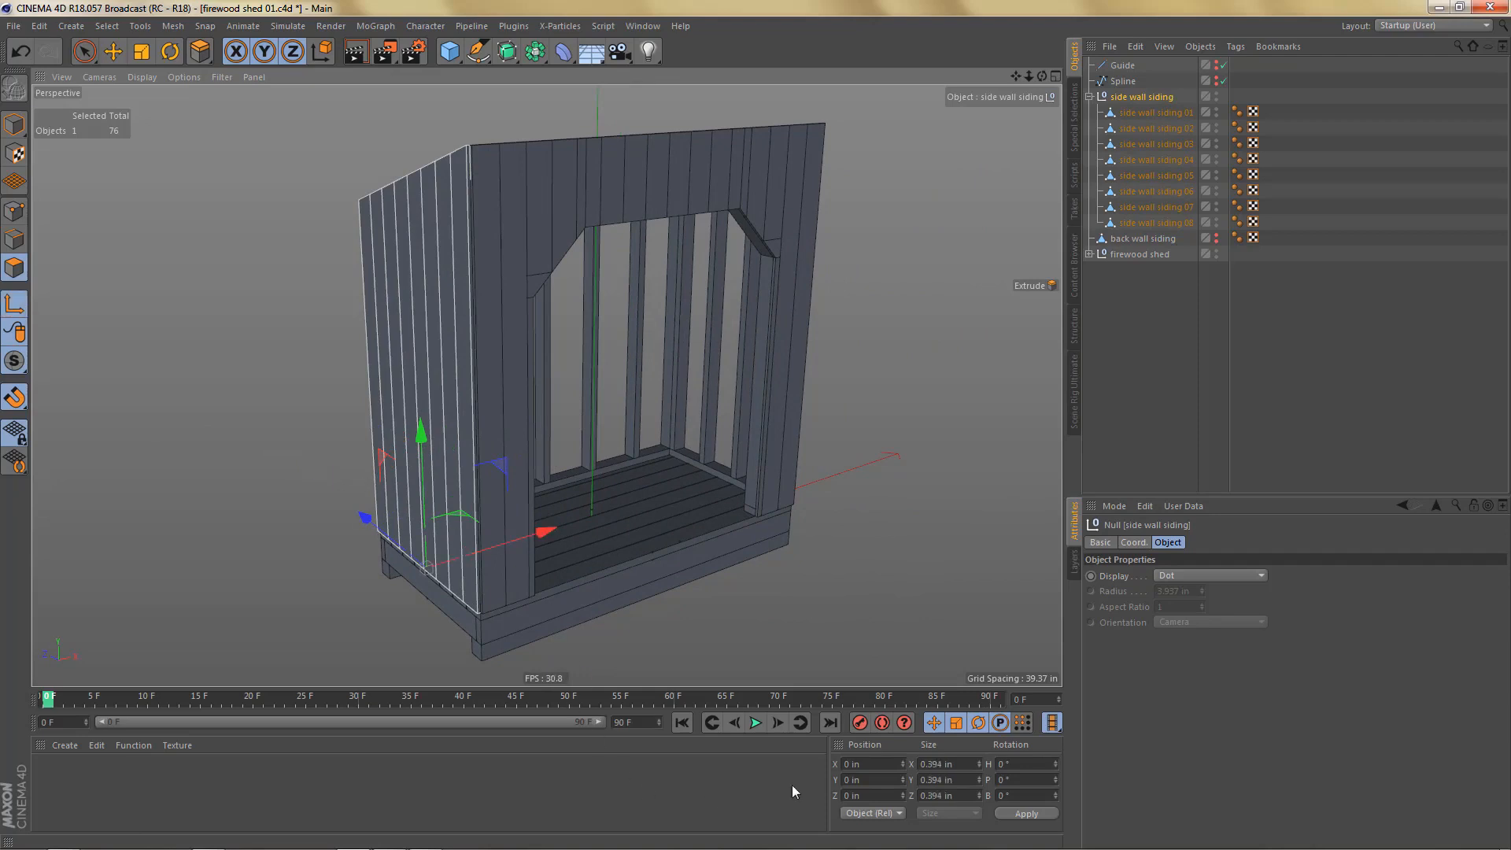
click(14, 124)
drag(872, 764, 790, 760)
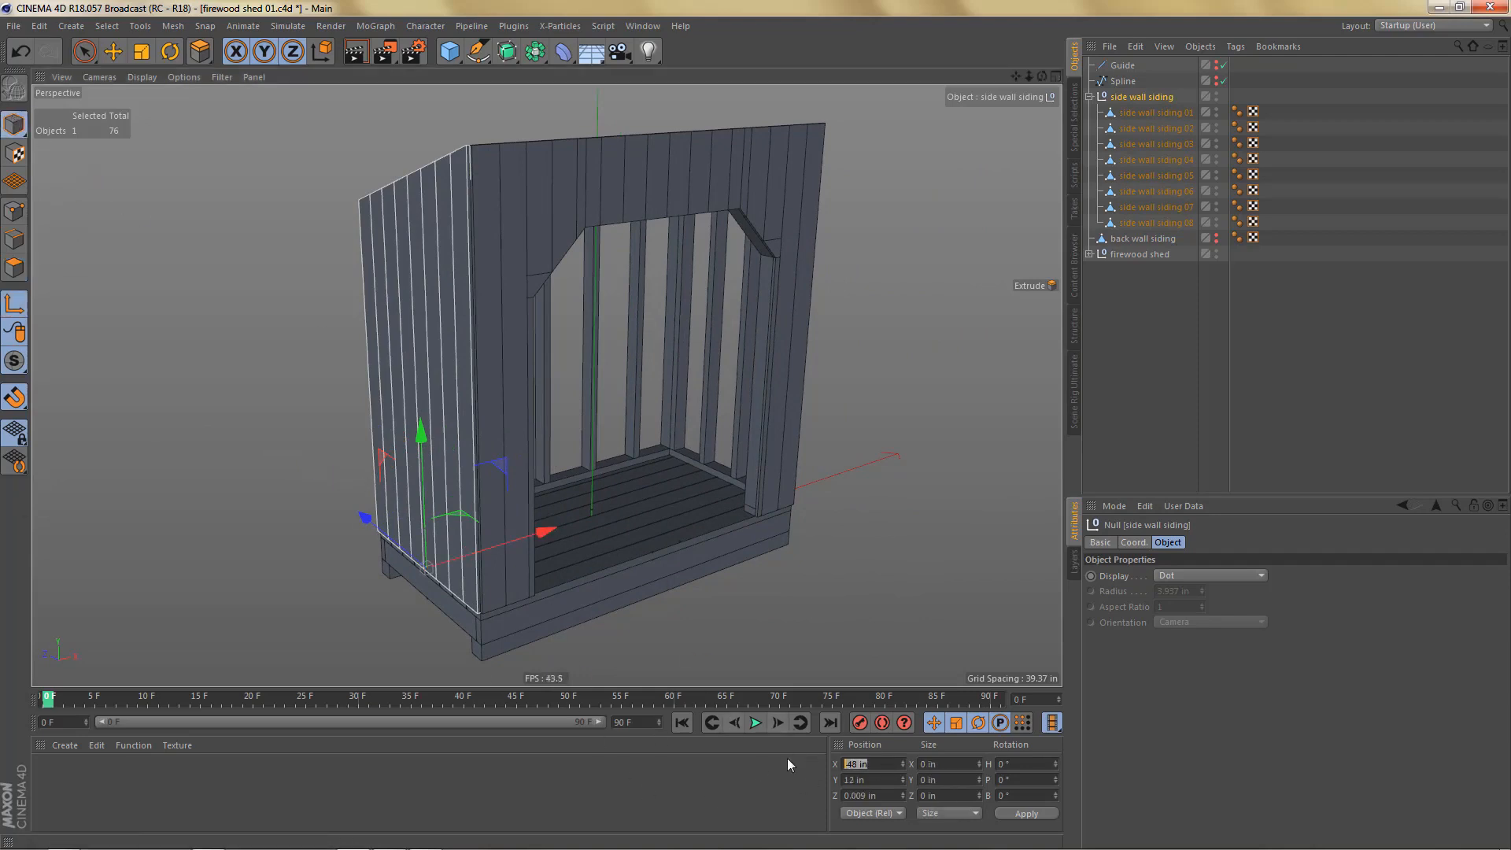
text(0)
key(Return)
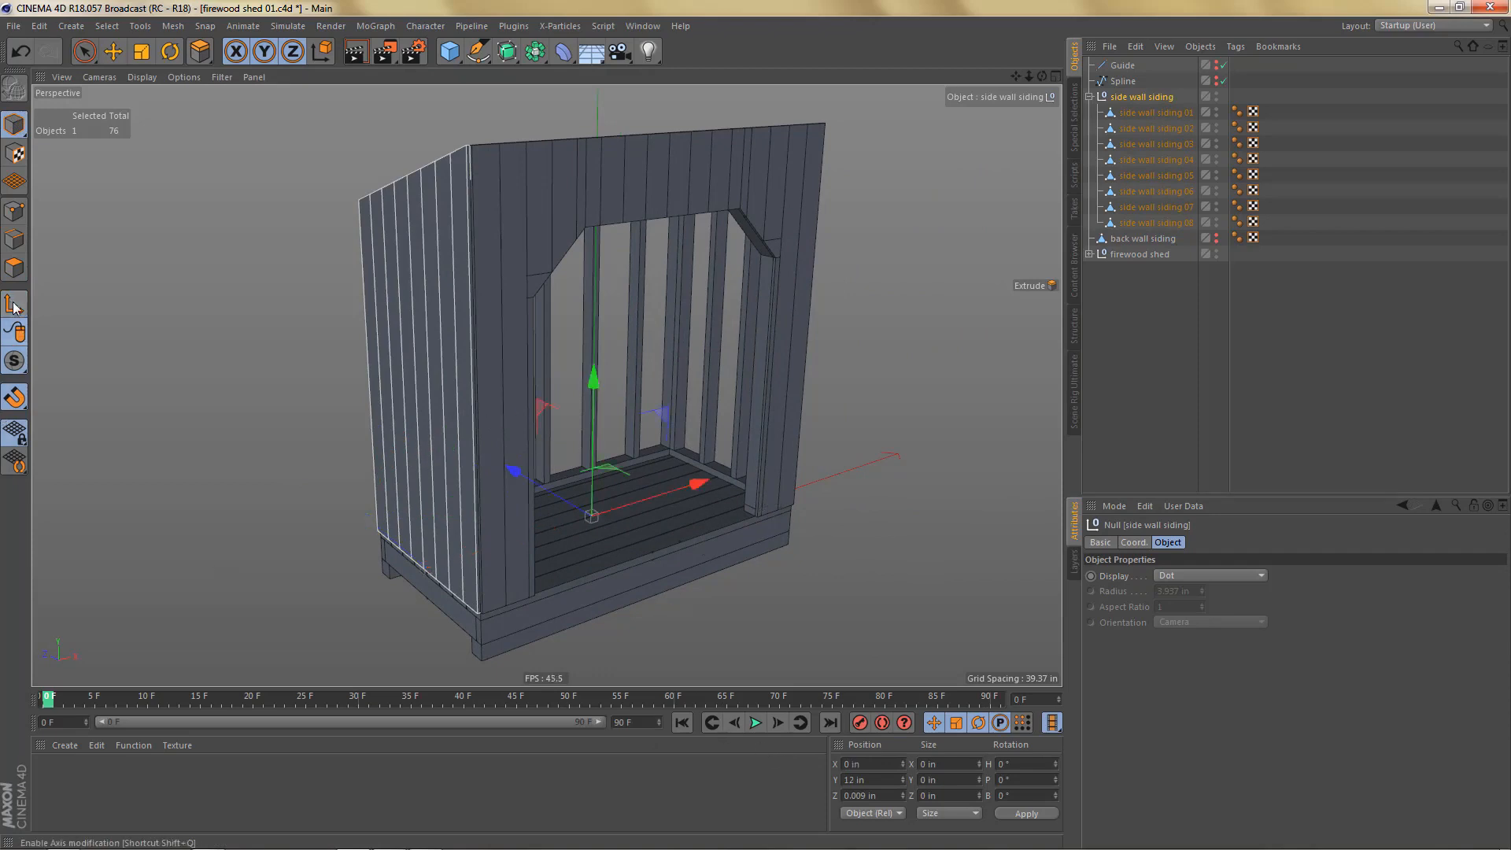
Step: Add a Symmetry object as parent of the side wall siding null and name it side wall siding
drag(535, 51, 713, 138)
alt+click(713, 132)
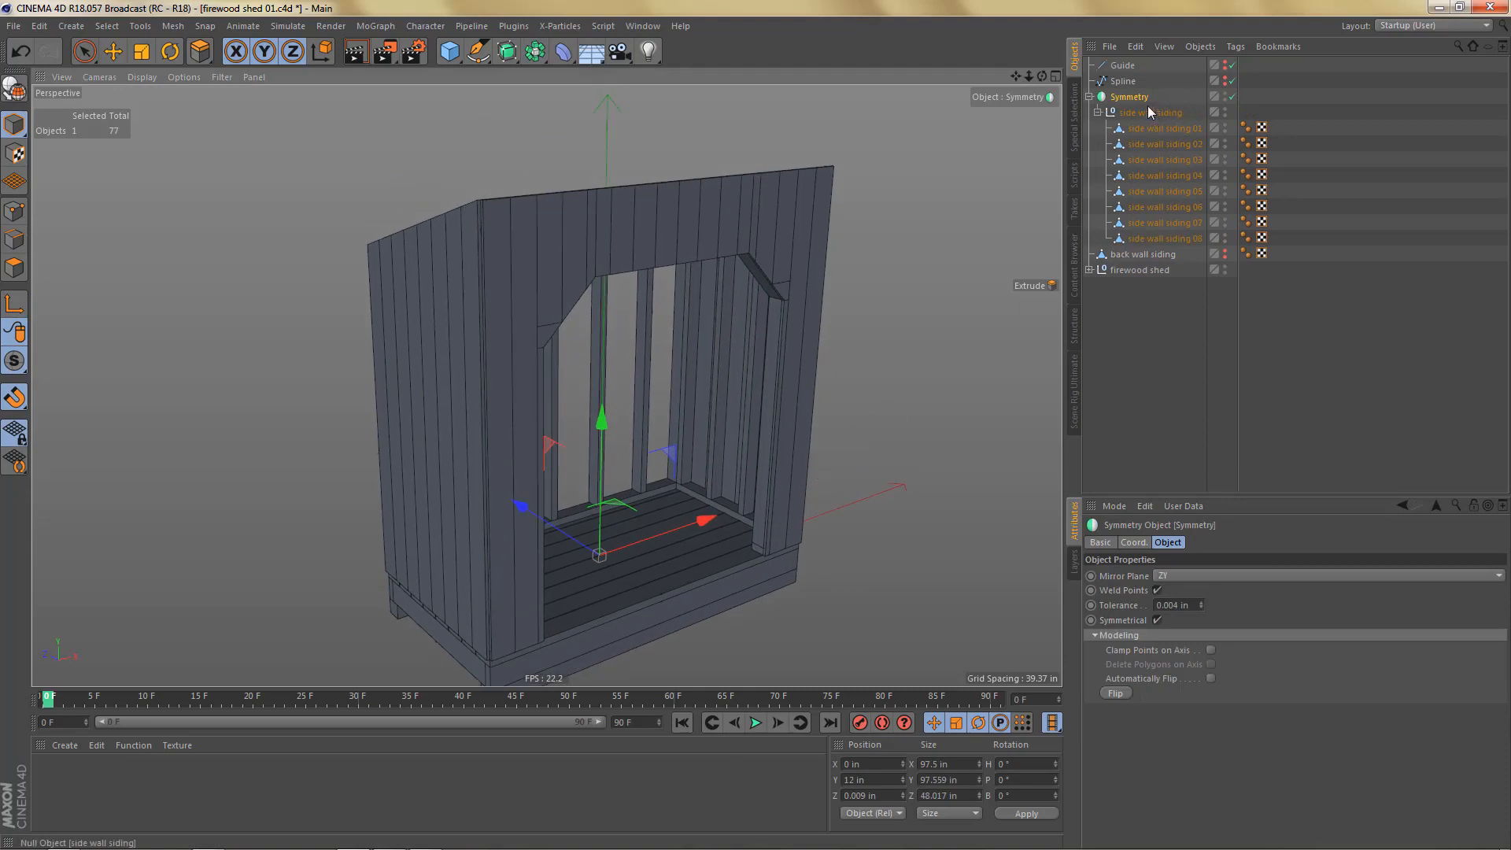
double_click(1147, 107)
key(ctrl+c)
key(Up)
key(ctrl+v)
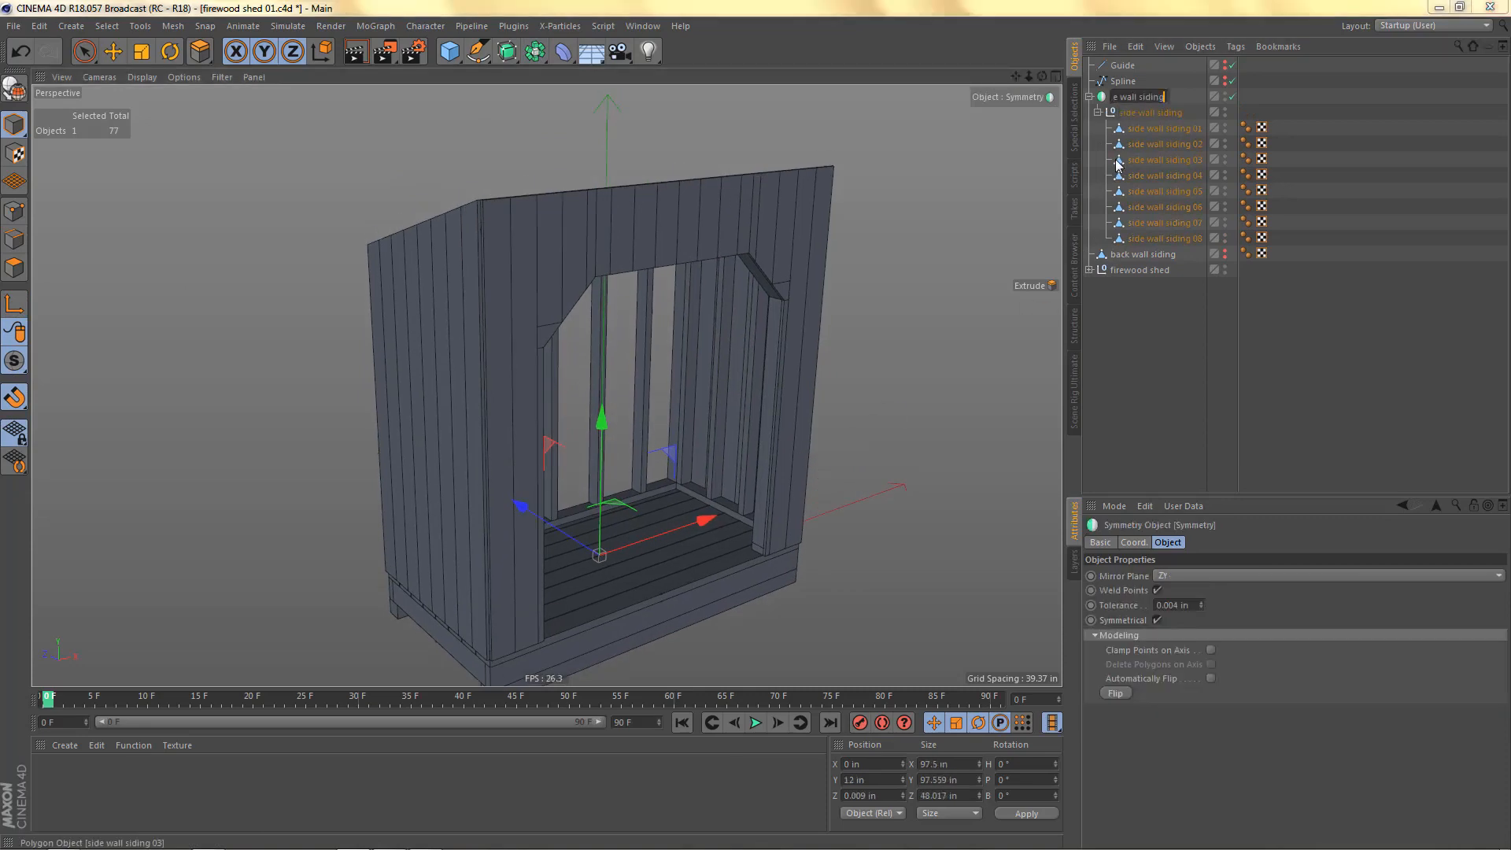
key(Return)
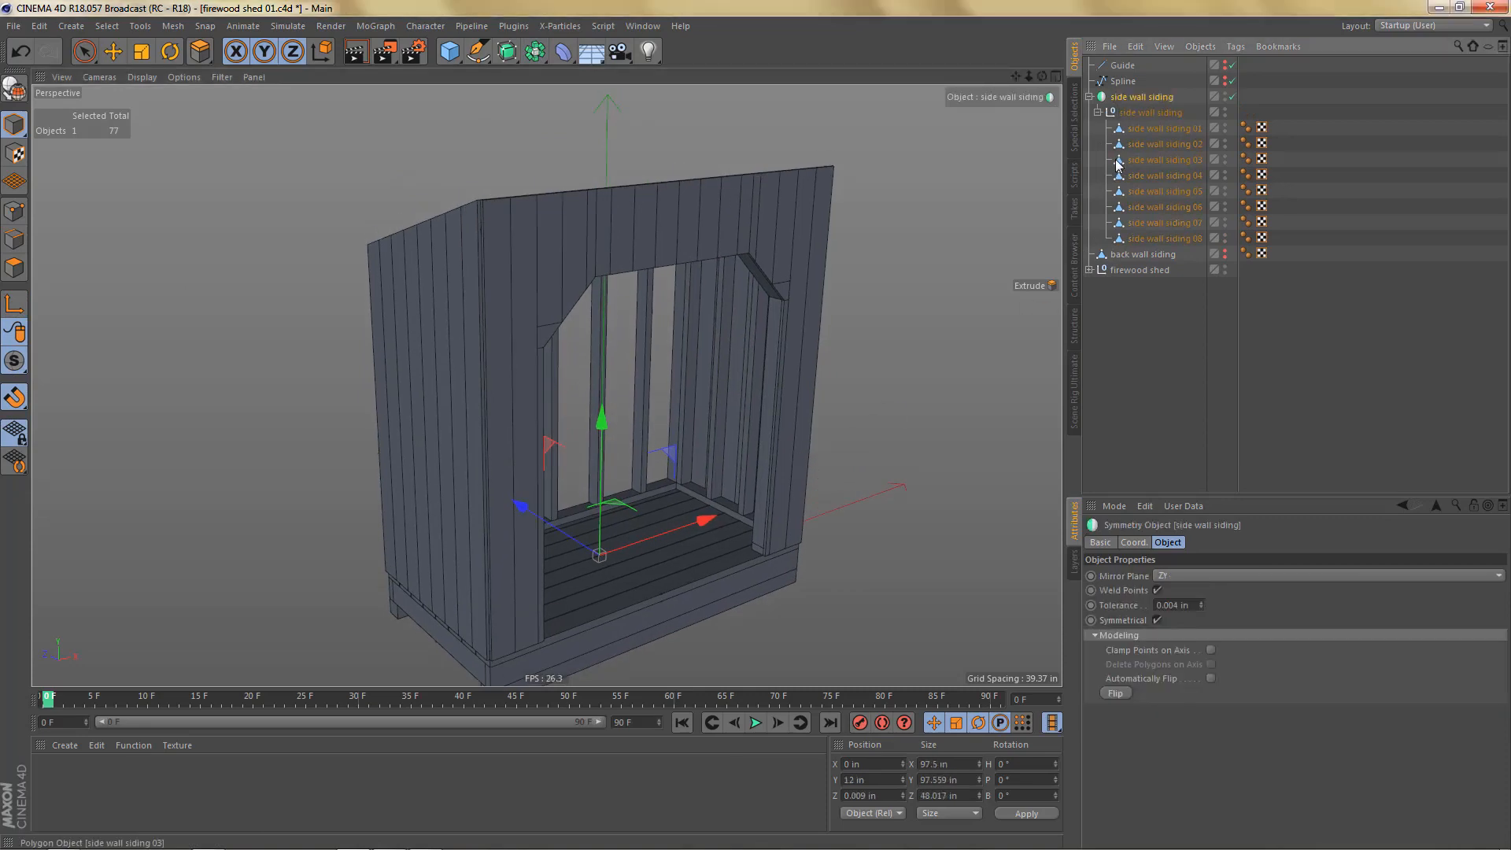
Step: Move the side wall siding Symmetry object into the firewood shed group, between Bevel and front wall siding
click(1089, 96)
click(1089, 128)
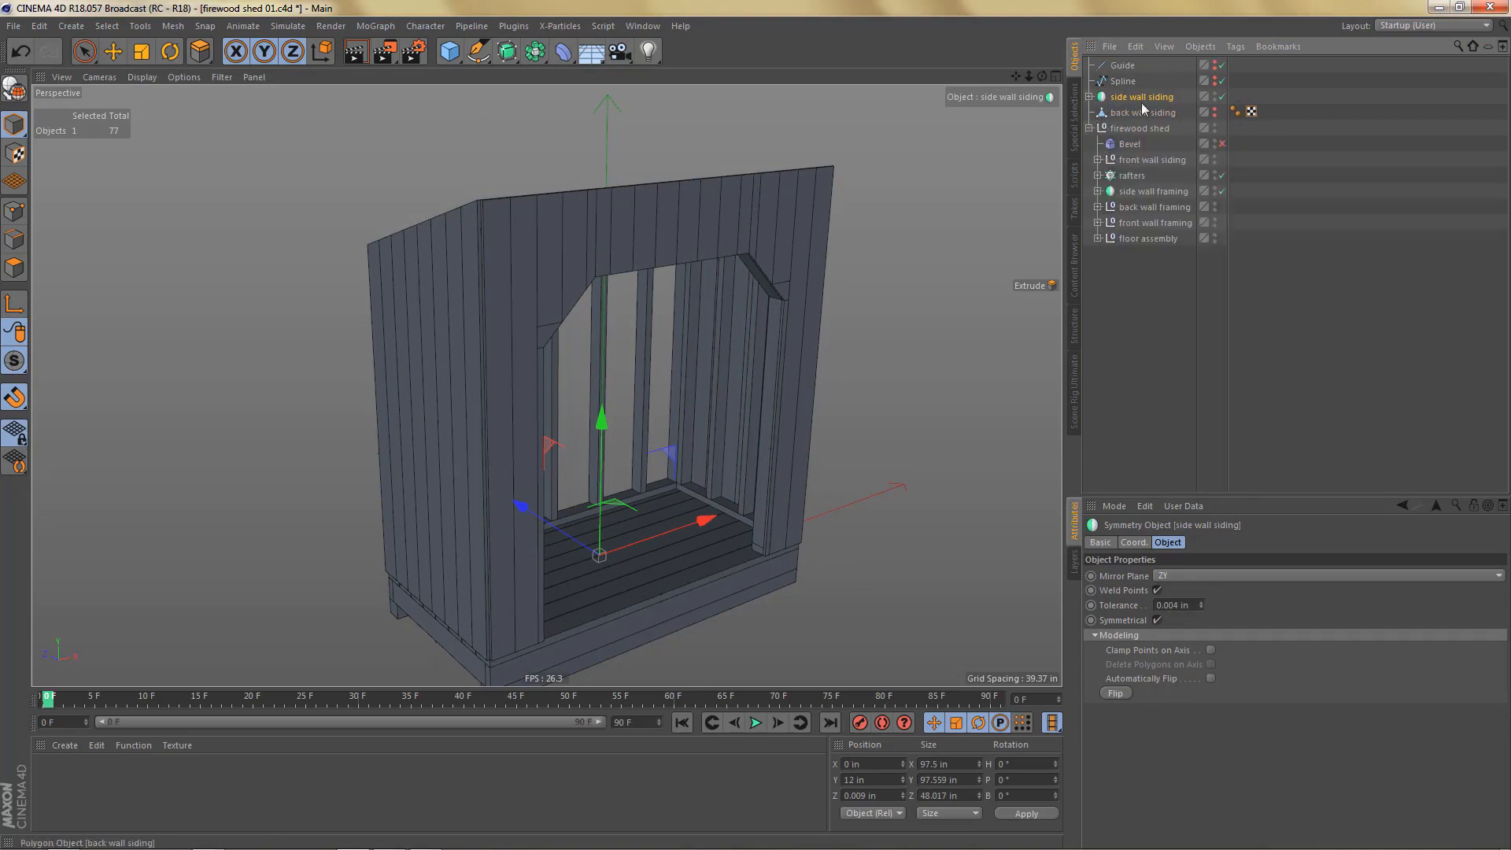
drag(1133, 157, 1133, 158)
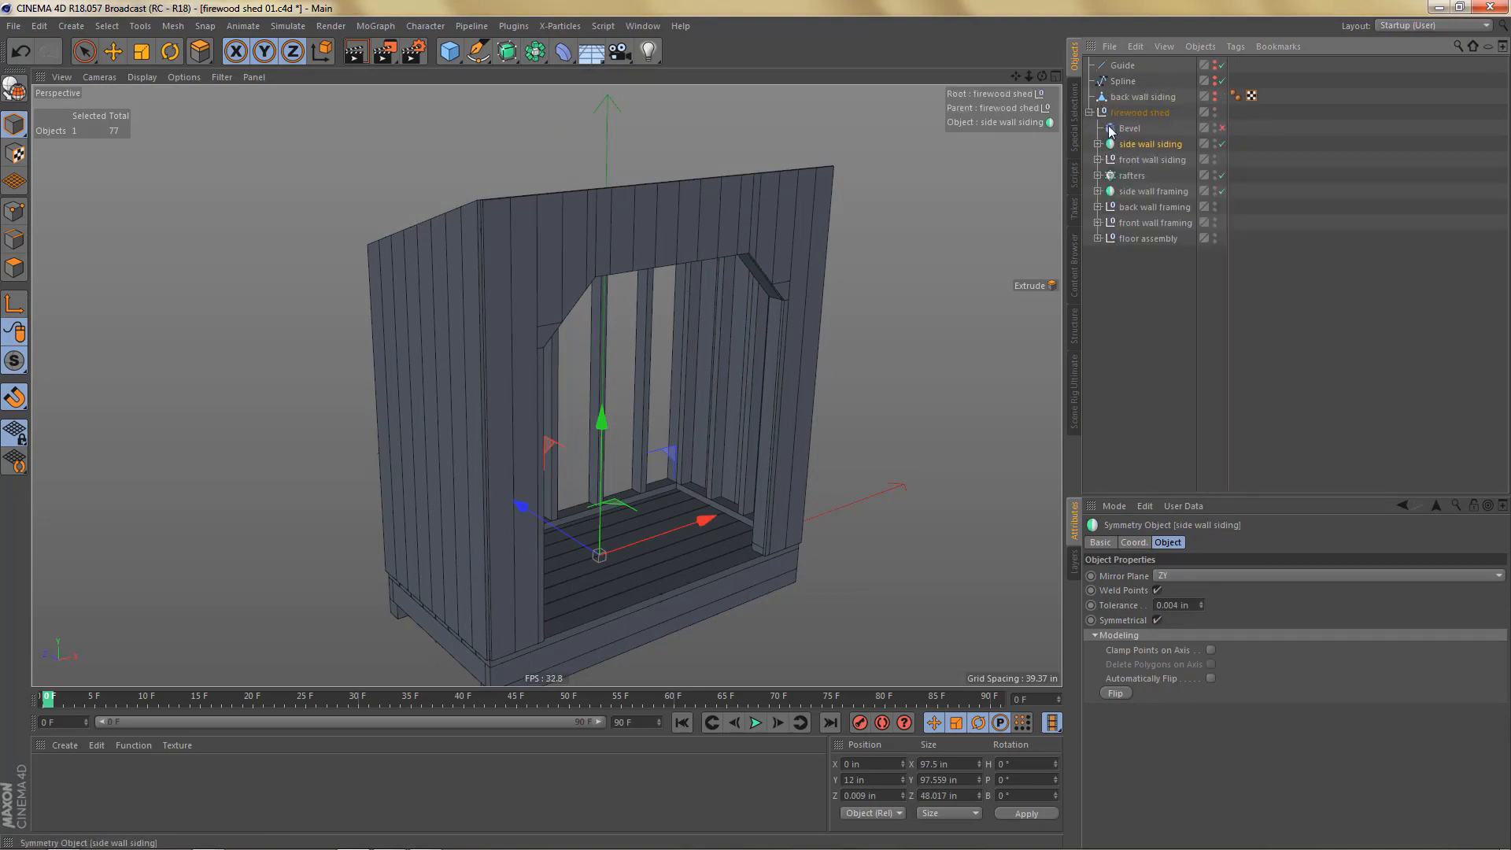
click(1090, 113)
Step: Delete the leftover Spline object and make the back wall siding visible in the viewport
click(1122, 81)
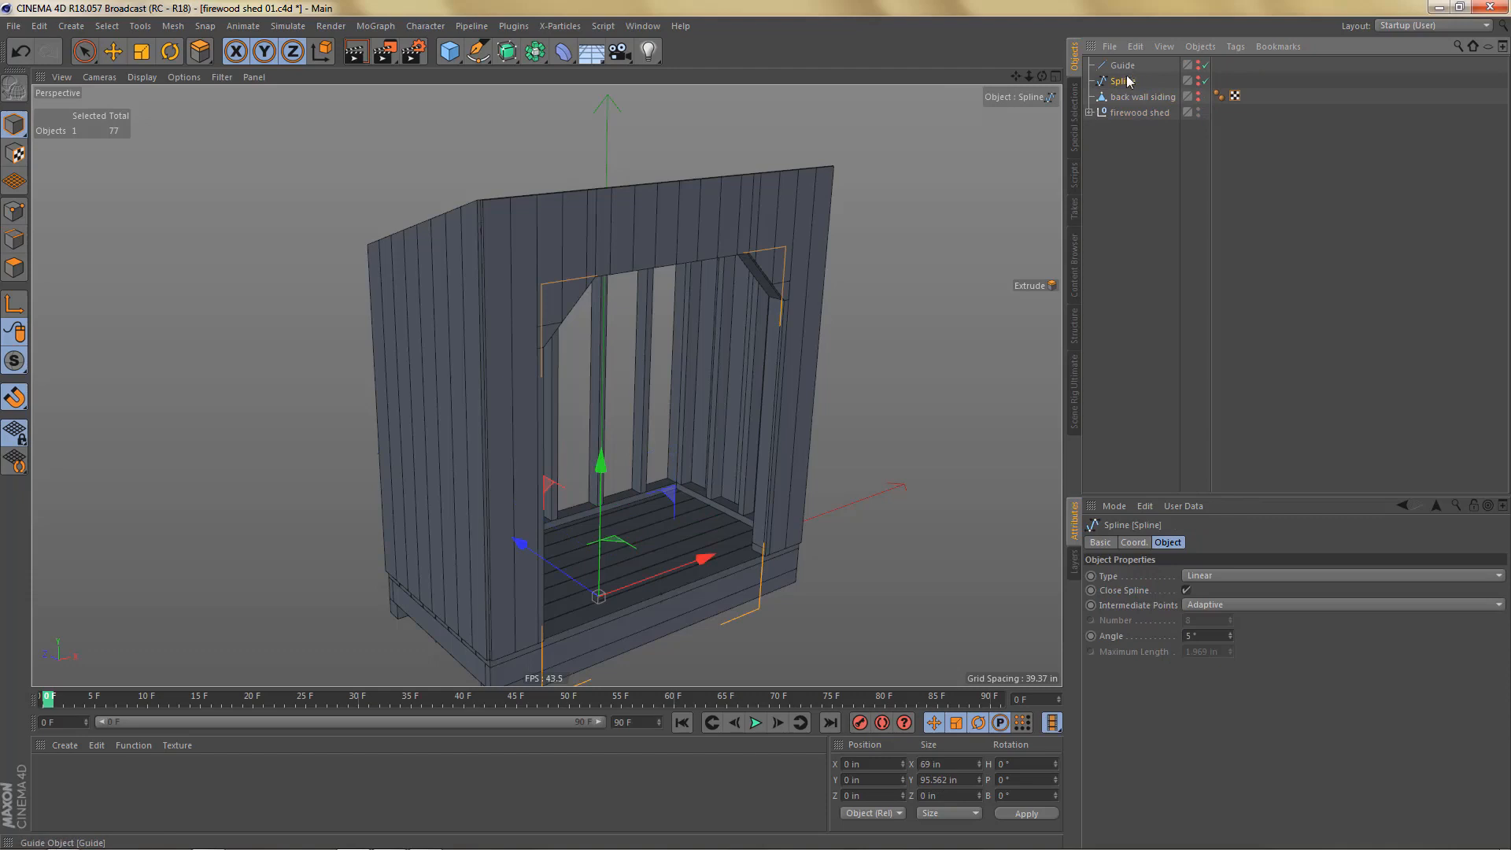
key(Delete)
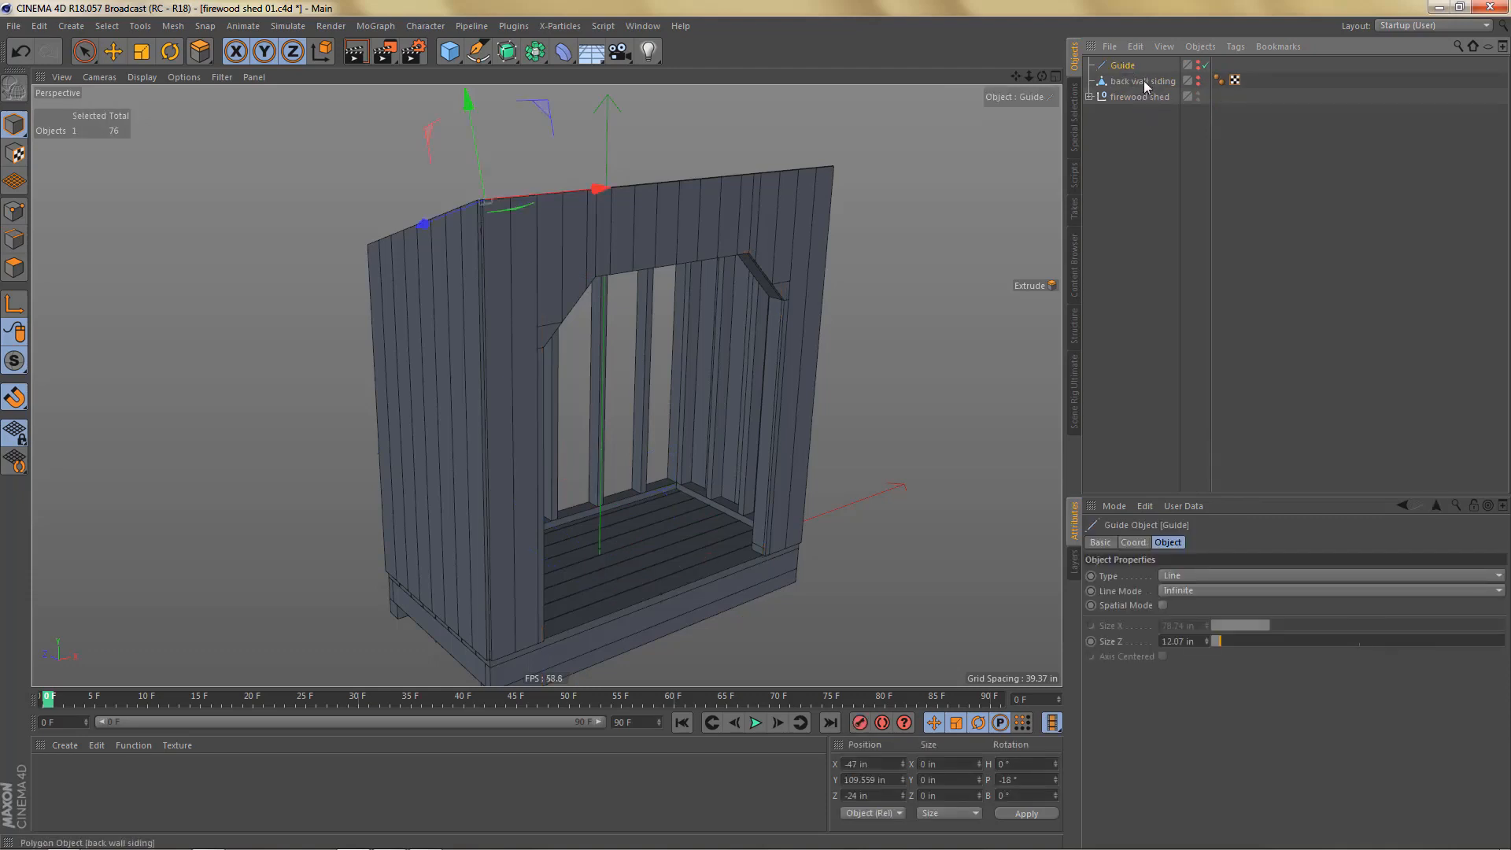
click(1198, 82)
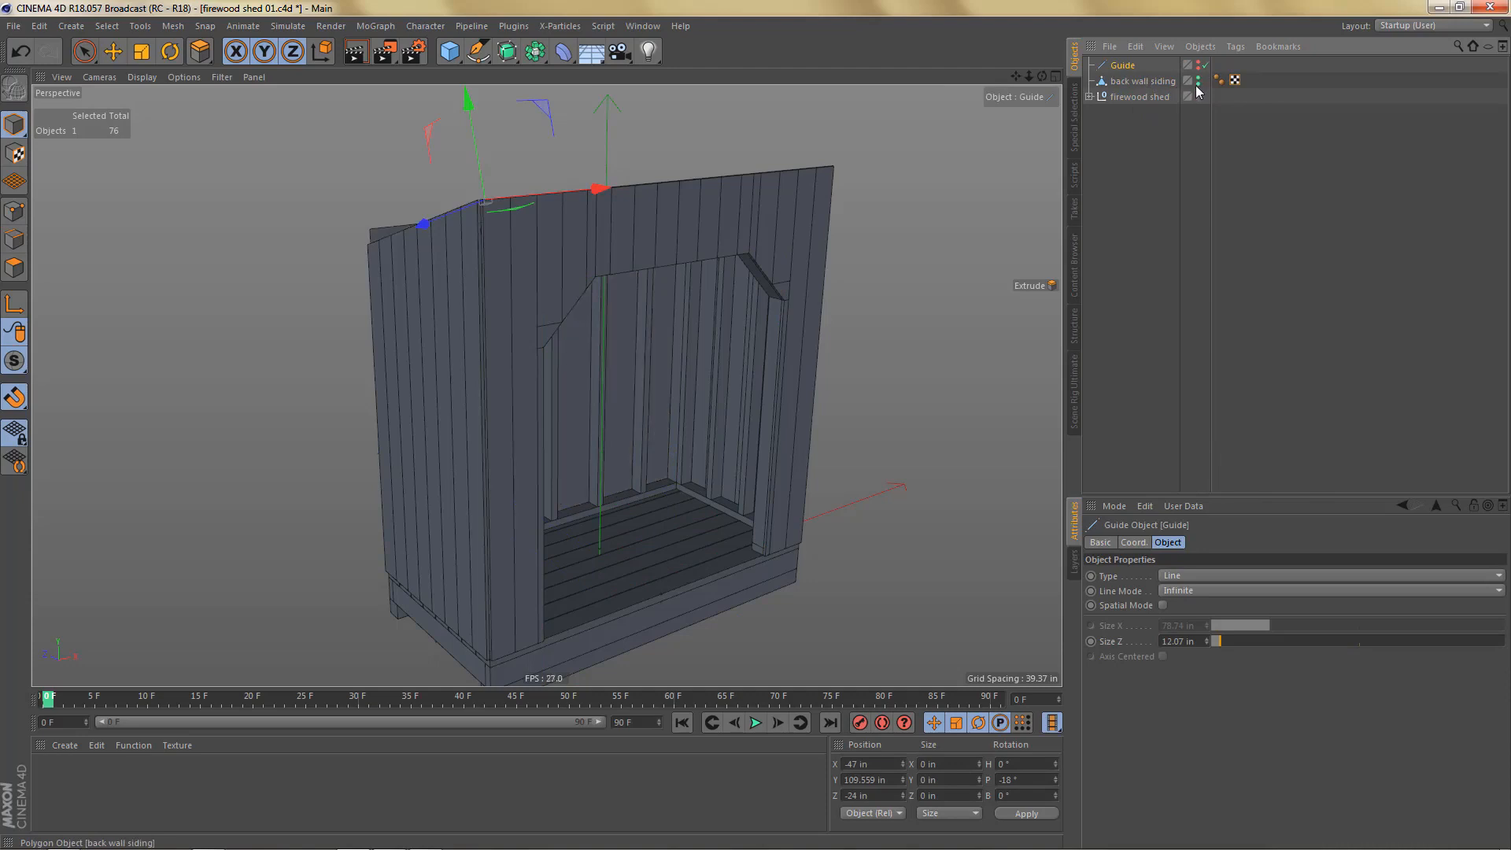
Step: Lower the back wall siding's two top points by 3.45 in, snapping them to the side wall siding's rear top corner
click(1158, 81)
alt+drag(496, 348, 803, 316)
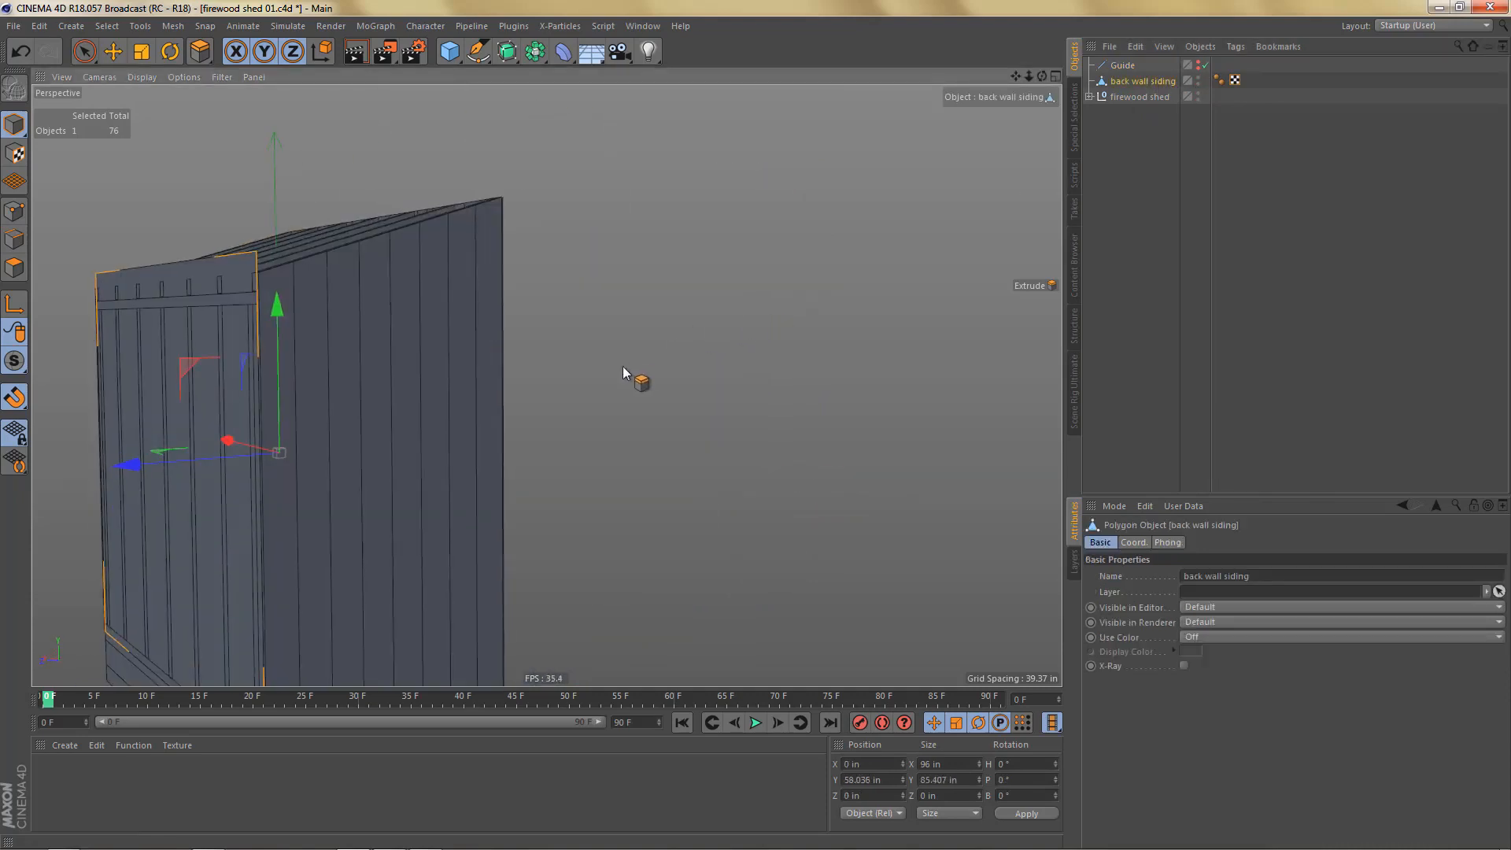
alt+middle_drag(490, 408, 768, 336)
alt+drag(767, 339, 714, 377)
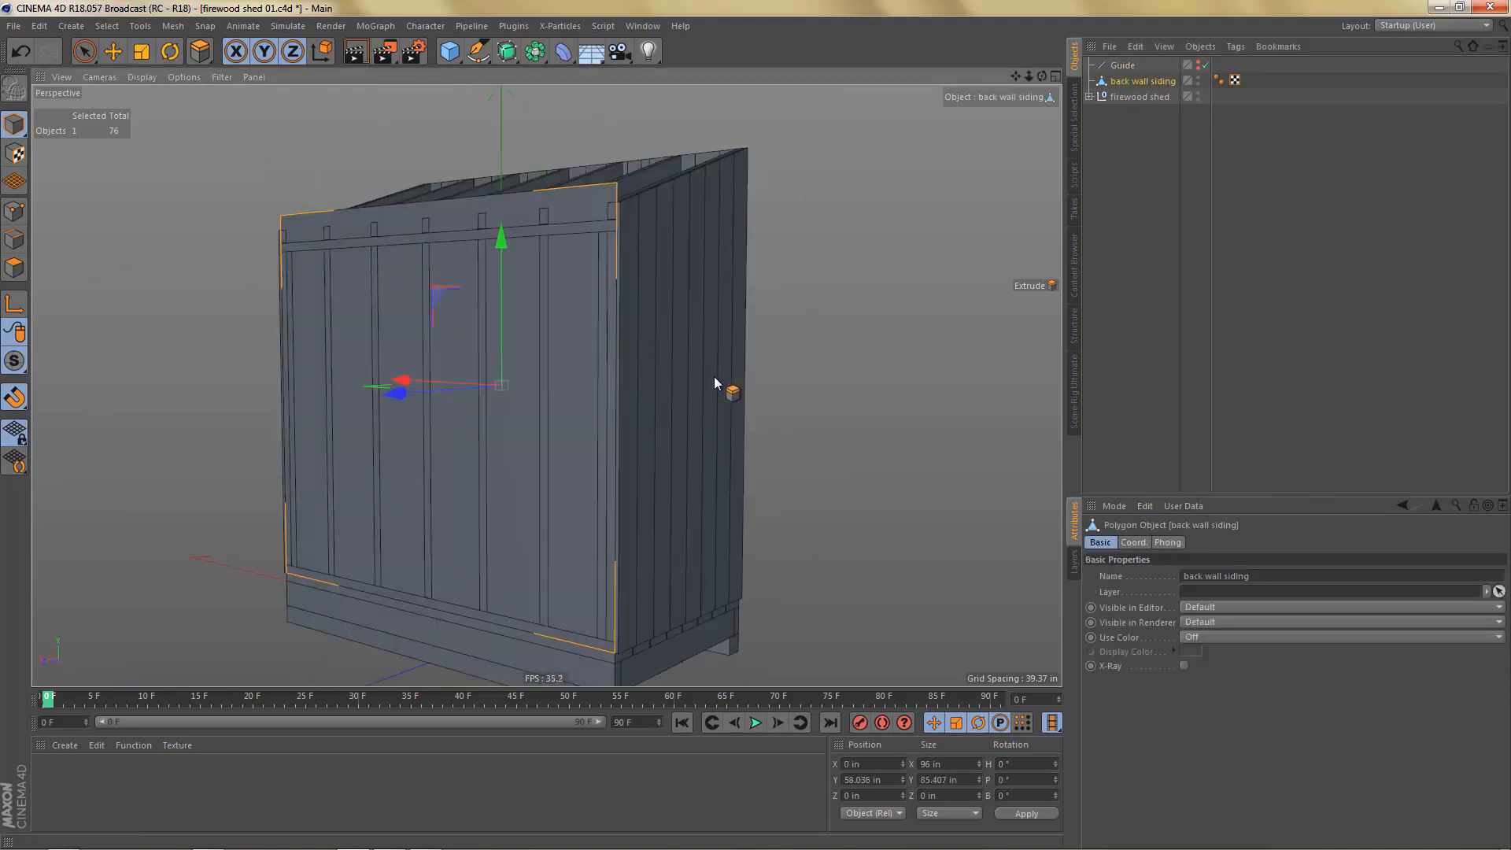
key(Return)
key(0)
drag(252, 183, 718, 253)
middle_click(682, 351)
middle_click(771, 513)
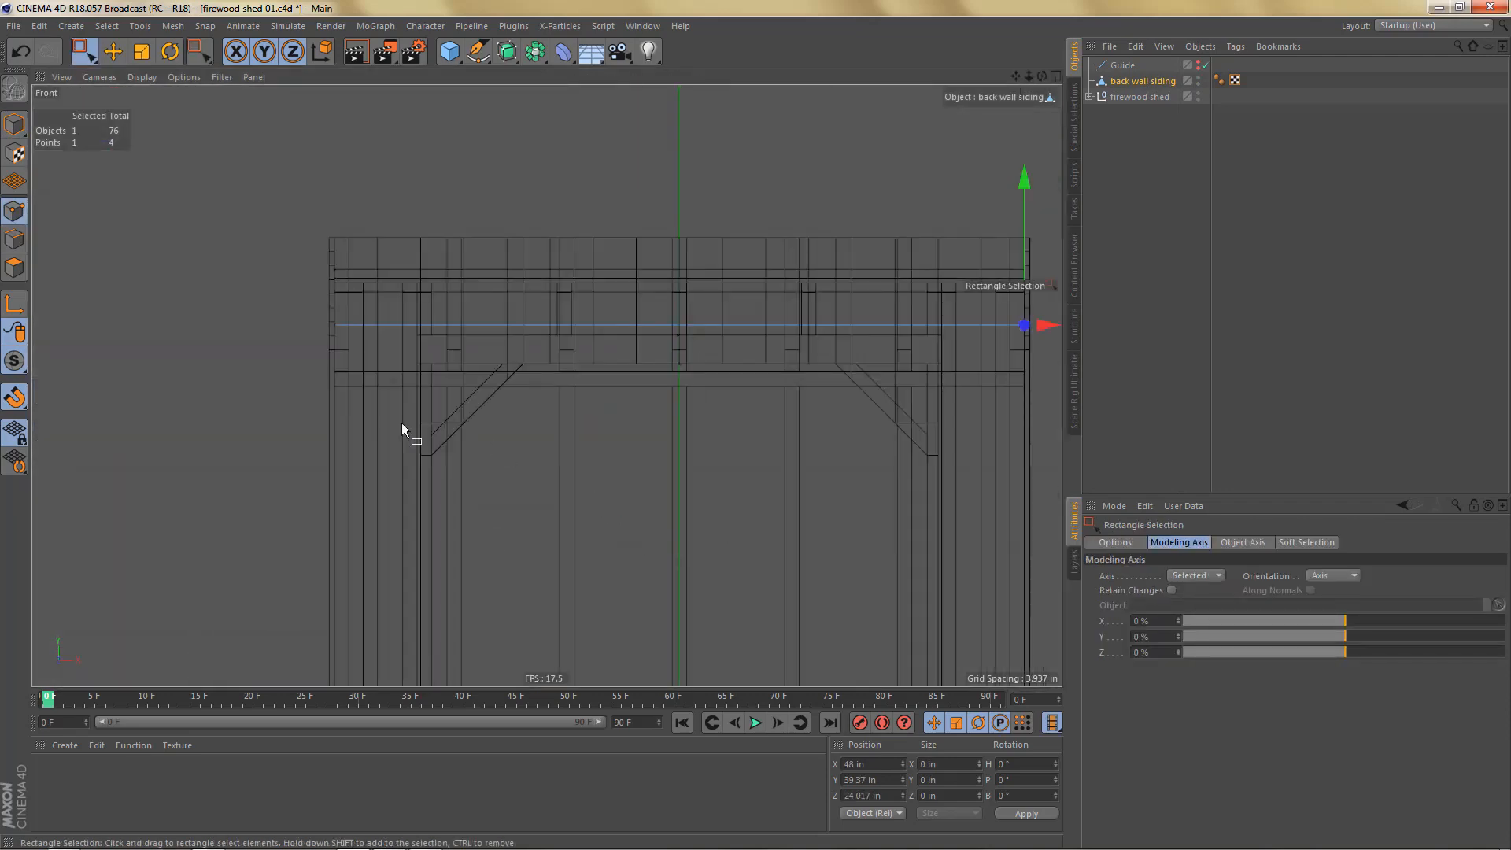
drag(257, 289, 1055, 352)
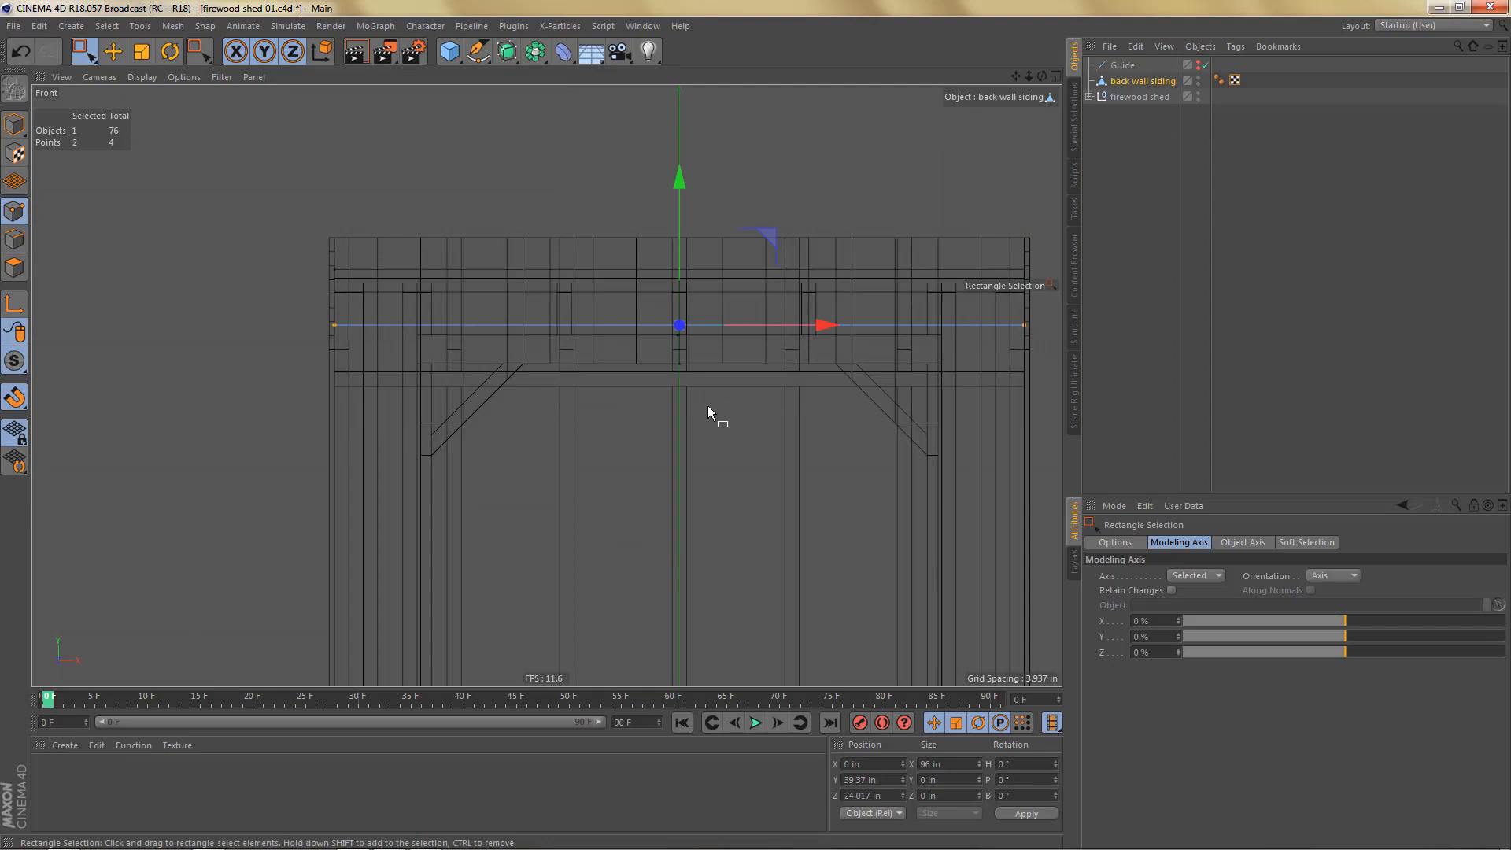
middle_click(614, 408)
middle_click(408, 516)
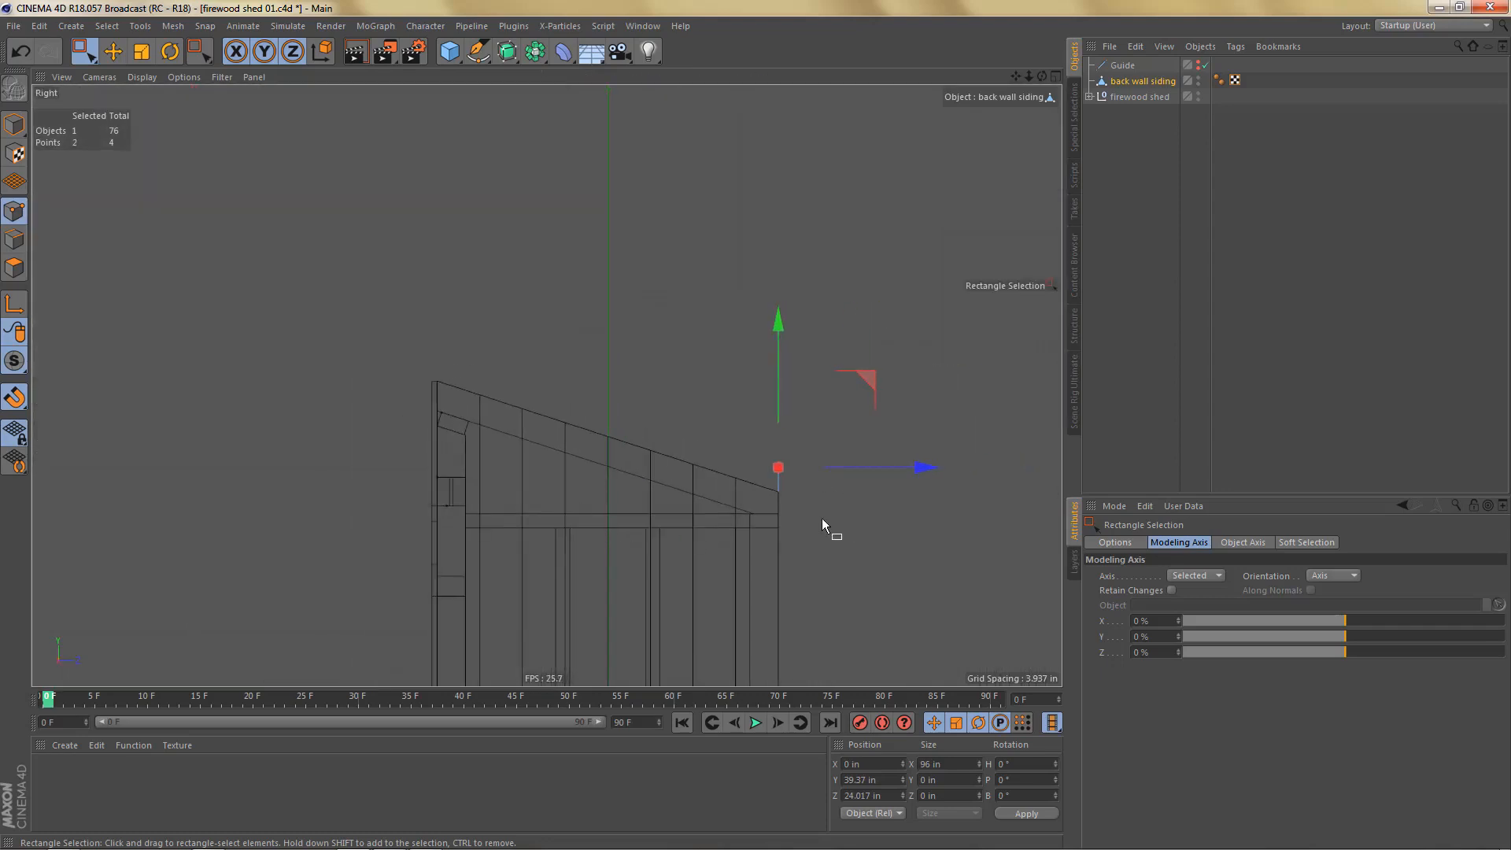
scroll(782, 400, up, 4)
drag(759, 237, 772, 297)
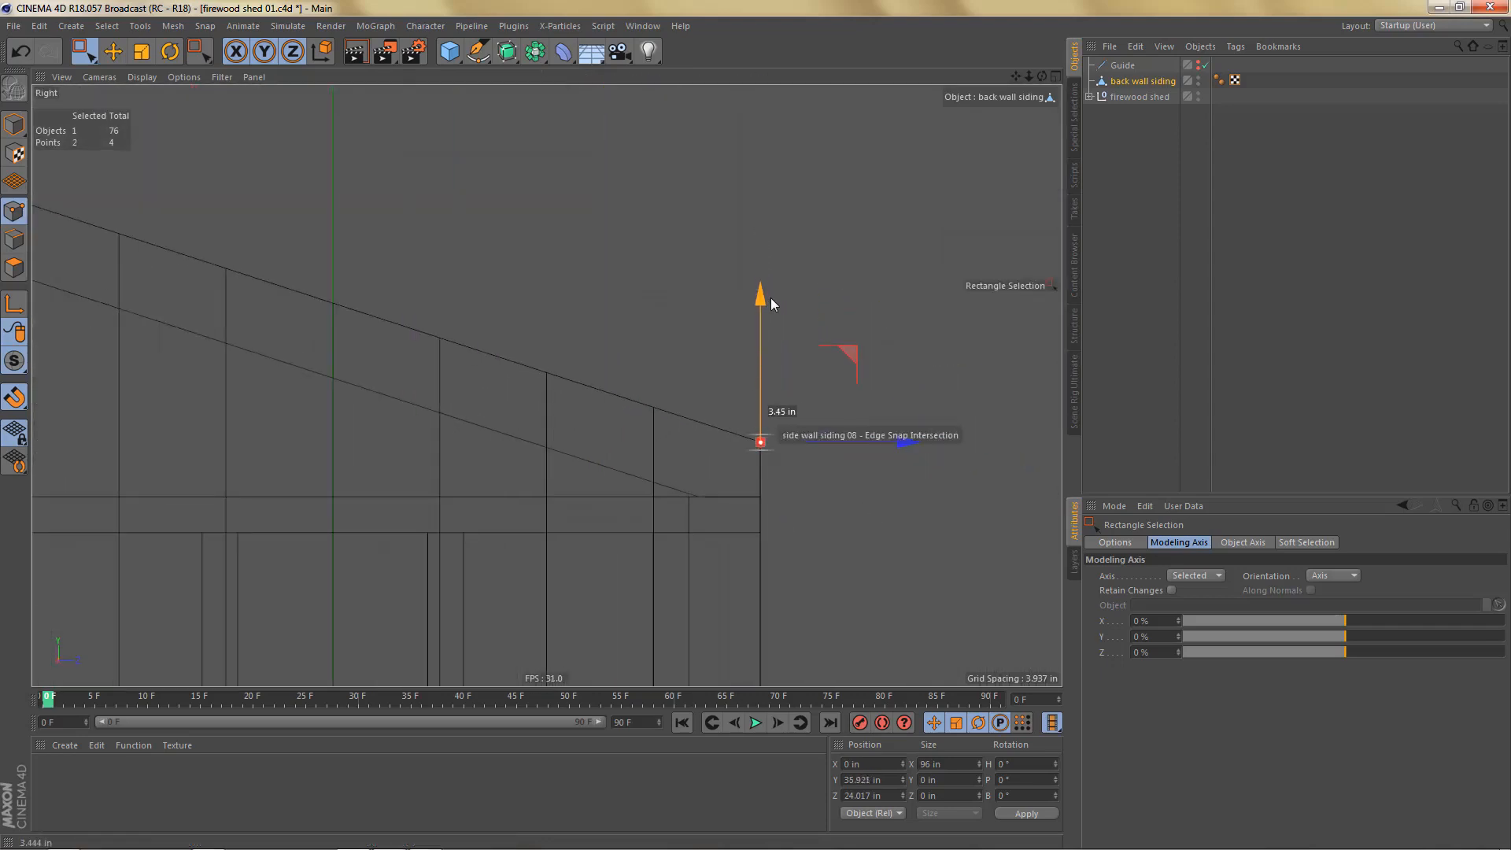
middle_click(626, 378)
middle_click(424, 291)
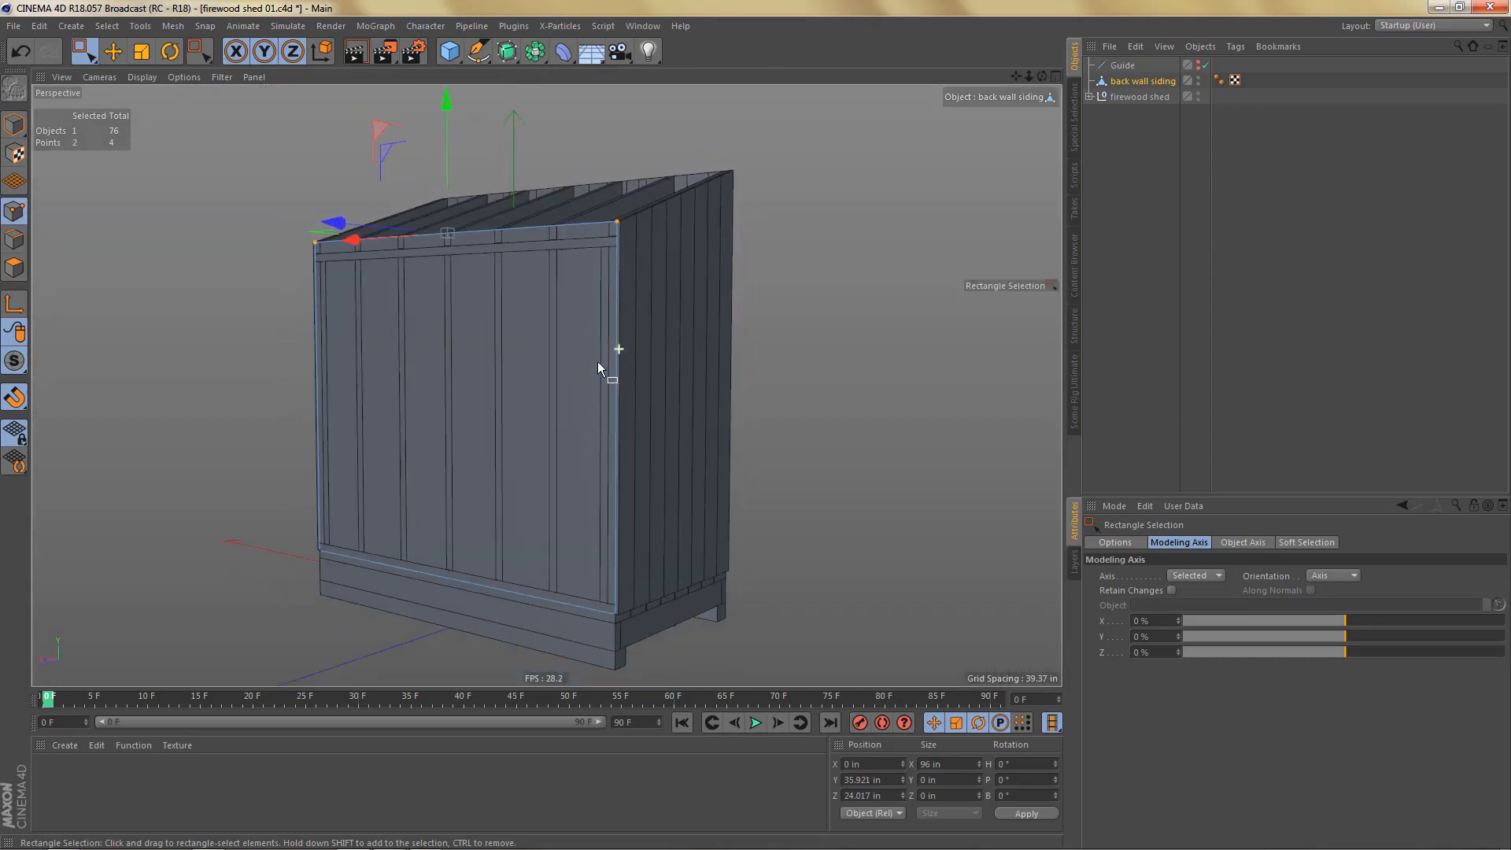
Step: Cut the back wall siding into vertical planks with an Edge Cut of 15 subdivisions across its top and bottom edges
alt+drag(598, 362, 543, 365)
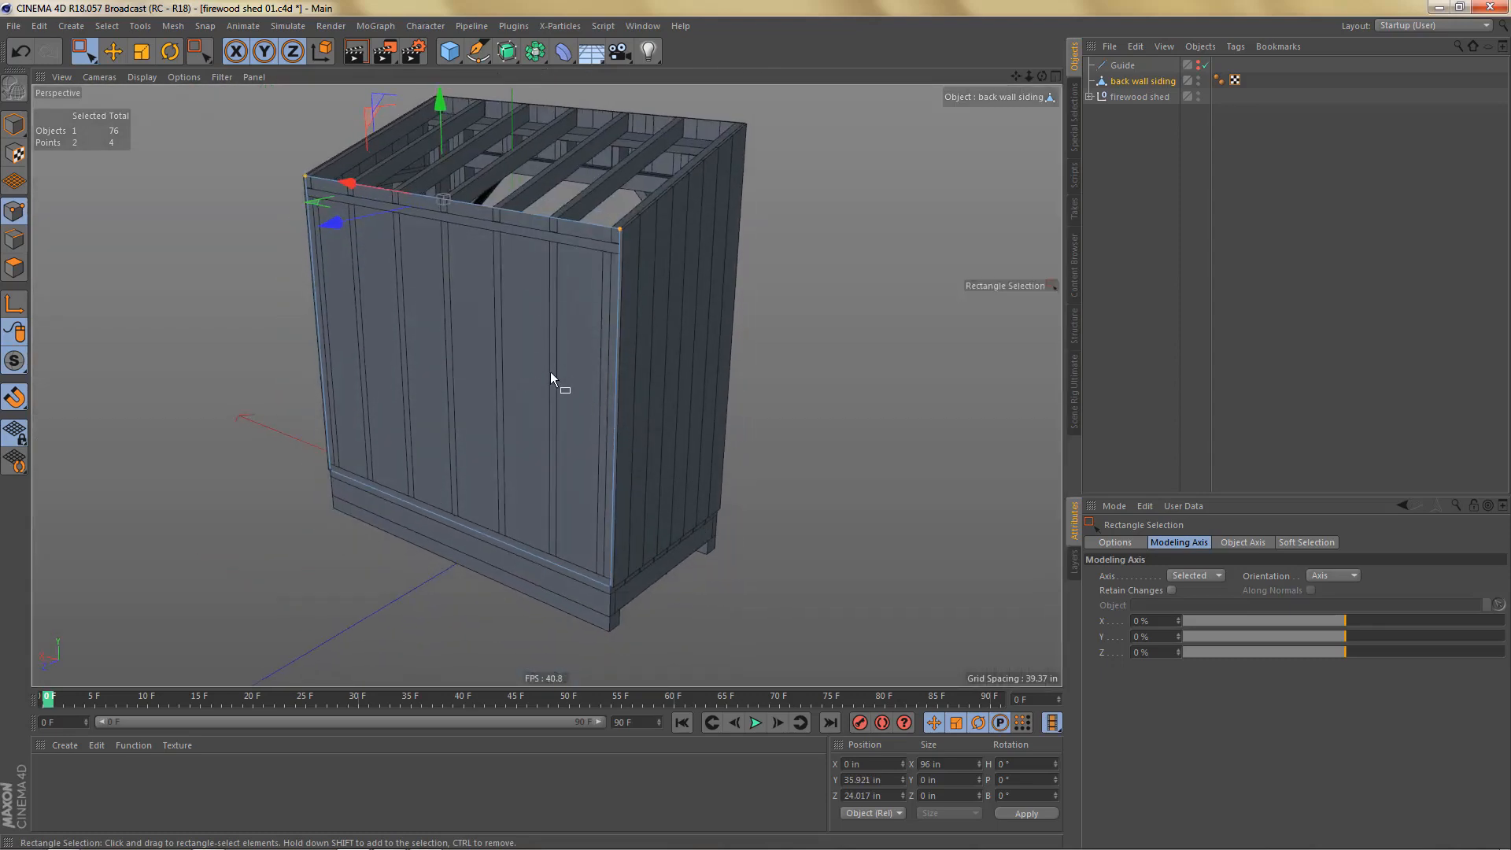
key(Tab)
key(w)
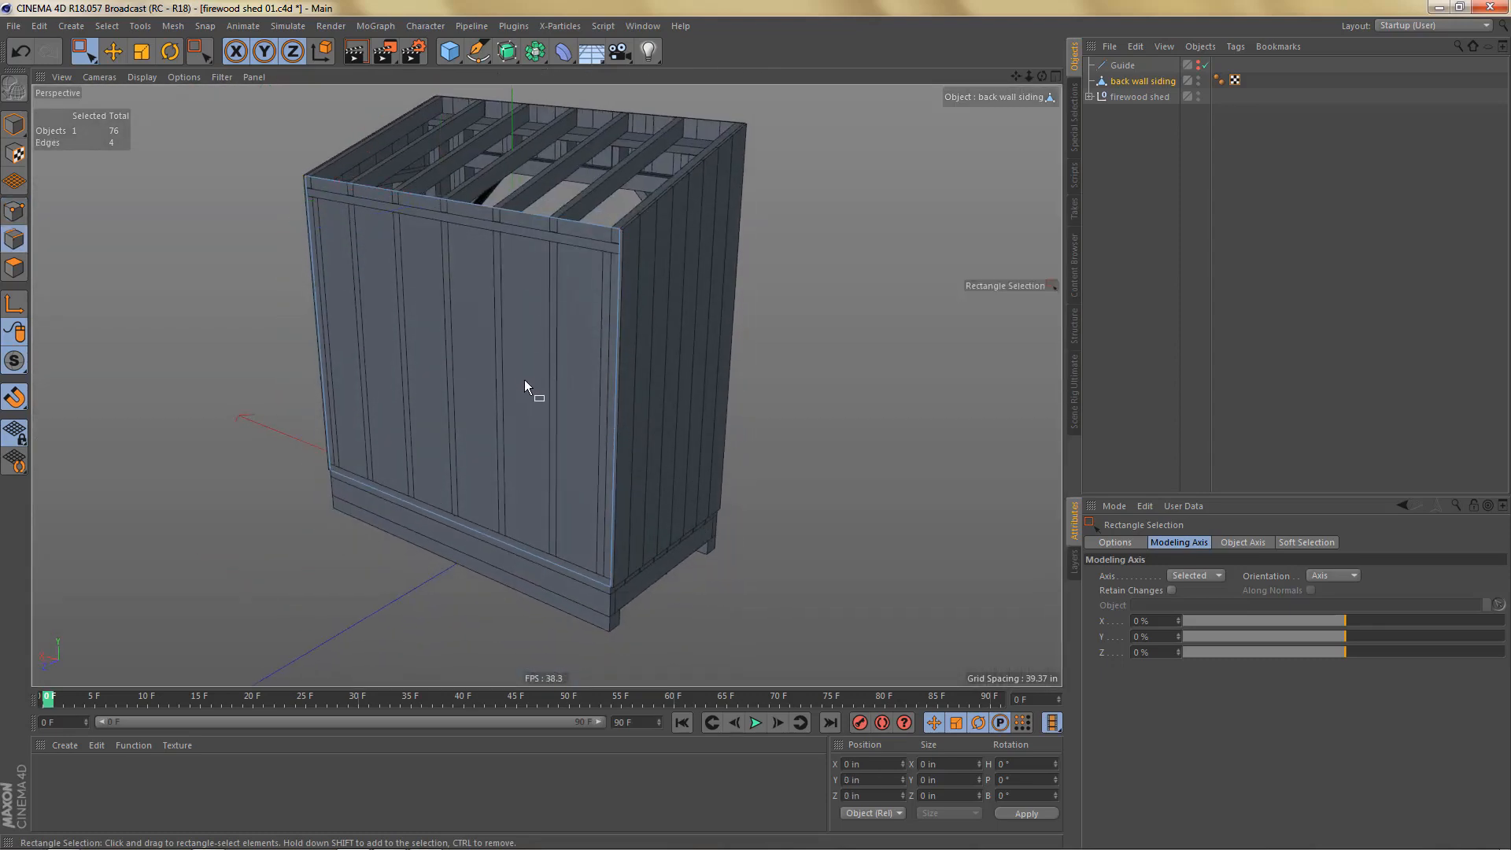
key(u)
key(b)
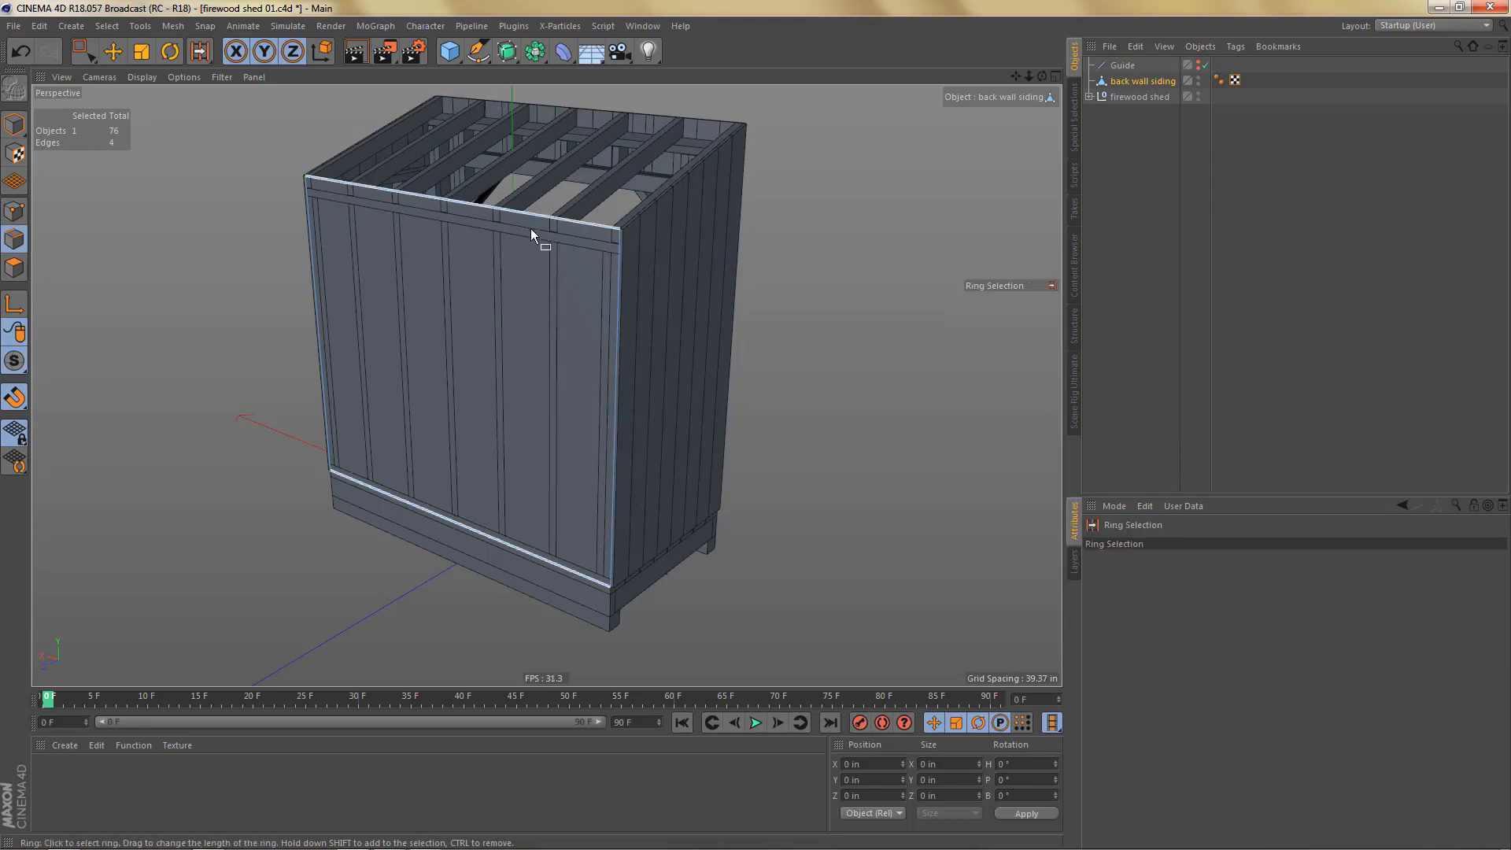
click(531, 229)
mouse_move(572, 427)
alt+mouse_down()
mouse_move(583, 439)
mouse_move(570, 448)
alt+mouse_up()
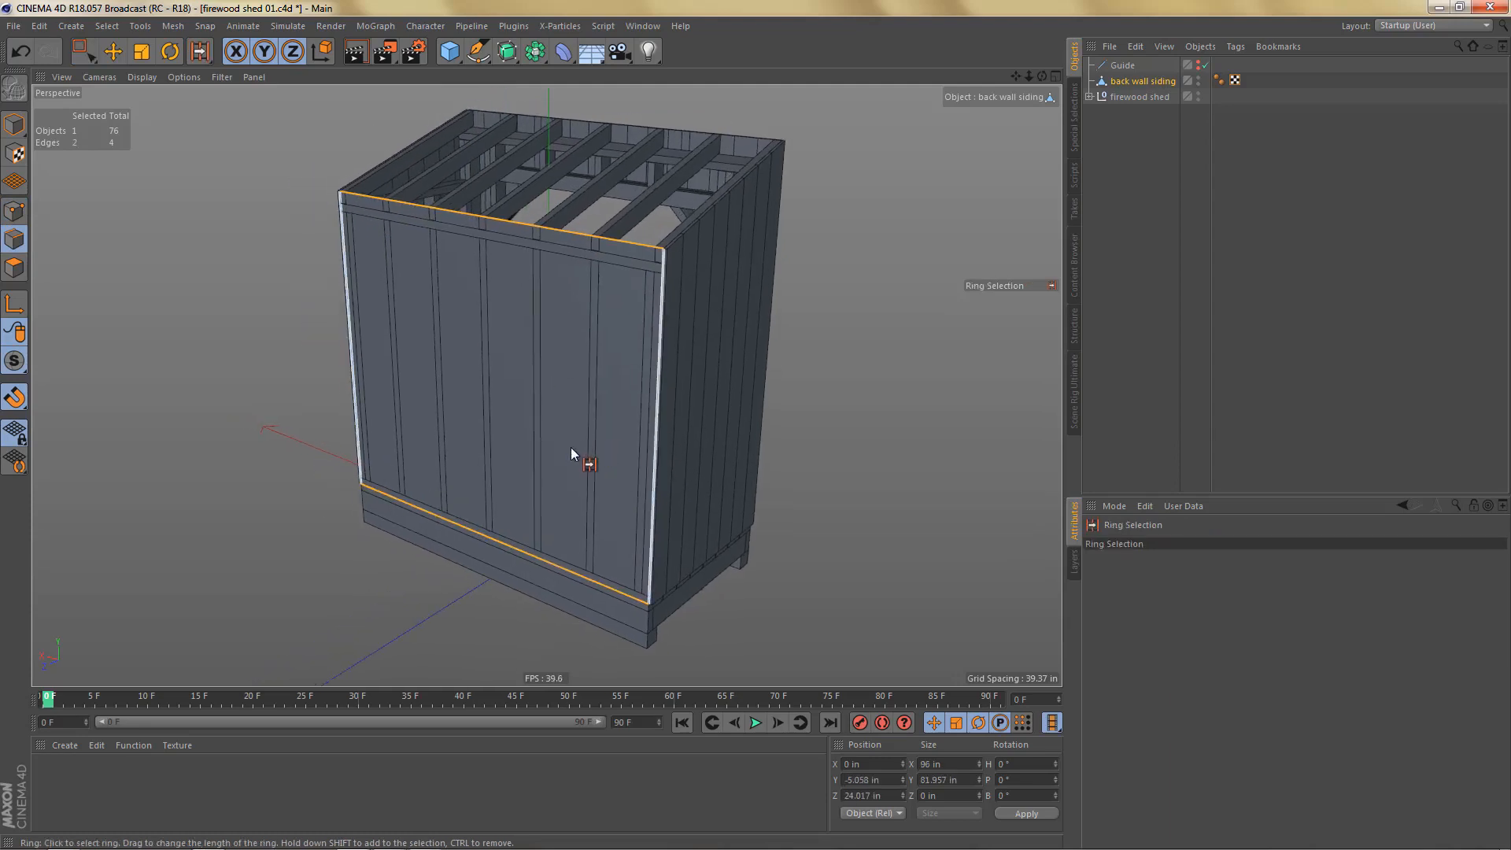
key(k)
key(f)
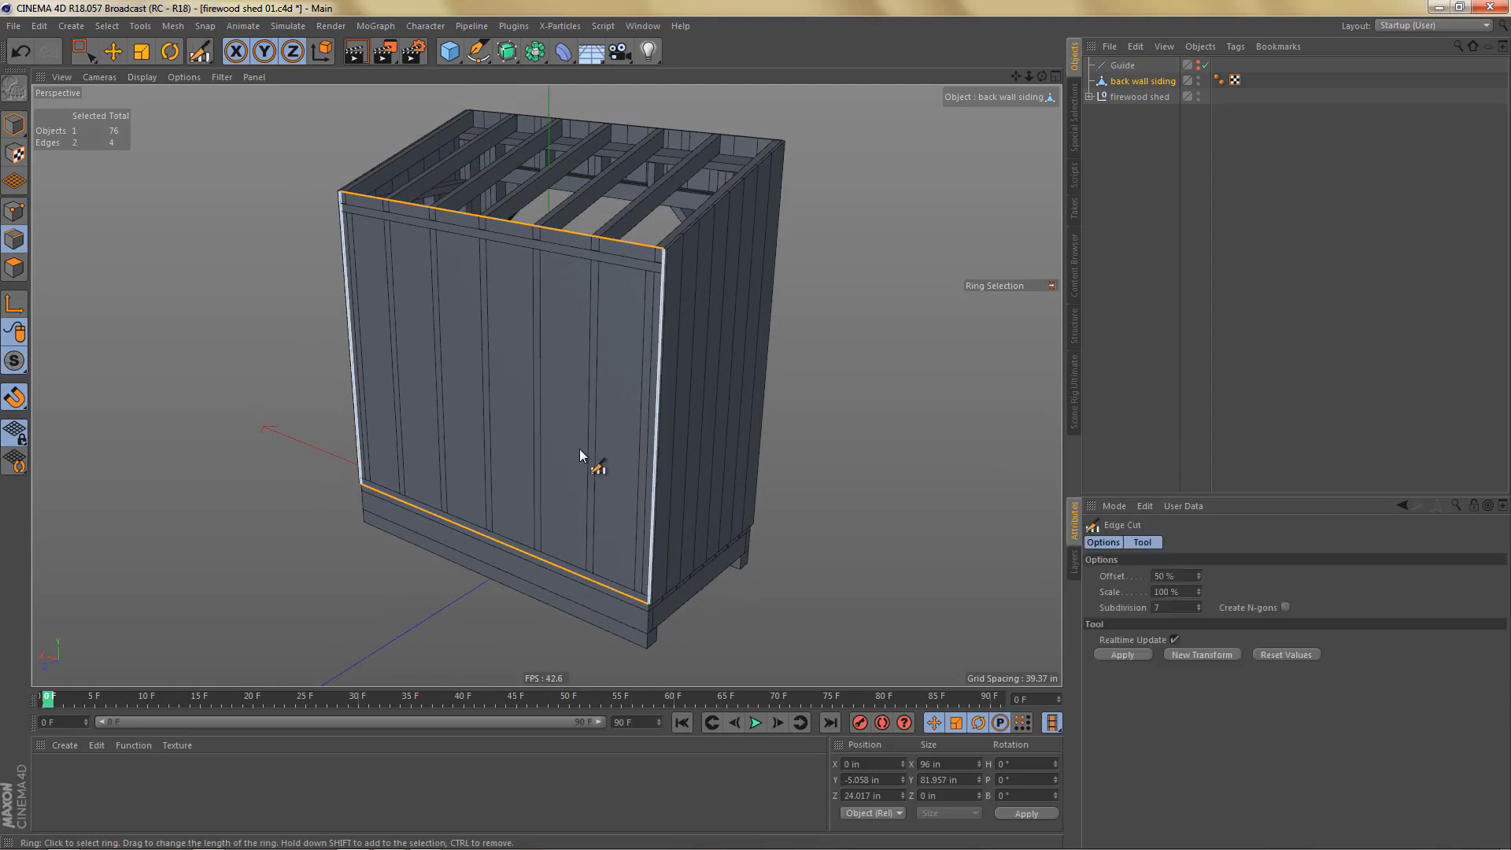
drag(792, 490, 896, 490)
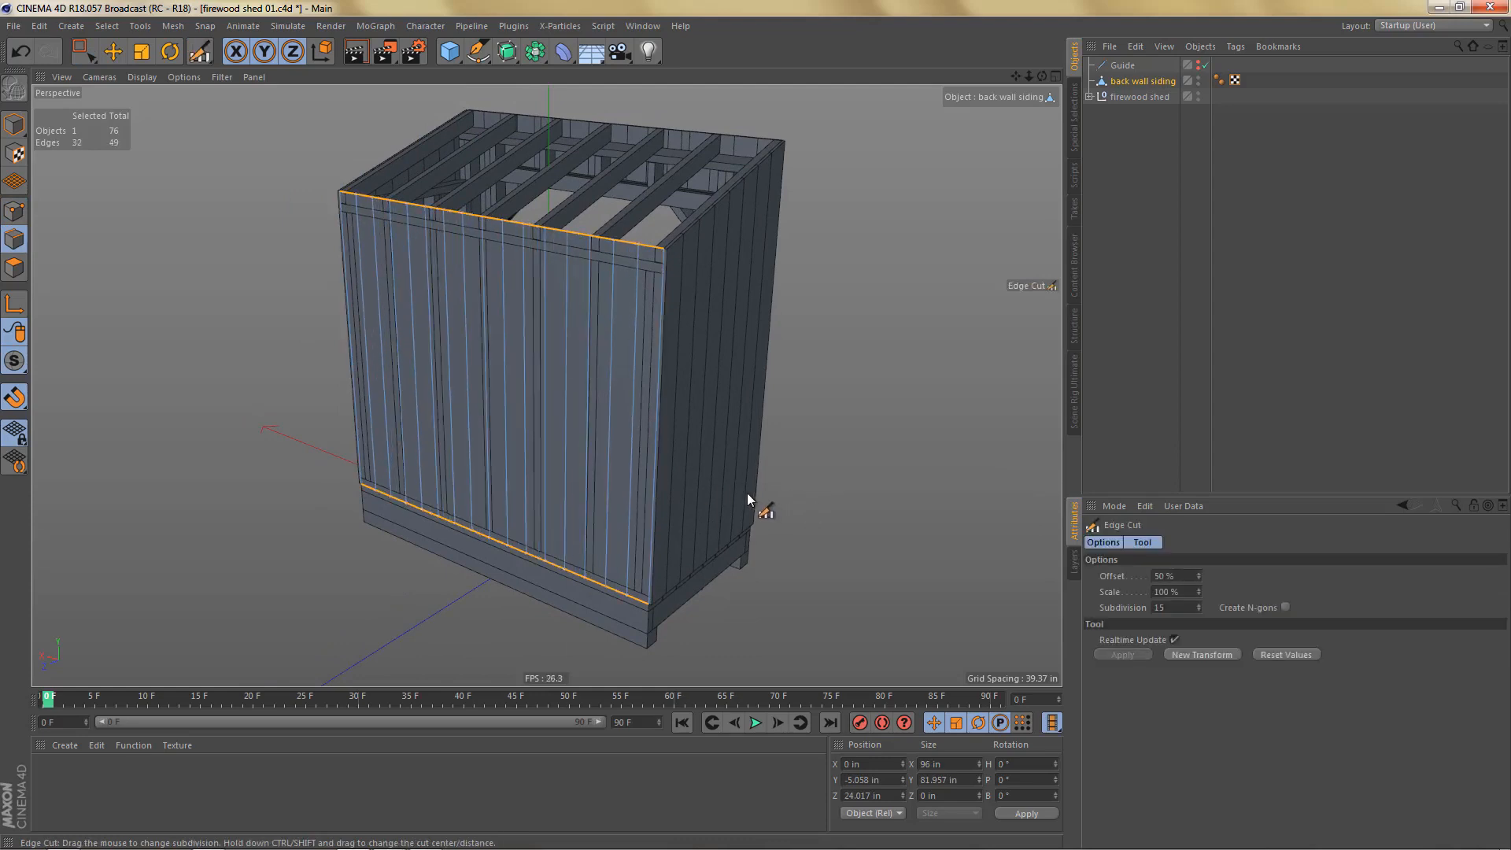
Step: Delete the back wall siding planks except the end one at the negative X corner
key(9)
drag(350, 287, 618, 355)
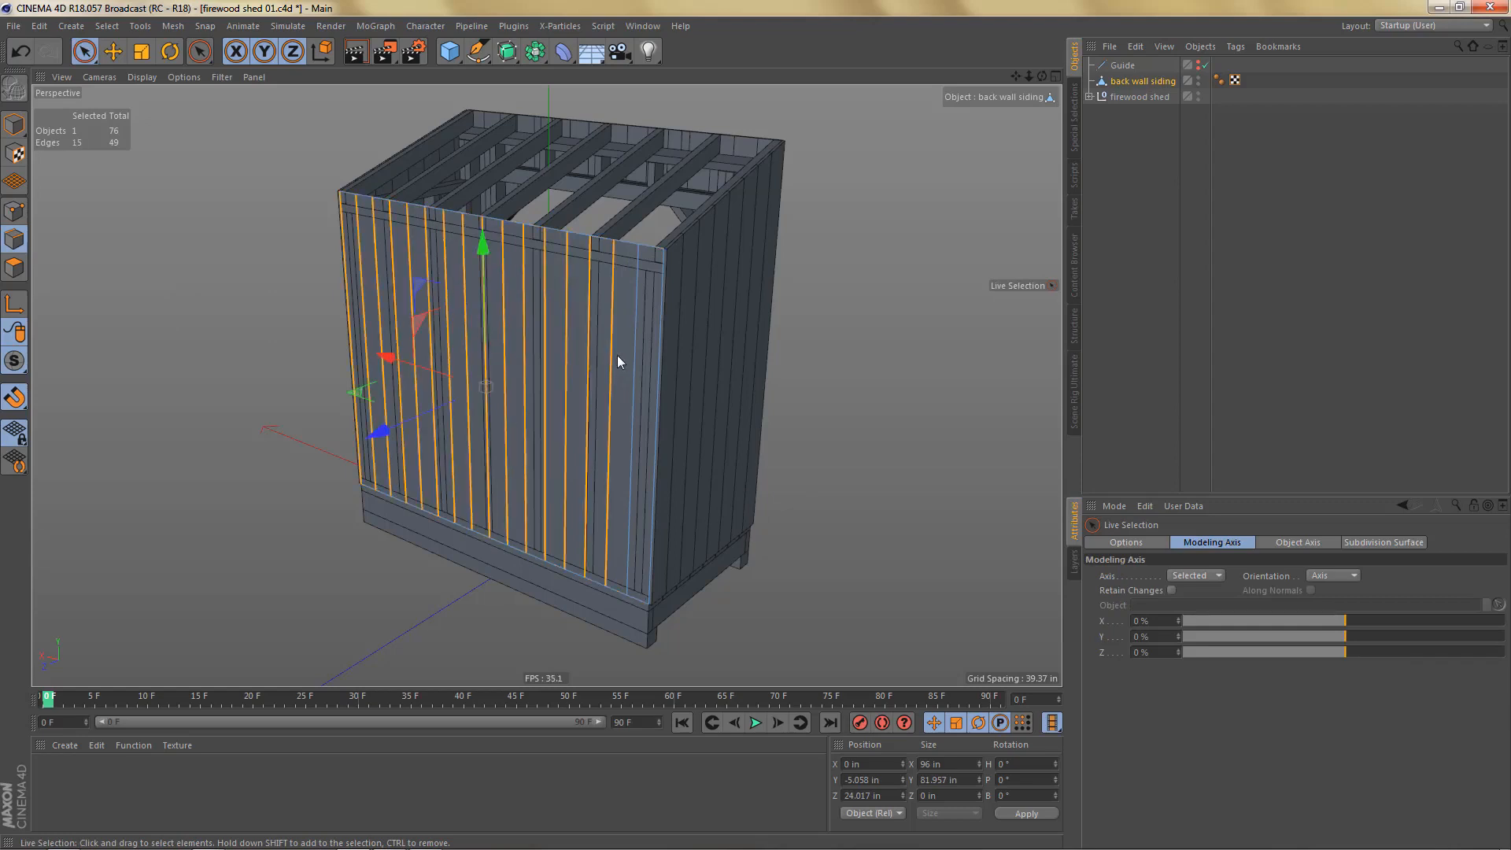
key(Delete)
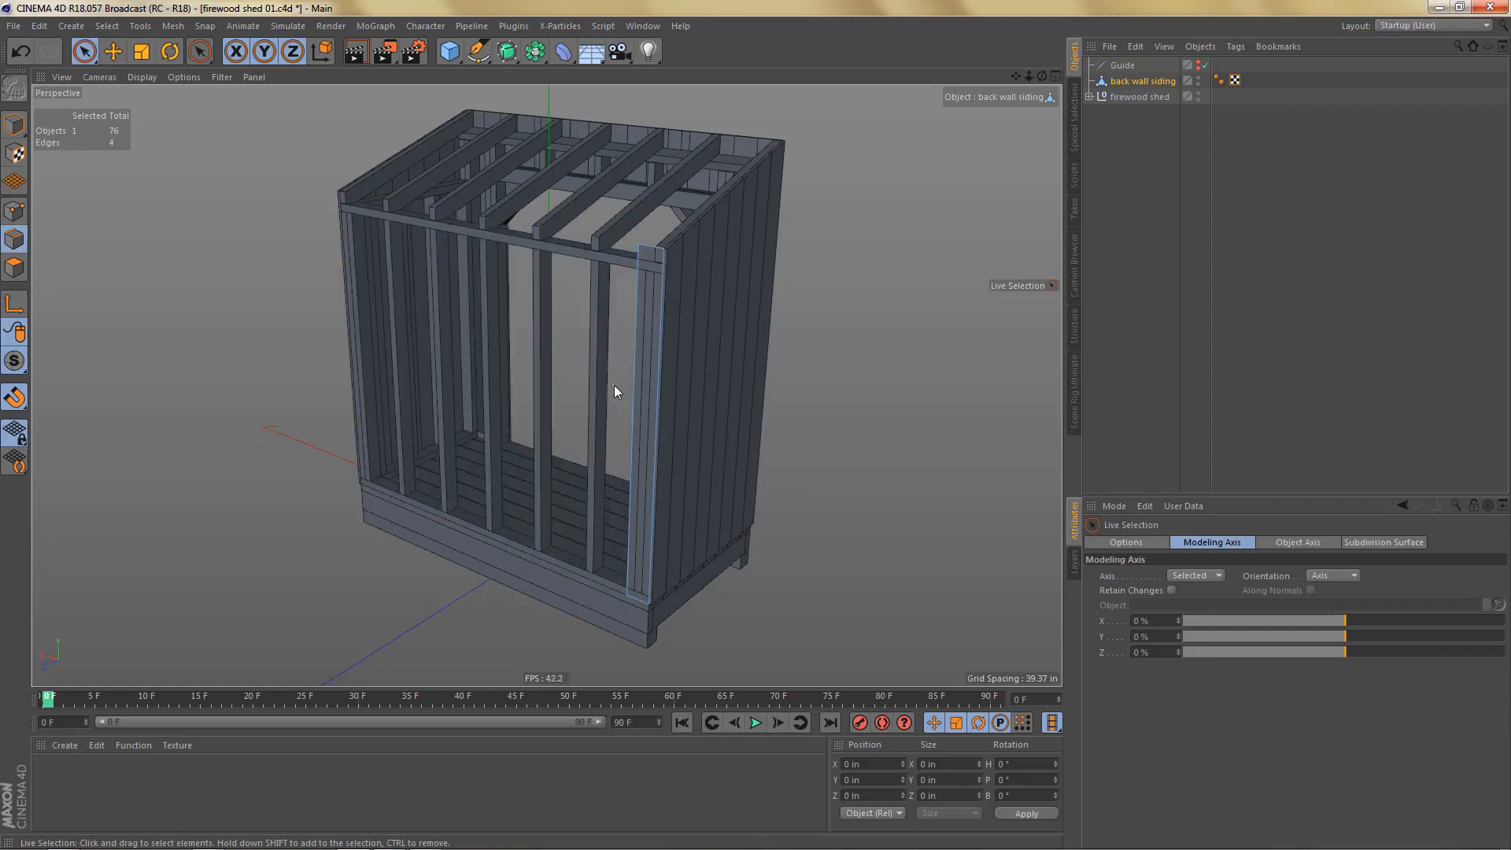
Step: Set the remaining back plank's axis to its bottom center using Axis Center with Y at -100%
key(Return)
key(shift+a)
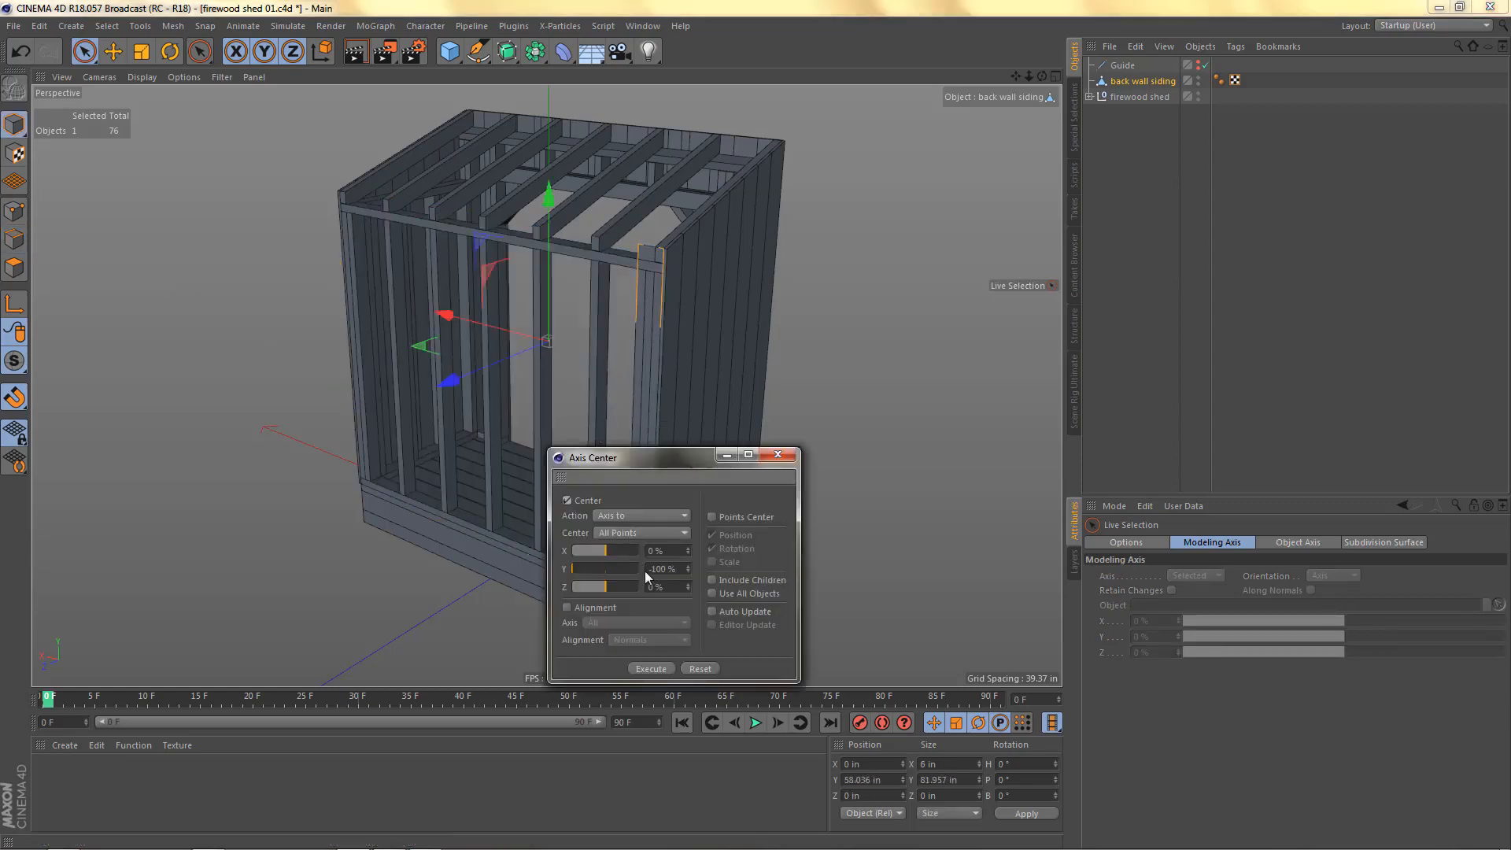
click(651, 669)
click(778, 455)
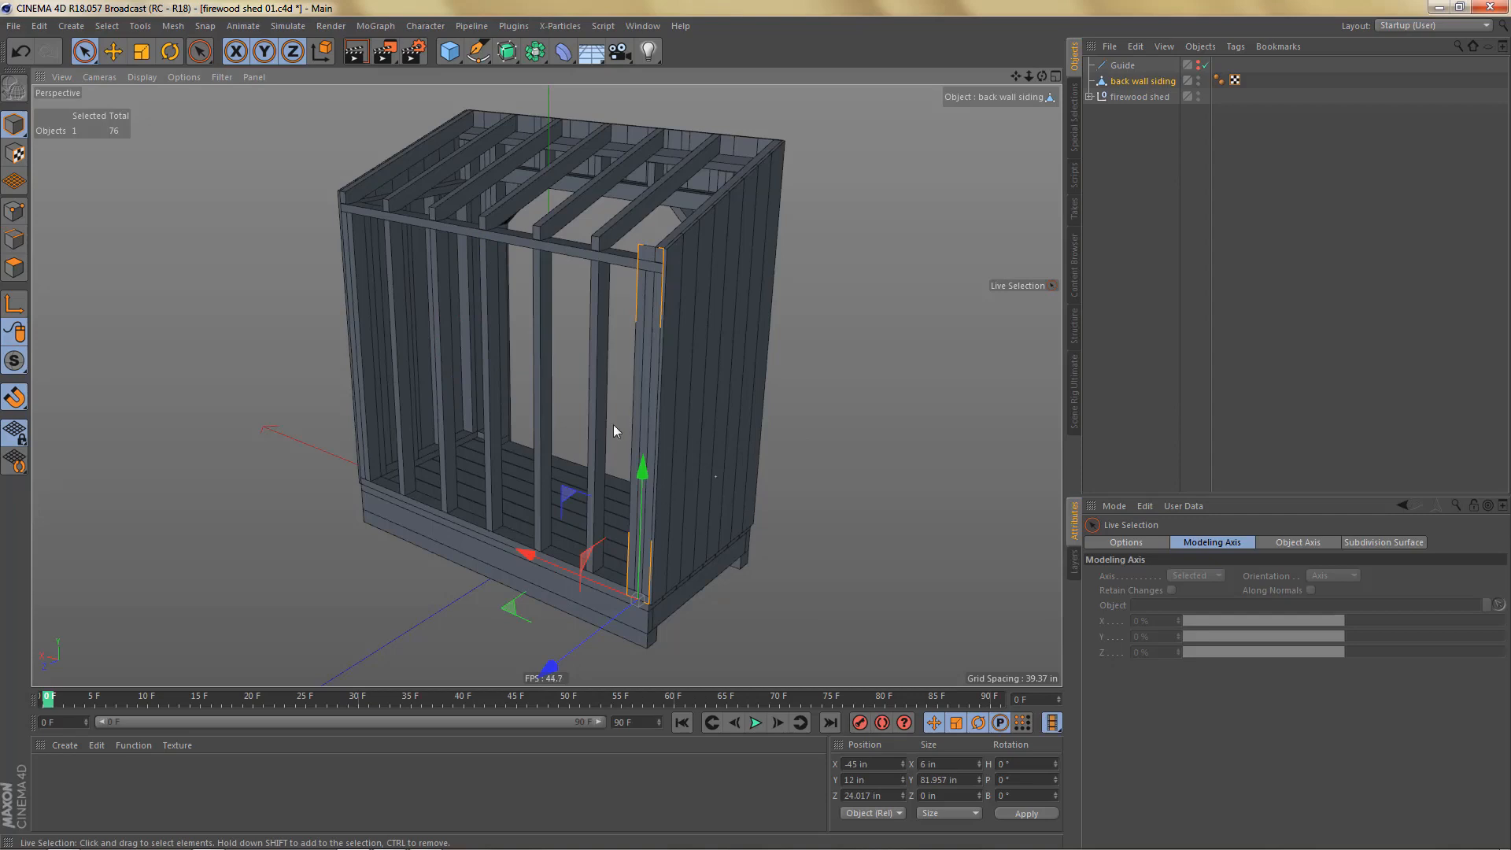
Step: Extrude the remaining back wall plank by 0.75 in with caps
mouse_move(700, 422)
alt+middle_down()
mouse_move(674, 409)
mouse_move(688, 414)
alt+middle_up()
key(Return)
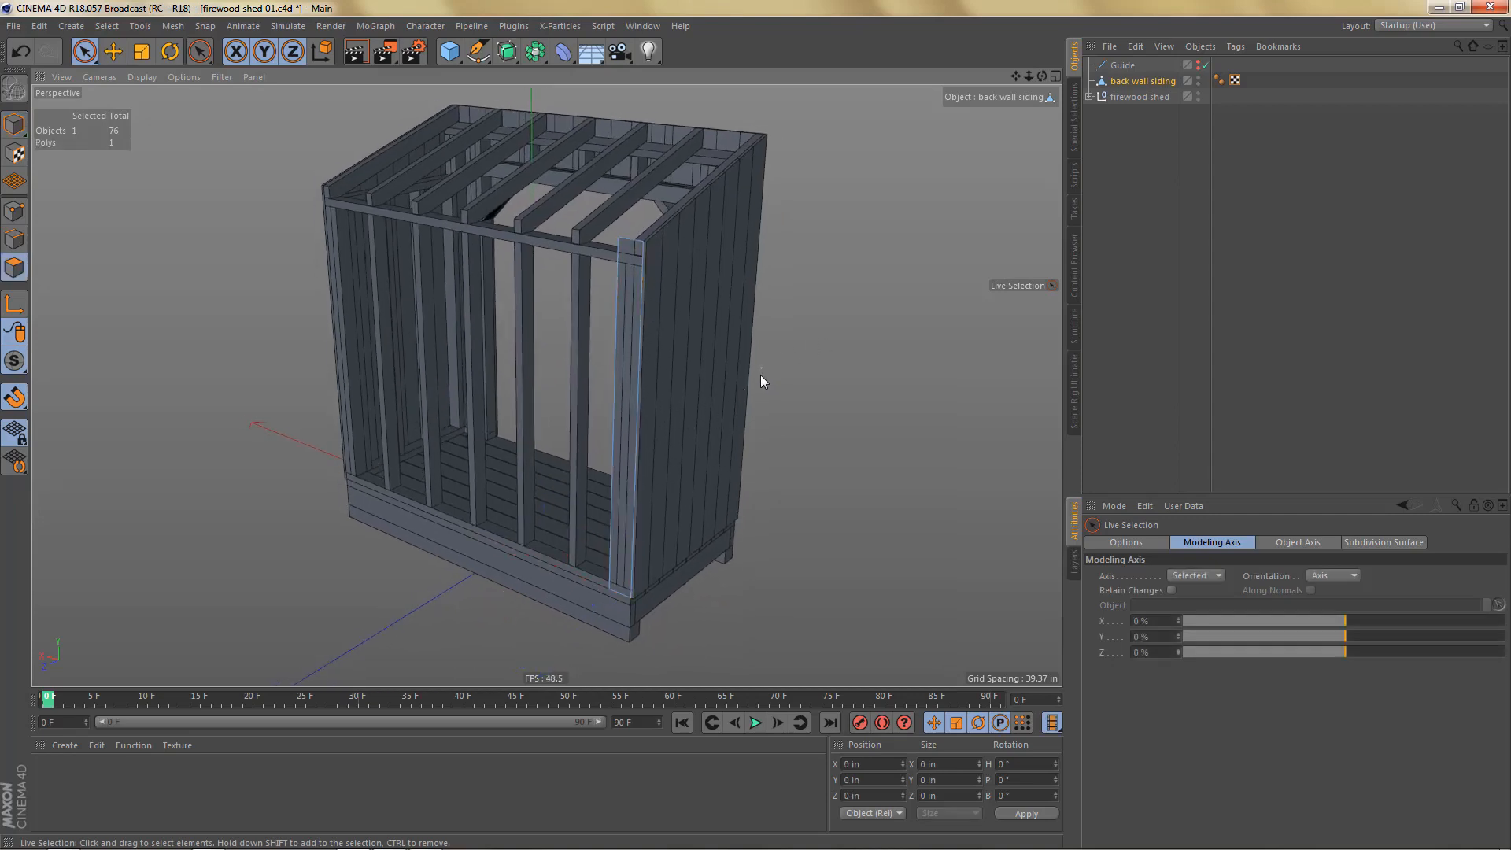
key(d)
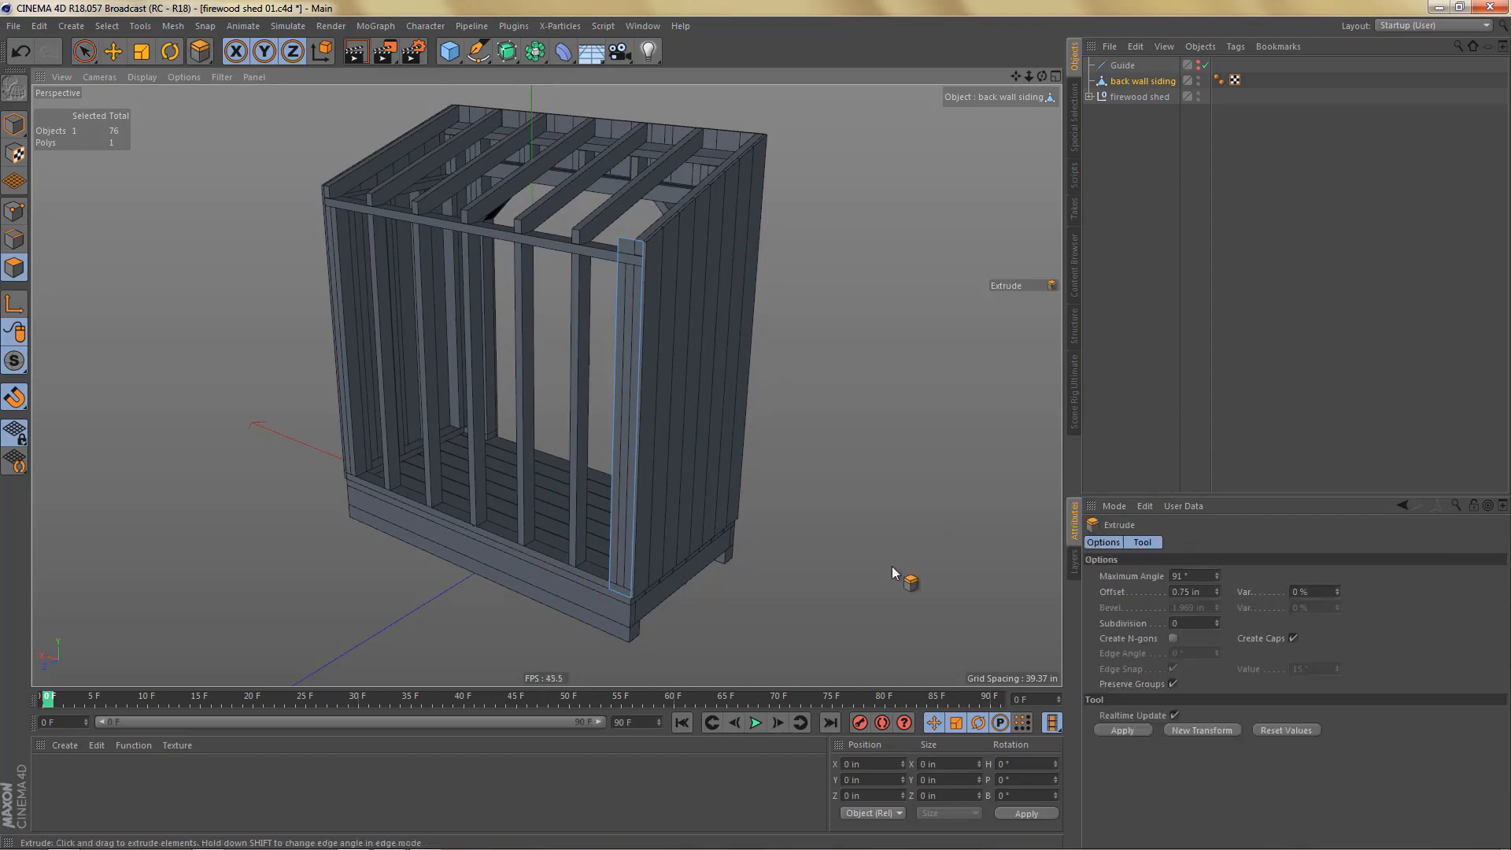
click(1124, 731)
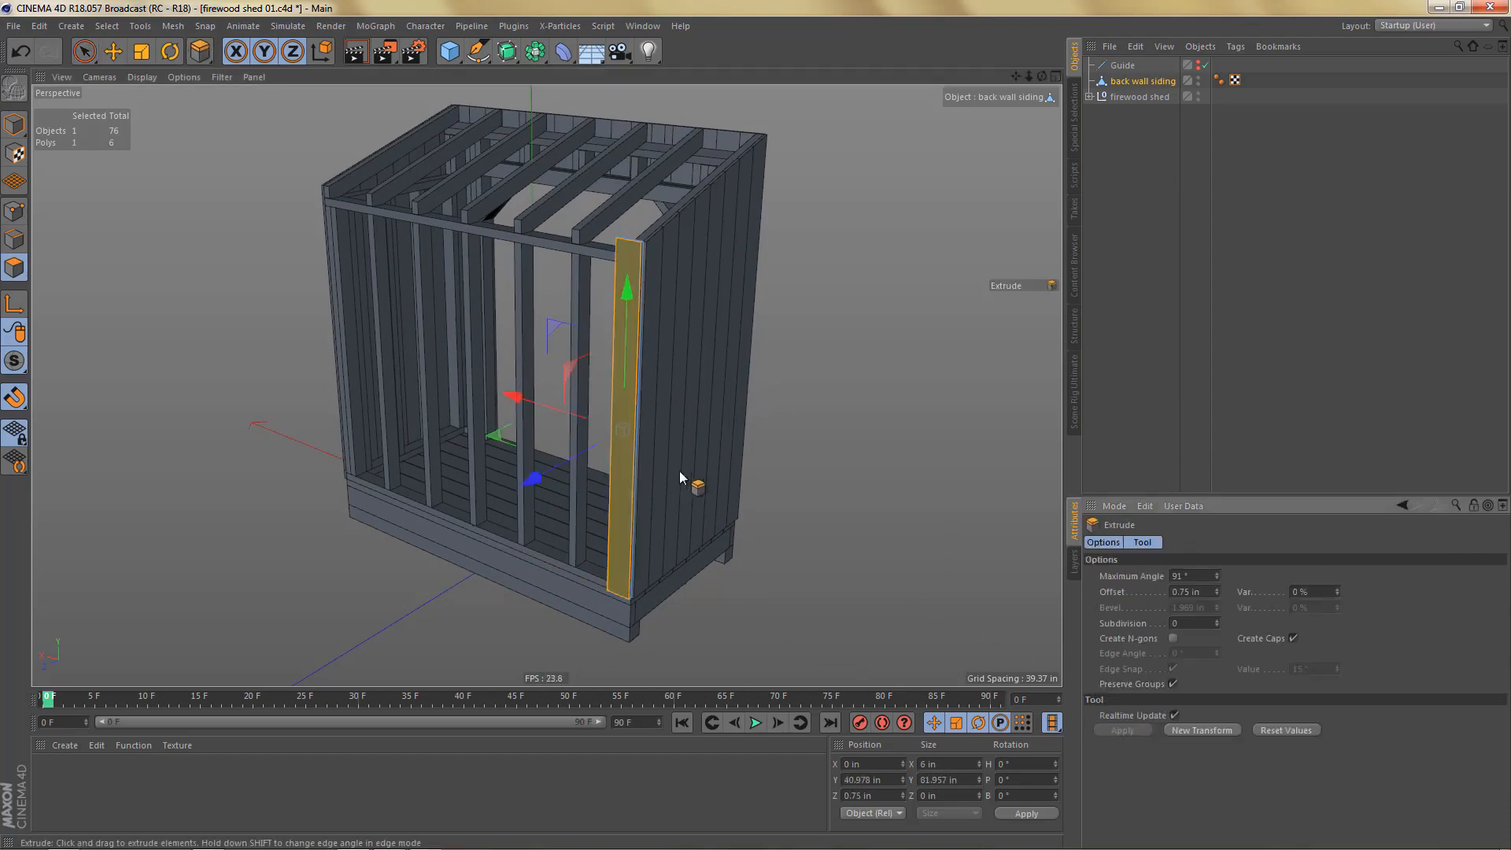
Step: Add a linear Cloner as parent of the back wall siding plank, with a count of 16 and a 6 in X step
alt+drag(692, 479, 601, 425)
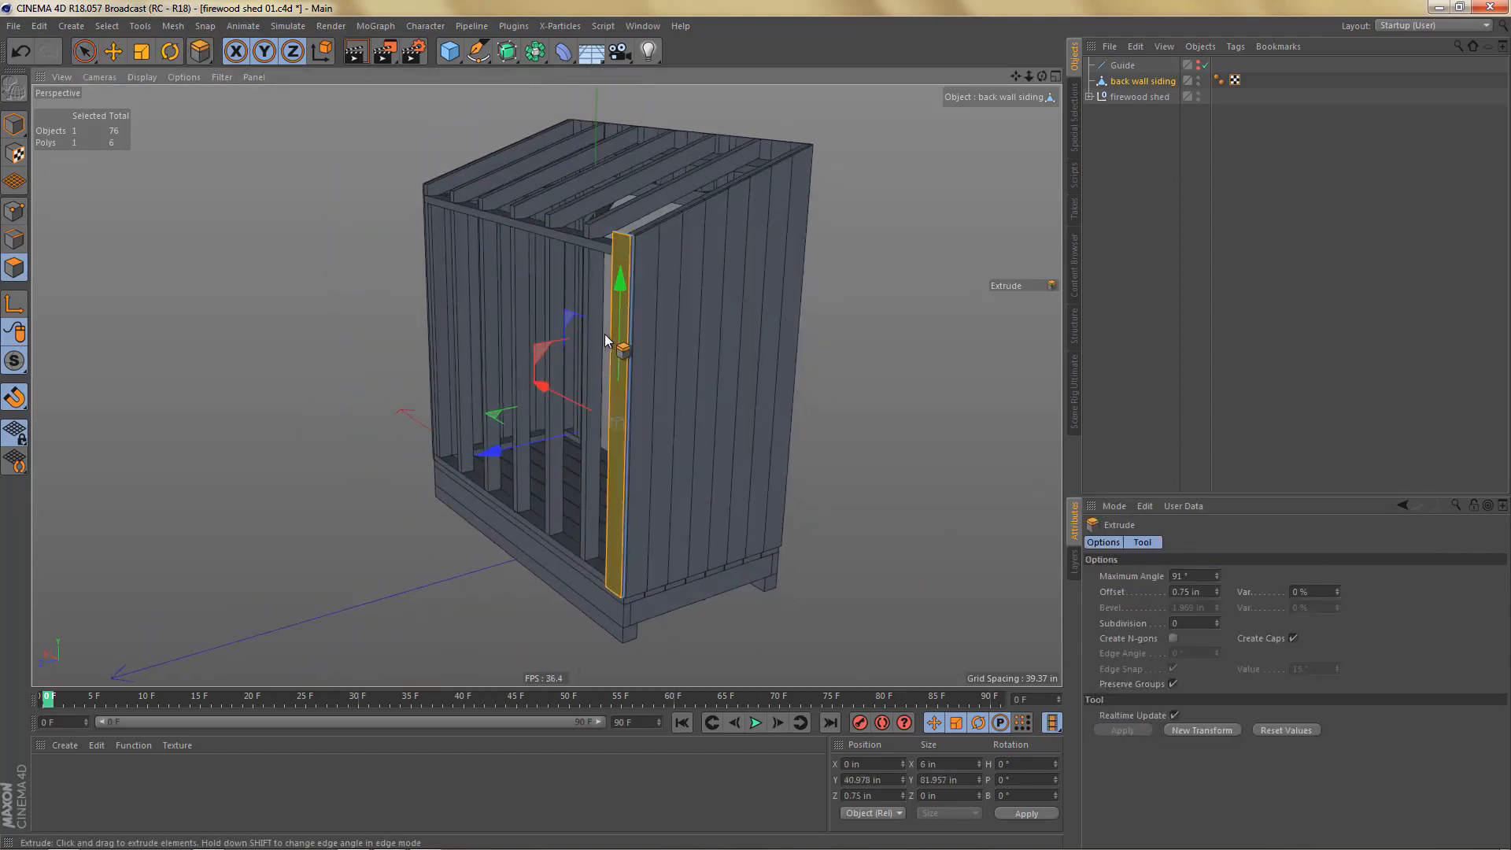
scroll(621, 296, up, 2)
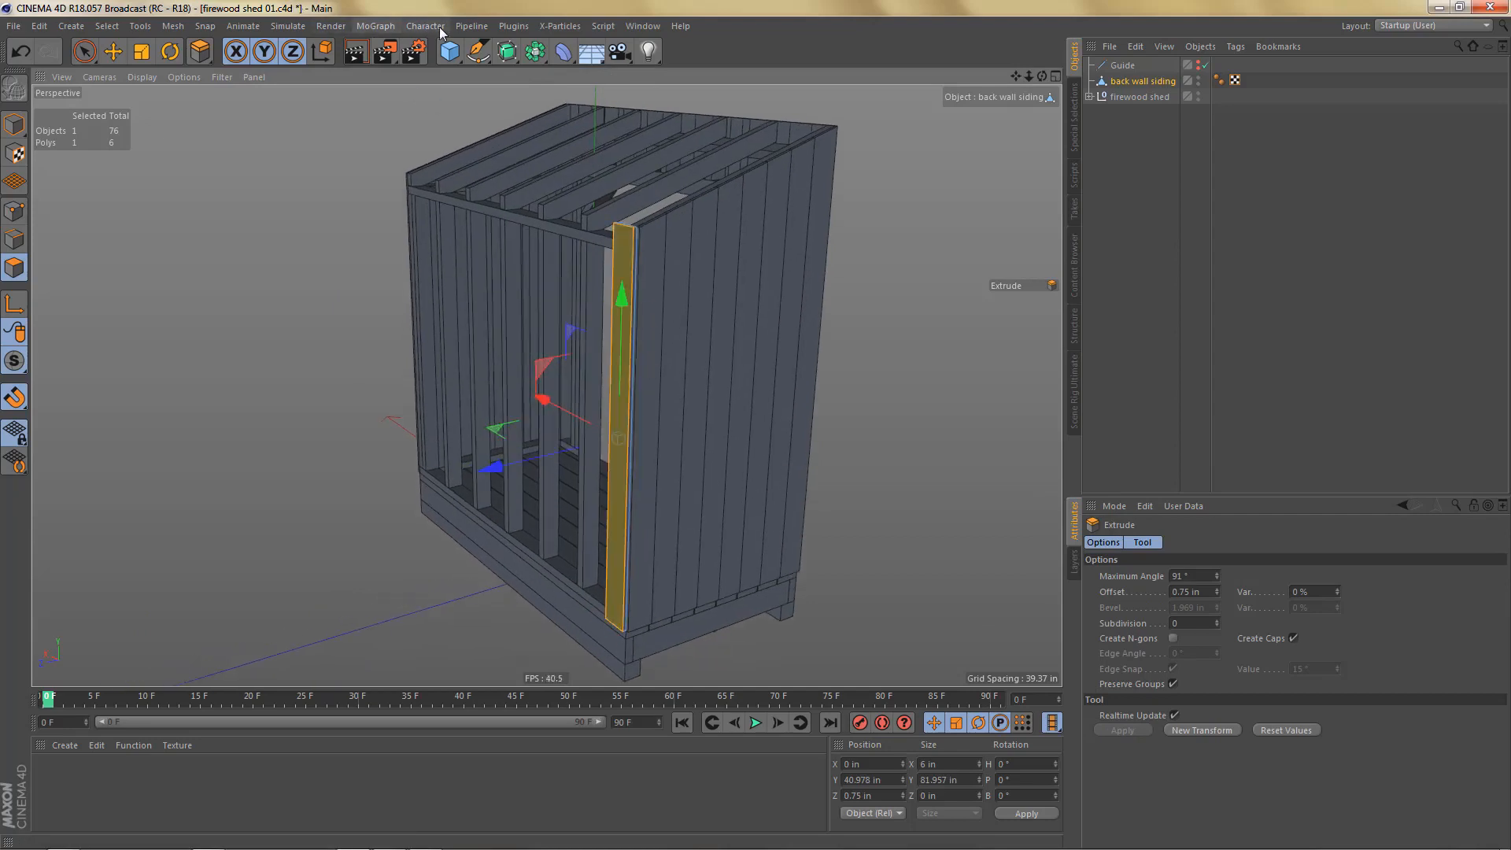
click(375, 25)
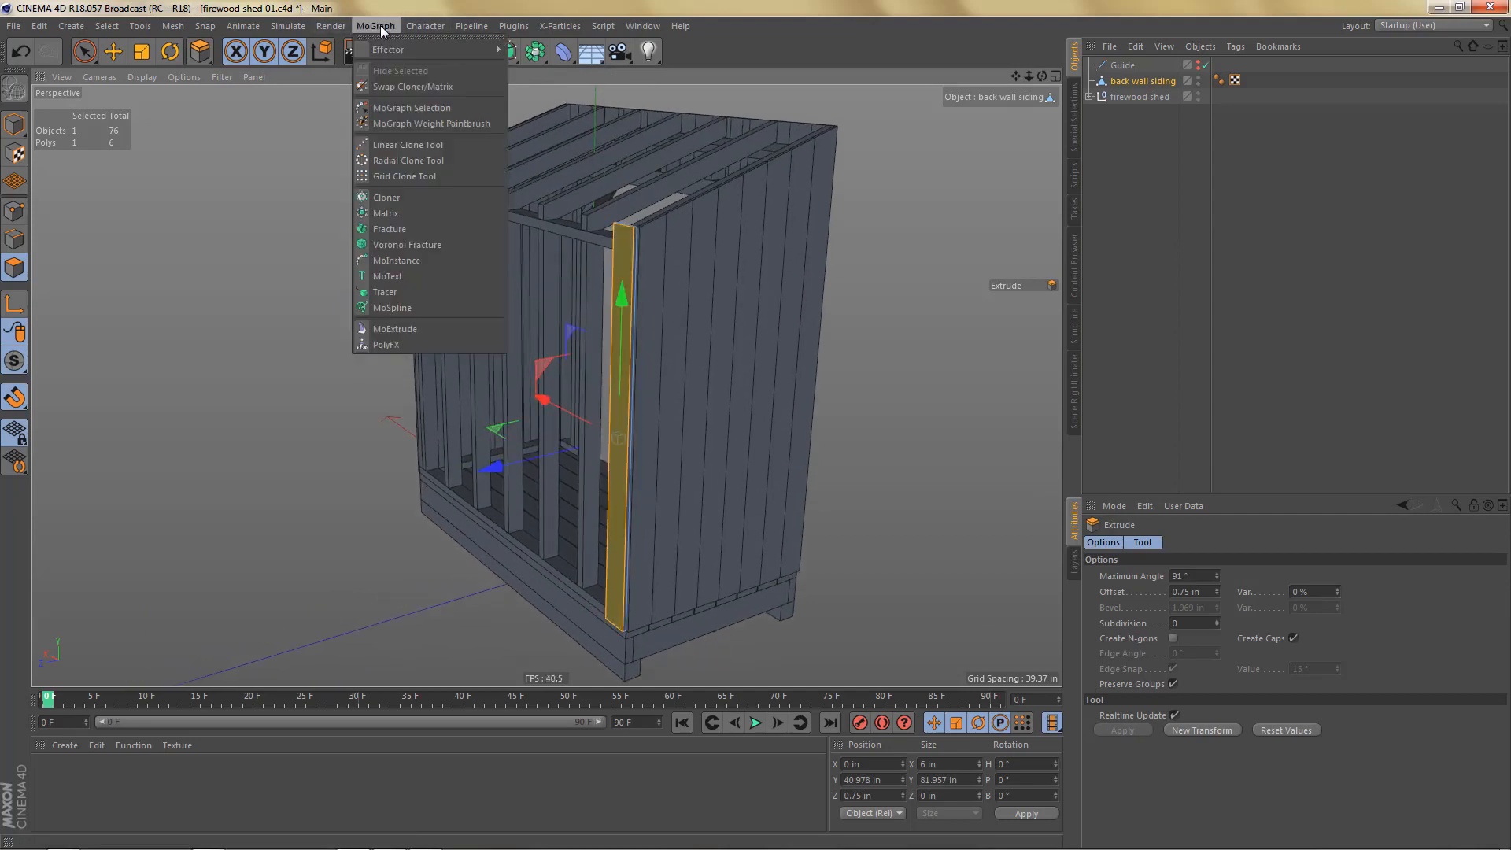
alt+click(400, 197)
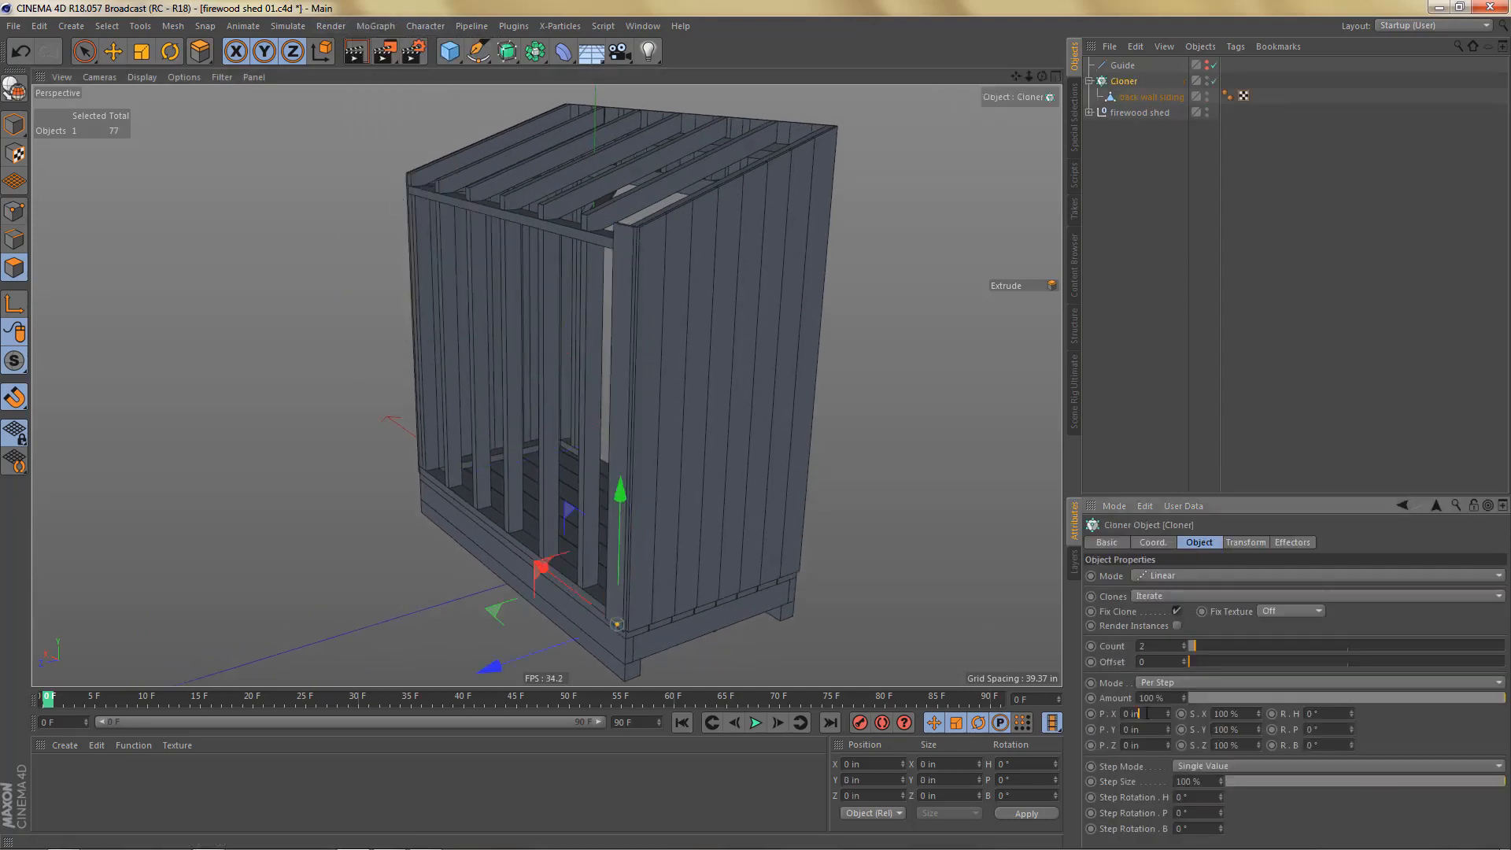
click(1131, 96)
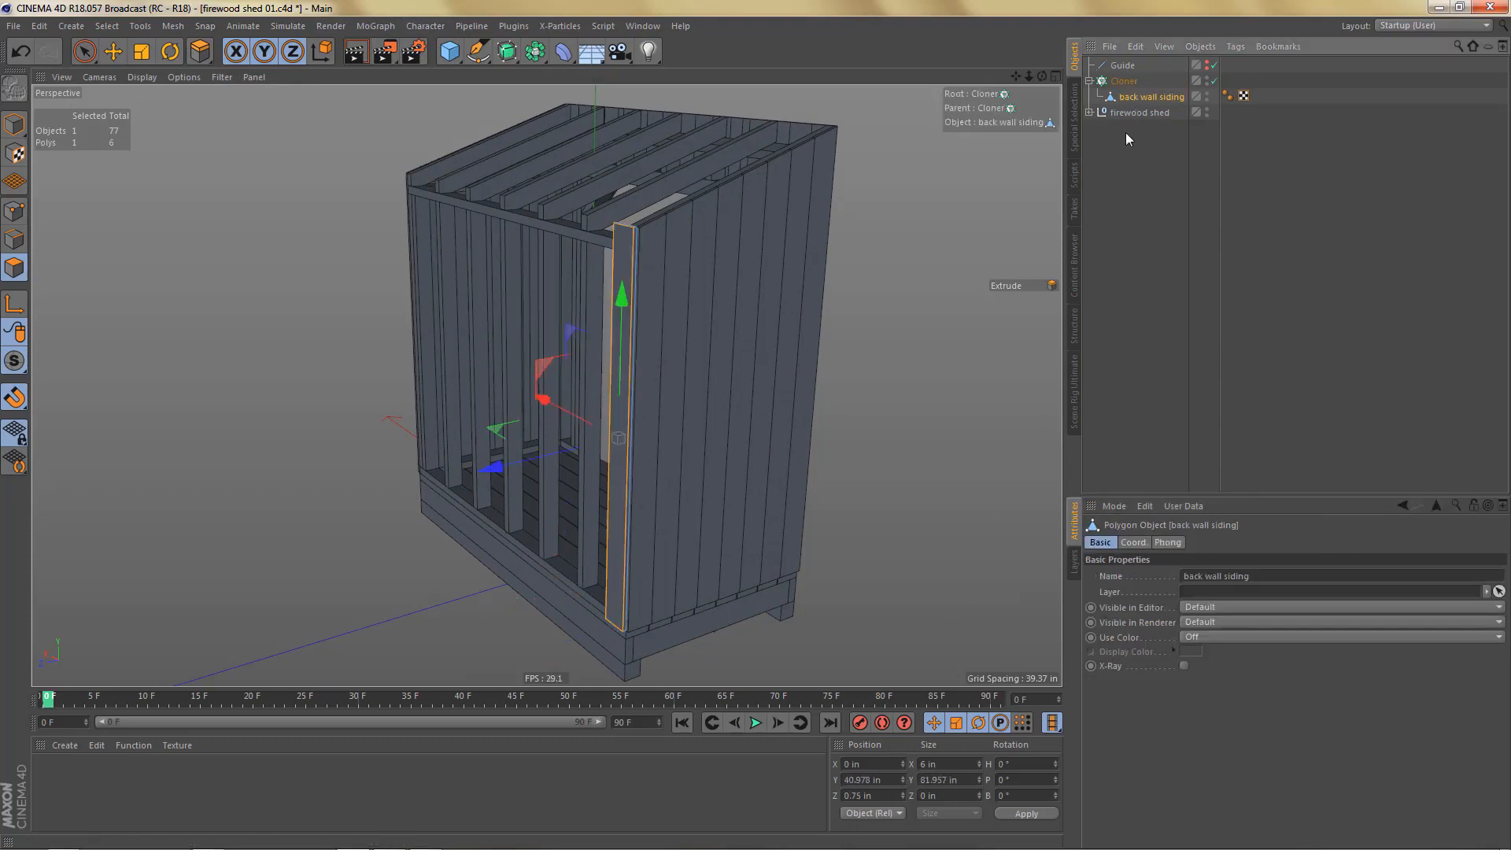
click(1122, 82)
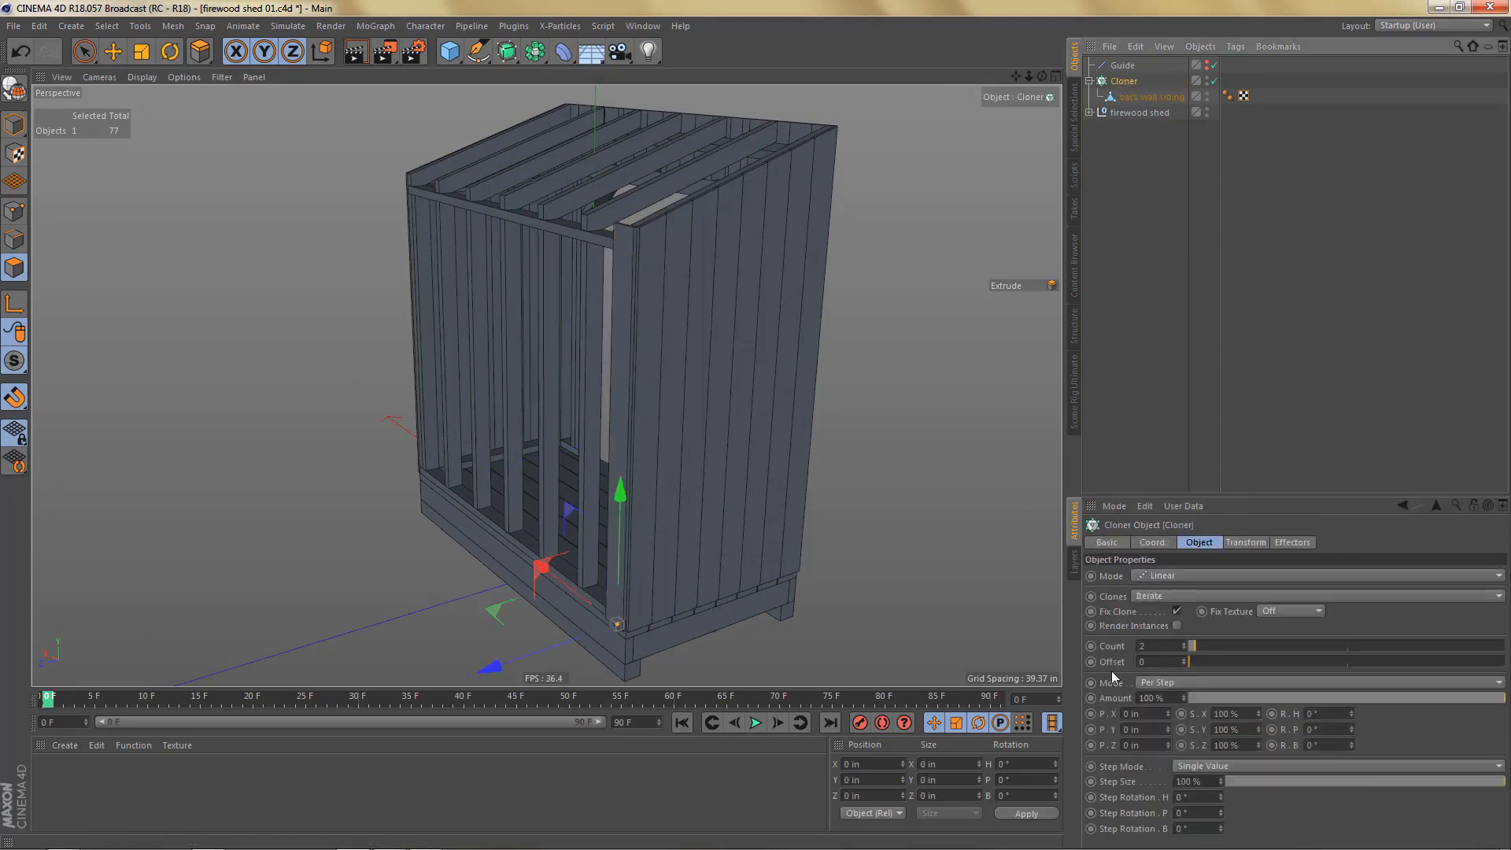
click(1141, 715)
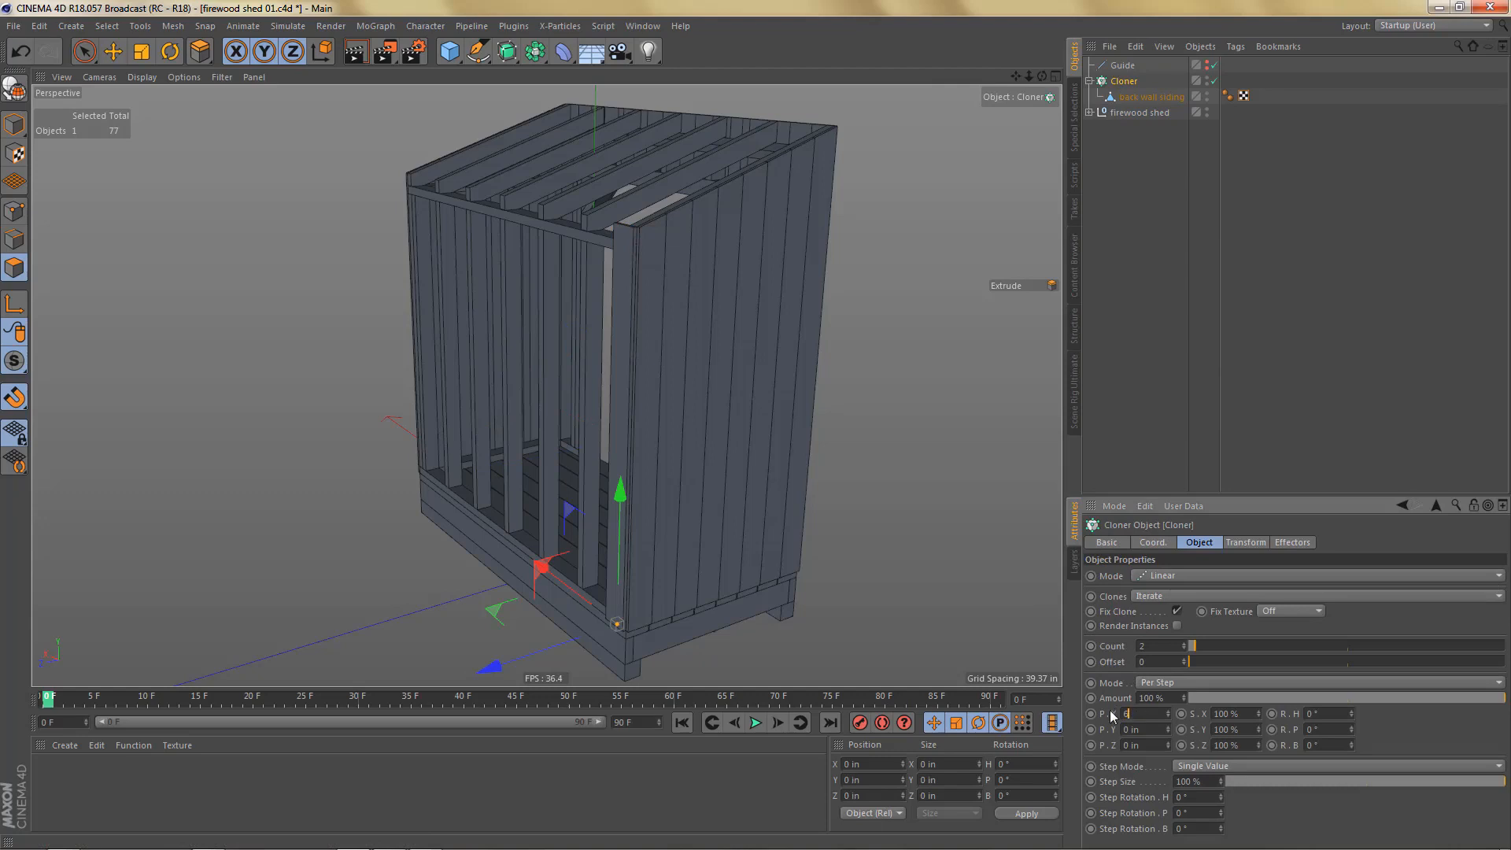
click(1158, 647)
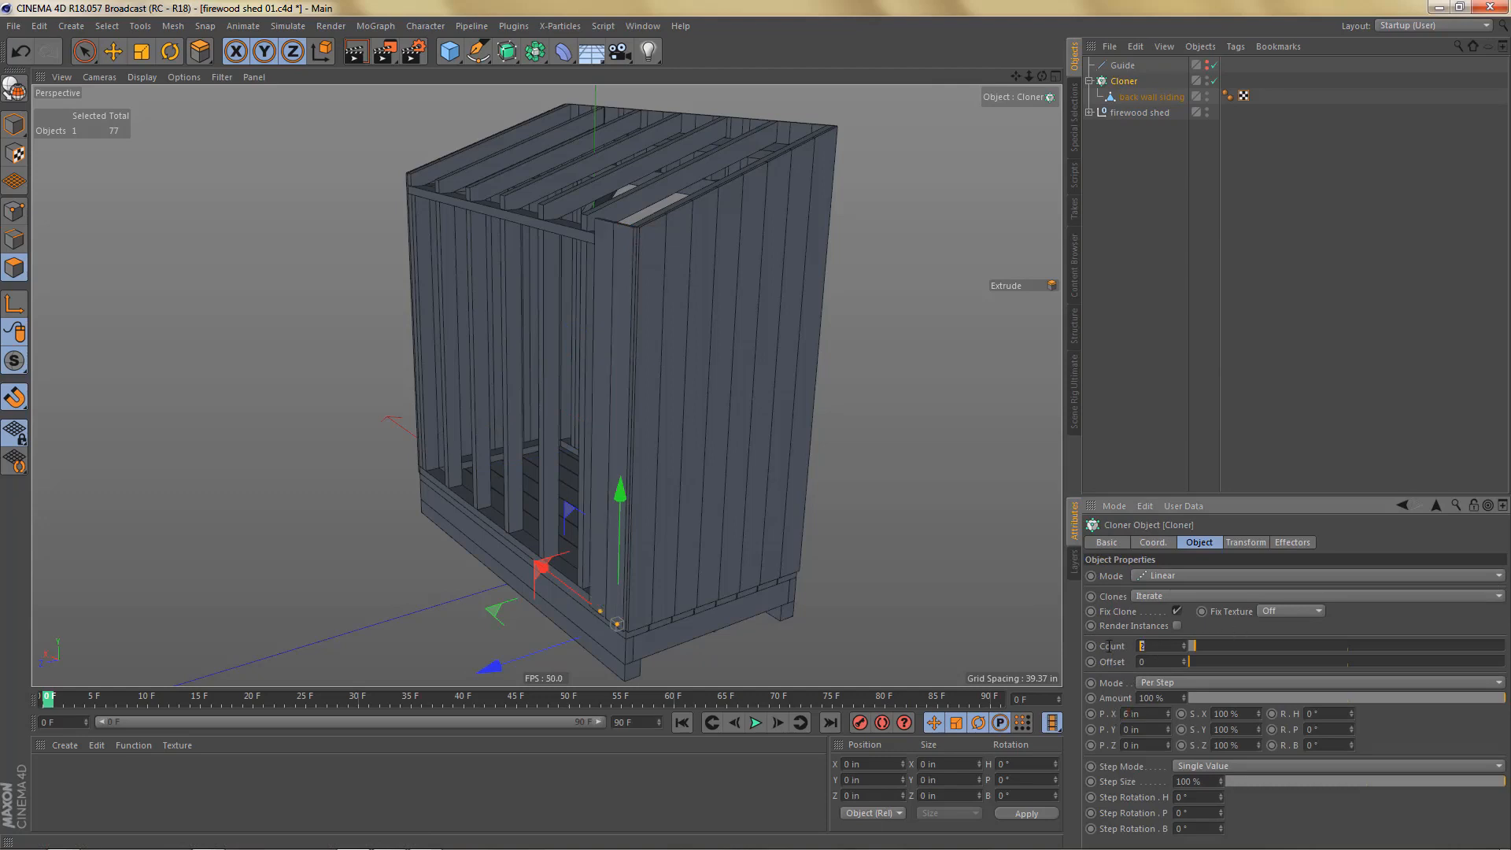
key(Return)
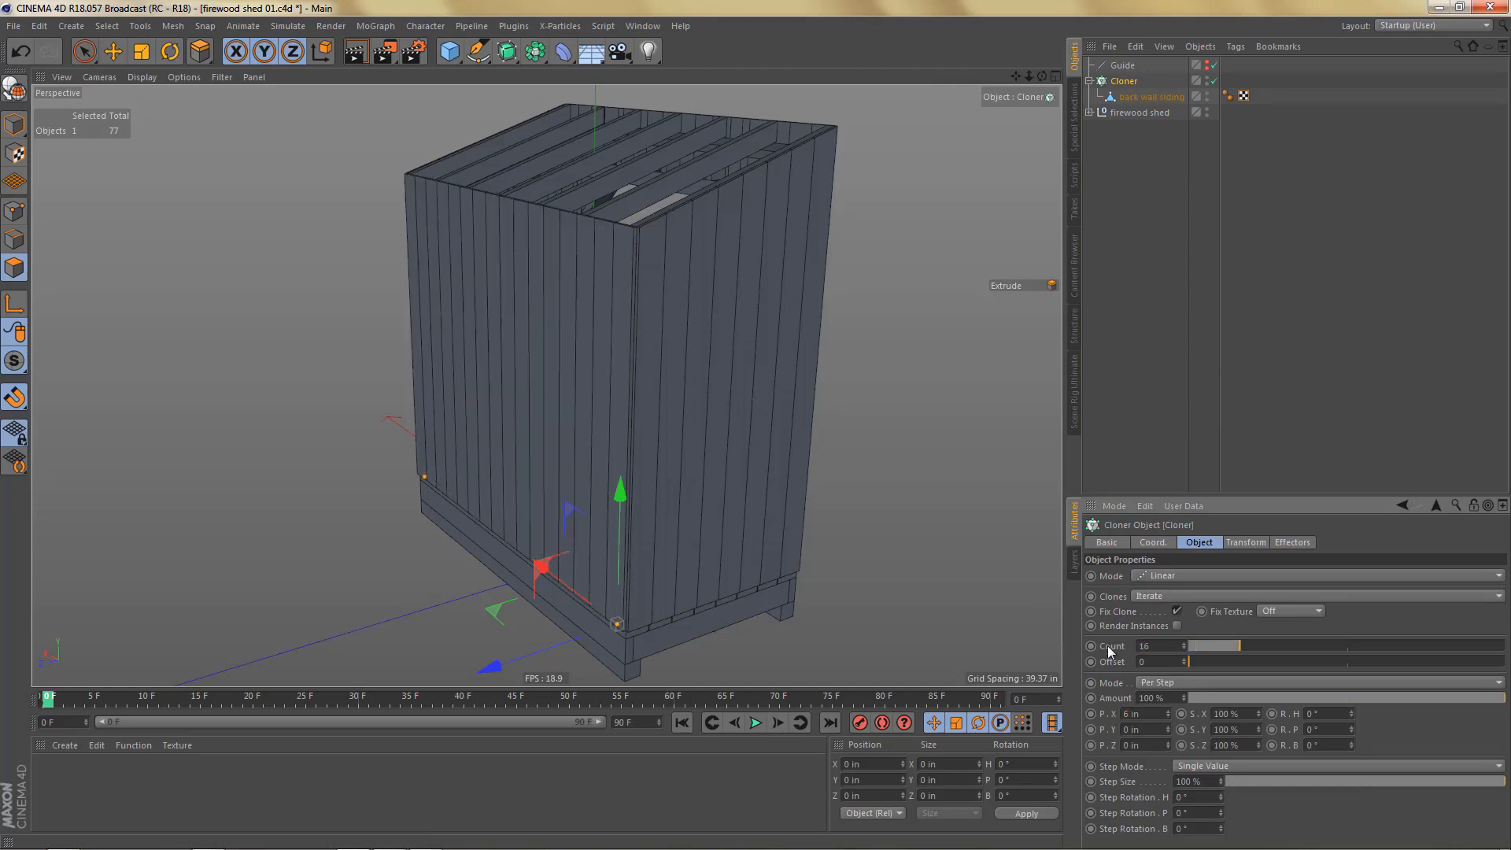
Step: Rename the Cloner to match its child plank, "back wall siding"
click(1139, 98)
double_click(1139, 99)
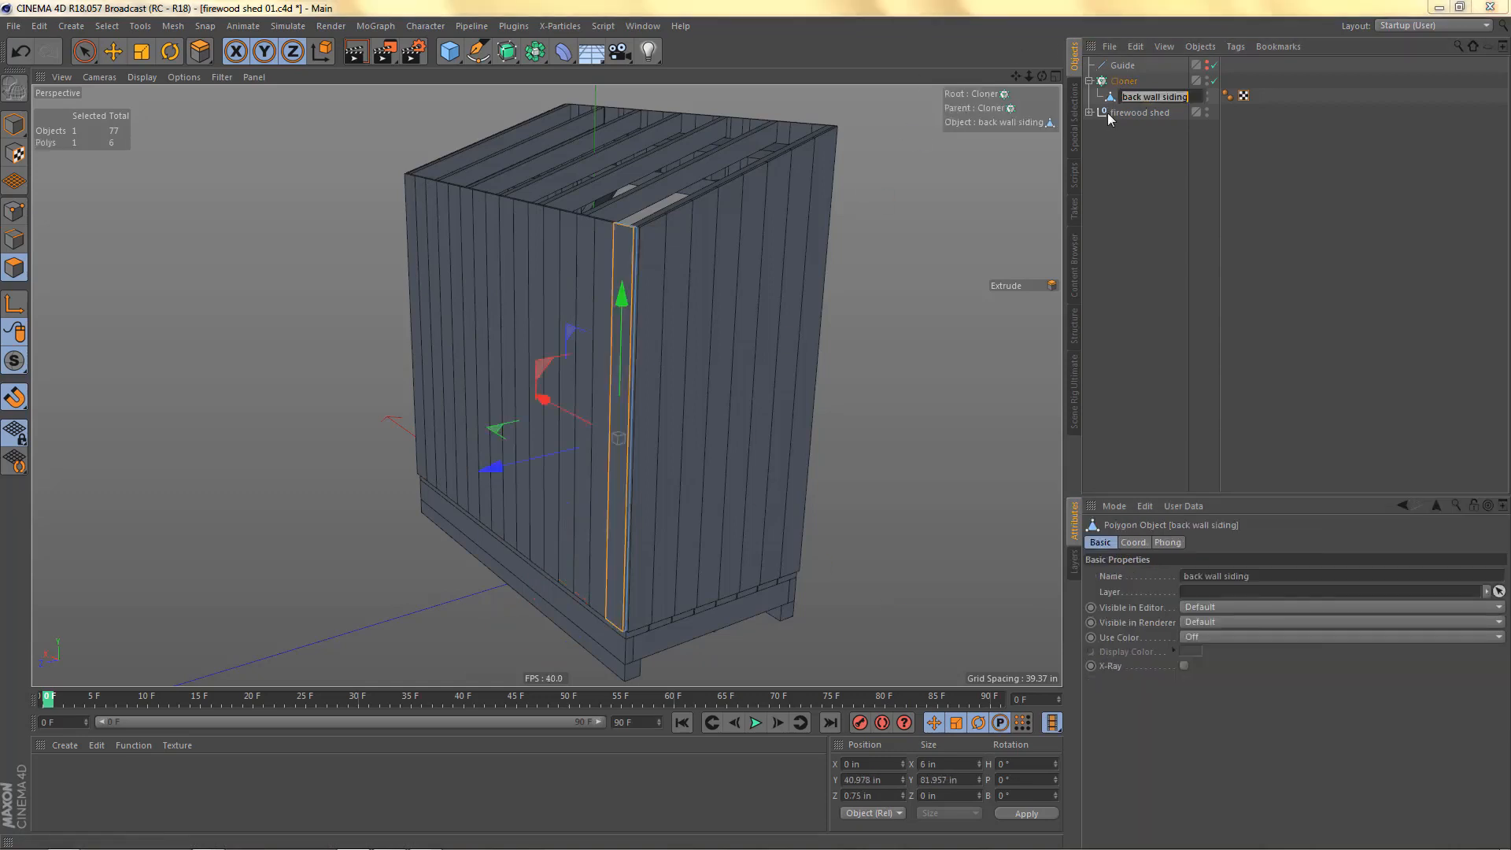
key(ctrl+c)
key(Up)
key(ctrl+v)
key(Return)
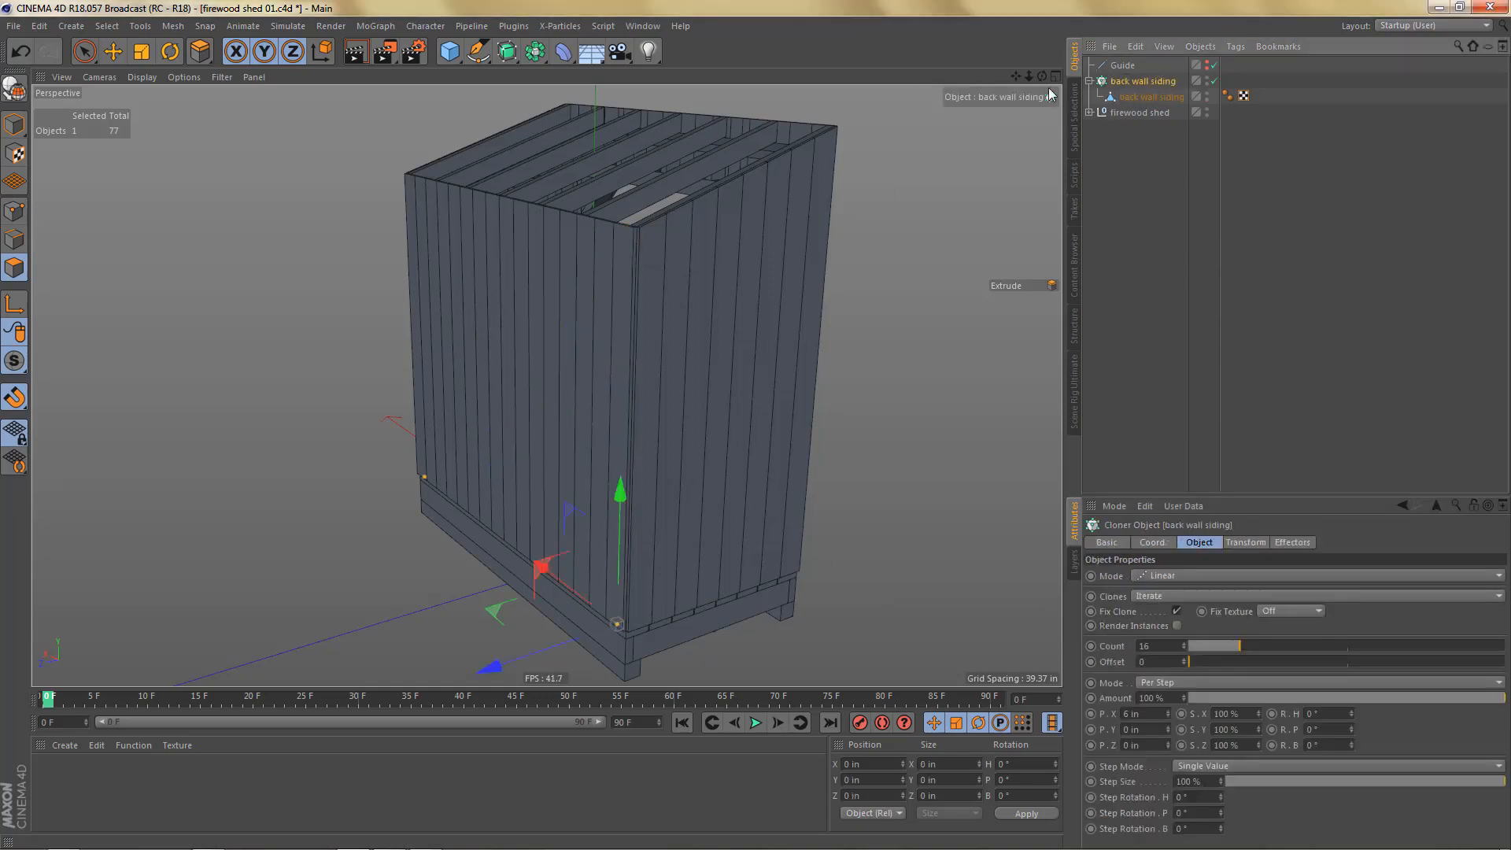
Step: Move the back wall siding Cloner into the firewood shed group, directly below the Bevel deformer
click(1090, 113)
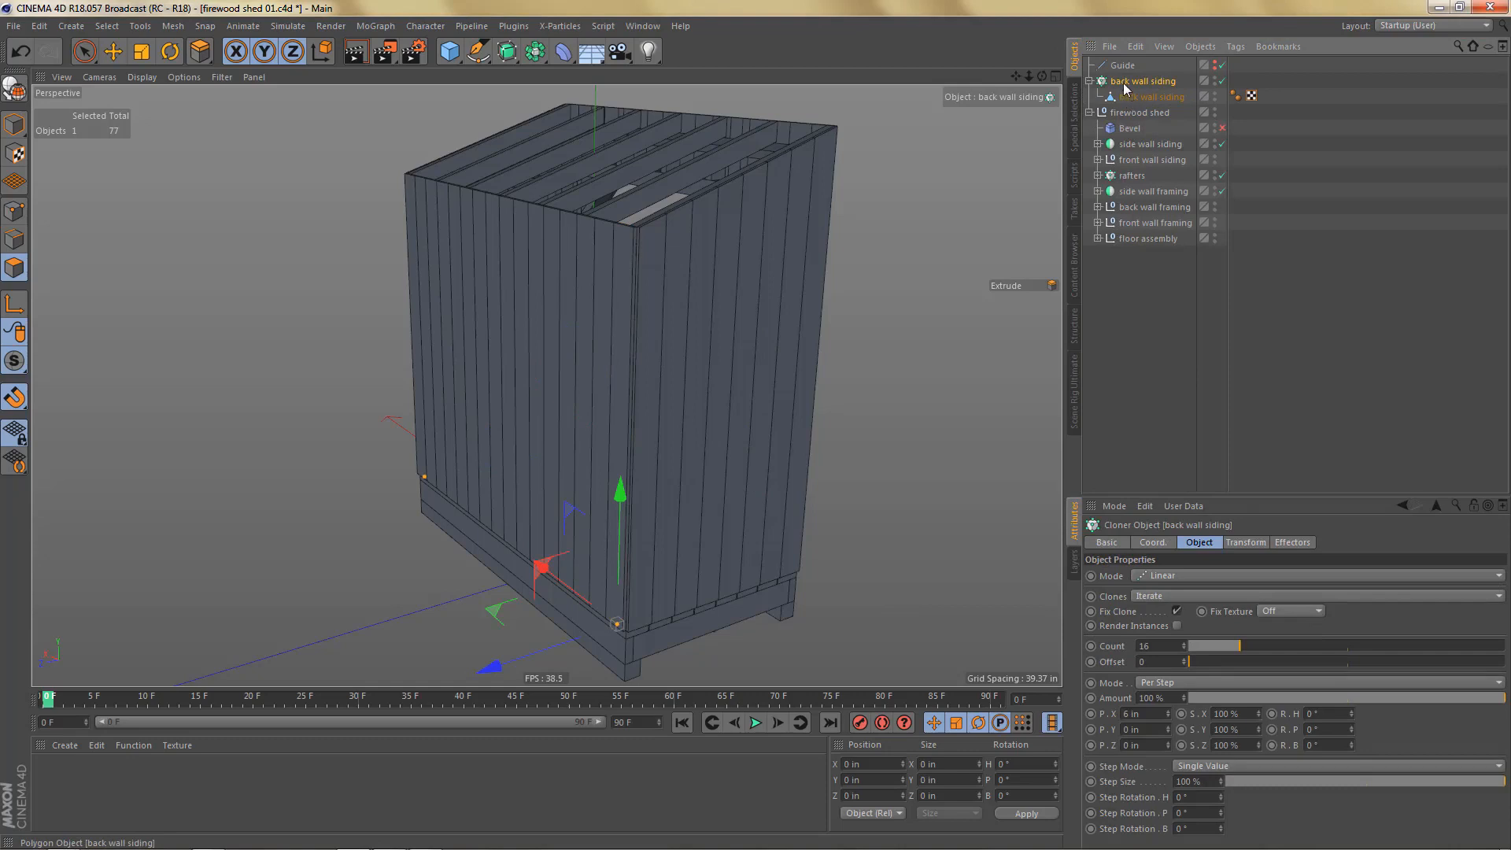
click(1090, 81)
drag(1130, 82, 1124, 119)
Step: Enable the Bevel deformer and render the shed in the viewport from the front and from the back to check the siding
alt+drag(770, 278, 571, 315)
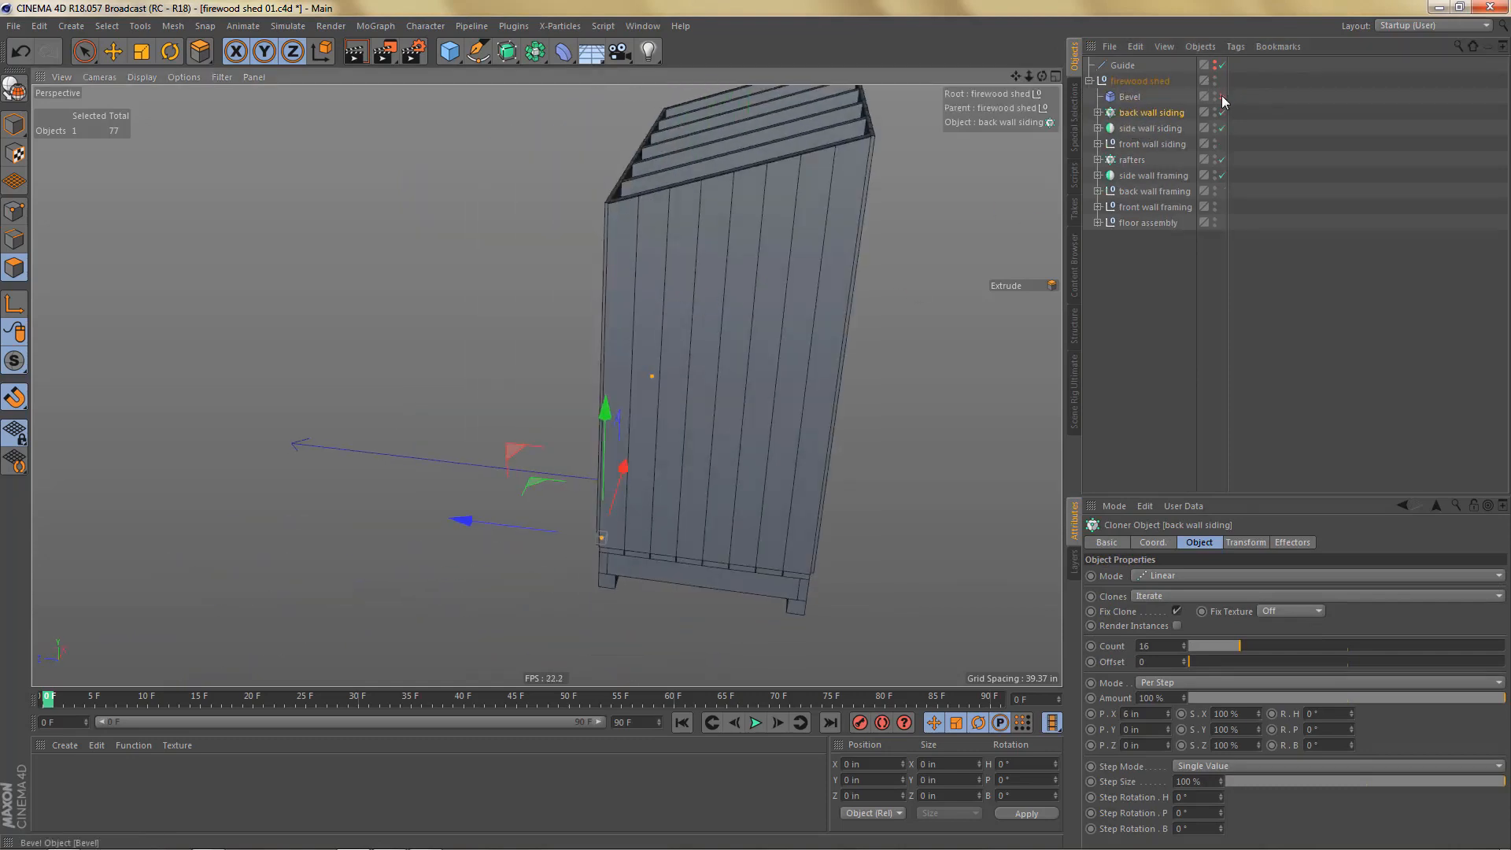
alt+drag(864, 286, 599, 358)
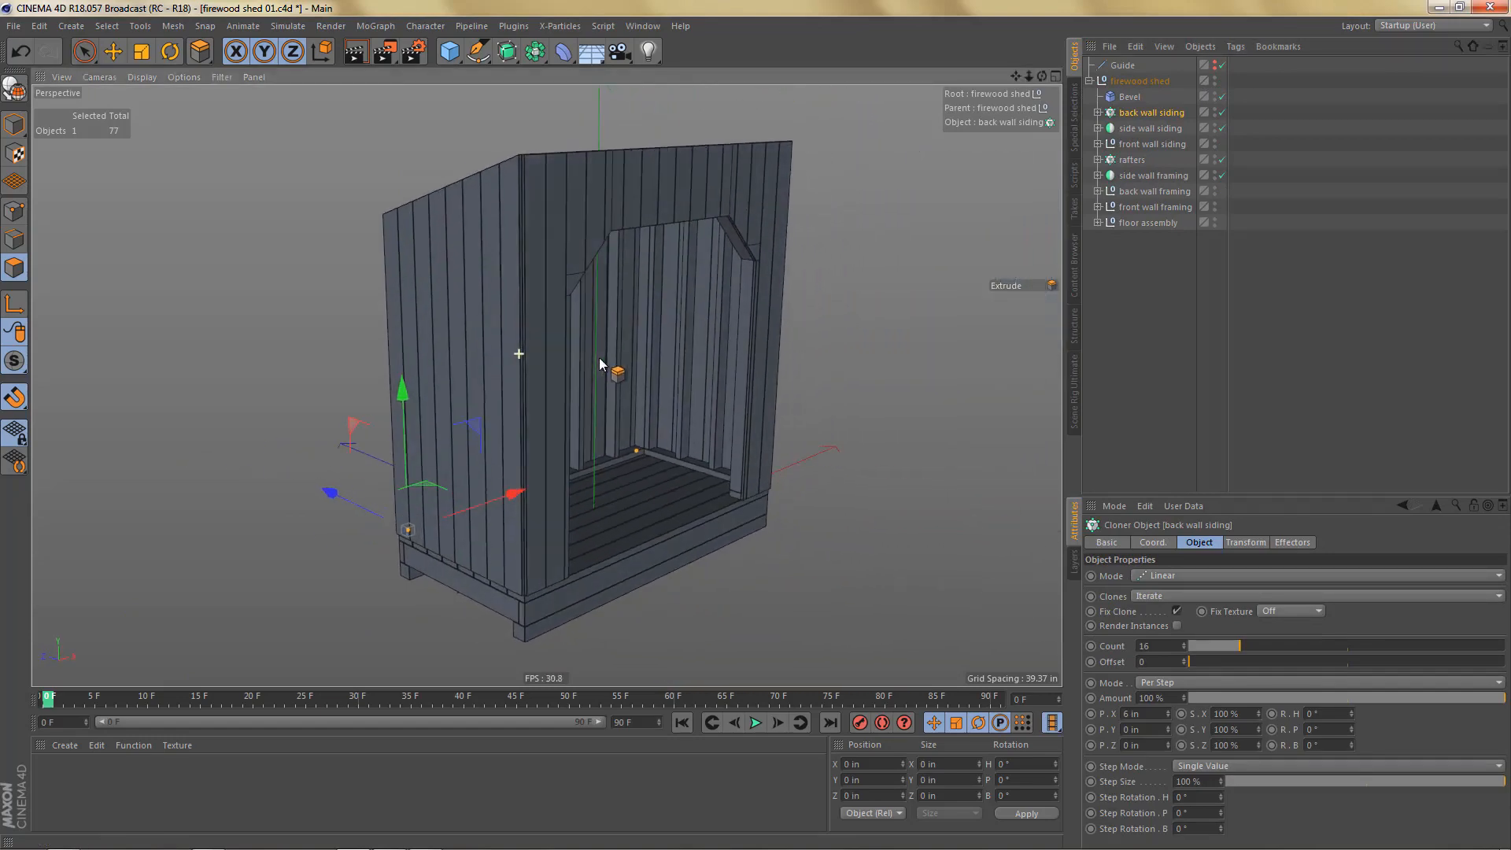
key(ctrl+r)
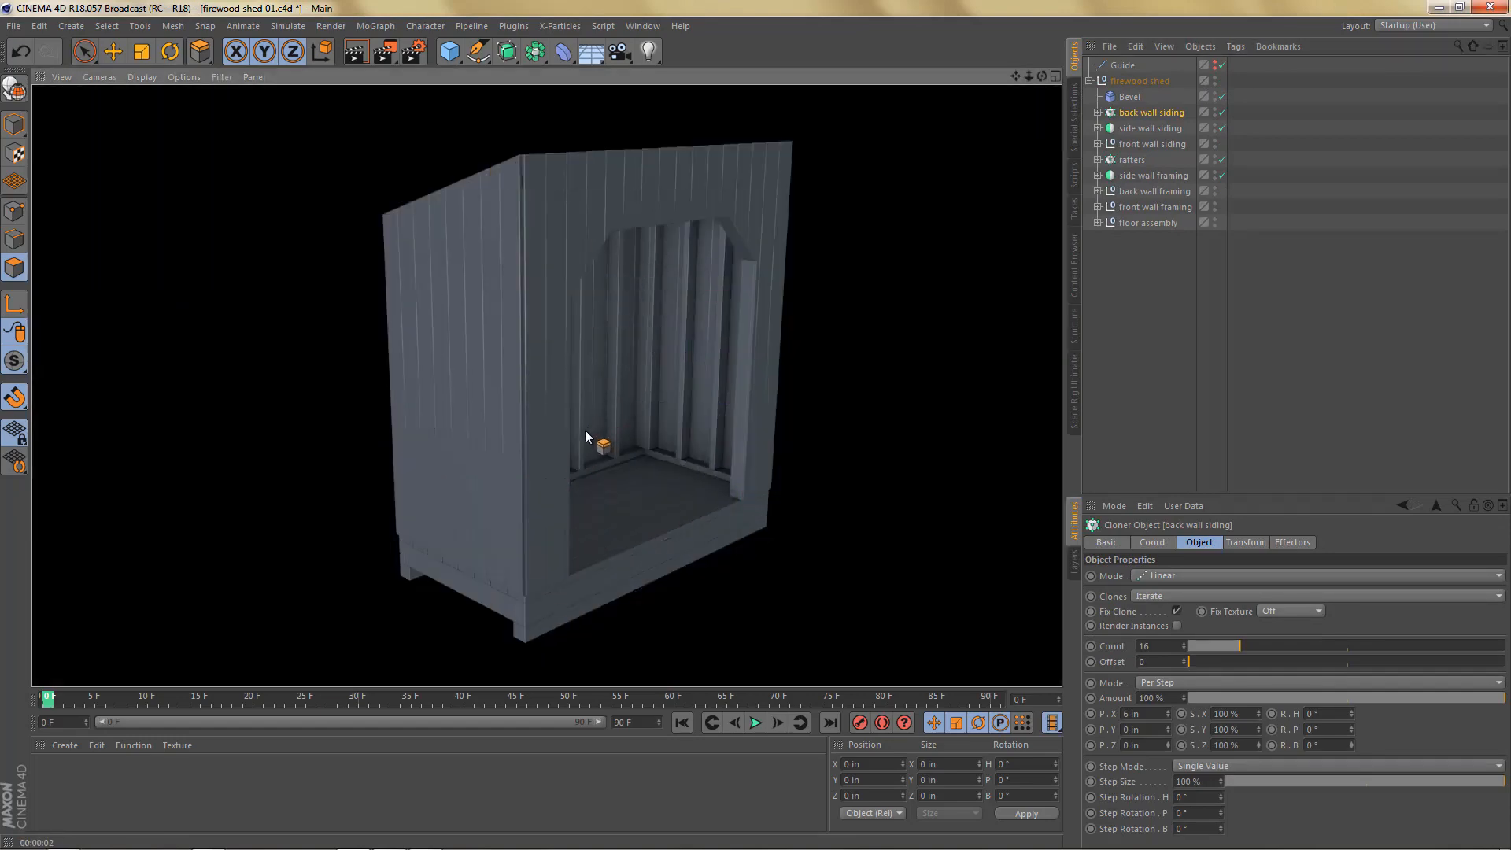
alt+drag(601, 399, 796, 376)
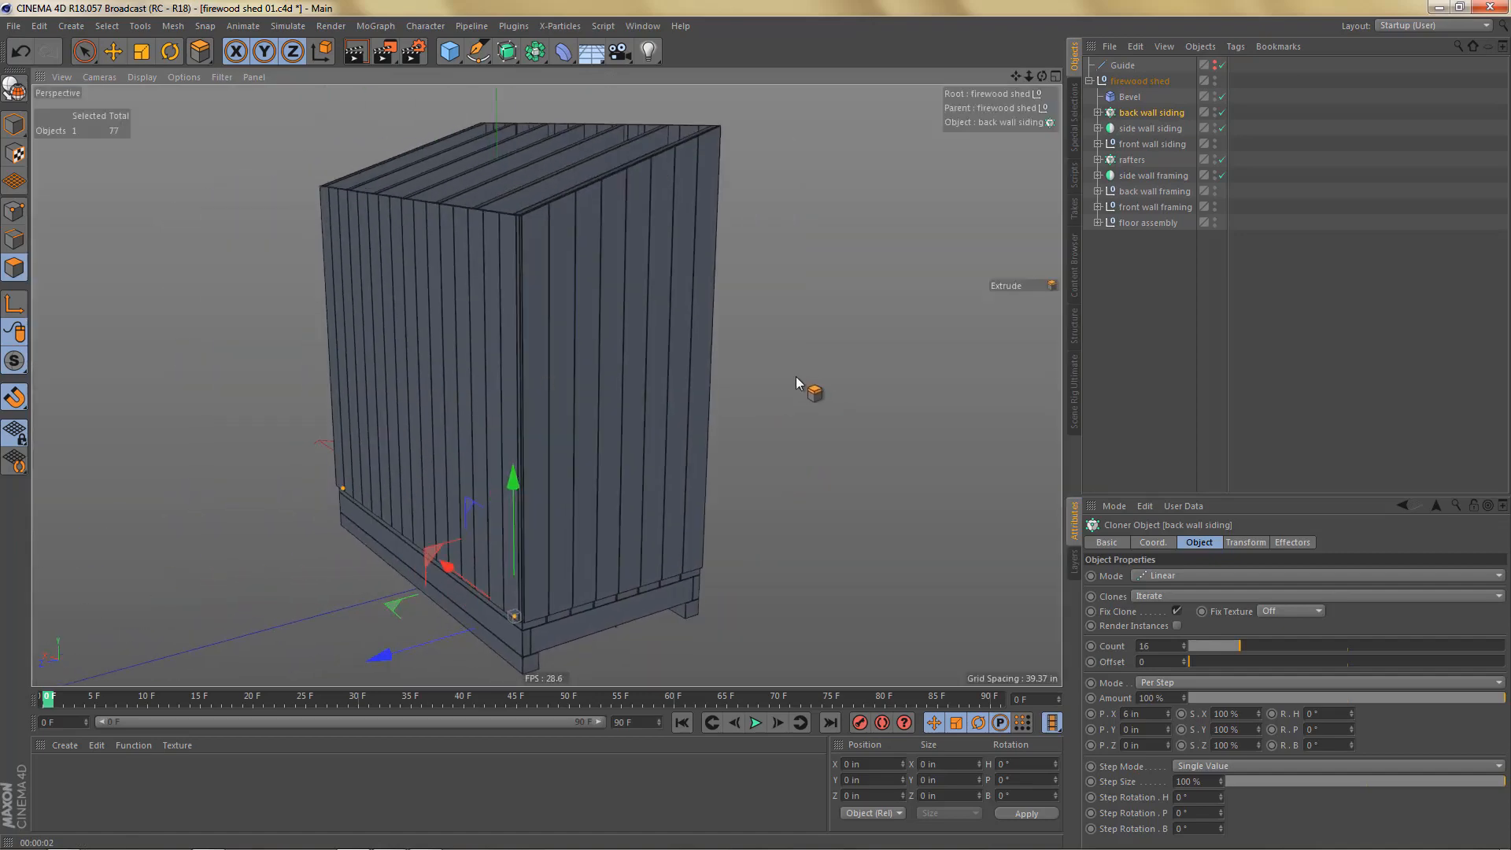
key(ctrl+r)
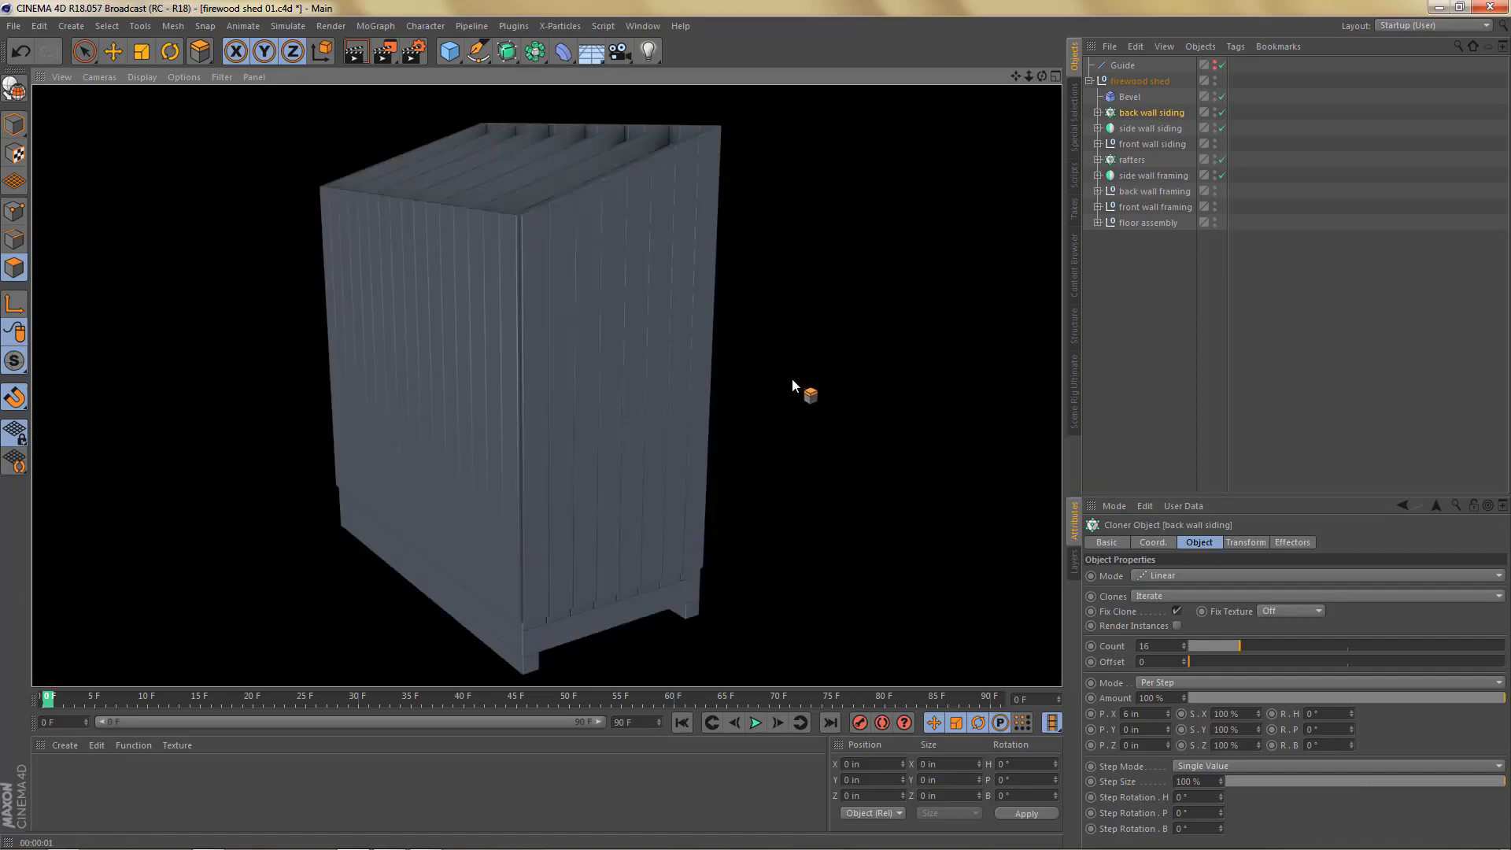
alt+drag(655, 345, 406, 342)
alt+middle_drag(575, 393, 513, 419)
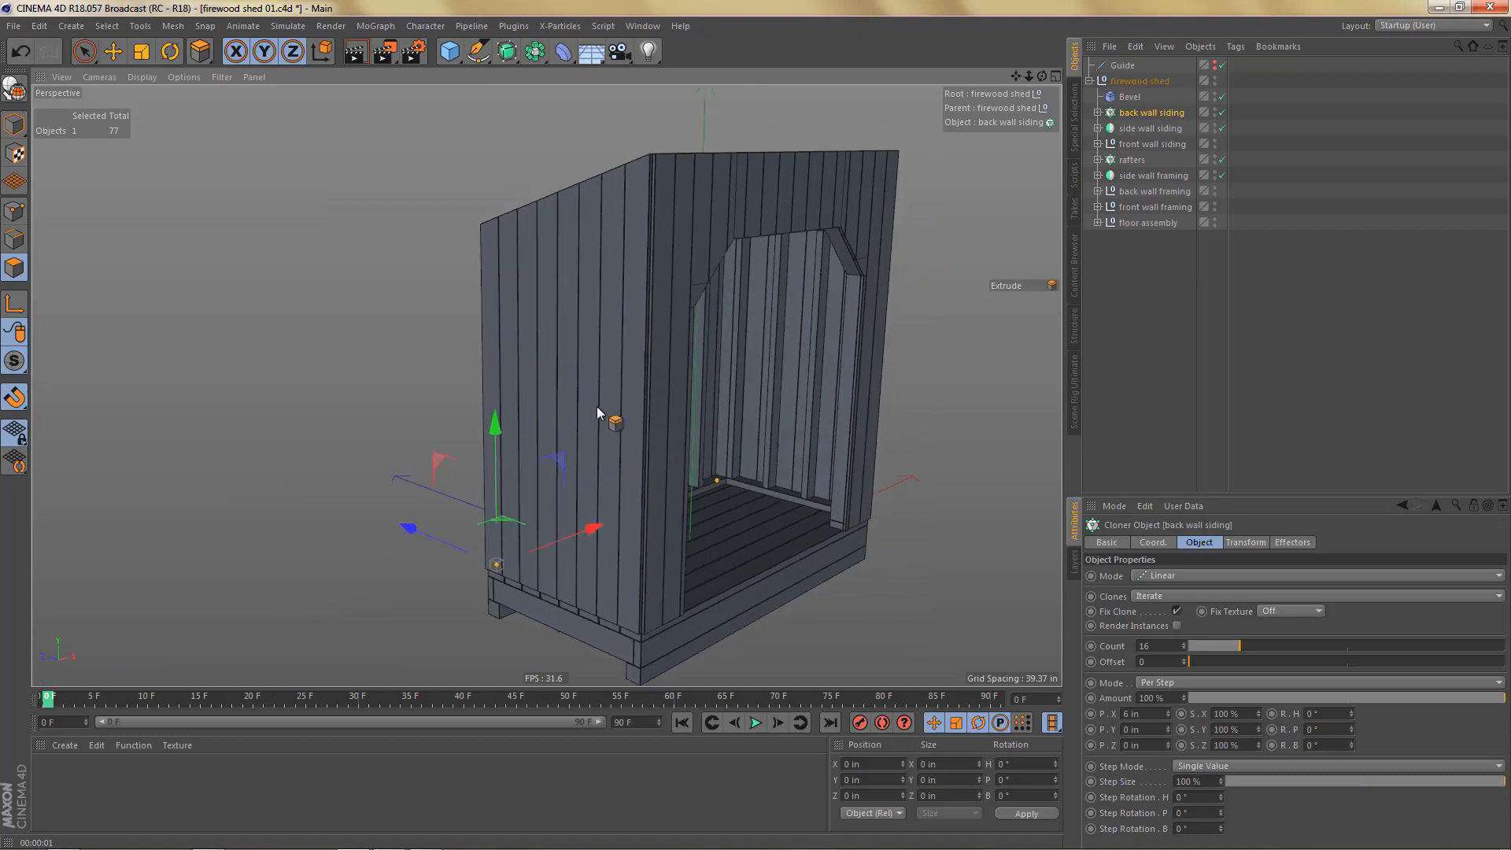
alt+drag(597, 408, 581, 408)
alt+middle_drag(586, 417, 517, 391)
alt+drag(525, 391, 562, 411)
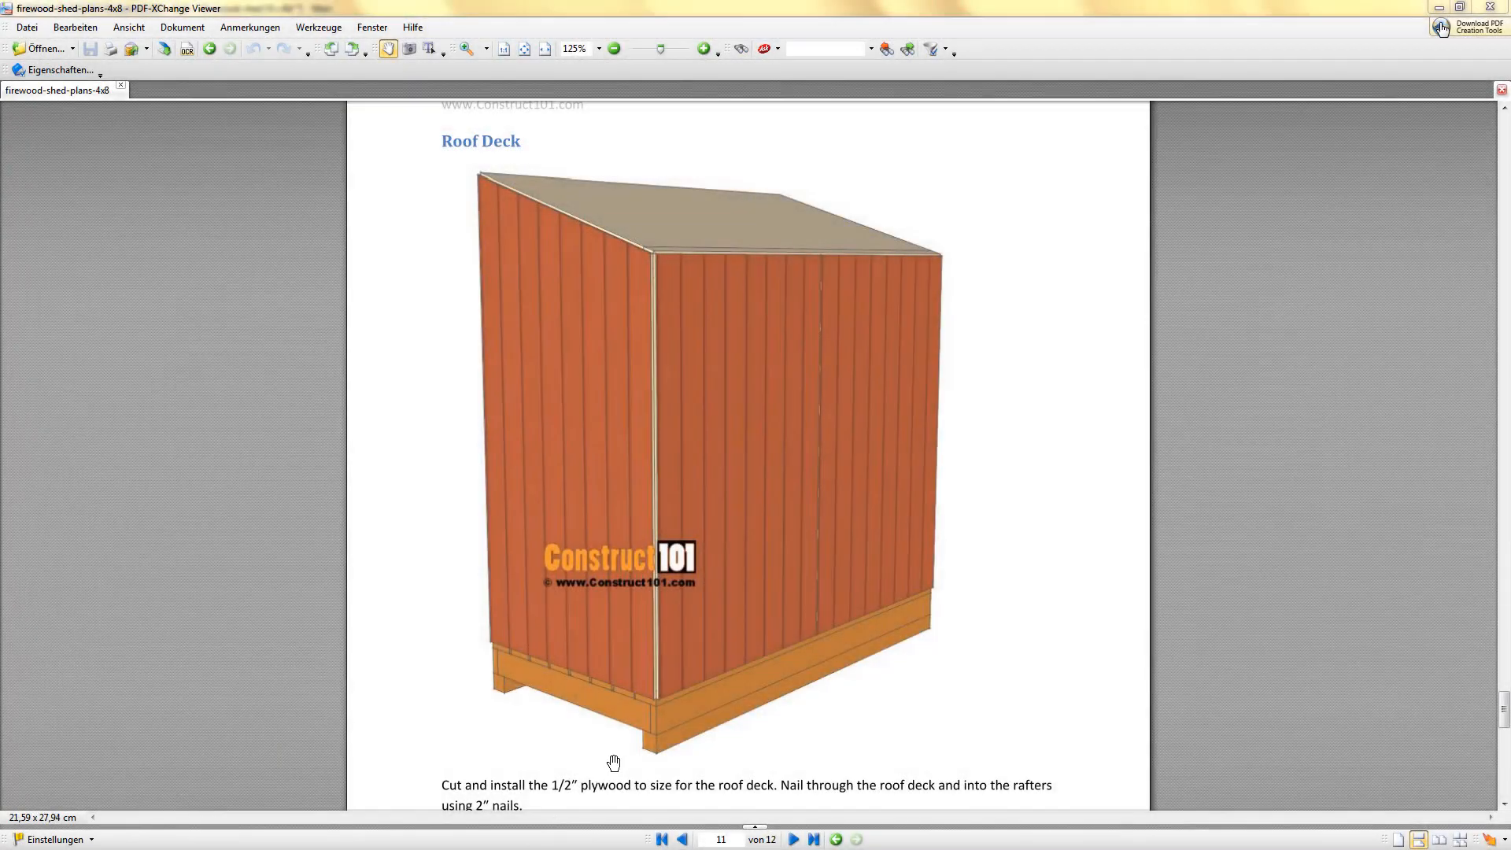
Step: Switch to the shed plans in PDF-XChange Viewer and read the Roof Deck and Shingles & Trim sections
click(676, 469)
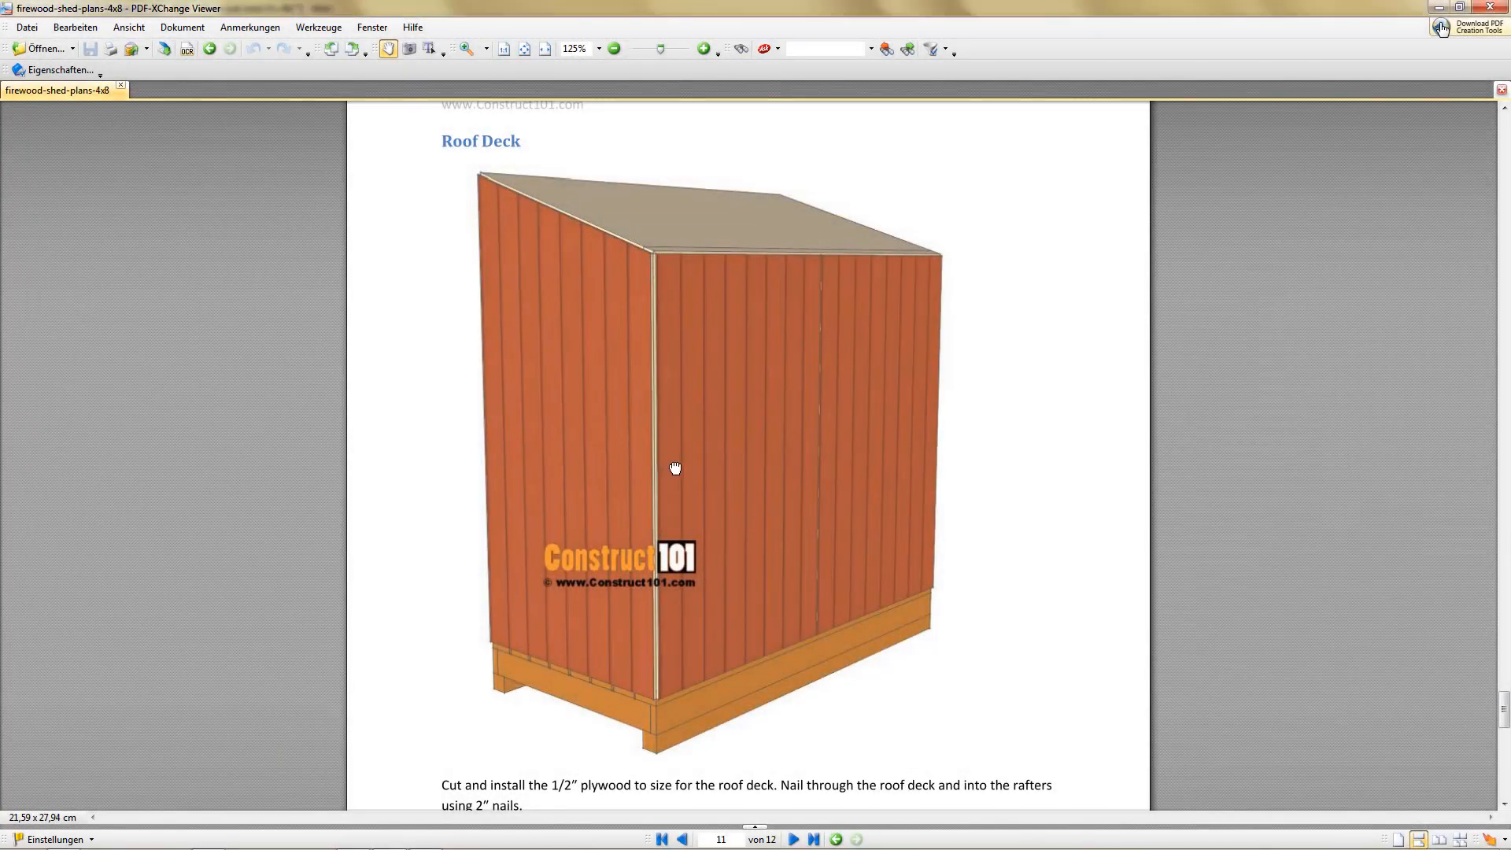
drag(675, 468, 681, 450)
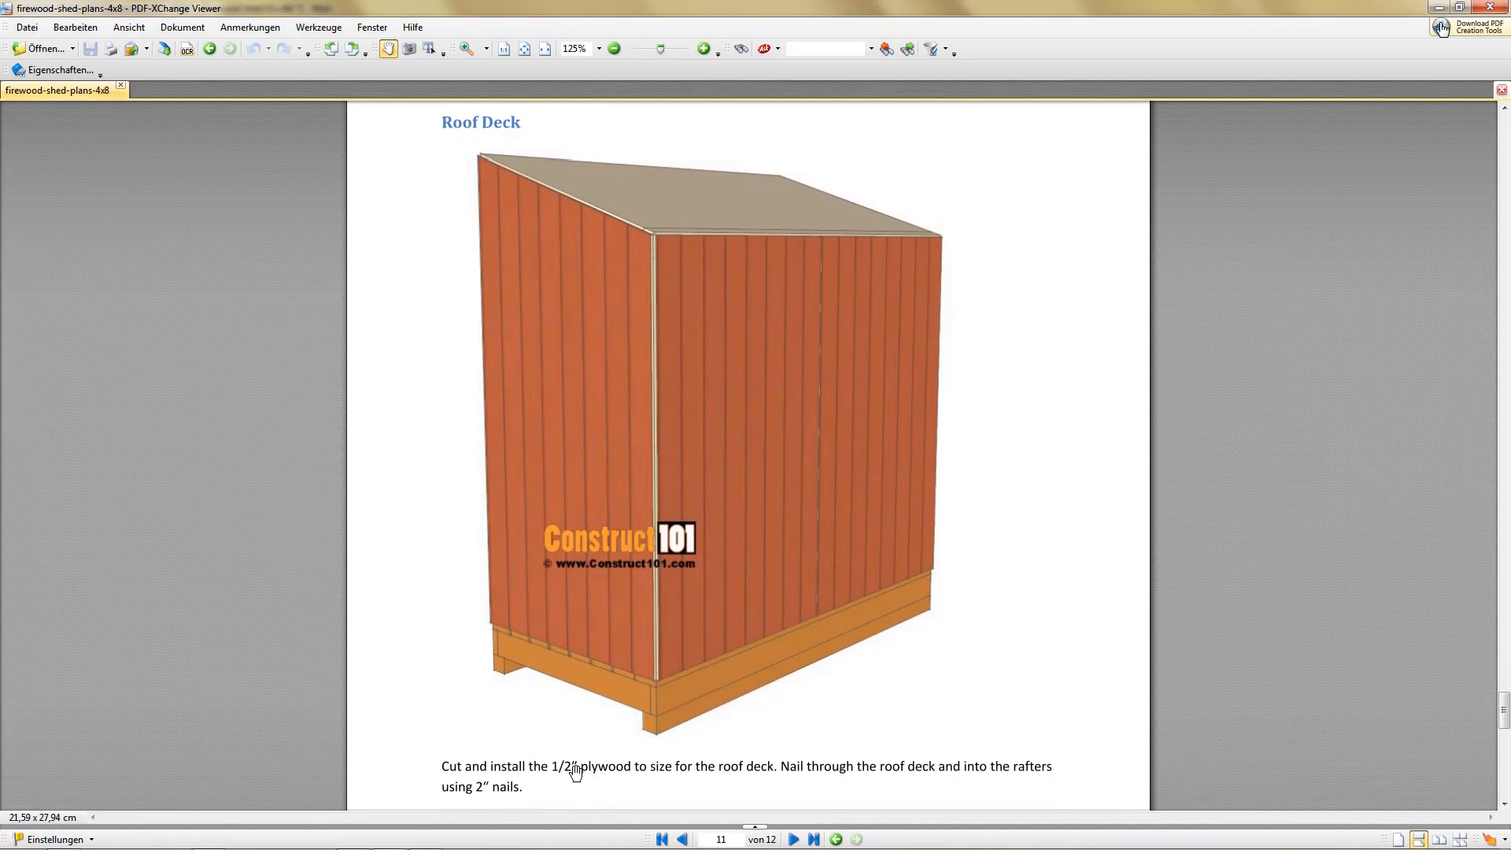
scroll(685, 606, down, 9)
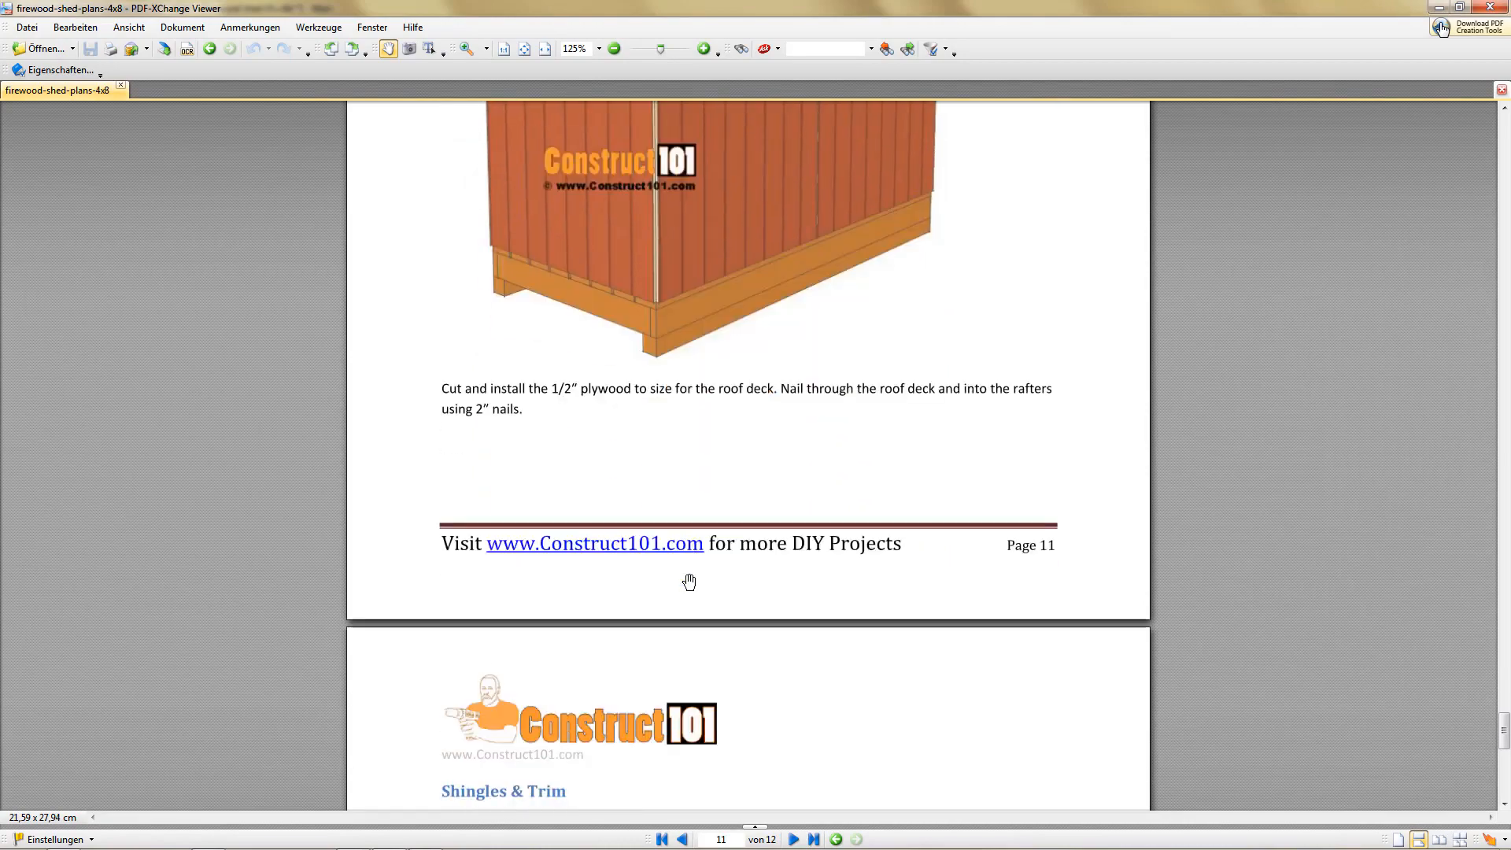
scroll(691, 584, down, 4)
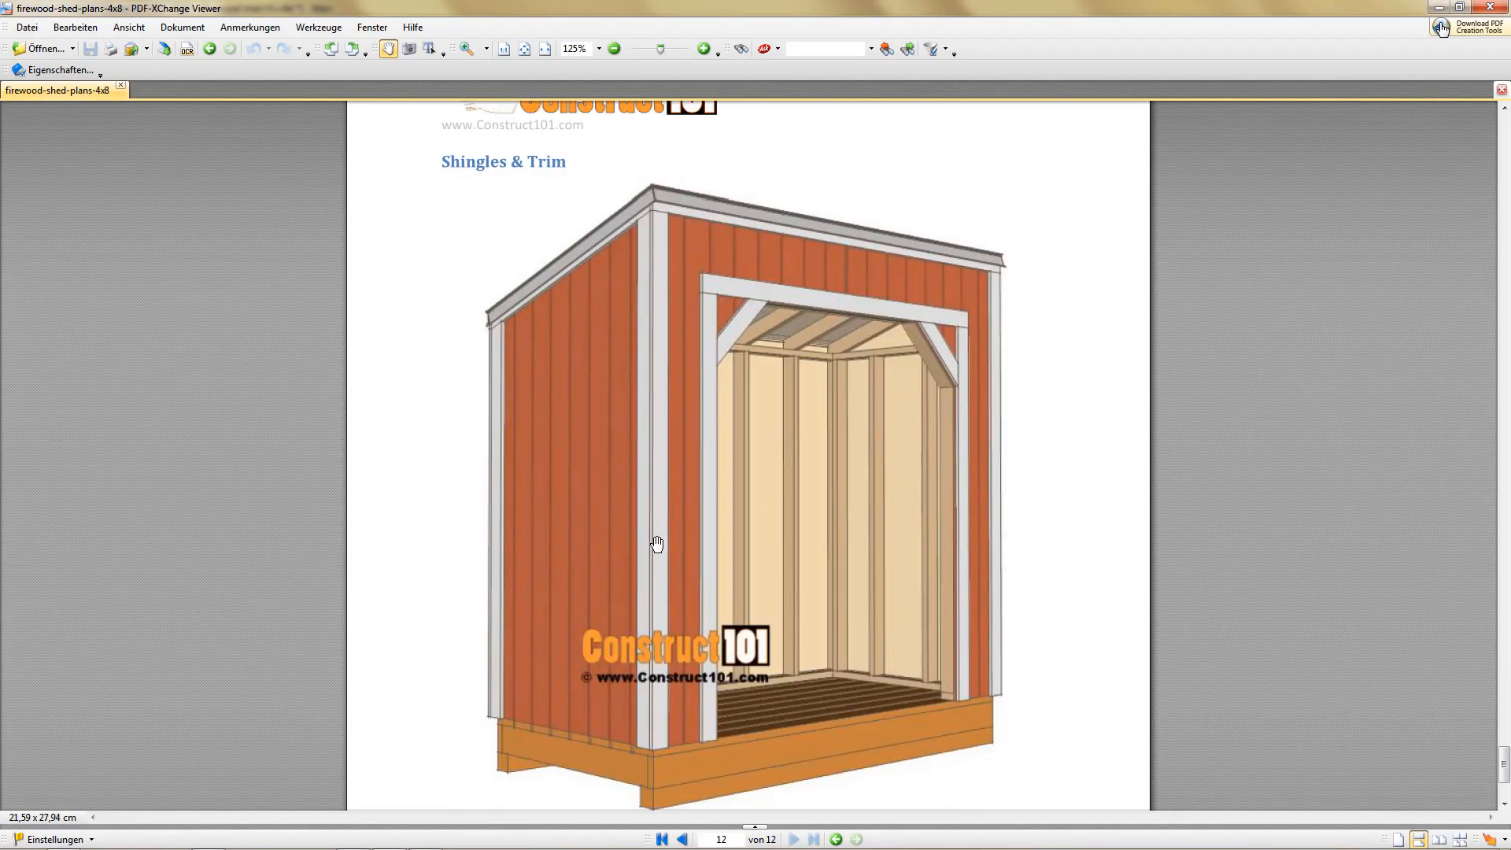
scroll(669, 544, down, 1)
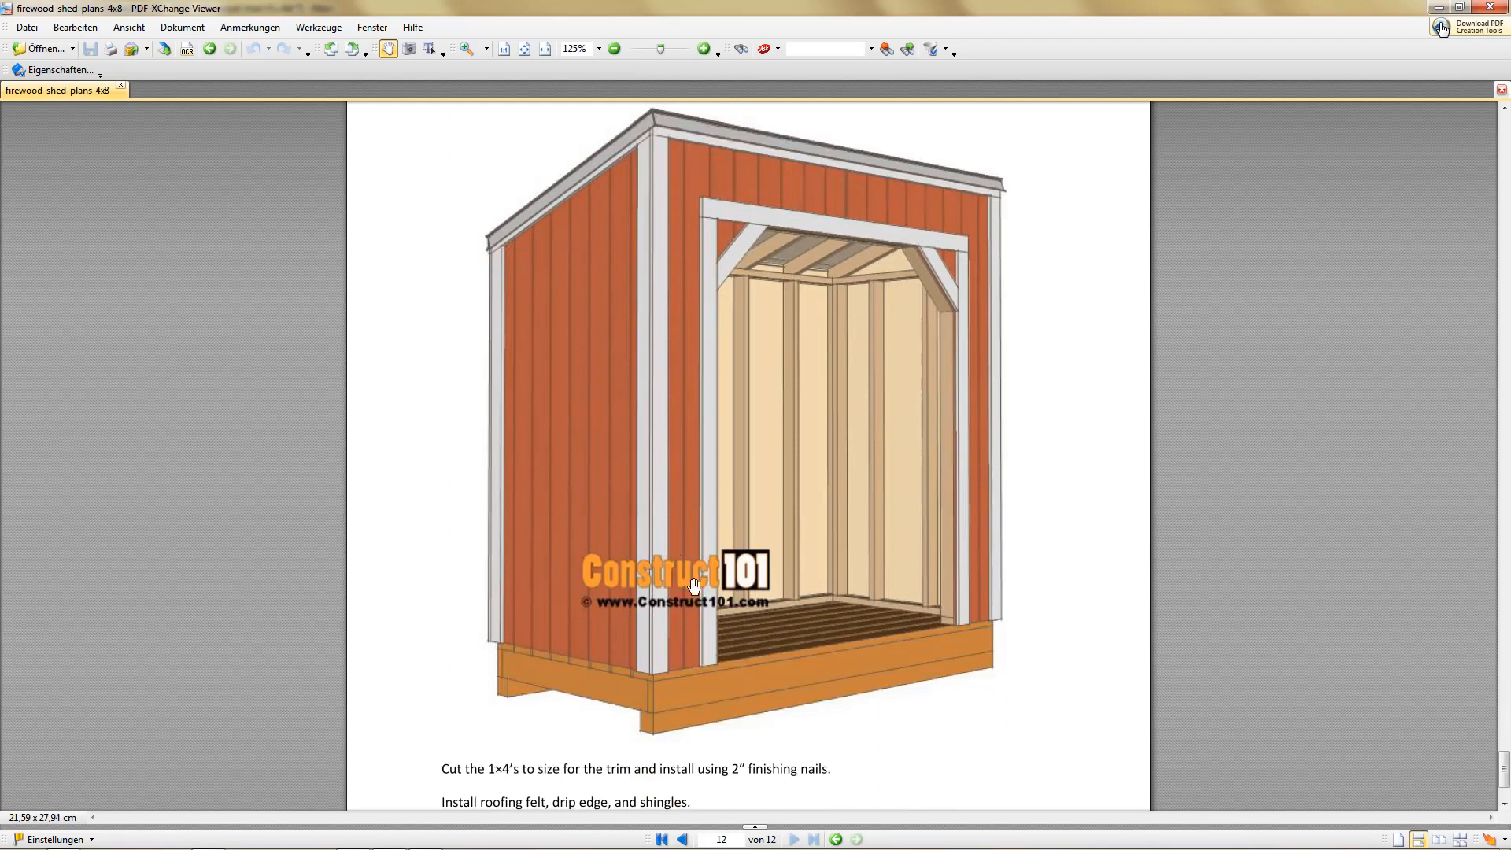
scroll(705, 562, up, 3)
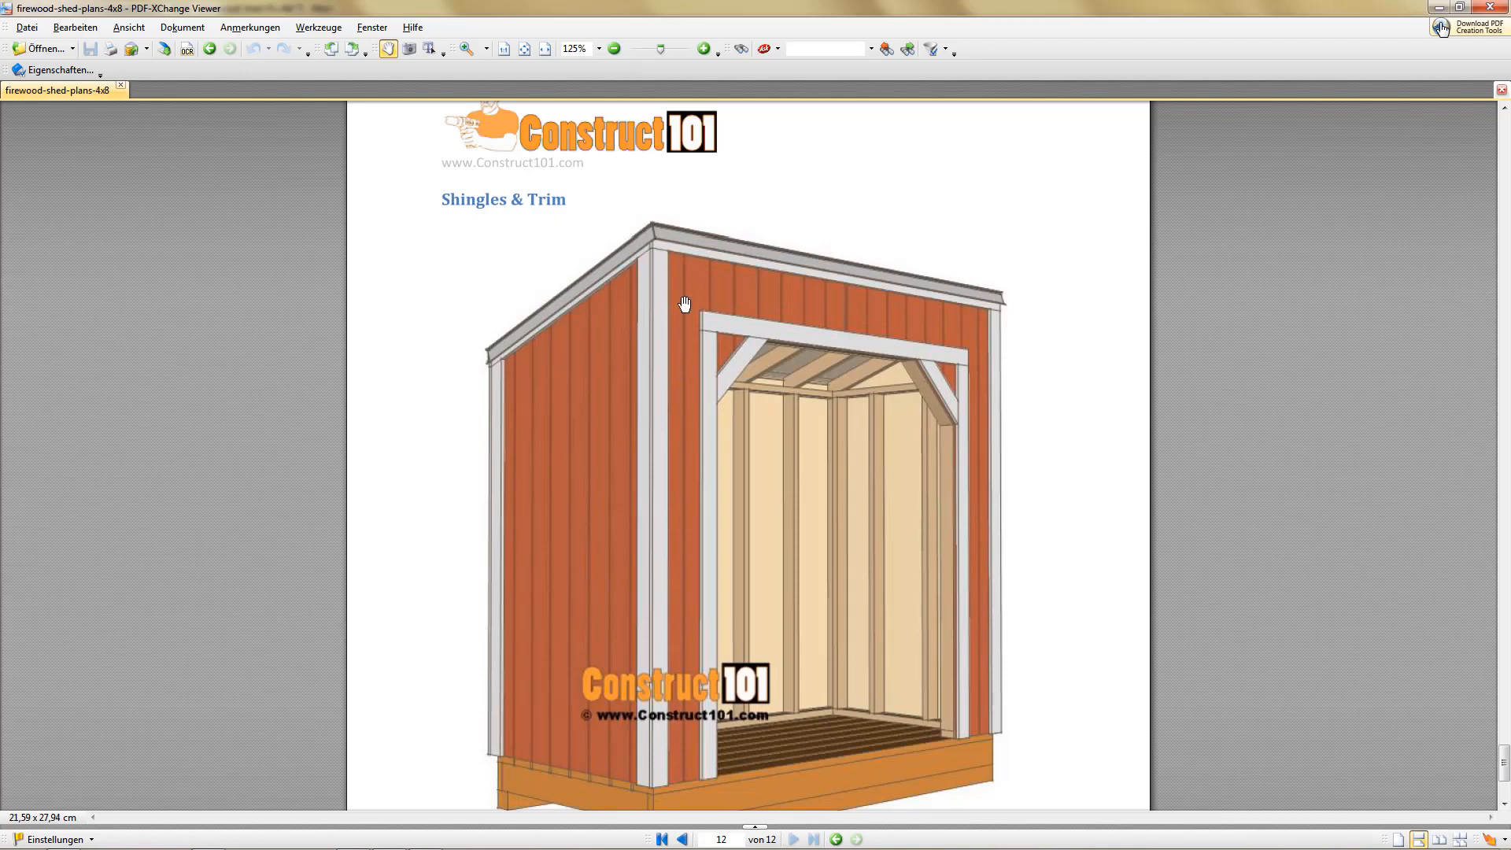
Step: Return to Cinema 4D, inspect the shed's open roof framing up close, and disable the Bevel deformer
key(alt+Tab)
alt+drag(627, 281, 643, 427)
alt+right_drag(625, 408, 682, 402)
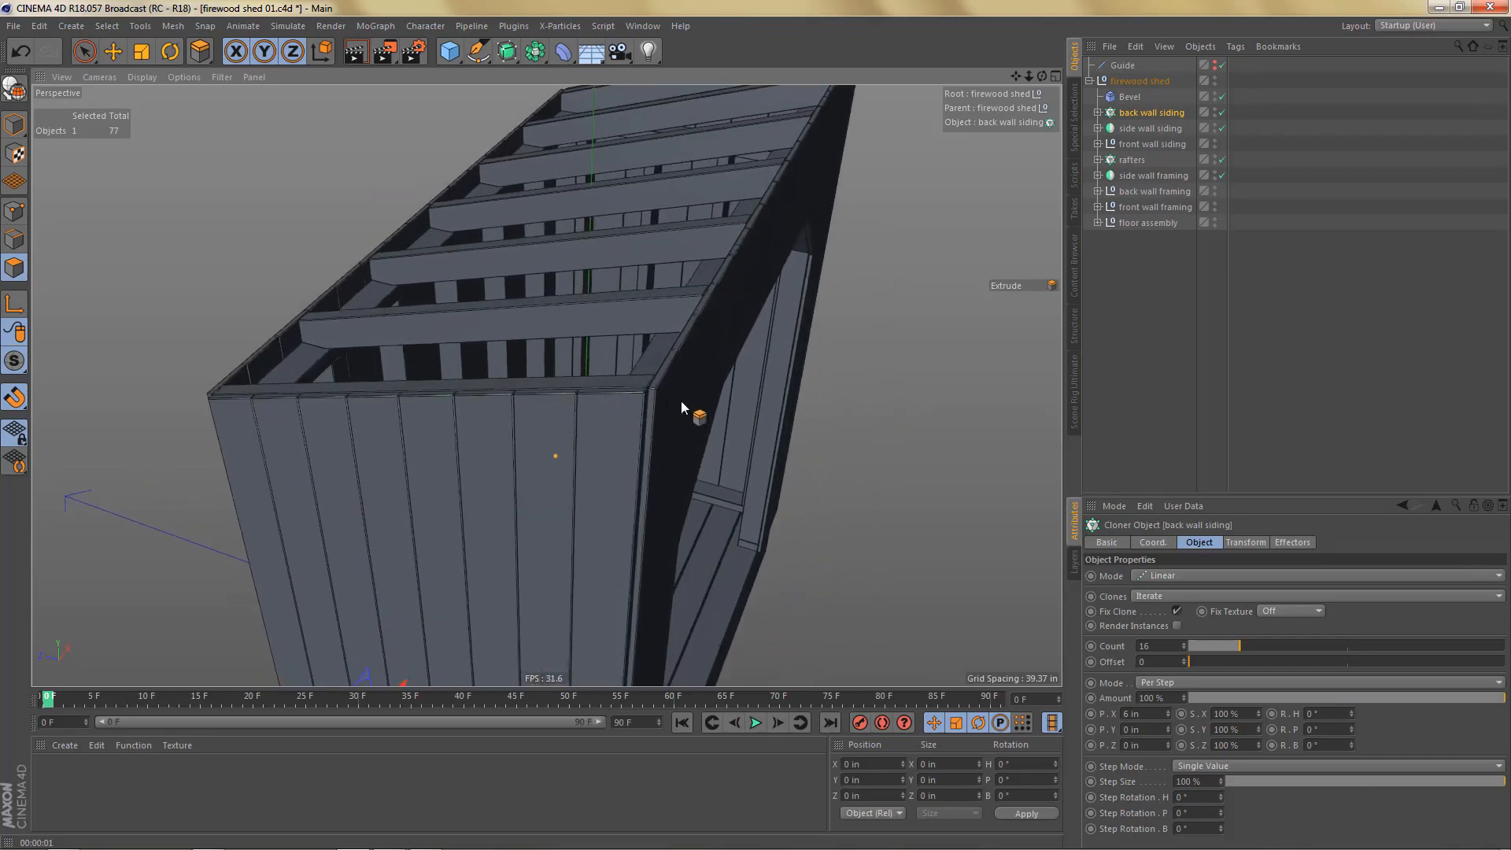
alt+middle_drag(609, 412, 688, 434)
alt+right_drag(653, 433, 750, 433)
alt+drag(750, 433, 793, 455)
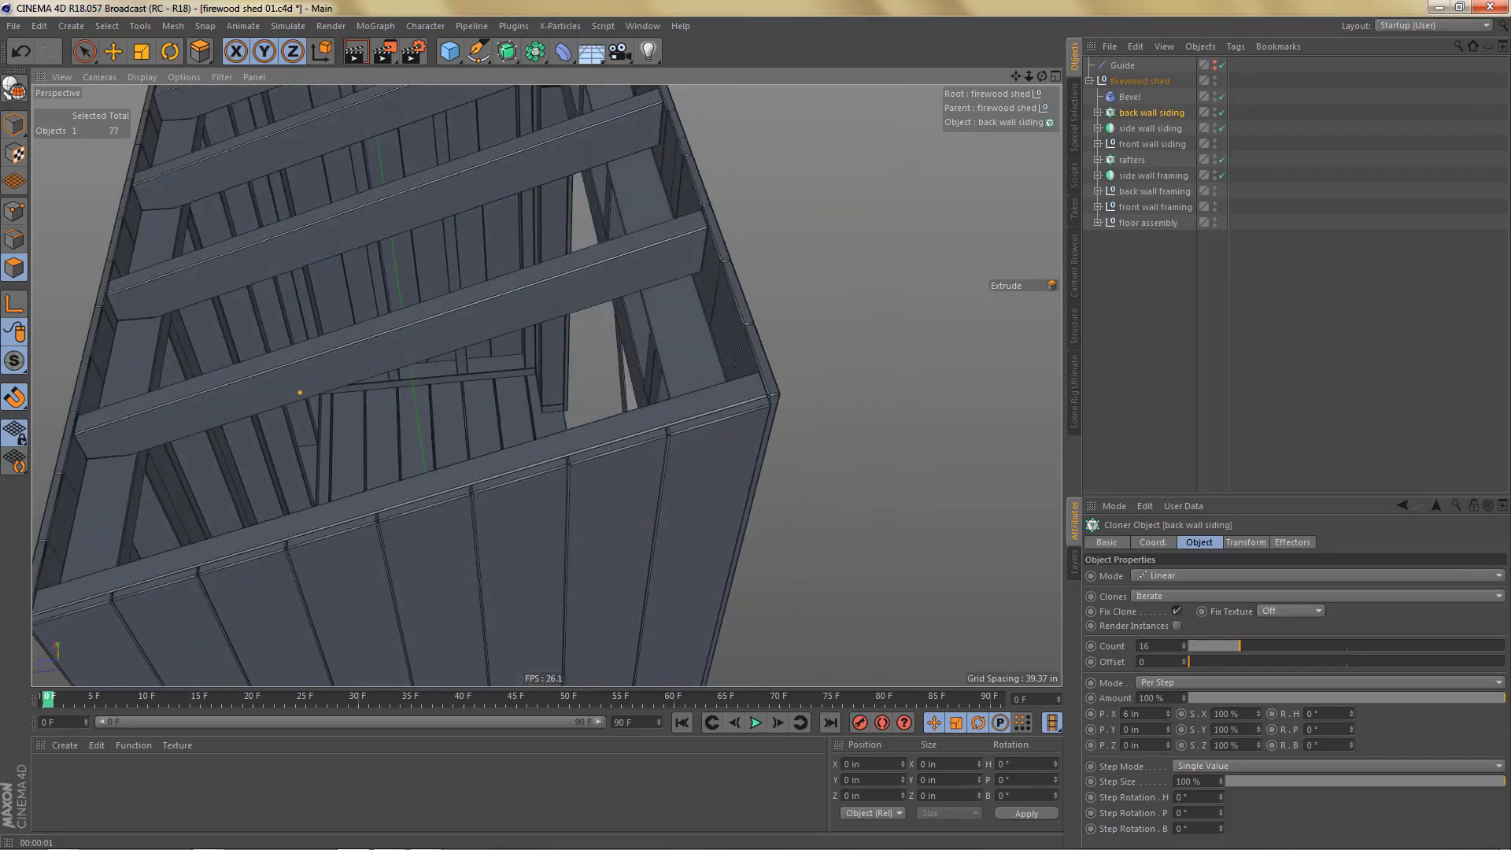
click(1221, 96)
Step: Duplicate the rafter from the rafters Cloner and place the copy outside the firewood shed group
key(e)
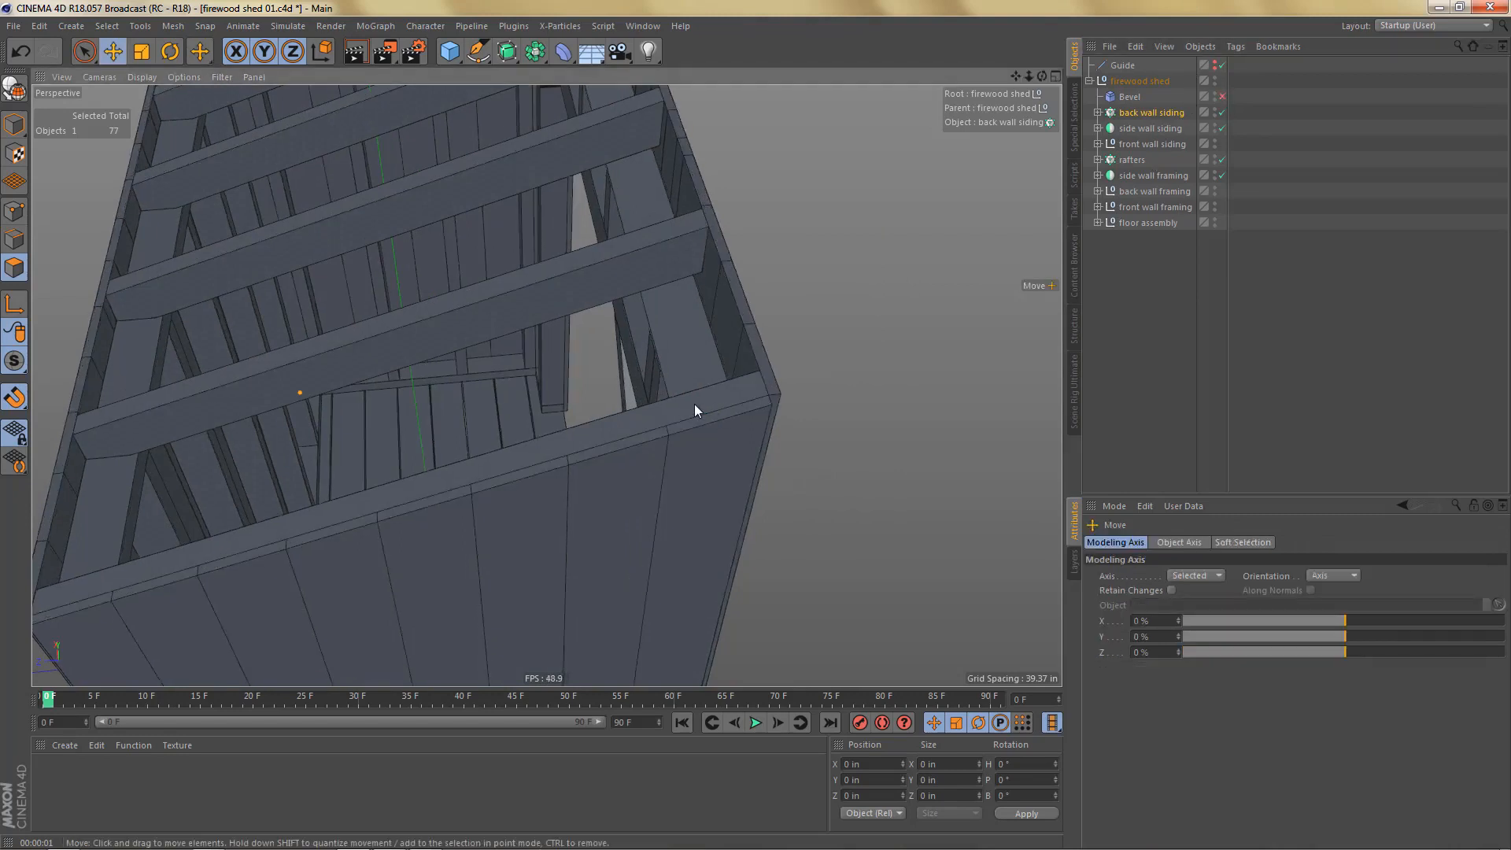
click(694, 404)
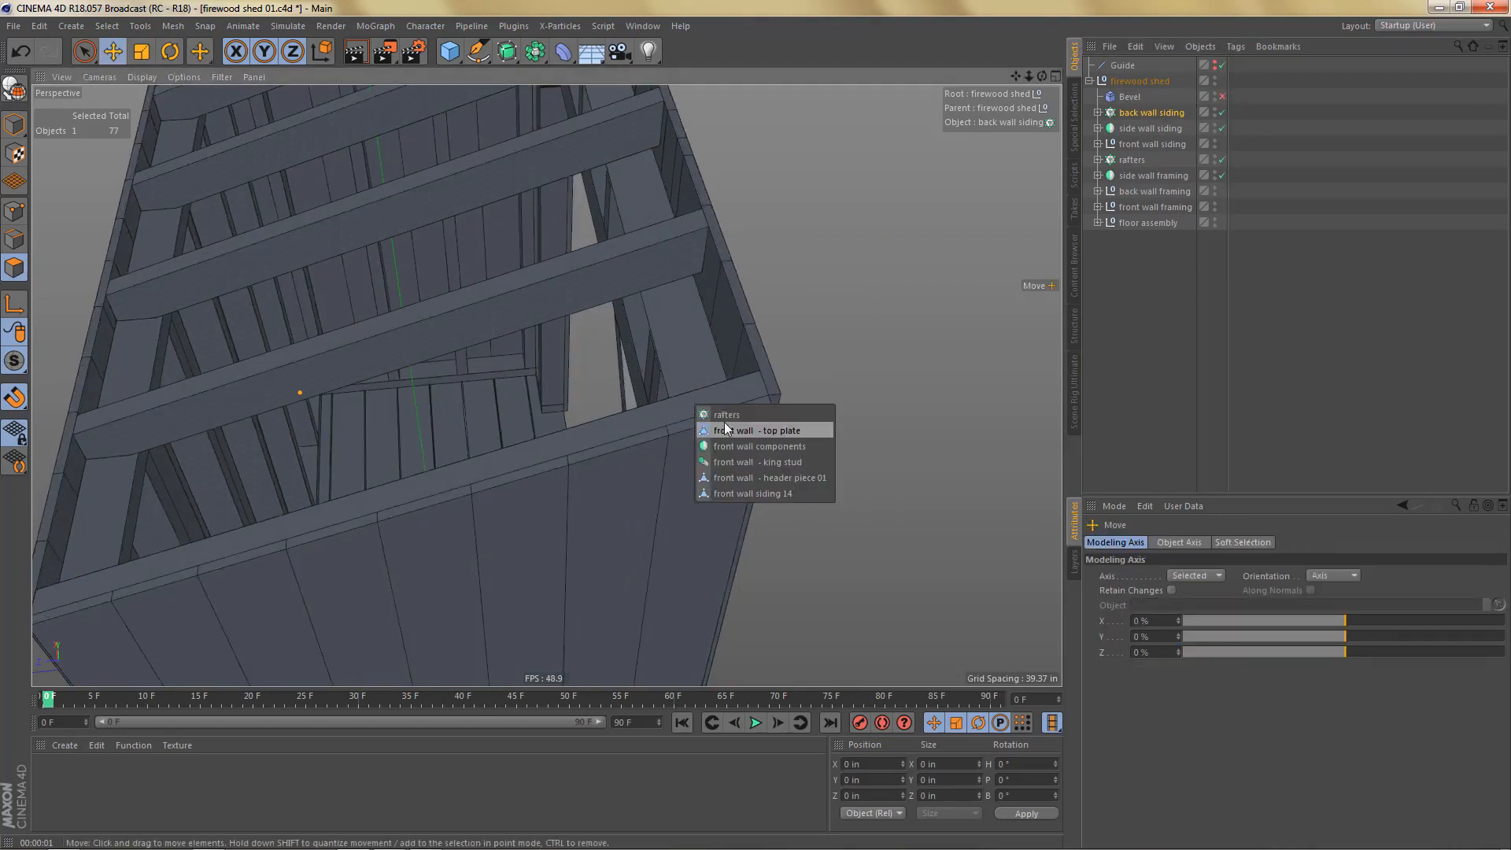
click(1102, 163)
click(1098, 160)
click(1126, 176)
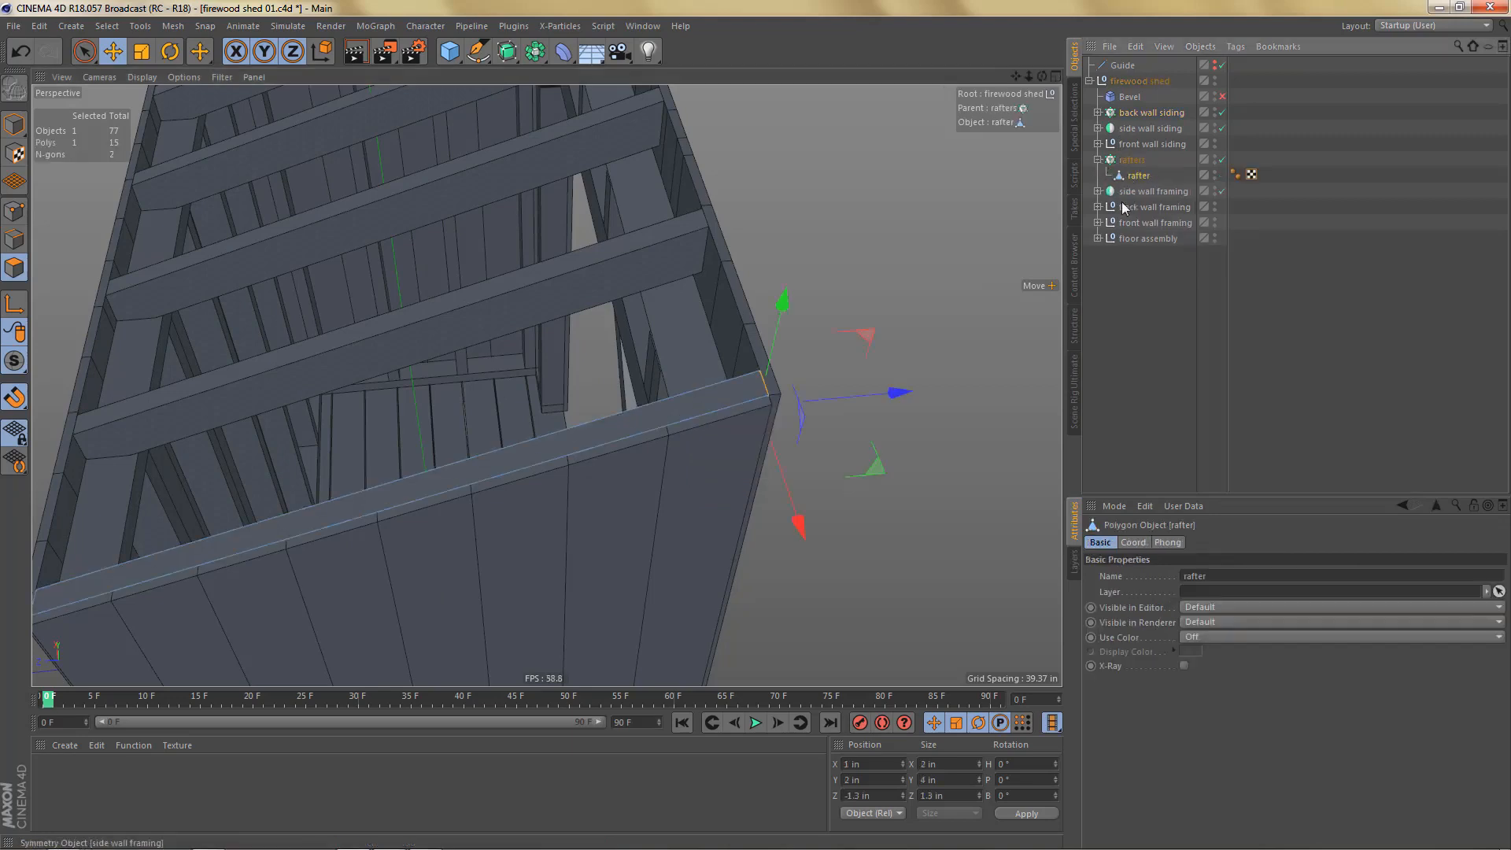
ctrl+drag(1132, 181, 1139, 290)
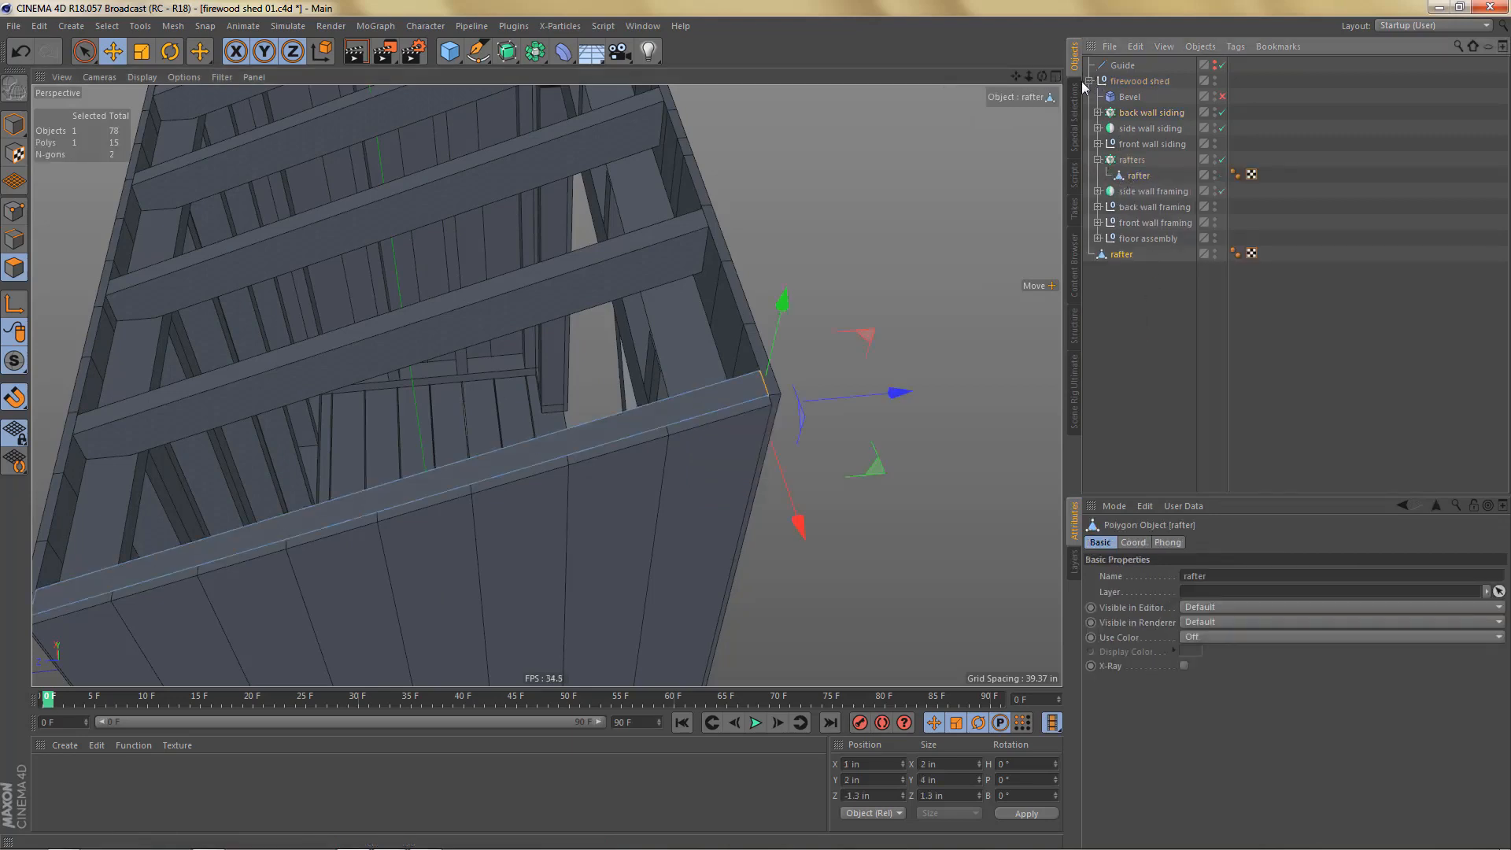
Step: Collapse the firewood shed group and rename the copied rafter as "roof deck"
click(1090, 81)
double_click(1118, 97)
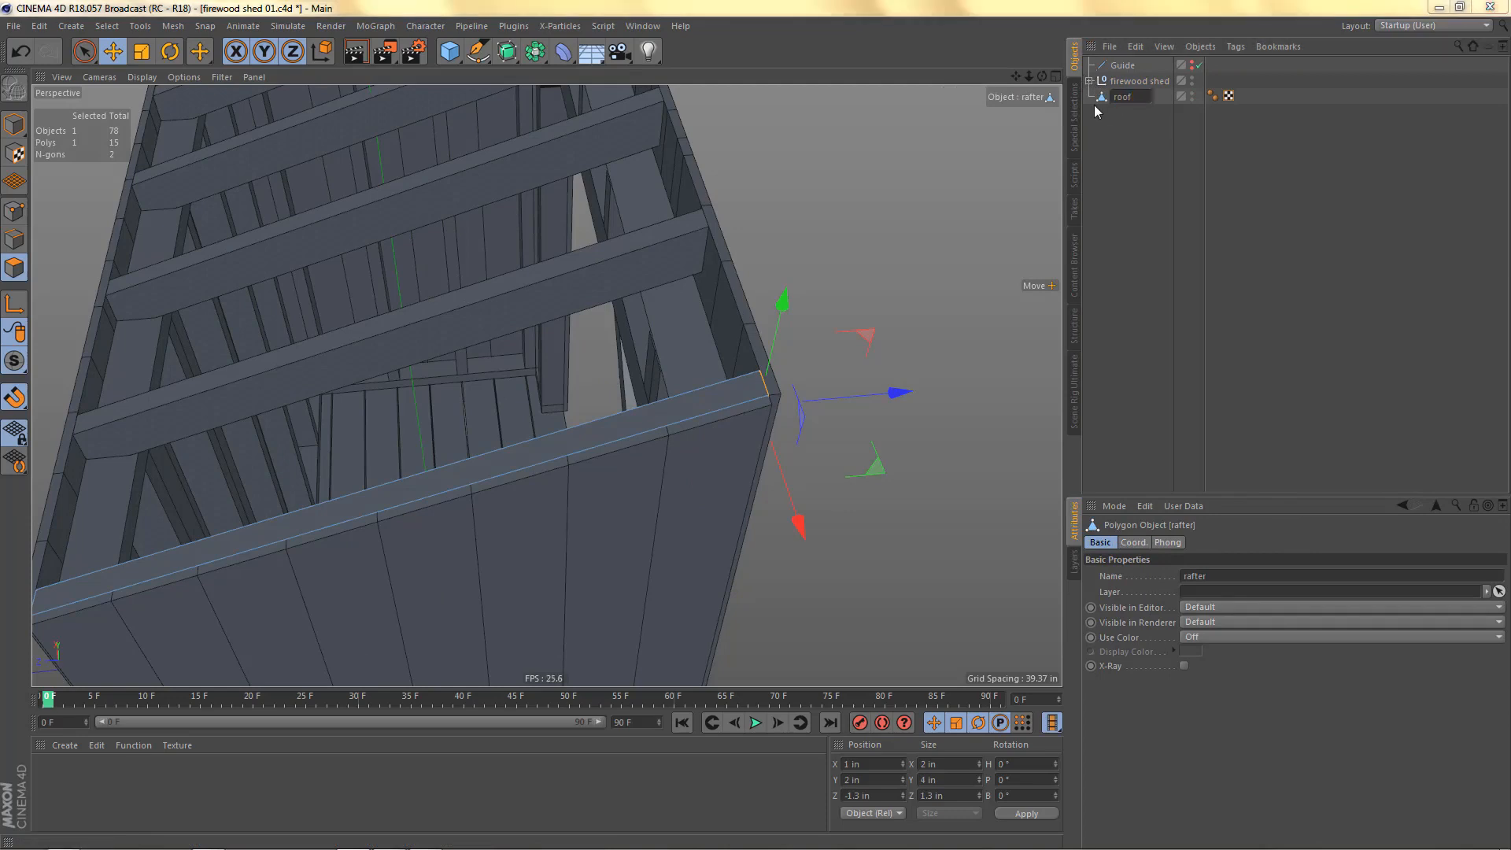
text(deck)
key(Return)
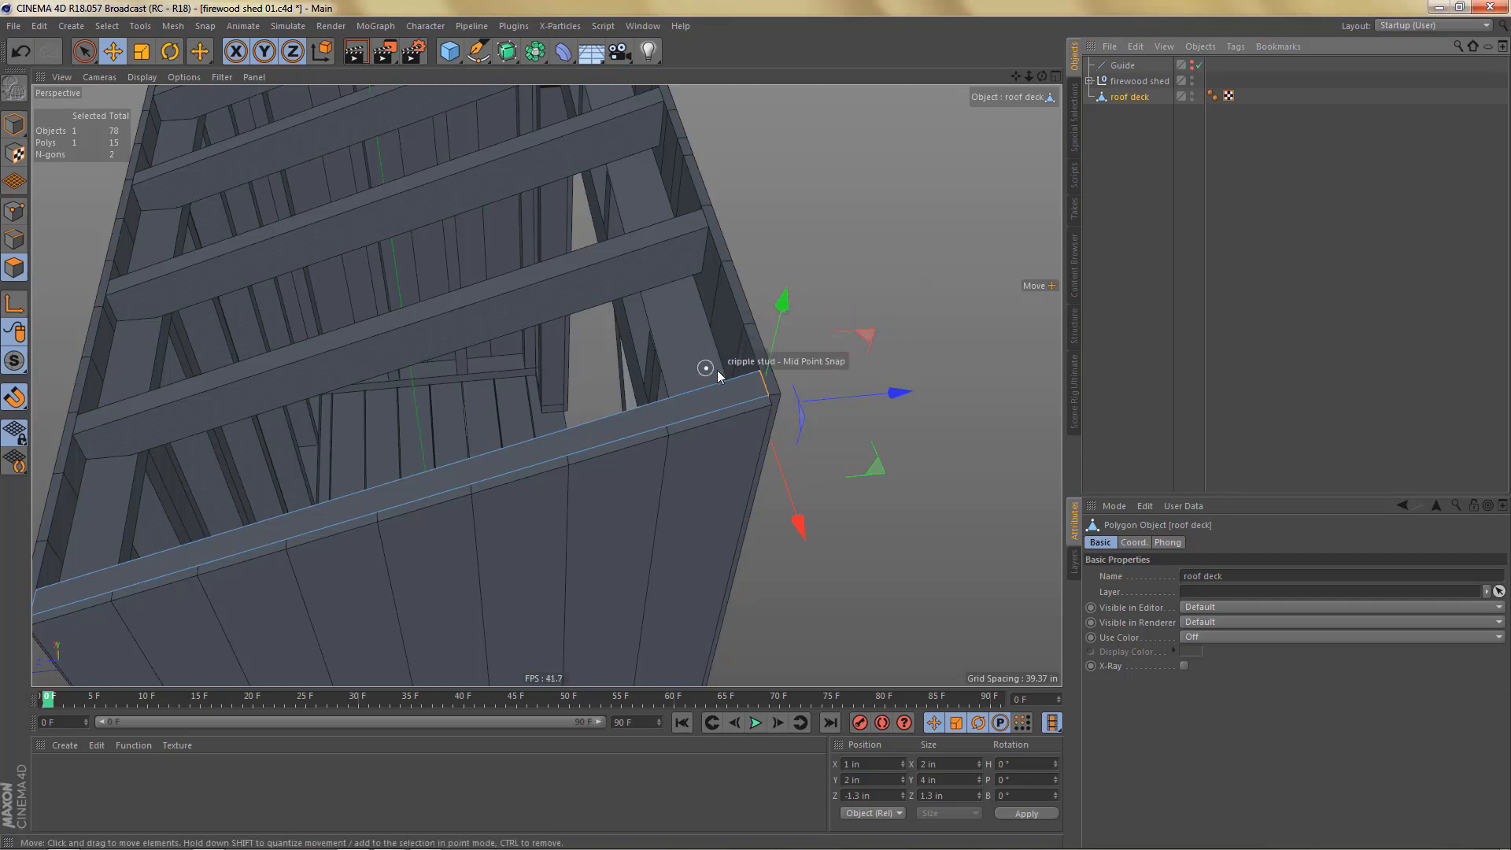
Step: Delete all polygons of the roof deck object except the rafter's sloped top face
key(l)
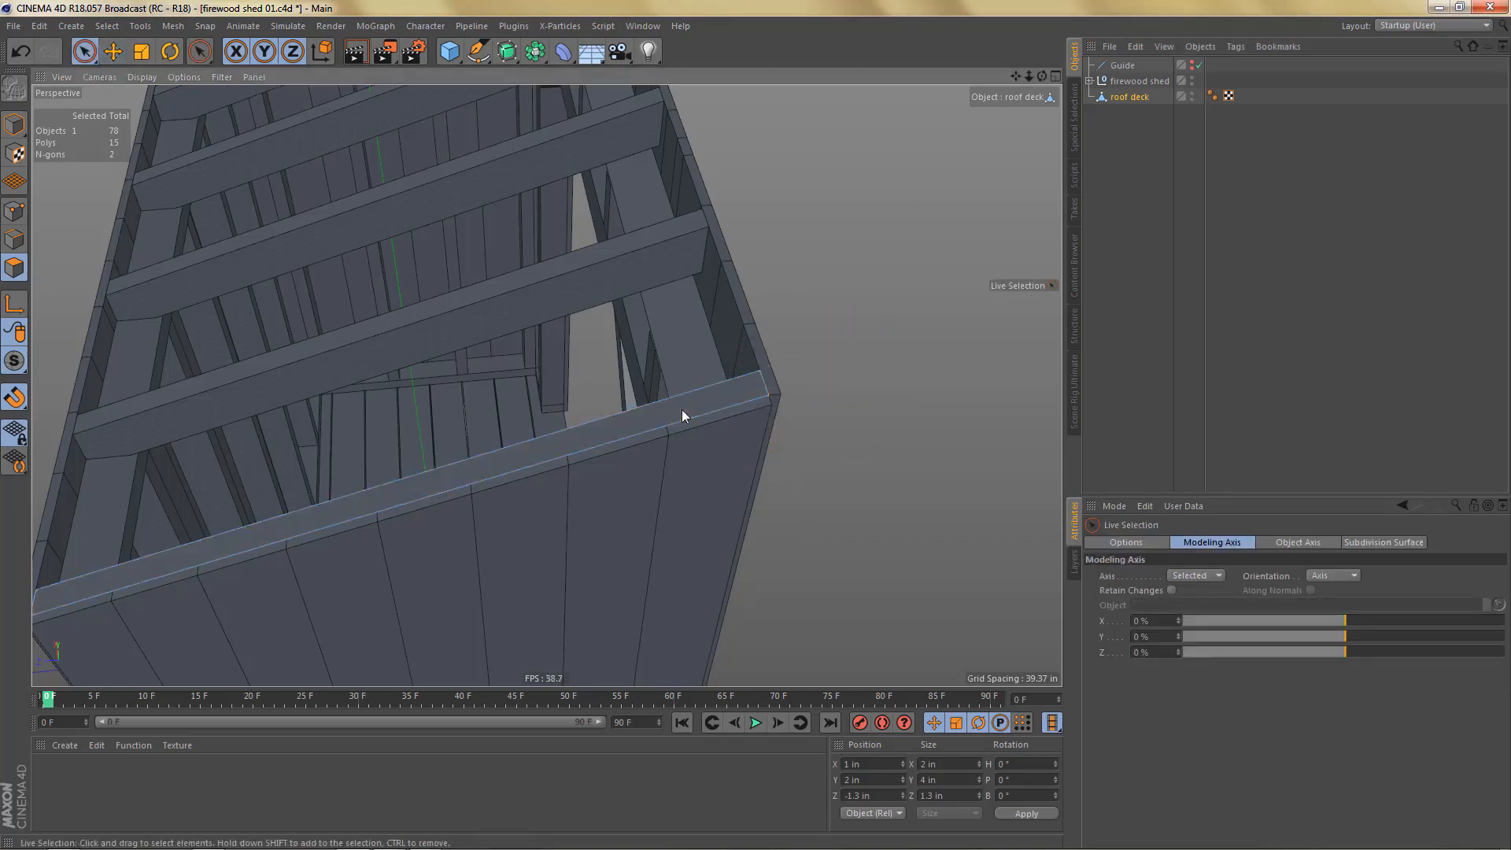
click(682, 410)
key(u)
key(i)
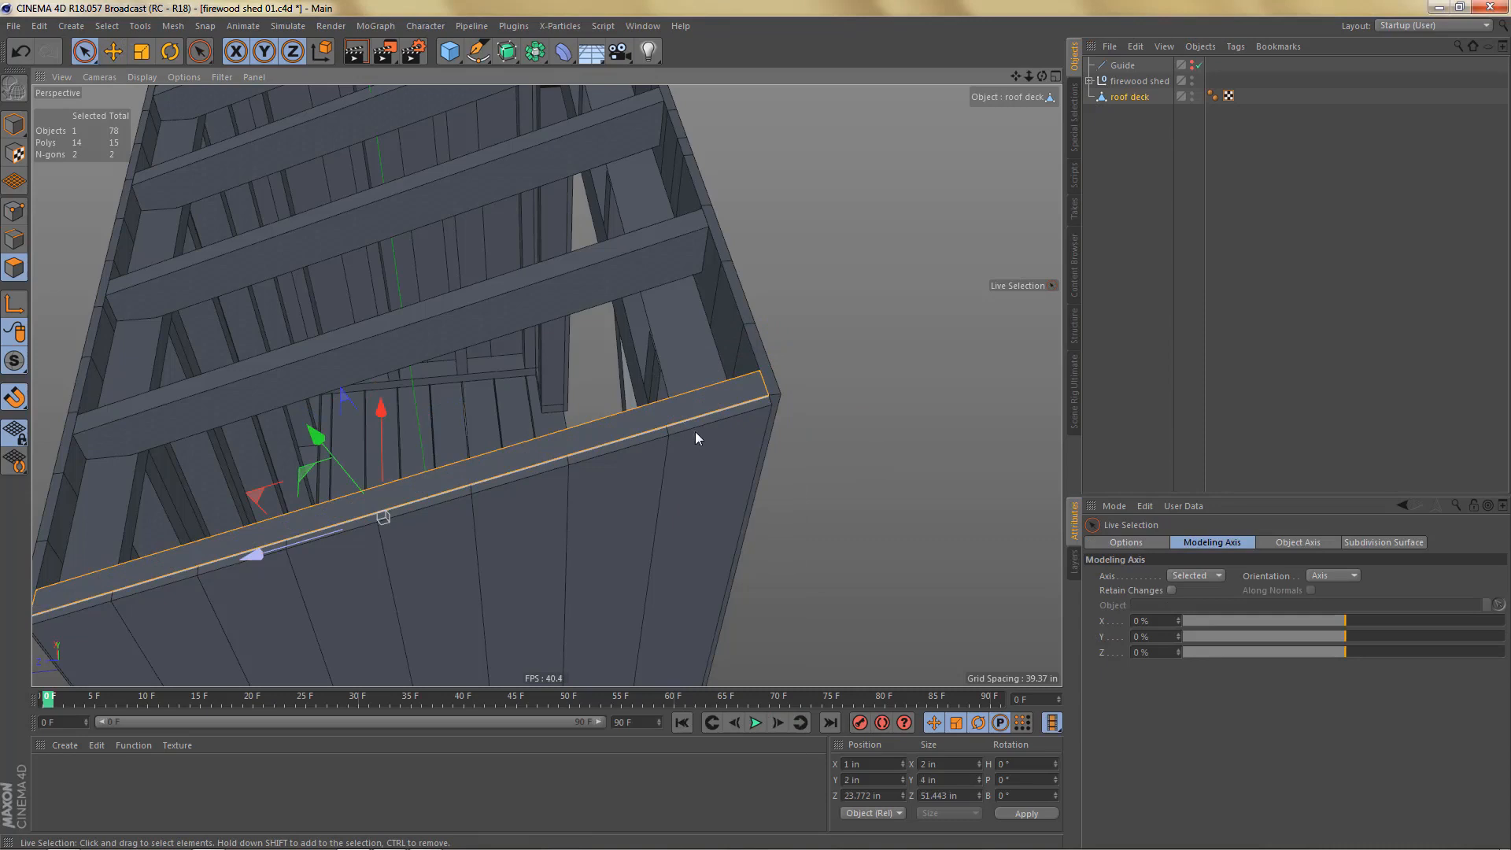
key(Delete)
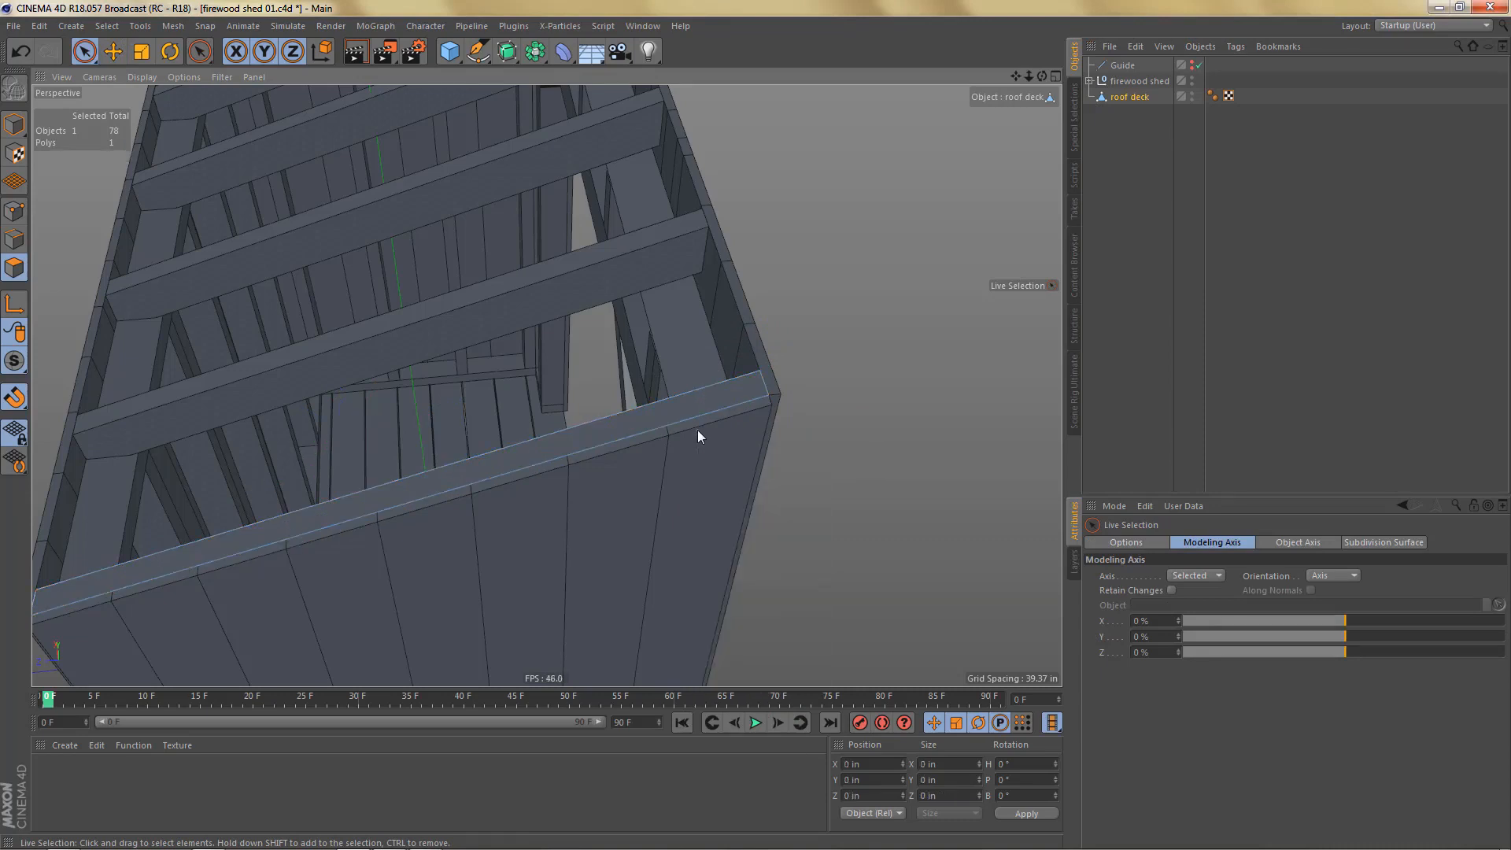
Step: In the front view, move the top face's inner long edge to the shed's opposite end, at X 96 in, to span the roof
key(Return)
key(Return)
key(e)
click(673, 395)
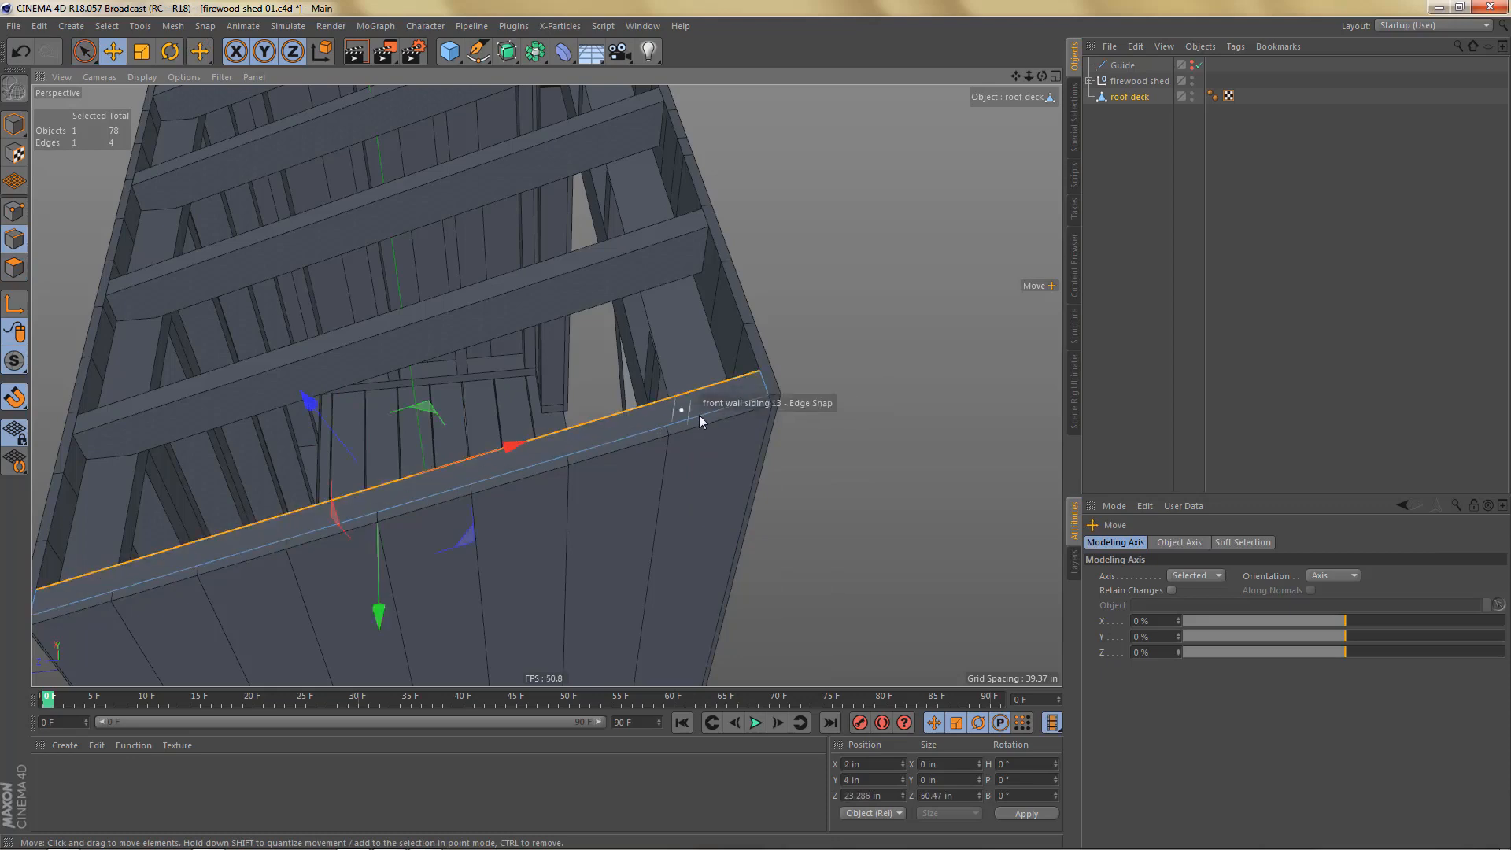
key(F4)
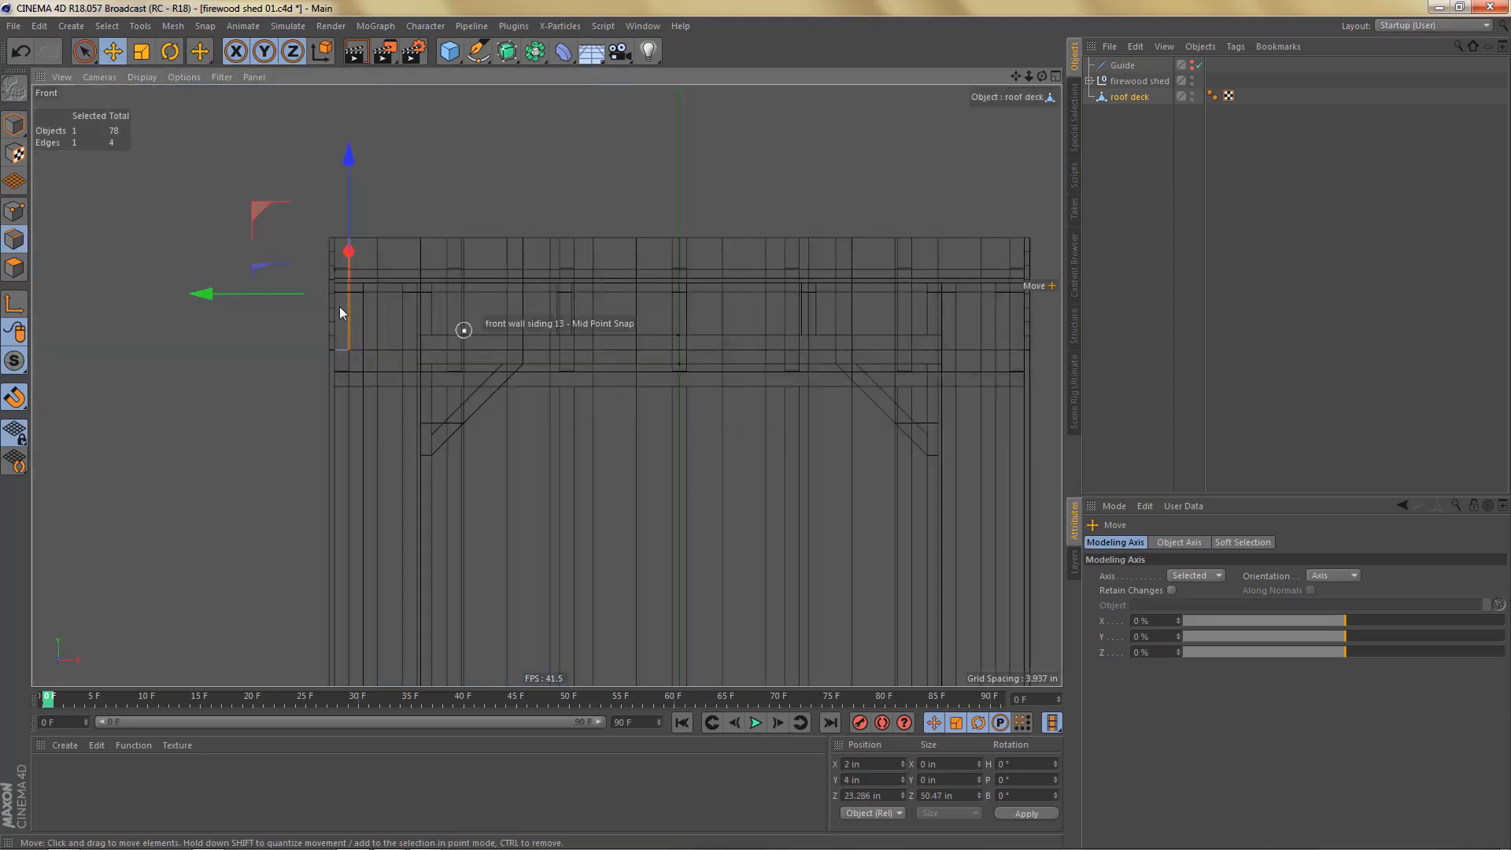
alt+middle_drag(290, 329, 192, 313)
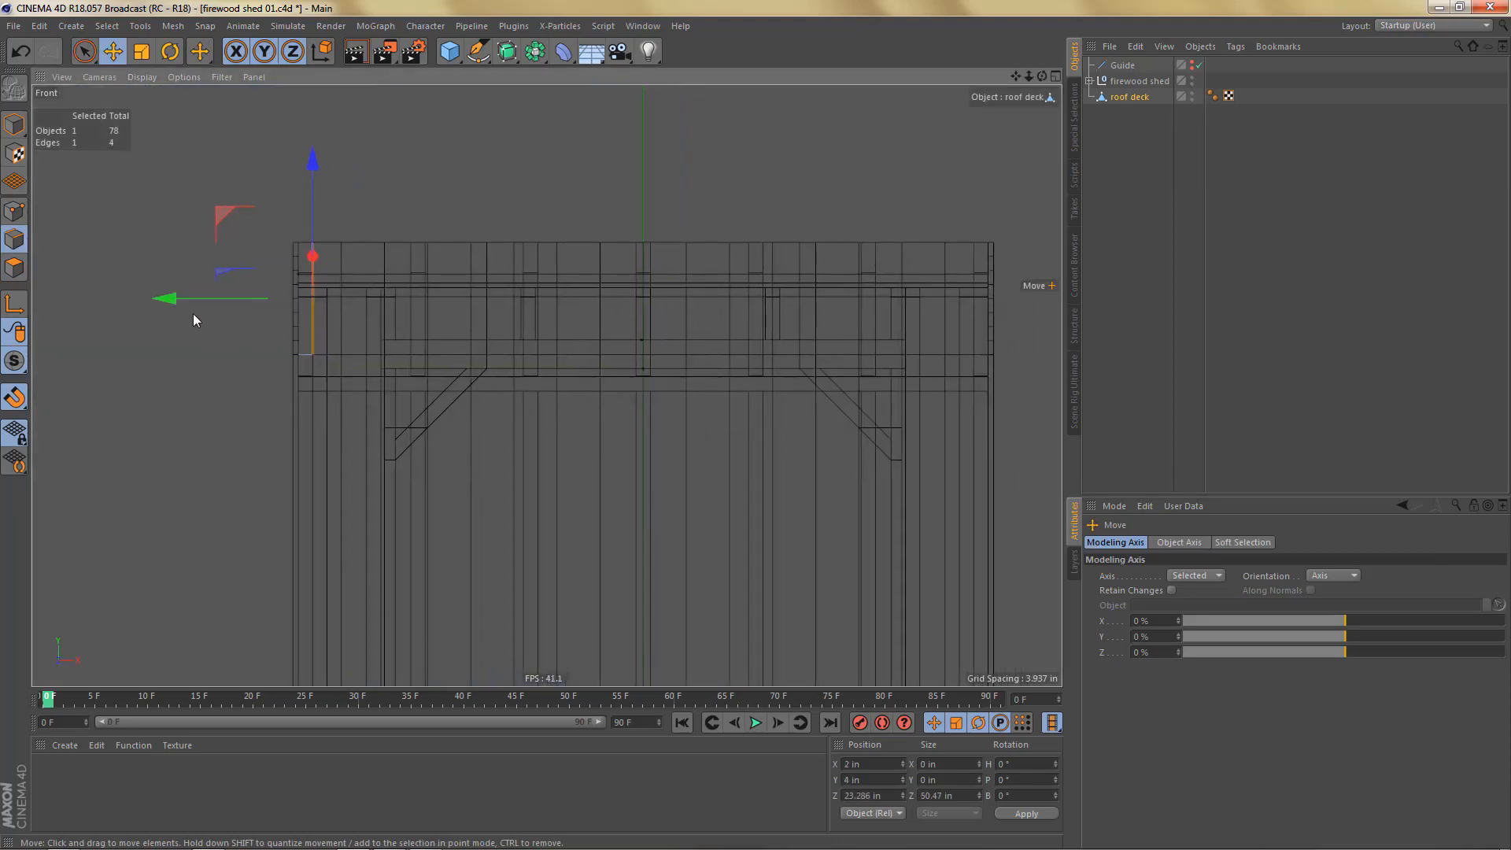
drag(173, 298, 847, 342)
alt+middle_drag(976, 339, 895, 352)
alt+right_drag(929, 331, 1032, 298)
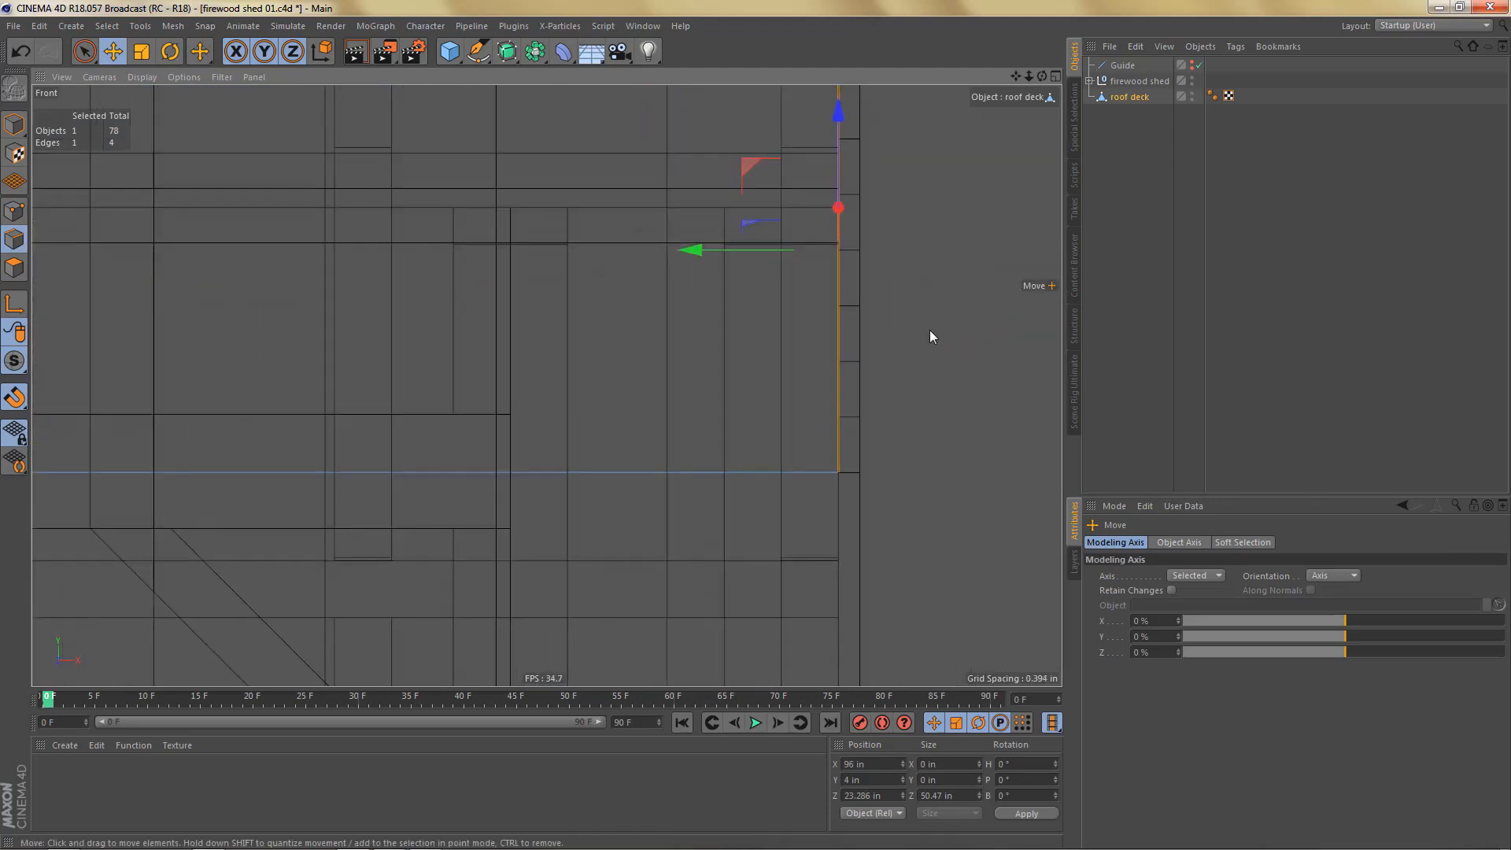
Step: Ring-select the roof deck's two 96 in edges and cut them at the middle to split the deck in half
middle_click(854, 307)
middle_click(453, 209)
alt+drag(564, 302, 710, 340)
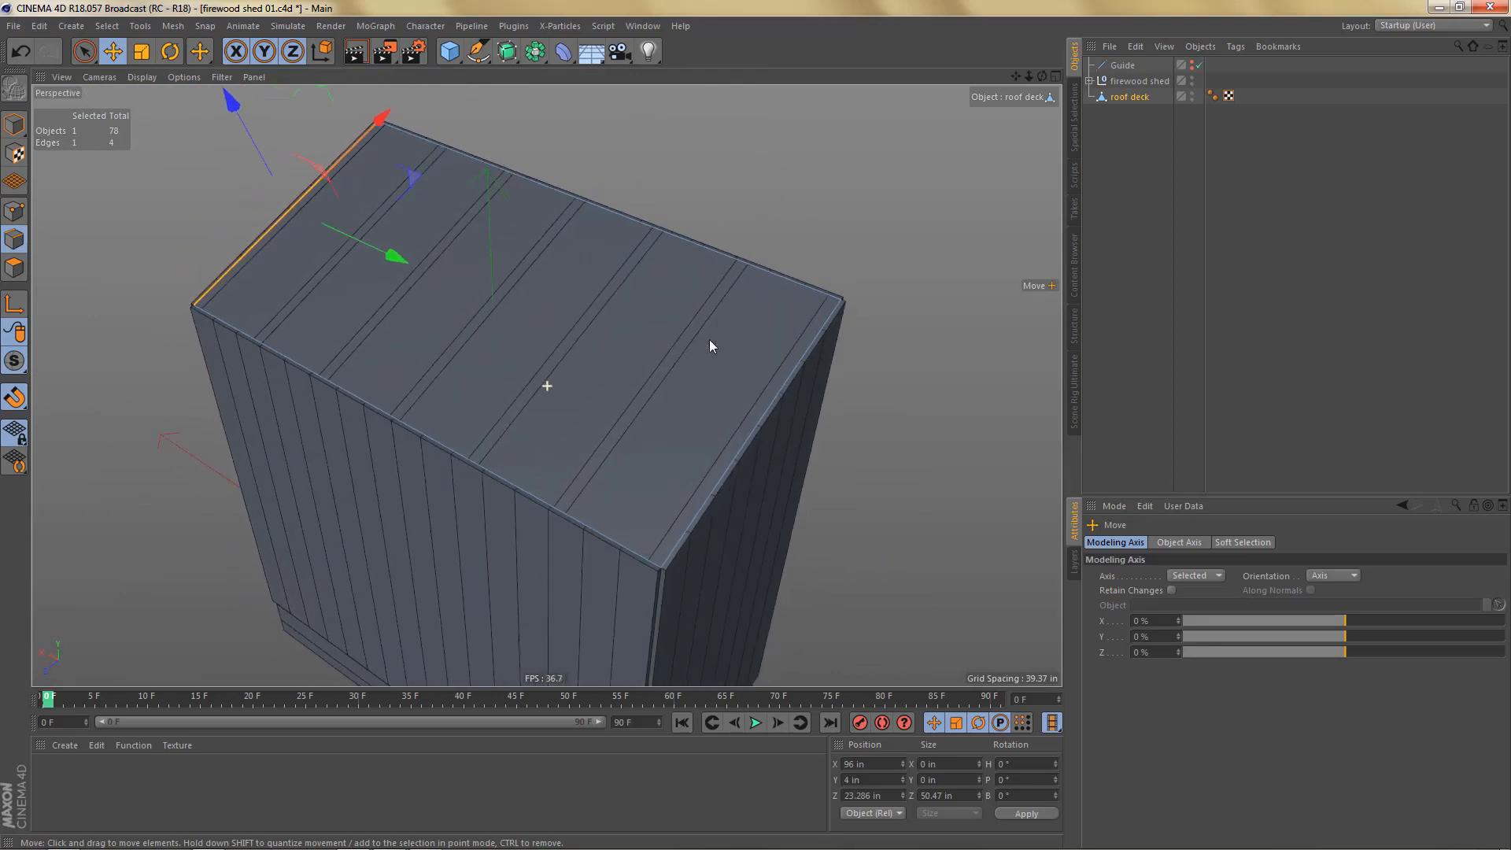
key(u)
key(b)
click(652, 229)
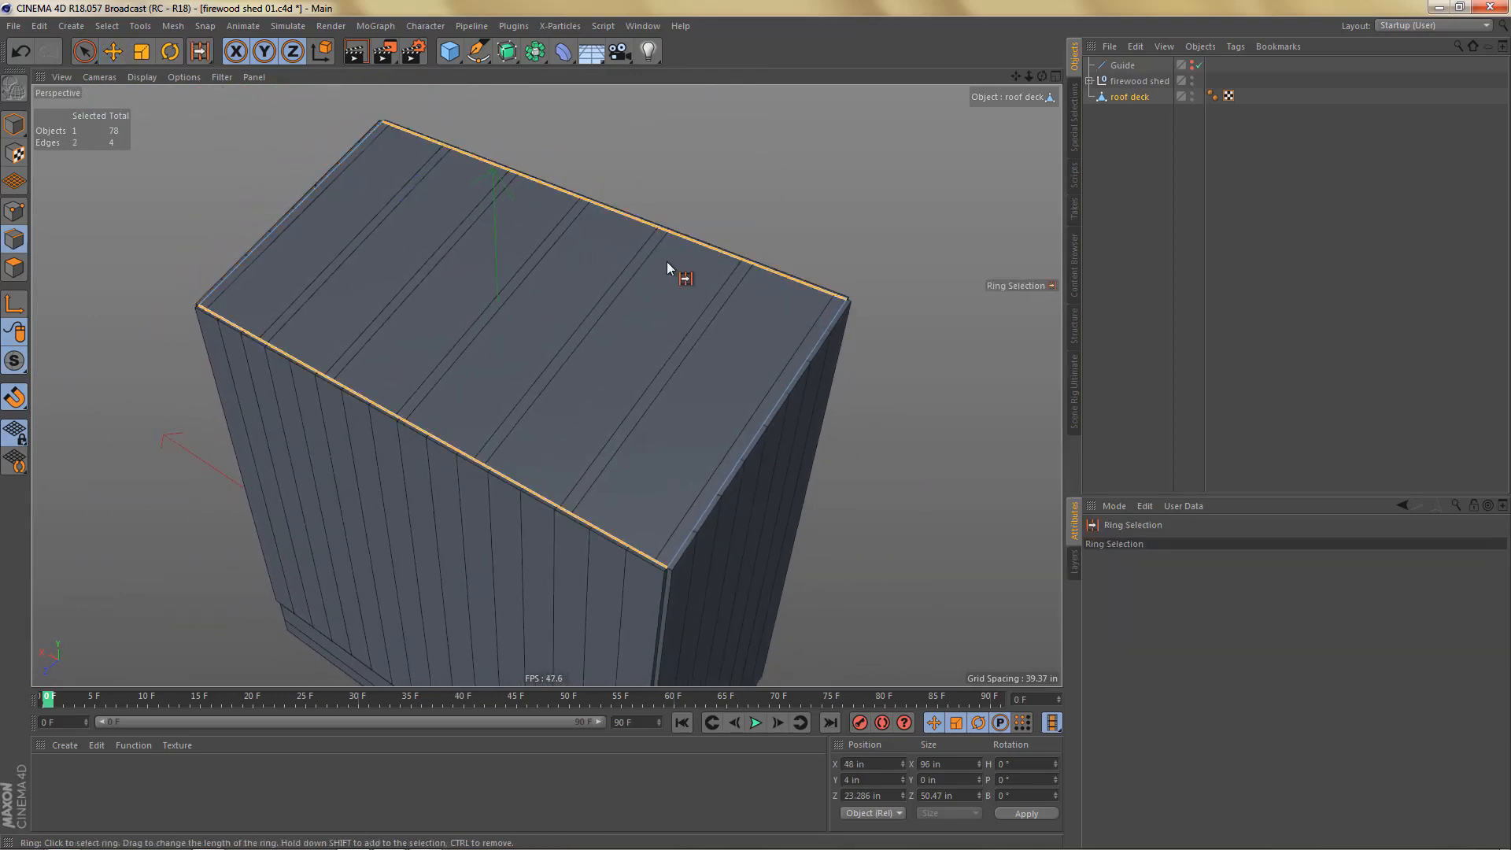
key(Return)
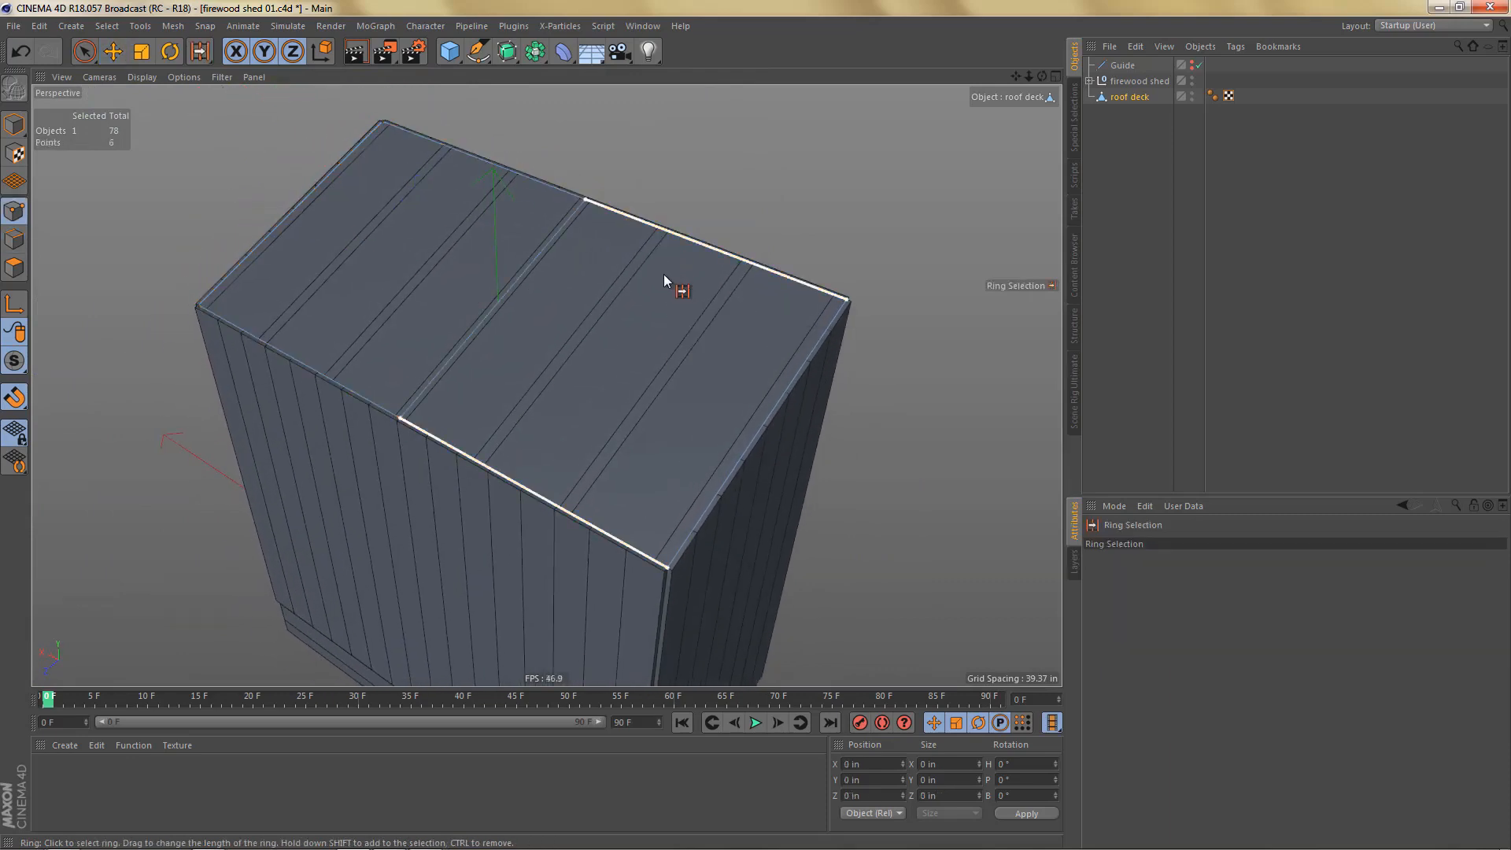
Step: Delete the two corner points at the roof deck's positive X end to remove that half
key(0)
drag(210, 316, 185, 298)
shift+drag(337, 115, 432, 164)
key(Delete)
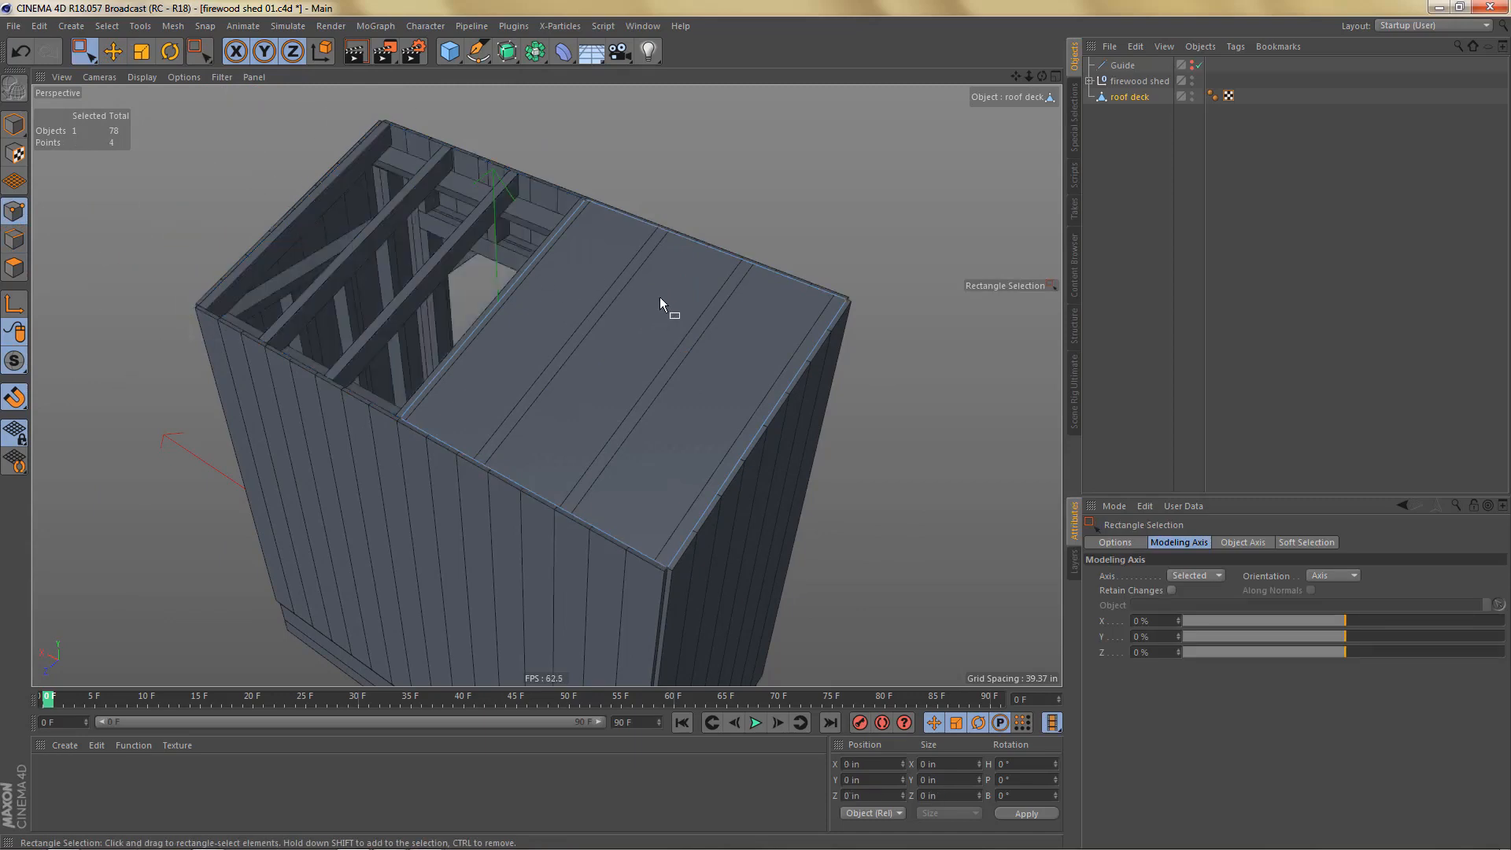
Step: Use Axis Center to place the roof deck object's axis at X 100%, Y -100%, Z 0% of its points
alt+drag(661, 296, 640, 302)
key(Return)
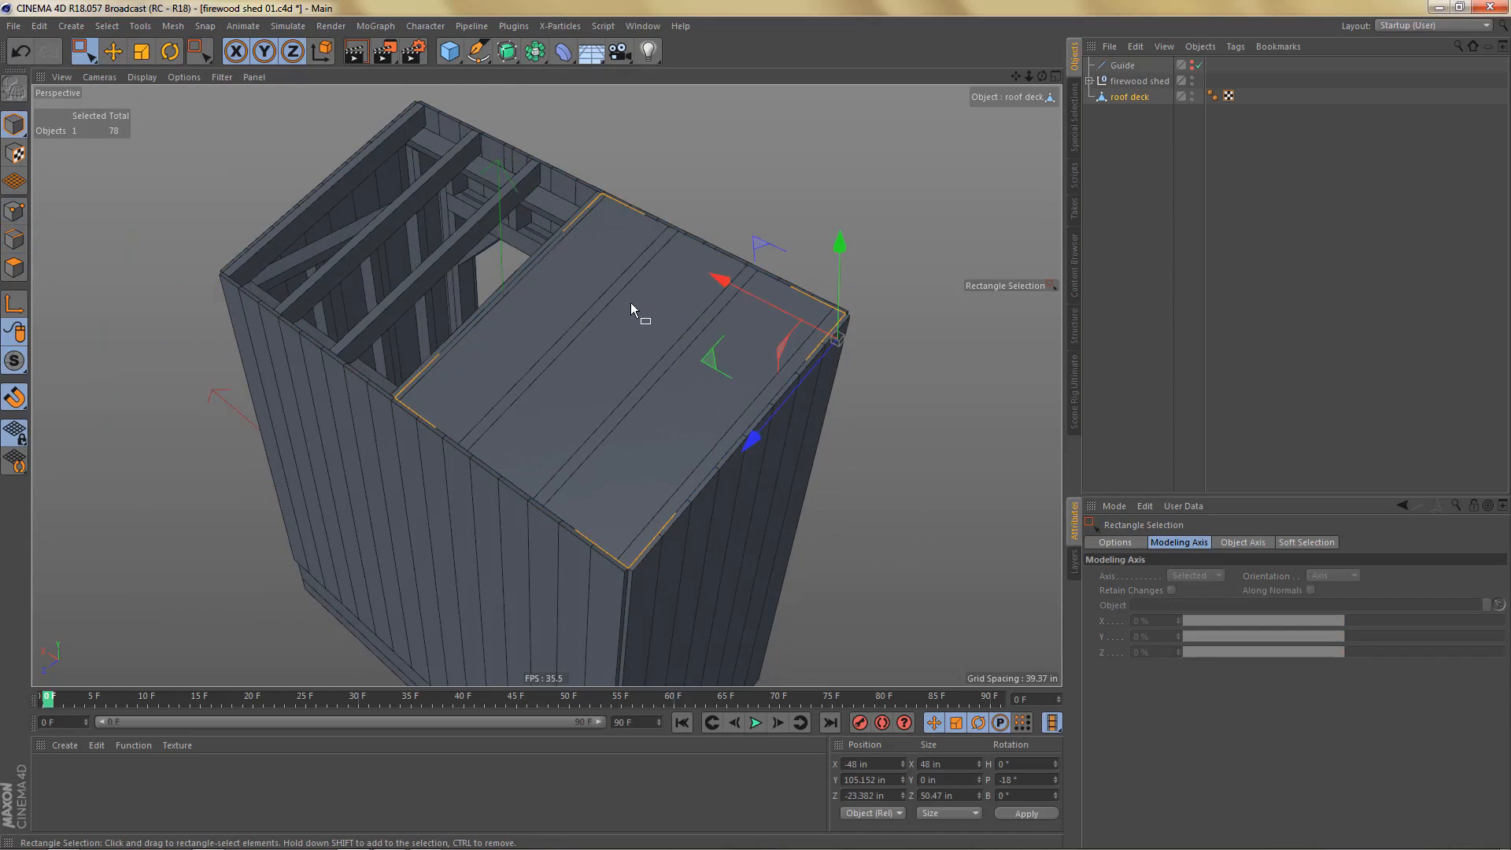
key(shift+a)
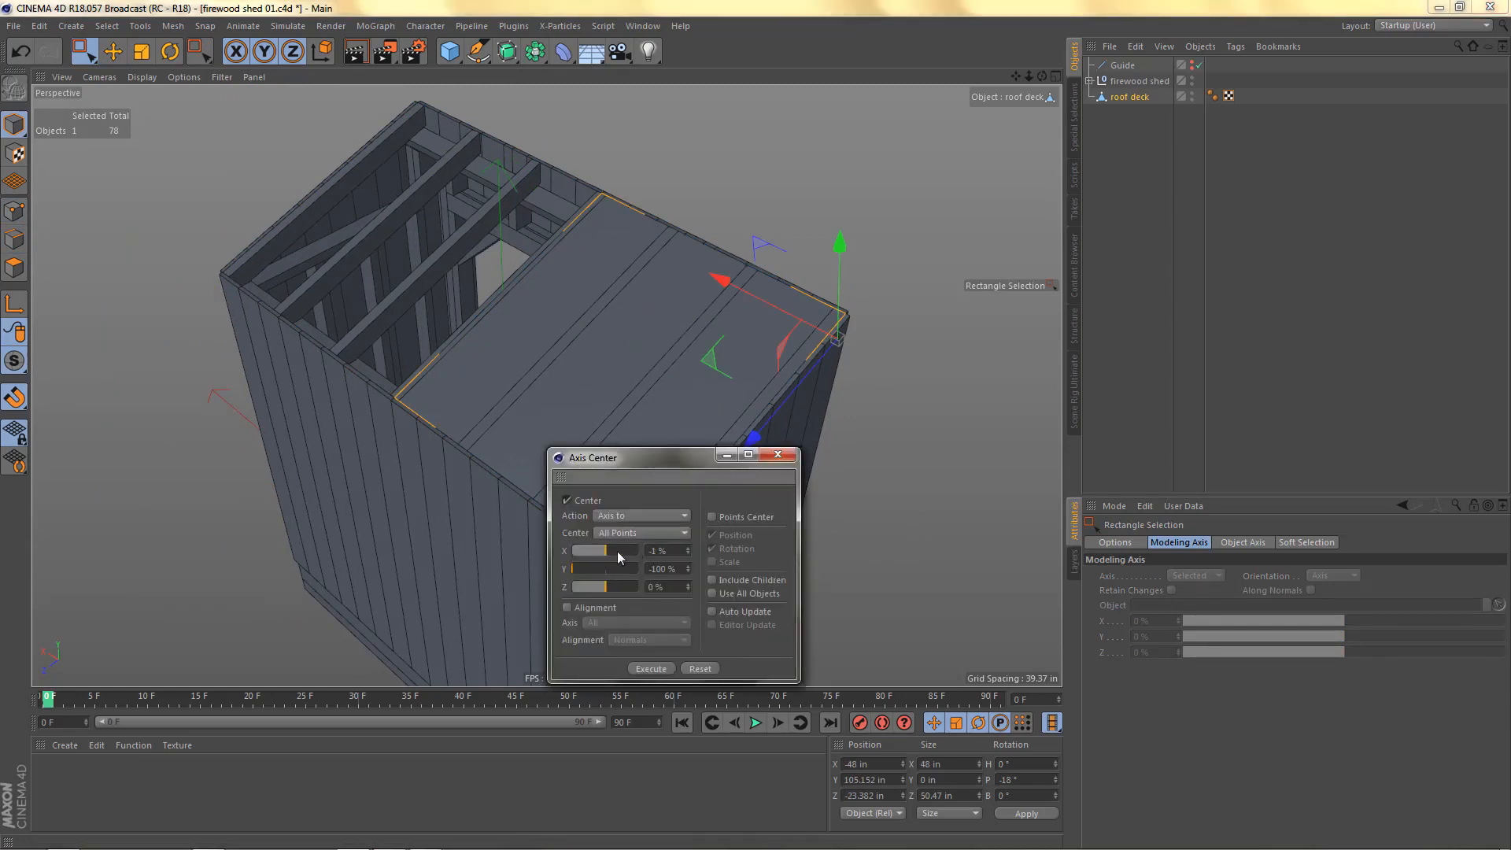
click(652, 669)
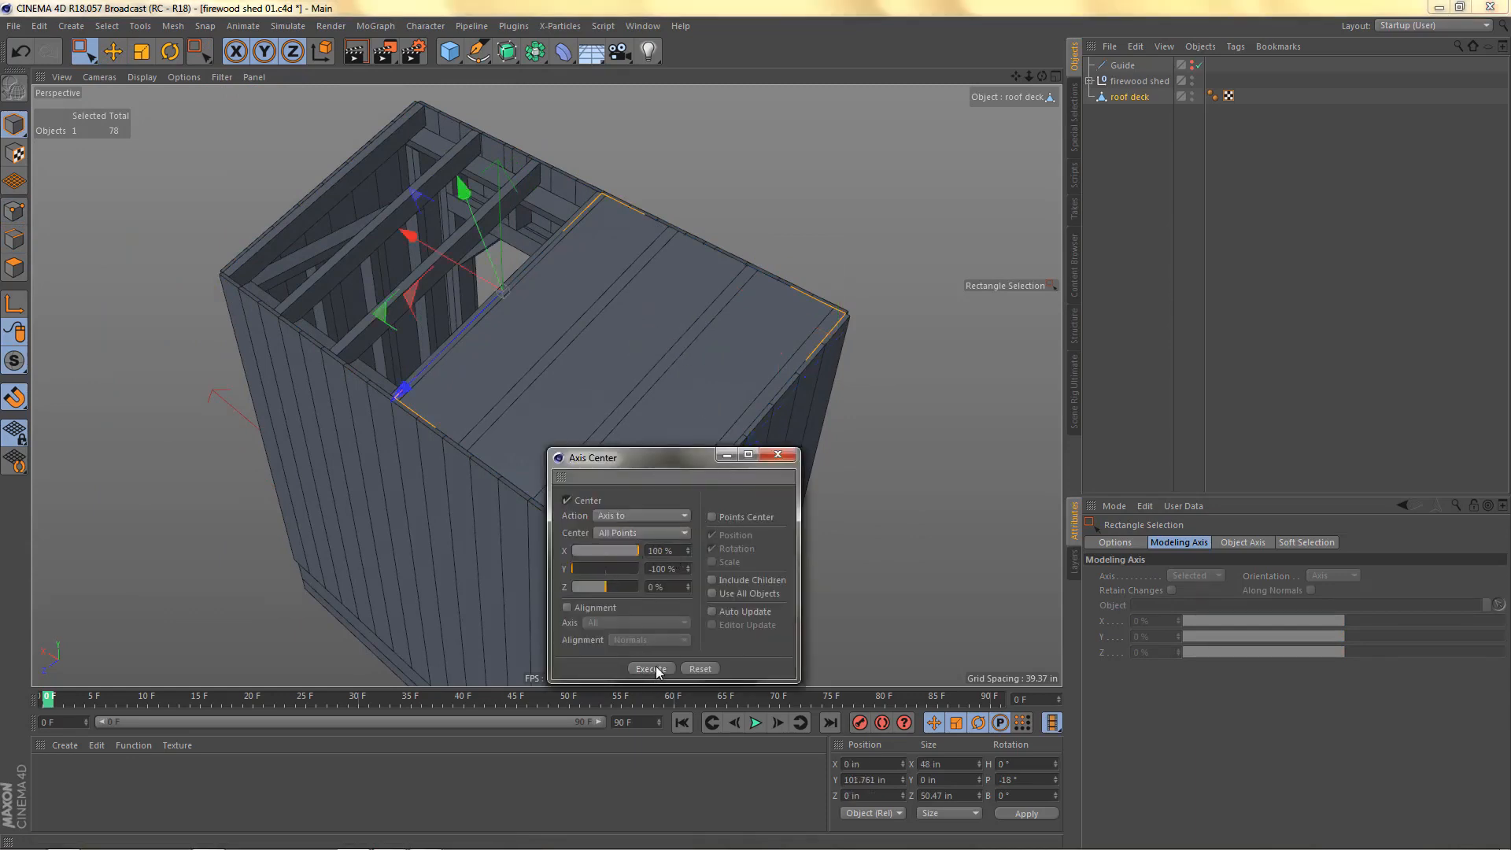
click(777, 455)
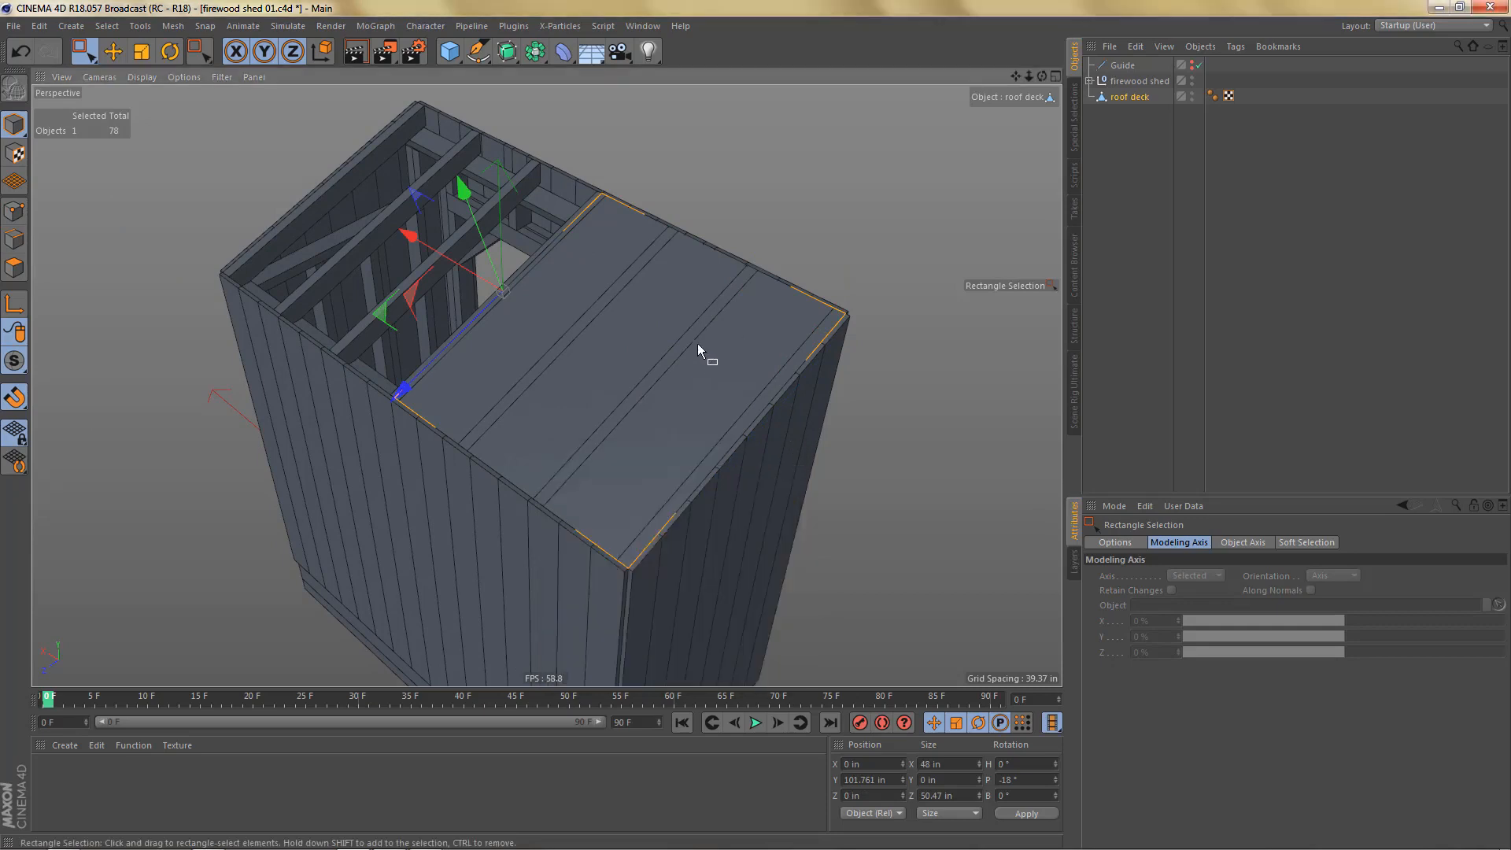
Step: Extrude the roof deck half's polygon by 0.5 in with caps to give it plywood thickness
alt+drag(698, 343, 658, 329)
key(Return)
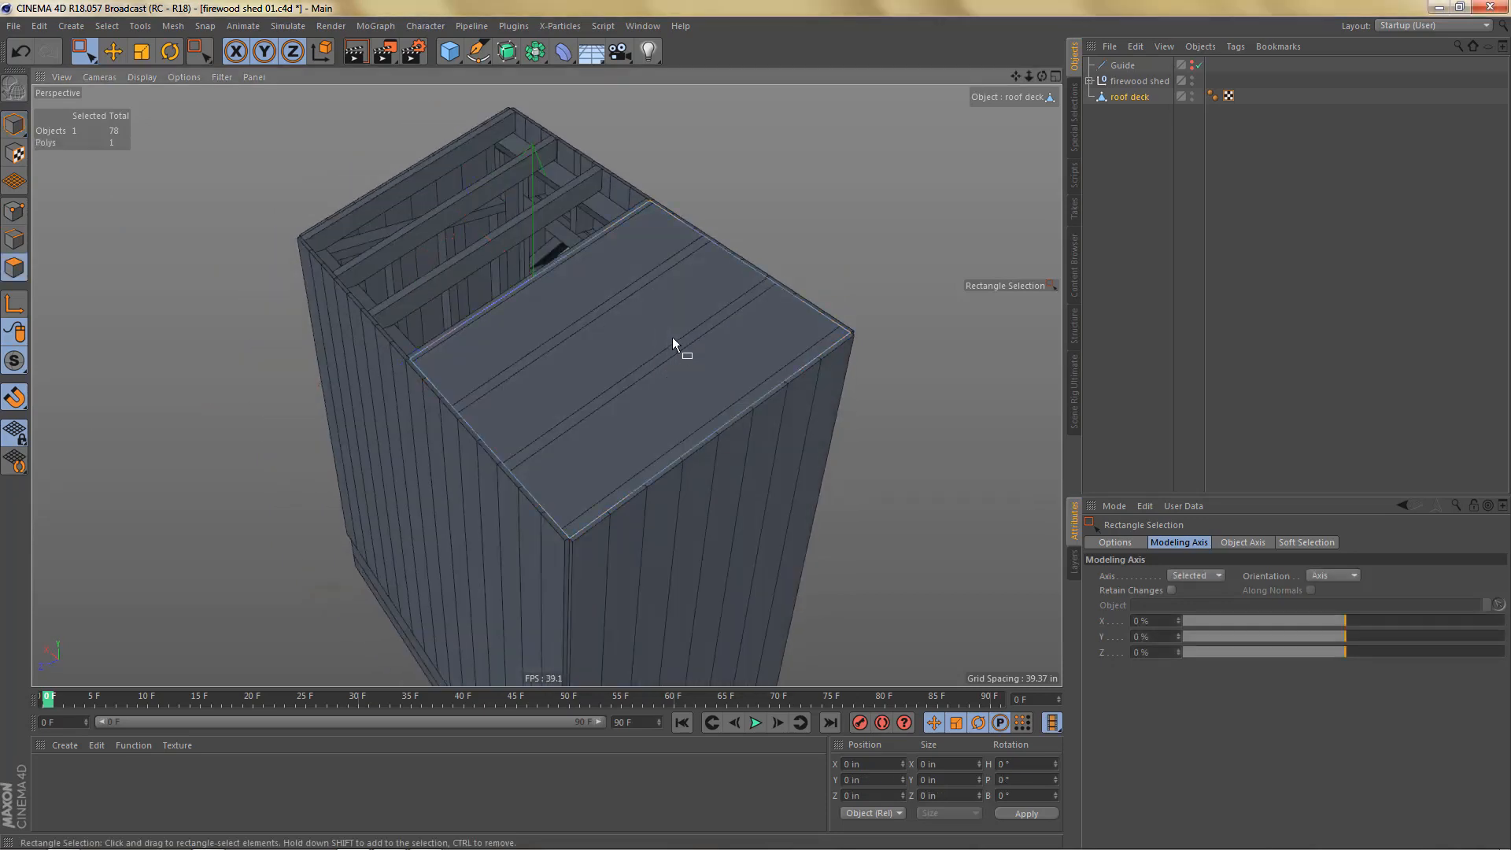
key(d)
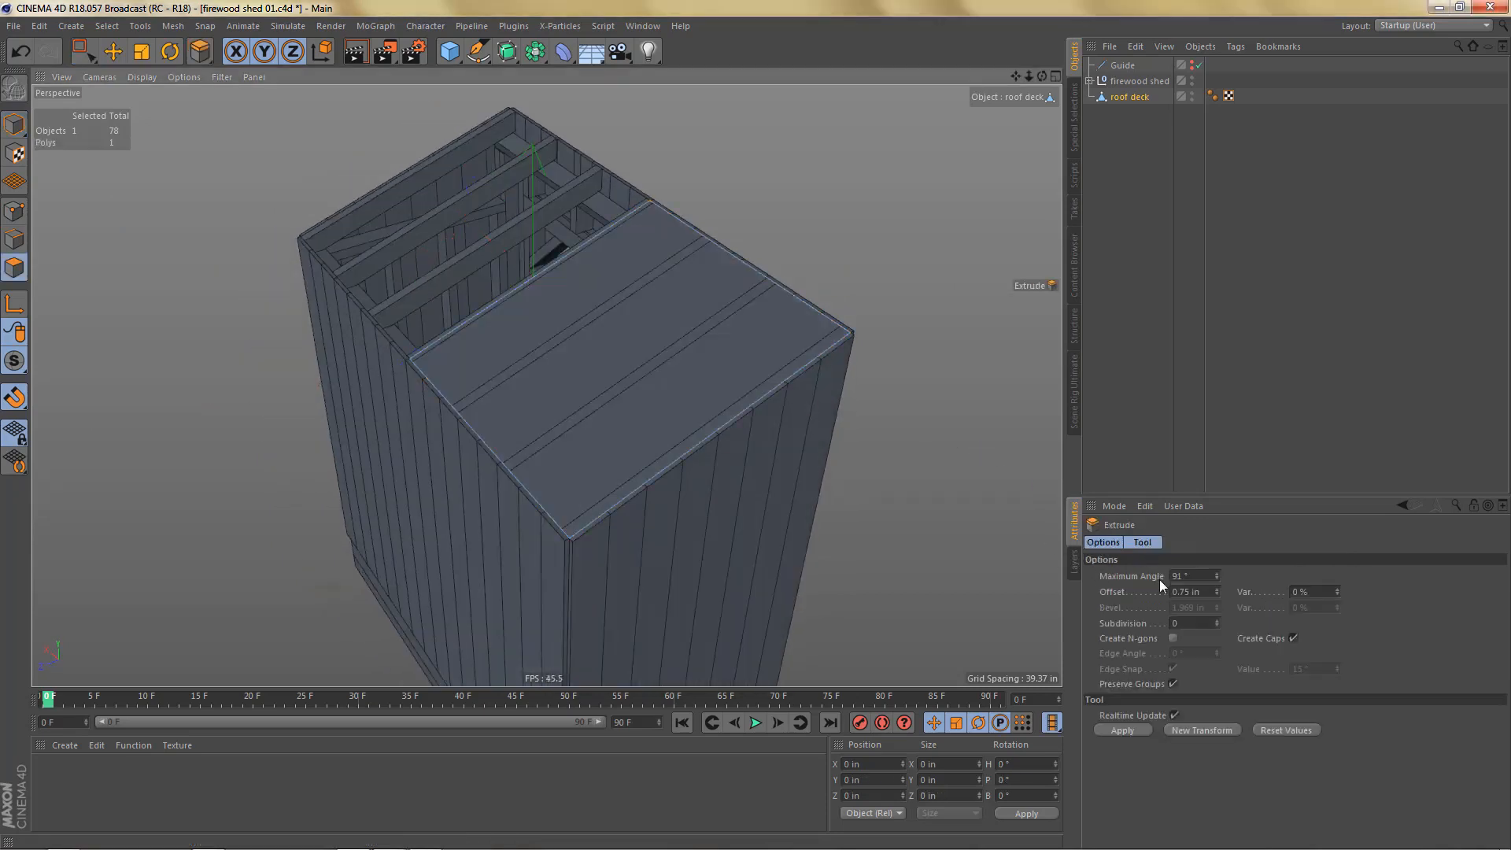
click(1182, 591)
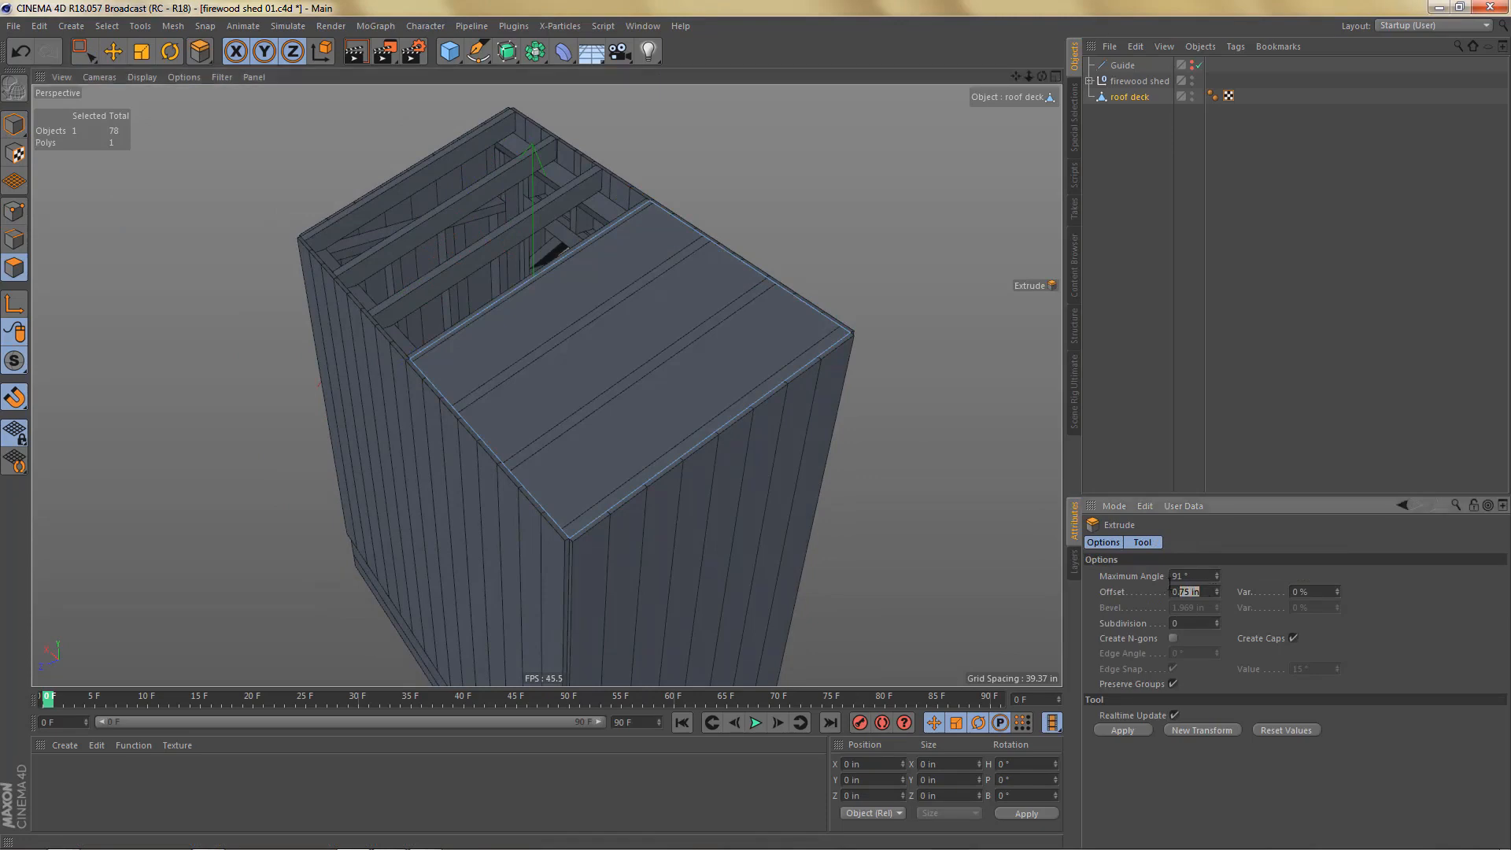
text(0.5)
key(Return)
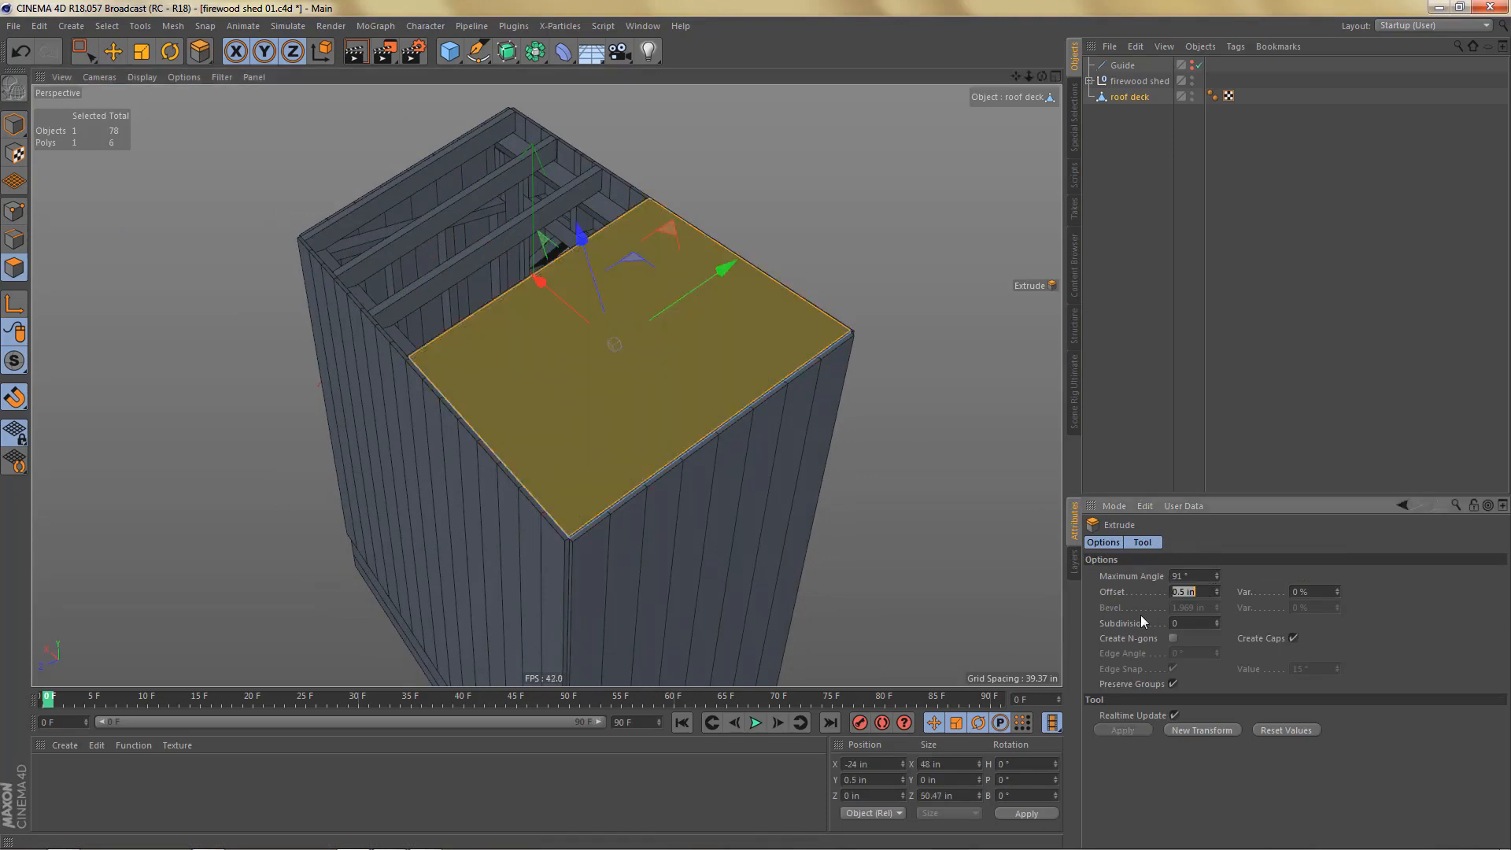
alt+drag(615, 428, 583, 353)
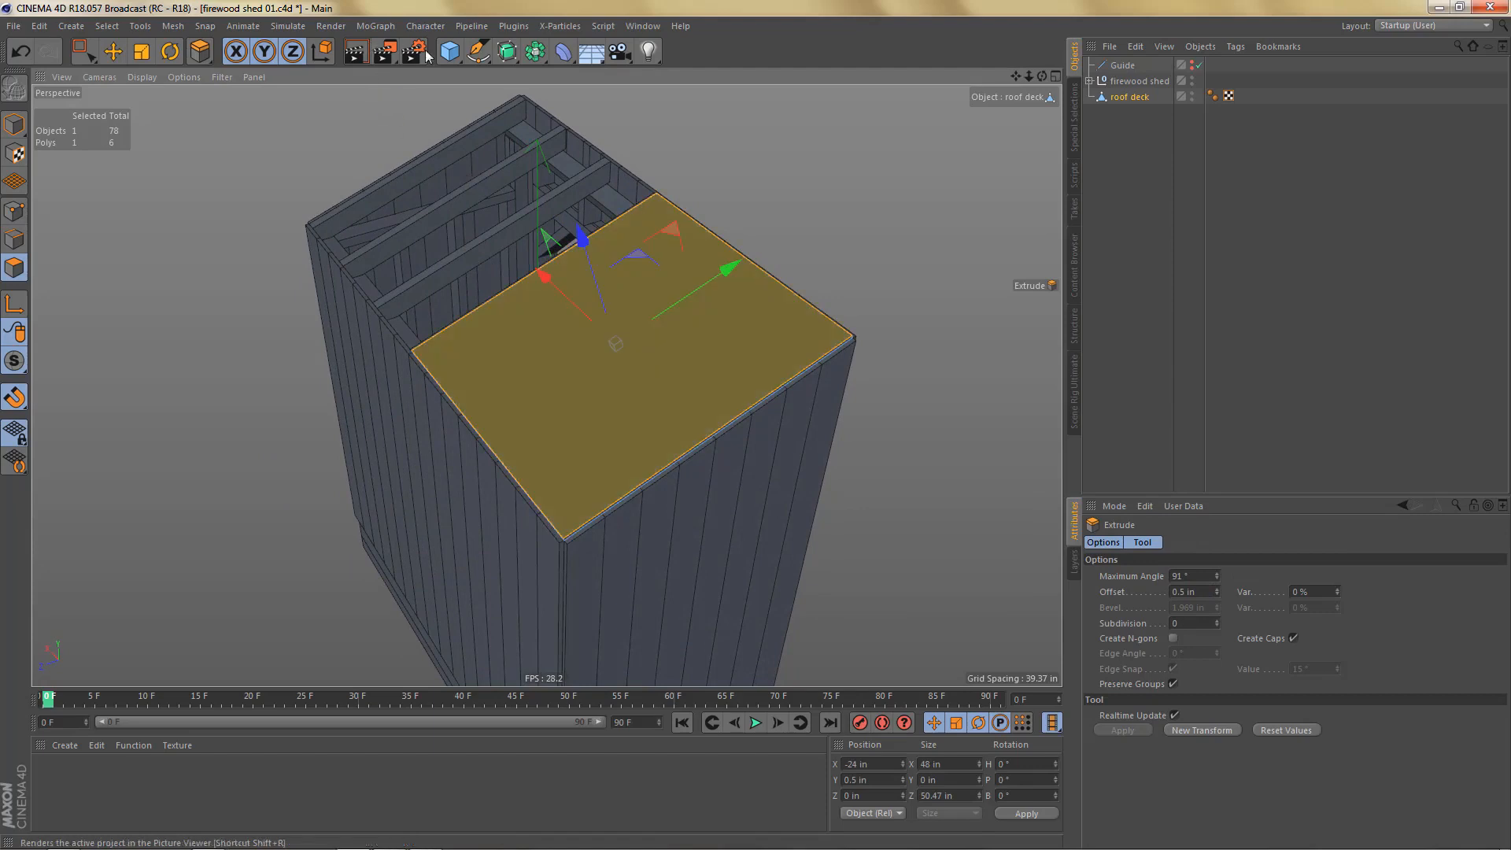
Step: Mirror the roof deck half across the ZY plane with a Symmetry object and name that object roof deck
drag(535, 51, 710, 126)
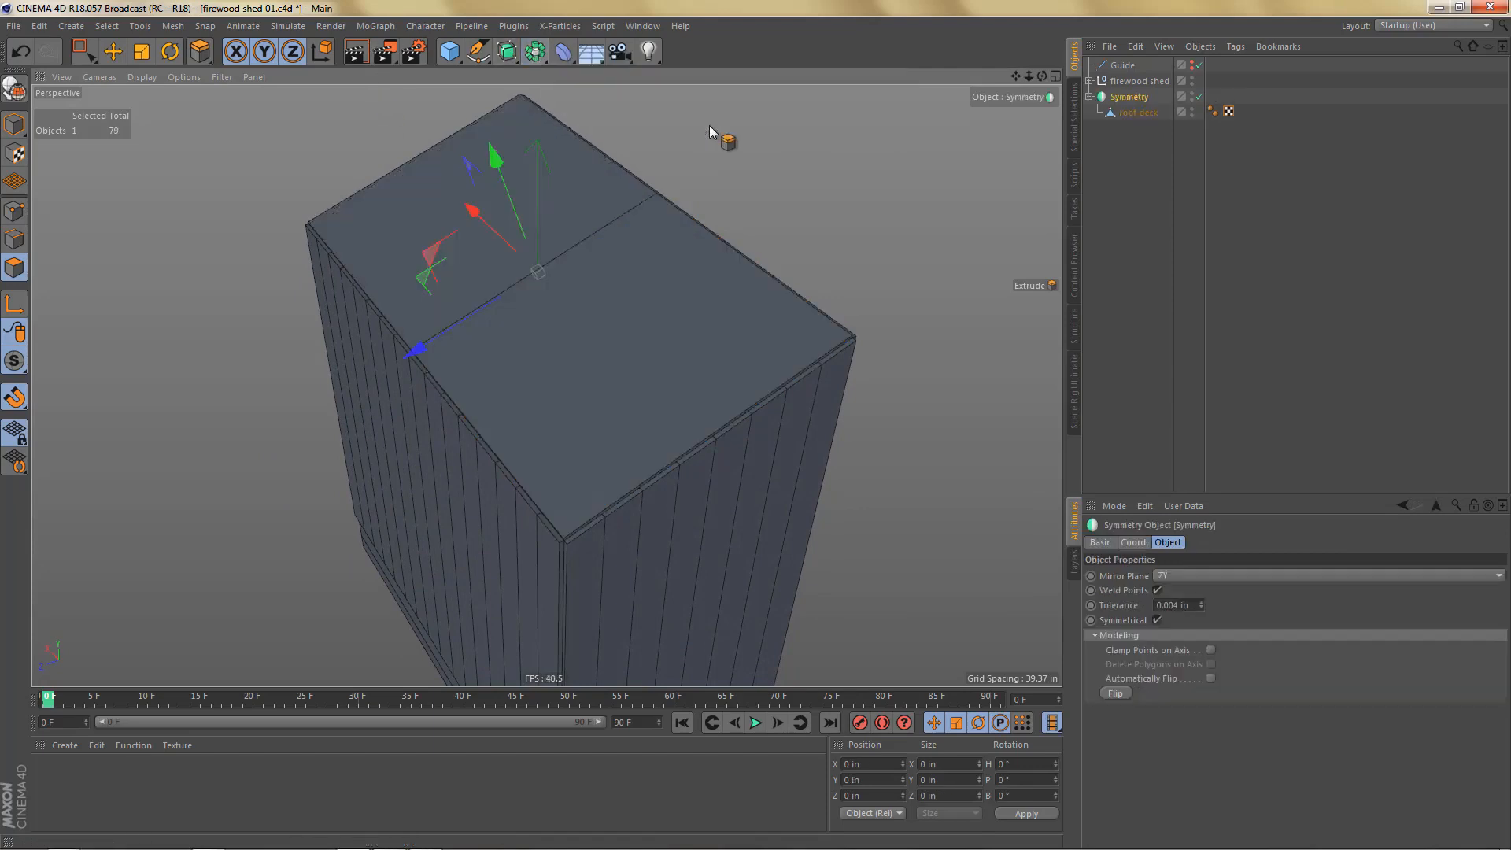
alt+drag(669, 271, 584, 272)
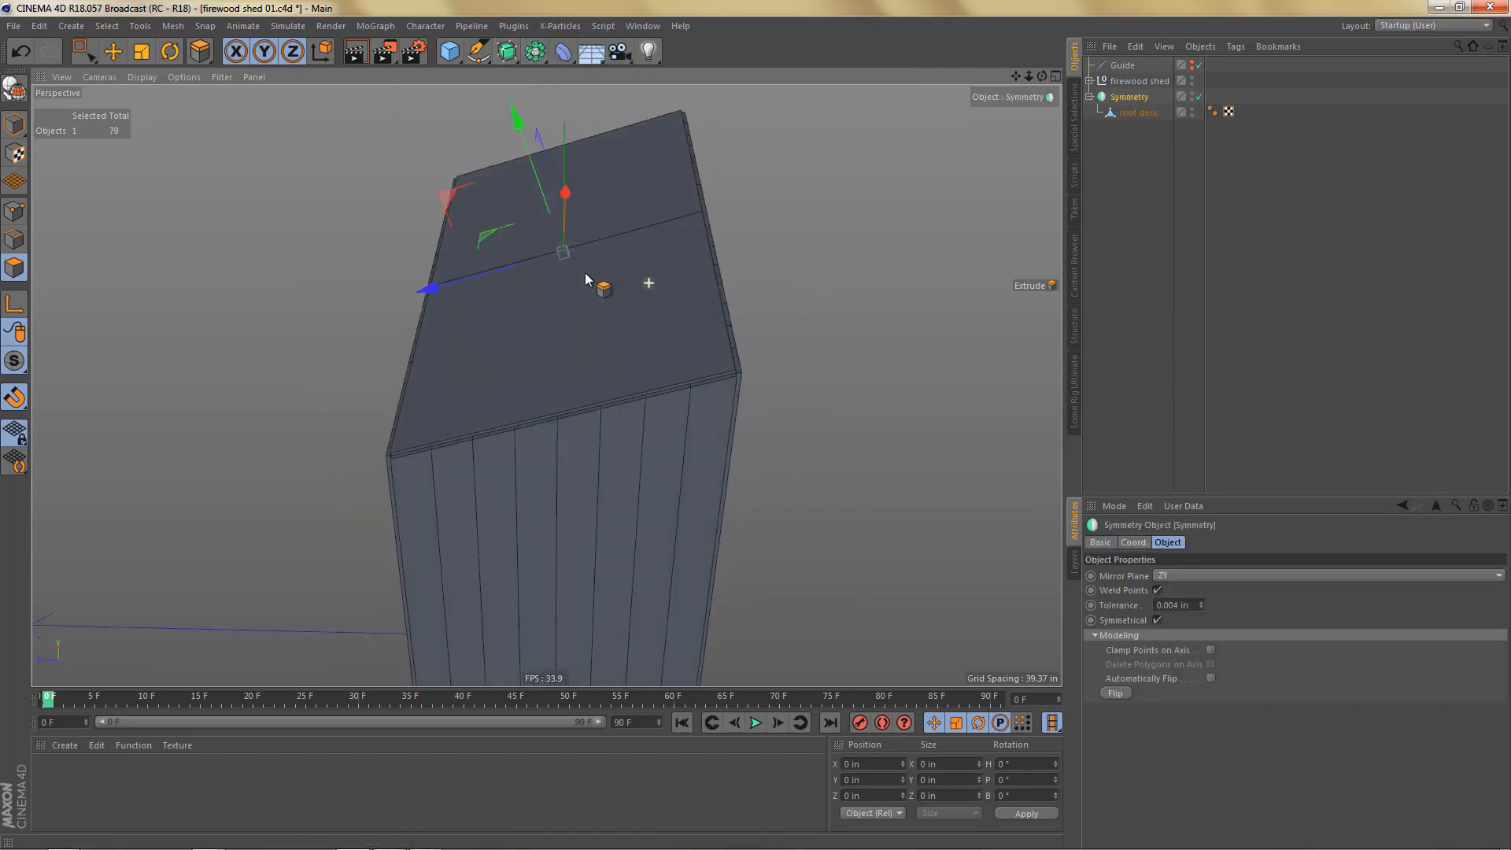
double_click(1131, 111)
key(ctrl+c)
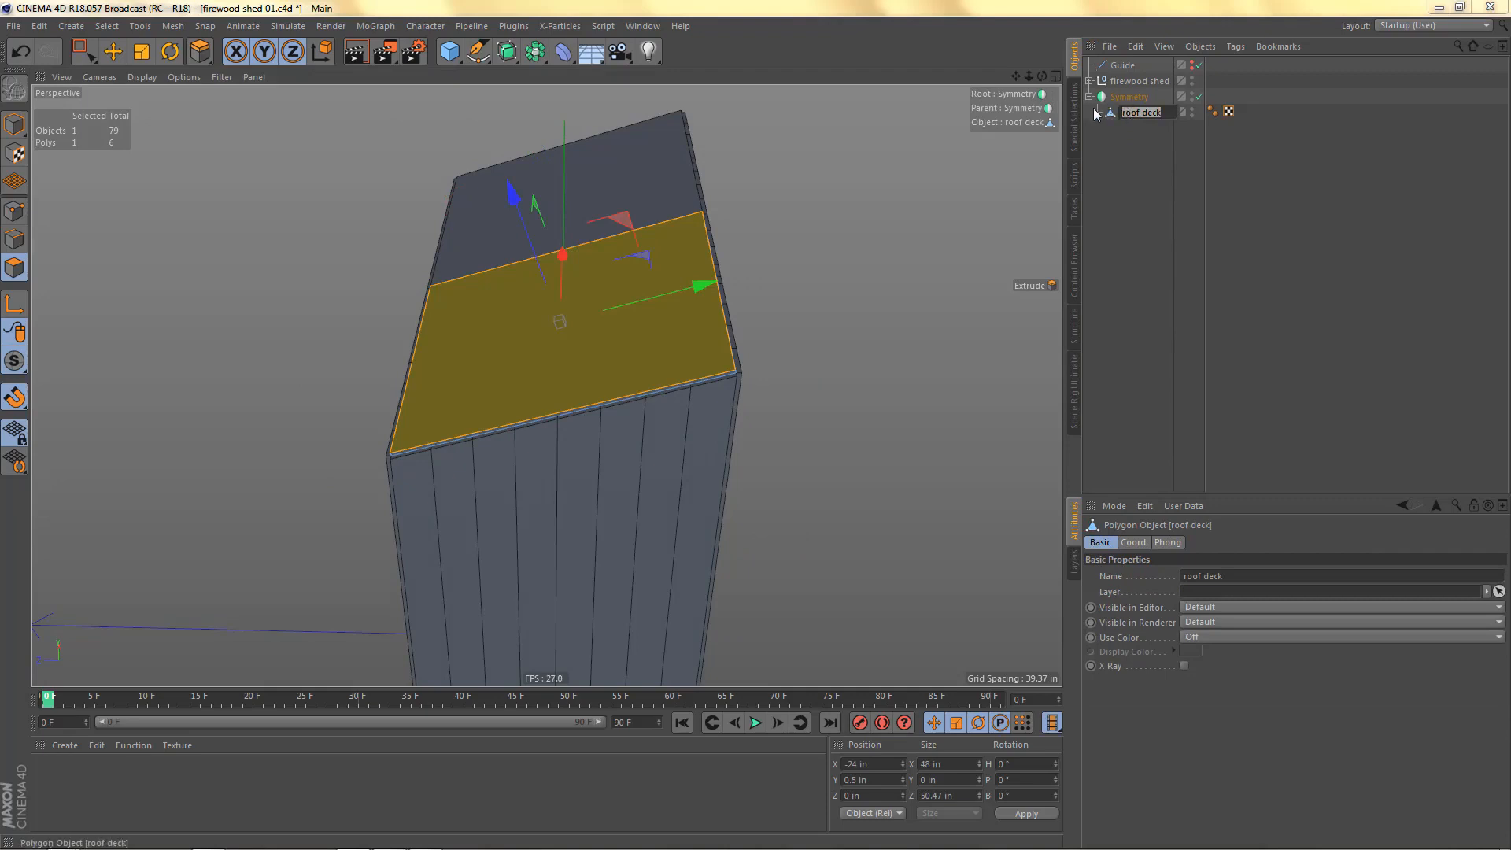
key(Up)
key(ctrl+v)
key(Return)
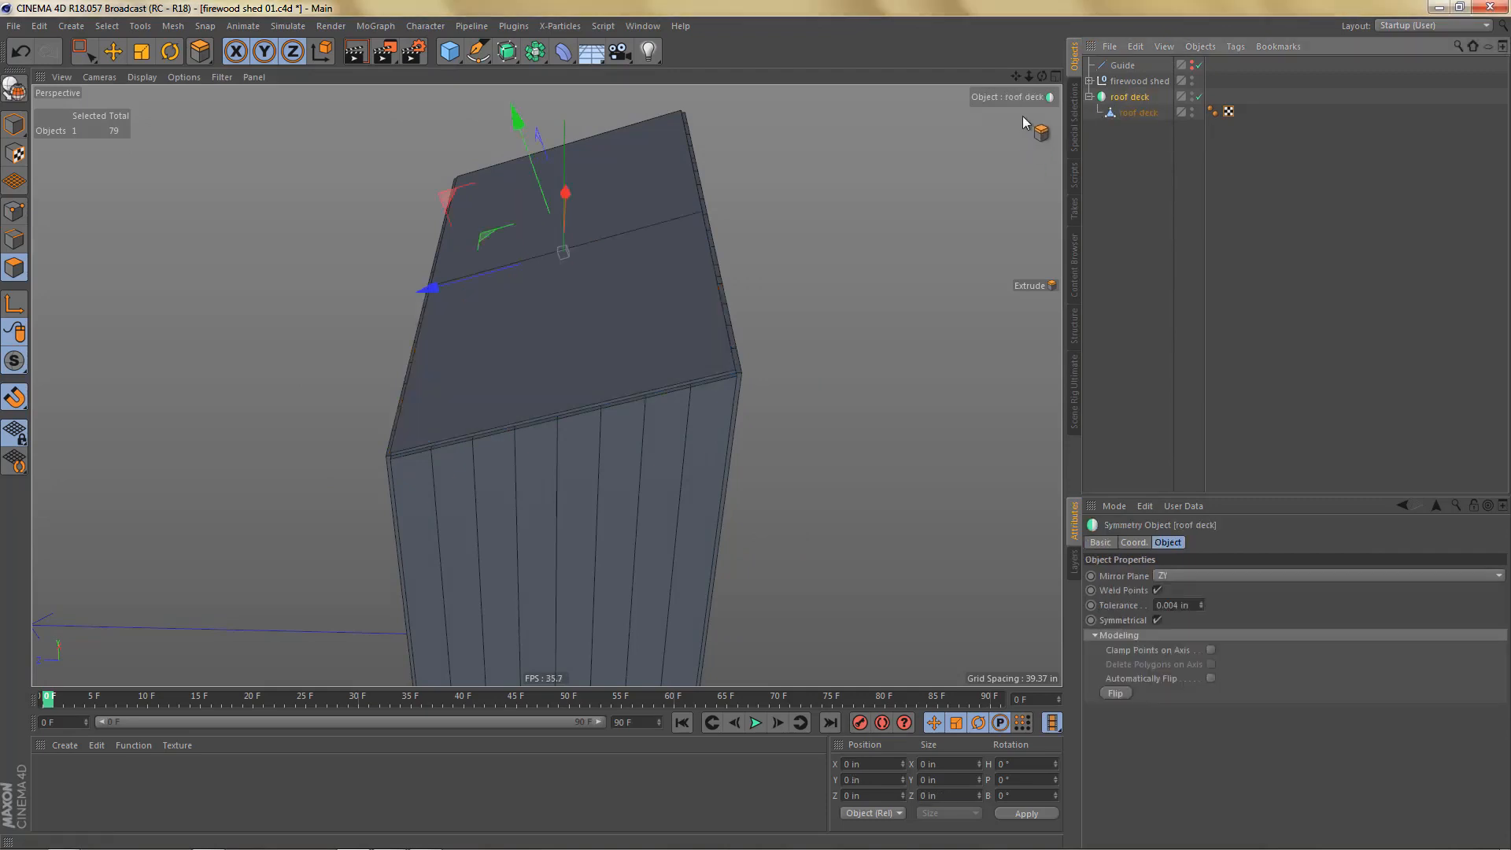
Step: Move the roof deck symmetry object with its child into the firewood shed group, just below the Bevel
click(1090, 80)
click(1091, 254)
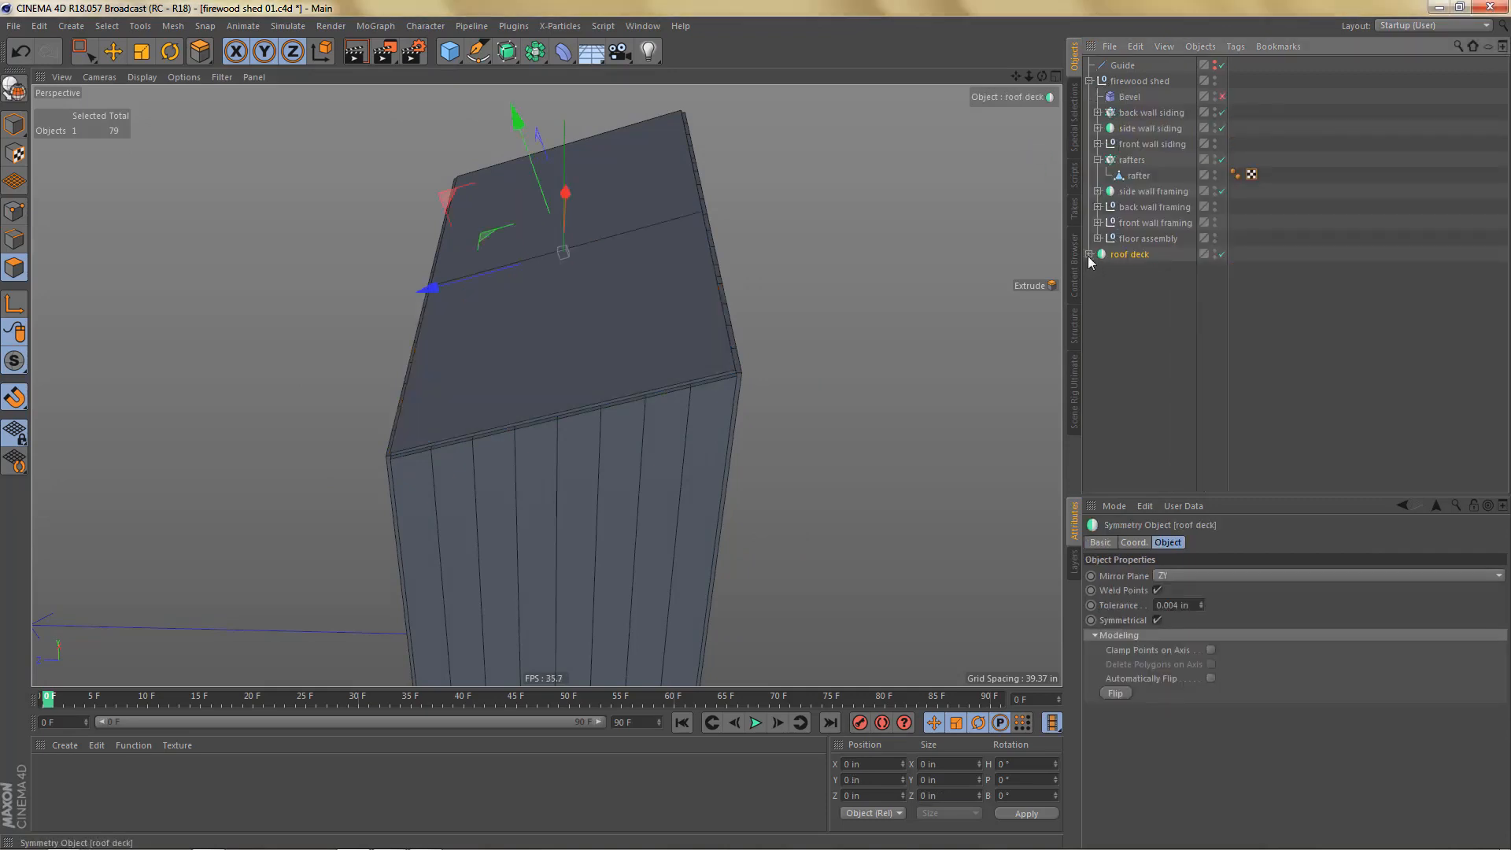
drag(1118, 261, 1131, 105)
click(1091, 82)
alt+drag(692, 391, 648, 277)
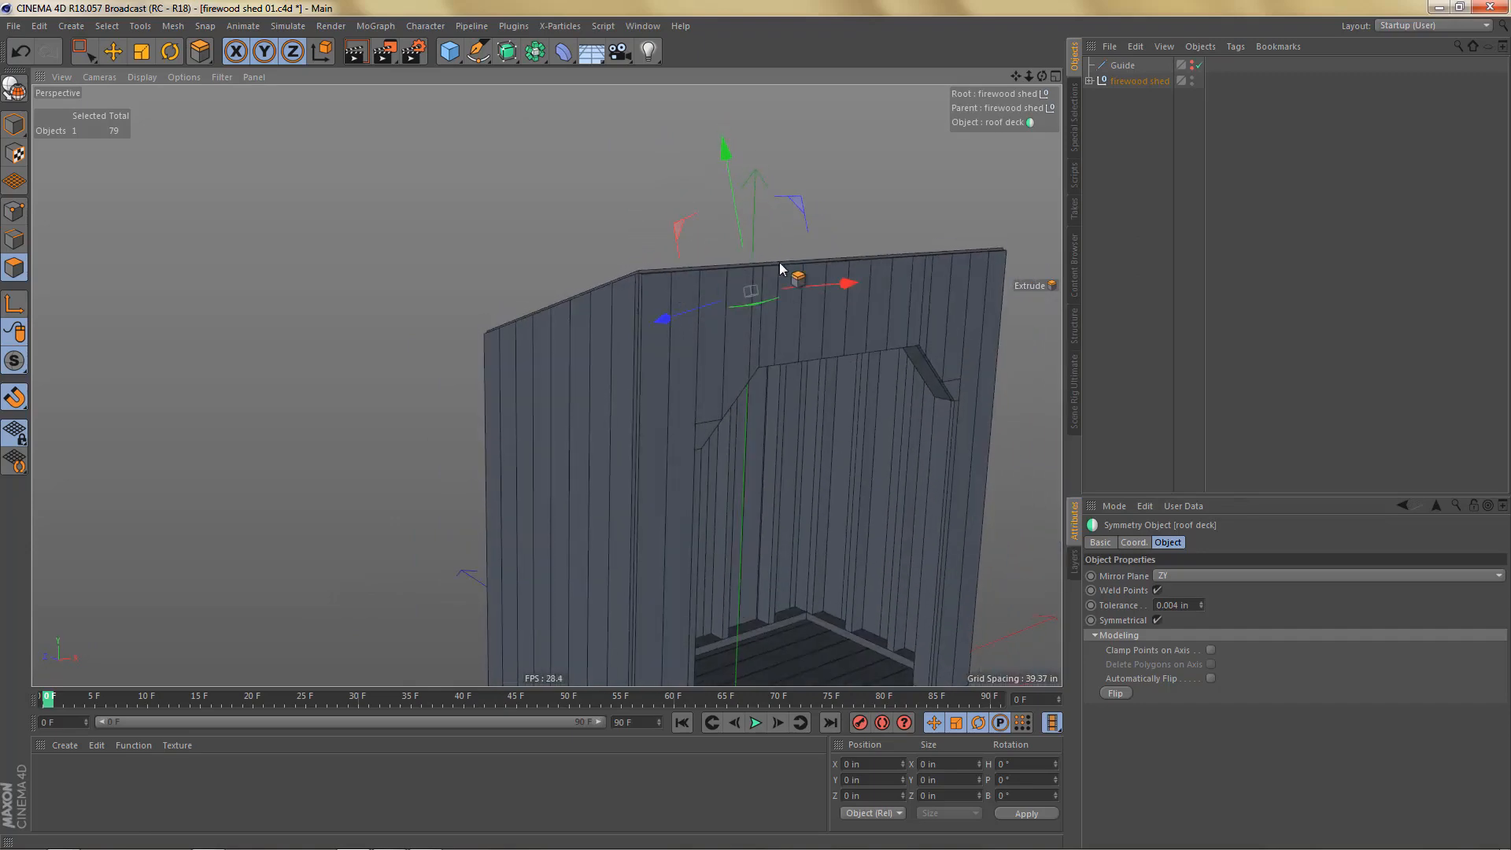
alt+drag(864, 326, 995, 177)
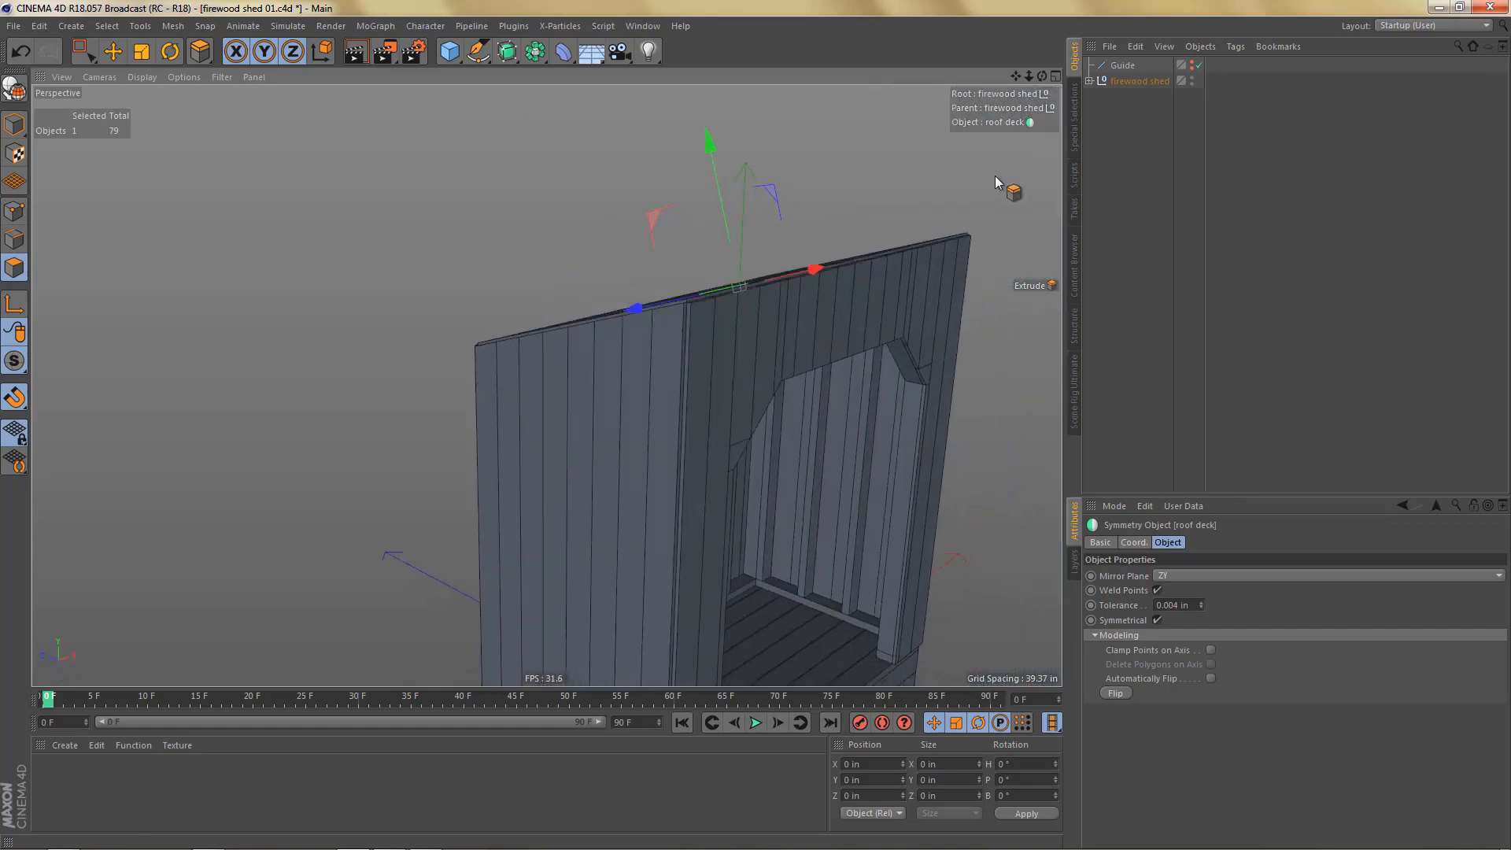
Step: Copy the front wall's top plate from the front wall framing to the top level, outside the firewood shed group
click(1090, 81)
click(1098, 239)
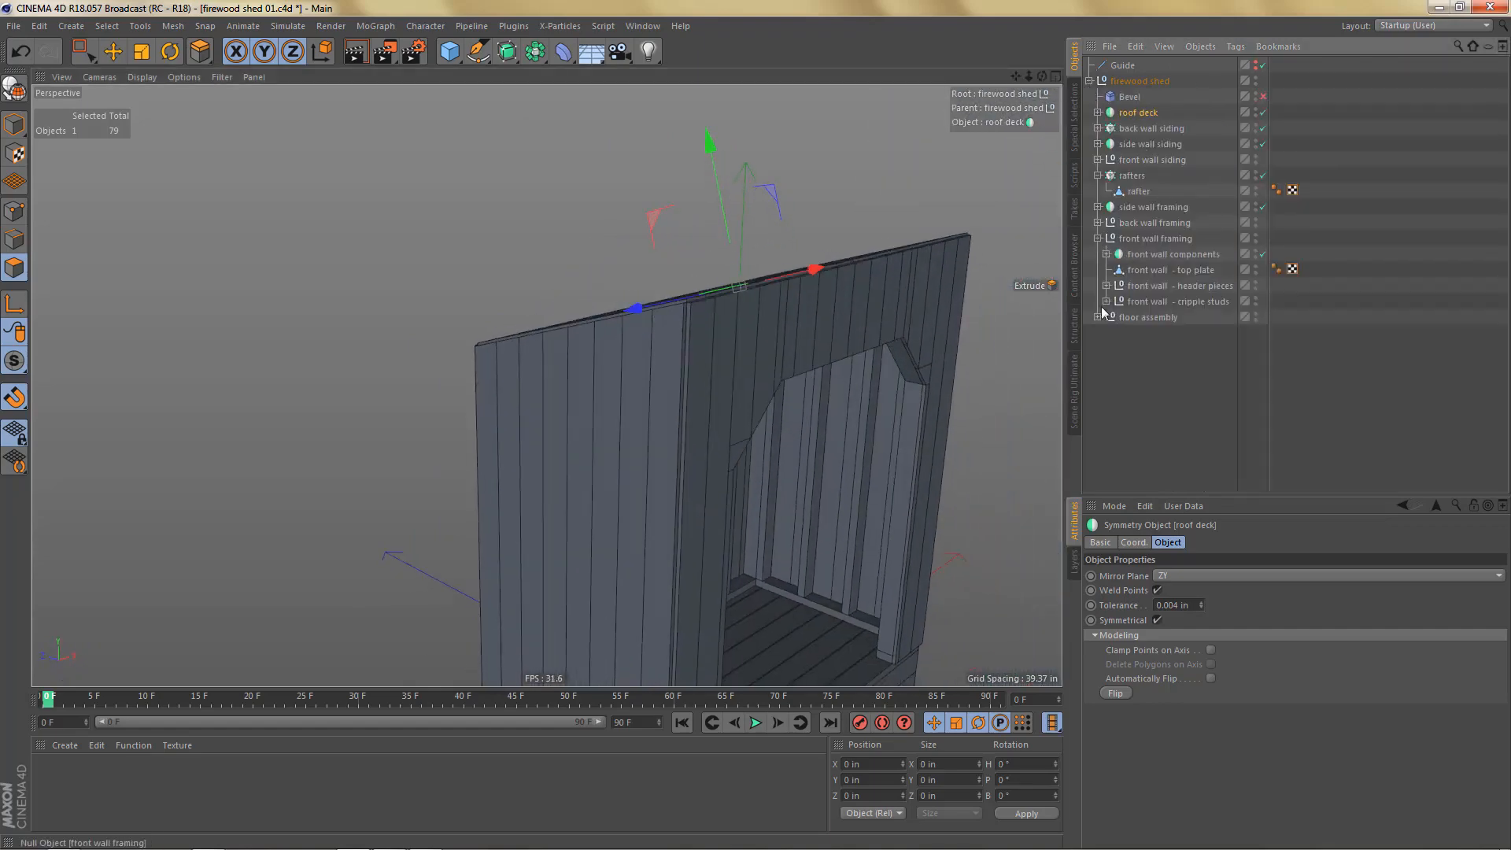
click(1137, 270)
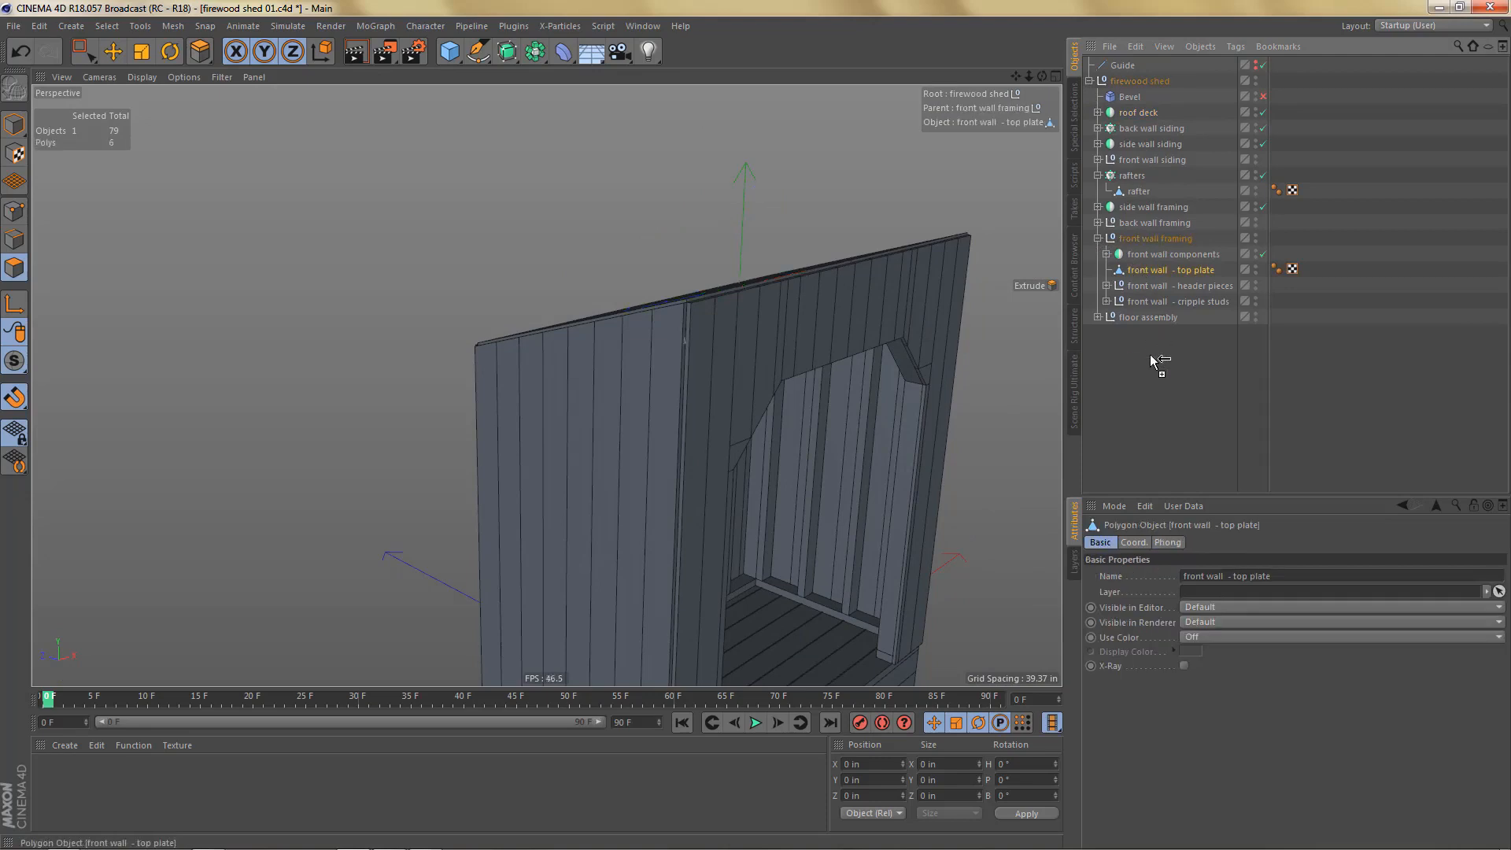
ctrl+drag(1150, 354, 1143, 371)
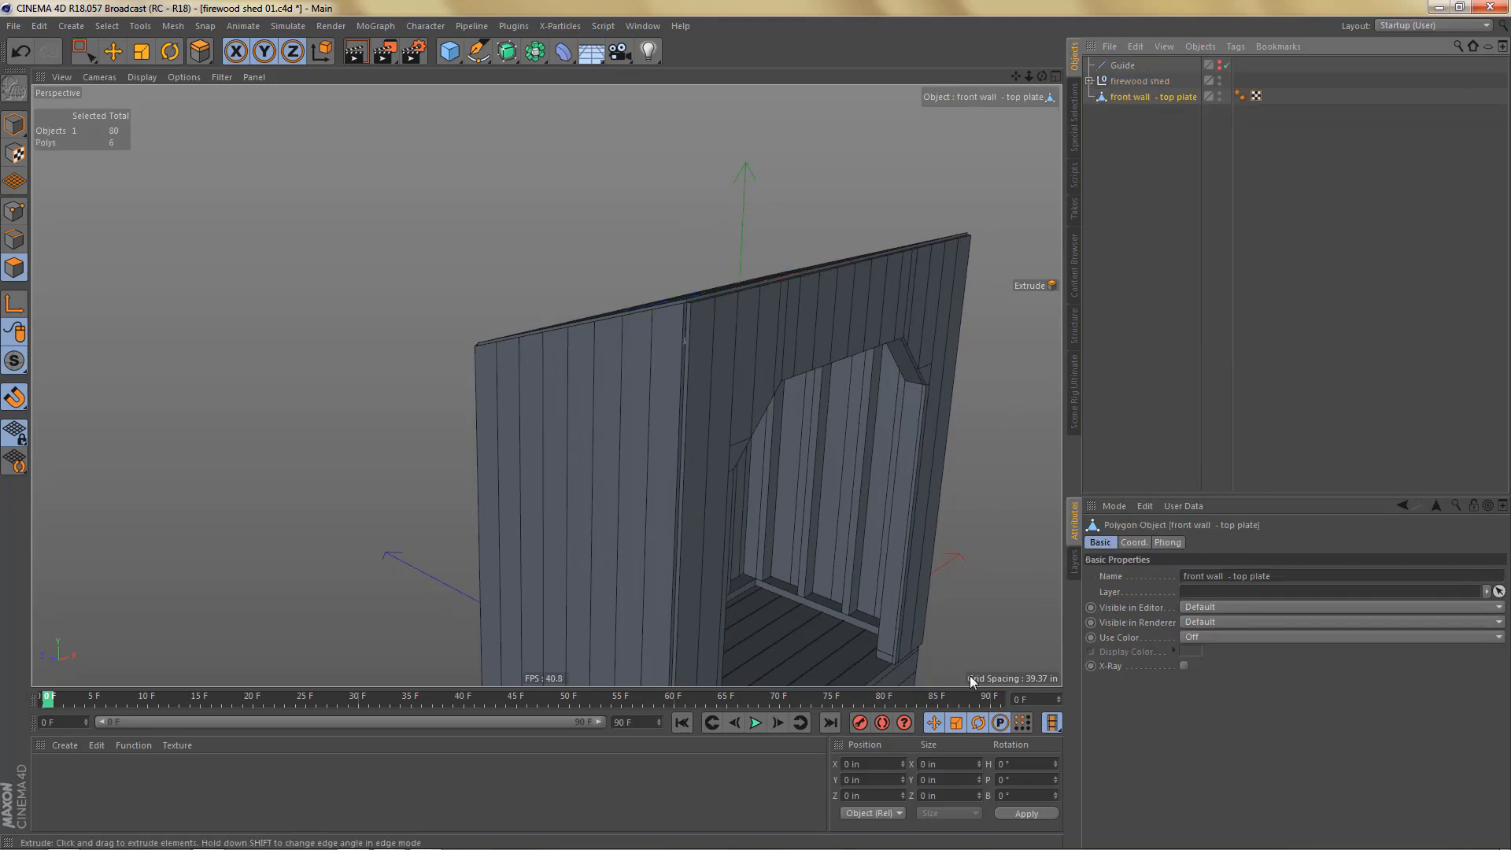
Step: Set the copied top plate's pitch rotation to 0° and its Z size to 1 in
click(15, 124)
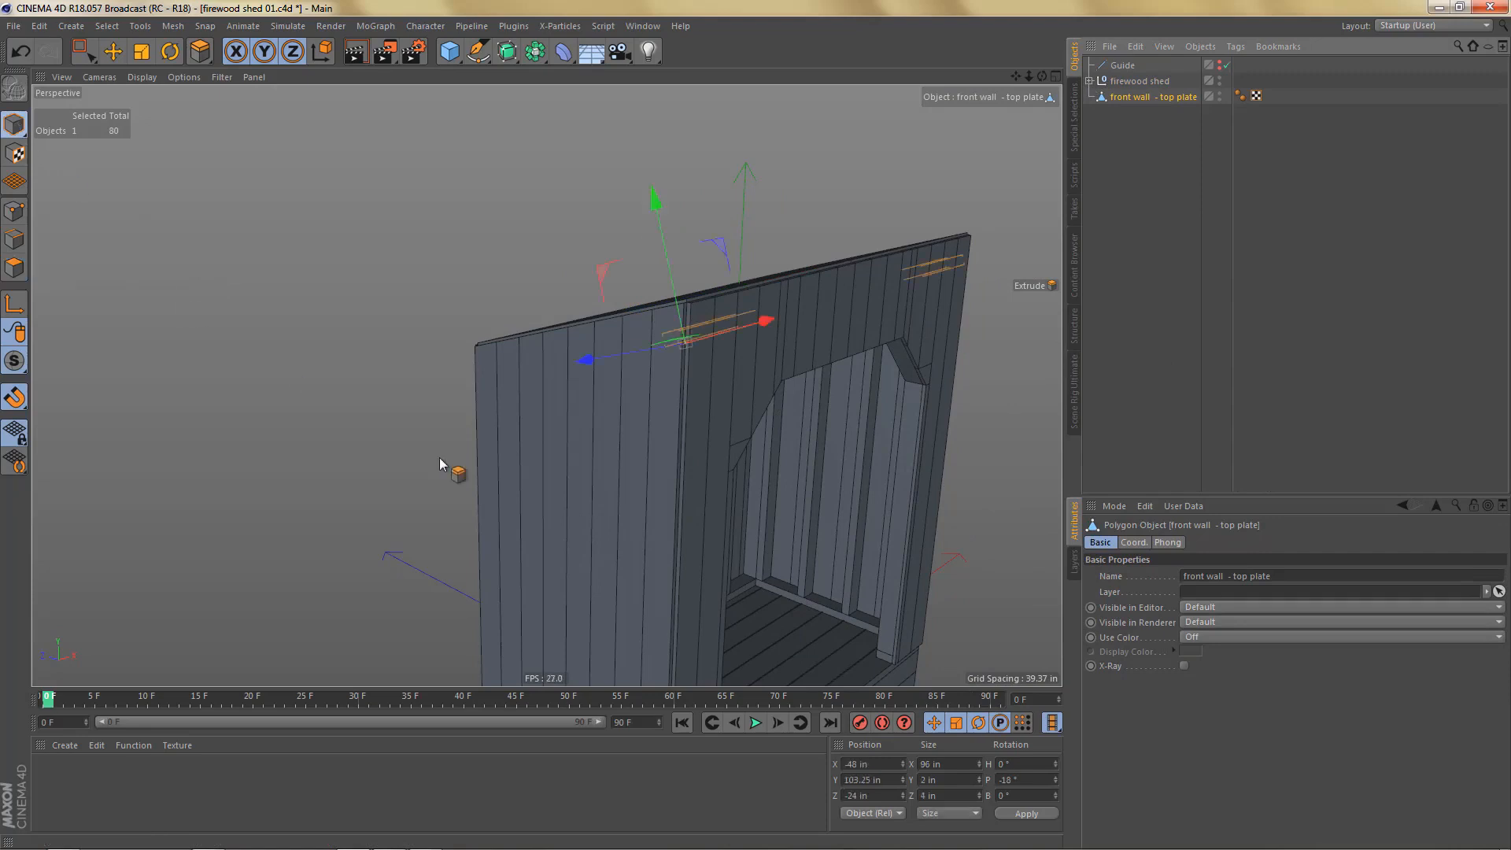
click(1016, 781)
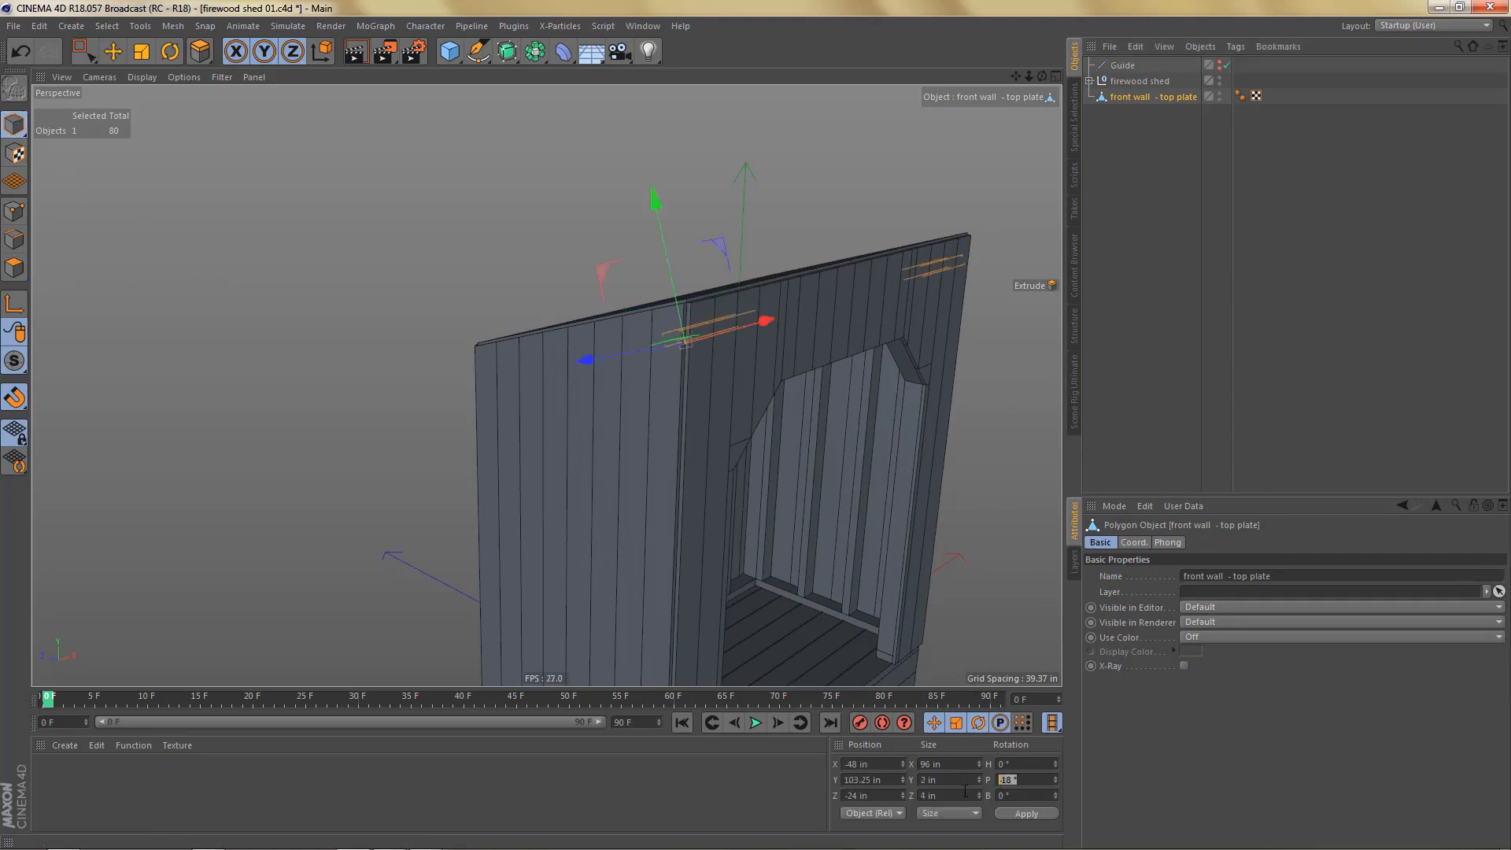
key(Return)
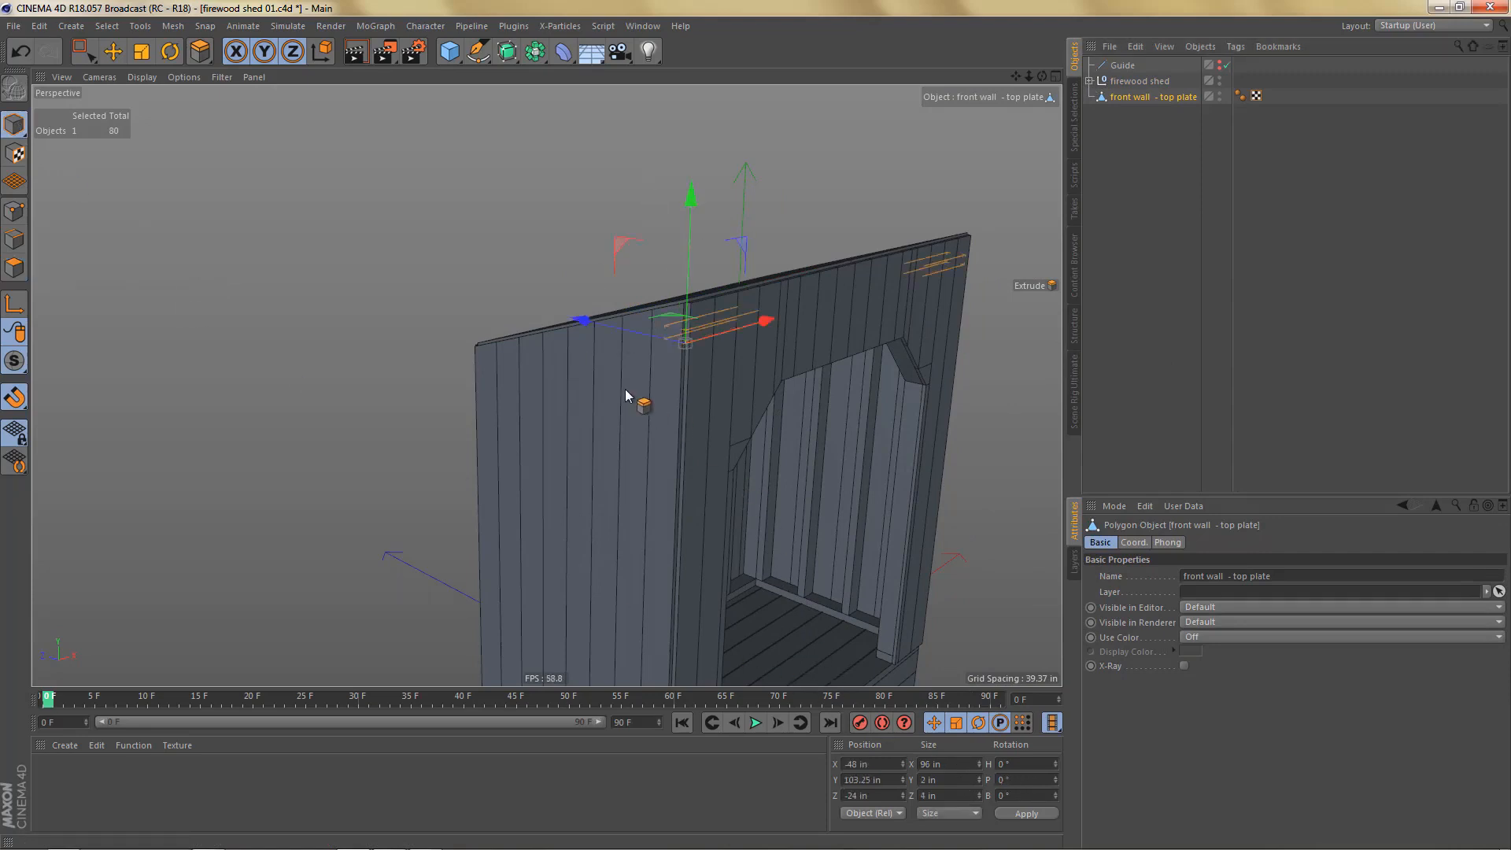
alt+right_drag(668, 361, 762, 585)
alt+drag(742, 459, 765, 461)
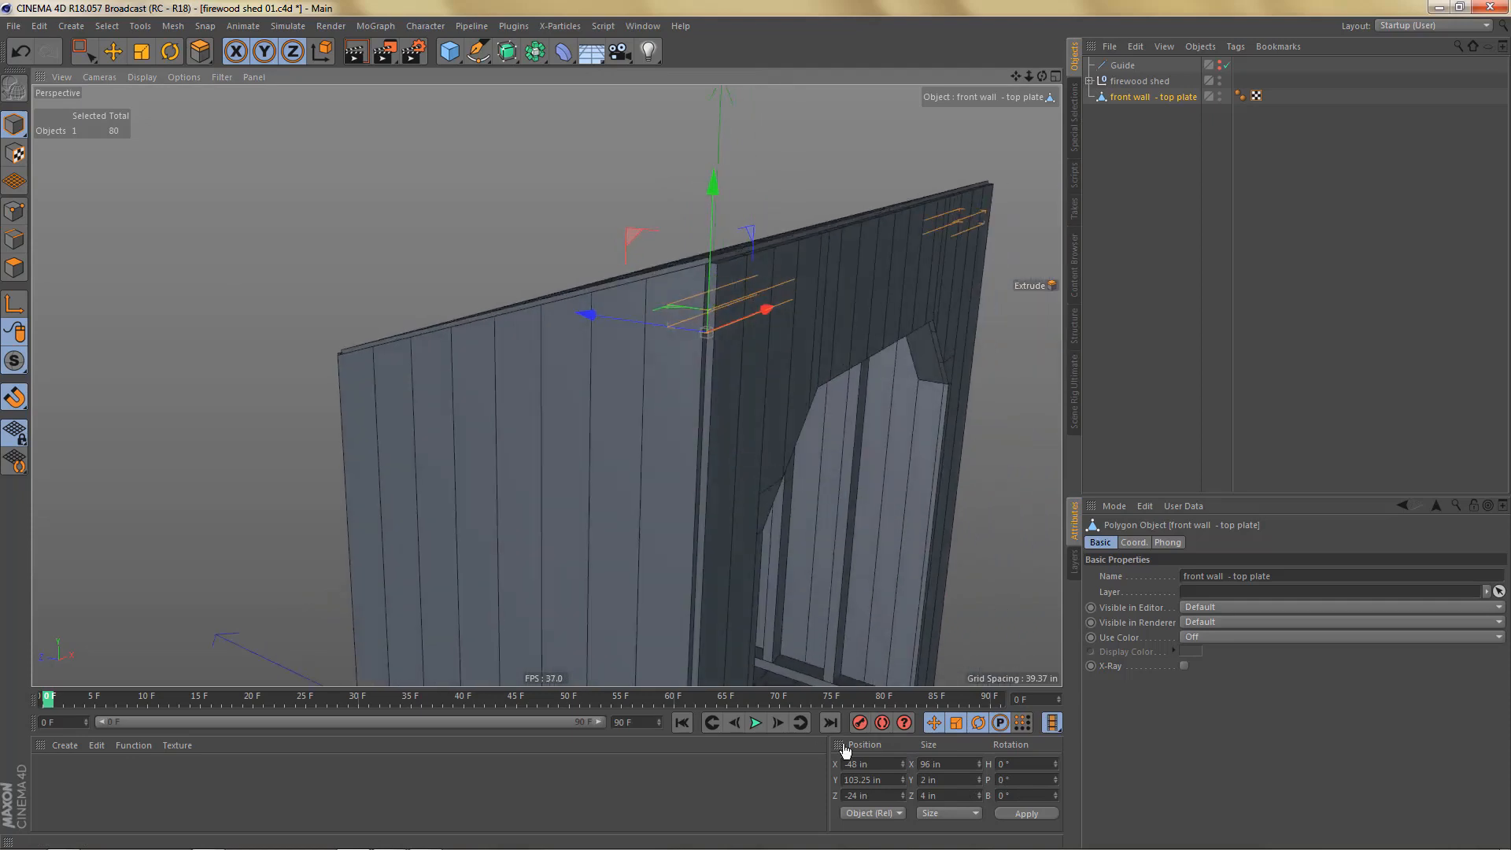
double_click(969, 797)
text(1)
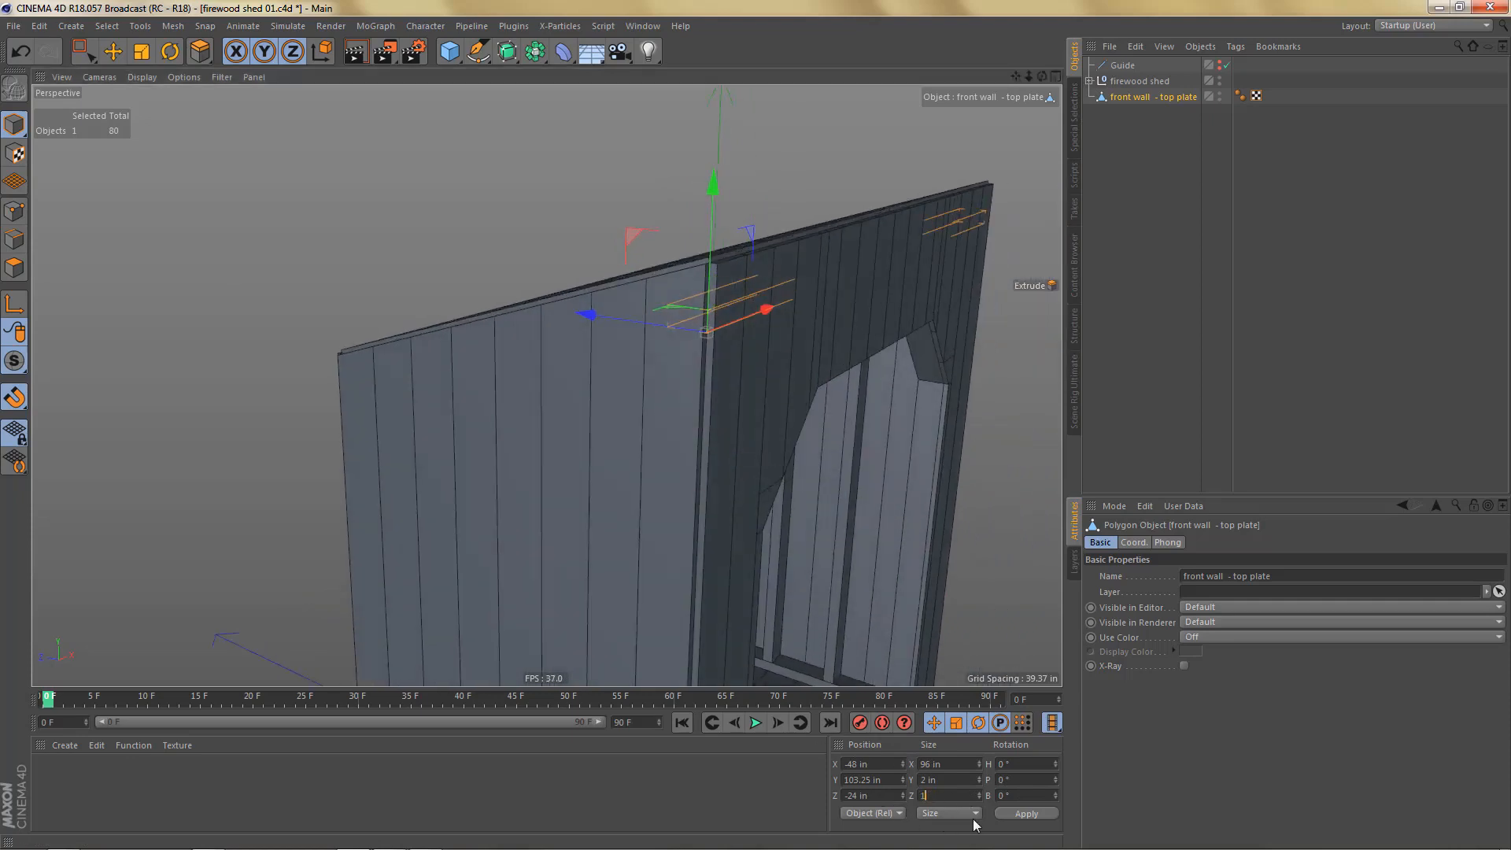
click(1027, 814)
Step: In the right view, shift the copied plate's axis to its inner bottom edge and butt the plate against the front siding's outer face
alt+right_drag(676, 296, 785, 319)
mouse_move(598, 332)
mouse_down()
mouse_move(631, 338)
mouse_move(621, 330)
mouse_up()
scroll(769, 344, up, 1)
middle_click(768, 344)
middle_click(408, 409)
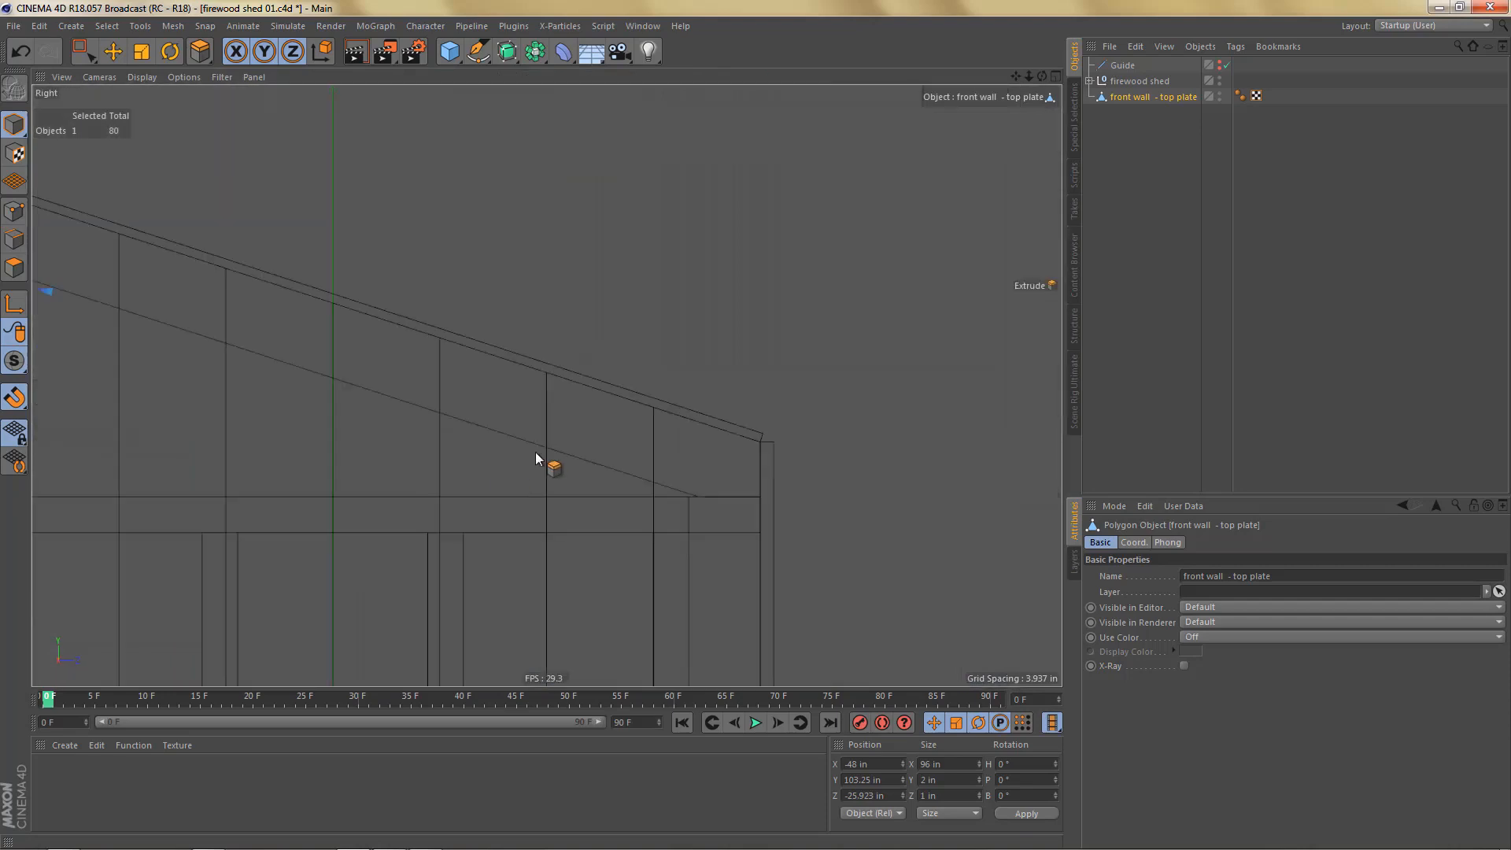
scroll(535, 452, down, 5)
scroll(496, 391, up, 8)
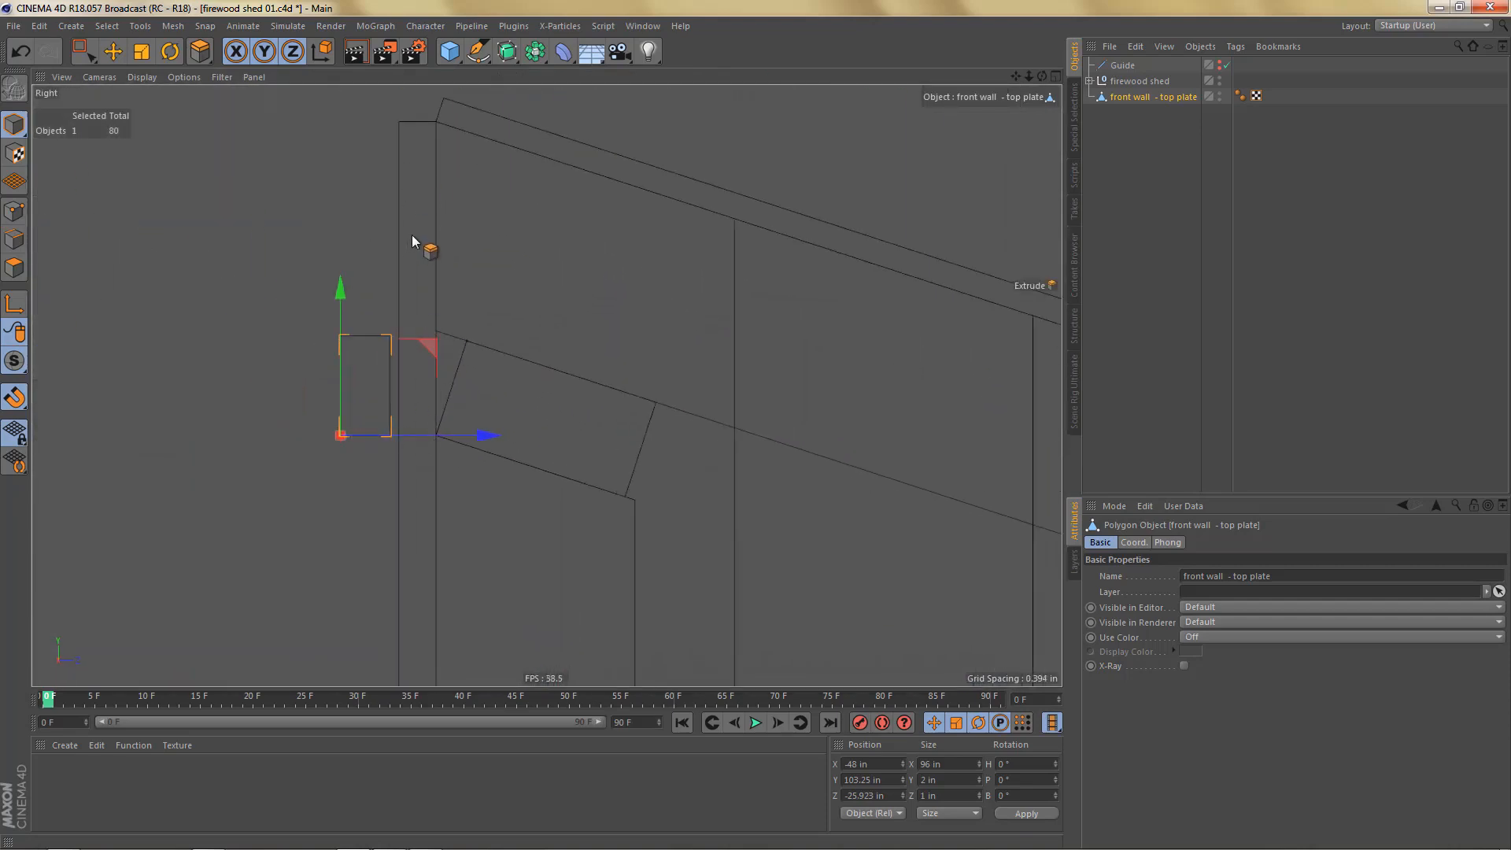
alt+middle_drag(447, 363, 469, 361)
key(l)
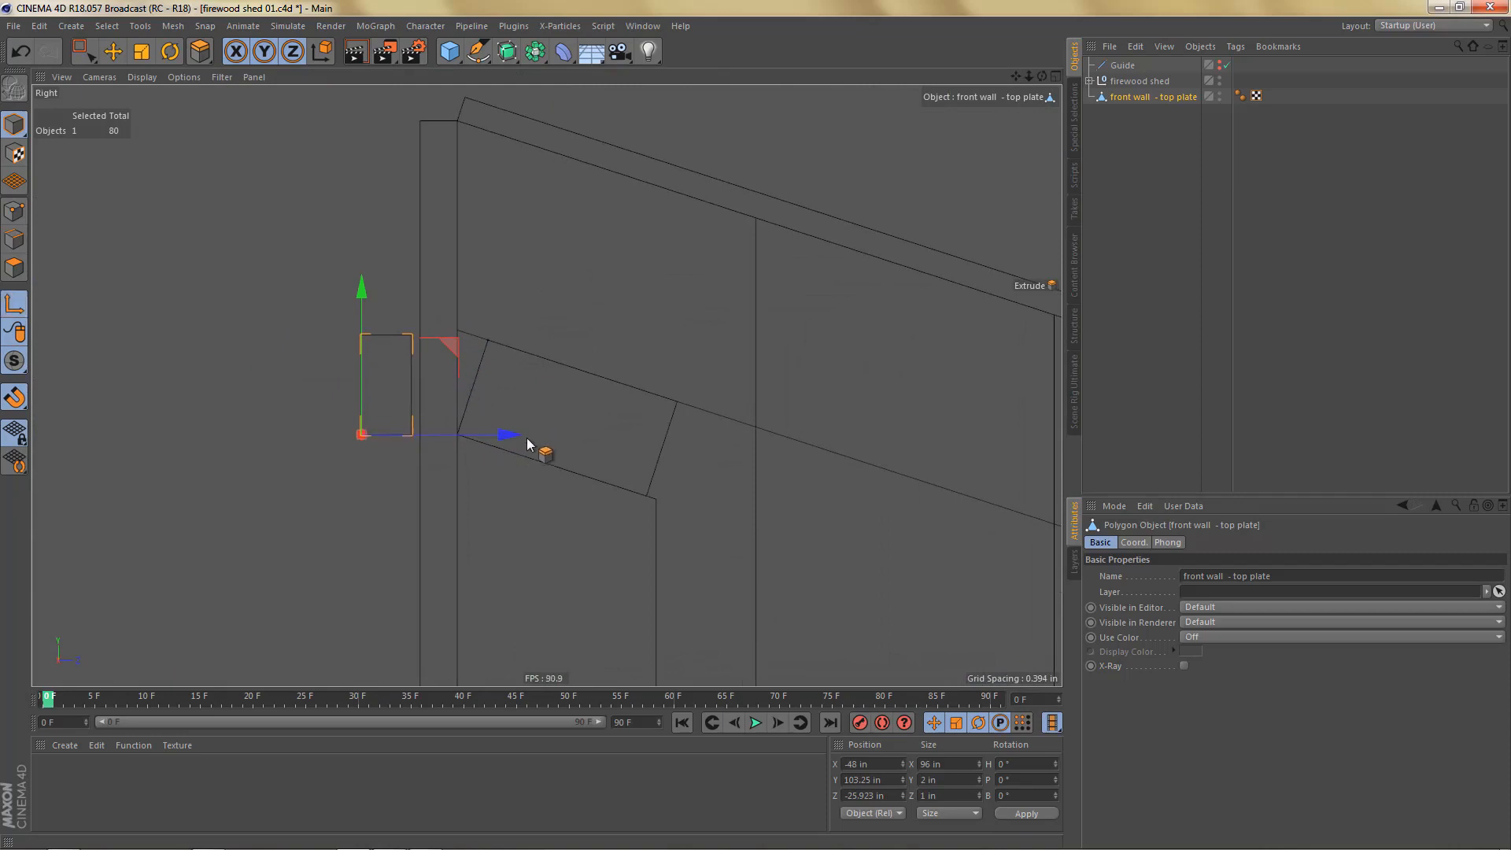
drag(508, 435, 565, 435)
scroll(545, 470, down, 1)
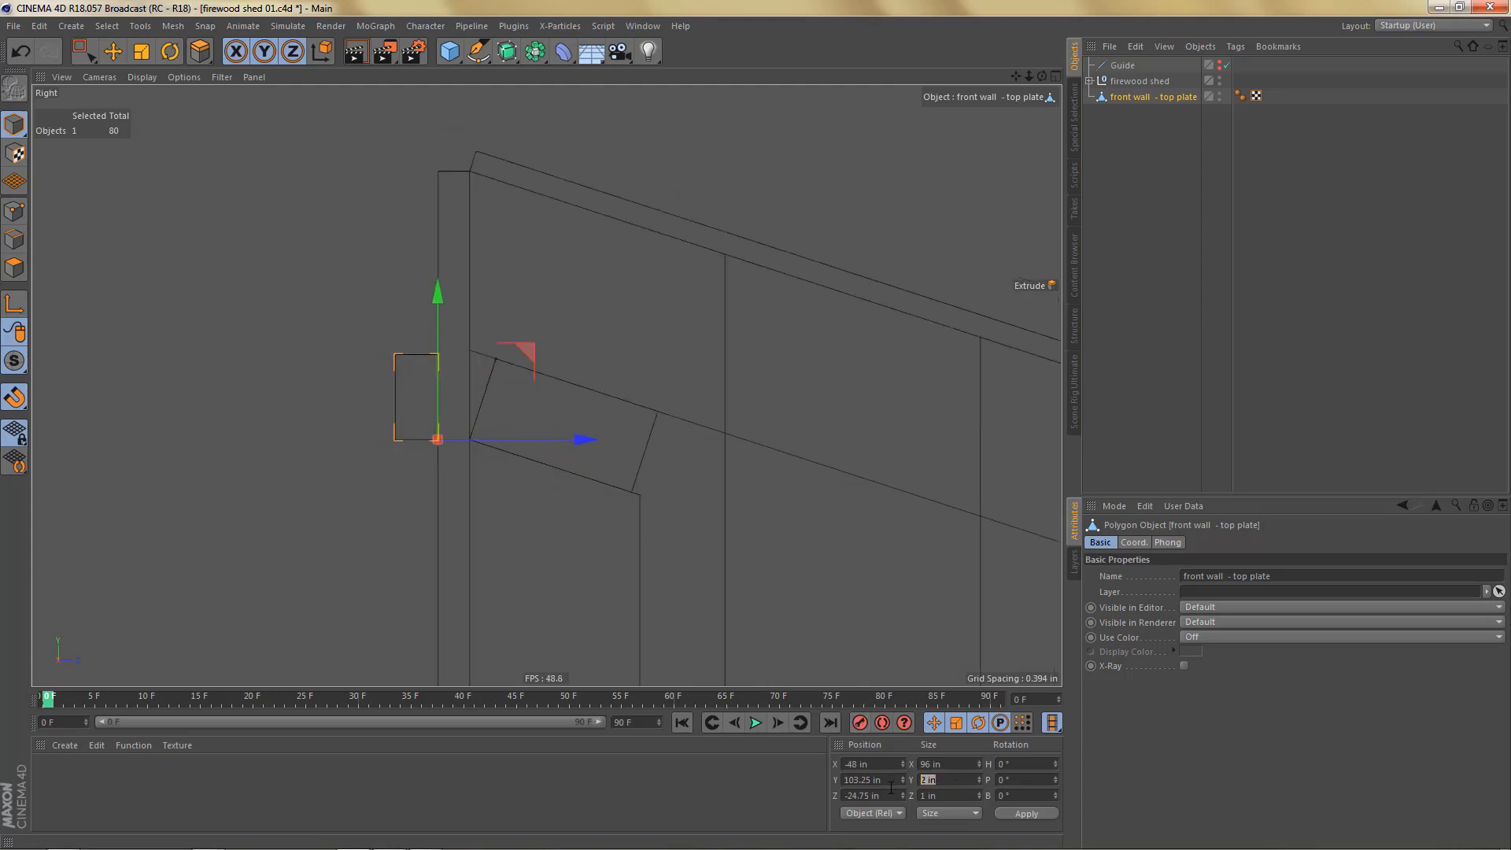
Step: Set the plate's height to 4 in, shift its axis to the top edge and align that edge with the front siding's top
key(Return)
key(e)
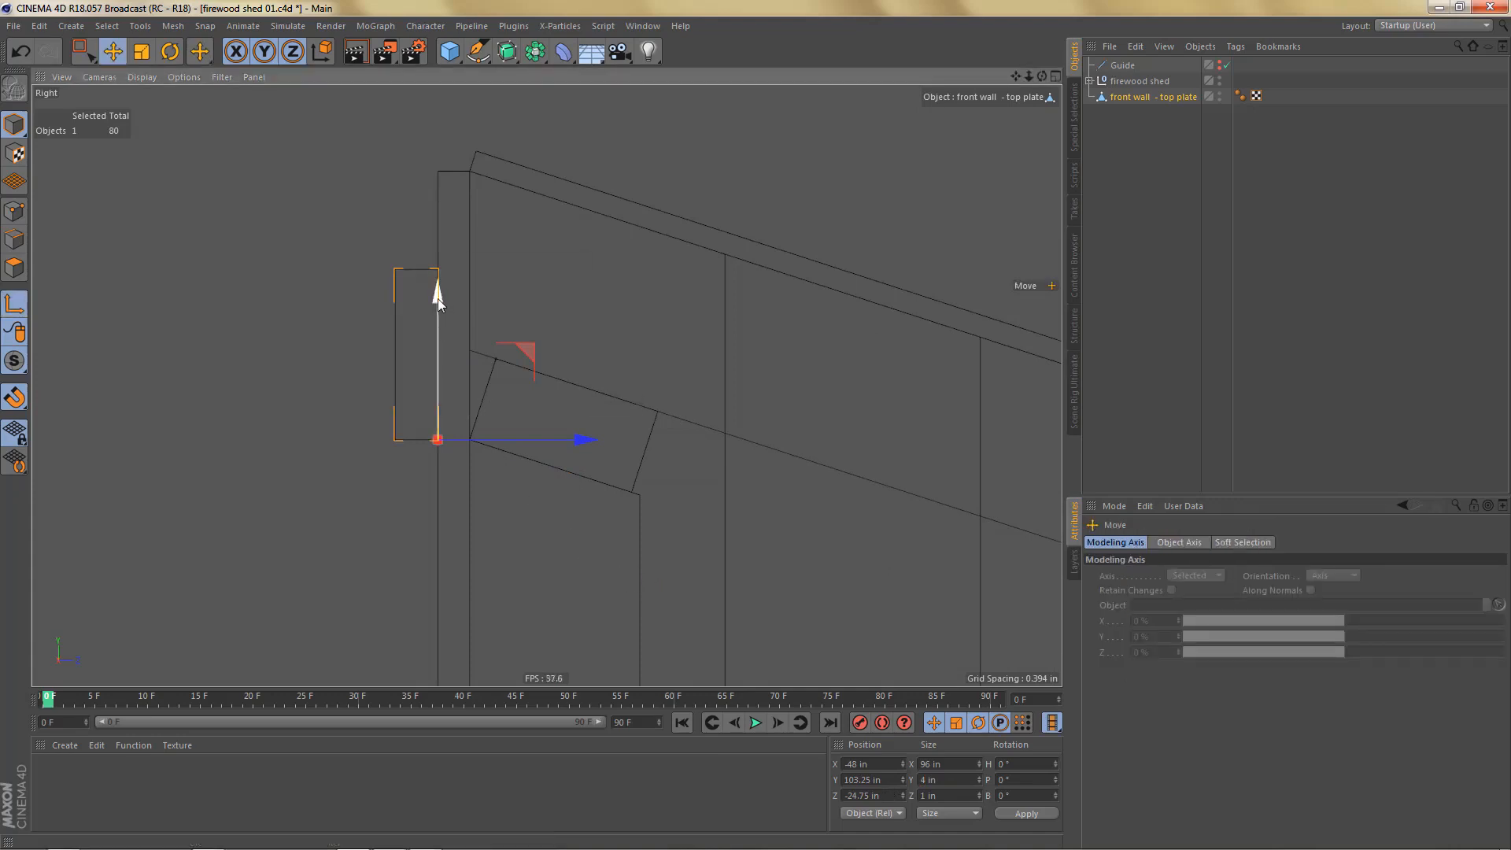
drag(437, 299, 439, 202)
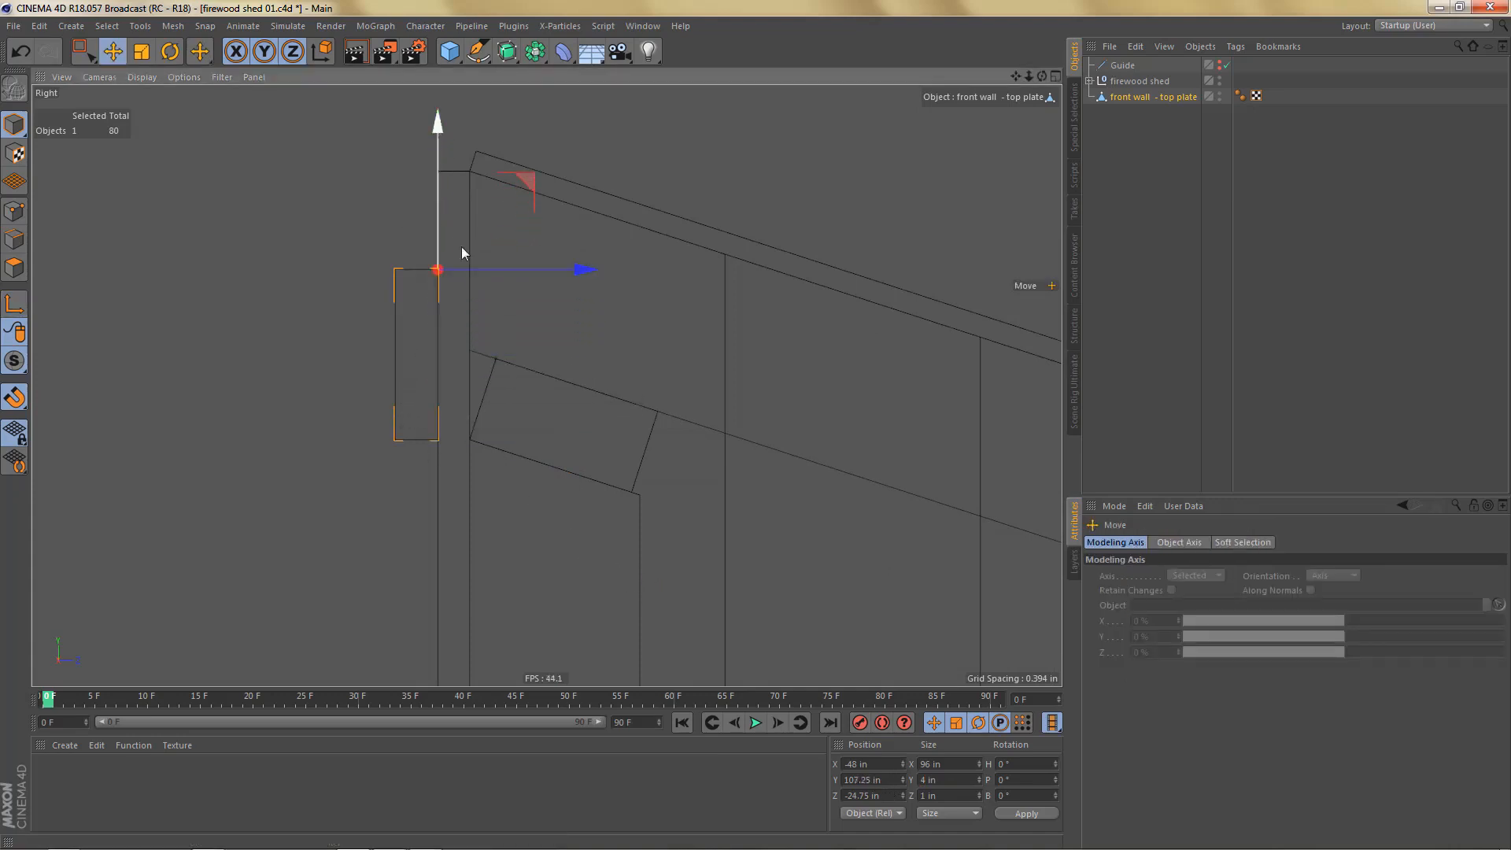
drag(433, 129, 439, 168)
scroll(531, 365, up, 5)
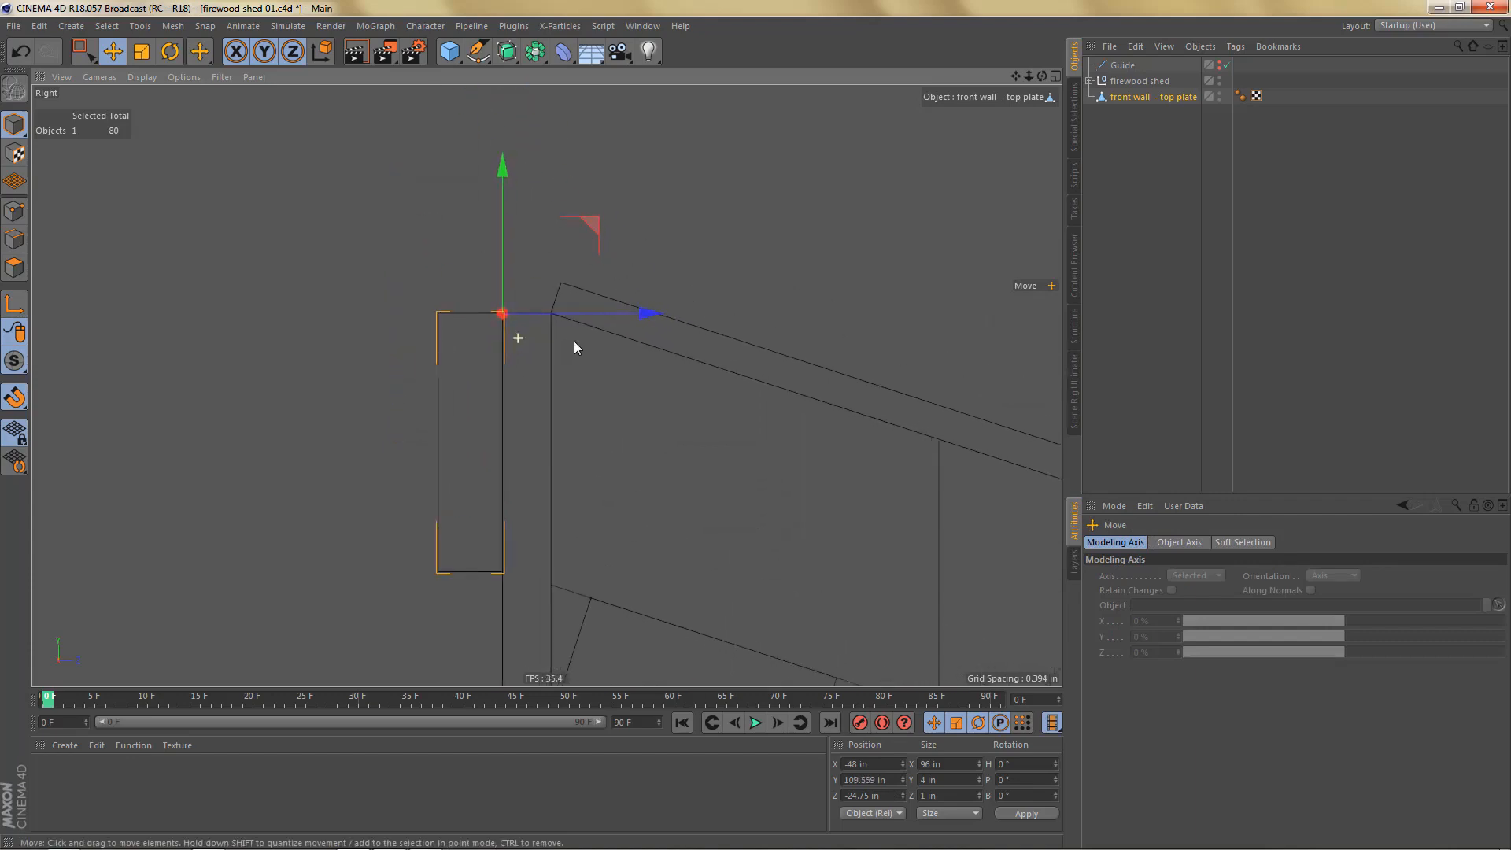
scroll(575, 346, up, 2)
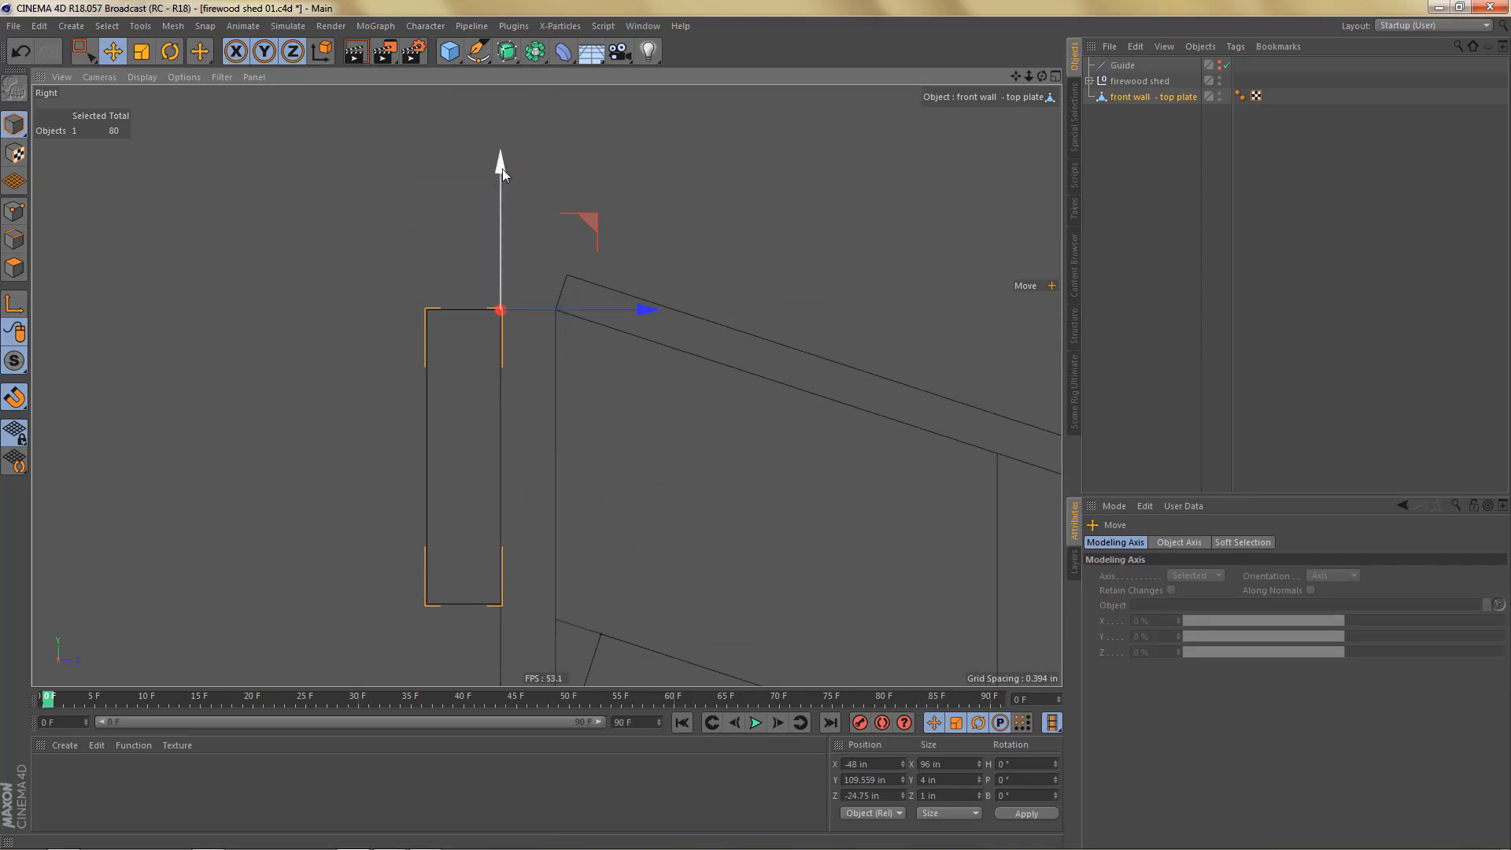
Step: Cut the front trim plate's end profile with a Line Cut constrained to 18°, sloping down from its outer top corner through the inner edge
key(Return)
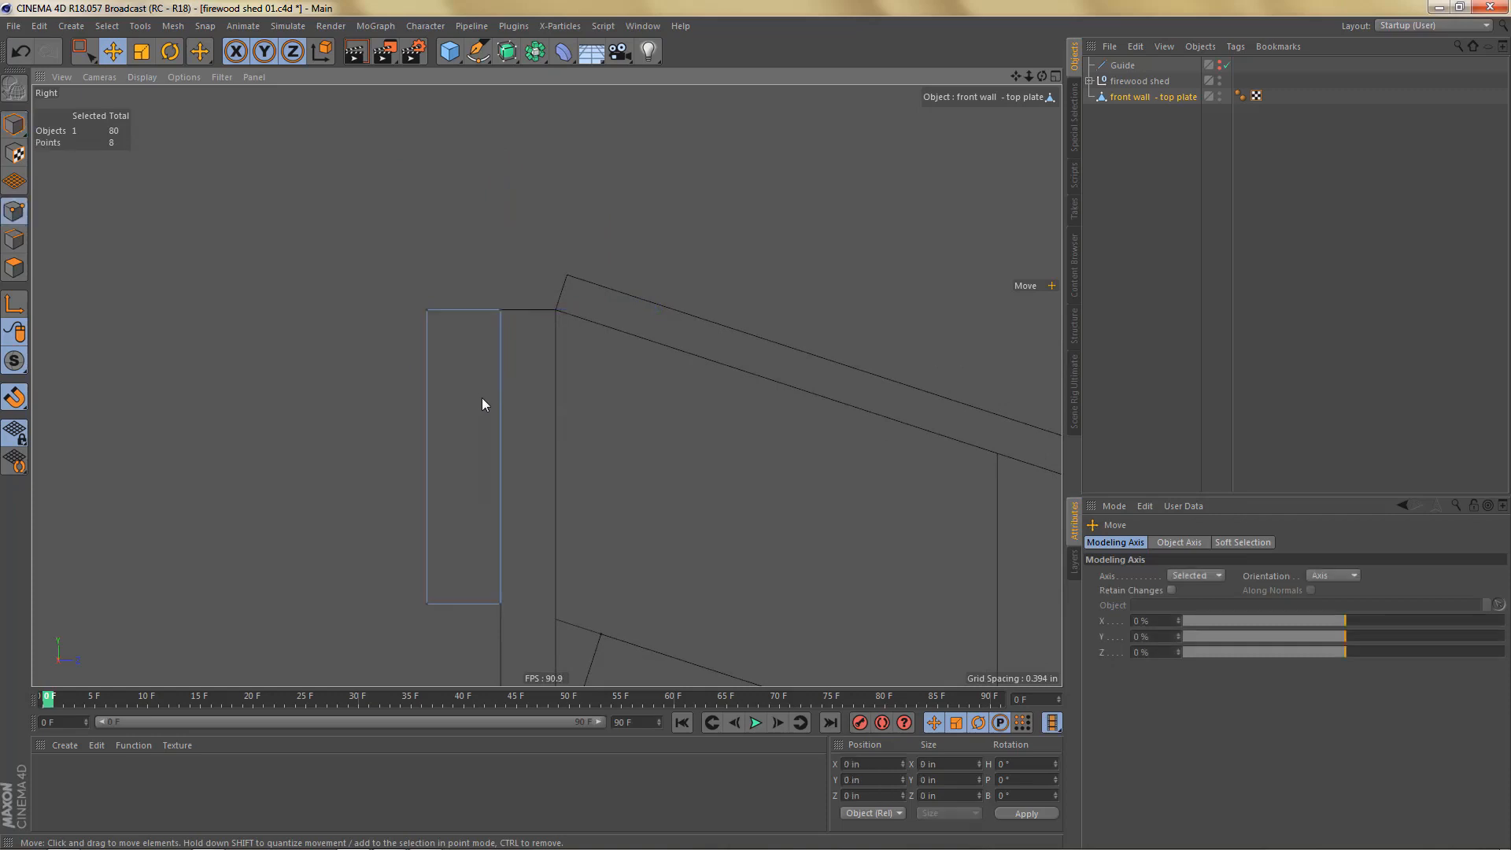
key(k)
key(k)
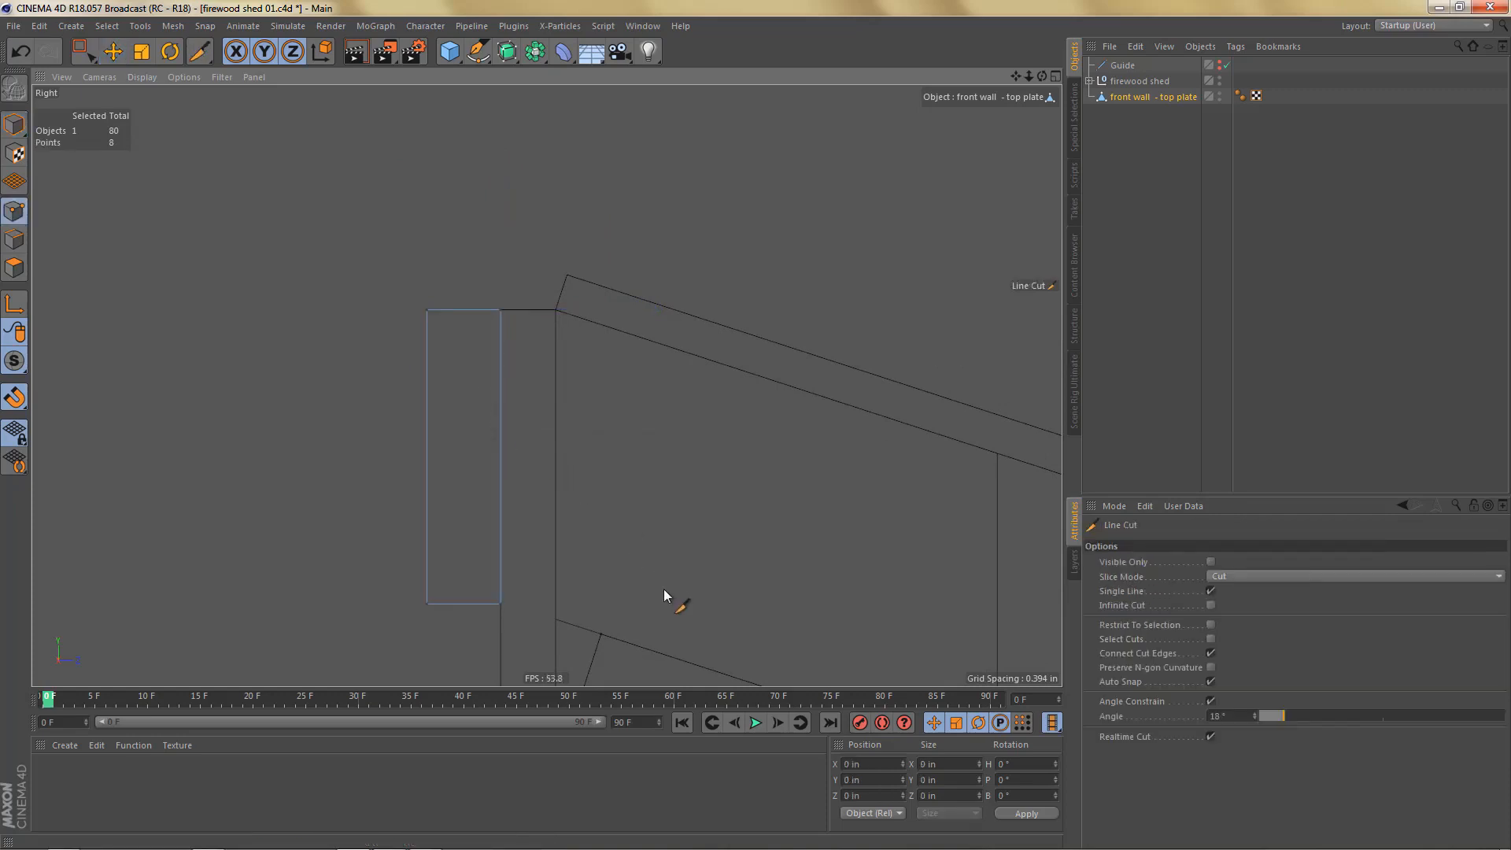
click(1146, 700)
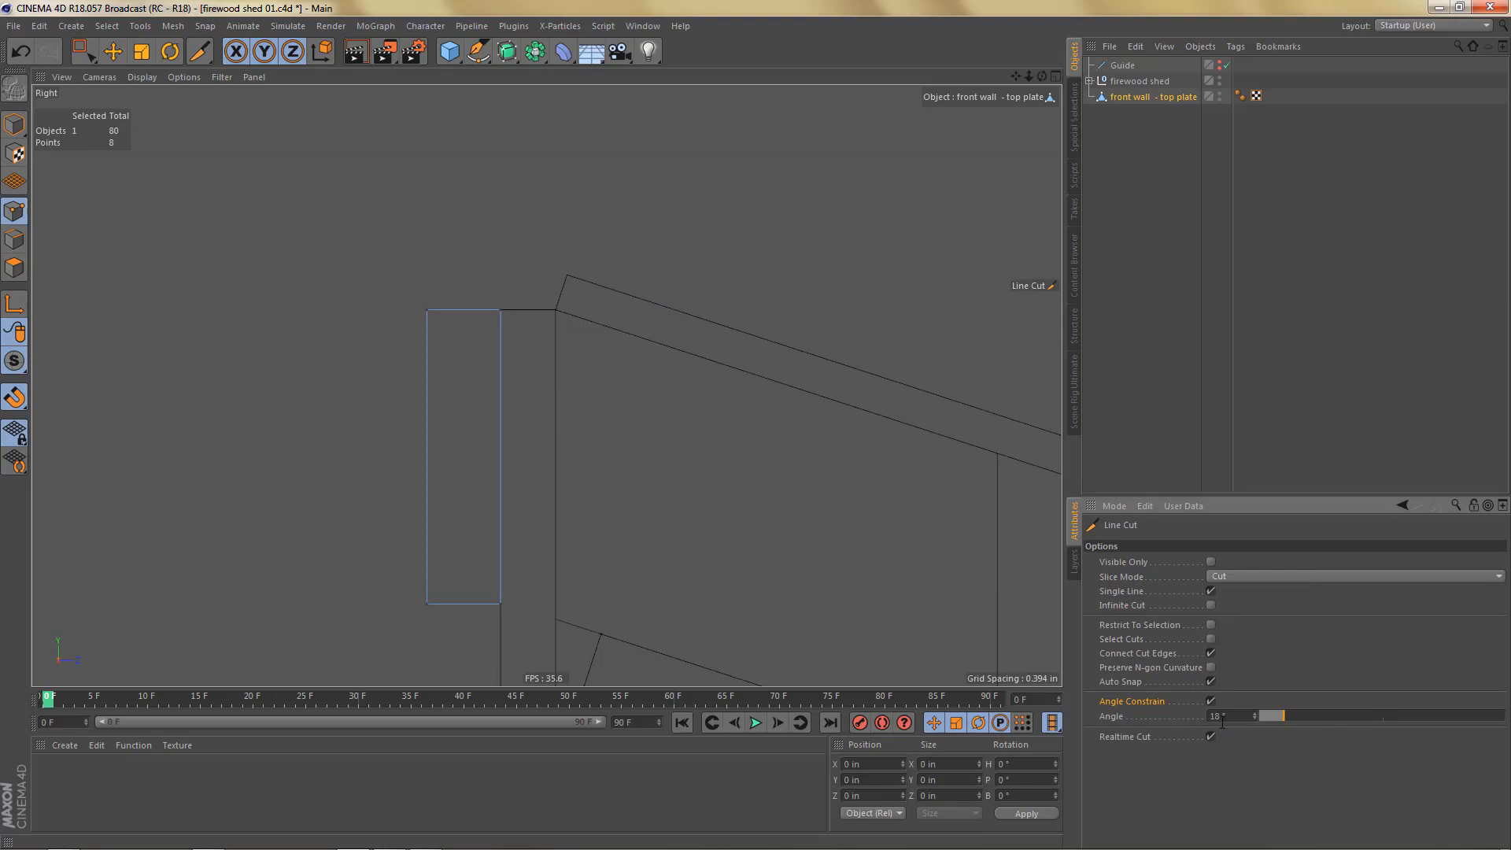
click(426, 310)
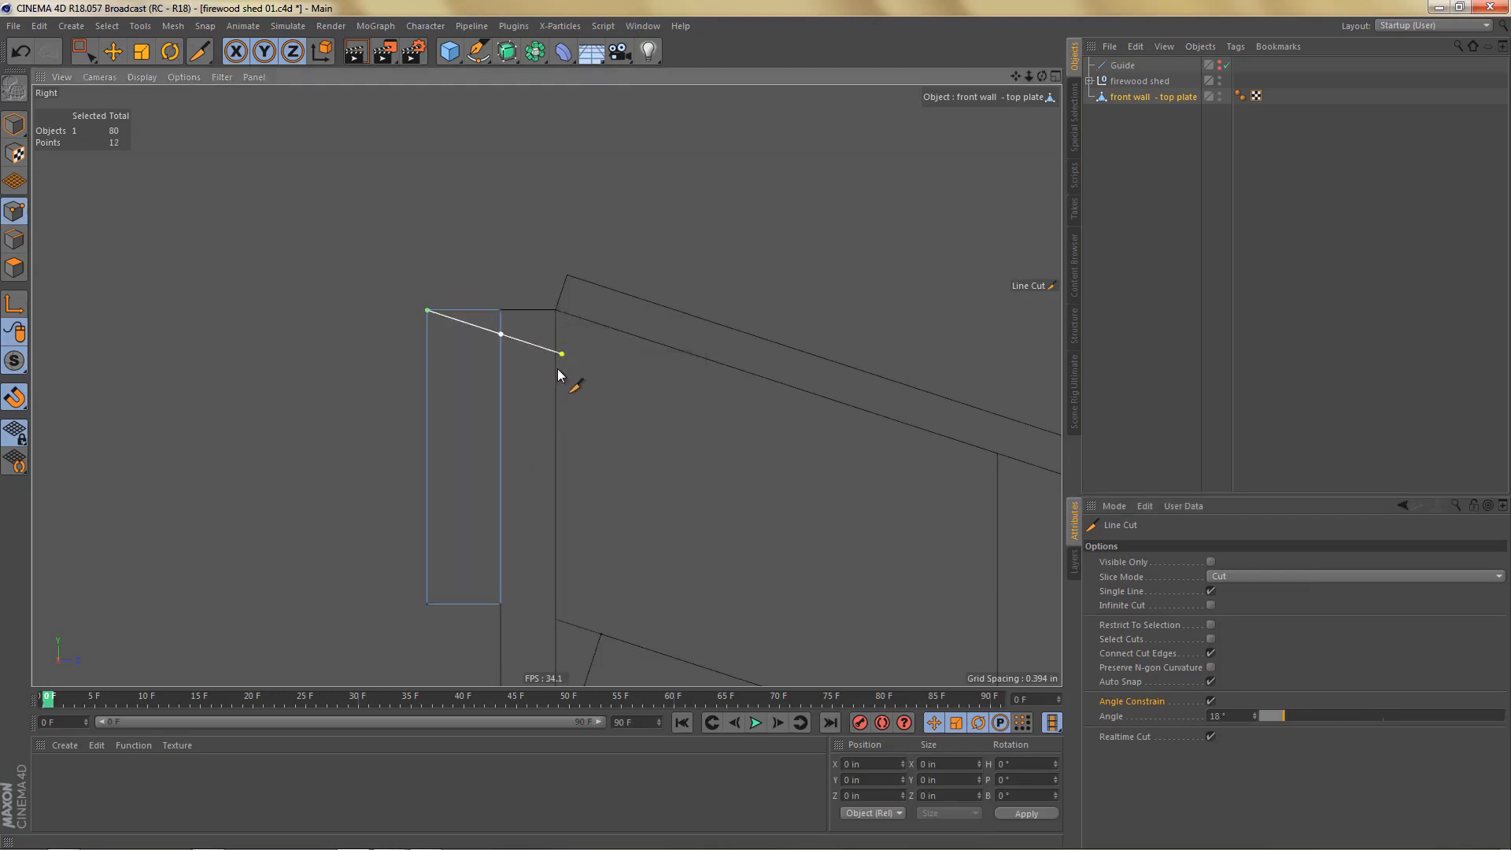
key(space)
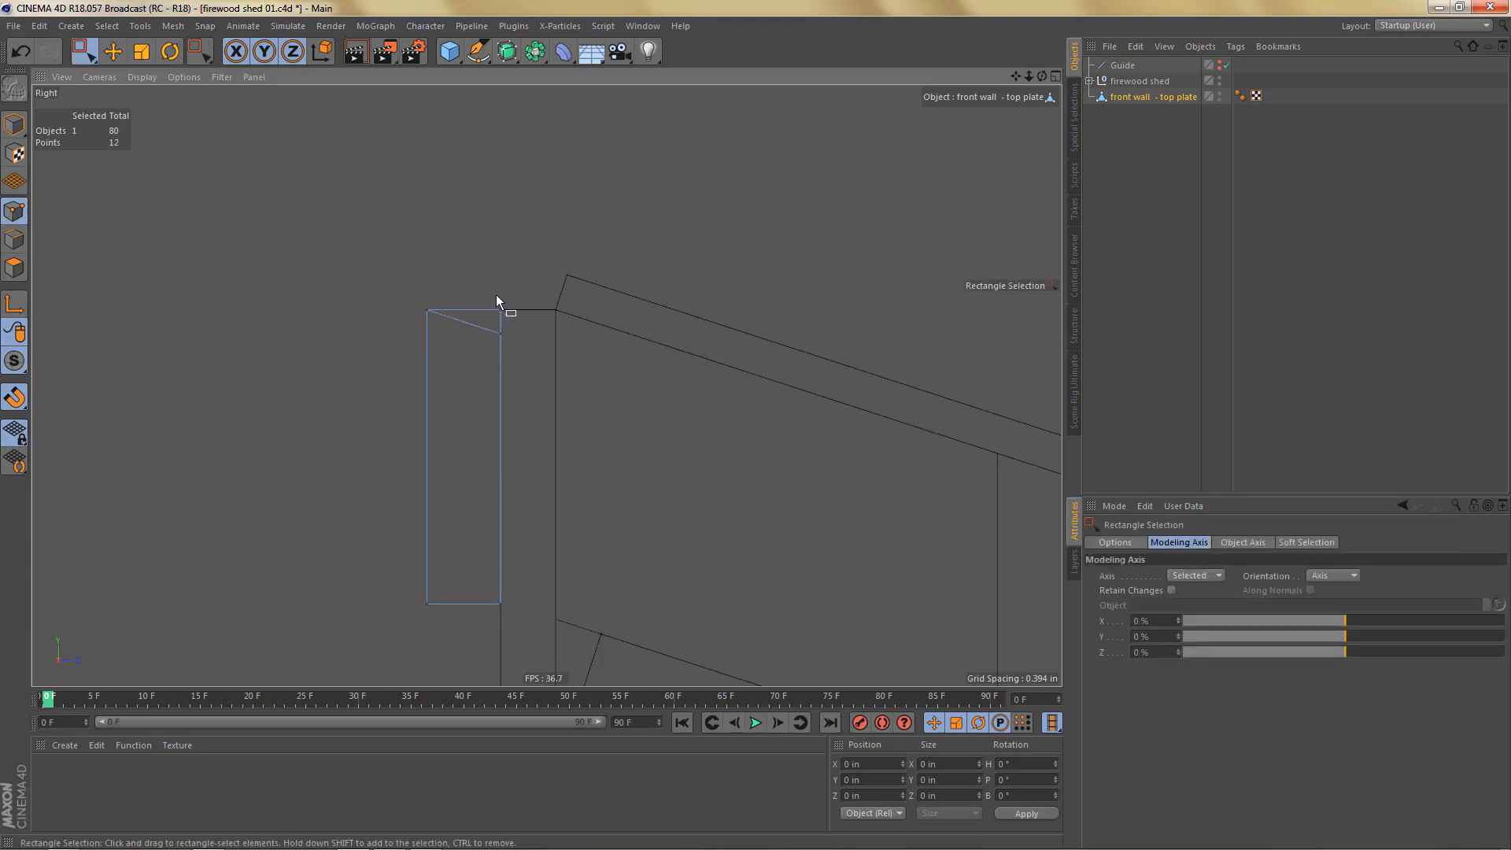
Step: Lower the plate's inner top points onto the cut line to bevel its top edge to the roof slope
drag(494, 294, 510, 318)
drag(500, 167, 508, 193)
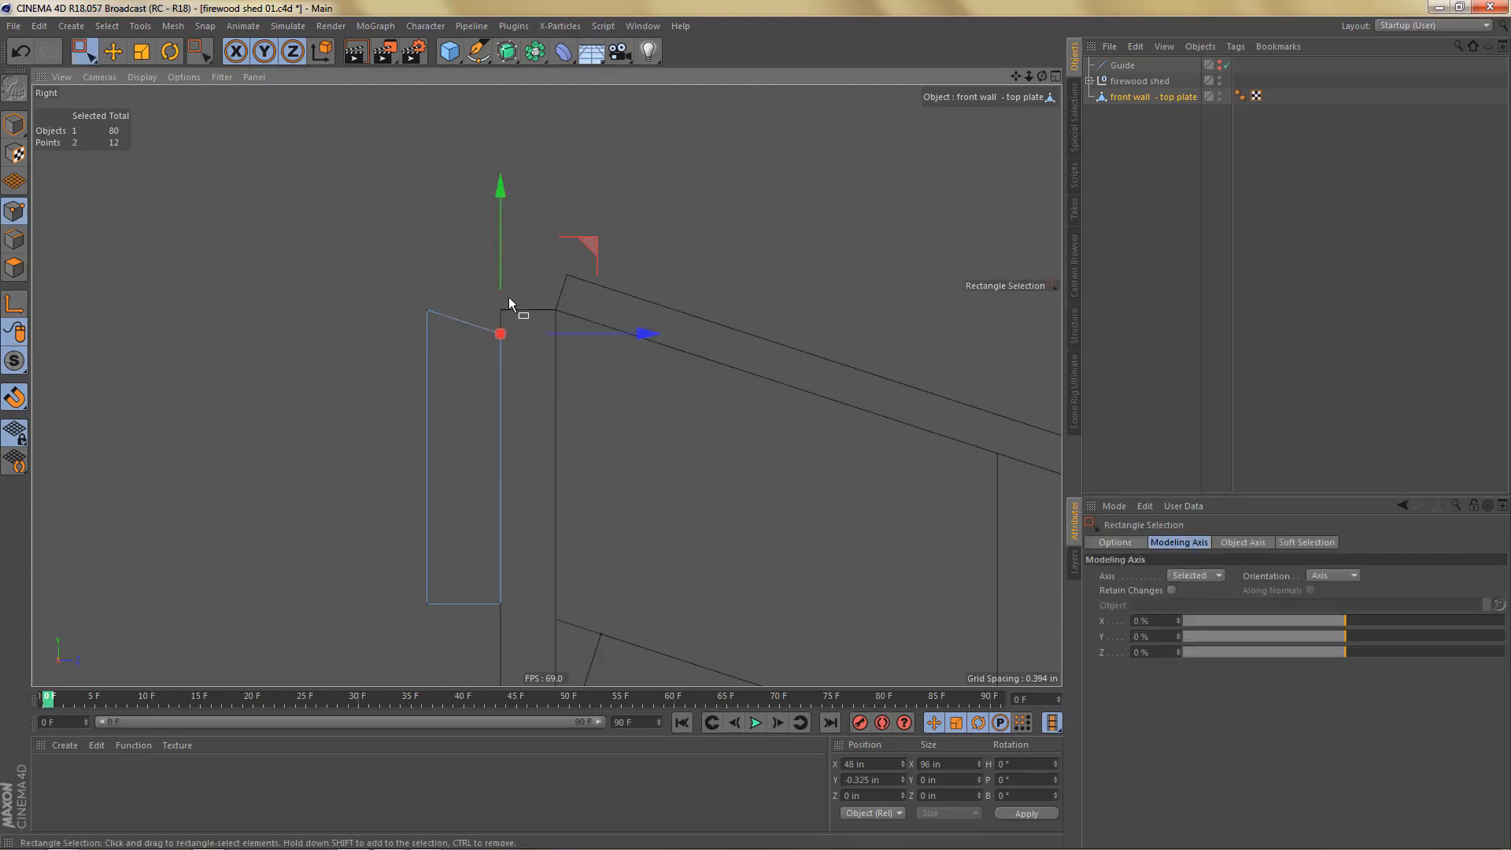
click(510, 307)
key(m)
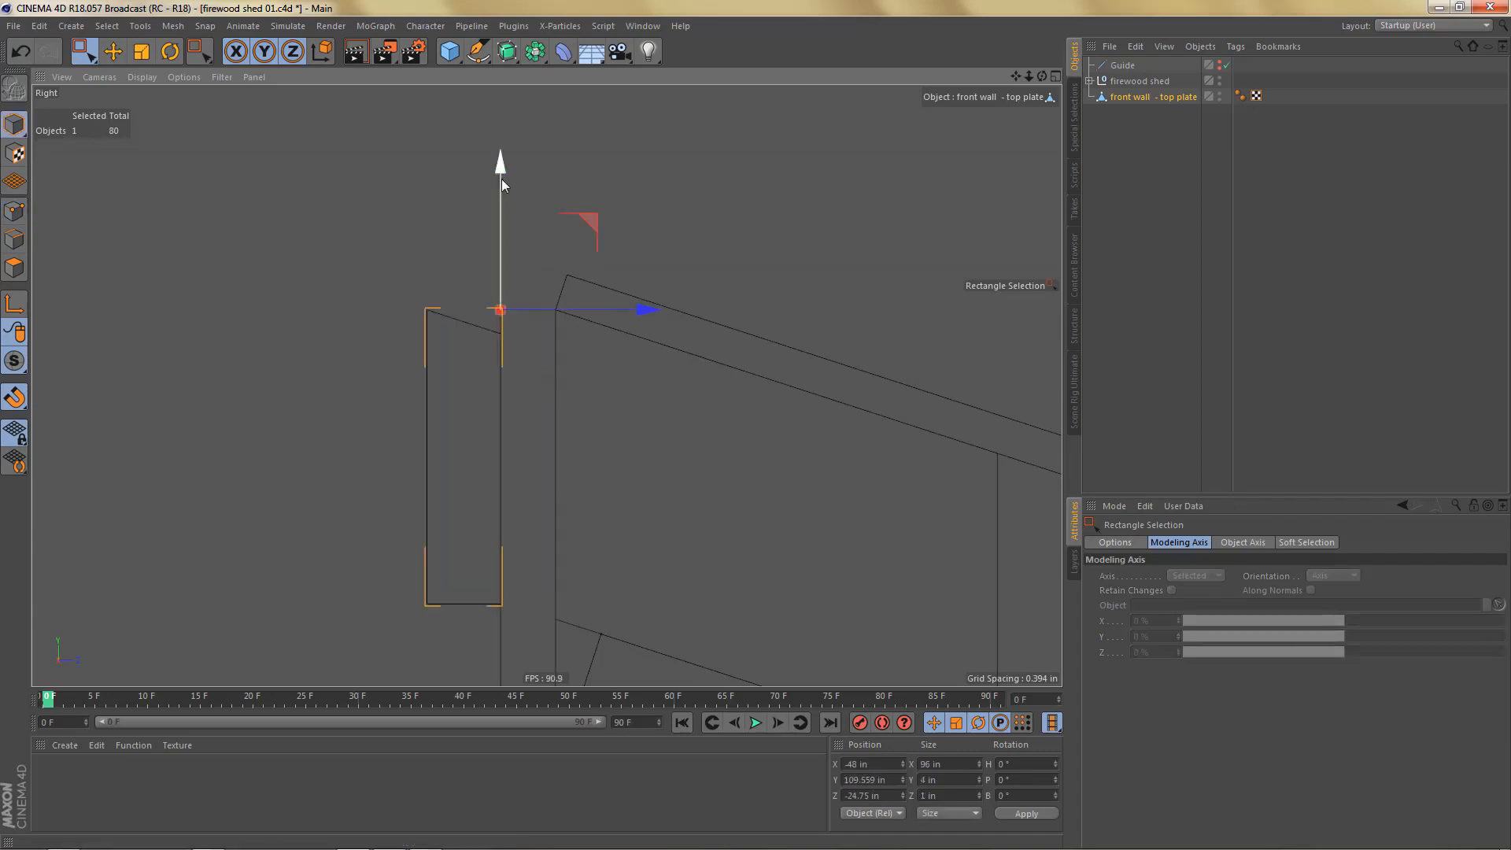
Step: Show the guide, align it with the roof deck's upper face and raise the front trim plate until its bevelled top meets it
click(1220, 65)
click(702, 353)
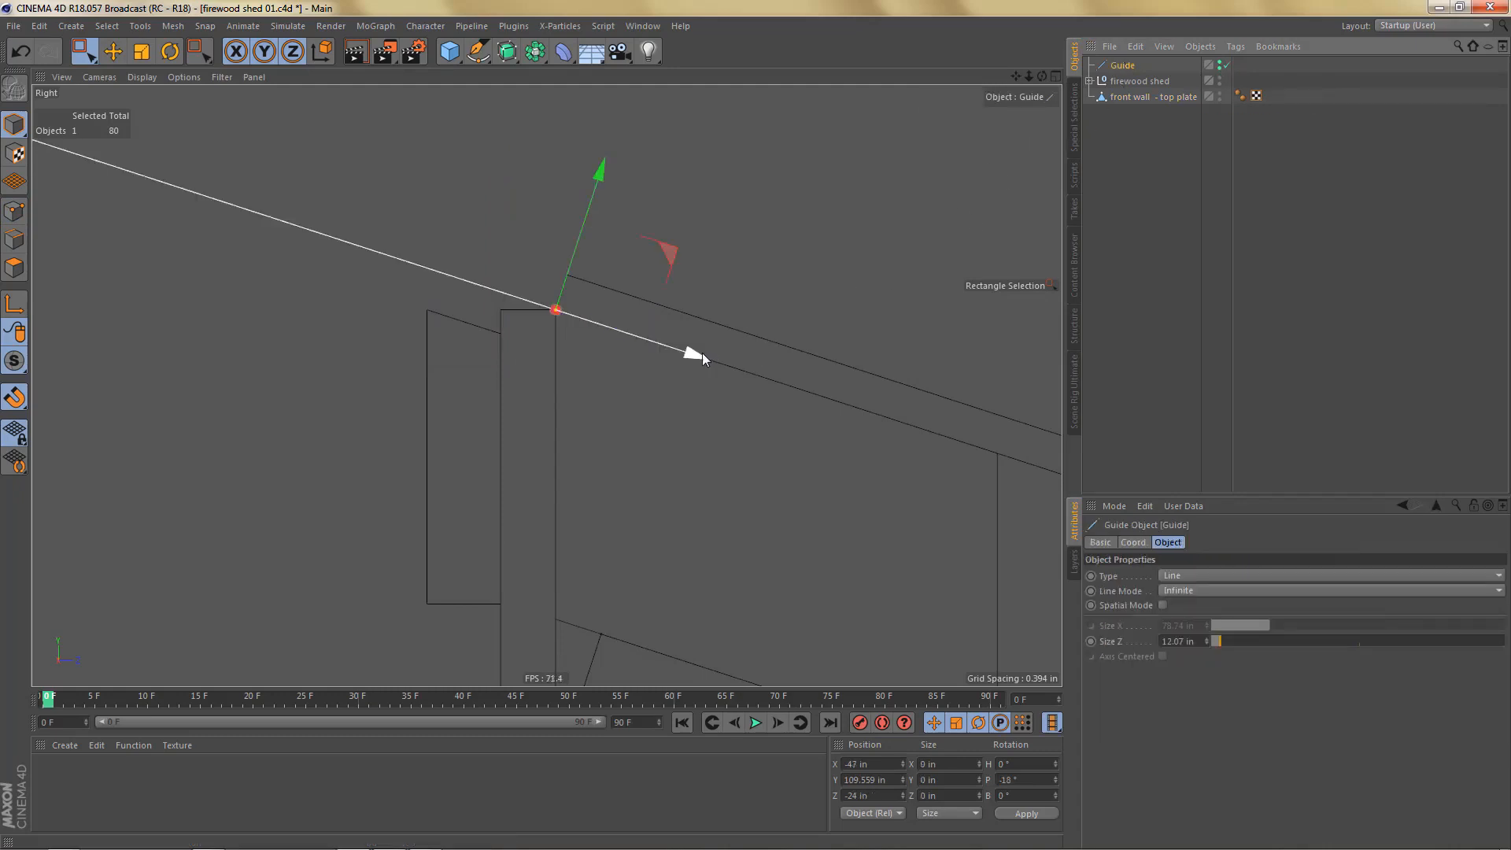
drag(603, 172, 623, 137)
click(1133, 97)
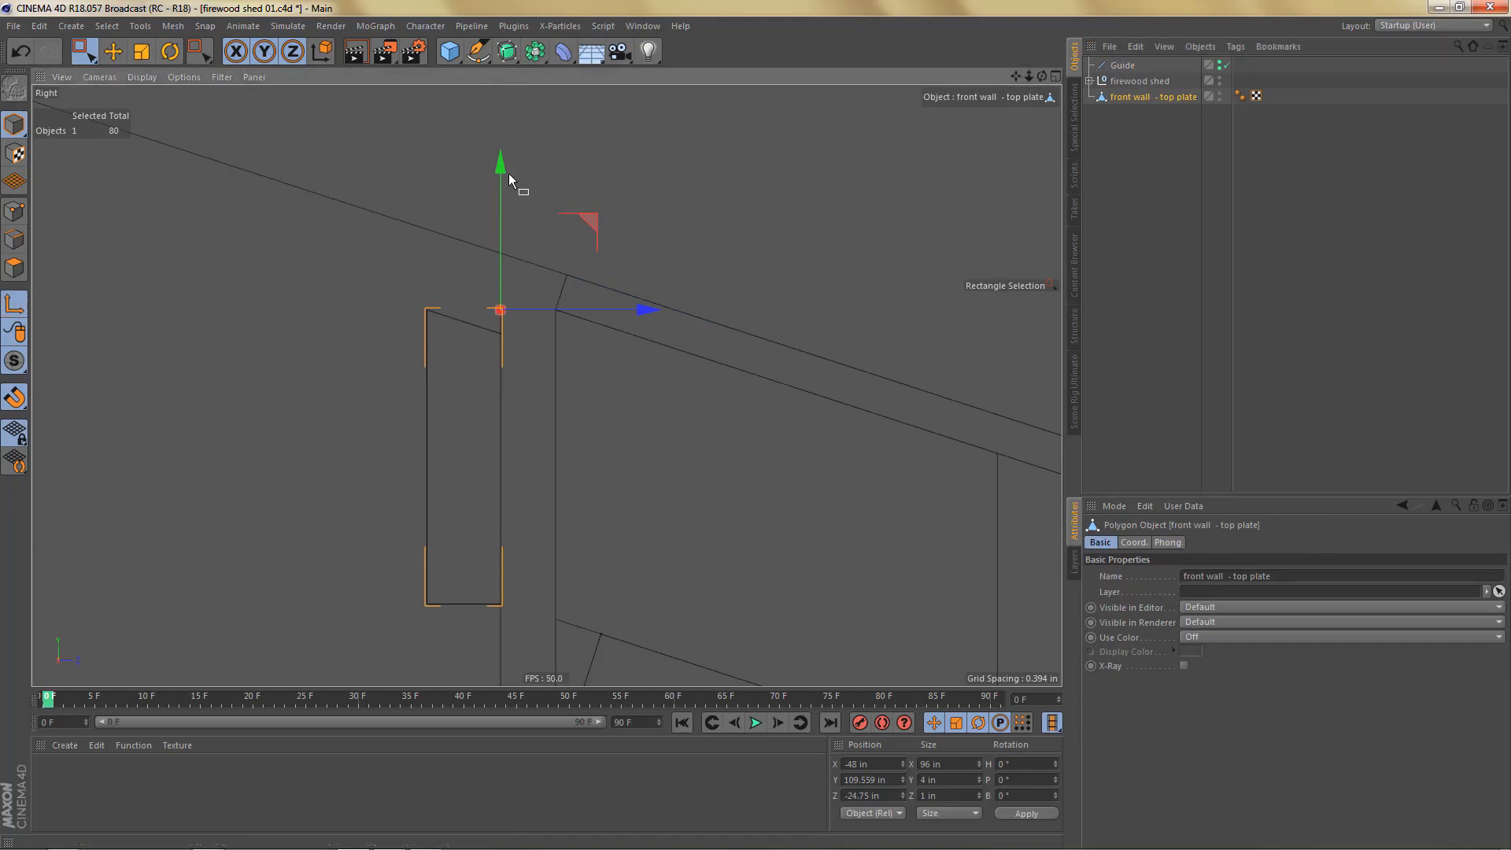
drag(501, 178, 510, 118)
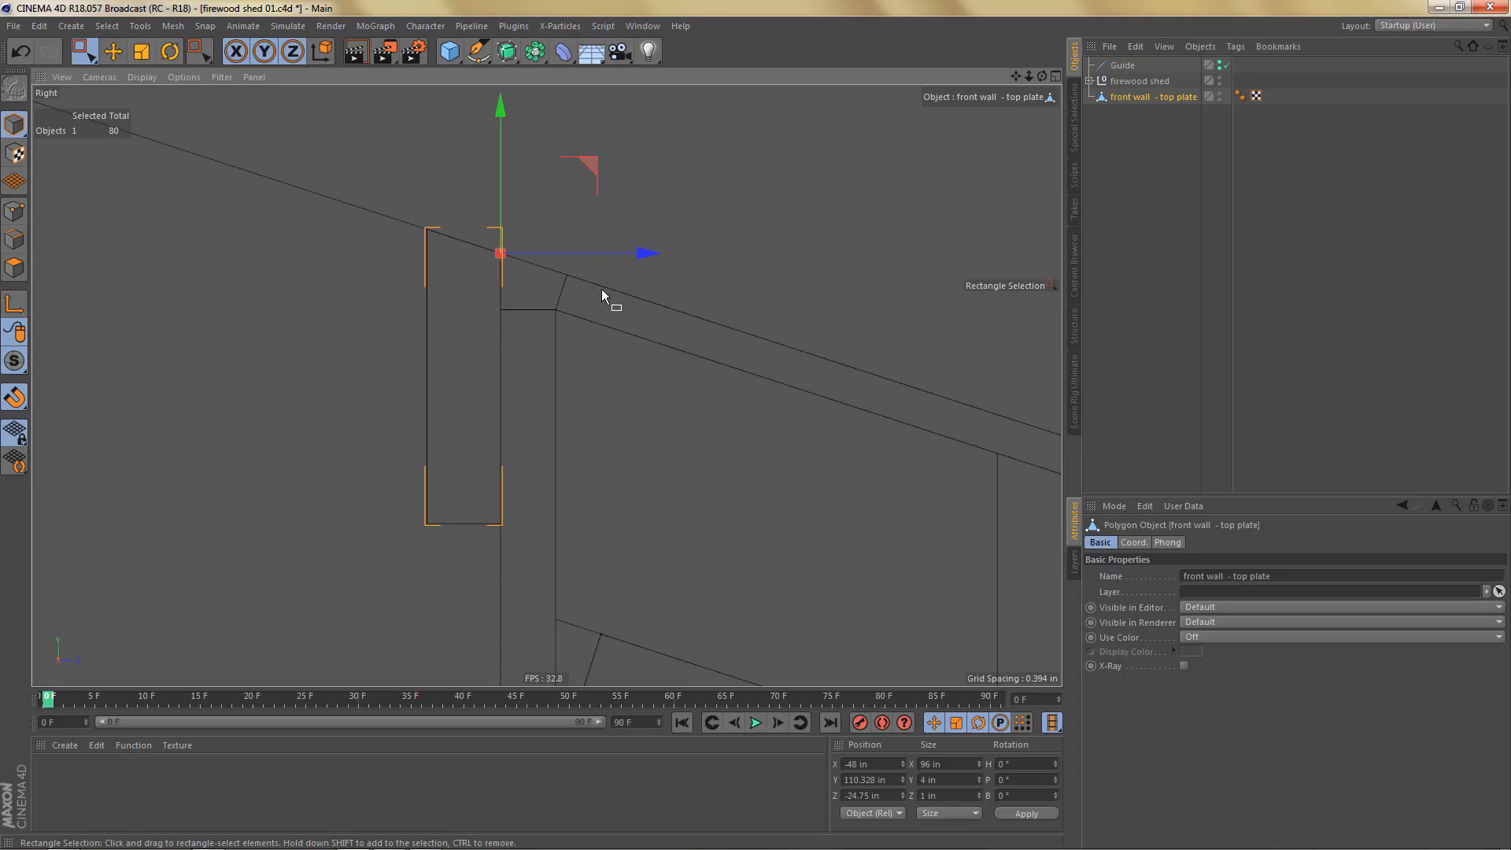
Step: Copy the back wall's top plate to the top level of the hierarchy, placed below the front wall top plate copy
middle_click(565, 351)
middle_click(390, 252)
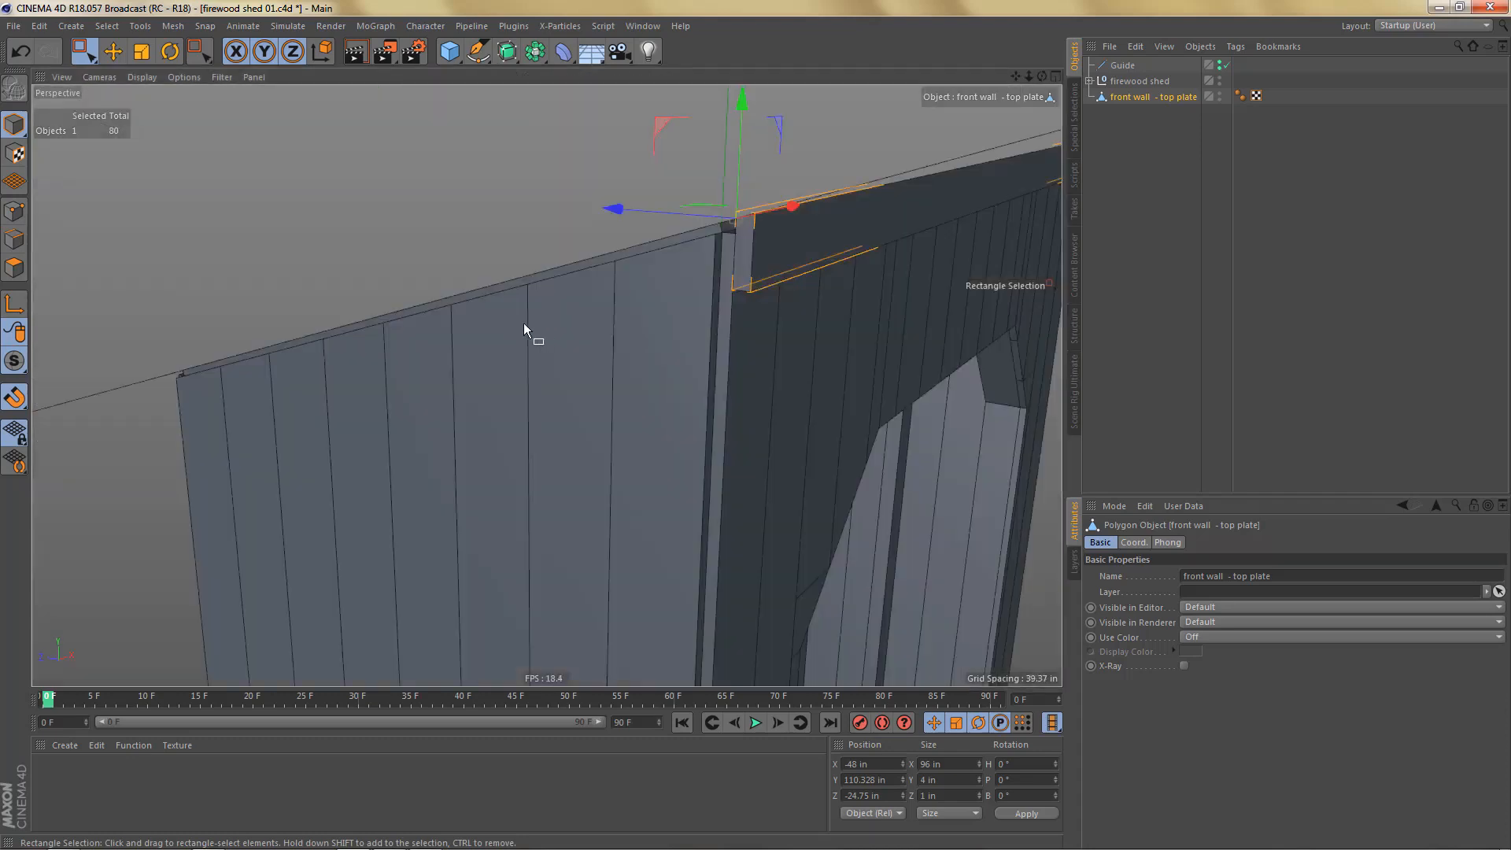
alt+drag(550, 334, 470, 222)
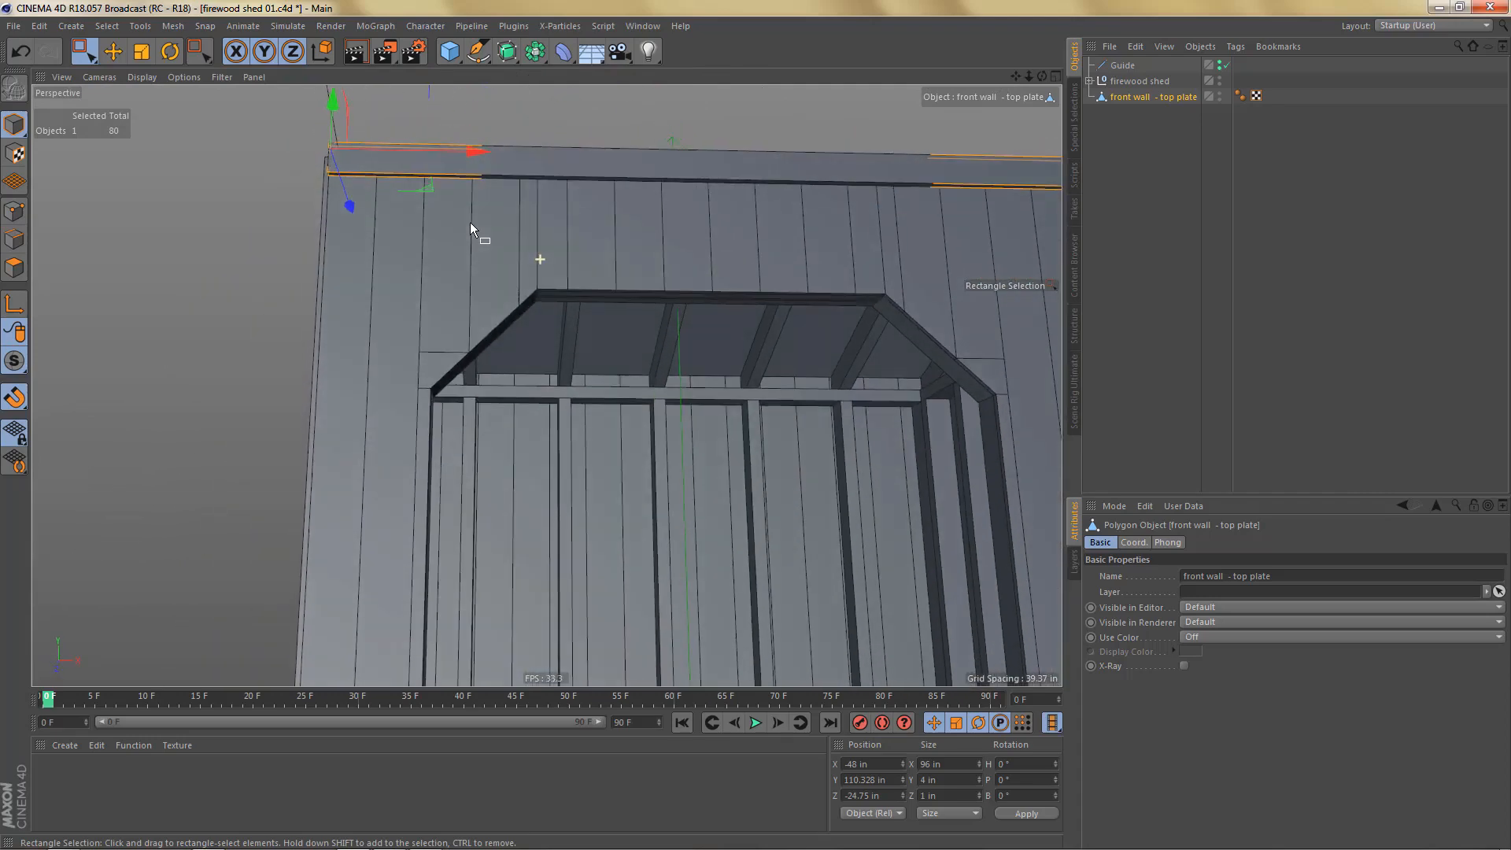
key(e)
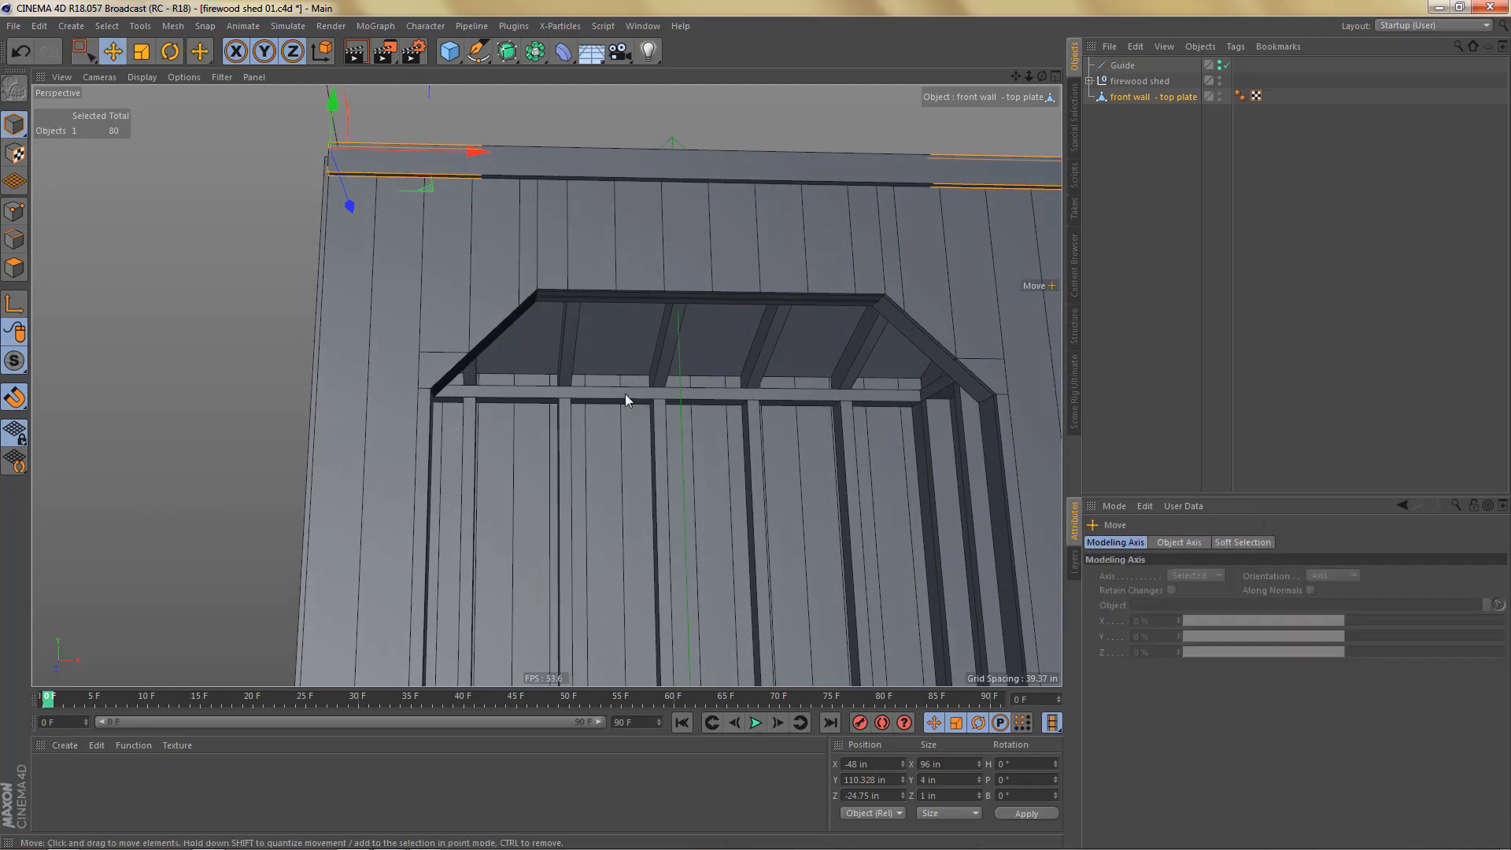
shift+right_click(624, 393)
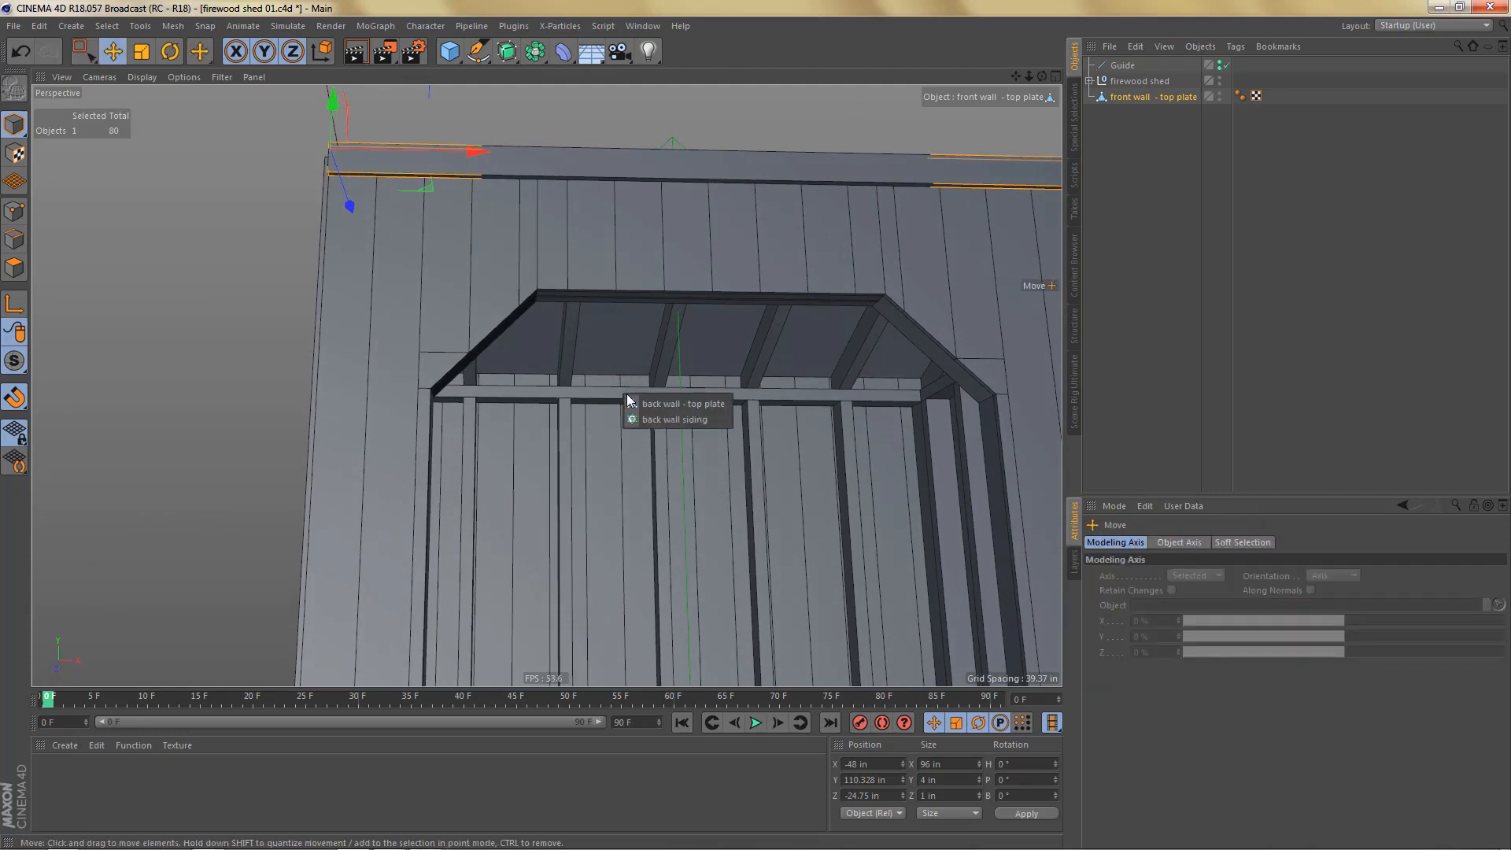
click(684, 404)
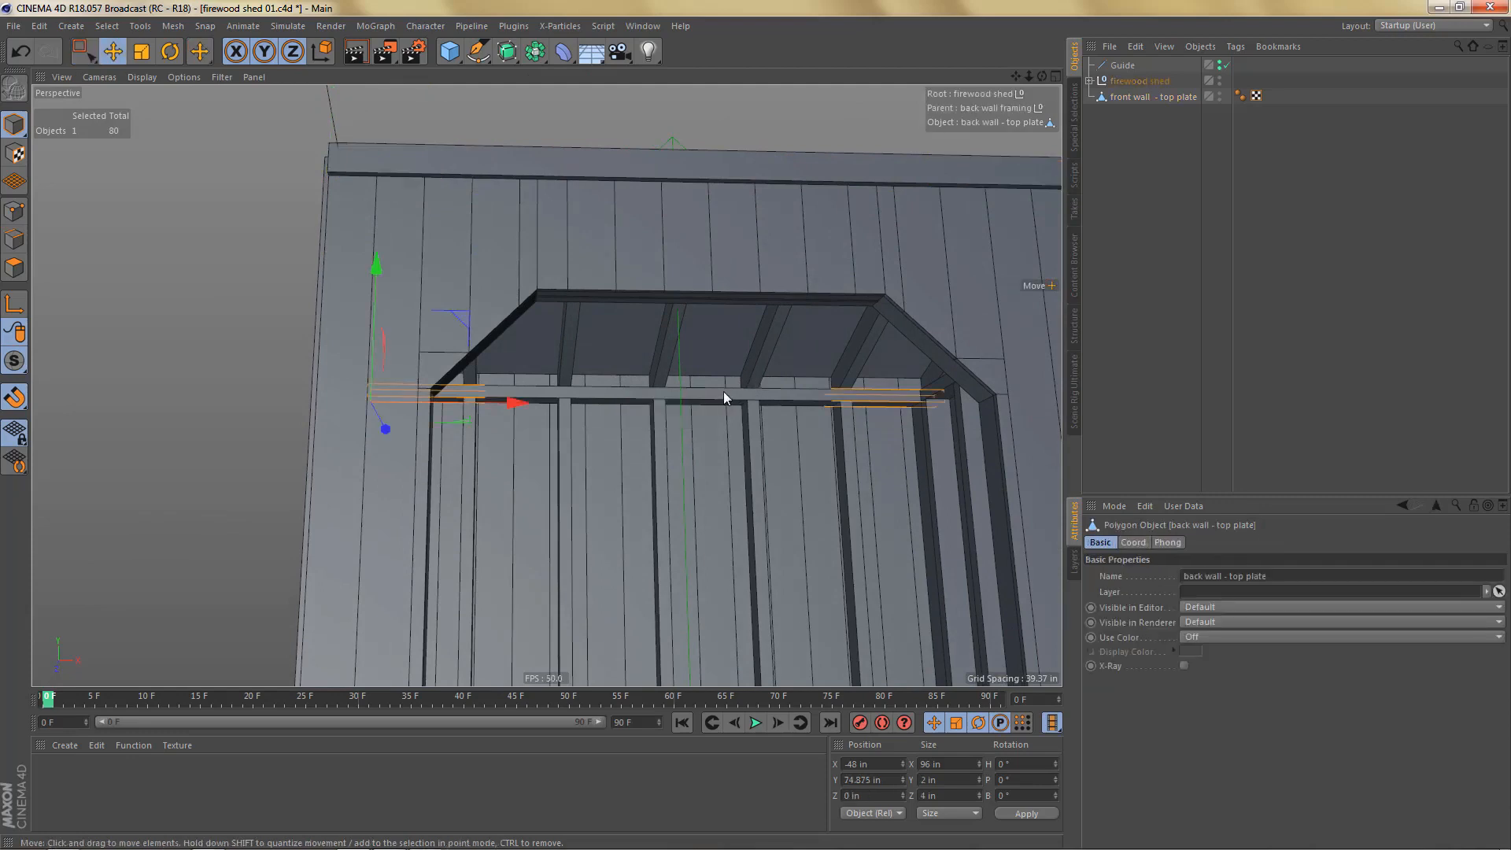
key(ctrl+c)
key(ctrl+v)
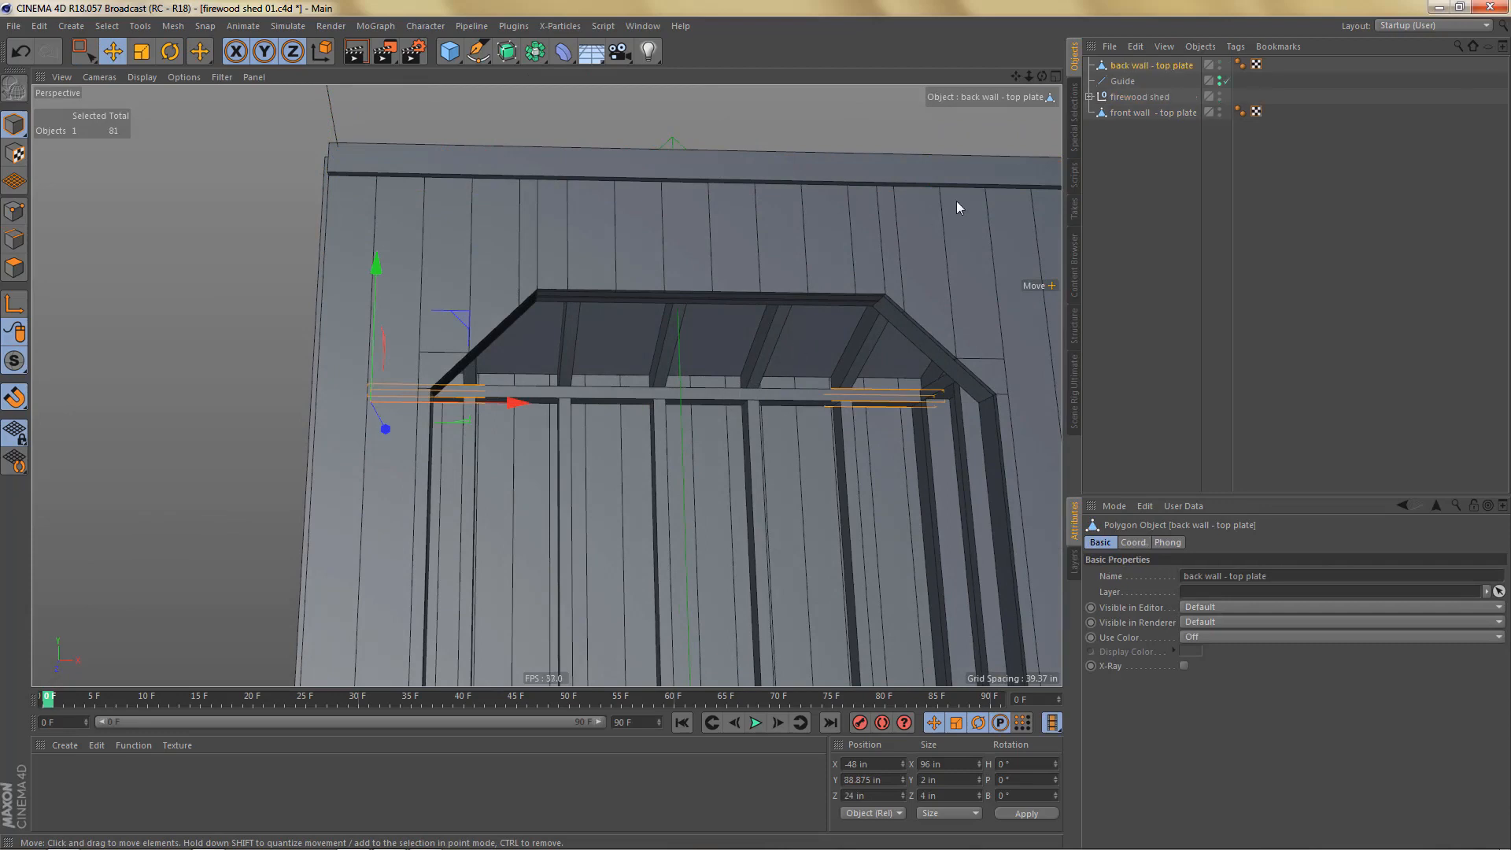
drag(1134, 144, 1117, 153)
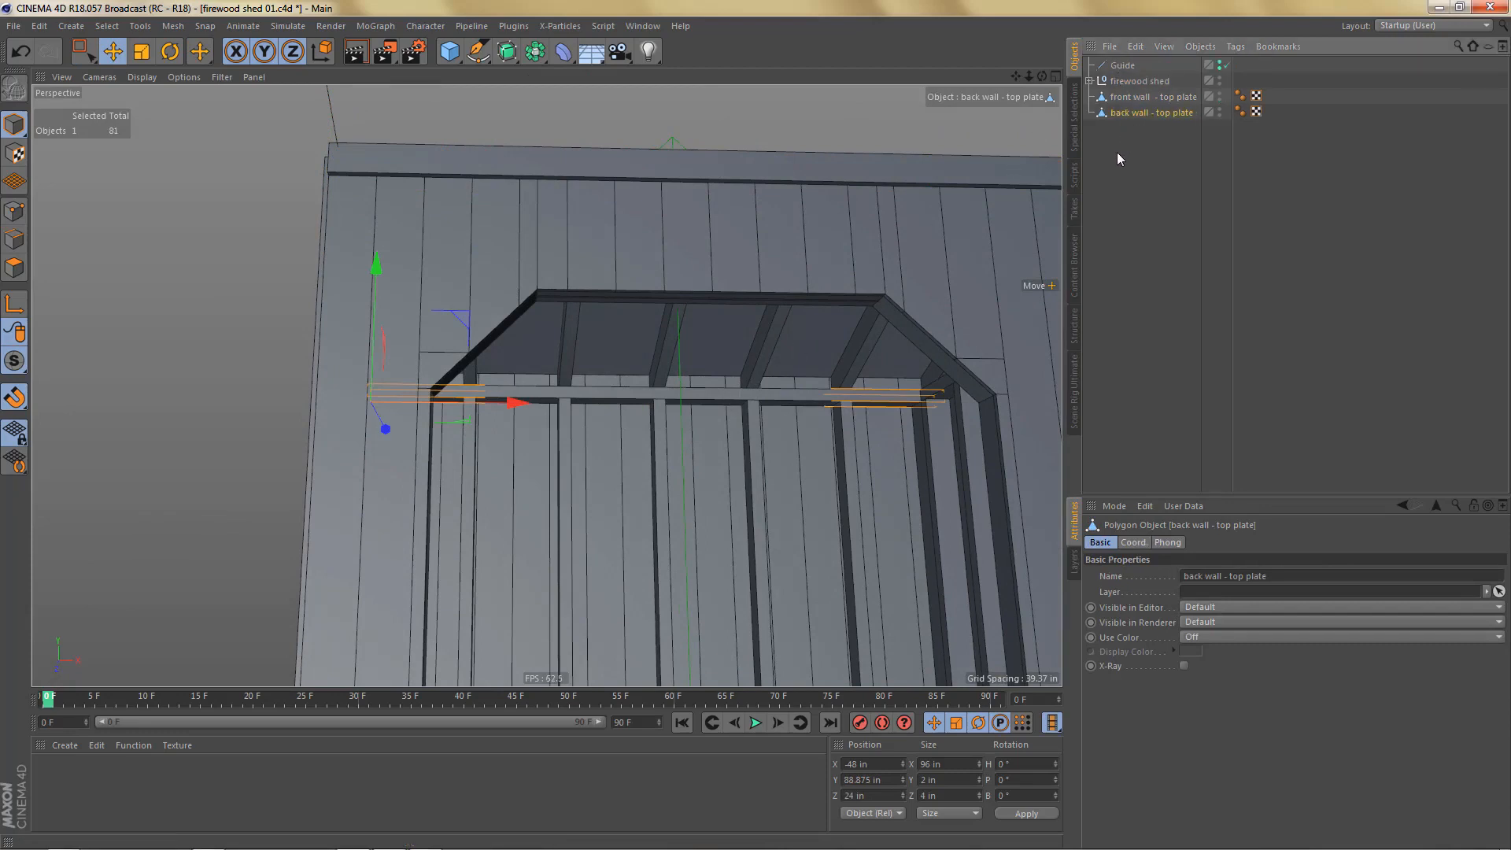
Step: In the right view, shift the copied back plate's axis to its inner top edge
middle_click(611, 395)
middle_click(286, 551)
scroll(434, 471, down, 8)
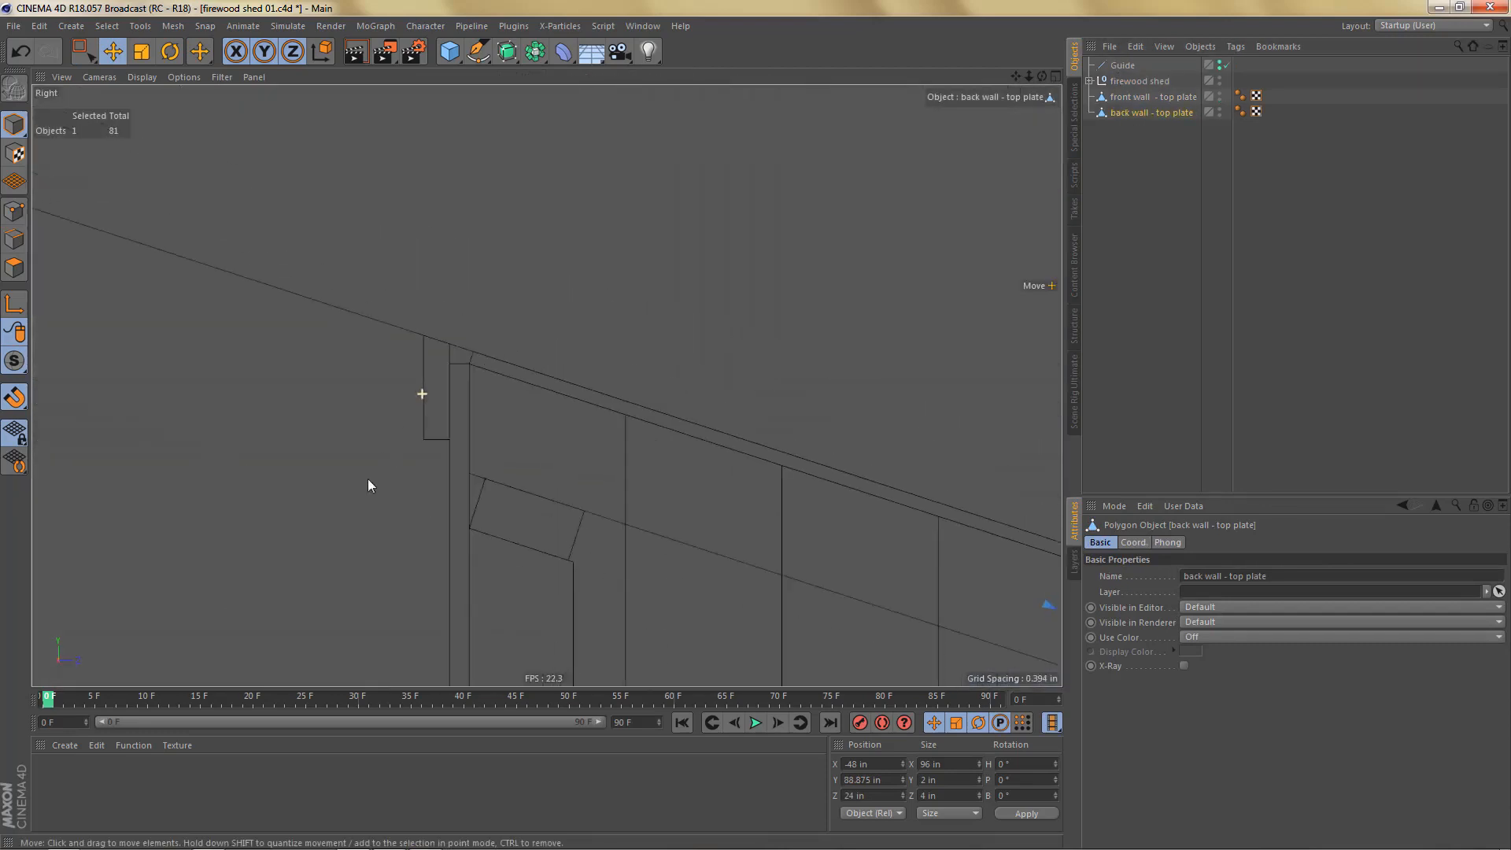
alt+right_drag(769, 566, 806, 570)
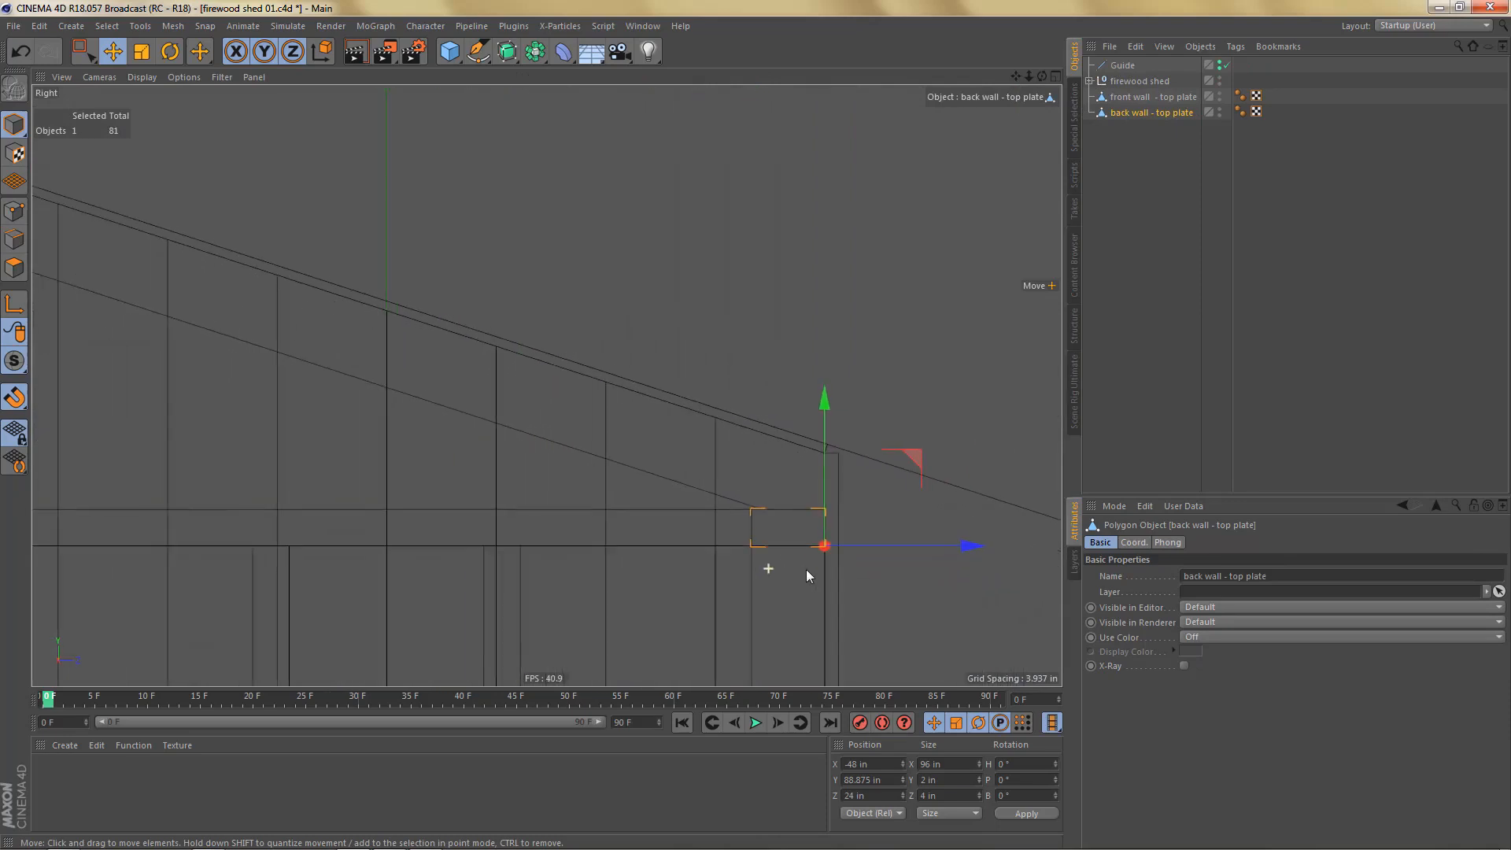
alt+middle_drag(818, 567, 715, 556)
key(l)
scroll(735, 564, up, 2)
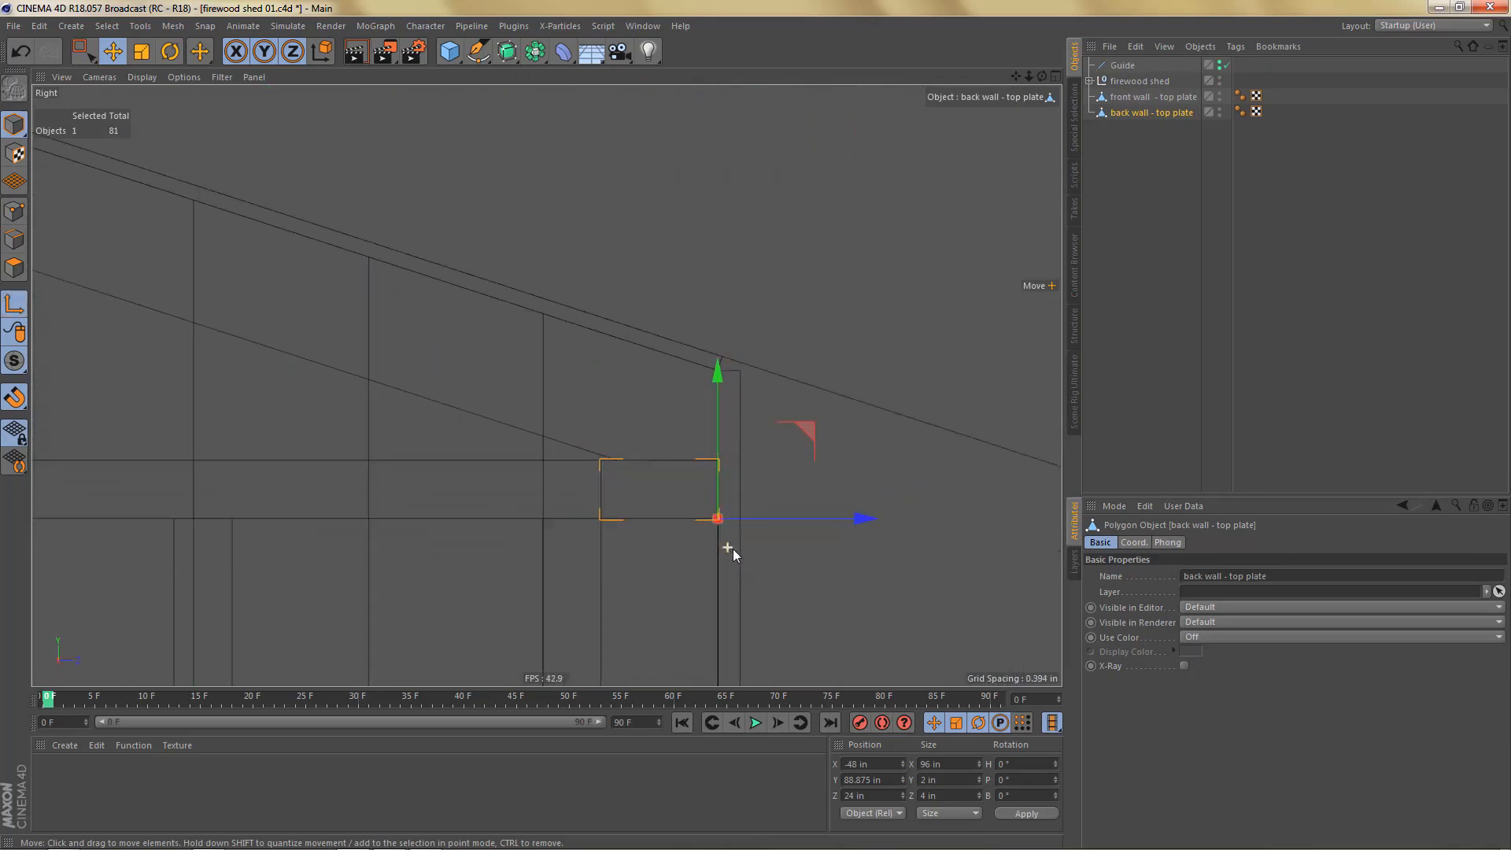
drag(607, 469, 602, 463)
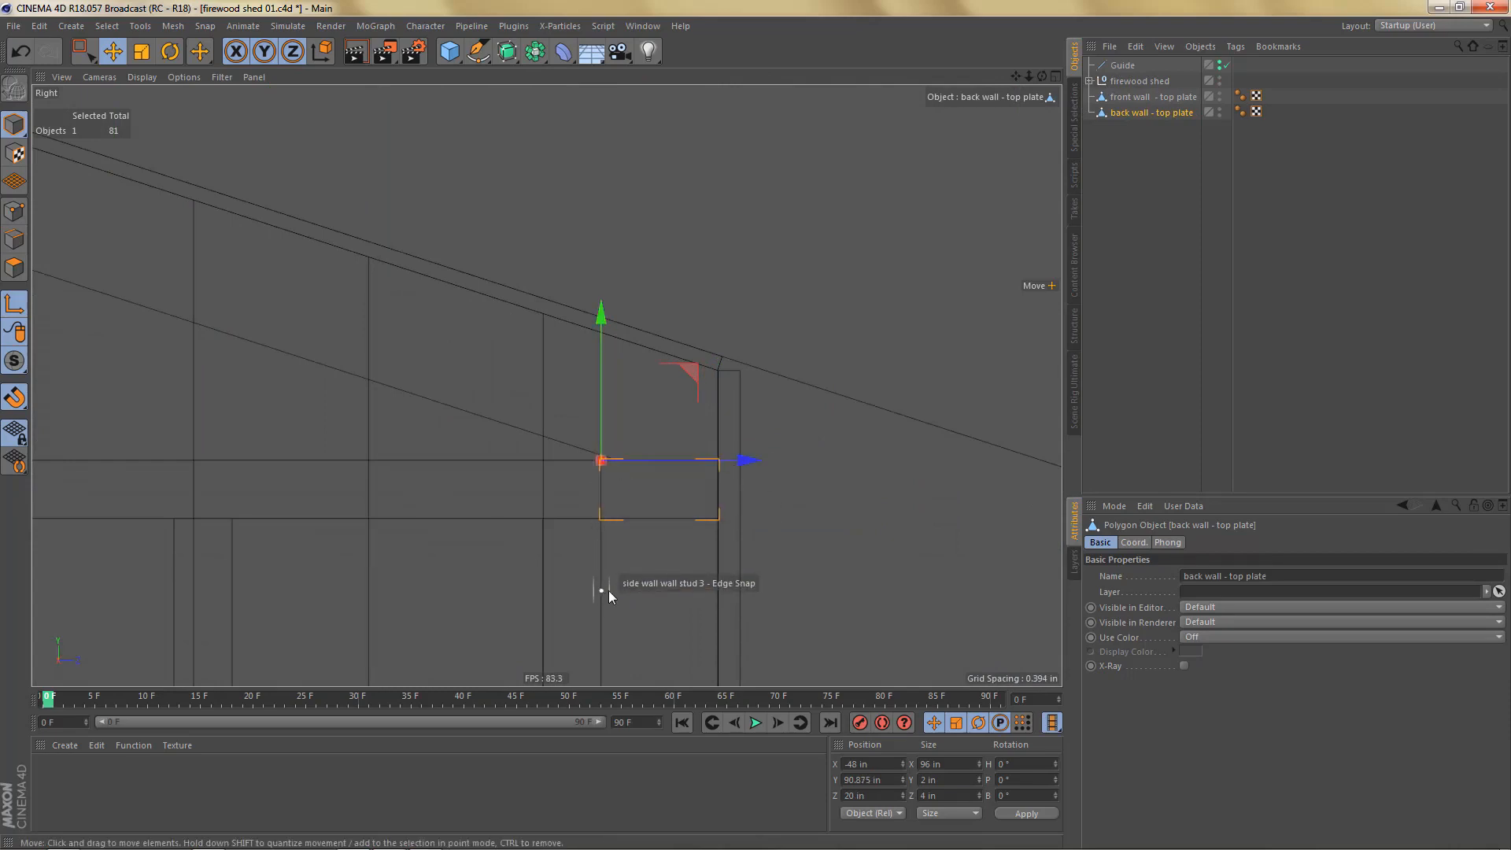
Step: Butt the back plate against the back siding's outer face and raise its inner top edge to the guide line
drag(789, 459, 893, 457)
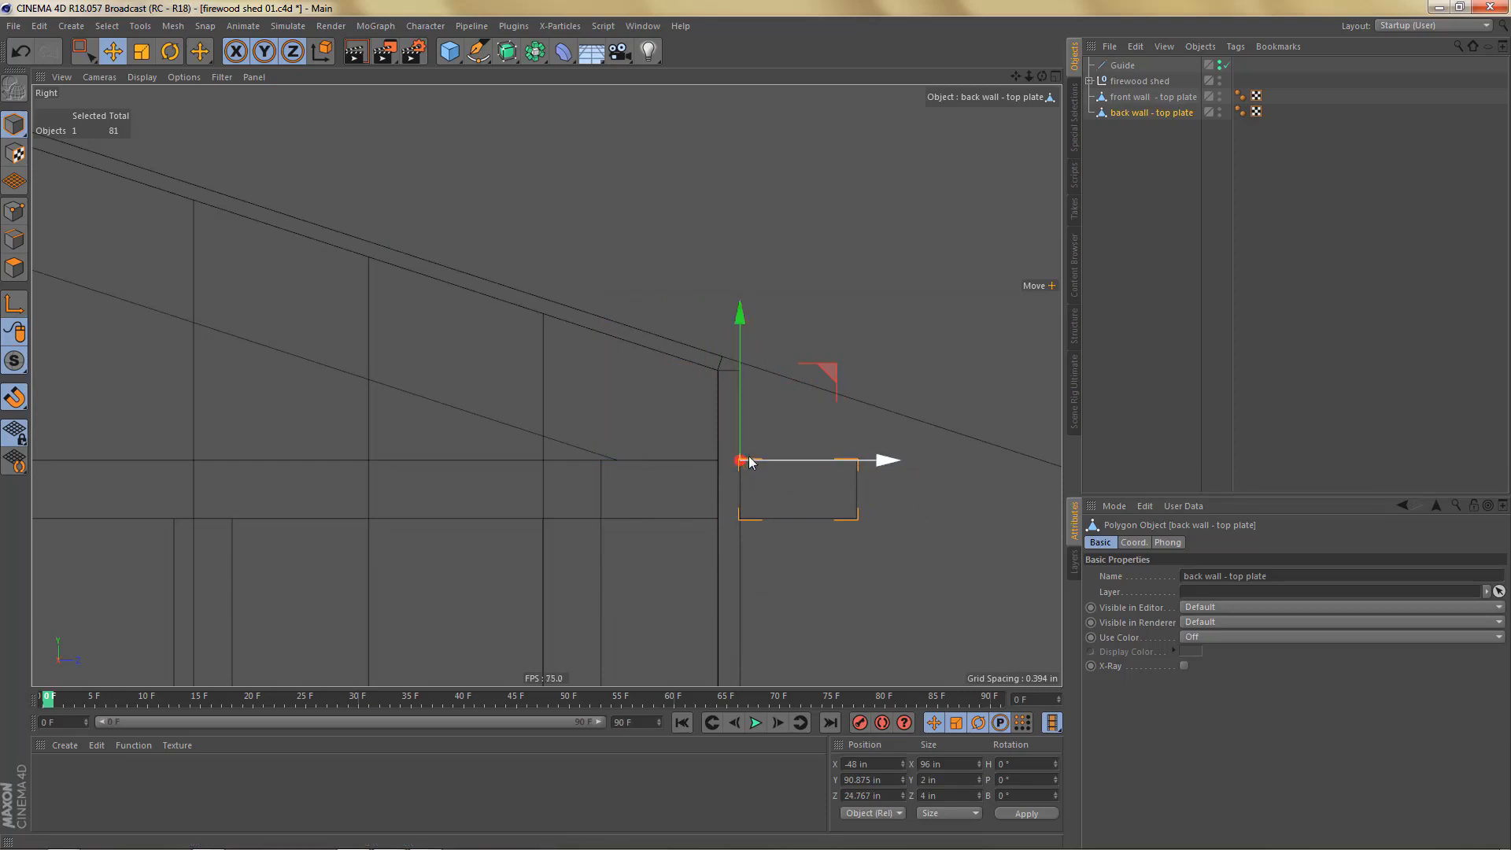
scroll(754, 441, up, 3)
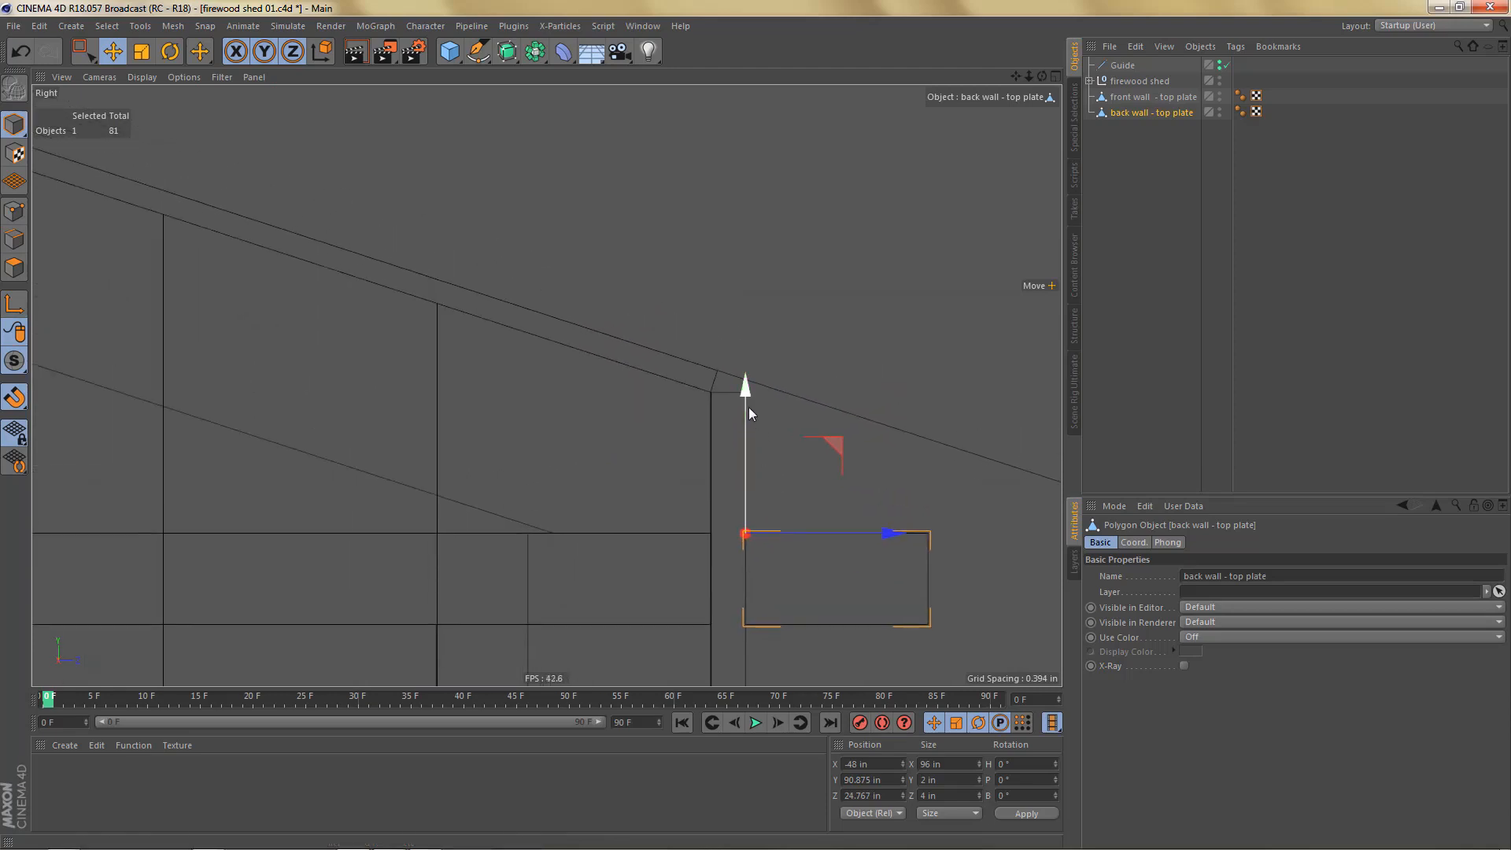
drag(747, 390, 762, 239)
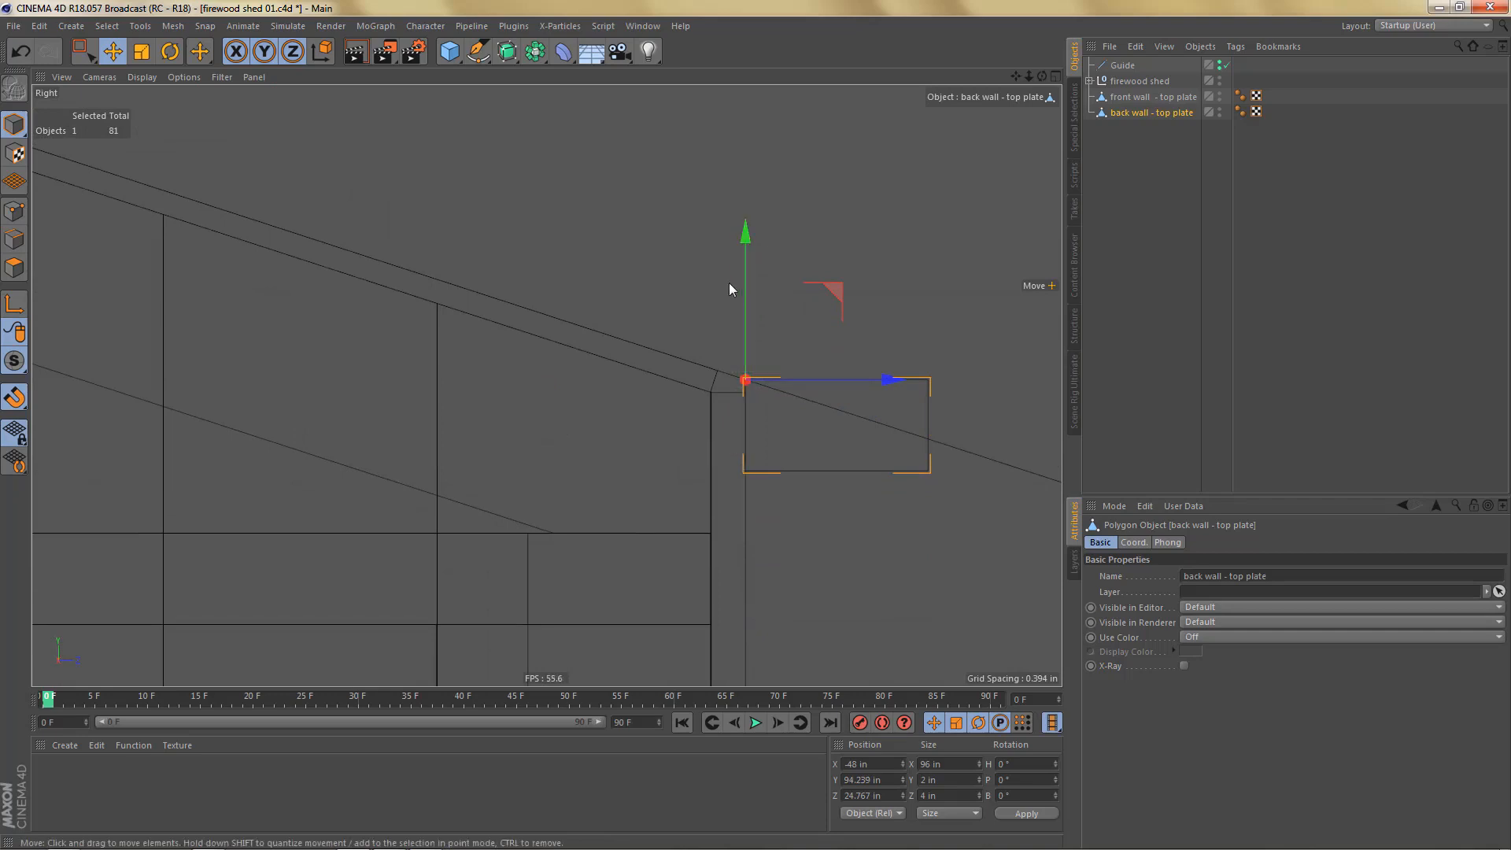
Step: Set the back plate's Y size to 4 in and its Z size to 1 in
click(950, 780)
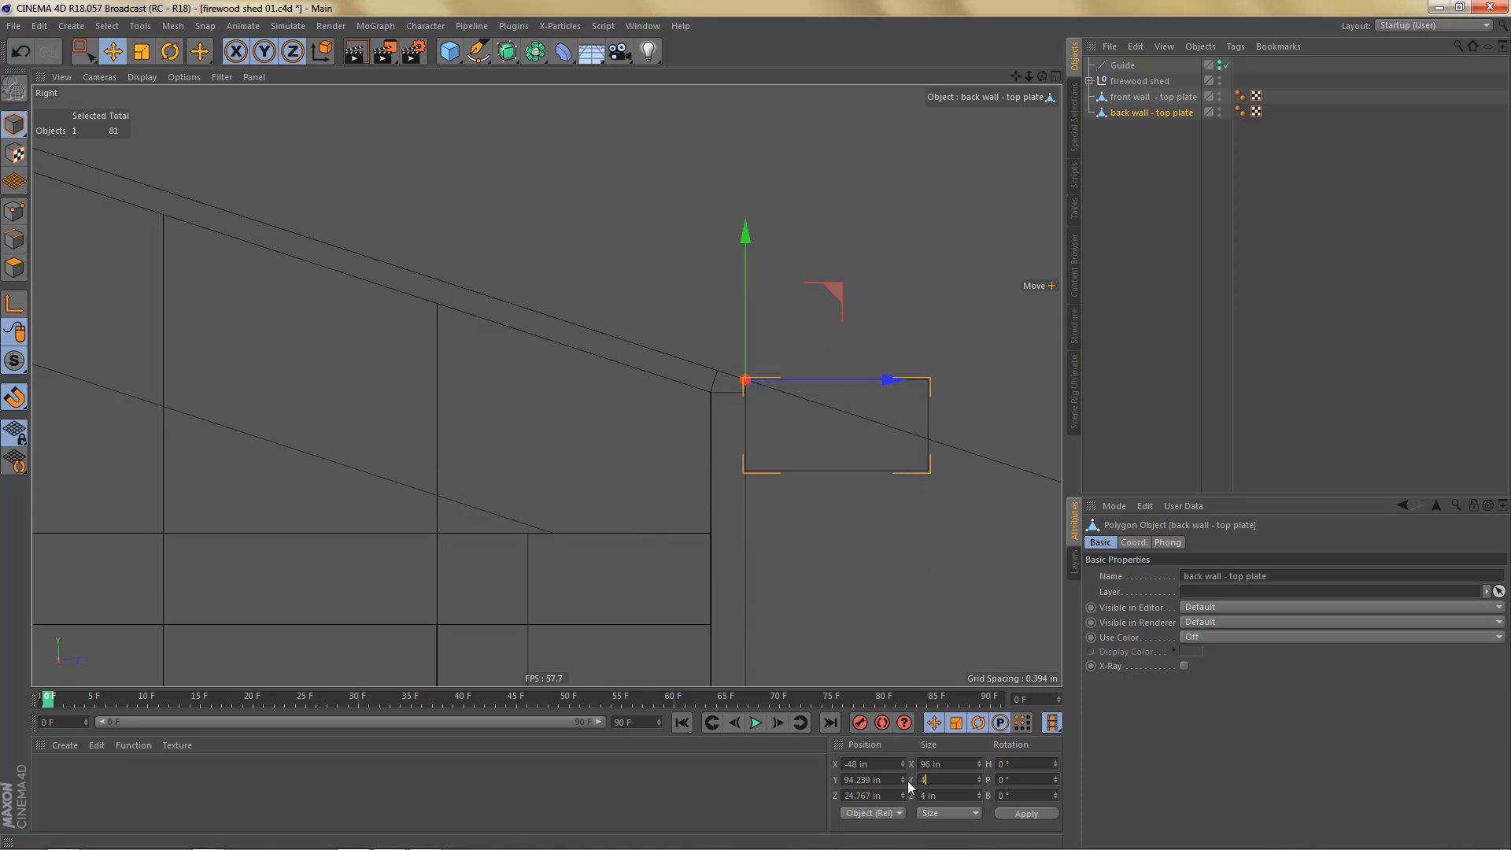
key(Return)
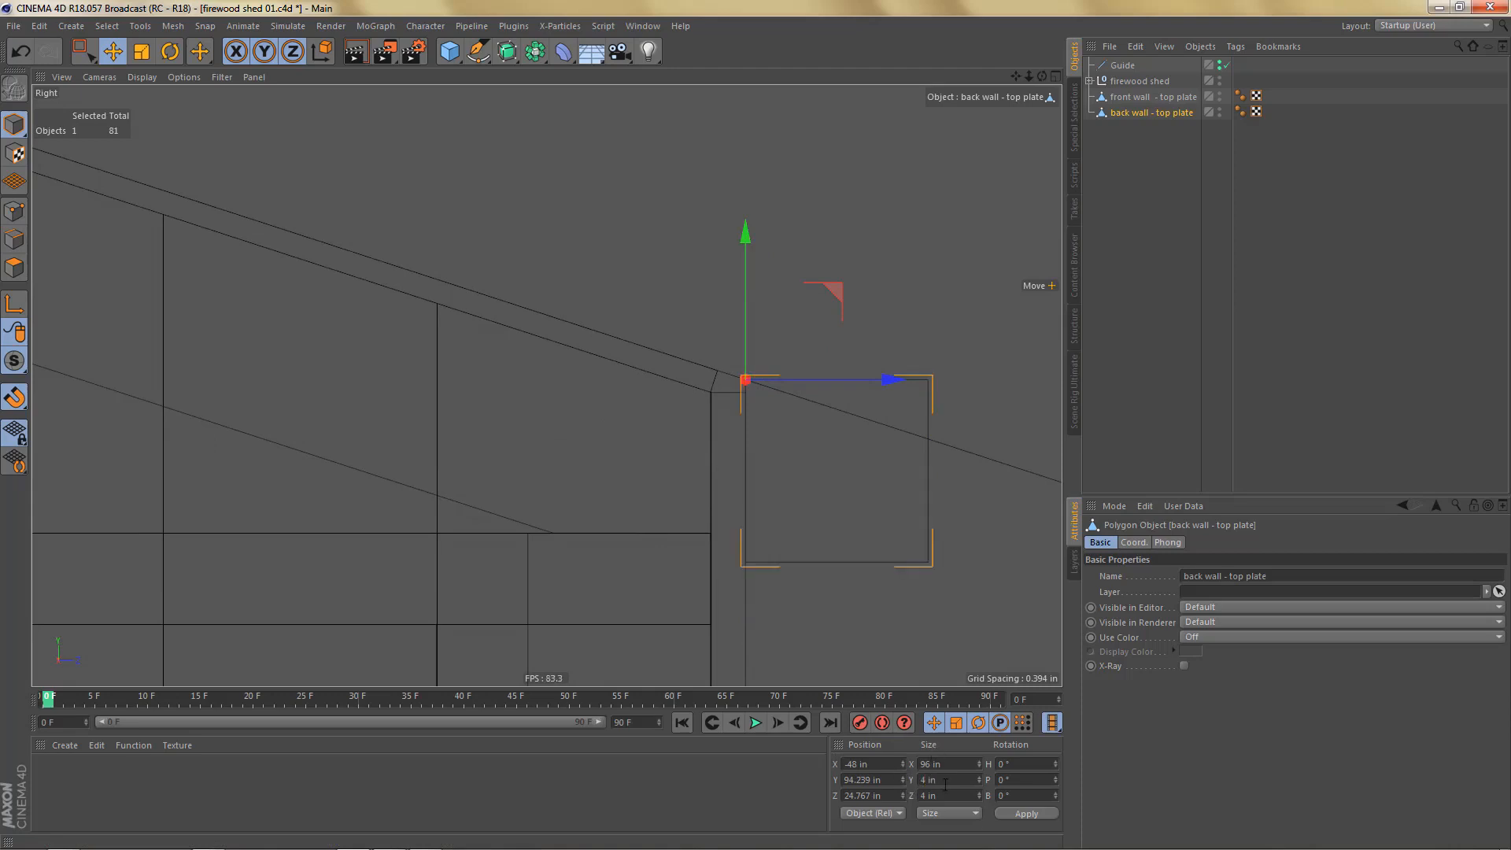
text(1)
click(1027, 813)
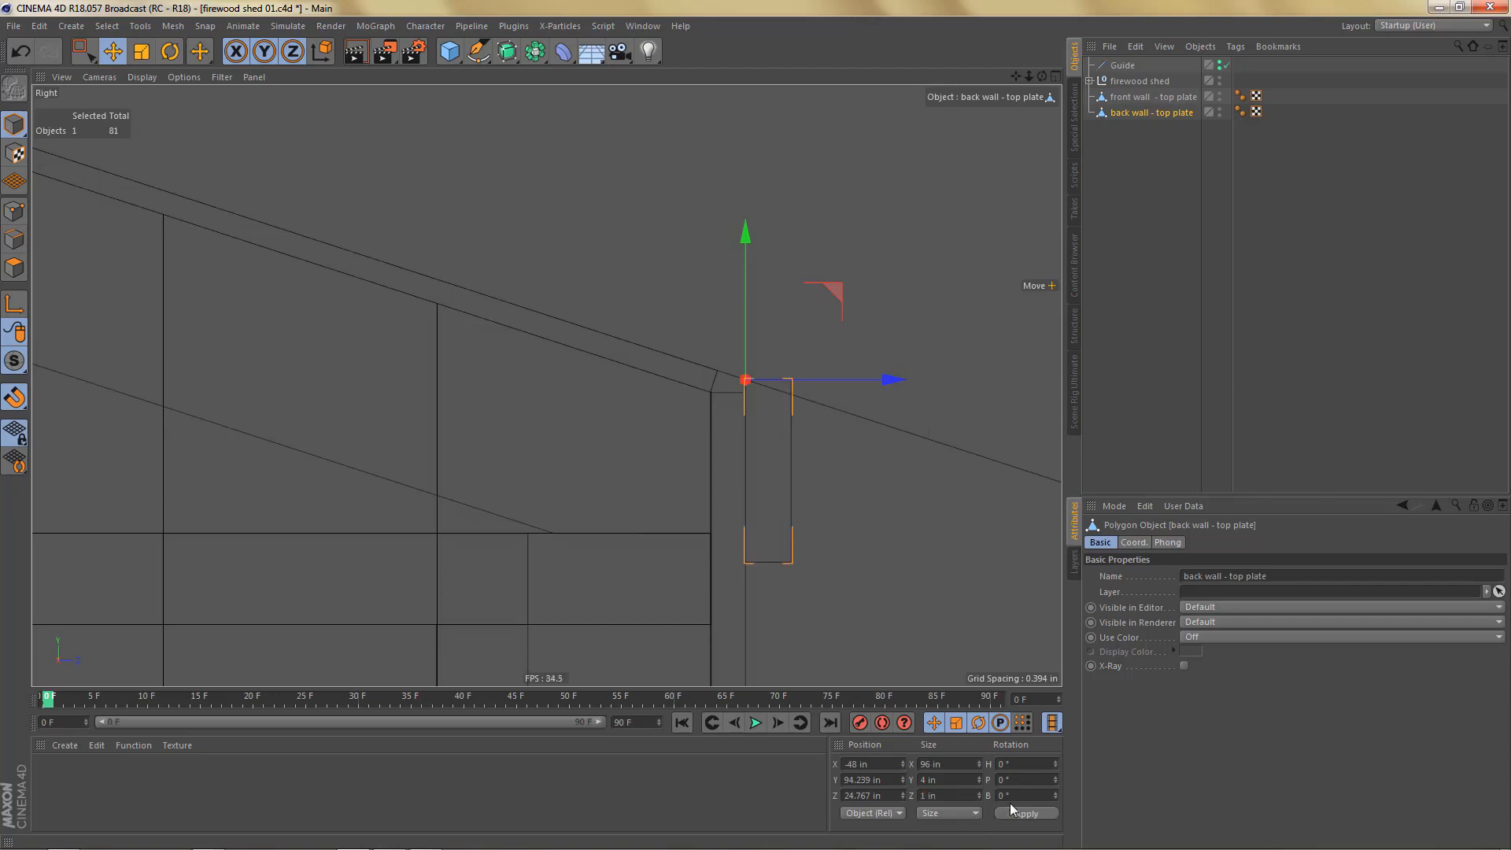
Step: Lower the back plate's outer top points onto the guide line to bevel its top edge to the roof slope
key(Return)
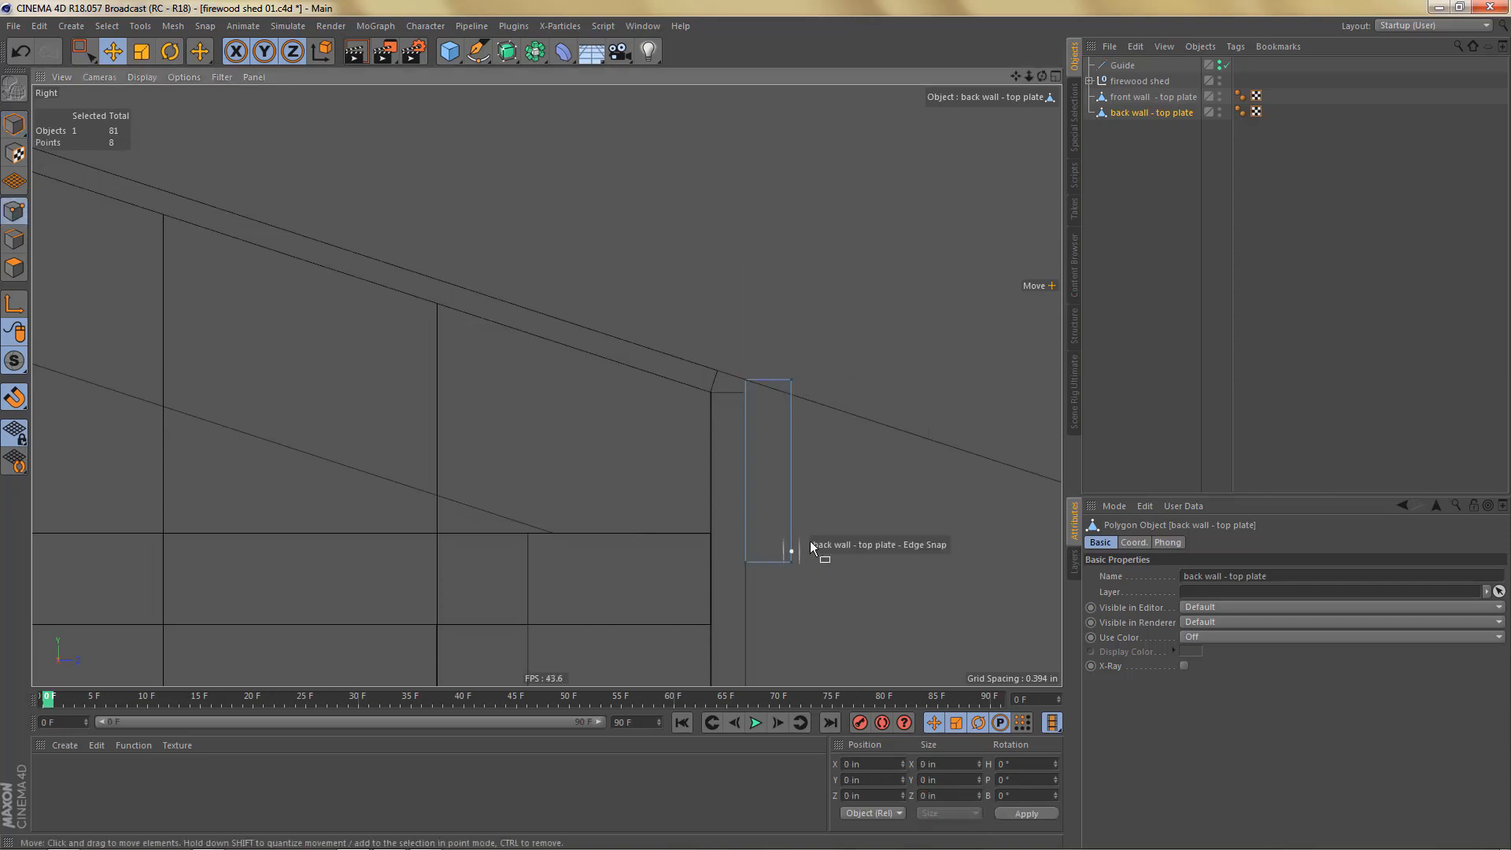
key(space)
drag(805, 385, 778, 370)
drag(790, 238, 795, 251)
Step: Hide the guide in the editor and renderer and clear the object selection
middle_click(753, 434)
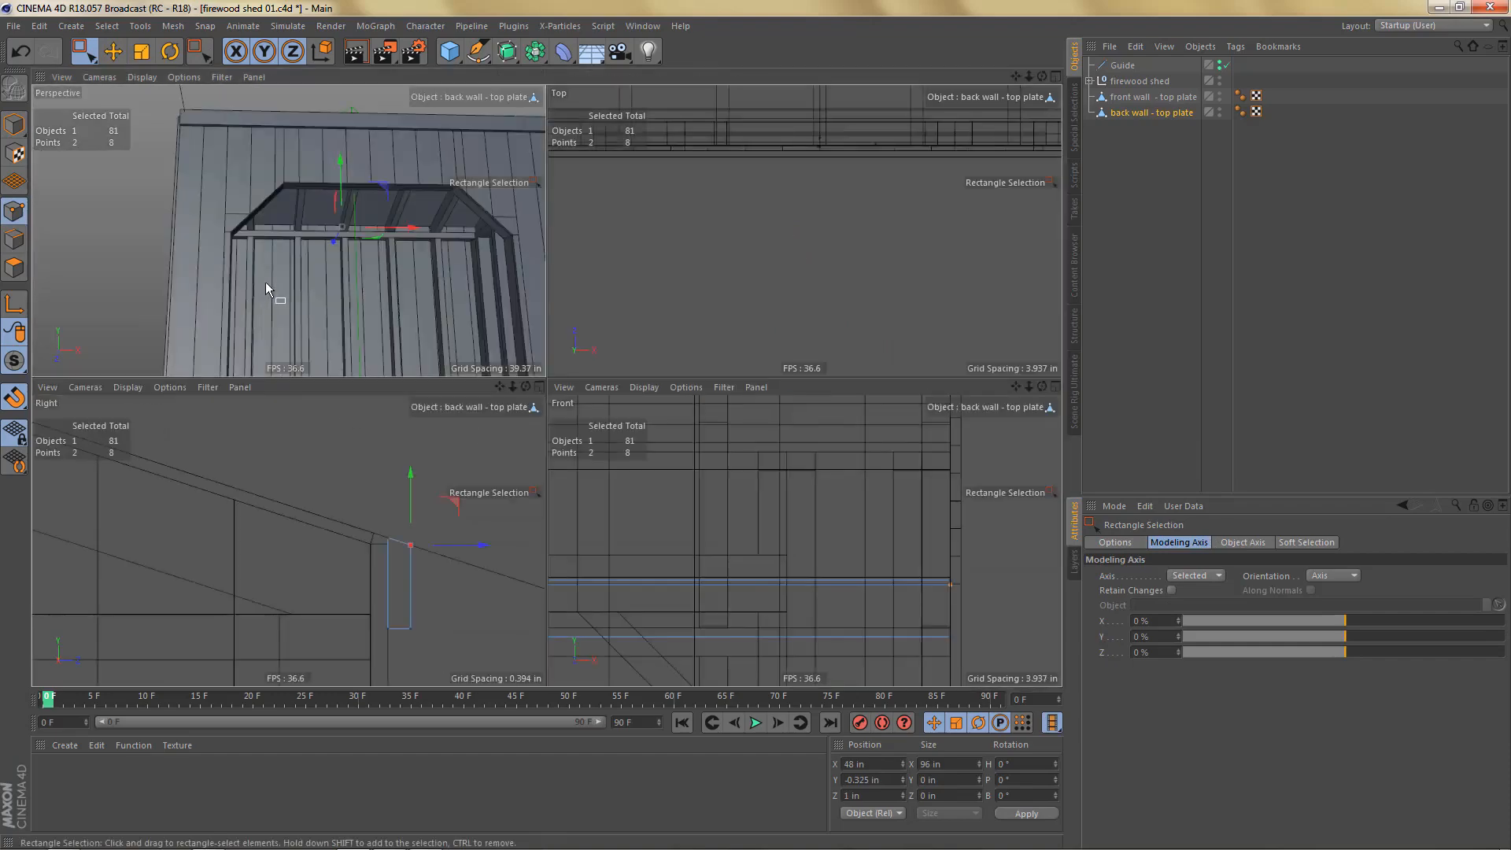
middle_click(266, 282)
alt+drag(562, 362, 693, 339)
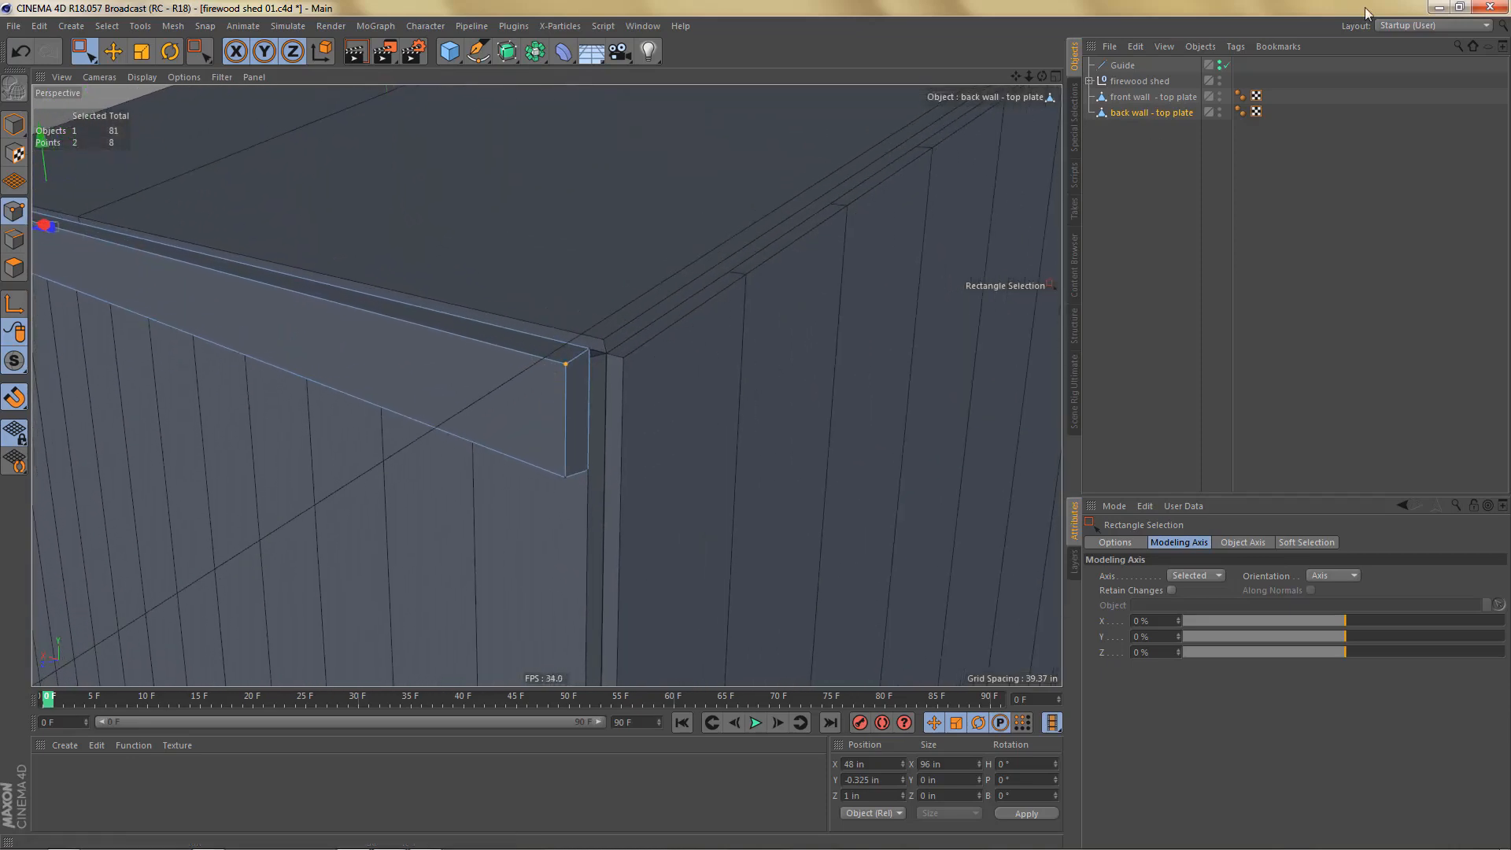
click(1214, 62)
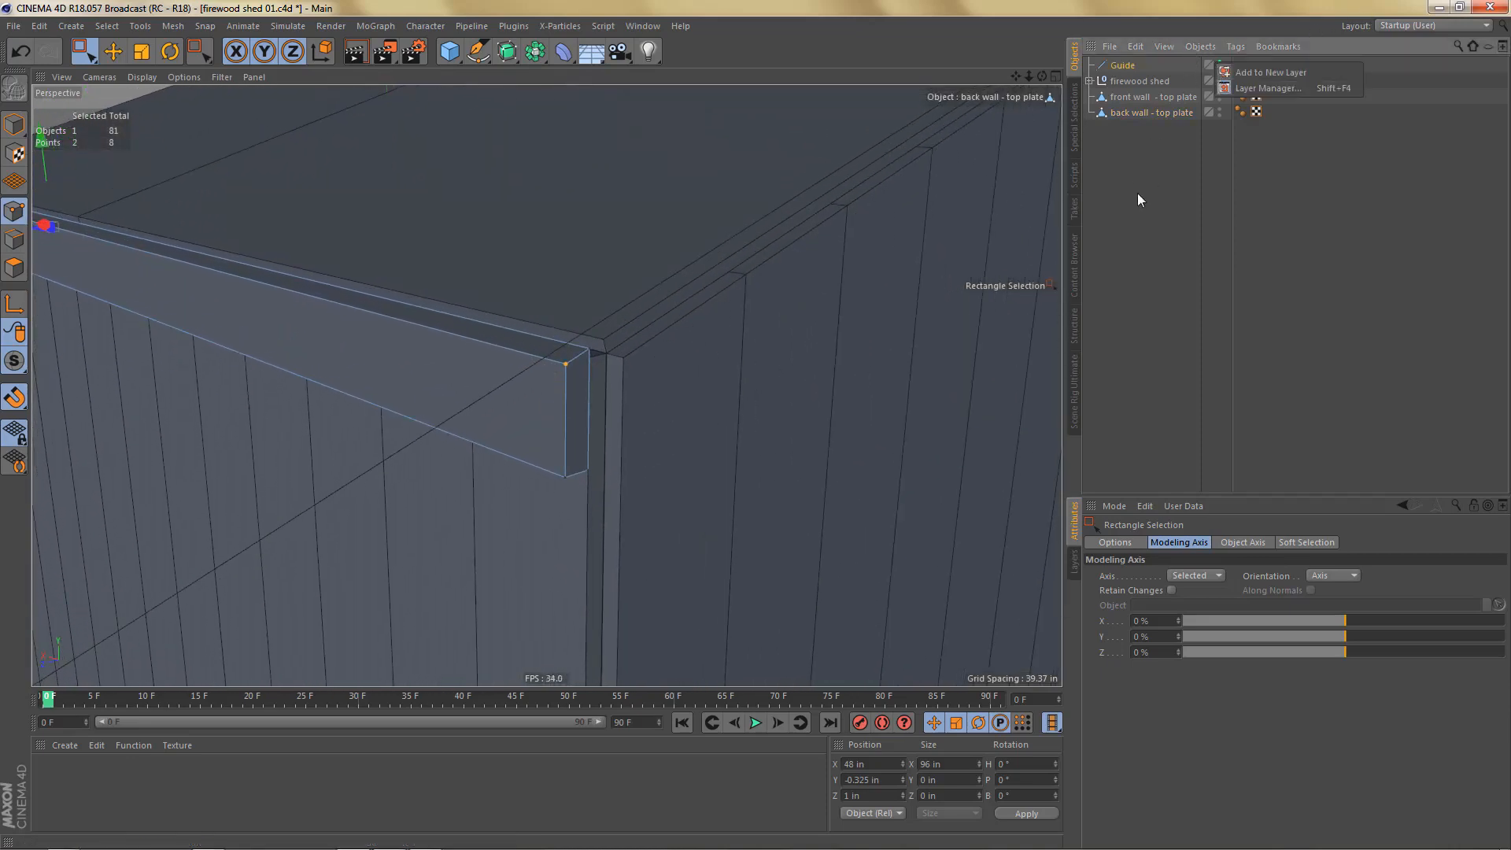
click(1136, 193)
alt+click(1219, 66)
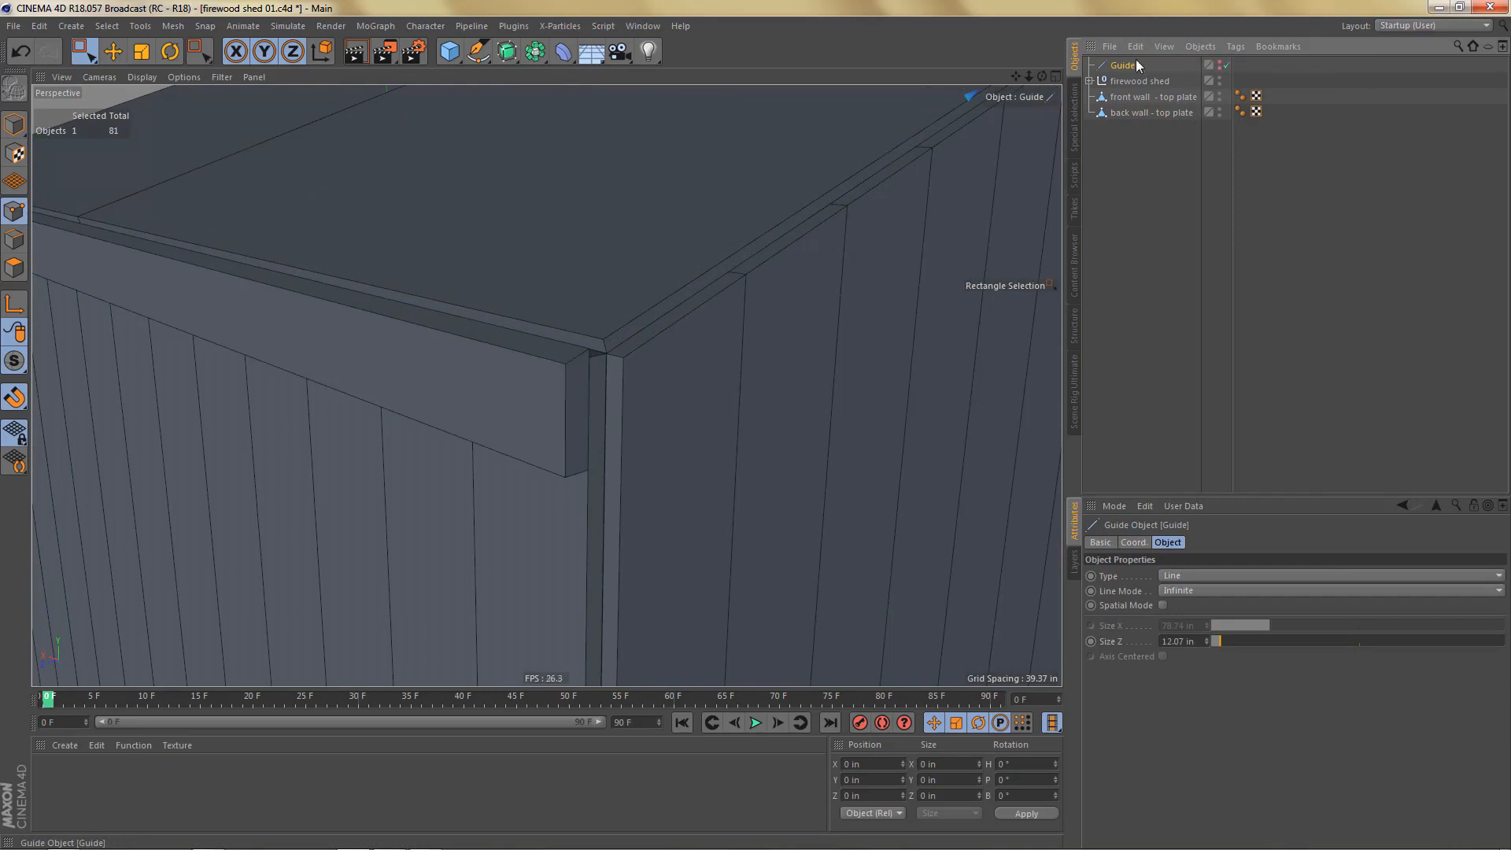
click(1134, 147)
Step: Rename the front wall top plate copy to "front wall - top trim"
alt+drag(593, 404, 627, 357)
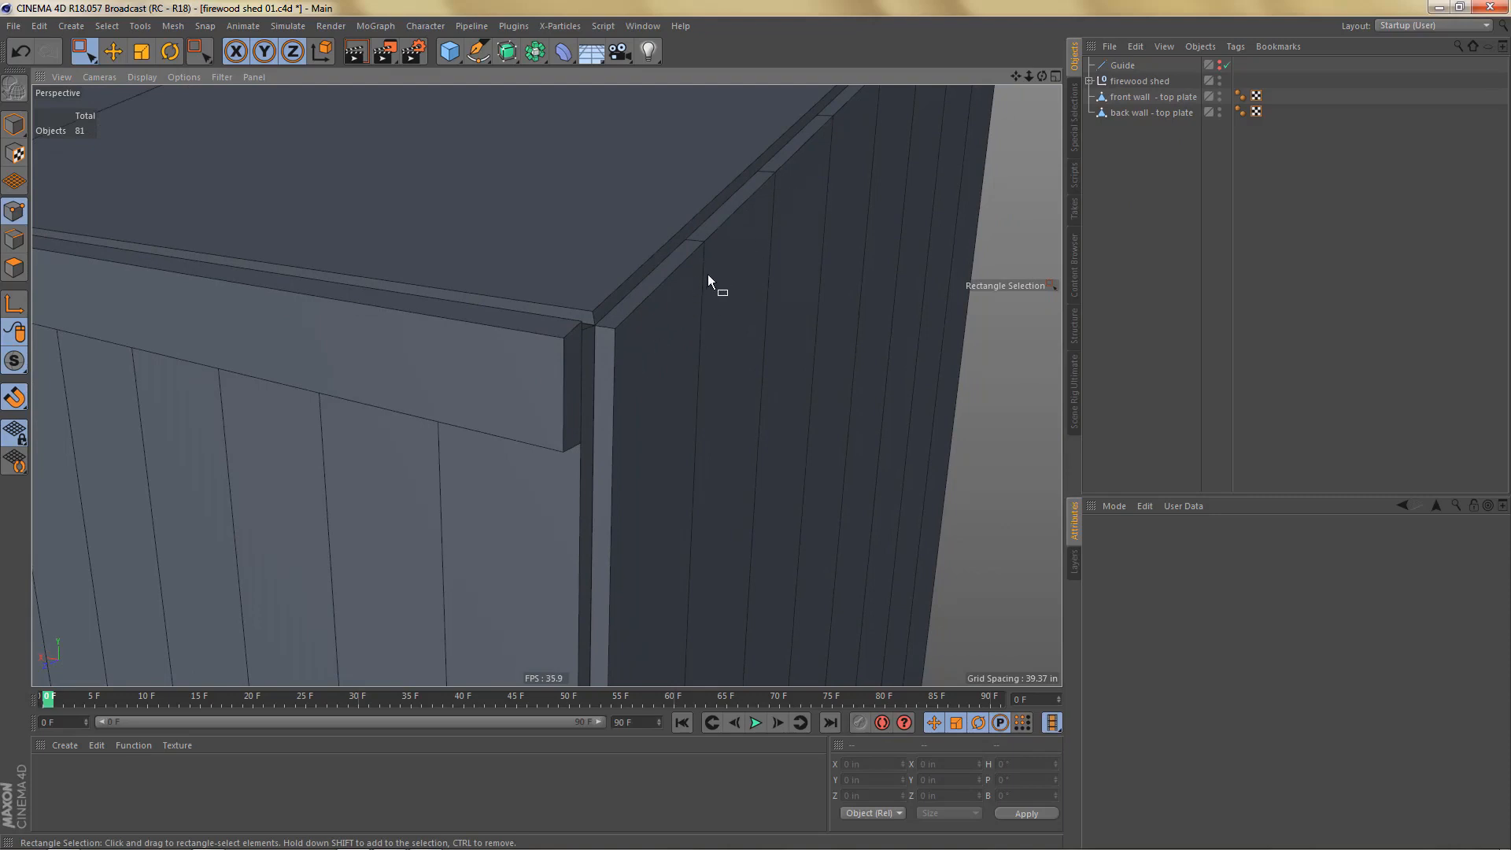
alt+right_drag(713, 280, 668, 320)
alt+middle_drag(668, 320, 734, 328)
alt+drag(729, 332, 711, 323)
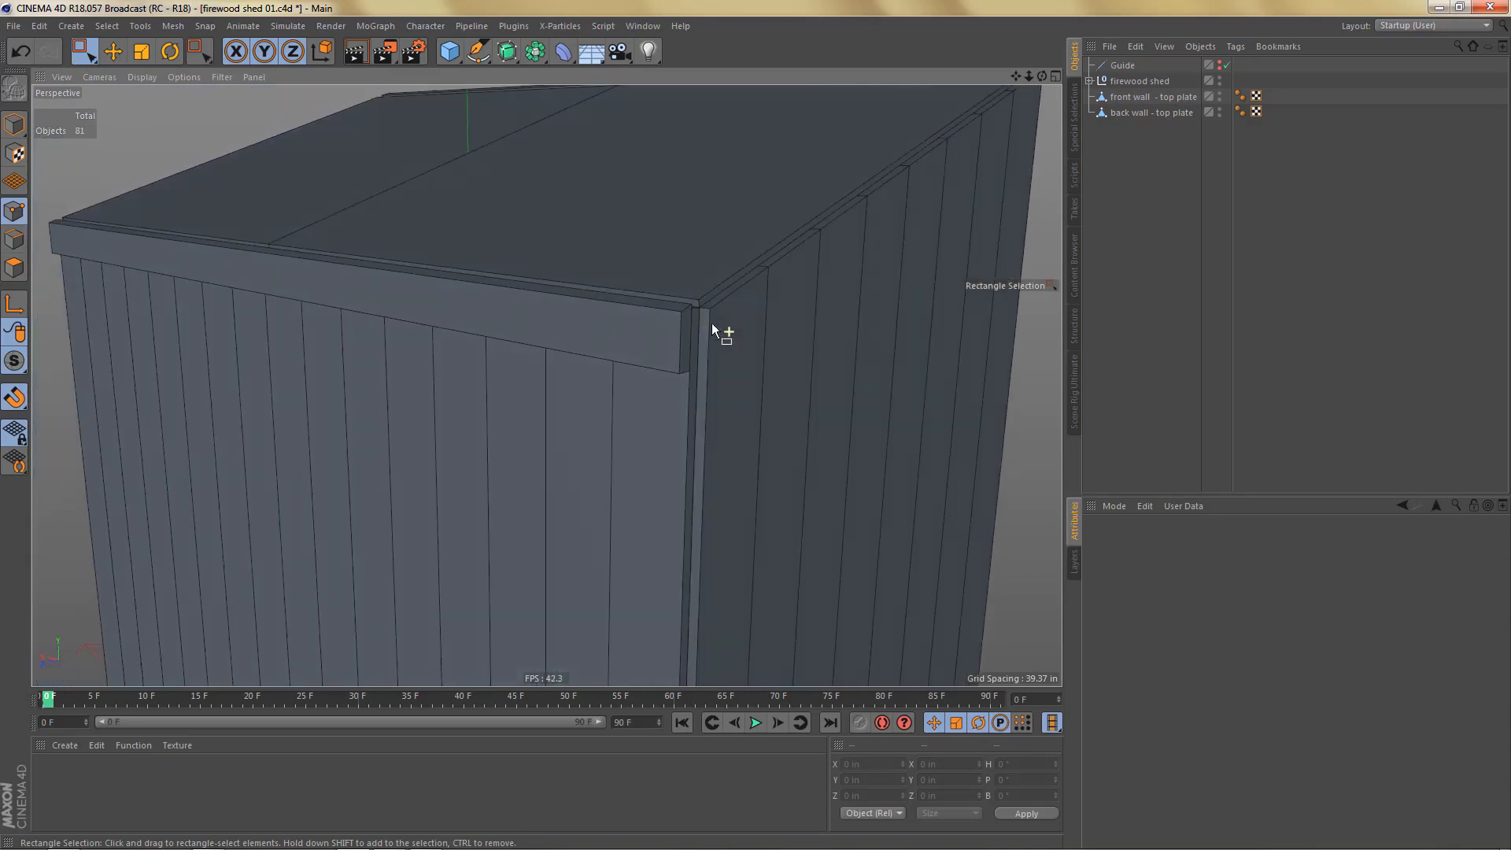
double_click(1164, 97)
drag(1163, 97, 1206, 98)
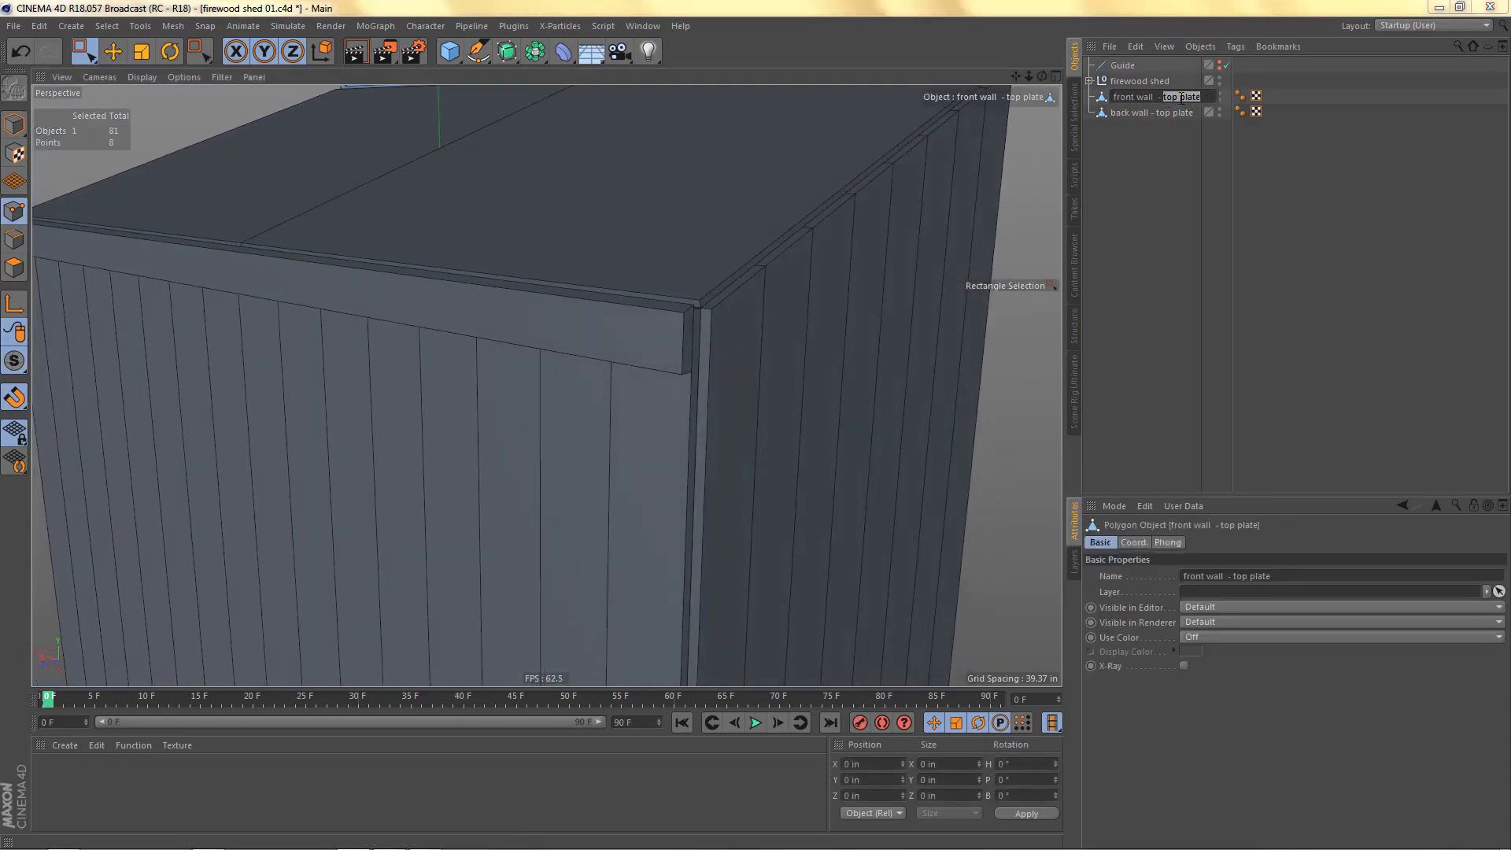
double_click(1187, 97)
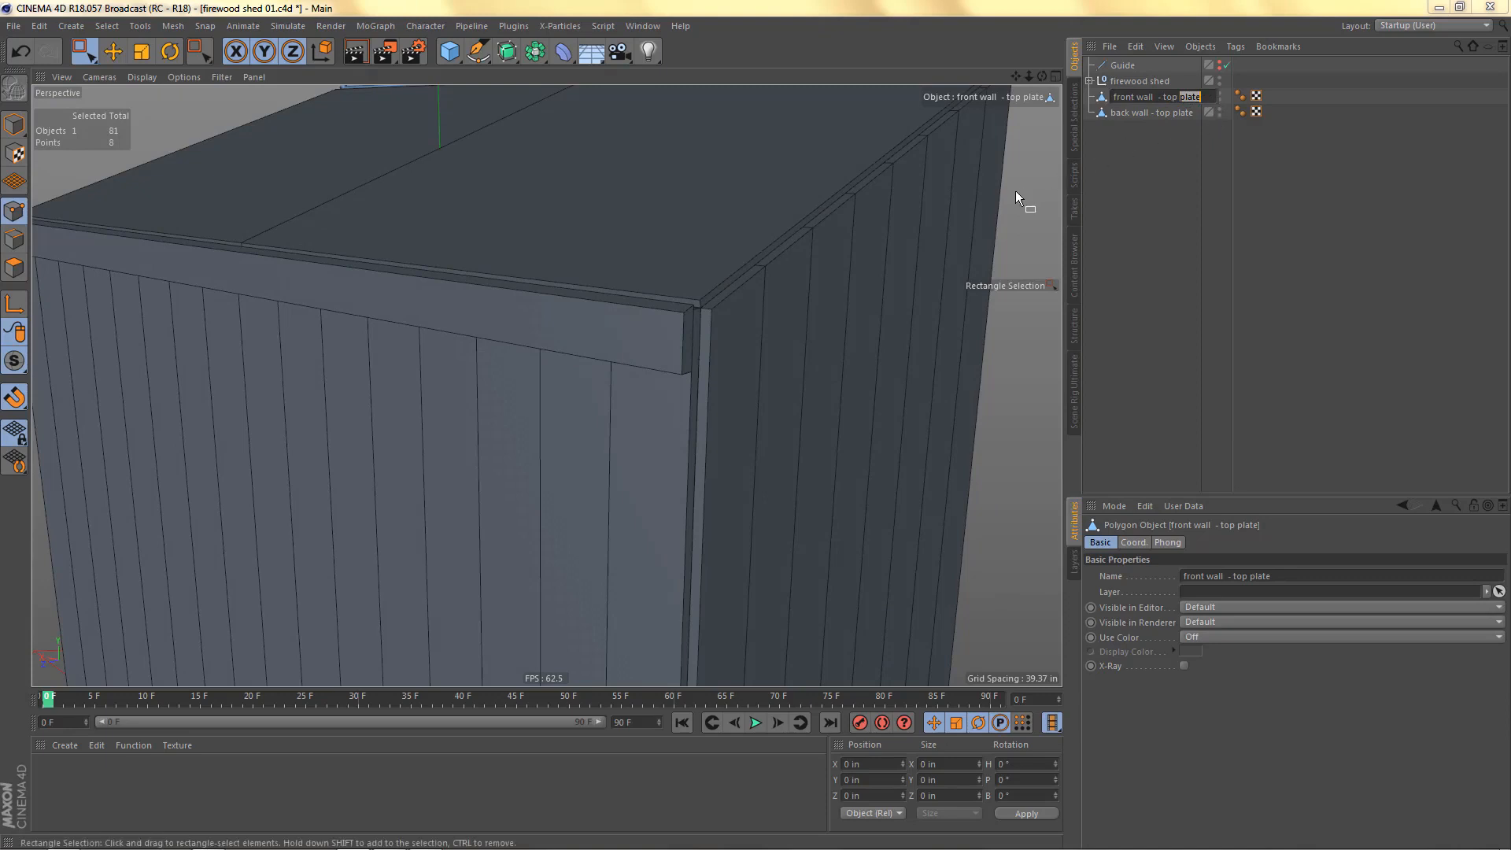
text(trim)
Step: Rename the back wall top plate copy to "back wall - top trim"
click(1170, 116)
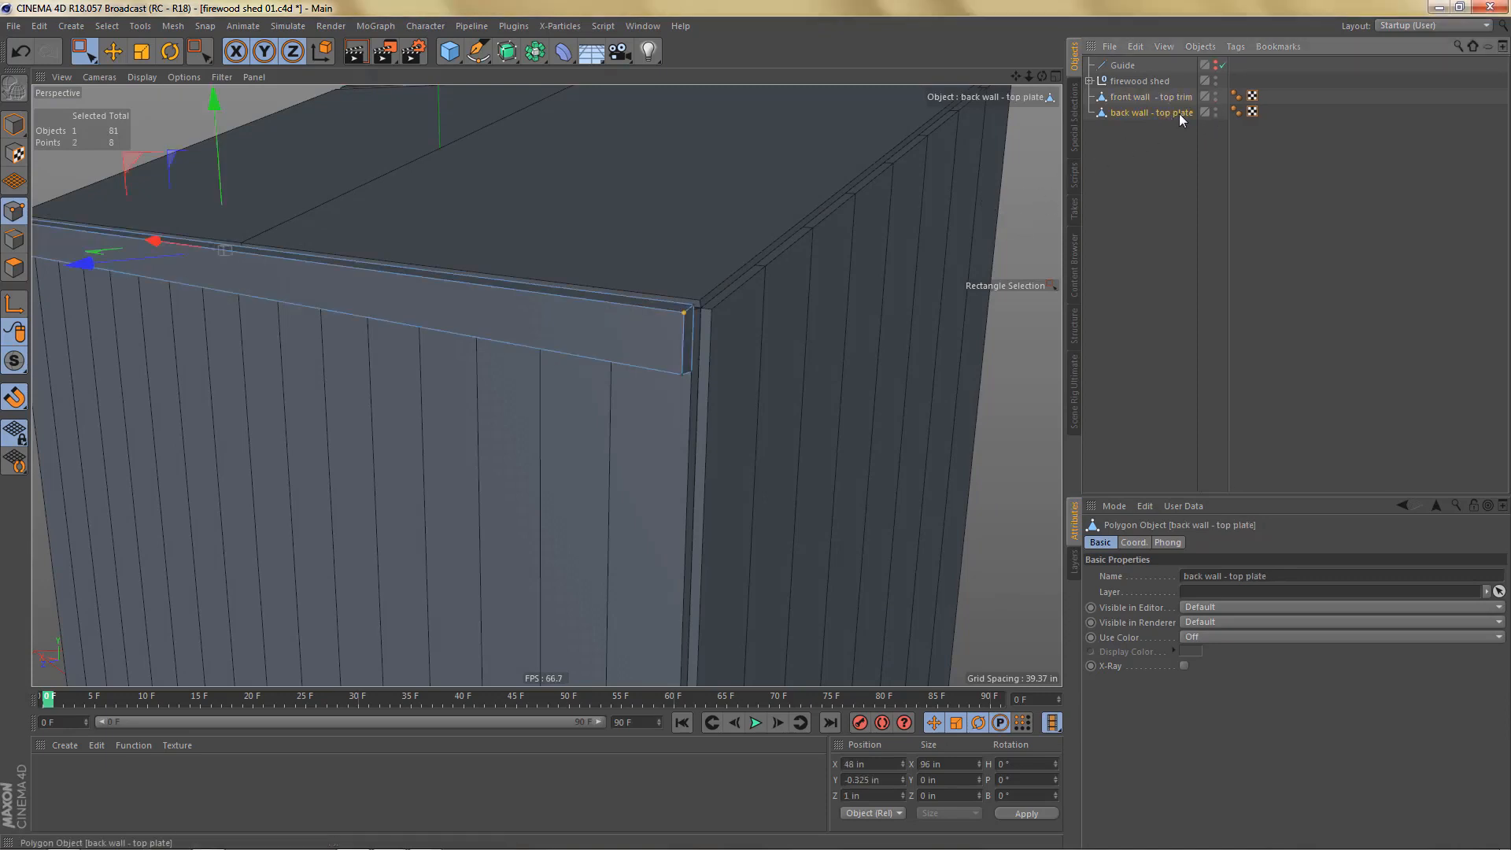
double_click(1181, 115)
double_click(1185, 112)
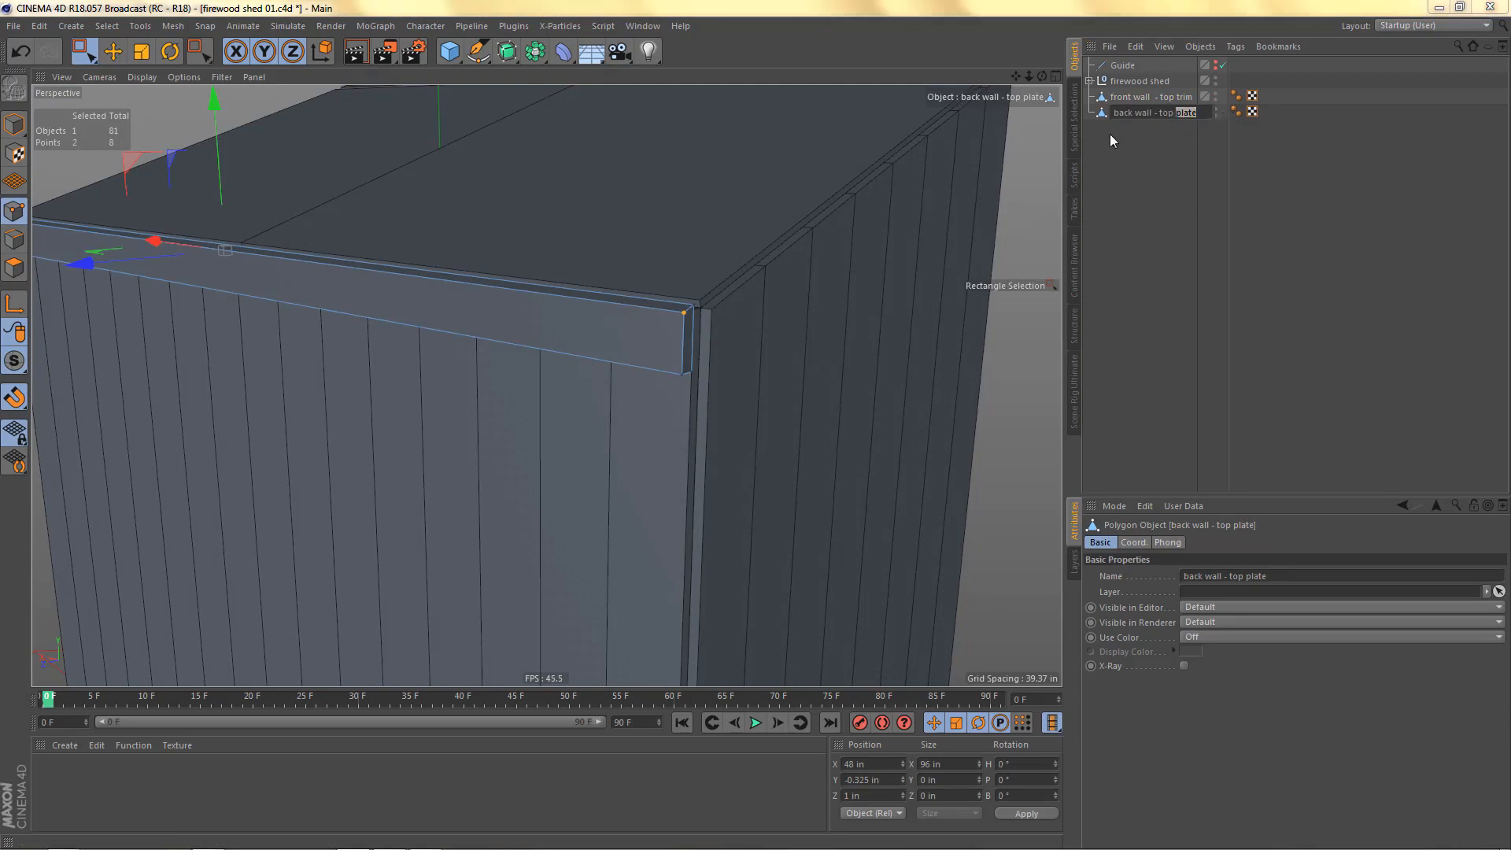
text(trim)
key(Return)
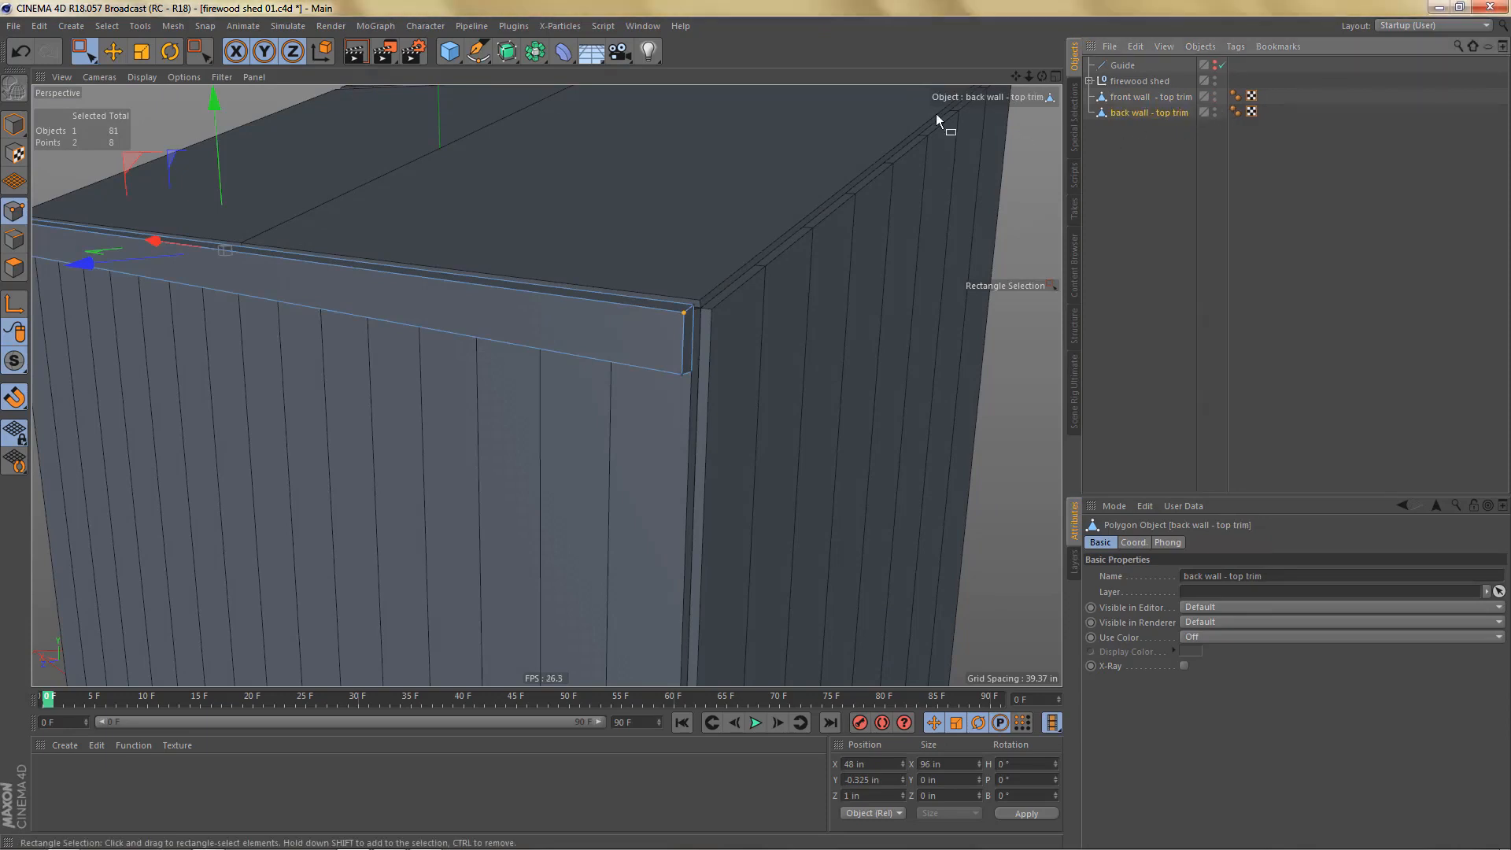
Step: Move the back wall top trim's axis to its bottom centre using Axis Center with X 0%, Y -100% and Z 0%
key(Return)
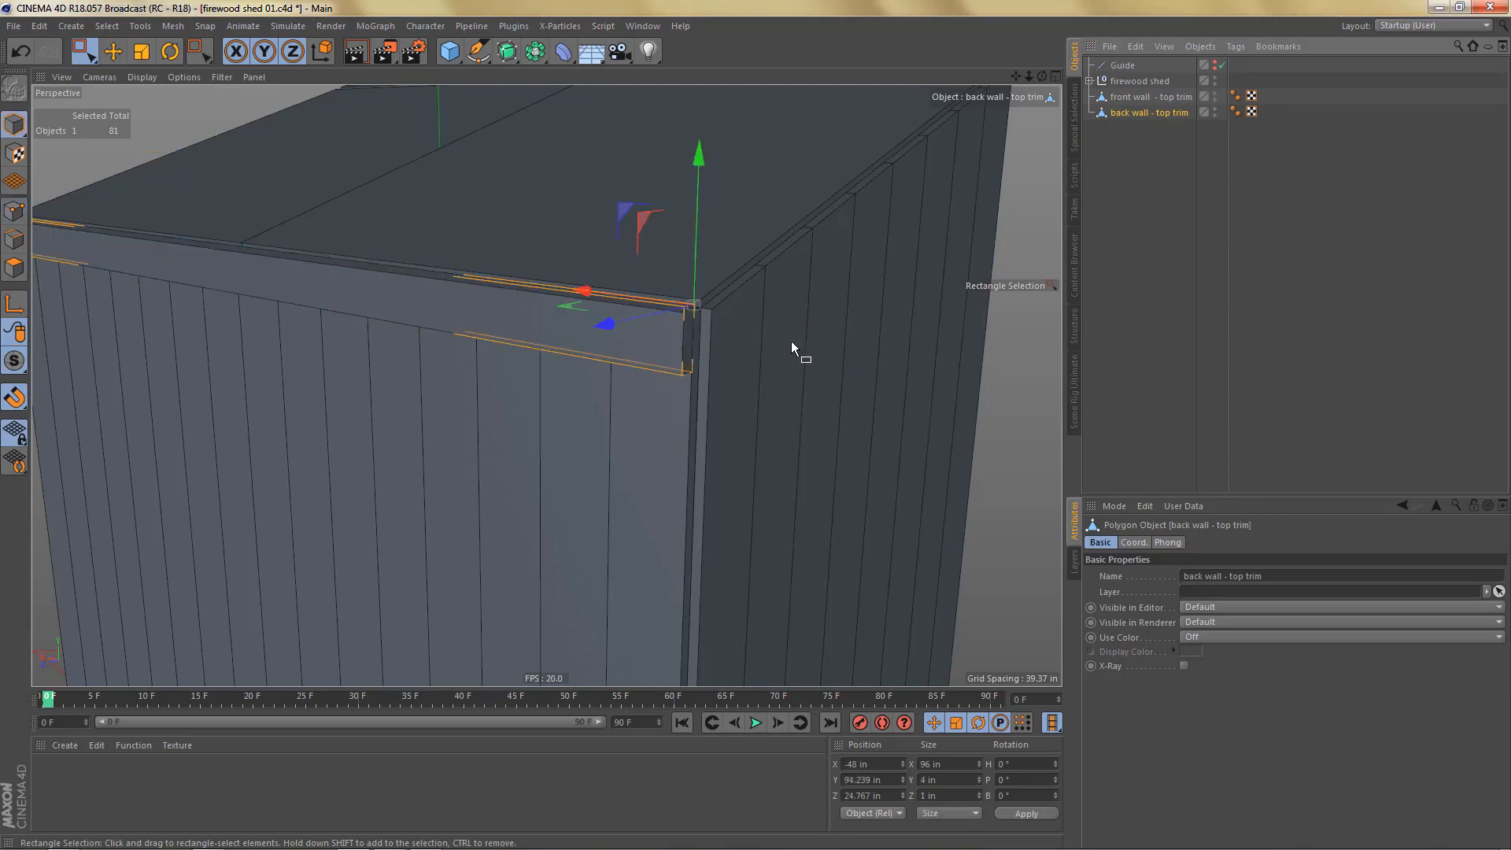
alt+middle_drag(759, 336, 802, 351)
alt+drag(729, 376, 772, 395)
key(a)
key(c)
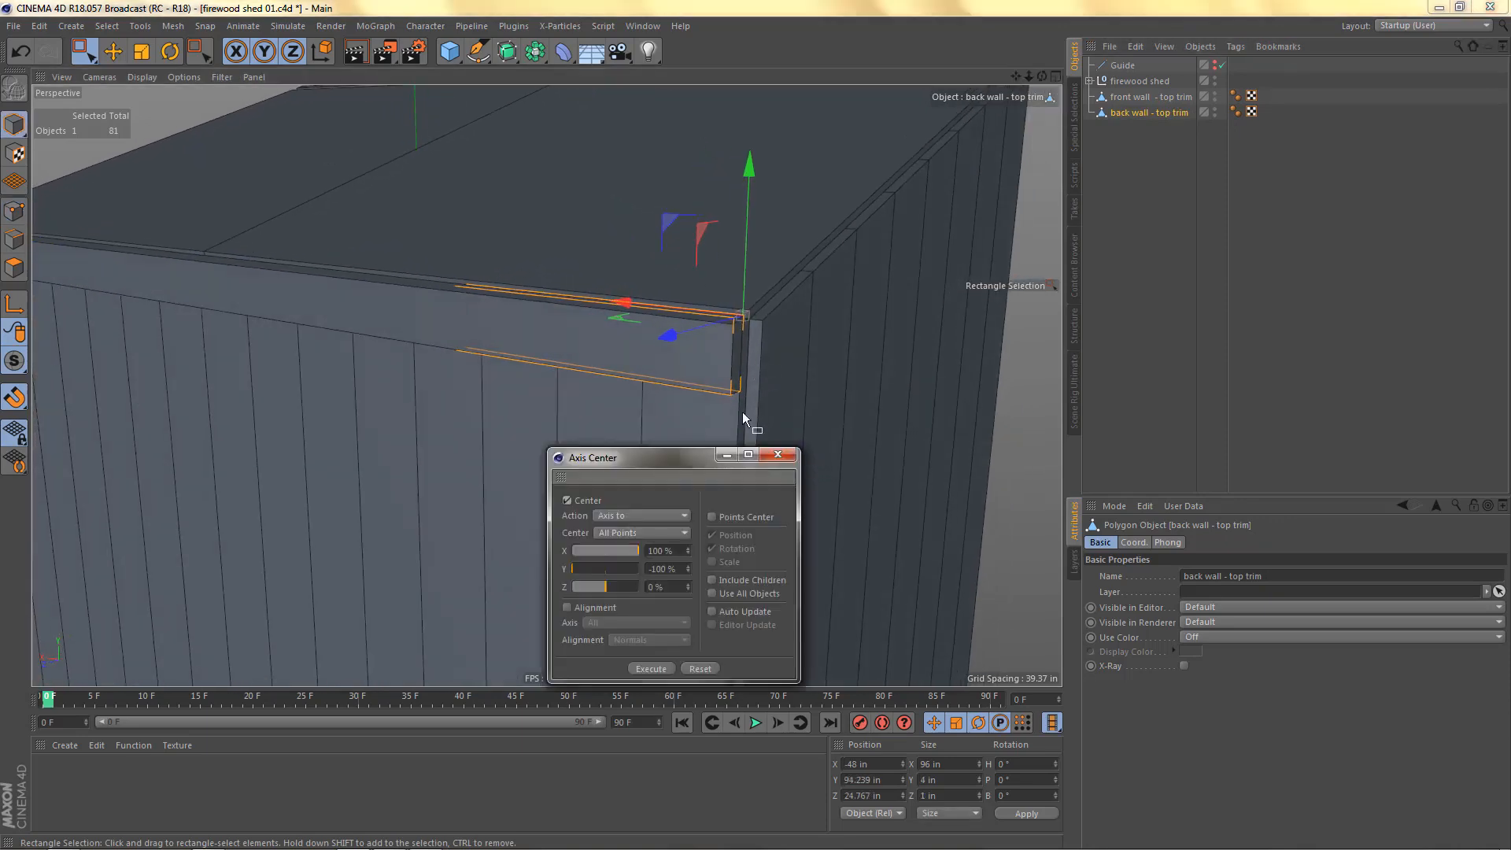
click(700, 673)
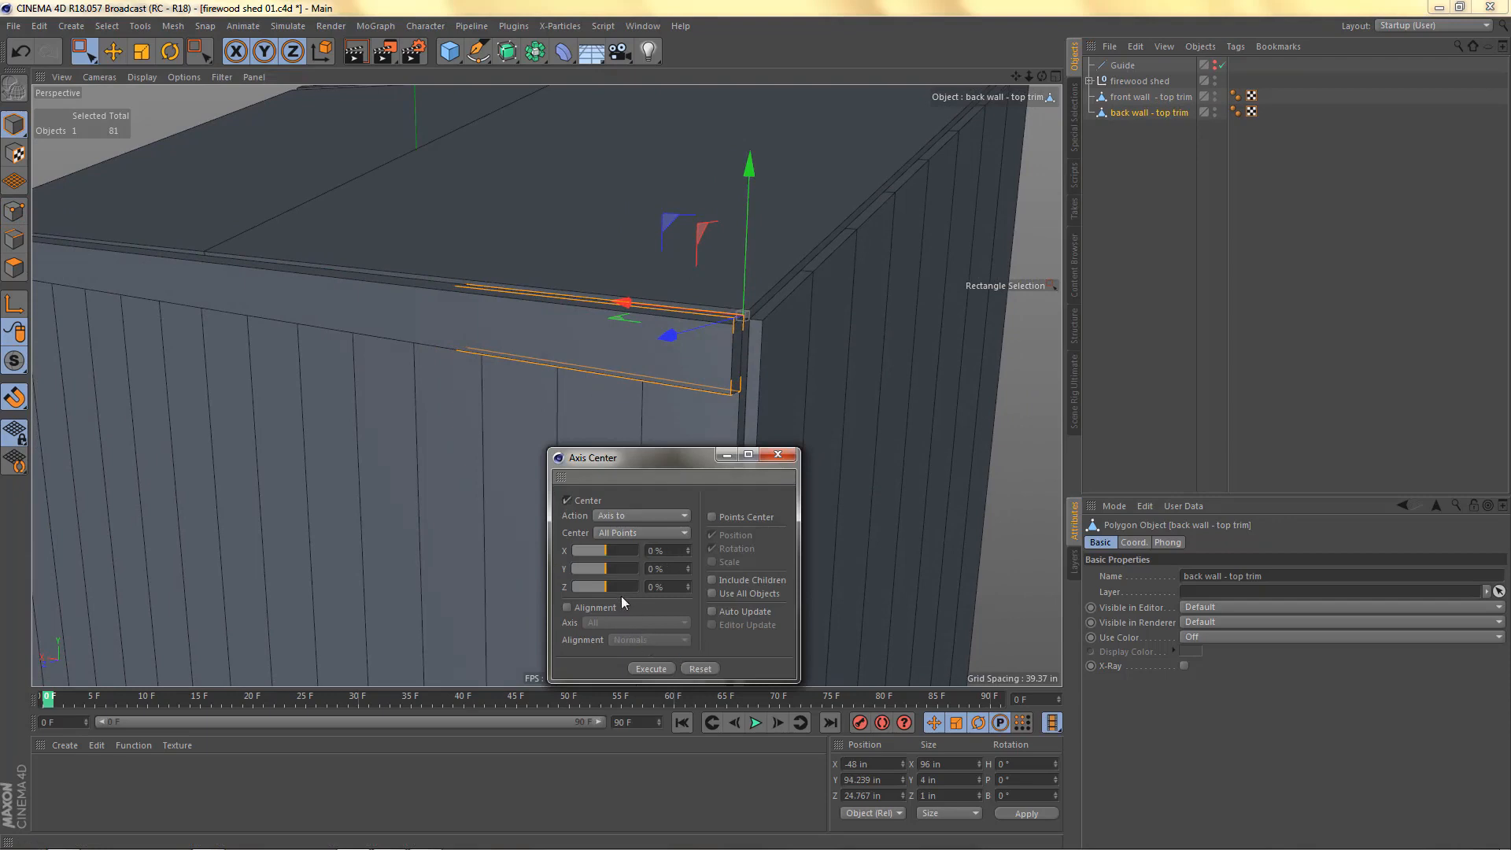
drag(593, 571, 561, 574)
click(654, 668)
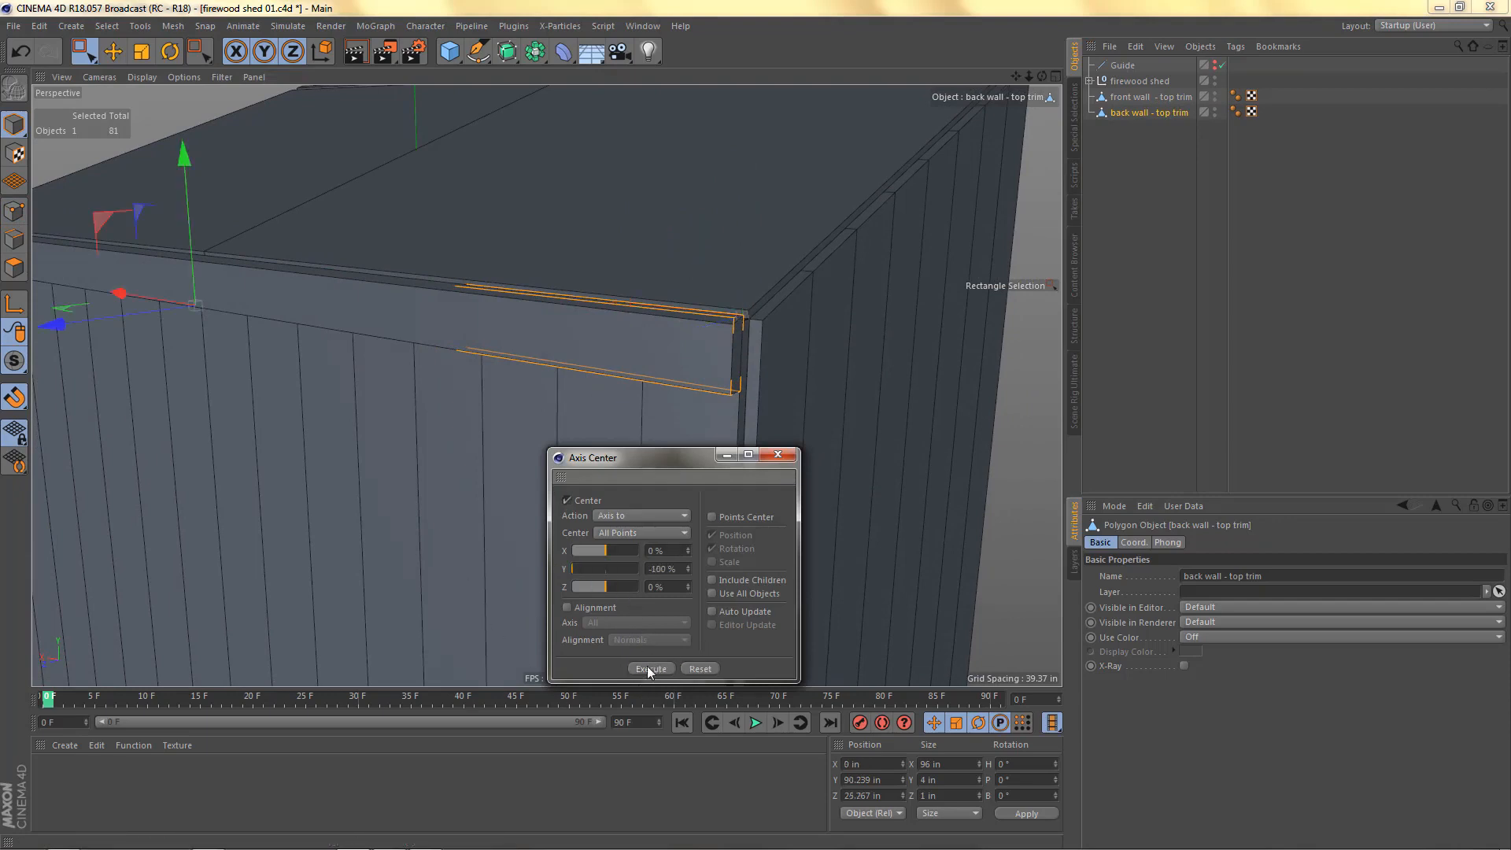
click(778, 455)
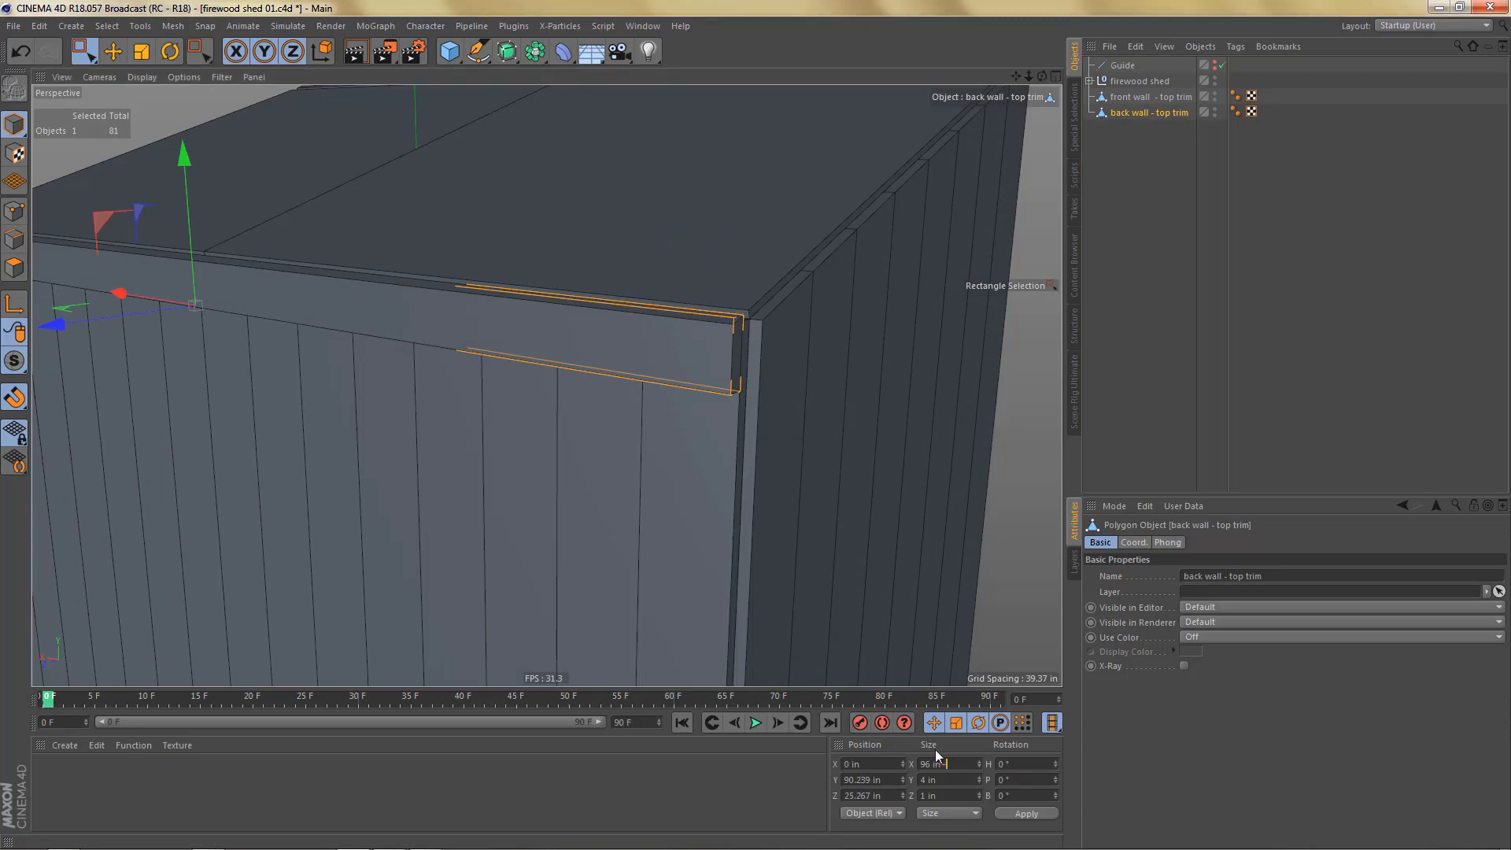
Step: Set the back wall top trim's X size to 99.5 in and copy that value
text(-1)
key(Return)
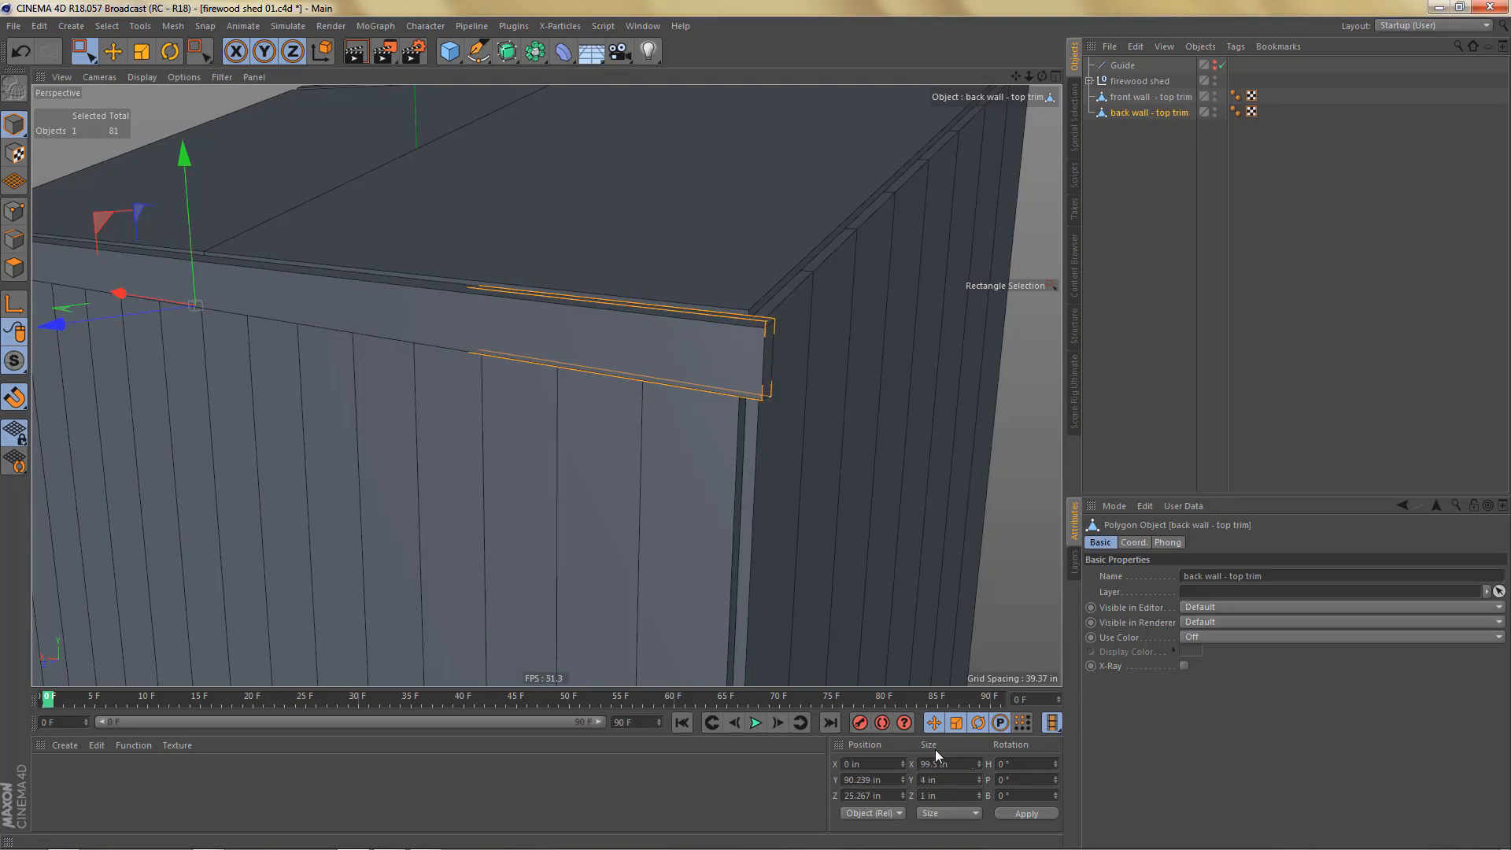
click(1129, 97)
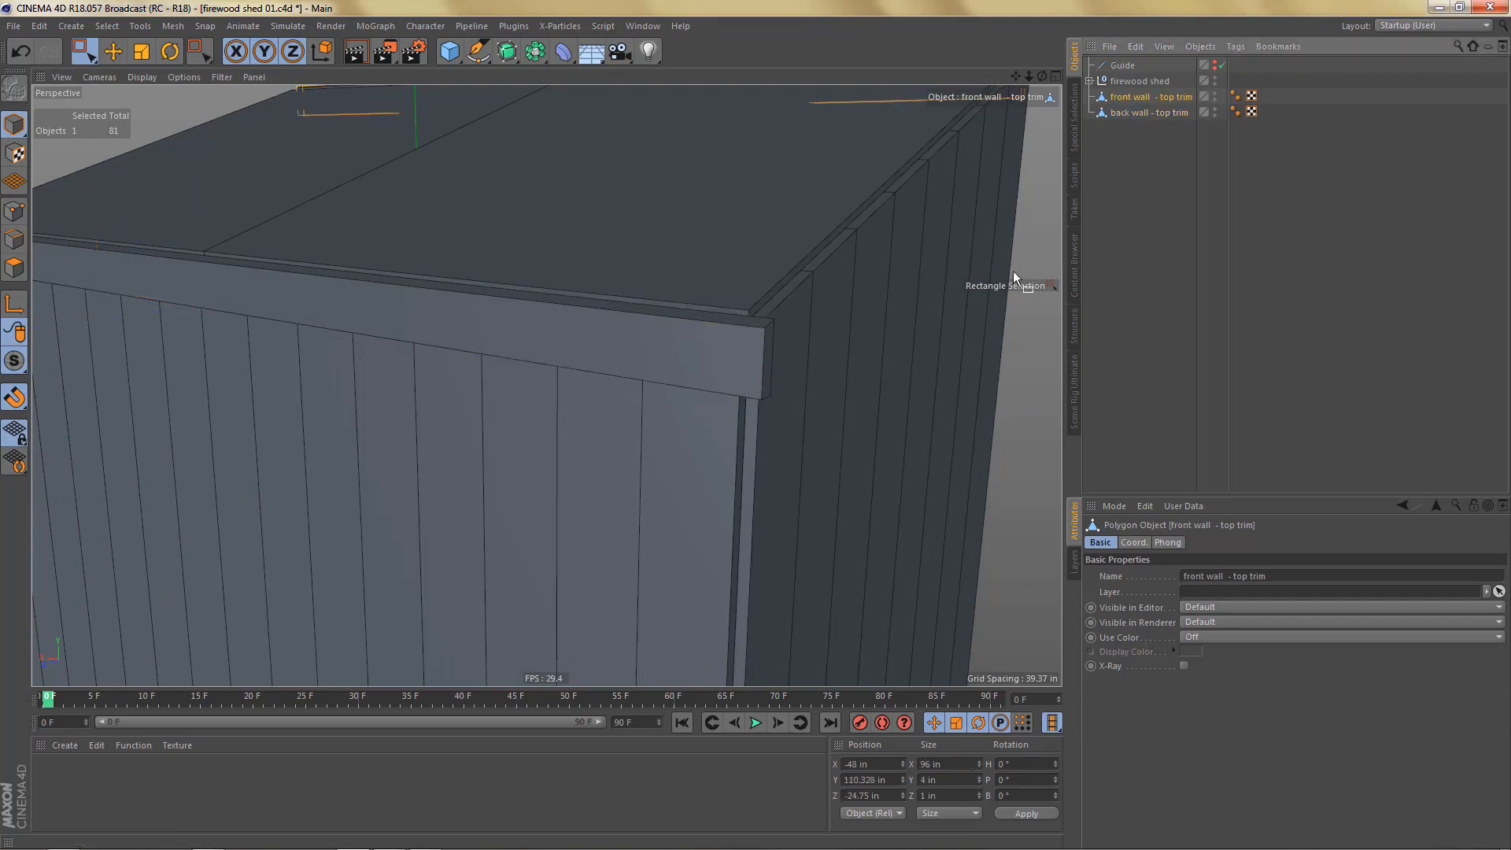
click(1154, 112)
drag(951, 764, 922, 765)
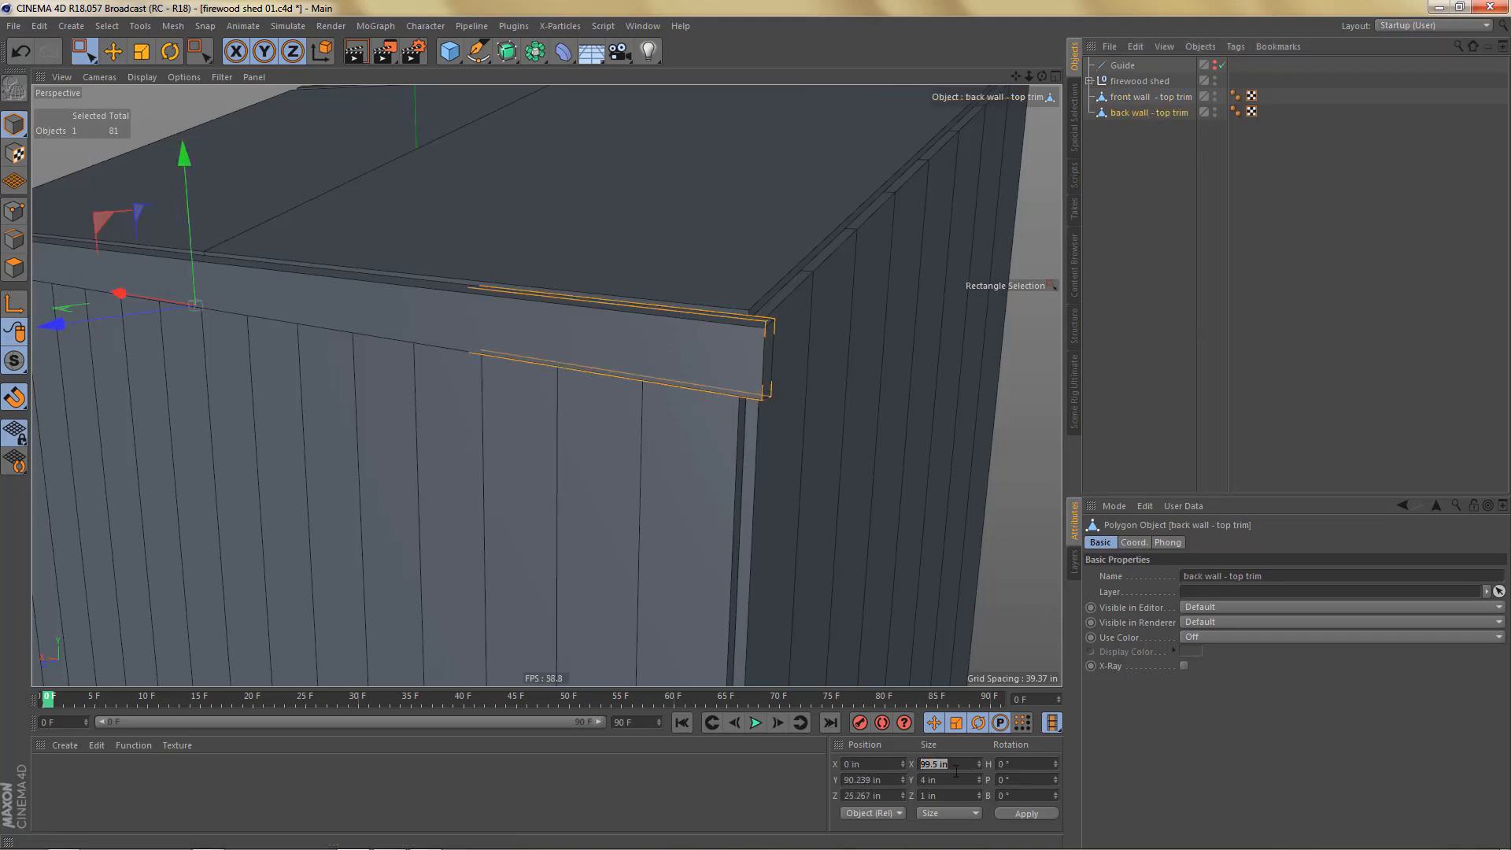
Step: Move the front wall top trim's axis to its bottom centre using Axis Center with Y -100%
click(1140, 97)
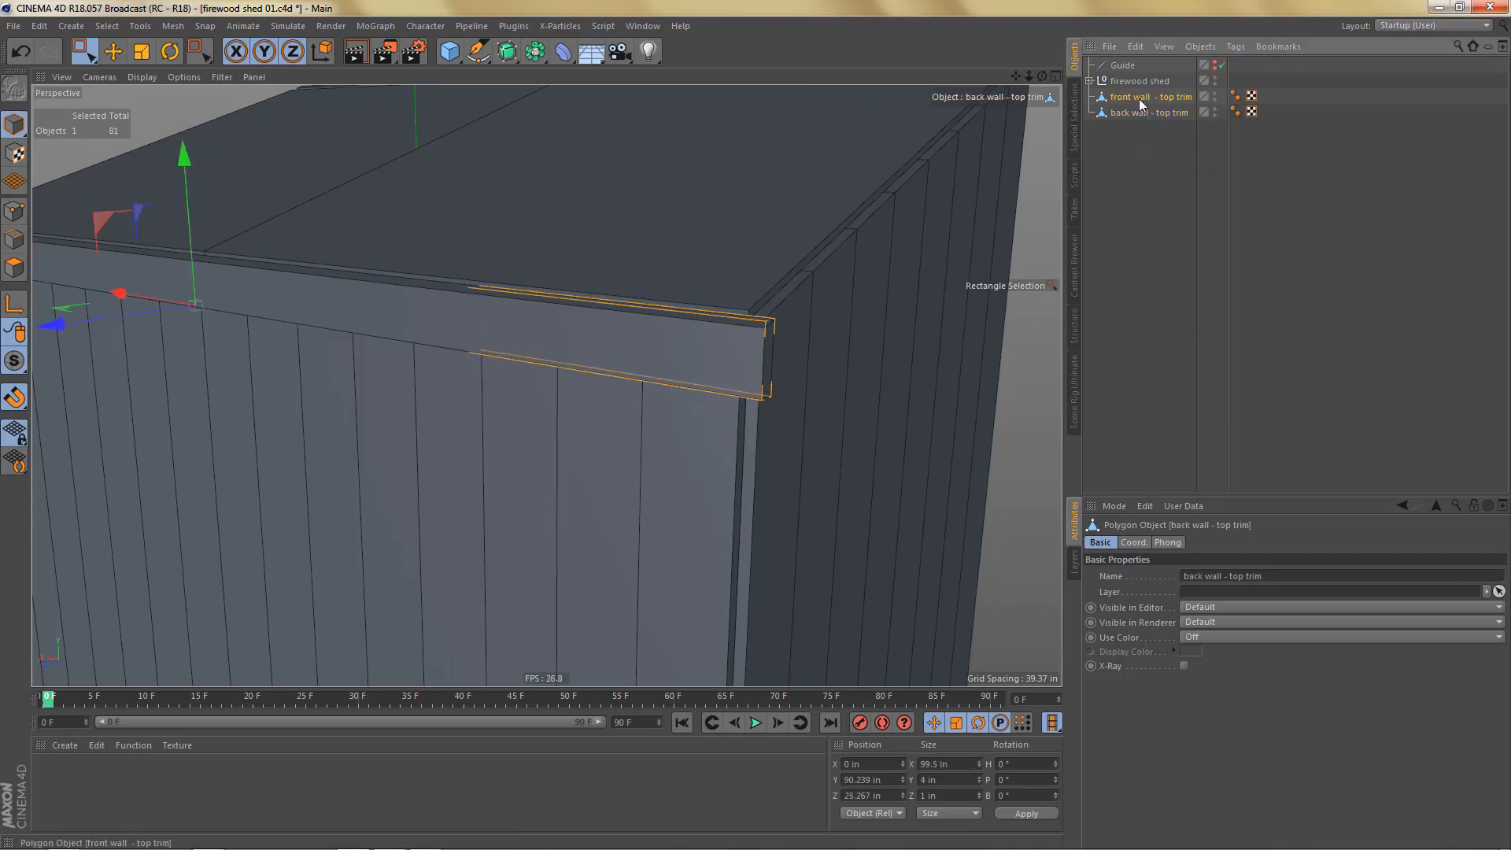
scroll(712, 520, down, 3)
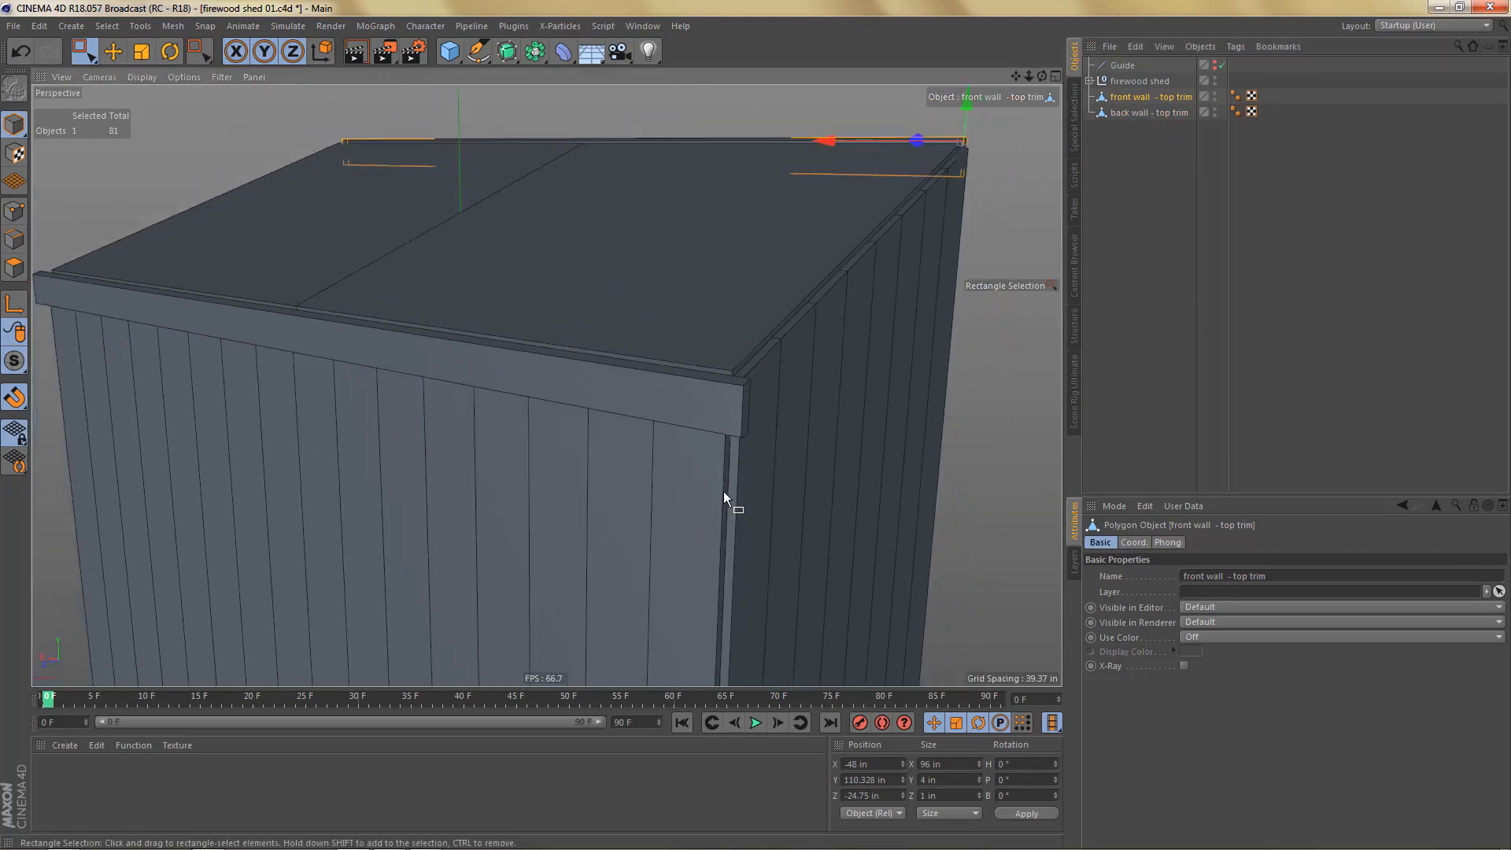
key(shift+a)
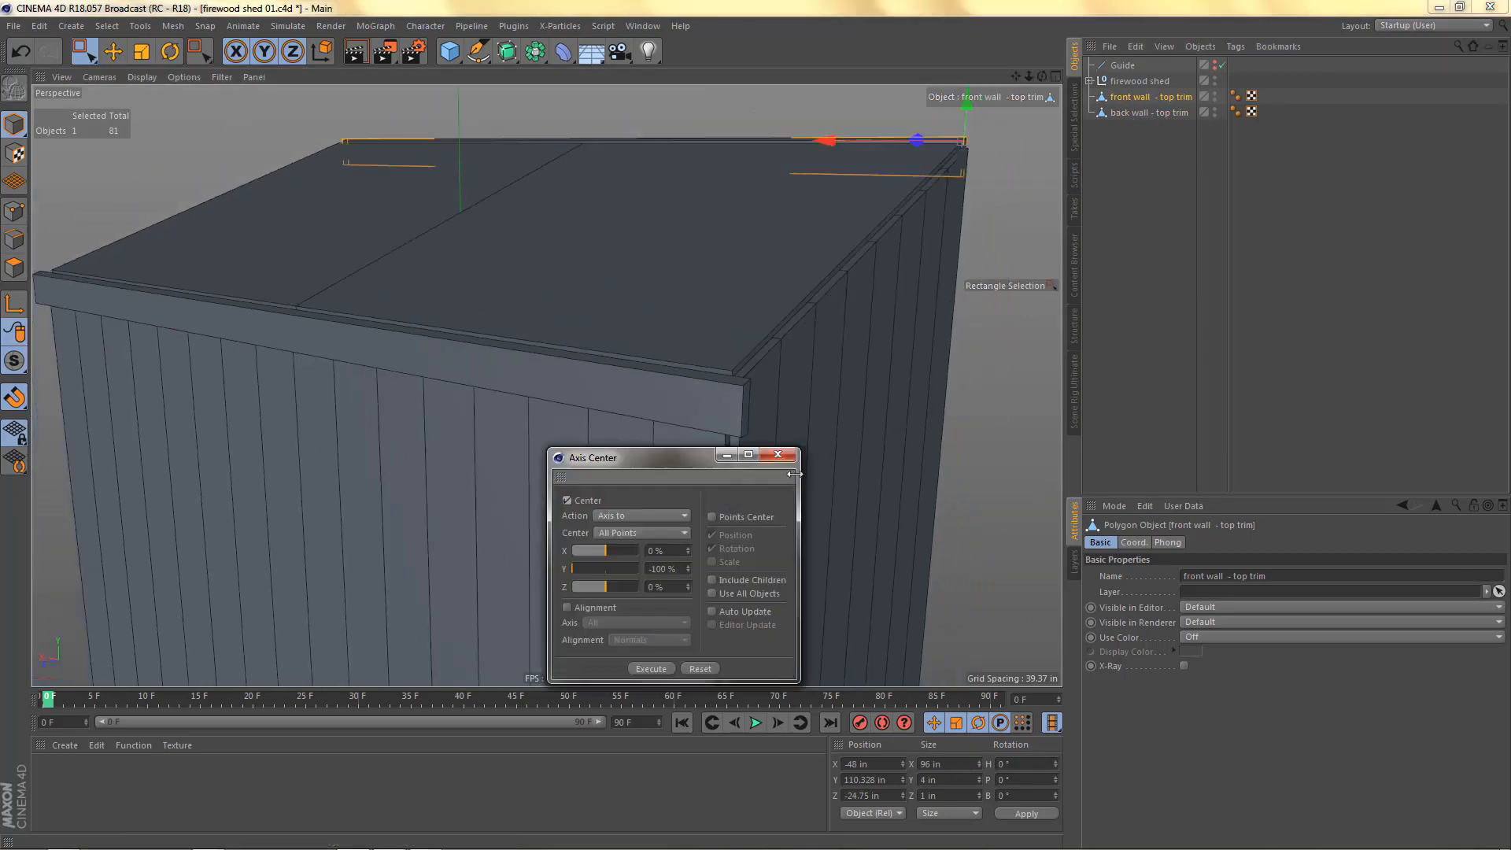
click(651, 668)
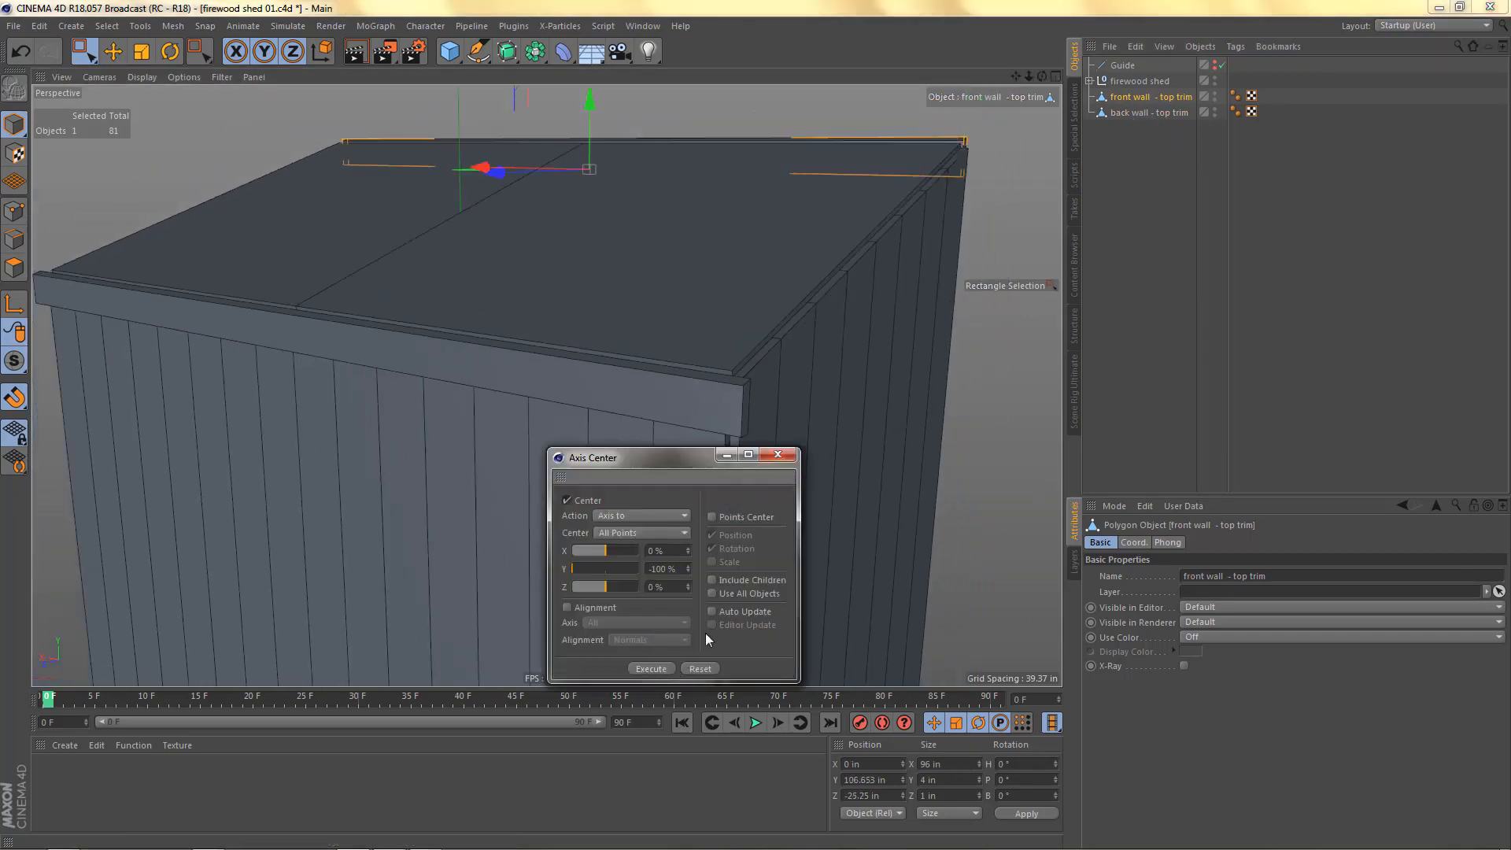
click(779, 456)
Step: Set the front wall top trim's X size to 99.5 in
double_click(953, 762)
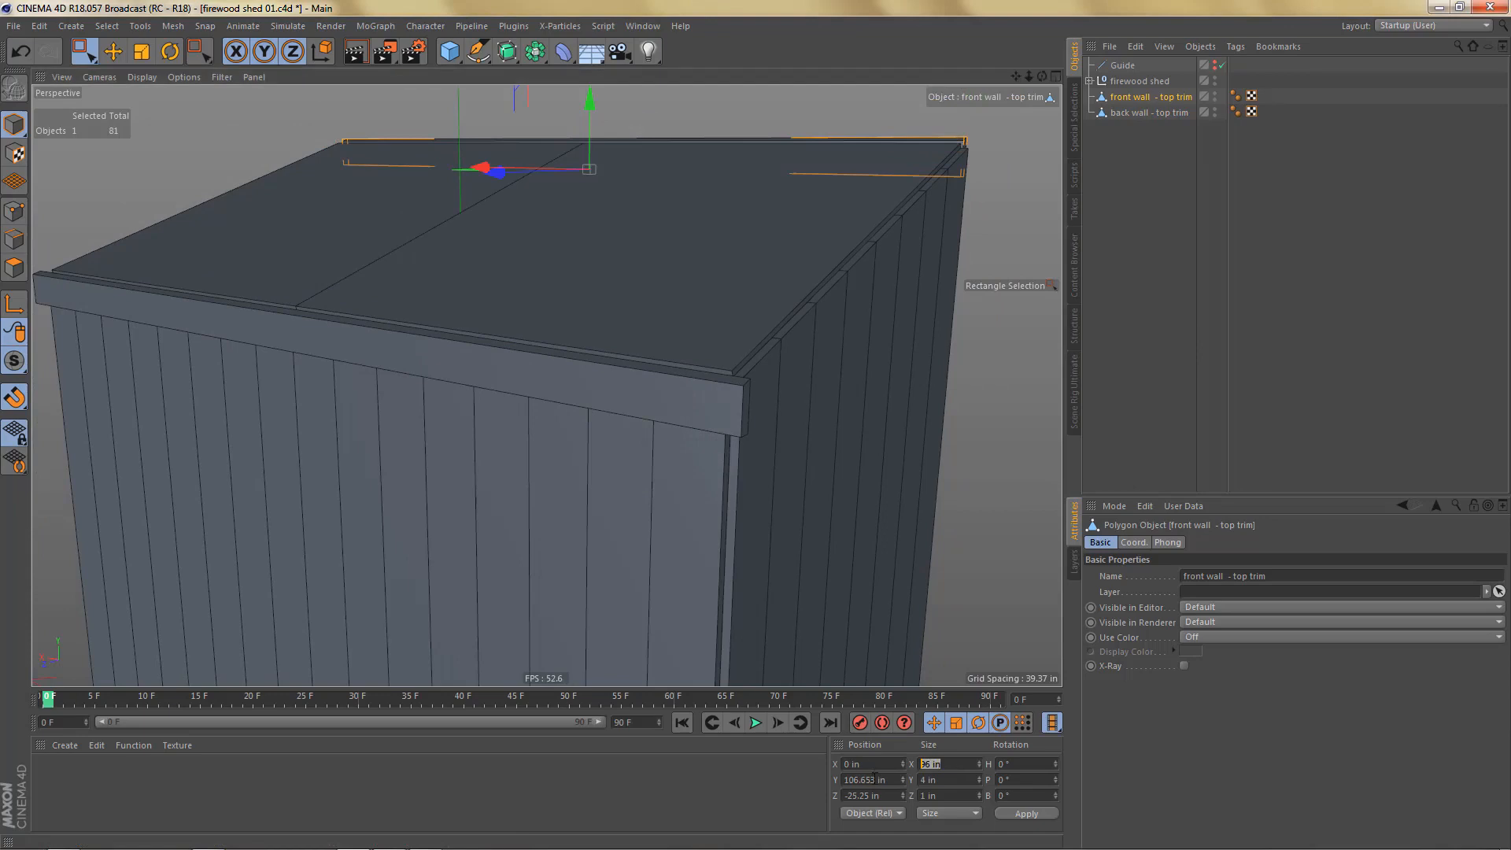
text(99.5 in)
click(1033, 812)
alt+drag(647, 394, 586, 449)
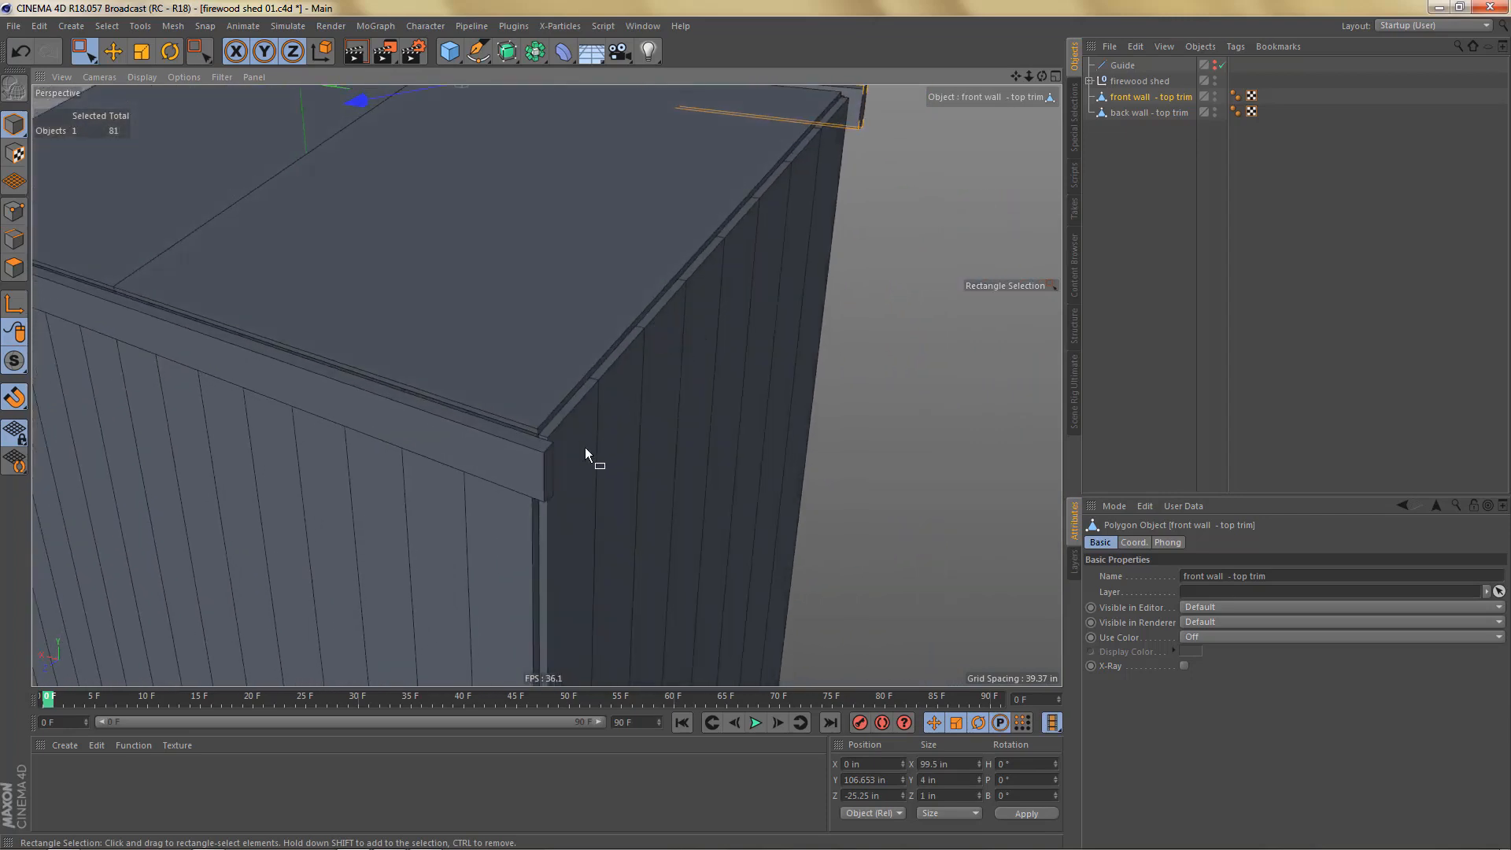
alt+drag(756, 246, 764, 424)
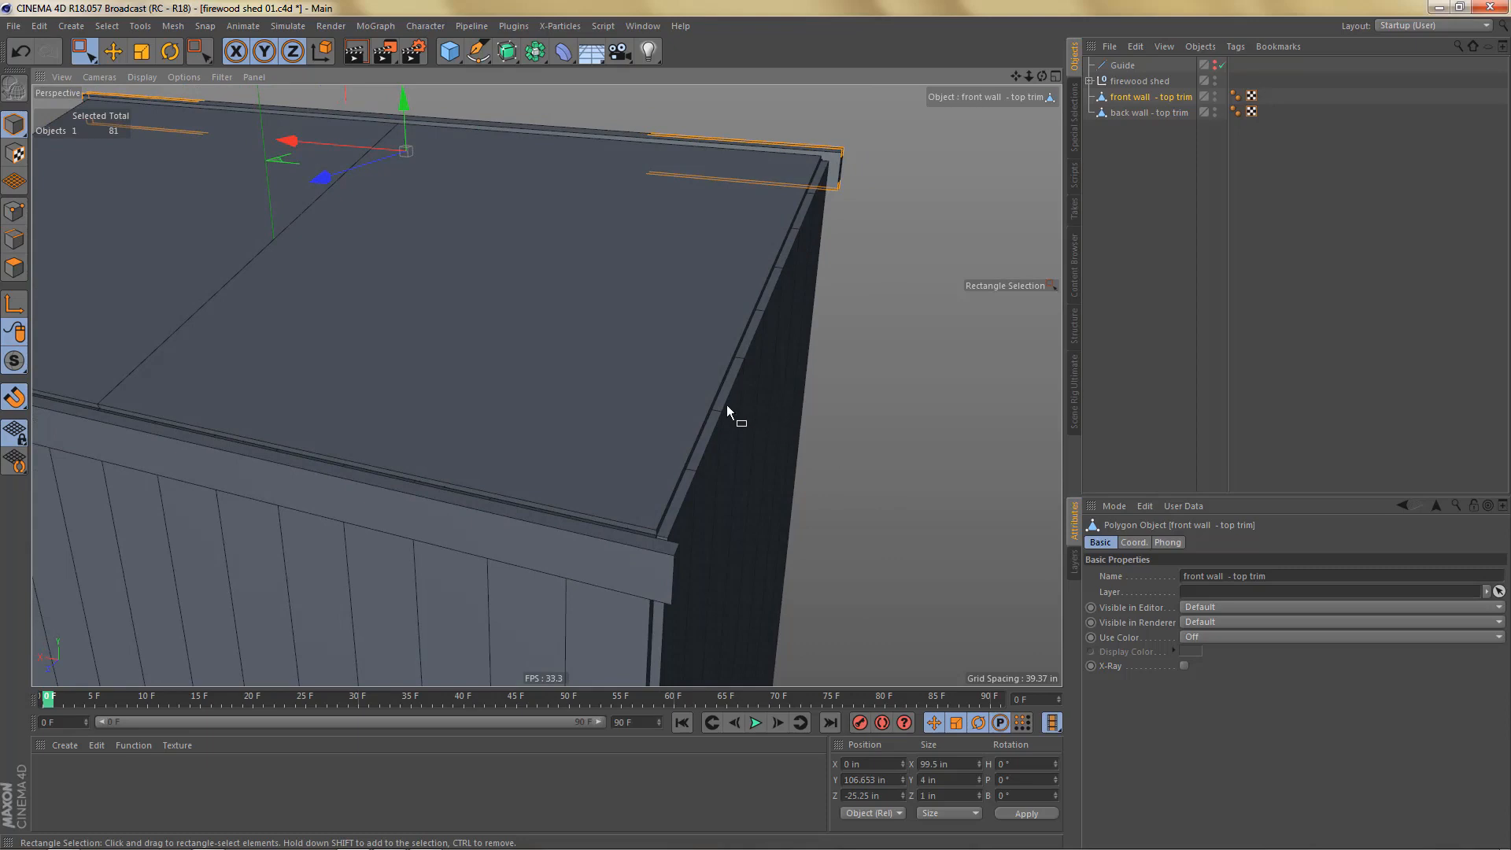
Step: Duplicate the roof deck polygon object out of the firewood shed group to the top level of the object list
click(1089, 81)
click(1097, 112)
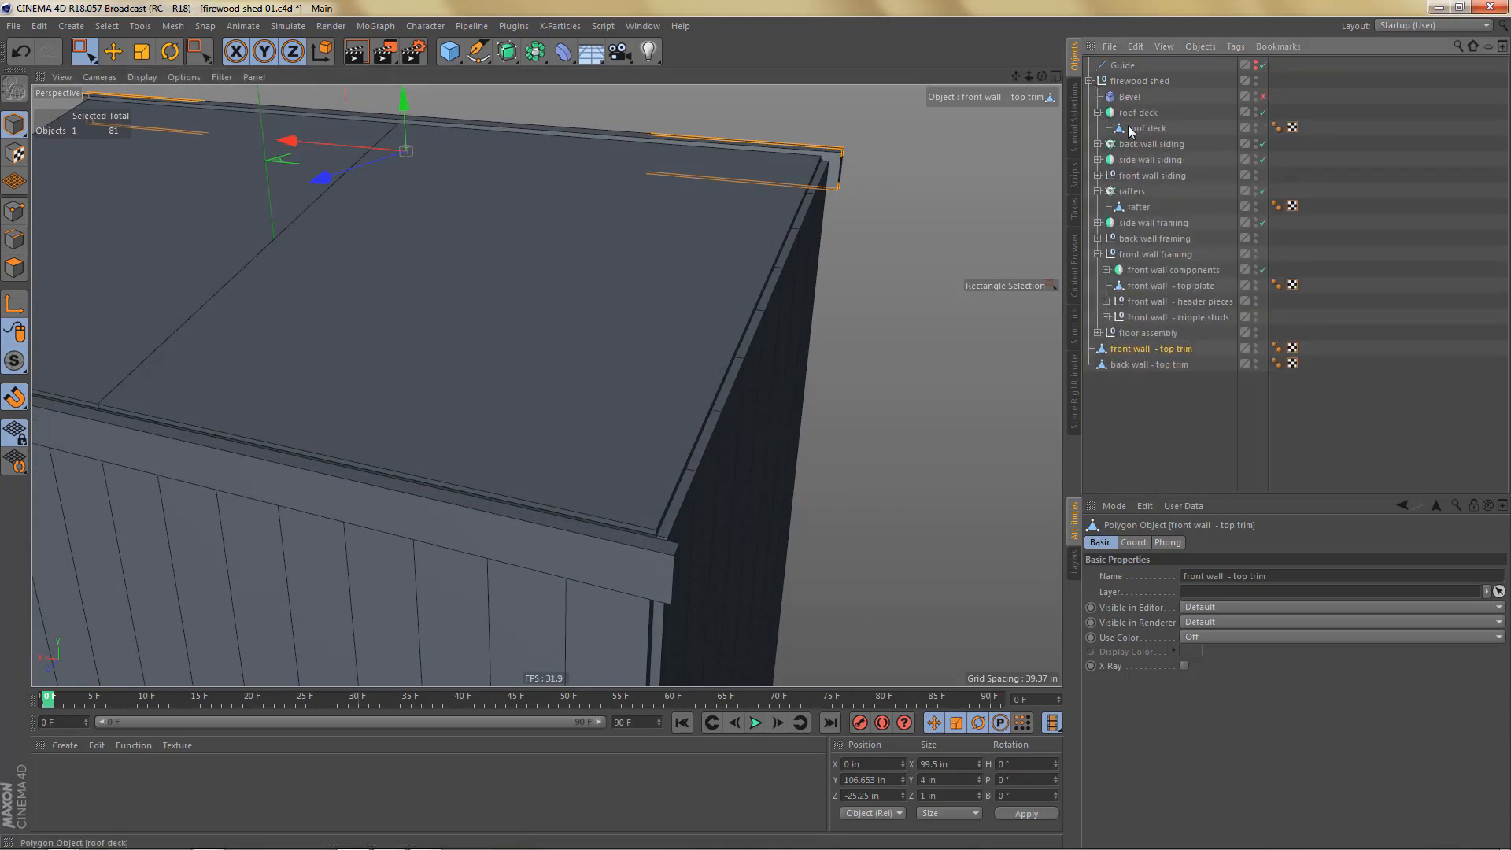
click(1147, 128)
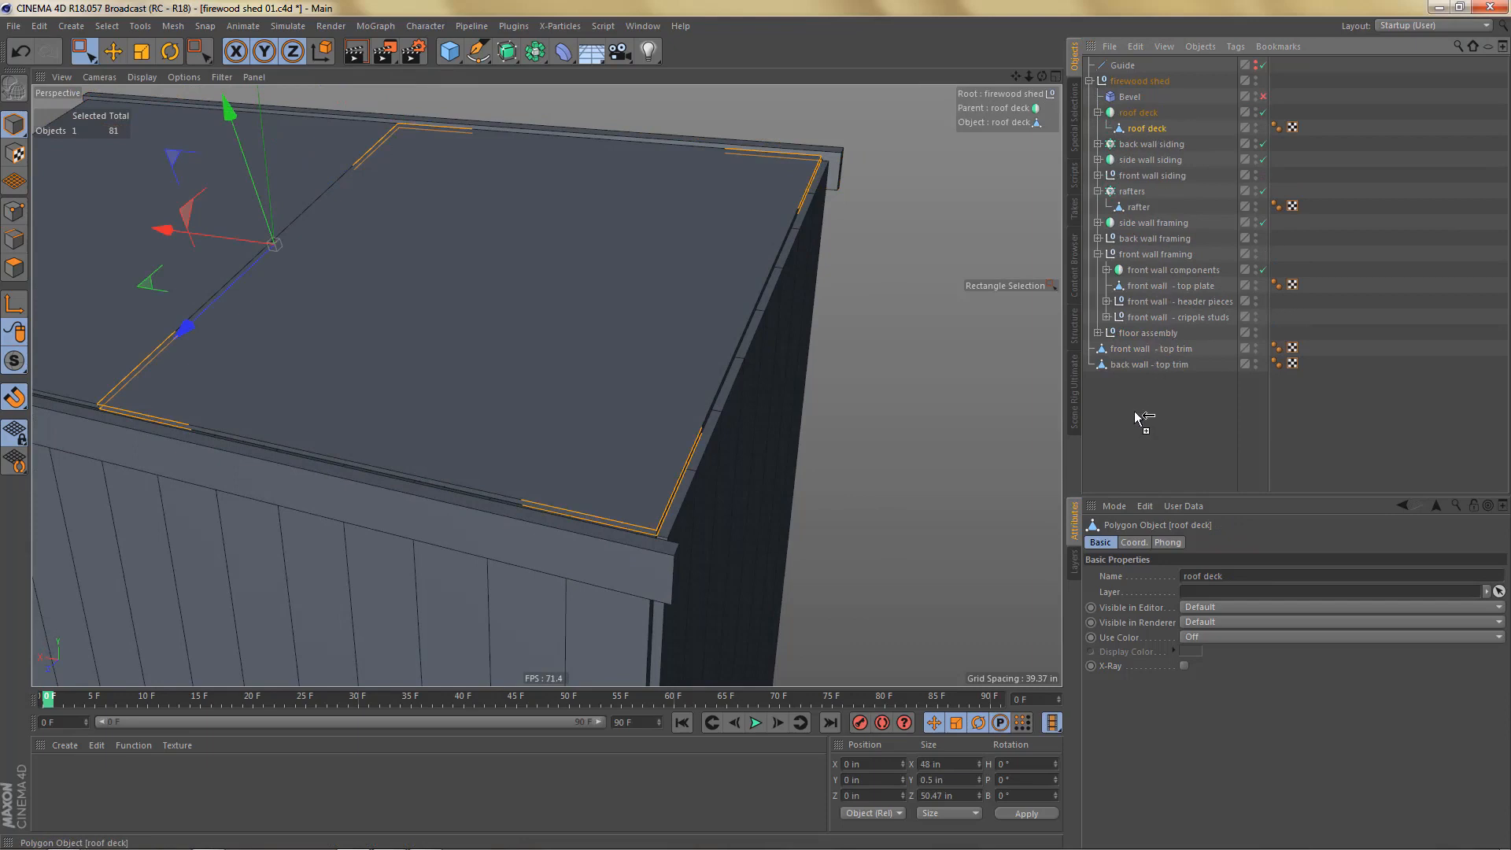
drag(1139, 419, 1139, 417)
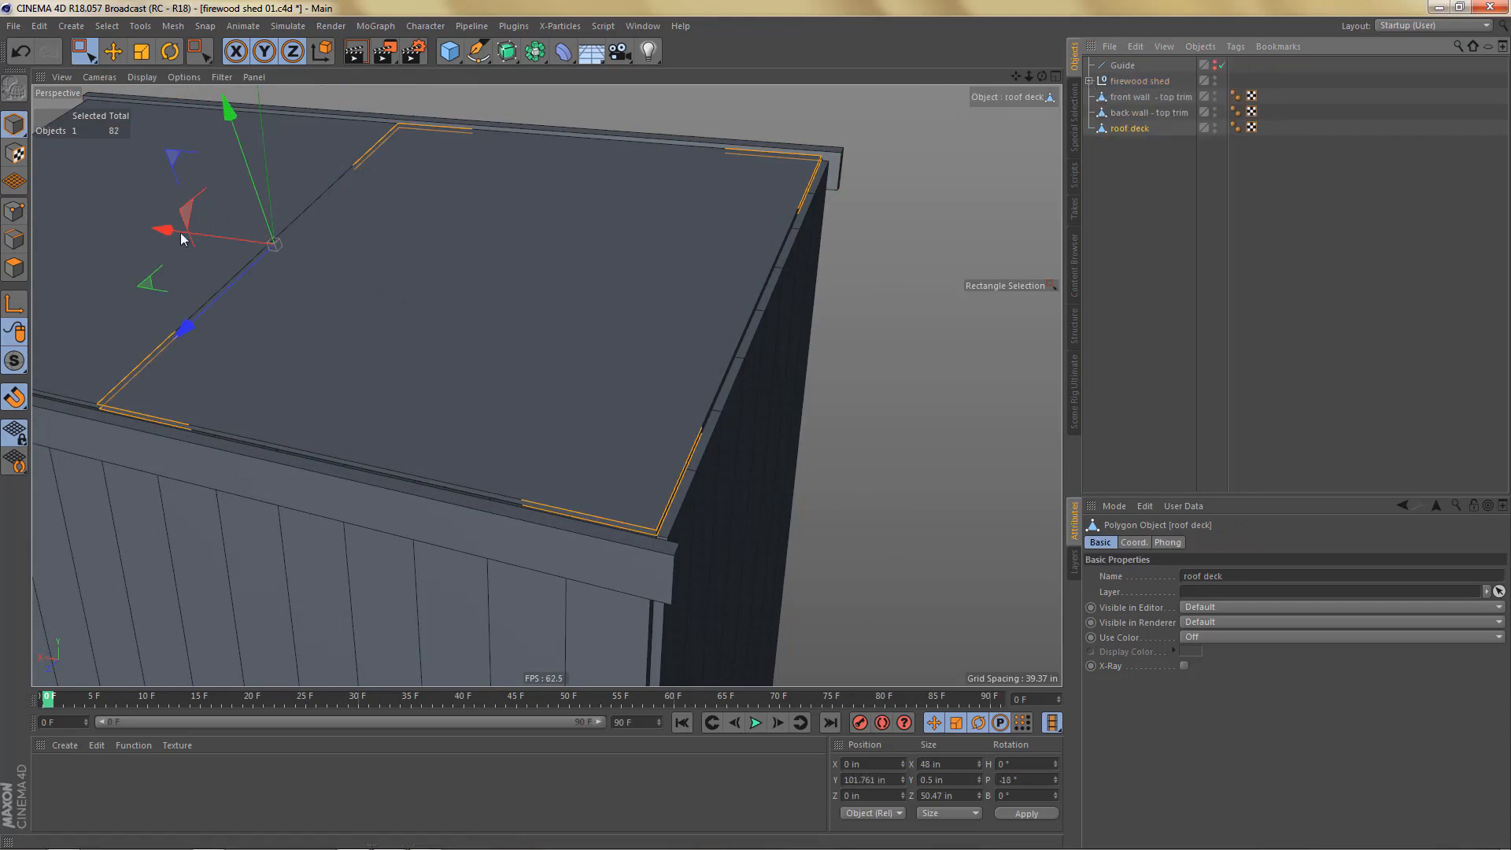
Step: Move the roof deck copy along X to -48.75 in, so its inner edge meets the side siding's outer face
drag(169, 231, 626, 338)
key(F5)
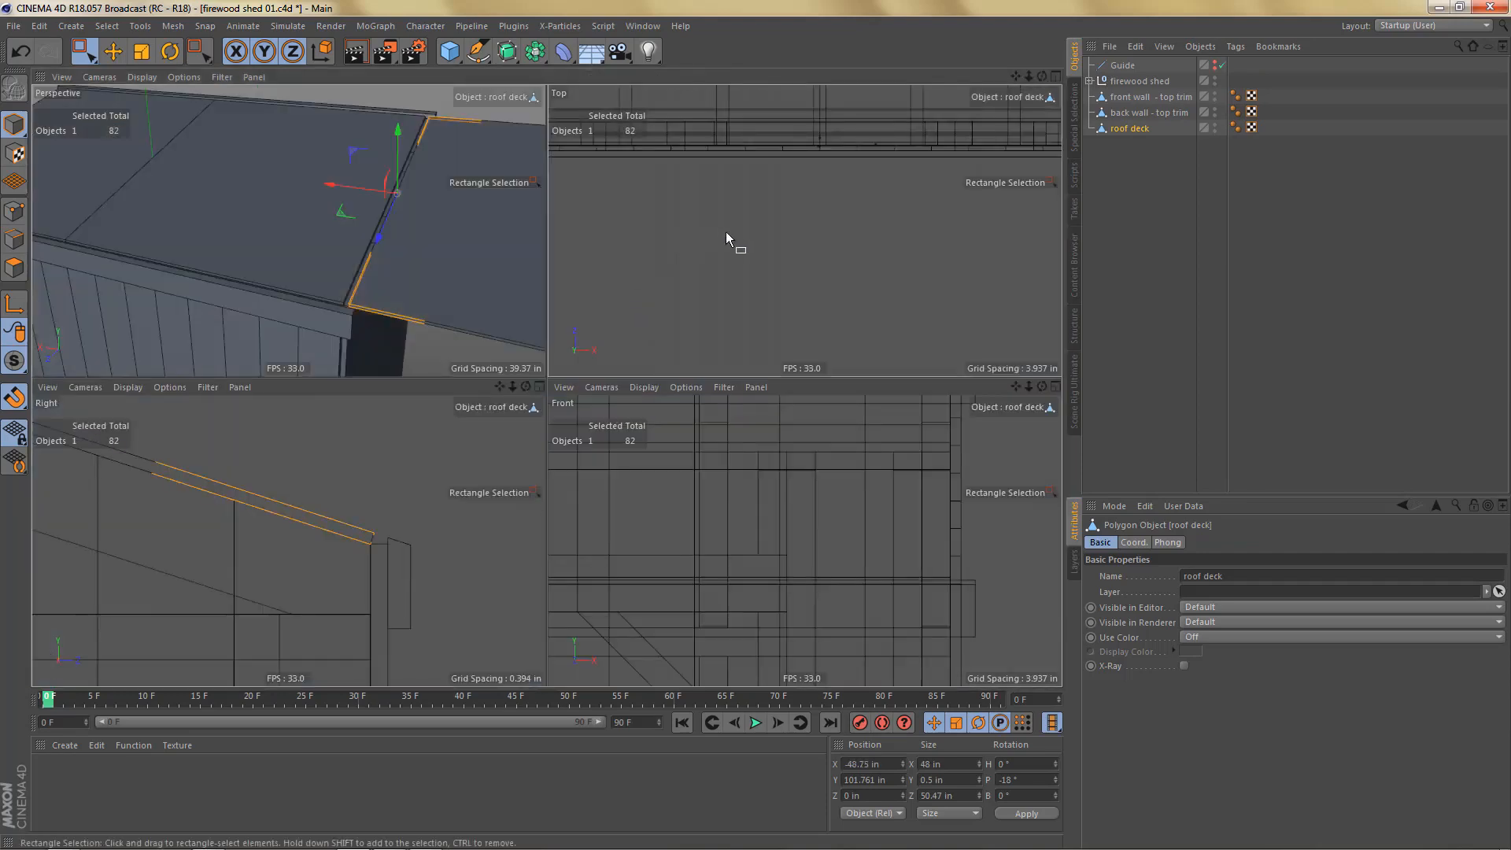
middle_click(725, 232)
alt+right_drag(656, 277, 578, 314)
alt+middle_drag(572, 238, 580, 290)
alt+right_drag(580, 291, 790, 325)
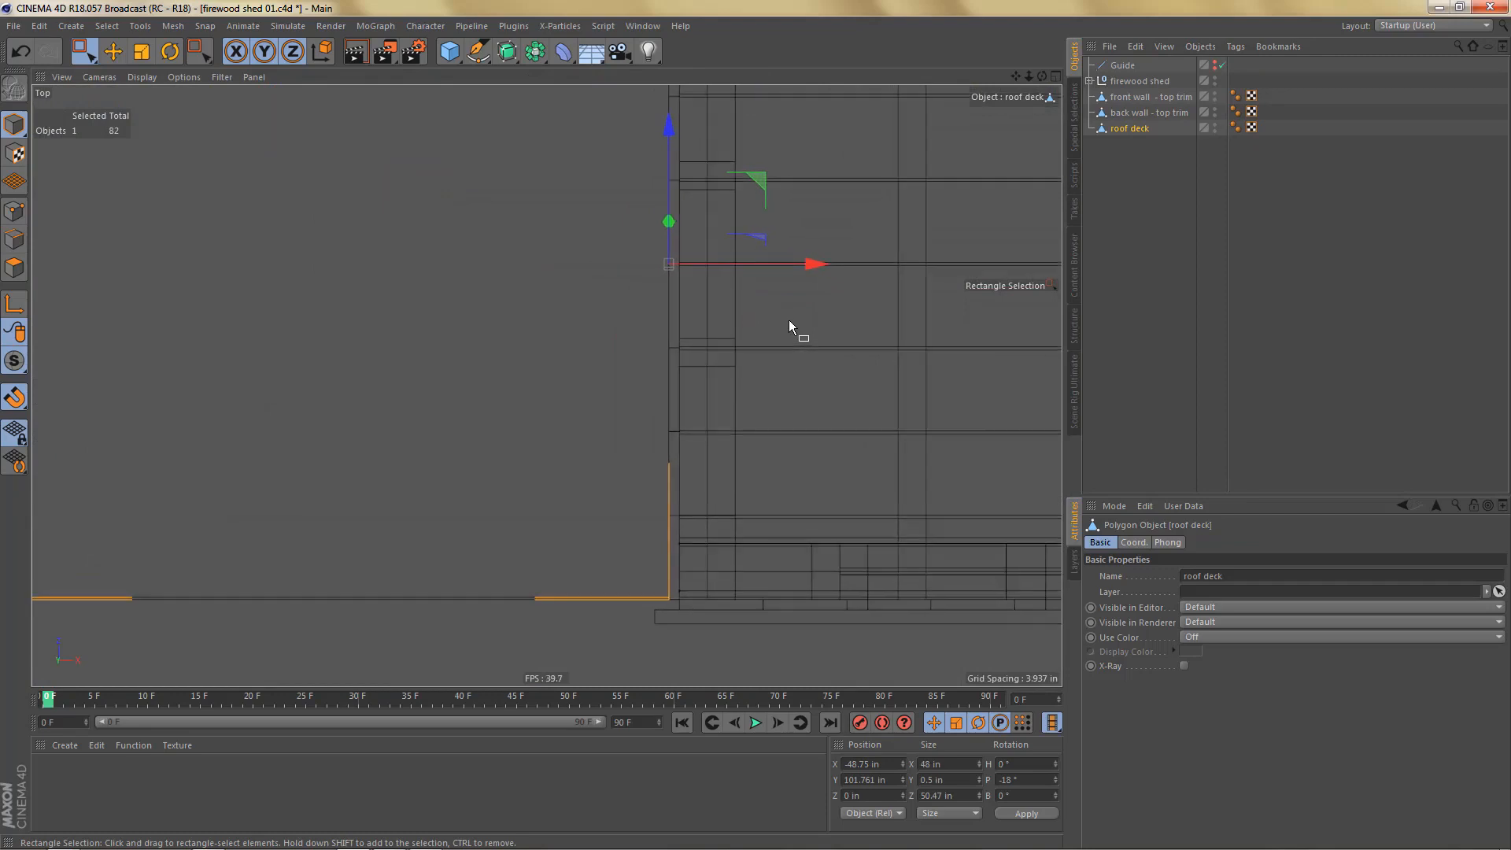
scroll(782, 344, down, 5)
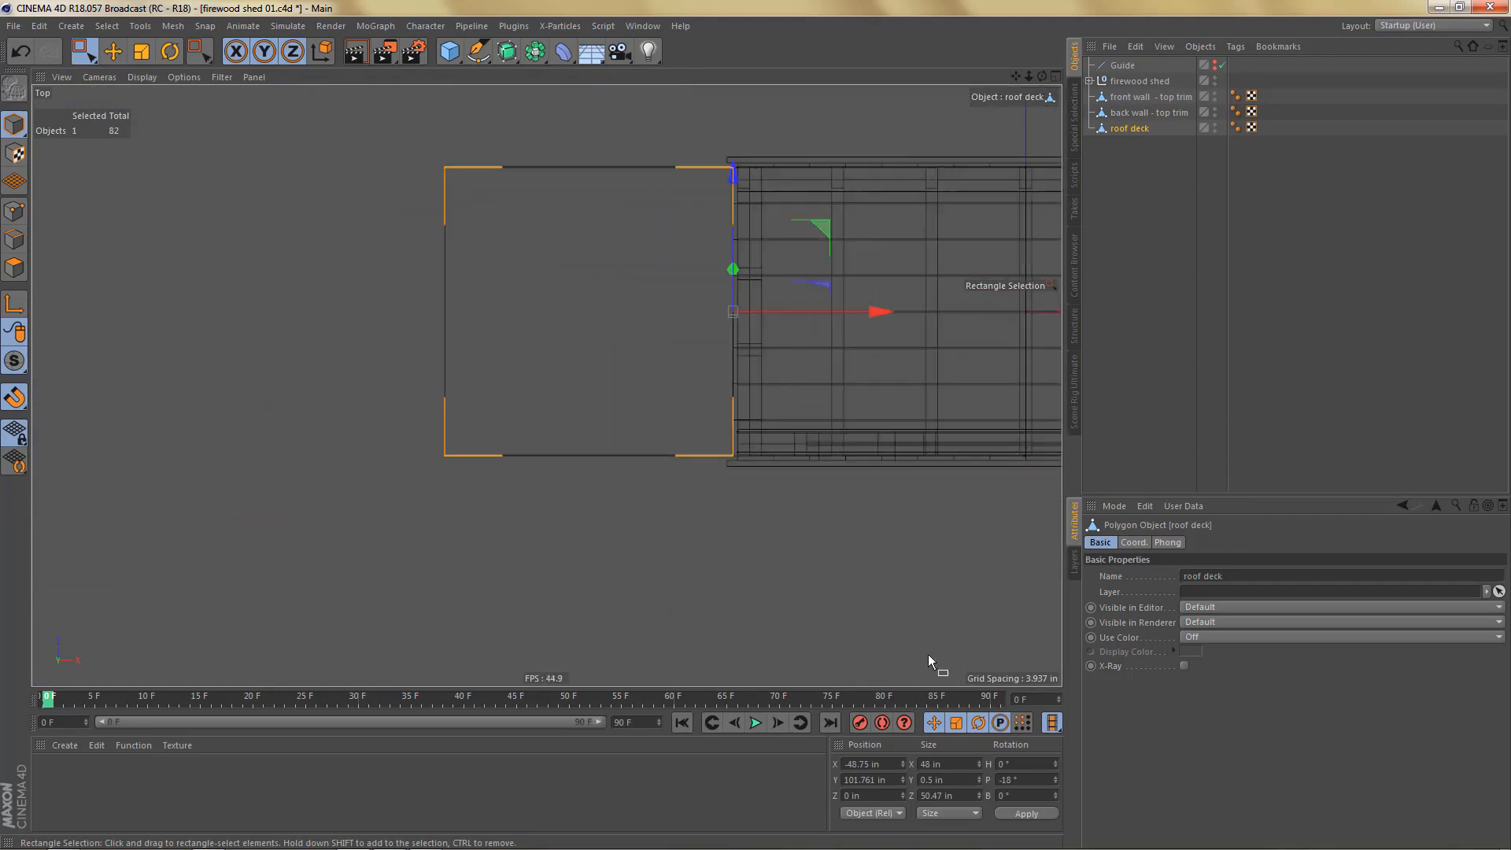
Step: Set the roof deck copy's X size to 1 in
double_click(960, 768)
text(1)
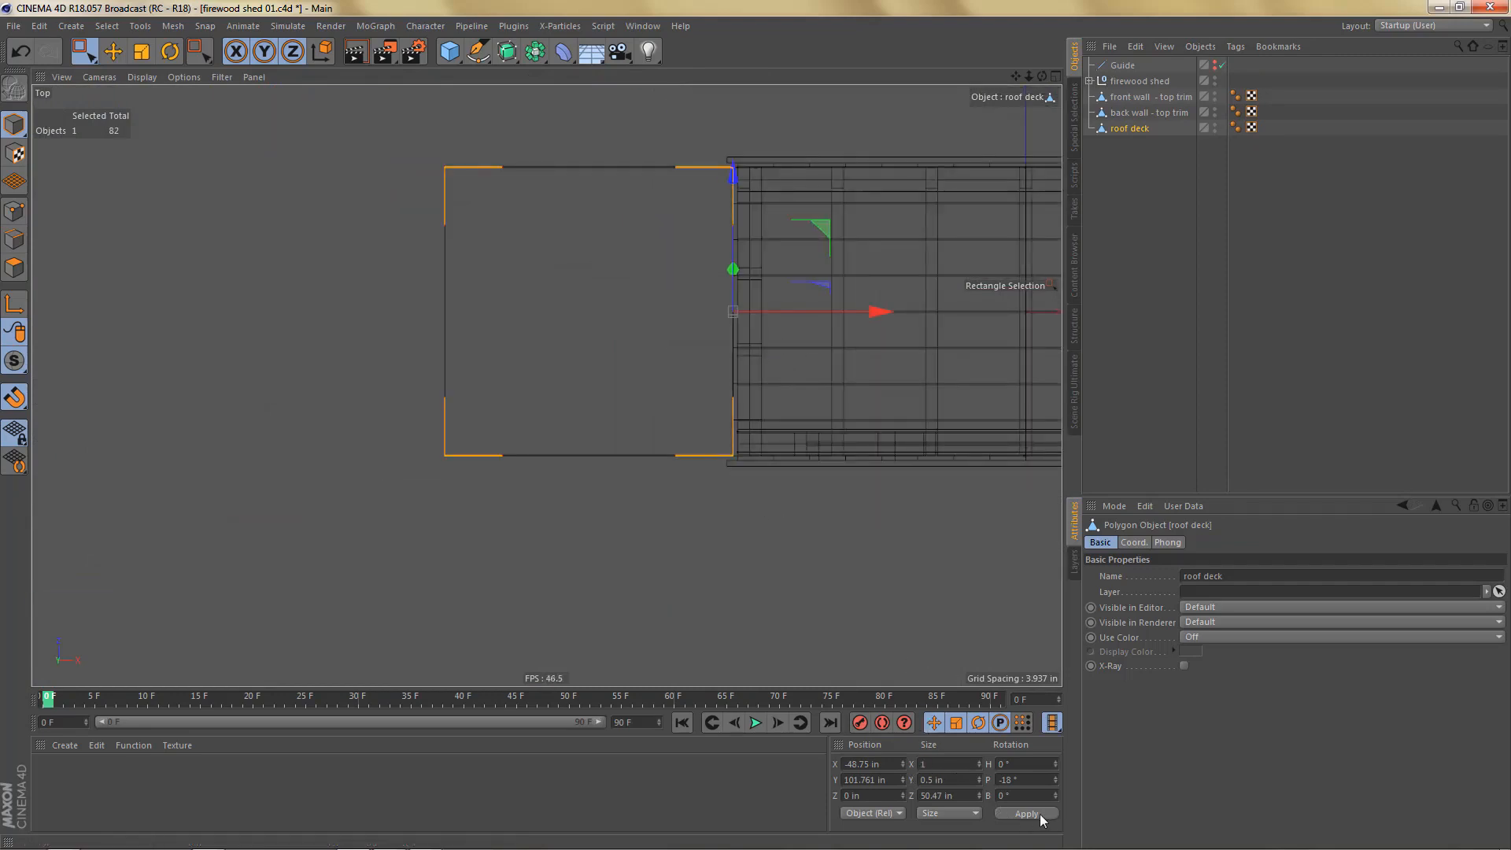
click(1045, 815)
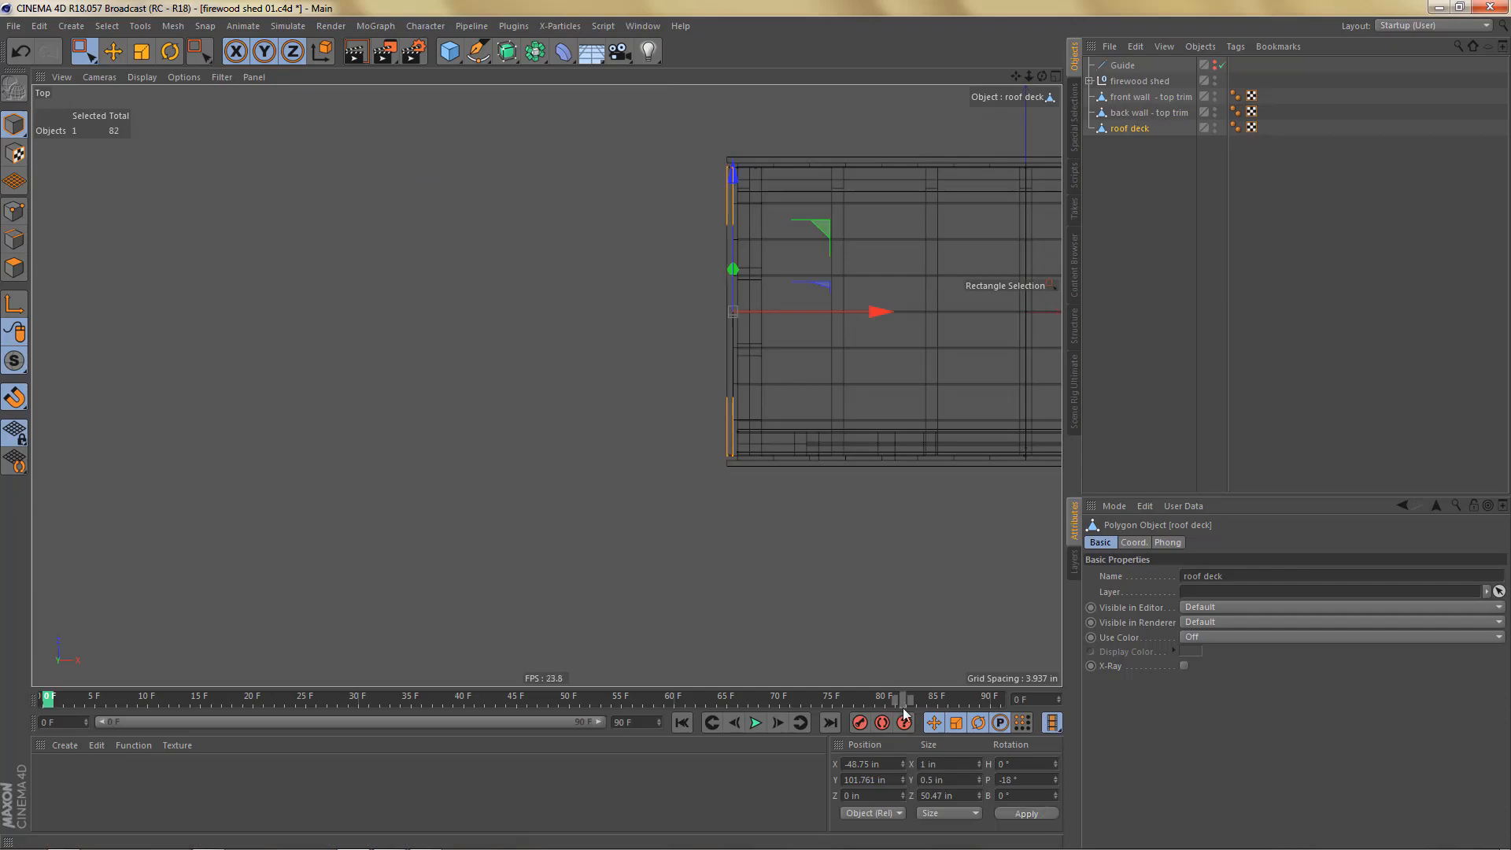
Step: Move the roof deck copy's object axis up along its local Y direction onto the board's top edge
middle_click(622, 508)
middle_click(474, 357)
alt+drag(661, 362, 670, 392)
alt+right_drag(668, 472, 788, 429)
alt+drag(661, 442, 692, 424)
alt+right_drag(539, 518, 570, 510)
mouse_move(591, 496)
alt+mouse_down()
mouse_move(667, 494)
mouse_move(492, 474)
mouse_move(532, 480)
alt+mouse_up()
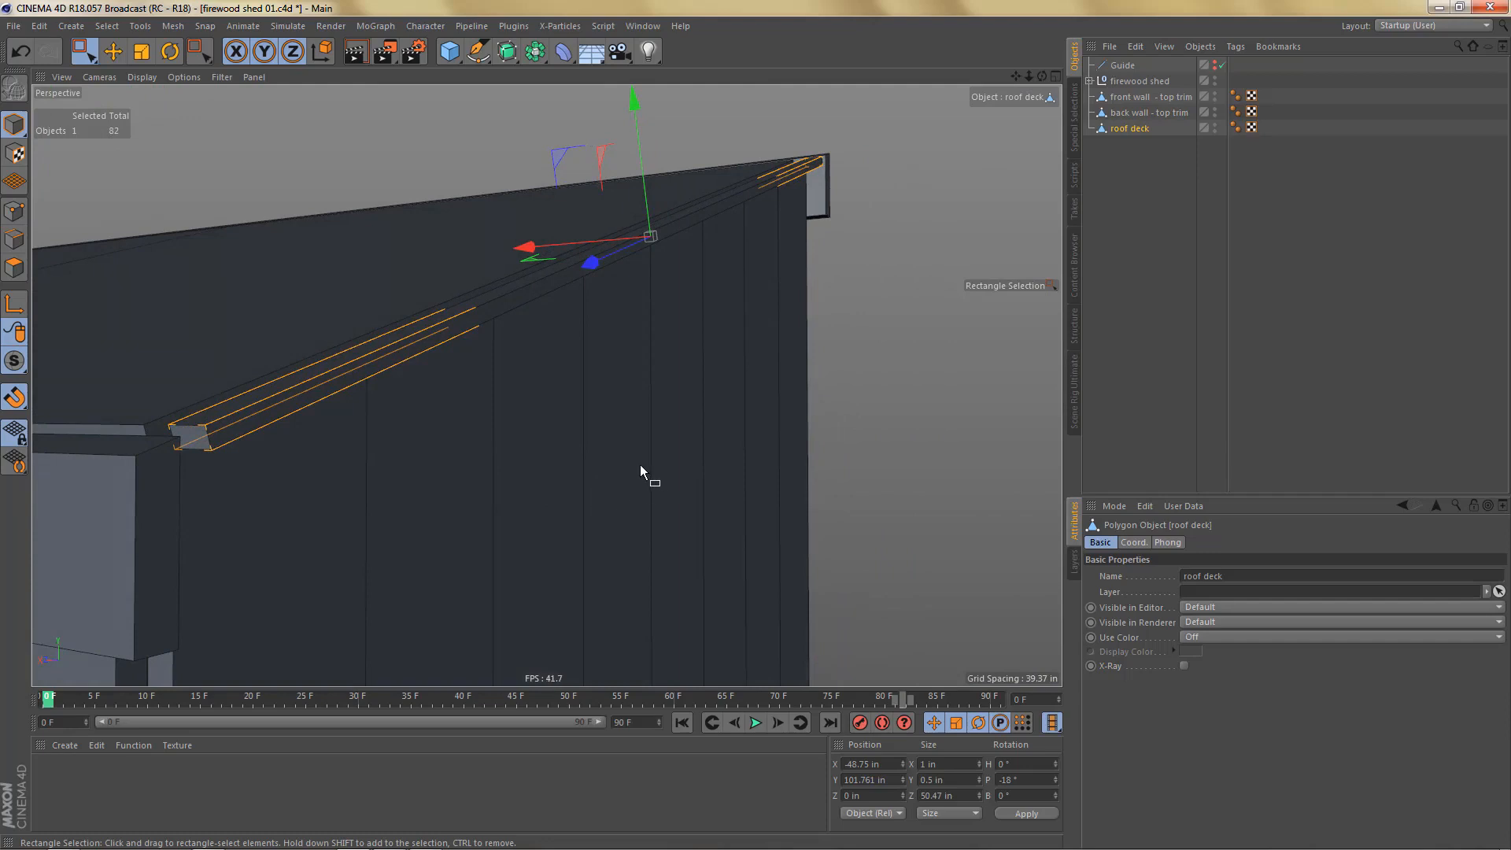
click(954, 778)
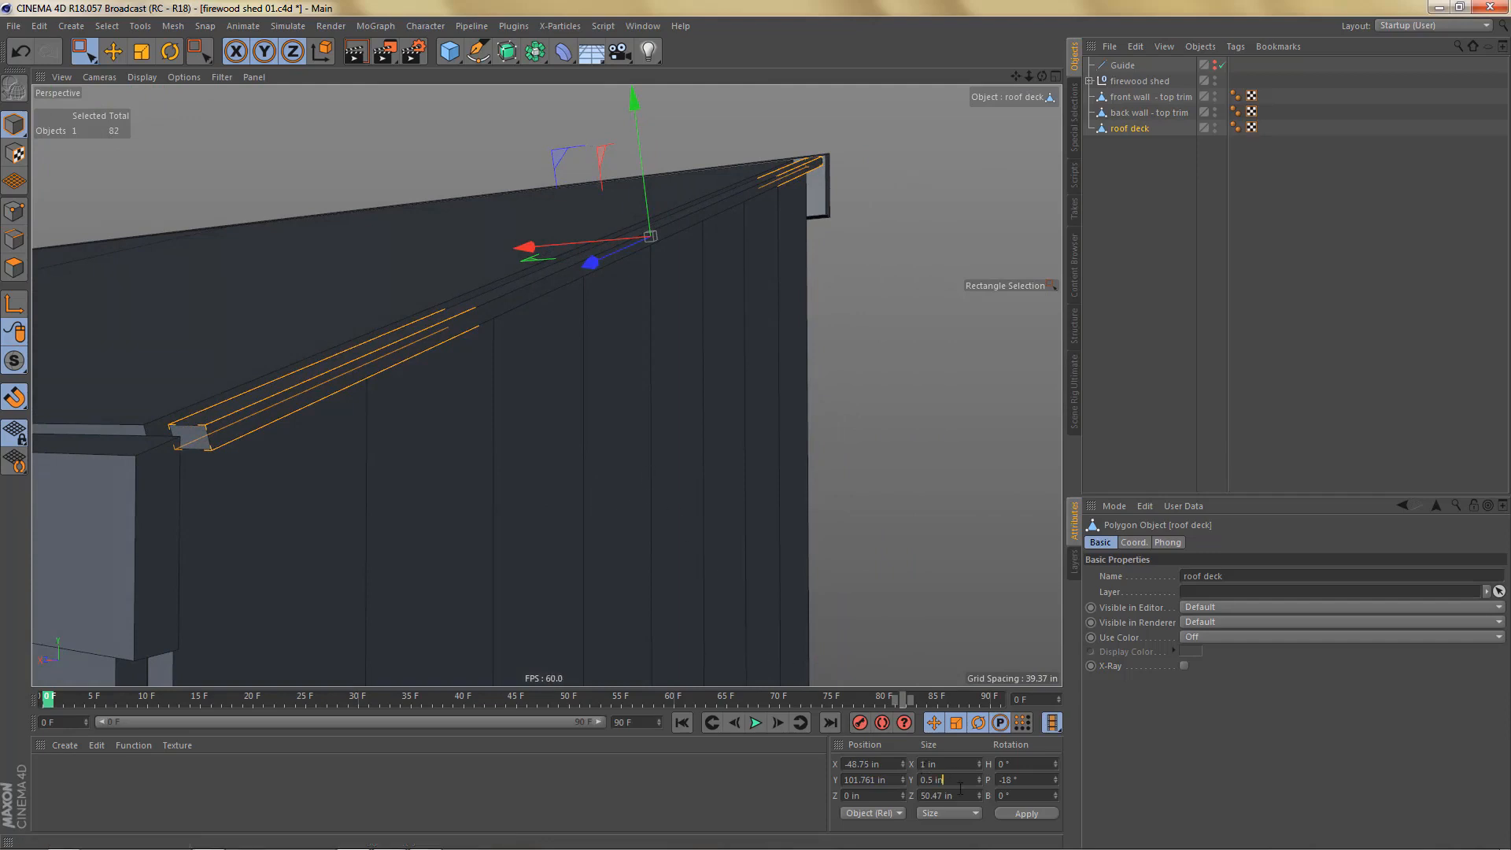
middle_click(791, 522)
middle_click(277, 517)
scroll(635, 430, down, 10)
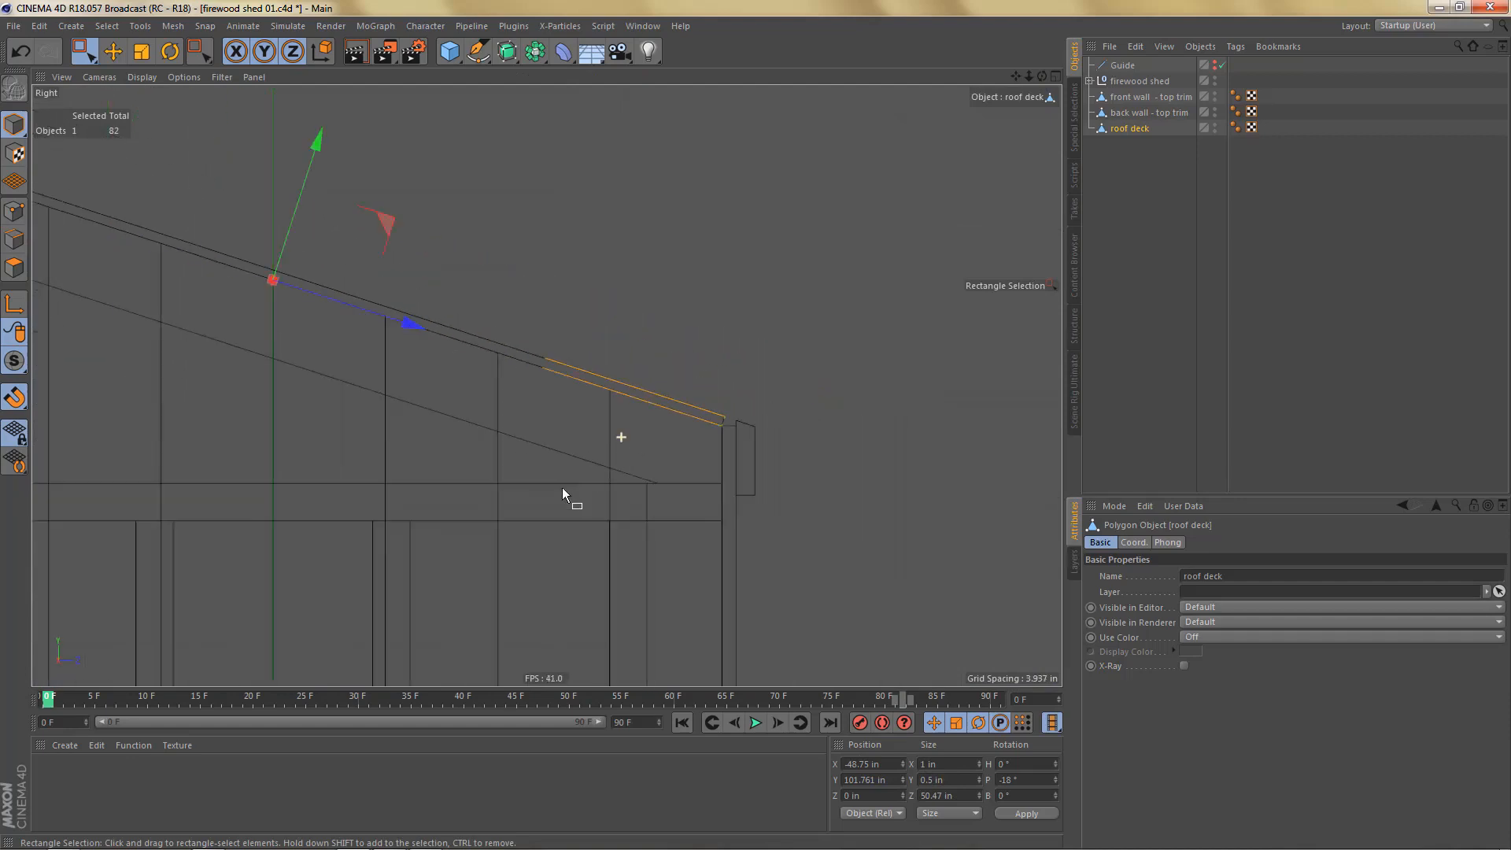
middle_drag(457, 392, 525, 429)
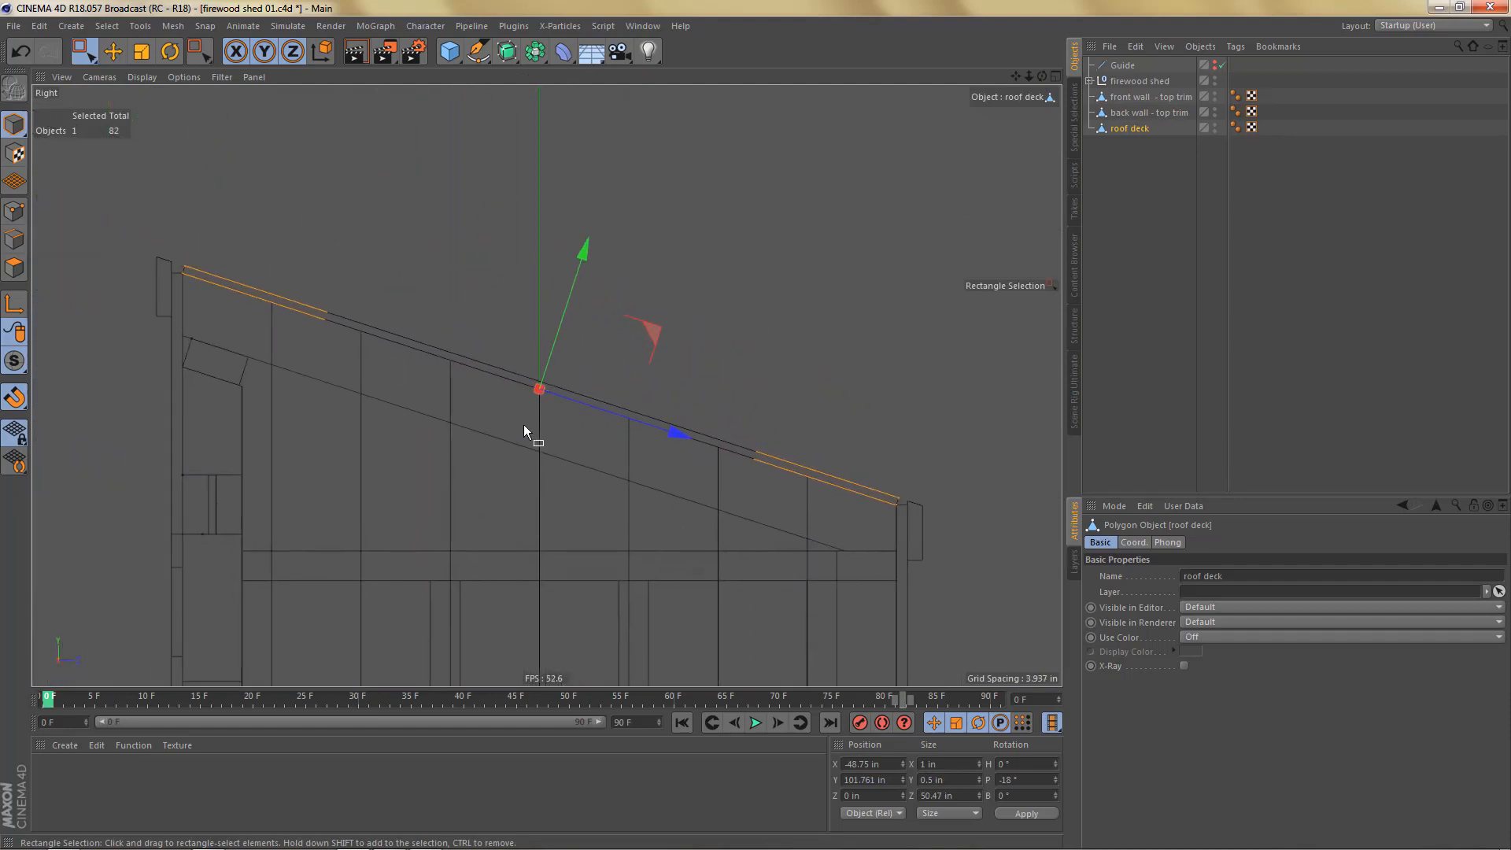
scroll(344, 359, up, 2)
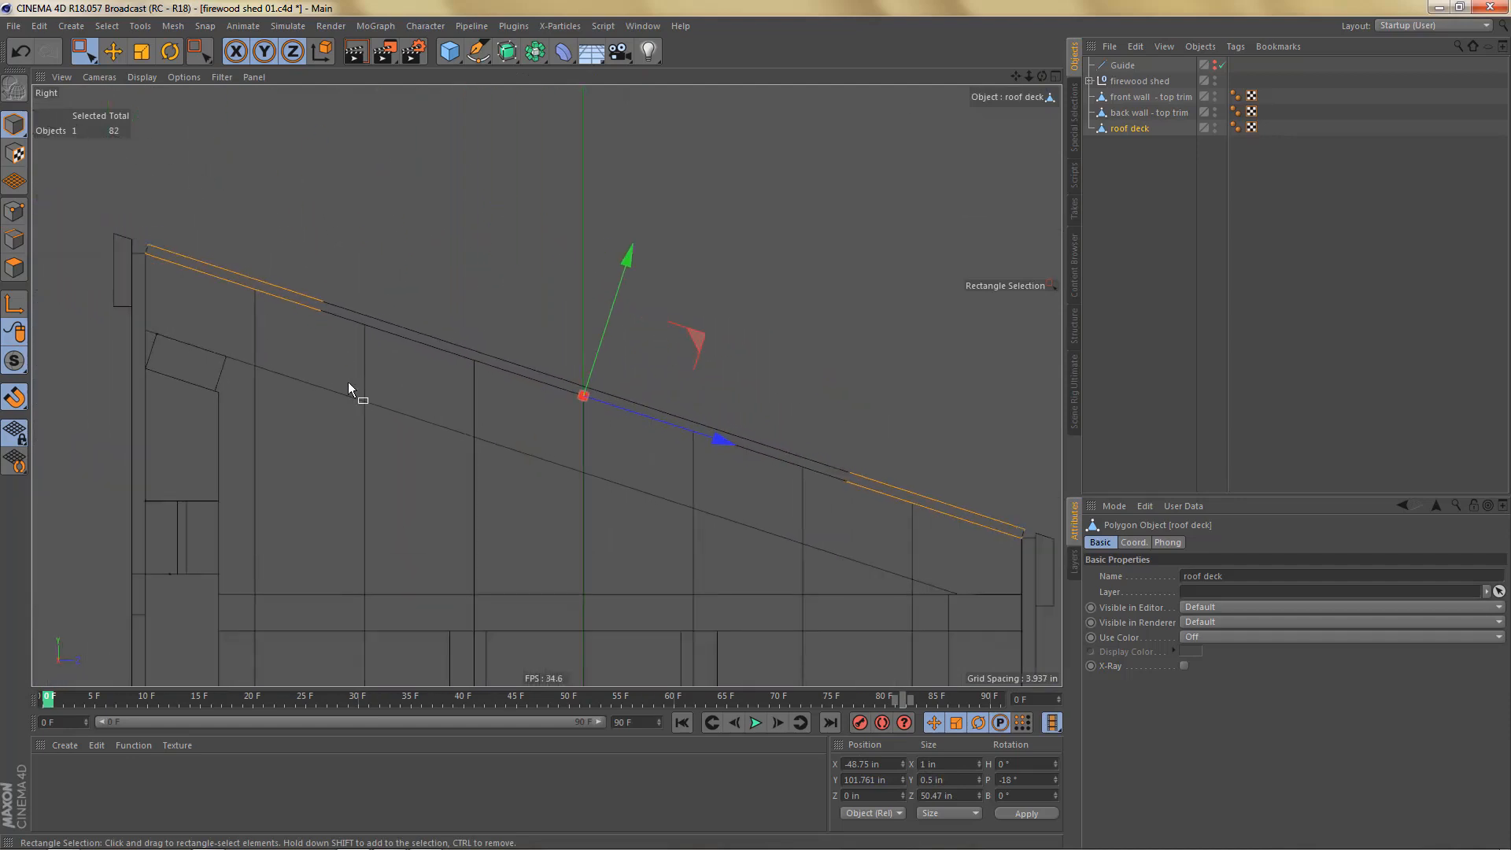
key(Return)
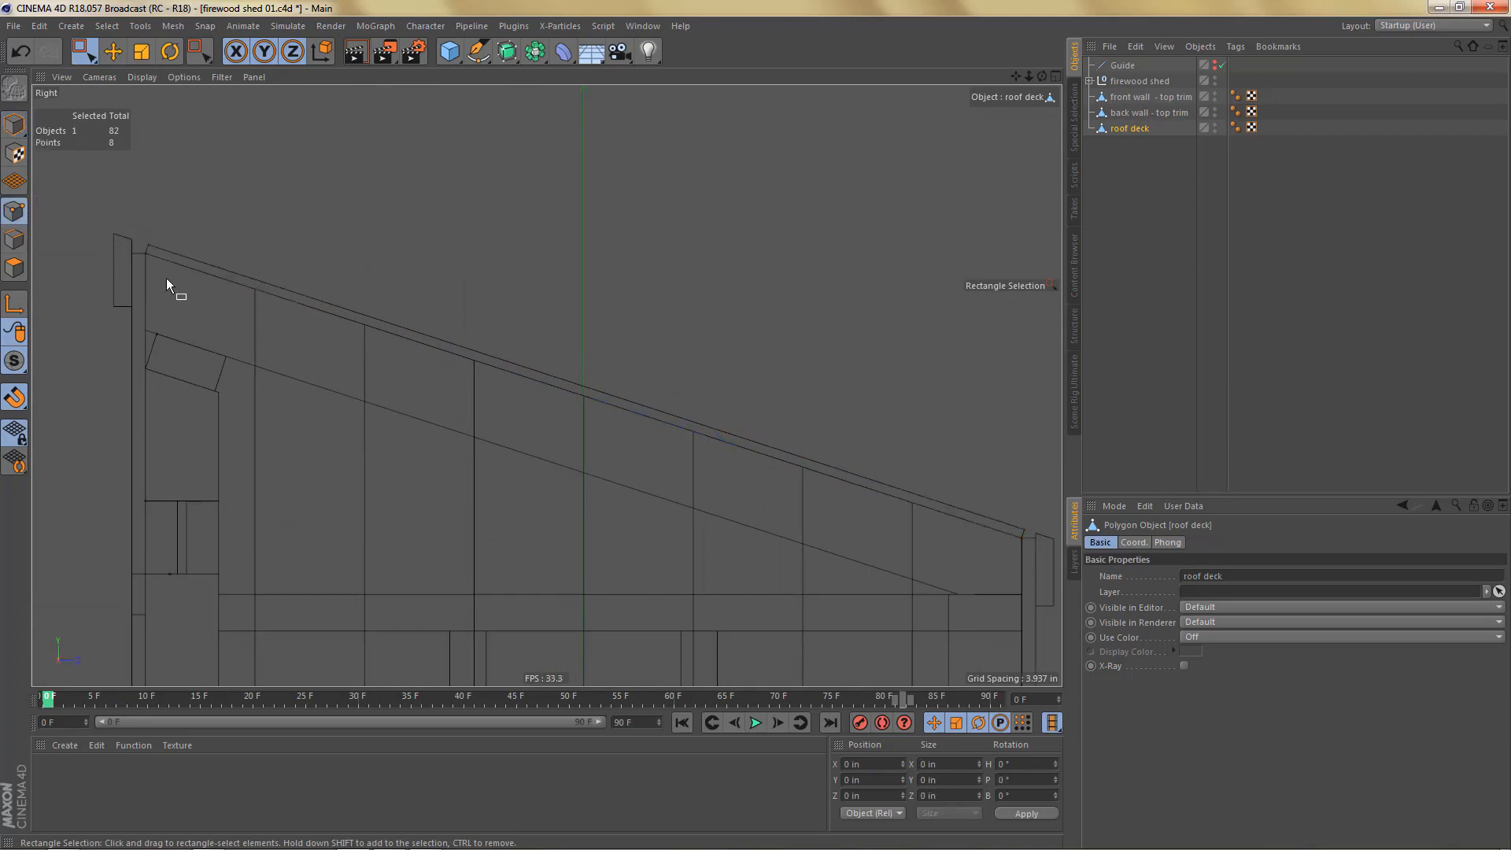
scroll(189, 299, down, 1)
key(Return)
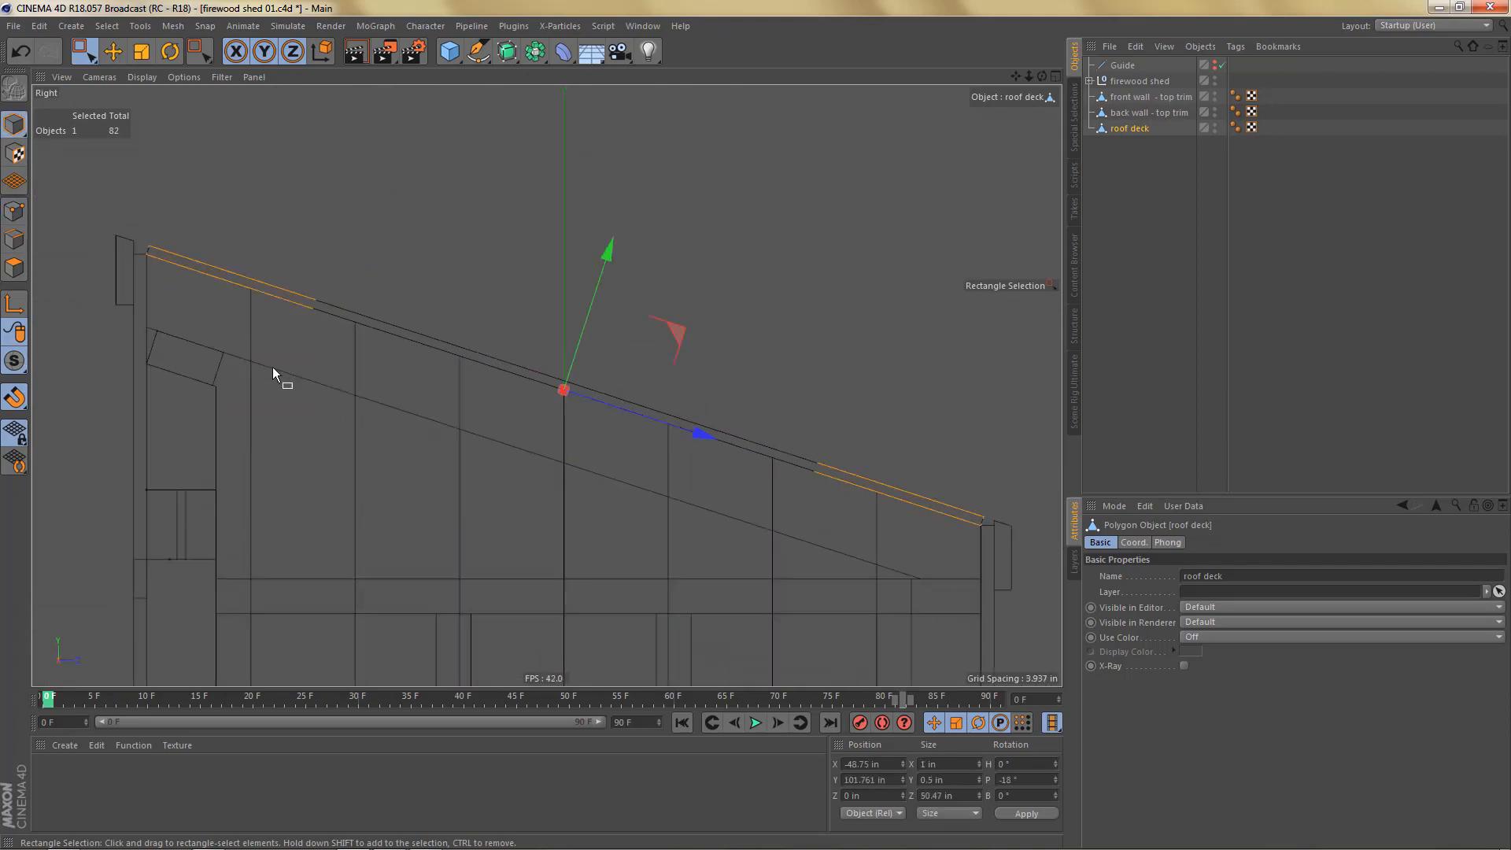
drag(606, 258, 608, 250)
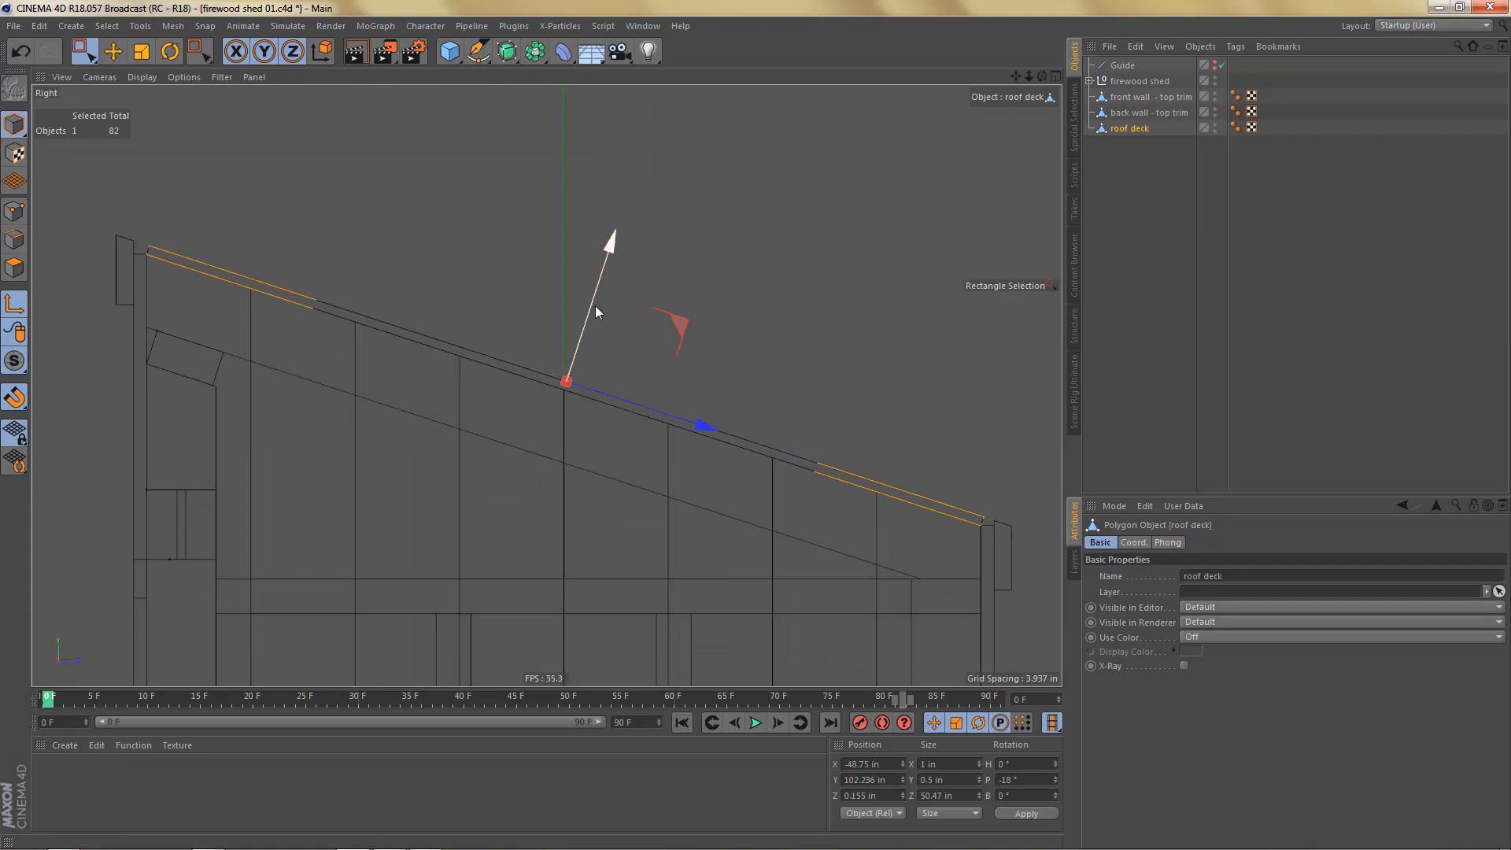
Step: Set the roof deck copy's Y size to 4 in, keeping its top edge in place
click(929, 779)
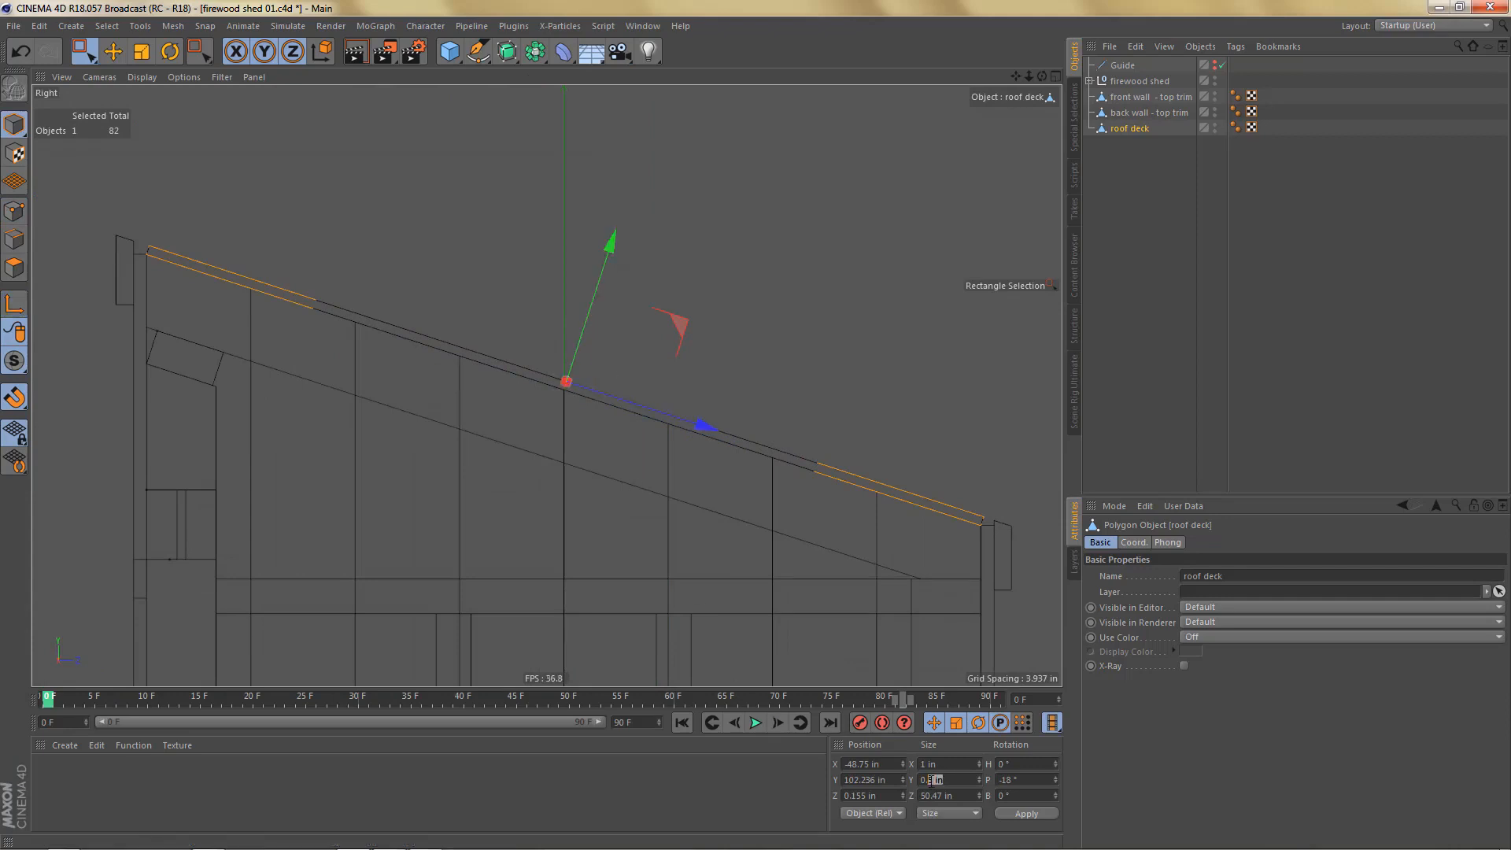
text(4)
key(Return)
middle_click(349, 489)
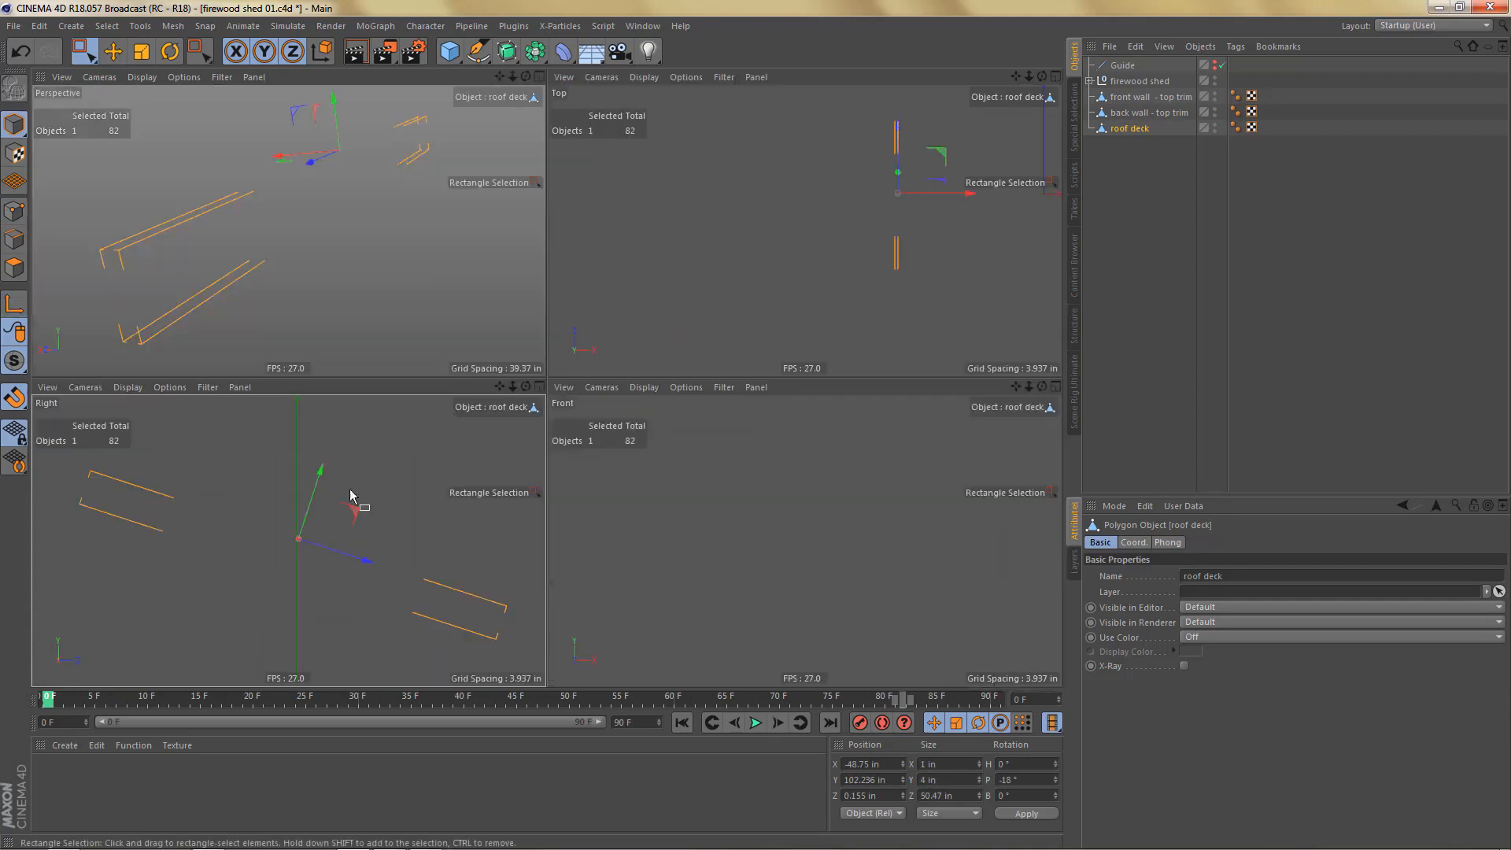
middle_click(347, 474)
scroll(466, 488, down, 2)
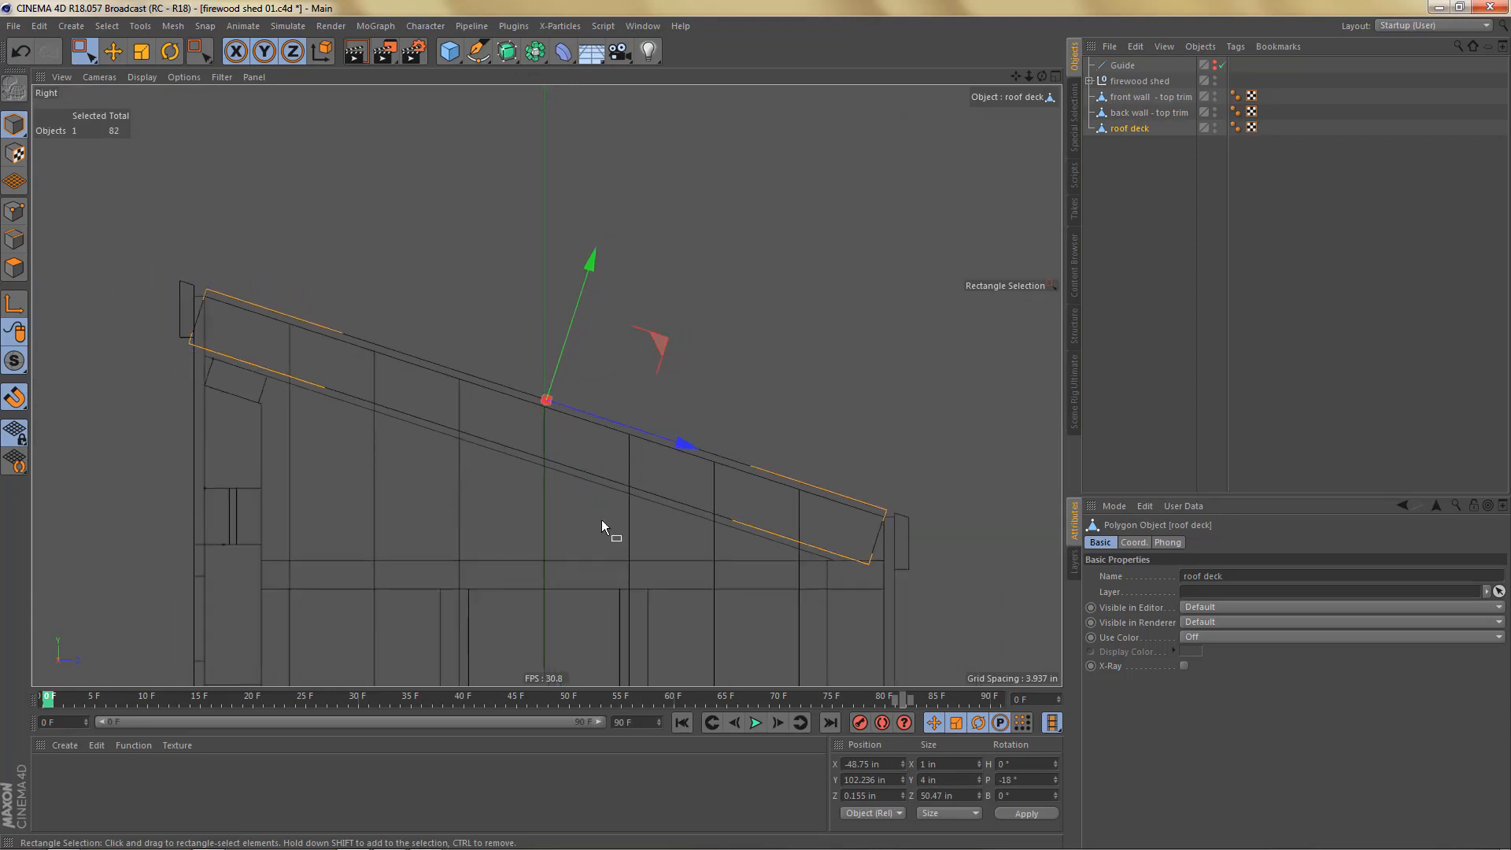
Step: Extend the roof deck copy's back-end points along the slope until the top corner meets the back wall top trim's inner face
alt+middle_drag(639, 542, 550, 509)
alt+right_drag(691, 532, 768, 541)
key(Return)
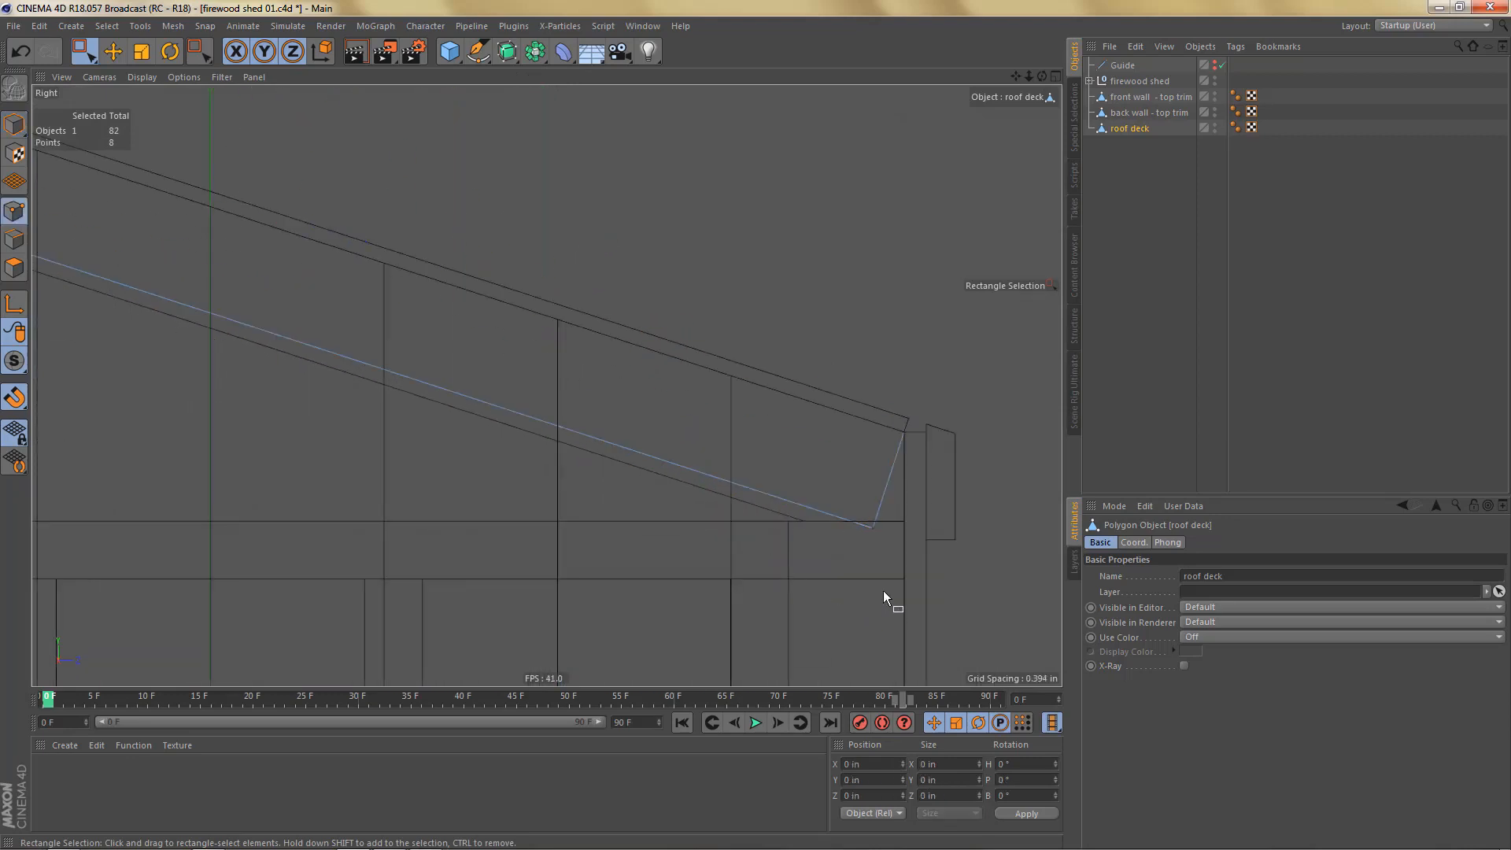
scroll(883, 591, down, 3)
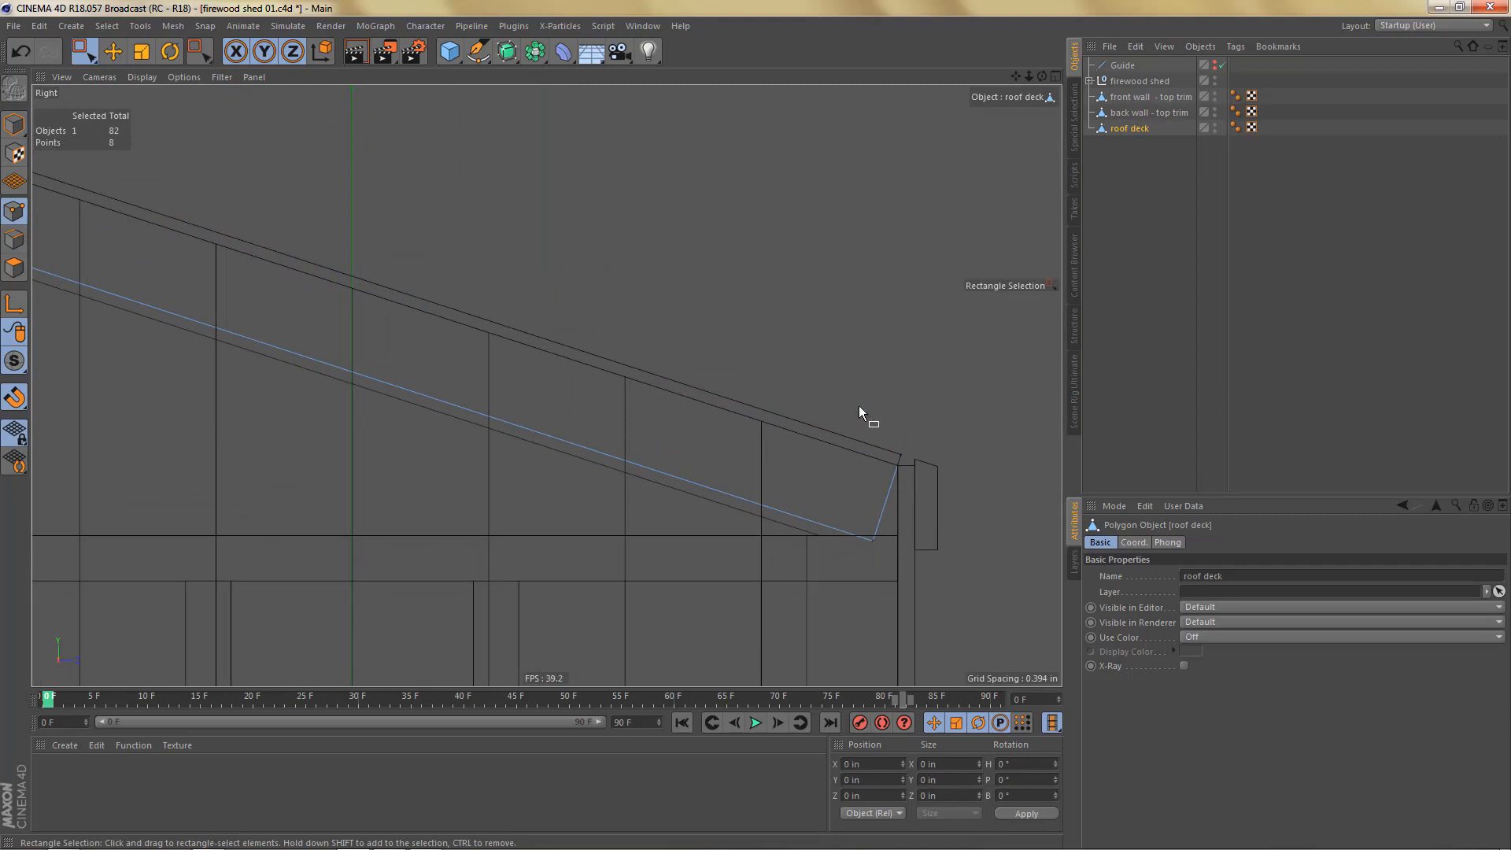
drag(859, 411, 911, 617)
scroll(999, 530, up, 2)
scroll(911, 518, up, 2)
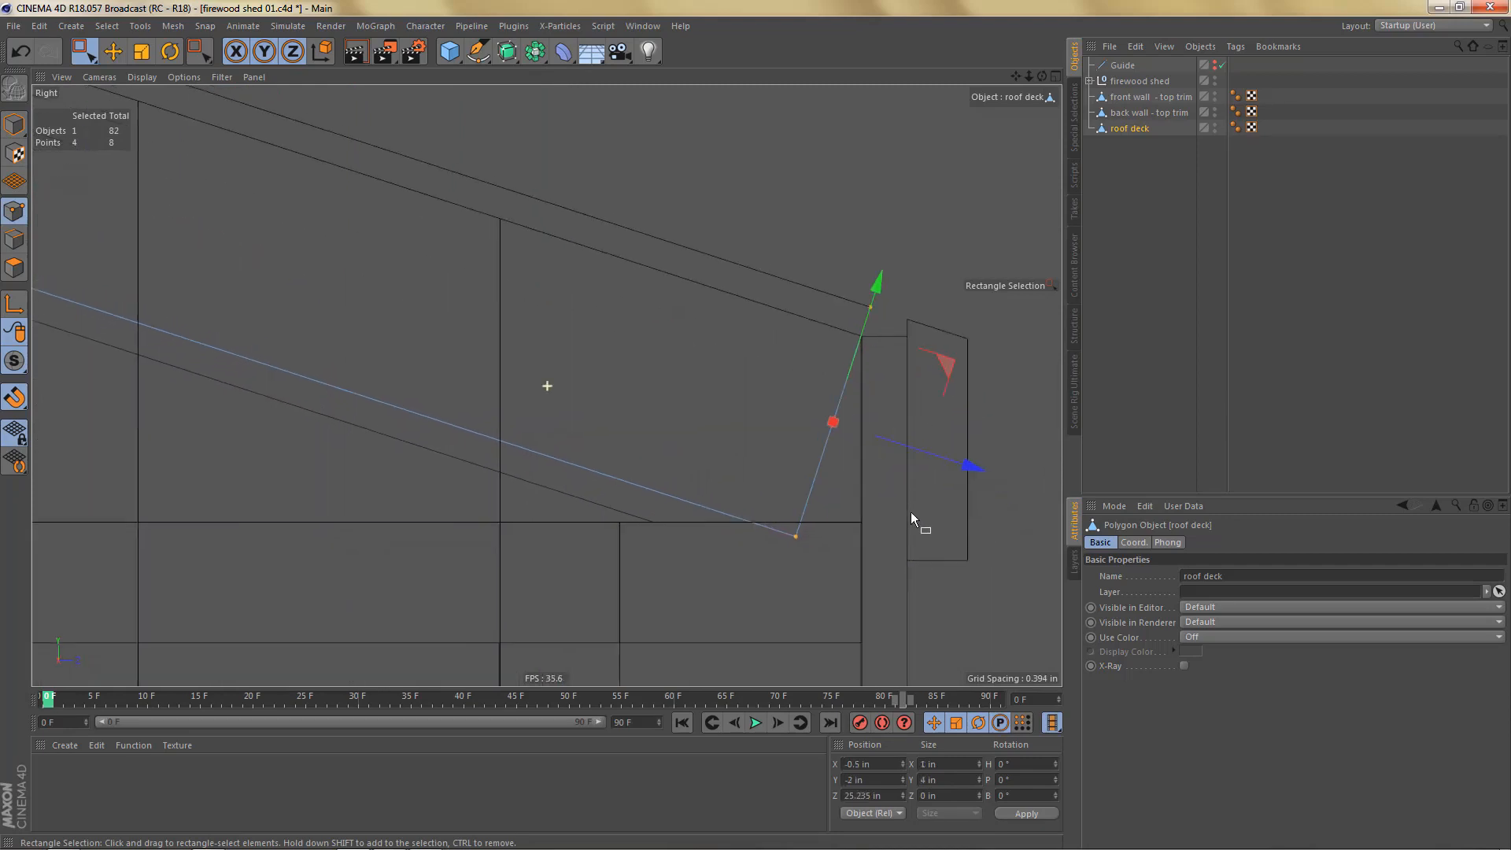
key(e)
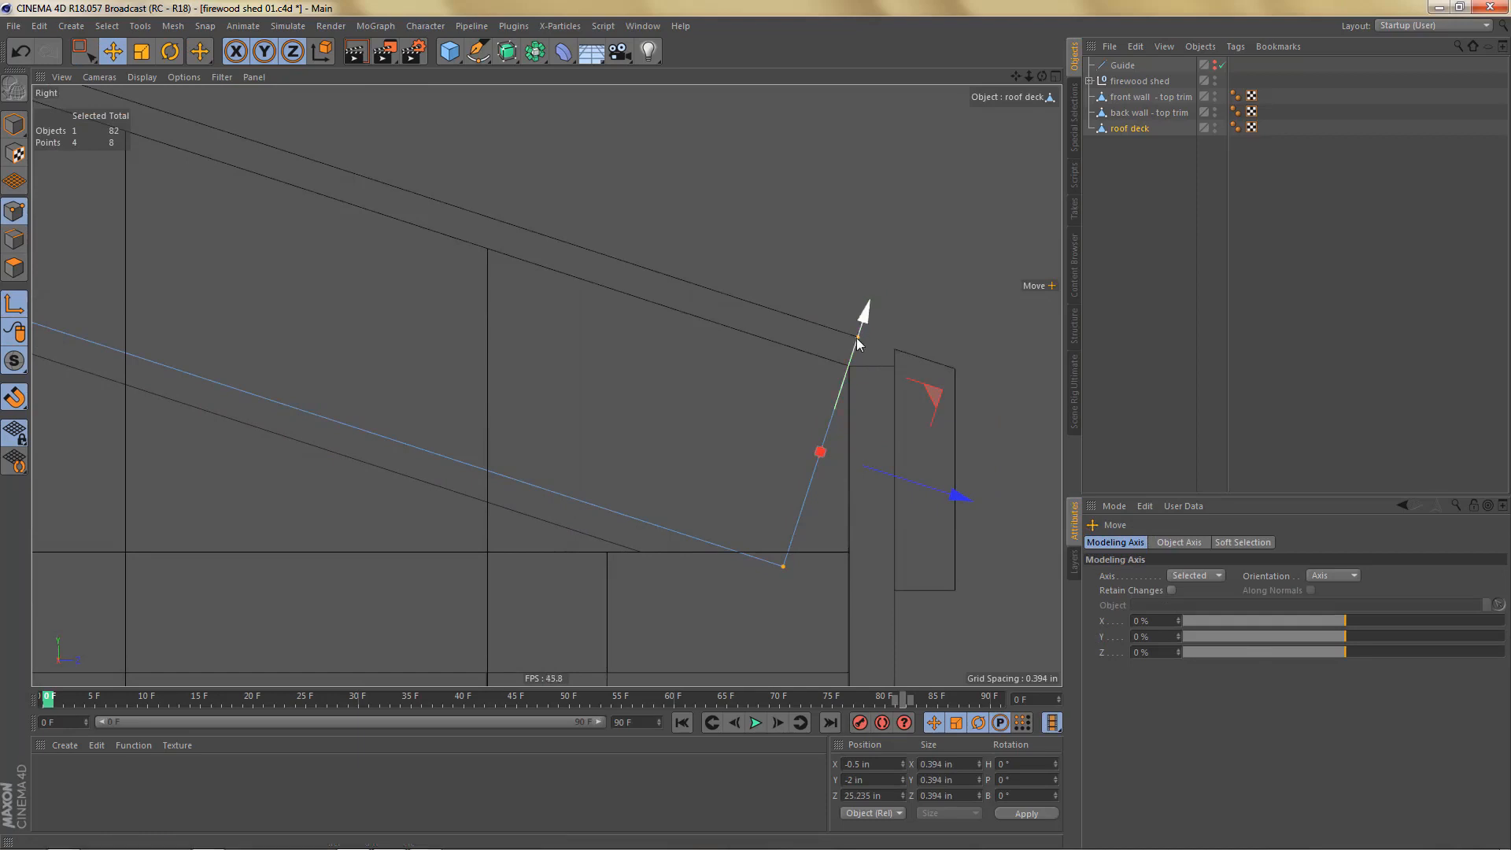
drag(905, 315, 858, 338)
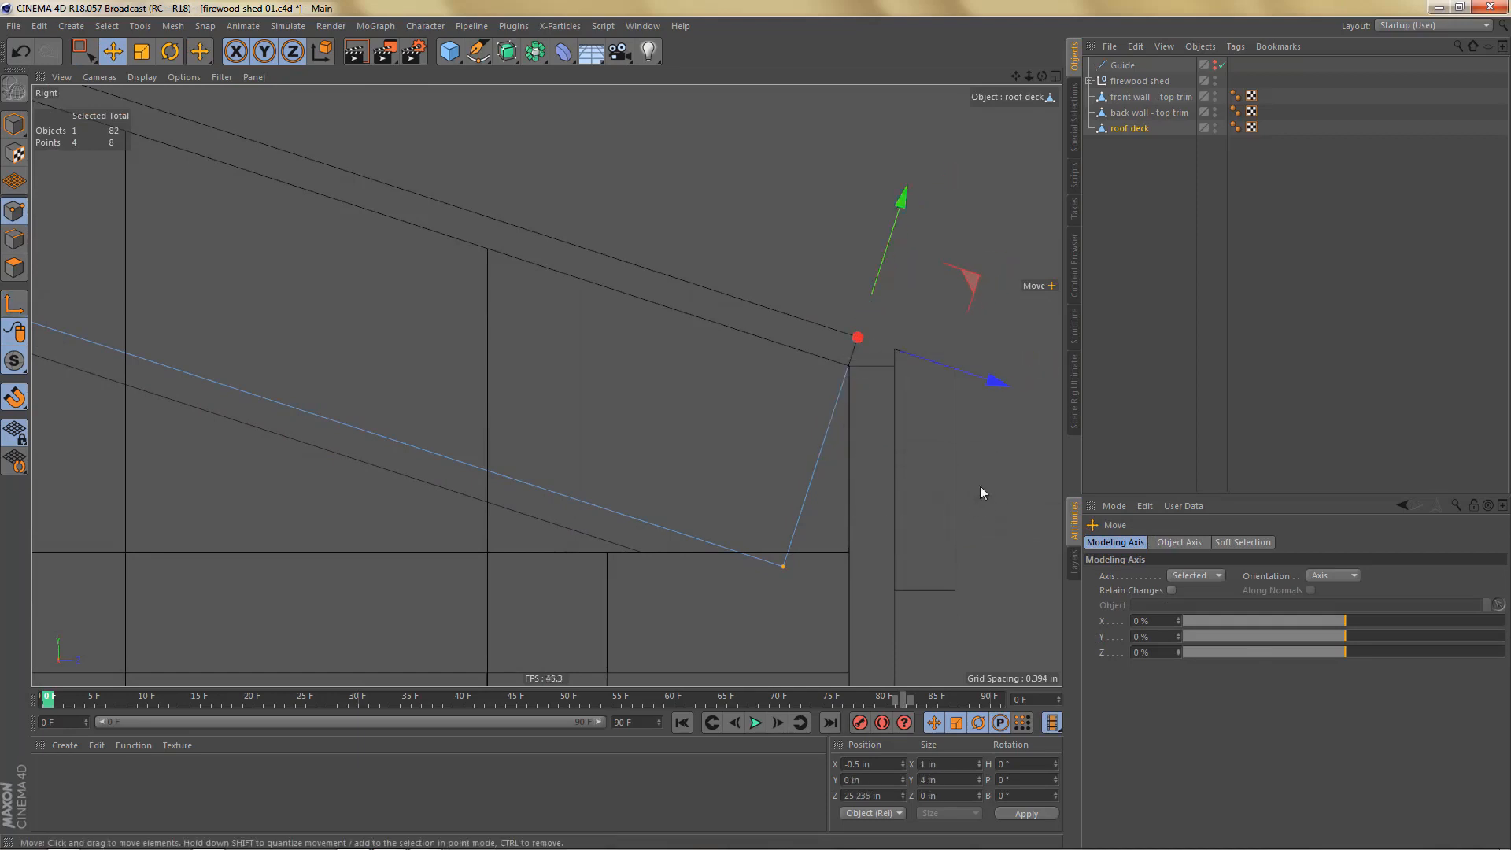
drag(999, 379, 1013, 408)
Step: Extend the roof deck copy's front-end points along the slope until the top corner meets the front wall top trim's inner face
scroll(976, 466, down, 6)
scroll(740, 375, up, 6)
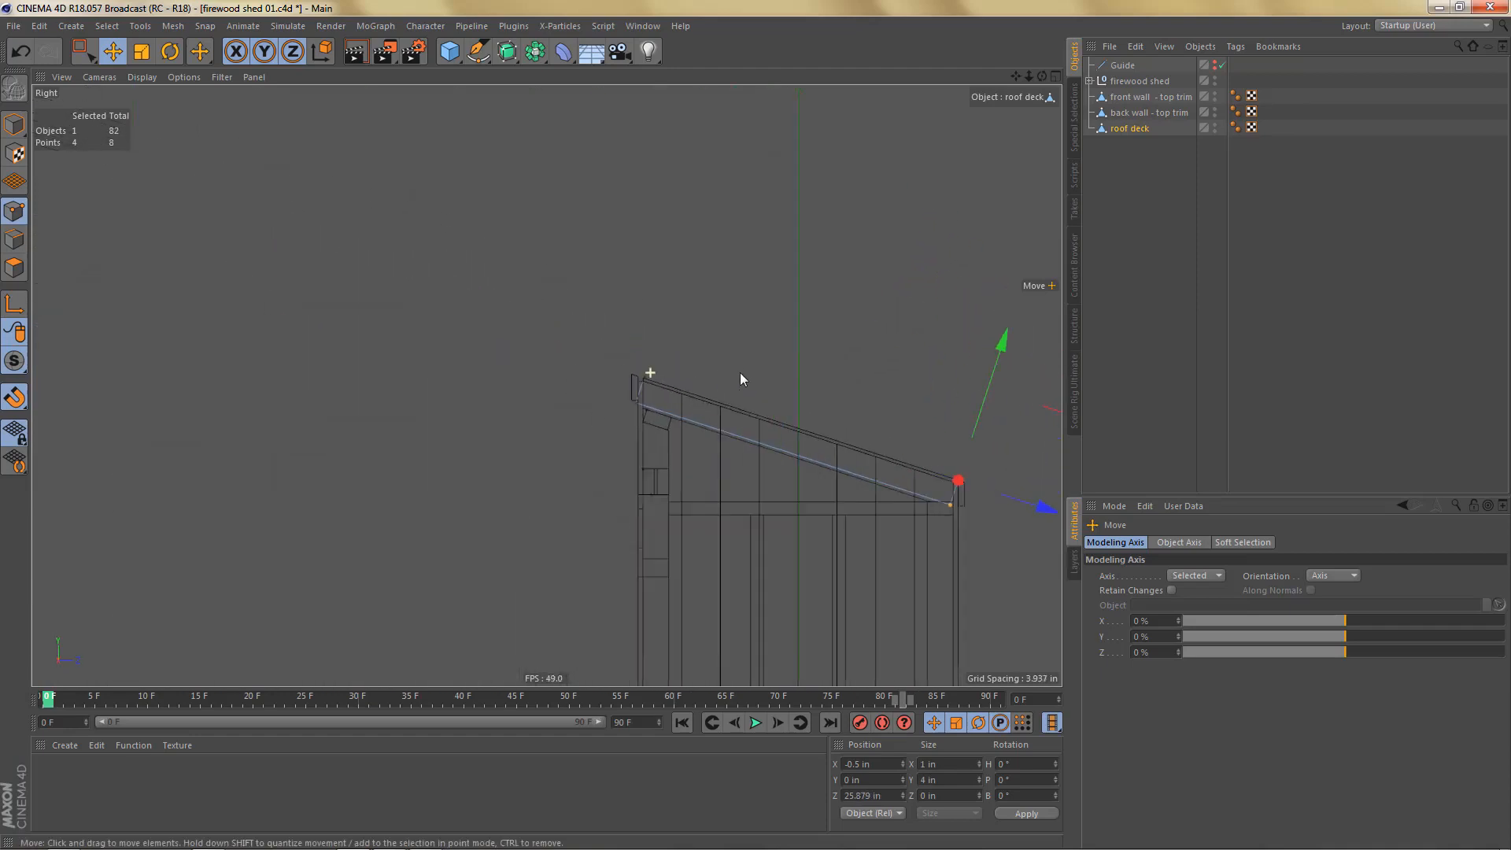
key(0)
drag(522, 340, 628, 532)
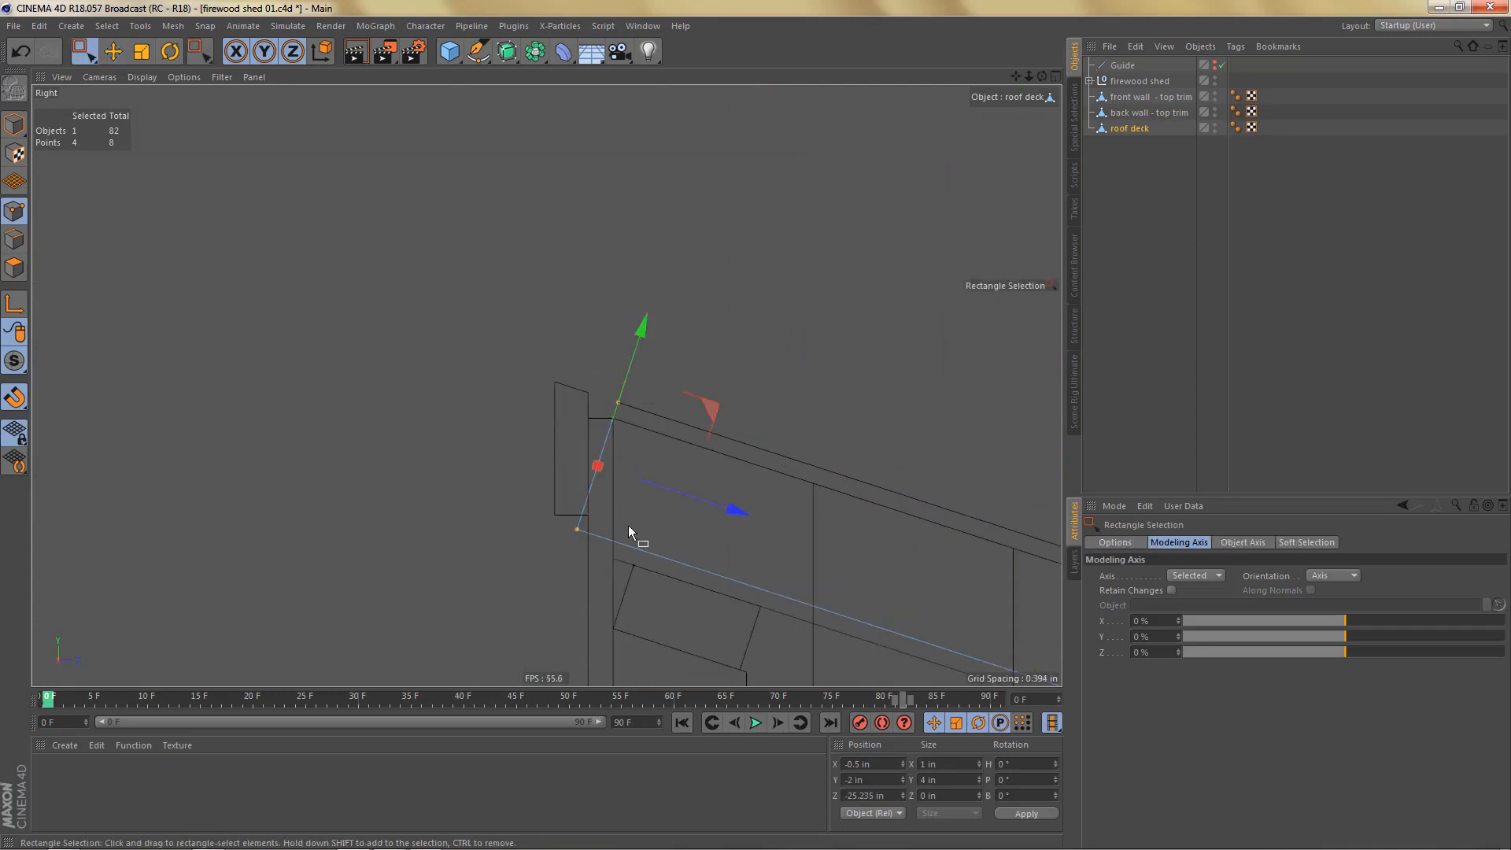
key(e)
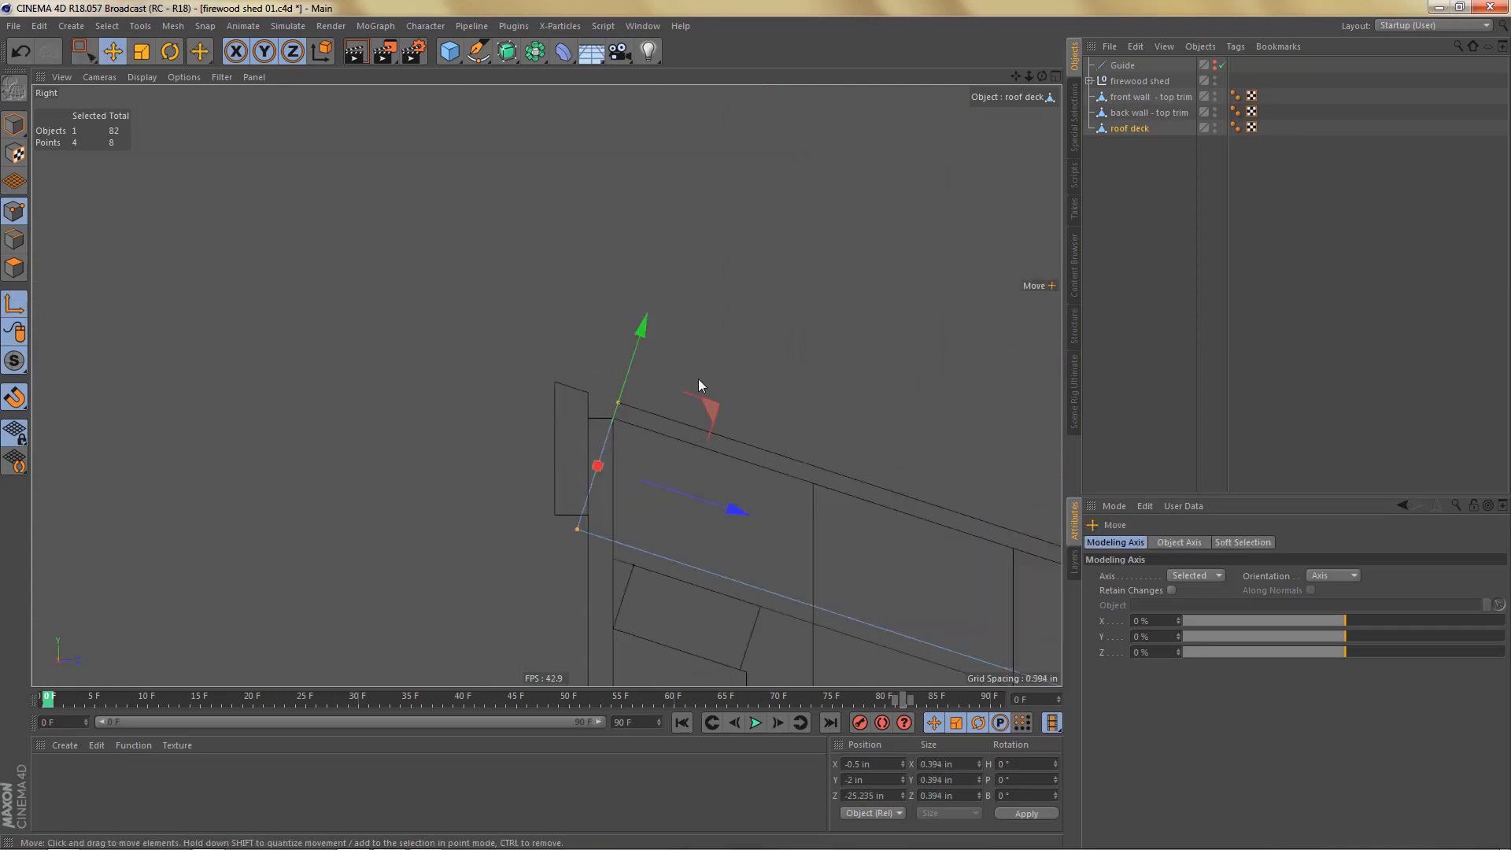
drag(698, 380, 619, 404)
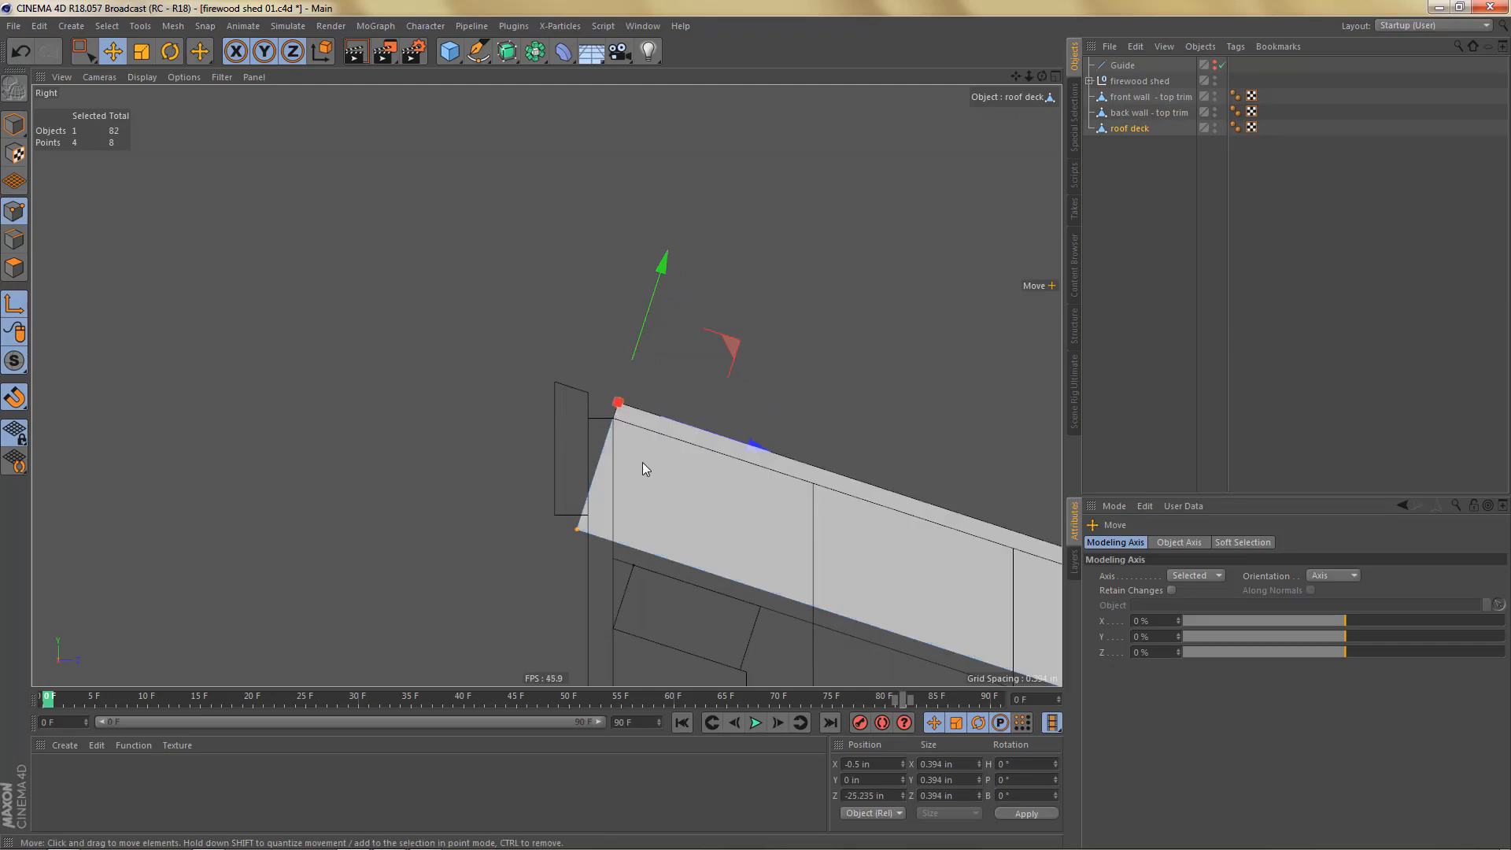
drag(753, 451, 728, 441)
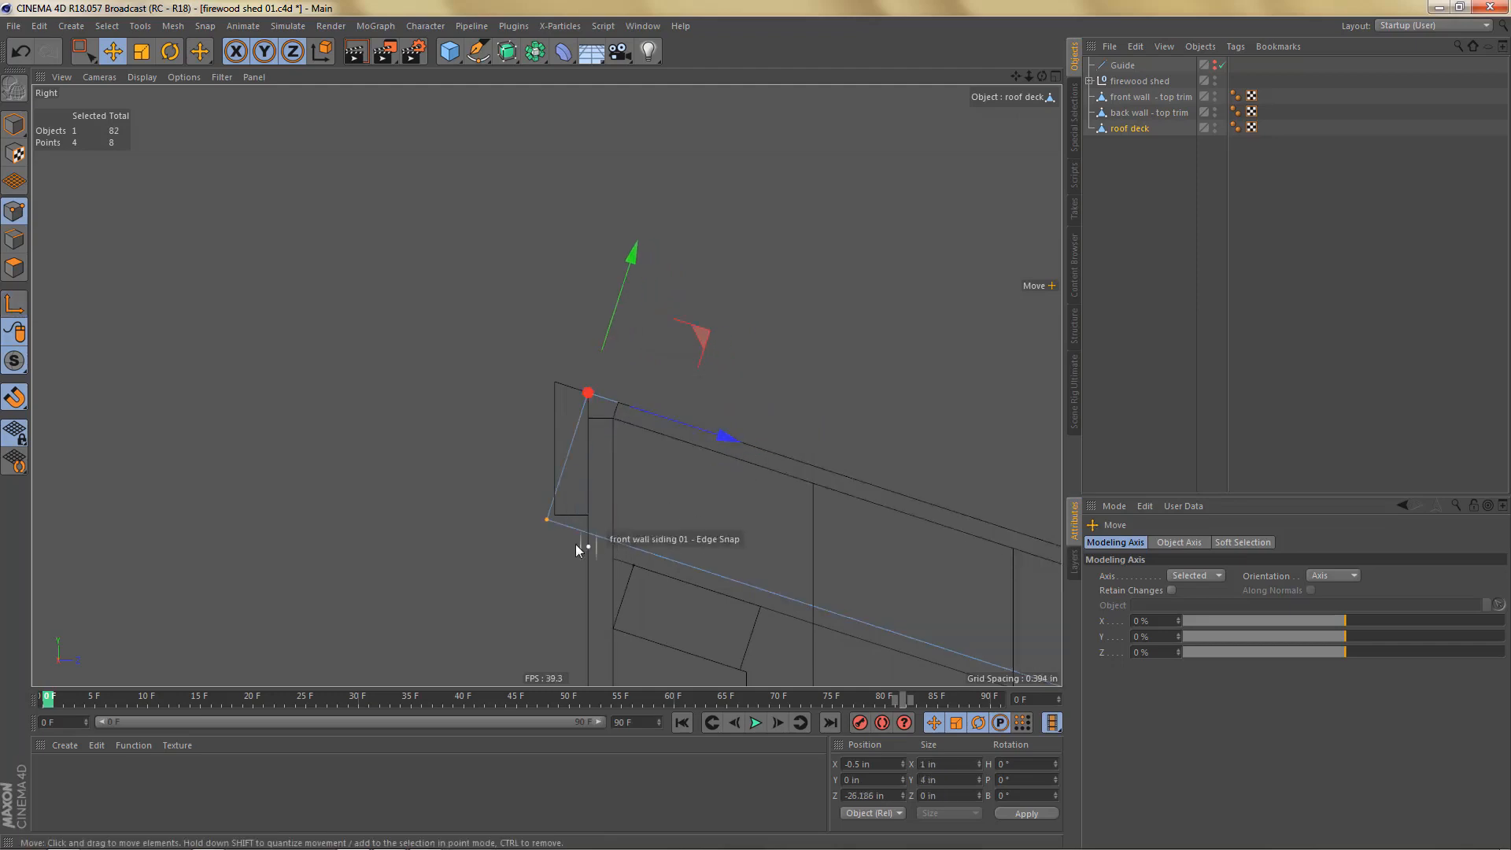
Step: Line-cut the board's front end vertically from its top corner, and snap the lower corner points onto the cut
scroll(574, 543, up, 2)
middle_drag(601, 540, 395, 434)
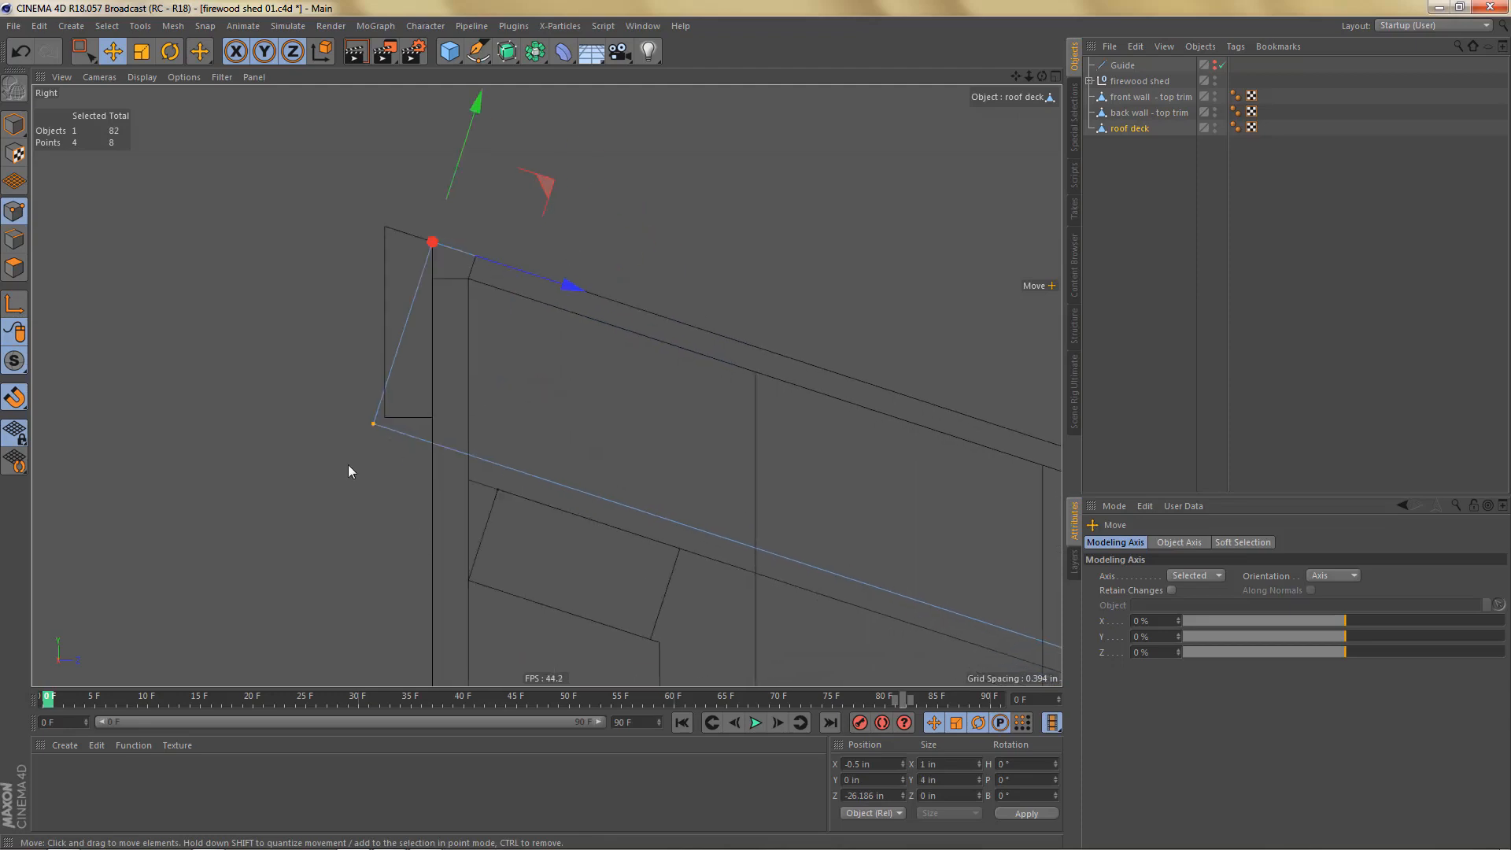
key(k)
key(k)
click(432, 243)
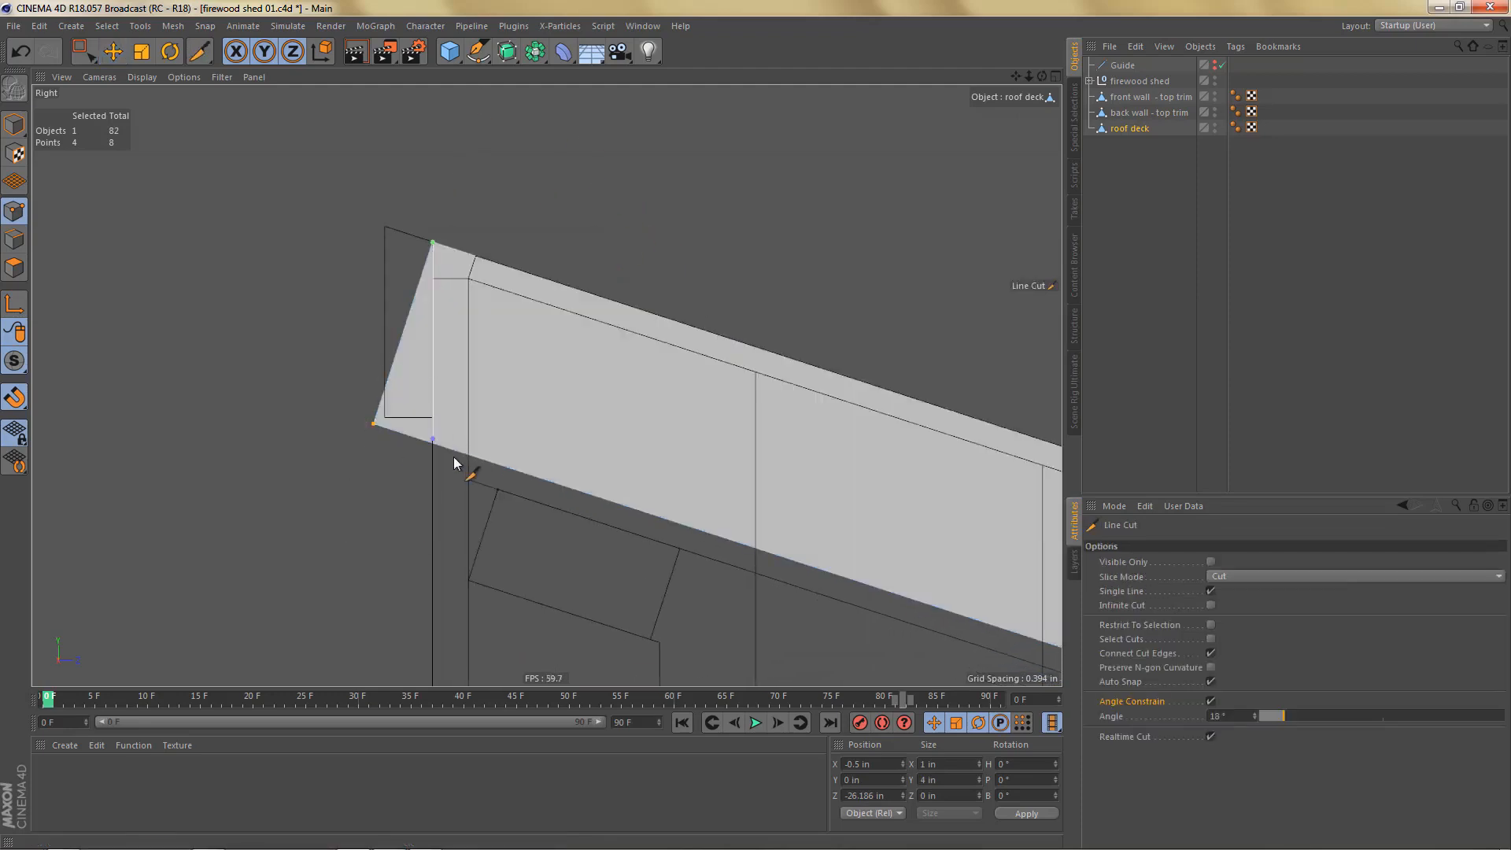
key(space)
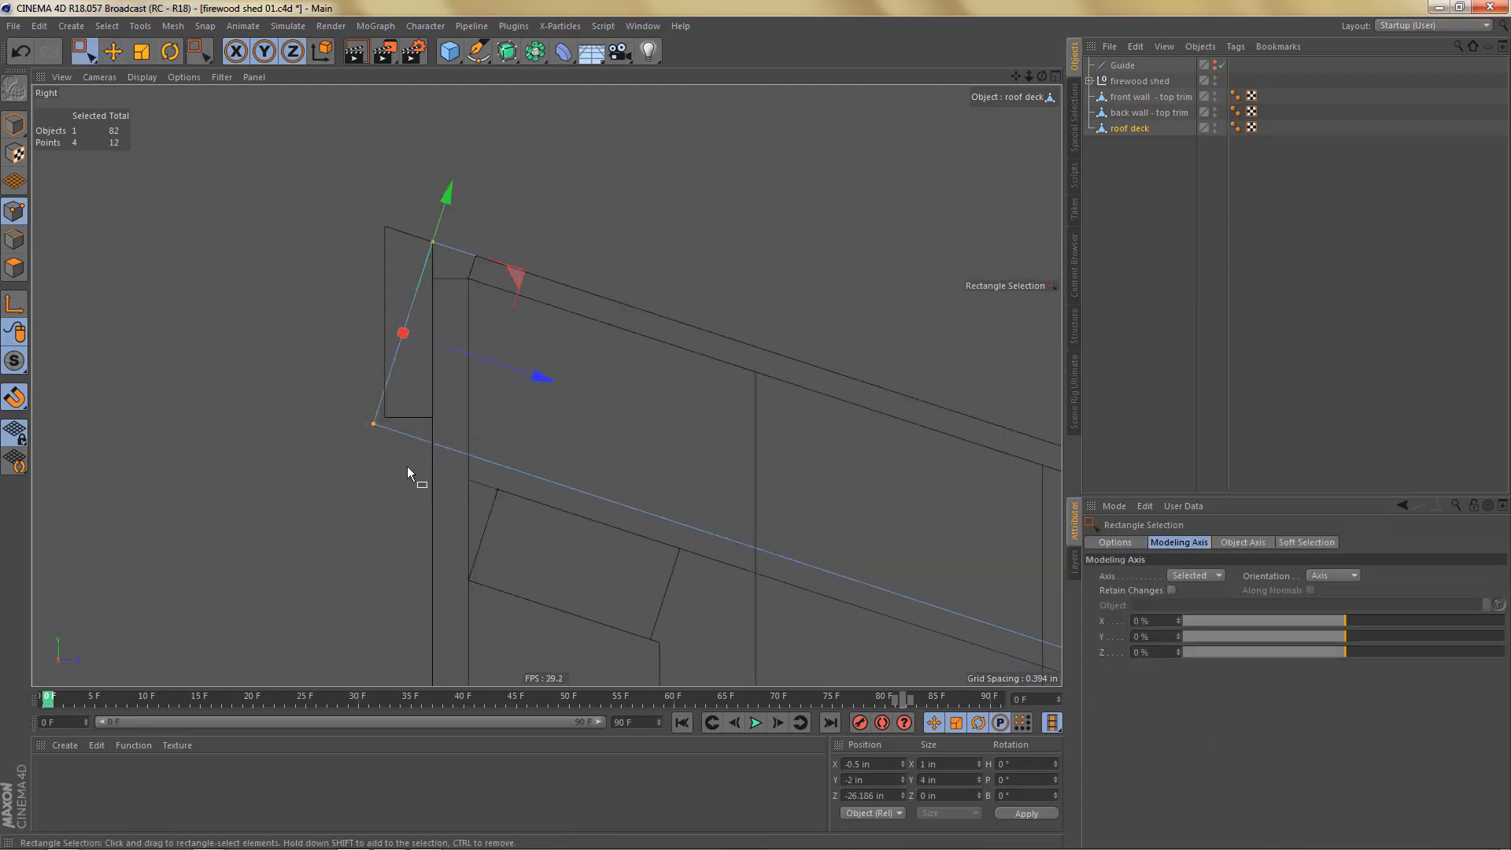
drag(352, 398, 432, 444)
key(e)
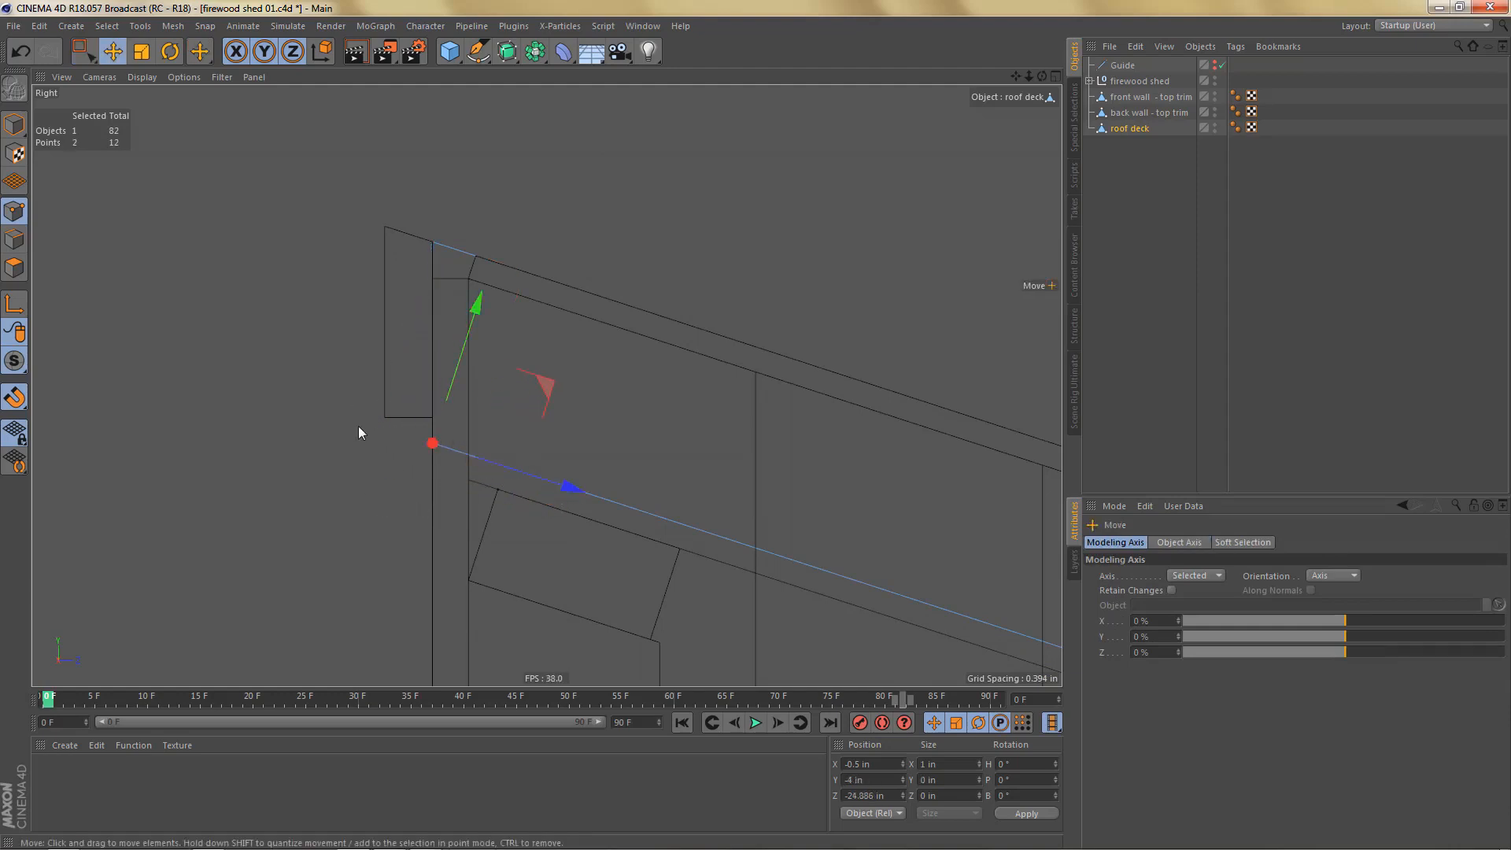
Step: Slide the board's back lower corner points along the slope to the siding's outer face, making that end vertical
scroll(354, 527, down, 5)
scroll(446, 478, down, 3)
scroll(699, 516, up, 5)
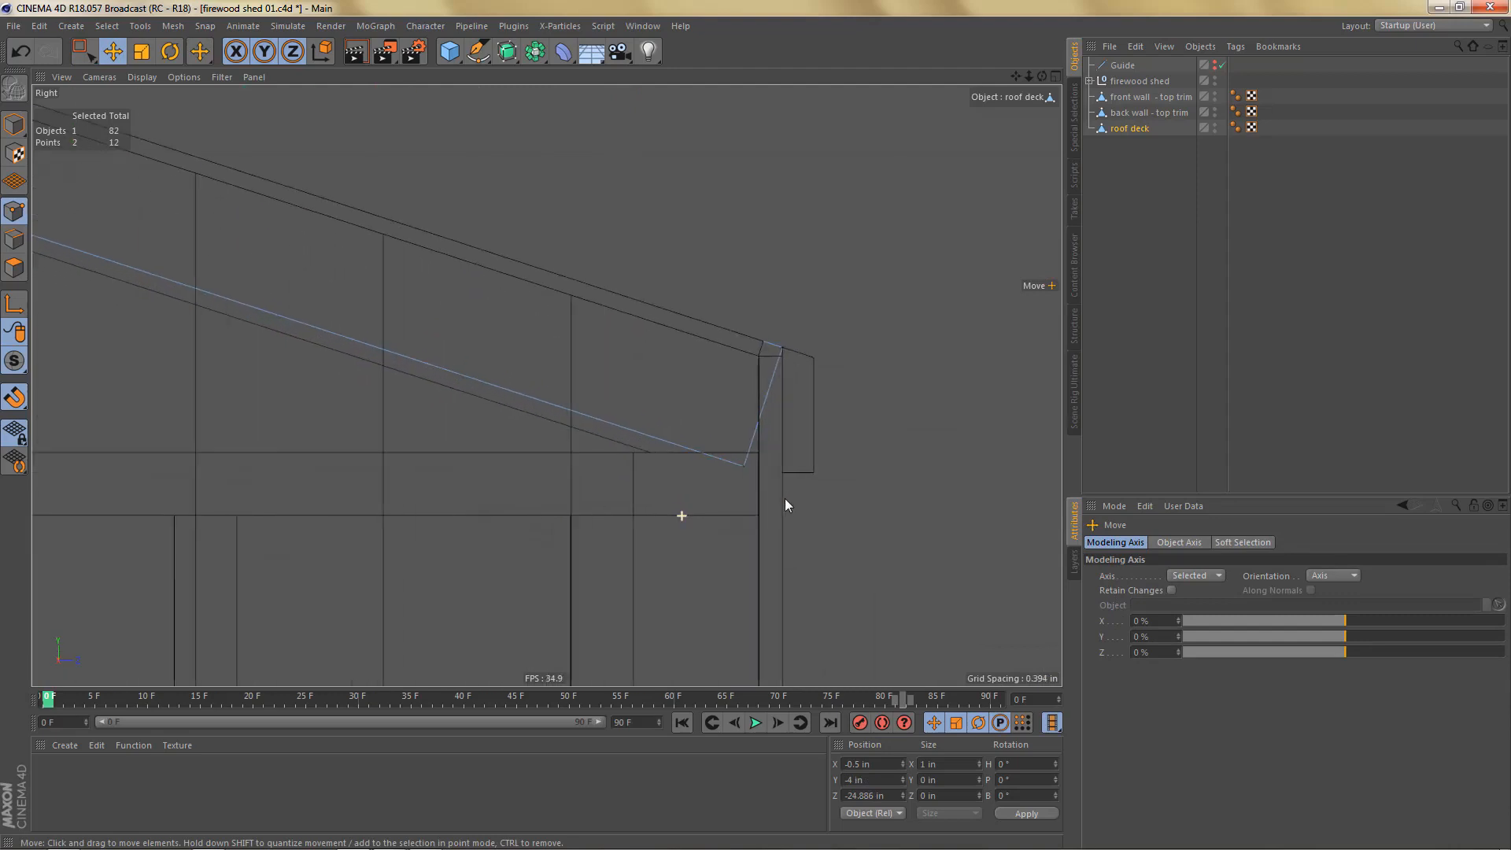
key(0)
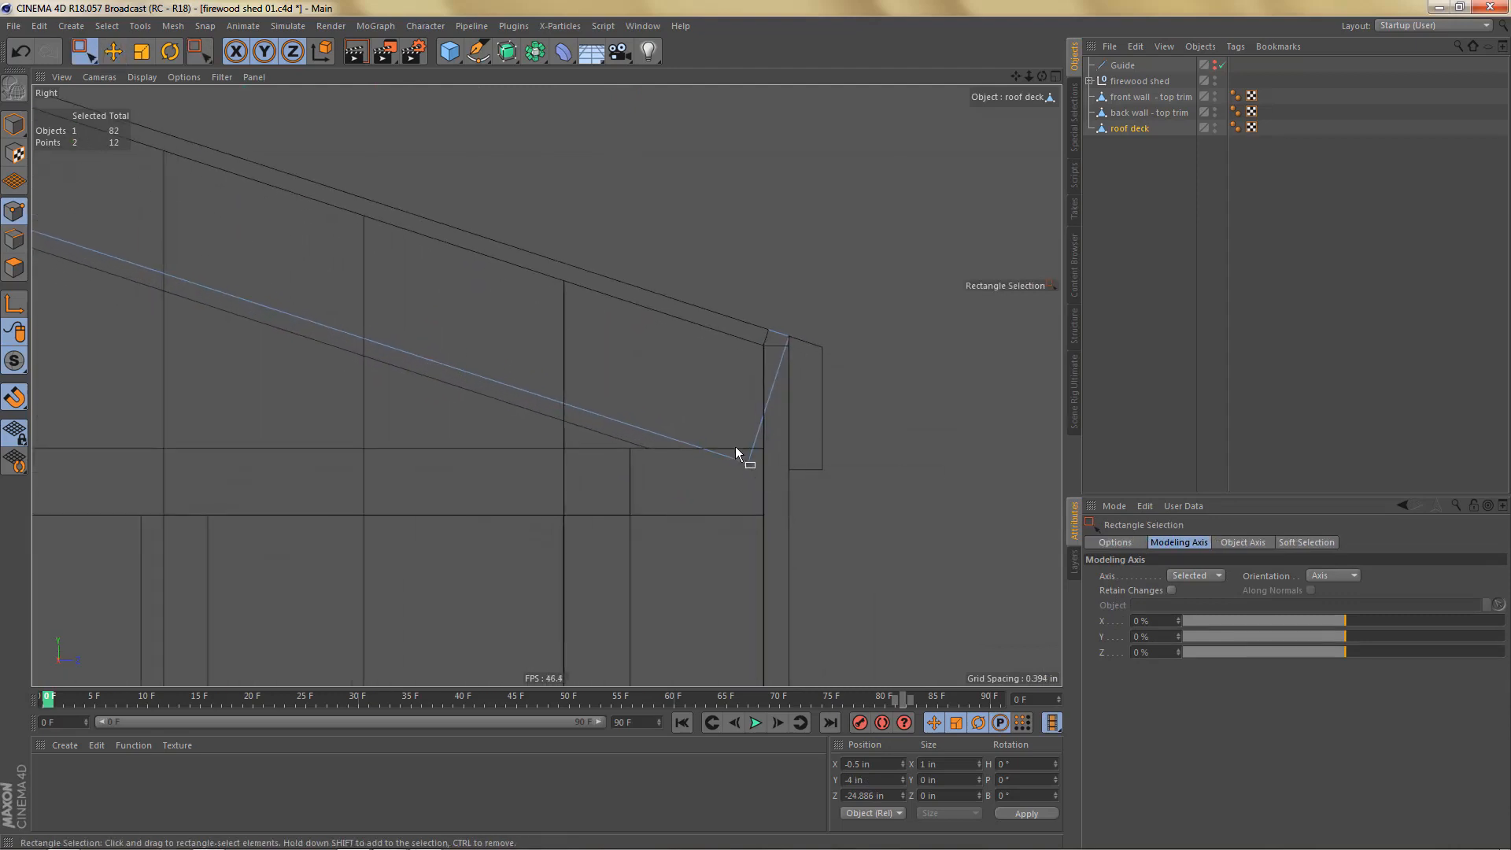
drag(870, 512, 911, 525)
Step: Raise the board's front lower corner points vertically in world coordinates to the front wall top trim's bottom edge
scroll(866, 545, down, 5)
alt+middle_drag(624, 494, 748, 537)
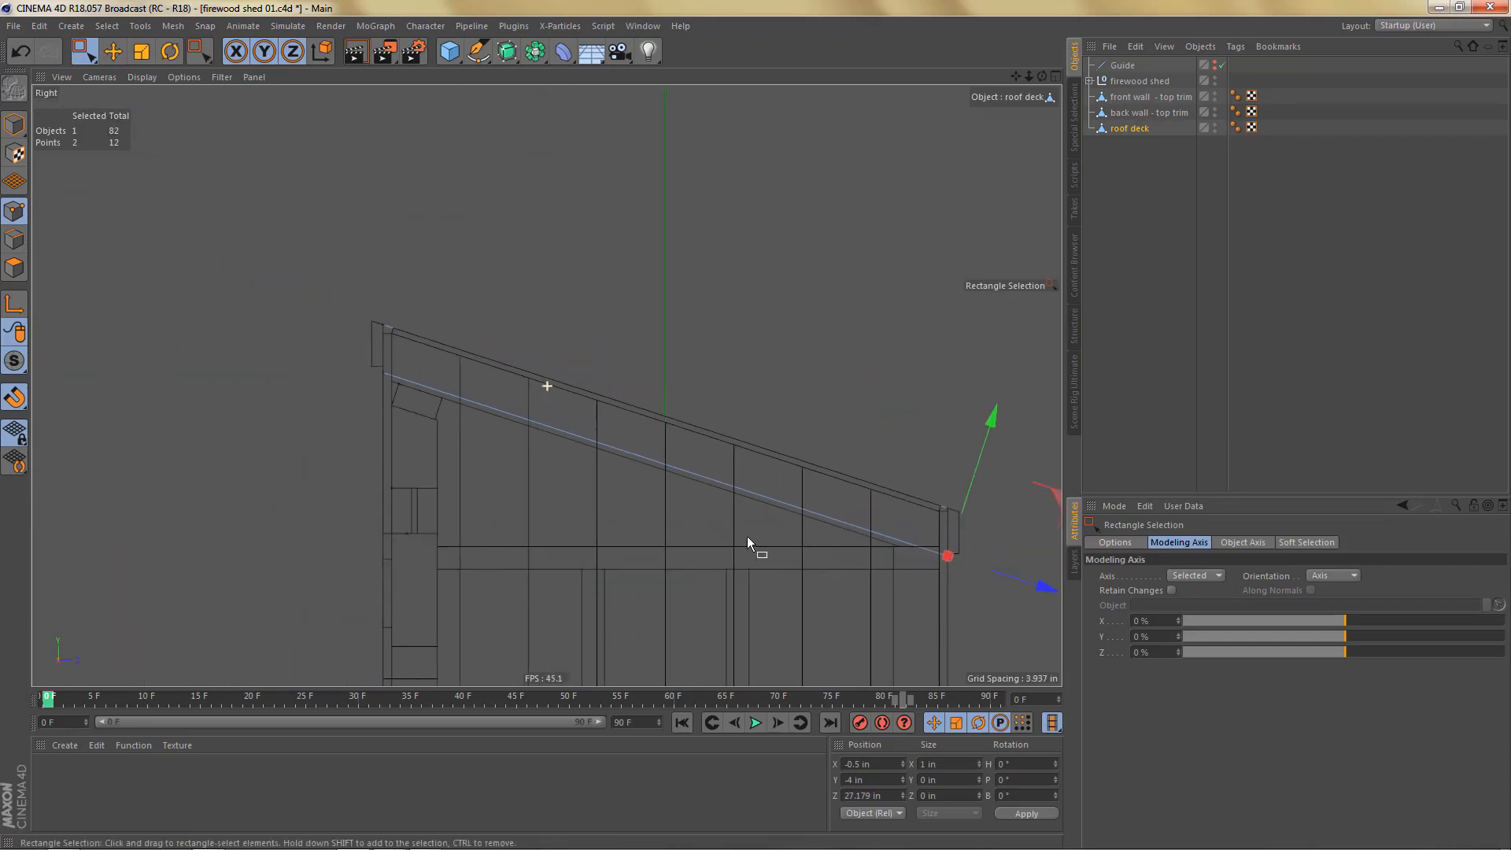
alt+right_drag(384, 364, 555, 377)
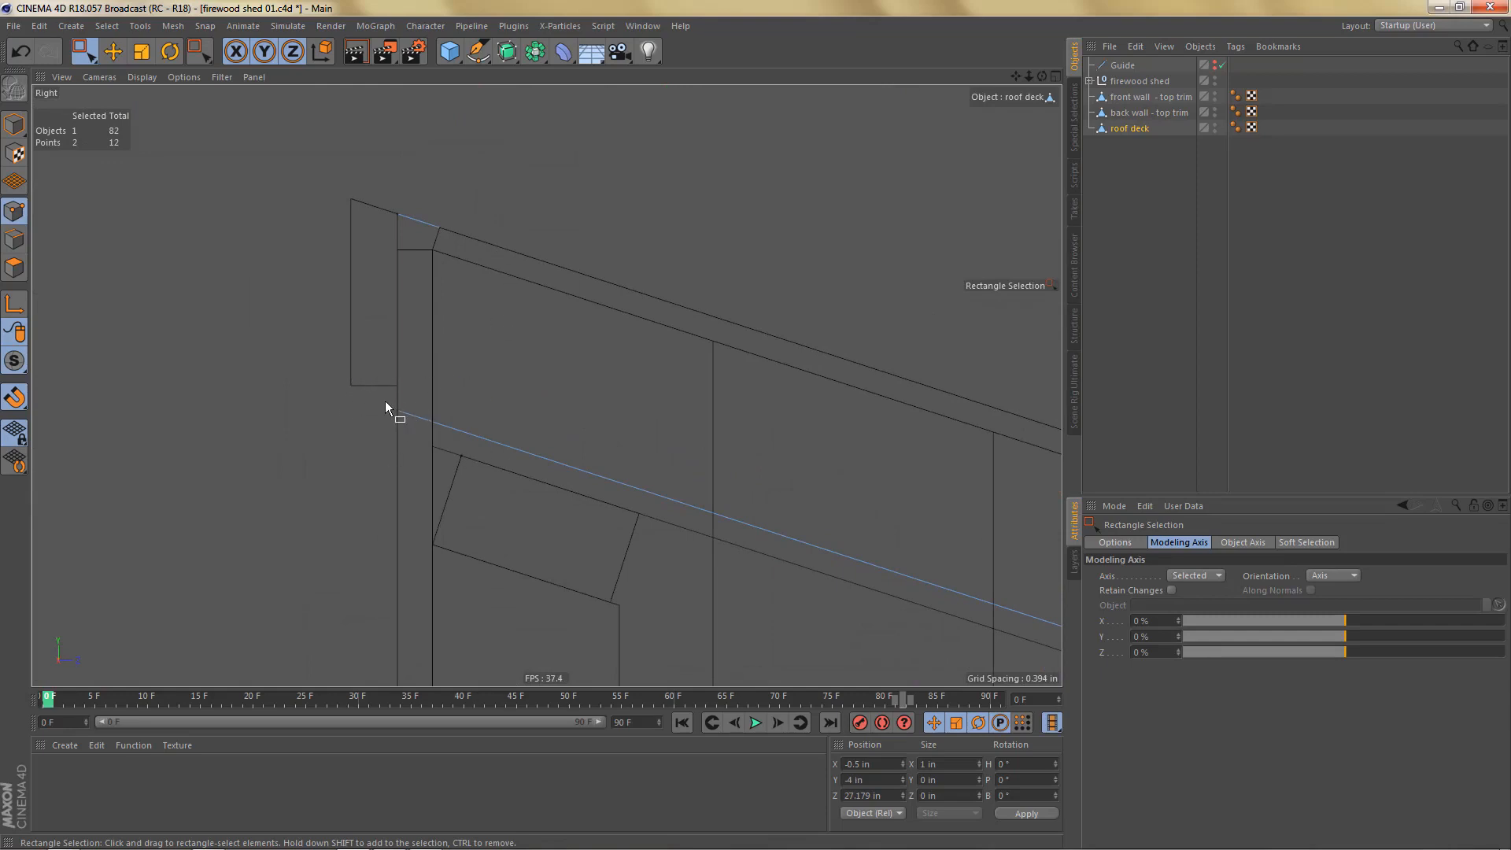
drag(385, 402, 412, 426)
key(w)
drag(400, 273, 399, 246)
Step: Raise the board's back lower corner points vertically to the back wall top trim's bottom edge
alt+right_drag(344, 318, 518, 482)
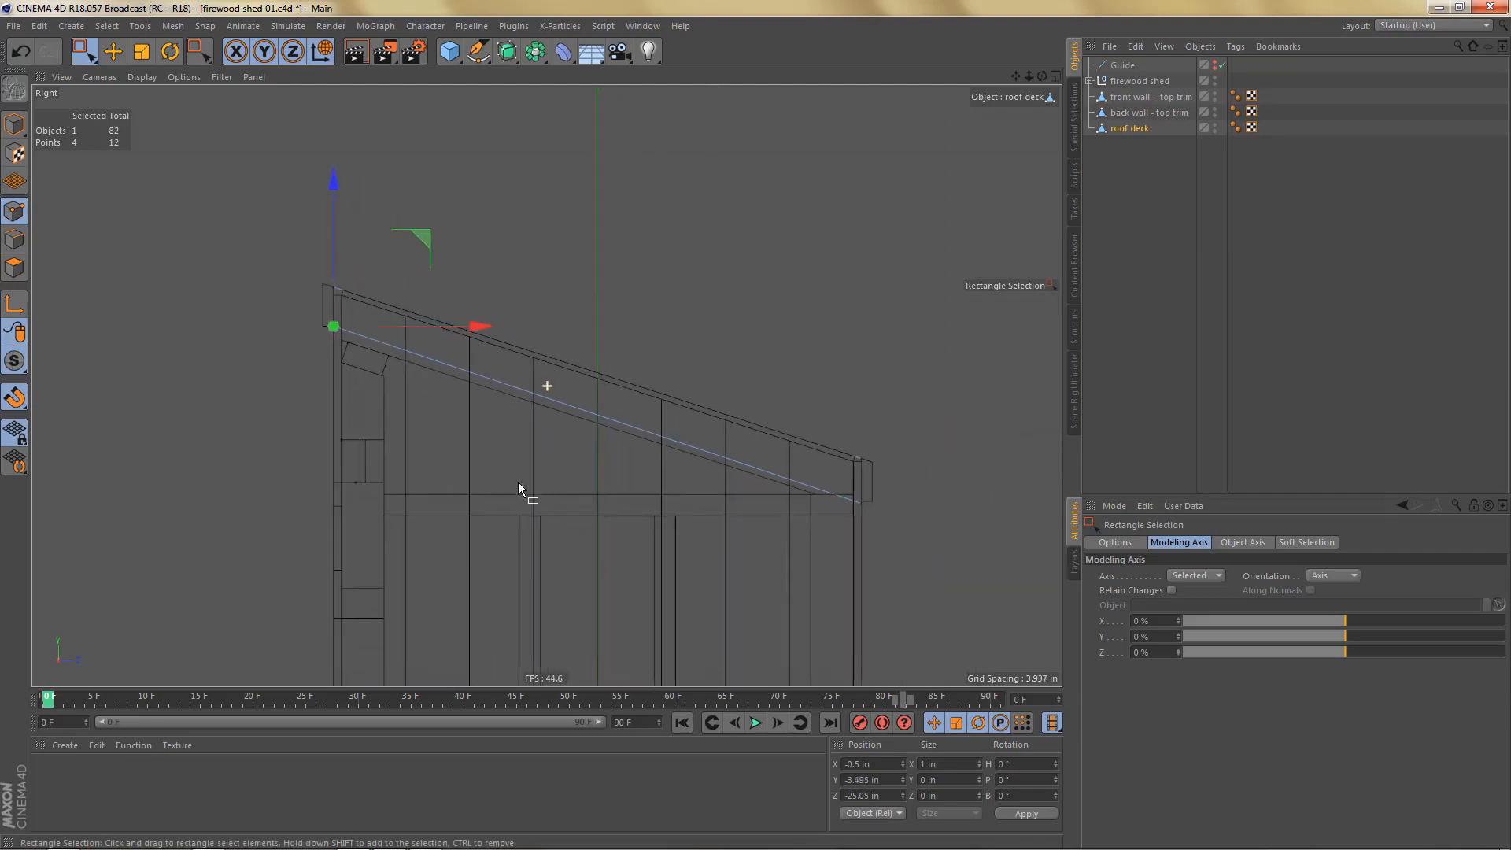
alt+middle_drag(518, 482, 440, 470)
alt+right_drag(756, 491, 976, 488)
drag(866, 460, 897, 503)
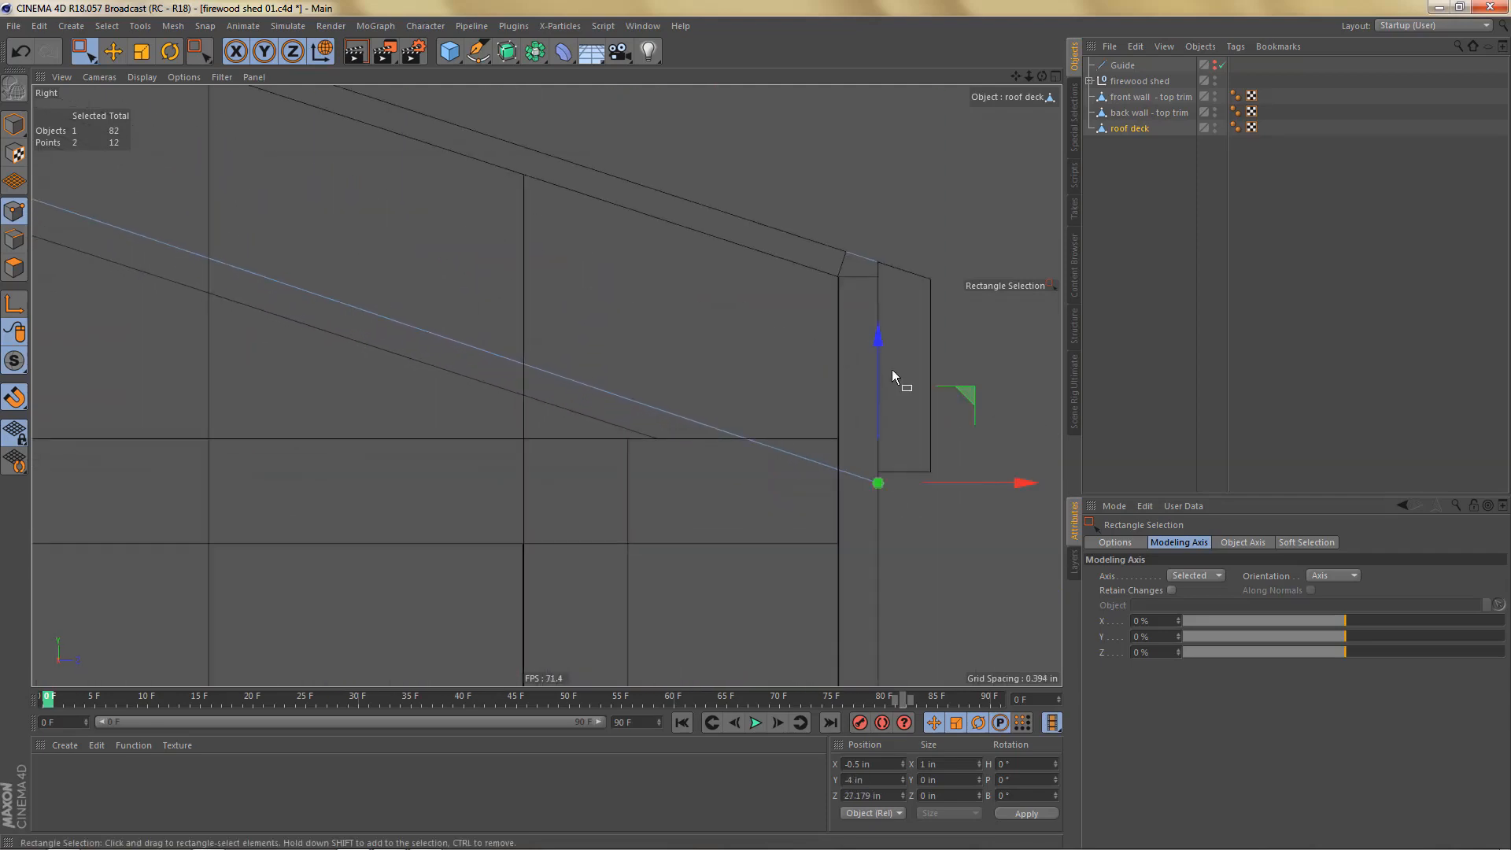
click(787, 381)
Step: Optimize the roof deck copy to merge its duplicate points, and check the sloped side trim in perspective
key(n)
key(u)
key(o)
scroll(767, 461, down, 8)
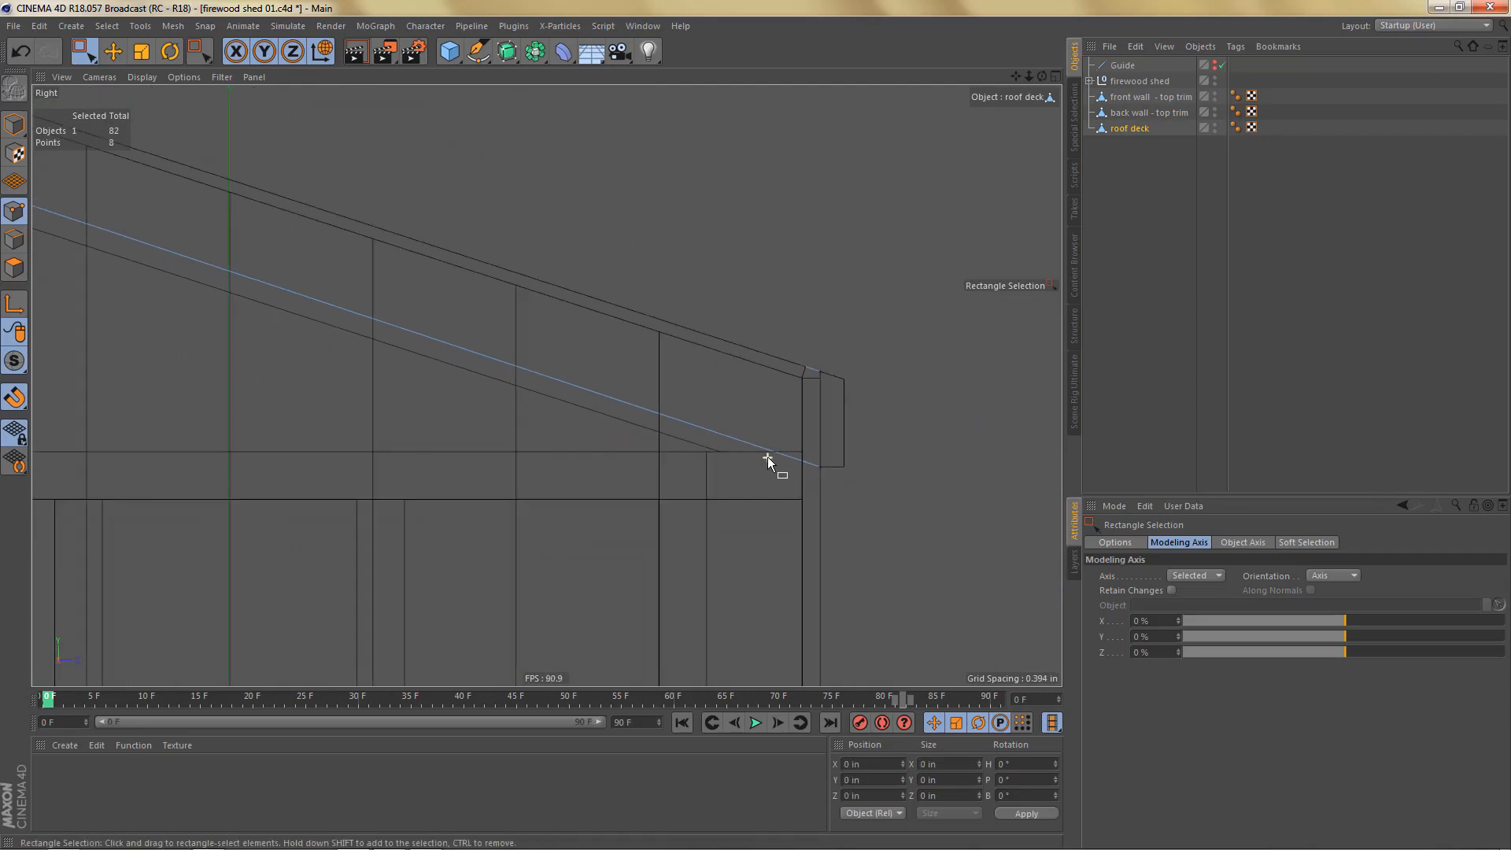
middle_click(738, 455)
middle_click(347, 248)
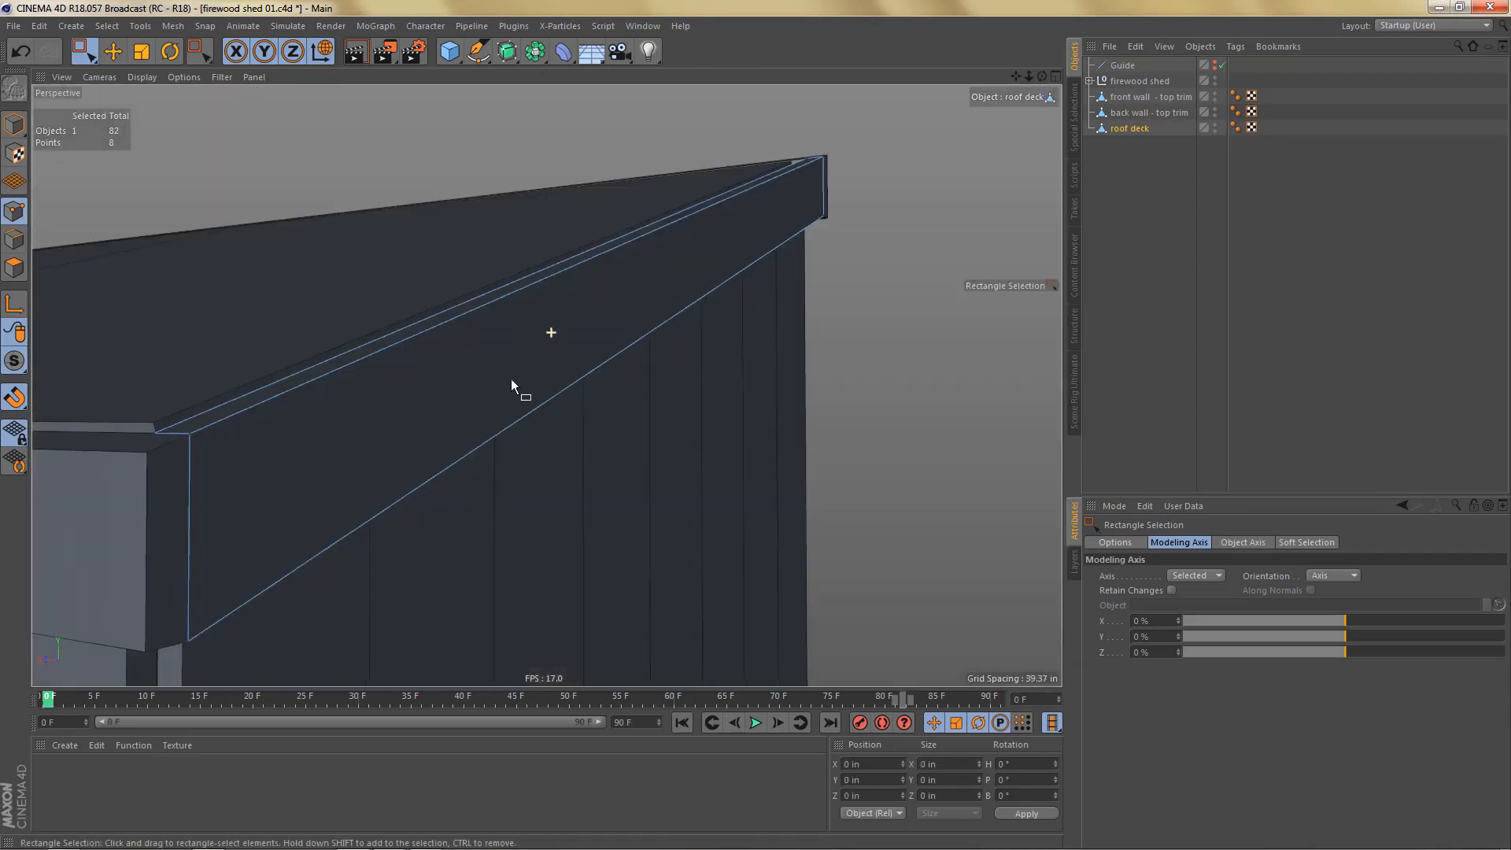
alt+drag(483, 384, 418, 437)
alt+right_drag(383, 379, 535, 375)
alt+drag(460, 382, 1076, 237)
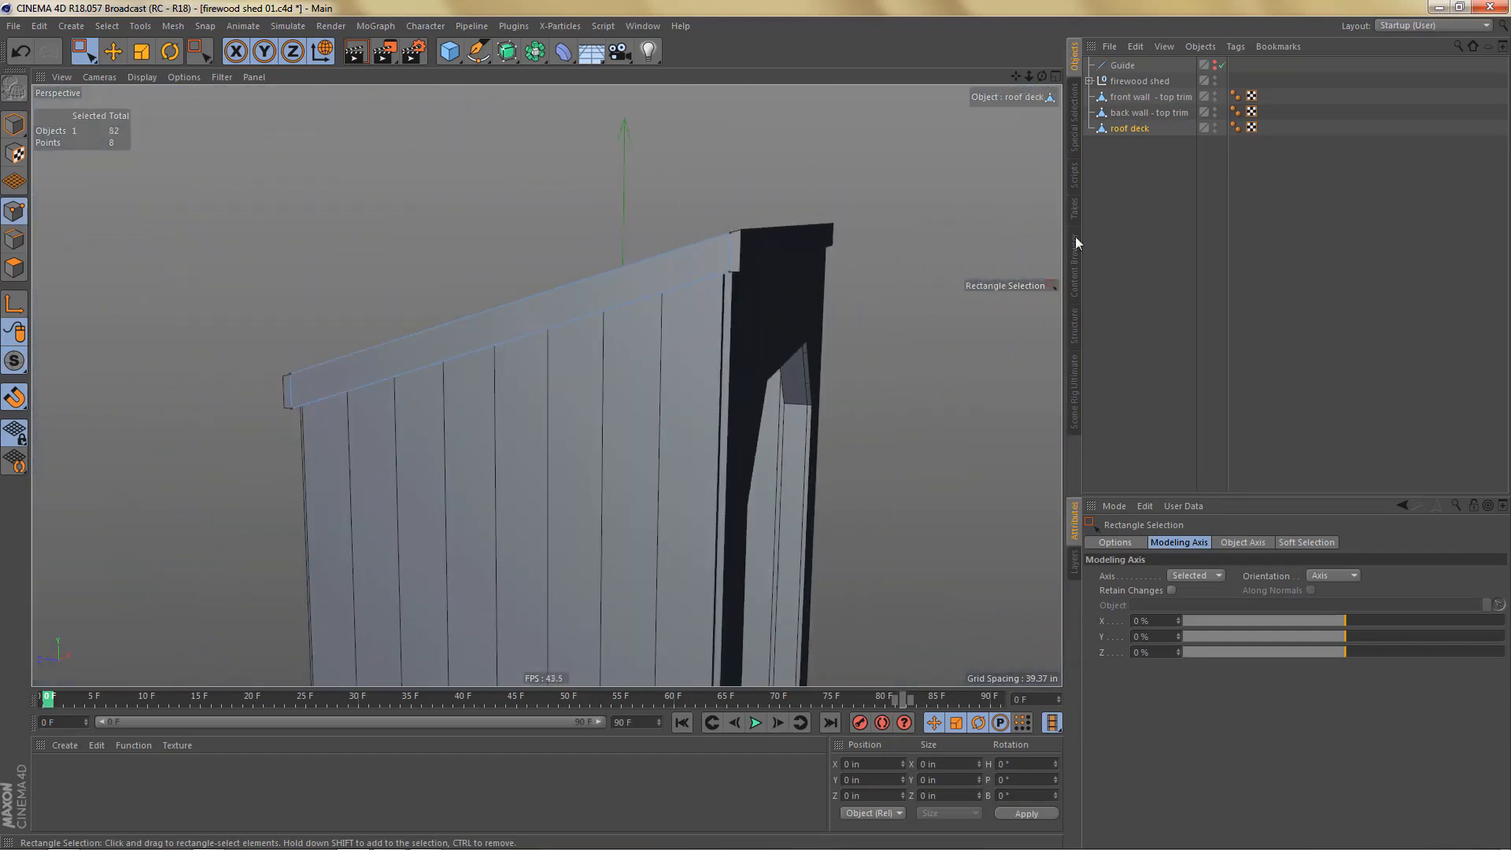
Step: Rename the roof deck copy as "side wall - top trim"
double_click(1127, 128)
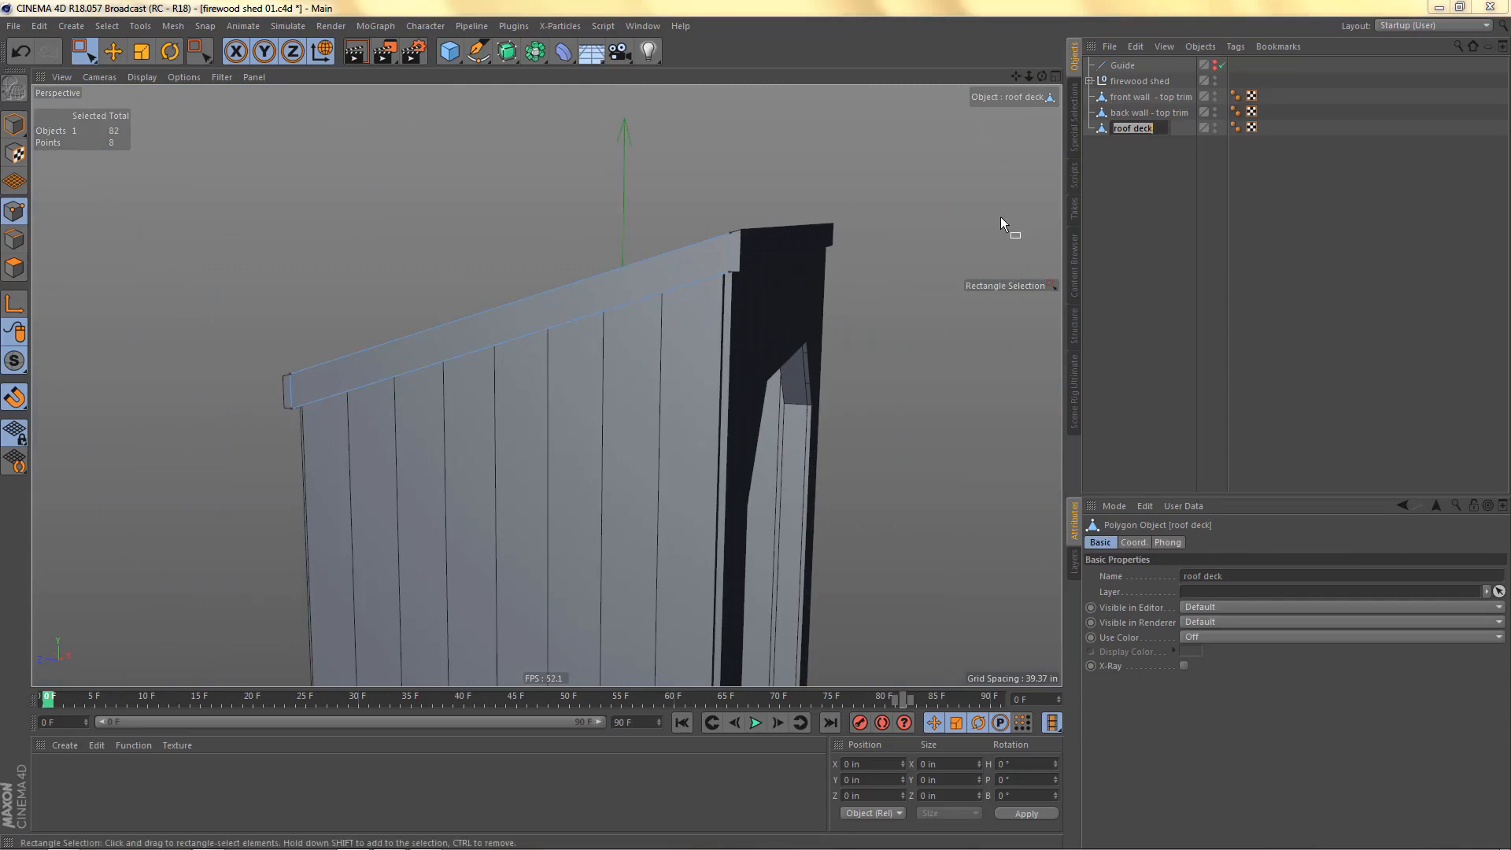
text(side)
text( wall tri)
text( - top tr)
text(im)
key(Return)
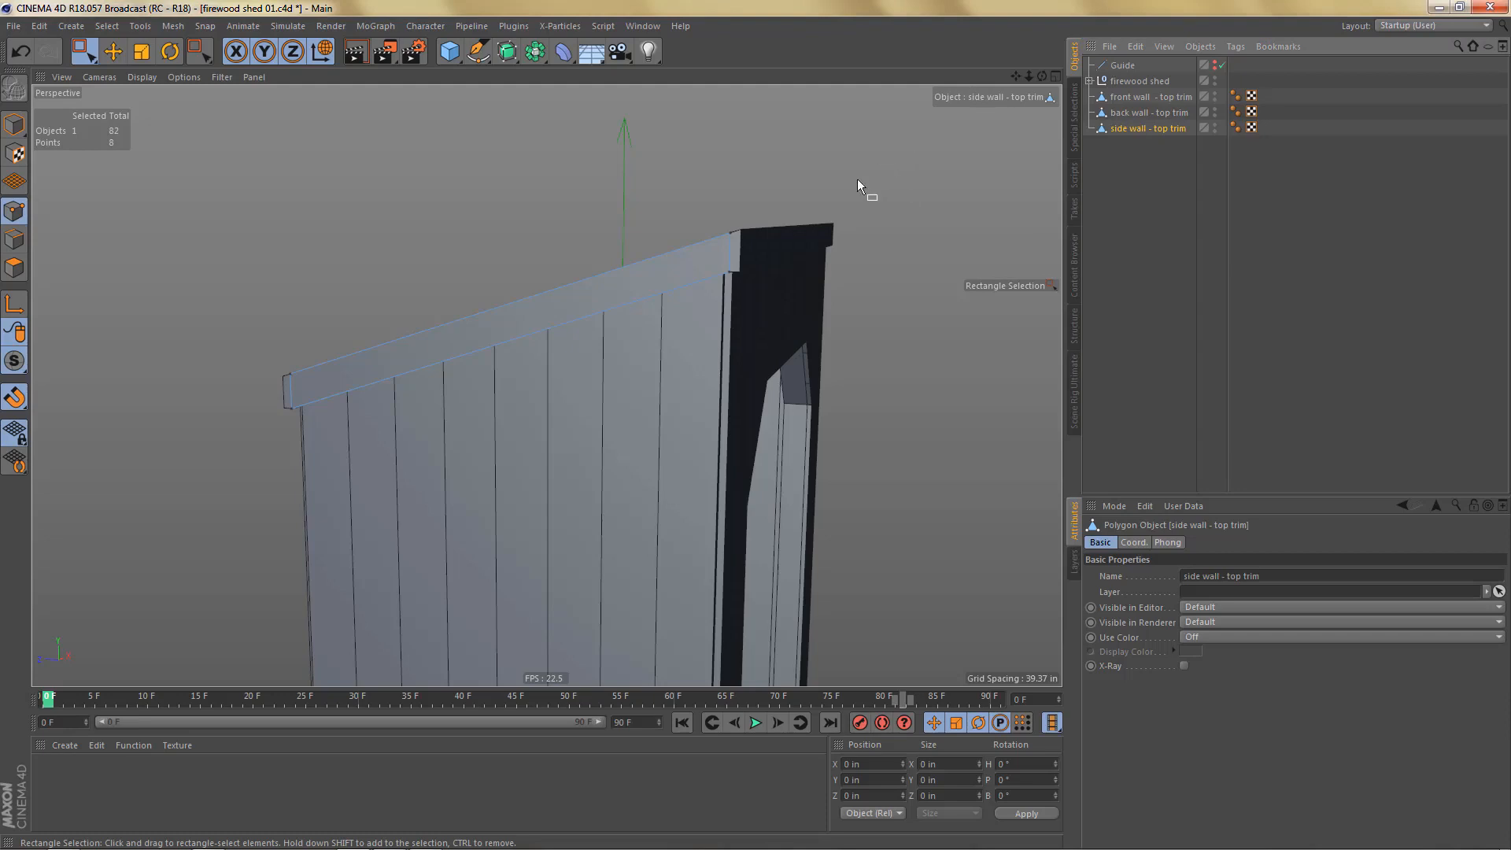
Step: Mirror the side wall top trim to the opposite side wall with a Symmetry object positioned at X 0 in
alt+drag(561, 320, 562, 374)
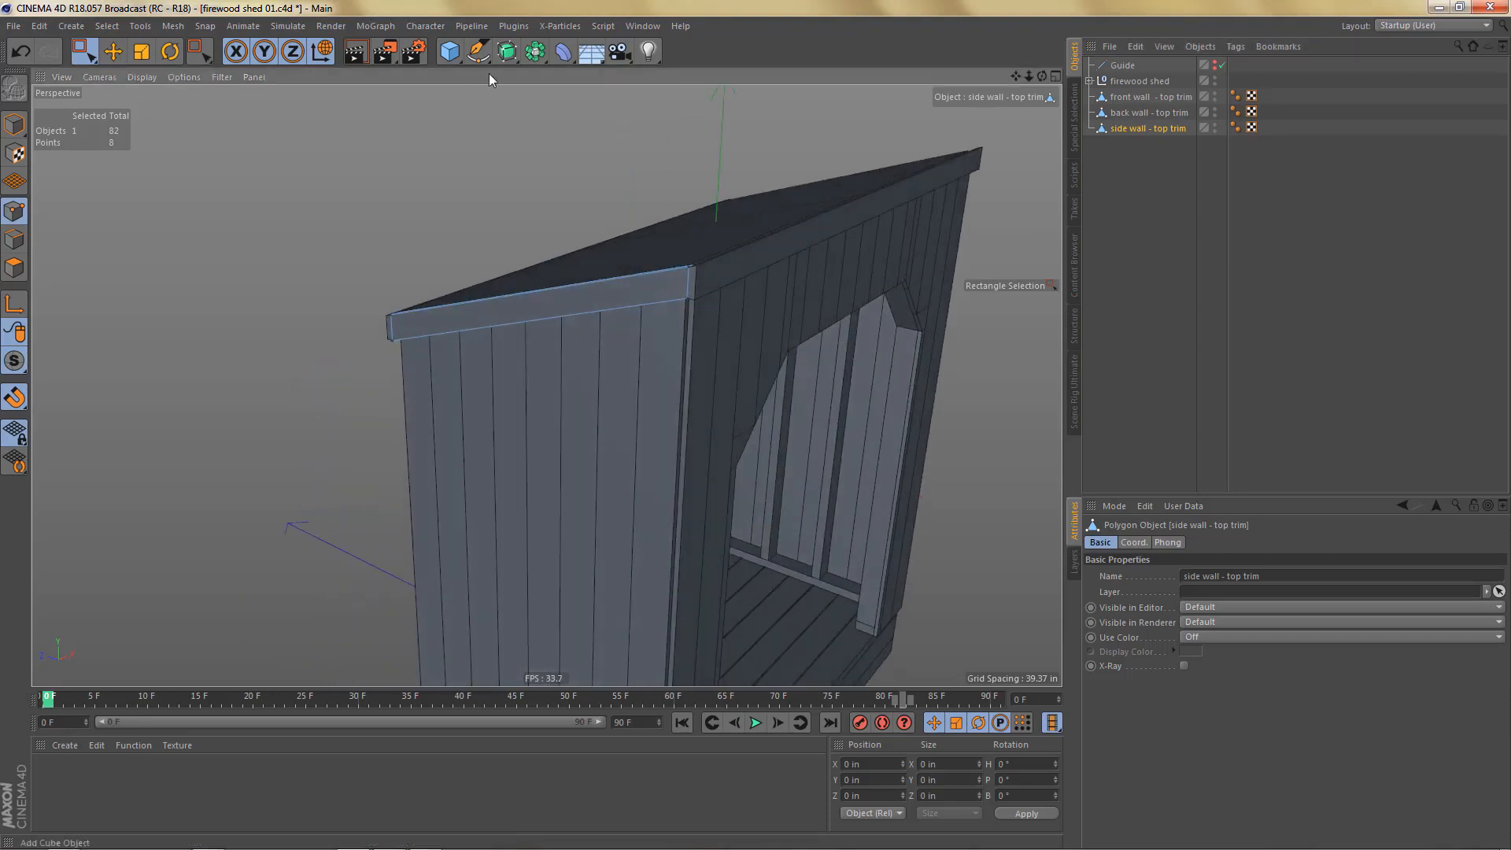
alt+drag(536, 52, 739, 124)
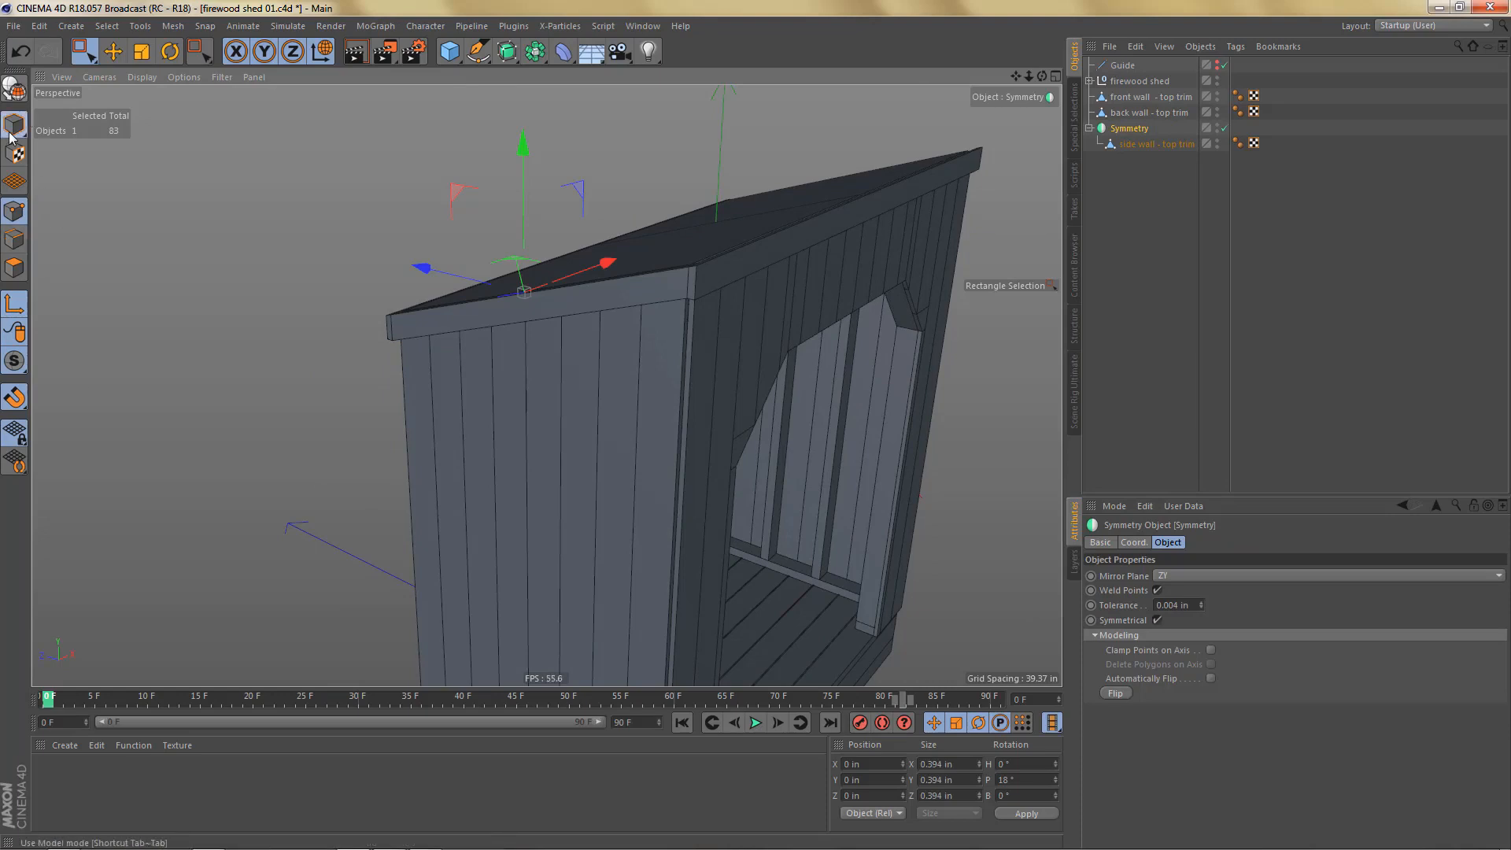
drag(880, 765, 801, 766)
text(0)
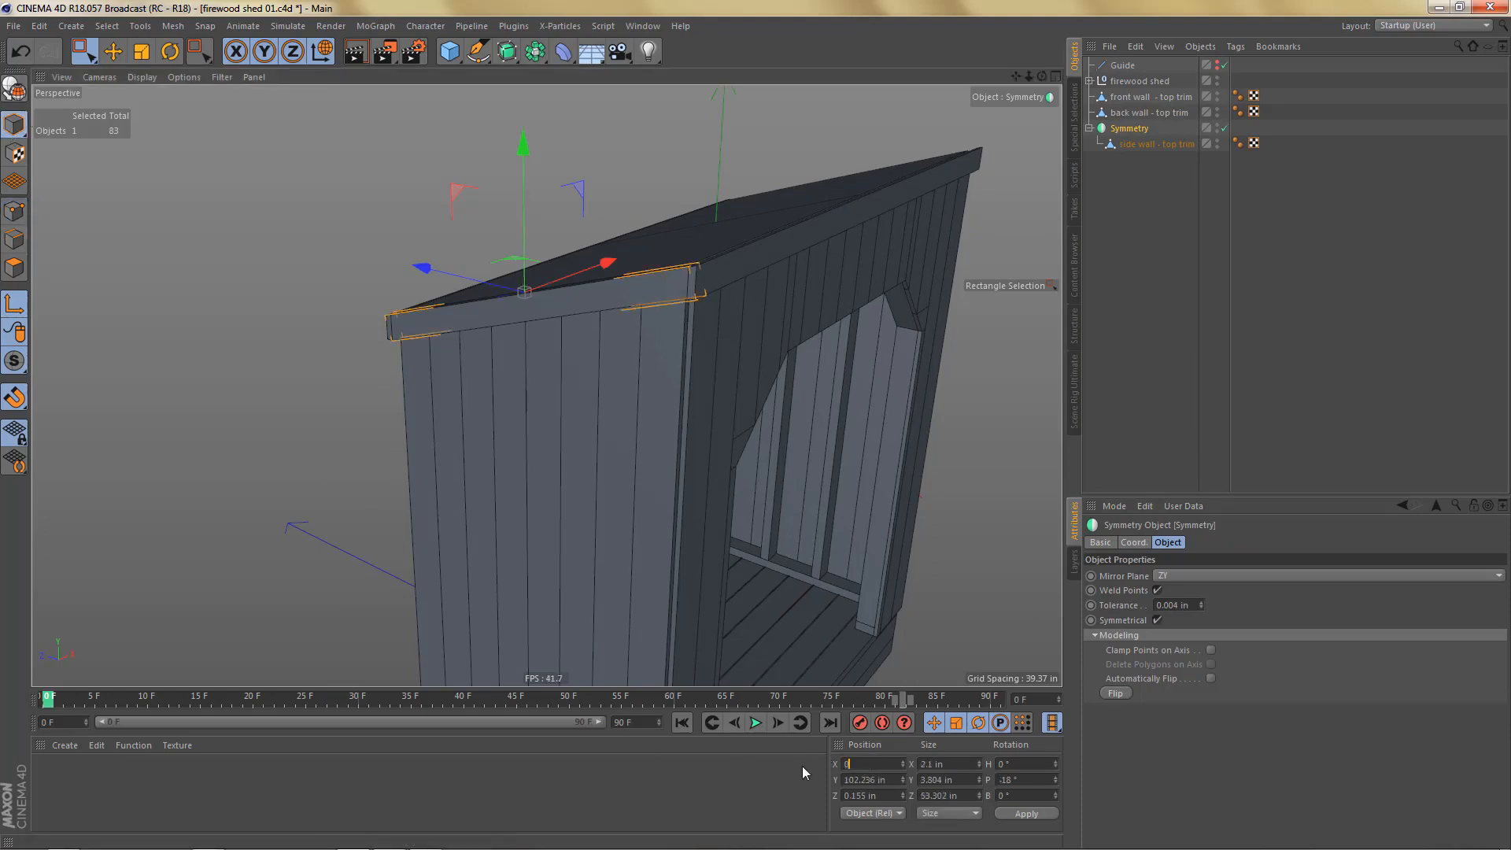
key(Return)
alt+drag(718, 296, 582, 280)
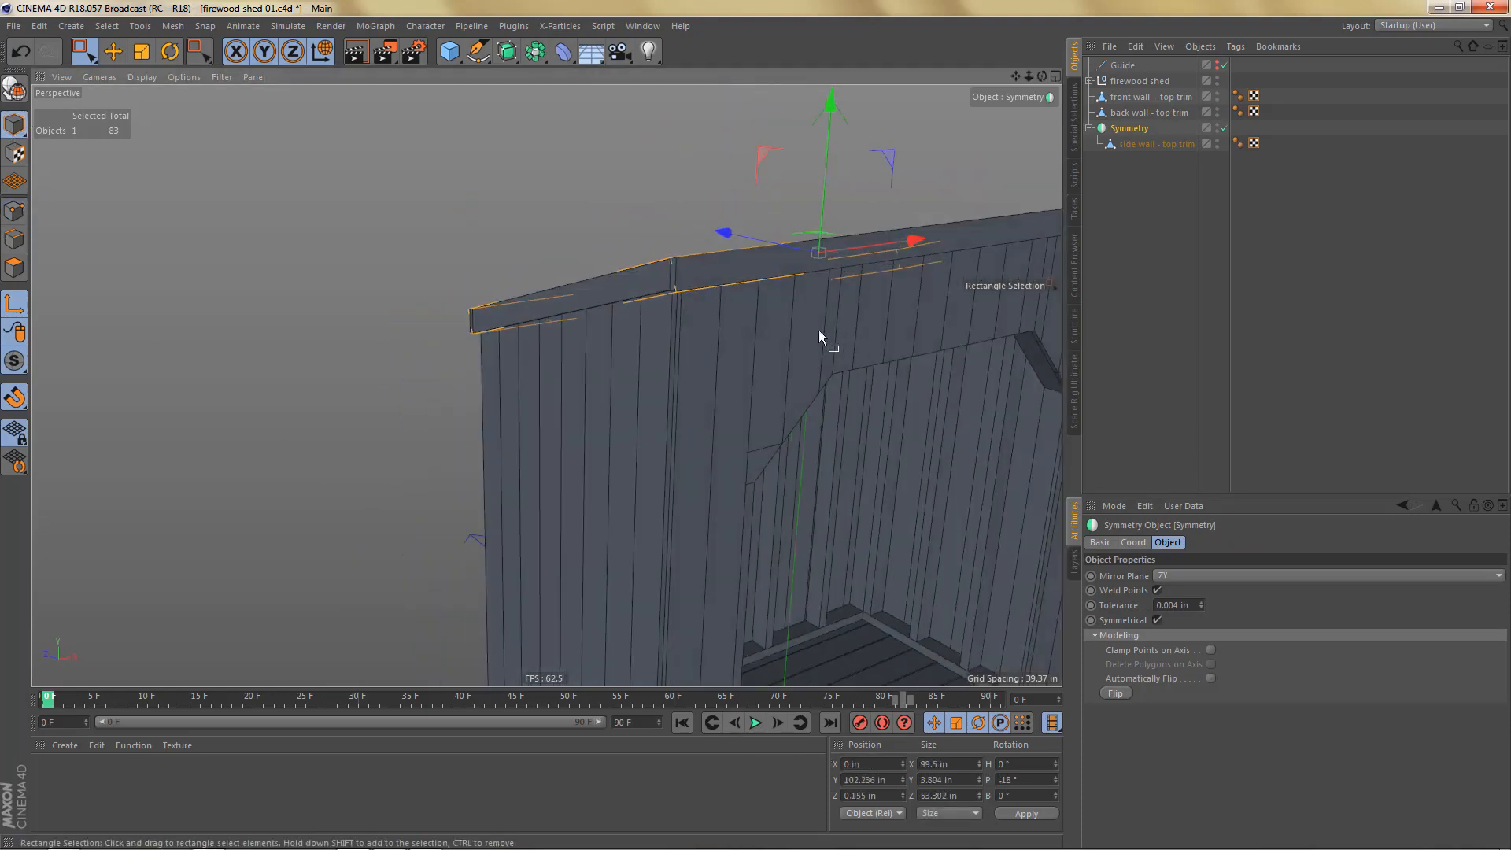
alt+drag(819, 329, 717, 292)
Step: Rename the Symmetry object as "side wall - top trim", reusing its child's name, and collapse its hierarchy
click(14, 305)
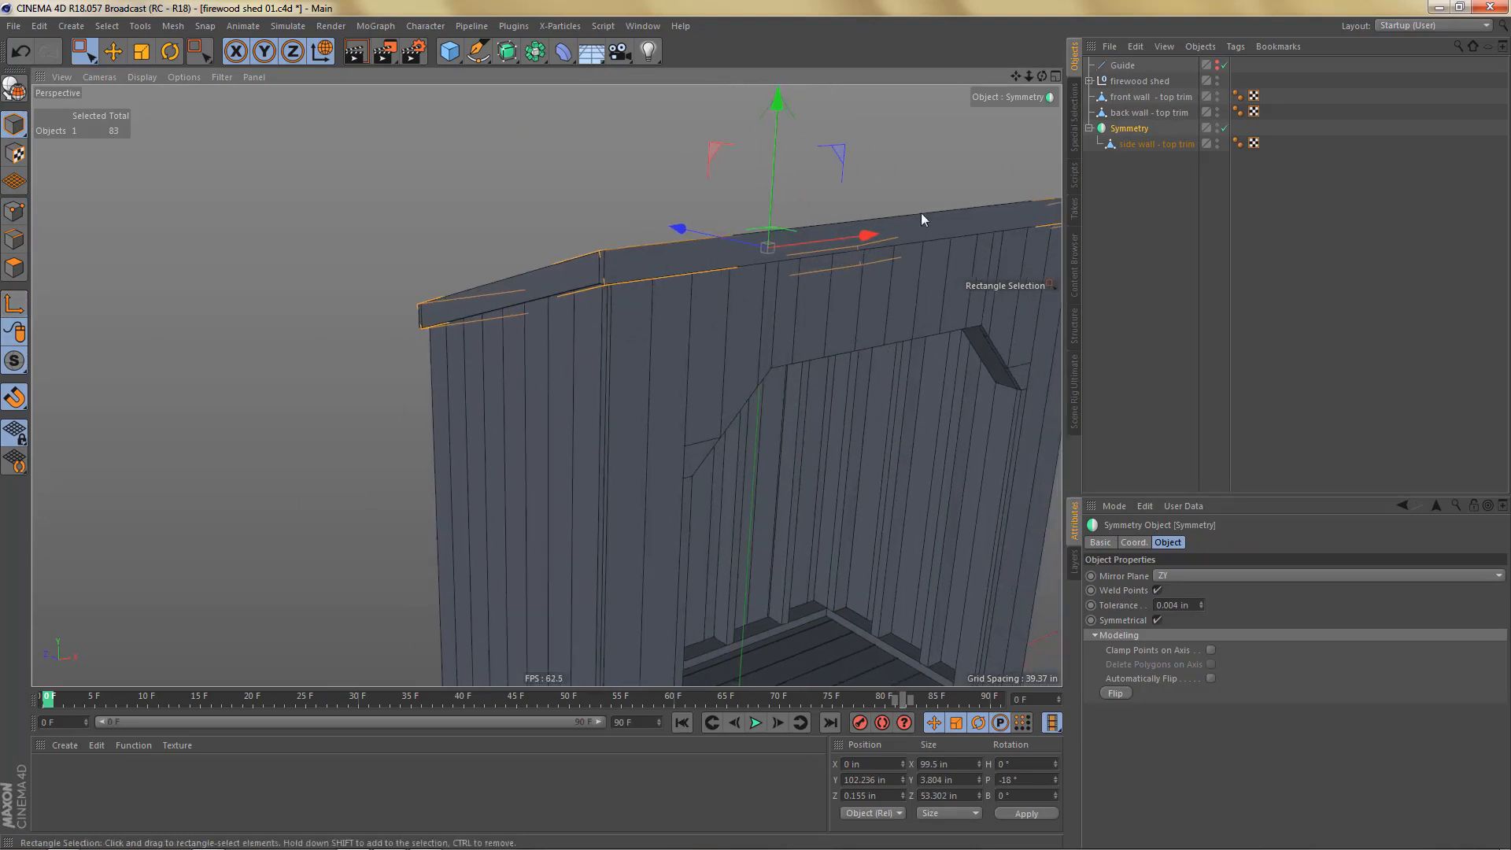
double_click(1157, 145)
key(ctrl+c)
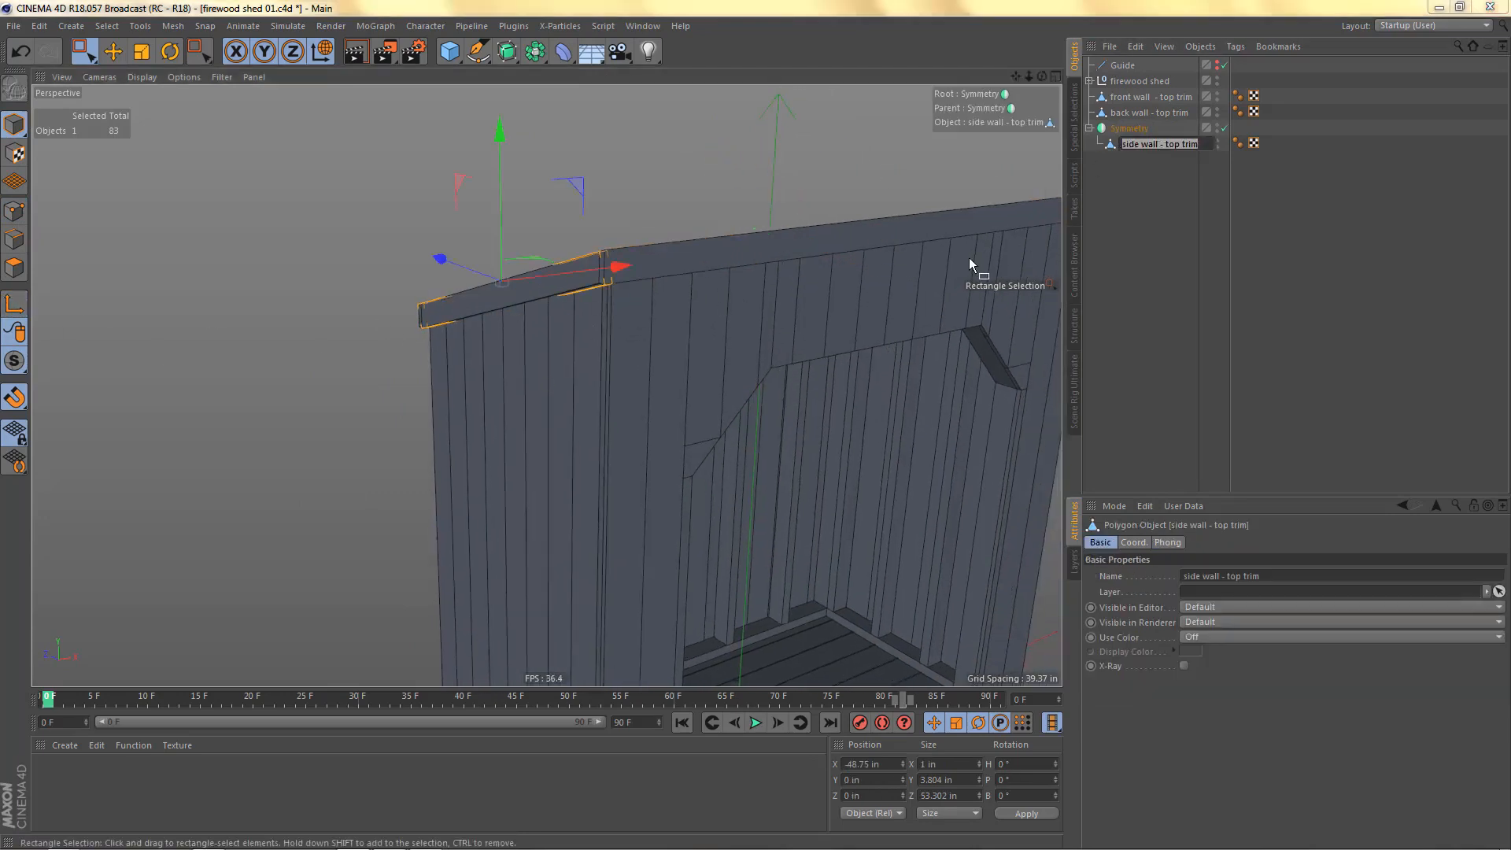
key(Up)
key(ctrl+v)
key(Return)
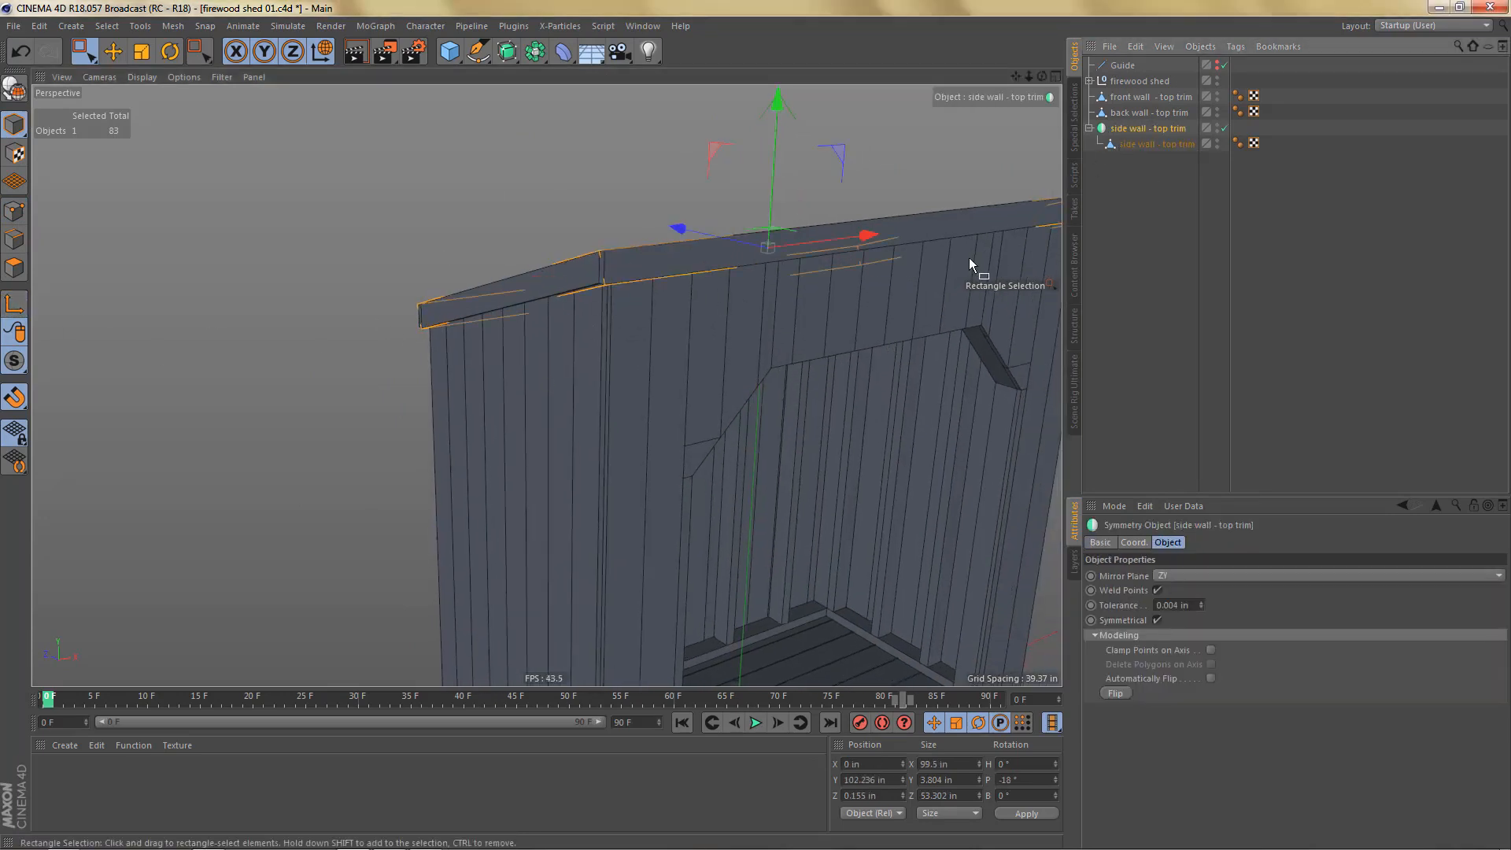
click(1090, 128)
Step: Copy the corner board front wall siding 16 out of the shed group and place the copy below the side wall top trim
alt+middle_drag(776, 303, 687, 298)
alt+drag(686, 297, 707, 251)
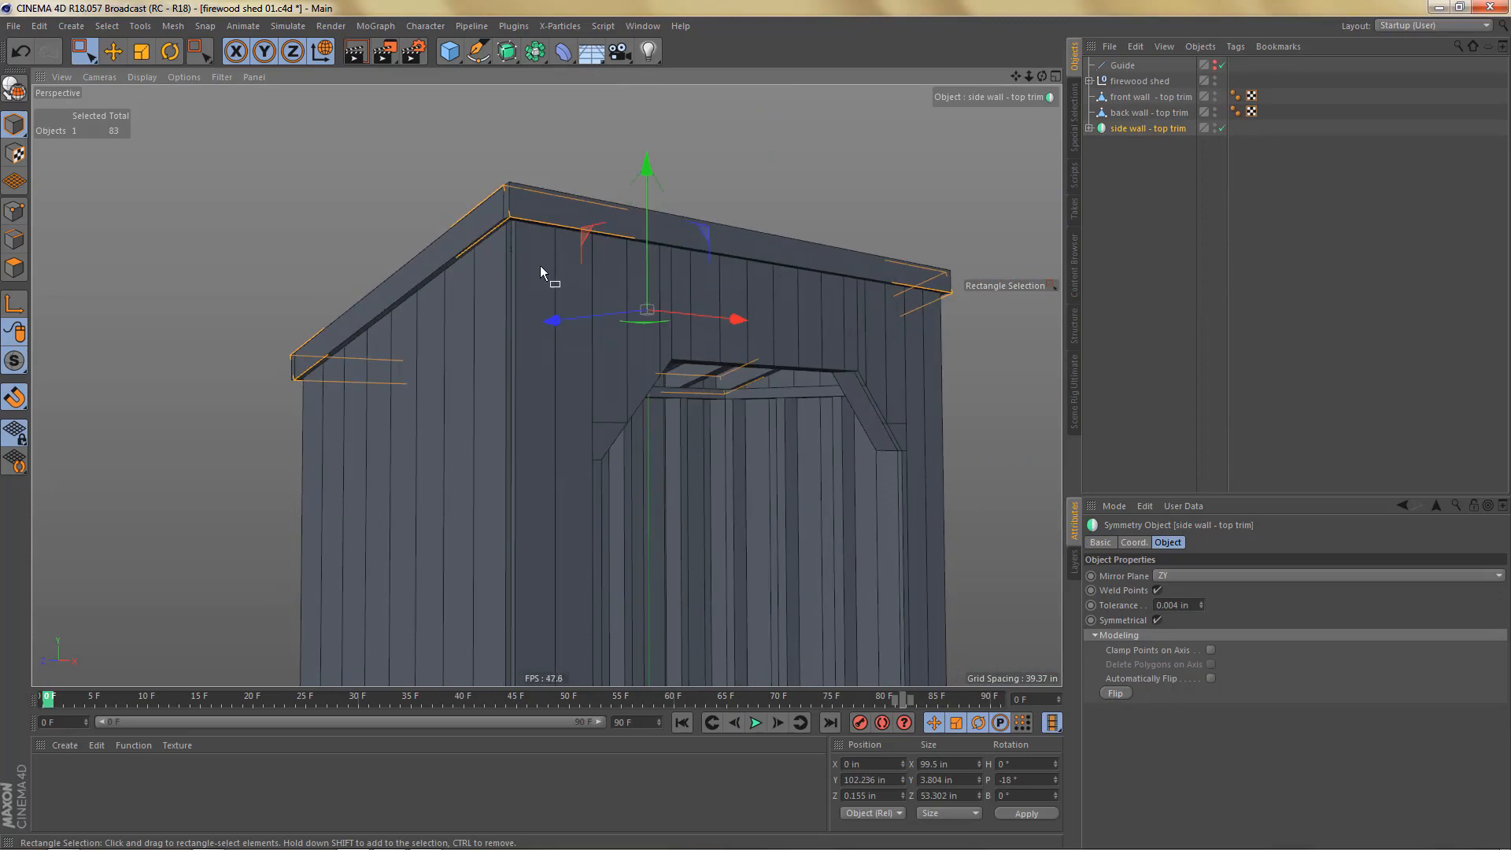
alt+drag(564, 280, 630, 377)
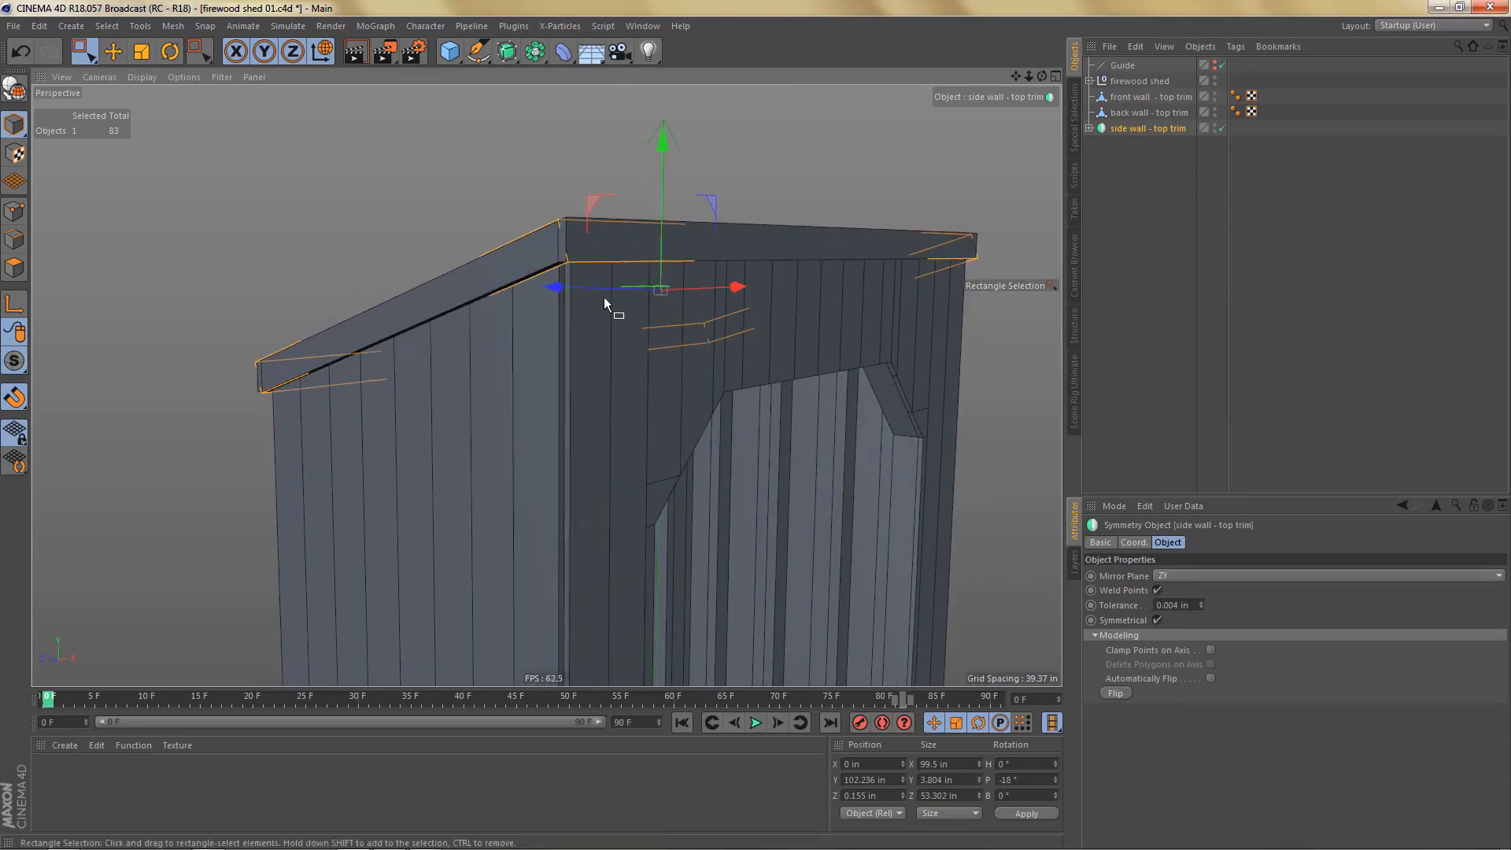
alt+middle_drag(686, 335, 714, 322)
alt+right_drag(645, 300, 665, 299)
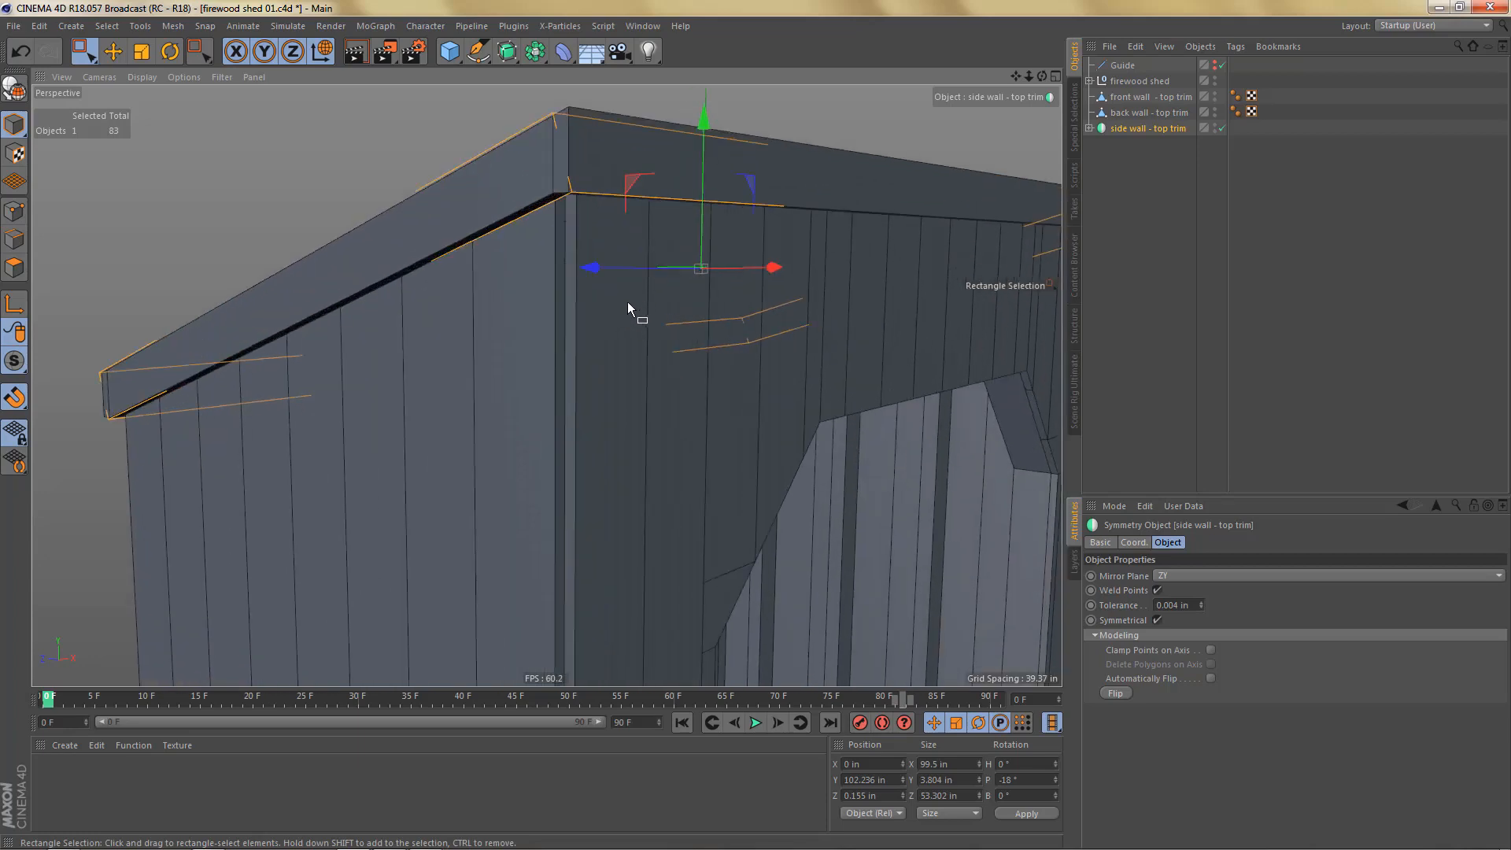
key(e)
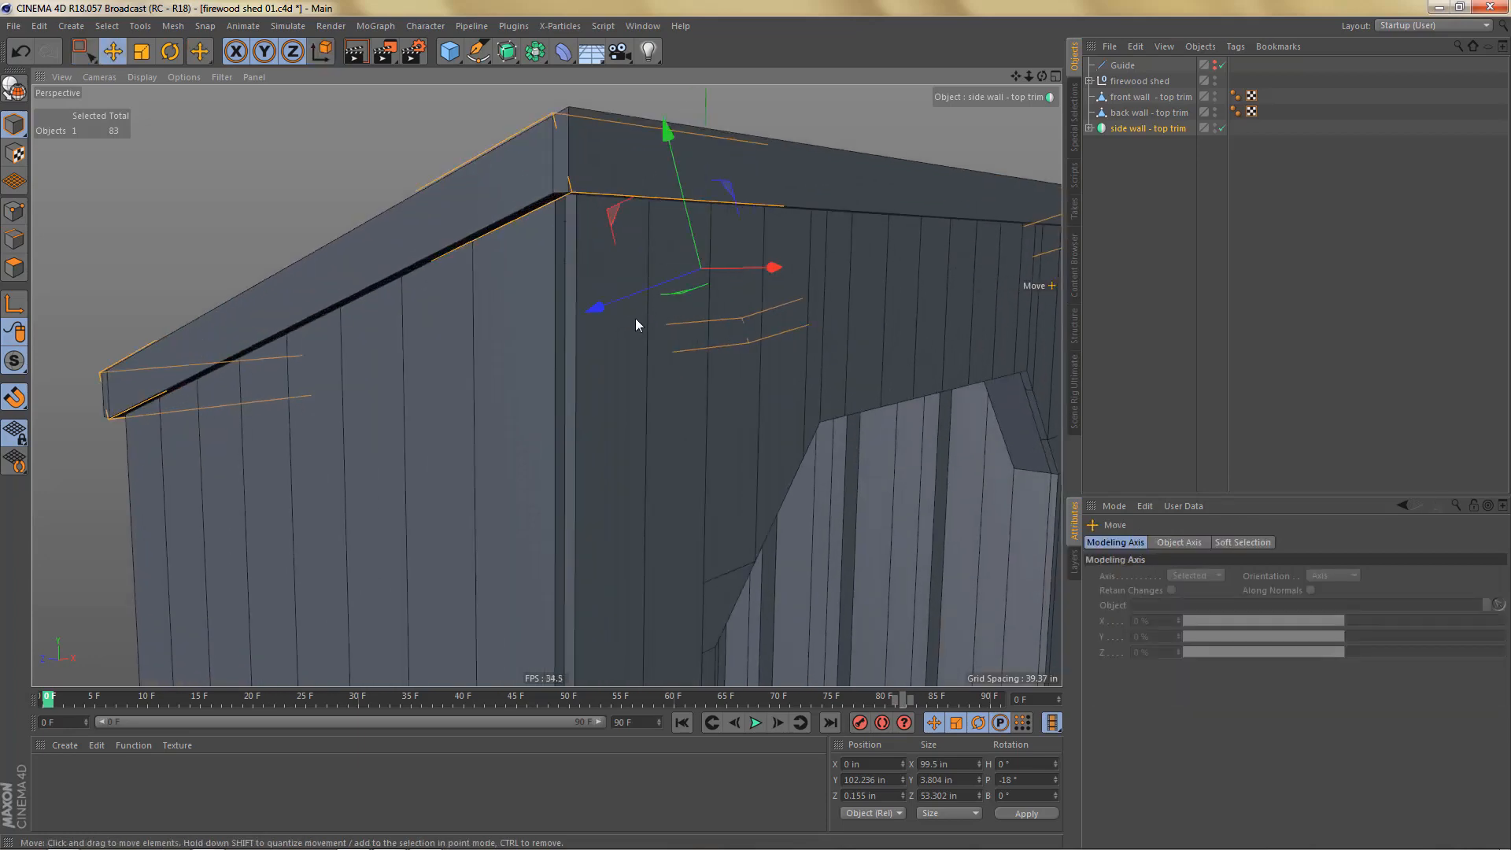
shift+right_click(619, 313)
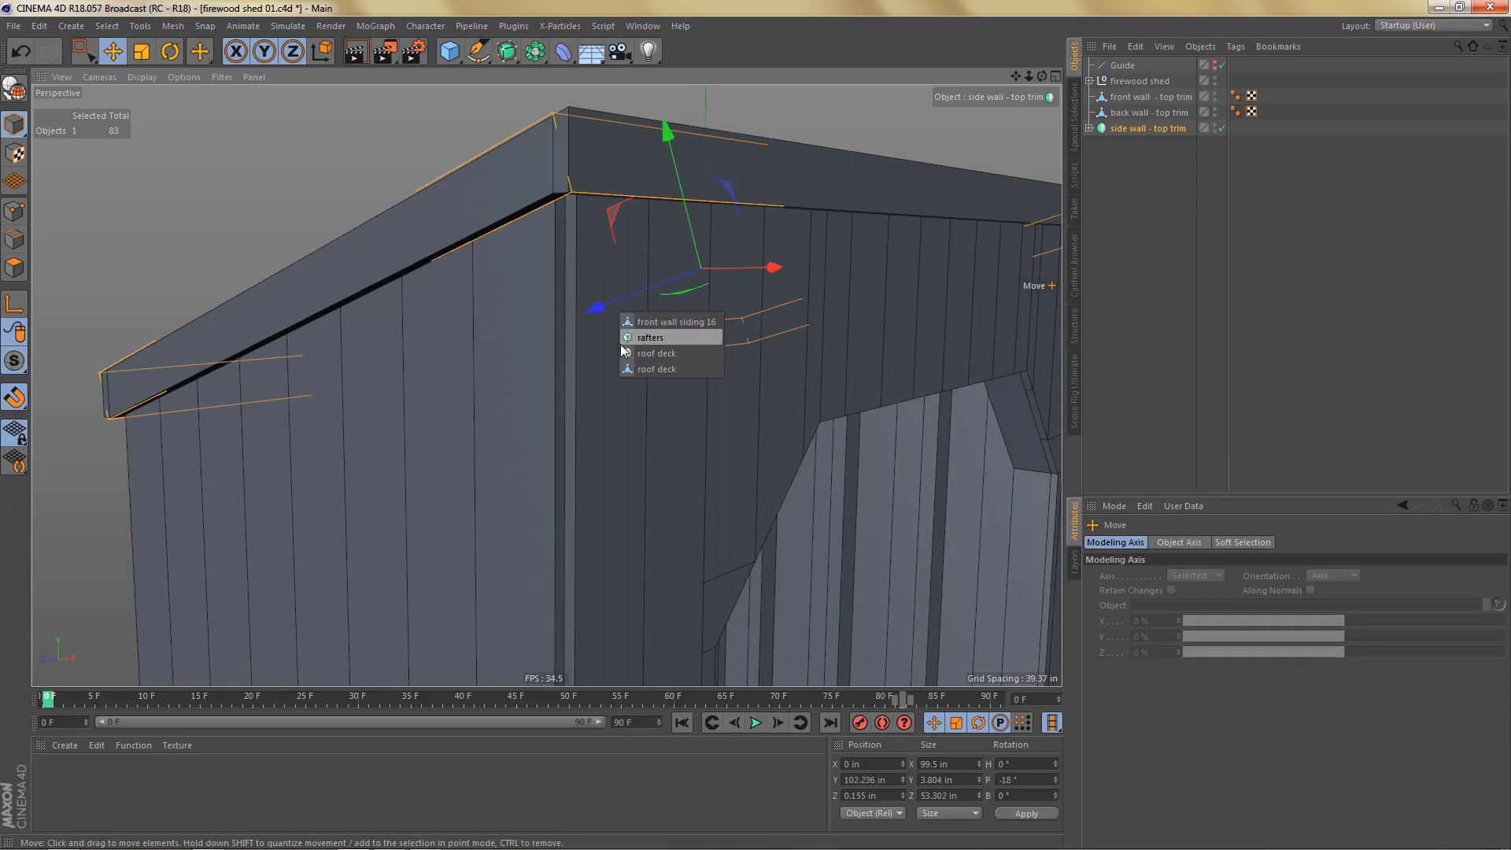
click(655, 324)
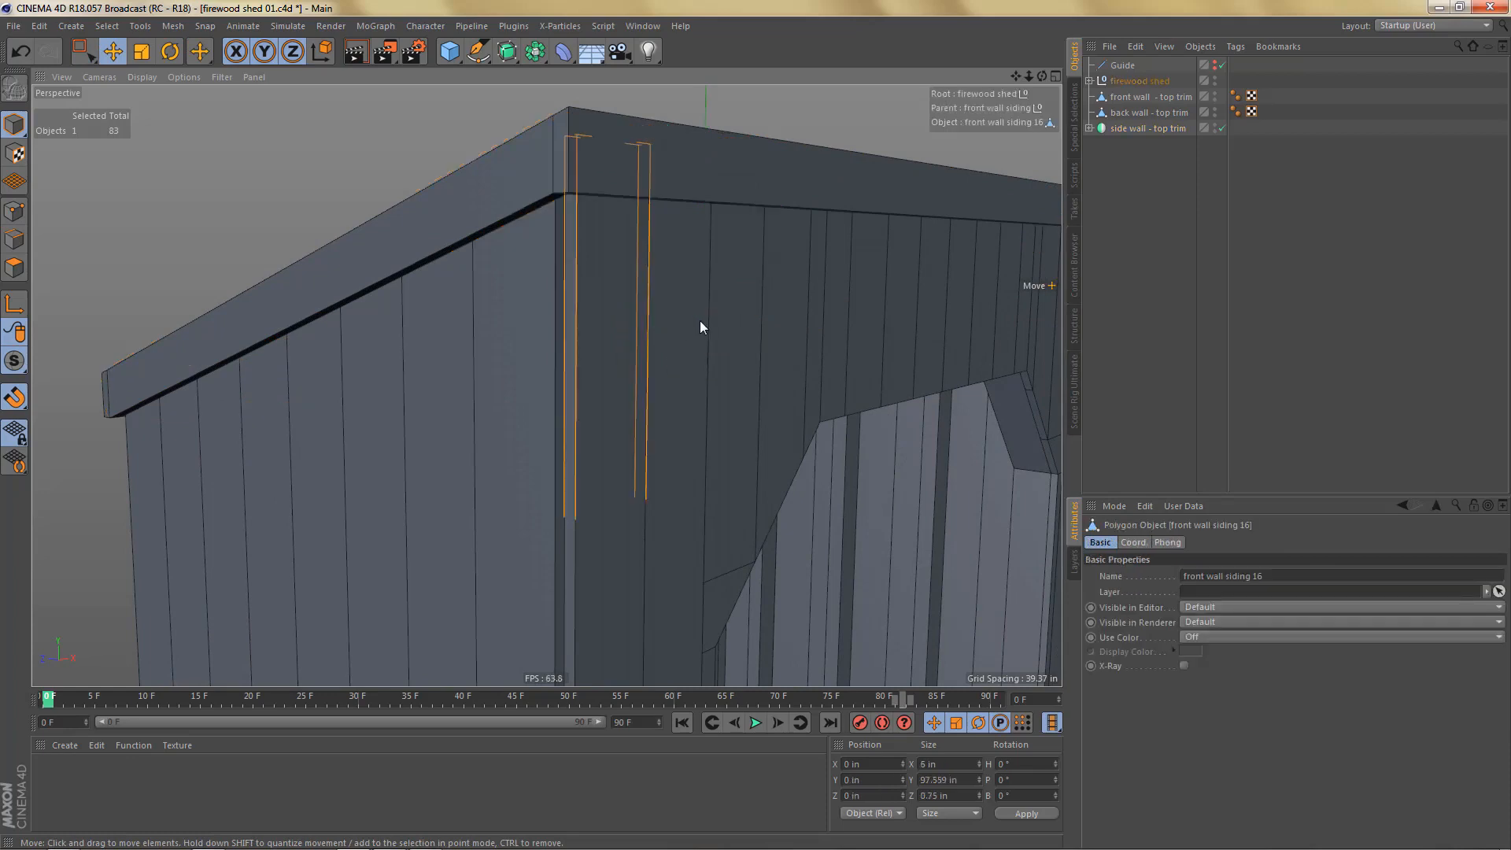
key(ctrl+v)
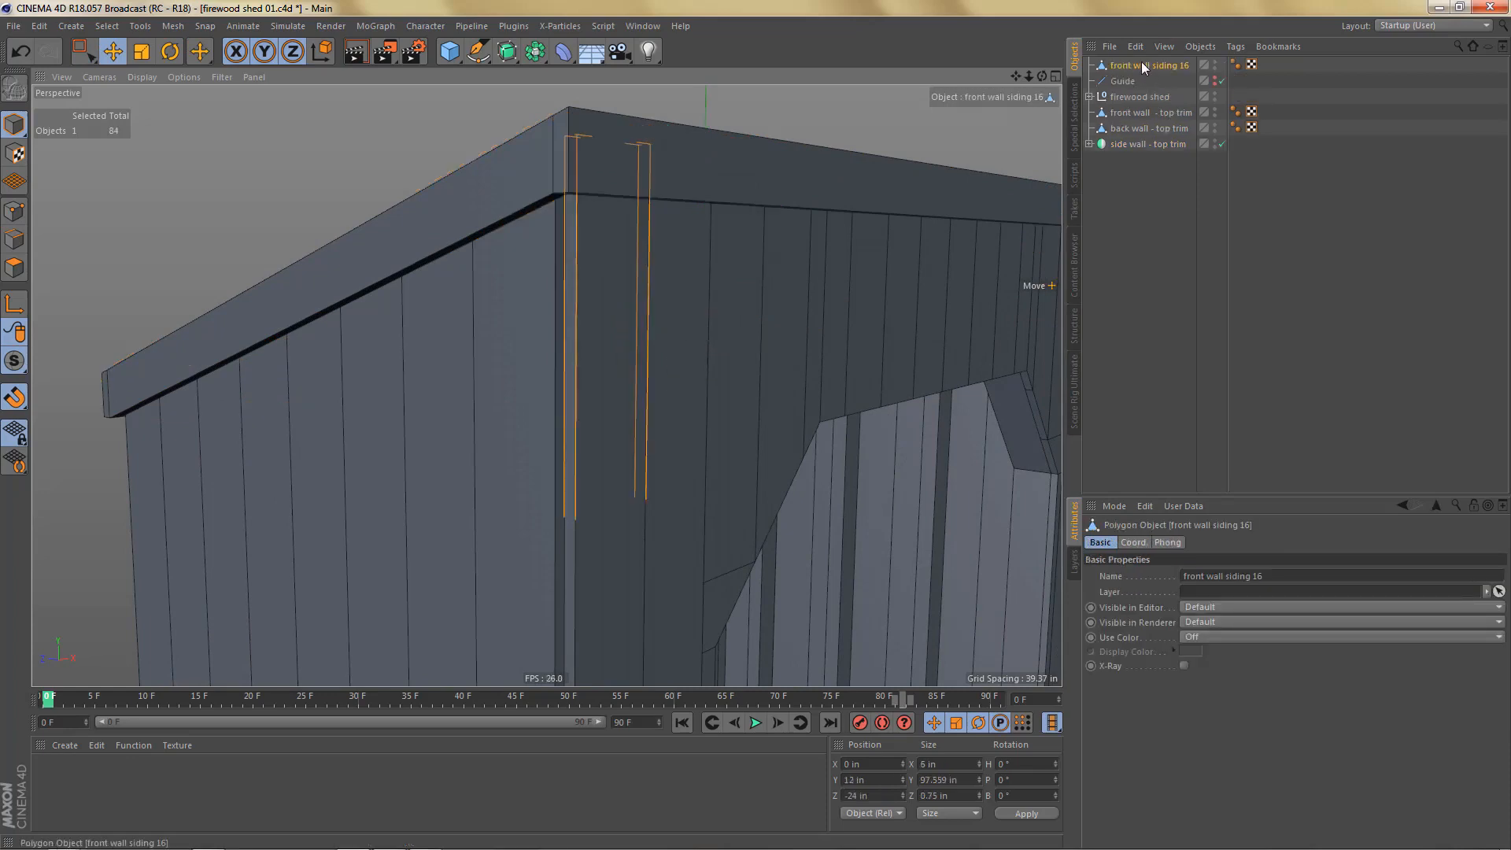
drag(1149, 185, 1150, 186)
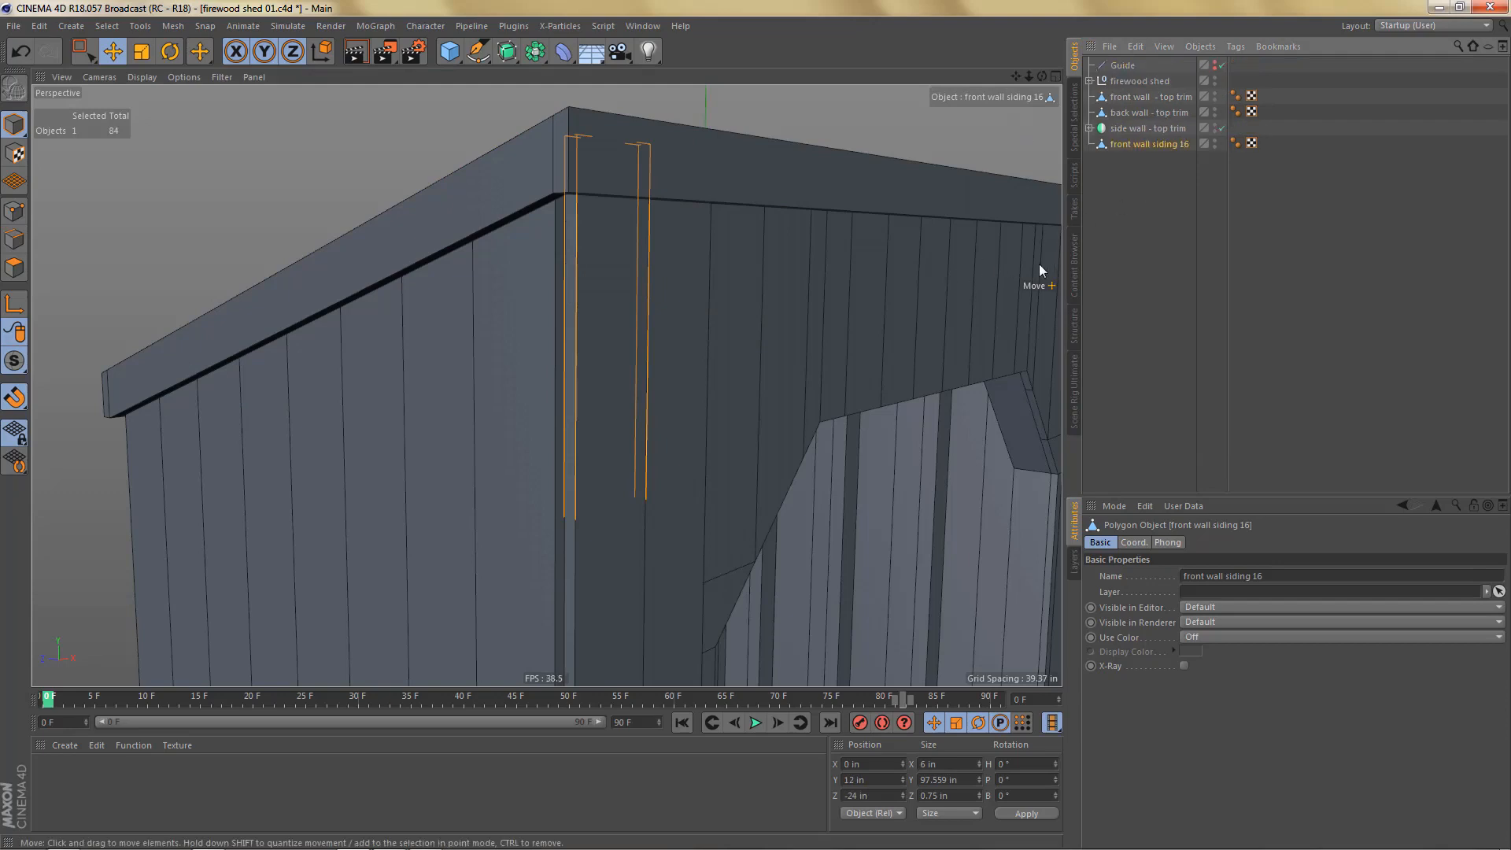
scroll(762, 294, down, 2)
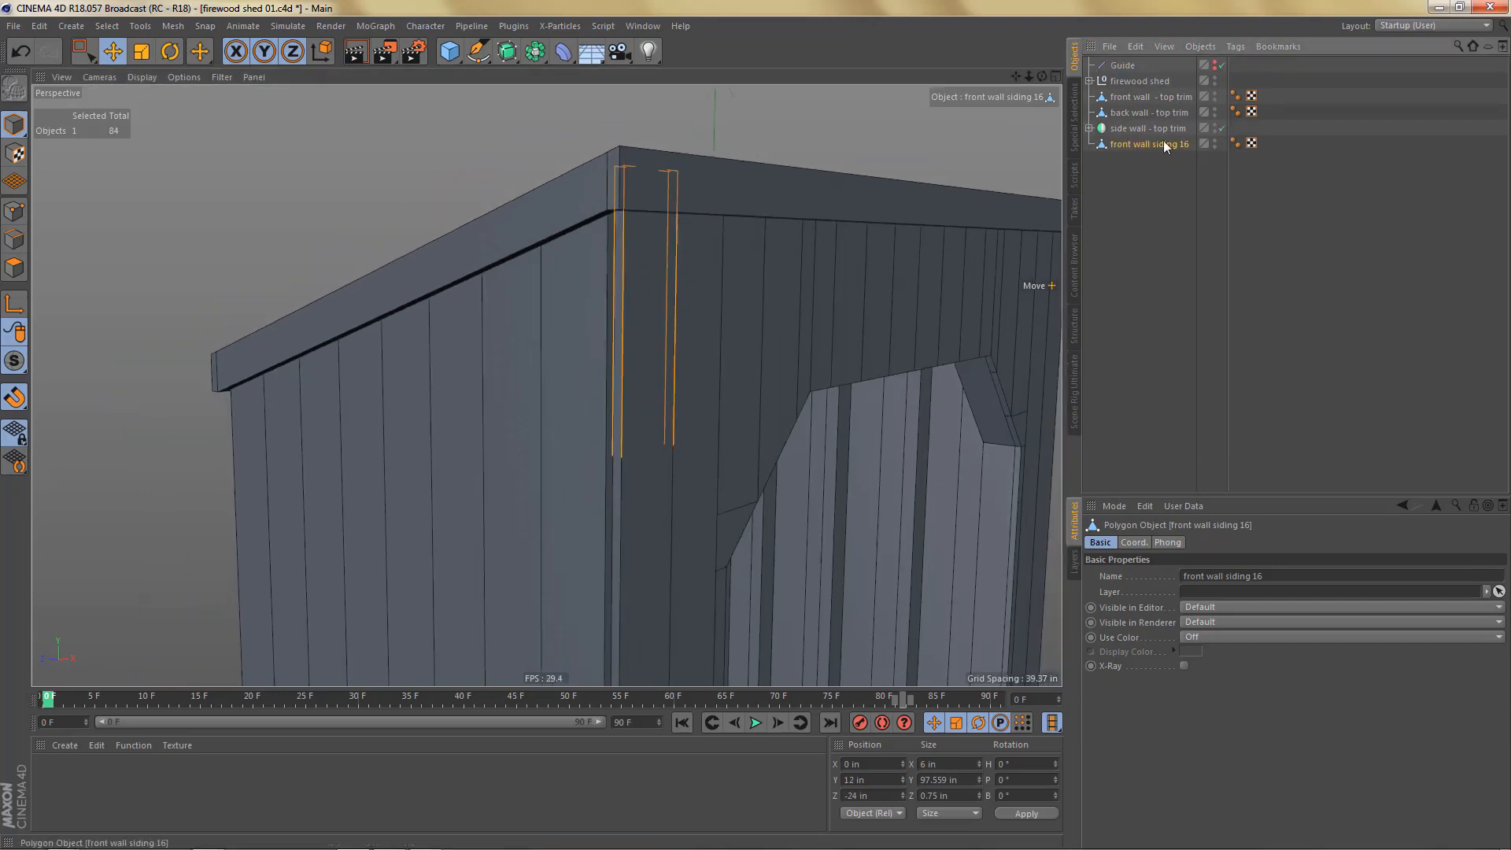
Step: Rename the copied siding board as "front wall left trim"
double_click(1164, 142)
drag(1158, 146, 1159, 187)
key(BackSpace)
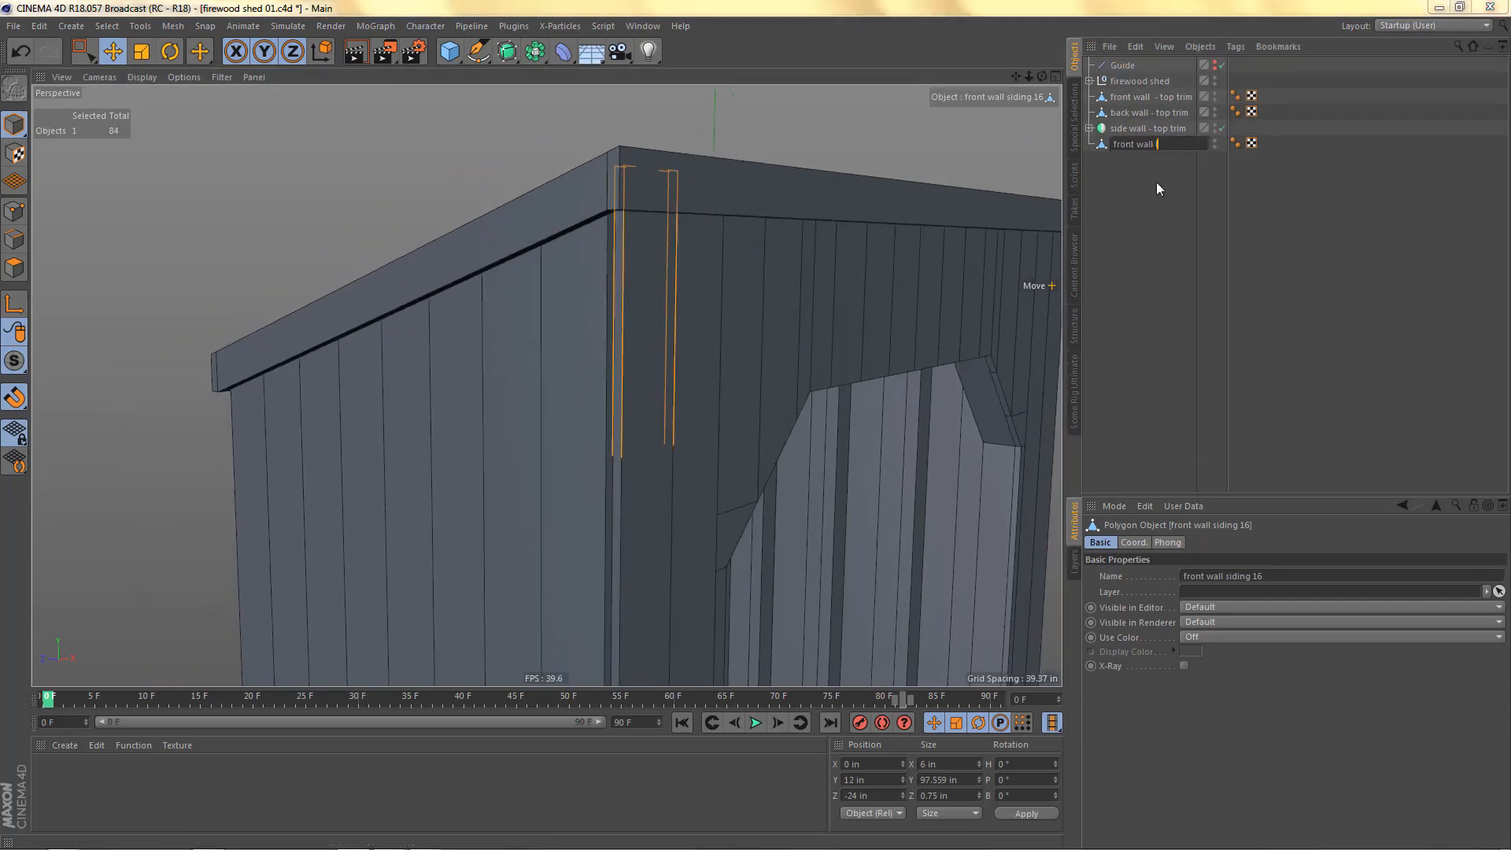
text(left trim)
key(Return)
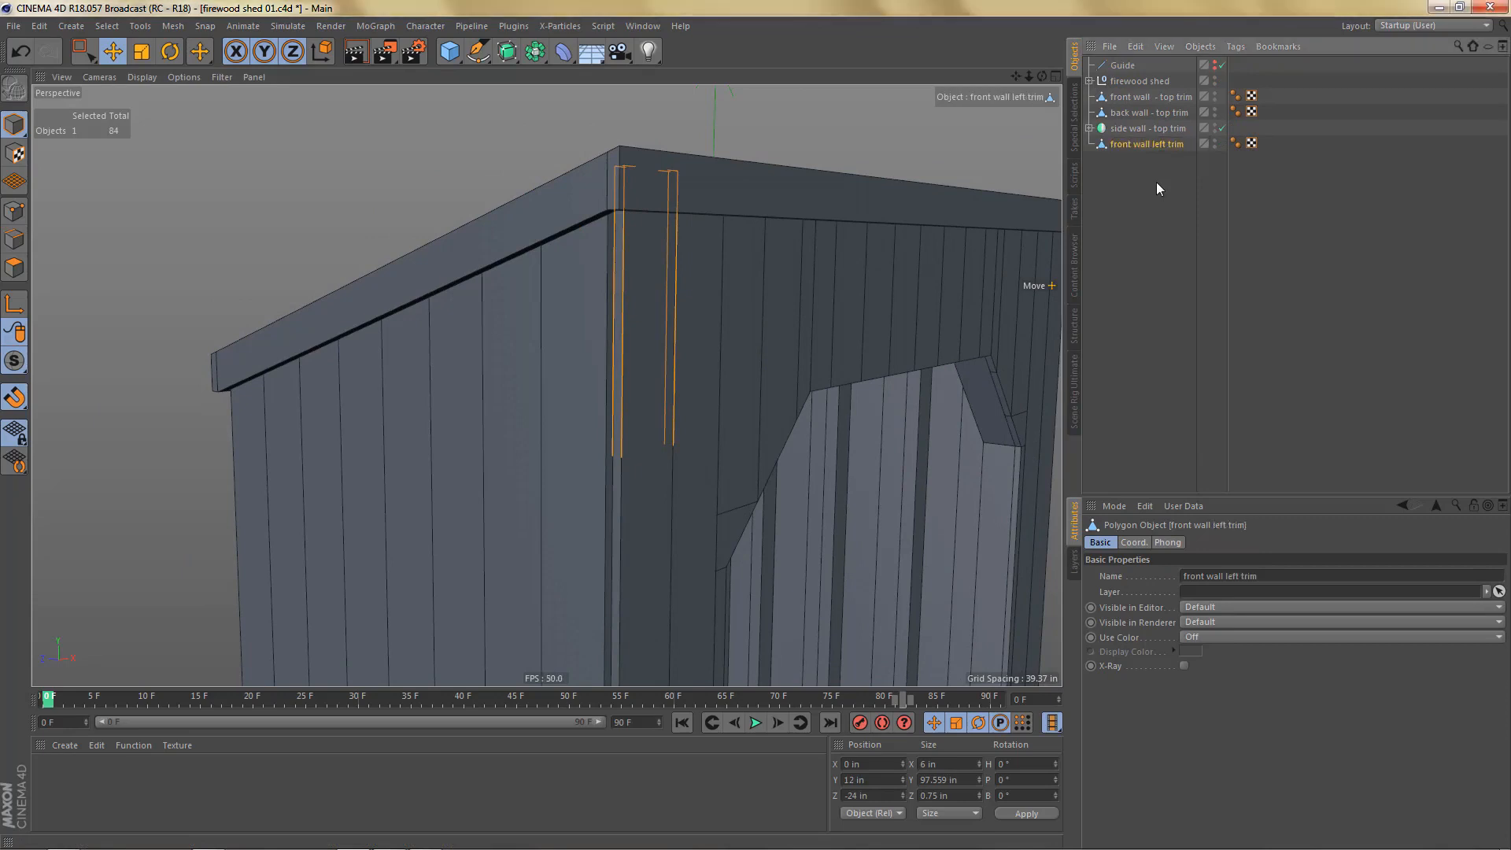
Step: Move the front wall left trim's axis to the board's bottom outer corner with Axis Center
alt+drag(550, 260, 604, 162)
key(shift+a)
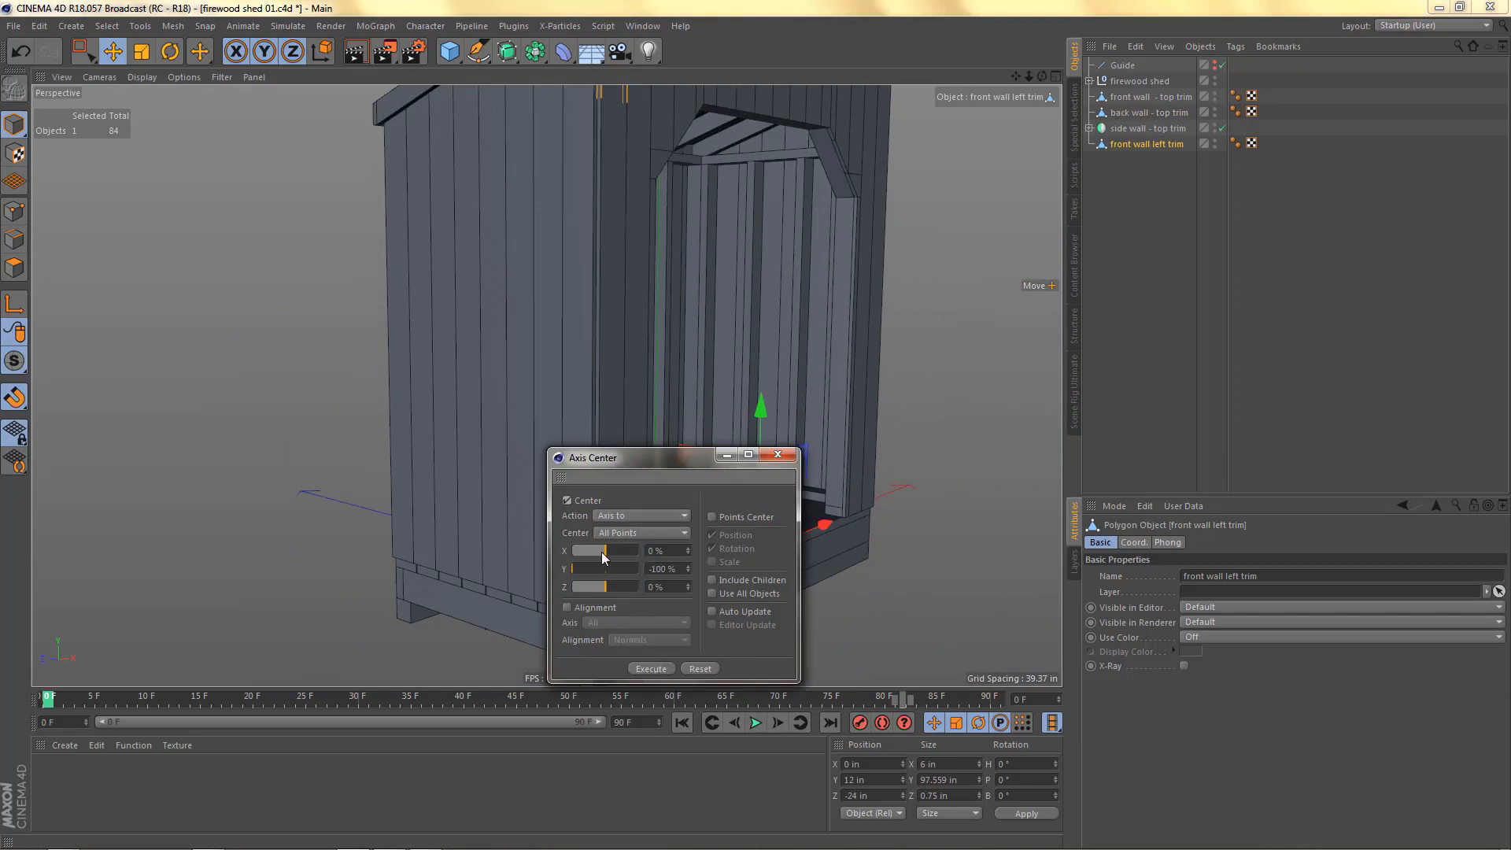
drag(602, 551, 705, 593)
click(661, 666)
click(778, 455)
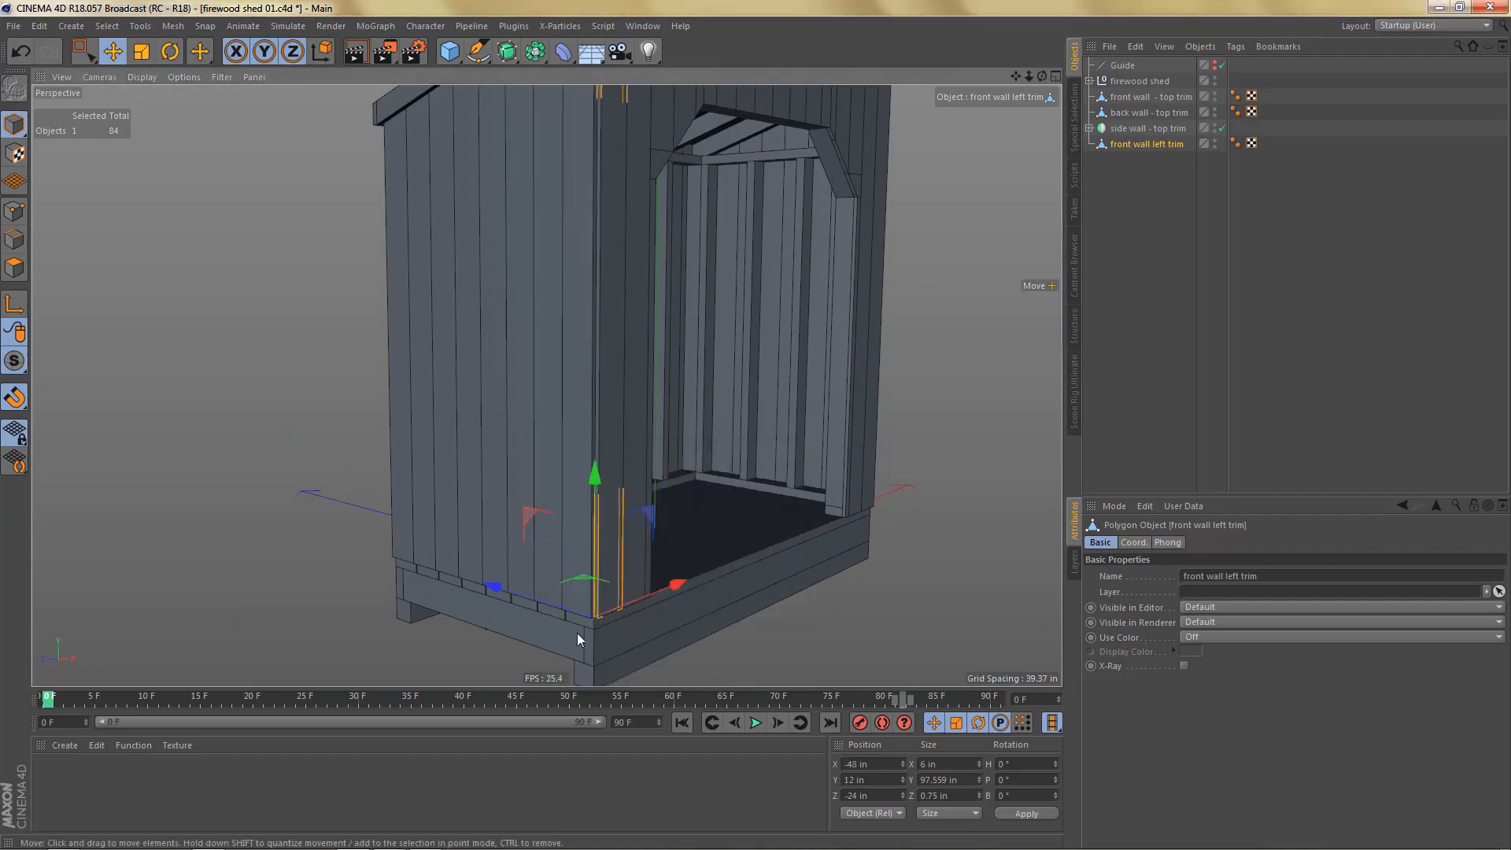
Step: Resize the front wall left trim to 4 in wide in X and 1 in thick in Z
alt+right_drag(578, 633, 737, 602)
alt+drag(633, 589, 639, 554)
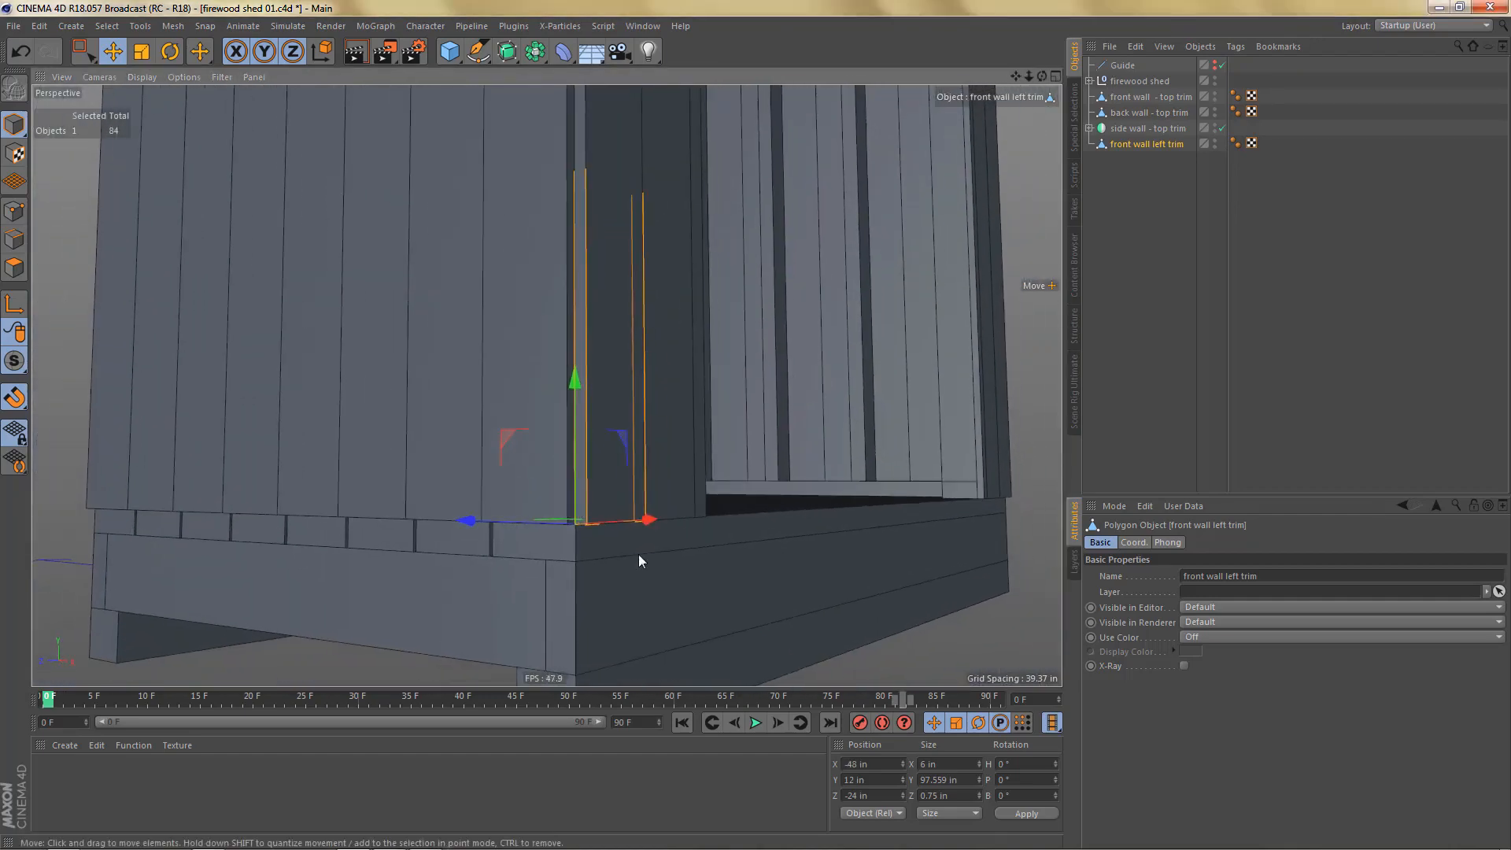
click(941, 764)
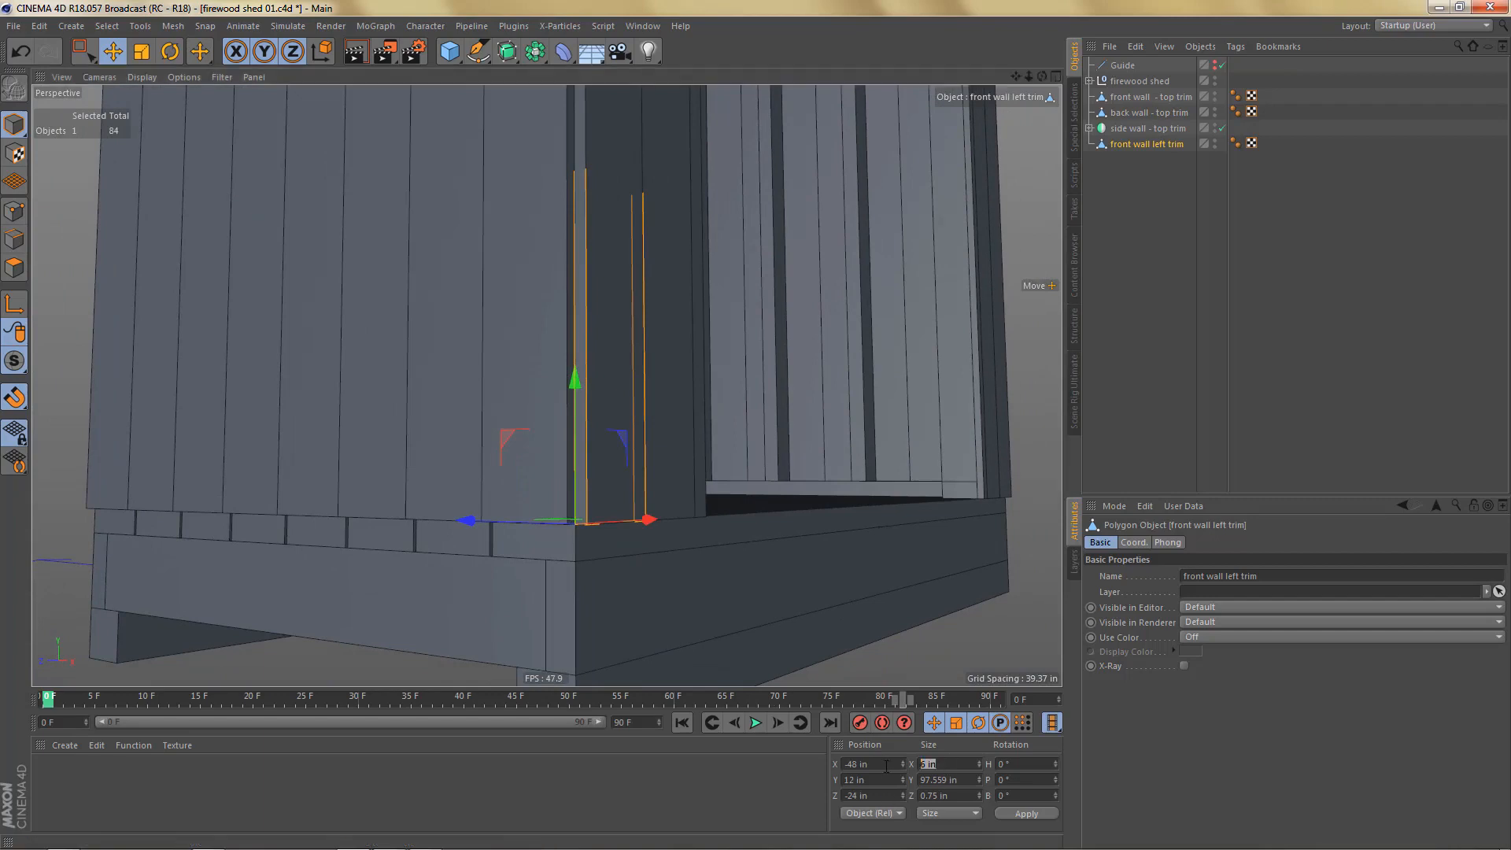
key(Return)
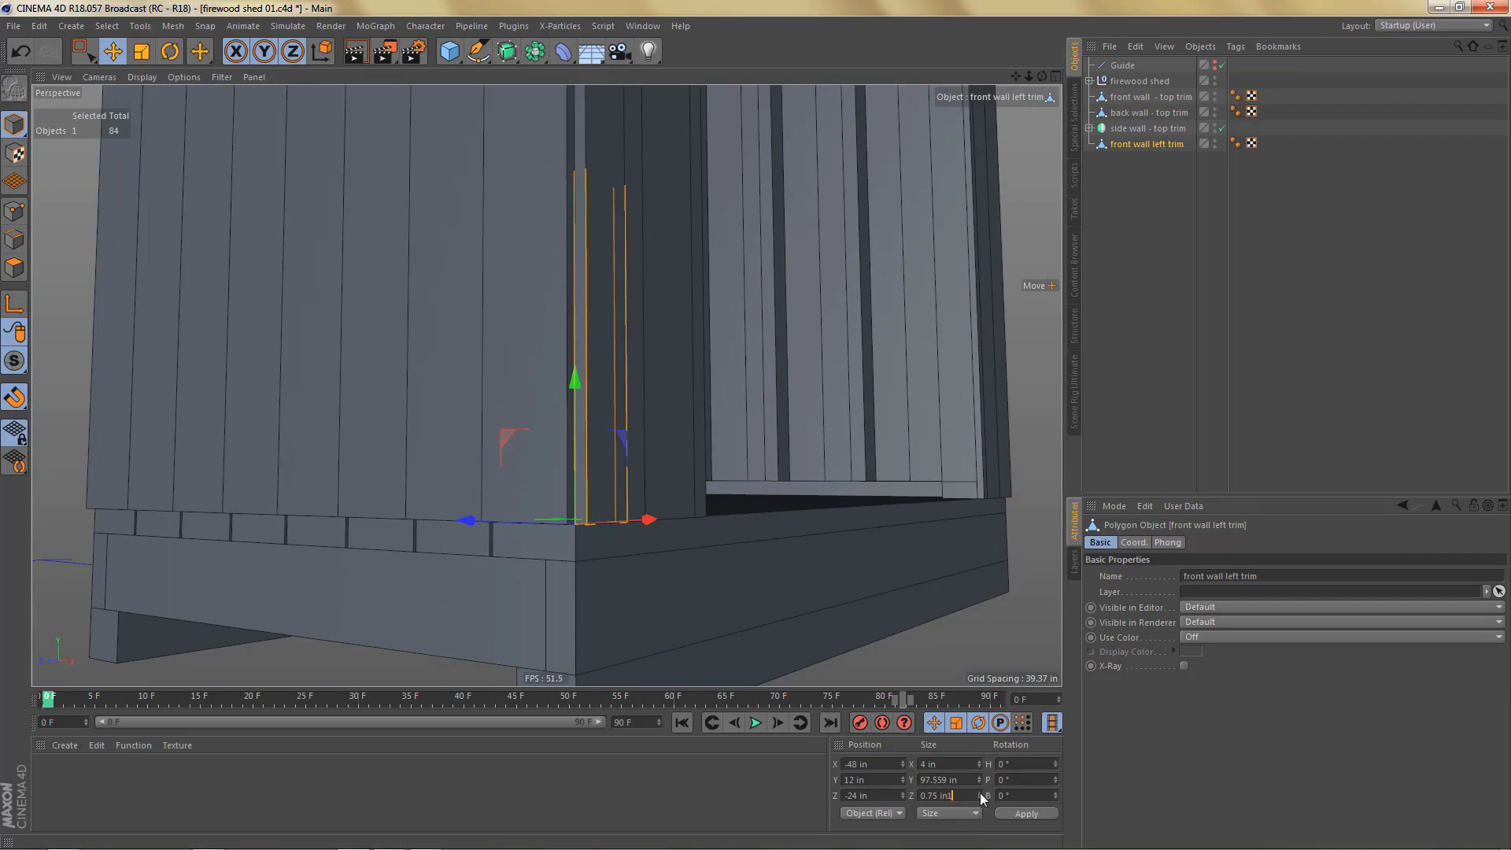
click(964, 798)
text(1)
click(1038, 811)
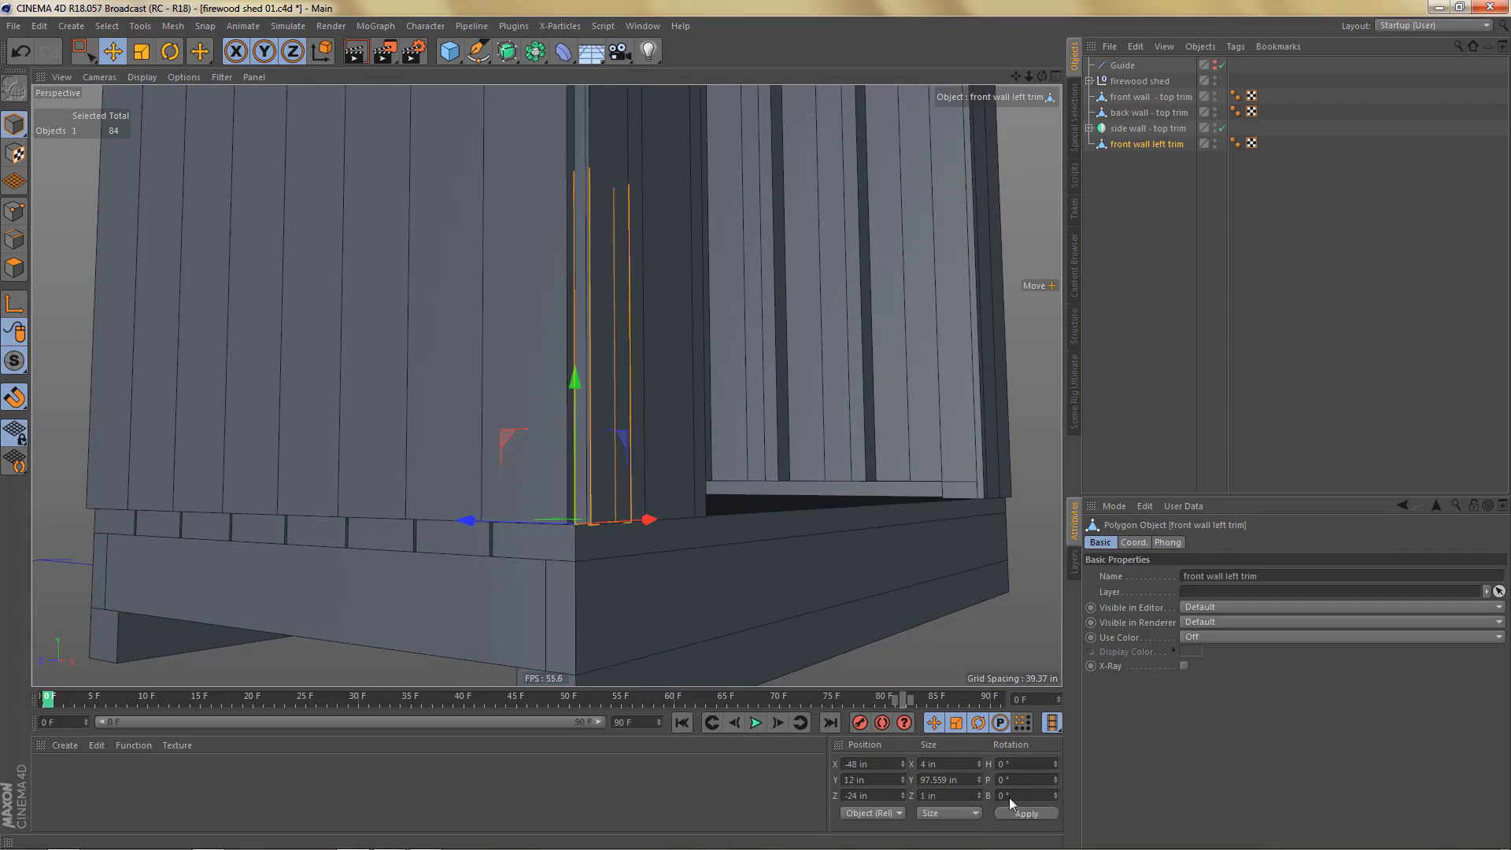
Step: Lower the front wall left trim's four top points in the front view to the bottom edge of the front wall top trim
alt+drag(618, 507, 518, 553)
alt+right_drag(569, 540, 520, 629)
alt+drag(520, 629, 600, 307)
scroll(721, 179, up, 8)
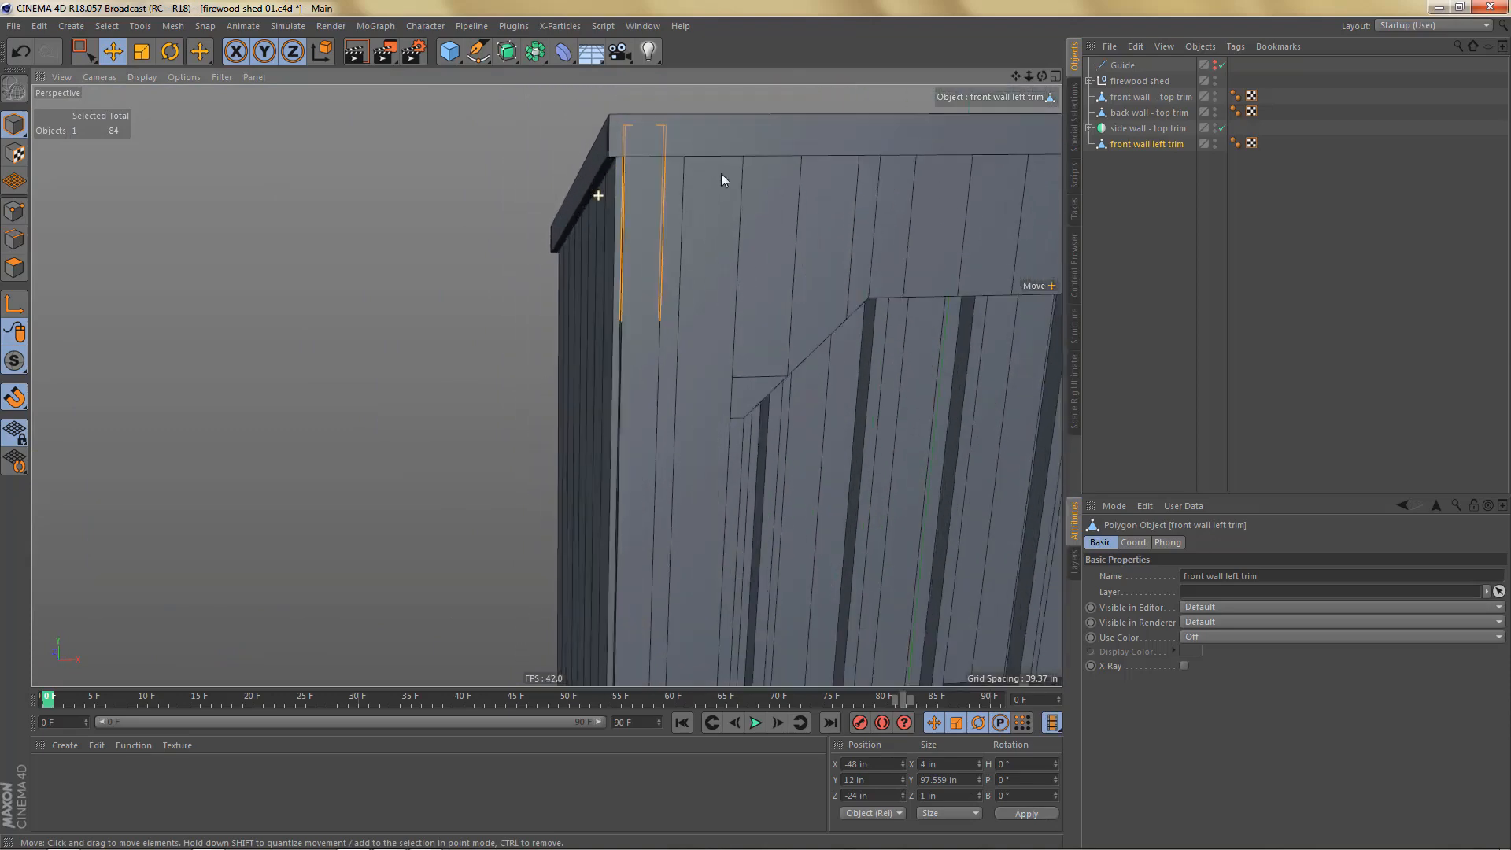
alt+drag(727, 195, 693, 331)
key(Return)
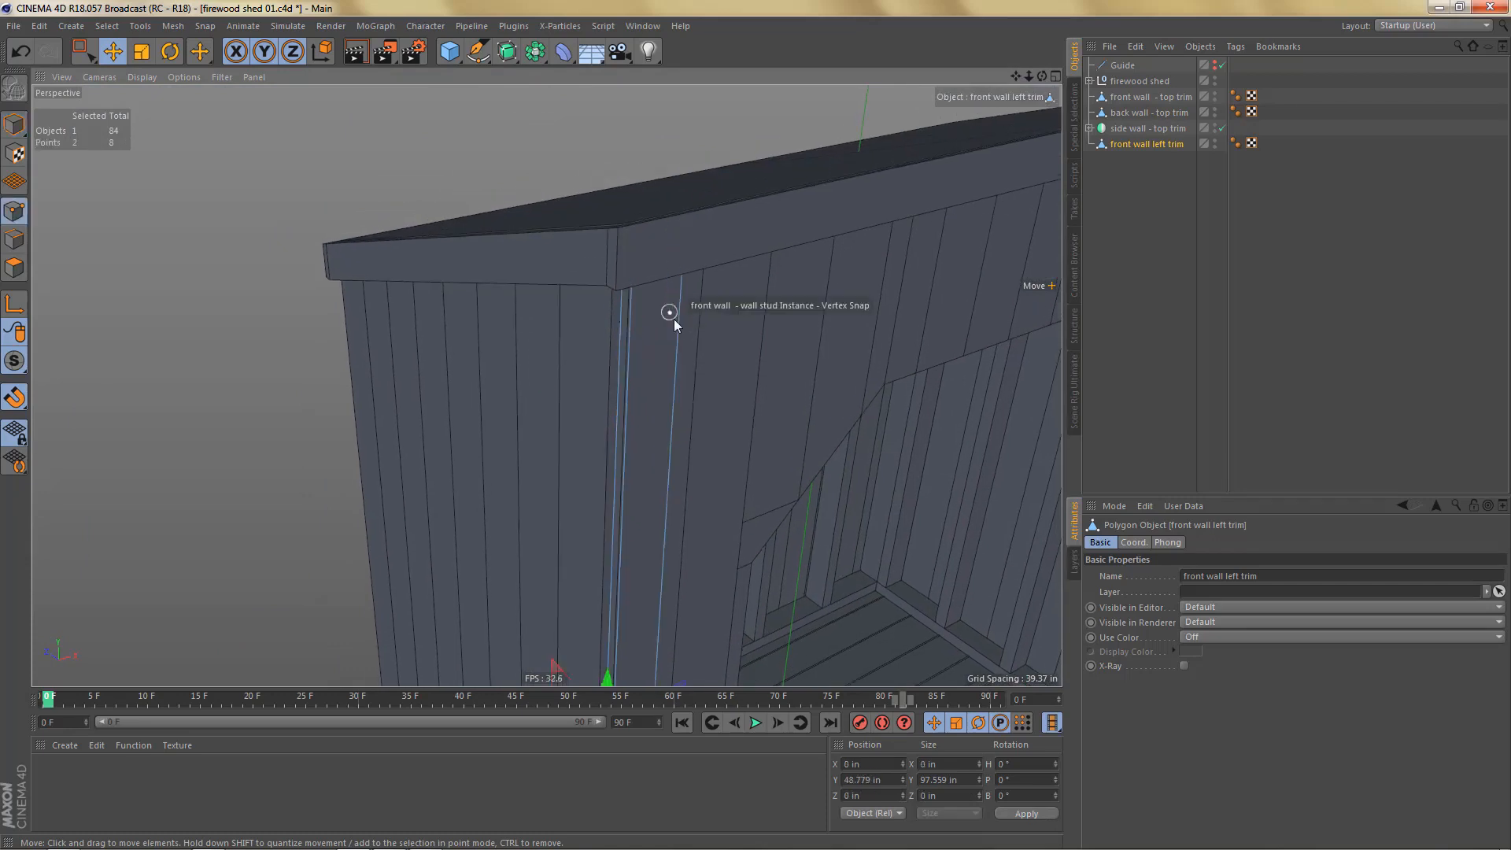
key(space)
drag(704, 296, 740, 325)
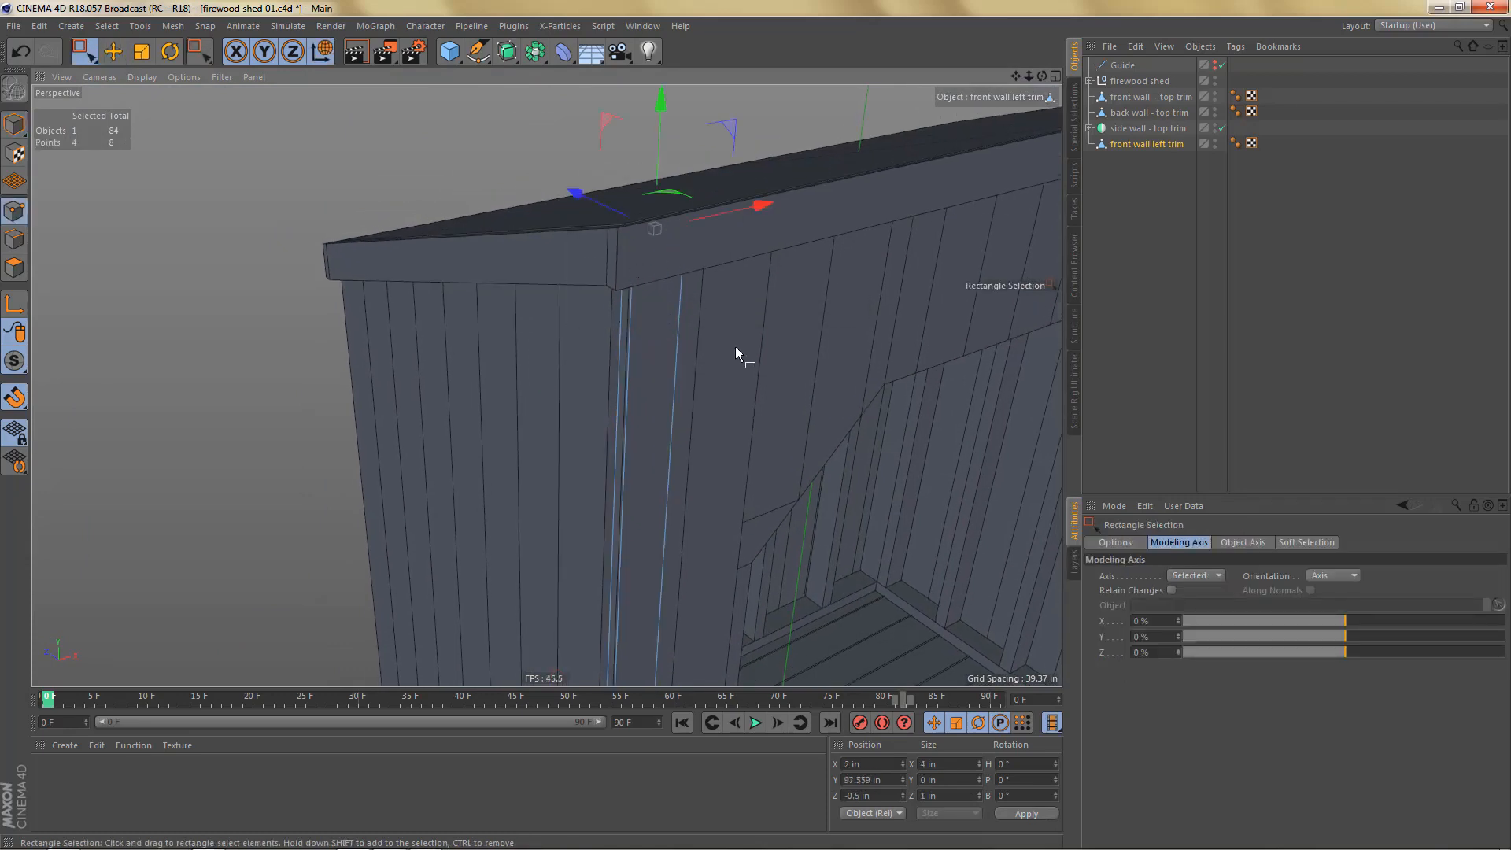
middle_click(787, 464)
middle_click(733, 506)
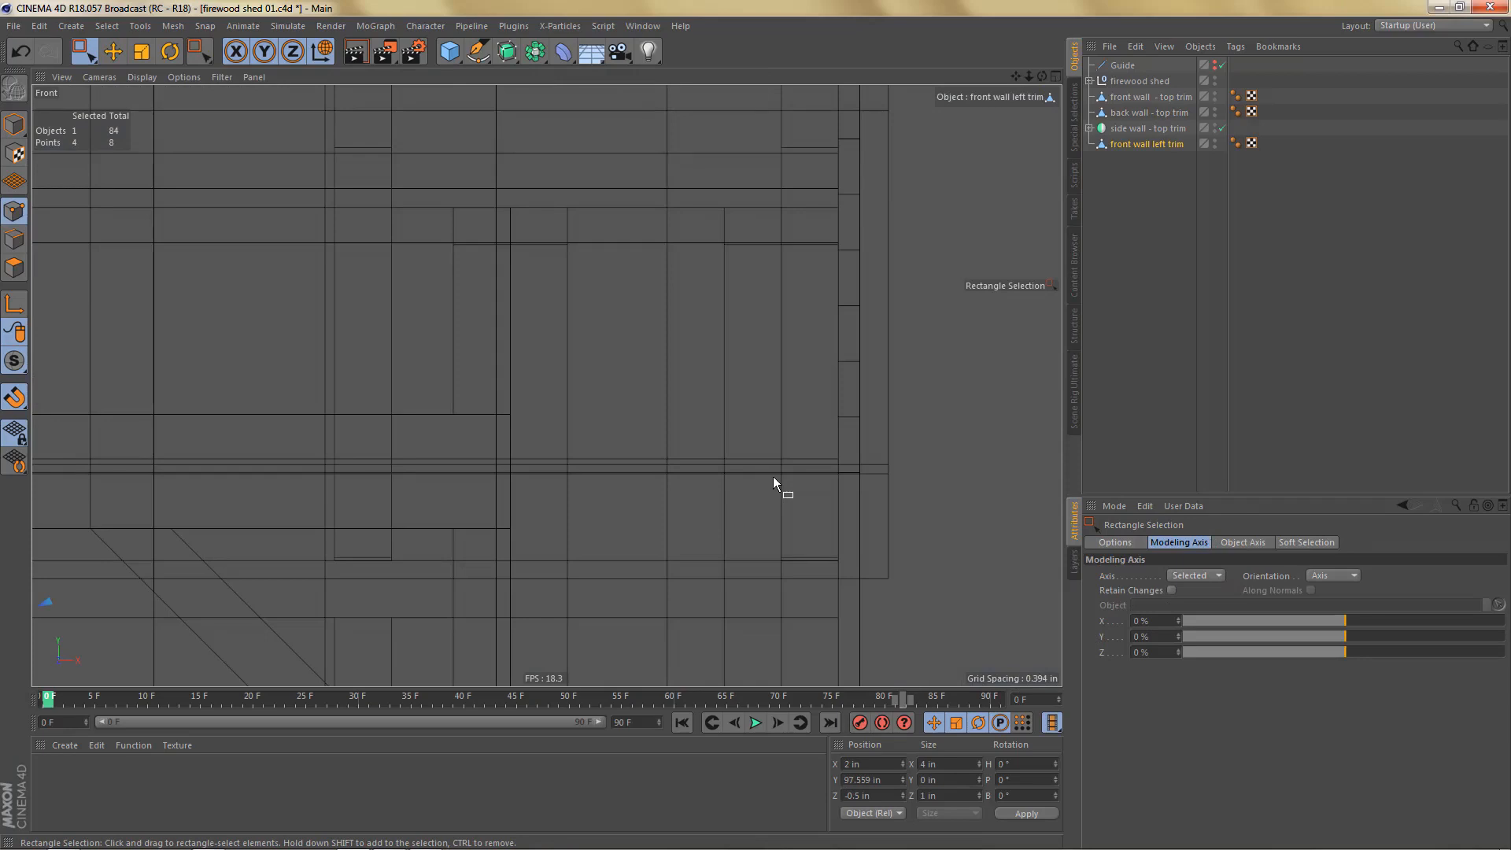
scroll(773, 483, down, 8)
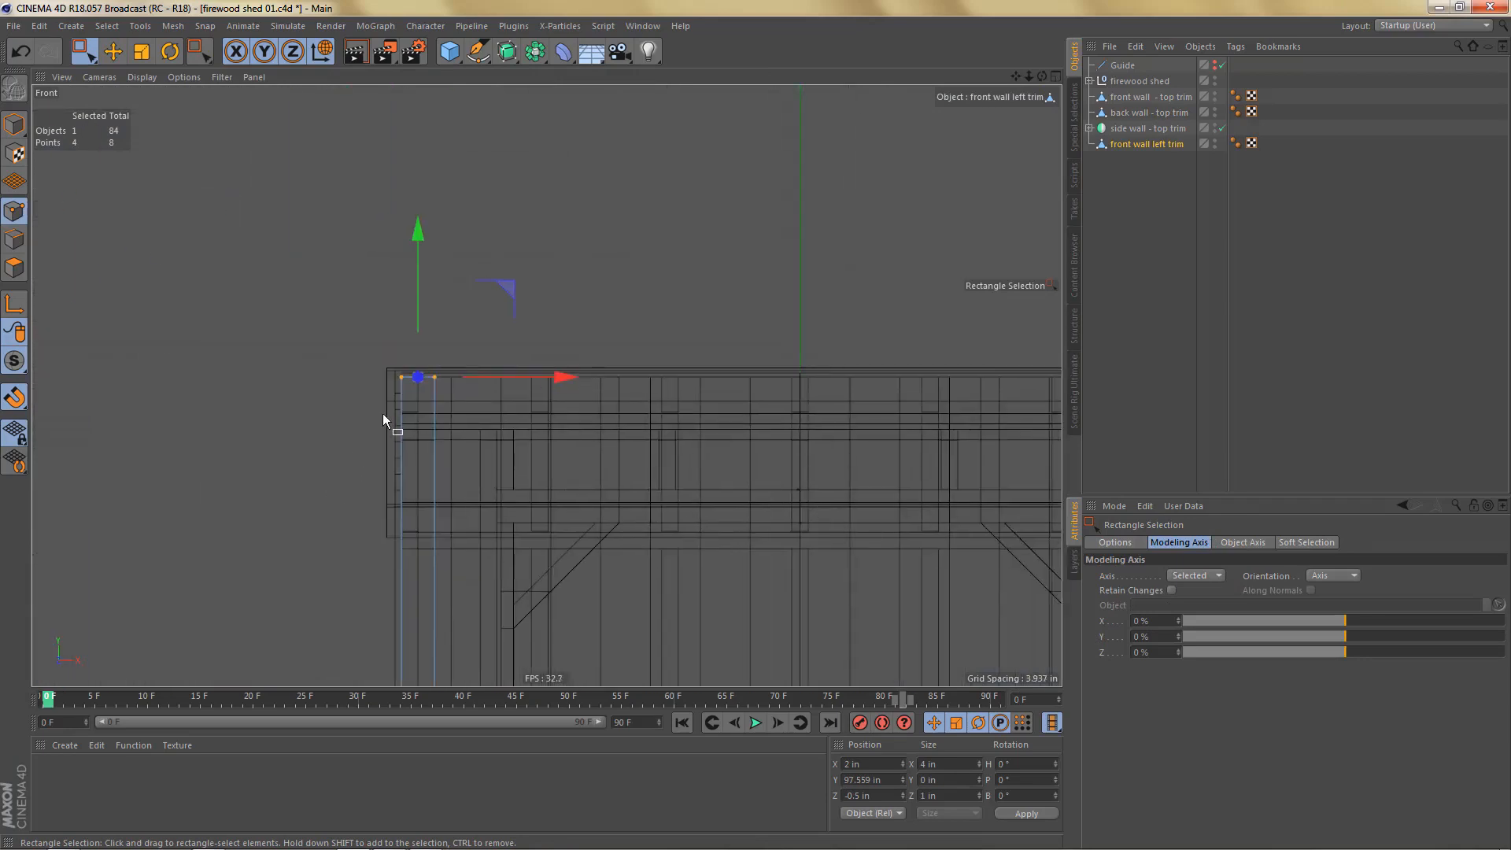
scroll(528, 409, up, 8)
drag(498, 135, 504, 226)
middle_click(499, 278)
middle_click(370, 221)
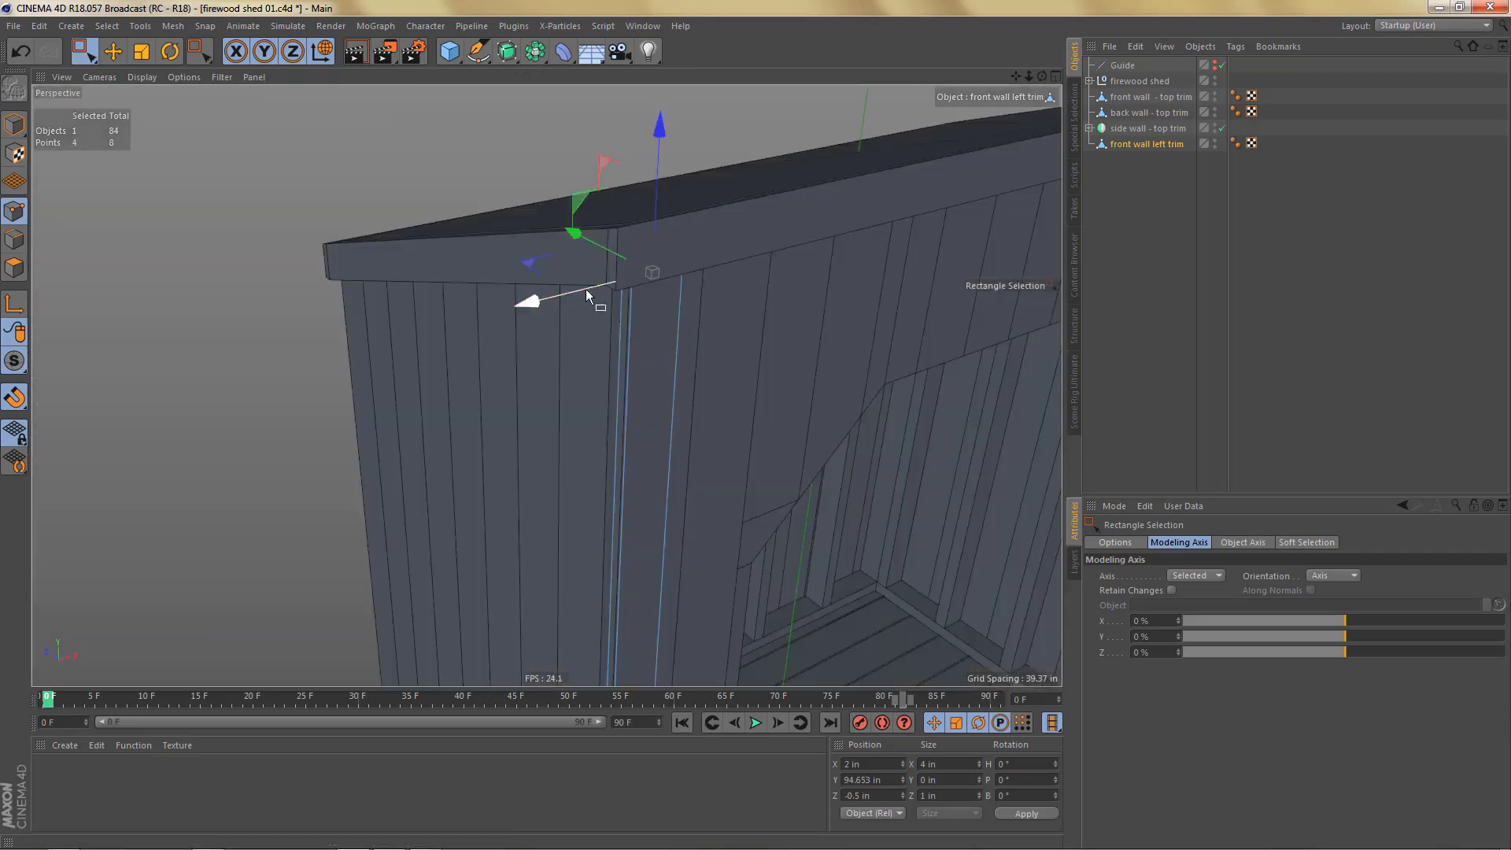
Step: Move the whole front wall left trim 0.75 in forward along Z, snapping it onto the front siding's outer face
alt+drag(587, 295, 621, 187)
key(Return)
alt+right_drag(651, 315, 657, 404)
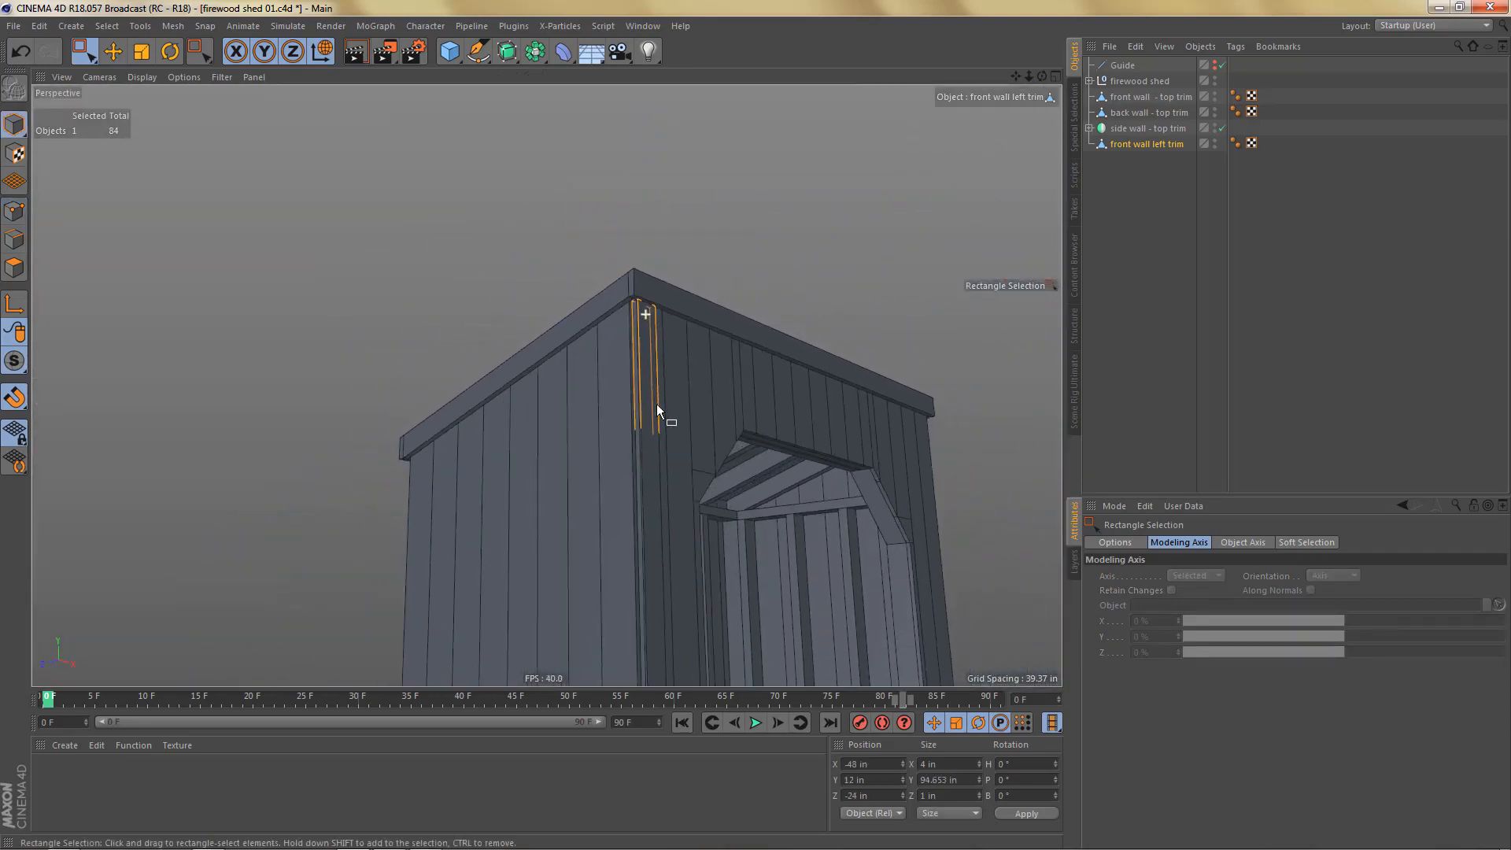
alt+middle_drag(660, 590, 640, 417)
alt+right_drag(653, 472, 640, 519)
alt+middle_drag(639, 519, 630, 339)
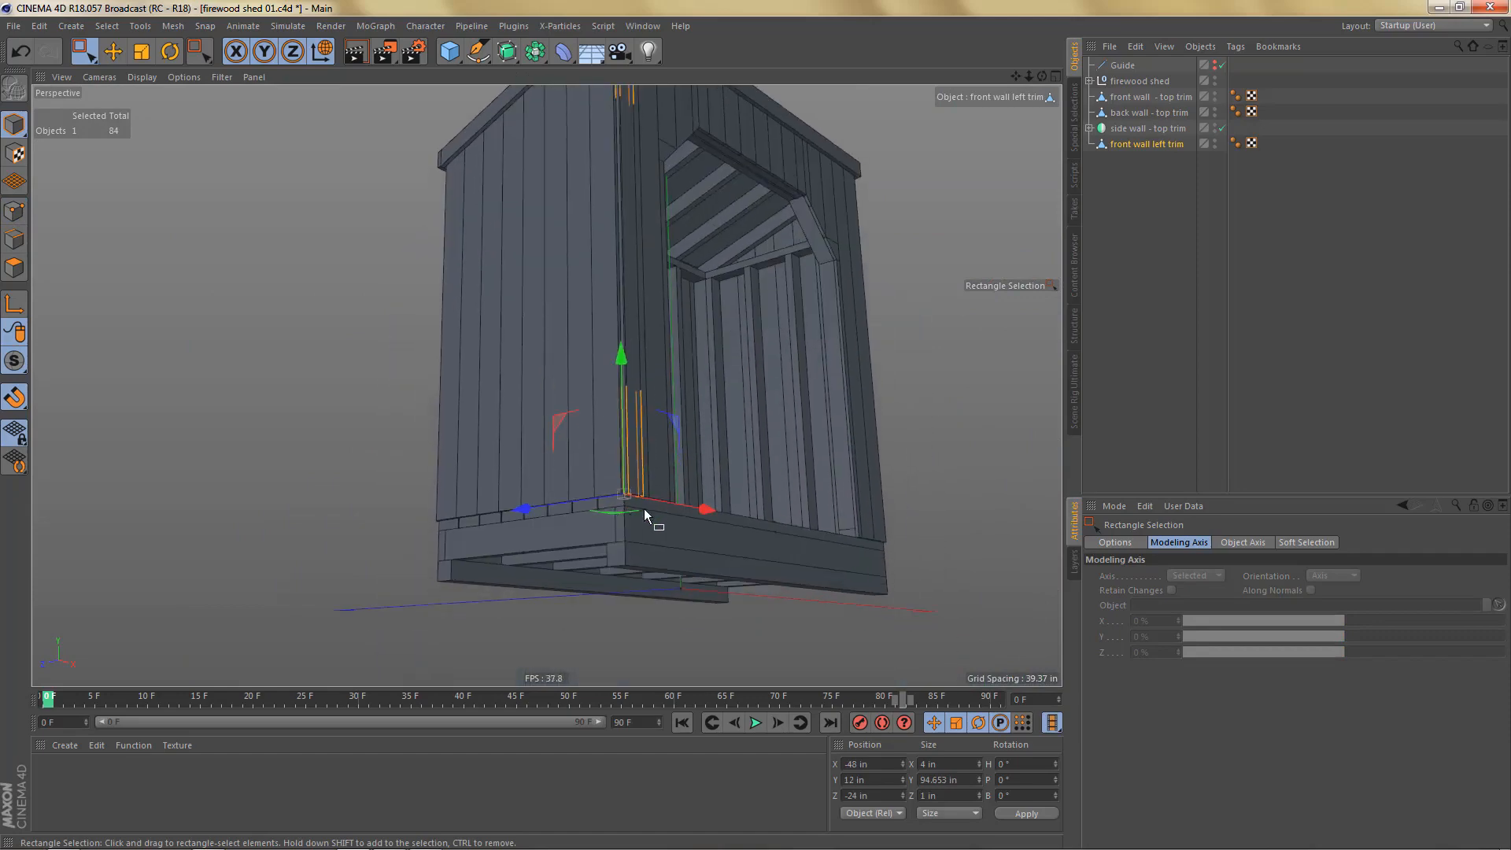
alt+right_drag(644, 509, 819, 452)
alt+drag(685, 445, 700, 409)
drag(511, 478, 529, 478)
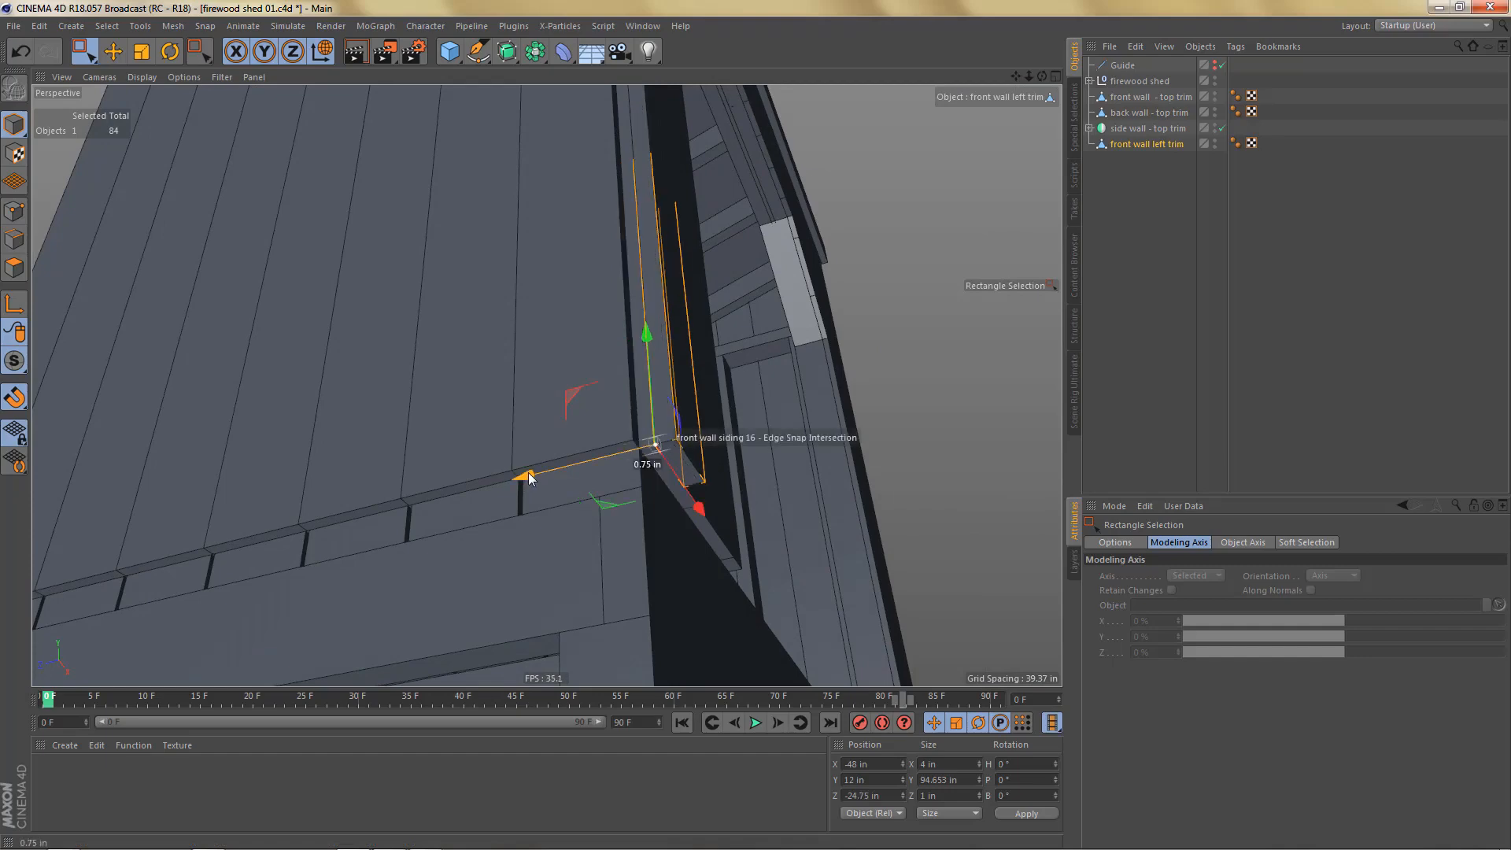
Step: Shift the front wall left trim 1.75 in in the negative X direction, to X -49.75 in
alt+drag(701, 489, 641, 564)
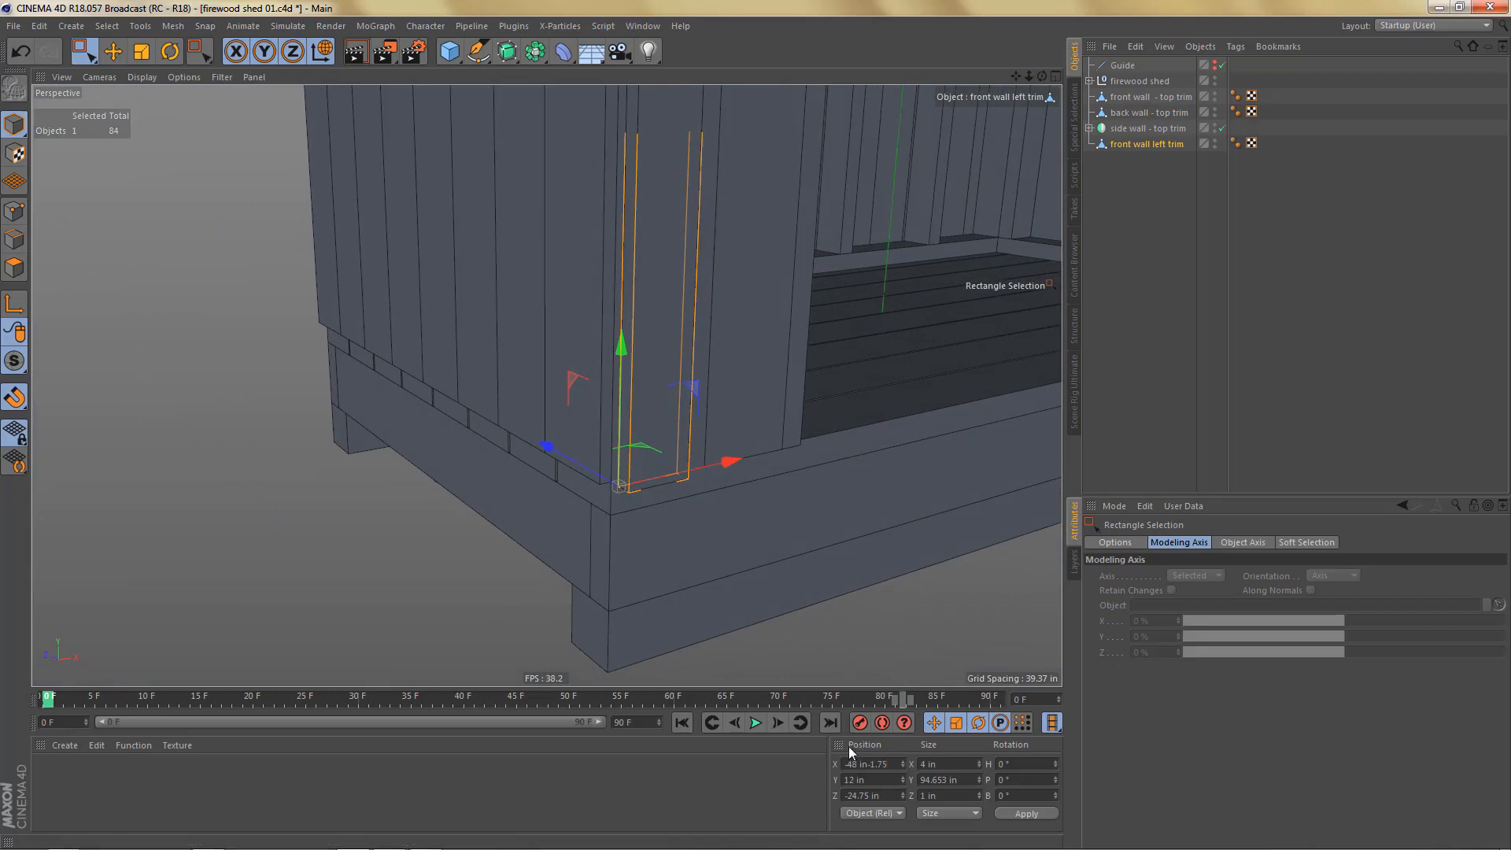
key(Return)
scroll(578, 404, down, 2)
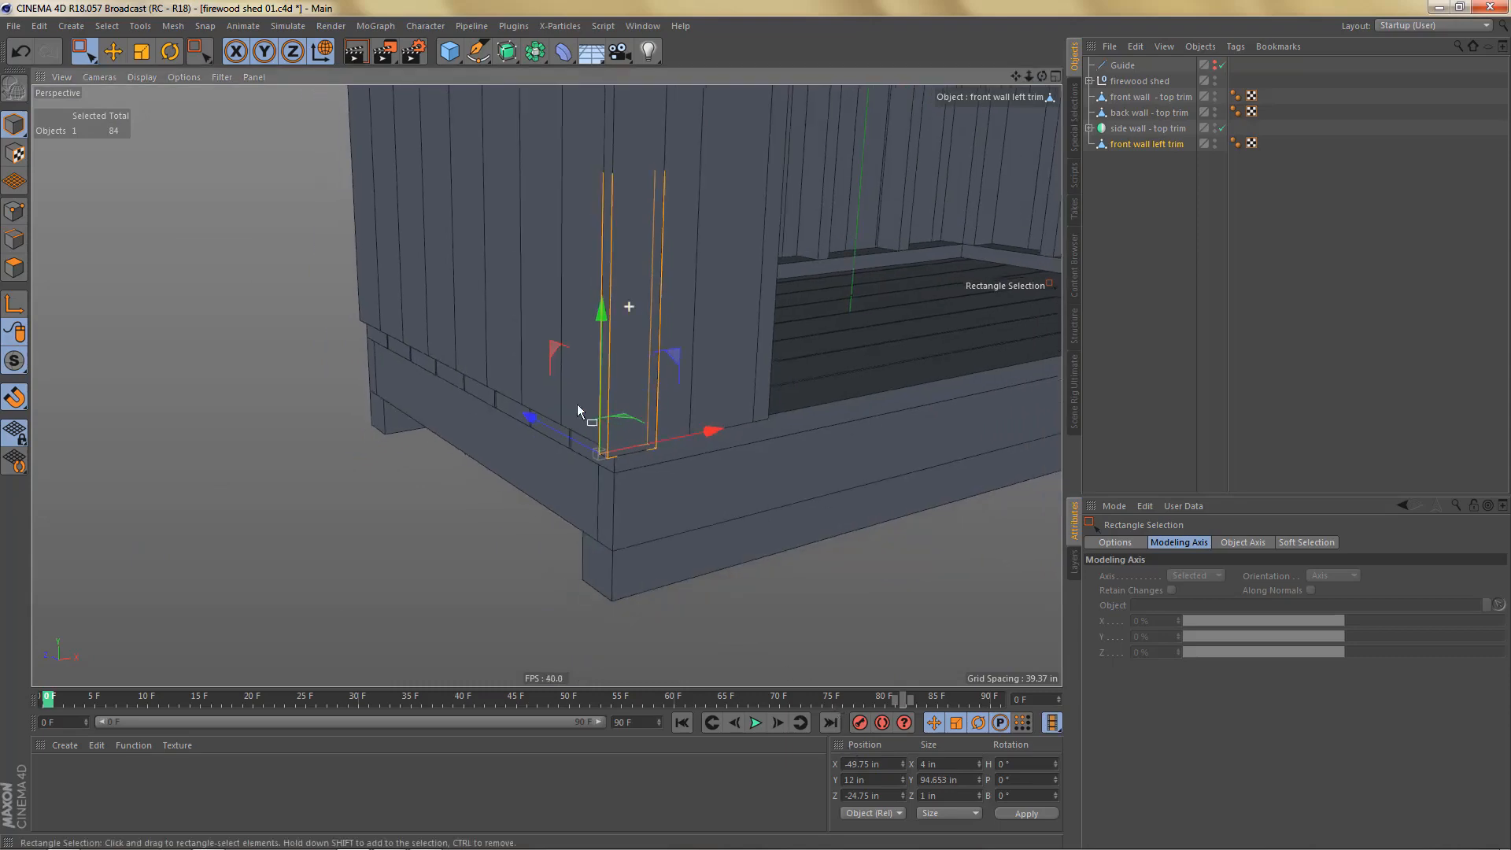
Step: Duplicate the front wall left trim and rename the copy "back wall left trim"
alt+right_drag(578, 404, 529, 497)
alt+middle_drag(584, 301, 571, 571)
alt+drag(637, 222, 777, 222)
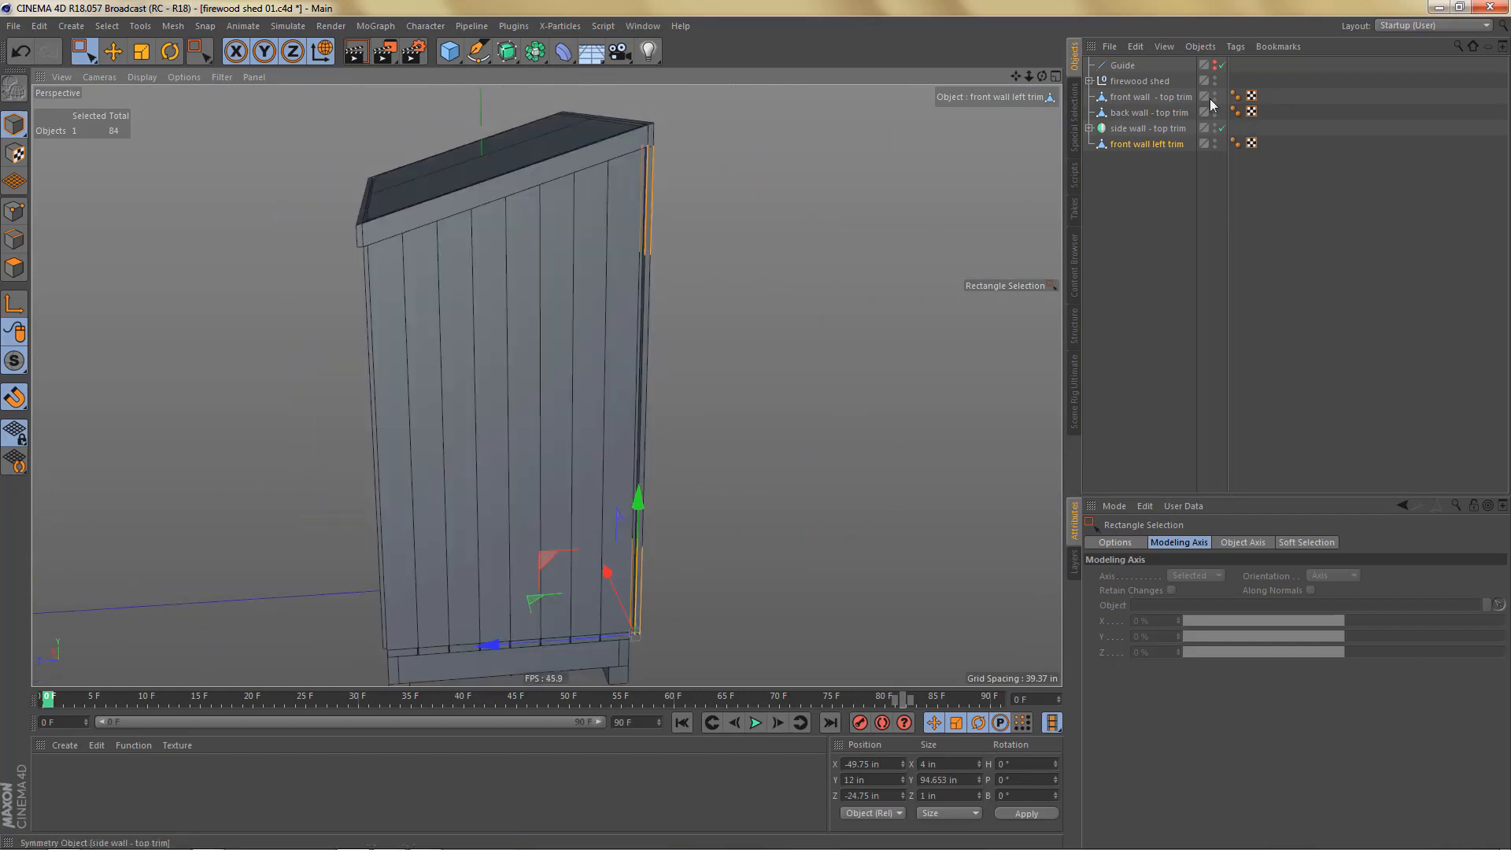
drag(1132, 141, 1132, 158)
double_click(1153, 159)
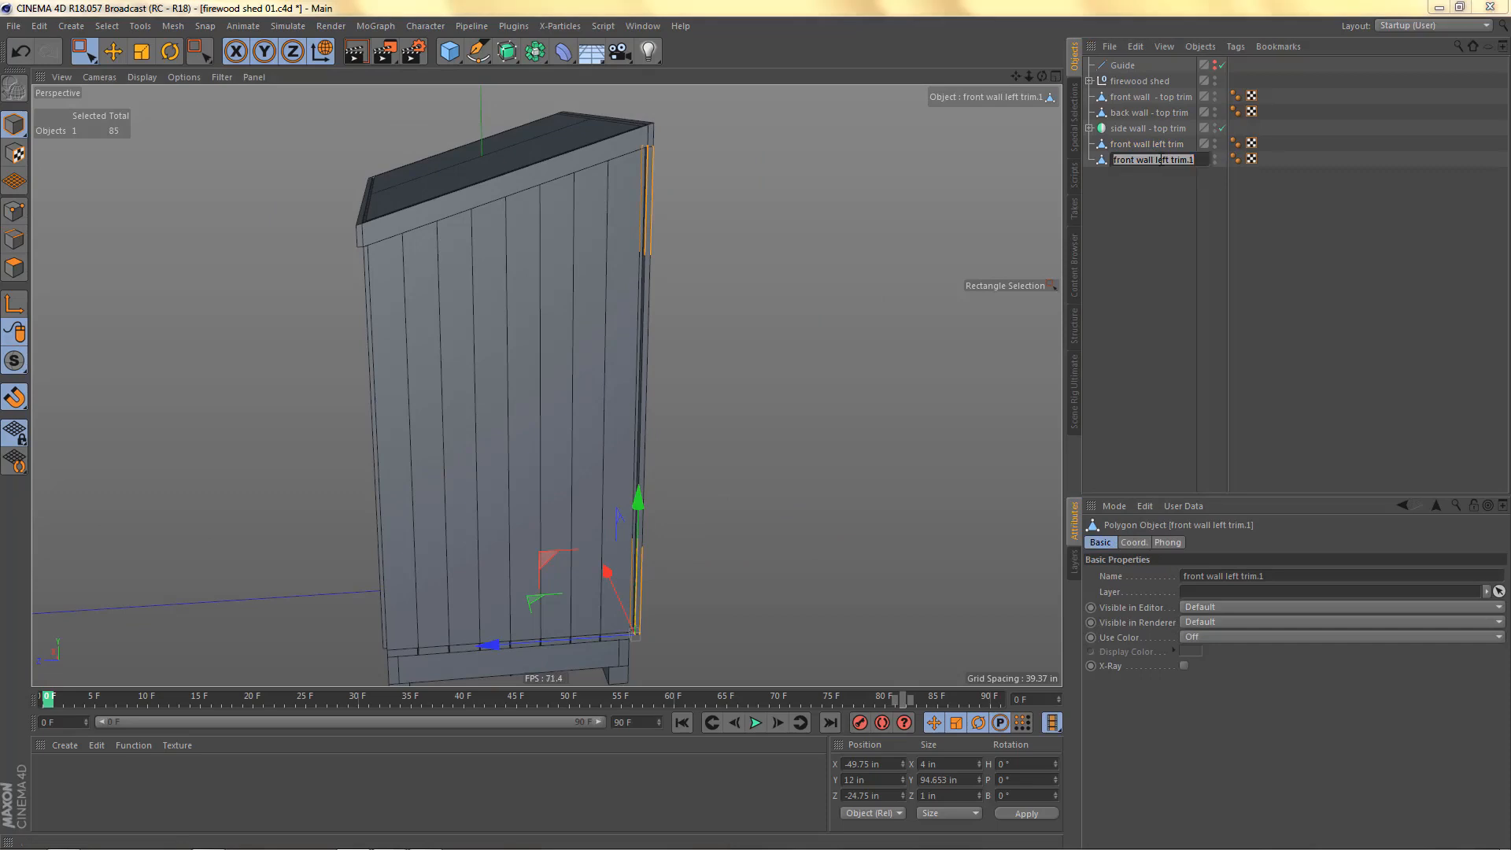
drag(1138, 160, 1015, 154)
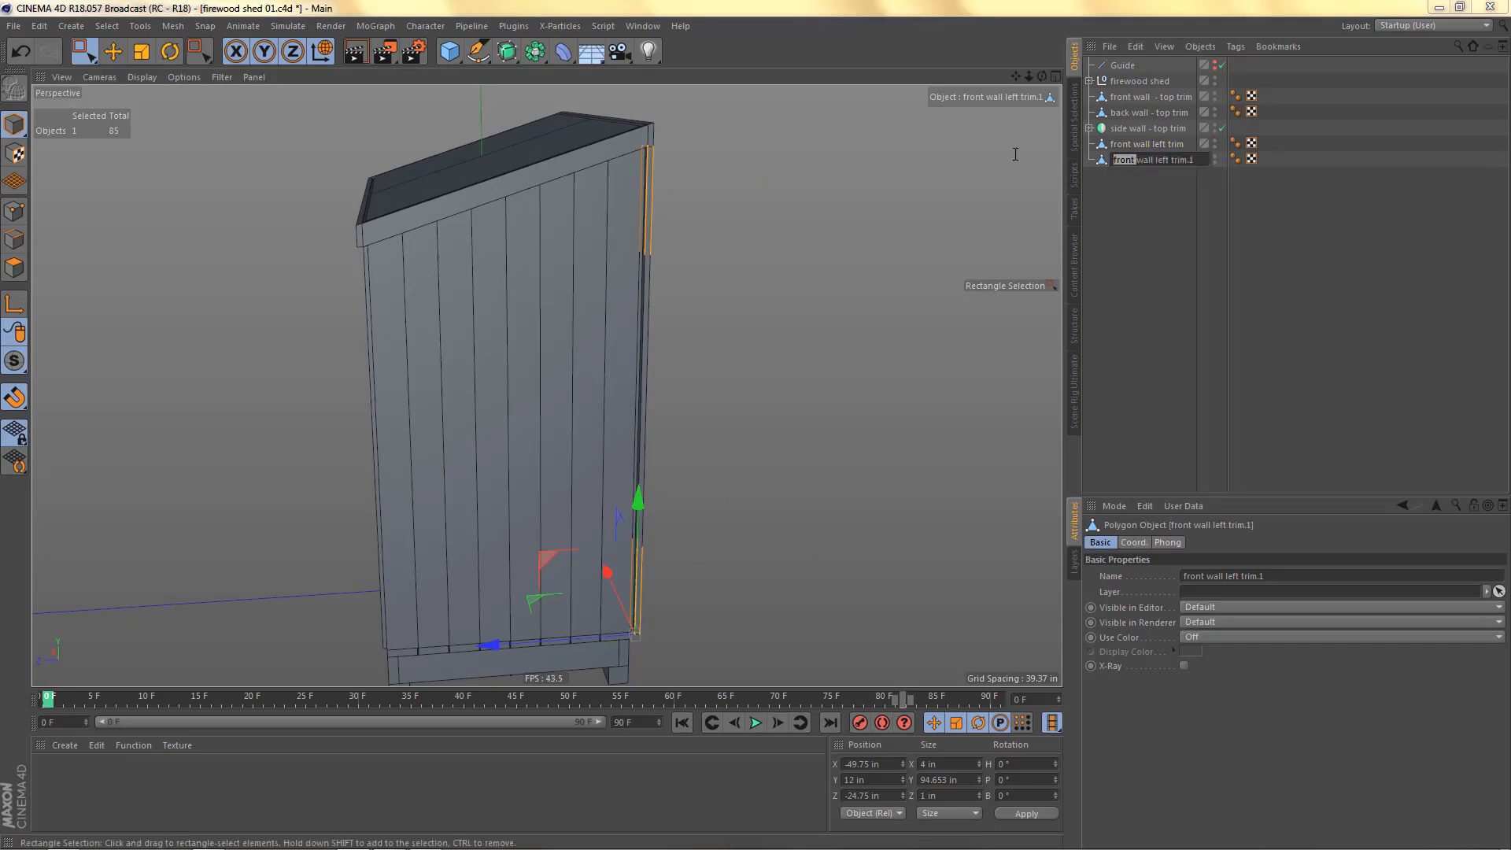
text(back)
key(Return)
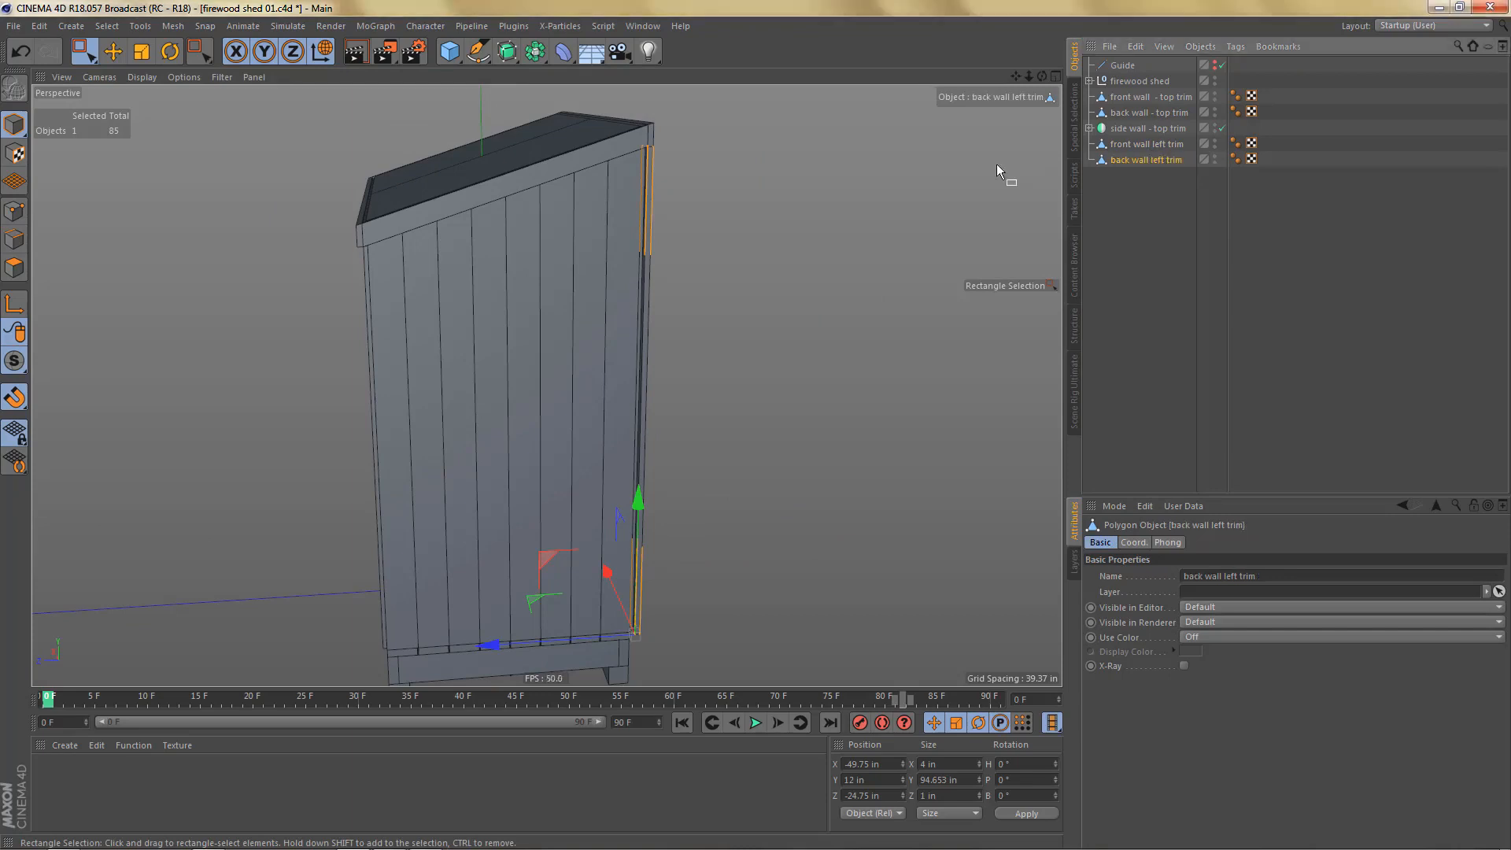
Step: Move only the back wall left trim's axis 1 in along Z onto the board's outer face, at Z -25.75 in
alt+middle_drag(530, 445, 547, 386)
alt+right_drag(583, 585, 710, 561)
alt+drag(731, 558, 687, 506)
alt+right_drag(728, 559, 809, 548)
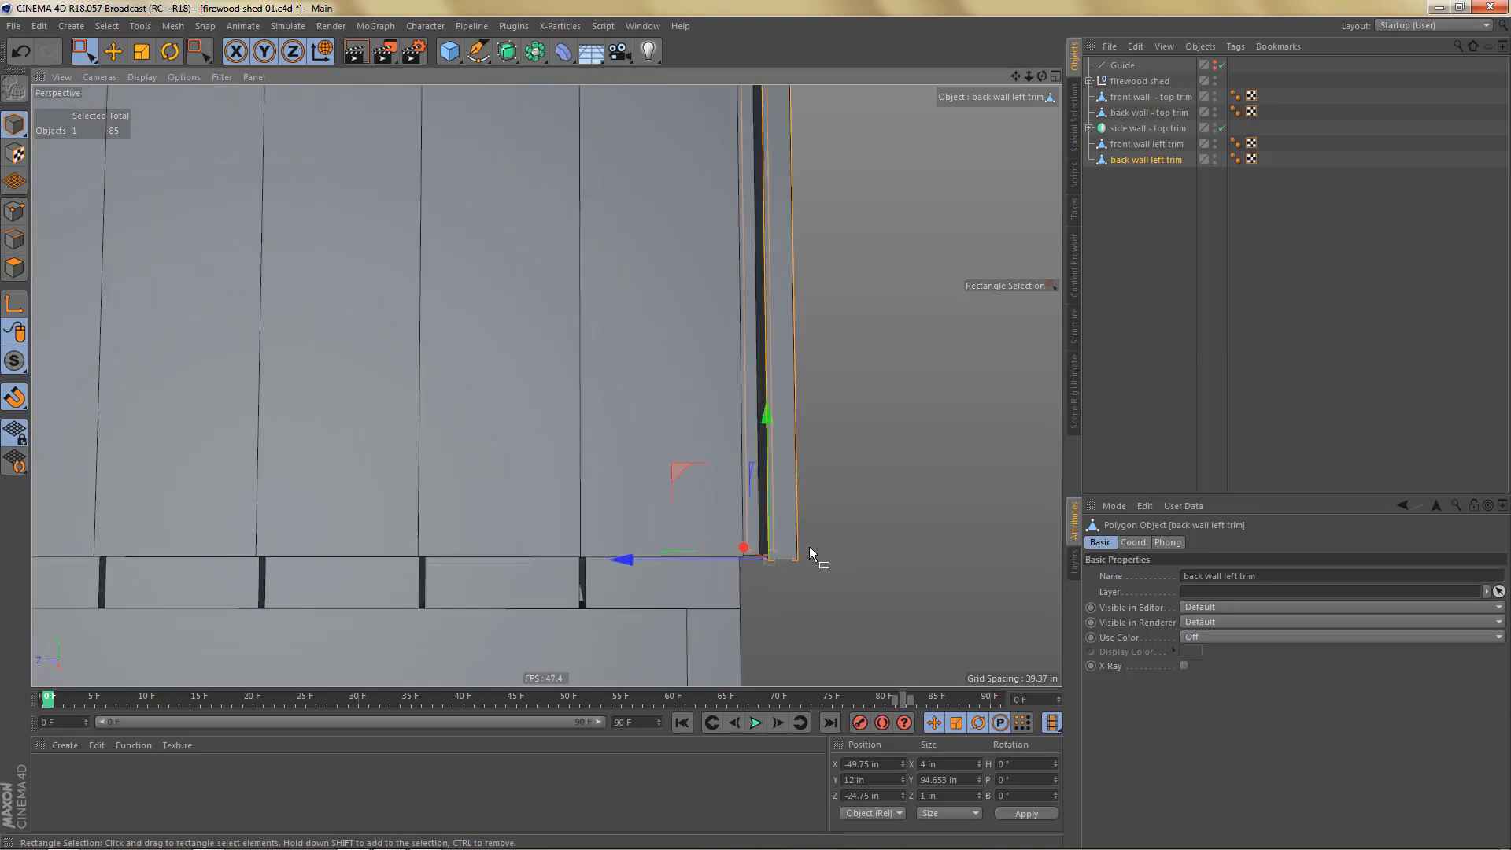
key(l)
drag(630, 559, 781, 492)
alt+right_drag(781, 492, 727, 507)
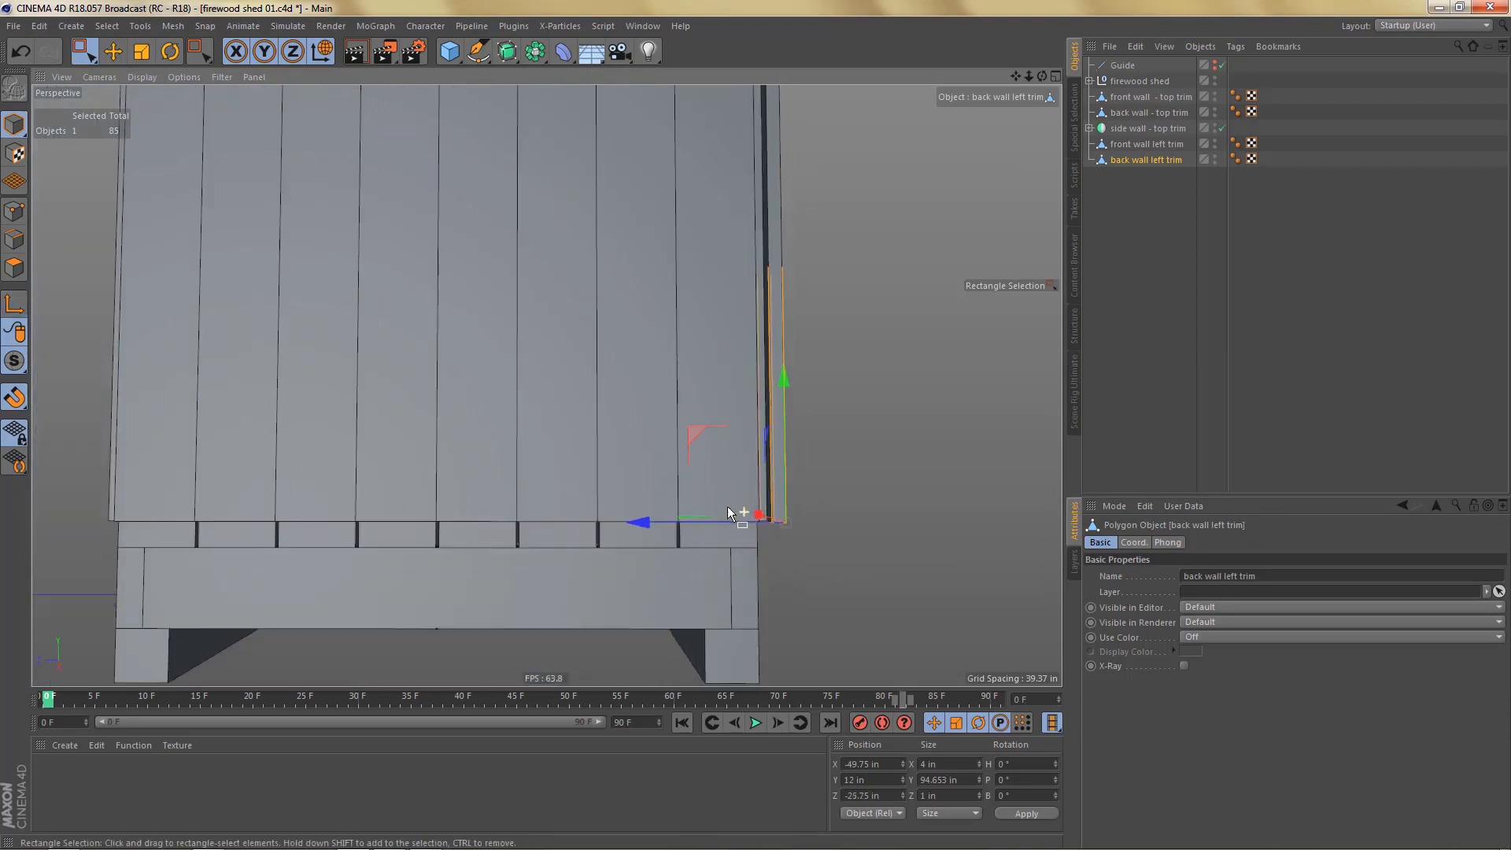
Step: In the right view, move the back wall left trim along Z to the outer face of the back siding, at about 24.77 in
middle_click(648, 525)
middle_click(370, 565)
alt+right_drag(619, 439, 591, 513)
alt+middle_drag(573, 419, 489, 193)
scroll(605, 520, up, 5)
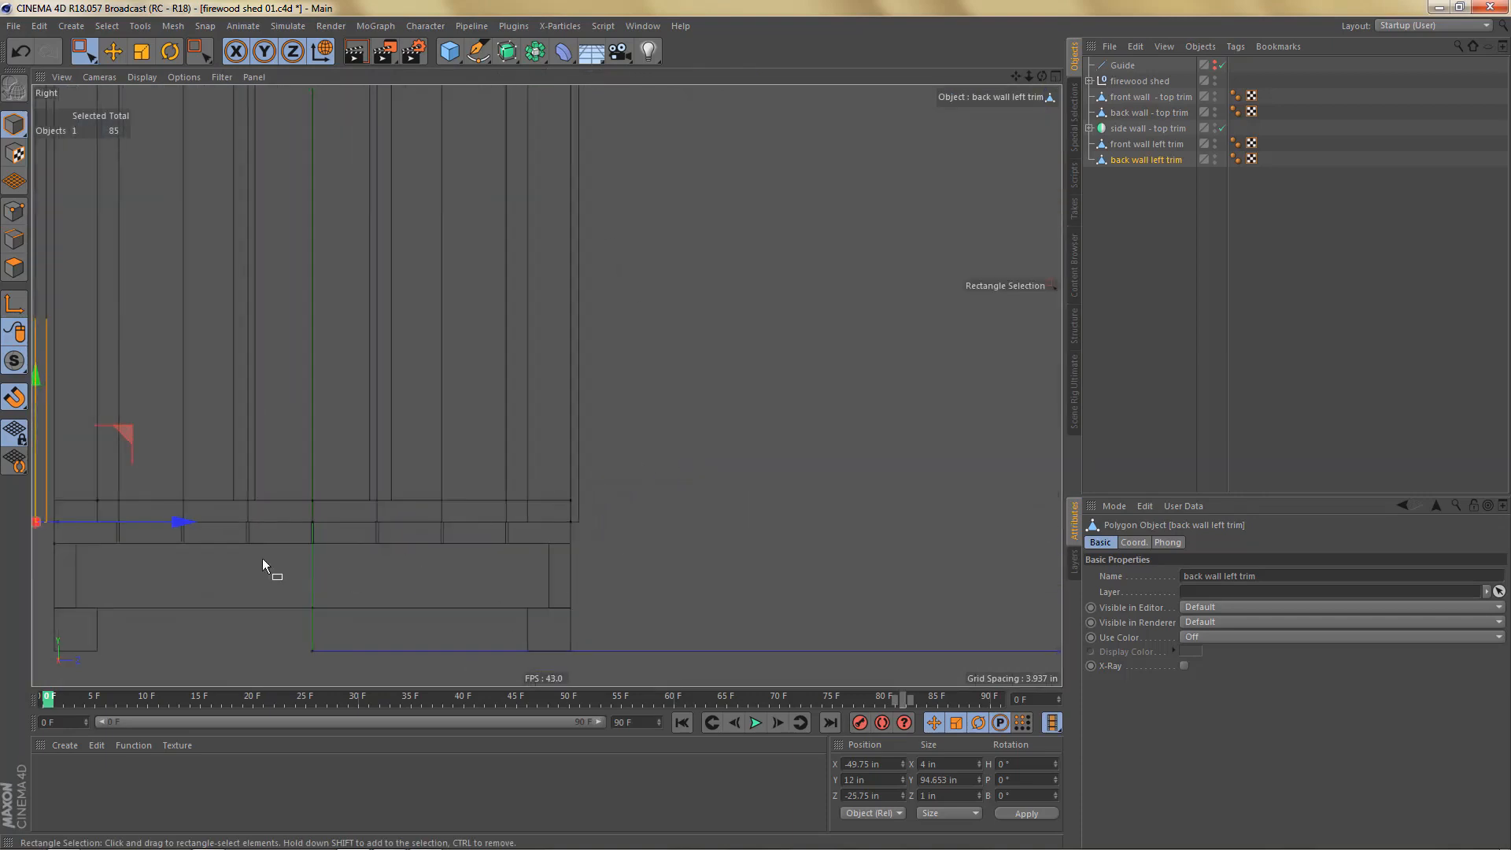
drag(182, 531, 723, 523)
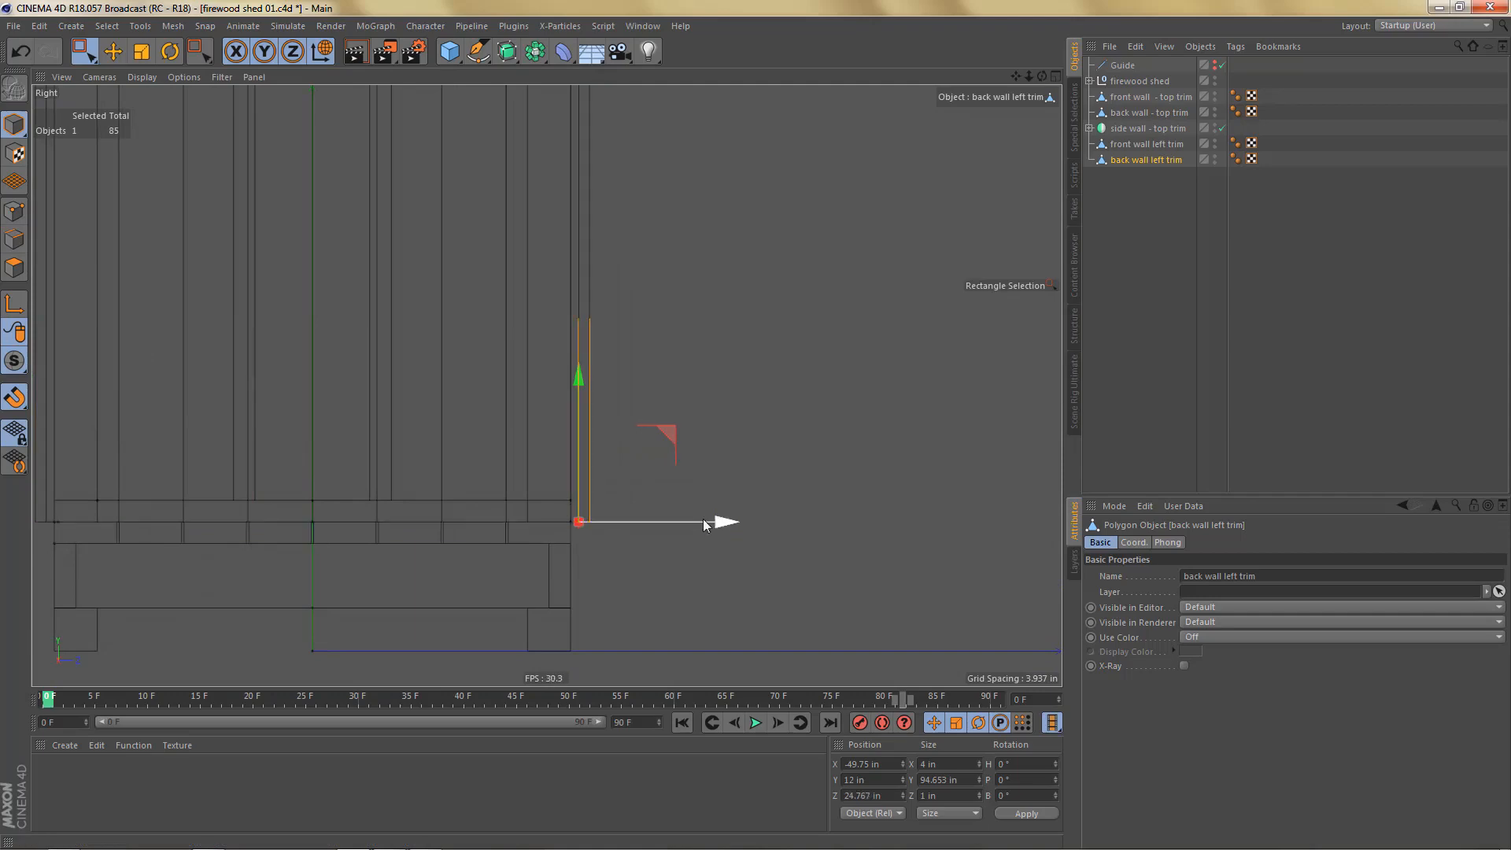
Step: Lower the back wall left trim's four top points by about 15.1 in, close to the back wall top trim
middle_click(701, 521)
middle_click(359, 315)
alt+drag(563, 361, 391, 410)
alt+drag(425, 354, 521, 612)
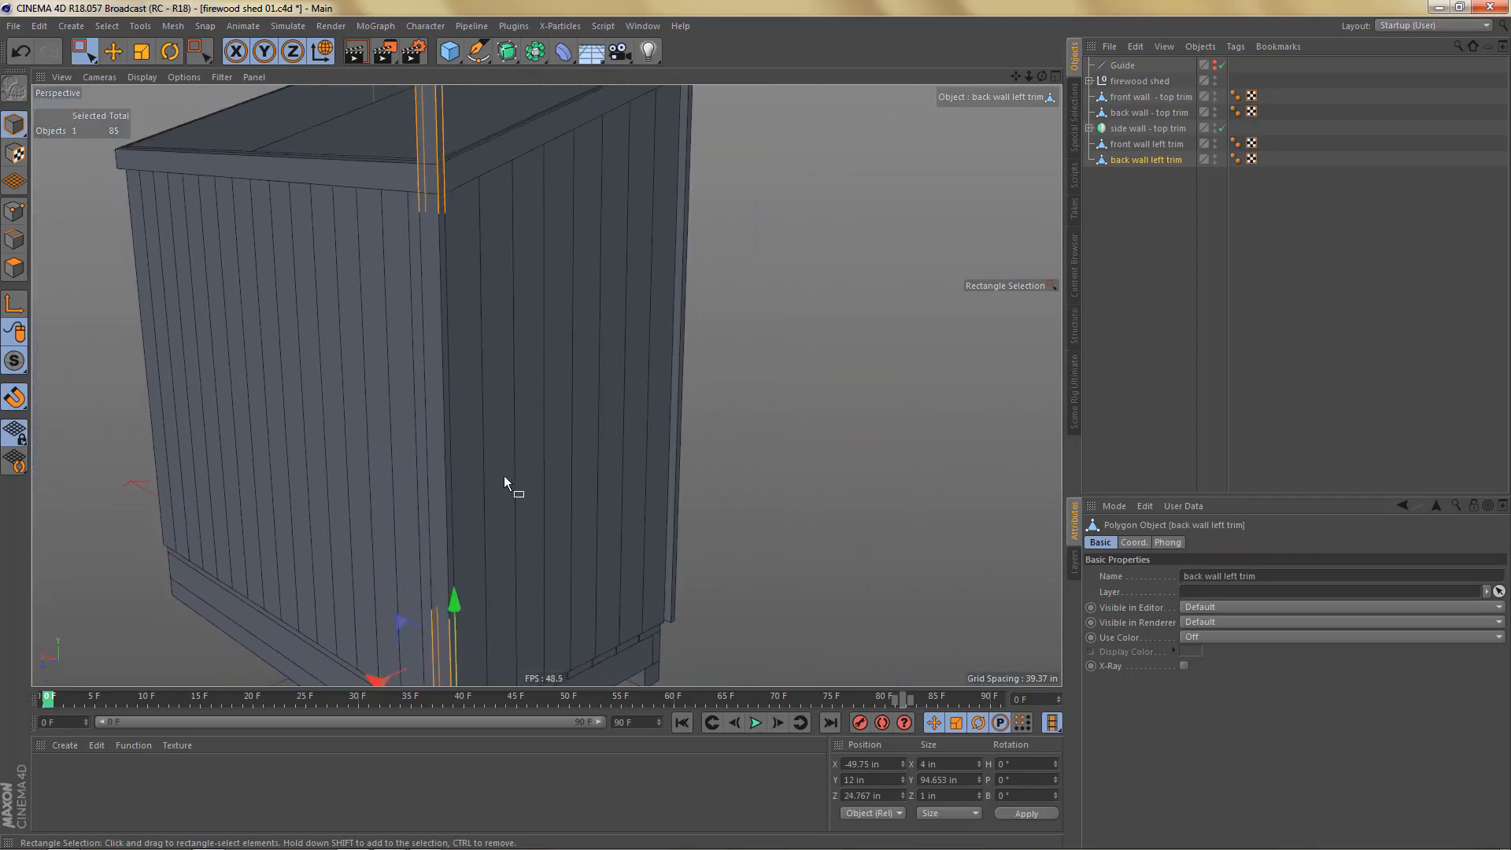
alt+right_drag(504, 476, 498, 441)
alt+middle_drag(498, 441, 522, 503)
alt+right_drag(513, 324, 632, 296)
key(0)
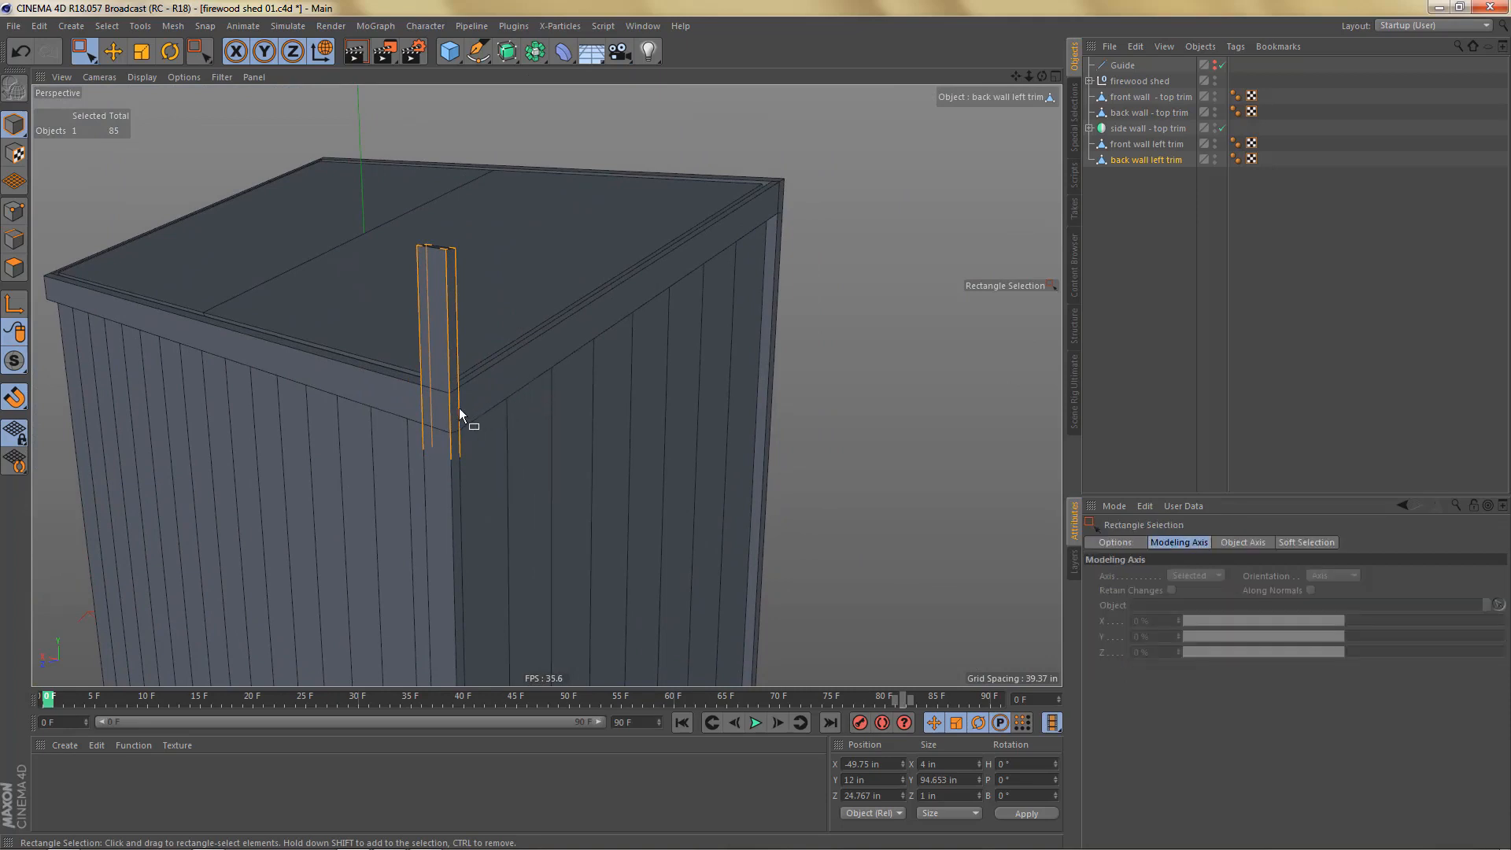
key(Return)
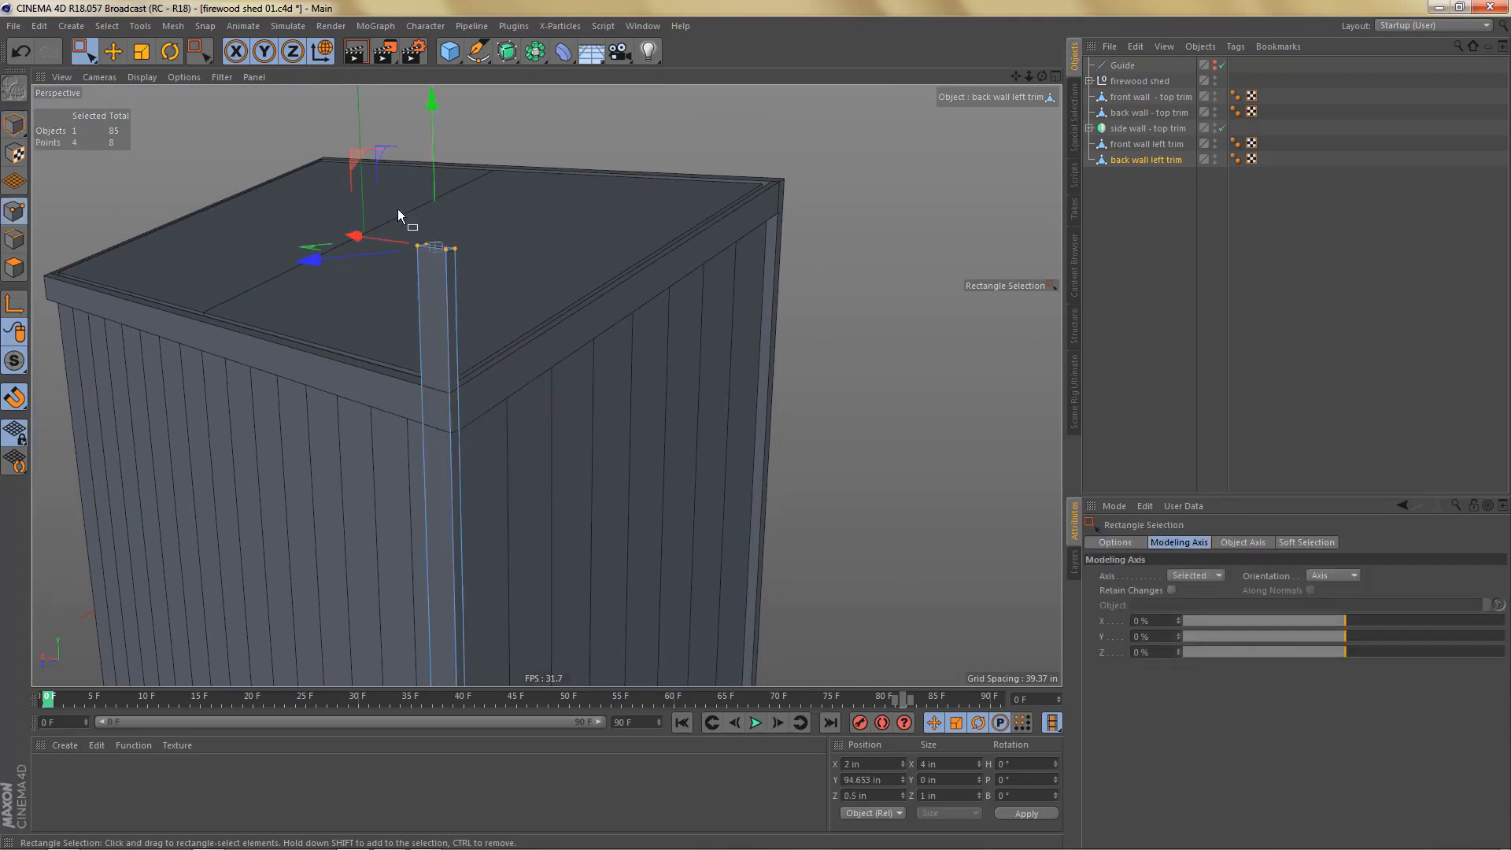
drag(398, 210, 493, 281)
drag(441, 164, 449, 281)
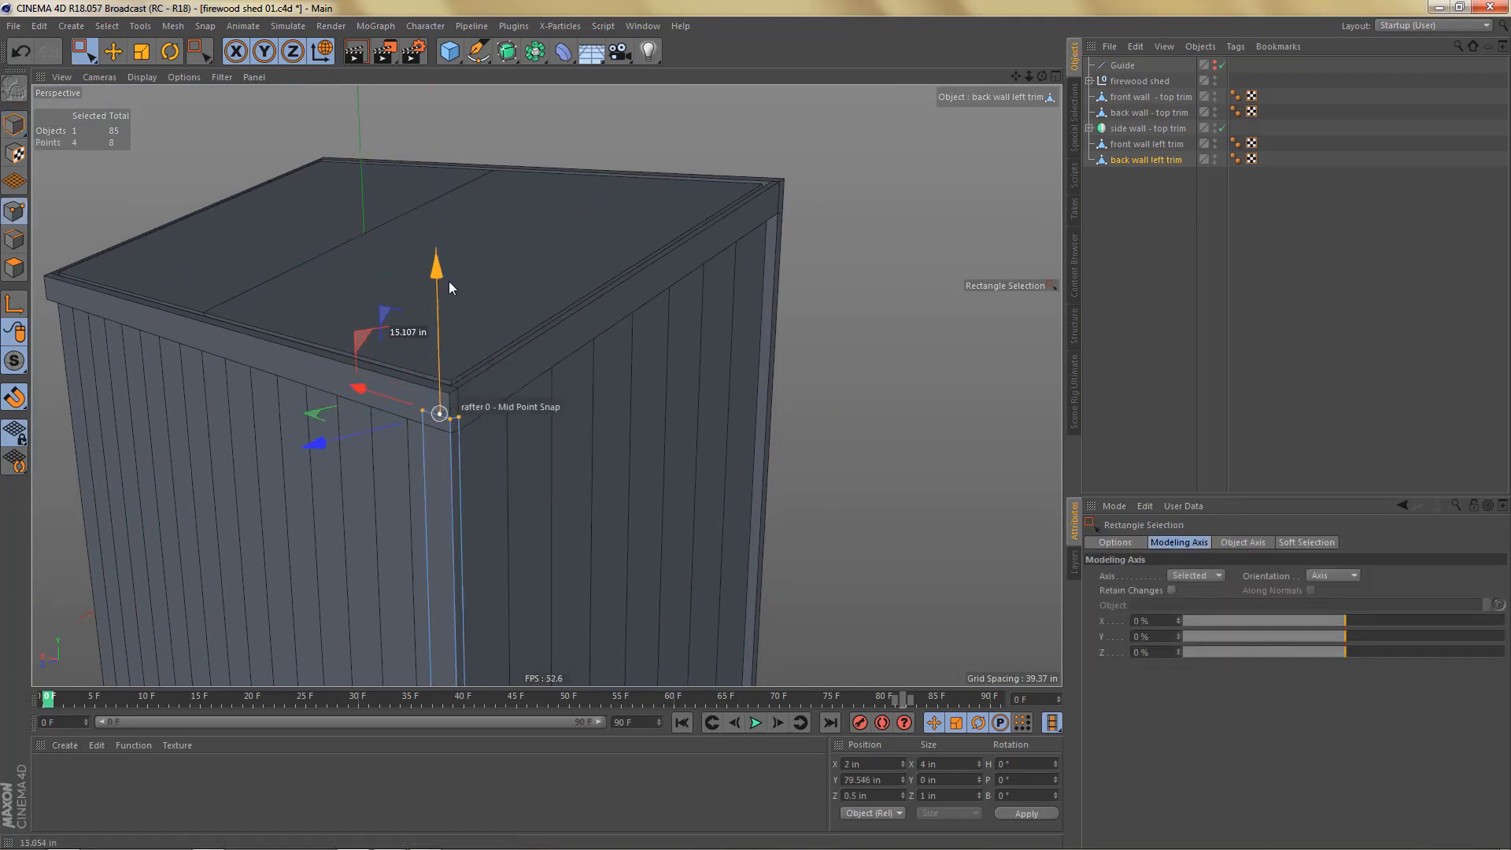
Step: In the front view, lower the back wall left trim's top points to the bottom edge of the back wall top trim, Y 78.239 in
middle_click(515, 419)
middle_click(756, 552)
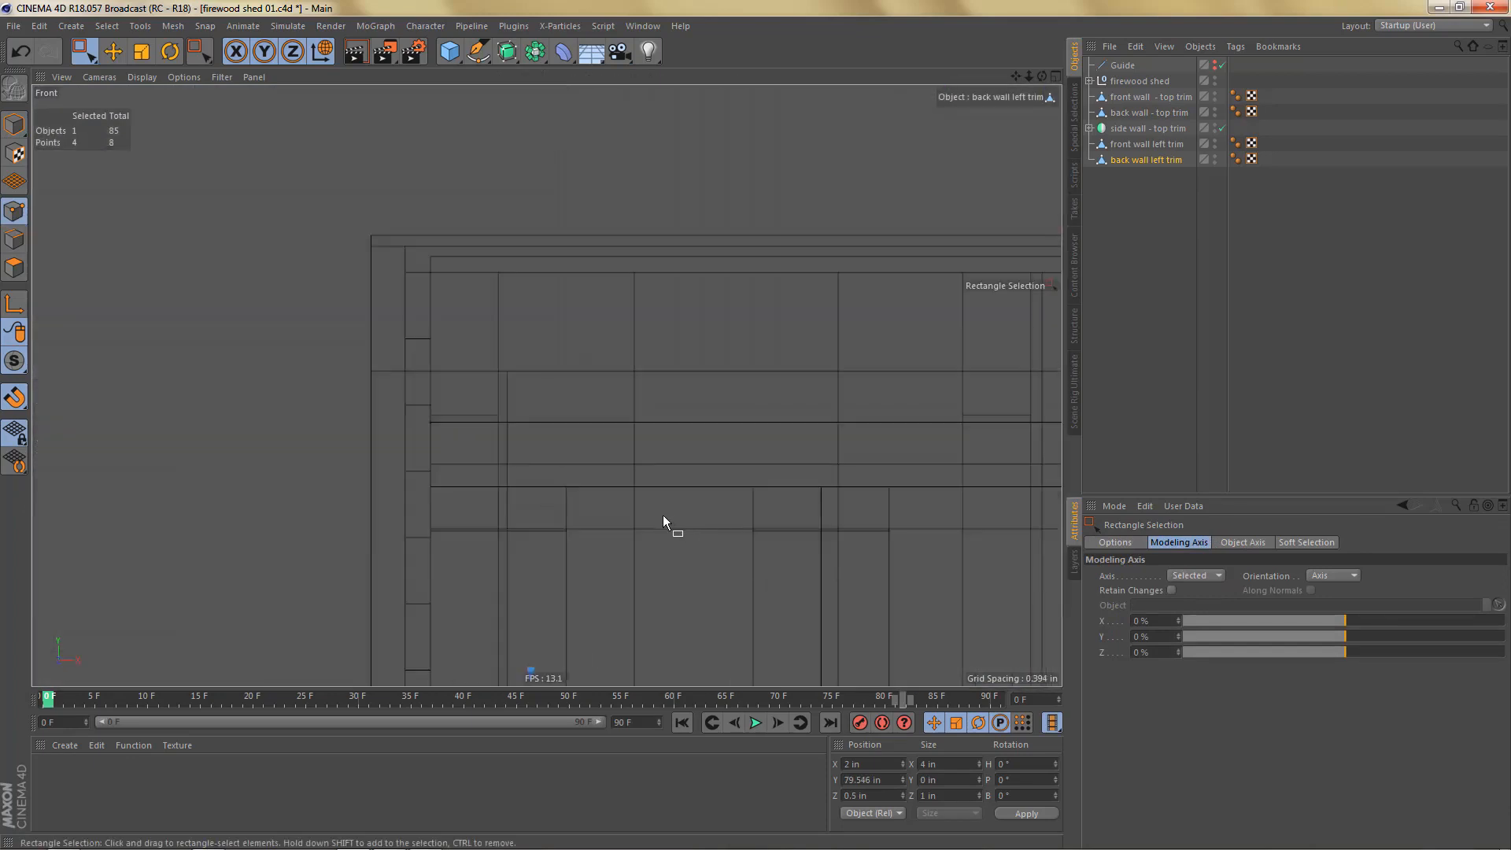
key(s)
scroll(522, 422, down, 5)
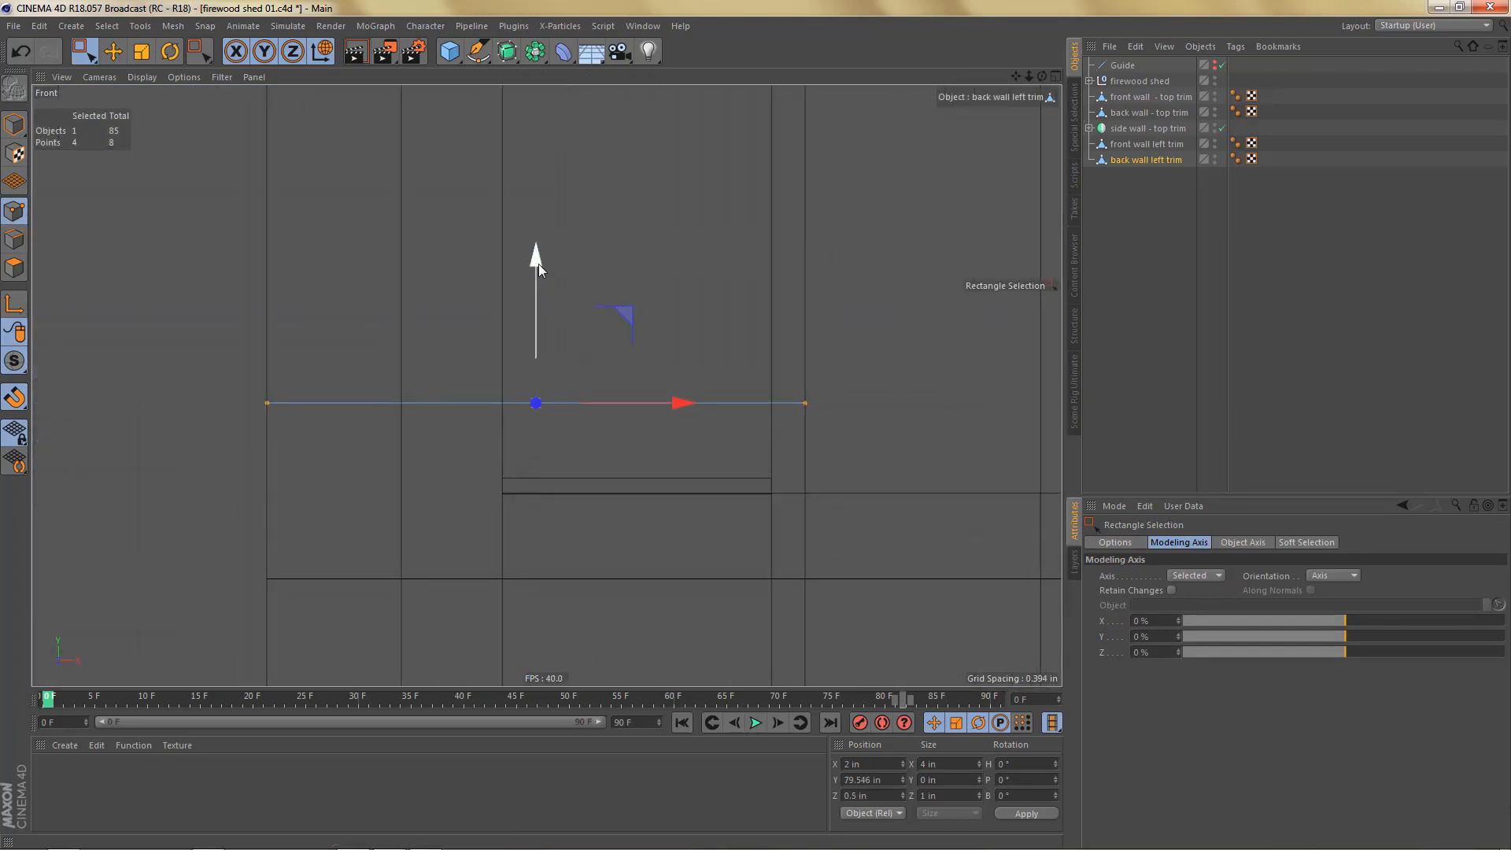
drag(538, 263, 554, 348)
middle_click(543, 344)
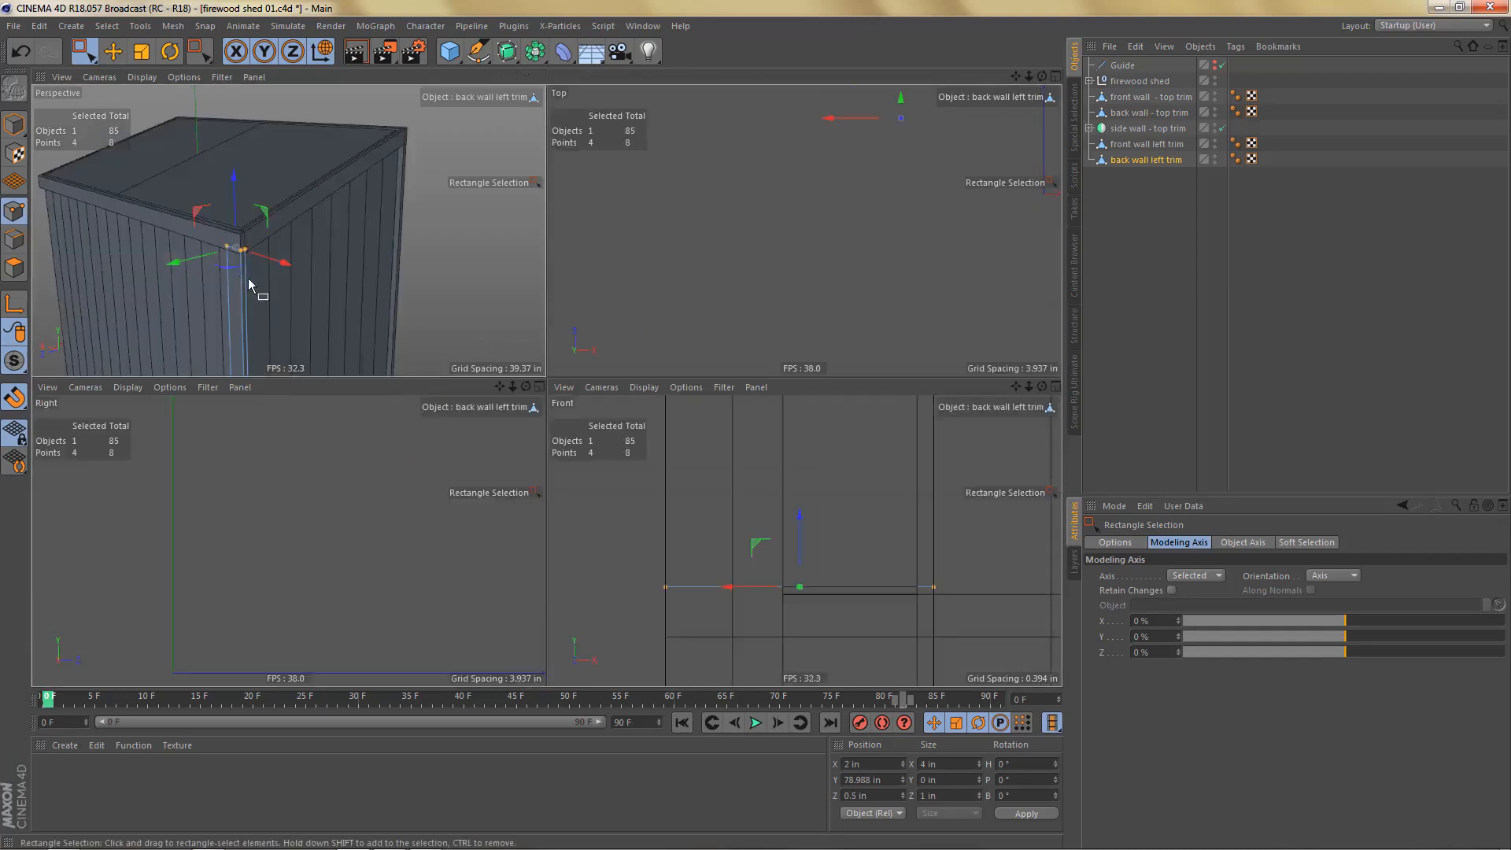
middle_click(253, 287)
middle_click(507, 321)
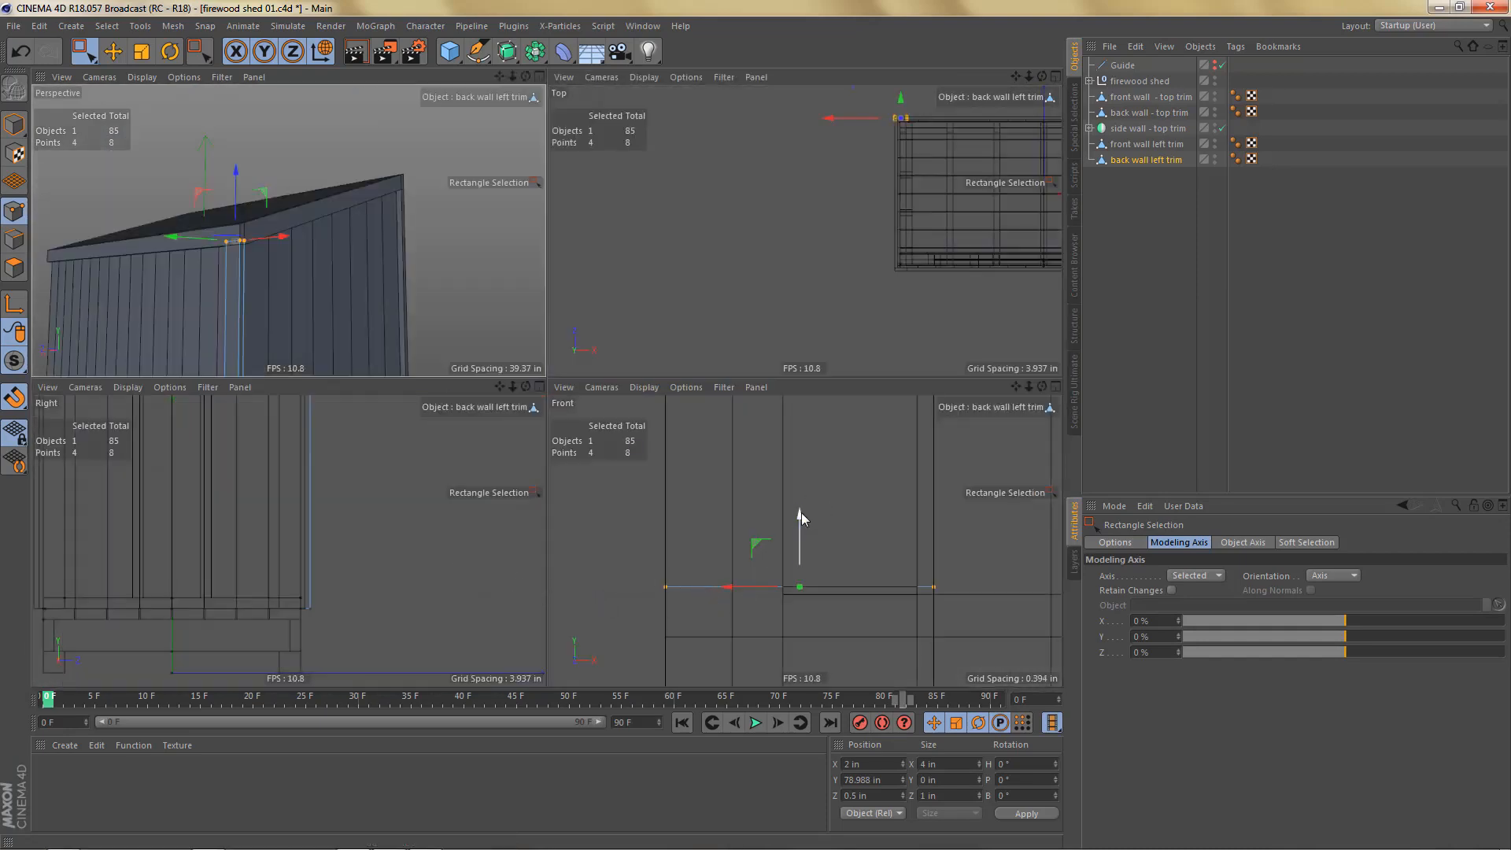
drag(800, 513, 801, 569)
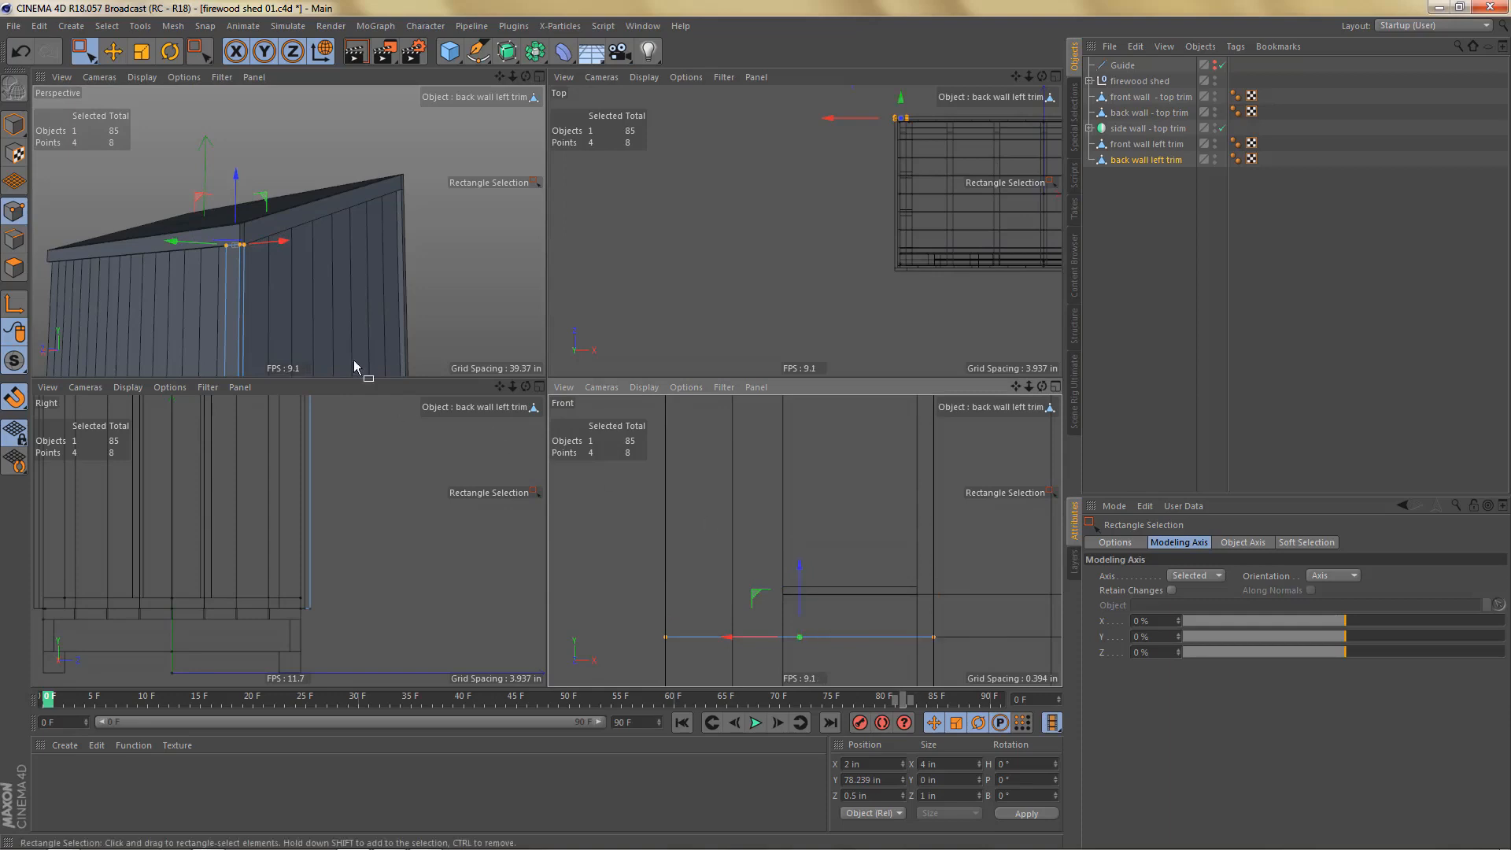
Step: Duplicate the back wall left trim as the starting board for the adjoining side wall corner
middle_click(384, 315)
alt+drag(546, 374, 473, 442)
alt+middle_drag(528, 419, 518, 263)
alt+right_drag(513, 262, 507, 352)
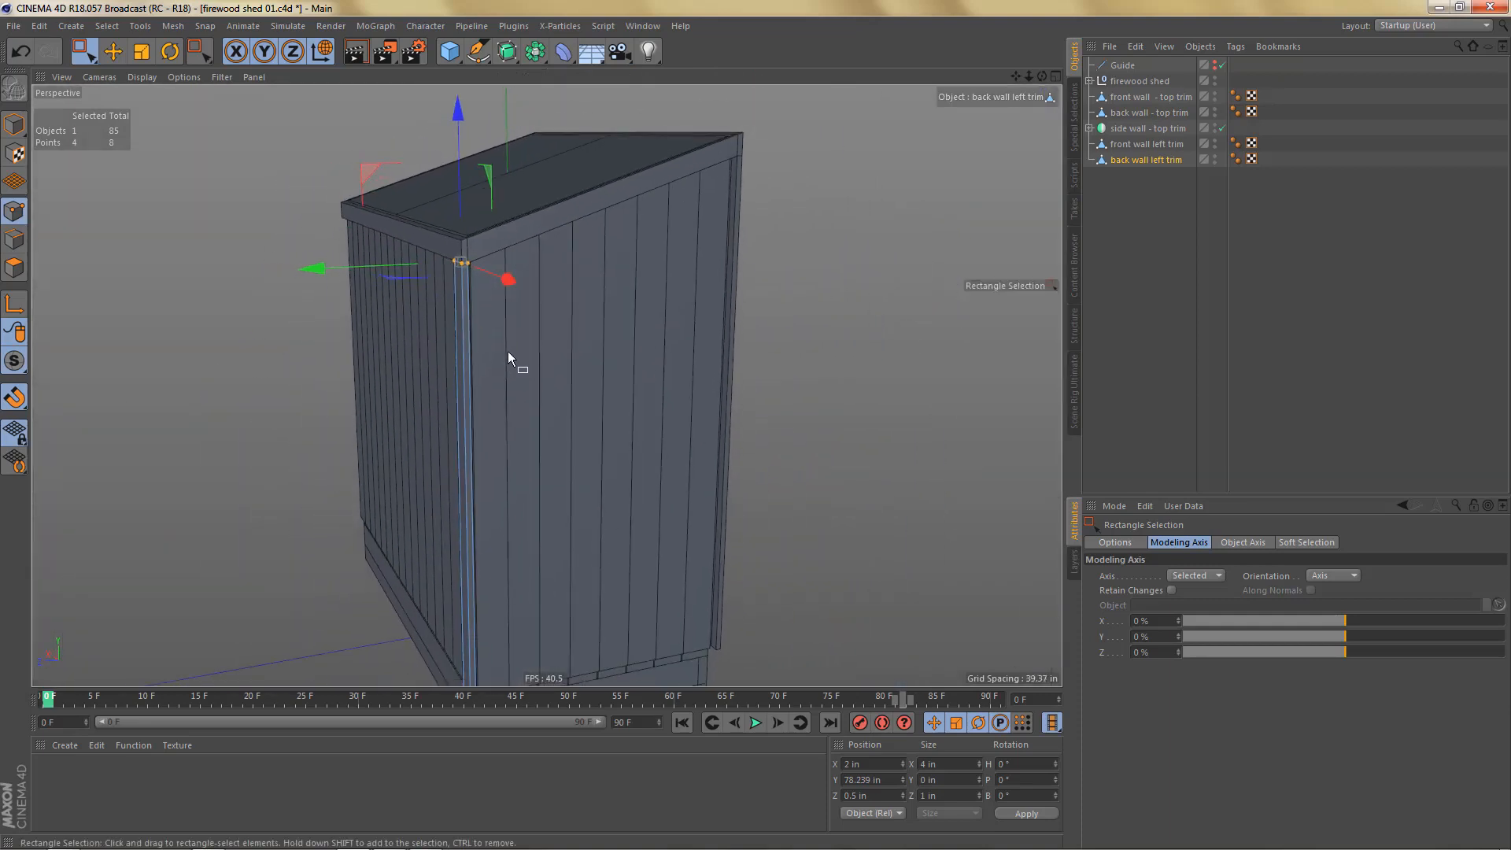
alt+middle_drag(508, 351, 506, 226)
alt+drag(513, 361, 548, 318)
click(1131, 159)
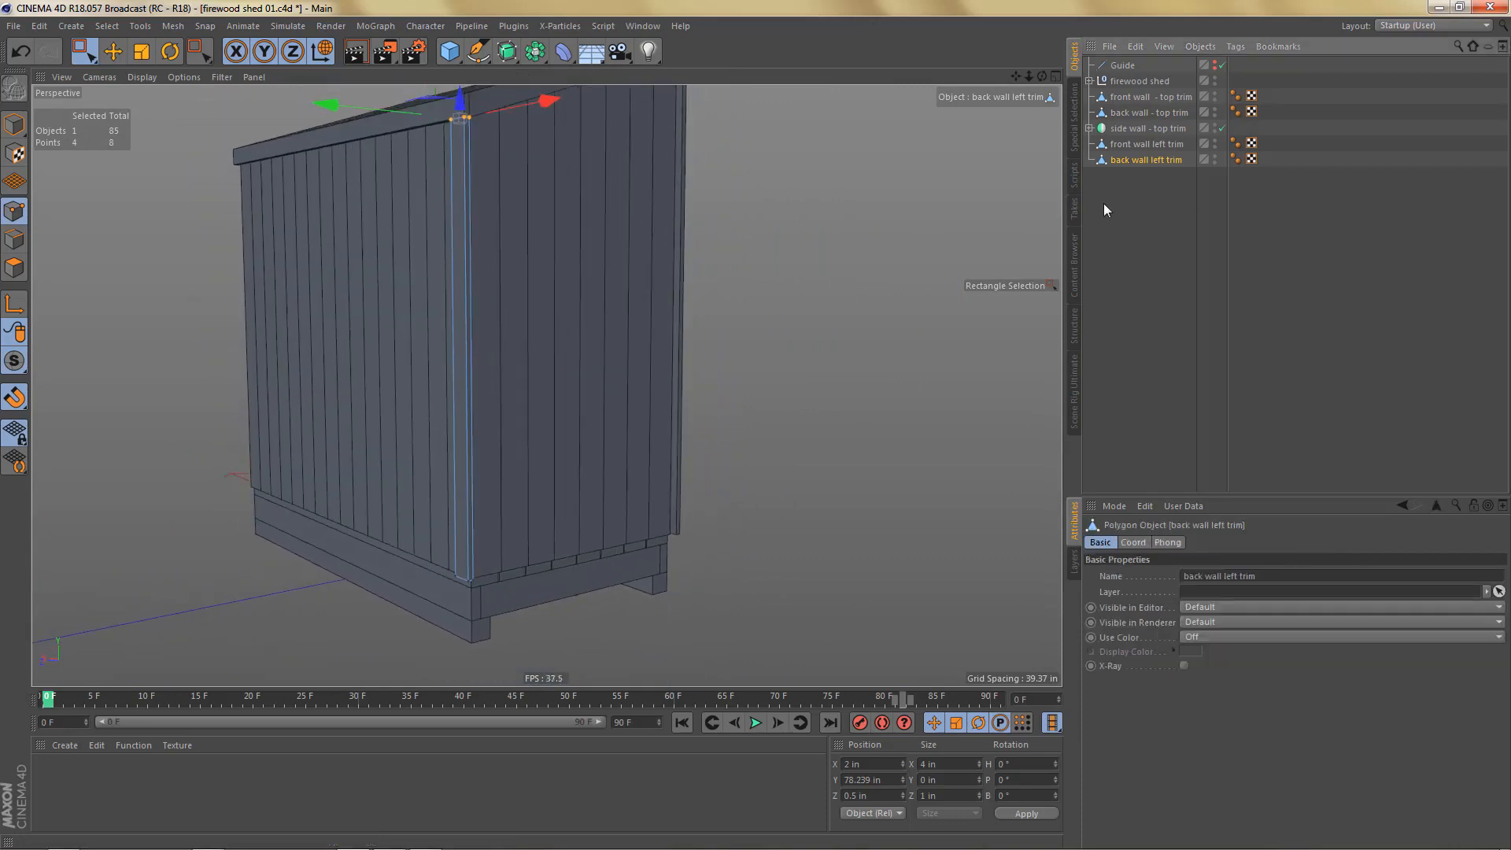
ctrl+drag(1140, 162, 1143, 188)
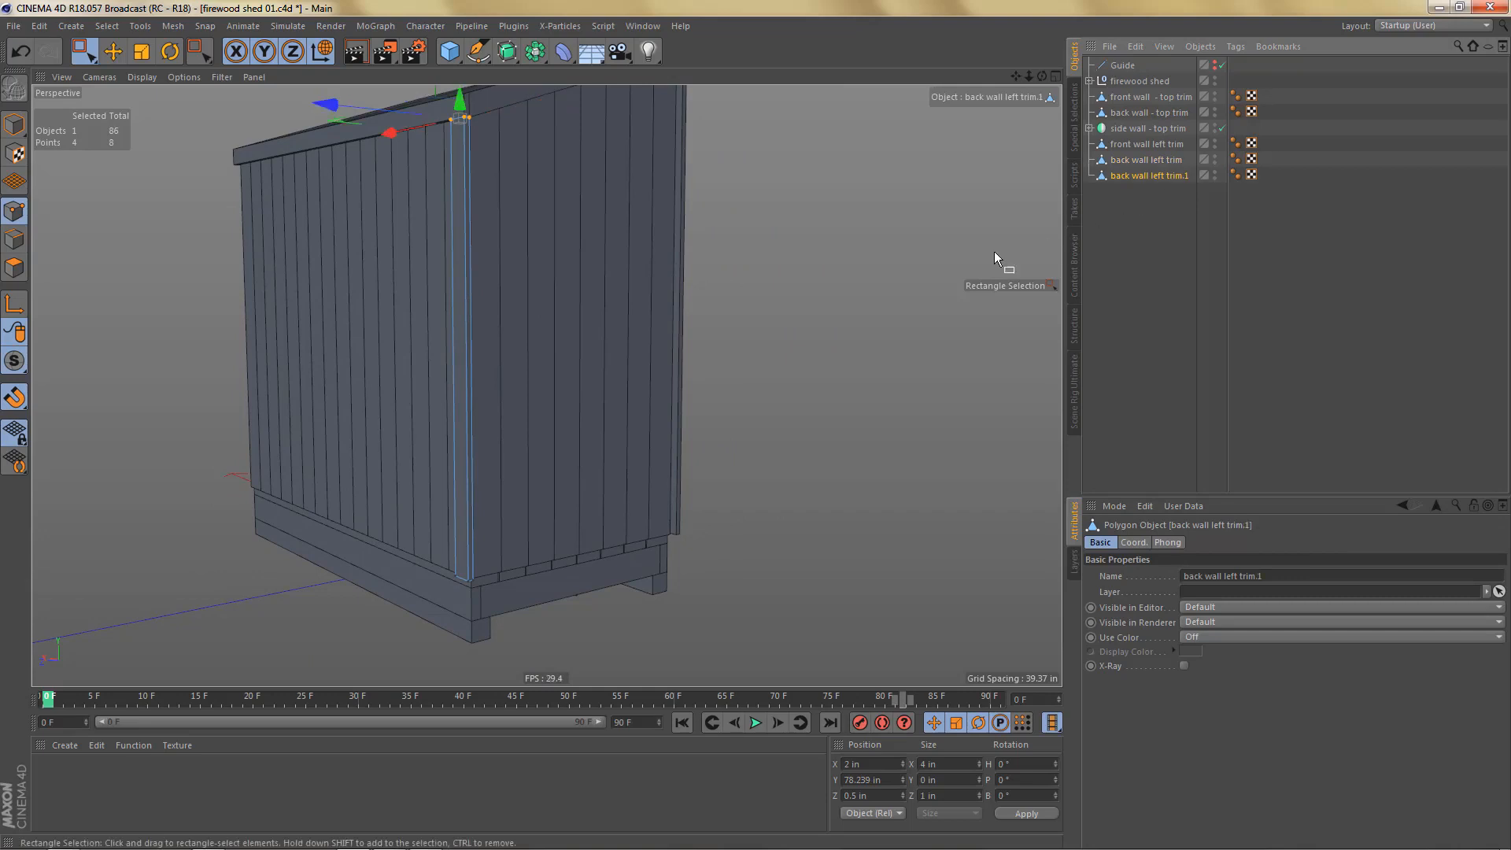
key(Return)
scroll(485, 616, up, 5)
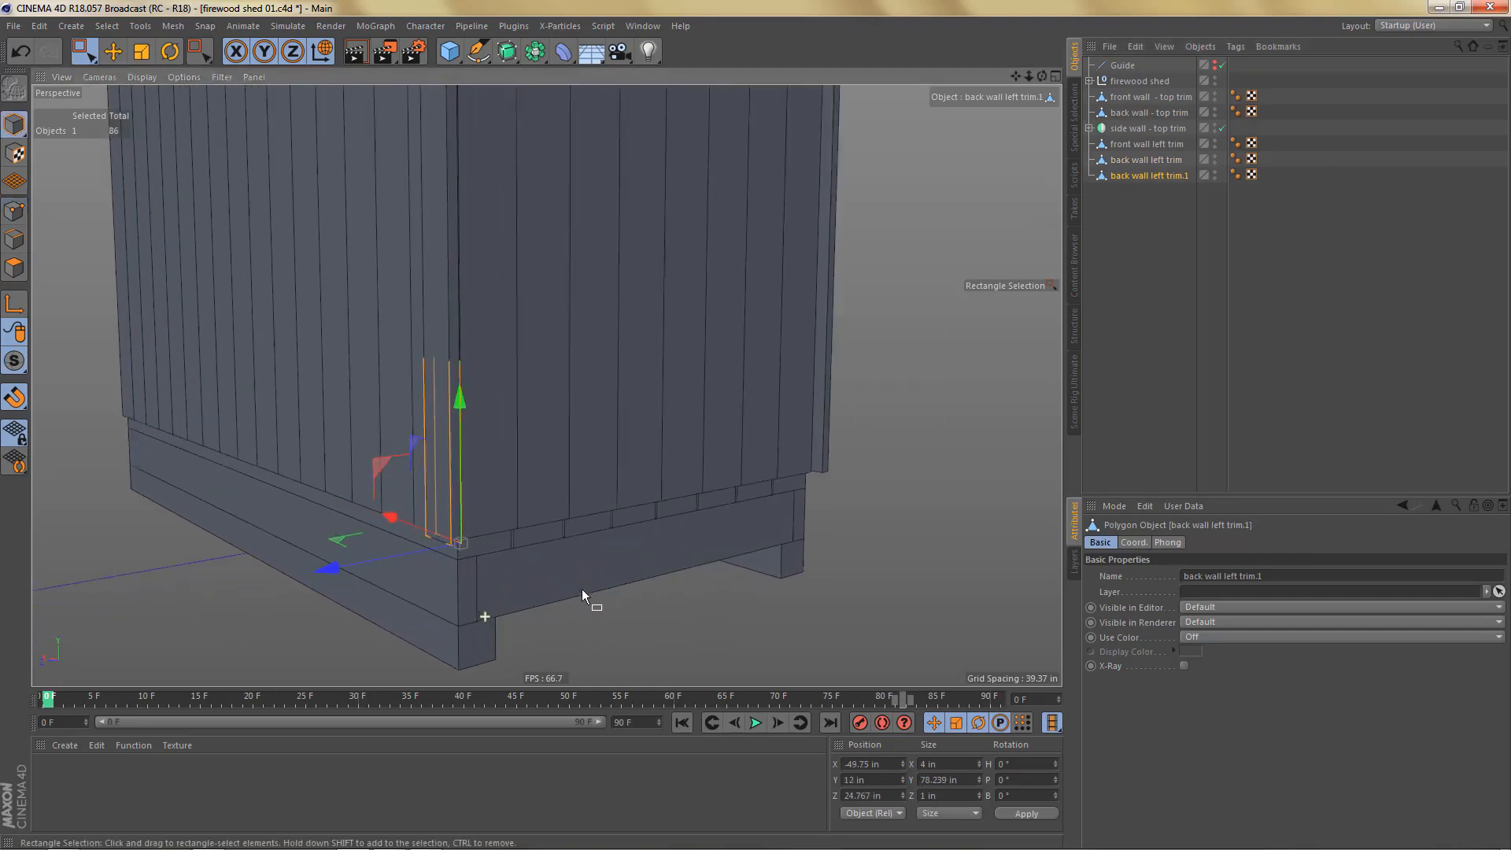
Step: Rotate the duplicated trim 90° in heading, then reset only its axis heading to 0° with Enable Axis
key(r)
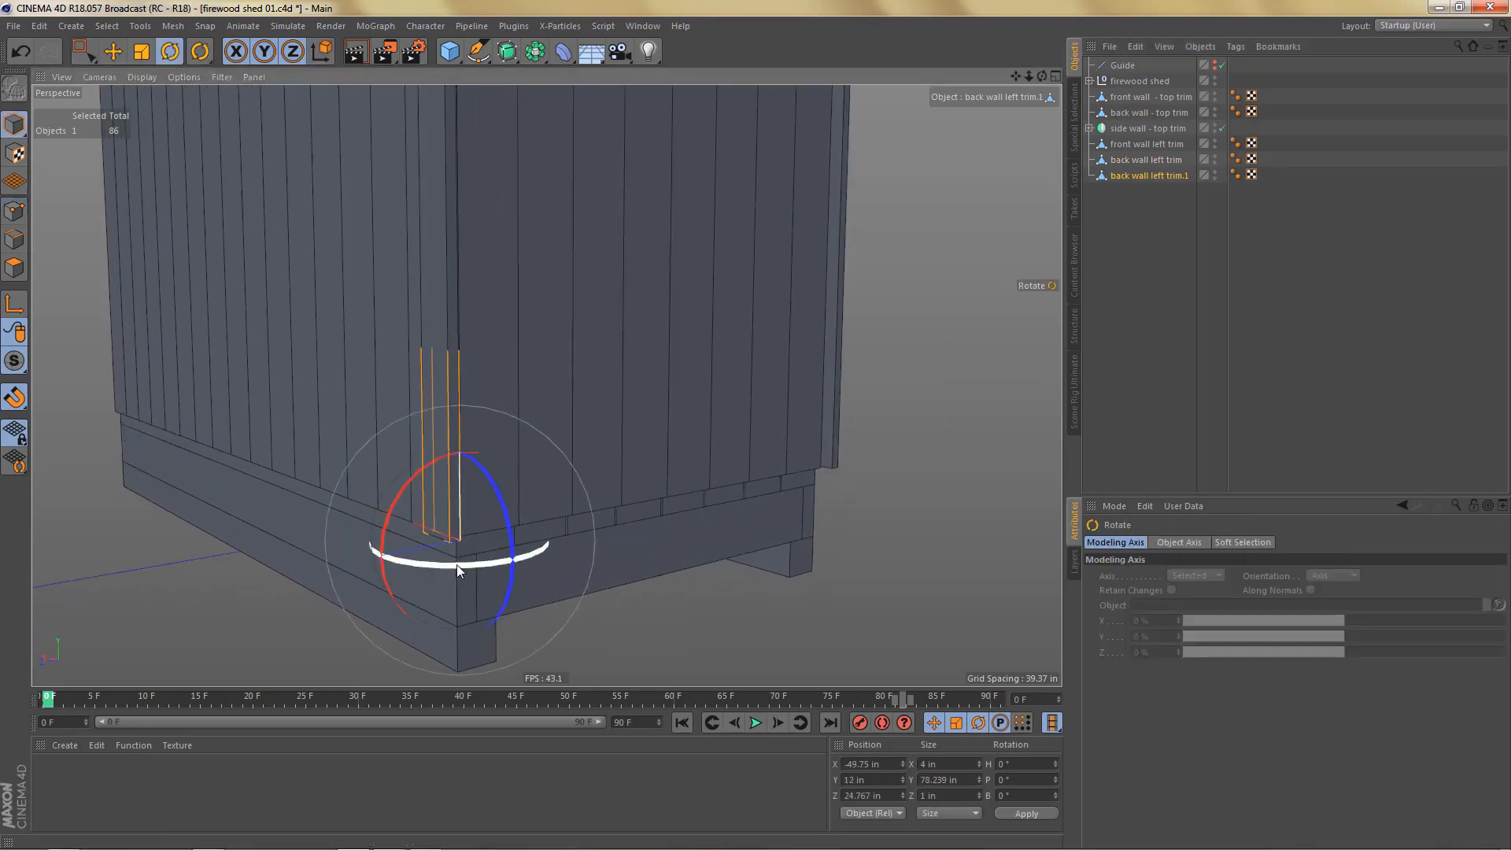
drag(467, 567, 594, 541)
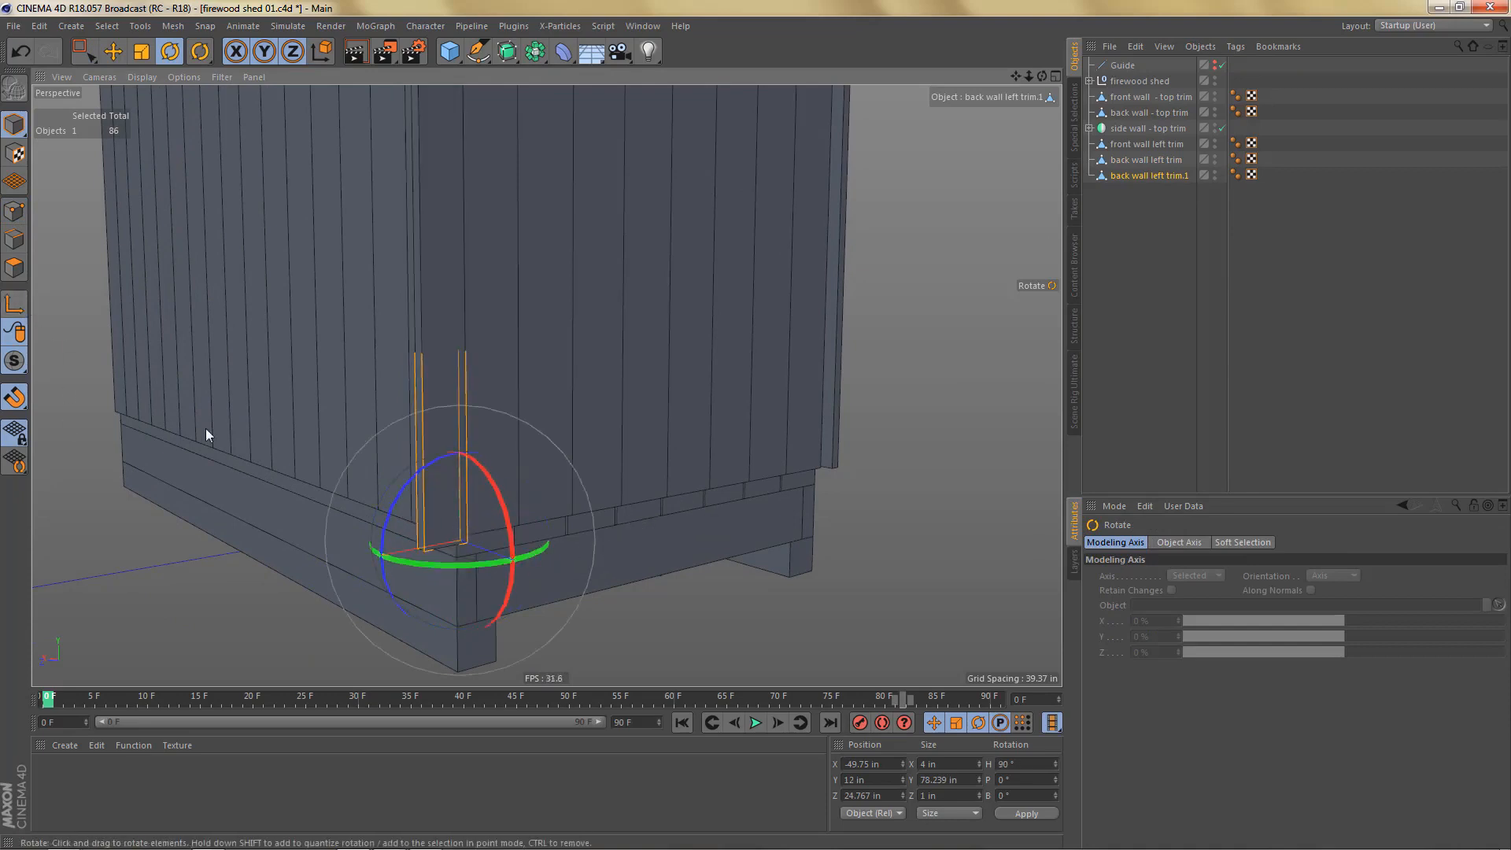
click(10, 308)
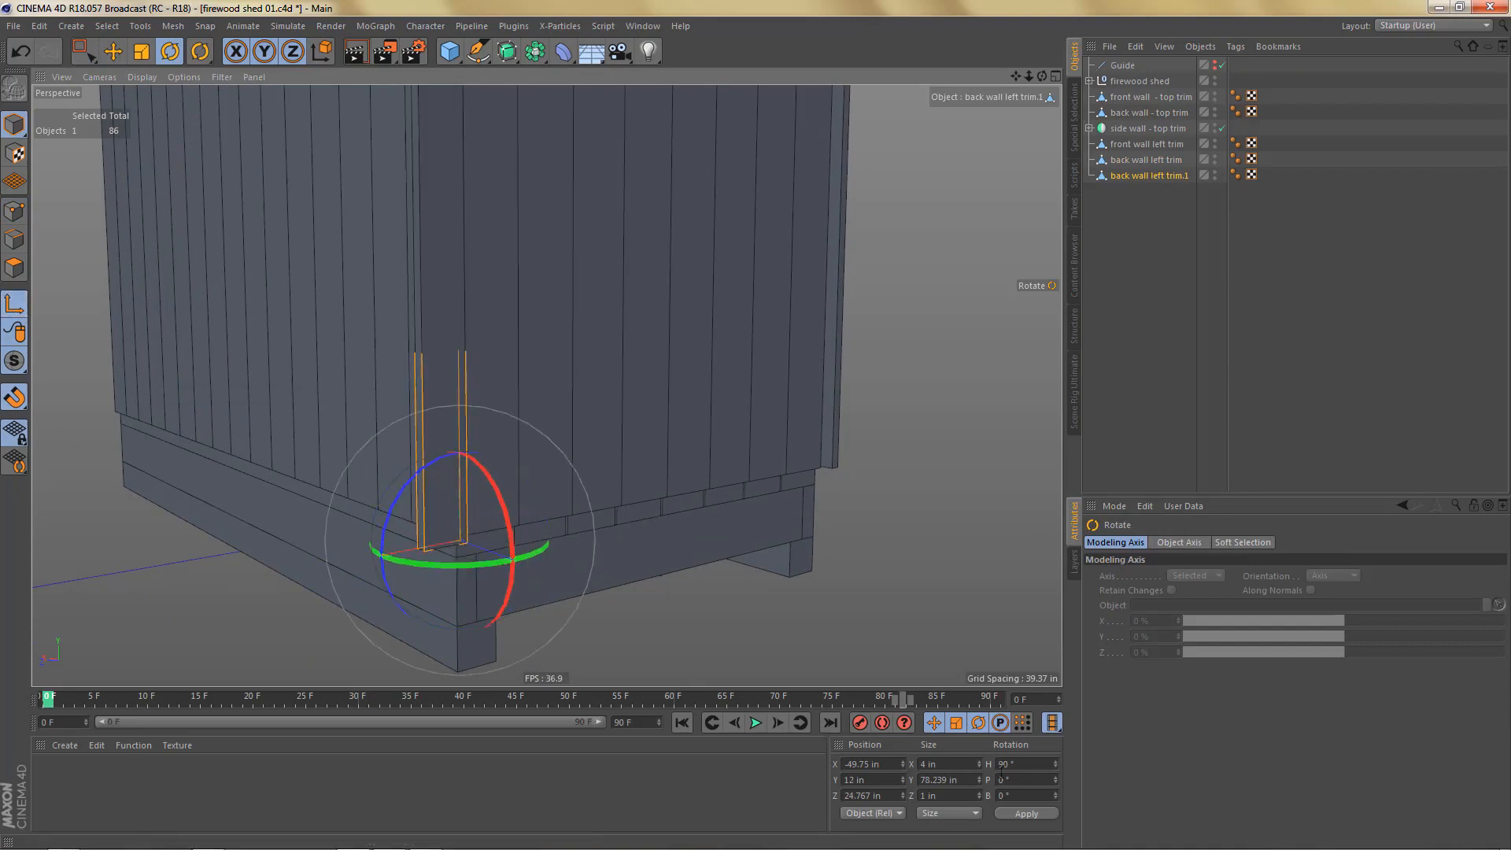
double_click(1029, 763)
text(0)
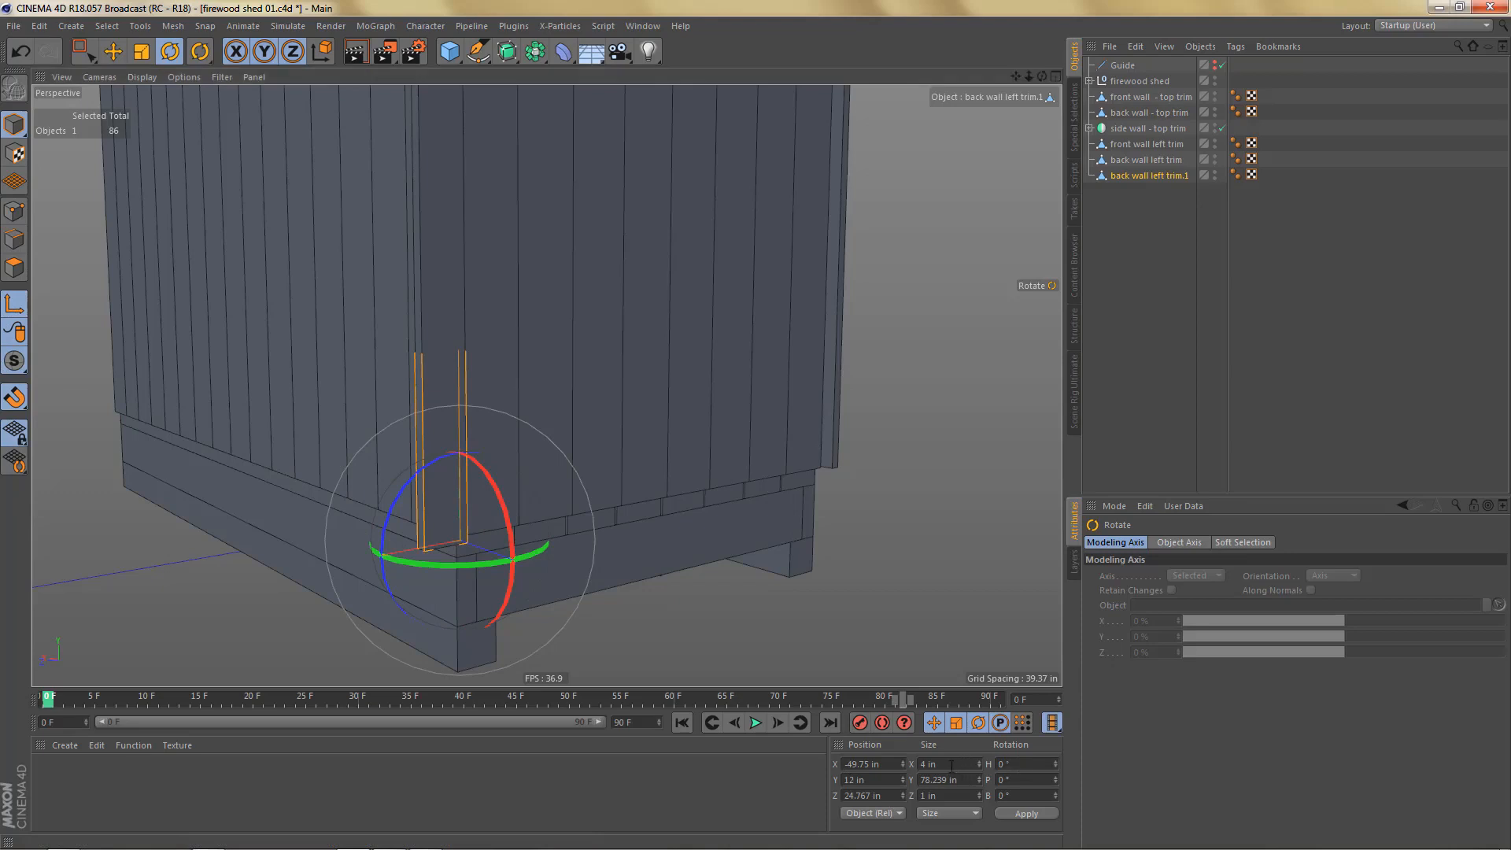
key(Return)
scroll(502, 541, up, 3)
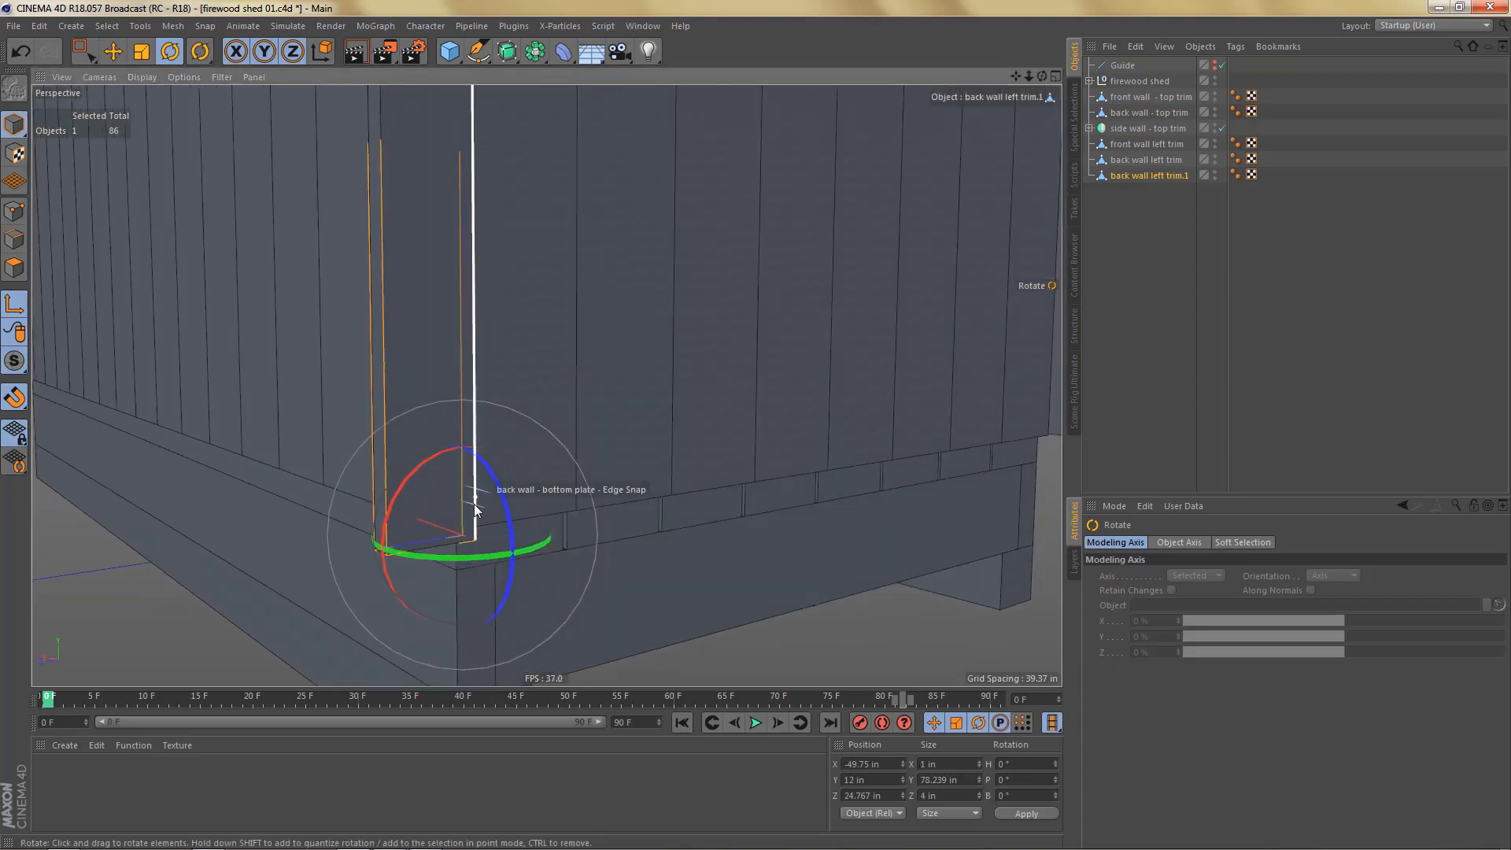
key(e)
alt+drag(459, 471, 388, 313)
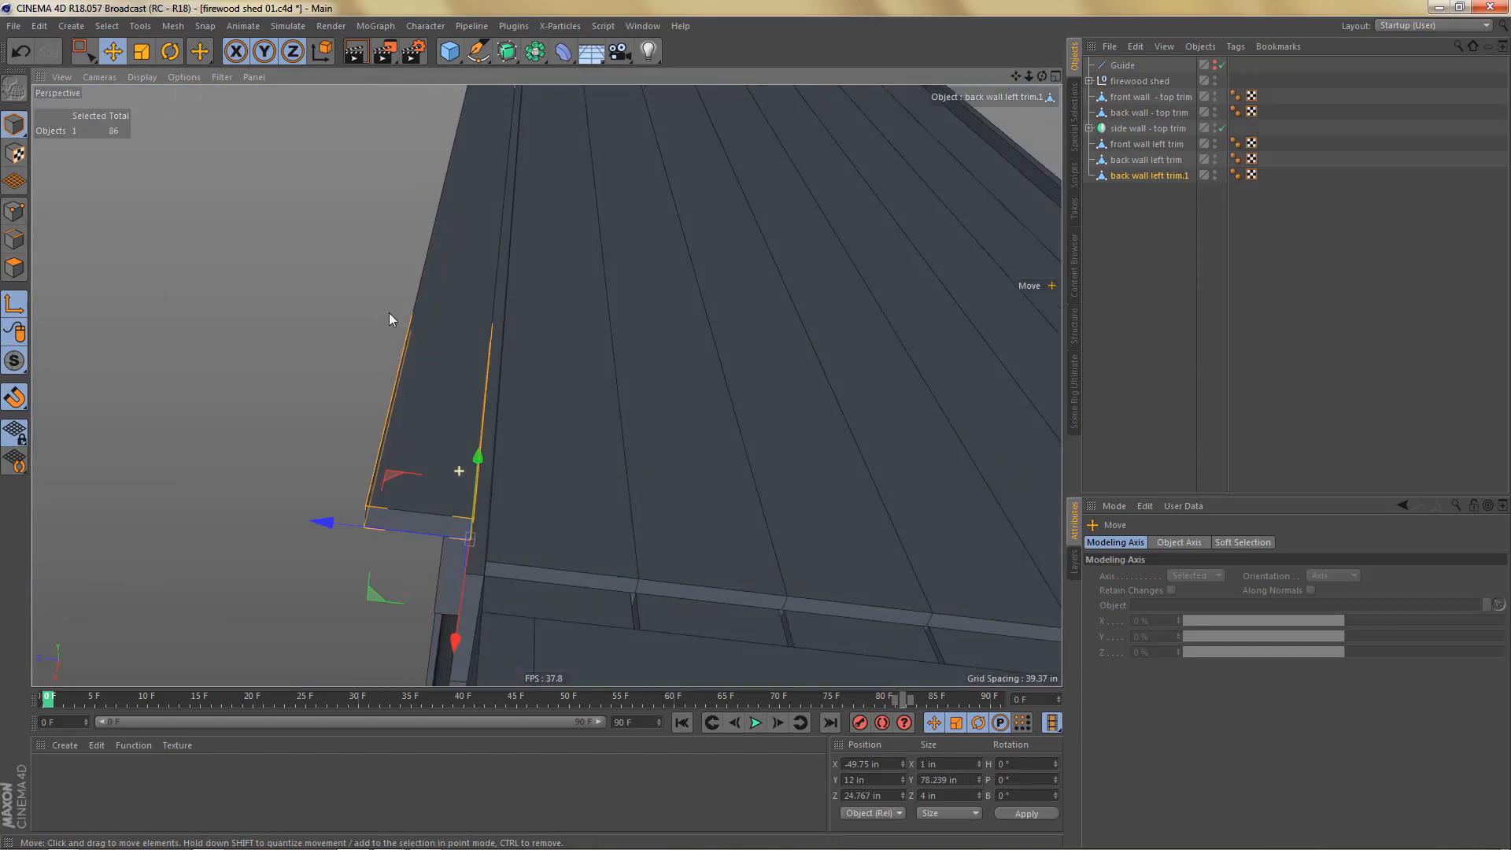
drag(324, 525, 372, 526)
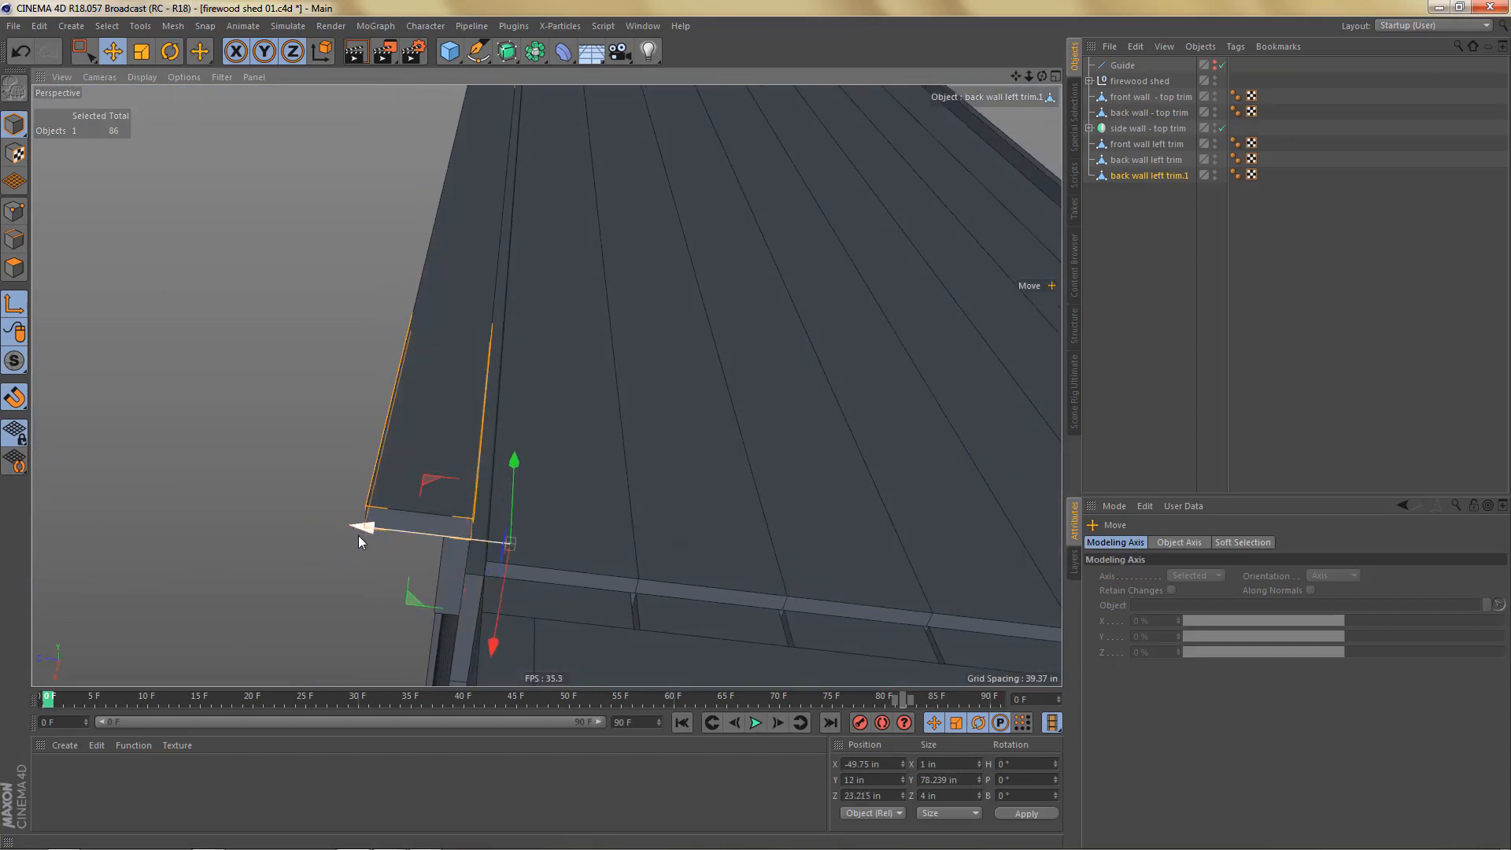
key(ctrl+z)
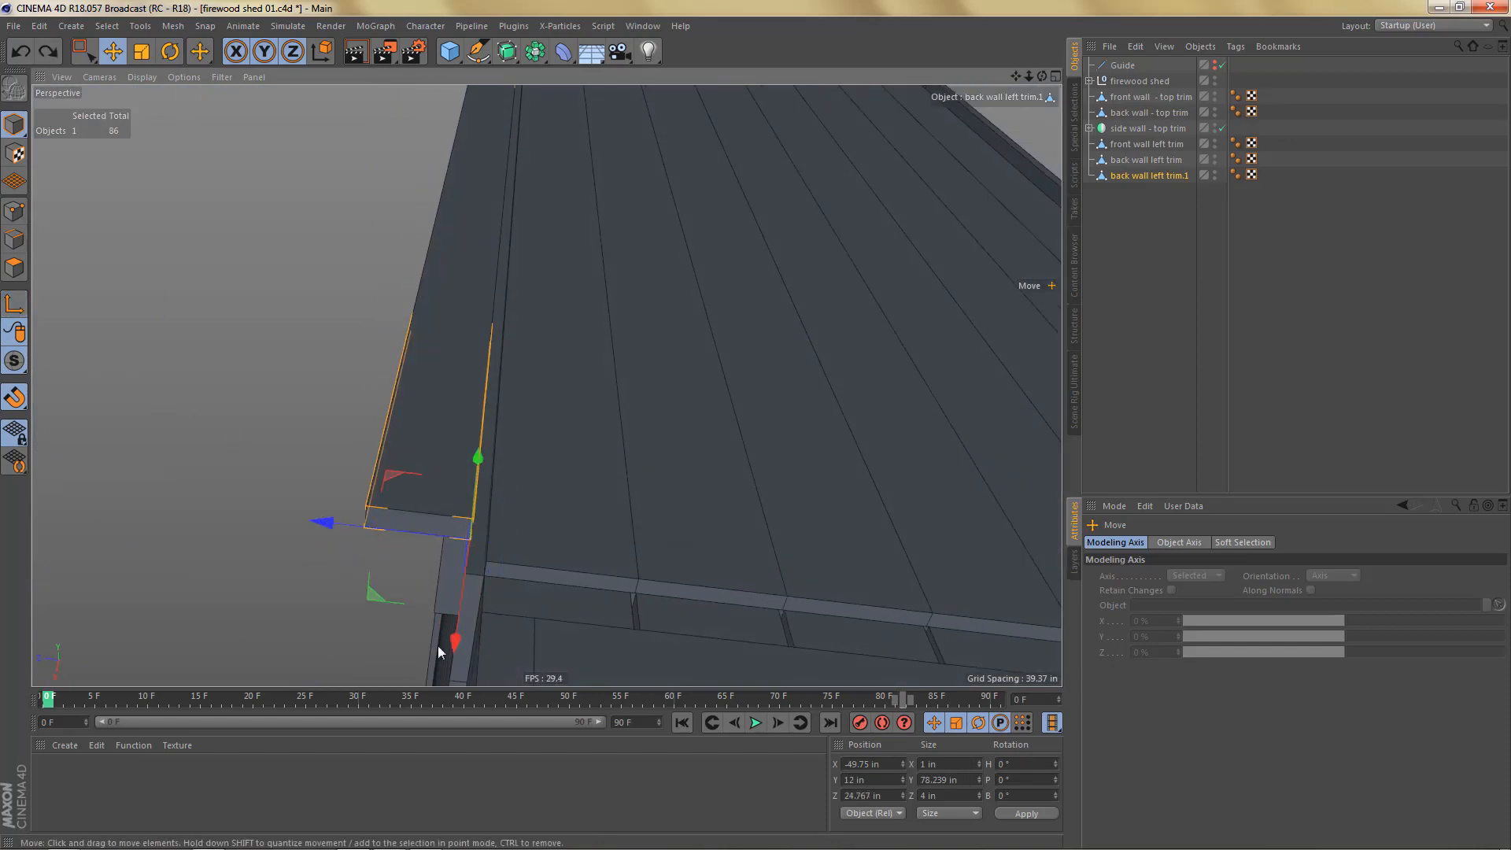
Step: Offset the duplicated trim's Z position by -4 in and then +1 in, to 21.767 in, covering the back trim's edge
alt+drag(491, 499, 452, 452)
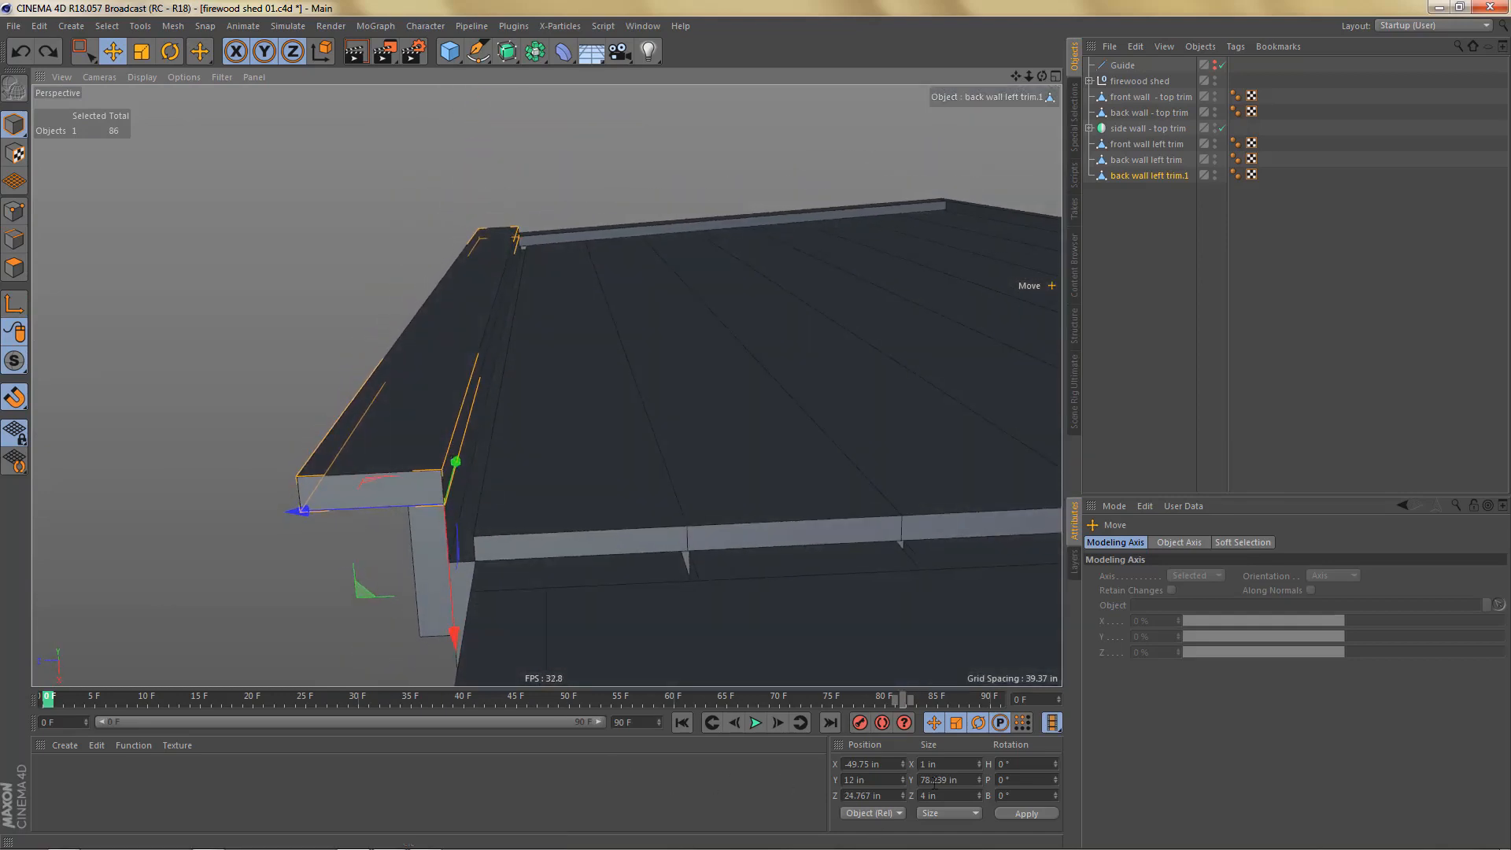
click(891, 795)
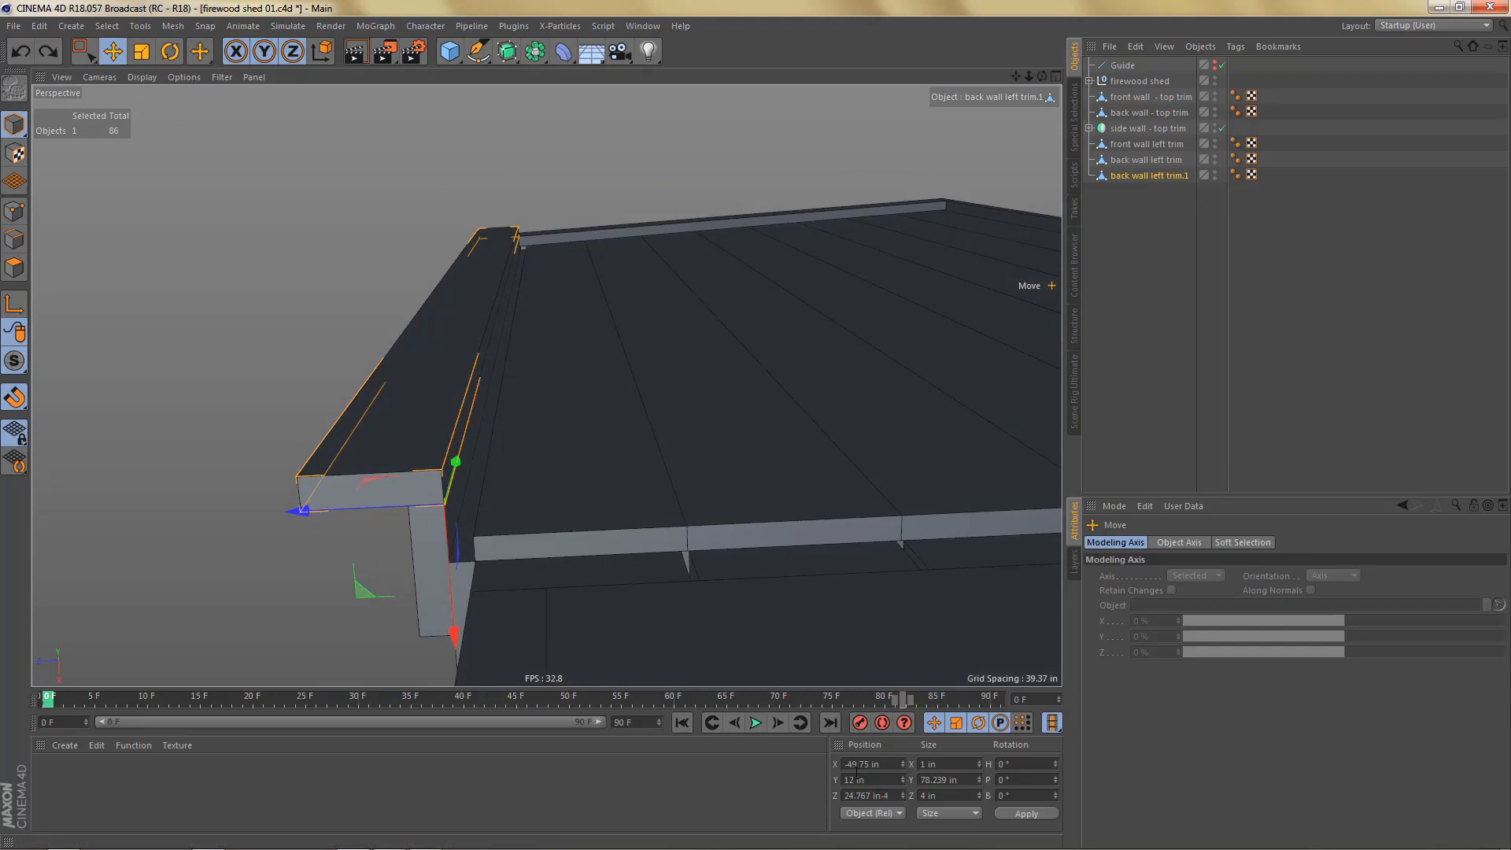
text(-4)
key(Return)
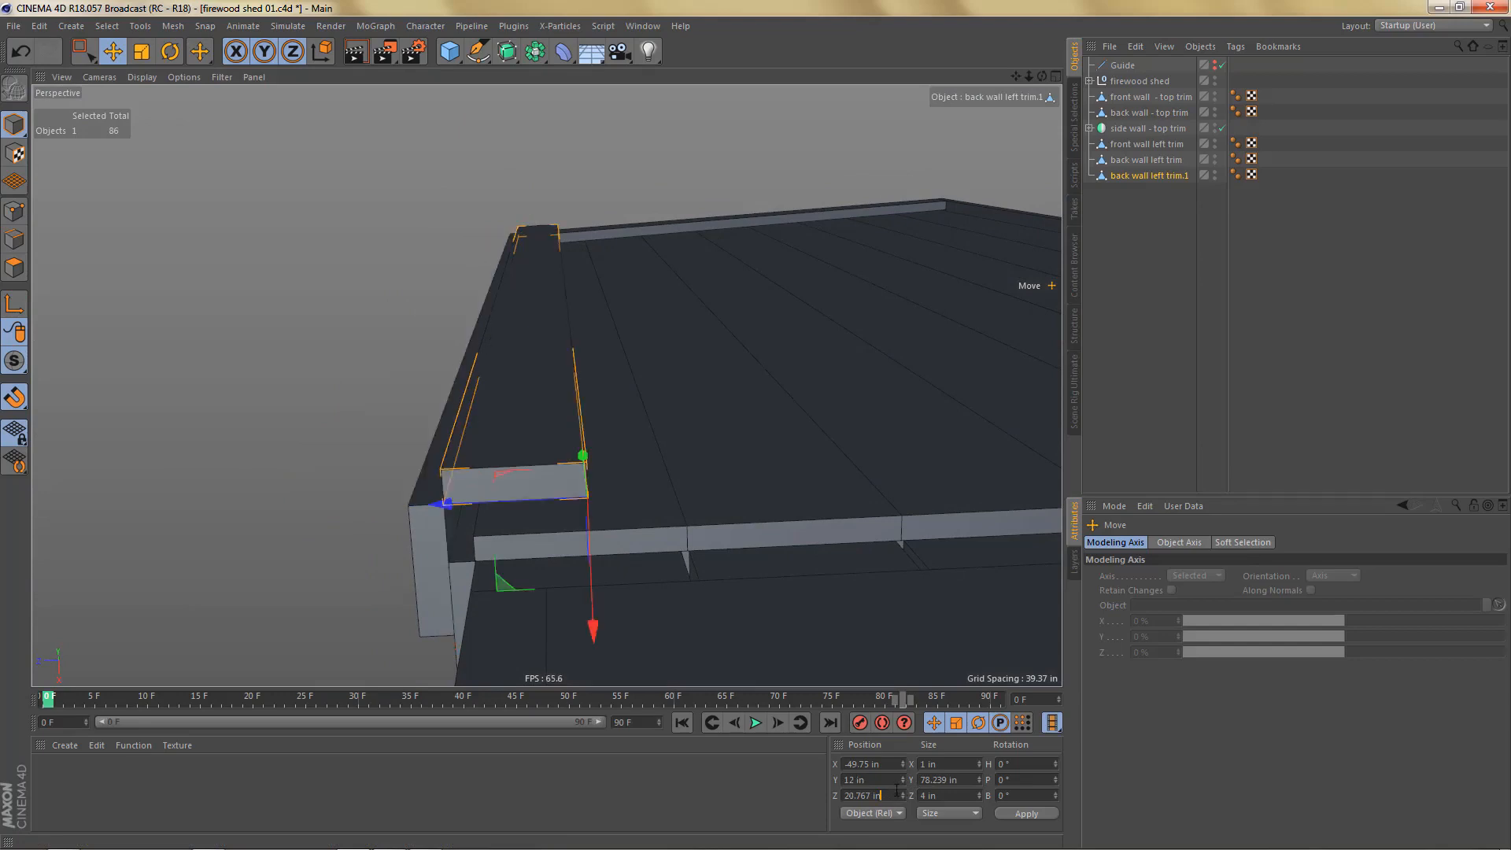
text(+1)
key(Return)
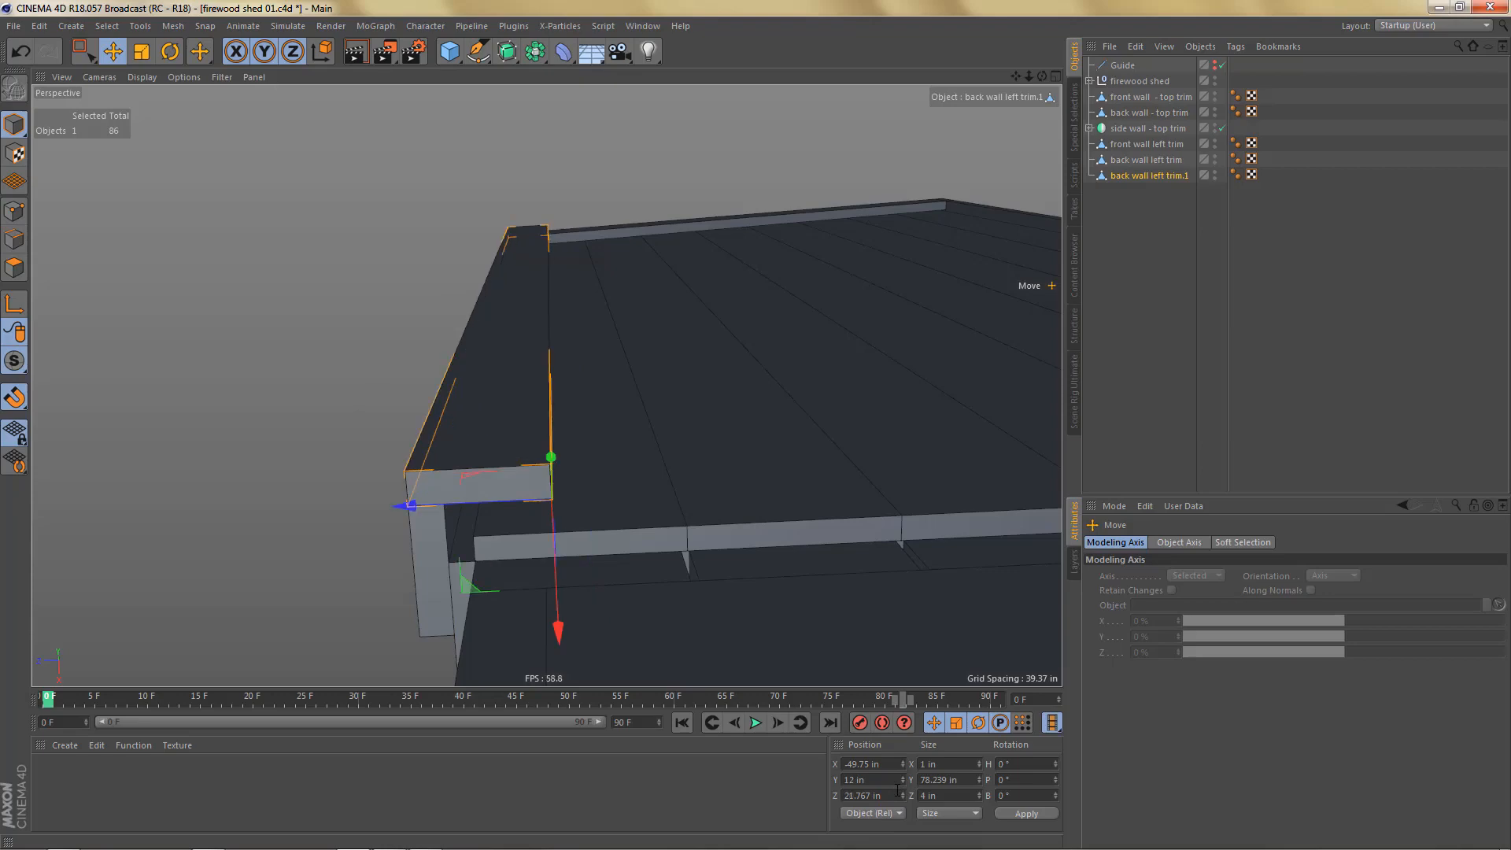
Step: Offset the back wall left trim's X position by +1 in, to -48.75 in
alt+drag(548, 474, 623, 443)
alt+drag(722, 580, 422, 321)
alt+right_drag(435, 308, 563, 340)
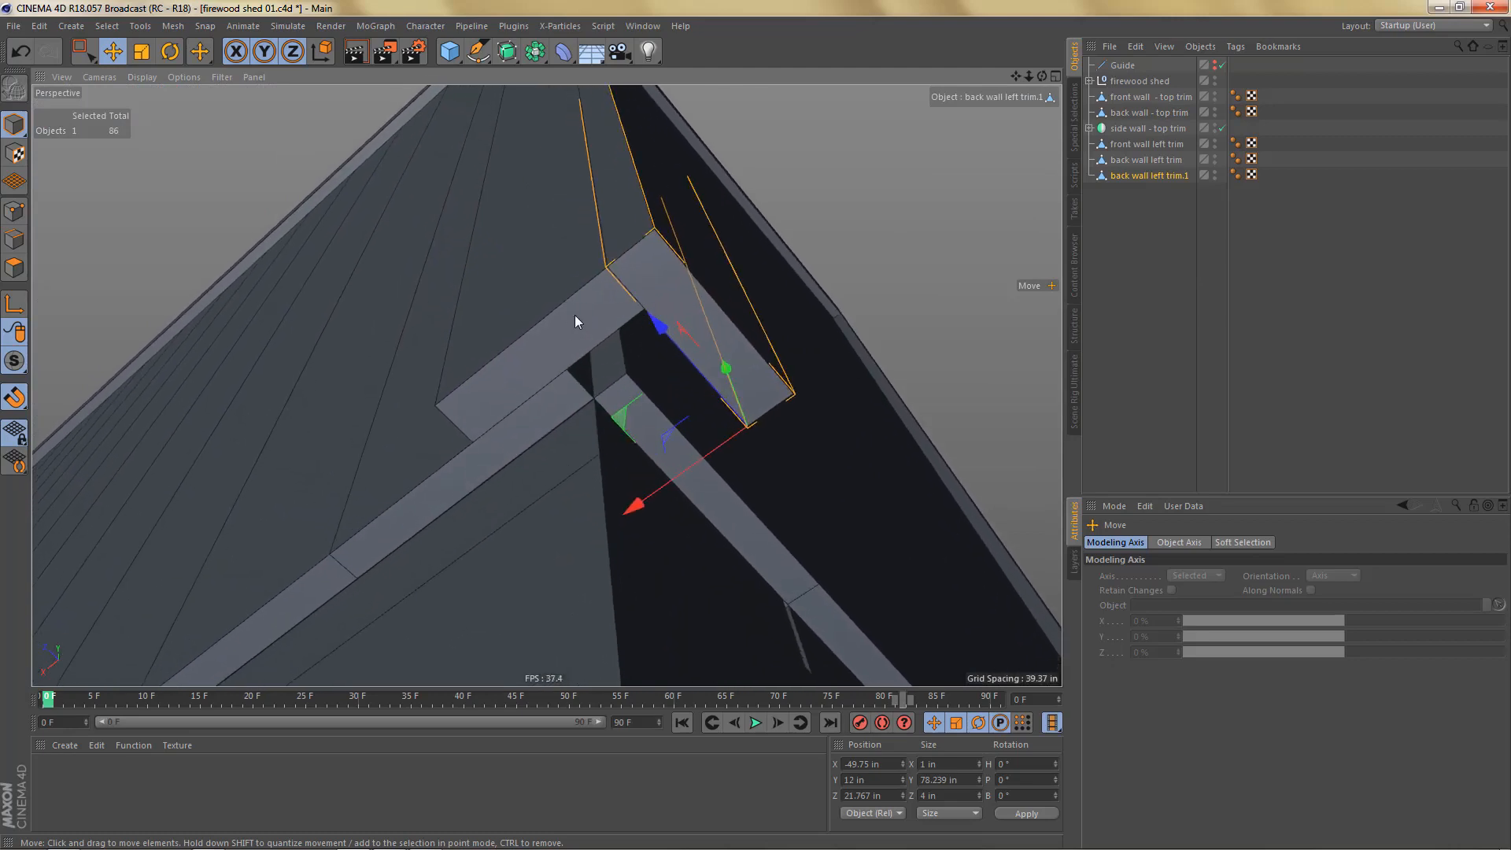
click(575, 314)
click(888, 764)
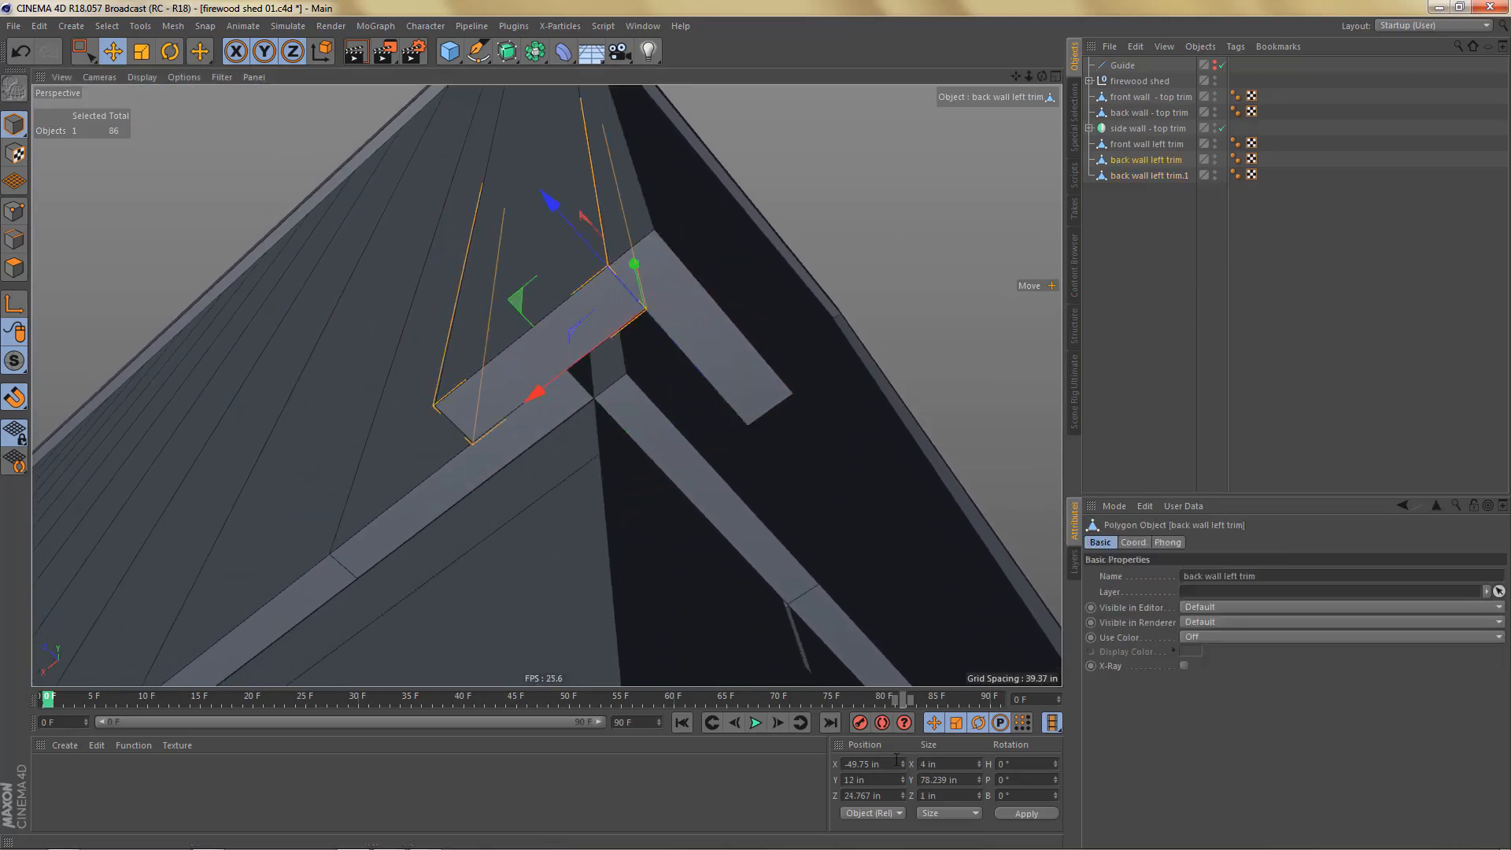
key(Return)
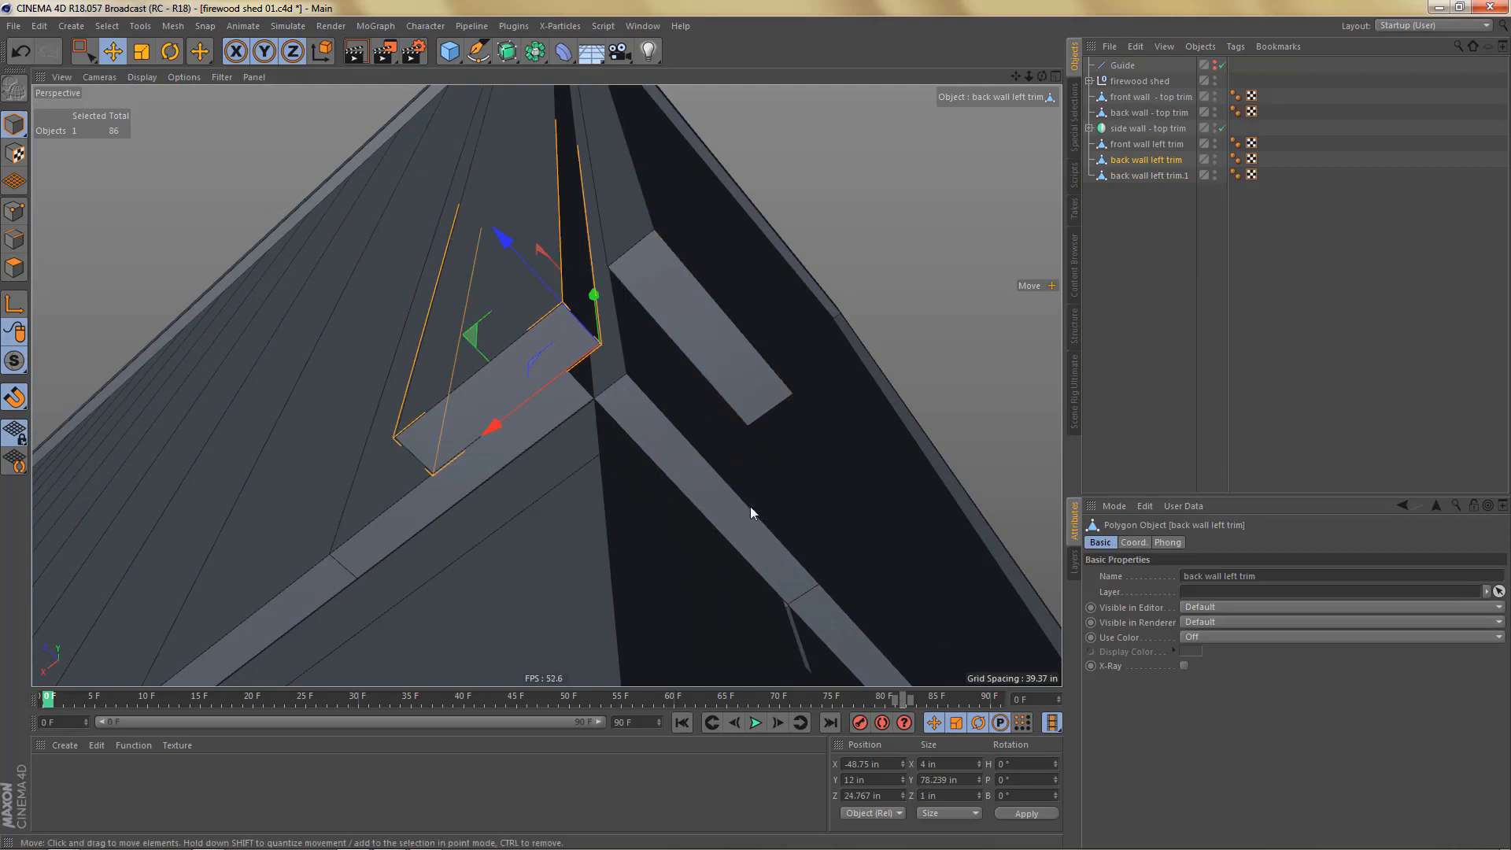
Step: Offset the side wall corner trim, back wall left trim.1, by +1 in along X to -48.75 in
click(688, 337)
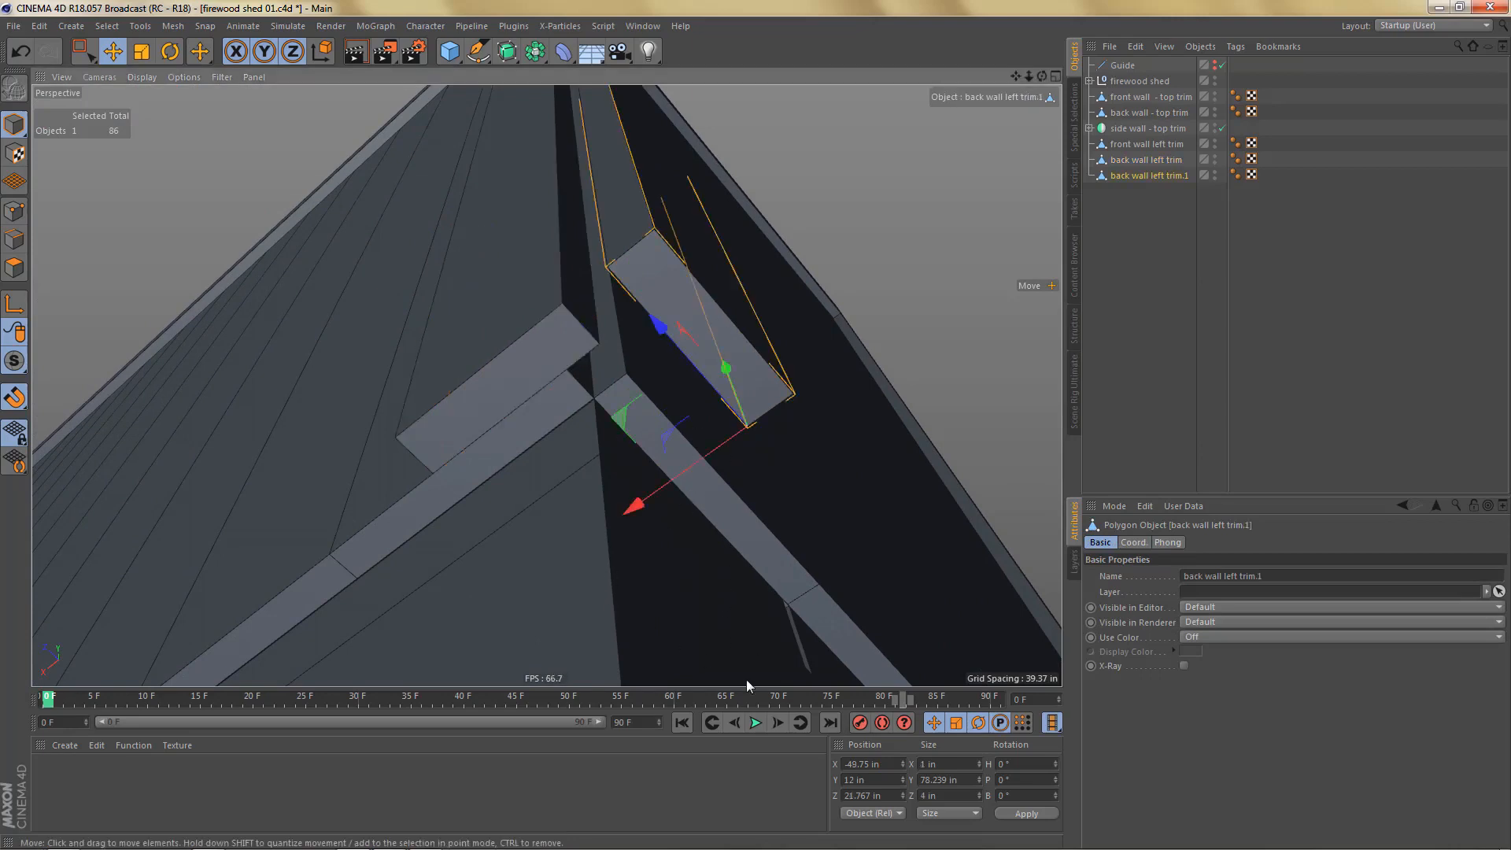
click(892, 795)
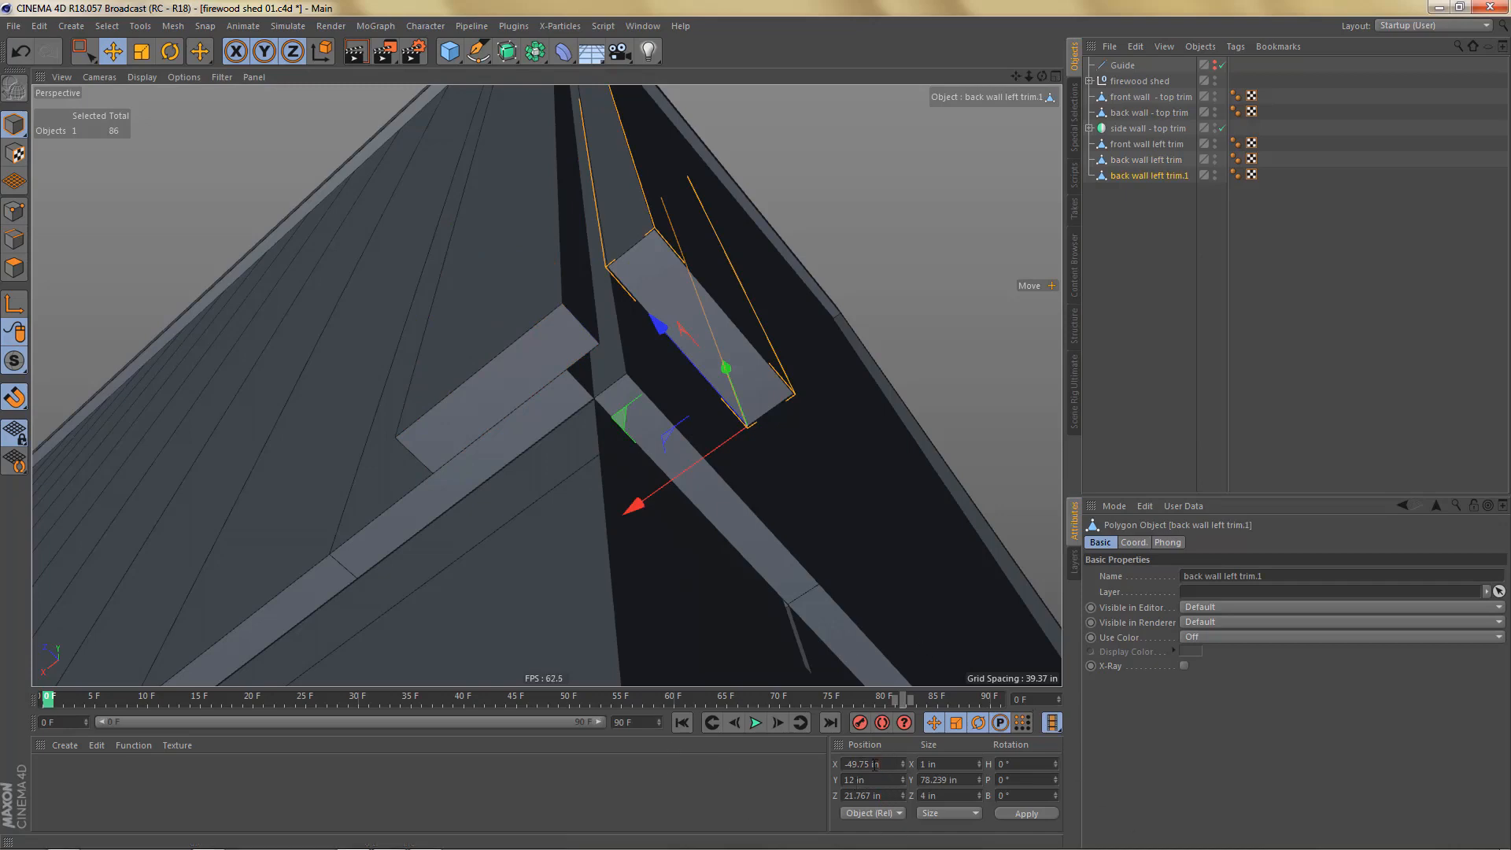
text(1)
key(Return)
alt+right_drag(800, 401, 651, 508)
alt+drag(715, 397, 573, 278)
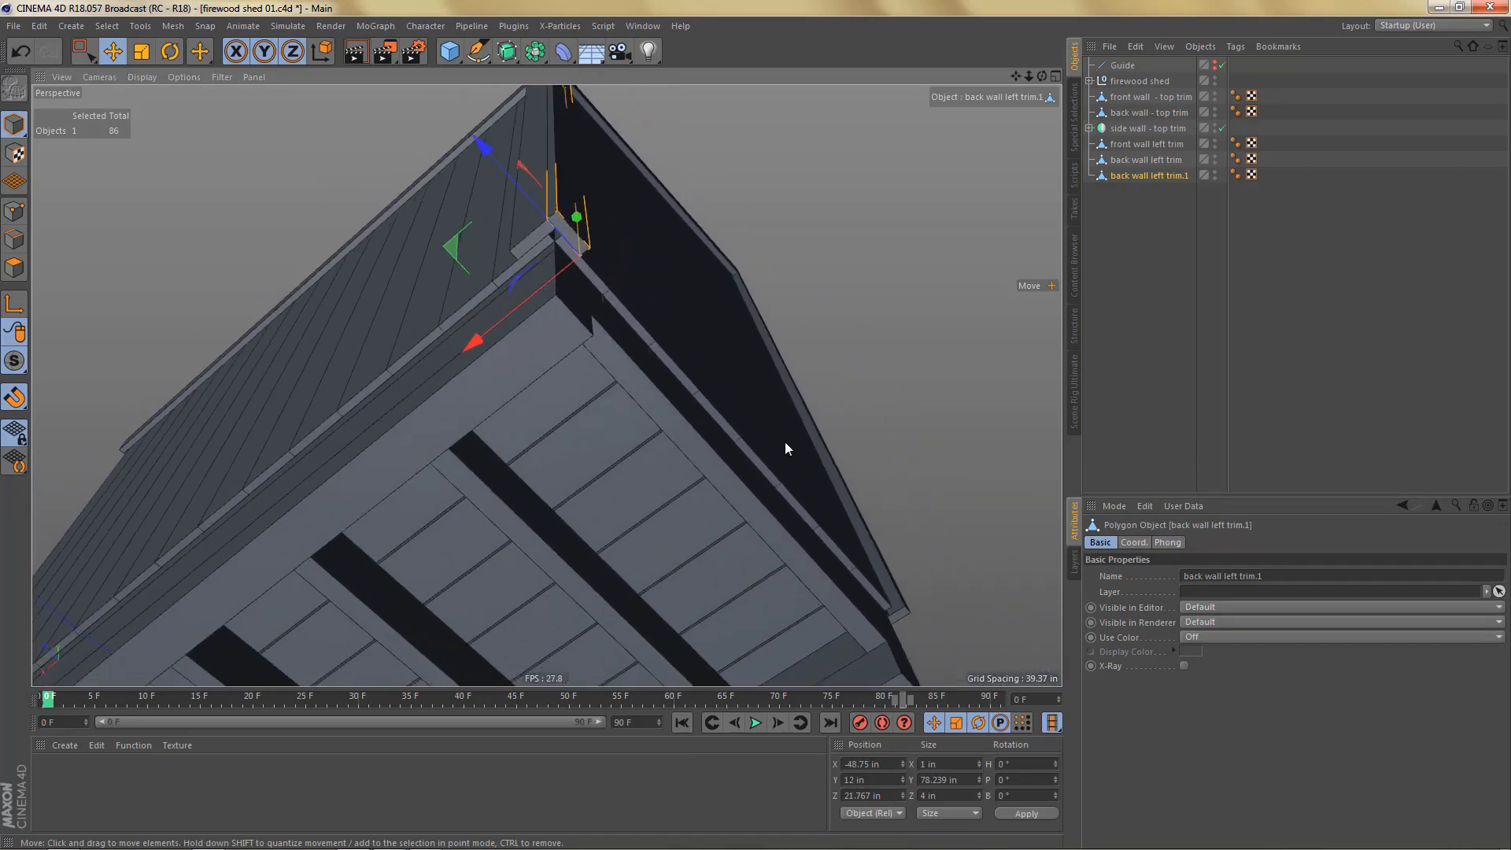
alt+middle_drag(786, 441, 700, 401)
Step: Try offsetting the front wall left trim's X position by +1 in, then undo the move
click(823, 573)
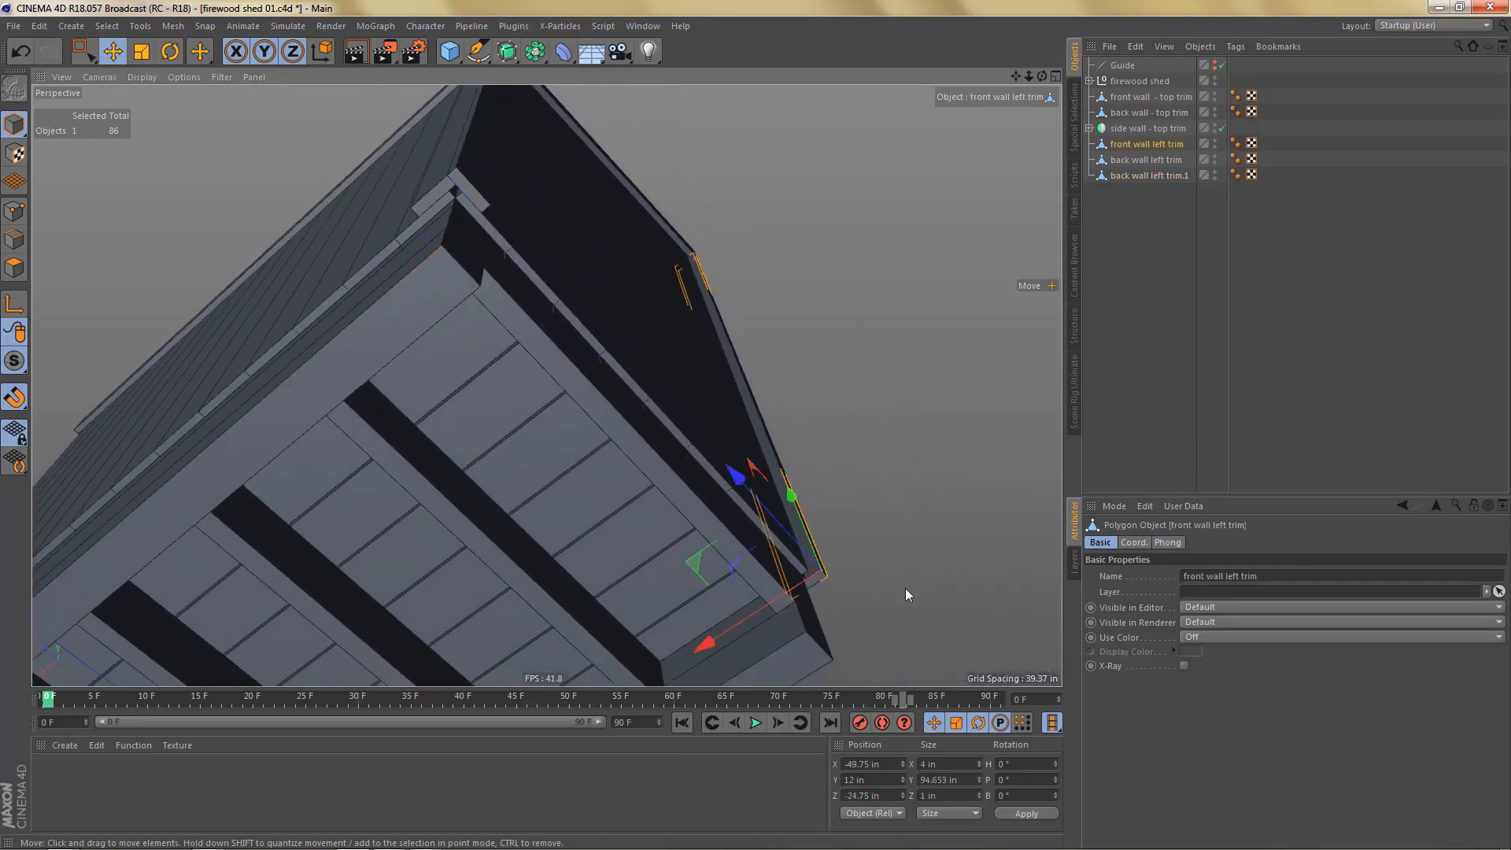
click(890, 765)
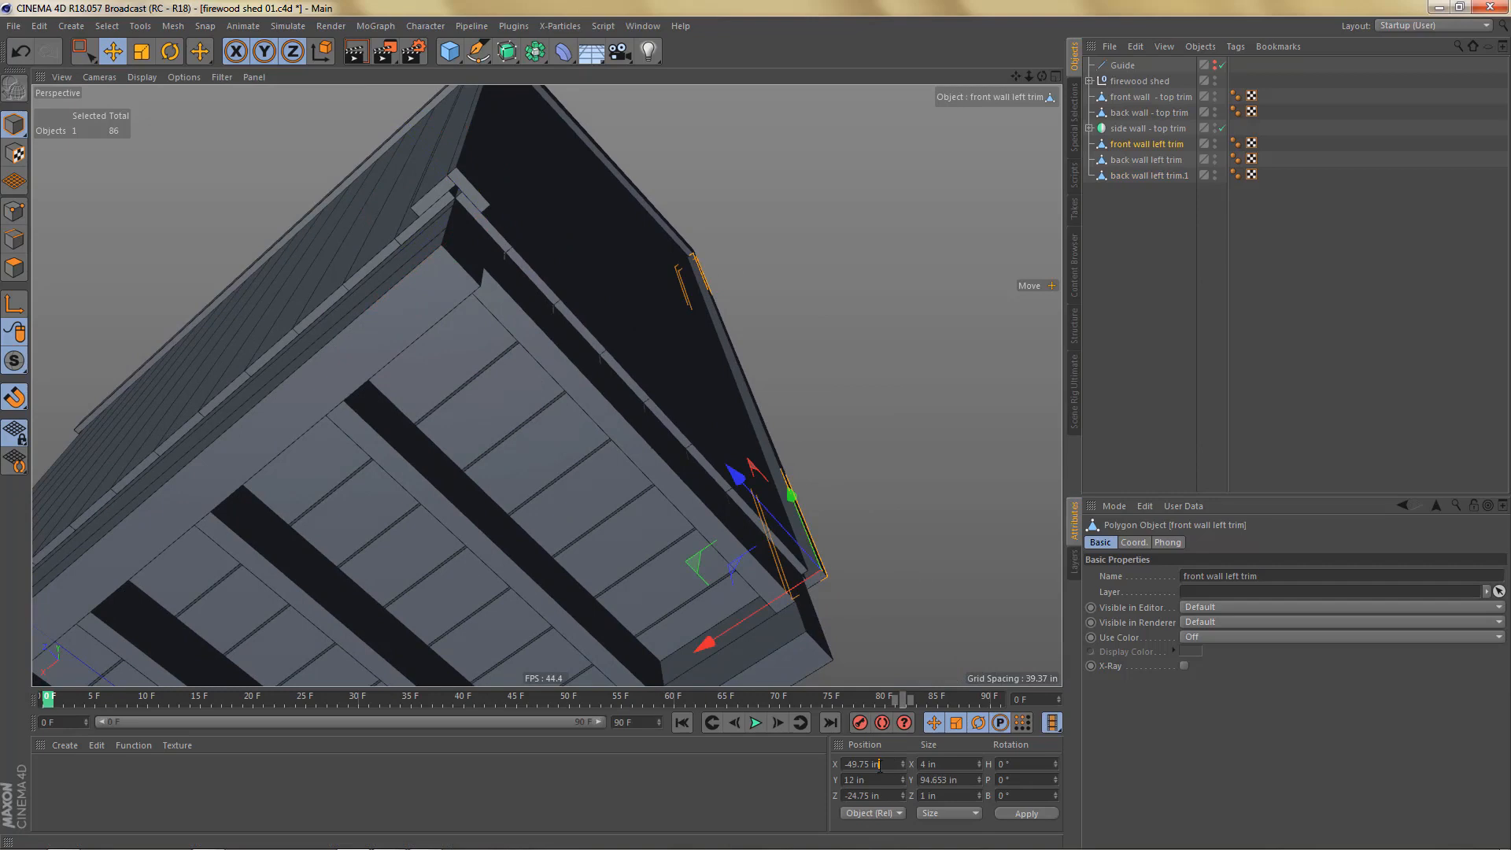
text(+1)
key(Return)
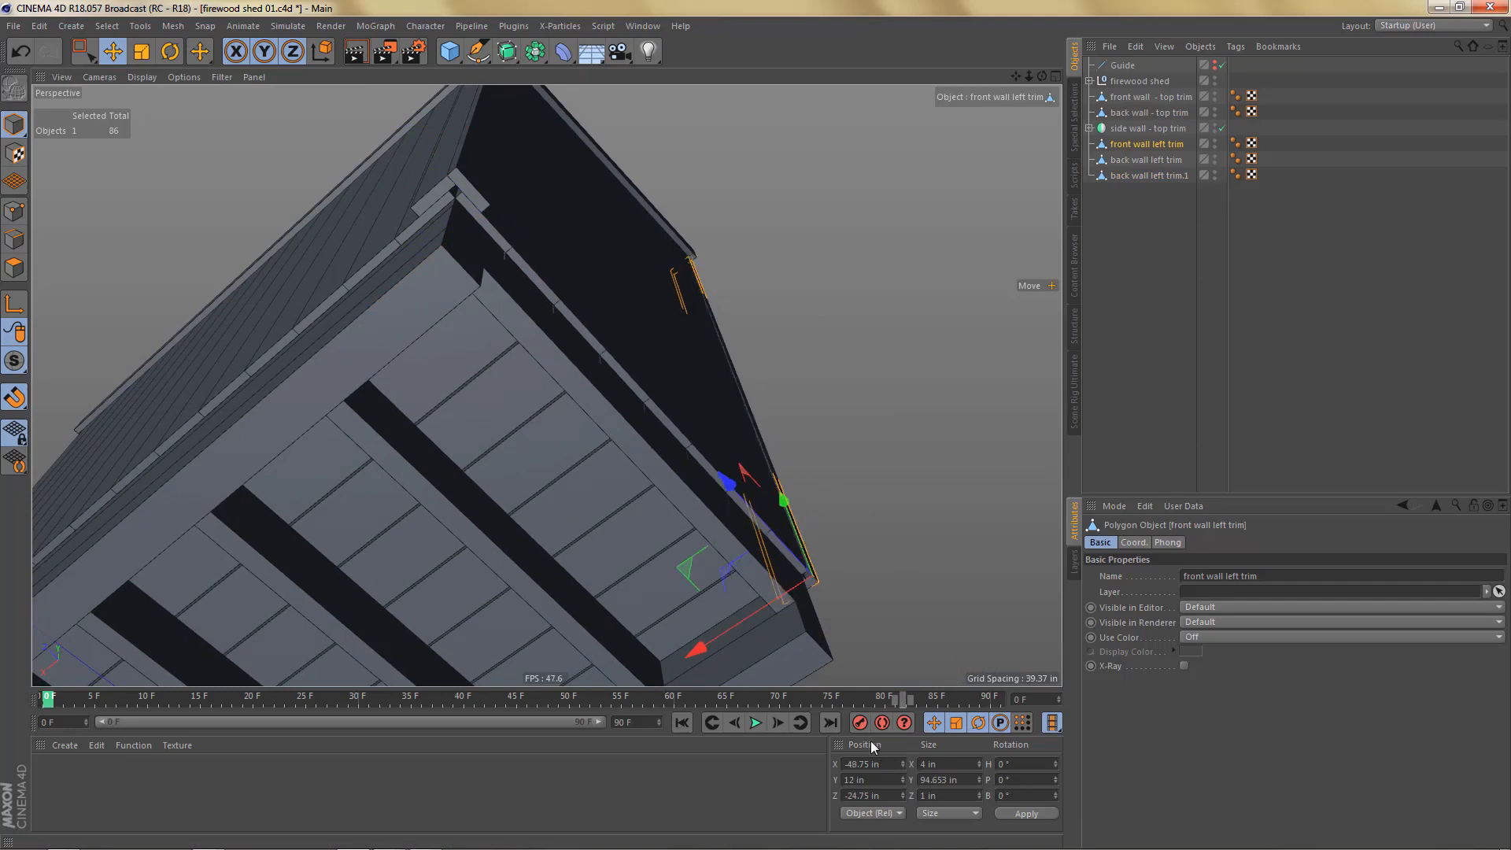
alt+drag(750, 573, 683, 564)
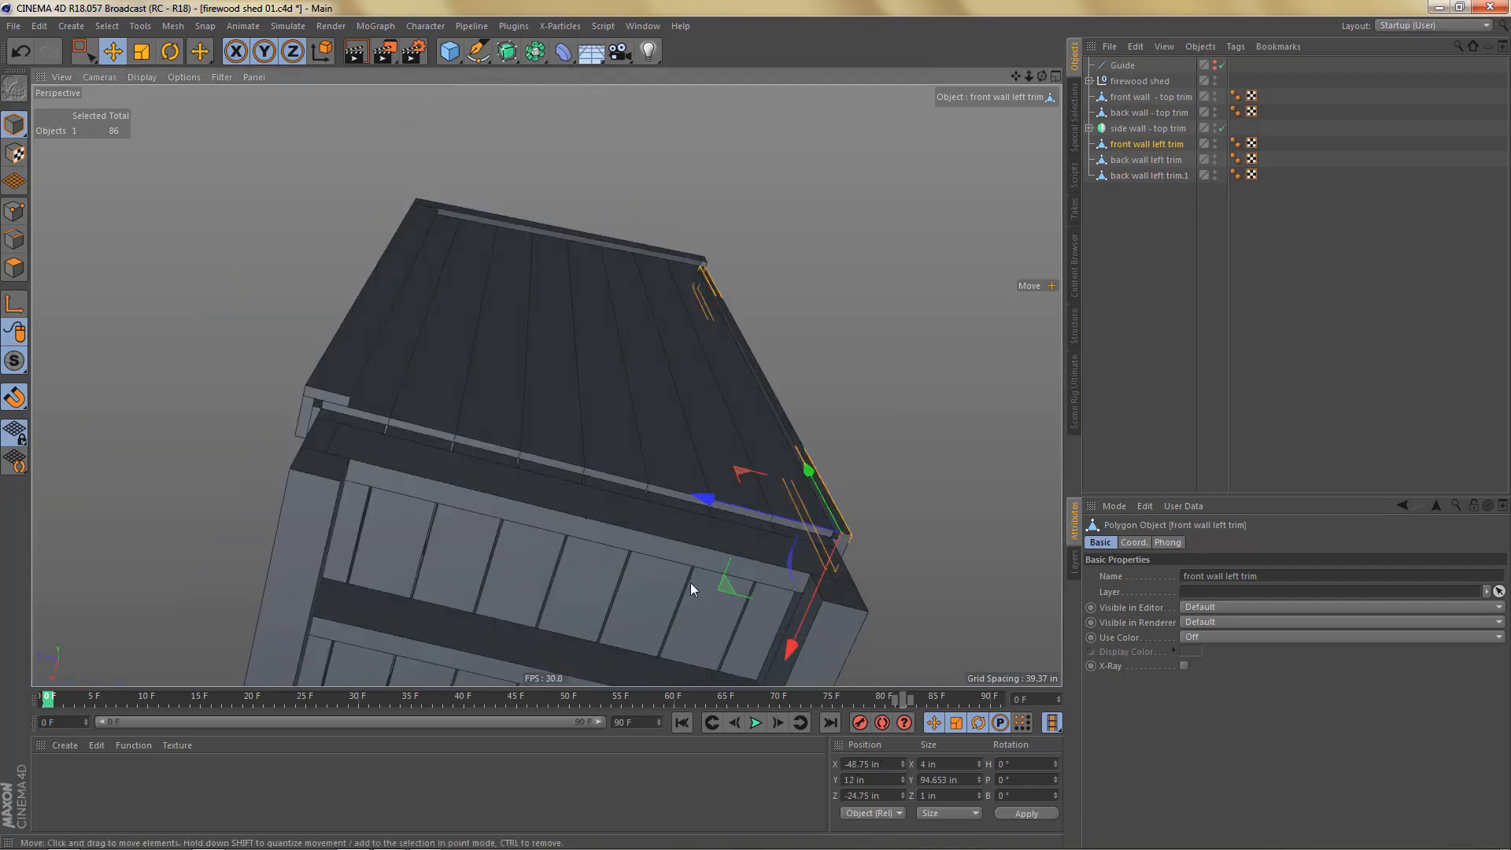
alt+drag(700, 497, 748, 562)
key(ctrl+z)
Step: Offset the front wall left trim's X position by +1 in, to -48.75 in, to line it up with the shed's corner
alt+drag(755, 470, 840, 571)
alt+middle_drag(779, 546, 835, 596)
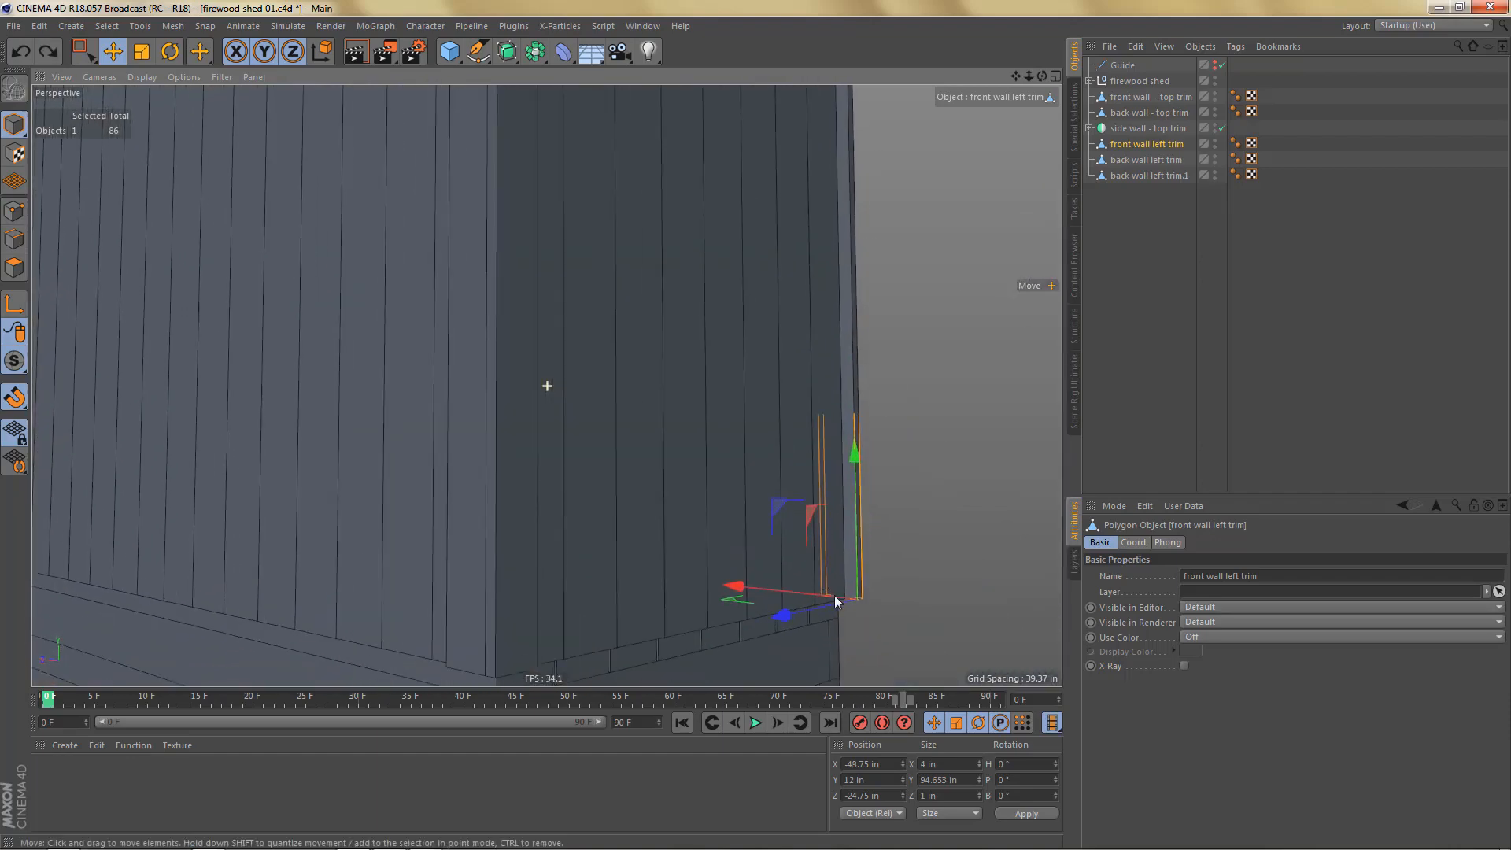
alt+drag(835, 601, 857, 563)
click(894, 764)
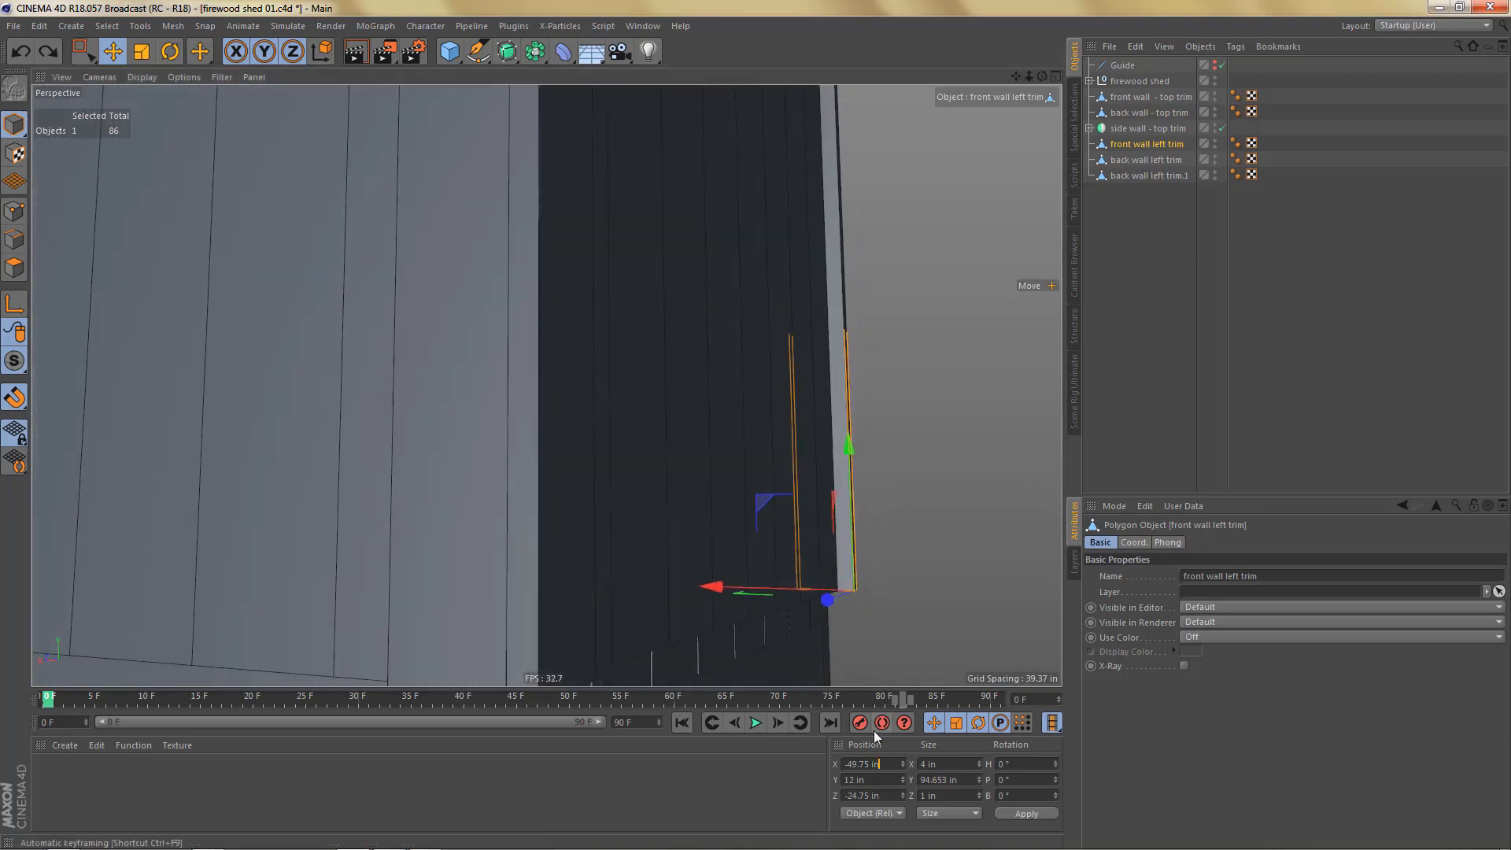
text(+1)
key(Return)
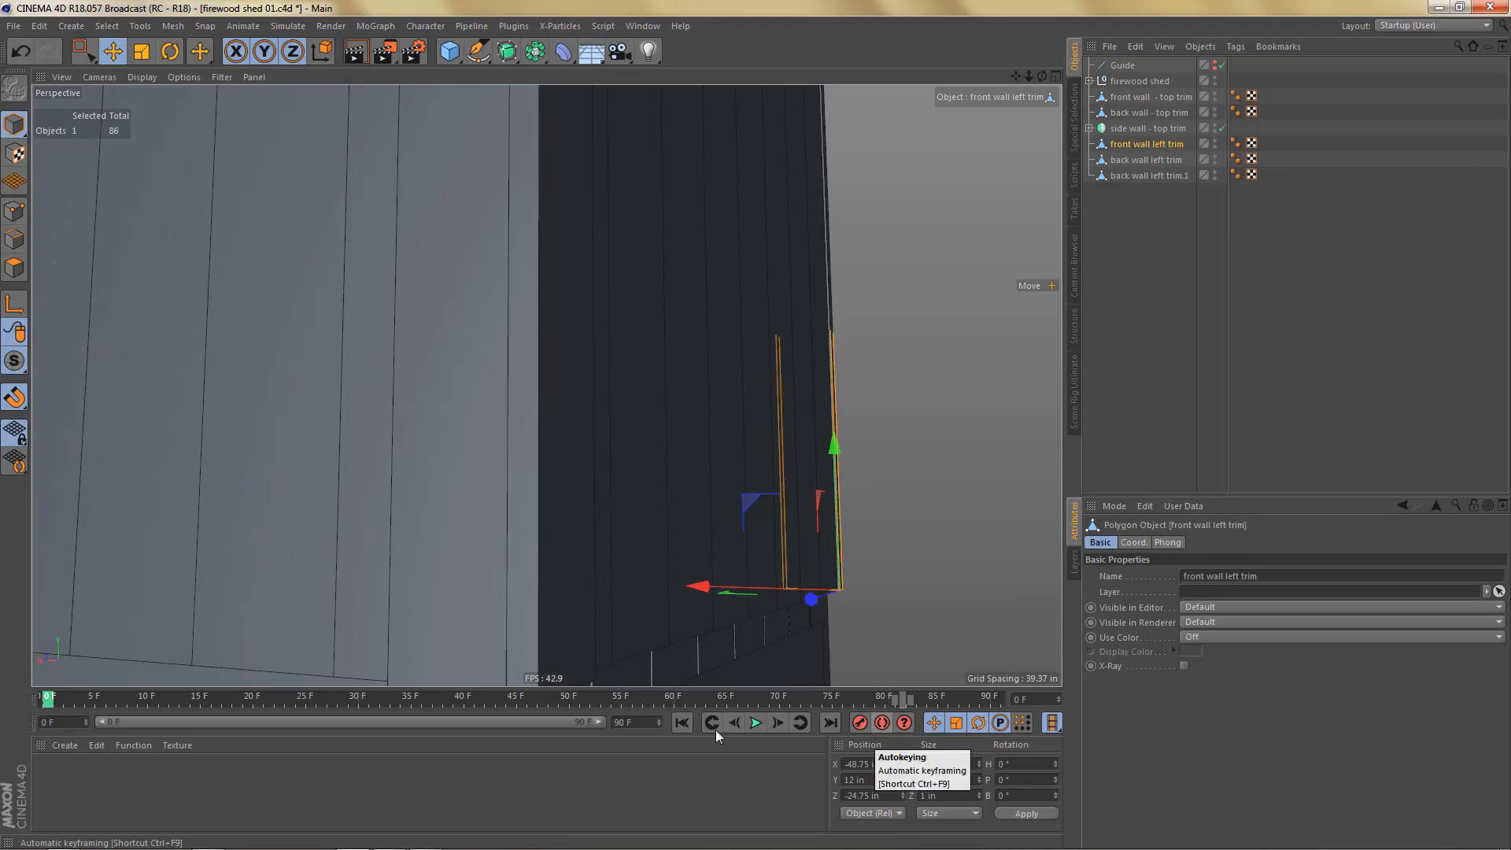
alt+drag(696, 423, 819, 402)
alt+drag(985, 508, 830, 543)
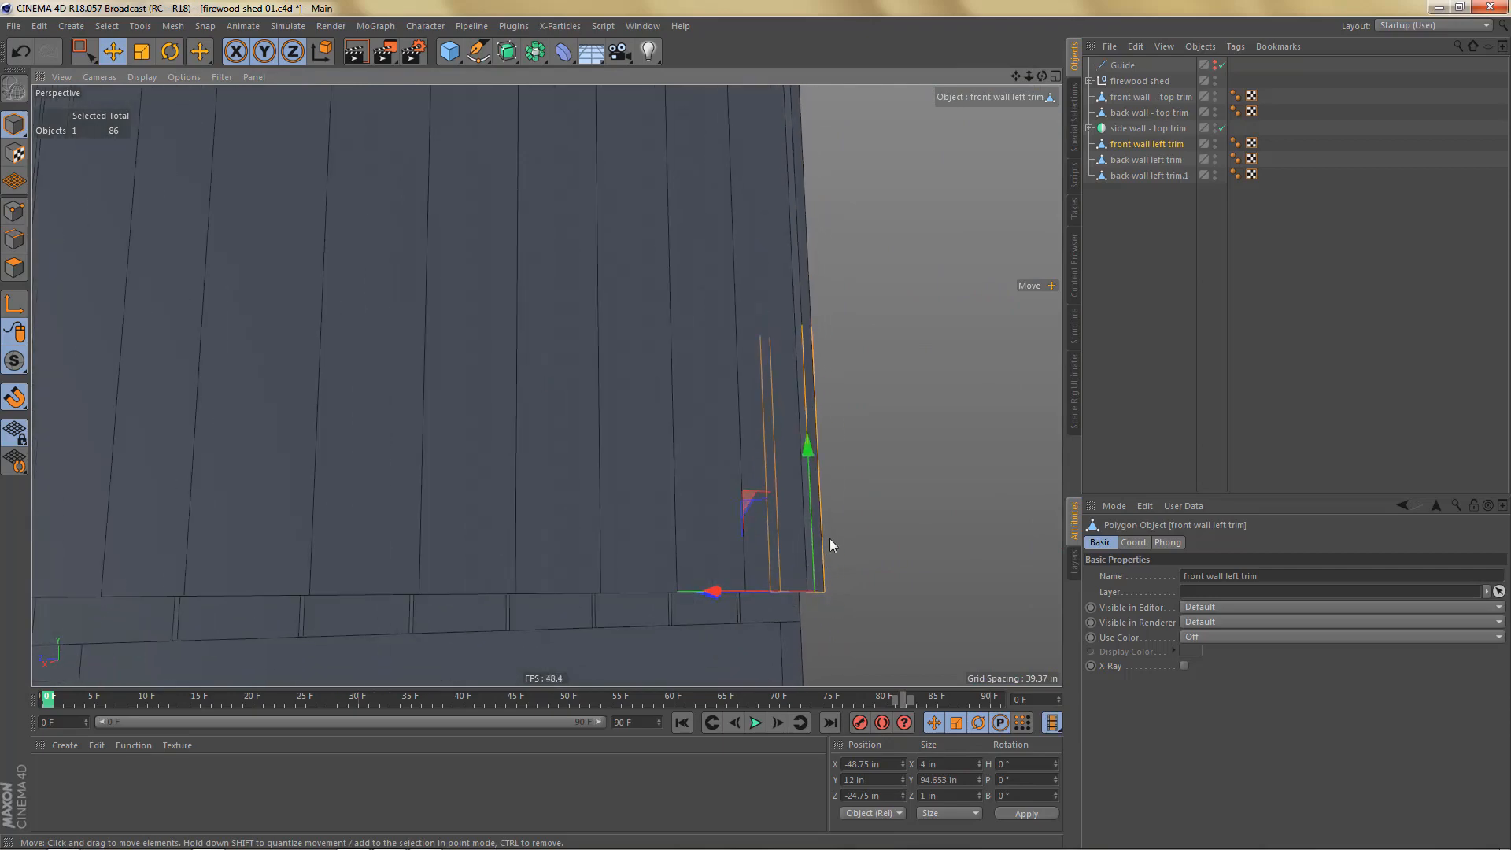
alt+drag(772, 494, 621, 507)
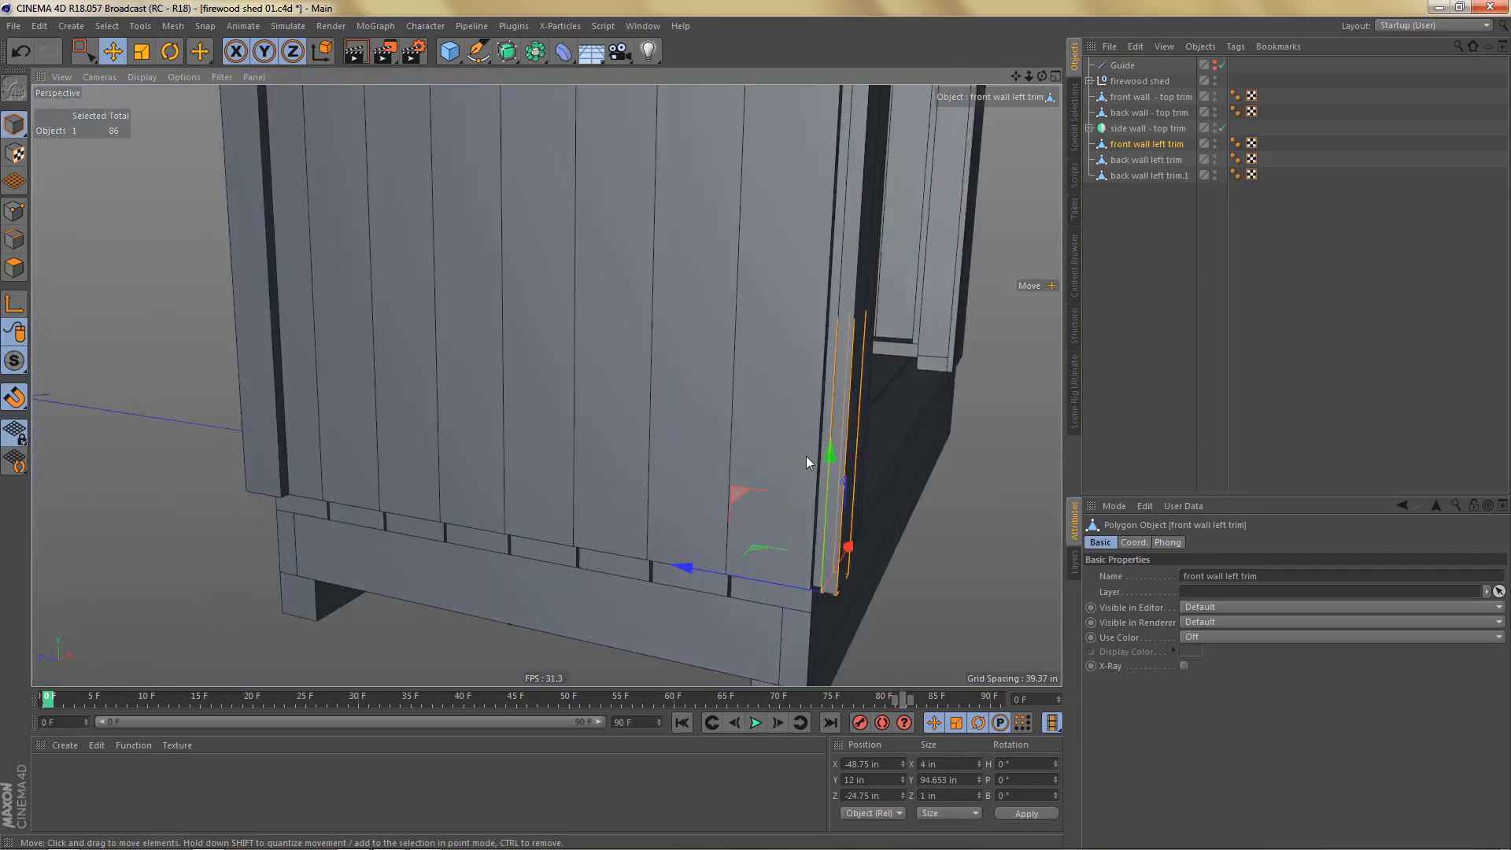
alt+drag(806, 456, 655, 236)
Step: Try sliding the side wall corner trim, back wall left trim.1, along Z to about 20.33 in, then undo the move
click(611, 225)
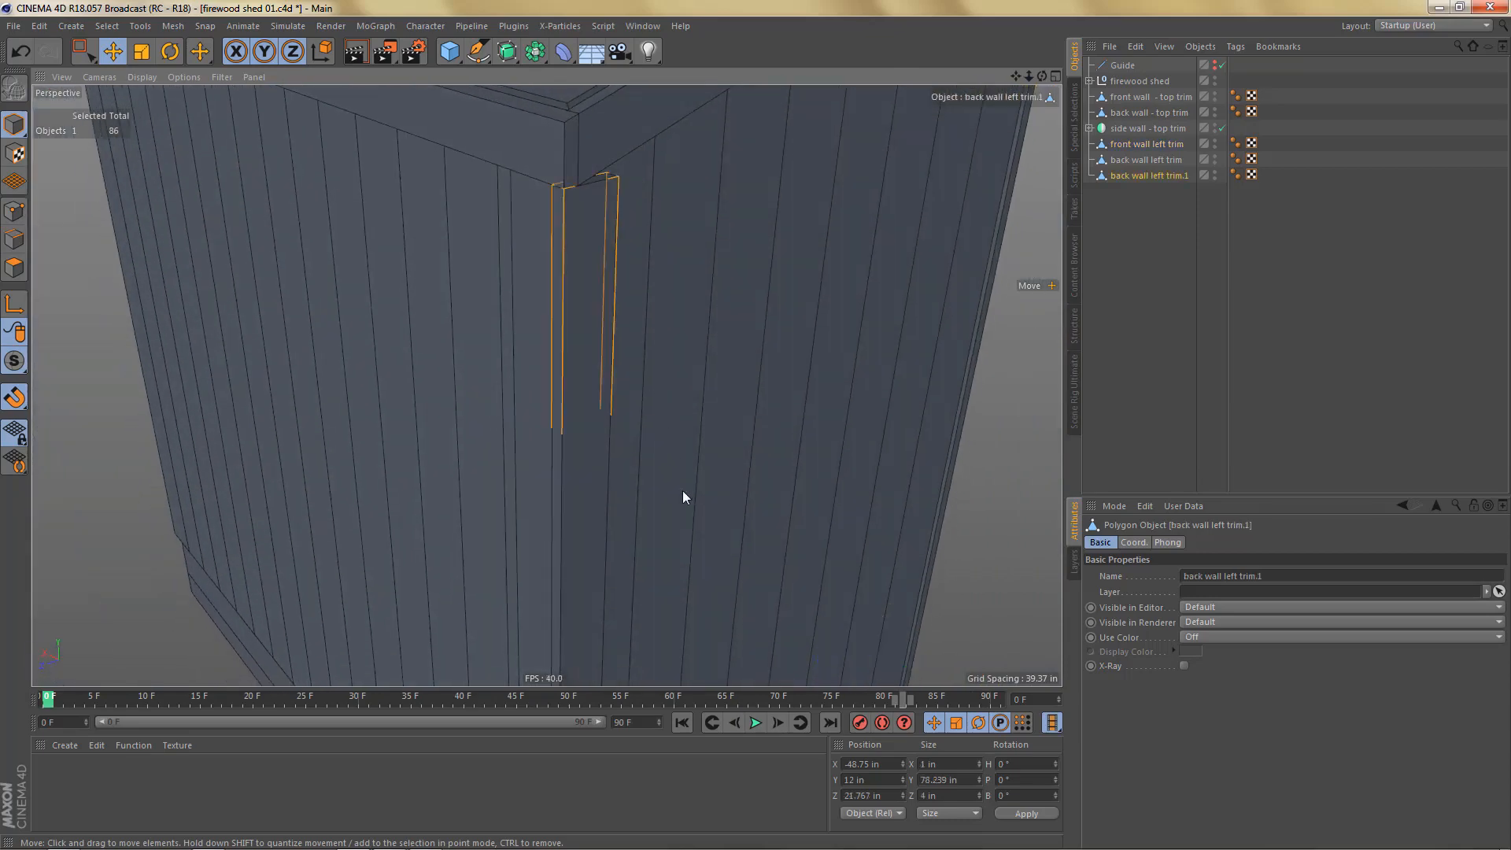
alt+middle_drag(683, 492, 630, 111)
alt+middle_drag(651, 412, 626, 91)
drag(463, 603, 468, 602)
alt+right_drag(580, 520, 687, 472)
alt+drag(572, 482, 620, 291)
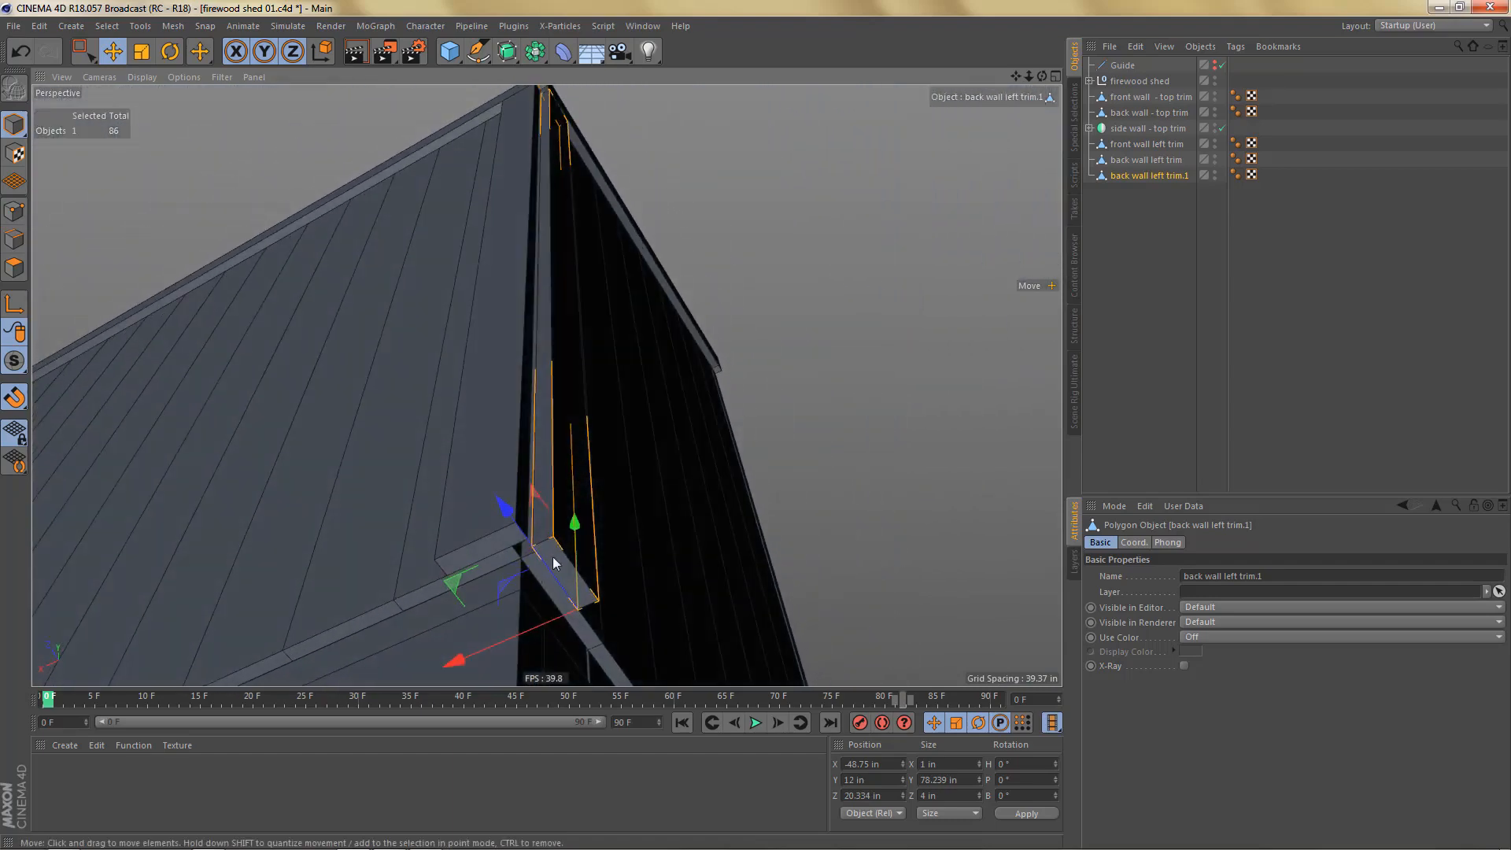
alt+drag(553, 562, 601, 476)
key(ctrl+z)
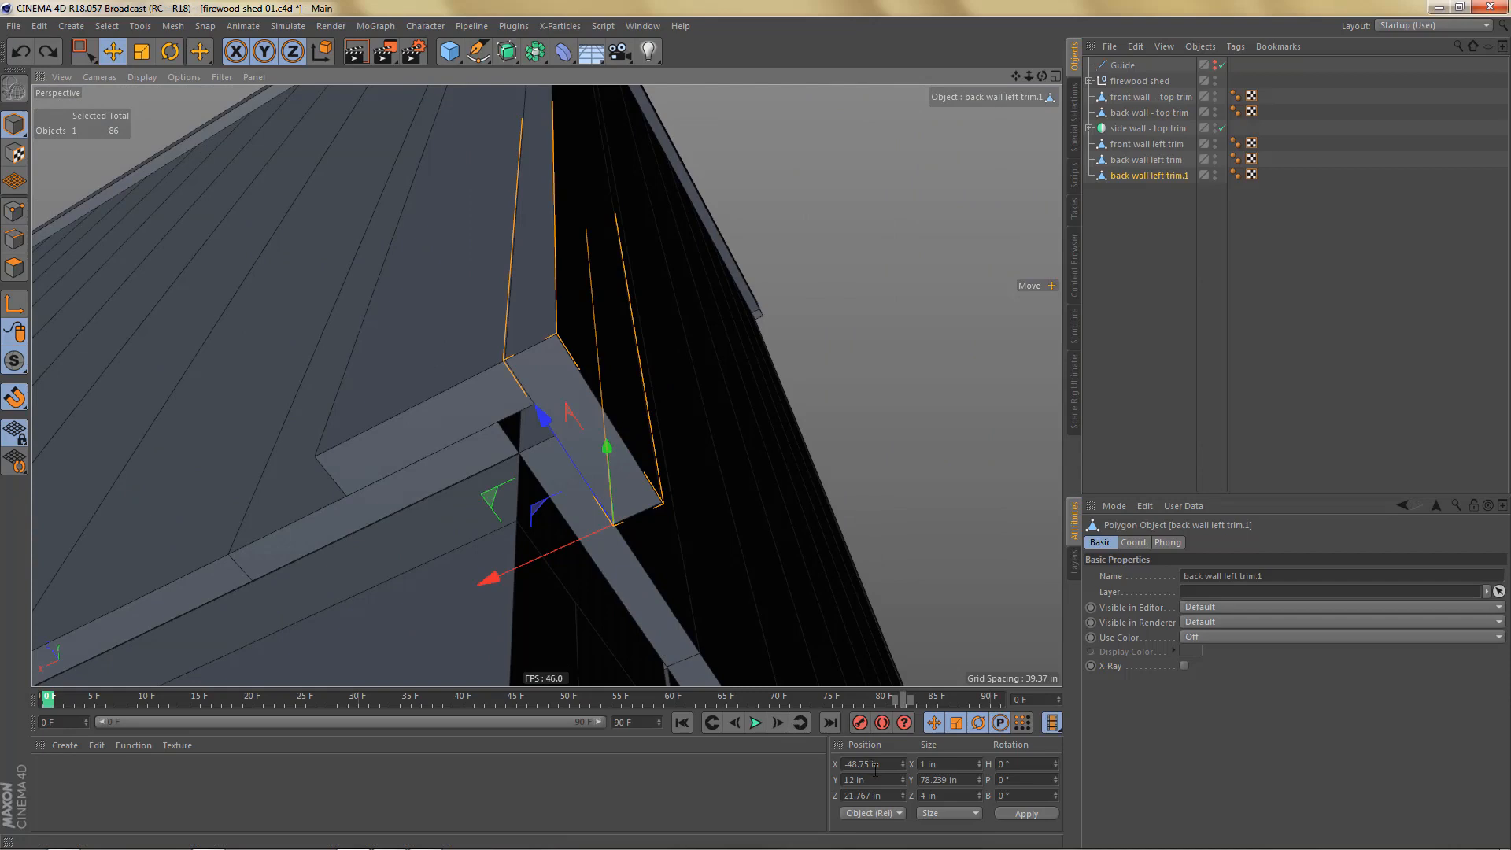
Step: Try Z position offsets of -1 in and -.75 in on the side wall corner trim, then return it to 21.767 in
click(891, 797)
text(-1)
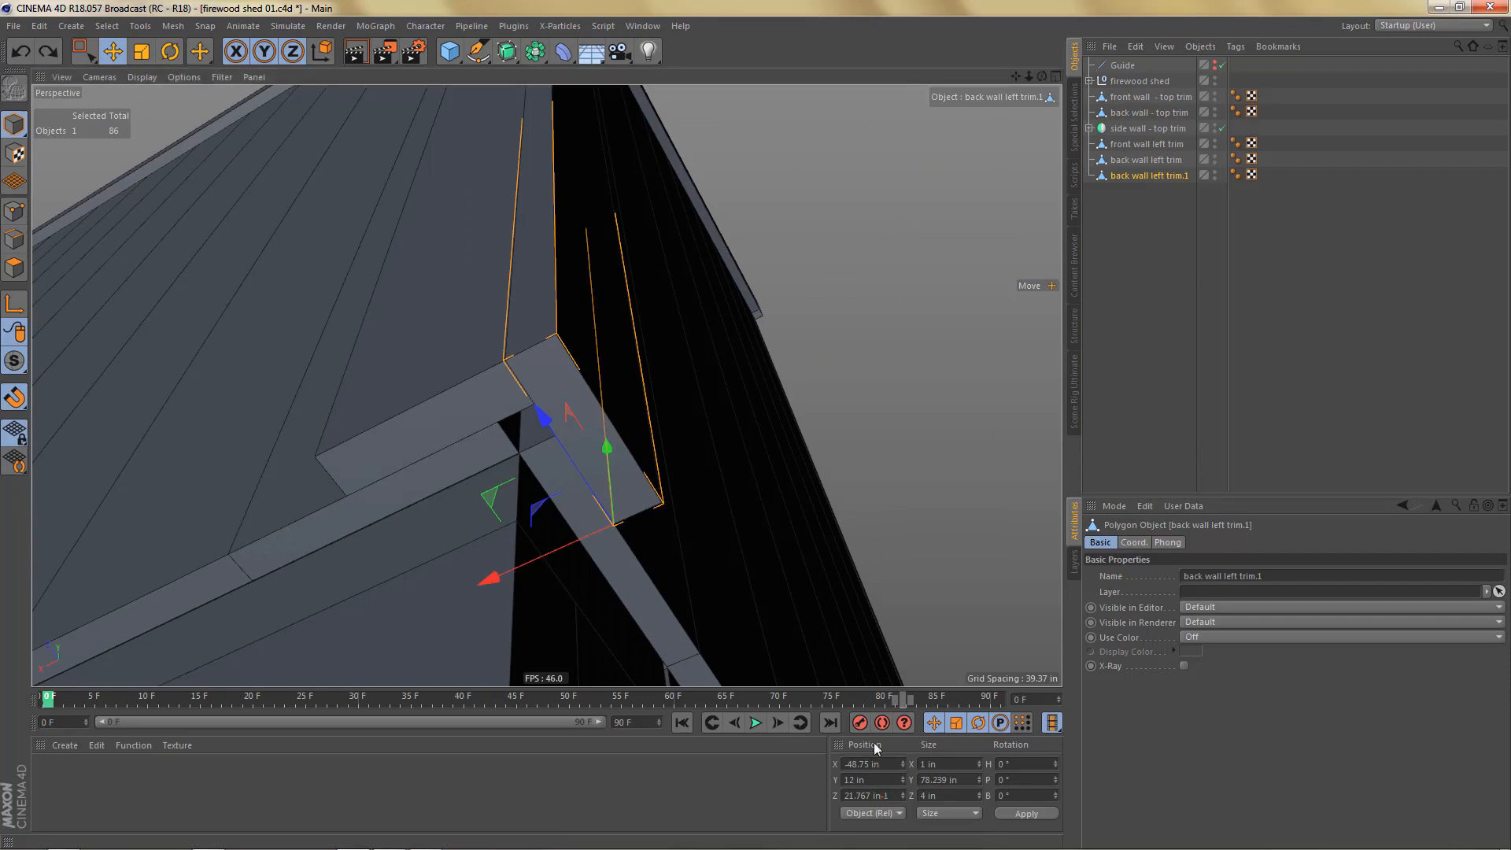
key(Return)
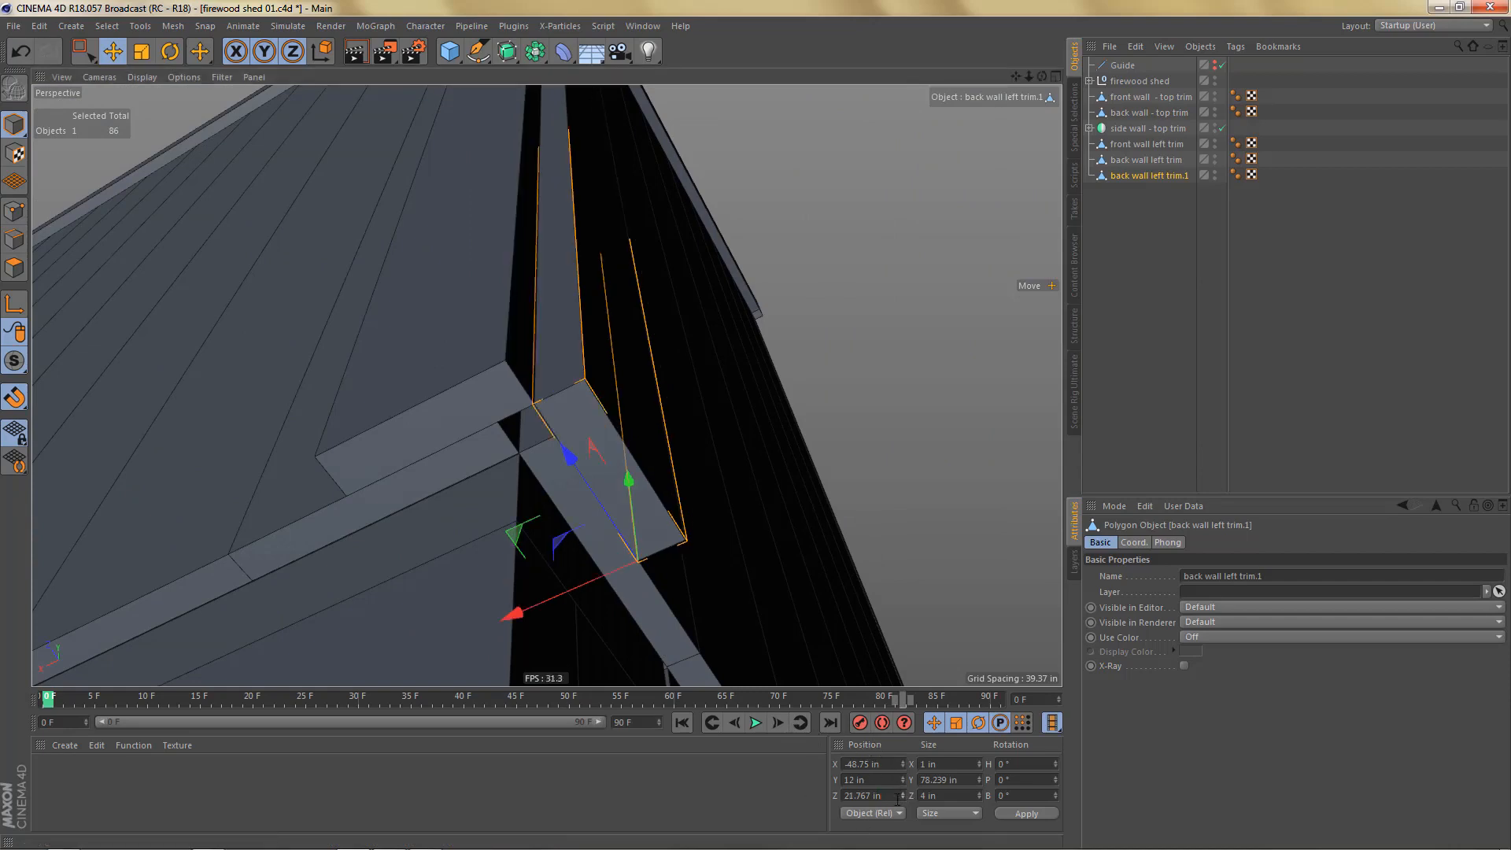
mouse_move(891, 827)
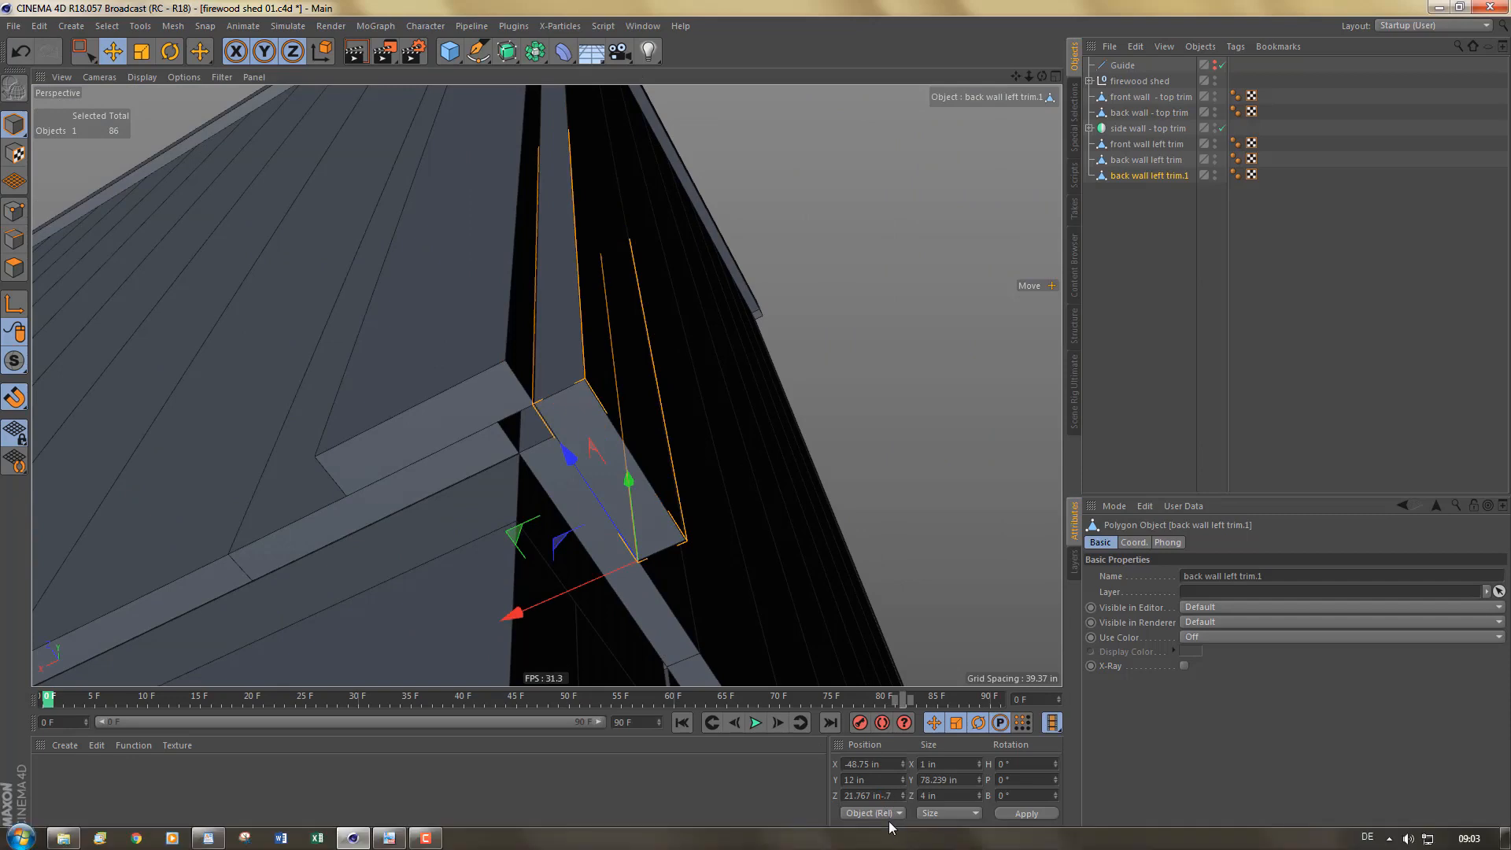
text(-.75)
key(Return)
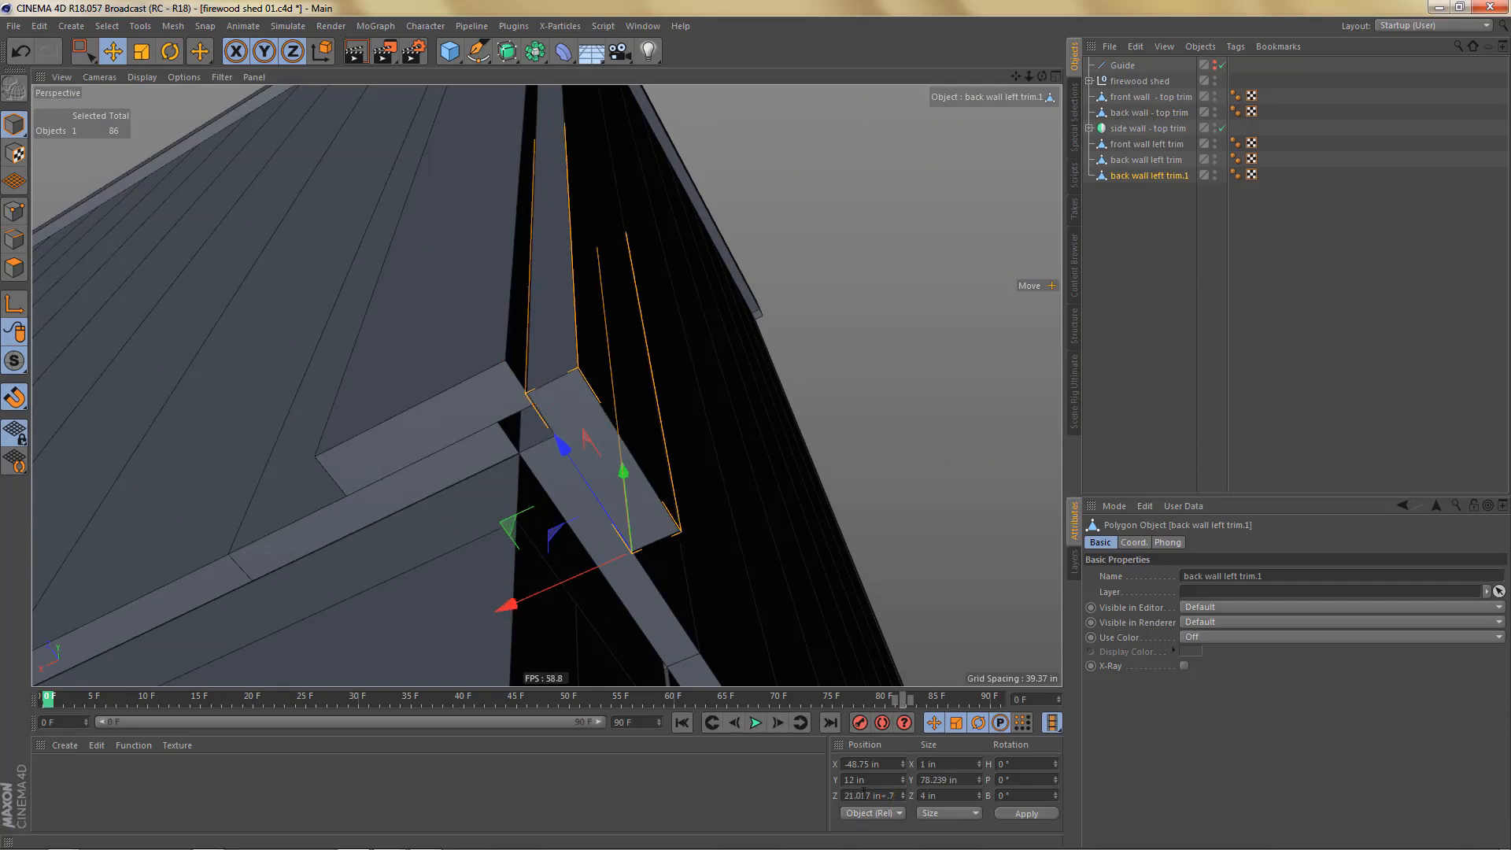
text(+.75)
key(Return)
alt+drag(575, 432, 428, 422)
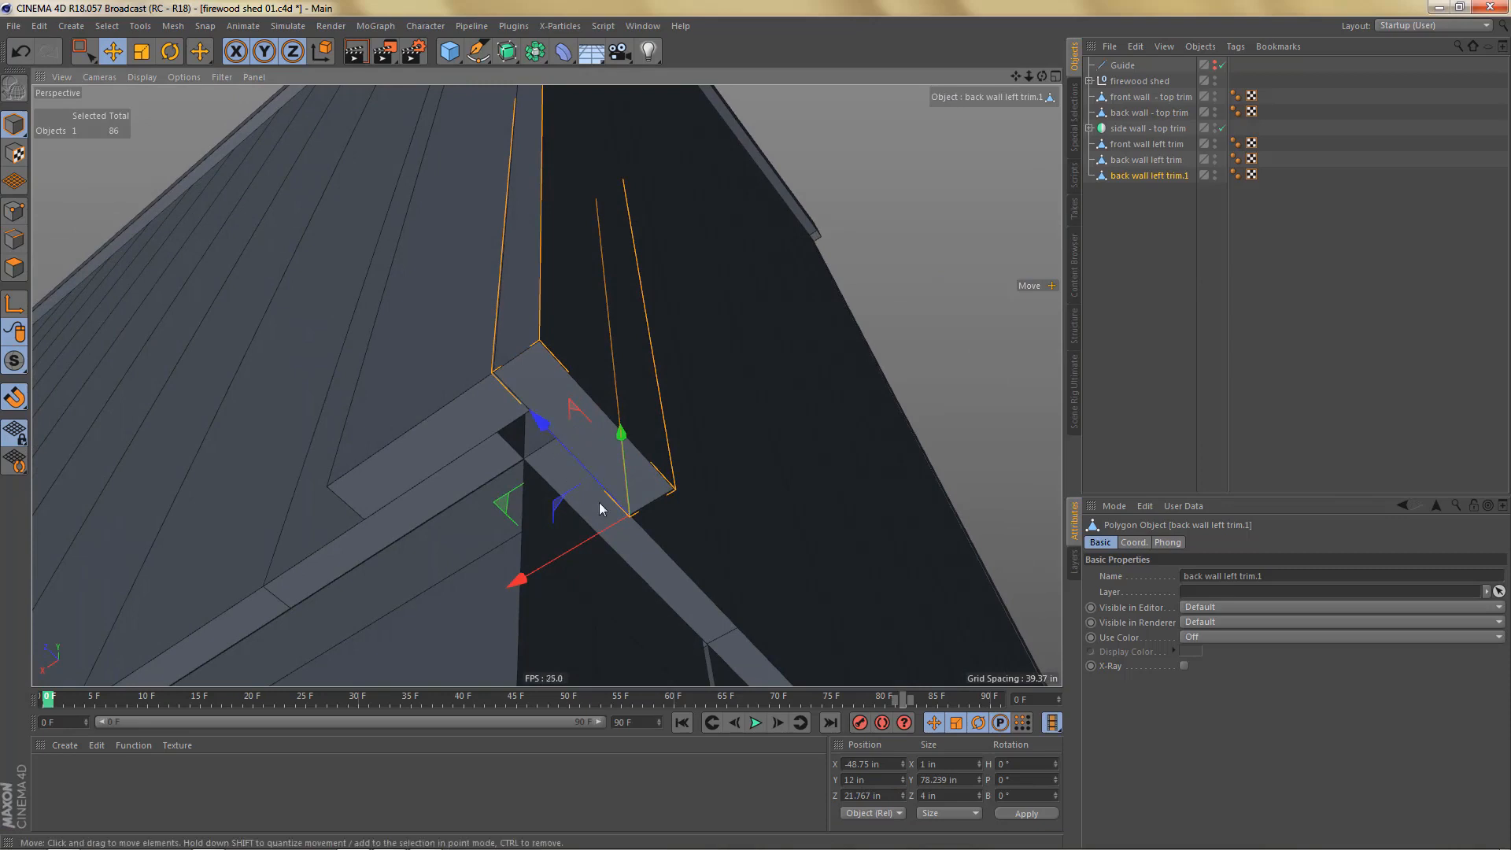
Step: Offset the side wall corner trim's Z position by -1.75 in, to 20.017 in
click(895, 794)
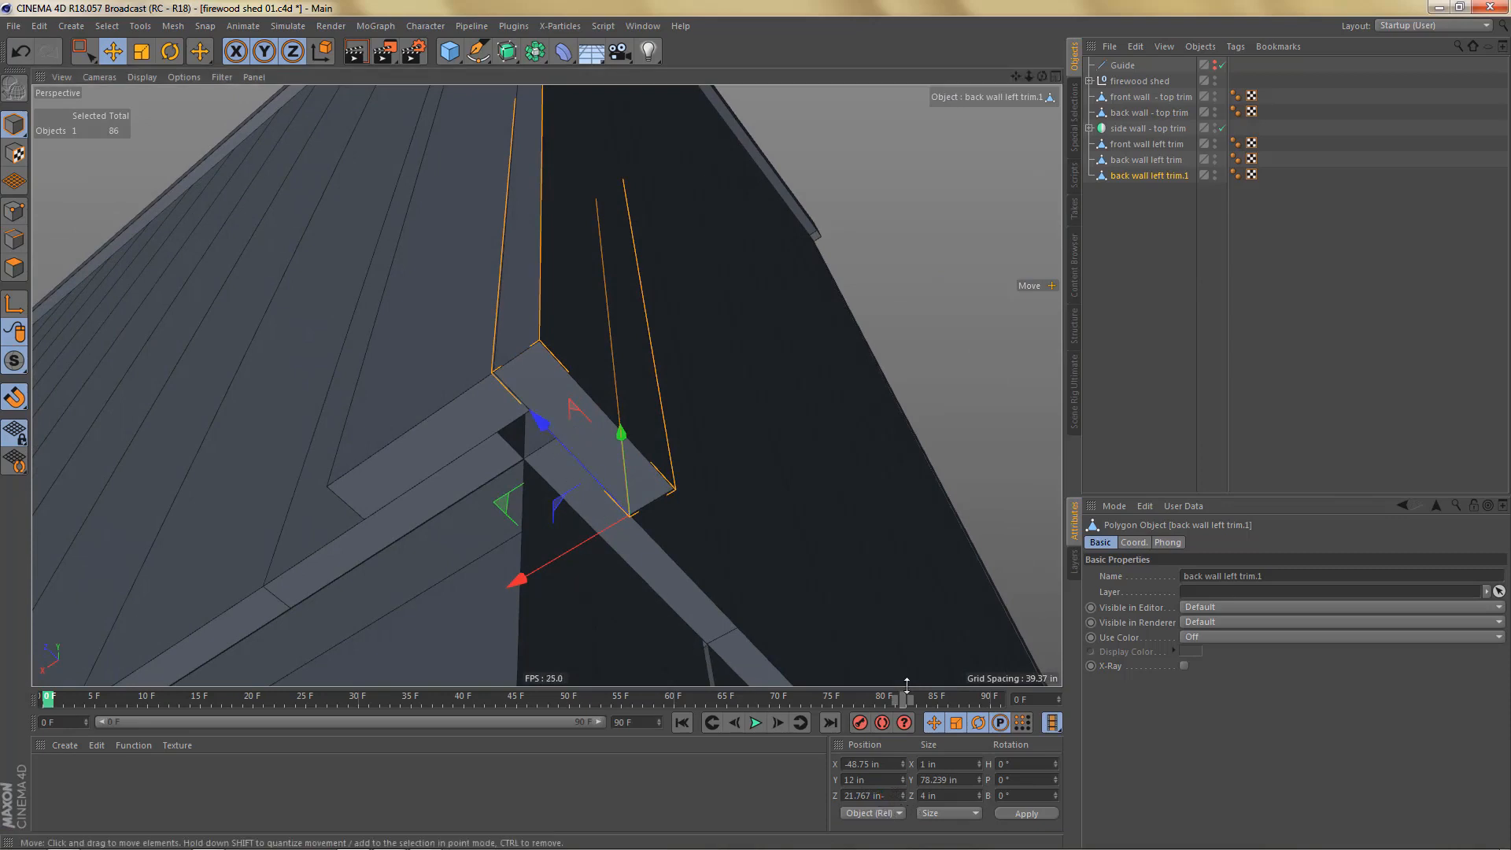
text(-1.75)
key(Return)
Step: Offset the back wall left trim's X position by -1 in, to -49.75 in, so it covers the side trim's edge
click(508, 396)
alt+drag(604, 452, 707, 447)
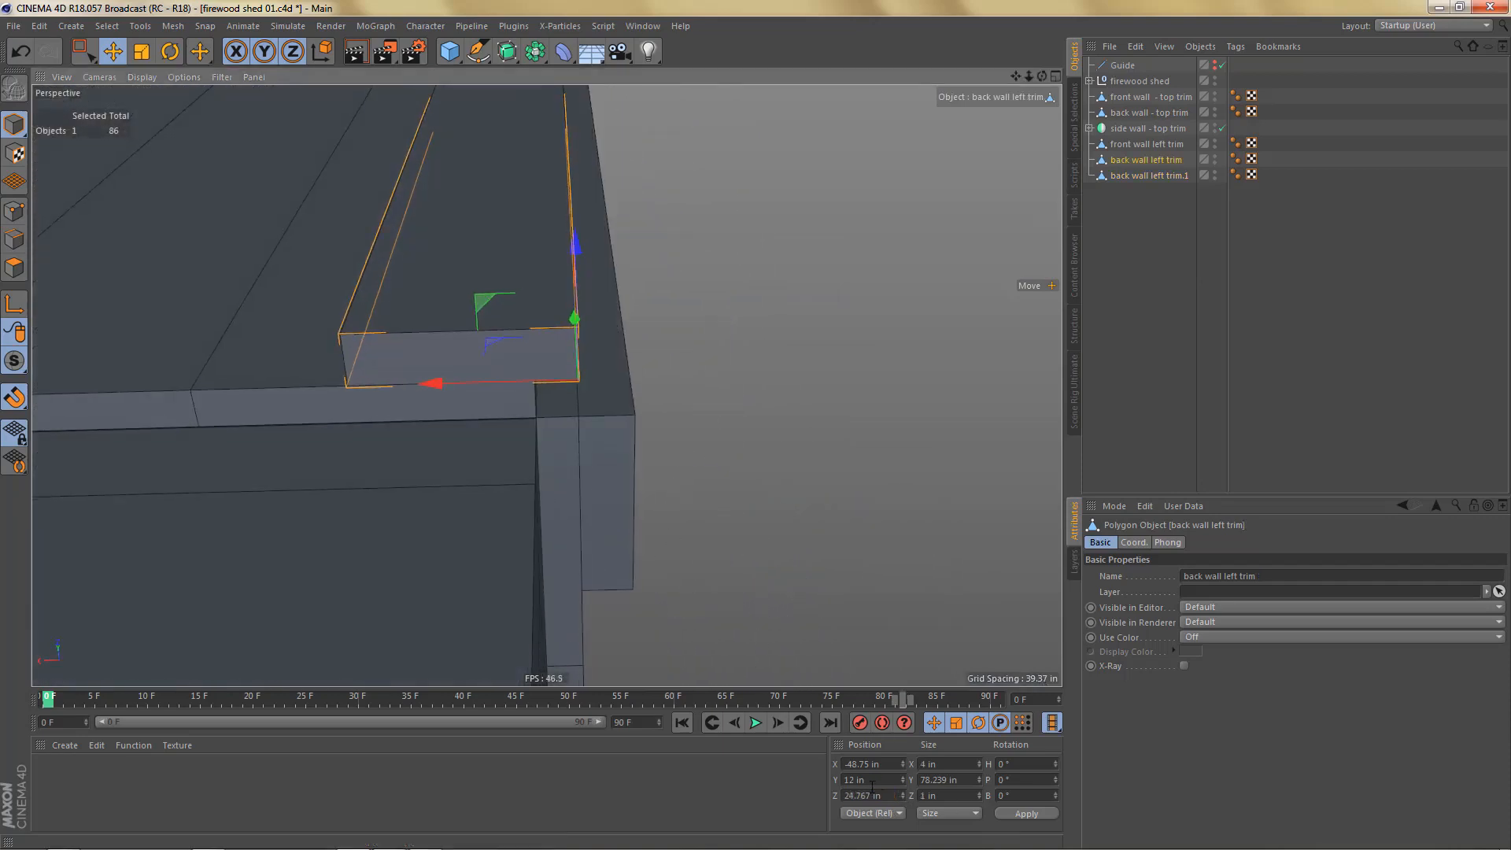
click(897, 762)
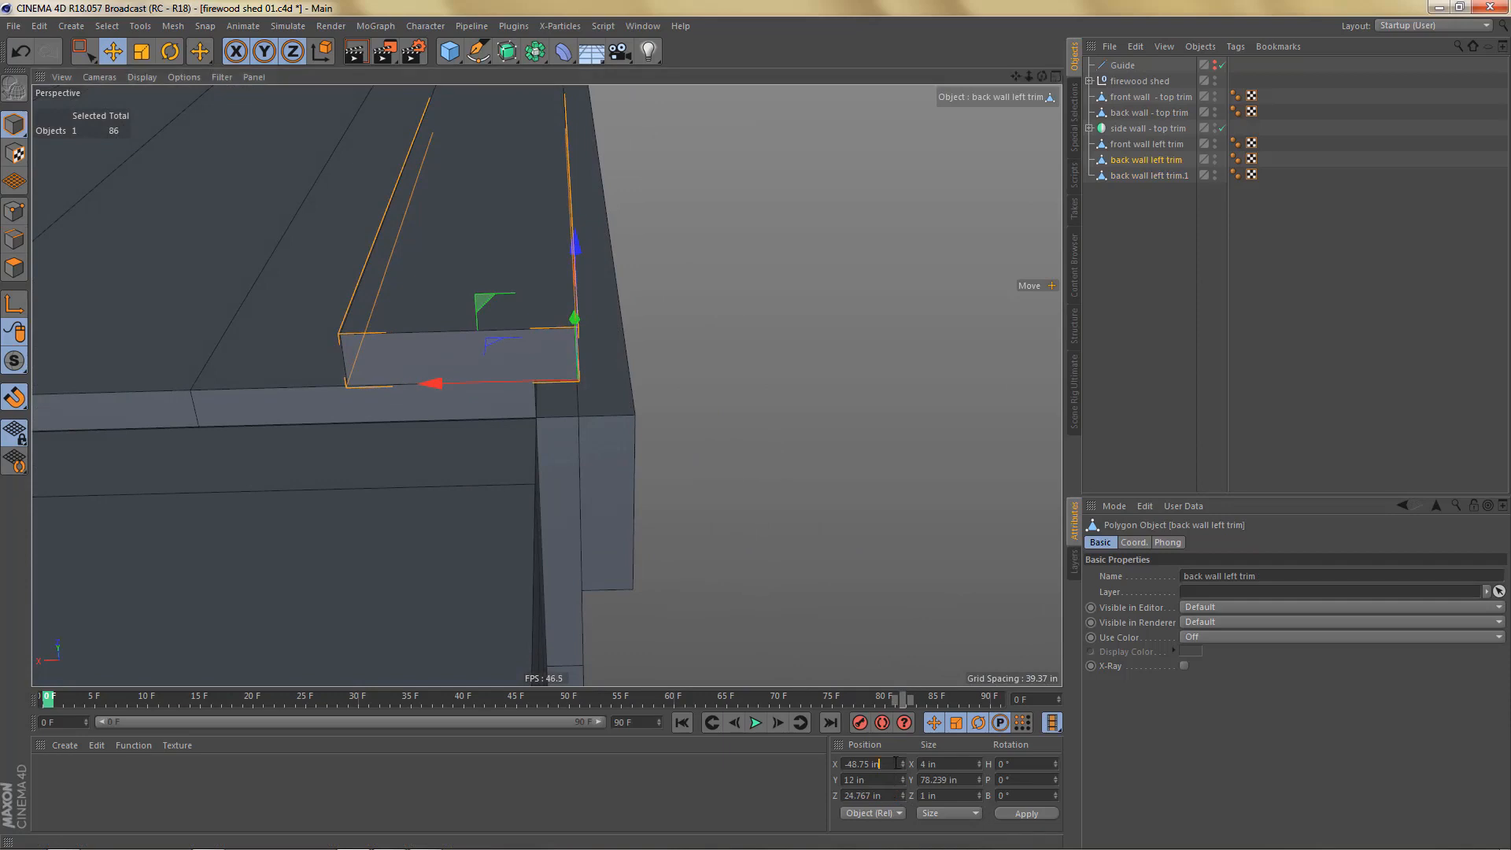
text(-1)
key(Return)
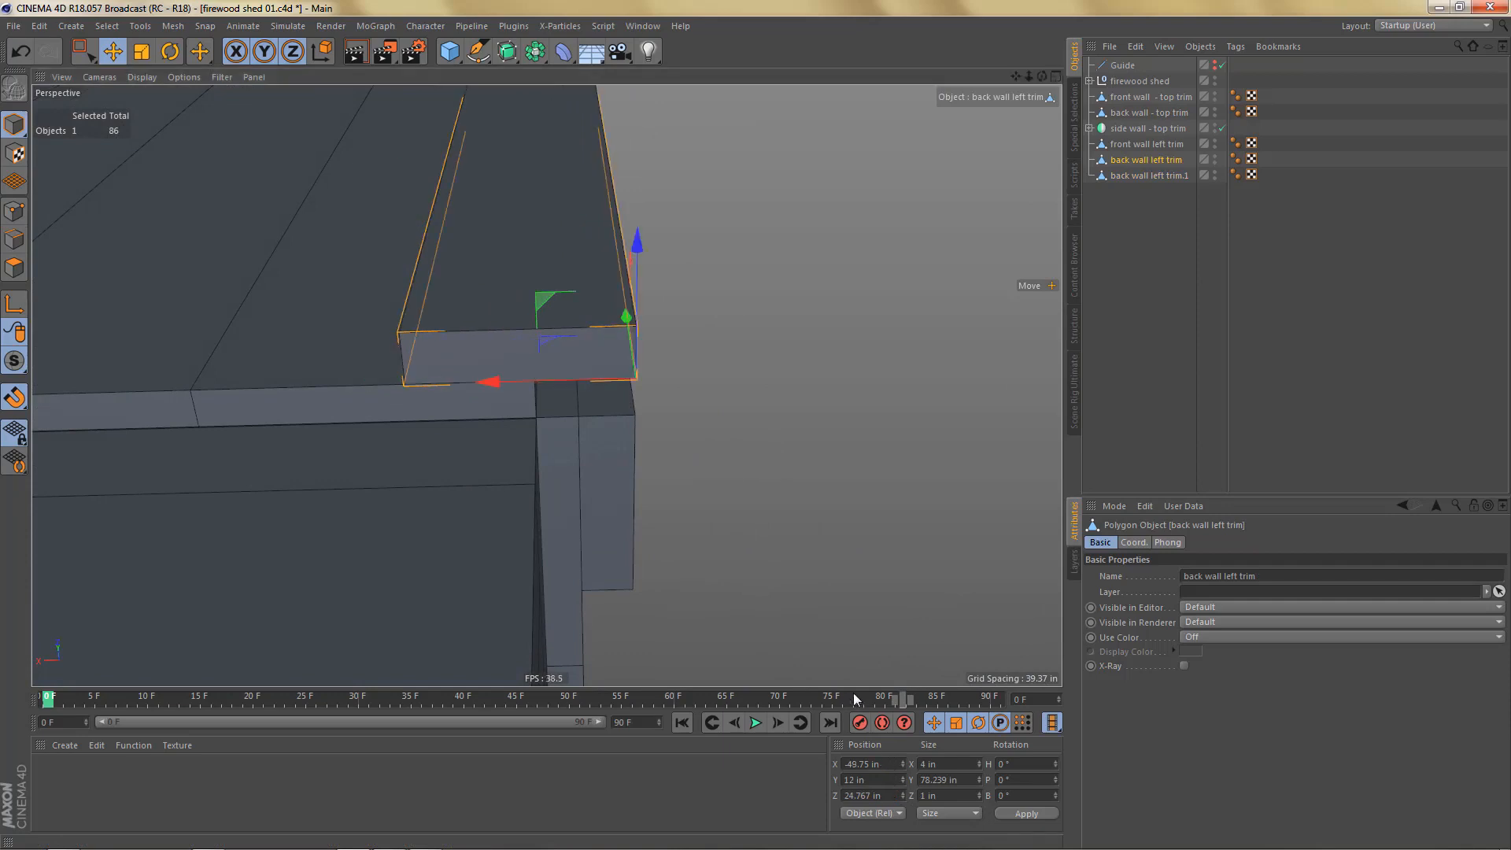
alt+drag(291, 239, 314, 280)
alt+middle_drag(411, 319, 331, 368)
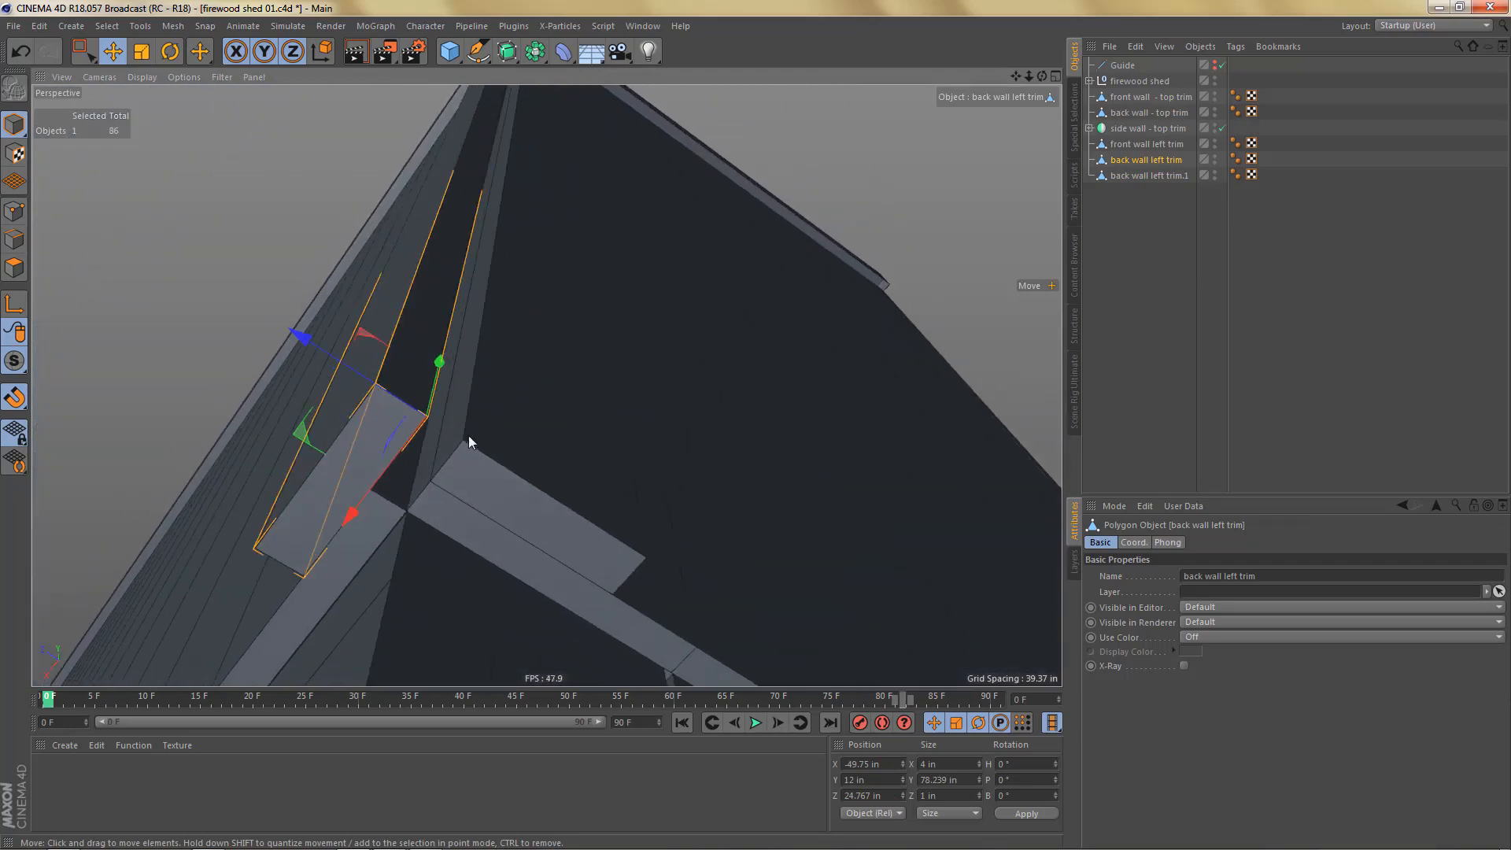
Step: Move the side wall corner trim along Z to about 20.76 in so it butts against the back wall left trim
click(464, 491)
alt+middle_drag(549, 579, 610, 557)
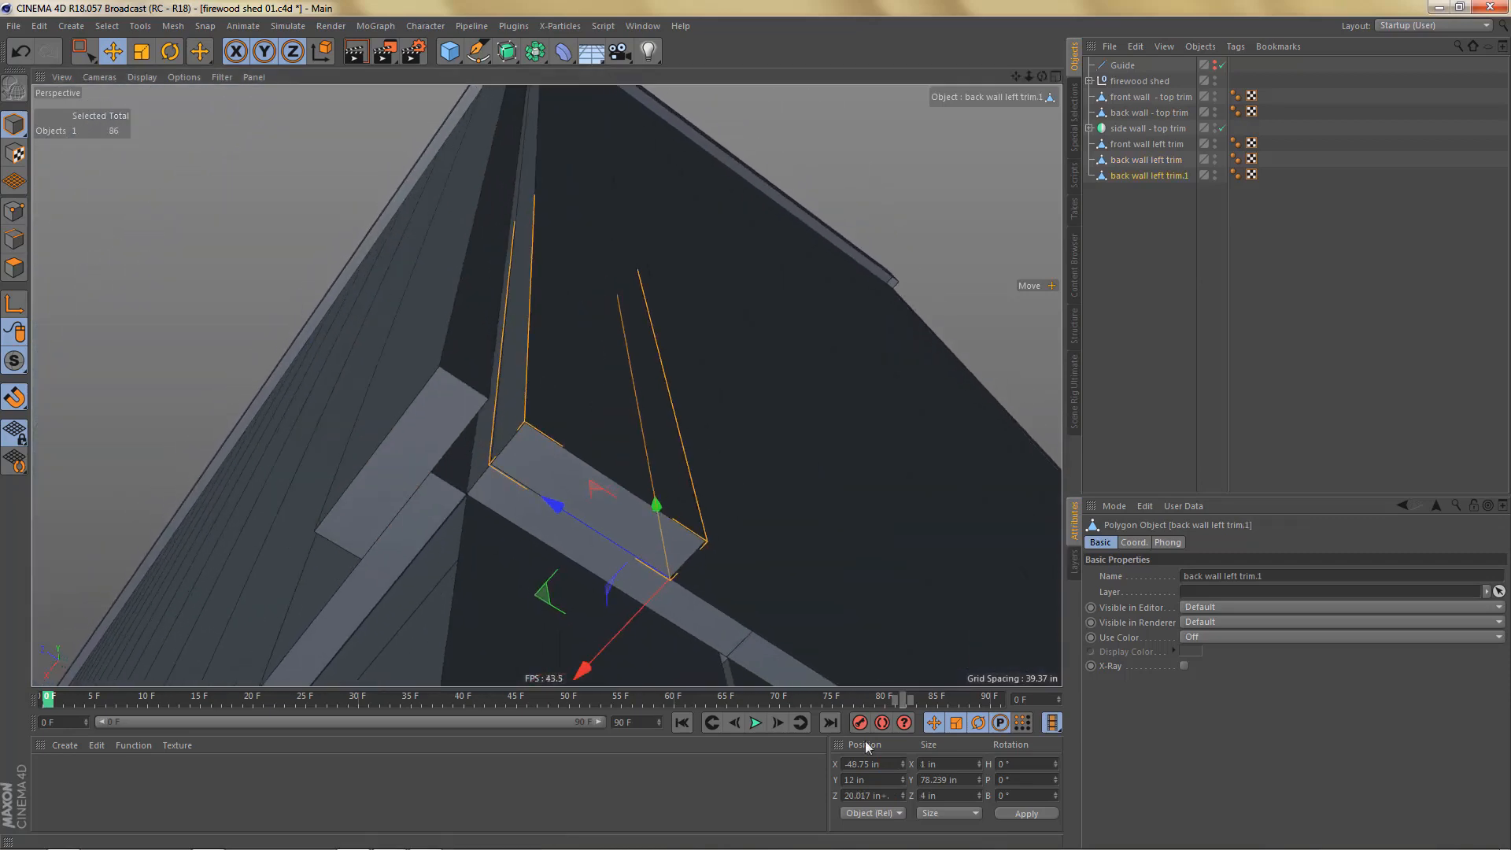
key(Return)
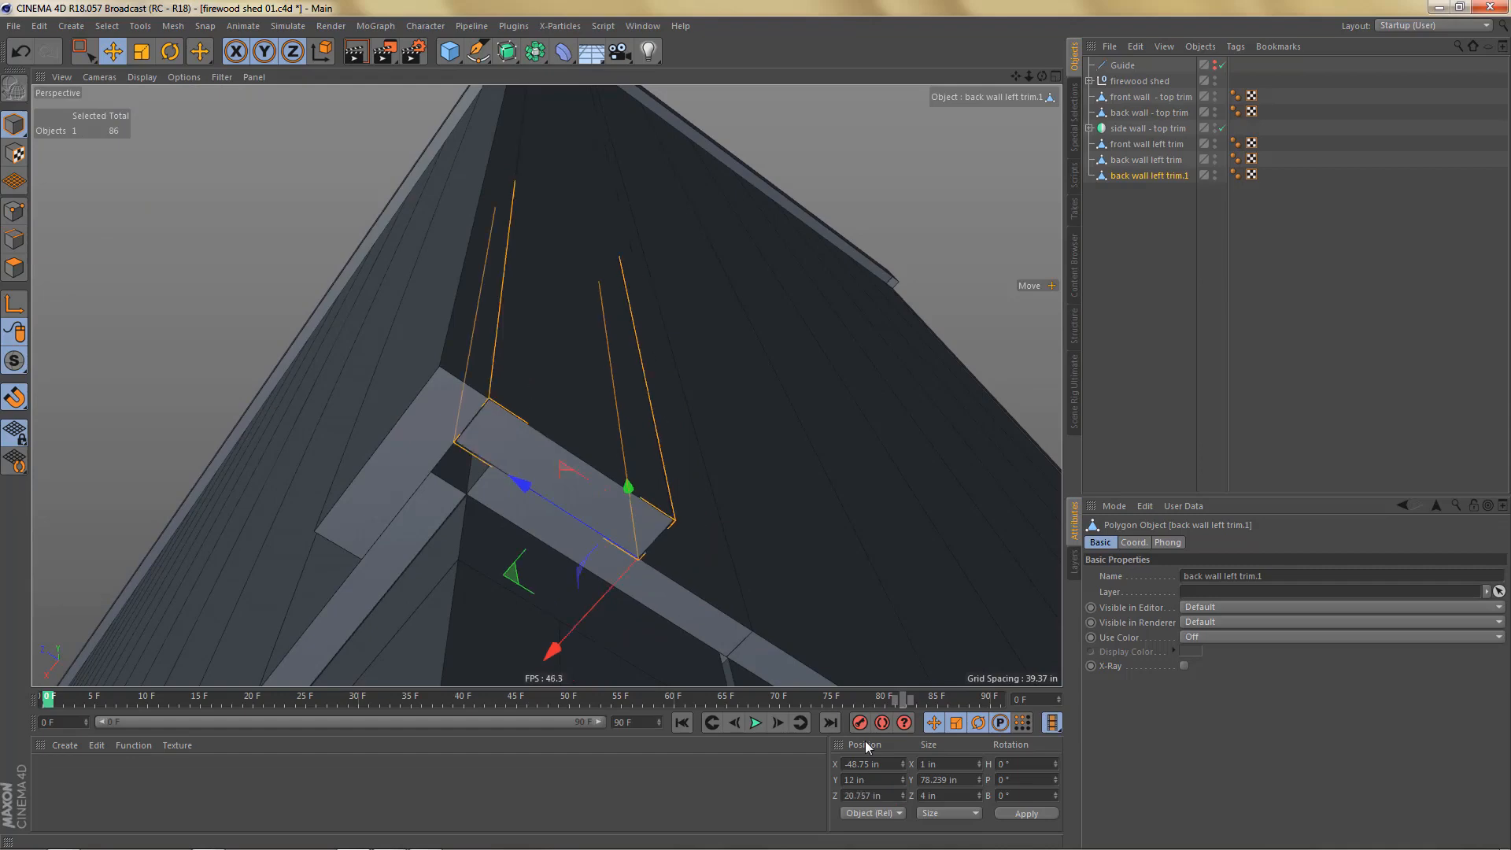
Step: In the Right view, raise the side wall corner trim's two inner top points to the side wall top trim's lower edge, Y 79.565 in
alt+drag(577, 479, 540, 683)
alt+middle_drag(527, 370, 542, 484)
alt+right_drag(516, 388, 716, 344)
alt+drag(569, 379, 559, 503)
key(Return)
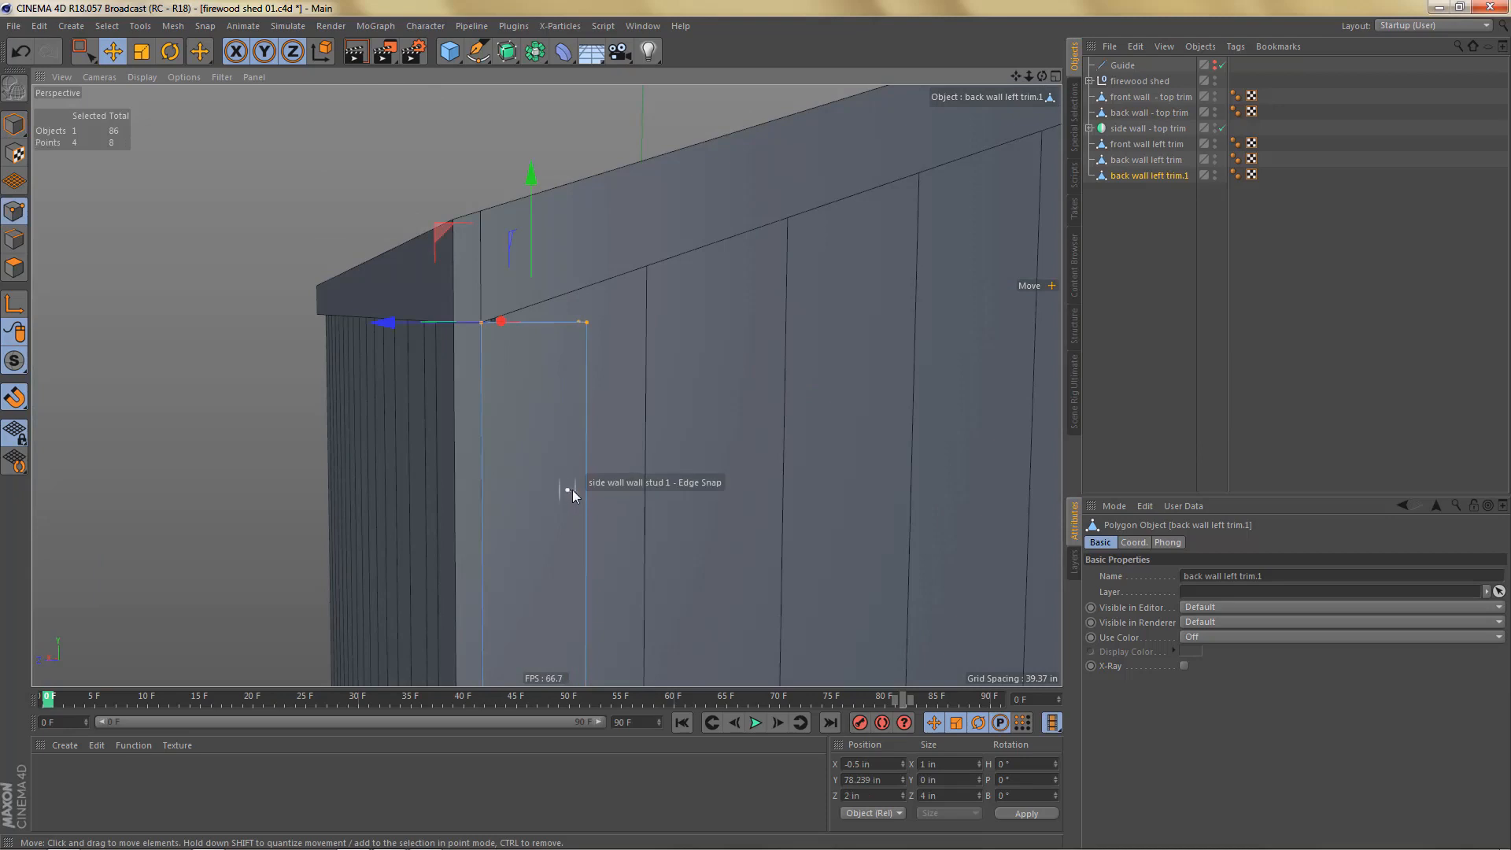
key(space)
drag(609, 355, 562, 302)
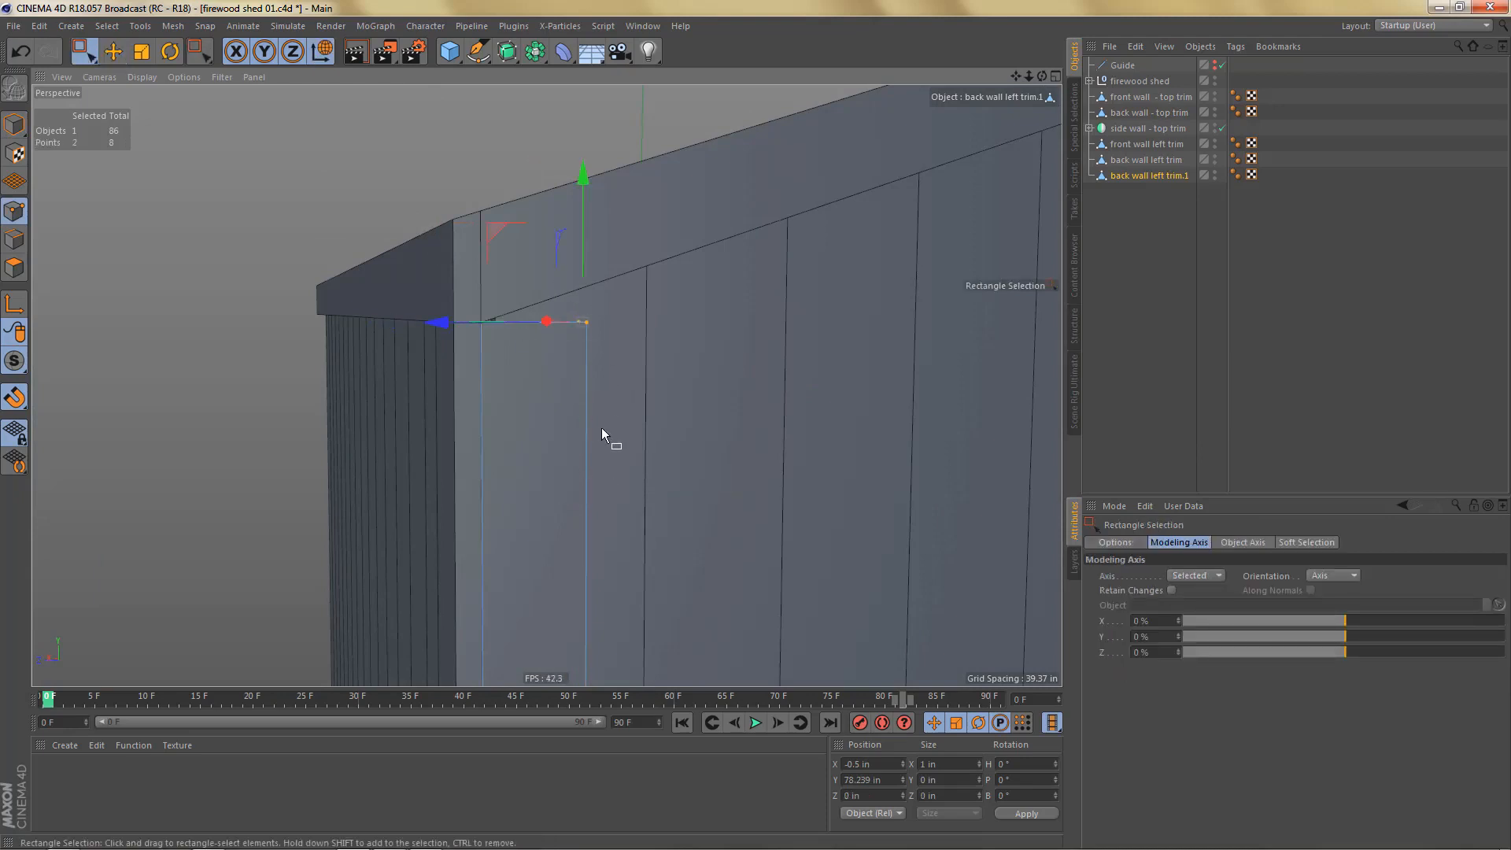
middle_click(601, 427)
middle_click(334, 527)
scroll(423, 497, down, 5)
alt+middle_drag(421, 264, 457, 401)
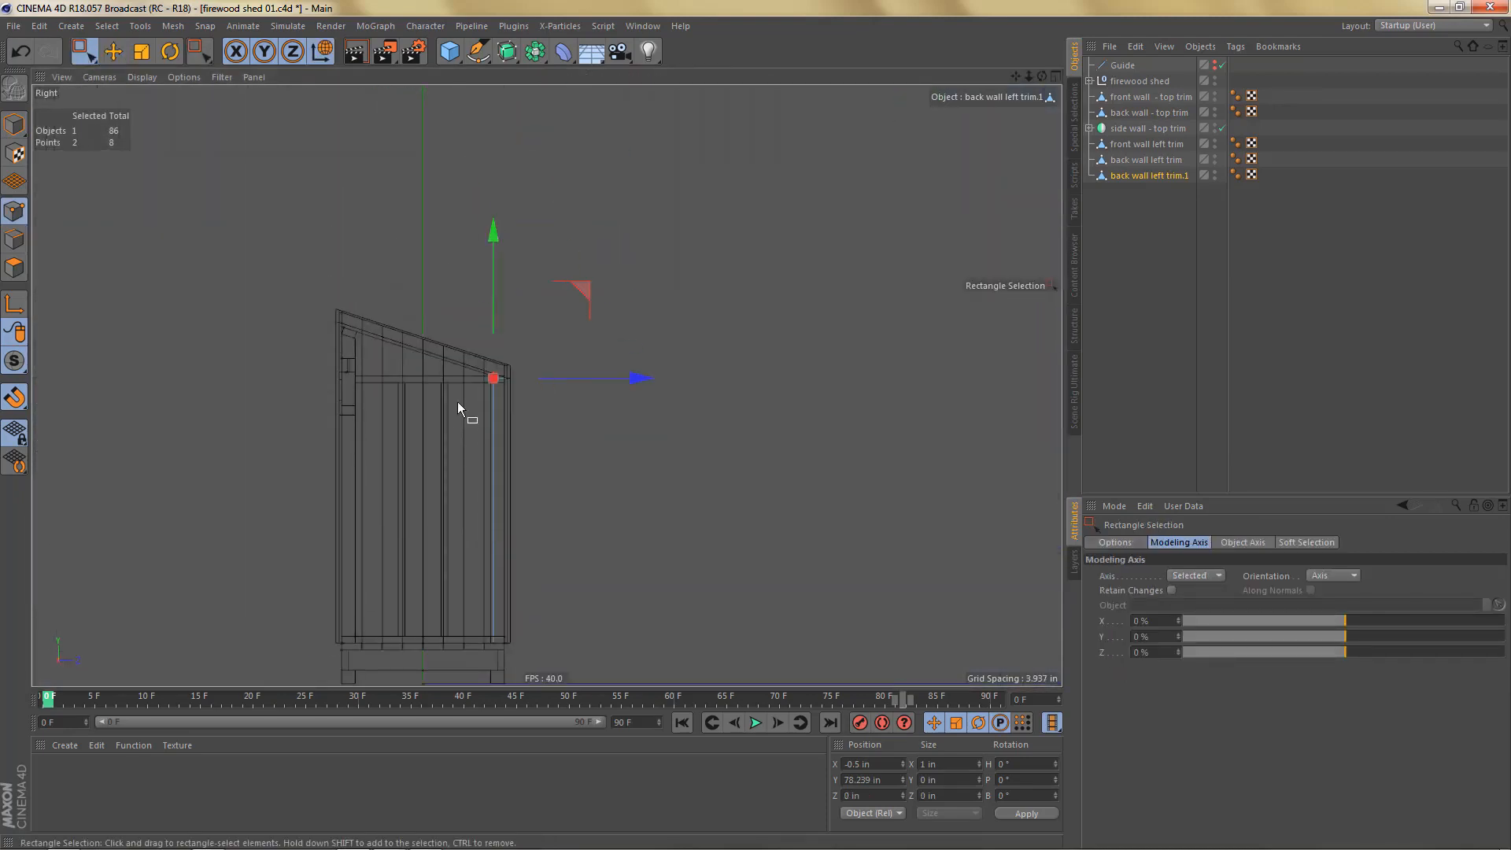
alt+right_drag(502, 361, 713, 332)
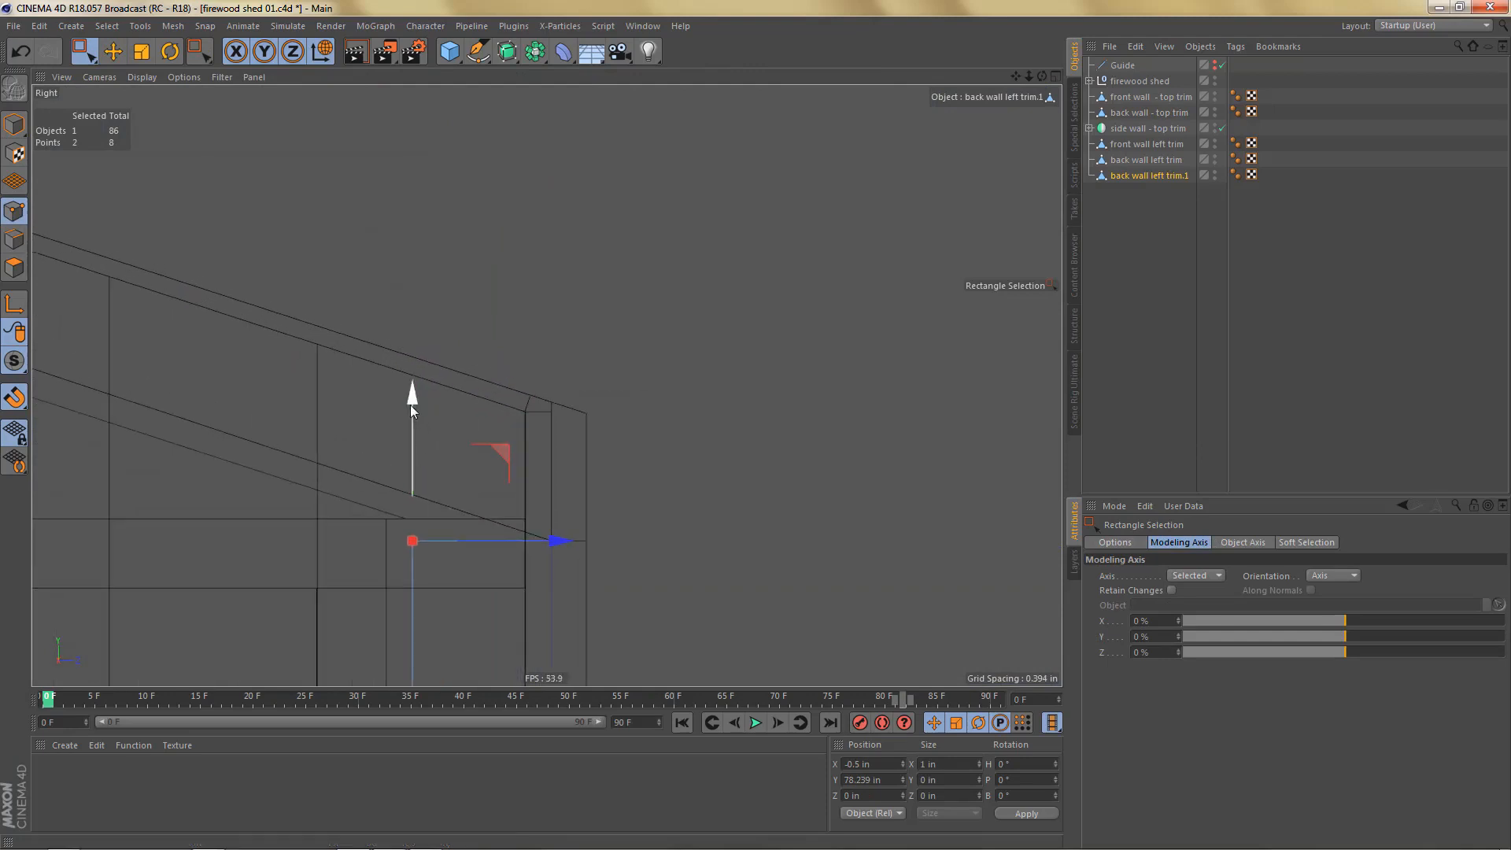
drag(409, 405, 410, 360)
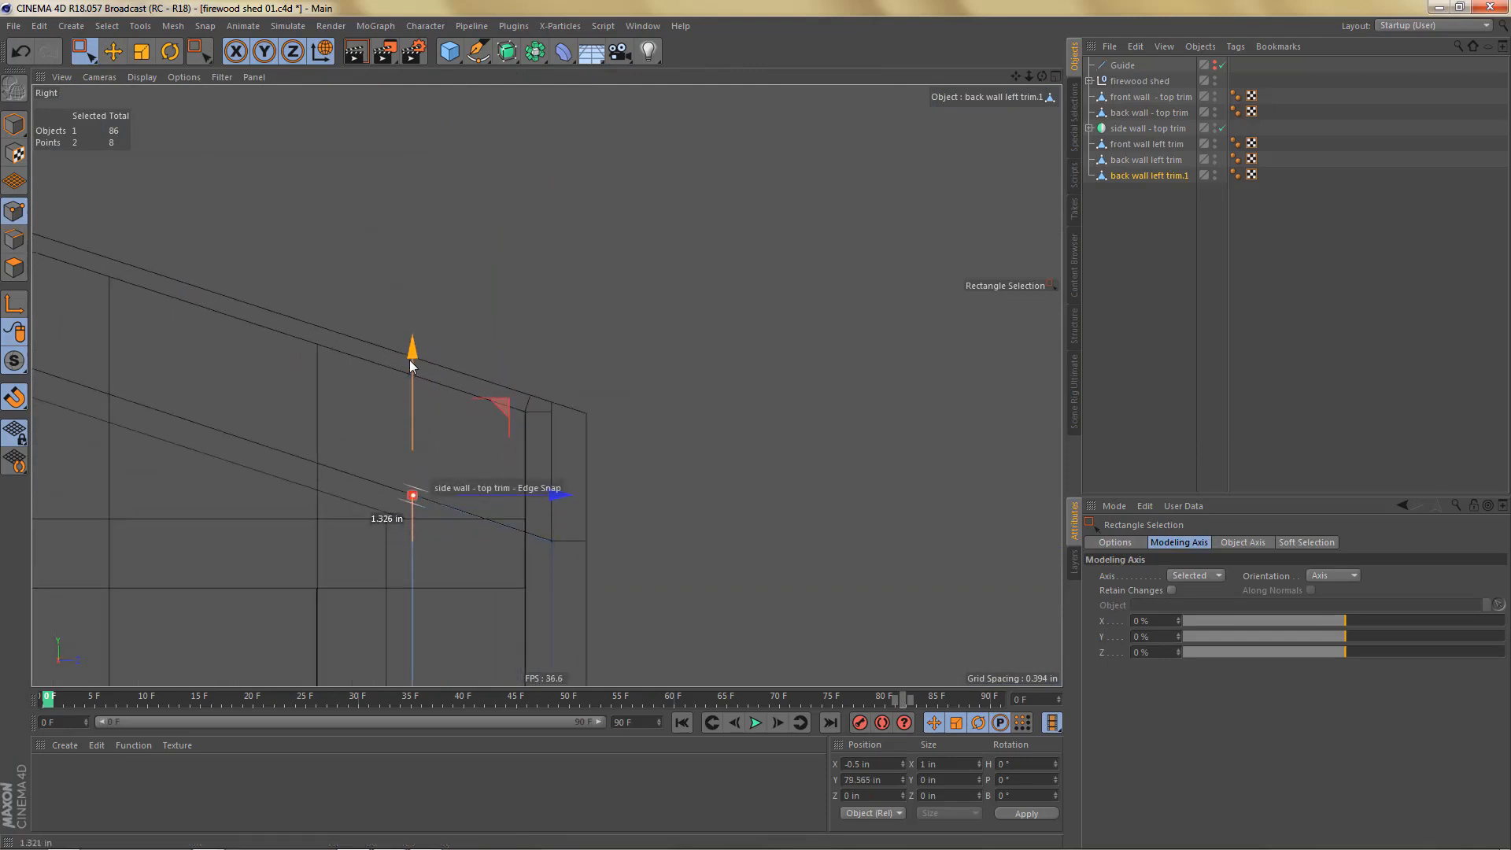
Step: Rename the duplicated corner board on the side wall as "side wall back trim"
middle_click(466, 418)
middle_click(334, 243)
alt+middle_drag(528, 430, 489, 356)
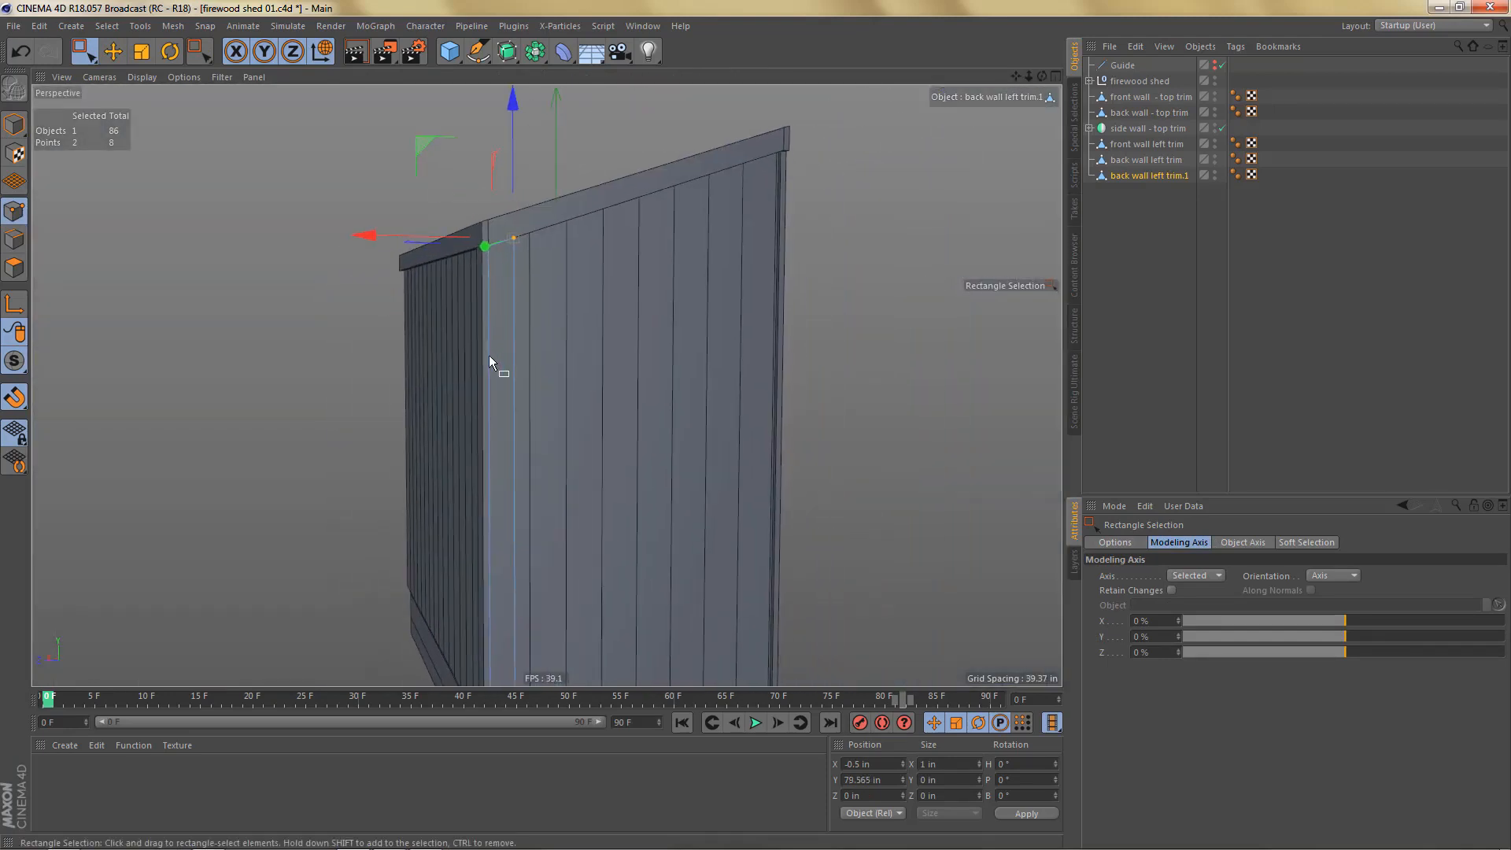
alt+right_drag(485, 363, 494, 408)
alt+middle_drag(494, 407, 474, 343)
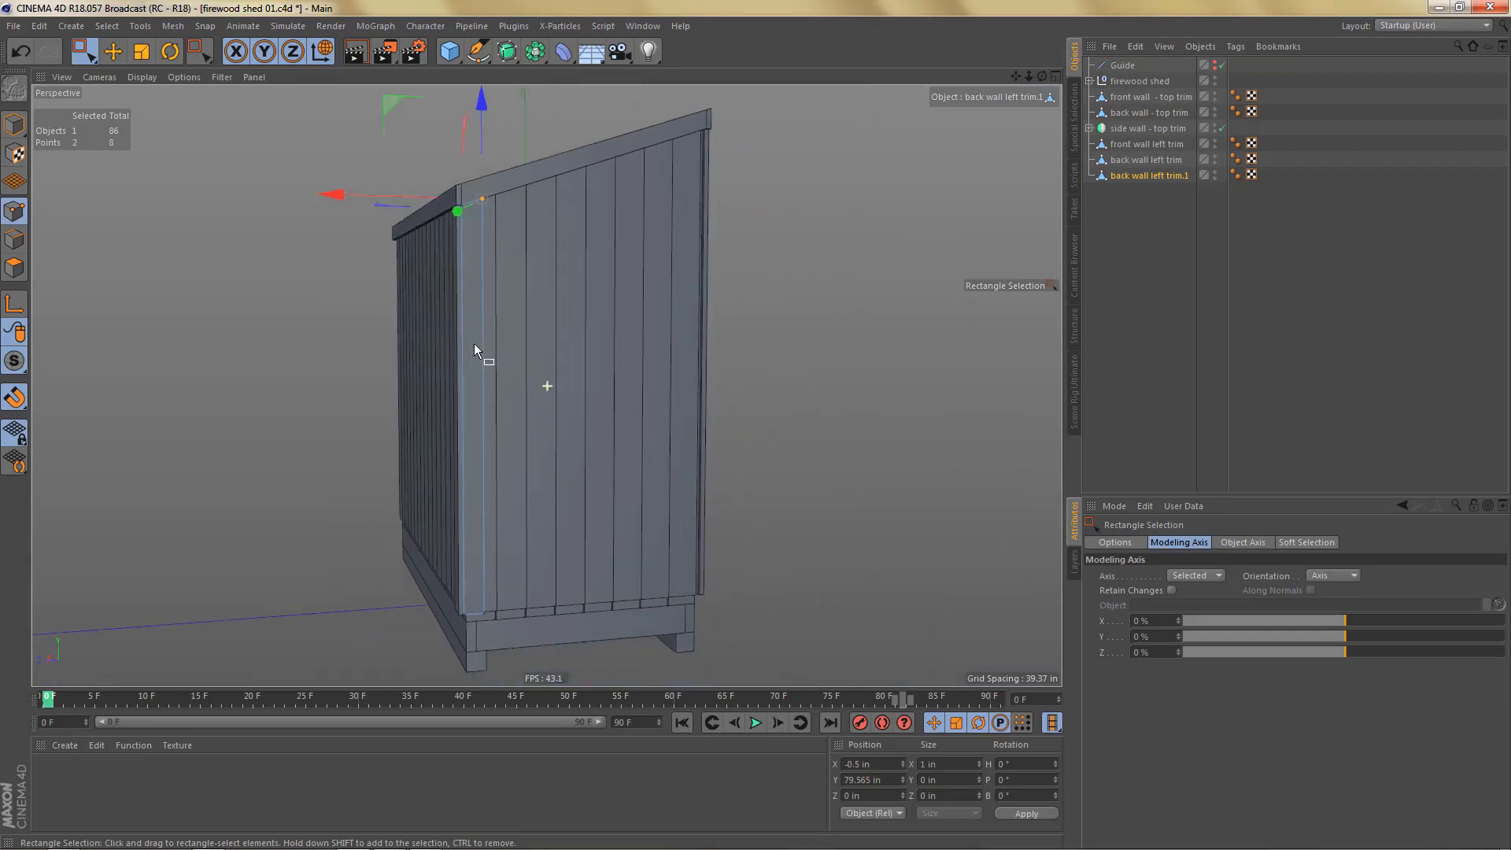
double_click(1157, 177)
text(sid)
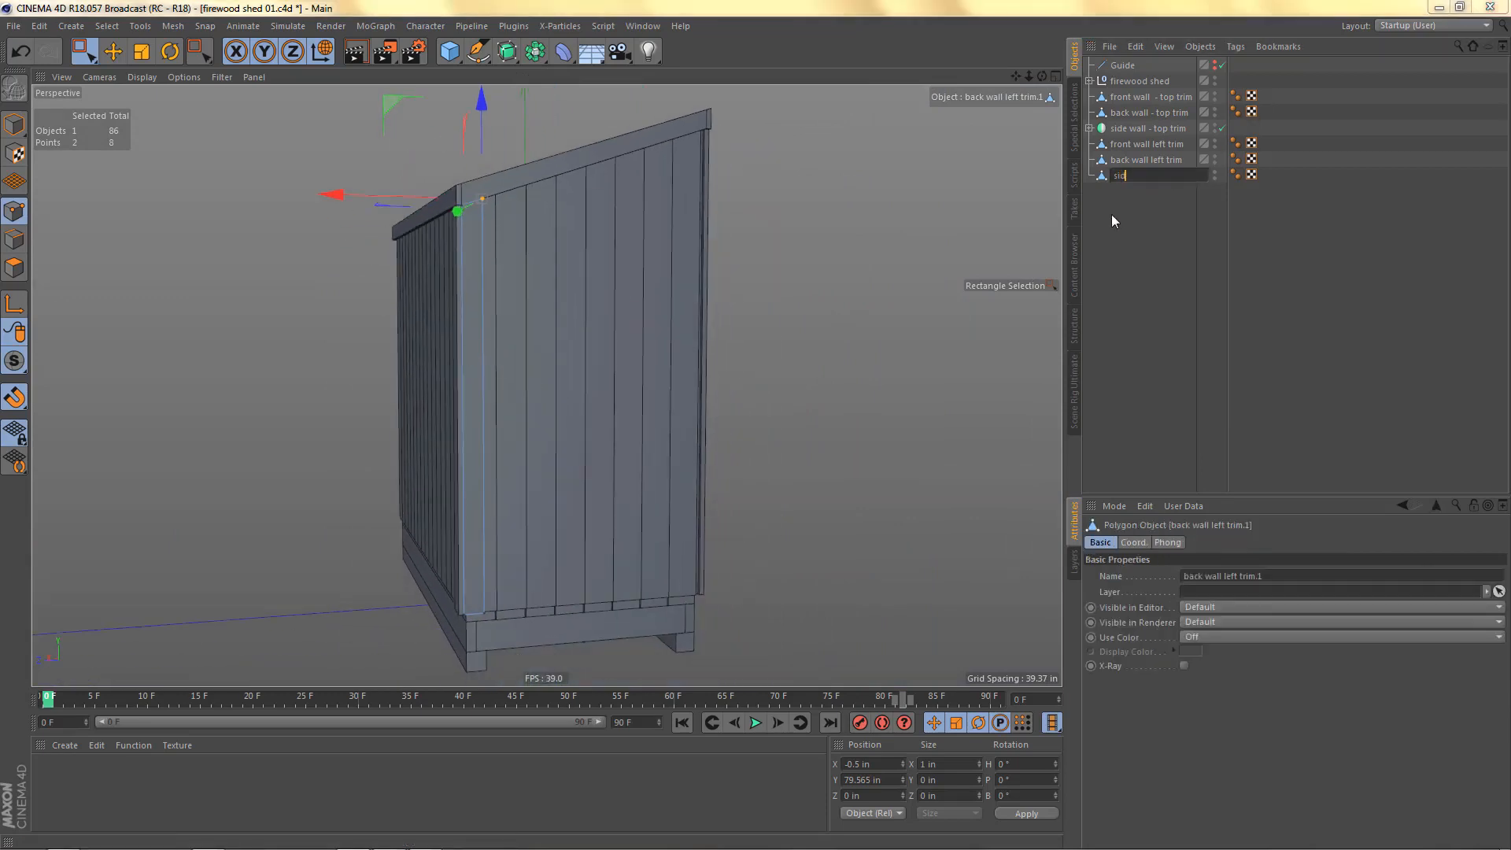
text(e wall back trim)
key(Return)
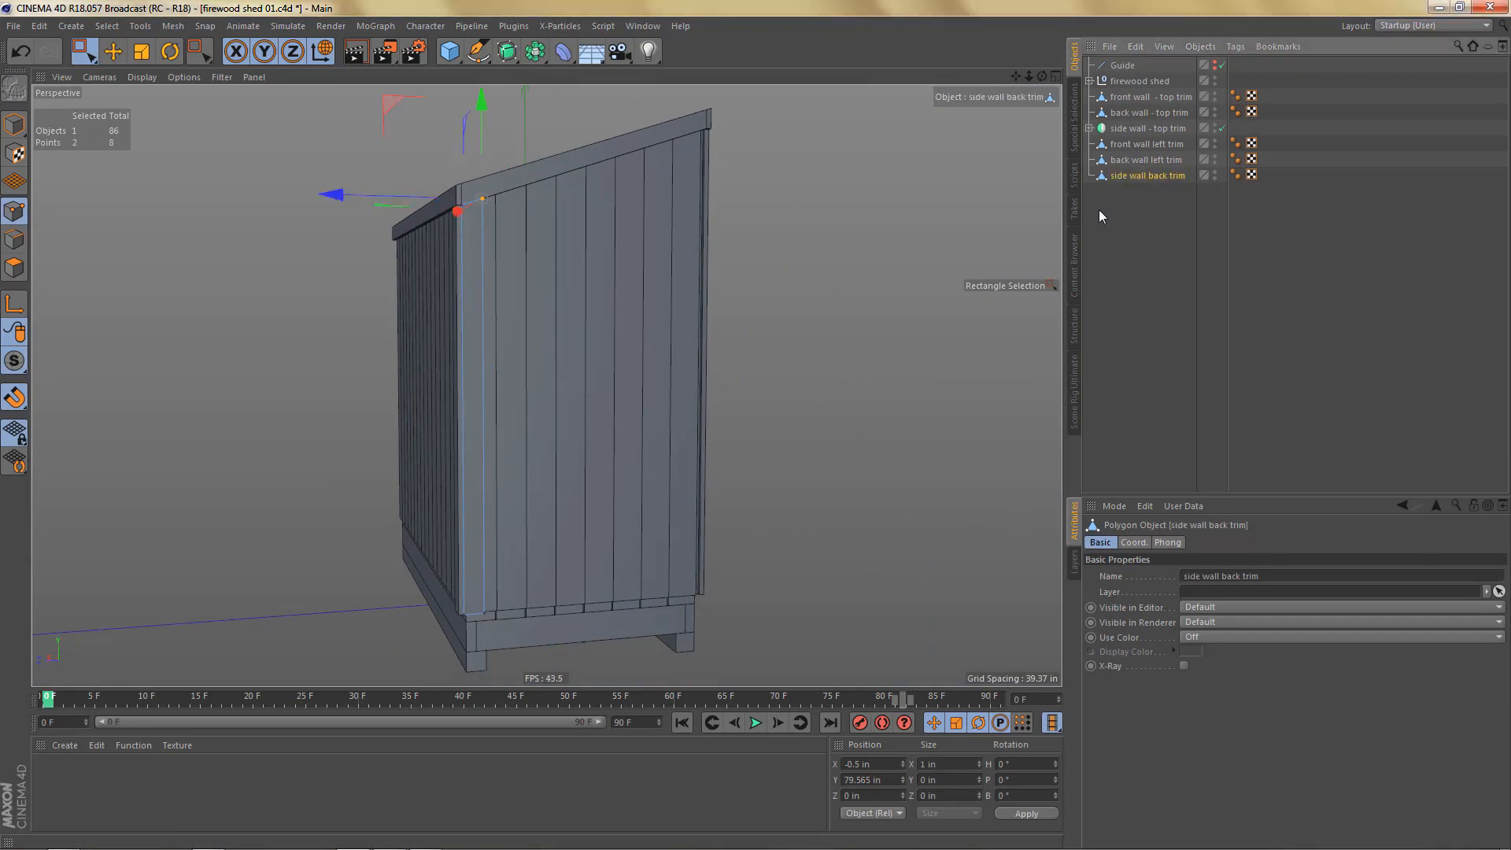
Step: Duplicate the side wall back trim and move the copy along Z toward the front wall, to about -18 in
ctrl+drag(1137, 177, 1137, 220)
key(x)
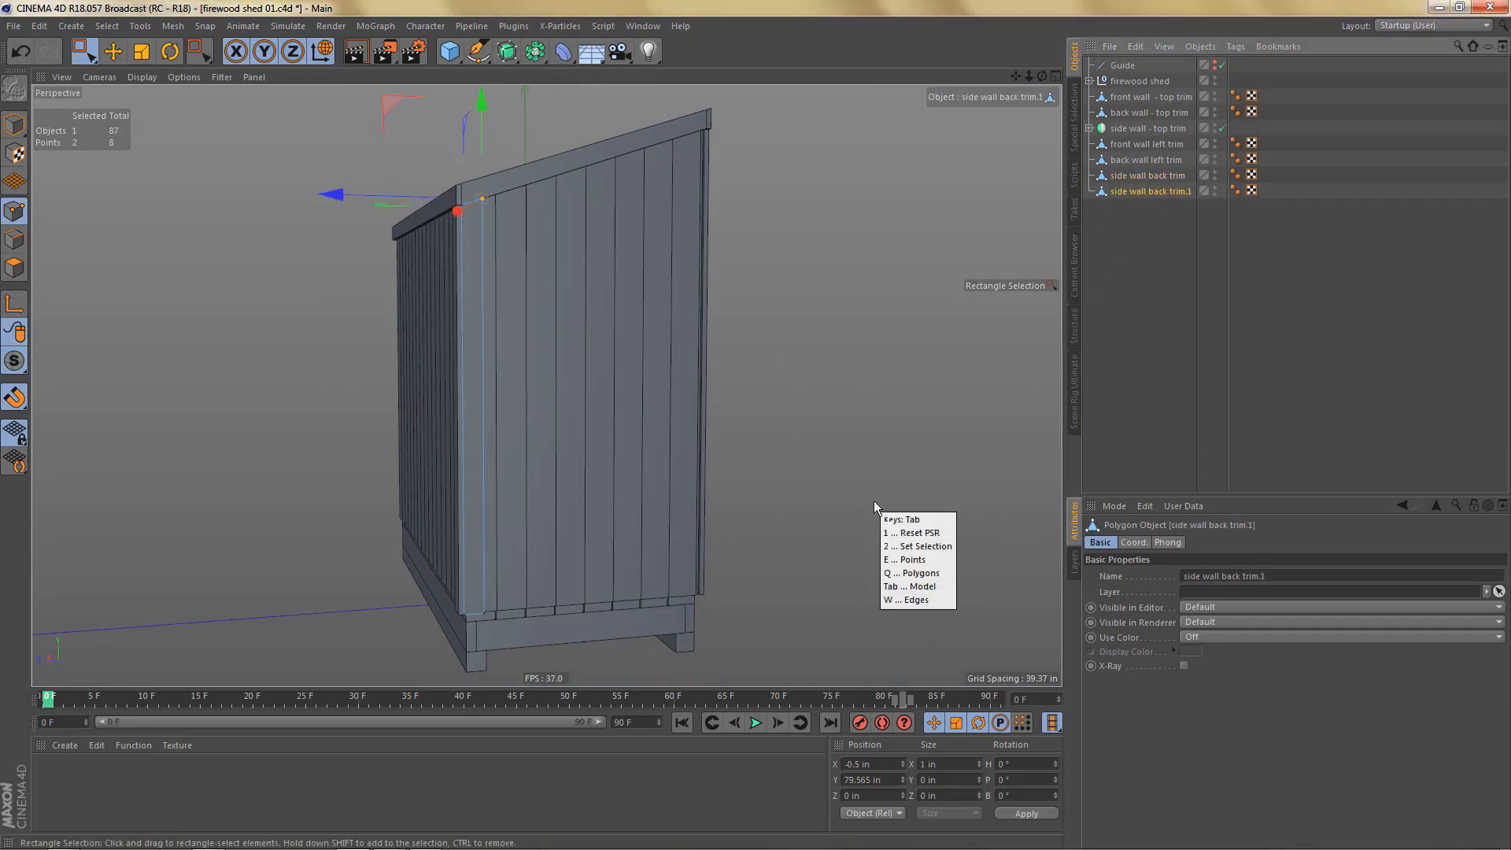
key(m)
drag(344, 622, 712, 611)
alt+right_drag(681, 611, 856, 564)
Step: In the Right view, move the copied side trim along Z to -24.75 in at the shed's front corner
middle_click(452, 574)
middle_click(447, 559)
middle_click(446, 560)
key(o)
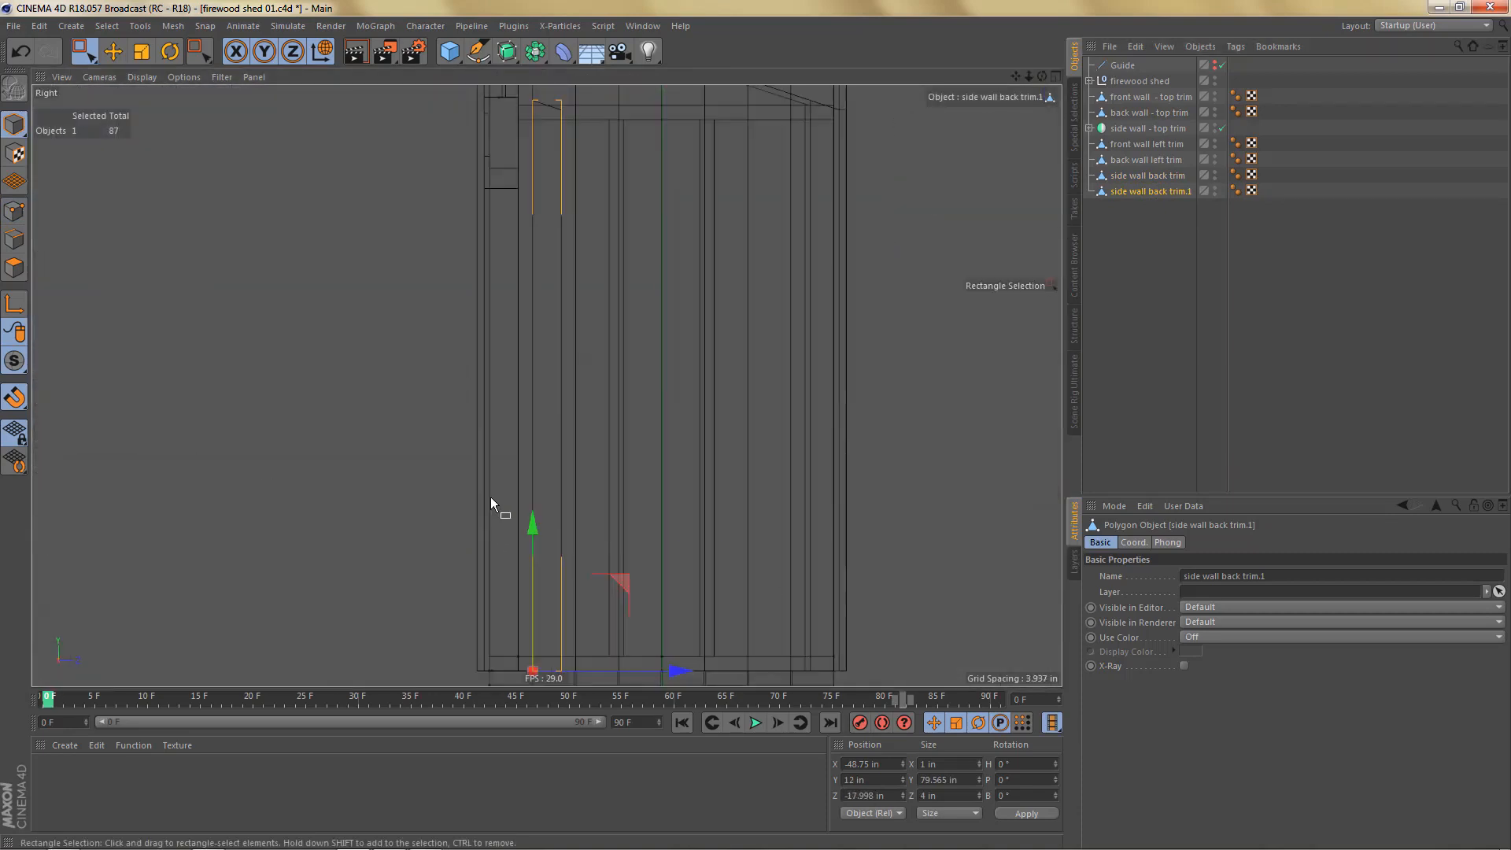
alt+middle_drag(586, 435, 641, 352)
alt+right_drag(560, 551, 764, 494)
drag(780, 486, 573, 483)
middle_click(563, 424)
middle_click(220, 180)
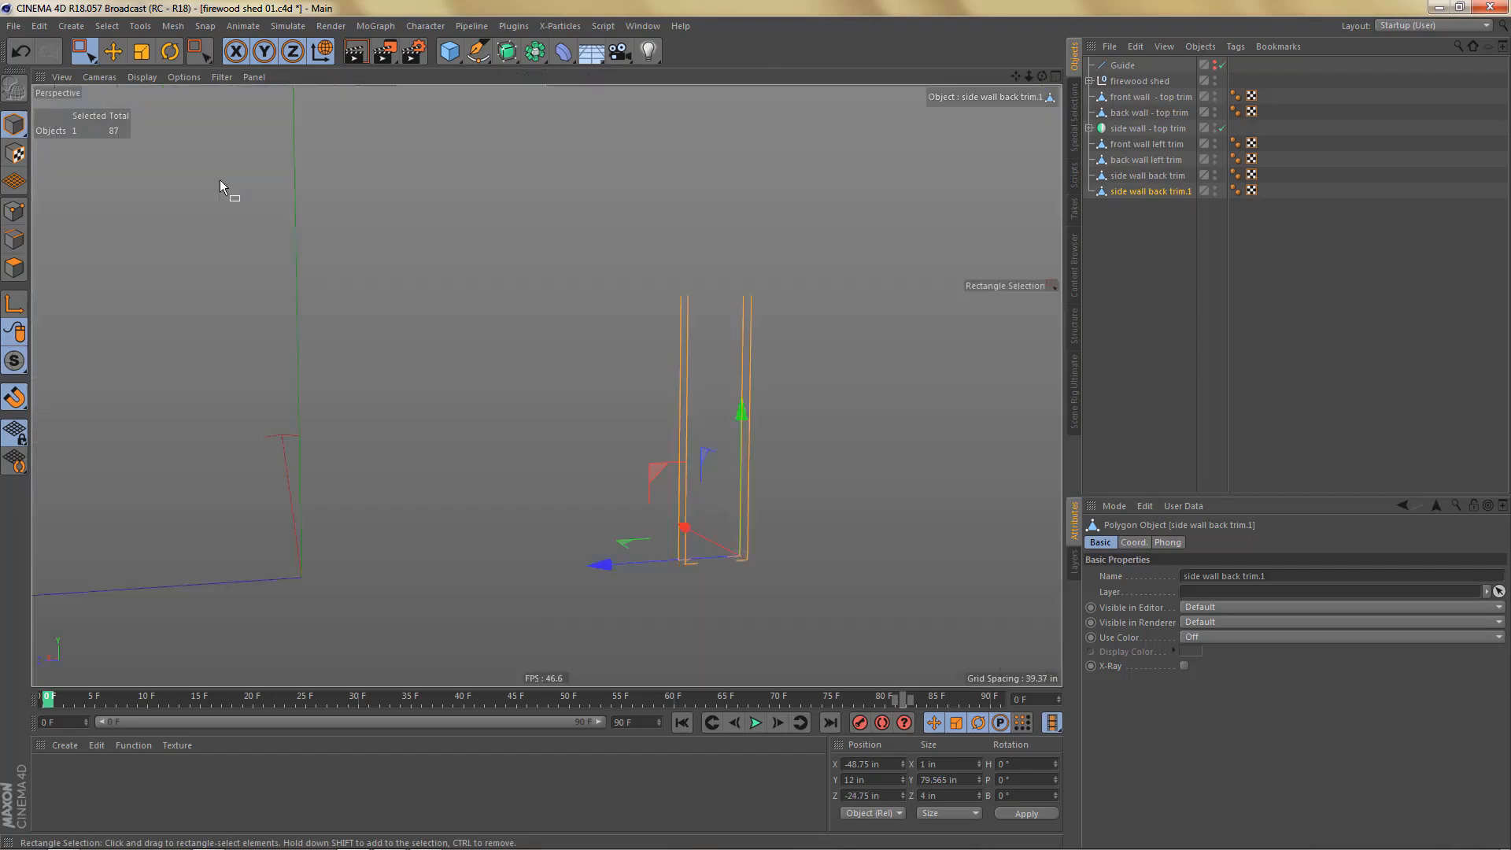
Step: Move the front wall left trim along X to -49.75 in so it covers the front side trim's edge
alt+drag(710, 406, 559, 297)
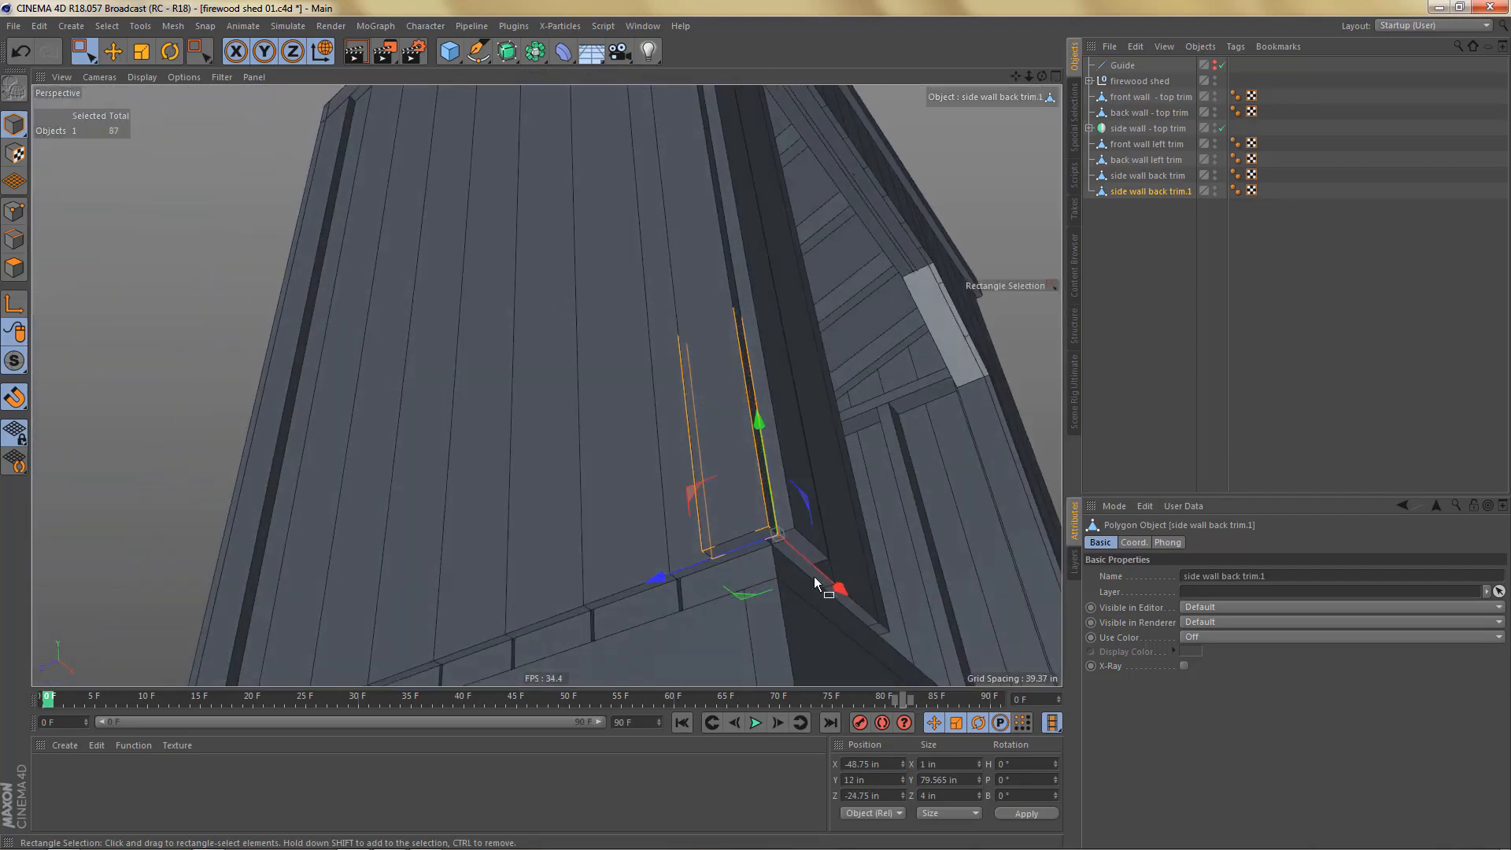
alt+drag(766, 521, 734, 493)
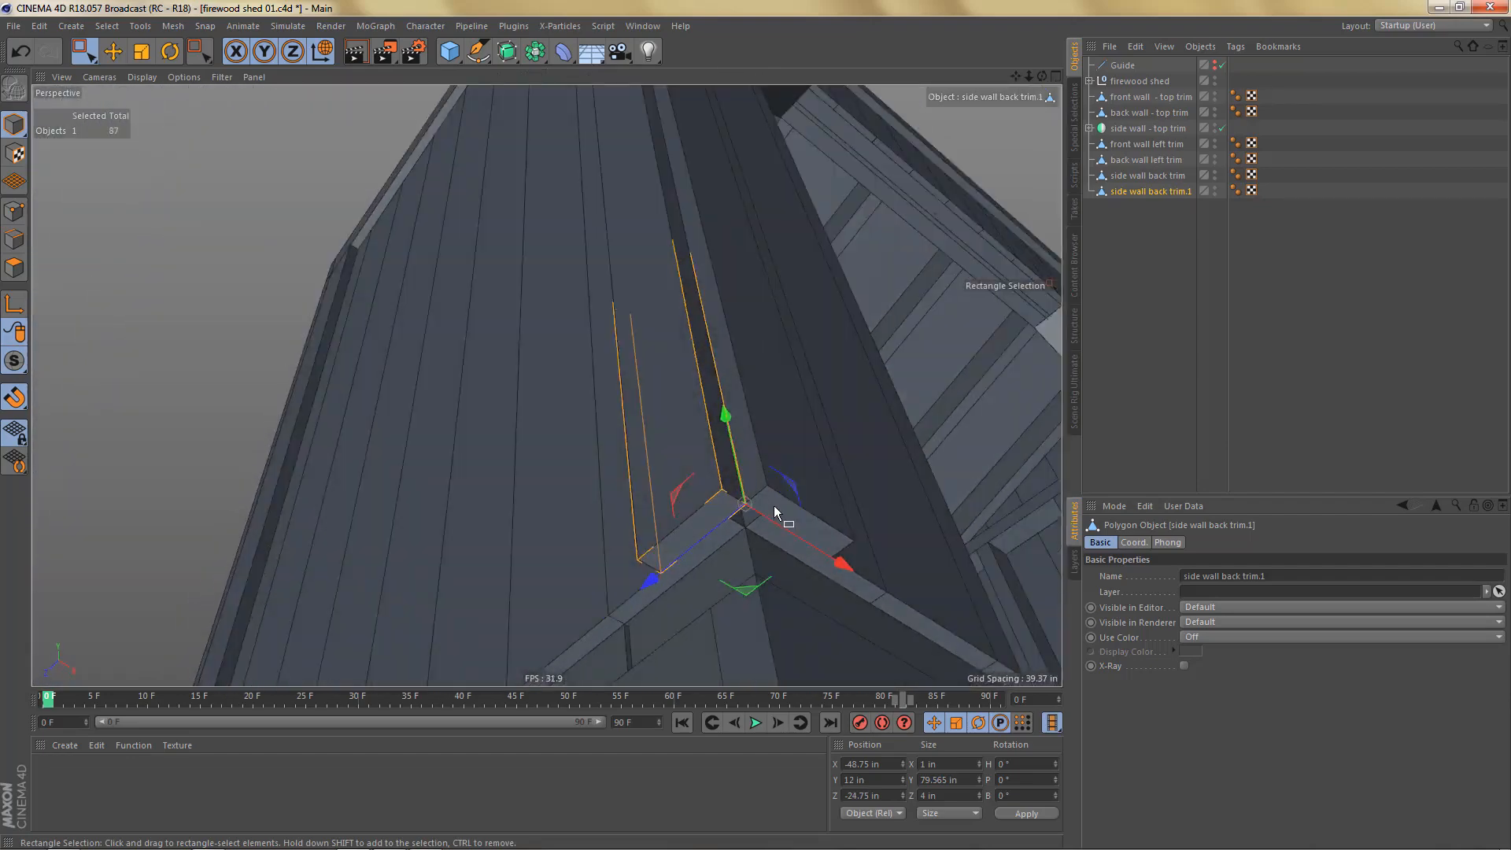
key(e)
click(793, 415)
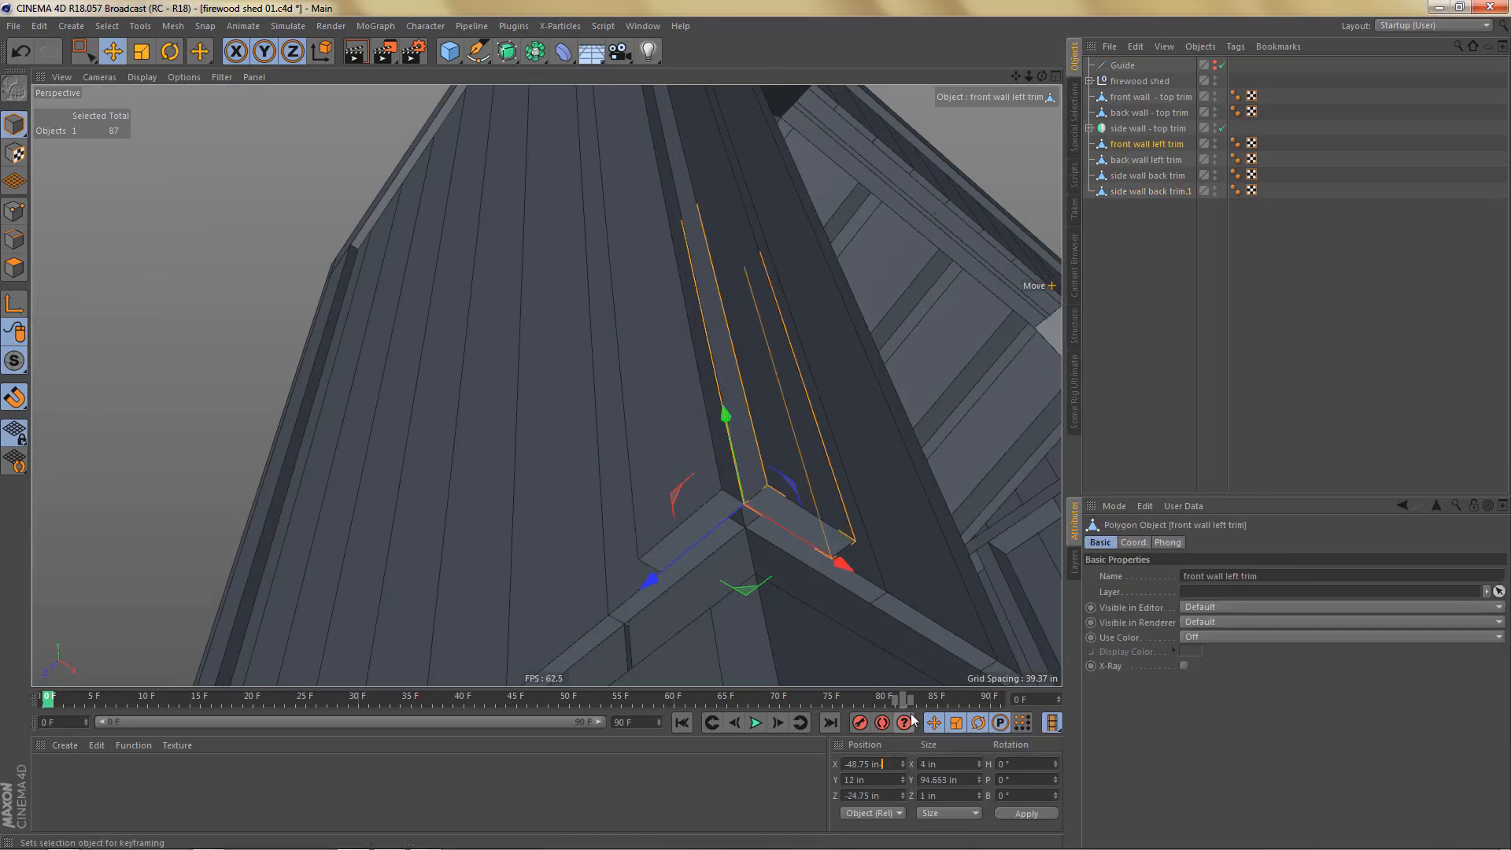
text(-24.7)
text(5)
key(Return)
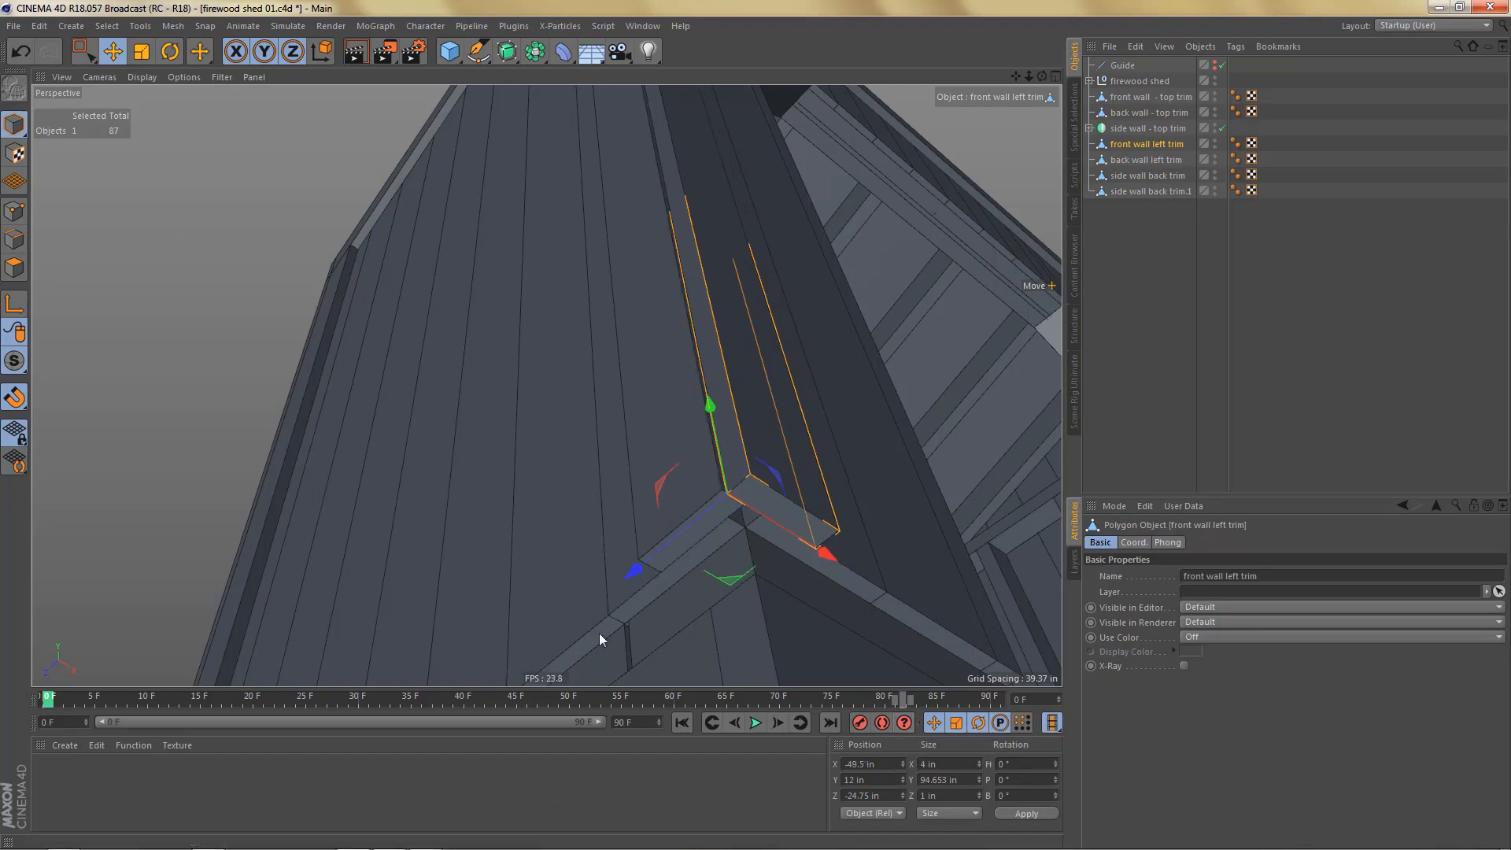
alt+right_drag(771, 488, 820, 460)
alt+drag(797, 436, 720, 414)
drag(914, 506, 897, 508)
alt+drag(834, 470, 984, 256)
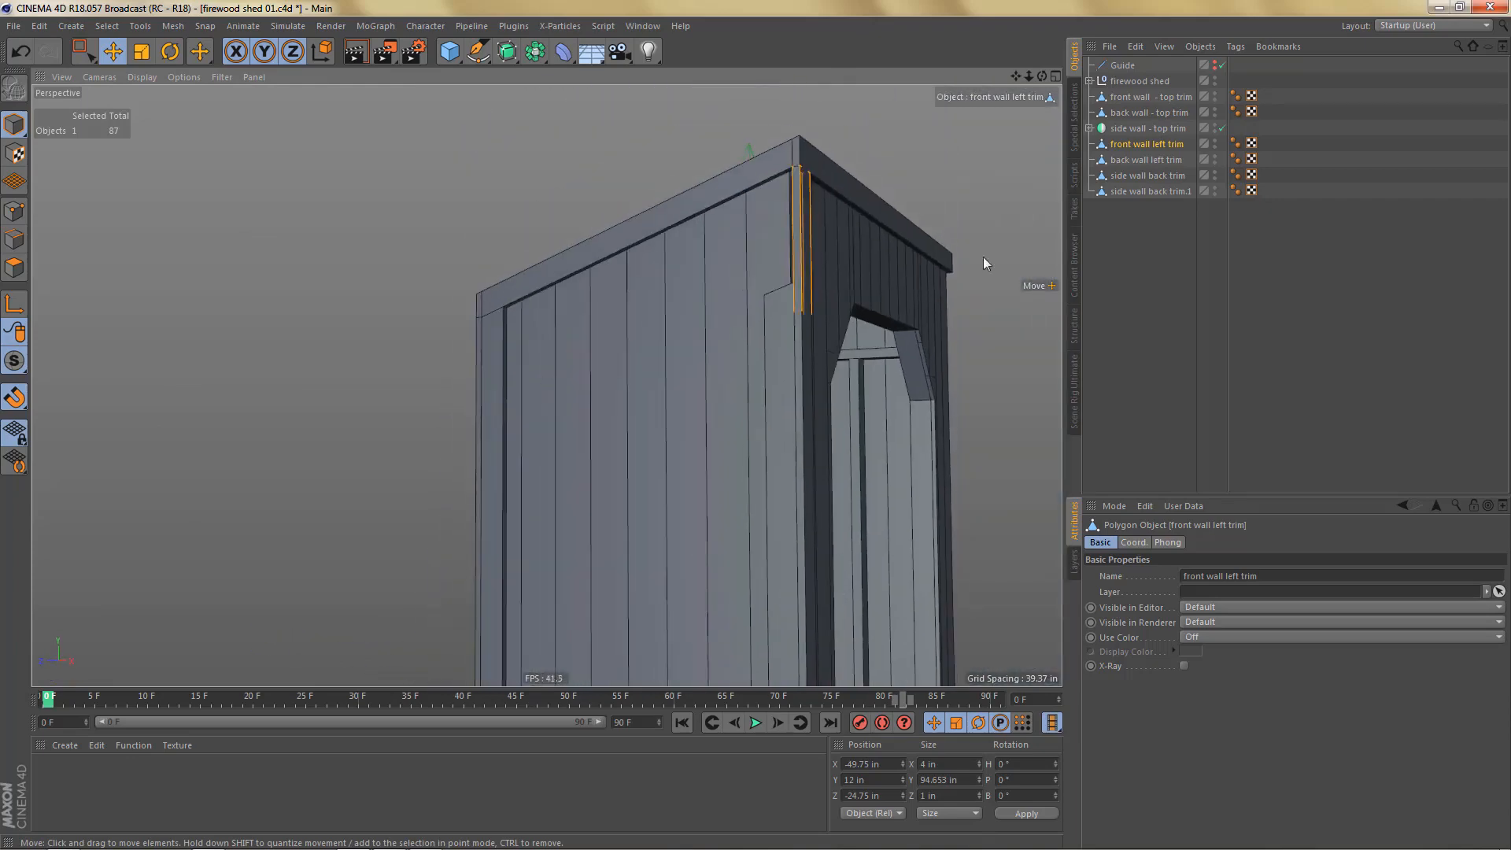
Step: Rename the copied side wall trim at the front corner as "side wall front trim"
click(1172, 192)
double_click(1156, 191)
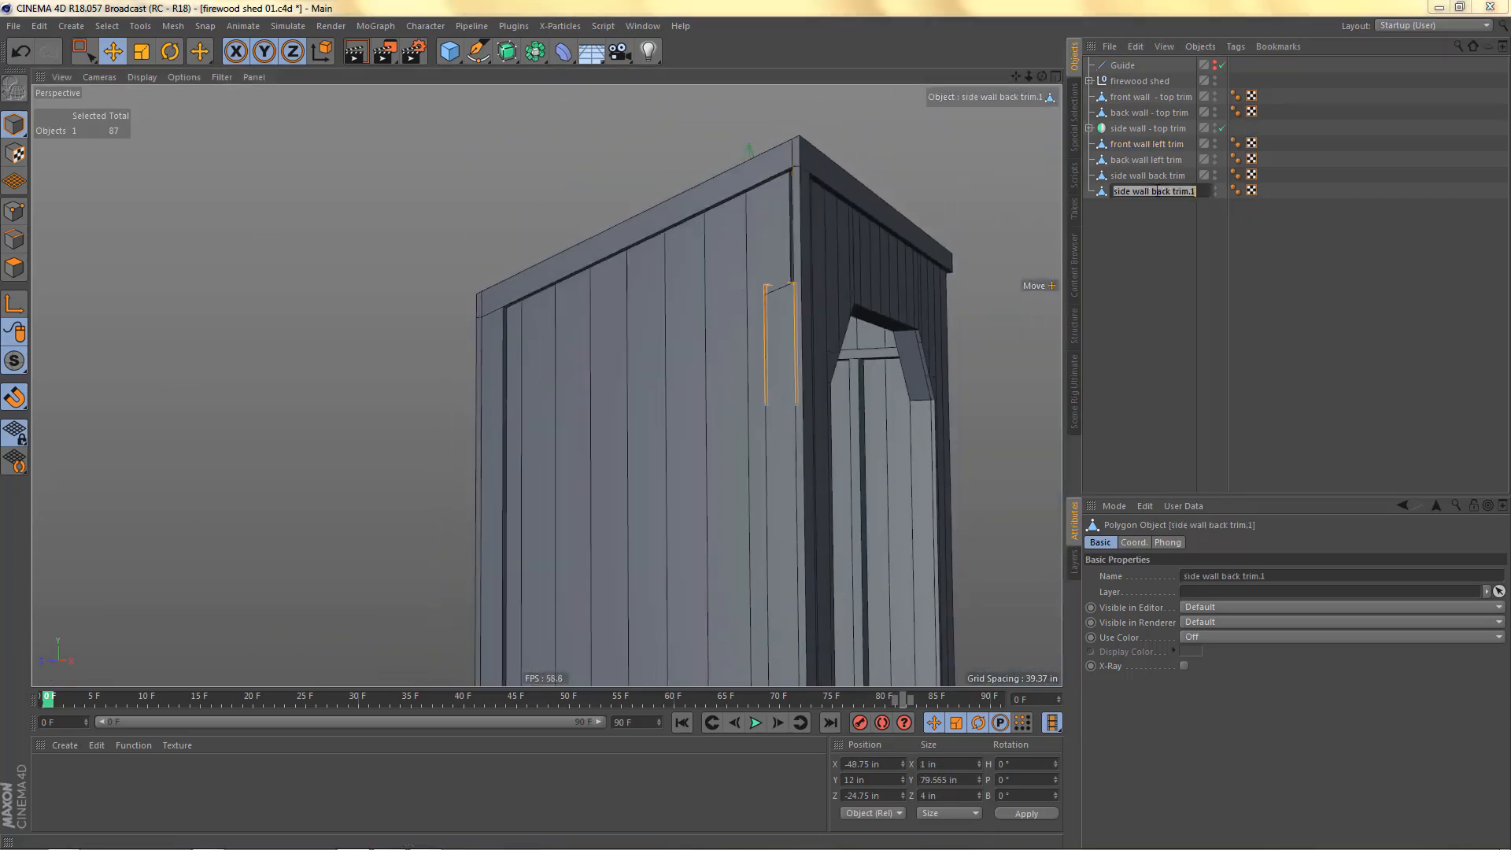
text(f)
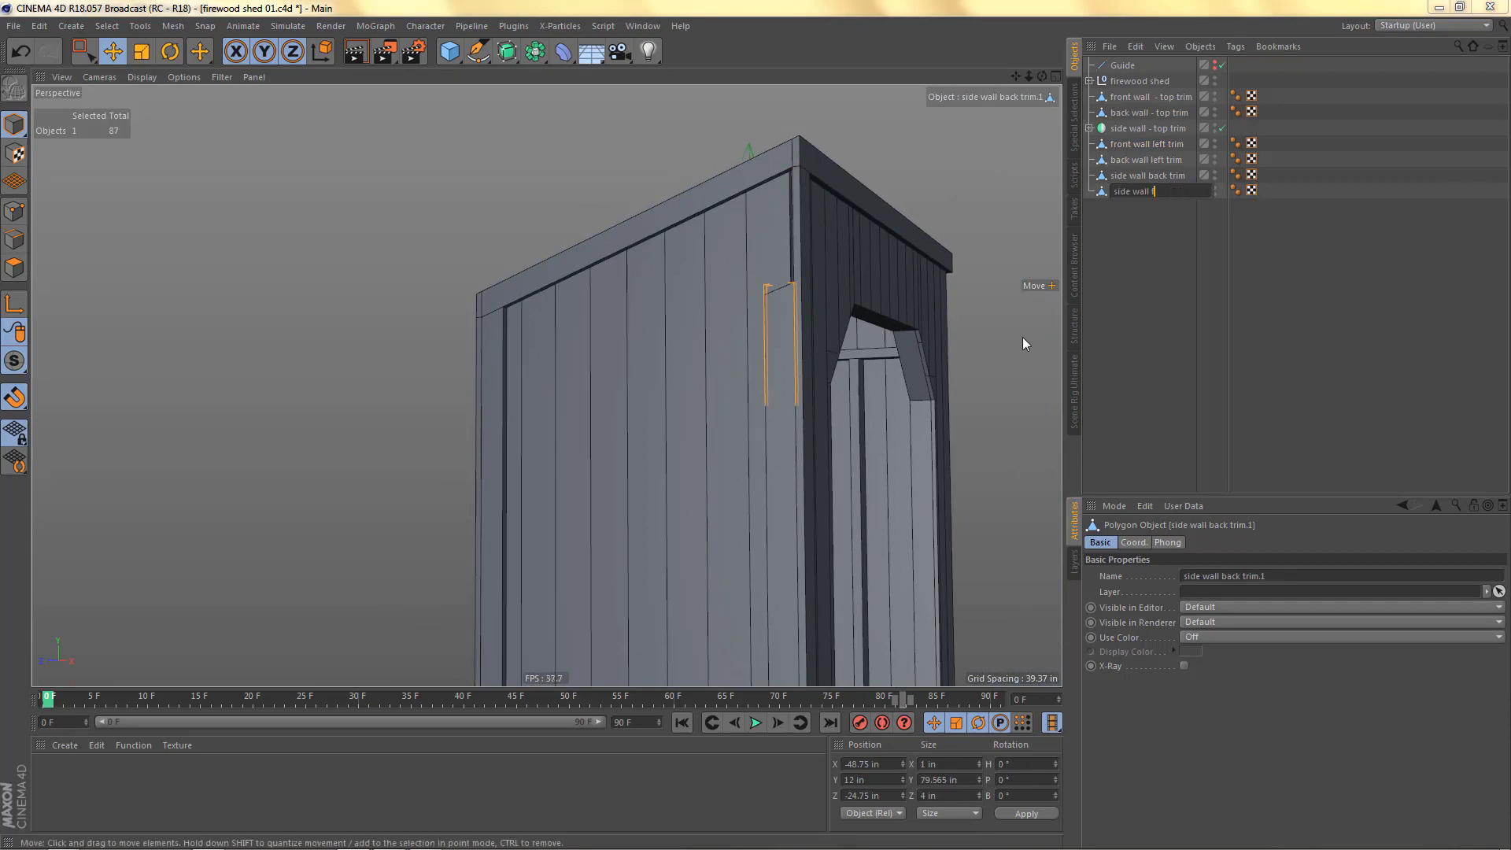
text(ront trim)
key(Return)
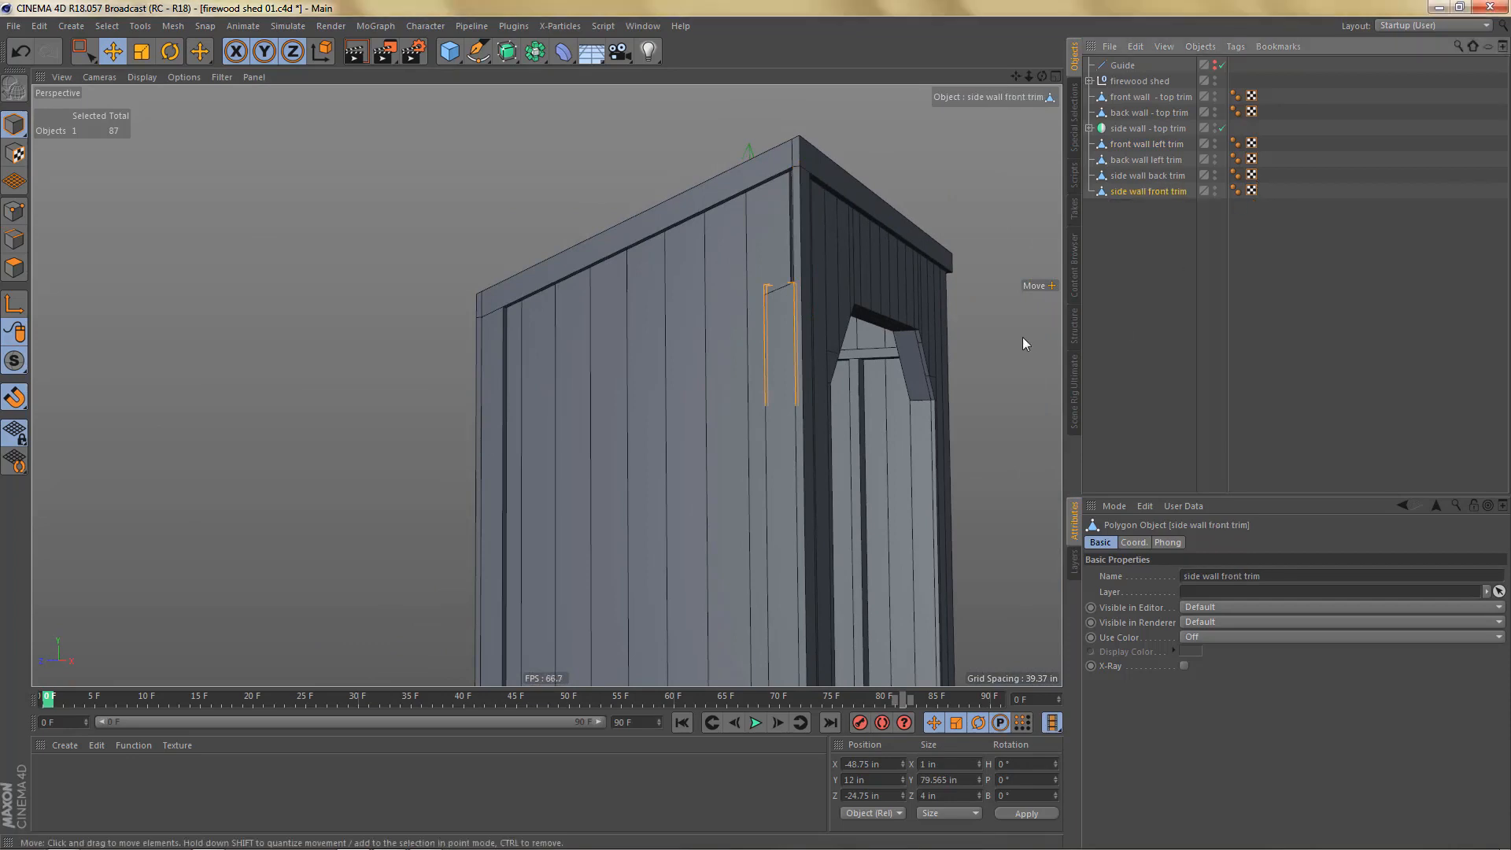
key(Return)
Step: In the Right view, raise the side wall front trim's four top points along Y to about 92.947 in
key(0)
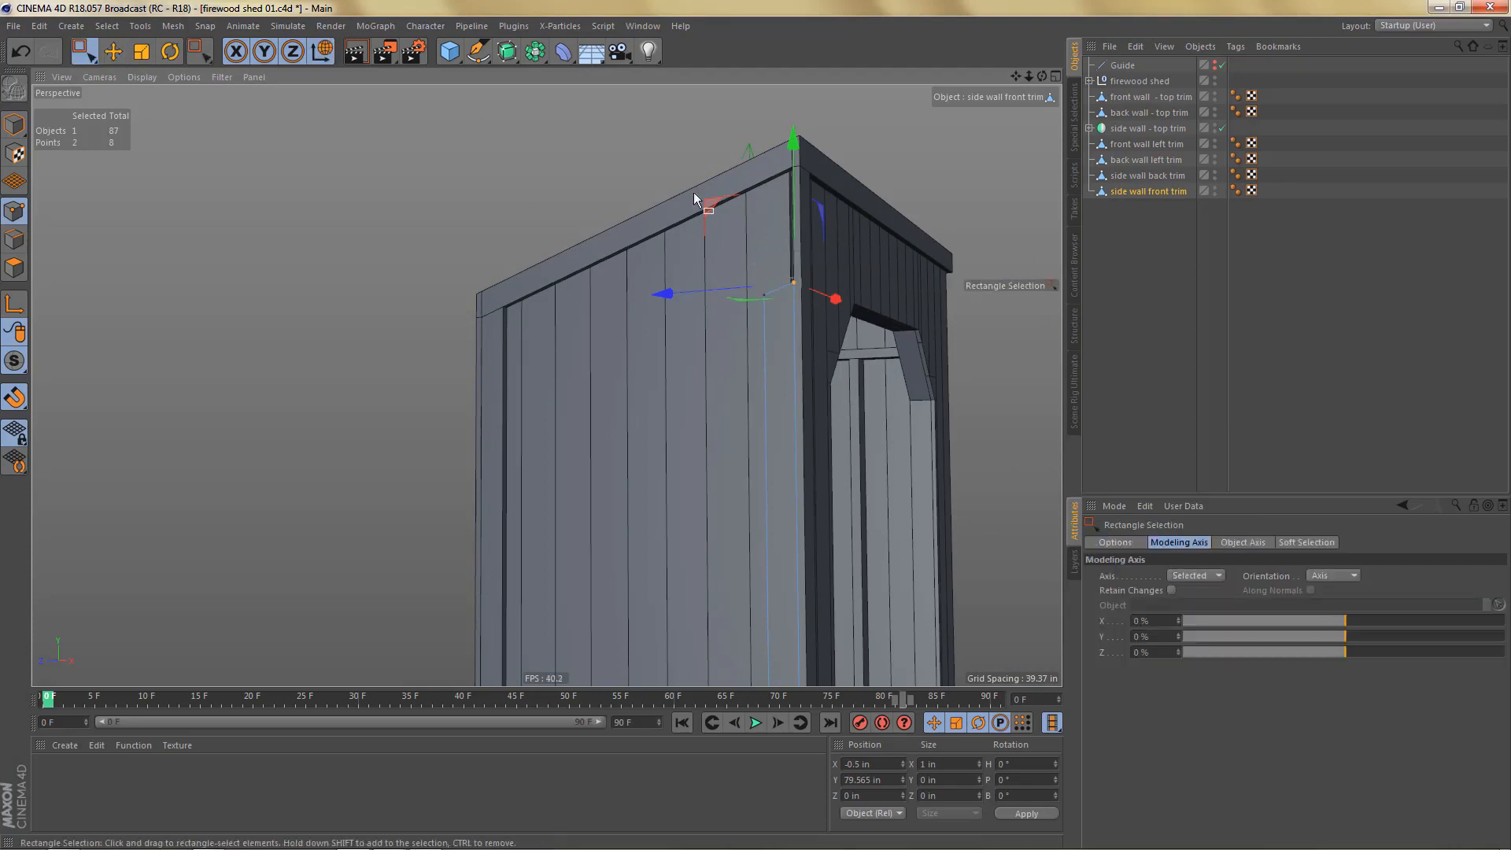
drag(814, 324, 740, 261)
middle_click(796, 352)
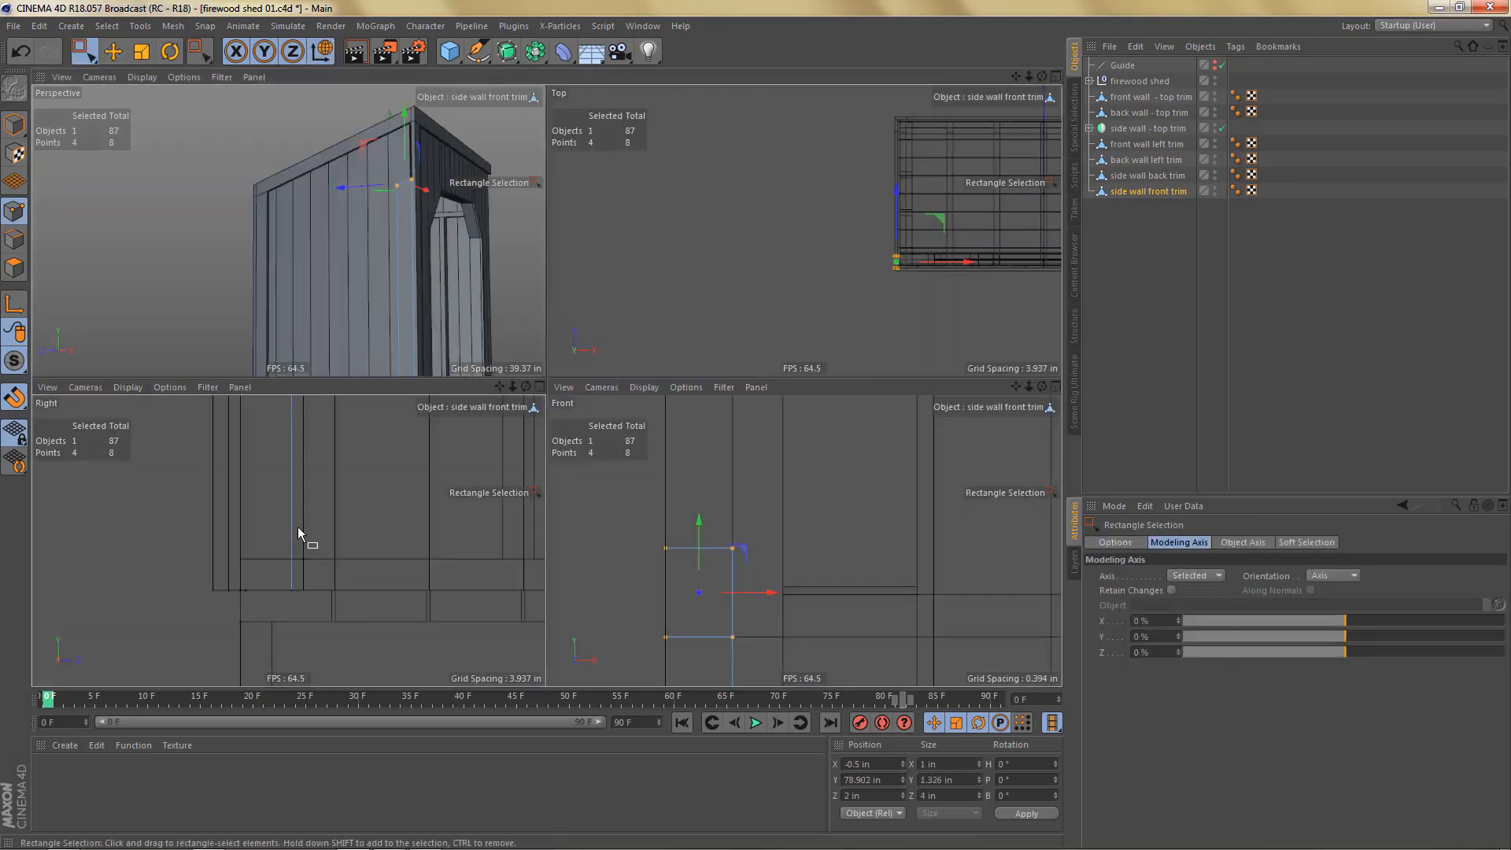
middle_click(297, 526)
key(s)
scroll(532, 445, down, 3)
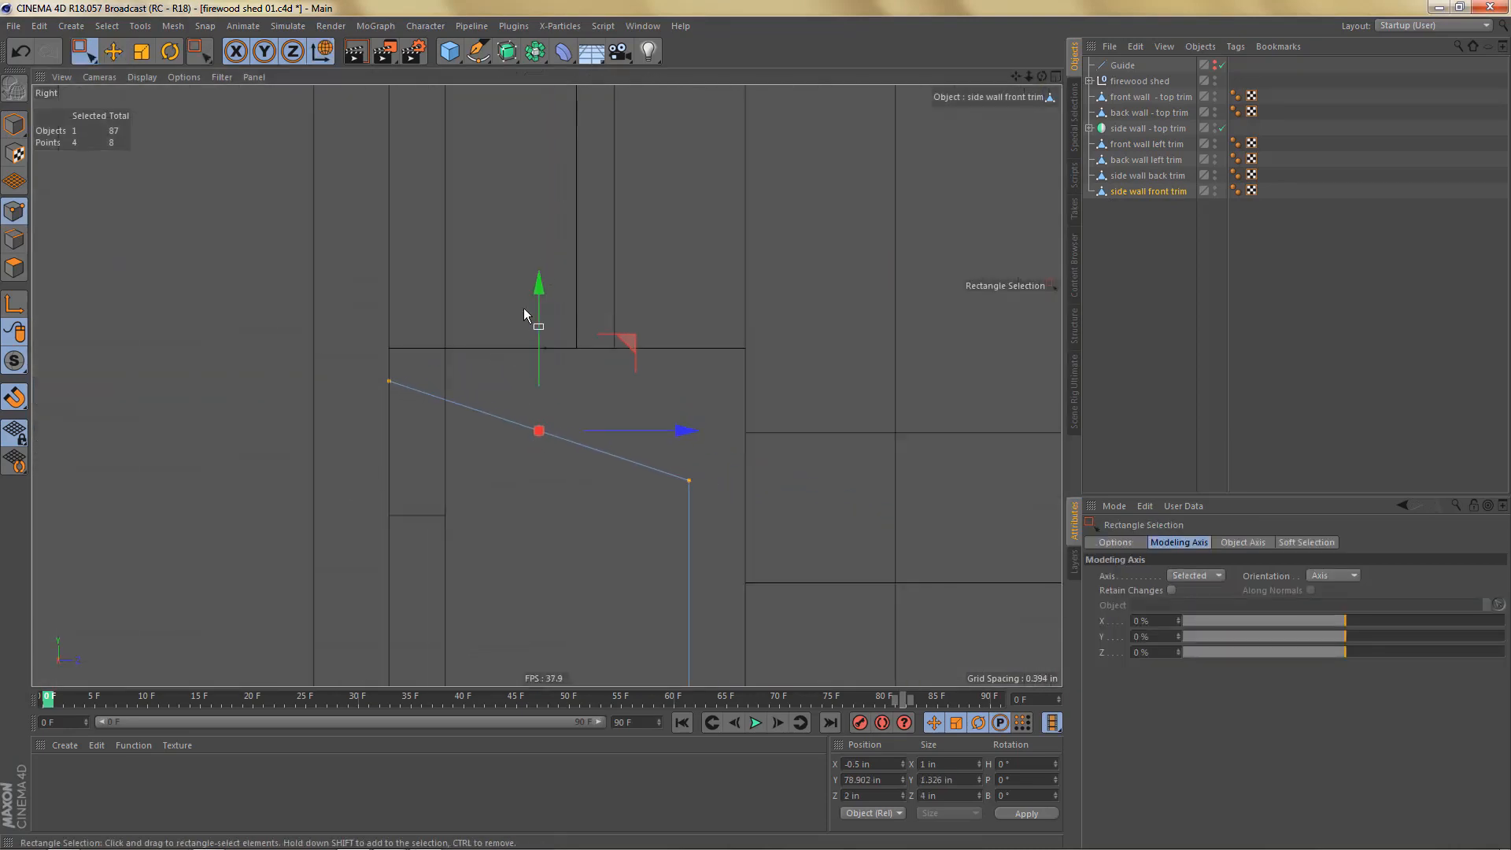
scroll(550, 342, down, 2)
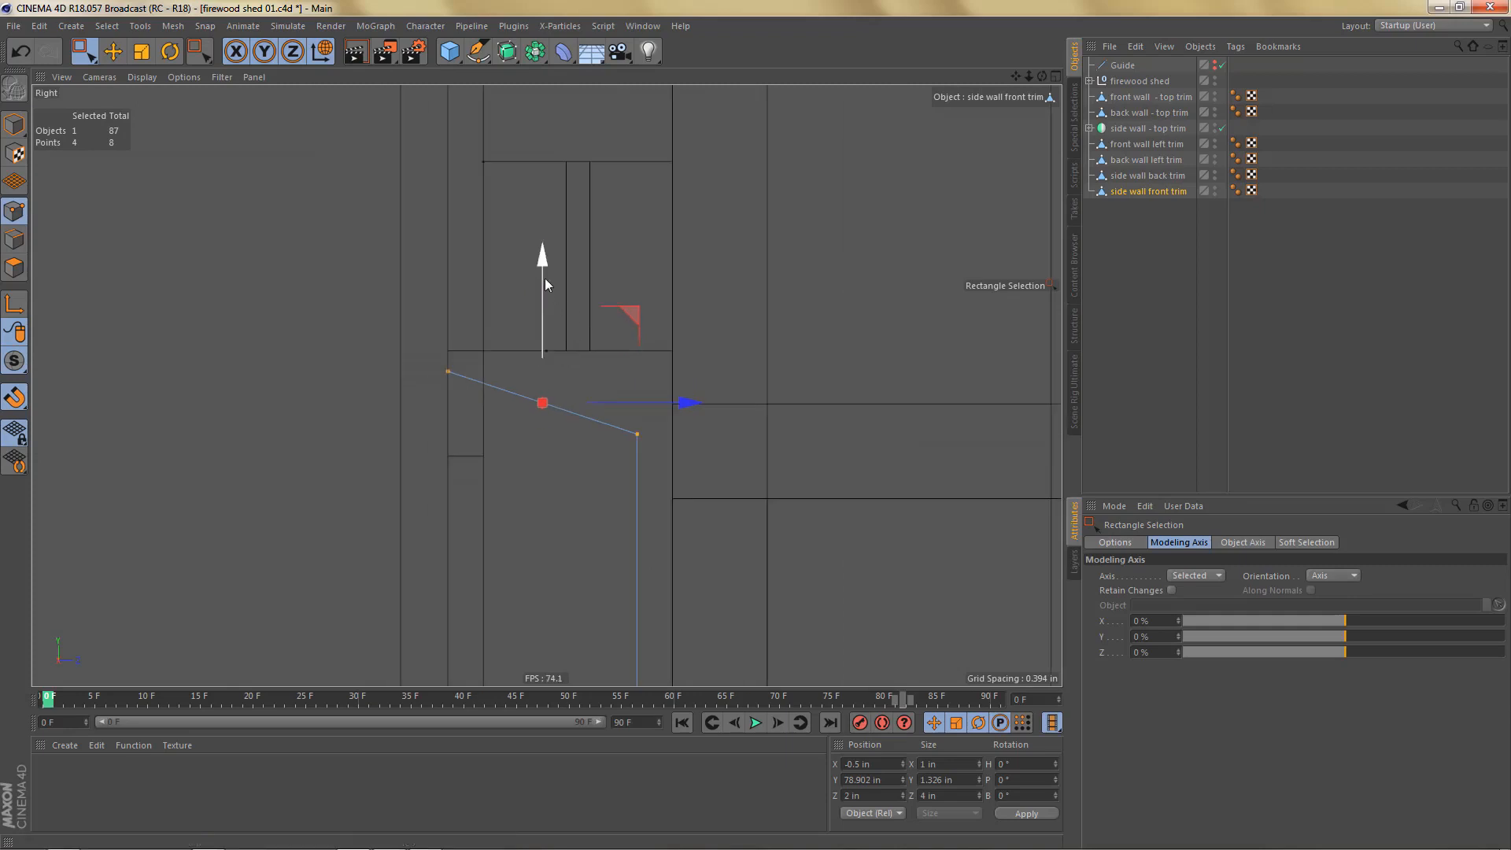
scroll(545, 277, down, 3)
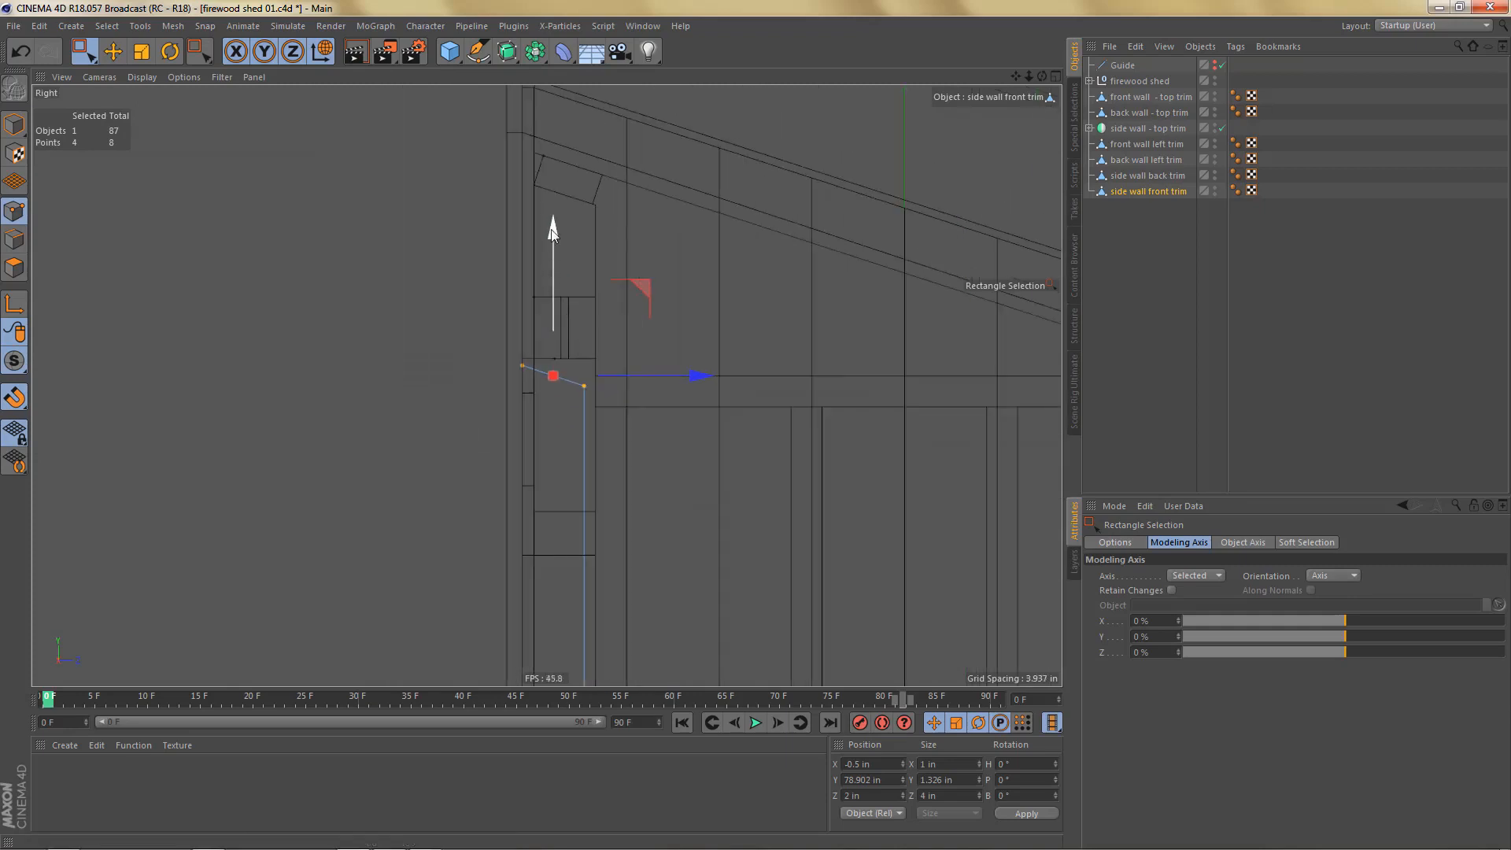
drag(551, 229, 551, 18)
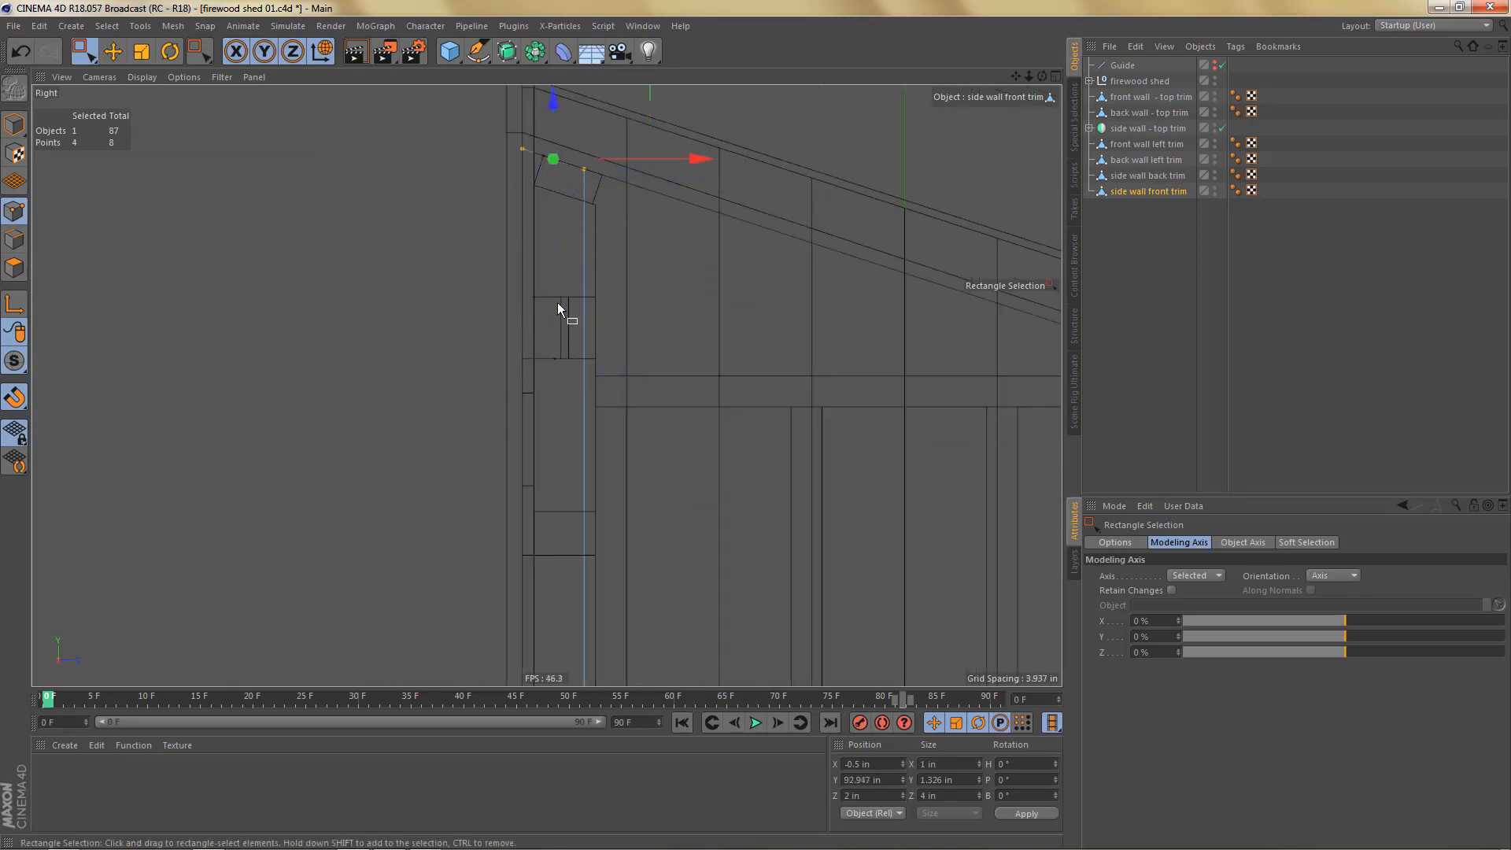
Step: Raise the side wall front trim's inner top points to Y 93.327 in and outer ones to 94.653 in, along the top trim's lower edge
scroll(557, 160, up, 10)
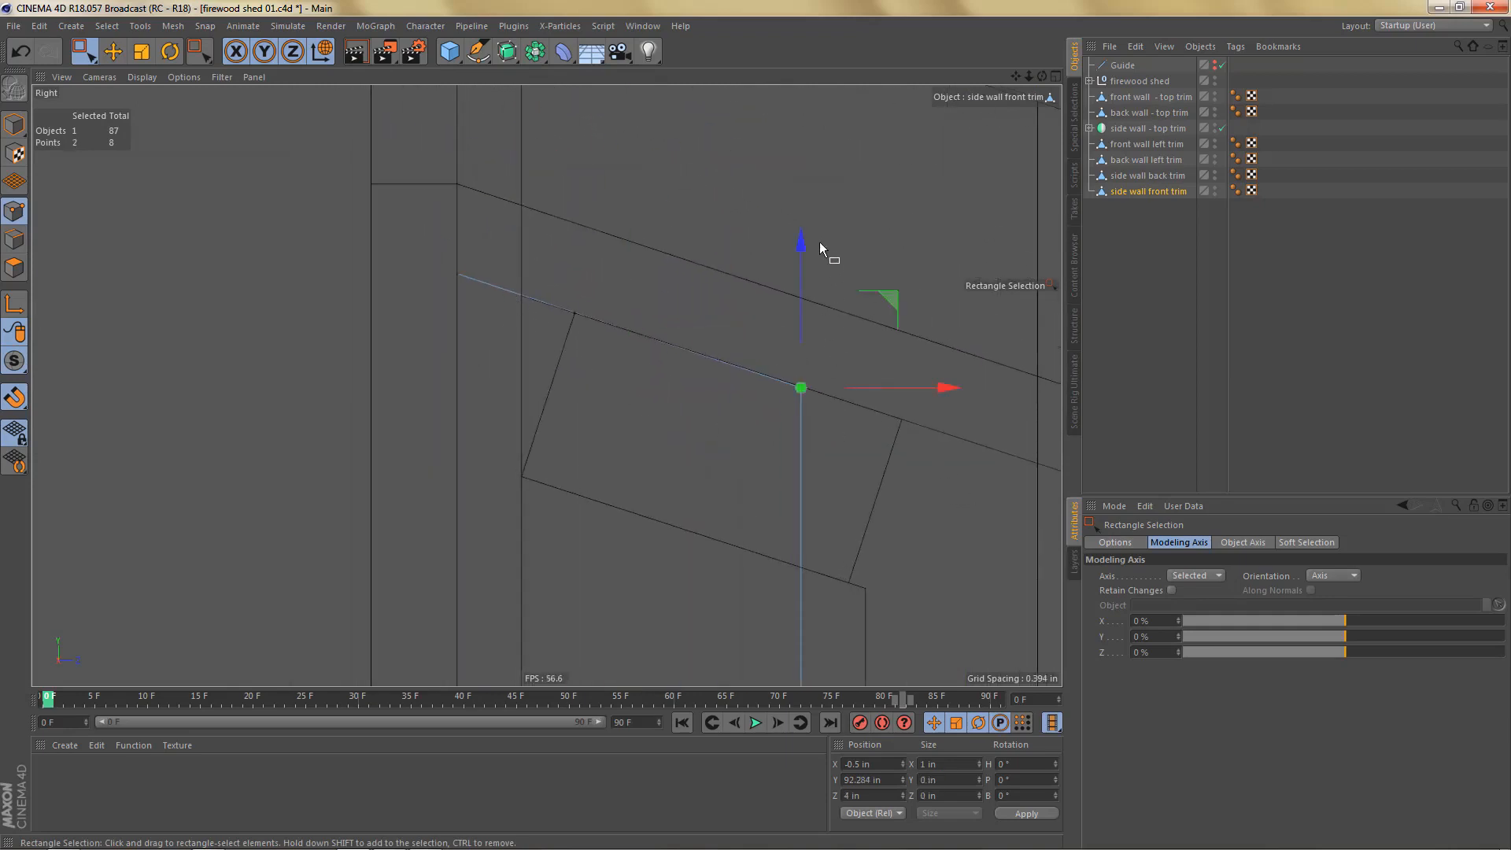
drag(801, 244, 802, 179)
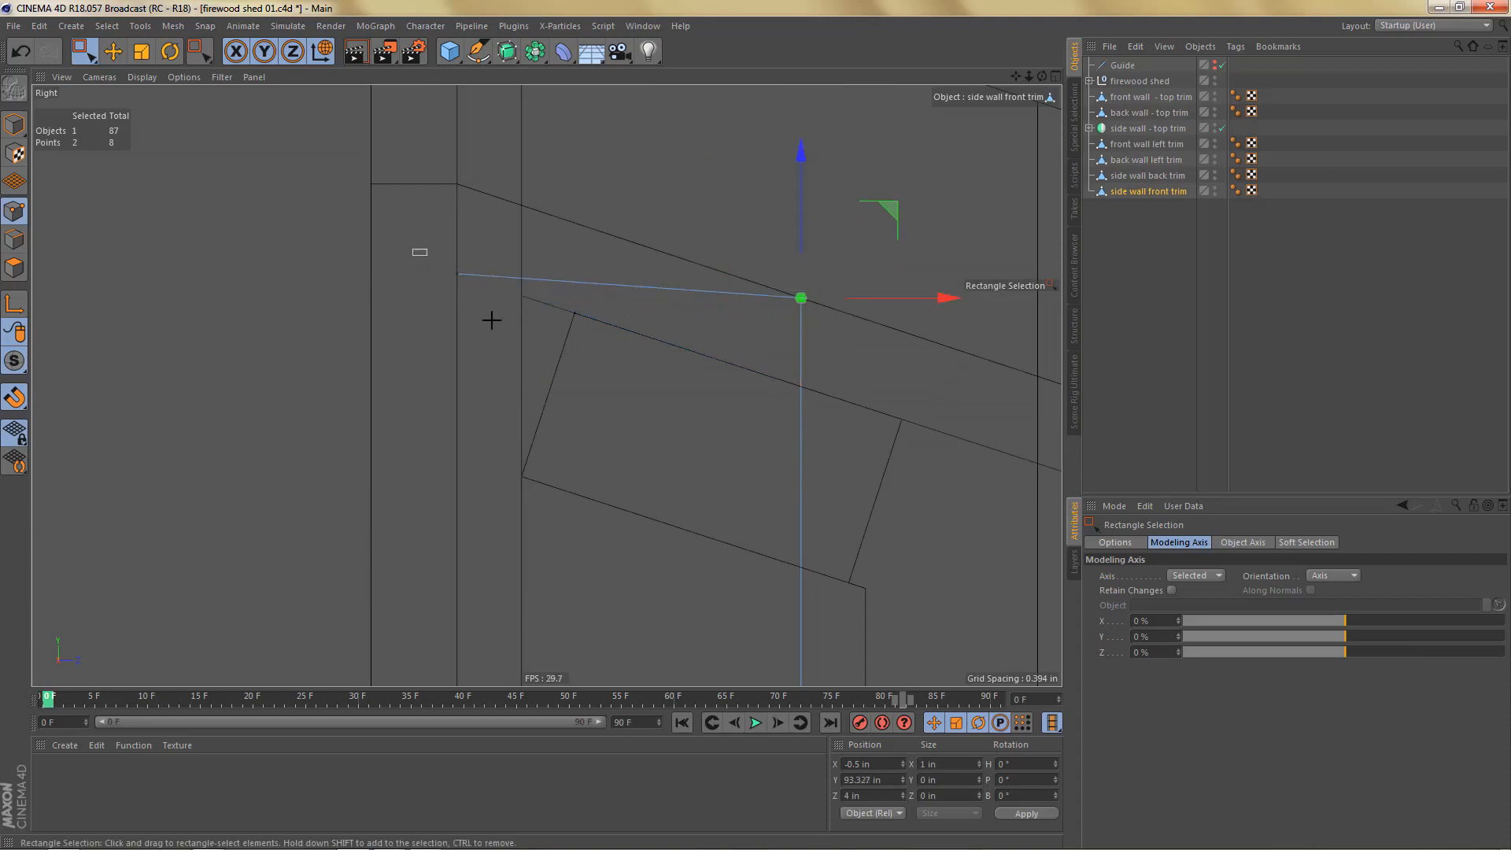
drag(455, 138, 457, 184)
middle_click(565, 353)
middle_click(411, 244)
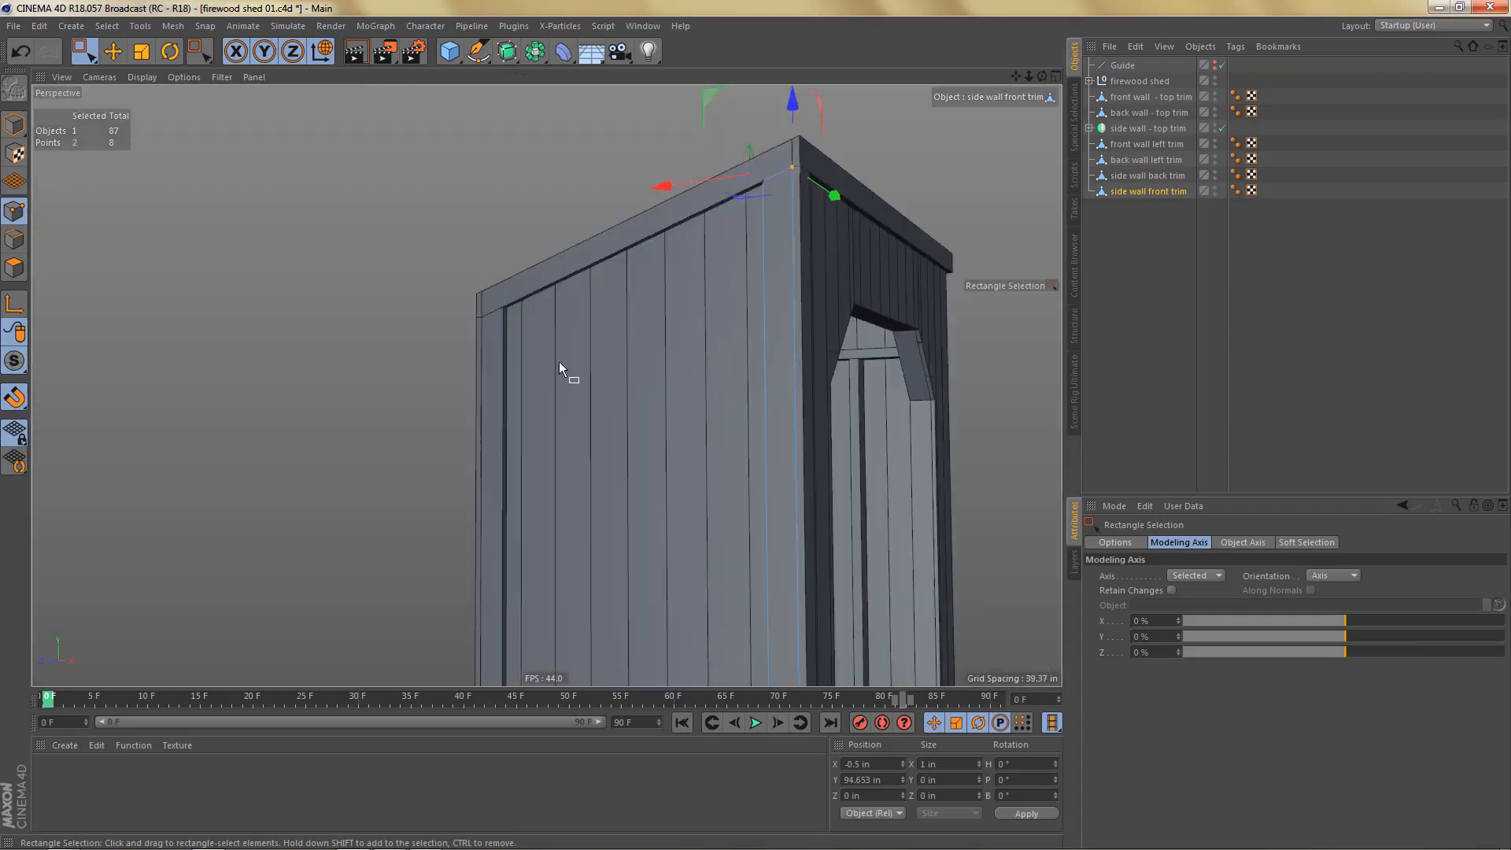
Step: Examine how the front corner trims meet each other and the top trim, from the side and front of the shed
alt+drag(653, 336, 540, 331)
alt+right_drag(711, 250, 842, 183)
alt+drag(786, 192, 829, 211)
alt+right_drag(793, 226, 736, 334)
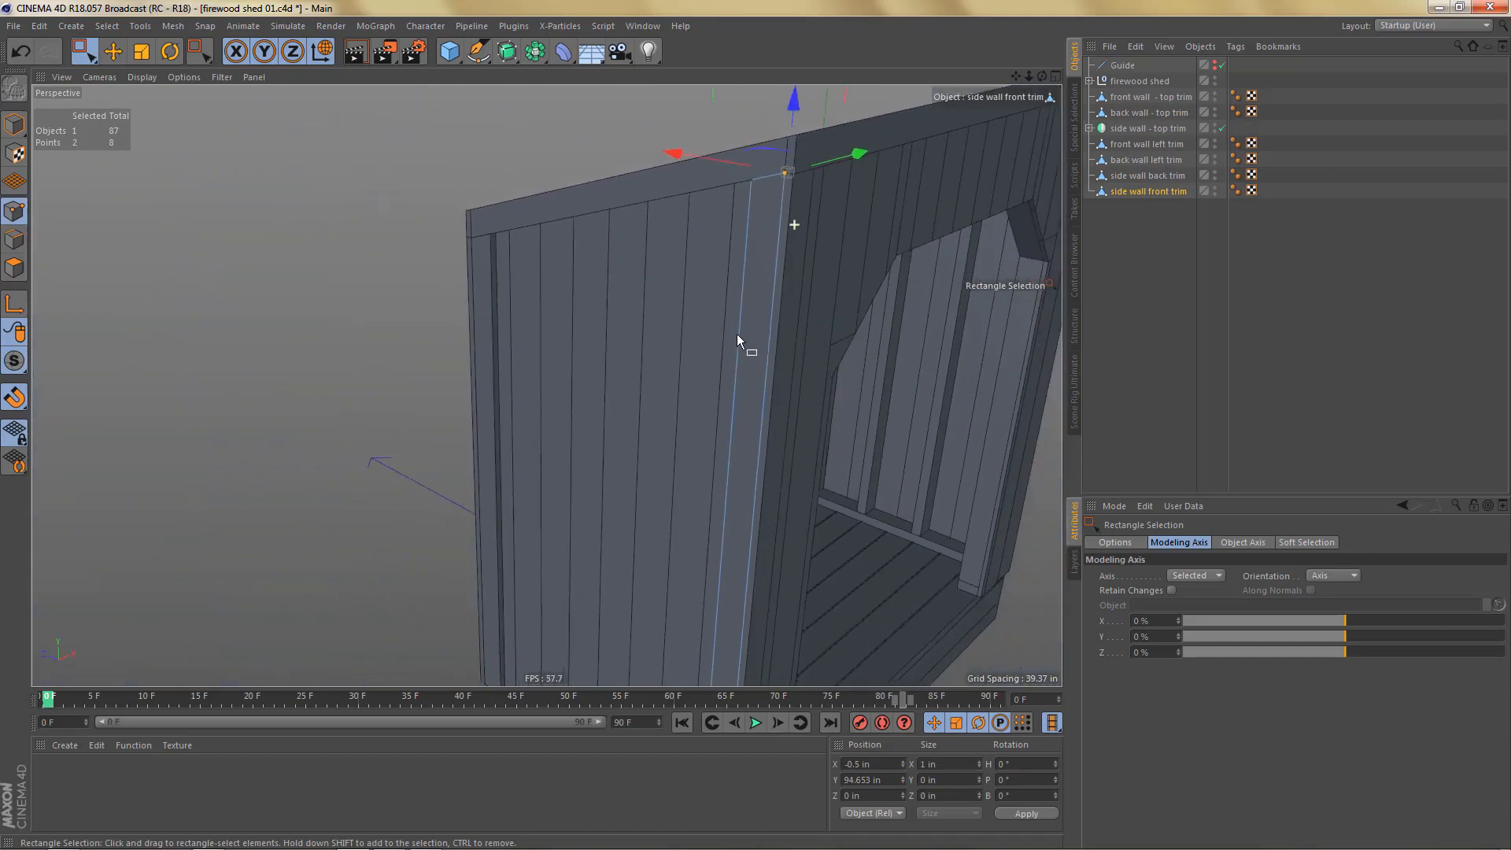
alt+drag(720, 255, 685, 242)
alt+right_drag(698, 280, 662, 335)
alt+drag(700, 332, 531, 371)
alt+right_drag(631, 359, 685, 354)
alt+drag(685, 354, 626, 350)
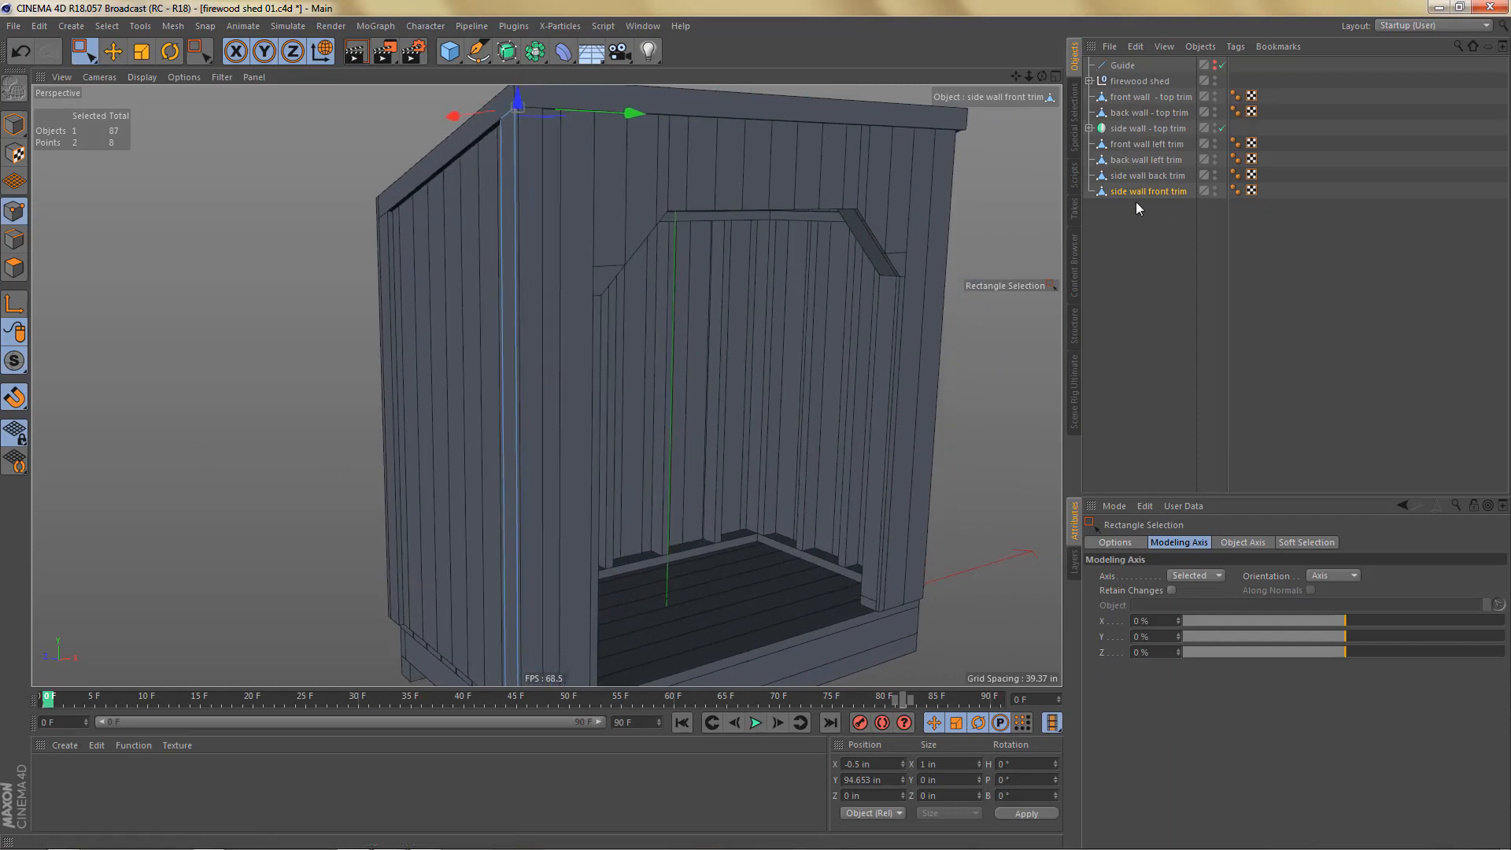
Step: Duplicate the front wall left trim and move the copy along X to the opening's left edge, at -34.454 in
click(1151, 145)
ctrl+drag(1135, 143, 1146, 243)
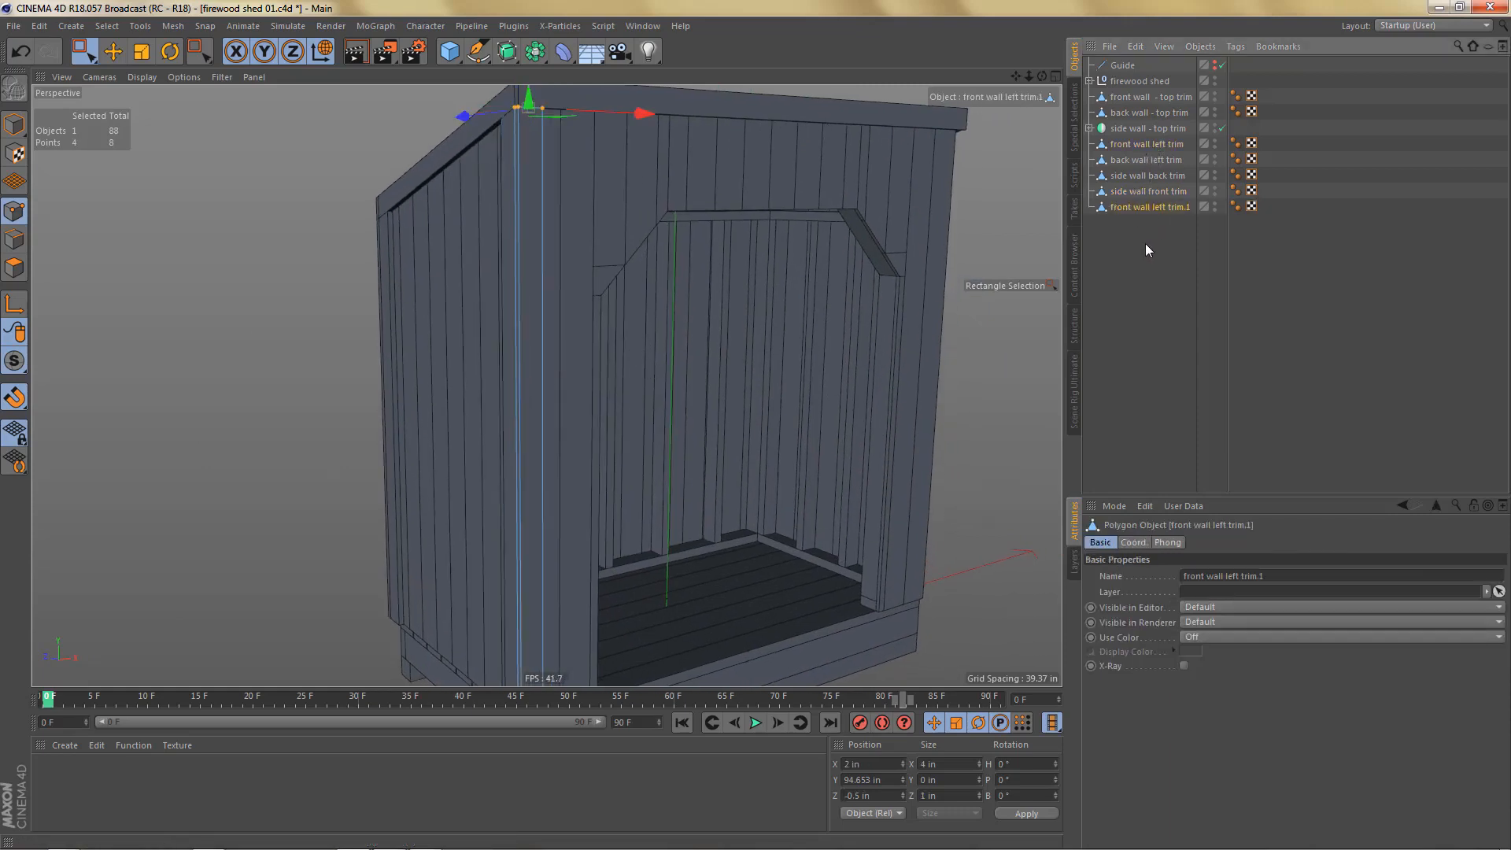
scroll(708, 496, down, 5)
scroll(627, 533, up, 8)
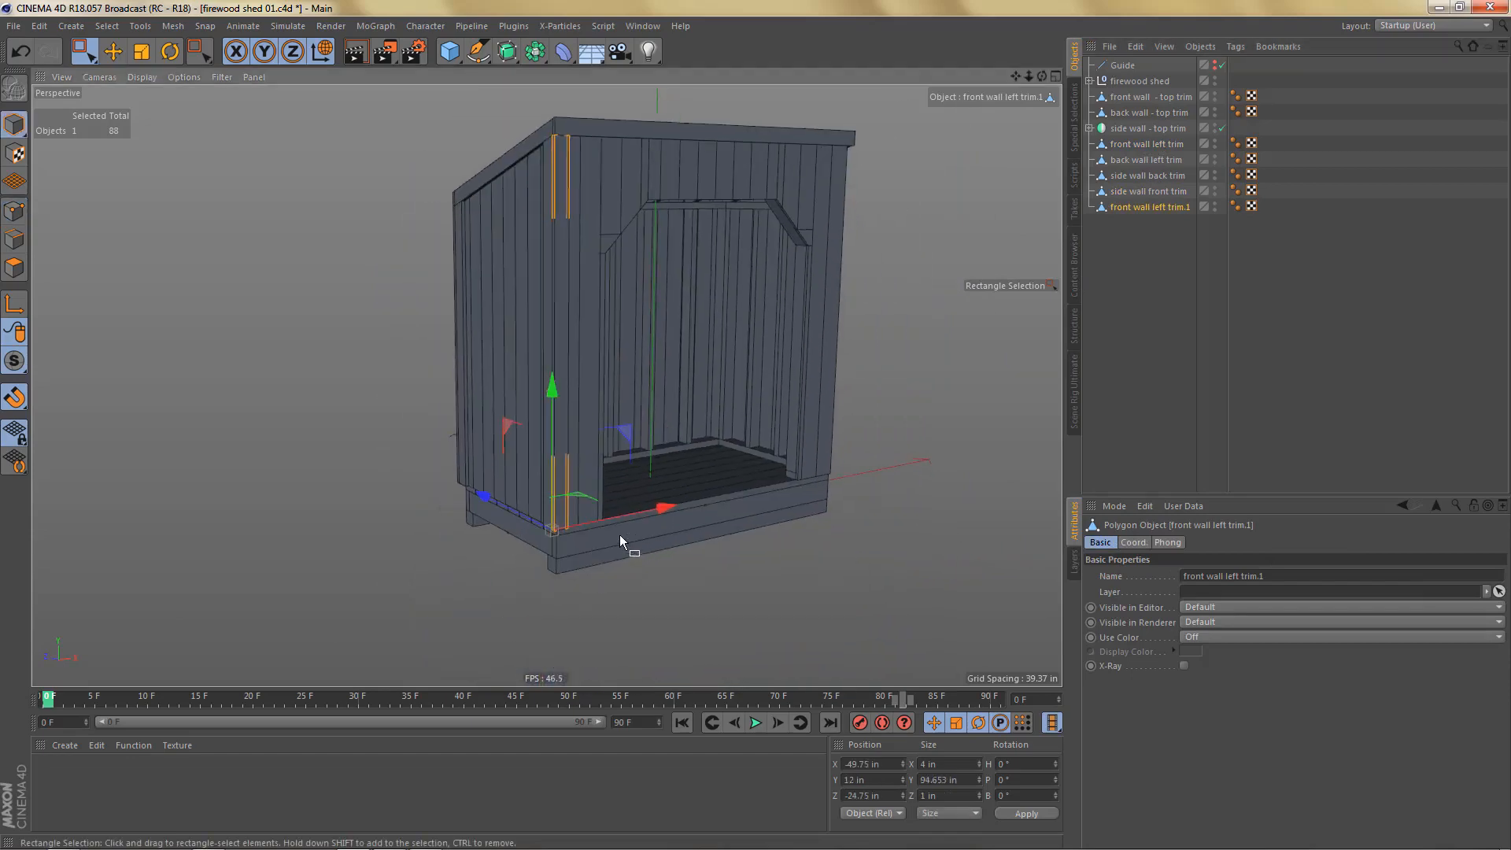
drag(602, 568, 770, 530)
scroll(690, 560, up, 3)
Step: Offset the copied front trim's X position by -4 in, to -38.454 in, so it sits beside the opening
click(895, 766)
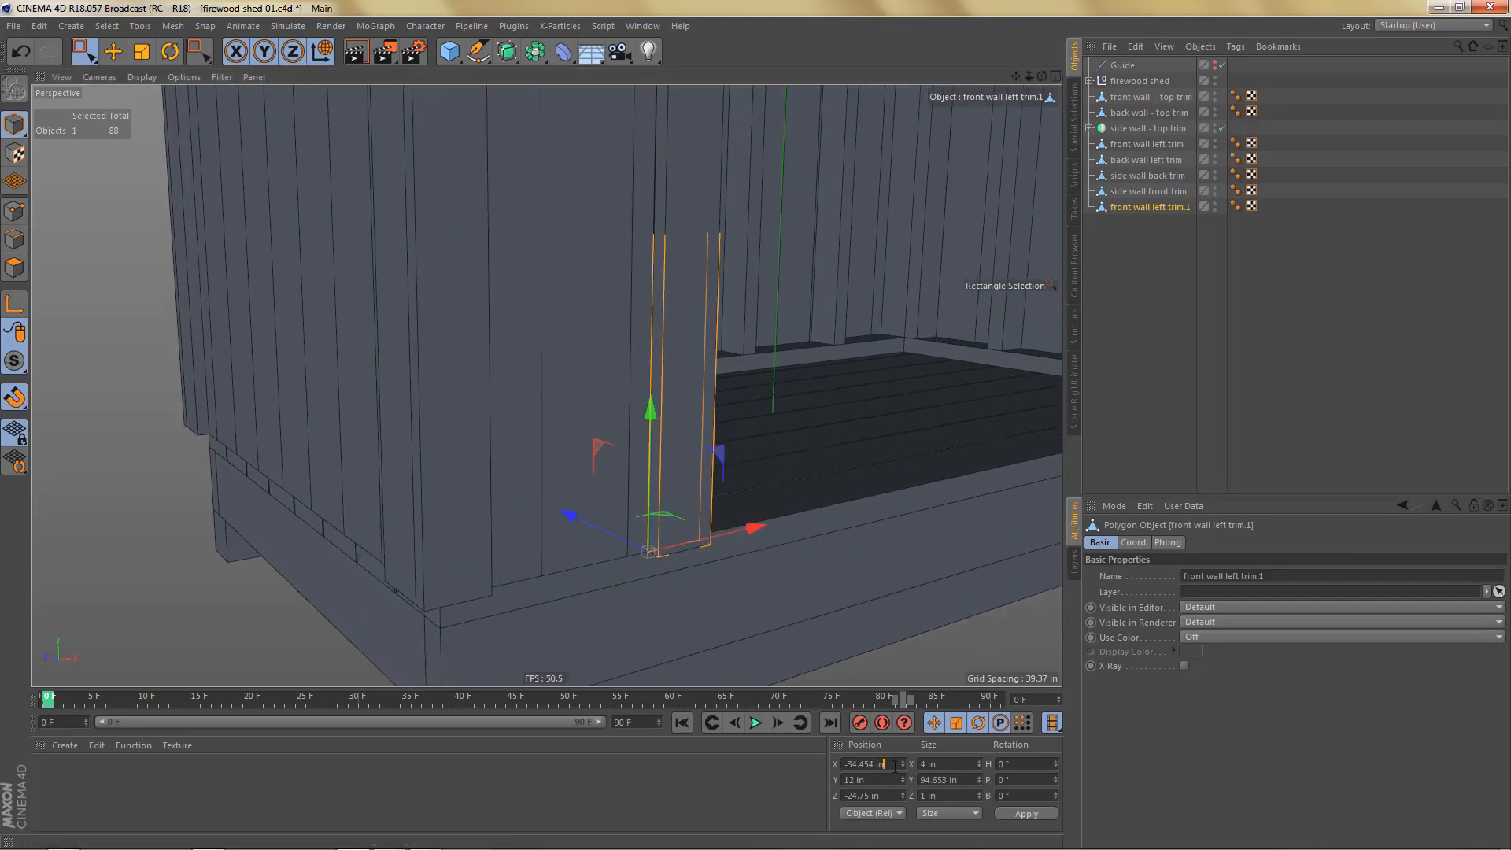
text(-2)
text(4)
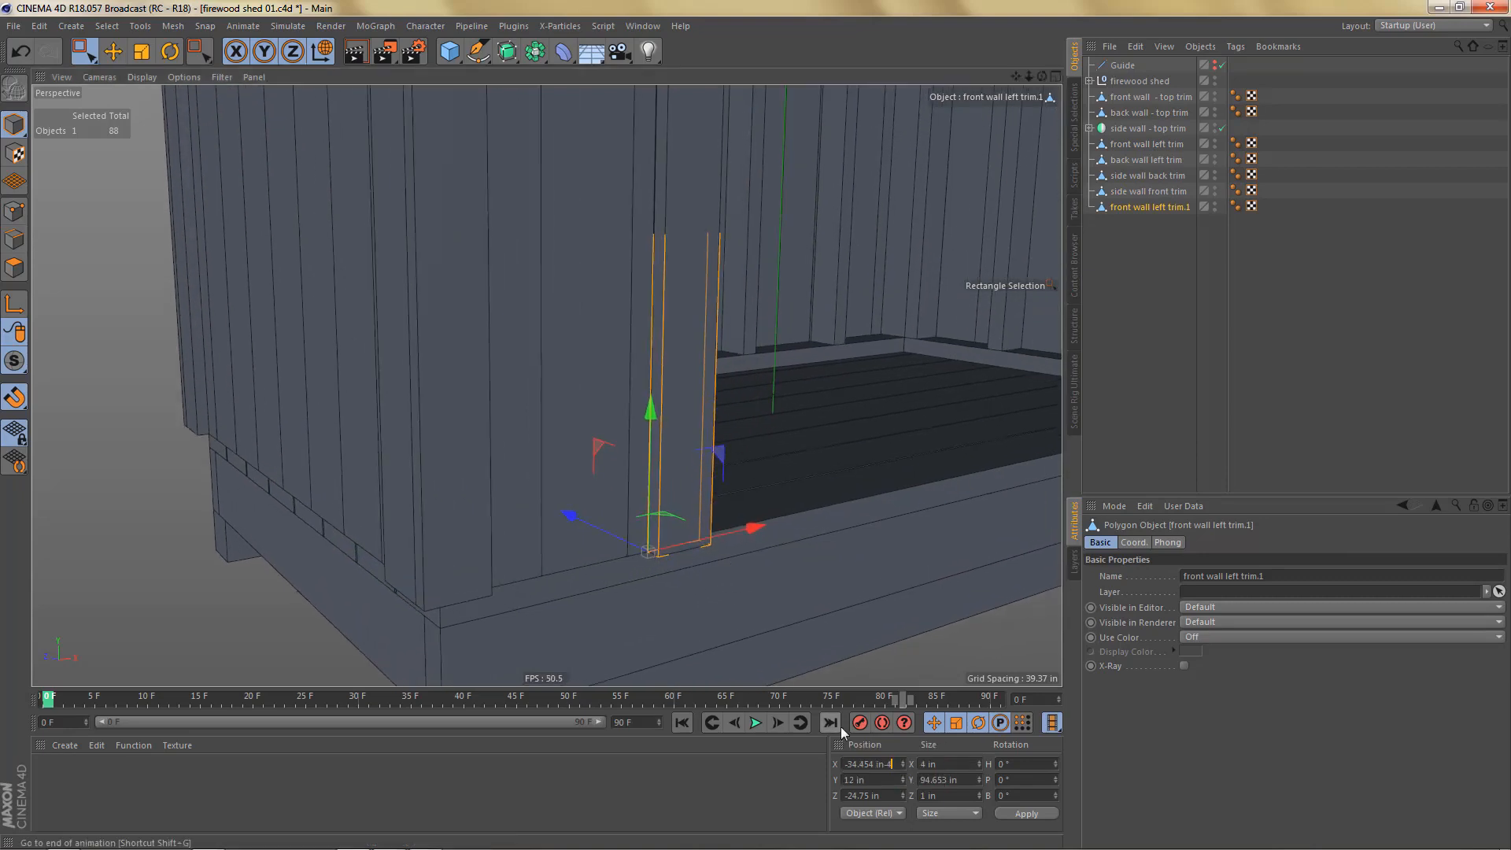
key(Return)
Step: Rename the trim board beside the opening as "front wall trim opening left"
scroll(631, 560, down, 6)
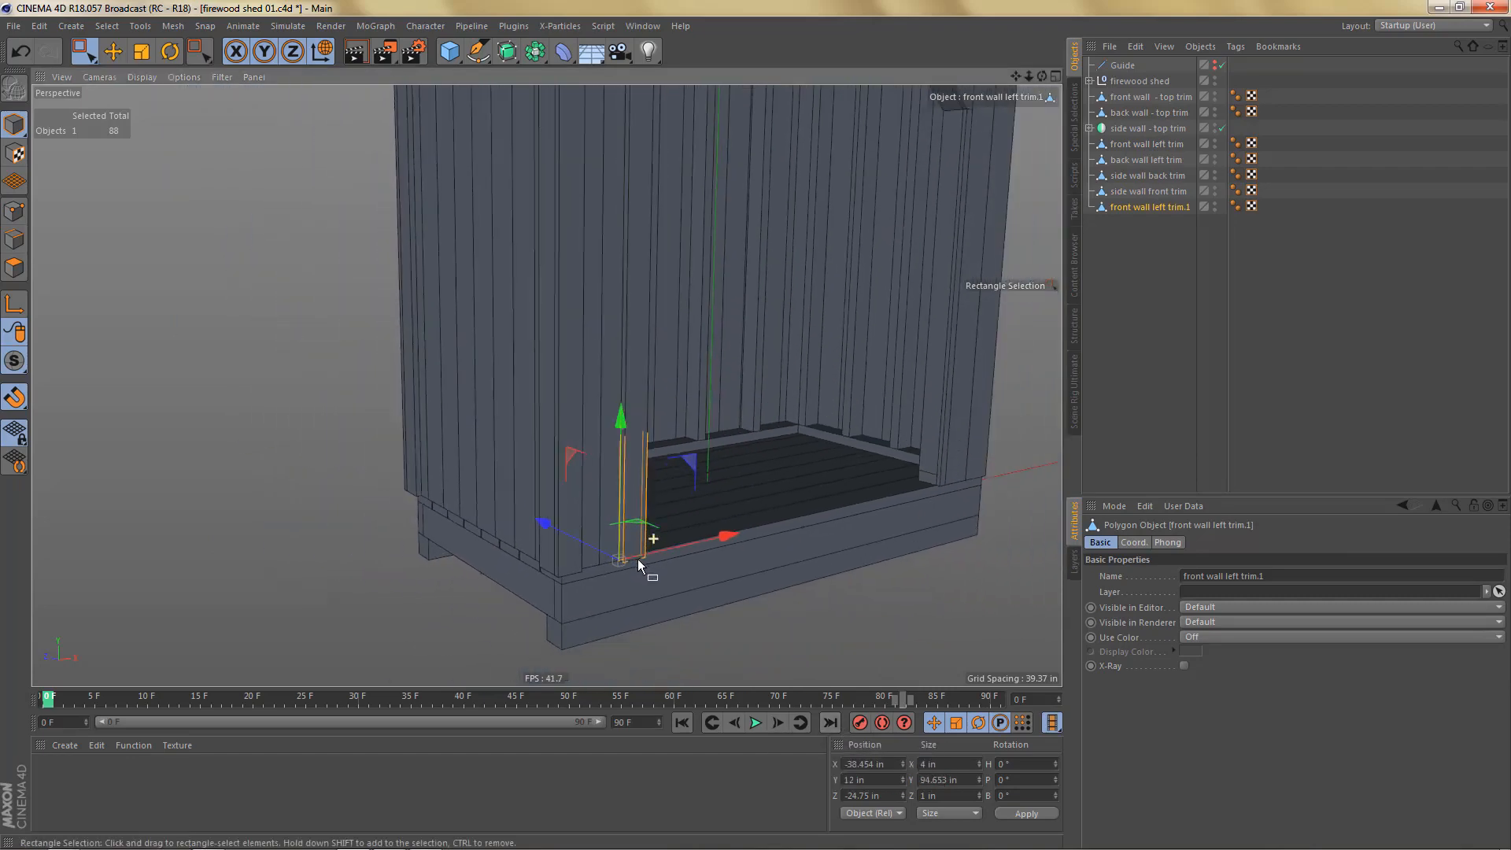
alt+drag(638, 559, 633, 413)
alt+right_drag(626, 355, 654, 354)
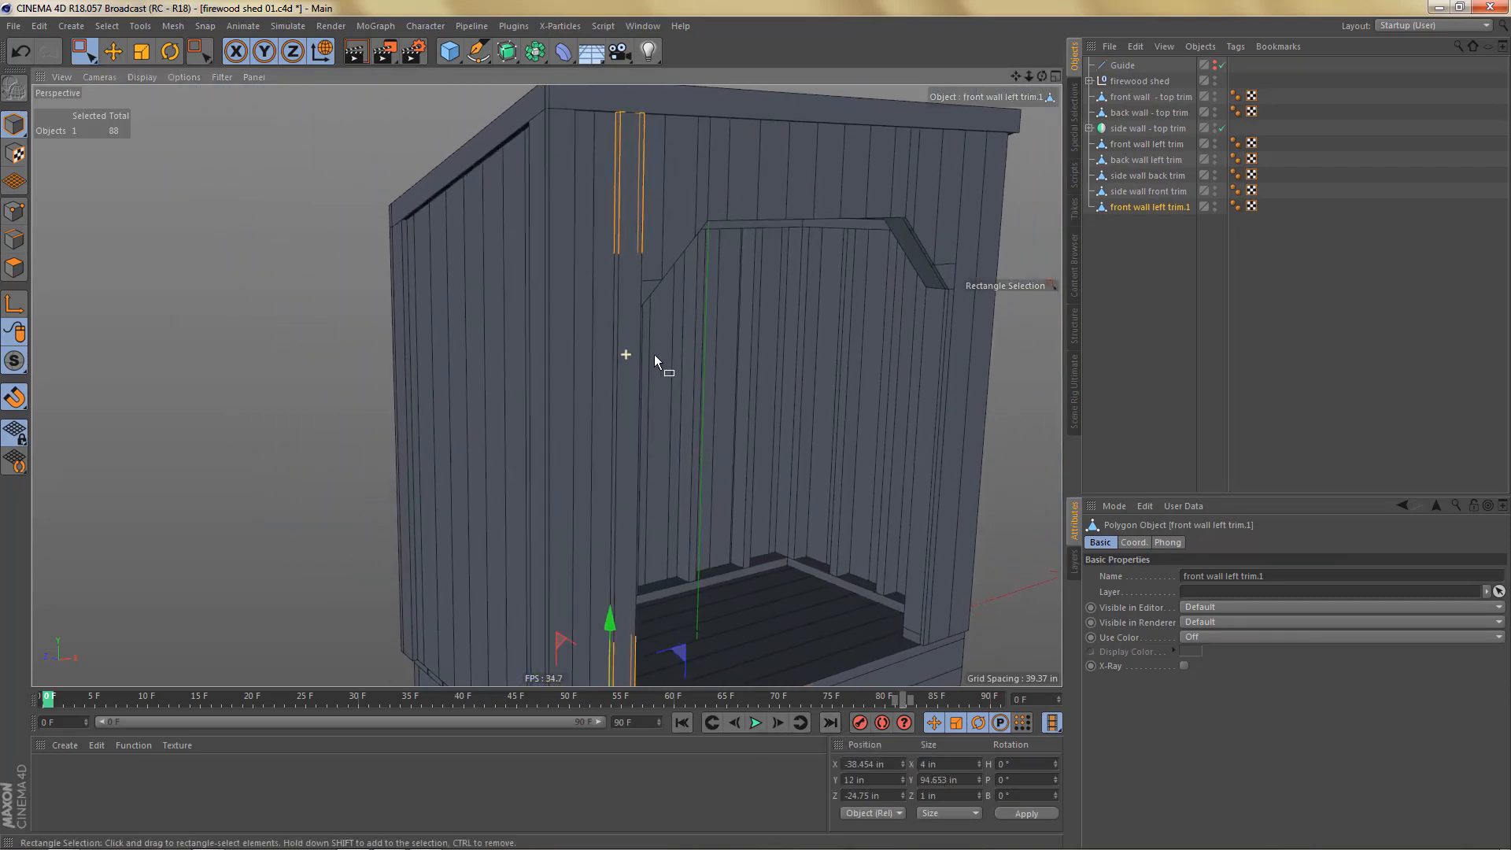
double_click(1149, 208)
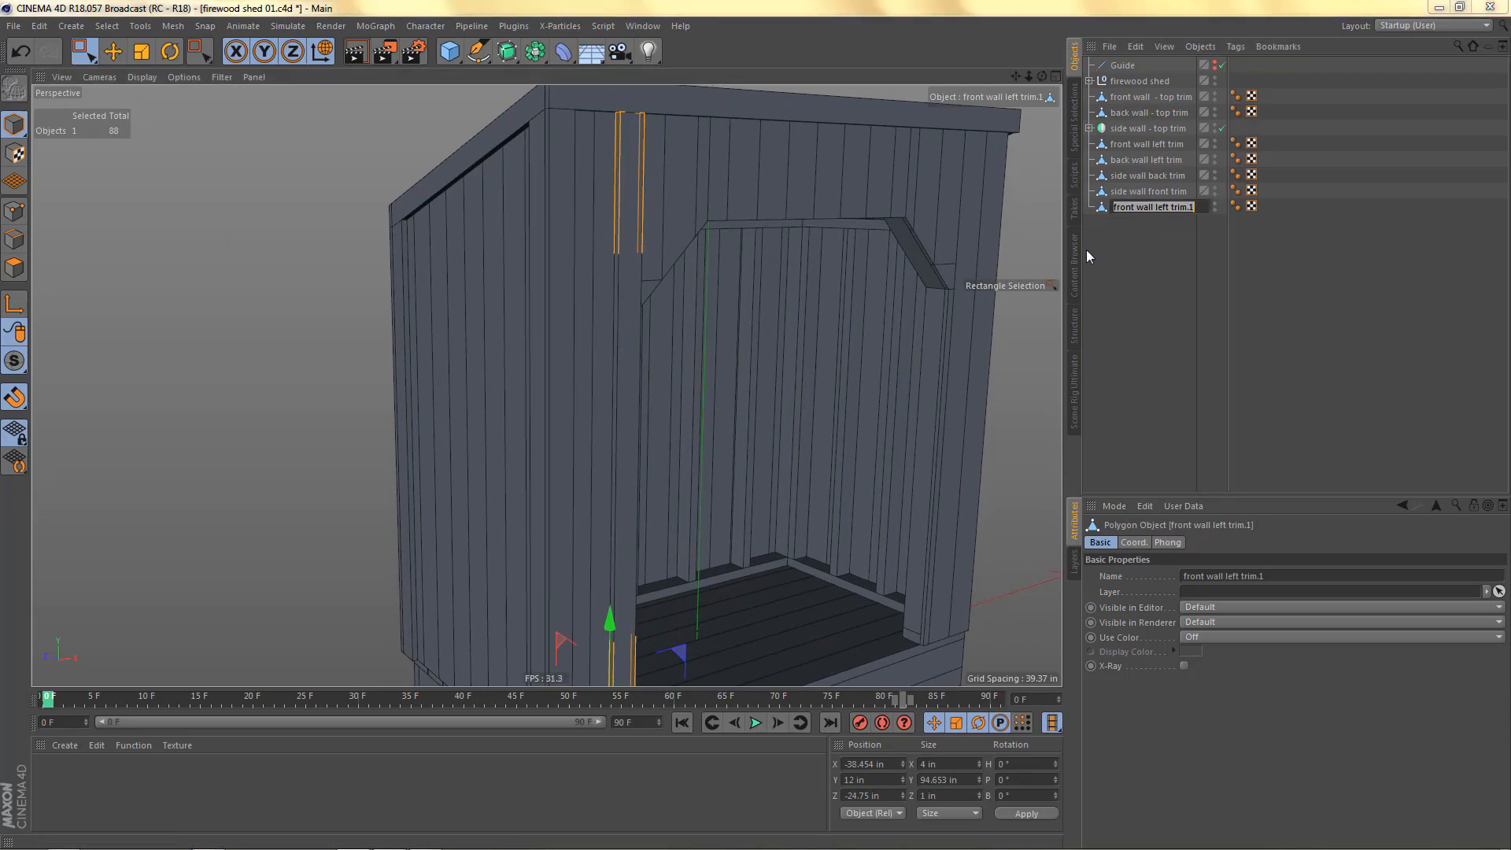
key(End)
key(BackSpace)
key(BackSpace)
key(BackSpace)
key(BackSpace)
key(BackSpace)
key(BackSpace)
key(BackSpace)
key(BackSpace)
key(BackSpace)
text(trim opening left)
key(Return)
Step: Duplicate the left opening trim and rename the copy "front wall trim opening top"
scroll(767, 338, down, 3)
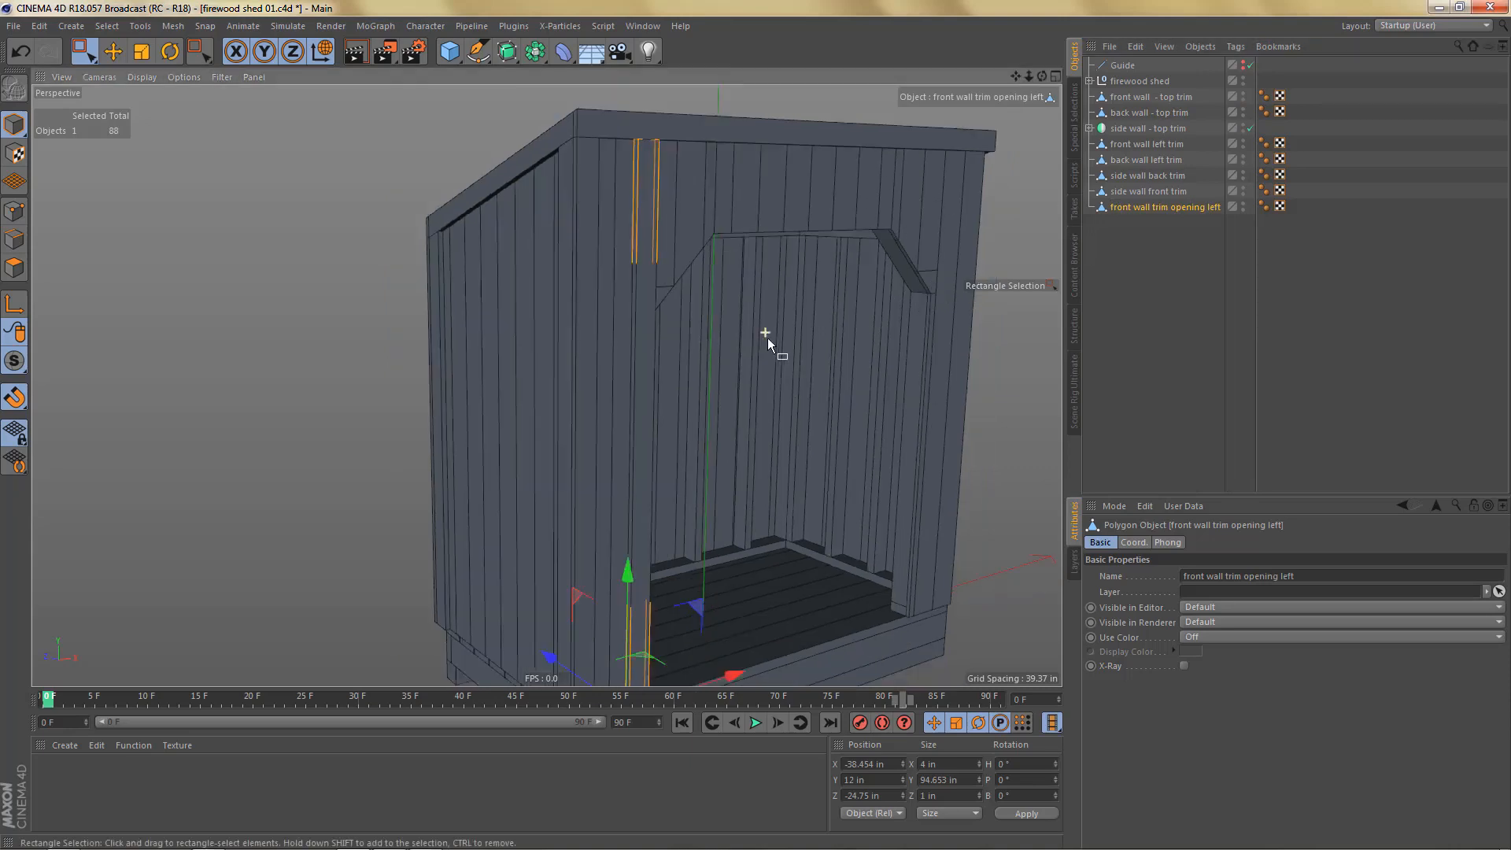
ctrl+drag(1153, 208, 1148, 239)
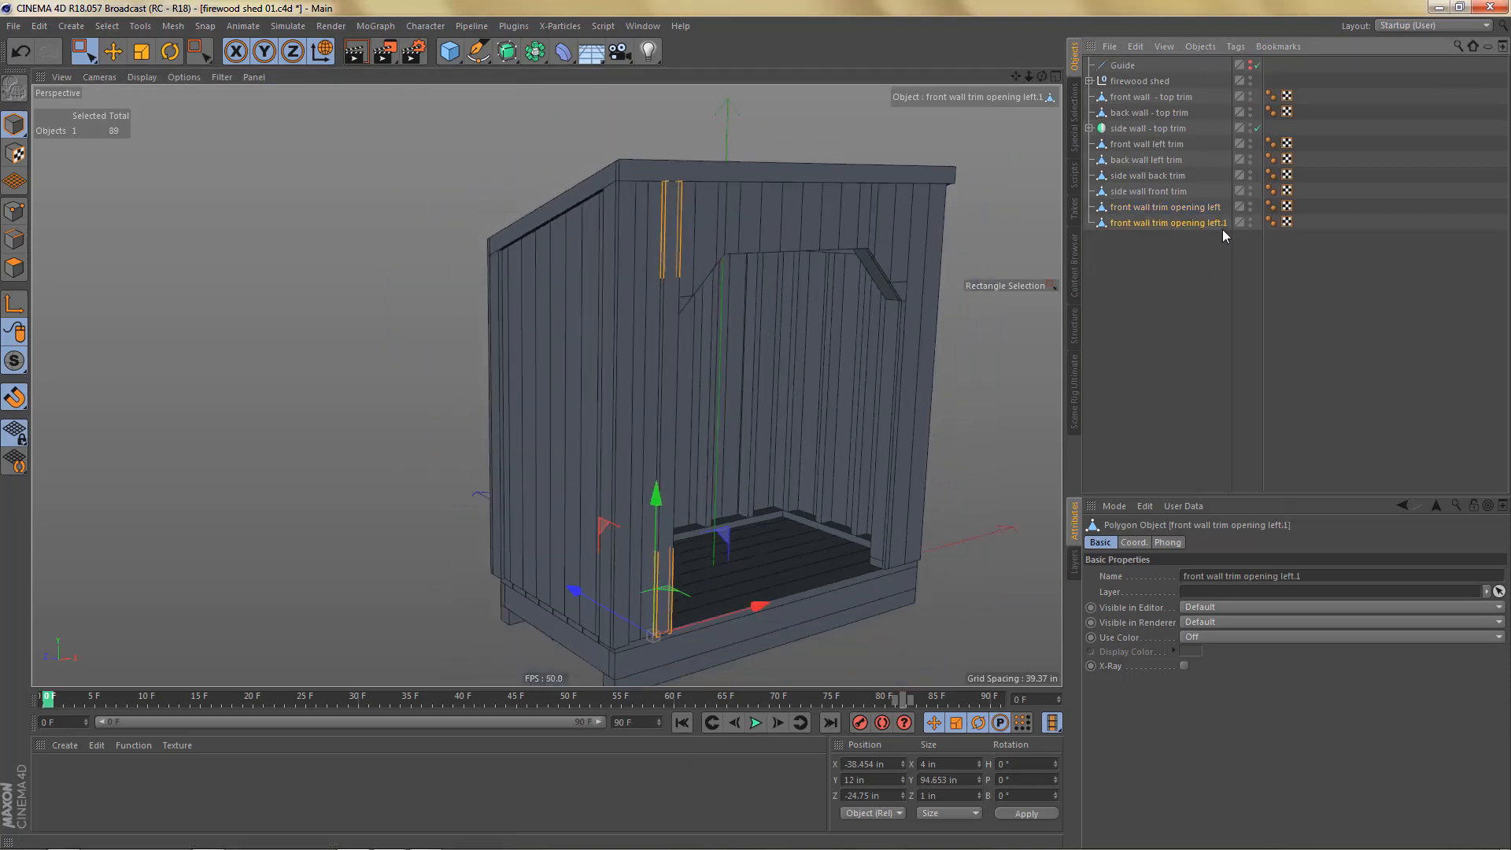
double_click(1210, 223)
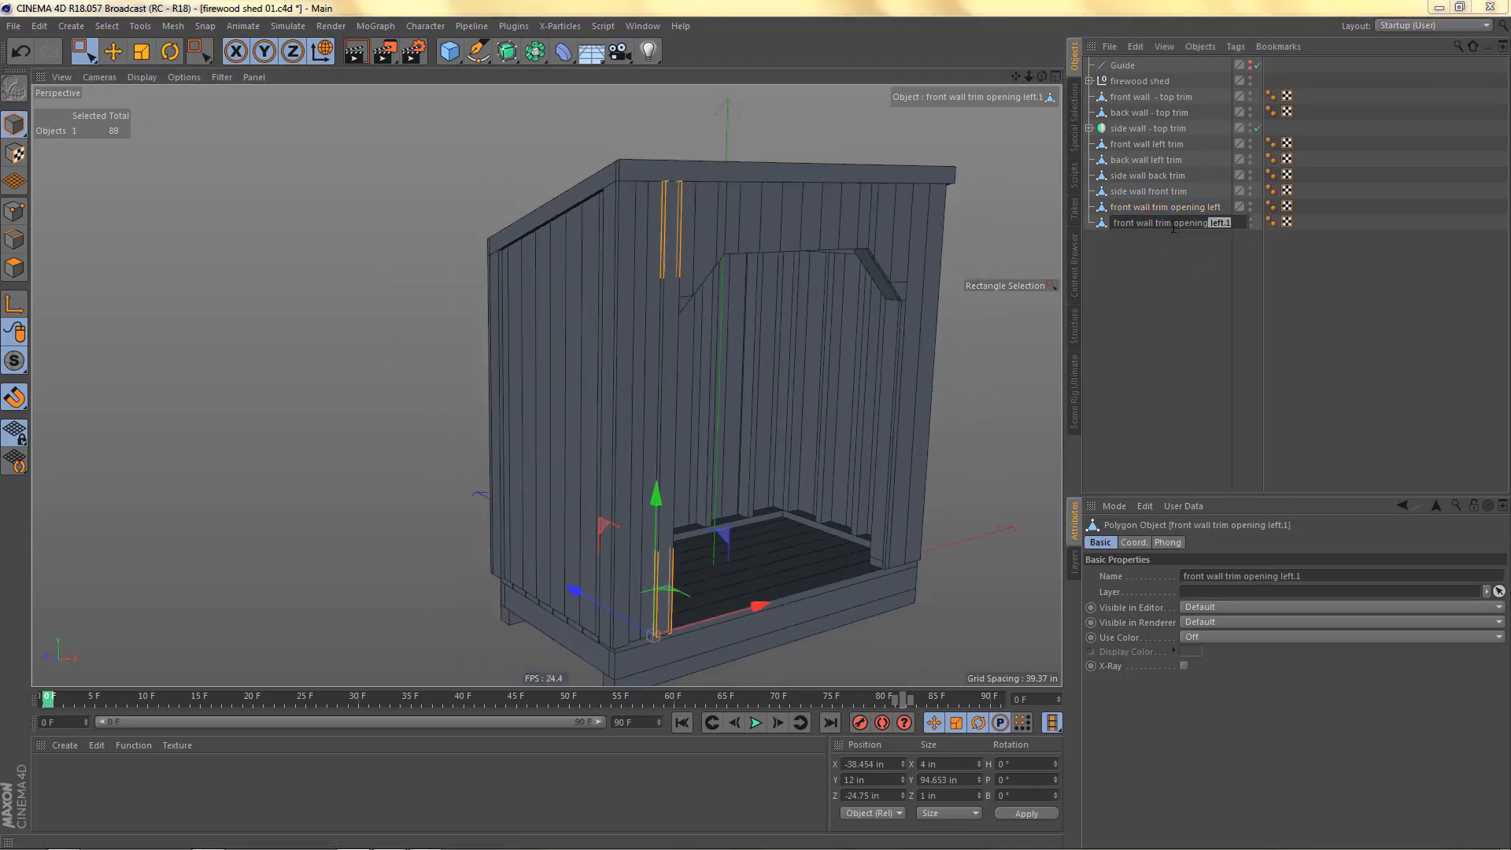
text(top)
key(Return)
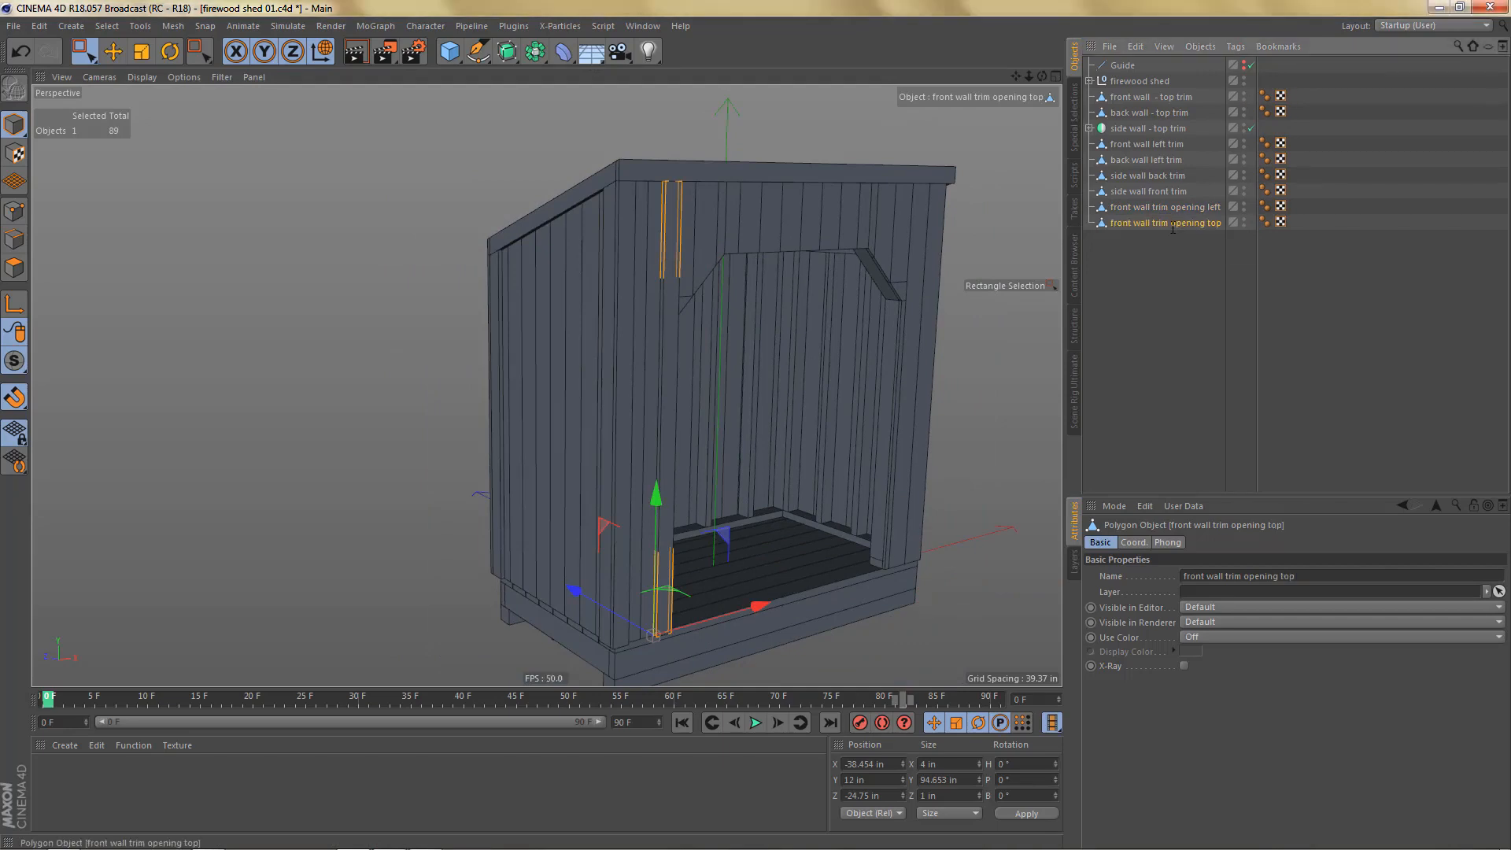
Step: Rotate the opening's top trim board 90° in bank so it lies horizontally along the front wall
key(r)
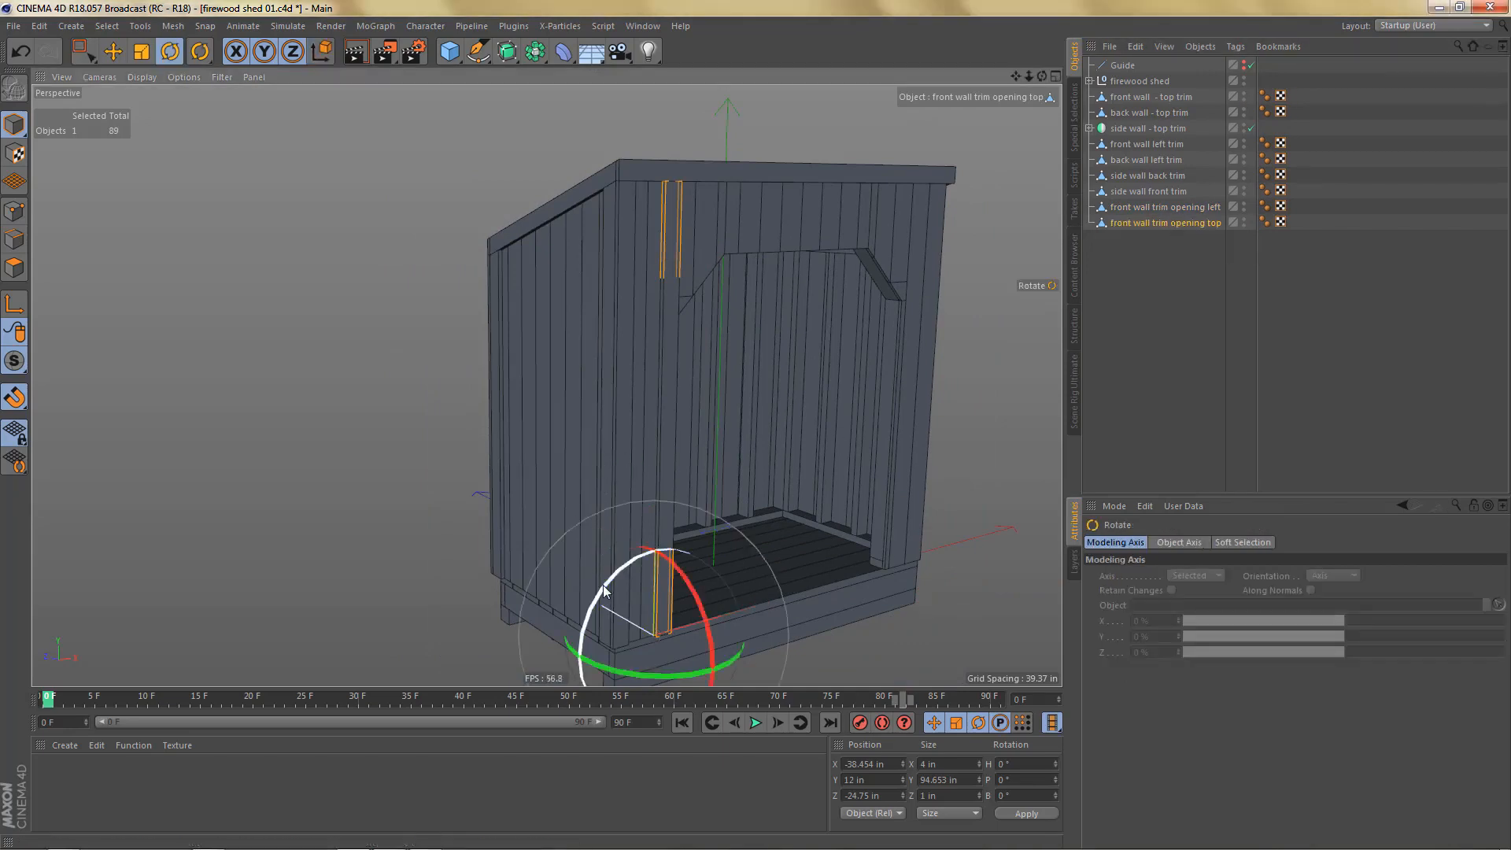
drag(603, 584, 717, 563)
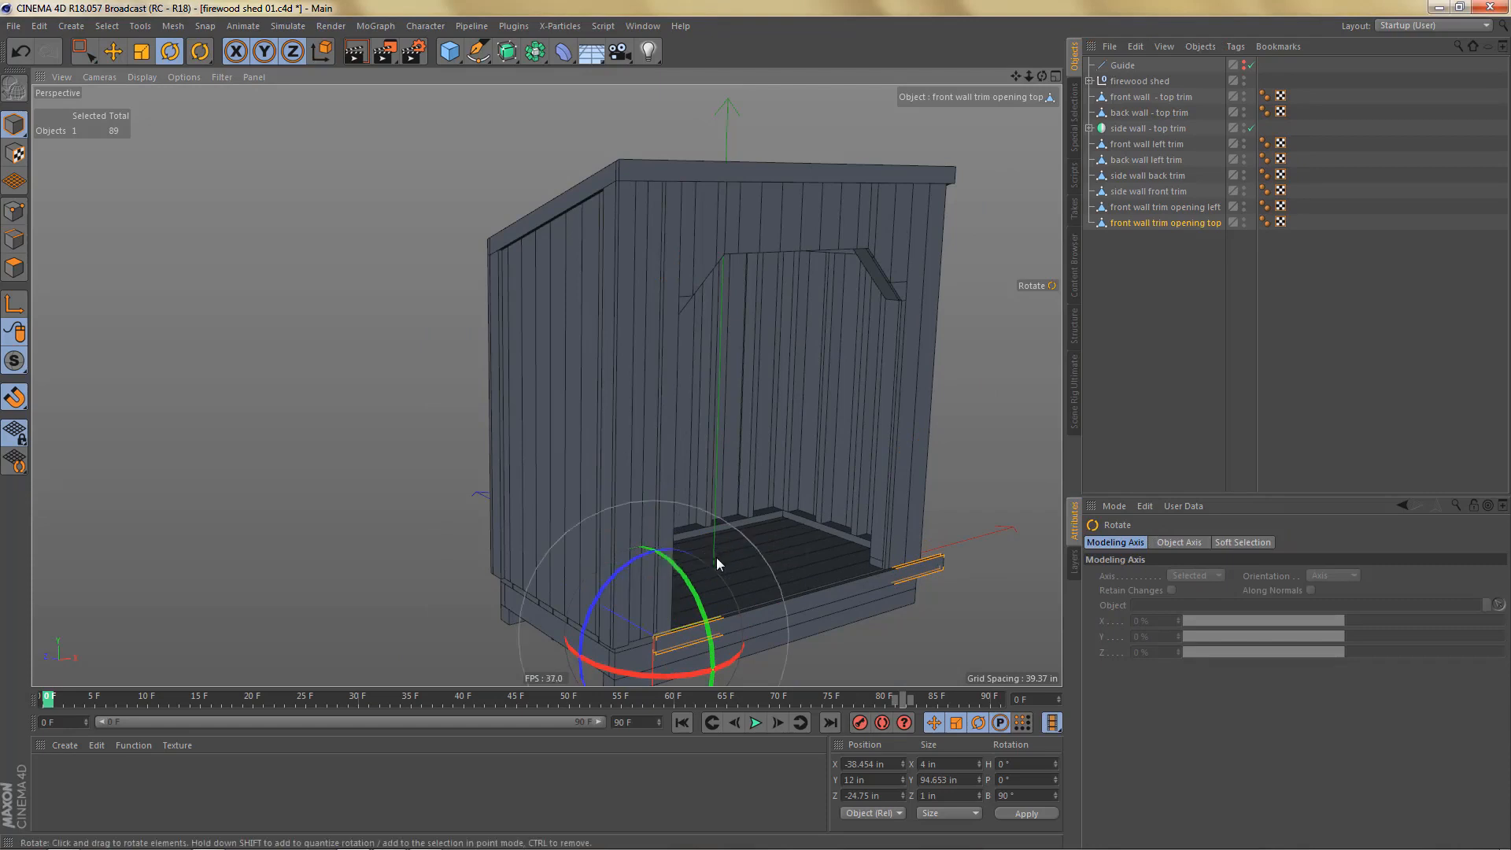
key(e)
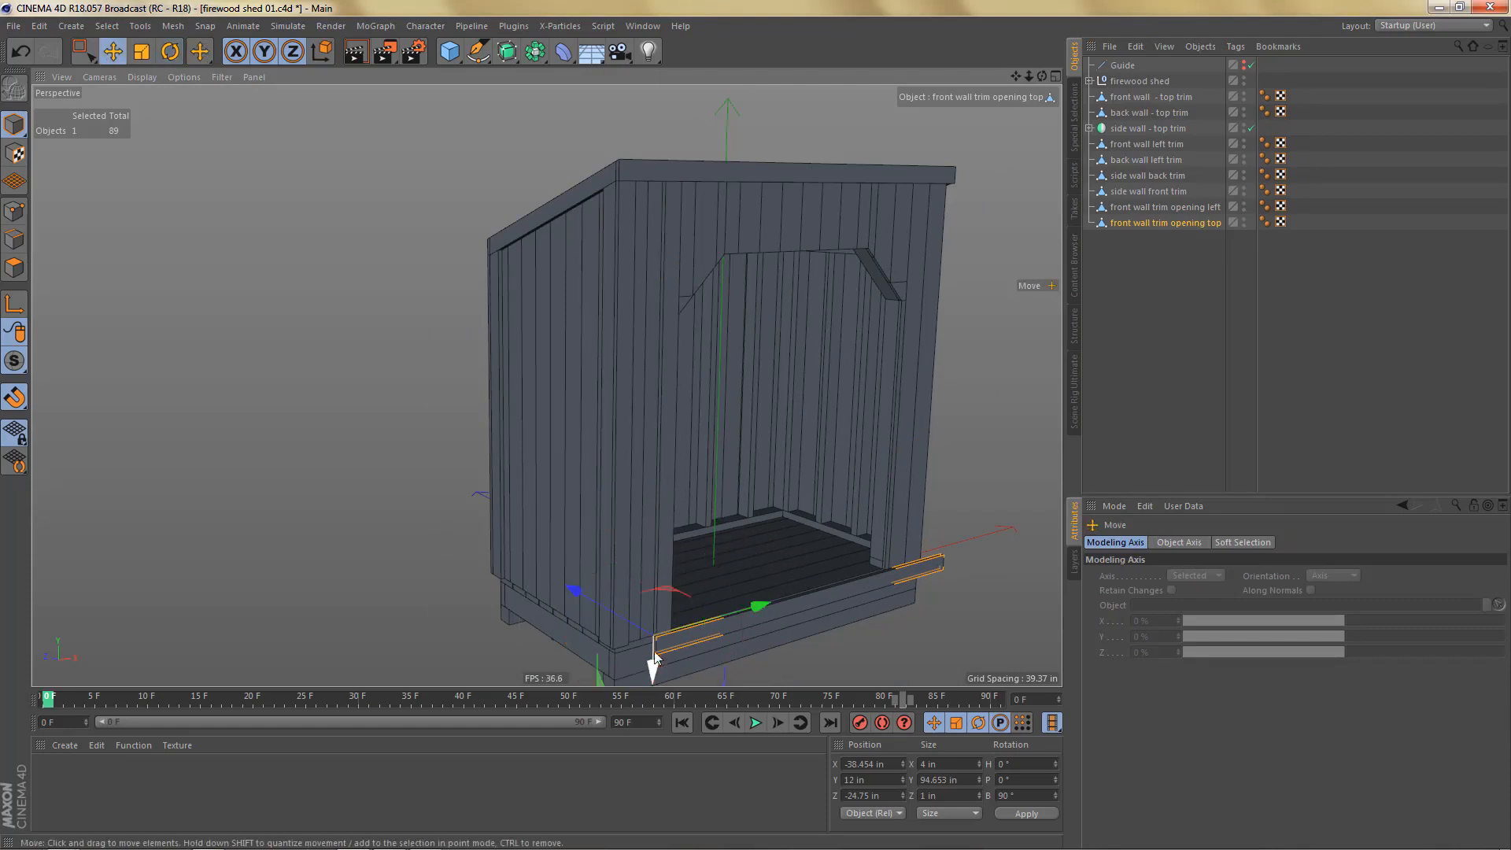
drag(654, 650, 650, 368)
key(ctrl+z)
Step: In the front view, reset only the top trim's axis bank rotation to 0°, leaving its geometry horizontal
middle_click(703, 483)
middle_click(708, 584)
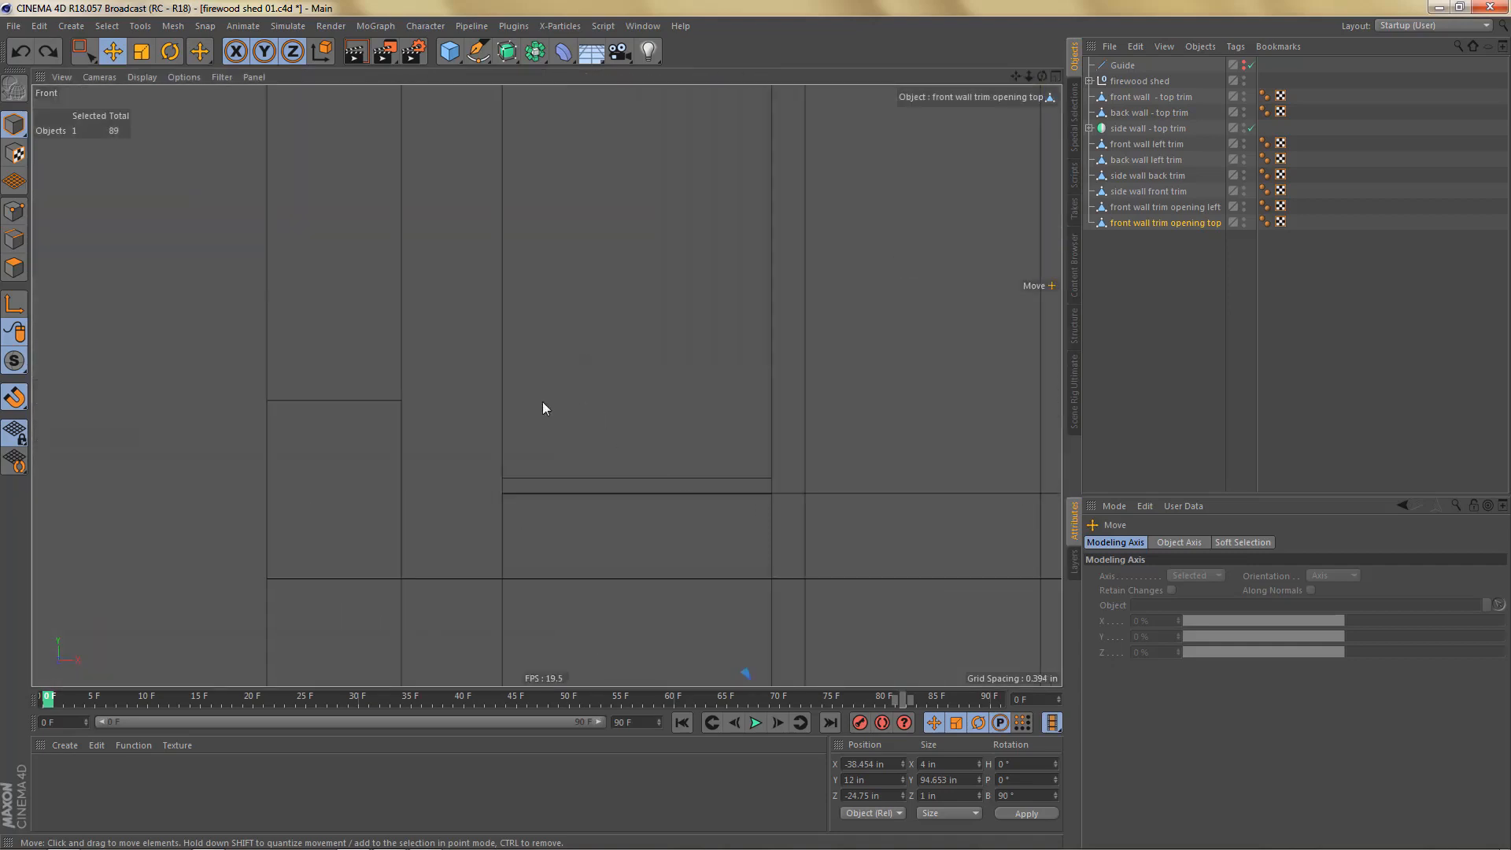
scroll(540, 412, up, 6)
alt+middle_drag(643, 499, 588, 372)
alt+right_drag(593, 361, 724, 441)
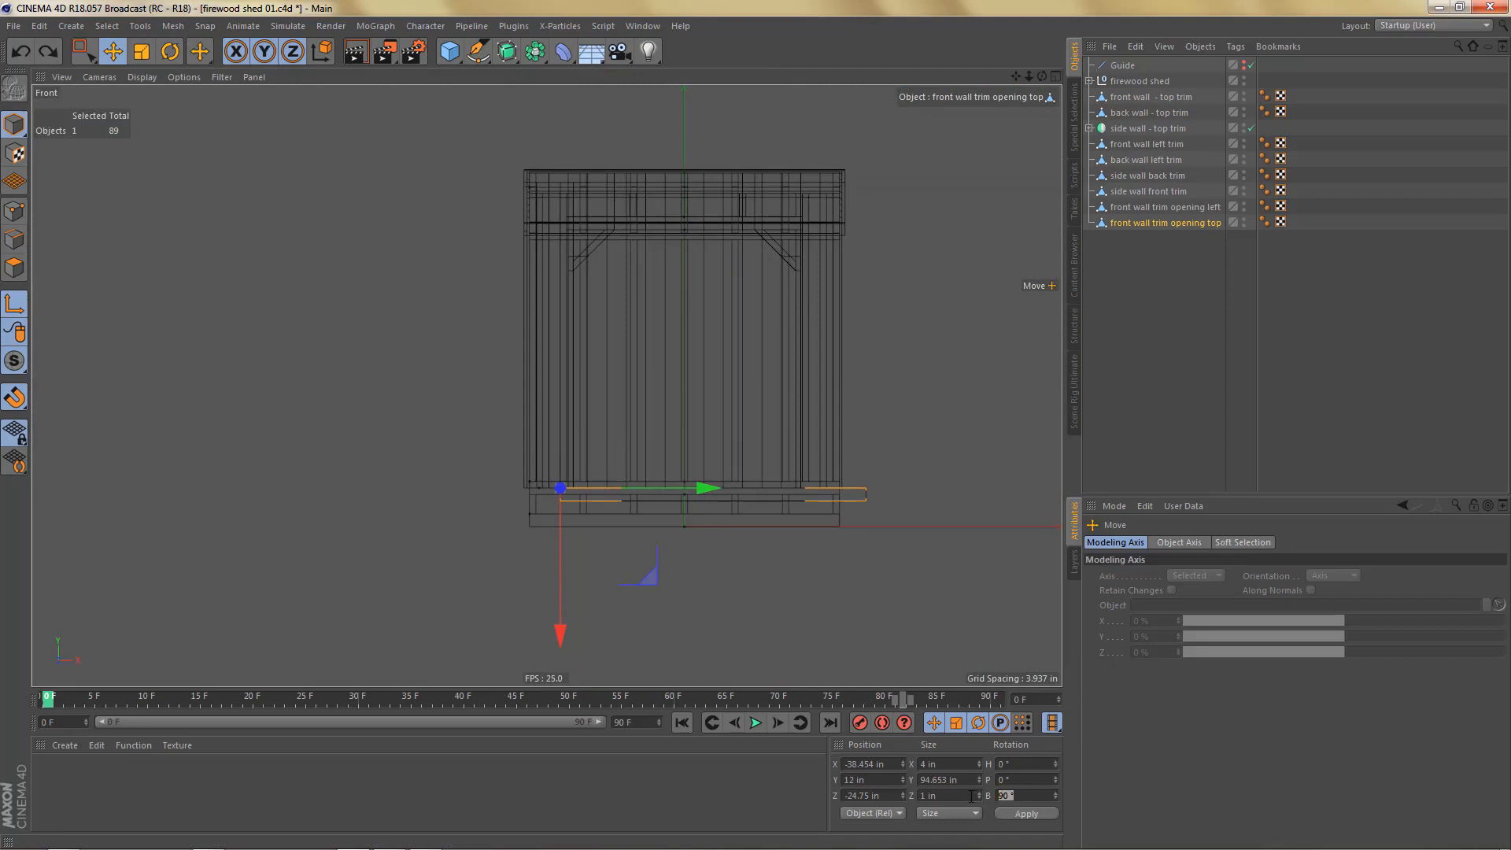
key(Return)
Step: Reset the Axis Center offsets and place the top trim's axis at the middle of its bottom edge
key(shift+a)
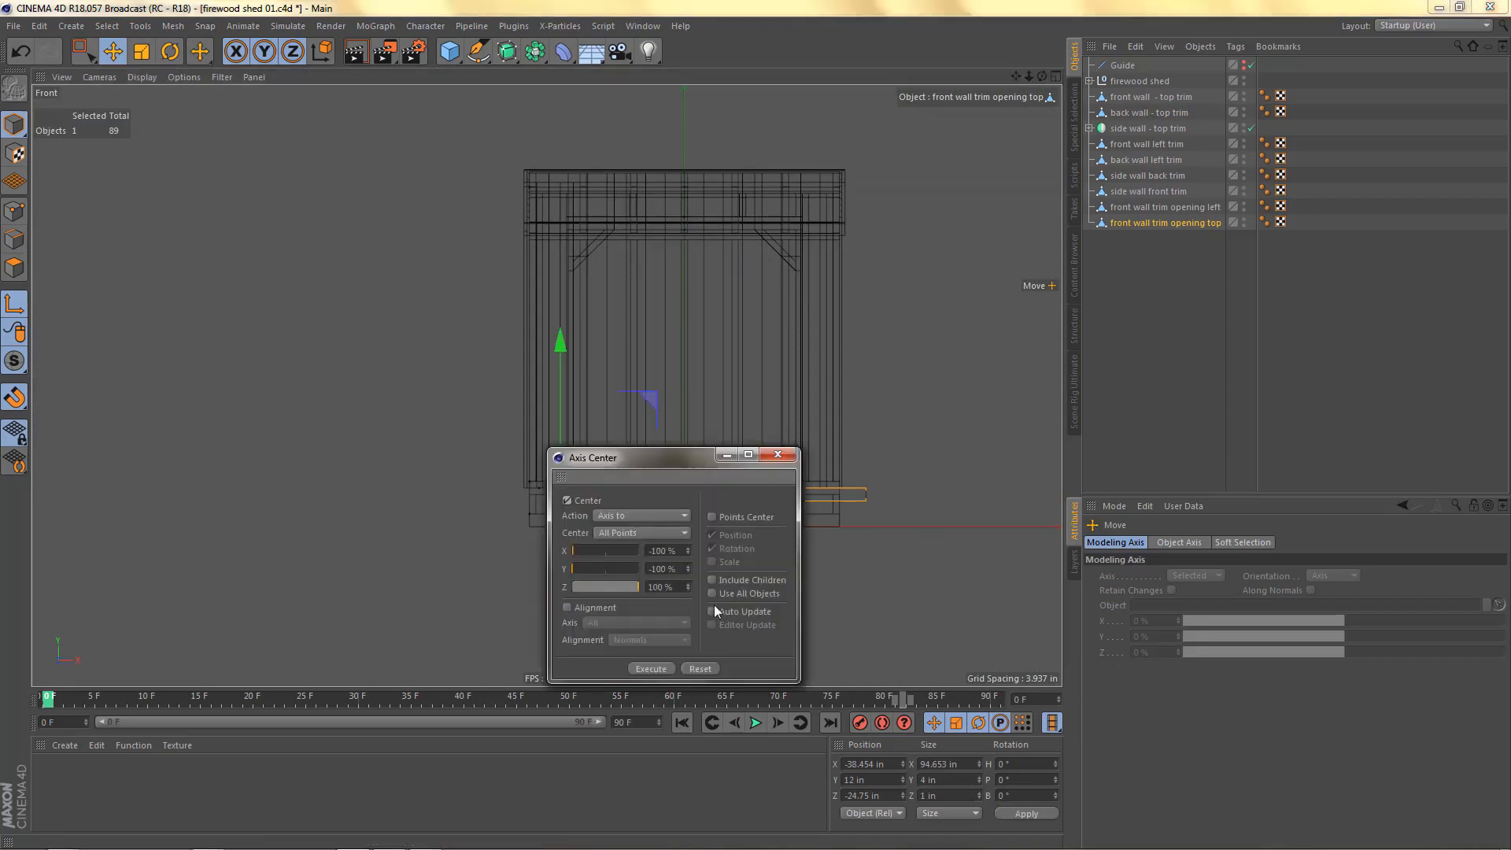
click(695, 670)
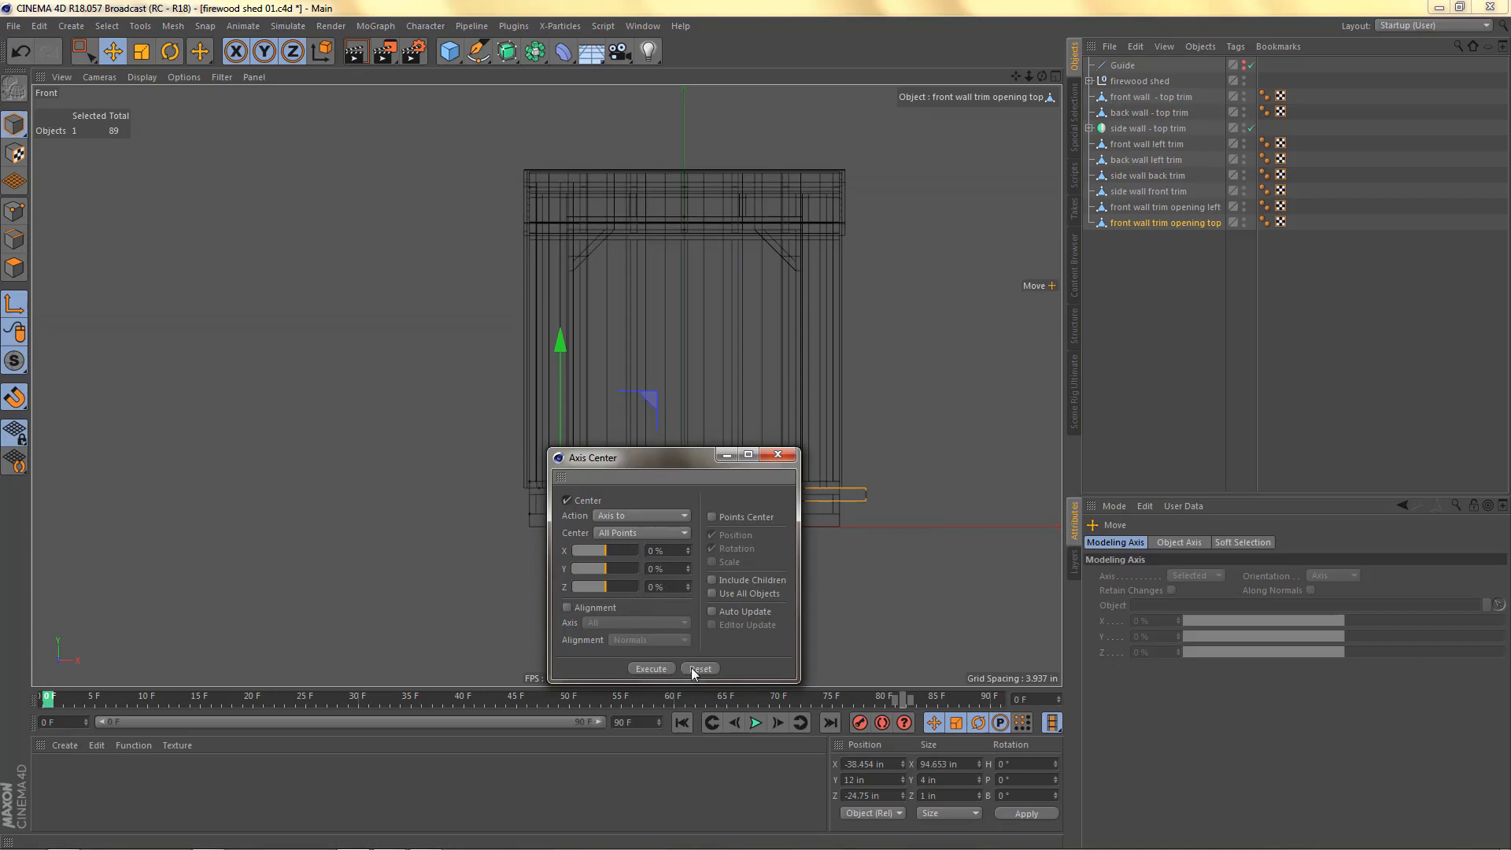
click(652, 669)
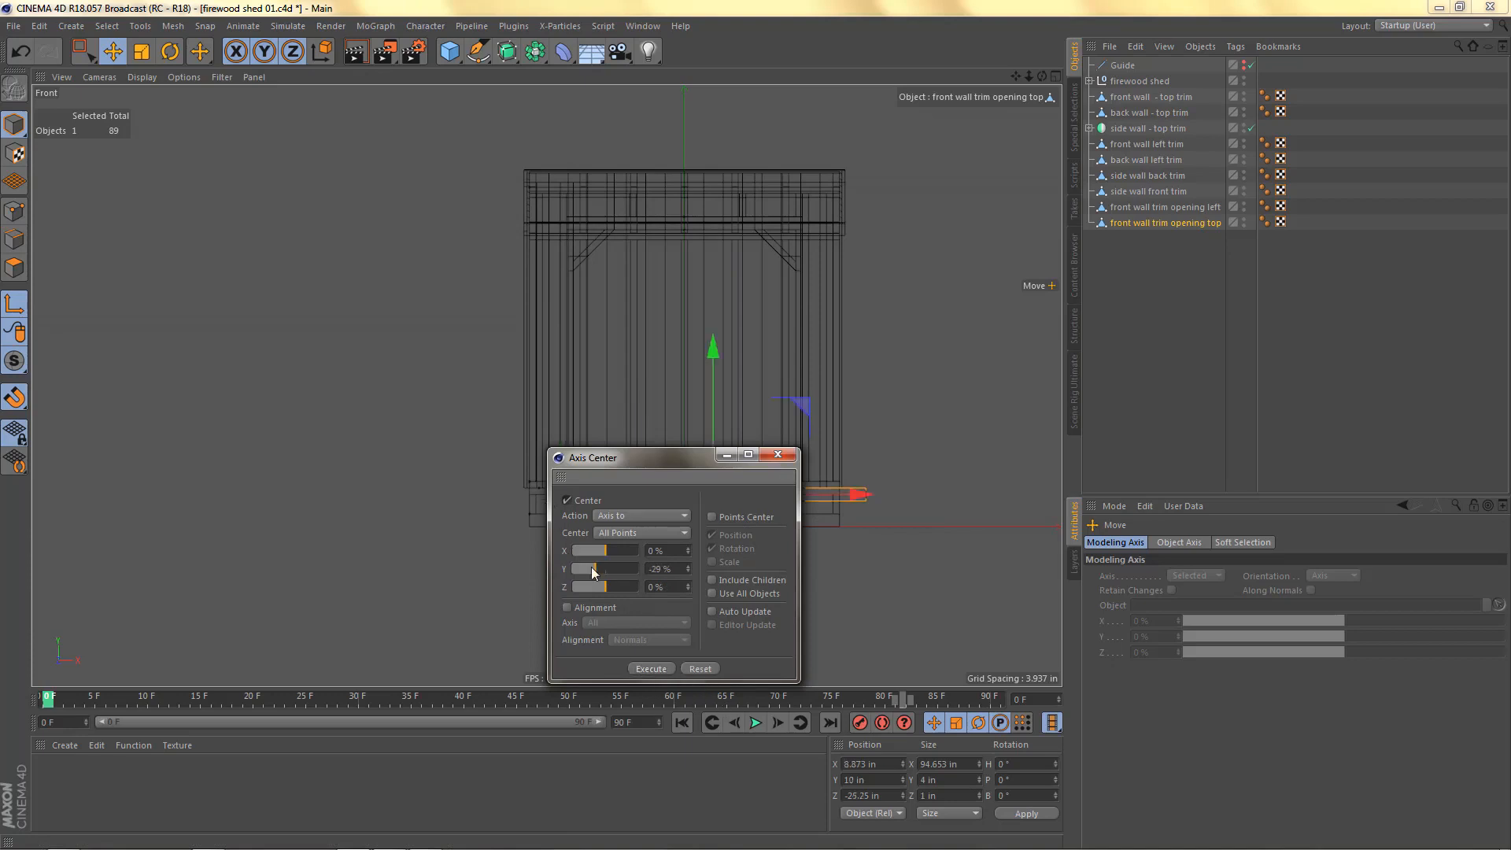
click(778, 454)
Step: Raise the whole top trim board to Y 92 in, with its bottom edge aligned to the opening's upper edge
drag(718, 363, 718, 190)
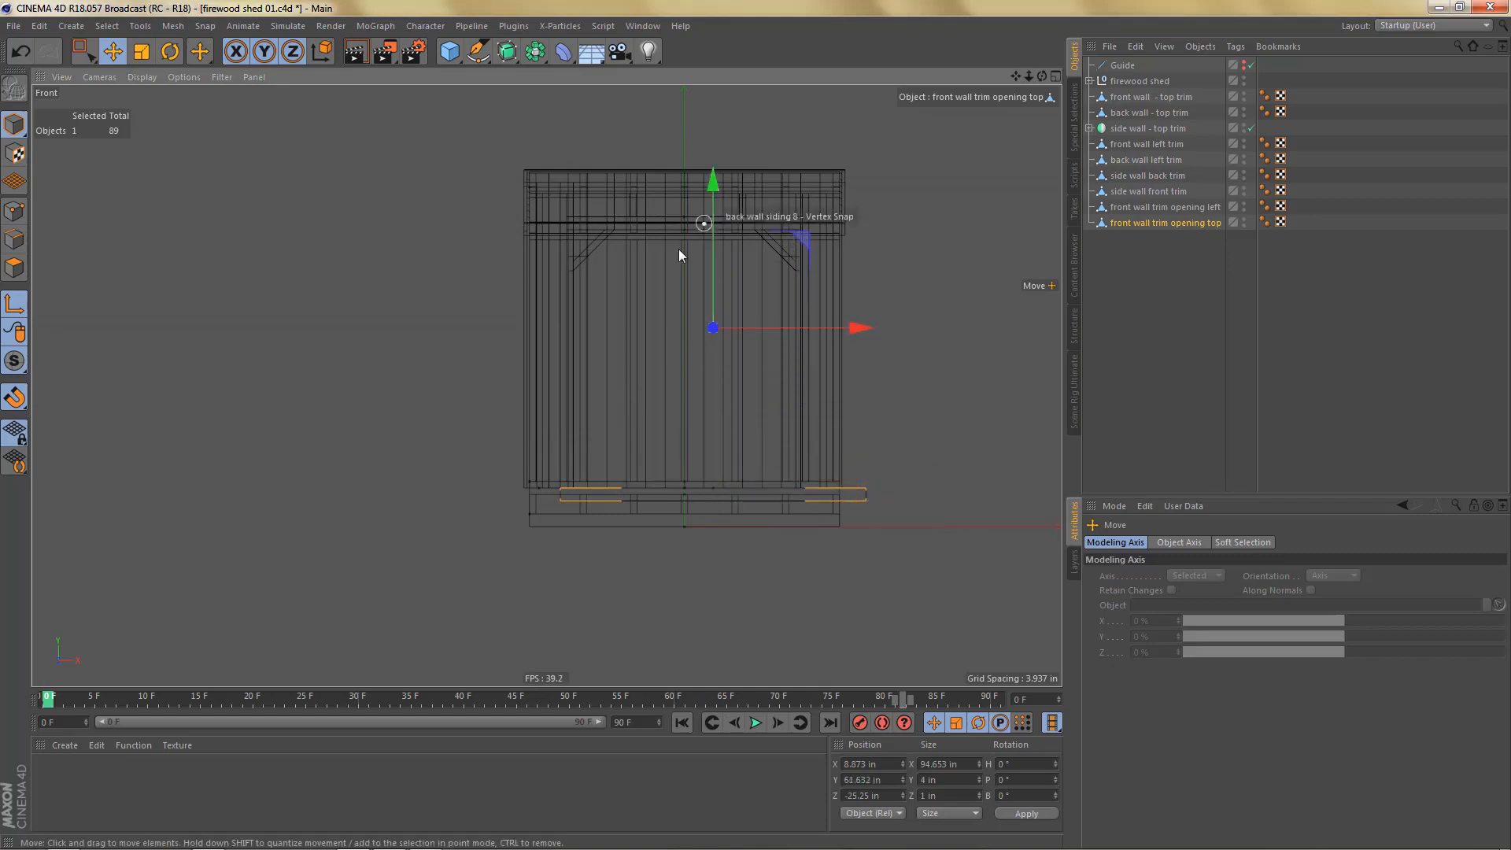
key(ctrl+z)
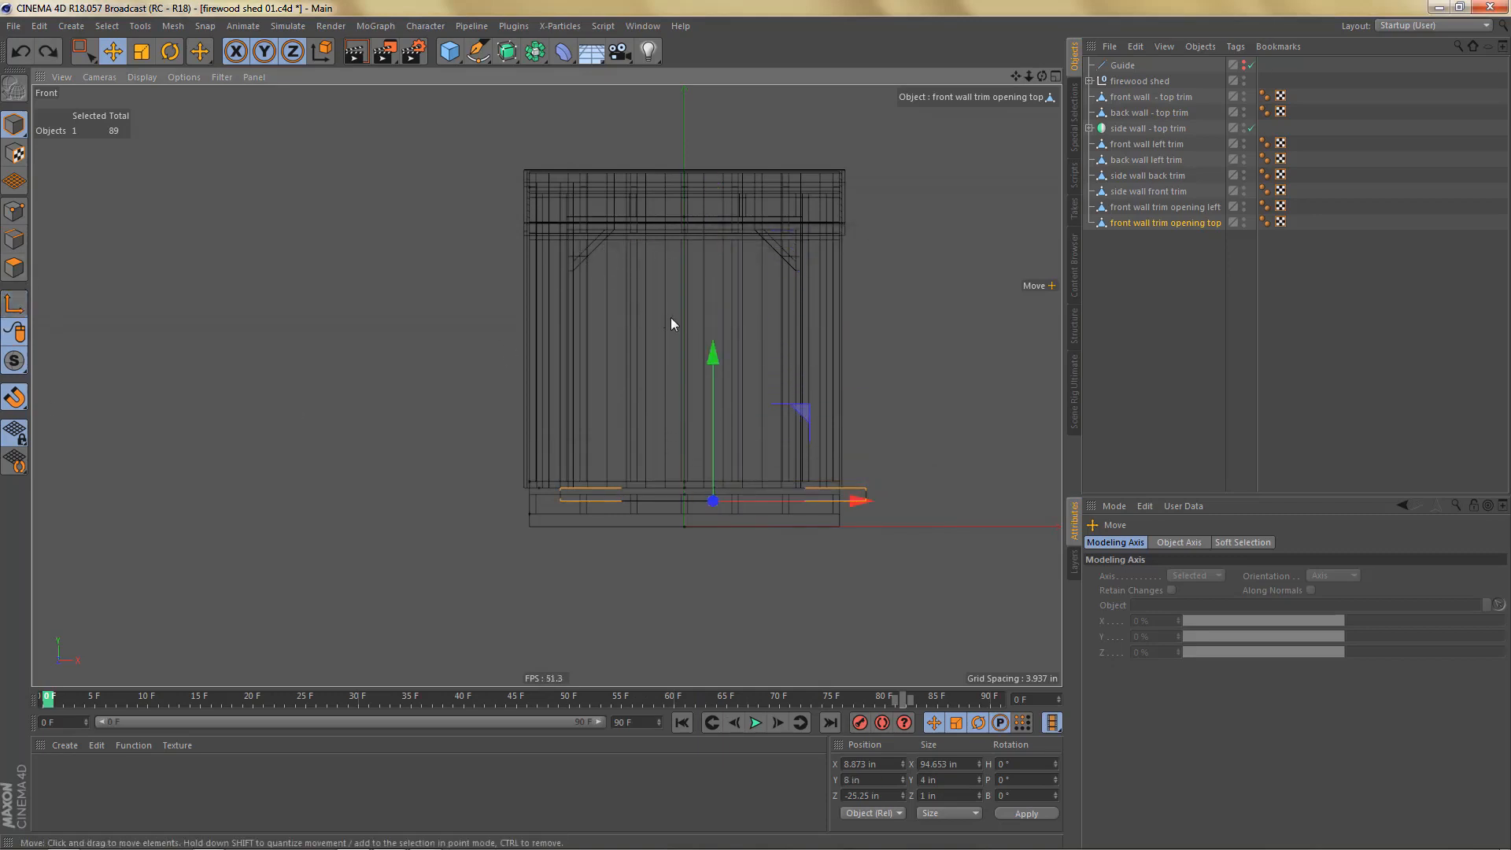
drag(712, 351, 712, 94)
scroll(787, 227, up, 6)
scroll(756, 238, up, 3)
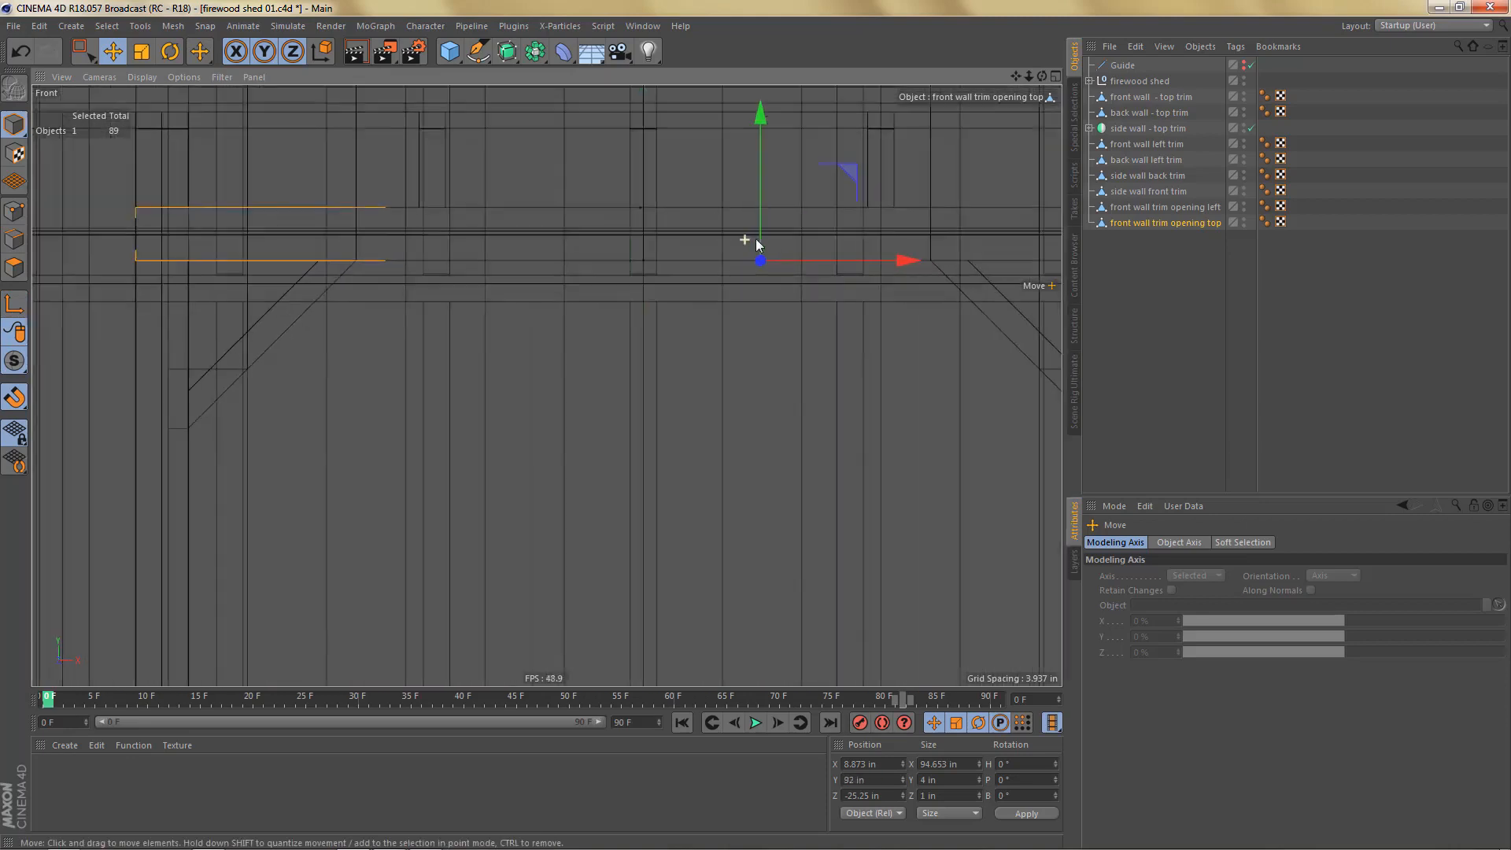
mouse_move(762, 126)
mouse_down()
mouse_move(767, 173)
mouse_move(766, 130)
mouse_up()
Step: Lower the top points of the left opening trim to about Y 84 in, near the horizontal top trim
middle_click(737, 196)
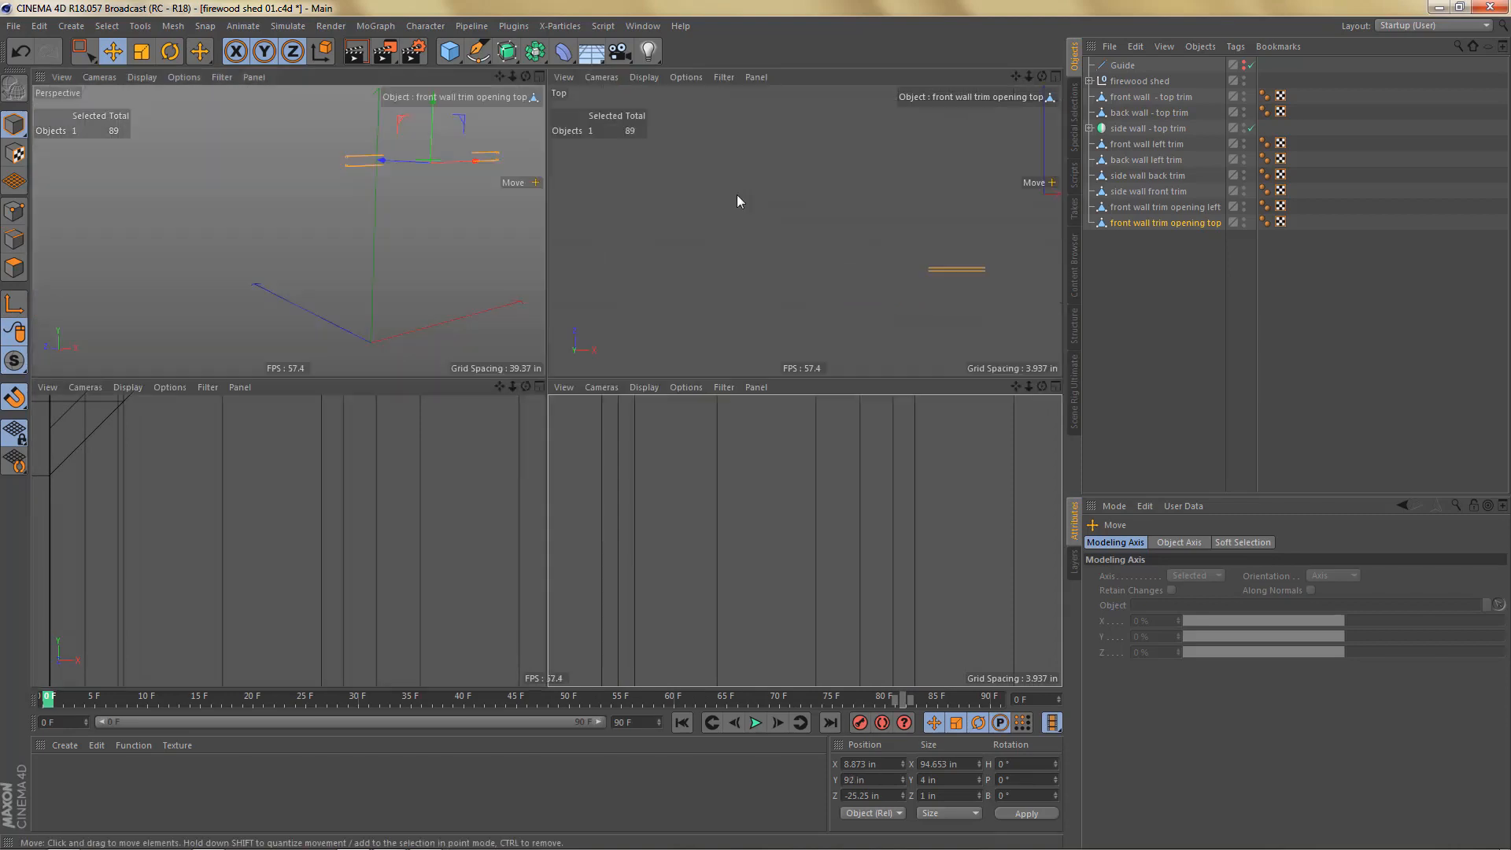
middle_click(518, 263)
scroll(781, 224, up, 5)
alt+drag(881, 235, 790, 241)
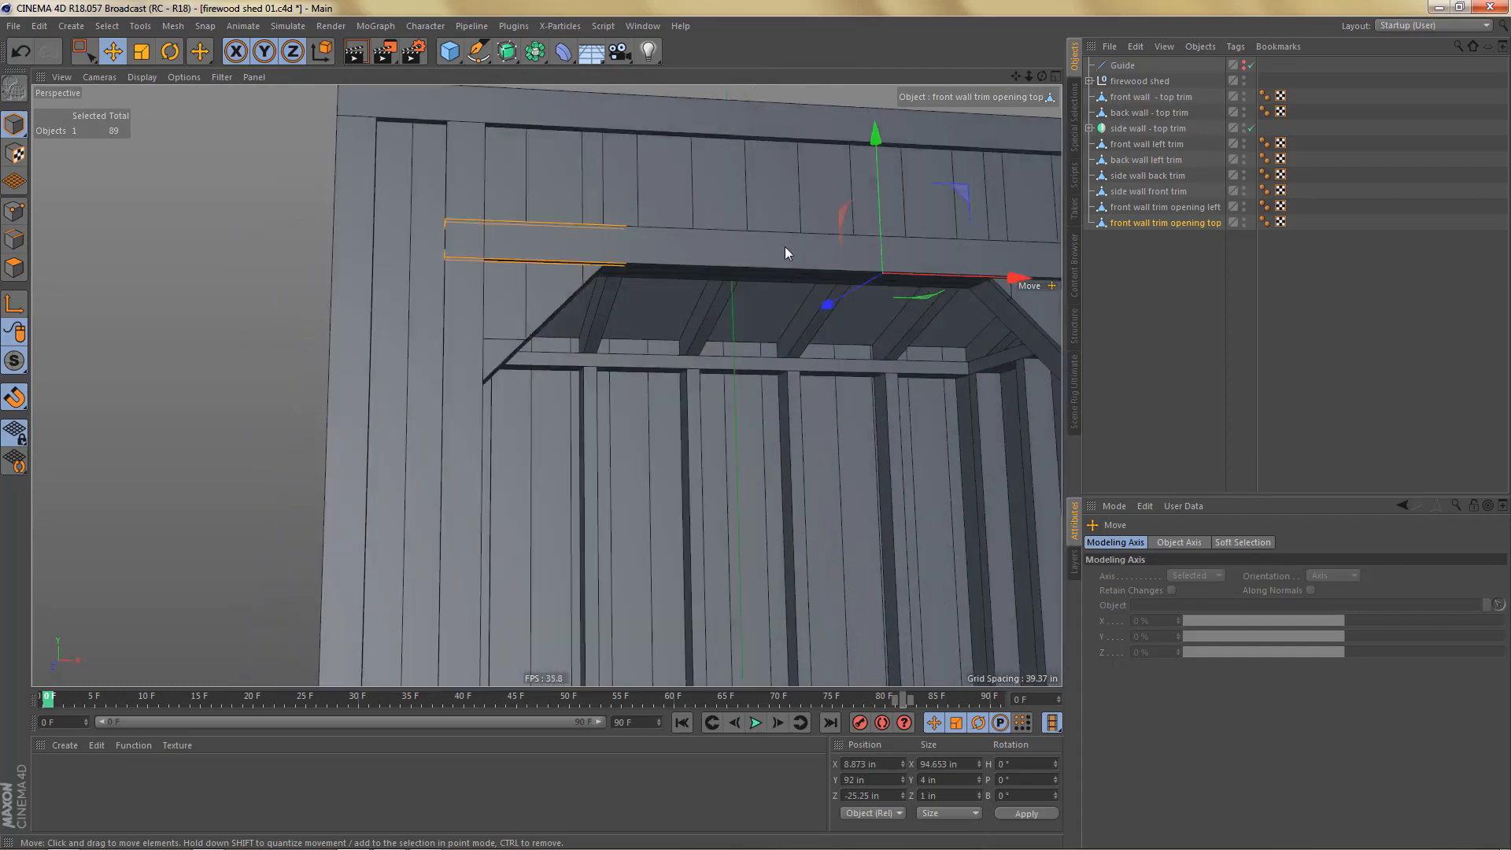
alt+right_drag(791, 236, 750, 298)
alt+drag(782, 247, 807, 284)
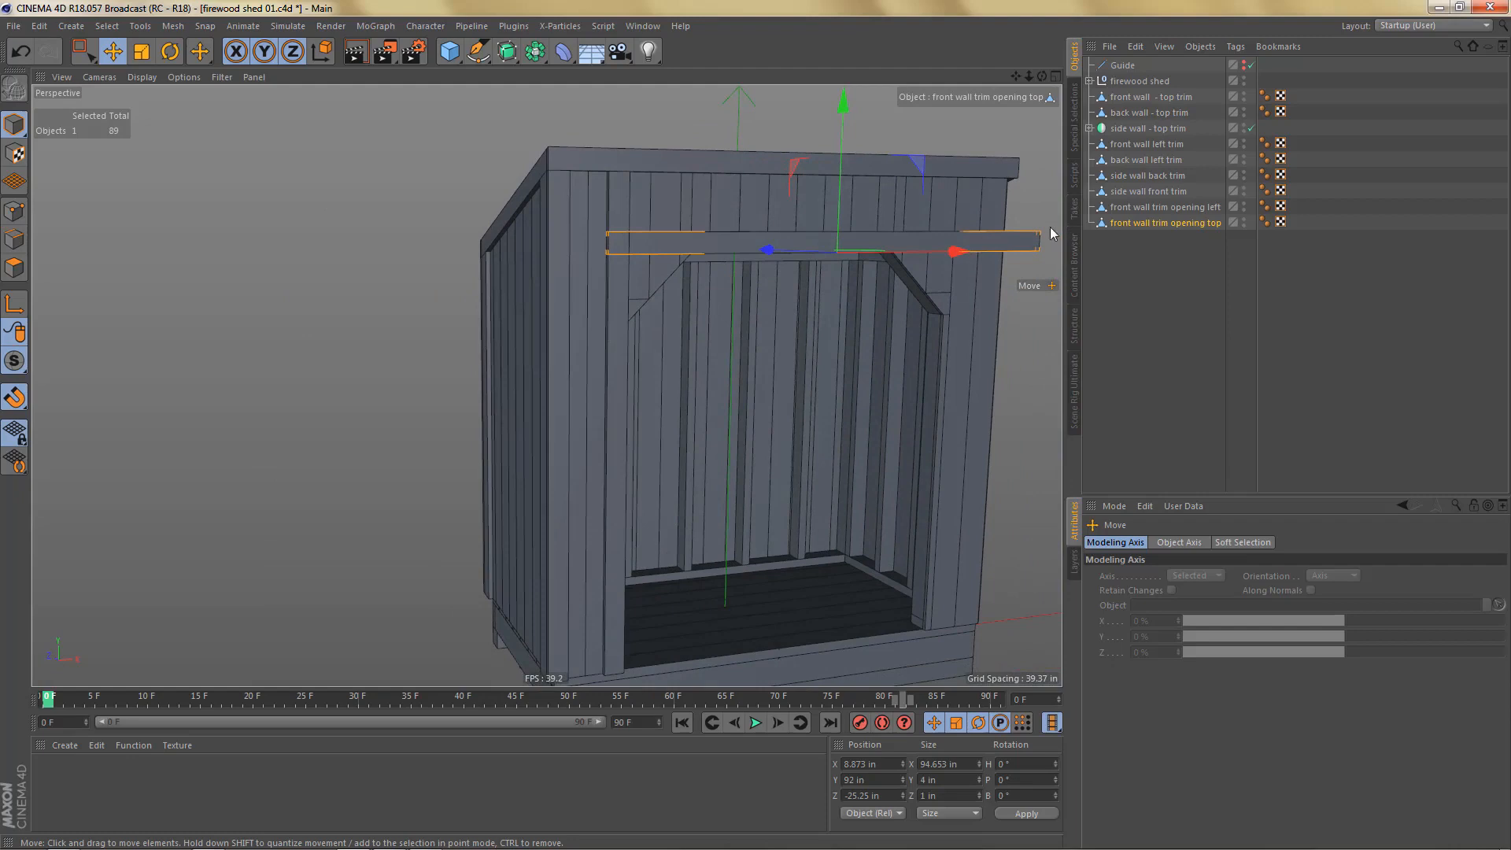
click(1182, 207)
key(Return)
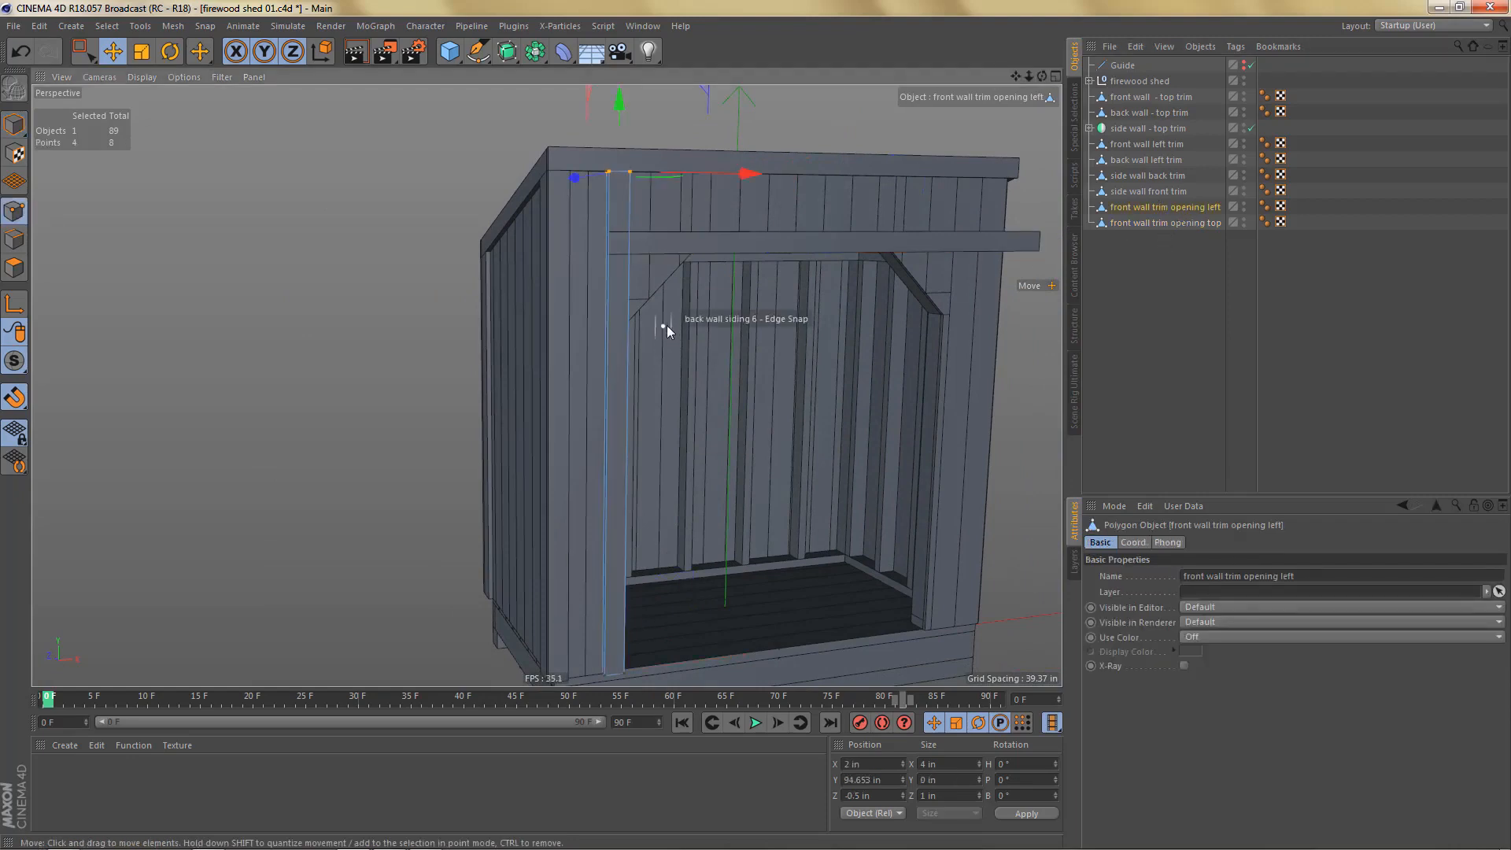
key(0)
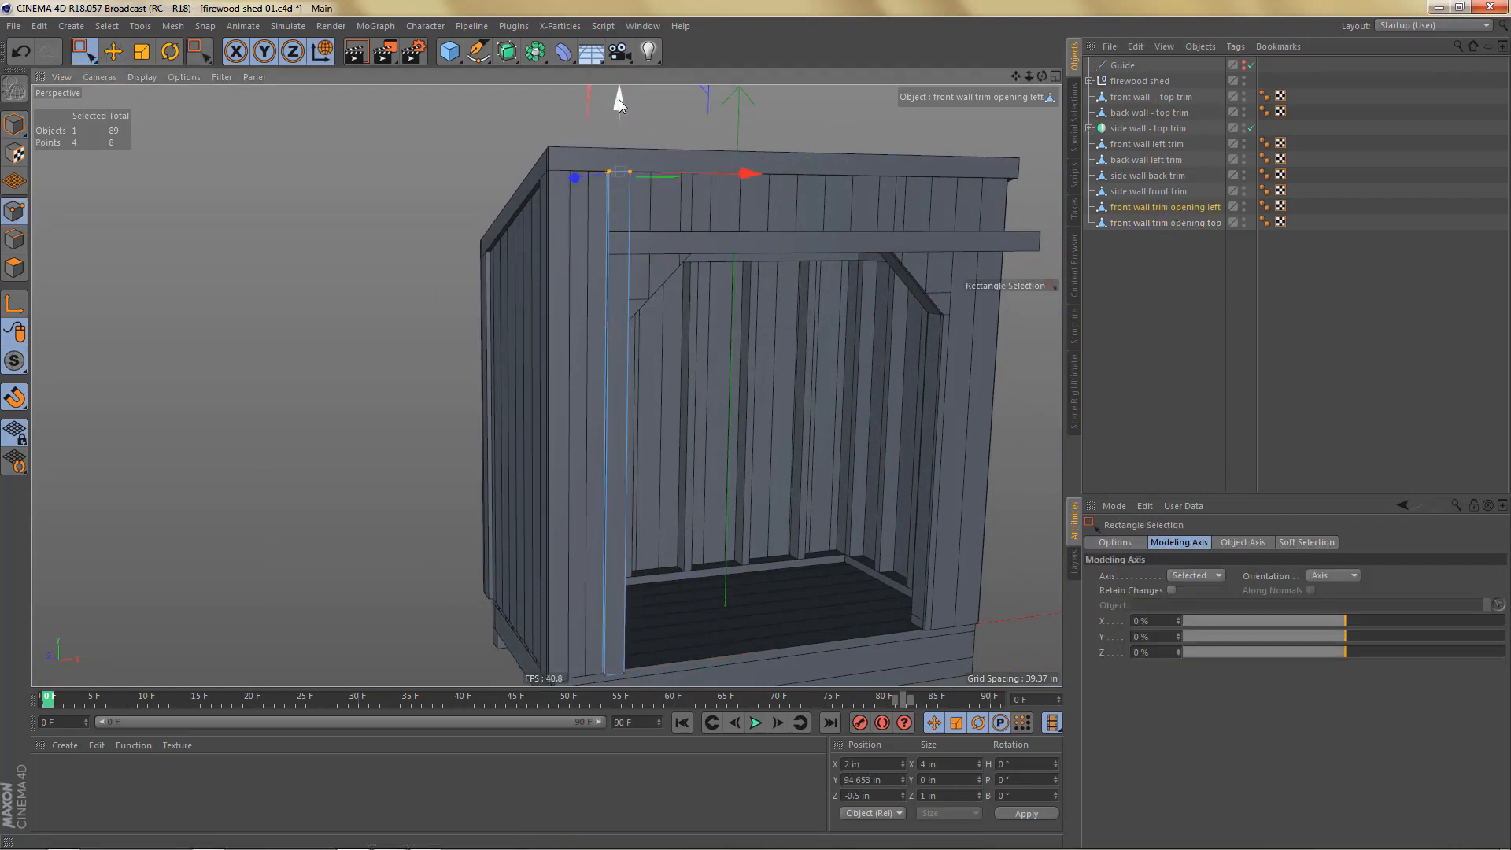
drag(619, 100, 640, 183)
Step: Snap the left opening trim's top points to the underside of the horizontal trim, at Y 80 in
middle_click(768, 491)
middle_click(768, 490)
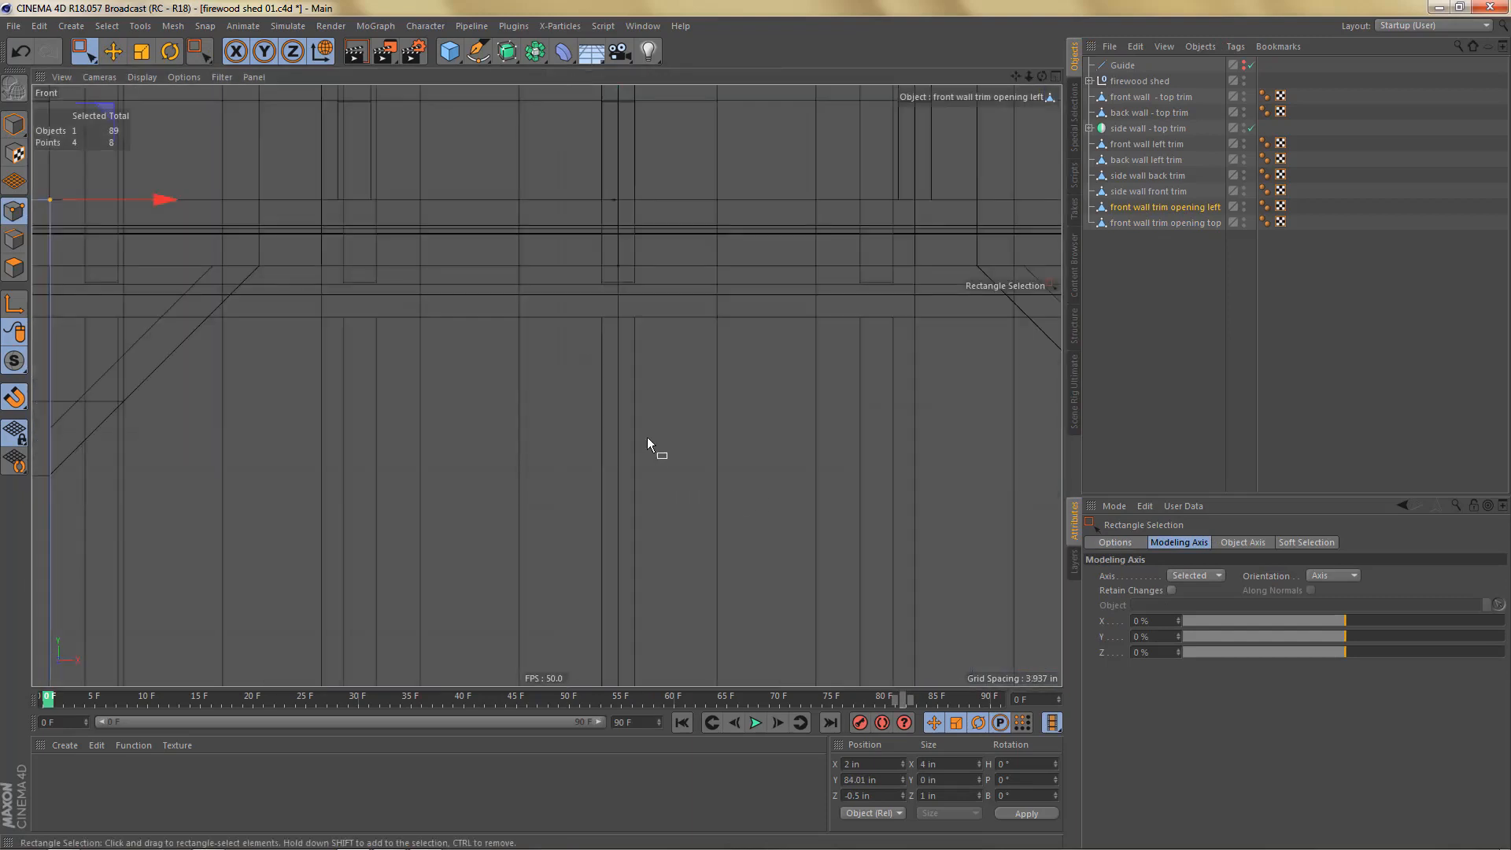
alt+right_drag(601, 399, 527, 456)
alt+middle_drag(558, 435, 684, 454)
mouse_move(484, 369)
alt+right_down()
mouse_move(546, 360)
mouse_move(579, 328)
alt+right_up()
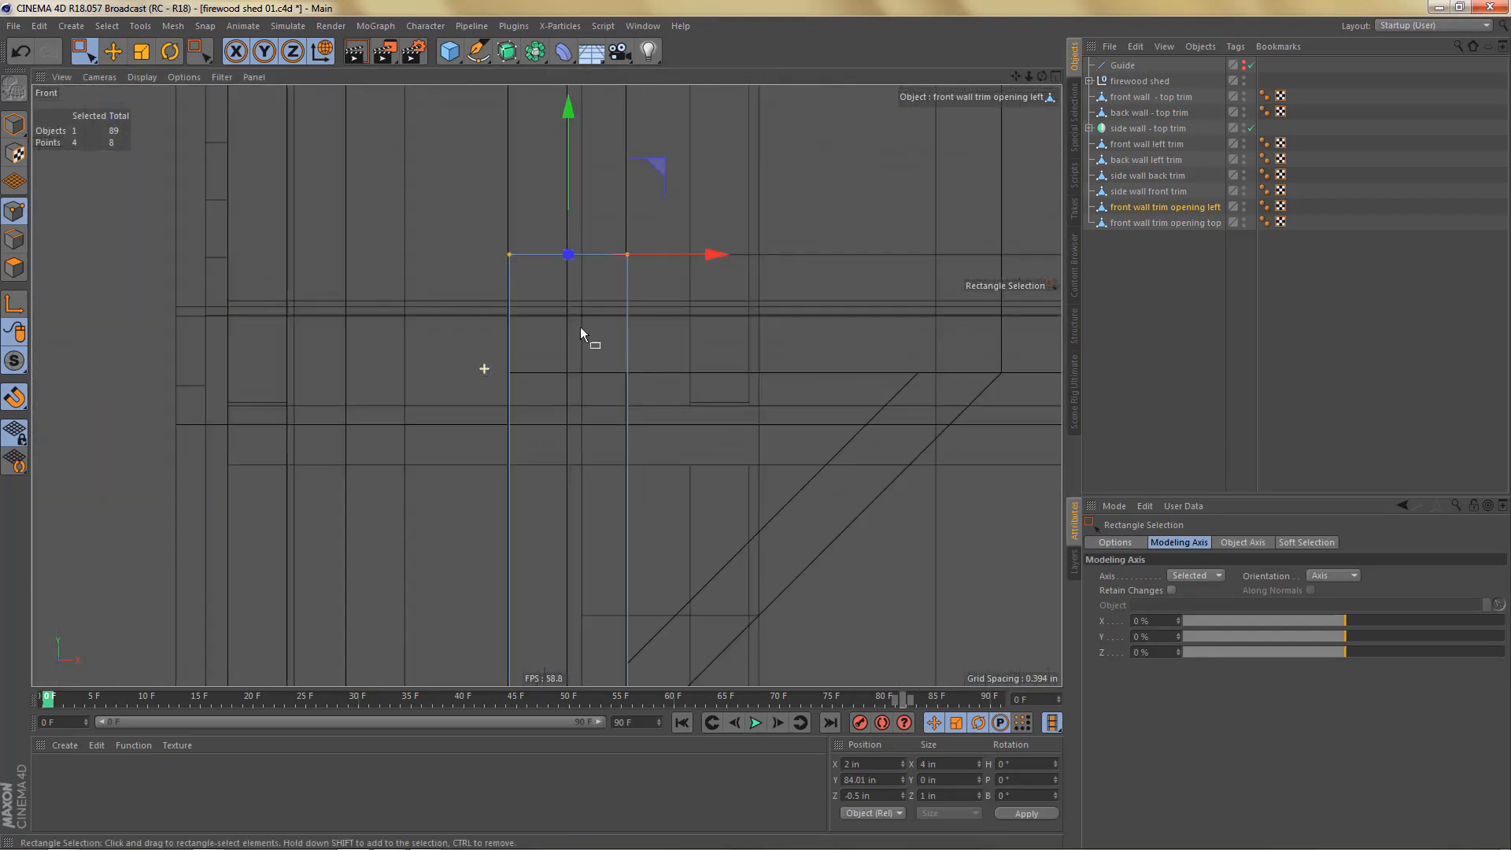
drag(570, 108, 602, 225)
Step: Examine how the shortened left trim meets the top trim and the opening's edge, and return to whole-object mode
mouse_move(604, 310)
alt+right_down()
mouse_move(660, 298)
mouse_move(673, 313)
mouse_move(634, 291)
alt+right_up()
middle_click(563, 382)
middle_click(406, 242)
scroll(621, 425, up, 10)
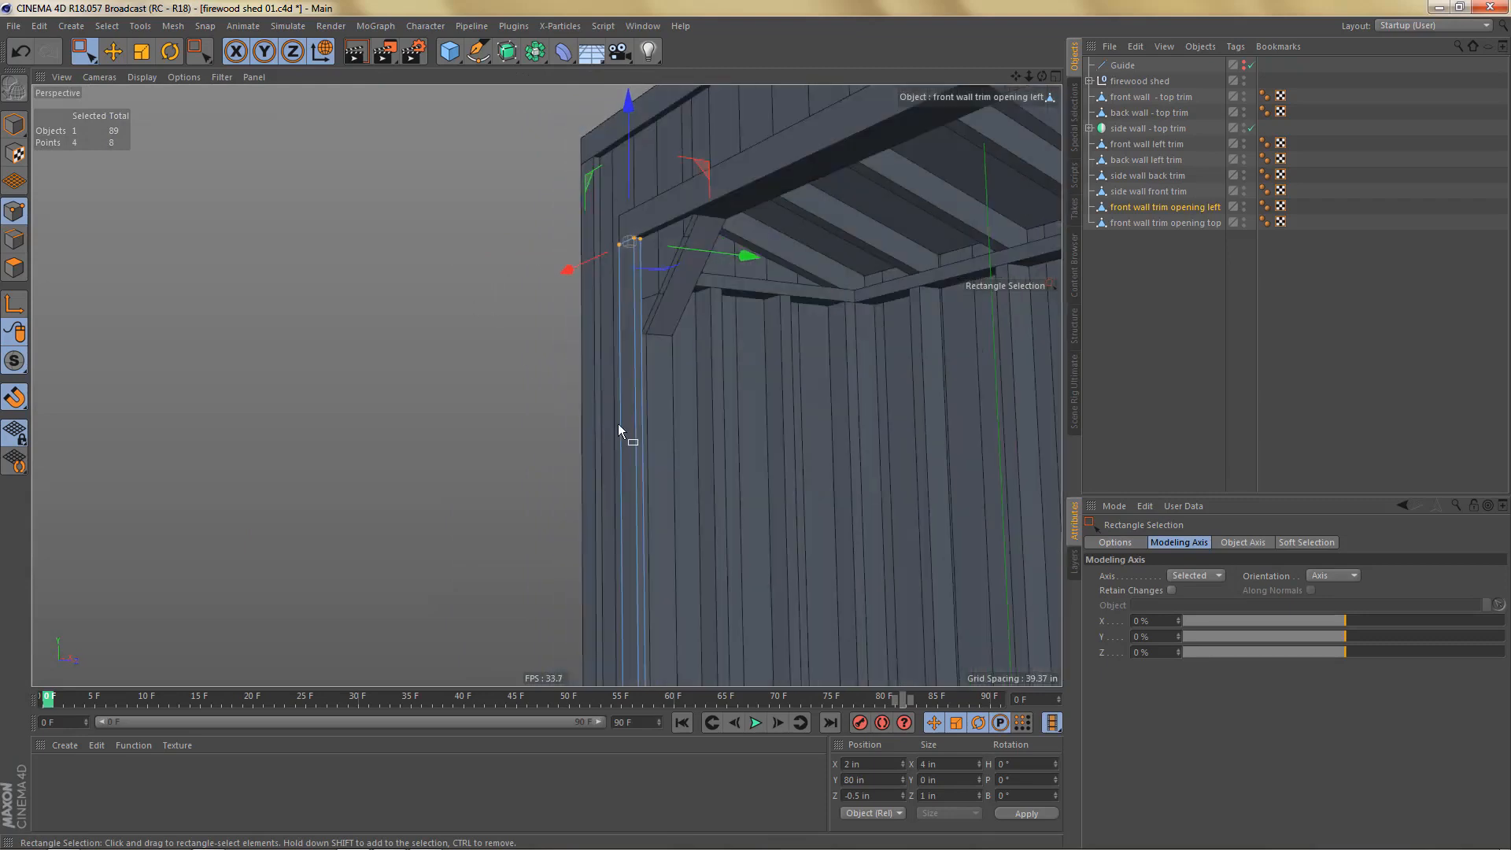
alt+drag(526, 360, 465, 346)
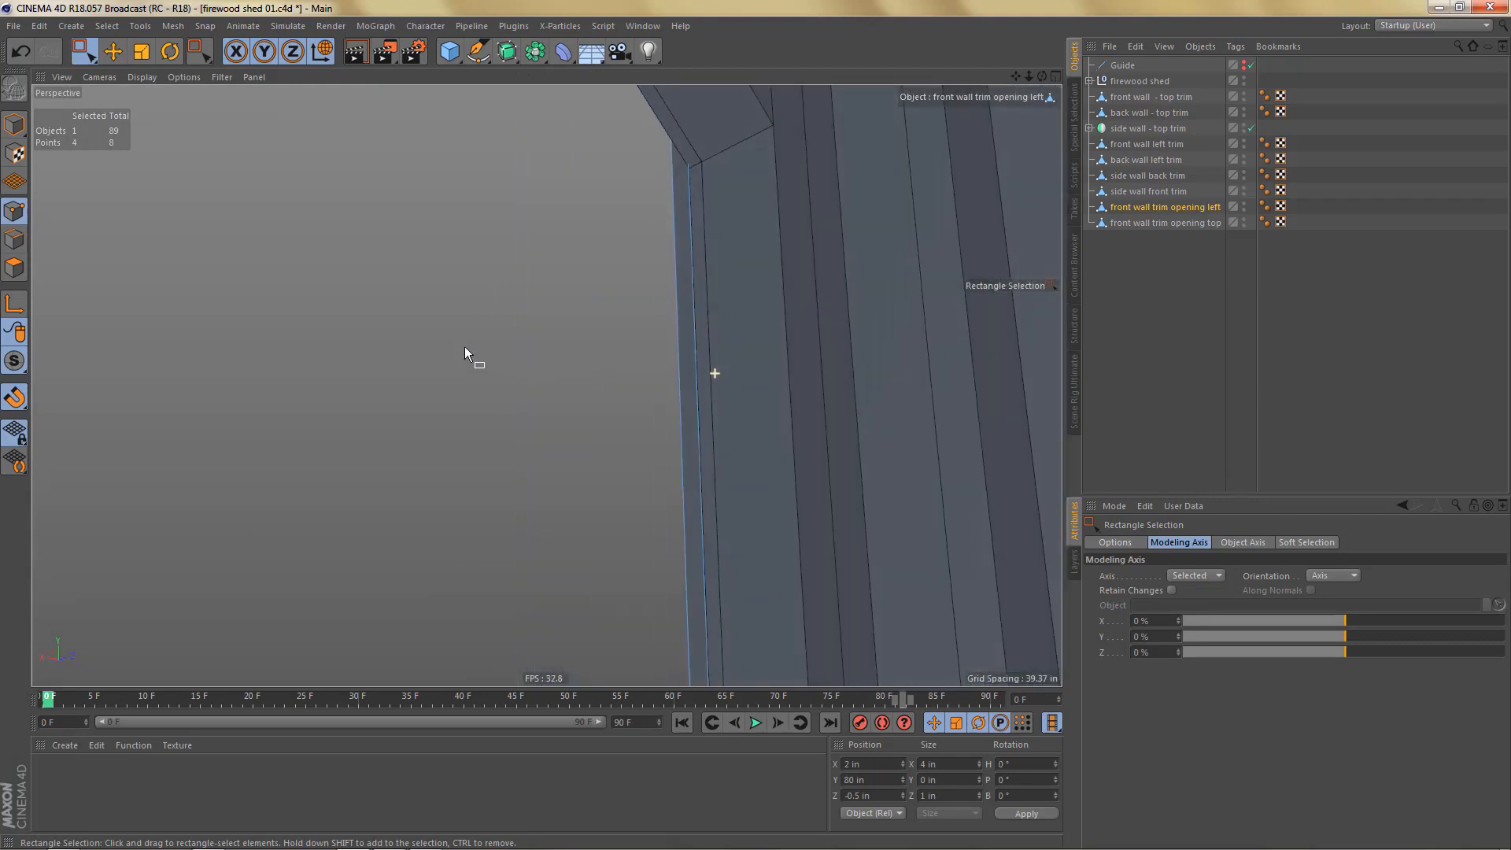
alt+drag(706, 405, 738, 412)
scroll(739, 411, down, 3)
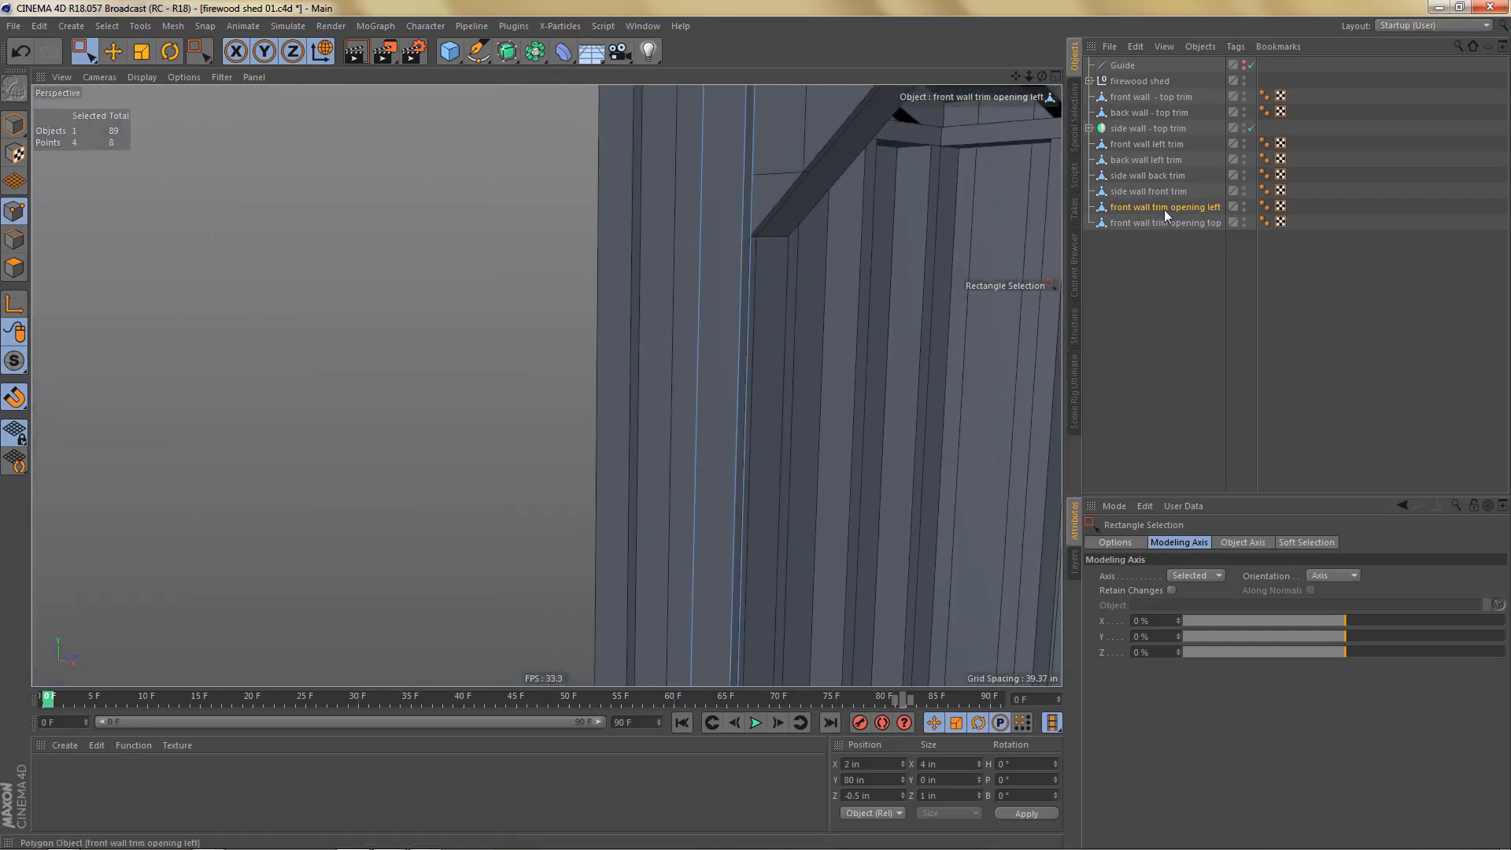
key(Return)
scroll(790, 418, down, 6)
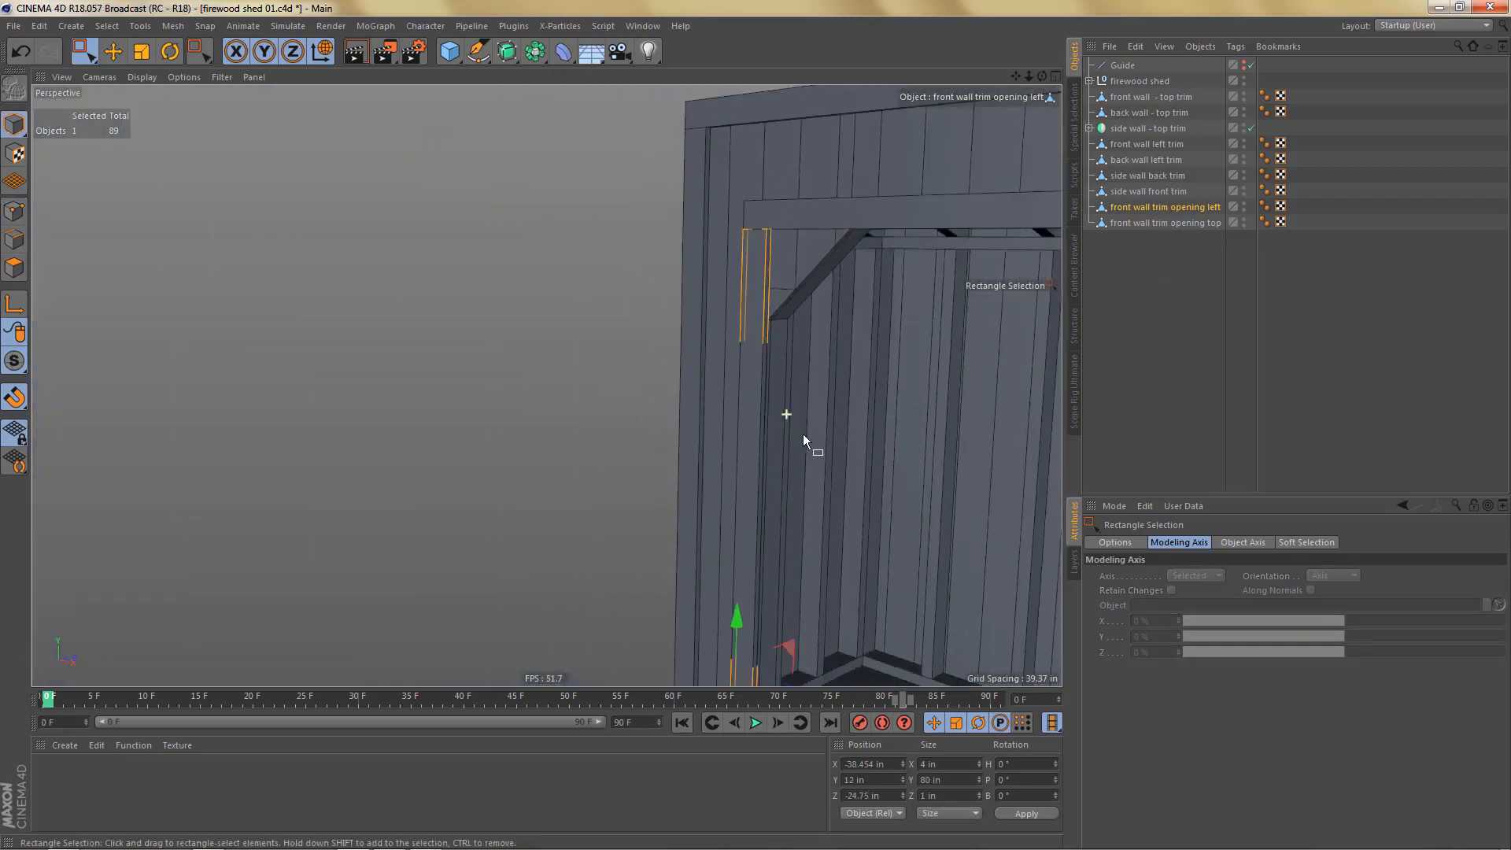
Step: Move the axis of the front wall trim opening left piece along X to its lower right corner
alt+middle_drag(767, 377, 668, 136)
scroll(644, 507, up, 5)
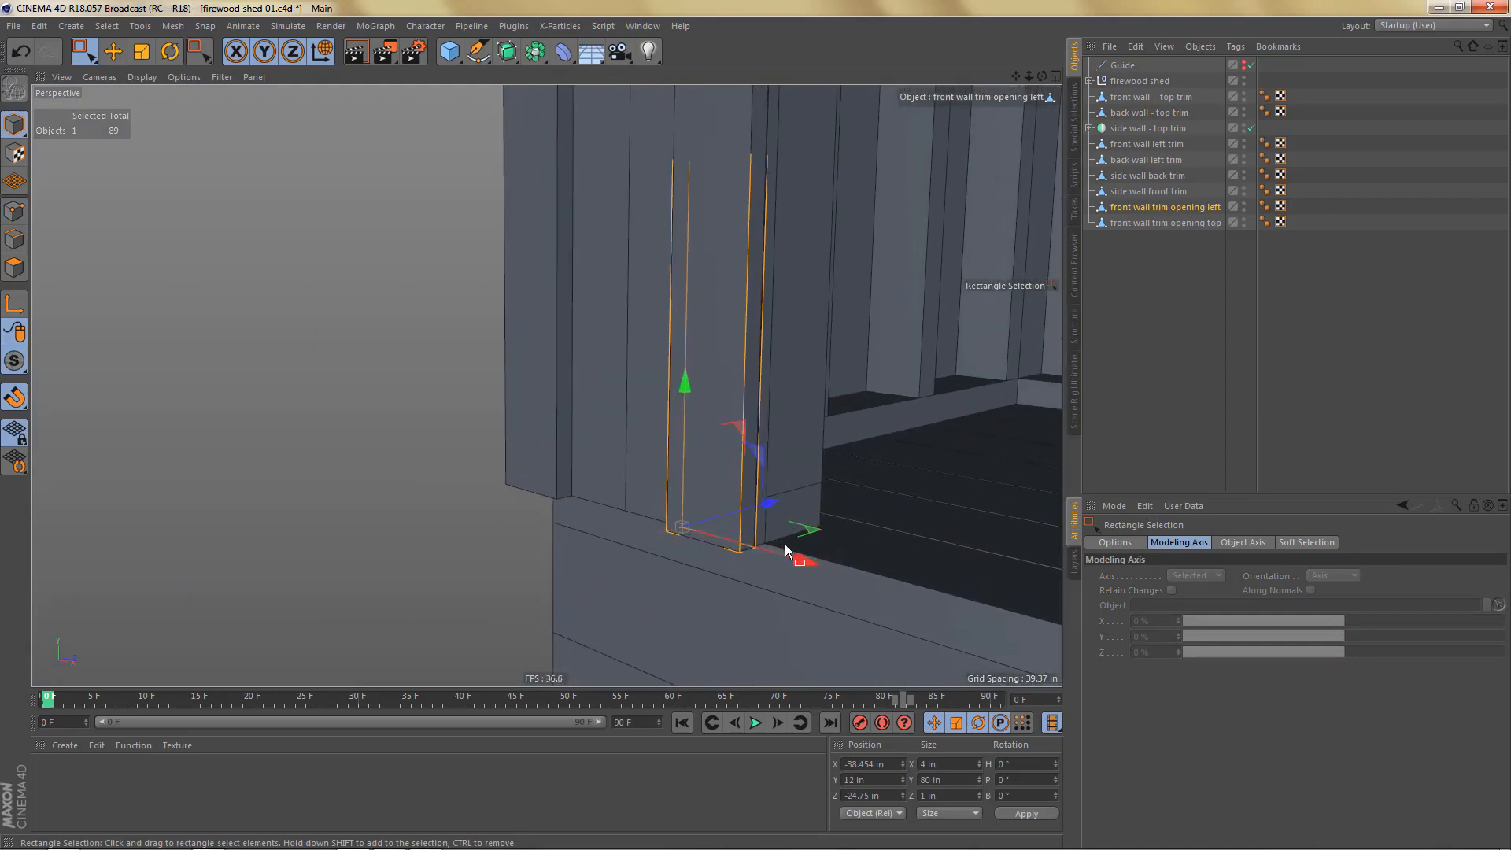
key(l)
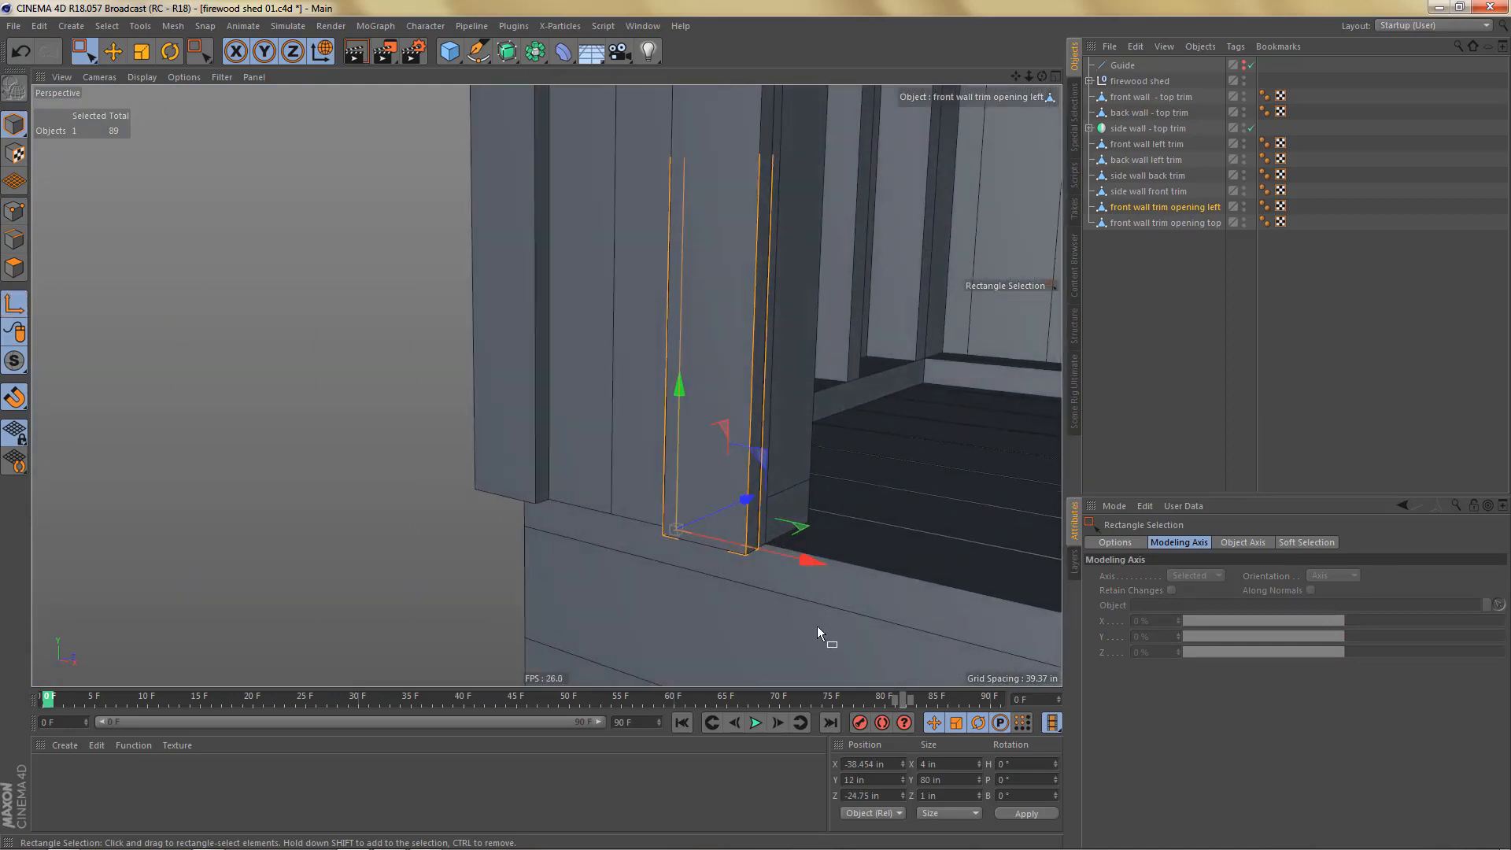
drag(812, 565, 856, 580)
middle_click(857, 579)
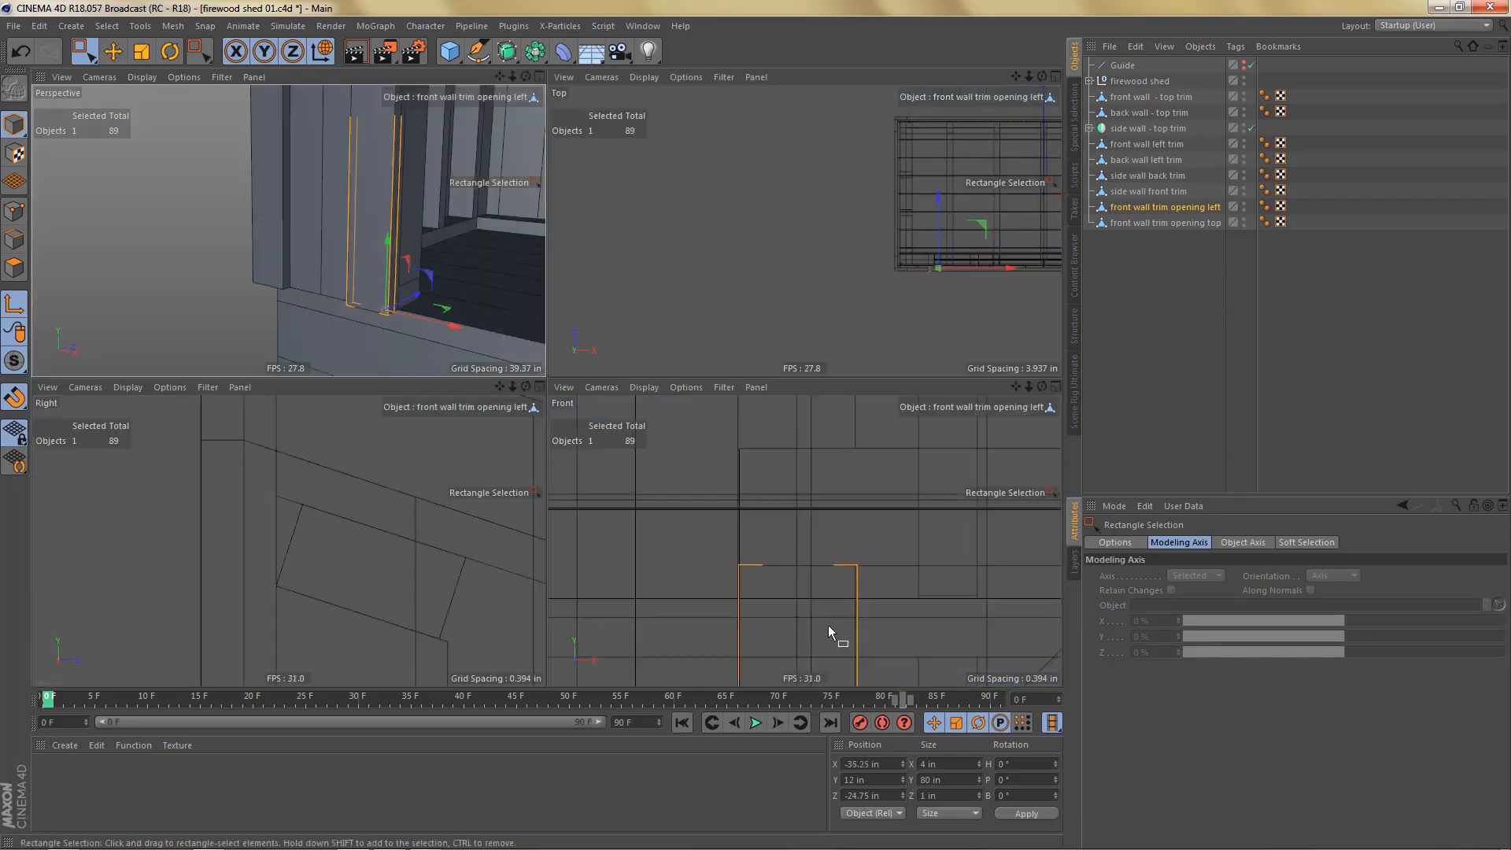
middle_click(828, 625)
key(s)
alt+middle_drag(645, 502, 688, 323)
alt+right_drag(597, 490, 746, 592)
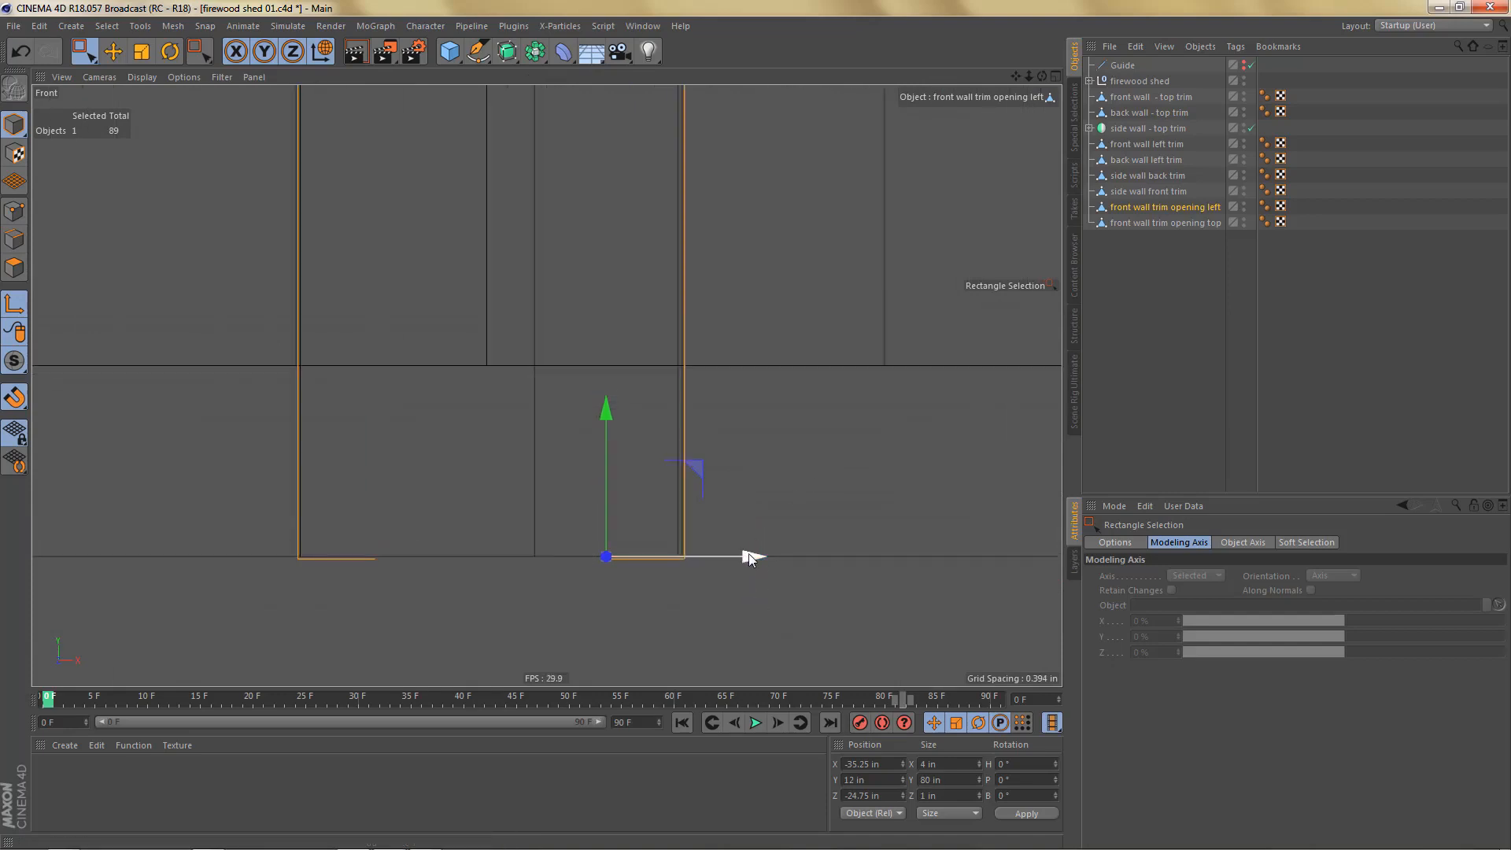
drag(748, 555, 814, 555)
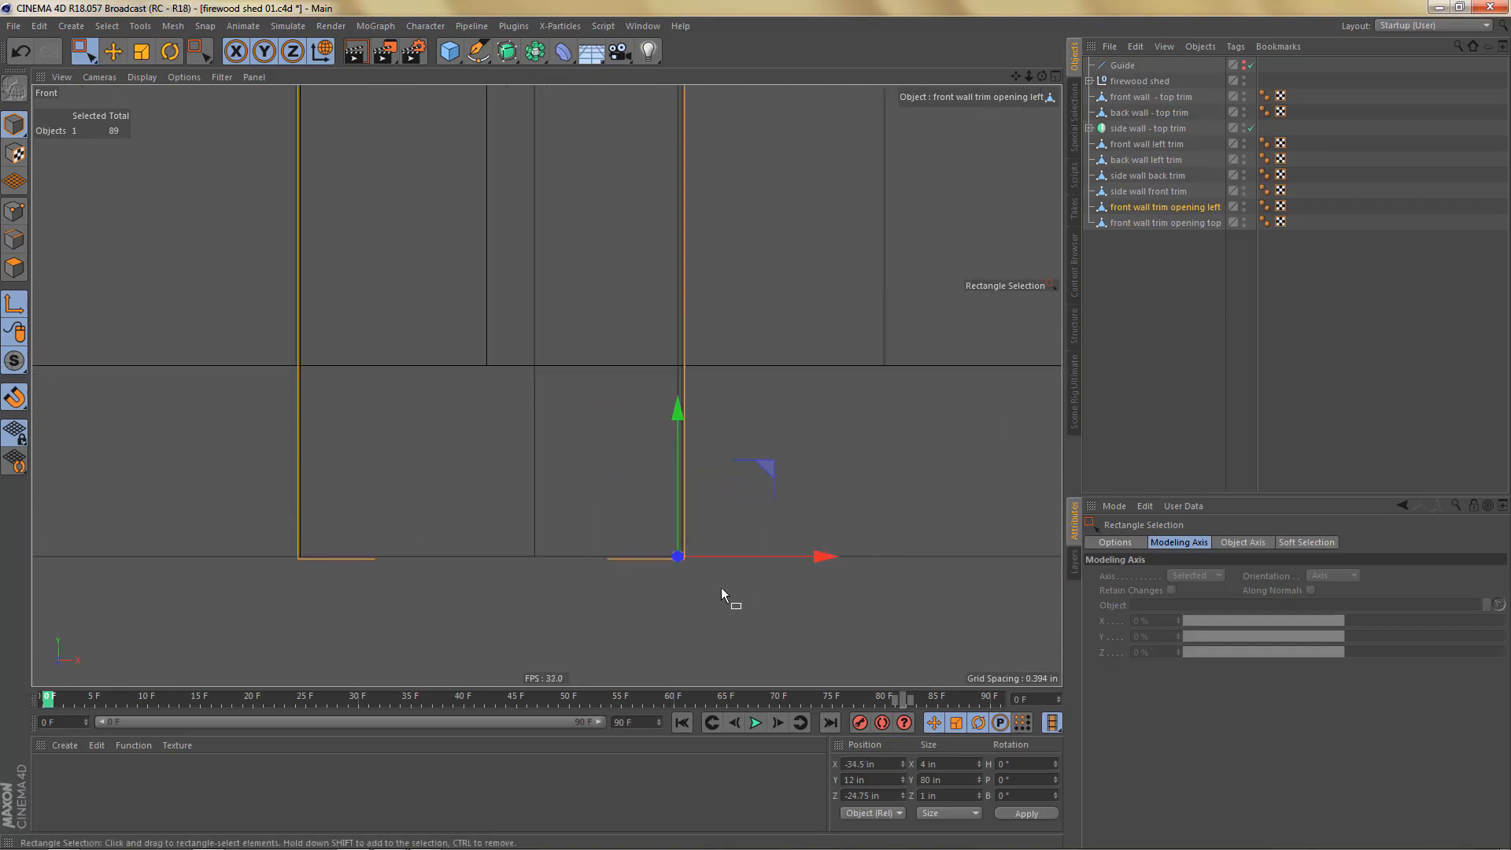
Step: Snap the left opening trim to the edge of the front wall opening at X -34.5 in
alt+right_drag(721, 587, 800, 546)
mouse_move(729, 482)
mouse_down()
mouse_move(750, 477)
mouse_move(731, 473)
mouse_up()
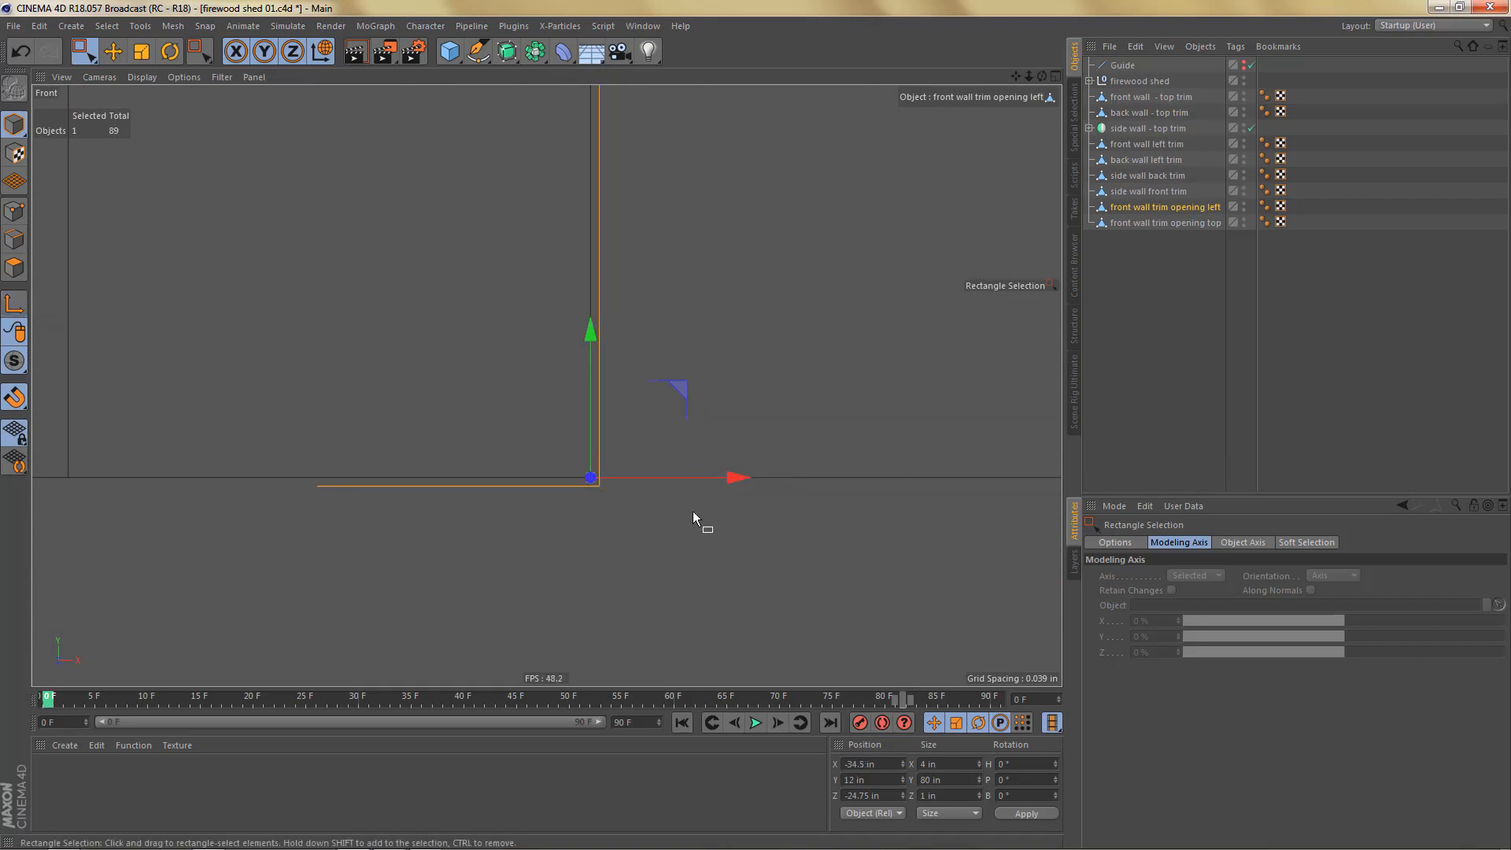
scroll(691, 510, down, 3)
middle_click(688, 509)
middle_click(413, 281)
alt+right_drag(742, 513, 856, 510)
mouse_move(809, 517)
alt+mouse_down()
mouse_move(636, 466)
mouse_move(603, 469)
mouse_move(587, 537)
mouse_move(546, 525)
mouse_move(601, 487)
mouse_move(891, 535)
mouse_move(786, 513)
alt+mouse_up()
alt+right_drag(766, 525, 667, 577)
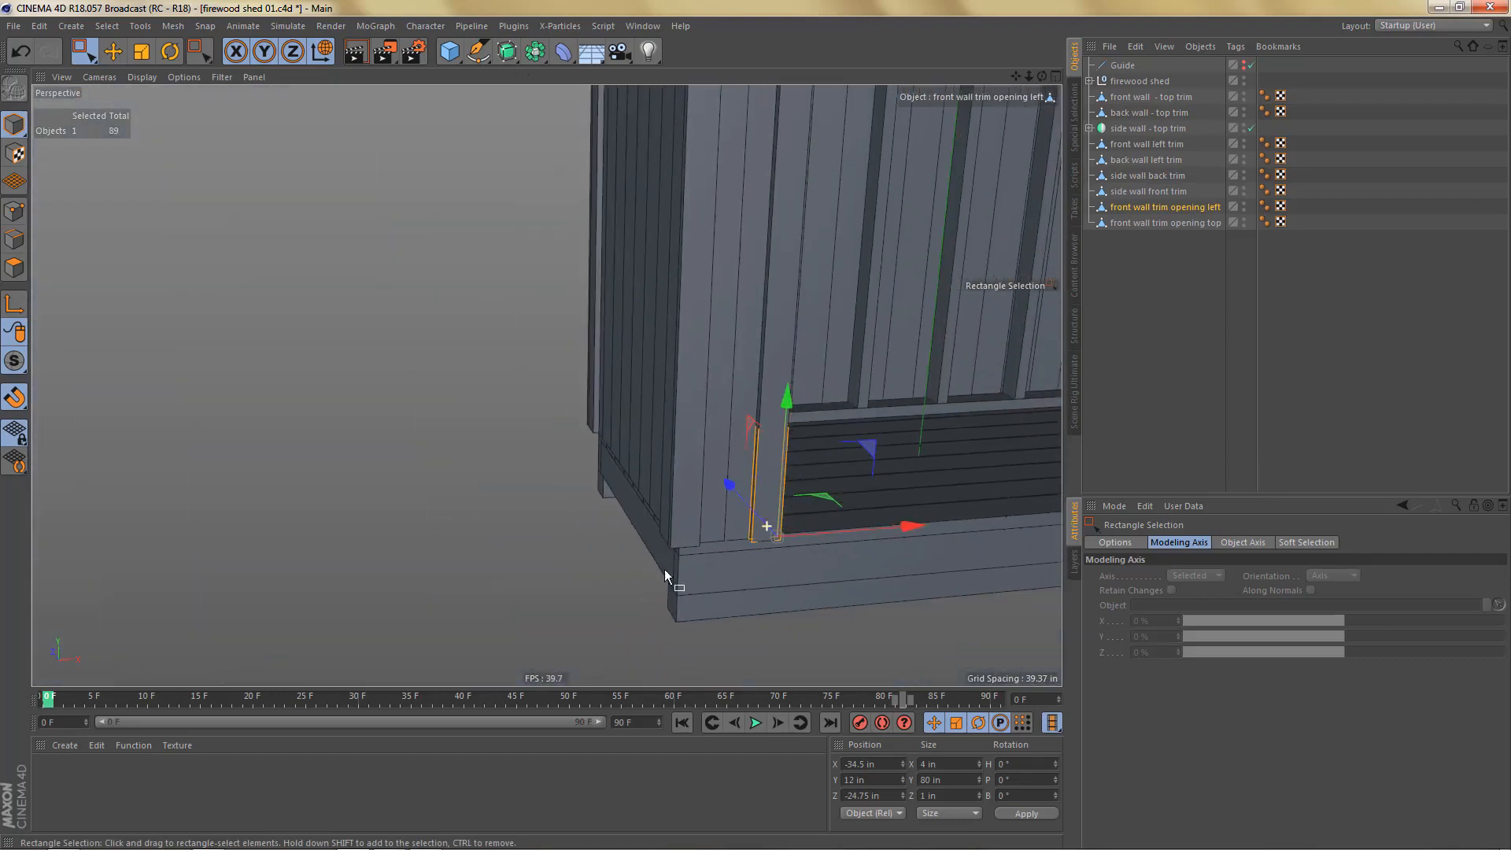
Step: Set the front wall trim opening top piece's axis to its lower left end using Axis Center with X and Y at -100 %
alt+middle_drag(667, 576, 562, 756)
alt+middle_drag(547, 385, 537, 440)
alt+middle_drag(704, 268, 712, 367)
alt+right_drag(691, 343, 879, 307)
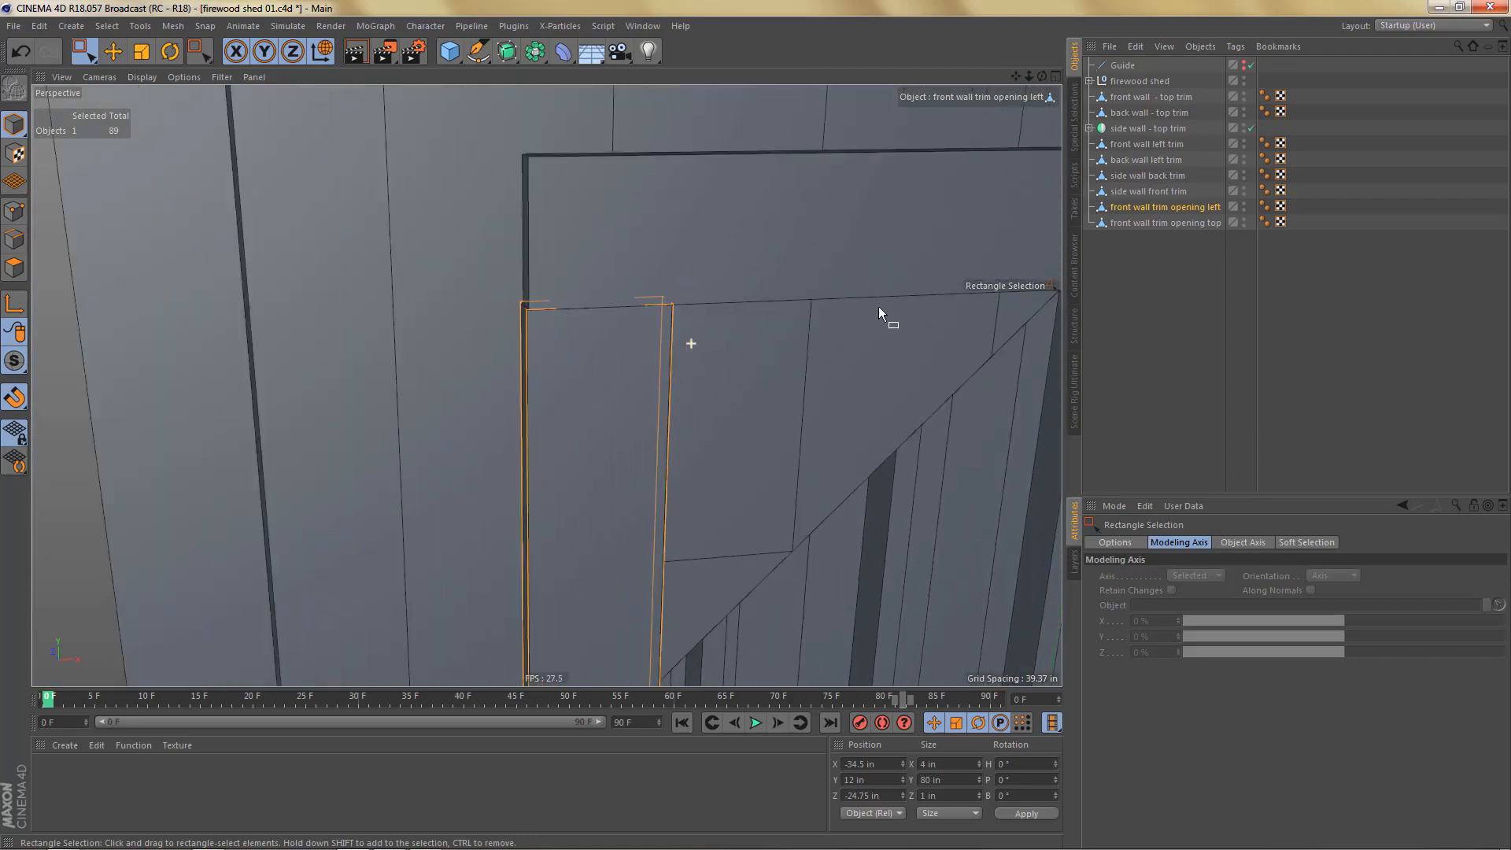
click(1136, 222)
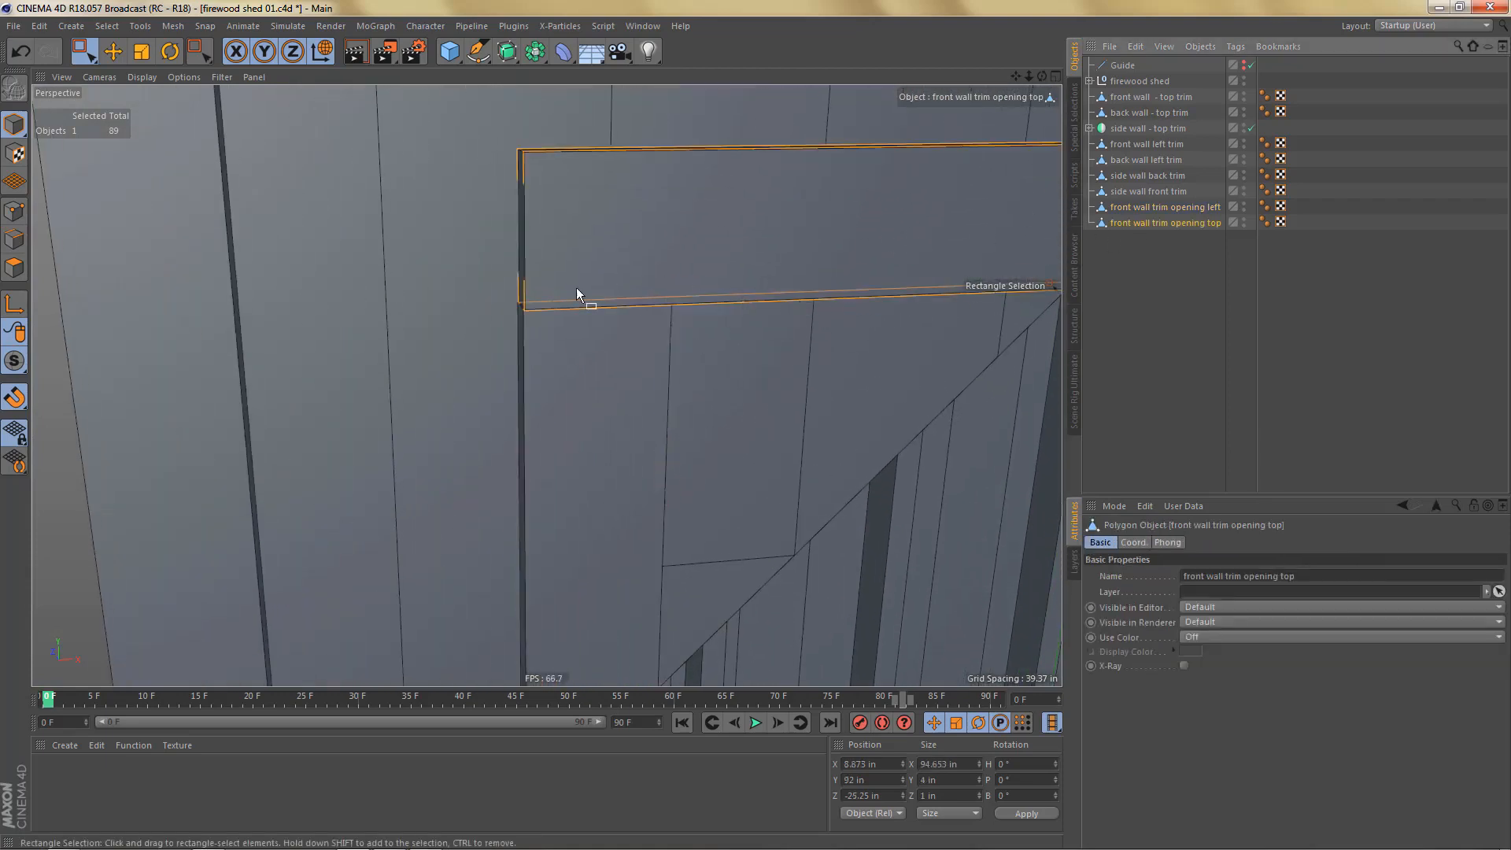
alt+right_drag(576, 288, 762, 291)
alt+middle_drag(686, 293, 786, 319)
key(shift+a)
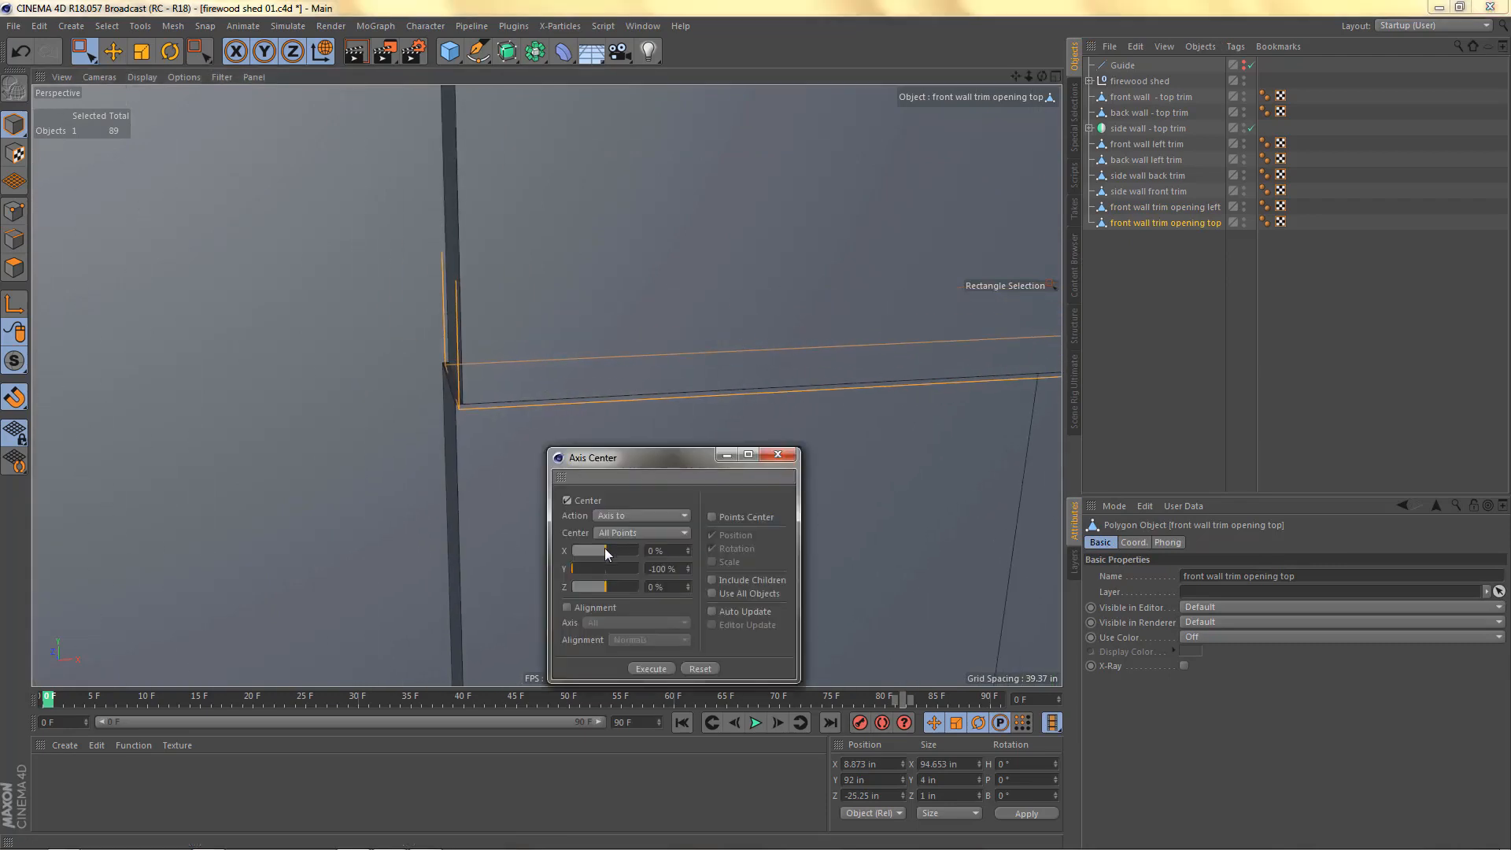
drag(605, 550, 533, 552)
click(658, 670)
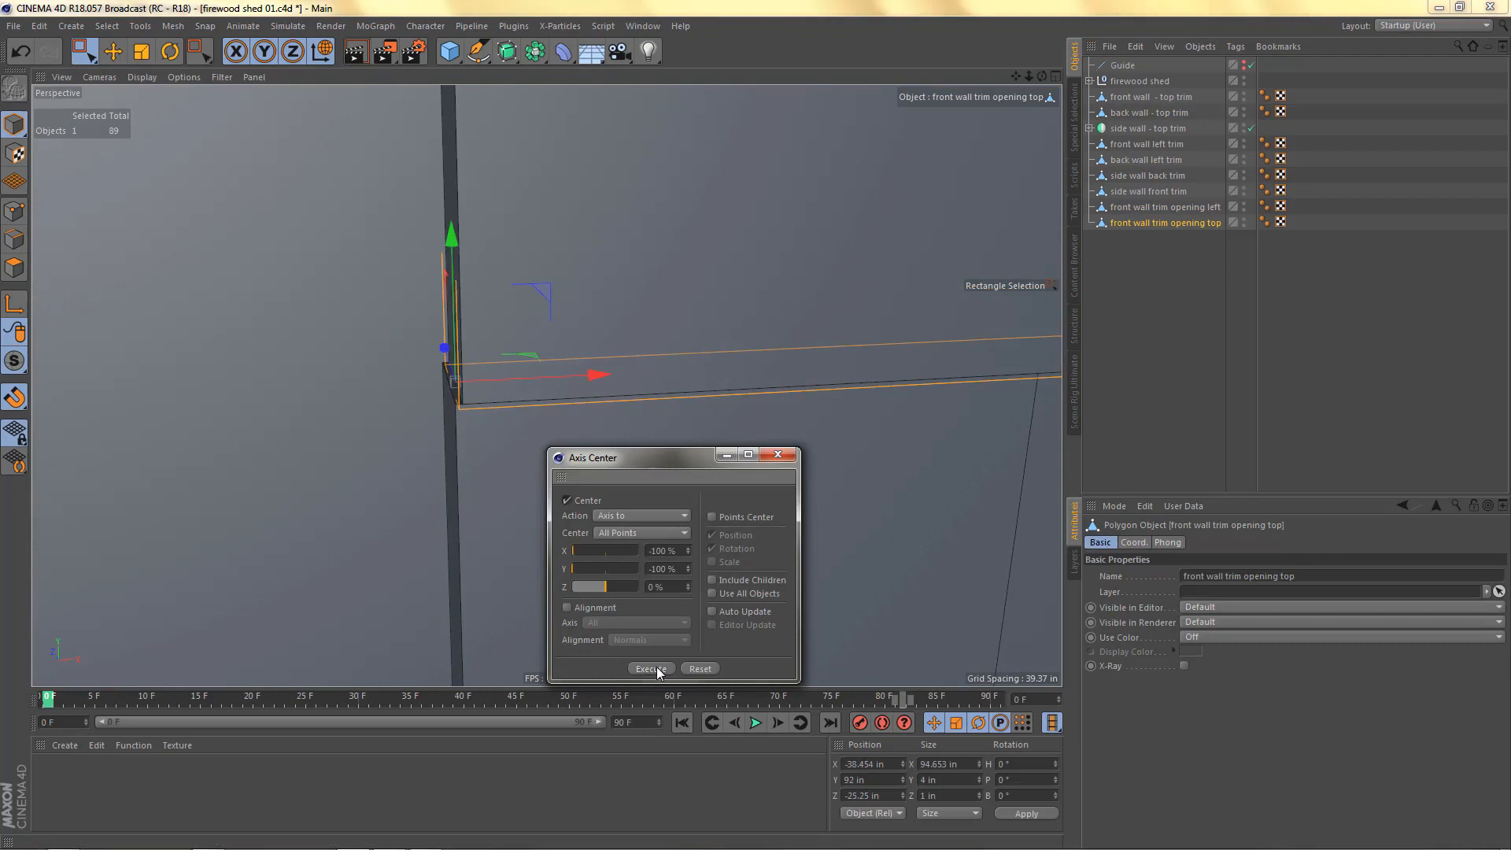
click(786, 457)
Step: Snap the top opening trim along X in the front view so its left end sits at X -38.5 in
middle_click(797, 511)
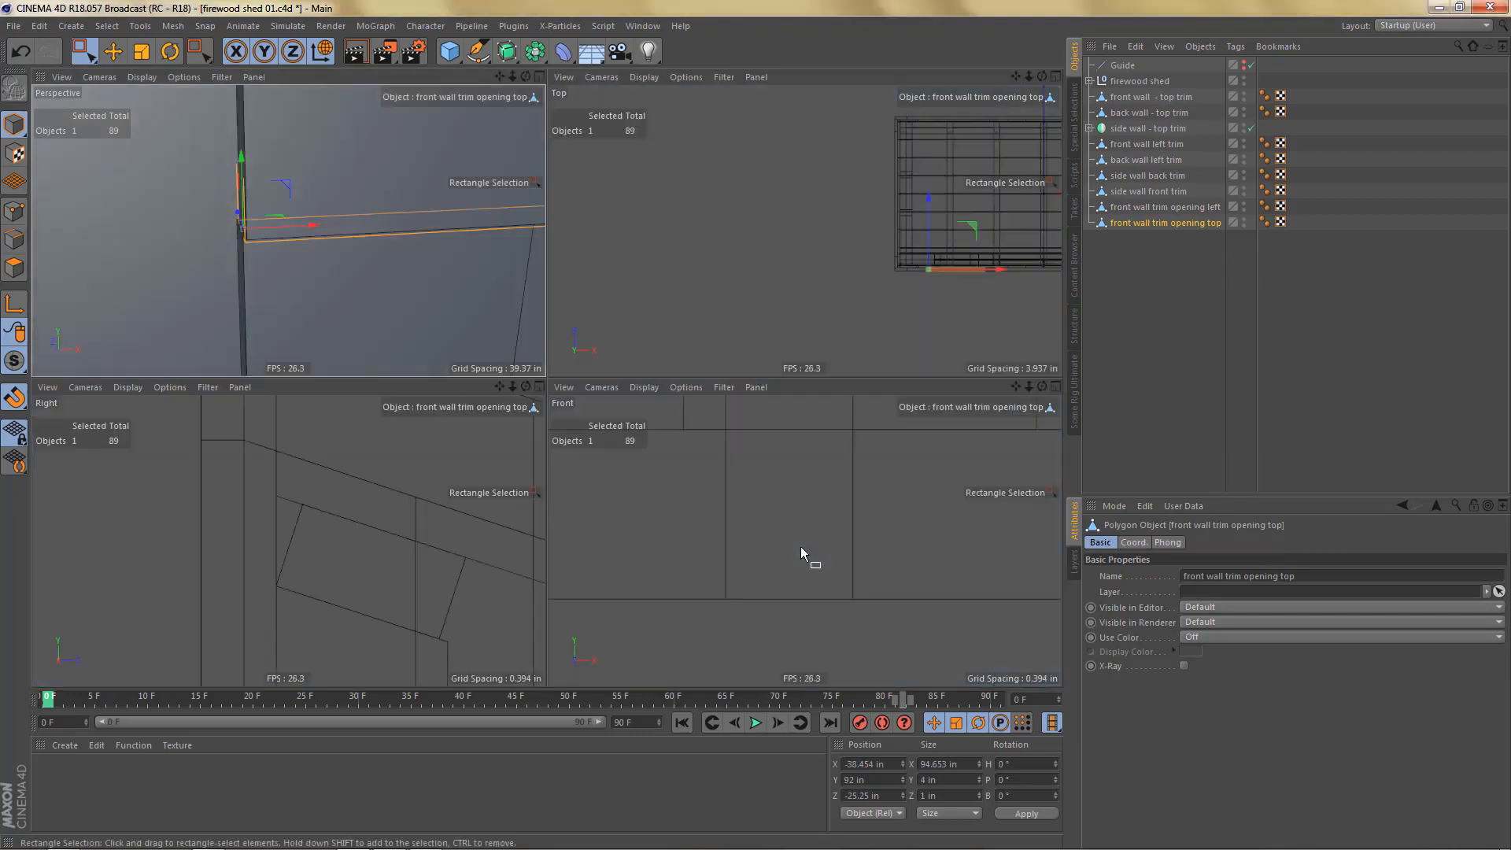
middle_click(771, 536)
scroll(727, 515, down, 5)
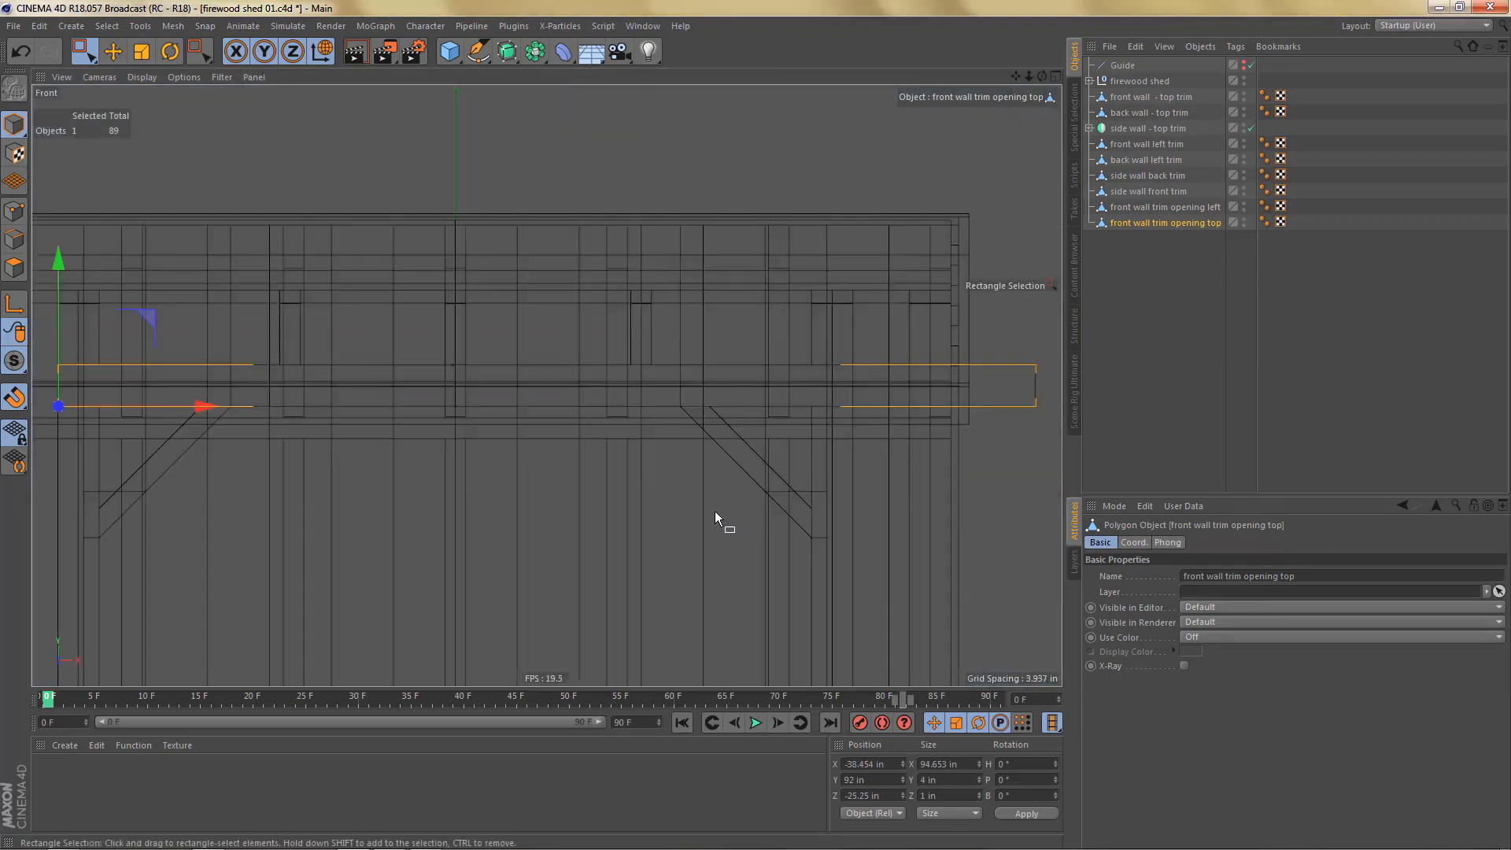
scroll(714, 512, down, 3)
alt+right_drag(398, 449, 701, 438)
alt+middle_drag(370, 414, 716, 506)
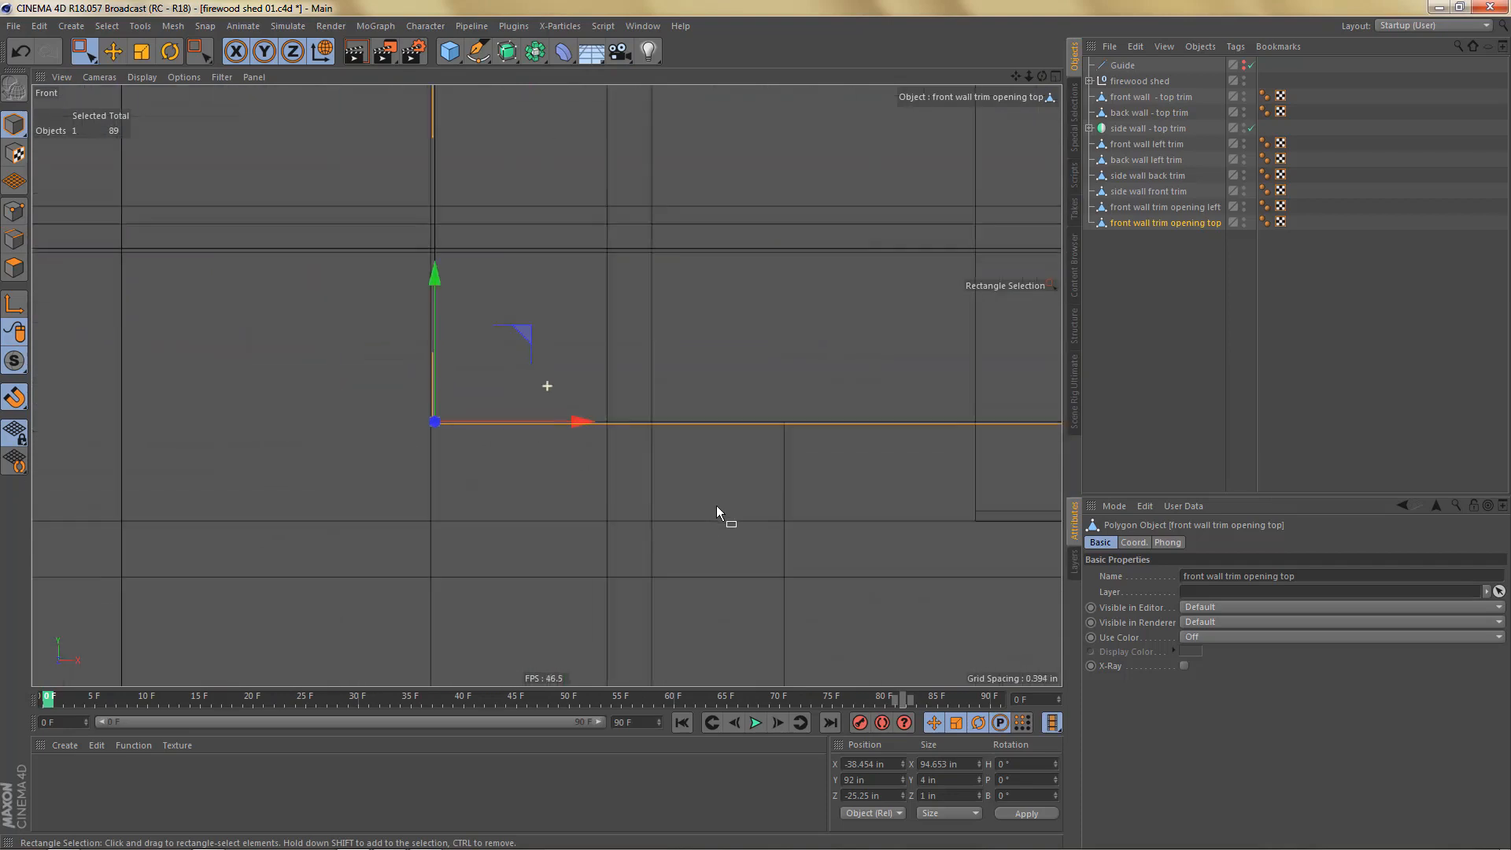
alt+right_drag(444, 436, 640, 427)
drag(551, 343, 519, 345)
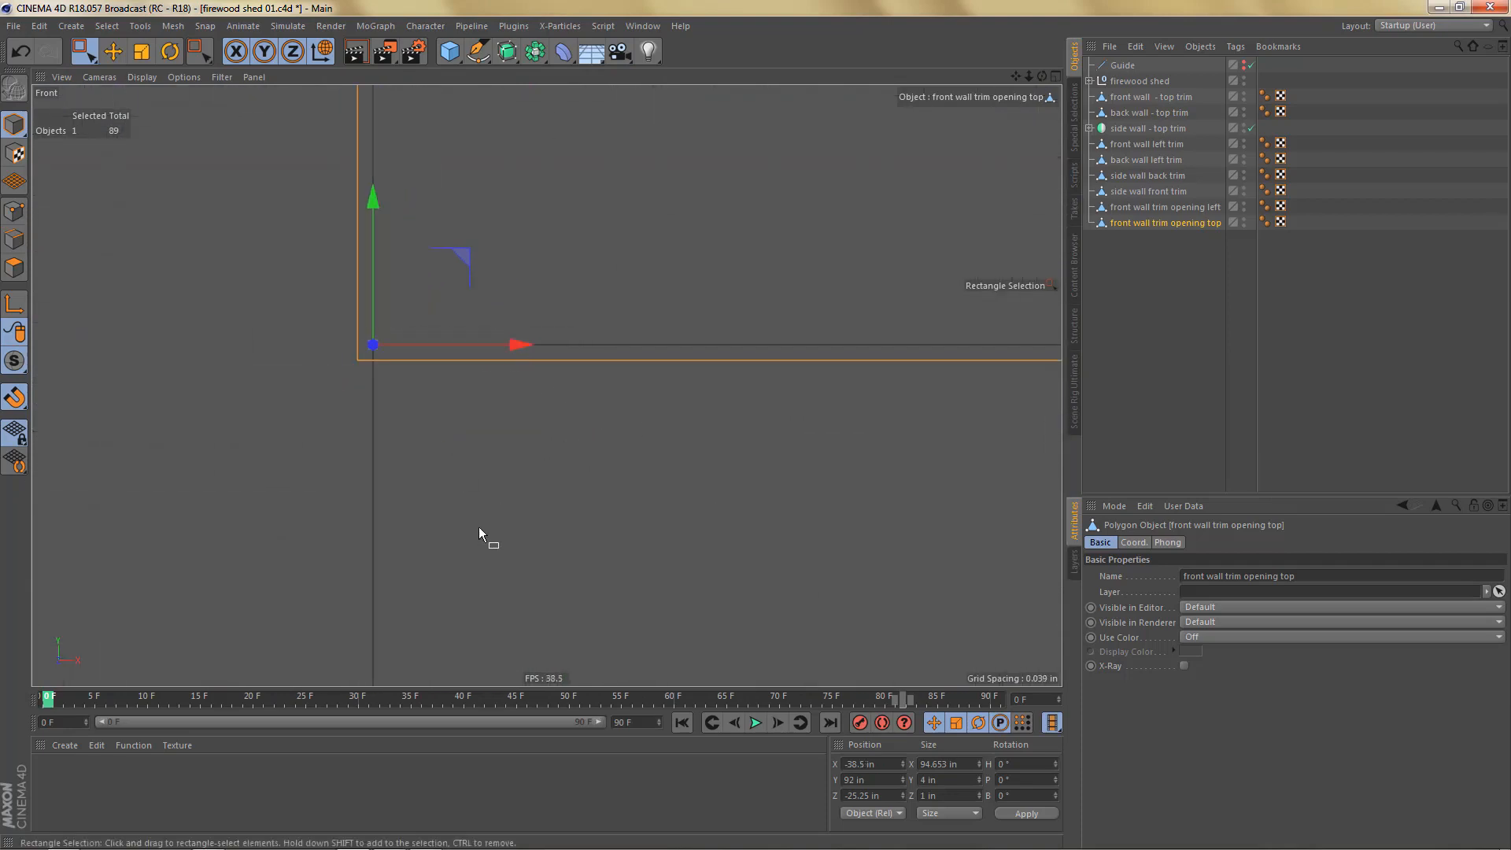
Step: Duplicate the front wall trim opening left piece and place the copy last in the object list
middle_click(529, 488)
middle_click(415, 254)
alt+right_drag(447, 409, 276, 618)
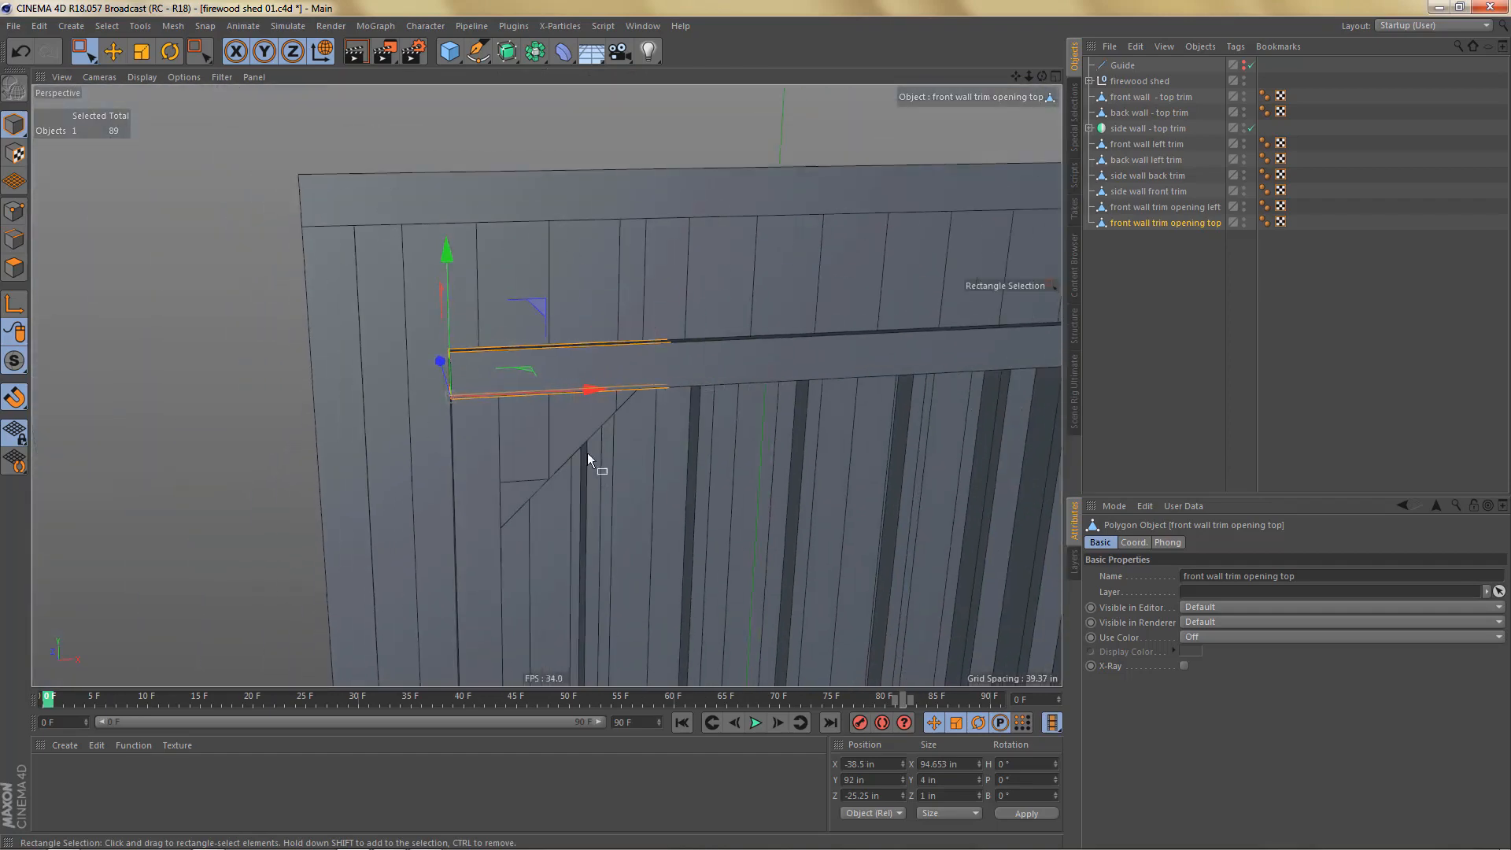
alt+middle_drag(590, 453, 470, 351)
alt+right_drag(469, 352, 445, 463)
alt+middle_drag(722, 369, 655, 334)
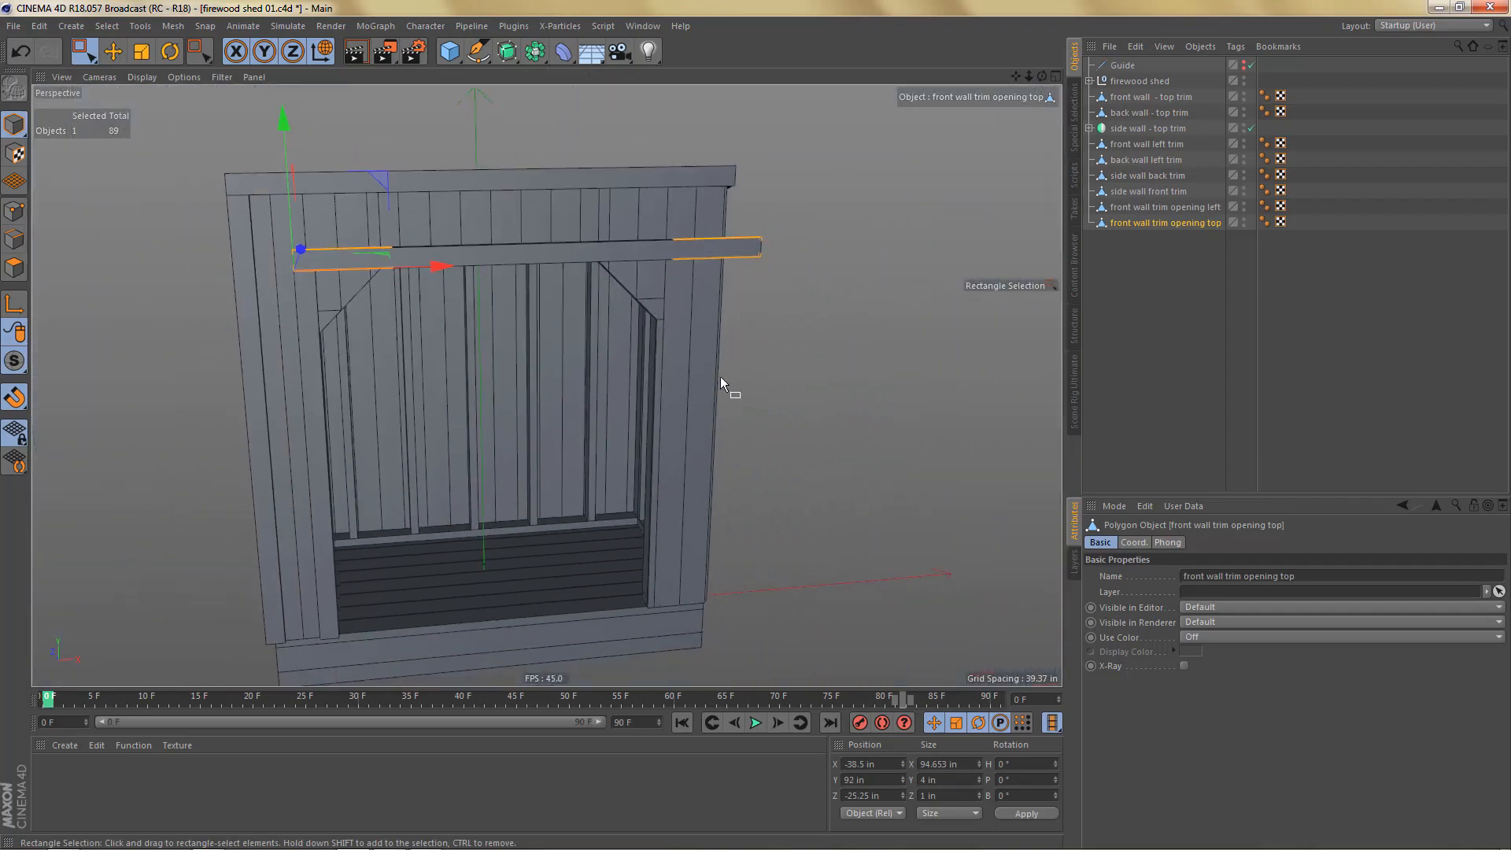
mouse_move(696, 340)
alt+mouse_down()
mouse_move(674, 333)
mouse_move(715, 337)
alt+mouse_up()
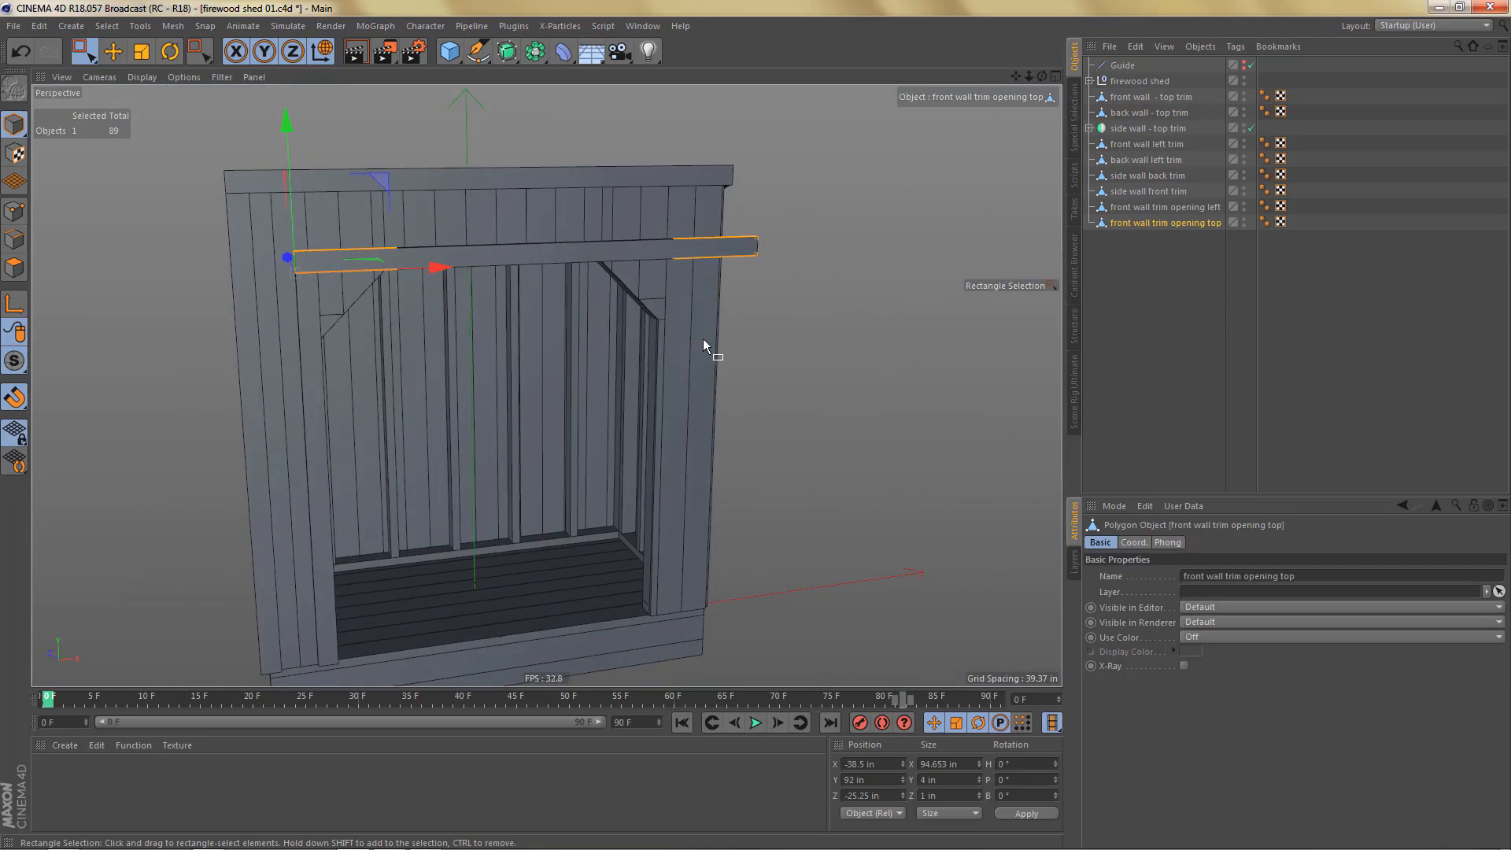
click(1144, 209)
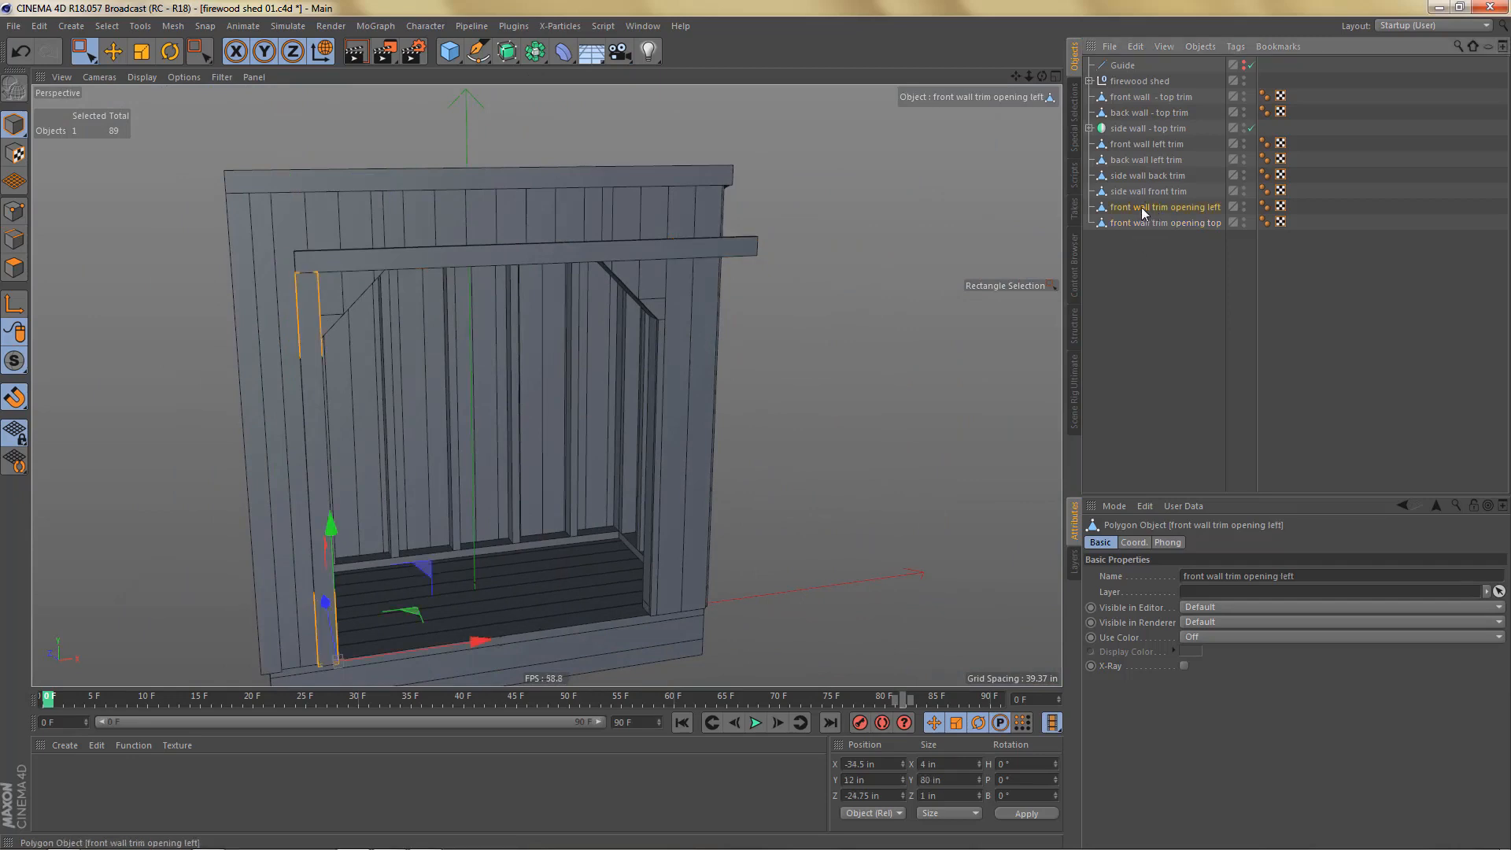
drag(1142, 211, 1148, 264)
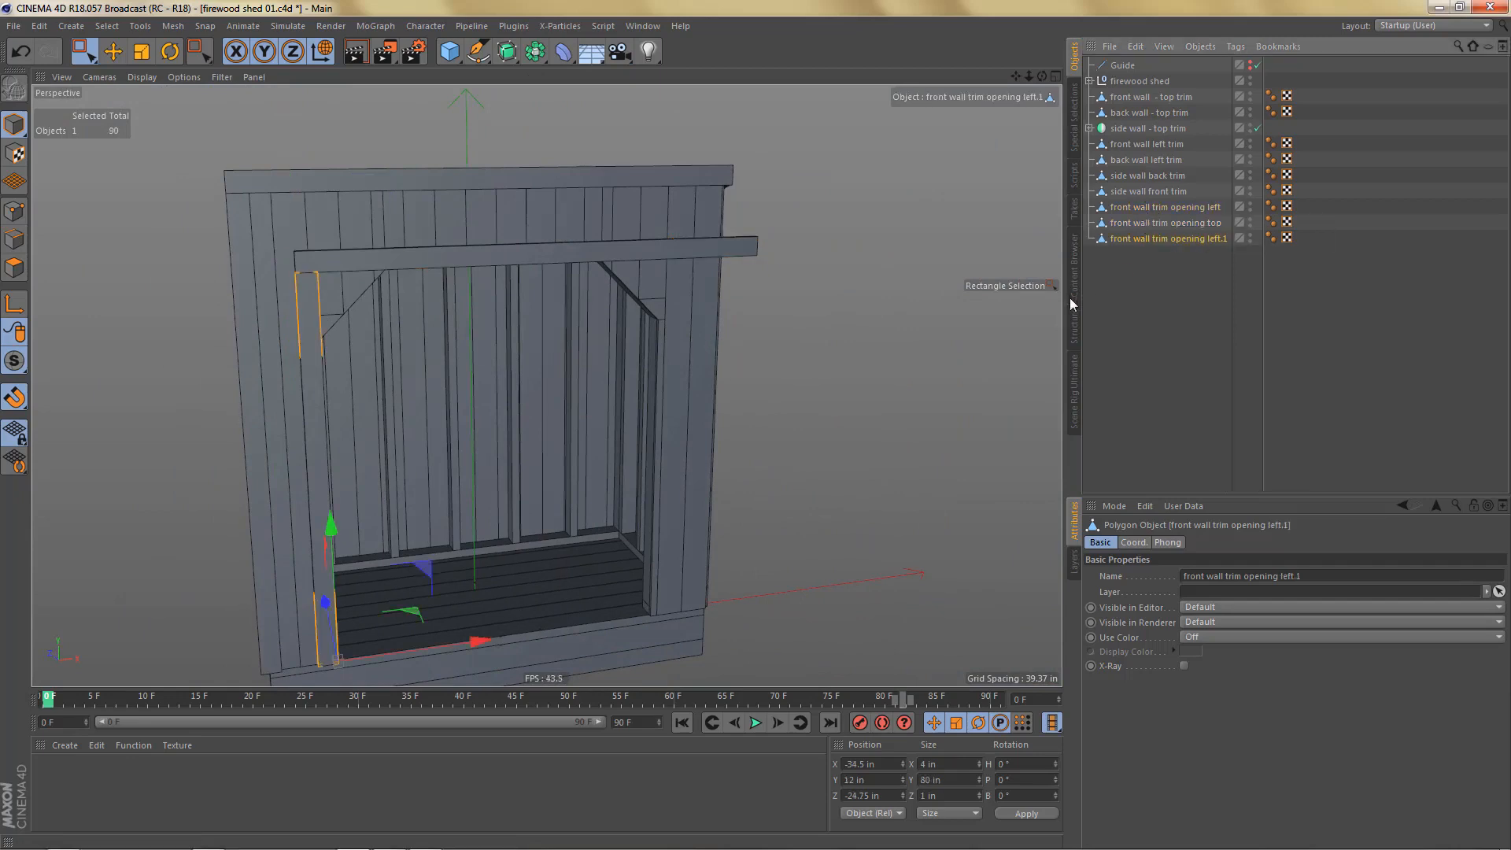
Step: Mirror the copied trim's position to the right side of the opening by setting X to 34.5 in
click(845, 763)
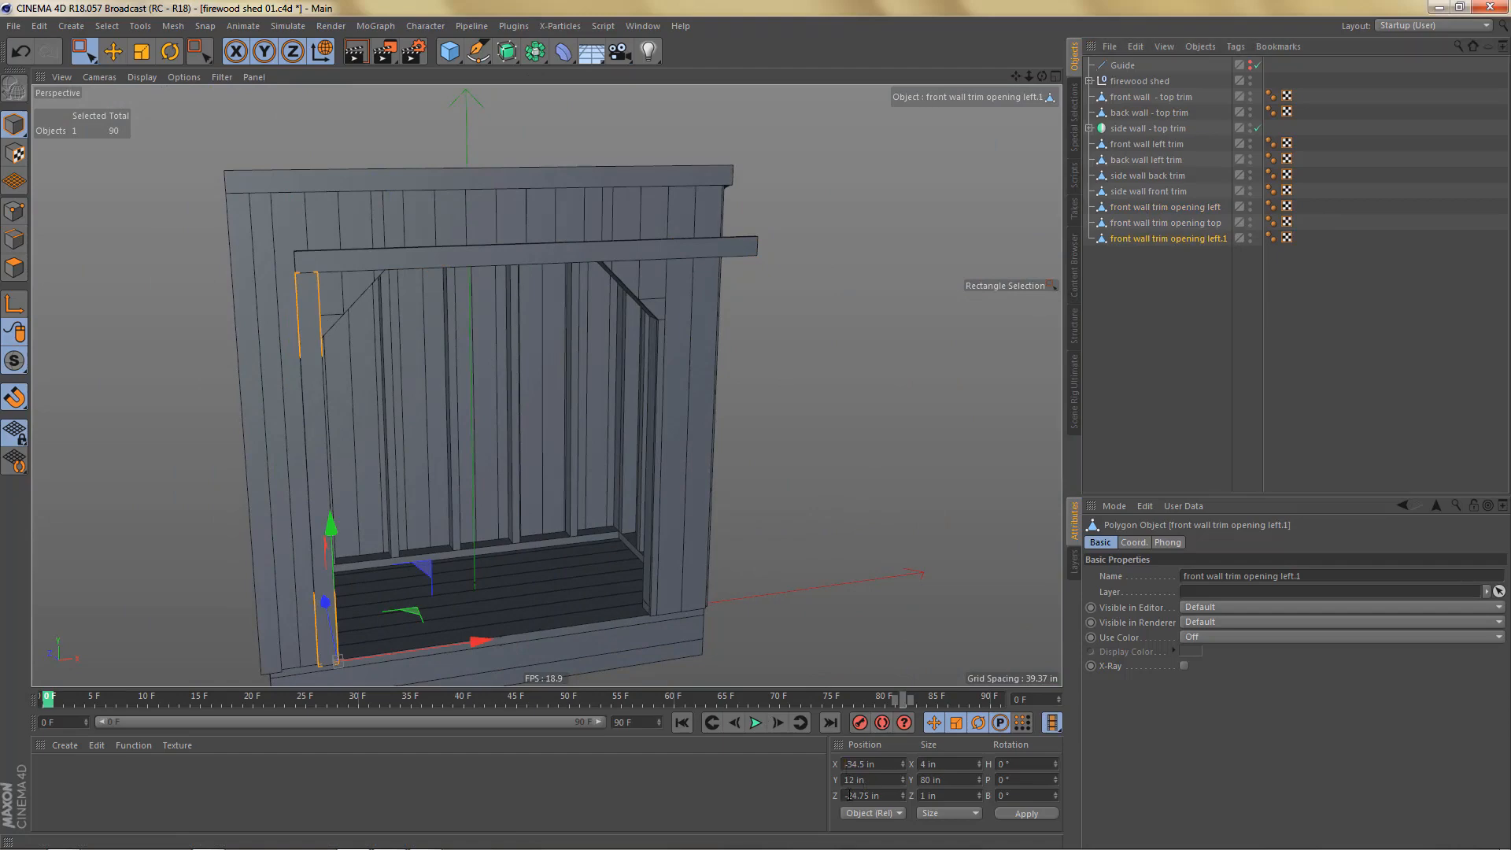
key(BackSpace)
key(Return)
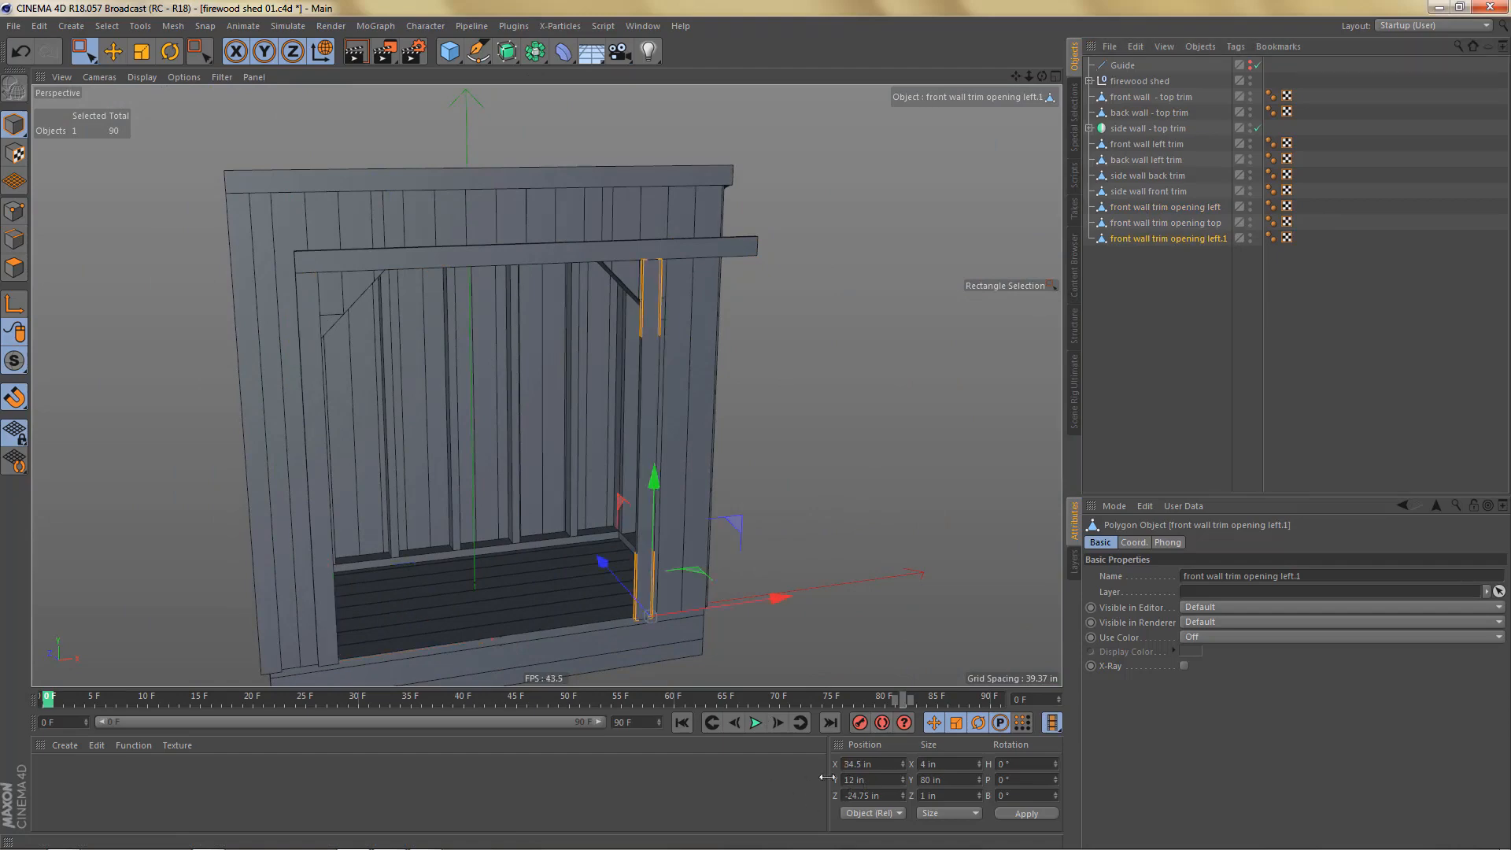
Step: Offset the copied trim outward by its 4 in width, to X 38.5 in
scroll(650, 582, up, 6)
alt+drag(661, 581, 679, 539)
click(883, 765)
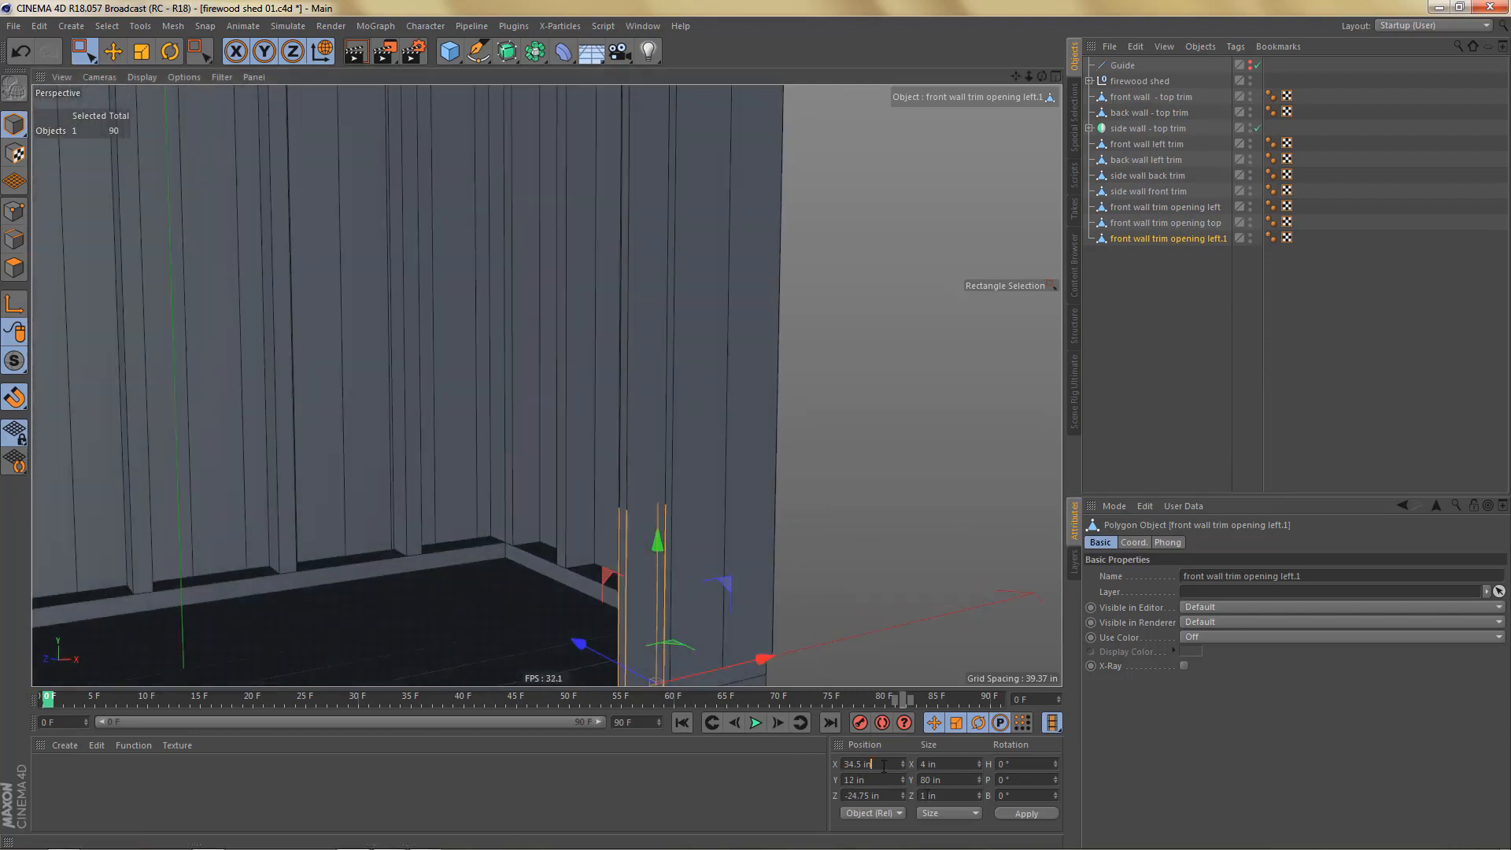
text(+)
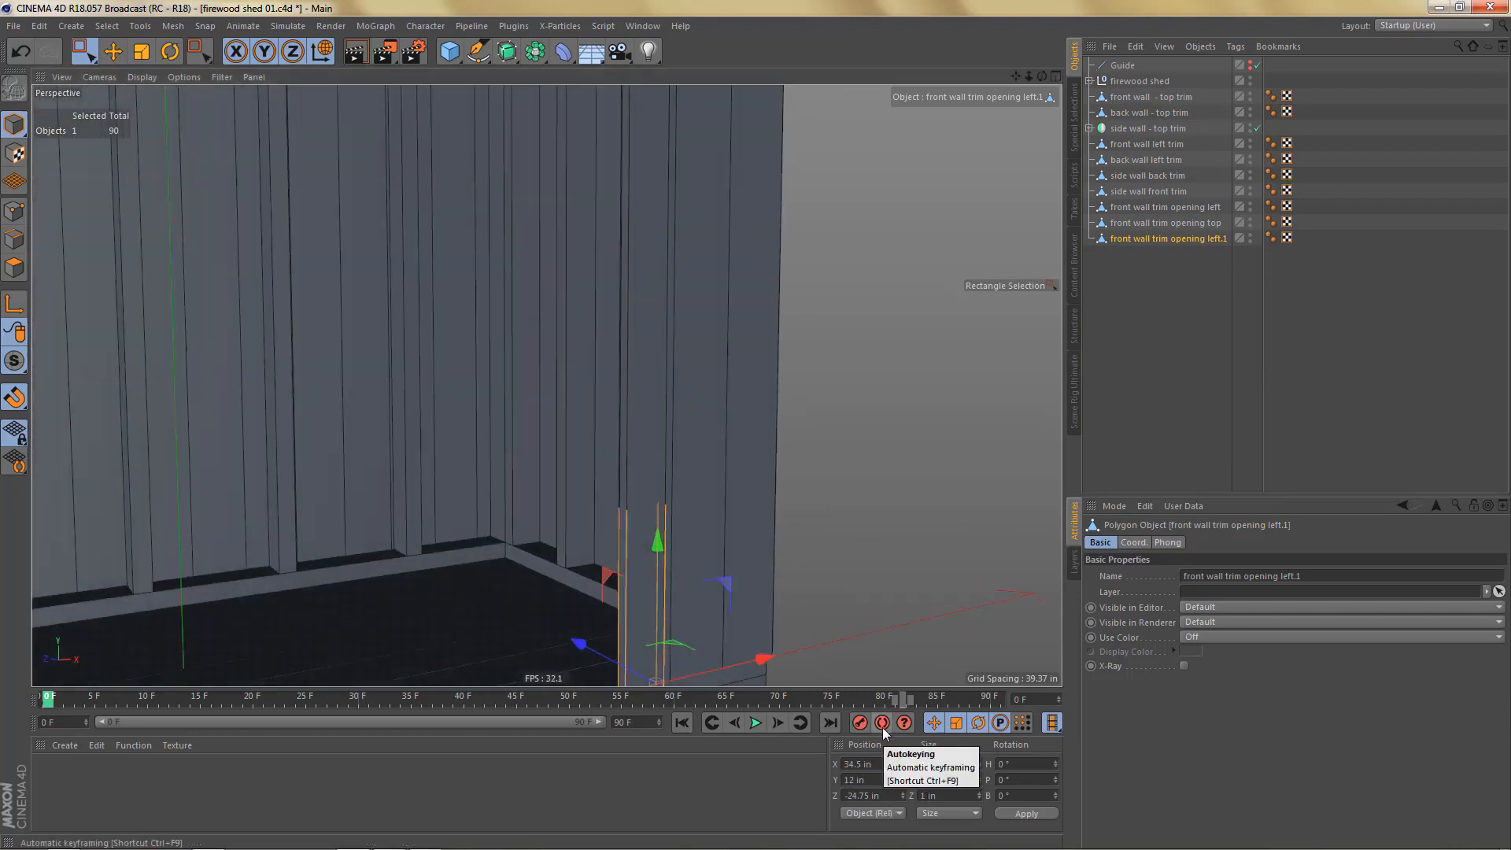
text(4)
key(Return)
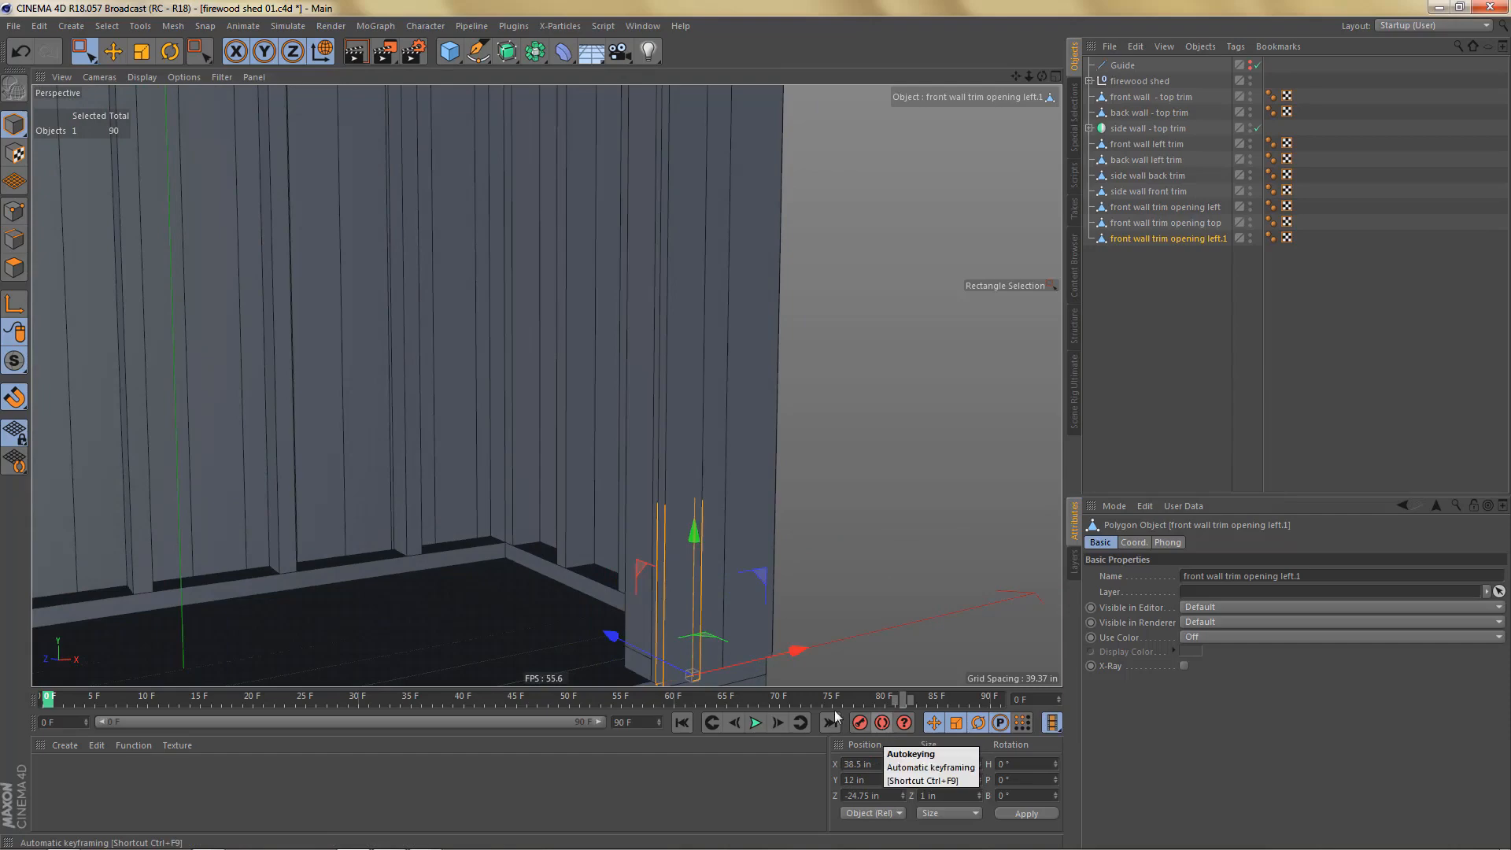
Step: Shorten the top opening trim in the front view by moving its four right-end points to X 77.5 in
alt+middle_drag(648, 673, 613, 564)
alt+right_drag(597, 603, 705, 545)
alt+drag(669, 518, 768, 588)
middle_click(795, 606)
middle_click(805, 613)
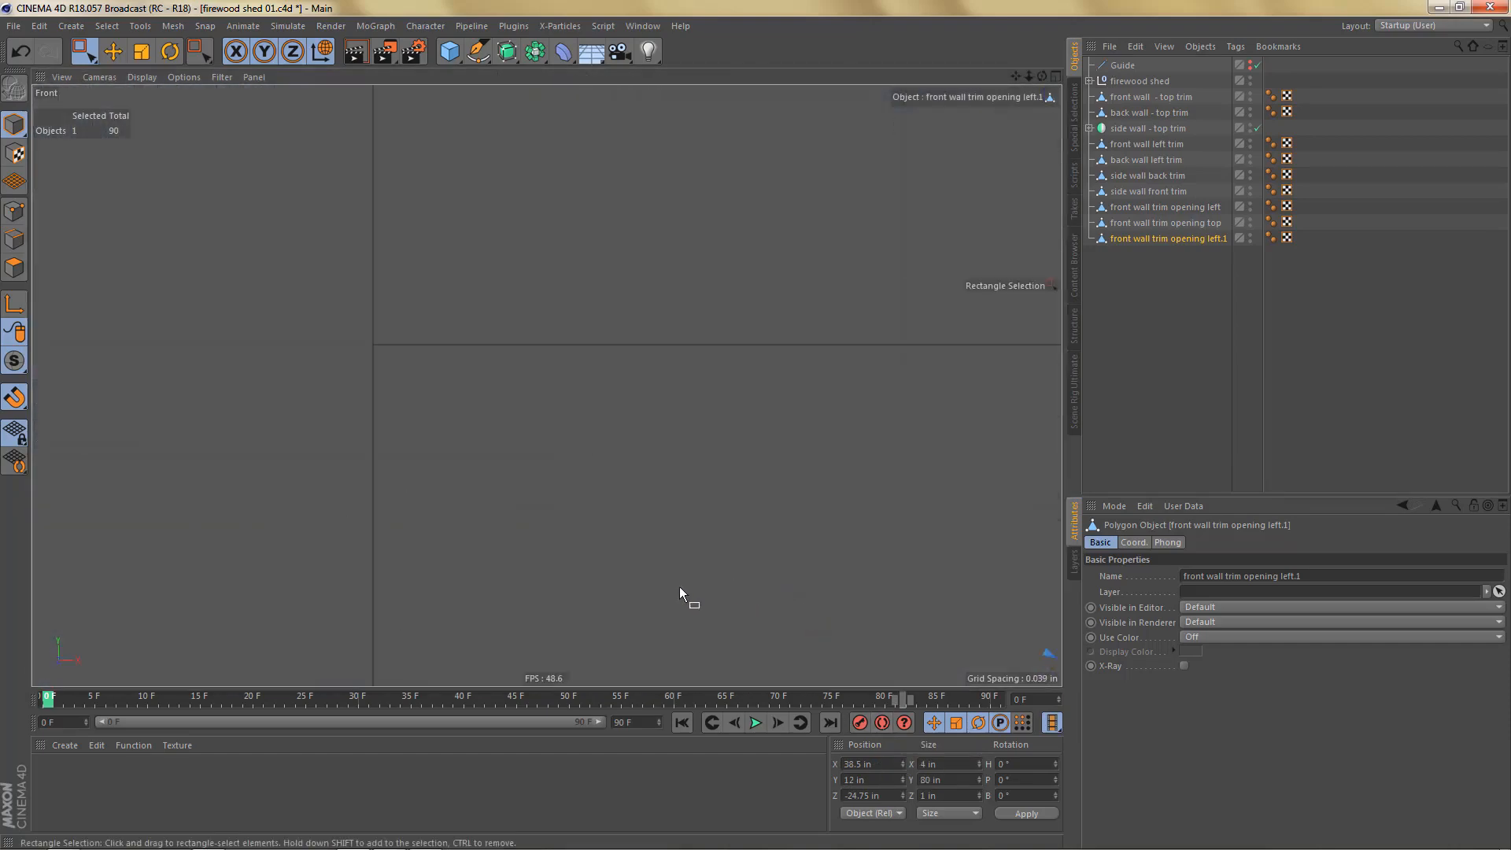
alt+right_drag(698, 575, 641, 630)
alt+middle_drag(703, 523, 479, 445)
alt+right_drag(498, 446, 453, 530)
alt+middle_drag(561, 476, 436, 466)
click(1202, 222)
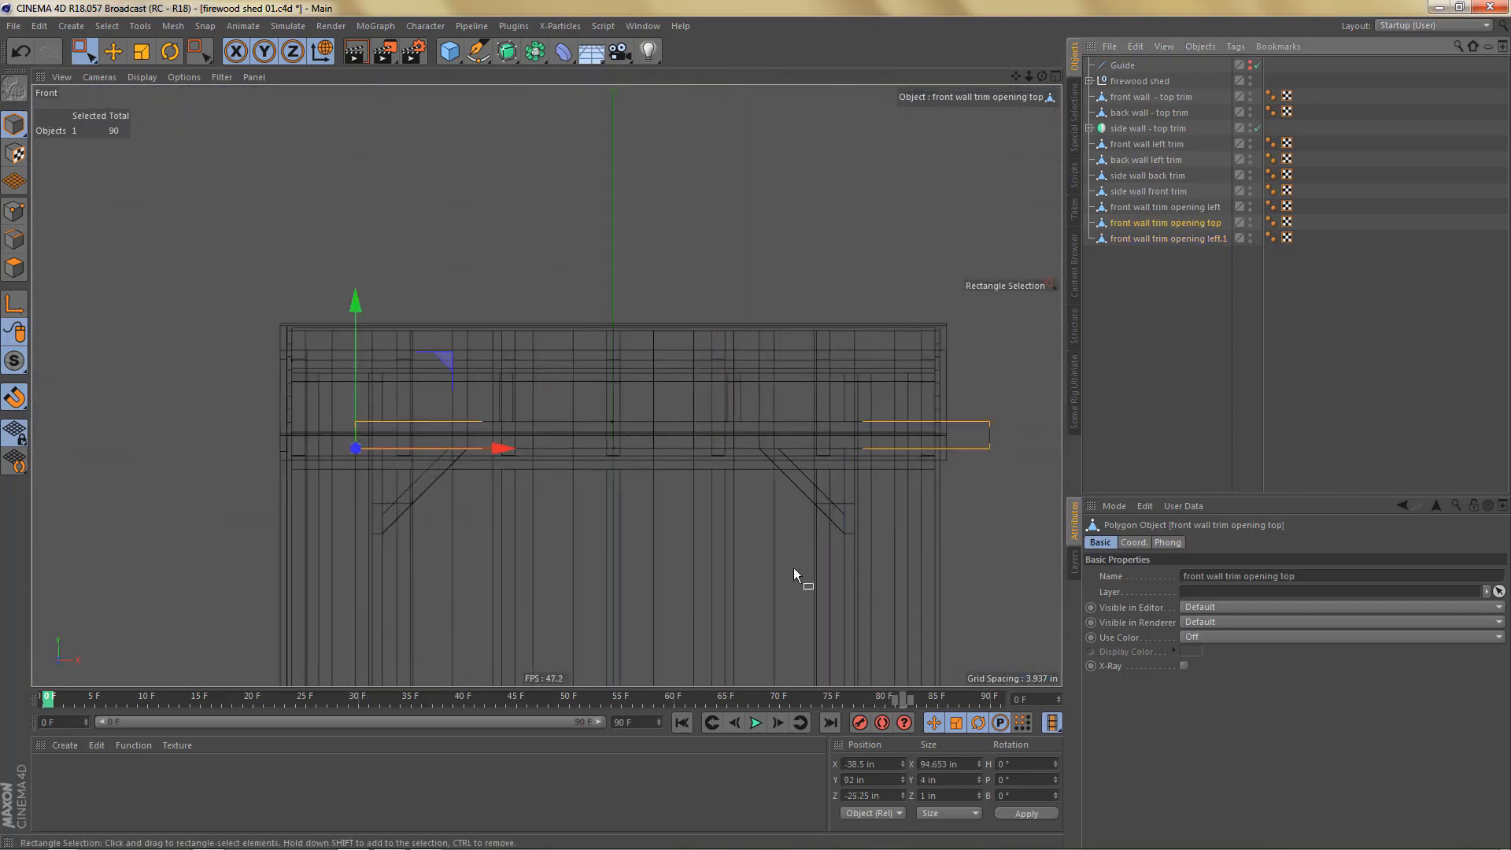
alt+middle_drag(793, 569, 681, 564)
key(Return)
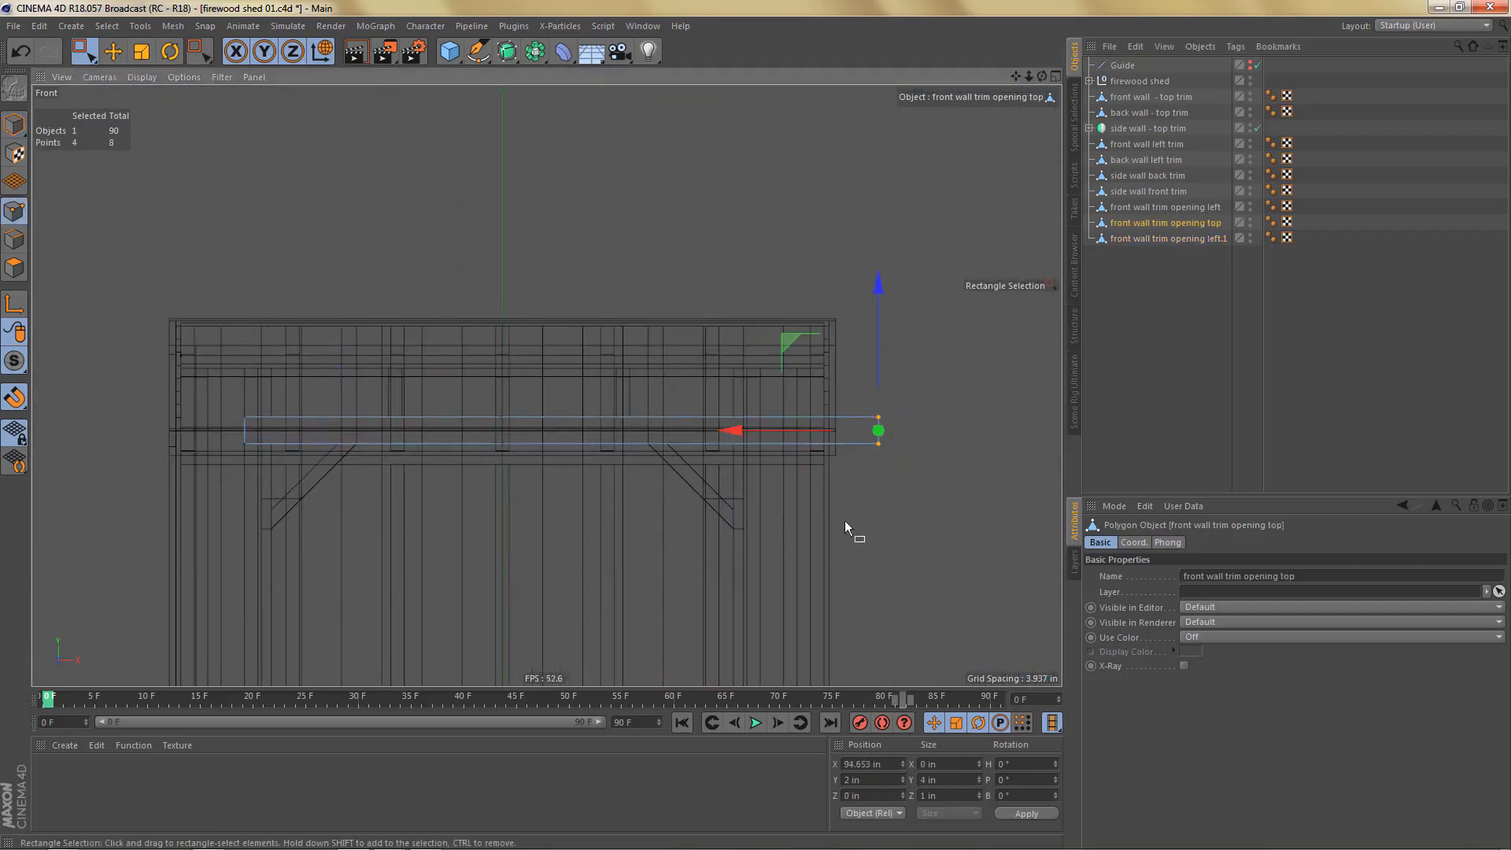
alt+right_drag(786, 439, 836, 422)
drag(836, 422, 593, 407)
Step: Move the top opening trim's right-end points to X 77 in, flush with the right opening trim's outer edge
alt+right_drag(692, 405, 825, 453)
middle_click(825, 454)
middle_click(451, 294)
alt+right_drag(737, 322, 592, 456)
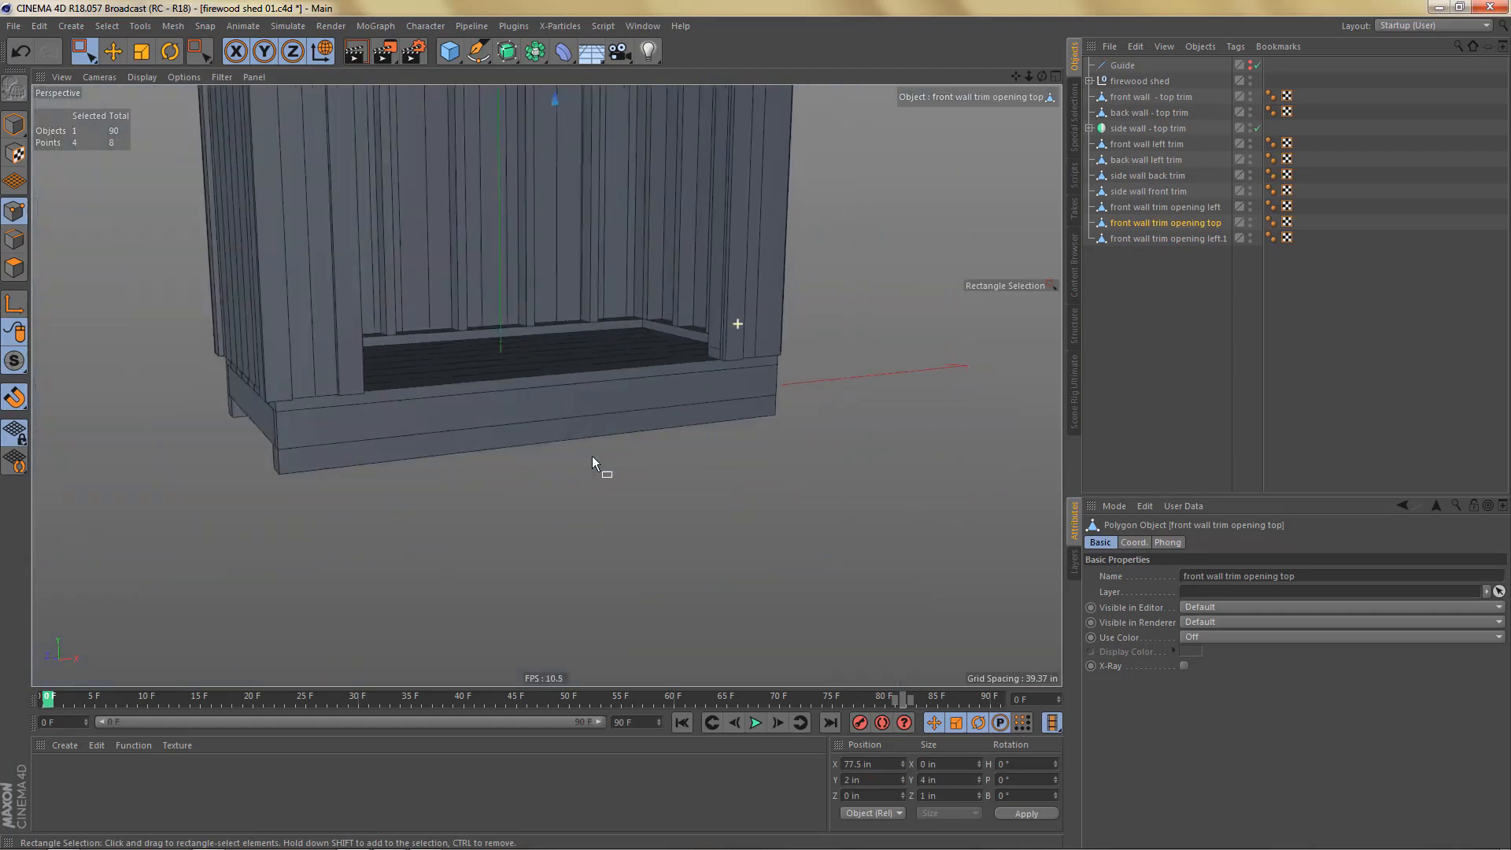
alt+middle_drag(666, 429, 622, 669)
alt+right_drag(655, 386, 765, 344)
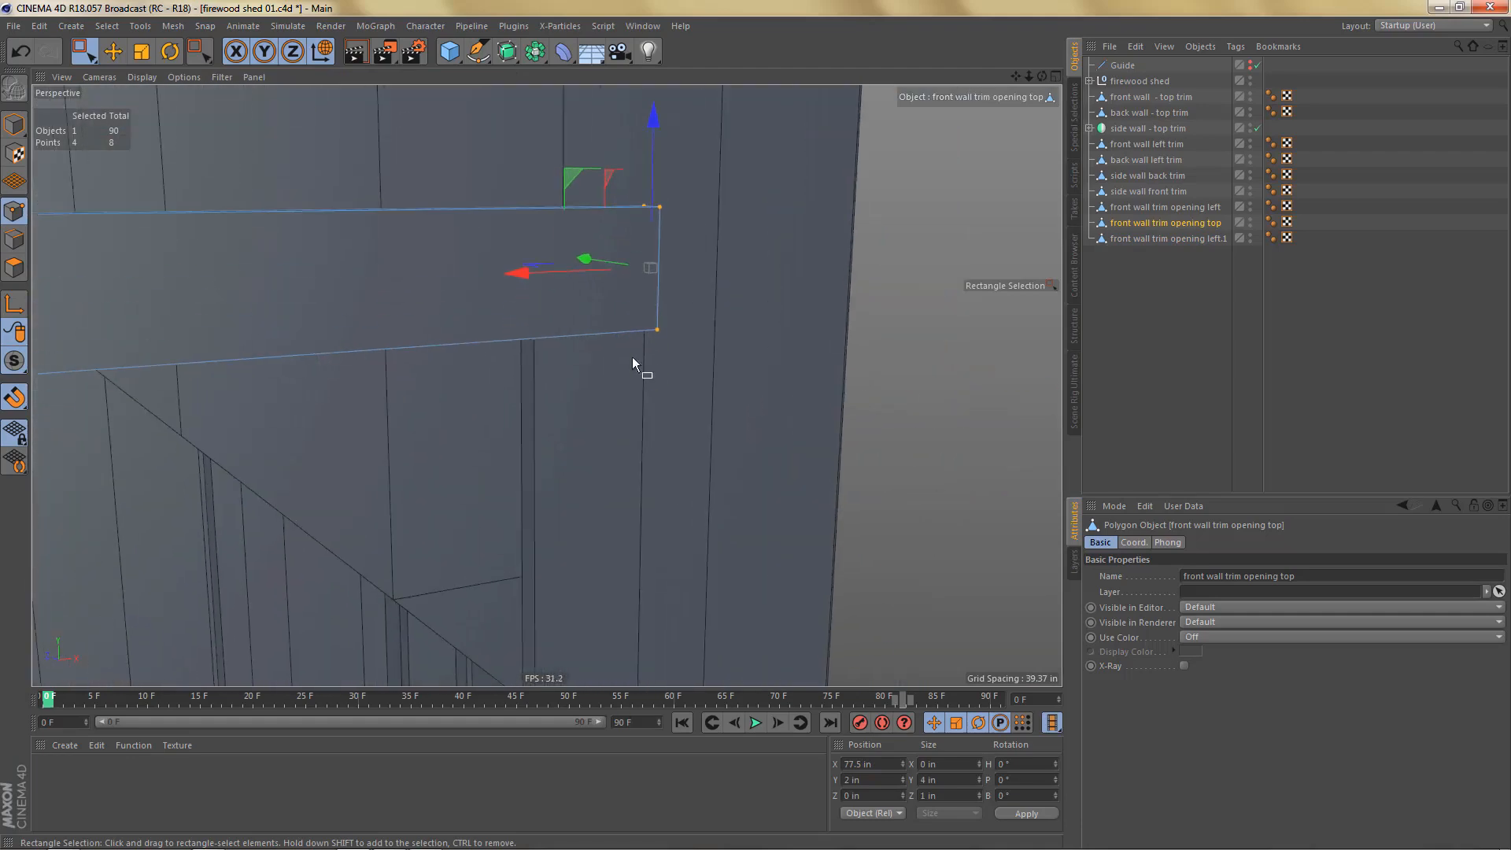
alt+drag(591, 341, 504, 351)
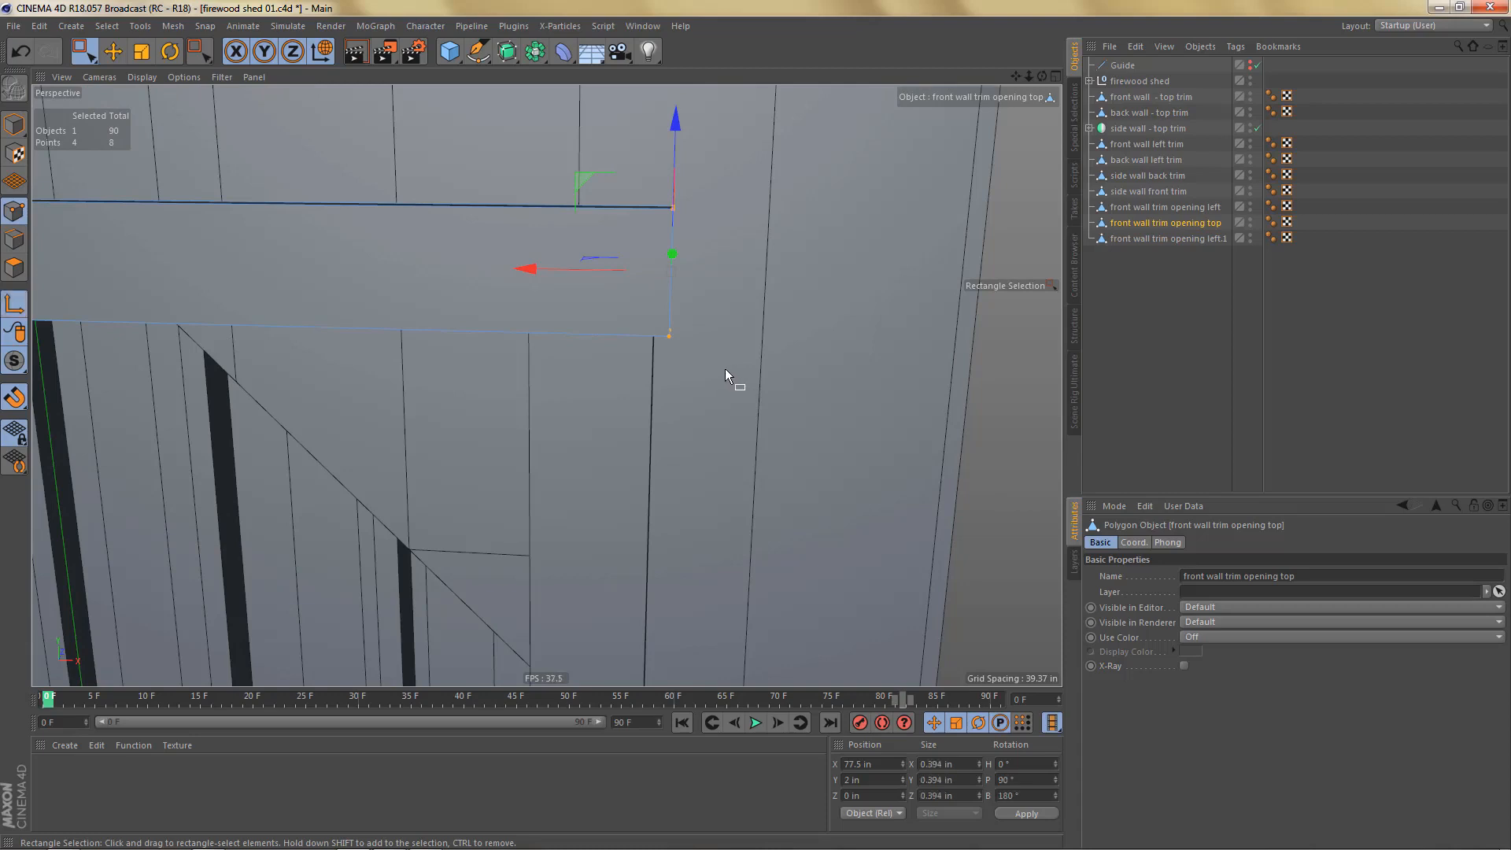
key(e)
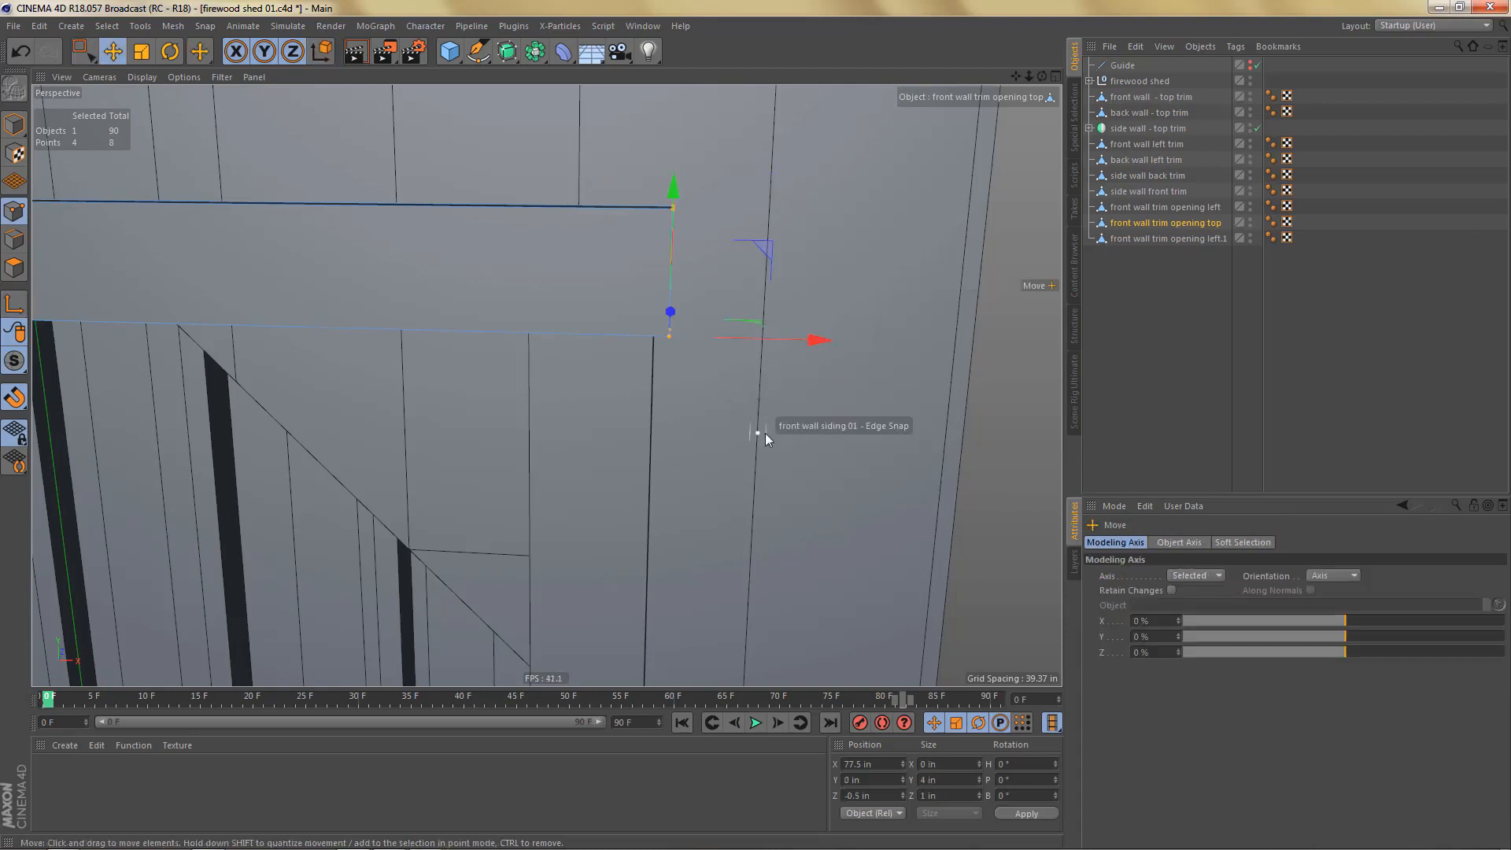
middle_click(765, 433)
middle_click(816, 477)
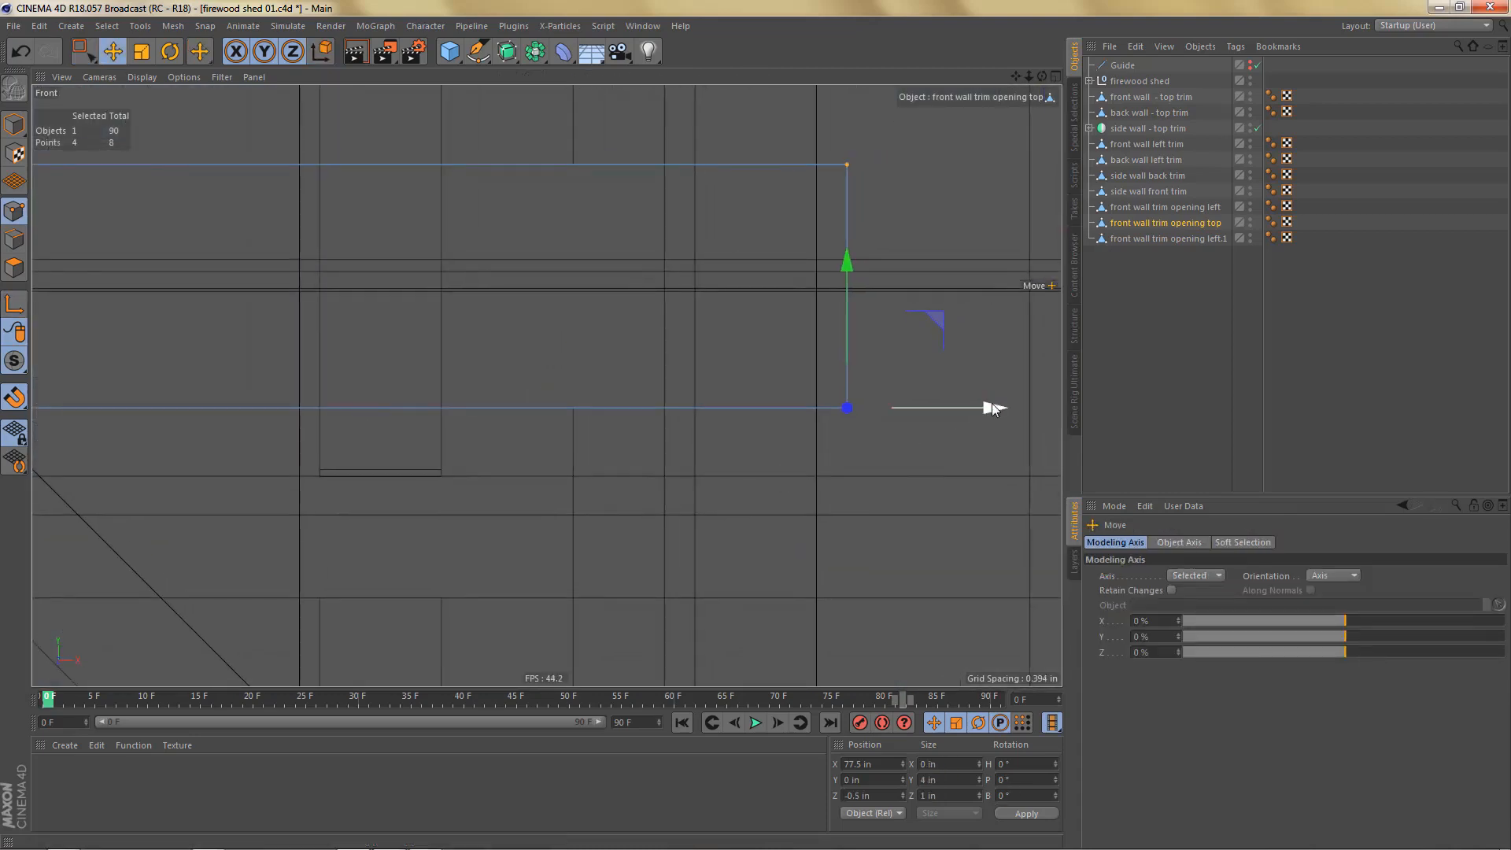
drag(989, 408, 958, 408)
middle_click(507, 335)
middle_click(506, 336)
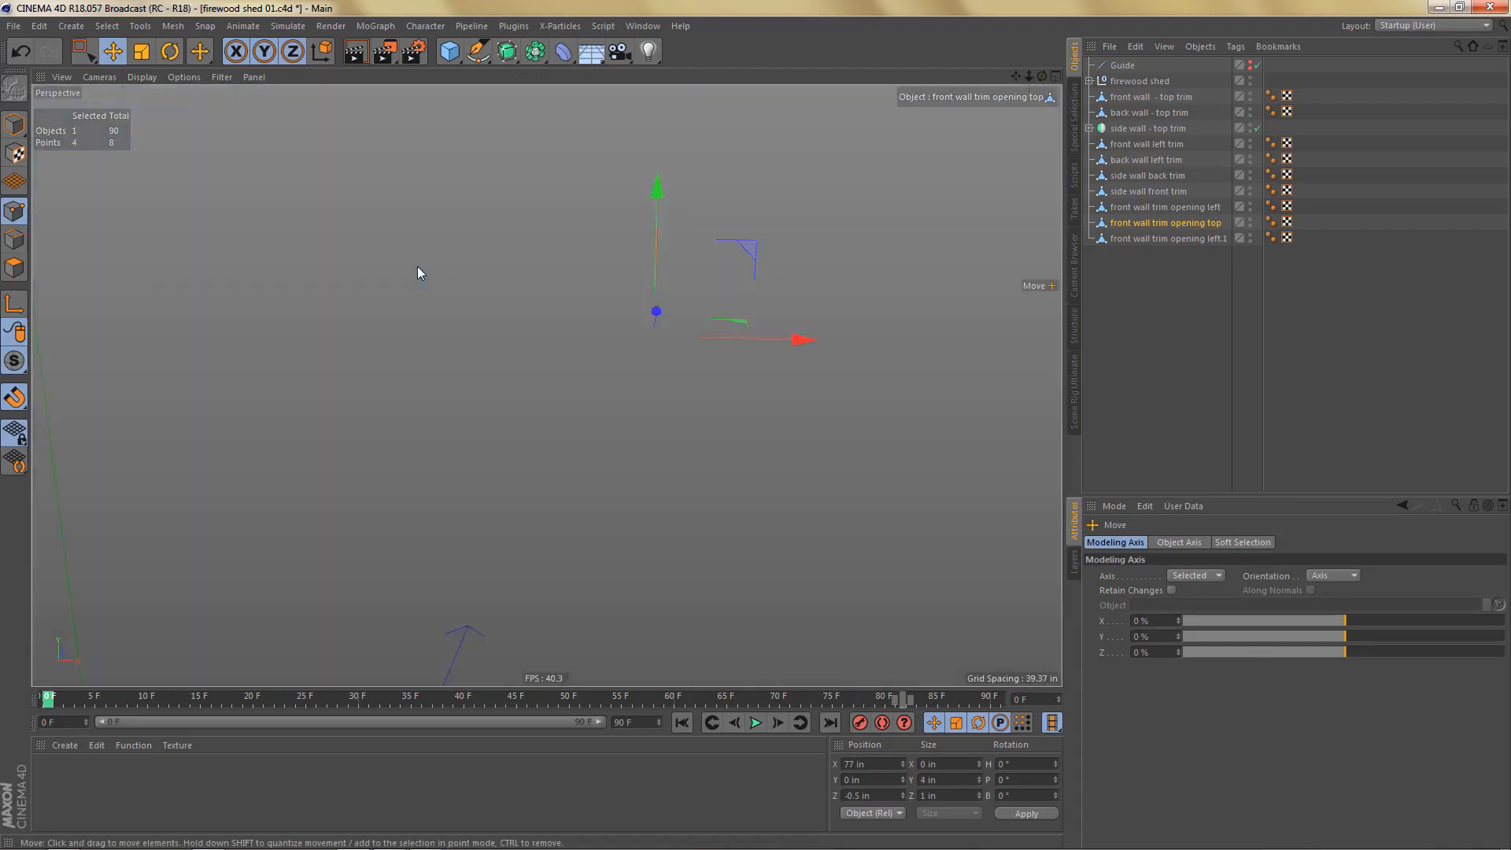
scroll(684, 346, up, 10)
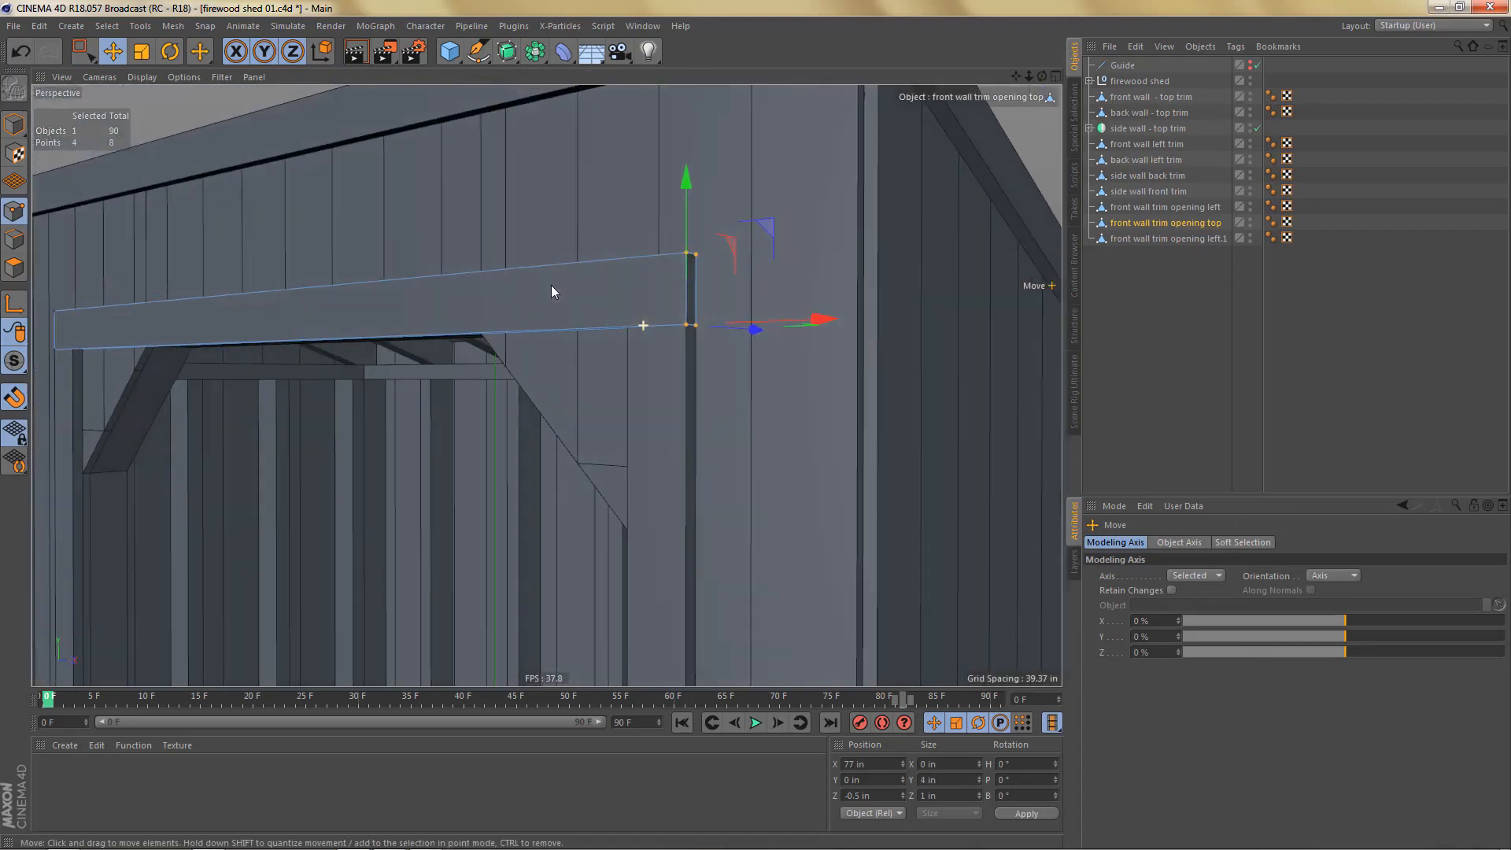
Step: Delete the copied vertical trim on the right side of the front wall opening
scroll(551, 285, down, 10)
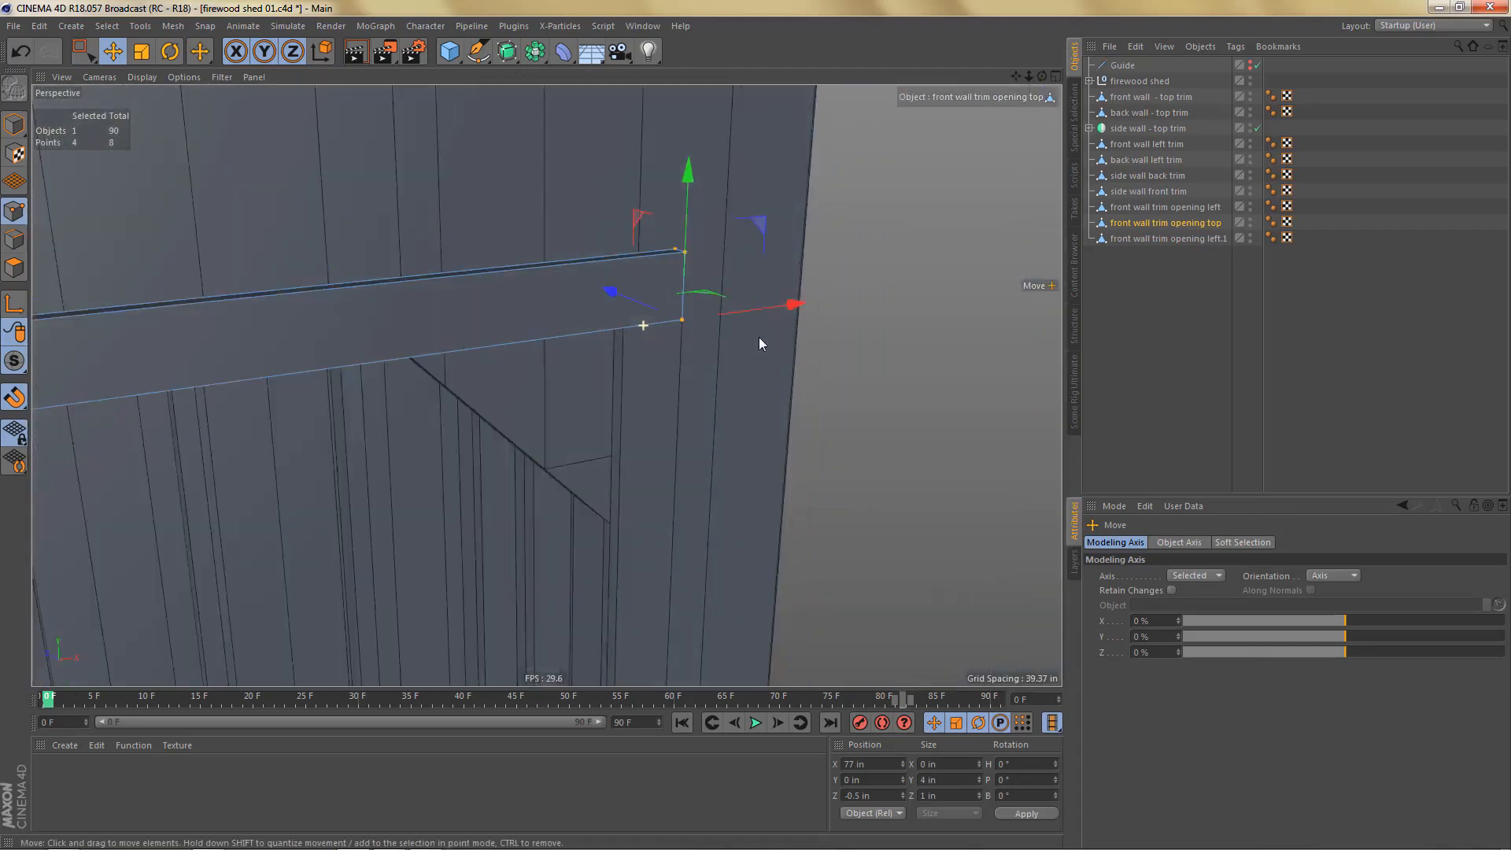
alt+right_drag(701, 345, 701, 361)
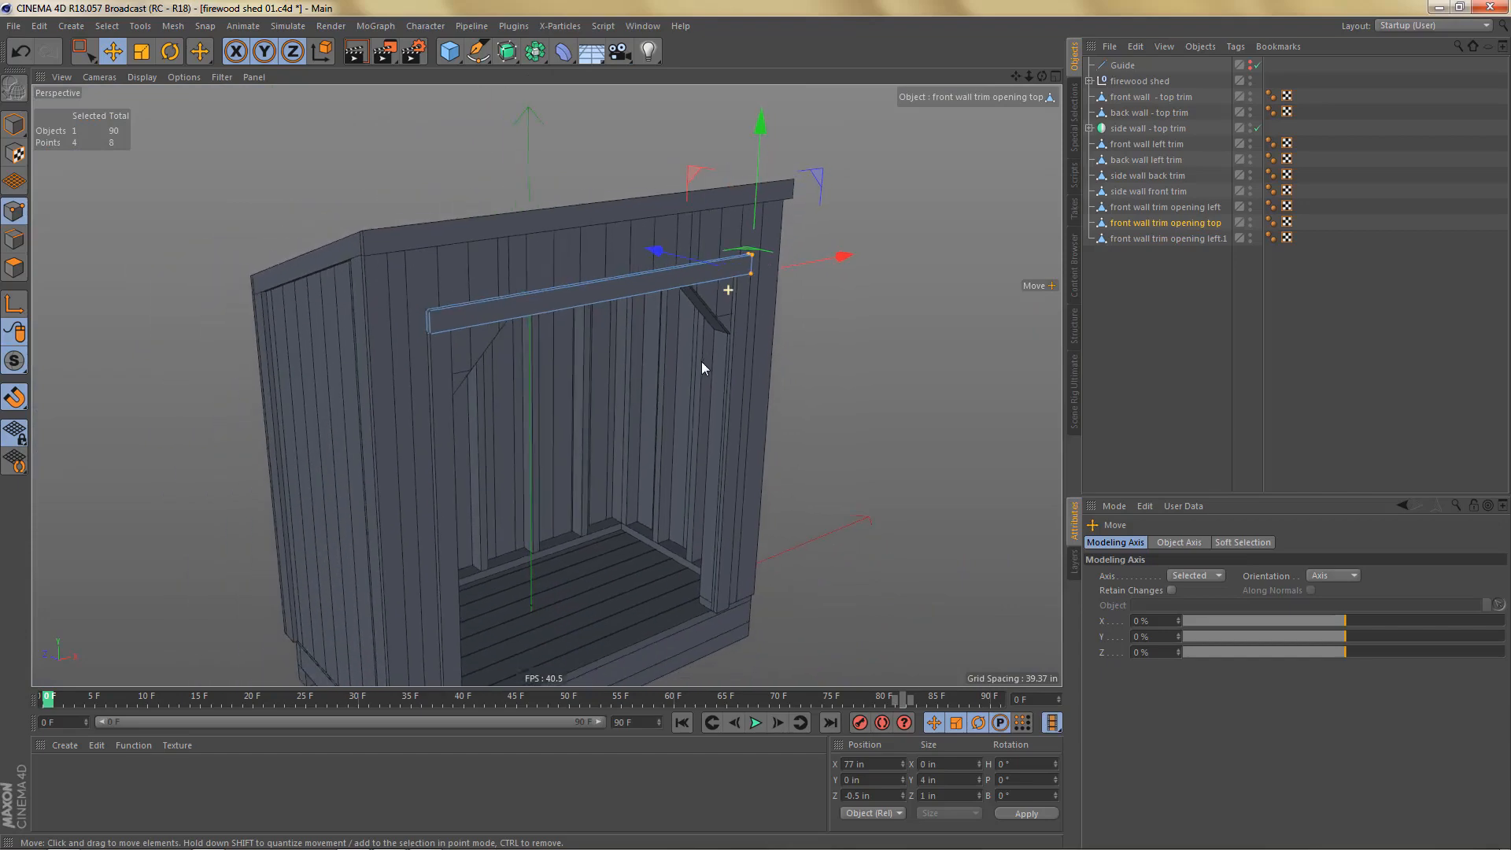
alt+middle_drag(701, 314, 734, 240)
mouse_move(693, 203)
alt+mouse_down()
mouse_move(738, 197)
mouse_move(676, 186)
alt+mouse_up()
click(1177, 238)
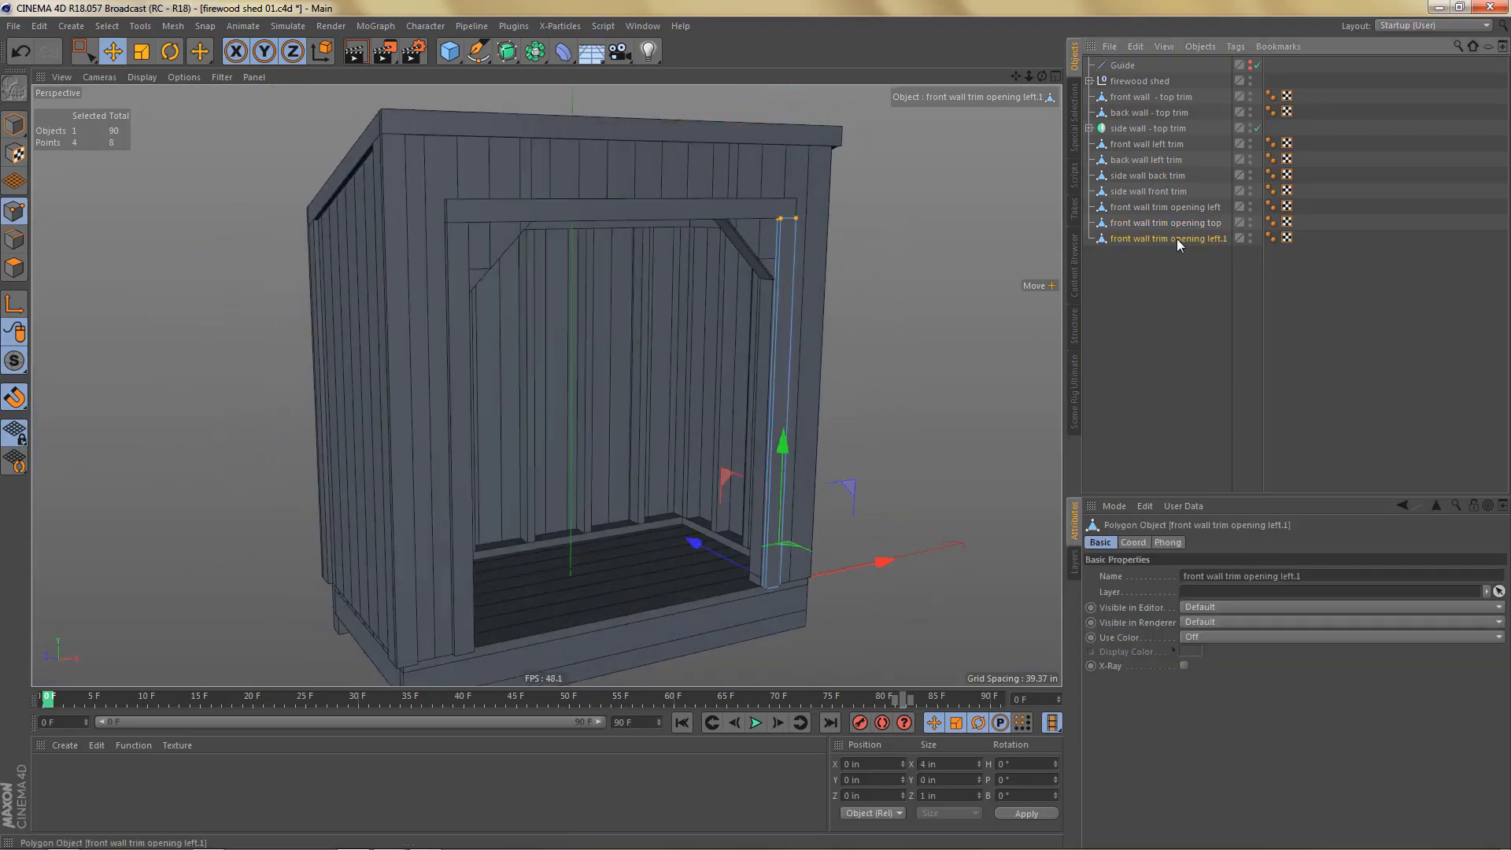
key(Delete)
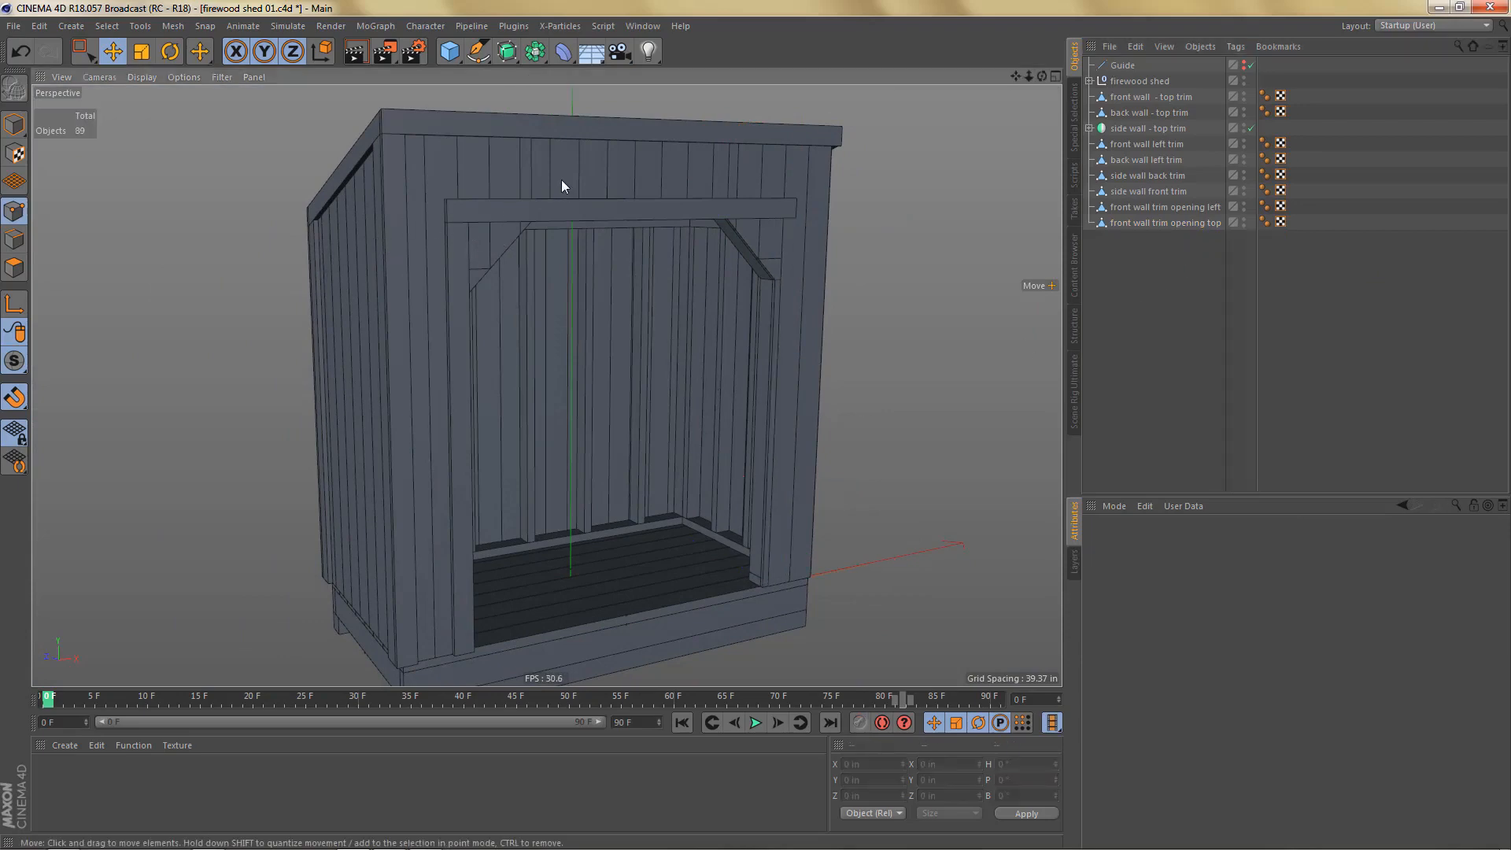
Step: Duplicate the front wall components symmetry object together with its corner brace
alt+drag(562, 180, 522, 256)
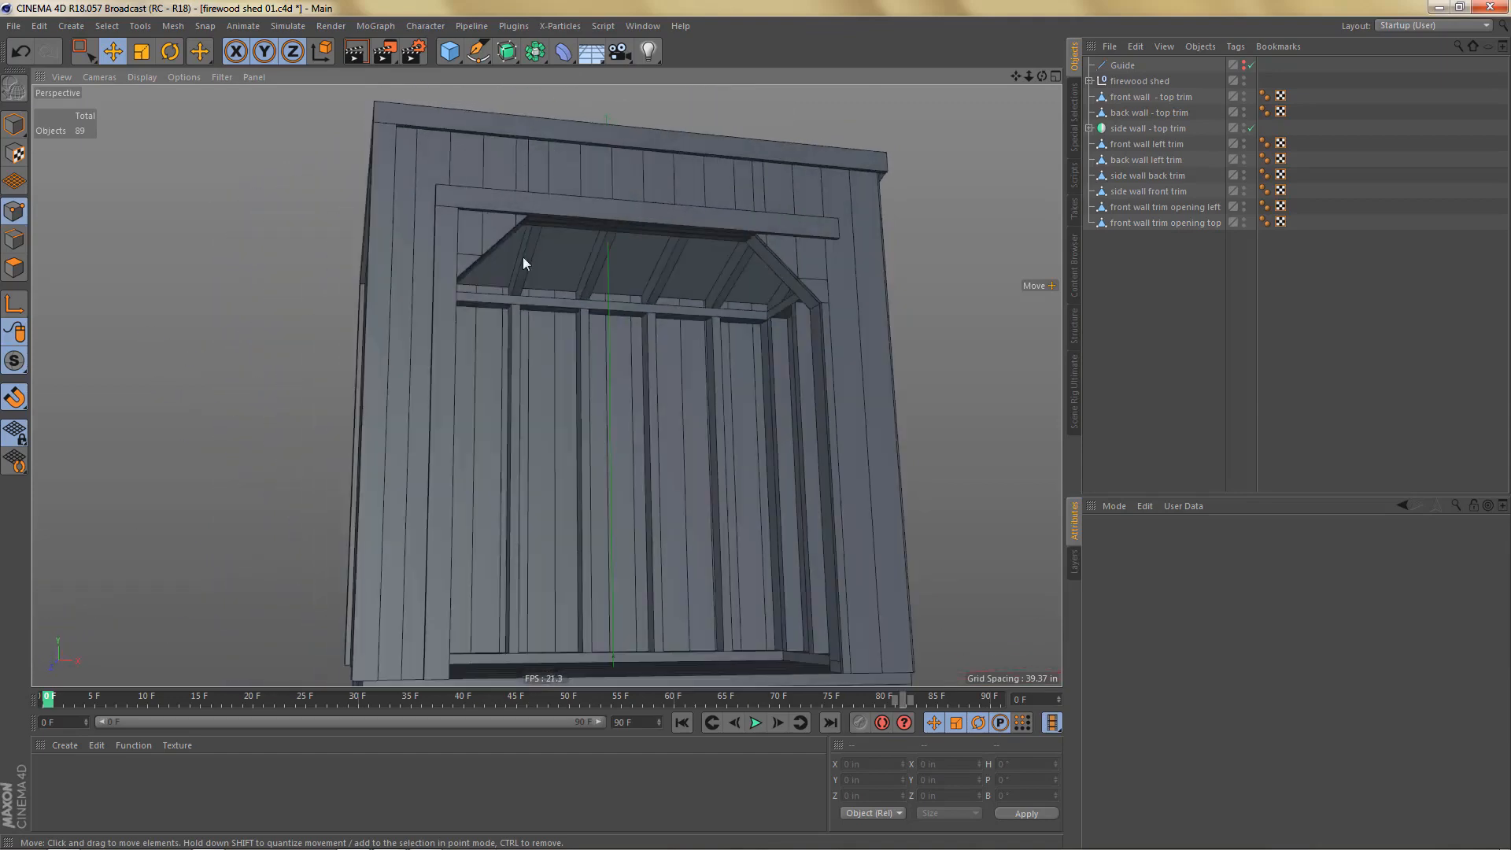
alt+right_drag(466, 231, 618, 214)
alt+drag(499, 216, 374, 187)
alt+right_drag(440, 233, 609, 216)
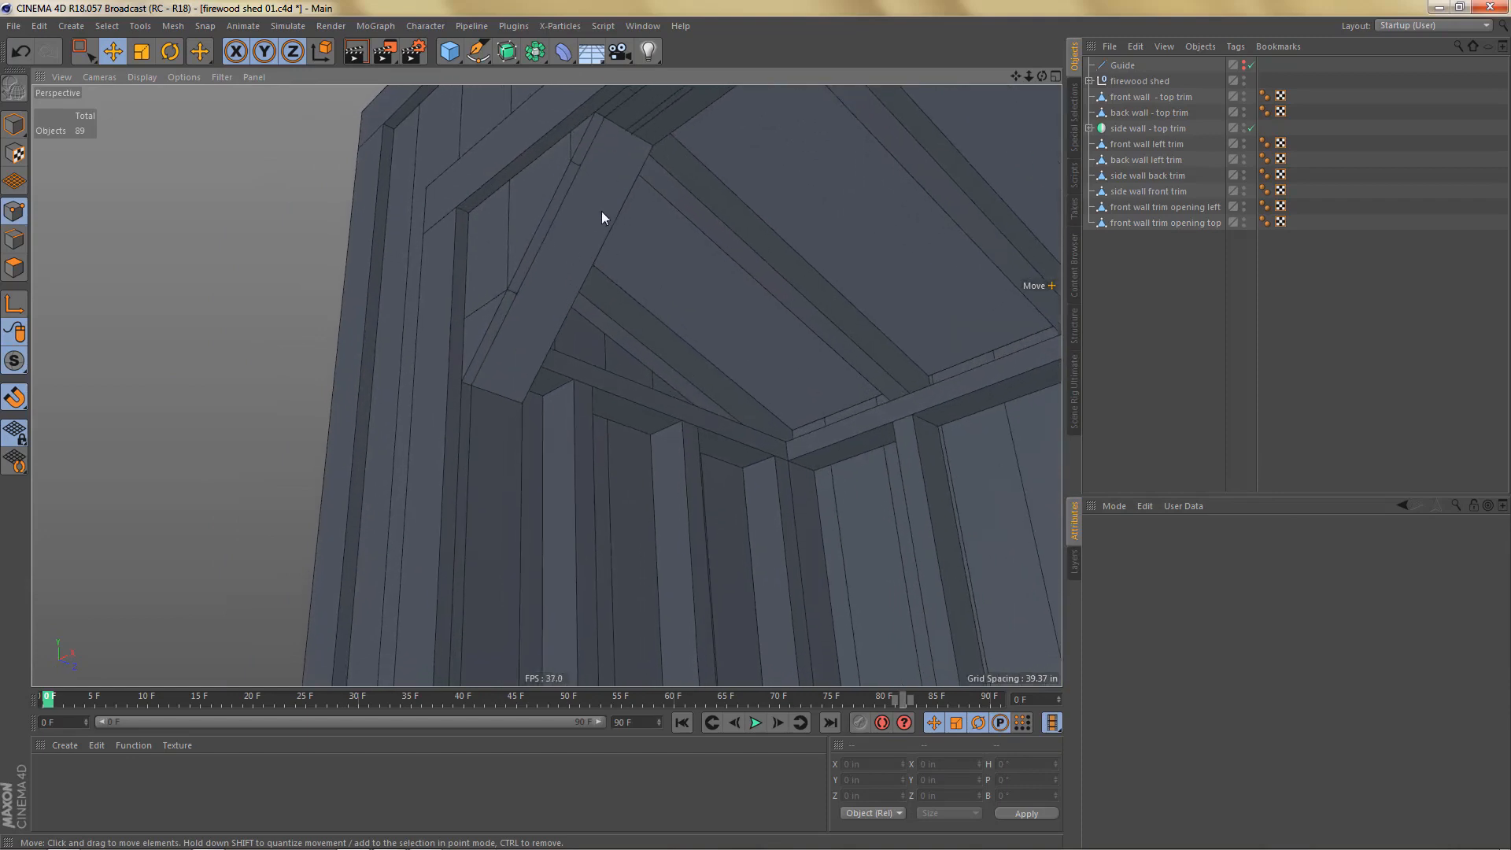
click(602, 213)
ctrl+shift+right_click(602, 211)
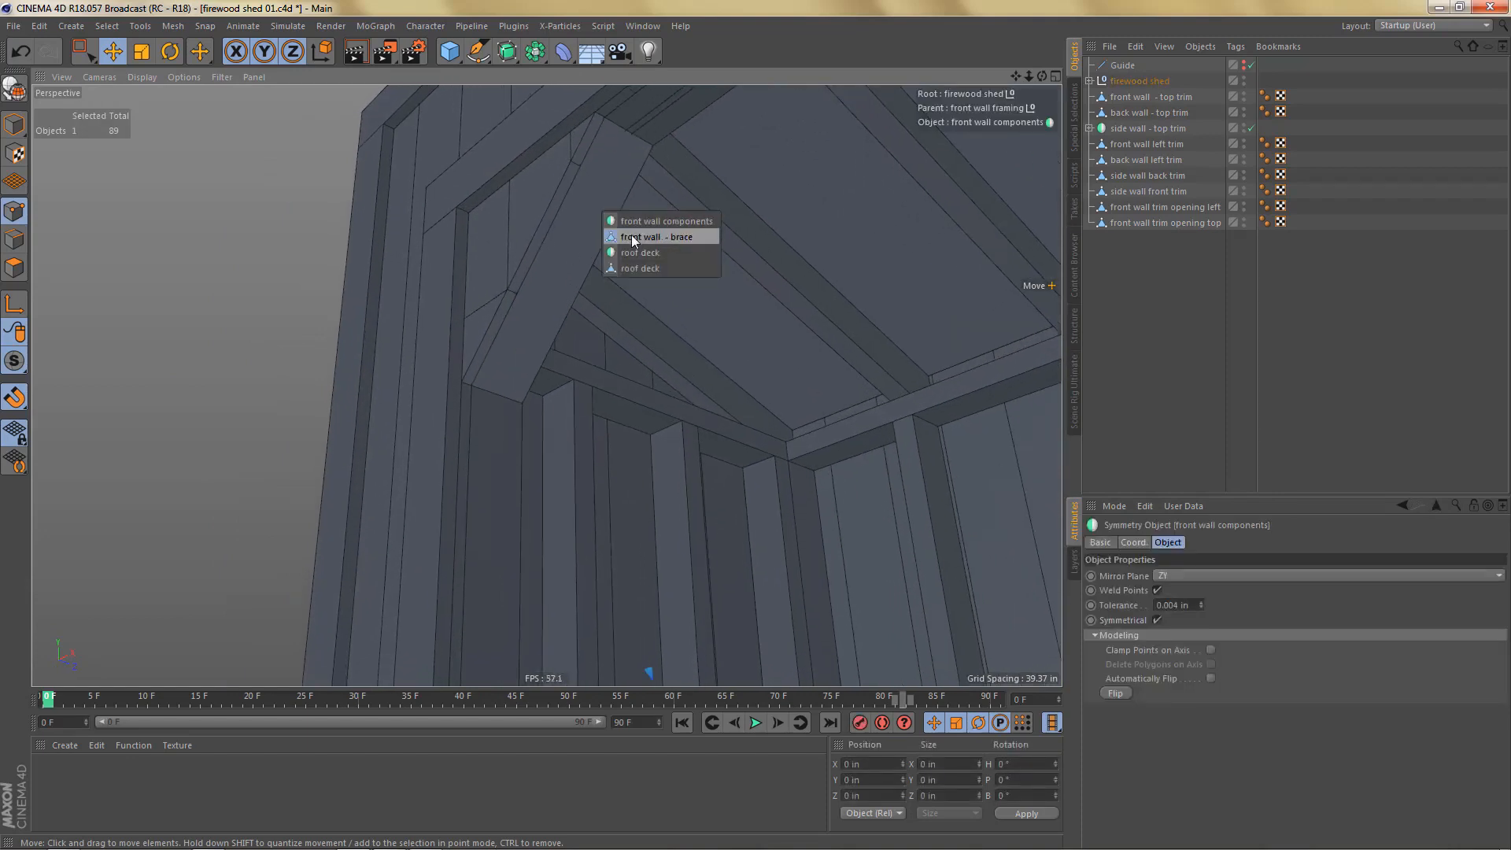
ctrl+shift+click(633, 235)
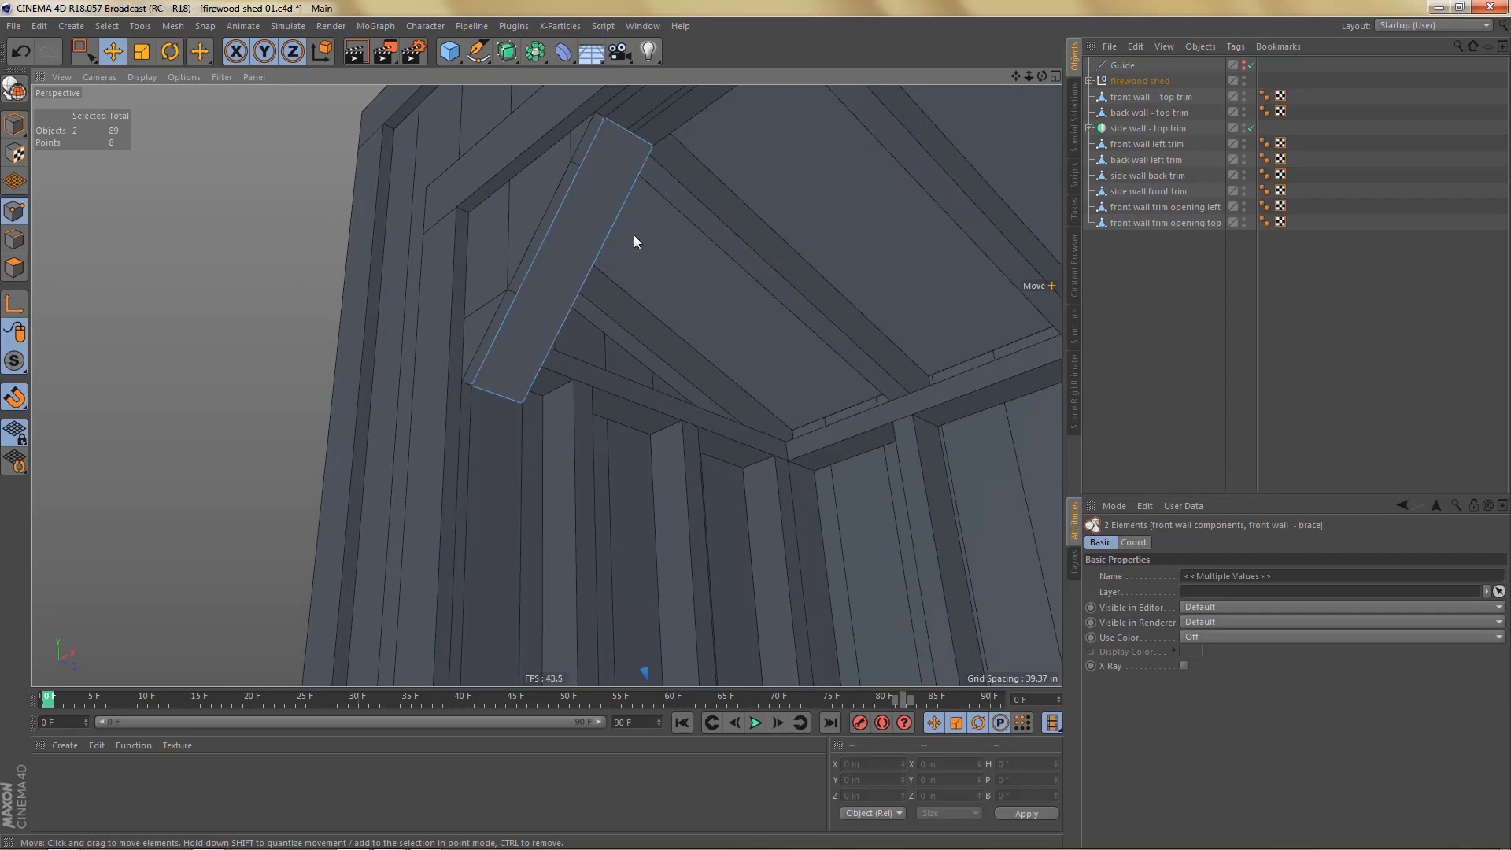
key(ctrl+c)
key(ctrl+v)
Step: Move the duplicated brace out of its hierarchy to the root level and delete the rest of the duplicated front wall components
click(1088, 63)
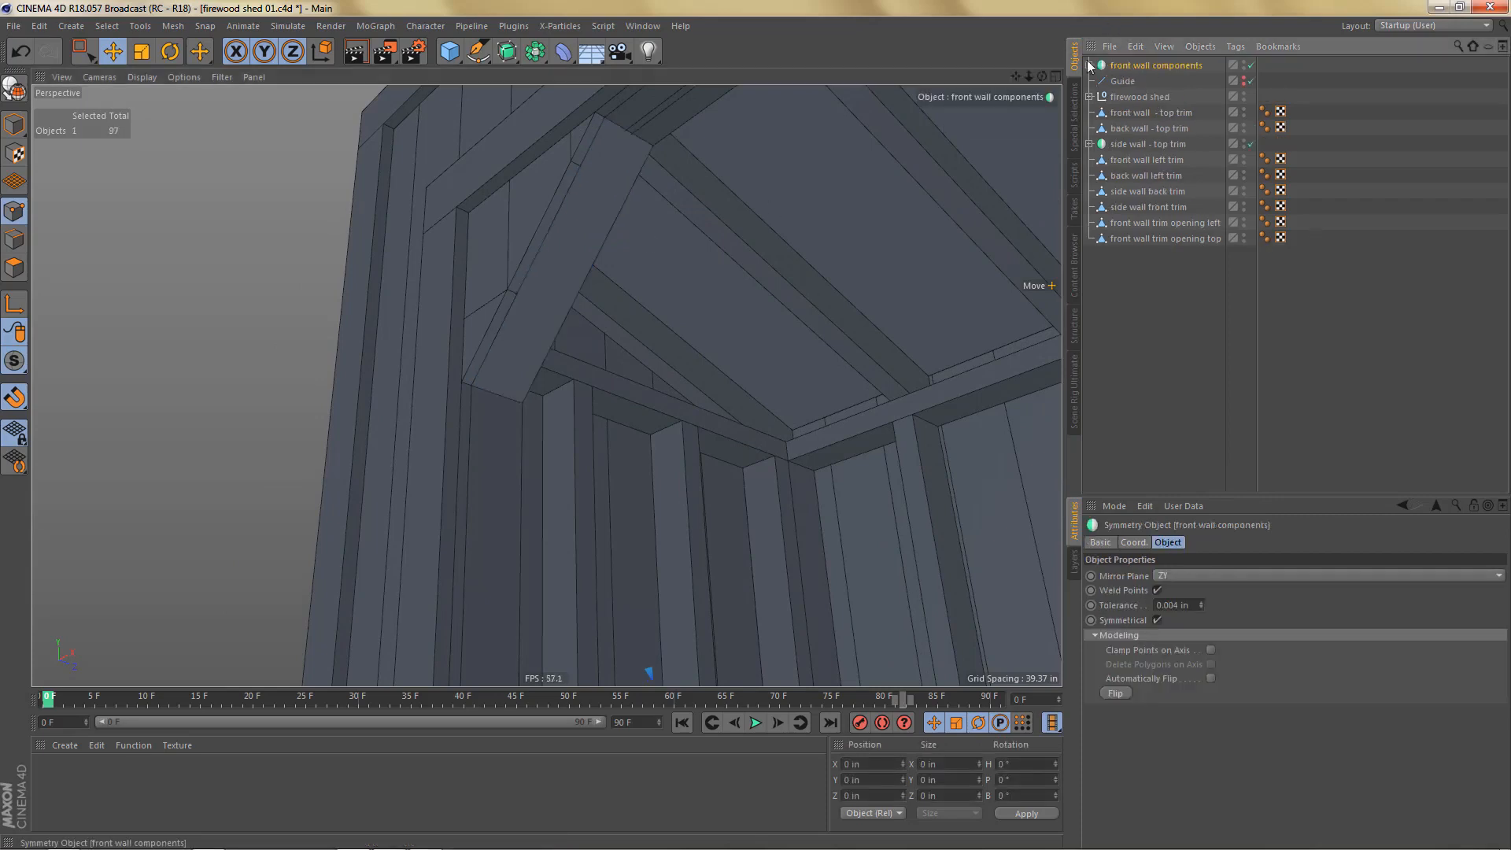
click(1090, 66)
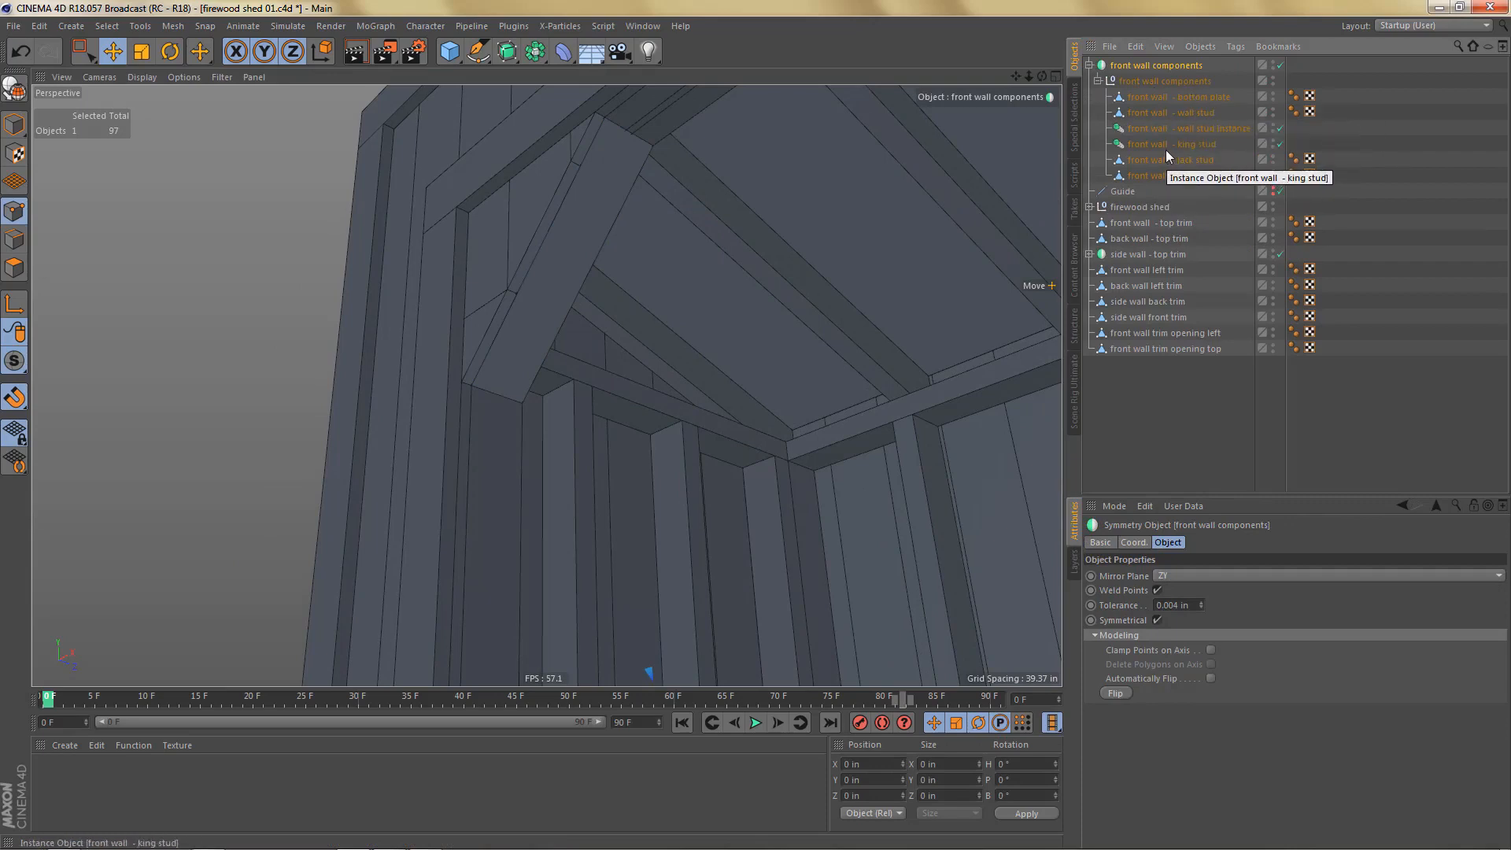
drag(1162, 175, 1144, 239)
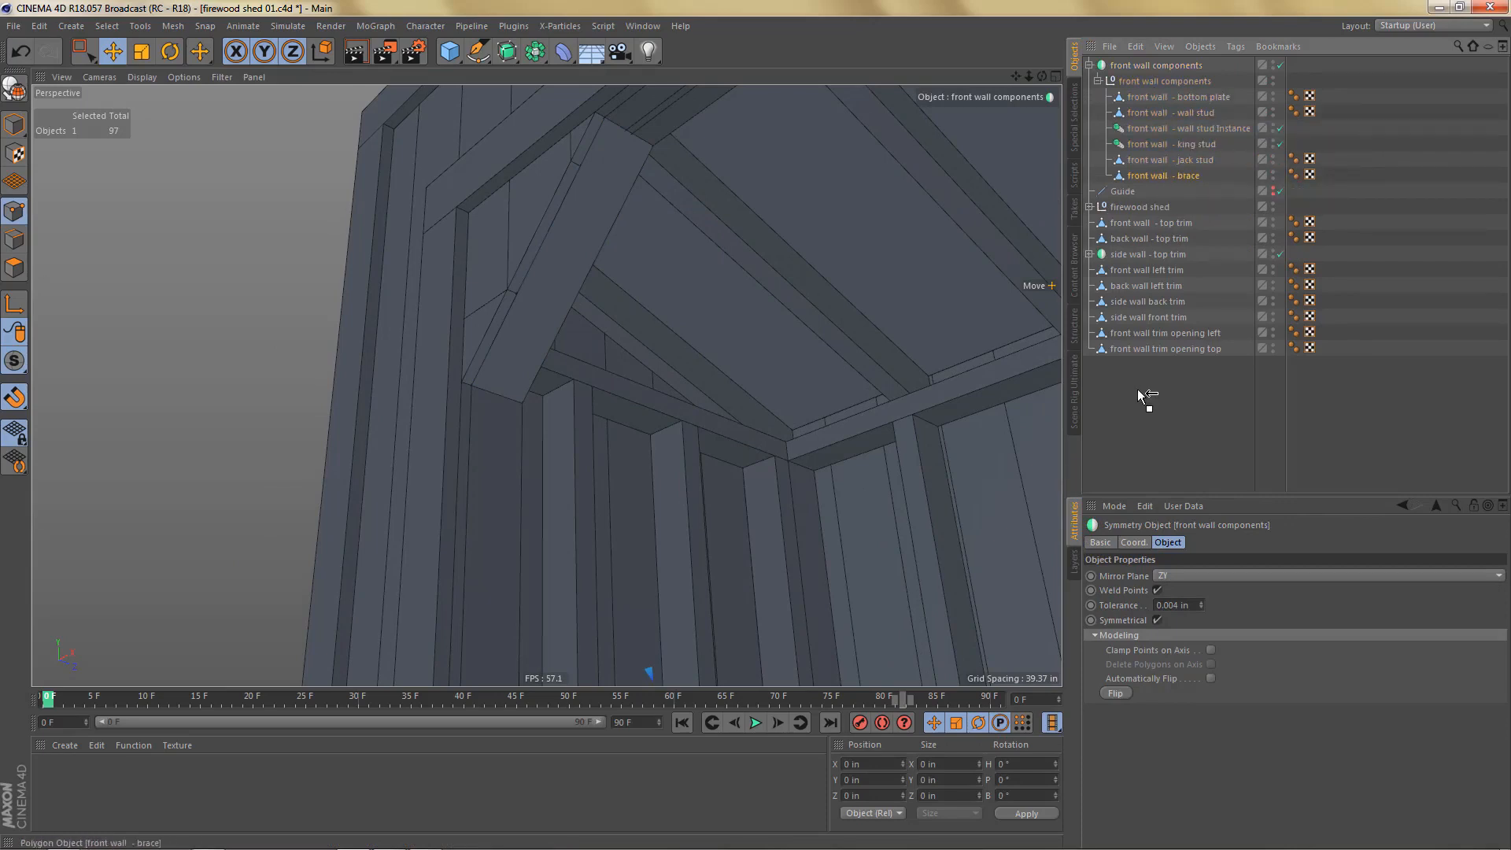
drag(1137, 389, 1136, 389)
click(1136, 64)
key(Delete)
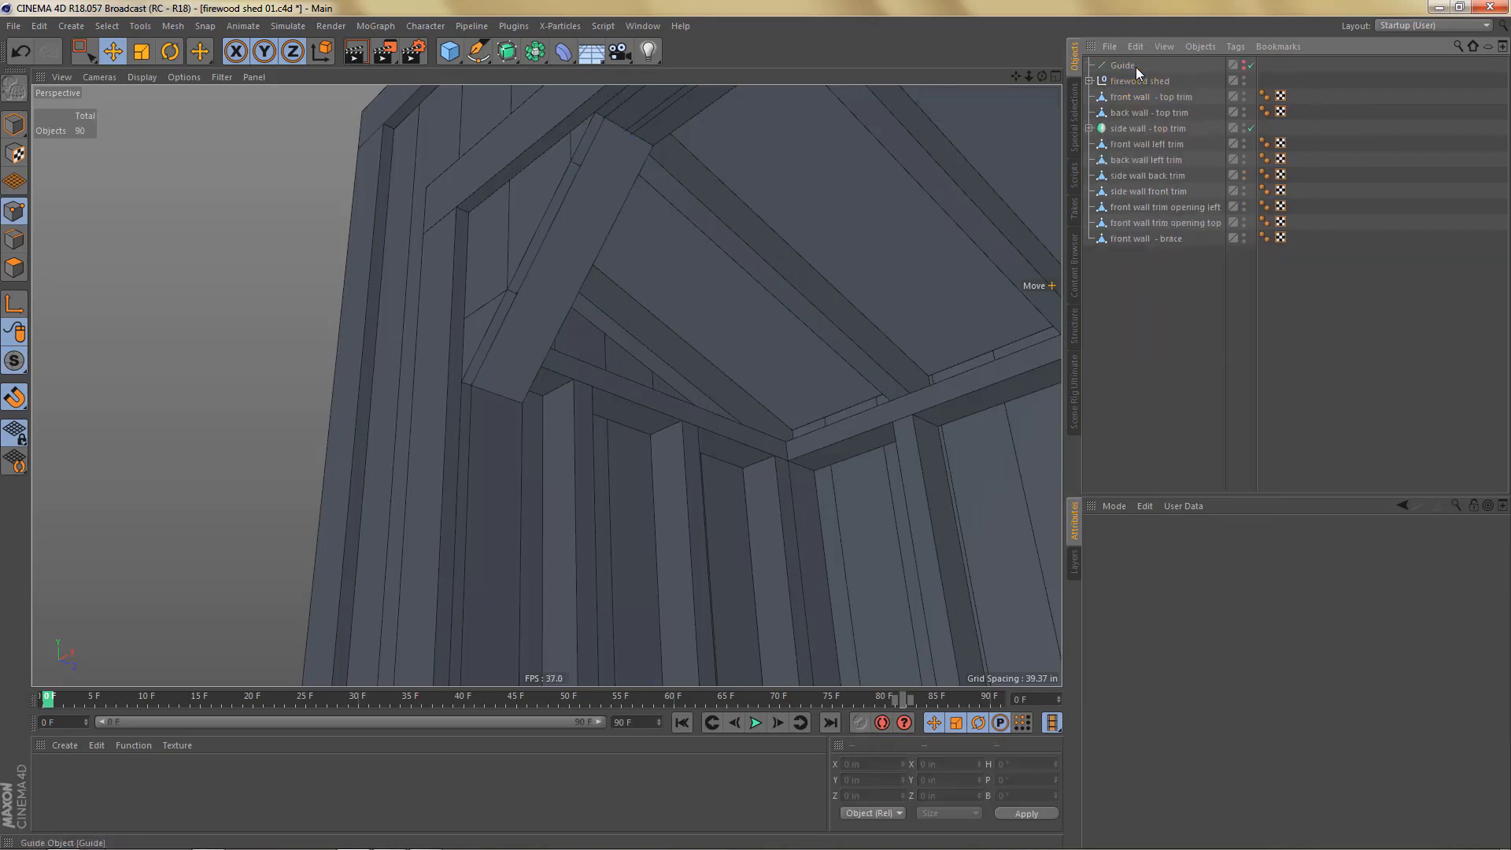
Step: Pull the duplicated brace straight out in front of the shed, to about Z -45.2 in
click(1149, 239)
alt+middle_drag(663, 229, 693, 266)
alt+right_drag(614, 284, 654, 279)
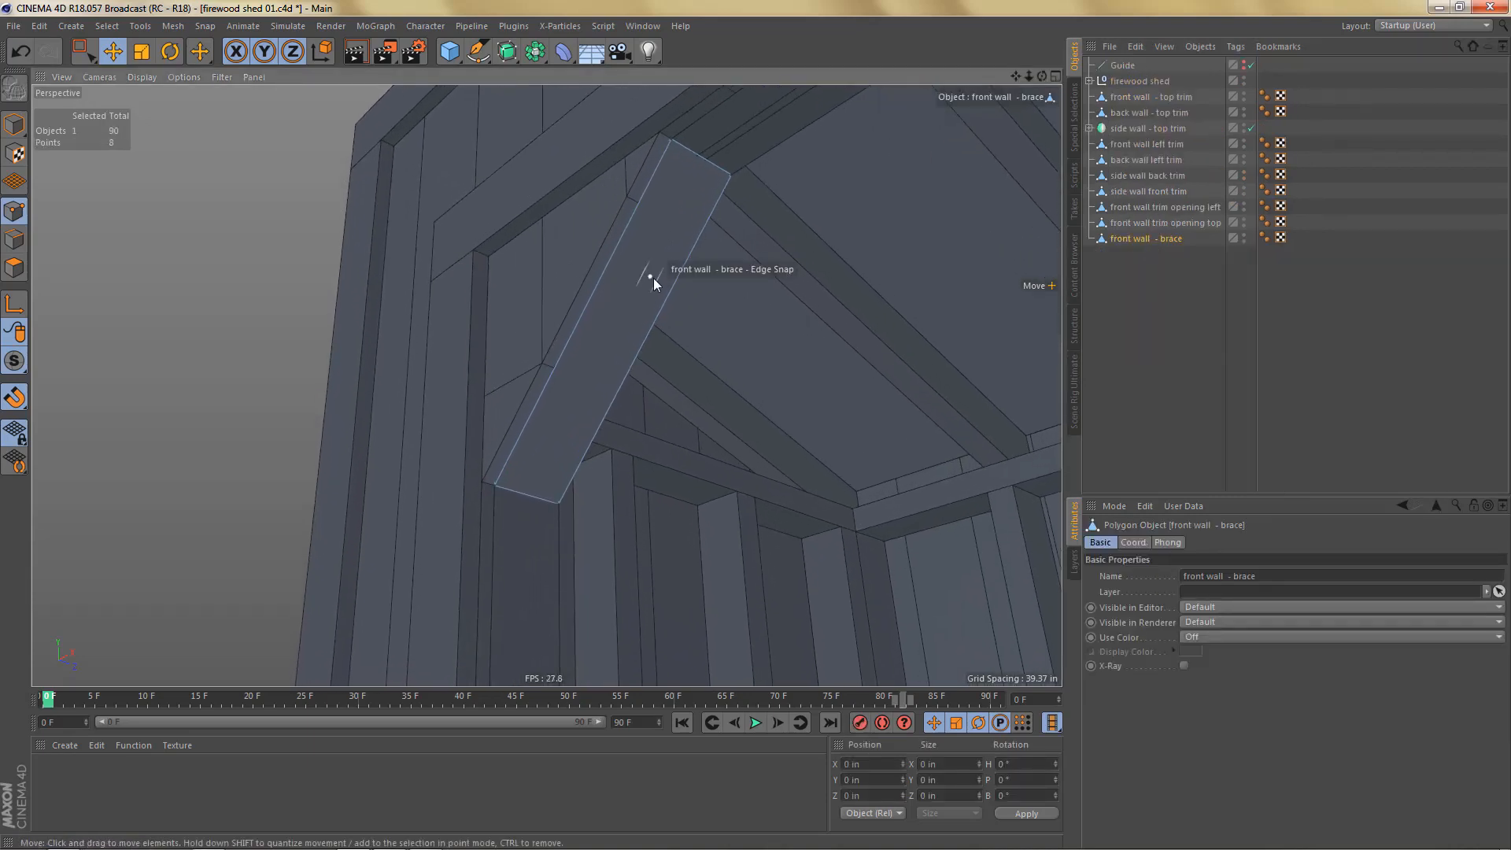
key(Return)
alt+drag(569, 405, 541, 300)
drag(637, 293, 792, 363)
alt+right_drag(759, 371, 712, 408)
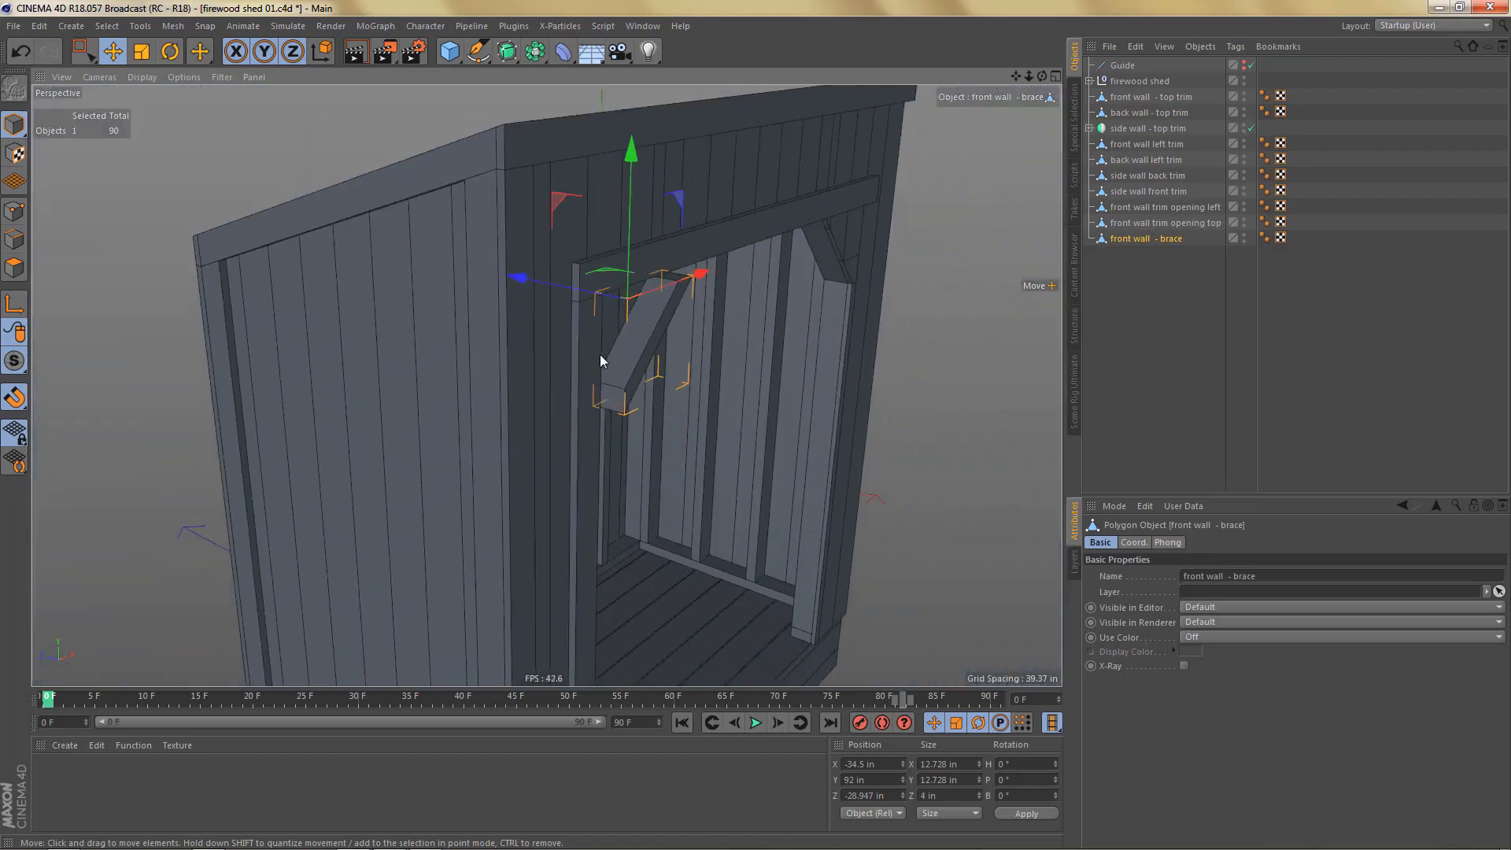
alt+right_drag(600, 354, 598, 321)
alt+drag(598, 321, 650, 277)
drag(541, 233, 903, 319)
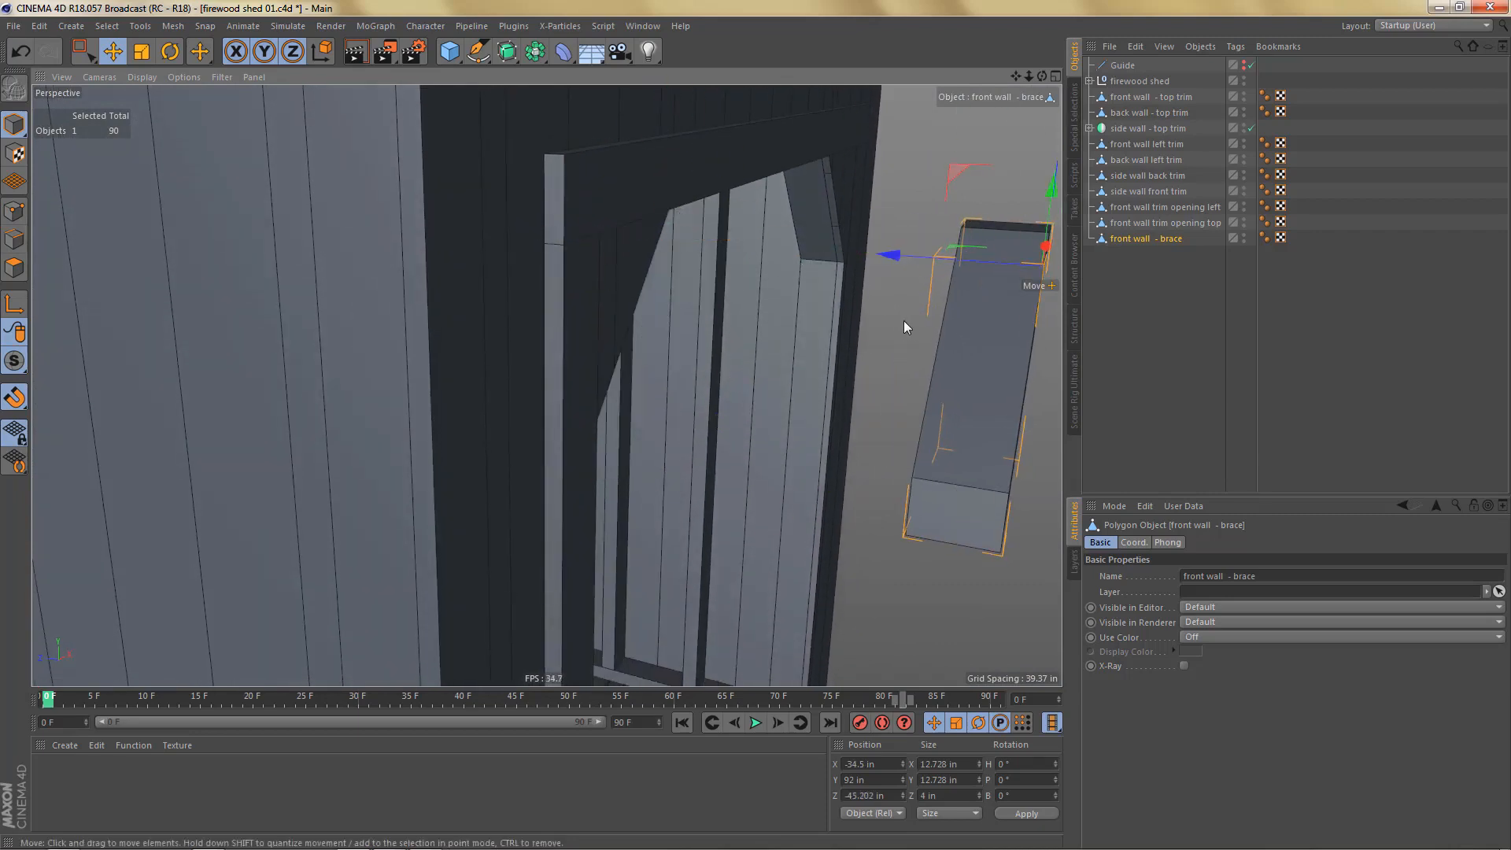
Step: In the top view, move the duplicated brace's axis to its back face, at about Z -41.2 in
middle_click(904, 320)
middle_click(878, 225)
scroll(721, 353, up, 5)
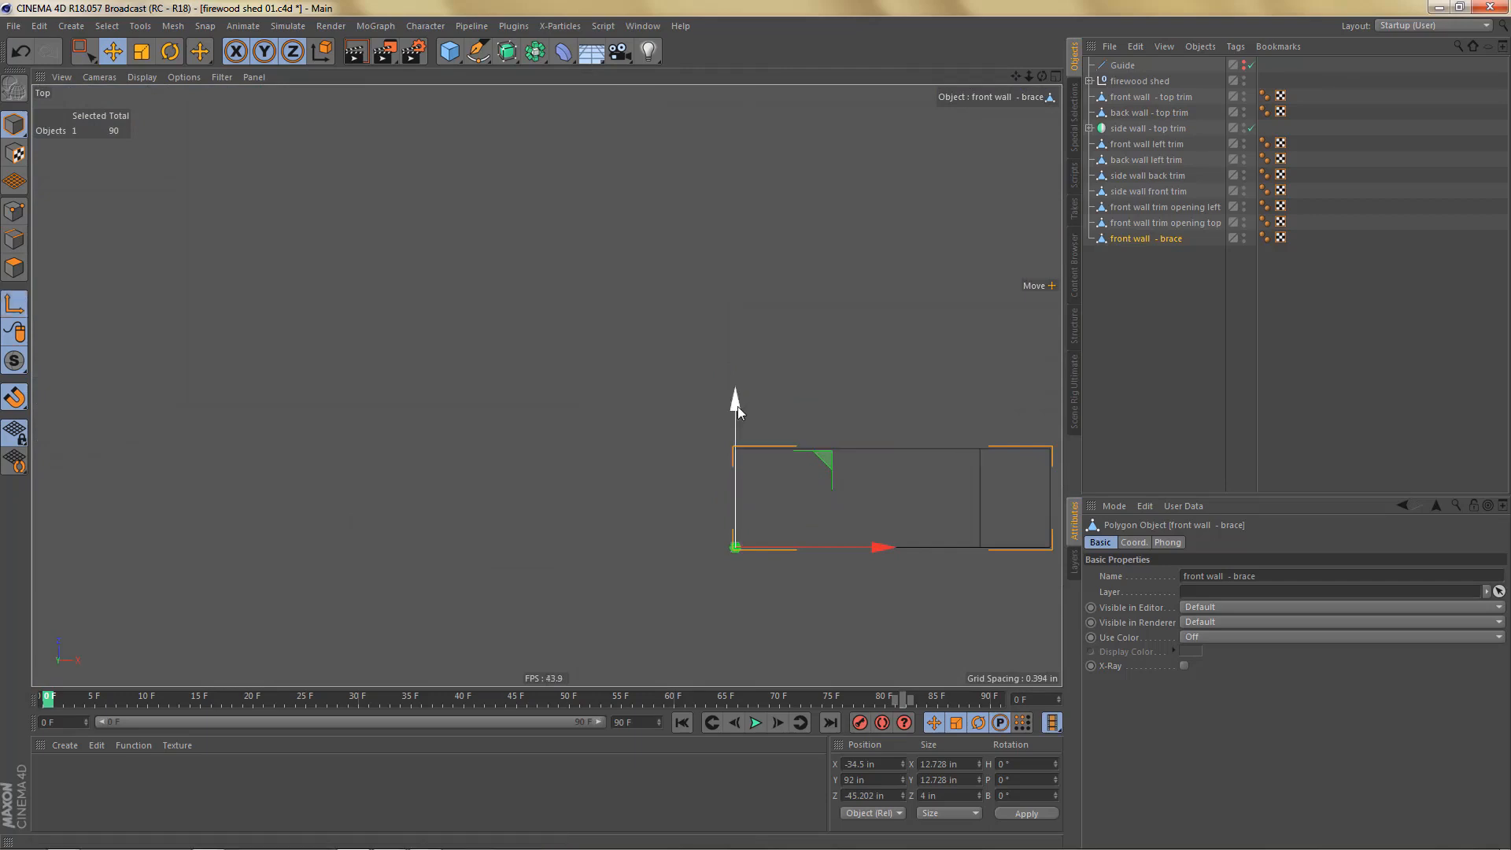
drag(738, 406, 743, 307)
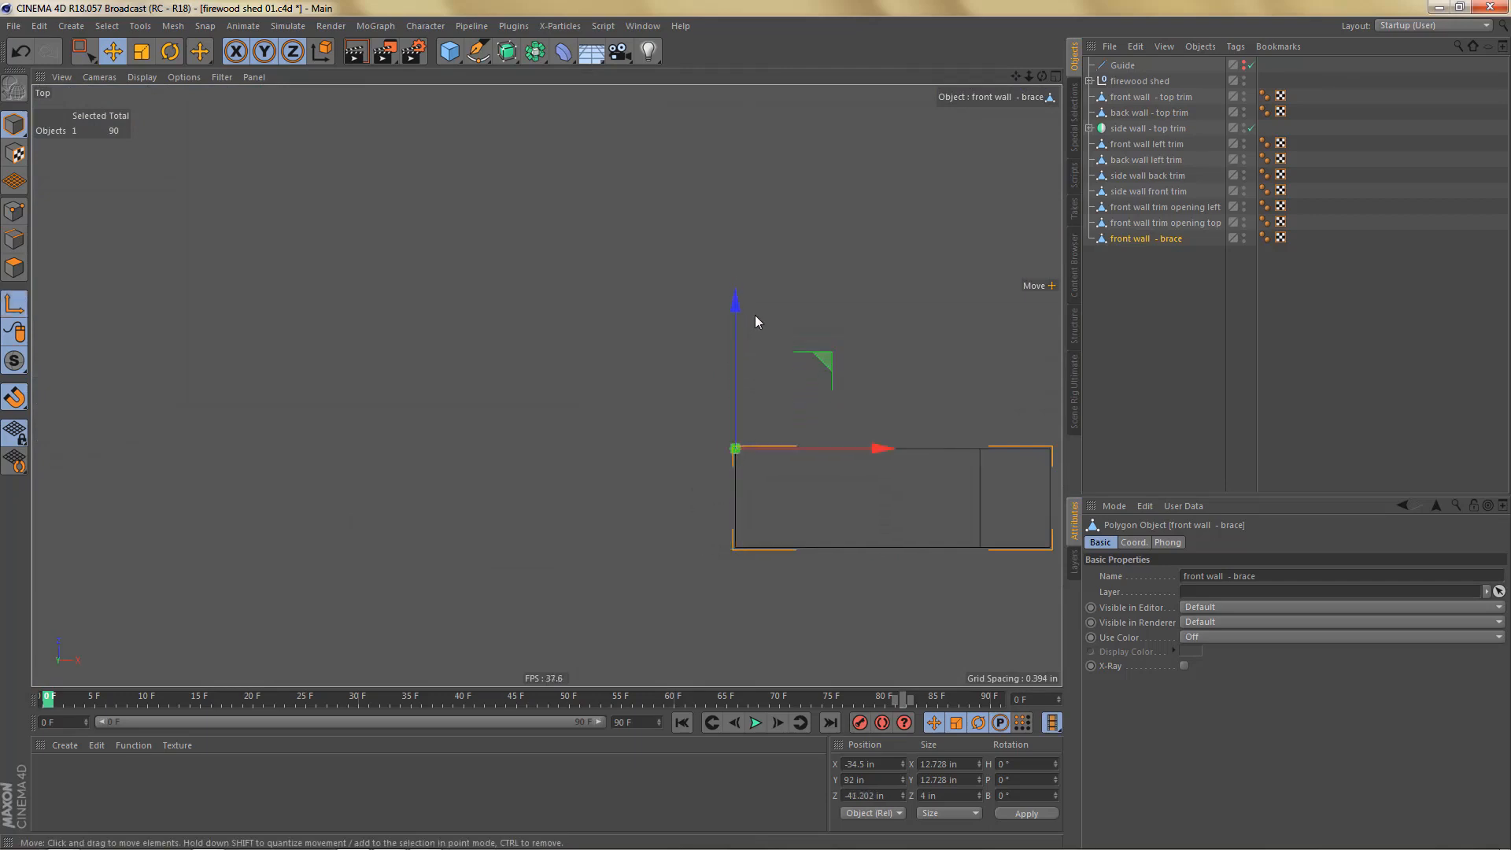
Step: Move the duplicated brace back against the front wall siding, to Z -24.75 in
scroll(726, 384, down, 5)
scroll(740, 318, up, 3)
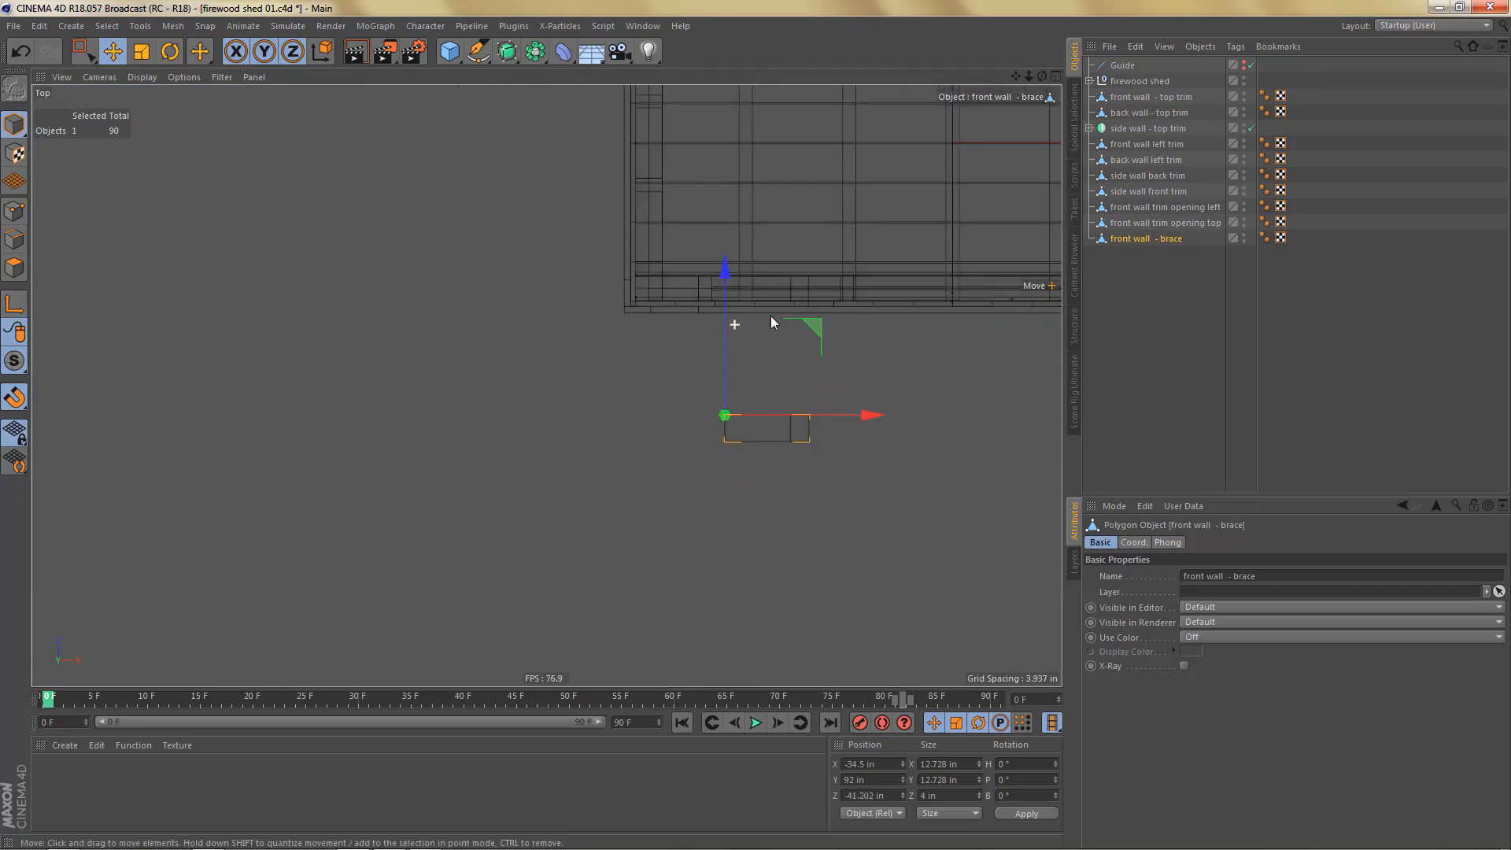
drag(702, 465, 720, 131)
middle_click(651, 217)
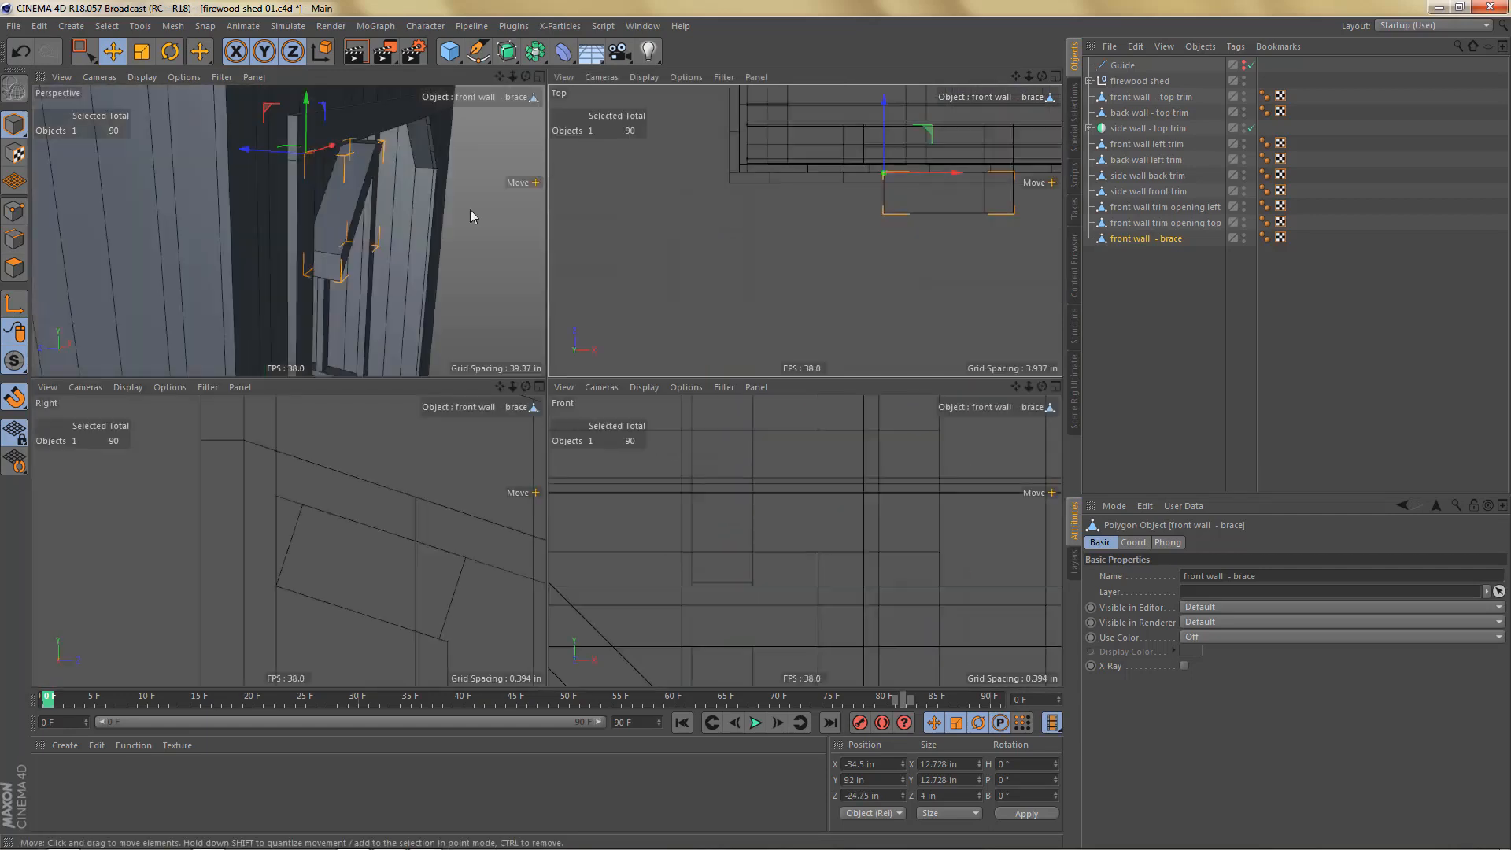
middle_click(470, 209)
alt+drag(646, 372, 532, 398)
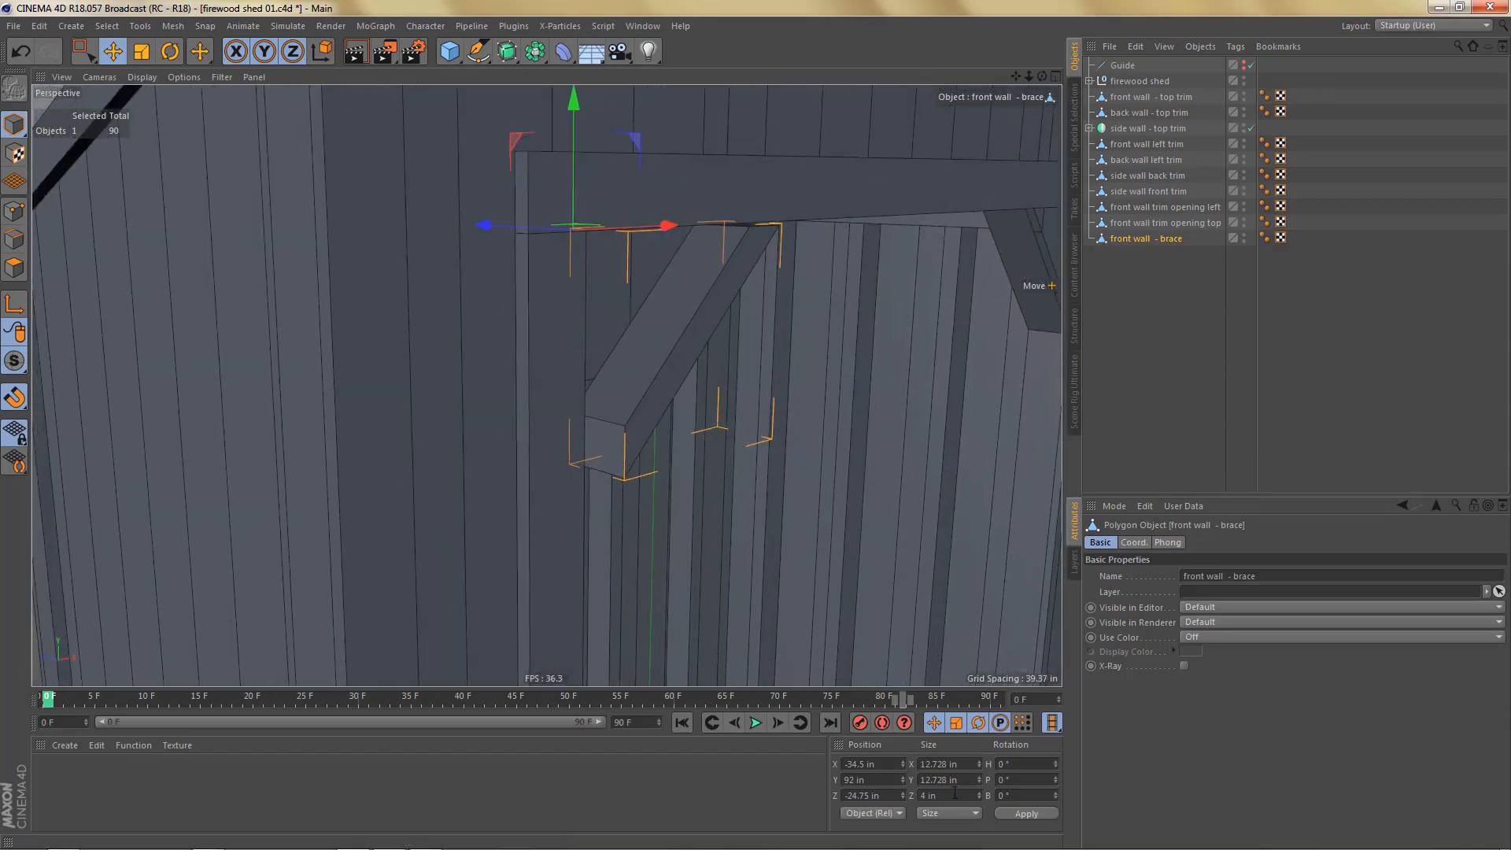
Step: Set the duplicated brace's Z size to 1 in to make it a trim board
double_click(929, 795)
text(1)
click(1027, 814)
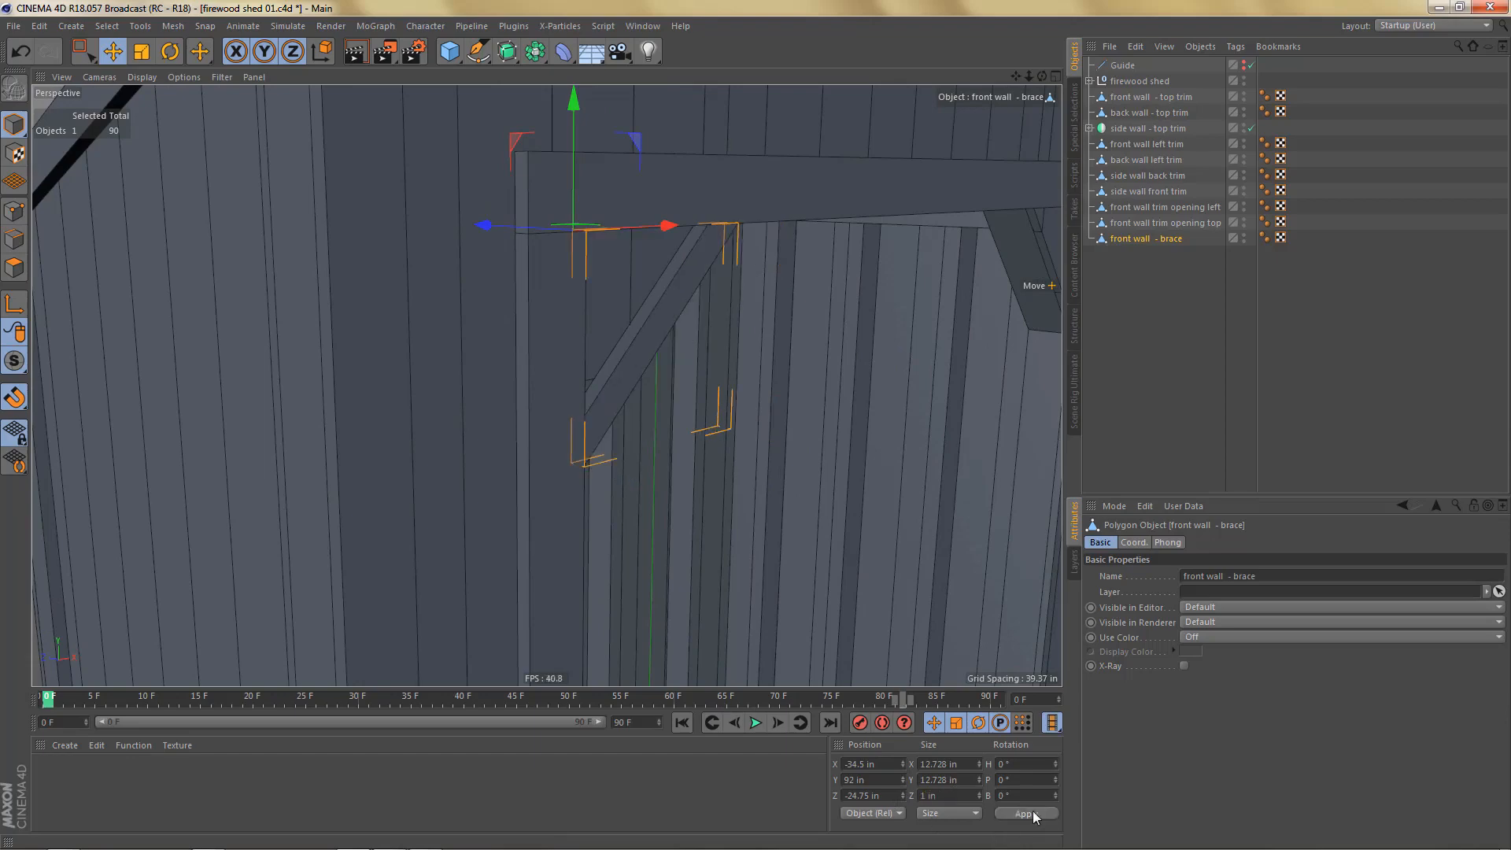
Step: Raise the two upper points at the brace trim's lower end by 2 in, to Y -7.899 in
alt+drag(608, 439, 838, 387)
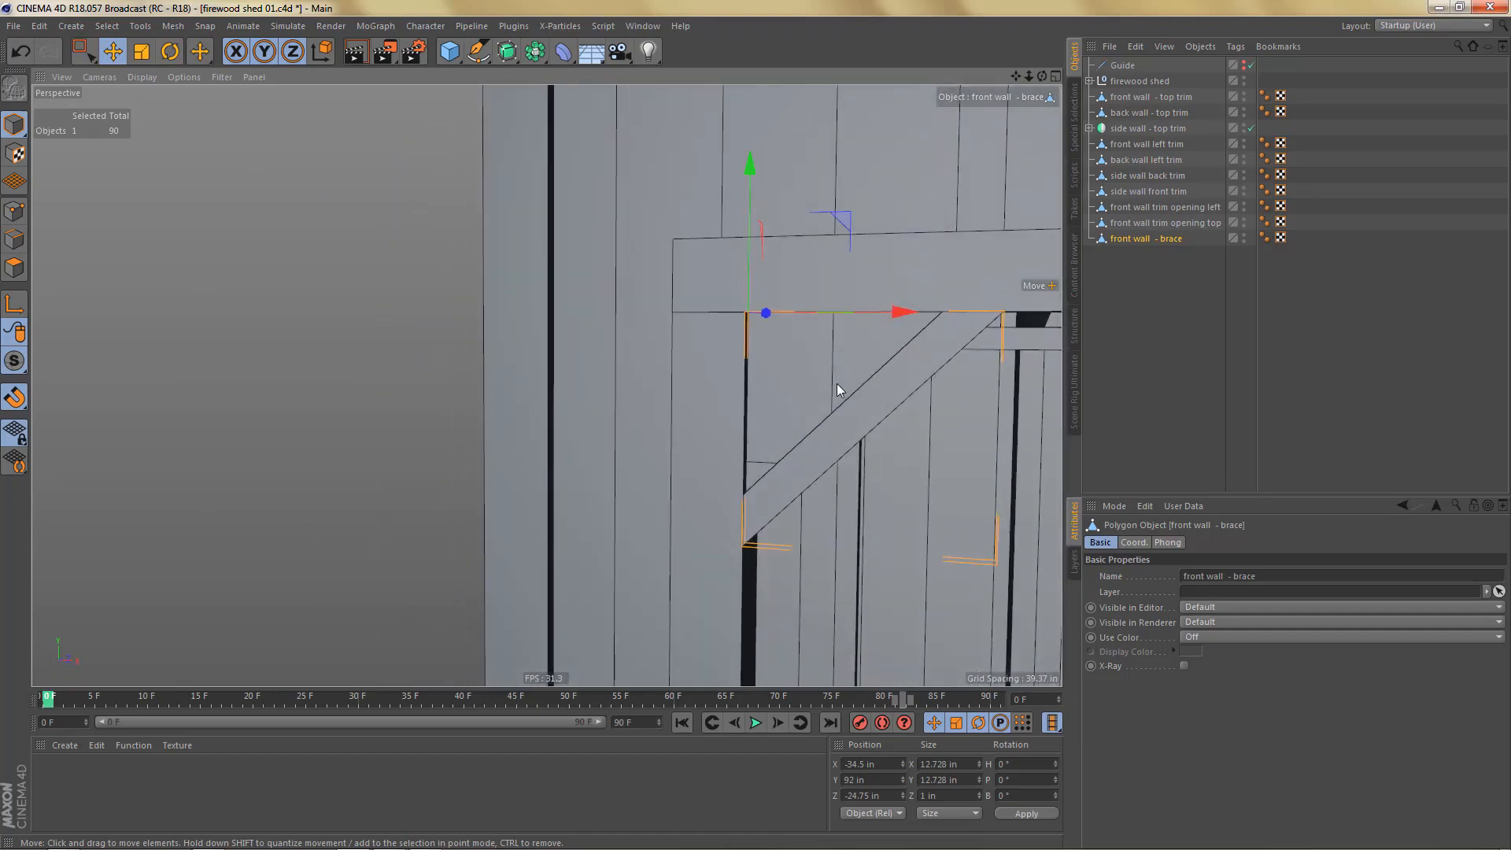
key(Return)
key(0)
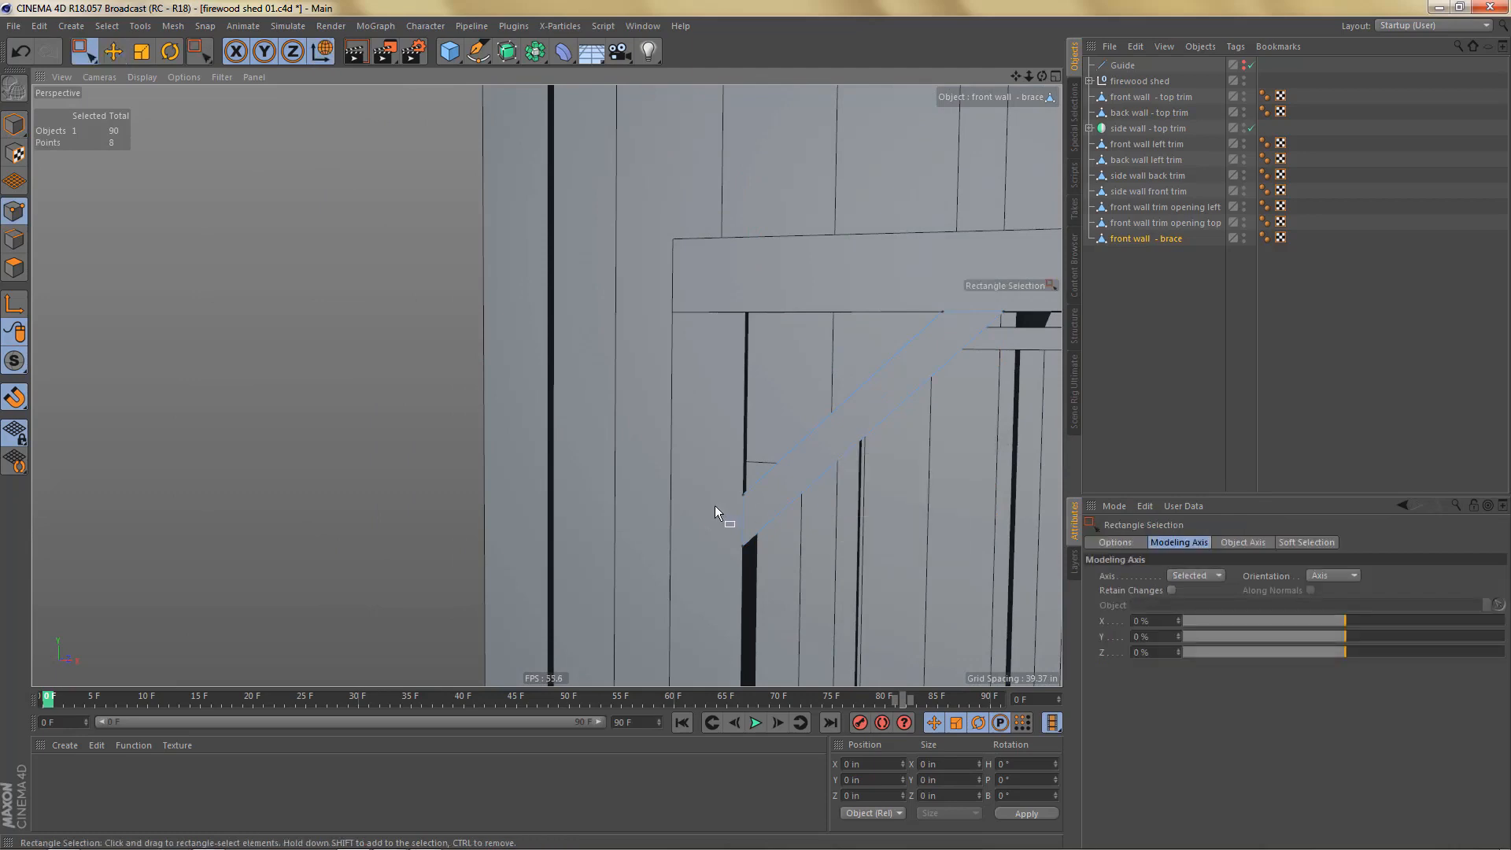
drag(715, 466, 772, 491)
alt+drag(803, 499, 830, 506)
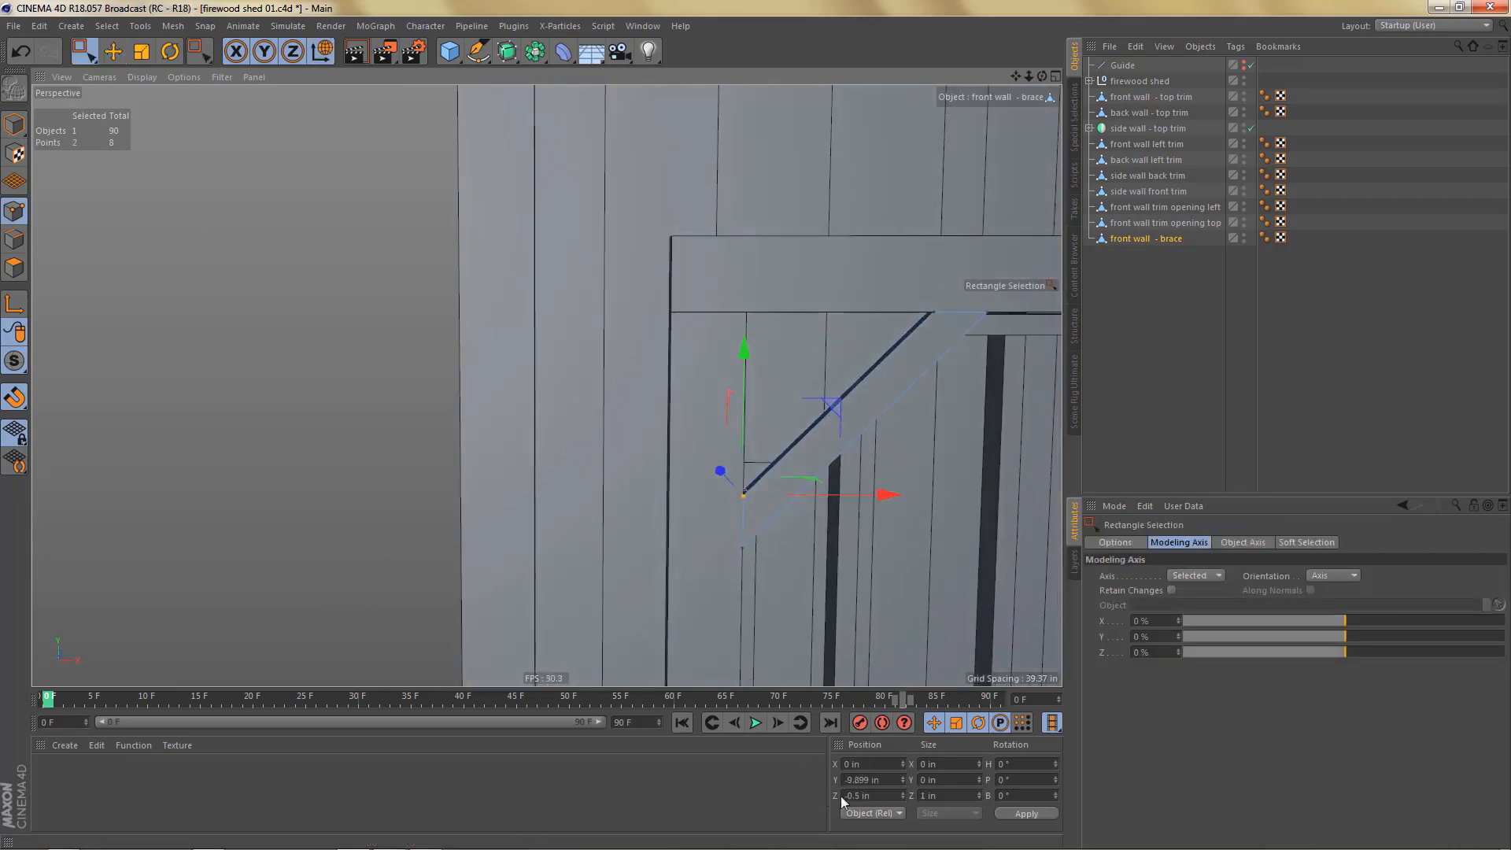
click(885, 781)
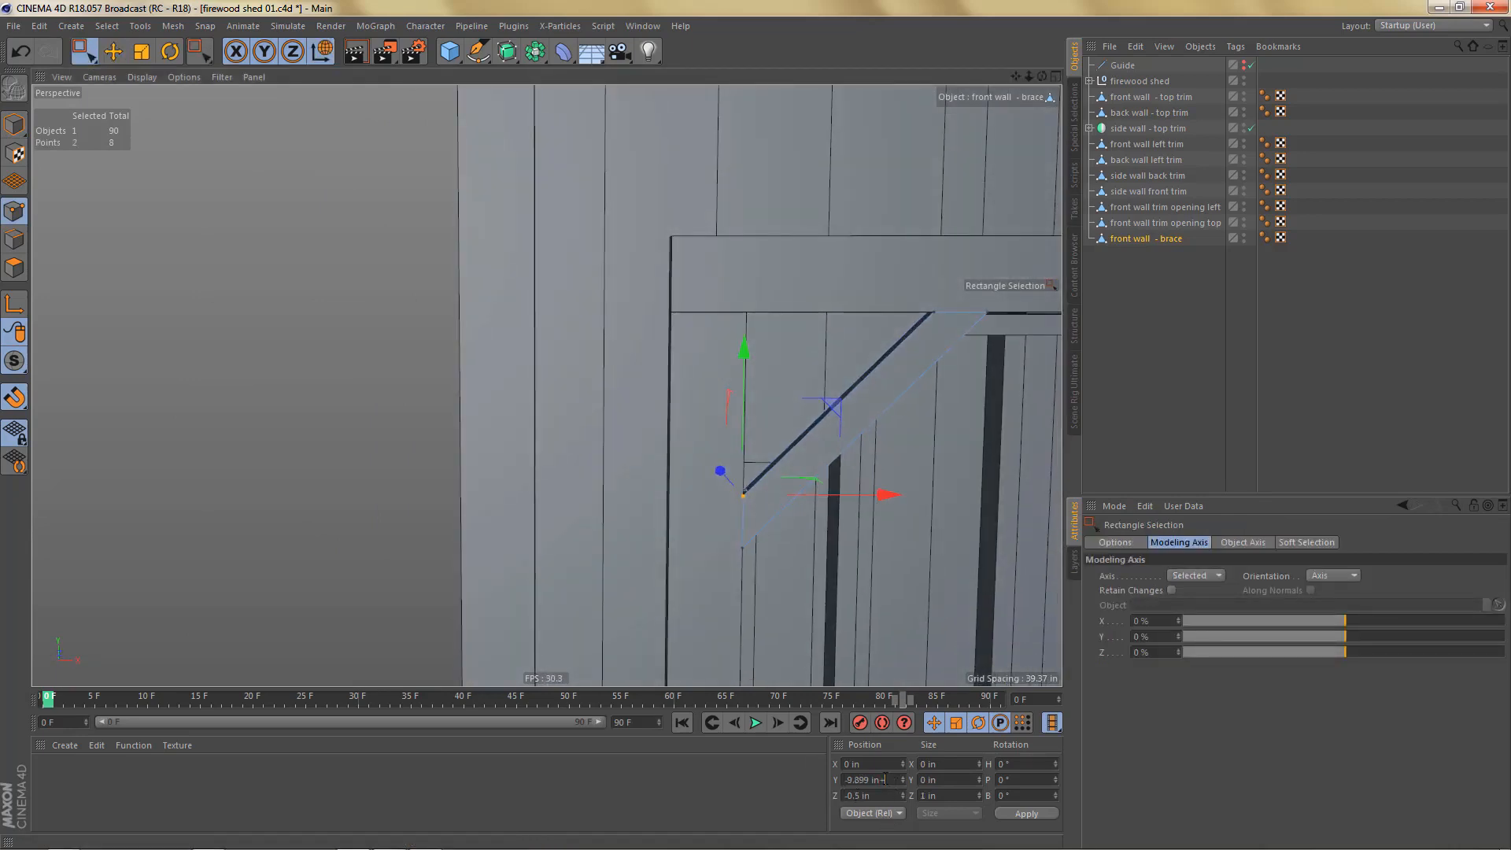
text(+2)
key(Return)
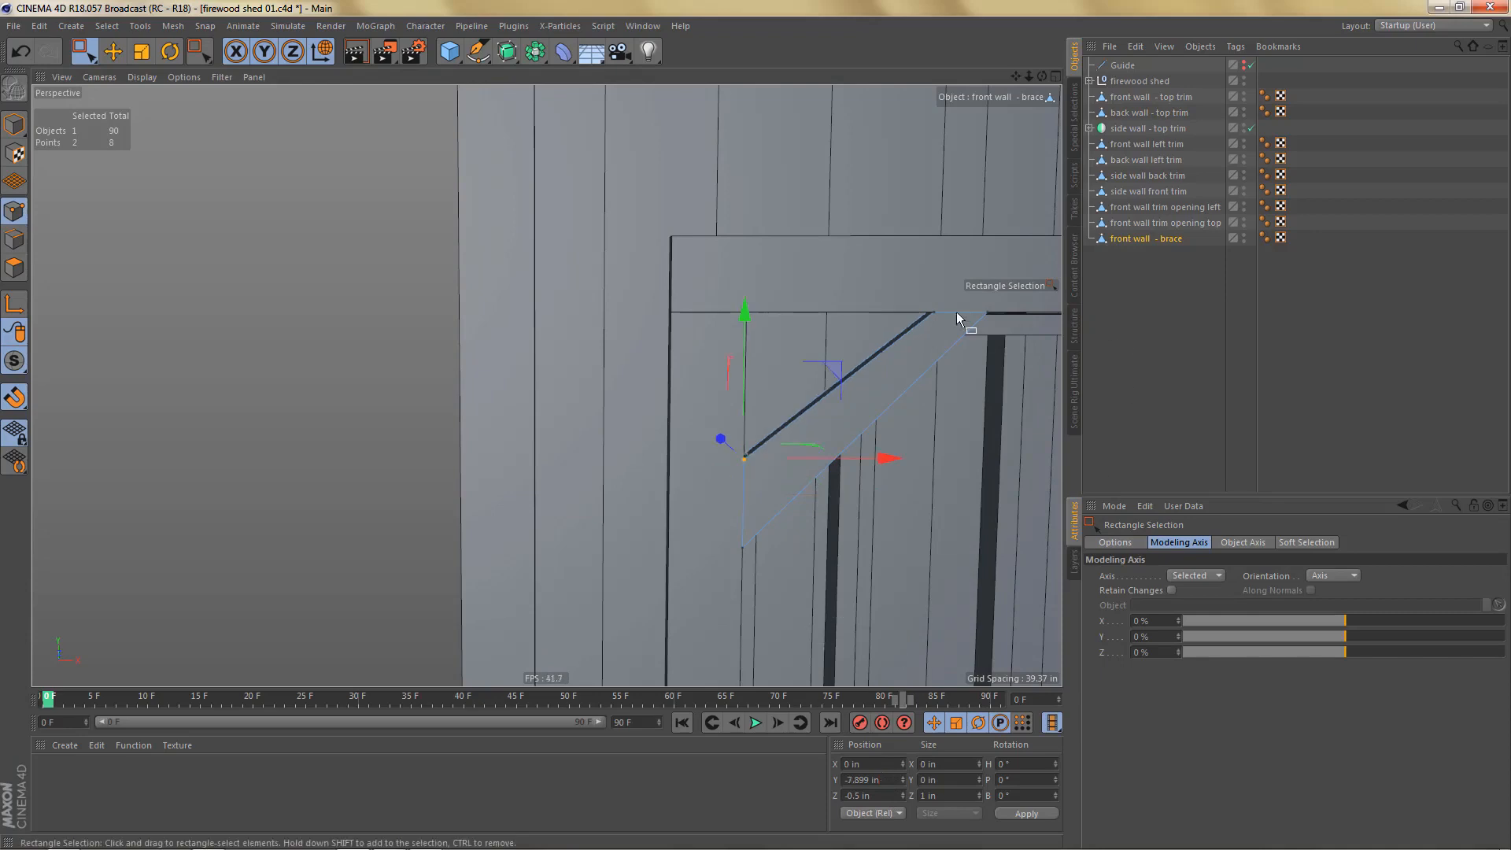
Step: Shift the two outer points at the brace trim's top end by -2 in, to X 7.899 in
drag(894, 276, 954, 329)
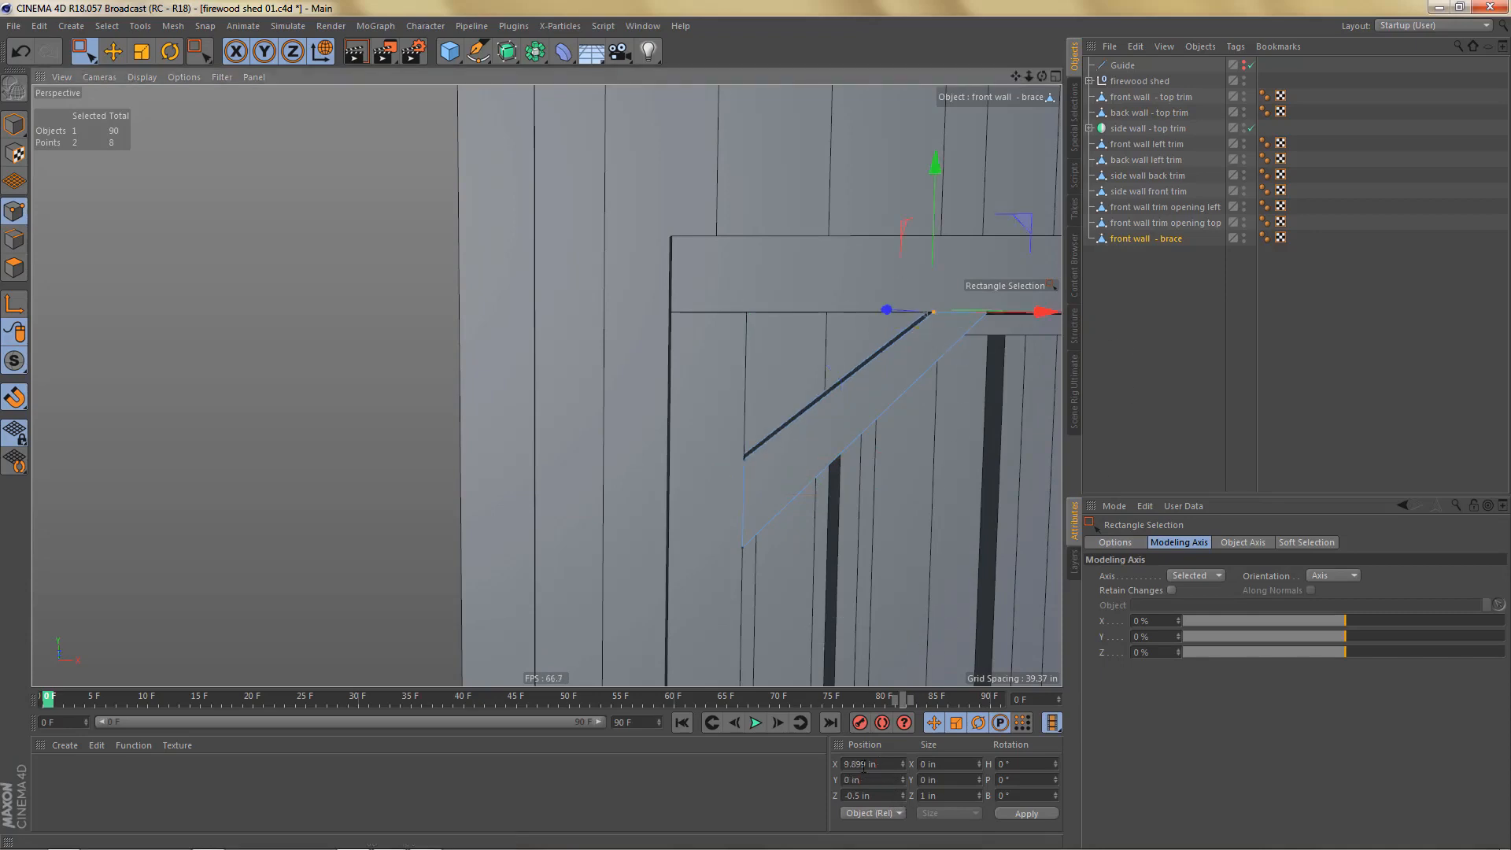
click(890, 763)
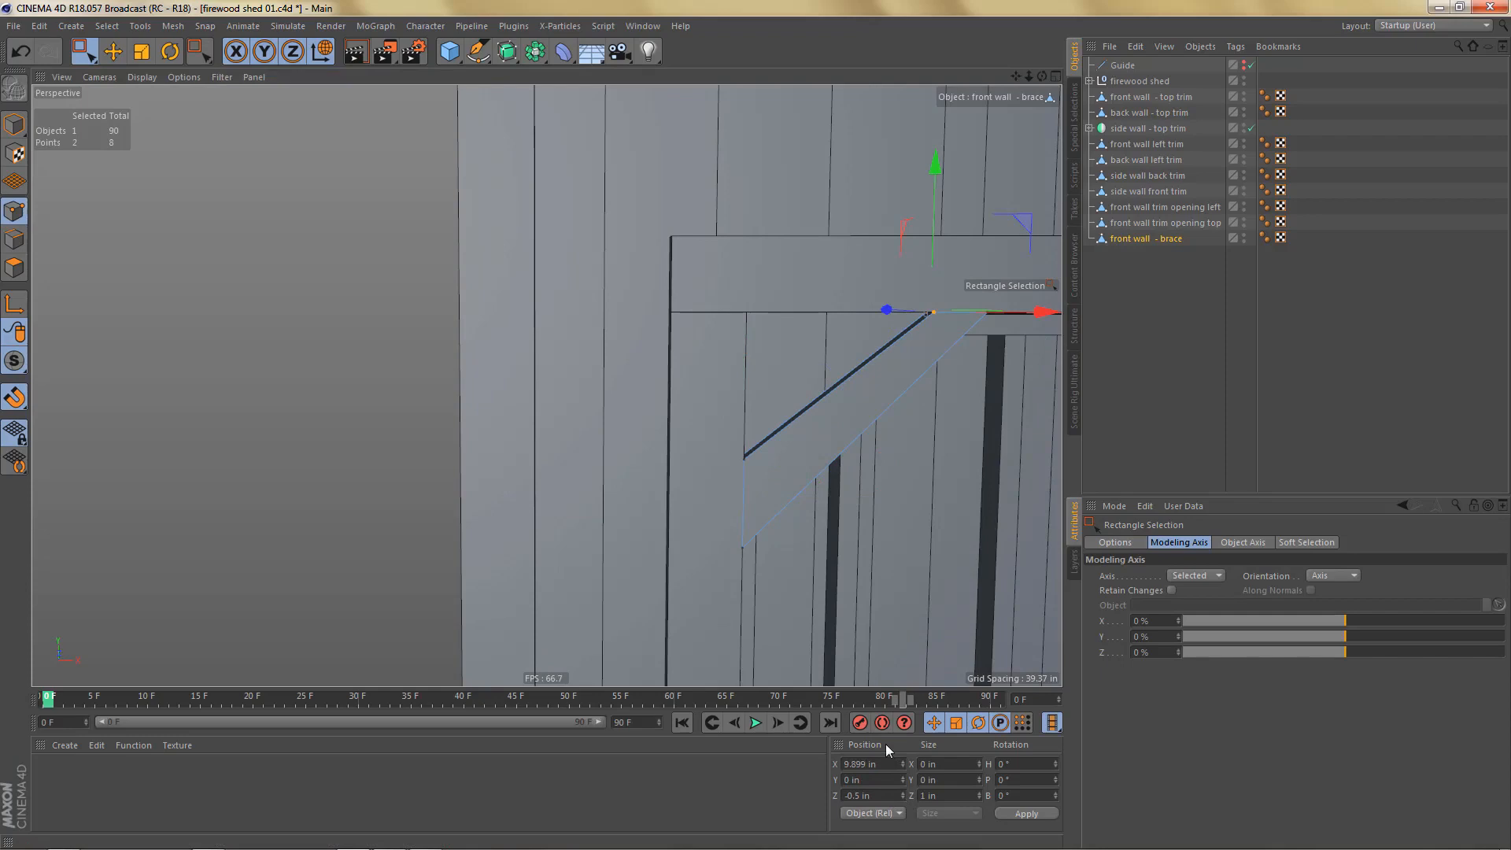
text(-2)
key(Return)
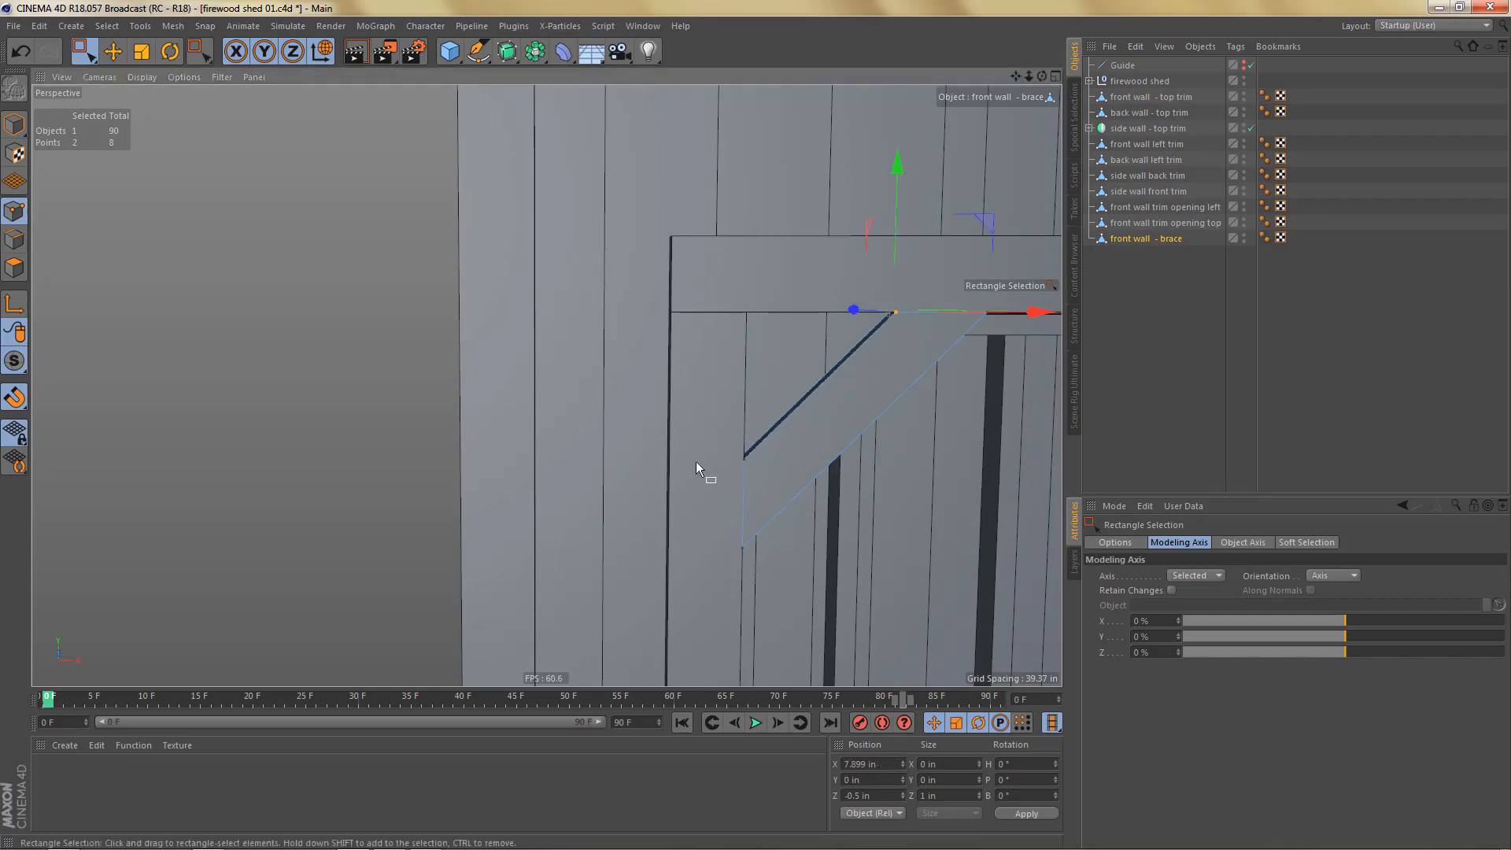
Step: Render the front view to examine how the widened brace trim fits the opening's trim boards
alt+right_drag(696, 461, 654, 442)
alt+drag(654, 443, 687, 447)
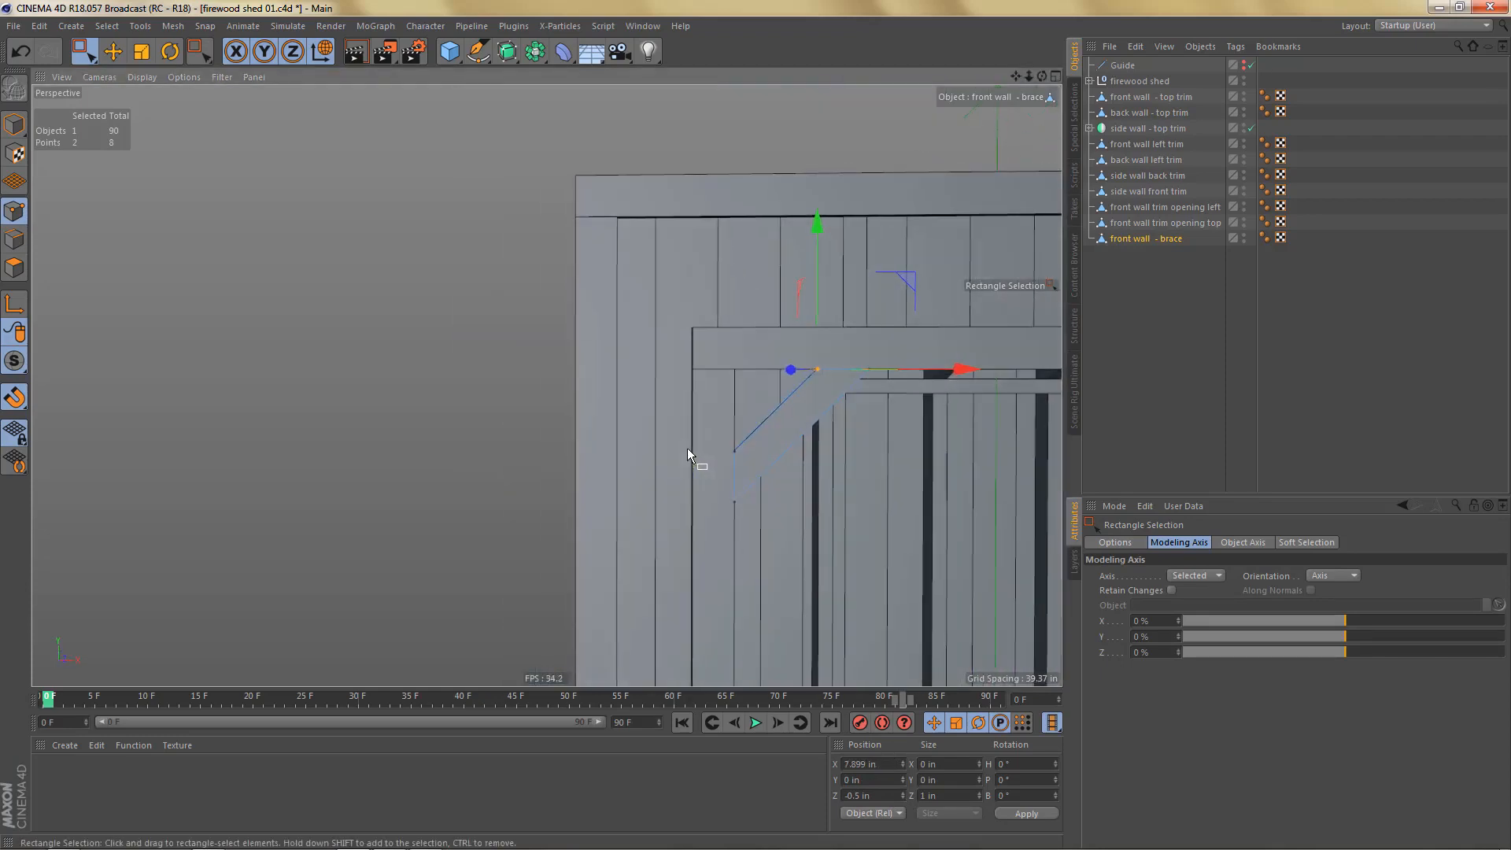
middle_click(771, 513)
middle_click(795, 540)
alt+right_drag(699, 466, 649, 649)
mouse_move(730, 568)
alt+middle_down()
mouse_move(803, 542)
mouse_move(931, 529)
alt+middle_up()
key(ctrl+r)
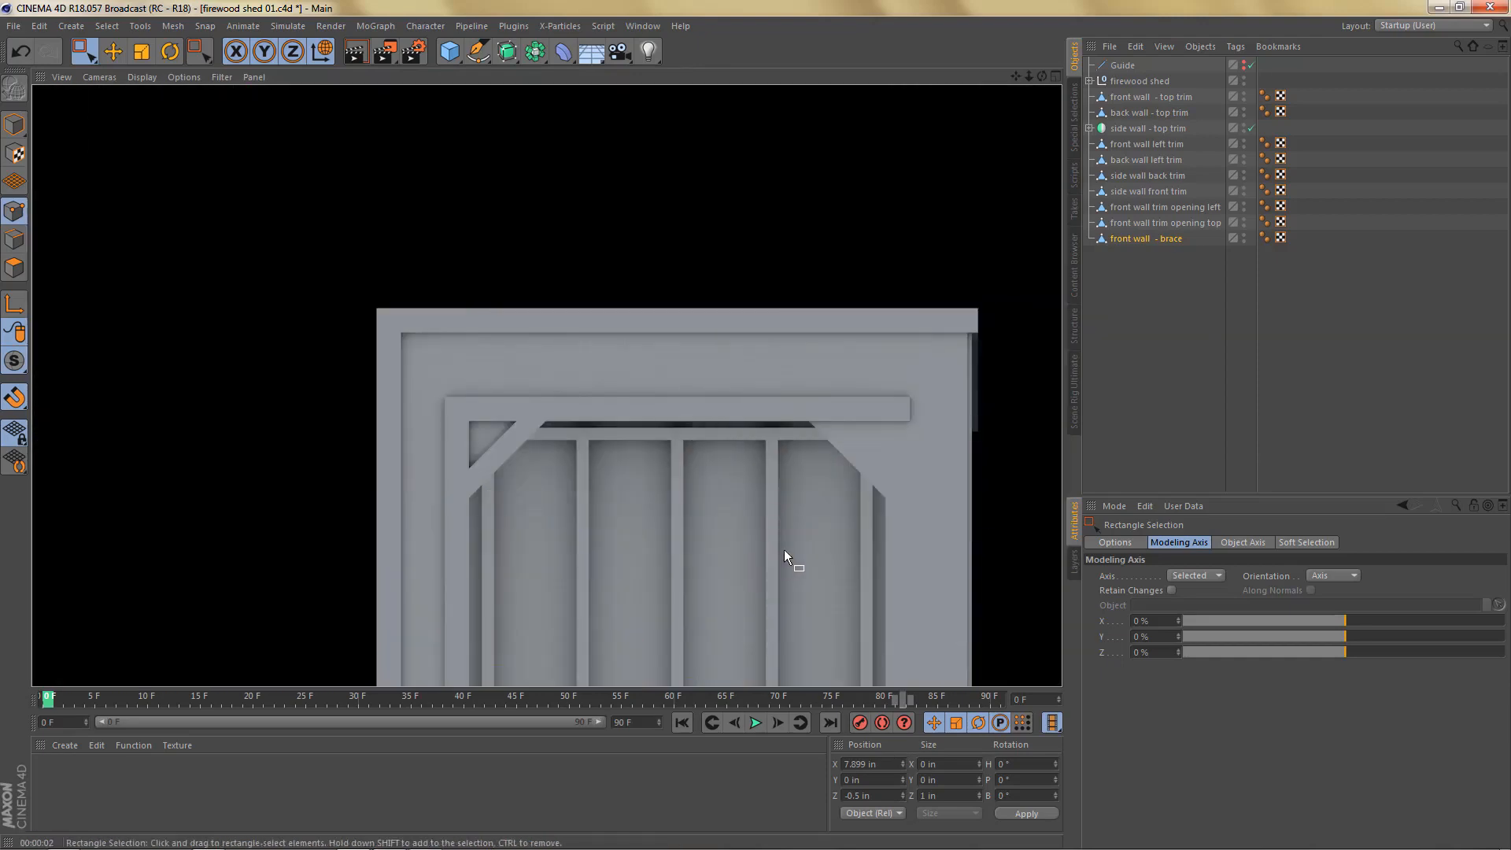
Step: Group the front wall brace, opening left trim, front and back wall left trims, and side wall front and back trims in a null
alt+right_drag(717, 480, 777, 470)
middle_click(776, 470)
middle_click(509, 260)
alt+right_drag(606, 315, 723, 249)
alt+drag(723, 249, 776, 248)
alt+right_drag(658, 209, 526, 334)
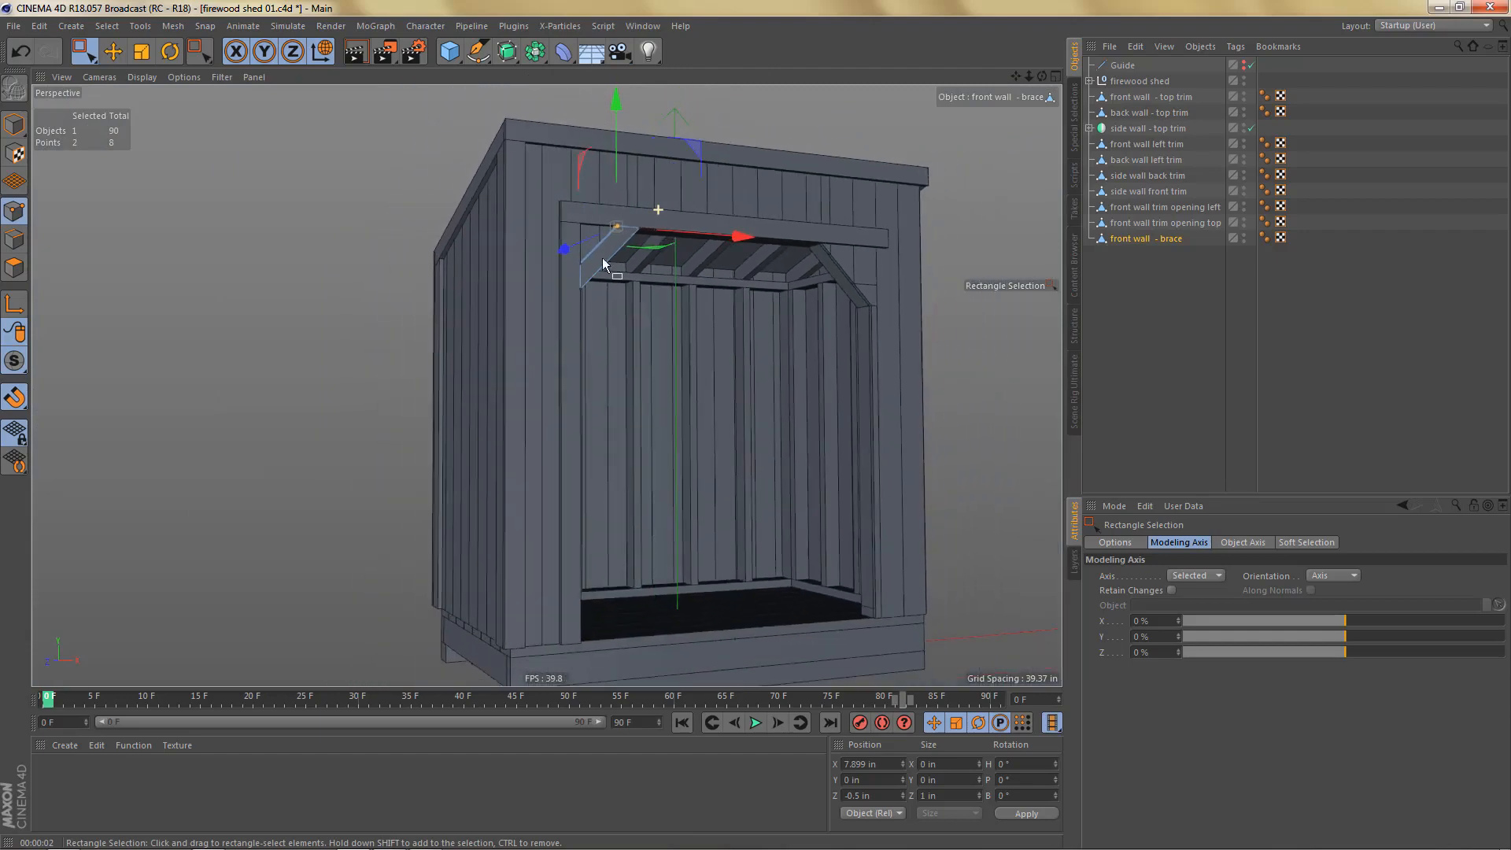
alt+drag(651, 188, 1039, 237)
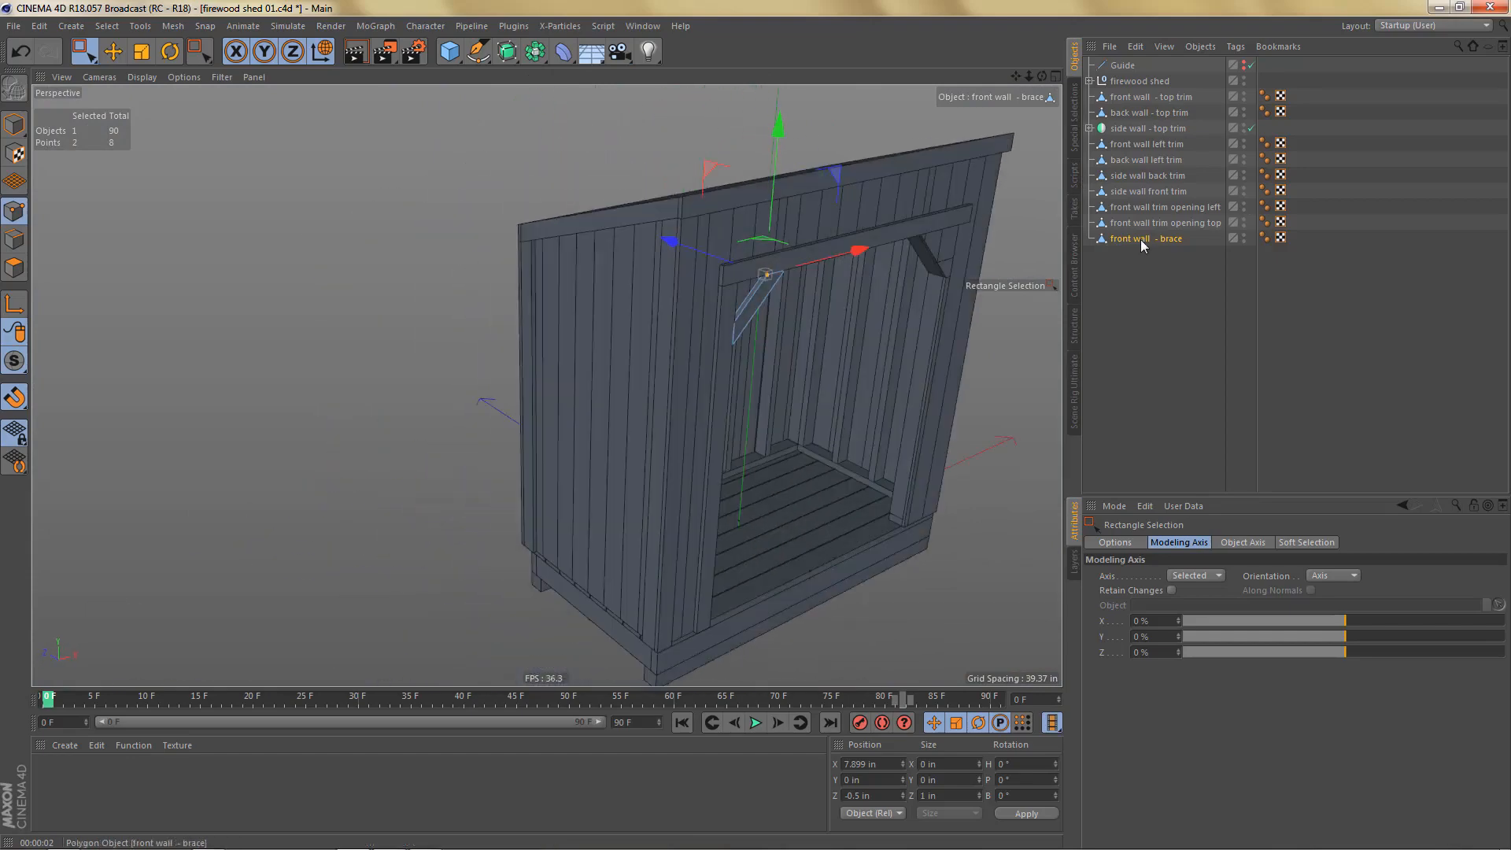
ctrl+click(1169, 208)
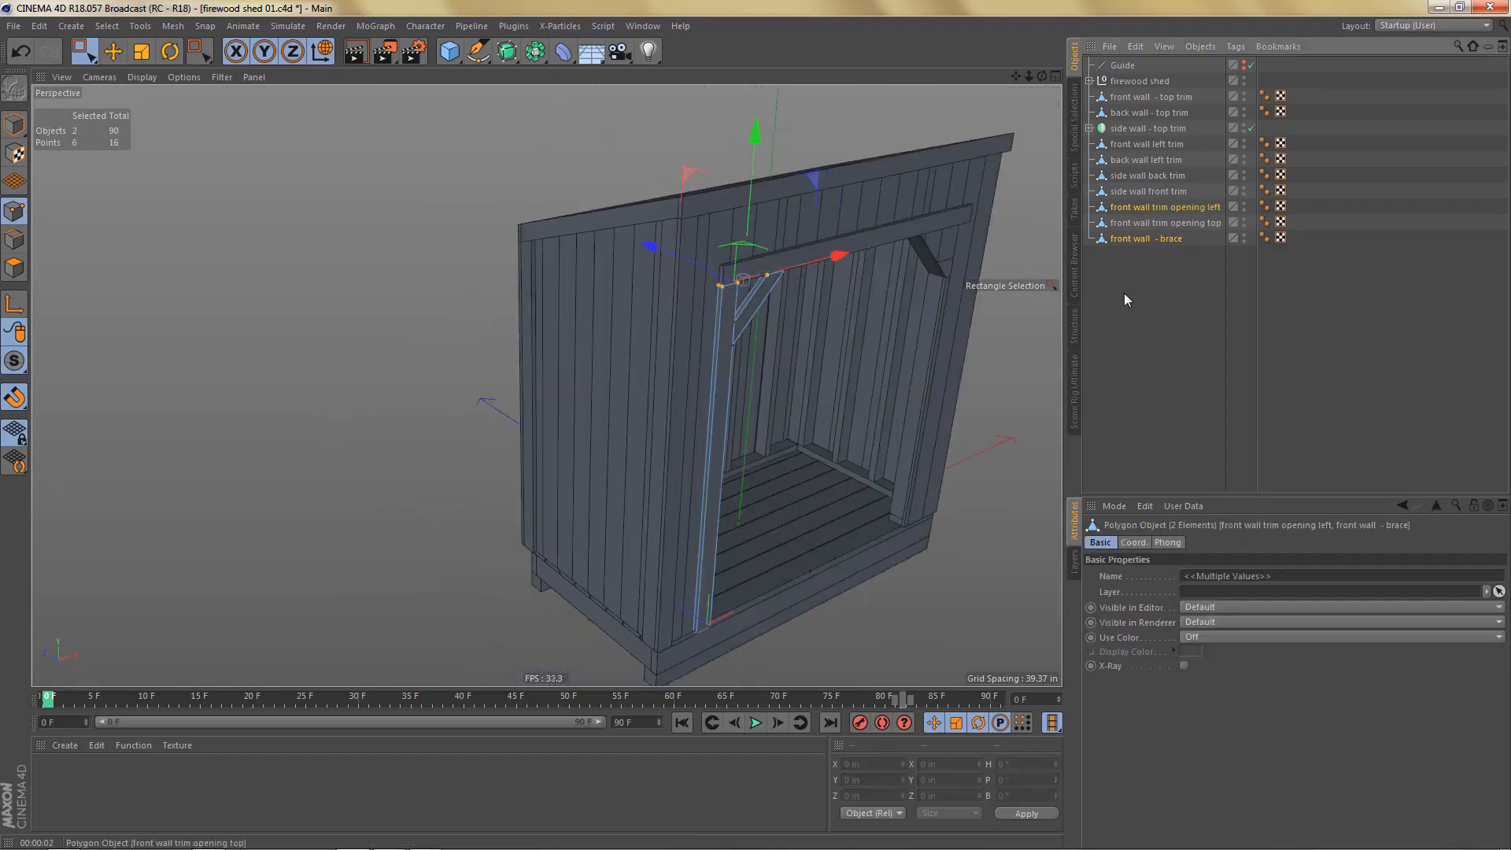
alt+drag(924, 335, 872, 337)
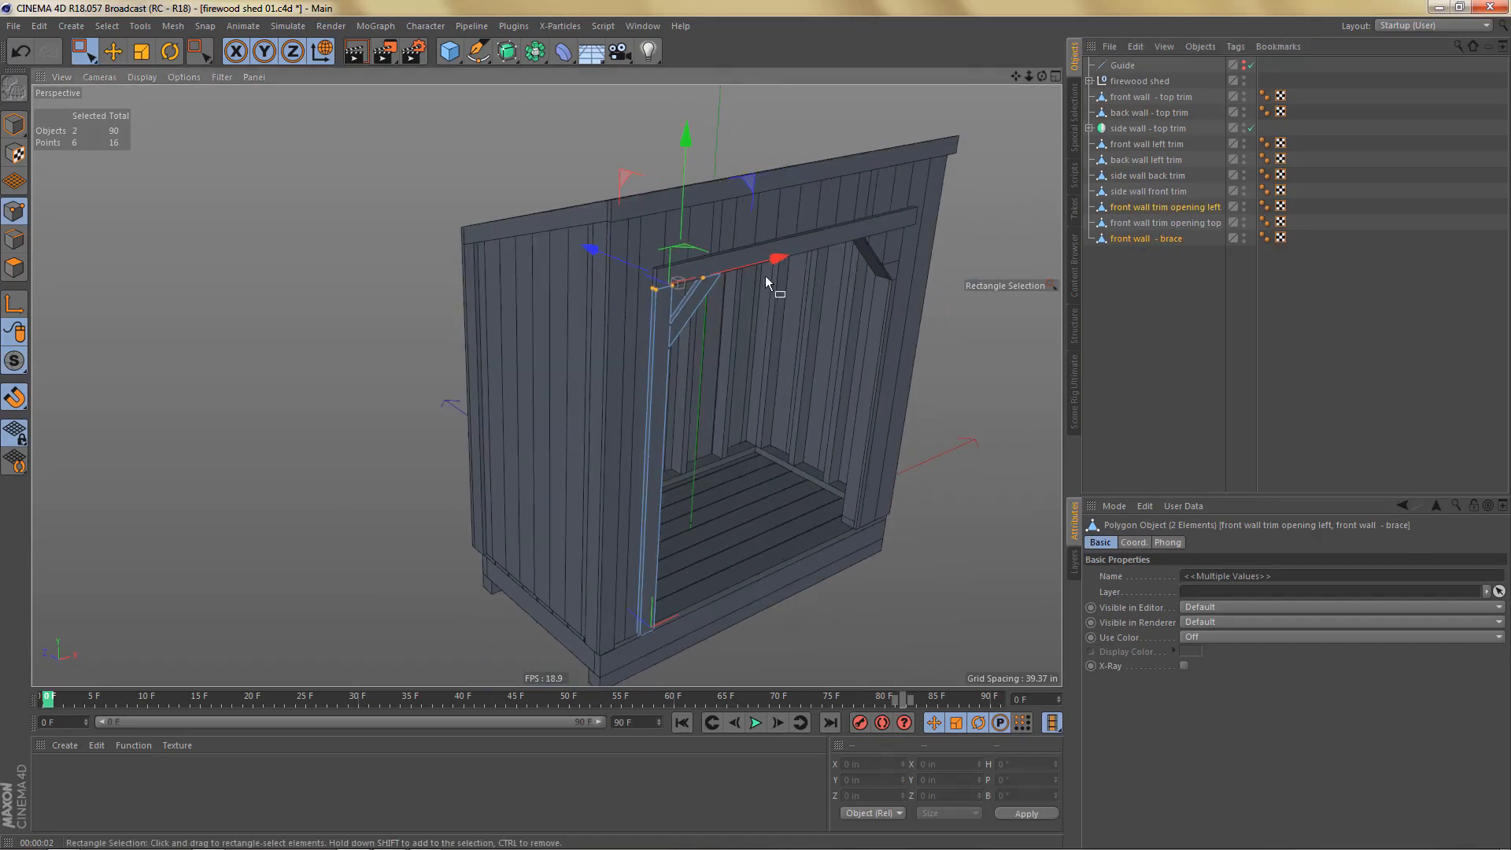
alt+drag(766, 281, 755, 262)
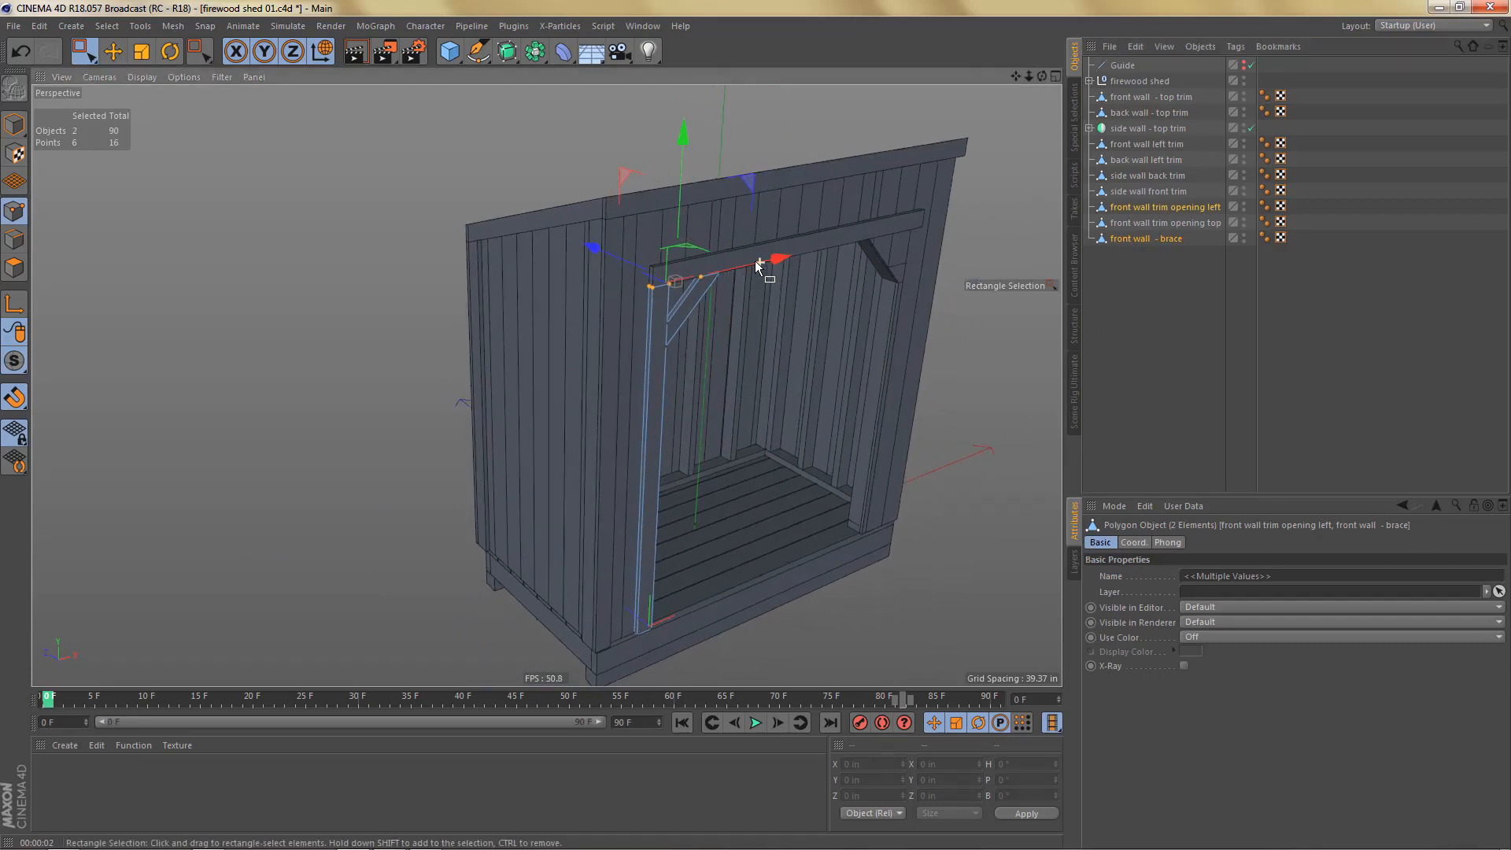
ctrl+click(1163, 192)
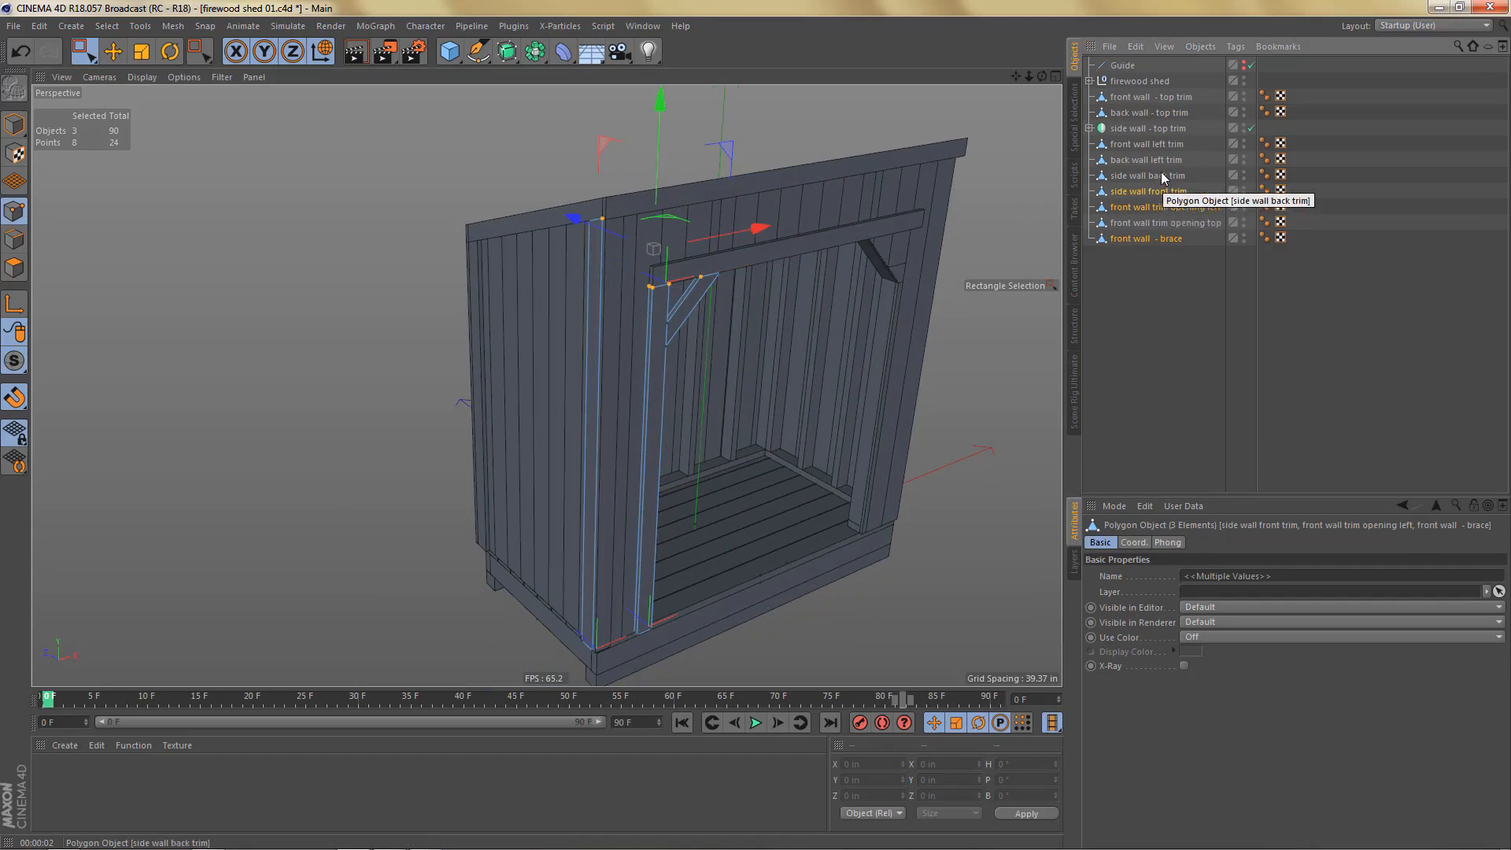
ctrl+click(1164, 176)
ctrl+click(1159, 160)
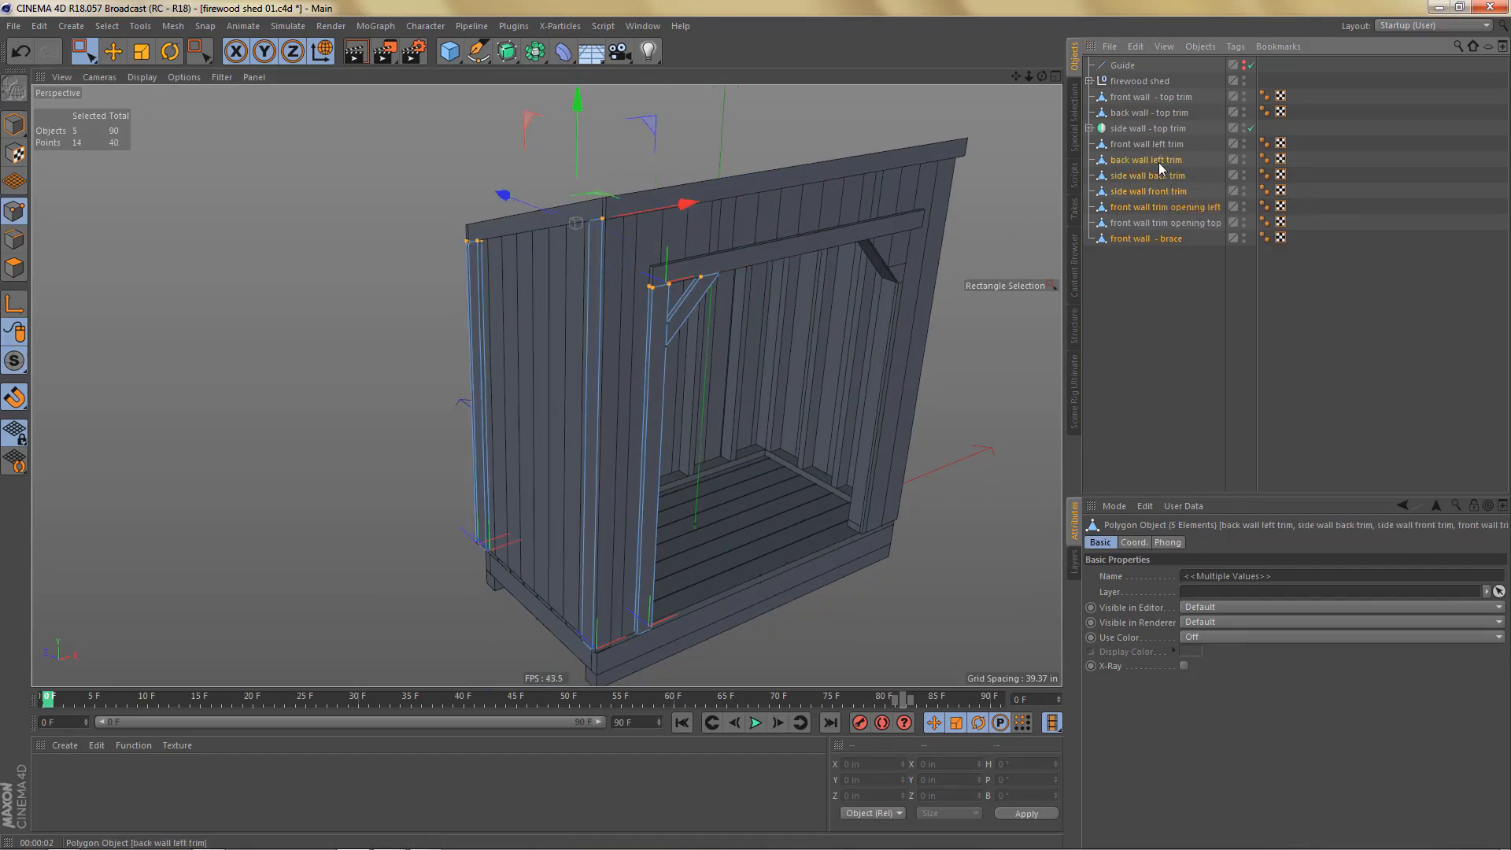
alt+drag(619, 266, 716, 268)
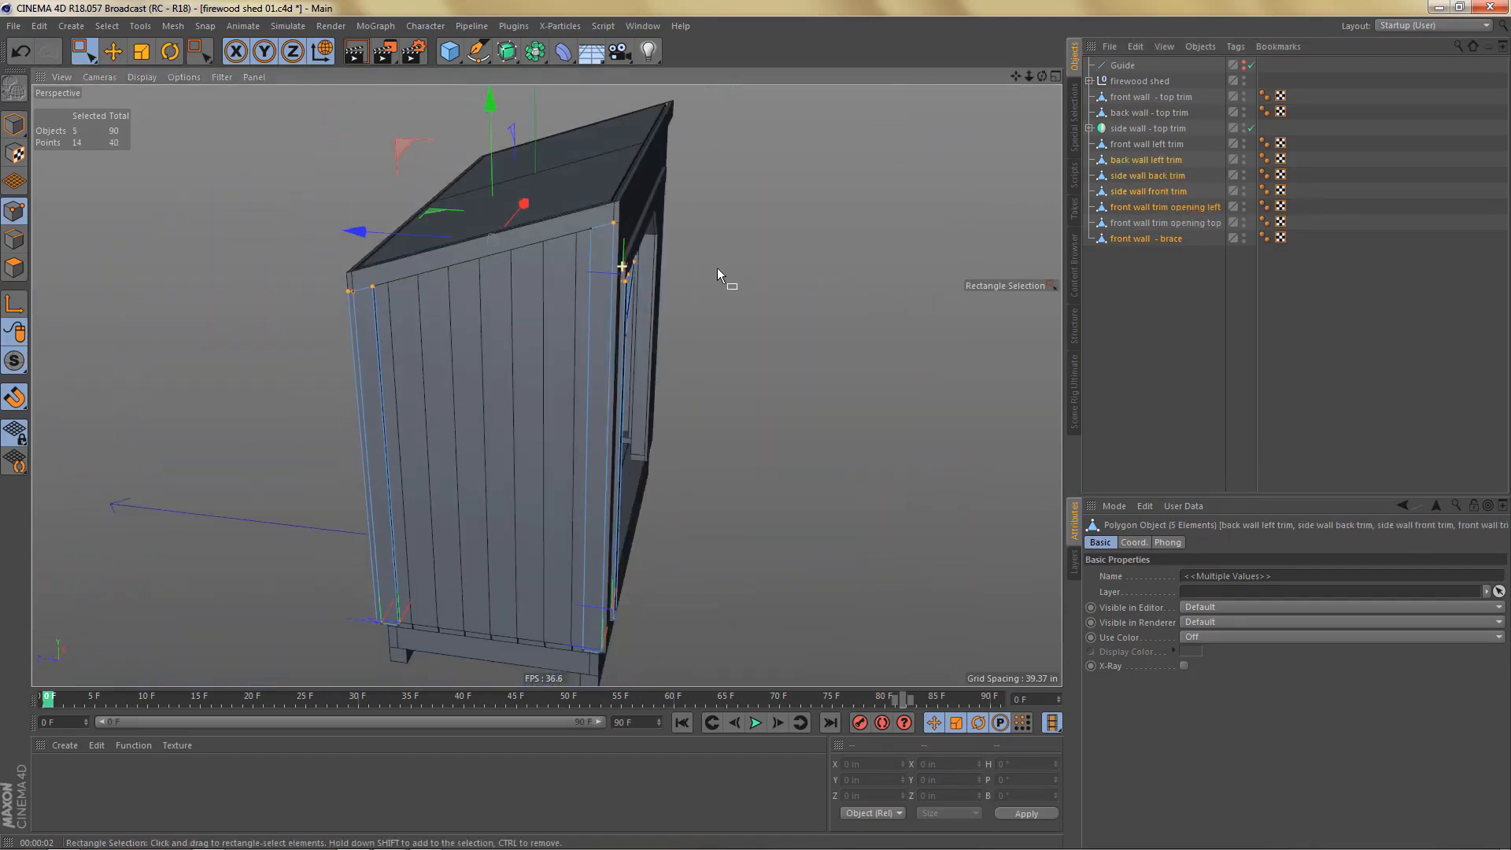
ctrl+click(1154, 143)
alt+drag(644, 228, 768, 278)
key(alt+g)
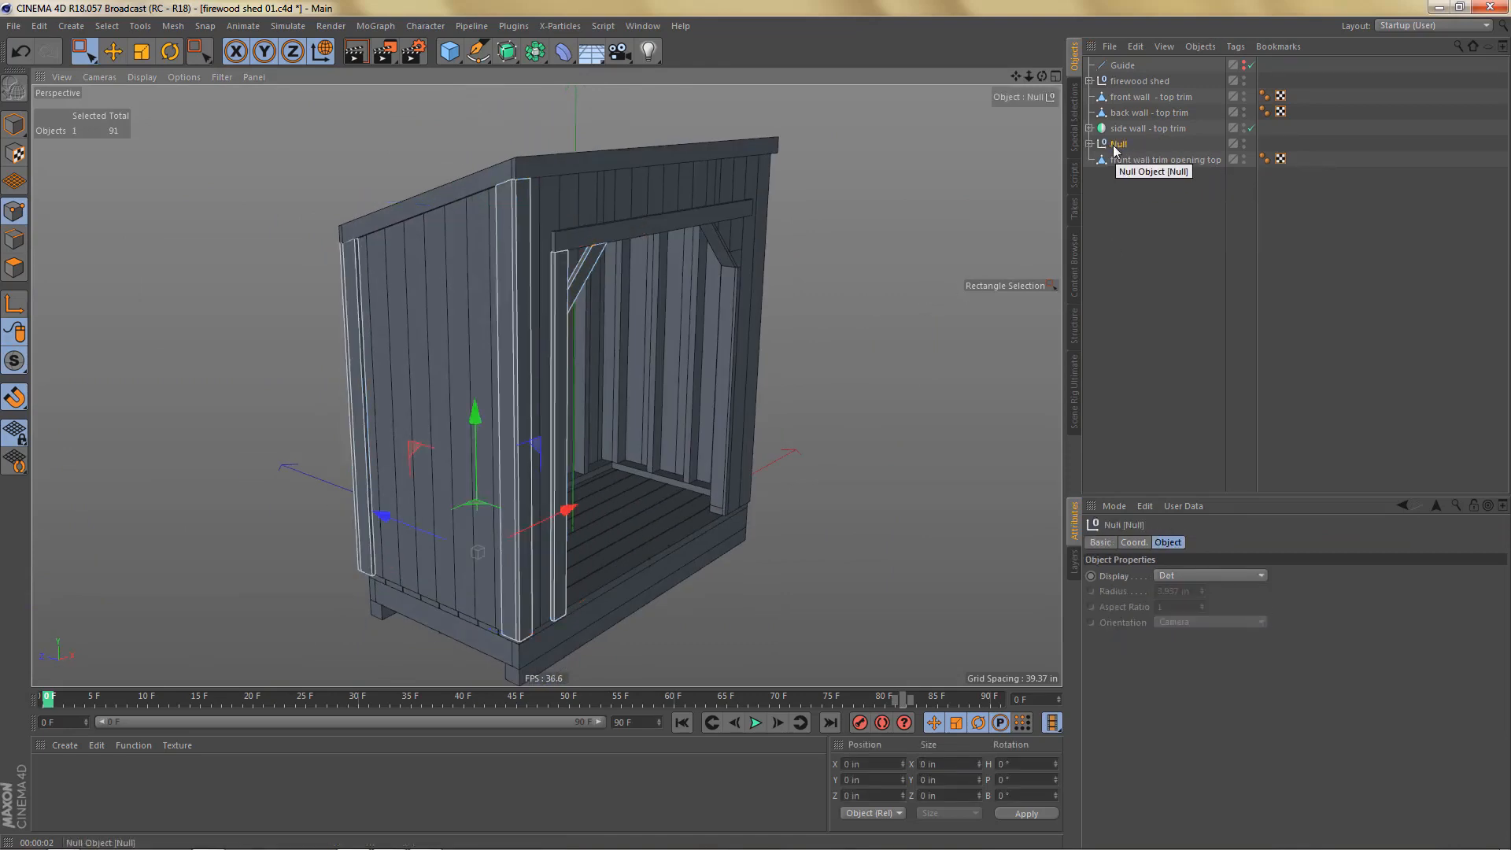
Step: Set the left trim group's axis to X 0 in and mirror the group with a Symmetry object
alt+drag(649, 378, 587, 374)
alt+middle_drag(587, 373, 722, 409)
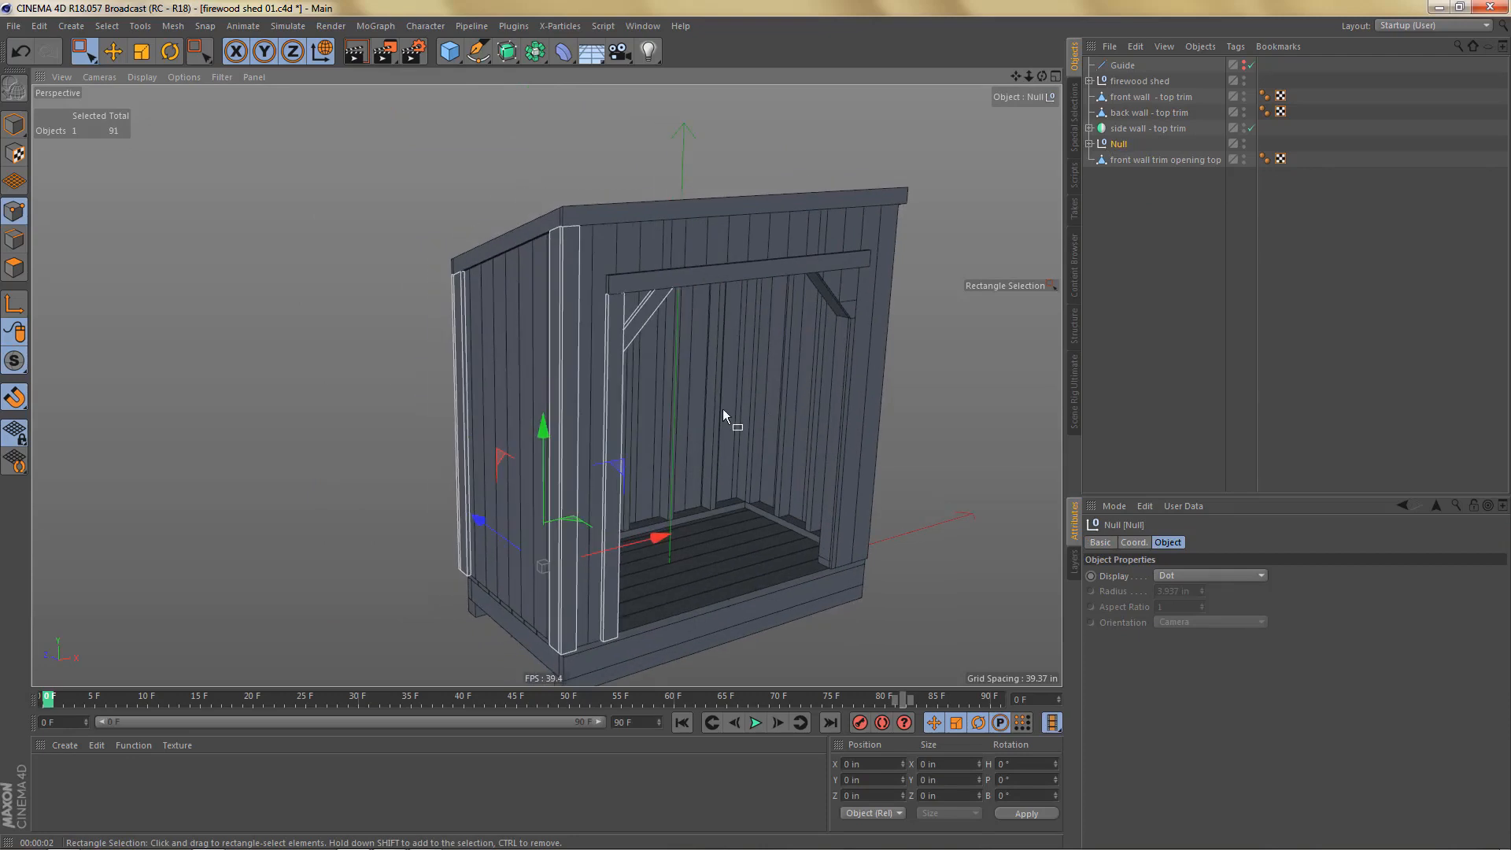
click(14, 303)
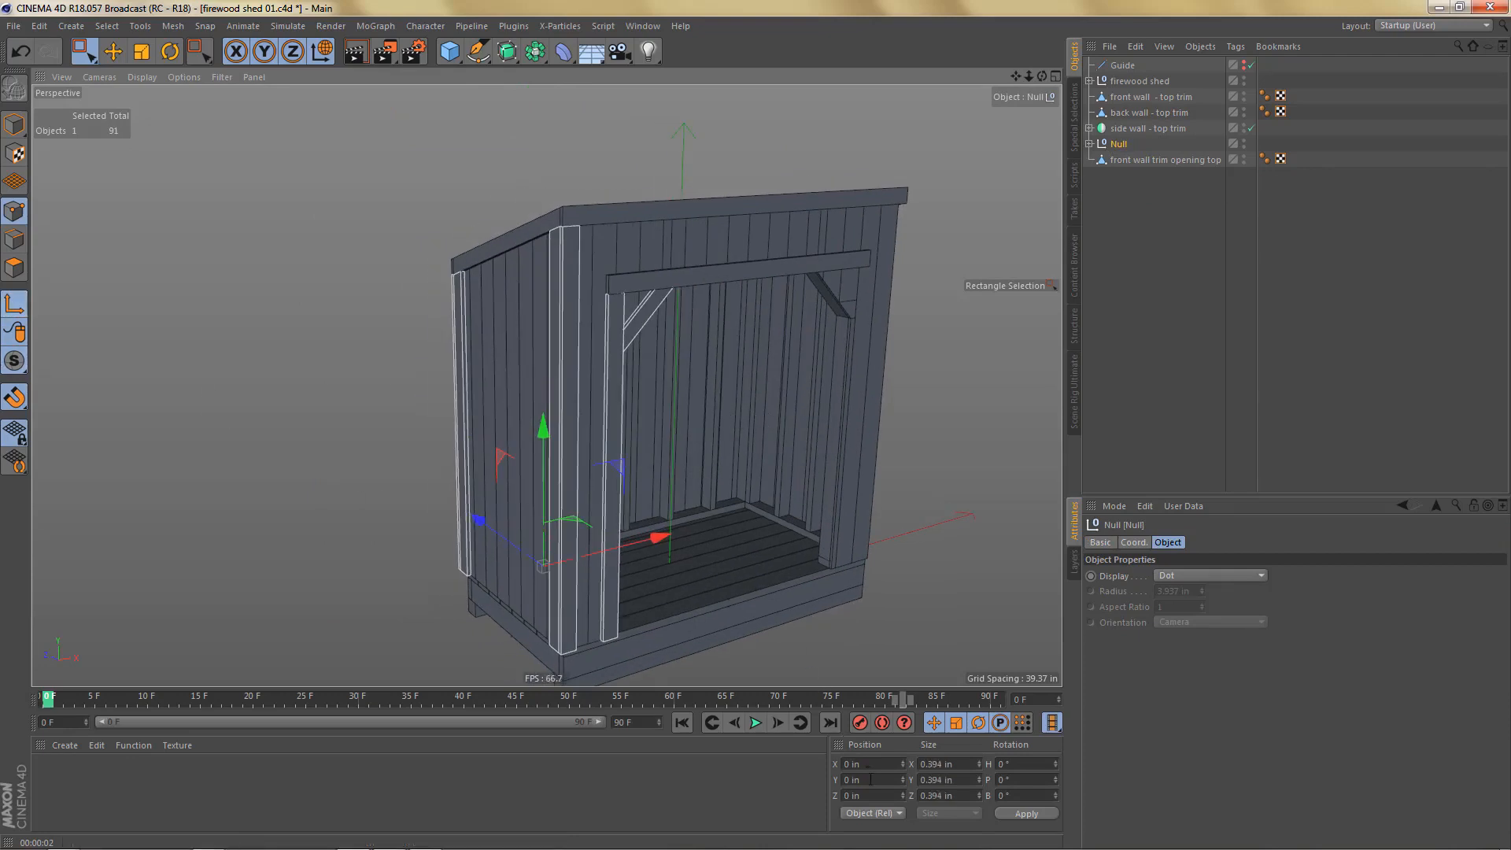
click(16, 129)
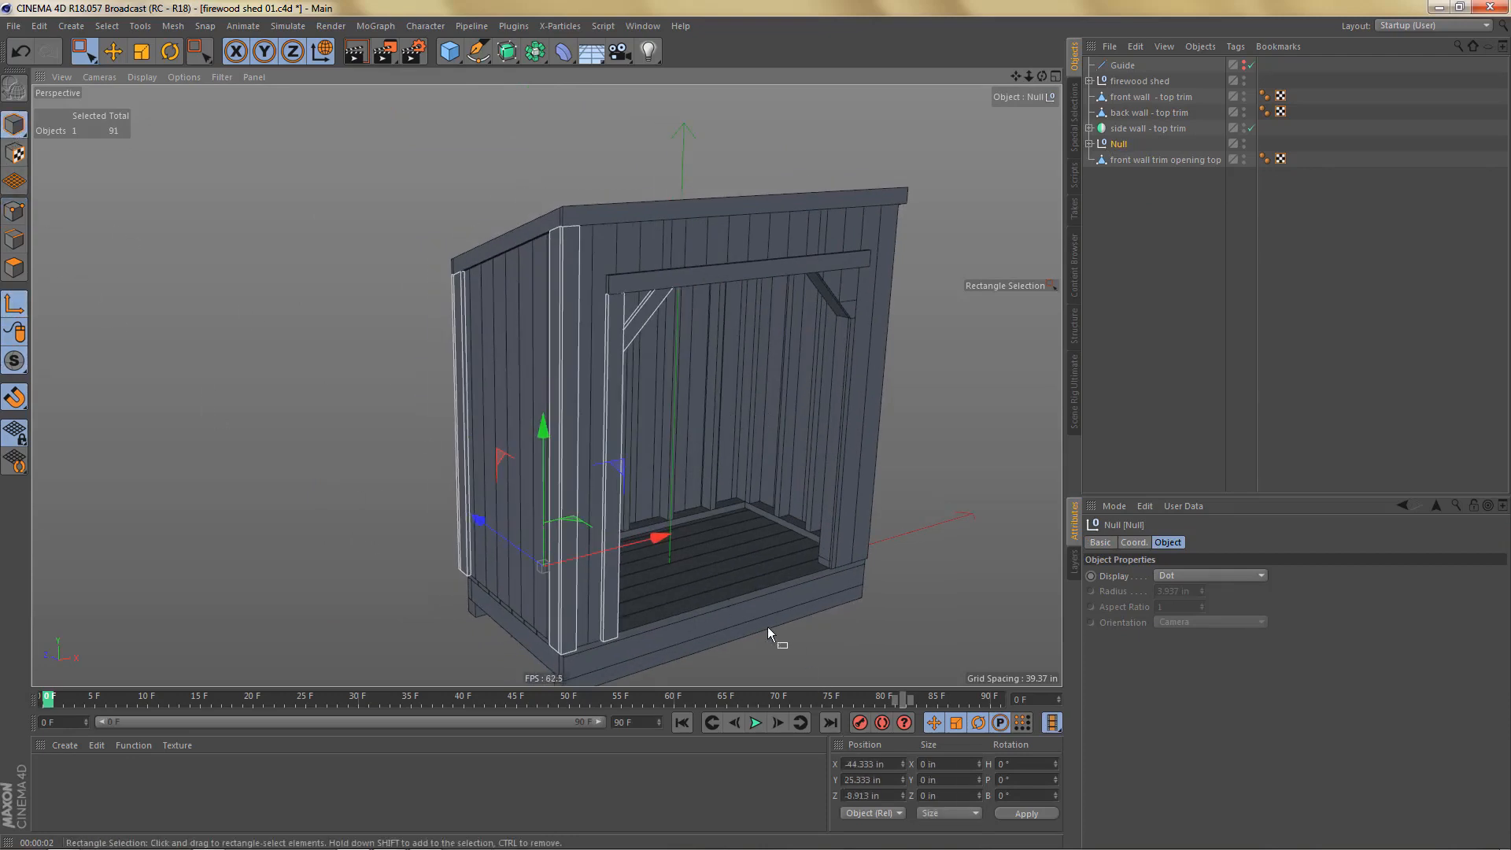
click(882, 766)
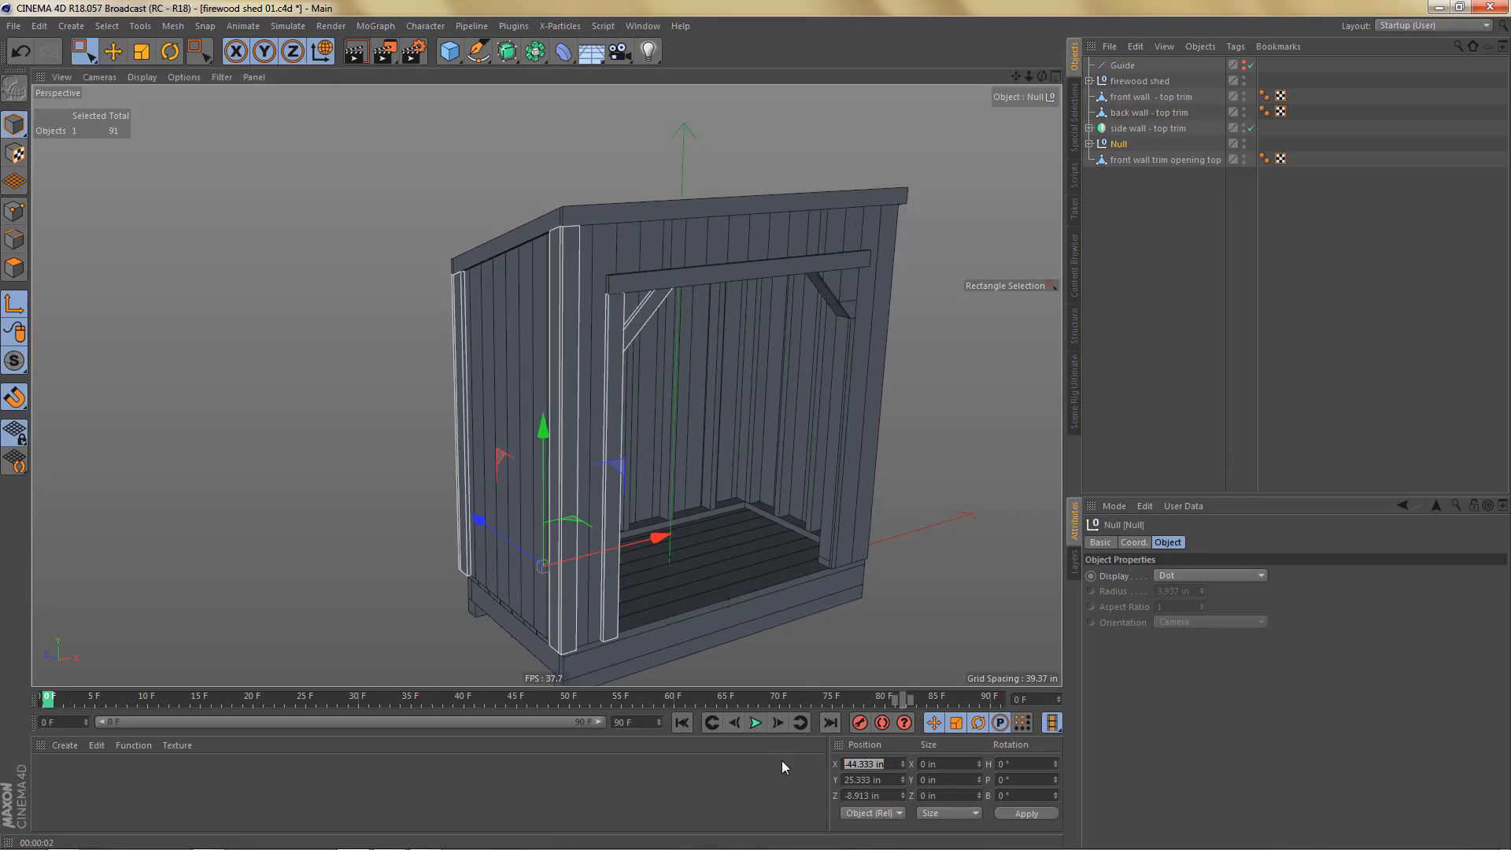
text(0)
key(Return)
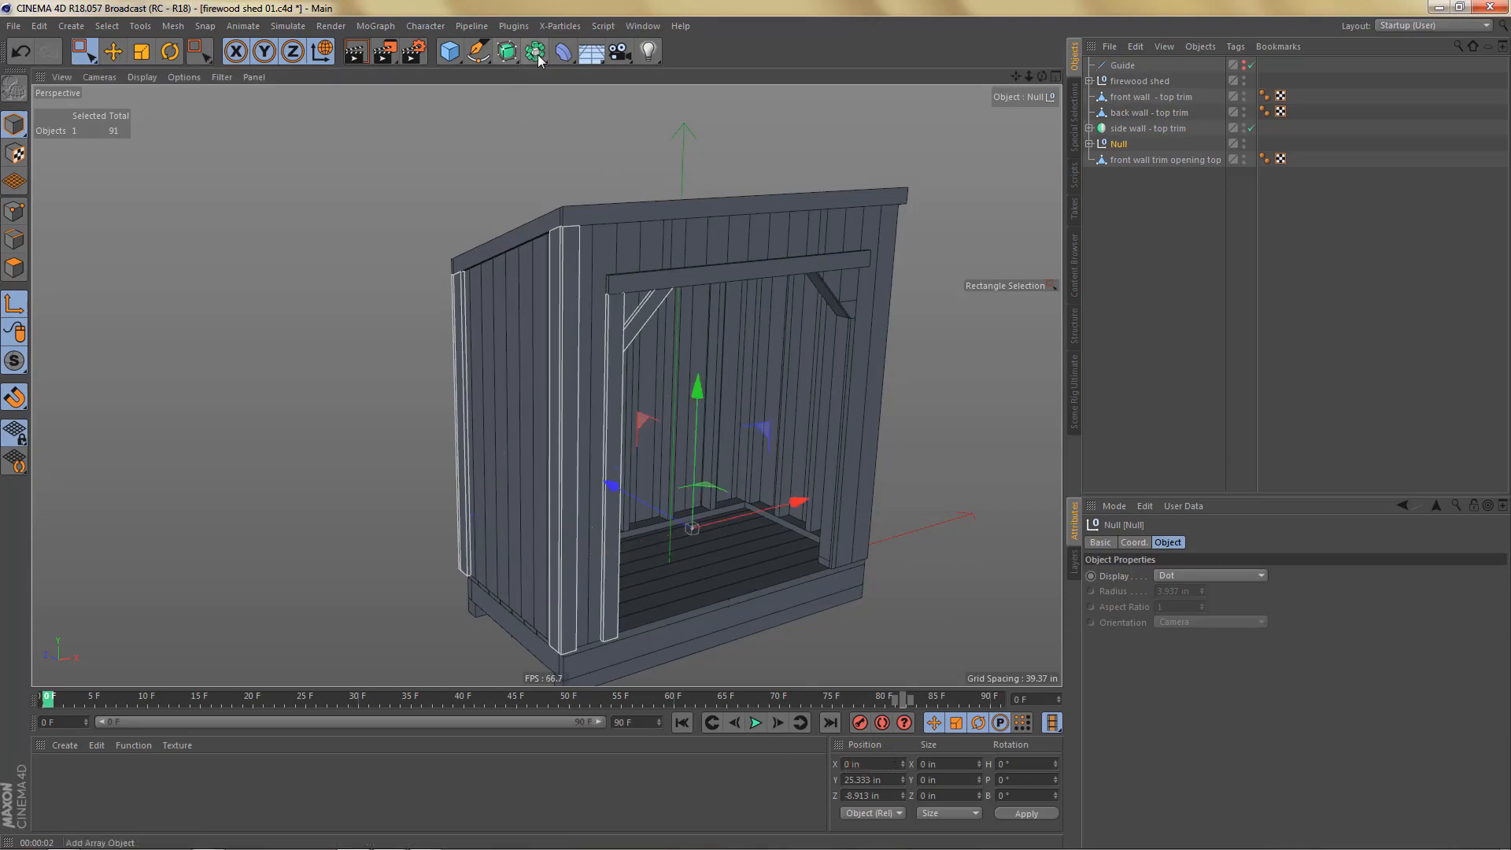
drag(540, 60, 735, 124)
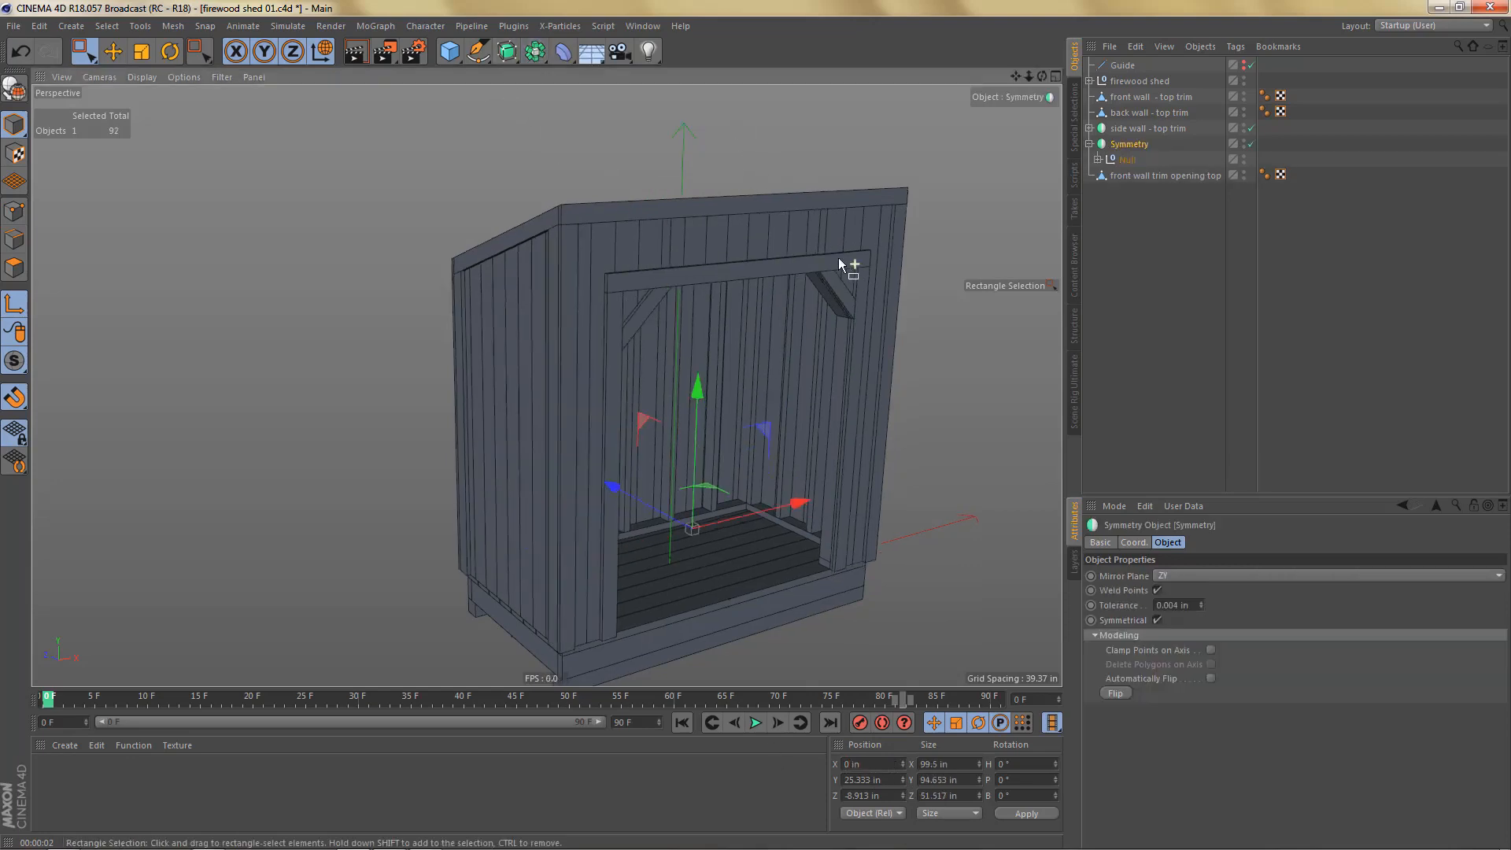
alt+drag(839, 258, 779, 303)
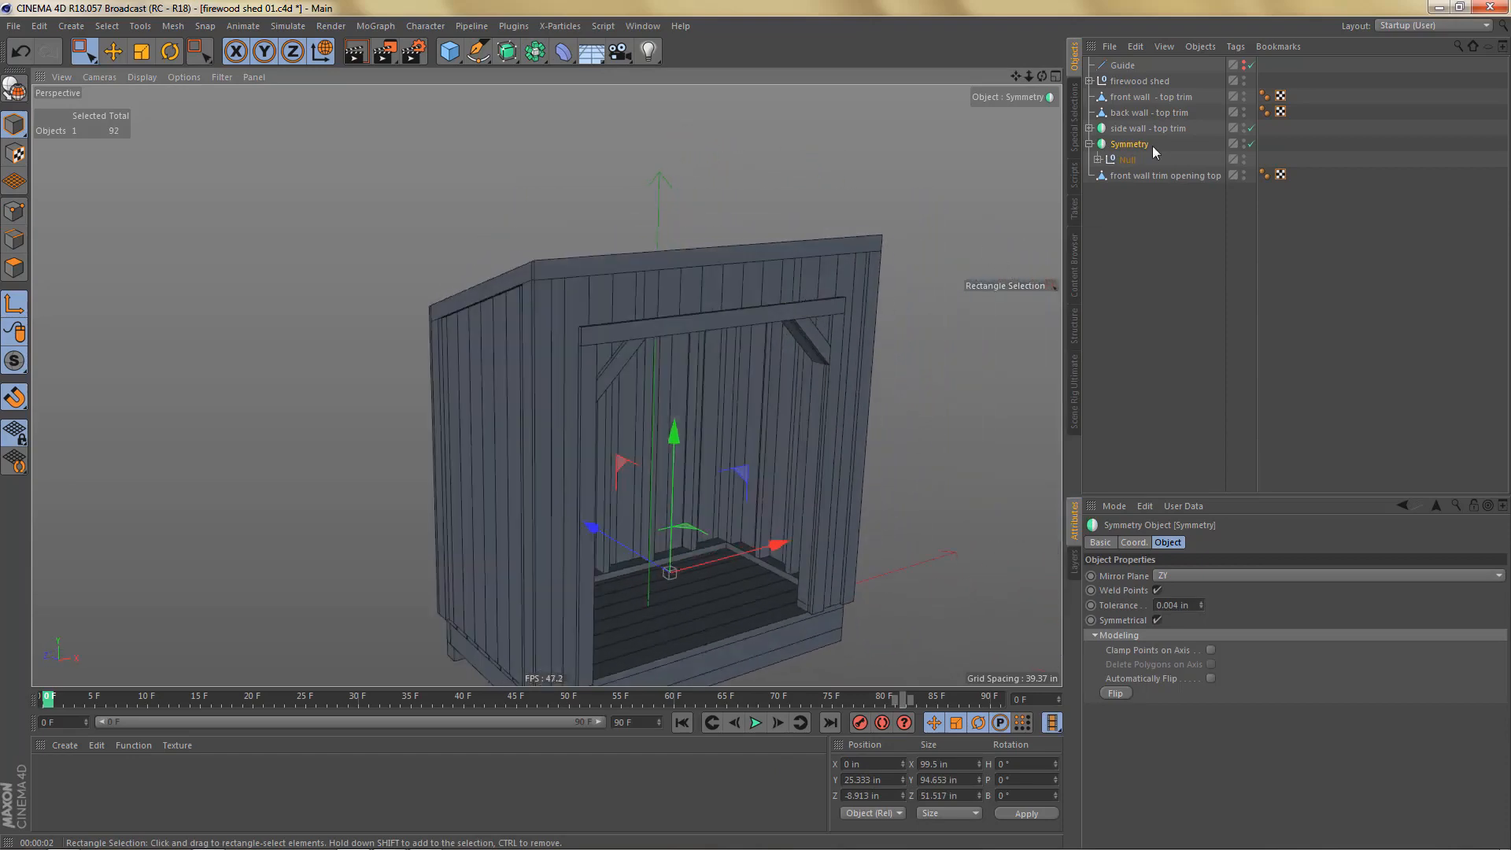
Step: Rename both the null and its parent Symmetry object as trims, and collapse the hierarchy
click(1098, 159)
double_click(1130, 159)
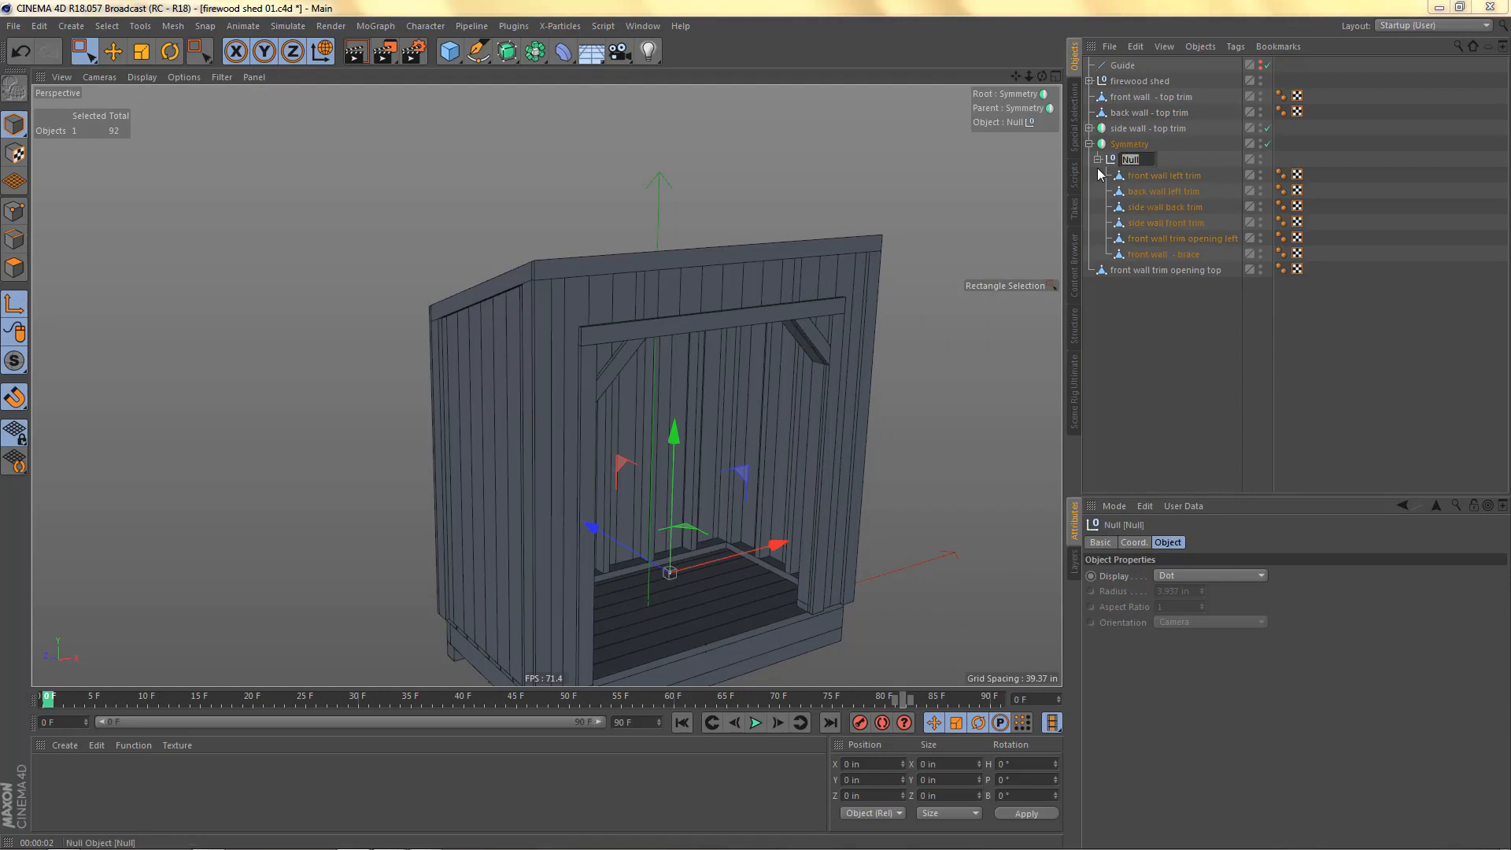
text(trims)
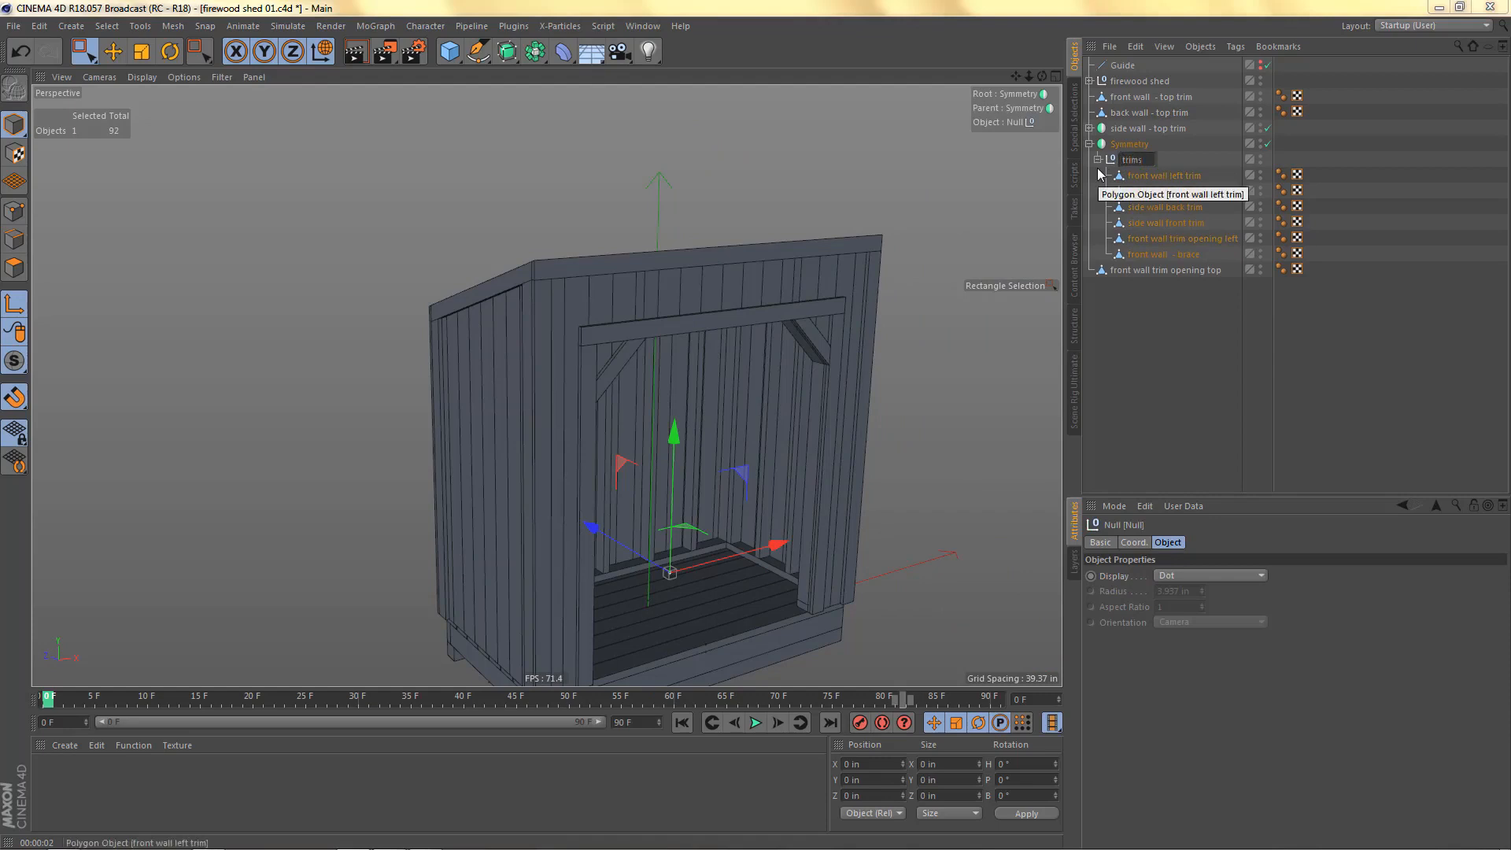
key(Up)
text(trims)
key(Return)
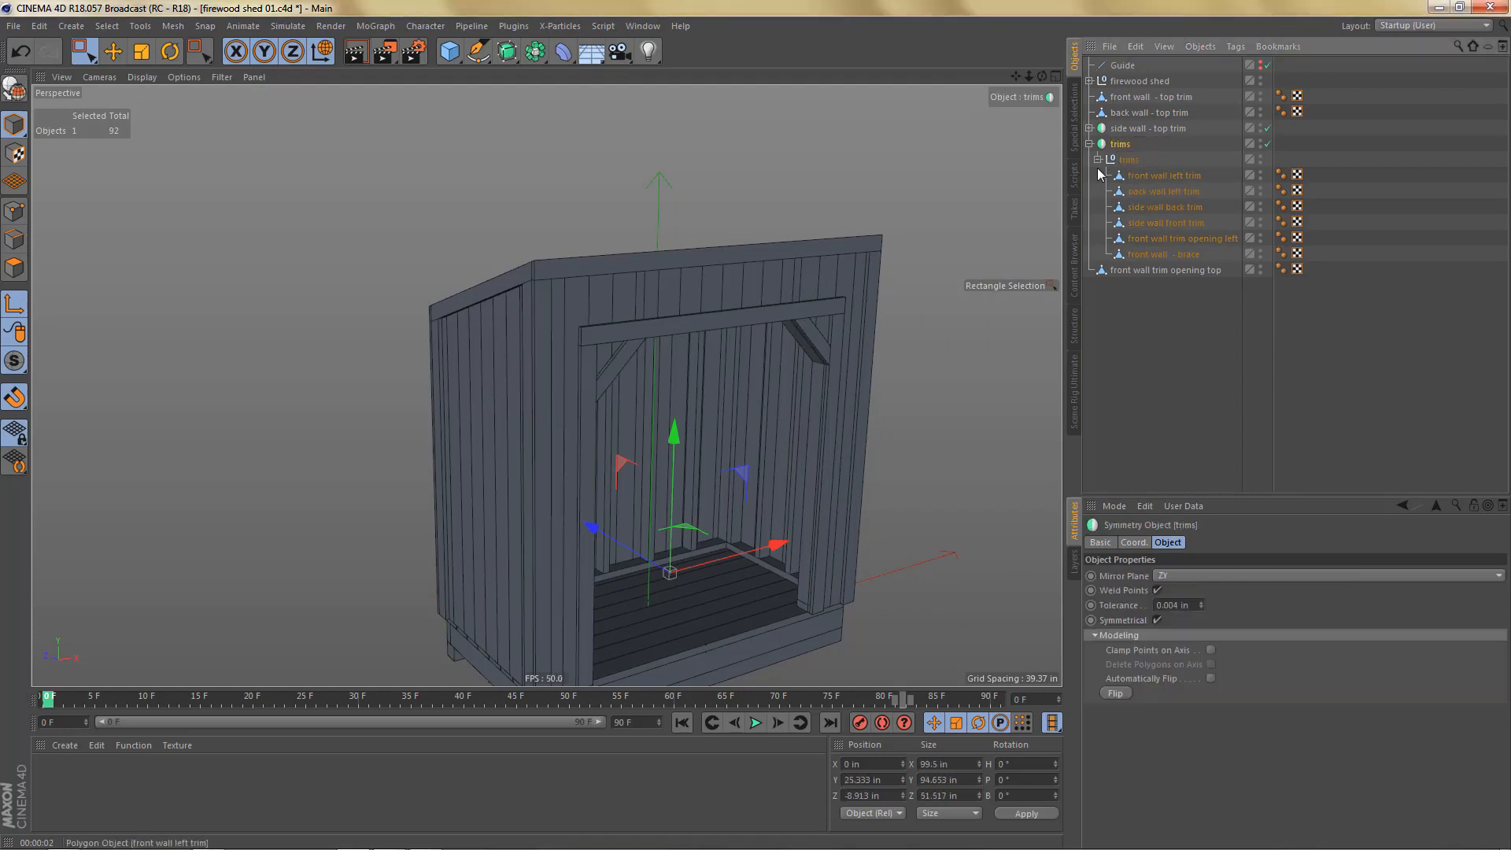
click(1090, 144)
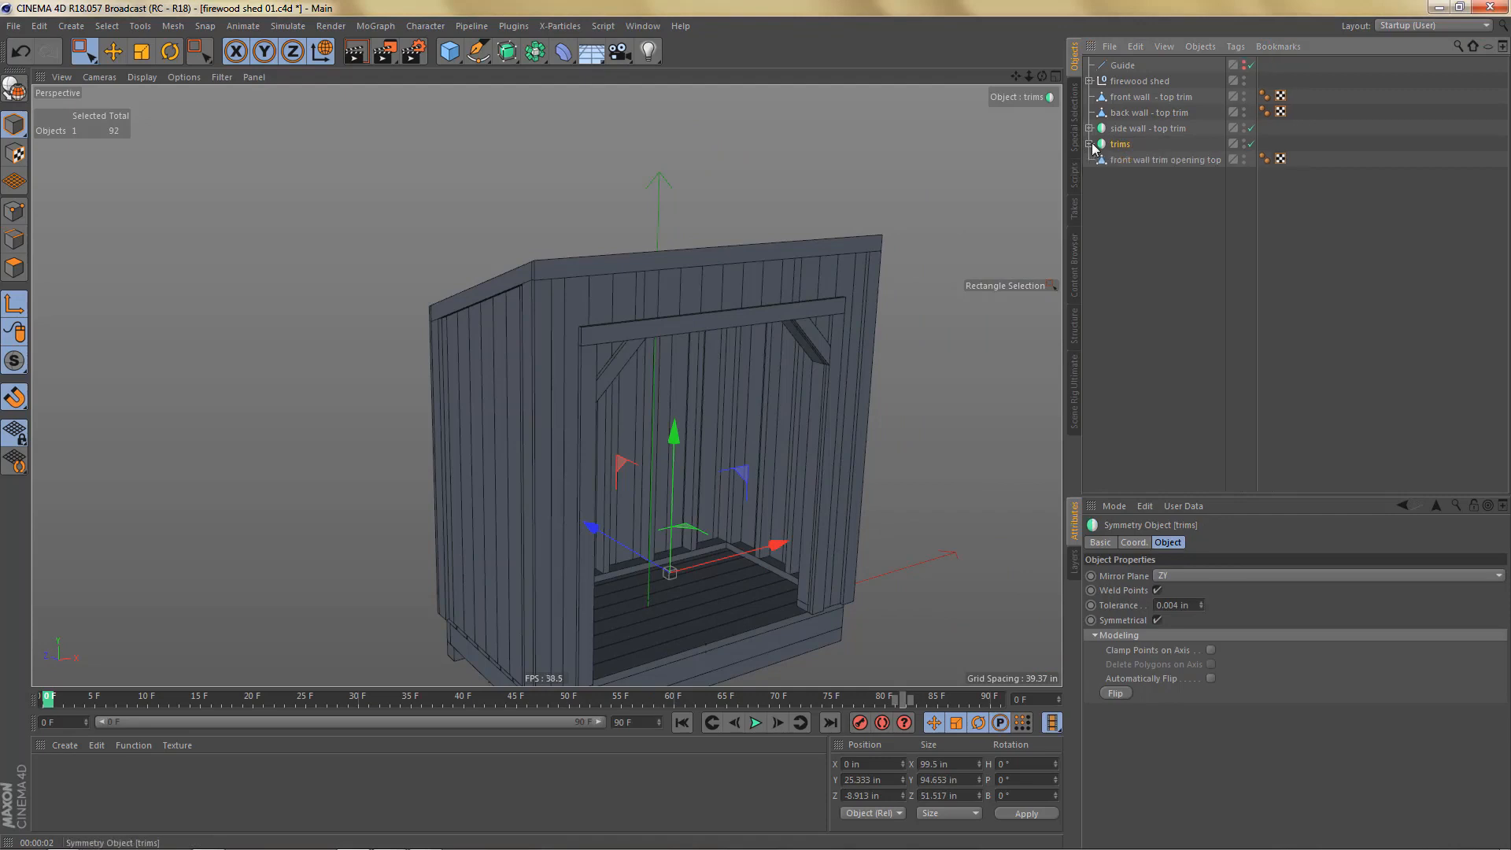
Step: Group the mirrored trims, front wall opening top trim and the front, back and side wall top trims in one null
click(1135, 160)
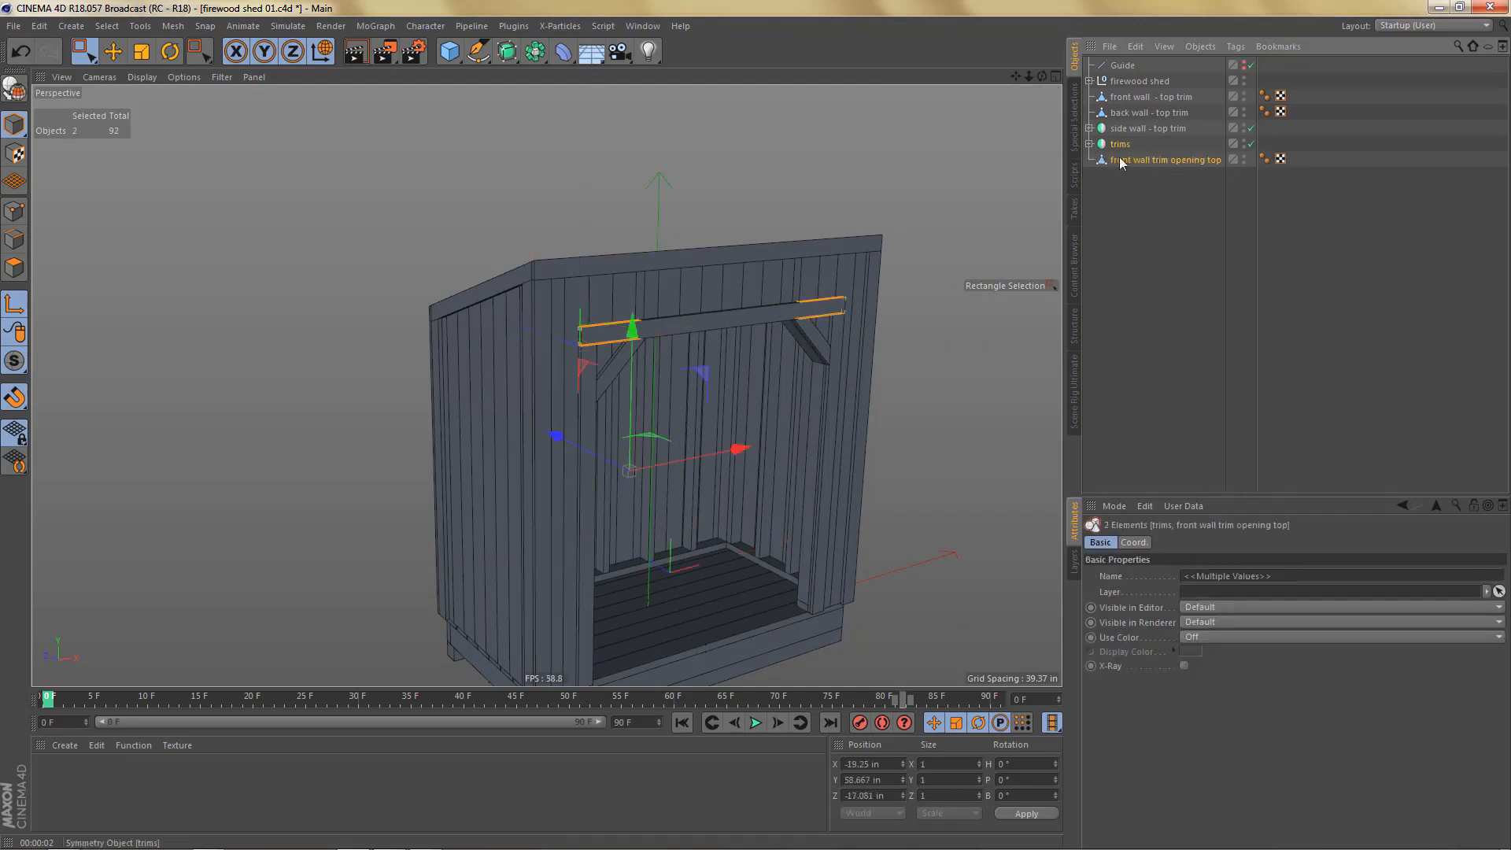
shift+click(1133, 111)
shift+click(1136, 95)
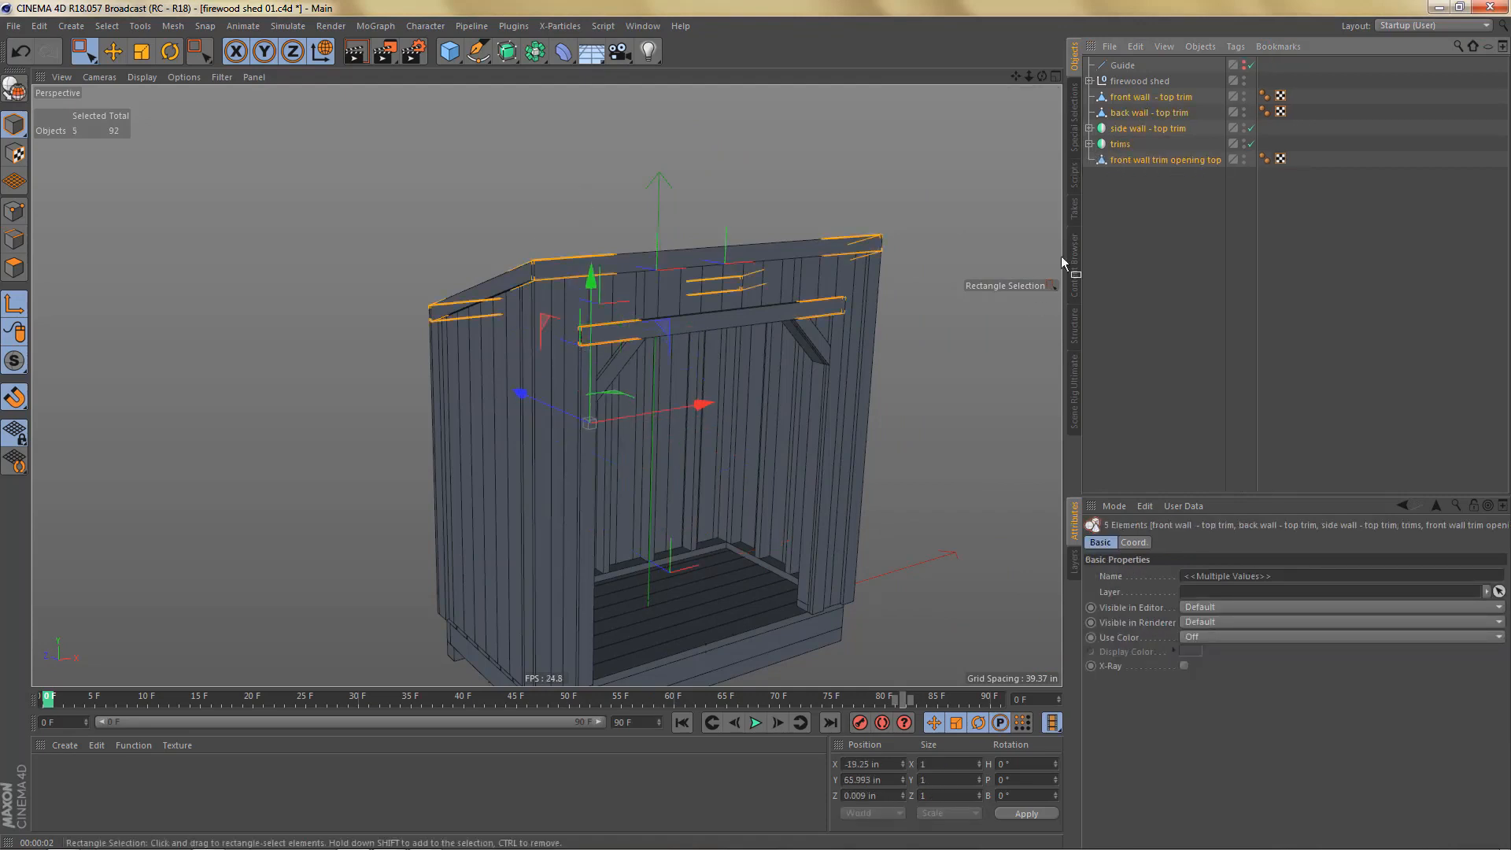
key(alt+g)
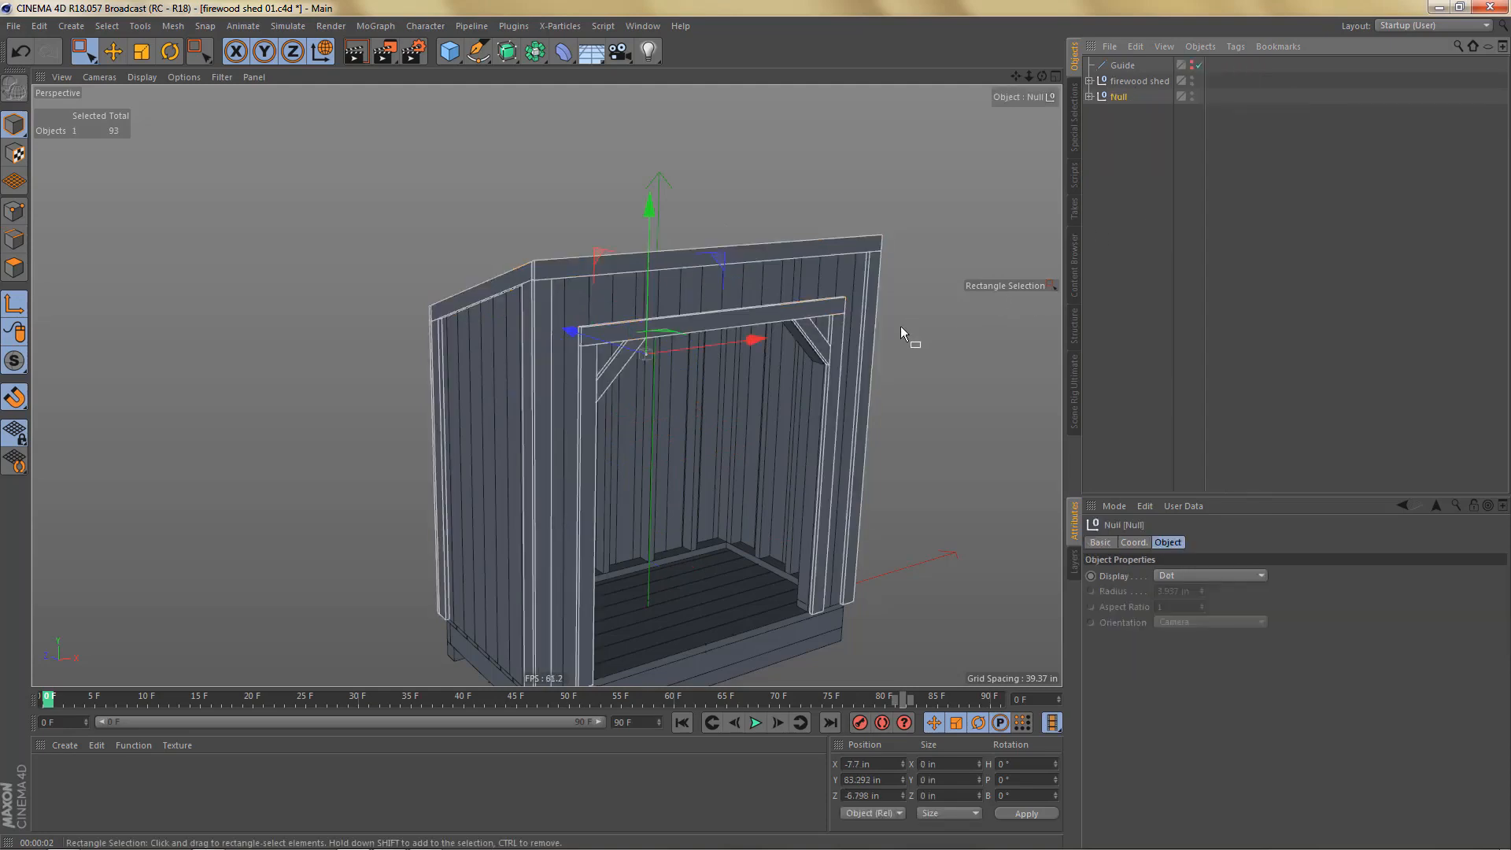
Step: Run Axis Center on the new group with children and all objects included, X and Z at 0% and Y at -100%
alt+middle_drag(874, 326, 875, 310)
key(shift+a)
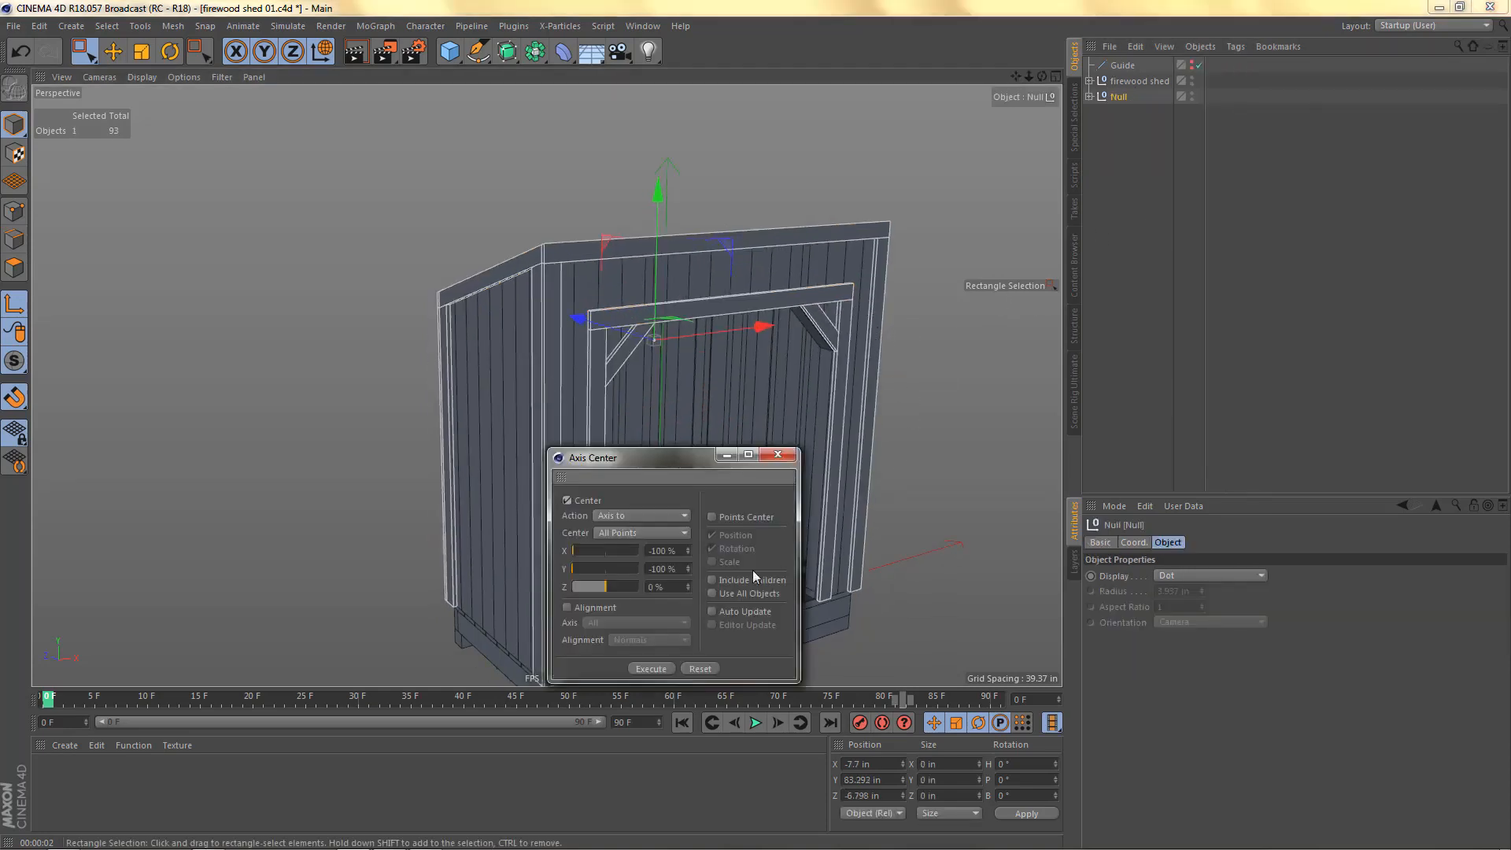
click(715, 579)
click(714, 594)
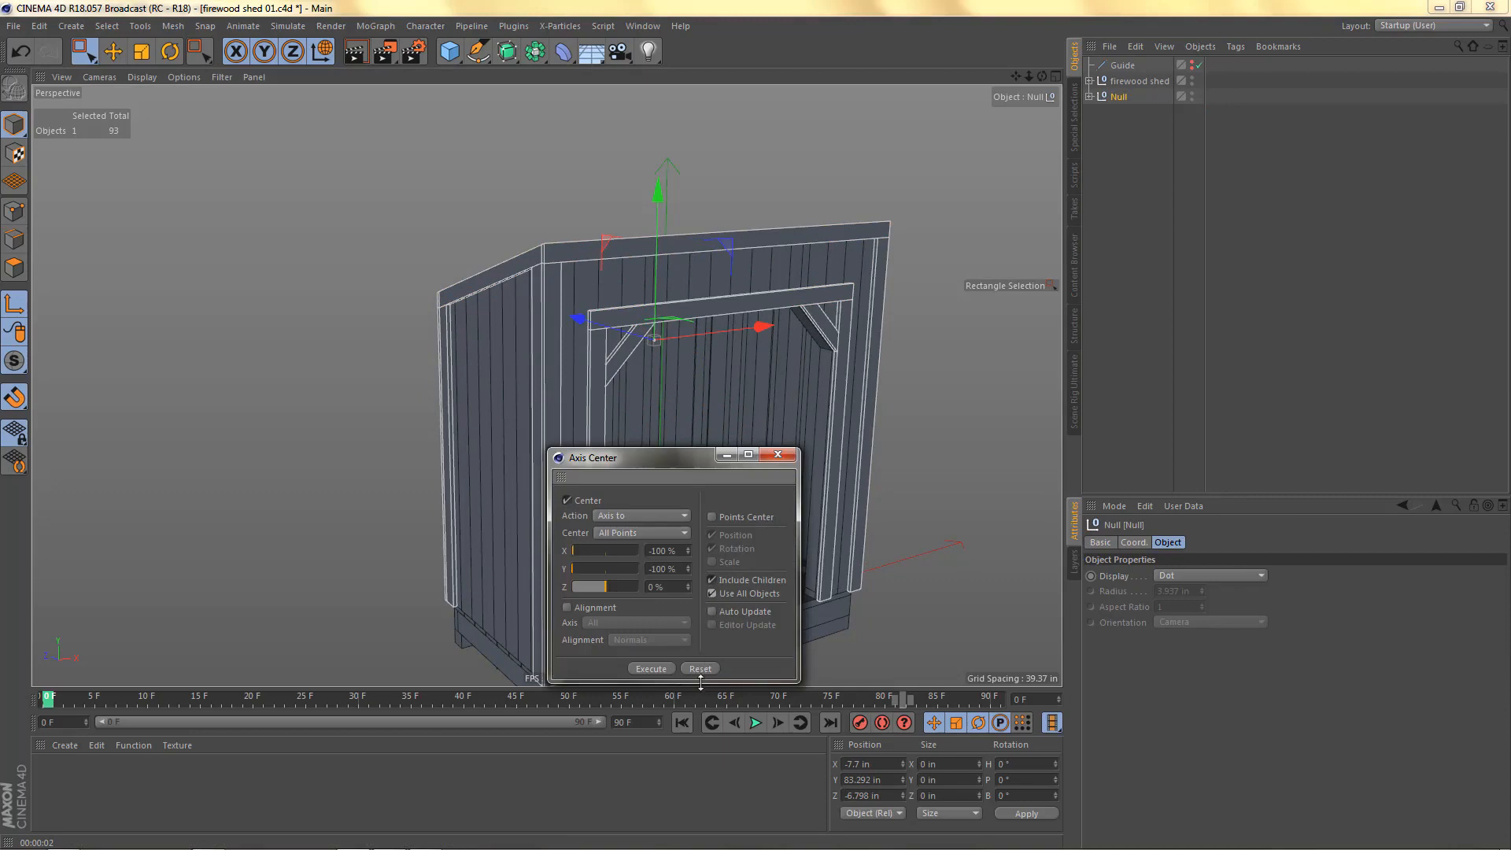
click(700, 669)
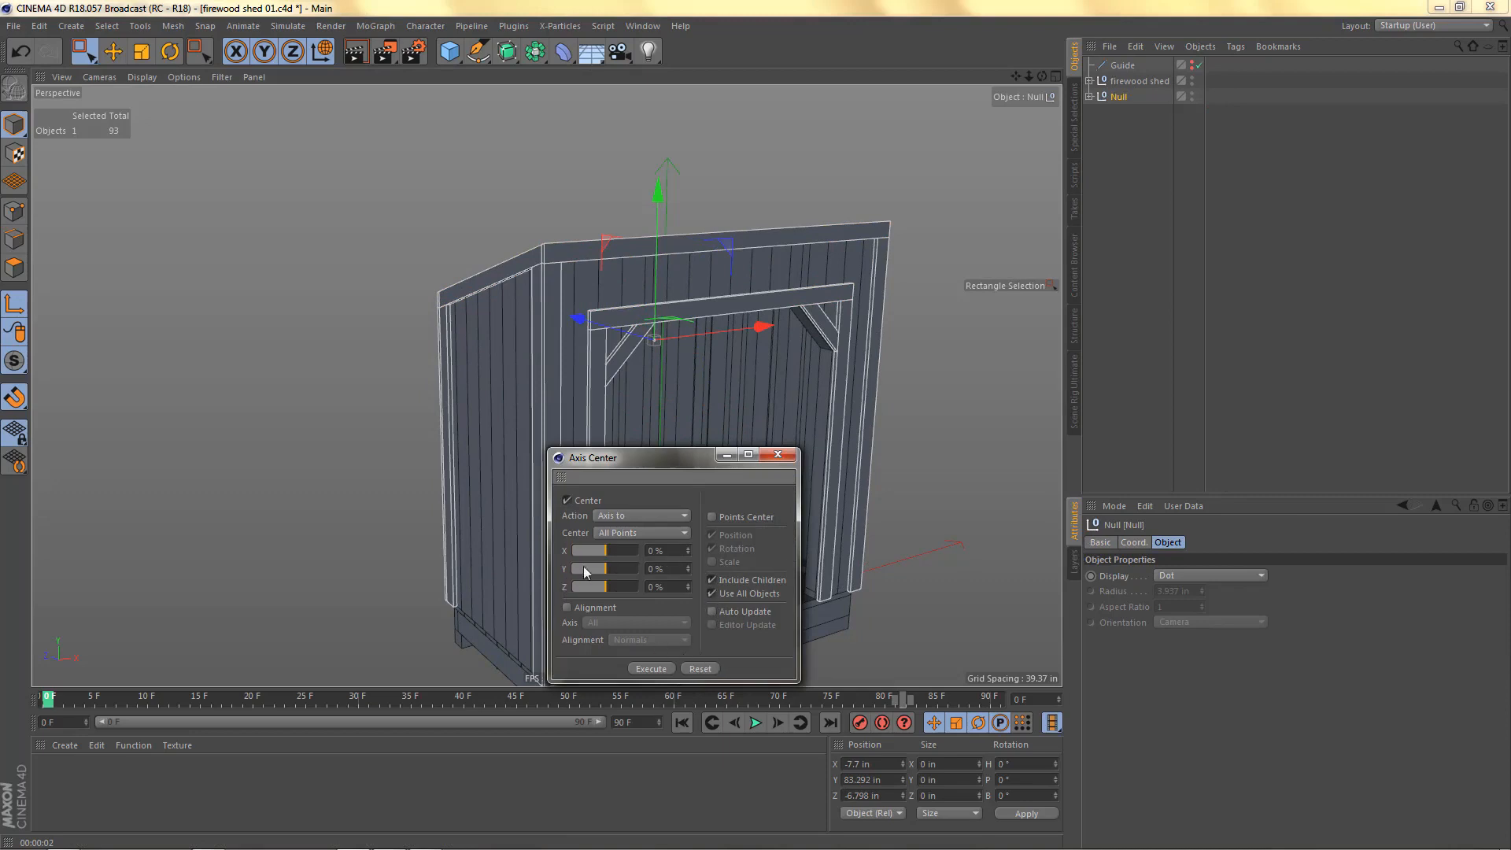
click(653, 668)
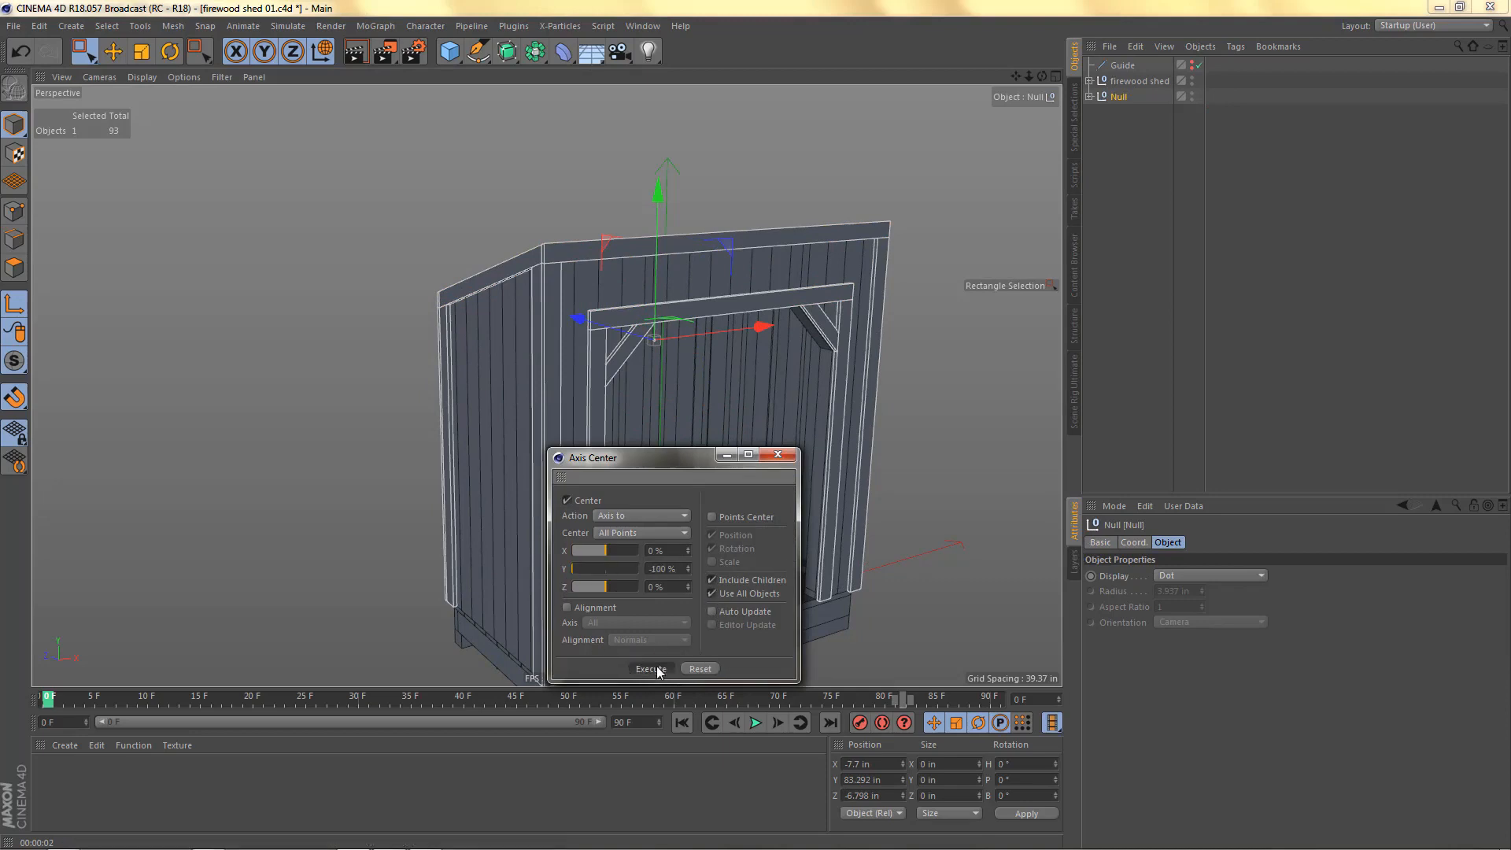
click(781, 455)
Step: In the front view, lower the group's axis to the bottom edge of the vertical trim boards, at Y 12 in
alt+drag(873, 437, 792, 466)
middle_click(820, 597)
middle_click(782, 516)
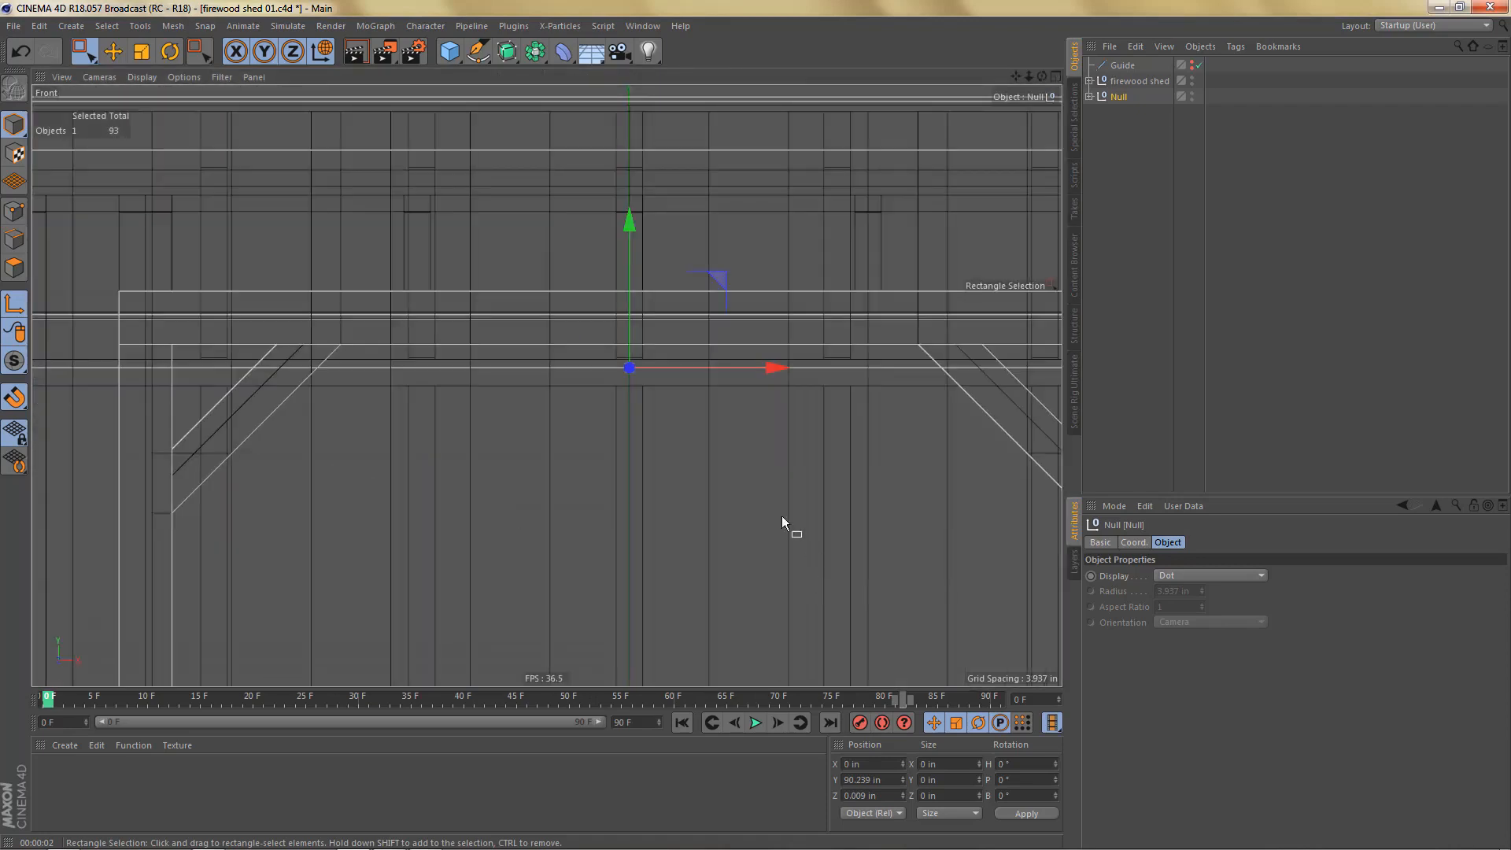
scroll(756, 504, down, 8)
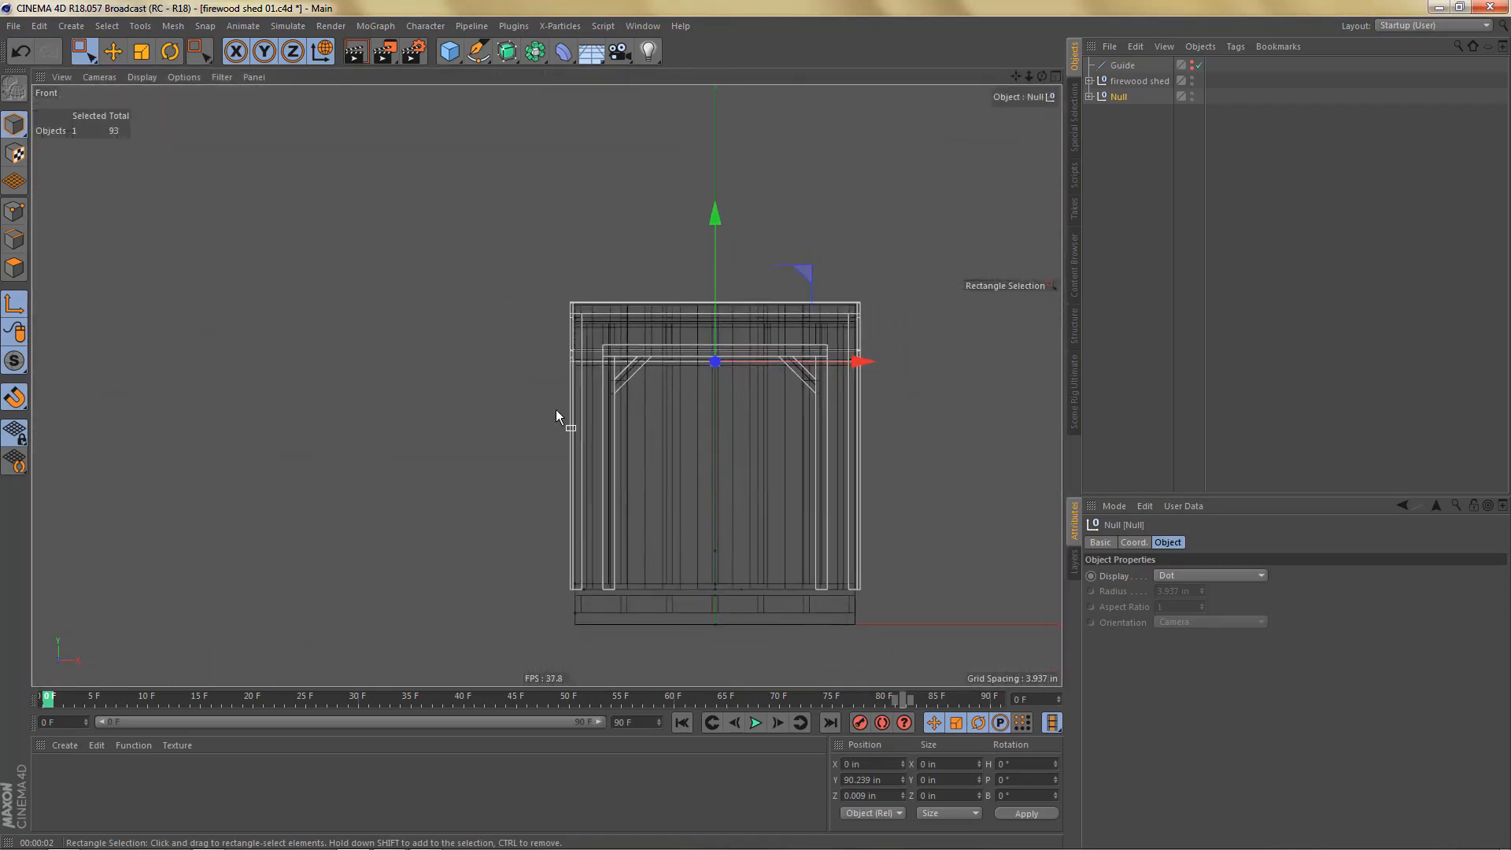
drag(715, 231, 727, 518)
scroll(754, 586, up, 5)
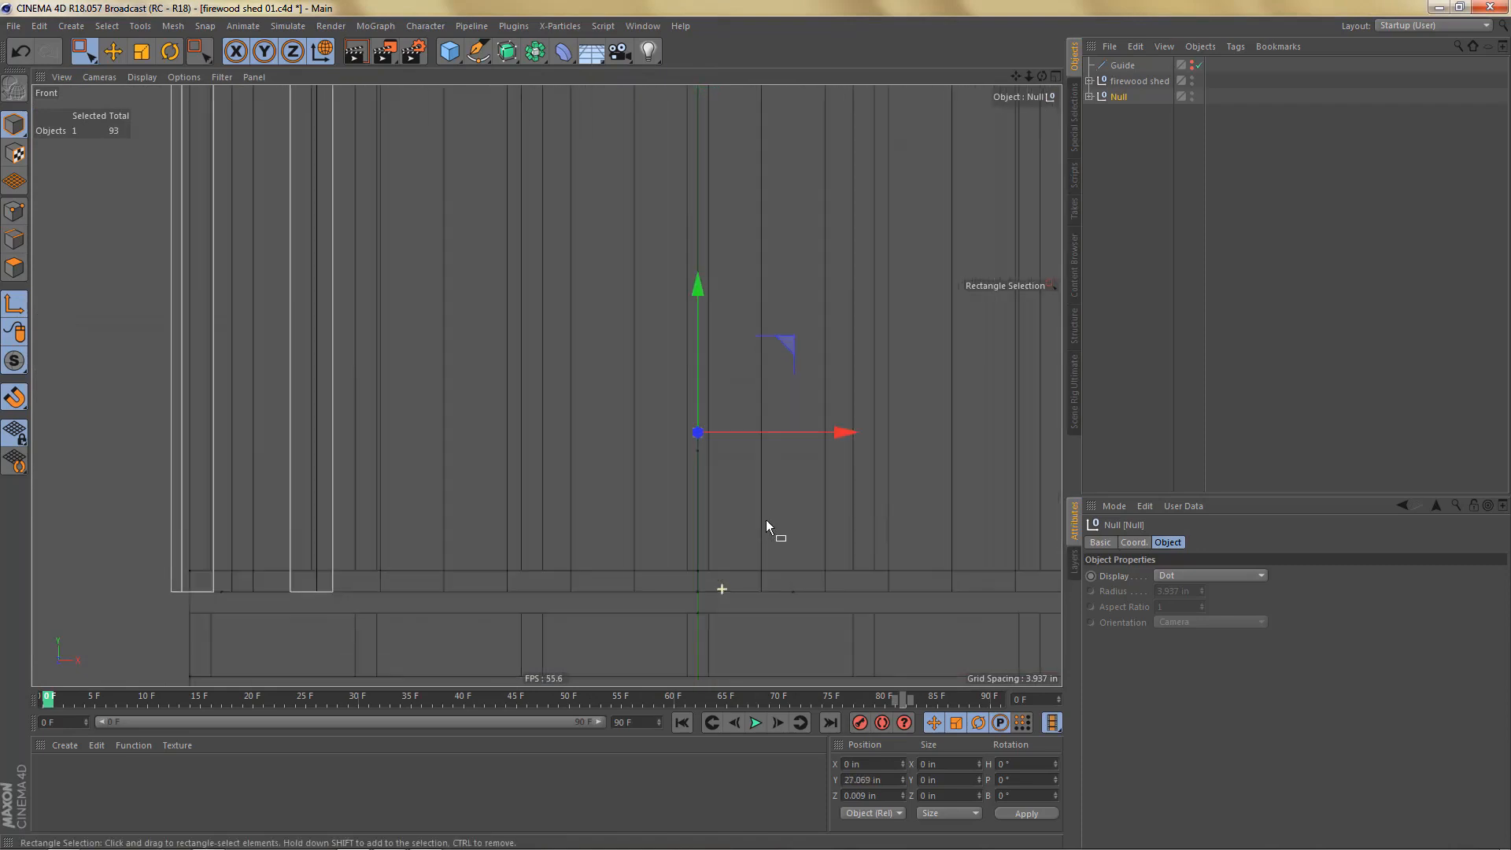
drag(699, 289, 723, 449)
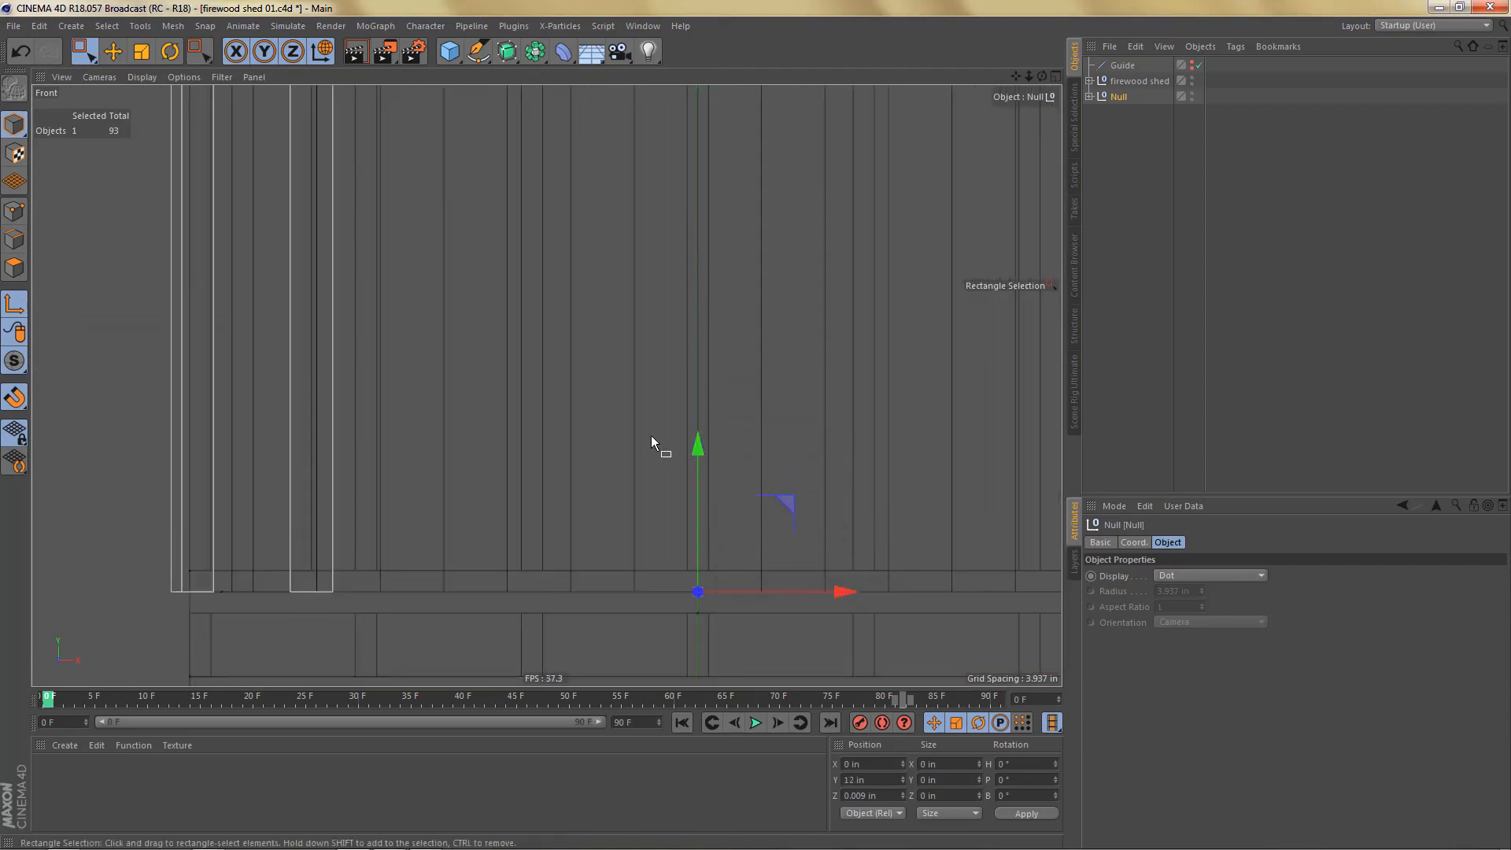
Step: Return to the perspective view, turn off axis modification and expand the group containing all the trims
middle_click(650, 436)
middle_click(353, 267)
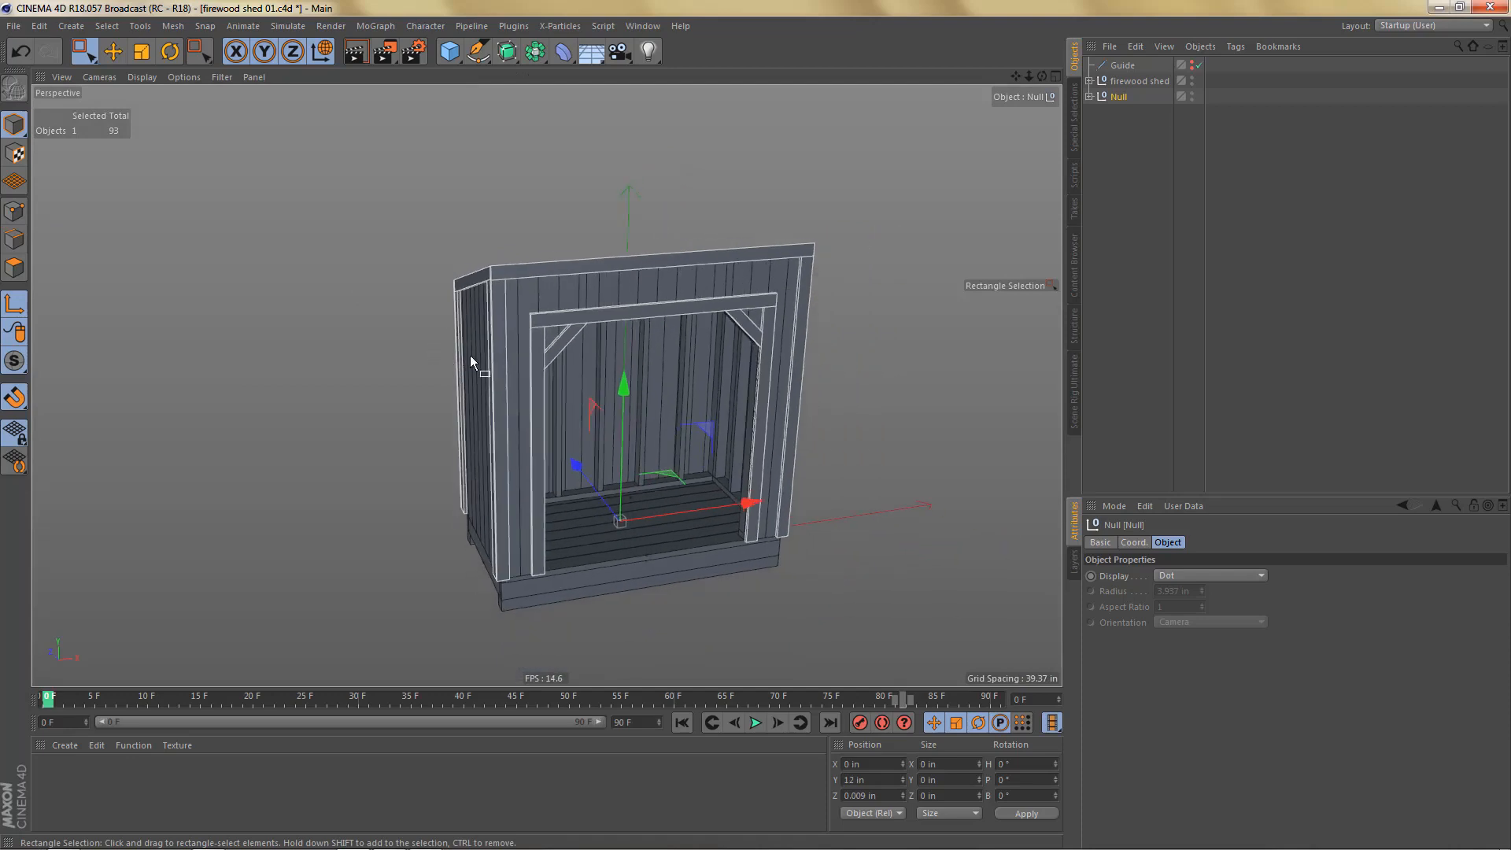
mouse_move(470, 356)
alt+mouse_down()
mouse_move(507, 357)
mouse_move(495, 361)
alt+mouse_up()
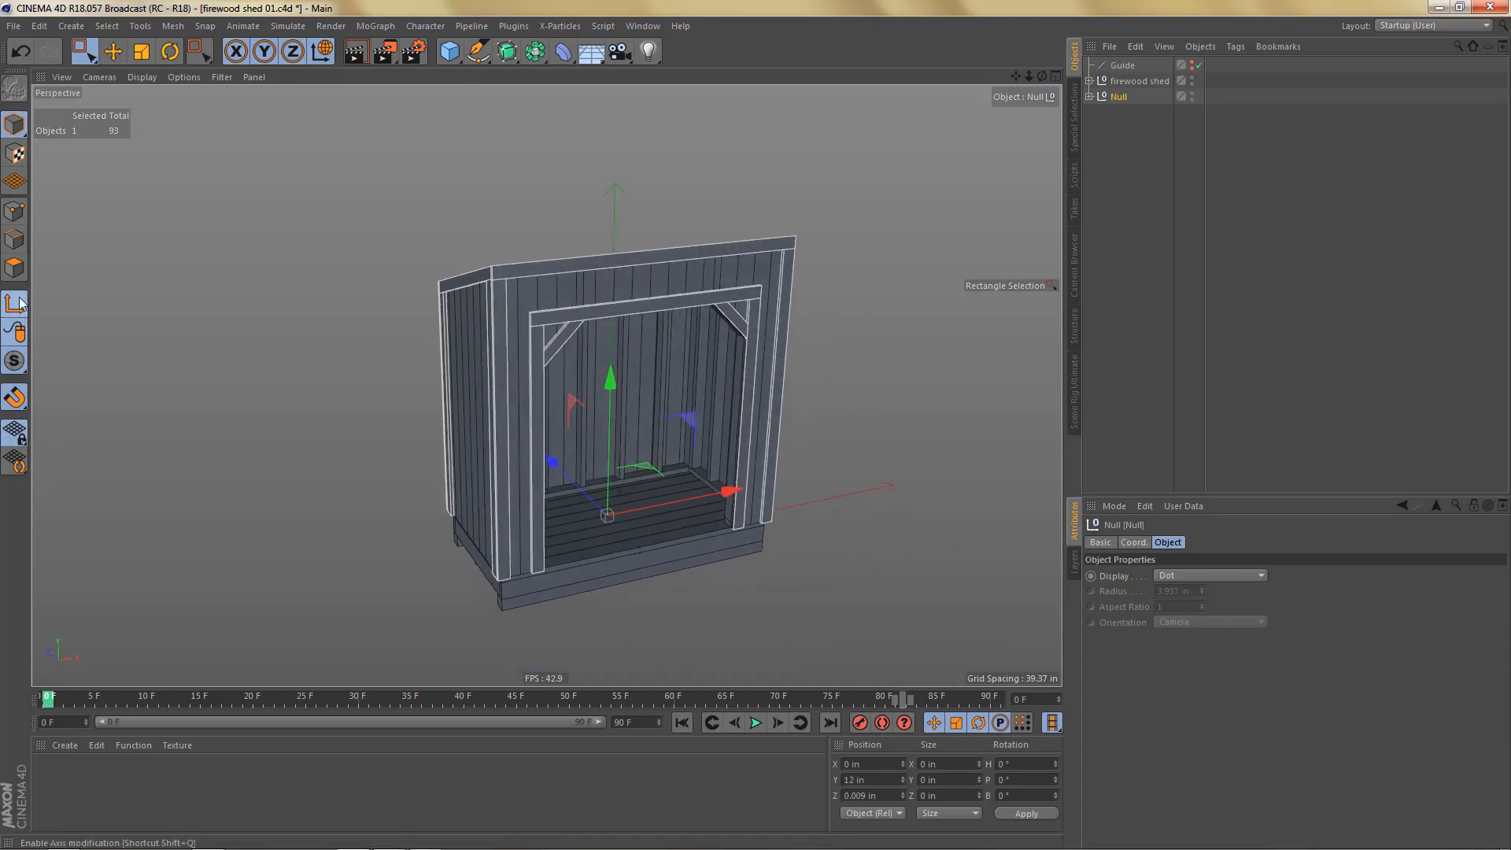
alt+middle_drag(824, 335, 861, 350)
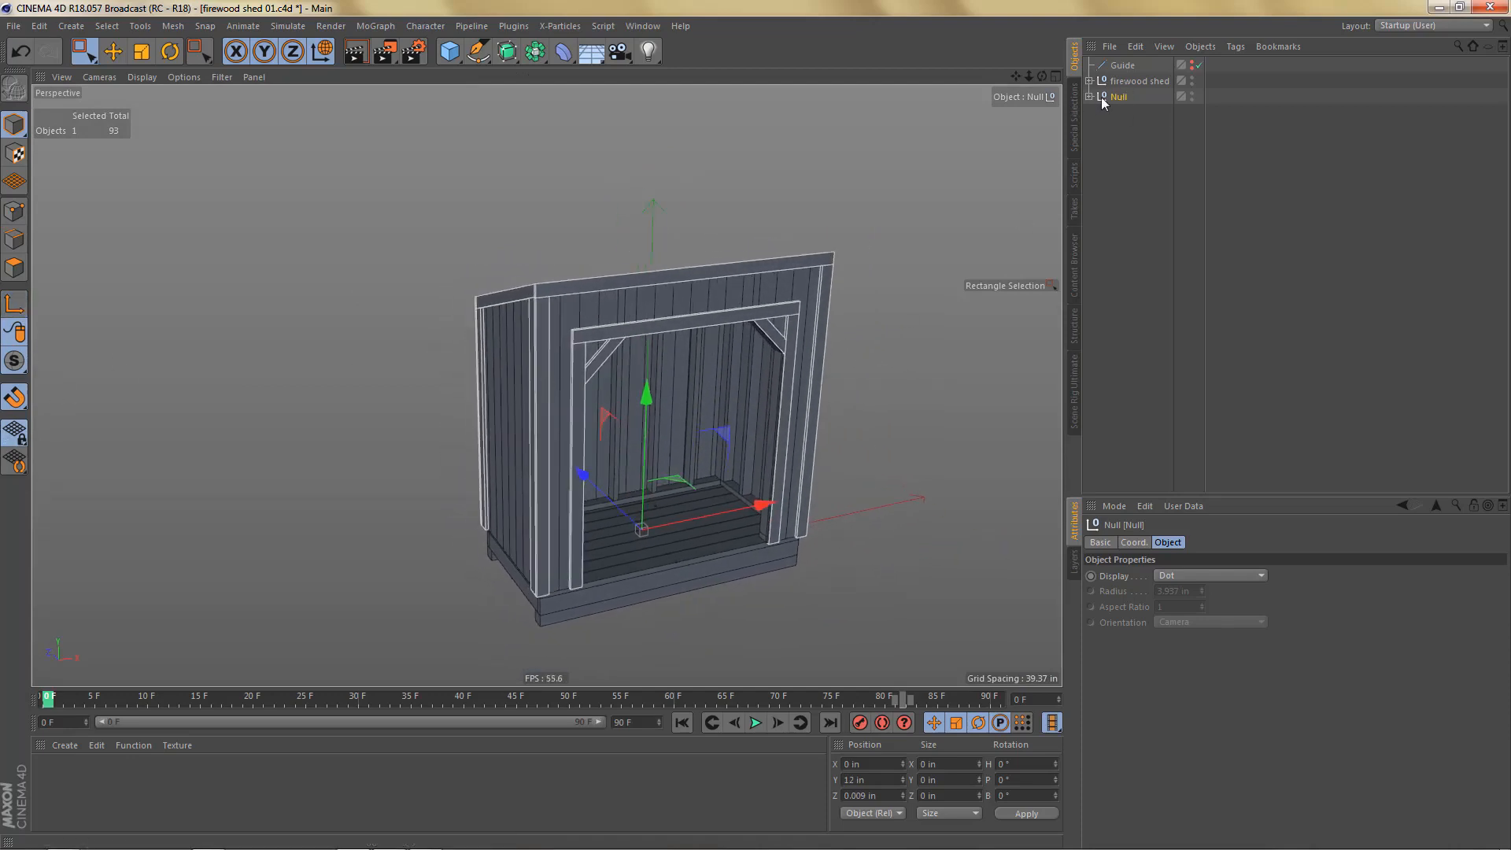
click(1090, 96)
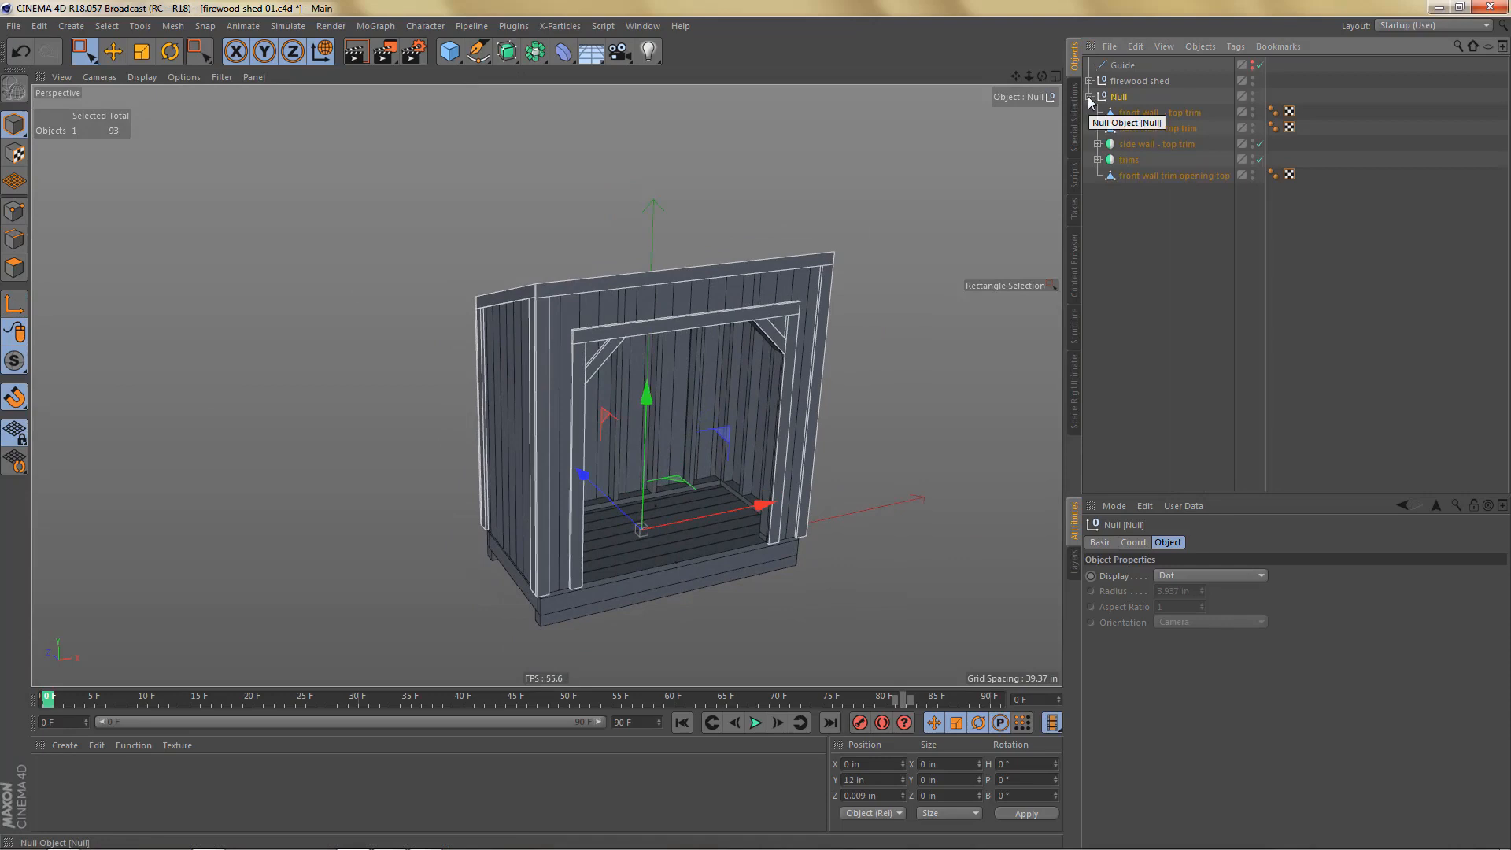
Step: Collapse the null that holds all the trim boards and rename it trims
click(1089, 96)
double_click(1118, 97)
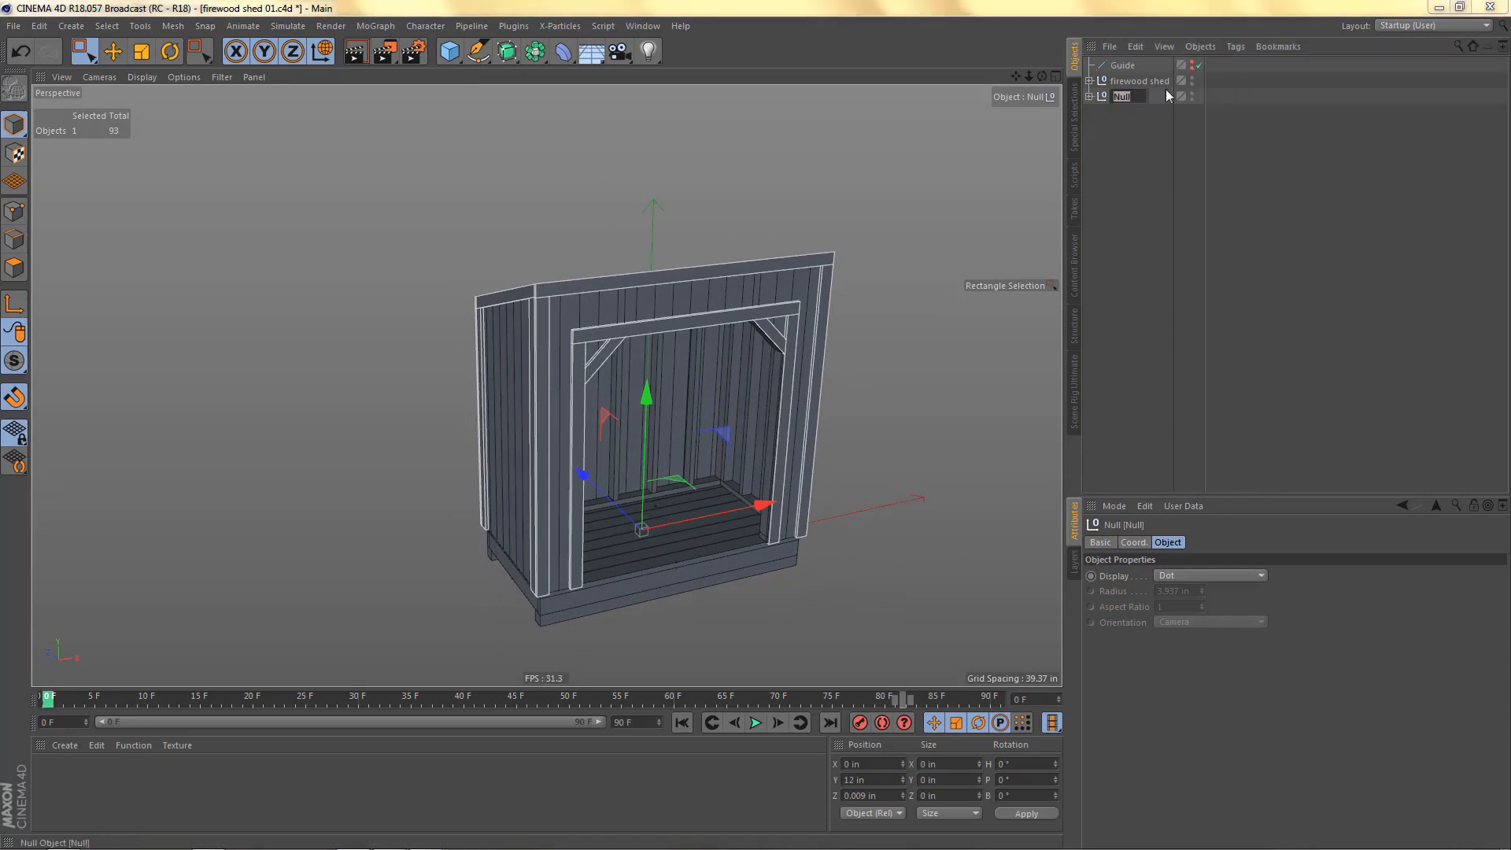
key(BackSpace)
text(trims)
key(Return)
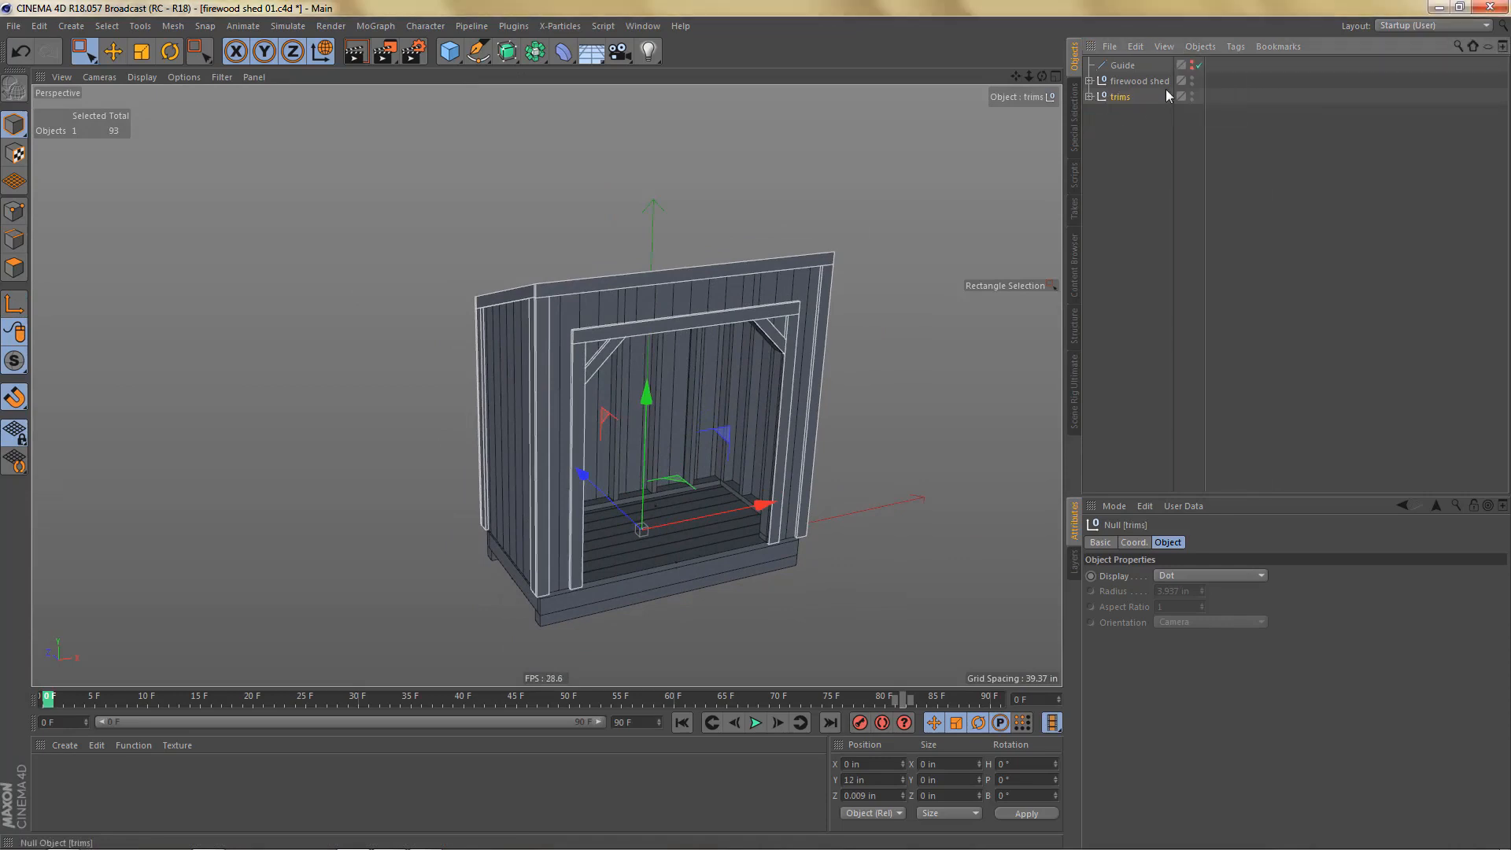
Step: Move the trims group into the firewood shed group directly below the Bevel, and collapse the expanded subgroups
click(1090, 80)
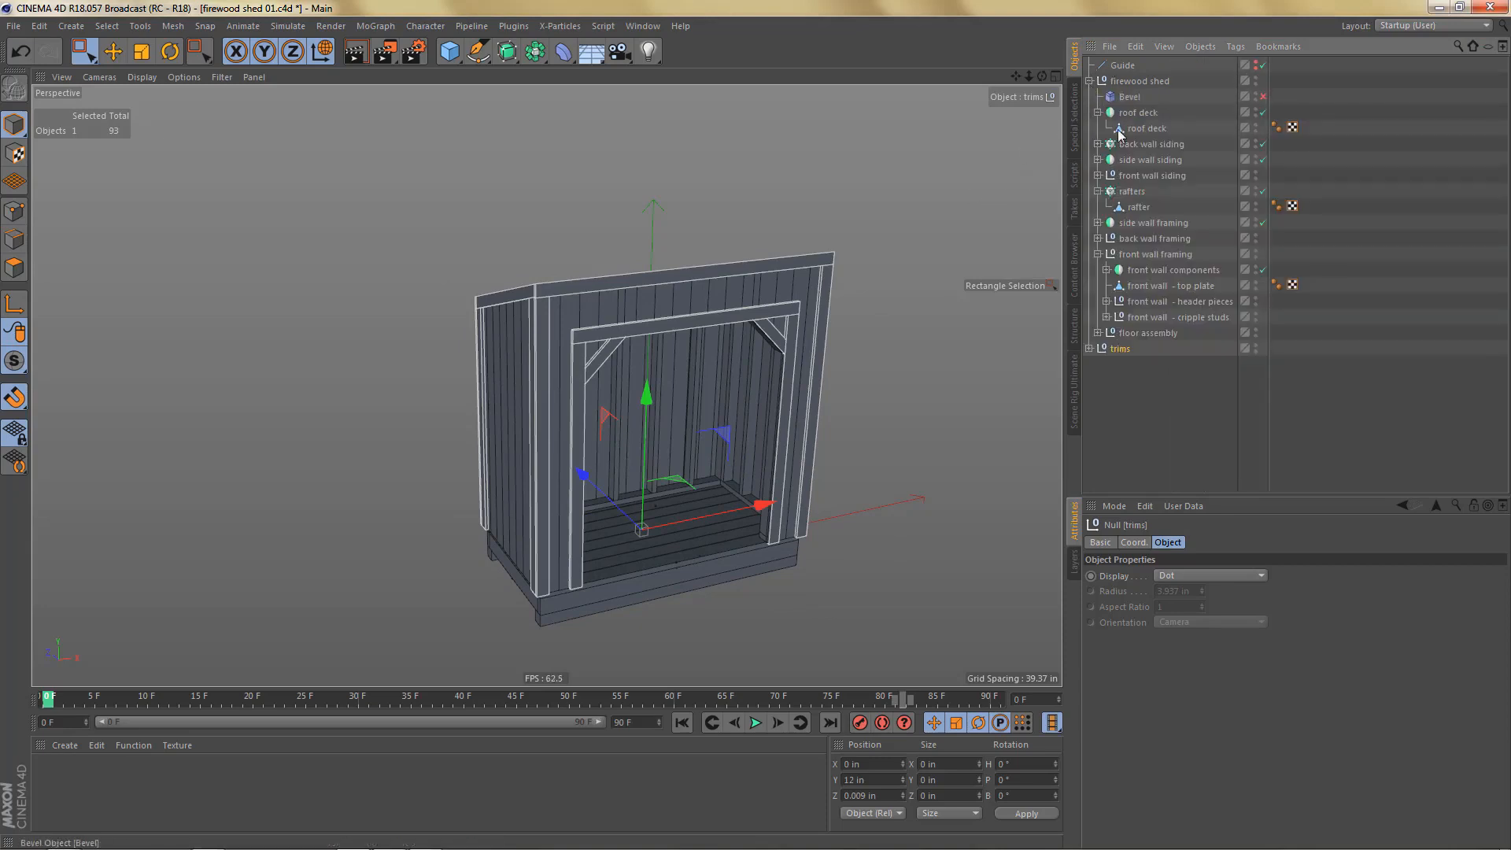
drag(1127, 348, 1134, 111)
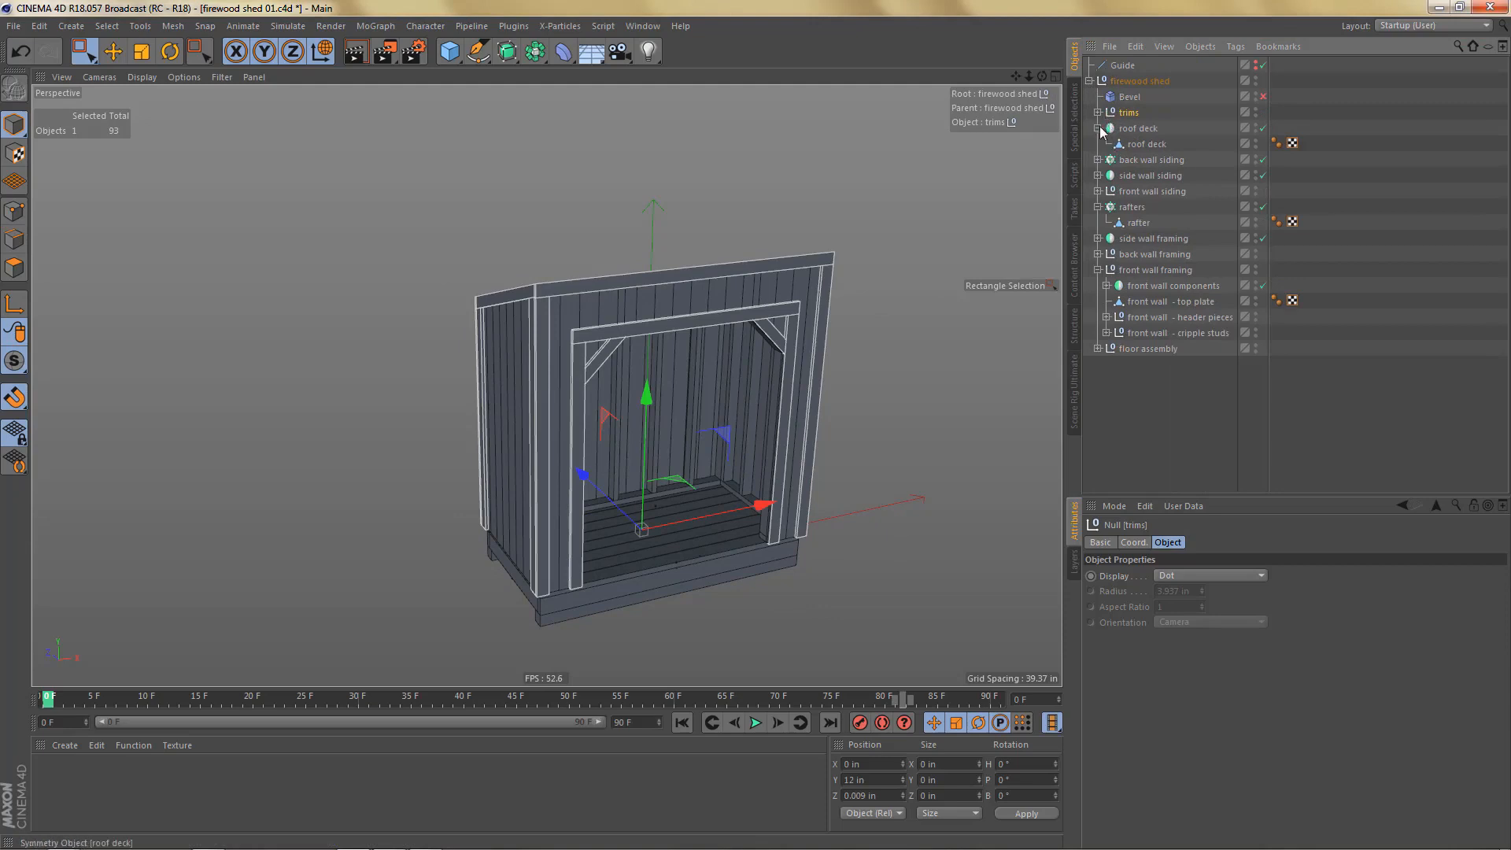
click(1098, 128)
click(1098, 191)
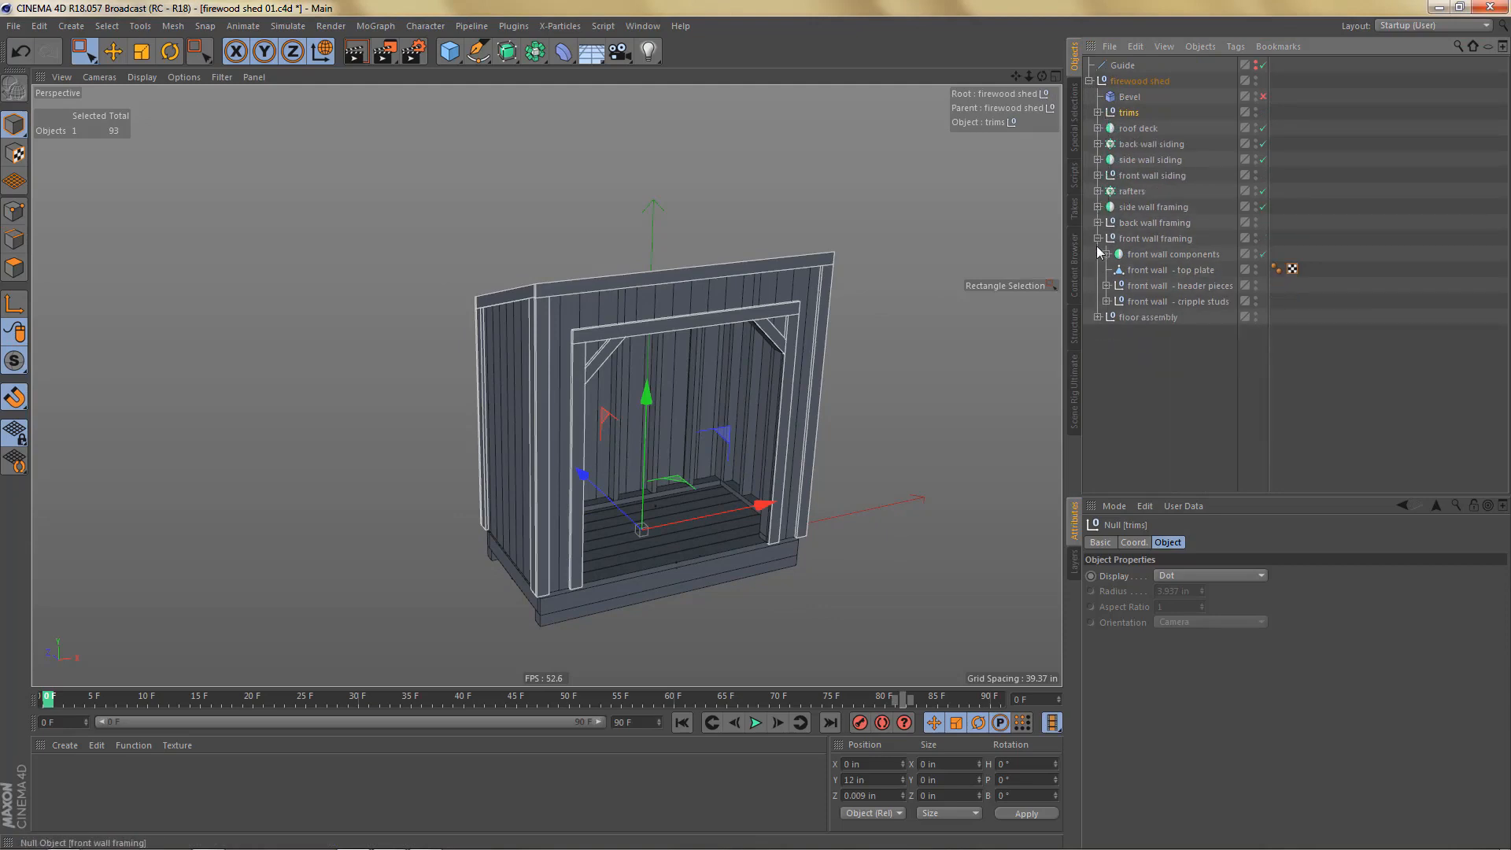
click(1098, 238)
Step: Enable the Bevel deformer and examine the beveled edges of the trims around the front opening
click(1223, 96)
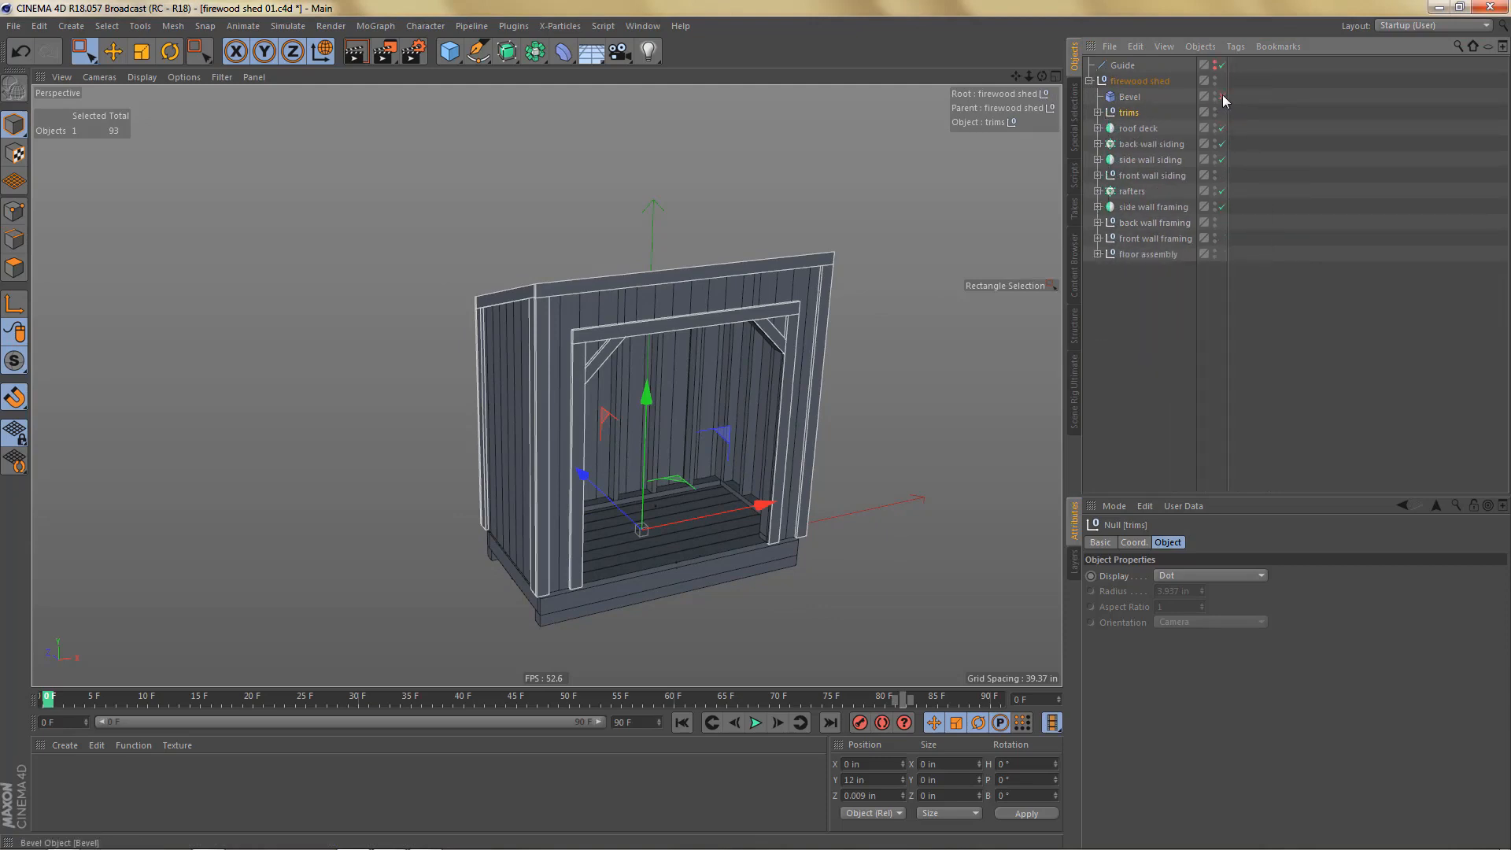
scroll(687, 339, up, 5)
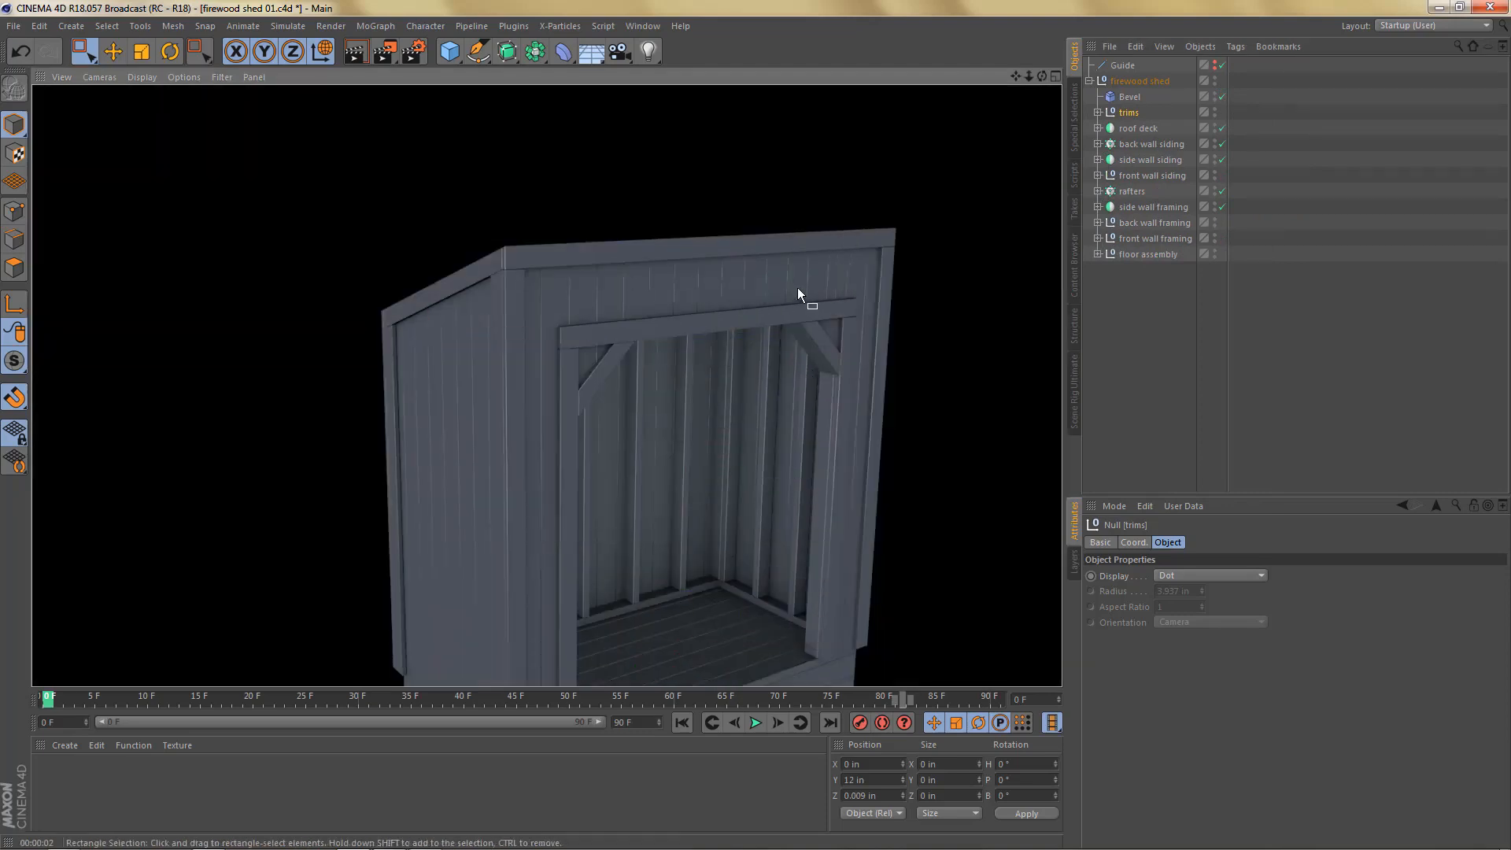
alt+right_drag(804, 285, 893, 277)
alt+drag(884, 273, 630, 229)
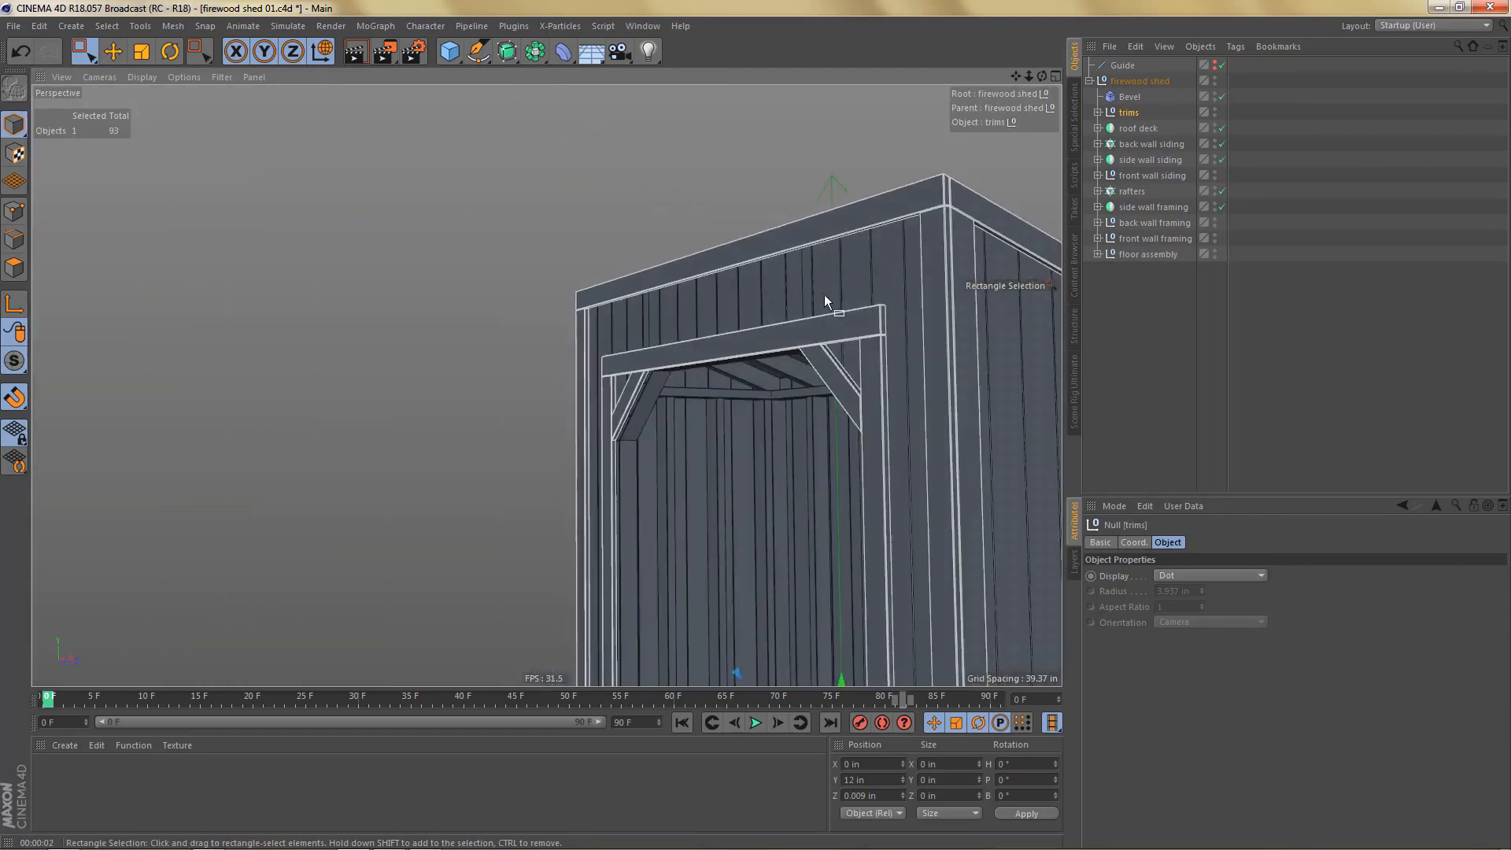
alt+right_drag(837, 299, 1022, 274)
alt+drag(958, 294, 968, 312)
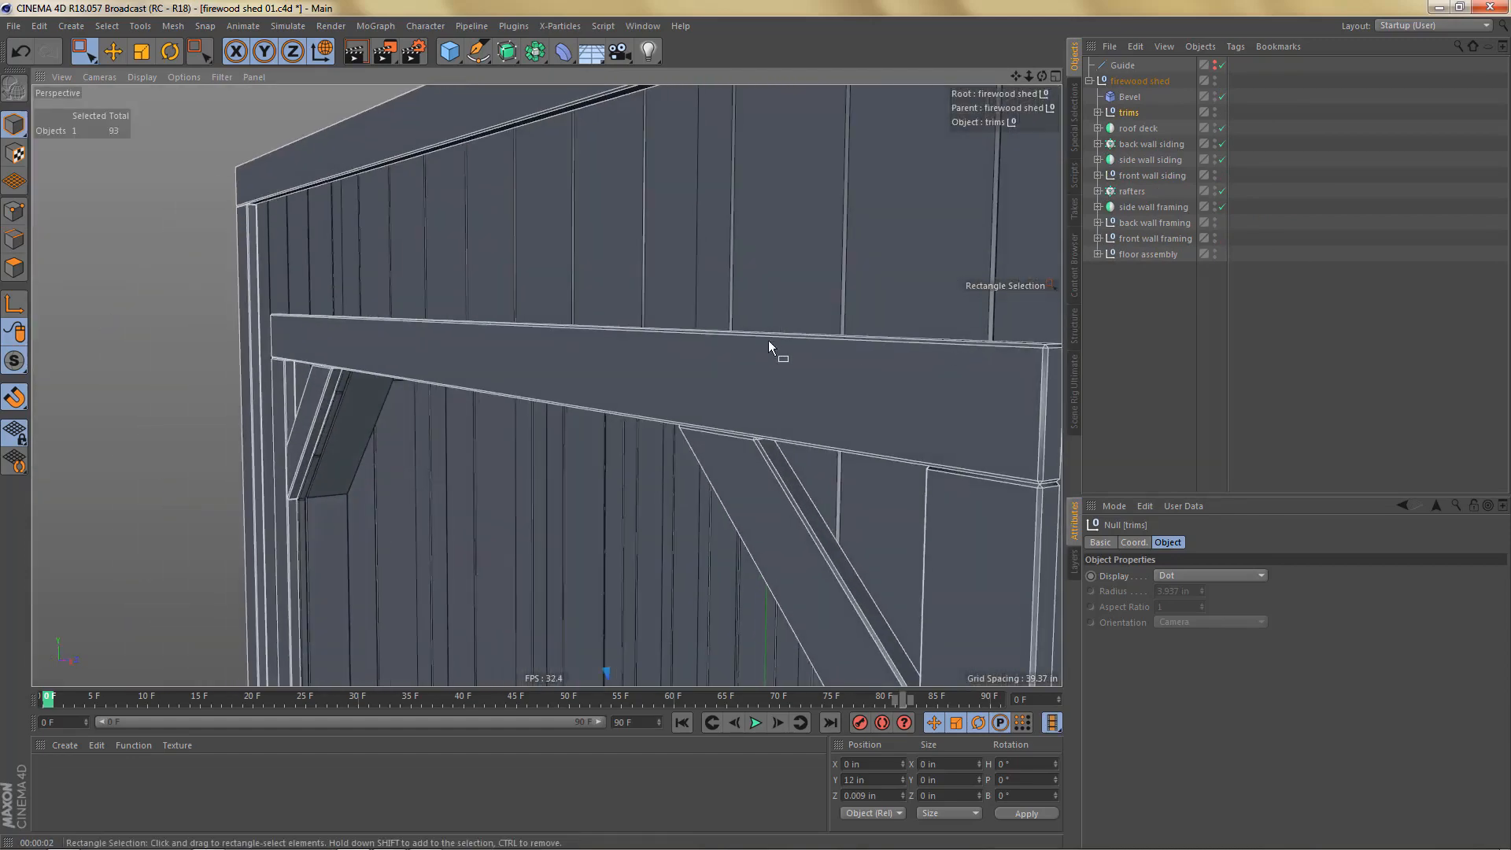
alt+middle_drag(739, 384, 546, 386)
alt+drag(789, 385, 732, 473)
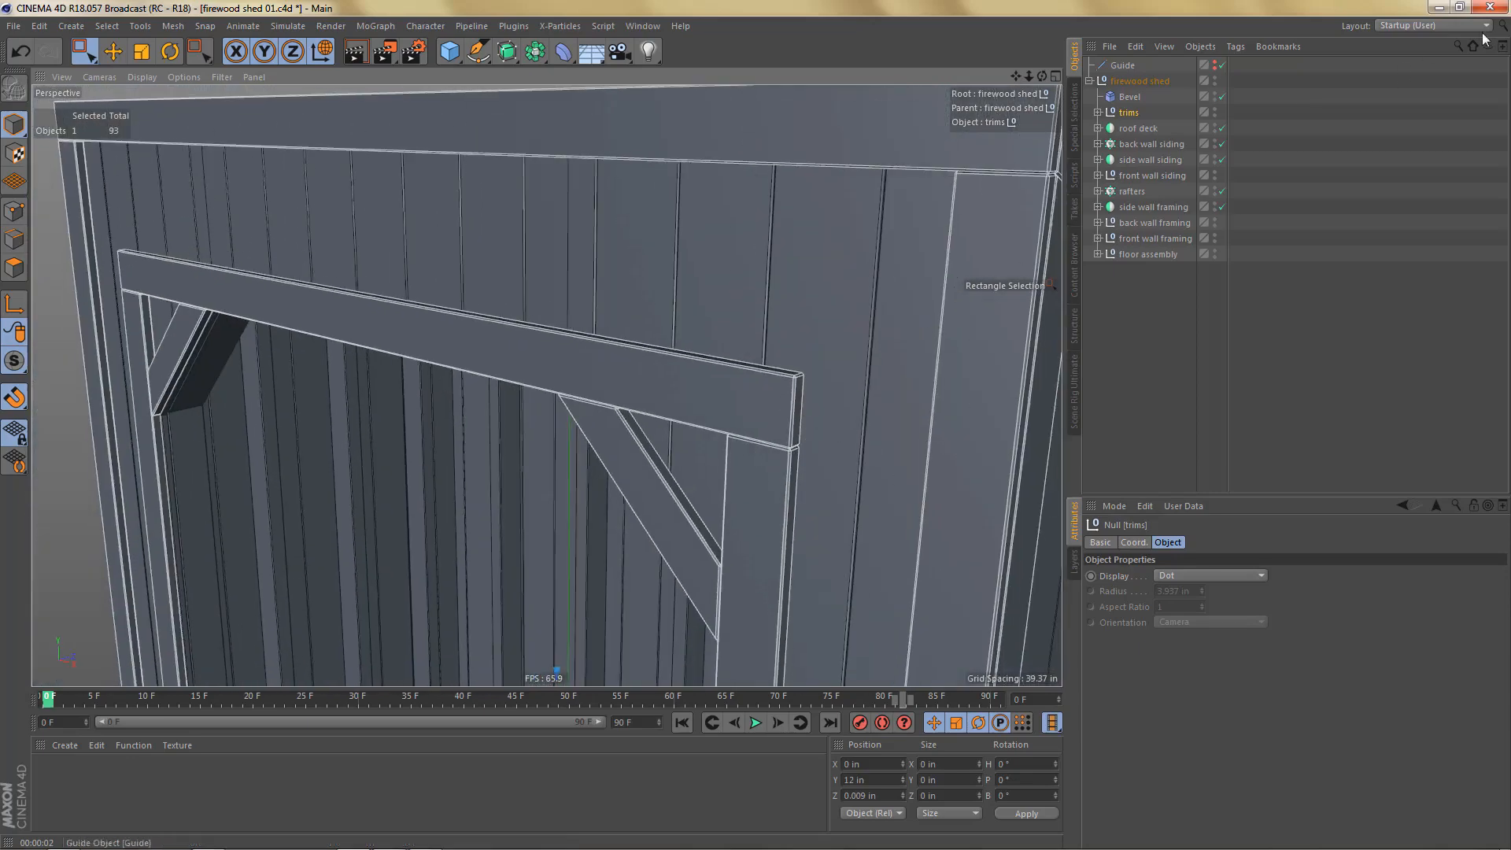
Step: Select all polygon objects in the scene and set their Phong Angle to 22°, then clear the selection
click(1487, 46)
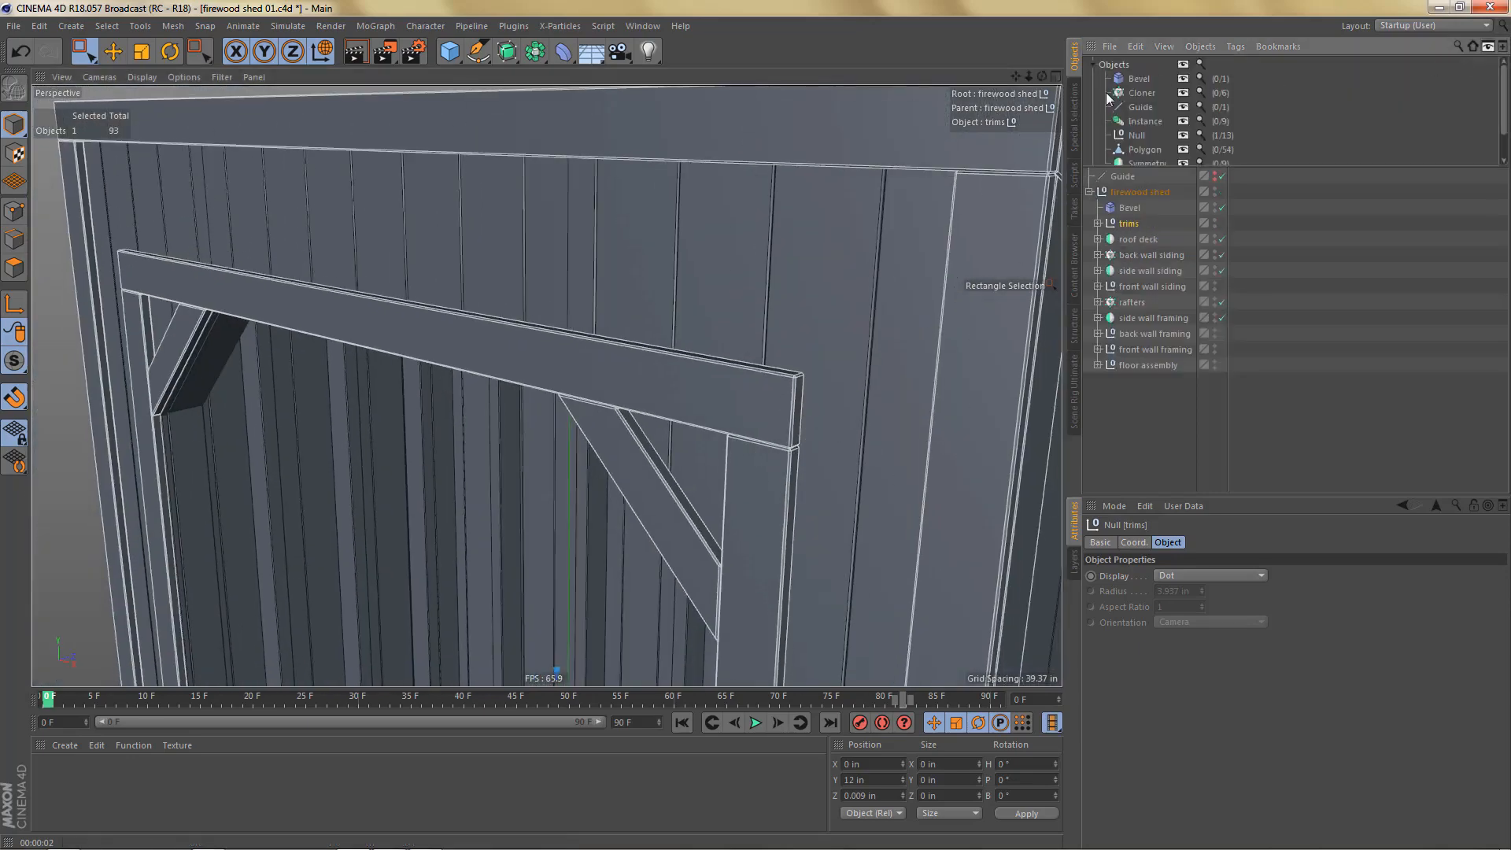
click(1146, 150)
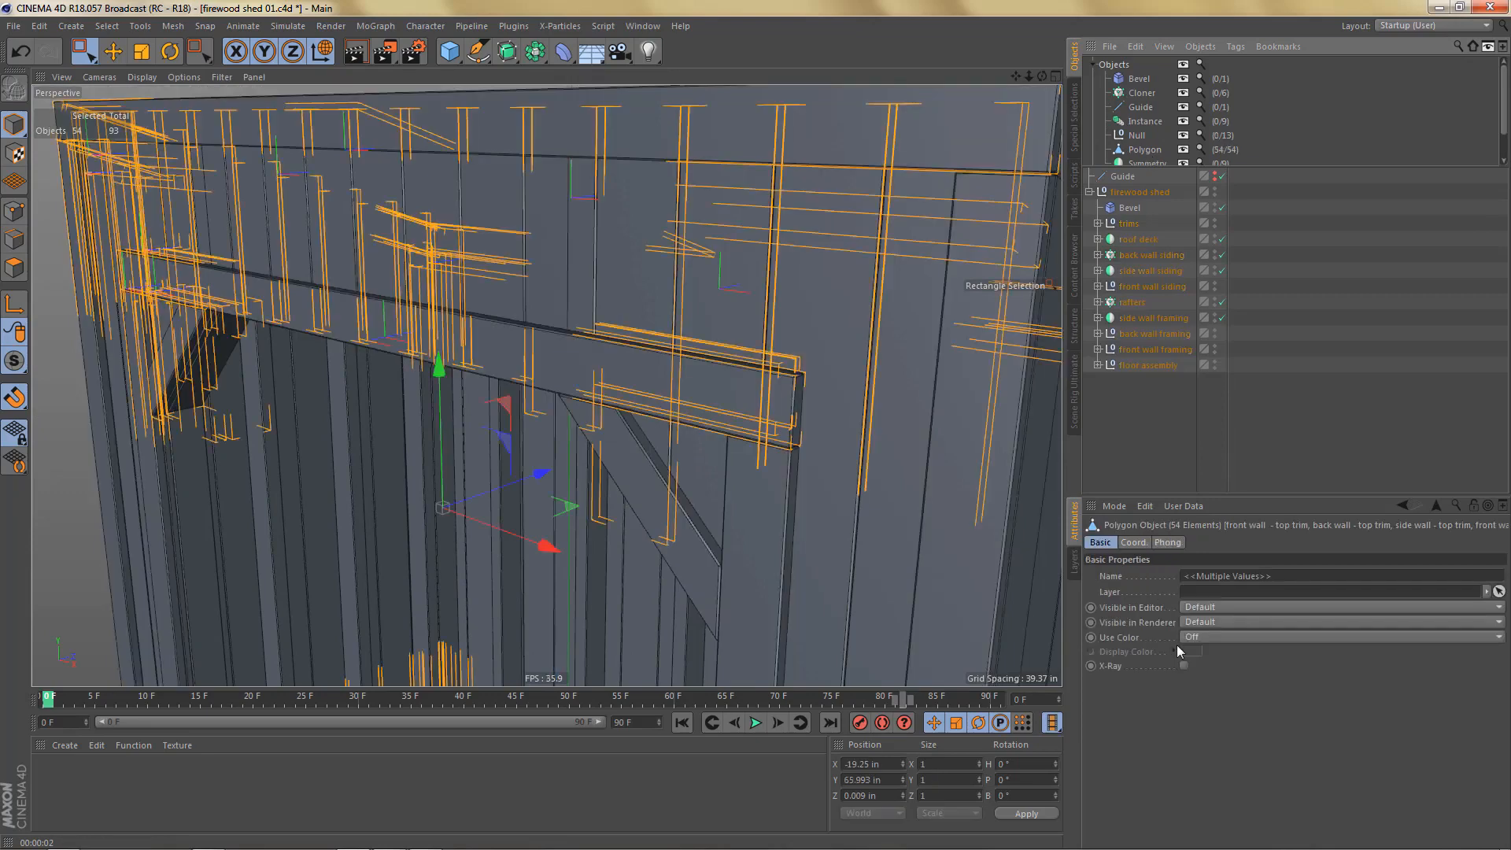
click(1167, 543)
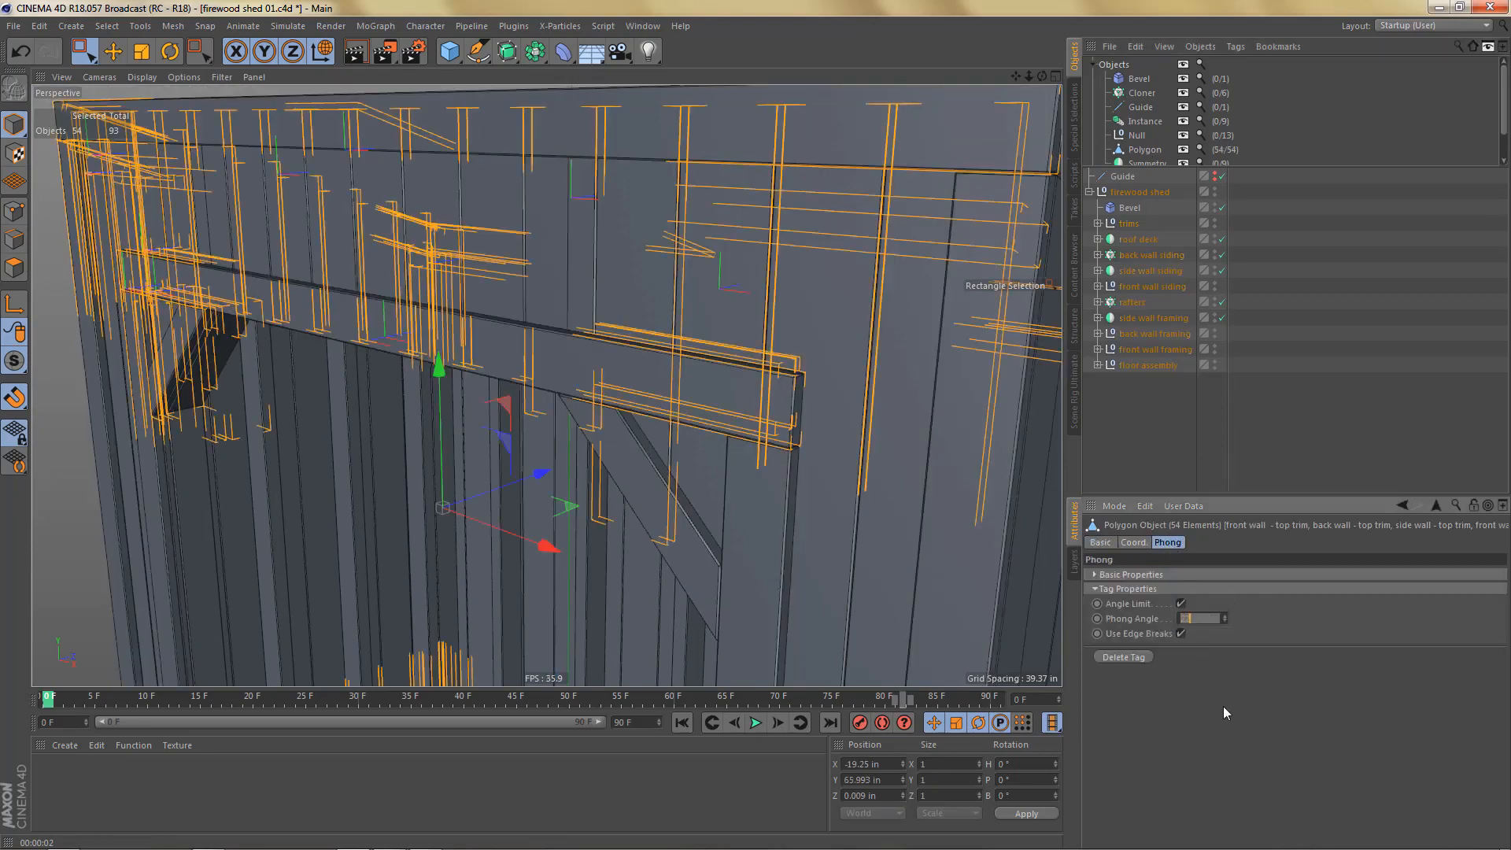
key(Return)
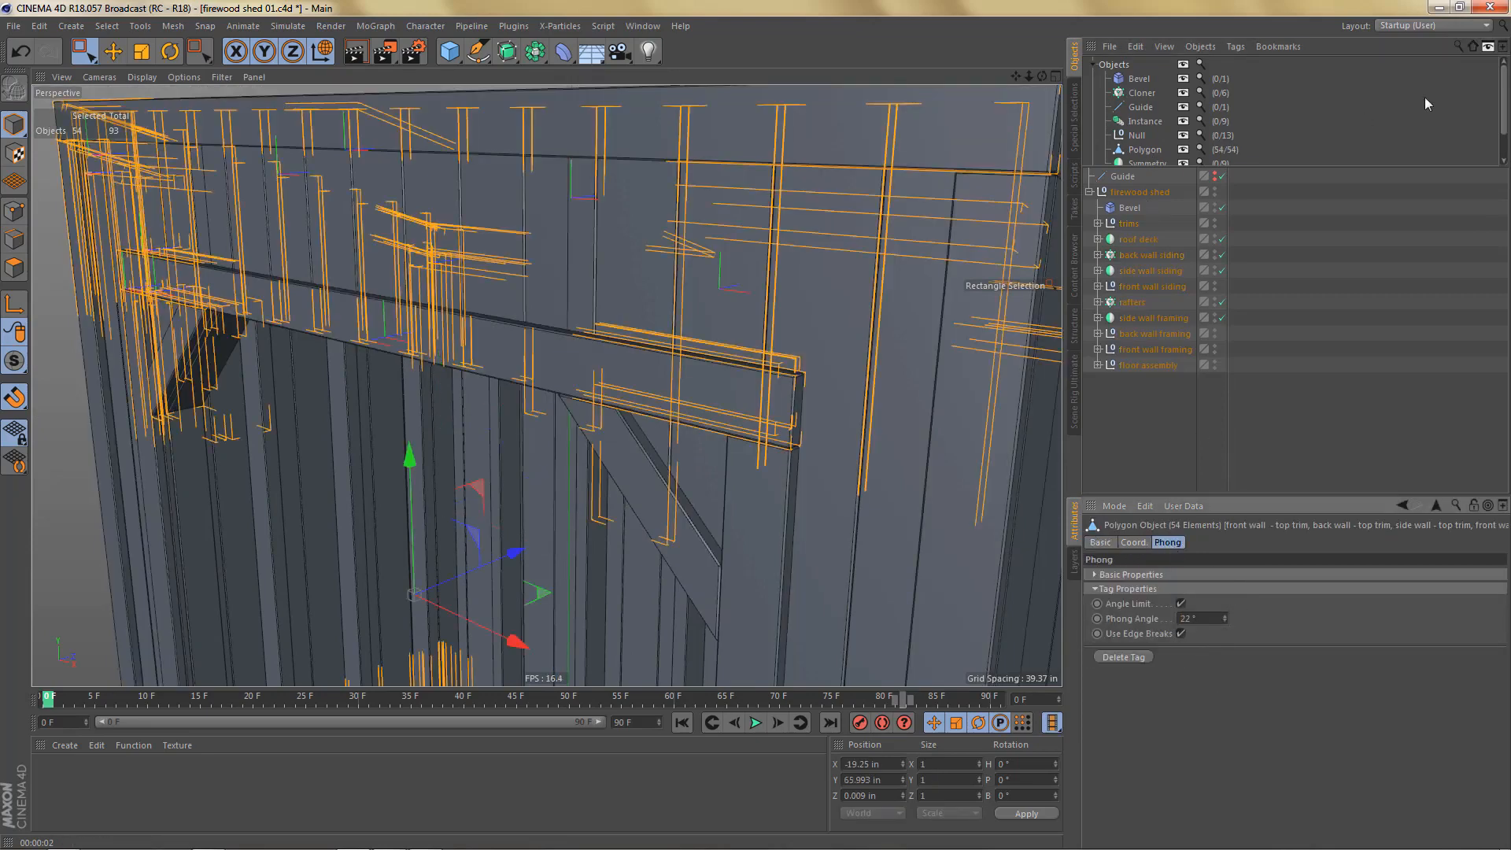
click(1487, 47)
click(1131, 342)
Step: Check the shading on the front wall trims up close and disable the Bevel deformer
alt+drag(824, 372, 815, 367)
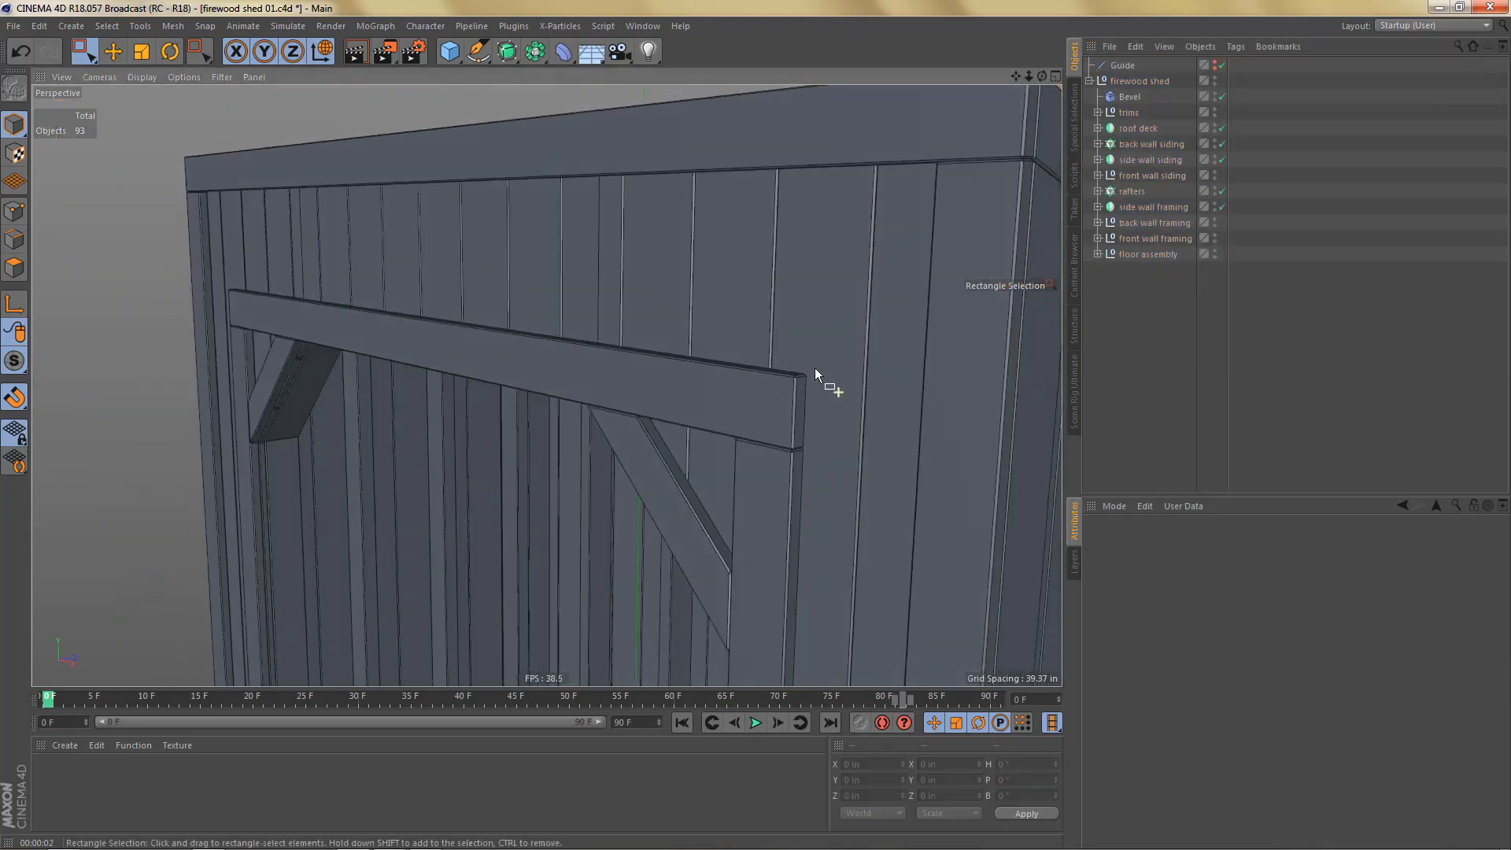
scroll(817, 370, up, 5)
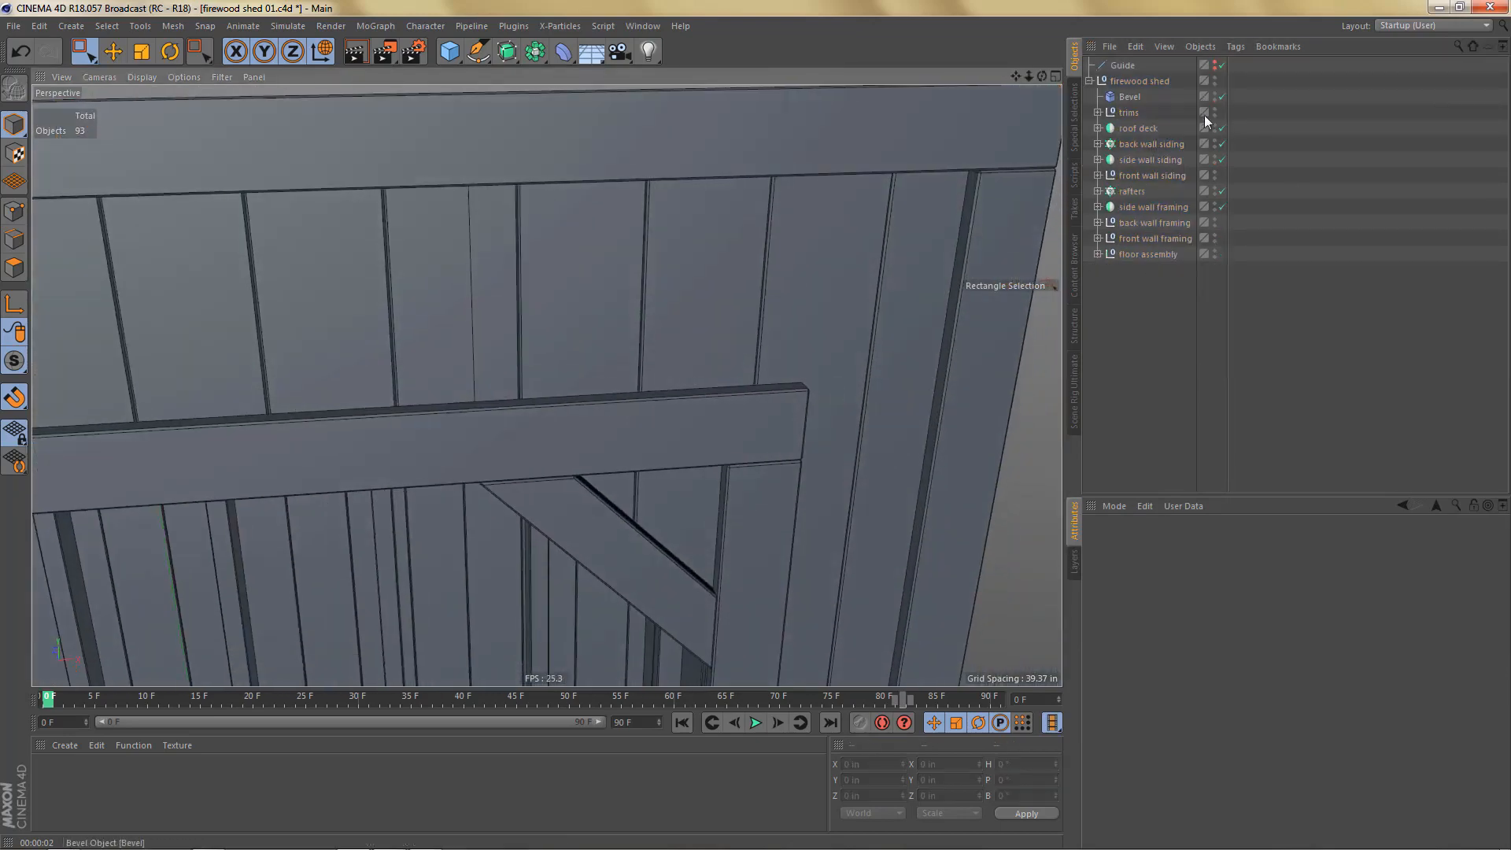
click(1222, 97)
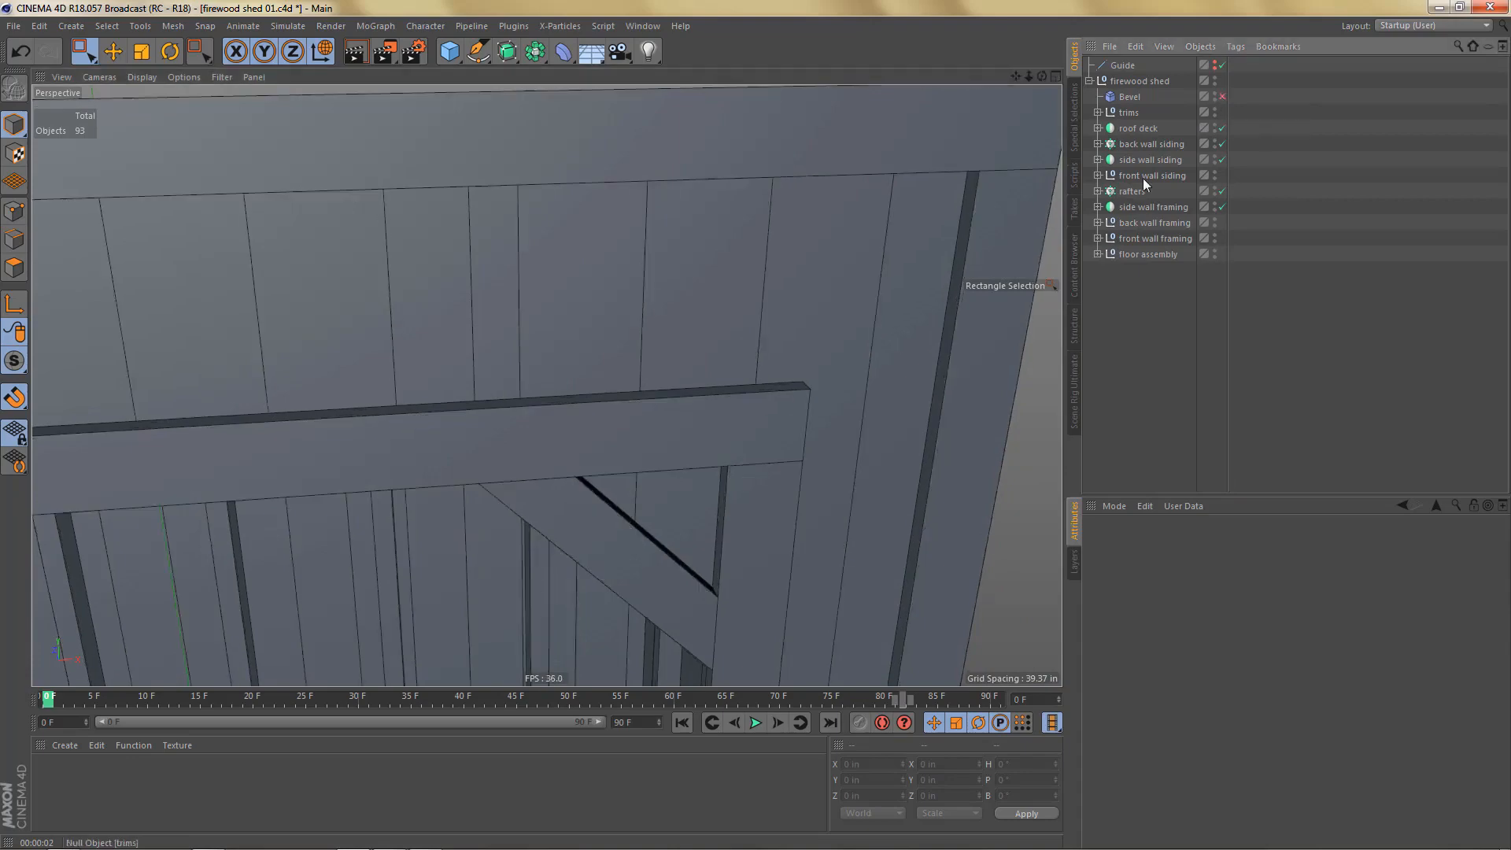
Step: Duplicate the roof deck polygon object outside the firewood shed group and collapse that group
scroll(823, 362, down, 10)
alt+drag(738, 451, 707, 343)
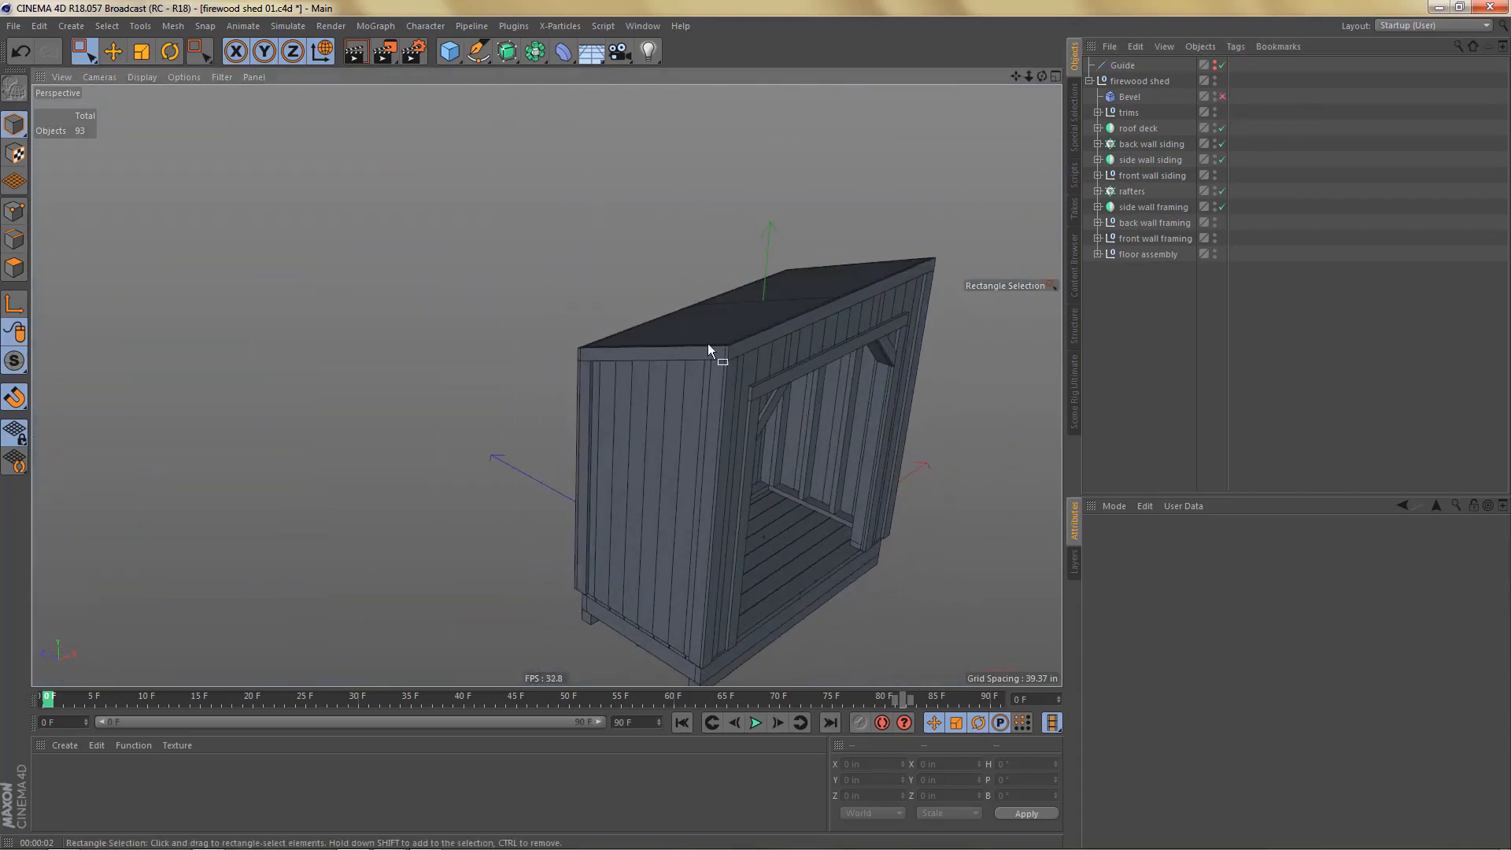
scroll(859, 323, up, 6)
alt+drag(872, 333, 849, 239)
mouse_move(748, 351)
alt+mouse_down()
mouse_move(817, 388)
mouse_move(809, 373)
mouse_move(858, 386)
mouse_move(886, 371)
alt+mouse_up()
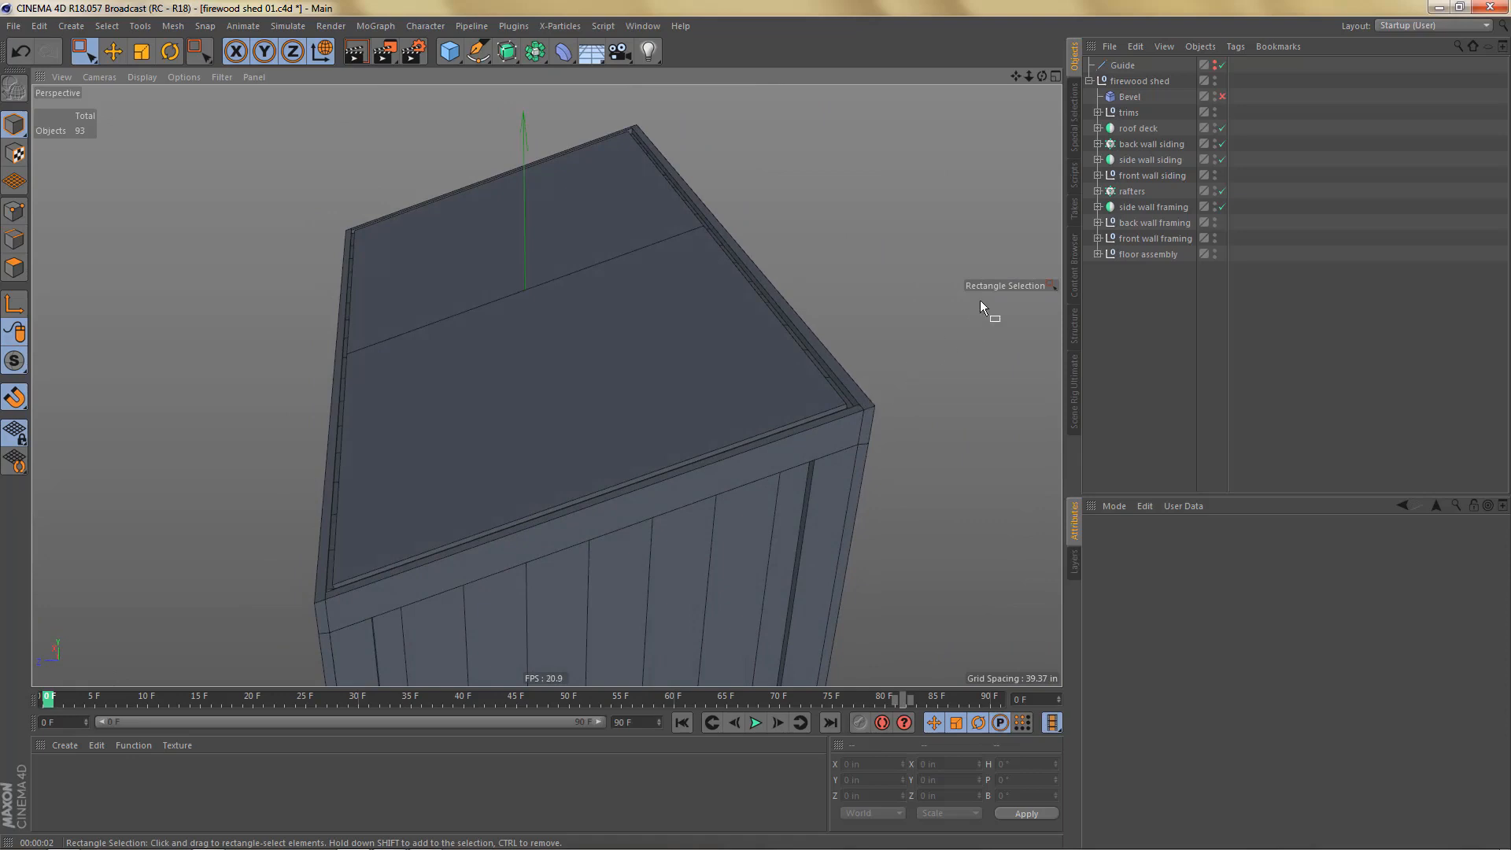
click(1099, 128)
ctrl+drag(1136, 145, 1153, 306)
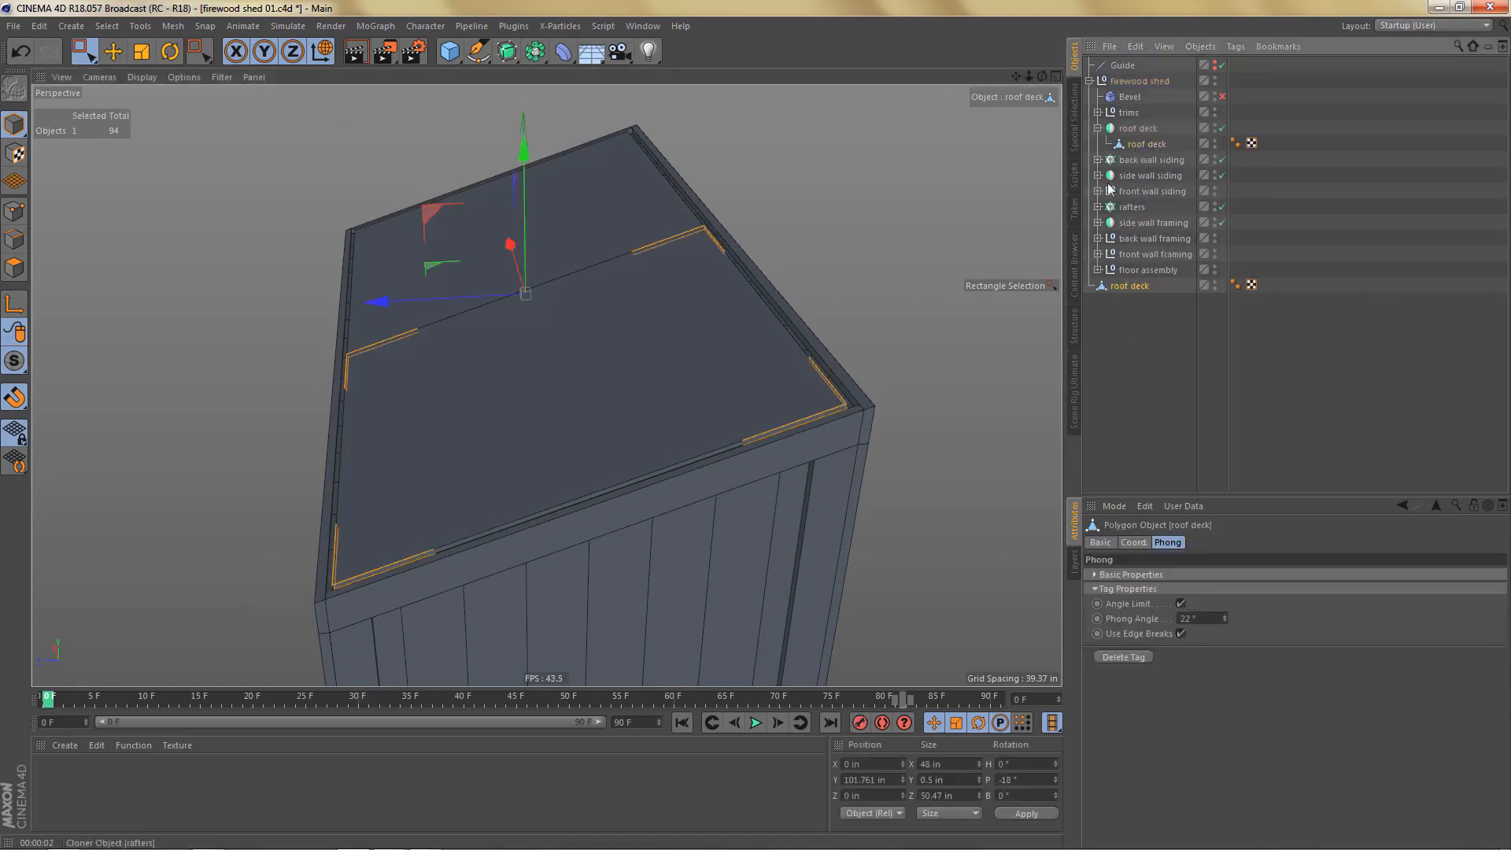
click(1090, 81)
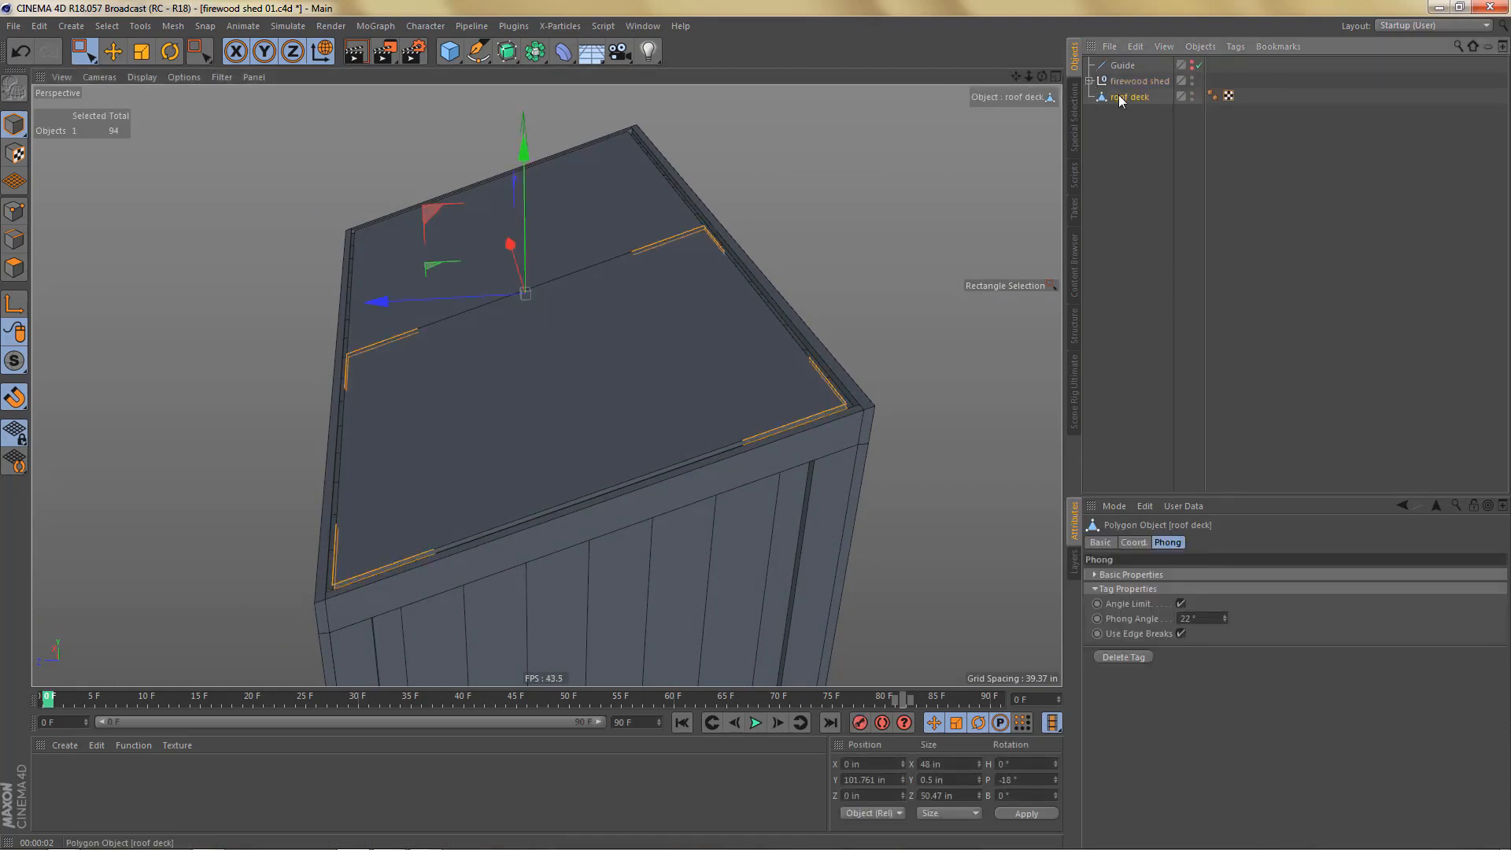
Step: Delete every polygon of the copied roof deck except its top face
key(v)
key(p)
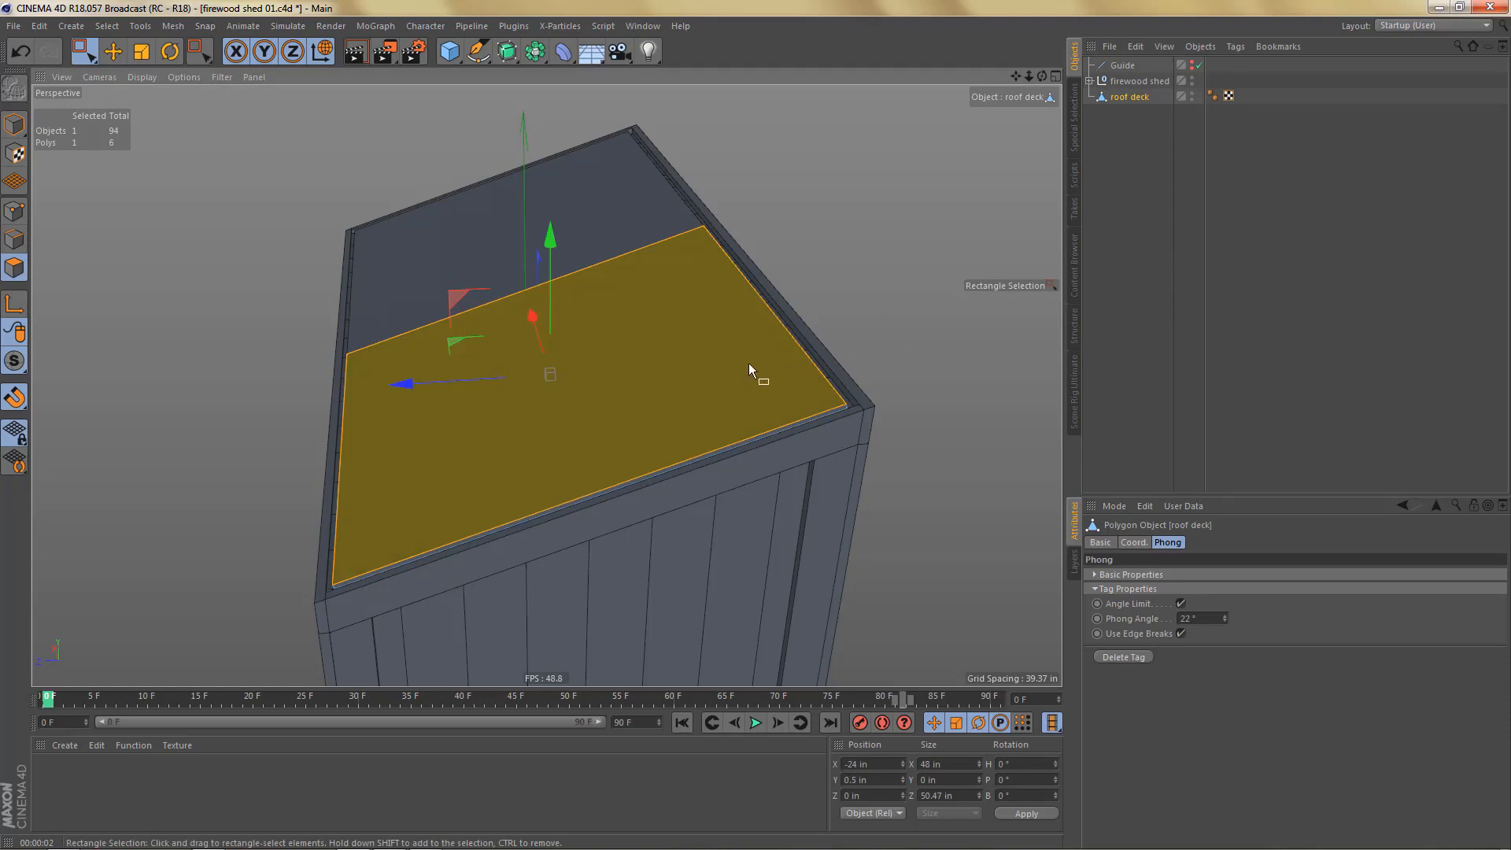
key(u)
key(i)
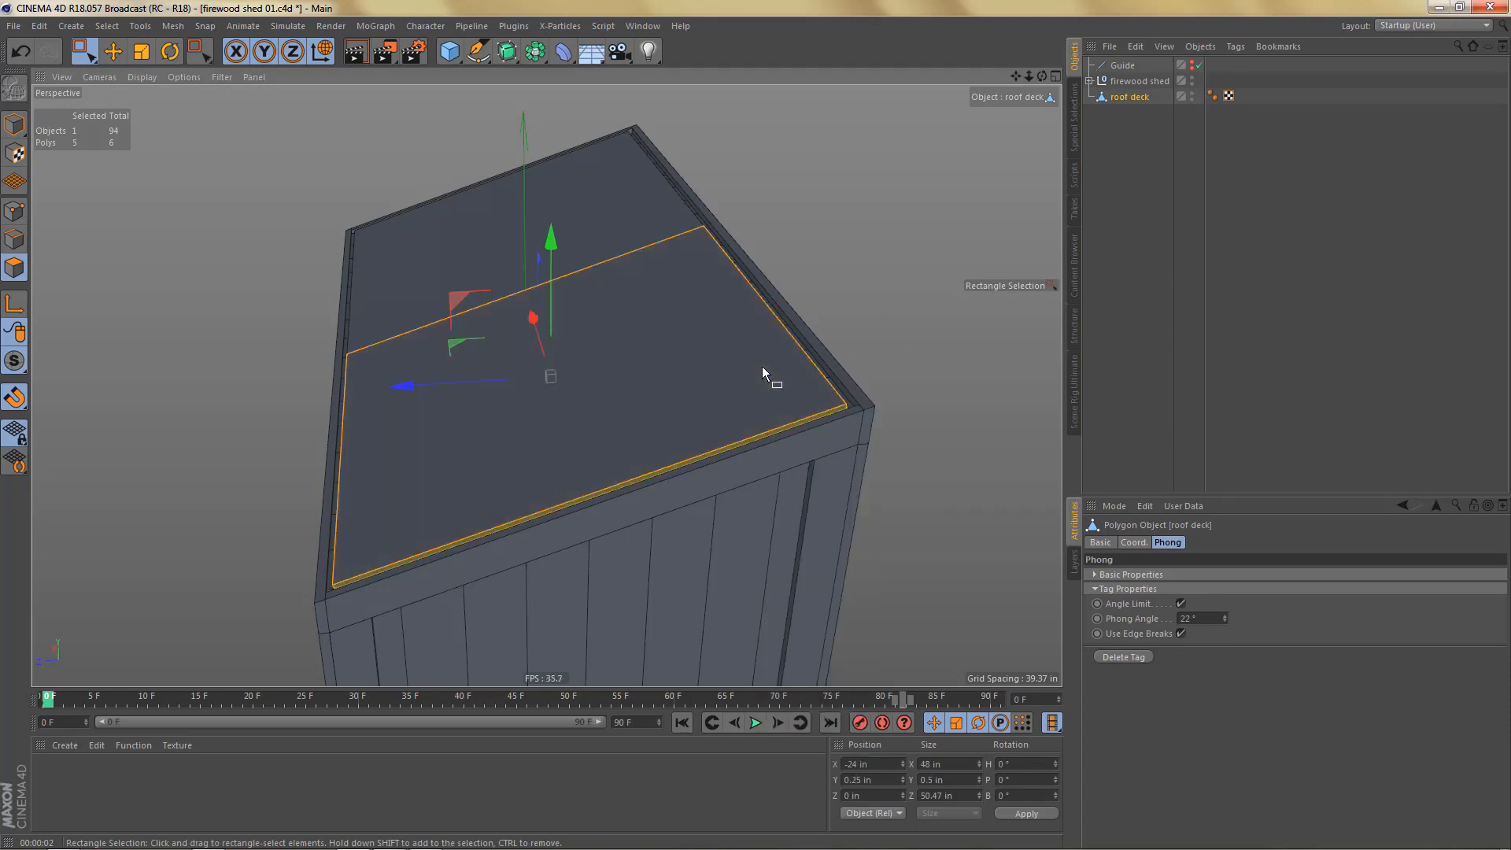
key(Delete)
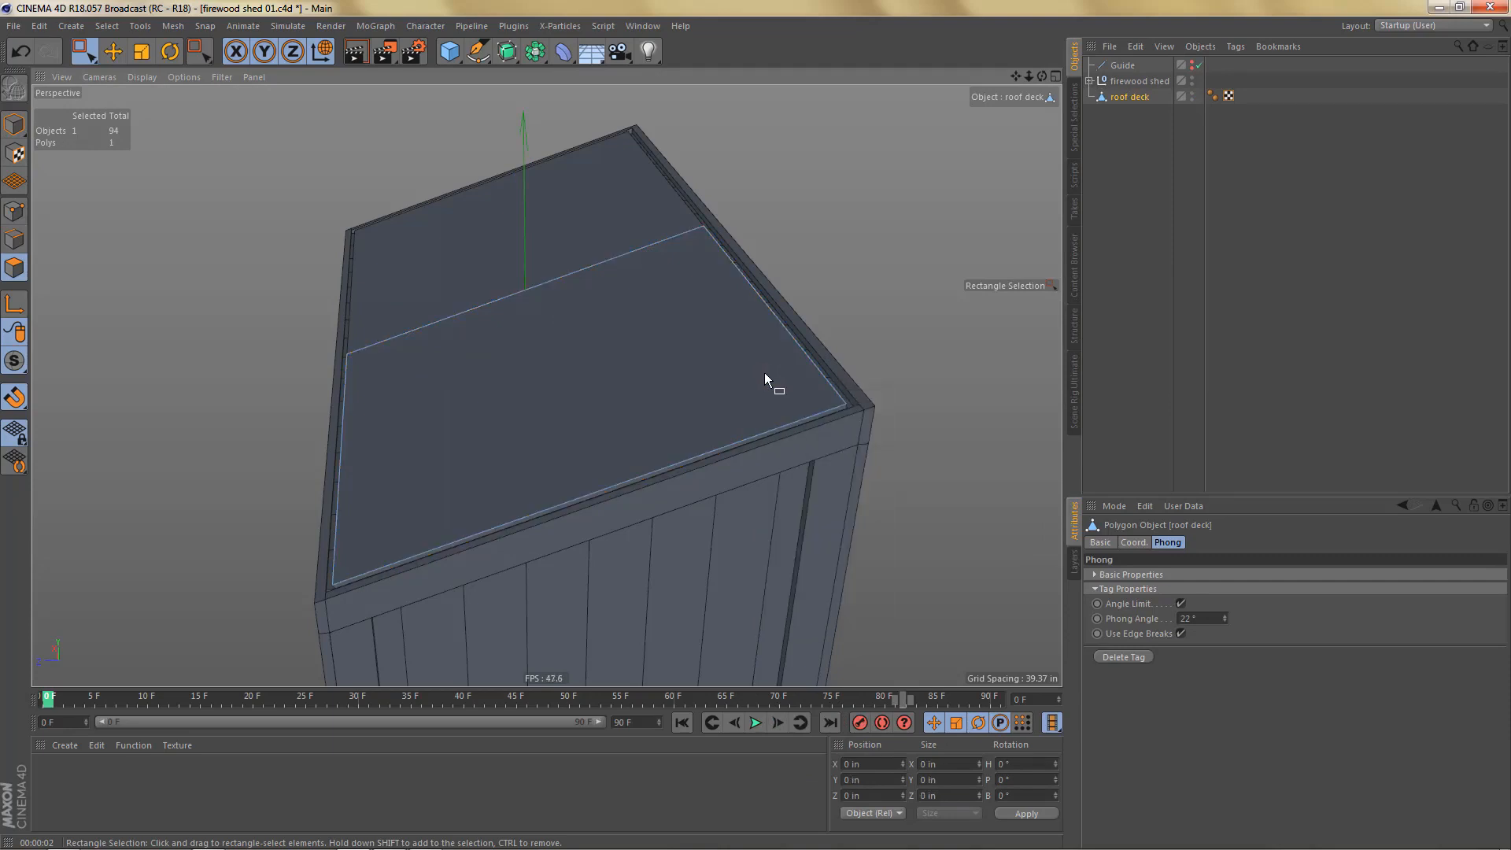
Step: Extrude the three outer edges of the copied roof face outward with an offset of 3 in
key(9)
key(Return)
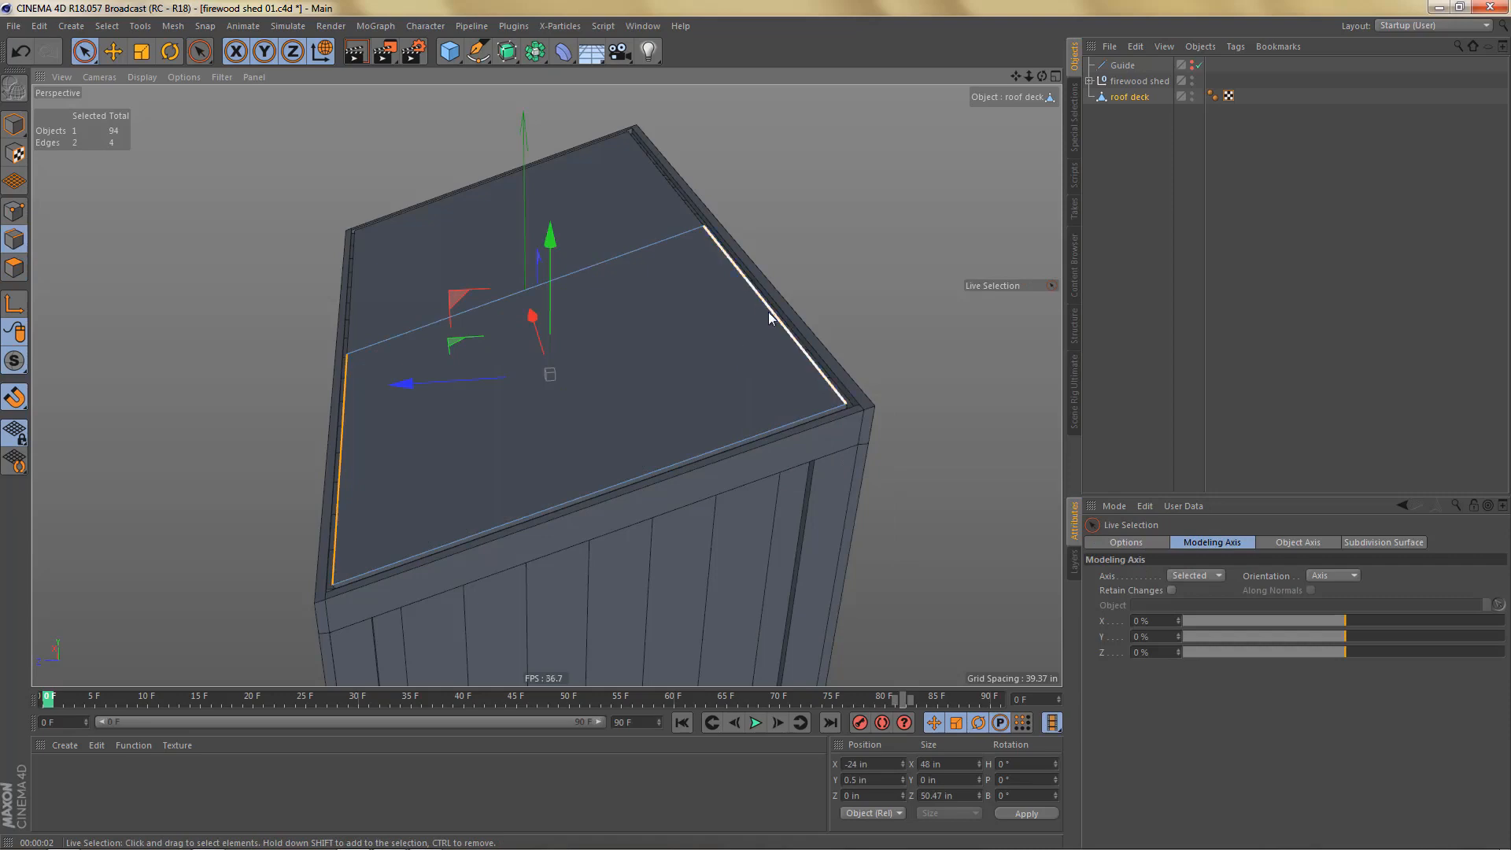
shift+click(758, 432)
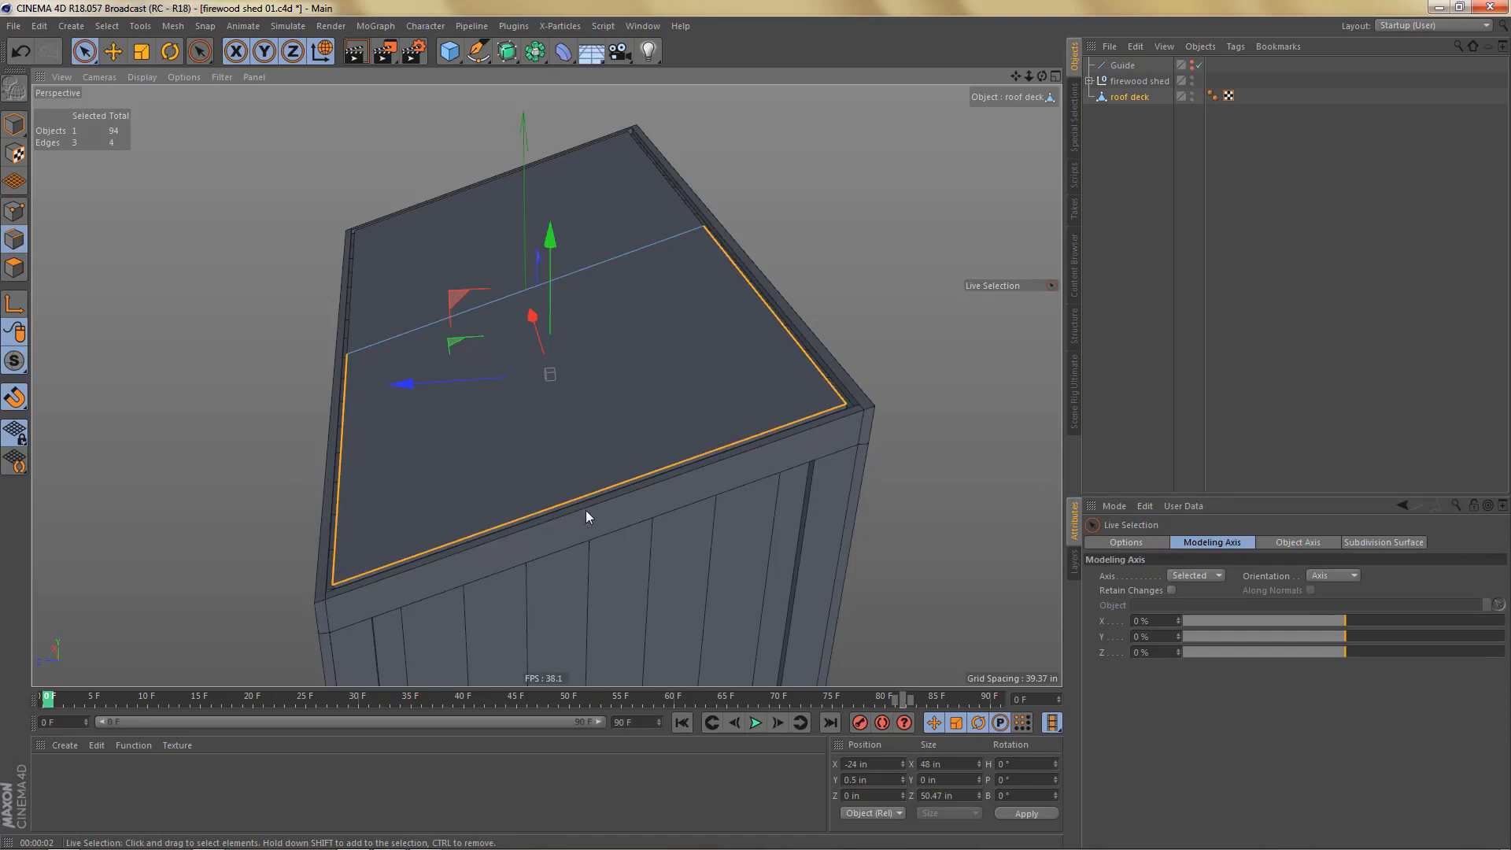
key(d)
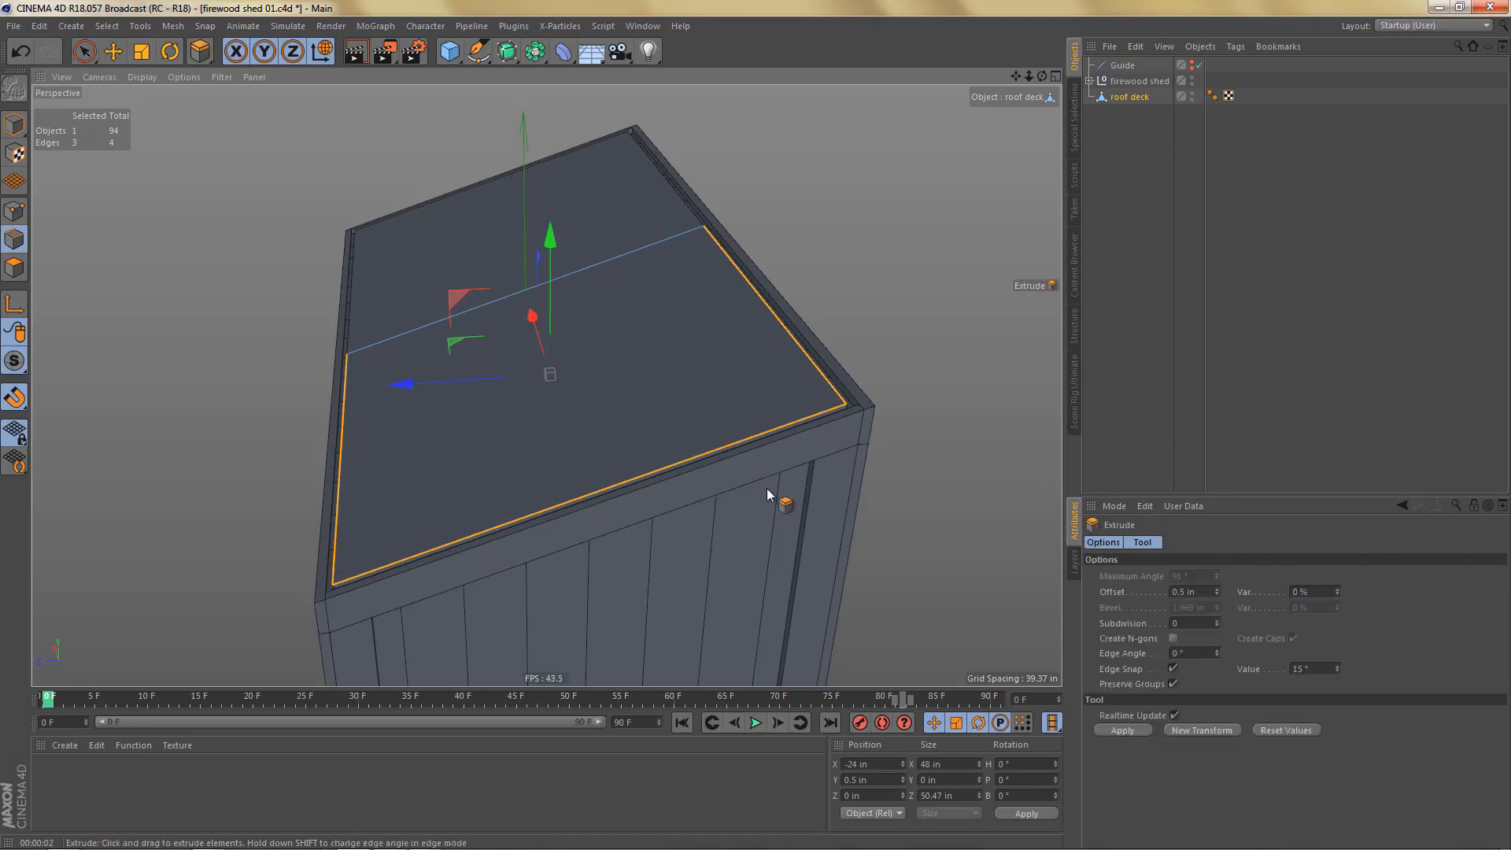
drag(890, 551, 926, 581)
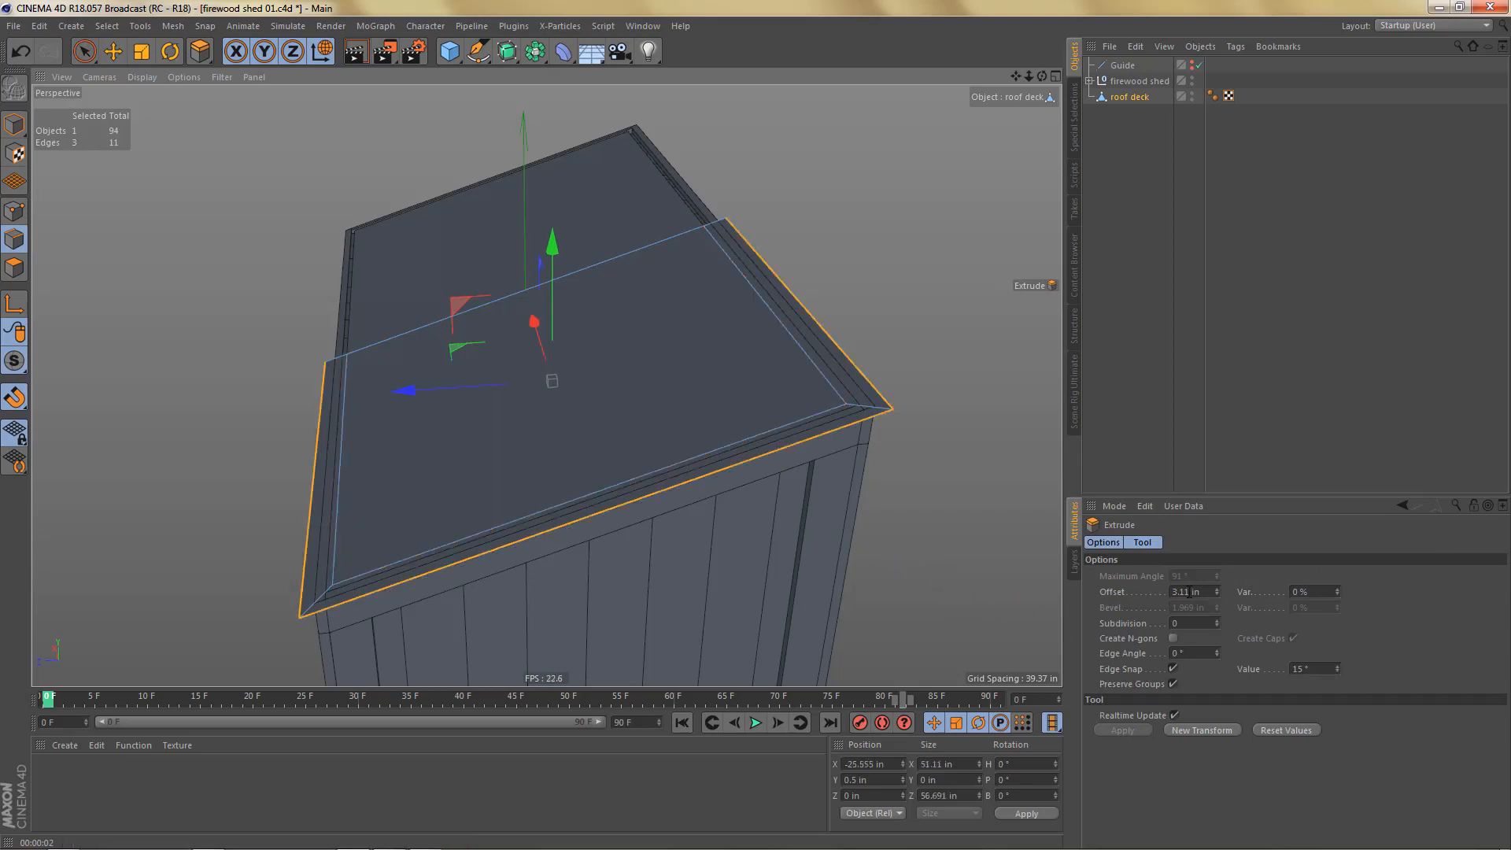
drag(1181, 592, 1218, 593)
key(BackSpace)
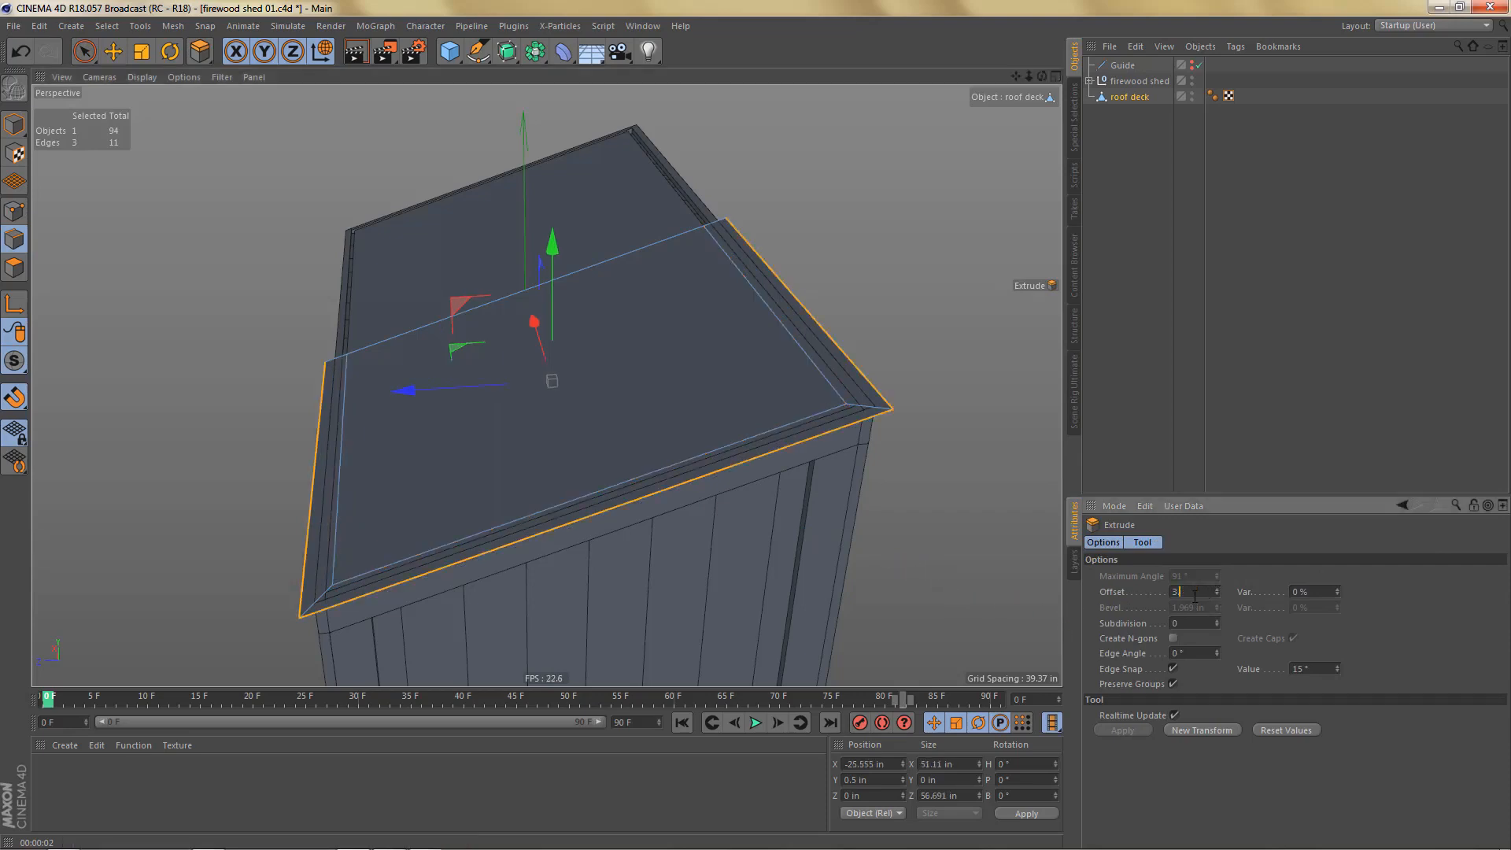
Step: Extrude the roof's three outer edges downward by about 2.6 in with an edge angle of -90°
alt+drag(692, 426, 611, 347)
alt+drag(745, 494, 706, 443)
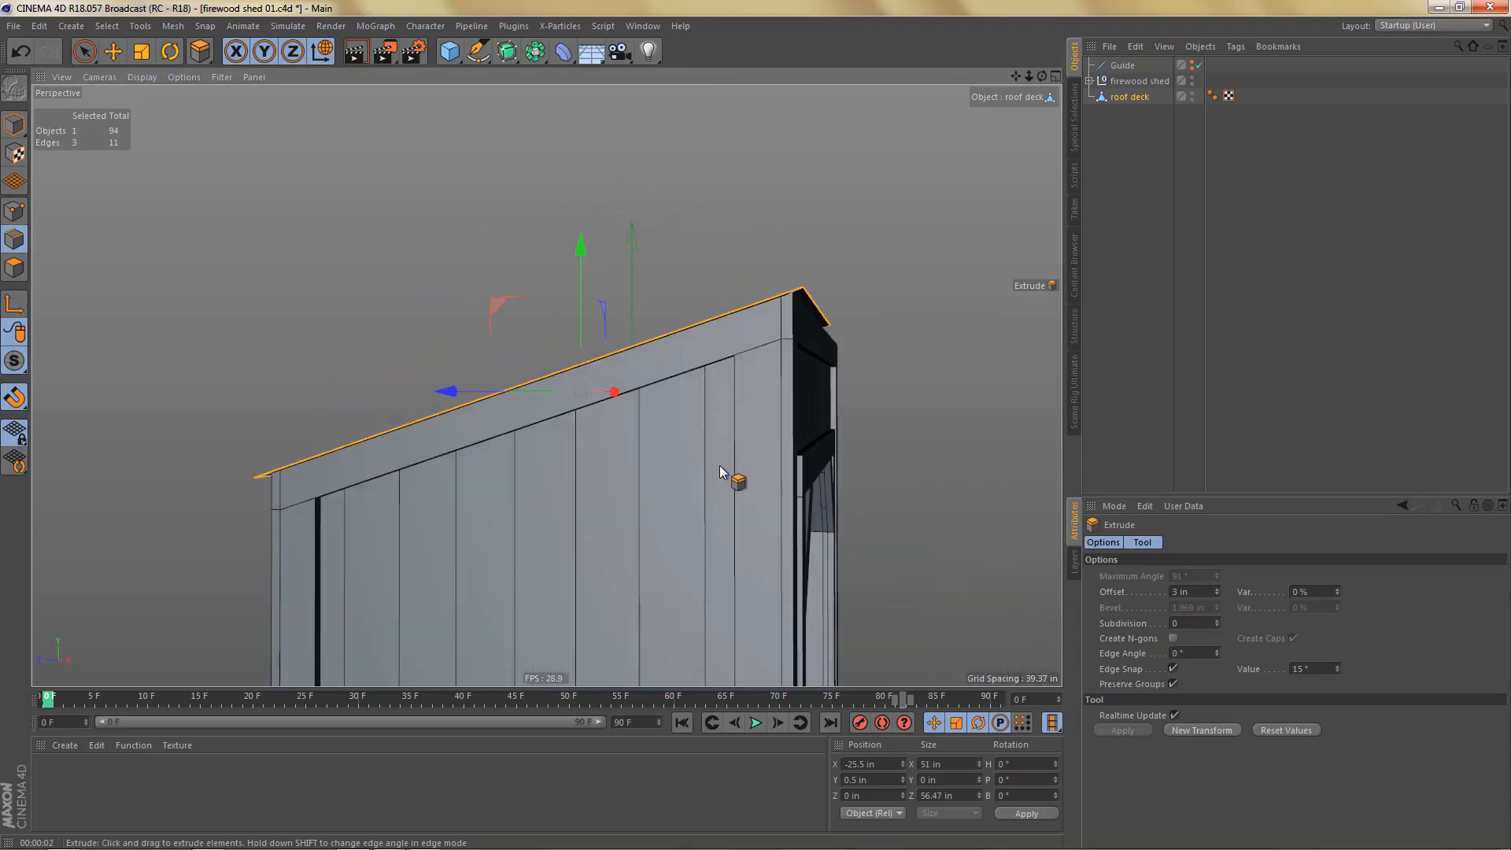
drag(848, 512, 1113, 686)
drag(1196, 656, 1136, 660)
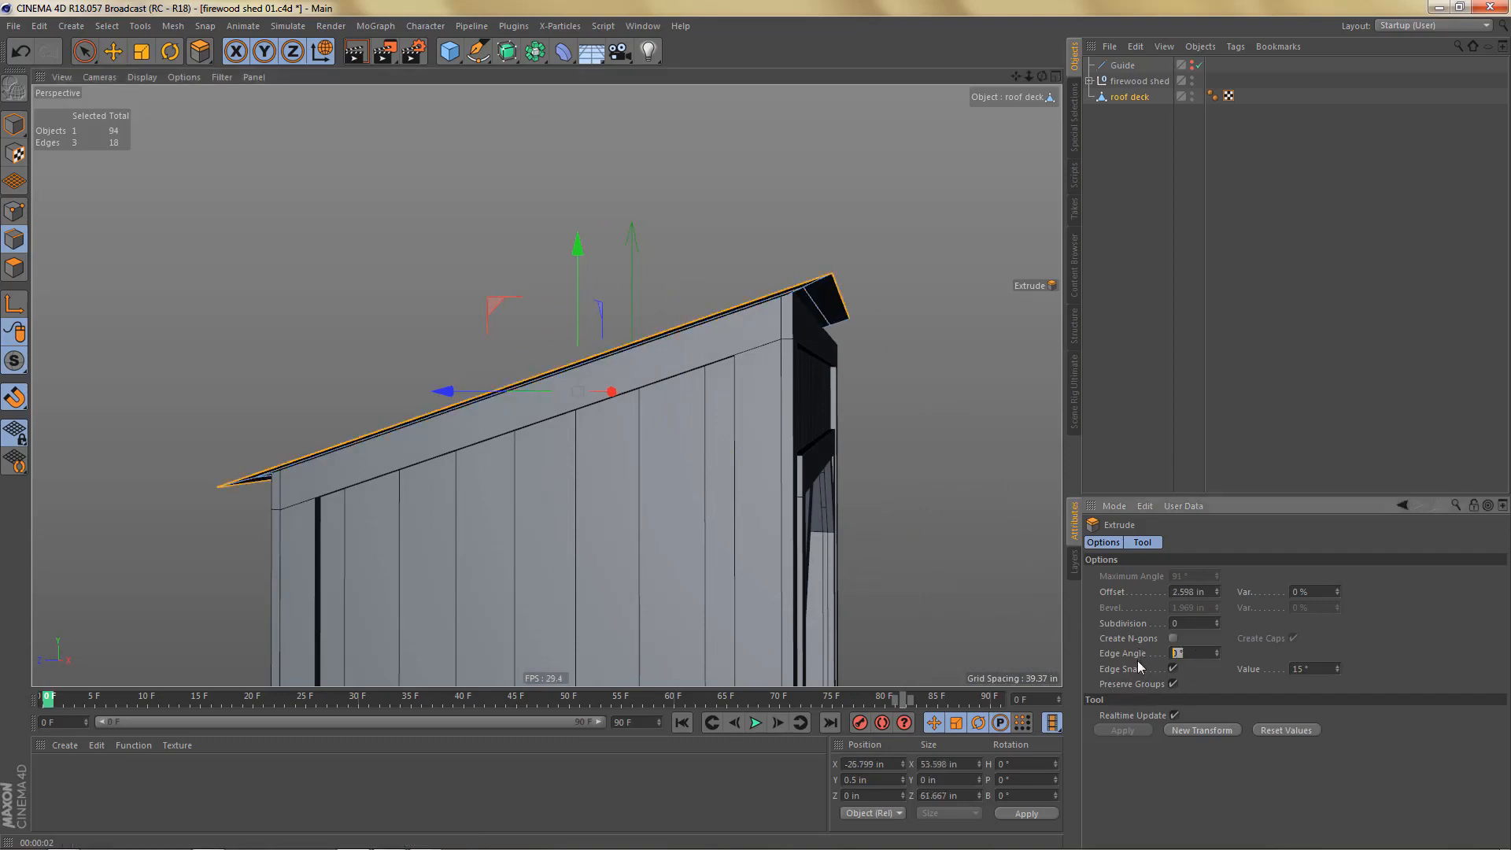
text(-90)
key(Return)
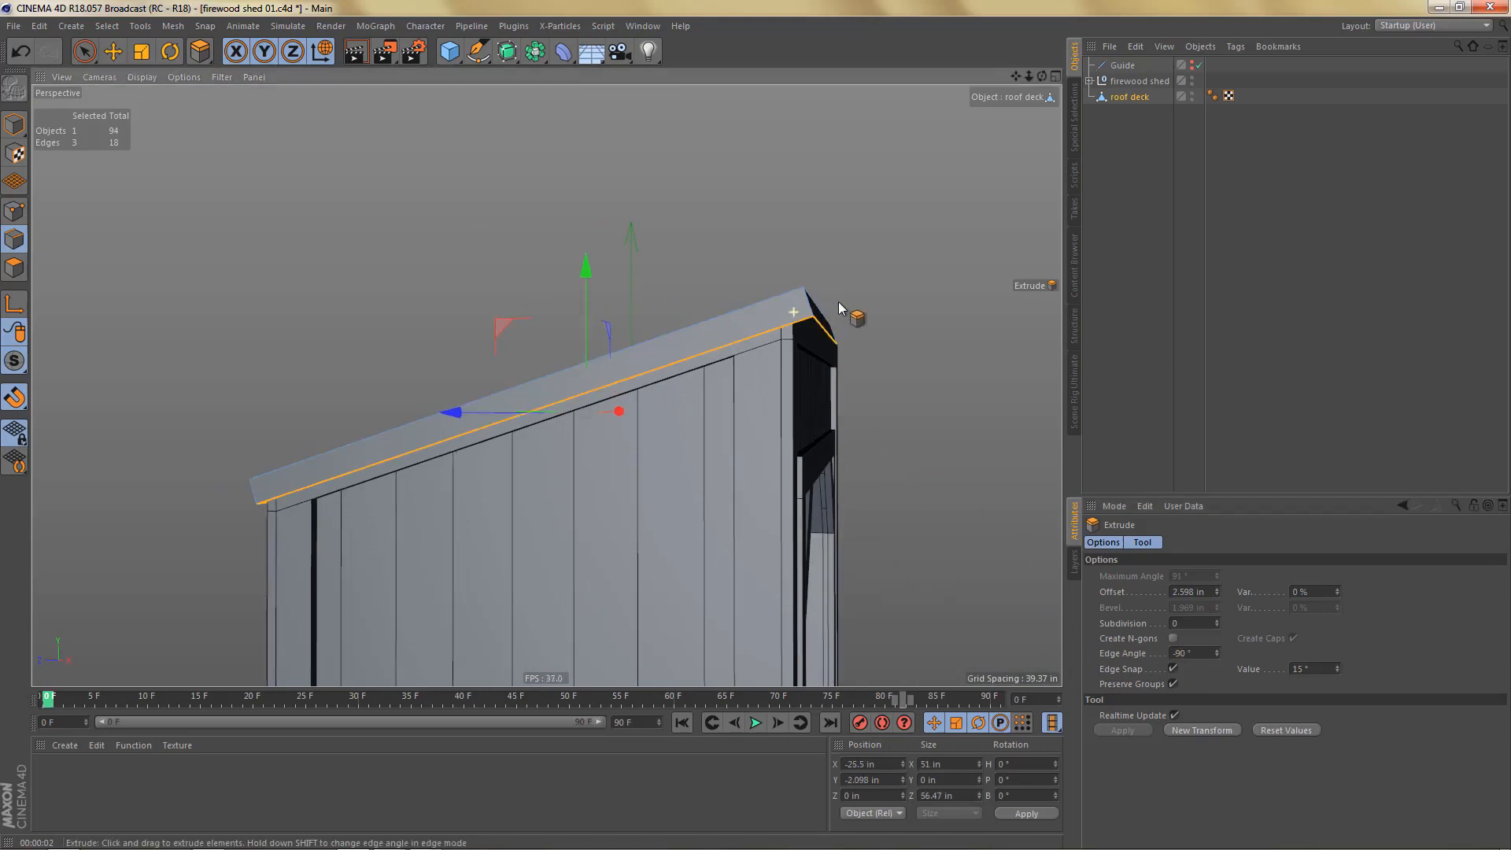
Step: Set the offset of the roof's downward edge extrusion to 2 in
alt+right_drag(839, 300, 831, 297)
alt+drag(830, 296, 779, 309)
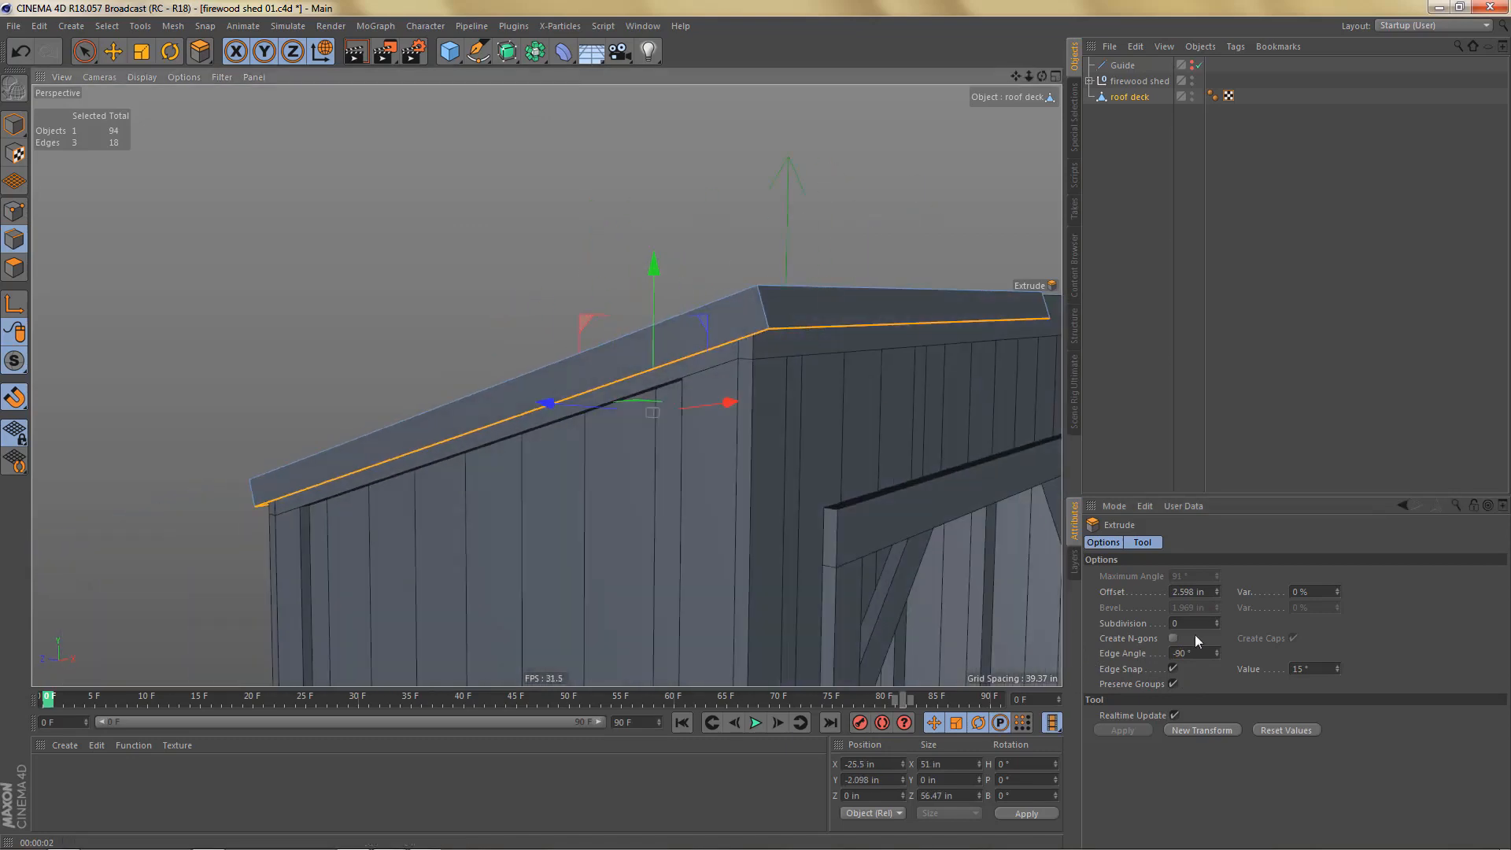
drag(1185, 592, 1207, 591)
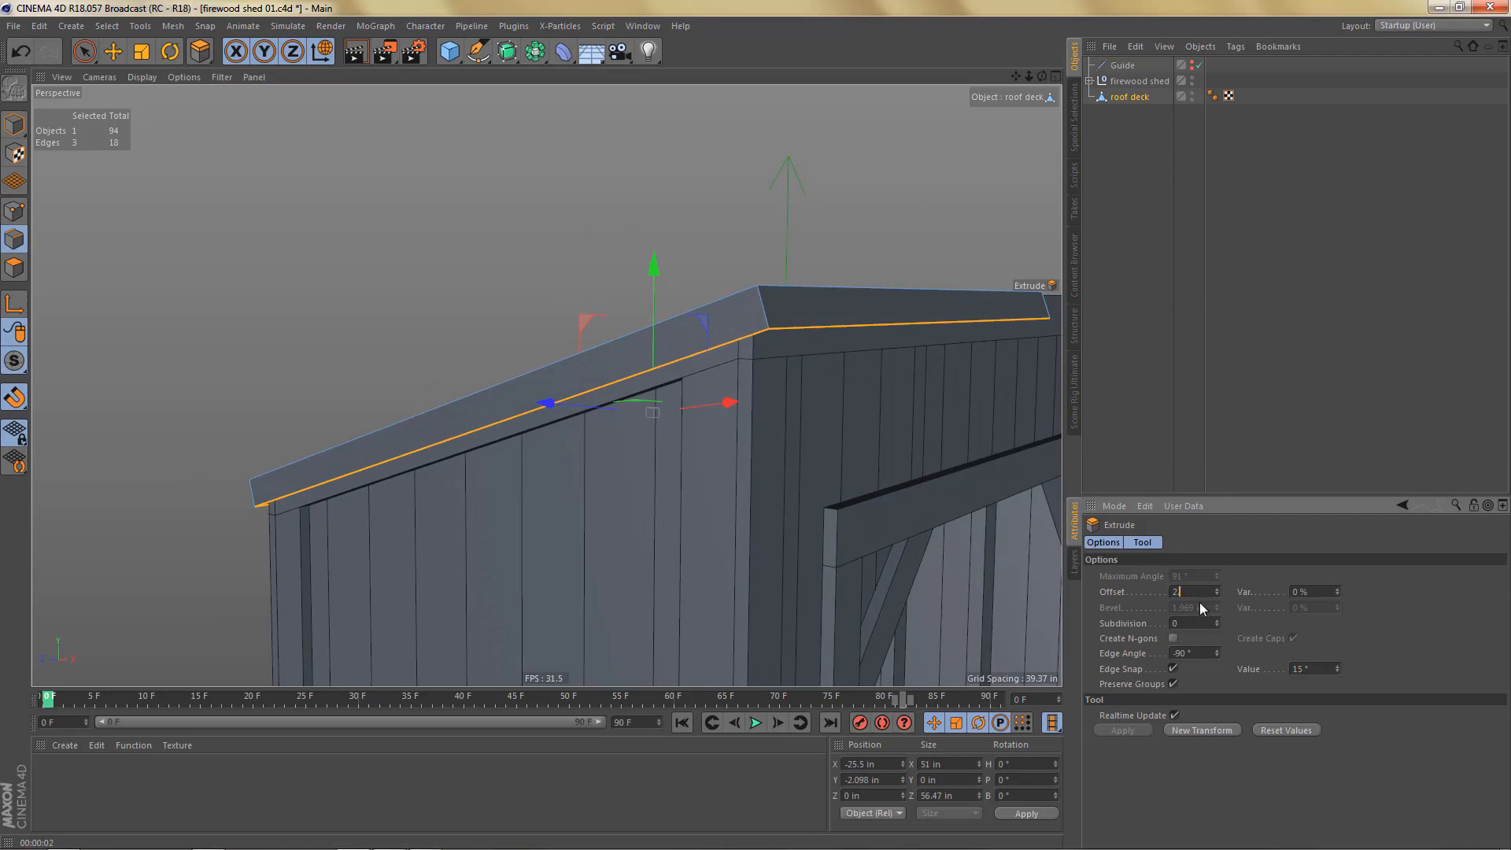
key(Return)
alt+drag(770, 405, 812, 370)
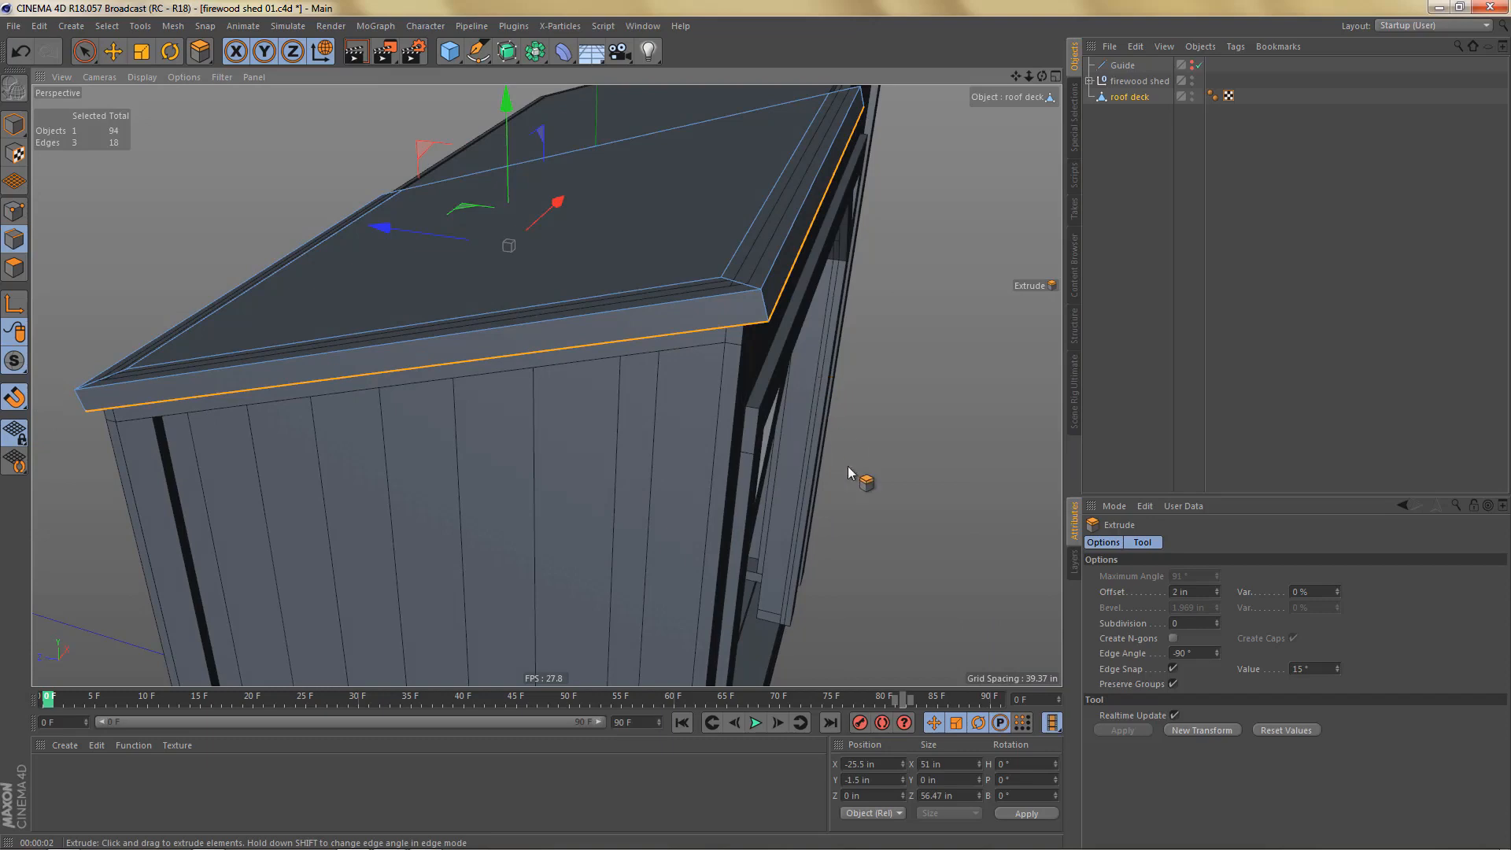
Step: Try an offset of 0.5 in and an edge angle of 0° for the downward edge extrusion
click(1126, 594)
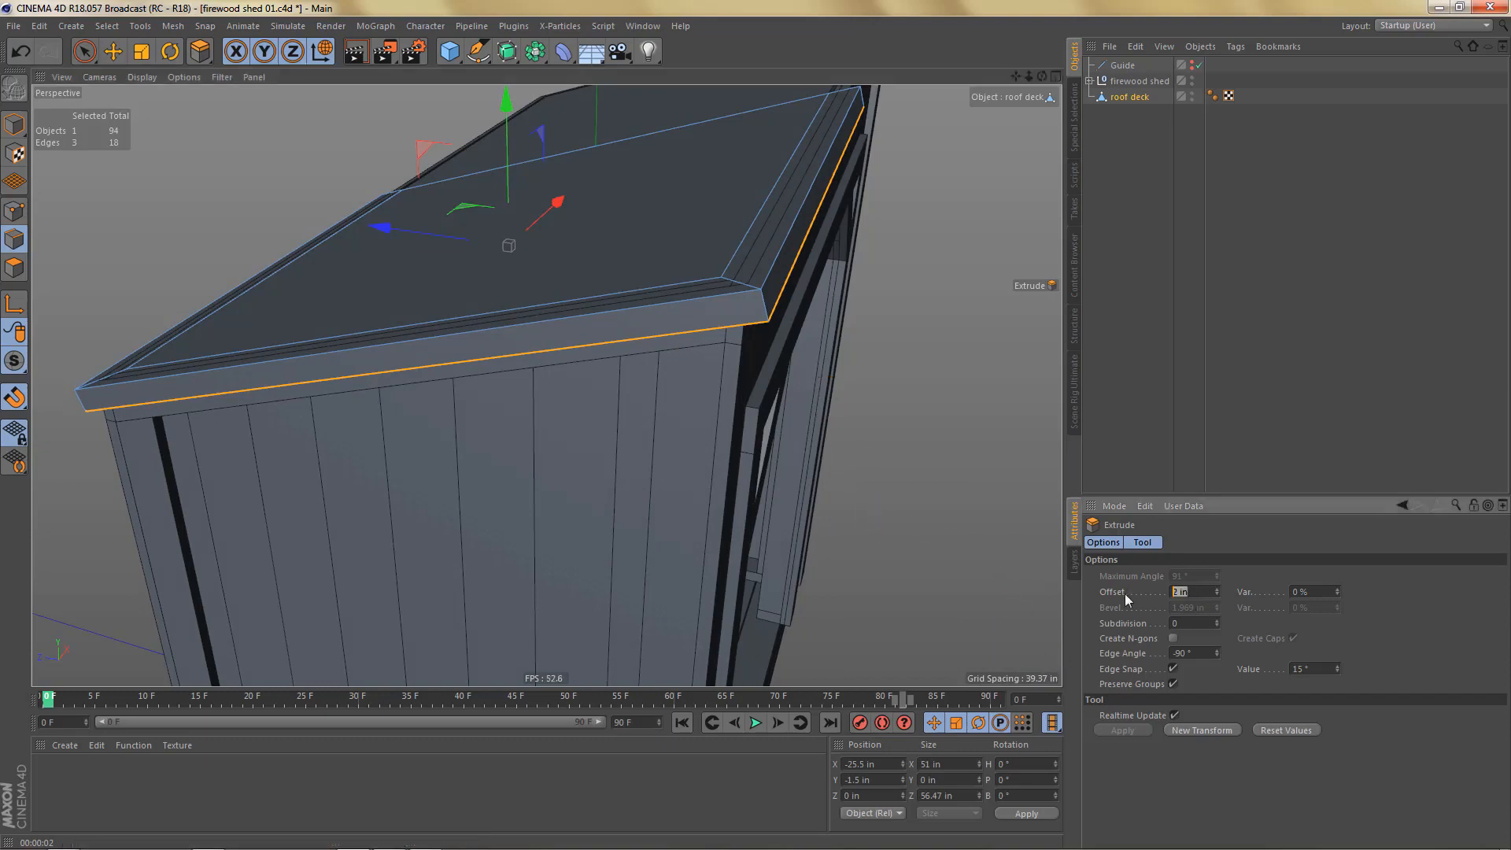
key(BackSpace)
key(Return)
drag(1197, 654, 1092, 659)
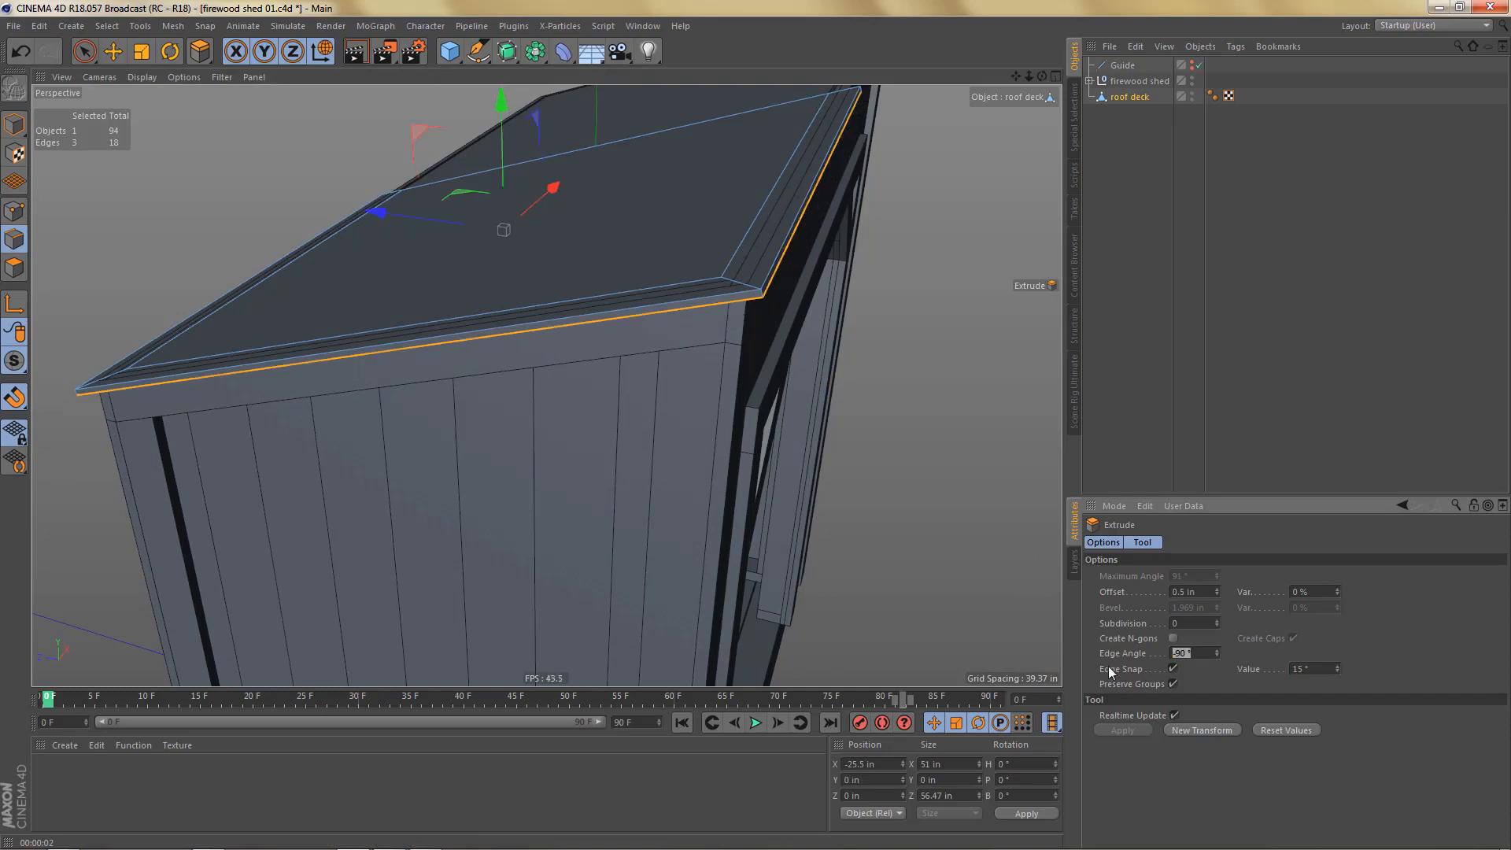
text(0)
key(Return)
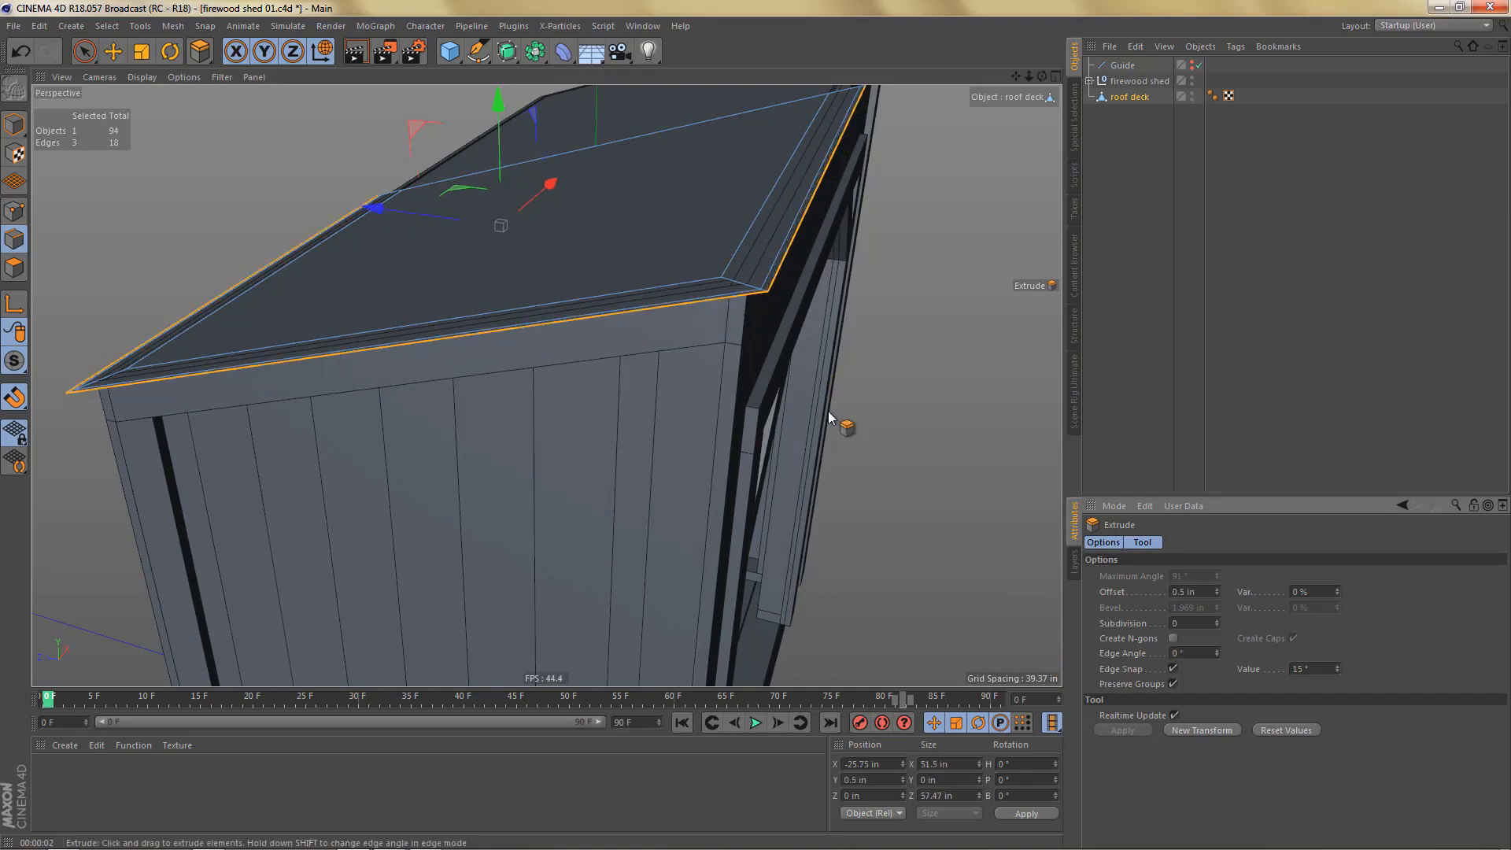
alt+right_drag(732, 250, 790, 297)
alt+drag(795, 295, 795, 332)
Step: Undo the edge extrusions, returning the copied roof deck to its 3 in outward extrusion
key(ctrl+z)
key(ctrl+z)
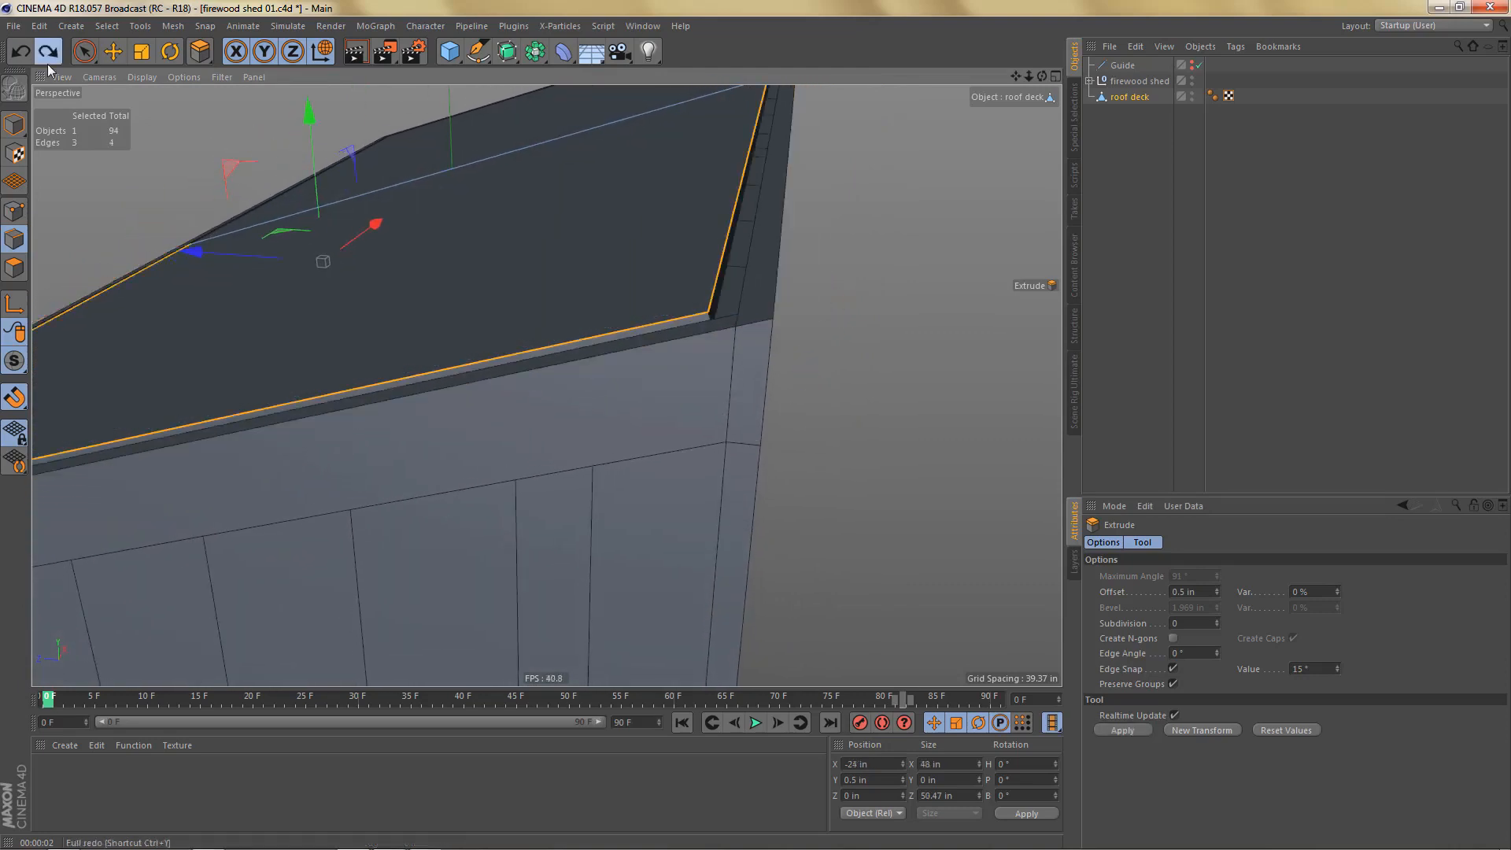
click(48, 61)
mouse_move(668, 394)
alt+mouse_down()
mouse_move(642, 351)
mouse_move(659, 400)
alt+mouse_up()
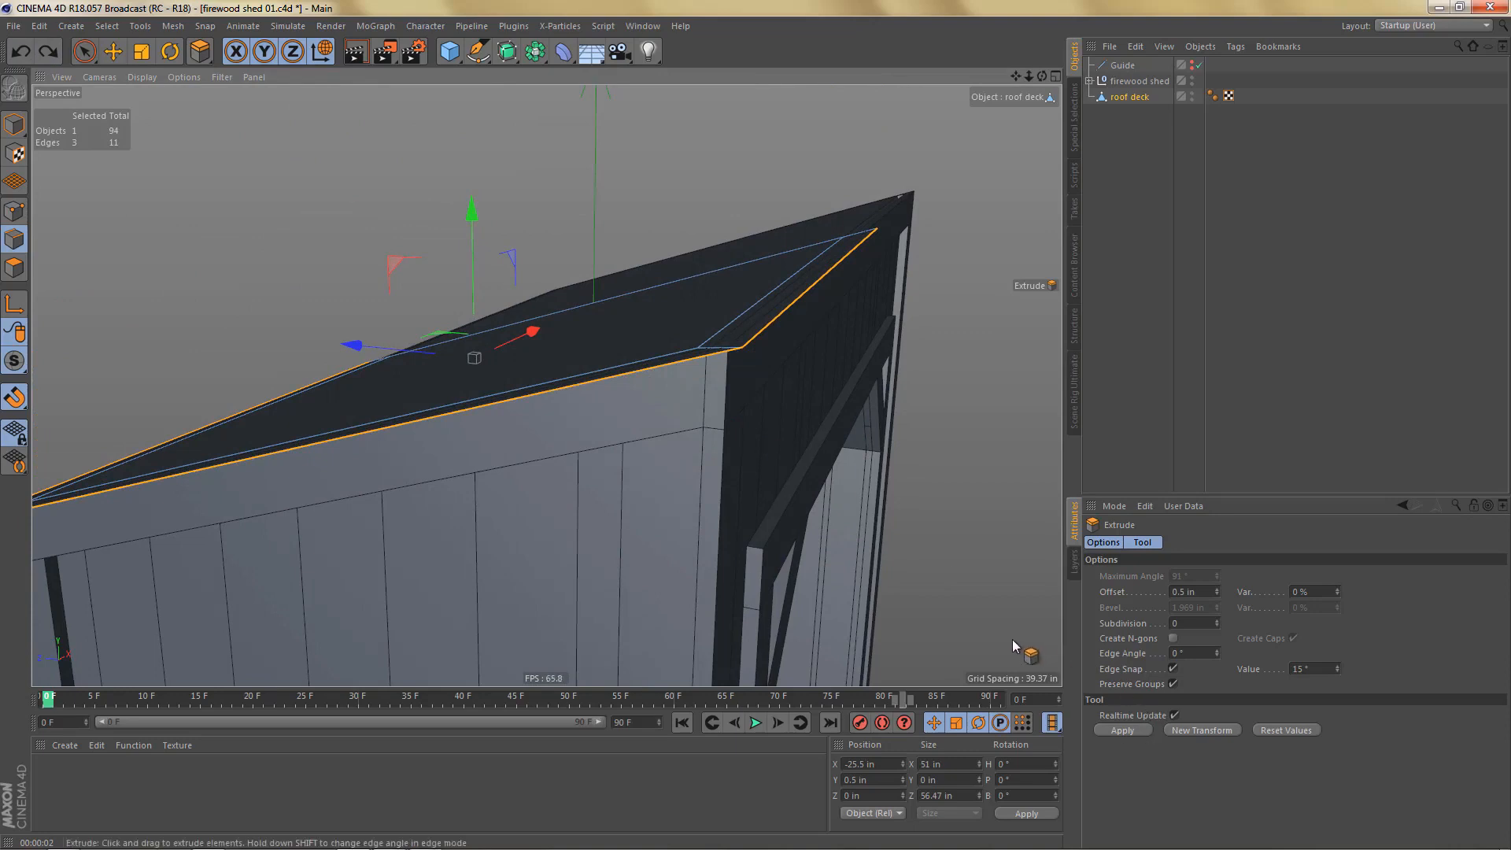
Step: Extrude the roof's three outer edges downward with an edge angle of -90° and an offset of 2 in
click(1200, 651)
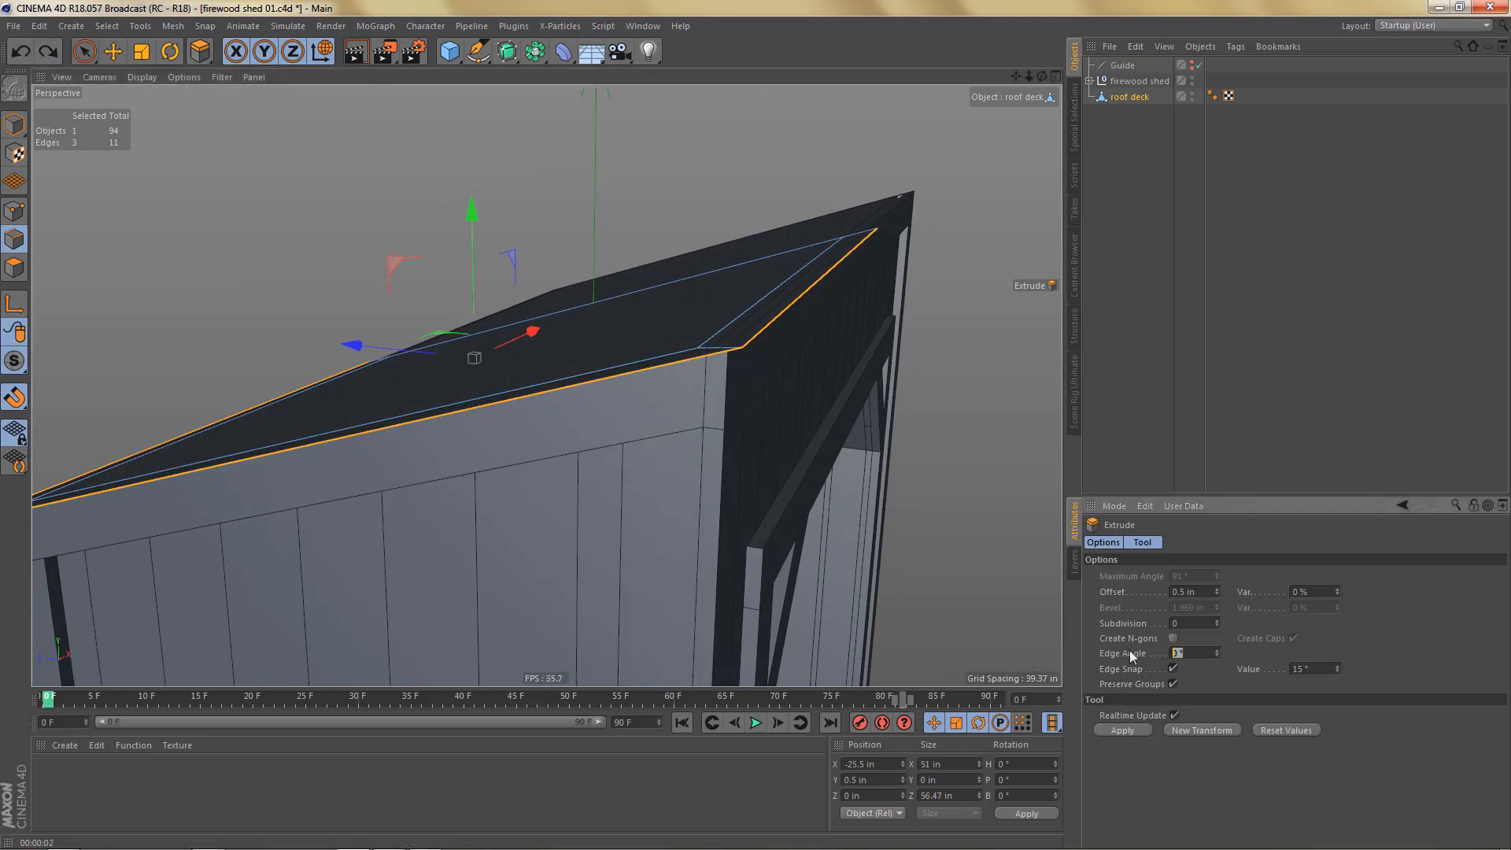
text(-90)
key(Return)
click(1205, 595)
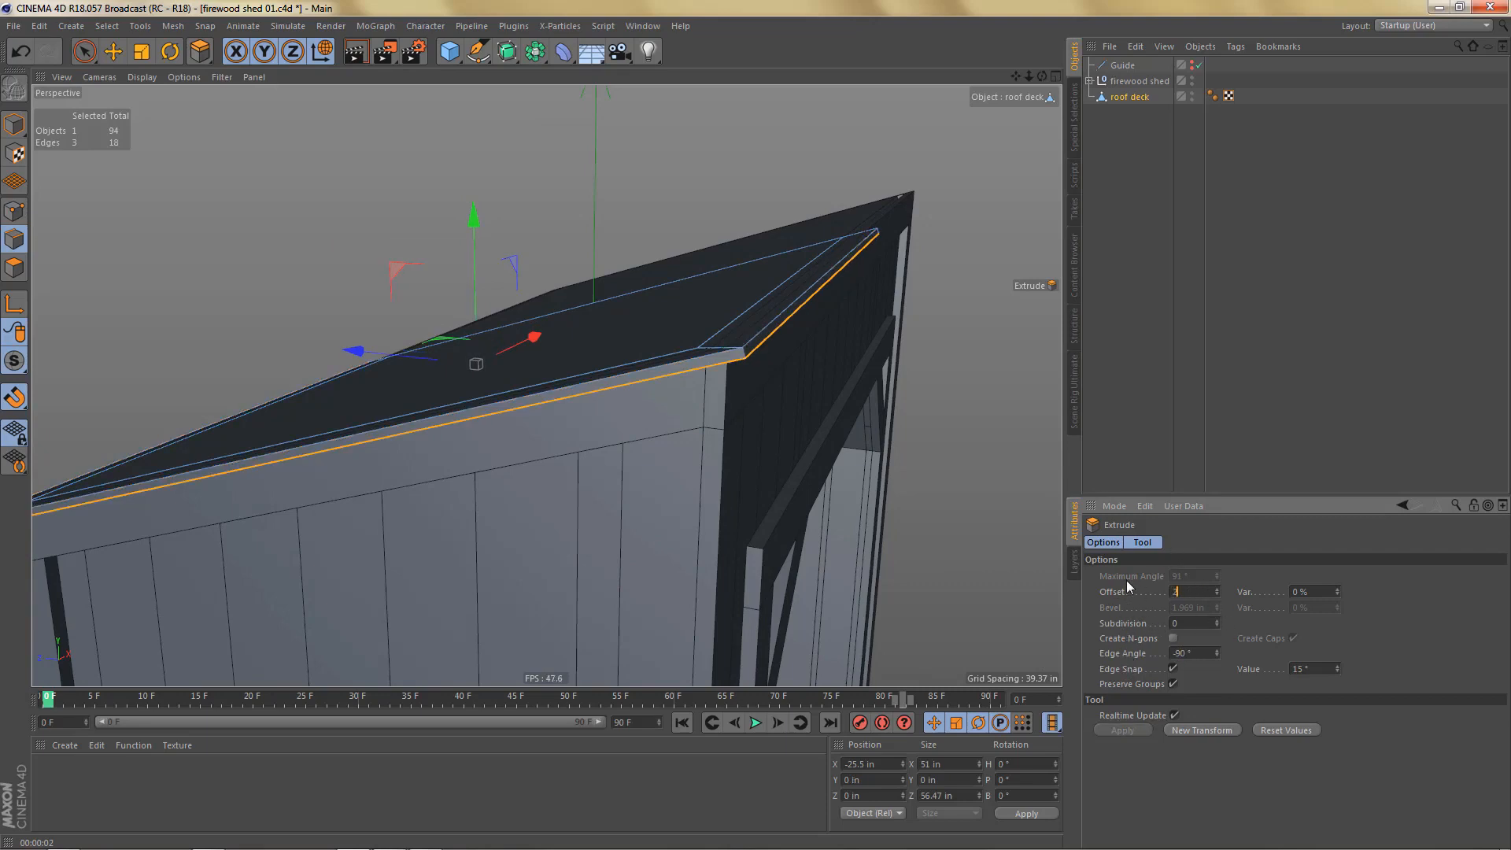
text(2)
key(Return)
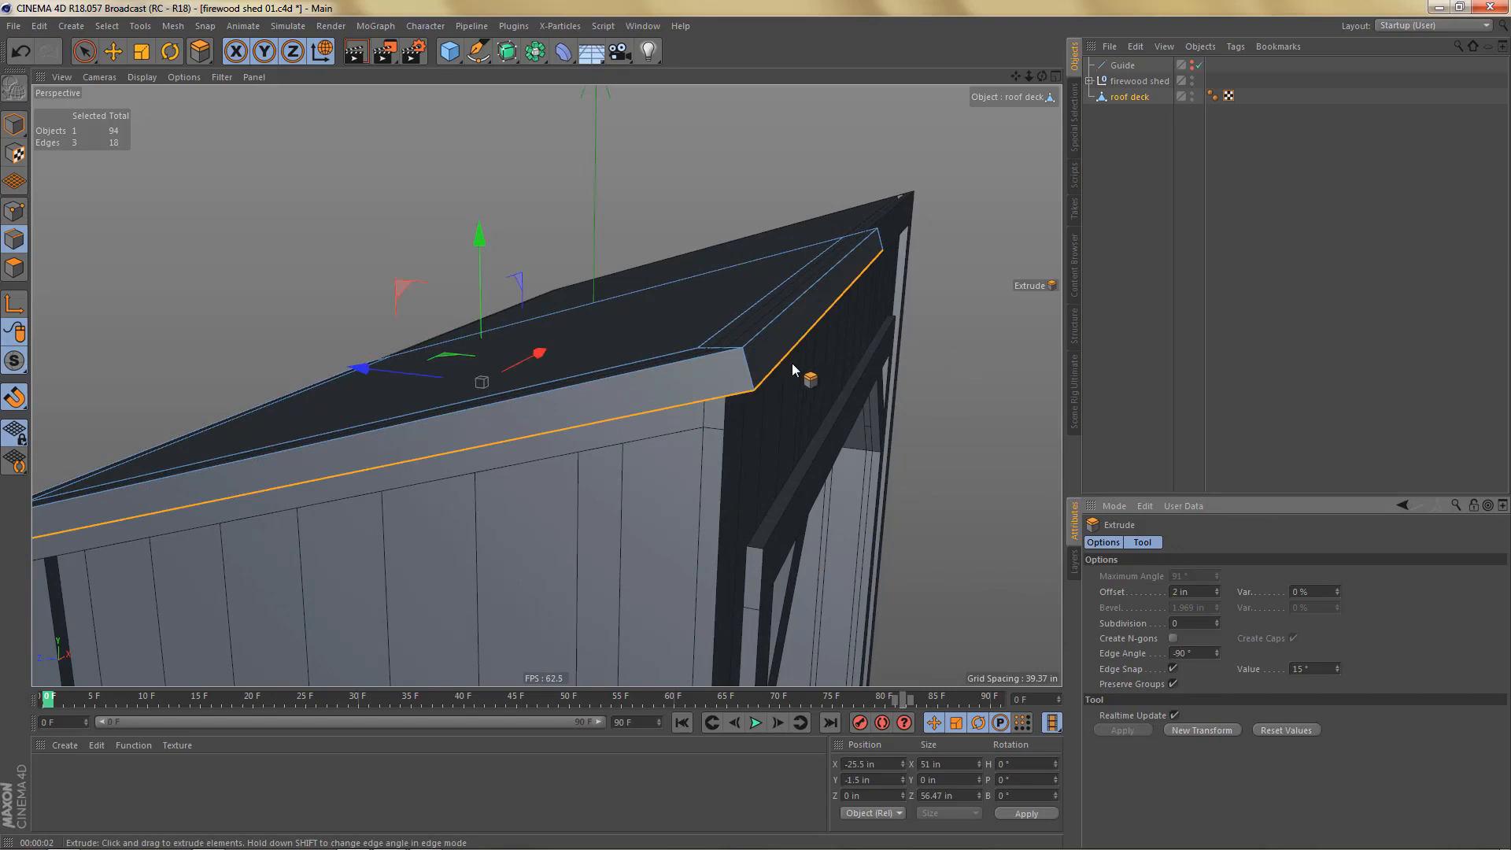
Step: Apply another extrusion to the roof's three lower outer edges, with an edge angle of 0°
scroll(793, 366, down, 2)
key(e)
key(d)
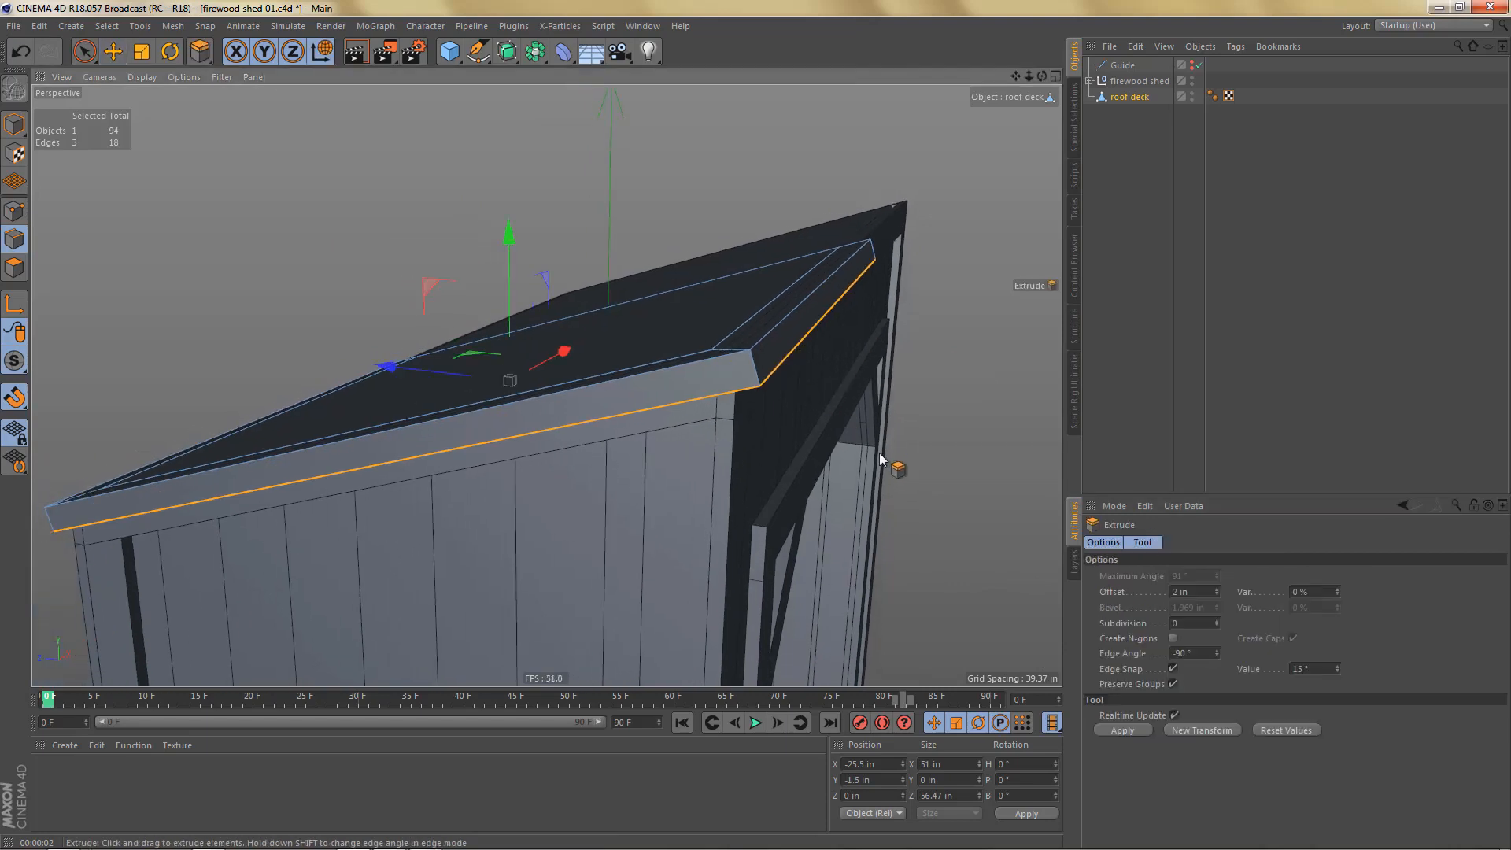
click(1131, 729)
drag(1193, 654, 1103, 660)
text(0)
key(Return)
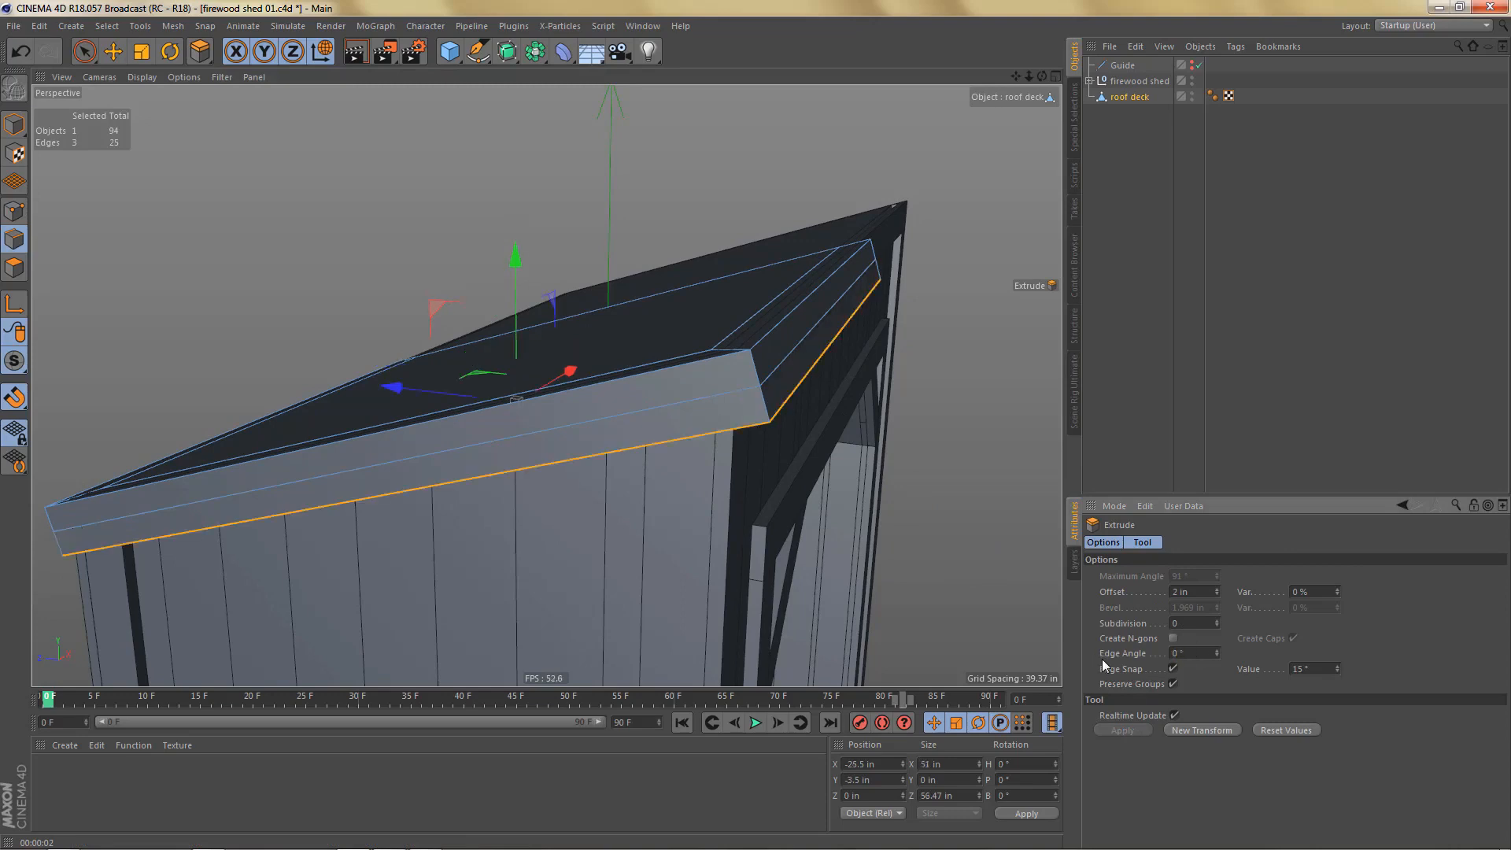
Step: Set the new lip extrusion's offset to 0.5 in and its edge angle to 30°
scroll(730, 368, up, 3)
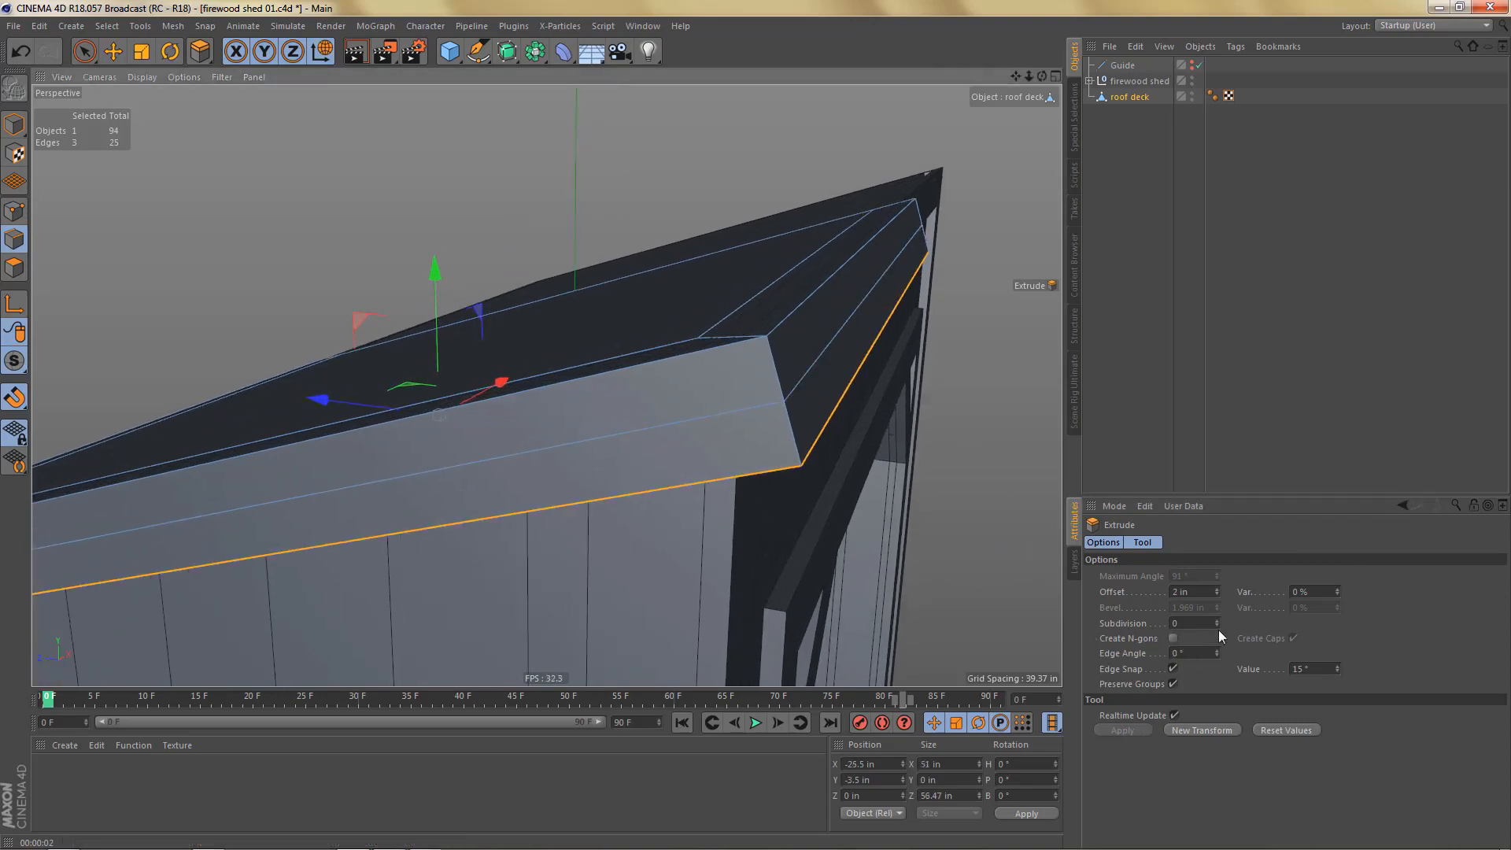
drag(1187, 591, 1110, 577)
key(BackSpace)
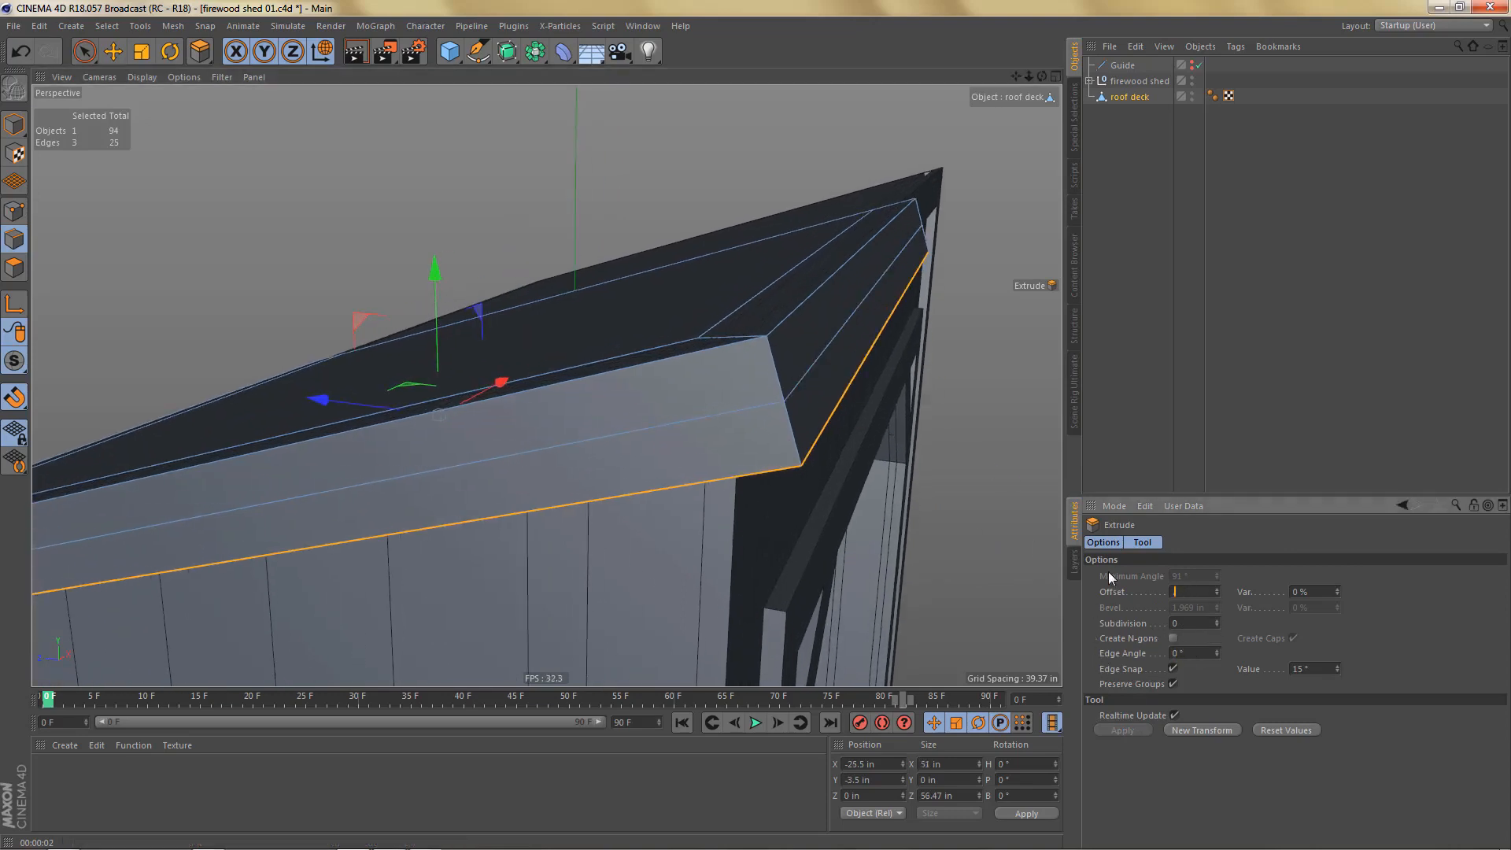
text(0.5)
key(Return)
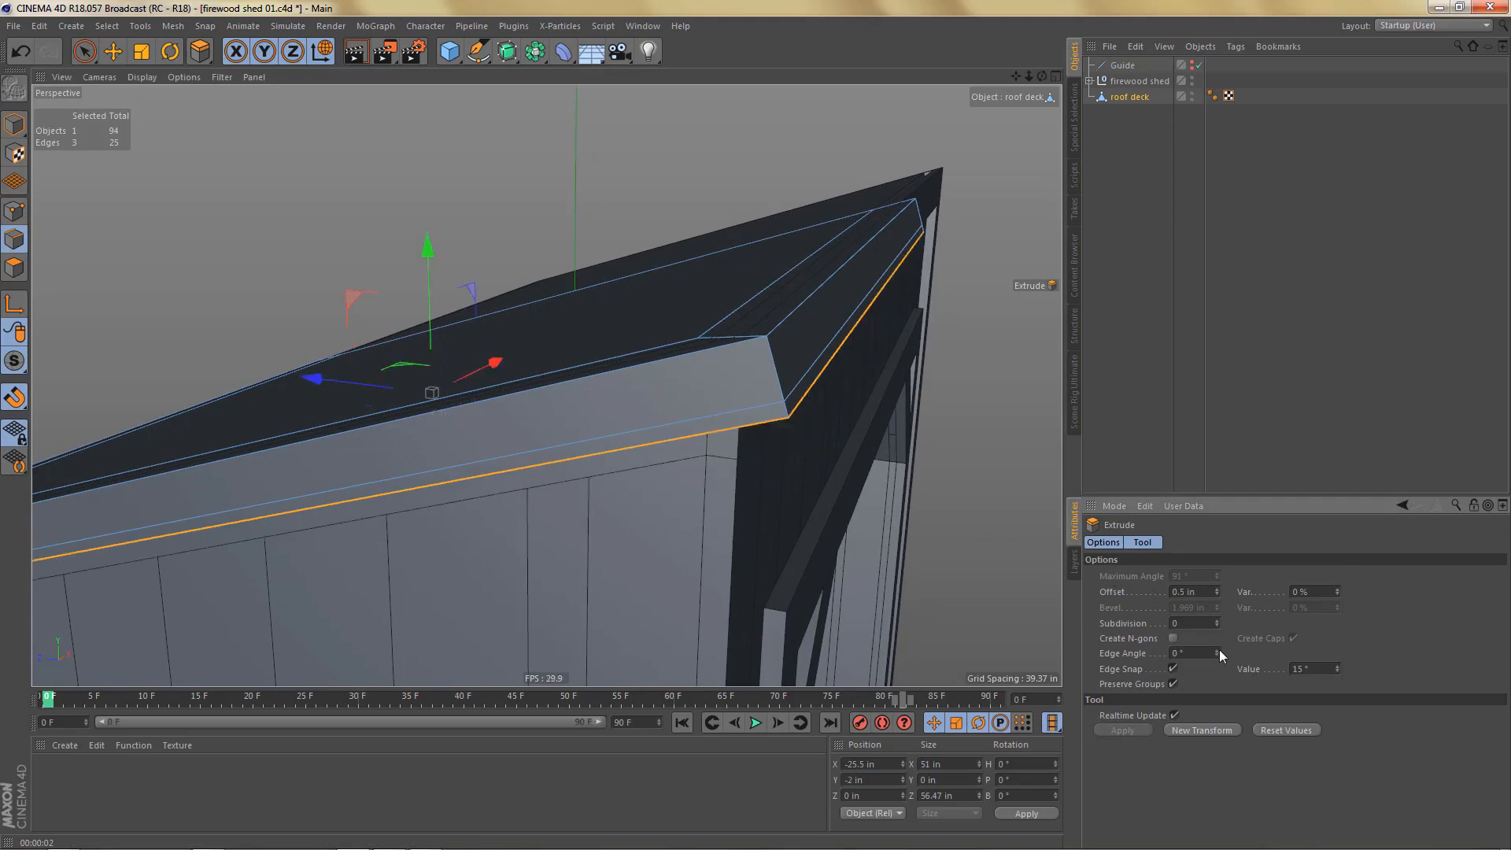
drag(1217, 653, 1217, 626)
alt+drag(807, 383, 765, 456)
alt+middle_drag(790, 463, 838, 527)
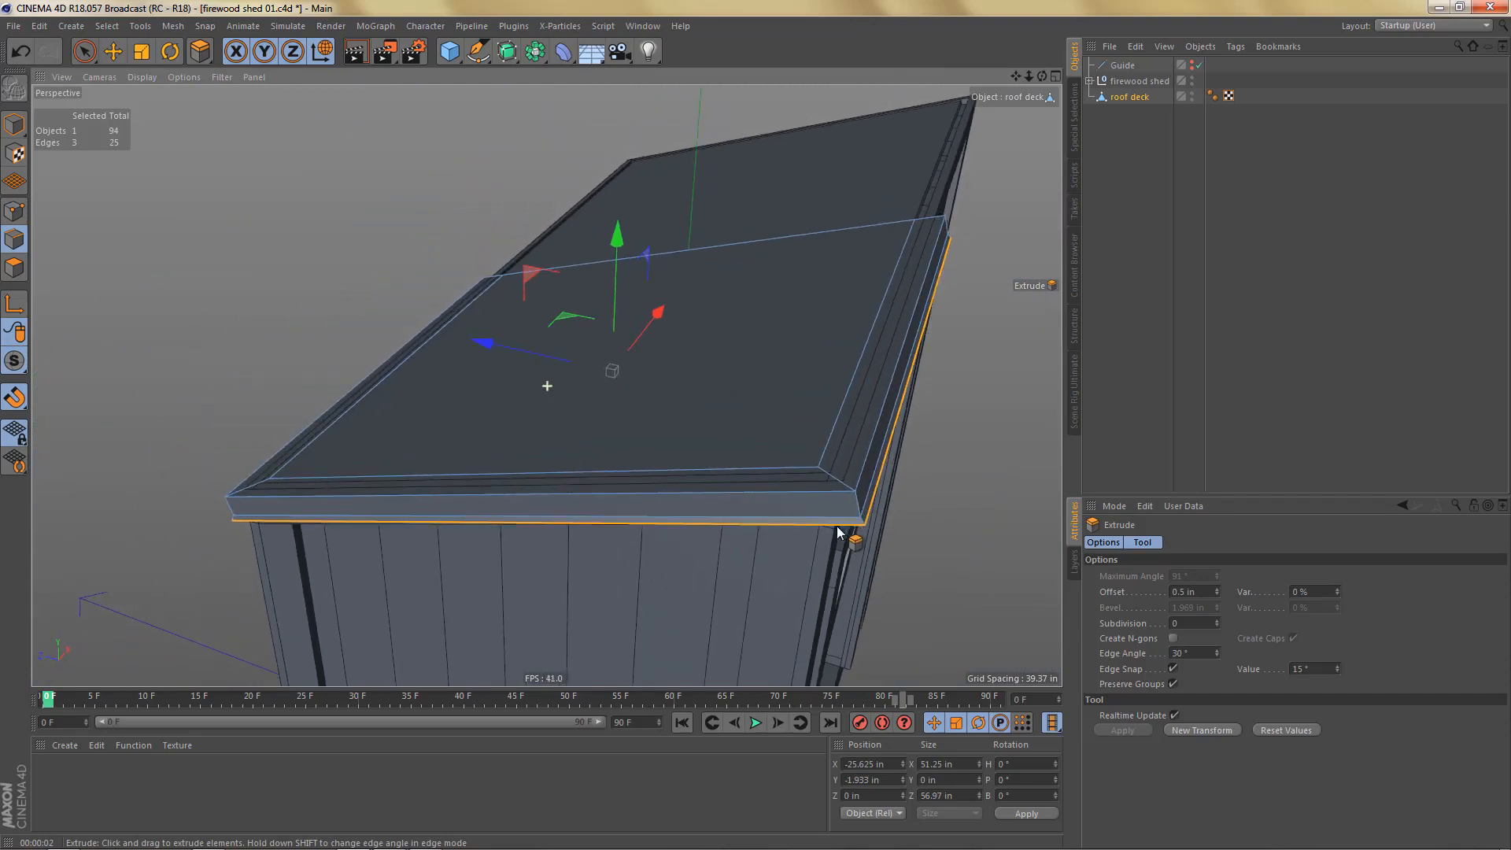
Step: Delete the large top polygon of the copied roof deck, leaving only the edge strips
key(Return)
key(space)
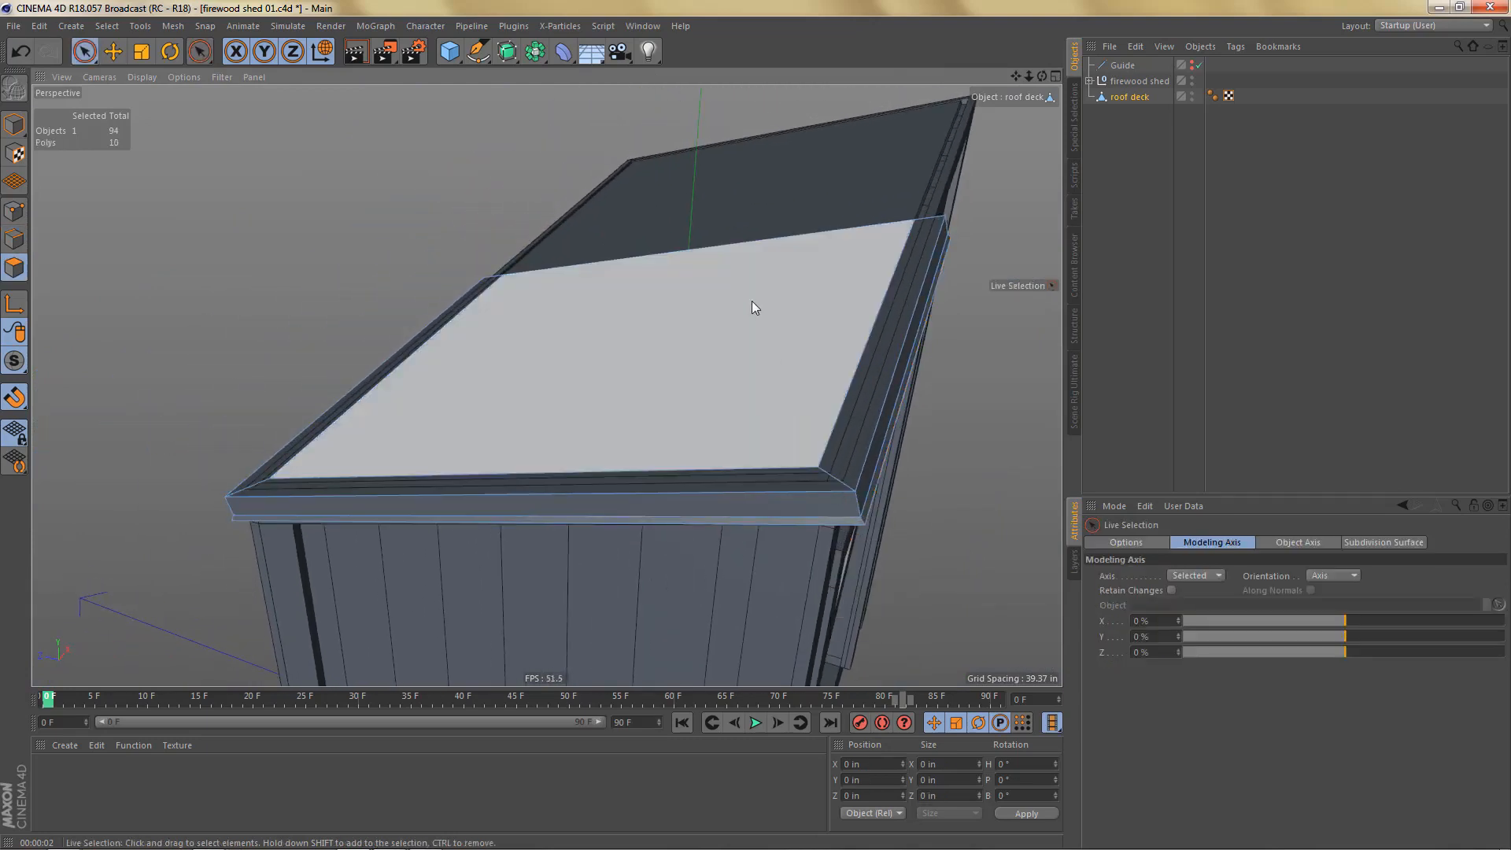
click(753, 301)
key(Delete)
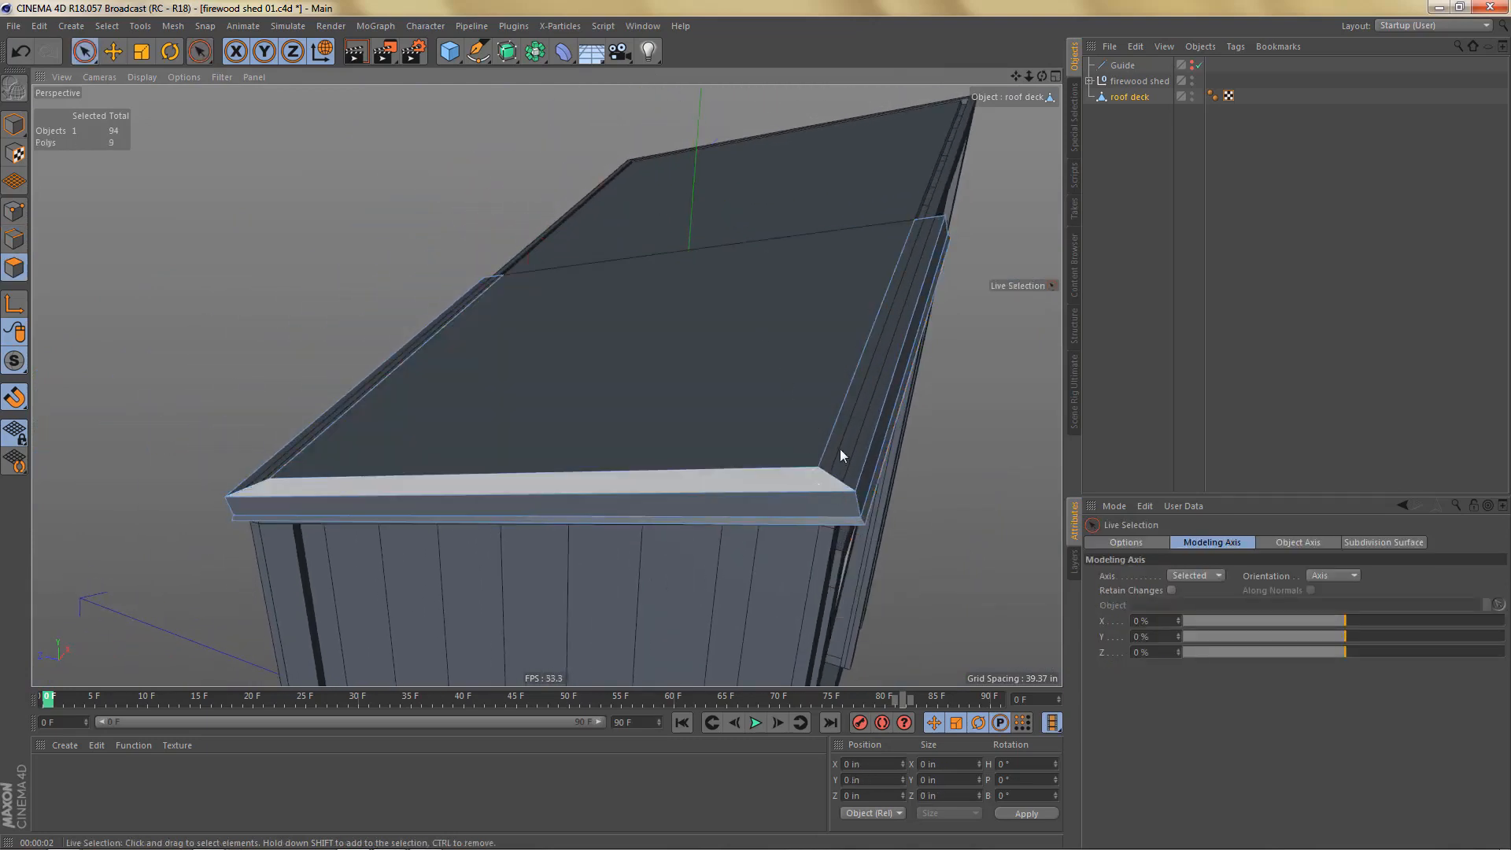
Step: Extrude all remaining edge strip polygons by 0.25 in with caps to give them thickness
alt+drag(847, 436, 811, 343)
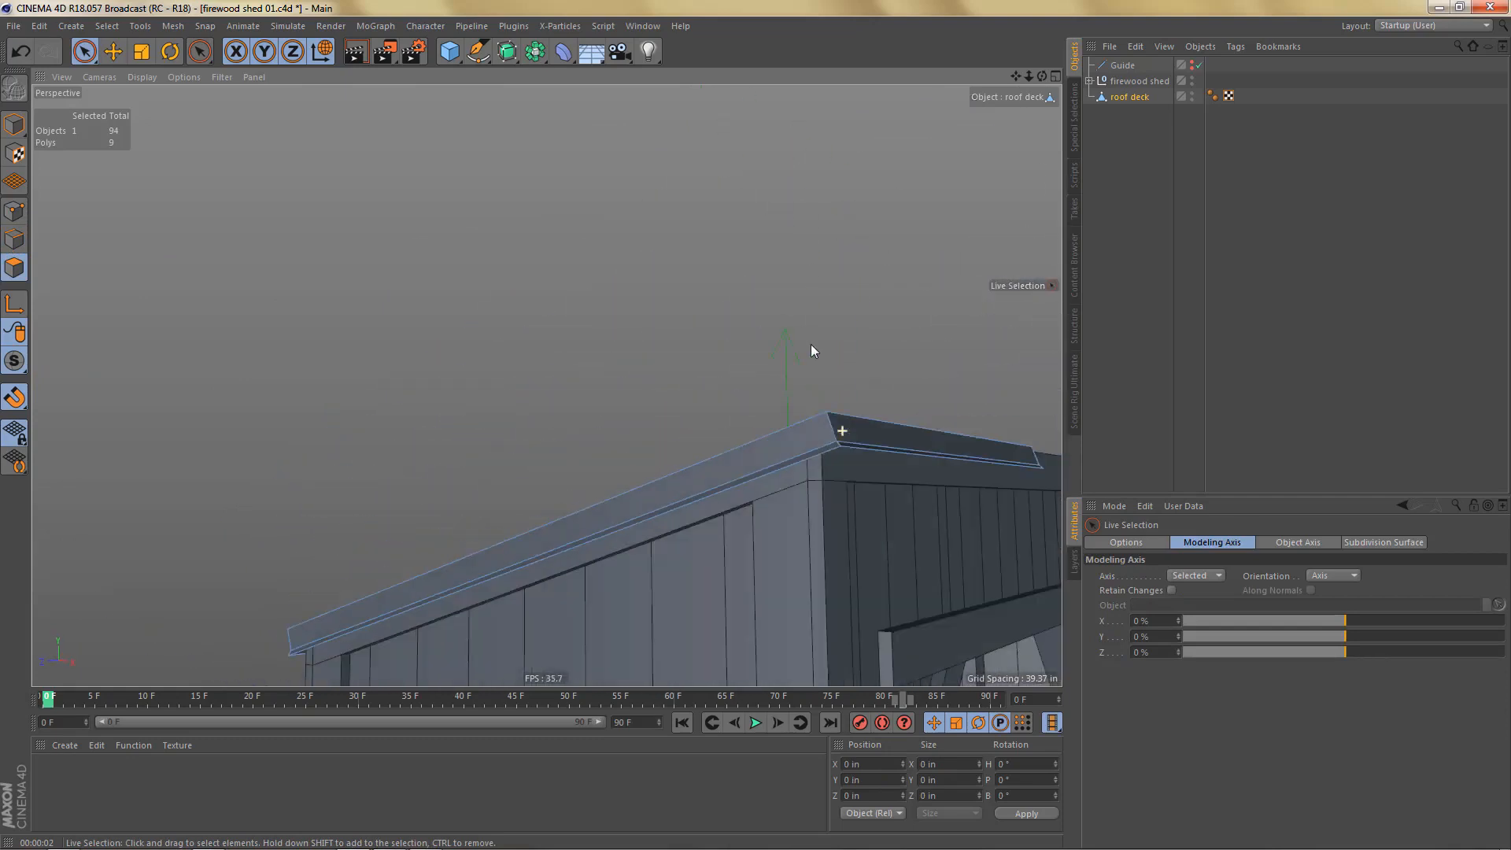
key(ctrl+a)
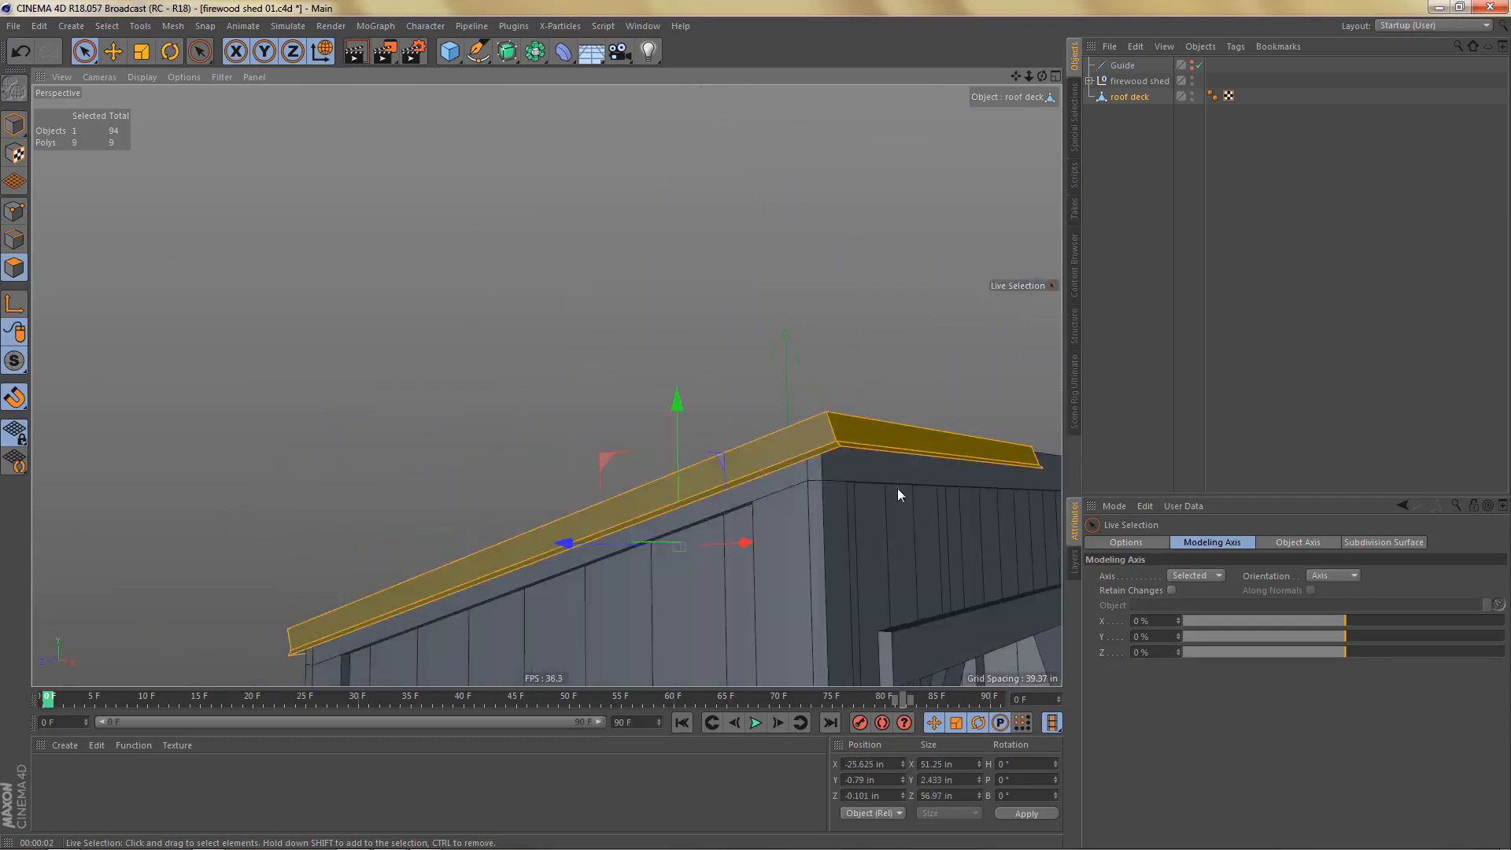
key(d)
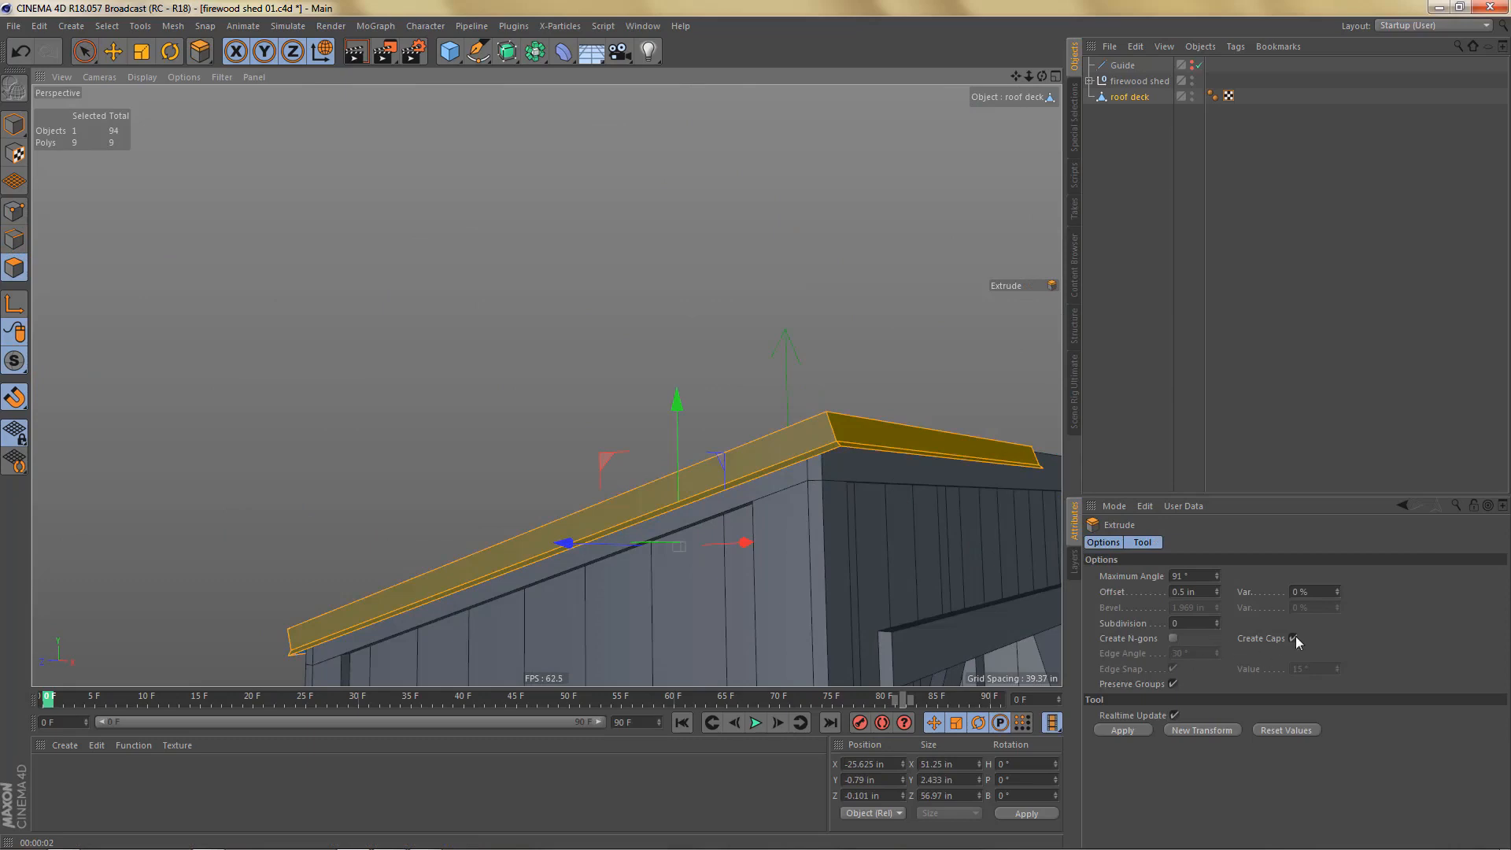
click(1182, 592)
text(2)
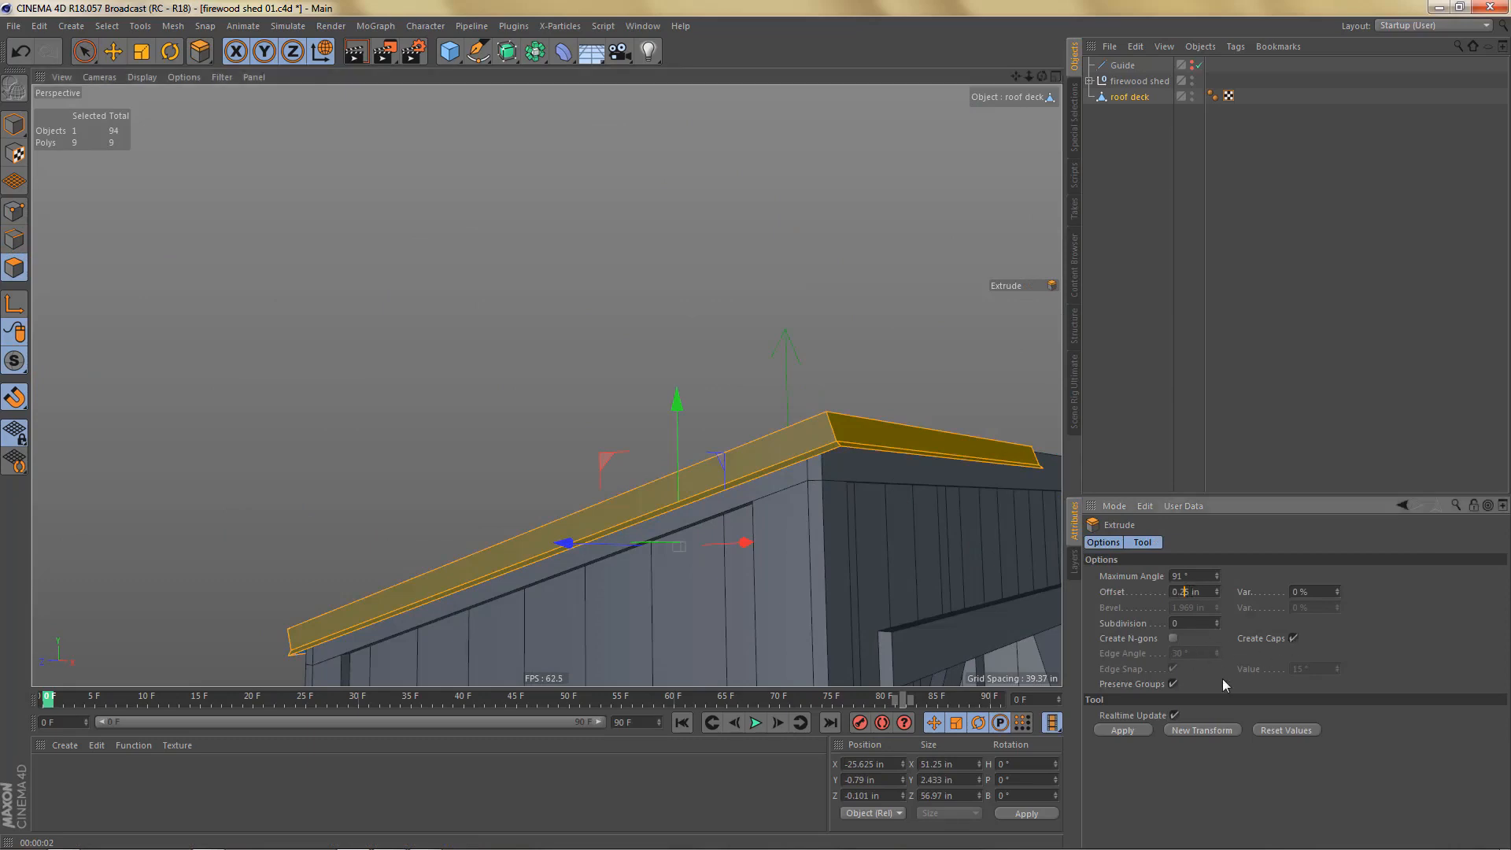
click(1122, 729)
Step: Raise the top polygon of the original roof deck inside the firewood shed group by 0.25 in along Y
alt+drag(758, 410, 810, 506)
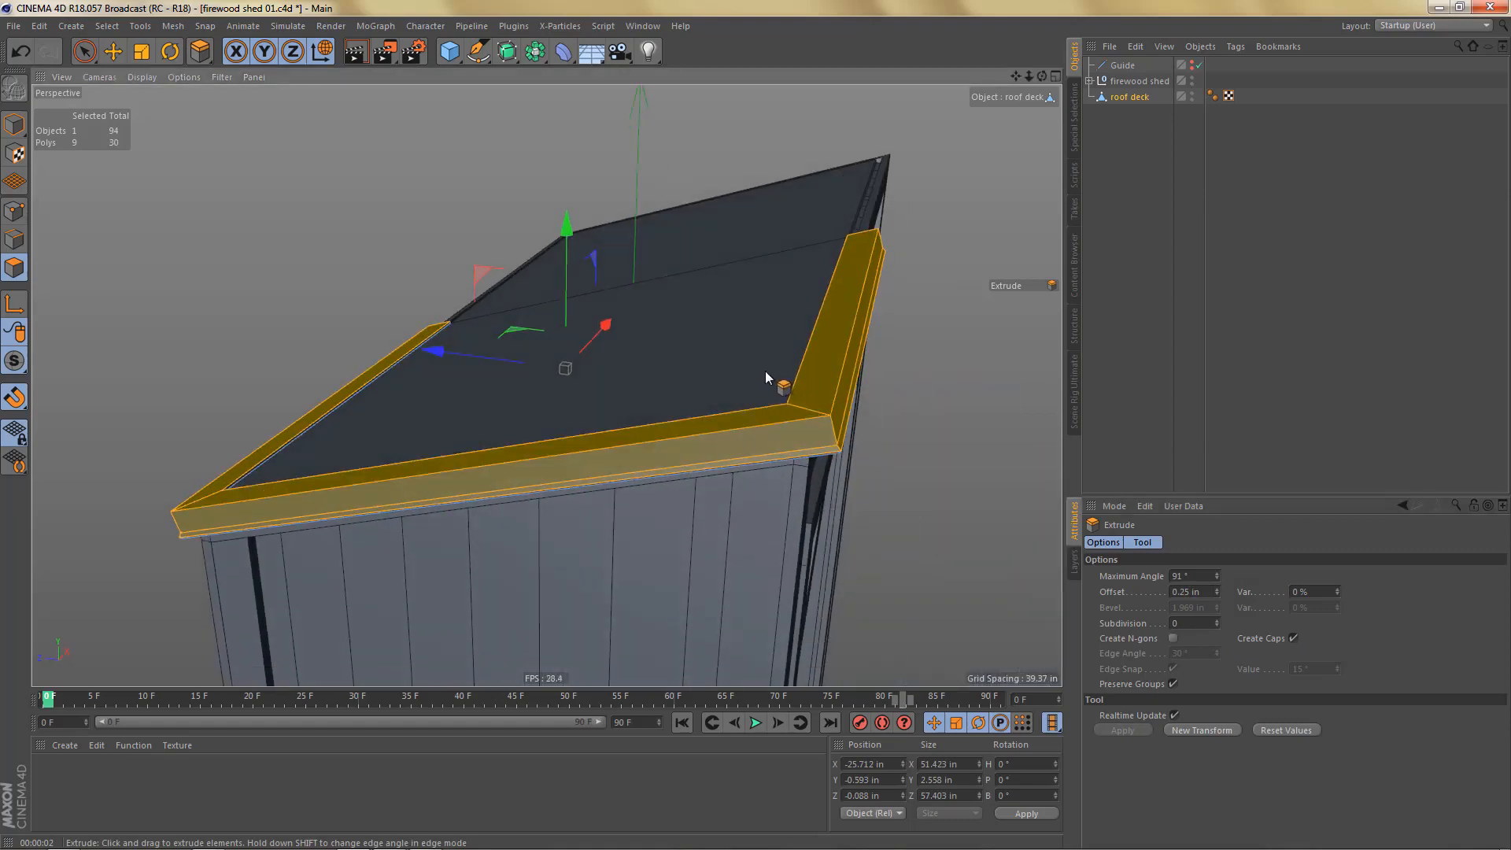
alt+right_drag(766, 371, 854, 404)
alt+drag(856, 404, 965, 465)
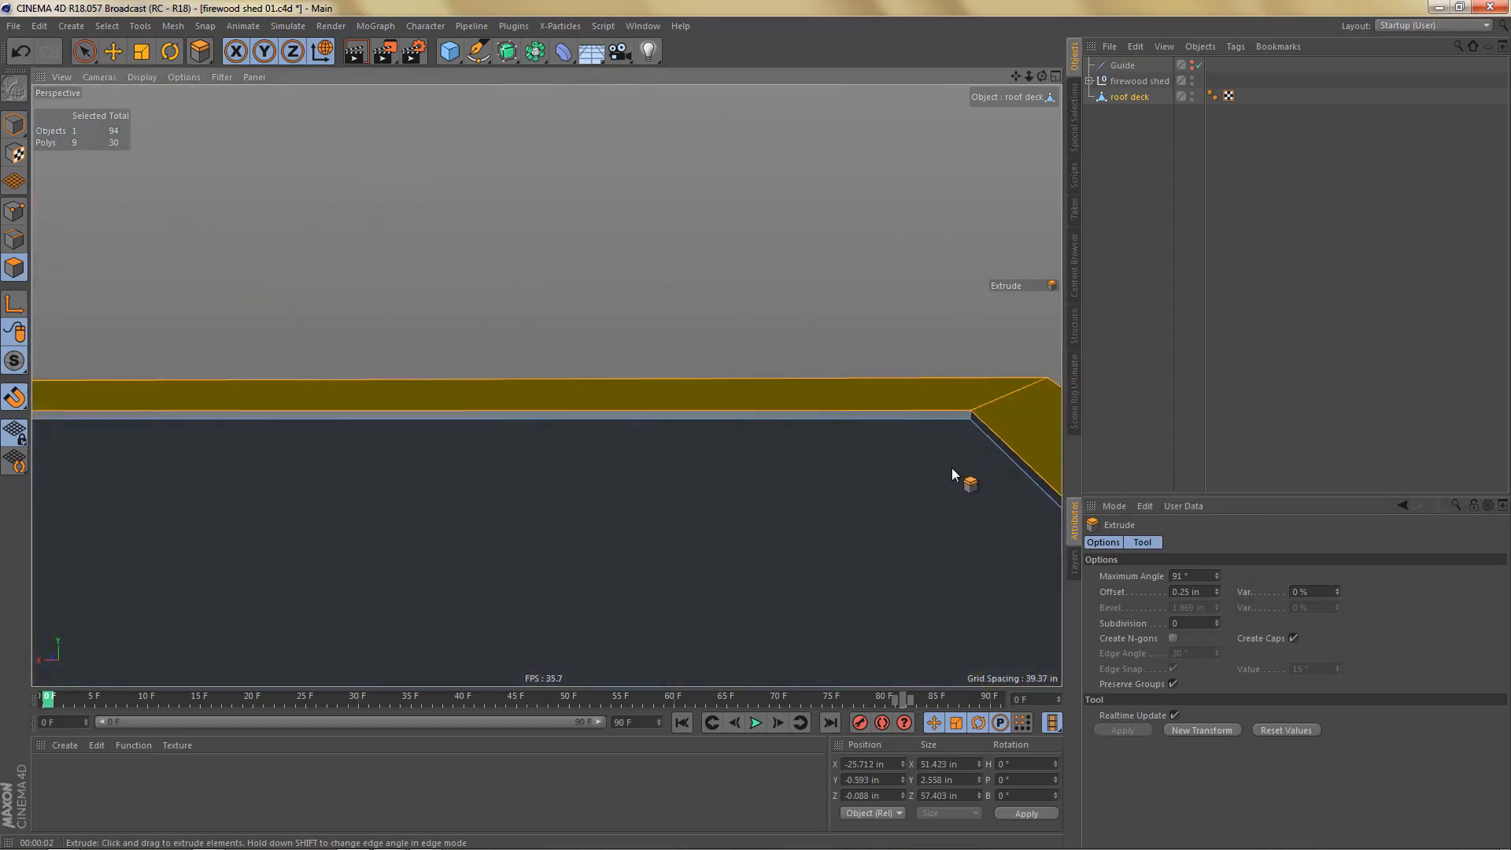
mouse_move(973, 388)
alt+mouse_down()
mouse_move(735, 437)
mouse_move(717, 485)
mouse_move(693, 496)
alt+mouse_up()
scroll(708, 500, down, 3)
mouse_move(820, 484)
alt+mouse_down()
mouse_move(754, 489)
mouse_move(734, 380)
mouse_move(811, 503)
alt+mouse_up()
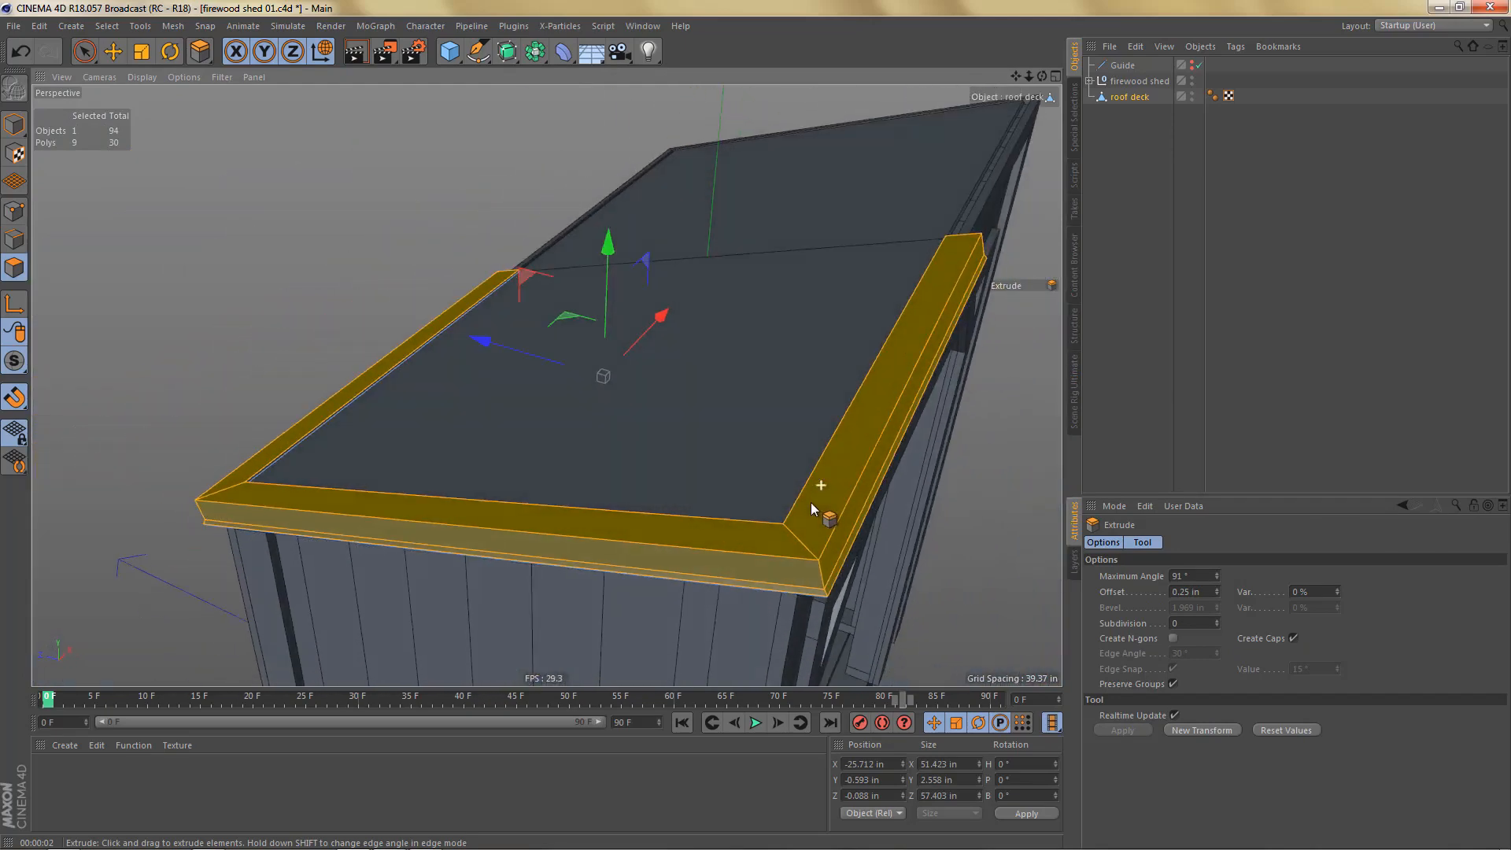
click(1090, 80)
click(840, 342)
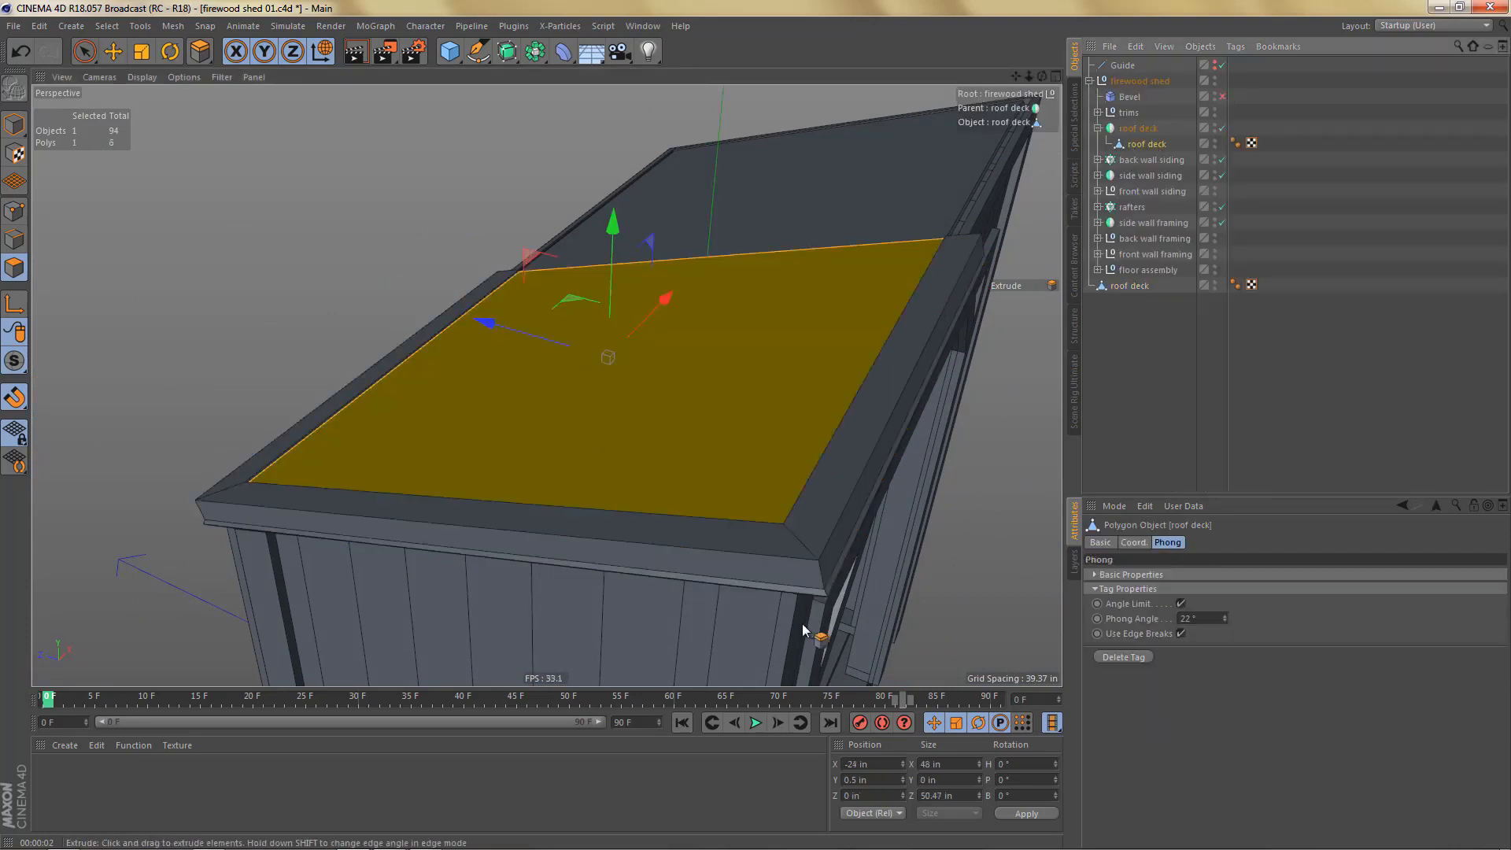
click(882, 782)
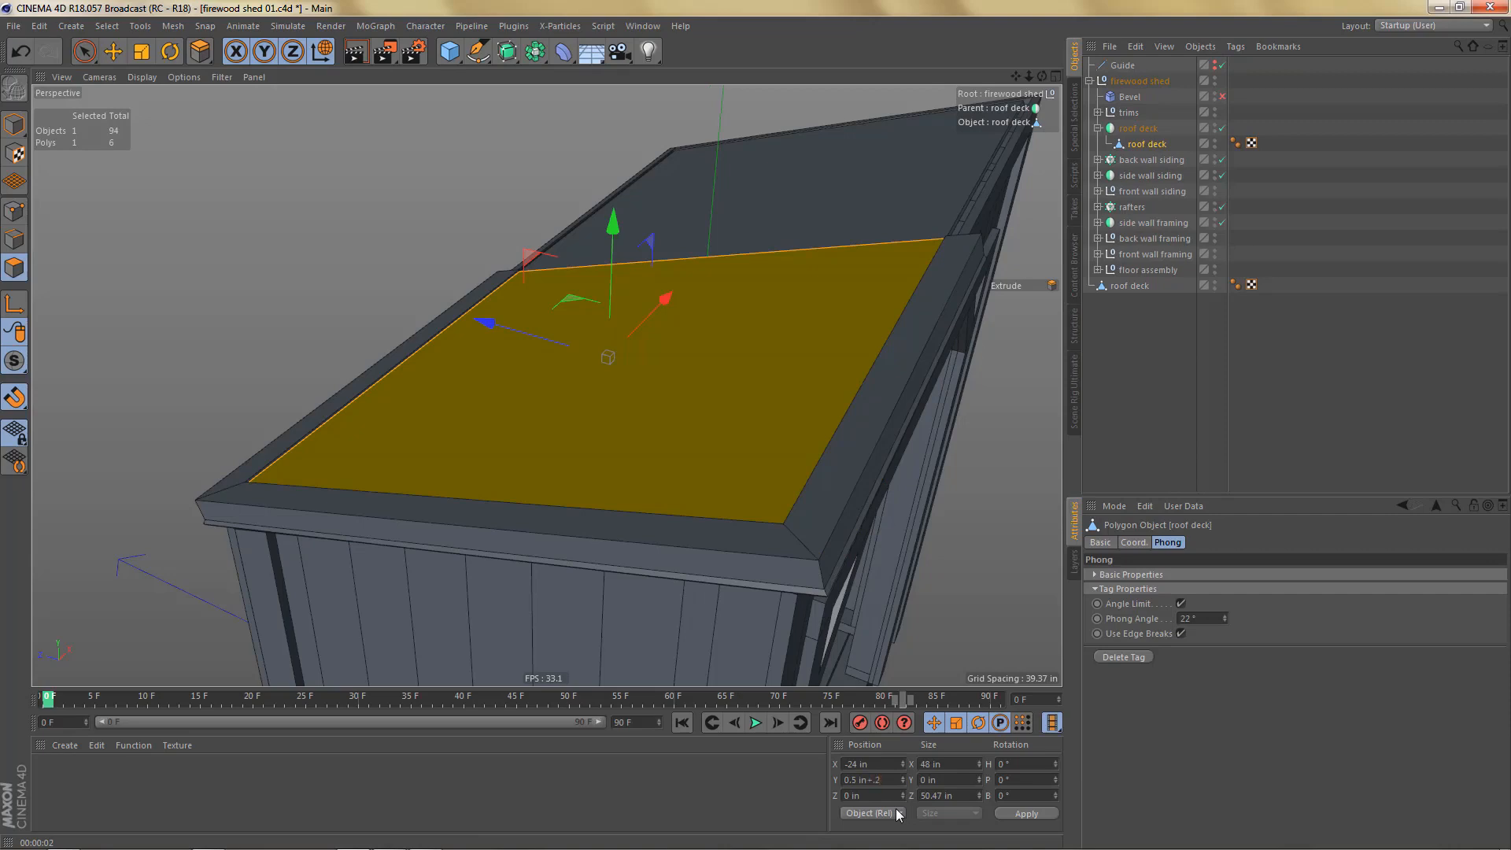
text(+.25)
key(Return)
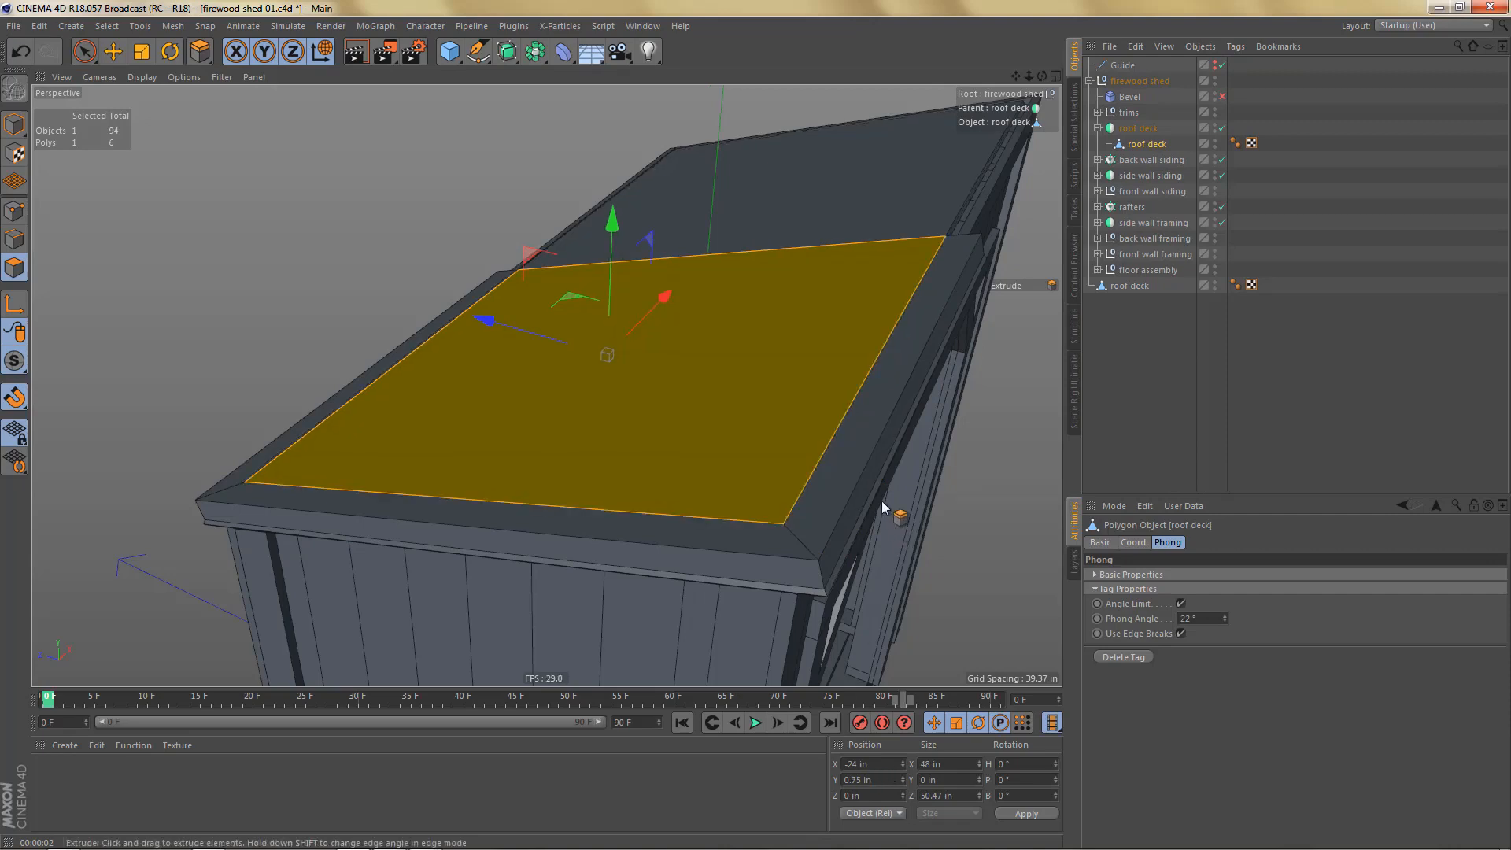
Step: Split the polygons of the front edge strip from the copied roof deck into a separate object
scroll(854, 468, down, 3)
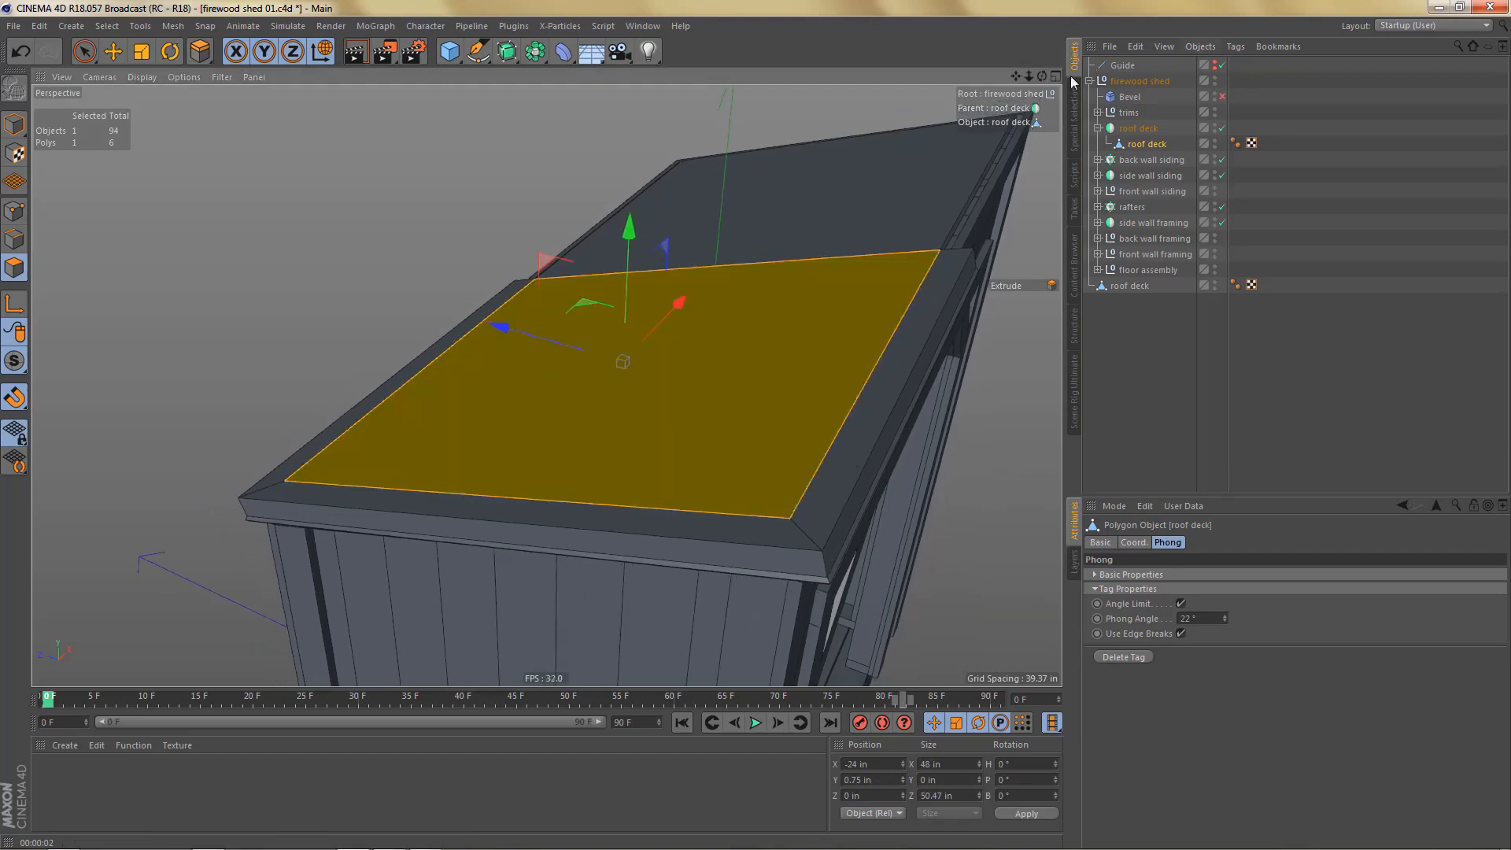
click(1090, 81)
click(1140, 97)
scroll(903, 444, down, 5)
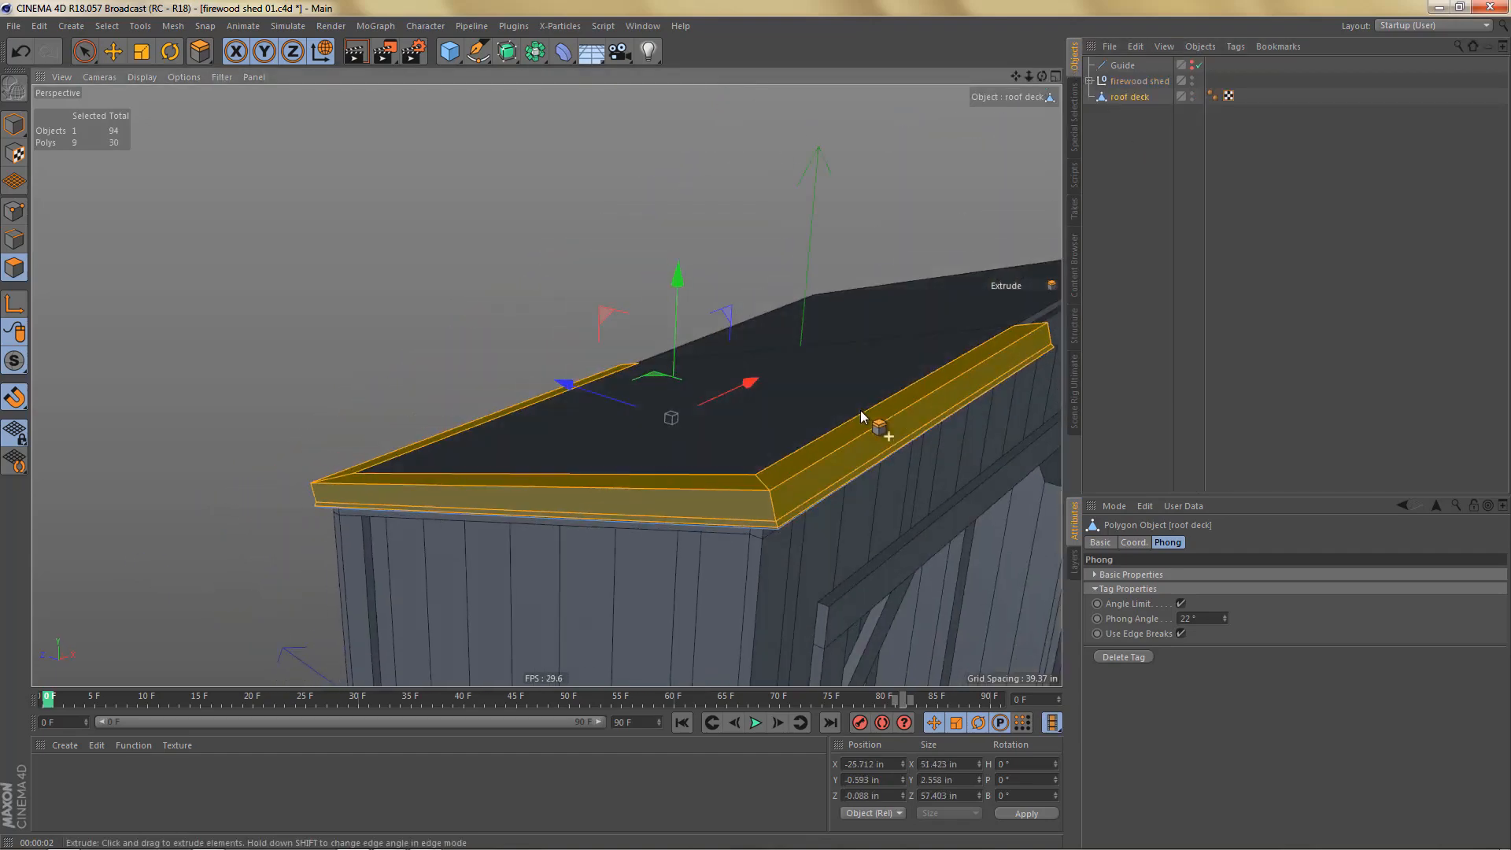
mouse_move(821, 481)
alt+mouse_down()
mouse_move(817, 367)
mouse_move(818, 481)
alt+mouse_up()
key(0)
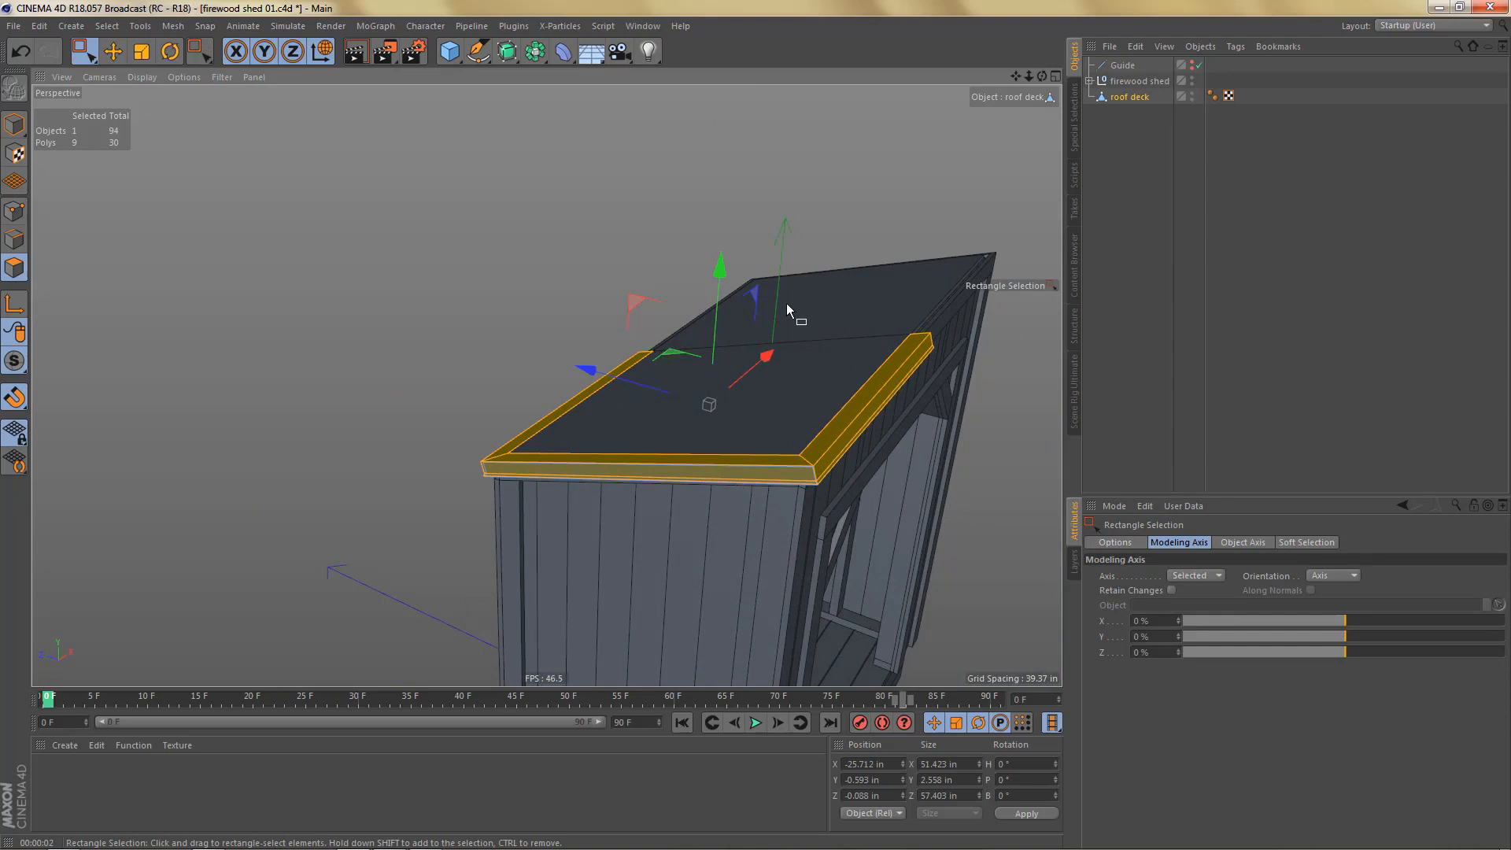
drag(787, 304, 981, 566)
alt+drag(982, 567, 792, 484)
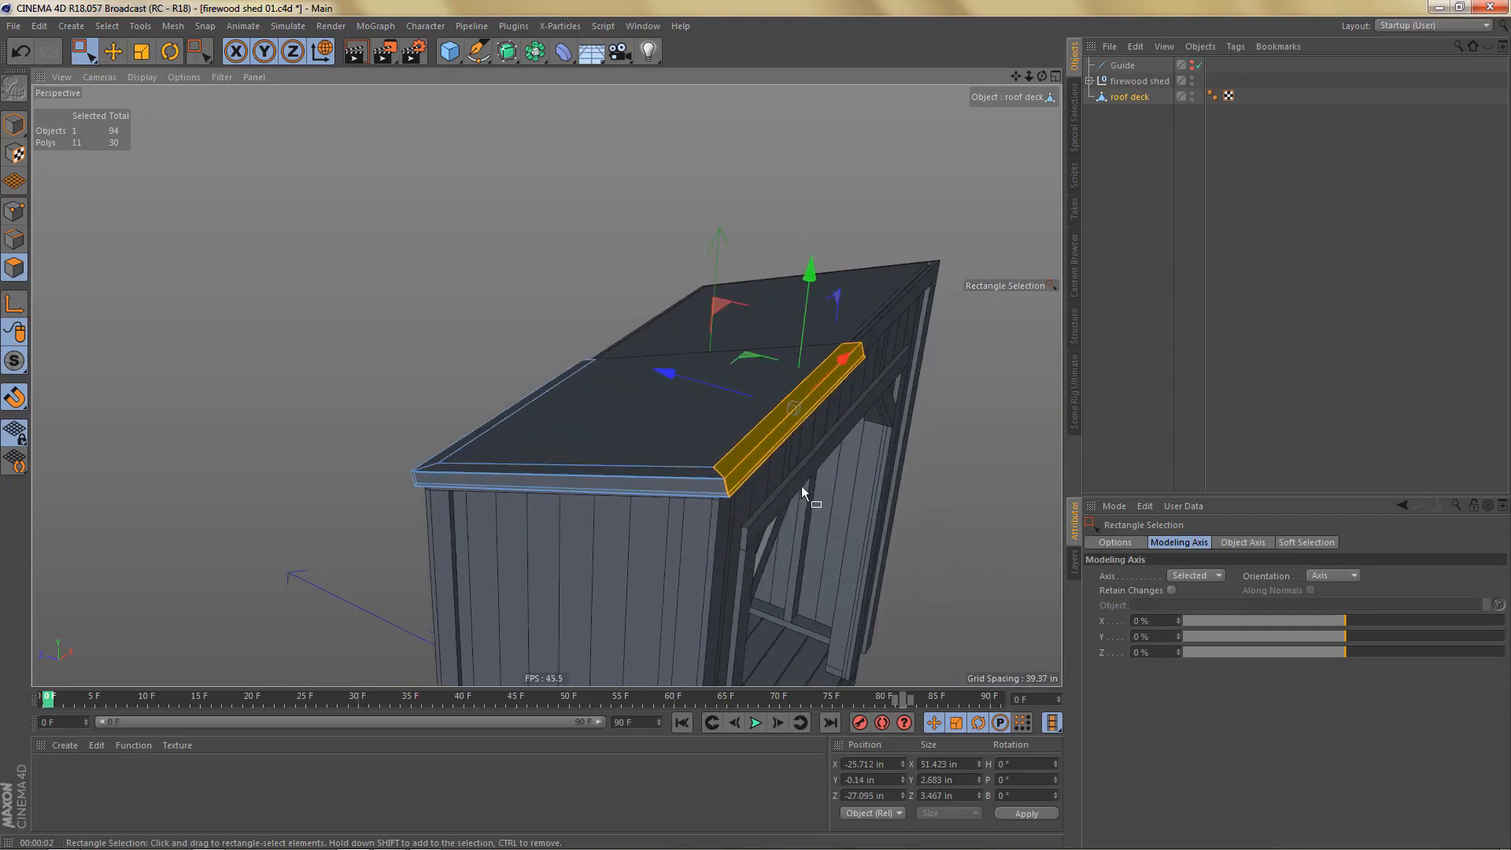
key(u)
key(p)
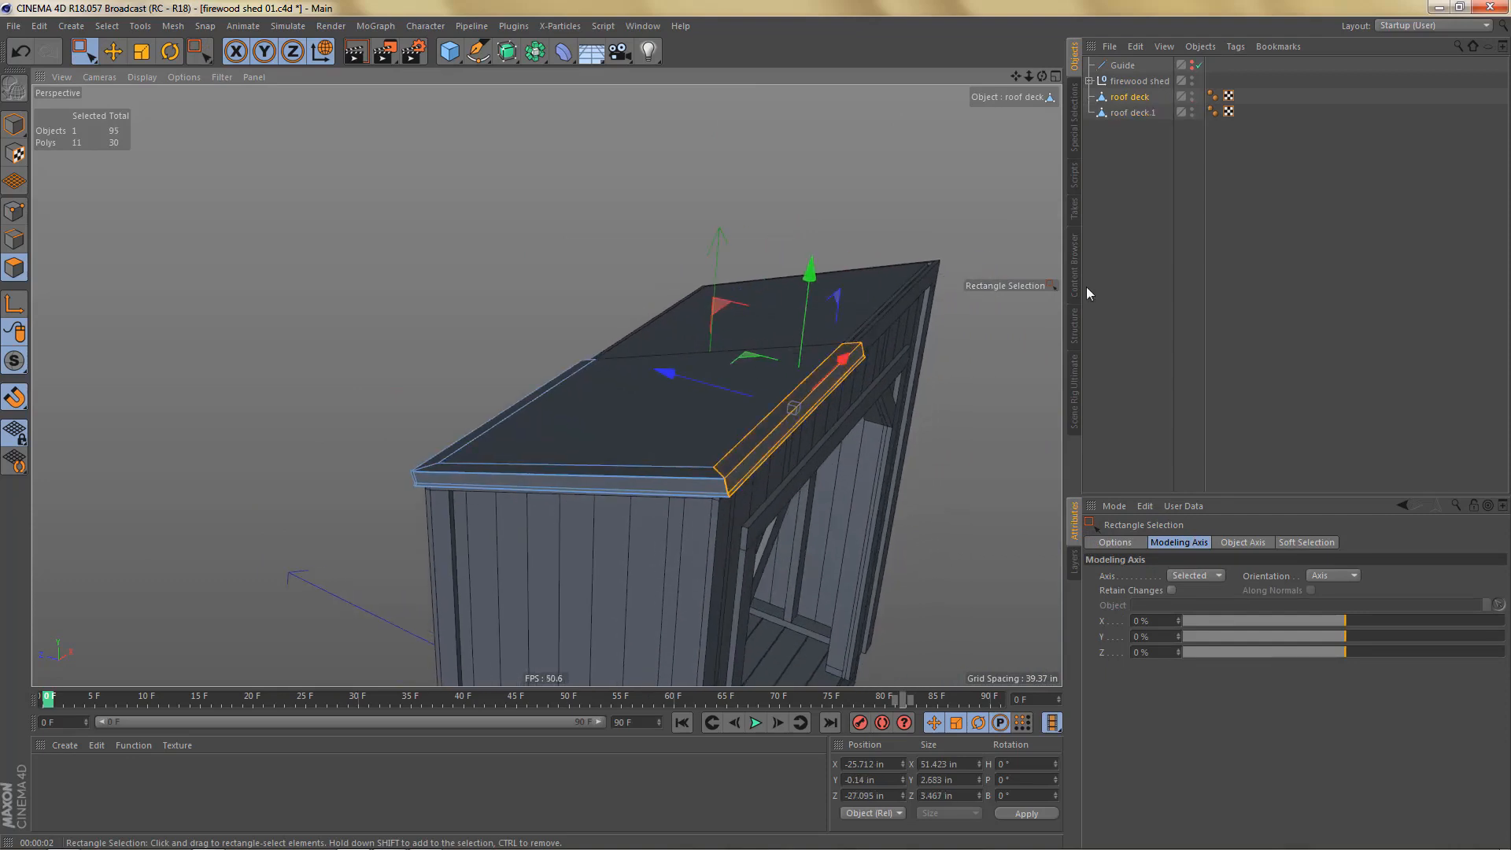
Step: Rename the split-off front strip object as drip edge front
double_click(1136, 112)
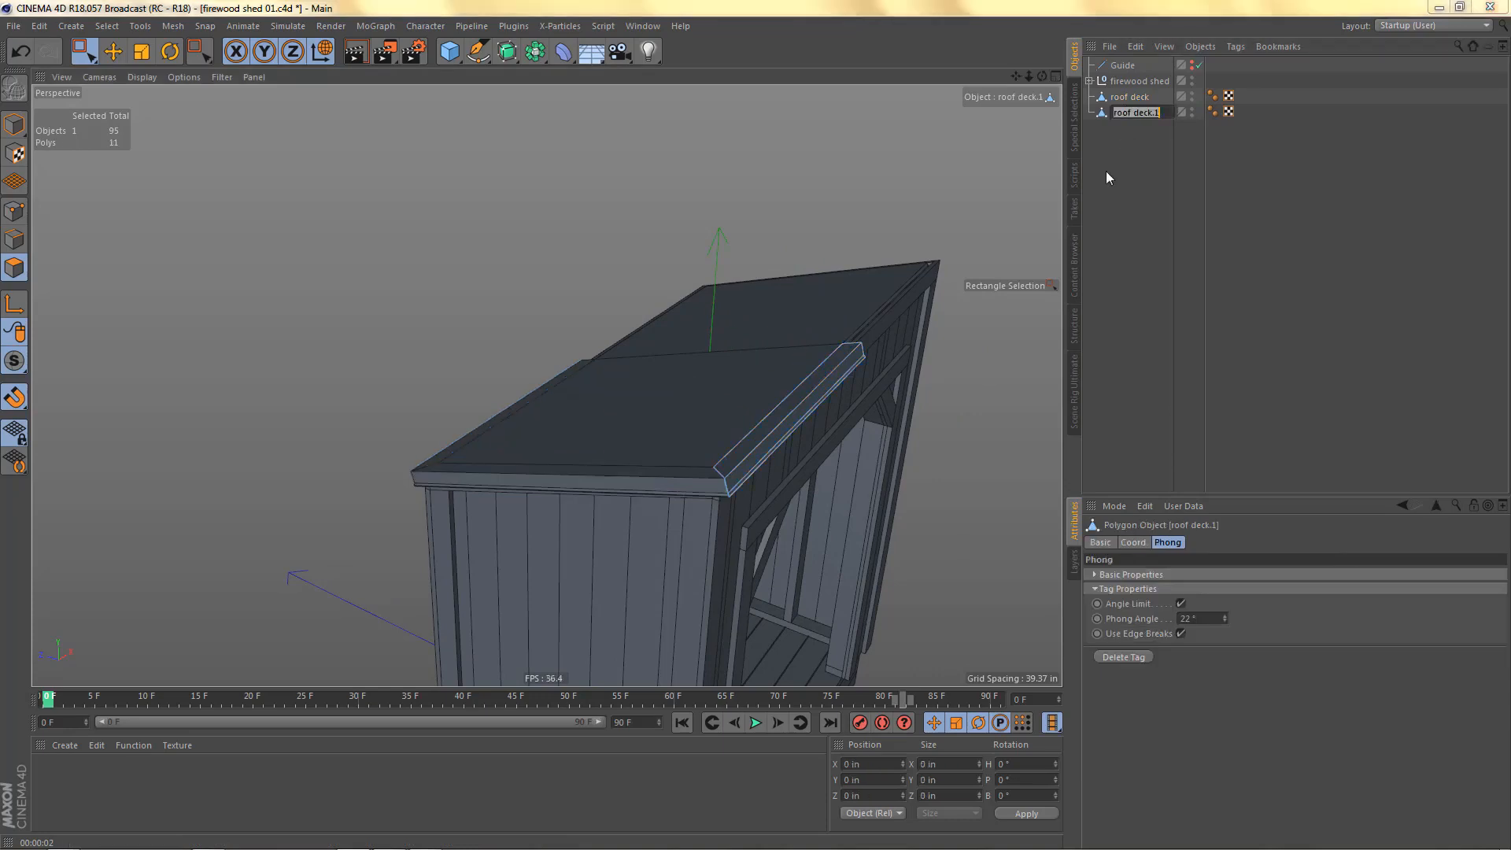
text(drip edge front)
key(Return)
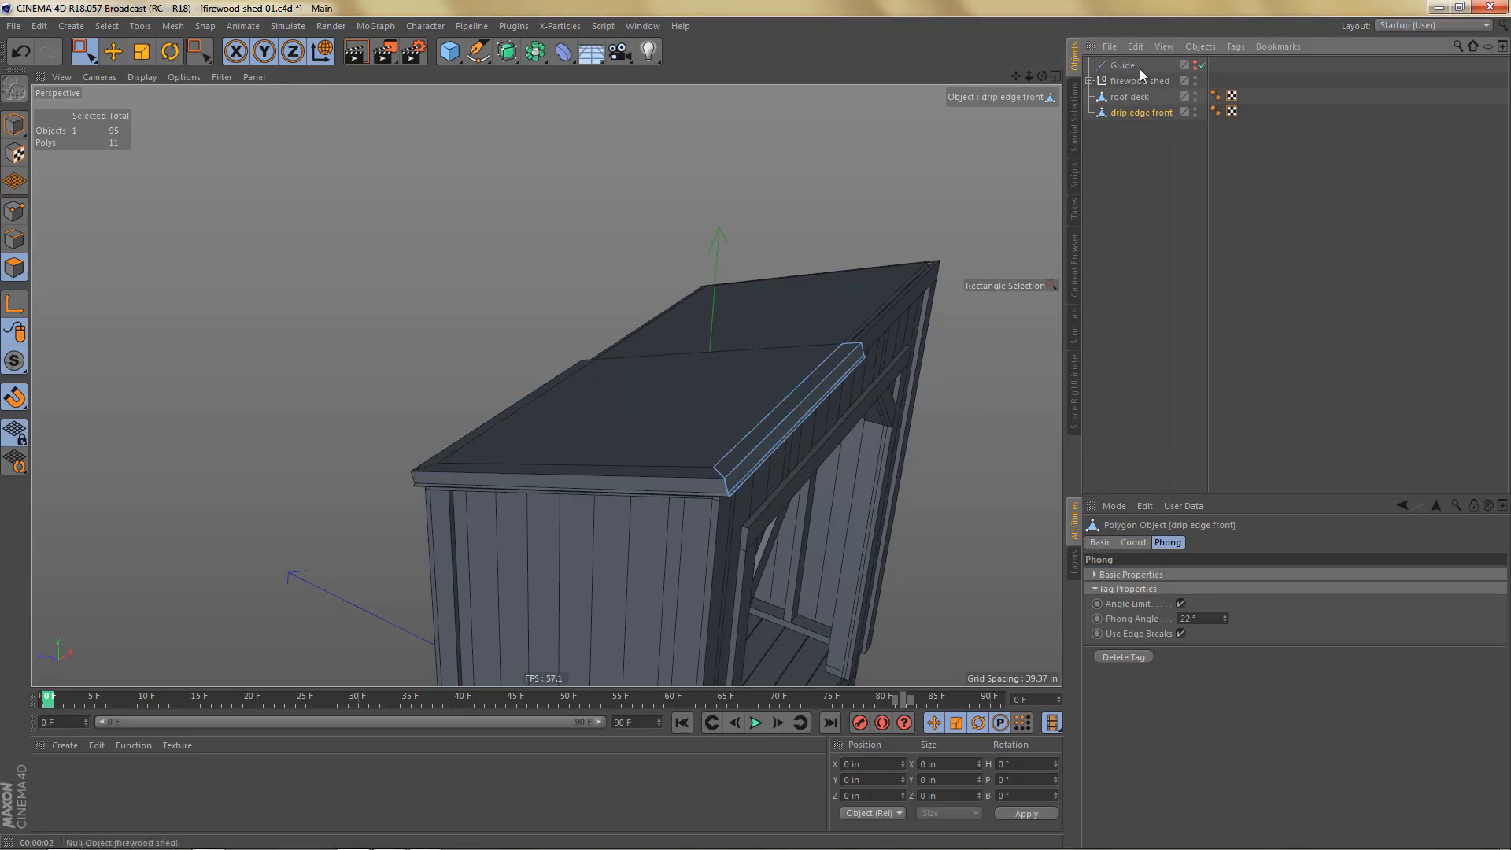
Step: Split the side edge strip's polygons off the roof deck copy into a separate object and name it drip edge side
click(1129, 96)
drag(353, 443, 701, 560)
key(u)
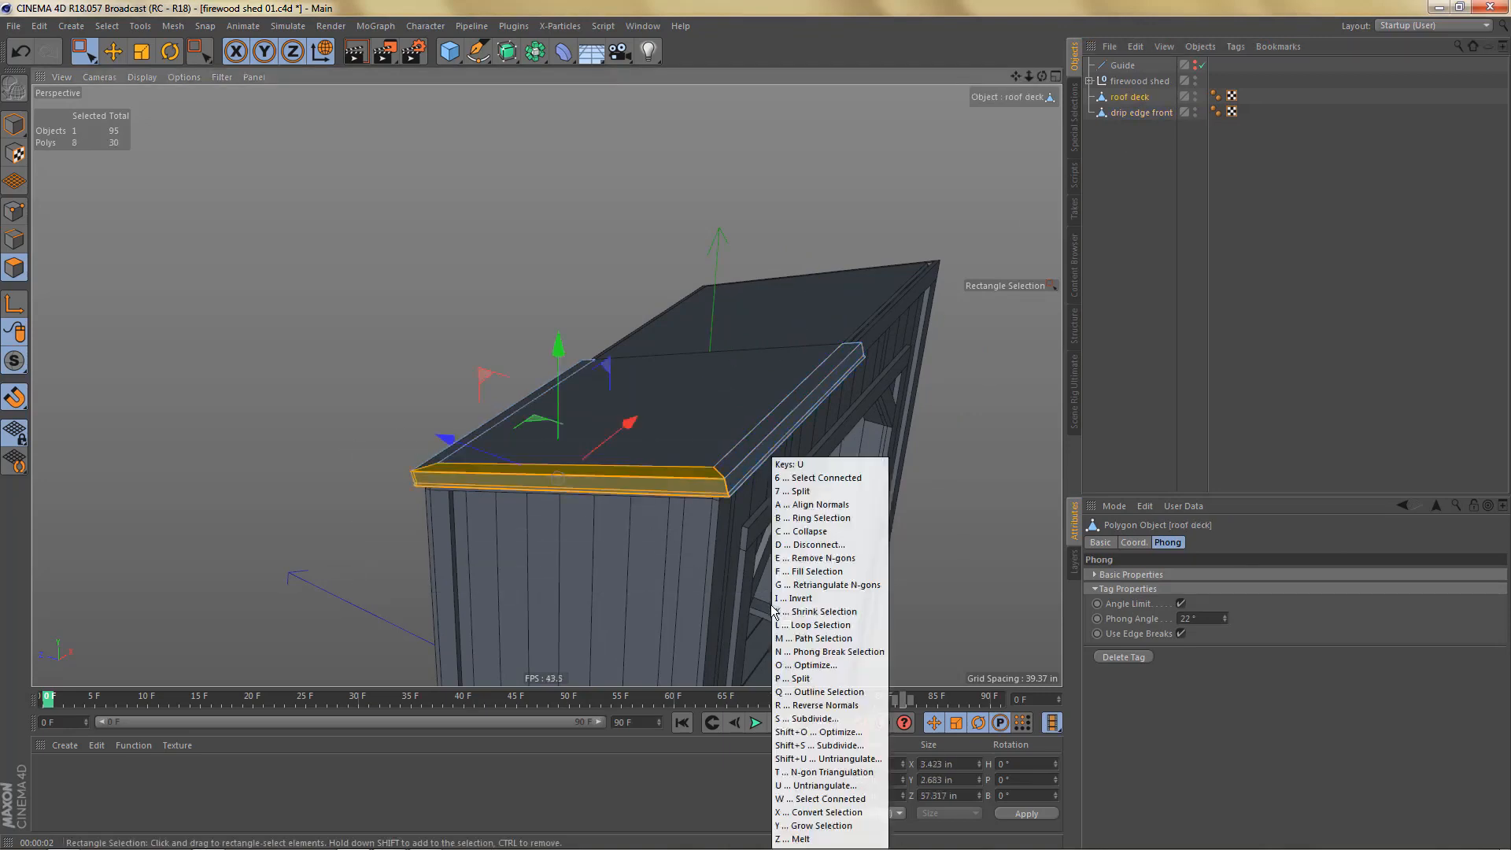
key(p)
double_click(1135, 112)
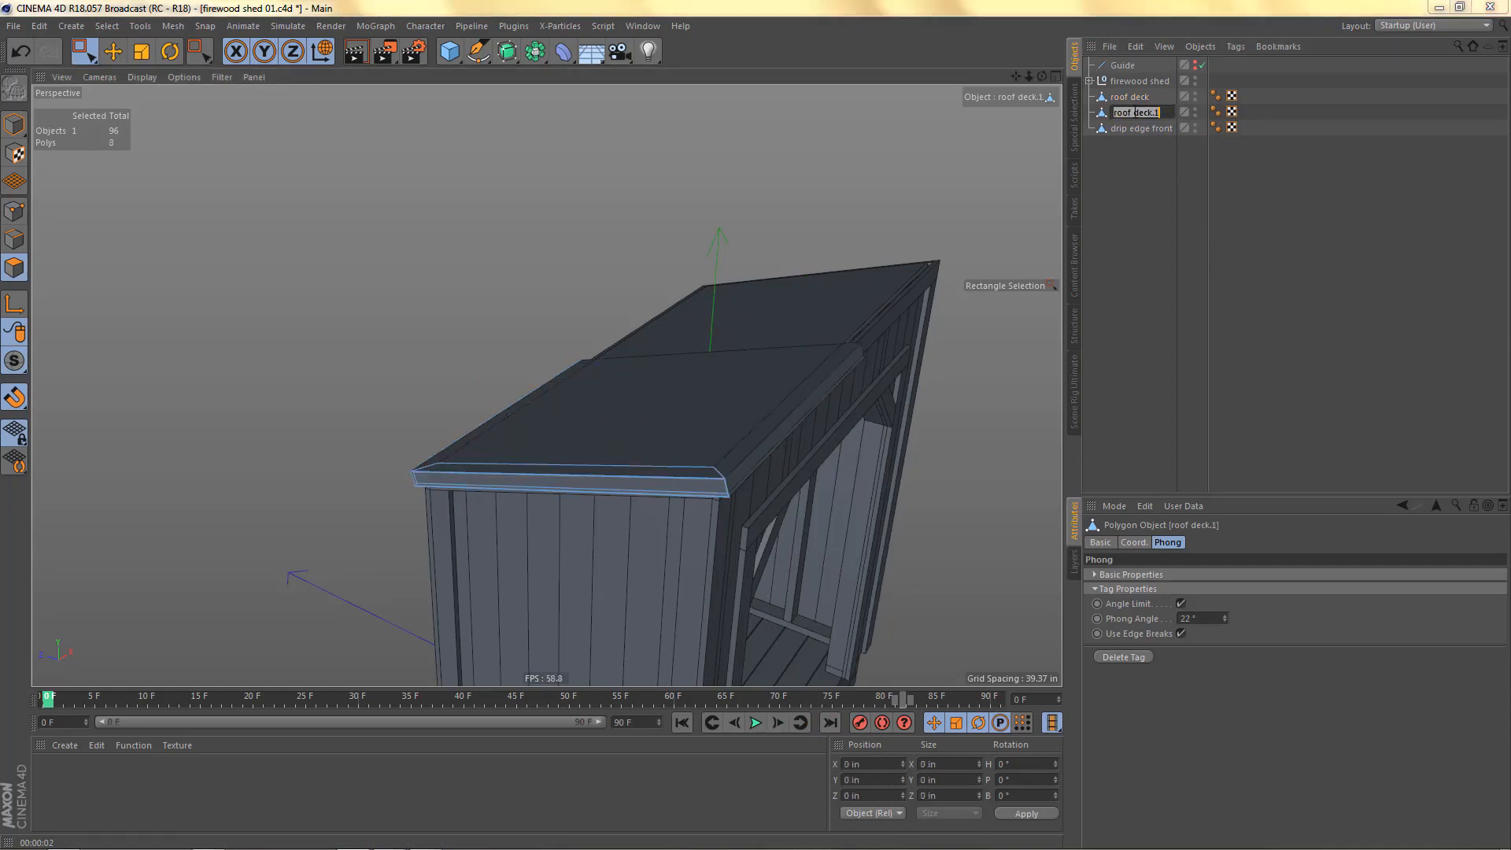
text(drip edge side)
key(Return)
Step: Split the back edge strip's polygons off the roof deck copy into a separate object
click(1129, 96)
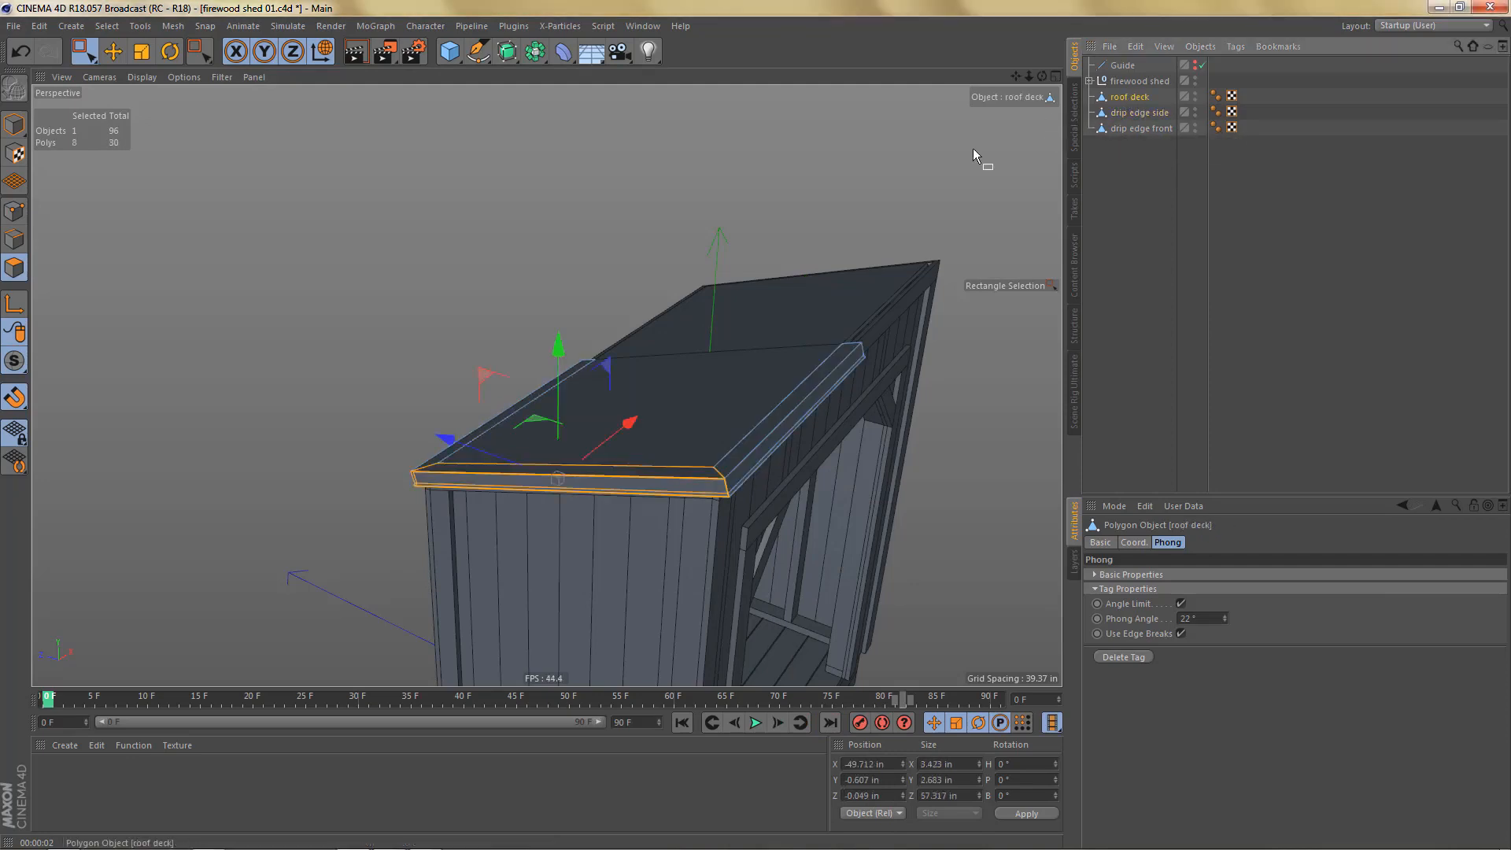
drag(338, 294, 630, 548)
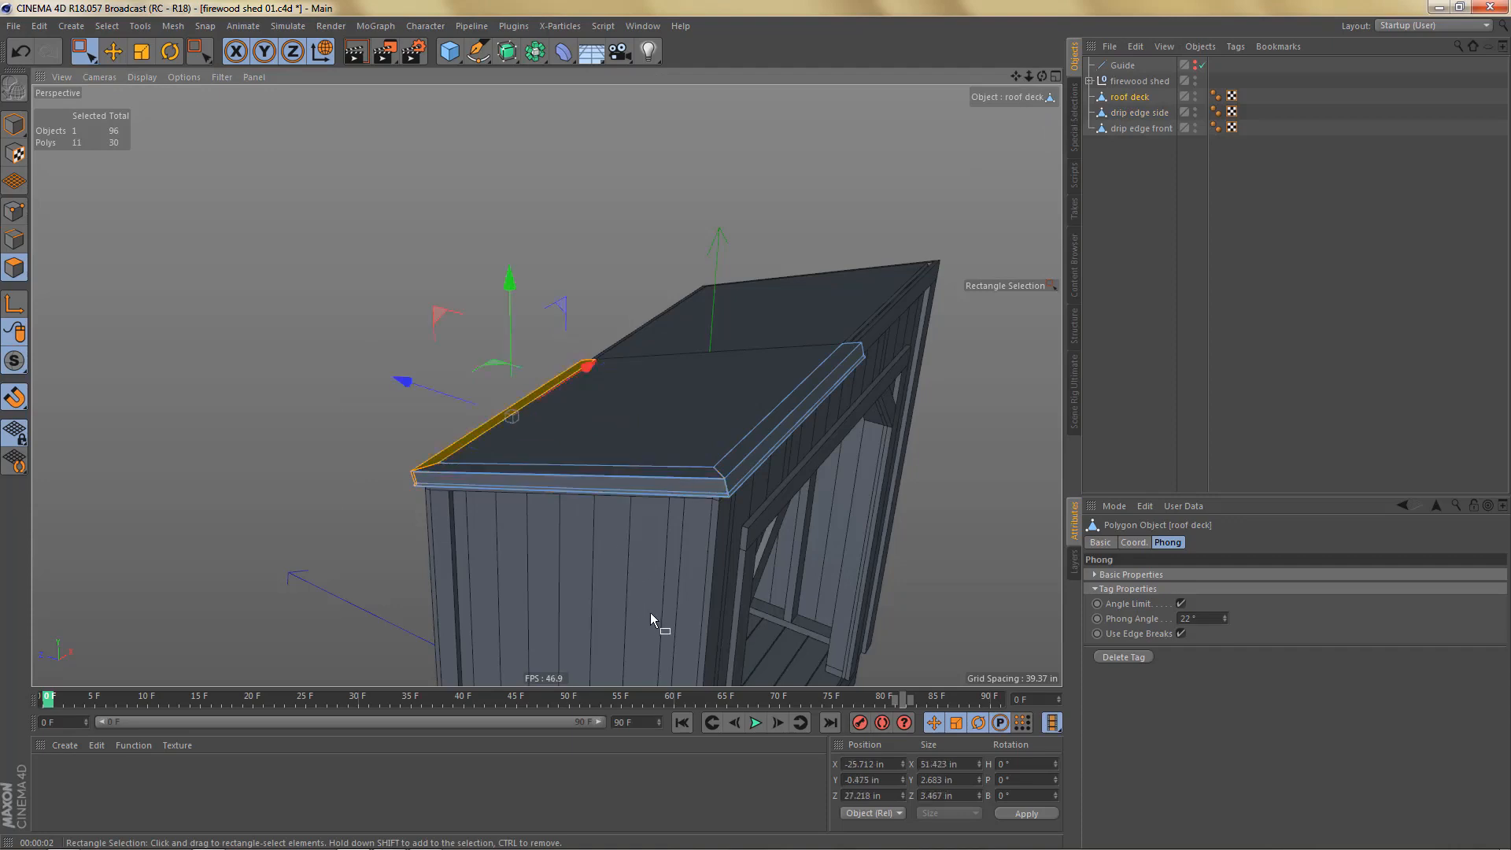
key(u)
key(p)
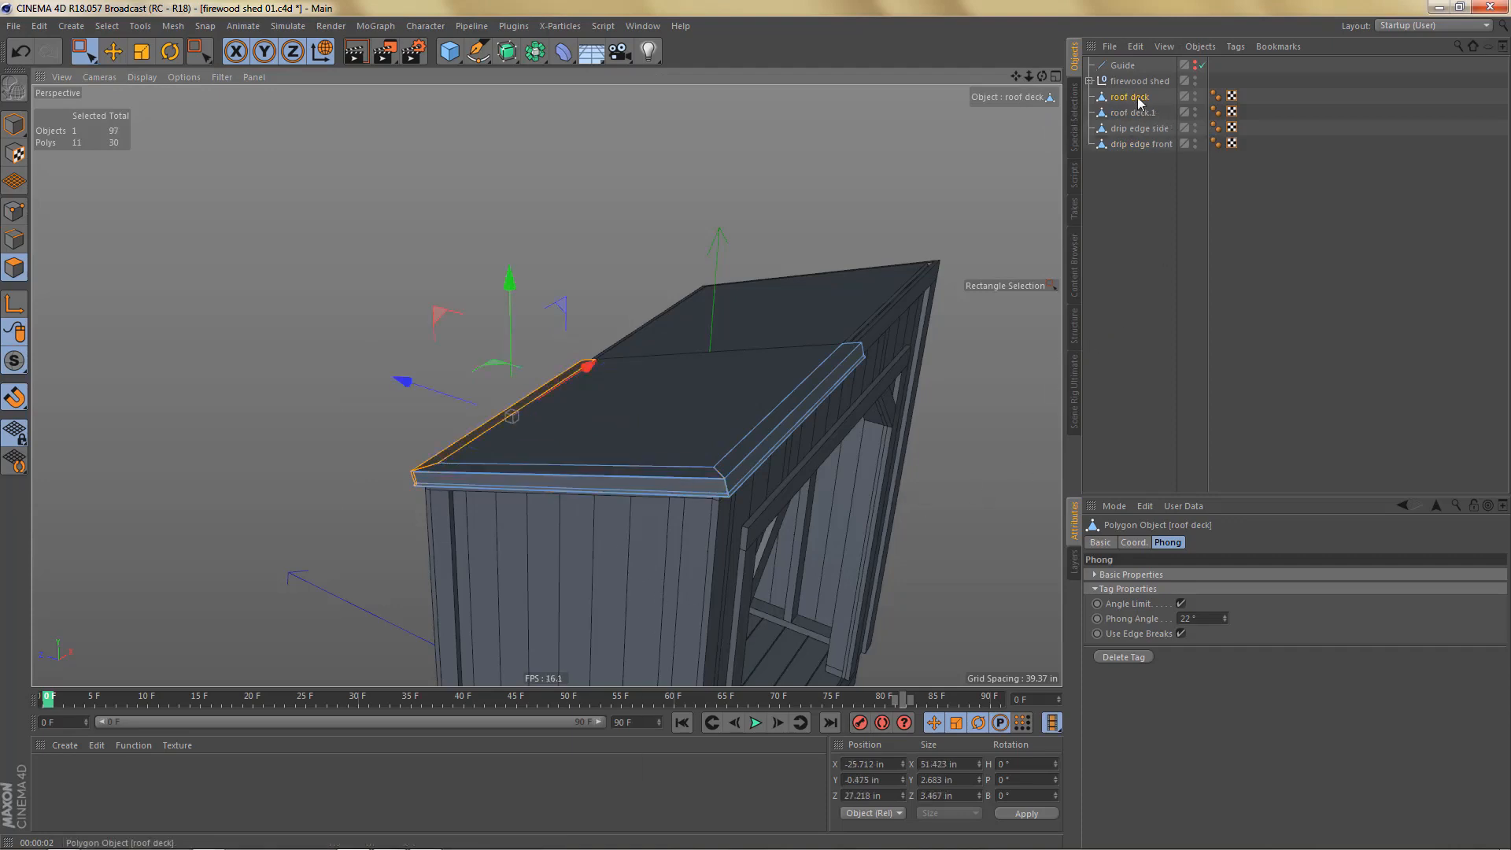
Step: Delete the leftover roof deck copy and rename the split-off back strip as drip edge back
key(Delete)
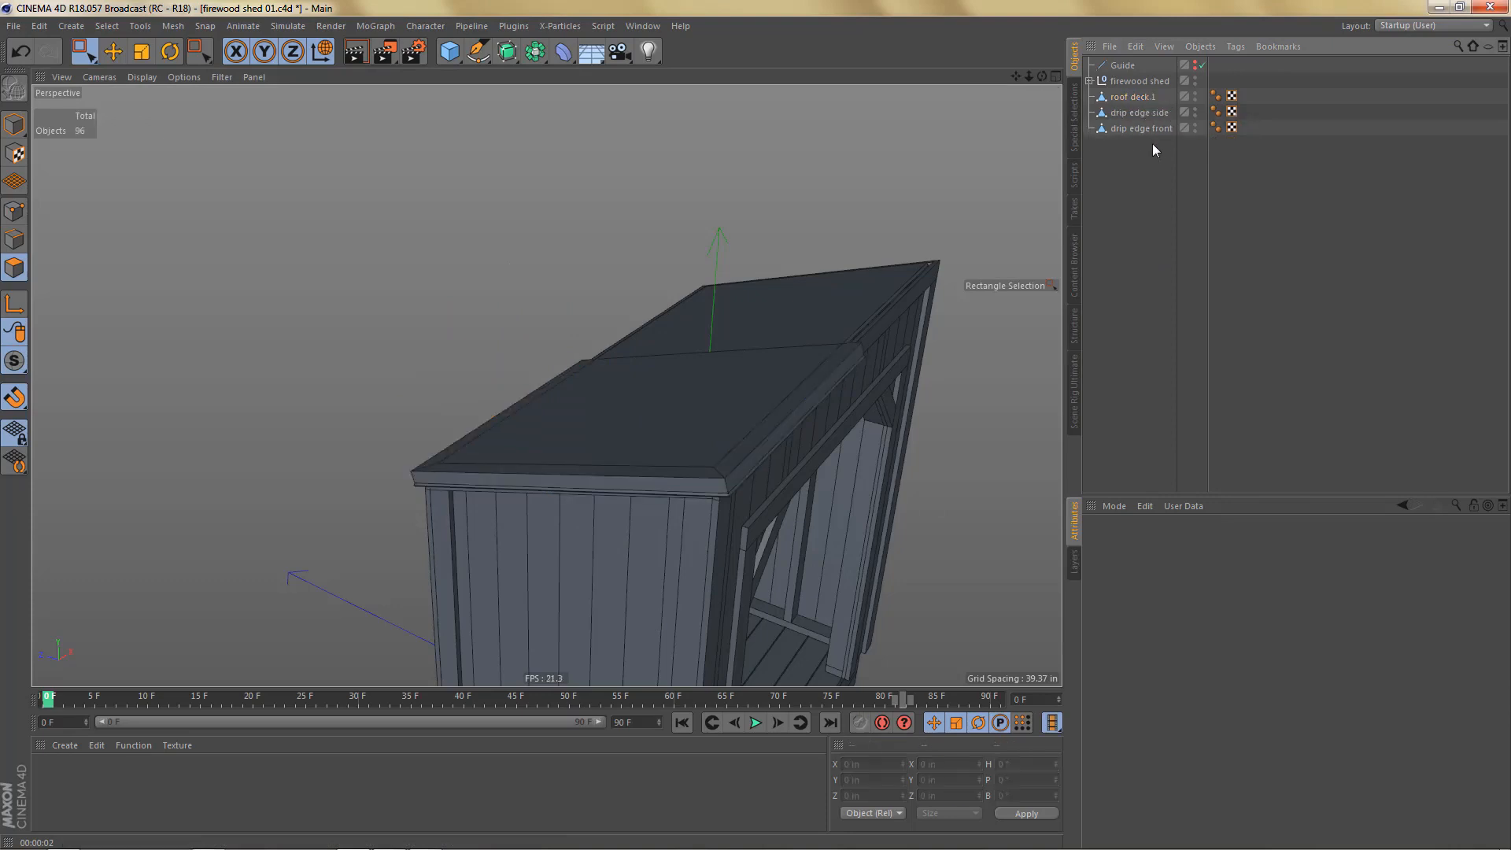
double_click(1138, 97)
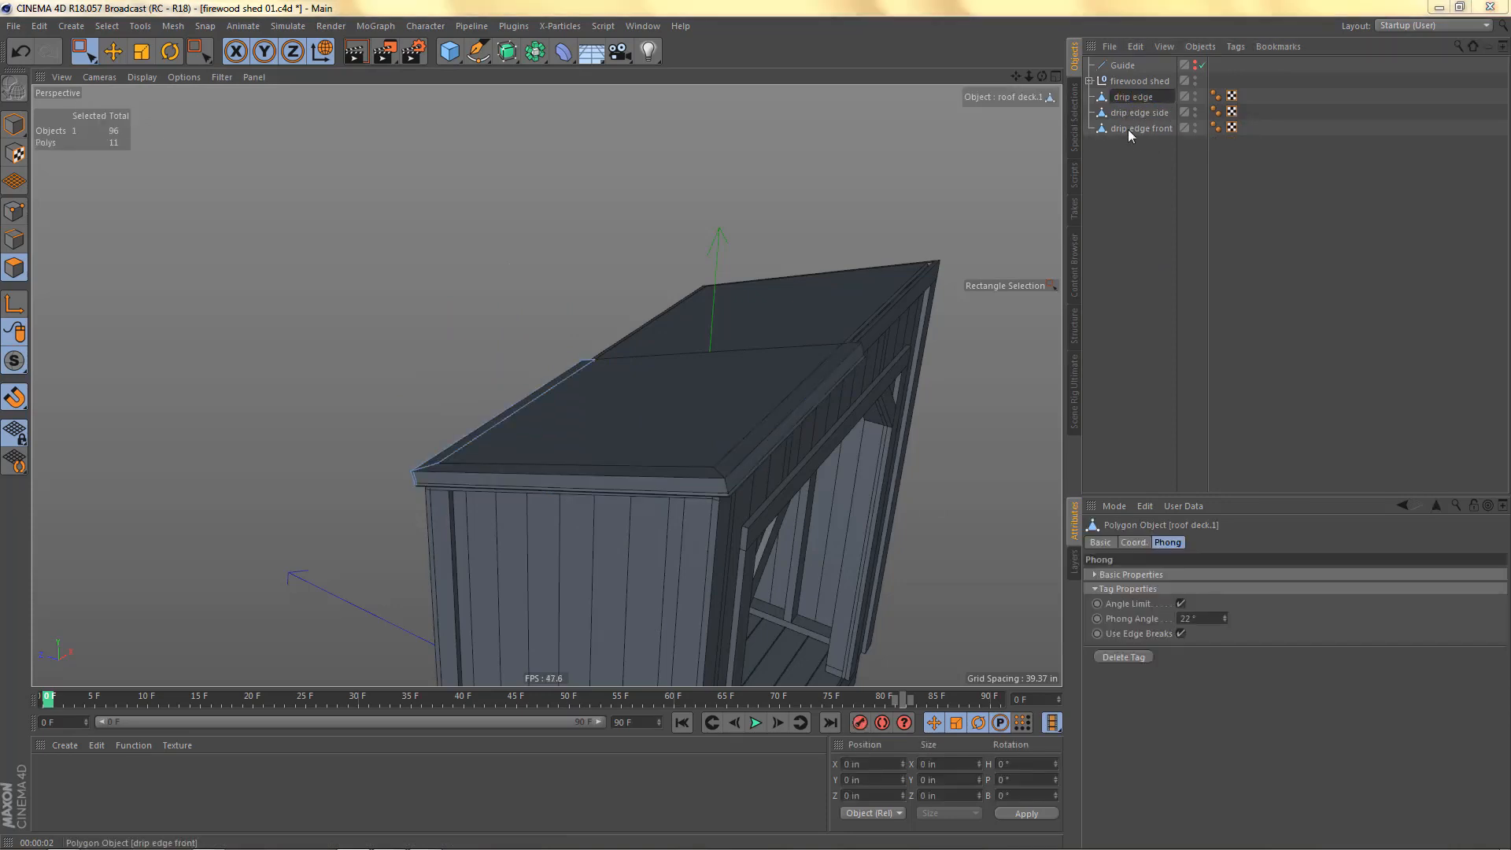
key(Return)
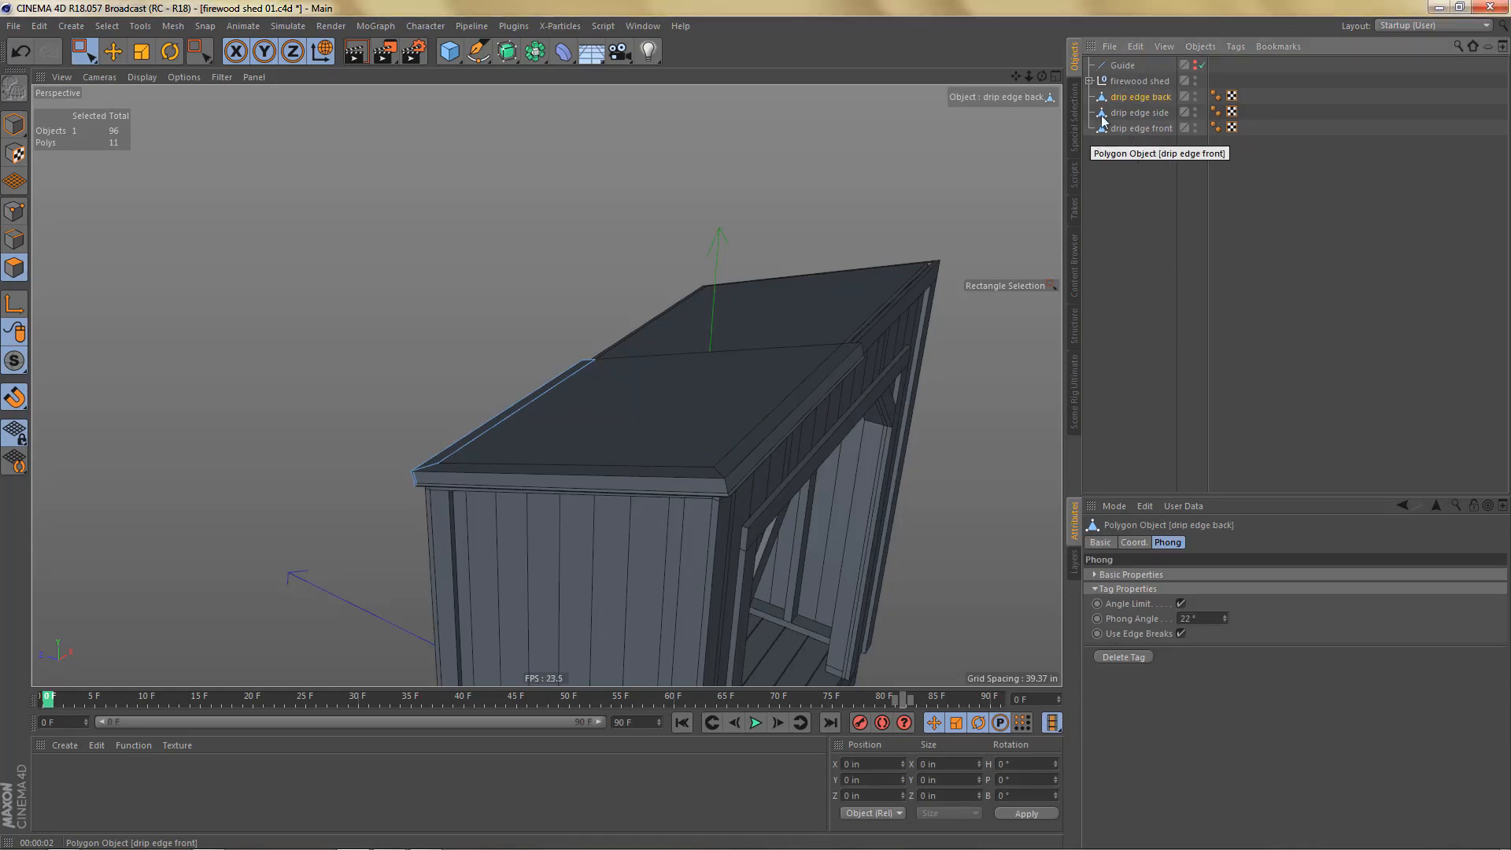
Step: Isolate the back drip edge and delete the end cap polygons at its roof-centre end
scroll(572, 445, up, 2)
scroll(594, 443, up, 1)
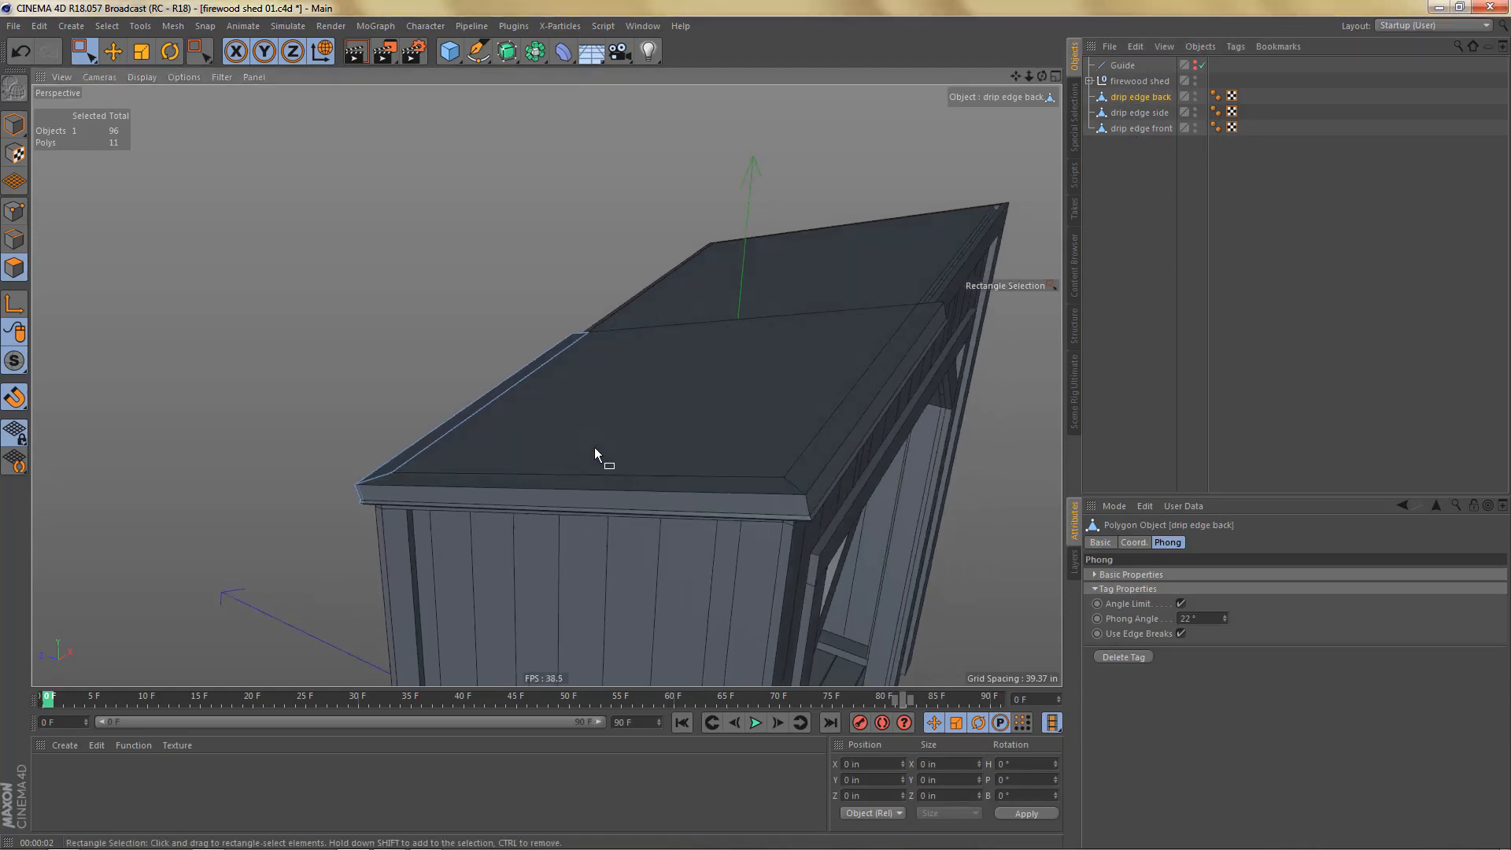
key(s)
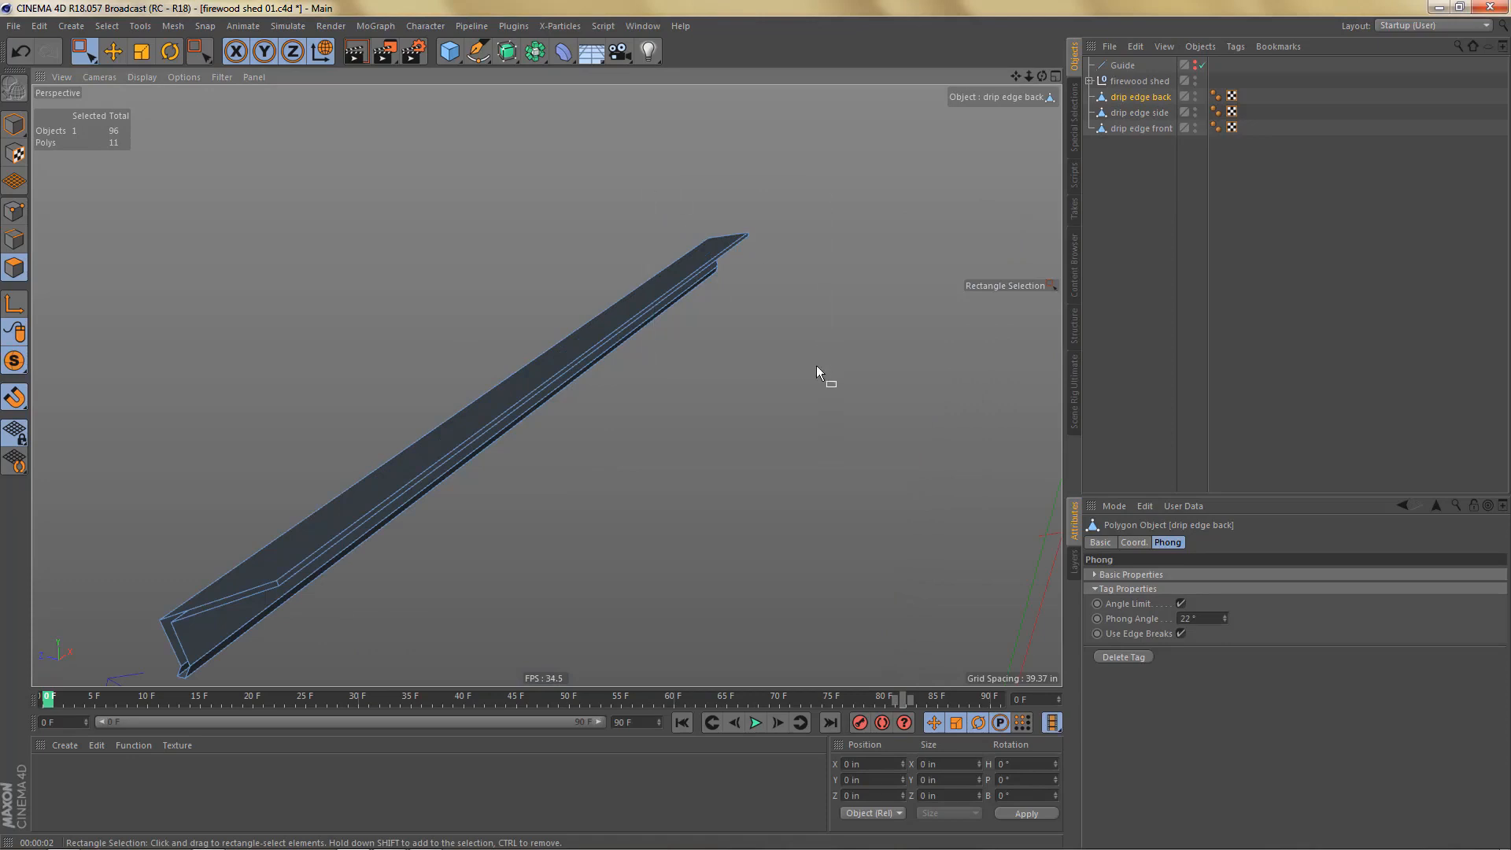
drag(815, 365, 819, 374)
key(Delete)
alt+middle_drag(377, 557, 584, 527)
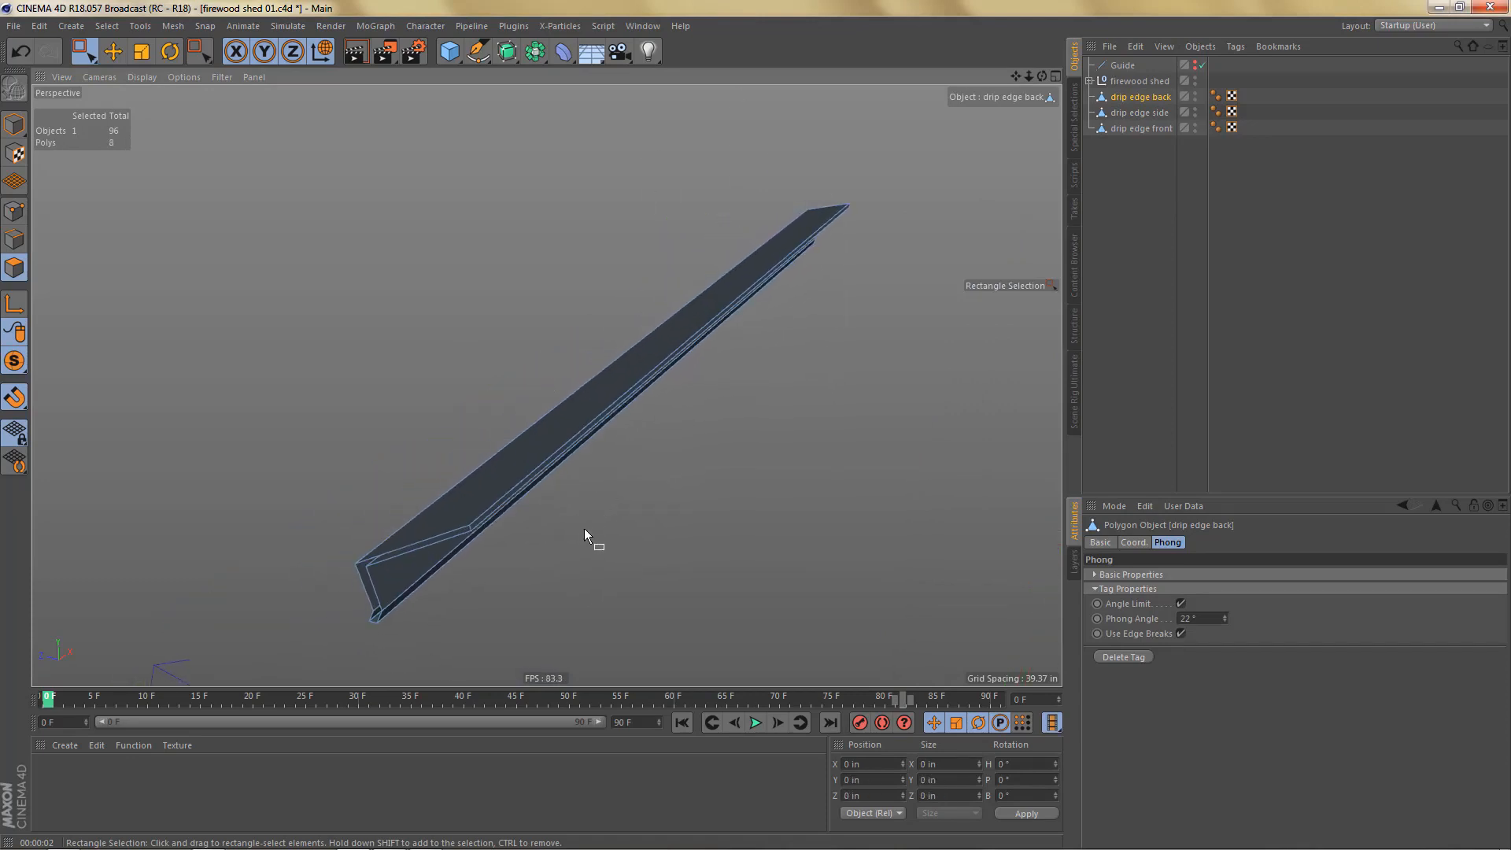
Step: Close the open polygon hole at the mitred corner end of the back drip edge
key(m)
key(d)
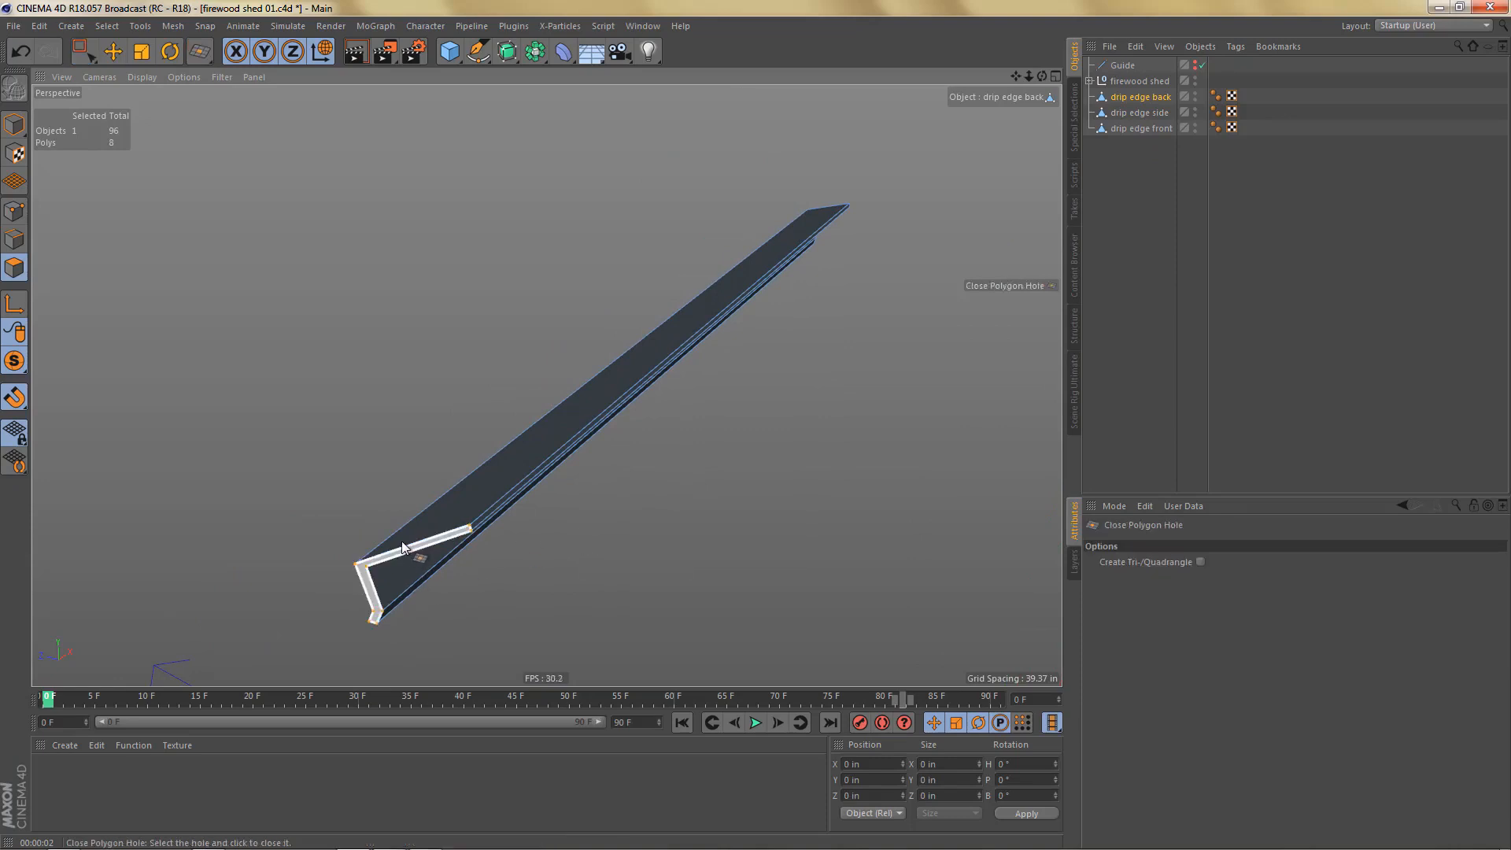
click(471, 532)
alt+middle_drag(416, 522, 579, 466)
alt+right_drag(579, 466, 655, 445)
alt+drag(605, 480, 626, 465)
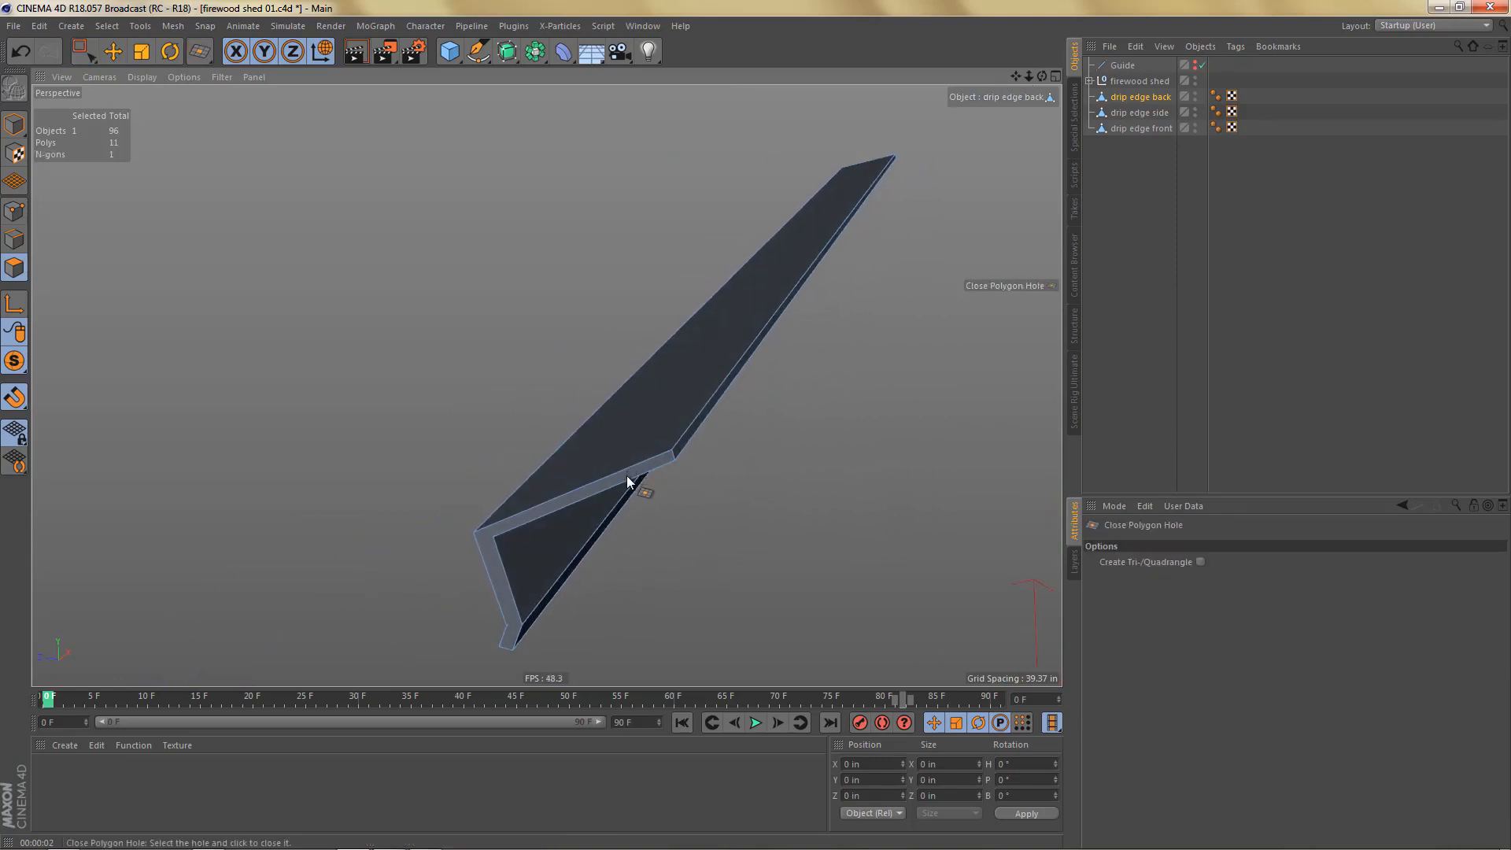
Step: Select all polygons of the back drip edge and remove its N-gons
key(ctrl+a)
right_click(924, 234)
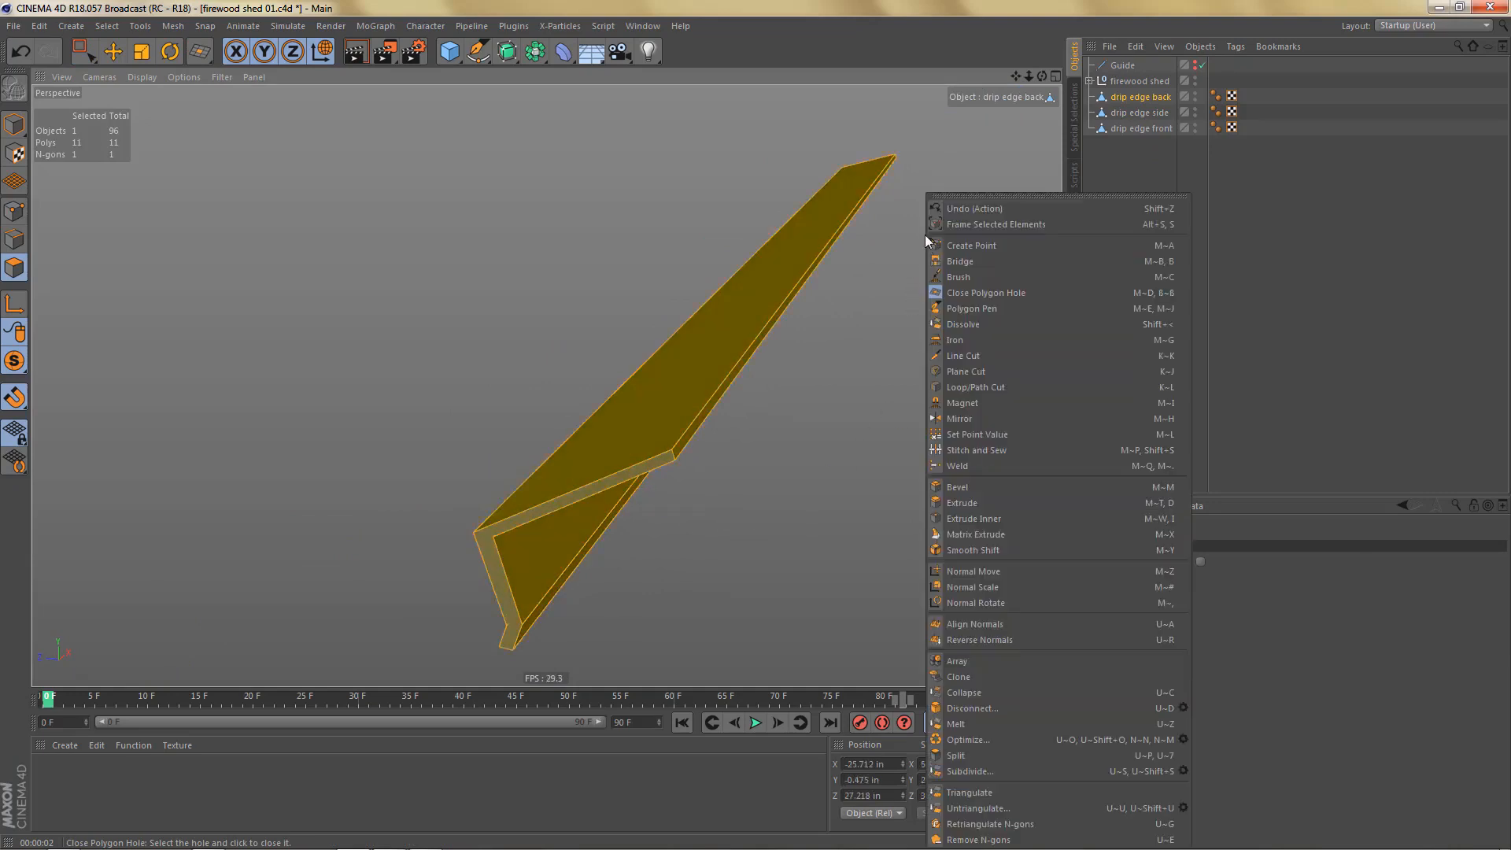
click(968, 840)
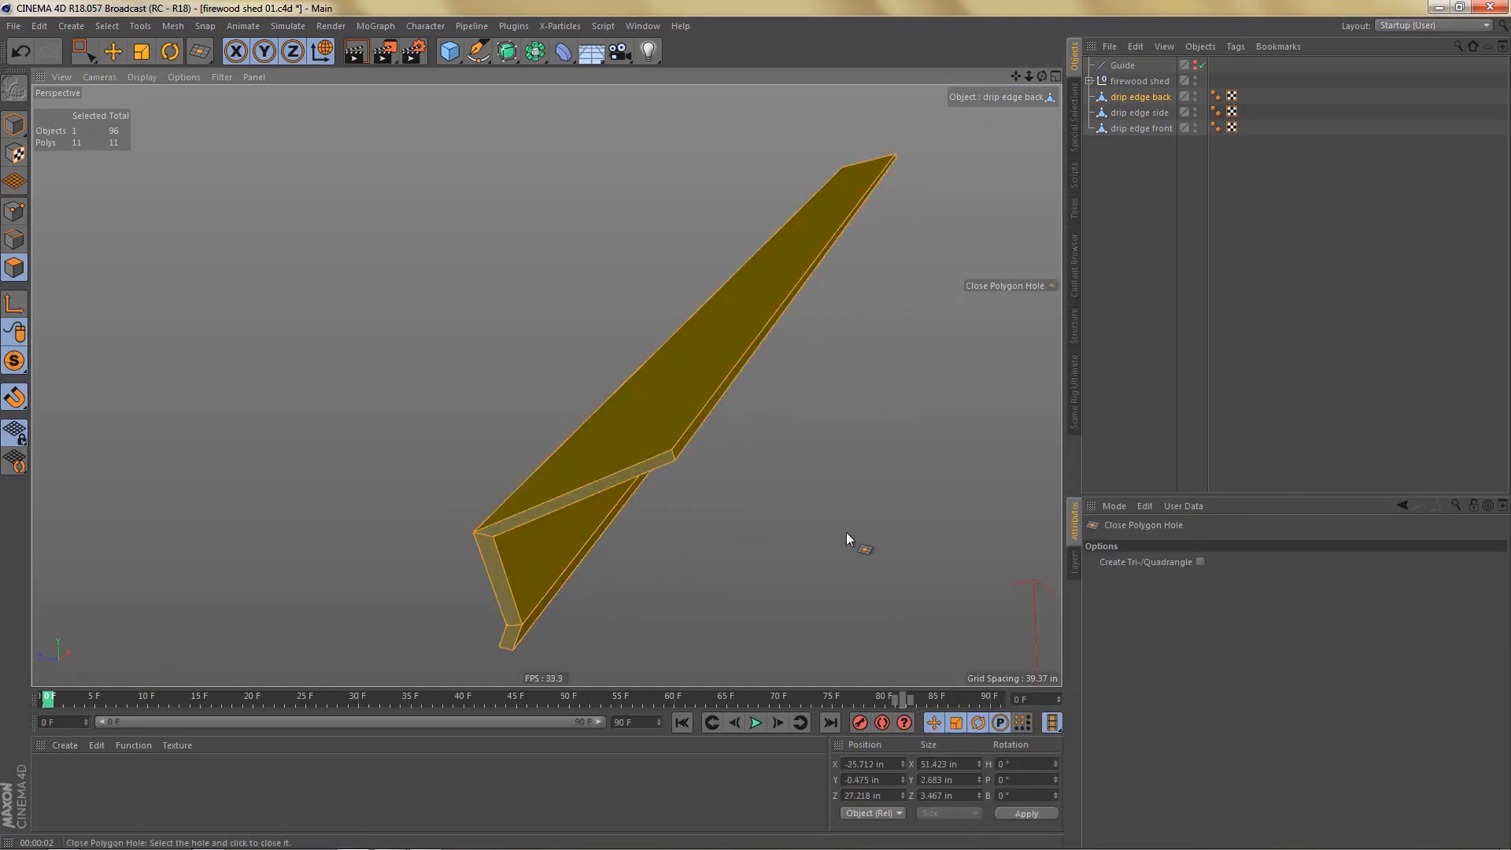
scroll(620, 531, down, 4)
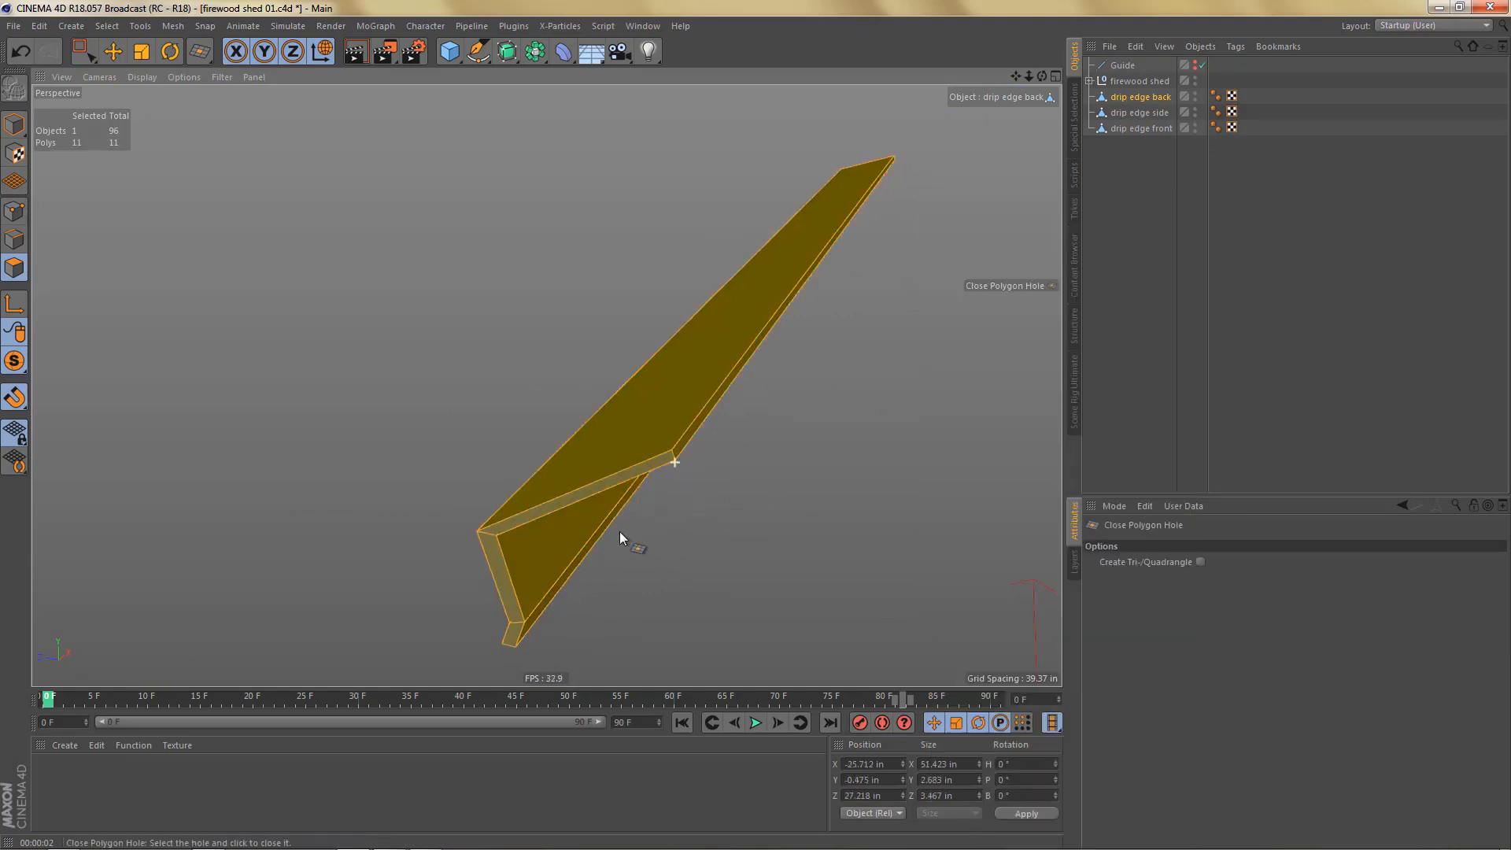
Step: Close the open polygon holes at both mitred ends of the side drip edge
click(1140, 111)
key(o)
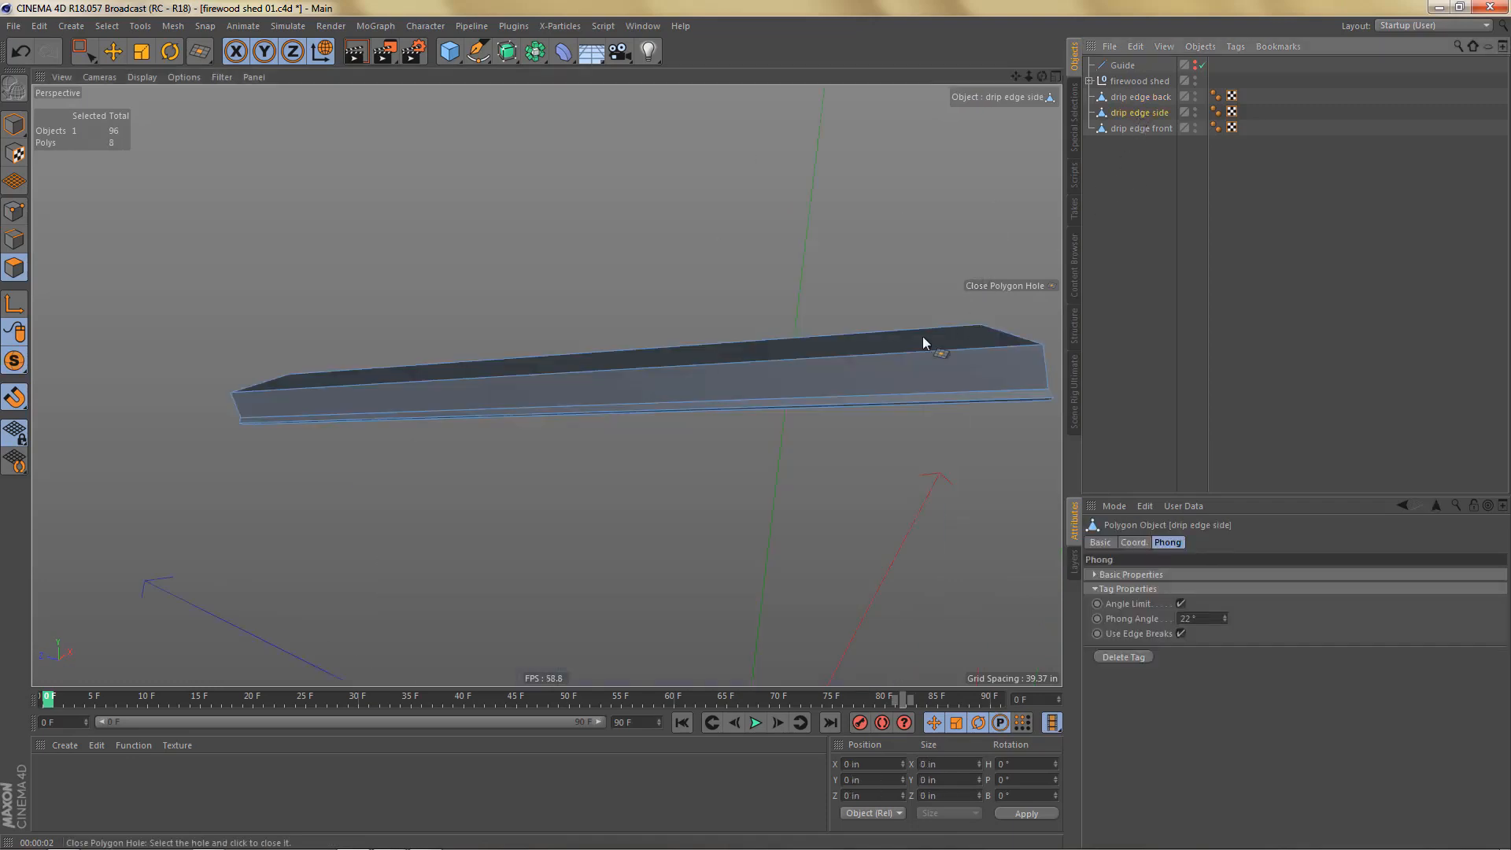
alt+drag(483, 483, 699, 464)
alt+drag(805, 433, 626, 411)
key(m)
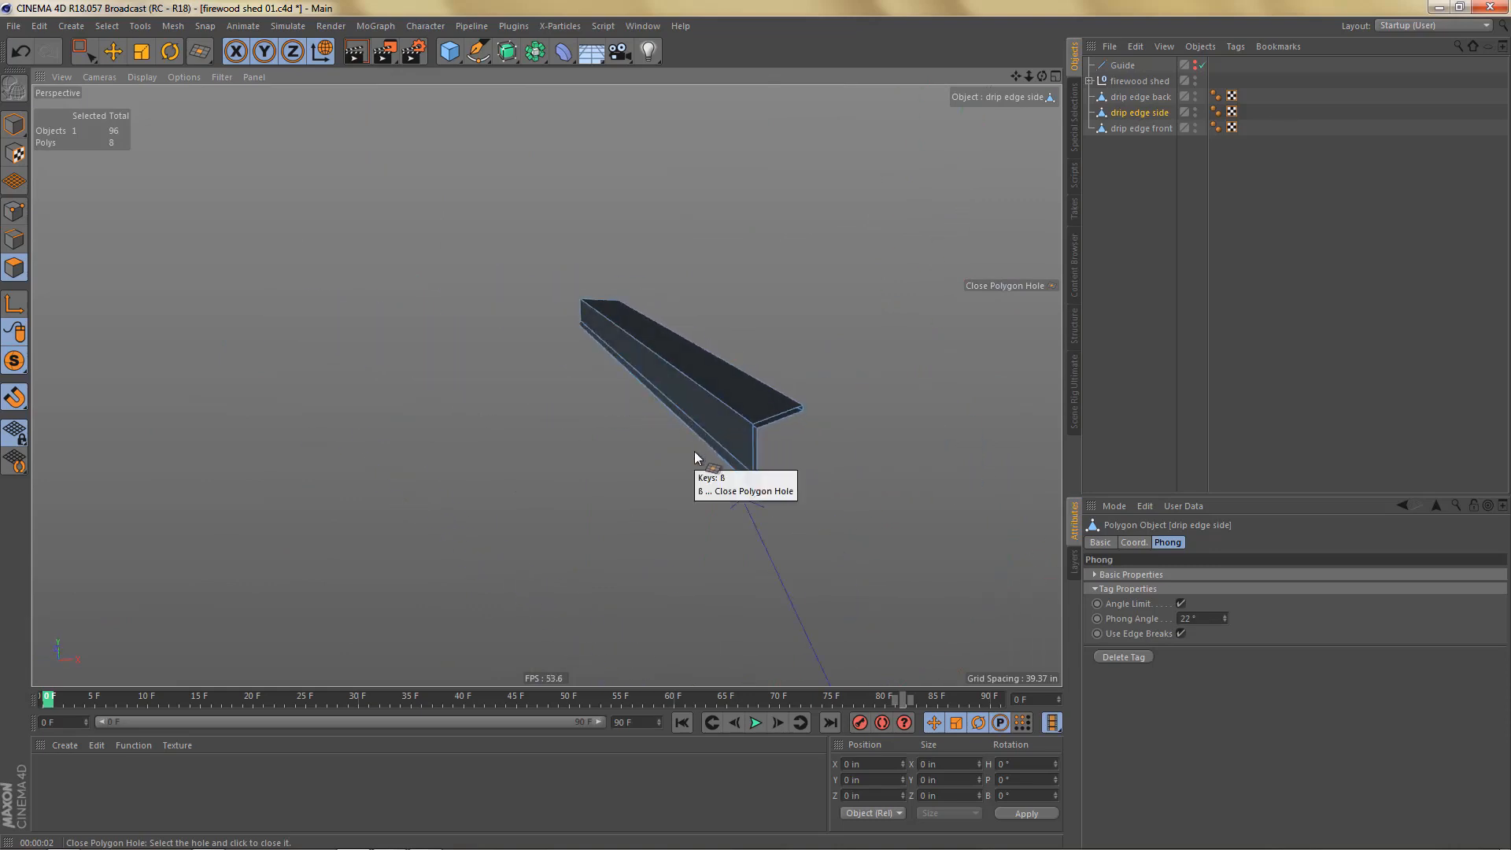
key(d)
click(789, 417)
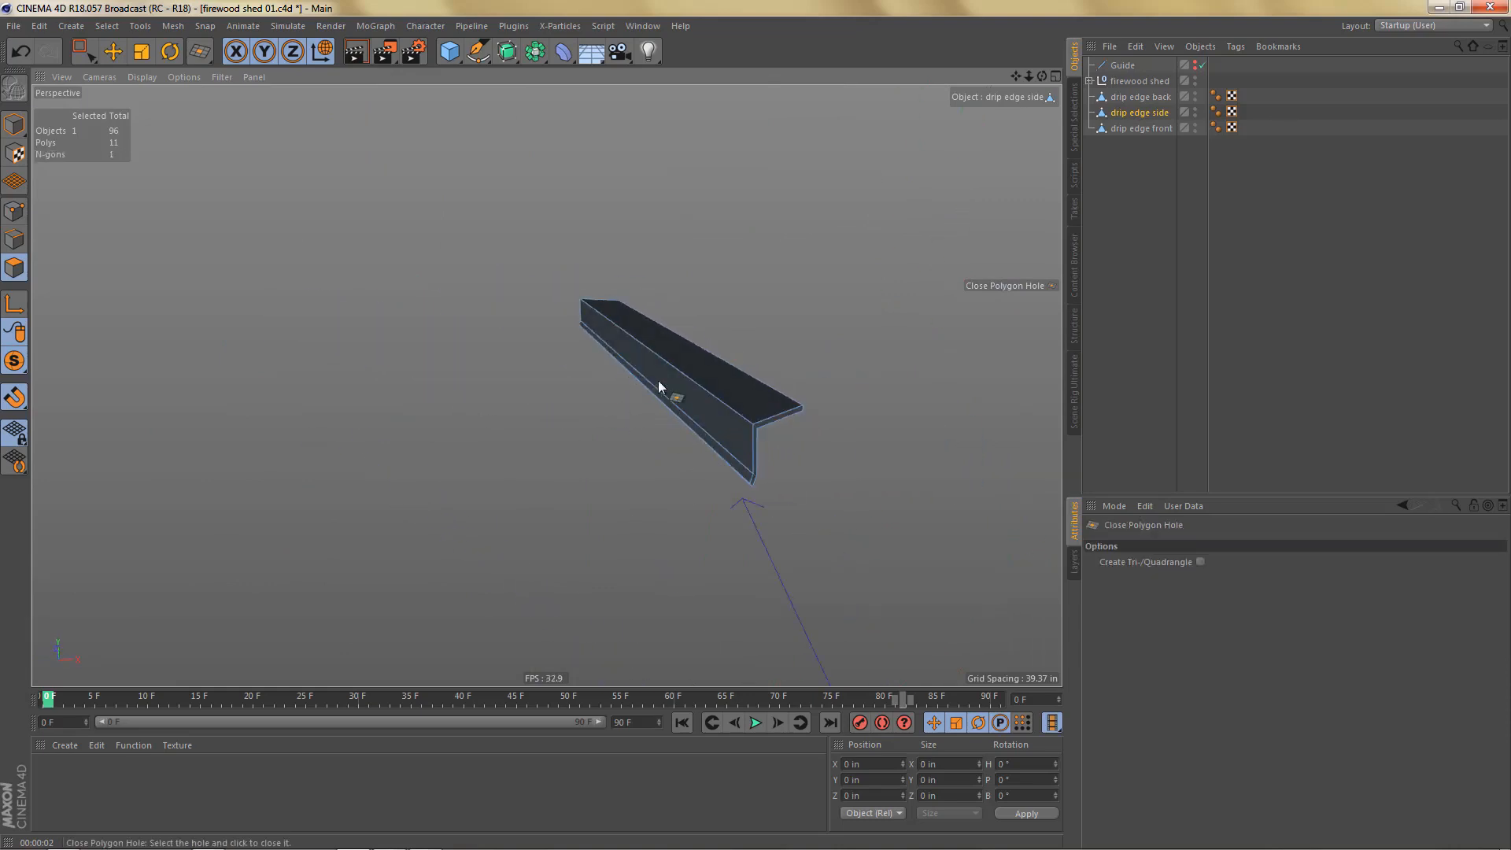
alt+drag(658, 381, 817, 381)
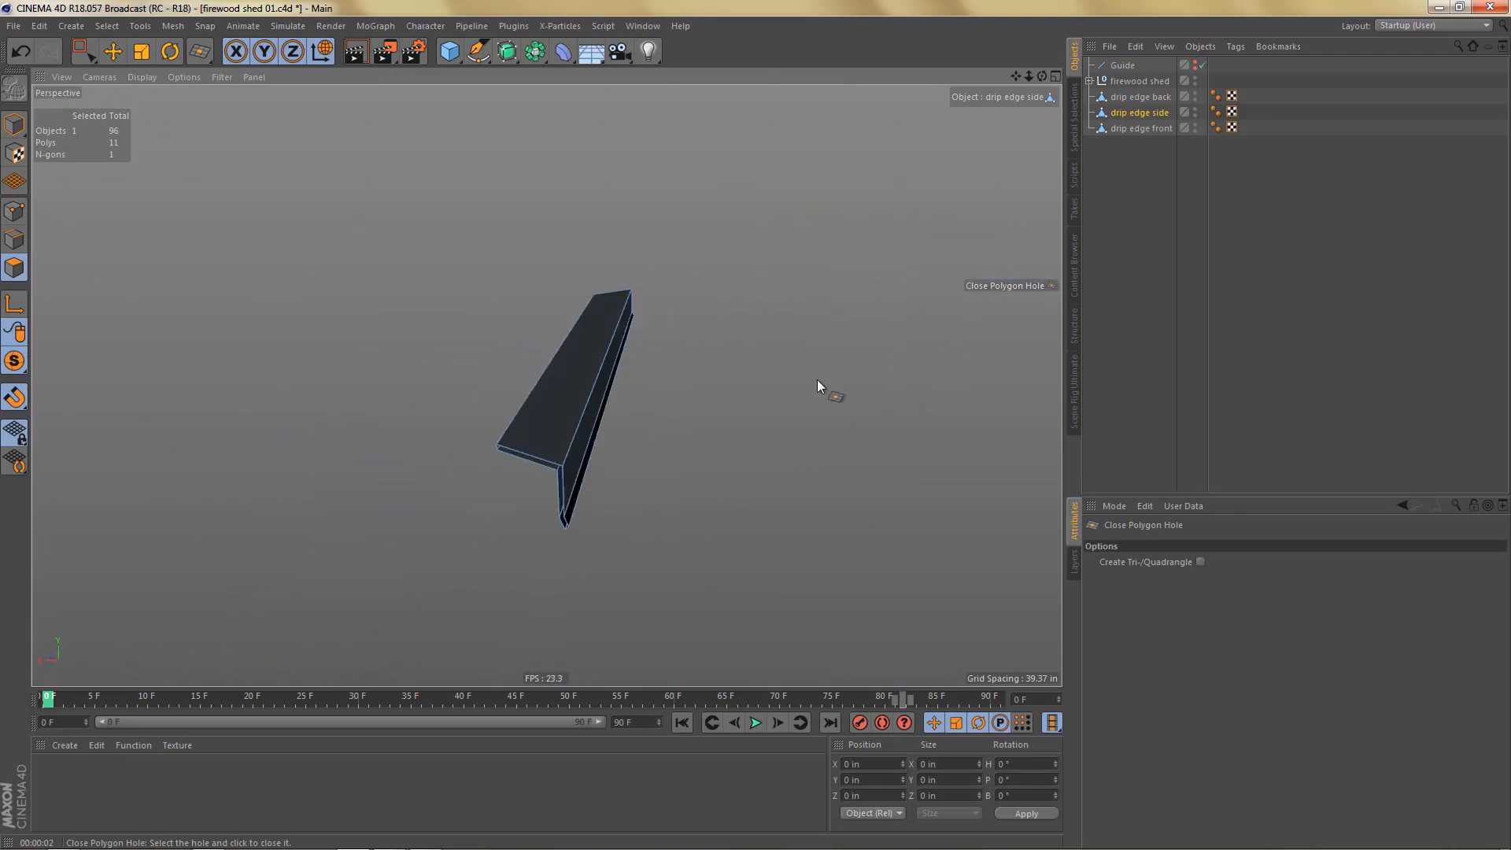
click(536, 456)
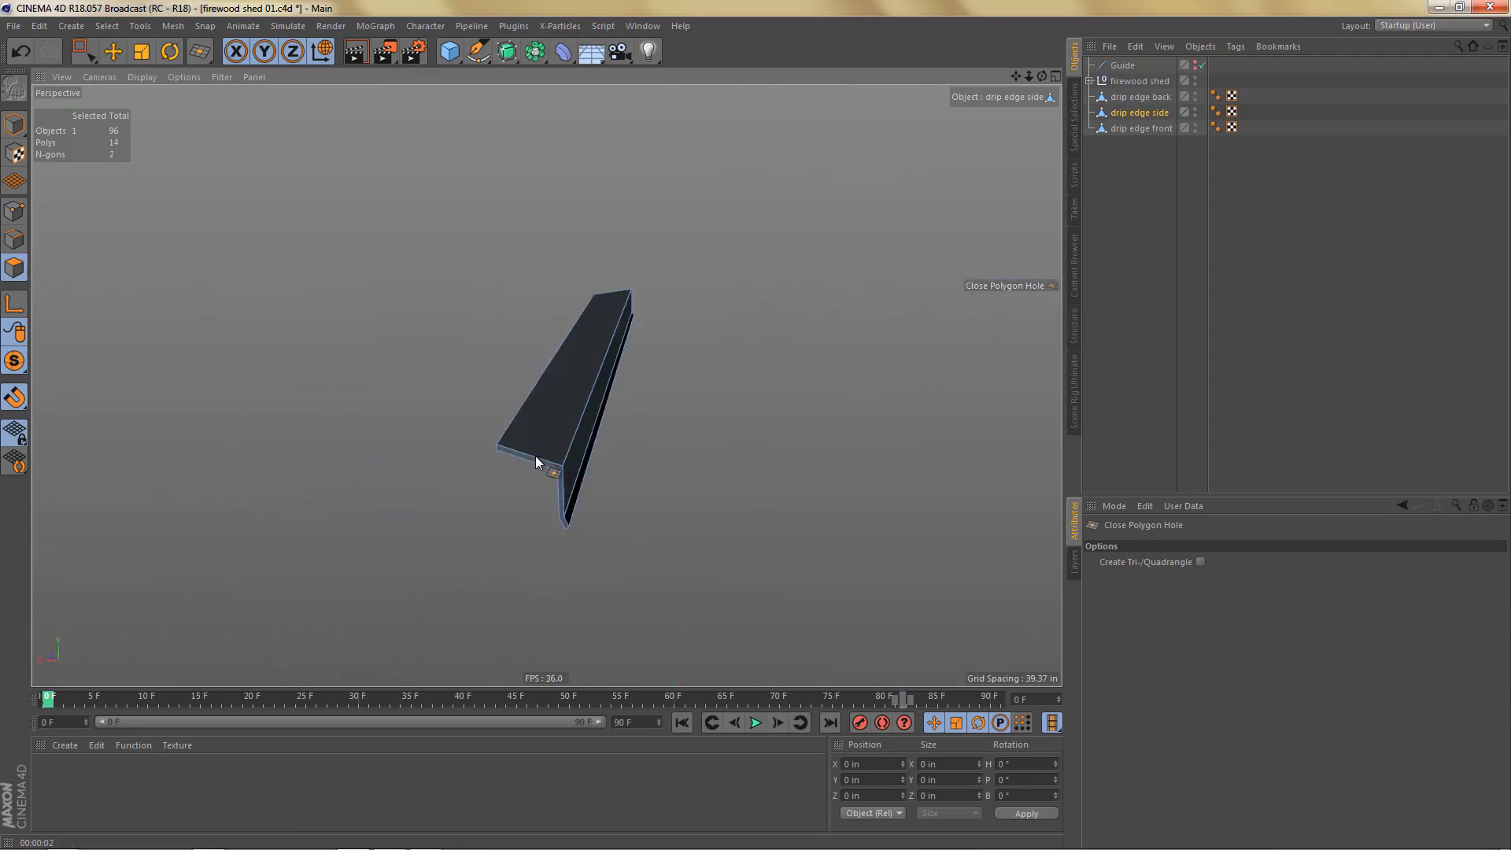
alt+drag(535, 456, 639, 452)
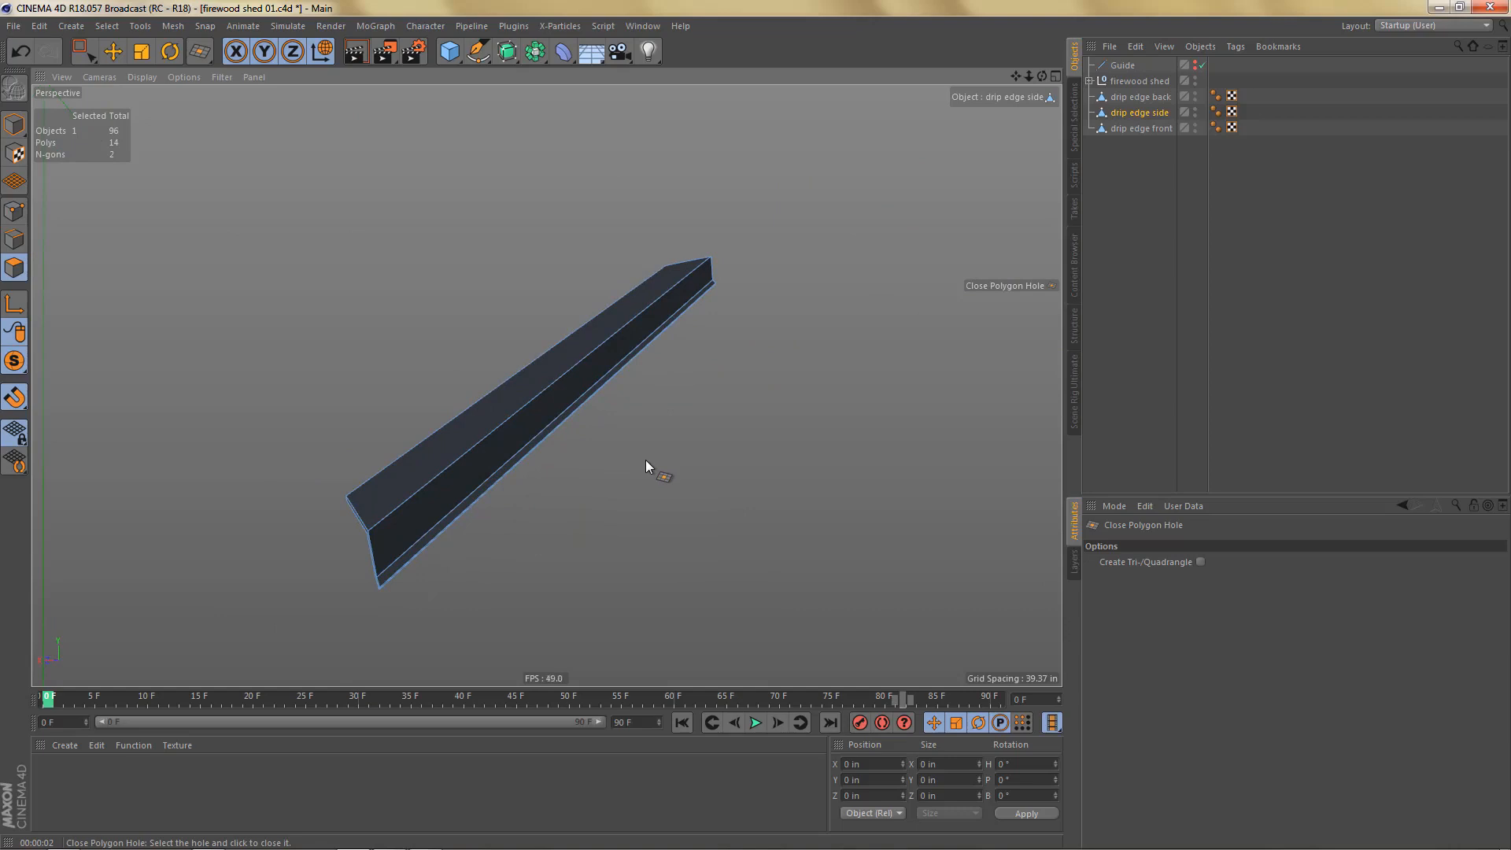
Step: Select all polygons of the side drip edge and remove its N-gons
key(ctrl+a)
right_click(691, 450)
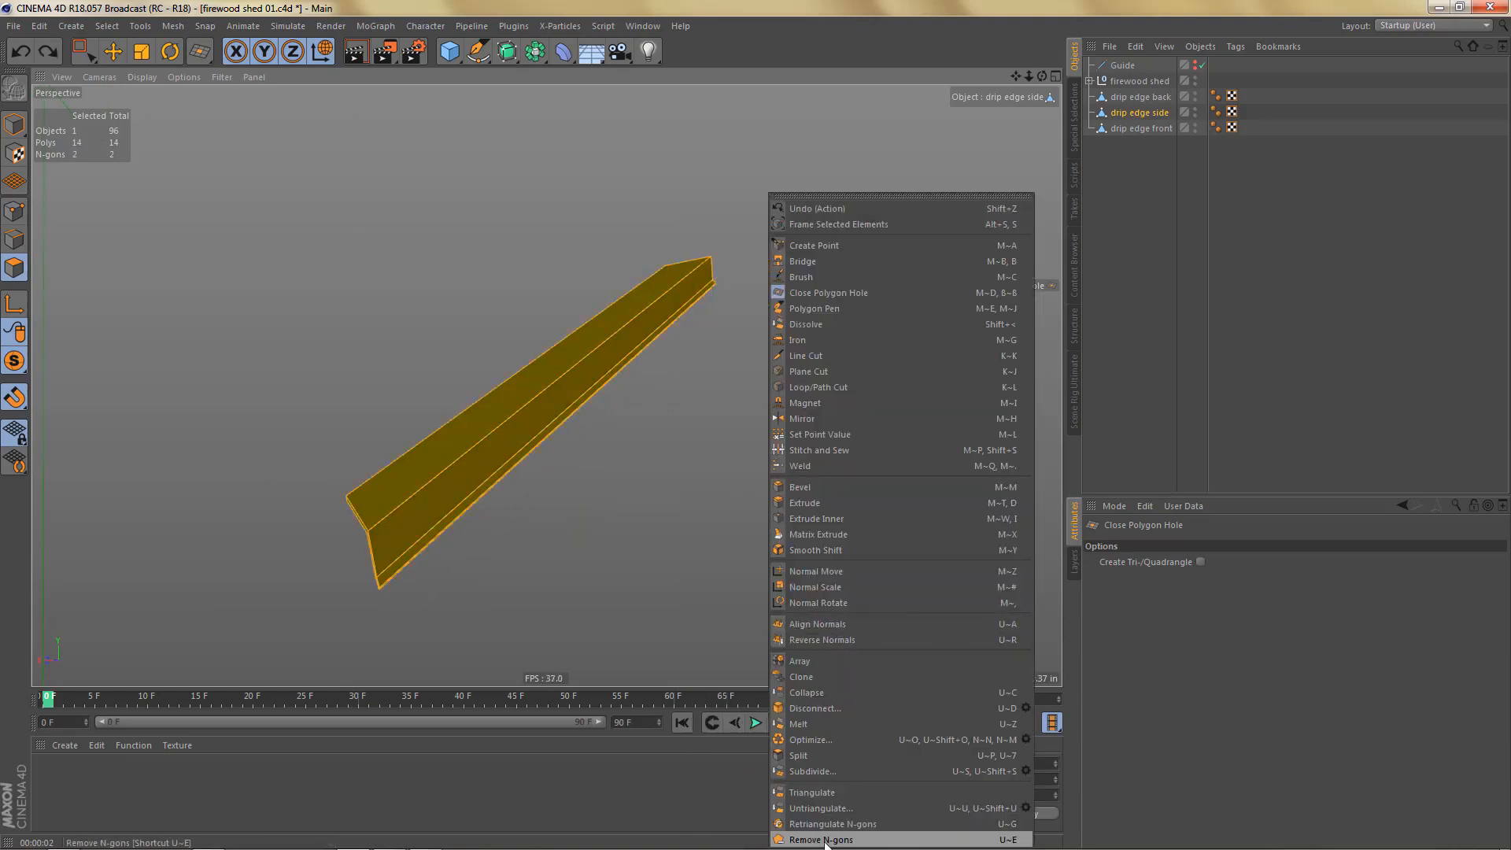
click(821, 840)
alt+drag(590, 583, 456, 465)
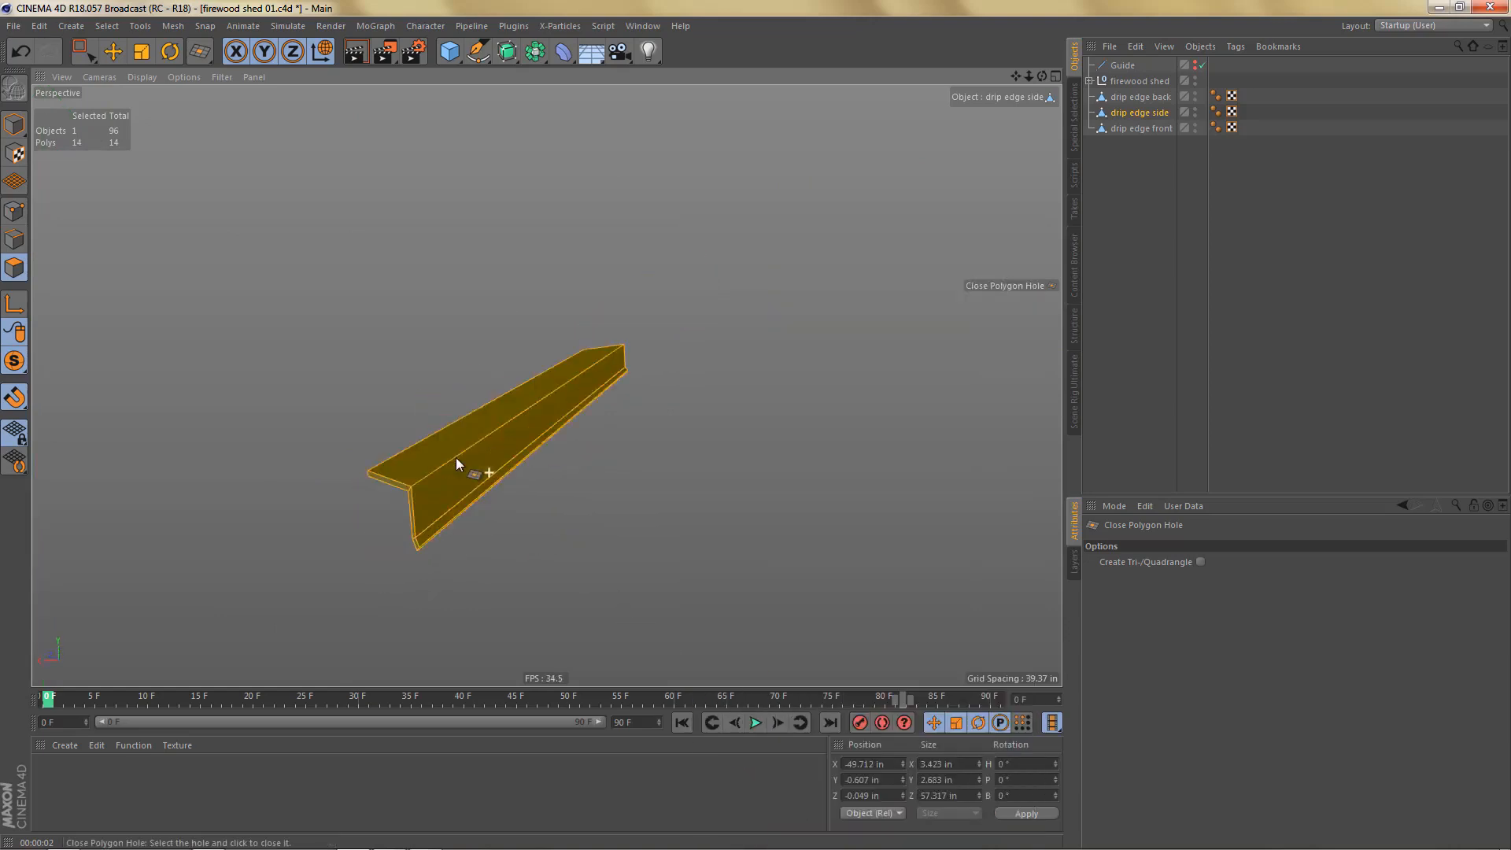
Step: Close the open polygon hole at the mitred corner end of the front drip edge
click(1137, 128)
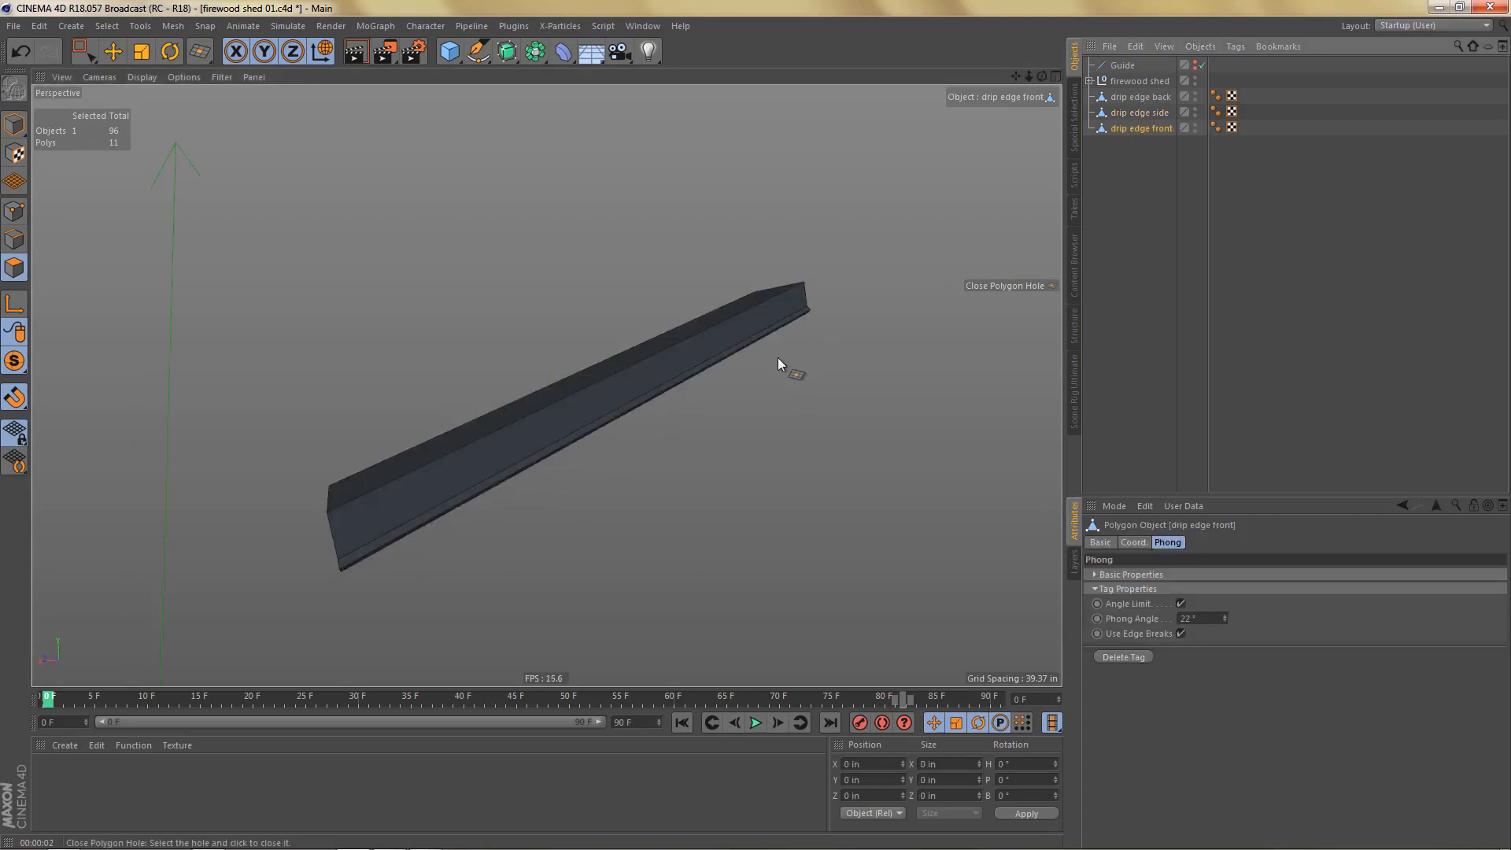
alt+drag(778, 359, 776, 360)
mouse_move(569, 310)
alt+mouse_down()
mouse_move(578, 271)
mouse_move(583, 293)
alt+mouse_up()
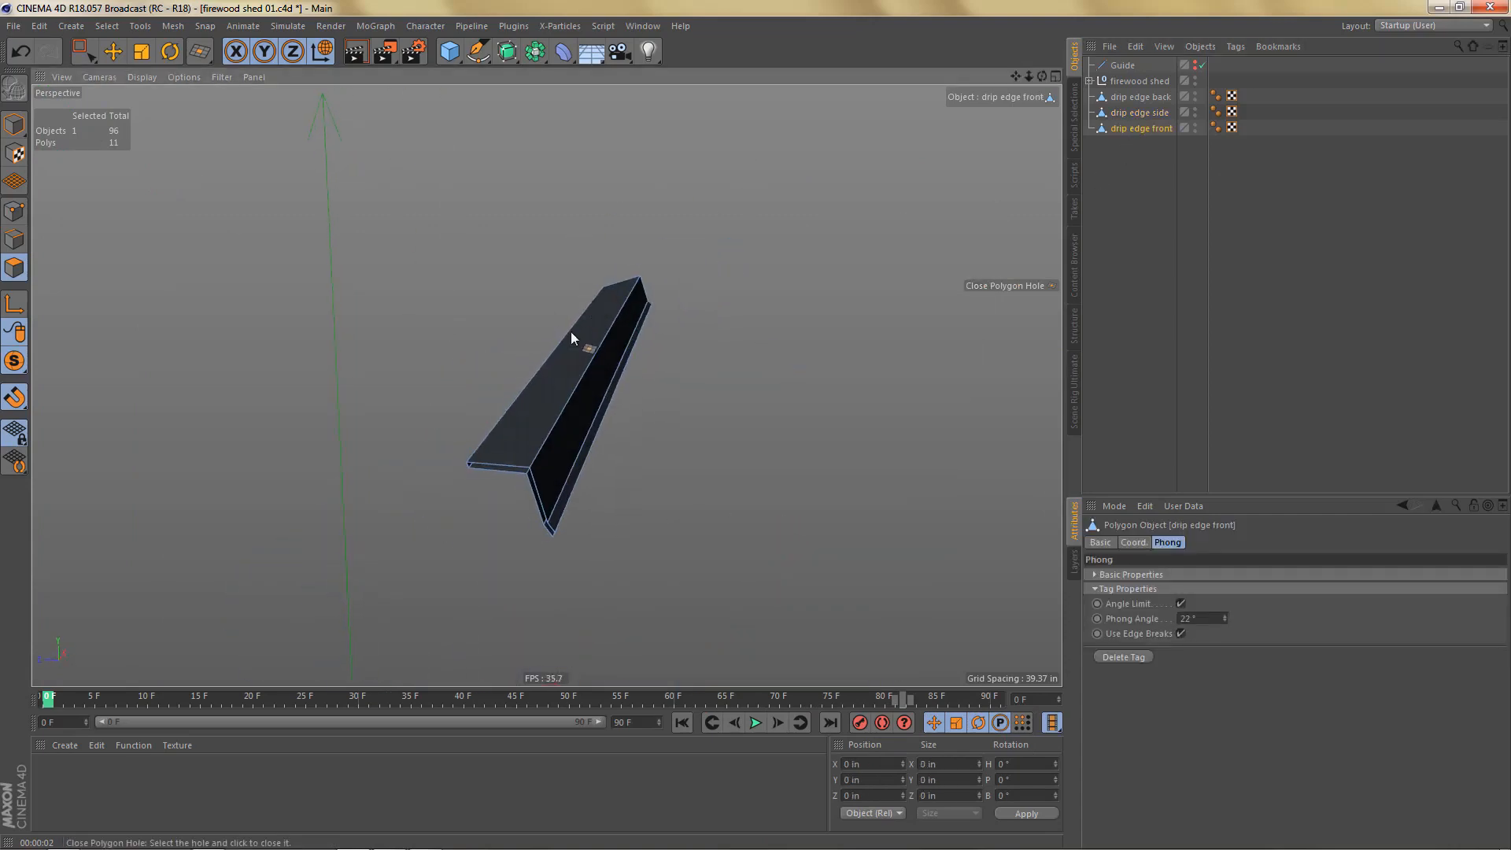
click(524, 476)
alt+drag(641, 391, 610, 391)
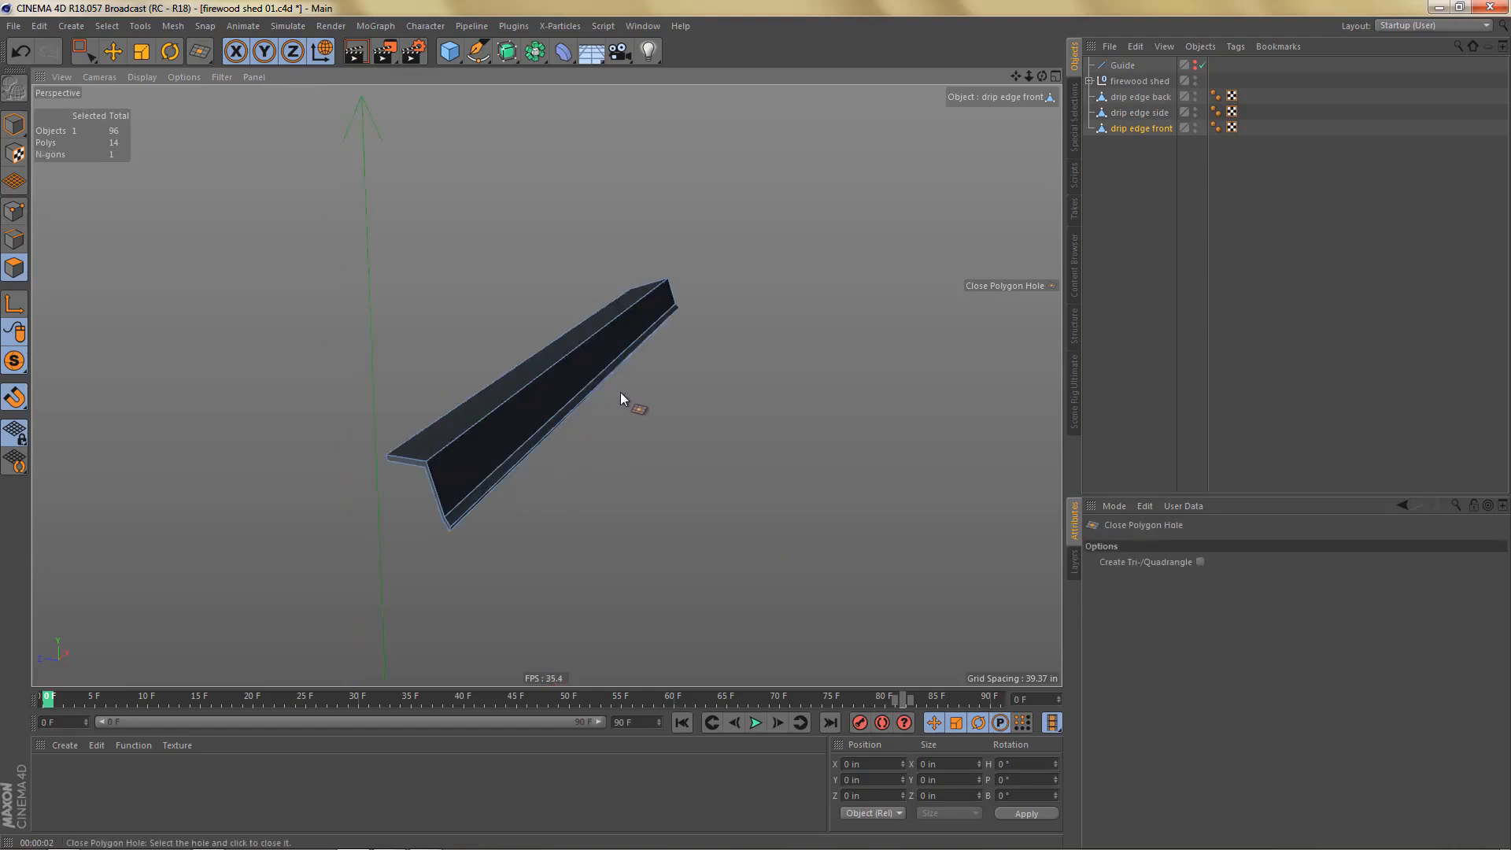
Step: Delete the end cap polygons at the roof-centre end of the front drip edge
key(0)
drag(618, 244, 734, 362)
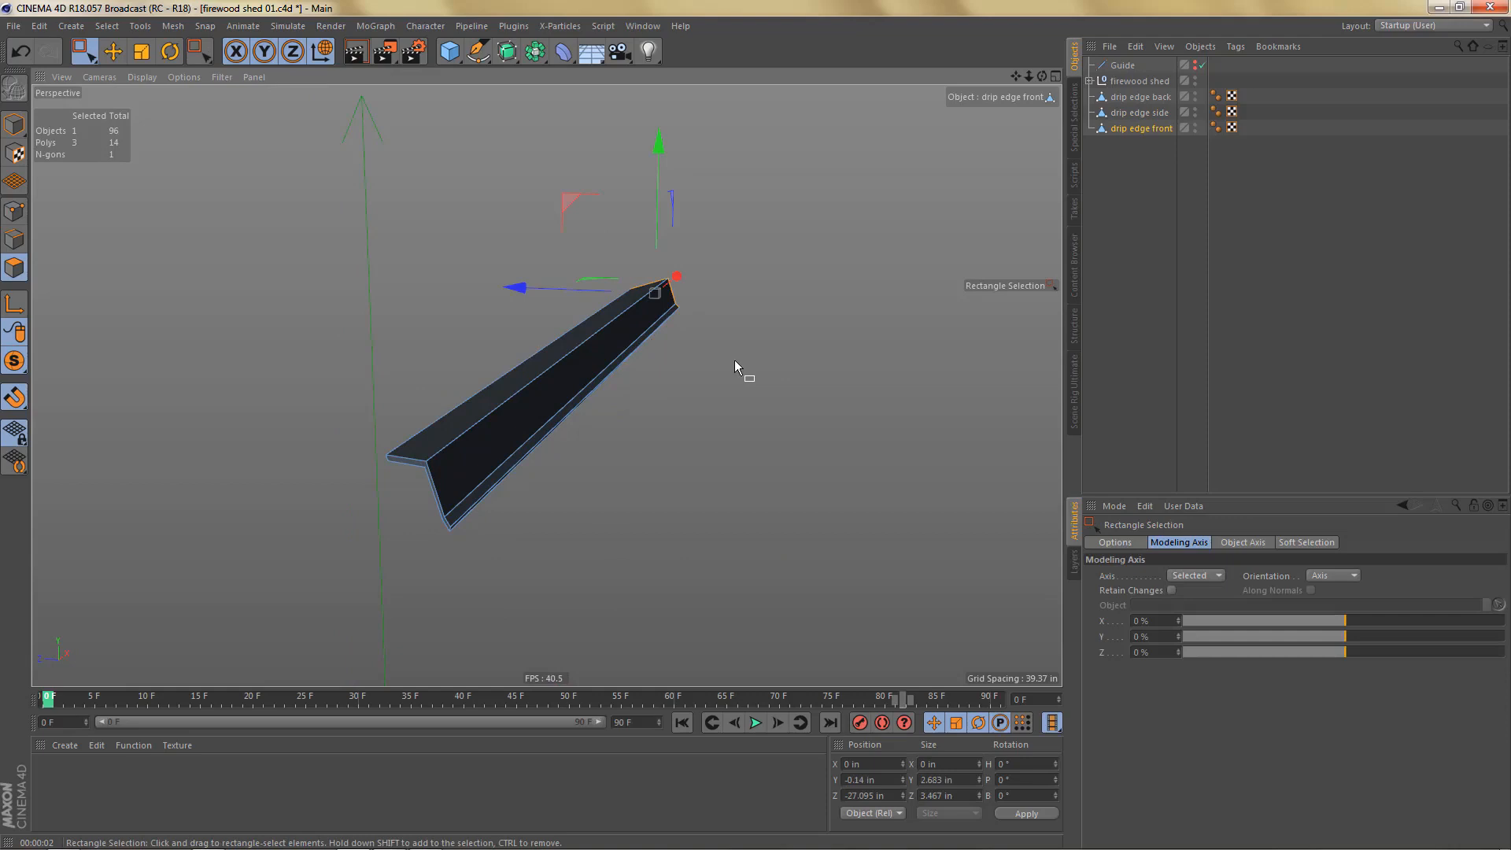
key(Delete)
Step: Remove the N-gons from all polygons of the front drip edge and bring the whole shed back into view
key(ctrl+a)
right_click(806, 259)
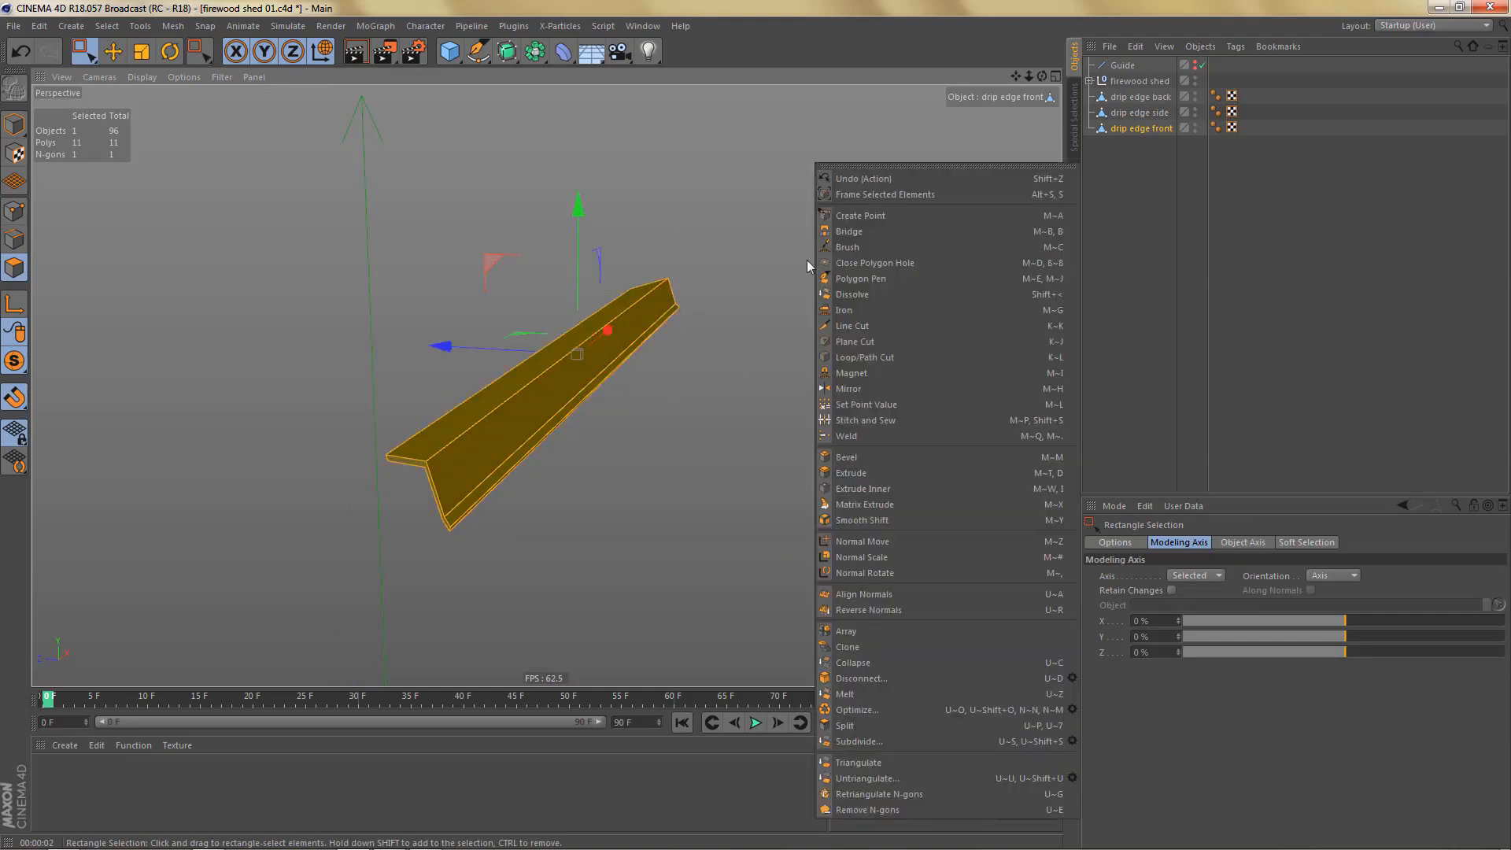
click(838, 810)
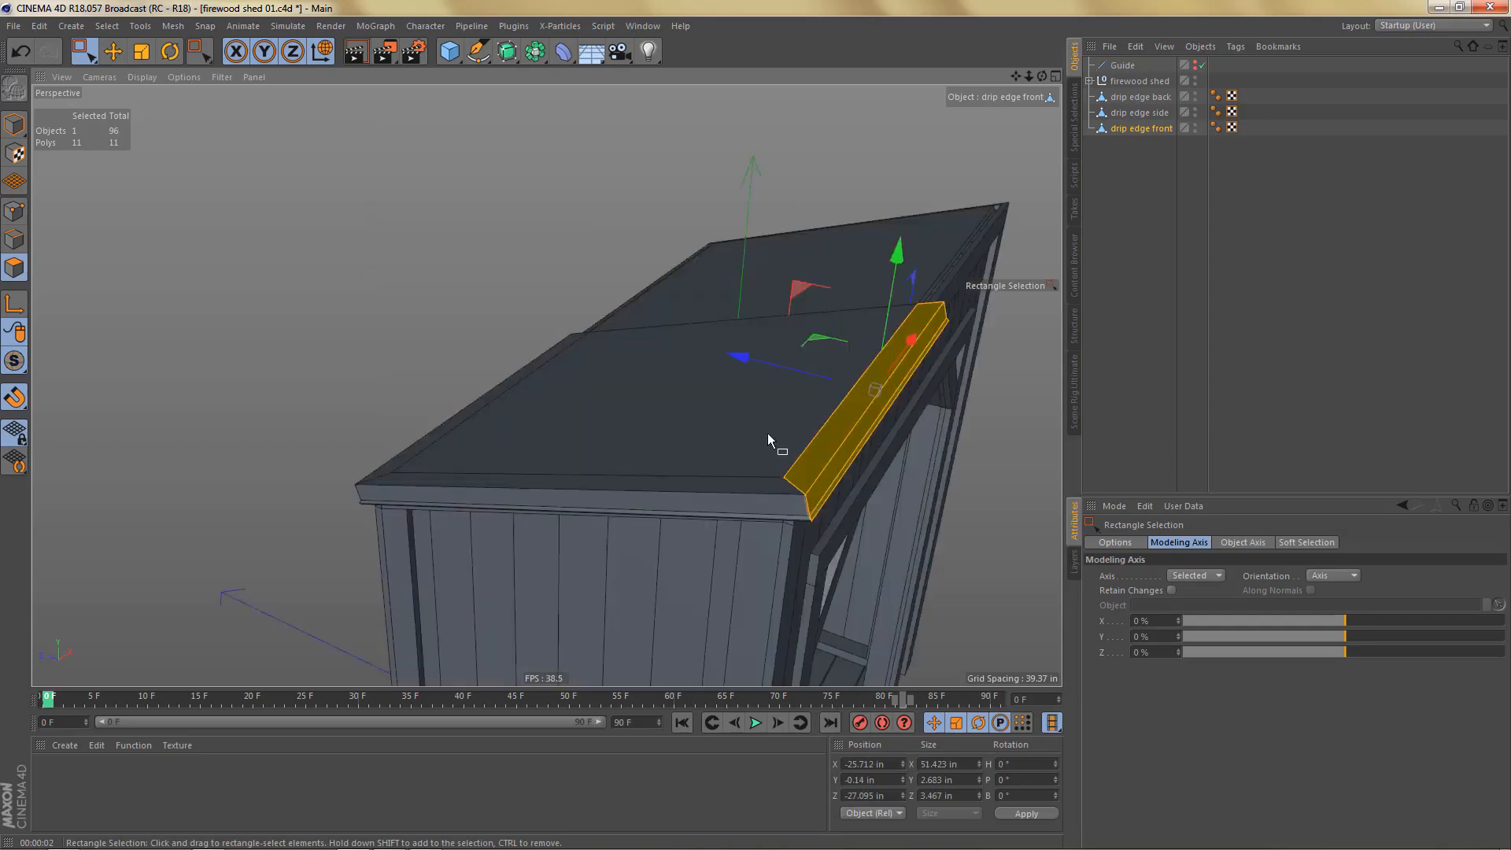
alt+drag(777, 425, 891, 334)
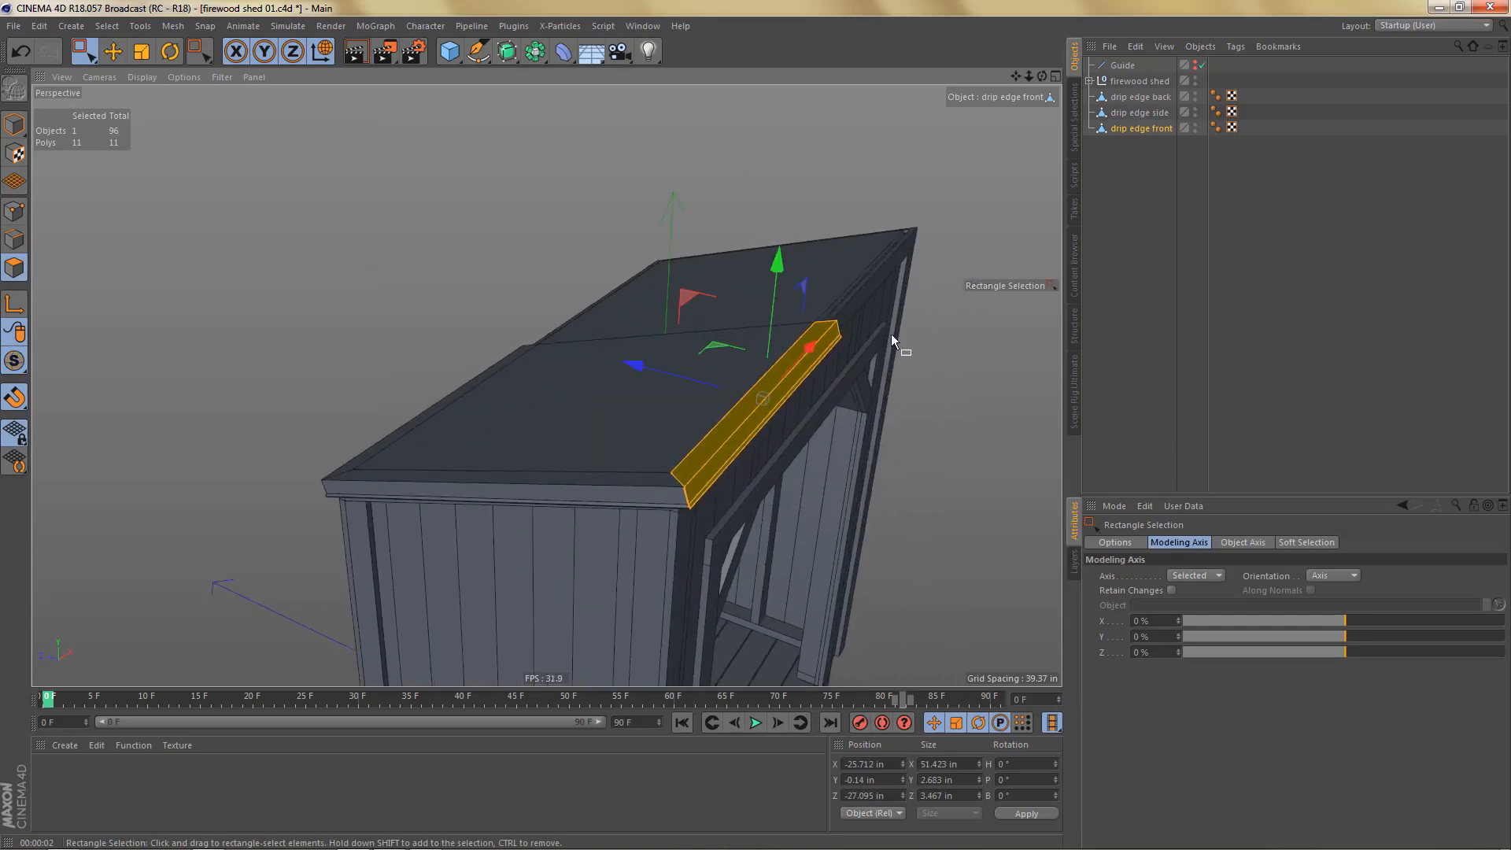
Step: Group the back, side and front drip edge objects under a null named drip edge
click(1149, 98)
shift+click(1151, 129)
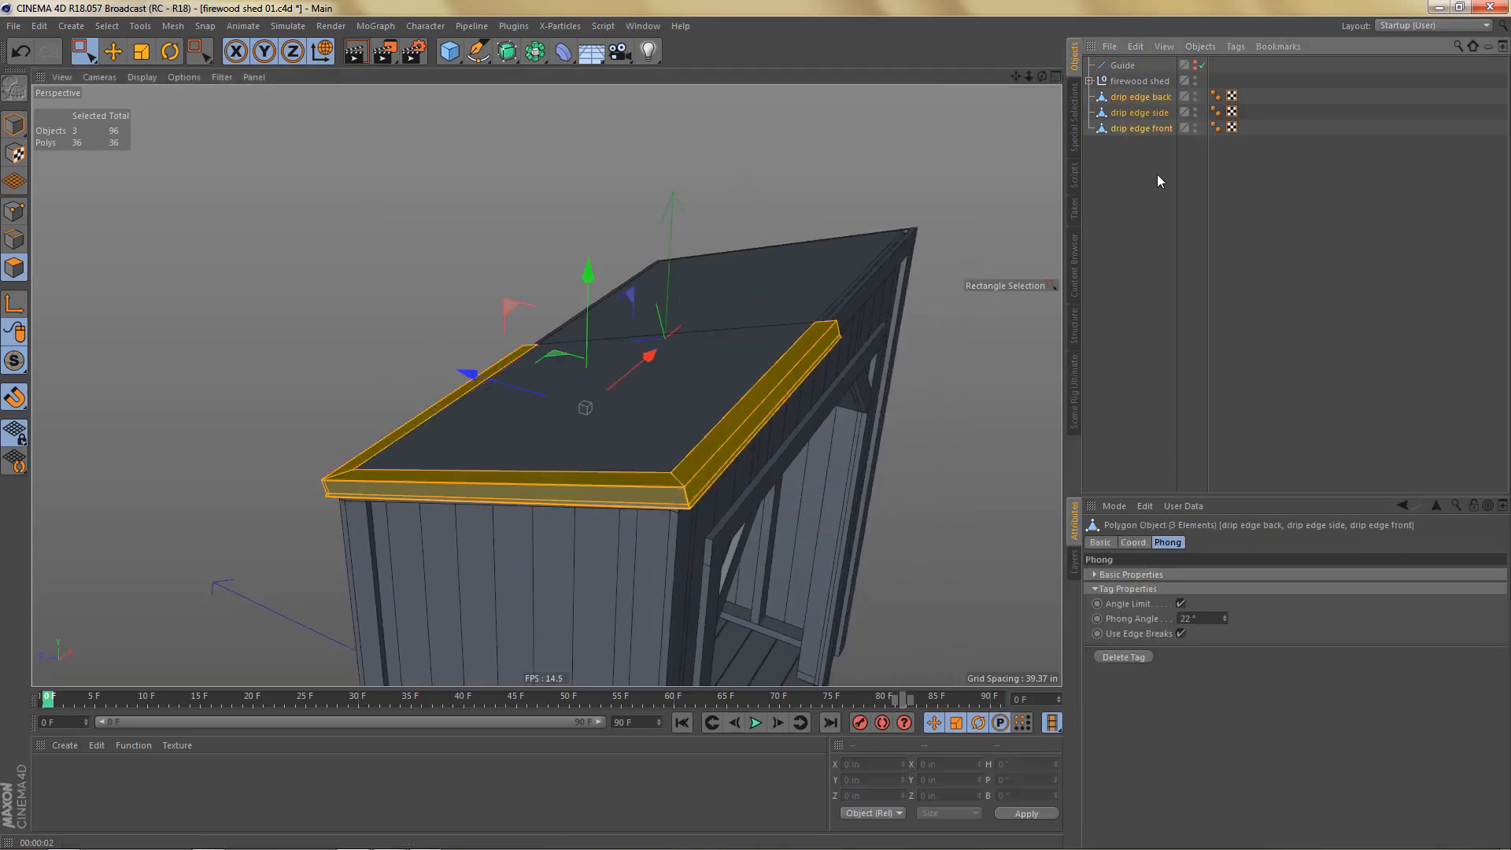
key(alt+g)
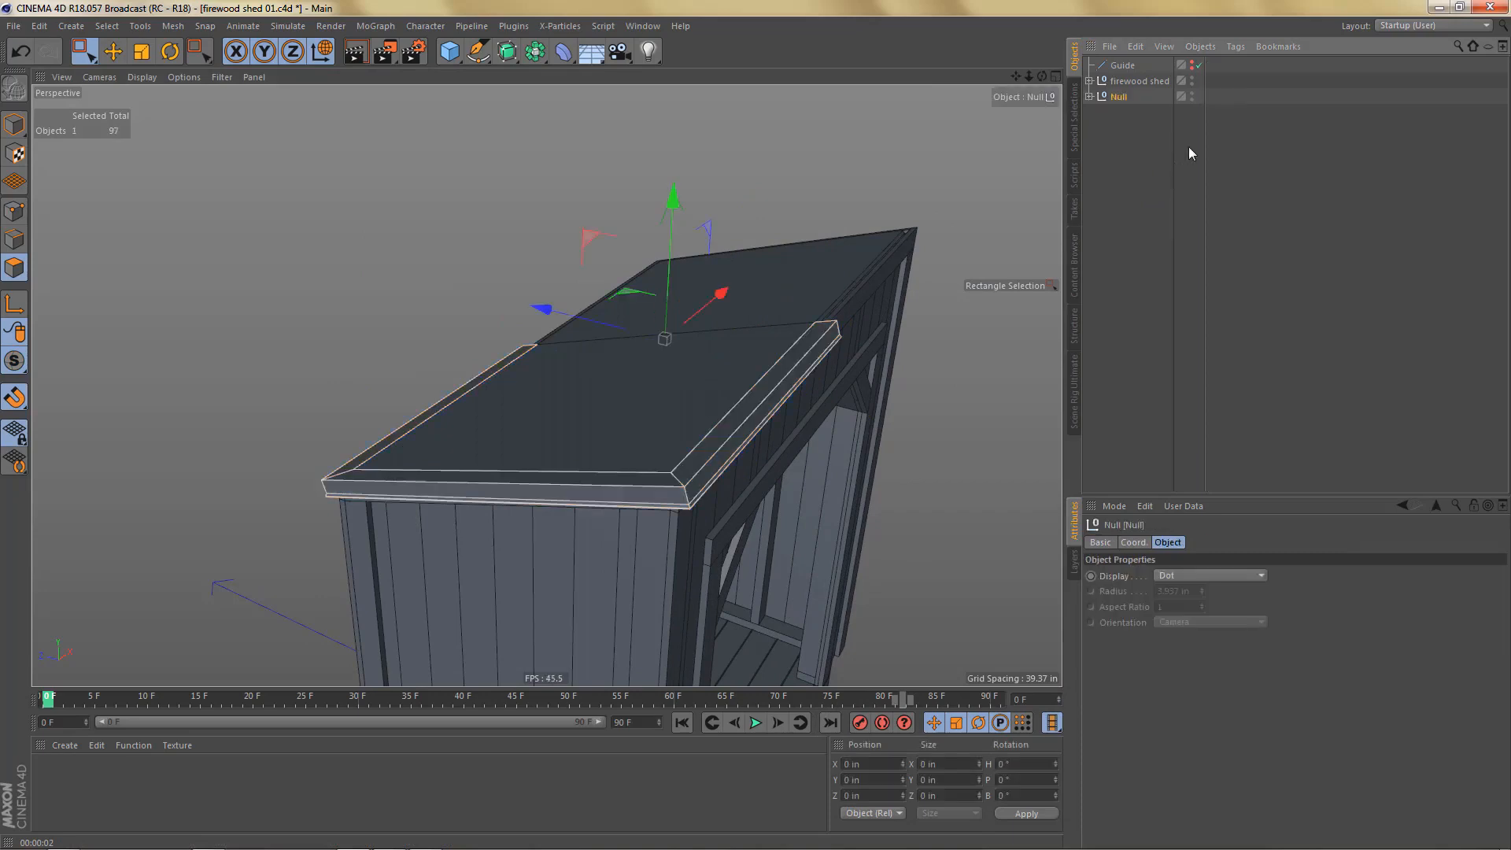
double_click(1119, 96)
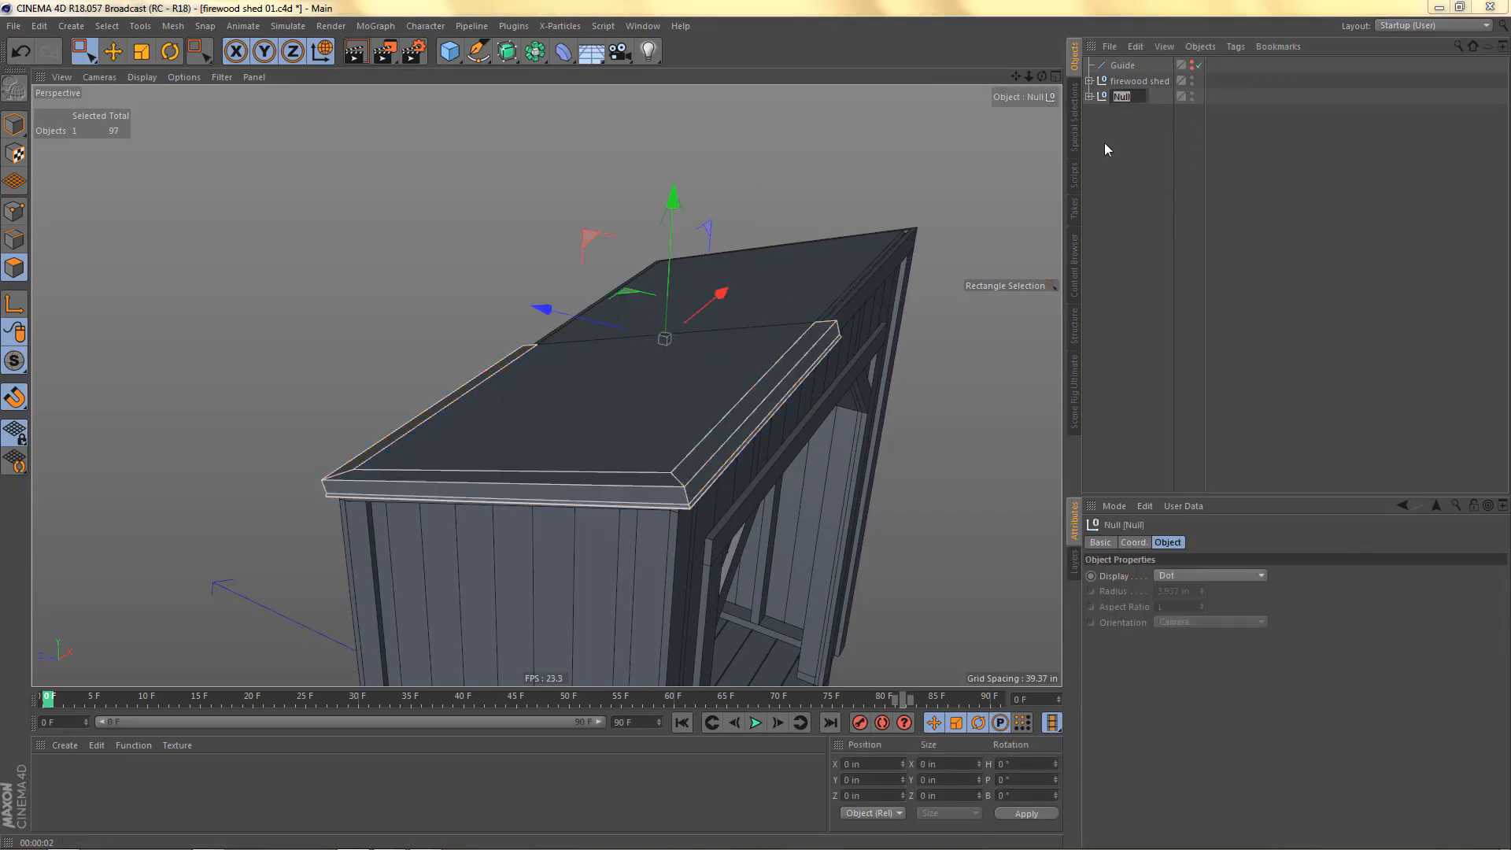
text(drip edge)
key(Return)
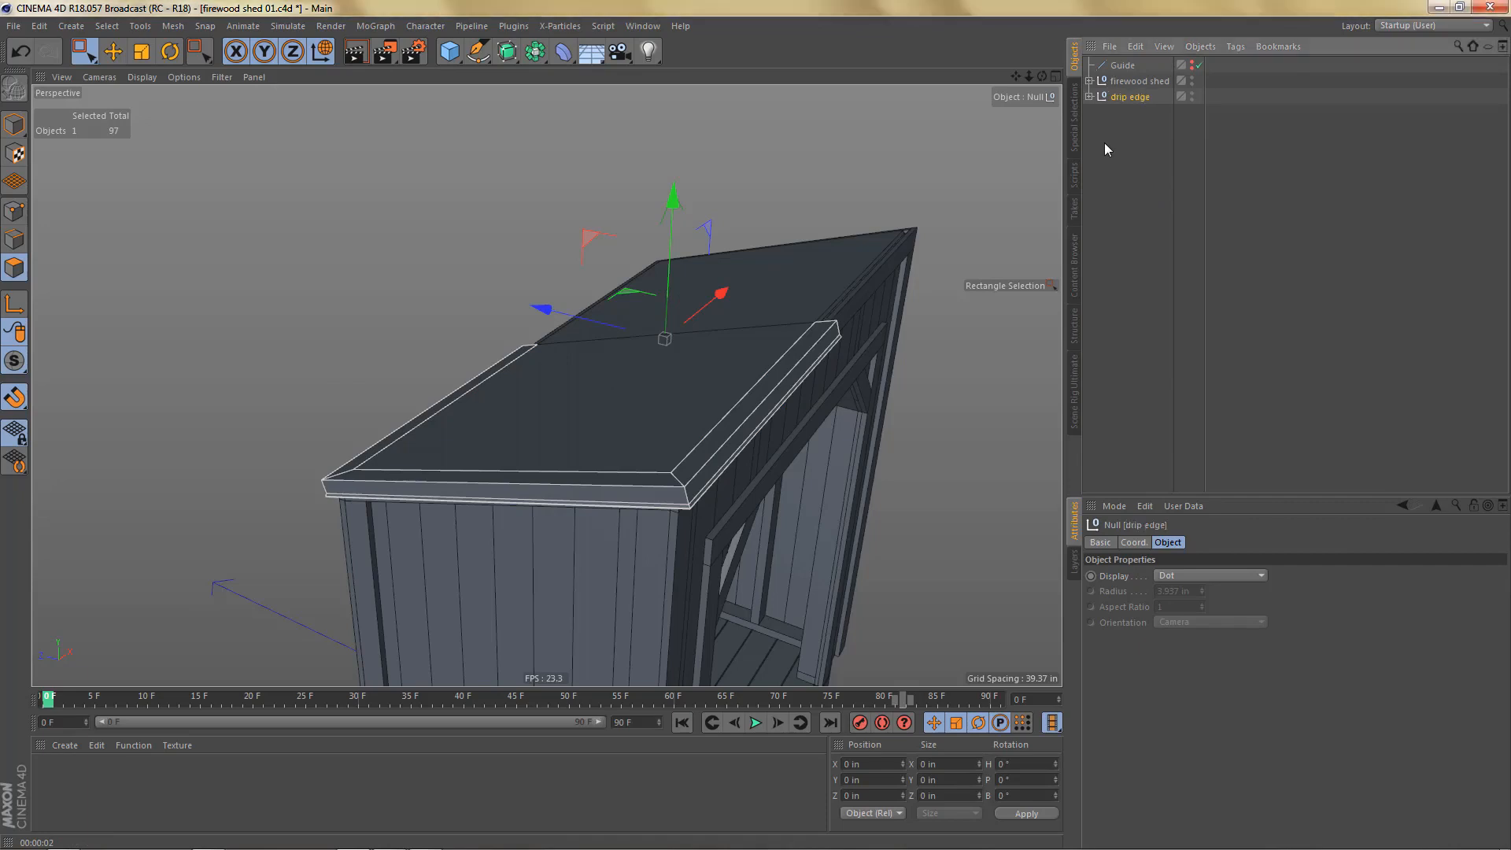
Step: Copy the firewood shed's Bevel deformer into the drip edge null and enable the copy
click(1090, 81)
drag(1132, 96, 1140, 290)
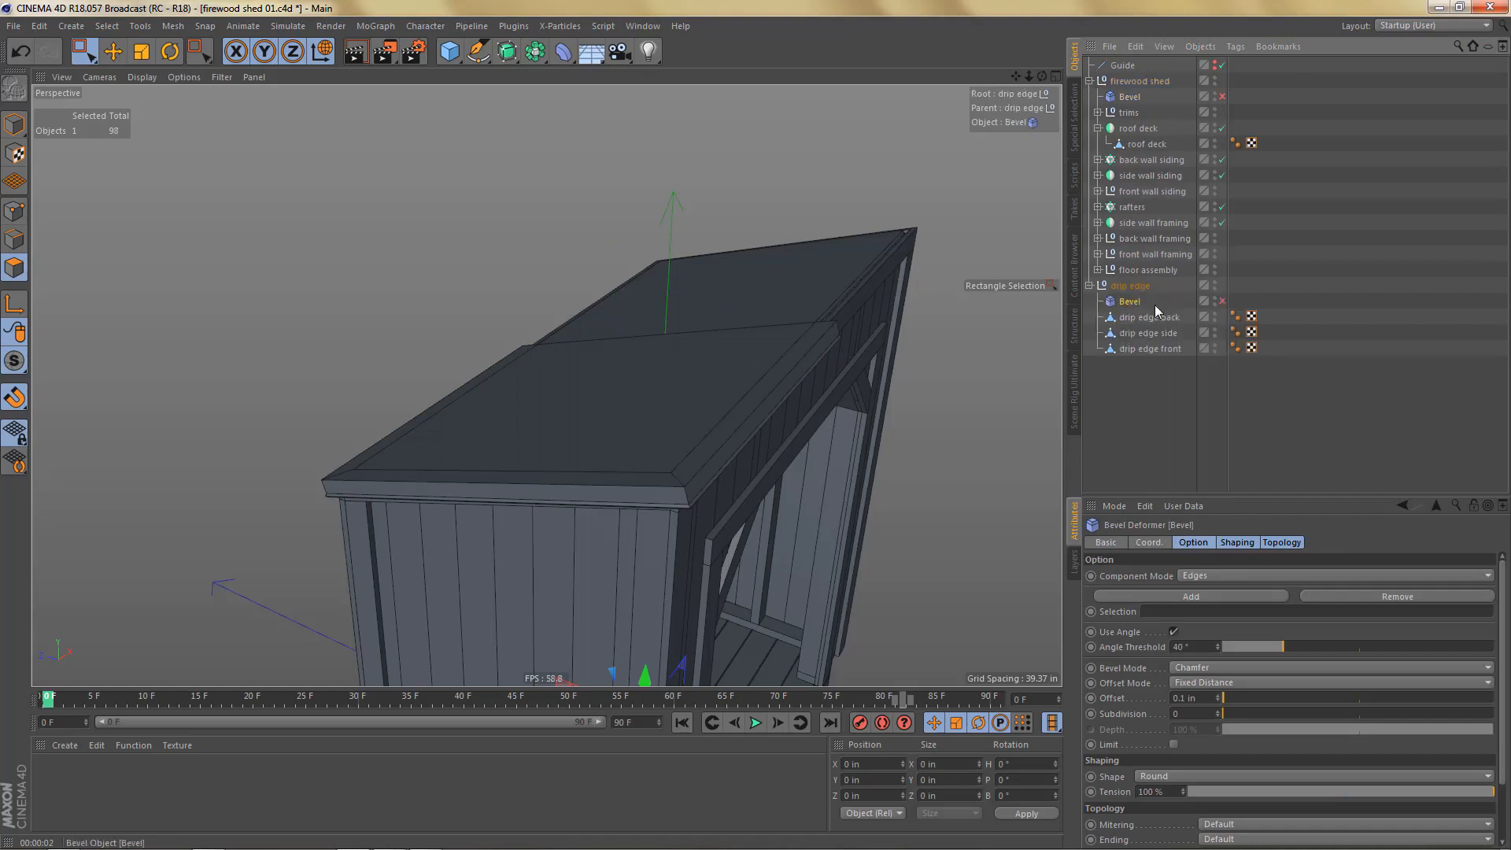
click(1222, 301)
Step: Set the drip edge Bevel deformer's offset to 0.03 in while viewing the mitred roof corner up close
alt+right_drag(698, 483, 880, 437)
alt+drag(791, 488, 749, 432)
alt+drag(689, 470, 682, 368)
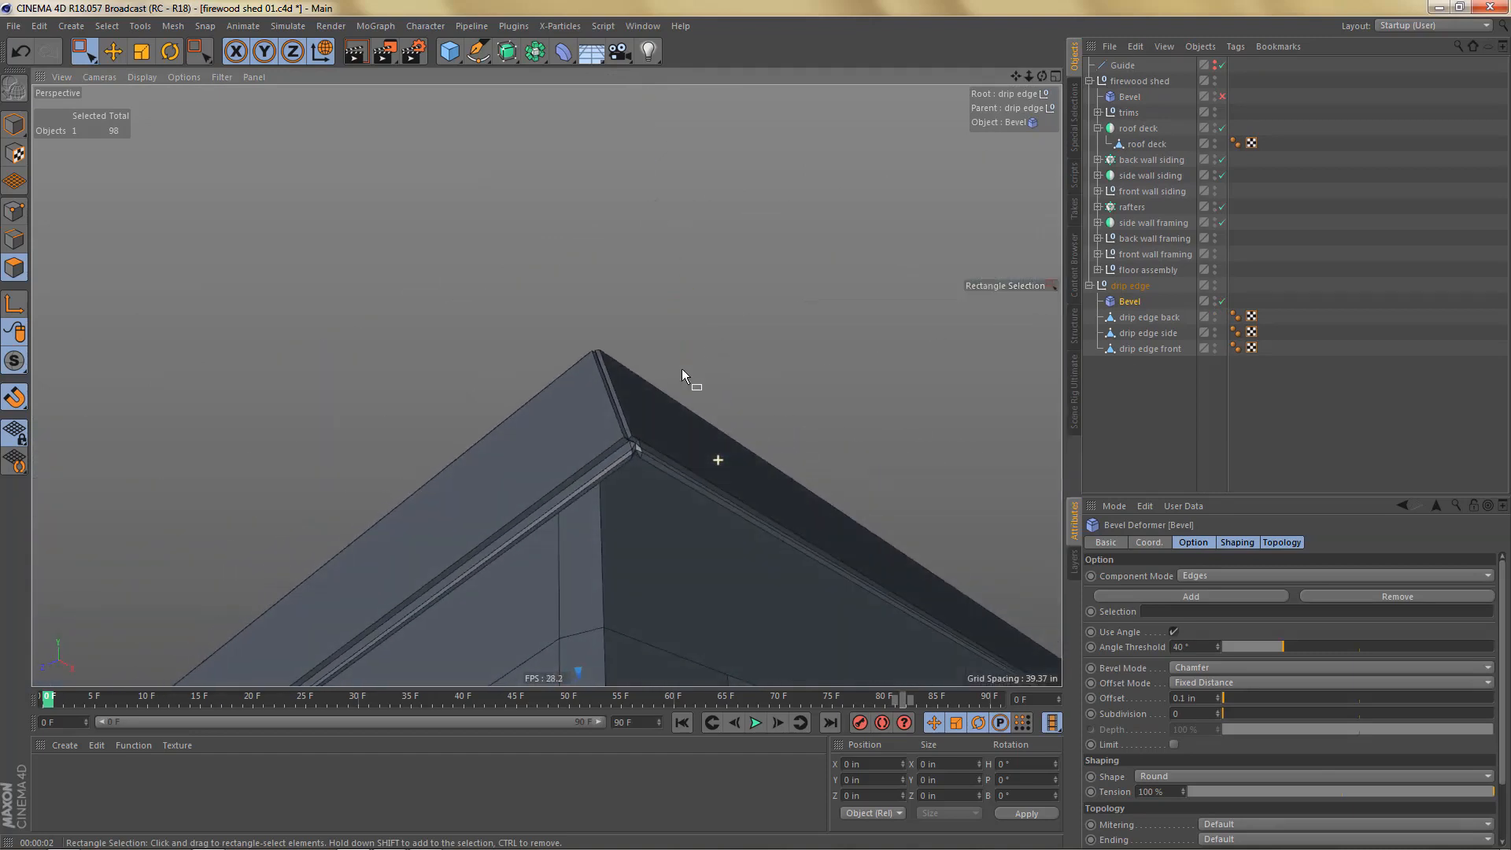
scroll(779, 438, up, 4)
scroll(791, 465, down, 2)
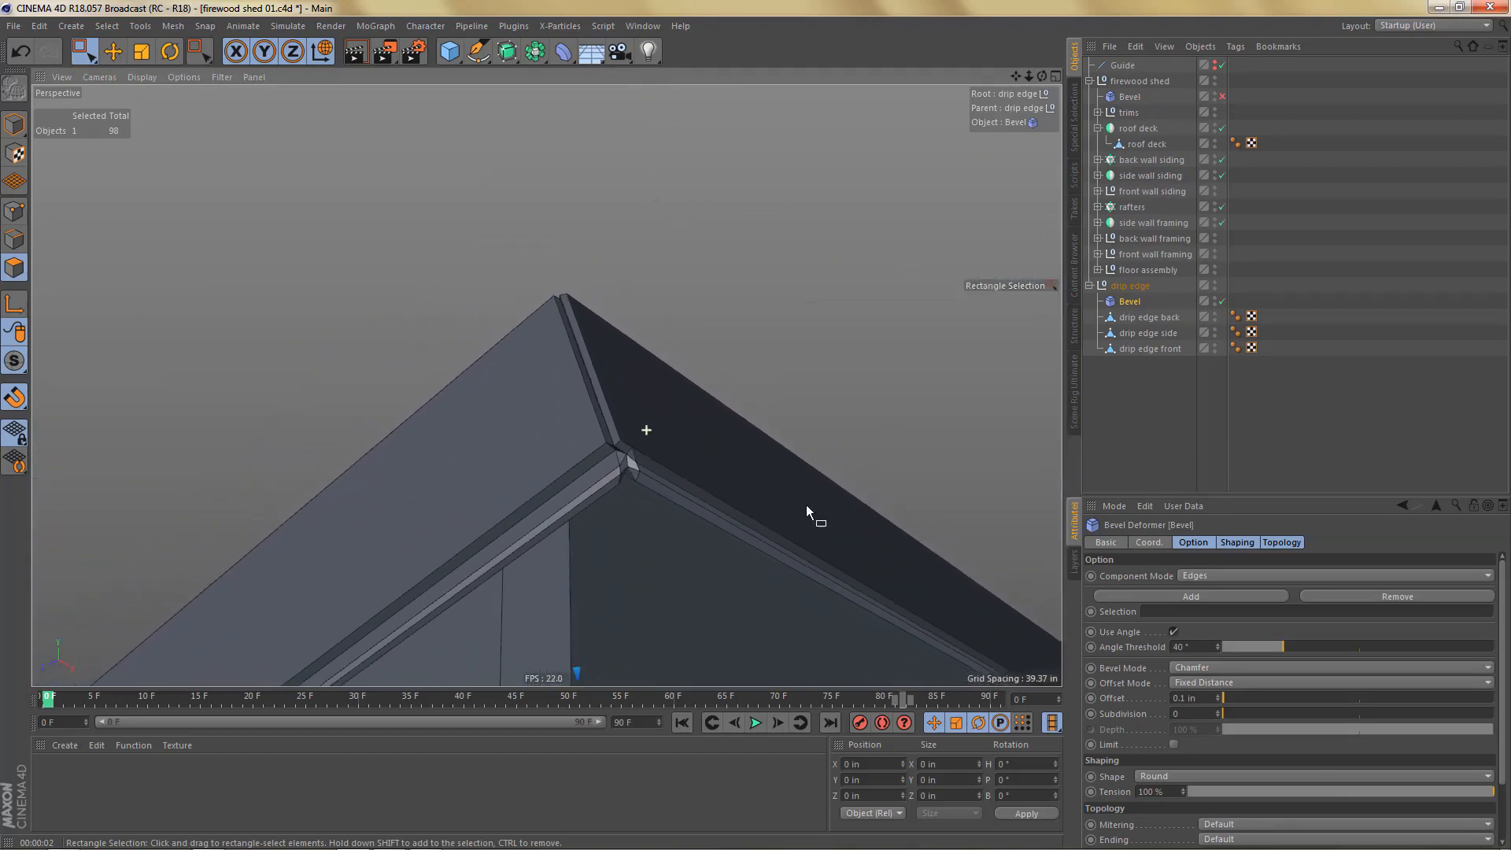
click(1187, 699)
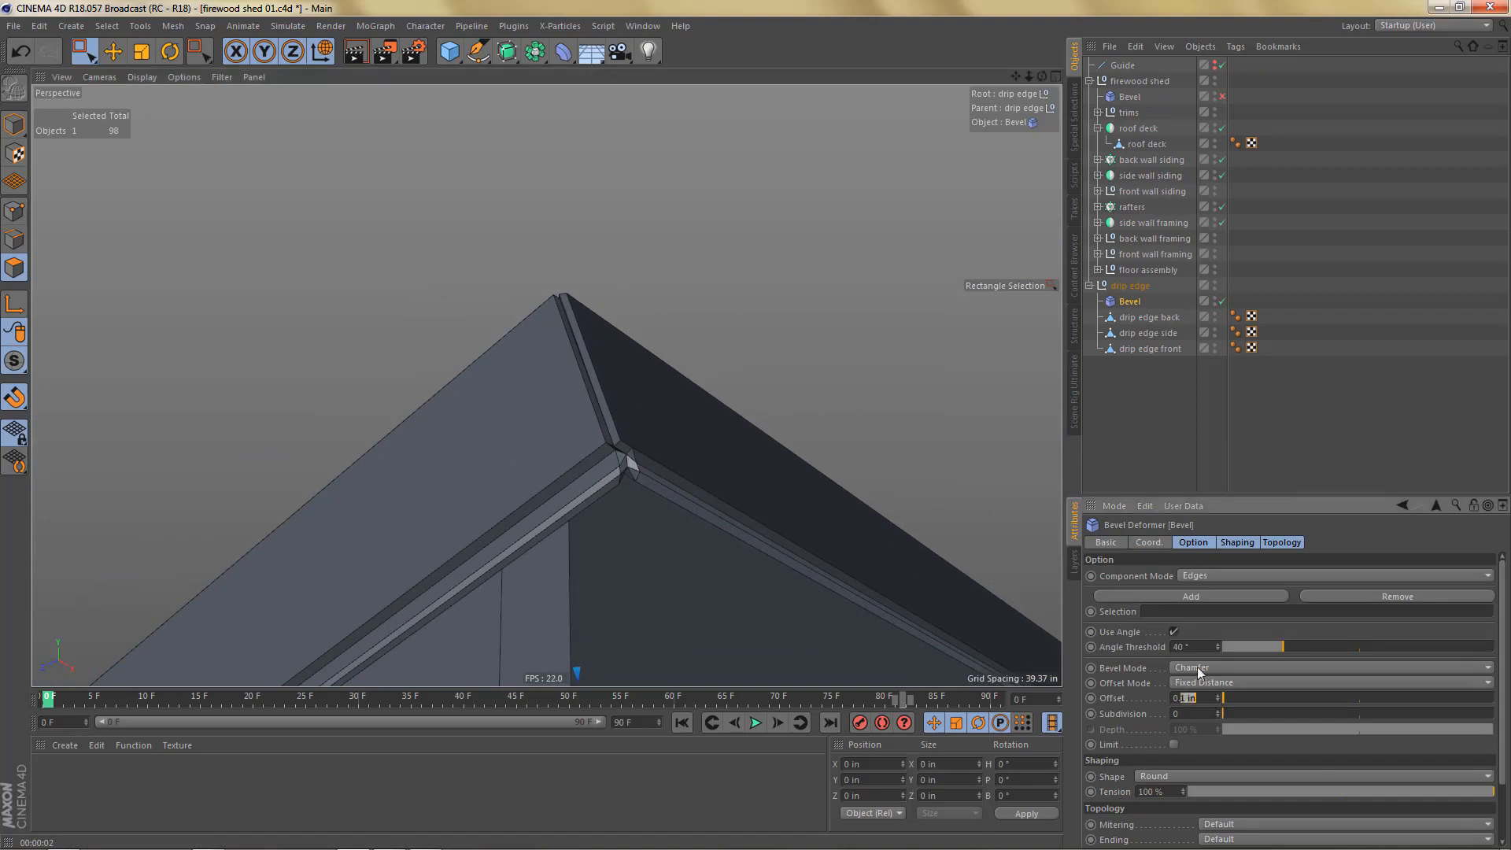
text(0.03)
key(Return)
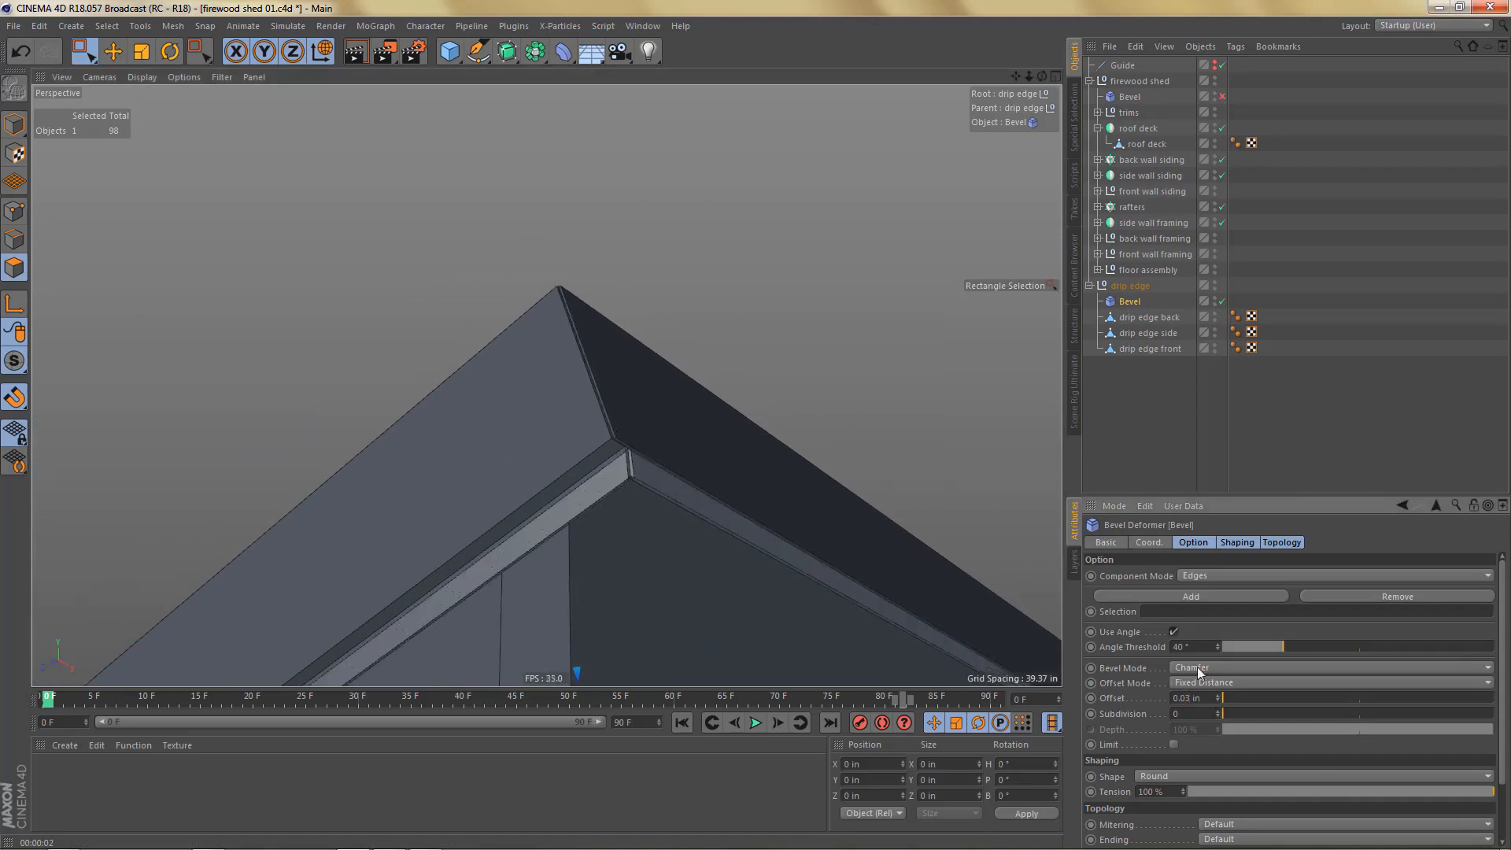
Step: Set the drip edge Bevel deformer's offset to 0.04 in and check the result around the shed
scroll(720, 461, up, 5)
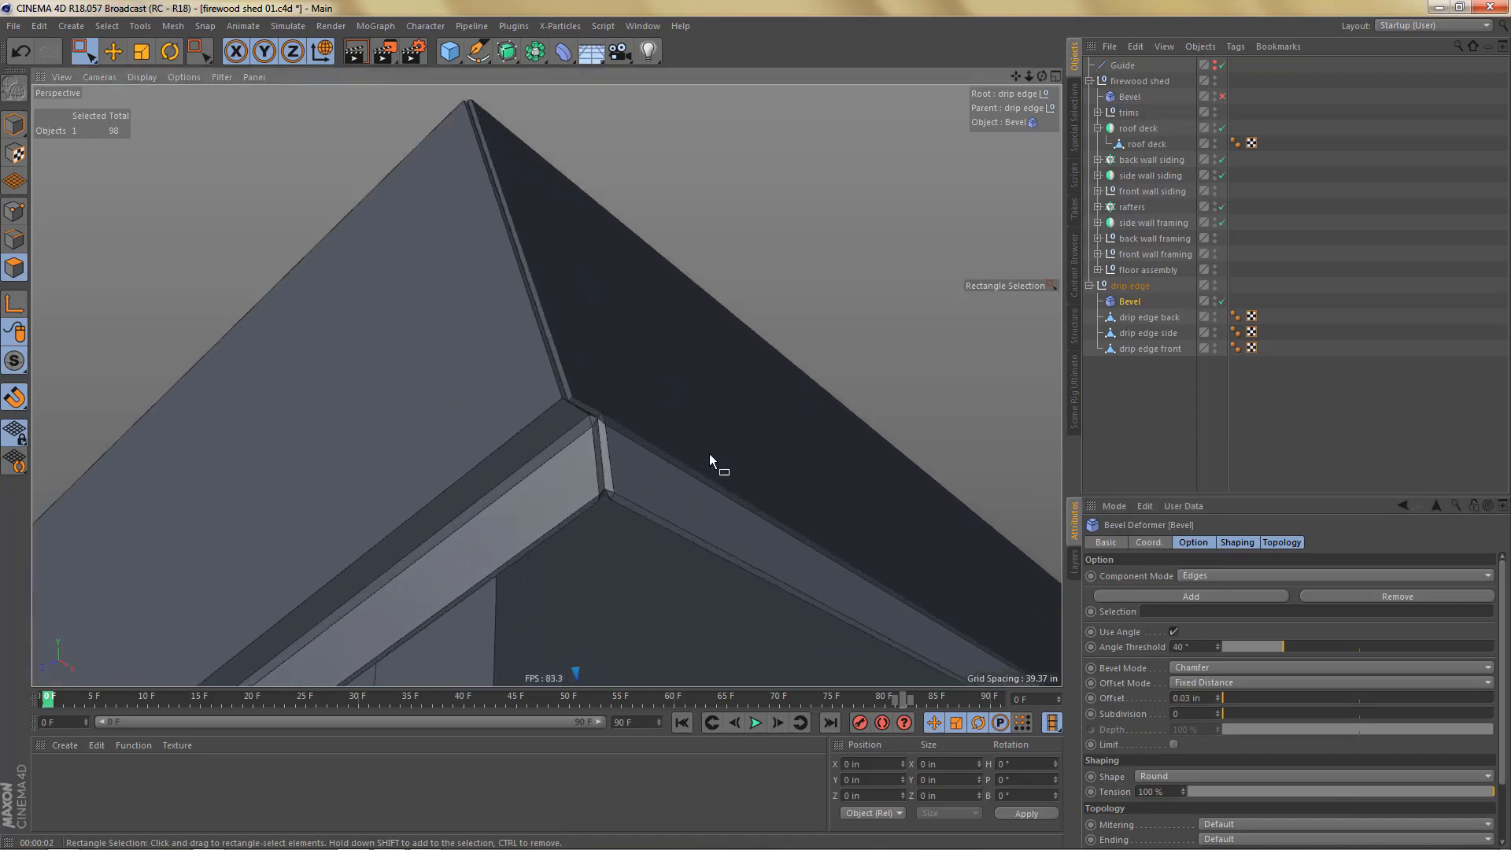
alt+drag(633, 399, 660, 555)
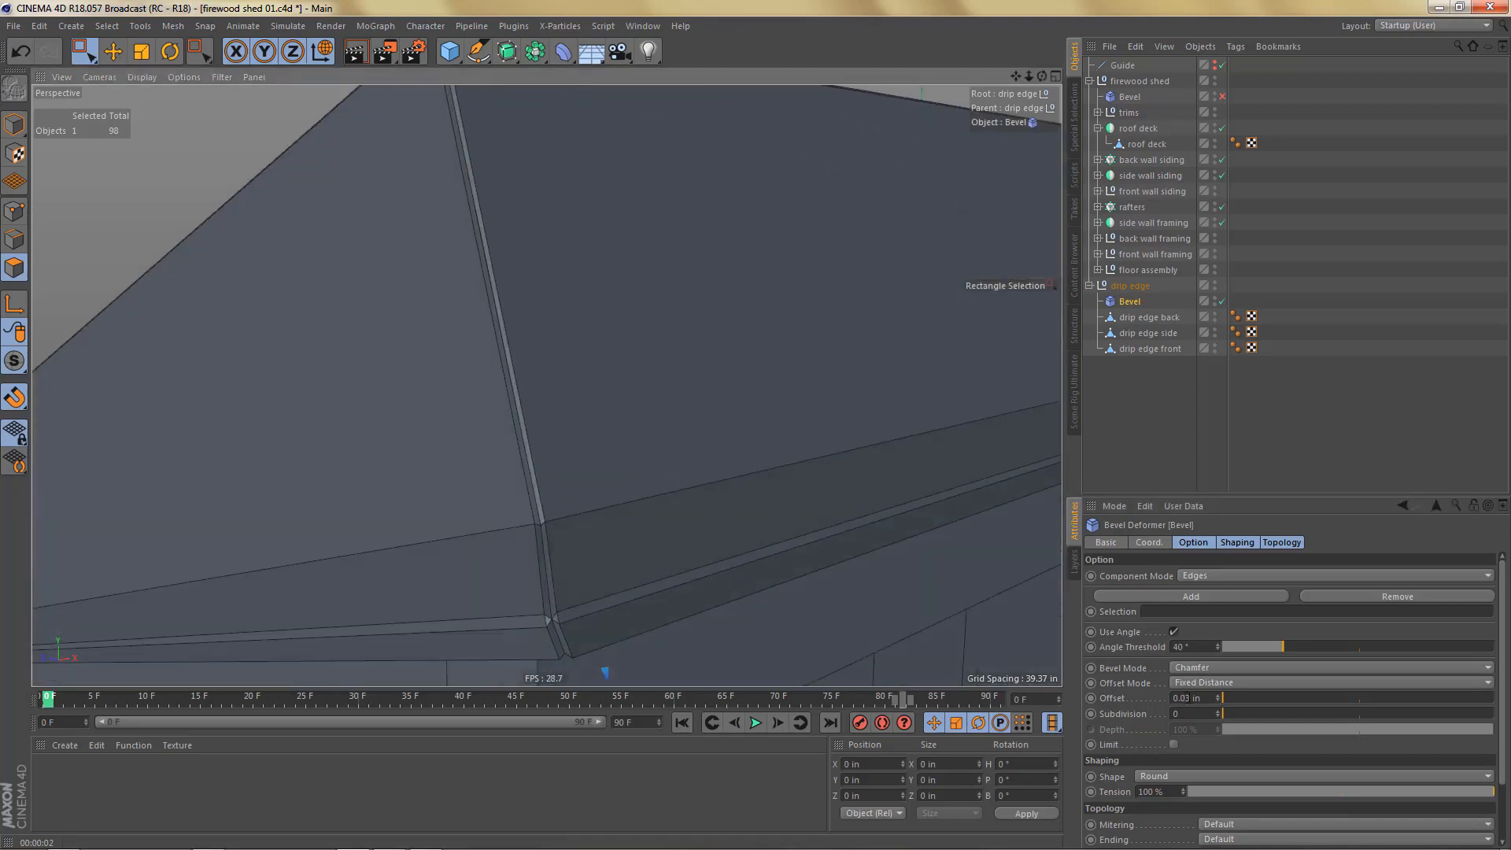
drag(1187, 698, 1201, 703)
text(4)
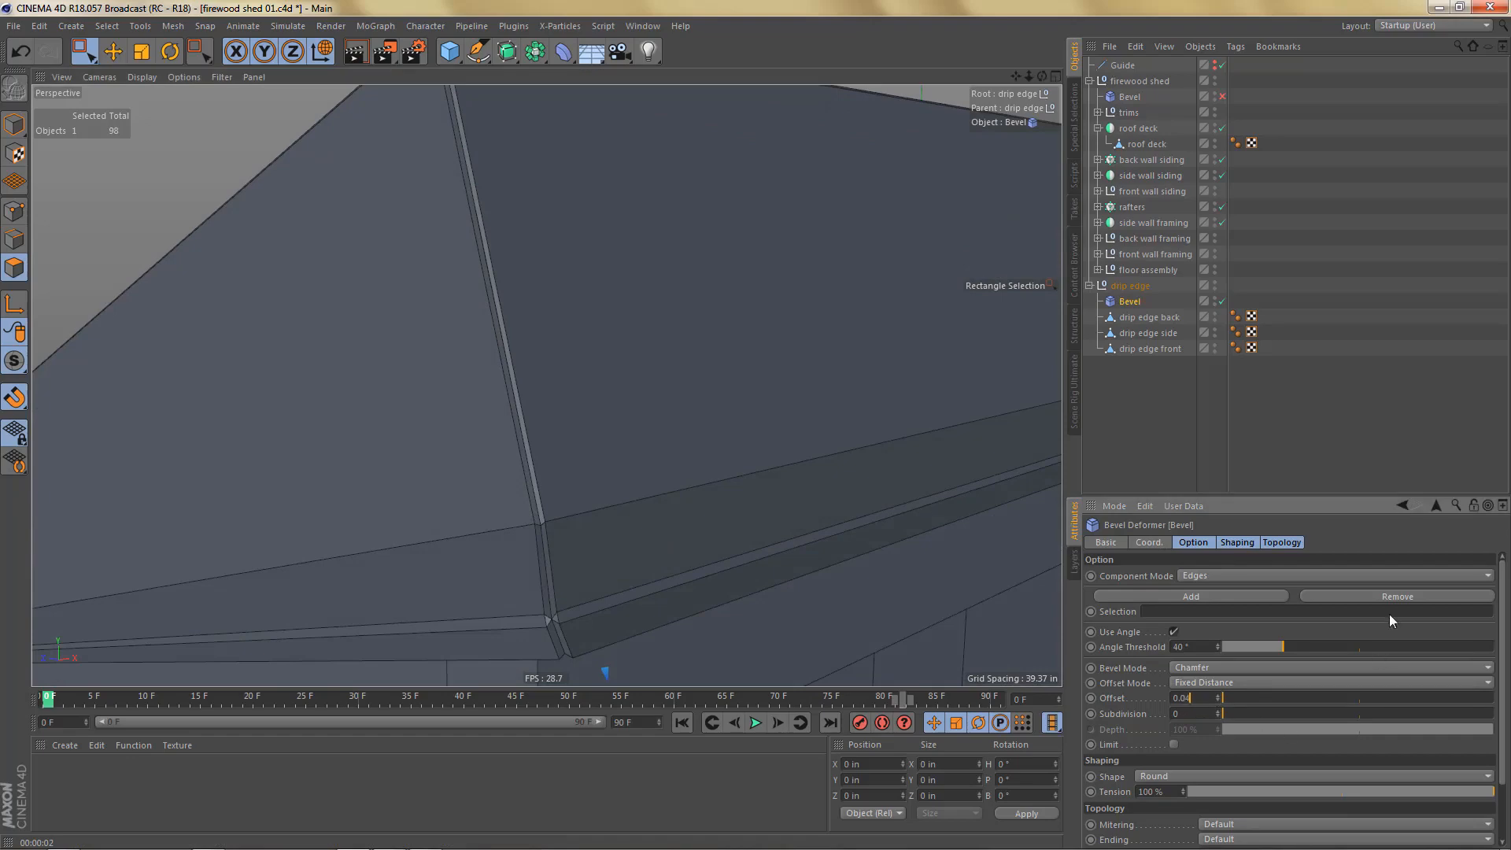
key(Return)
alt+right_drag(594, 451, 455, 596)
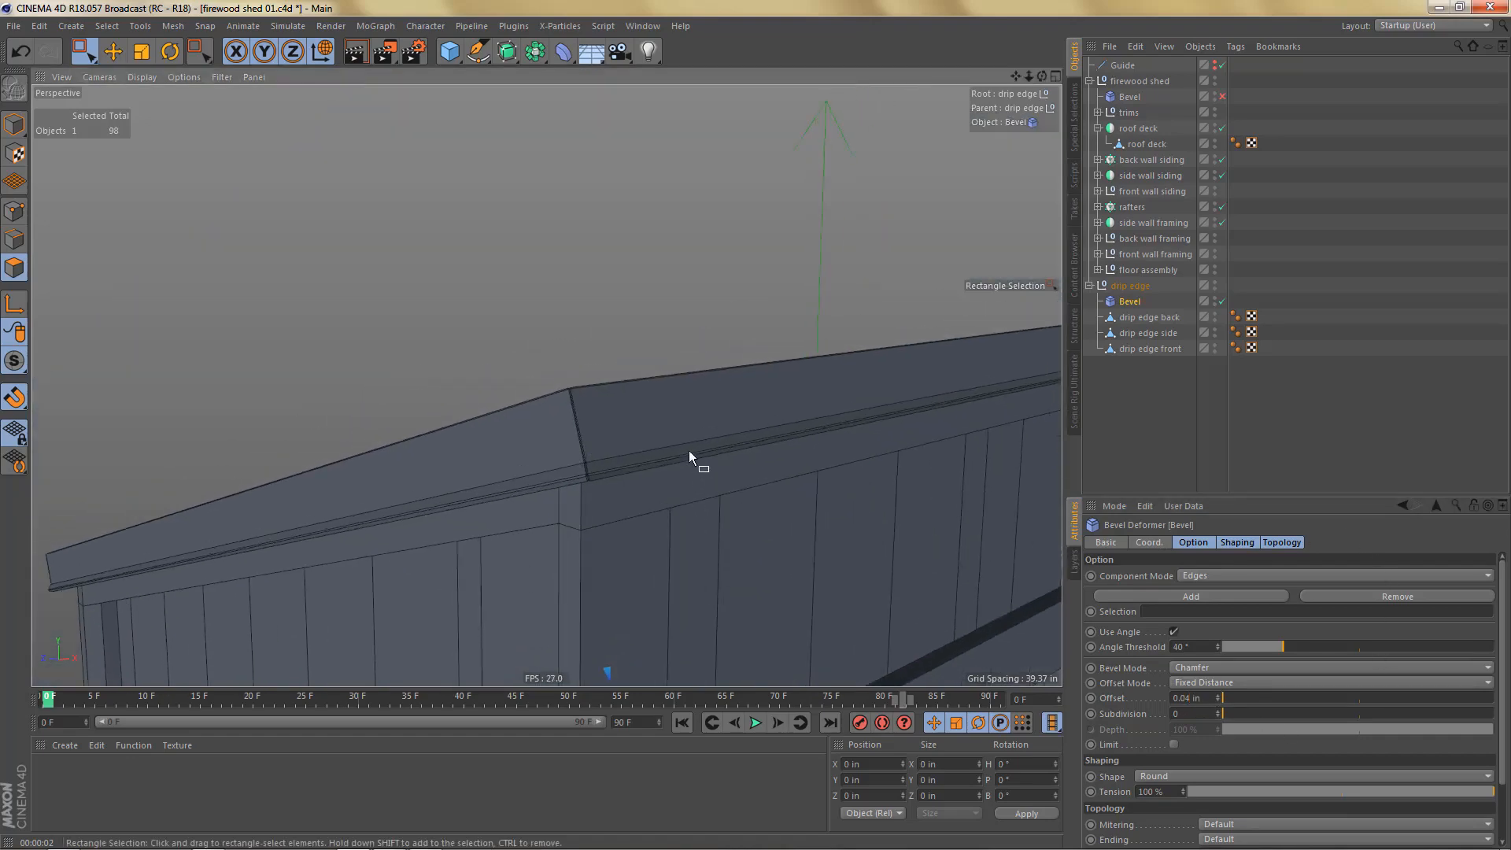
alt+drag(689, 451, 720, 516)
alt+right_drag(682, 475, 511, 592)
alt+drag(691, 445, 693, 409)
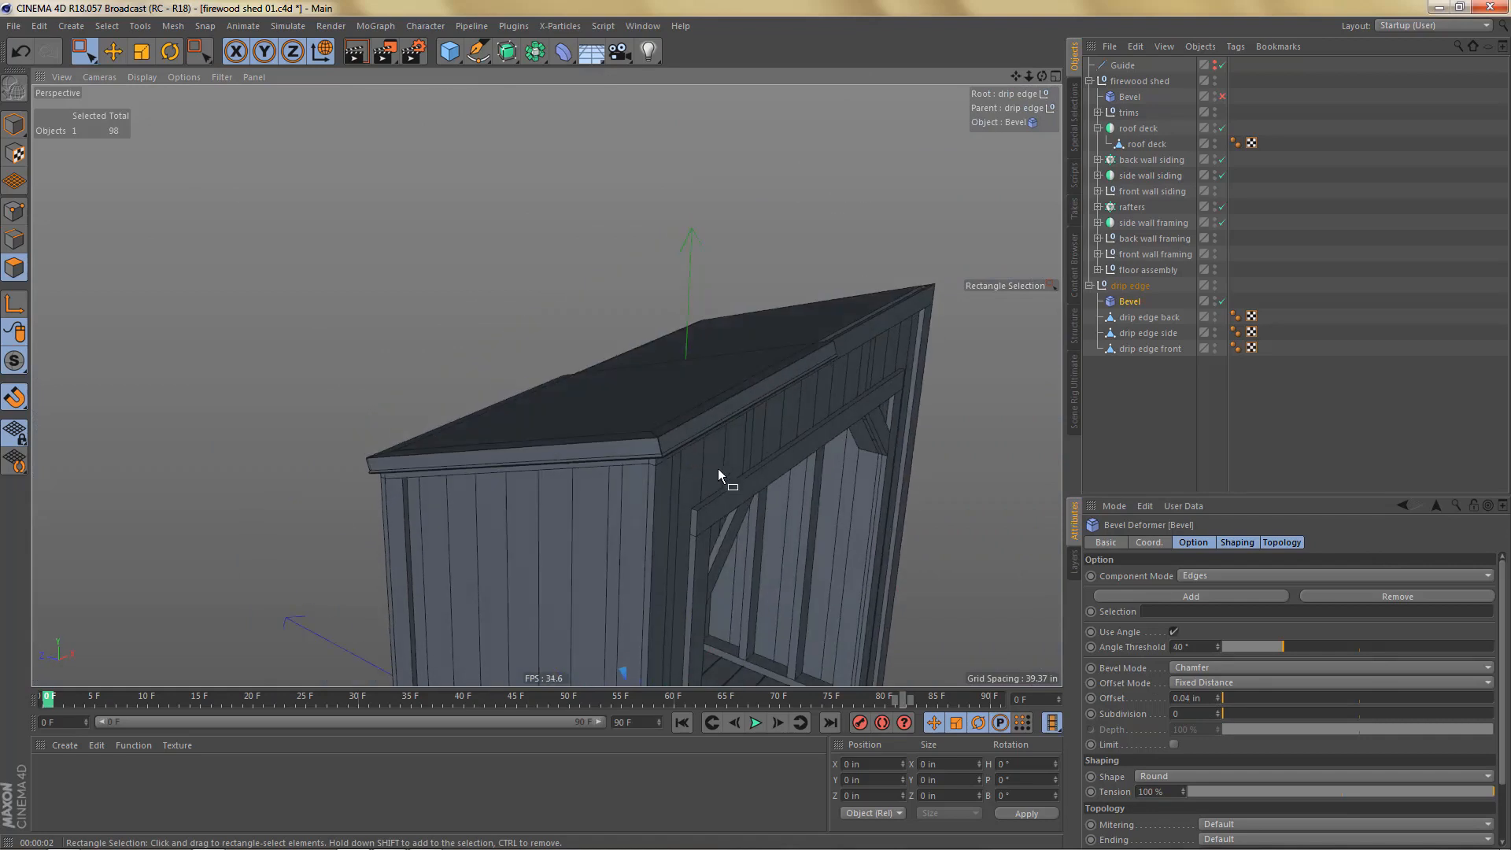
alt+drag(718, 469, 681, 432)
Step: Group the firewood shed null under a new null and move the drip edge null into that parent
click(1090, 286)
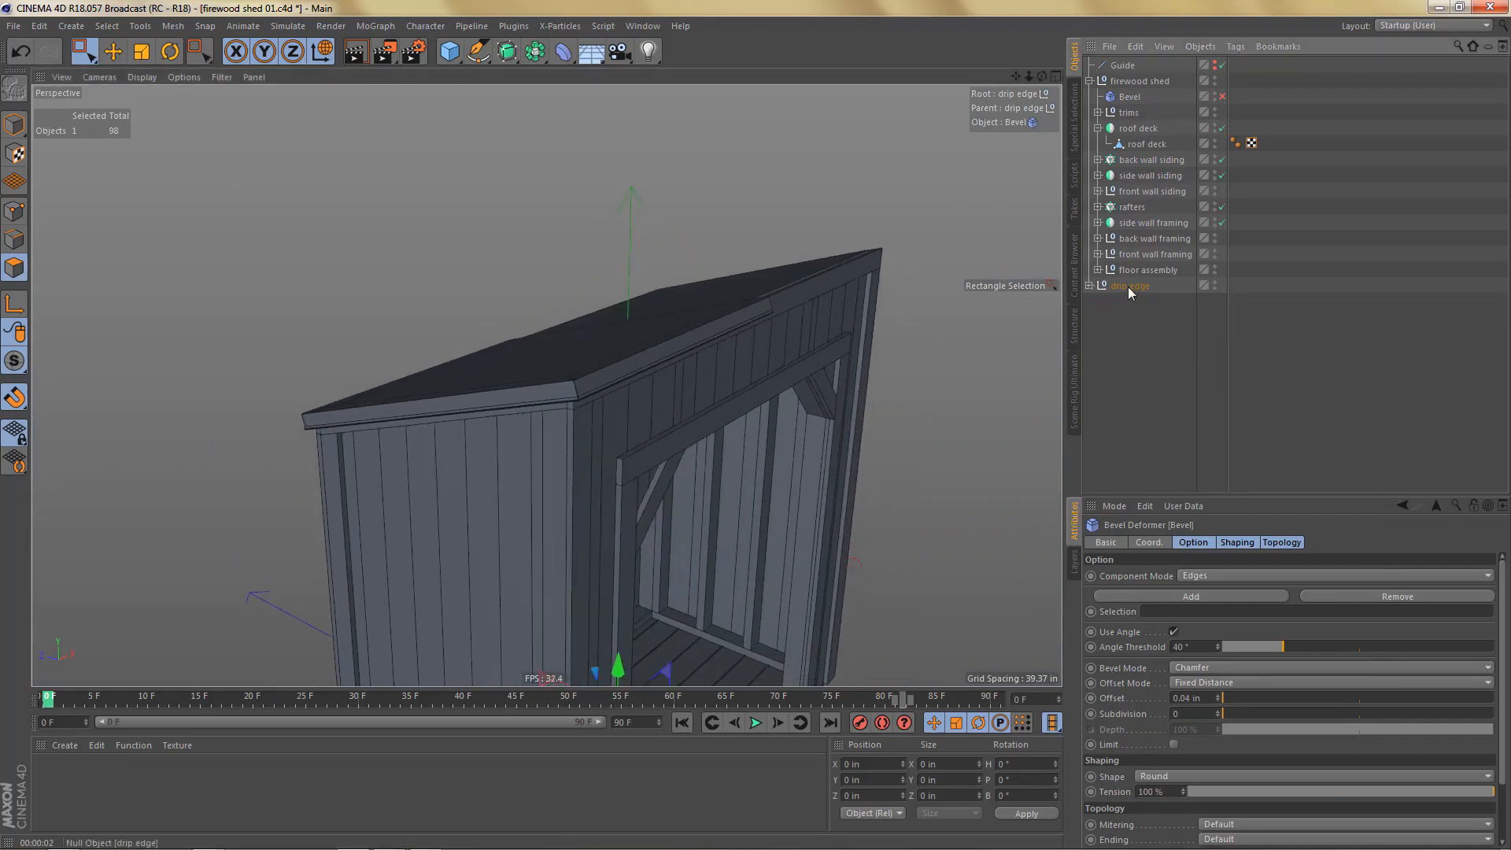
click(1128, 287)
click(1138, 81)
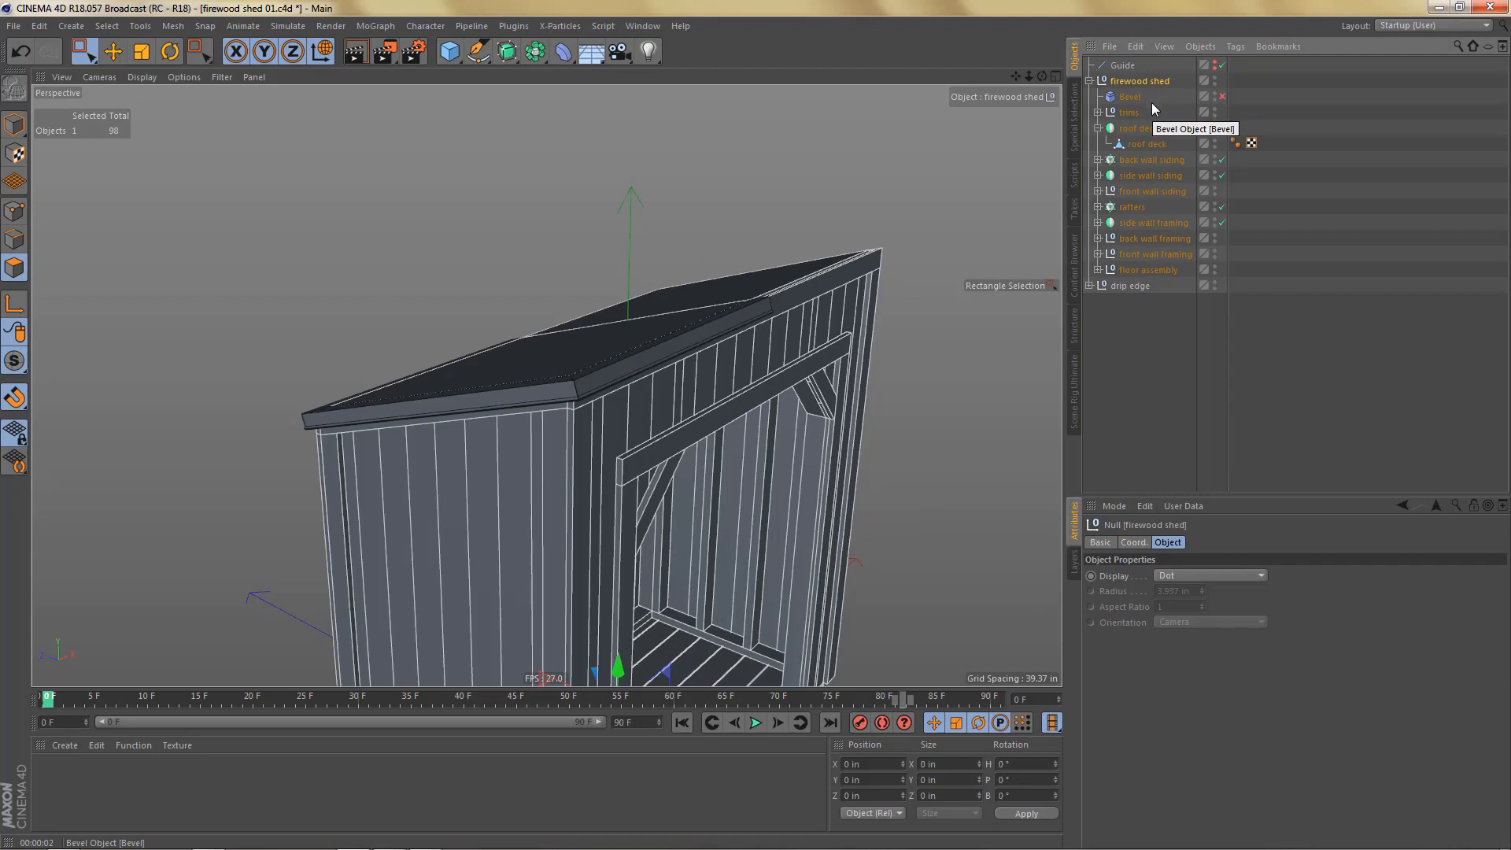
key(alt+g)
click(1090, 81)
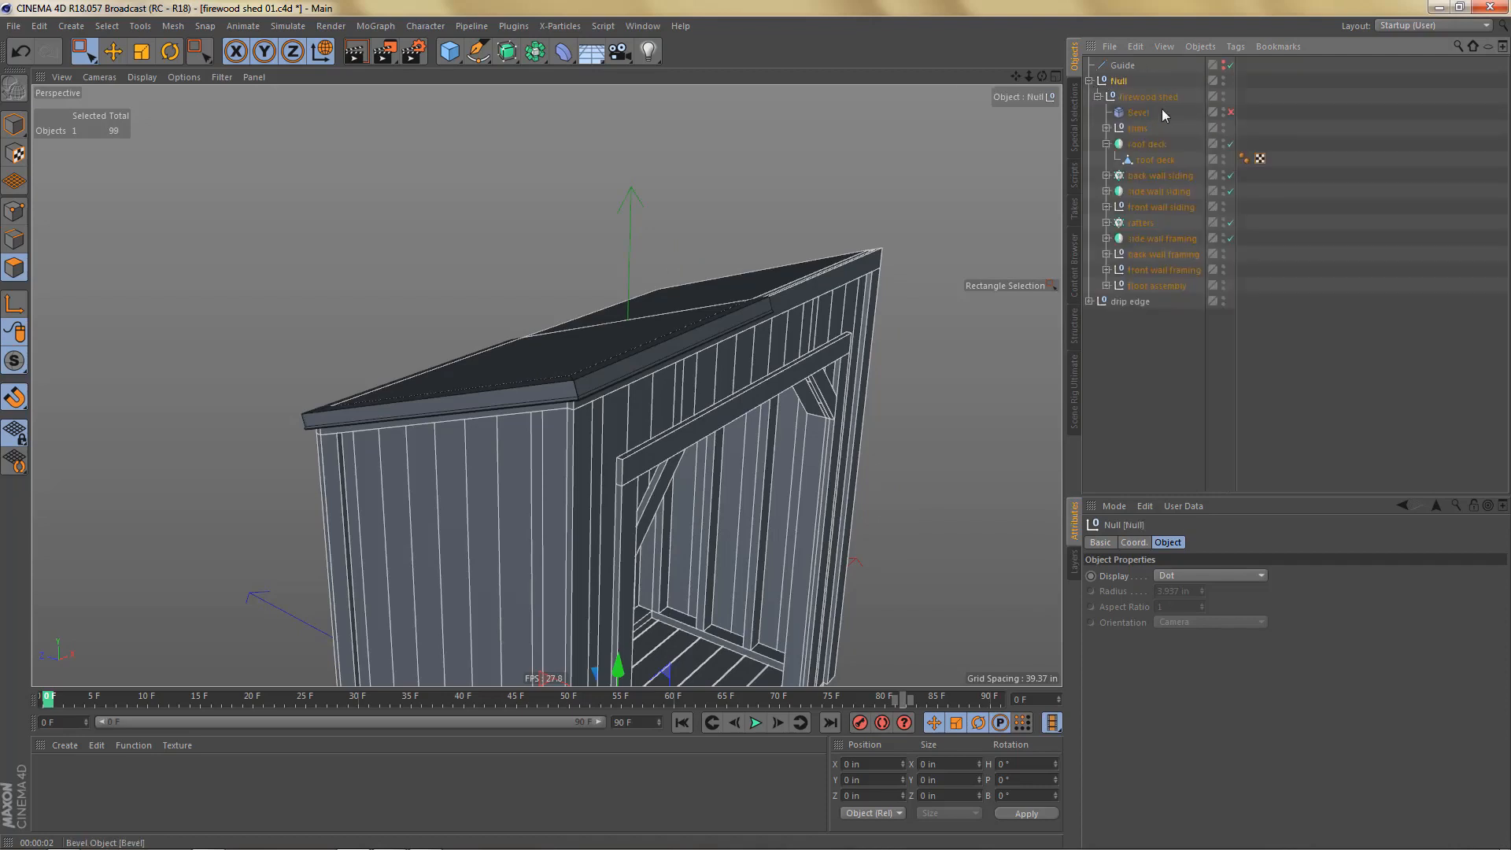
drag(1123, 302, 1140, 91)
Step: Rename the new parent null as firewood shed, reusing the name of the nested shed null
double_click(1139, 114)
key(ctrl+c)
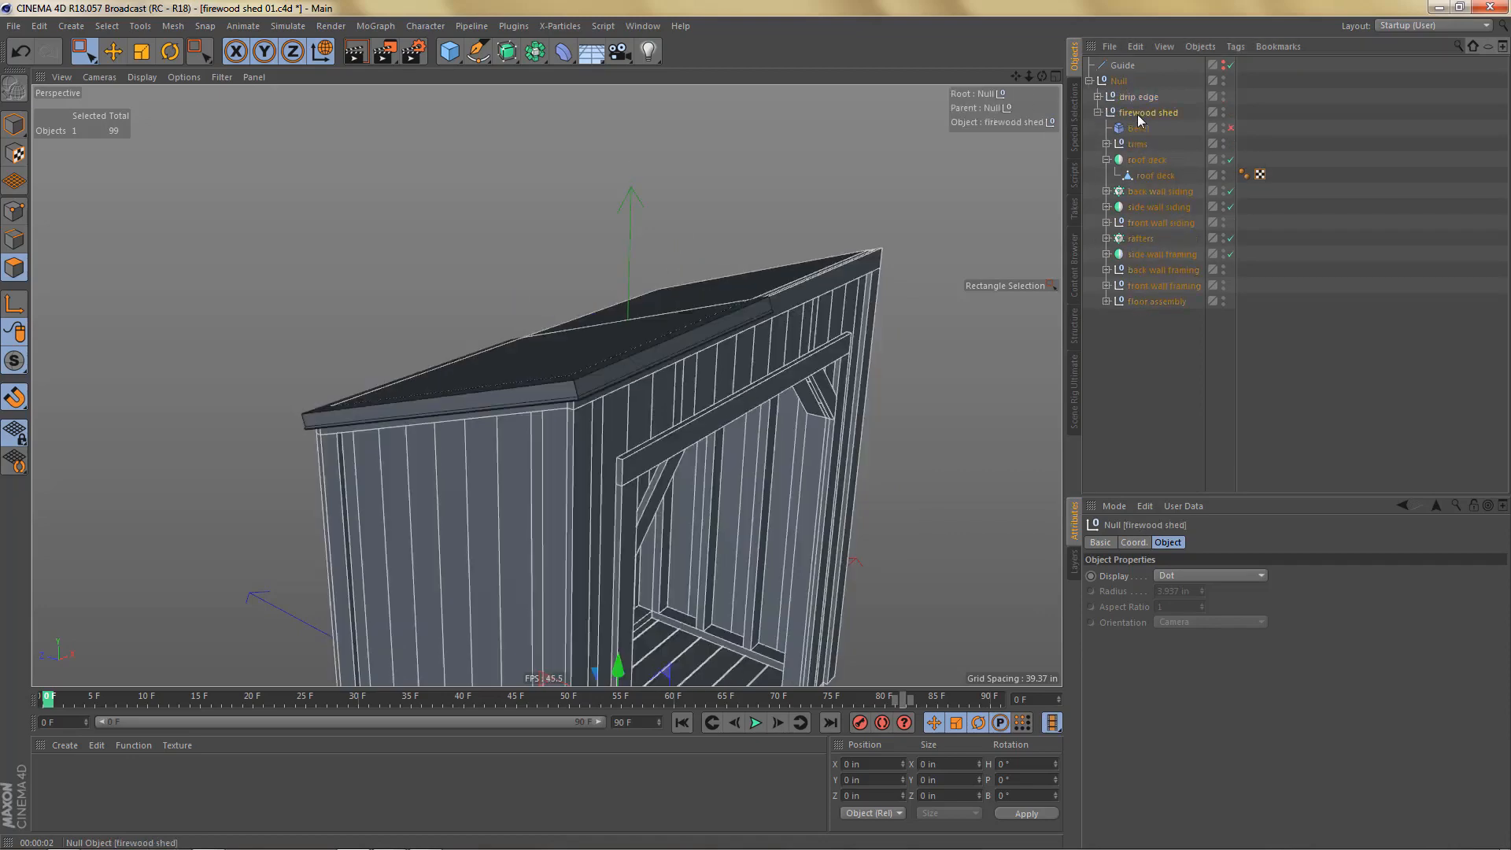
key(Up)
key(Up)
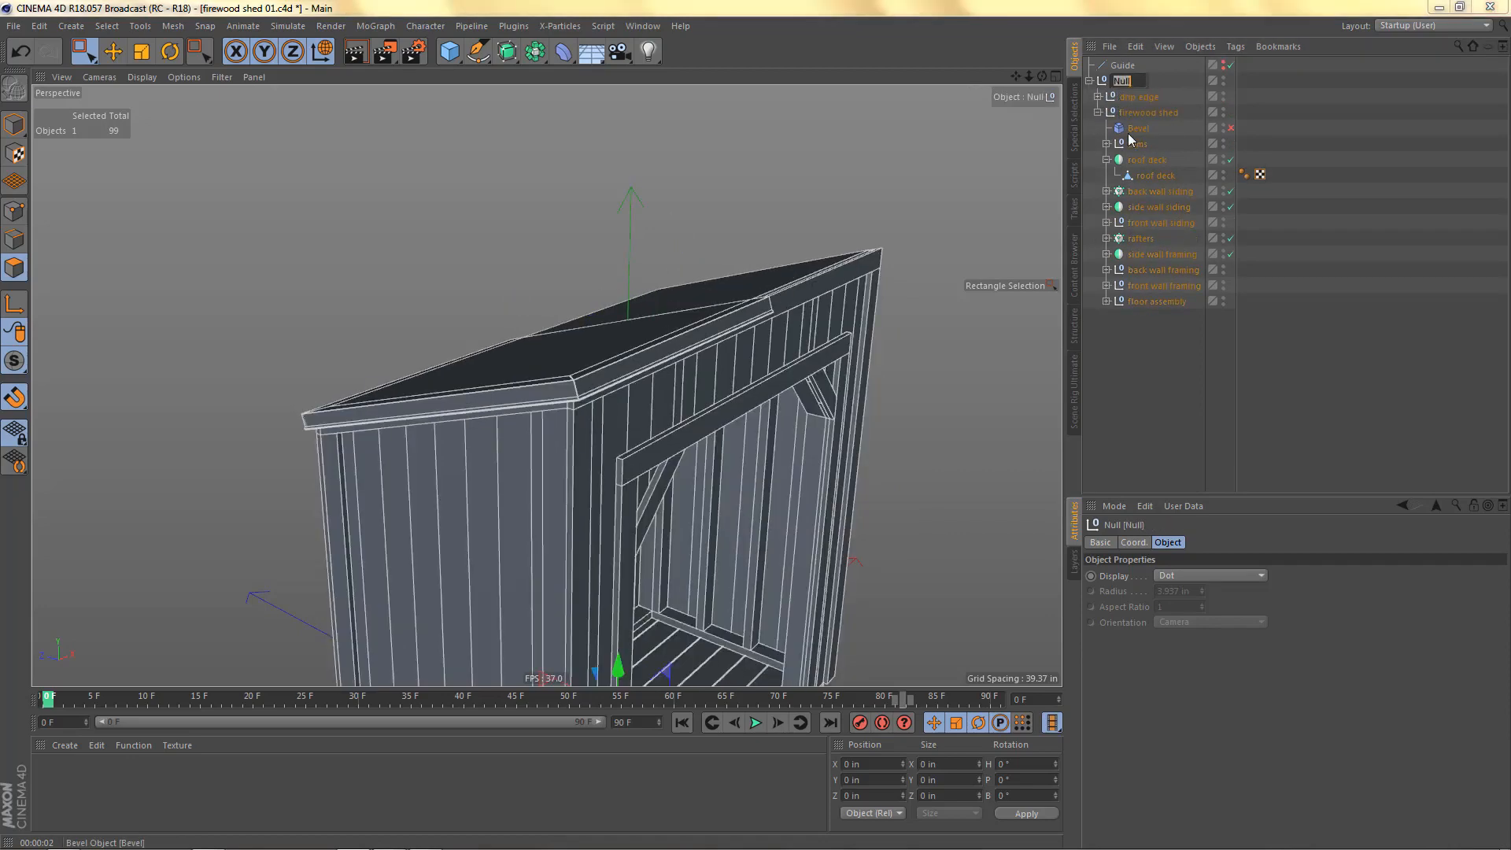
key(ctrl+v)
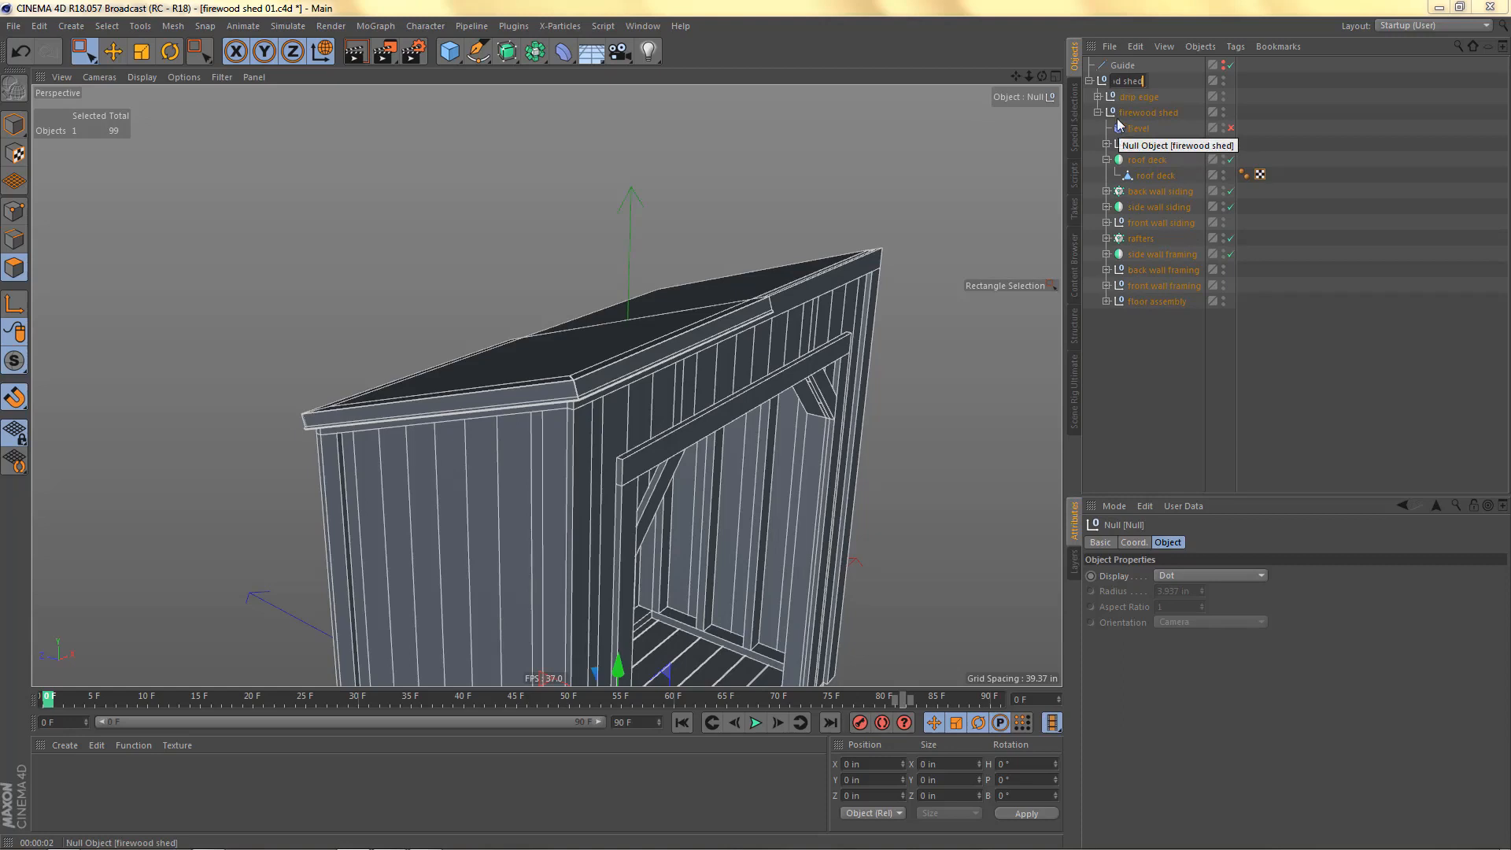
key(Return)
Step: Rename the nested shed null as firewood shed components
double_click(1168, 115)
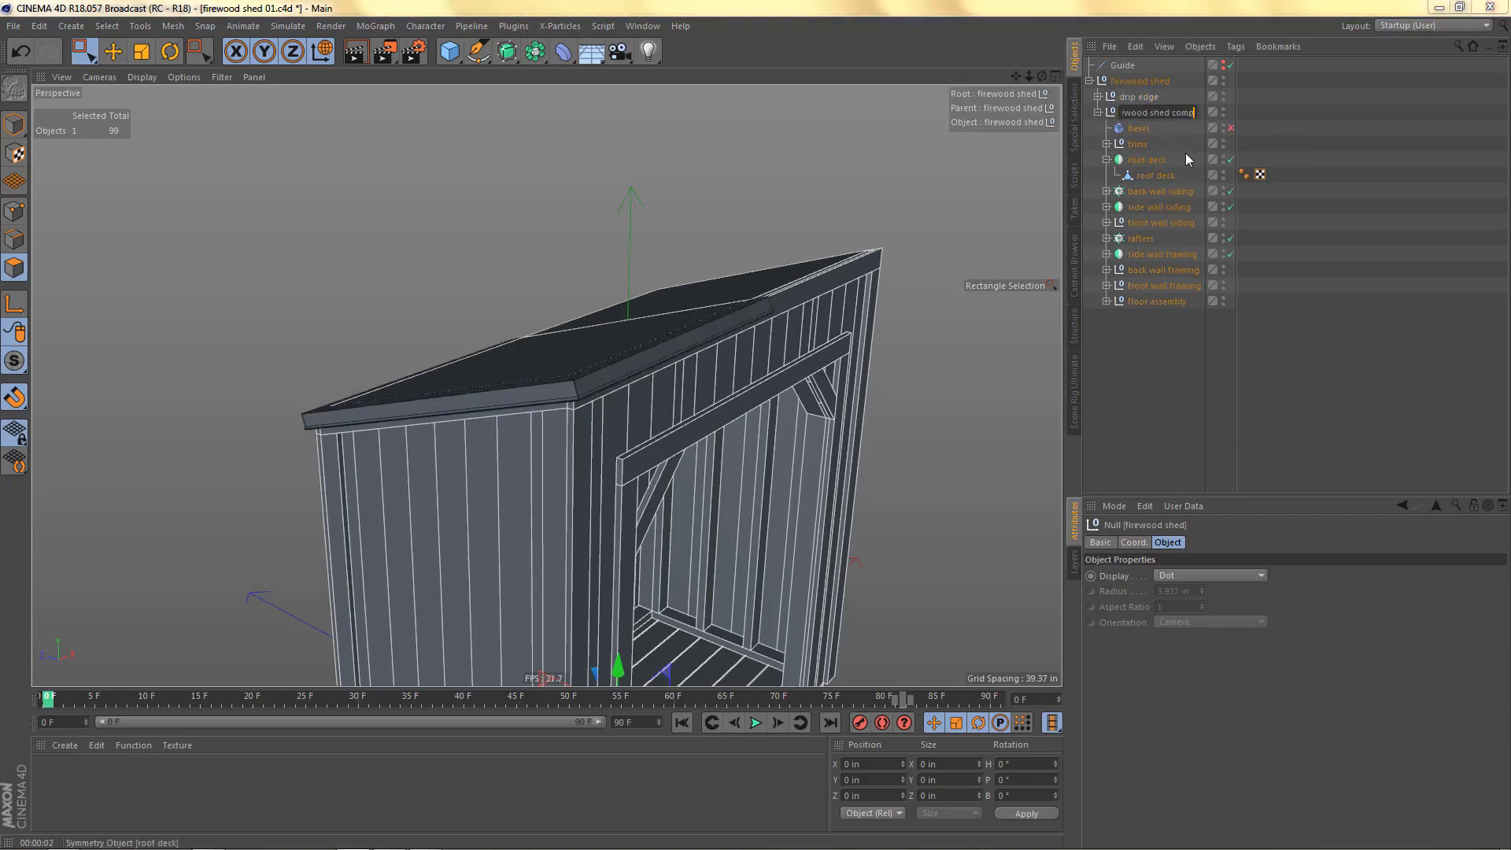
text(components)
key(Return)
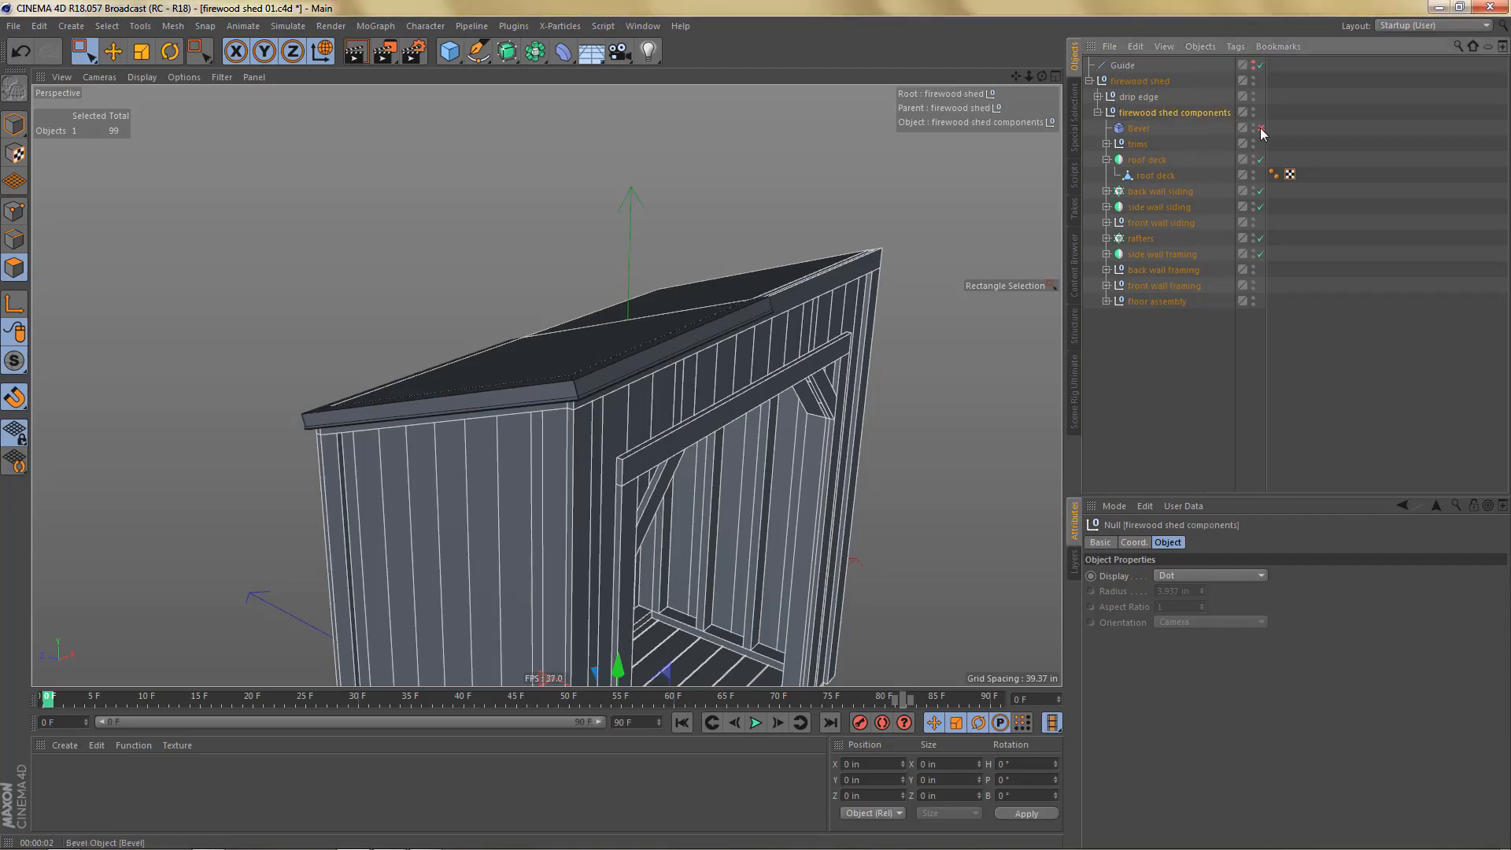
Step: Enable the Bevel deformer in firewood shed components and render the view to check the shed
alt+drag(783, 370, 748, 361)
key(ctrl+r)
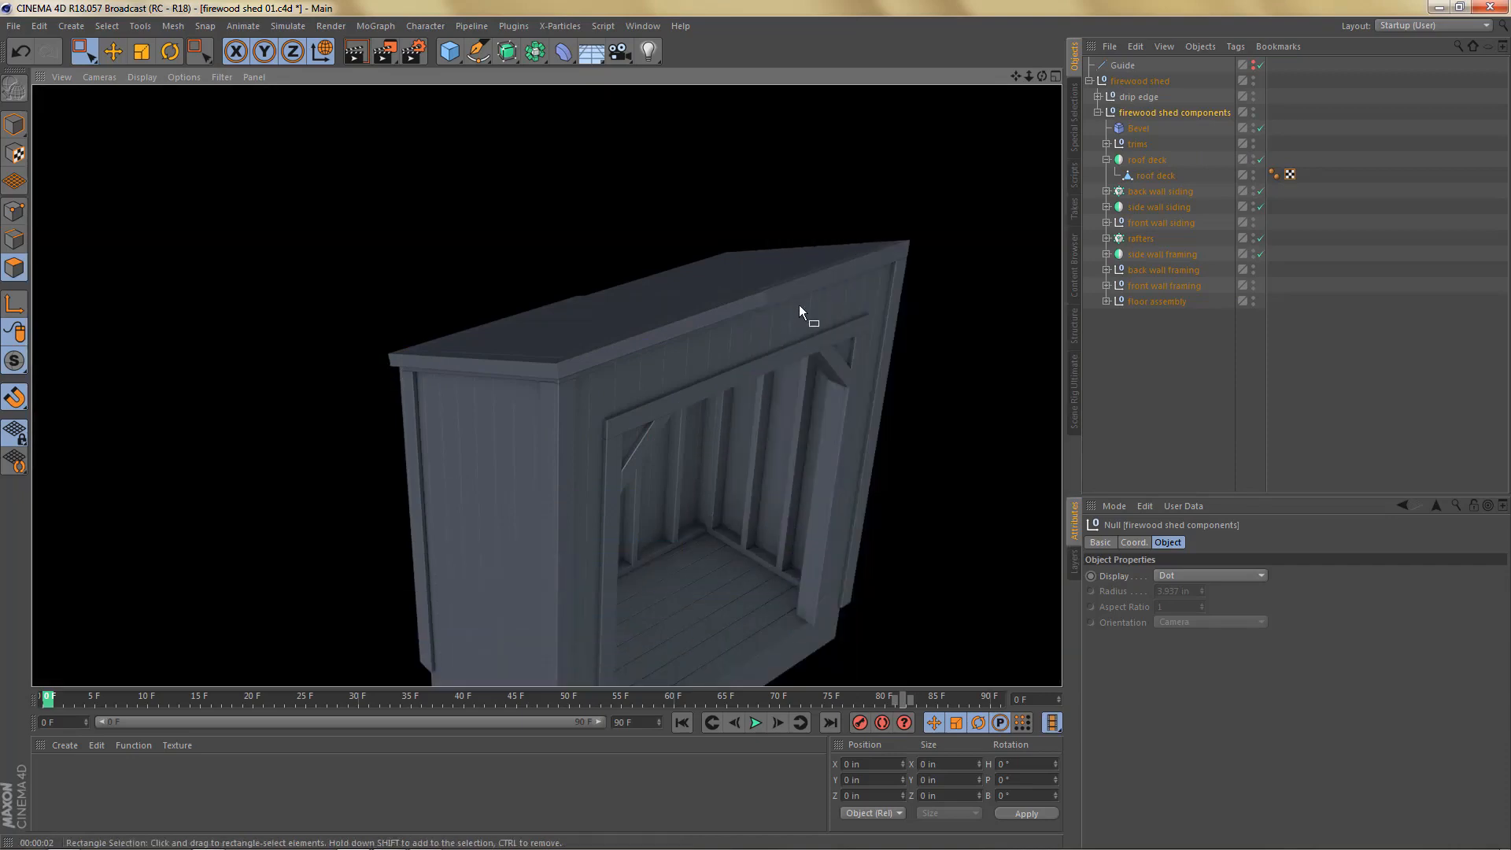
alt+right_drag(792, 282, 849, 287)
mouse_move(846, 292)
alt+mouse_down()
mouse_move(811, 323)
mouse_move(849, 313)
alt+mouse_up()
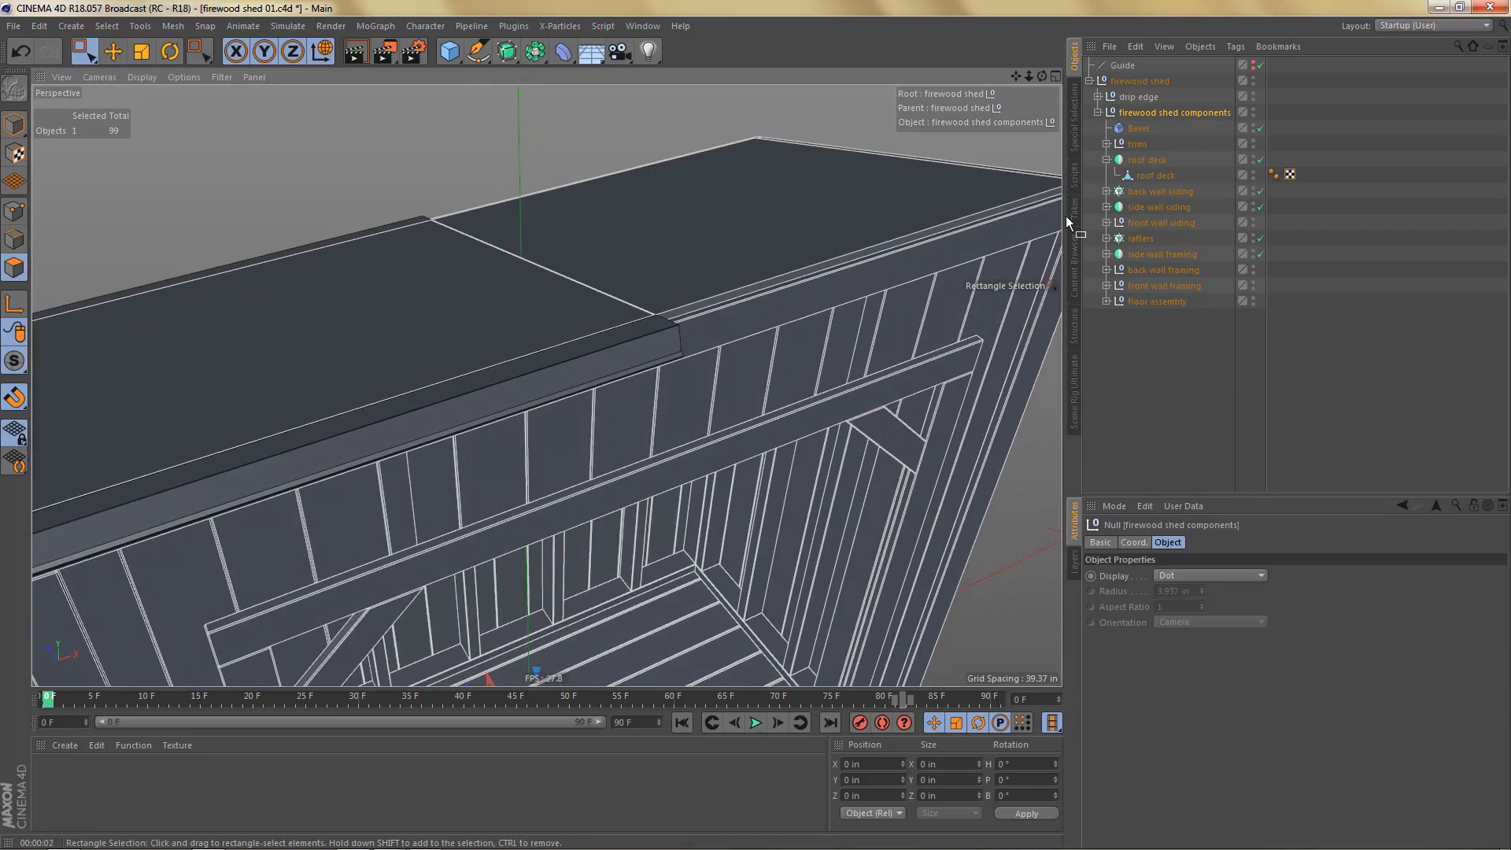
Step: Mirror the back drip edge across the roof centre by parenting it to a Symmetry object with the ZY mirror plane
click(1098, 97)
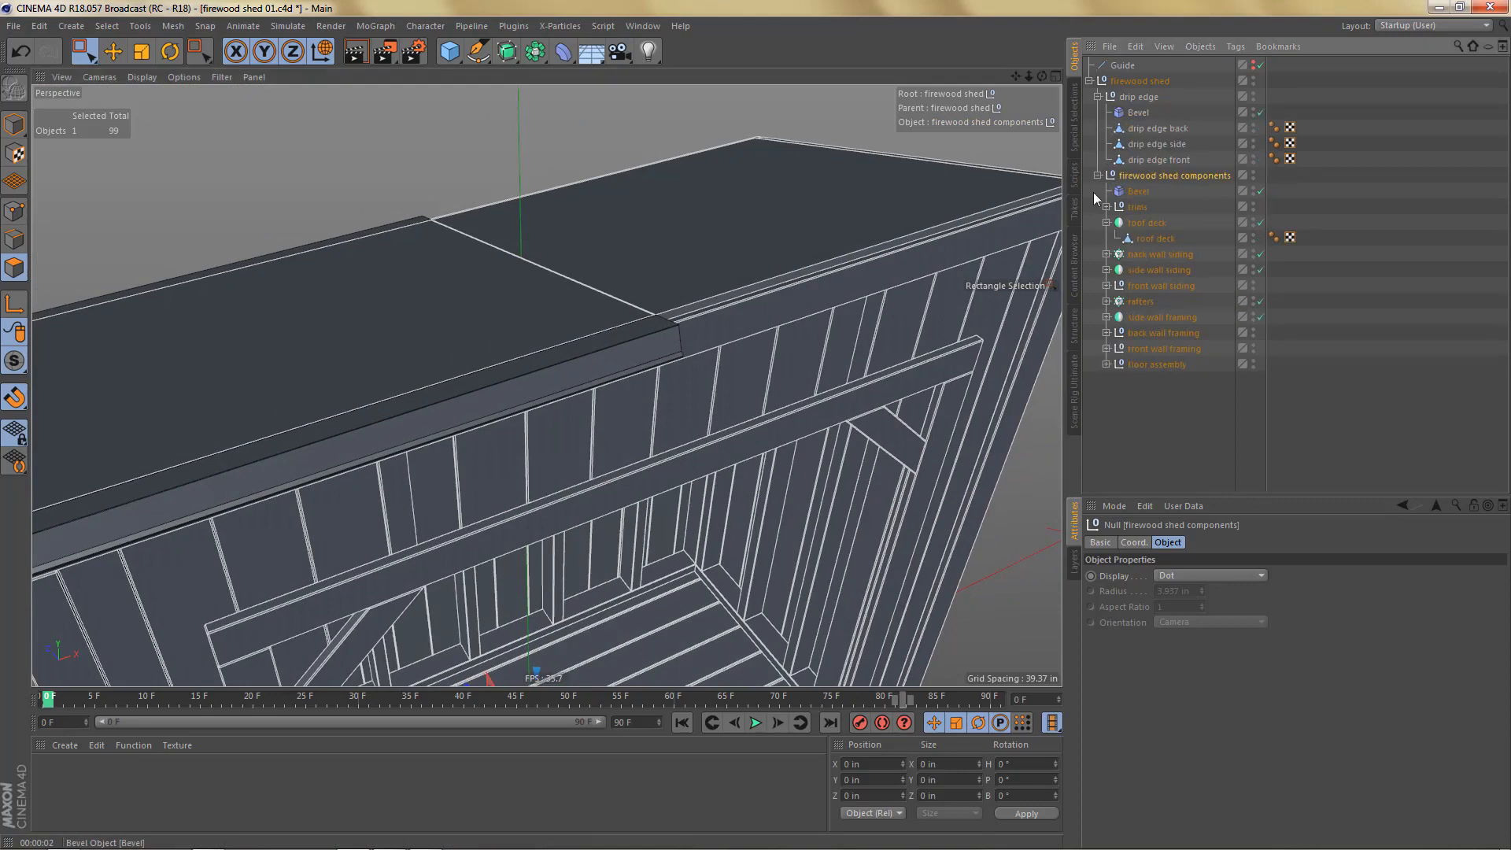
click(1150, 129)
alt+right_drag(816, 219, 723, 288)
alt+drag(722, 286, 956, 258)
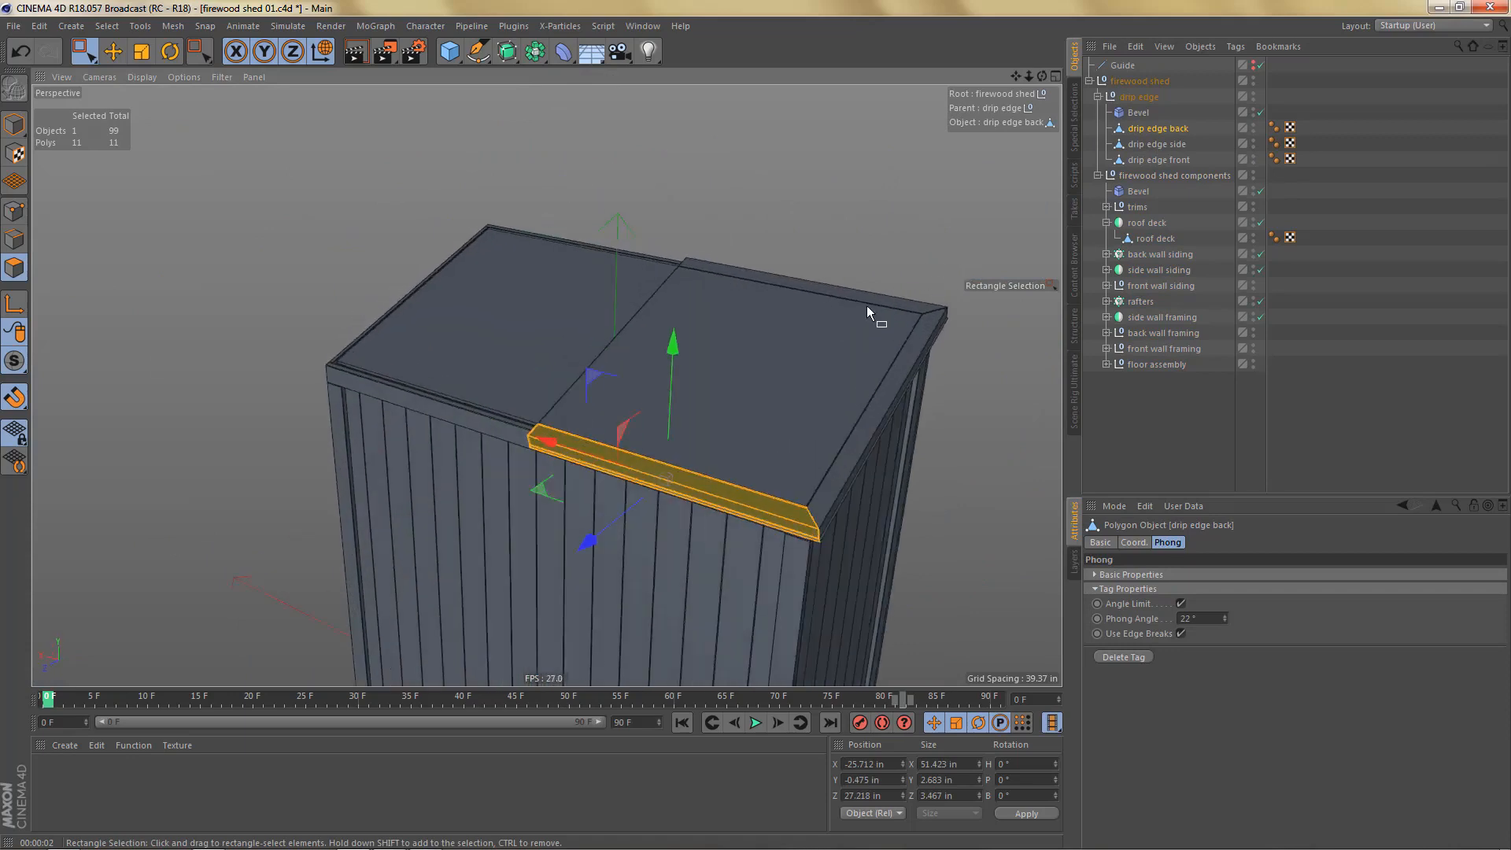
key(Tab)
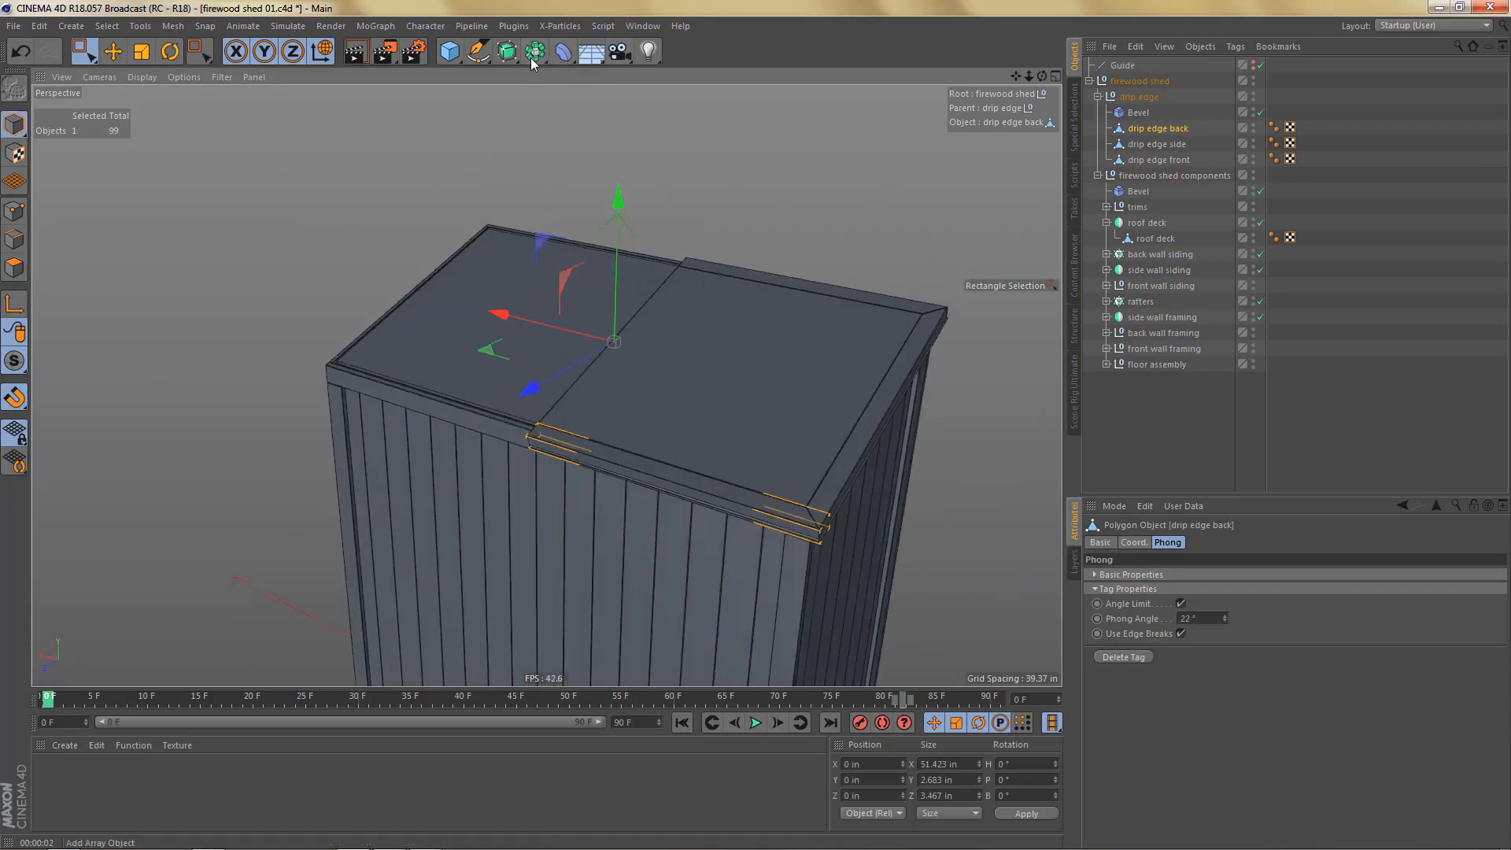
click(507, 51)
alt+click(719, 126)
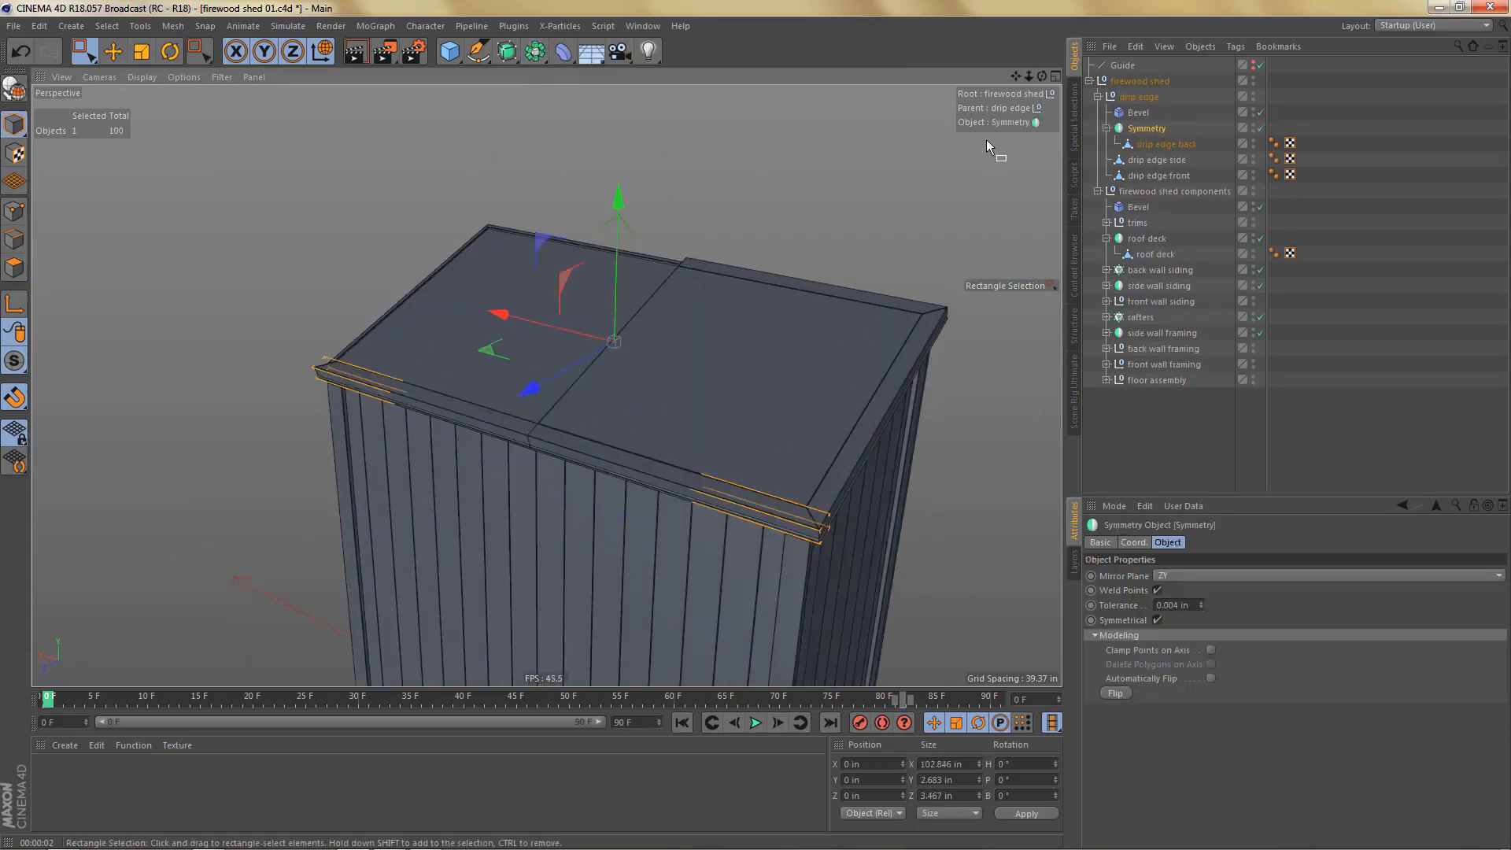
Step: Mirror the front drip edge across the roof centre by parenting it to its own Symmetry object
click(1146, 174)
click(535, 51)
alt+click(735, 127)
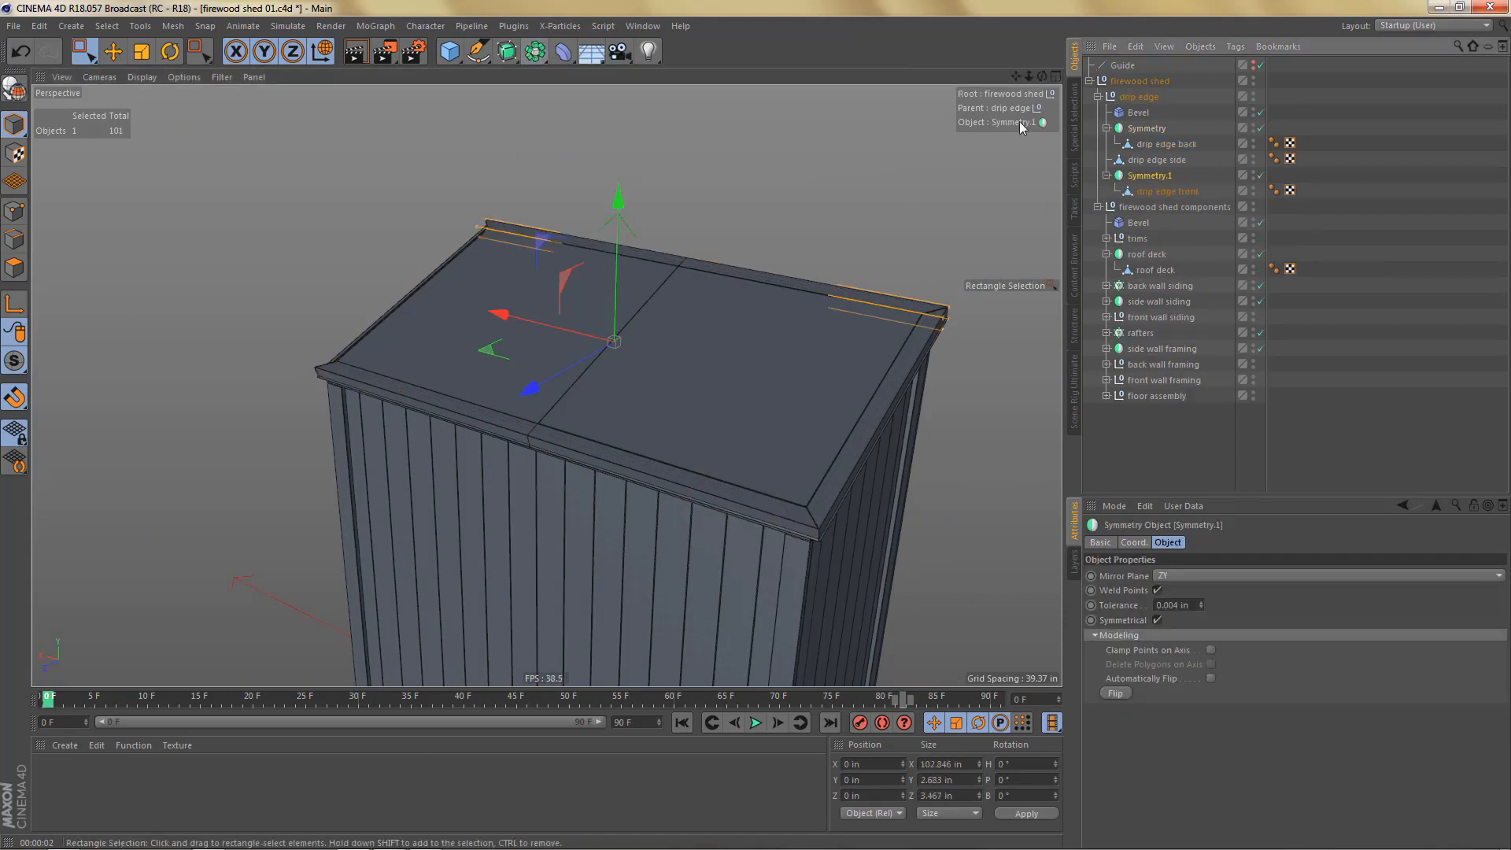
Step: Make both drip edge Symmetry objects editable and expand the resulting nulls
ctrl+click(1151, 129)
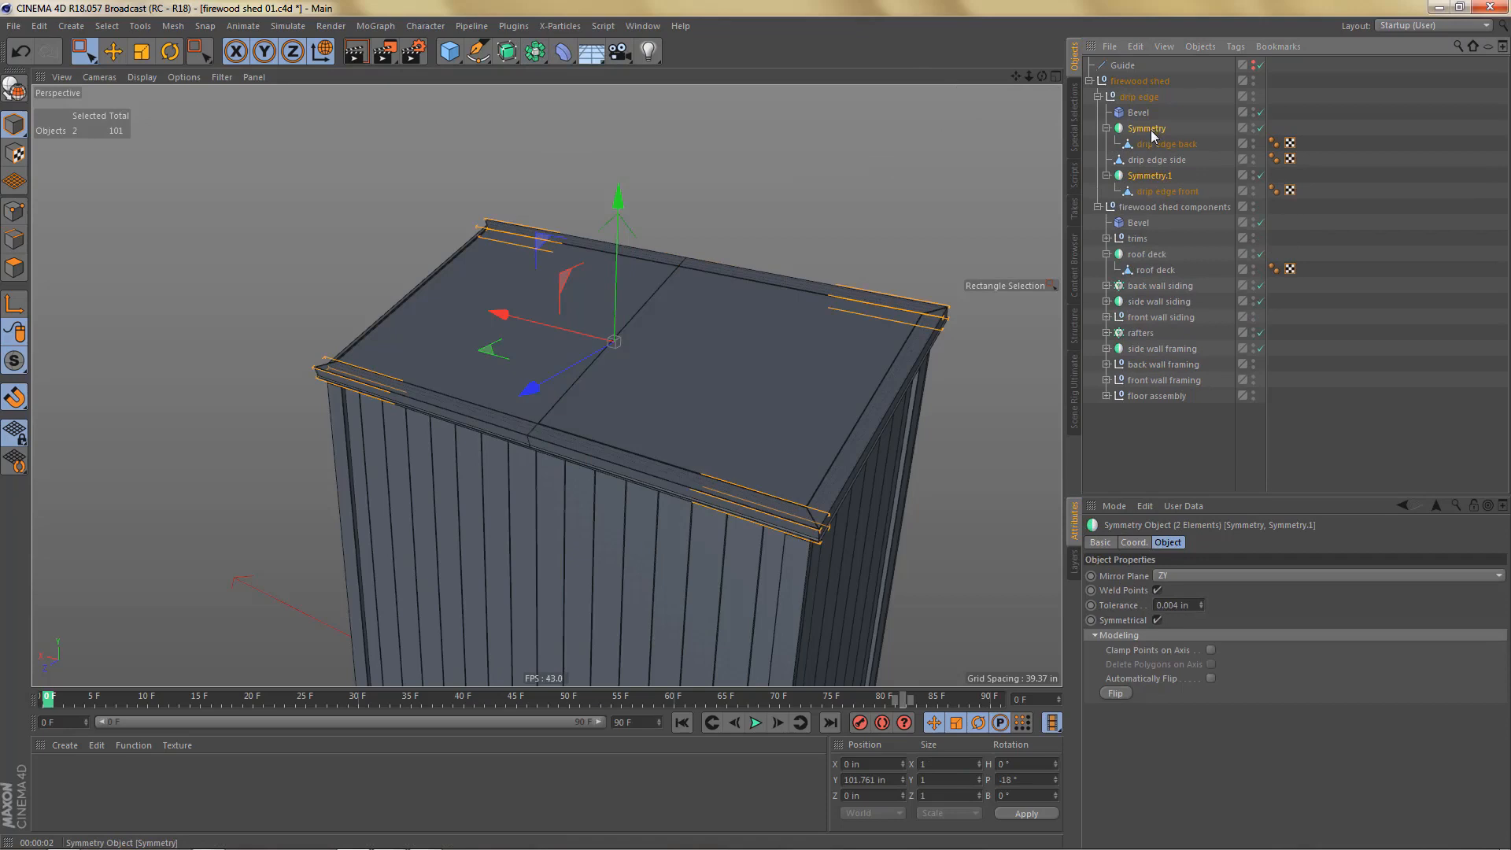
key(c)
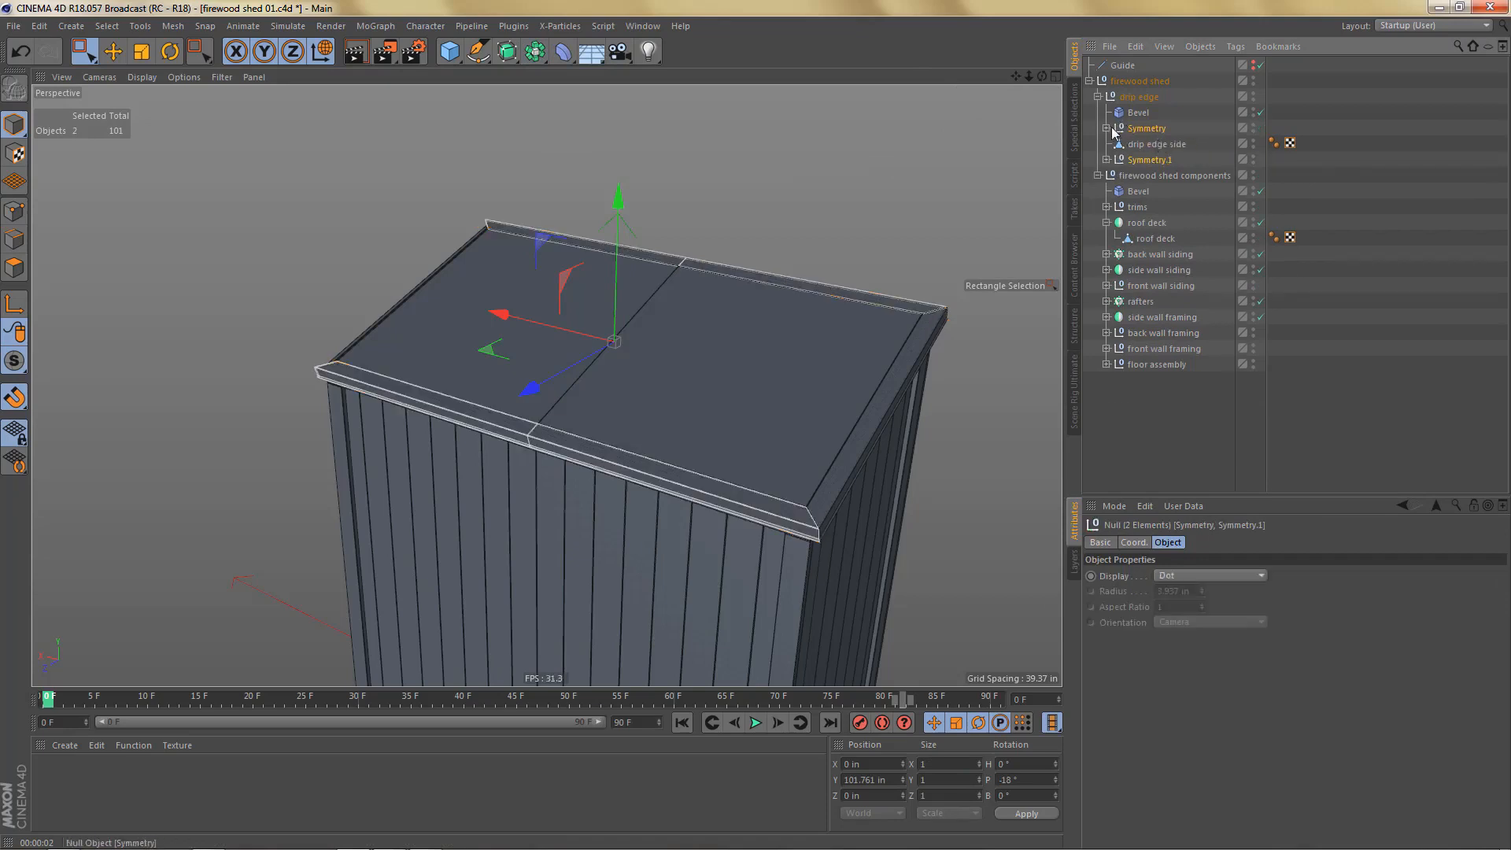
click(1107, 128)
click(1107, 175)
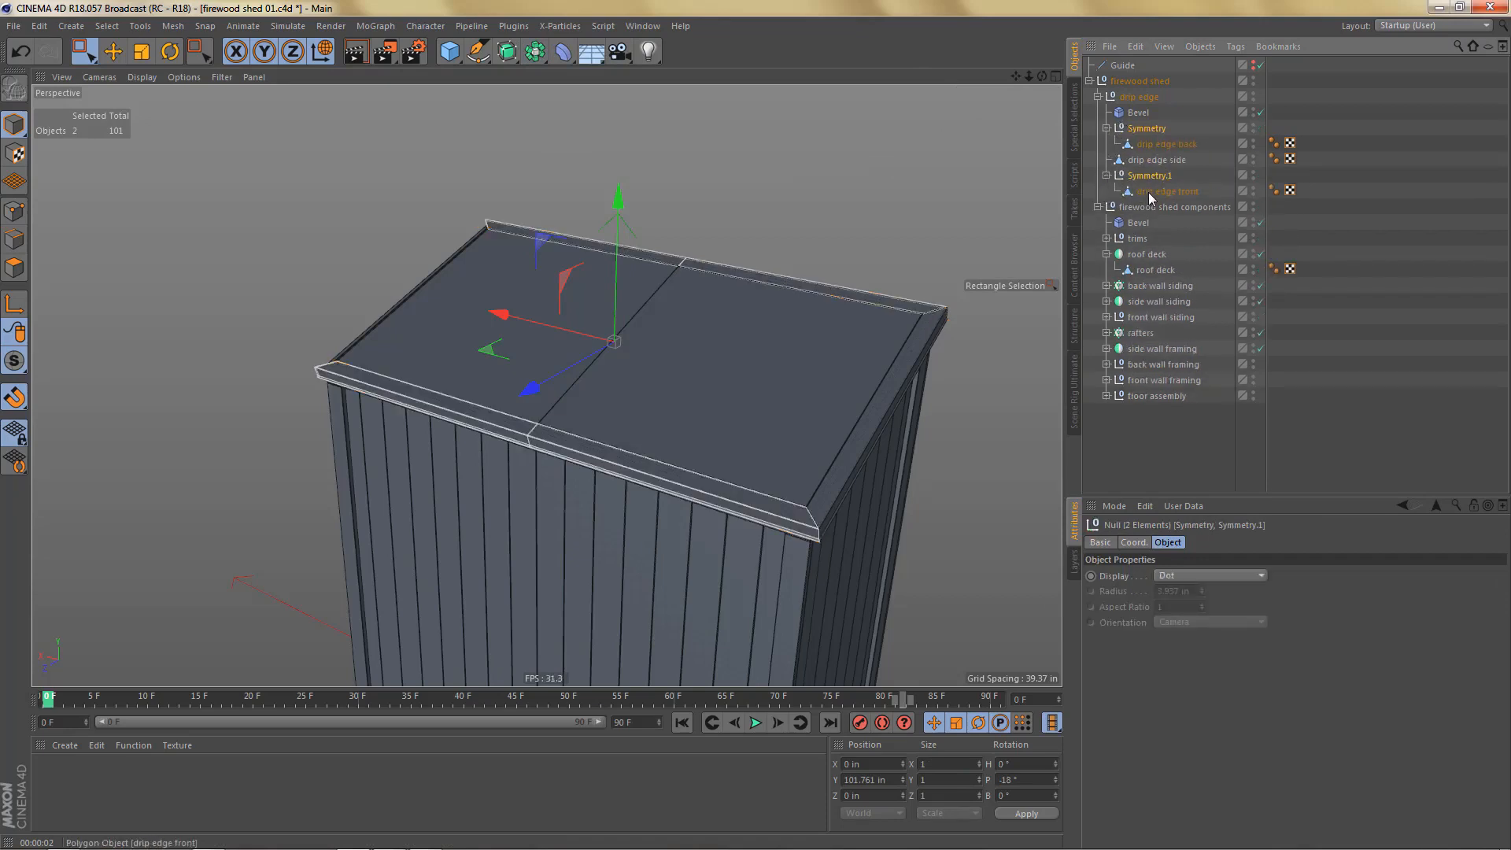
Step: Move the back and front drip edges directly under the drip edge null and delete the emptied Symmetry null
click(1150, 192)
ctrl+click(1160, 147)
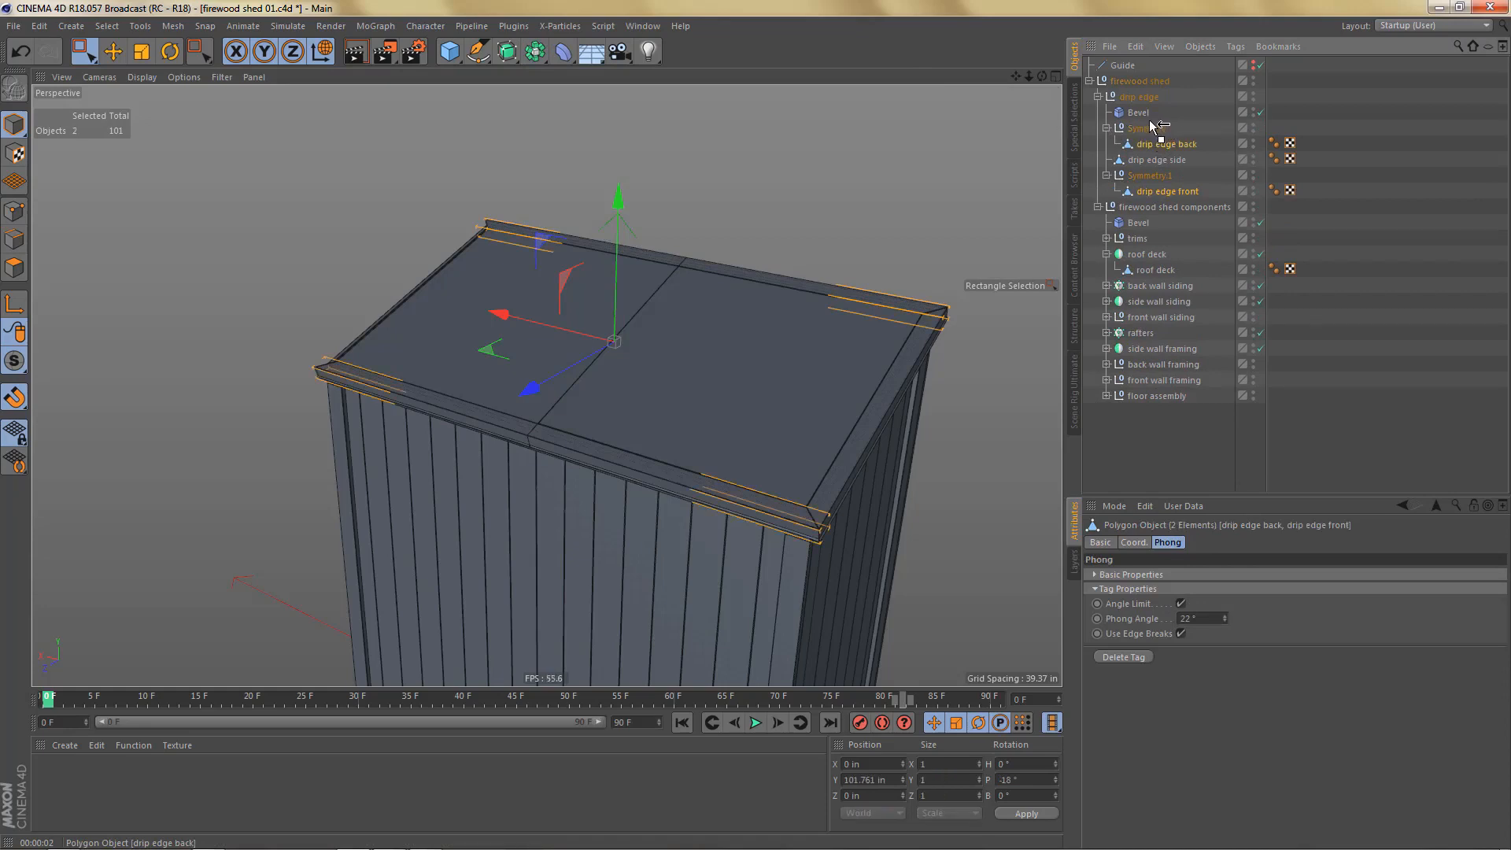
drag(1151, 126, 1152, 128)
click(1155, 162)
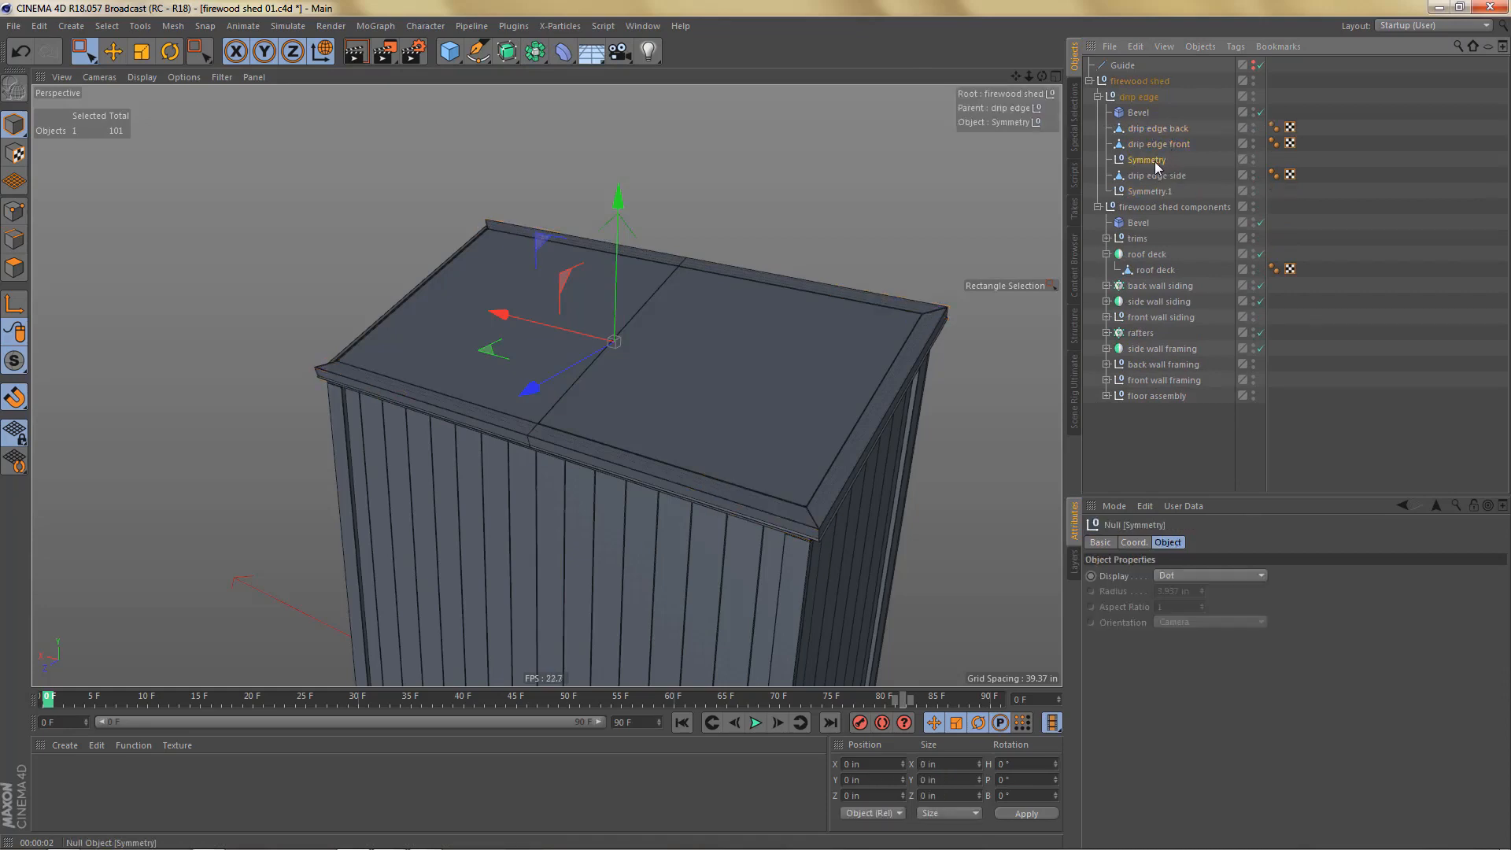
key(Delete)
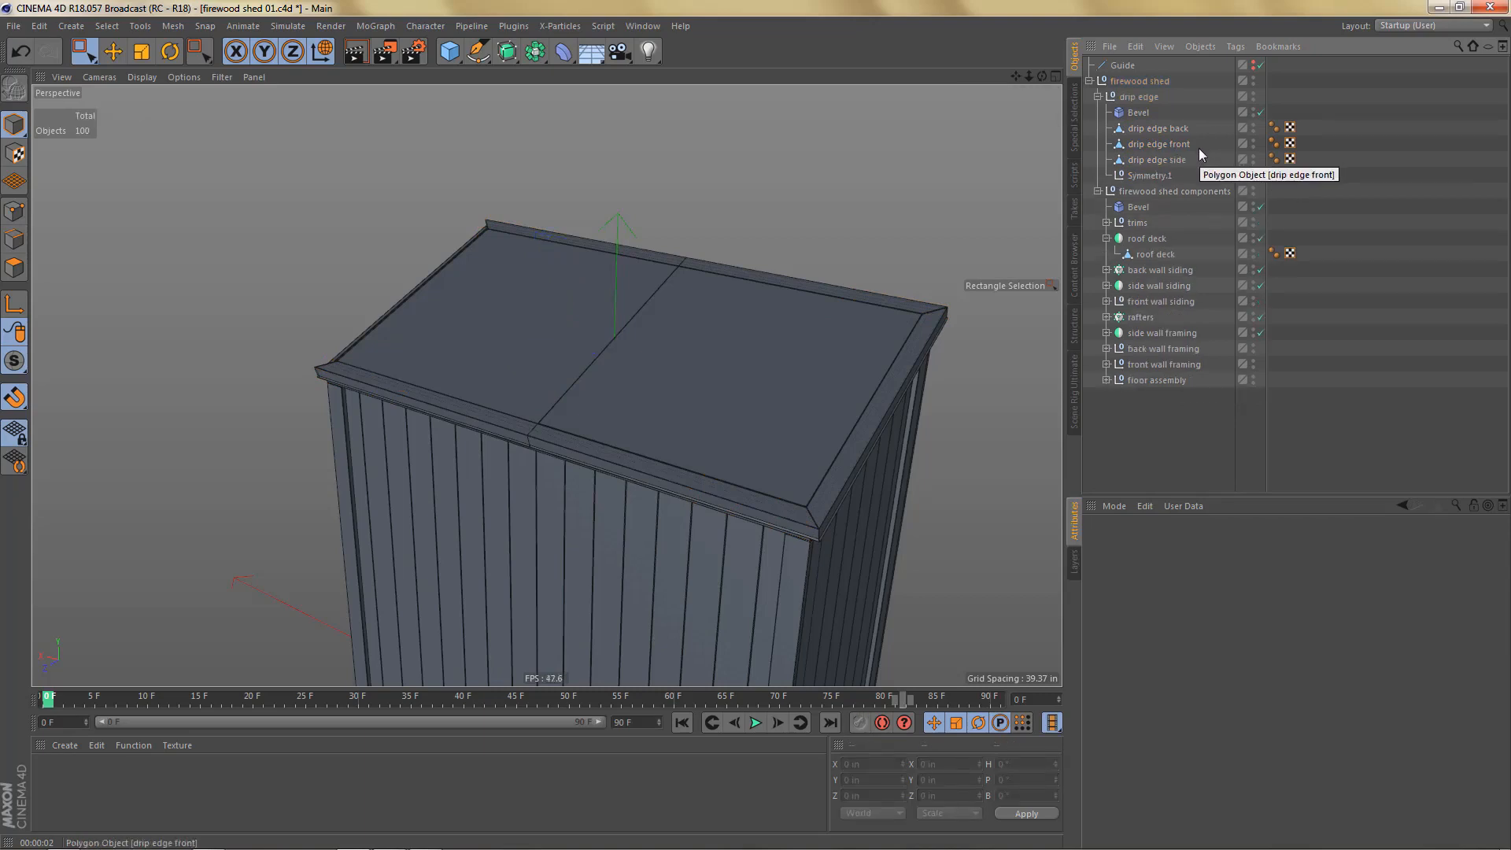
Step: Delete the seam edges at the roof centre of the back and front drip edges
click(1164, 127)
ctrl+click(1167, 142)
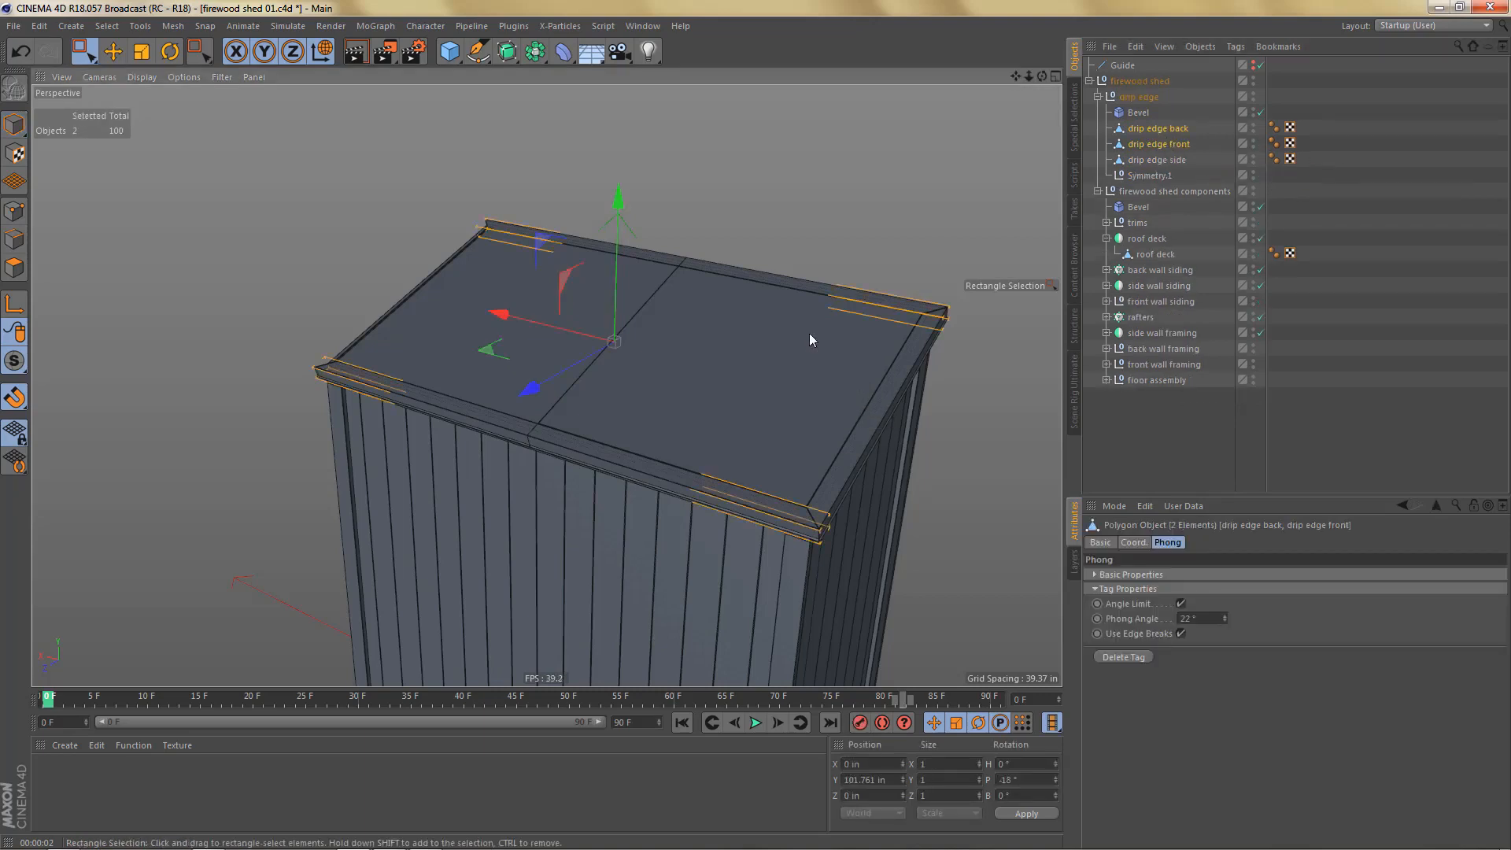
key(Return)
key(0)
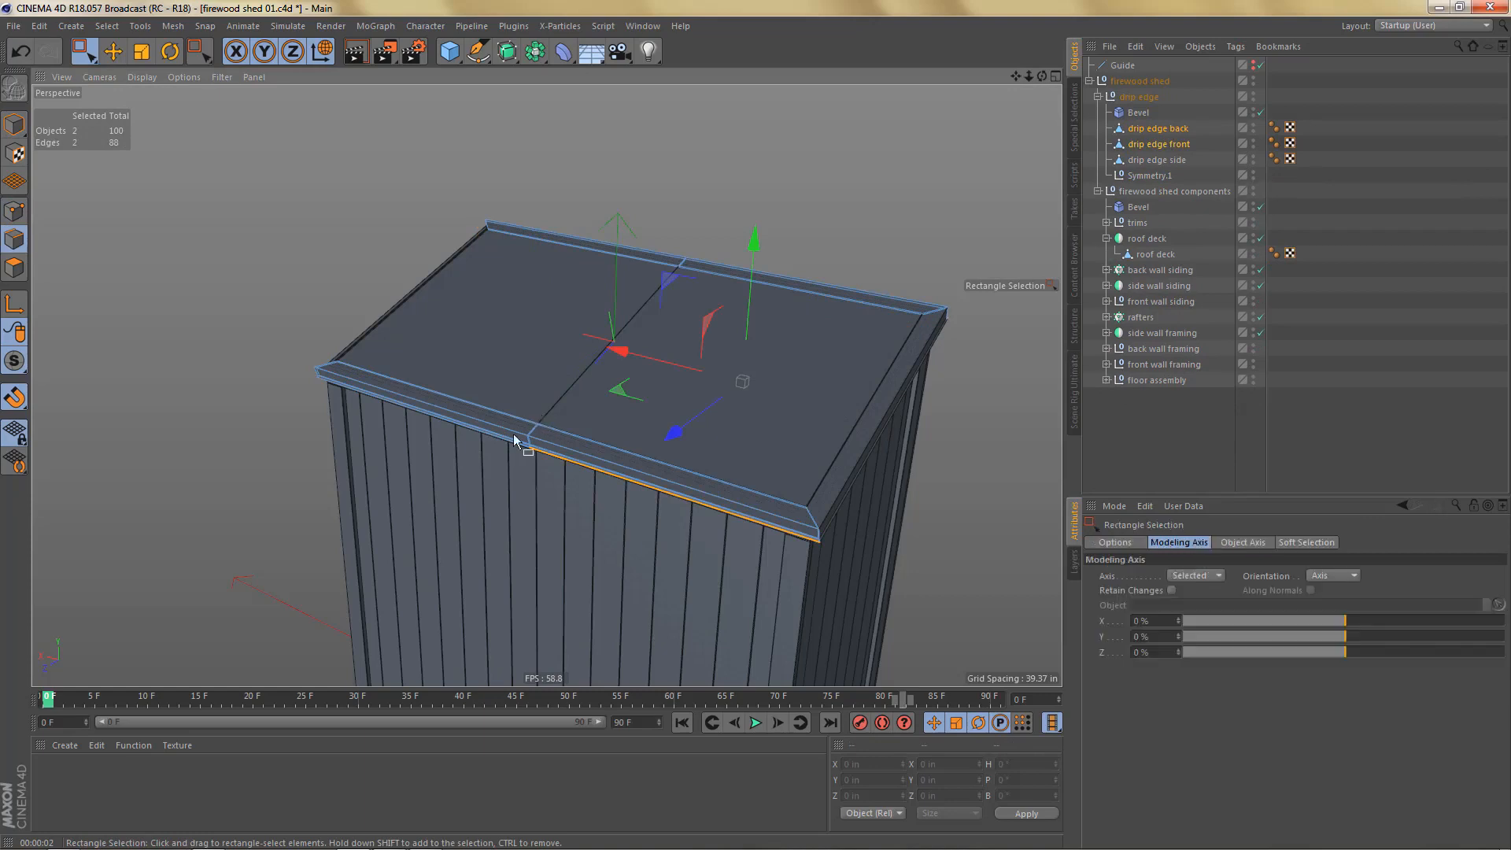
drag(485, 398, 582, 493)
key(Delete)
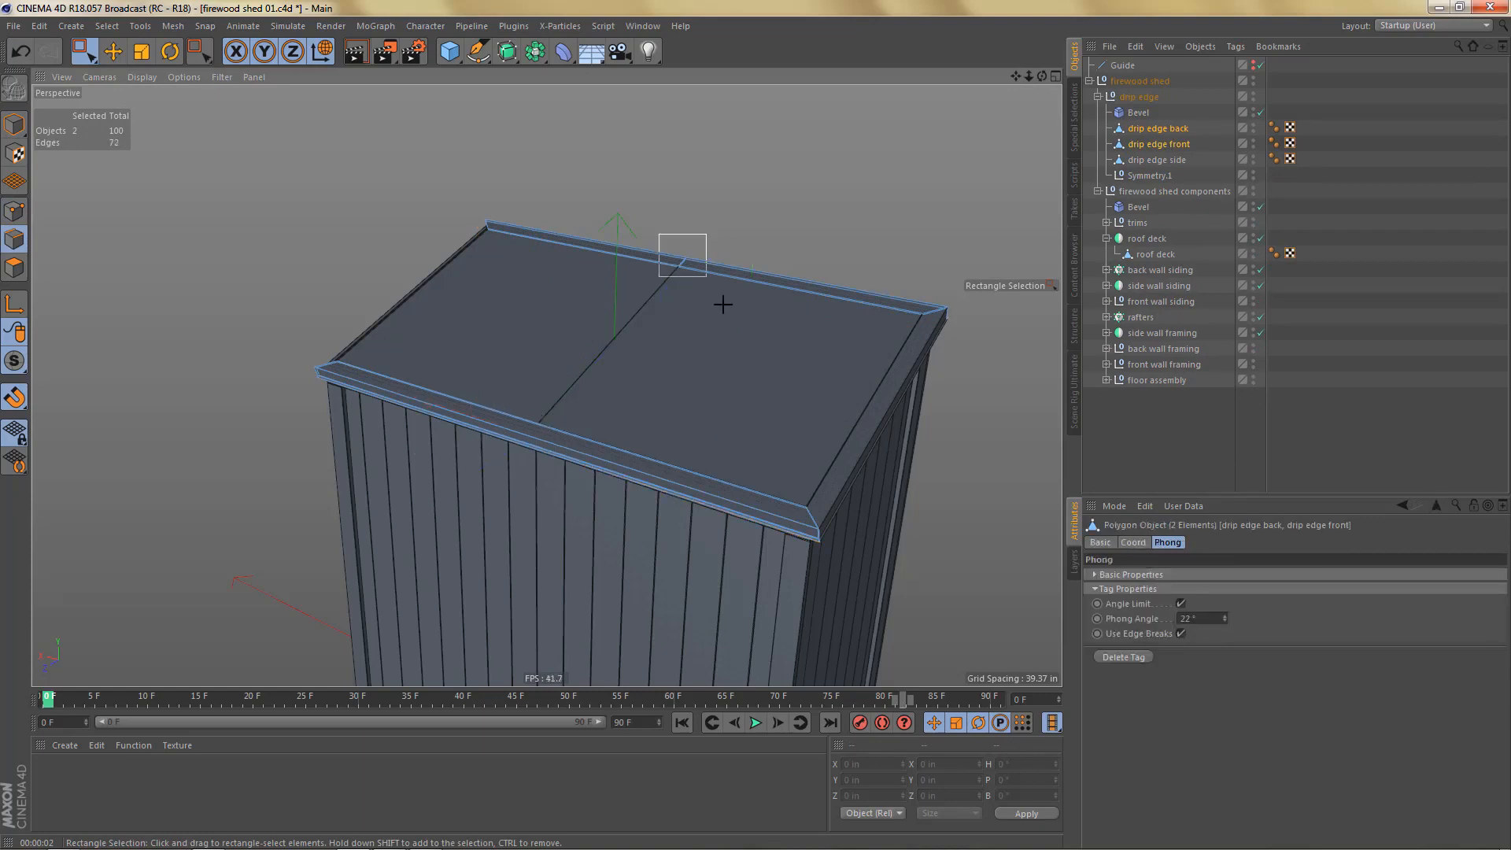
alt+drag(745, 385, 716, 363)
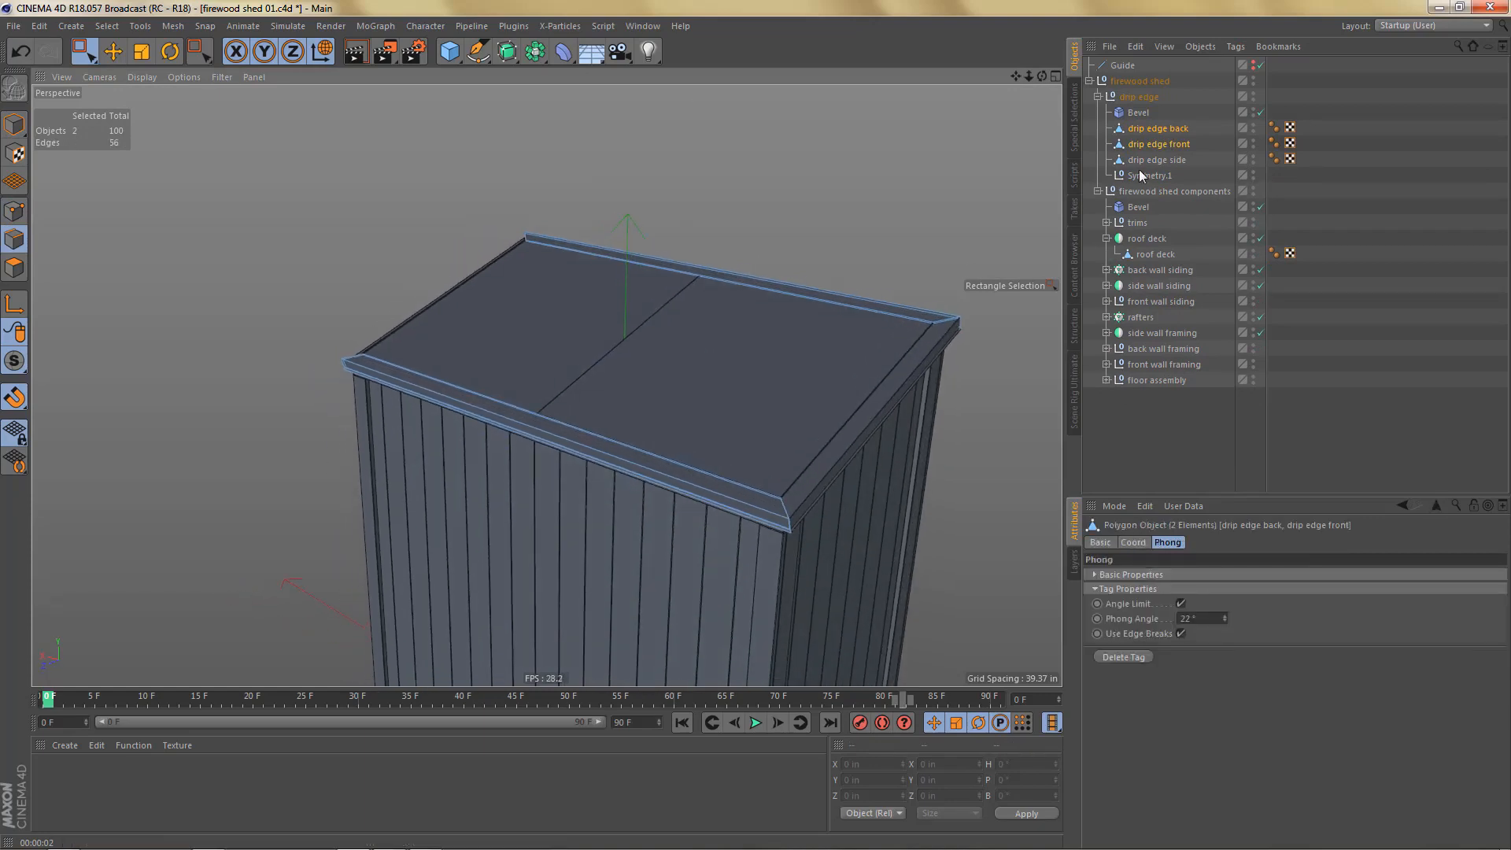
Step: Mirror the side drip edge across the roof centre by parenting it to its own Symmetry object
click(1151, 158)
alt+middle_drag(892, 295, 829, 303)
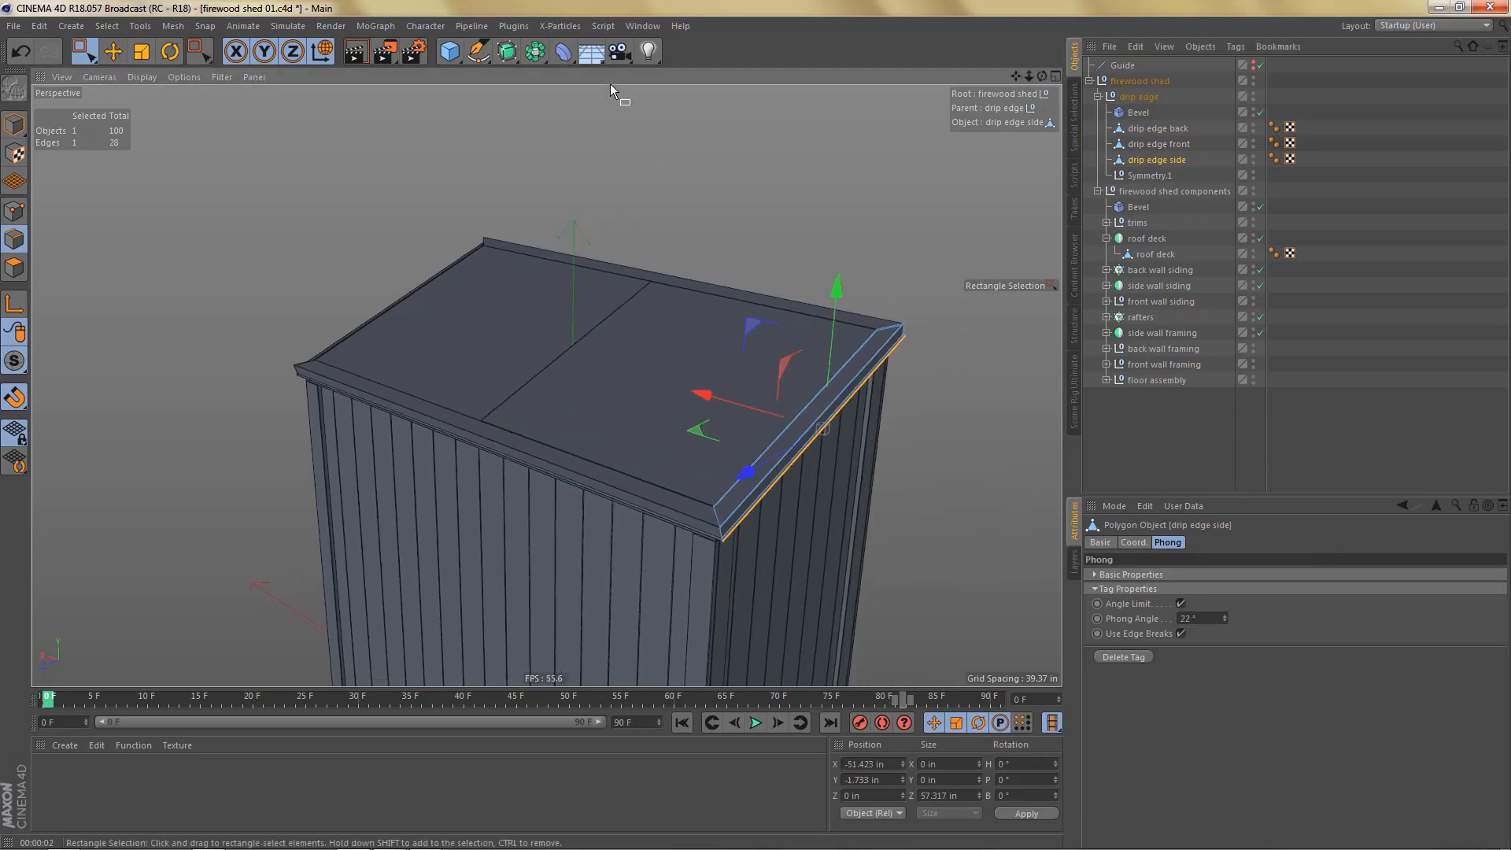
drag(535, 52, 730, 127)
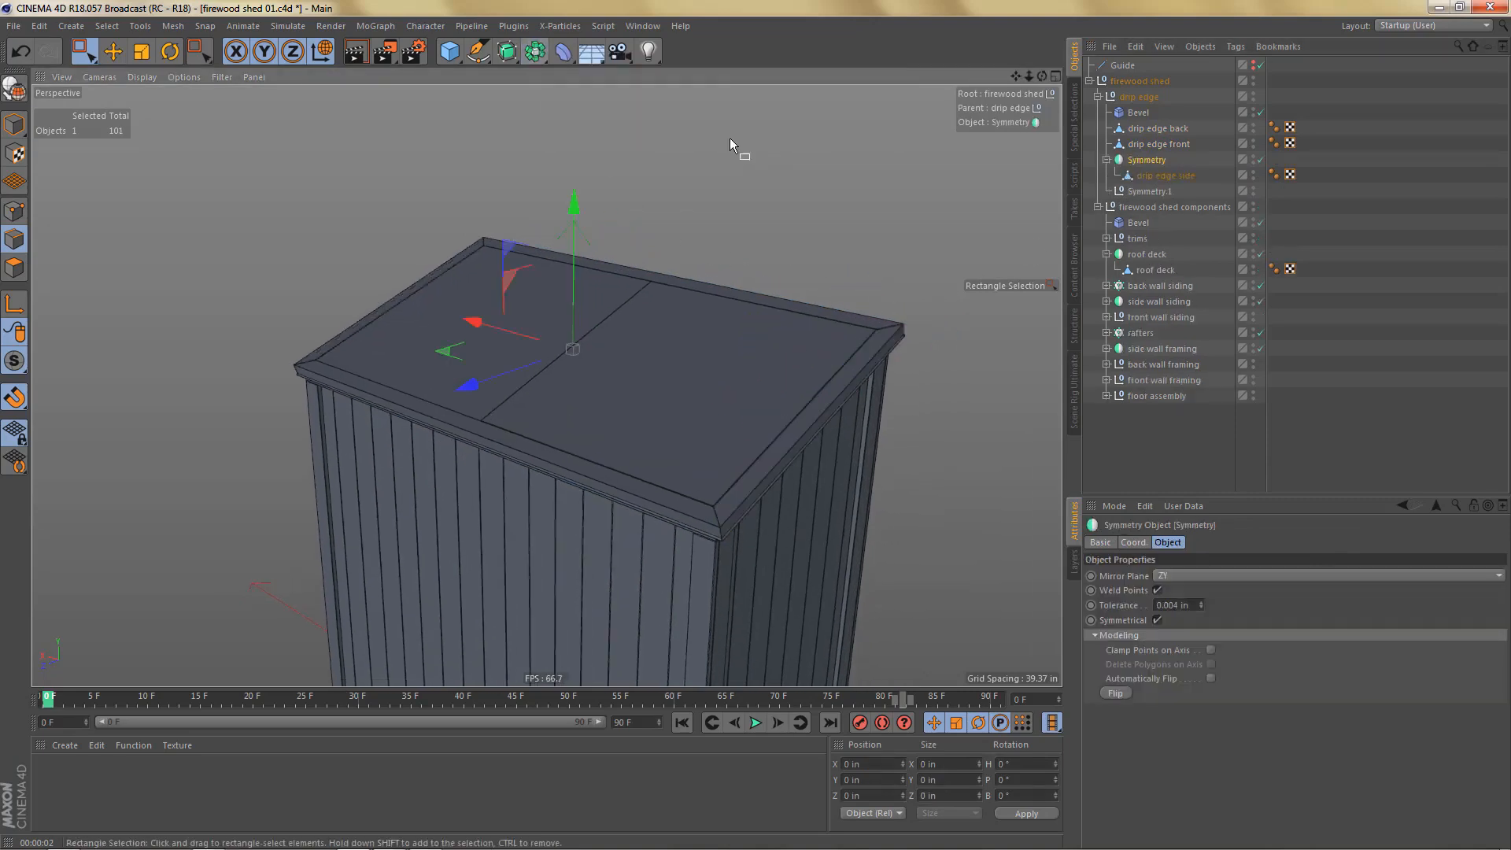
alt+middle_drag(646, 253, 705, 276)
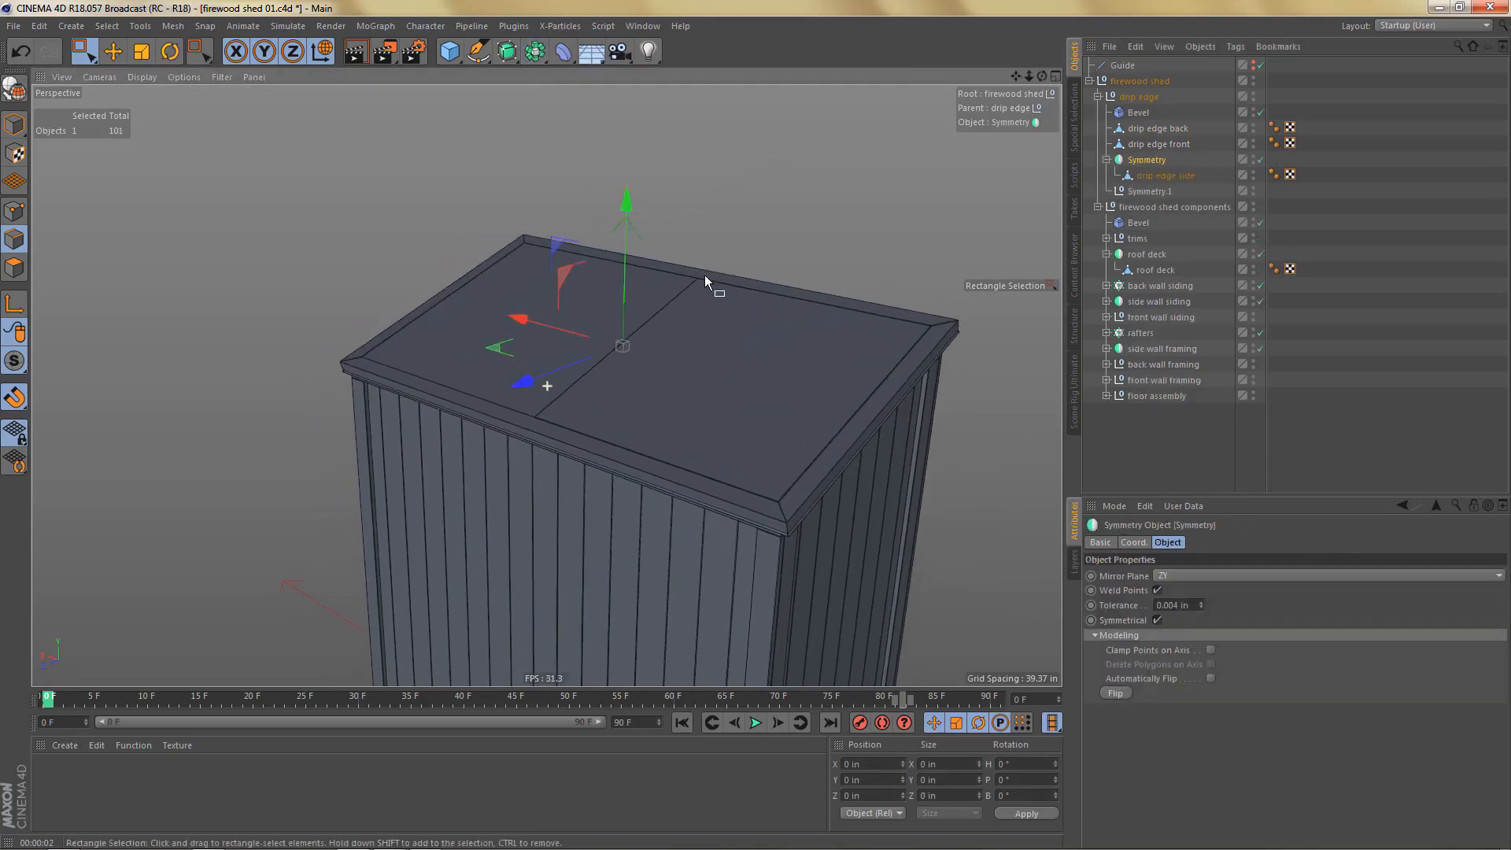
Step: Rename the Symmetry object above the side drip edge as "drip edge side", copying the child's name
double_click(1165, 175)
key(ctrl+c)
double_click(1146, 160)
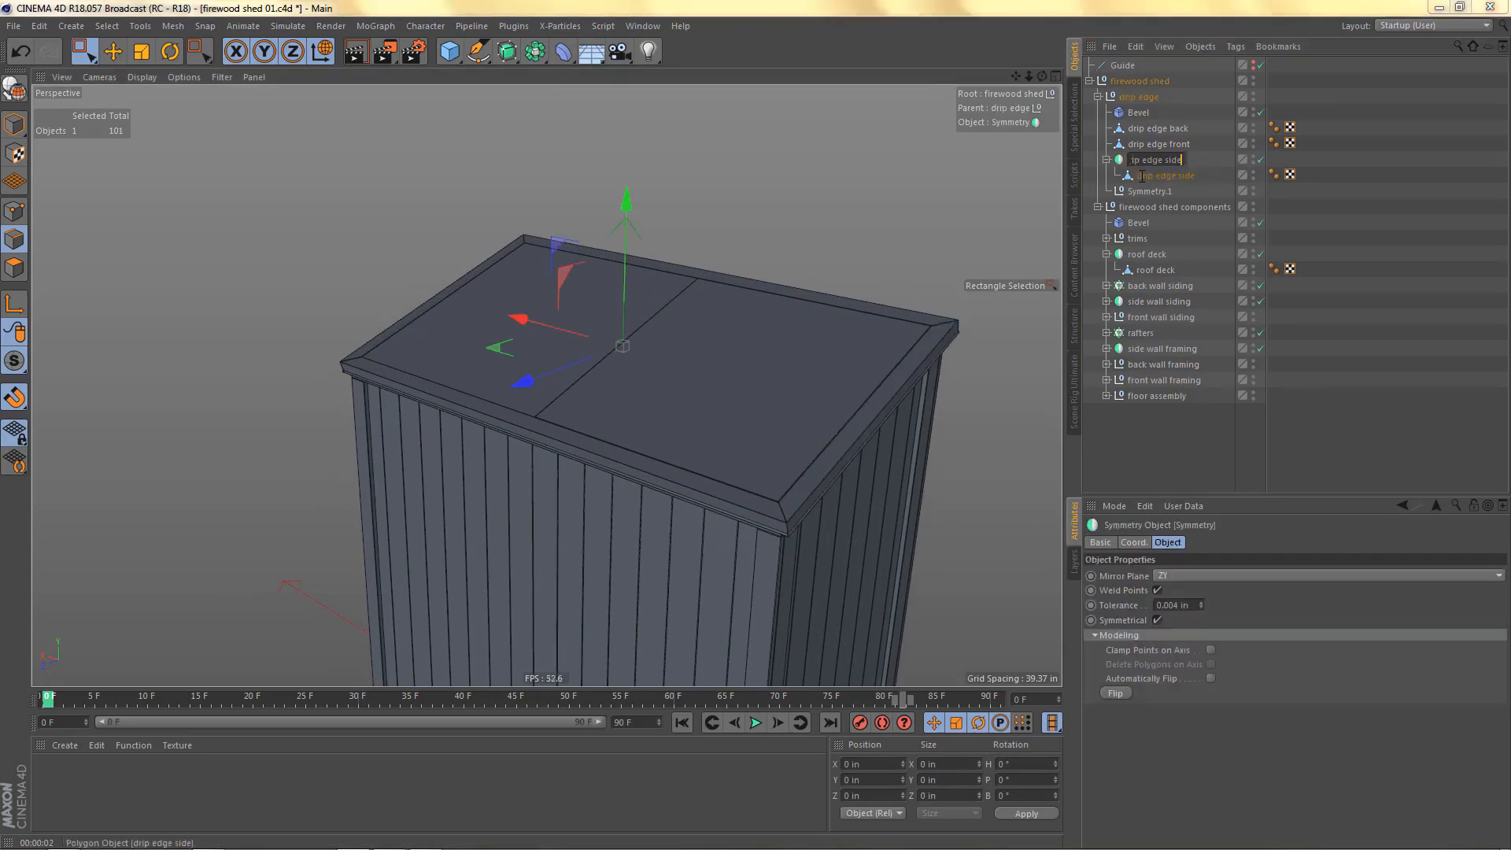
key(ctrl+v)
key(Return)
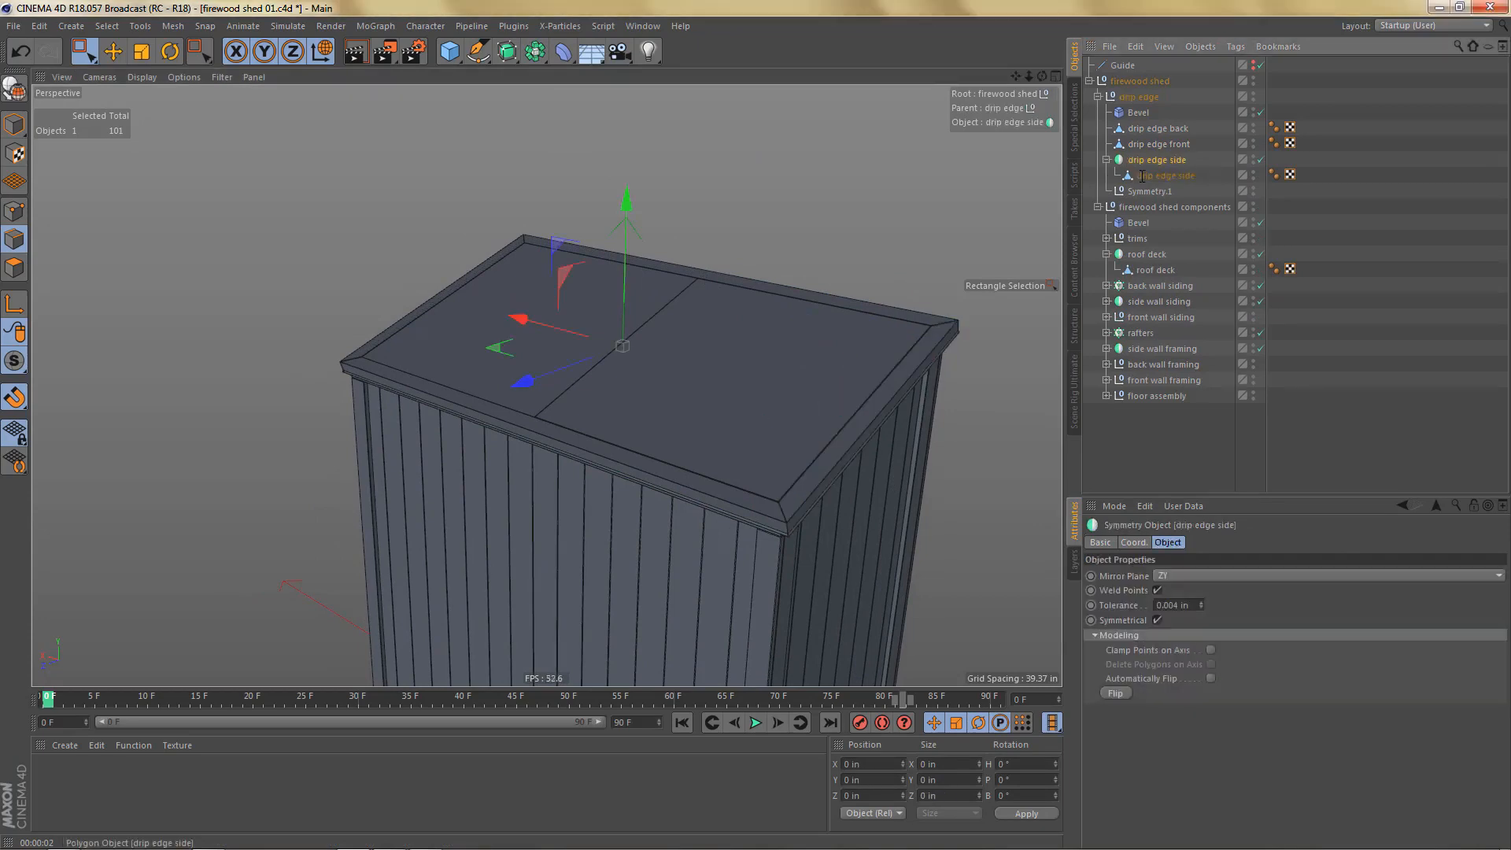
Step: Collapse the drip edge and firewood shed components groups and render the perspective view to check the finished shed
click(1098, 97)
click(1097, 112)
alt+drag(808, 319, 721, 461)
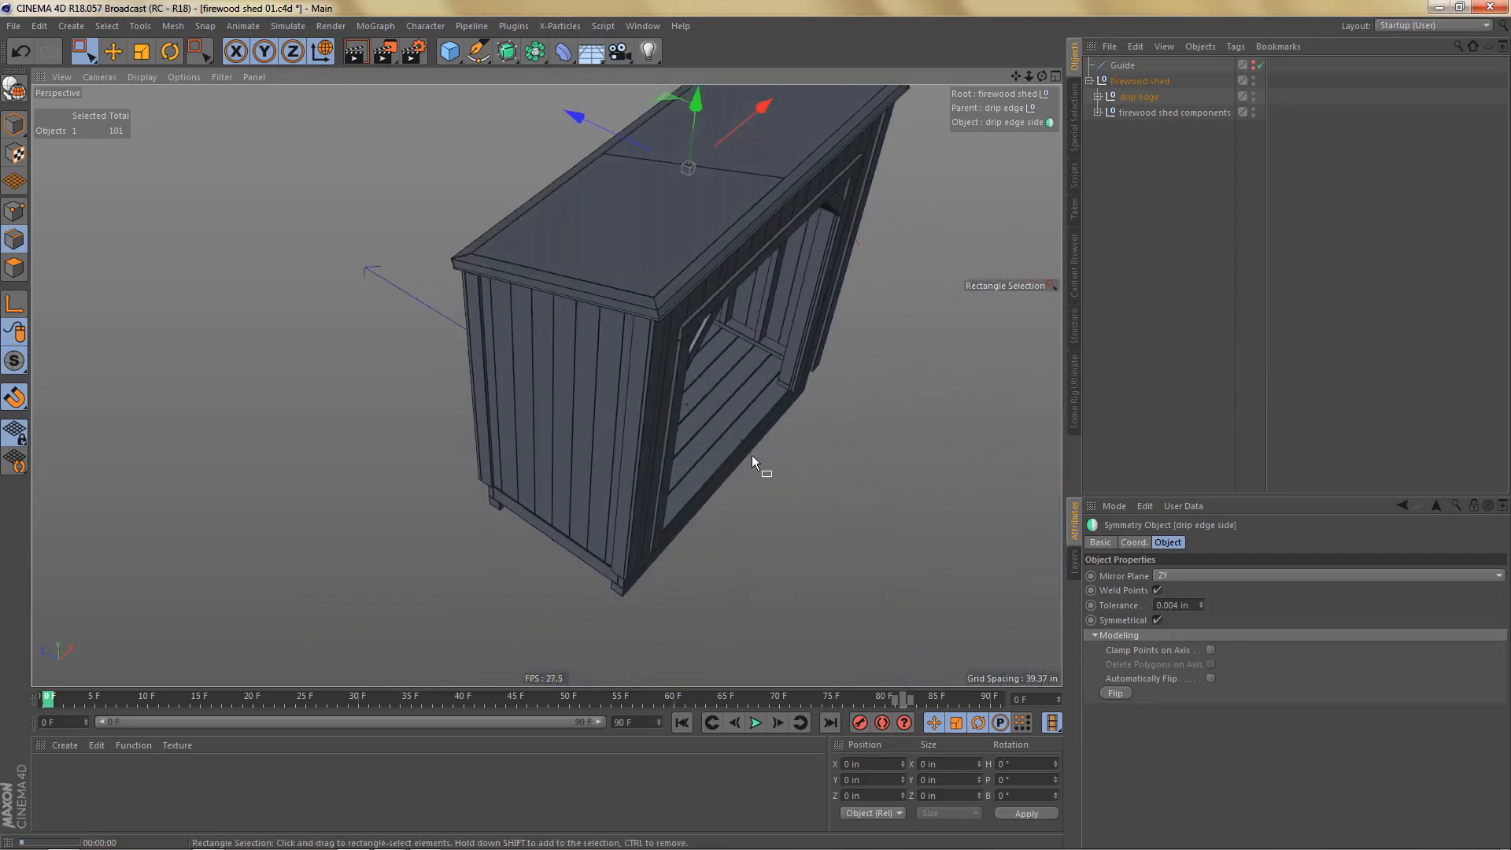
key(ctrl+r)
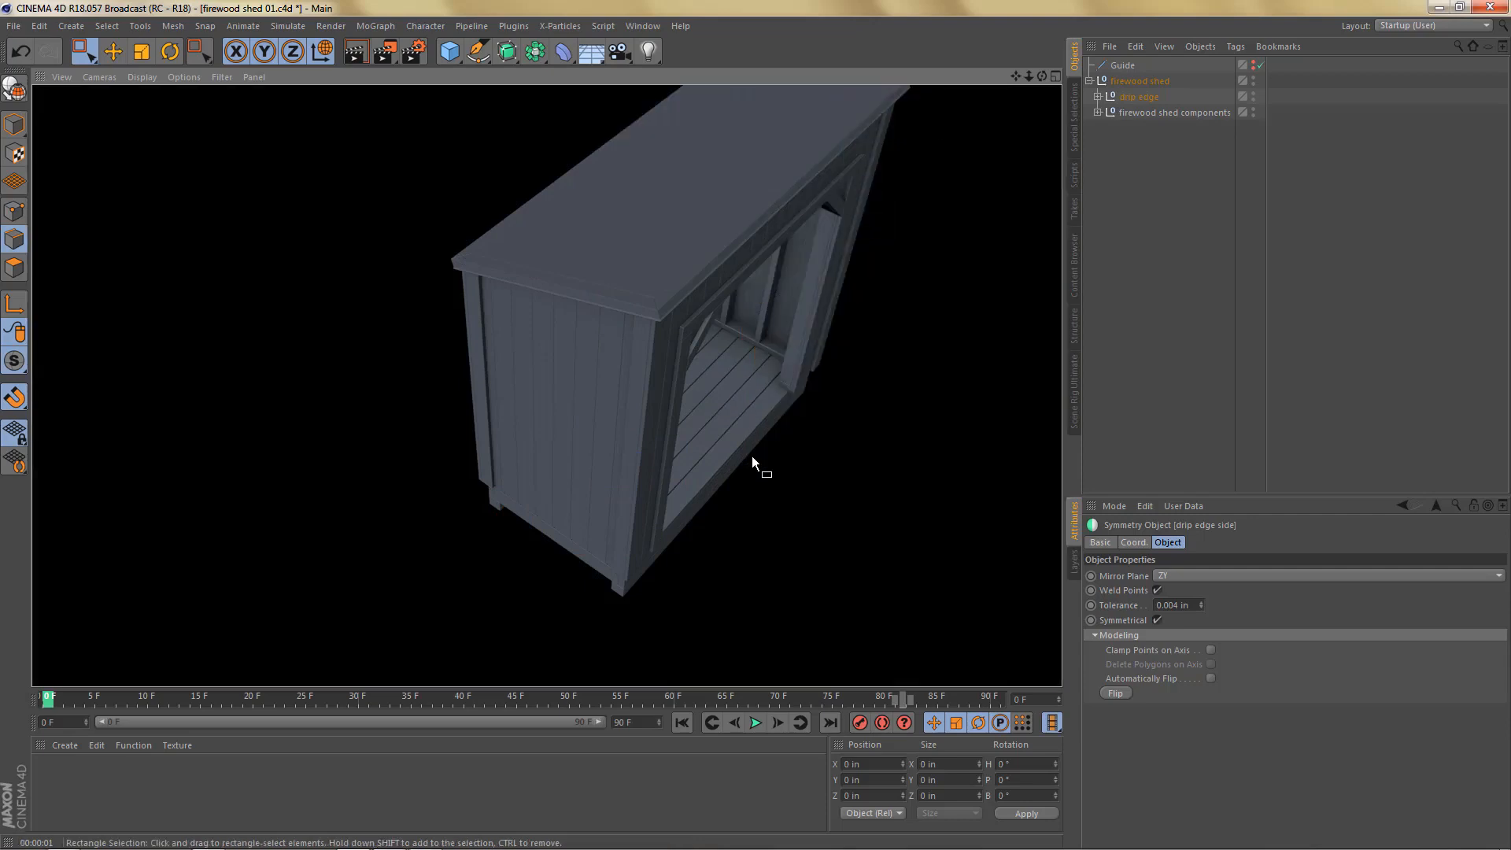
alt+drag(753, 456, 726, 441)
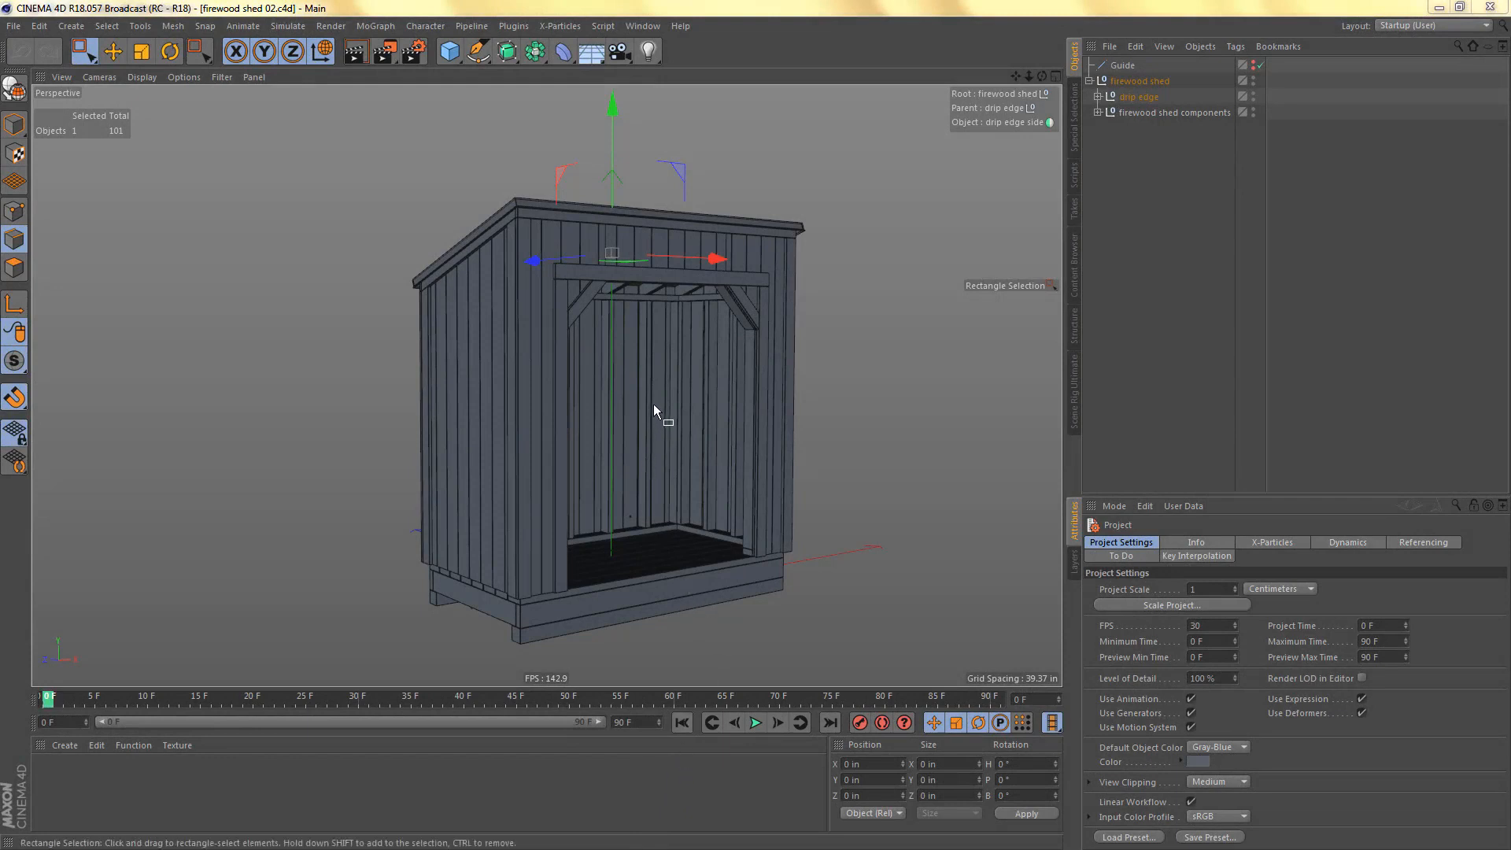
alt+drag(653, 405, 660, 423)
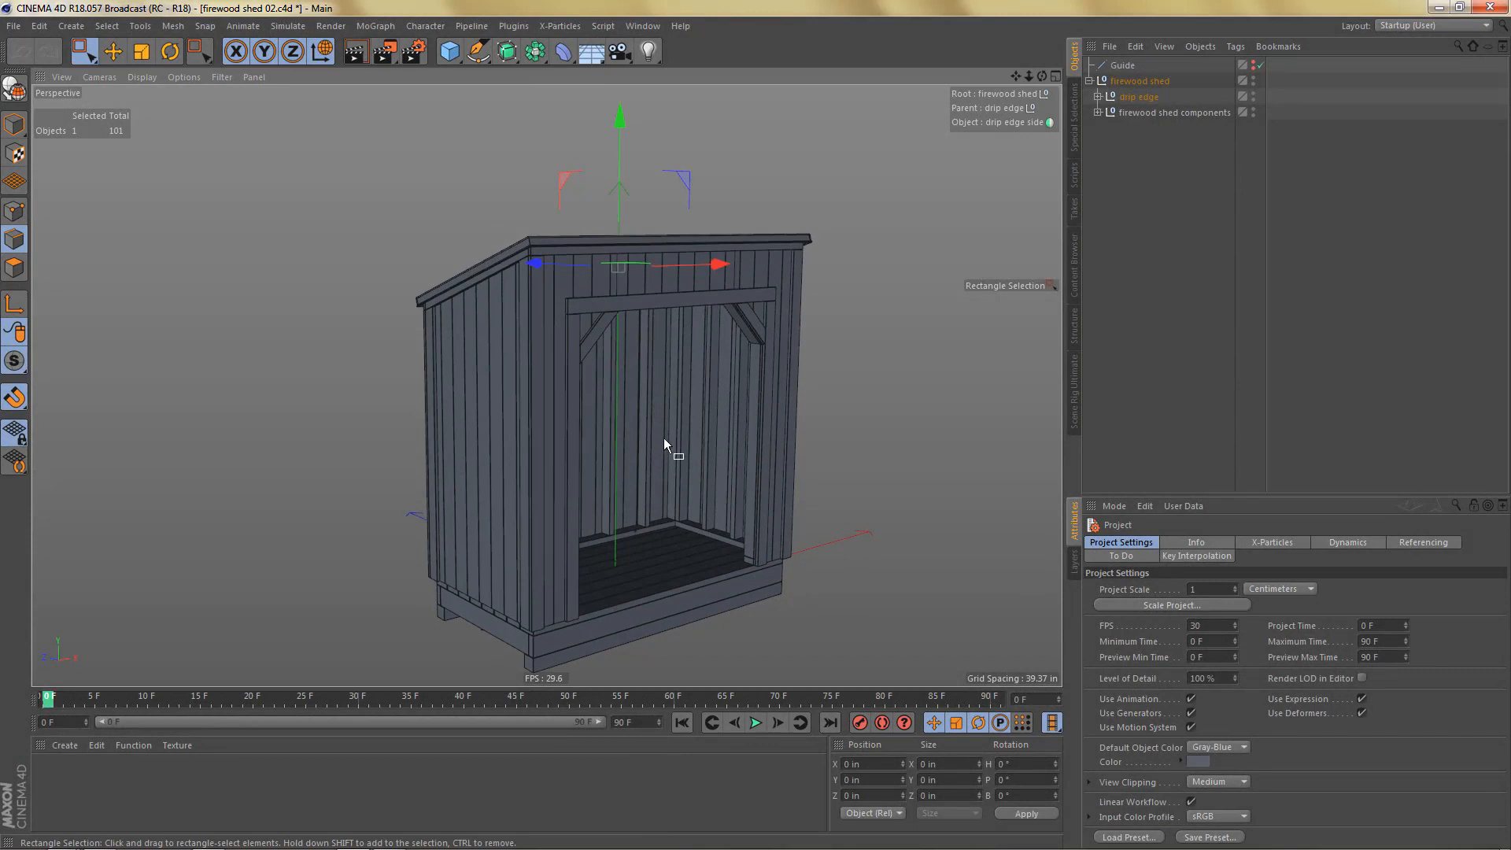
mouse_move(663, 399)
alt+mouse_down()
mouse_move(639, 375)
mouse_move(663, 422)
alt+mouse_up()
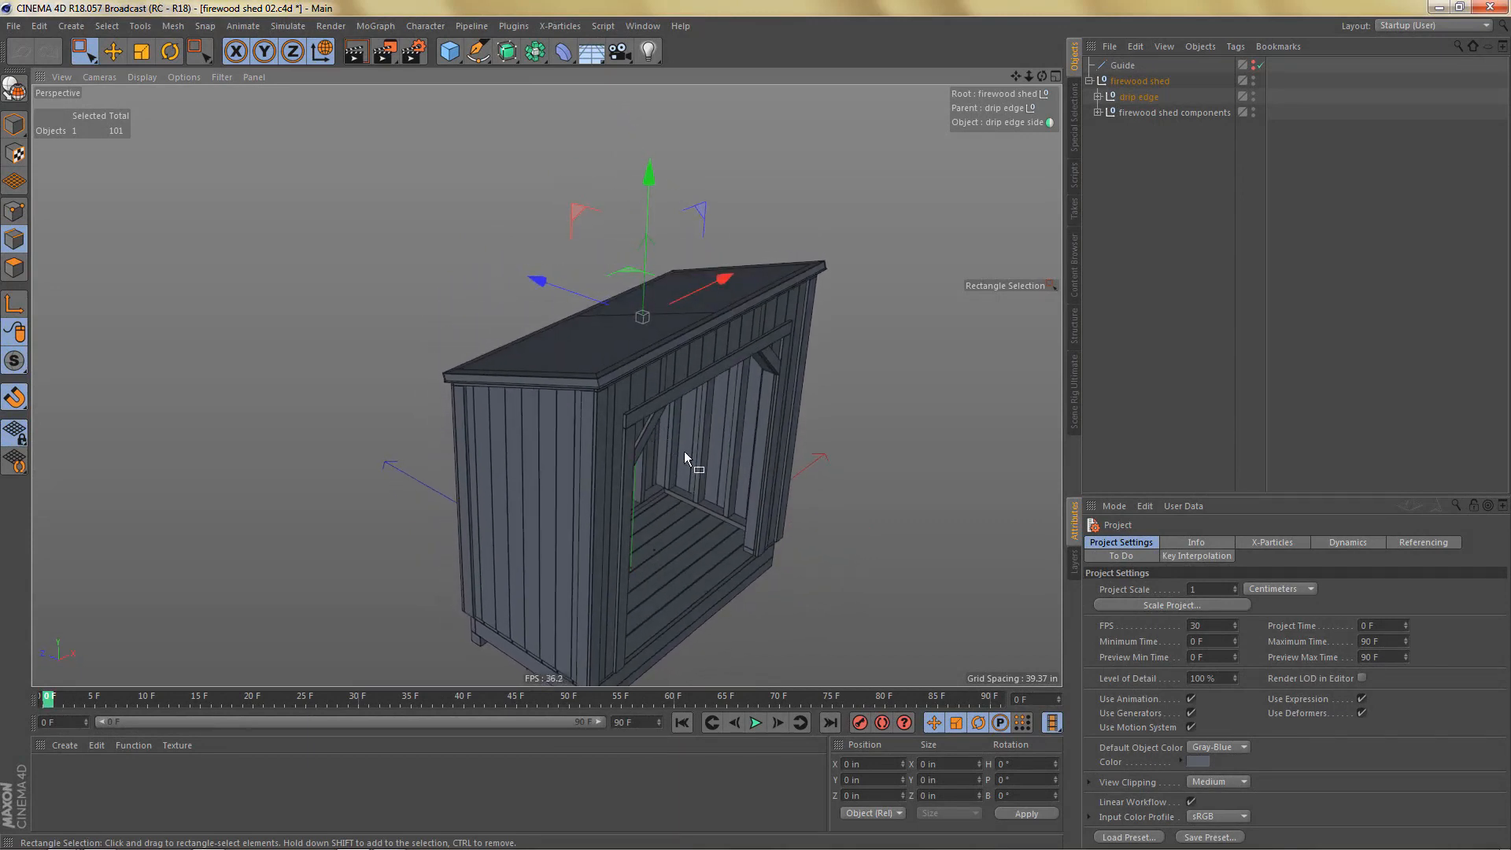
alt+drag(694, 463, 679, 432)
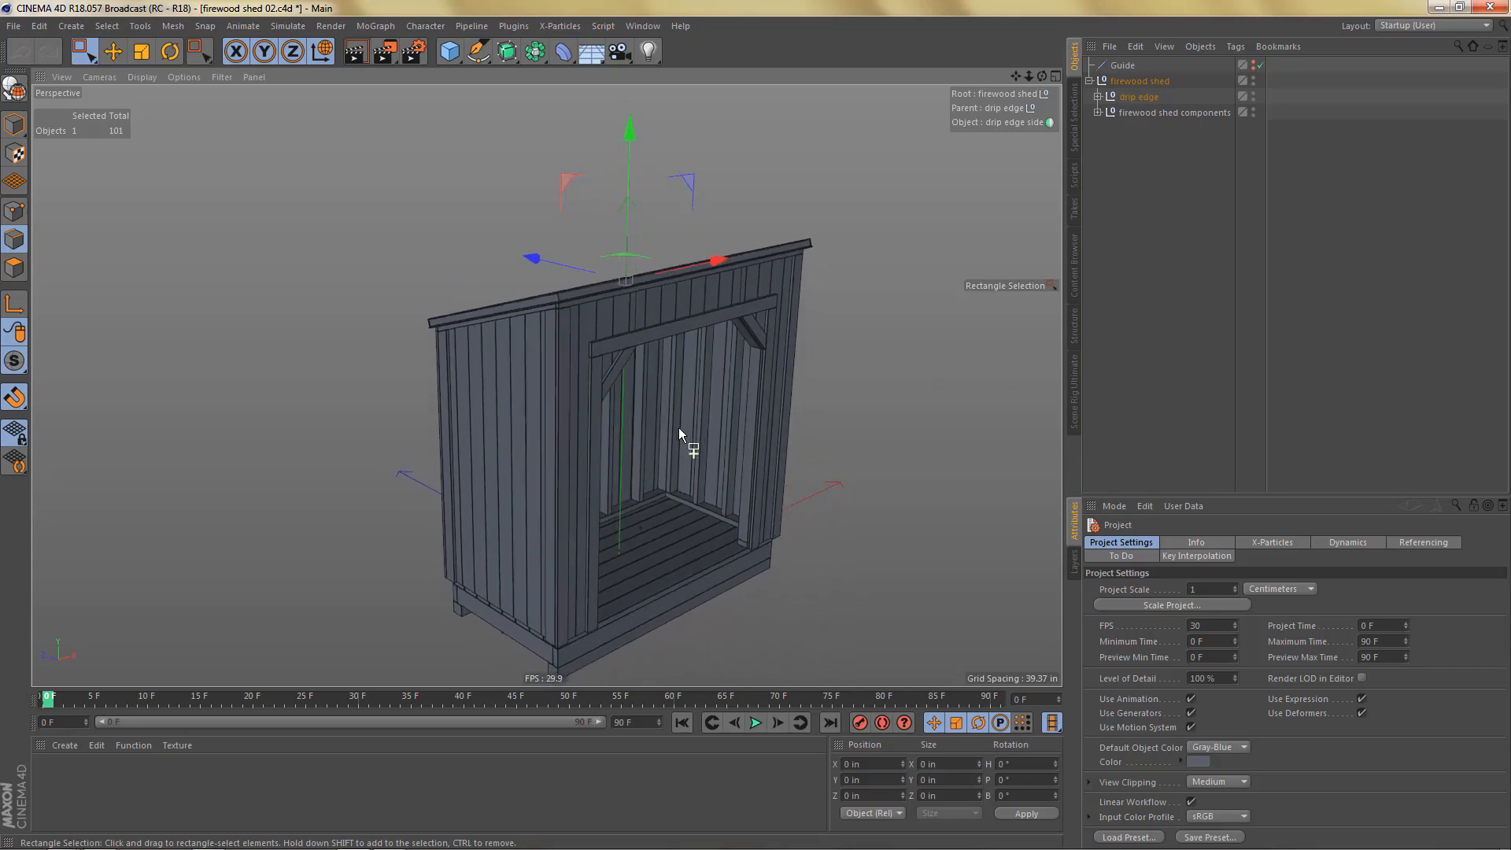
Step: Create a new project and add a Stairs Profile spline from the Caleidos Architectural Pack
key(ctrl+n)
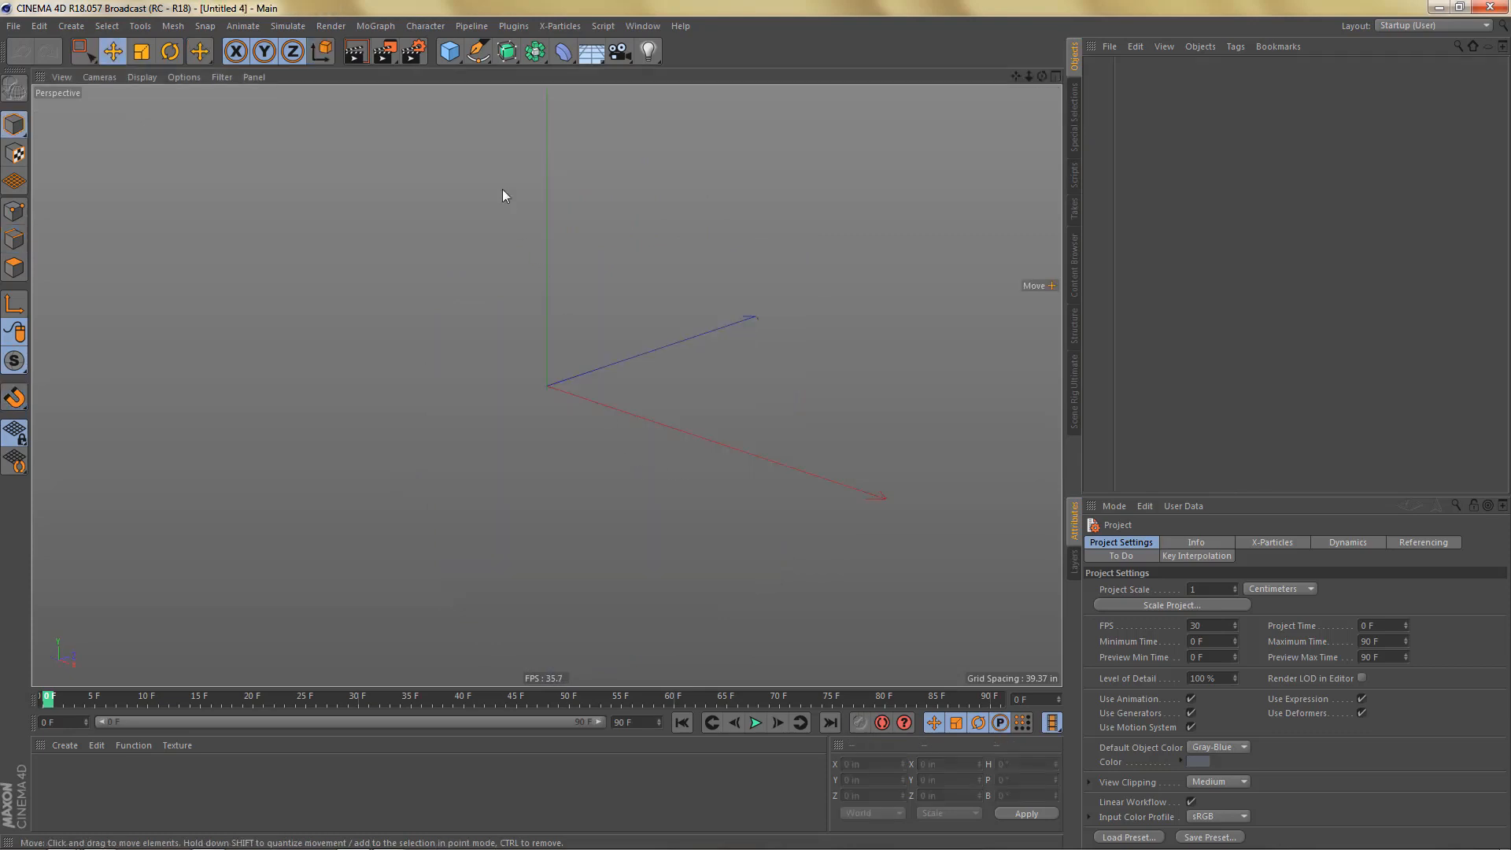
click(514, 26)
mouse_move(531, 87)
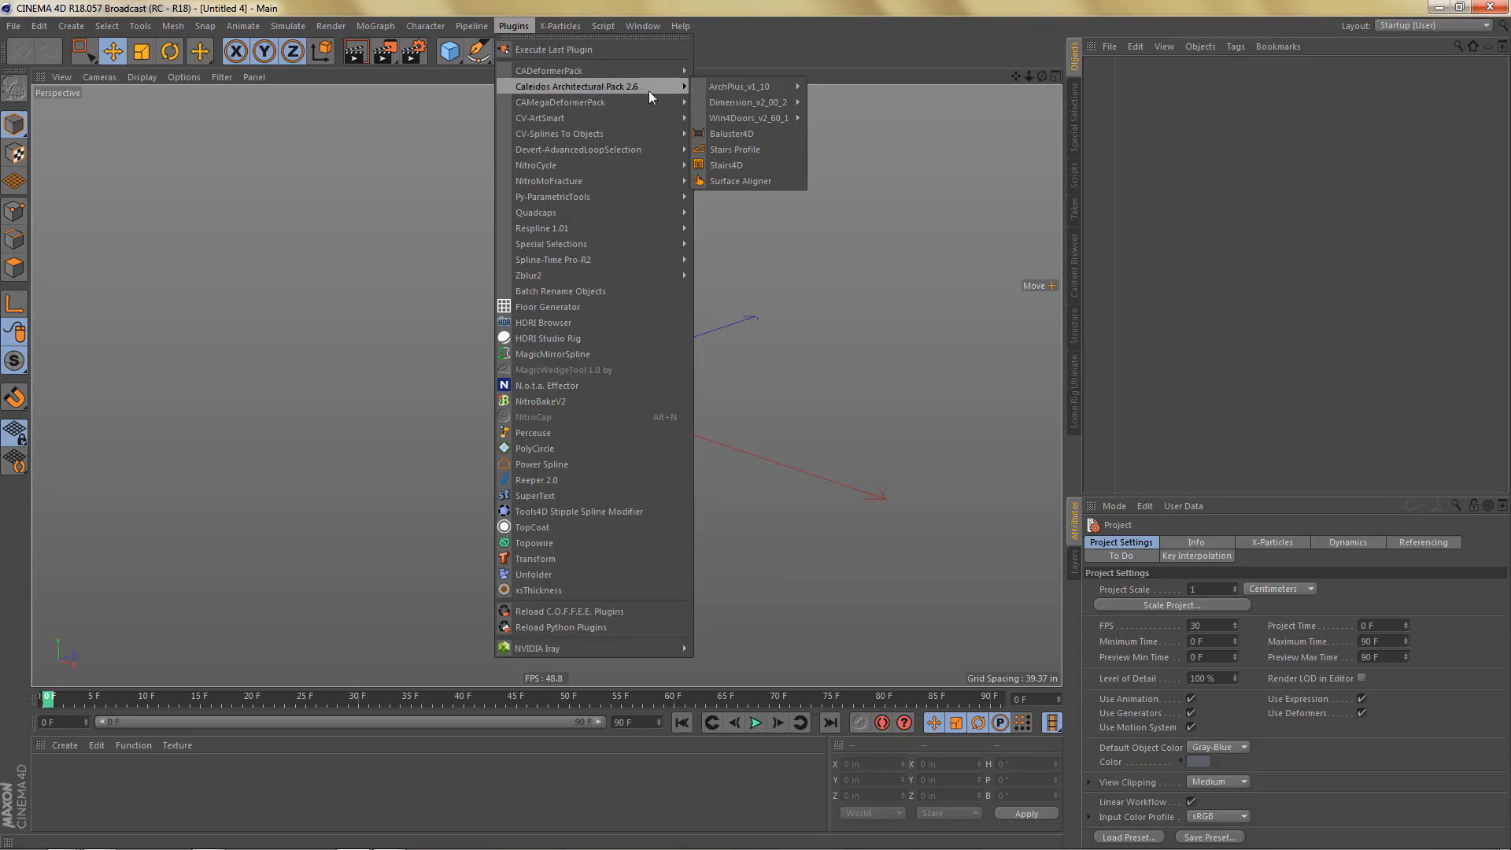
click(752, 154)
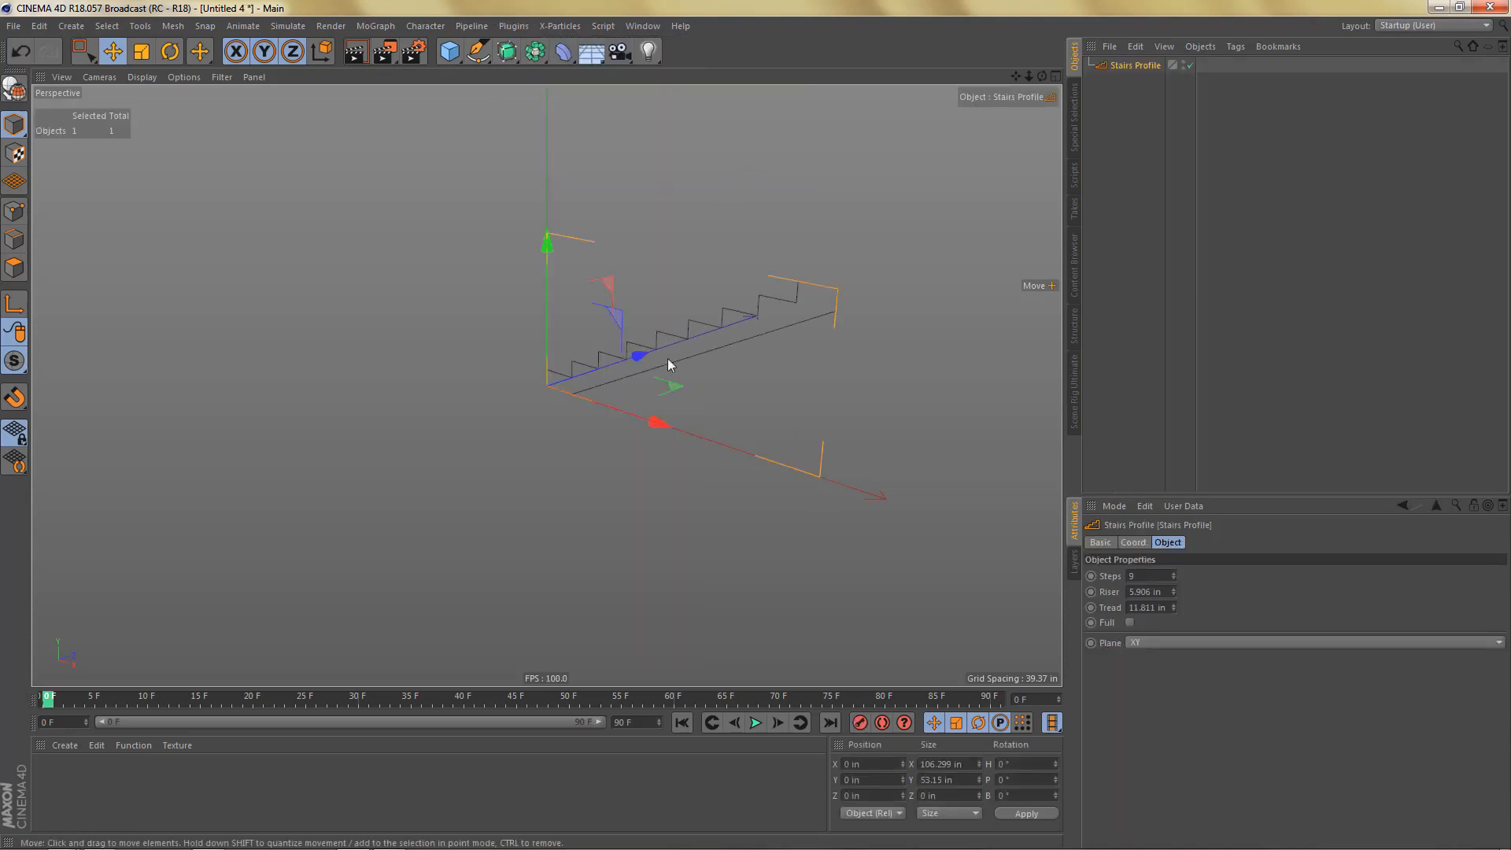
Step: Set the stairs profile's number of steps to 8
alt+drag(668, 352, 674, 315)
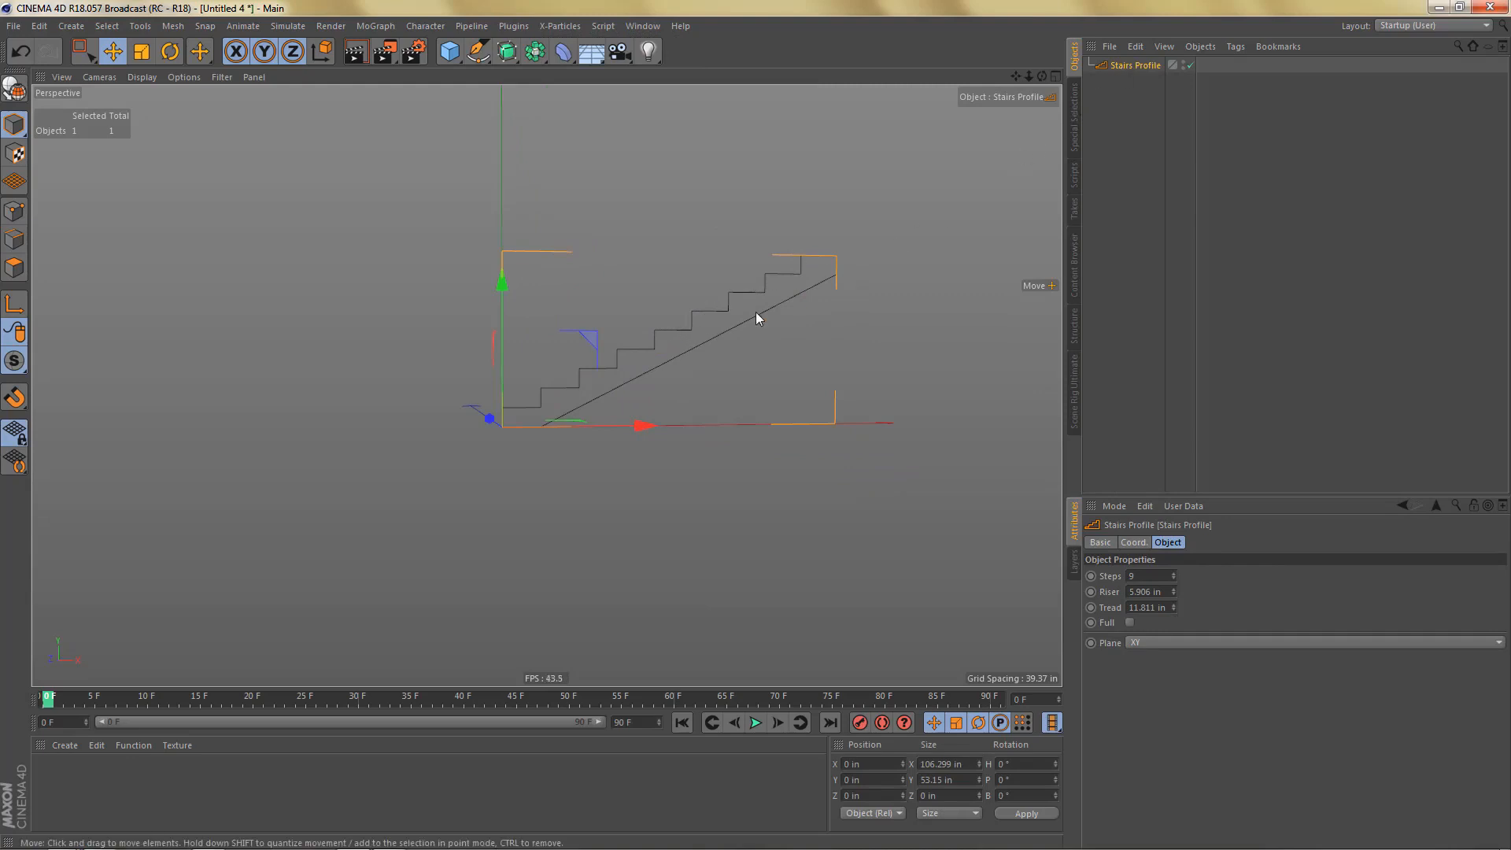
alt+drag(682, 328, 618, 399)
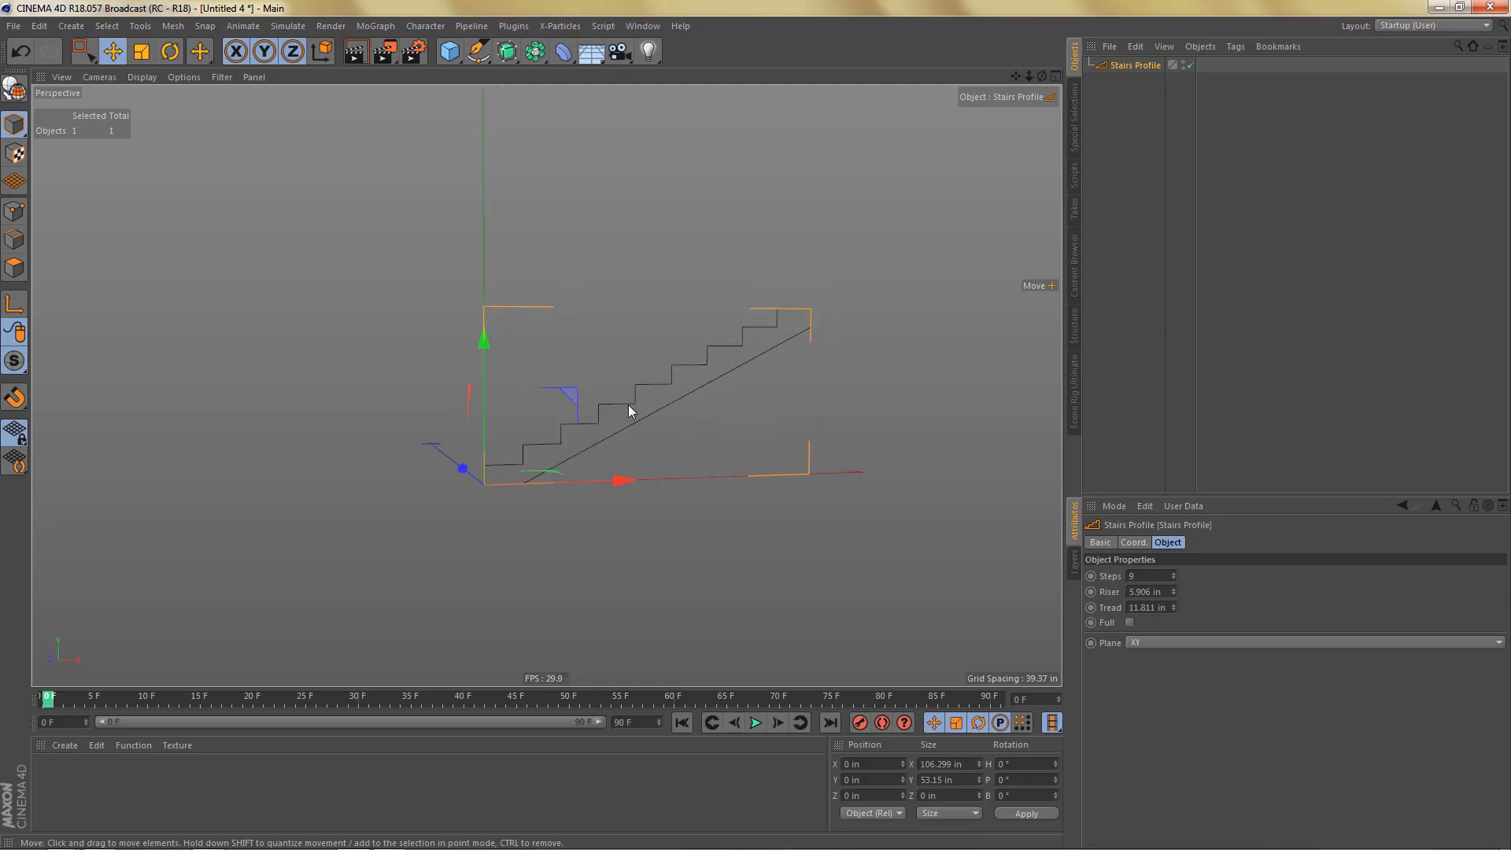
mouse_move(664, 394)
alt+mouse_down()
mouse_move(602, 409)
mouse_move(643, 409)
alt+mouse_up()
drag(1146, 577, 1076, 588)
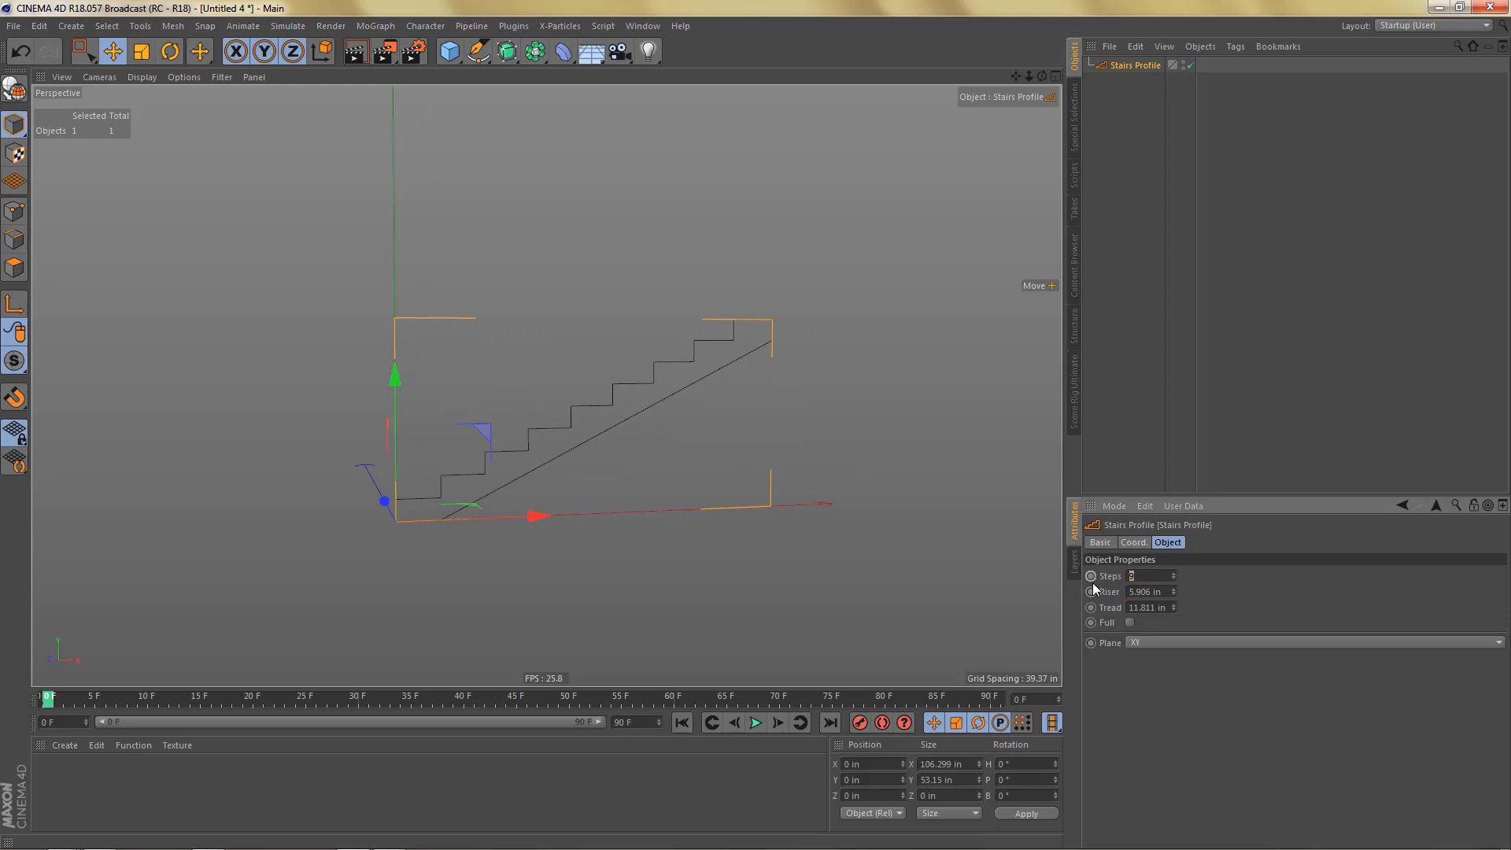
text(8)
key(Return)
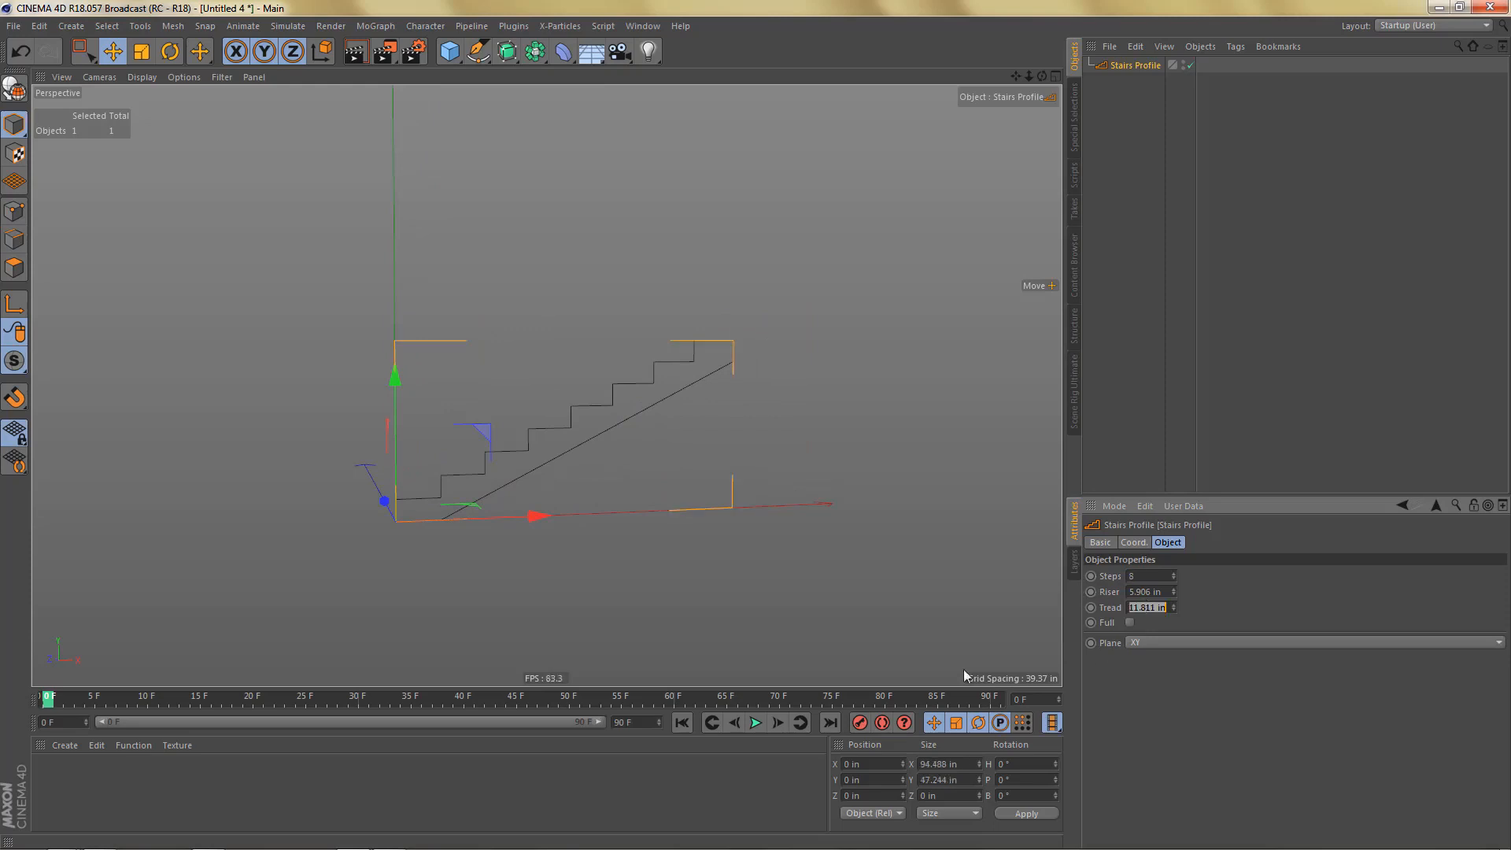
Step: Set the stairs profile's tread to 6 in and its riser to 0.4 in
scroll(612, 474, up, 5)
scroll(727, 445, up, 1)
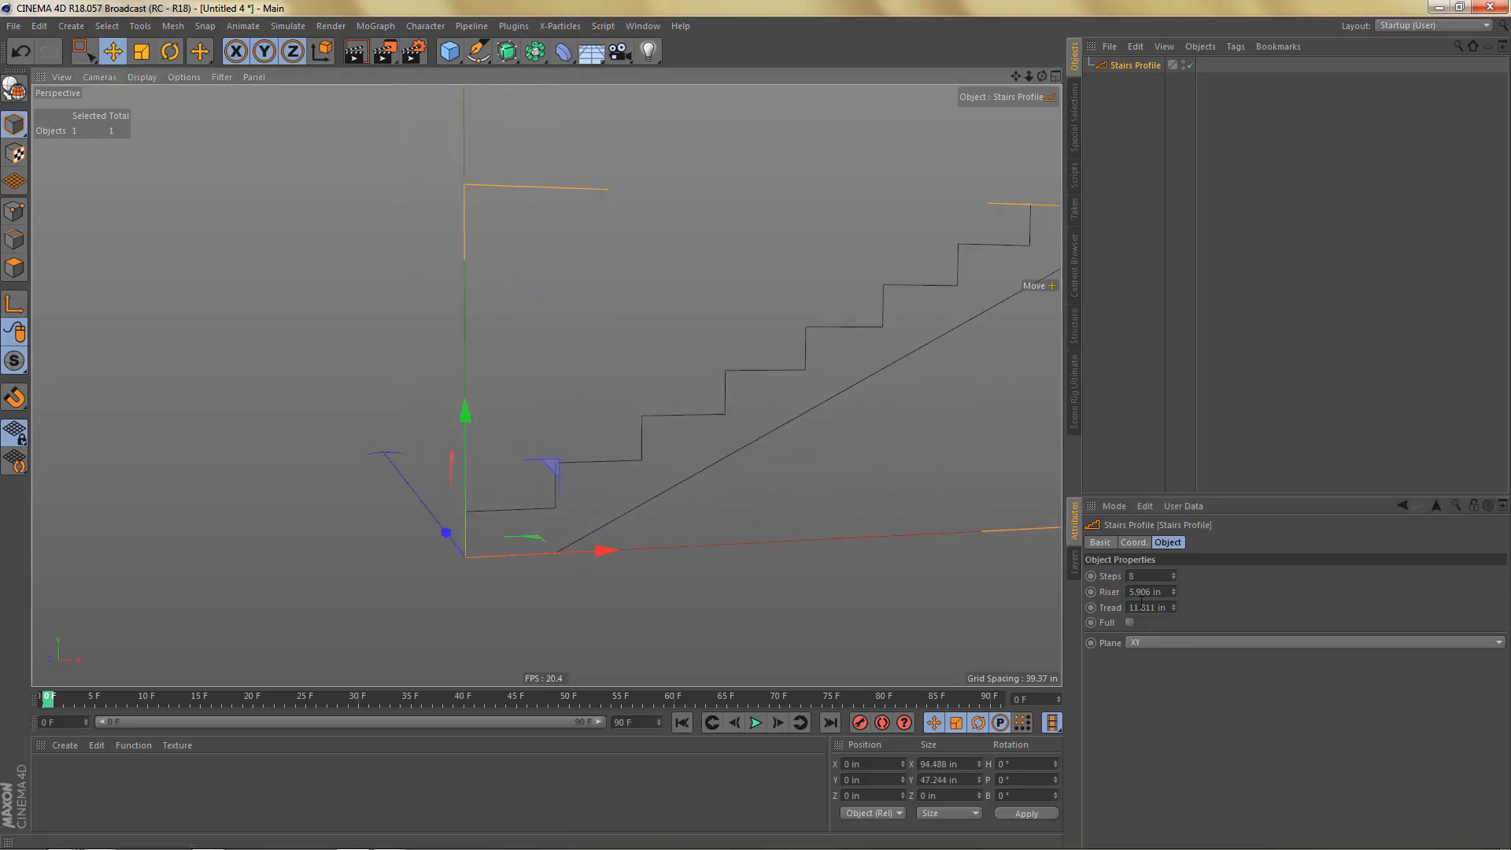
double_click(1132, 608)
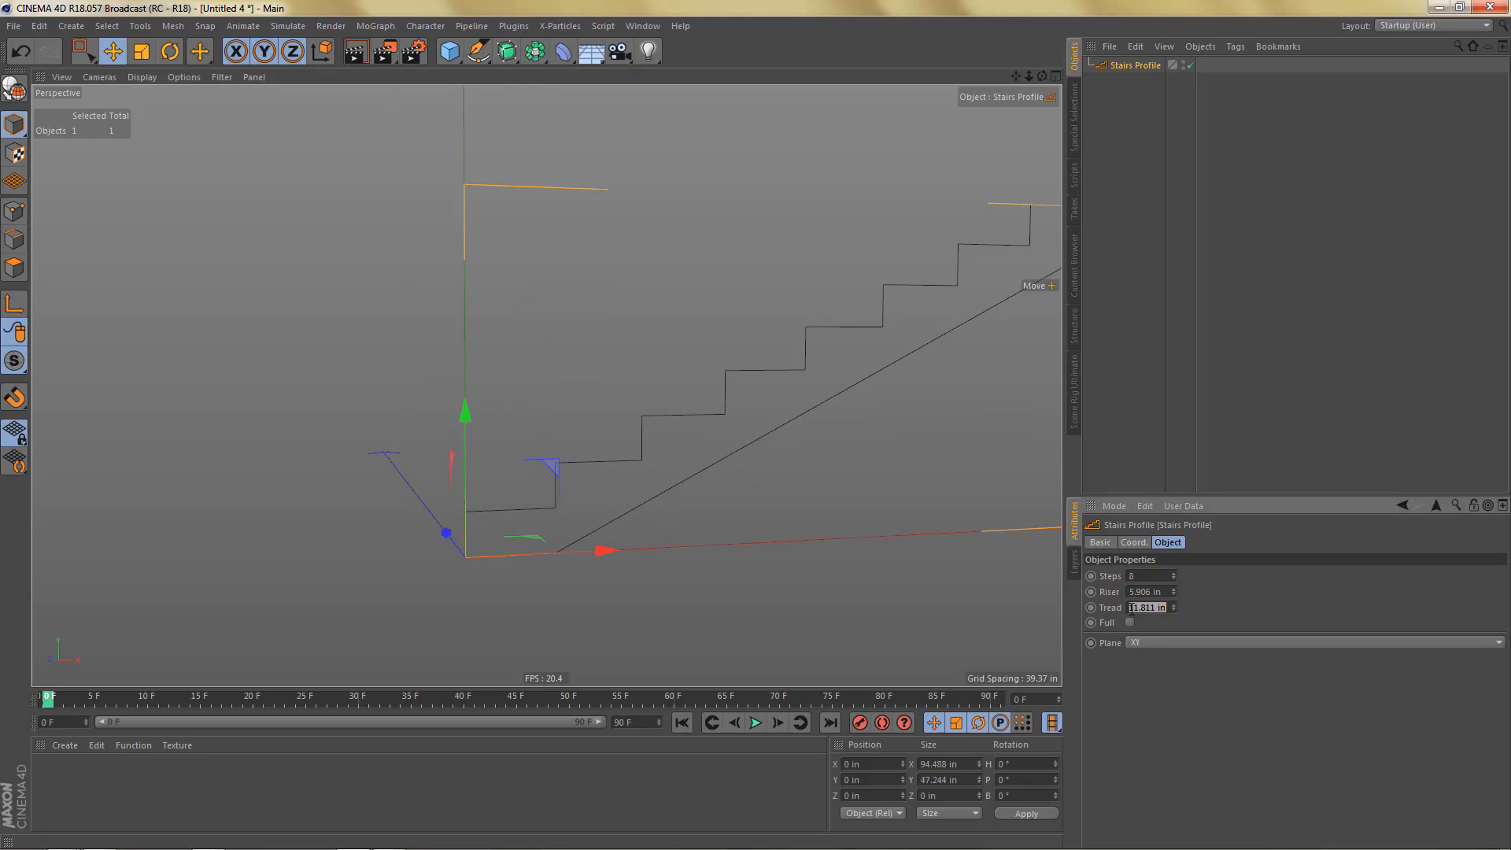
text(6)
key(Return)
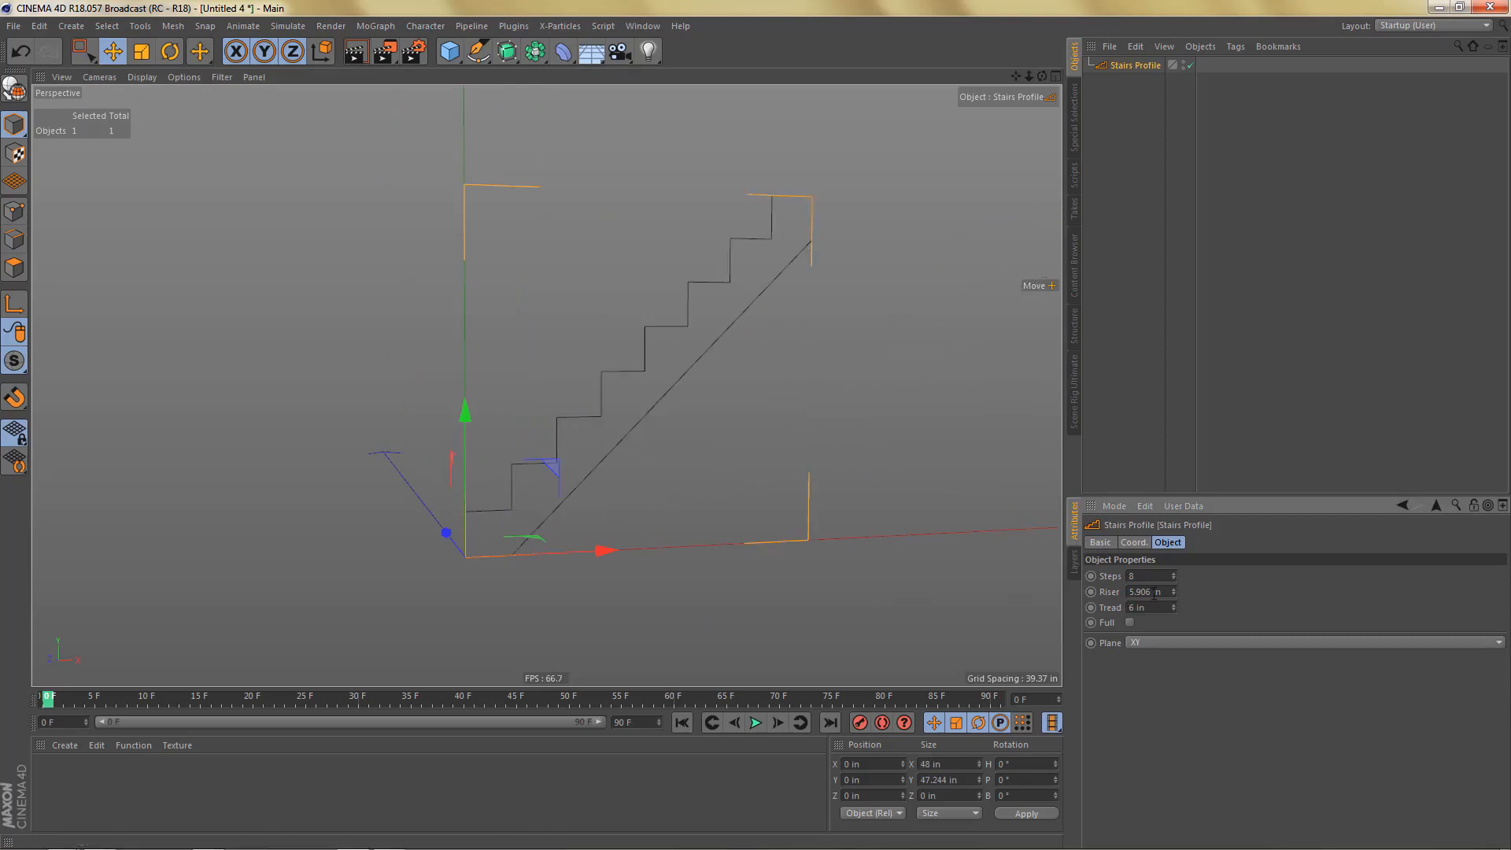
double_click(1148, 593)
text(.4)
key(Return)
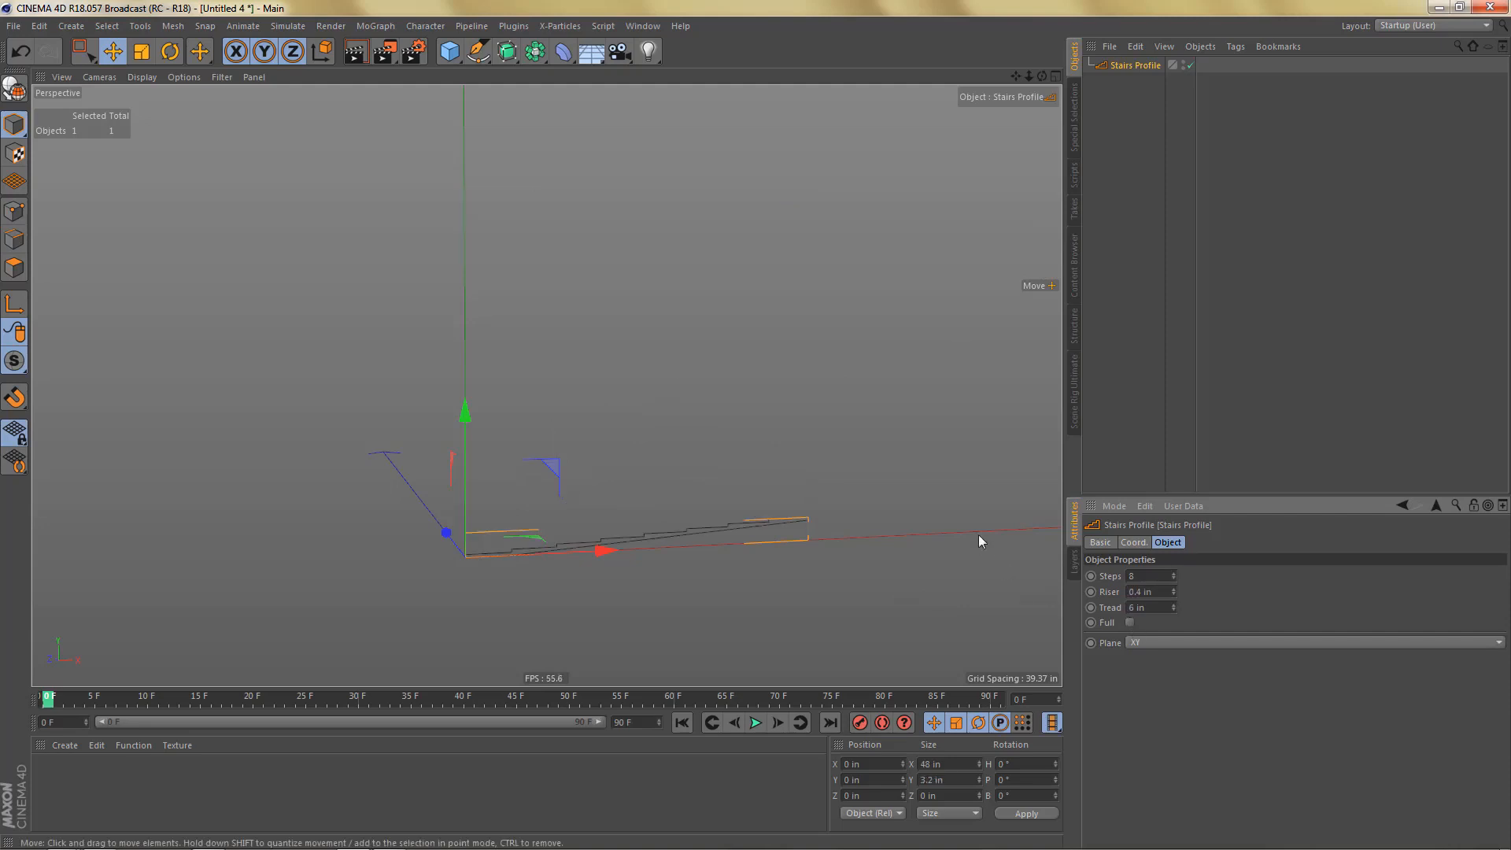
Step: Switch to the Front view and raise the stairs profile to about 12.8 in on the Y axis
middle_click(814, 534)
middle_click(838, 565)
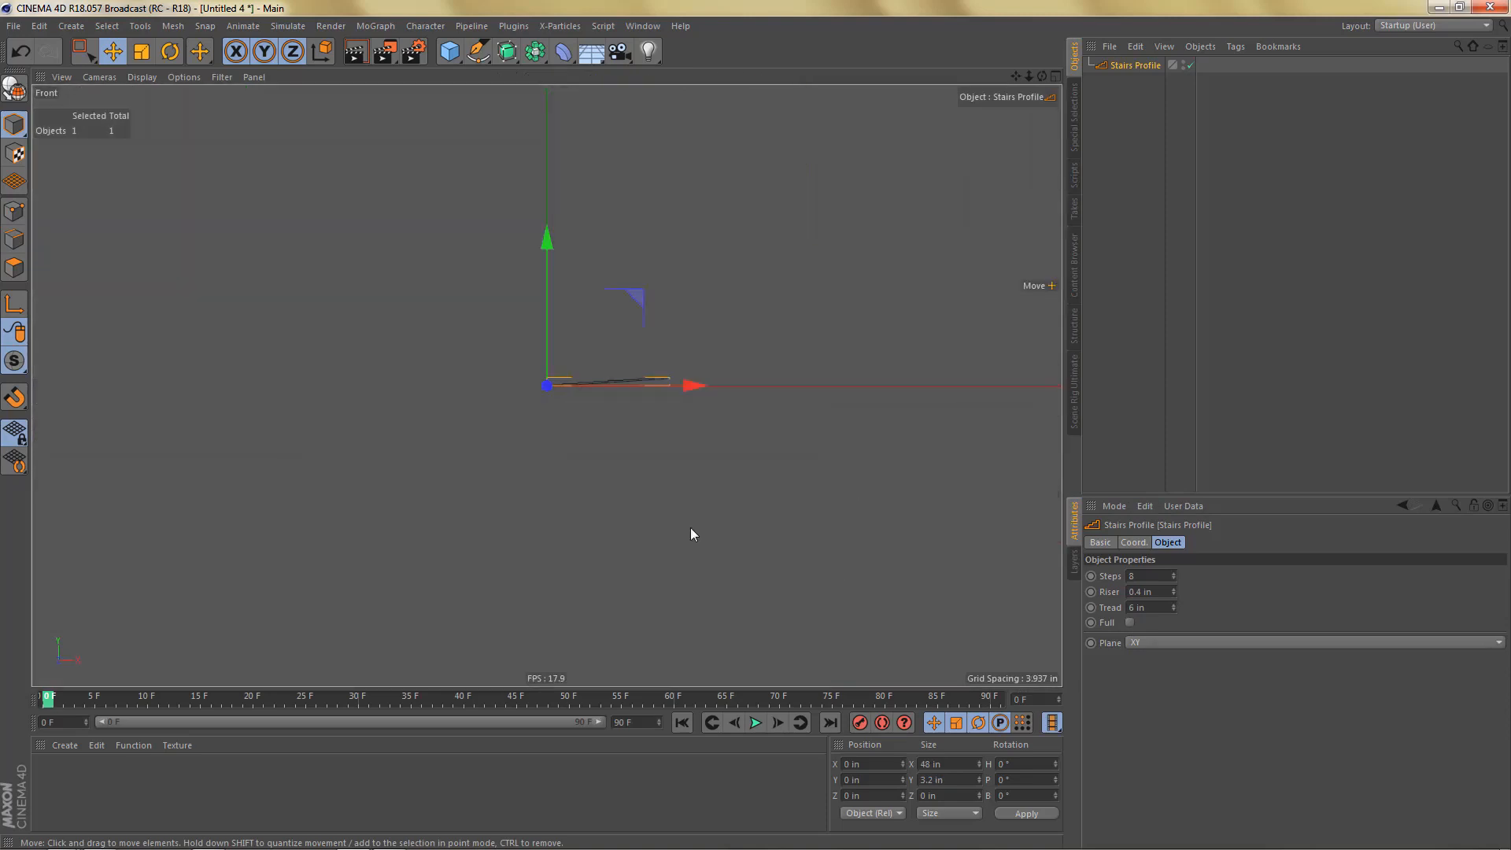
scroll(724, 392, up, 2)
alt+middle_drag(647, 412, 534, 487)
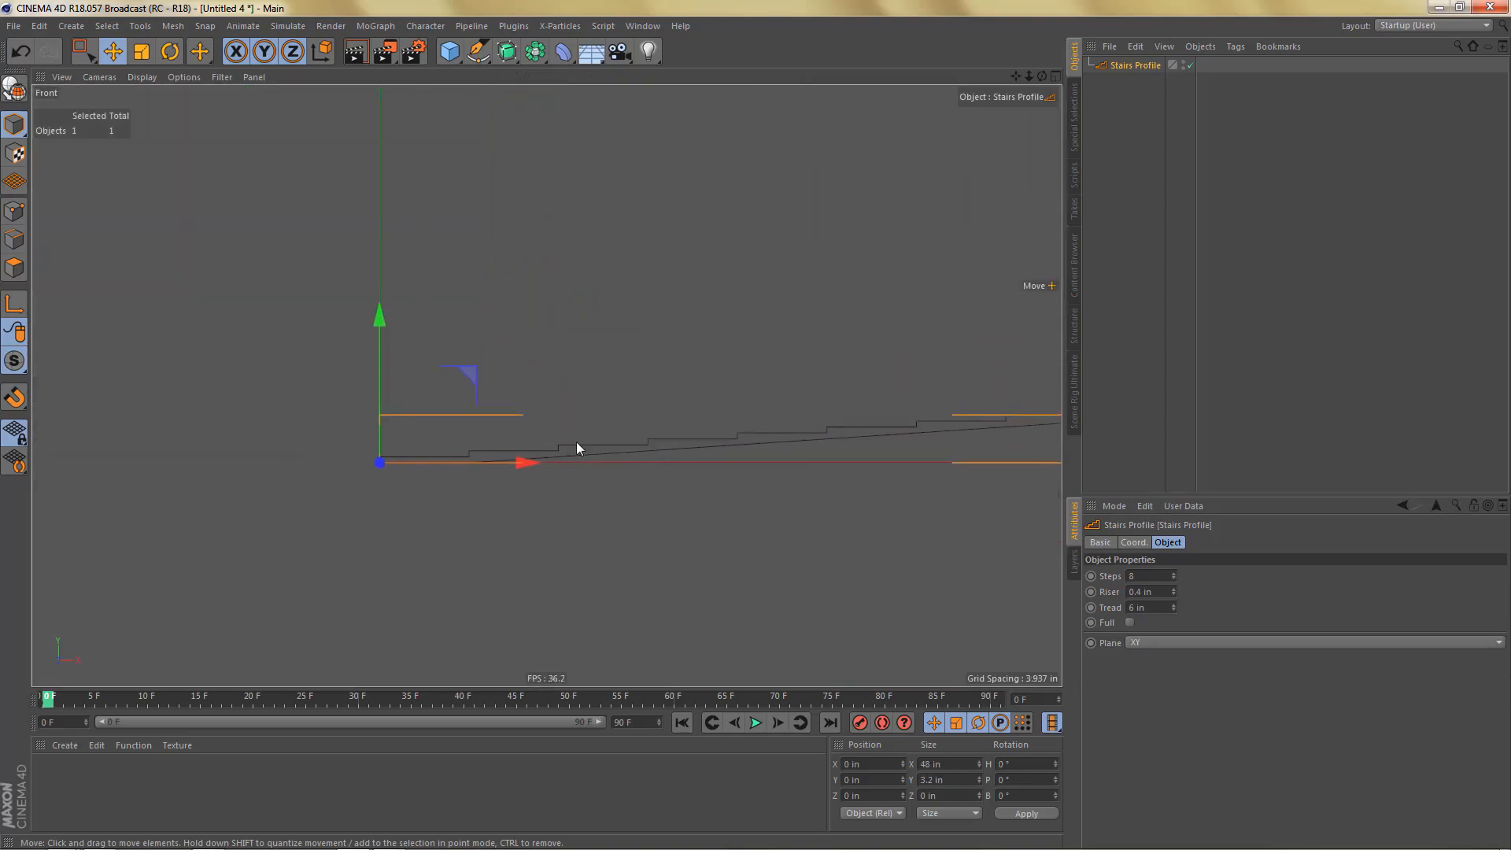
drag(378, 319, 378, 126)
alt+middle_drag(358, 211, 301, 211)
Step: Draw a horizontal guide line below the stairs profile and set its pitch rotation to 0°
click(147, 28)
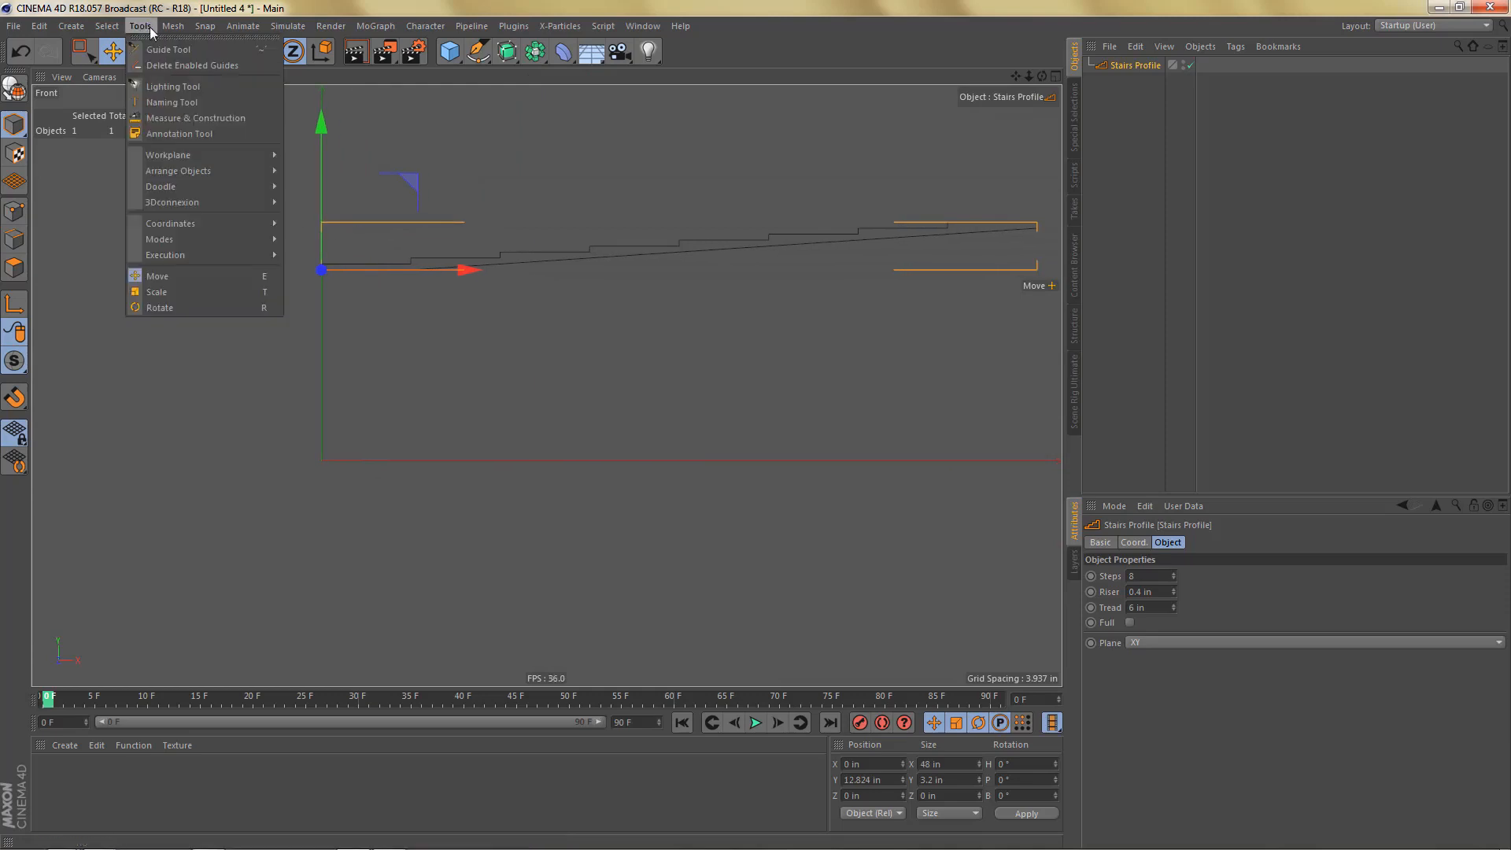
click(162, 49)
drag(468, 385, 631, 384)
key(e)
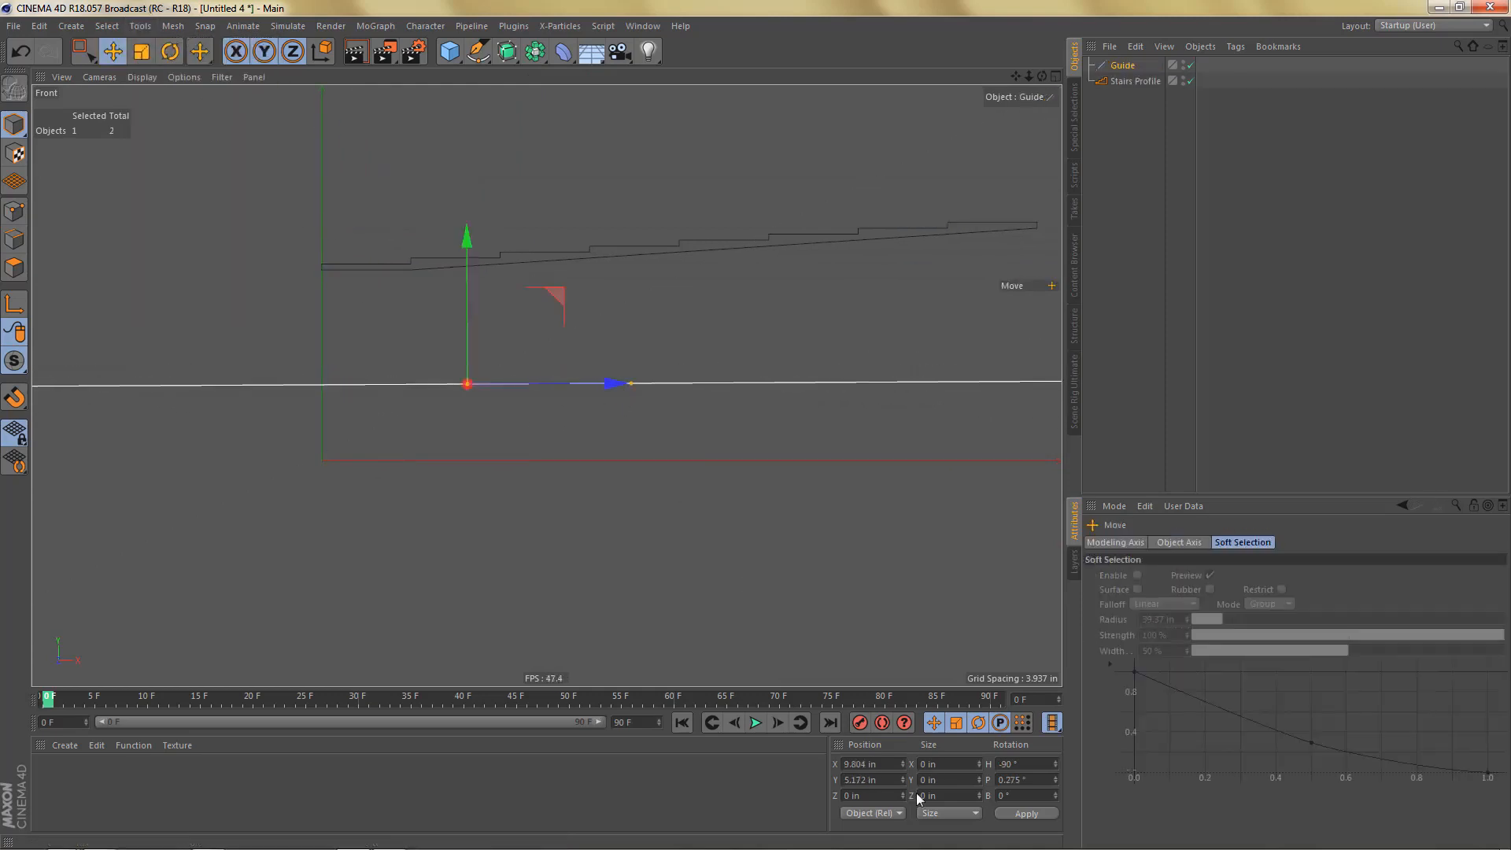
click(1035, 781)
text(0)
key(Return)
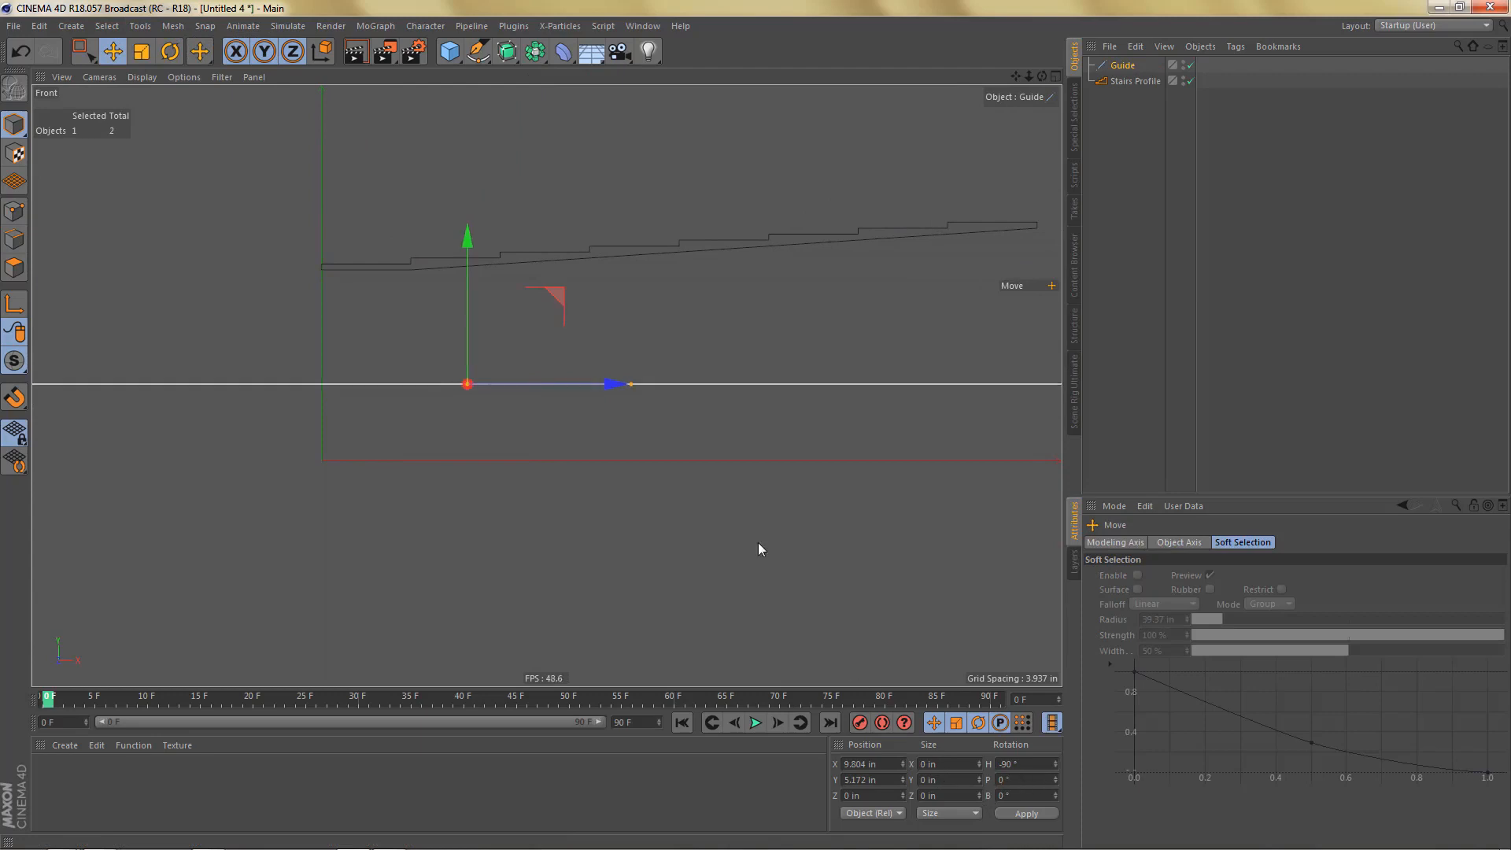
Step: Convert the stairs profile into an editable spline
alt+middle_drag(421, 377, 452, 406)
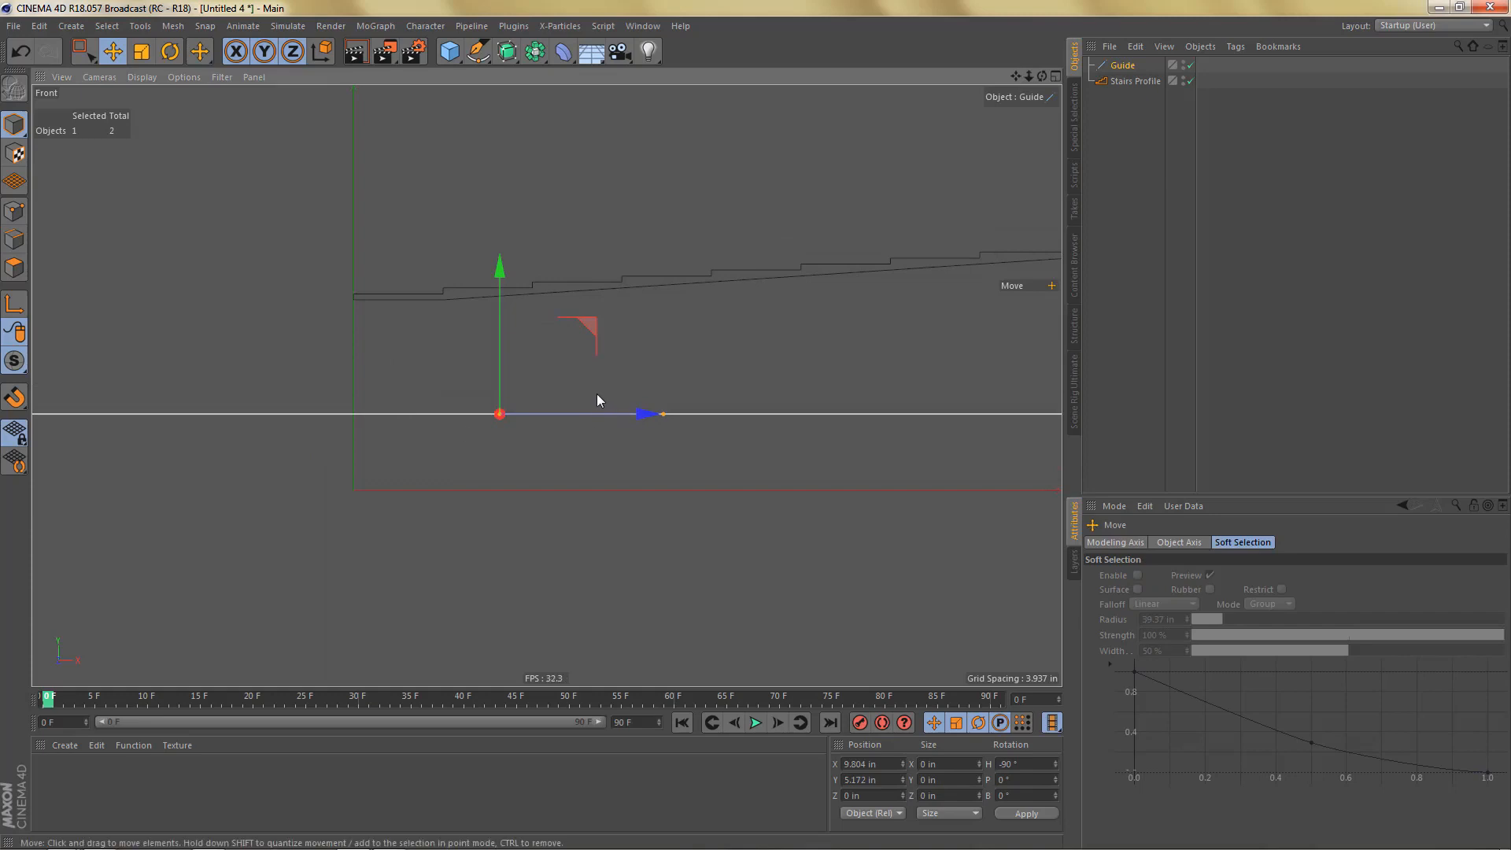
click(1134, 81)
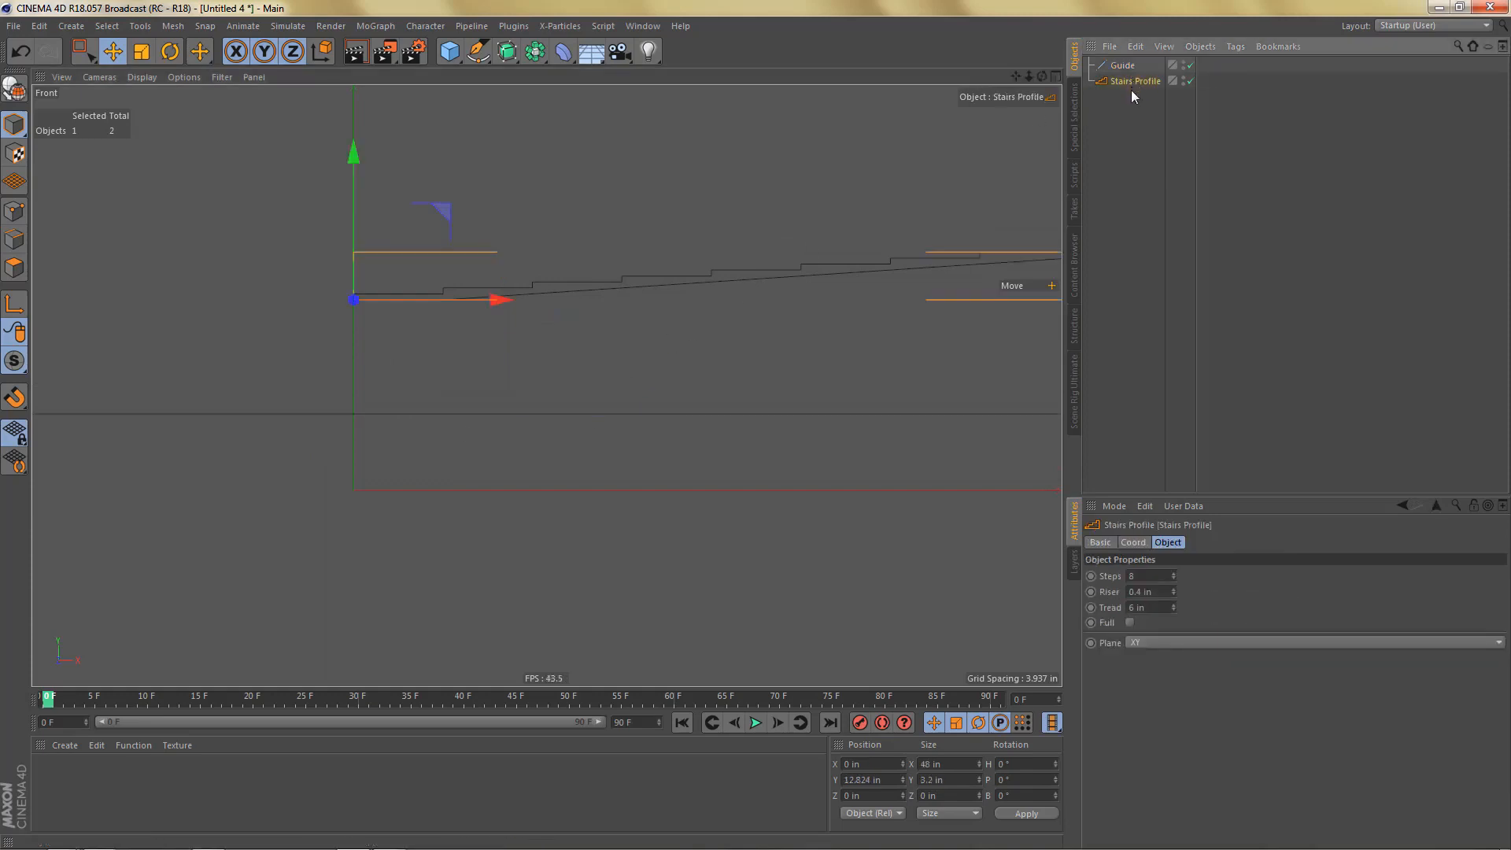
key(c)
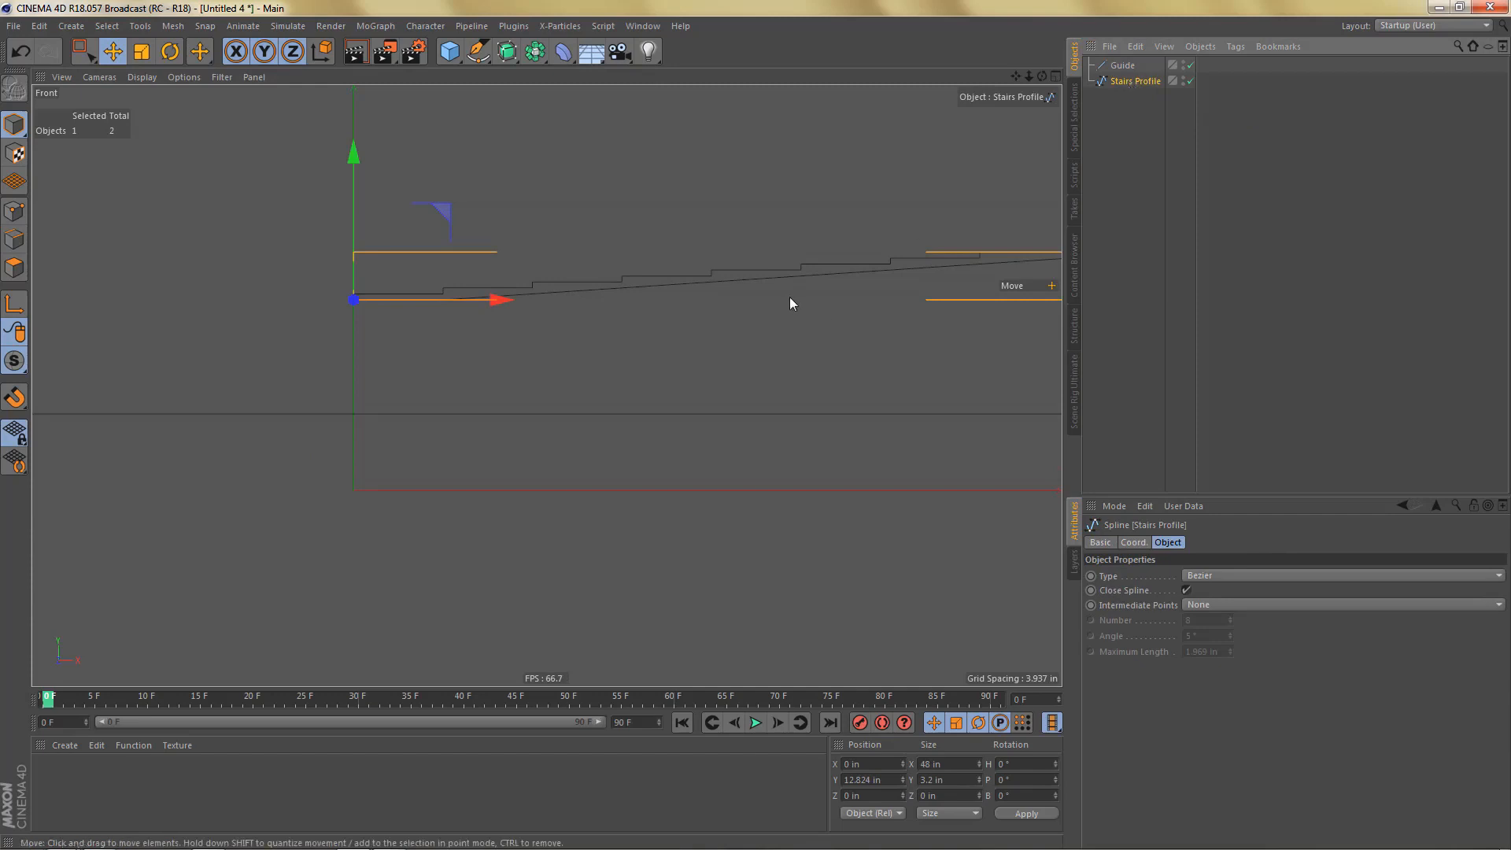
Step: Enable axis editing and snap the stairs profile's axis to the inner corner at the second tread's end, at X 12 in, Y 13.624 in
alt+middle_drag(736, 331, 570, 369)
scroll(564, 367, up, 2)
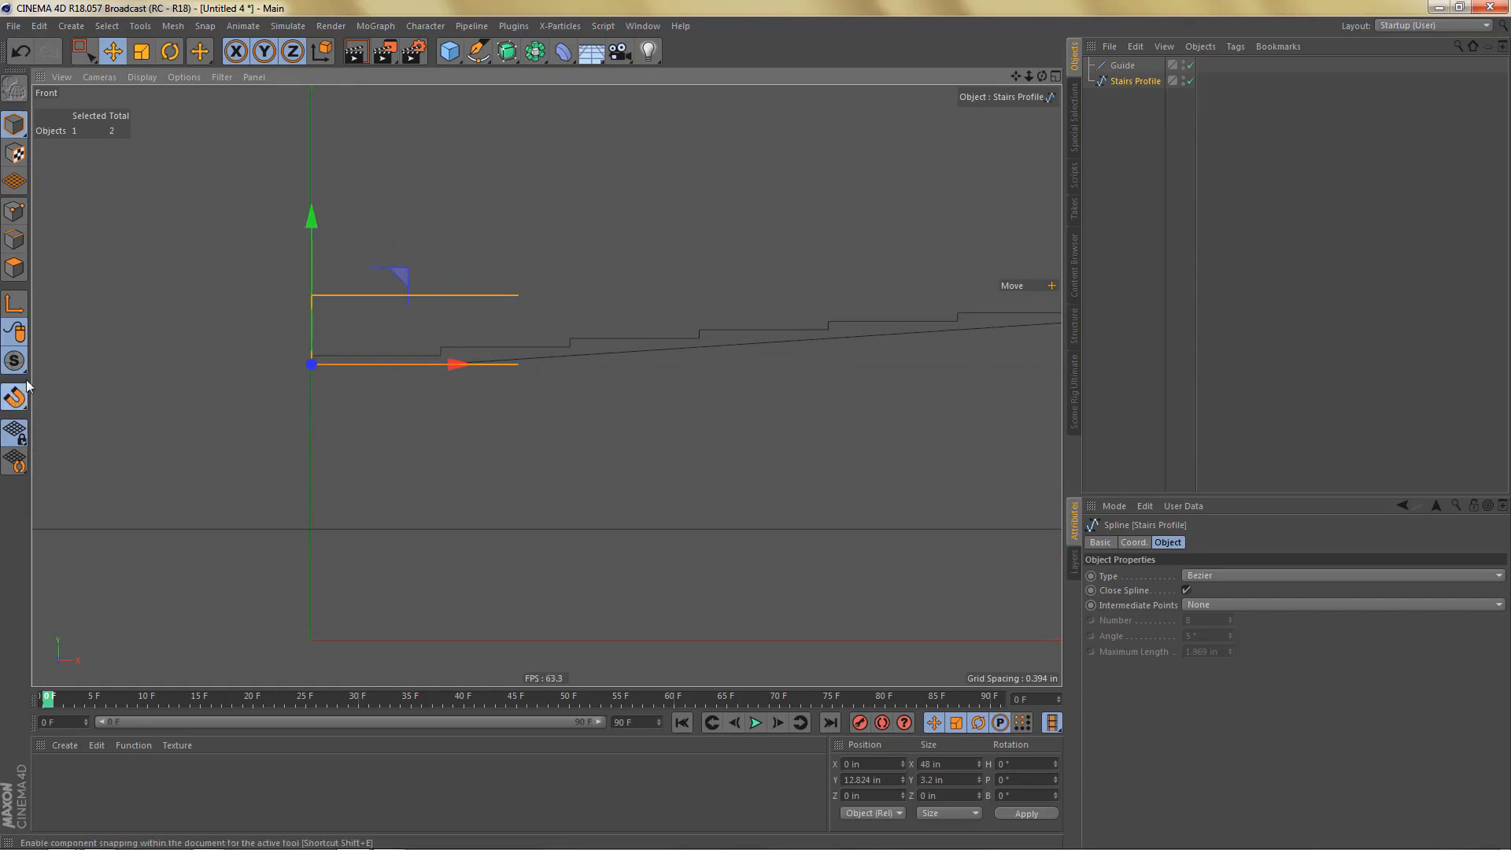
click(14, 303)
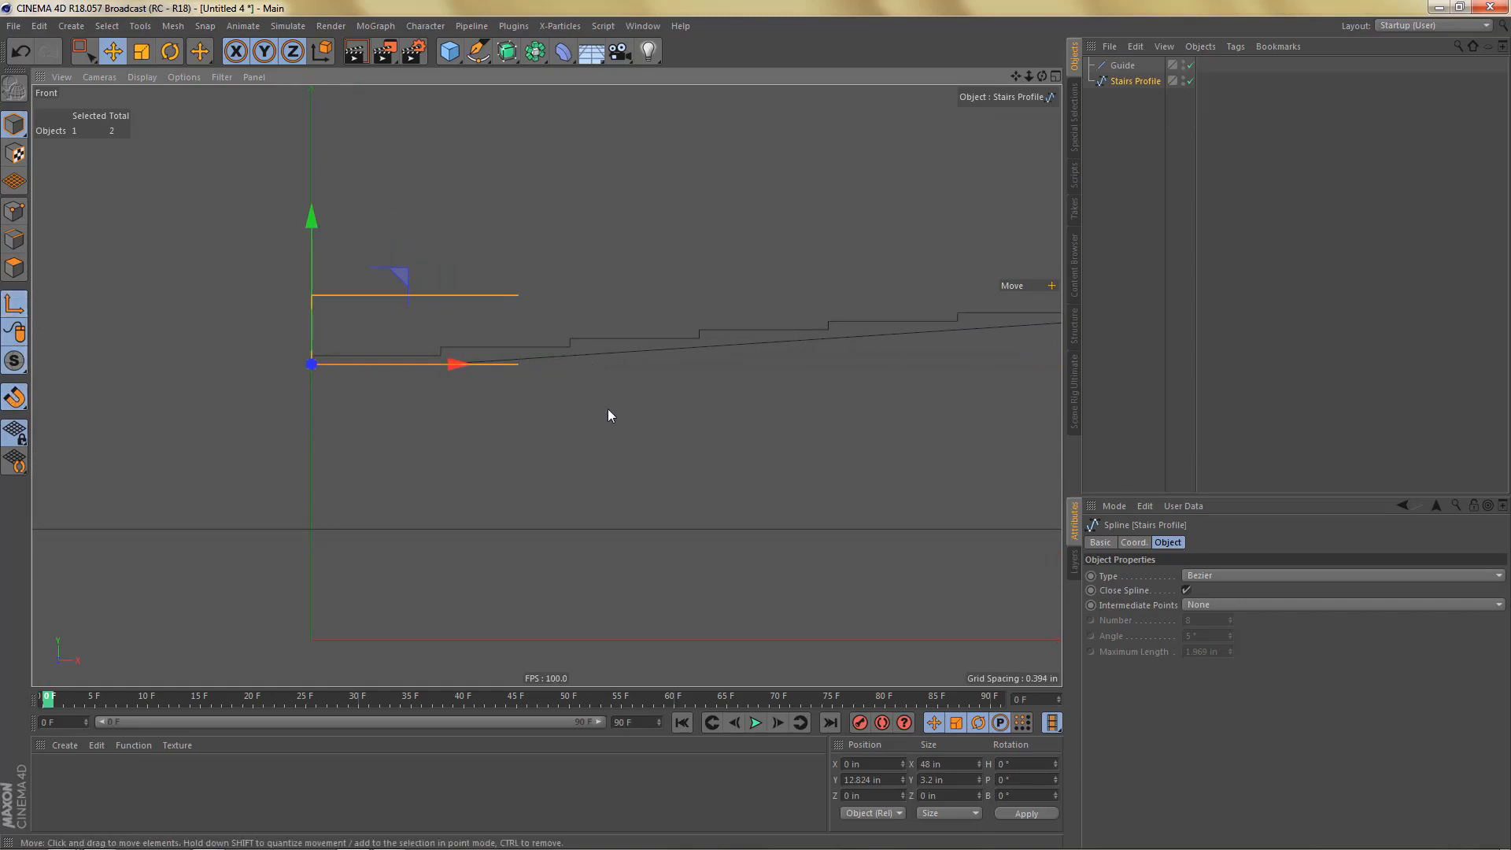
drag(568, 407, 577, 354)
scroll(573, 349, up, 4)
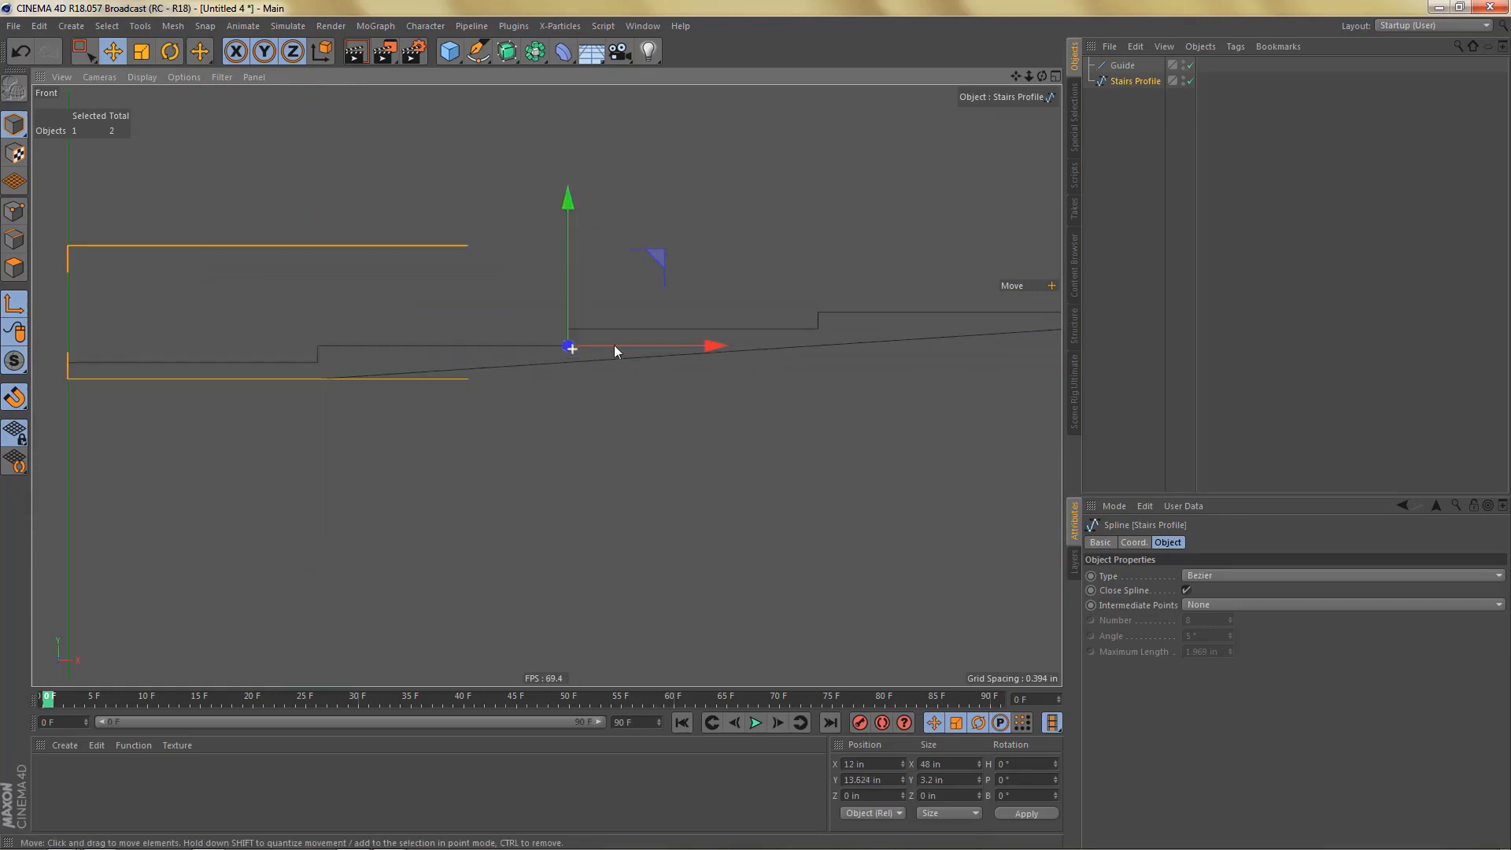
scroll(575, 390, down, 3)
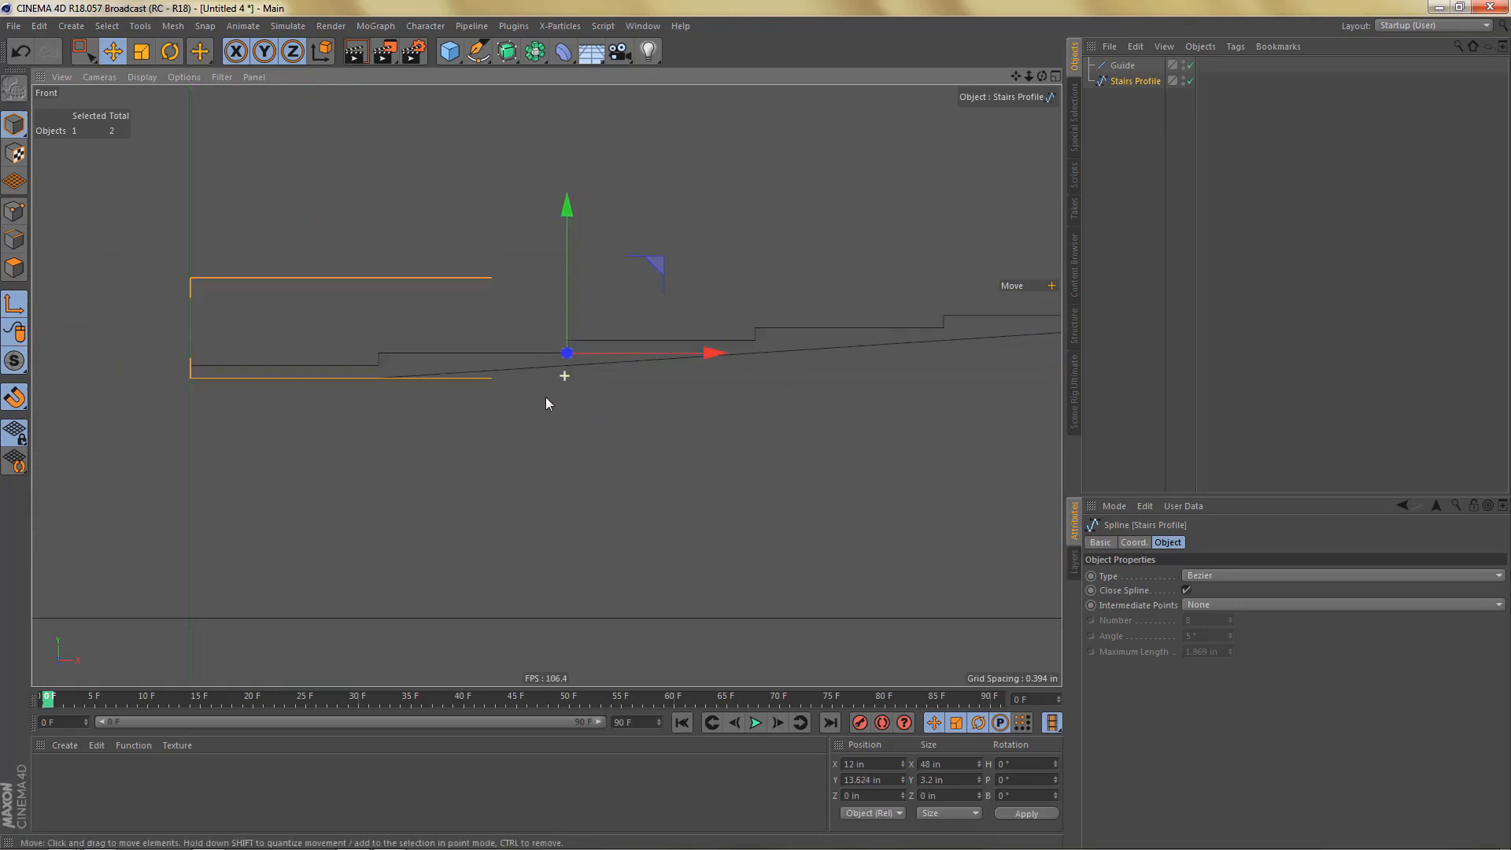
Step: Enable Guide Snap and lower the stairs profile along Y until its axis snaps to the guide at Y 5.172 in
click(16, 398)
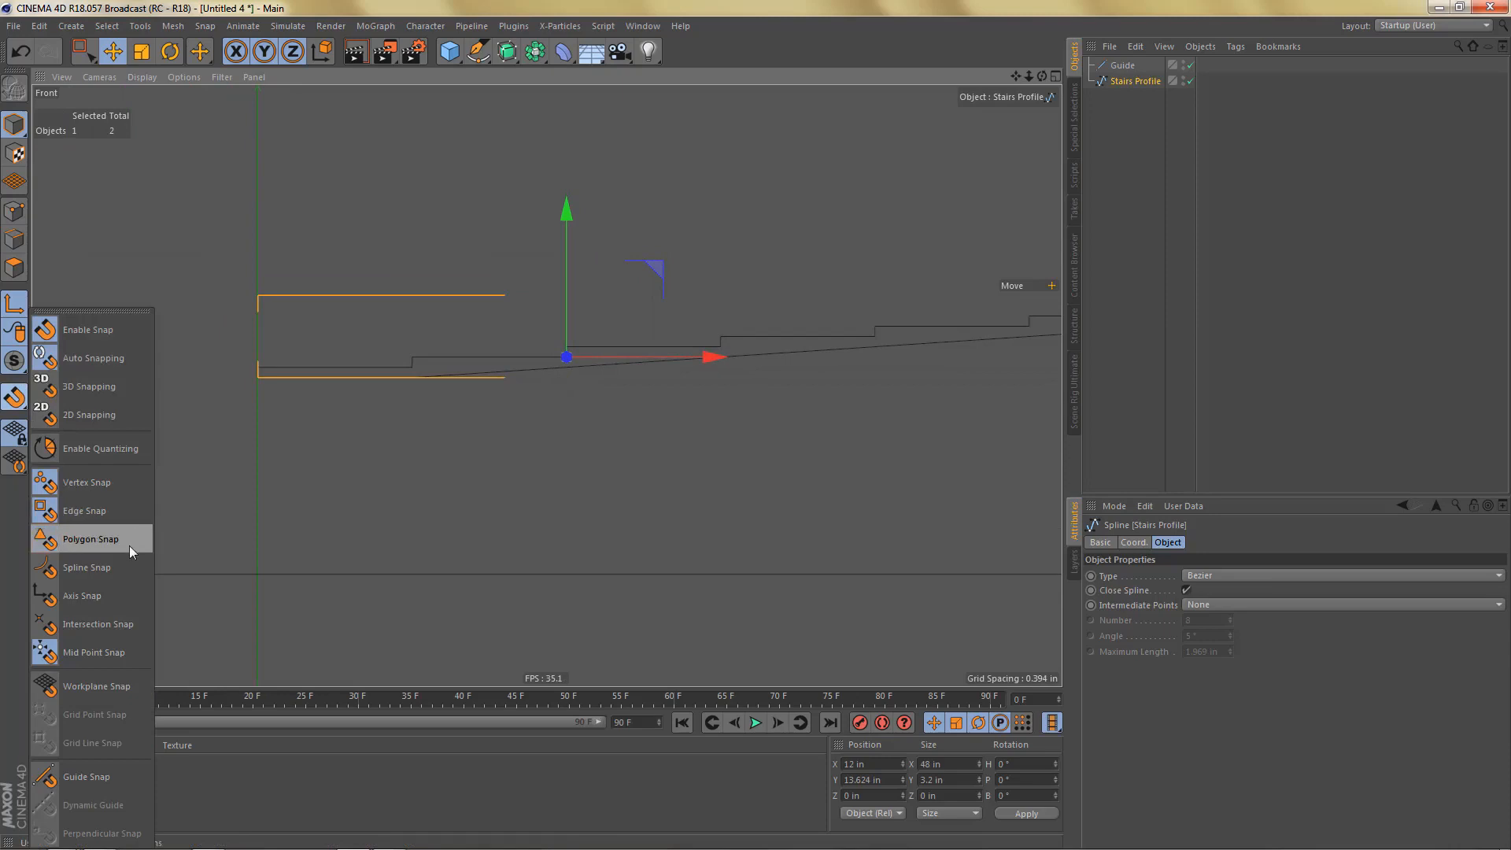
click(88, 781)
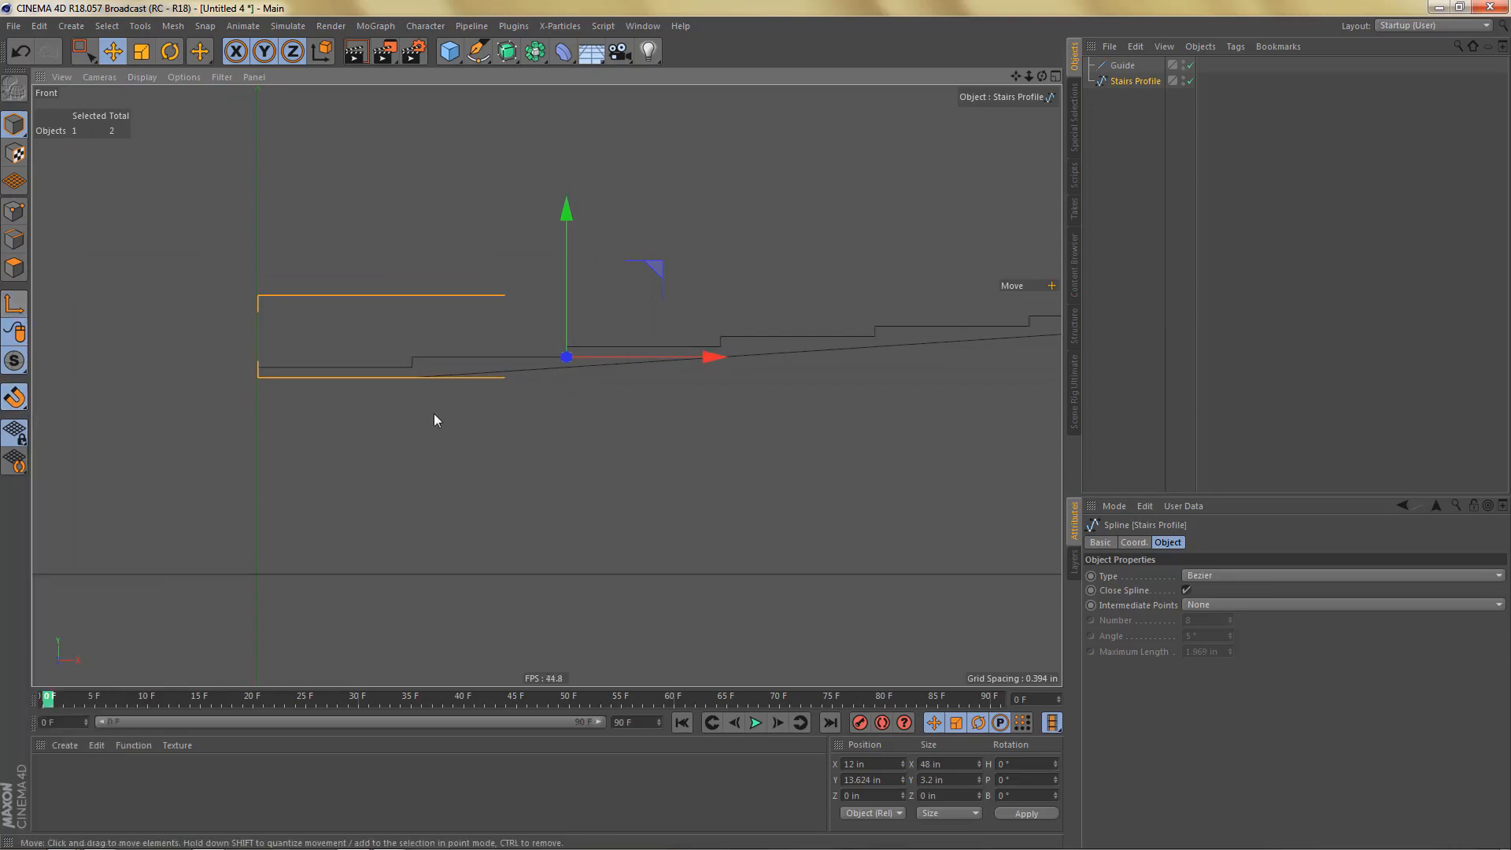
alt+middle_drag(585, 413, 600, 404)
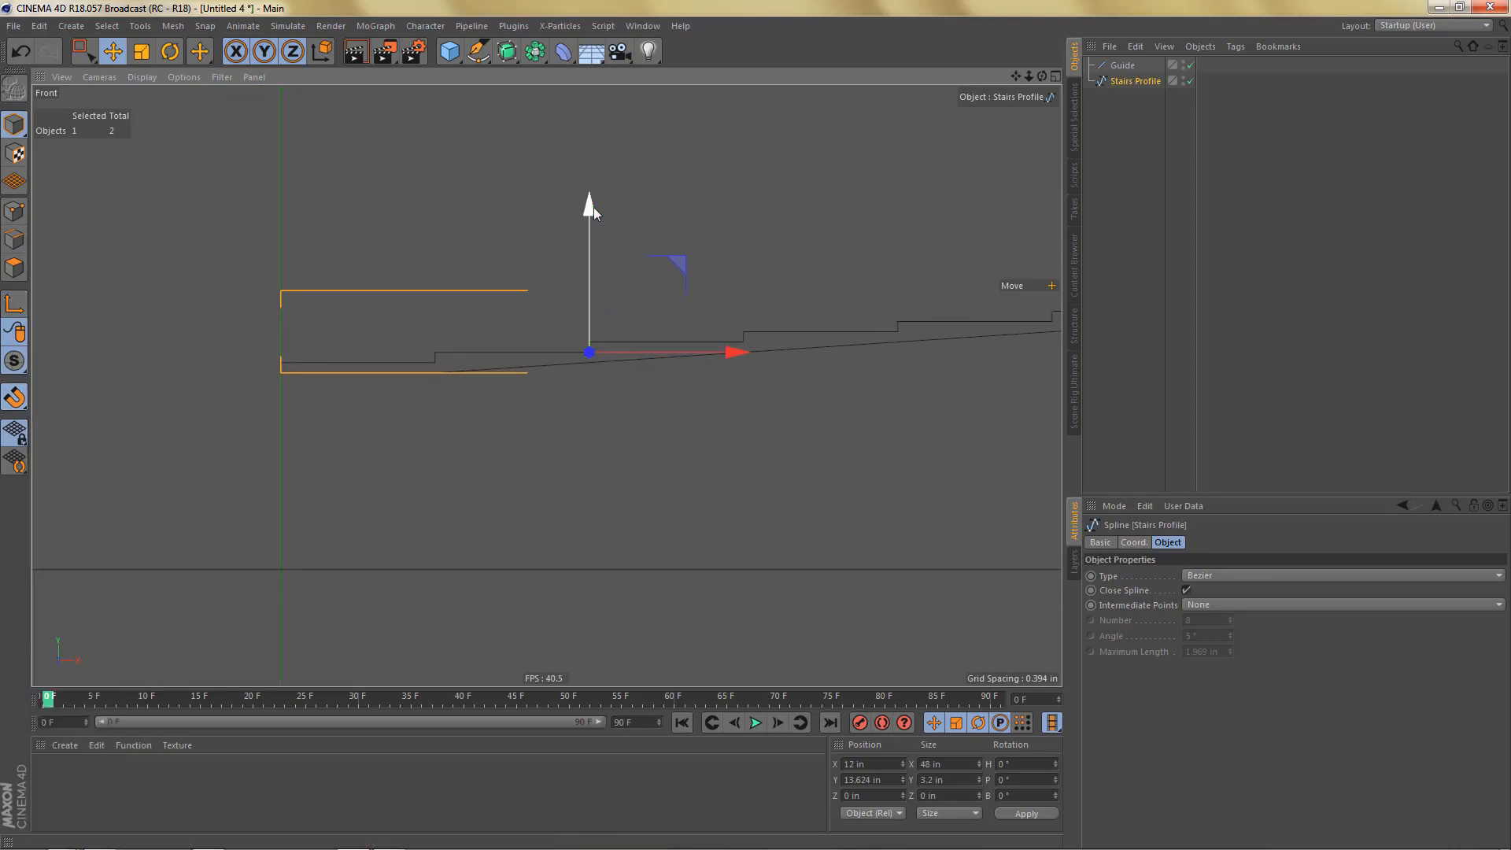
drag(592, 204, 592, 424)
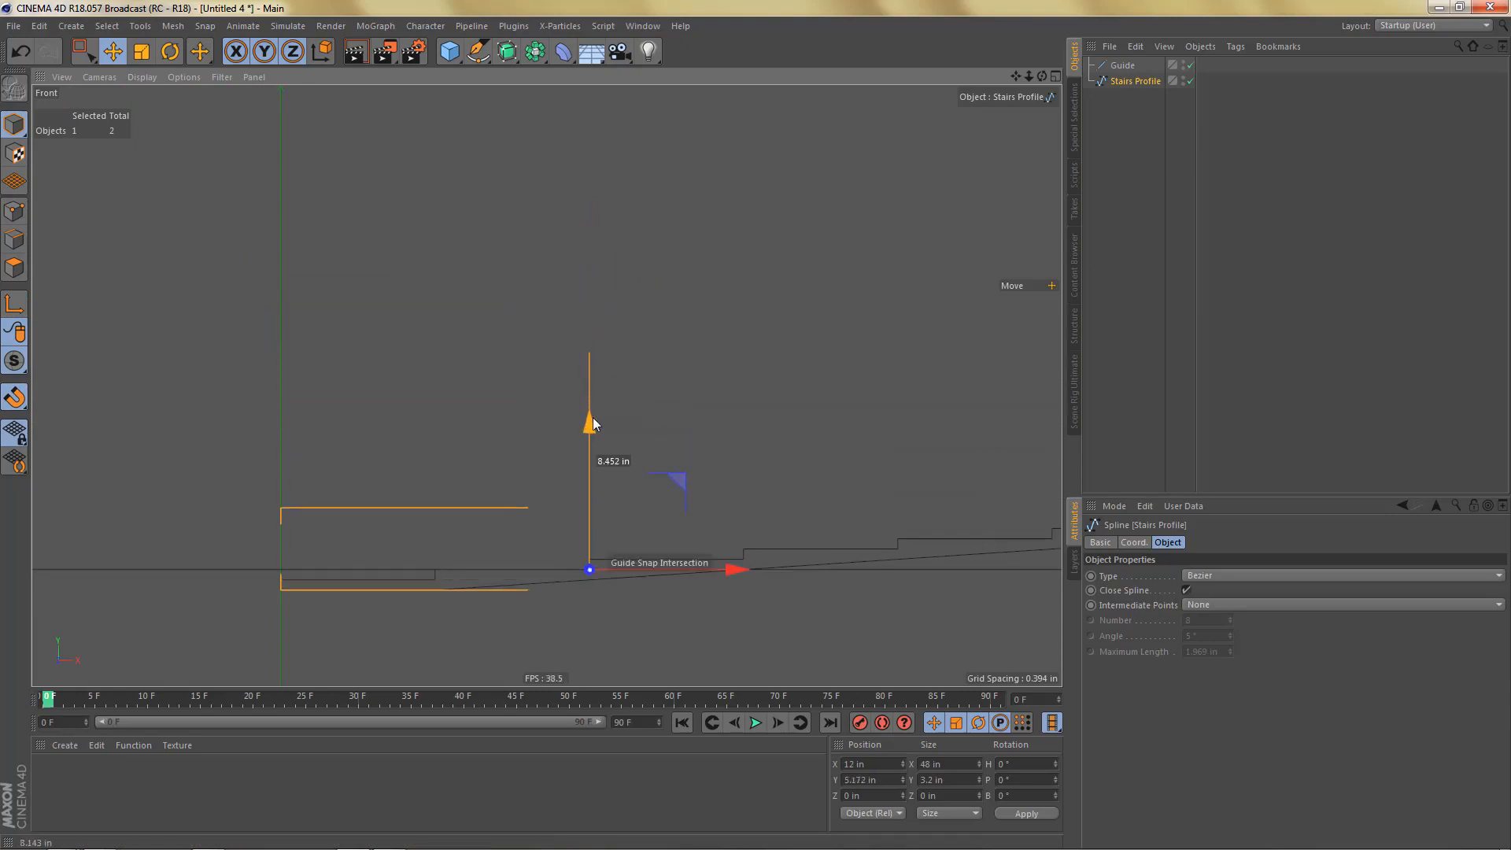
Step: Rotate the stairs profile to a bank of 3.814°, snapping the third tread's inner corner onto the guide line
alt+middle_drag(595, 509, 582, 406)
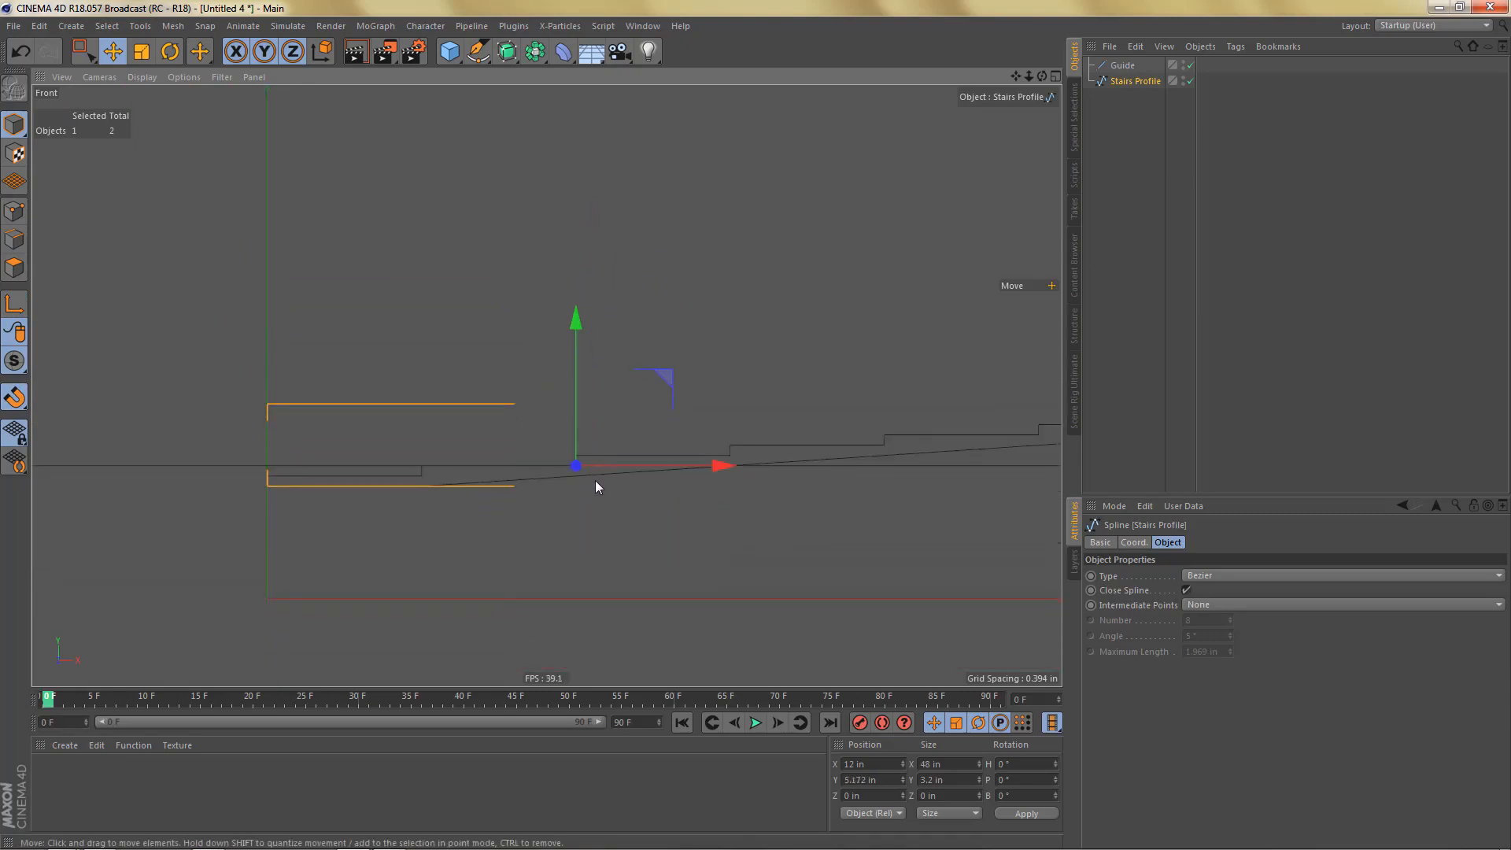
alt+right_drag(595, 481, 675, 465)
alt+middle_drag(614, 480, 559, 495)
key(r)
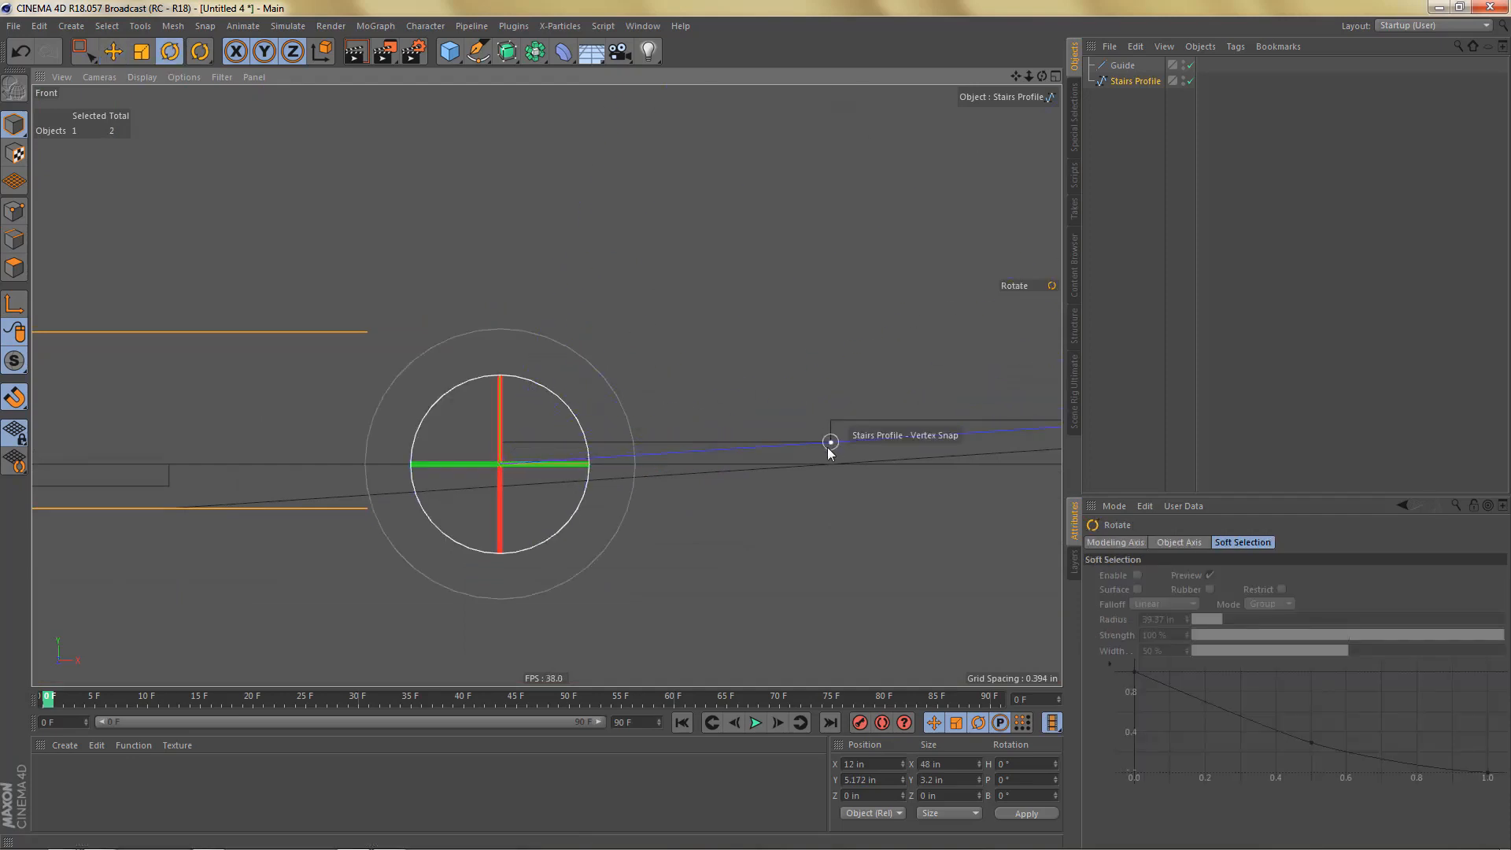
drag(828, 447, 836, 461)
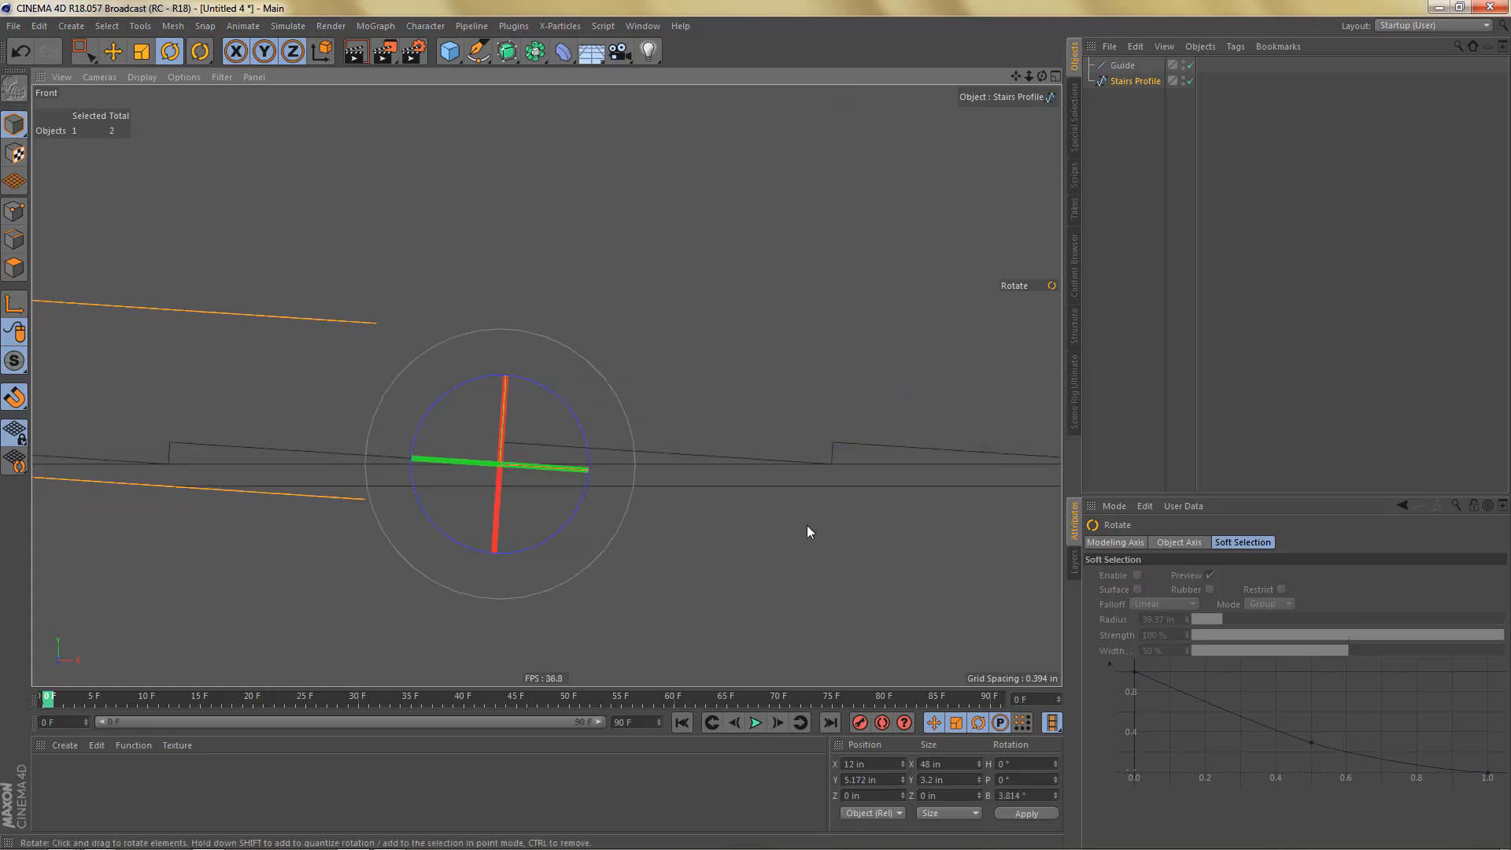
Step: Hide the guide, deselect the stairs profile and examine the overlapping sawtooth outline along its full length
click(1182, 64)
scroll(608, 425, down, 5)
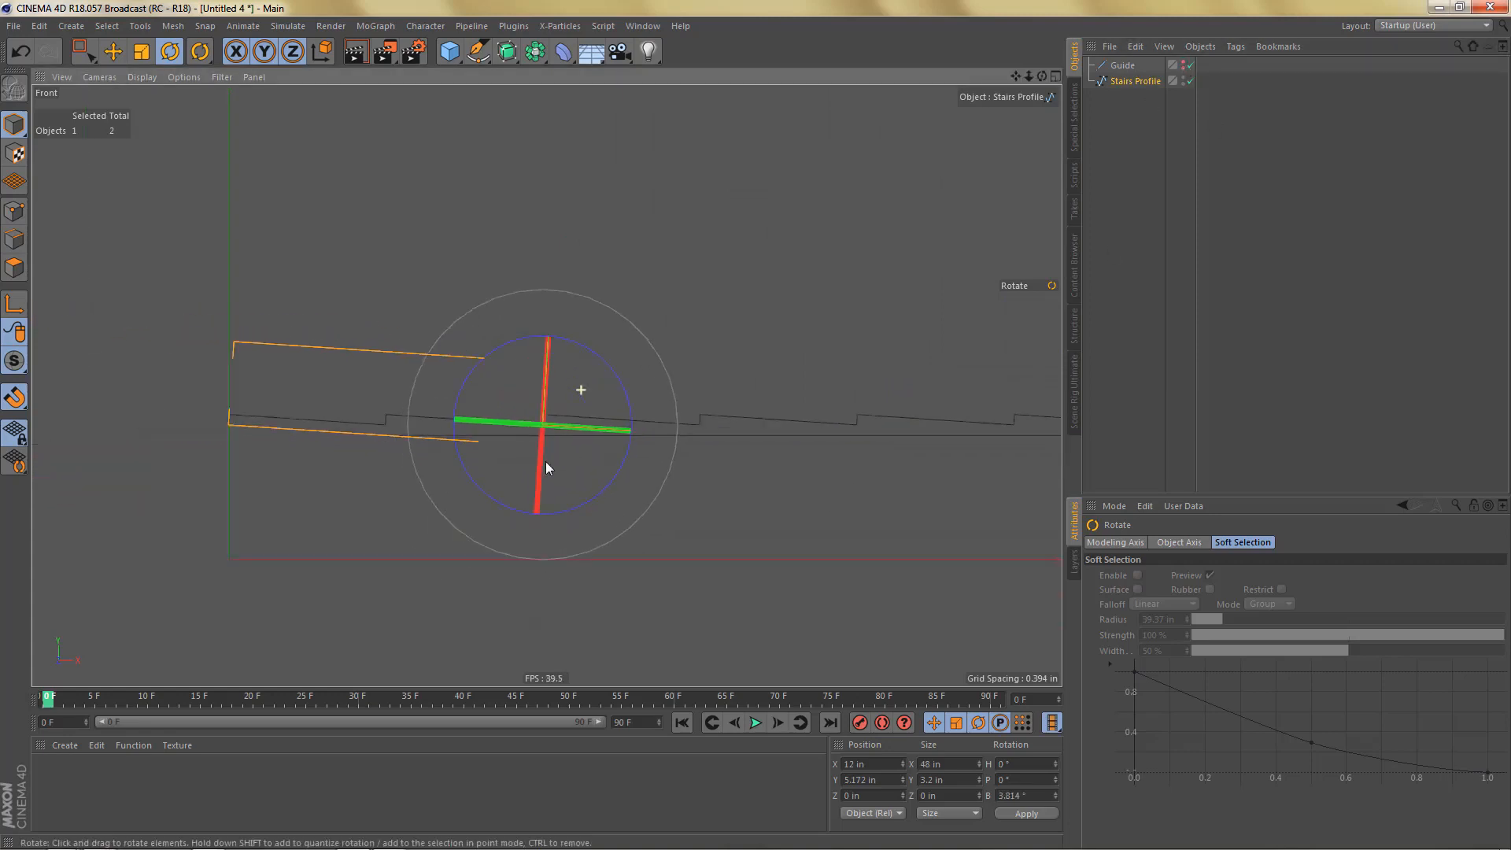
click(1134, 172)
scroll(617, 400, down, 5)
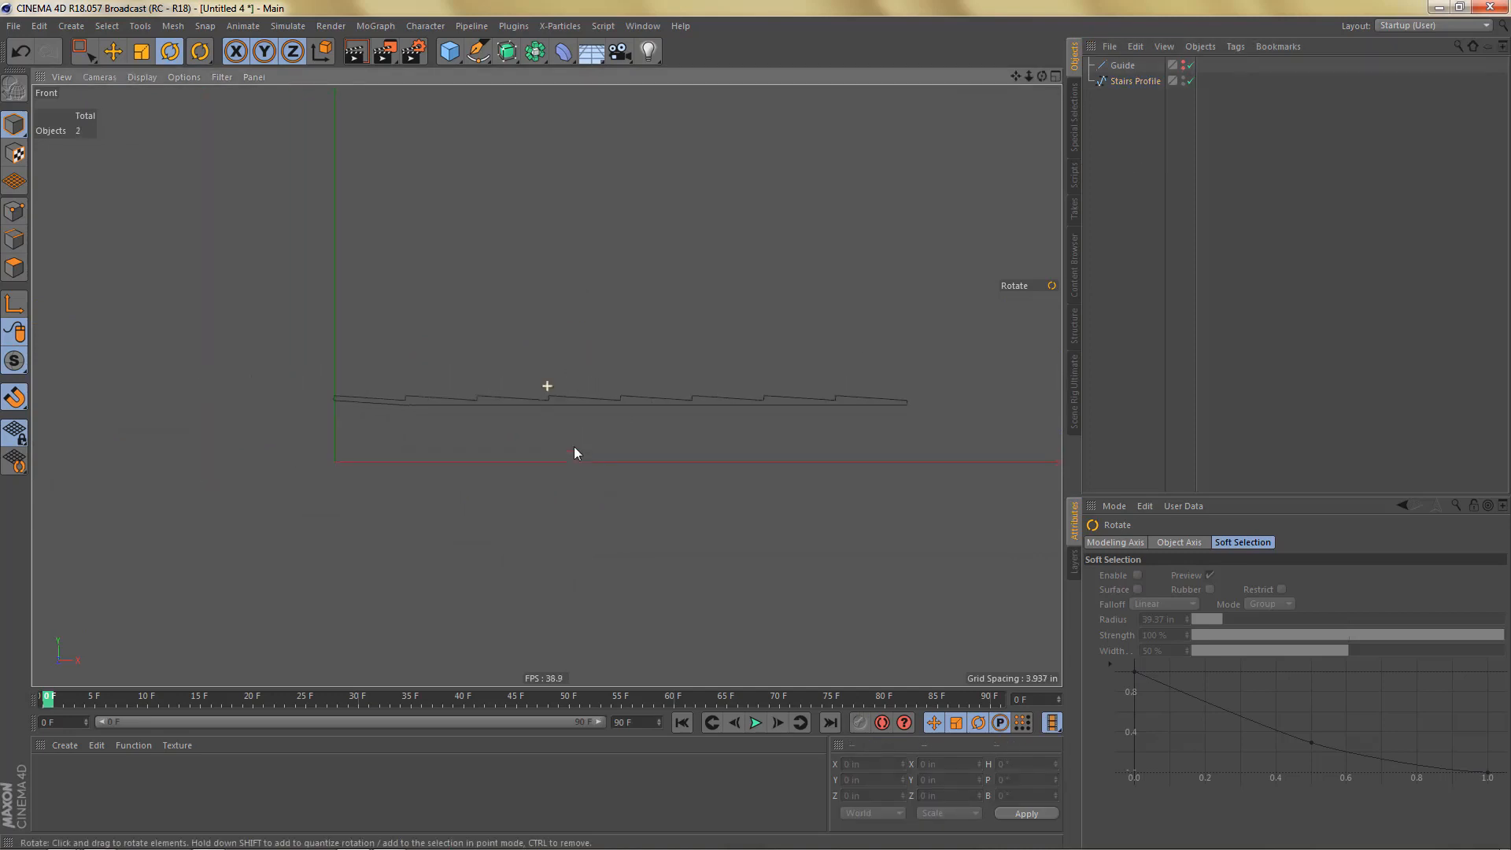
alt+middle_drag(574, 447, 545, 468)
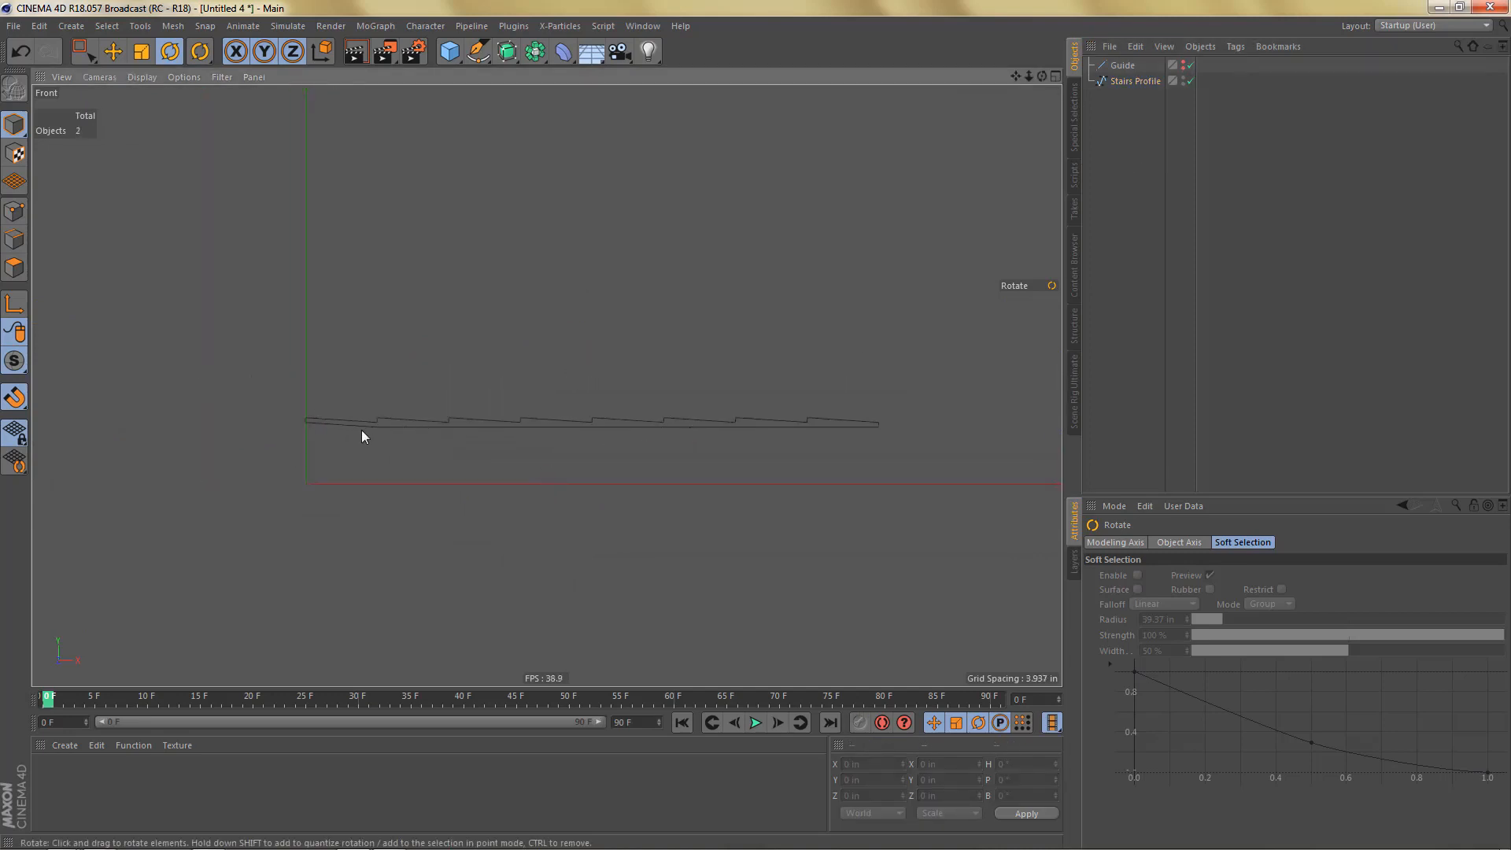
alt+middle_drag(518, 429, 706, 433)
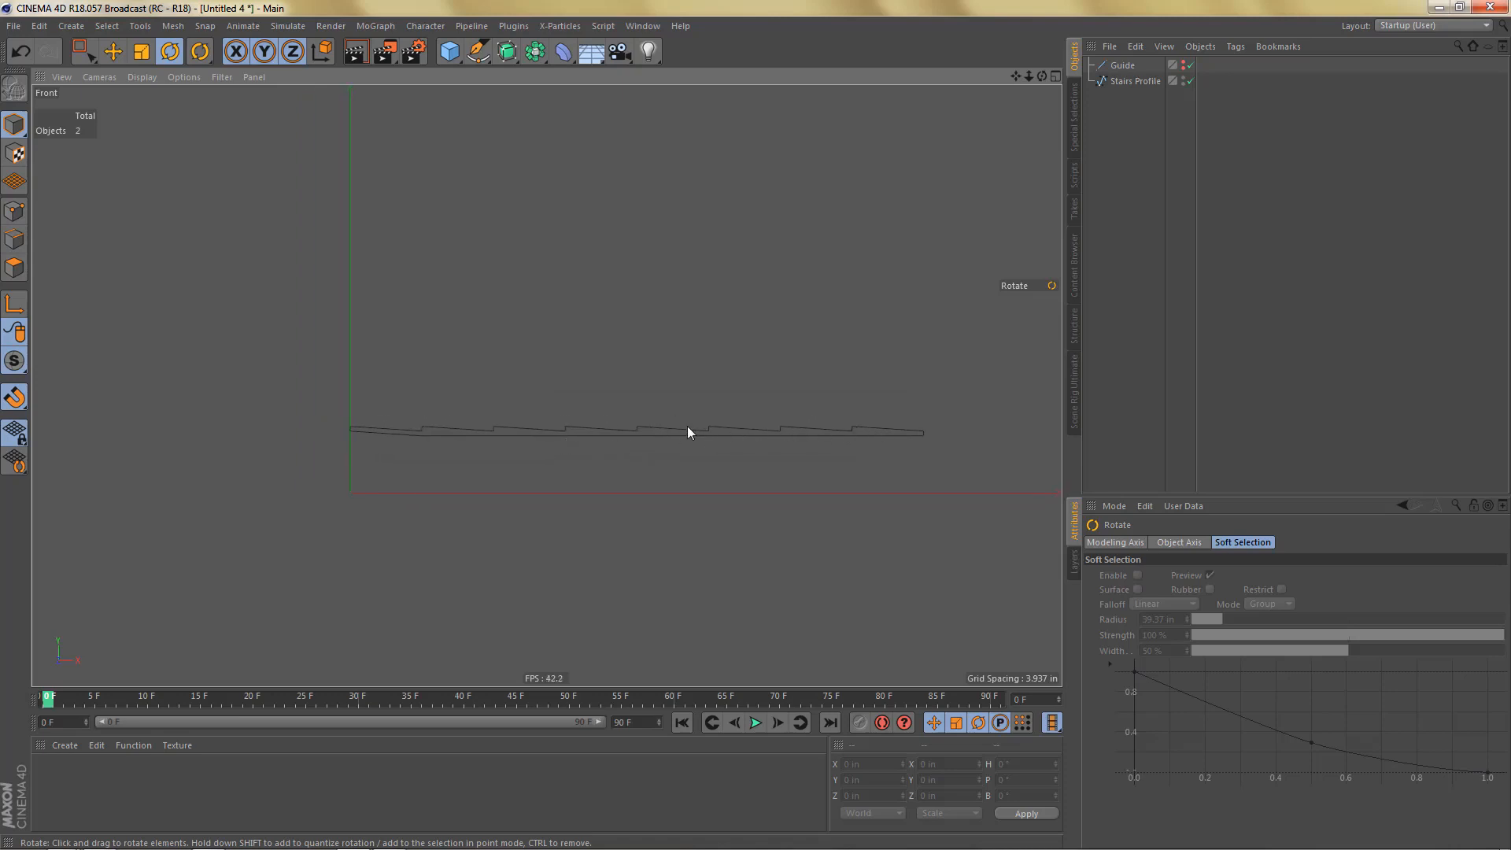
scroll(755, 437, up, 5)
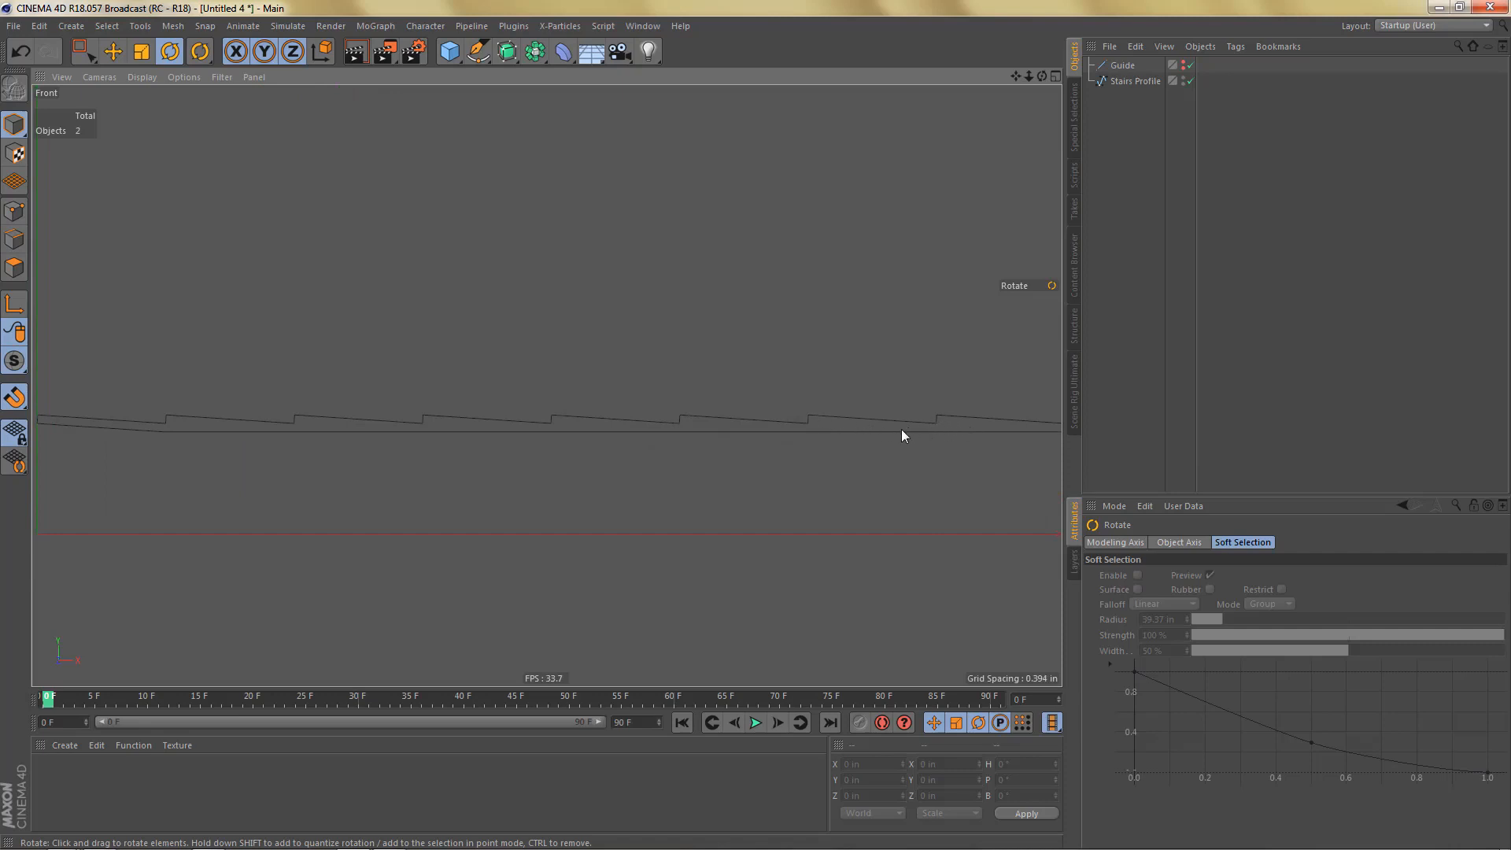
alt+middle_drag(857, 435, 803, 428)
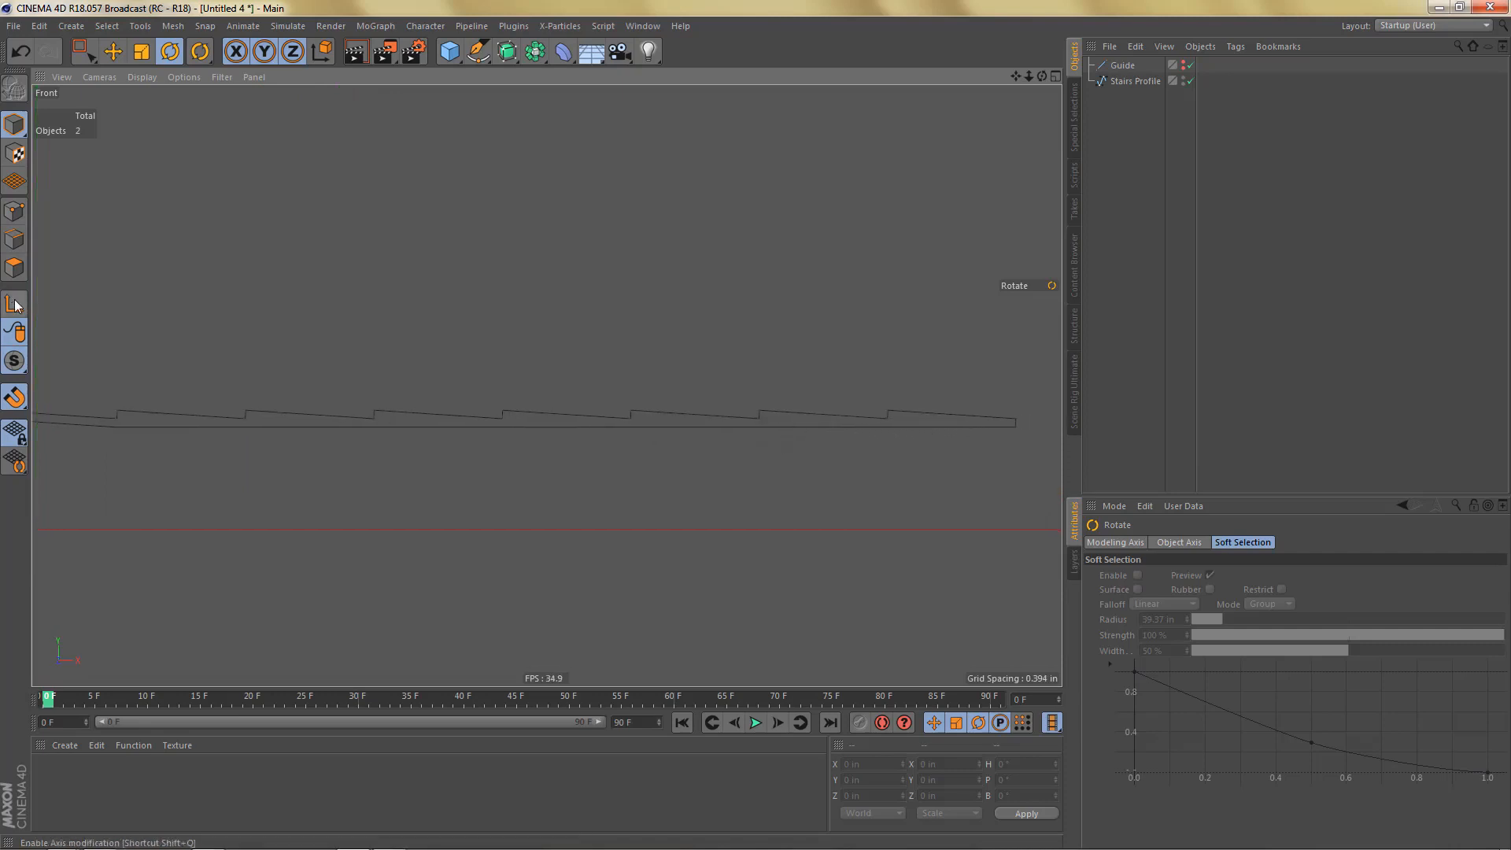
Step: With axis editing enabled, reset only the stairs profile's axis to a bank of 0°, and turn axis editing off again
click(1131, 82)
alt+middle_drag(806, 405, 866, 445)
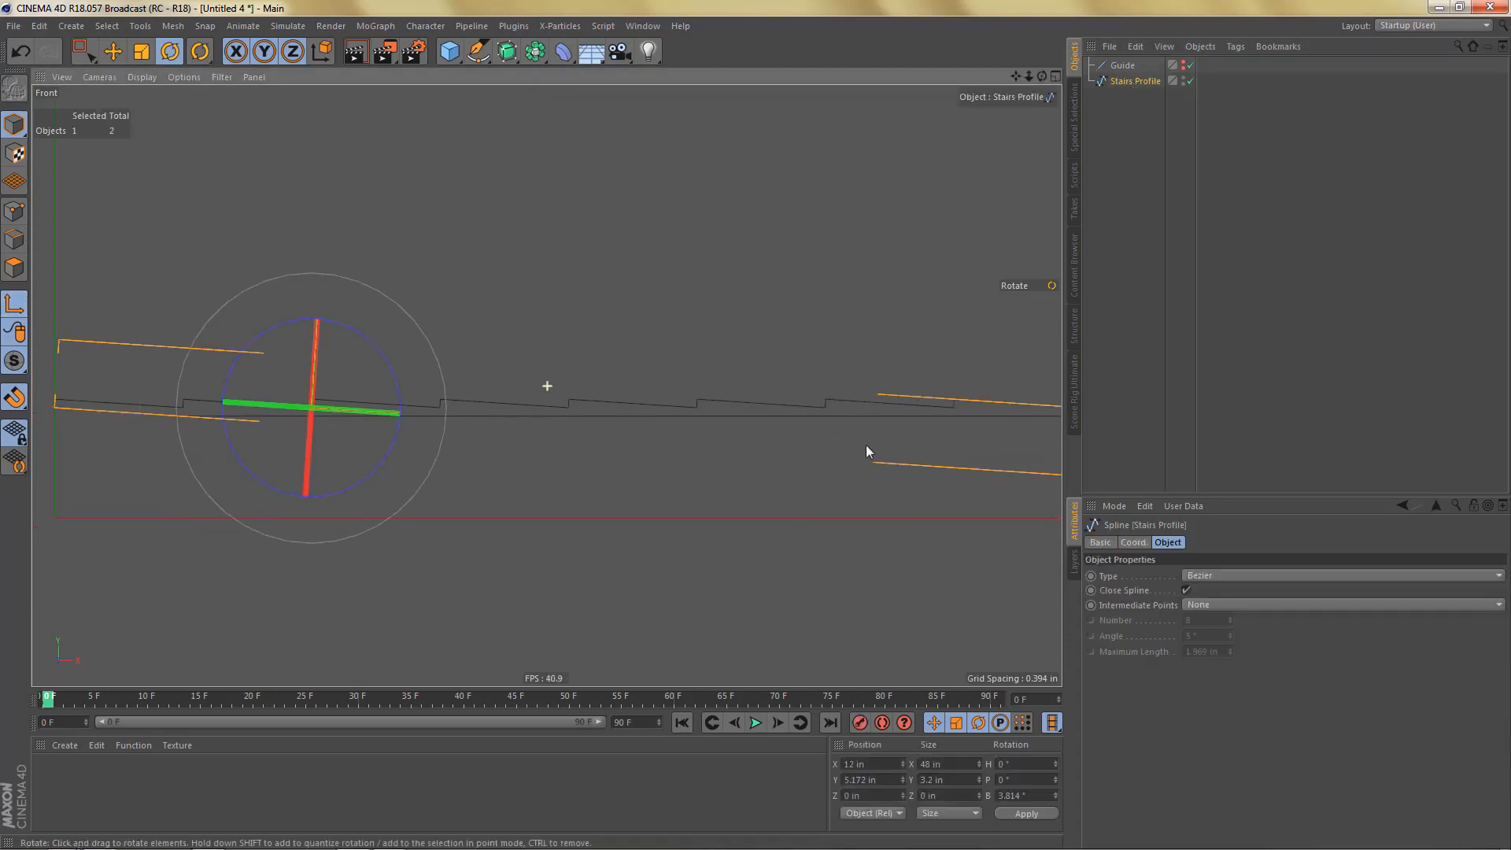
click(1031, 796)
text(0)
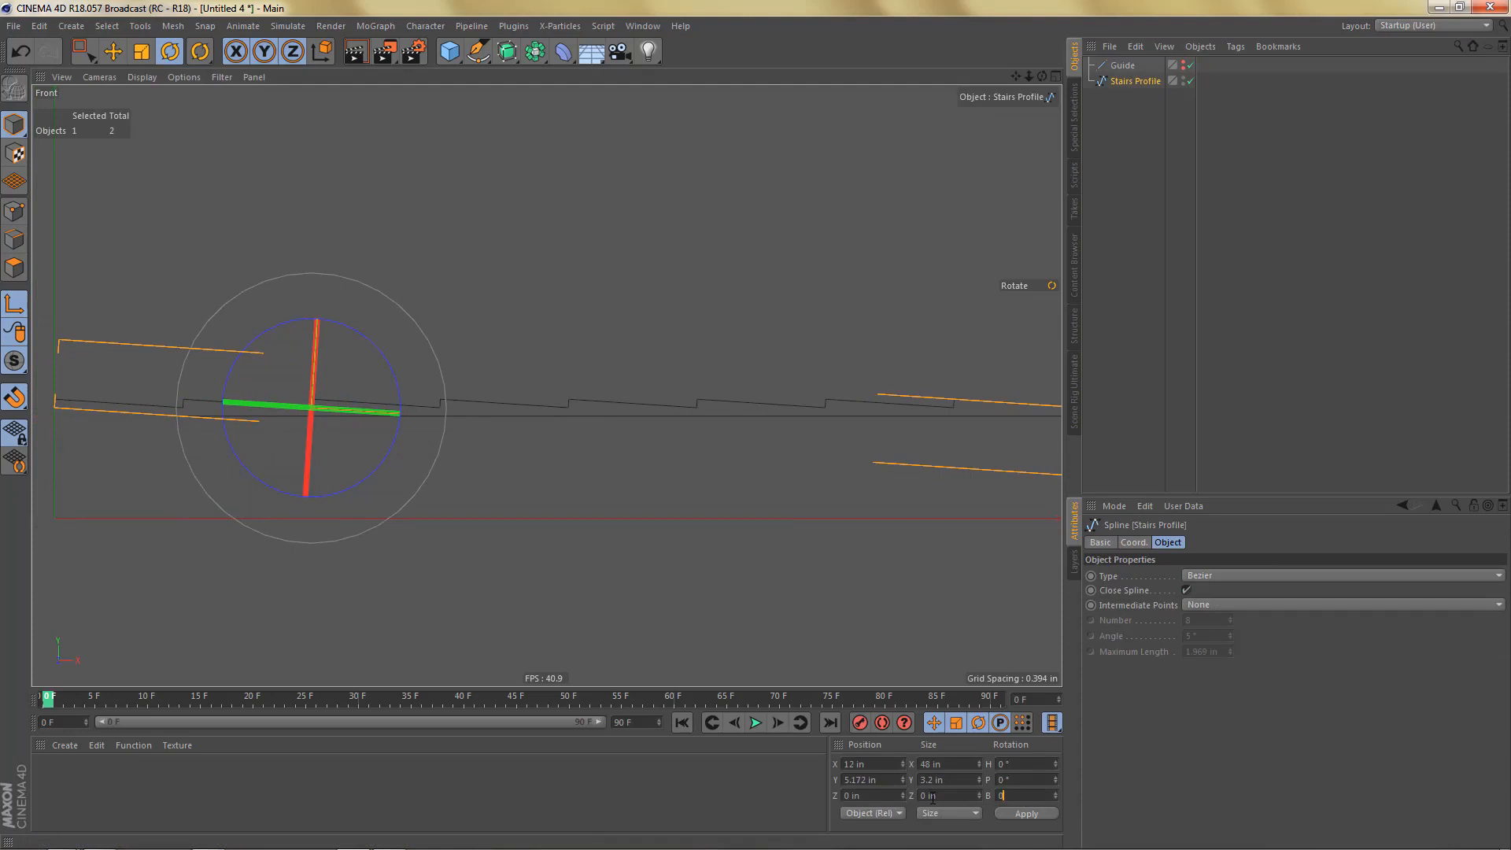
key(Return)
click(17, 295)
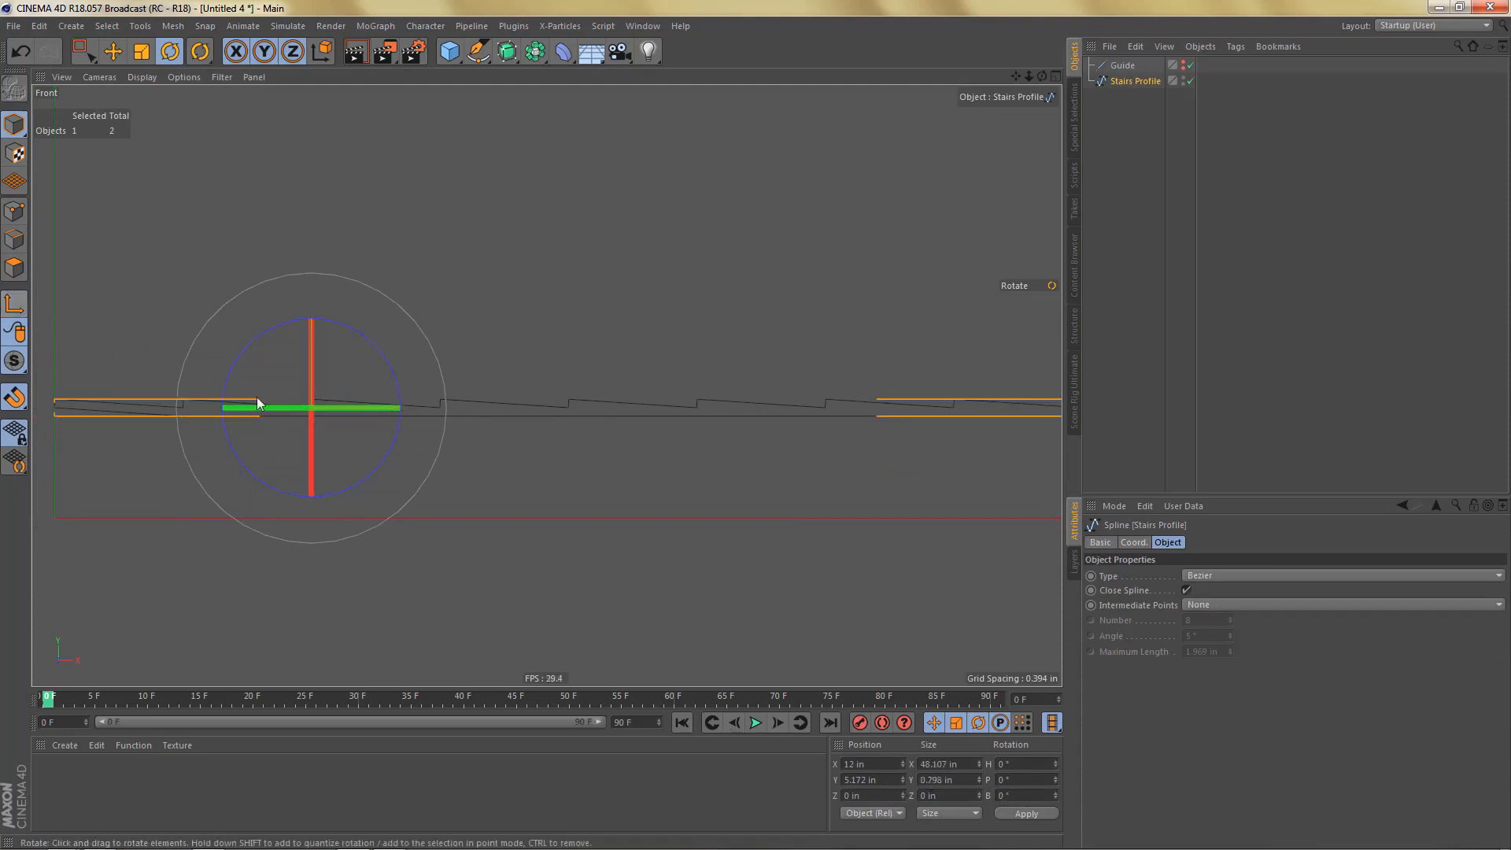
Step: Put the stairs profile into an Extrude object in the Perspective view and set its Z movement to 6 ft
alt+middle_drag(612, 439, 559, 430)
alt+middle_drag(726, 447, 715, 463)
middle_click(715, 463)
middle_click(504, 289)
alt+drag(633, 367, 512, 158)
alt+drag(504, 54, 699, 82)
click(1172, 543)
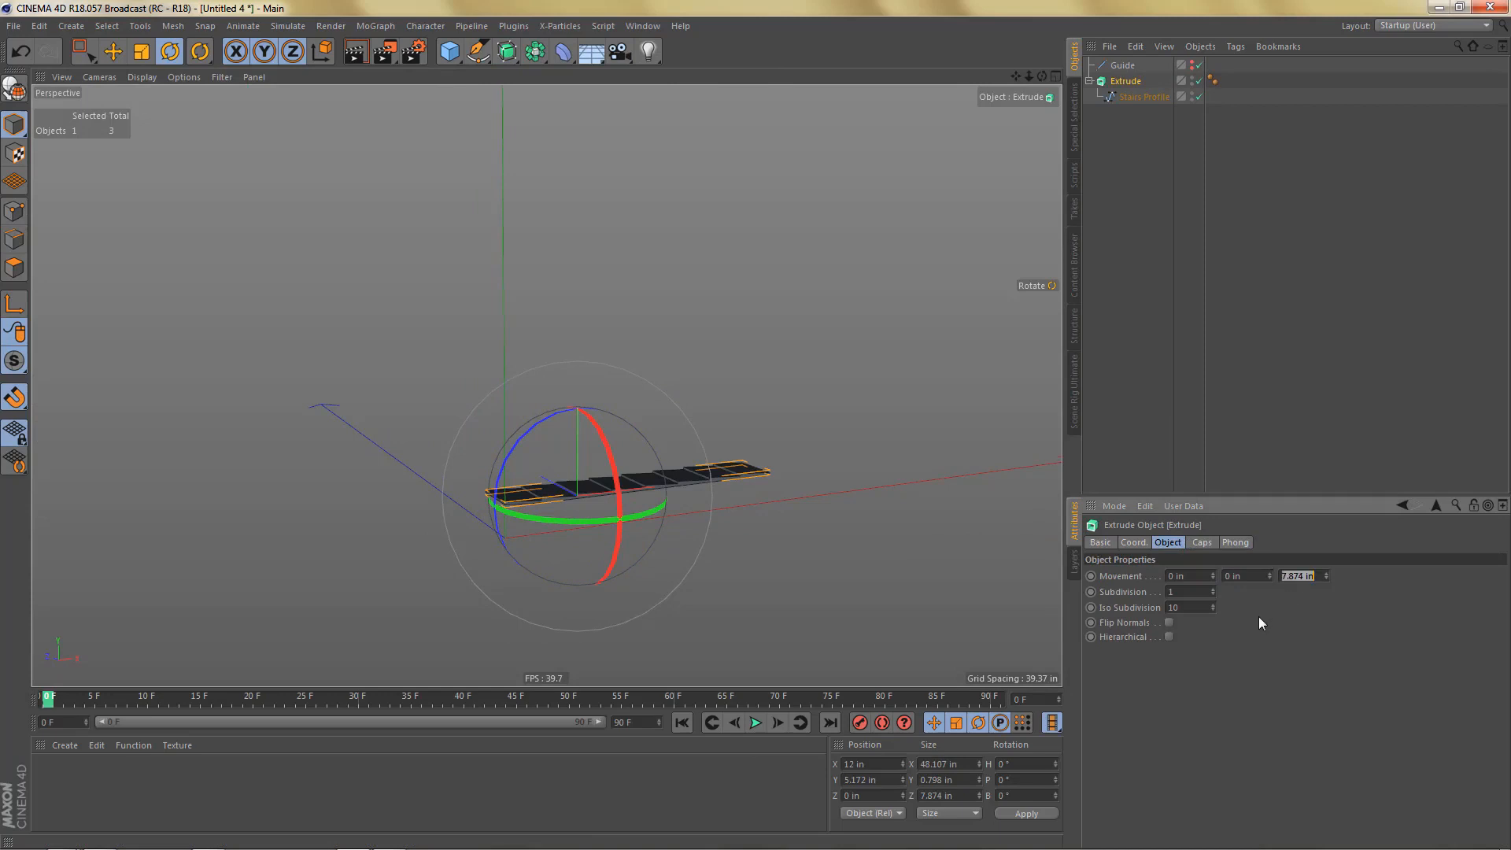
text(6ft)
key(Return)
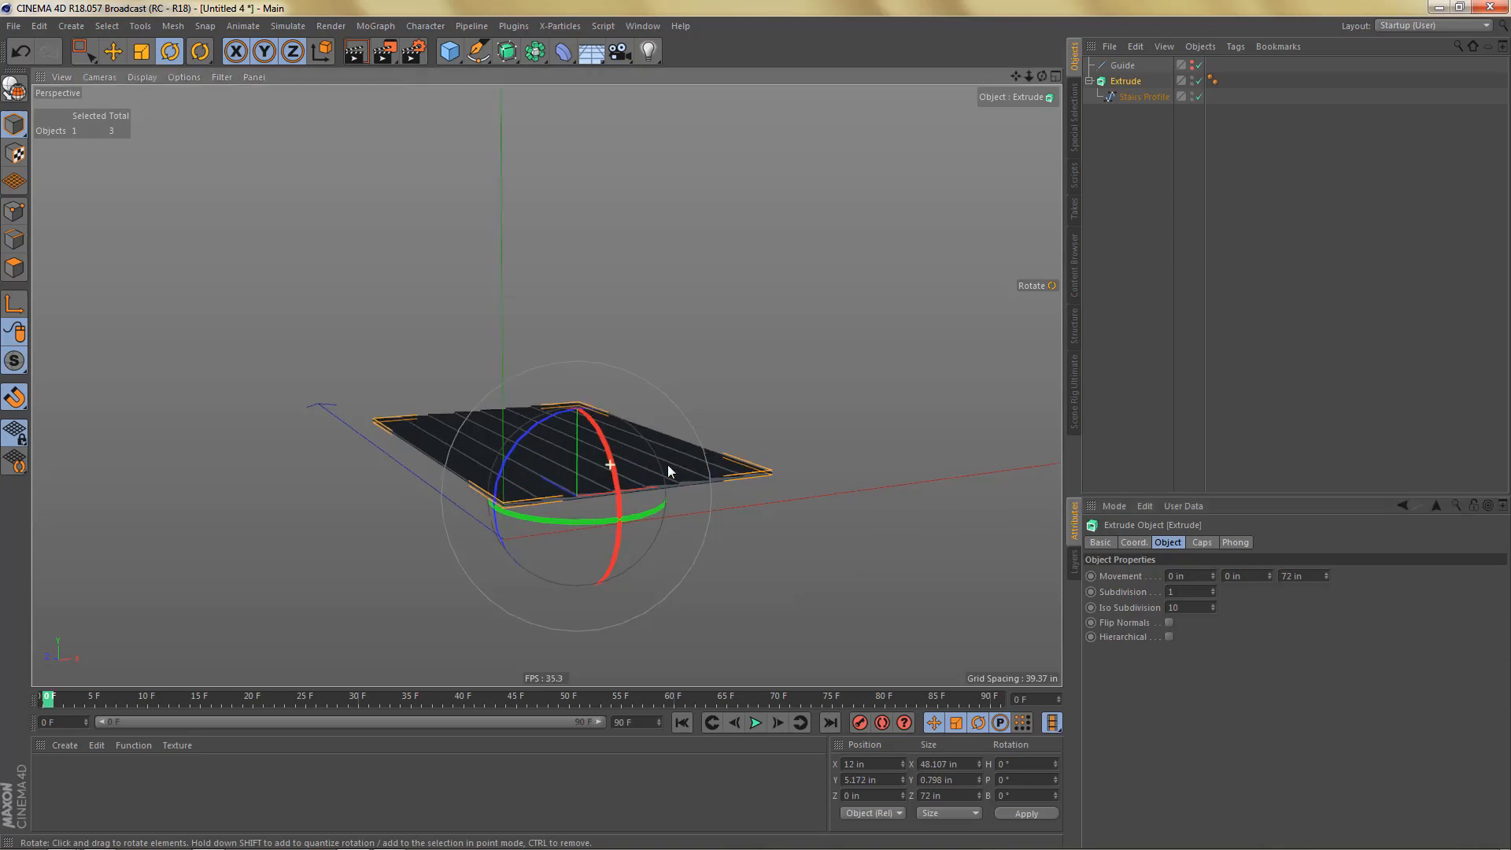
Step: Turn on Create Single Object in the extrusion's caps settings and convert the extrusion into an editable polygon object
scroll(669, 465, up, 4)
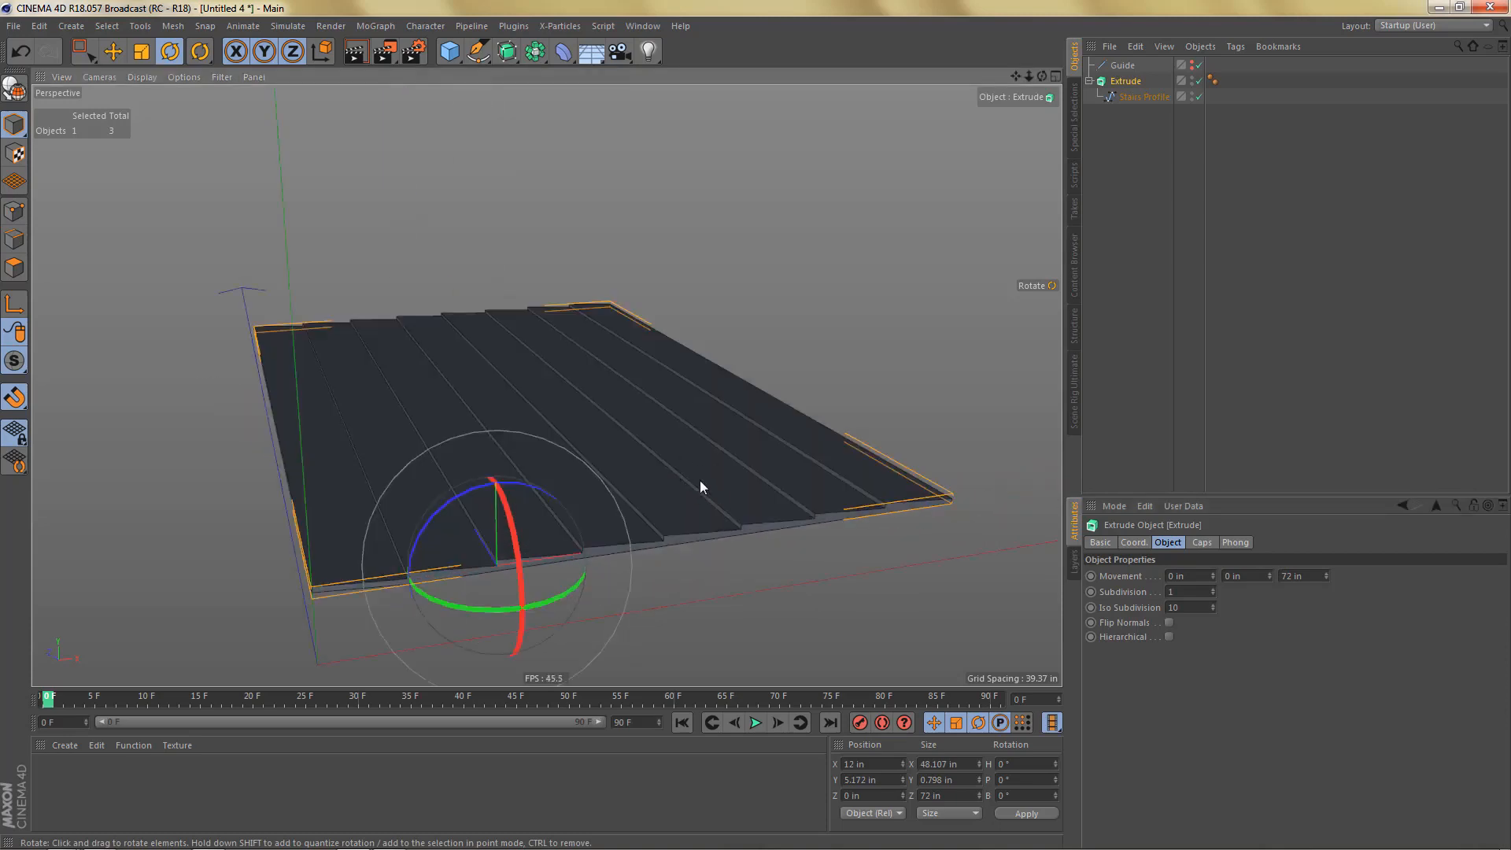
alt+drag(716, 476, 681, 463)
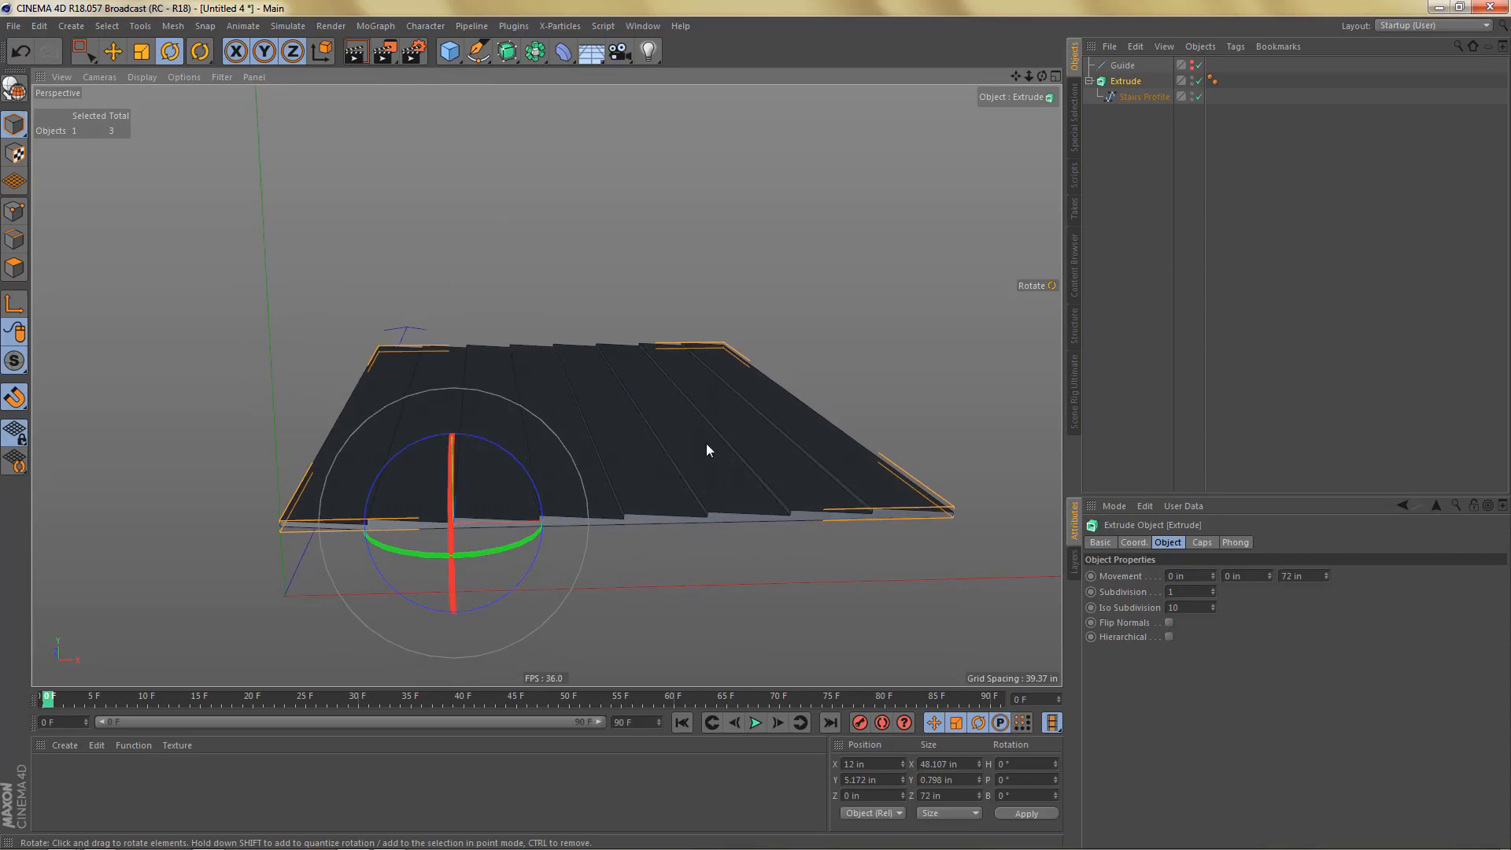
alt+drag(862, 465, 842, 418)
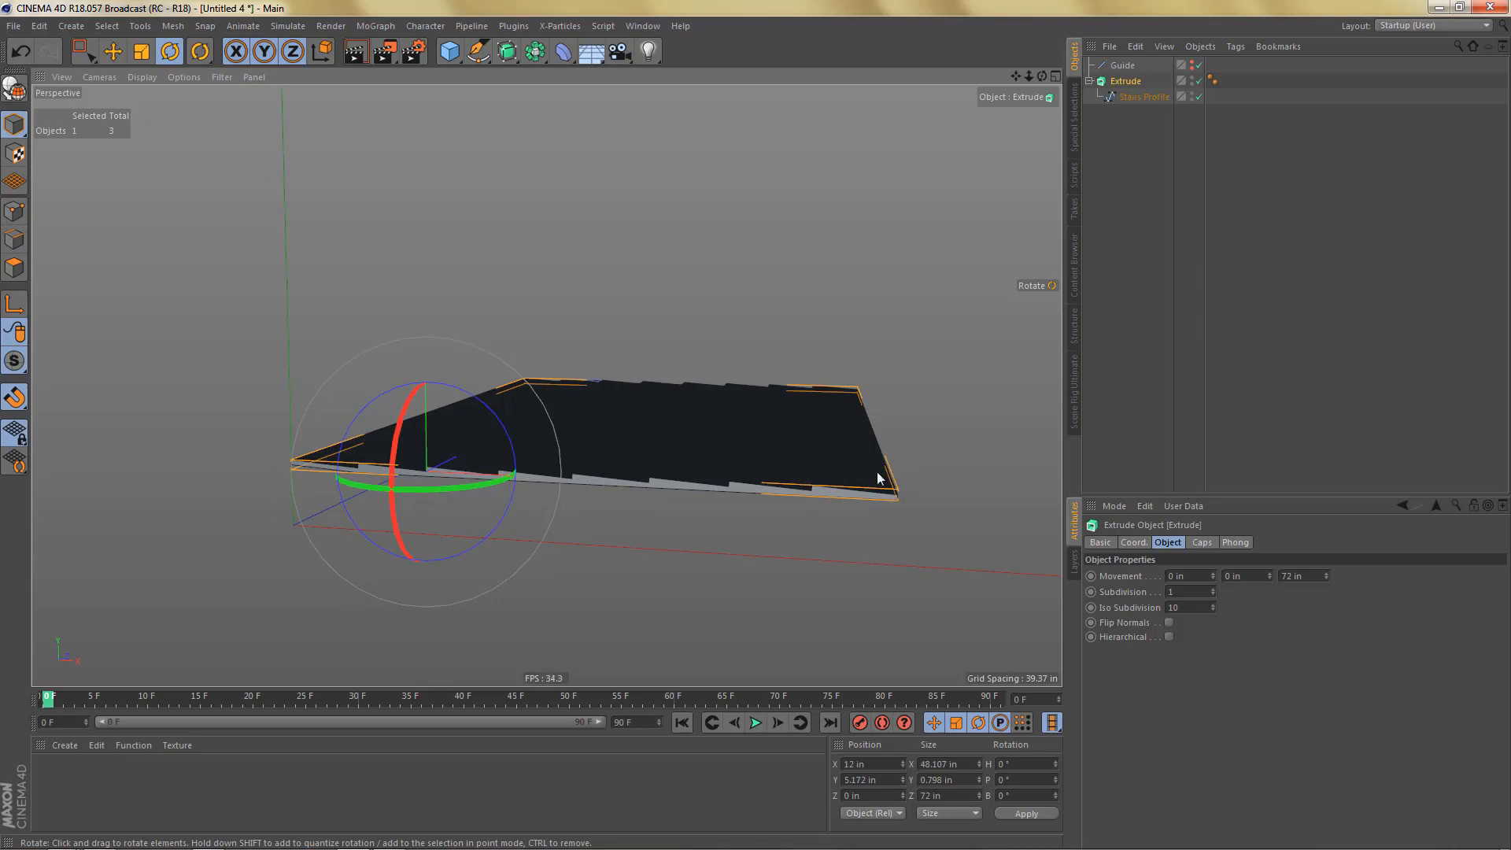
alt+drag(879, 478, 795, 503)
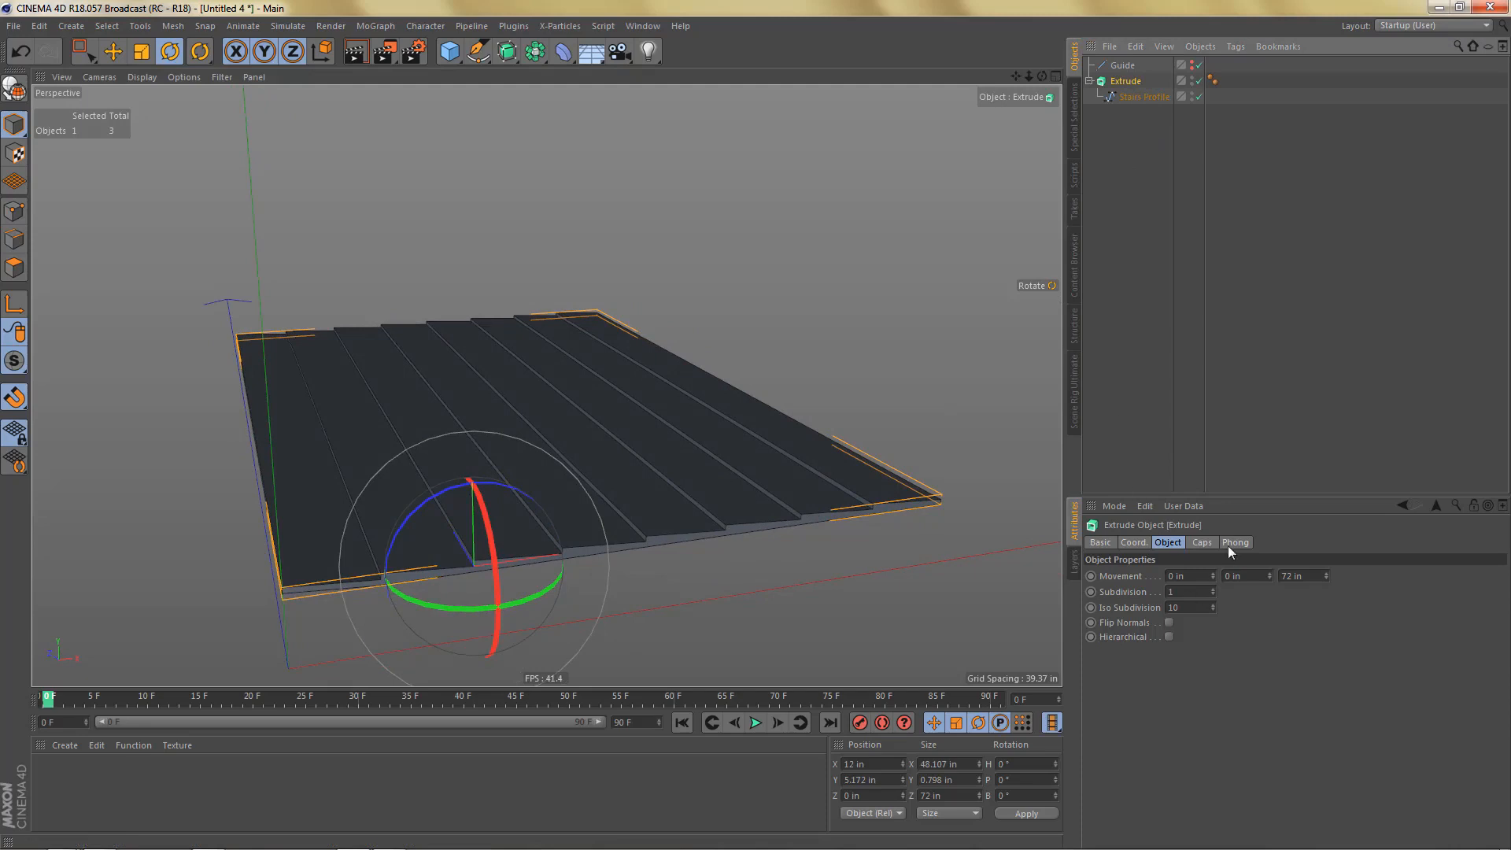
click(1203, 543)
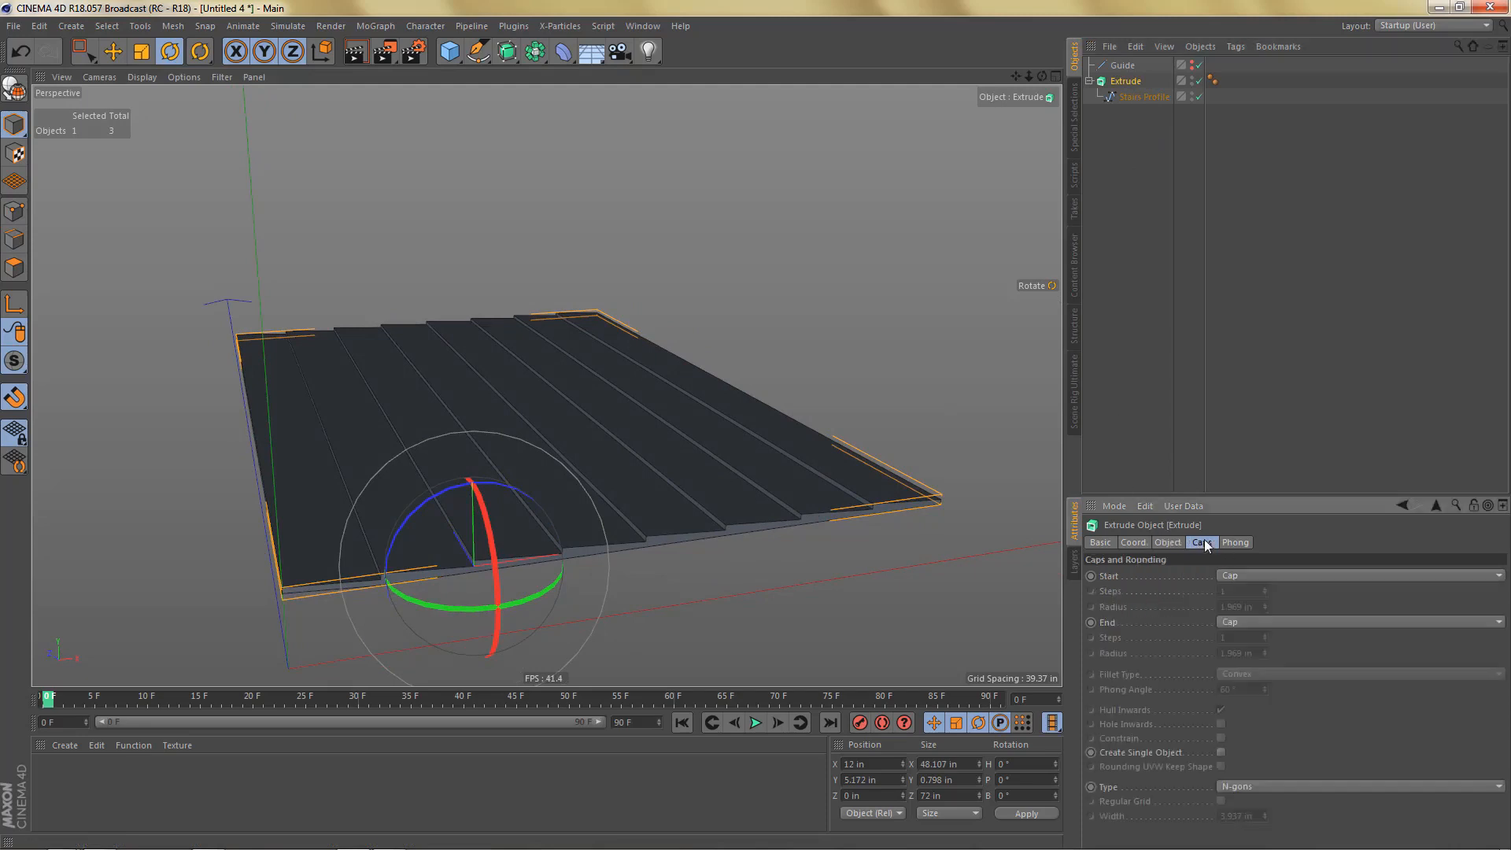
click(1221, 752)
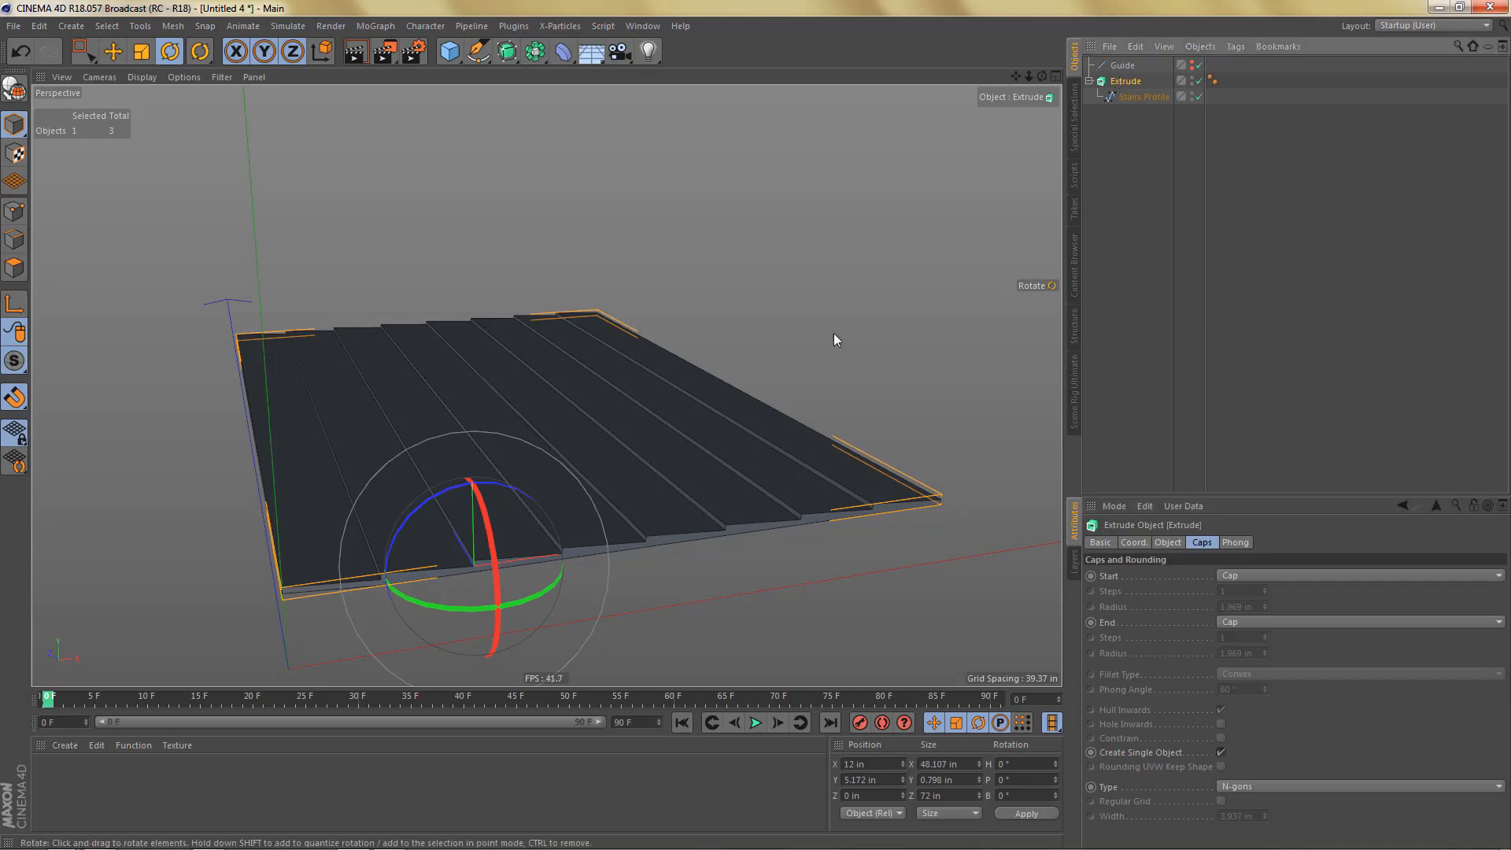
key(c)
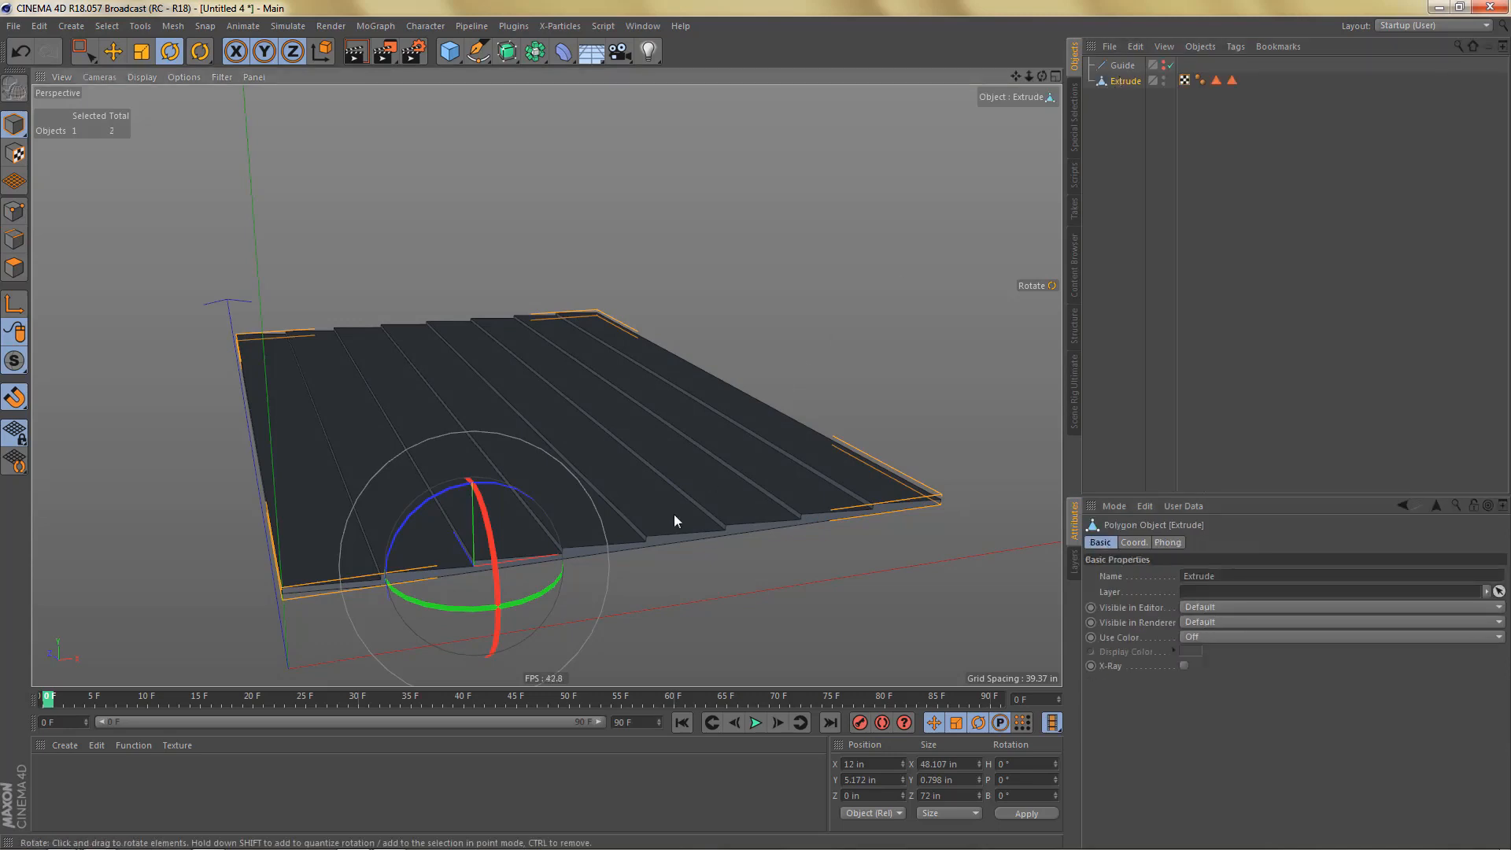
Step: Delete both polygon selection tags from the extruded object and switch to point editing mode
alt+middle_drag(674, 513, 699, 472)
click(1216, 79)
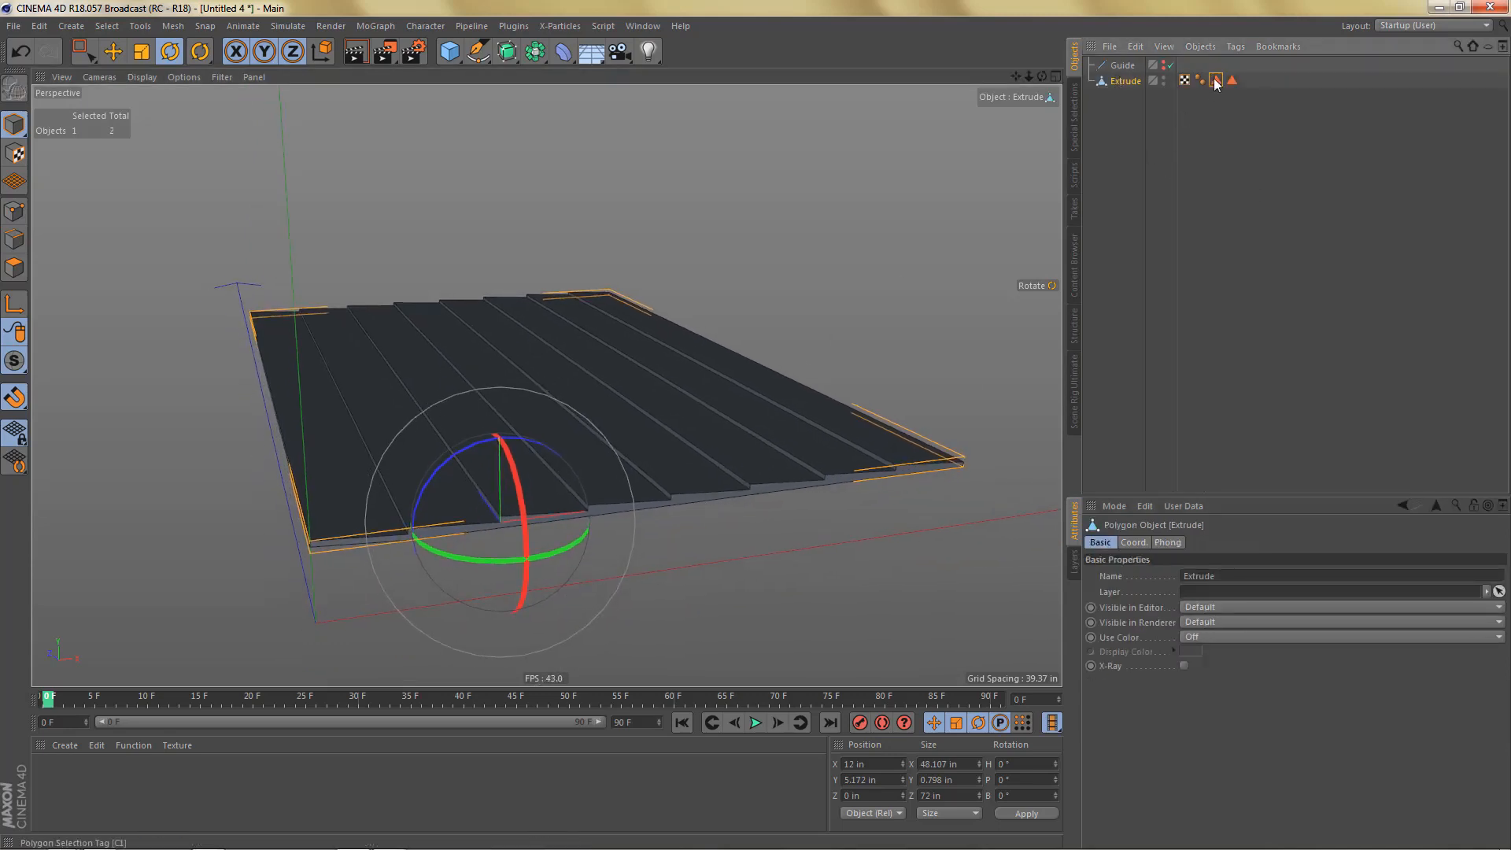
shift+click(1232, 79)
key(Delete)
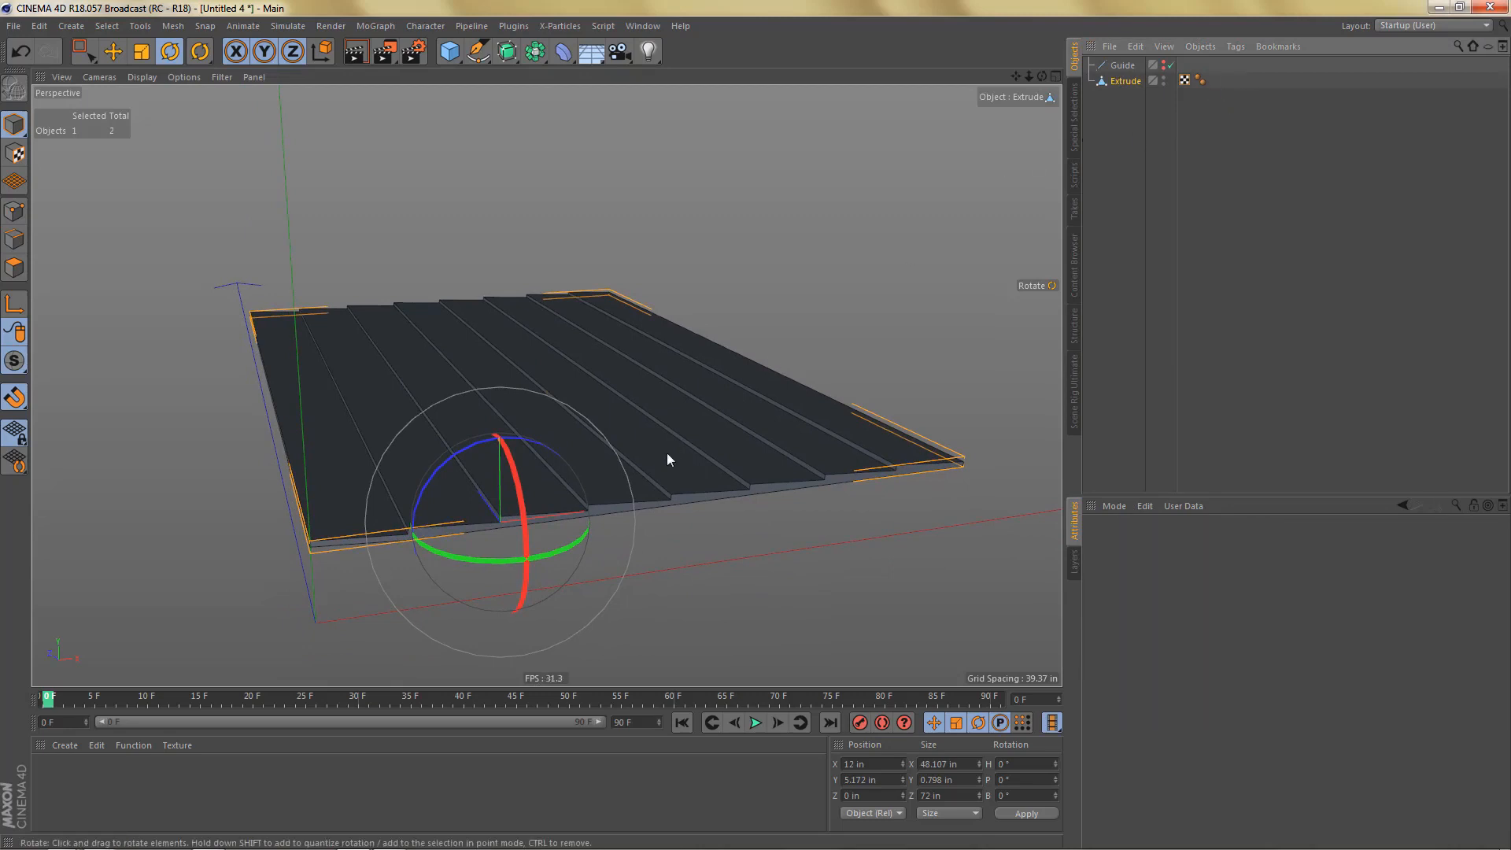
alt+middle_drag(692, 444, 683, 443)
key(Return)
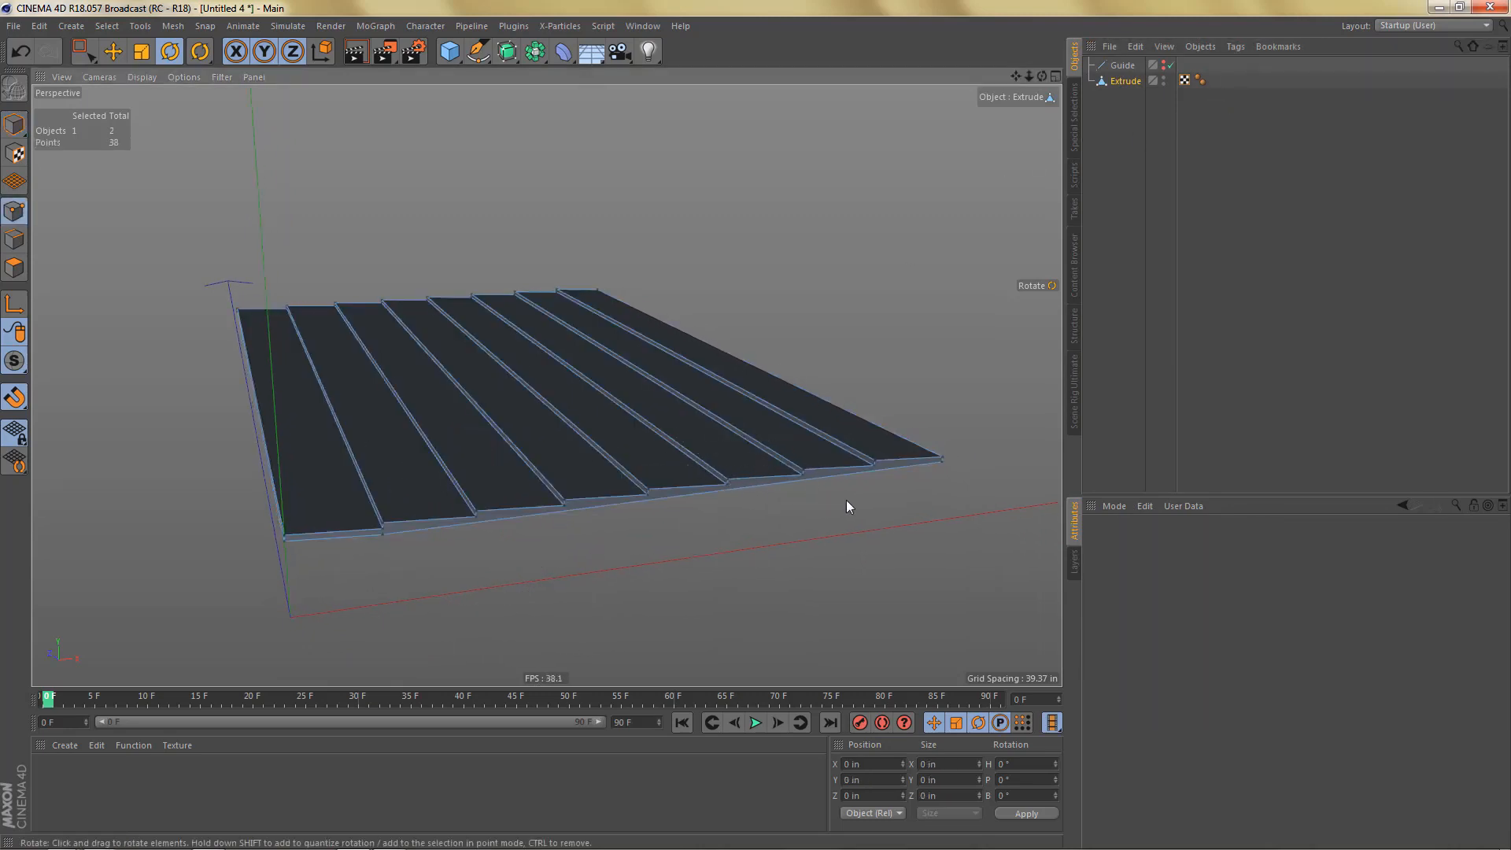
Step: In the Front view, make a vertical Line Cut through the mesh at the last step's upper corner with Visible Only disabled
alt+drag(847, 500, 782, 514)
middle_click(833, 589)
middle_click(834, 588)
alt+middle_drag(834, 522, 723, 561)
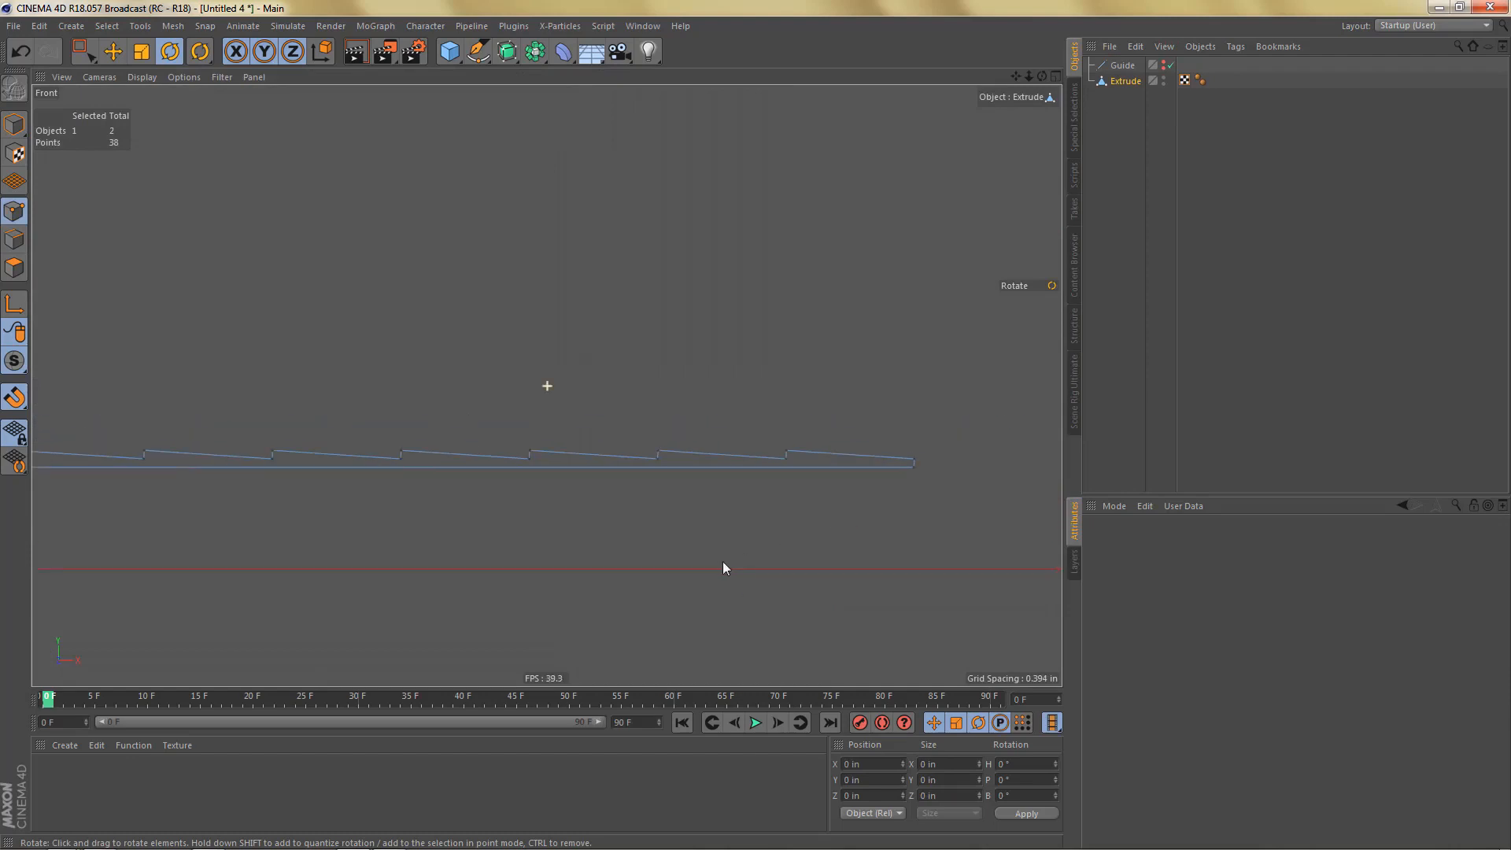
alt+right_drag(795, 472, 965, 438)
alt+middle_drag(740, 421, 464, 432)
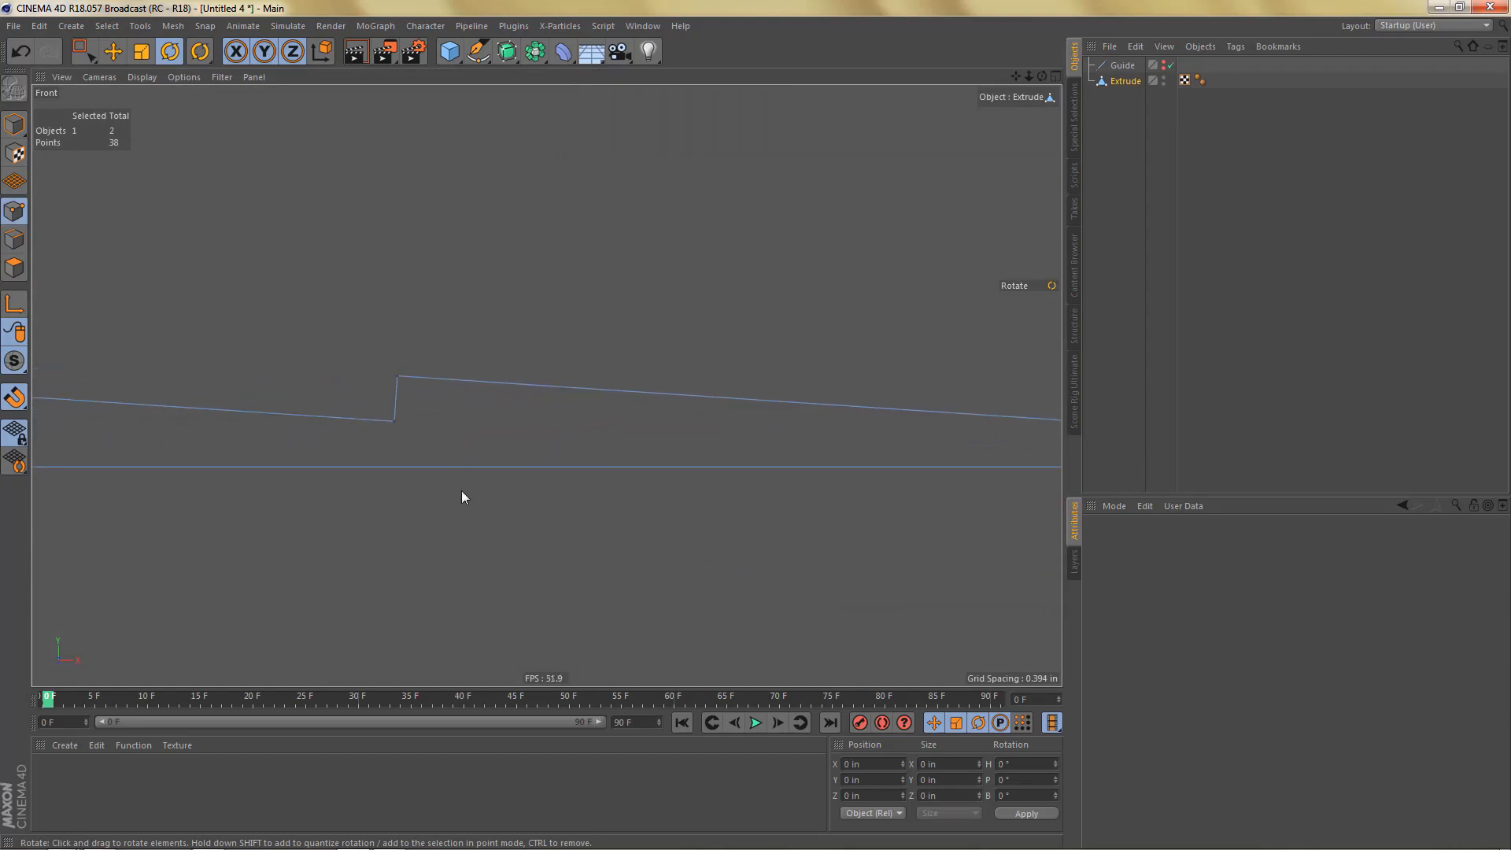
key(k)
key(k)
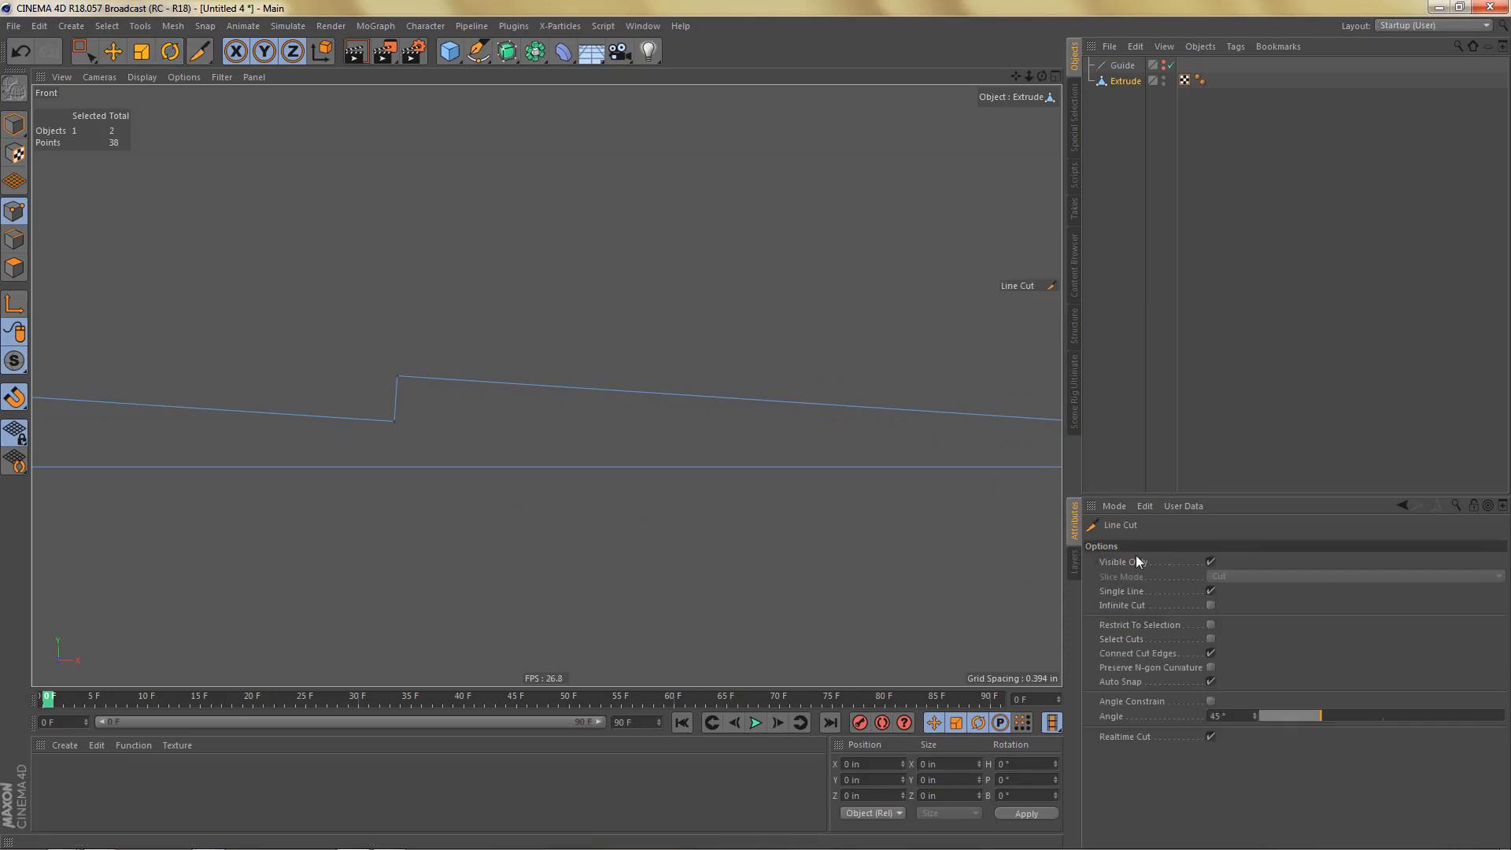
click(1133, 561)
click(1210, 561)
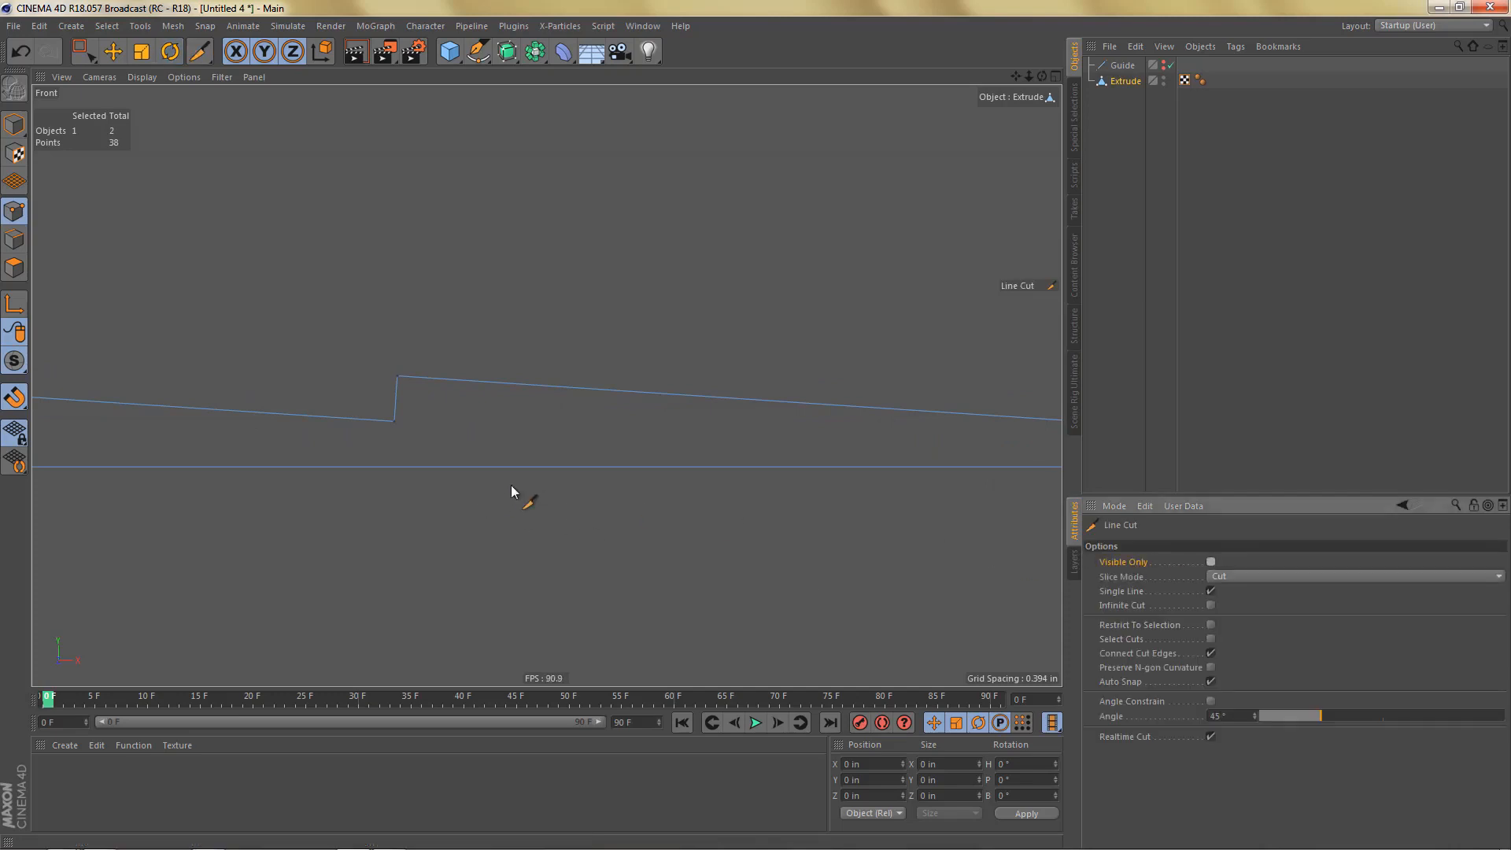
click(397, 377)
key(e)
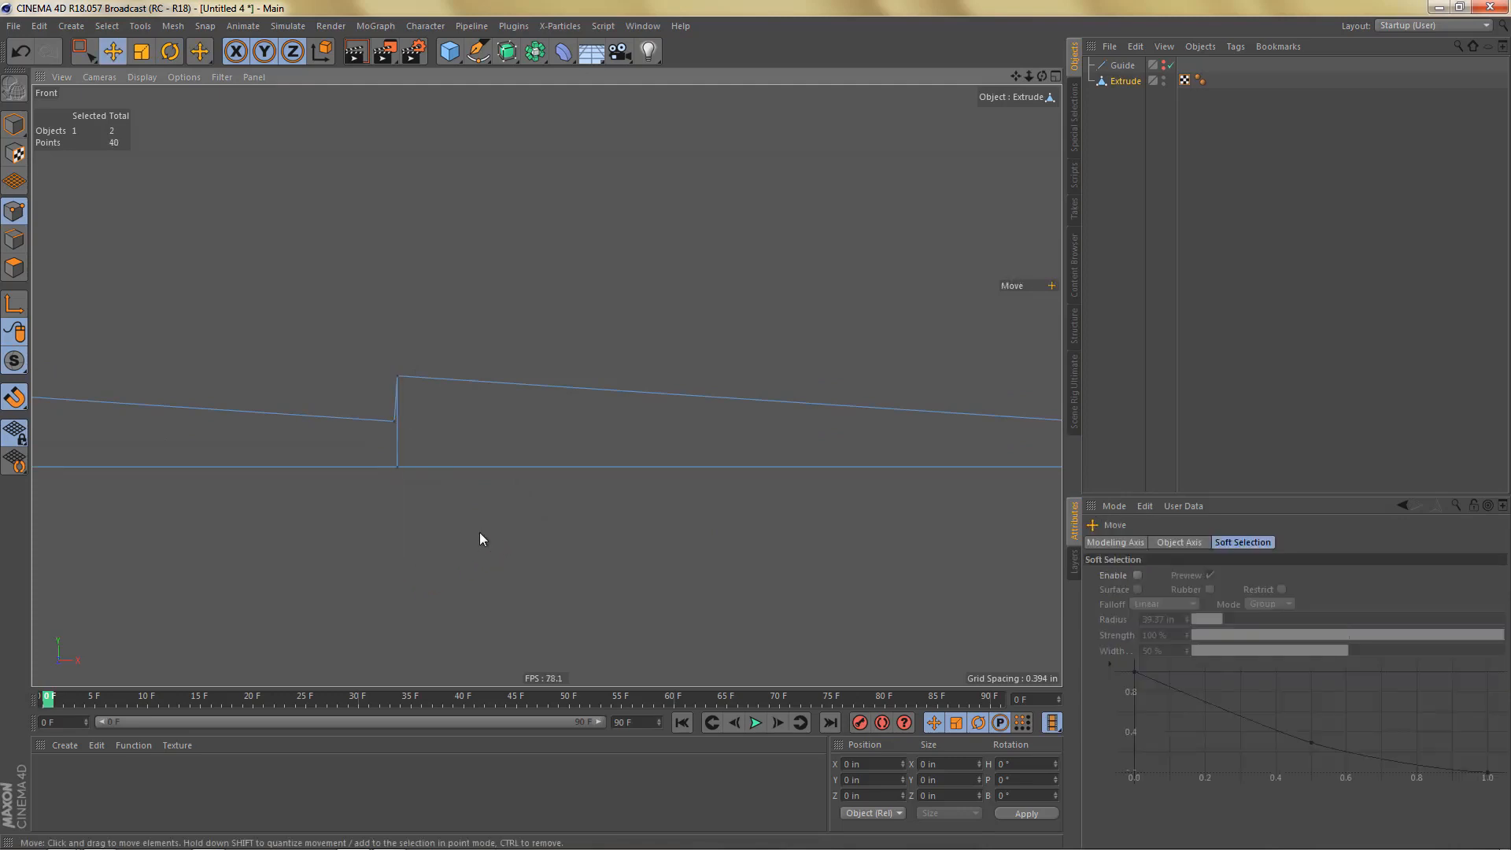
Step: Rectangle-select all points before the last step, without restricting to visible elements, and delete them
key(space)
scroll(688, 424, down, 10)
alt+middle_drag(698, 422, 749, 466)
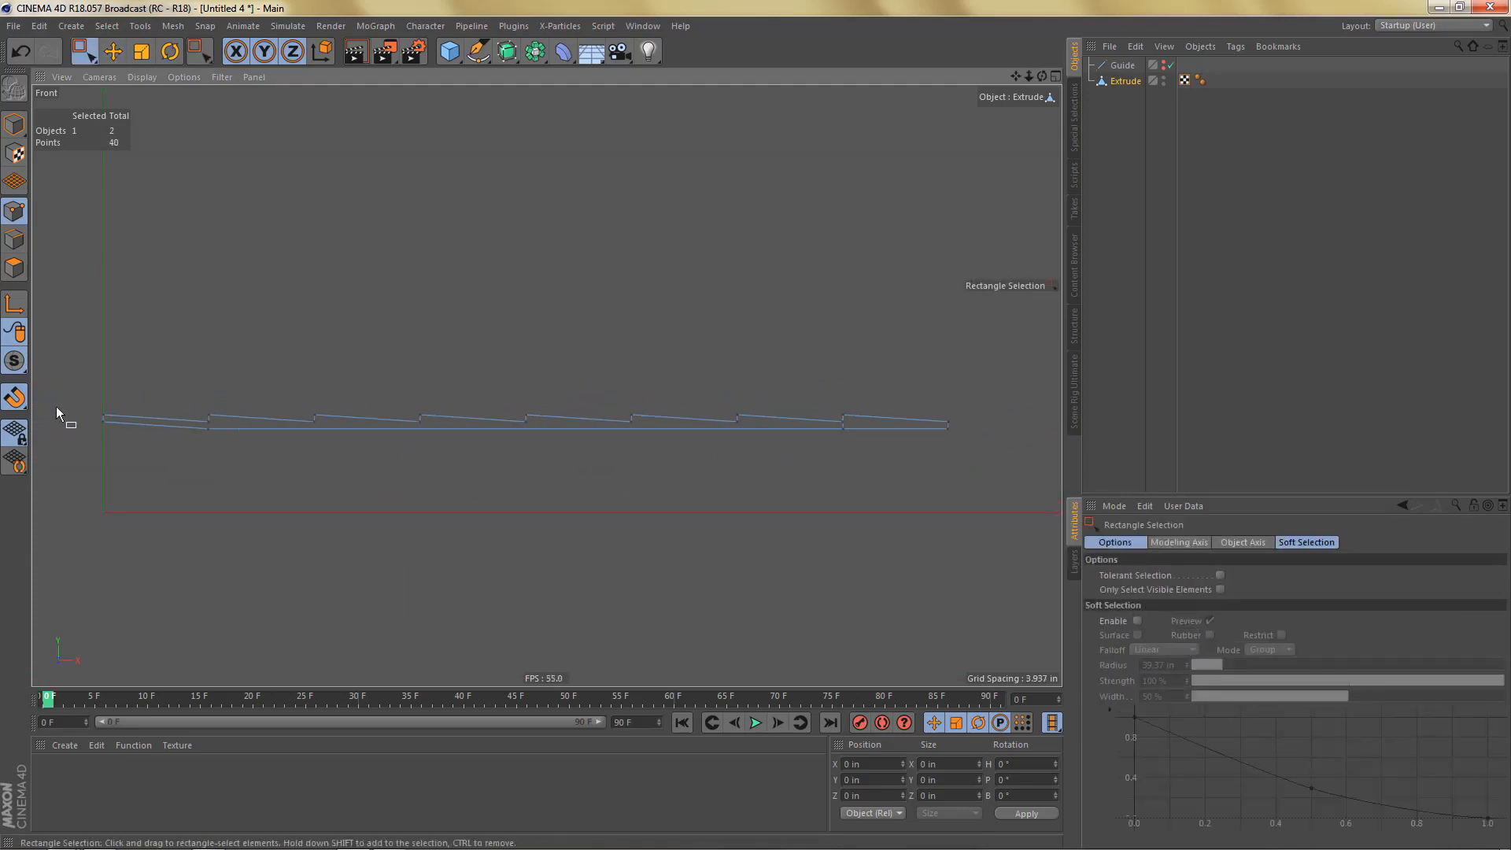
drag(59, 394, 815, 534)
key(Delete)
scroll(871, 419, up, 8)
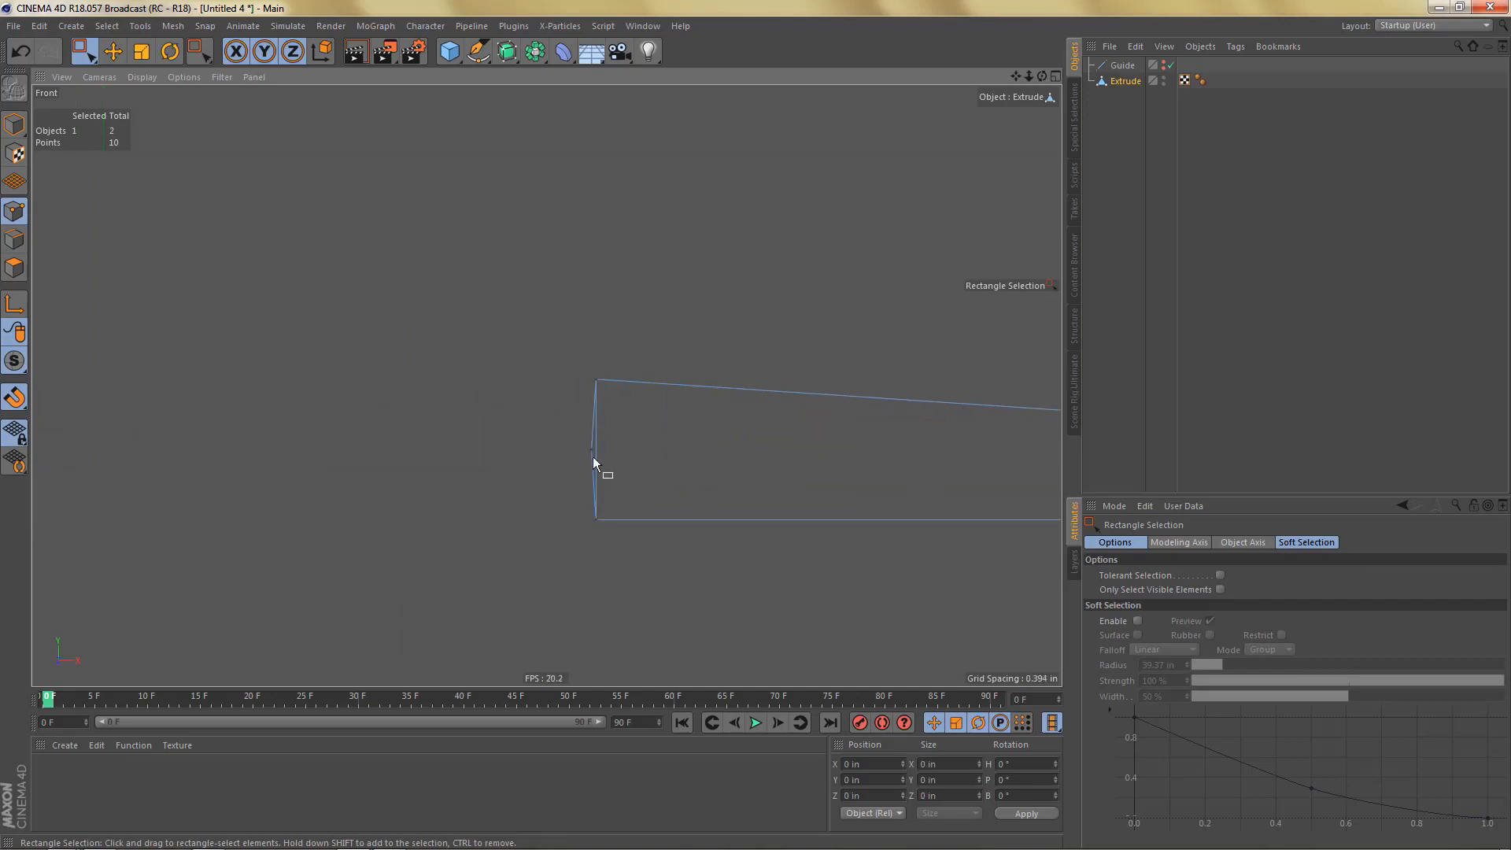
Step: Delete the stray points bulging from the profile's thick end, and make a vertical Line Cut up from the thin end's lower corner
drag(600, 457, 622, 506)
key(Delete)
alt+middle_drag(593, 472, 47, 500)
alt+middle_drag(1015, 519, 788, 499)
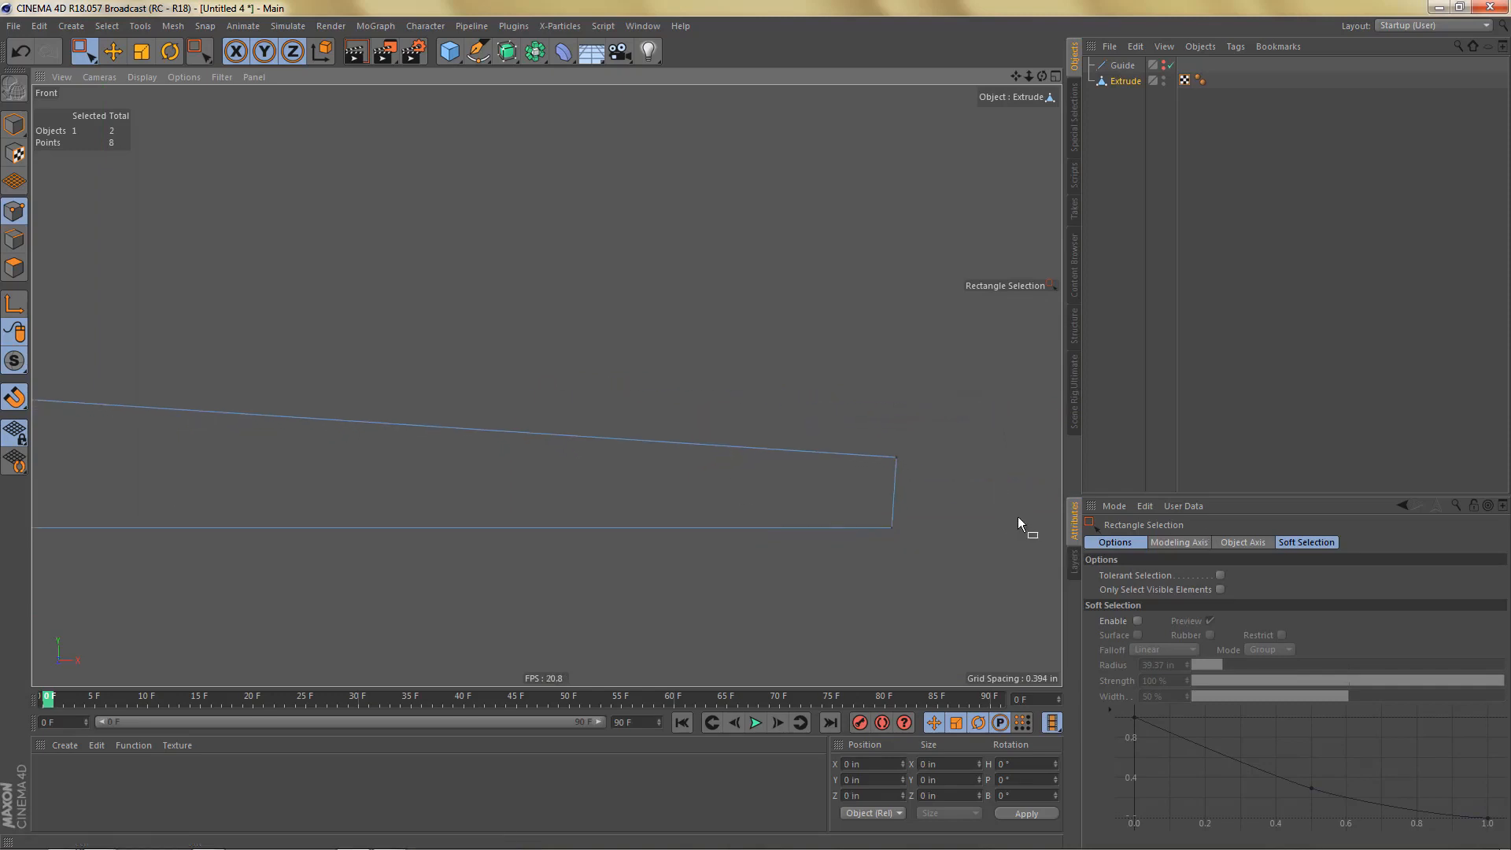
alt+middle_drag(933, 552, 836, 570)
scroll(847, 543, up, 3)
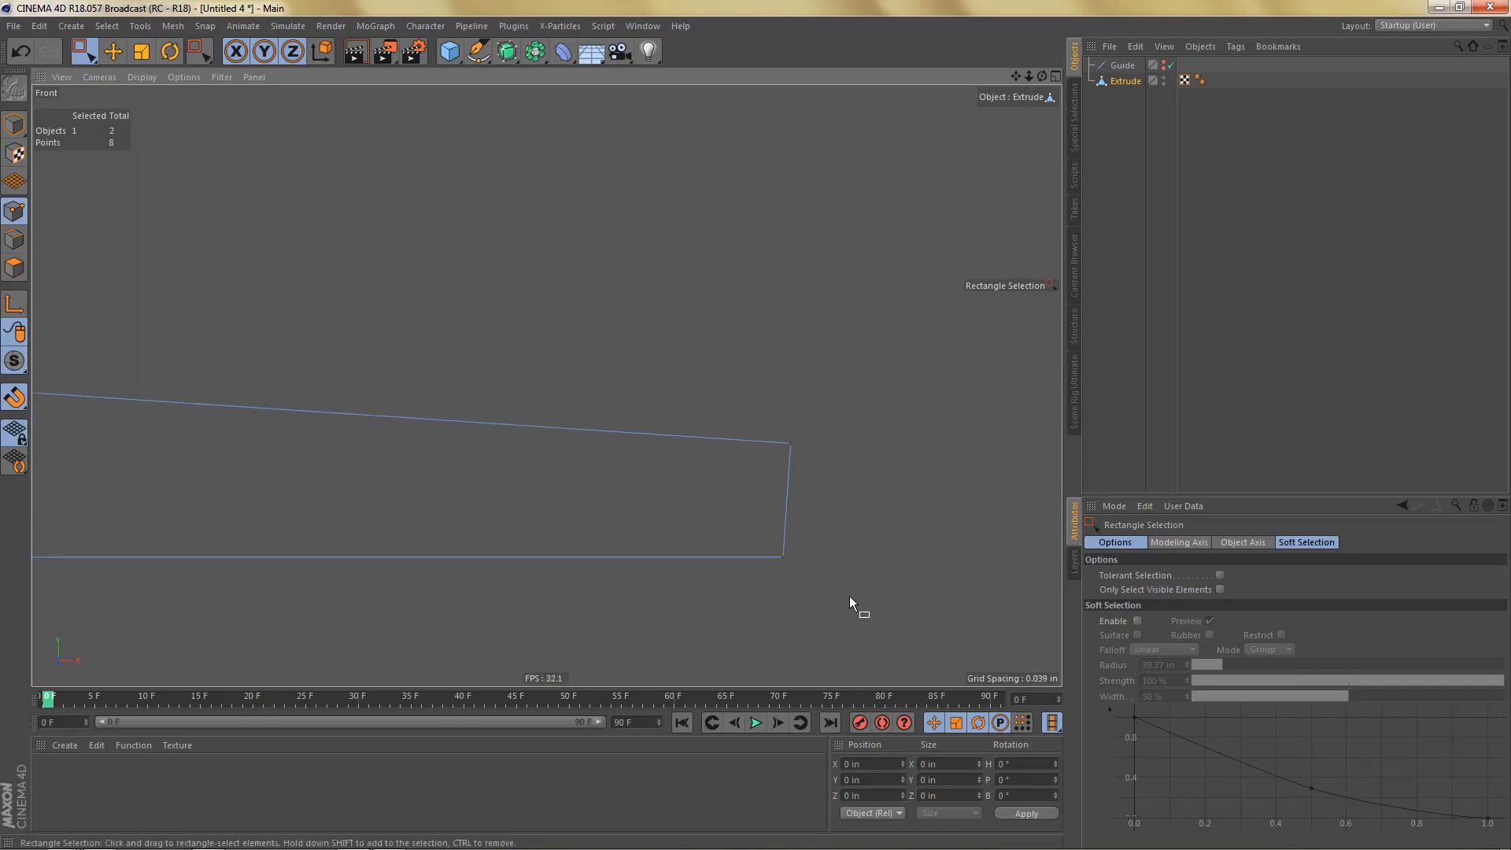
key(k)
key(k)
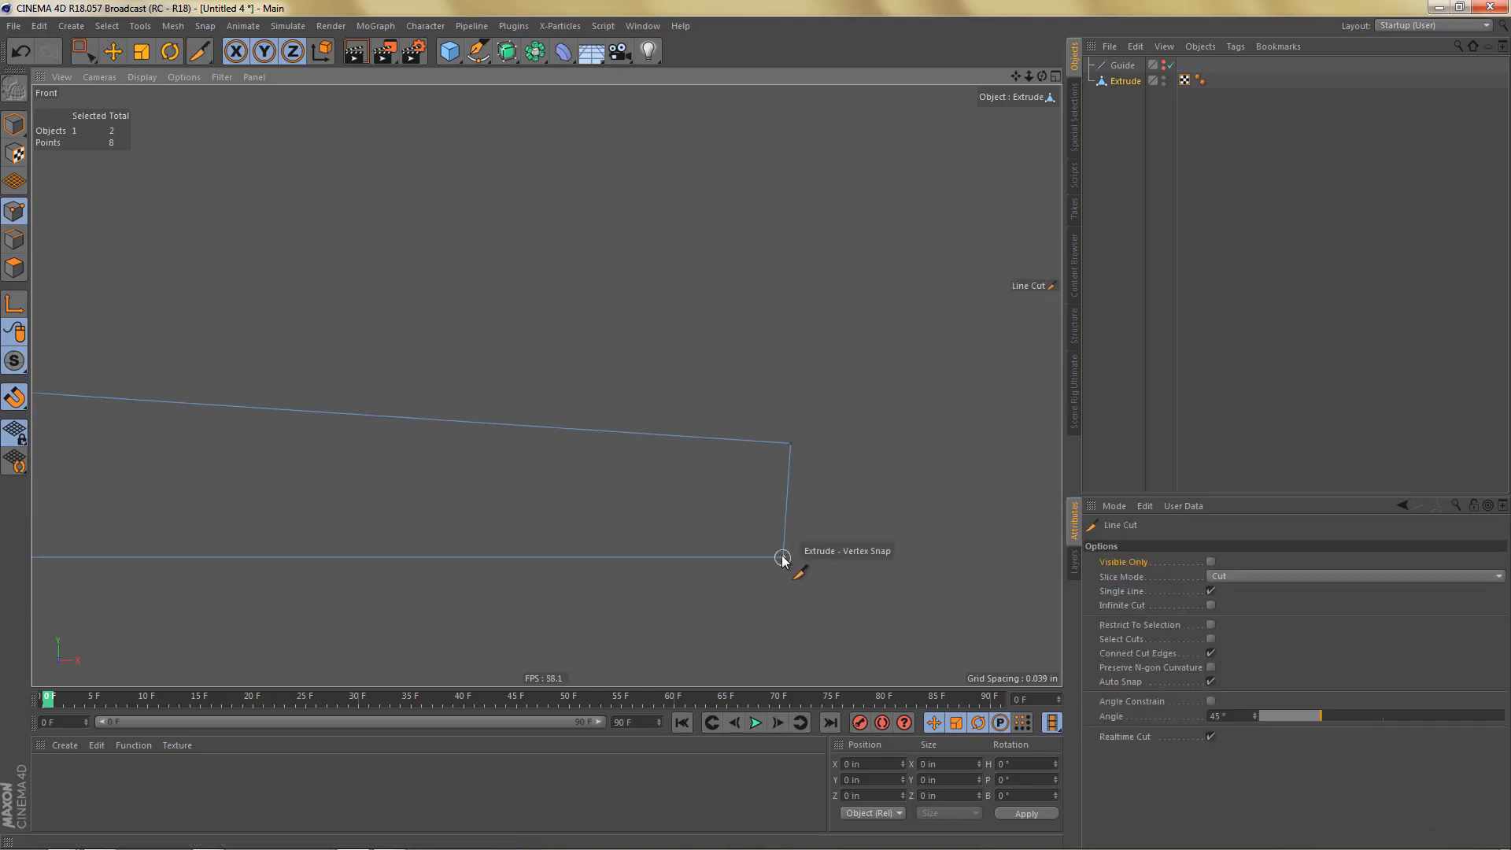
click(782, 559)
click(783, 313)
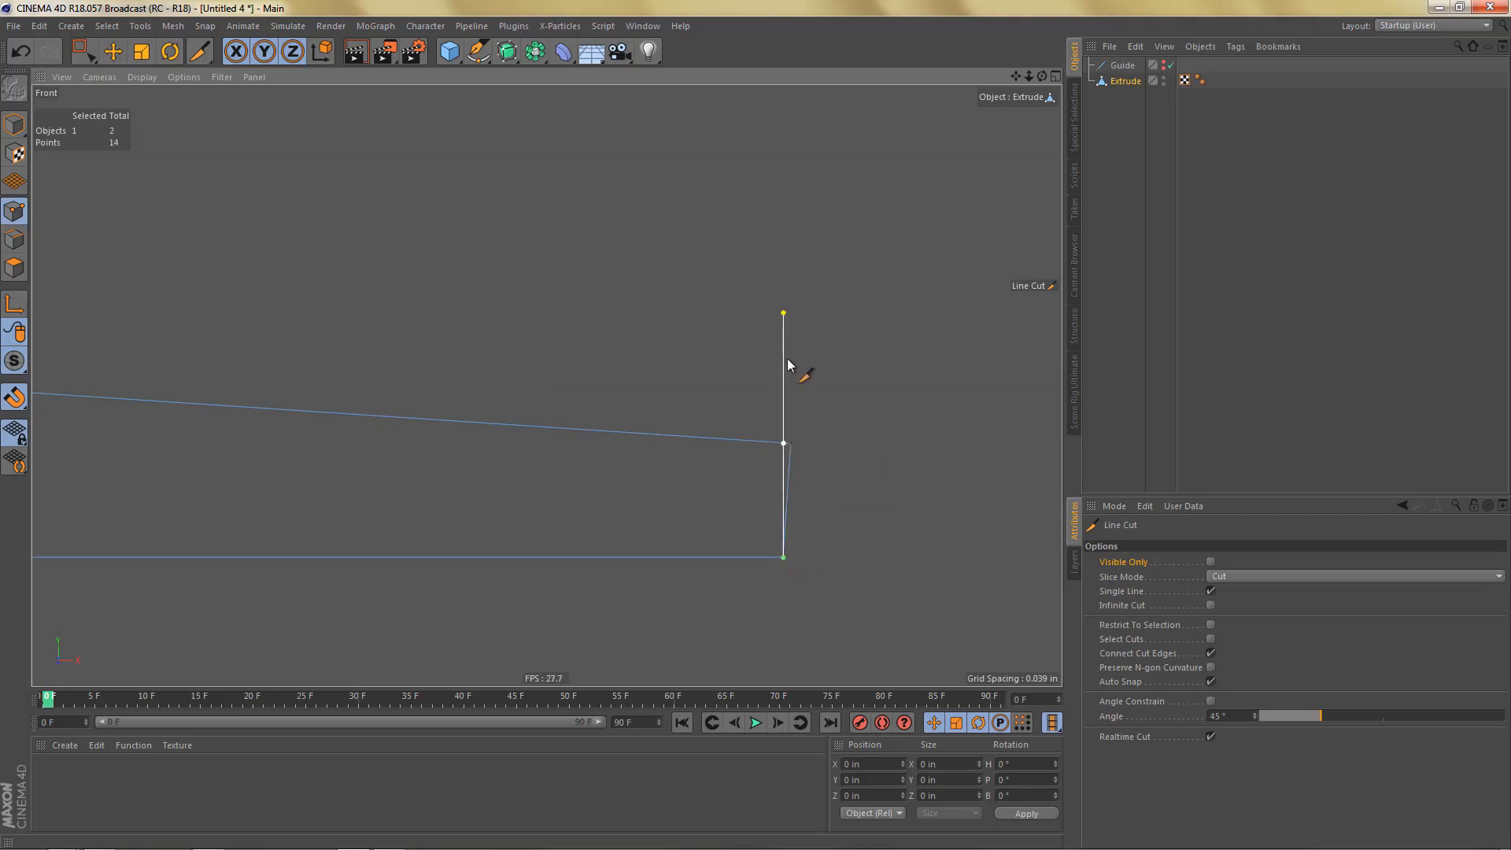
key(space)
Step: Snap the overhanging upper corner points of the thin end onto the new cut and optimize the mesh
alt+right_drag(783, 469, 988, 437)
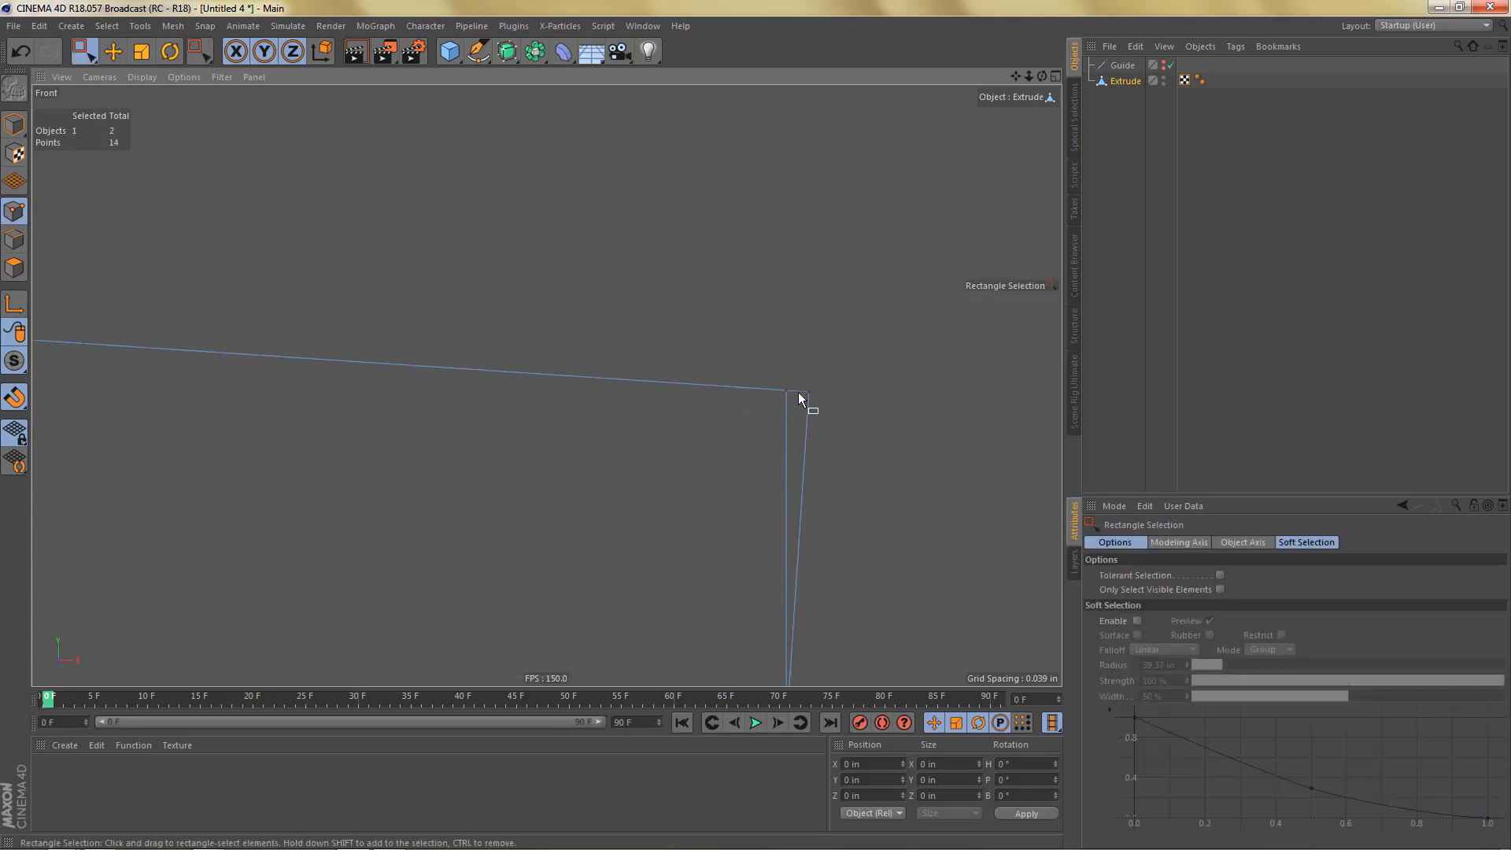
key(e)
drag(832, 423, 790, 393)
key(u)
key(o)
Step: Display the mesh with Gouraud Shading (Lines) and close the open thick side with Close Polygon Hole in the Perspective view
key(n)
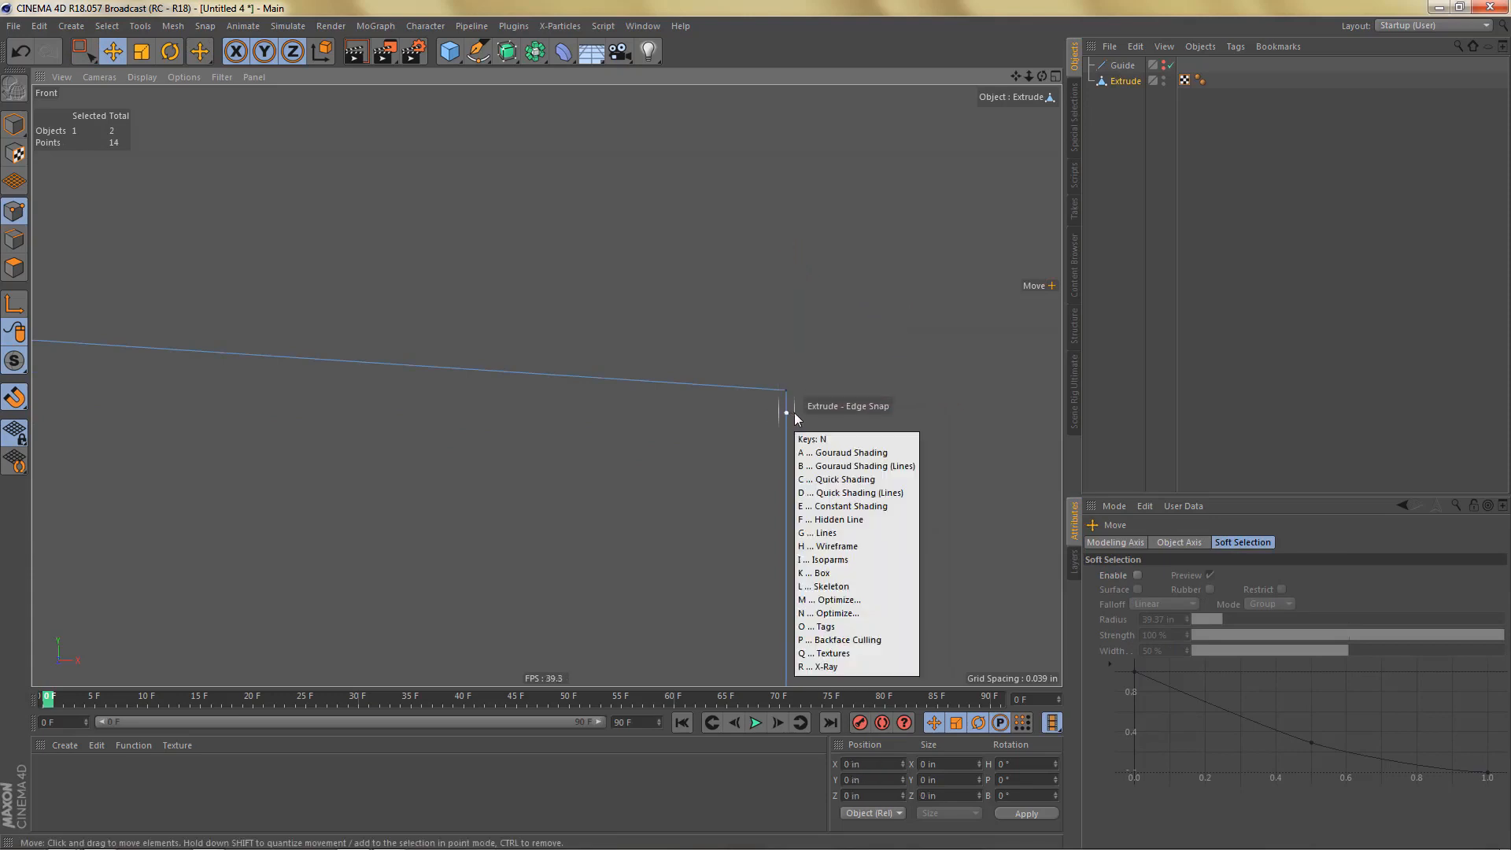
key(b)
middle_click(854, 380)
middle_click(279, 240)
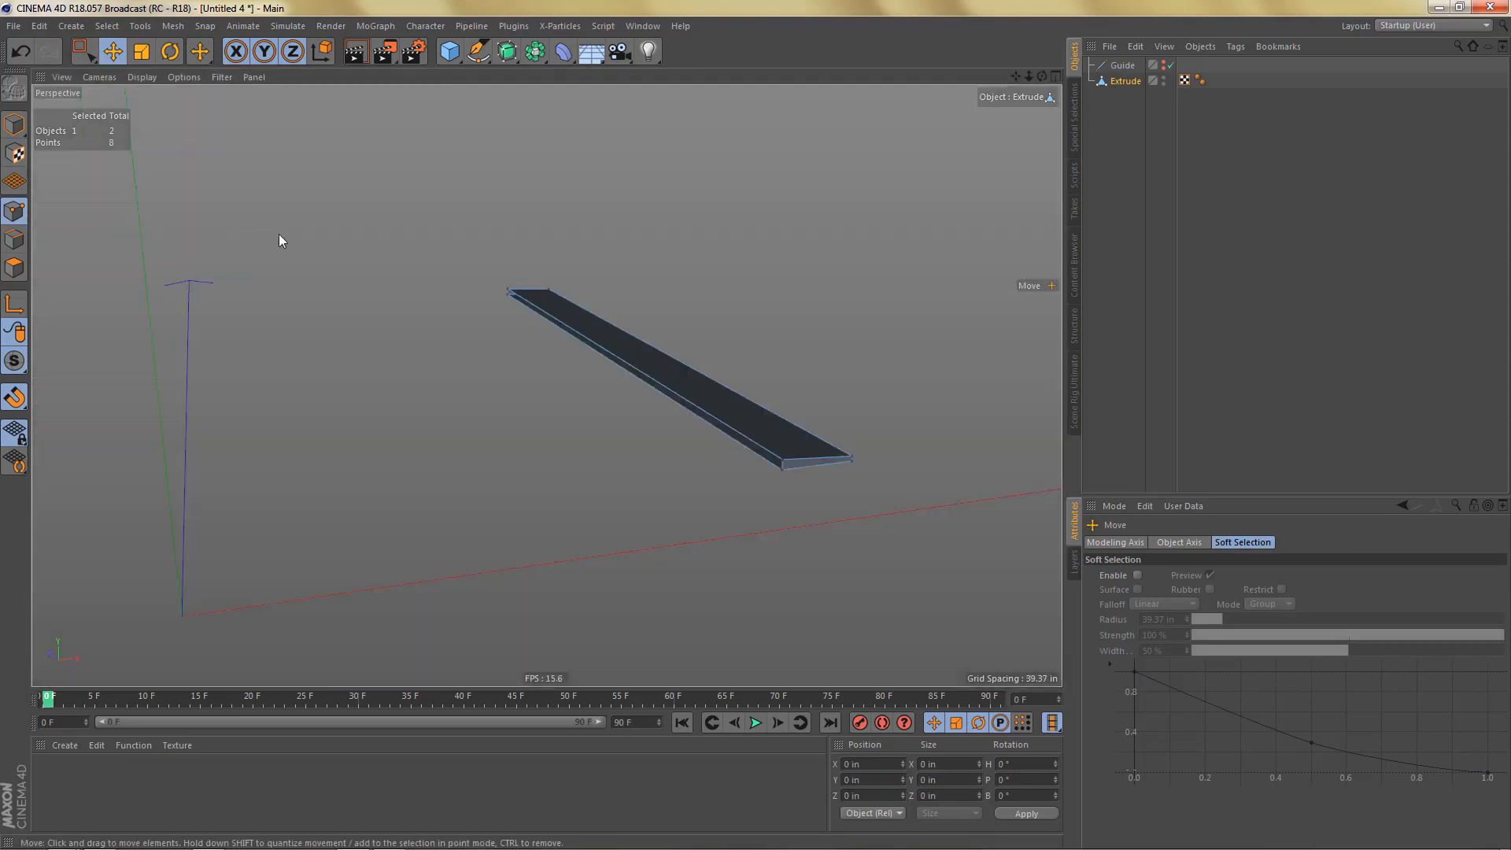
alt+right_drag(476, 337, 535, 324)
alt+drag(775, 402, 773, 321)
mouse_move(690, 396)
alt+mouse_down()
mouse_move(785, 431)
mouse_move(843, 415)
mouse_move(817, 417)
alt+mouse_up()
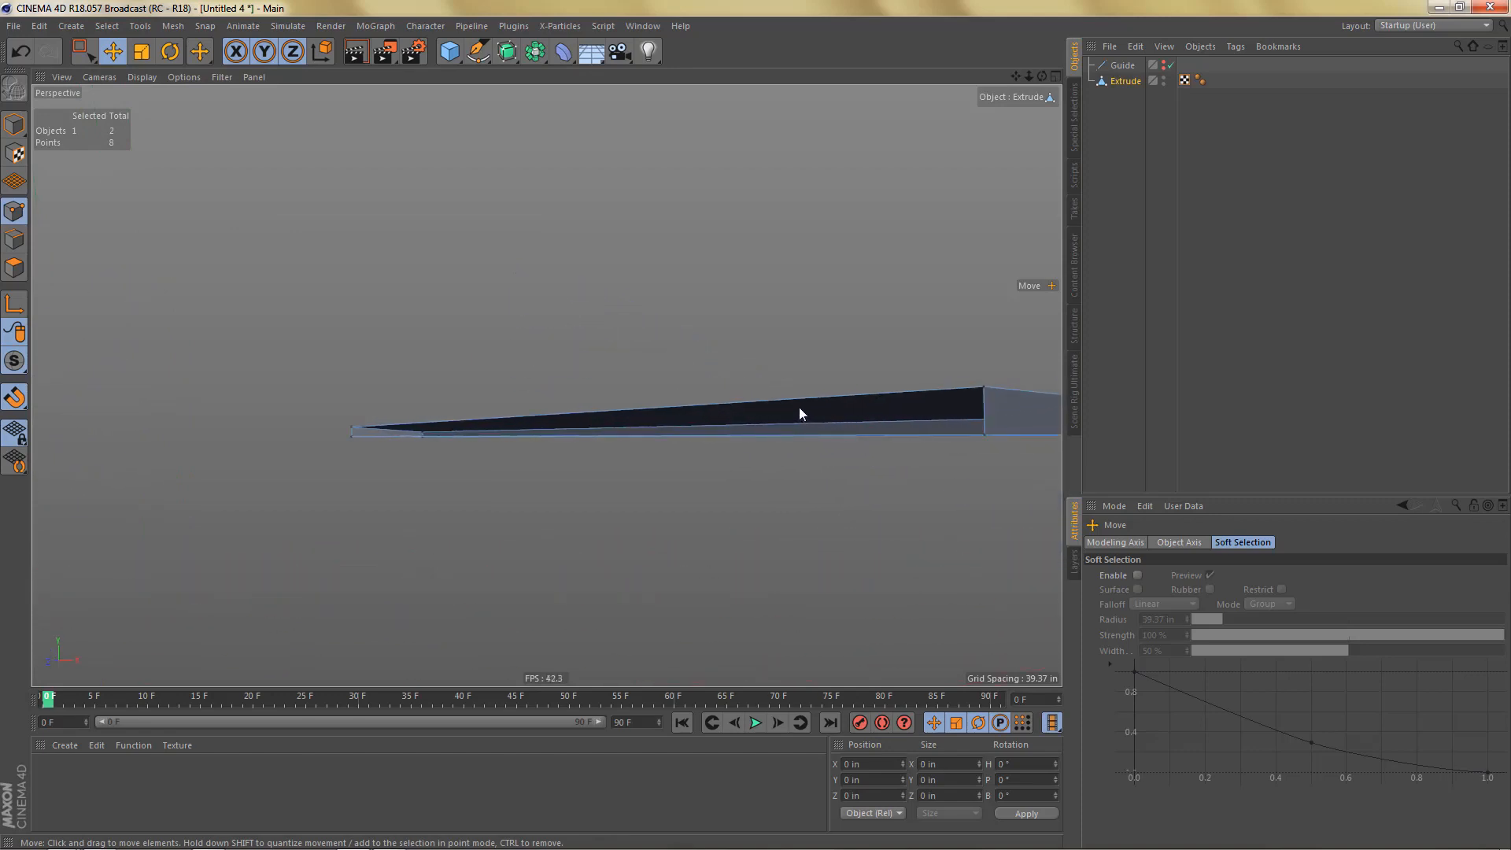
key(m)
key(d)
click(844, 402)
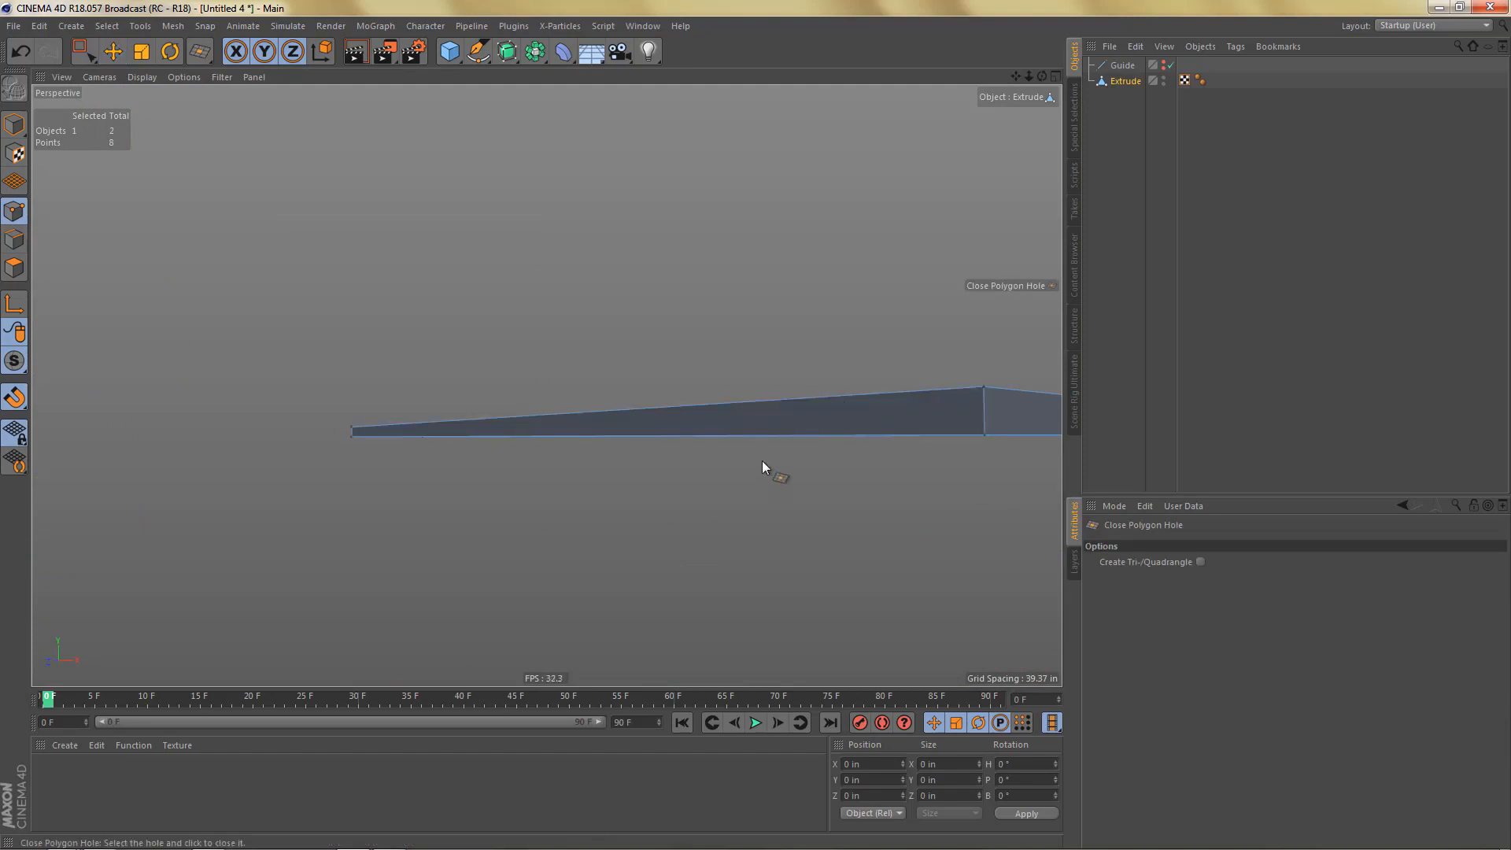
Step: In model mode, use Axis Center to move the object's axis to X 100 %, Y -100 %, Z 0 % of all points
alt+drag(763, 463, 678, 443)
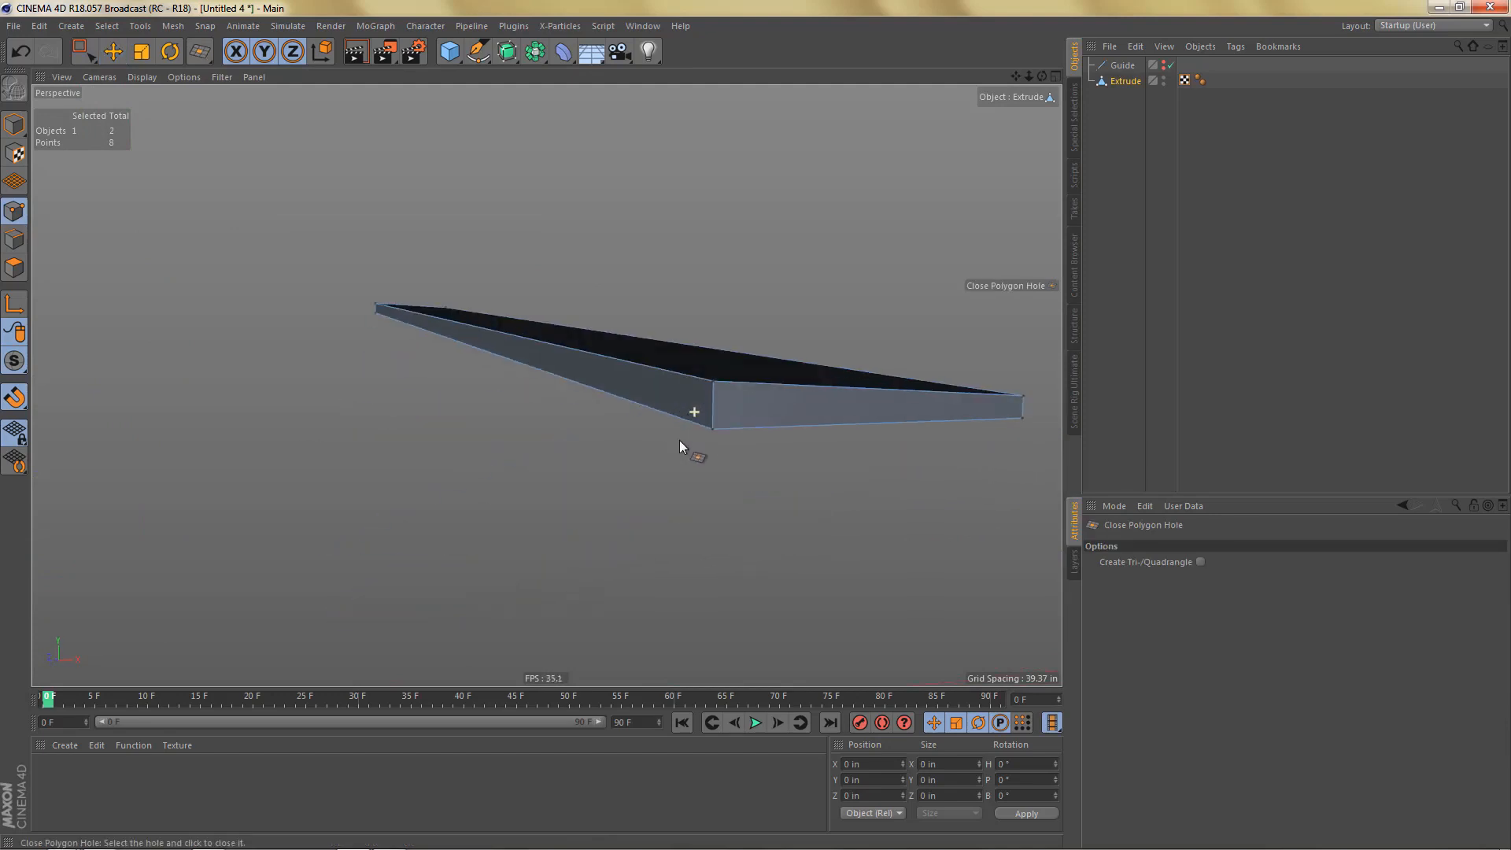
key(Return)
alt+right_drag(640, 455, 625, 474)
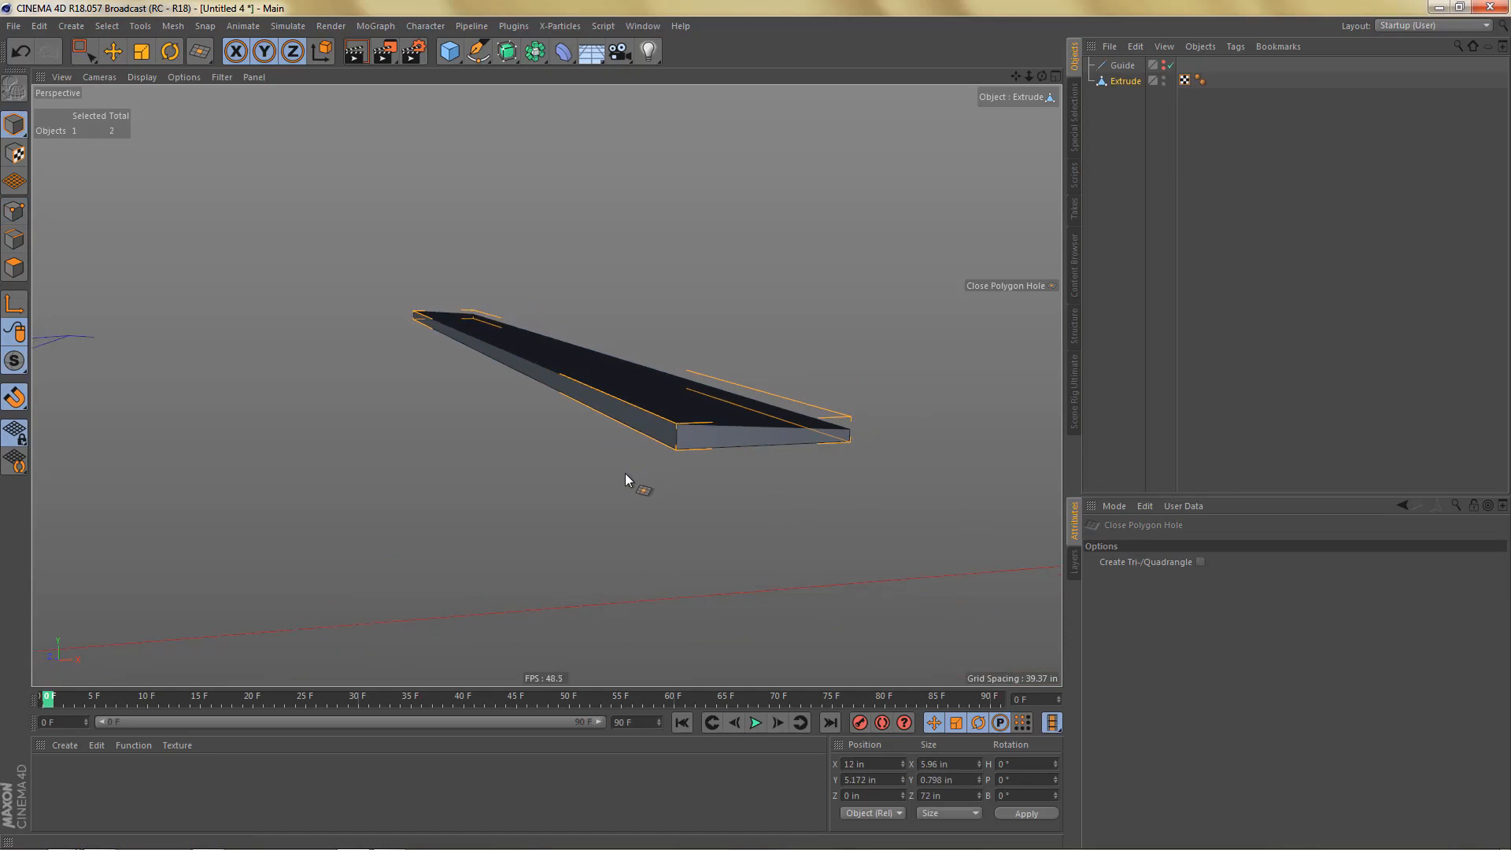
key(shift+a)
drag(646, 400, 583, 429)
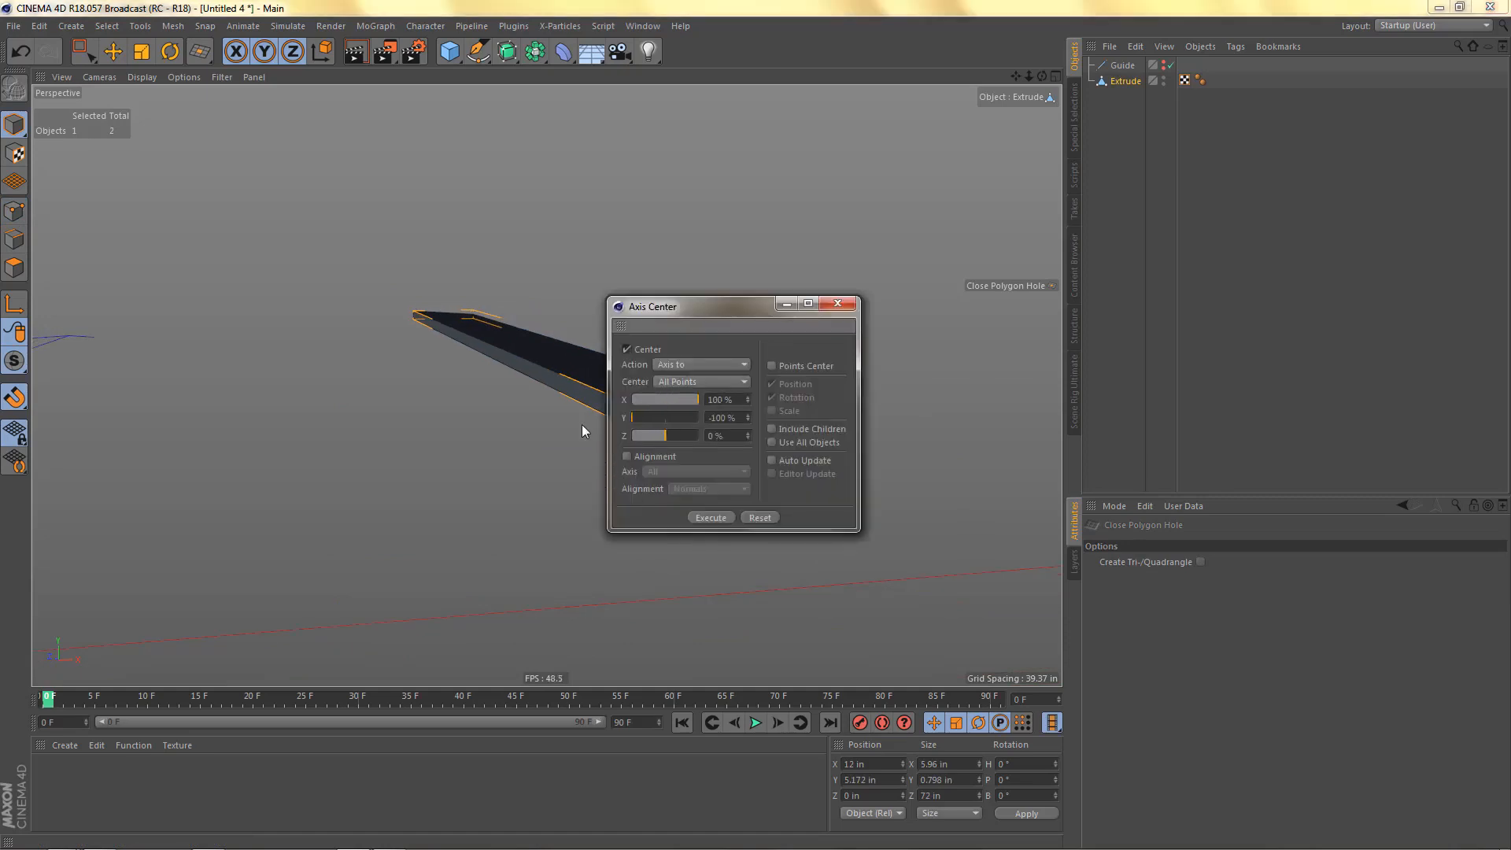
click(720, 516)
key(e)
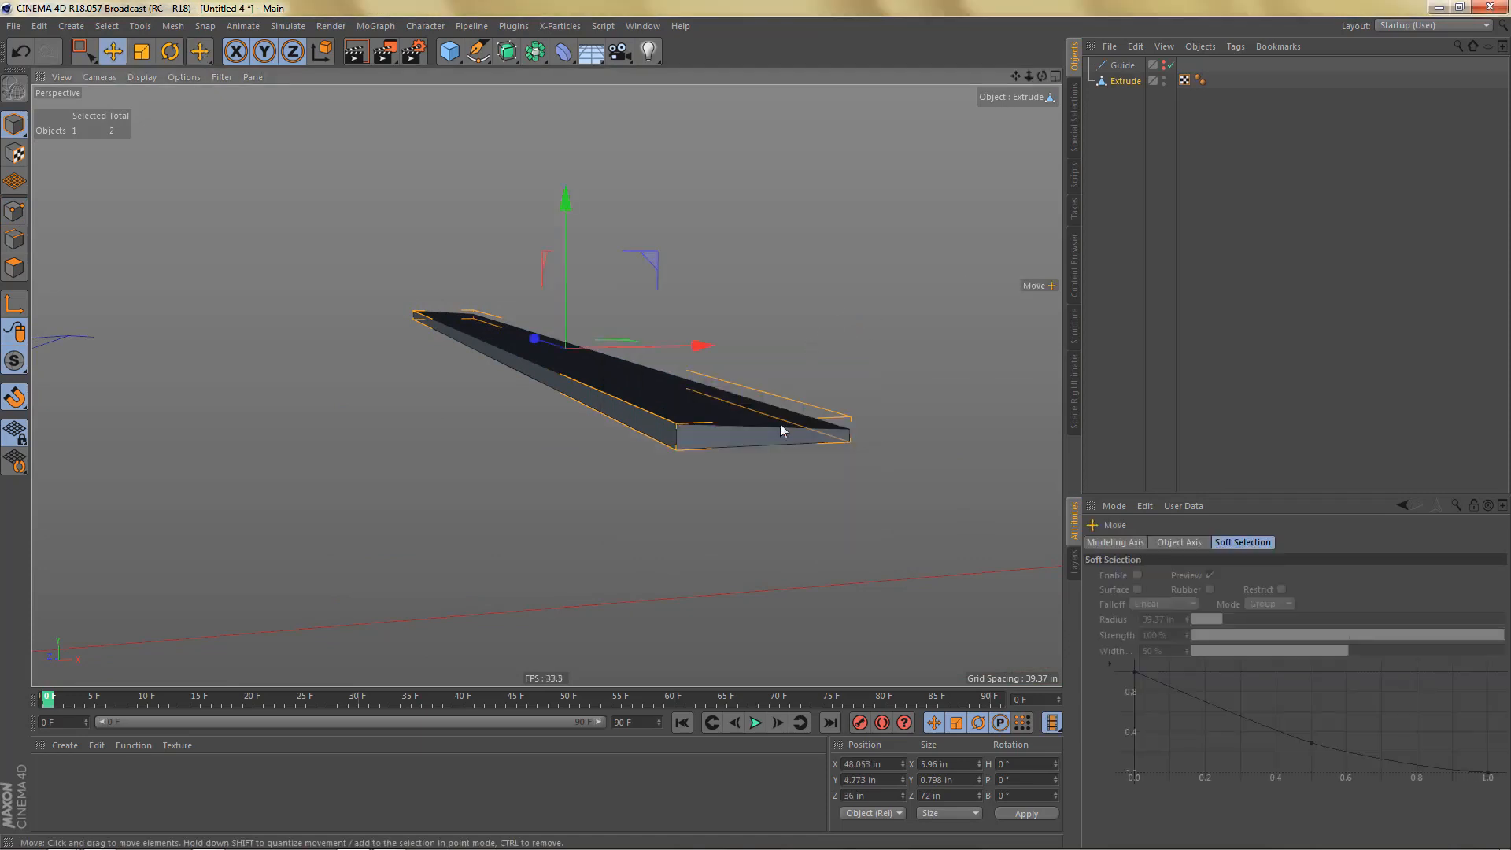
Step: Rename the extruded object "roof board"
middle_click(781, 537)
middle_click(779, 541)
alt+right_drag(727, 462, 640, 587)
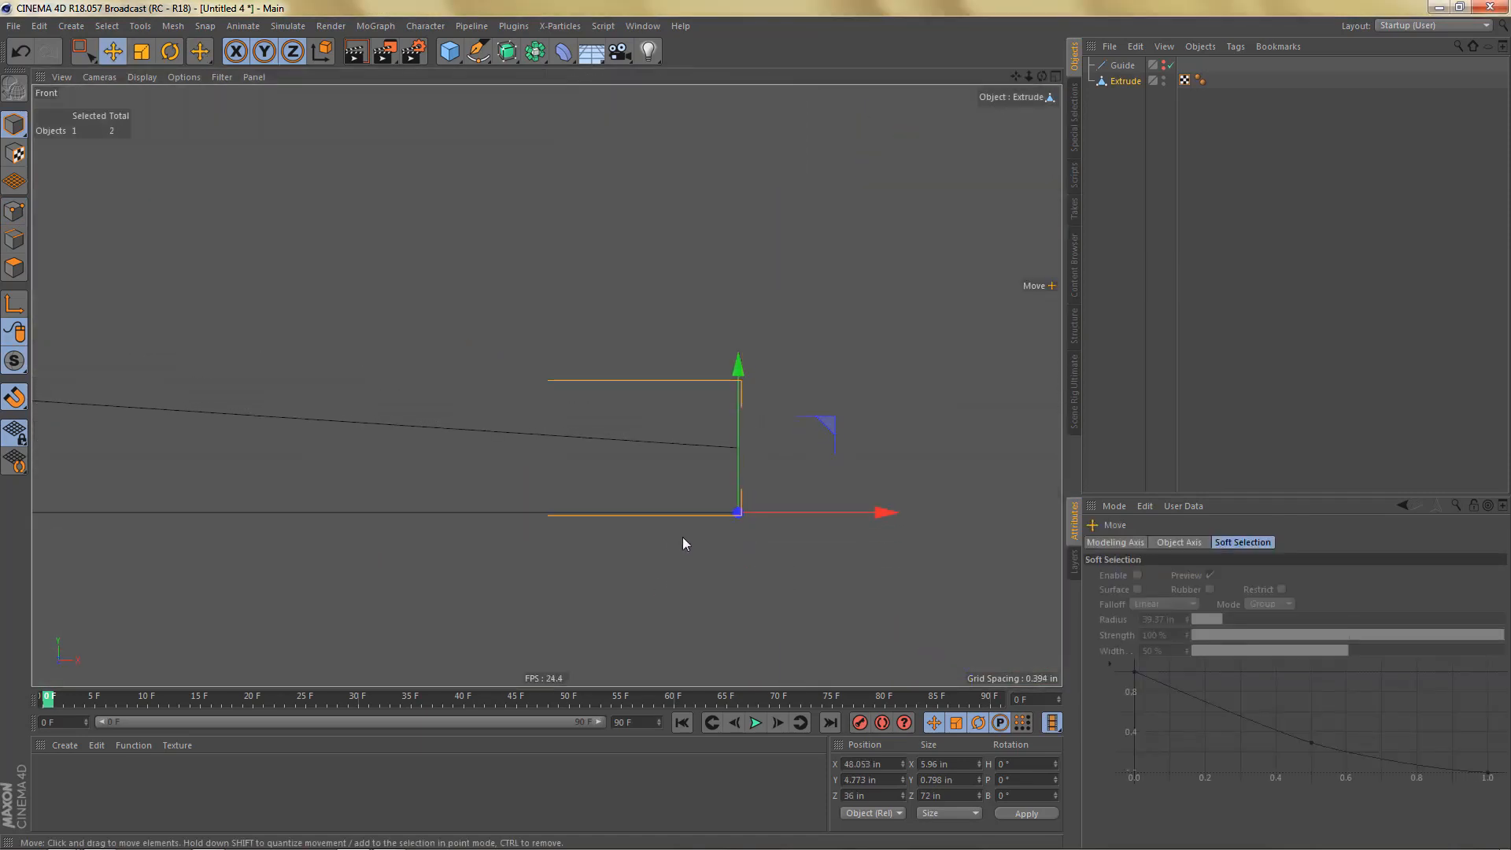
alt+middle_drag(663, 521, 829, 499)
alt+right_drag(809, 487, 748, 514)
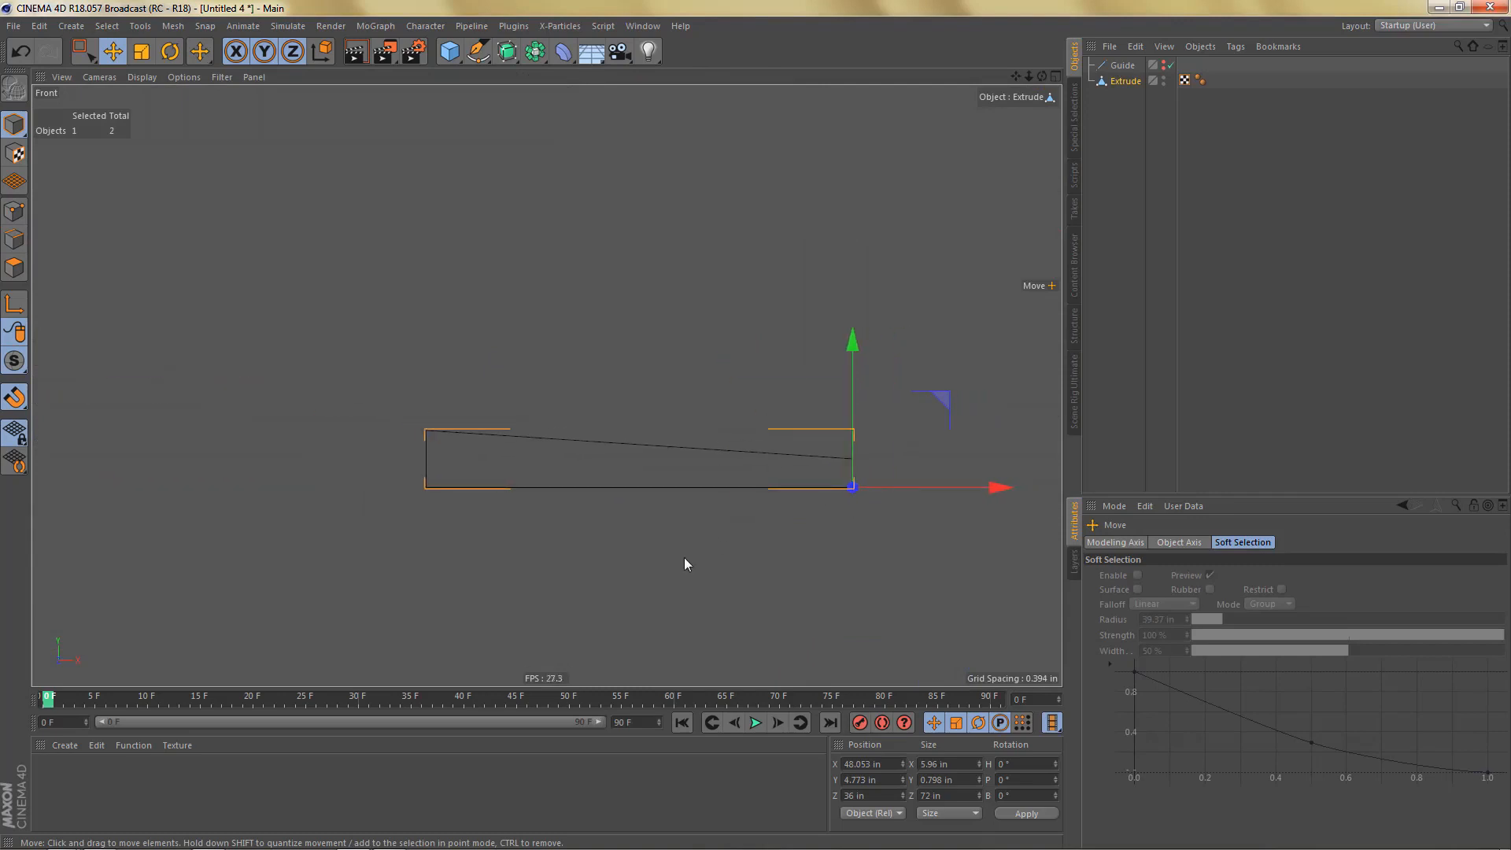
double_click(1127, 81)
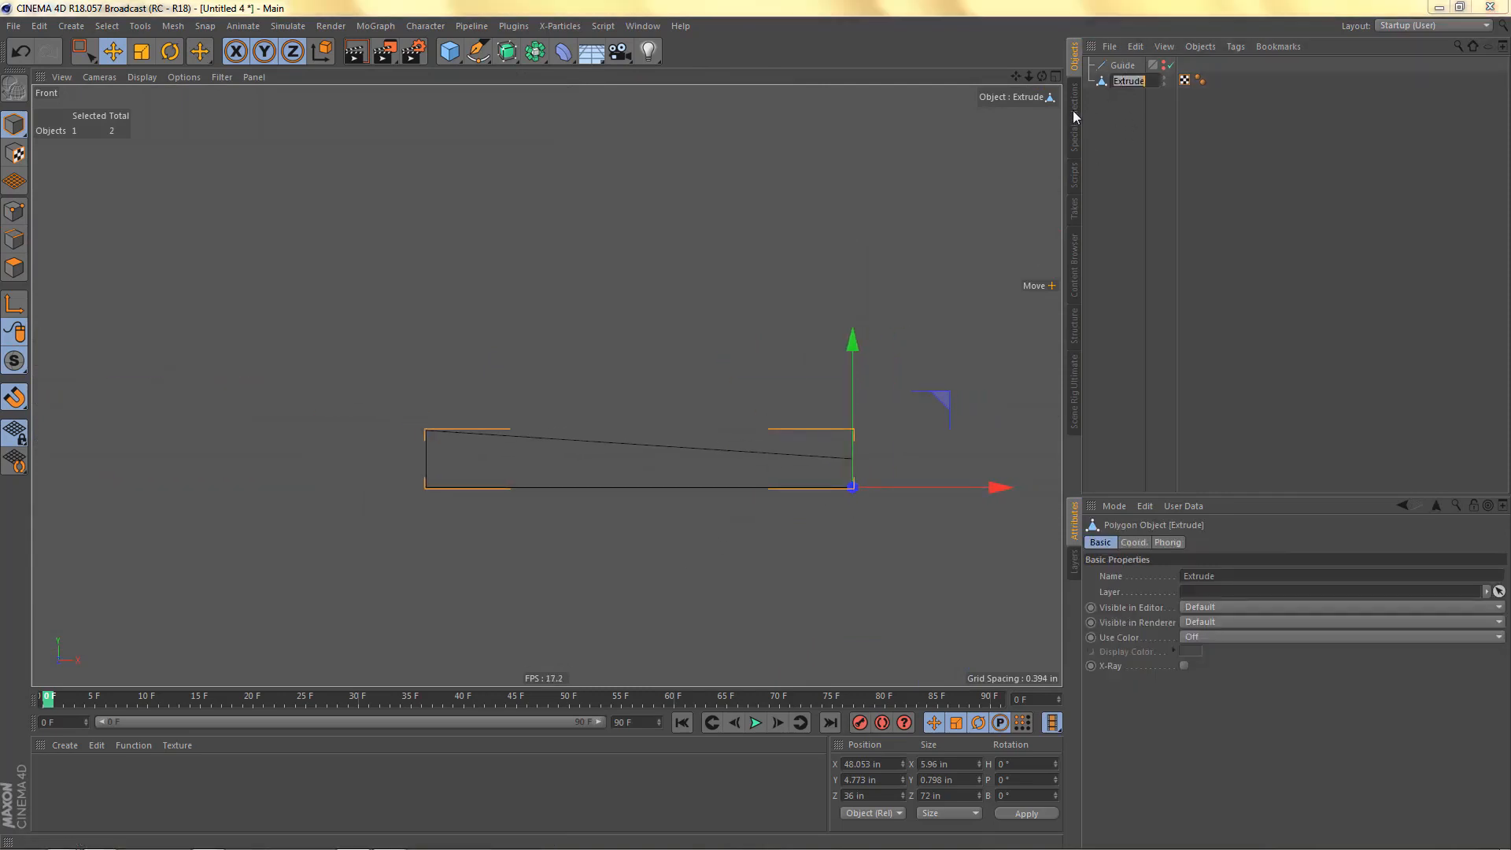
text(roof board)
key(Return)
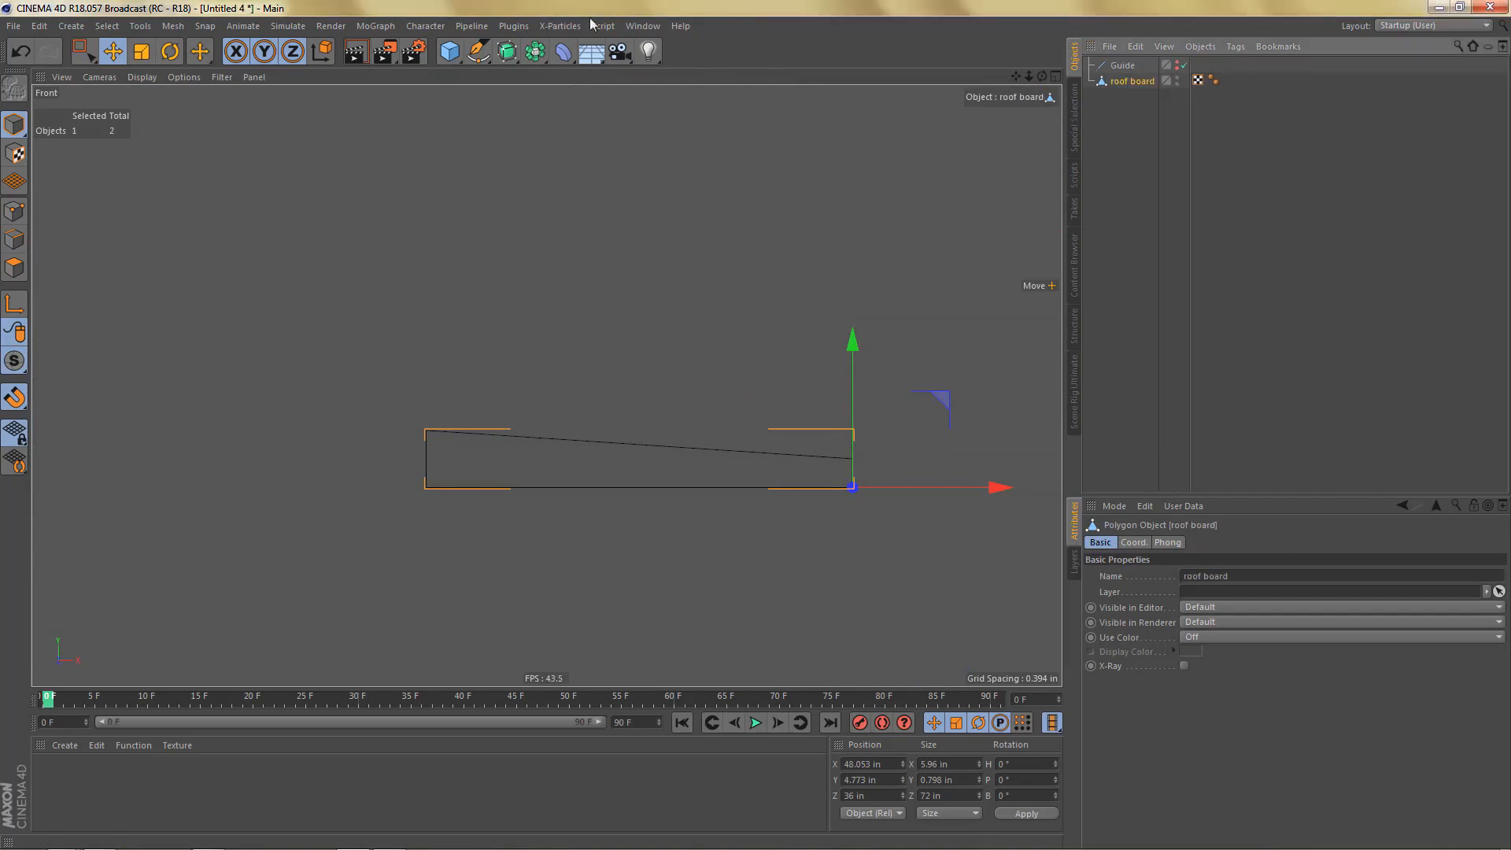
Step: Copy the roof board into the firewood shed 02.c4d document
click(643, 26)
click(689, 398)
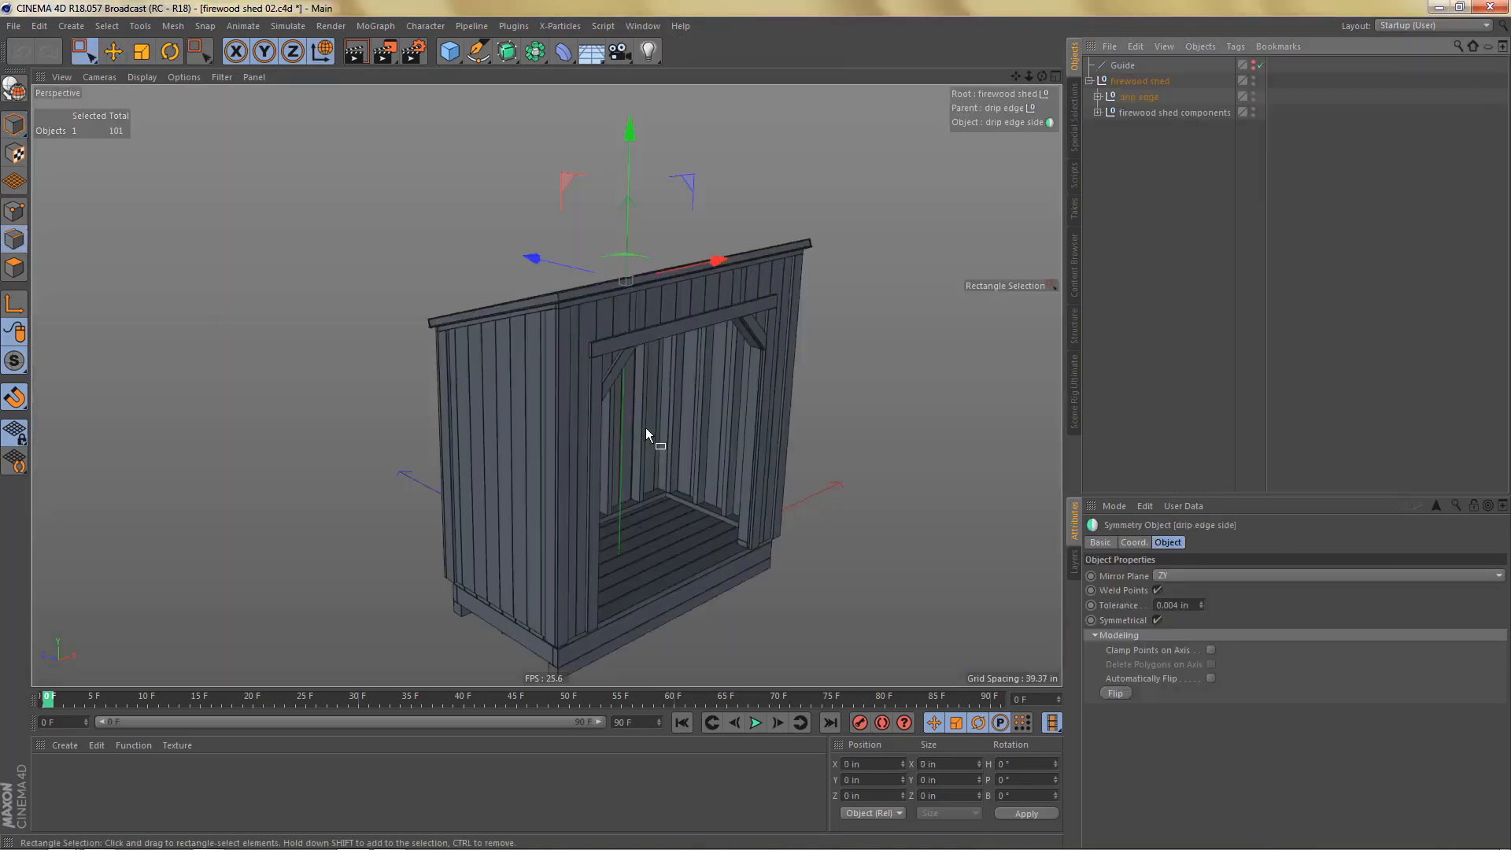
key(ctrl+v)
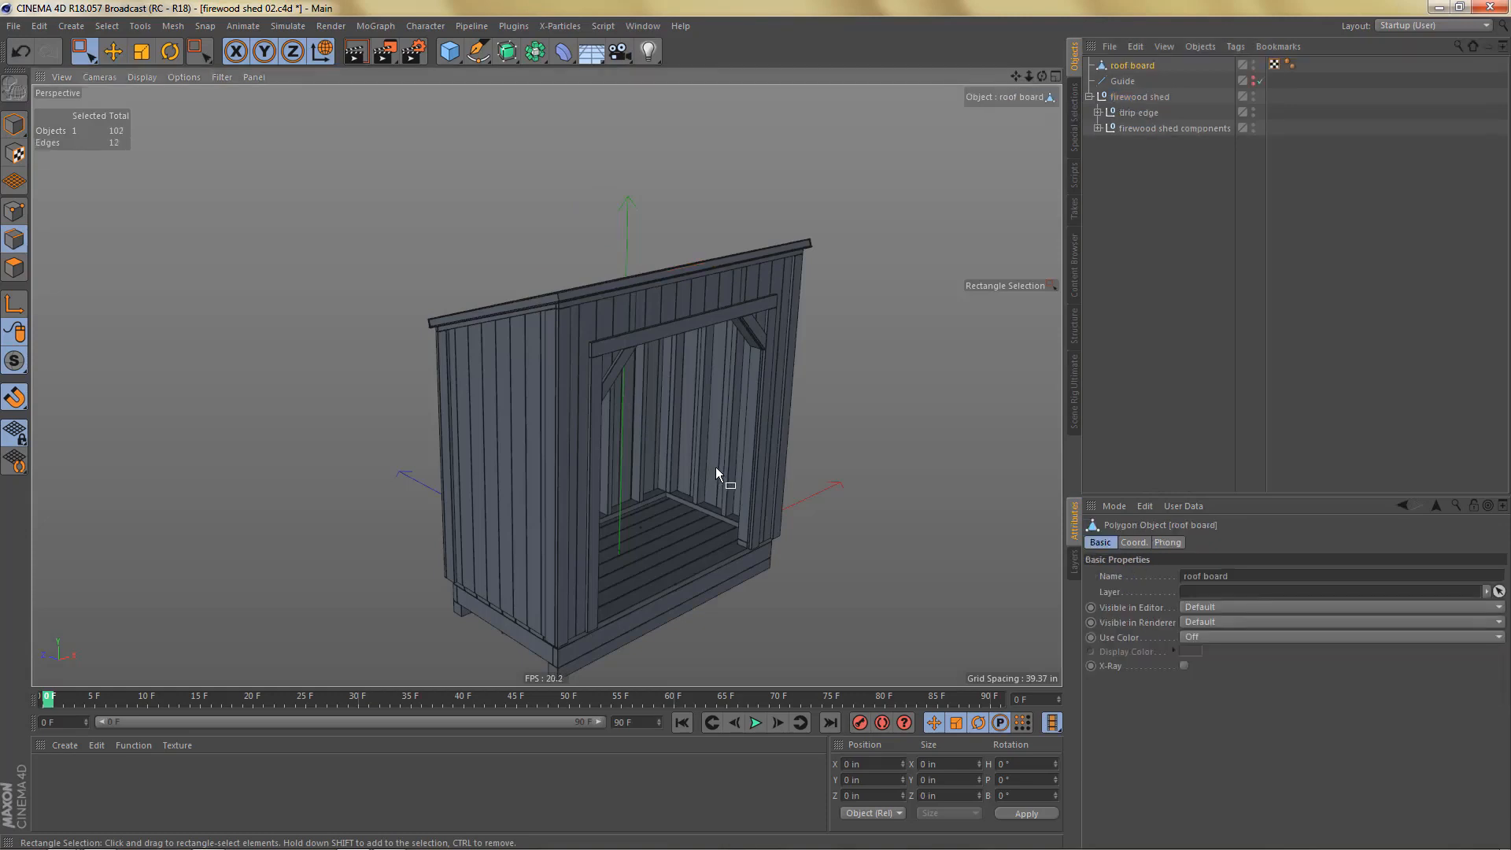
Step: Move the roof board clear of the shed along X and rotate it to a heading of -90°
alt+drag(771, 474, 434, 539)
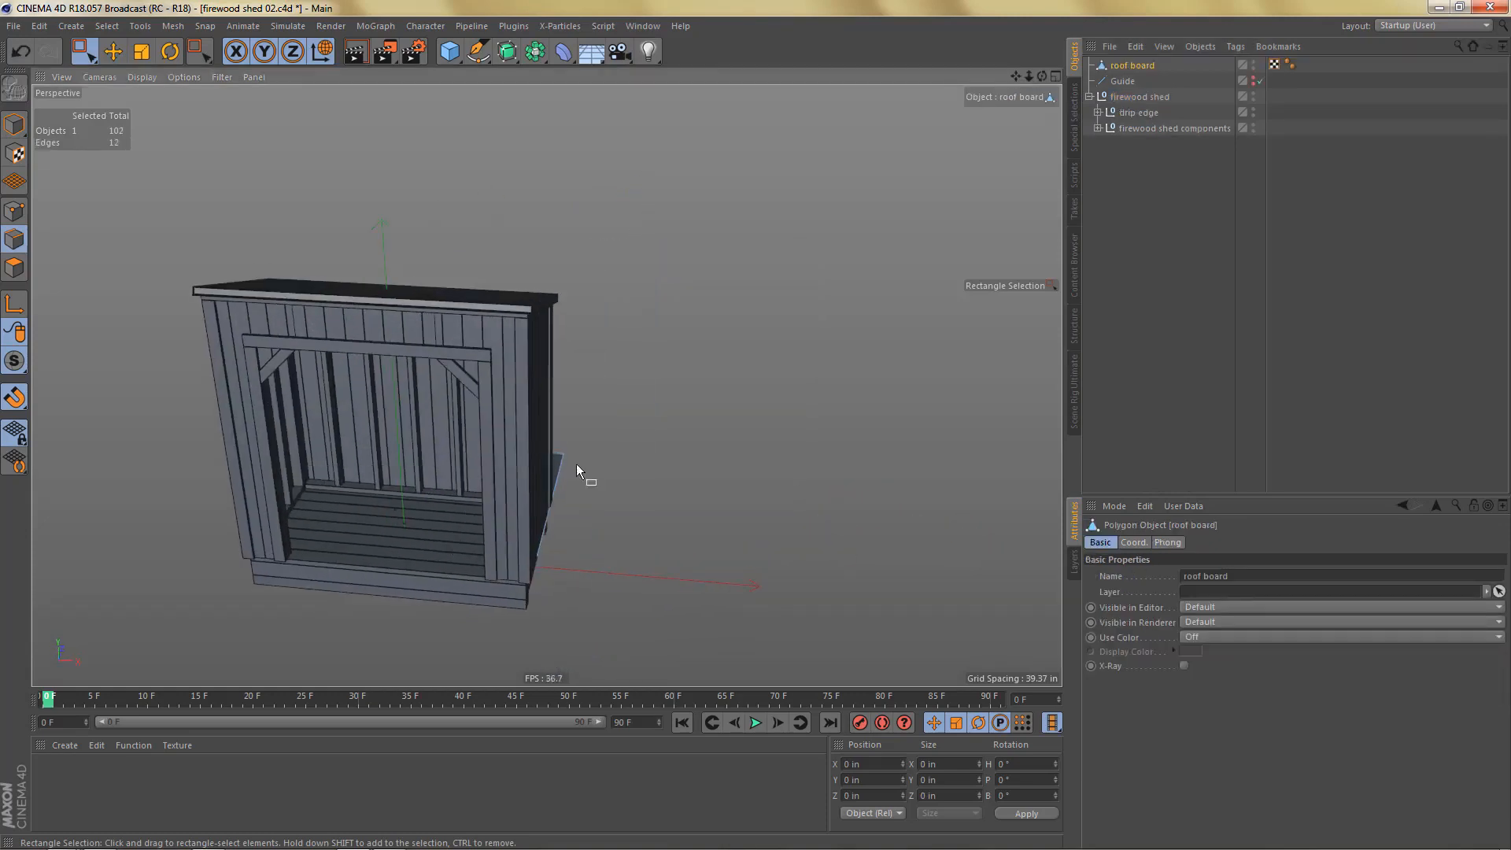
alt+drag(566, 449, 451, 445)
key(Return)
alt+right_drag(487, 475, 504, 475)
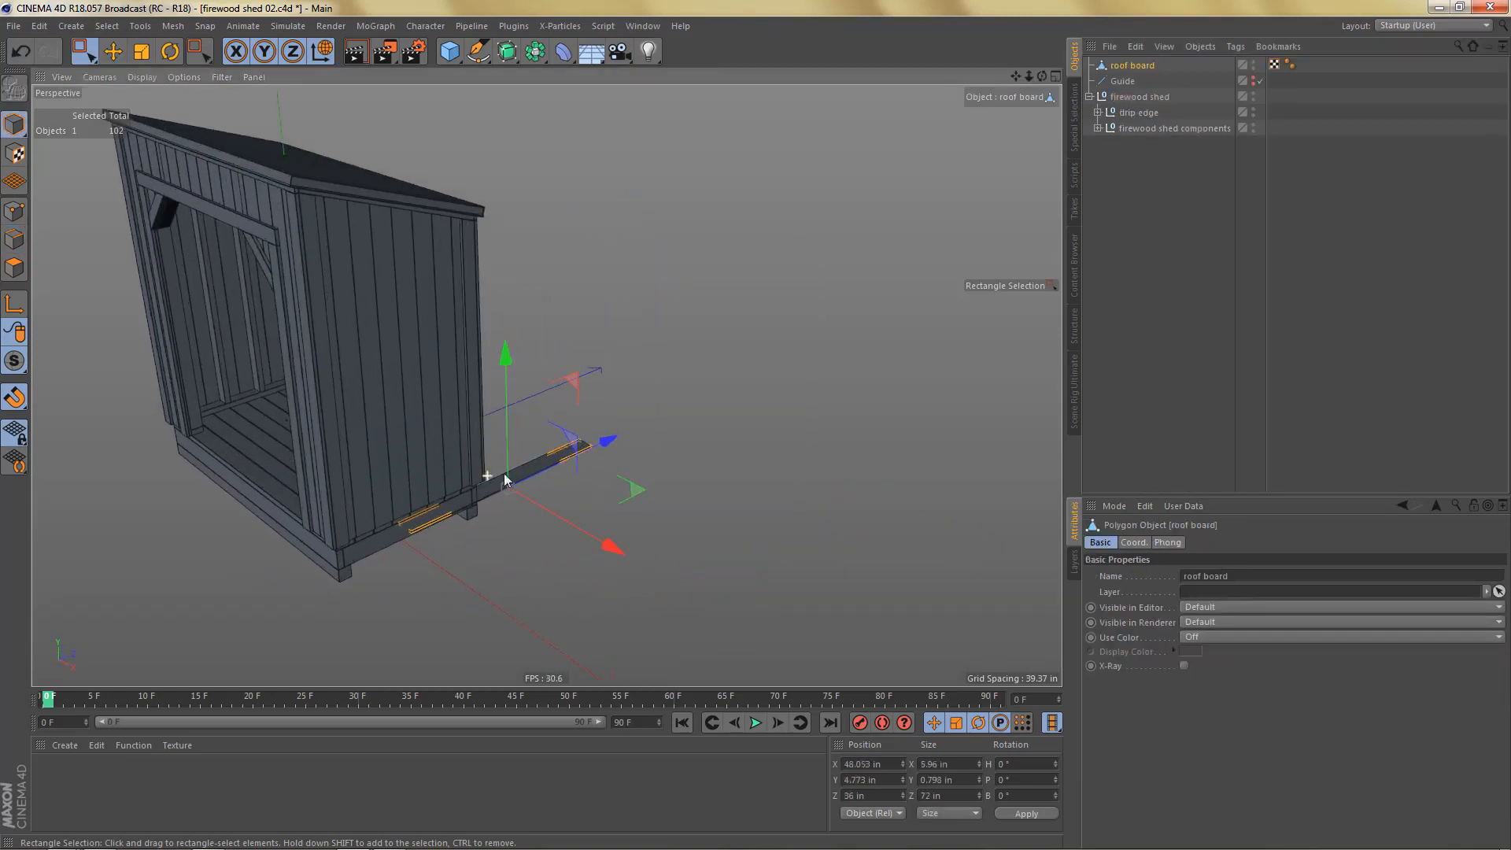
drag(635, 555, 724, 593)
alt+middle_drag(721, 551, 713, 496)
scroll(714, 496, up, 3)
key(r)
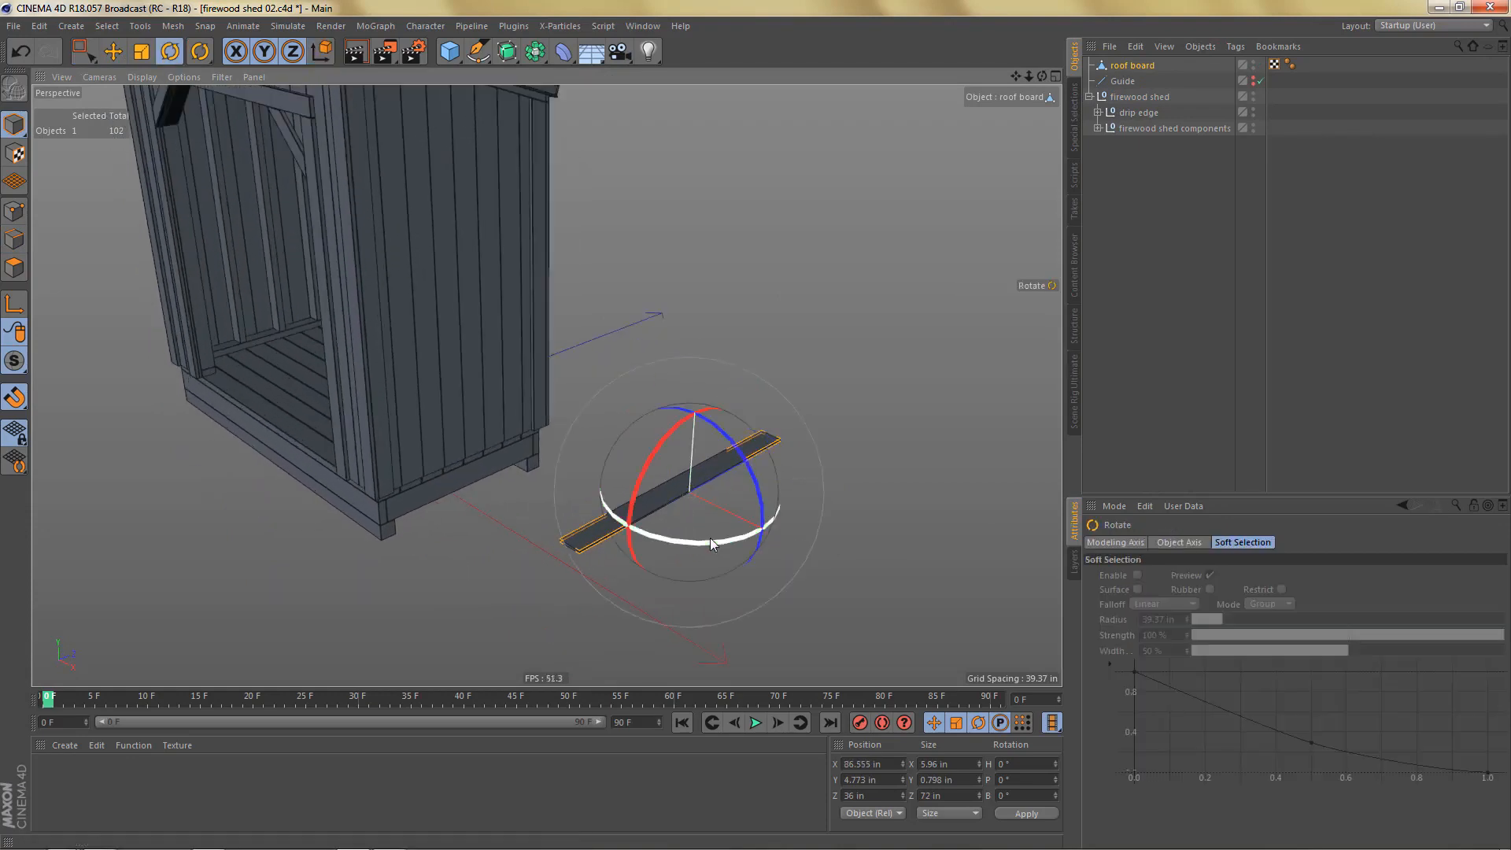
drag(710, 541, 557, 502)
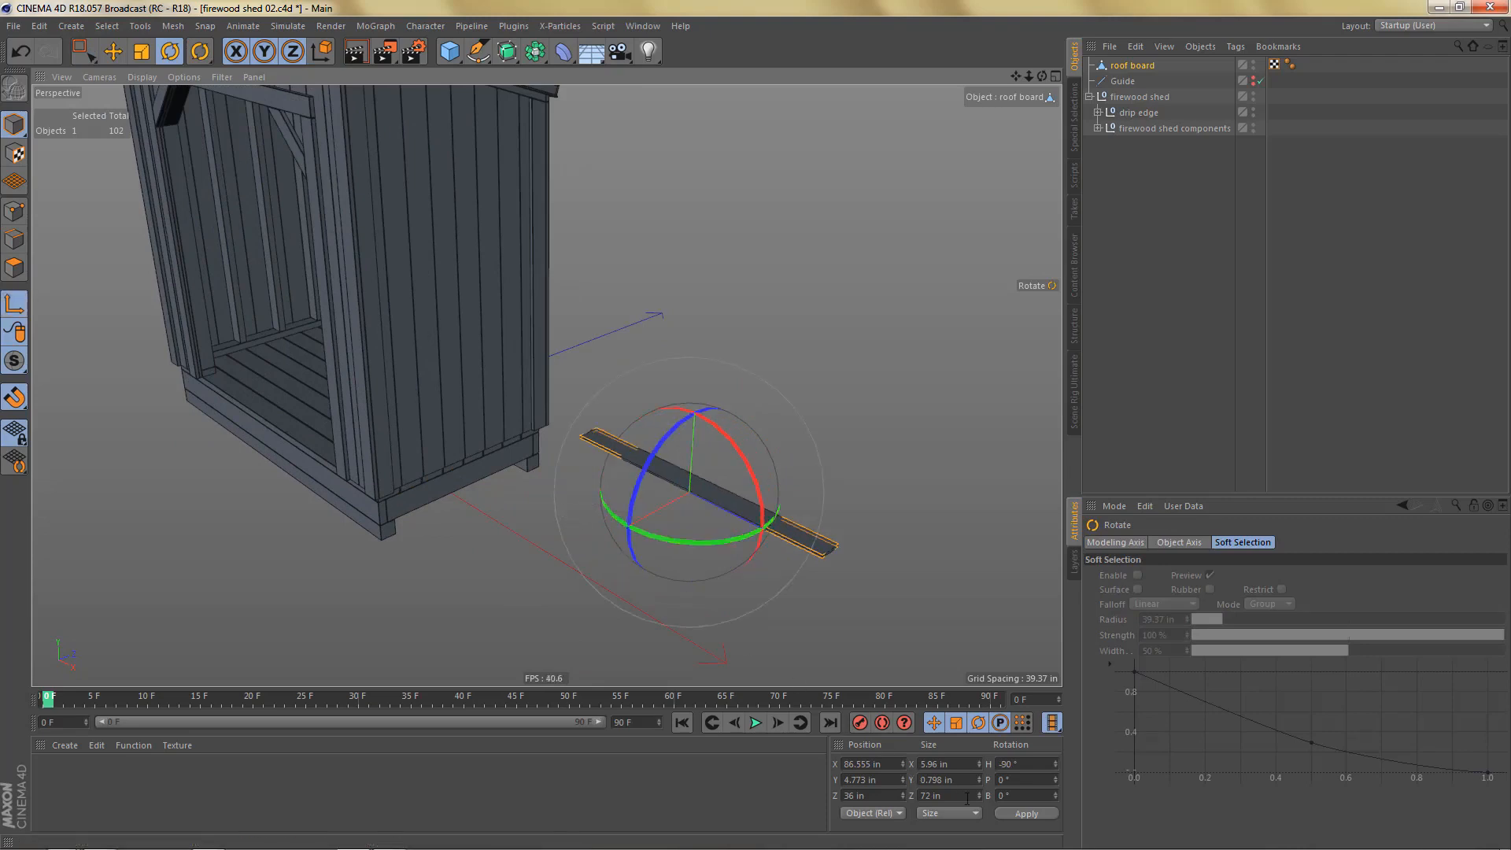
Step: Set only the roof board axis's heading to 0°, keeping the geometry's orientation, and reset the board's position to the world origin
double_click(1036, 762)
text(0)
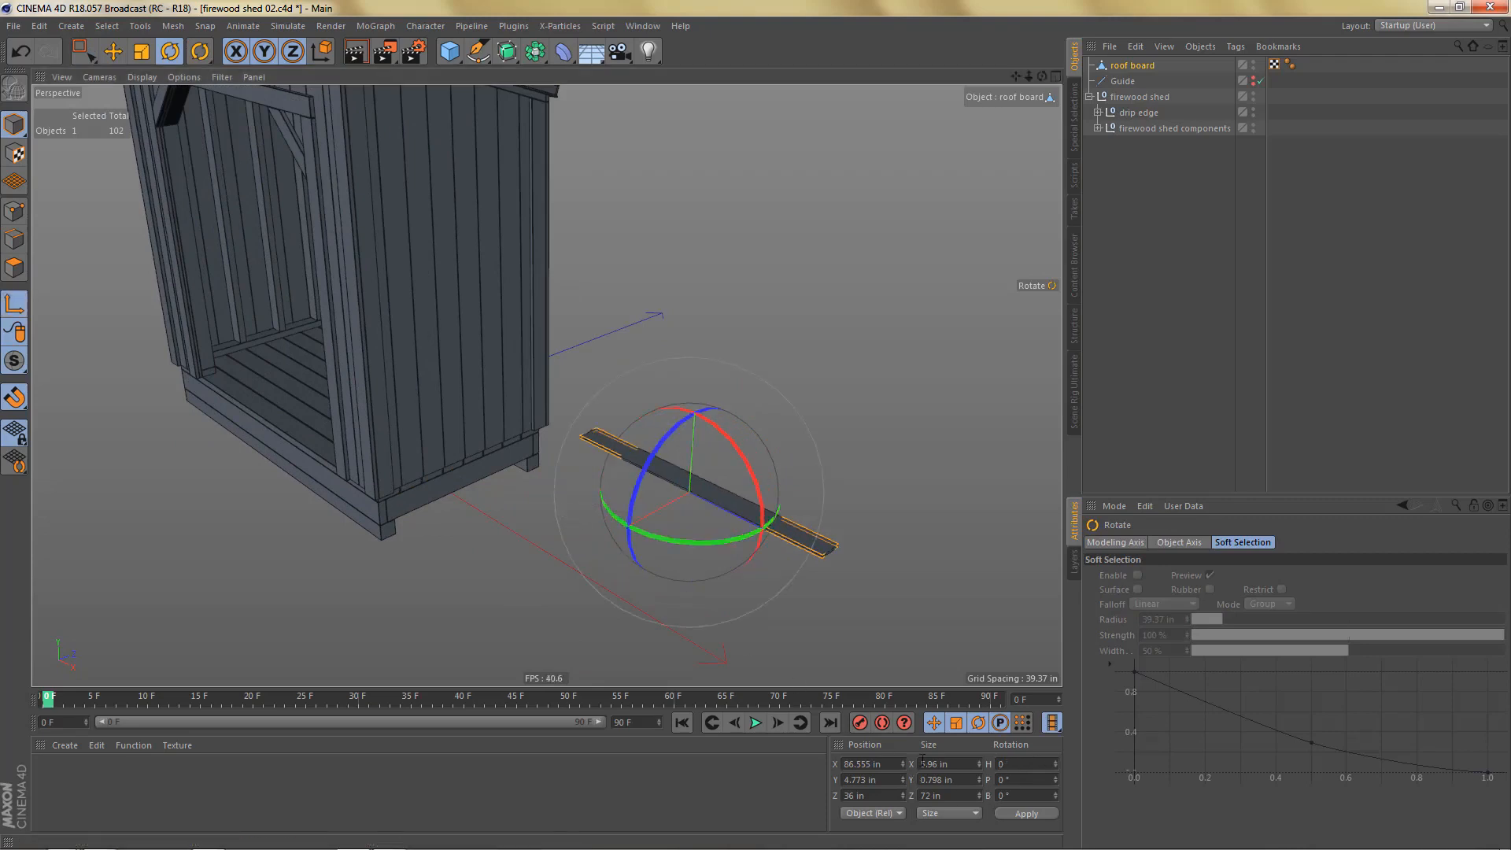
key(Return)
key(e)
key(p)
key(r)
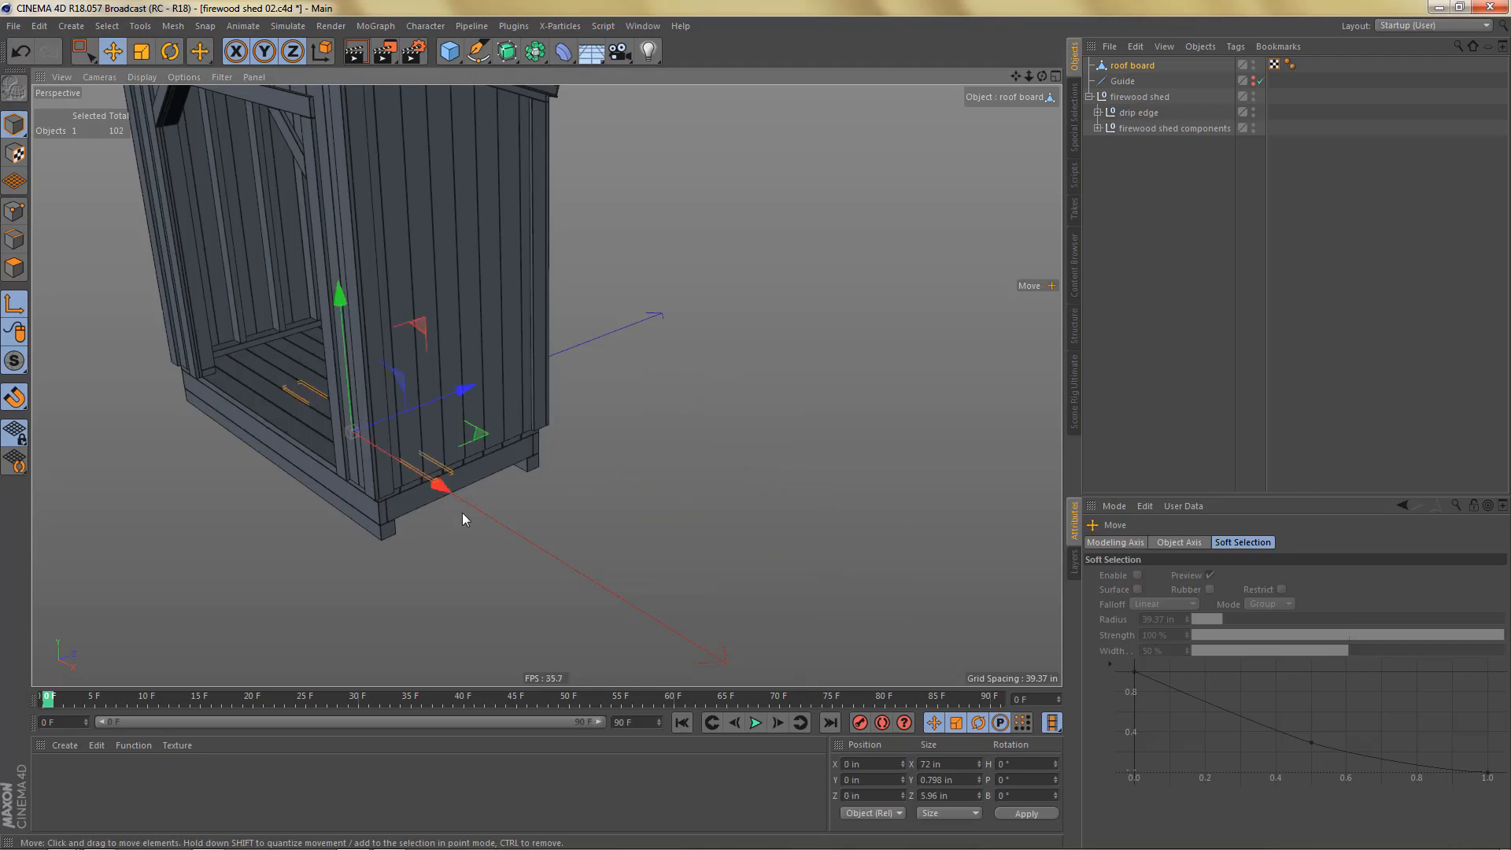
alt+drag(464, 497, 647, 537)
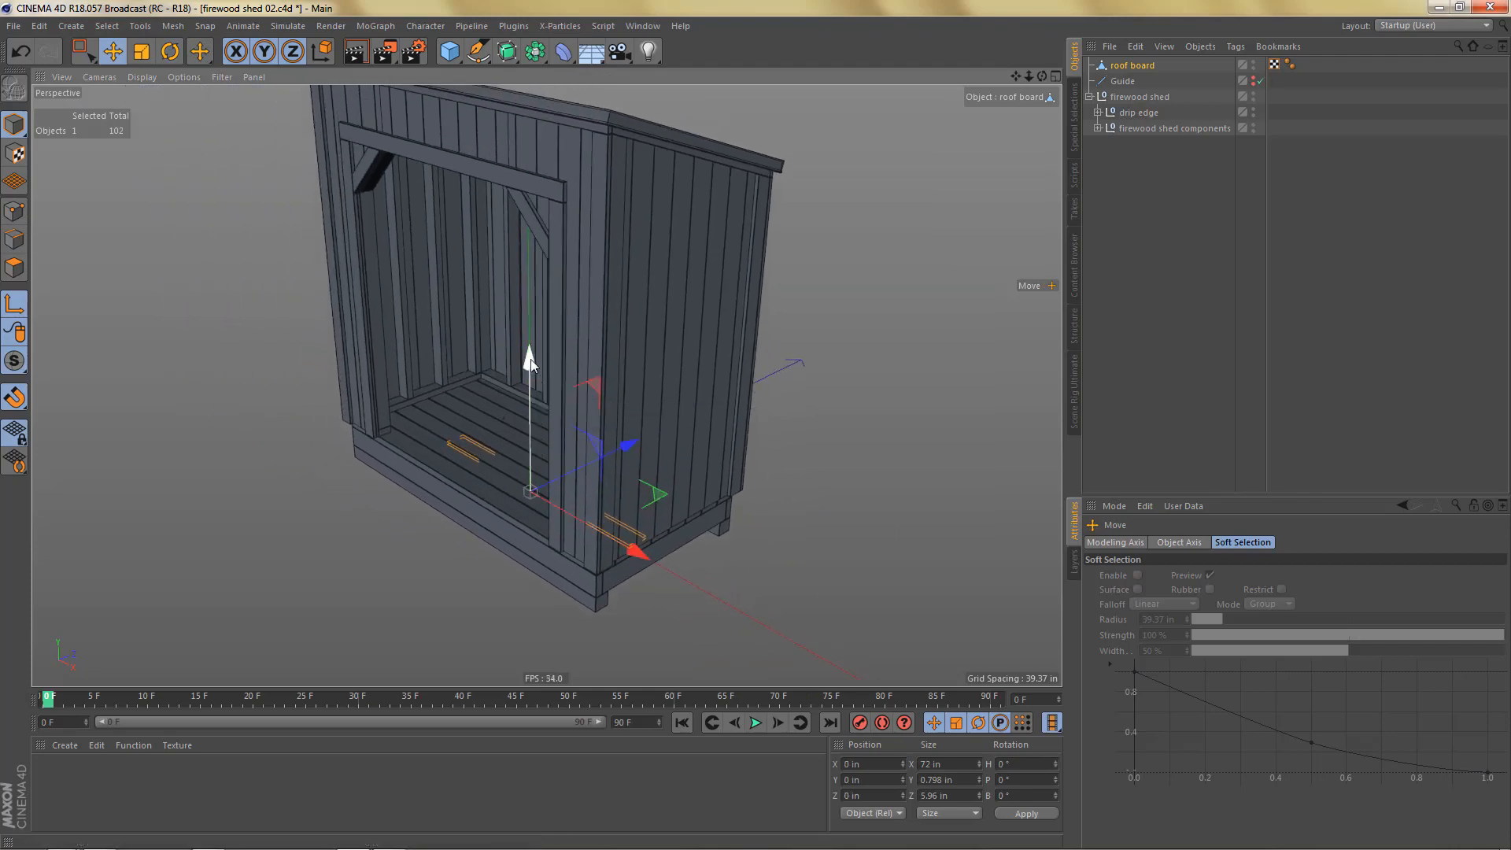
drag(530, 361, 527, 93)
key(ctrl+z)
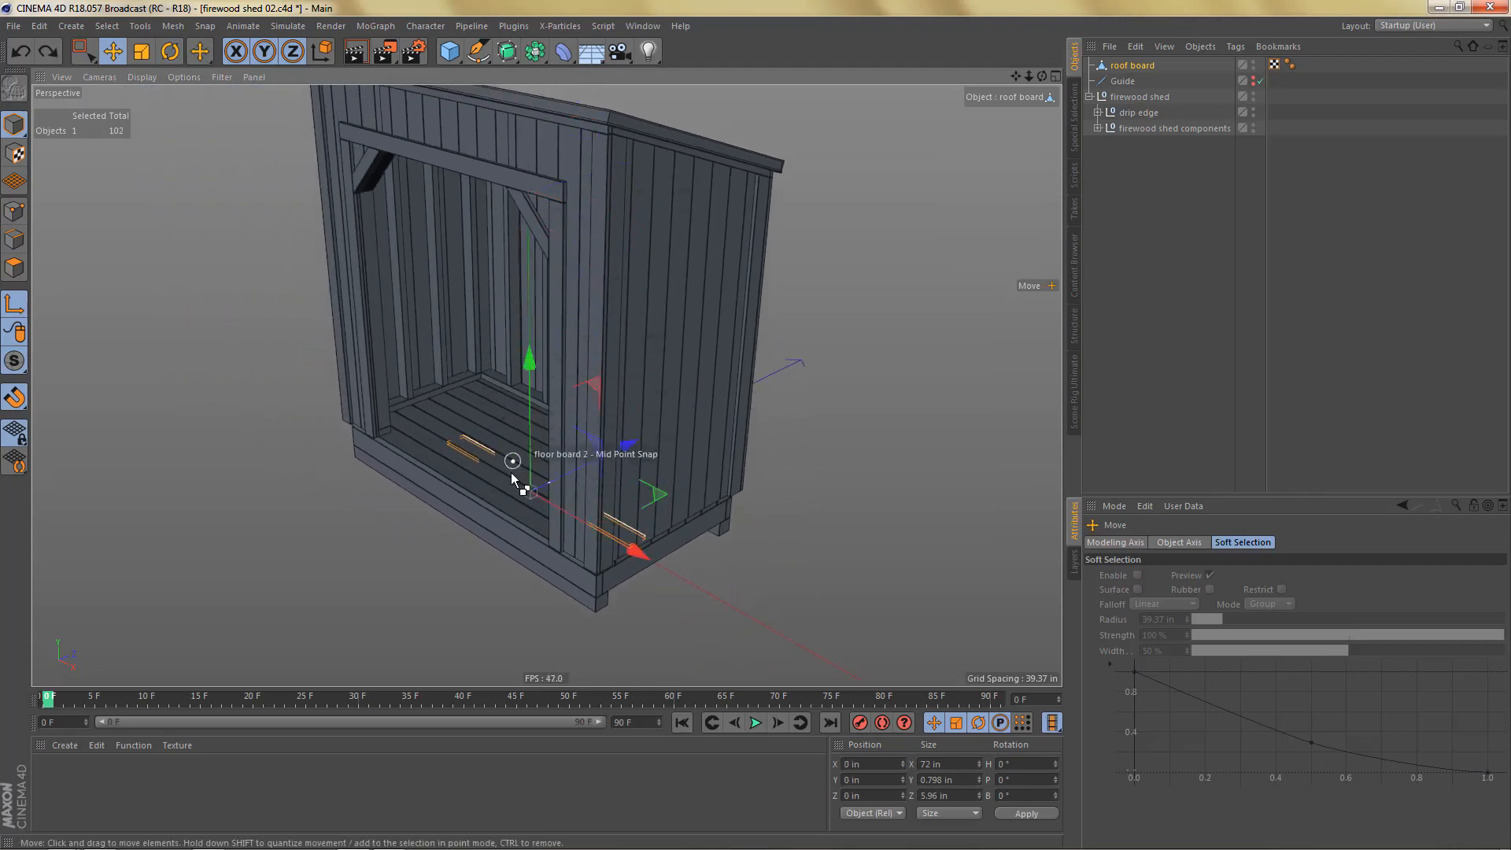
Step: Expand the drip edge and firewood shed components groups and disable both Bevel deformers
middle_click(596, 559)
middle_click(361, 570)
alt+right_drag(535, 452, 489, 611)
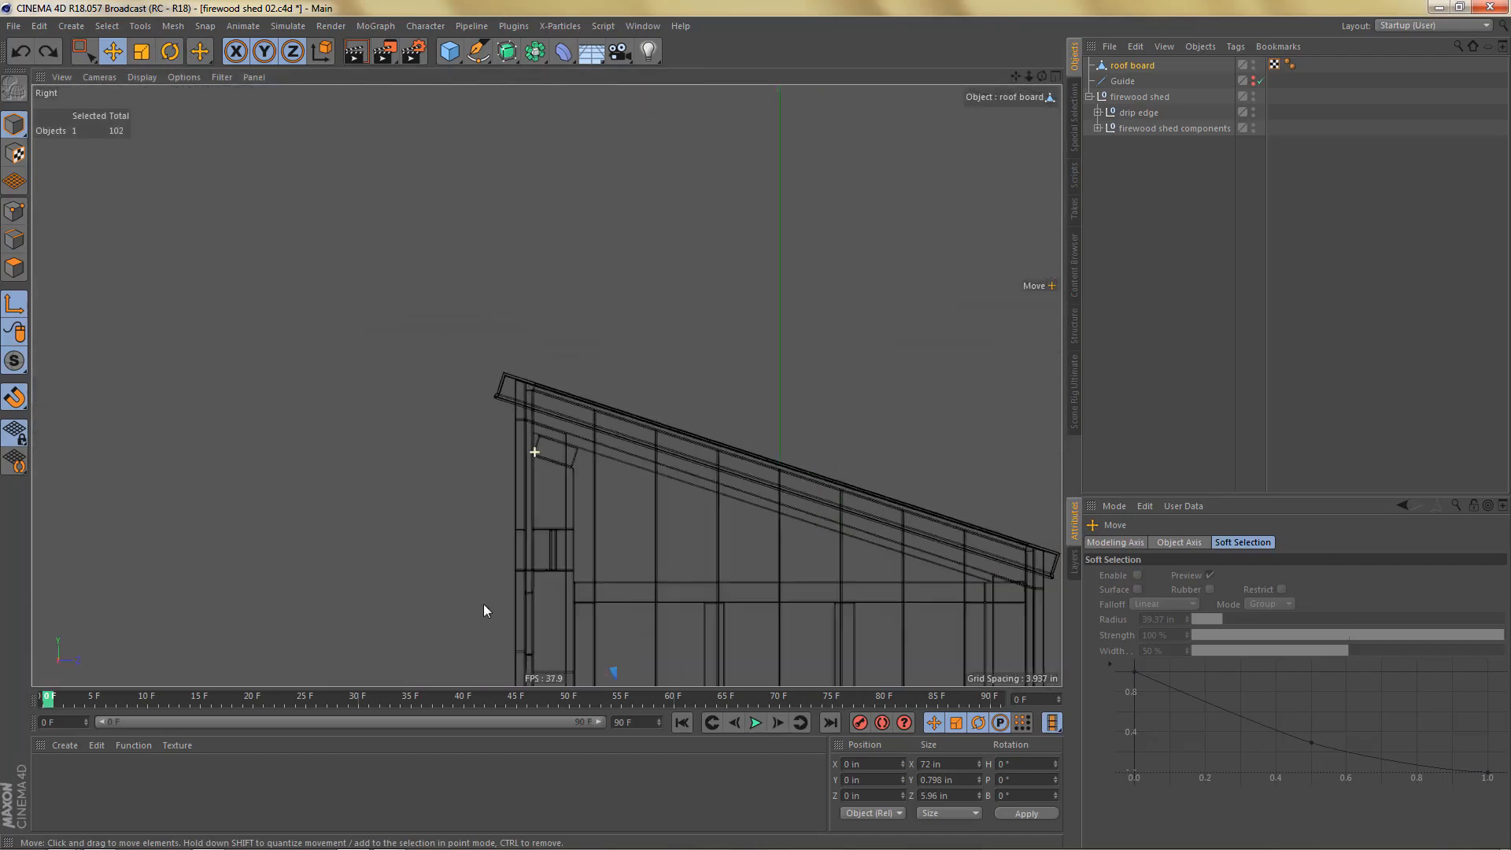
click(1096, 112)
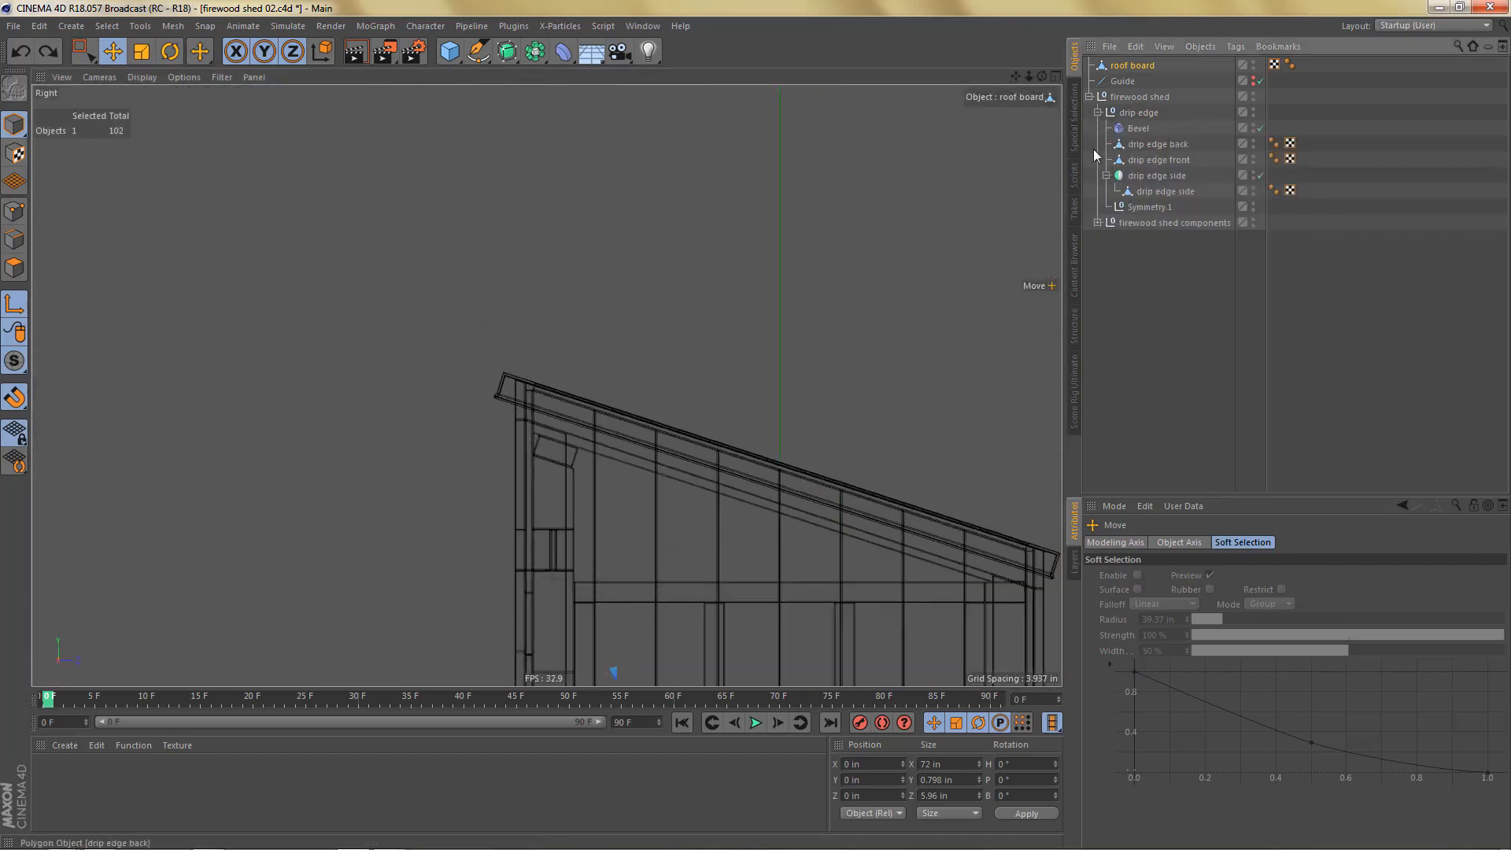
click(1098, 224)
click(1261, 128)
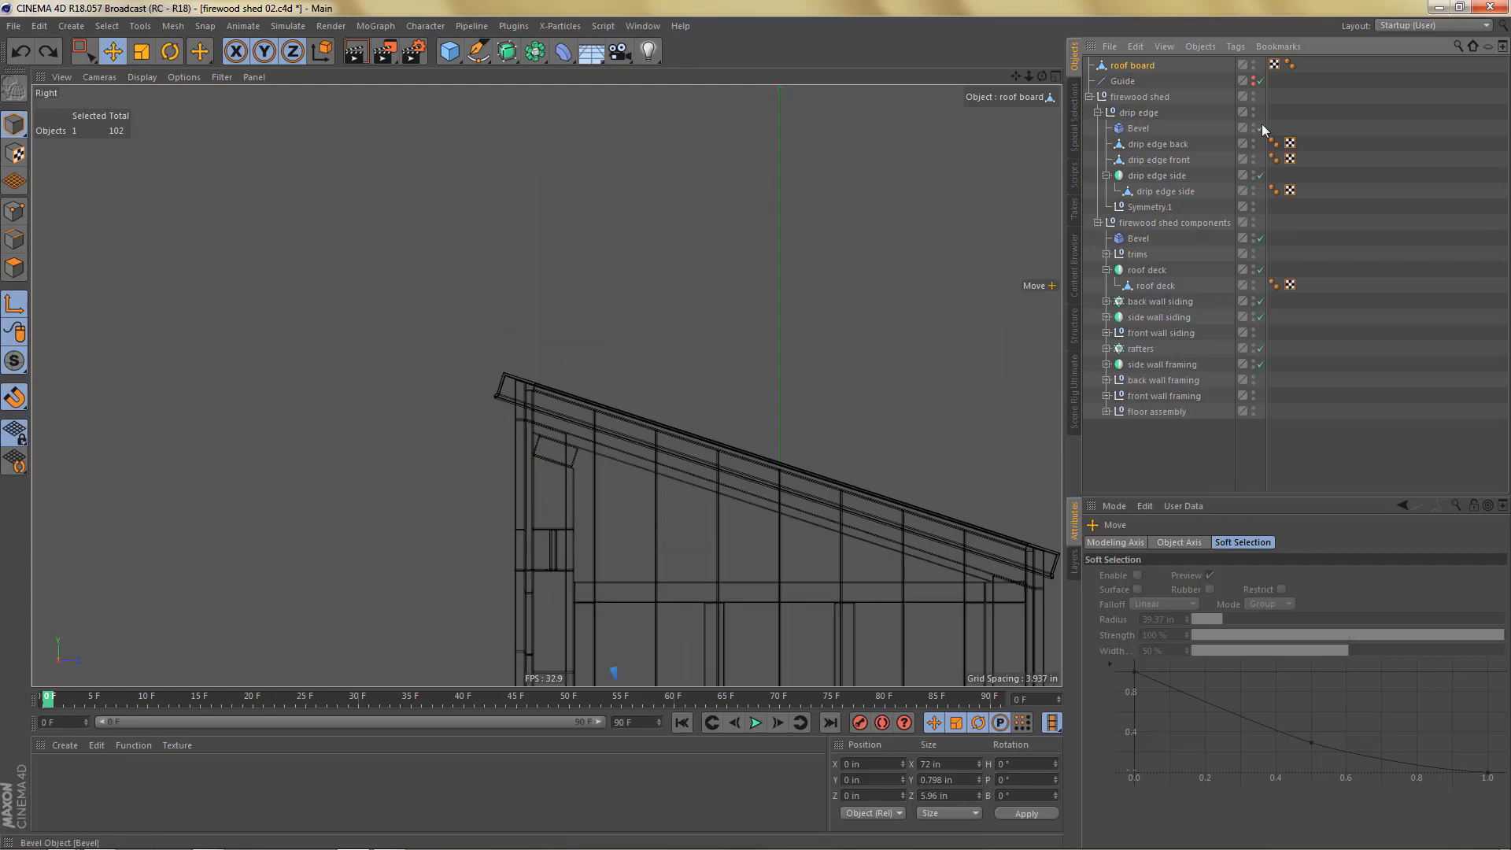
click(1260, 239)
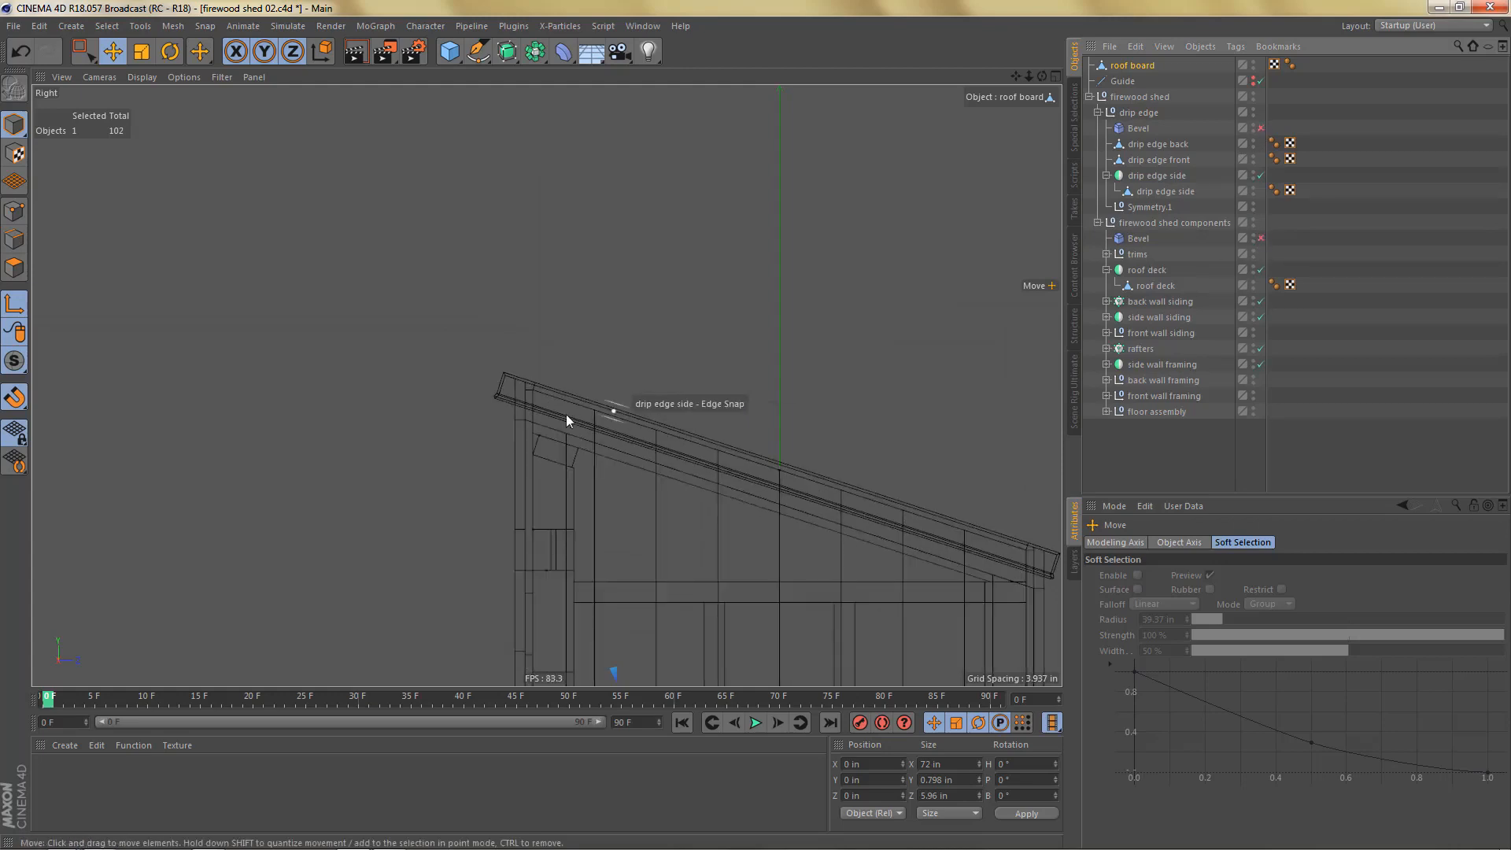
Step: In the Right view, snap the roof board's axis onto the upper corner of the drip edge at the roof's high end
scroll(565, 414, up, 10)
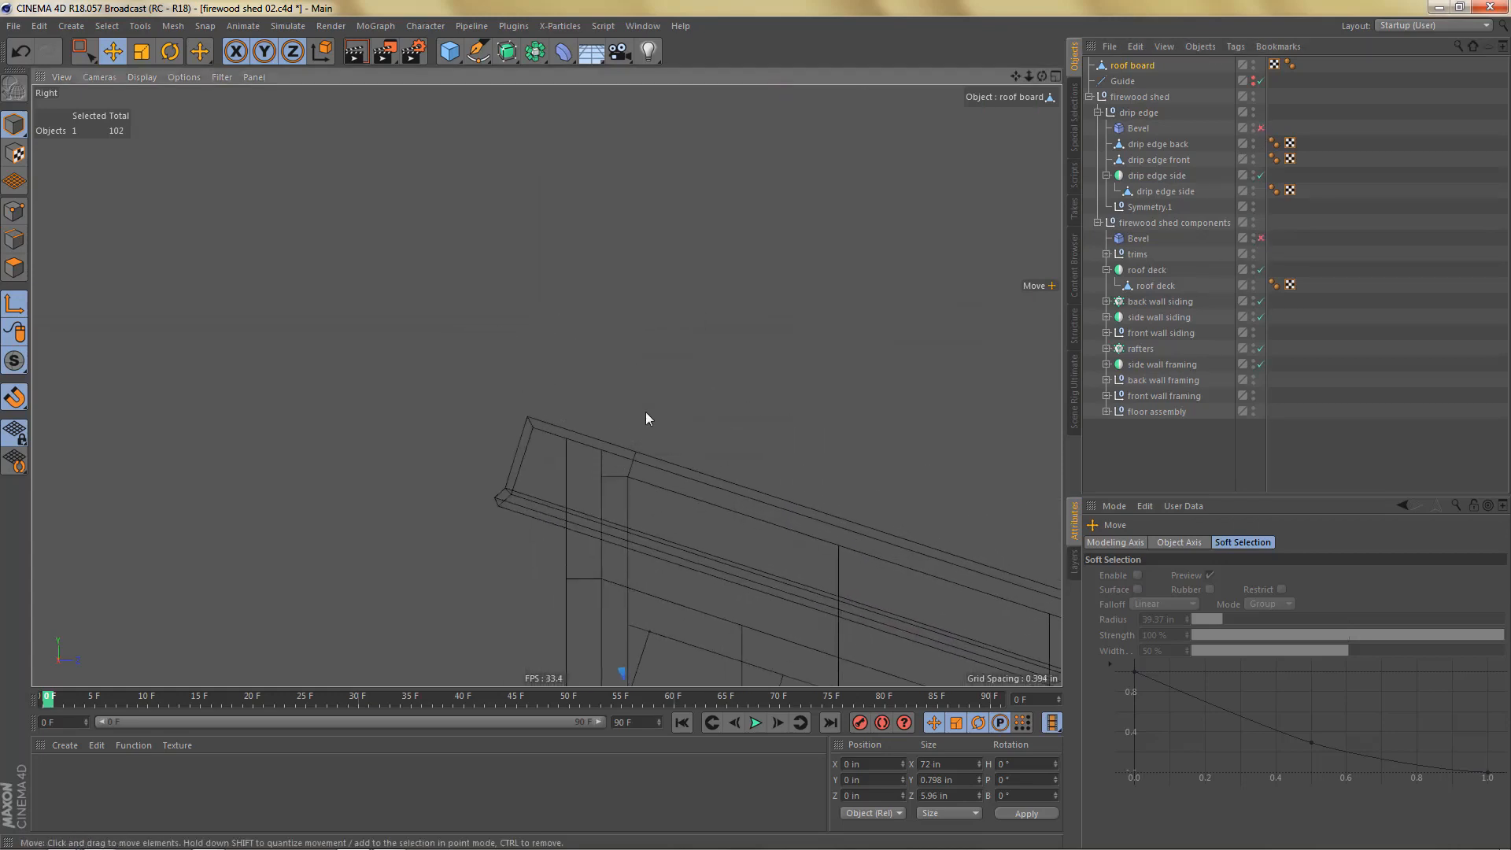
drag(647, 414, 534, 418)
key(ctrl+z)
scroll(575, 437, up, 3)
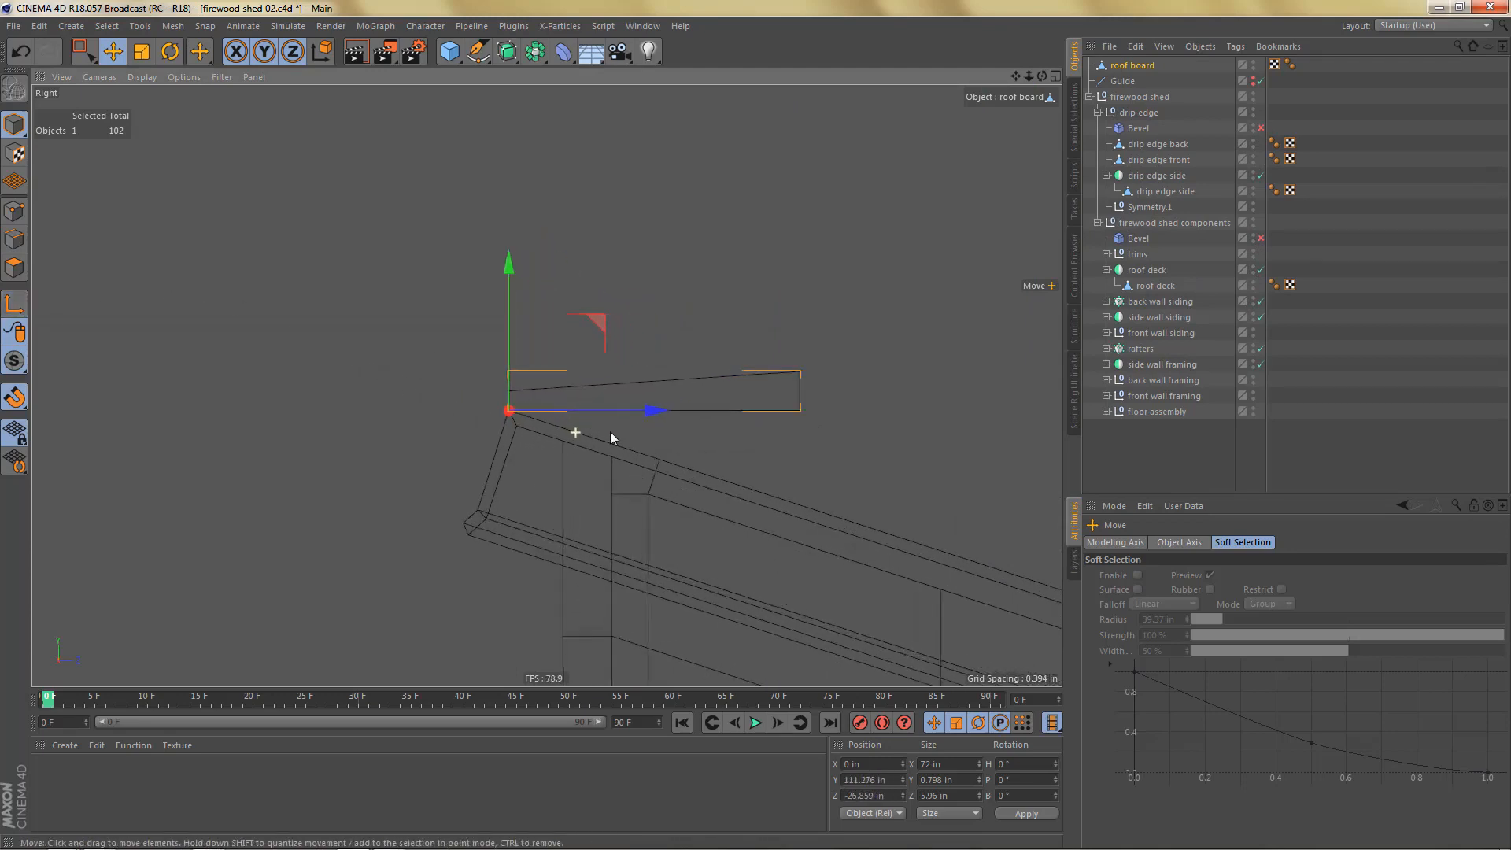
Step: Rotate the roof board to match the roof slope with a pitch of exactly -18°
key(r)
drag(550, 335, 579, 341)
double_click(1013, 781)
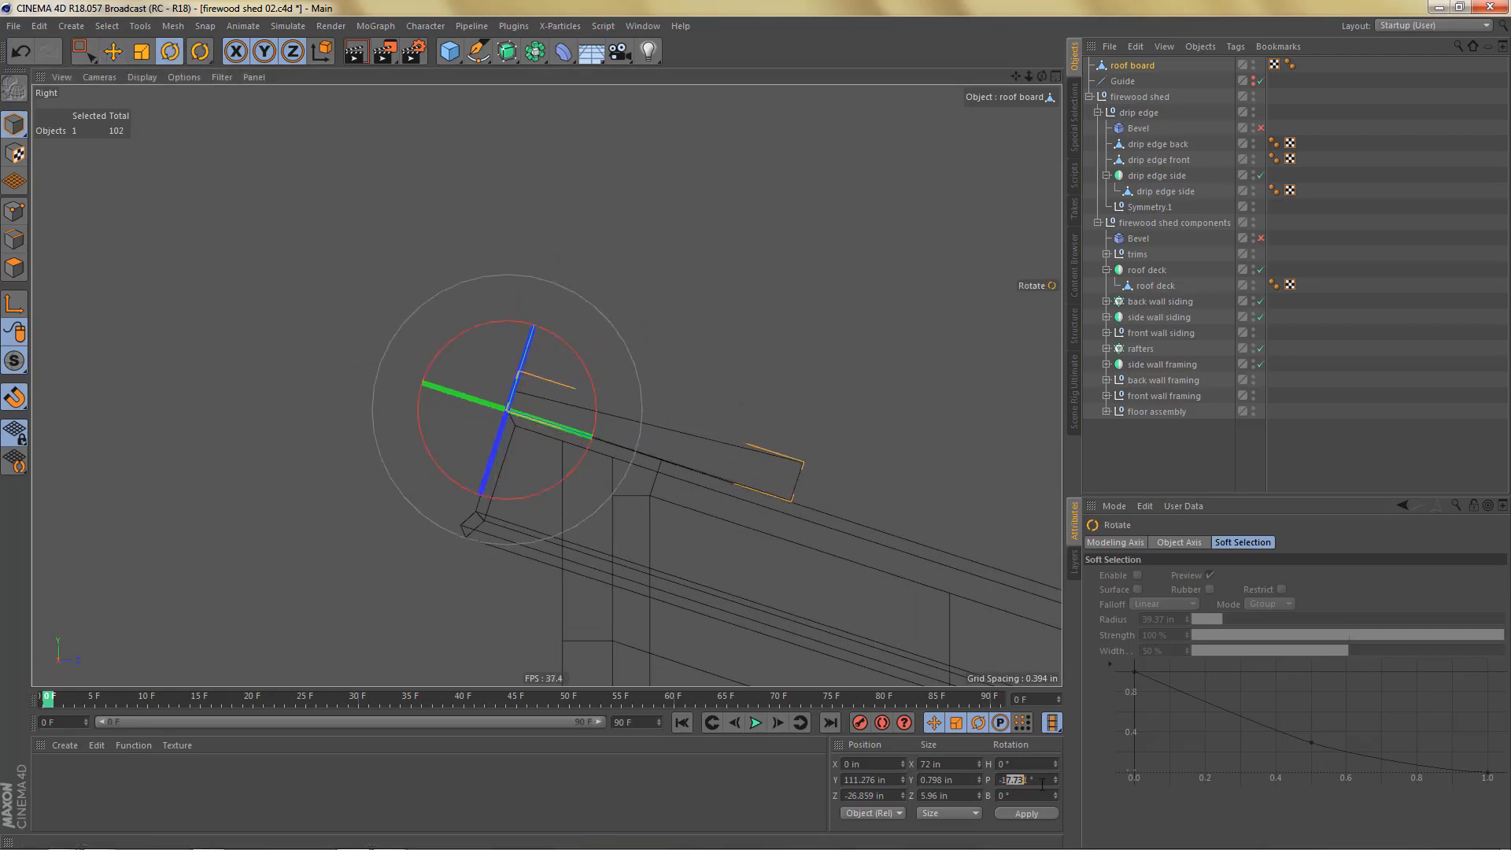
text(18)
key(Return)
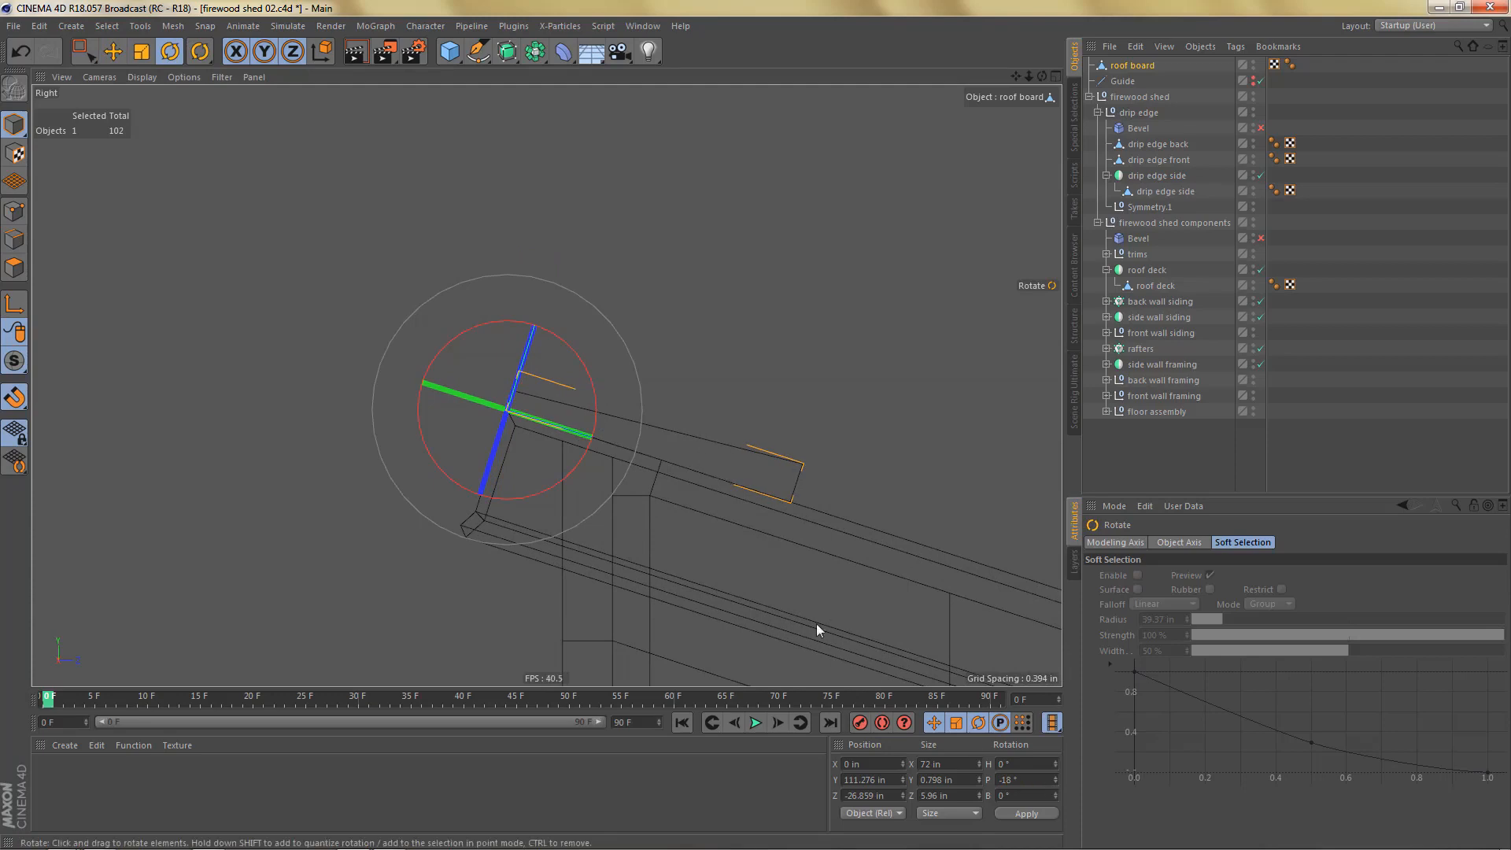
Step: In the Perspective view, set the roof board's X size to 100 in
alt+middle_drag(721, 499, 783, 413)
middle_click(782, 413)
middle_click(391, 306)
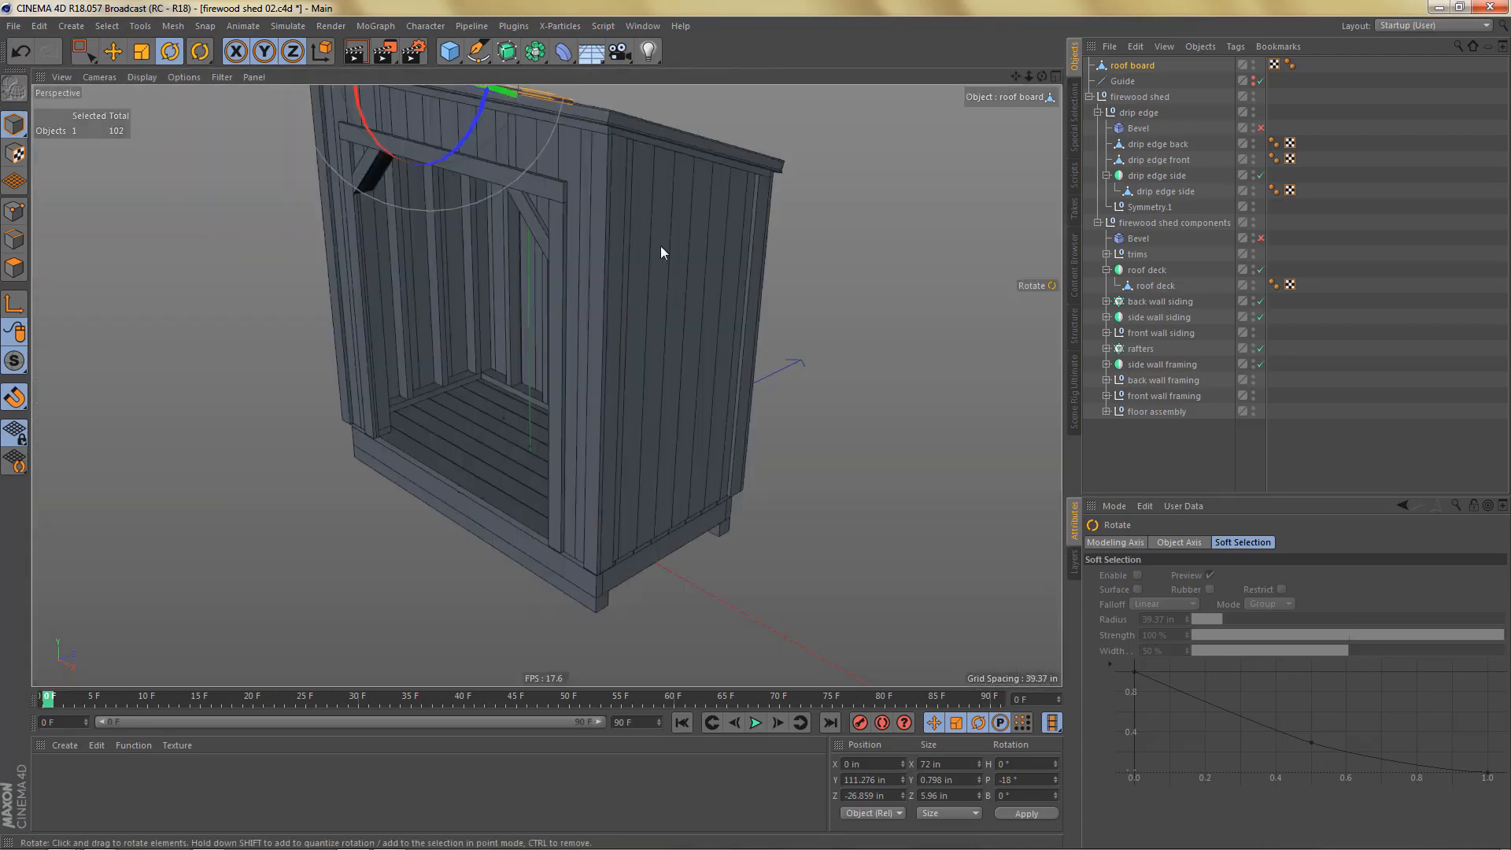
alt+drag(661, 252, 653, 383)
scroll(733, 407, up, 3)
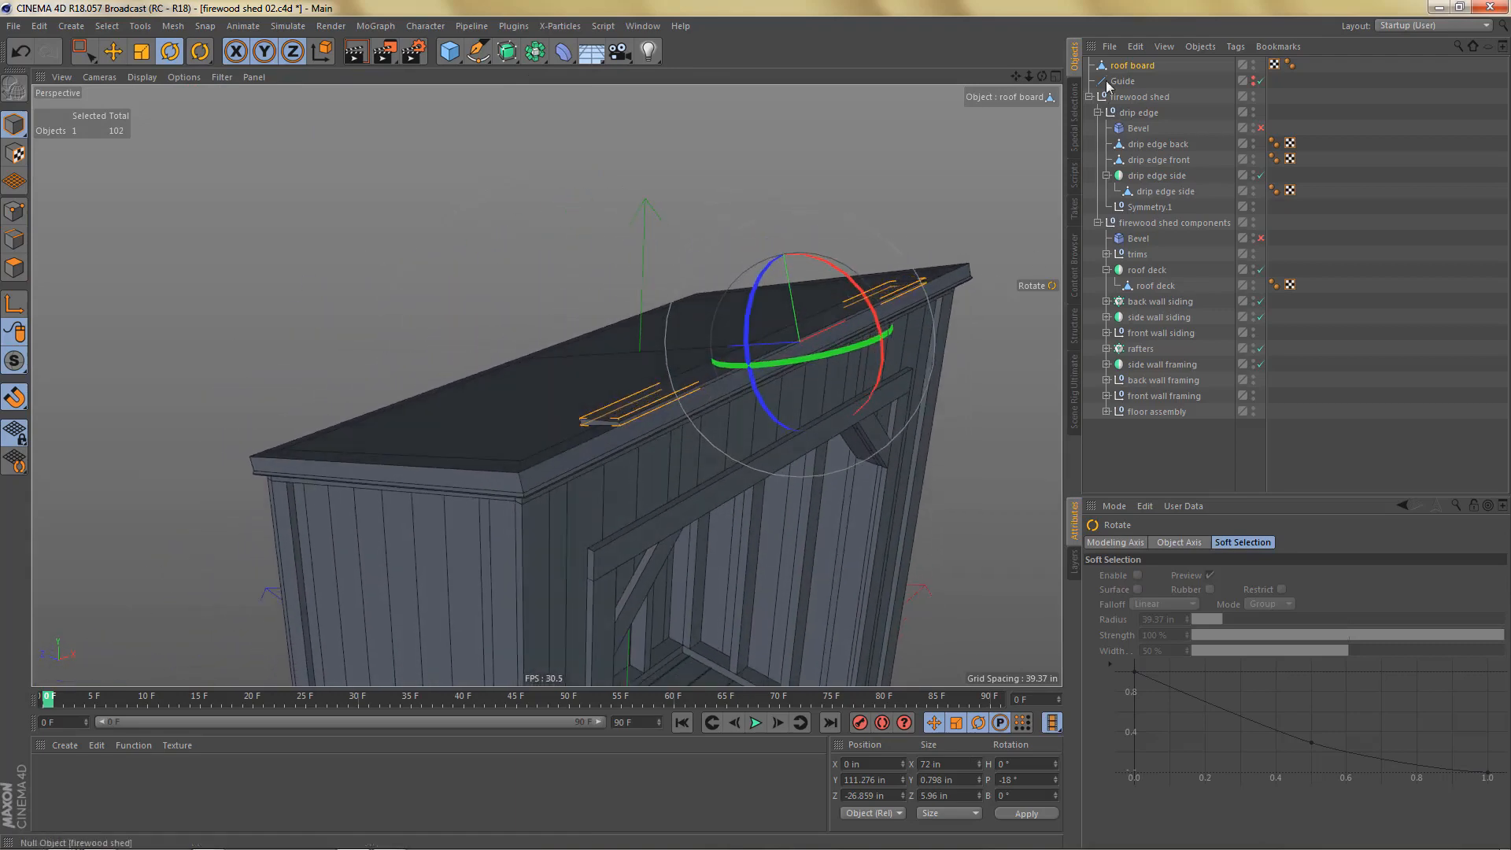
click(1149, 68)
click(870, 765)
key(Tab)
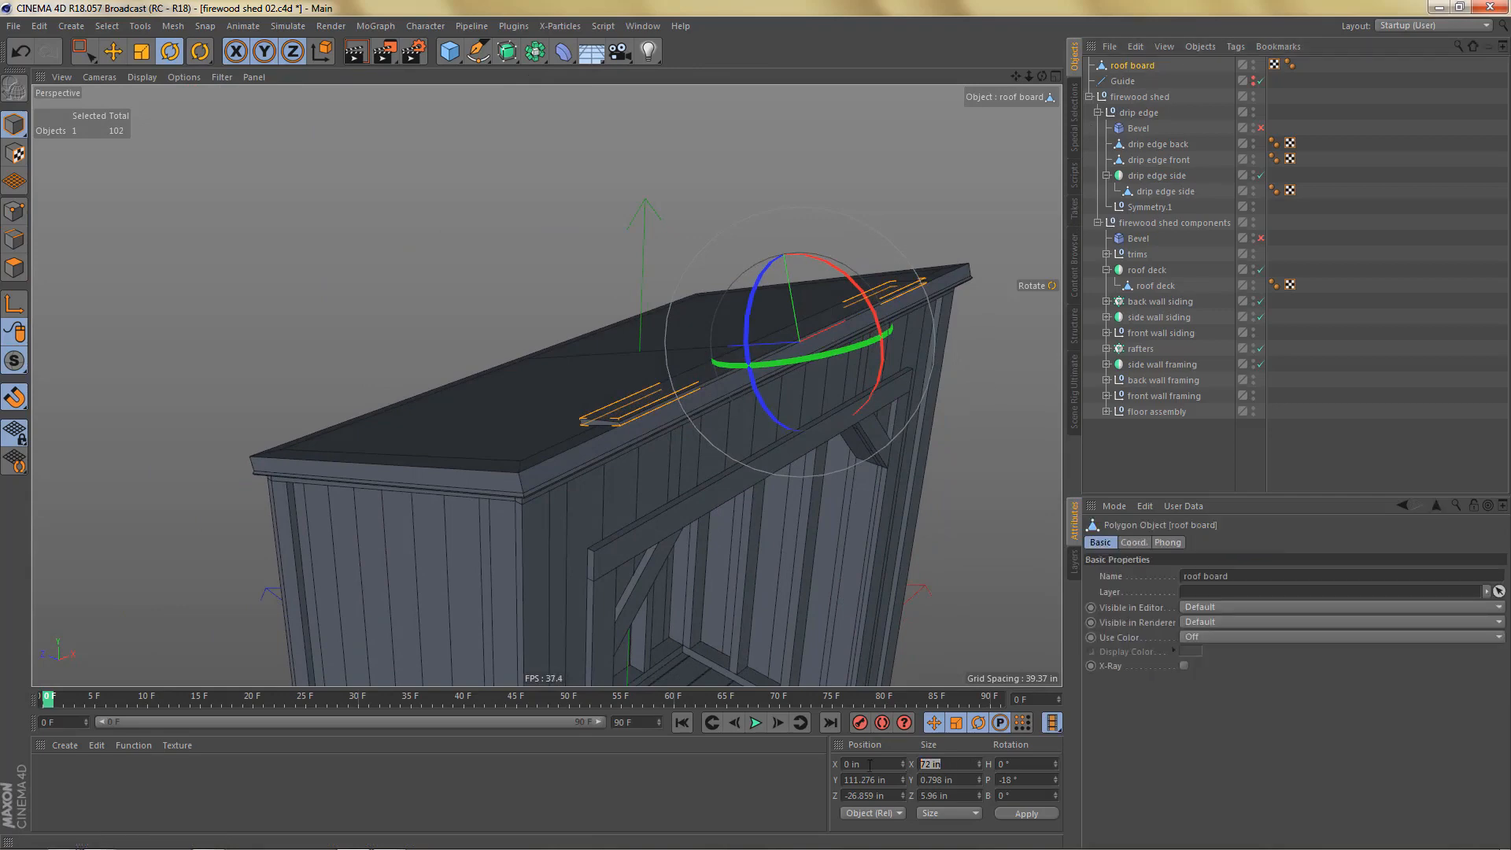
text(100)
key(Return)
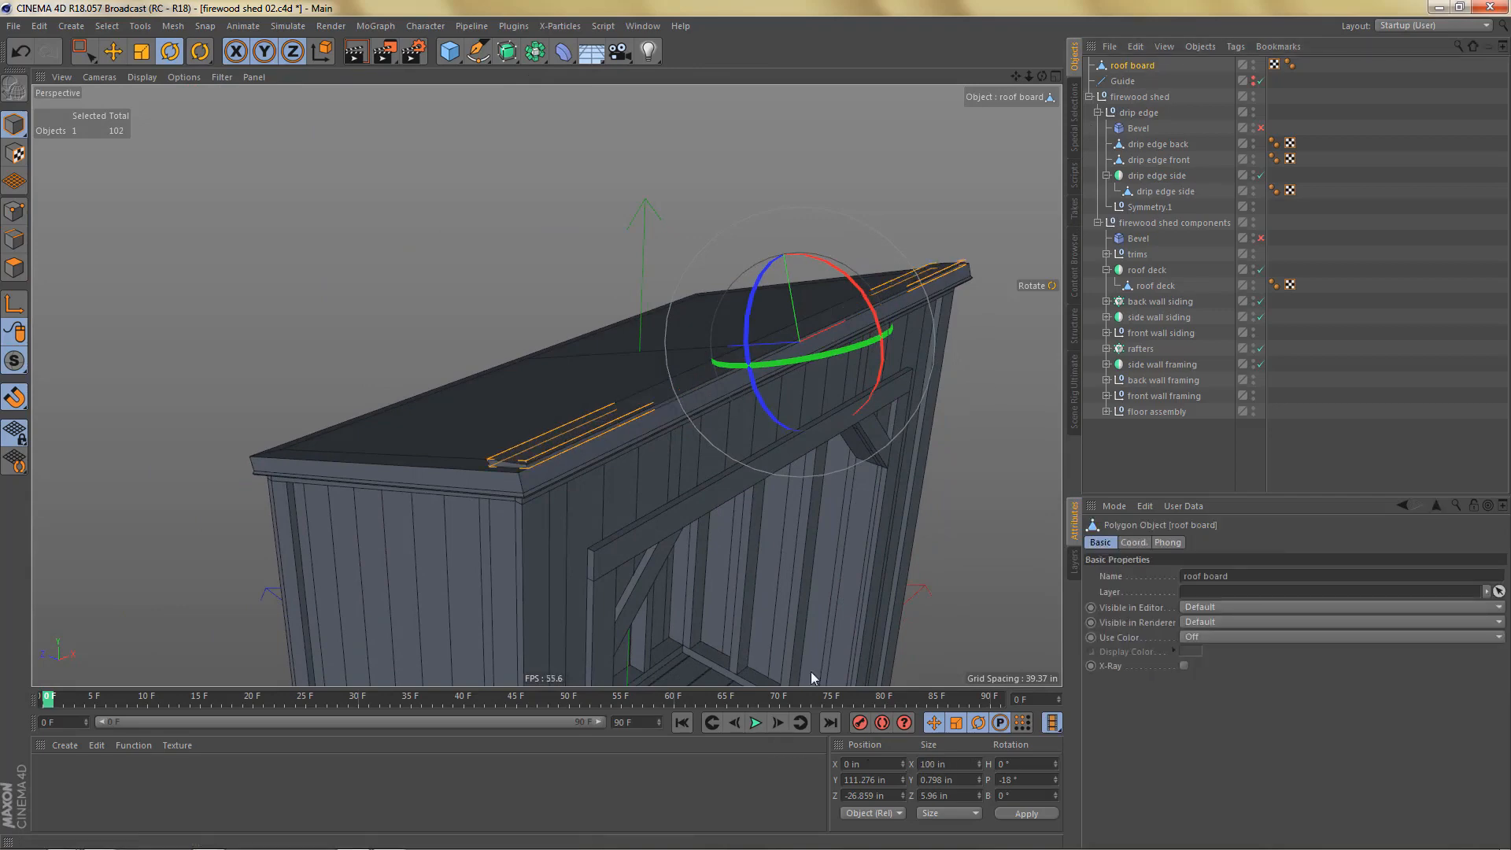
Step: Set the roof board's X size to 105 in so that it spans the roof width
alt+drag(653, 461, 590, 399)
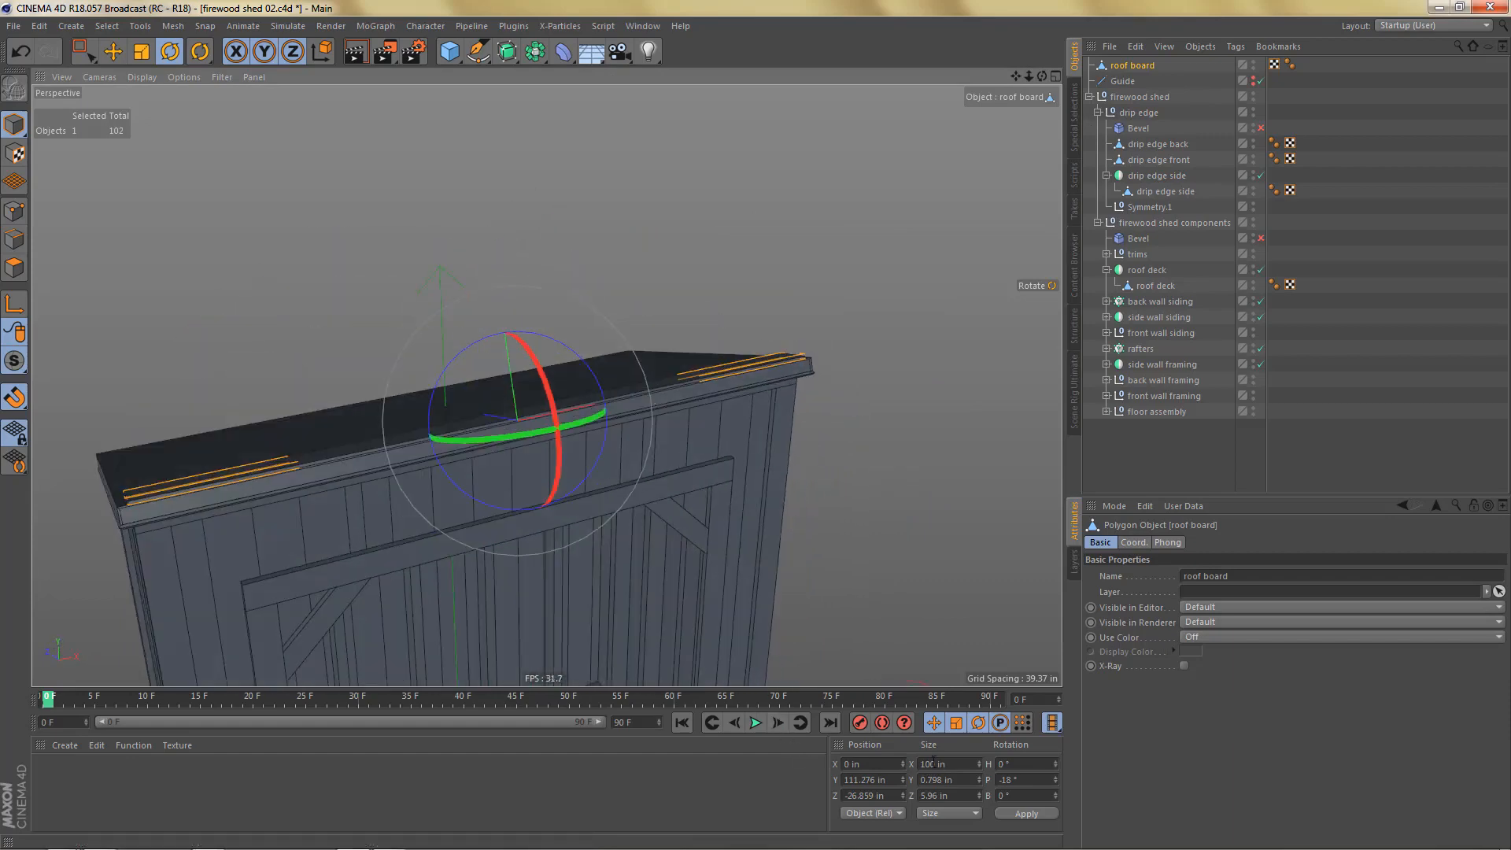
drag(923, 764, 965, 764)
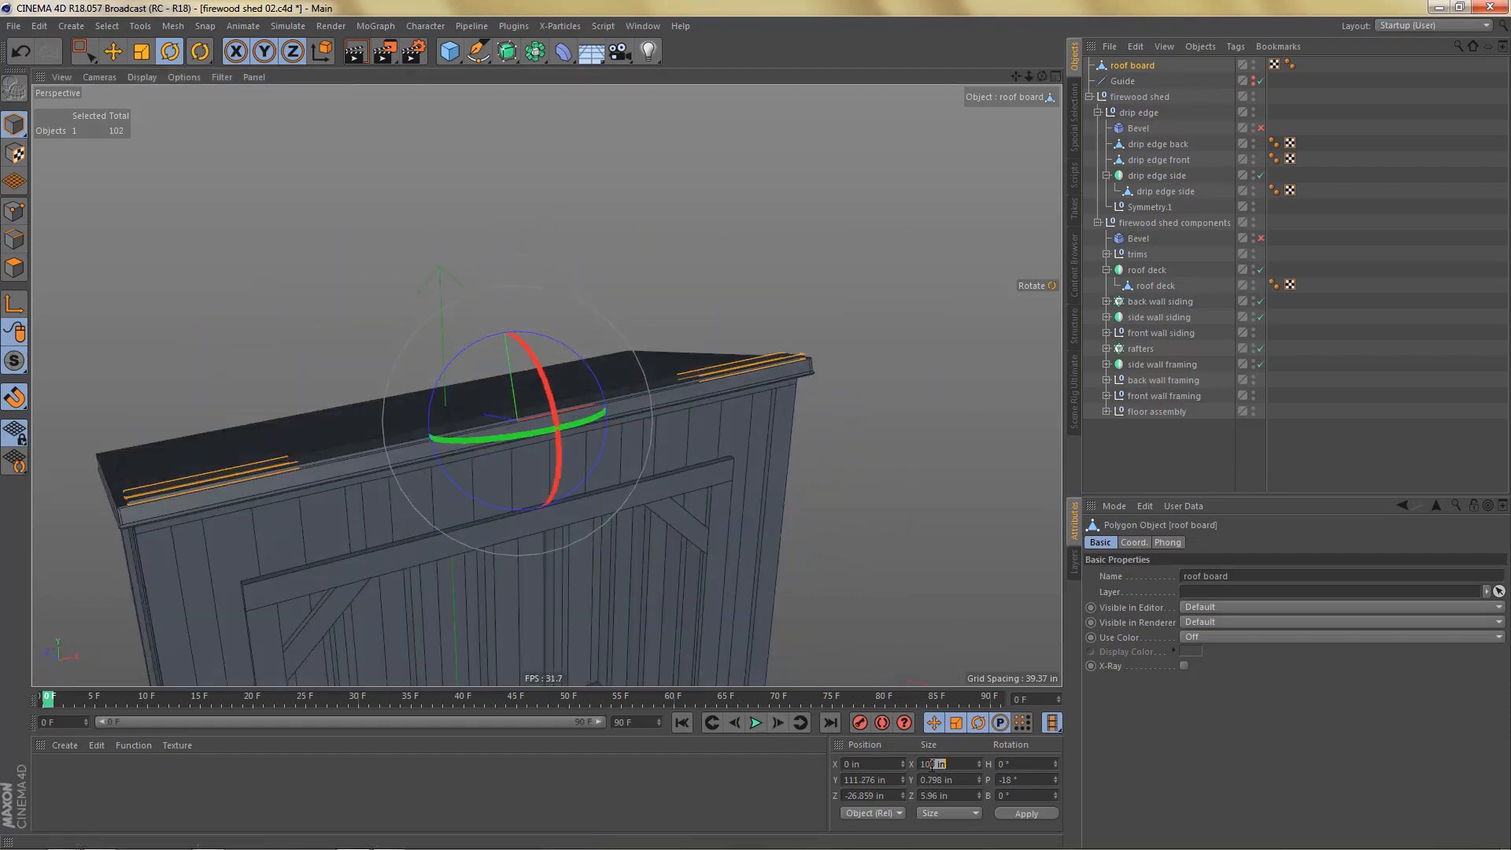
text(5)
key(Return)
alt+drag(565, 630, 646, 438)
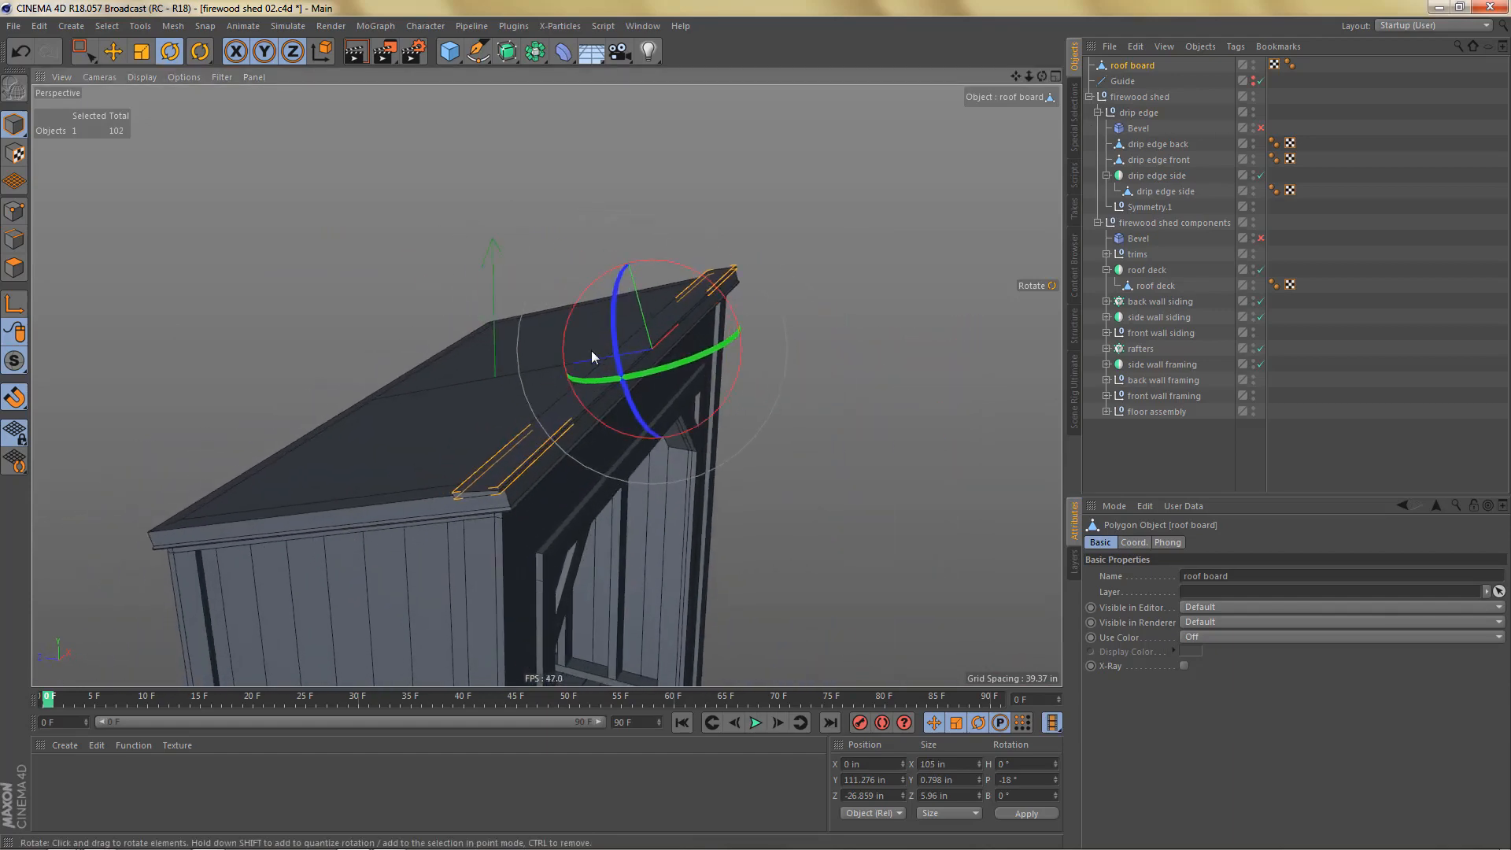
Step: Add a MoGraph Cloner with the roof board as its child
alt+right_drag(592, 352, 655, 342)
key(e)
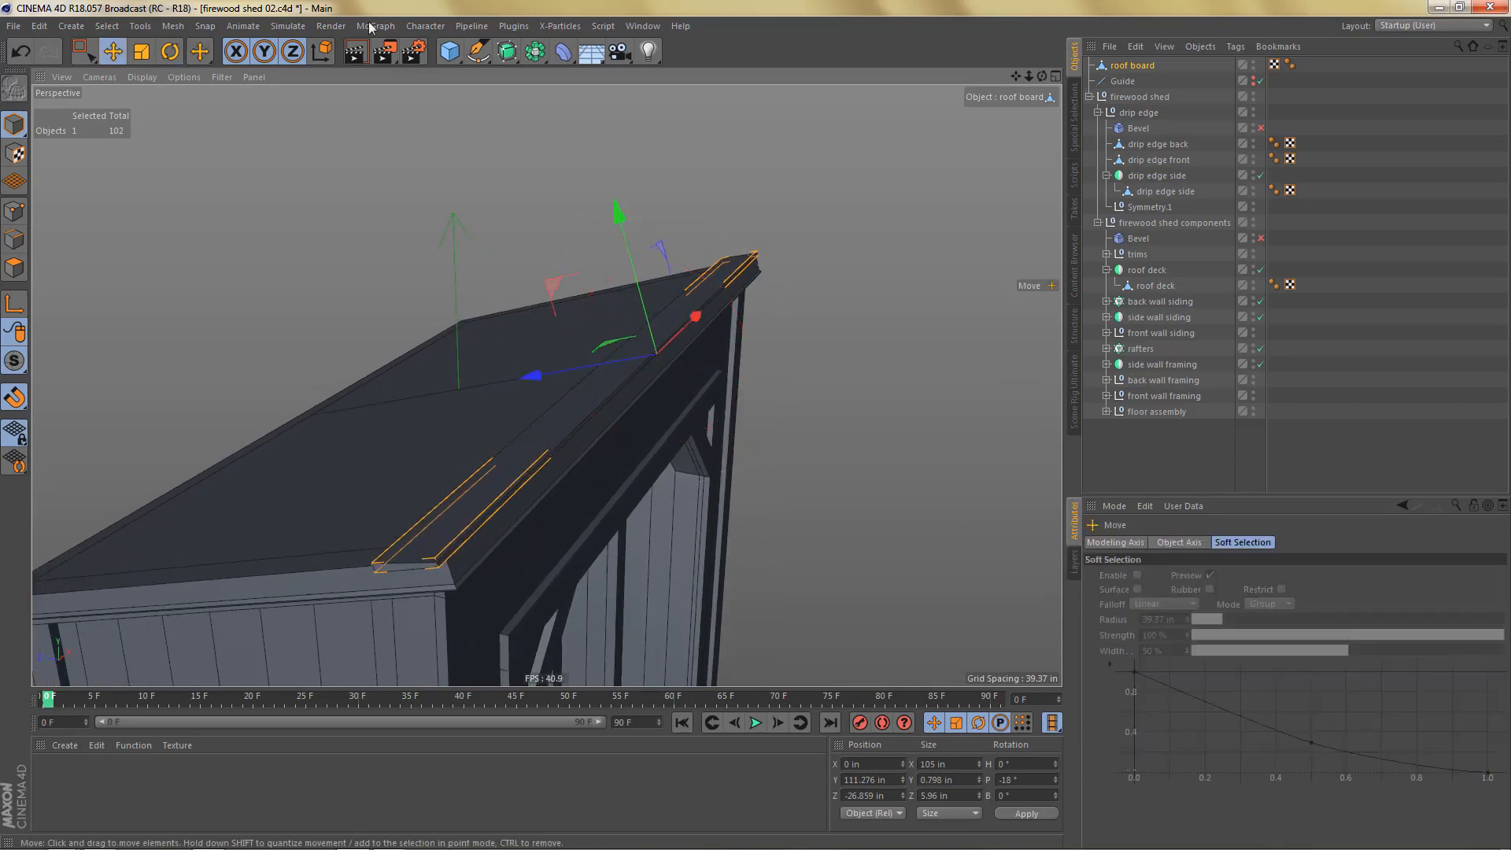
click(376, 26)
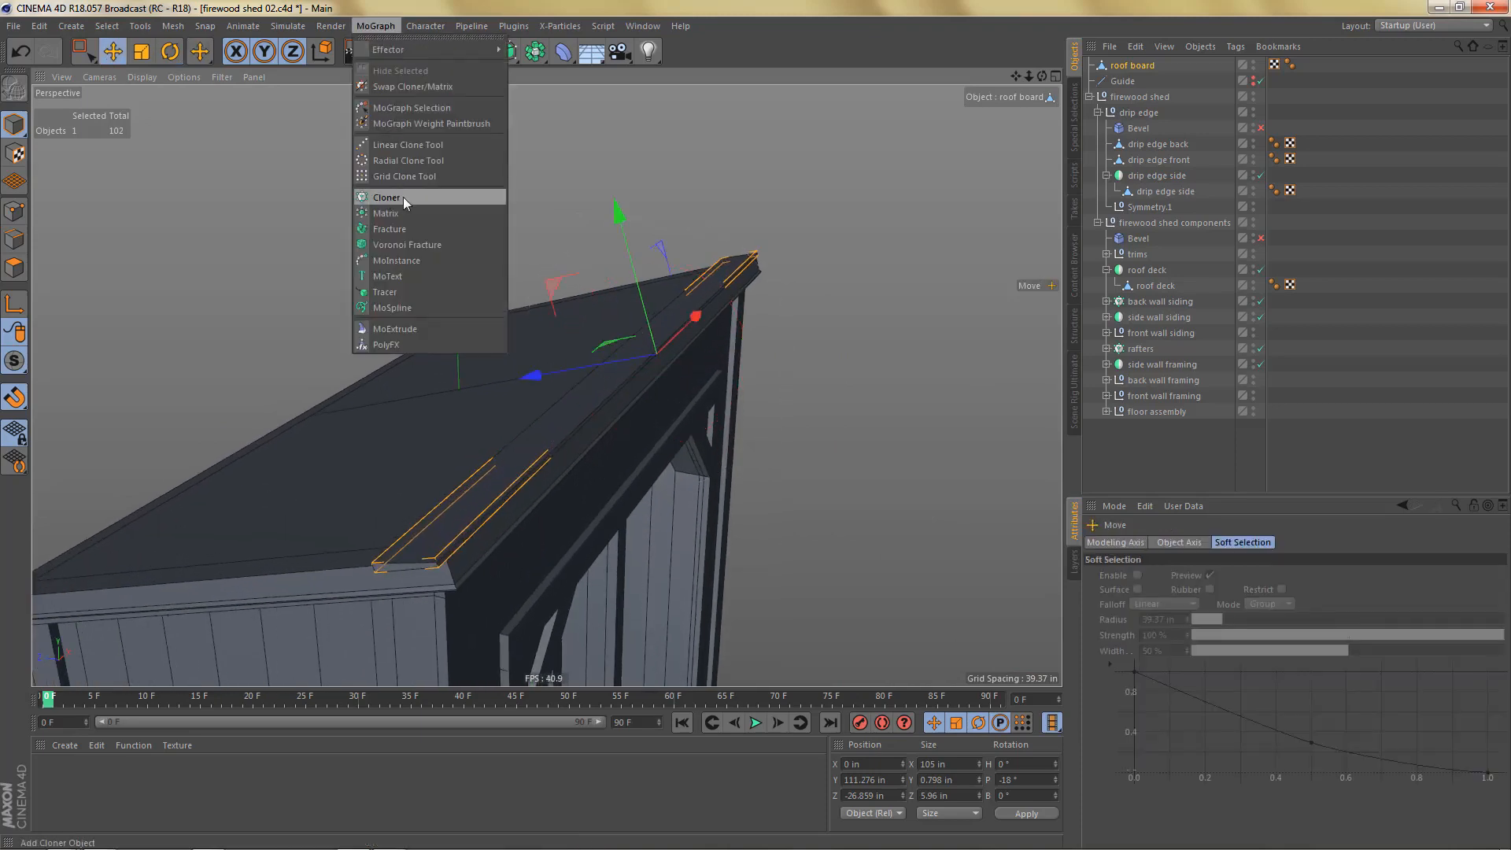
click(403, 197)
alt+drag(664, 376, 677, 304)
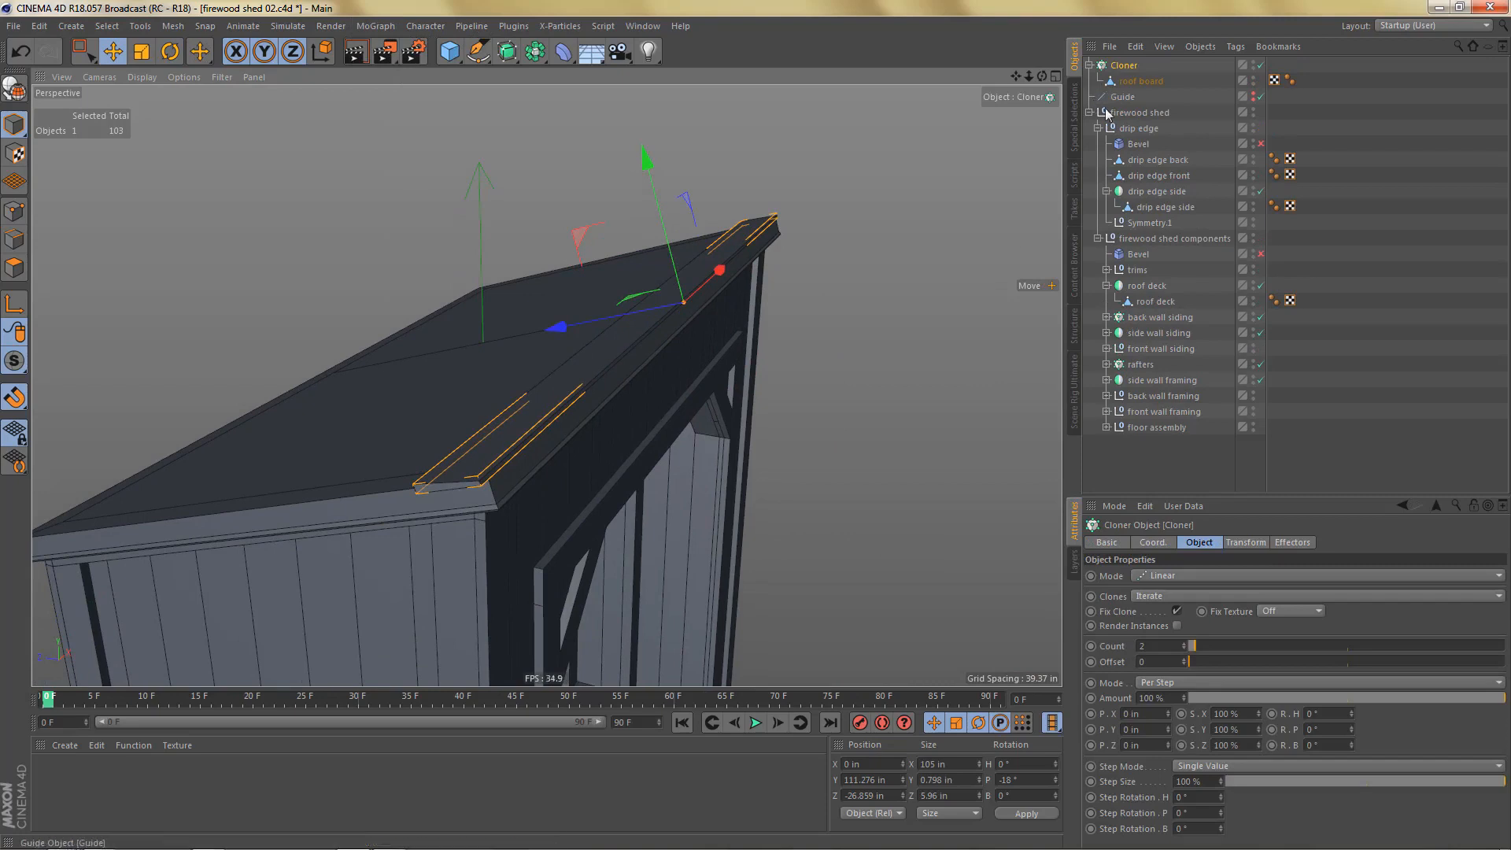
Step: Set the roof board's Z size to 6 in and the linear cloner's per-step Z position to 6 in
click(1140, 82)
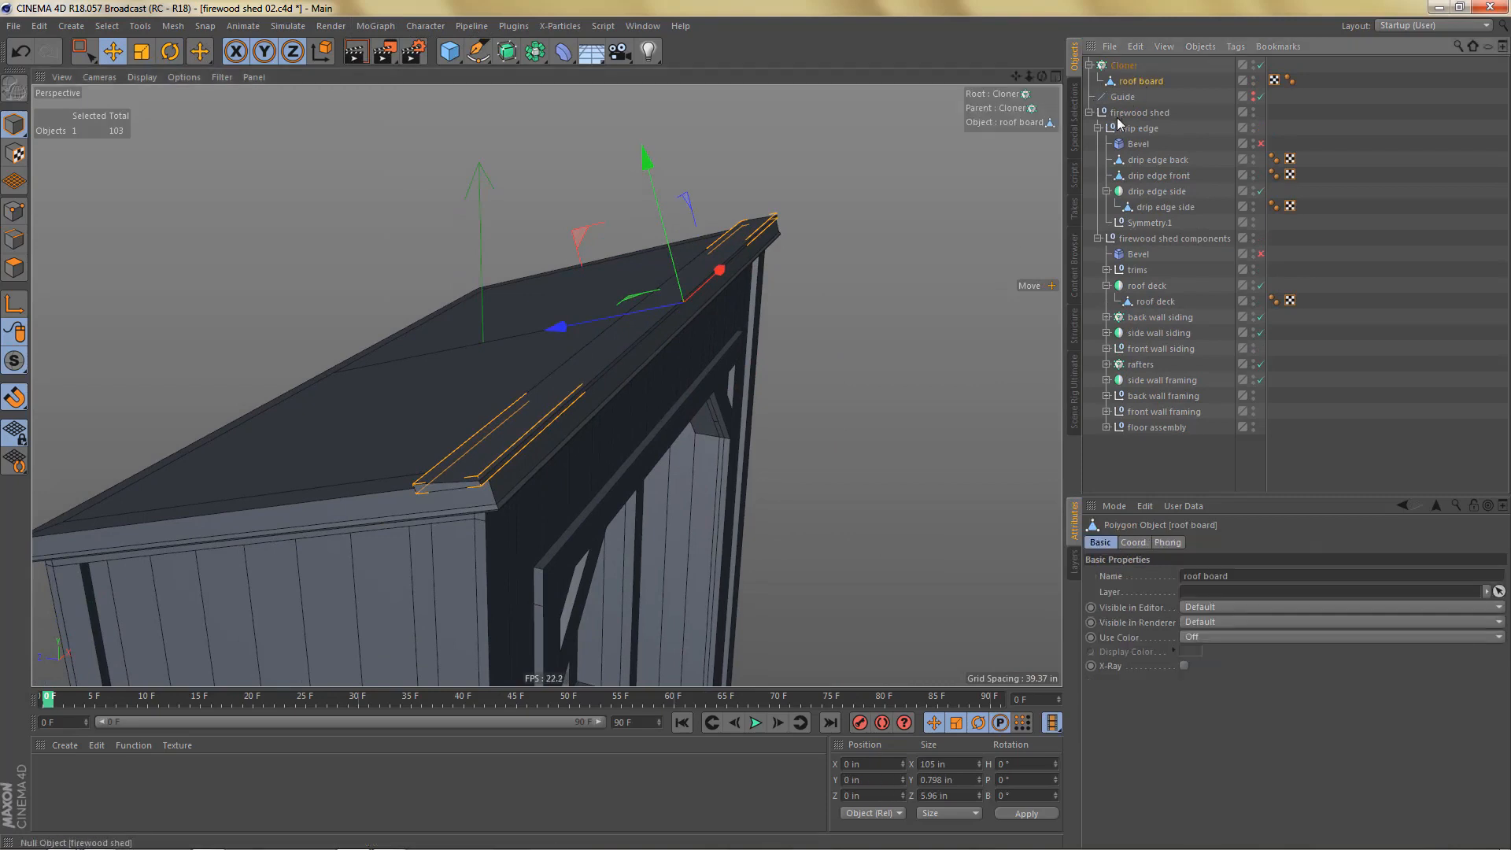
click(958, 797)
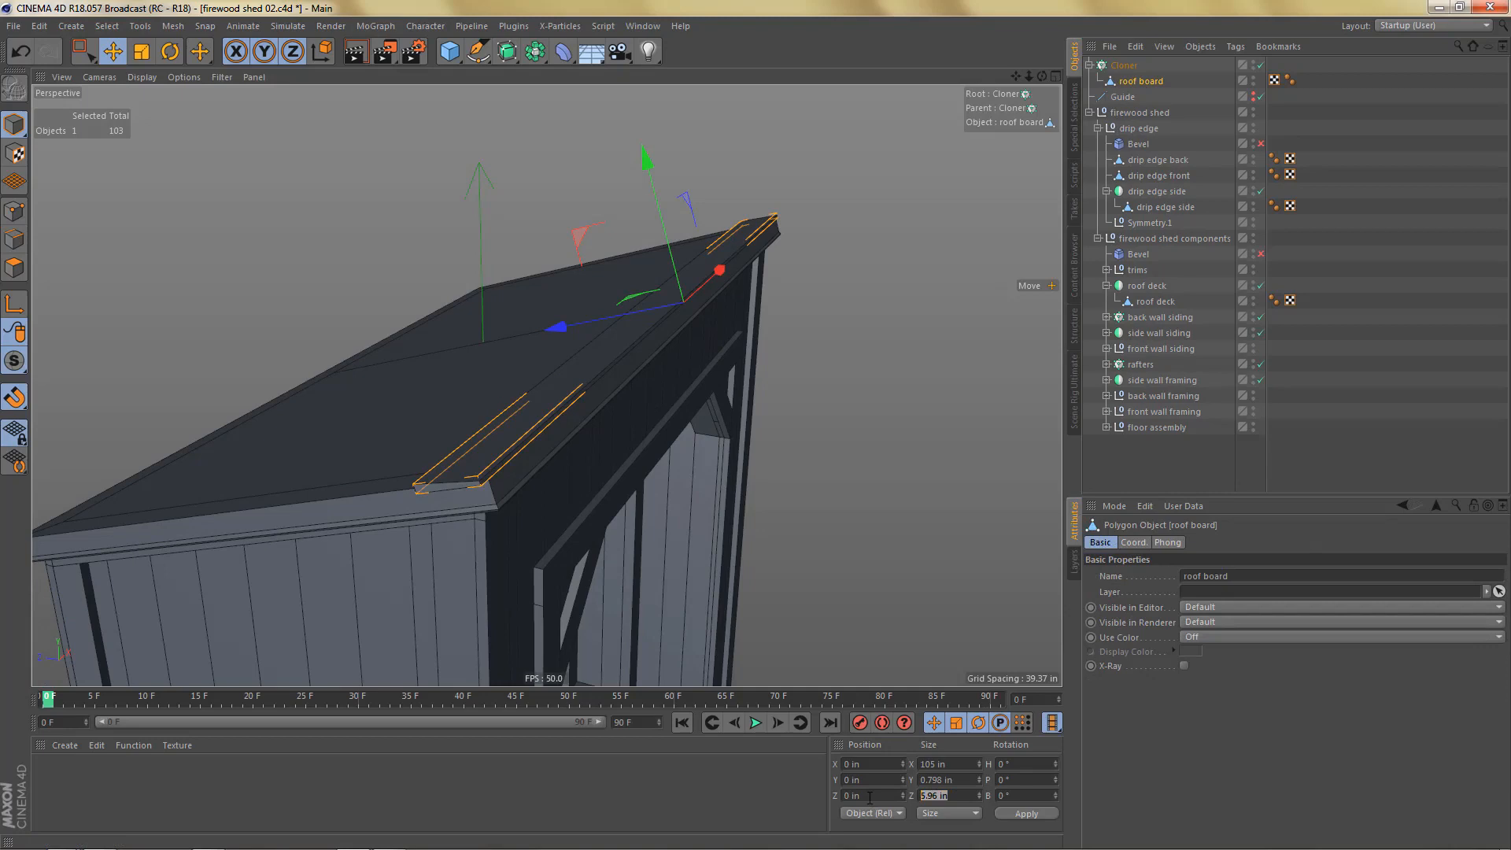
text(6)
click(1124, 64)
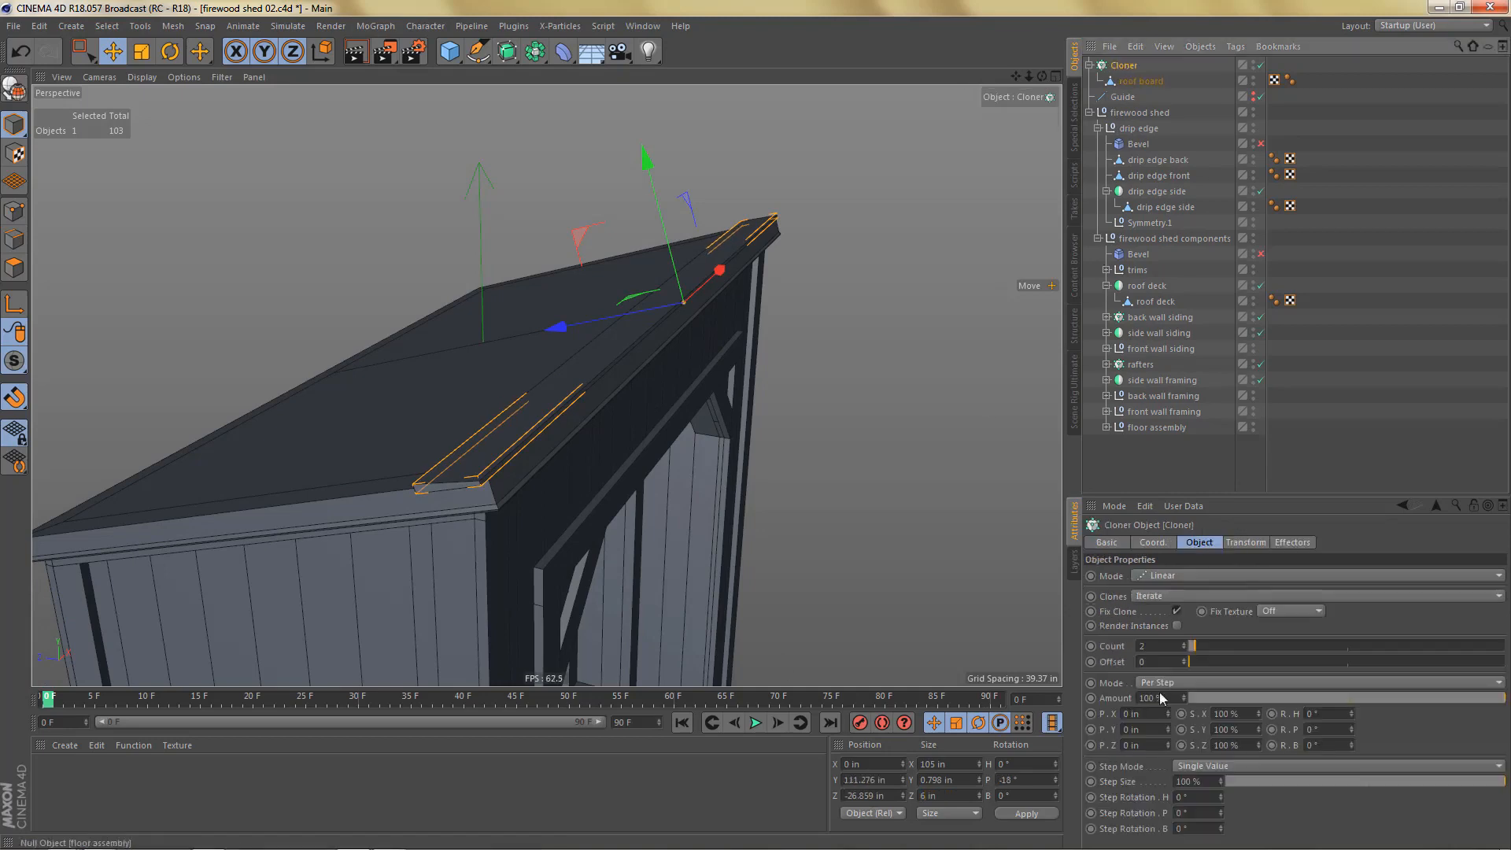
double_click(1136, 745)
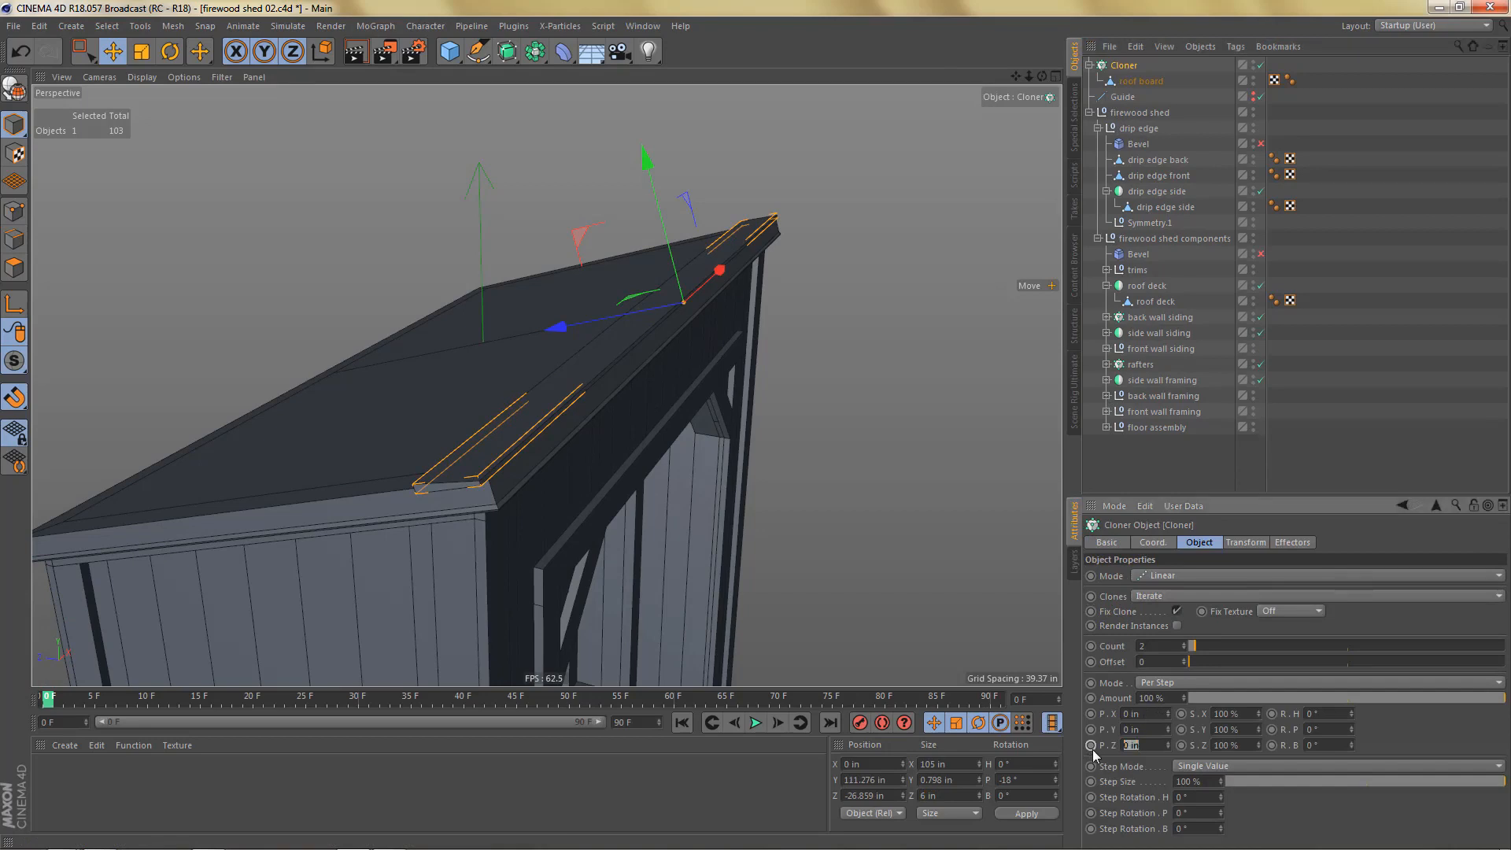
key(Return)
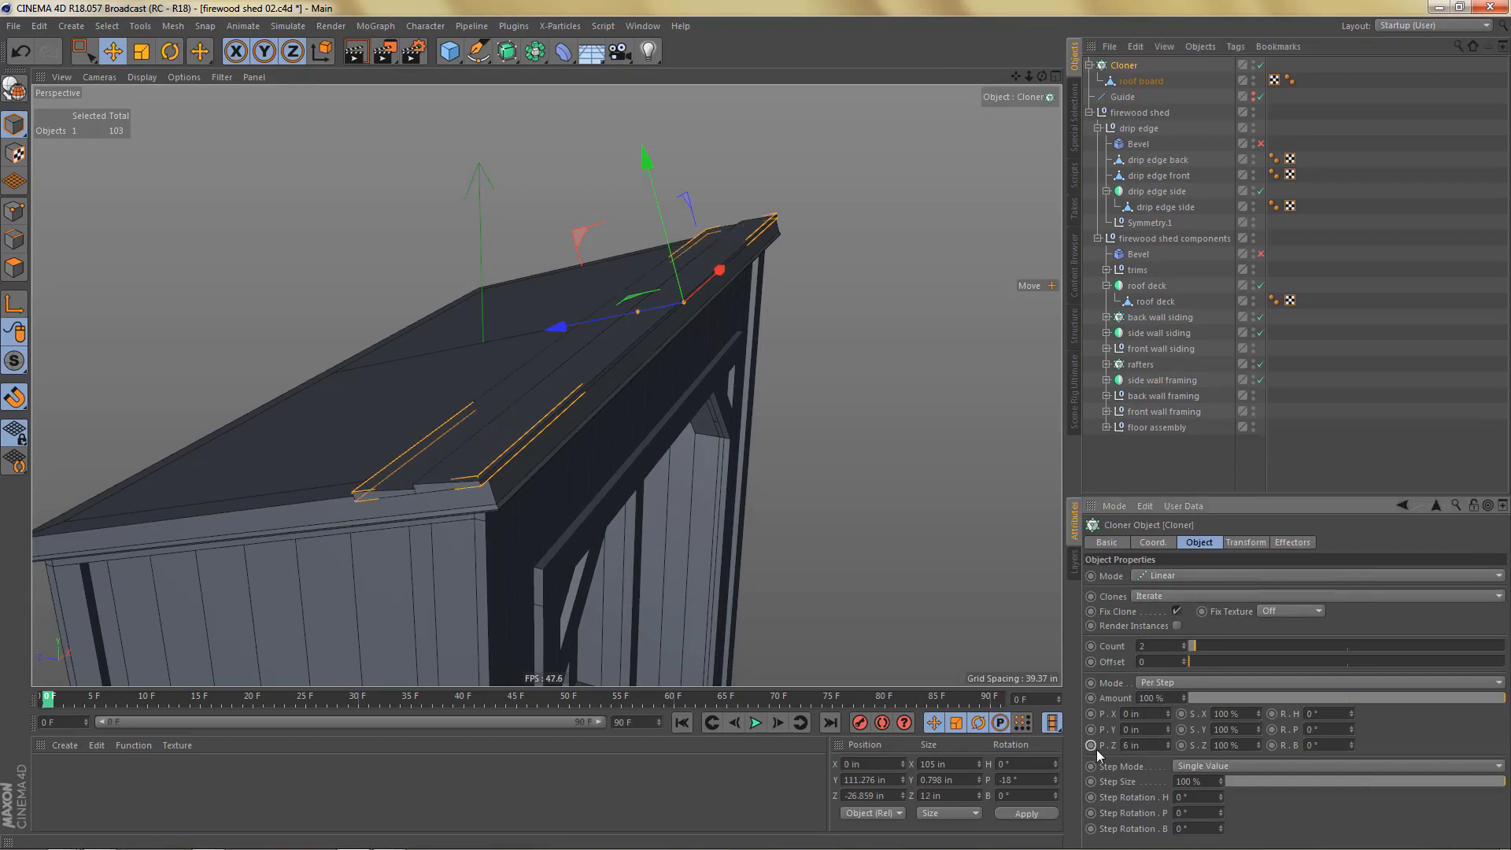
Step: Raise the cloner's count to cover the roof slope, trying 8 and 10 before settling on 9 boards
alt+drag(460, 466, 661, 433)
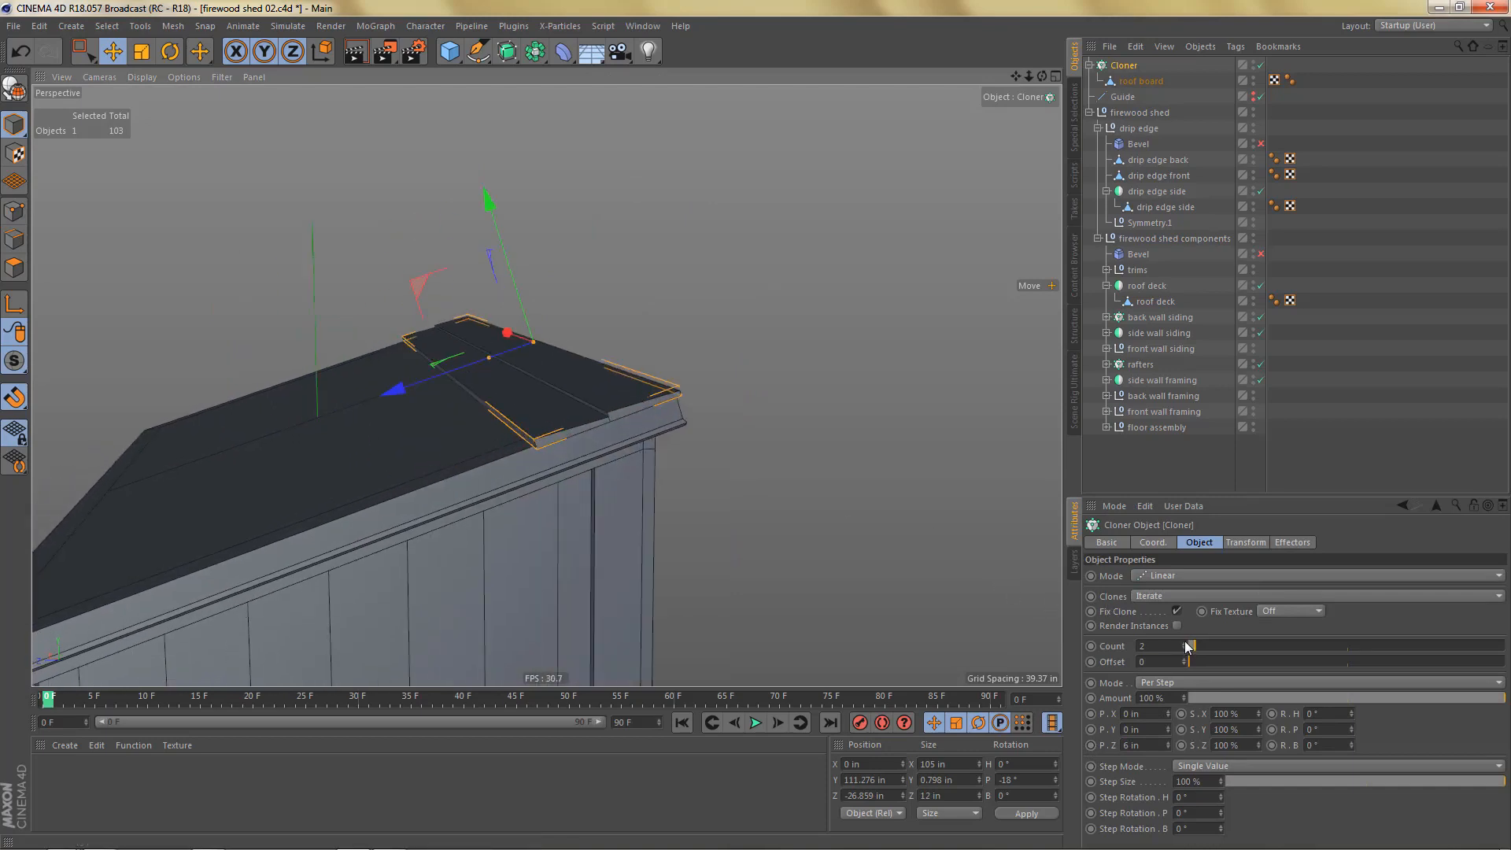
drag(1184, 645, 1185, 621)
alt+drag(673, 508, 752, 291)
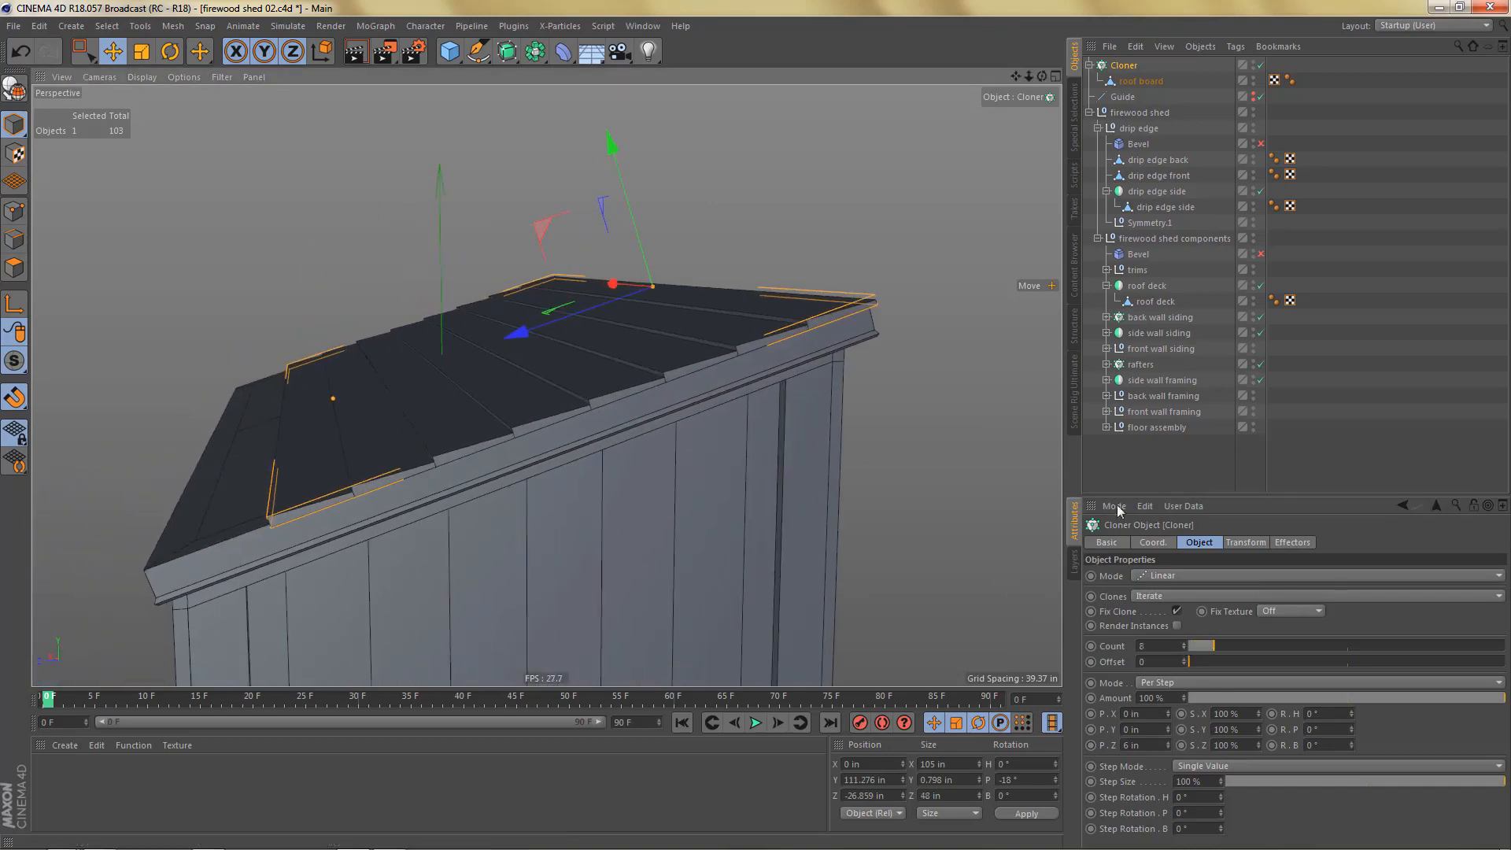
click(1184, 644)
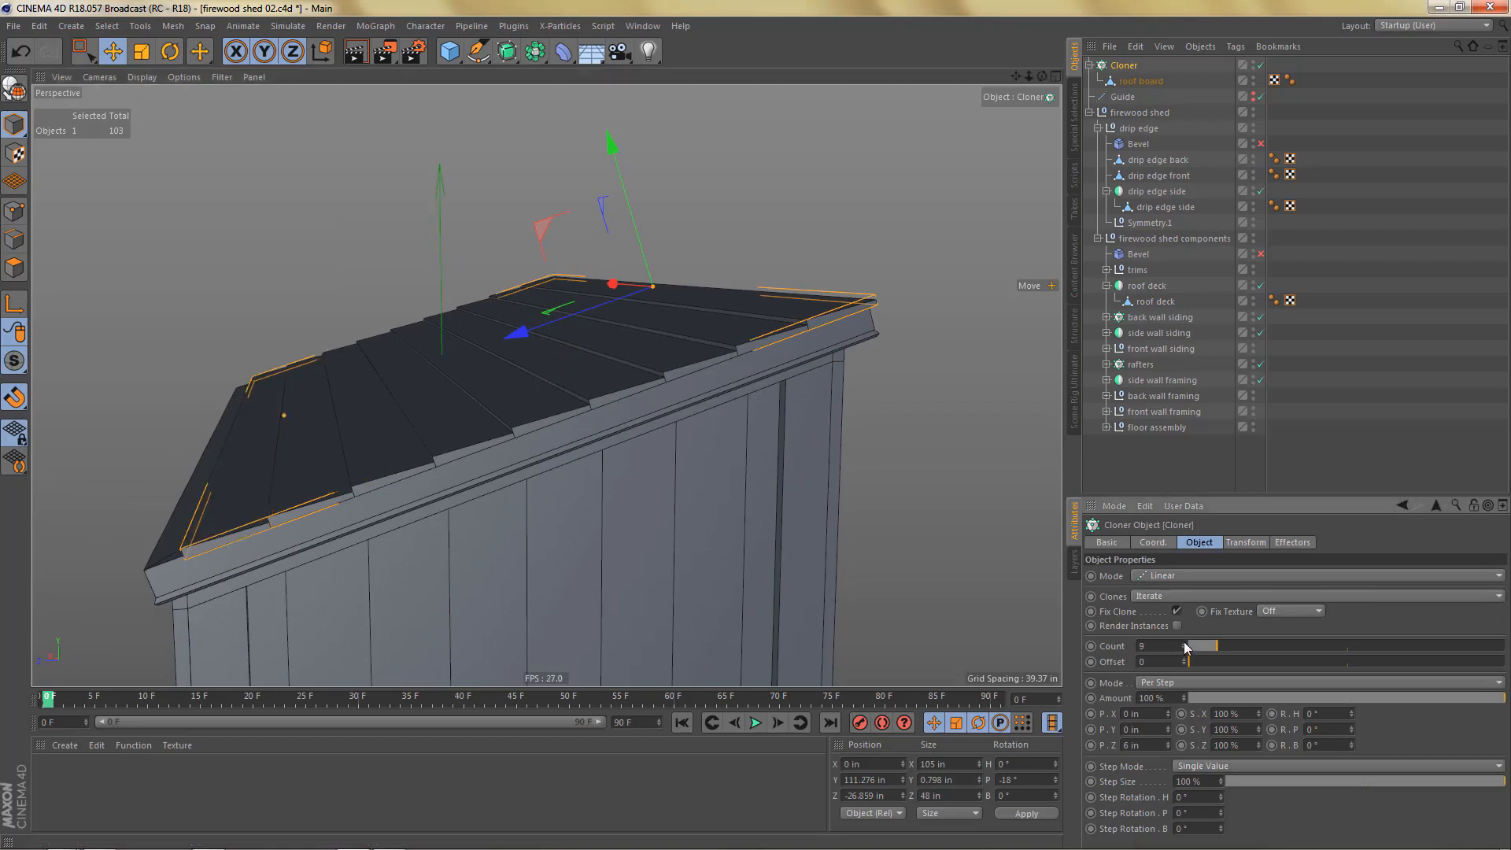
click(1185, 644)
mouse_move(603, 343)
alt+mouse_down()
mouse_move(573, 290)
mouse_move(567, 314)
mouse_move(594, 236)
mouse_move(554, 318)
mouse_move(561, 349)
mouse_move(587, 355)
alt+mouse_up()
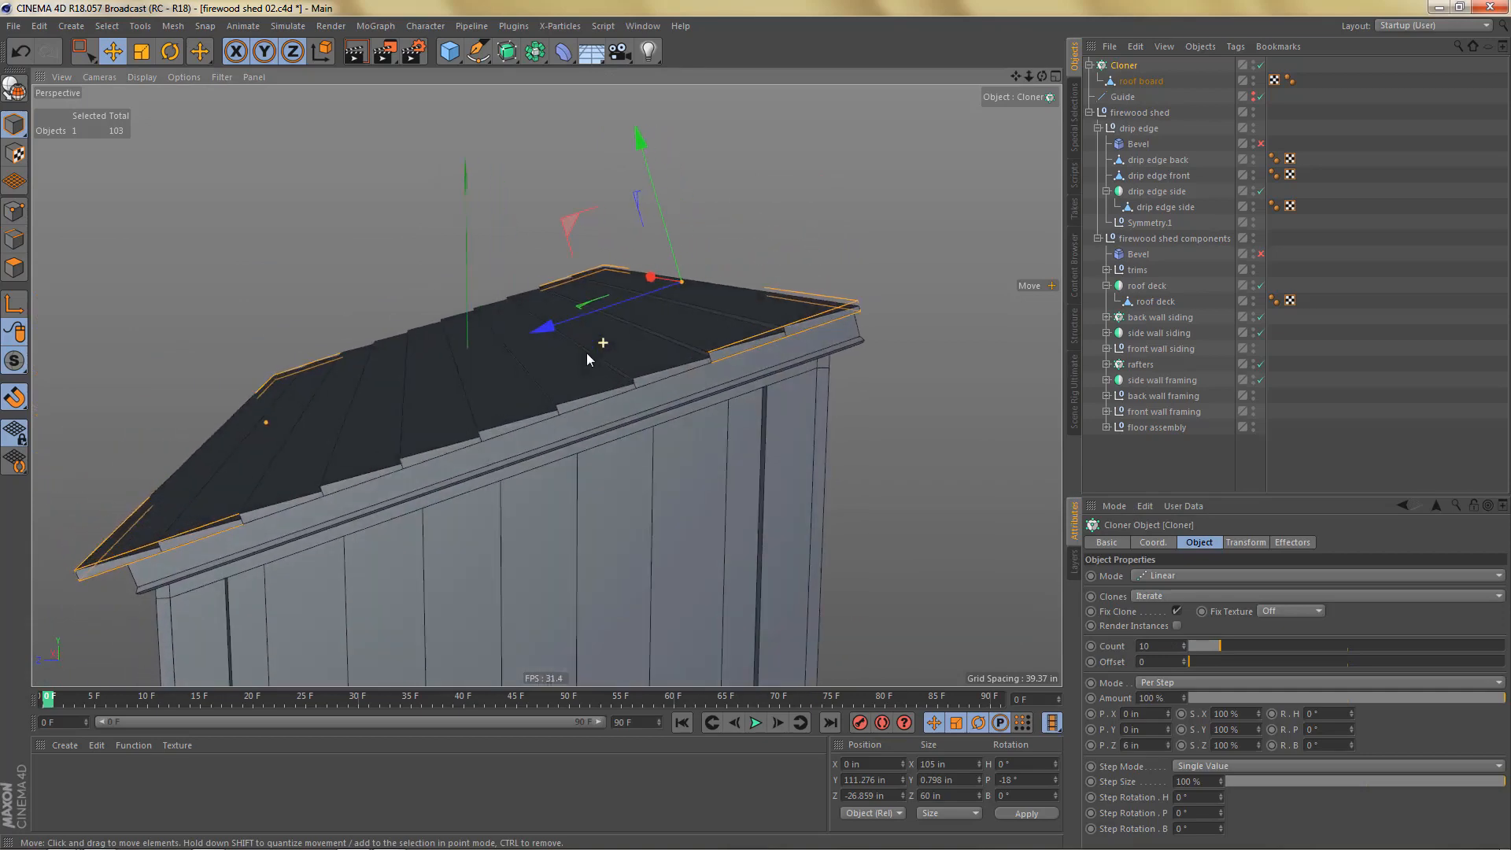
click(1185, 649)
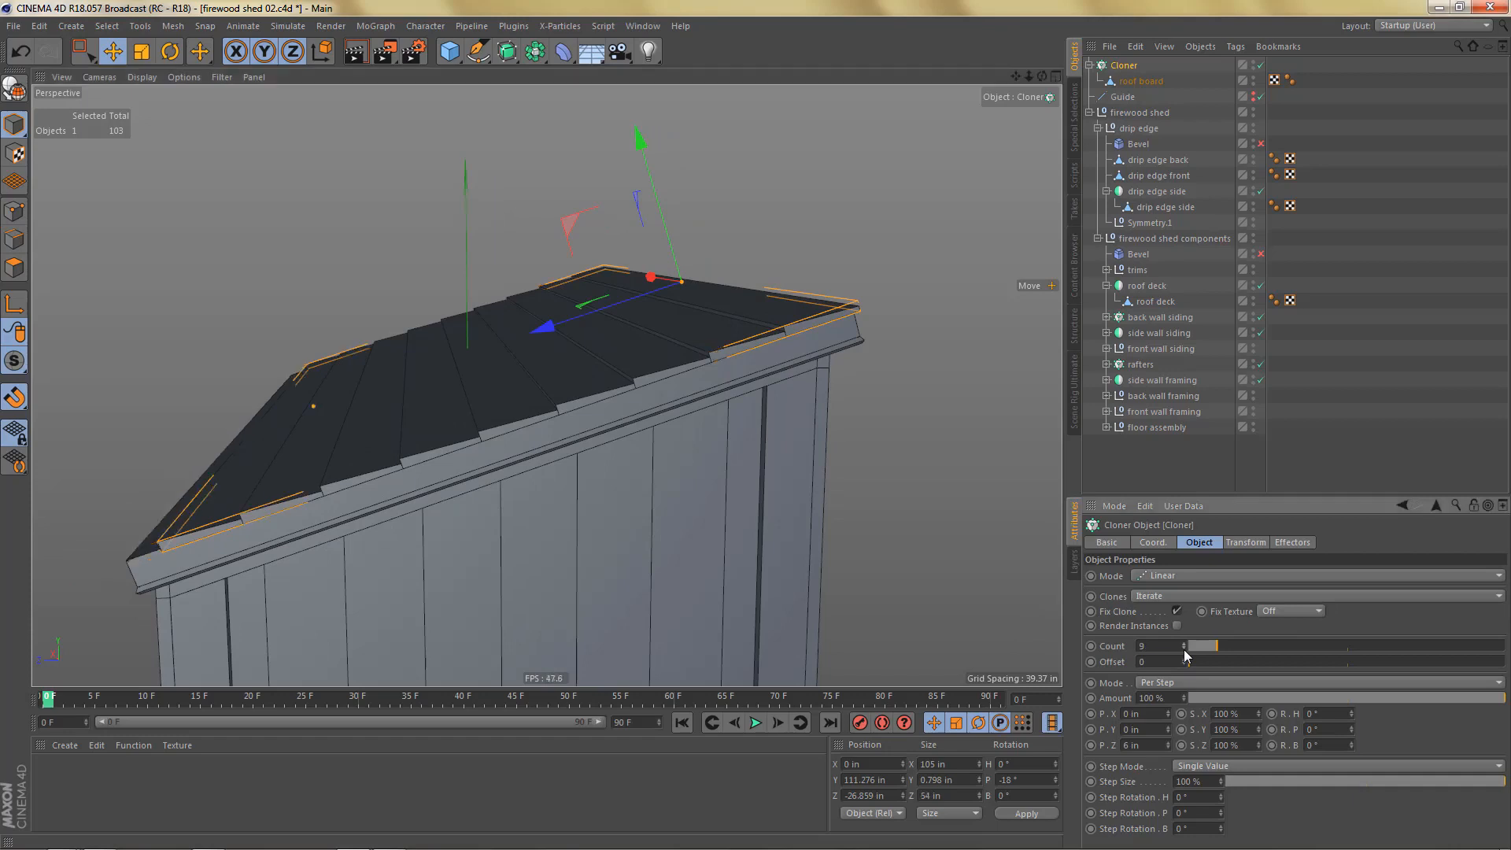
alt+drag(630, 486, 685, 441)
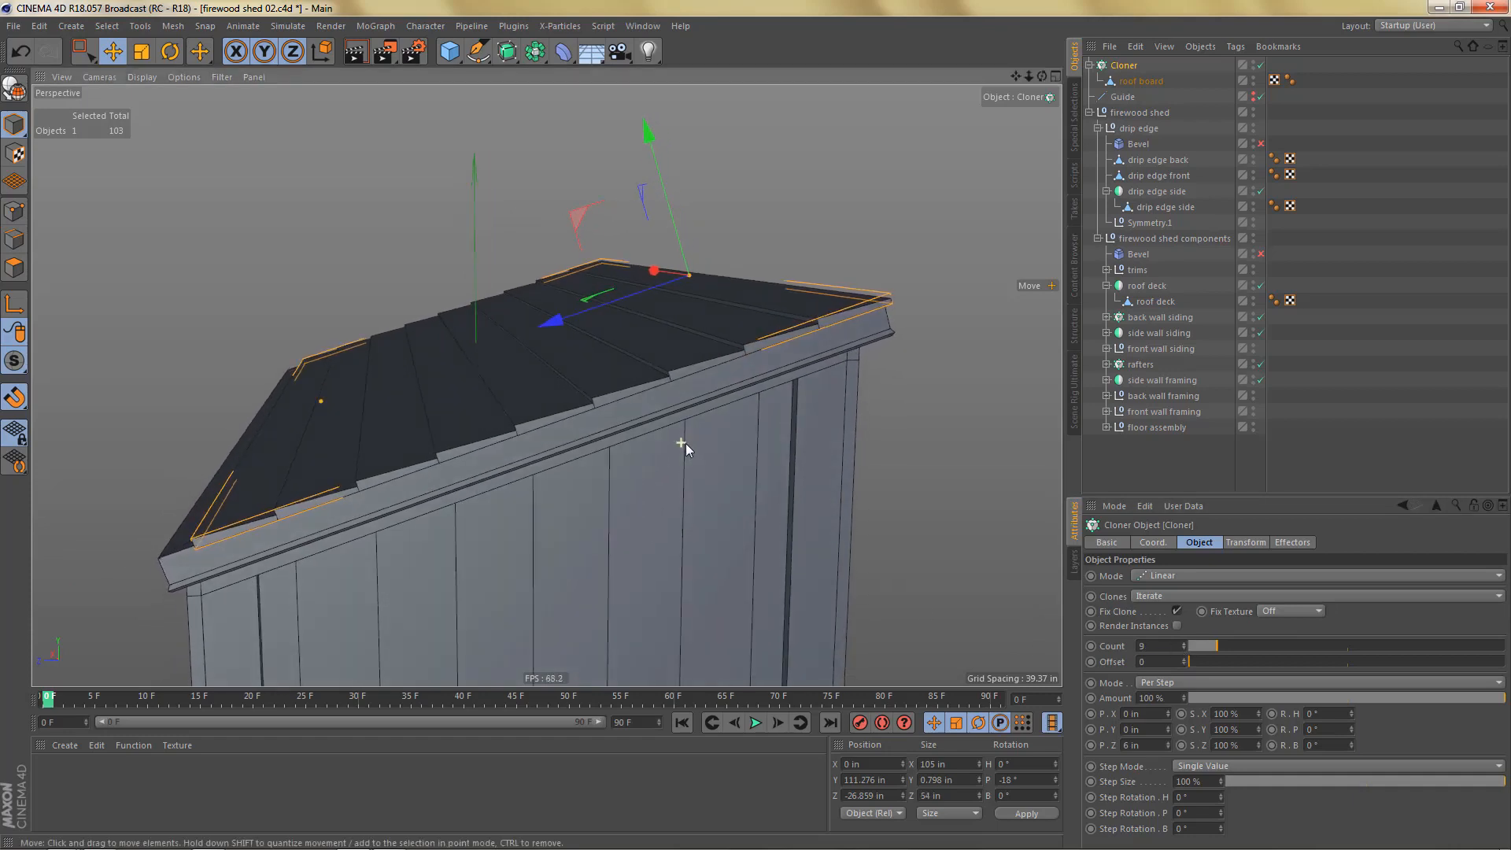
Step: Set the roof board's Z size inside the cloner to 6.5 in
click(1140, 81)
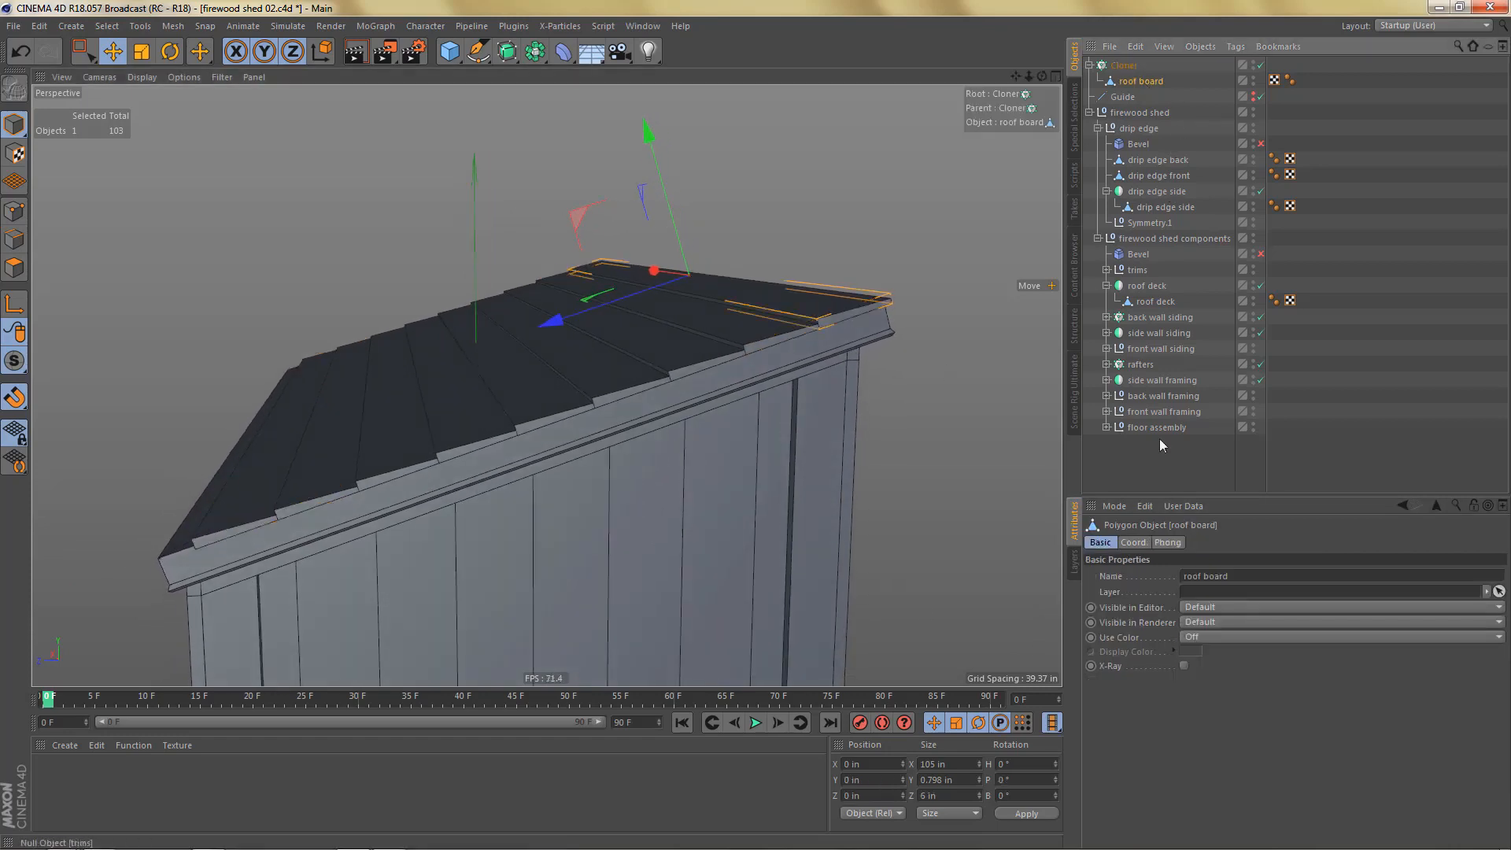
click(929, 796)
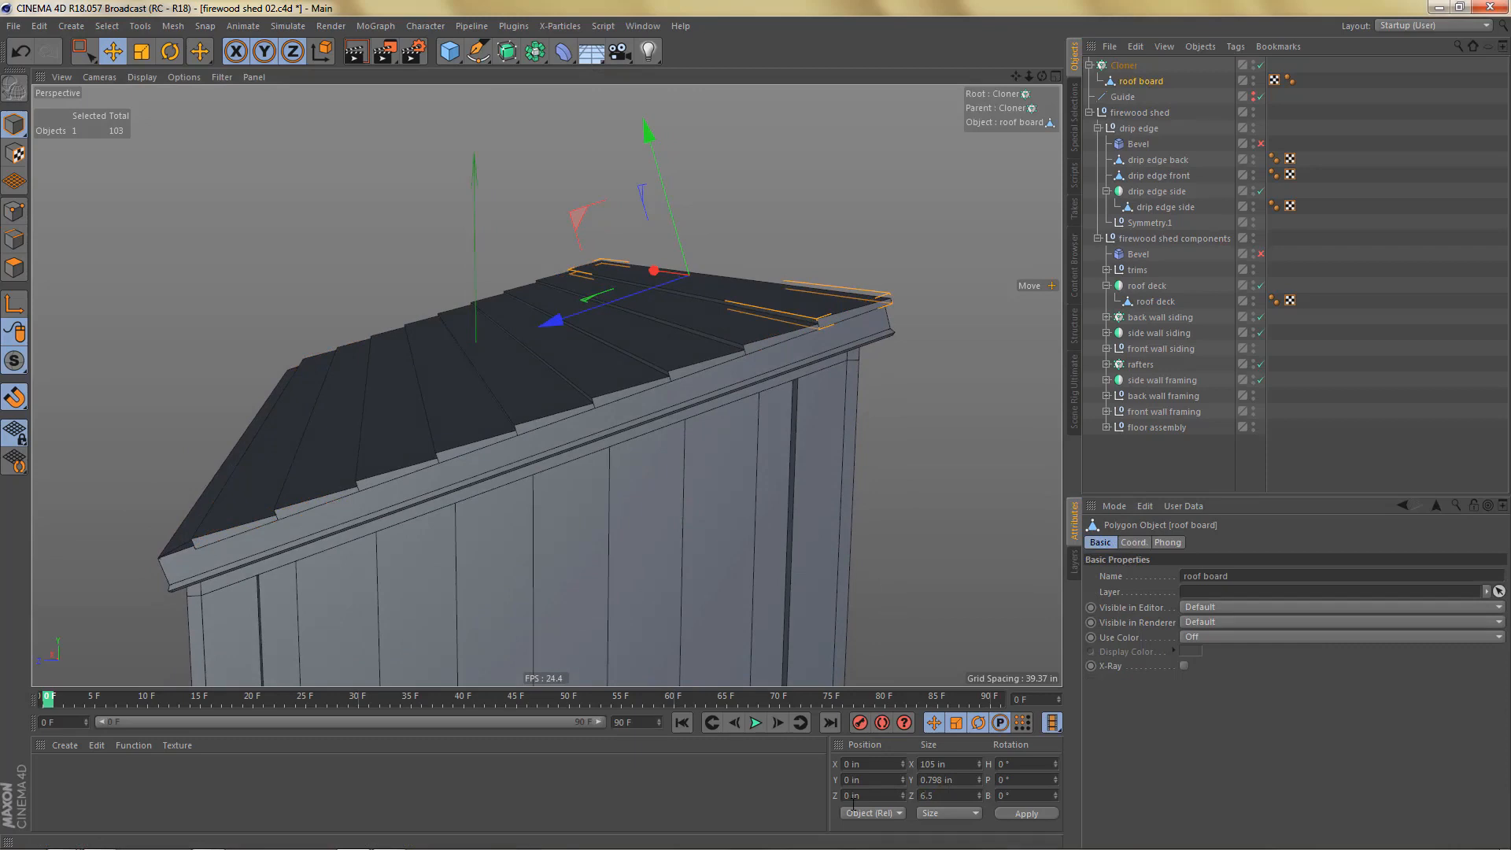
key(Return)
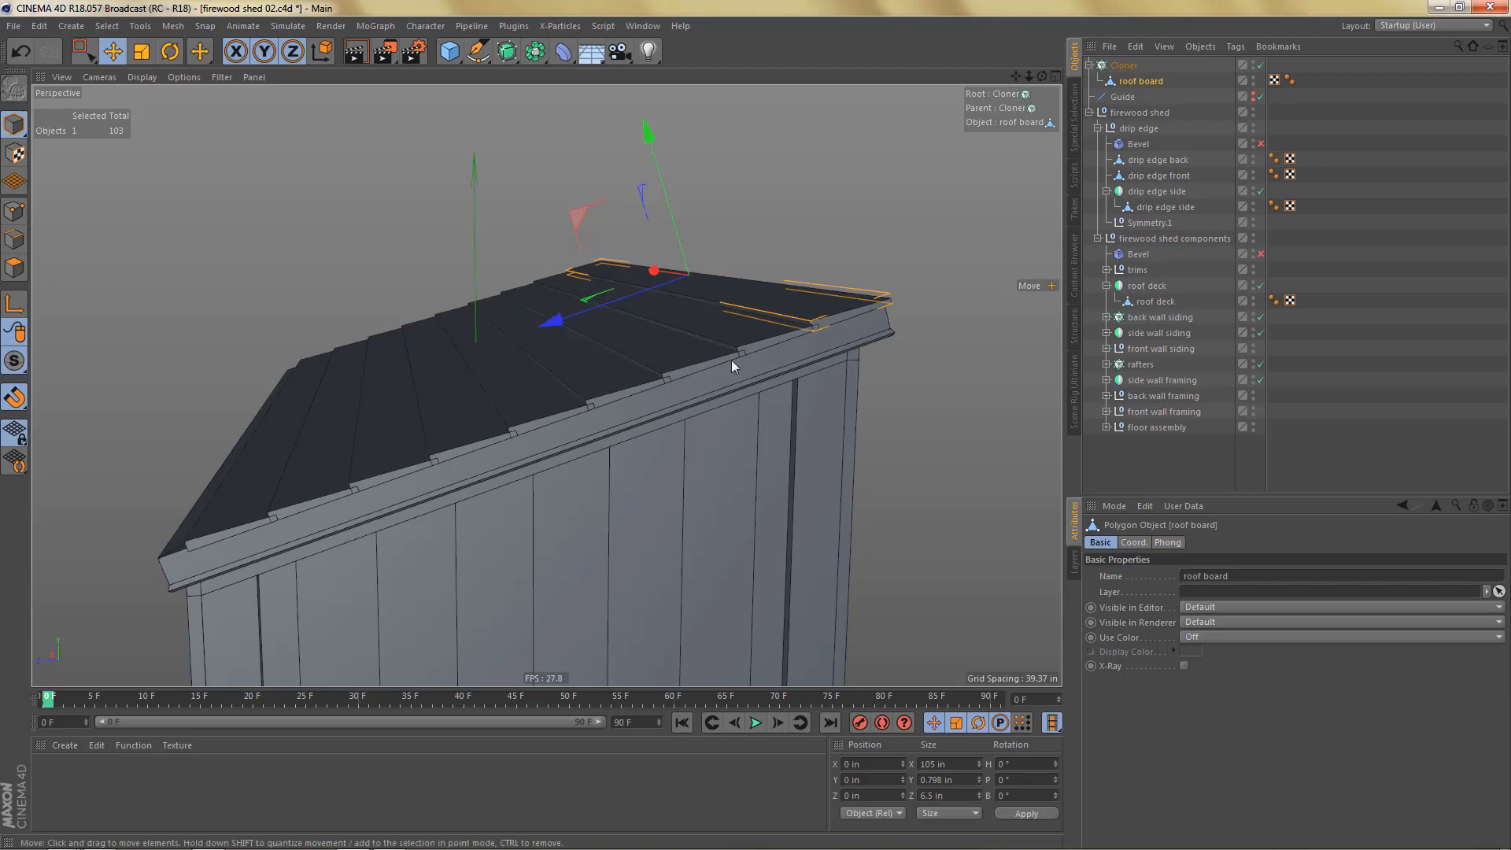
mouse_move(730, 360)
alt+mouse_down()
mouse_move(674, 337)
mouse_move(669, 291)
mouse_move(740, 361)
alt+mouse_up()
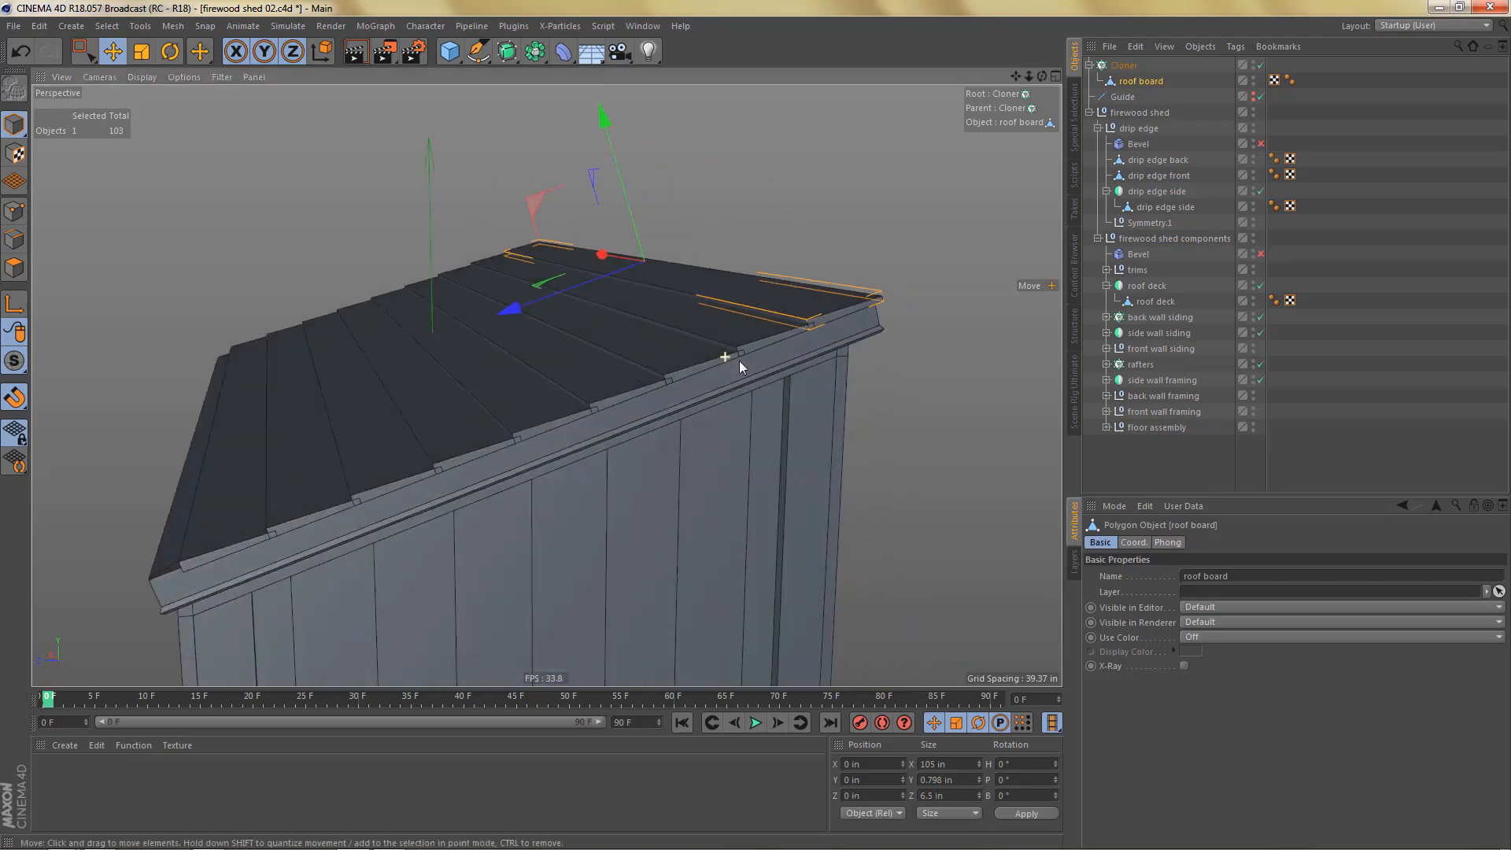
Step: Set the cloner's per-step Z position to 6.5 in
click(1139, 66)
double_click(1150, 746)
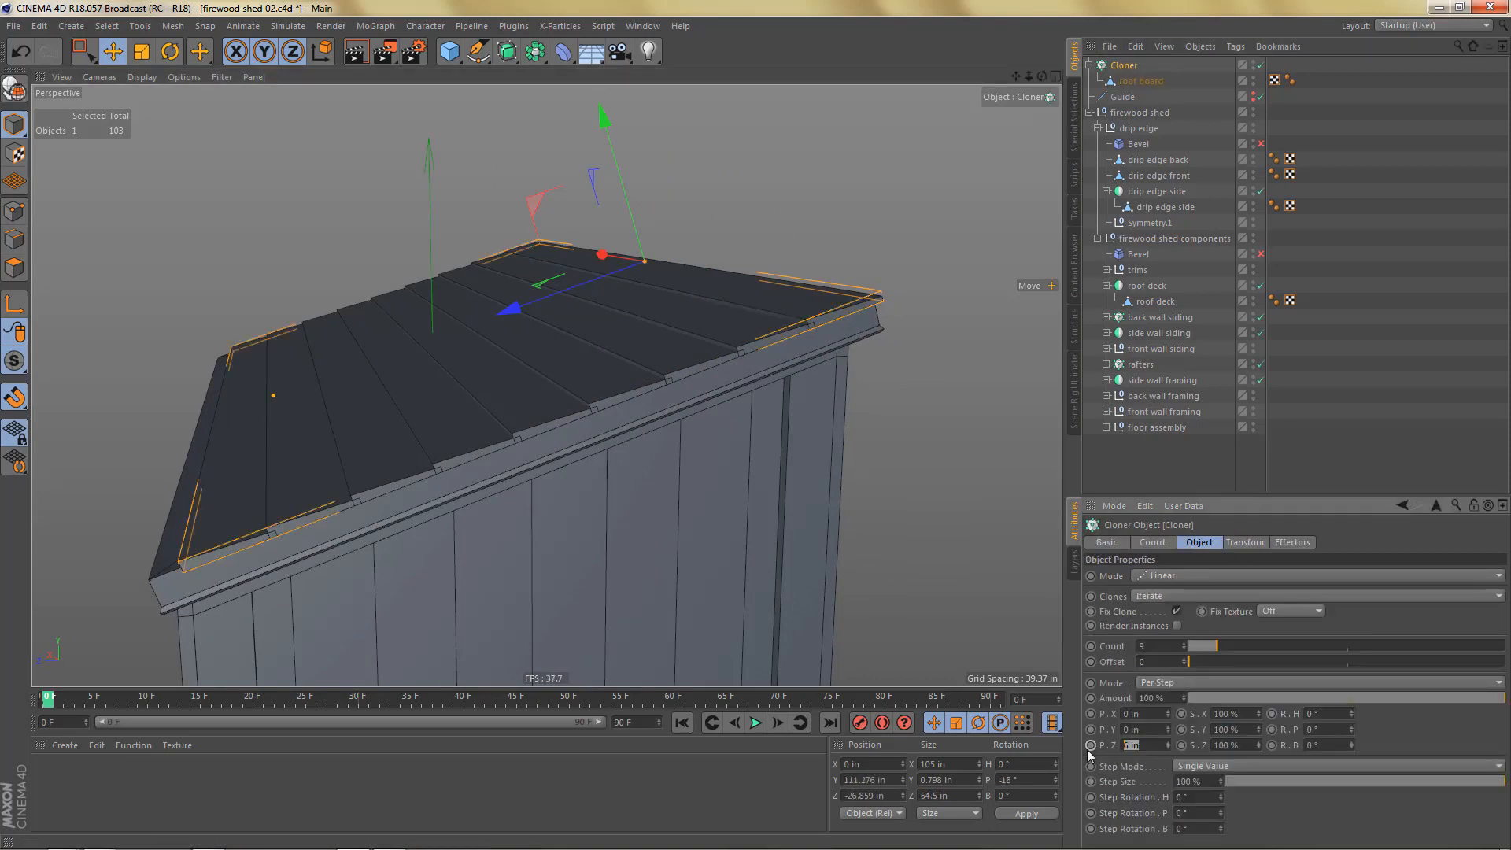
text(6.5)
key(Return)
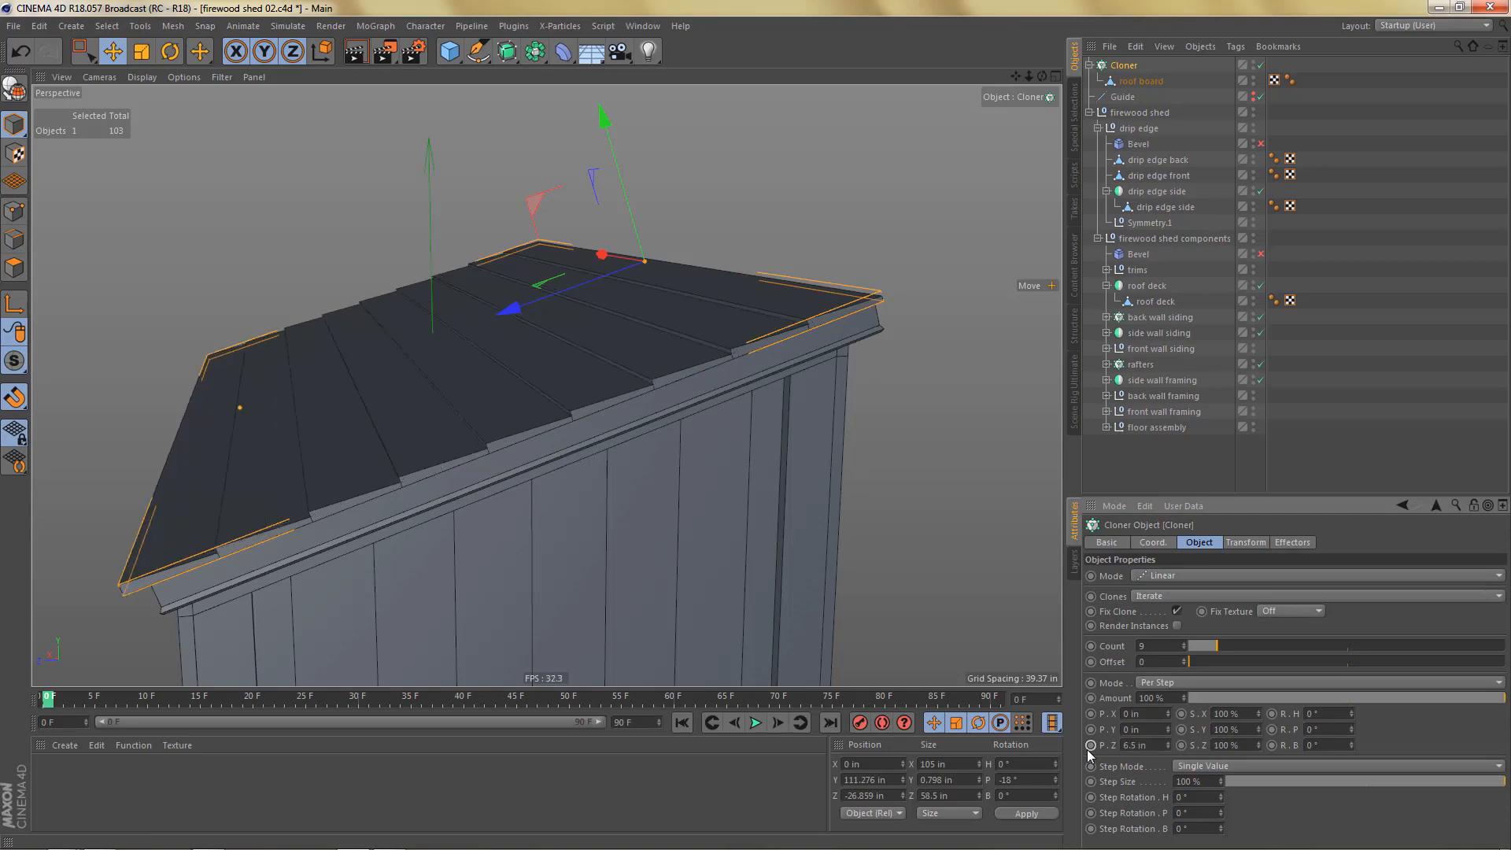
Step: In the Right view, slide the cloner about 1 in up the slope along its own Z axis, beyond the drip edge's high end
alt+drag(685, 308, 639, 286)
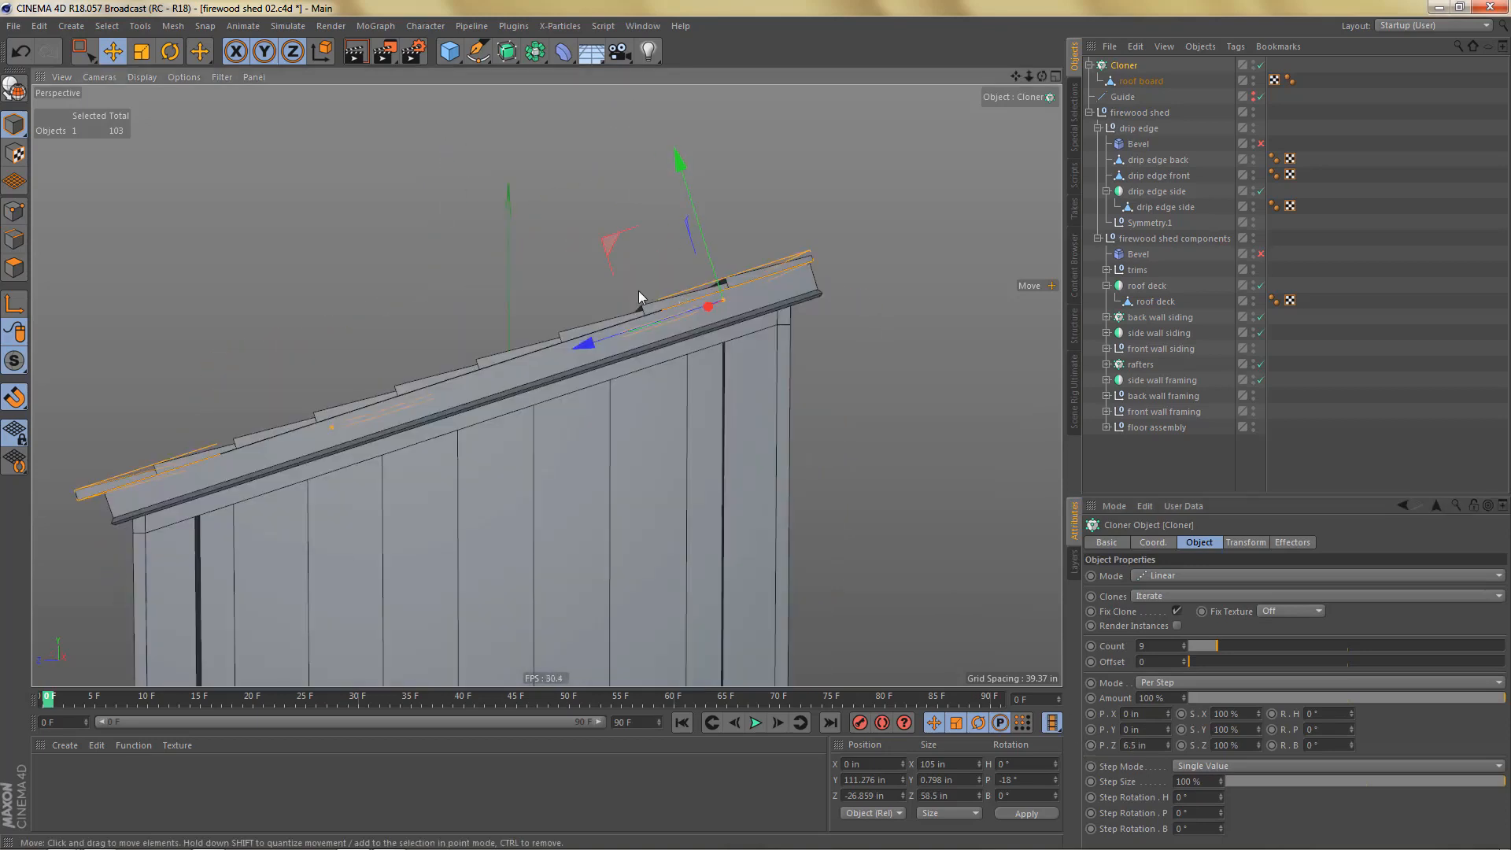
middle_click(699, 367)
middle_click(383, 532)
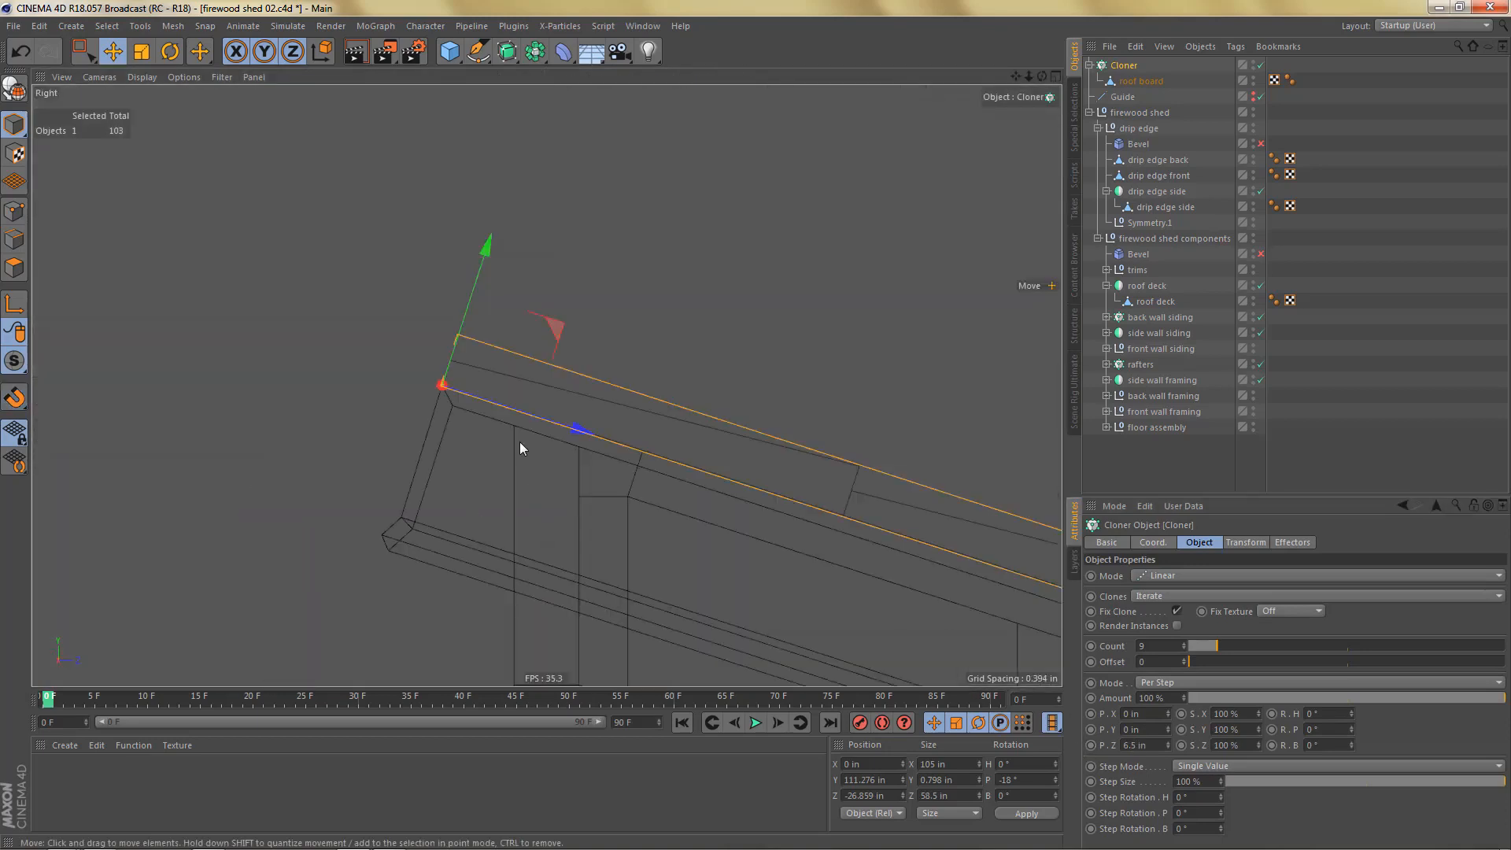
drag(585, 439, 520, 410)
Step: Nudge the cloner slightly back down the slope to about Y 111.53 in and Z -27.65 in, balancing the overhang and previewing it with the interactive render
scroll(472, 425, down, 5)
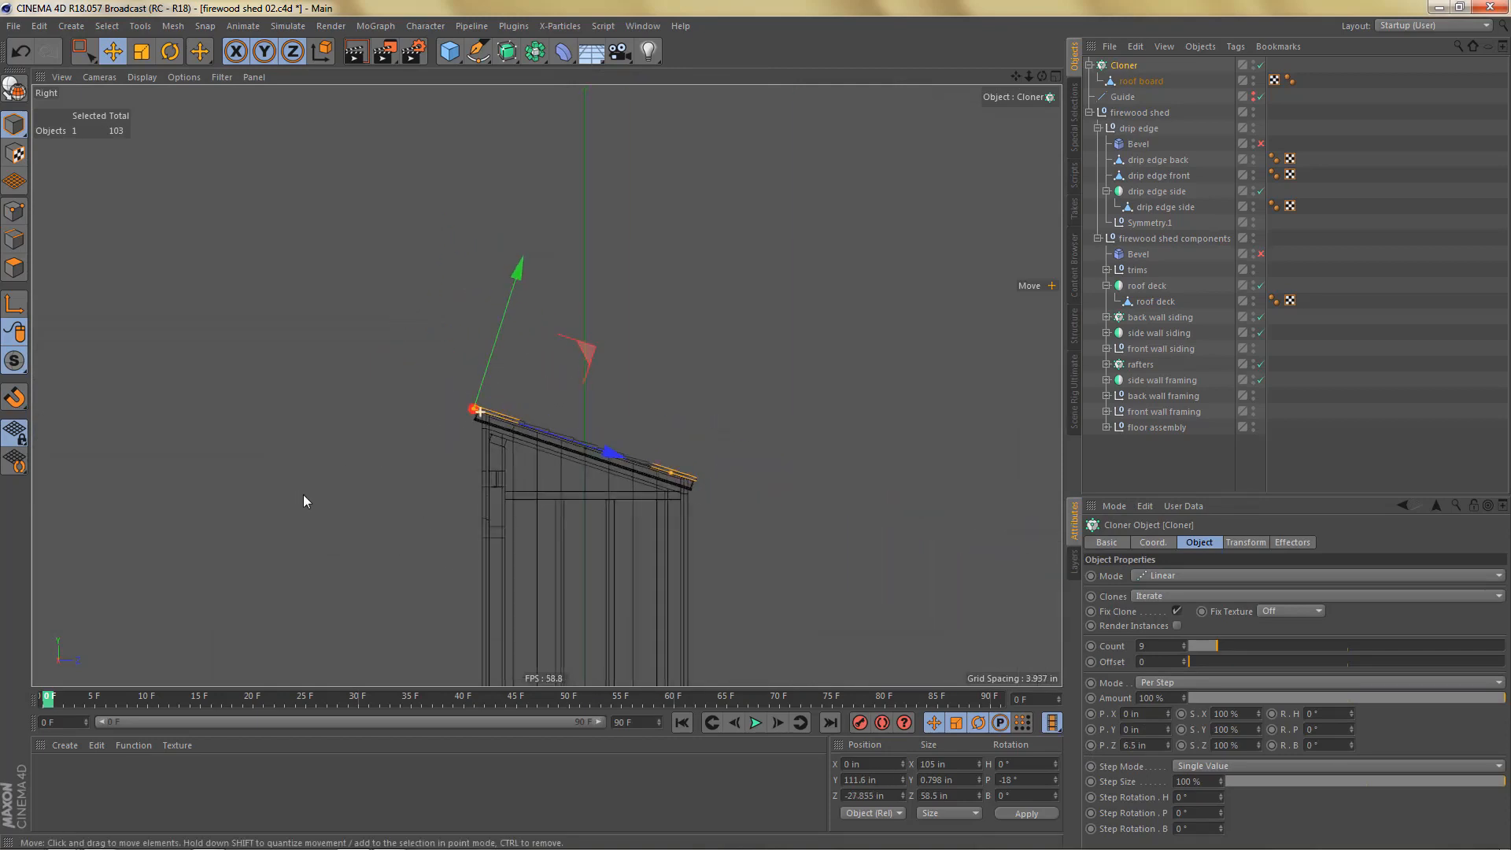
scroll(653, 452, up, 4)
alt+right_drag(690, 445, 748, 442)
alt+middle_drag(645, 475, 671, 452)
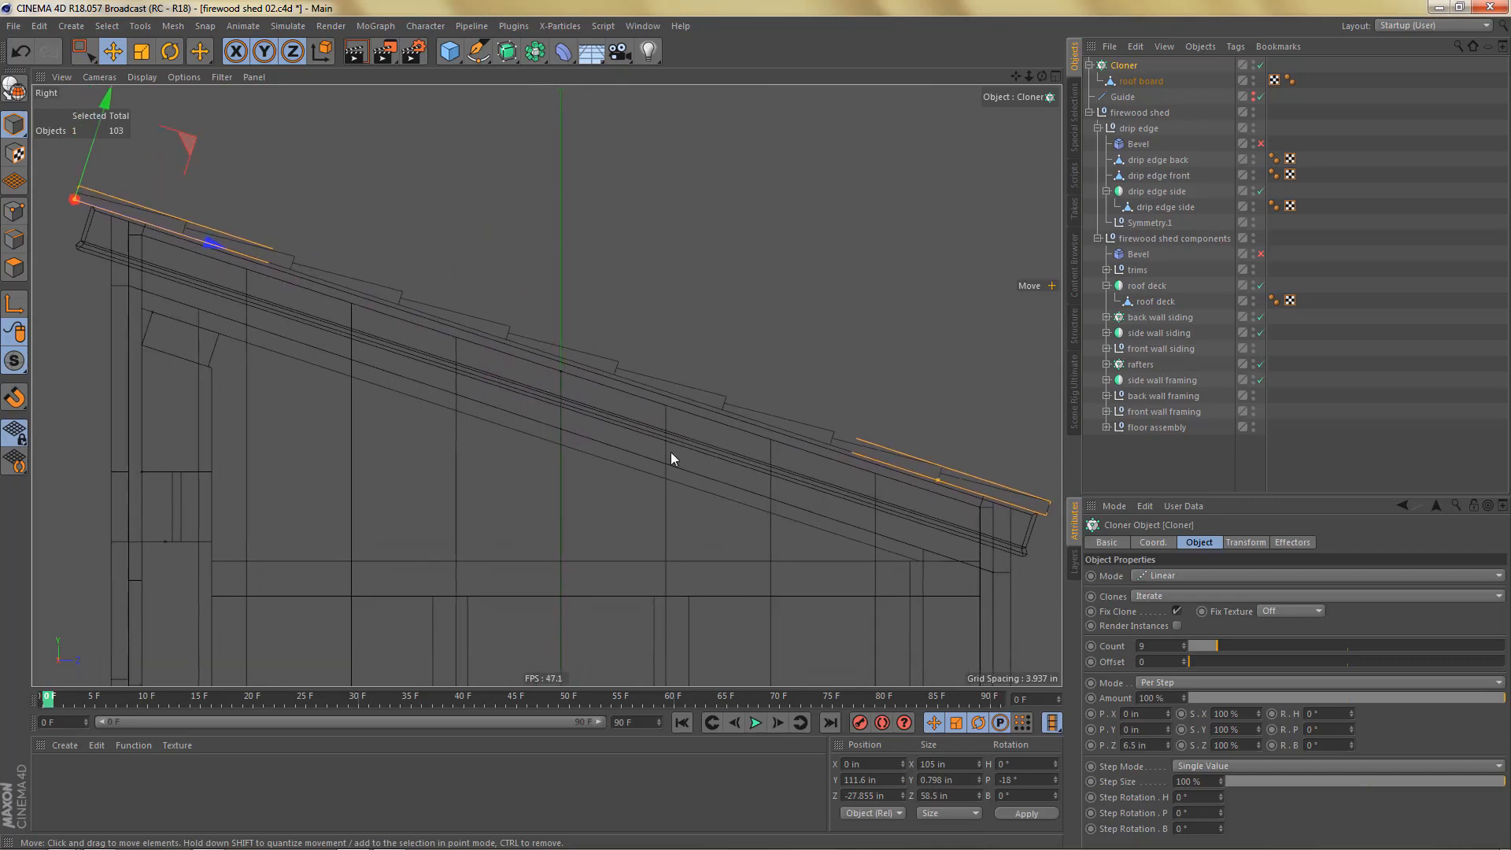
alt+right_drag(670, 451, 649, 460)
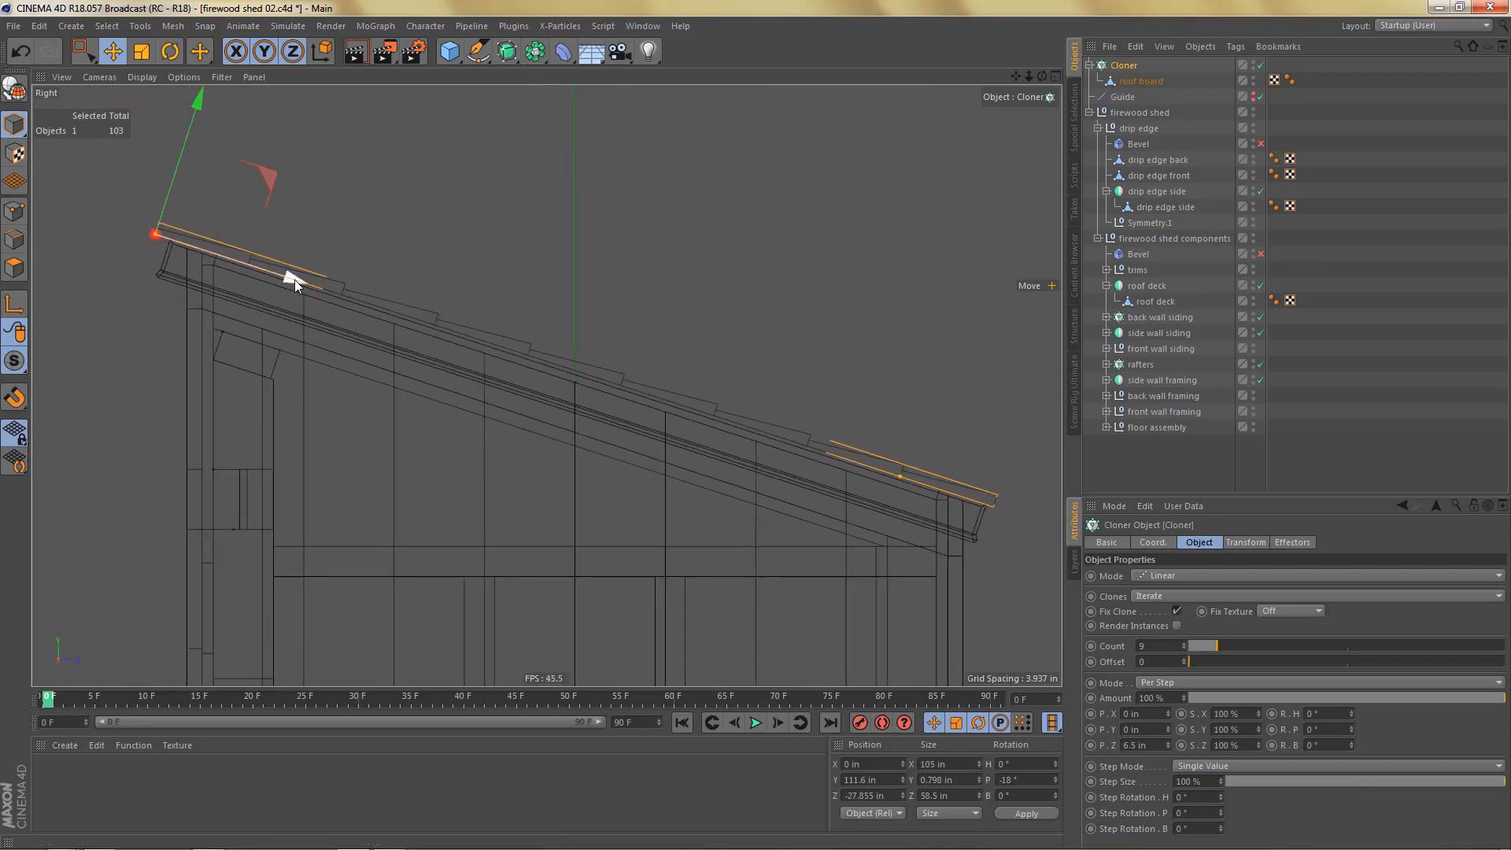
drag(295, 280, 296, 281)
key(alt+r)
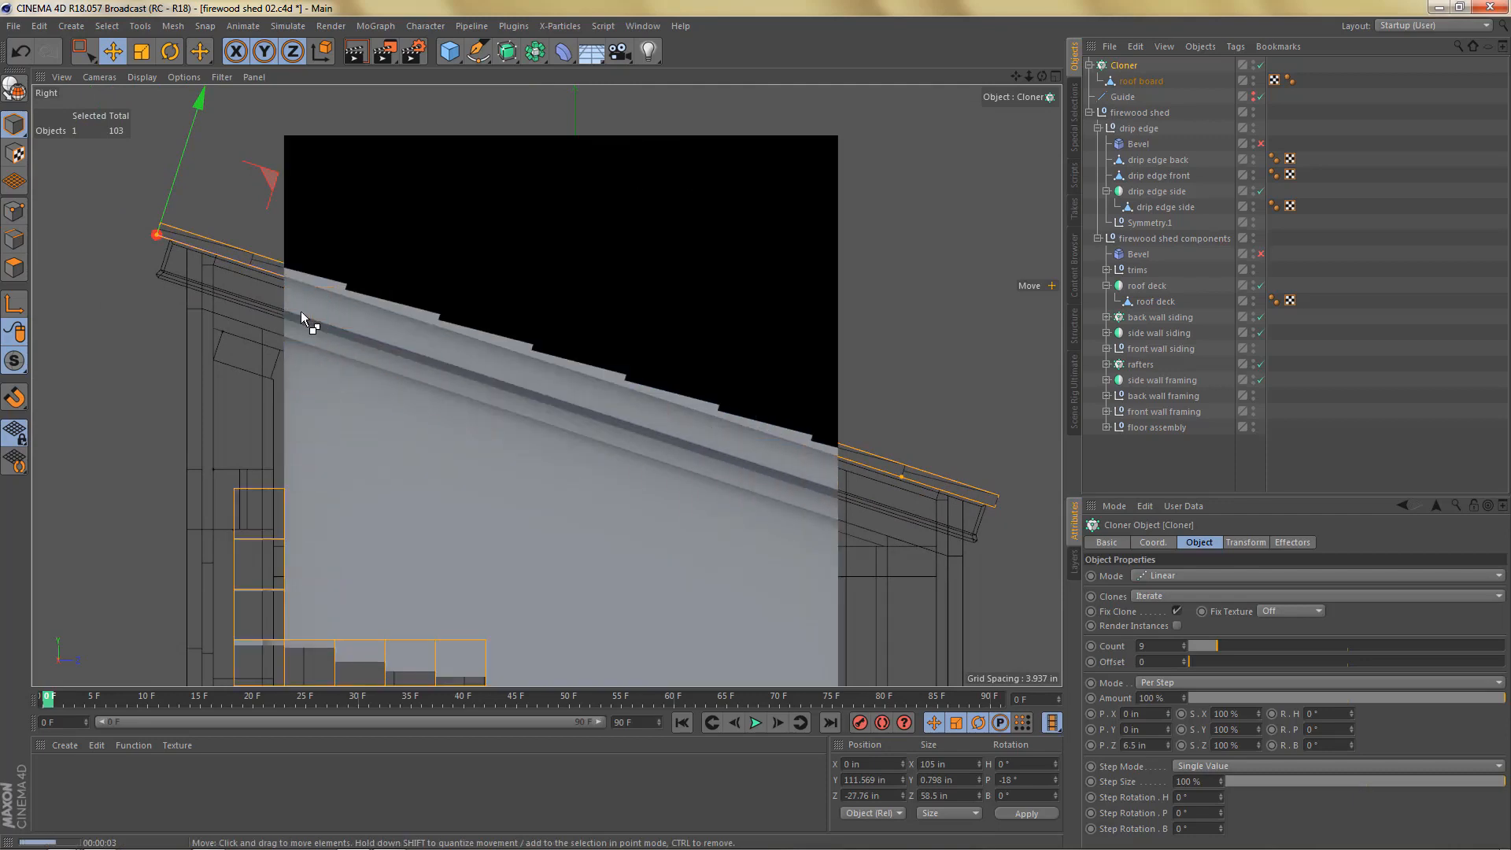
scroll(301, 311, up, 2)
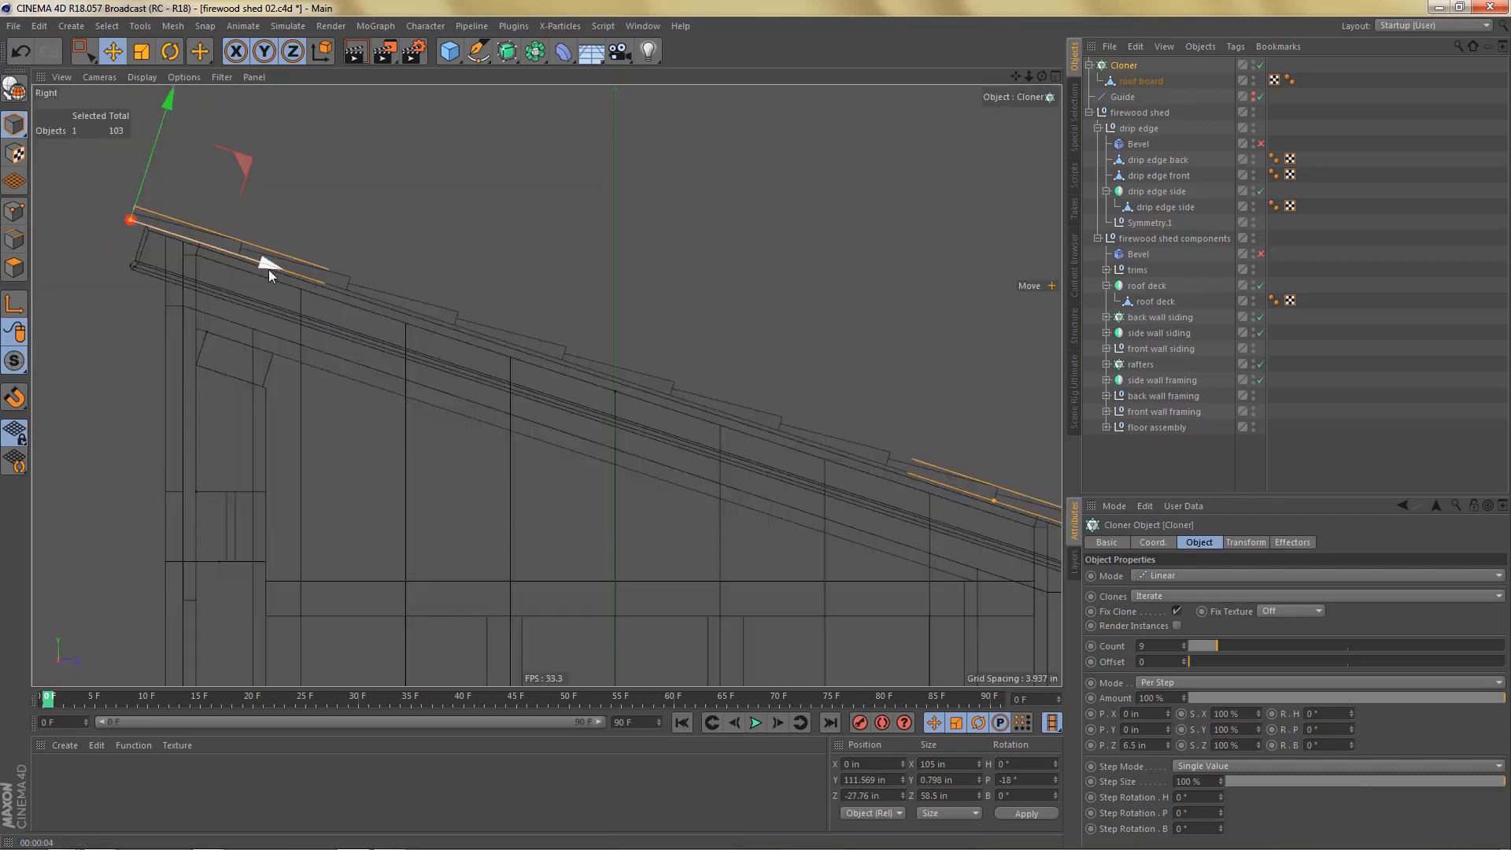
drag(268, 268, 271, 267)
scroll(285, 304, down, 3)
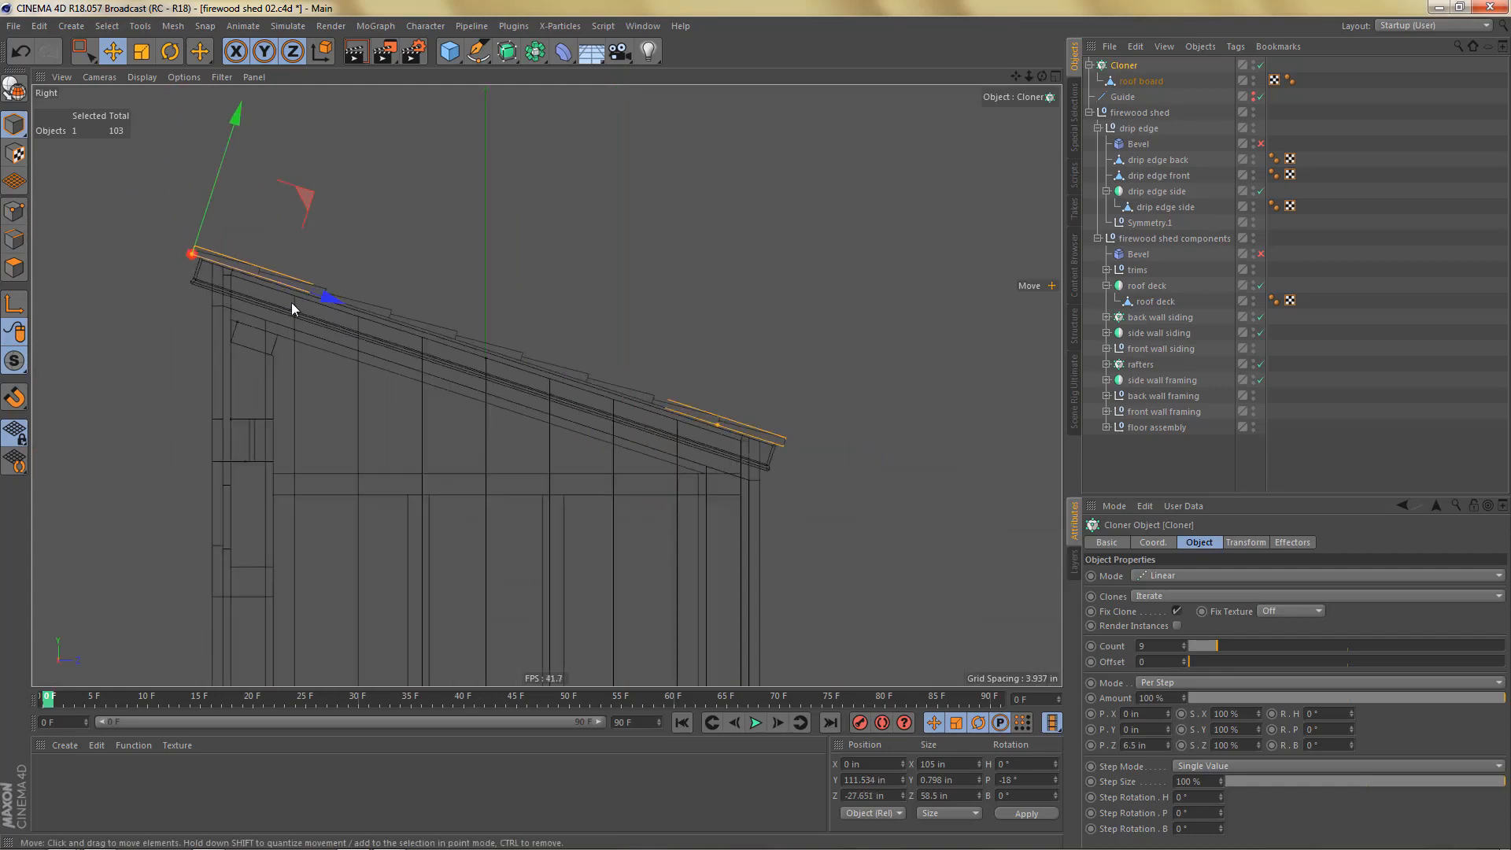
Step: Return to the Perspective view and rename the roof board cloner as "roof boards"
middle_click(291, 294)
middle_click(407, 323)
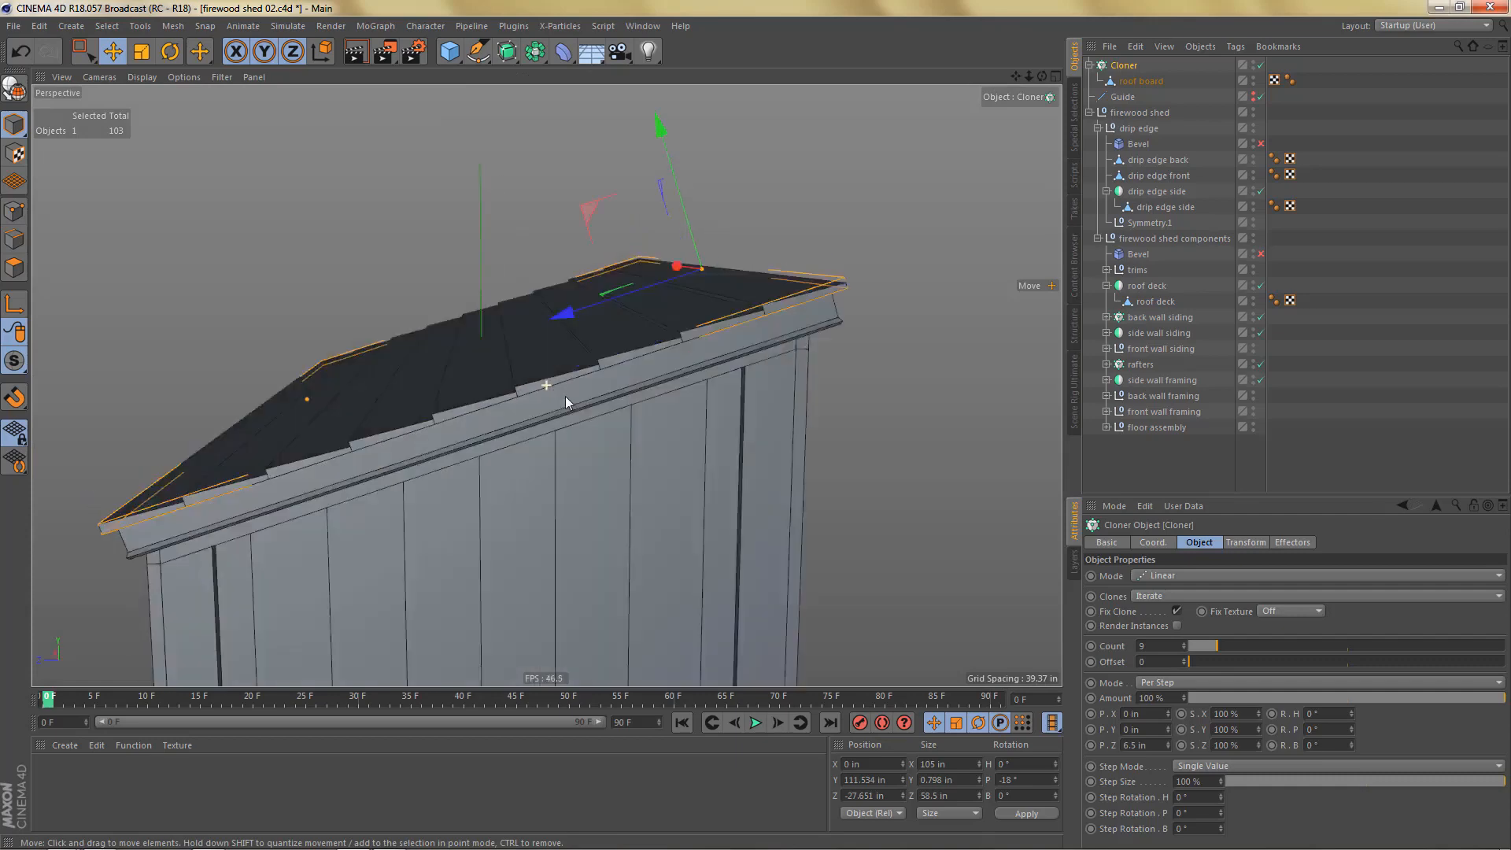
alt+drag(565, 395, 518, 347)
alt+drag(482, 431, 375, 436)
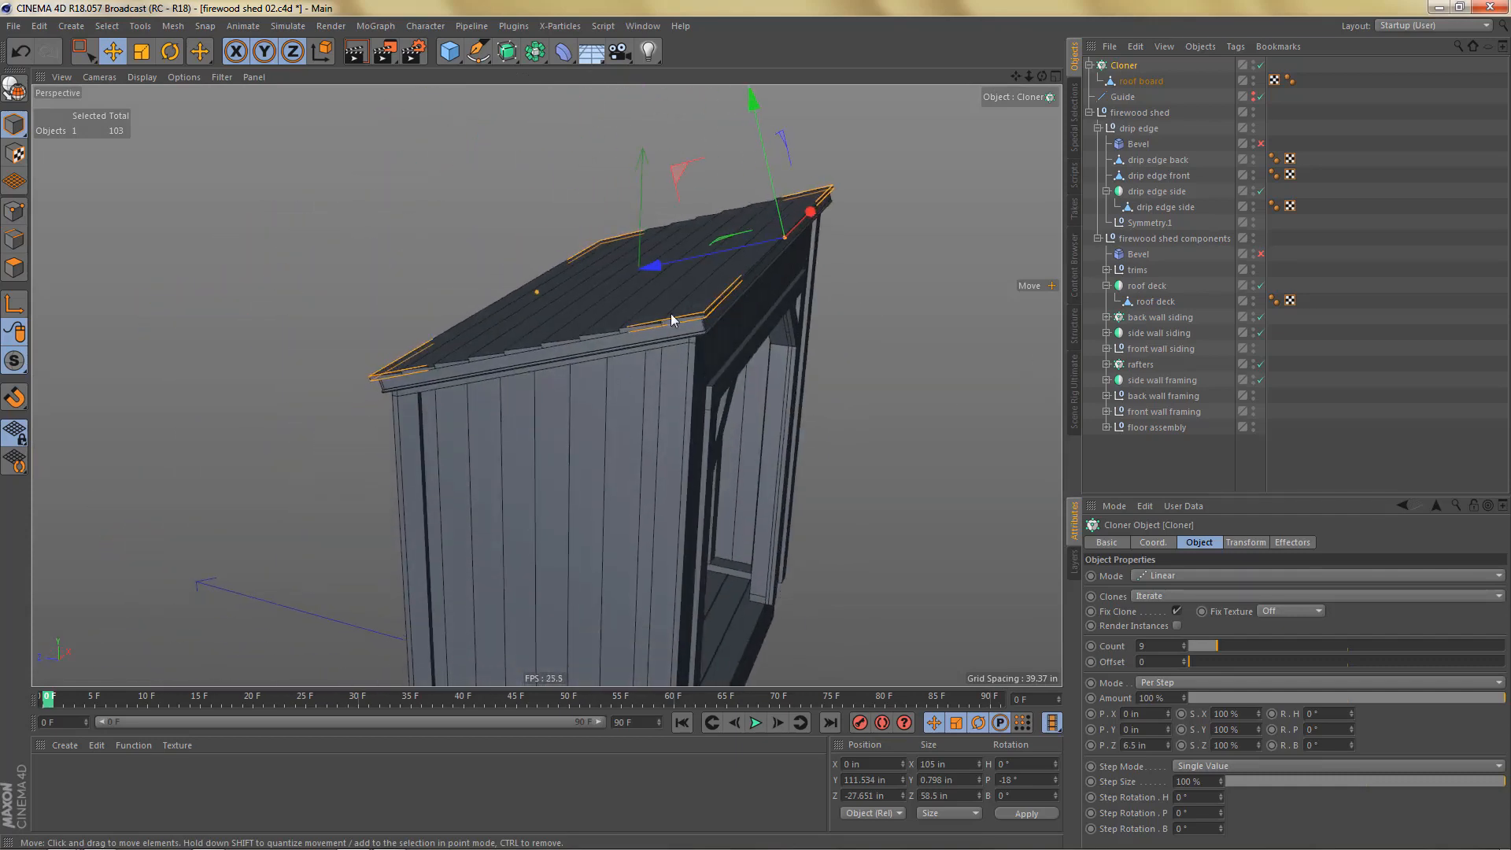
alt+right_drag(671, 313, 816, 287)
alt+drag(769, 336, 752, 387)
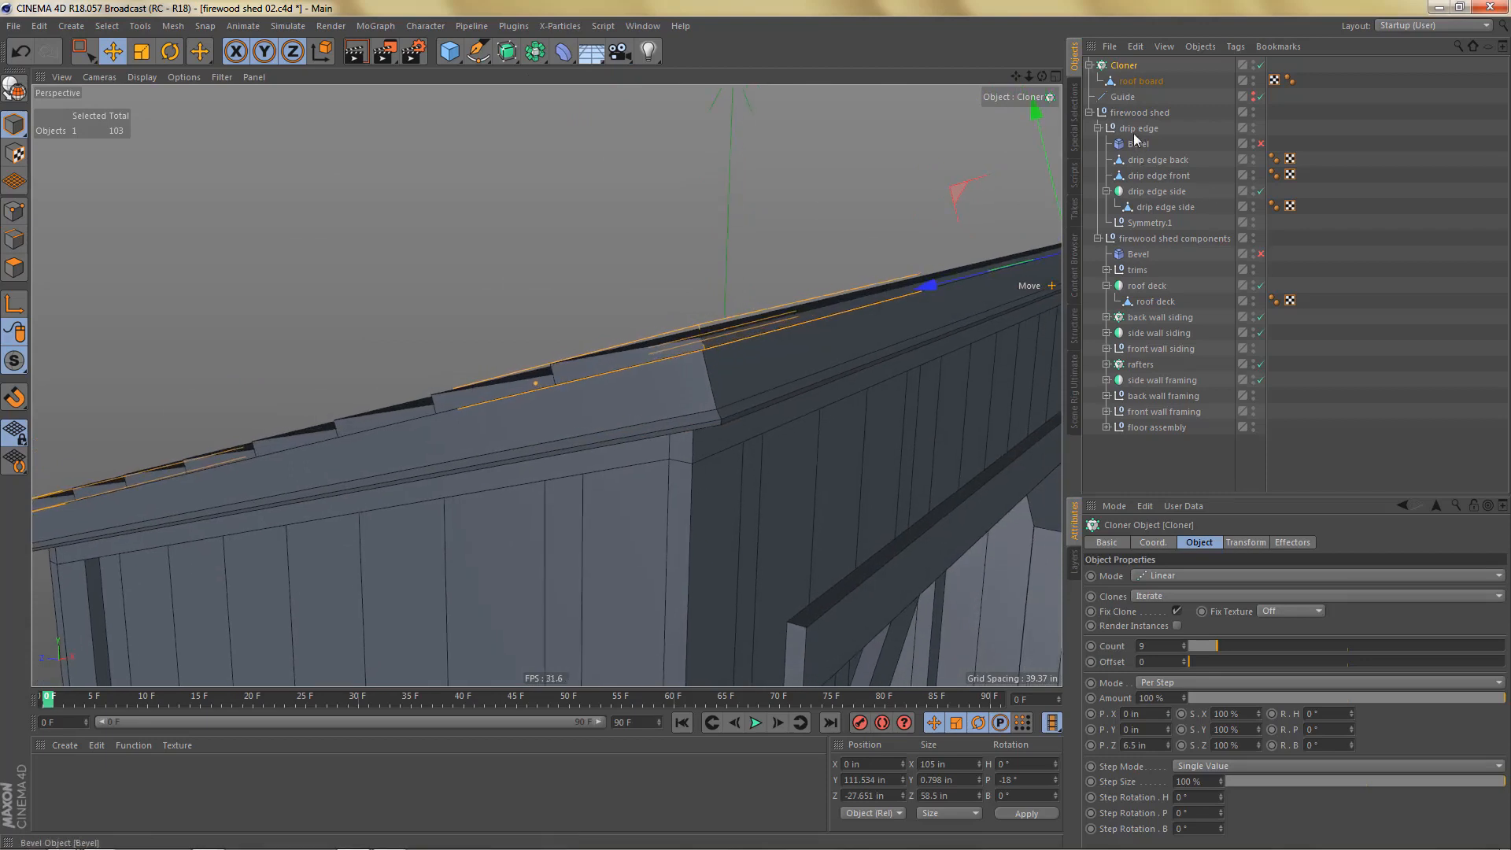
click(1134, 82)
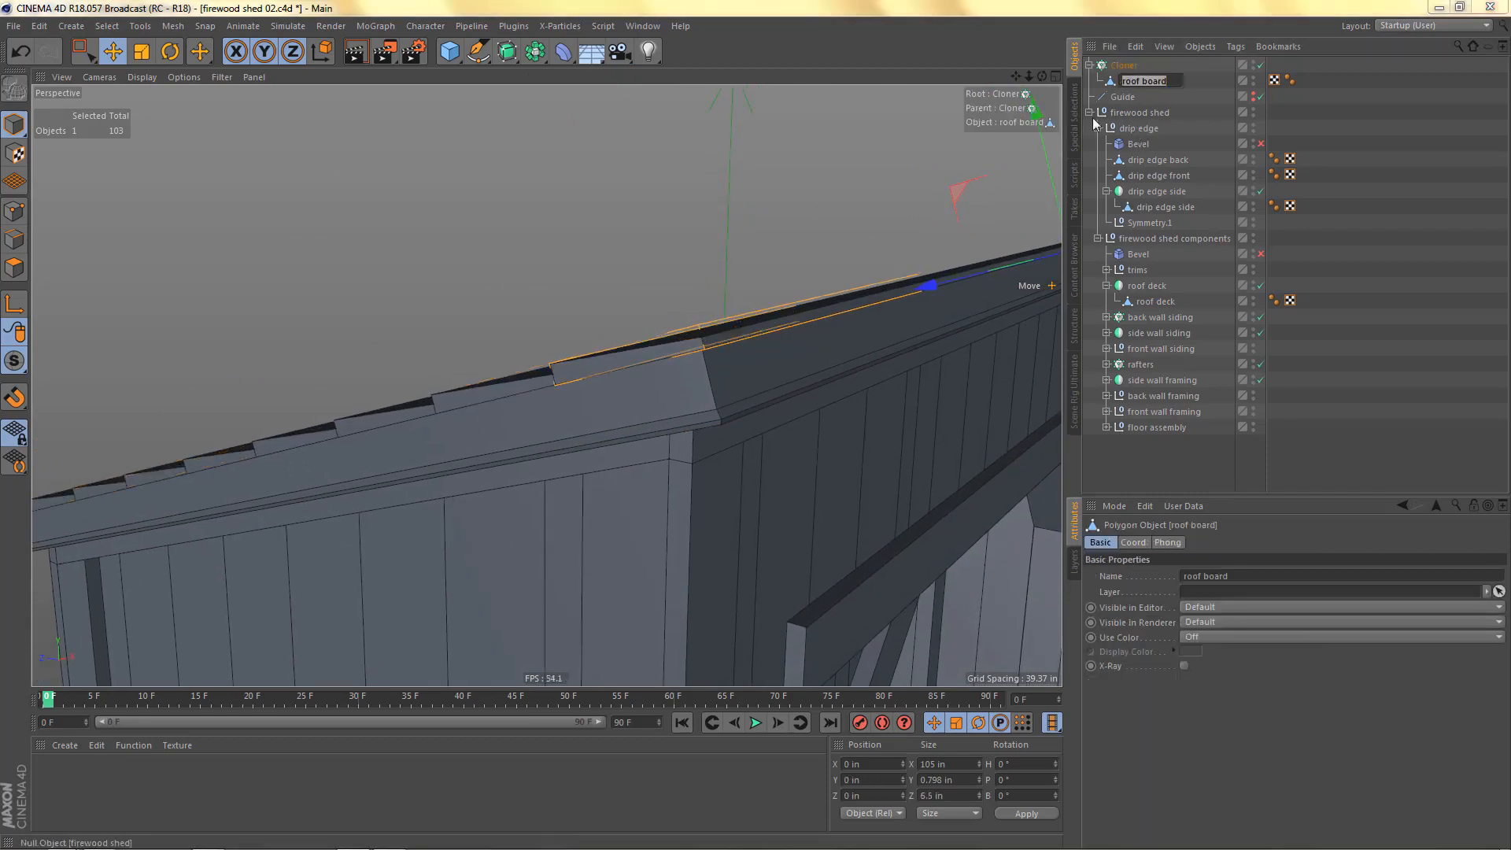
key(Up)
text(roof board)
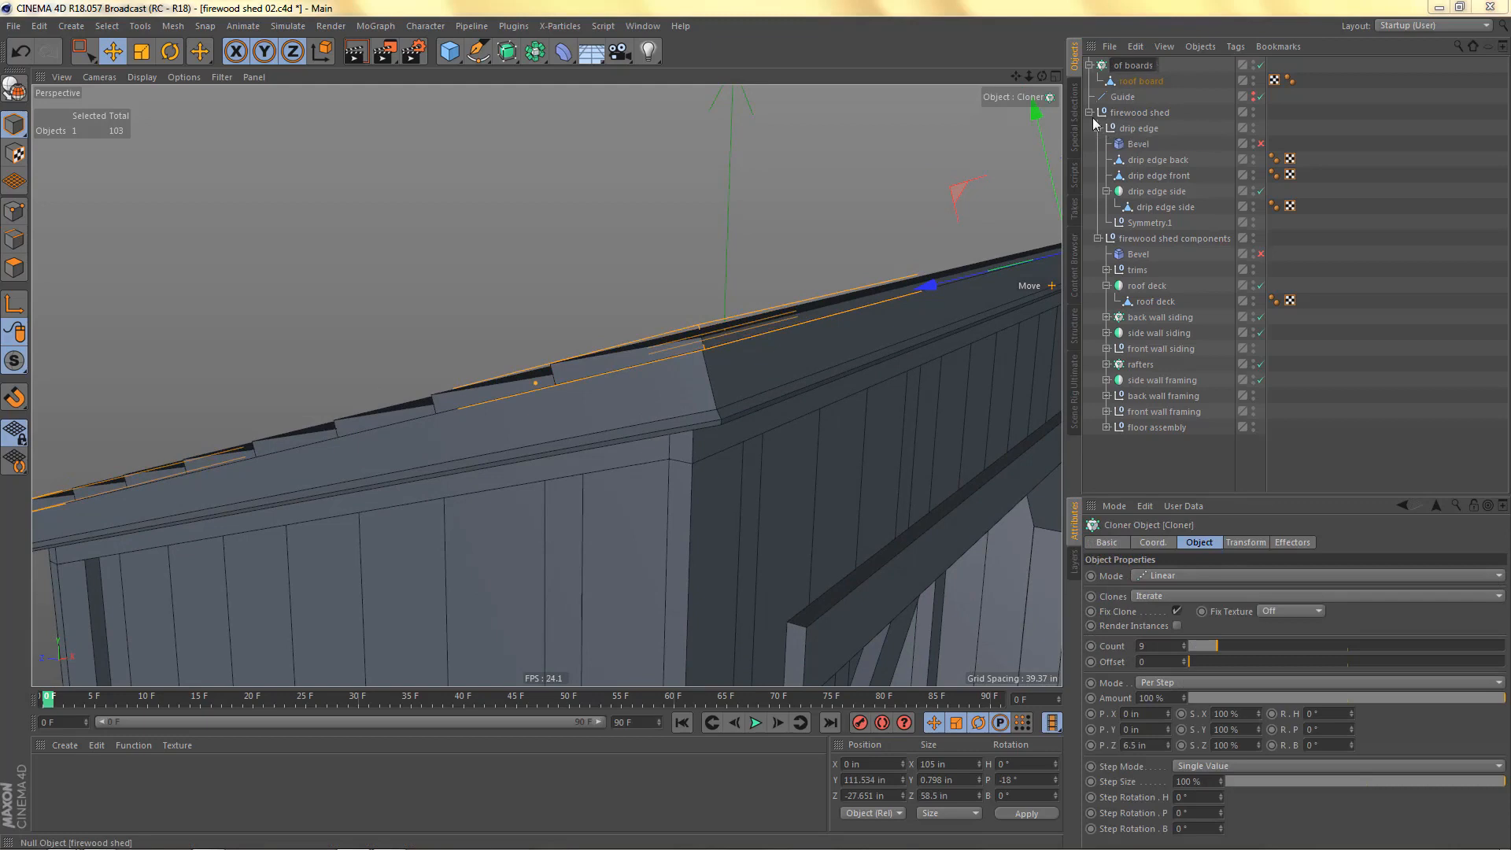
text(s)
key(Return)
Step: Place the roof boards cloner in the drip edge group just below its Bevel, and rename the group "drip edges and roof boards"
click(1089, 66)
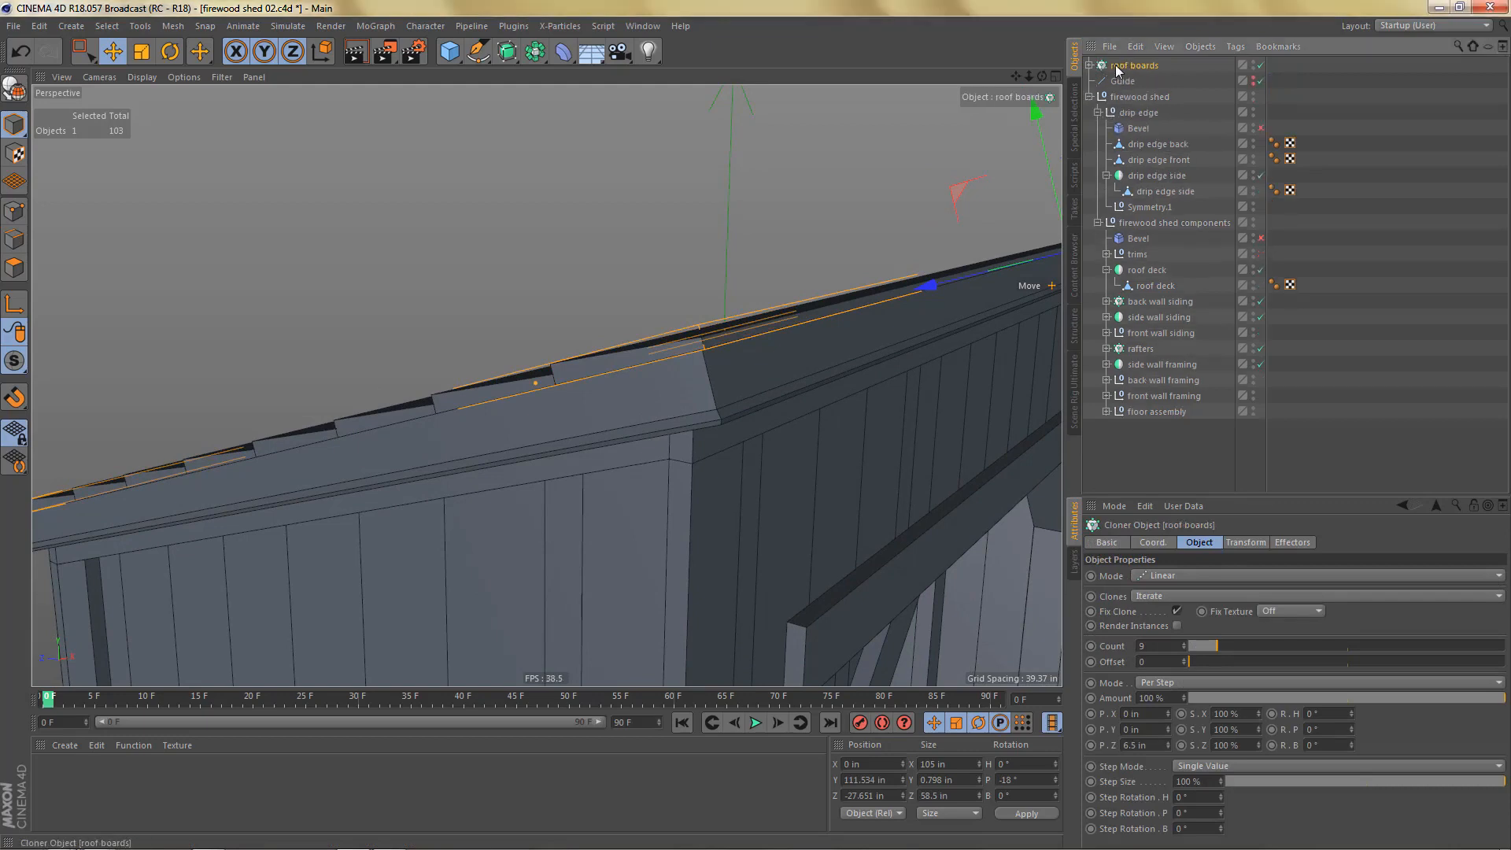
drag(1117, 69, 1156, 134)
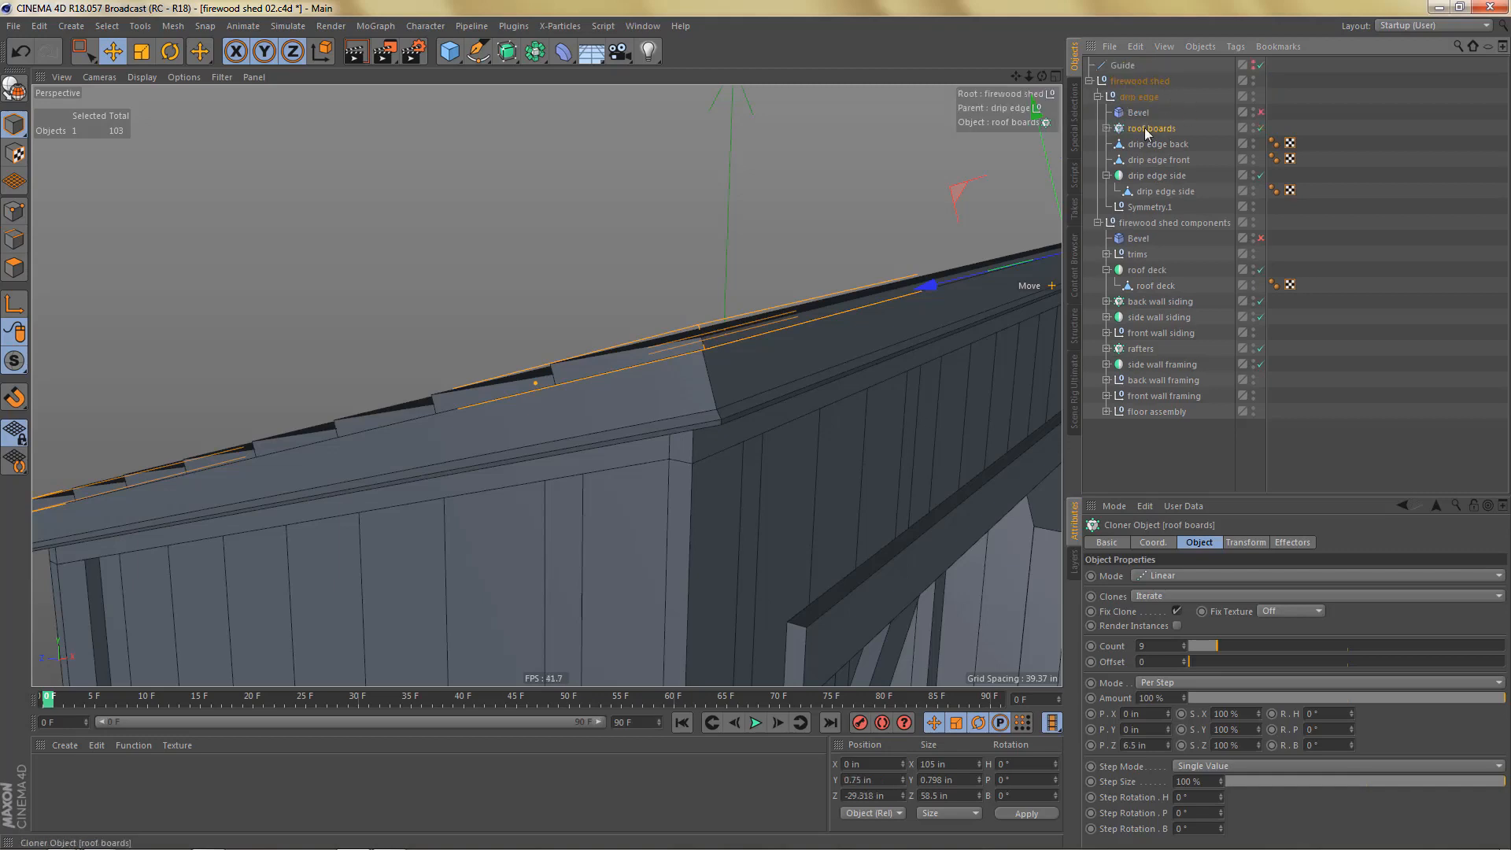
double_click(1143, 96)
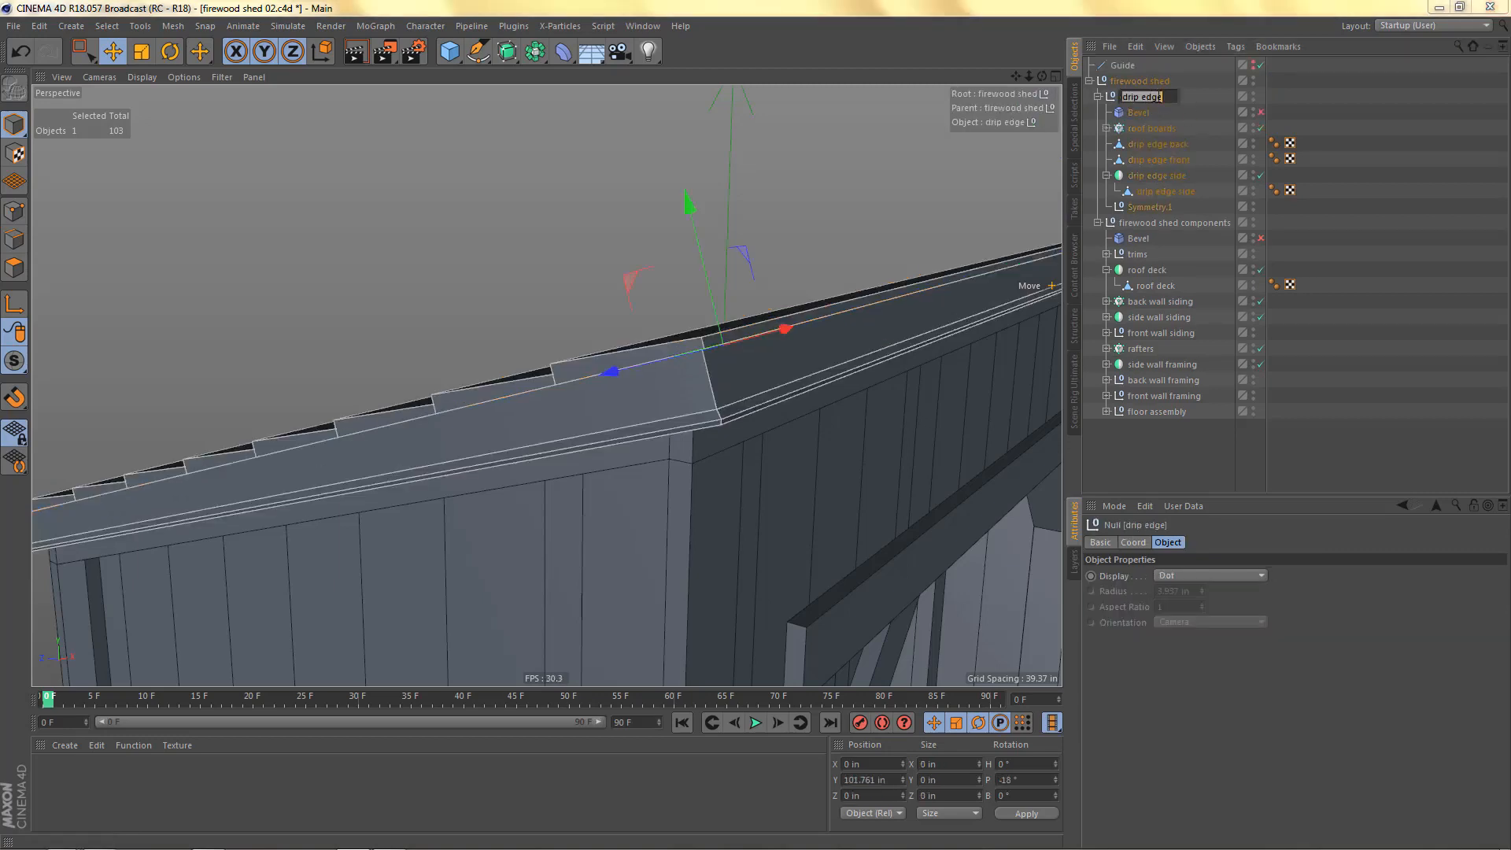
text(s and roof baor)
key(BackSpace)
key(BackSpace)
key(BackSpace)
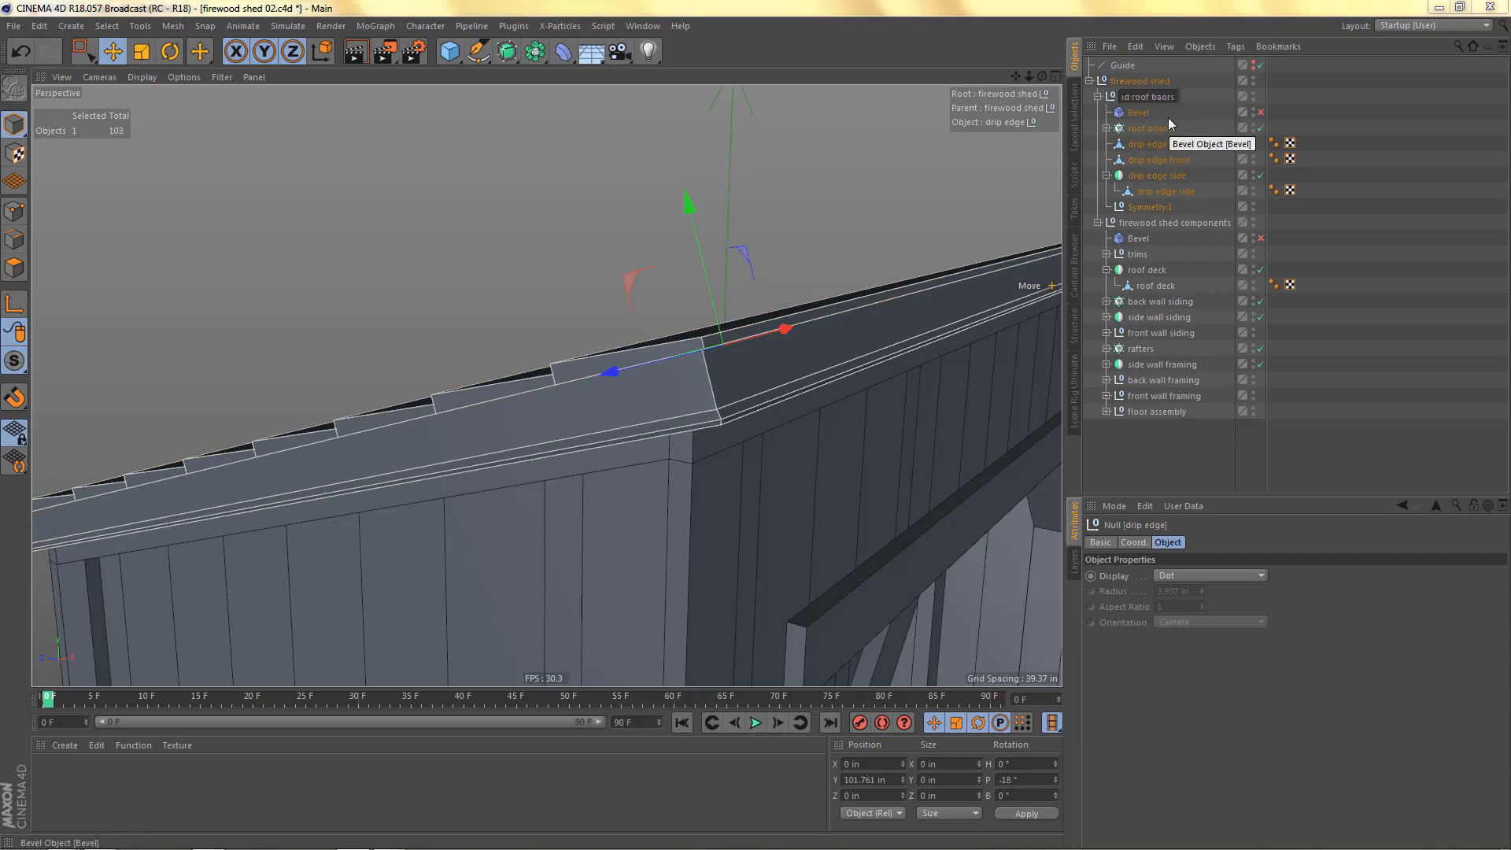
text(ards)
key(Return)
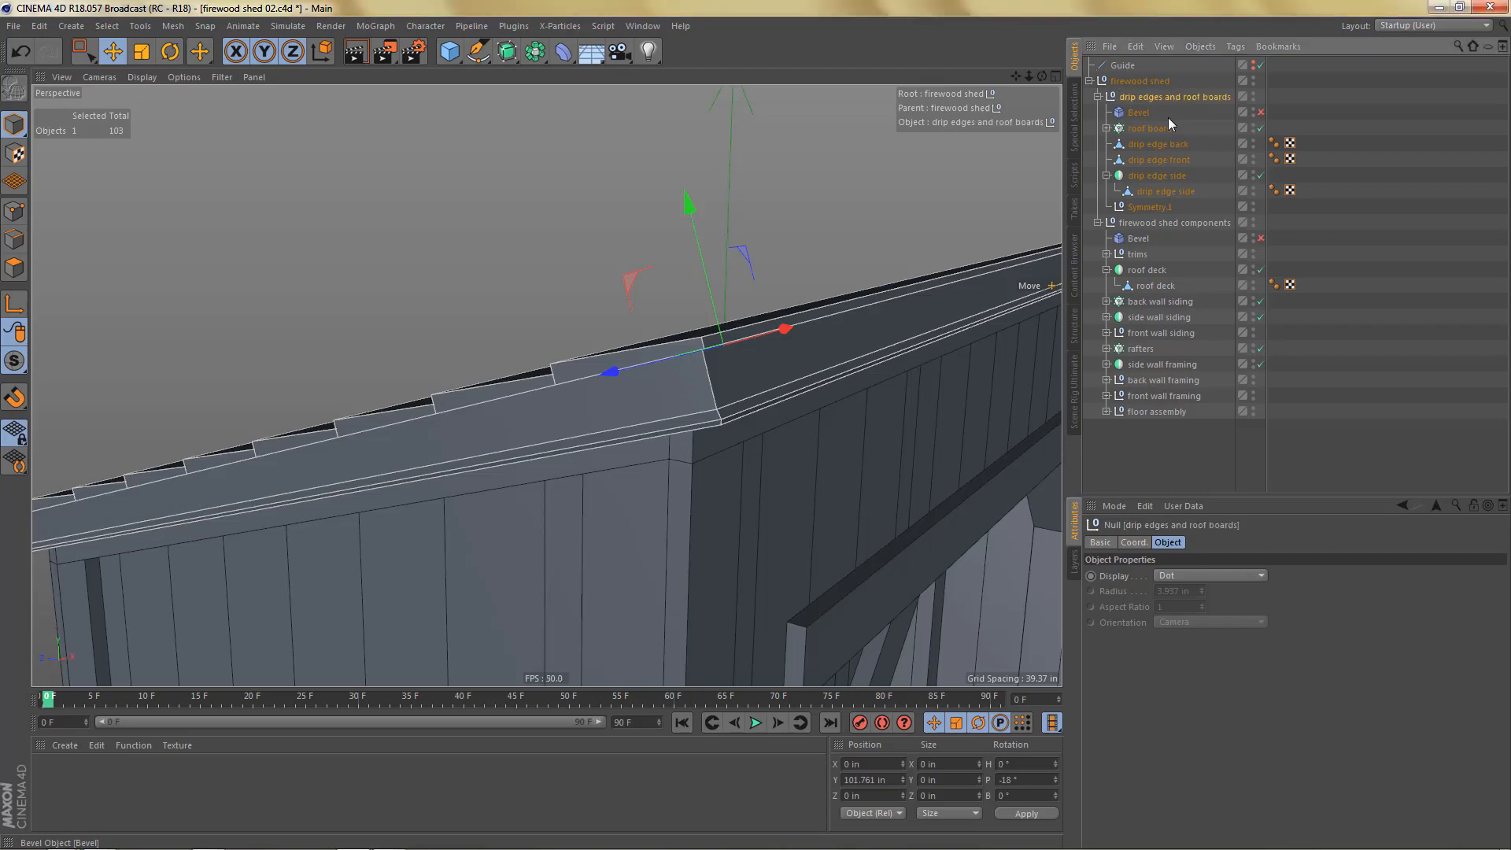
Step: Enable the Bevel deformers in both shed groups and set the roof board's Phong angle to 22°
click(1260, 112)
click(1260, 238)
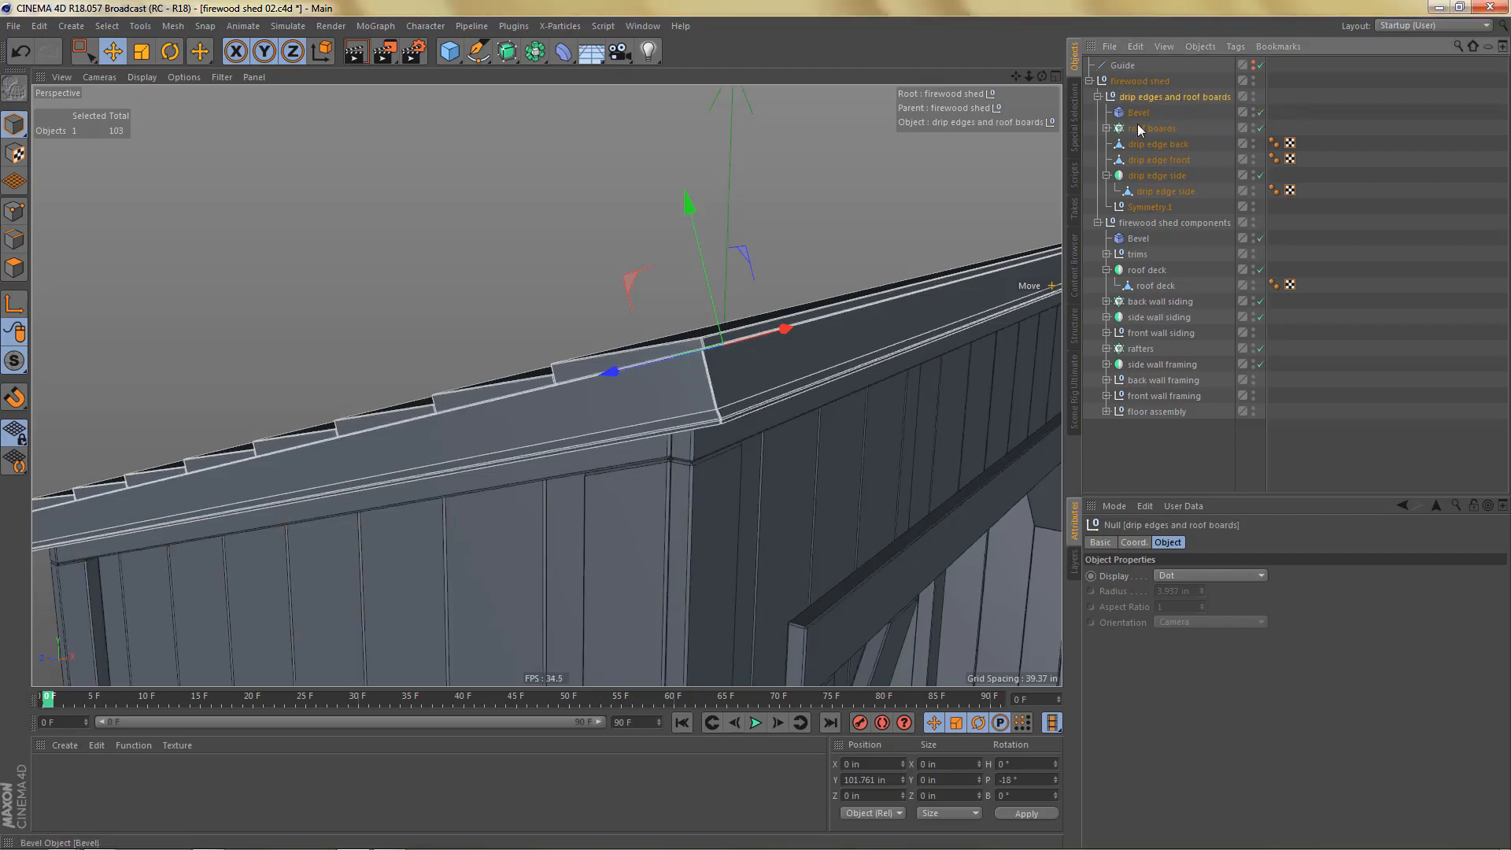
click(1107, 128)
click(1155, 144)
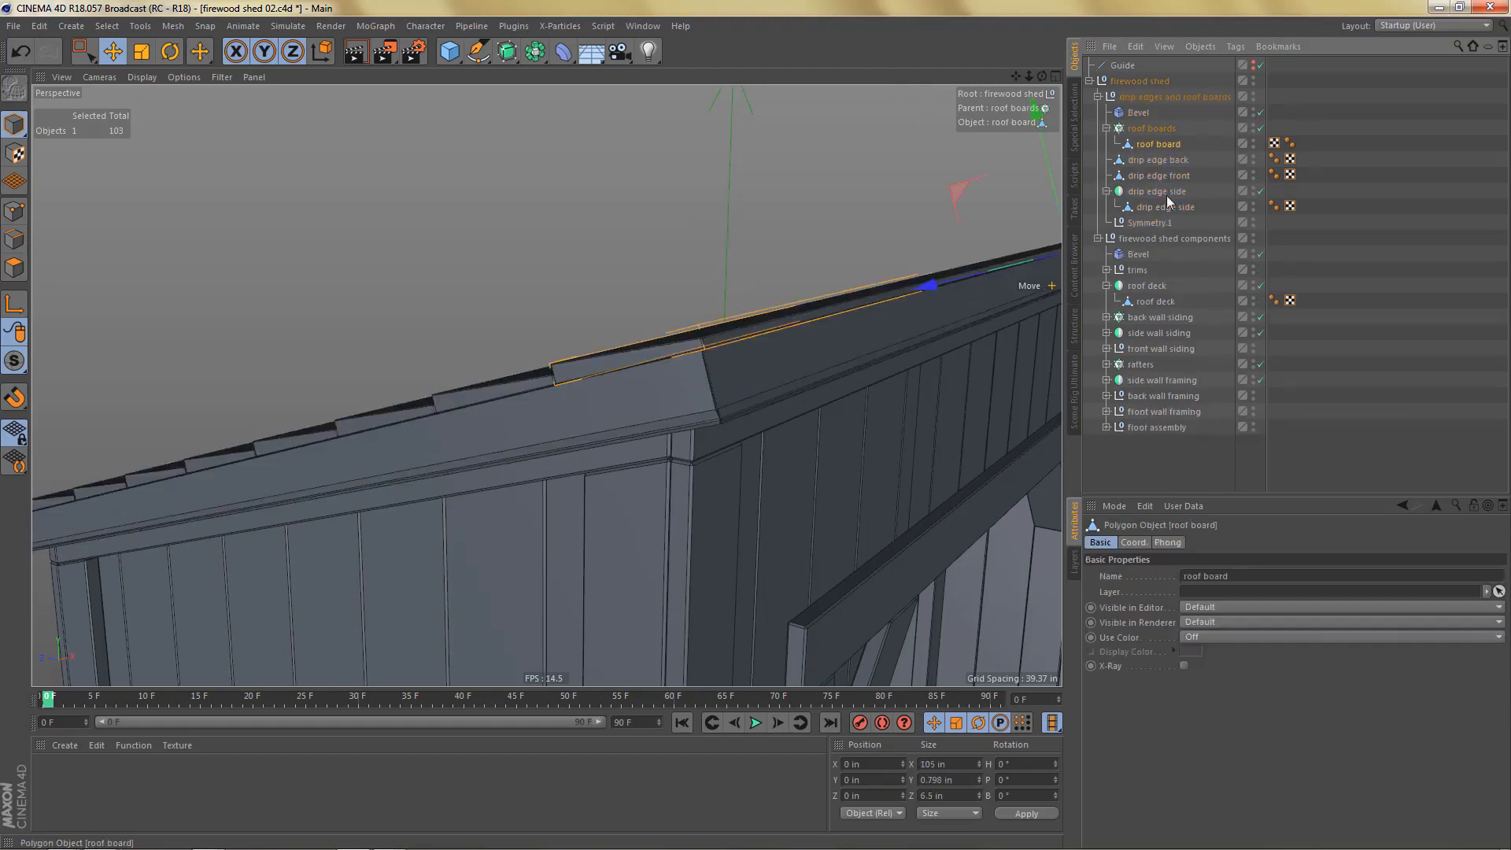
click(1169, 543)
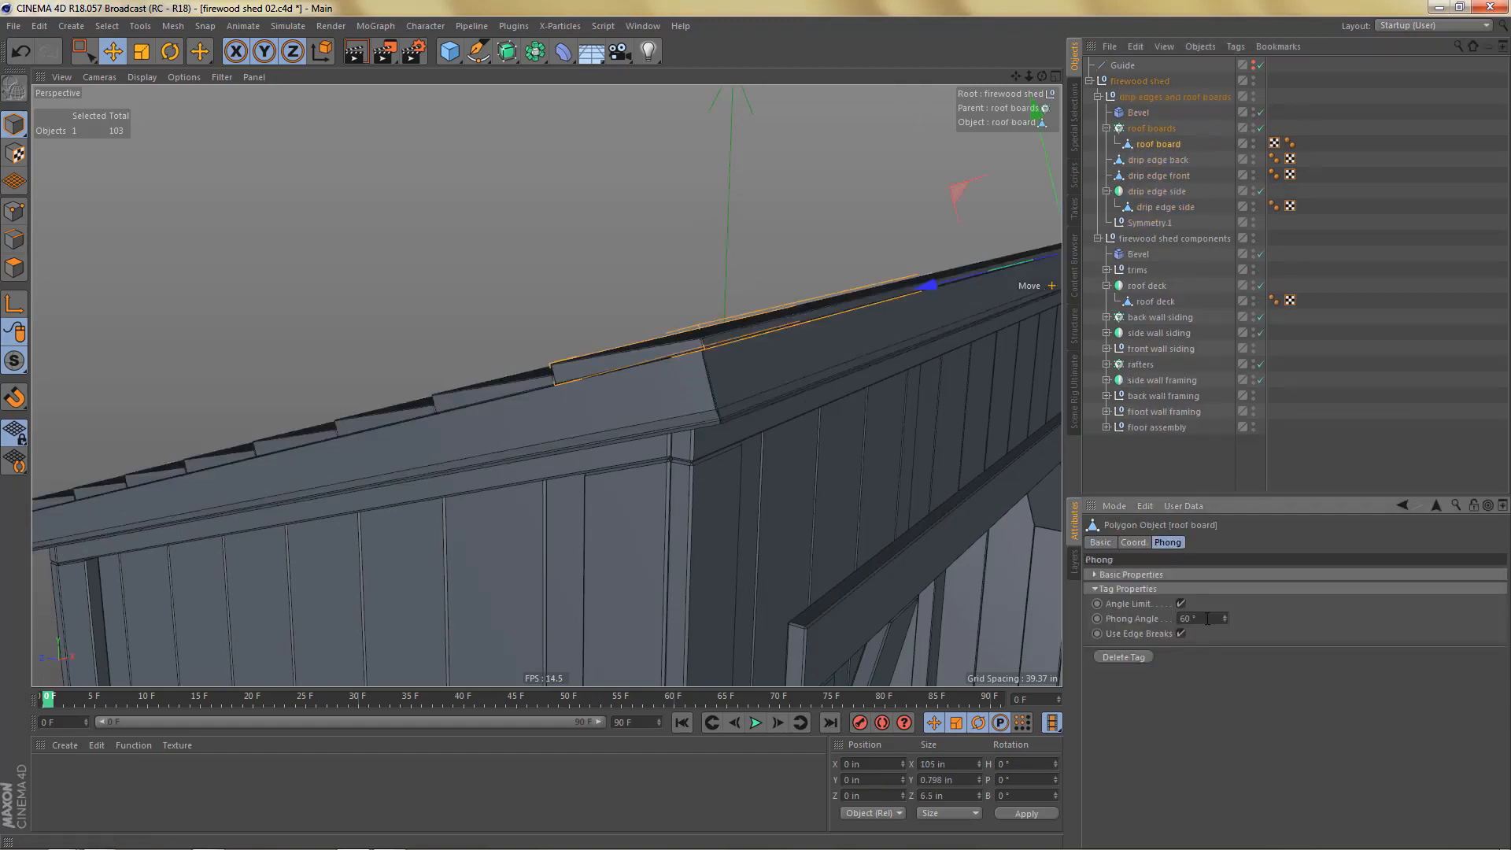
Step: Inspect the roof boards and the whole shed from above, below, back and front, including a test render of the view
alt+right_drag(785, 395, 752, 405)
alt+drag(772, 378, 776, 472)
alt+right_drag(734, 398, 831, 359)
alt+drag(830, 364, 723, 410)
alt+right_drag(723, 410, 664, 440)
alt+drag(664, 431, 829, 439)
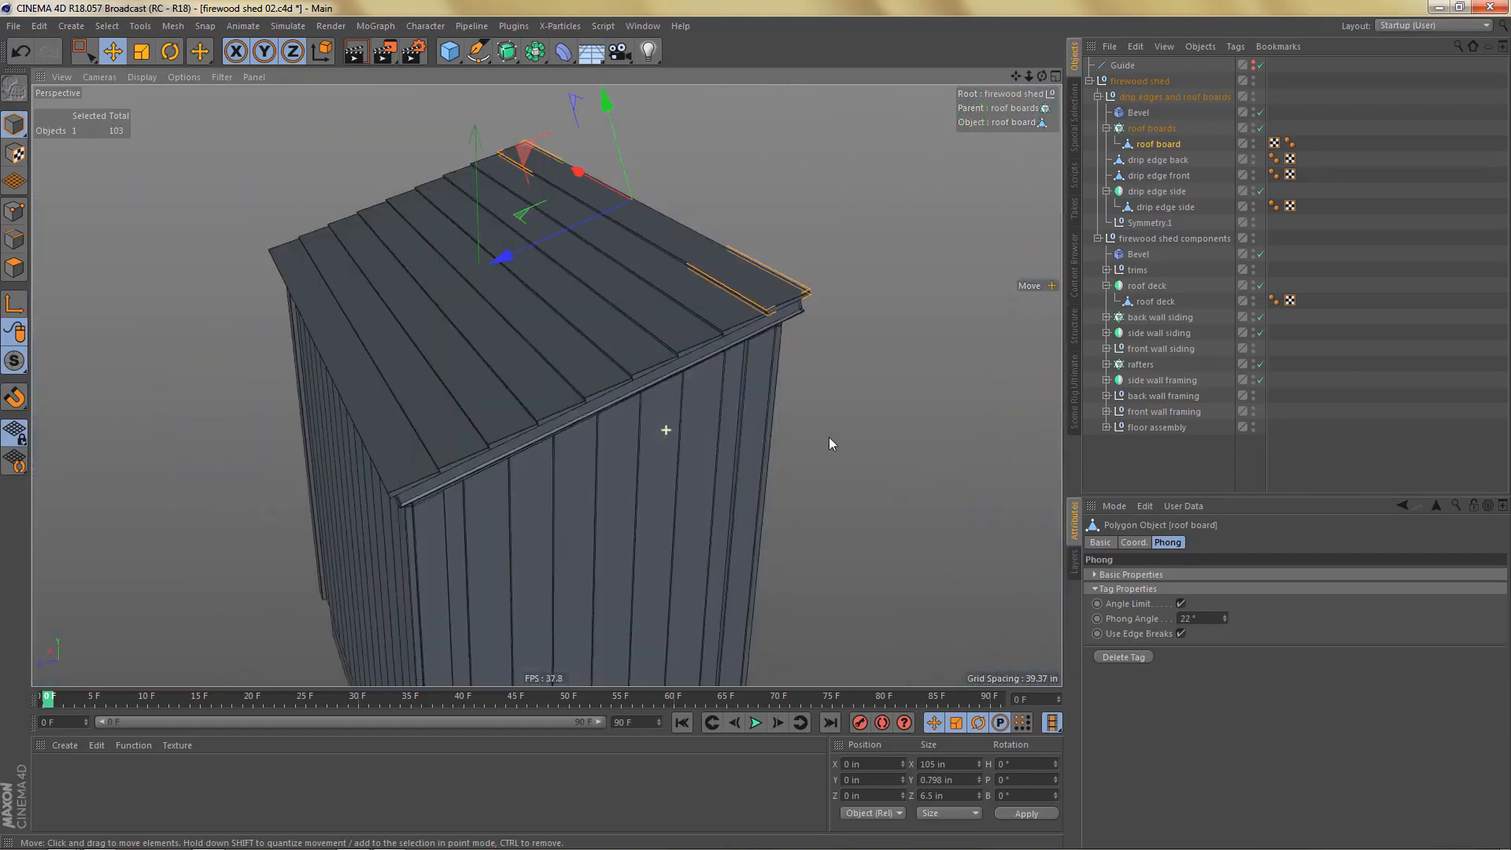
alt+right_drag(783, 423, 754, 439)
alt+drag(547, 385, 711, 261)
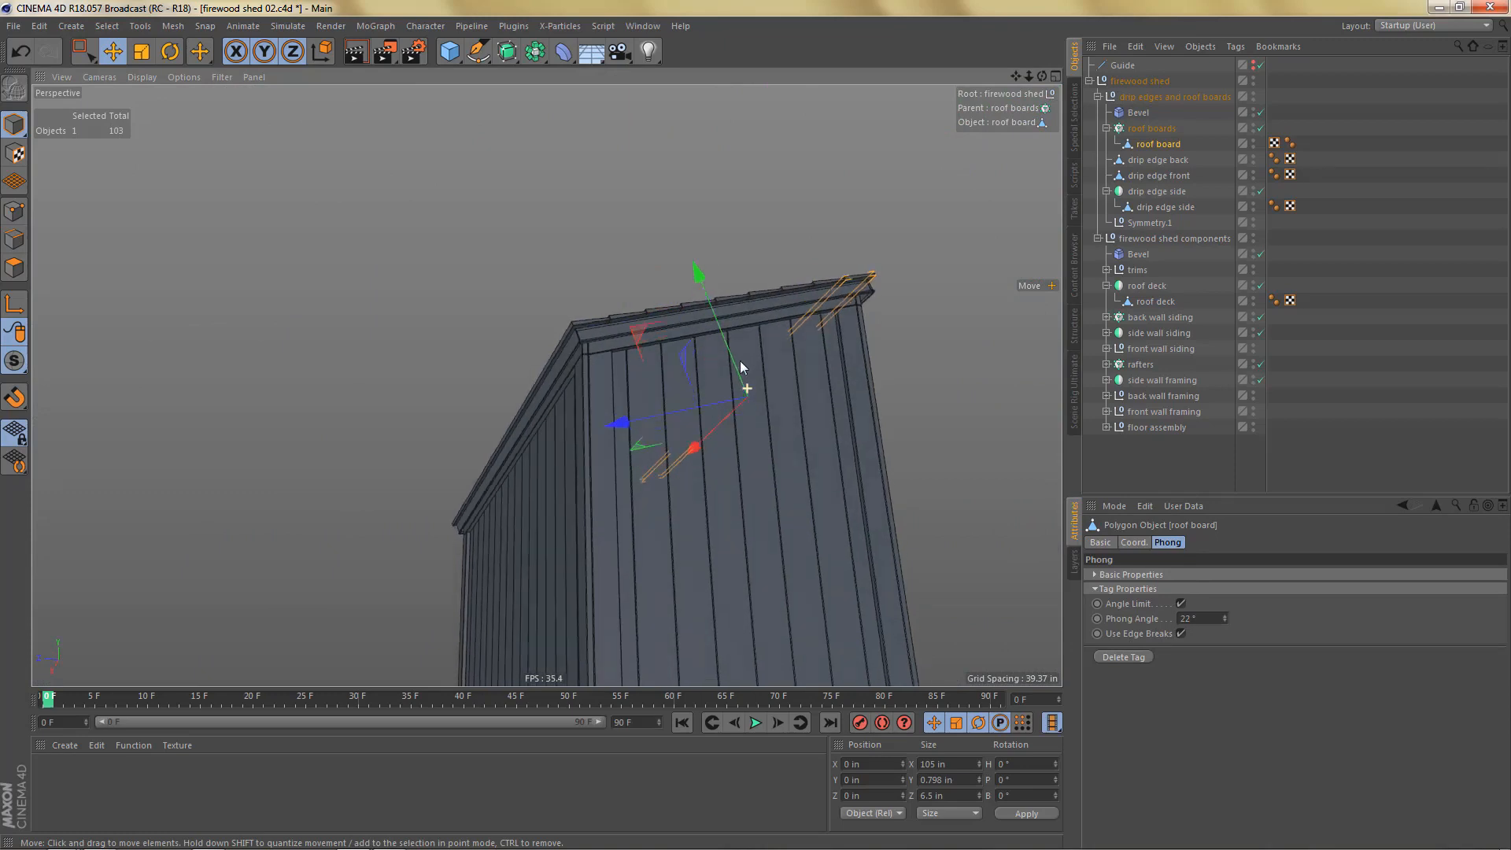
alt+drag(740, 361, 764, 398)
key(ctrl+r)
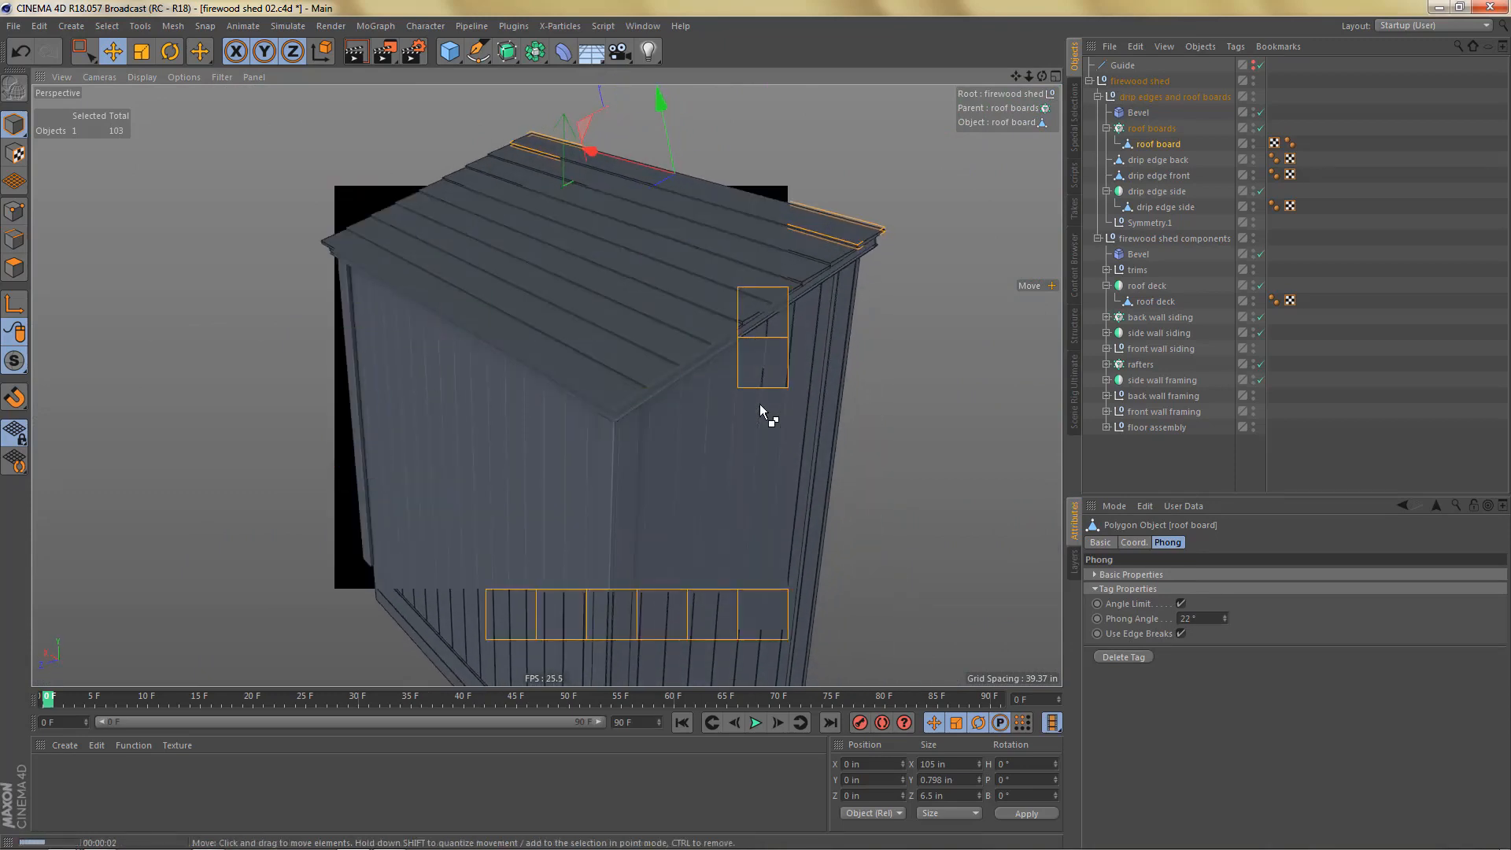
alt+drag(803, 374, 579, 433)
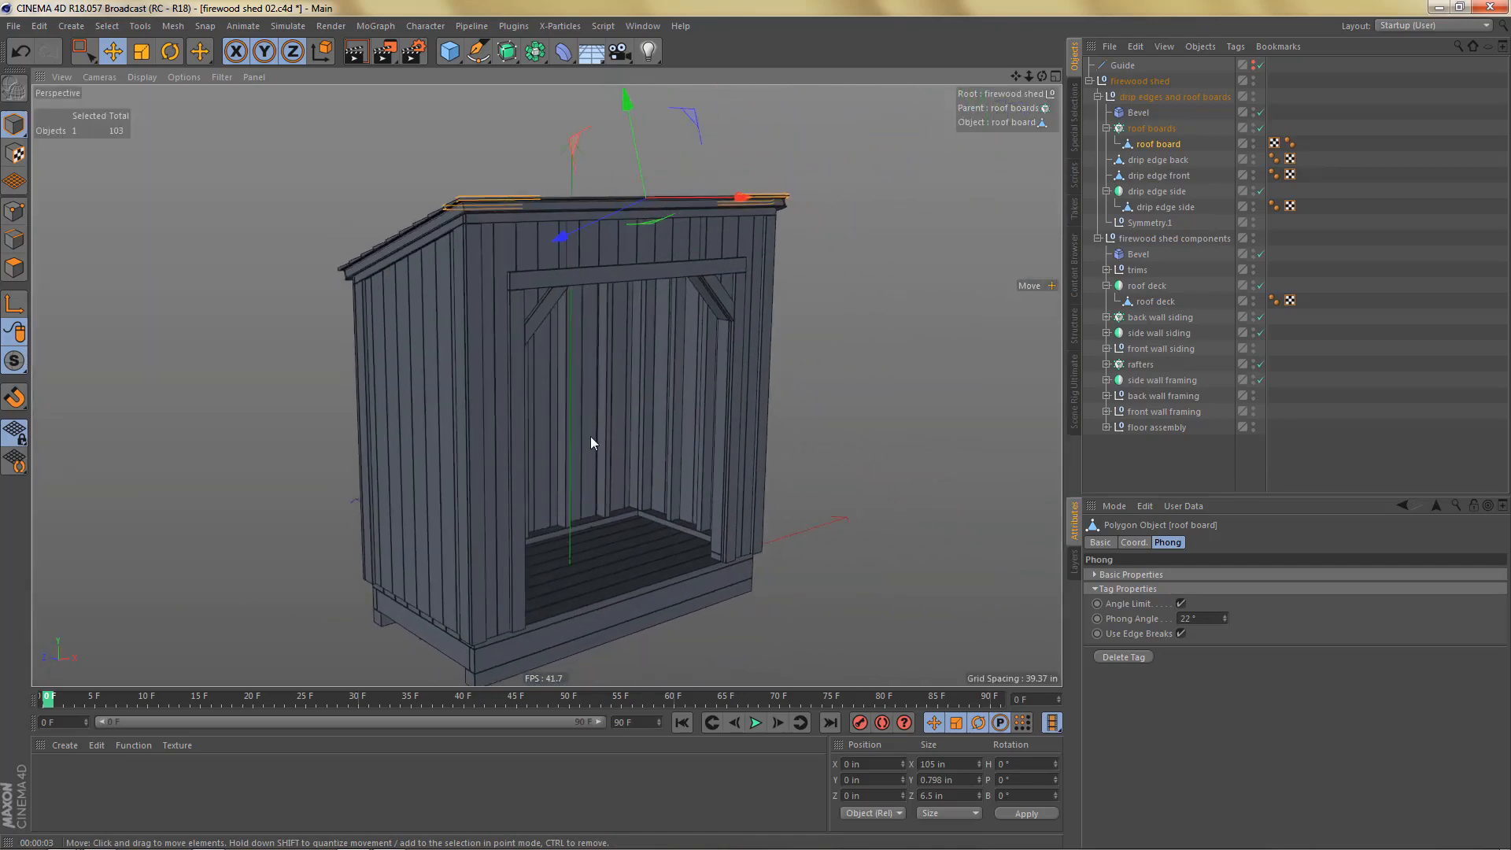